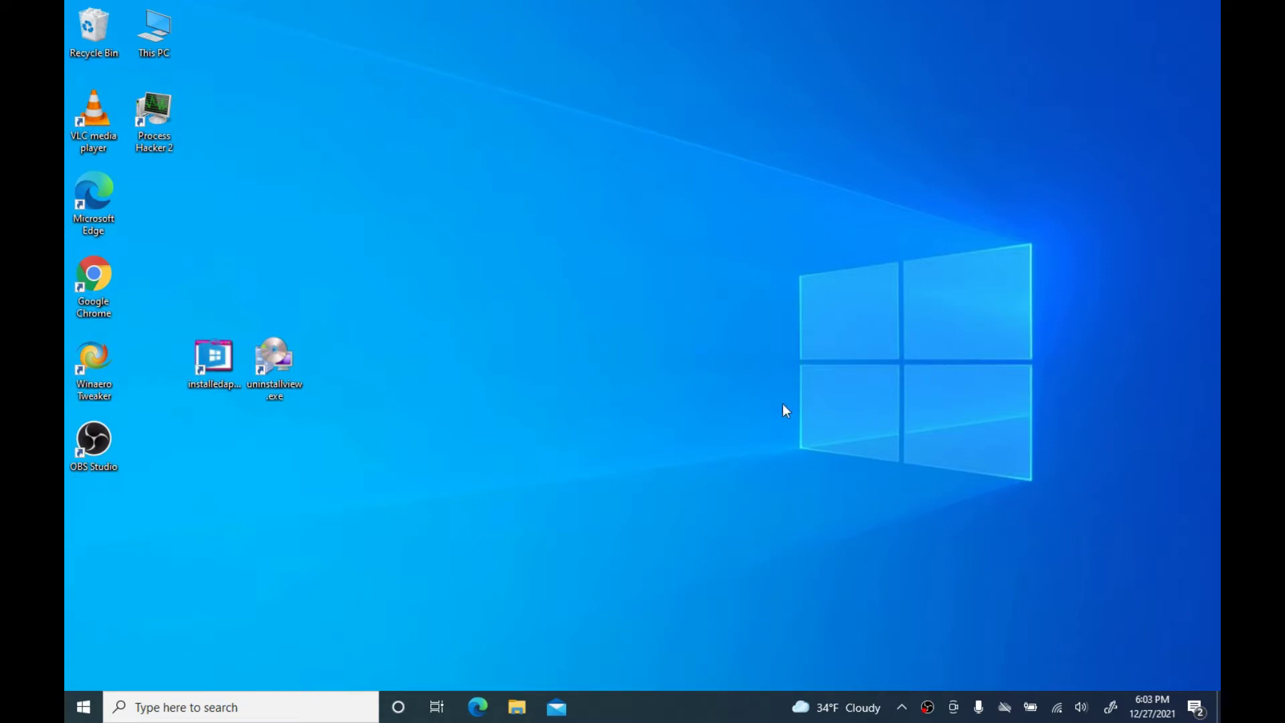
# Search Windows for "system" and open the Create a restore point settings
pyautogui.click(84, 706)
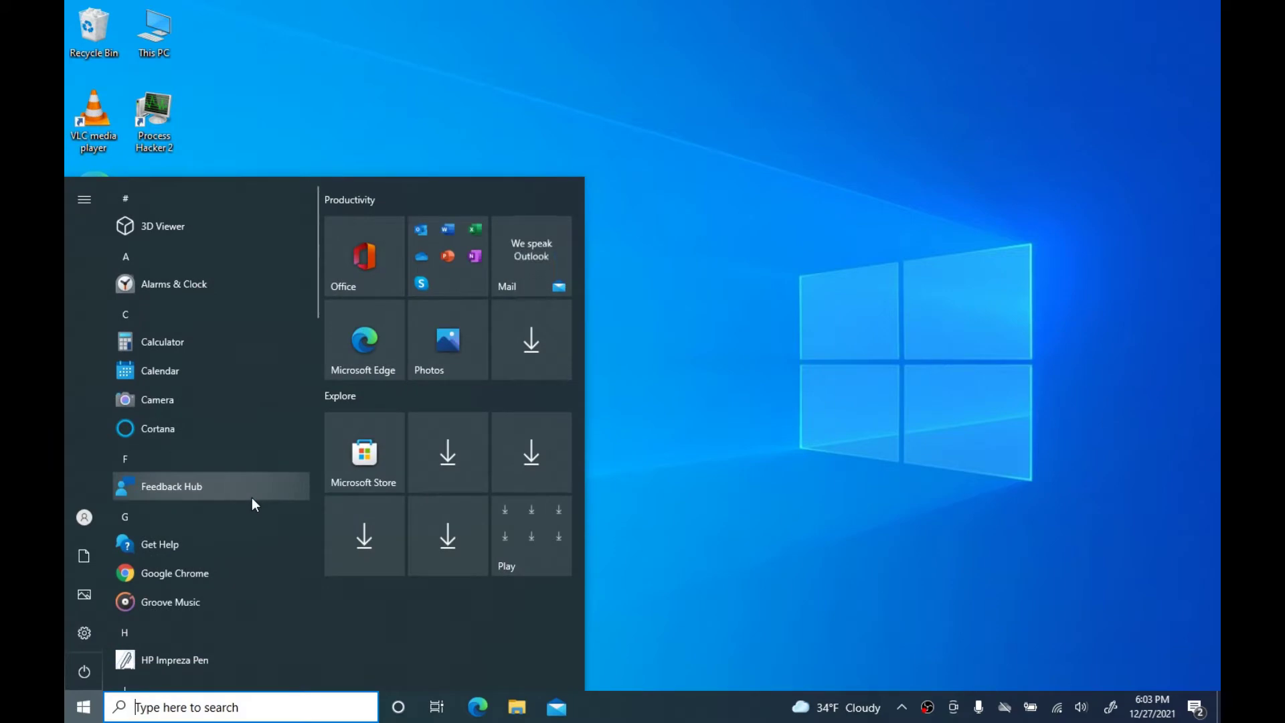
pyautogui.write('sy')
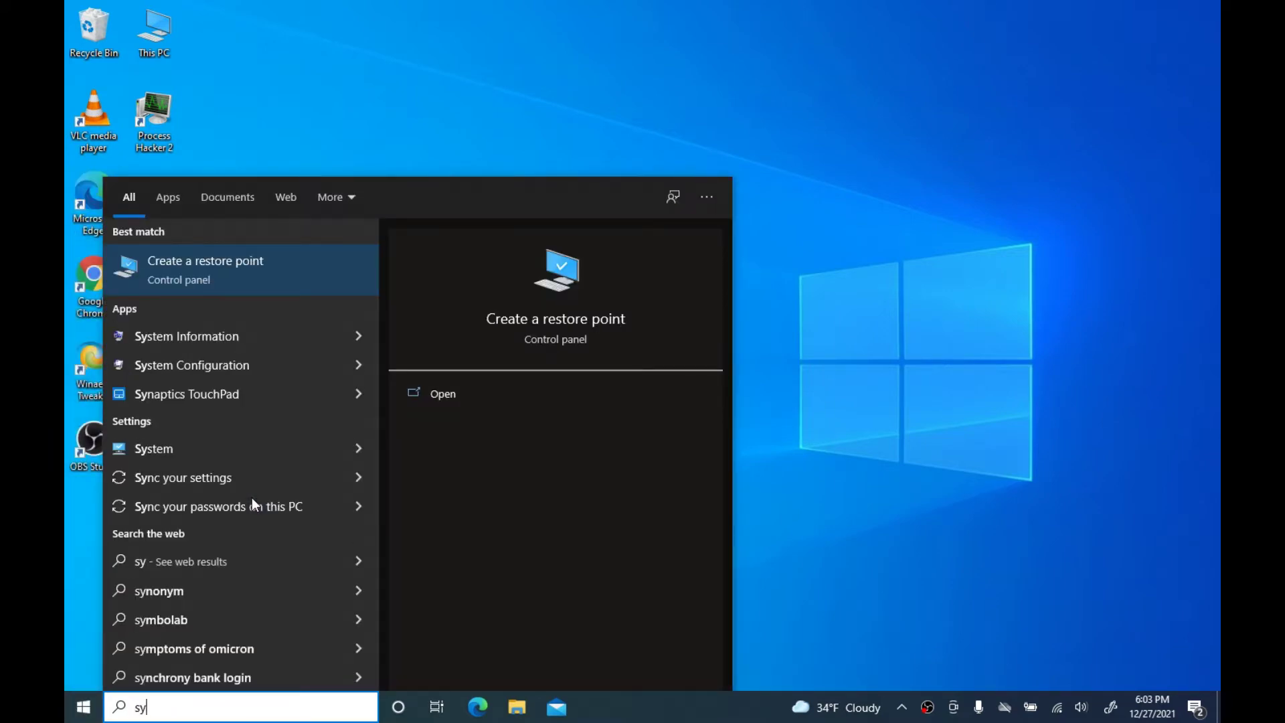
pyautogui.write('stem')
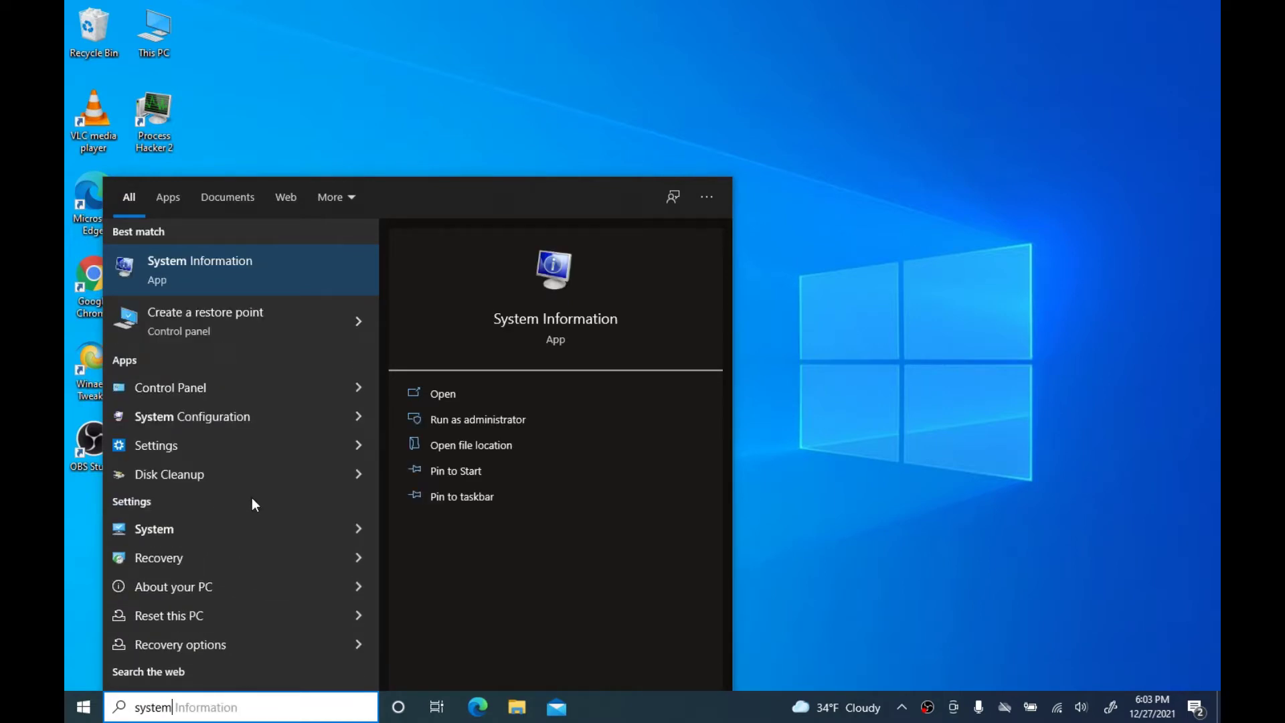
pyautogui.click(247, 314)
pyautogui.moveTo(301, 121); pyautogui.dragTo(657, 131)
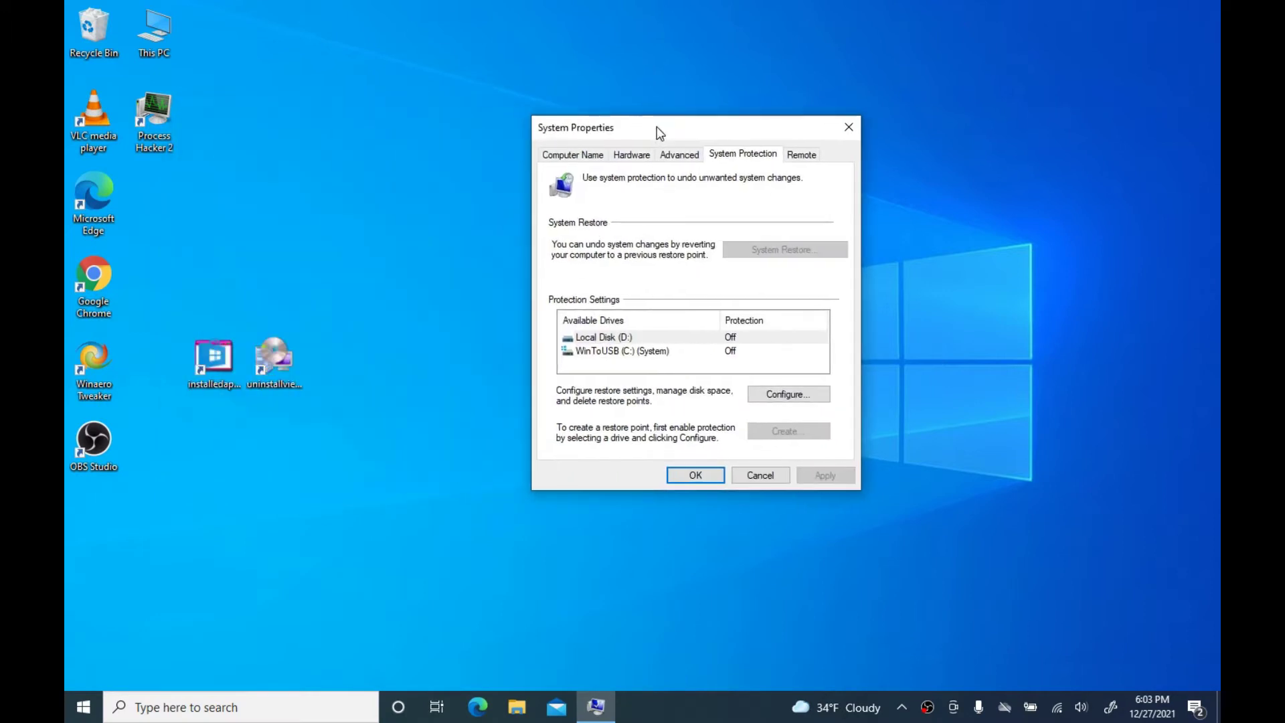
# Turn on system protection for the WinToUSB (C:) drive with maximum disk usage set to 10%
pyautogui.click(641, 350)
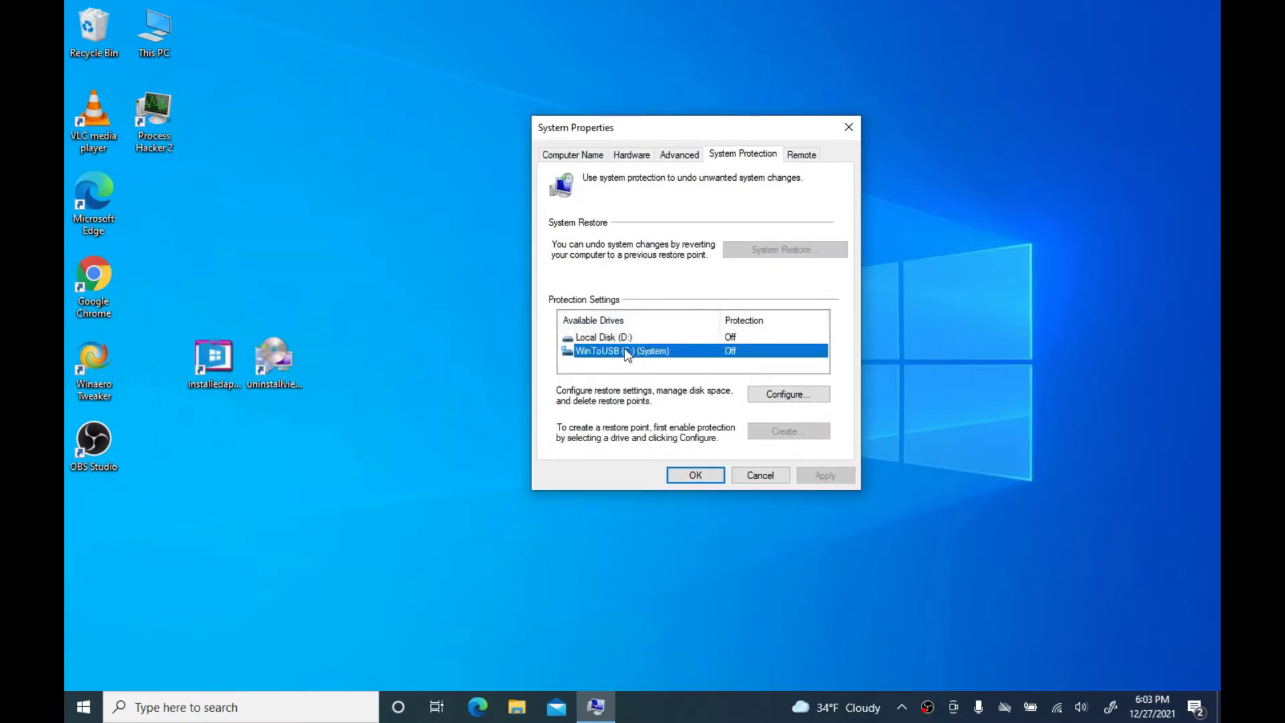
pyautogui.click(775, 395)
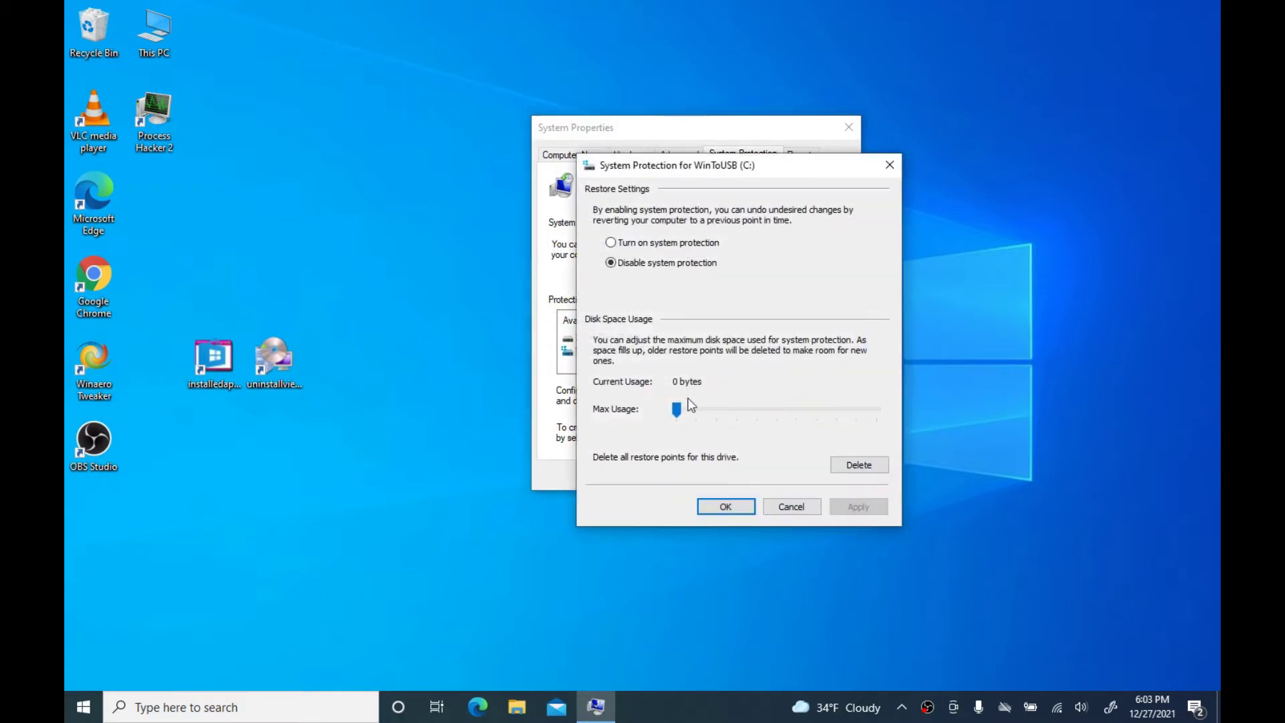
pyautogui.click(641, 246)
pyautogui.moveTo(677, 411)
pyautogui.mouseDown()
pyautogui.moveTo(715, 411)
pyautogui.moveTo(701, 409)
pyautogui.mouseUp()
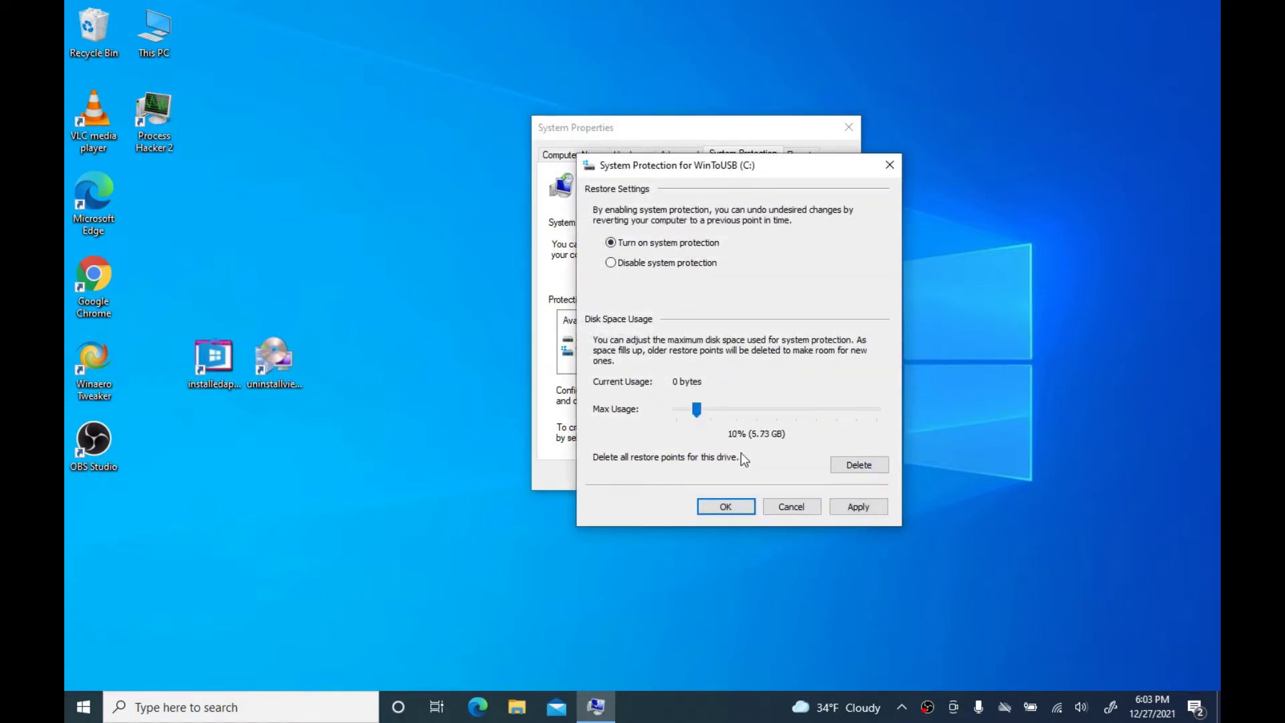
pyautogui.click(846, 505)
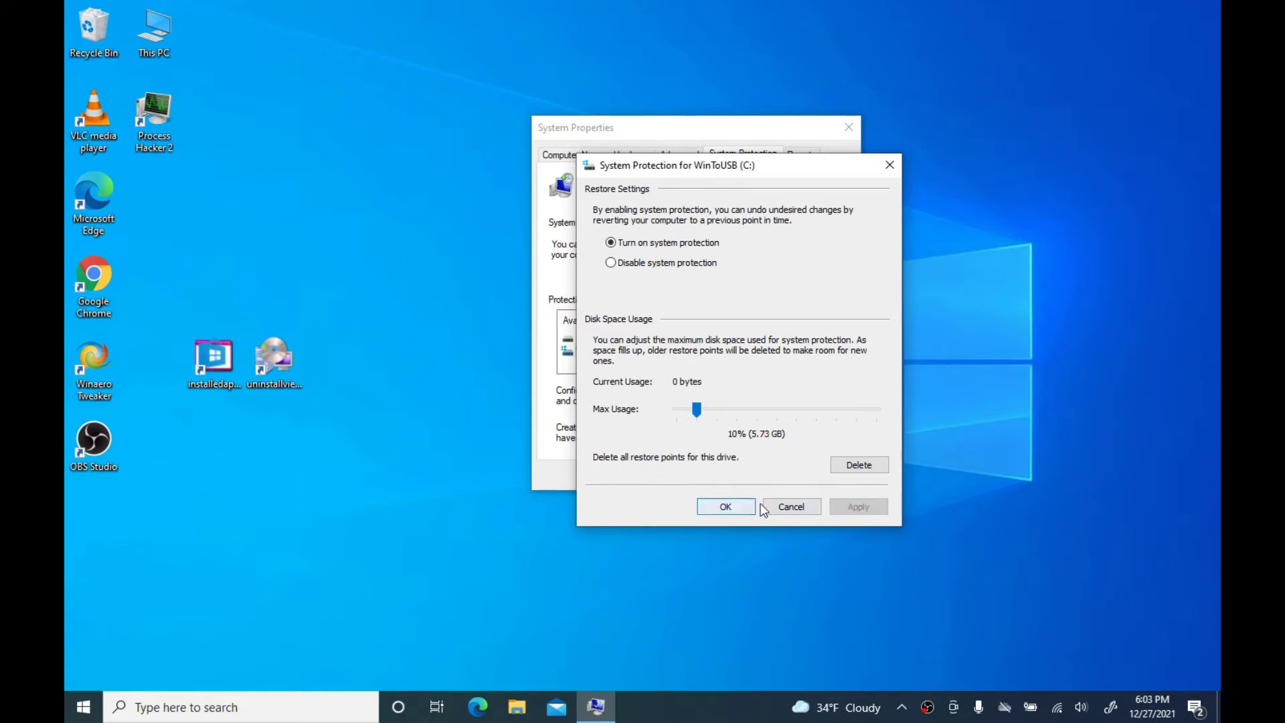
pyautogui.click(732, 508)
pyautogui.moveTo(637, 136); pyautogui.dragTo(667, 136)
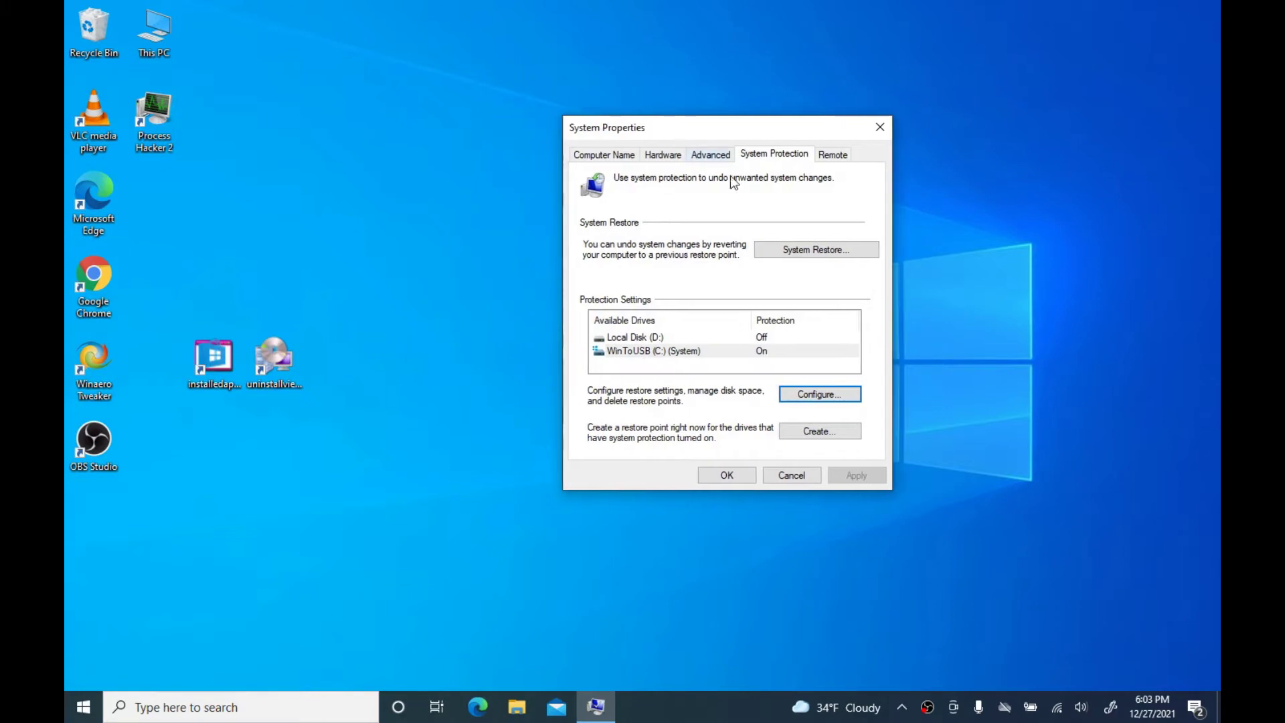
# Create a restore point for the C: drive with the description 12-27-21
pyautogui.click(655, 353)
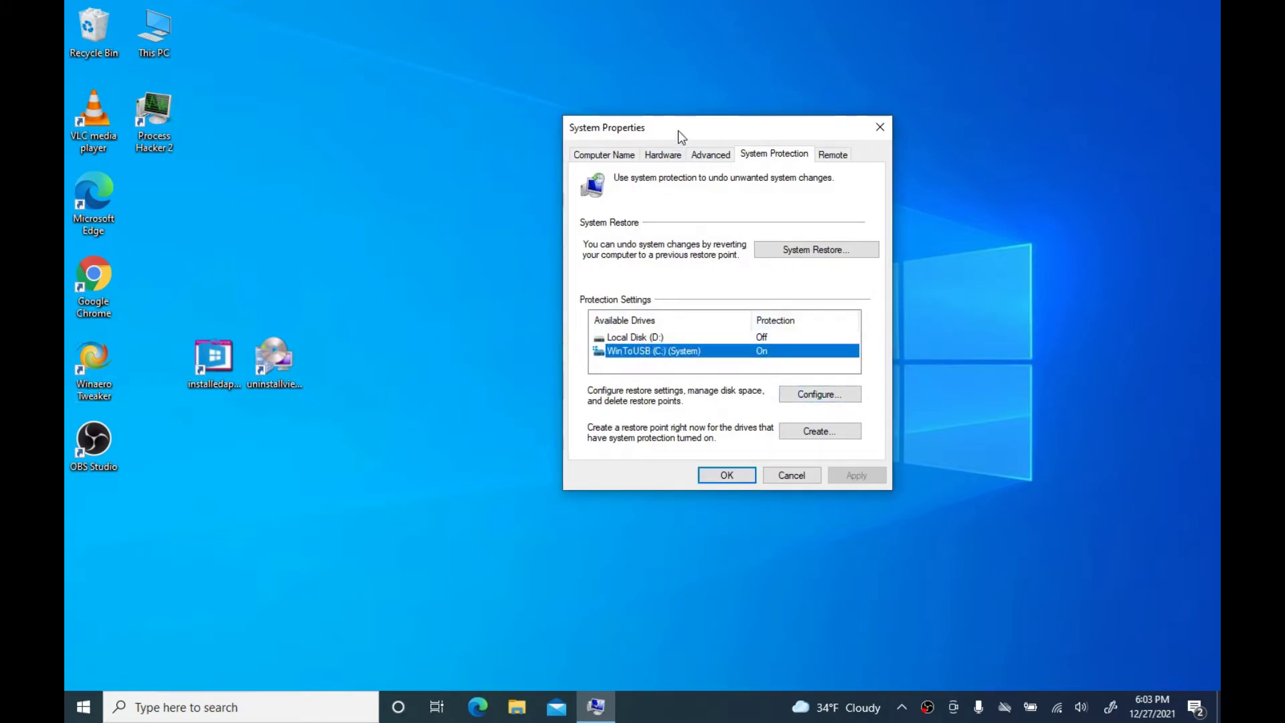
pyautogui.moveTo(678, 131); pyautogui.dragTo(622, 106)
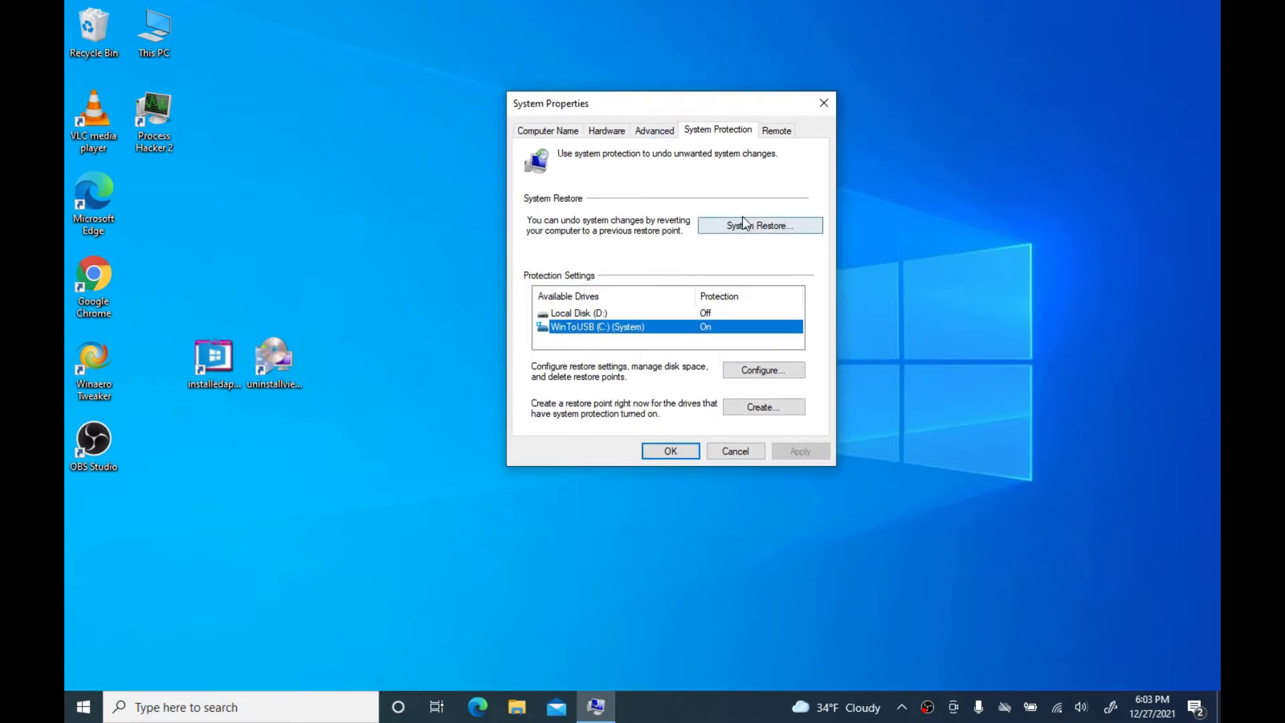
pyautogui.click(751, 407)
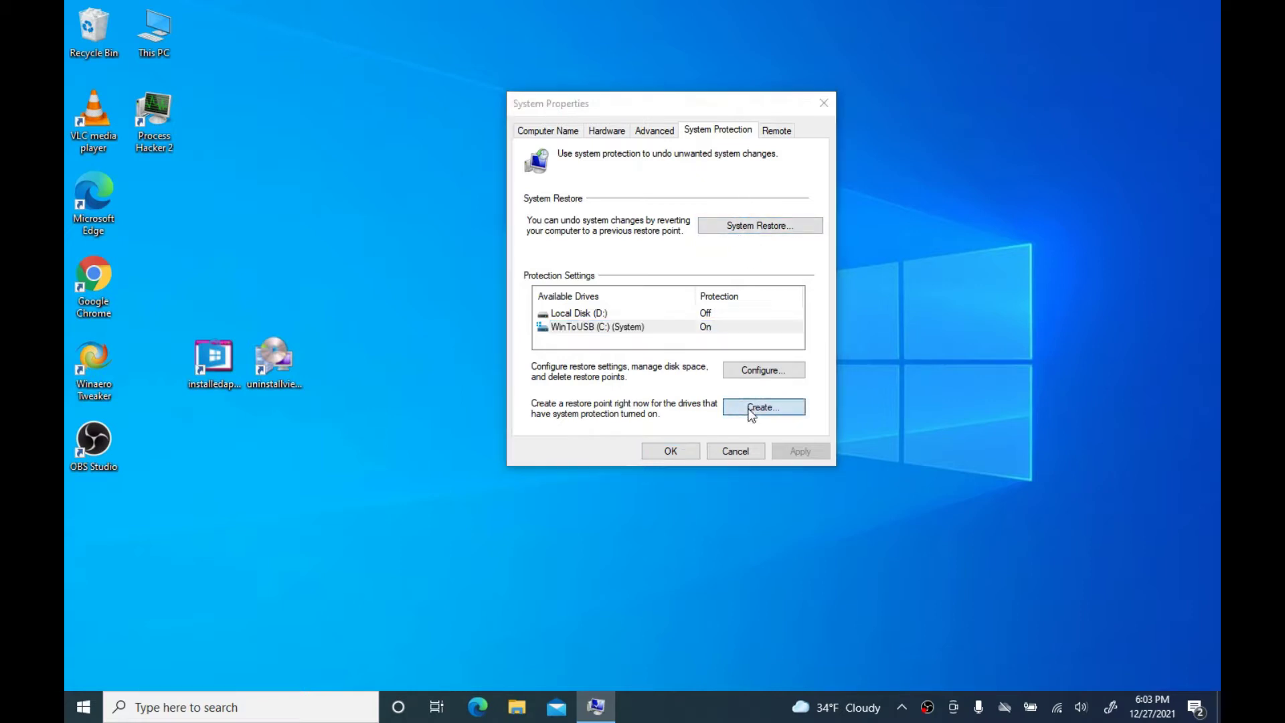
pyautogui.write('12-27-21')
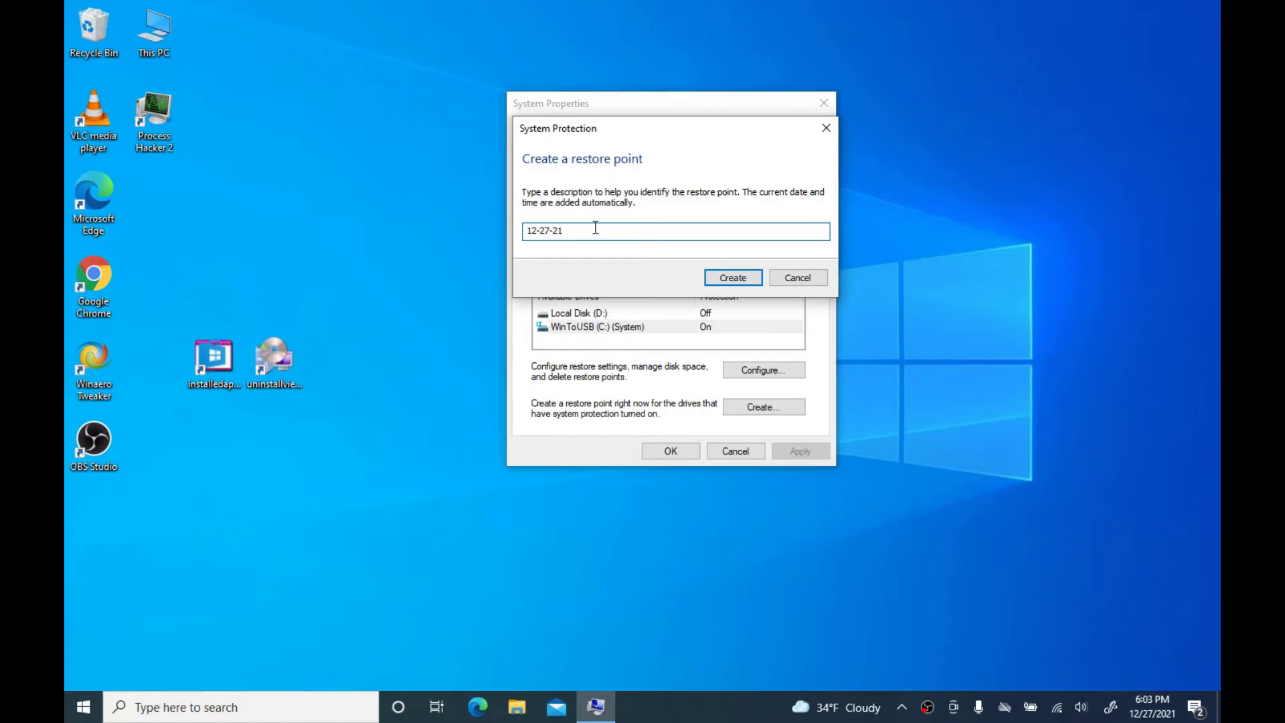
pyautogui.click(708, 277)
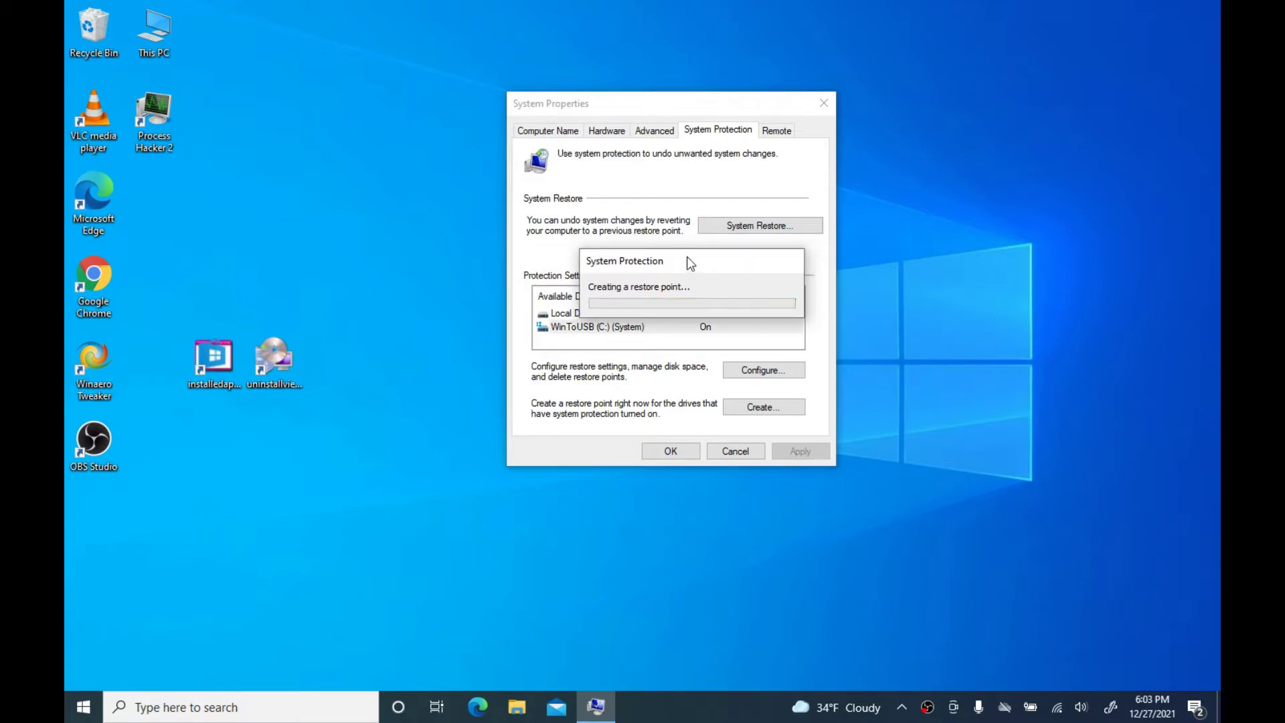
pyautogui.moveTo(697, 255); pyautogui.dragTo(643, 204)
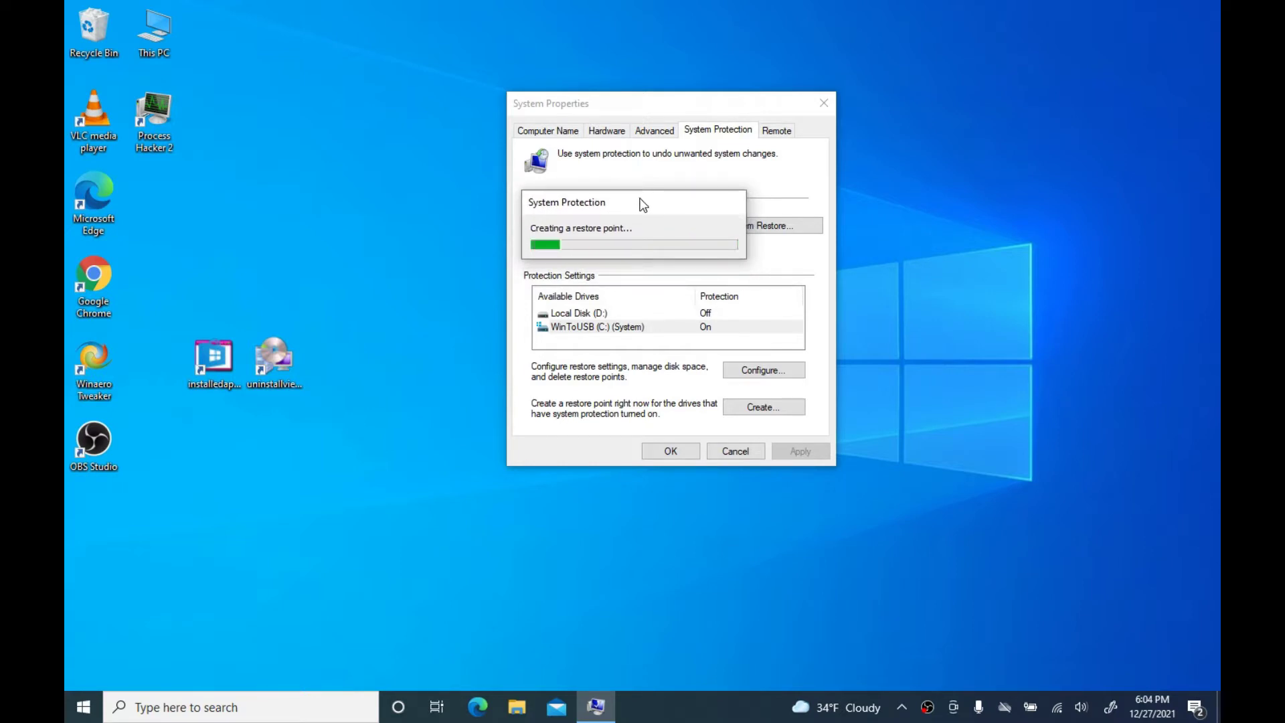
pyautogui.moveTo(642, 204); pyautogui.dragTo(642, 201)
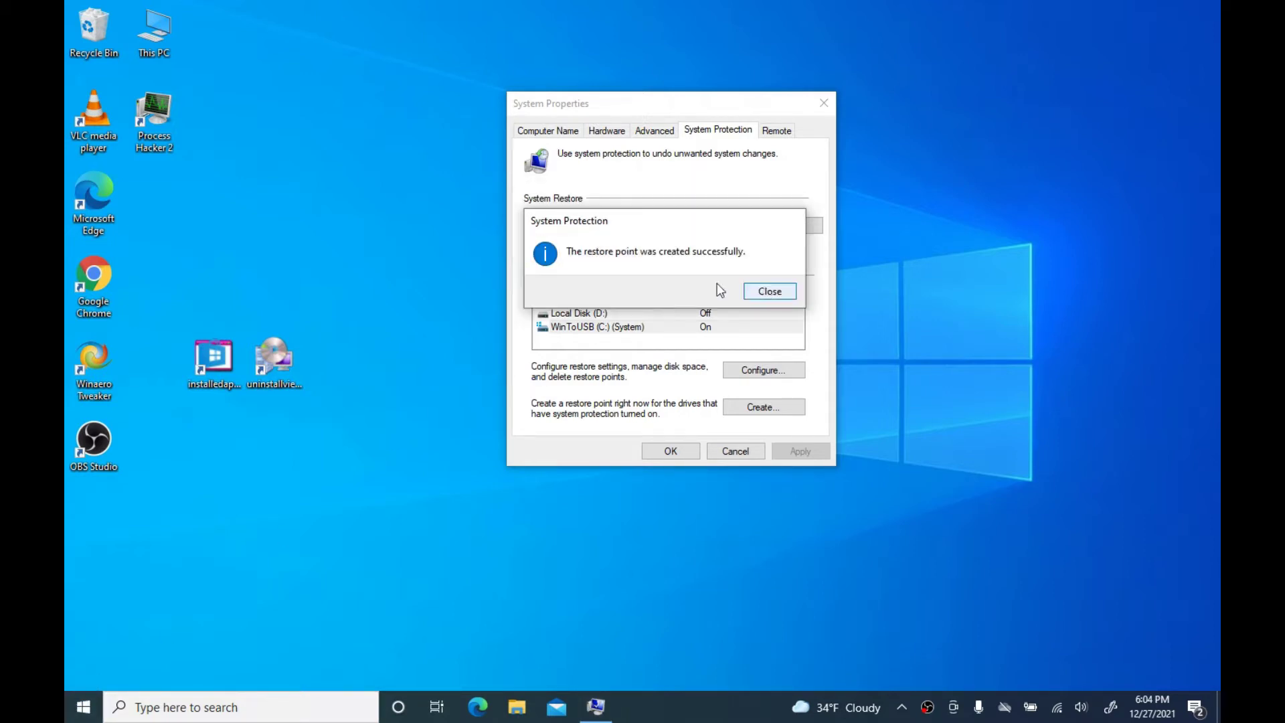
pyautogui.moveTo(682, 222); pyautogui.dragTo(694, 225)
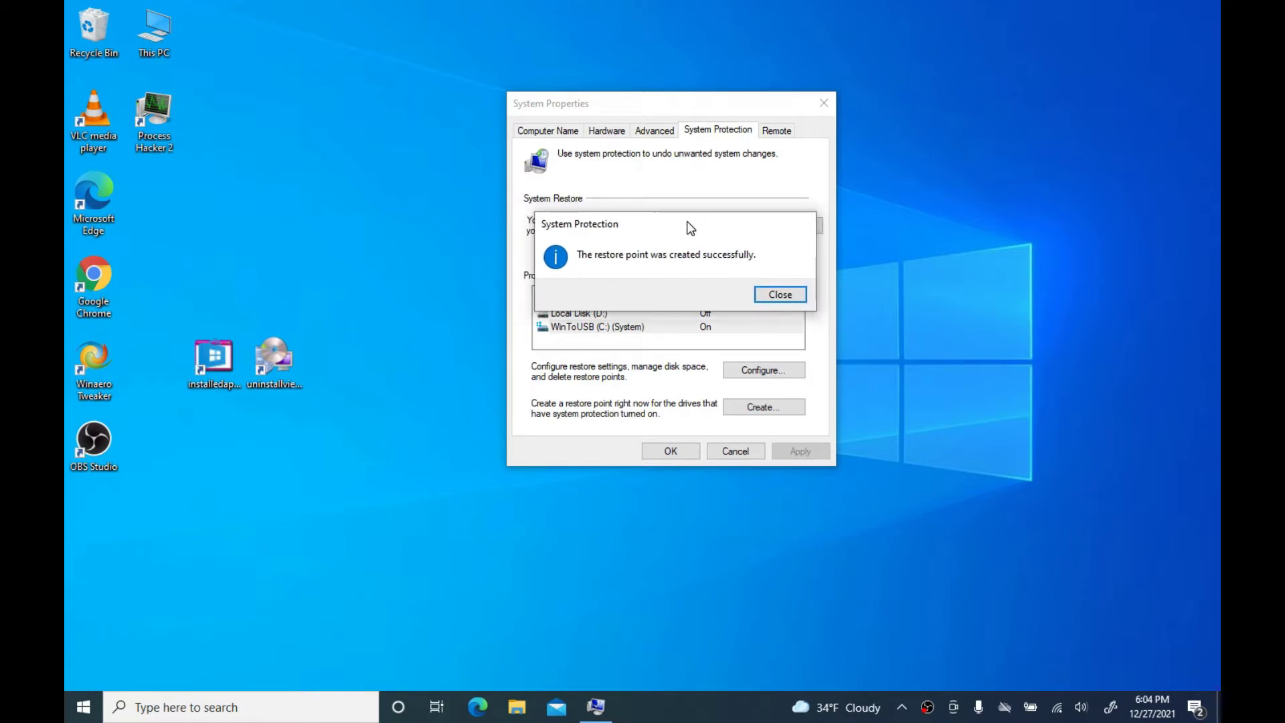
pyautogui.click(781, 295)
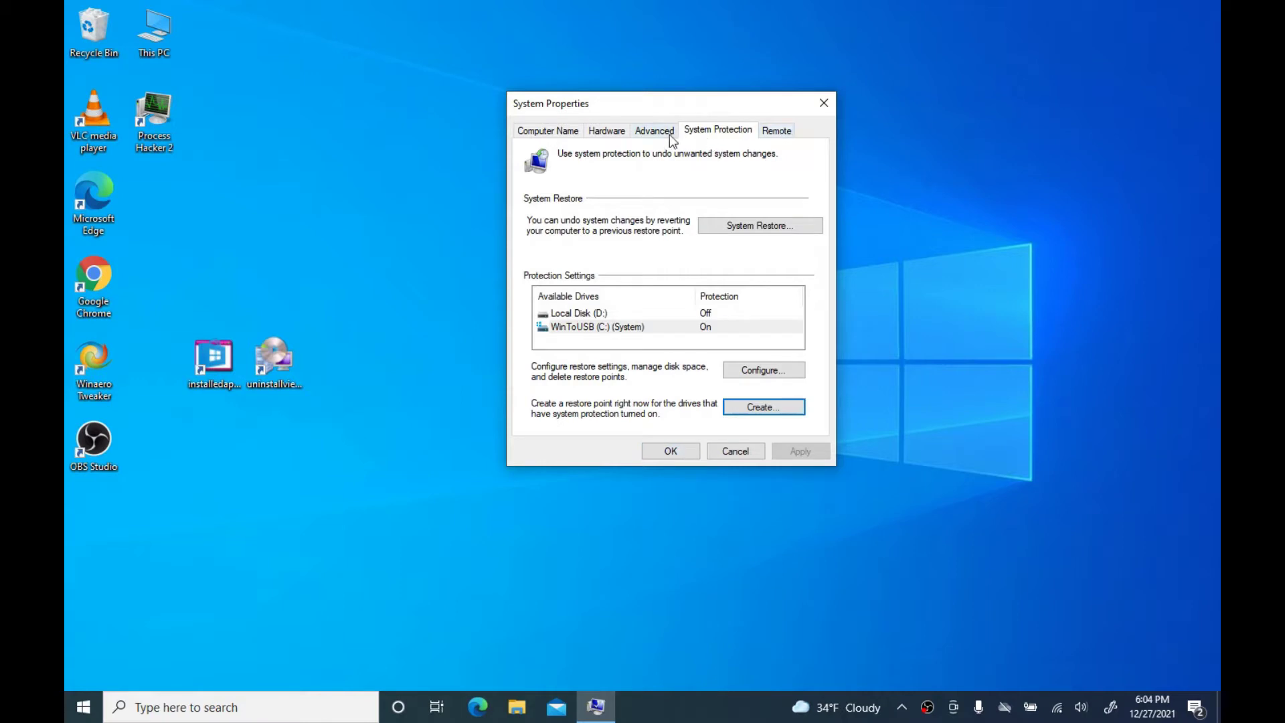
# Disallow Remote Assistance connections to this computer
pyautogui.moveTo(600, 111); pyautogui.dragTo(554, 113)
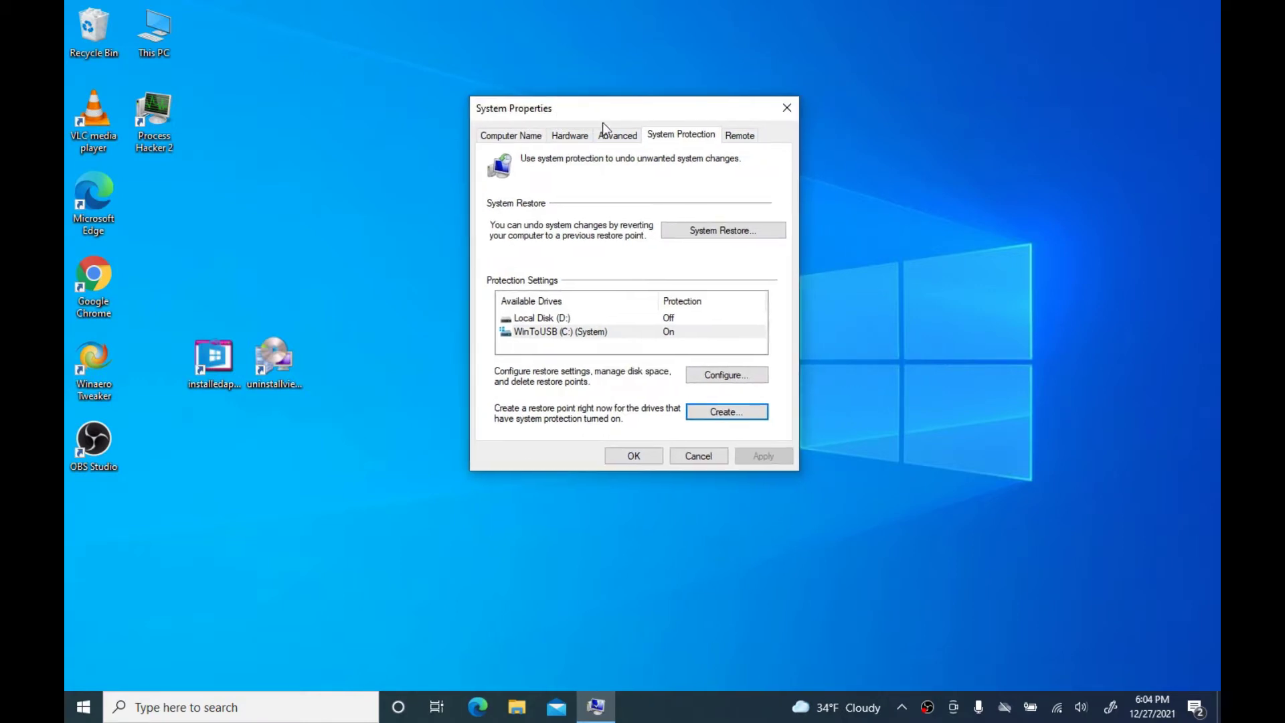
pyautogui.click(739, 139)
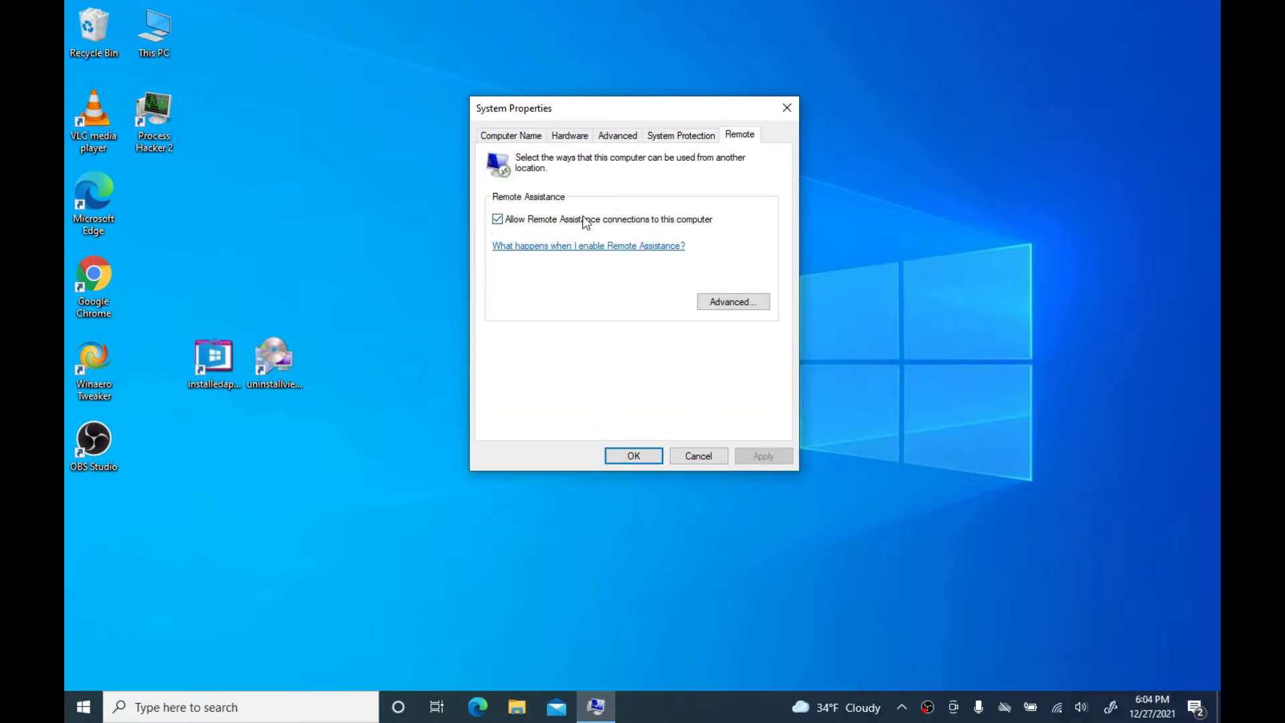
pyautogui.click(517, 218)
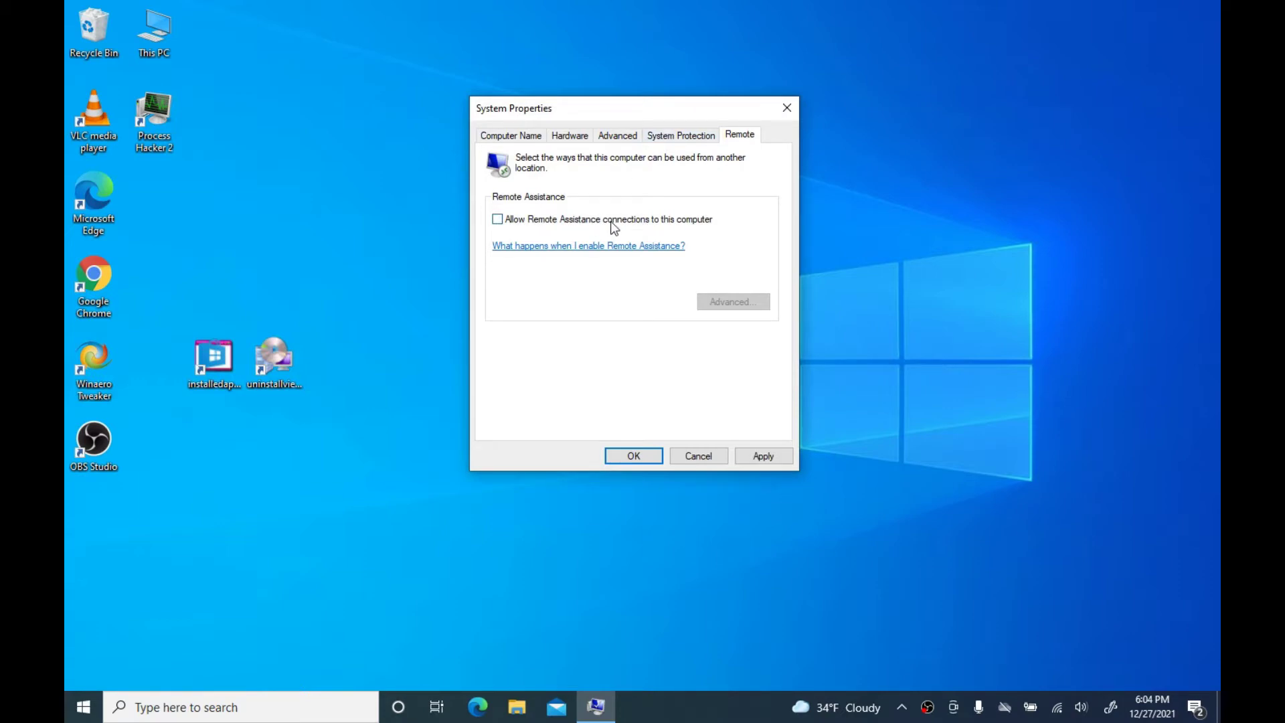
# Open the virtual memory settings from the advanced performance options
pyautogui.click(615, 137)
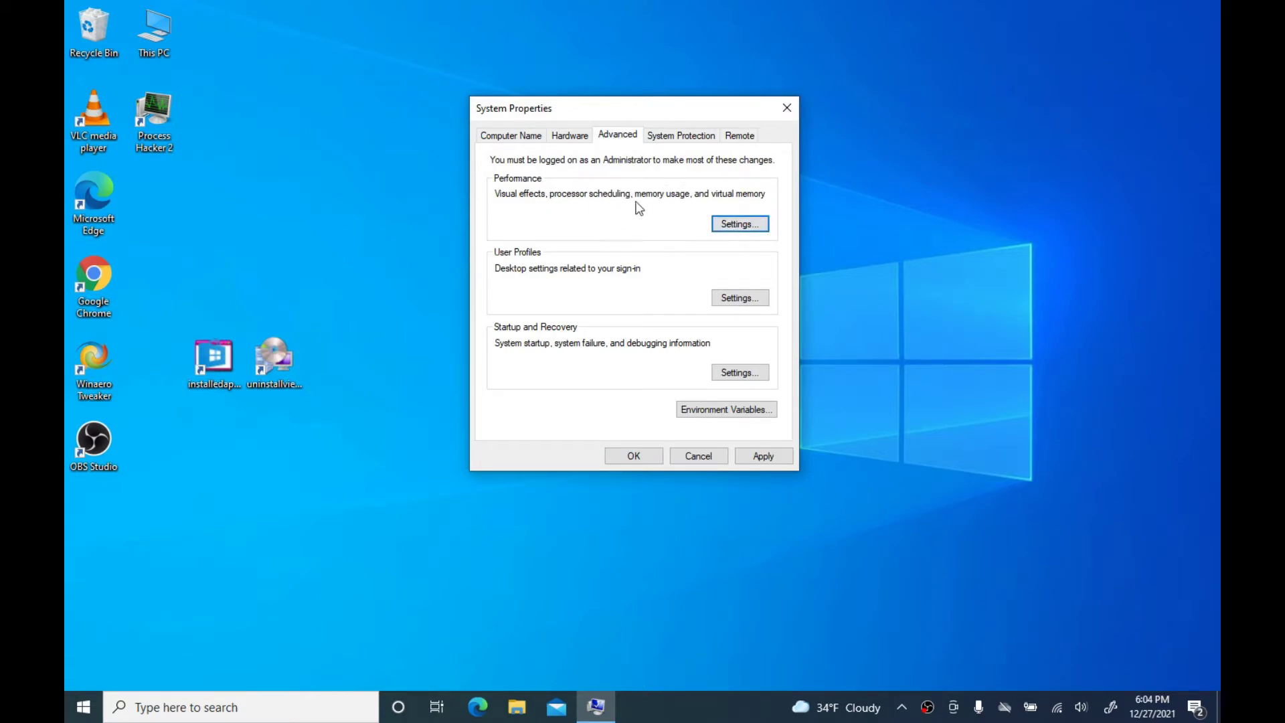
pyautogui.click(760, 227)
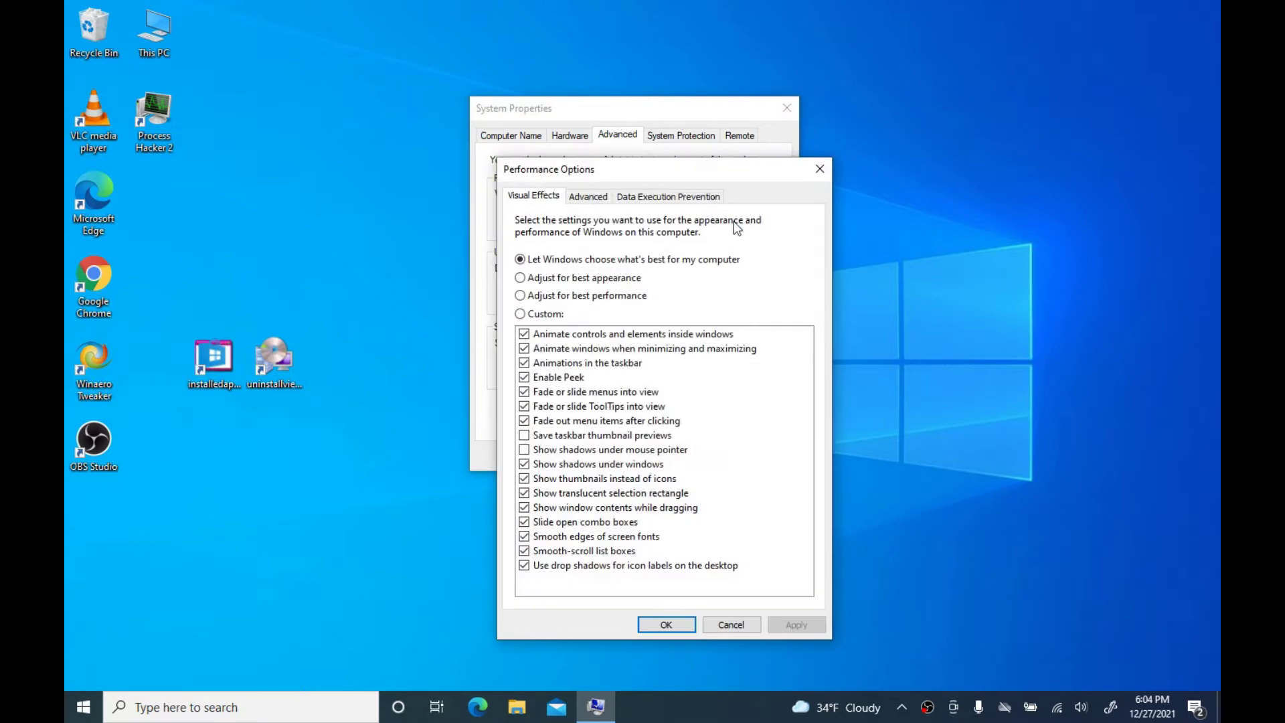
pyautogui.moveTo(637, 168); pyautogui.dragTo(633, 106)
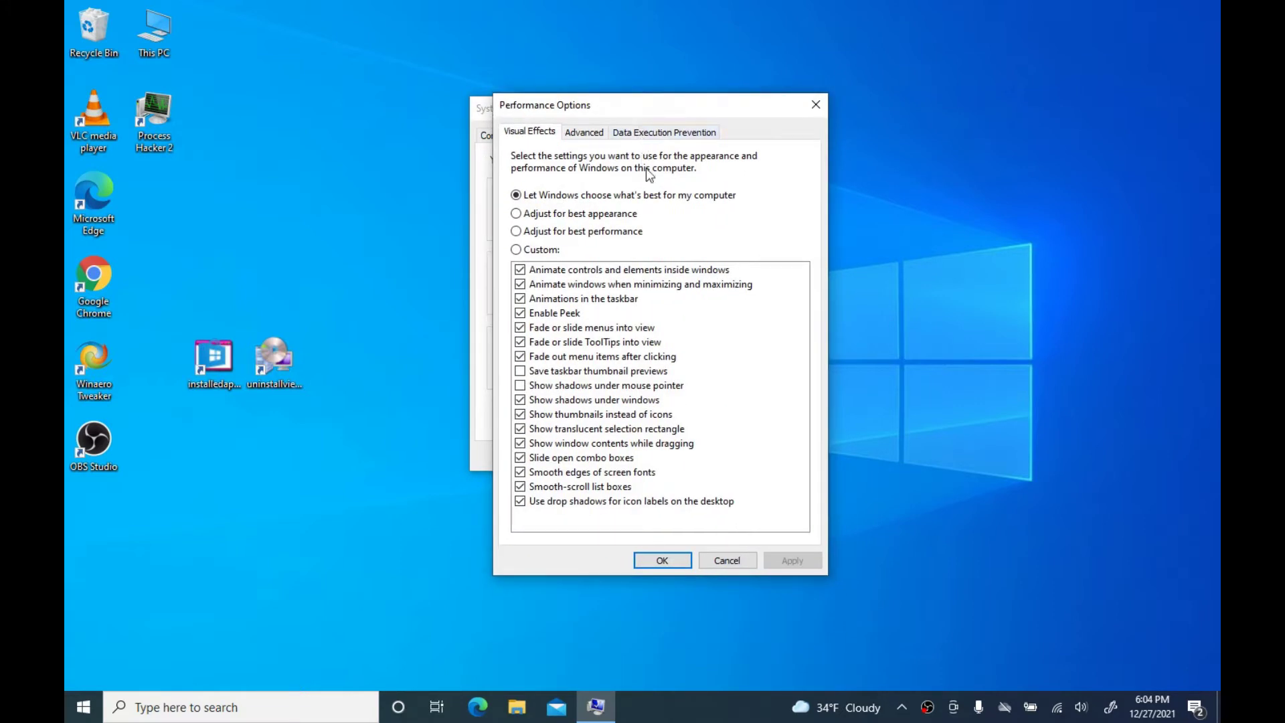
pyautogui.click(587, 136)
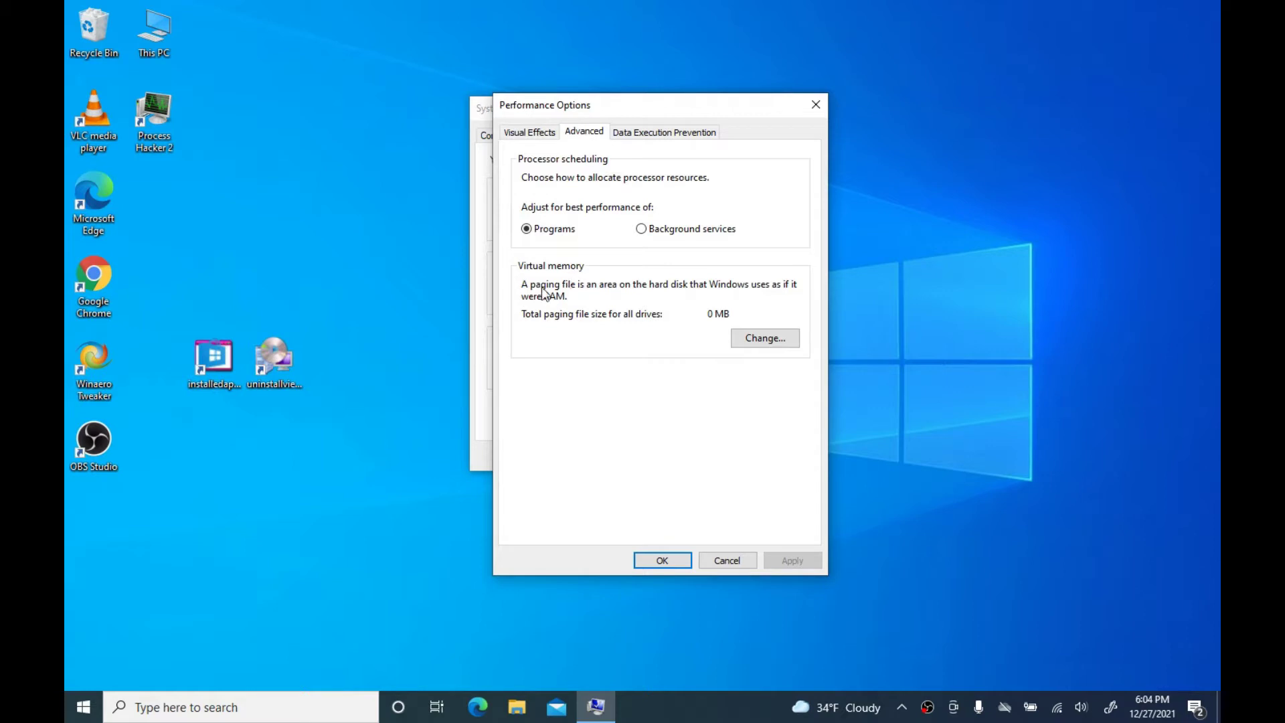
pyautogui.click(756, 343)
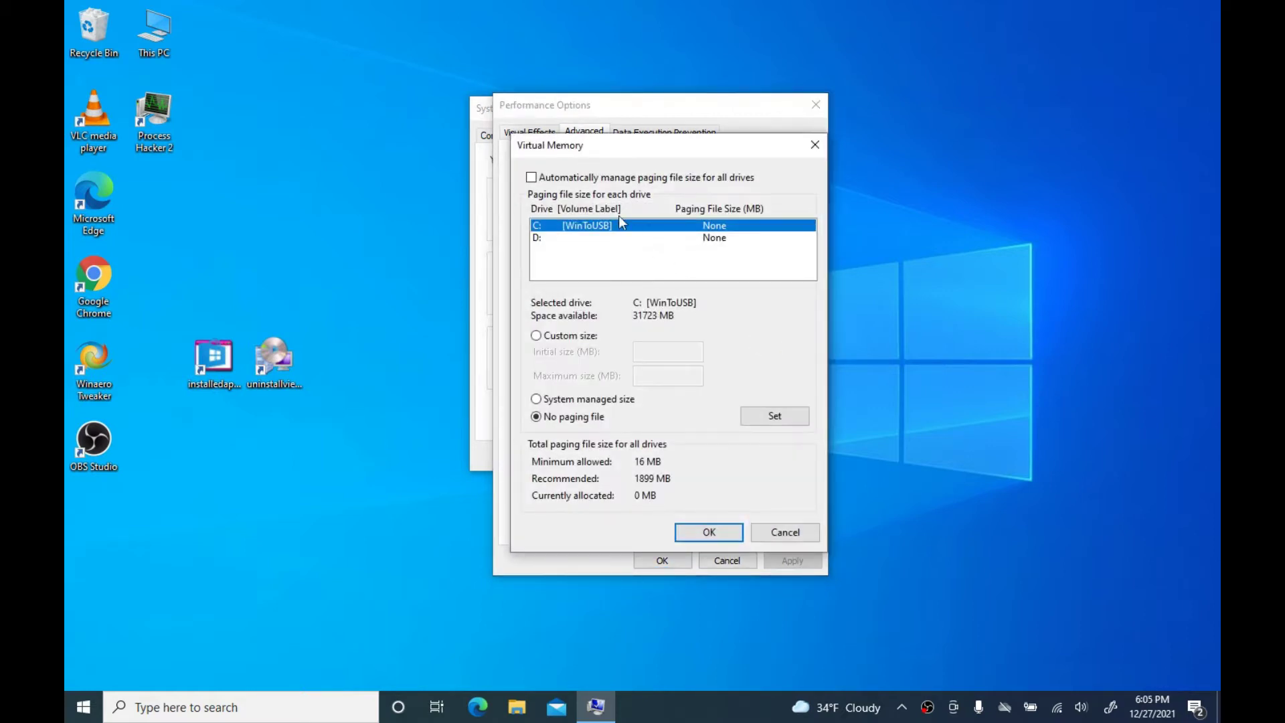
# Set a custom paging file on the C: drive with initial and maximum sizes of 5000 MB and accept the performance options
pyautogui.click(566, 336)
pyautogui.click(654, 353)
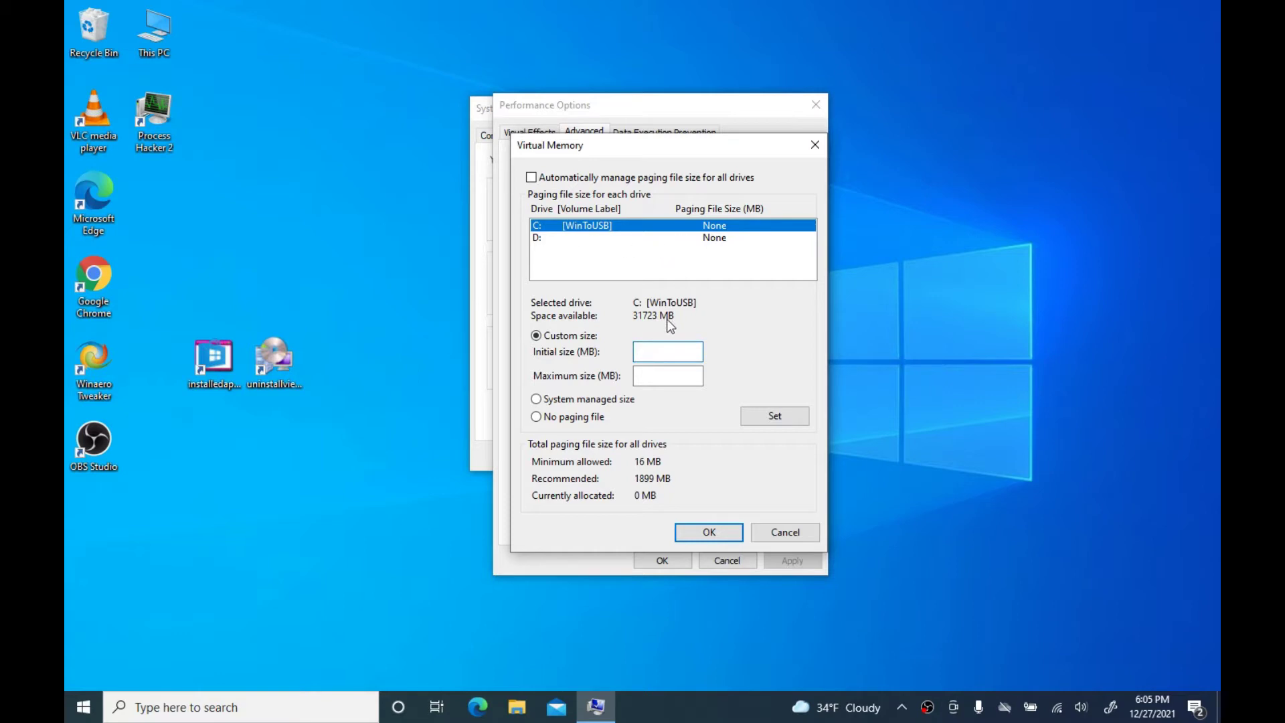
pyautogui.write('5000')
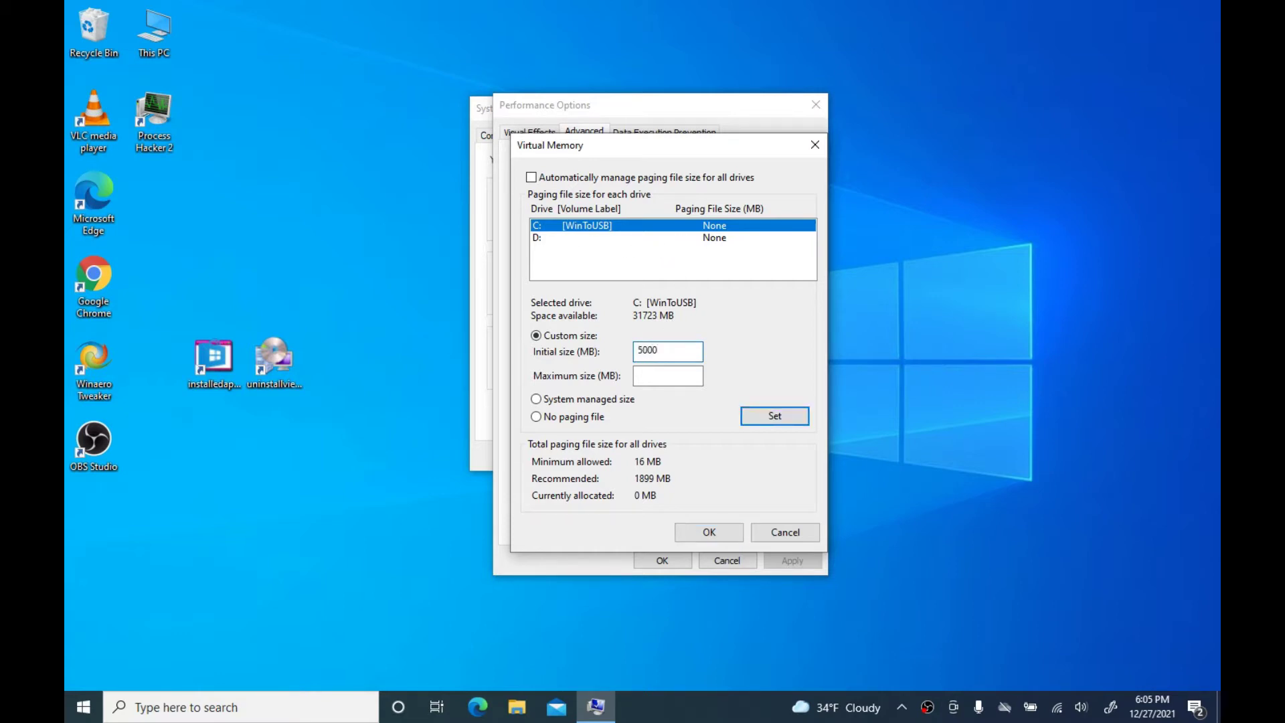
pyautogui.click(679, 369)
pyautogui.write('5000')
pyautogui.moveTo(625, 143); pyautogui.dragTo(625, 125)
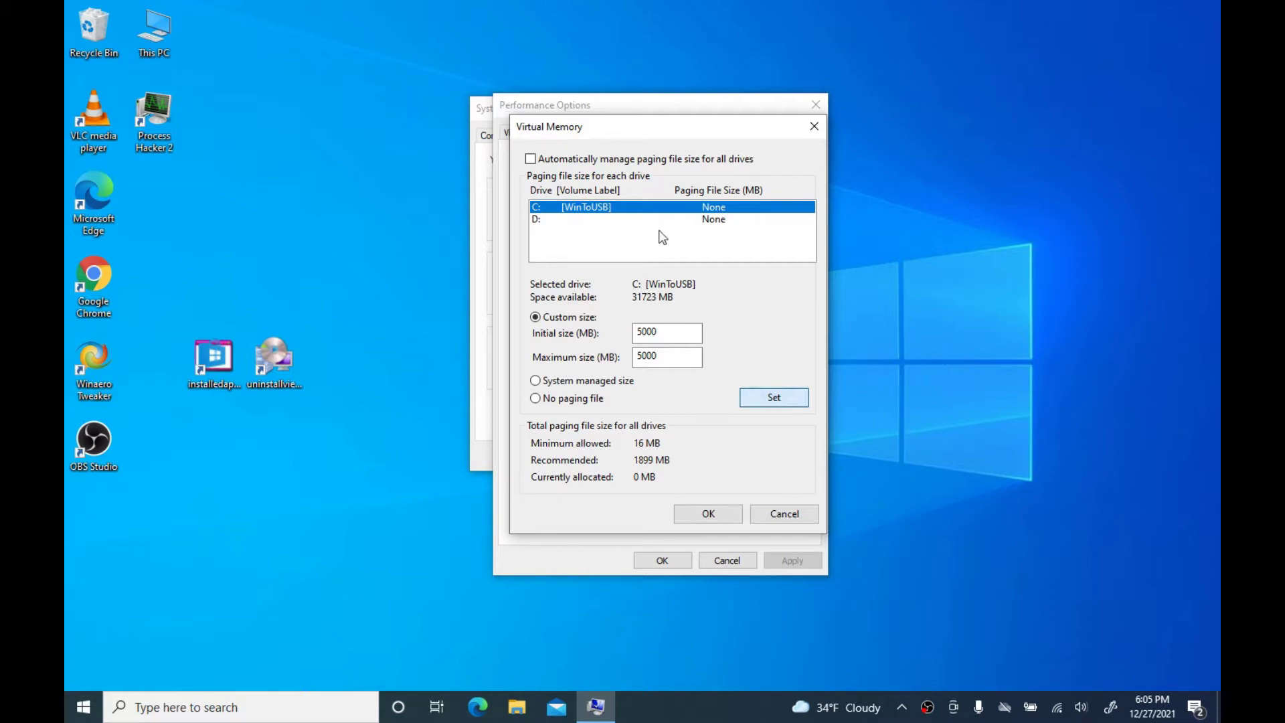
pyautogui.moveTo(653, 131)
pyautogui.mouseDown()
pyautogui.moveTo(668, 134)
pyautogui.moveTo(649, 127)
pyautogui.mouseUp()
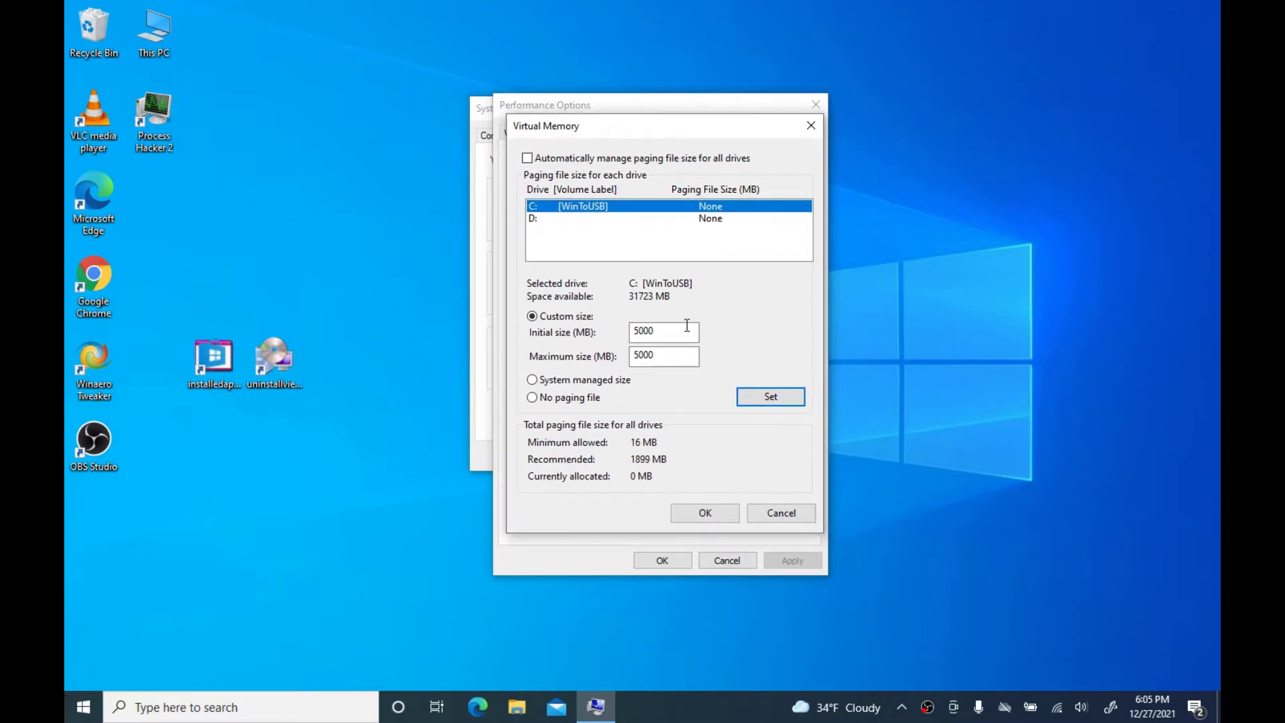
pyautogui.click(771, 401)
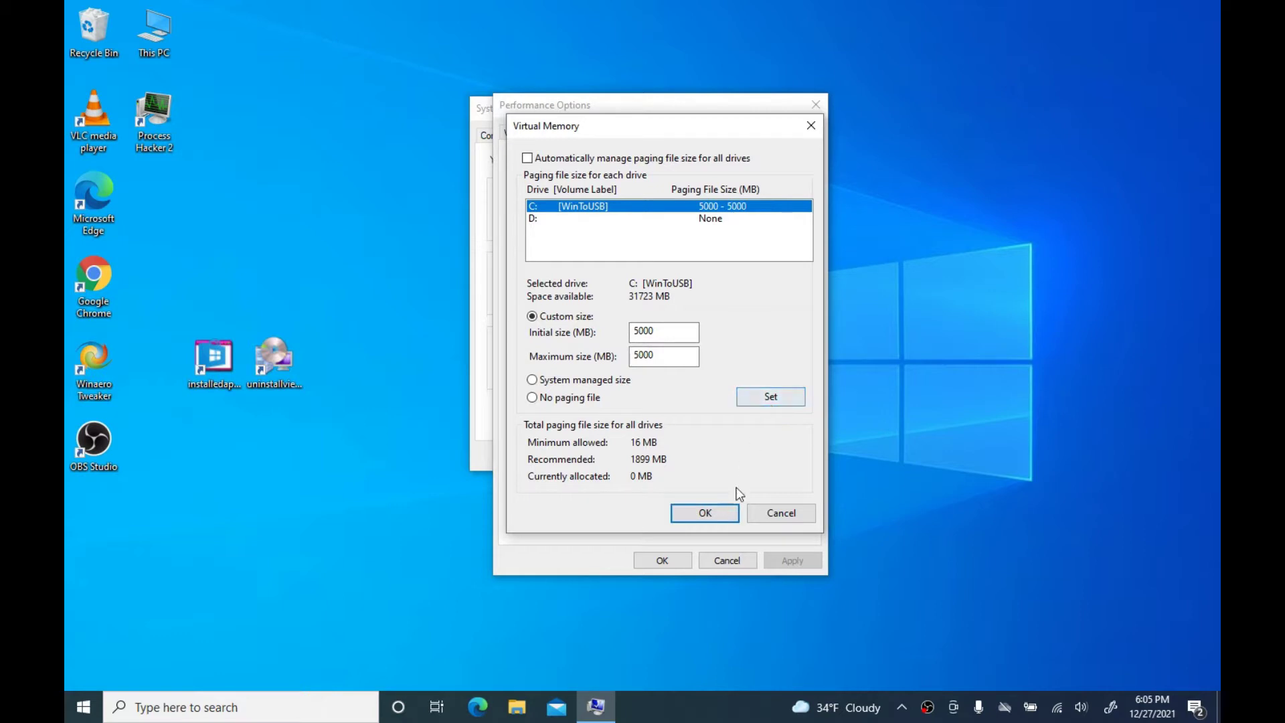
pyautogui.click(726, 508)
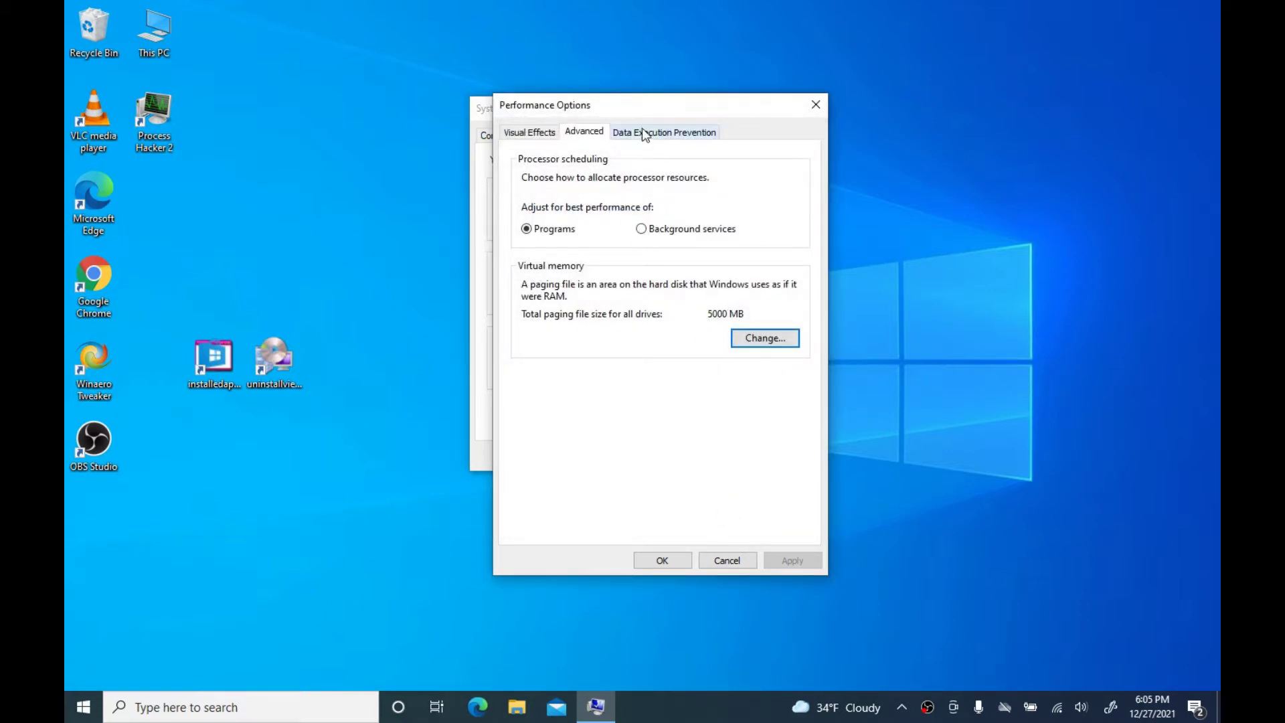
pyautogui.click(529, 132)
pyautogui.click(673, 567)
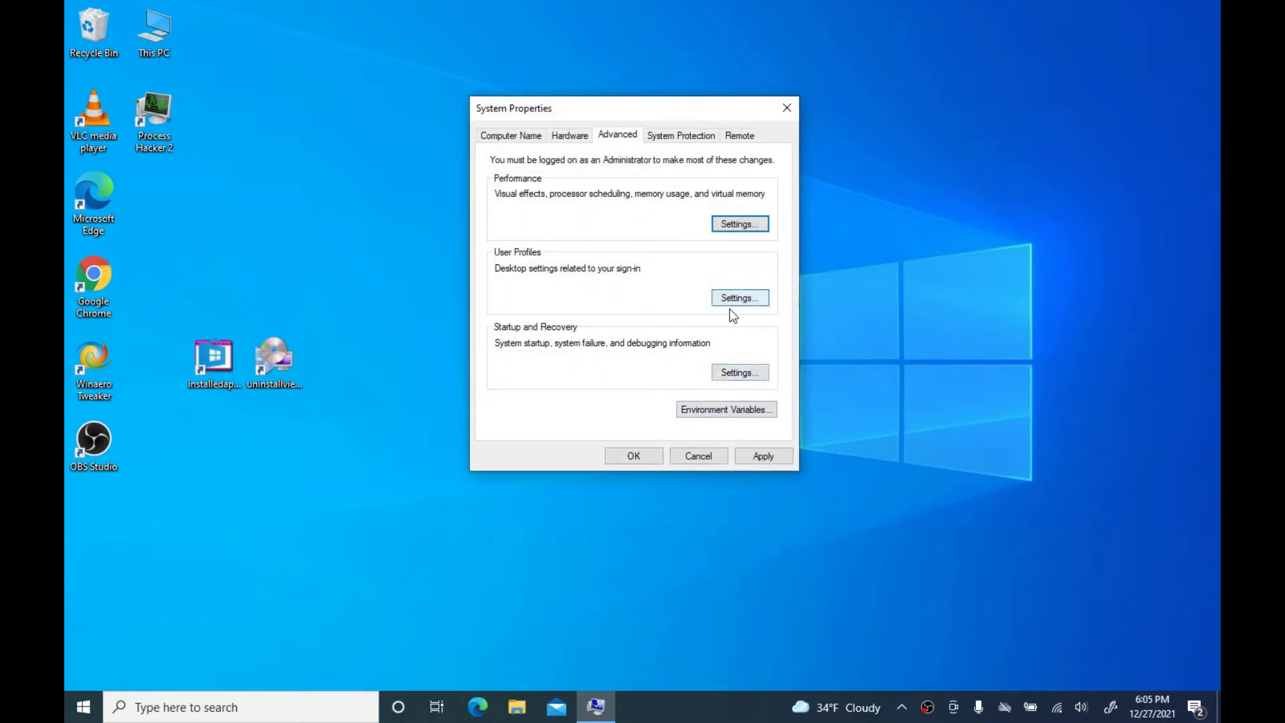
# Look through the system protection, hardware and computer name settings in System Properties
pyautogui.click(674, 136)
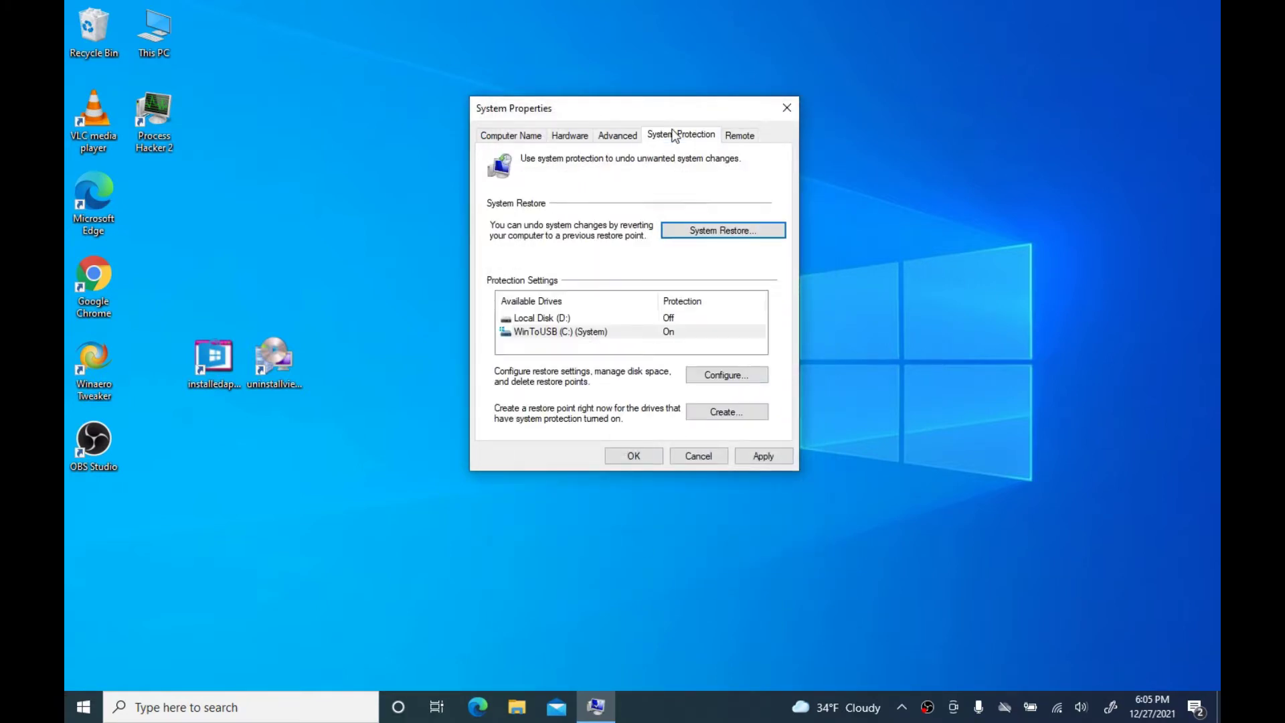
pyautogui.click(569, 136)
pyautogui.click(541, 136)
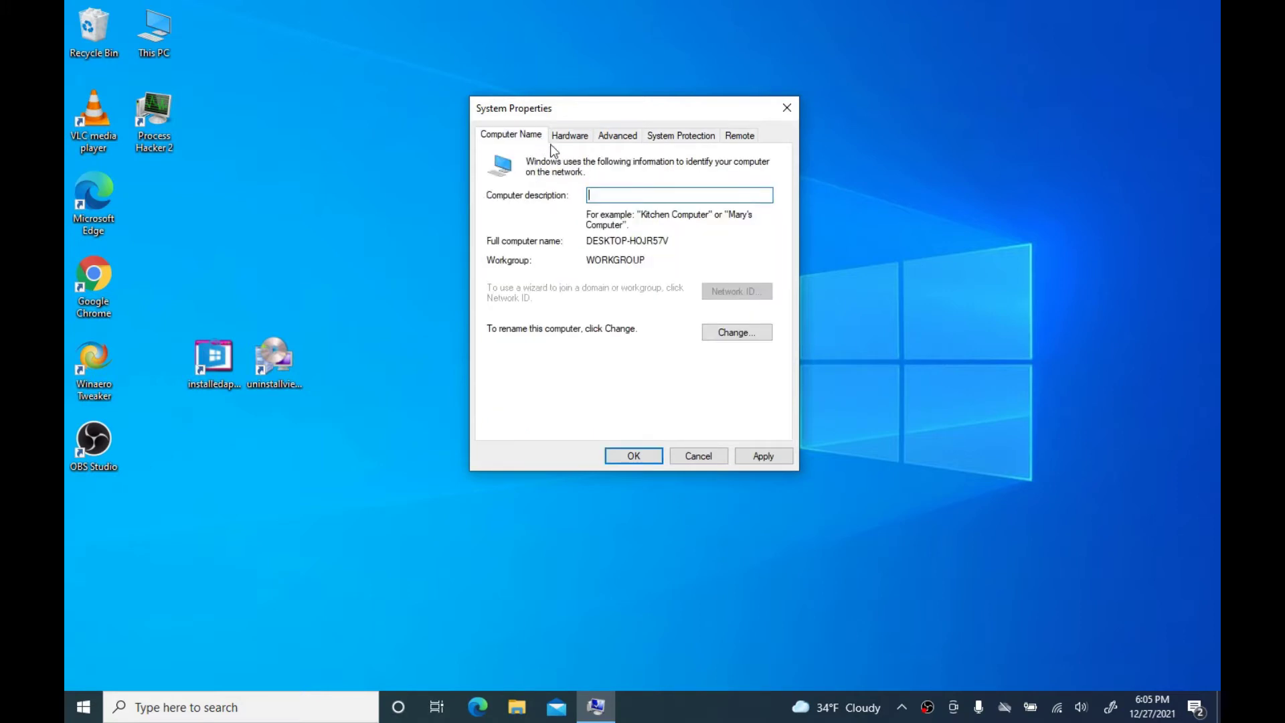
# Rename the computer to WinToUSB, apply the change and postpone the restart
pyautogui.click(736, 333)
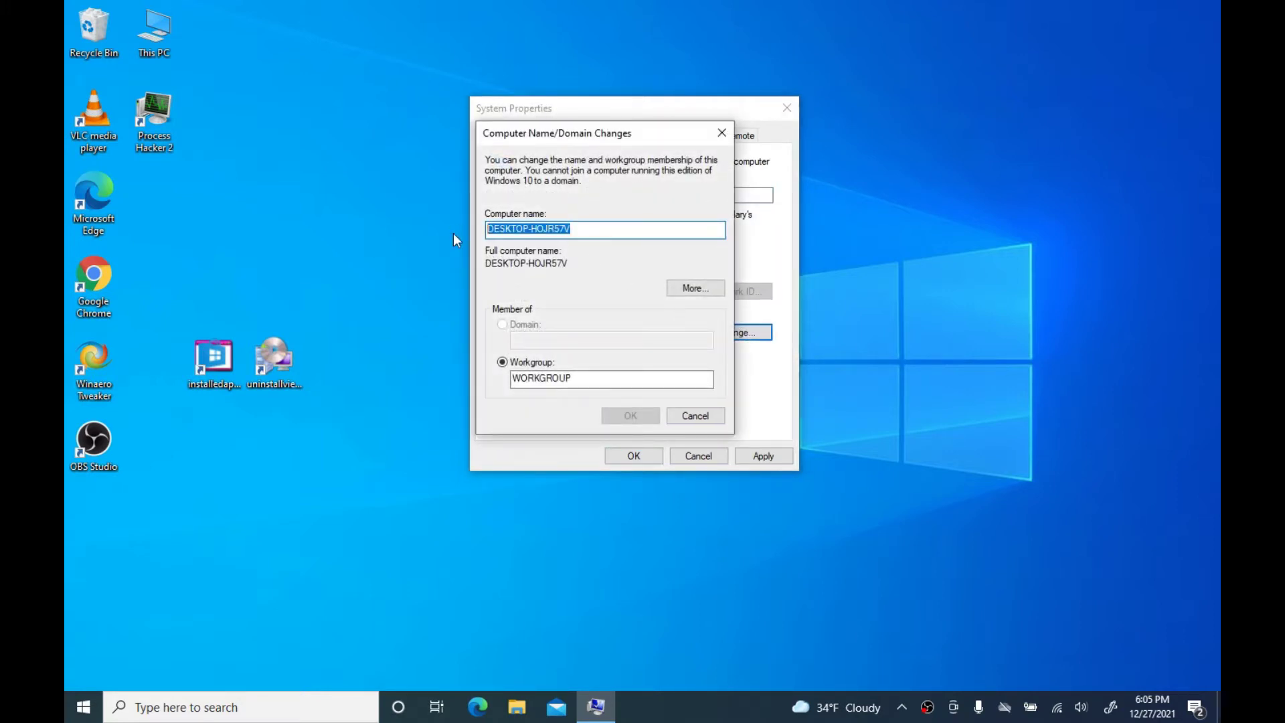
pyautogui.press('BackSpace')
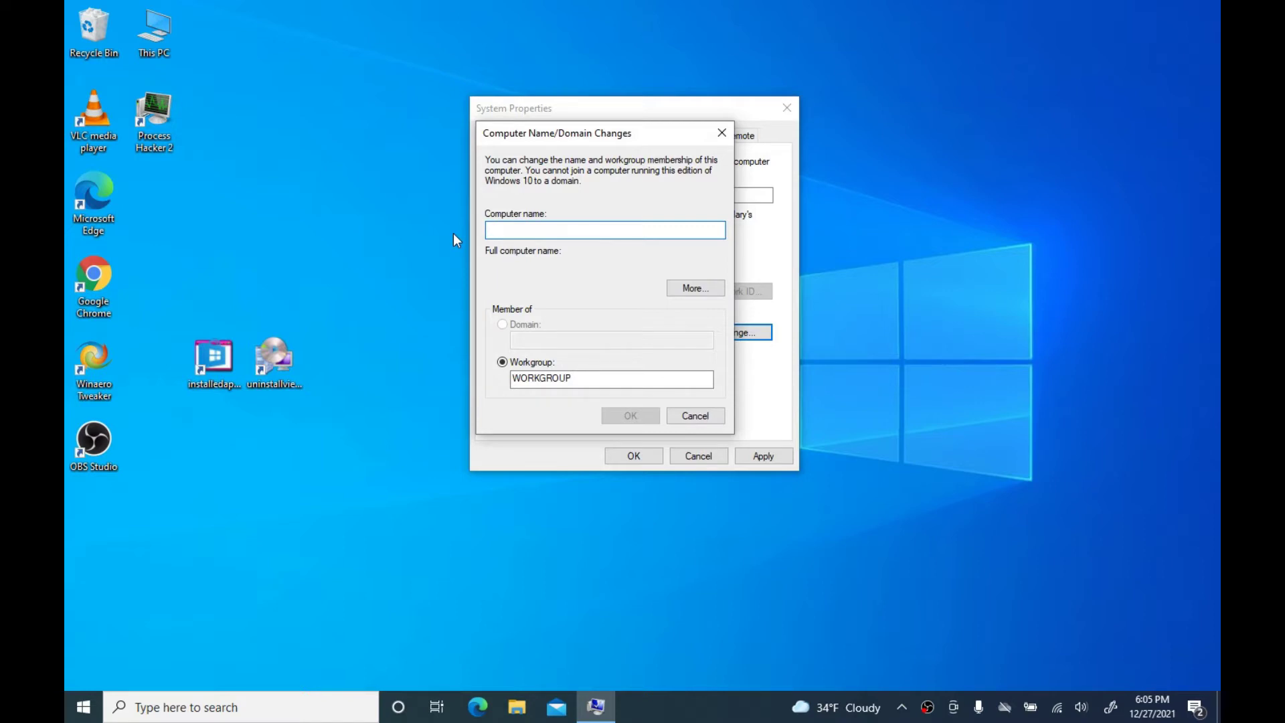
pyautogui.write('W')
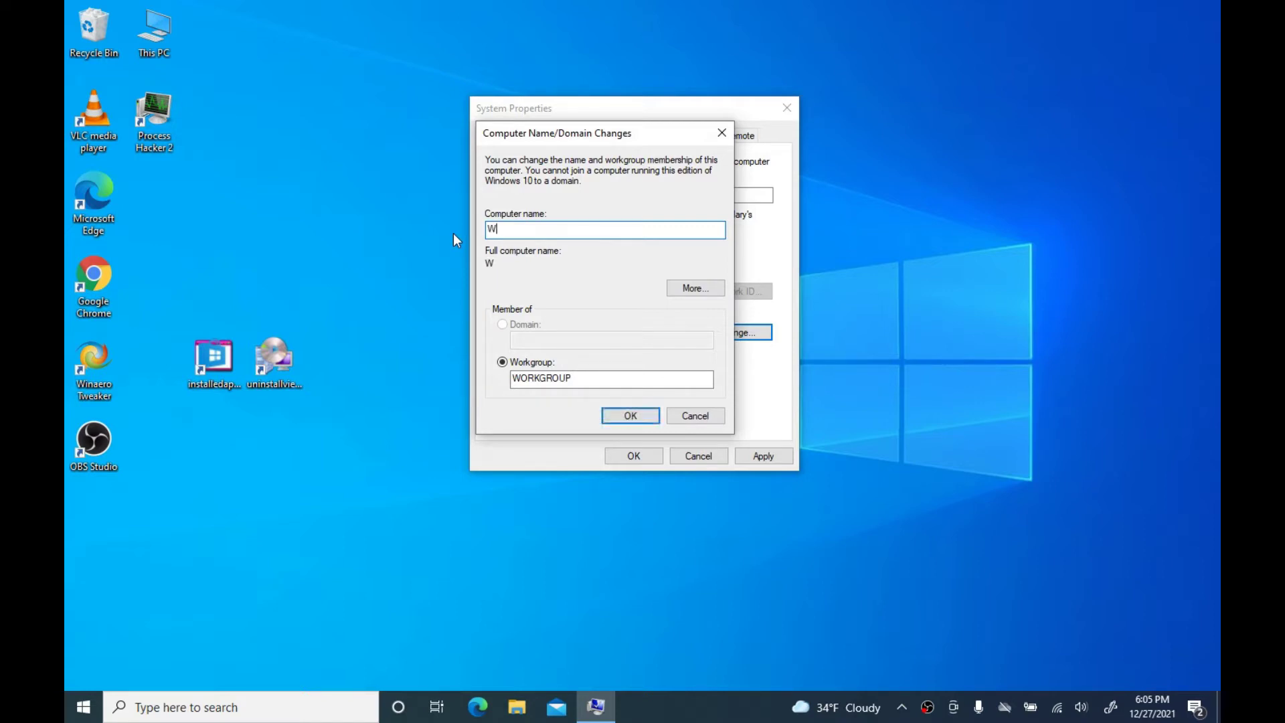
pyautogui.write('intTOoUSB')
pyautogui.click(518, 707)
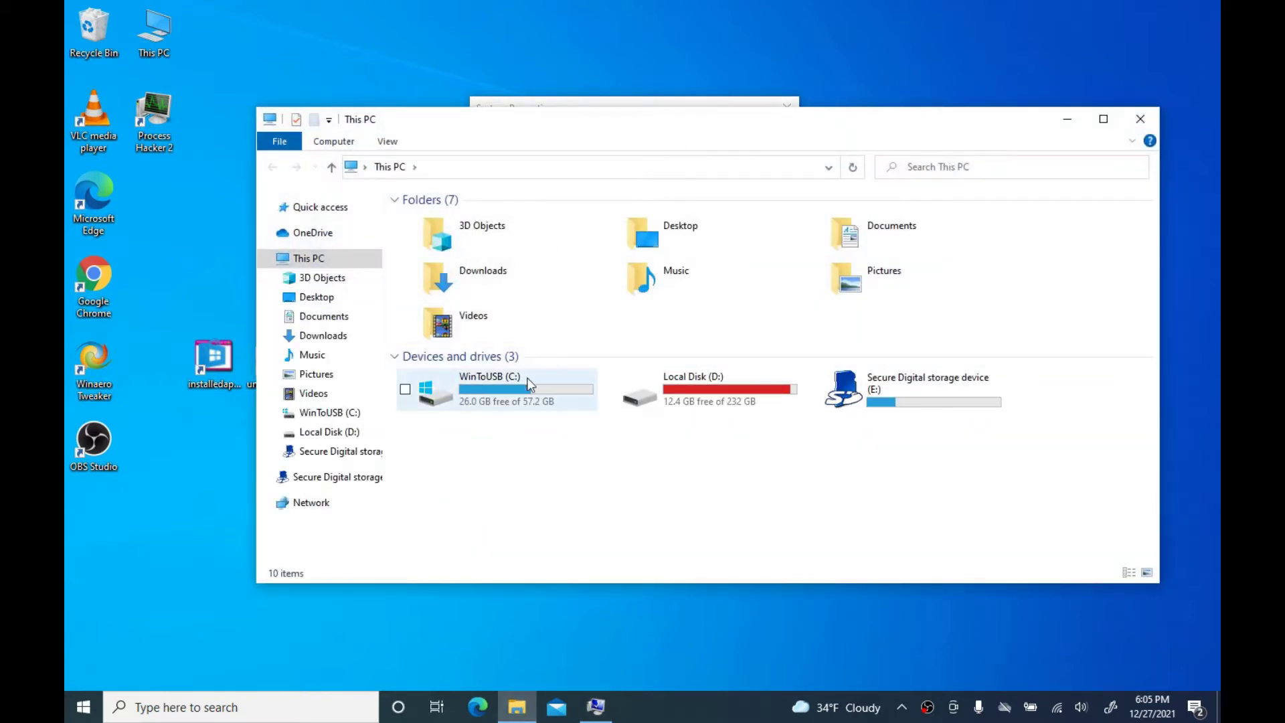
pyautogui.click(1131, 126)
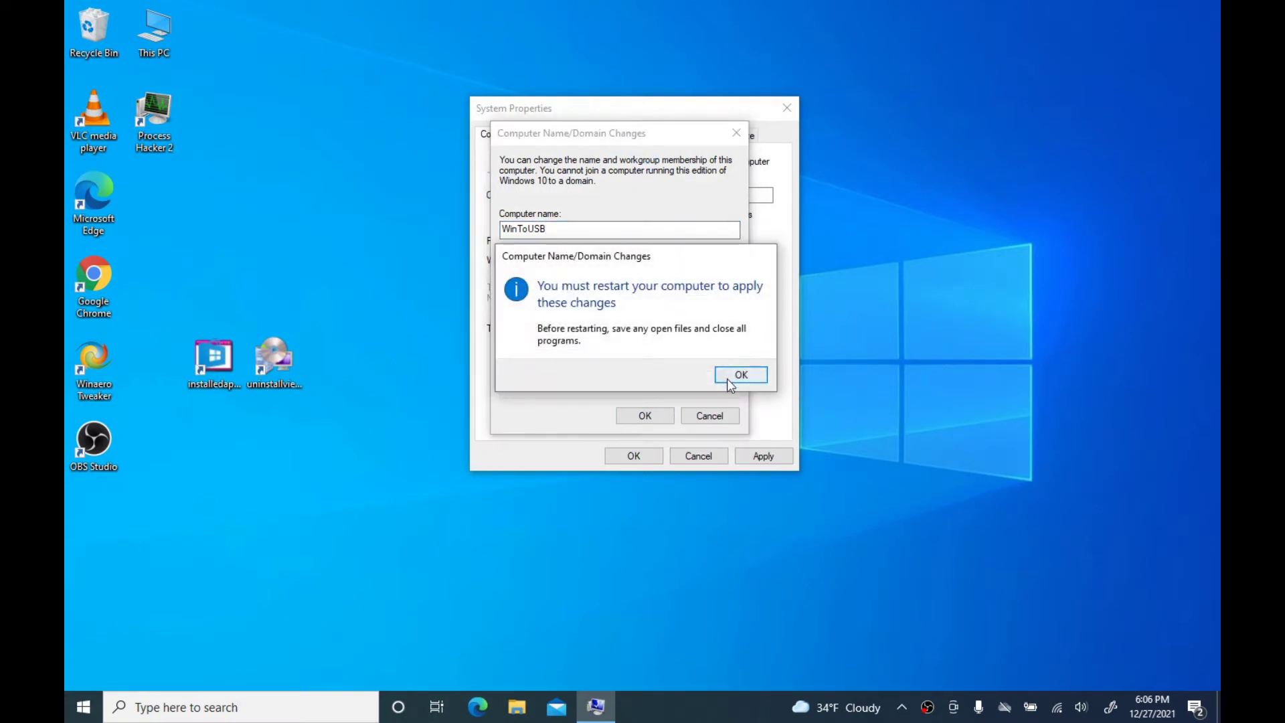
pyautogui.click(730, 383)
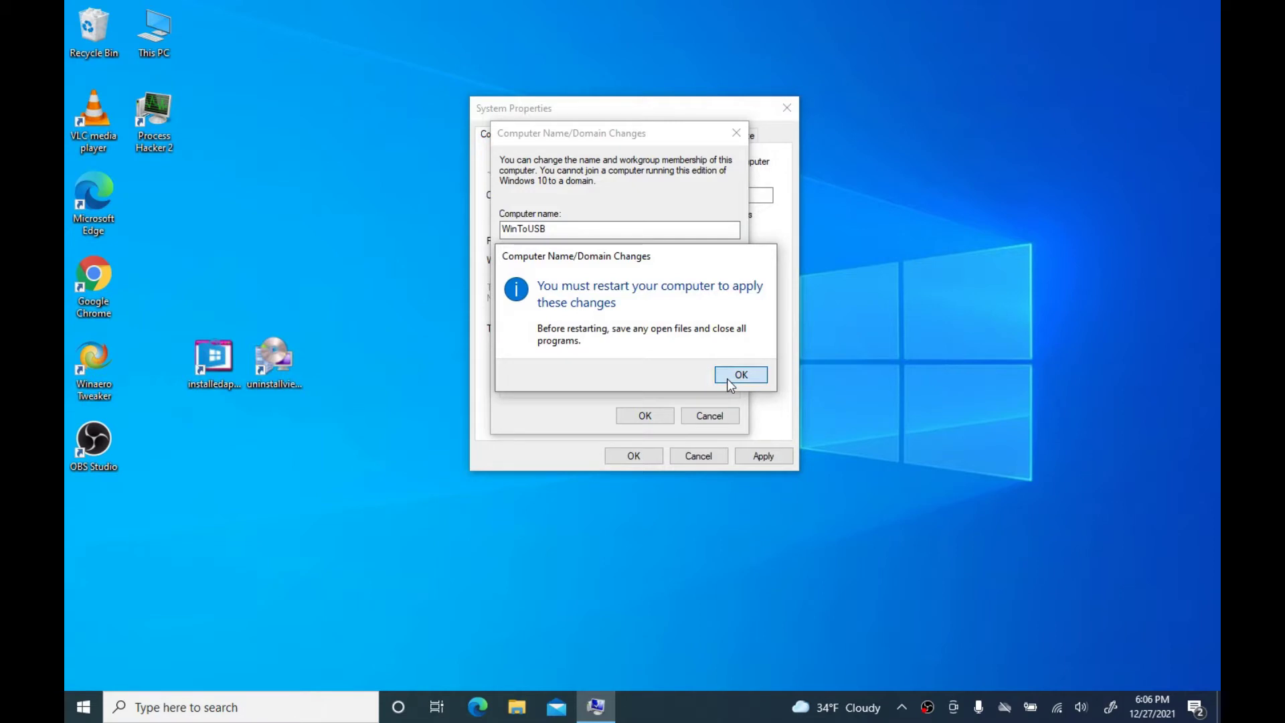
pyautogui.click(763, 457)
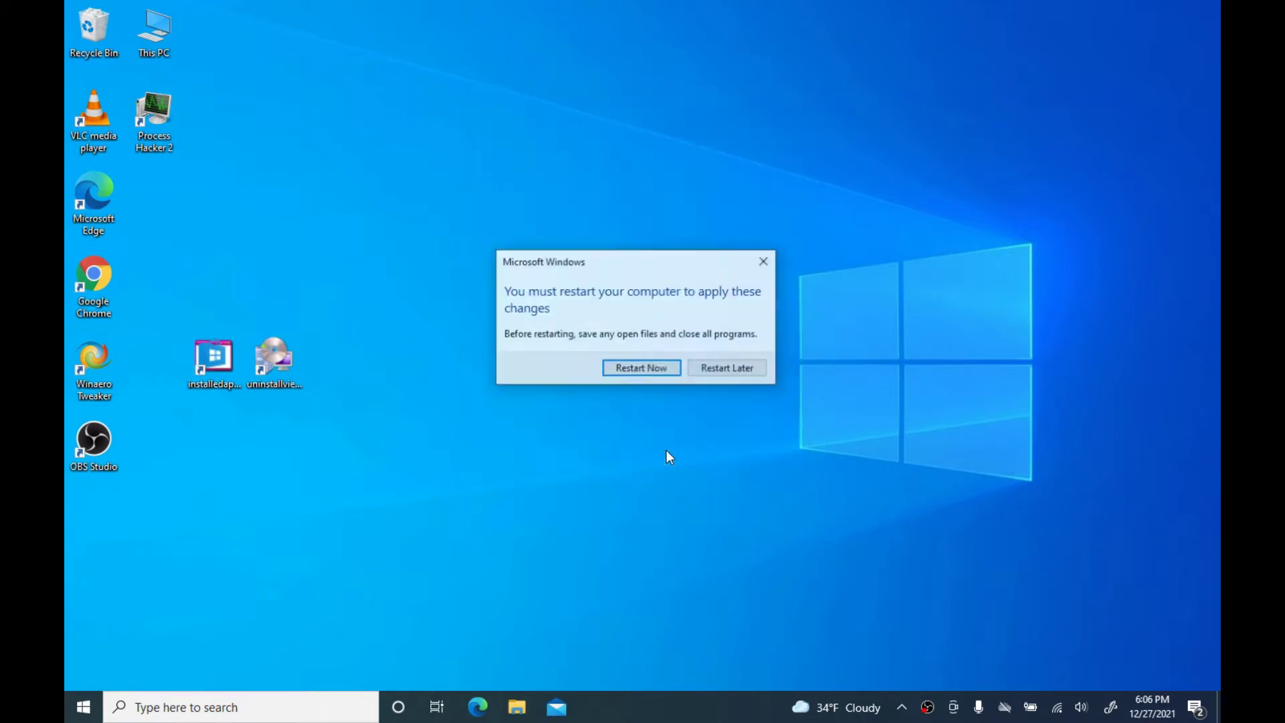
pyautogui.click(725, 372)
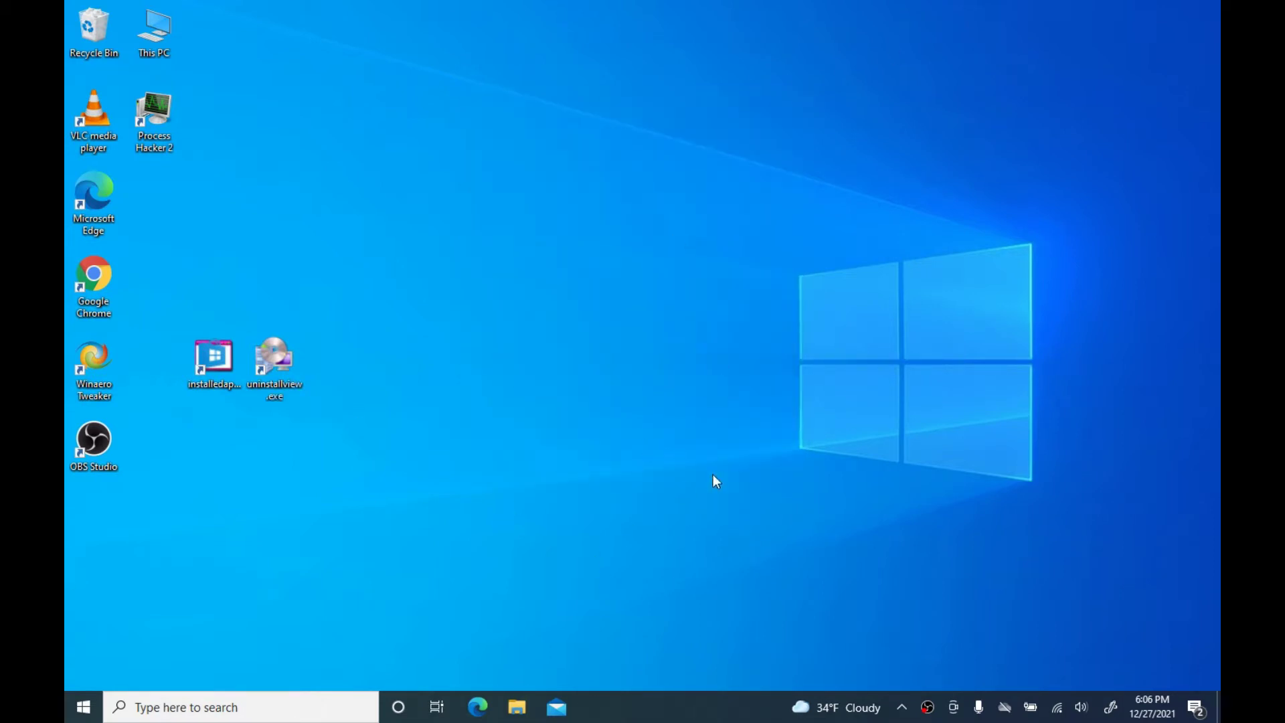
# Turn off News and interests on the taskbar
pyautogui.moveTo(734, 214); pyautogui.dragTo(1130, 543)
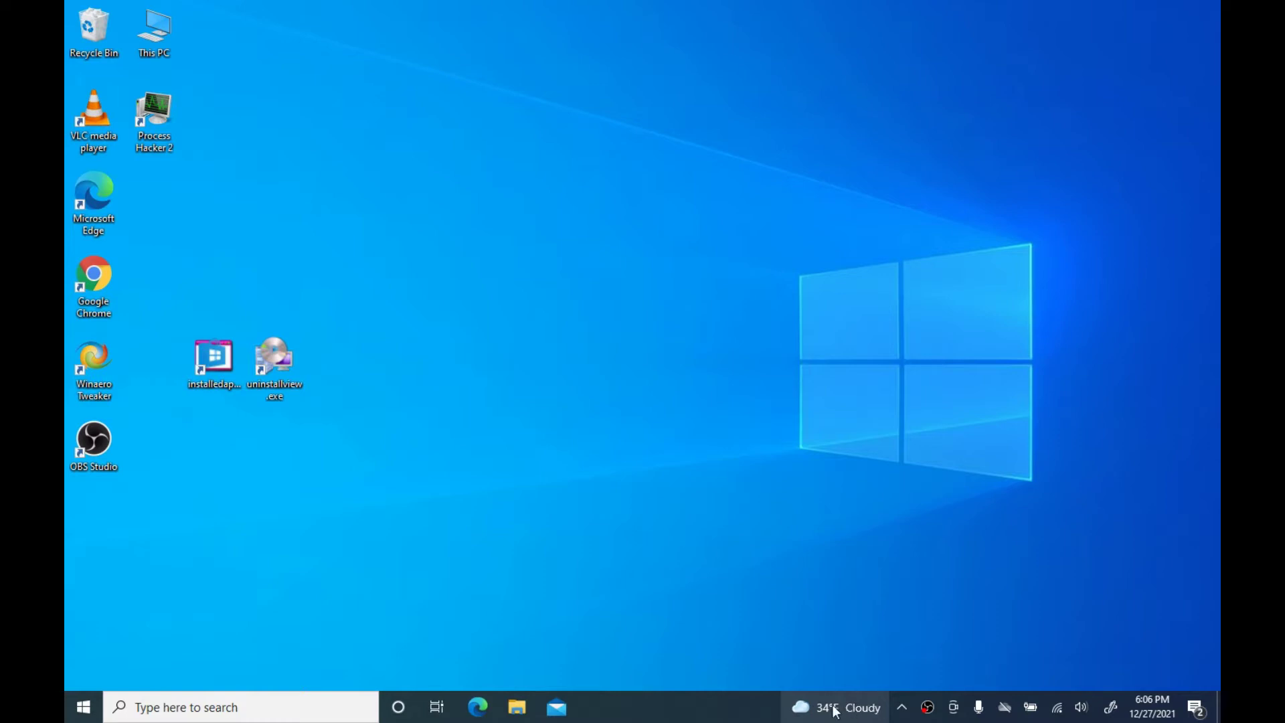
pyautogui.moveTo(837, 711)
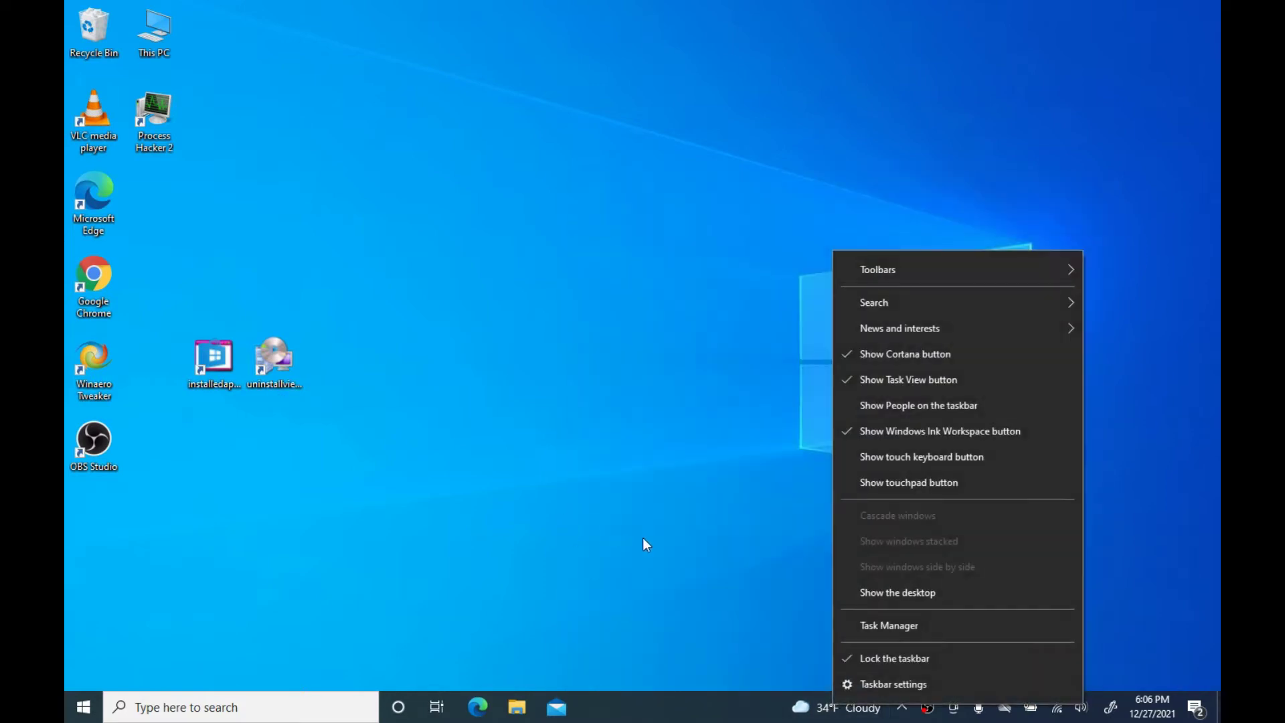
pyautogui.click(643, 537)
pyautogui.click(837, 711)
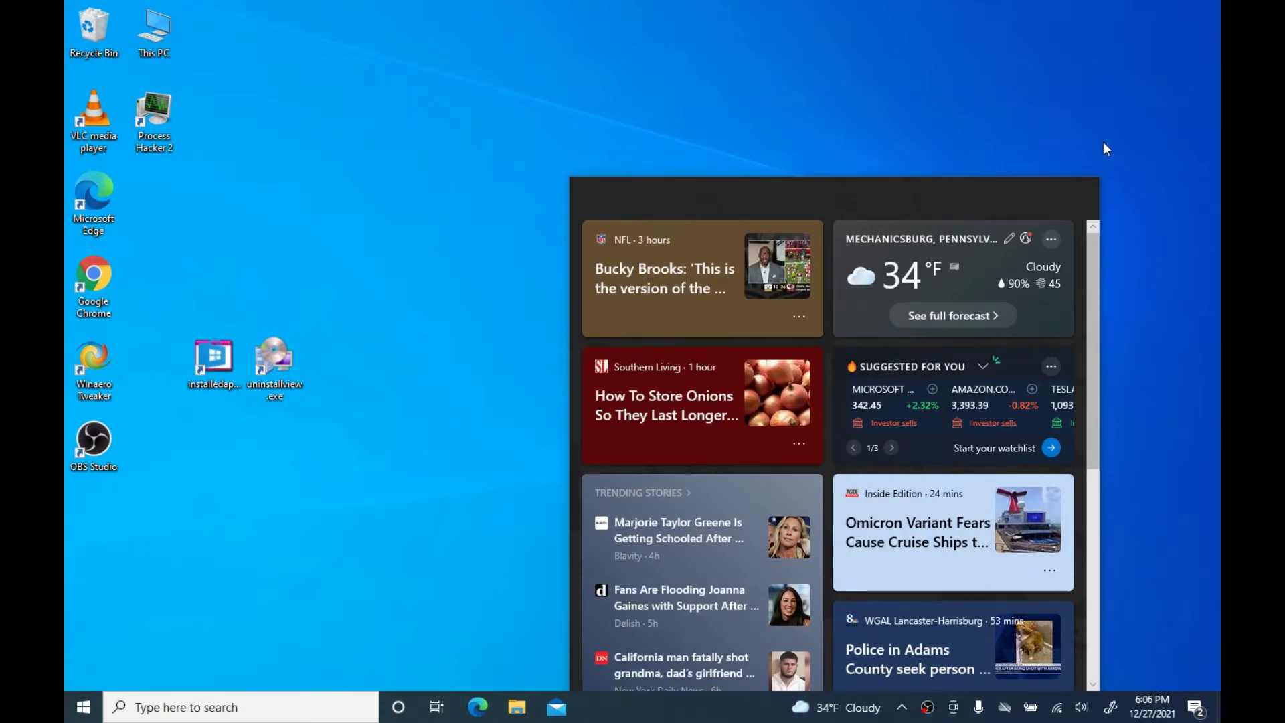
pyautogui.rightClick(855, 711)
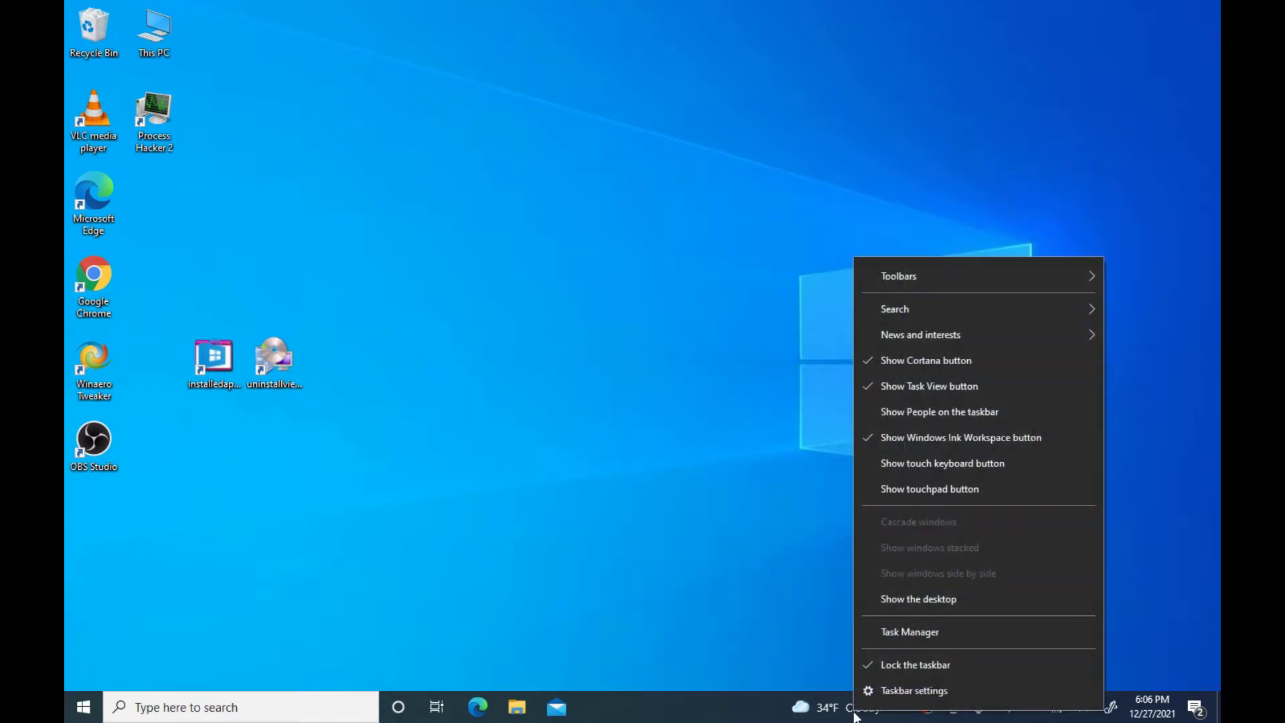
pyautogui.moveTo(888, 332)
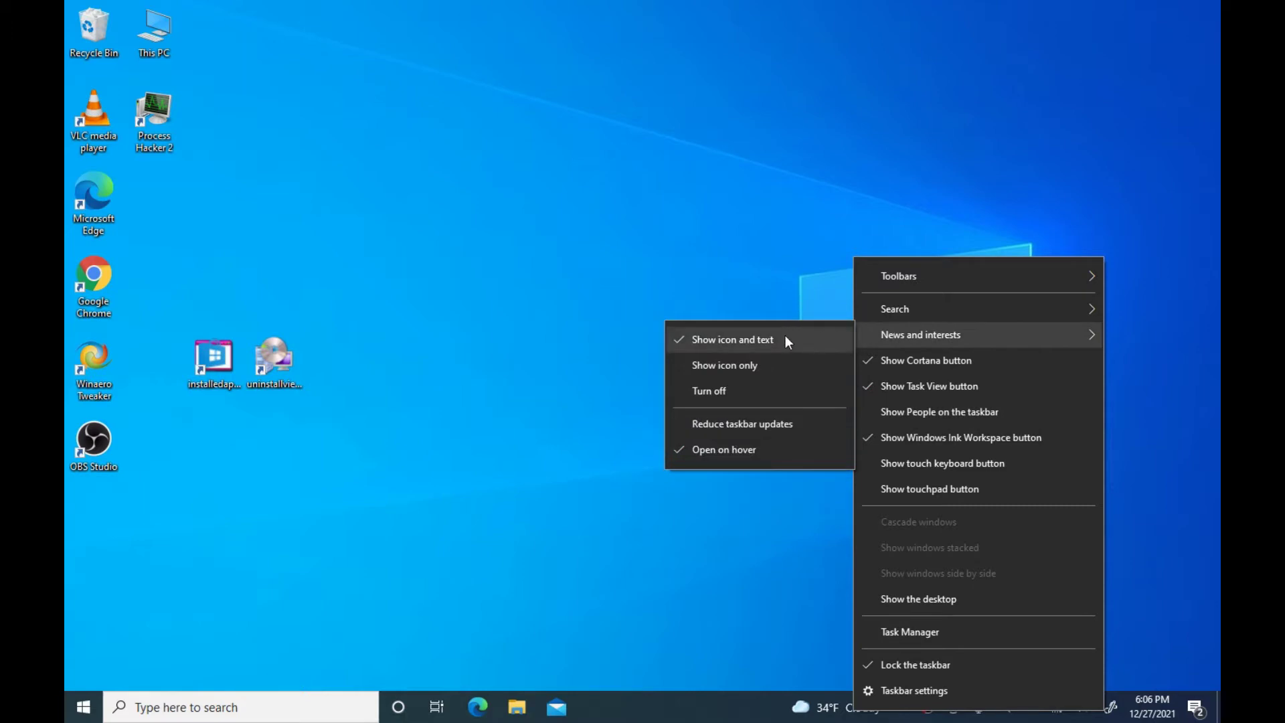
pyautogui.click(763, 400)
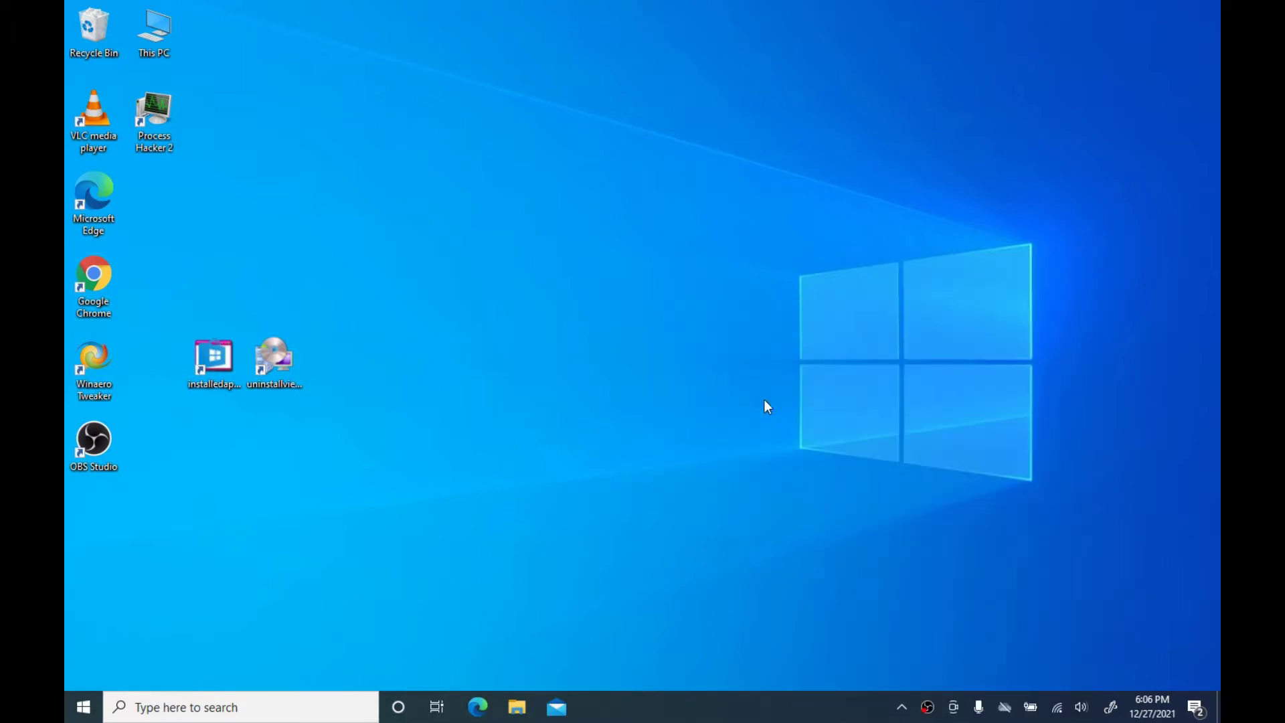
# Move the USB device removal icon out of the hidden icons so it shows directly in the notification area
pyautogui.click(899, 709)
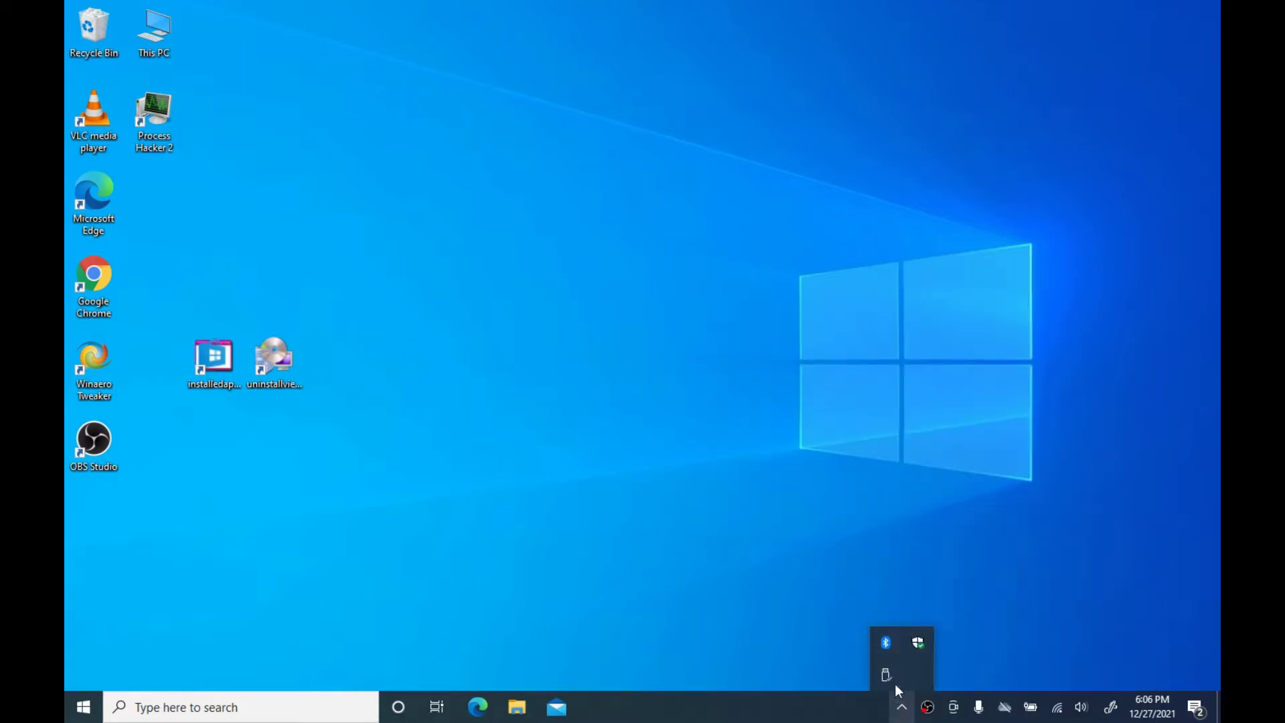
pyautogui.moveTo(885, 679); pyautogui.dragTo(902, 708)
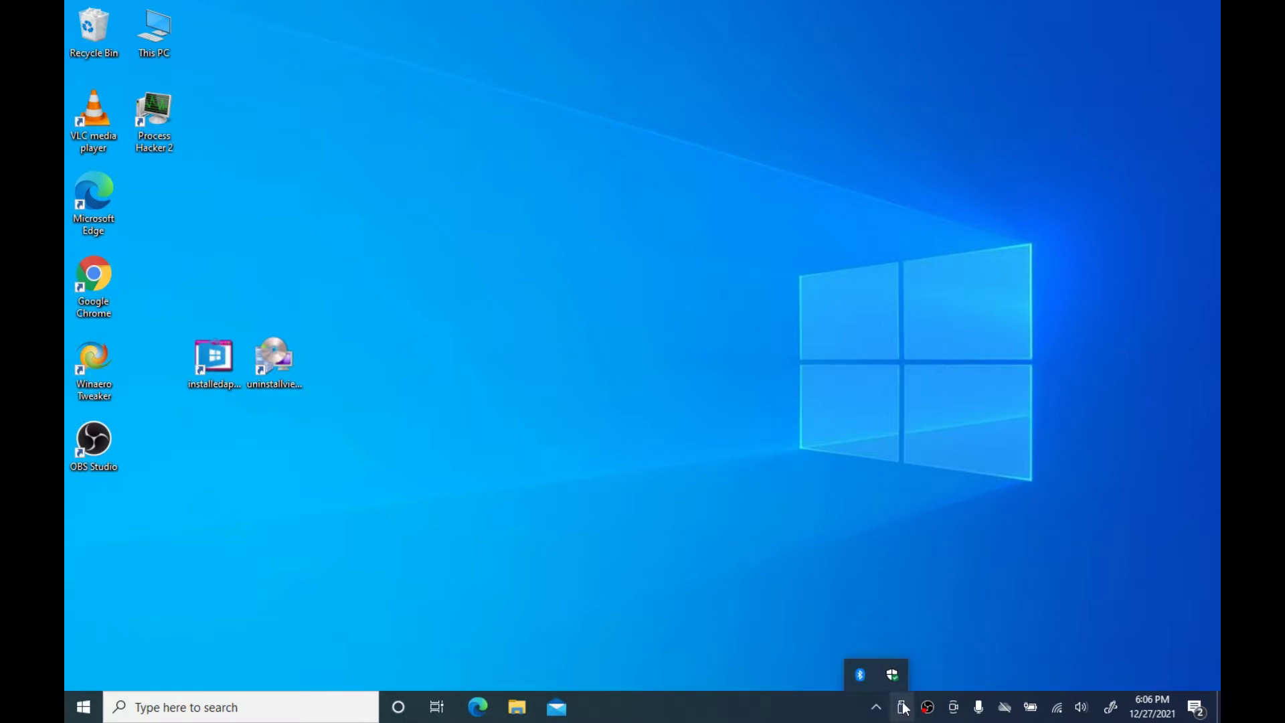
pyautogui.click(941, 606)
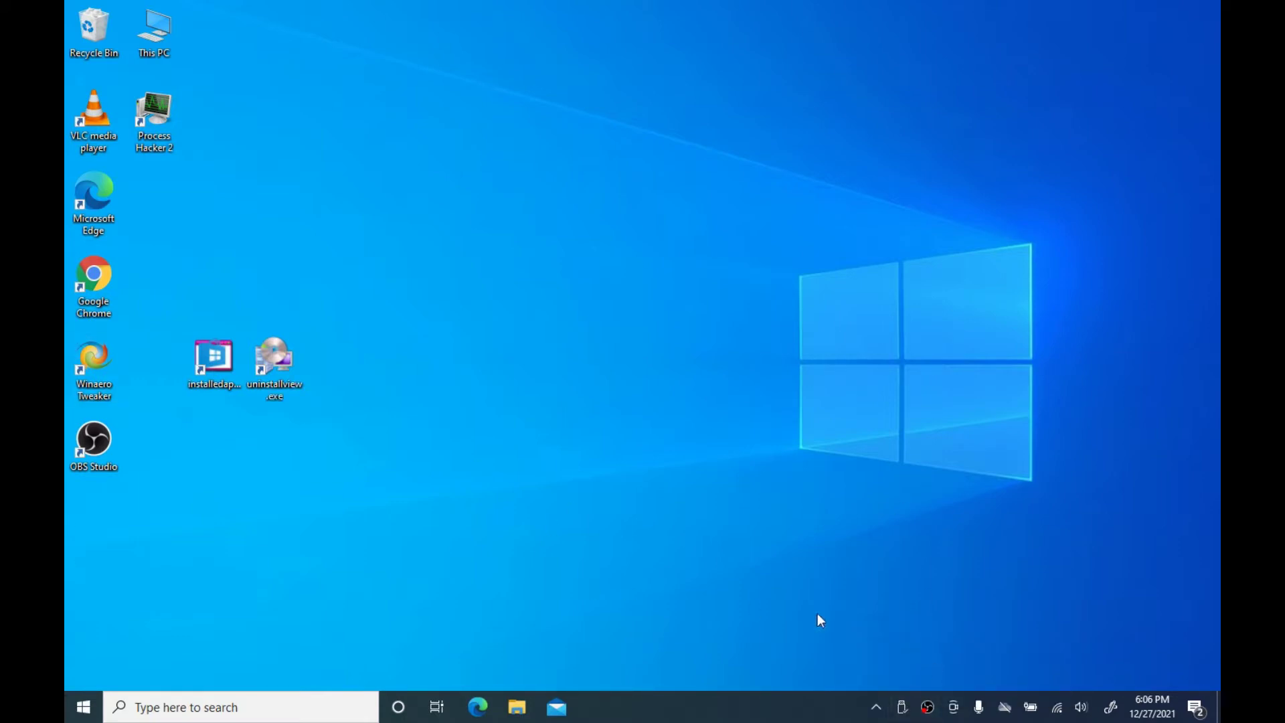
# Hide the Meet Now icon from the notification area and check the hidden icons
pyautogui.rightClick(958, 708)
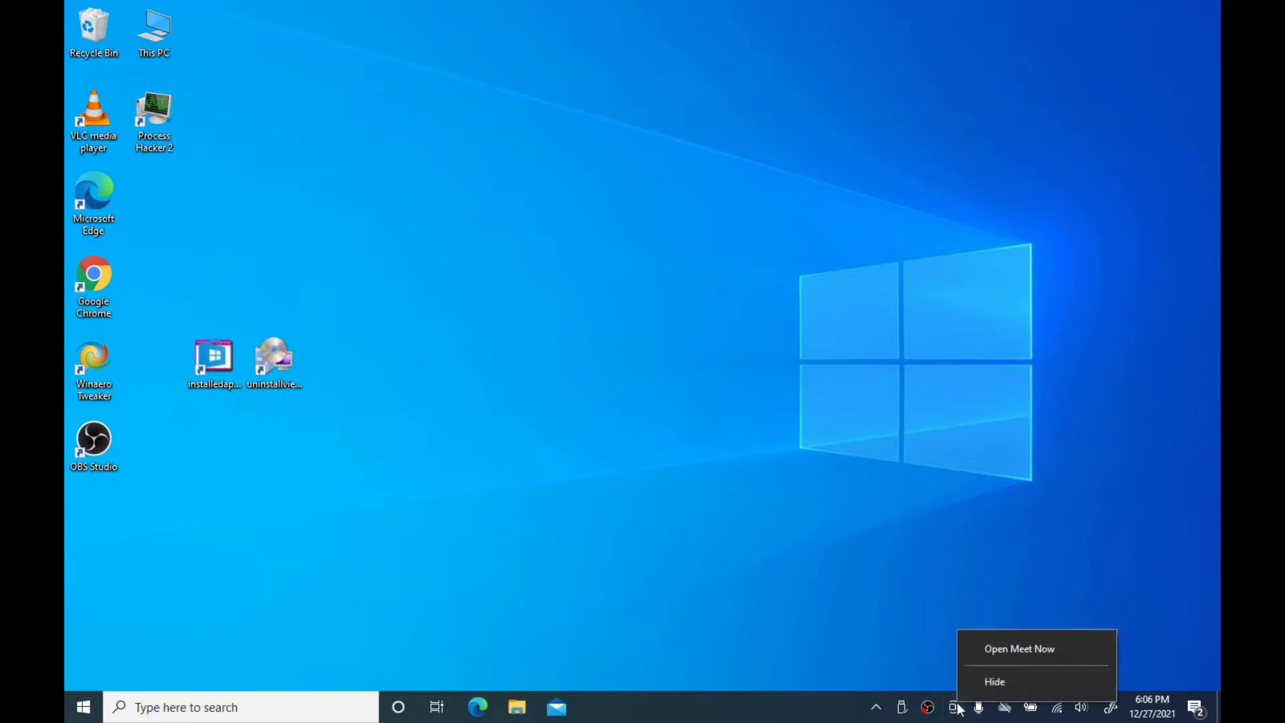
pyautogui.click(970, 682)
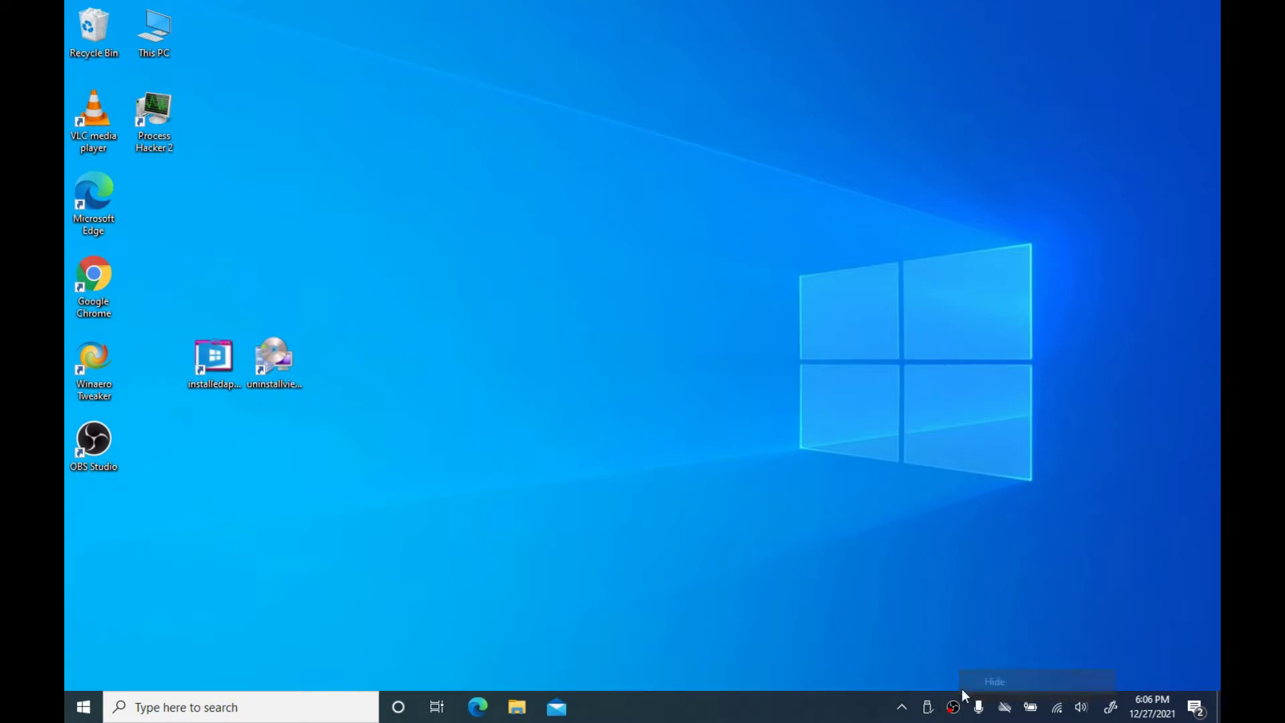
pyautogui.click(903, 707)
pyautogui.click(903, 707)
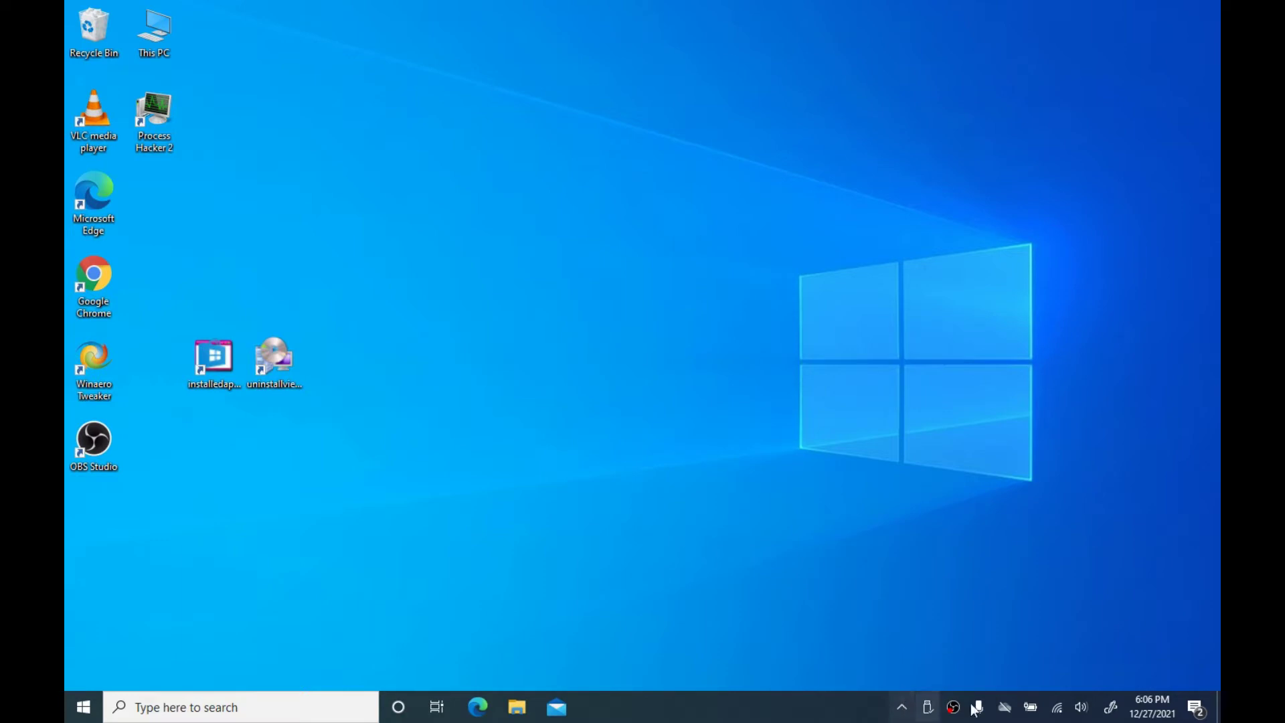
# Quit OneDrive from its notification area icon and confirm closing it
pyautogui.click(1006, 711)
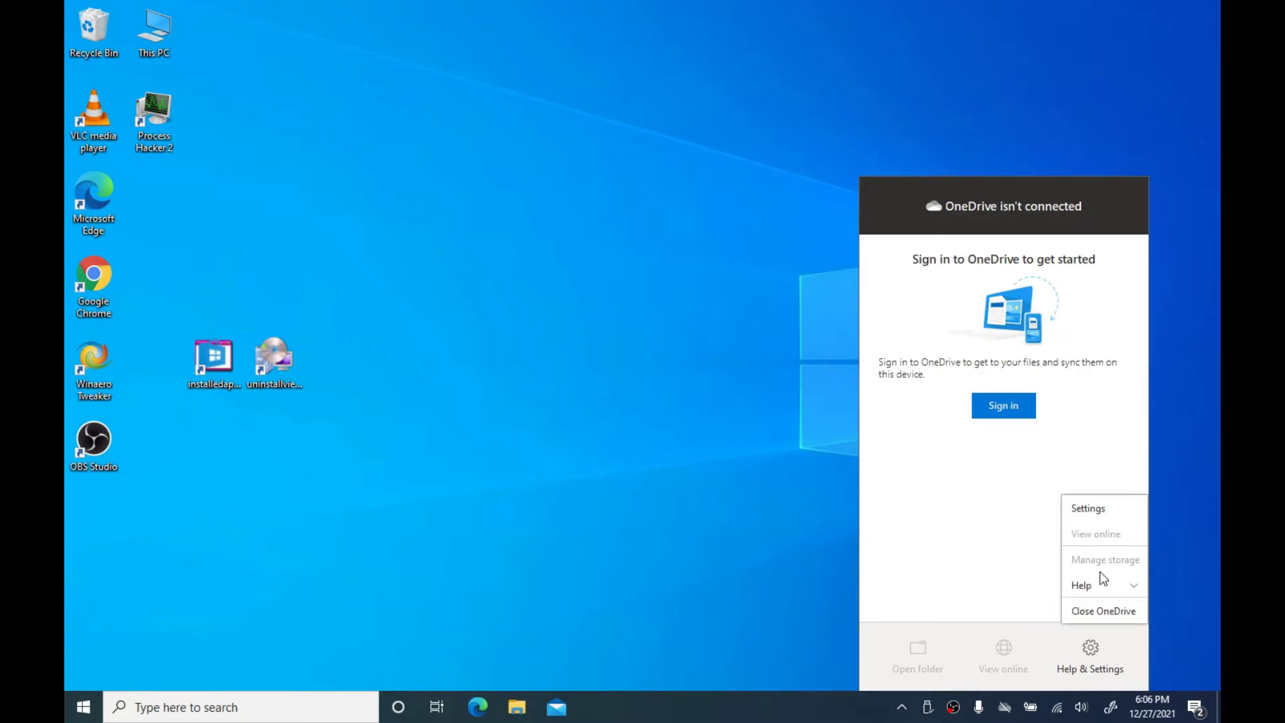
pyautogui.click(1095, 610)
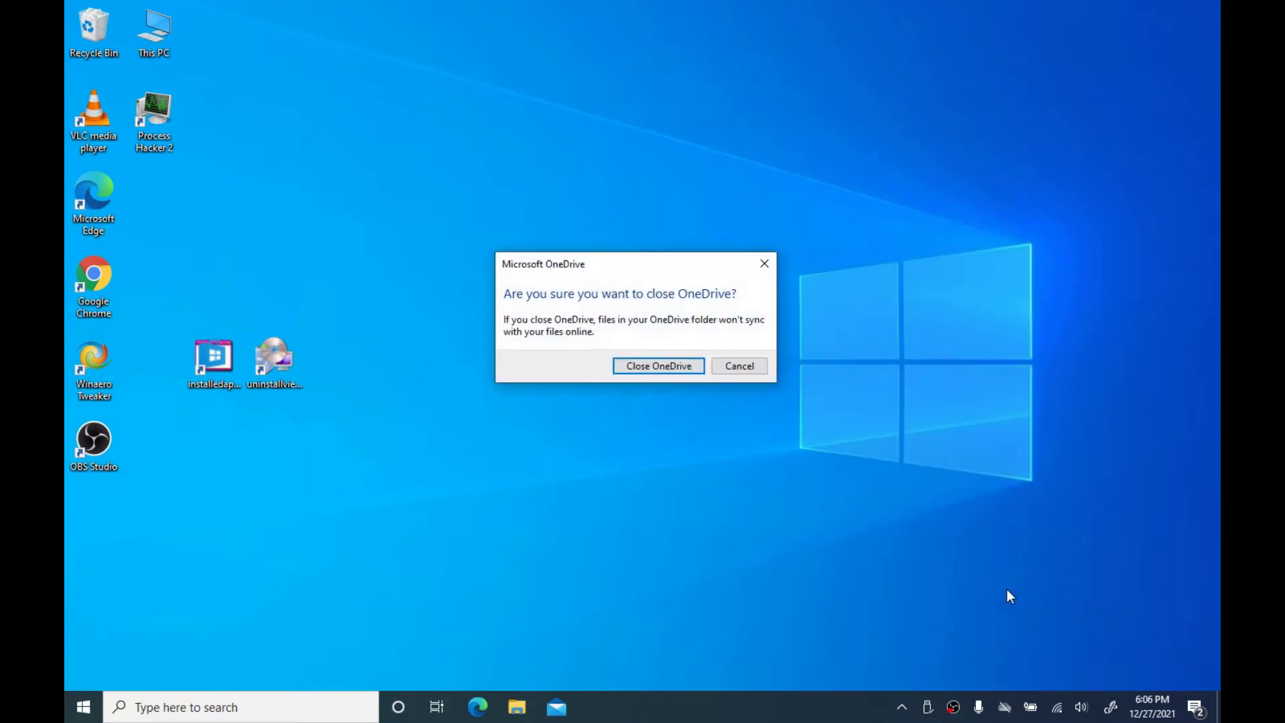
pyautogui.click(657, 367)
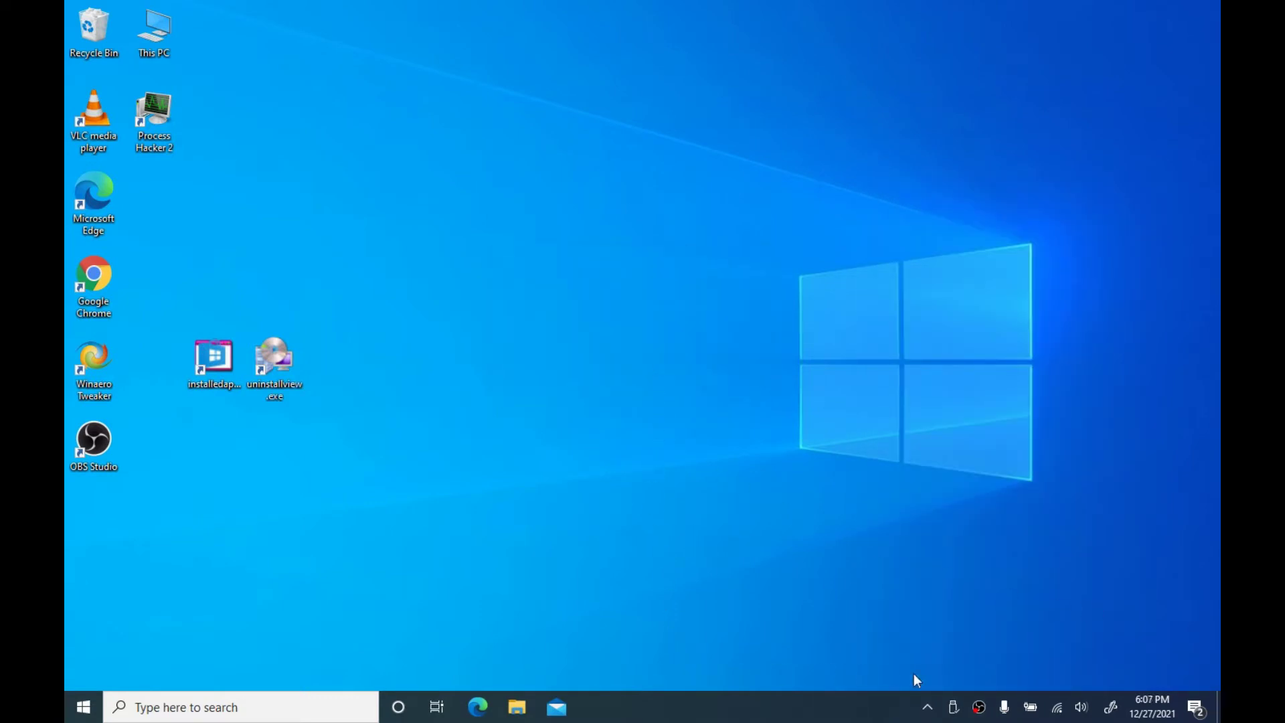
# Remove the Windows Ink Workspace, Cortana and Task View buttons from the taskbar
pyautogui.rightClick(1115, 712)
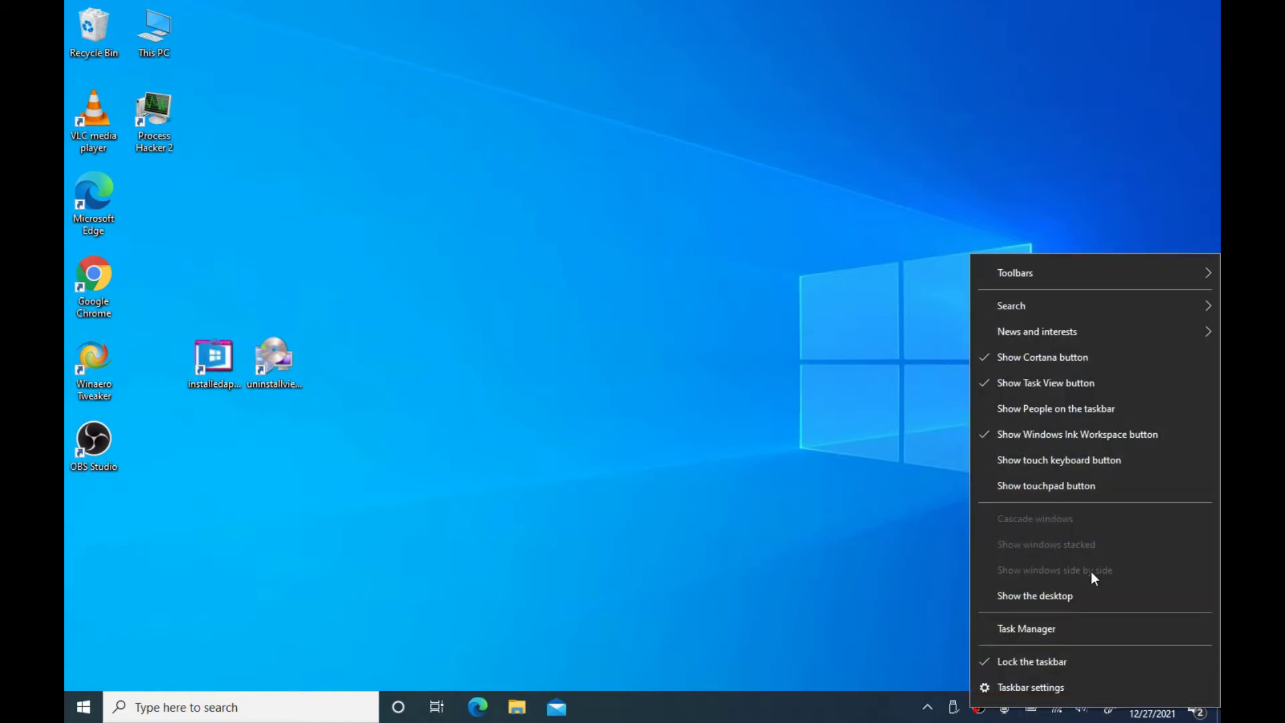
pyautogui.click(1054, 435)
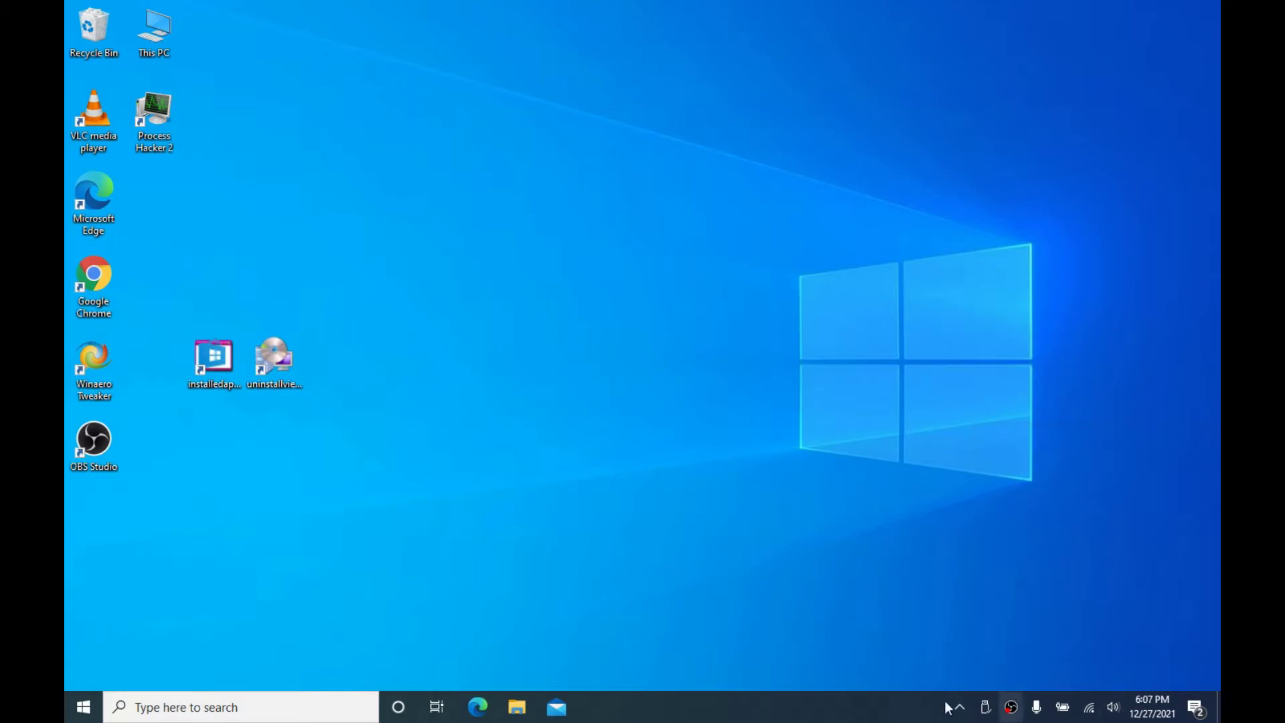
pyautogui.rightClick(842, 700)
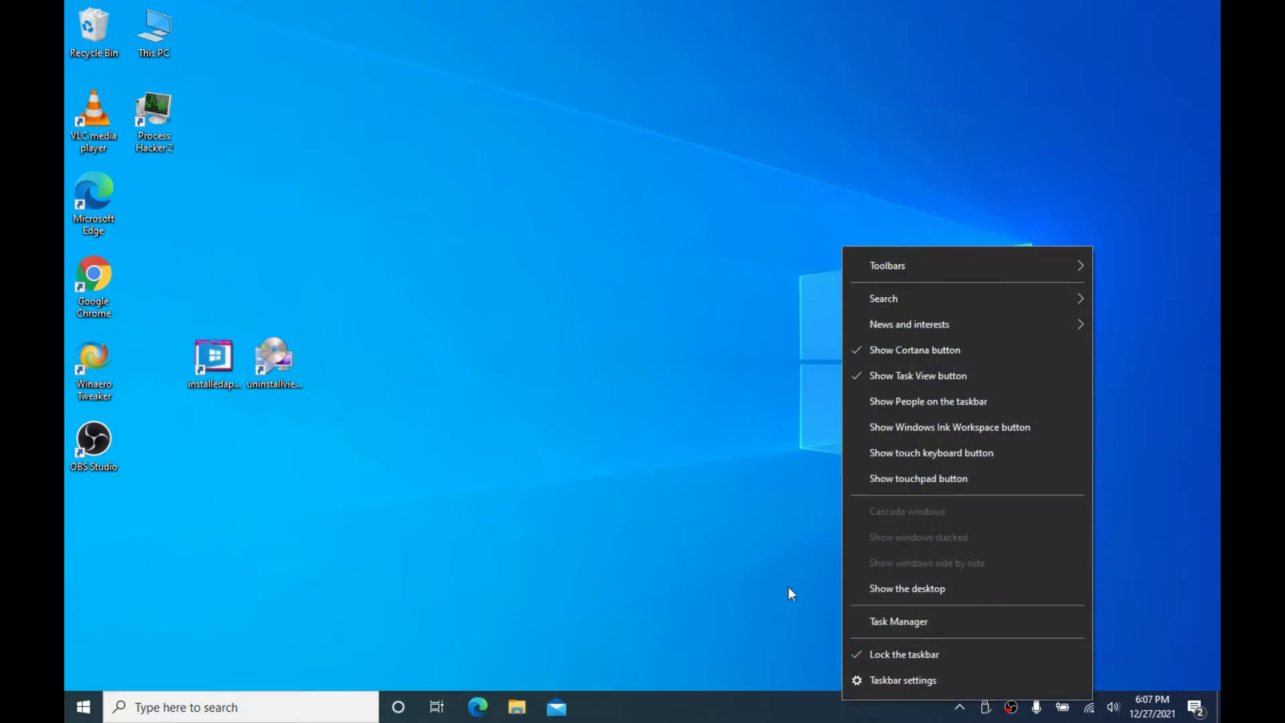
pyautogui.click(868, 347)
pyautogui.rightClick(601, 713)
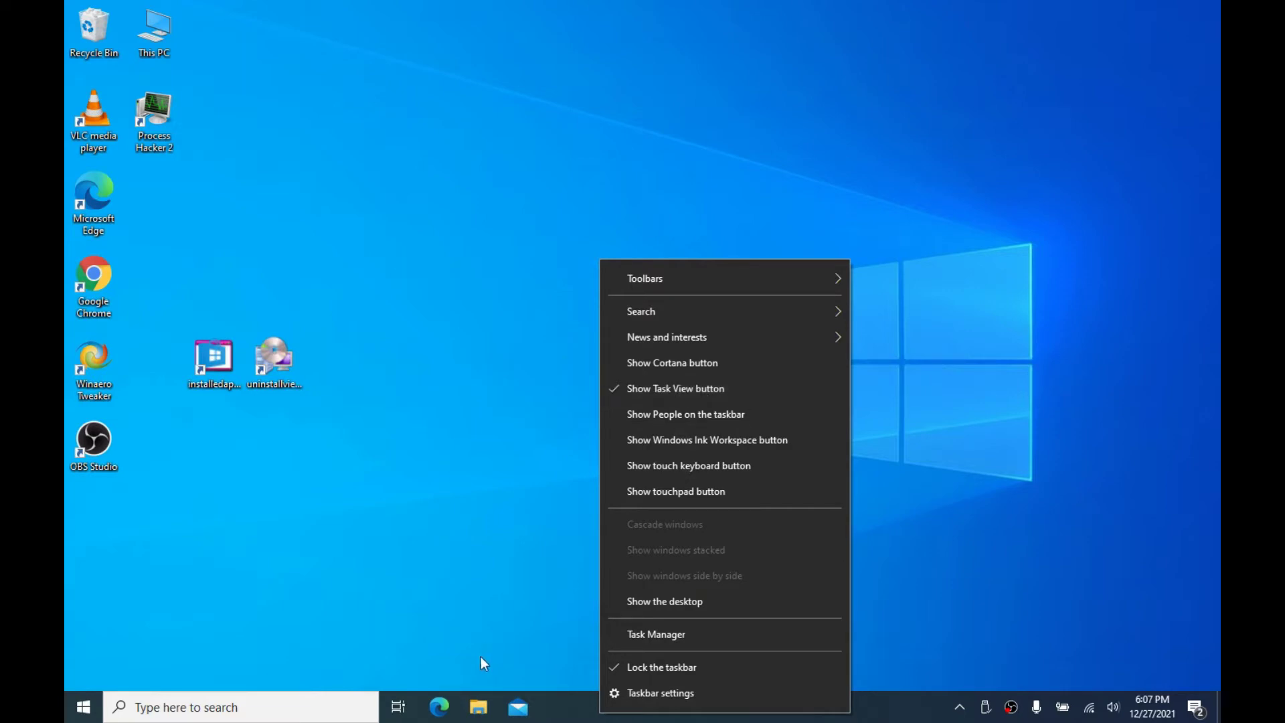
pyautogui.click(685, 388)
# Set the taskbar search to Hidden
pyautogui.rightClick(649, 706)
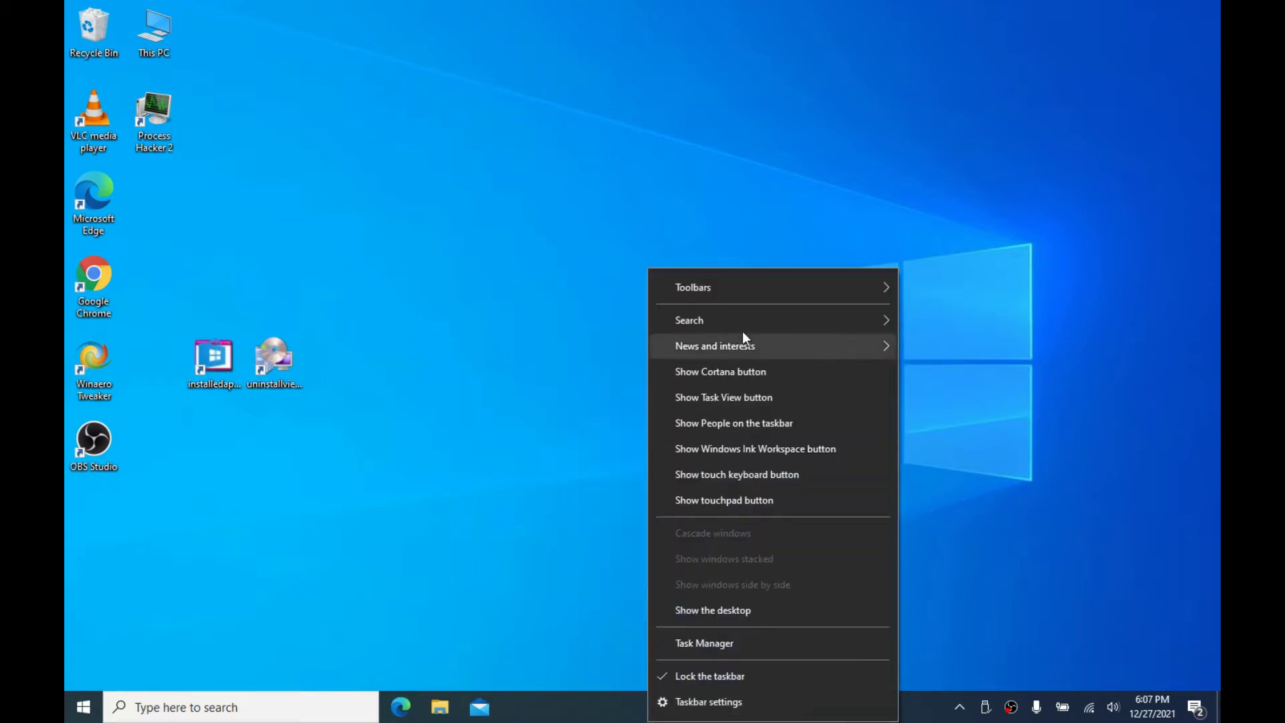
pyautogui.moveTo(751, 315)
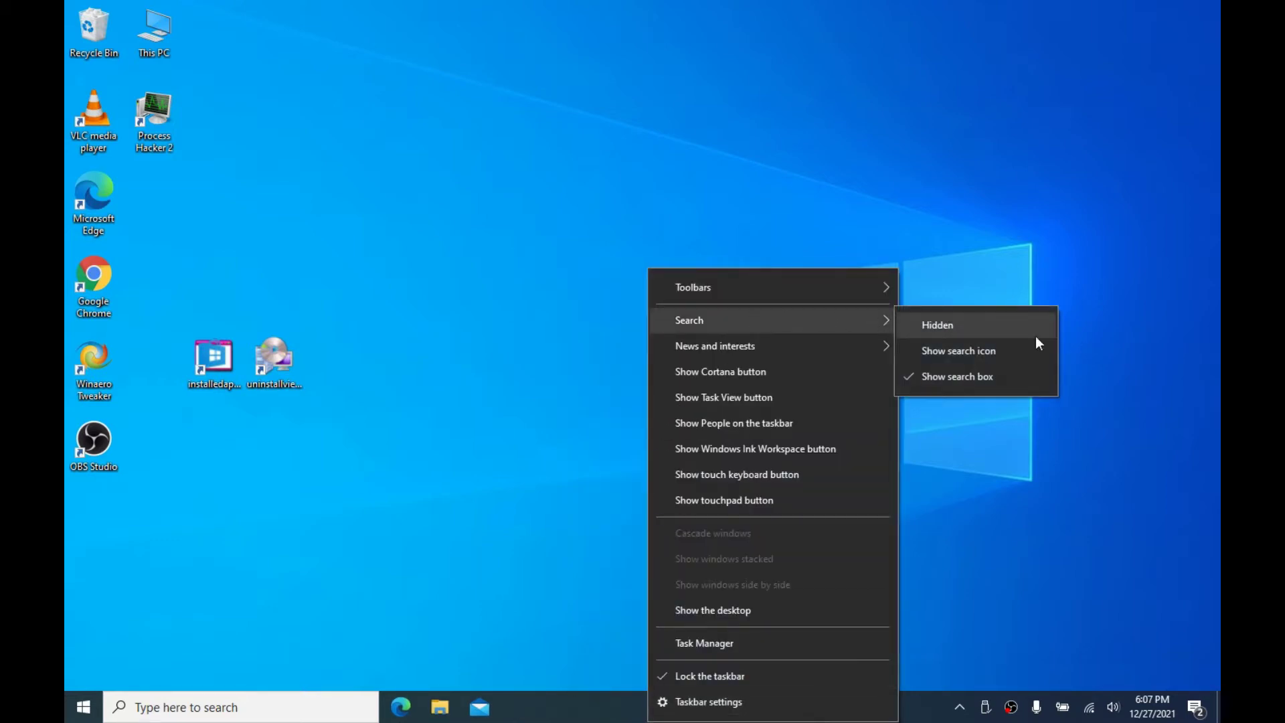
pyautogui.click(986, 325)
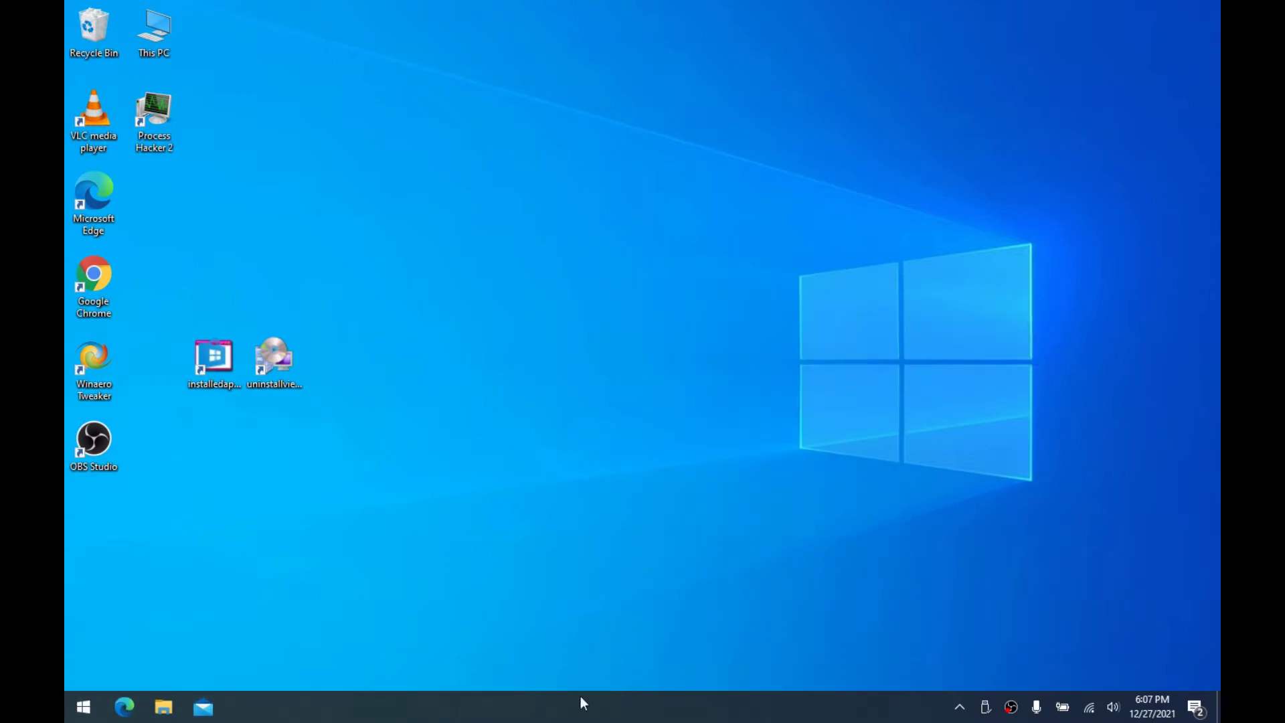
# Unpin the Office tile, the Office apps folder and the Mail tile from Start's Productivity group
pyautogui.click(82, 707)
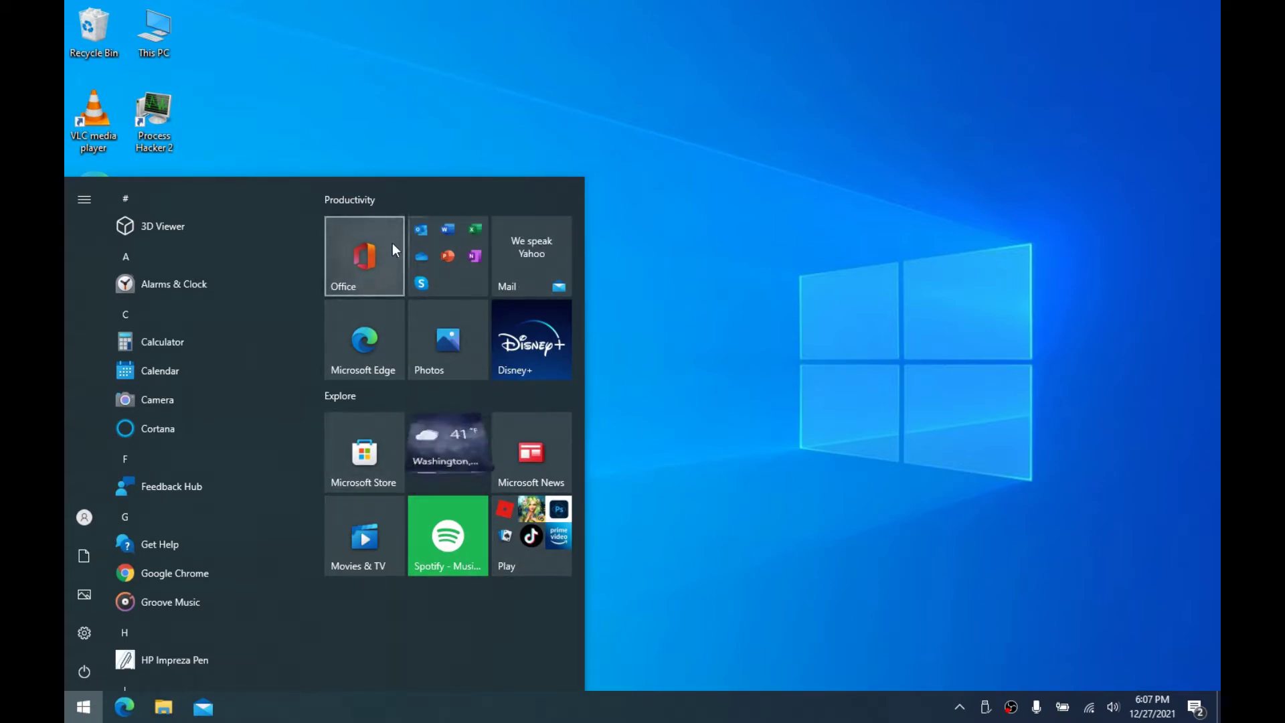
pyautogui.scroll(-10, 201, 348)
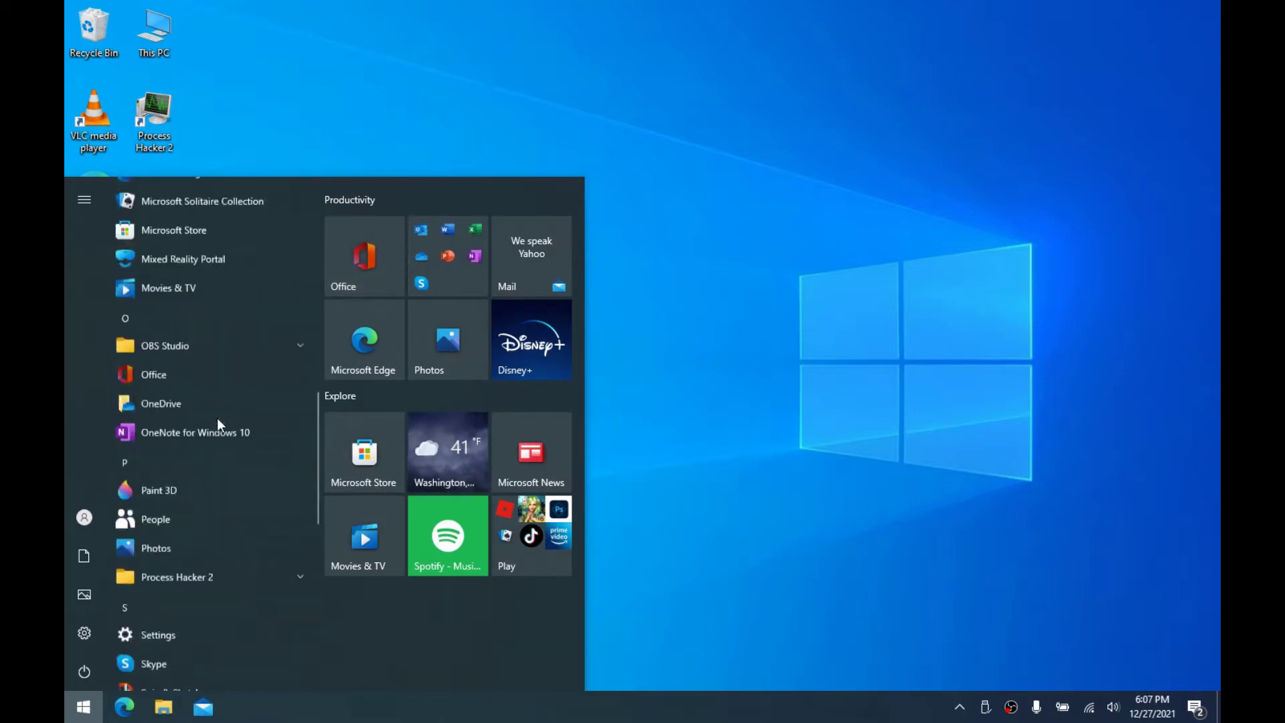
pyautogui.scroll(10, 217, 417)
pyautogui.rightClick(393, 271)
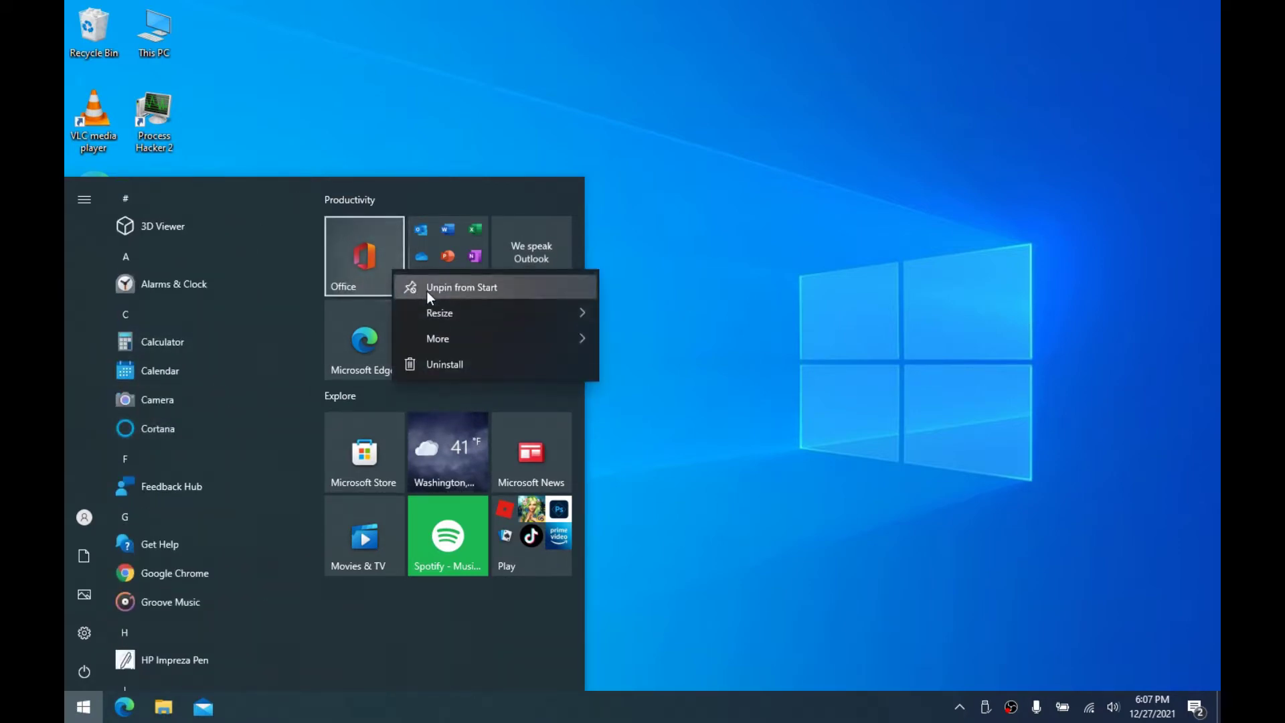
pyautogui.click(427, 290)
pyautogui.rightClick(450, 247)
pyautogui.click(480, 265)
pyautogui.rightClick(535, 247)
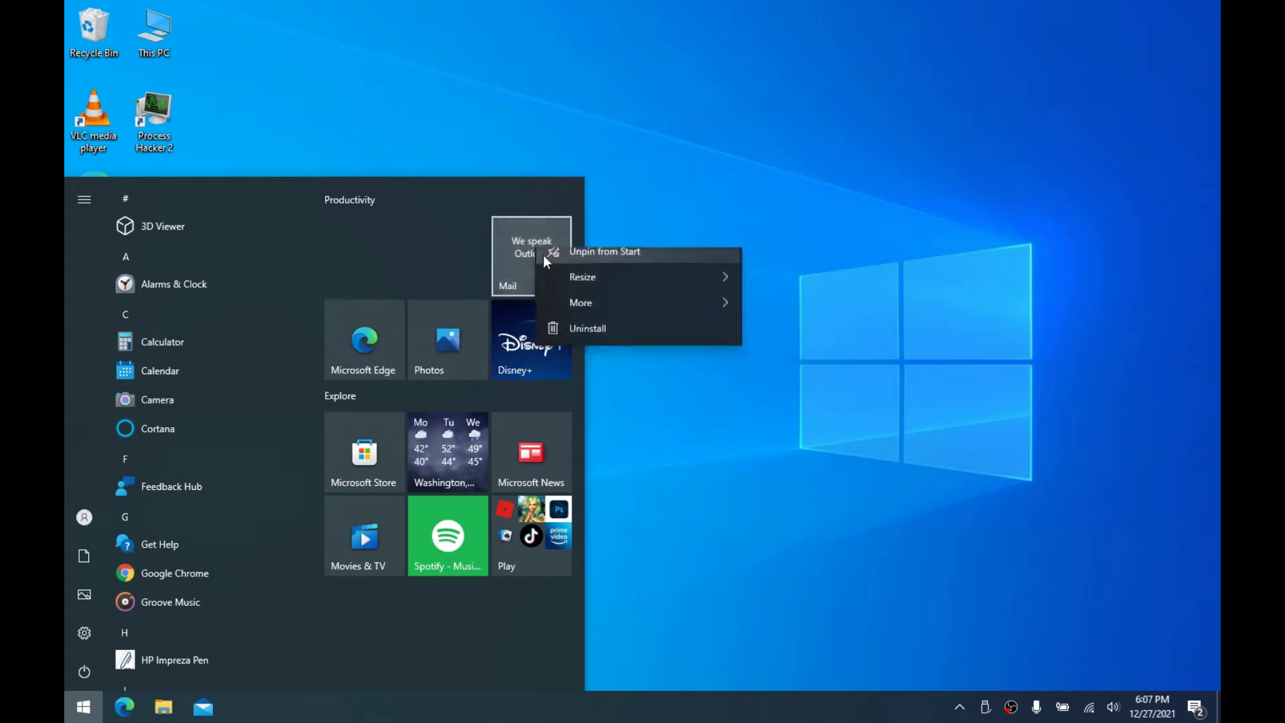
pyautogui.click(544, 256)
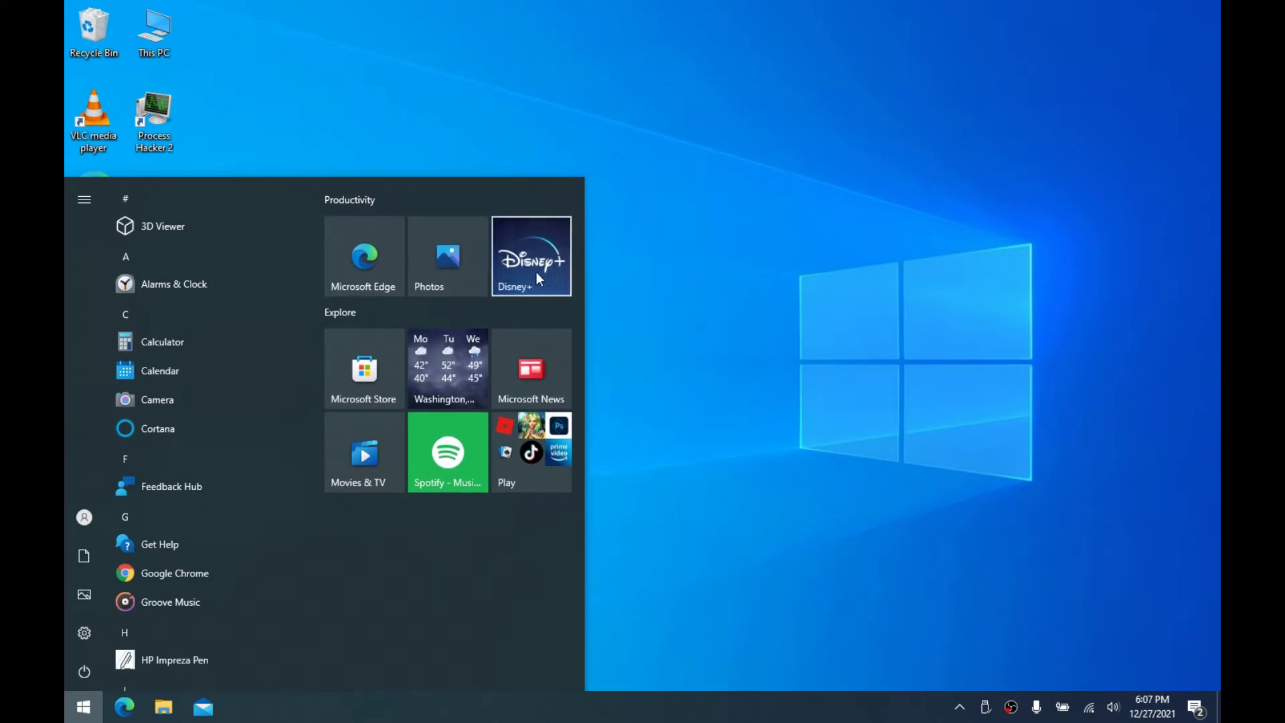
# Unpin the Disney+, Photos and Microsoft Edge tiles from Start's Productivity group
pyautogui.rightClick(536, 257)
pyautogui.click(560, 276)
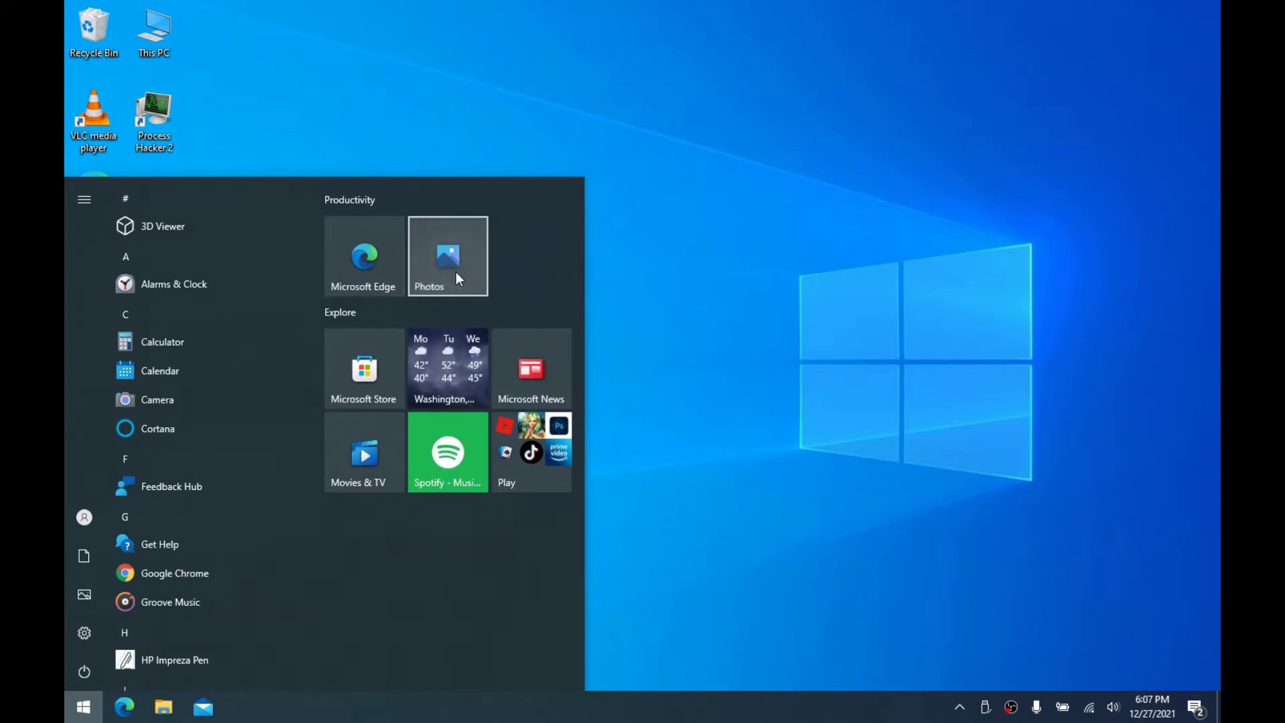
pyautogui.rightClick(455, 272)
pyautogui.click(468, 264)
pyautogui.rightClick(401, 261)
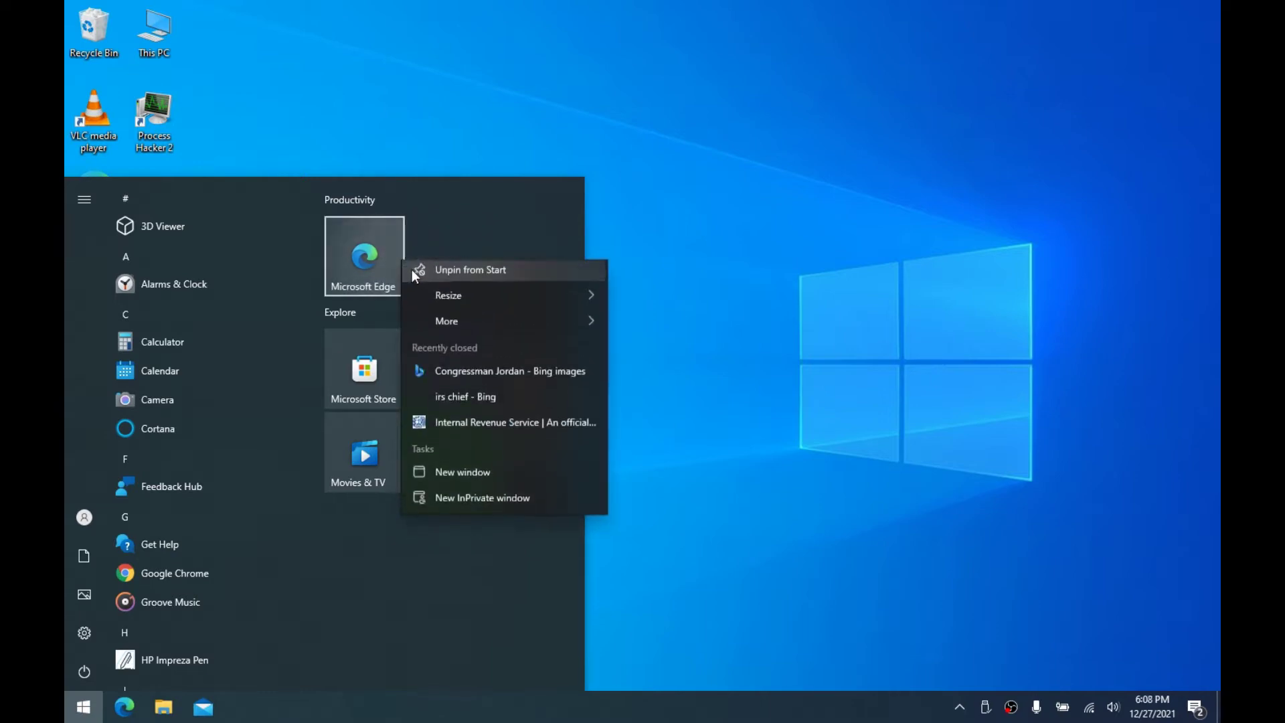
pyautogui.click(412, 271)
# Unpin the Weather tile and the Play folder from Start's Explore group
pyautogui.rightClick(378, 249)
pyautogui.click(395, 260)
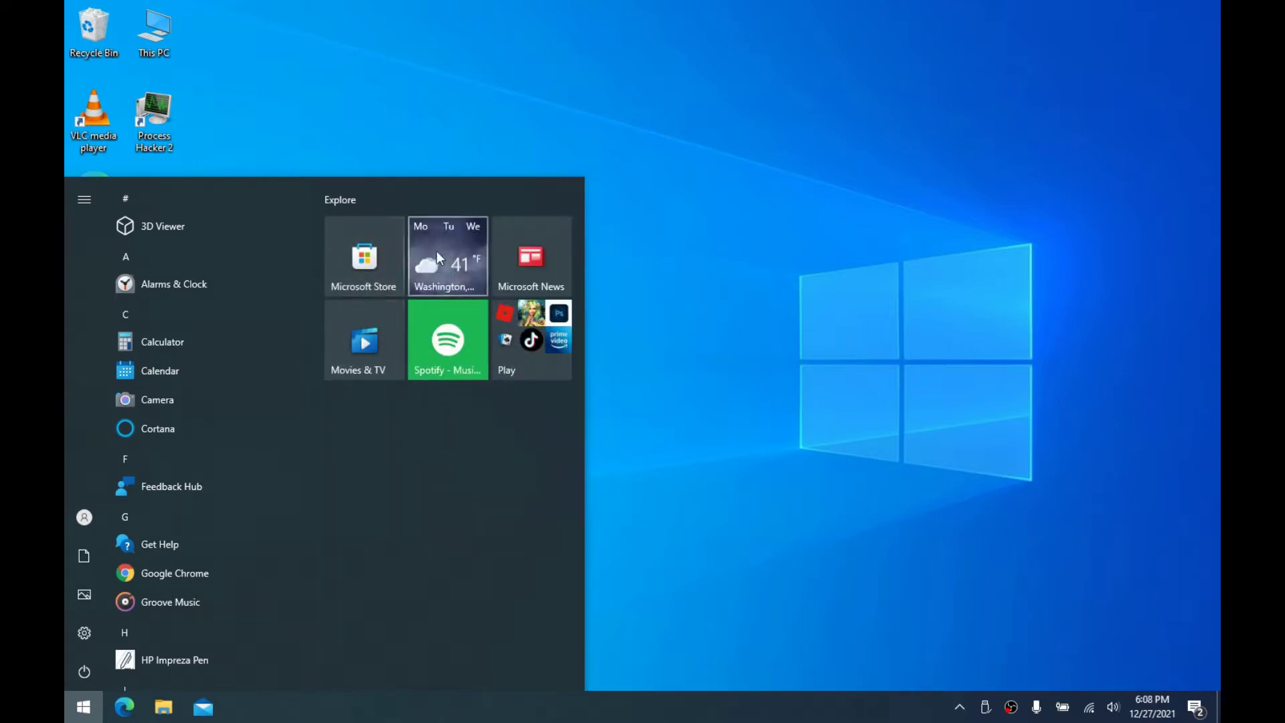
pyautogui.rightClick(449, 247)
pyautogui.click(484, 259)
pyautogui.rightClick(541, 248)
pyautogui.click(559, 258)
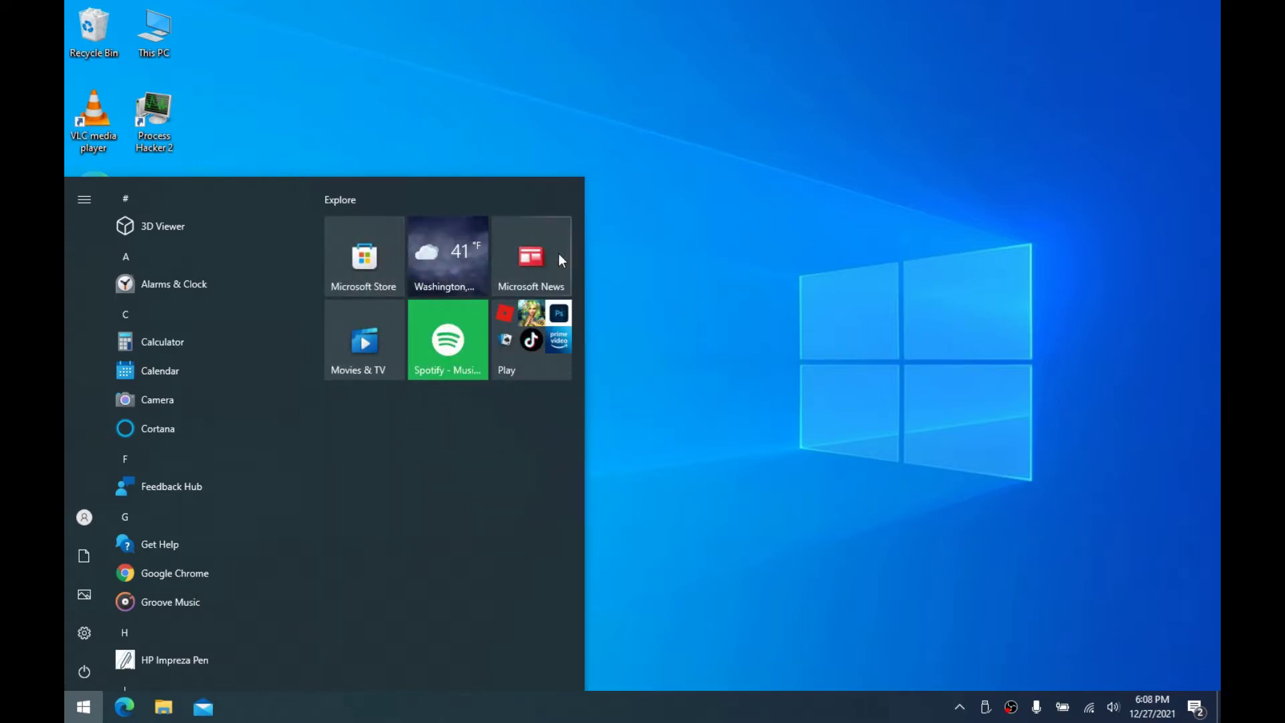
pyautogui.rightClick(528, 327)
pyautogui.click(535, 338)
# Uninstall Spotify through its Start tile and unpin Movies & TV and the other remaining Explore tiles
pyautogui.rightClick(448, 336)
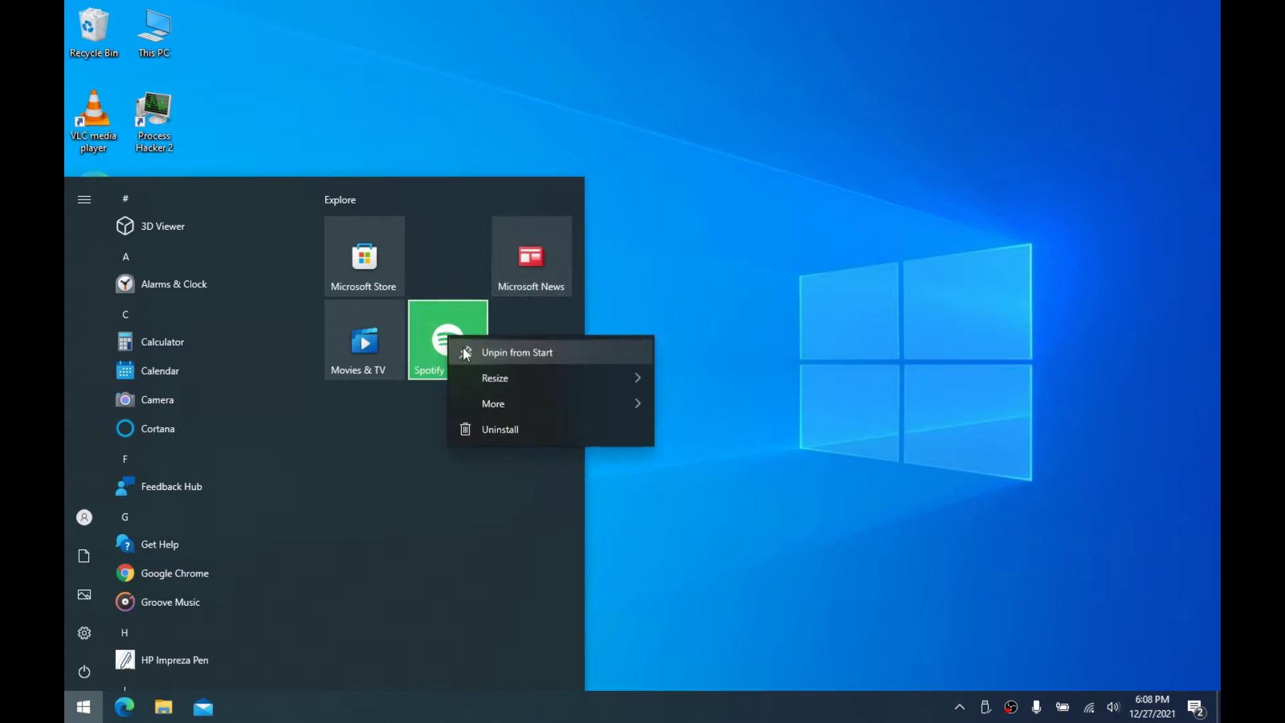
pyautogui.click(475, 431)
pyautogui.click(508, 270)
pyautogui.rightClick(369, 337)
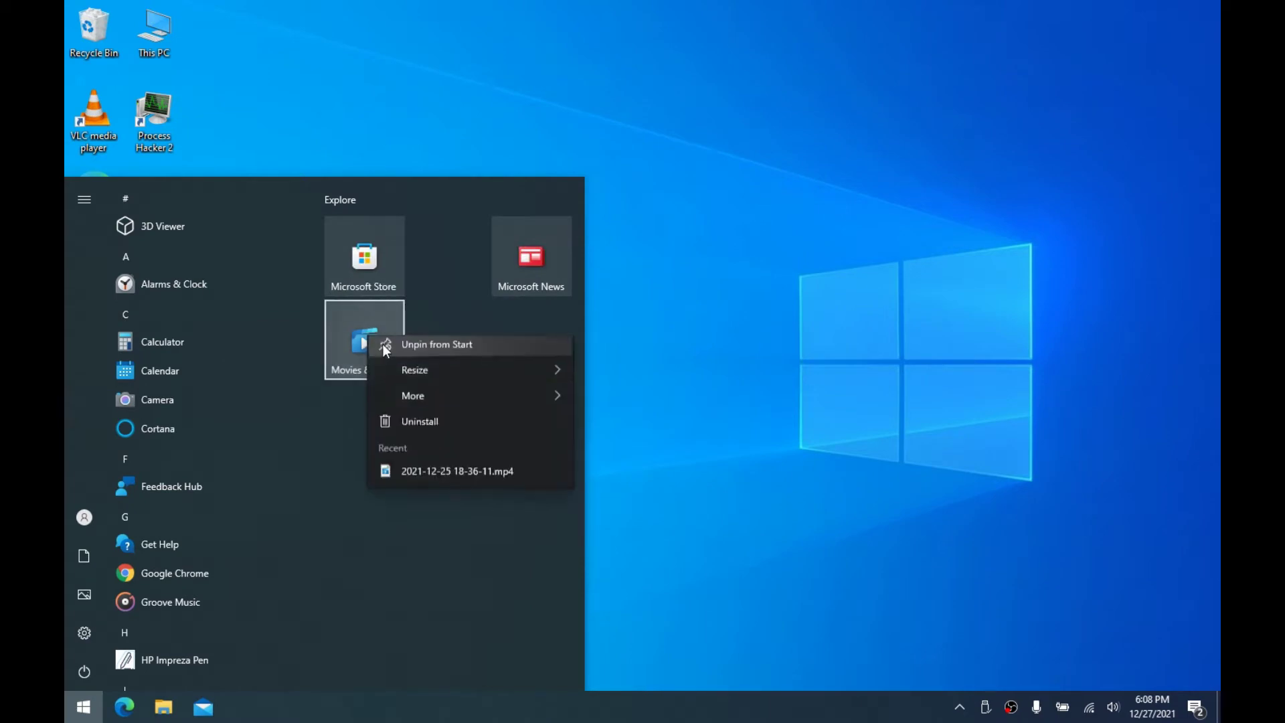
pyautogui.click(394, 348)
pyautogui.press('super')
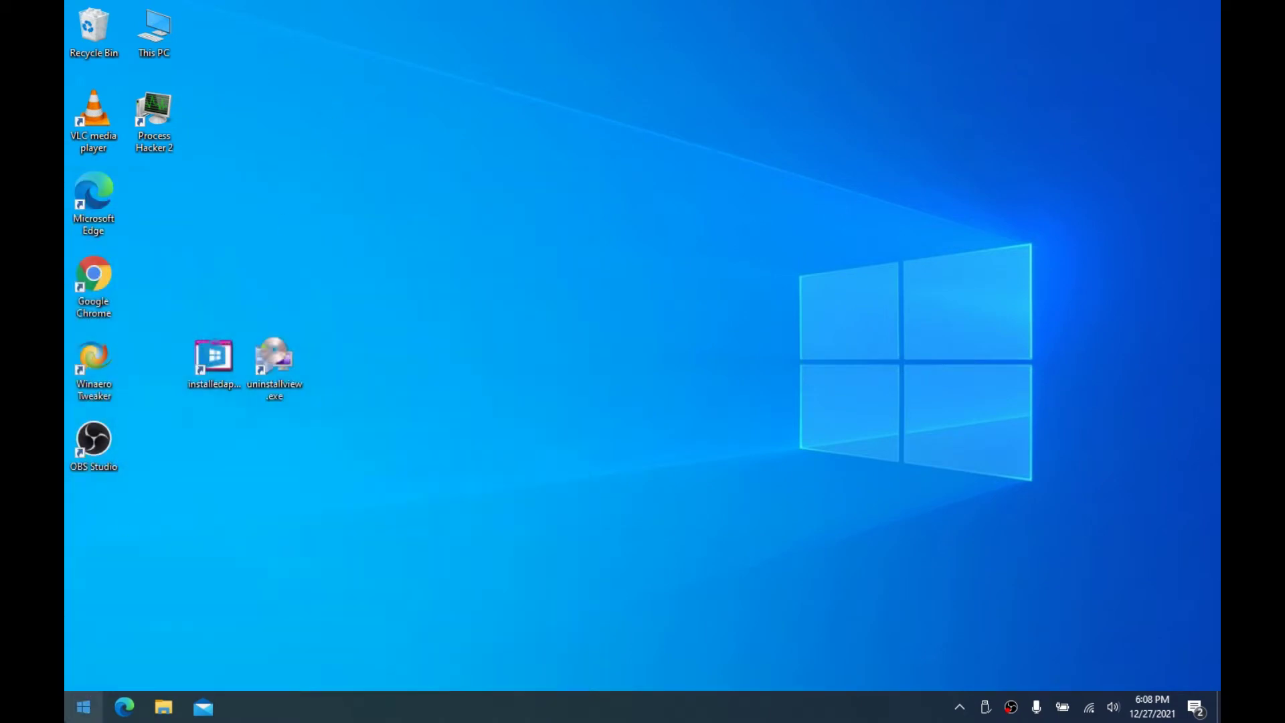
# Look through Start's full app list and check which options are offered for Xbox Game Bar and Weather
pyautogui.press('super')
pyautogui.scroll(-20, 209, 263)
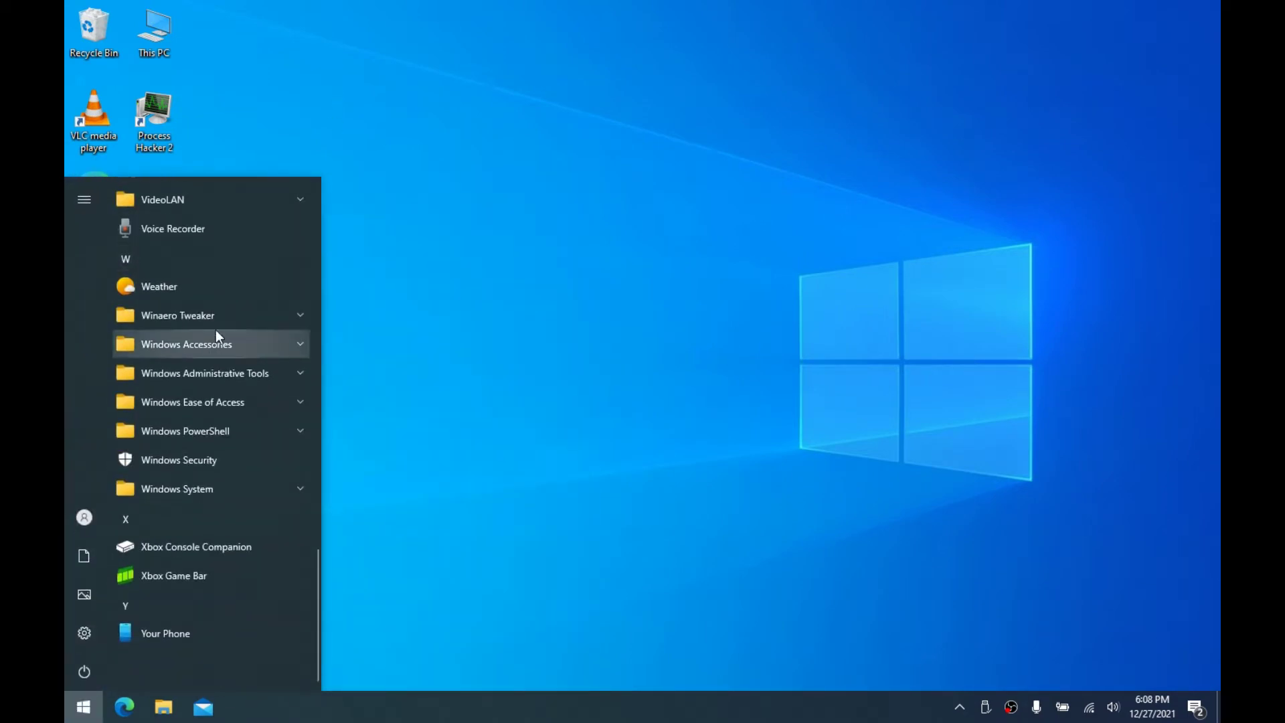
pyautogui.rightClick(204, 577)
pyautogui.press('Escape')
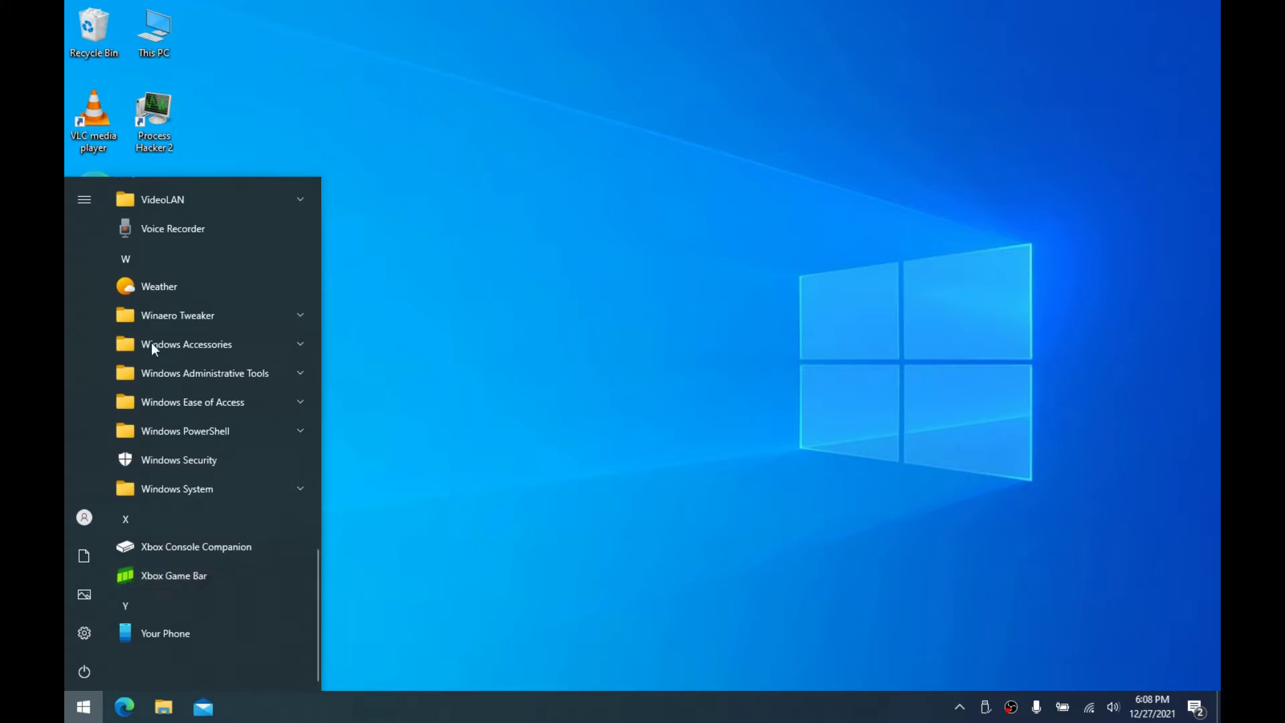
pyautogui.rightClick(204, 290)
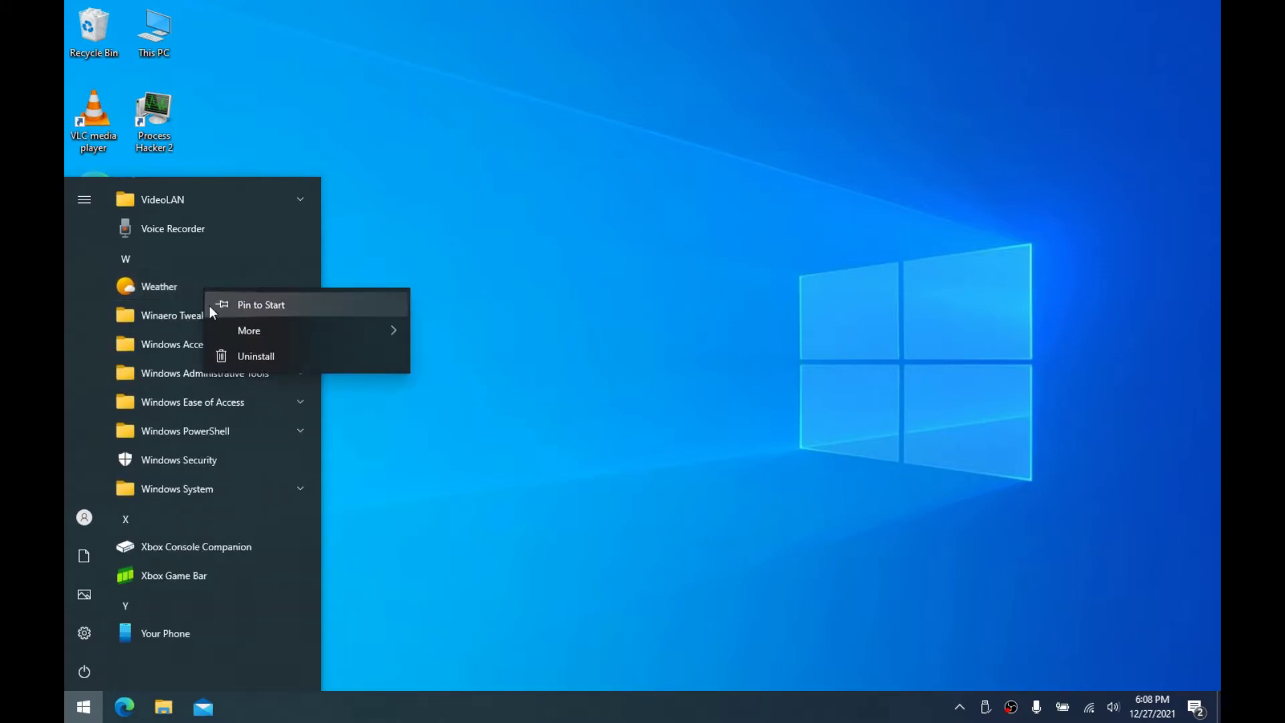
pyautogui.press('Escape')
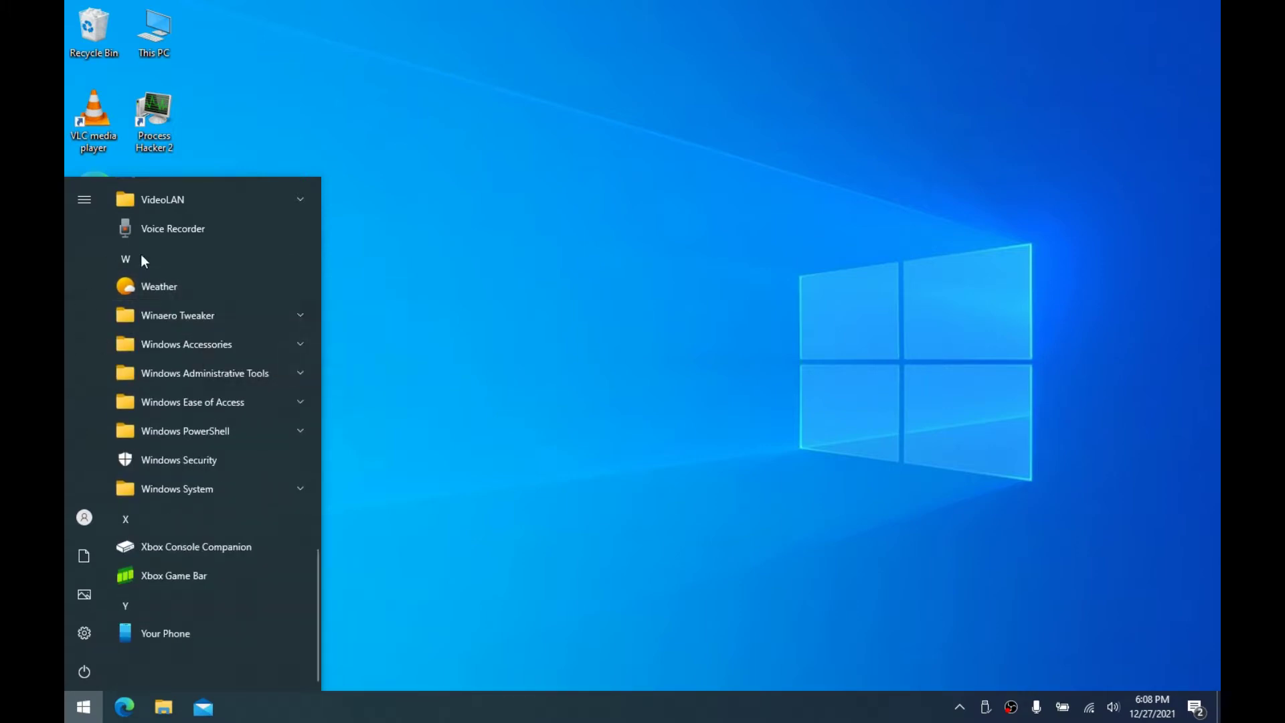
pyautogui.scroll(15, 240, 338)
pyautogui.scroll(1, 239, 348)
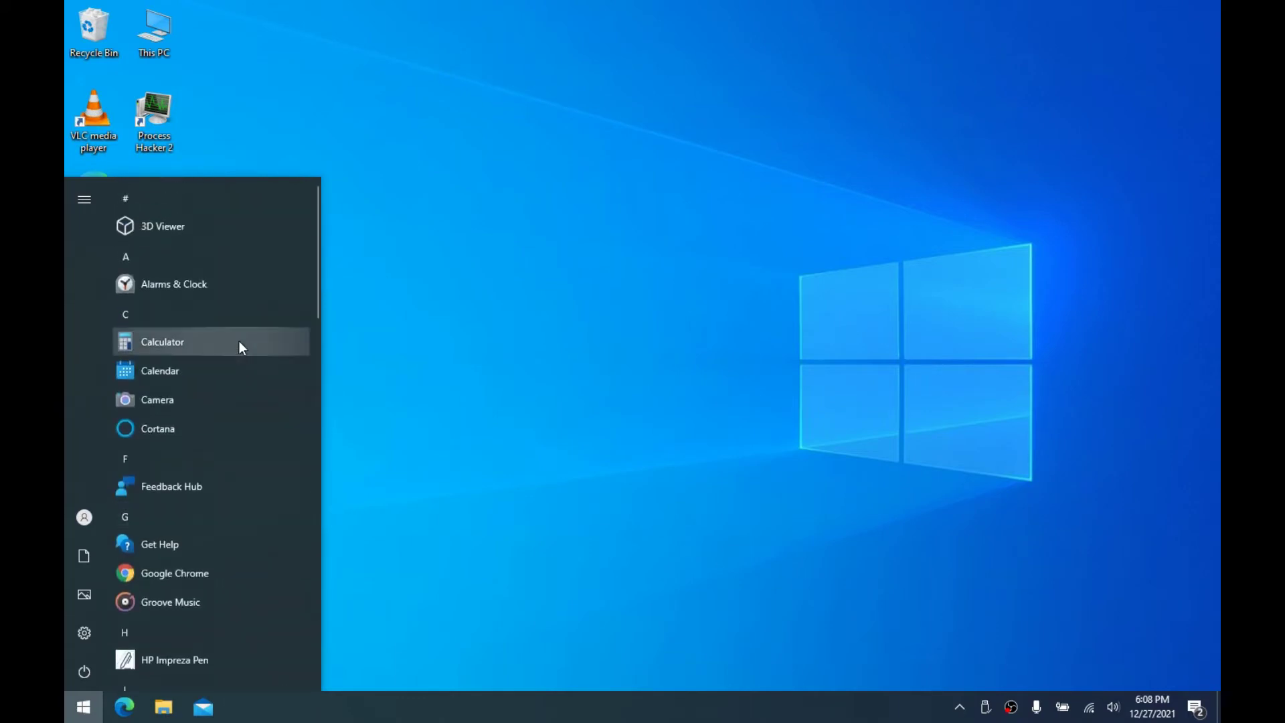
# Uninstall Microsoft OneDrive through Apps & features and allow the uninstaller to make changes to the device
pyautogui.press('super+x')
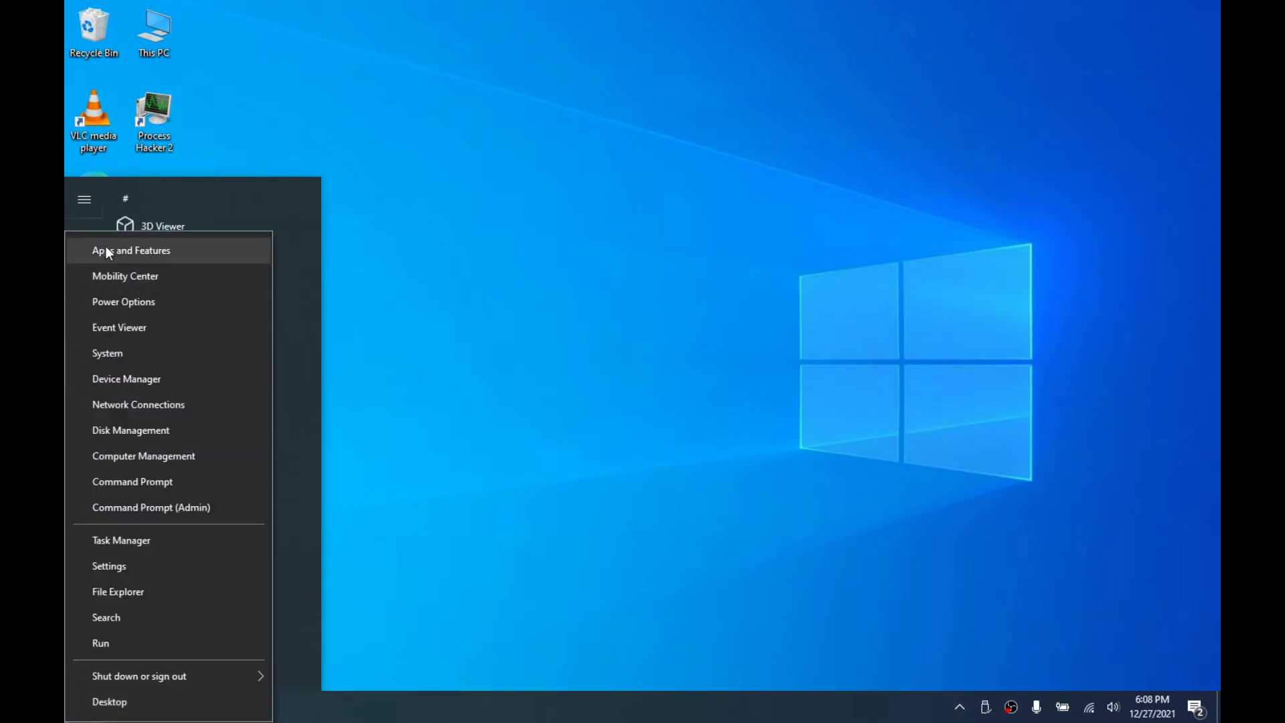
pyautogui.click(105, 246)
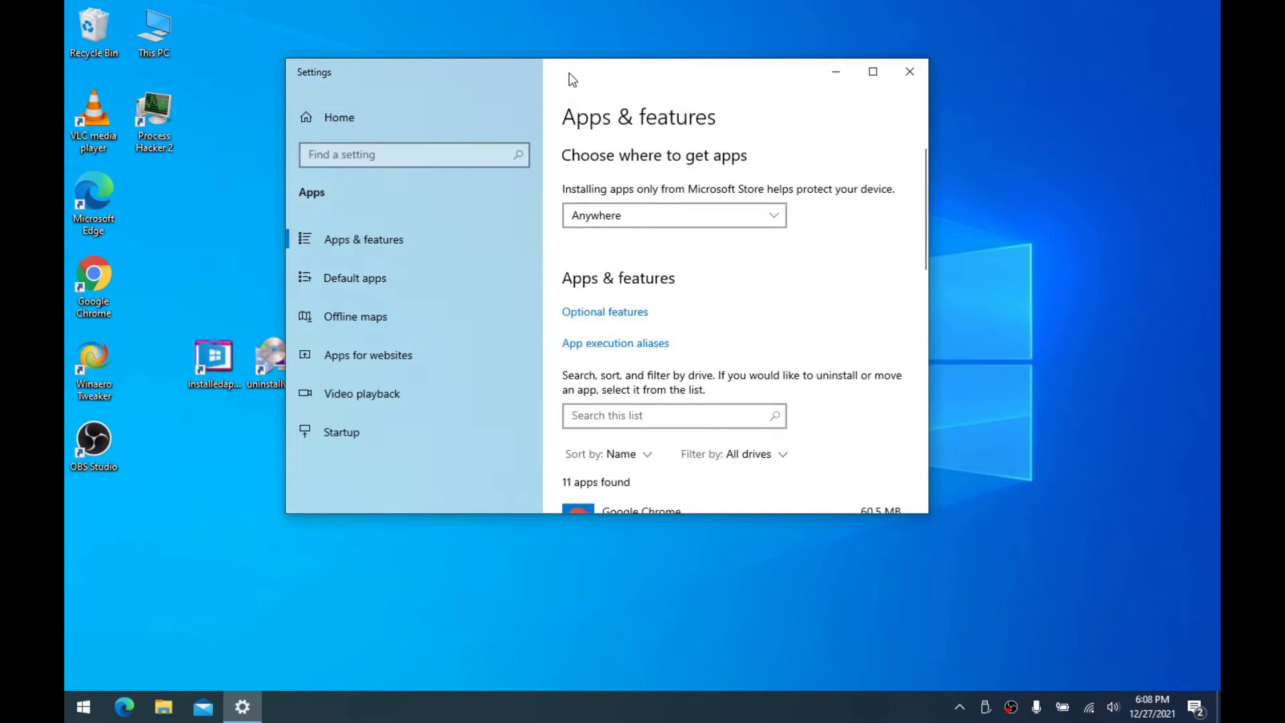
pyautogui.moveTo(569, 75); pyautogui.dragTo(639, 64)
pyautogui.scroll(-3, 755, 306)
pyautogui.scroll(-5, 755, 307)
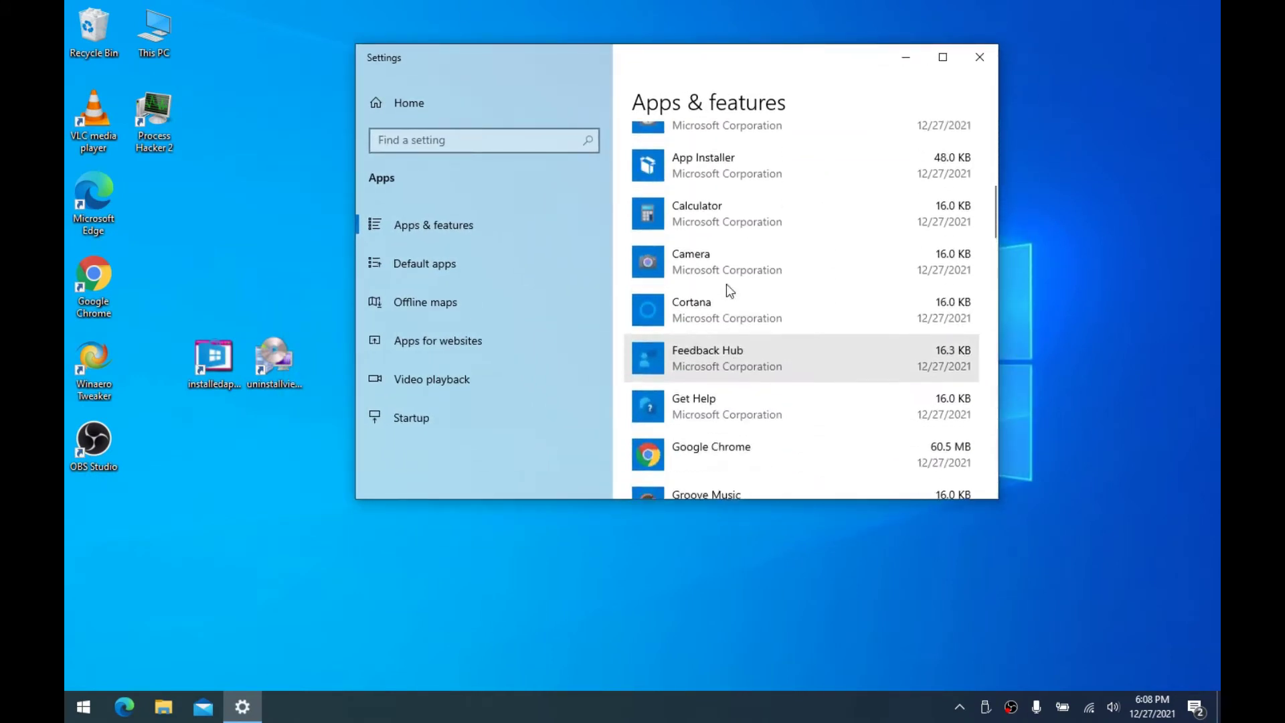
pyautogui.scroll(-6, 750, 295)
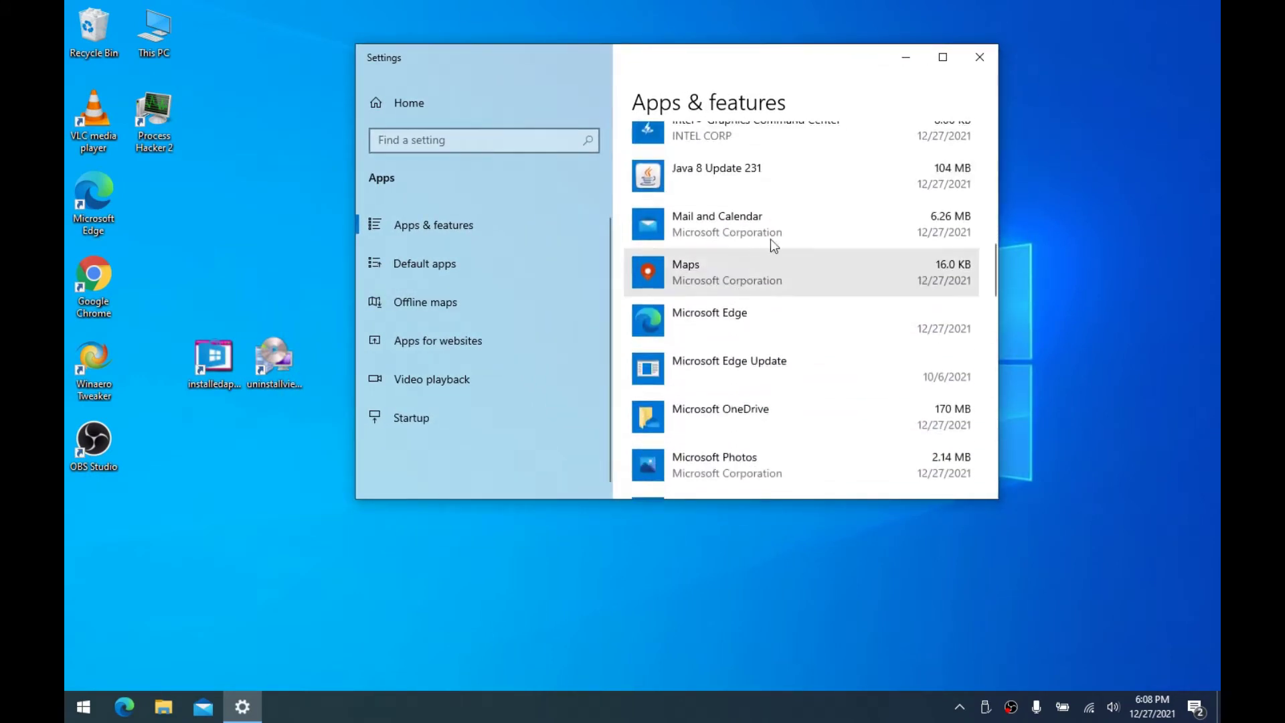
pyautogui.scroll(2, 769, 241)
pyautogui.scroll(-5, 736, 320)
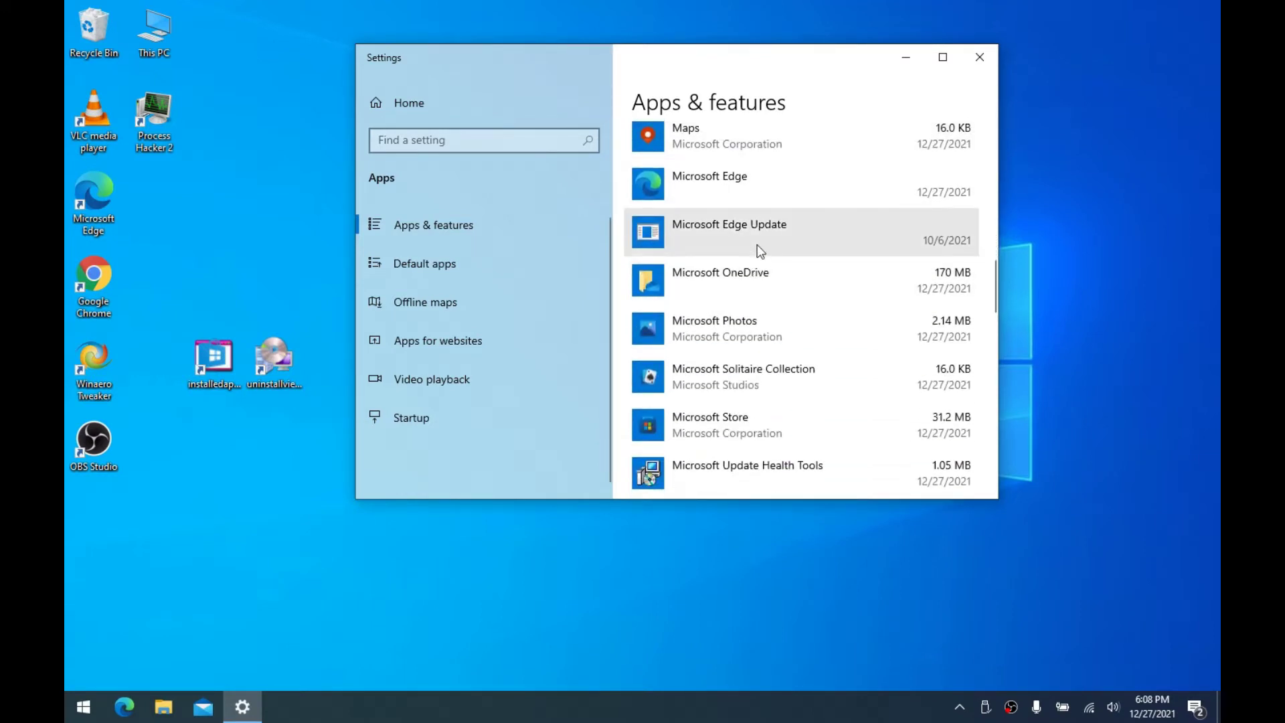
pyautogui.click(759, 294)
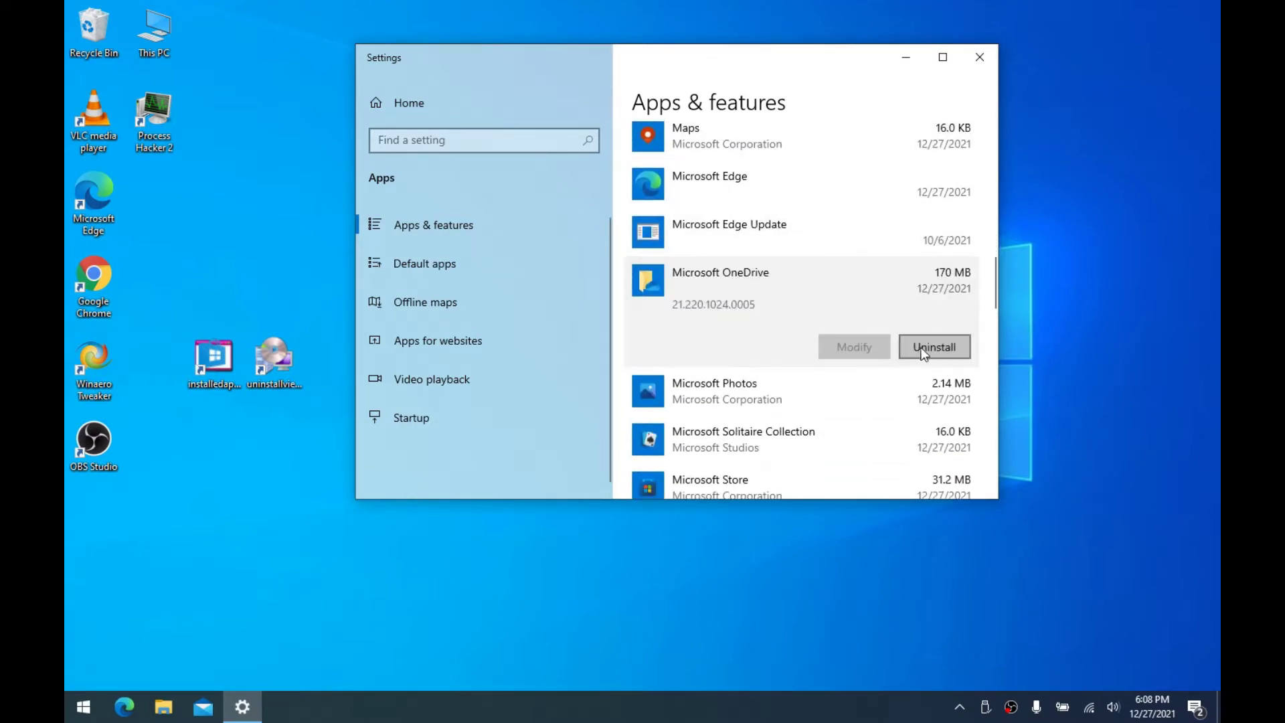
pyautogui.click(934, 346)
pyautogui.click(942, 309)
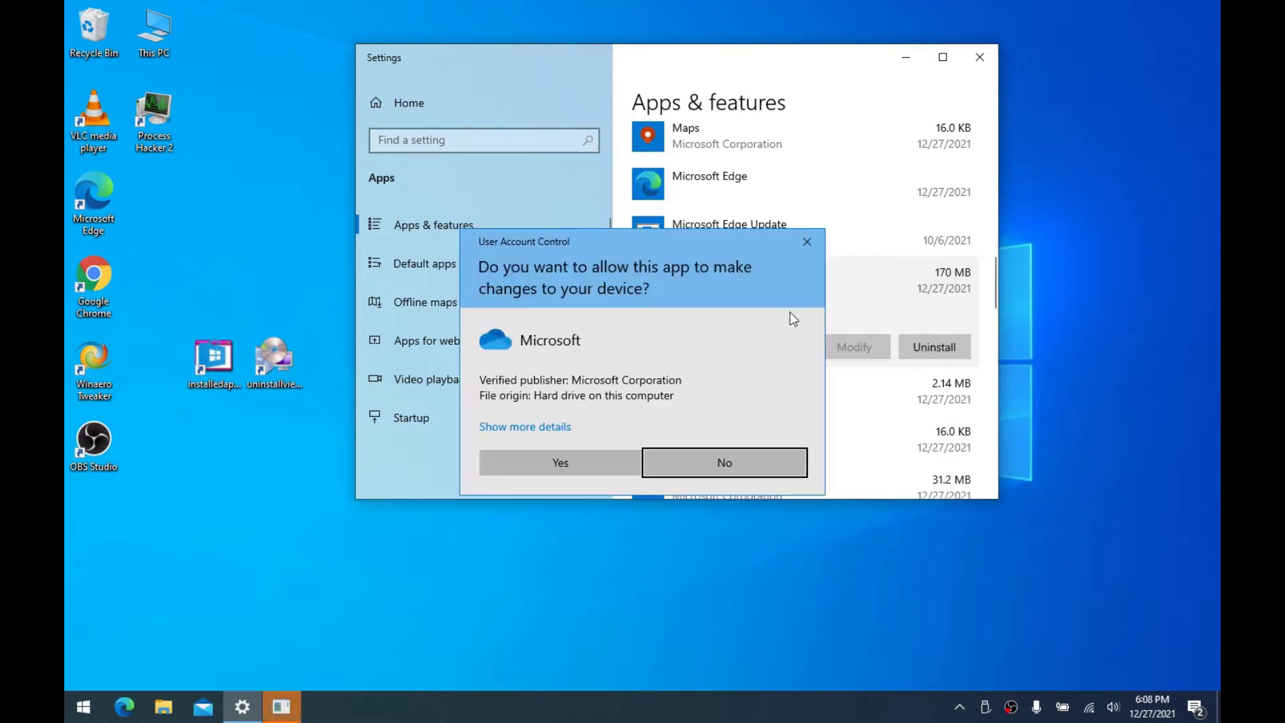
pyautogui.click(604, 468)
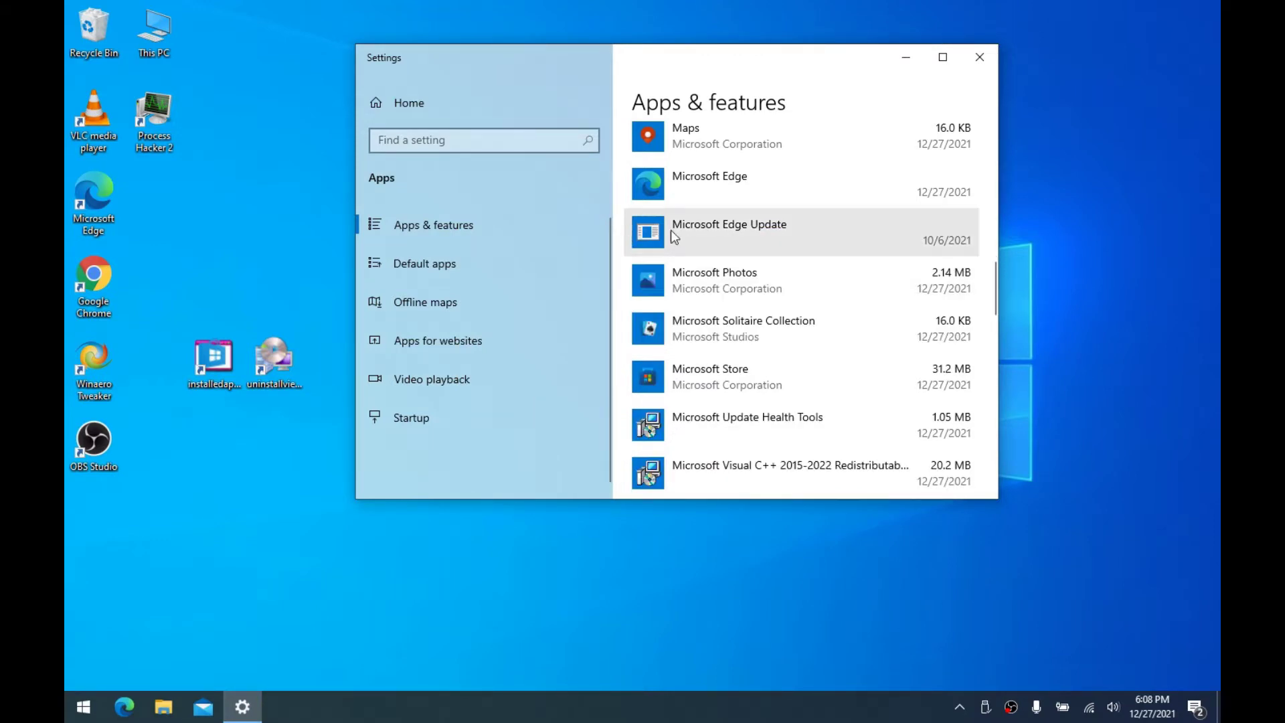
# Review the rest of the installed apps list in Apps & features and close Settings
pyautogui.scroll(-2, 750, 318)
pyautogui.scroll(-3, 750, 318)
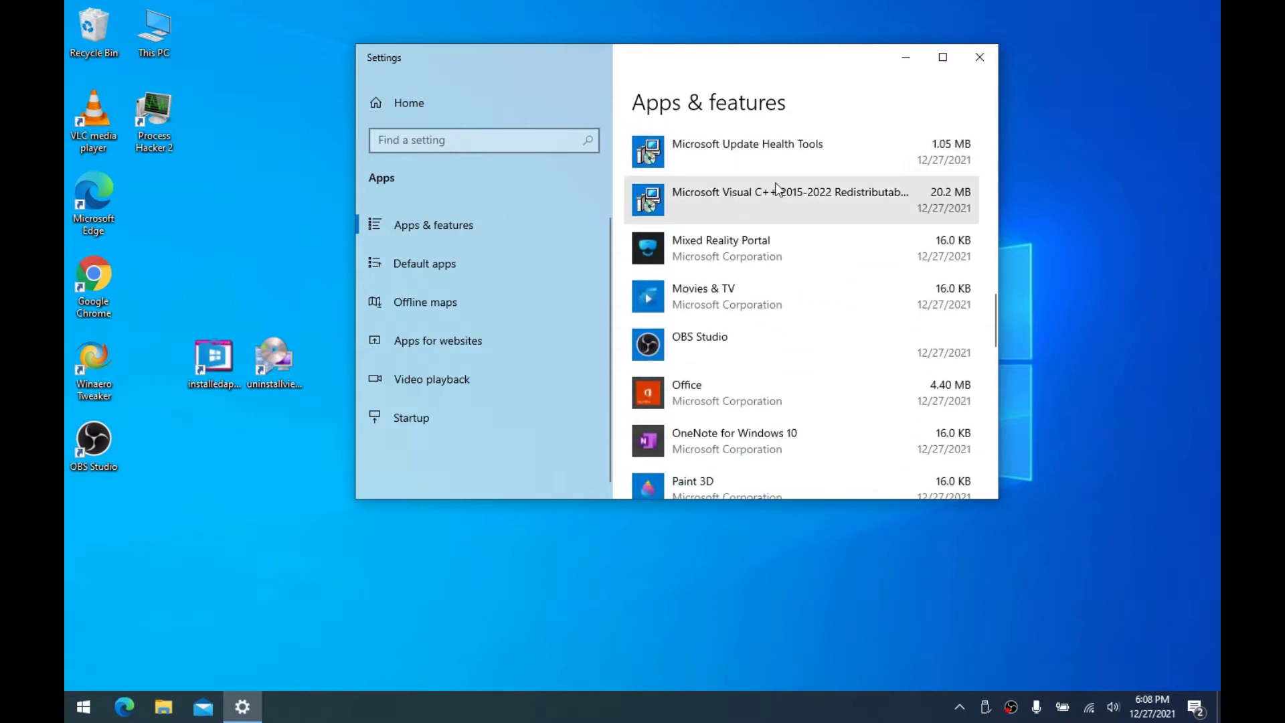
pyautogui.scroll(-6, 858, 238)
pyautogui.scroll(-8, 858, 239)
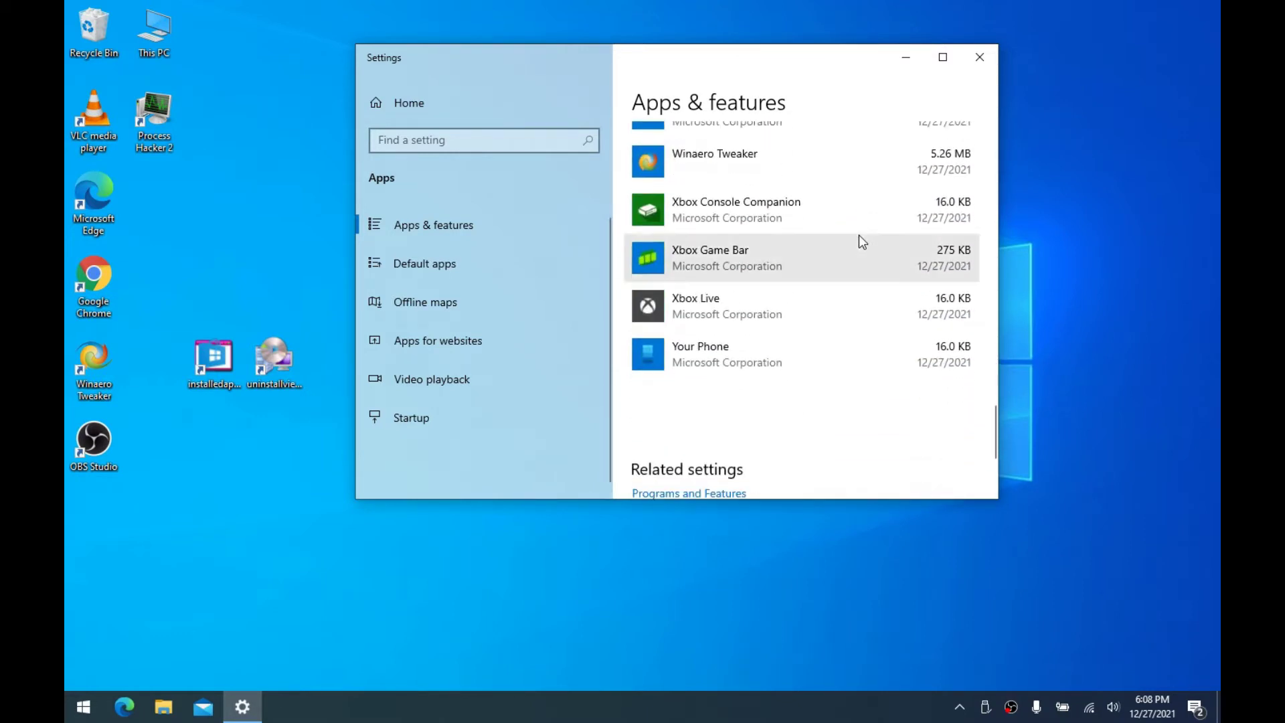
pyautogui.scroll(9, 807, 218)
pyautogui.click(976, 57)
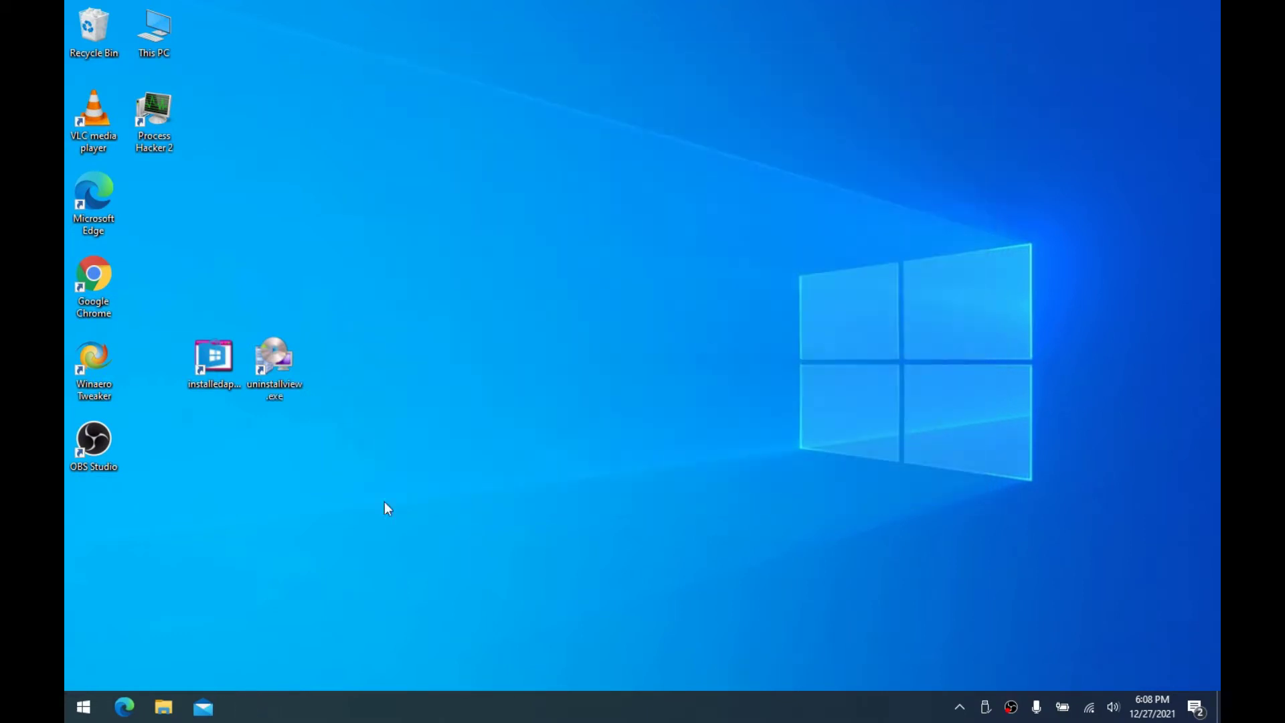
# Launch Winaero Tweaker from the desktop and allow it to make changes to the device
pyautogui.moveTo(176, 511); pyautogui.dragTo(515, 603)
pyautogui.doubleClick(106, 360)
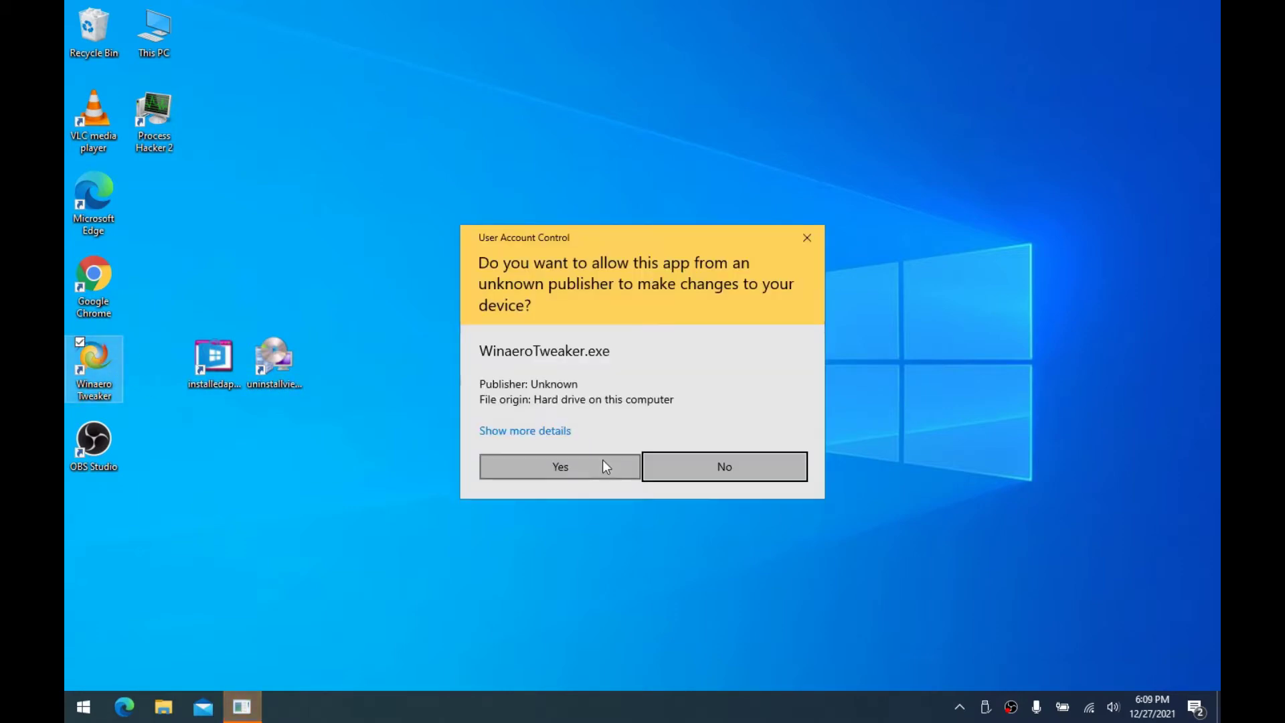
pyautogui.click(604, 462)
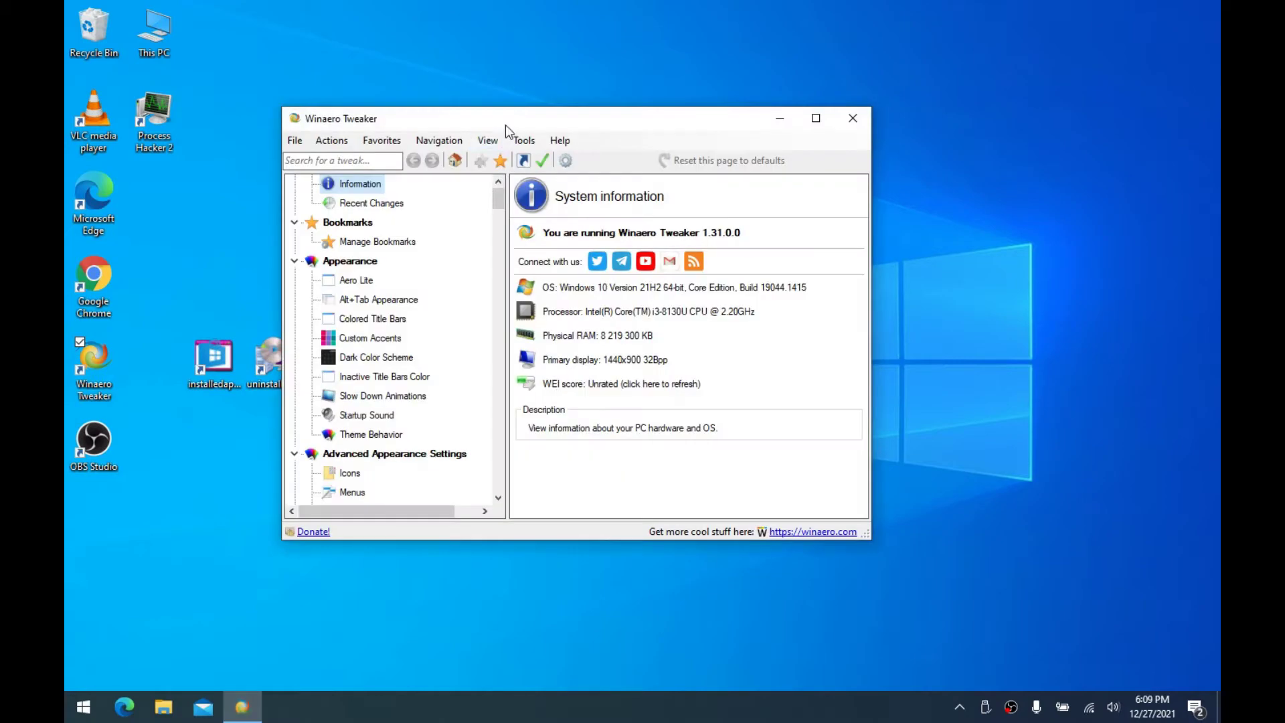
pyautogui.moveTo(505, 125); pyautogui.dragTo(607, 125)
# Enable the classic Alt+Tab dialog in Winaero Tweaker's Alt+Tab Appearance settings
pyautogui.scroll(1, 602, 202)
pyautogui.scroll(-3, 602, 208)
pyautogui.scroll(3, 596, 234)
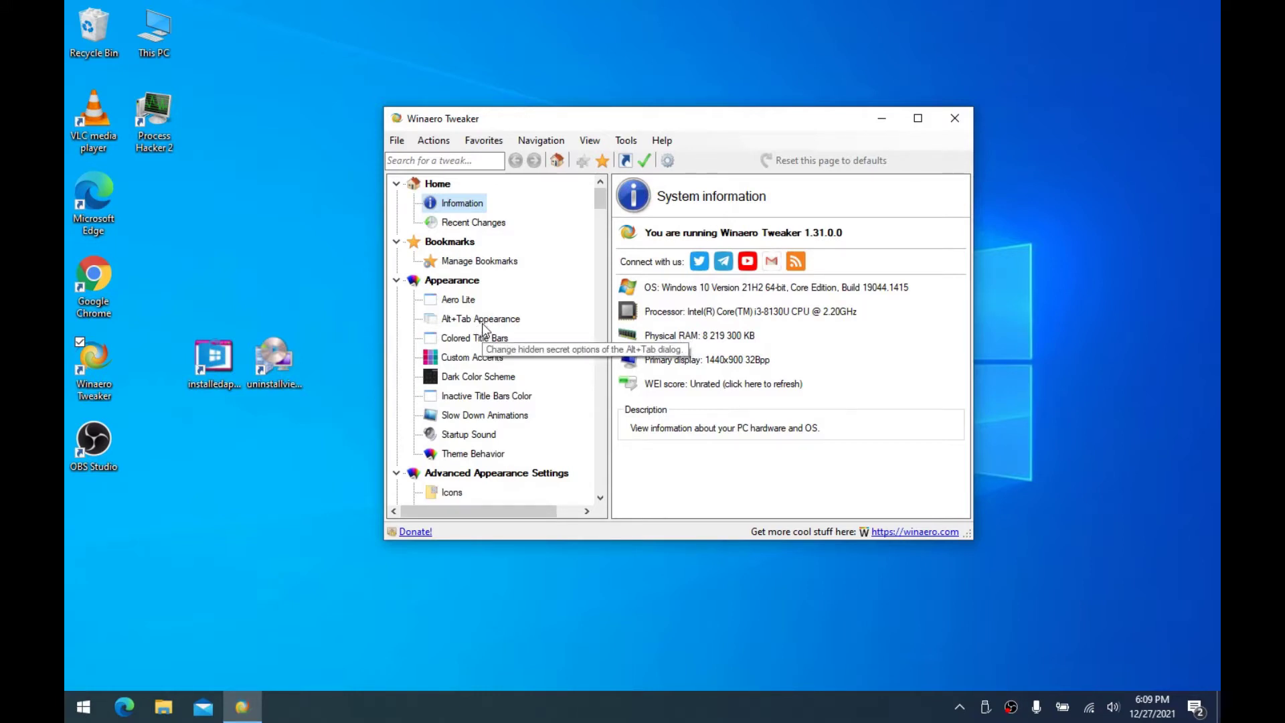
pyautogui.moveTo(619, 123); pyautogui.dragTo(684, 118)
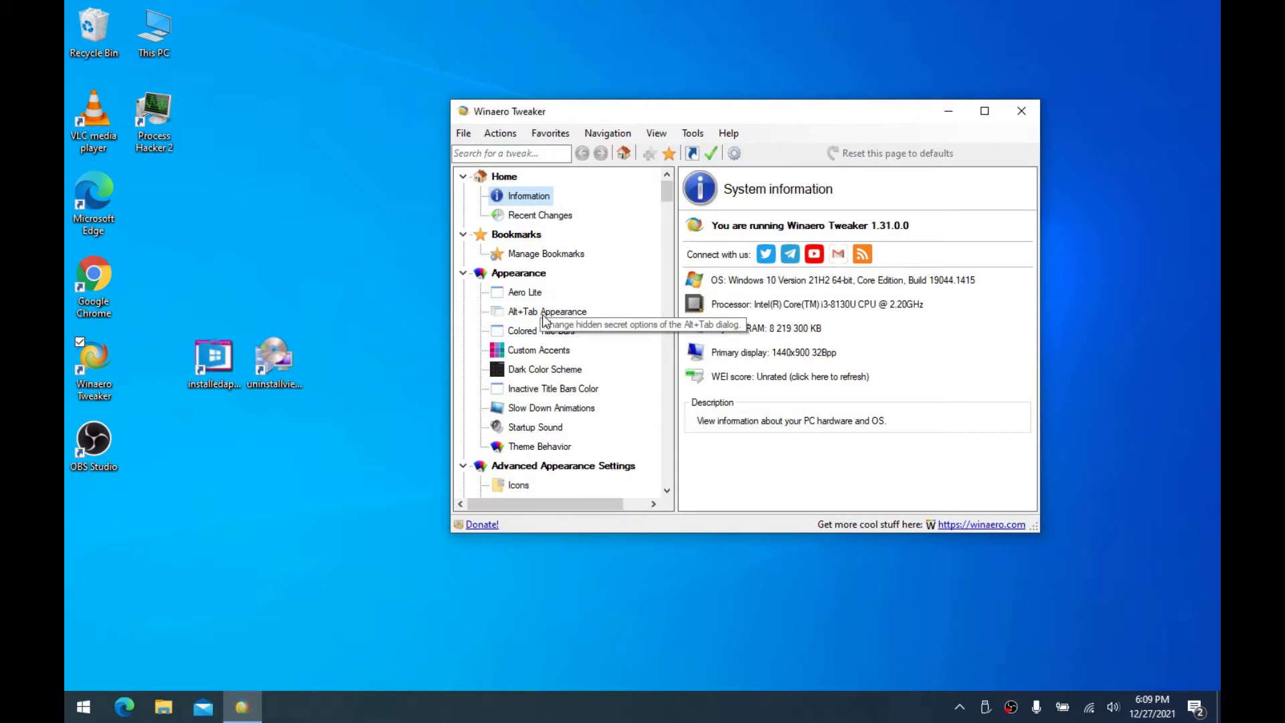
pyautogui.click(543, 316)
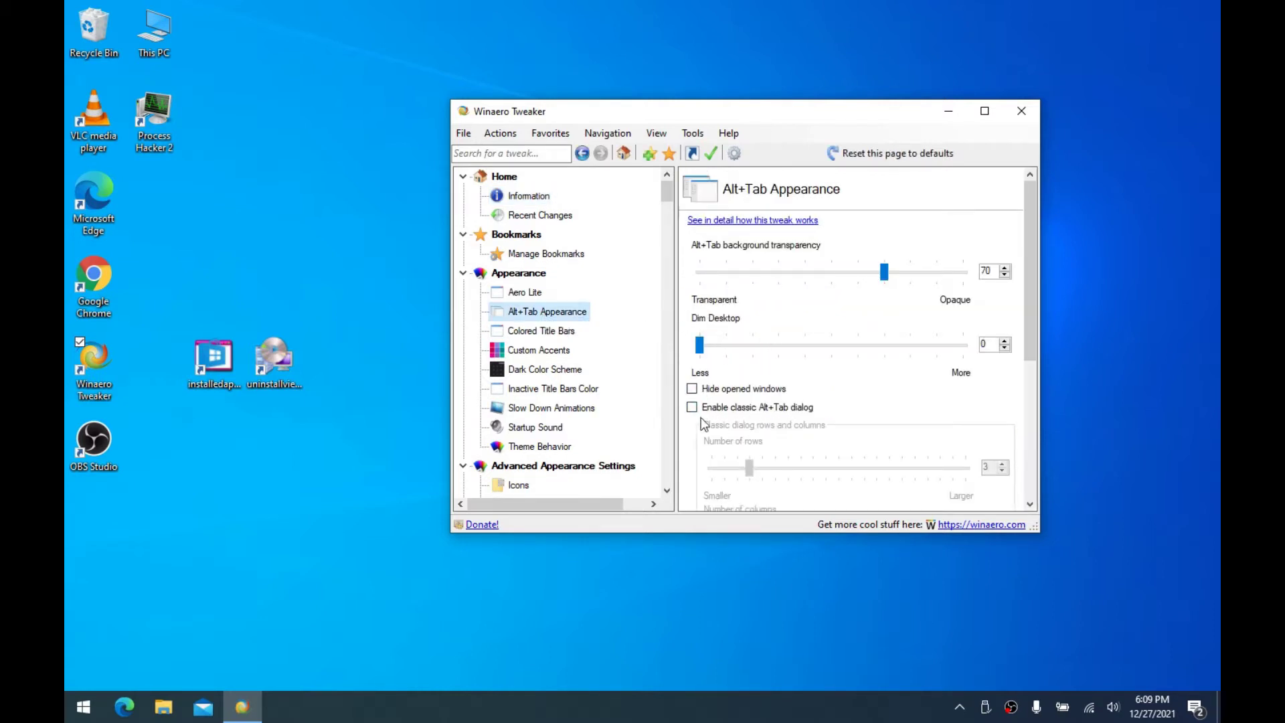
pyautogui.click(705, 408)
pyautogui.click(621, 497)
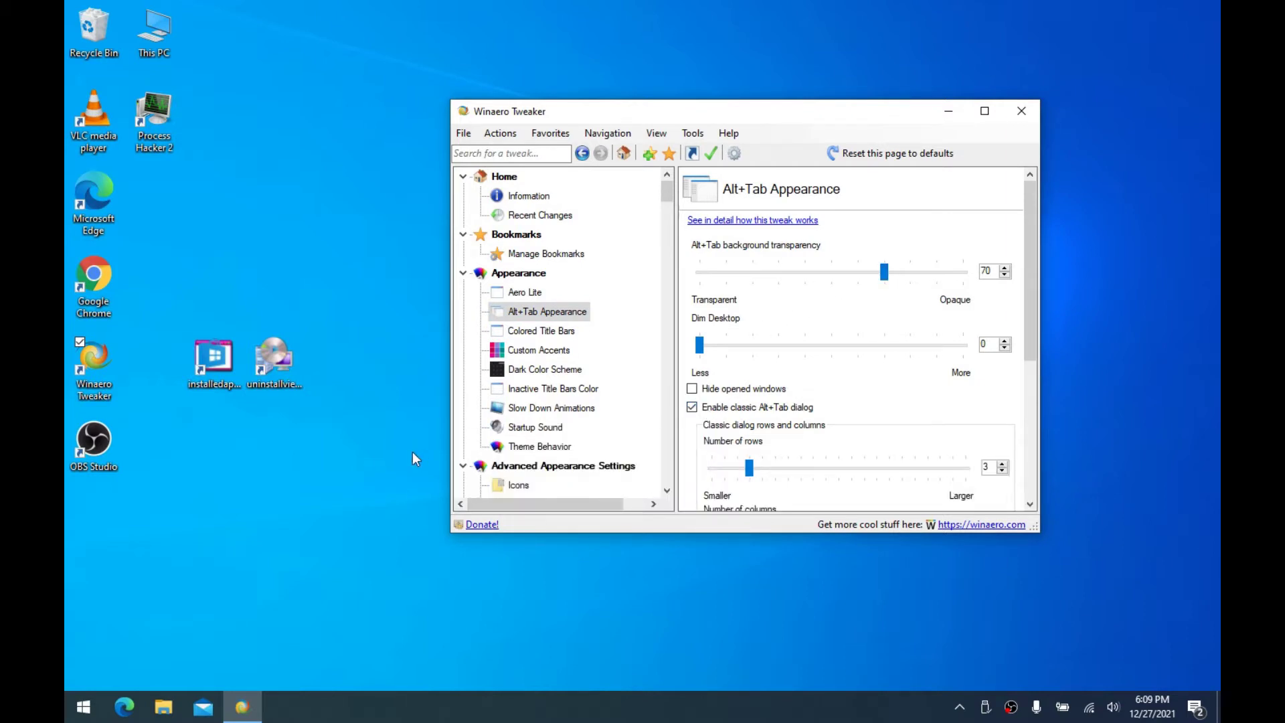
# Open Task Manager as a second window and test the window switcher between it and Winaero Tweaker
pyautogui.hotkey('alt', 'Tab')
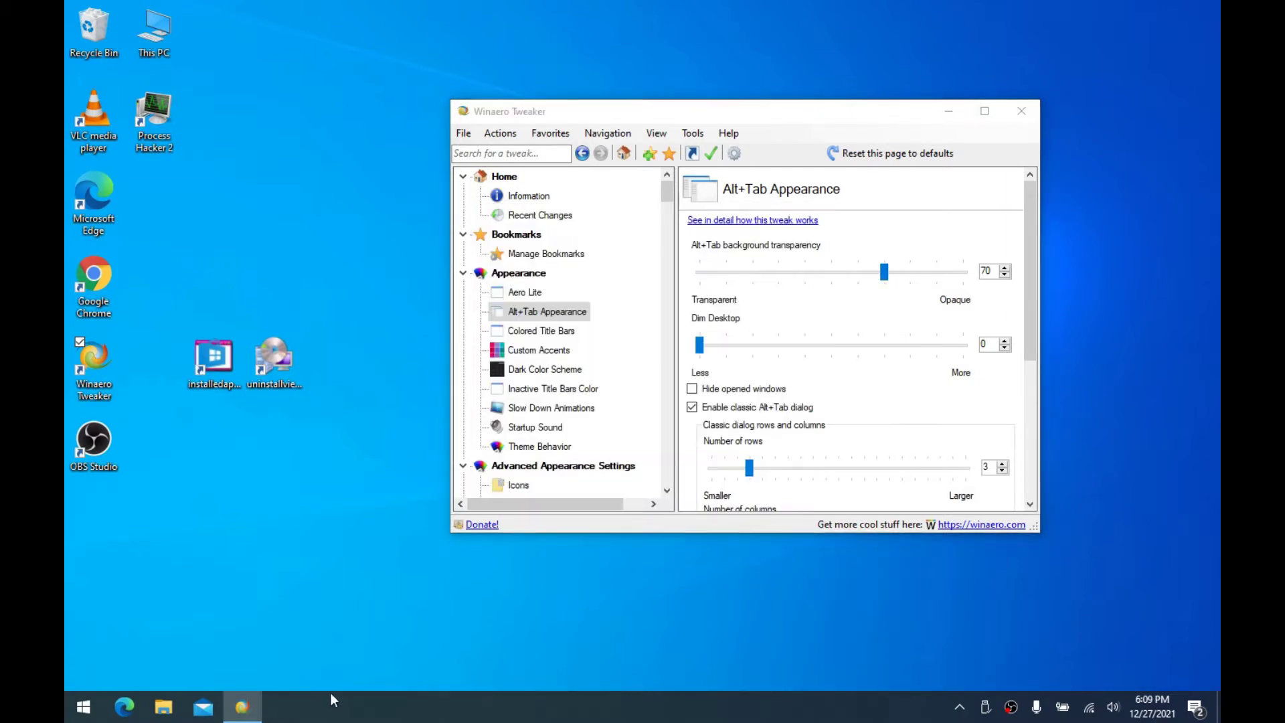
pyautogui.rightClick(332, 700)
pyautogui.click(352, 619)
pyautogui.hotkey('alt', 'Tab')
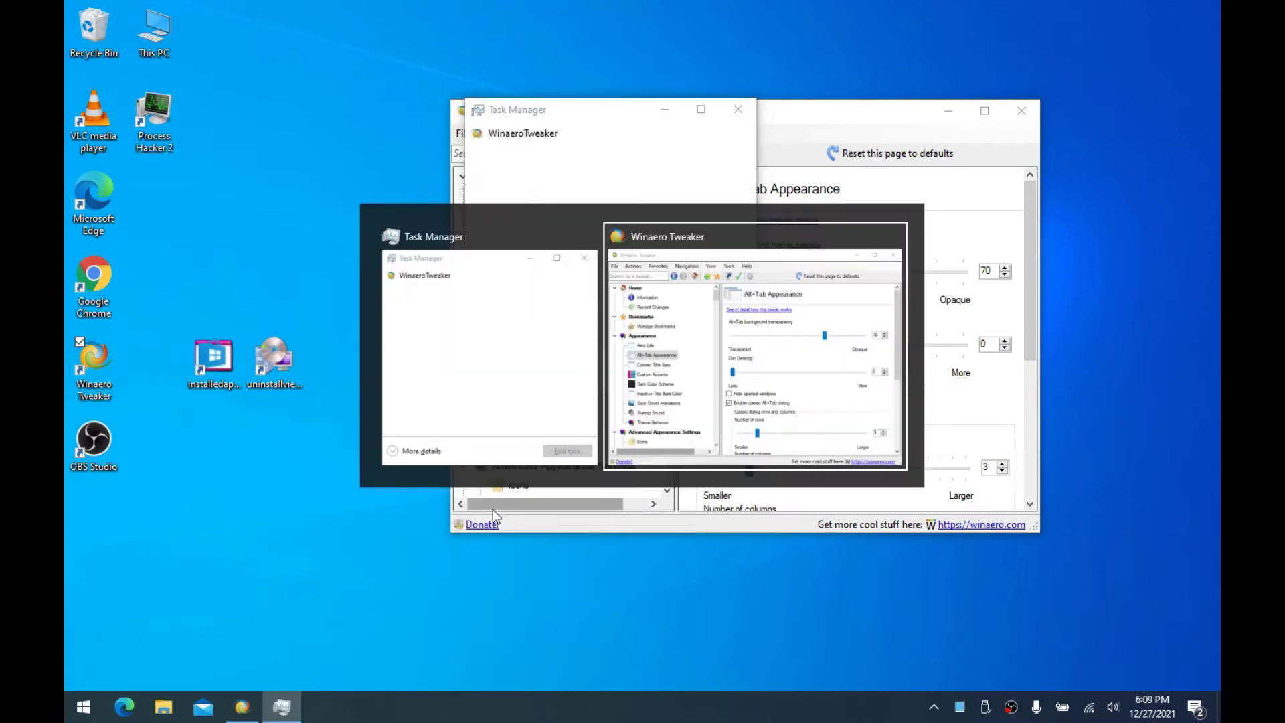
pyautogui.hotkey('alt', 'Tab')
pyautogui.hotkey('alt', 'Tab')
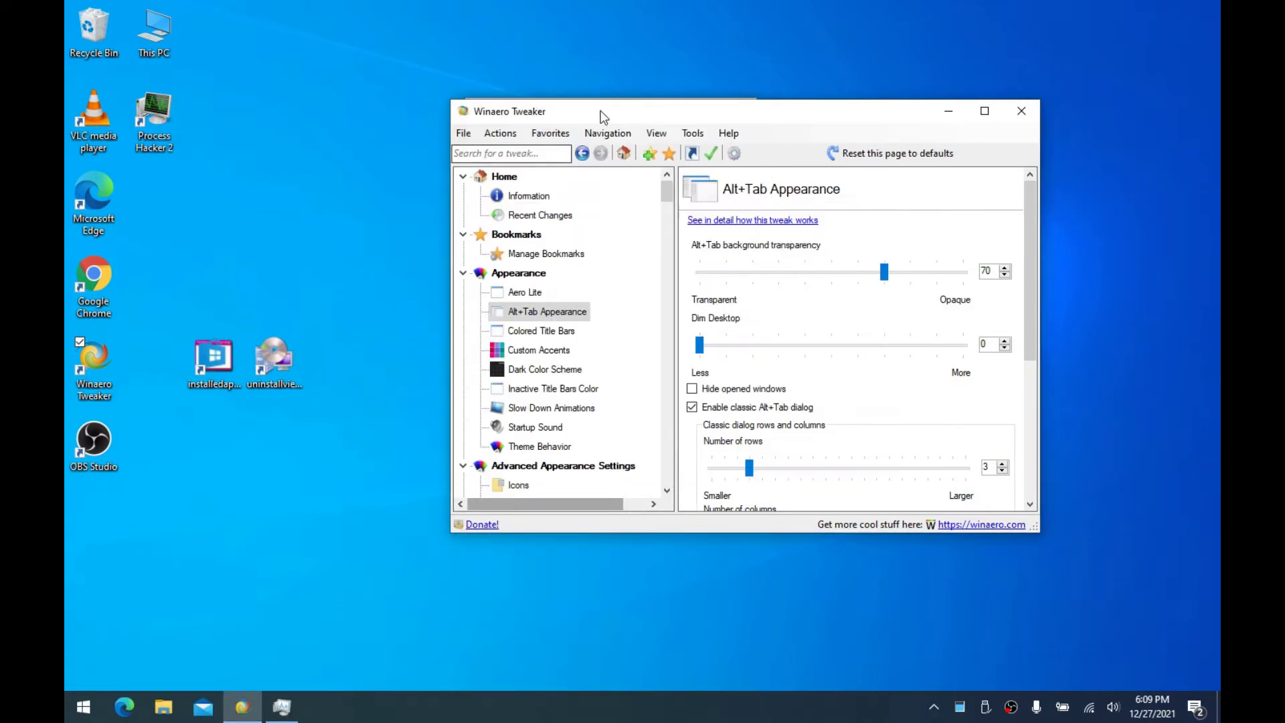
# Disable ads in Windows 10 with all sub-options under Ads and Unwanted Apps, and postpone the reboot
pyautogui.moveTo(601, 115); pyautogui.dragTo(574, 120)
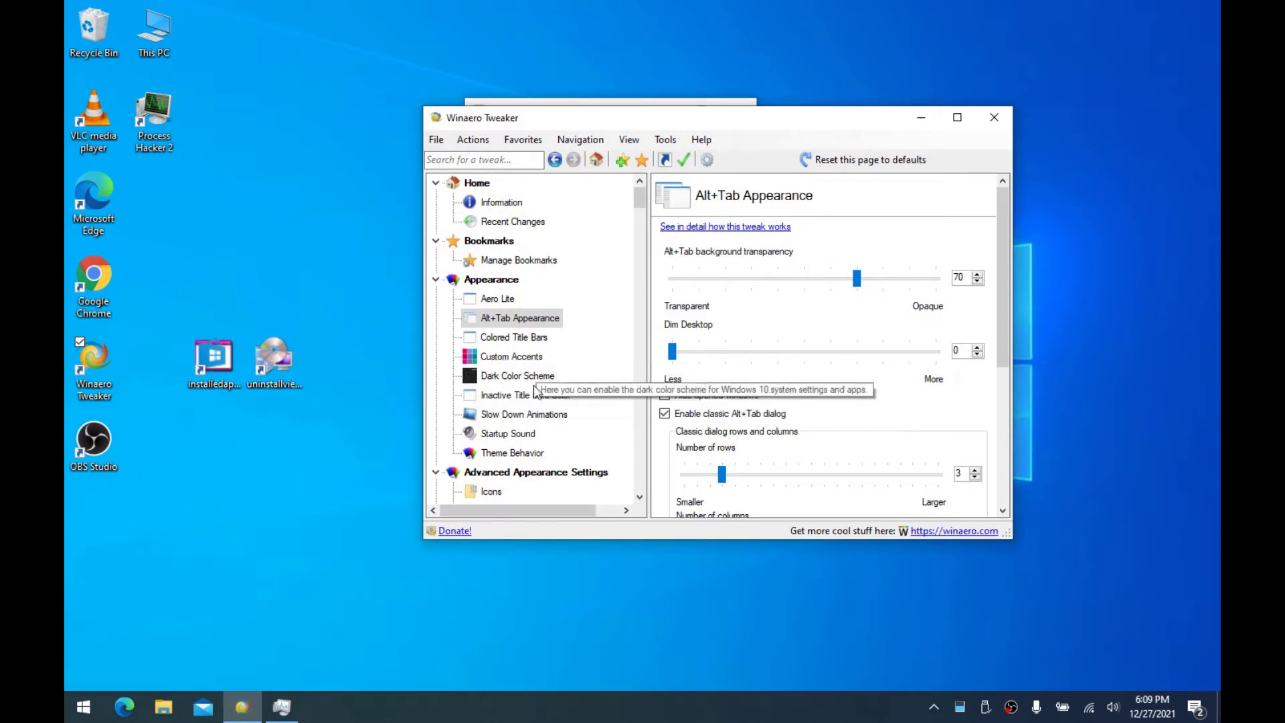
pyautogui.moveTo(640, 199); pyautogui.dragTo(640, 226)
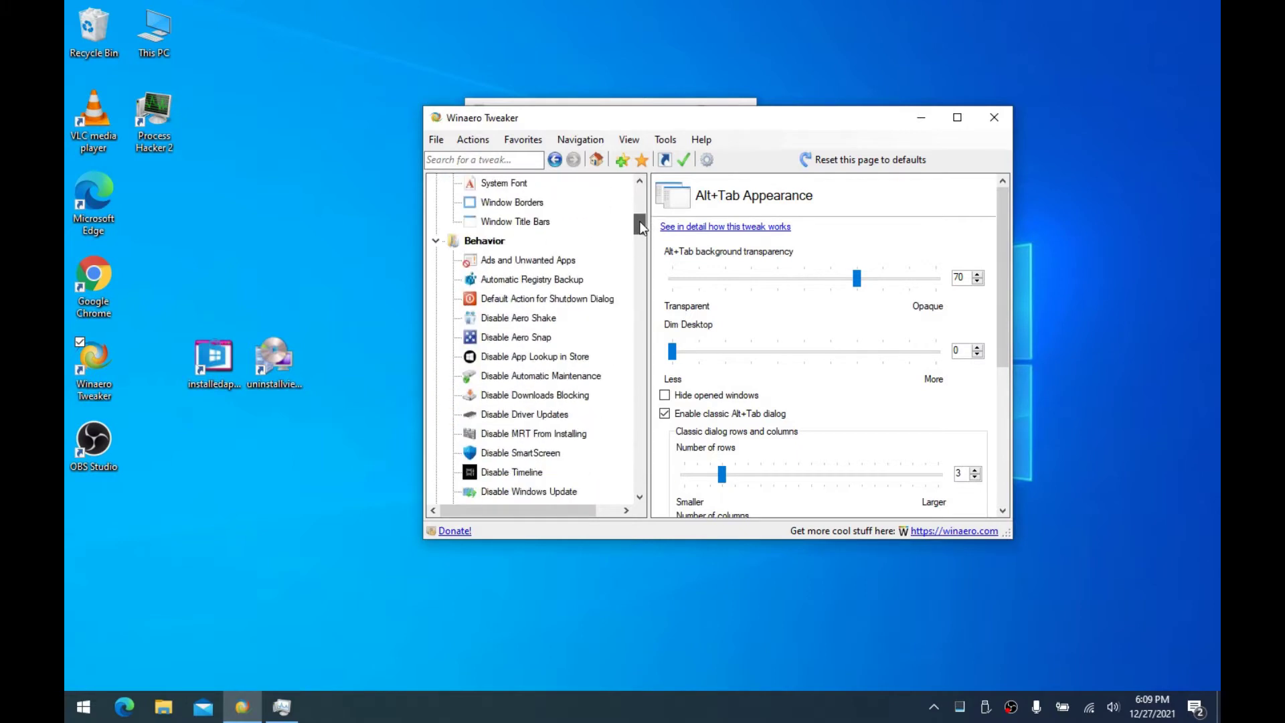
pyautogui.click(562, 264)
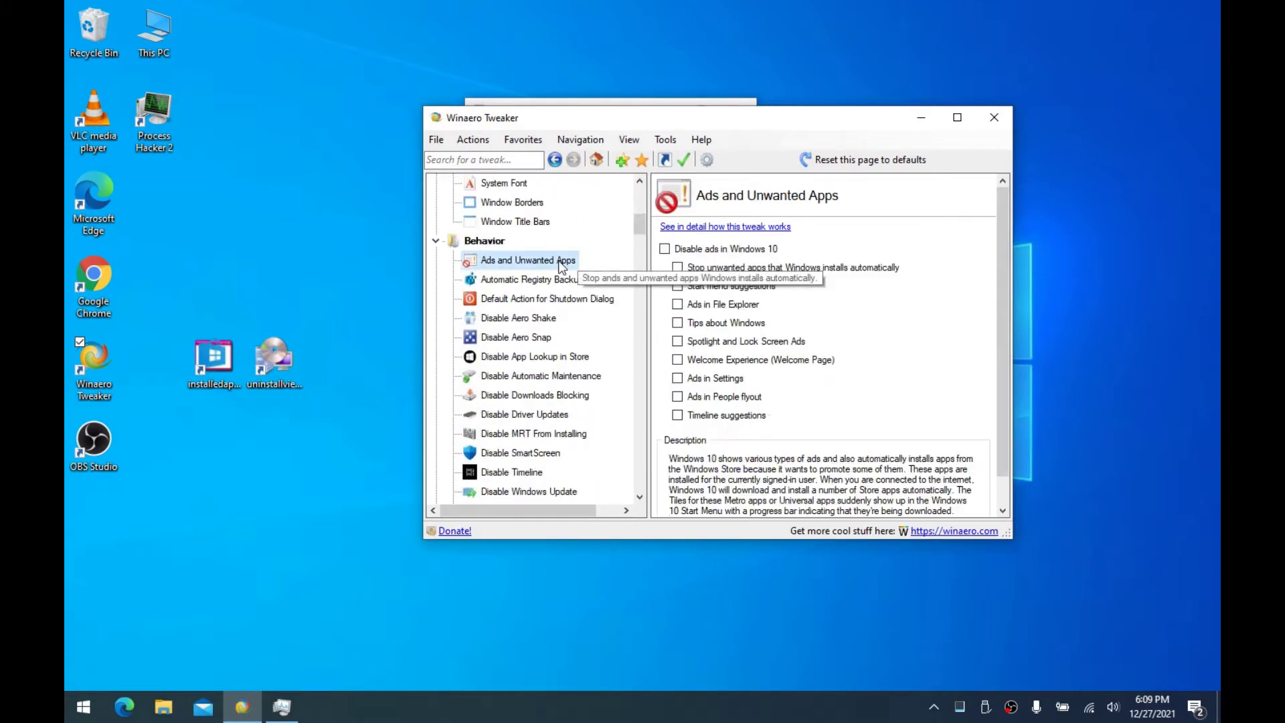
pyautogui.click(664, 250)
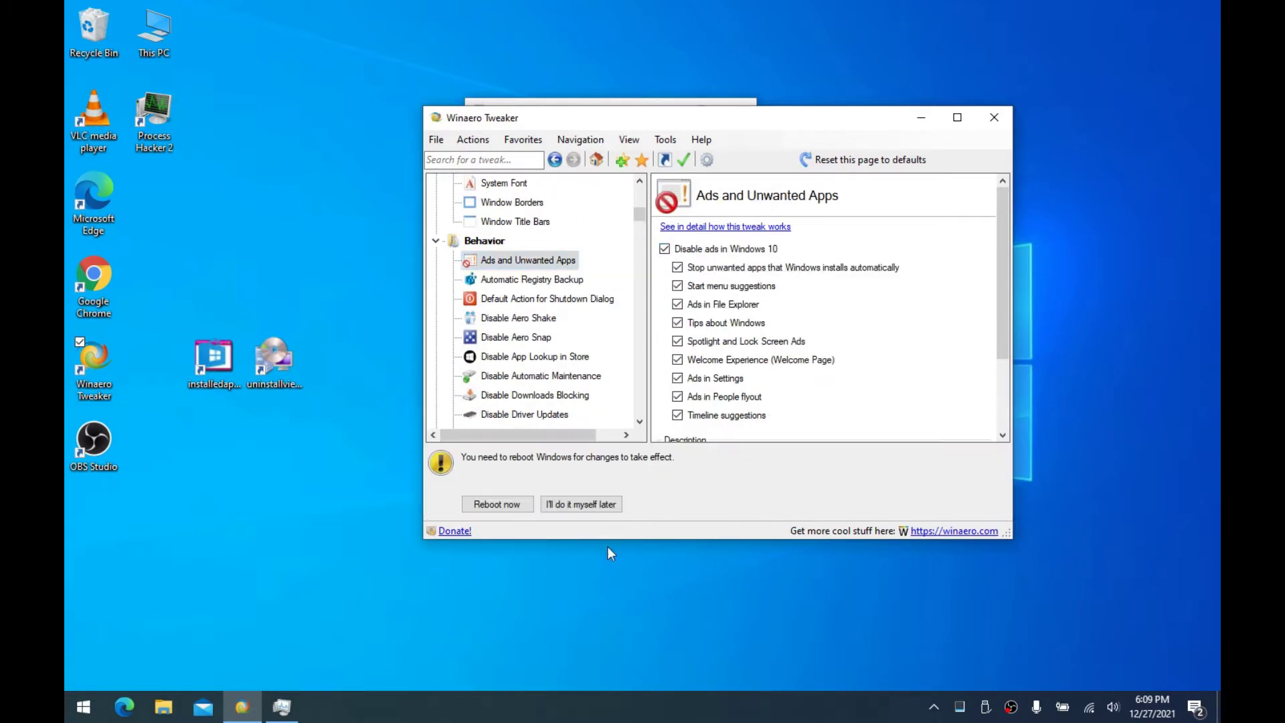
pyautogui.click(580, 504)
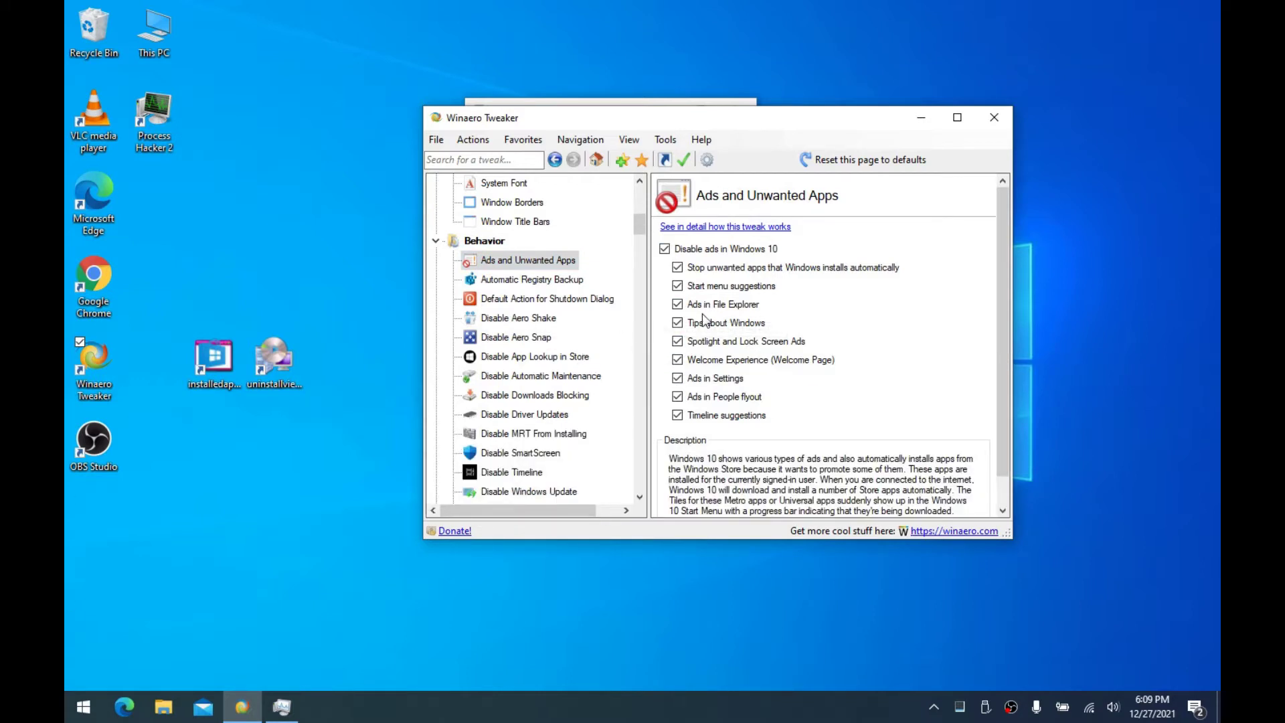
pyautogui.scroll(-1, 713, 301)
pyautogui.scroll(1, 723, 274)
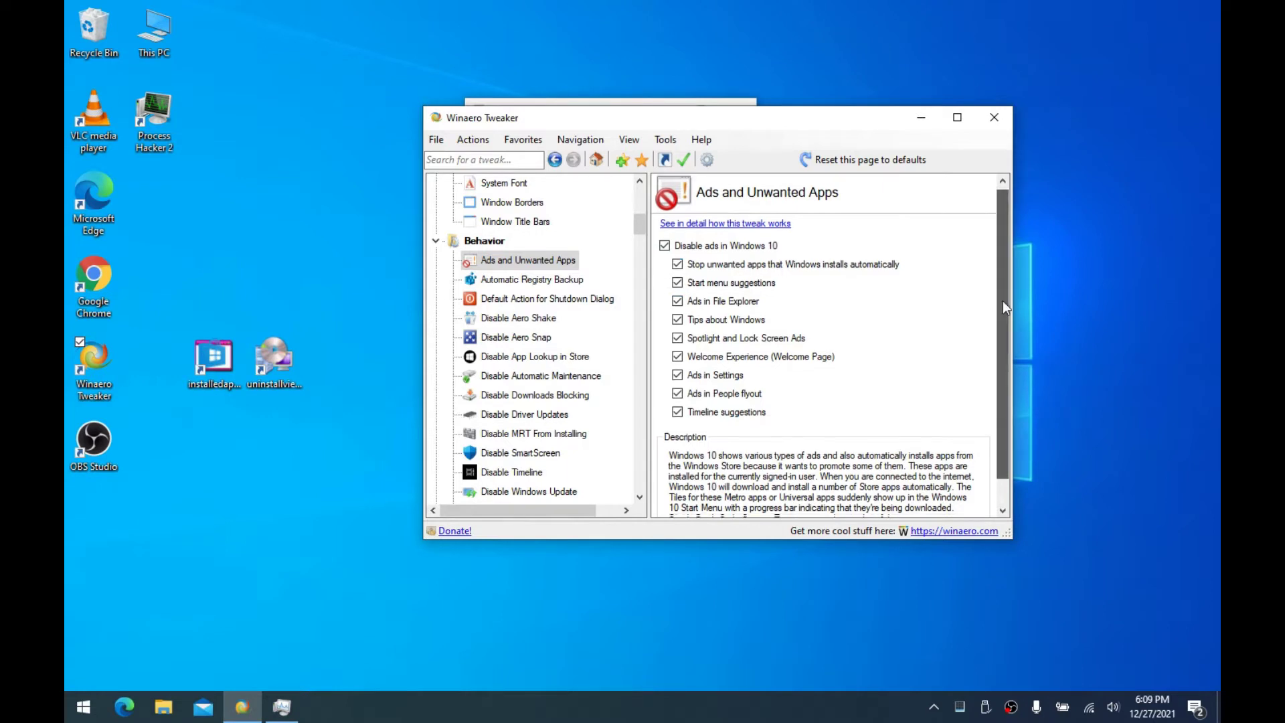
pyautogui.moveTo(1002, 300); pyautogui.dragTo(1002, 233)
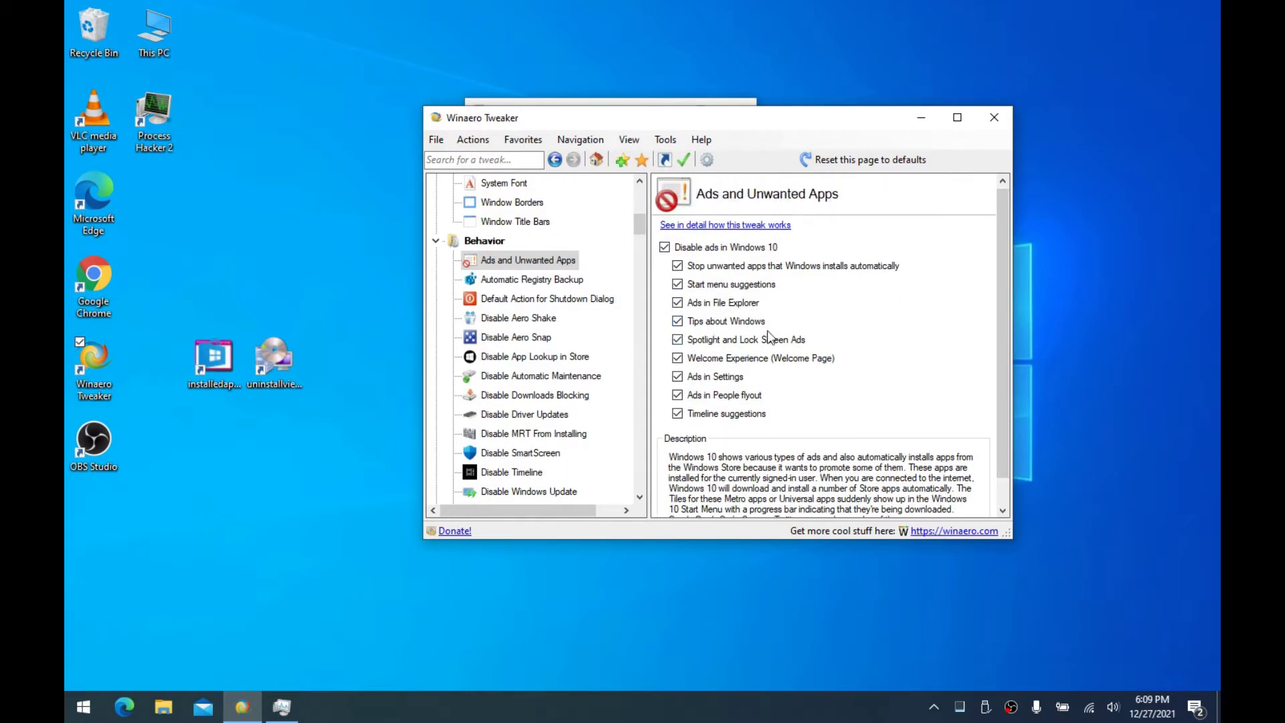
# Disable Aero Shake and the "Look for an app in the Store" option in the Behavior tweaks
pyautogui.click(530, 320)
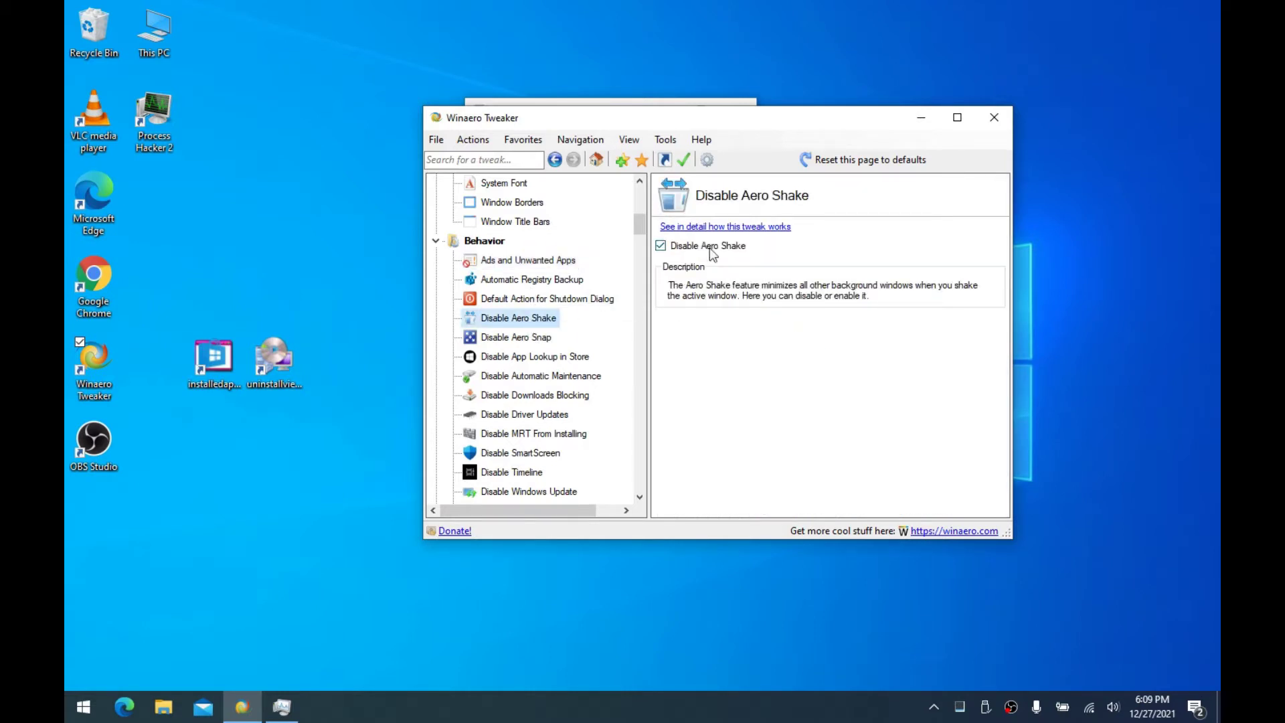
pyautogui.moveTo(674, 129)
pyautogui.mouseDown()
pyautogui.moveTo(718, 131)
pyautogui.moveTo(696, 131)
pyautogui.mouseUp()
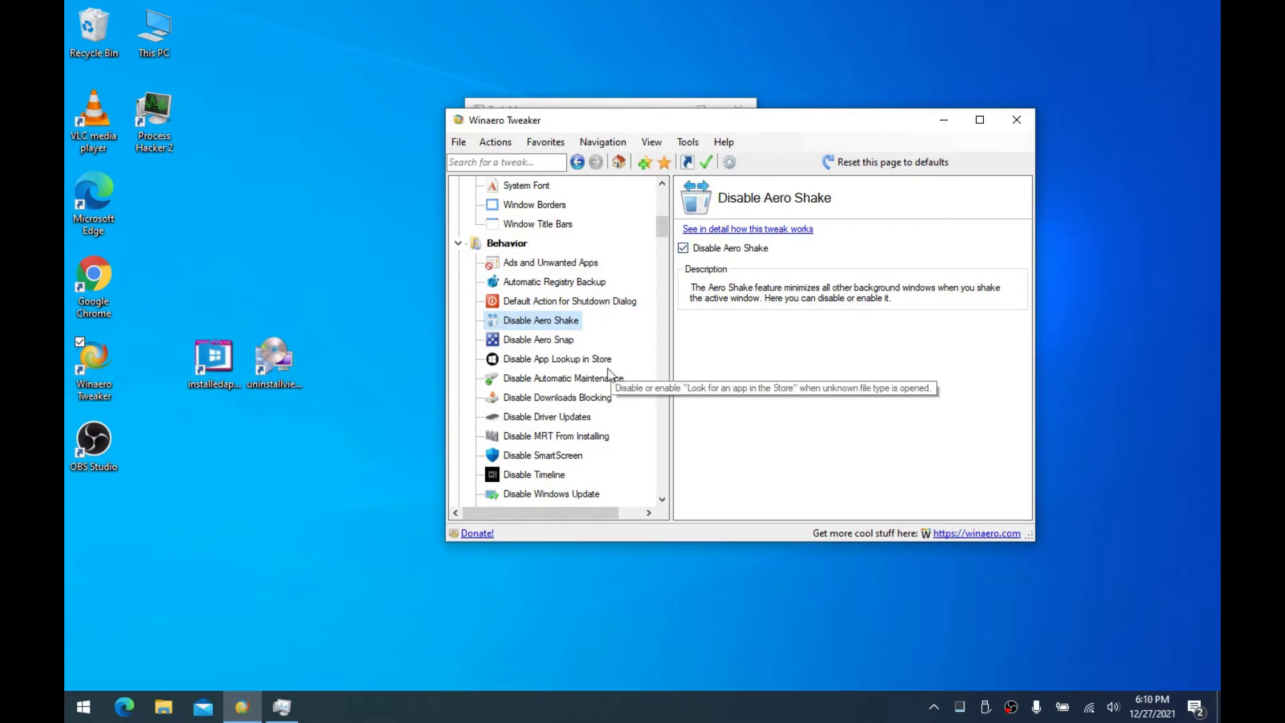
pyautogui.click(529, 360)
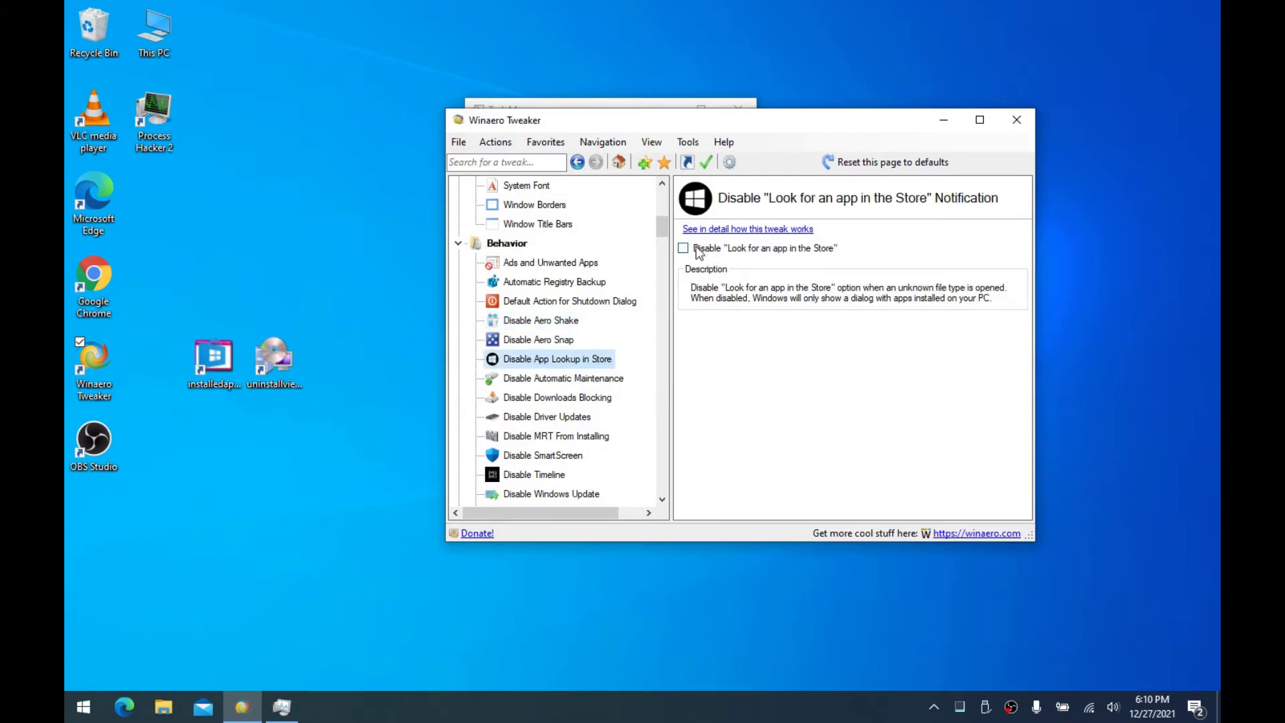
pyautogui.click(795, 257)
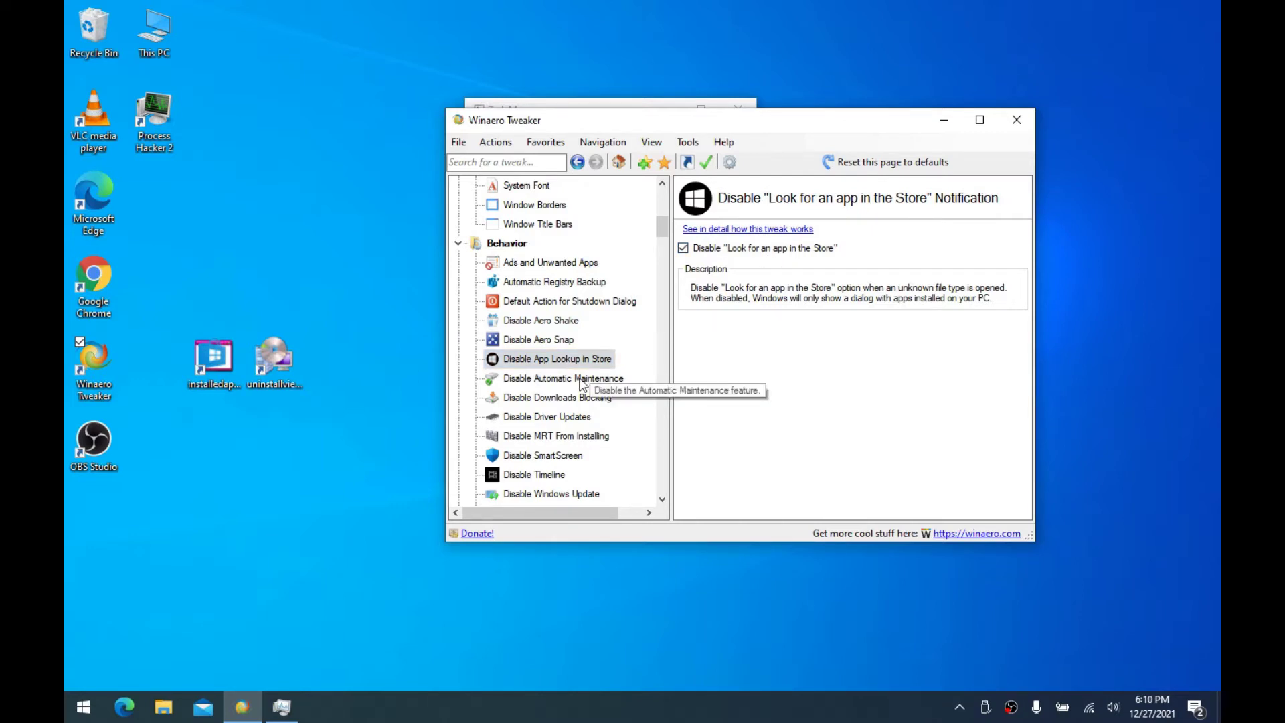
pyautogui.moveTo(618, 127); pyautogui.dragTo(616, 129)
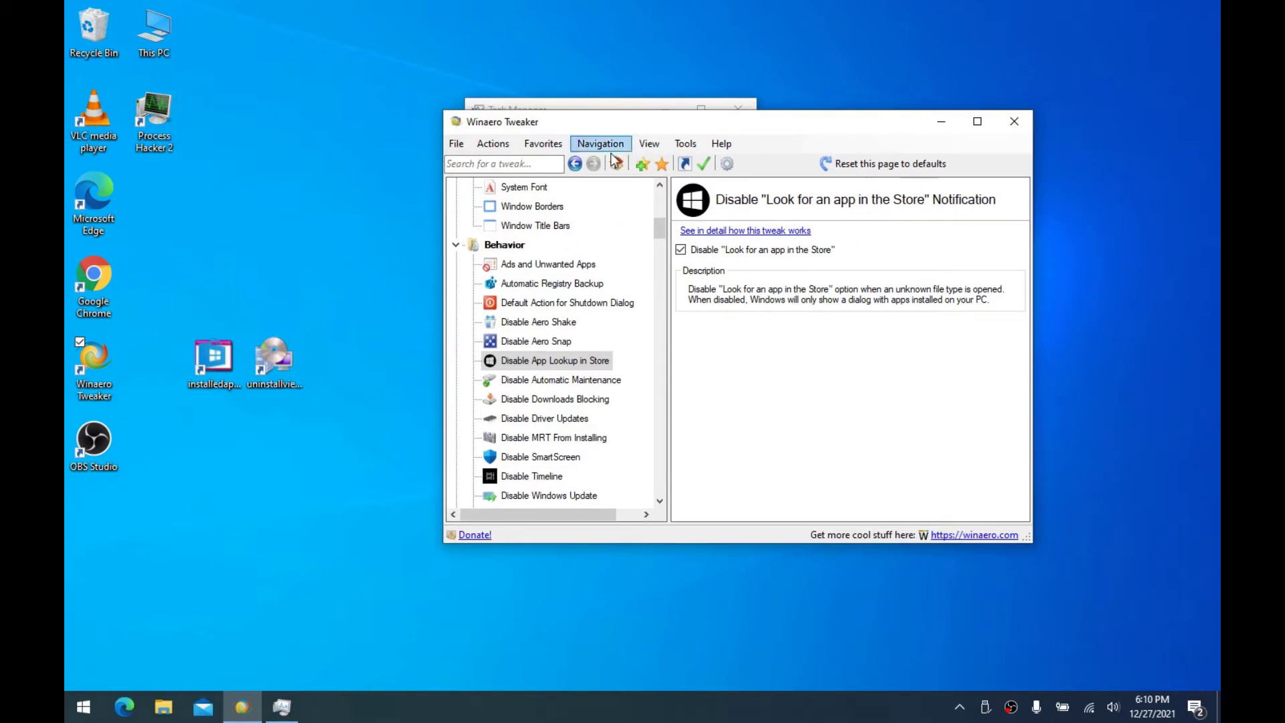
# Disable Automatic Maintenance in the Behavior tweaks
pyautogui.click(529, 385)
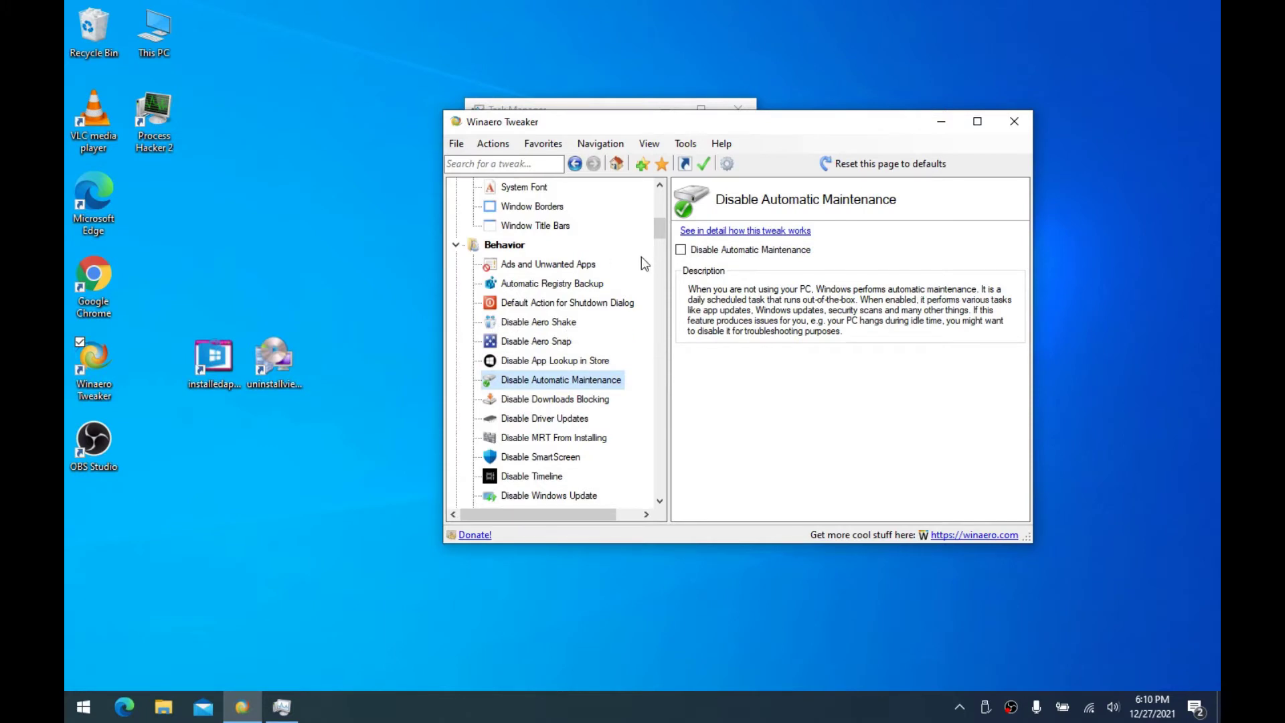
pyautogui.click(681, 250)
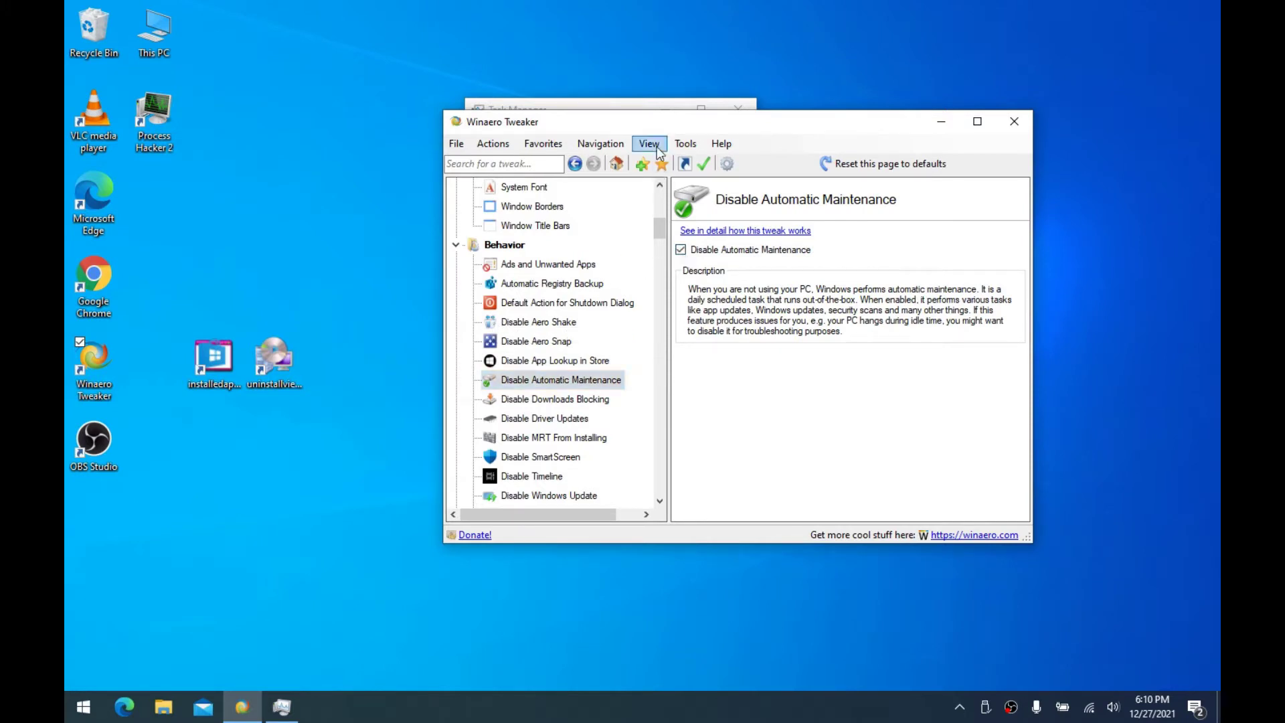
pyautogui.moveTo(655, 125); pyautogui.dragTo(670, 126)
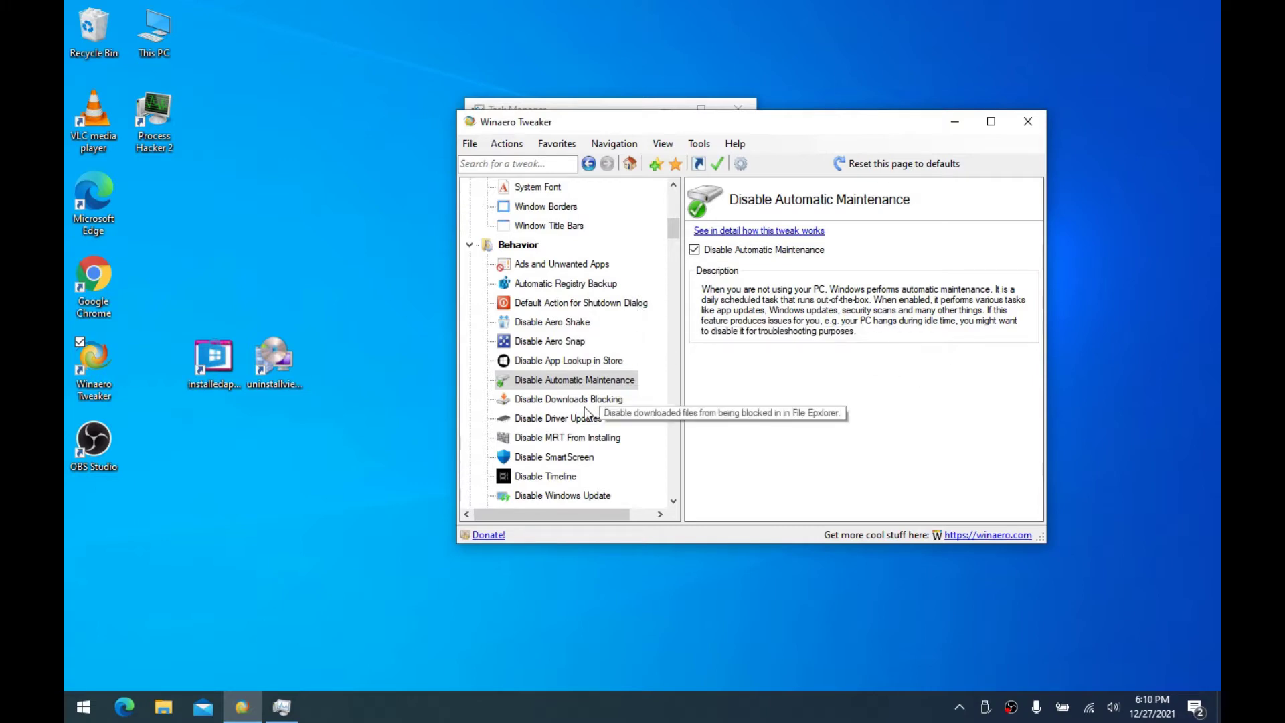
pyautogui.moveTo(693, 130); pyautogui.dragTo(701, 119)
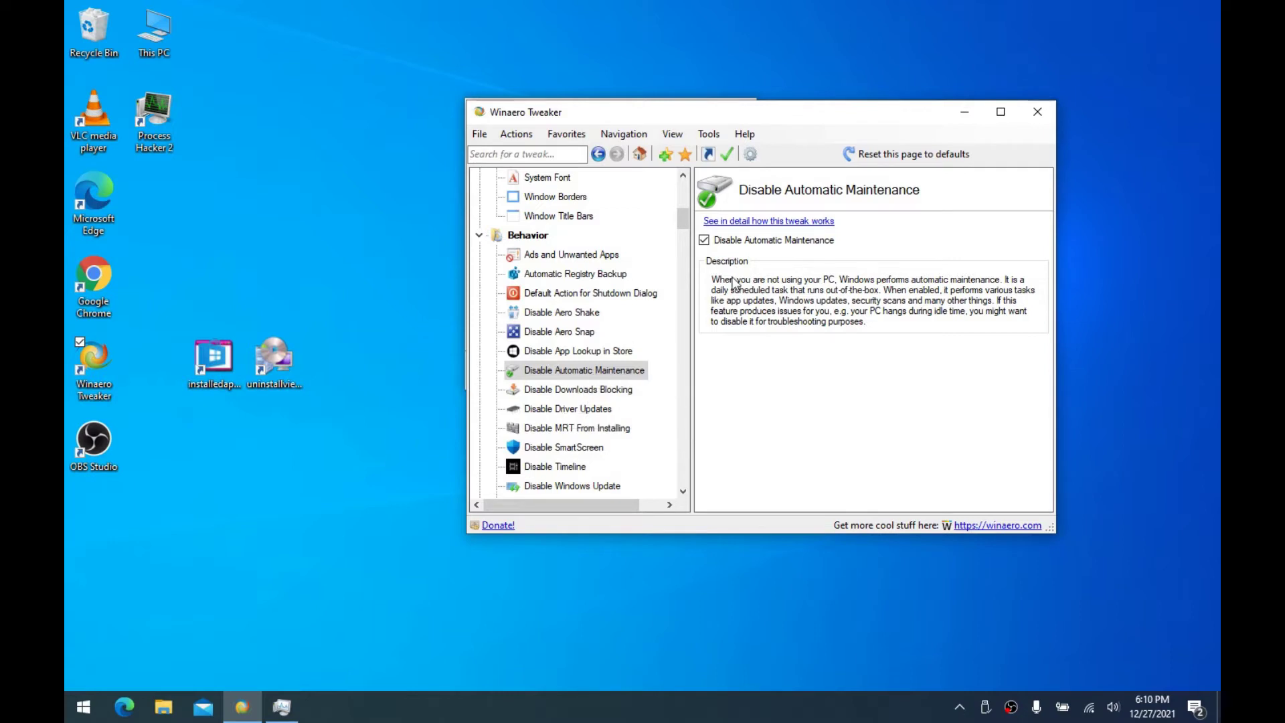
# View the Disable Downloads Blocking tweak, turn off driver updates via Windows Update and postpone the reboot
pyautogui.click(606, 397)
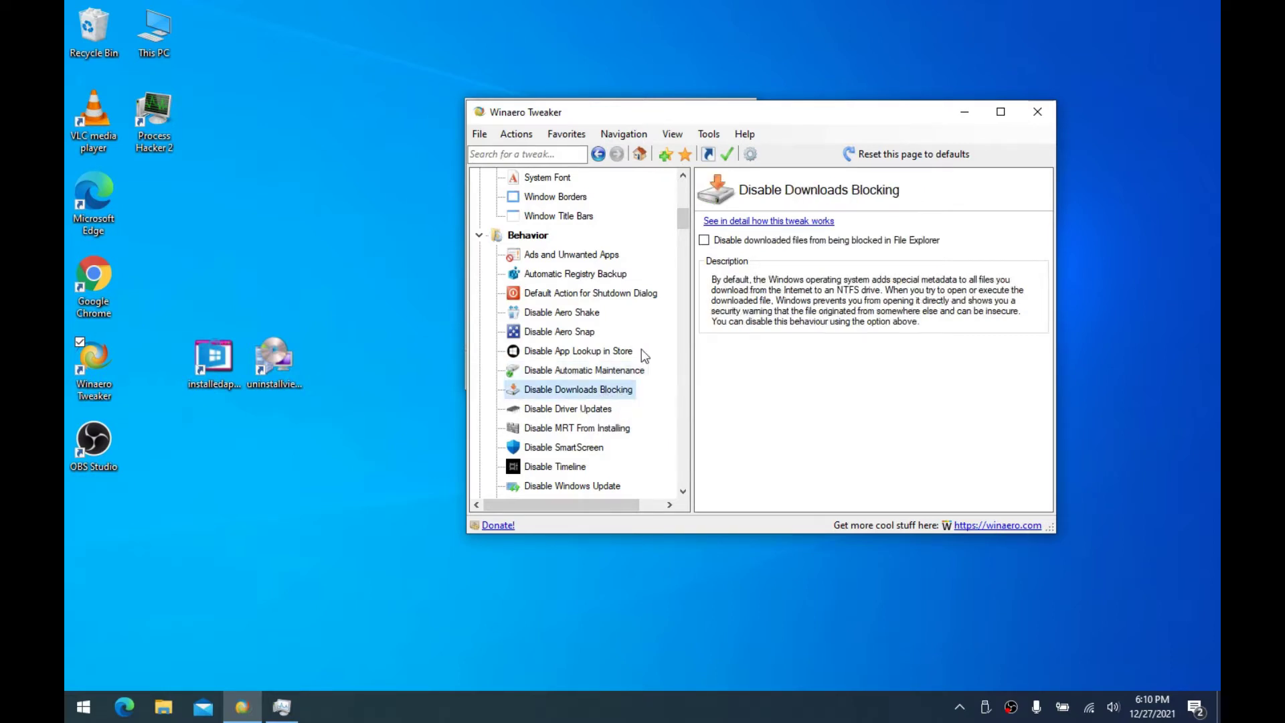
pyautogui.click(529, 409)
pyautogui.click(703, 239)
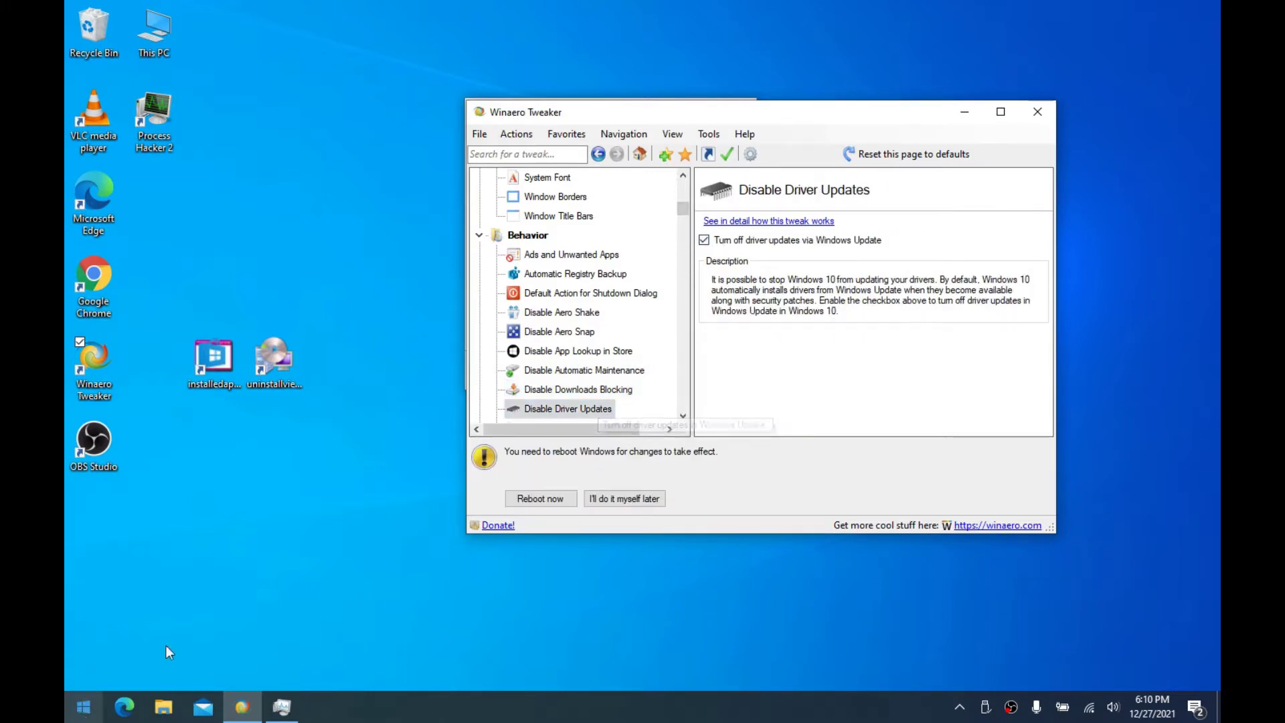
pyautogui.click(625, 499)
# Disable installation of the Malicious Software Removal Tool, and disable SmartScreen in both Windows and Microsoft Edge
pyautogui.scroll(-4, 545, 435)
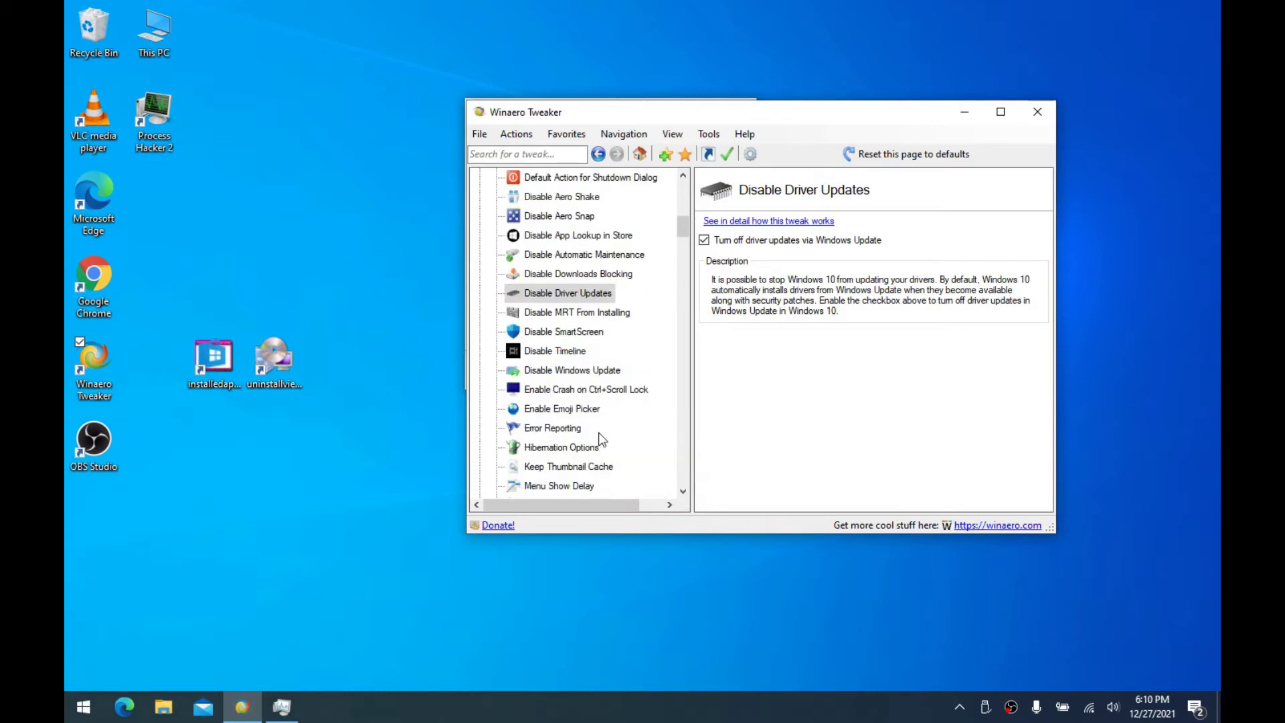
pyautogui.click(545, 199)
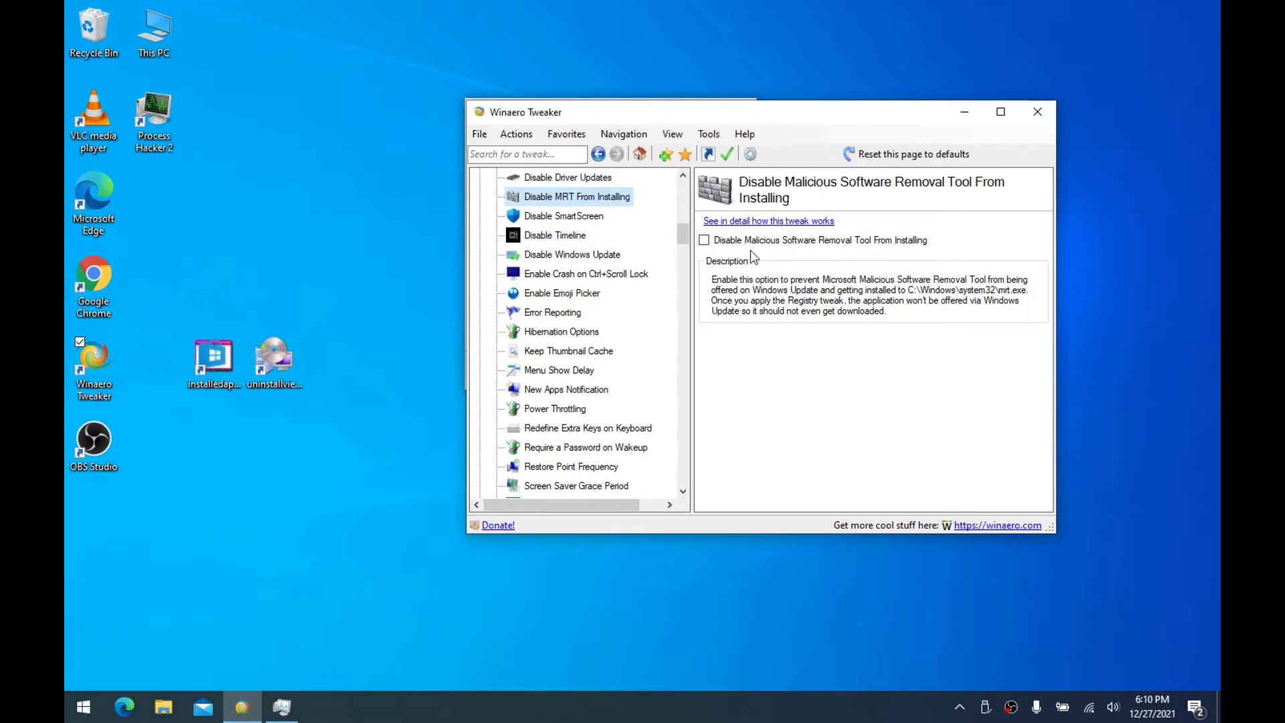
pyautogui.click(721, 246)
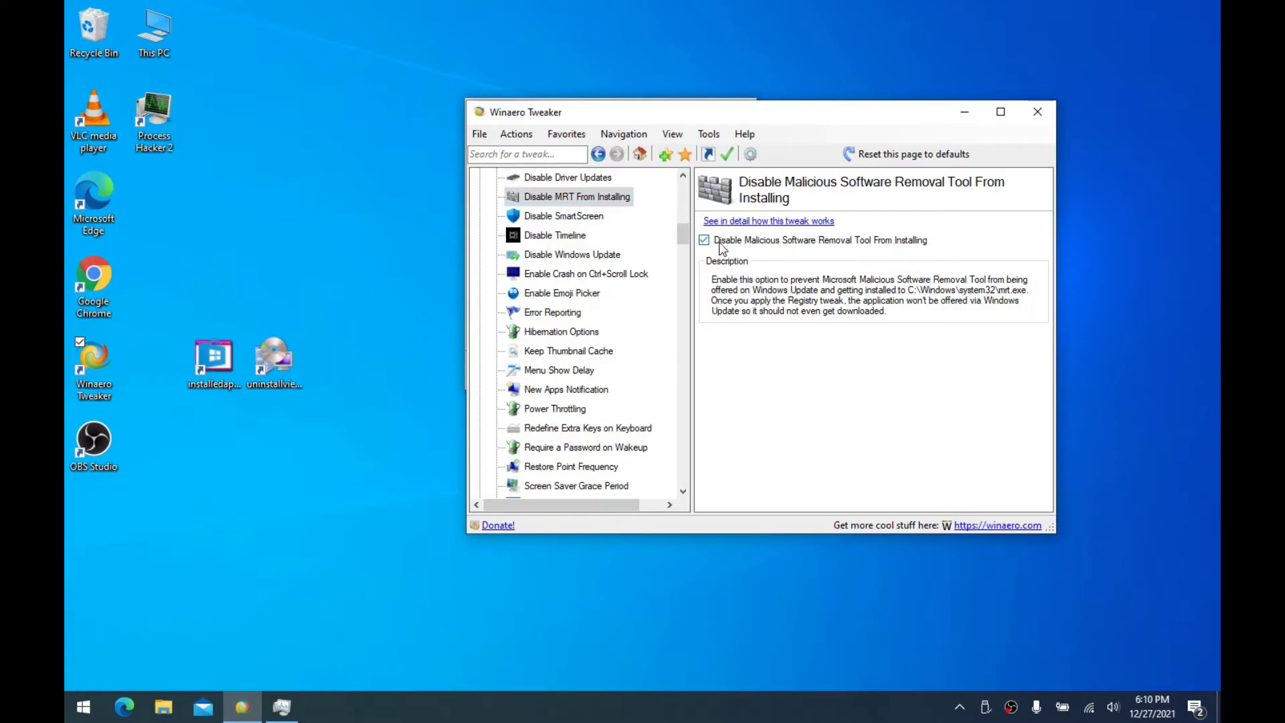
pyautogui.click(567, 220)
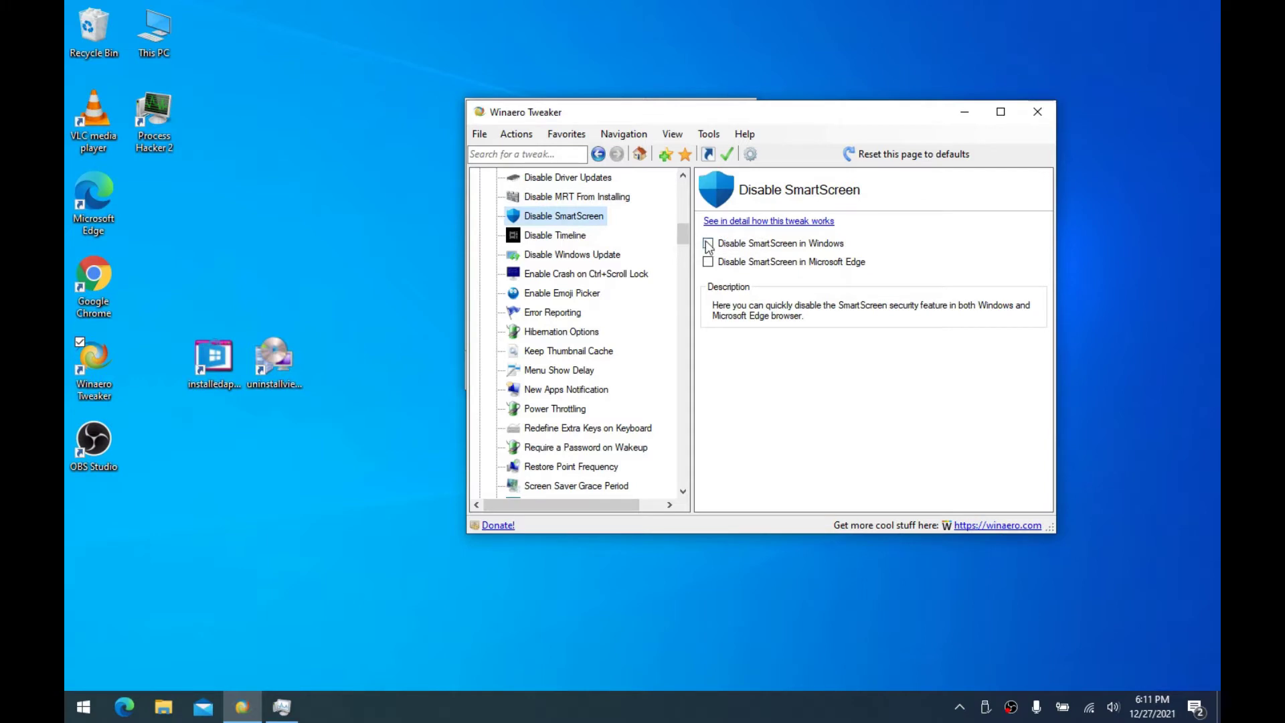
pyautogui.click(707, 244)
pyautogui.click(708, 262)
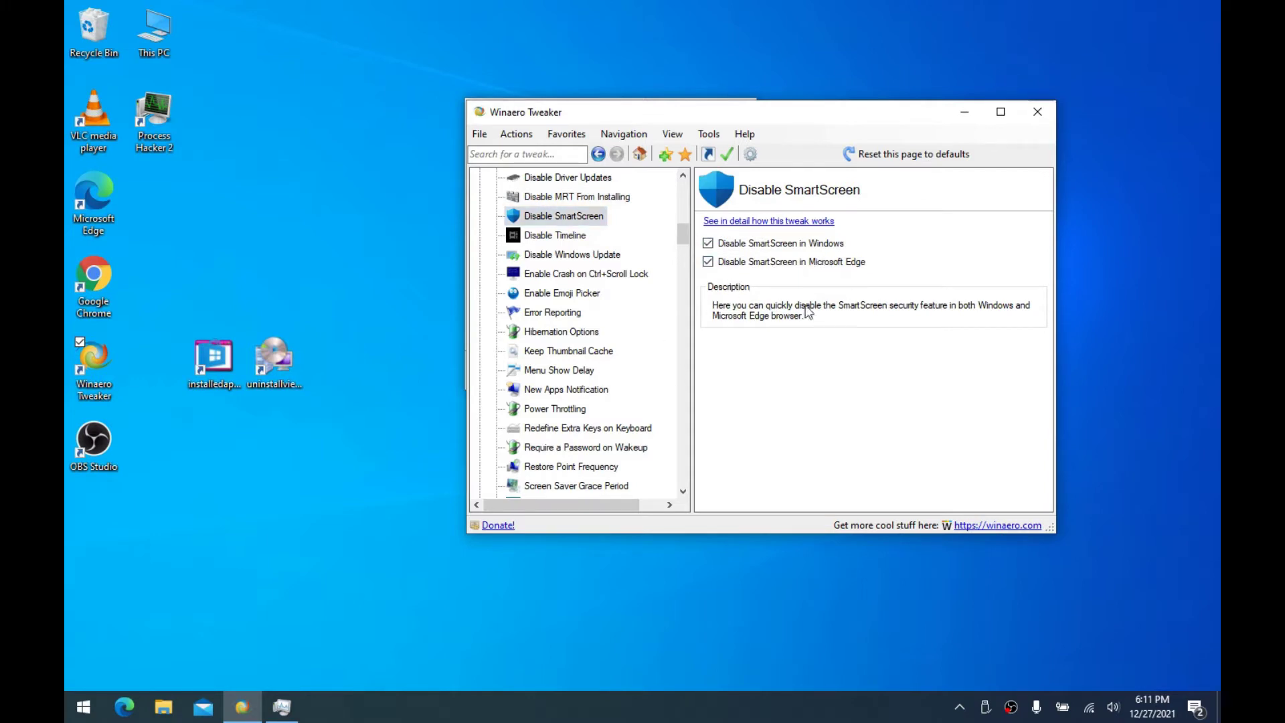
# Disable the Windows Timeline feature and Error Reporting in the Behavior tweaks
pyautogui.click(559, 238)
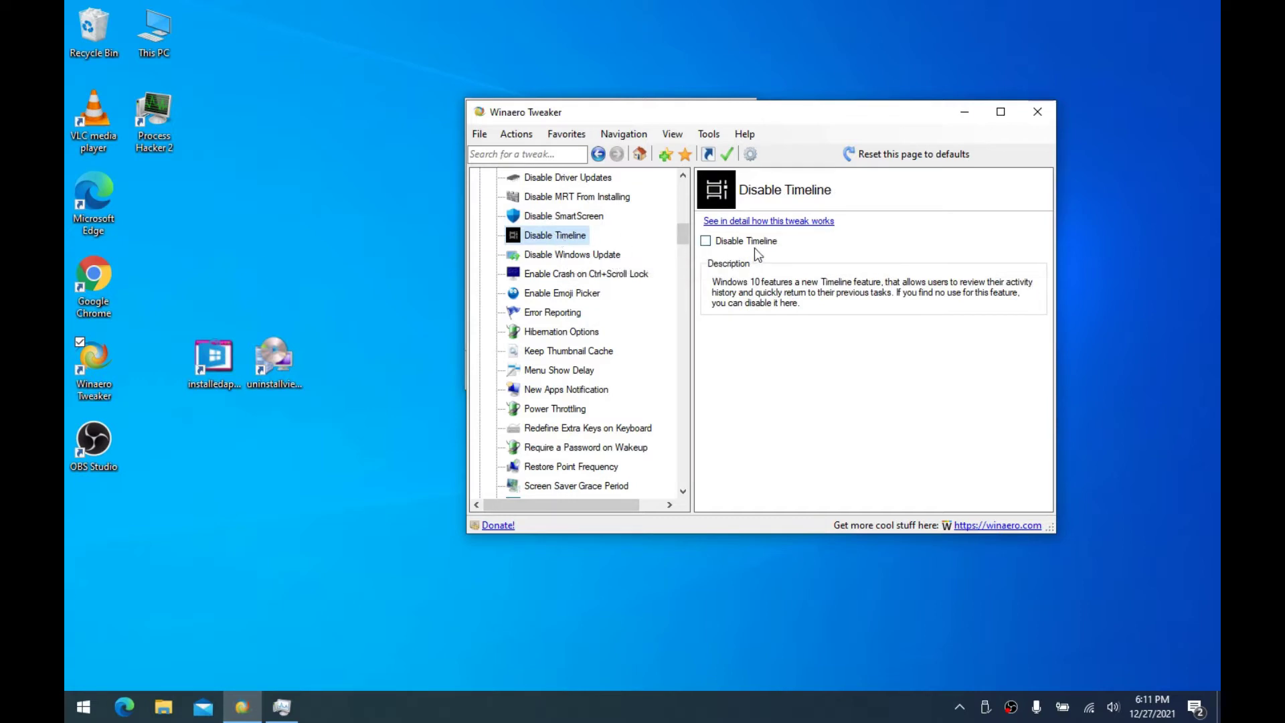
pyautogui.click(761, 243)
pyautogui.moveTo(717, 117)
pyautogui.mouseDown()
pyautogui.moveTo(732, 113)
pyautogui.moveTo(718, 119)
pyautogui.mouseUp()
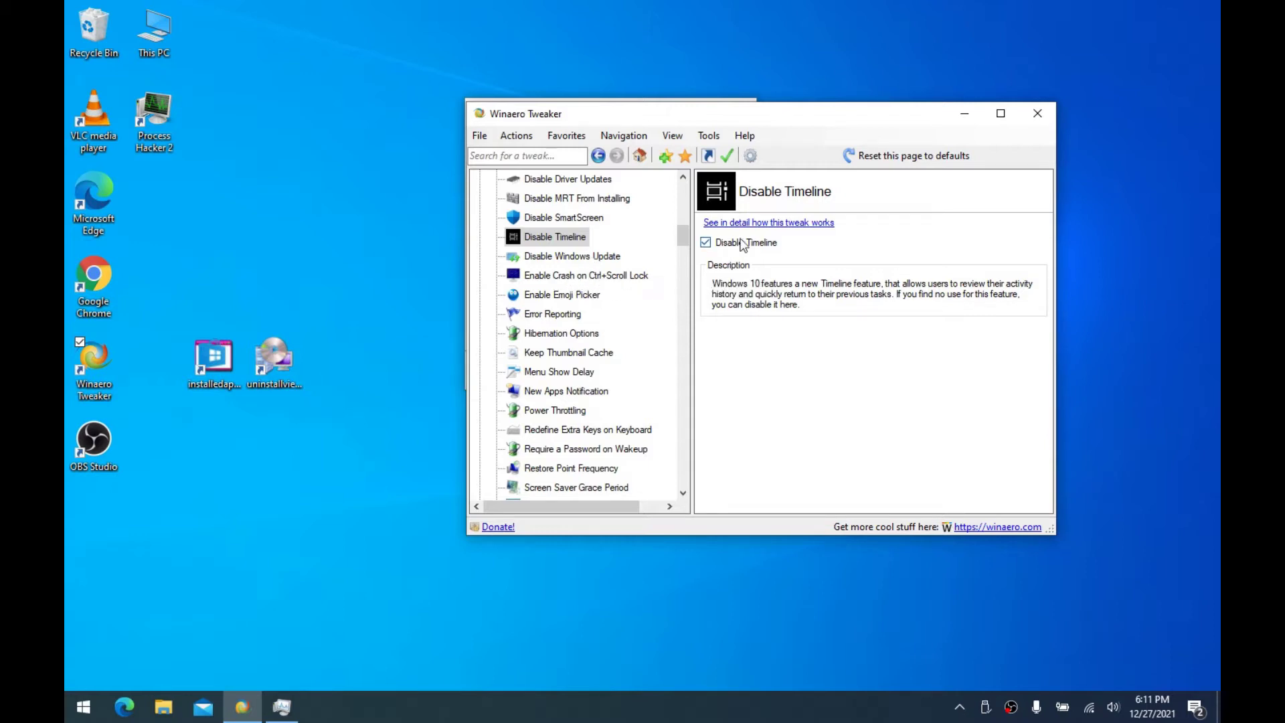
pyautogui.click(558, 318)
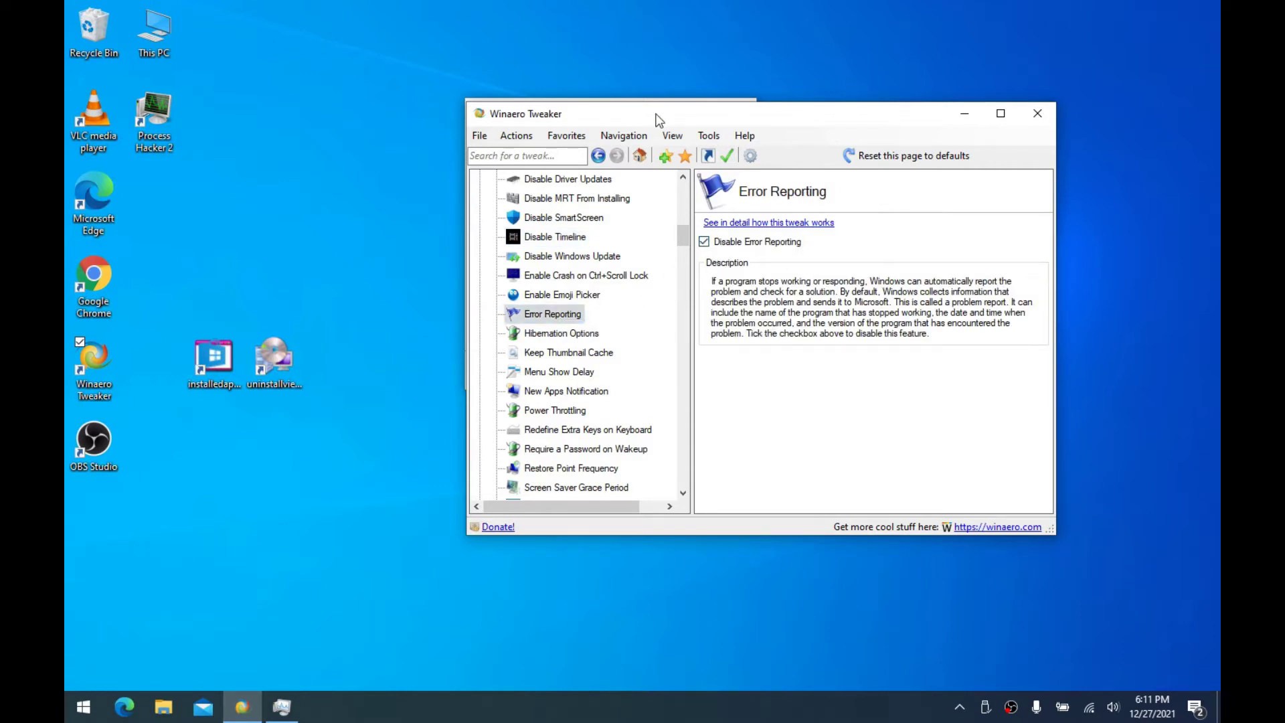
pyautogui.moveTo(655, 111); pyautogui.dragTo(643, 108)
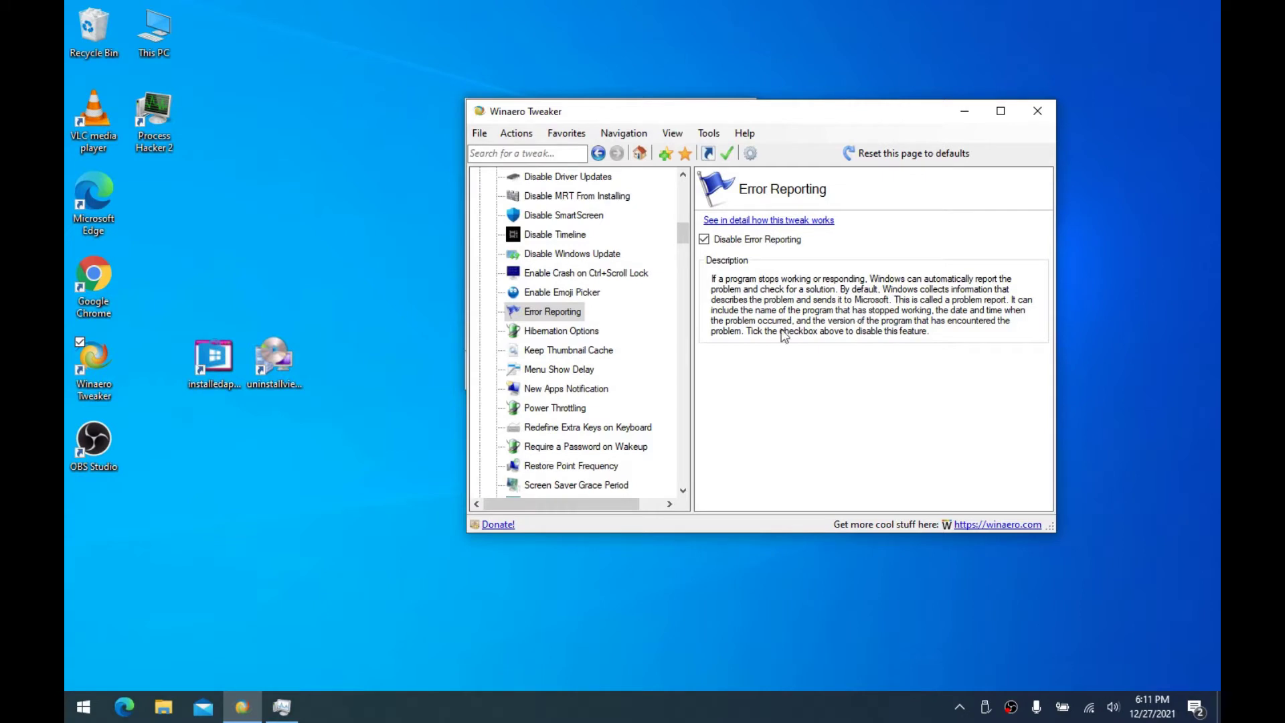
pyautogui.click(369, 308)
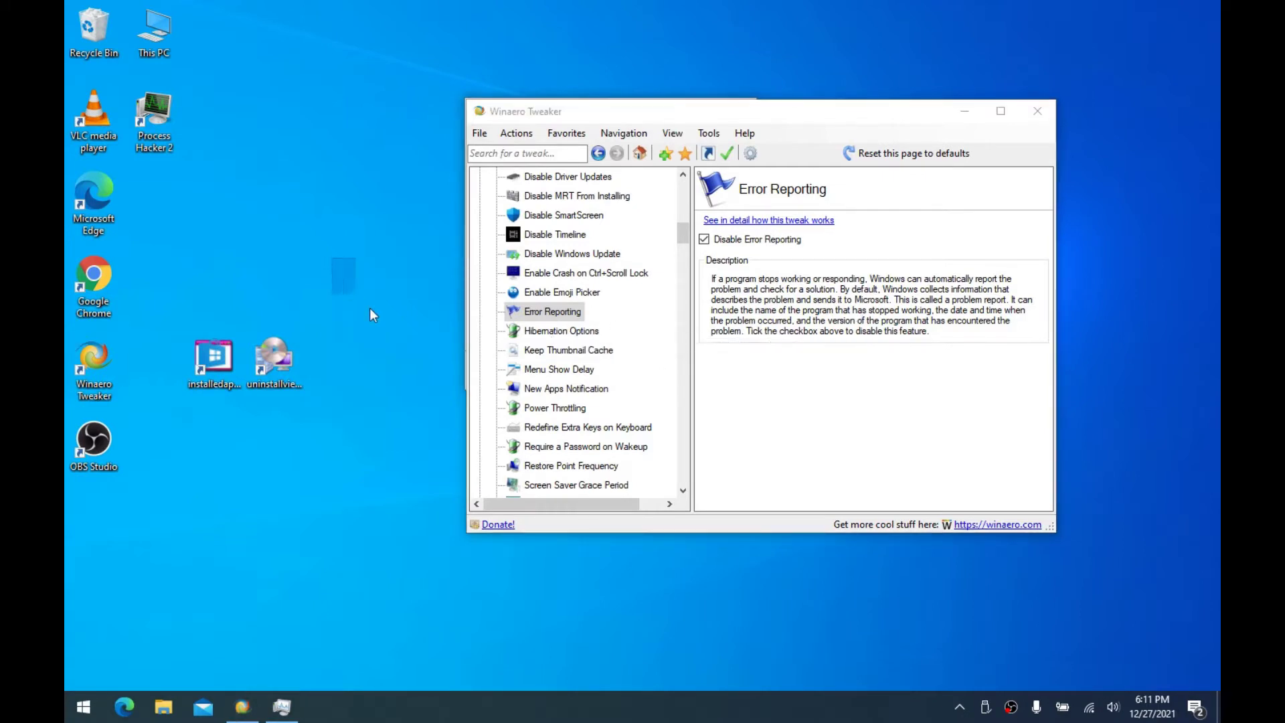
# Enable Keep Thumbnail Cache, and open File Explorer briefly to look at This PC before closing it
pyautogui.click(586, 355)
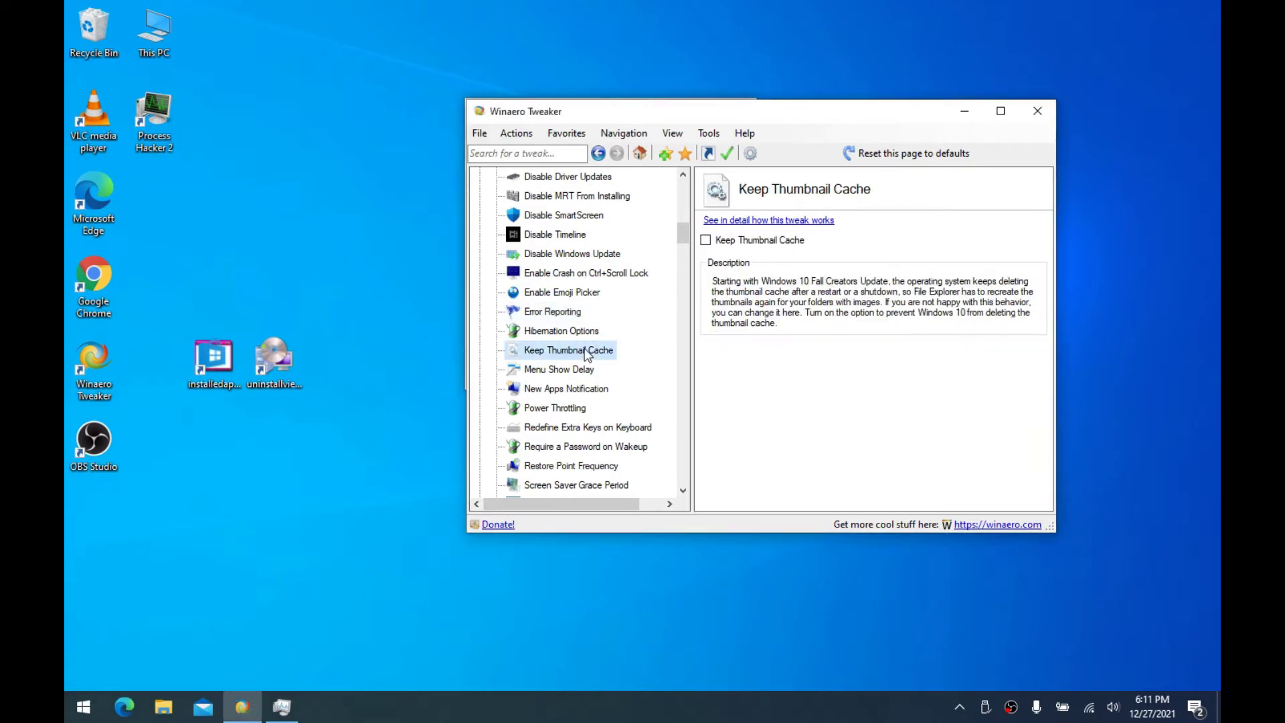
pyautogui.click(754, 244)
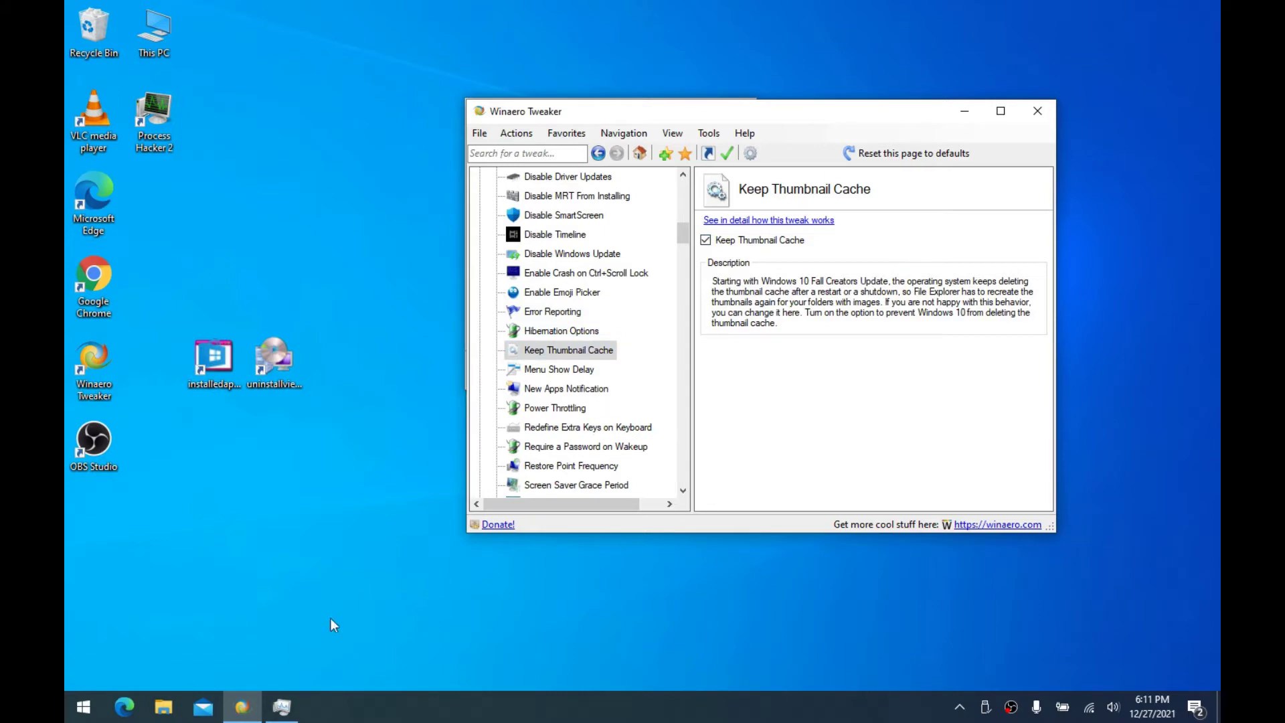
pyautogui.click(171, 703)
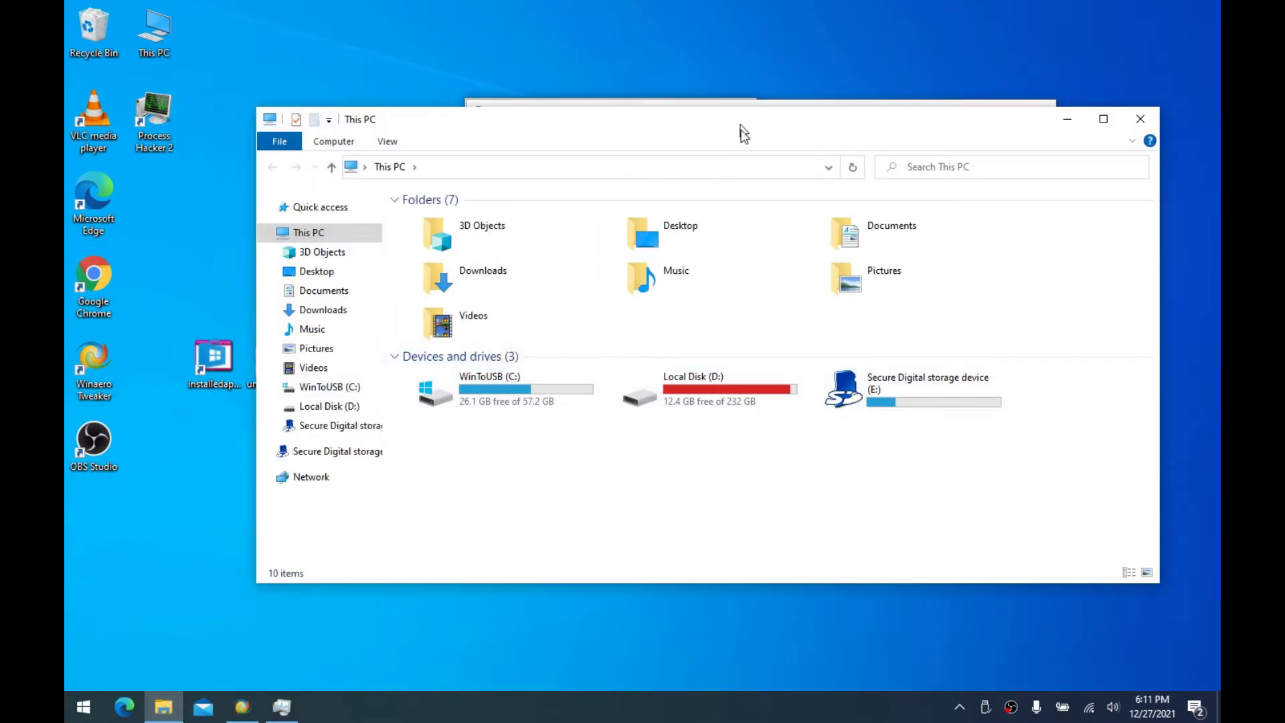
pyautogui.moveTo(740, 125); pyautogui.dragTo(733, 156)
pyautogui.click(1116, 158)
pyautogui.moveTo(633, 112)
pyautogui.mouseDown()
pyautogui.moveTo(665, 107)
pyautogui.moveTo(629, 116)
pyautogui.mouseUp()
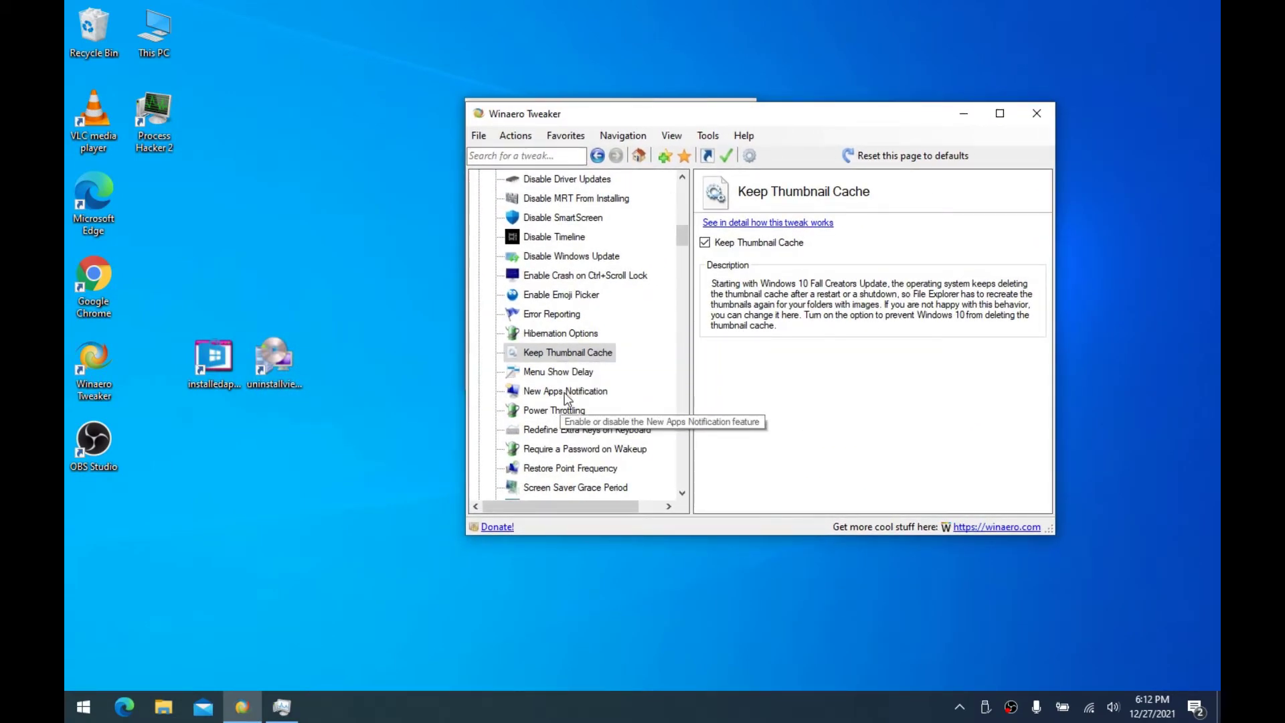
# Disable Power Throttling in the Behavior tweaks
pyautogui.scroll(-2, 576, 396)
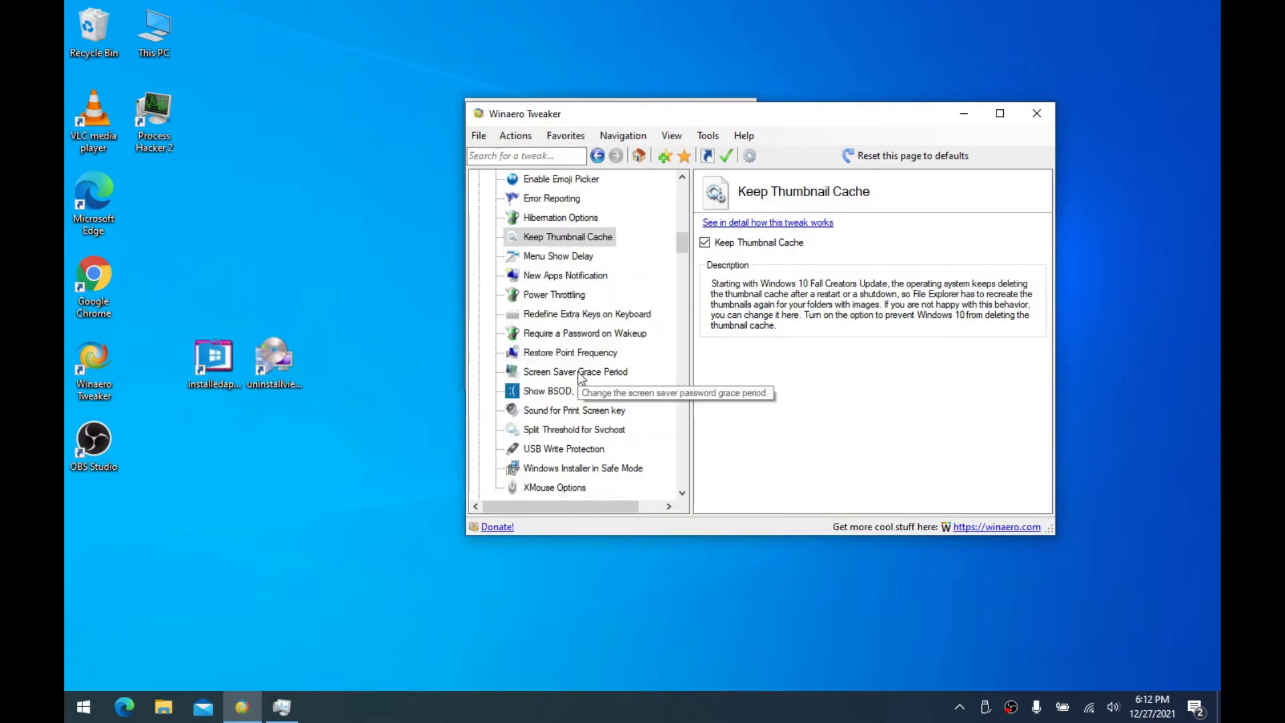
pyautogui.click(571, 296)
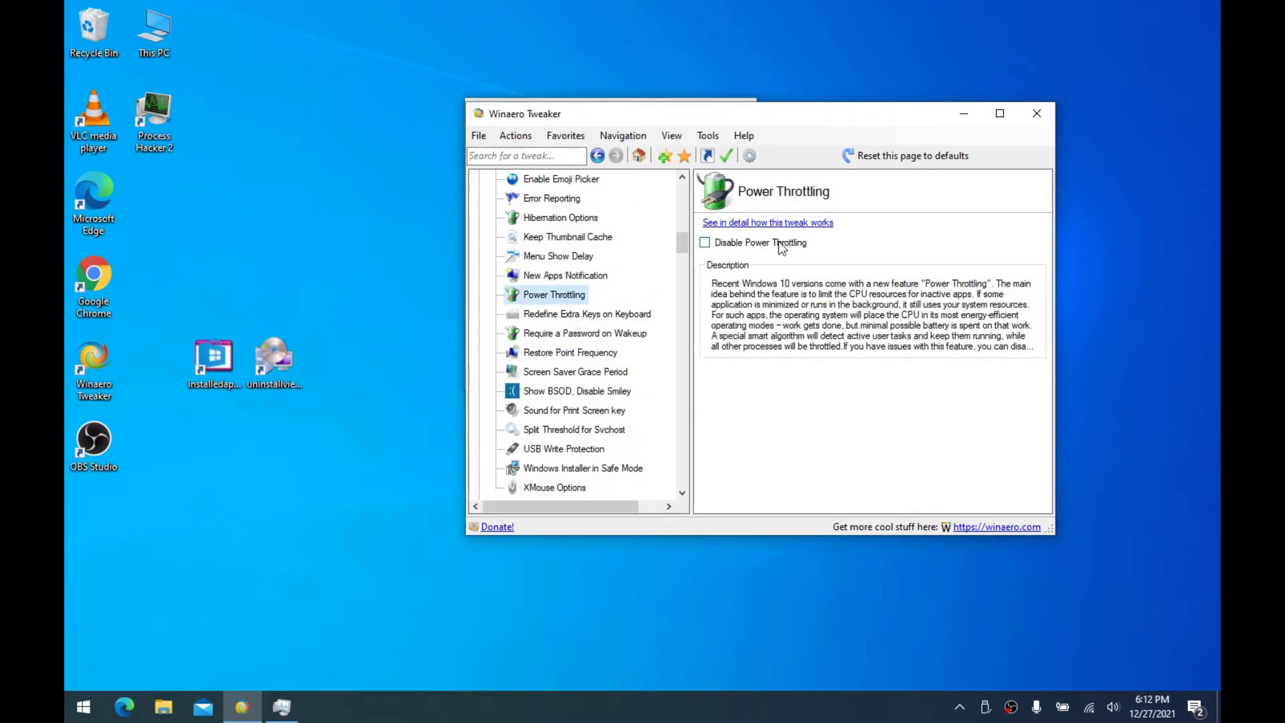
pyautogui.click(761, 246)
pyautogui.click(618, 491)
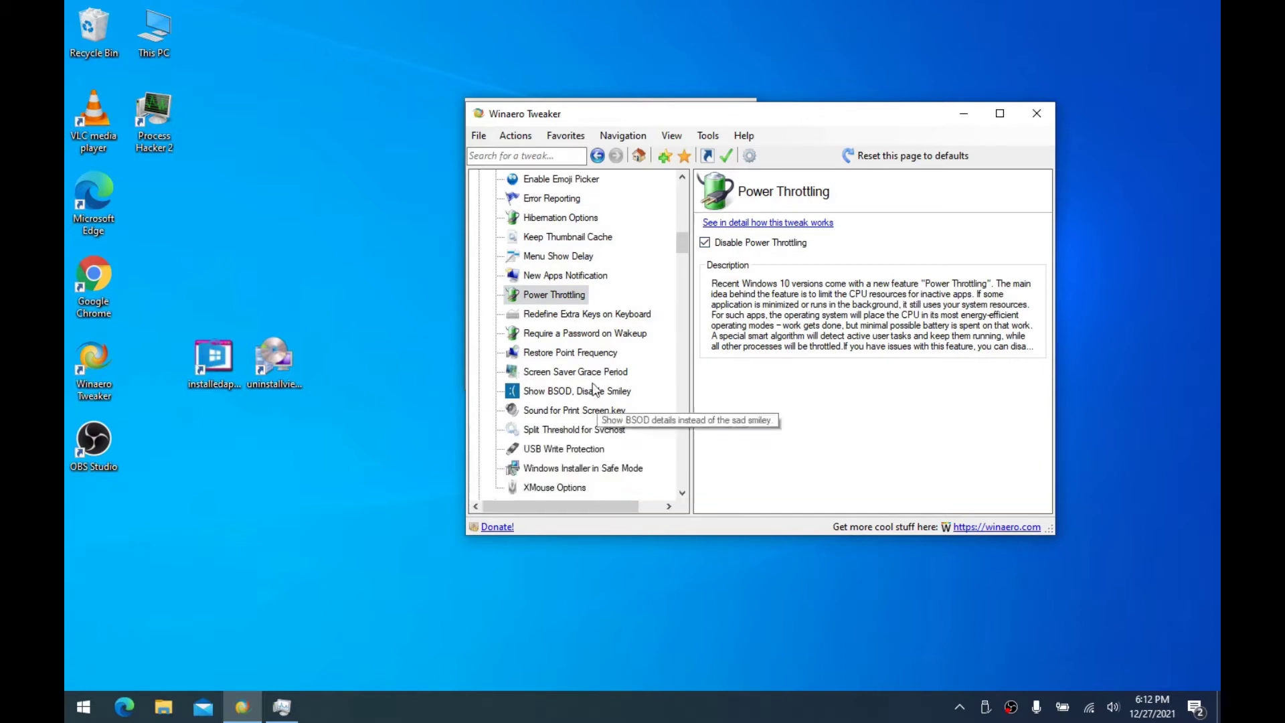
# Open the Split Threshold for Svchost tweak in the Behavior category
pyautogui.scroll(-2, 602, 307)
pyautogui.click(566, 313)
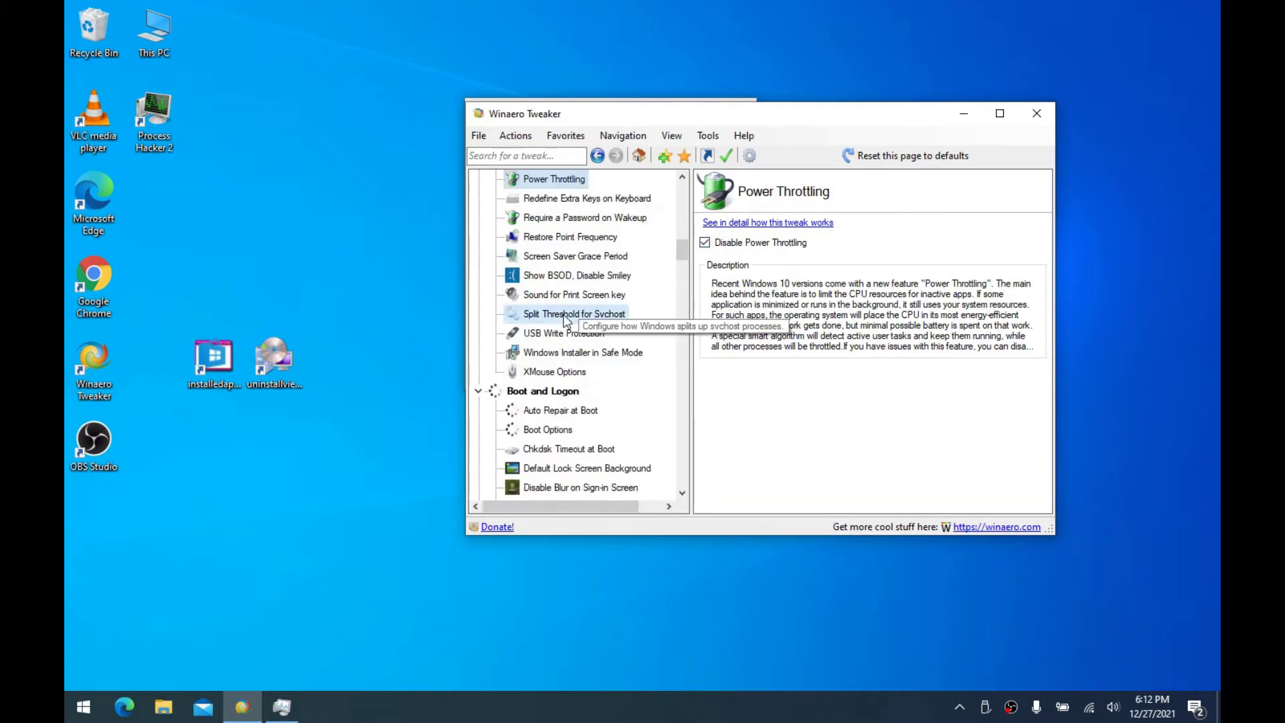
pyautogui.moveTo(797, 122); pyautogui.dragTo(763, 130)
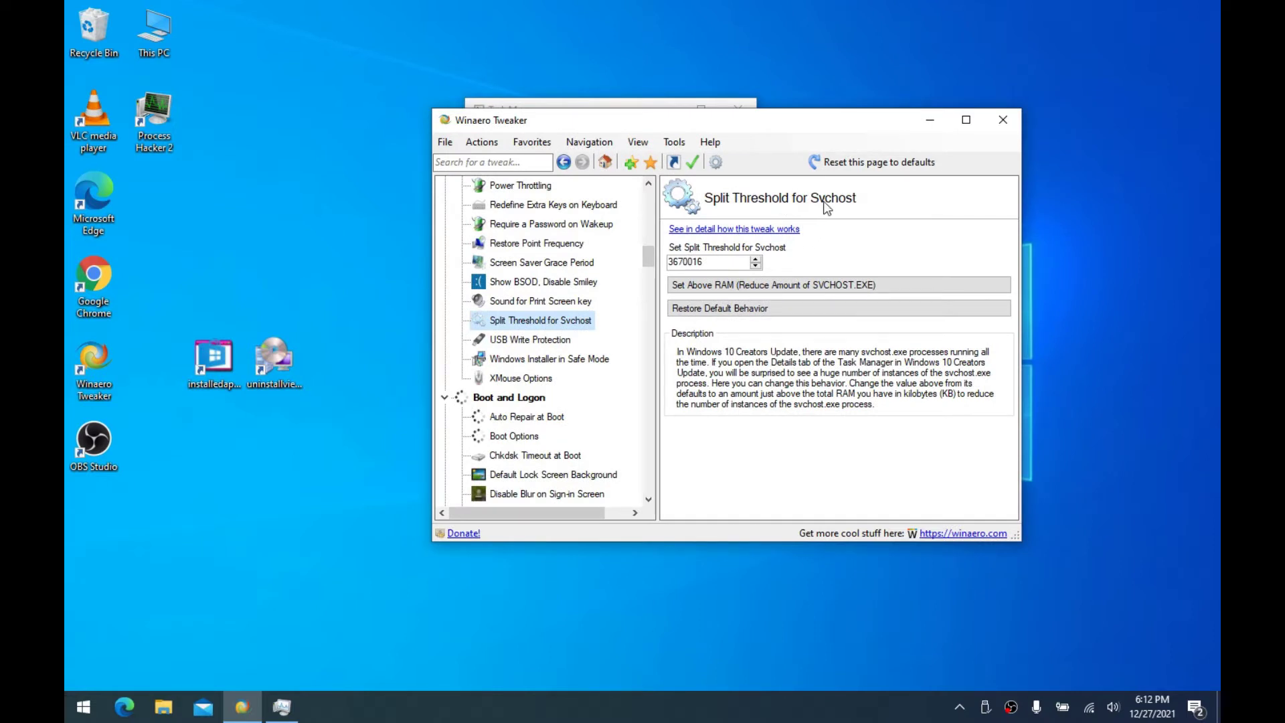
# Switch to Task Manager, expand it to full details, and examine the running svchost.exe service host processes
pyautogui.click(287, 702)
pyautogui.moveTo(513, 108); pyautogui.dragTo(588, 104)
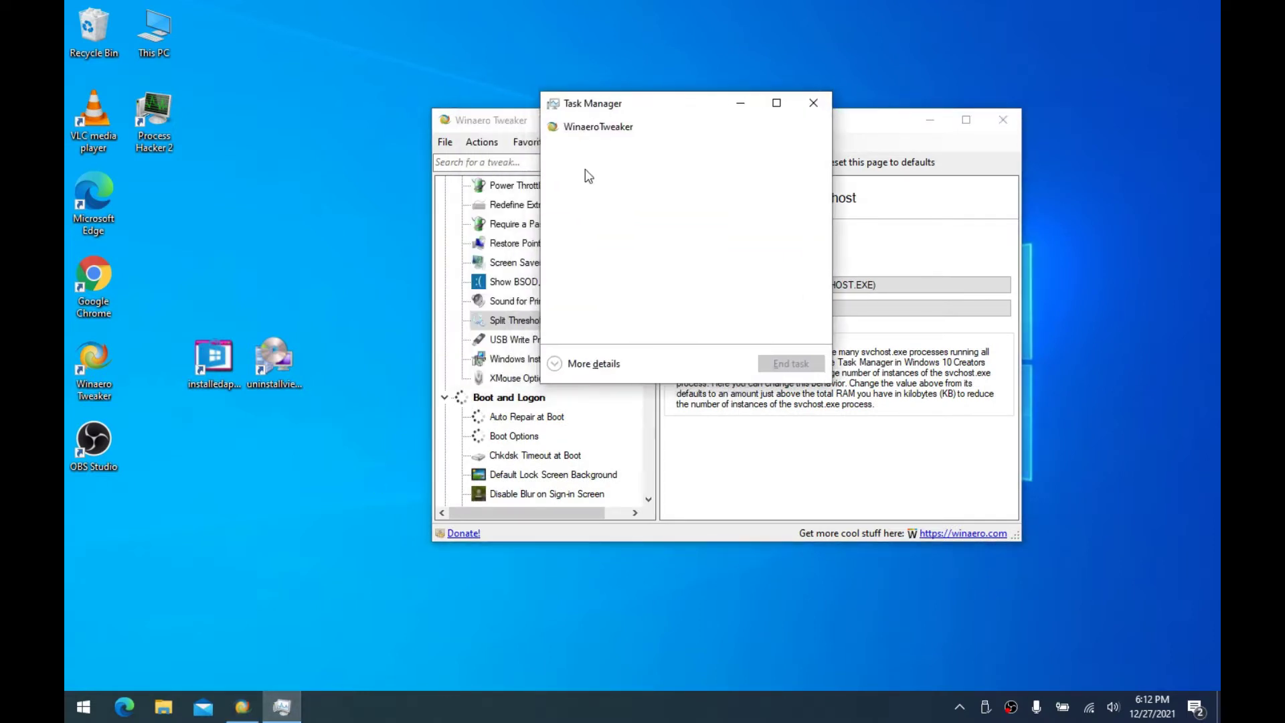
pyautogui.click(572, 364)
pyautogui.click(653, 182)
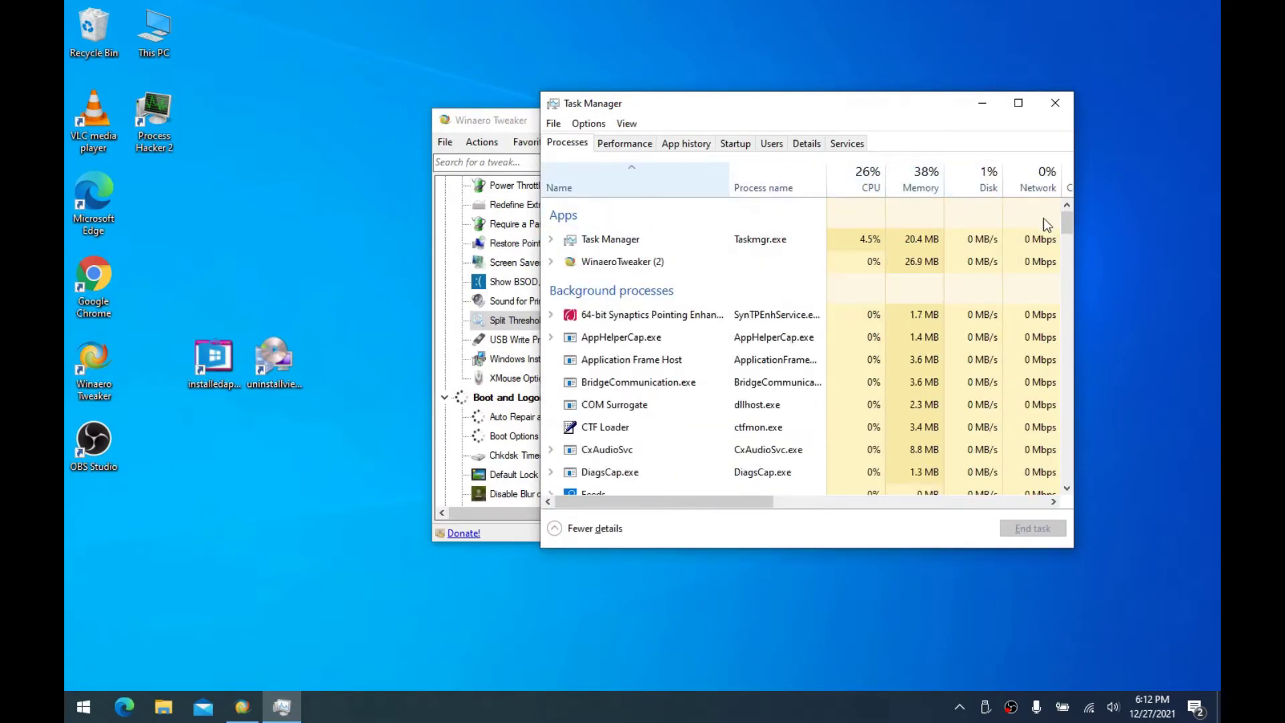
pyautogui.moveTo(1068, 223); pyautogui.dragTo(1057, 367)
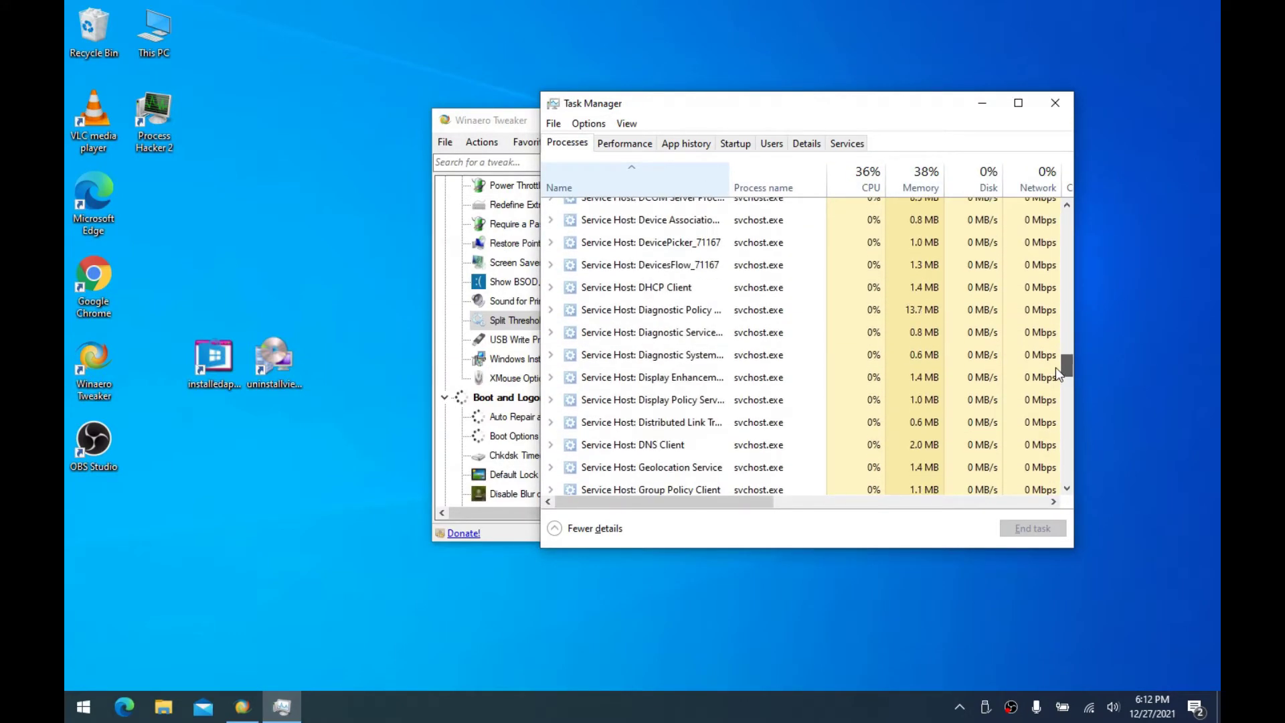
pyautogui.click(643, 265)
pyautogui.scroll(-5, 660, 289)
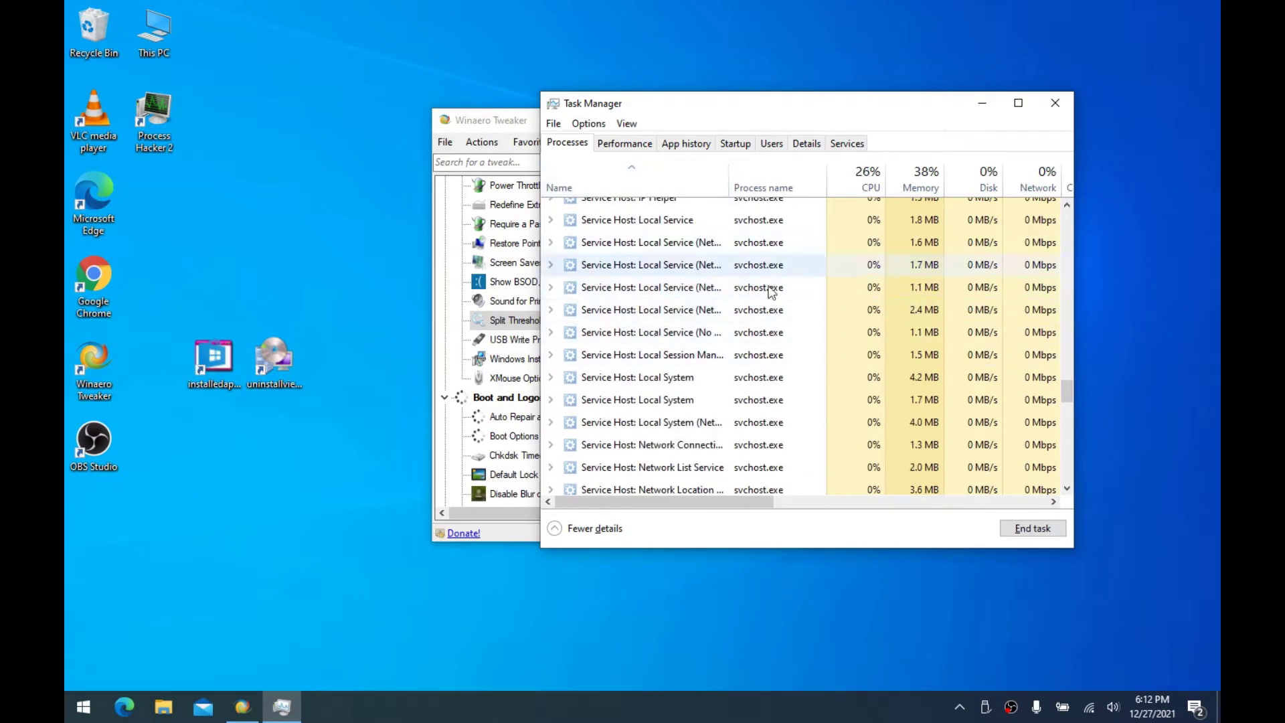
pyautogui.scroll(-1, 763, 301)
pyautogui.scroll(6, 764, 305)
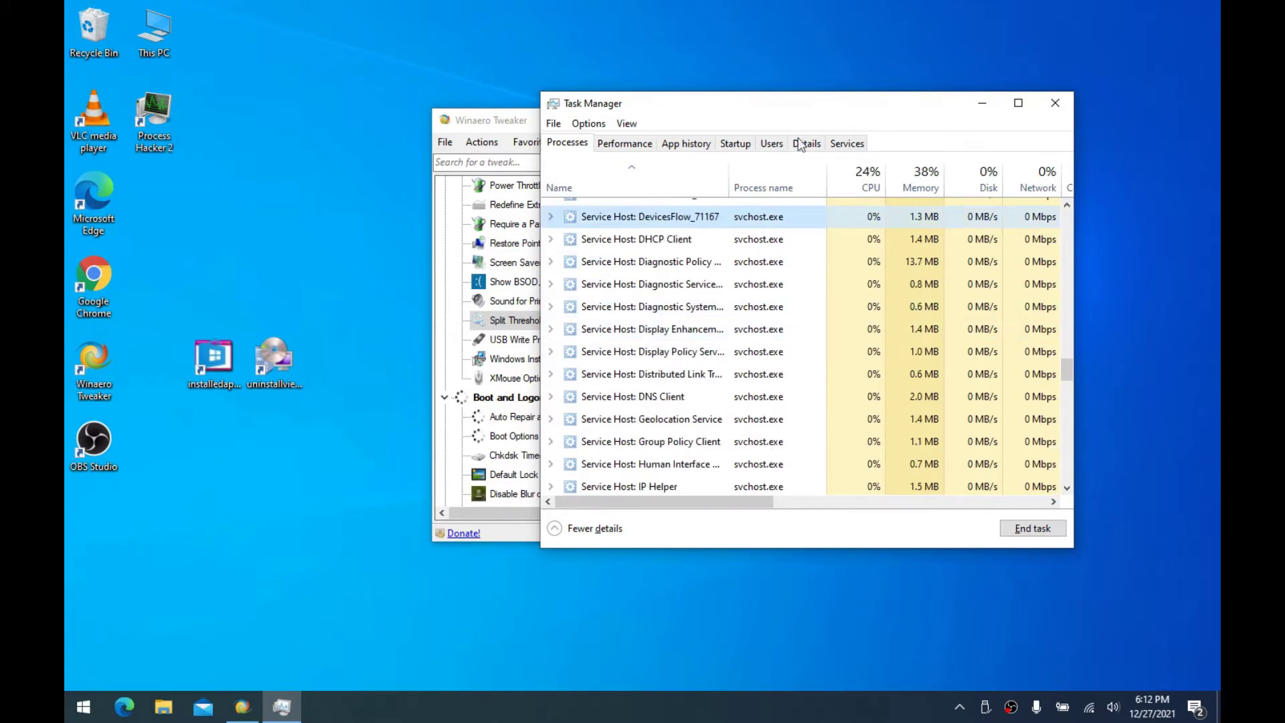
pyautogui.scroll(4, 769, 385)
pyautogui.scroll(-12, 773, 387)
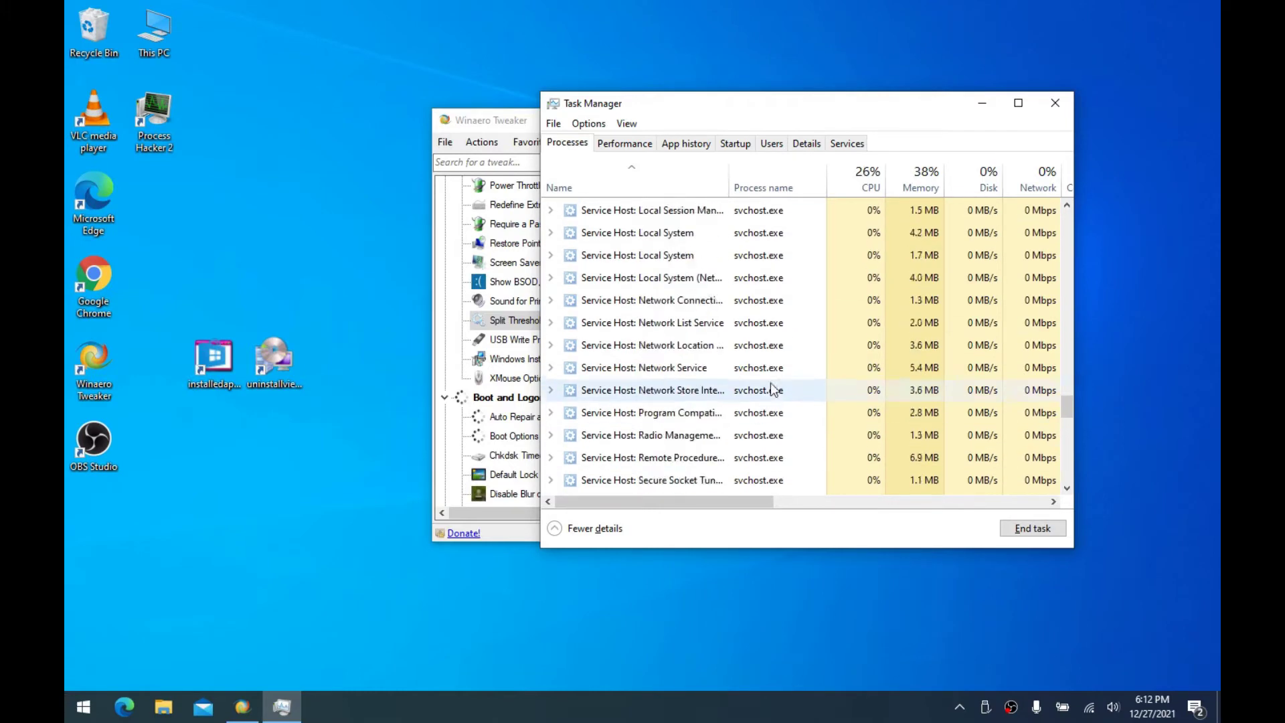
pyautogui.scroll(-10, 769, 384)
pyautogui.scroll(13, 771, 389)
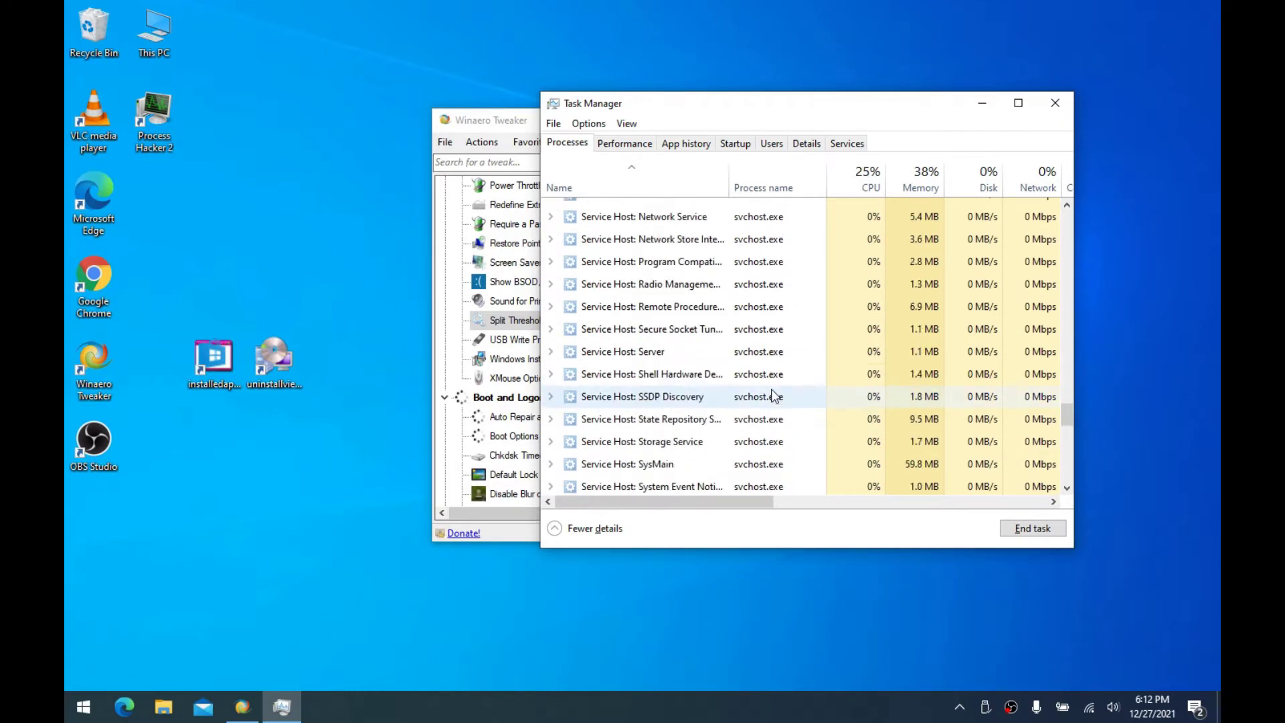
pyautogui.scroll(10, 696, 295)
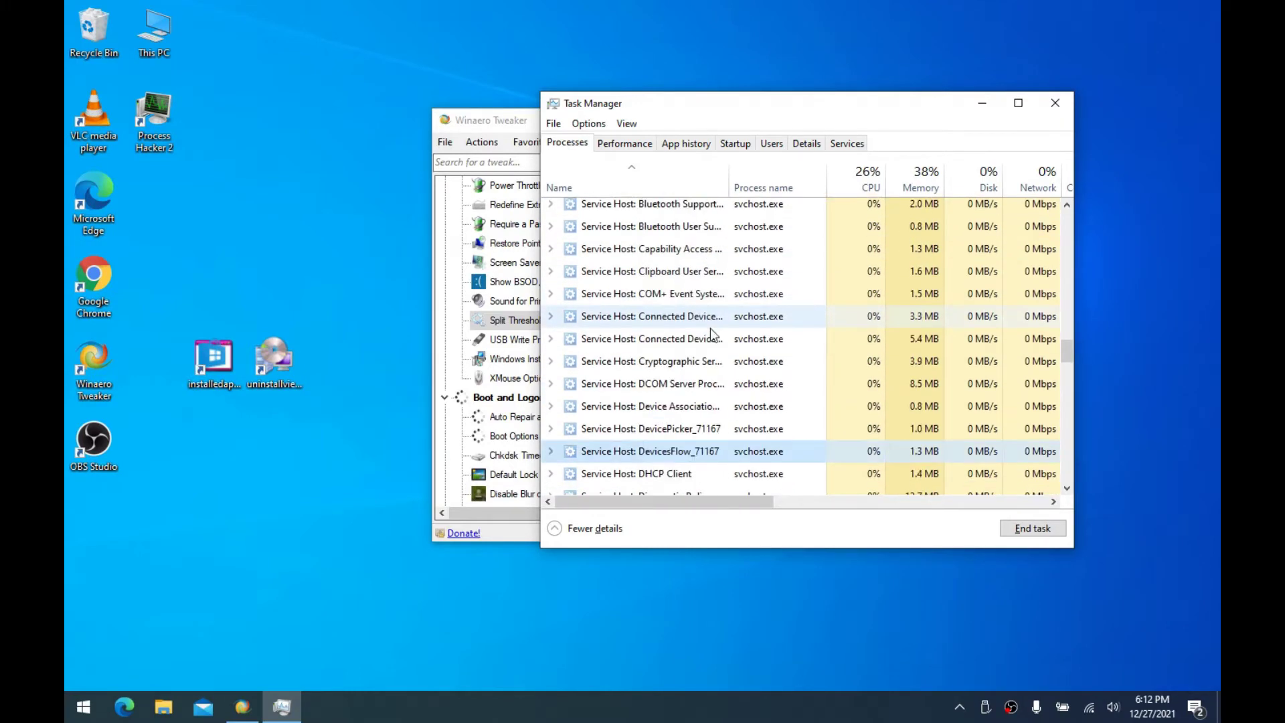
# Expand and collapse the Clipboard User Service host entry and examine the service hosts around it
pyautogui.click(652, 279)
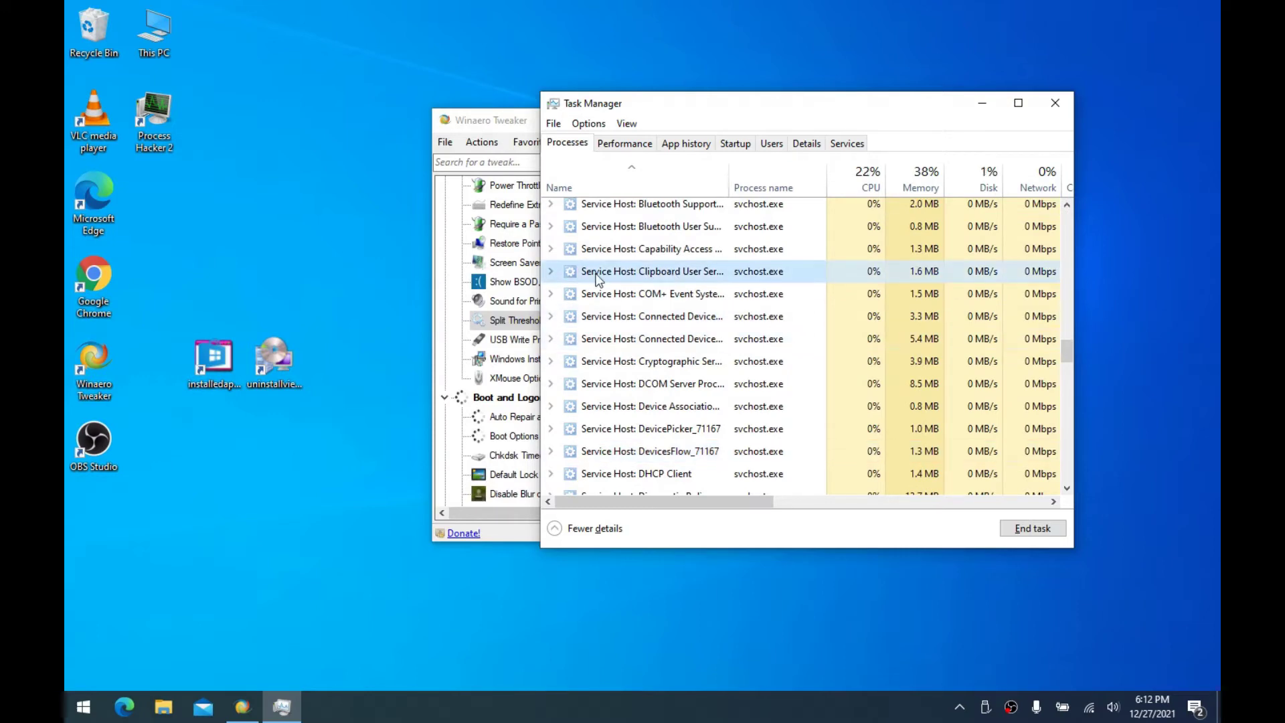
pyautogui.click(551, 272)
pyautogui.click(551, 271)
pyautogui.scroll(3, 669, 277)
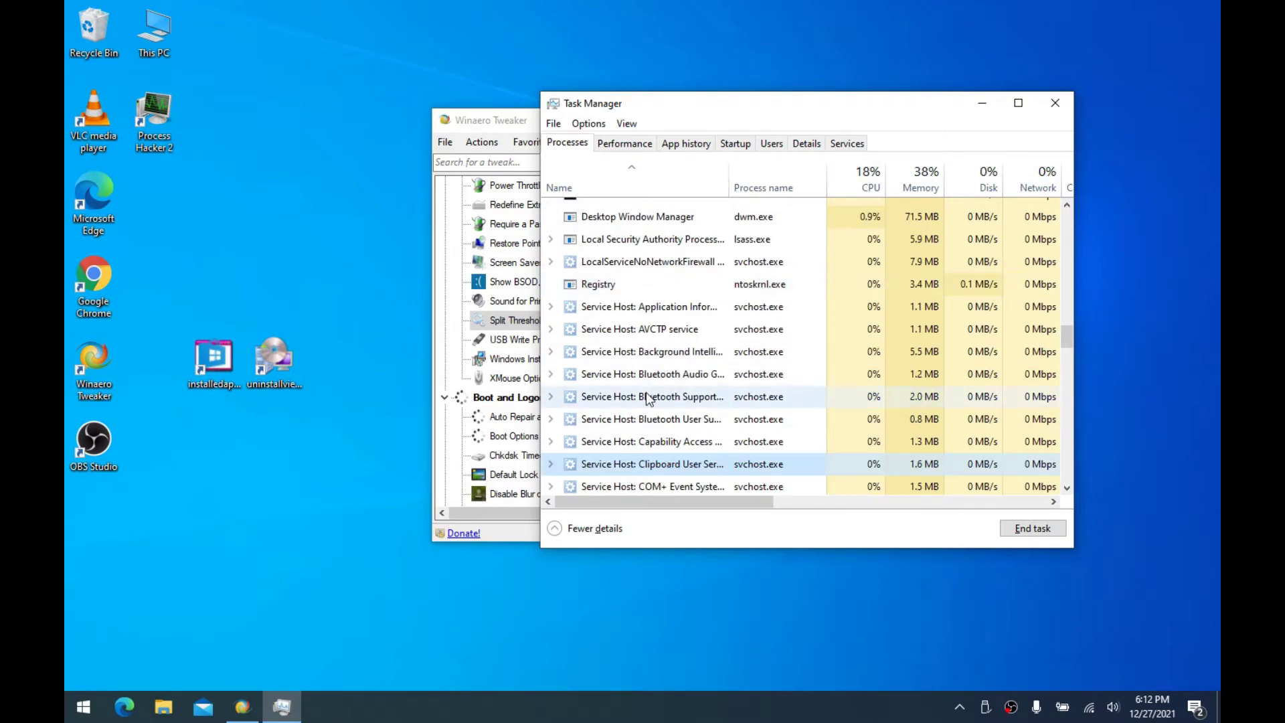
pyautogui.scroll(-4, 647, 399)
pyautogui.scroll(-6, 648, 399)
# Set the Svchost split threshold above the RAM amount in Winaero Tweaker and postpone the required reboot
pyautogui.moveTo(480, 133); pyautogui.dragTo(432, 131)
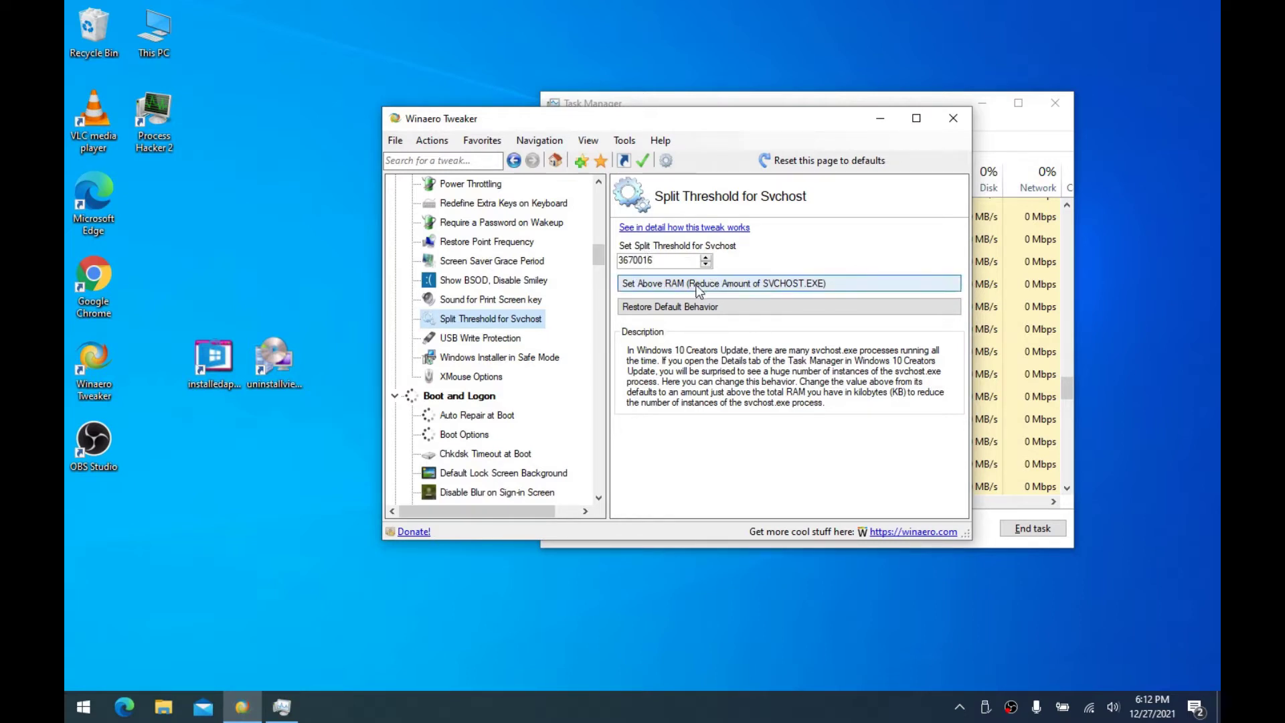
pyautogui.click(679, 288)
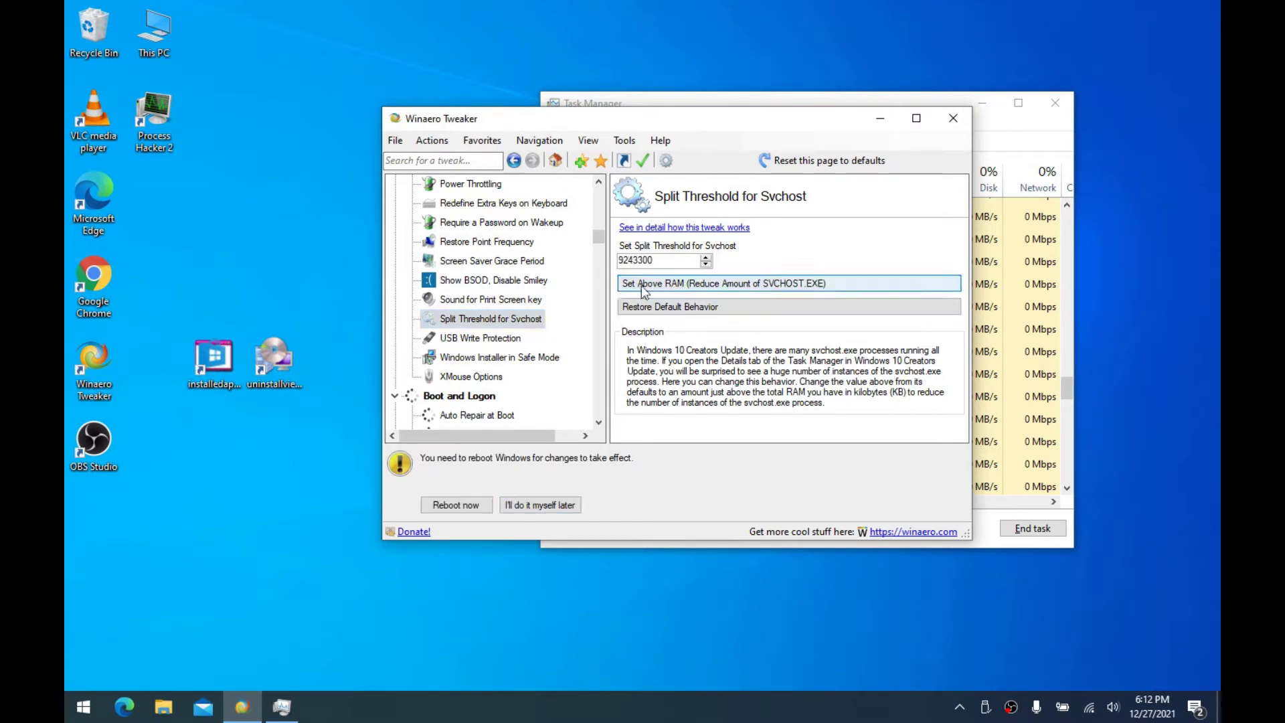
pyautogui.click(541, 505)
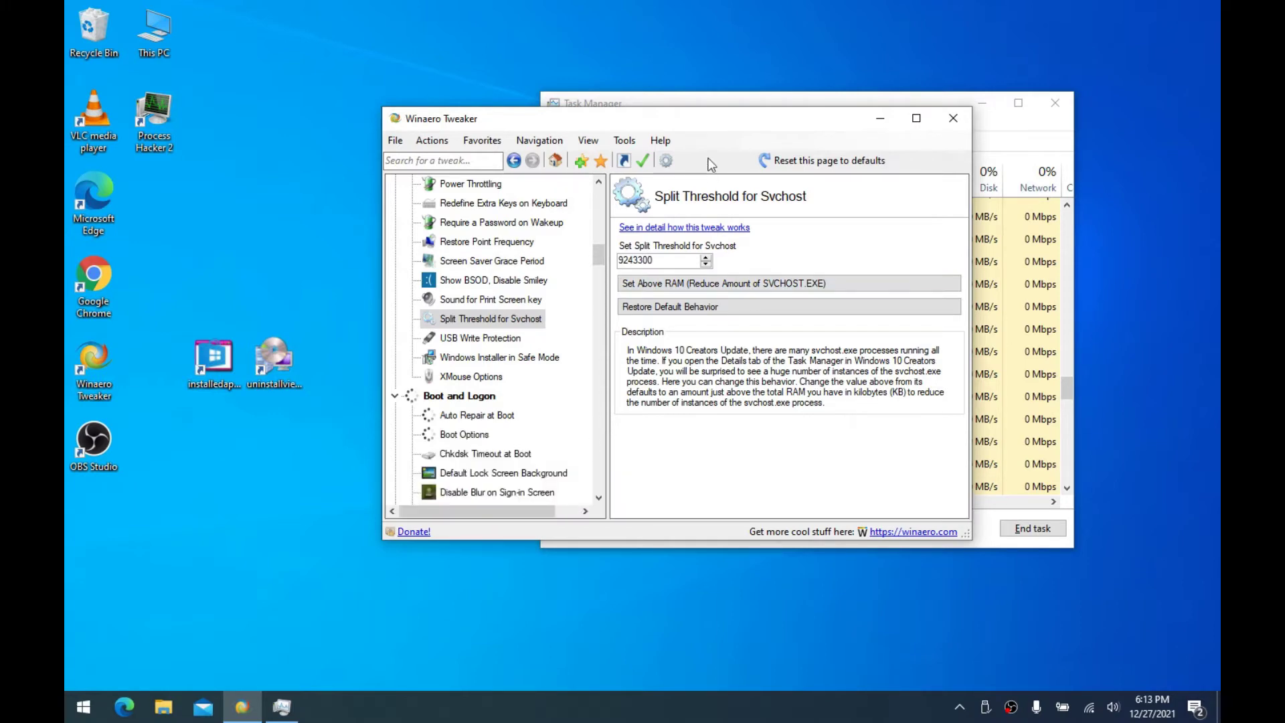
# Place Task Manager beside the tweak window and review the separate svchost.exe entries again
pyautogui.moveTo(817, 107); pyautogui.dragTo(887, 100)
pyautogui.scroll(-5, 774, 272)
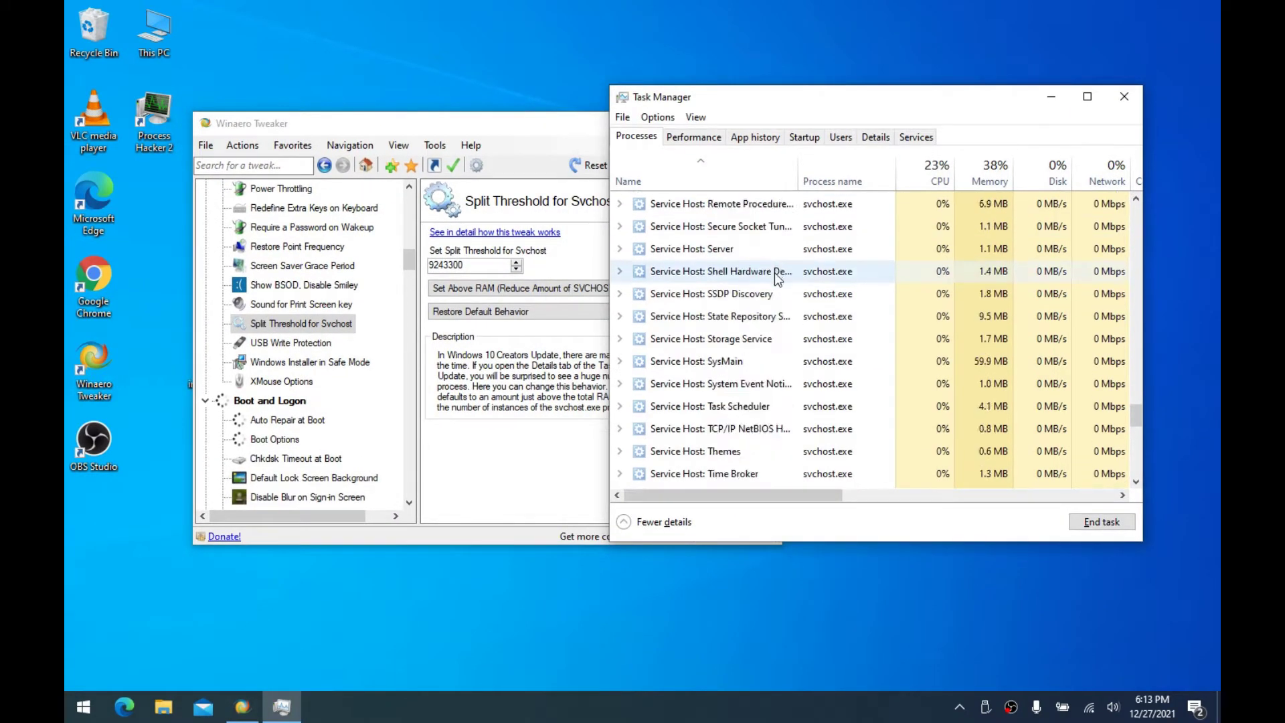
pyautogui.scroll(10, 776, 287)
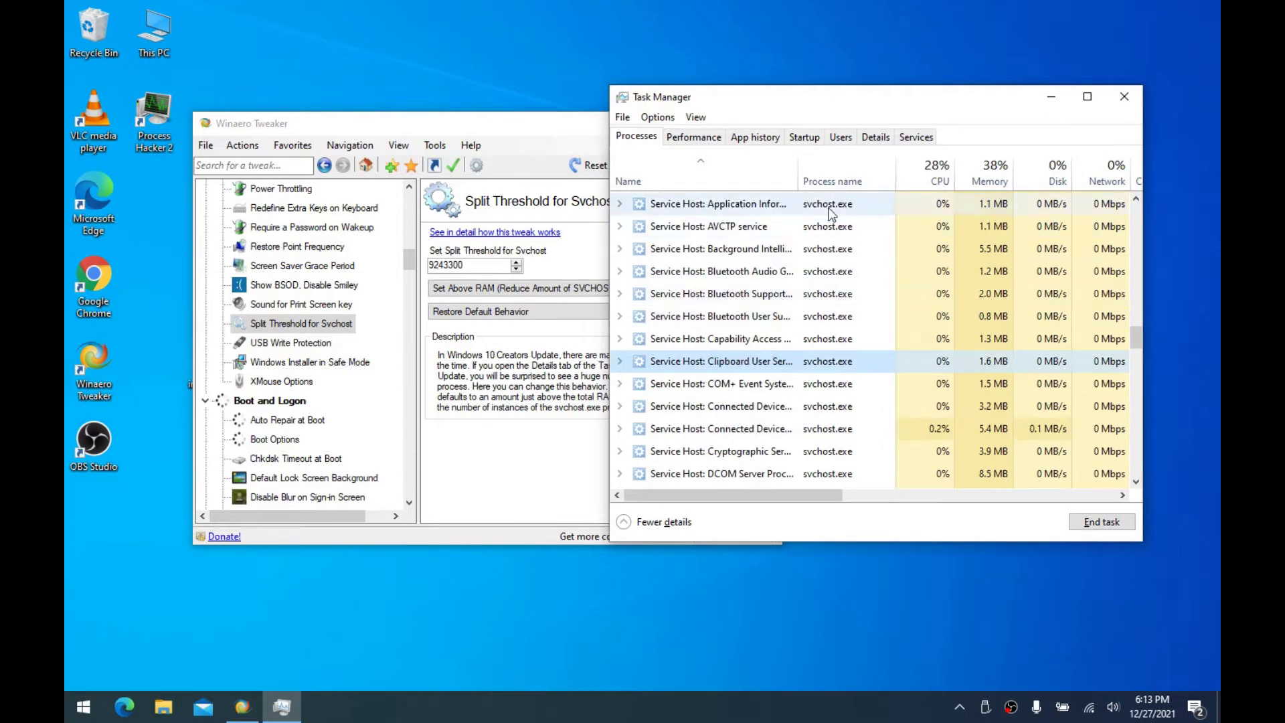
pyautogui.scroll(-5, 756, 308)
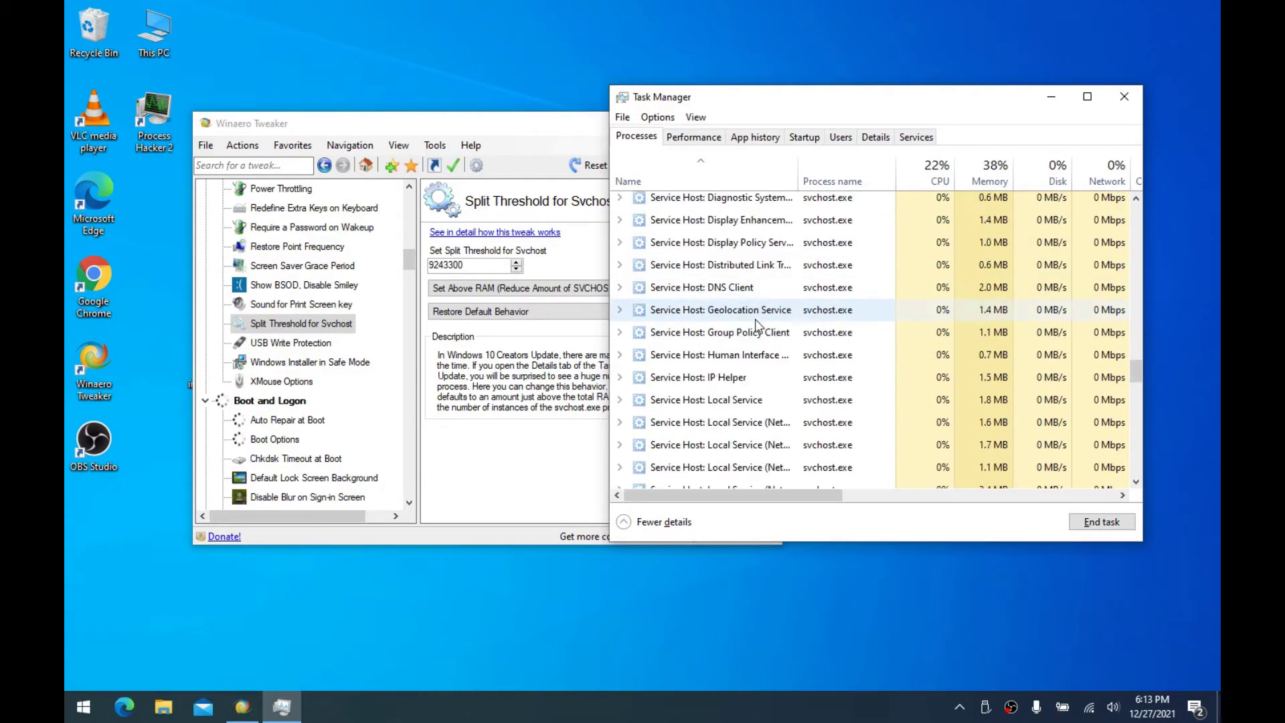
pyautogui.scroll(8, 759, 326)
pyautogui.scroll(-8, 758, 326)
pyautogui.scroll(-2, 756, 326)
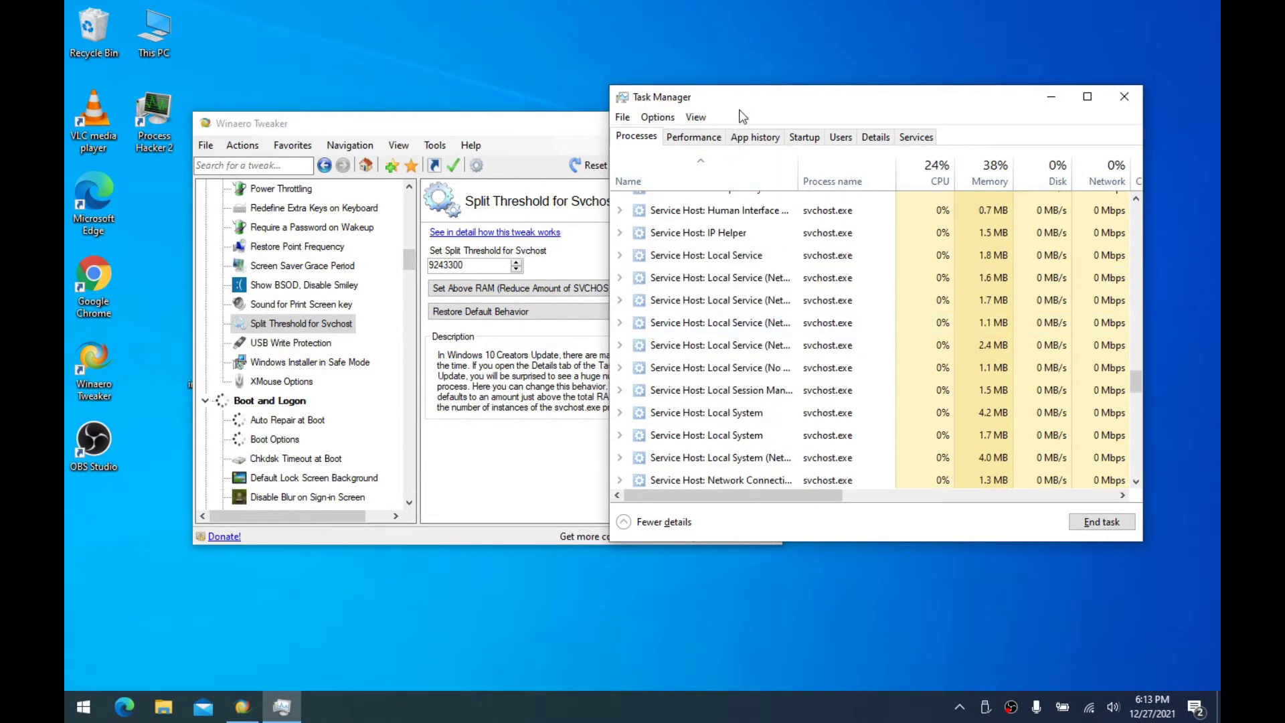
# Return to Winaero Tweaker and enable Windows Installer in Safe Mode
pyautogui.moveTo(745, 96); pyautogui.dragTo(789, 92)
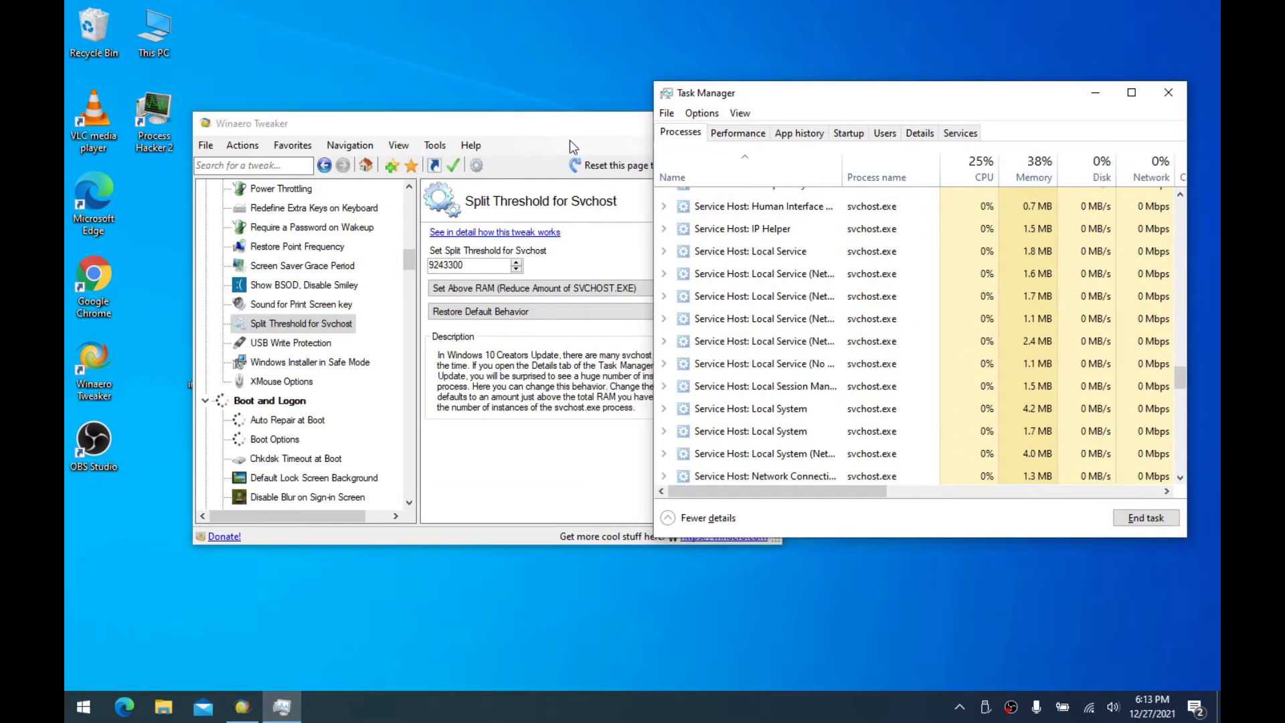
pyautogui.moveTo(567, 127); pyautogui.dragTo(666, 113)
pyautogui.click(382, 350)
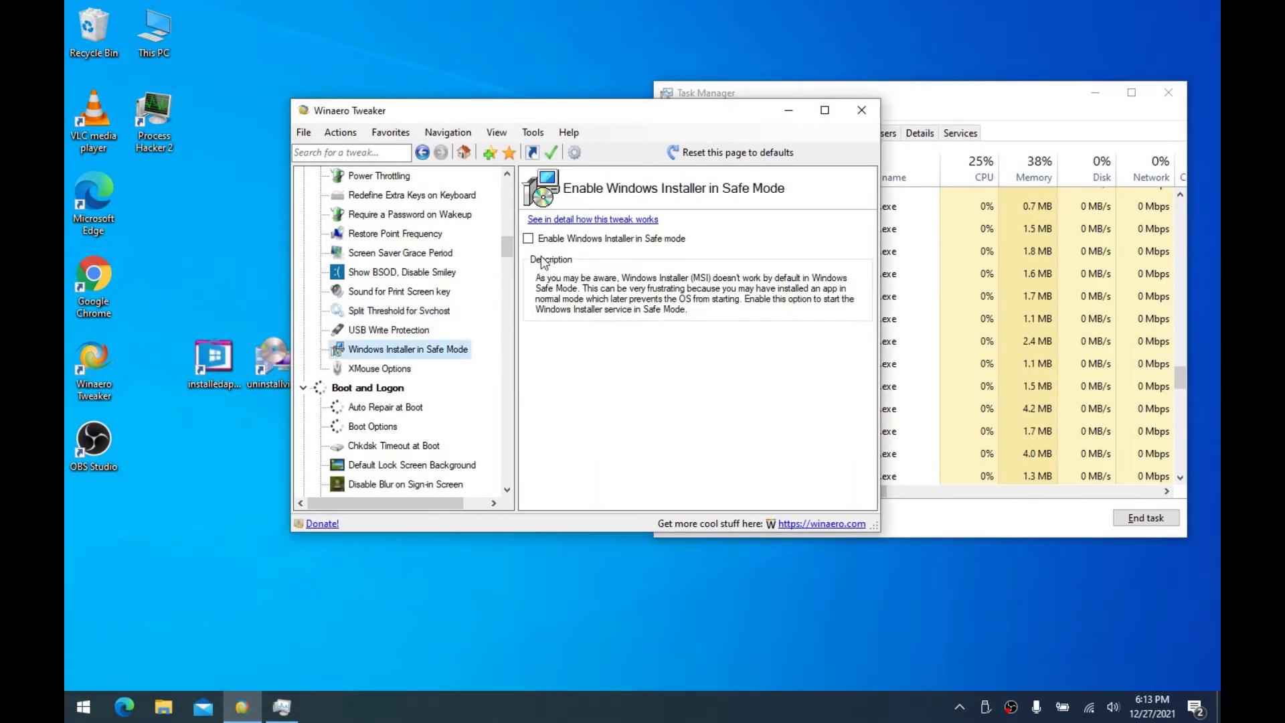
# Enable verbose logon messages in the Boot and Logon tweaks
pyautogui.scroll(-2, 509, 241)
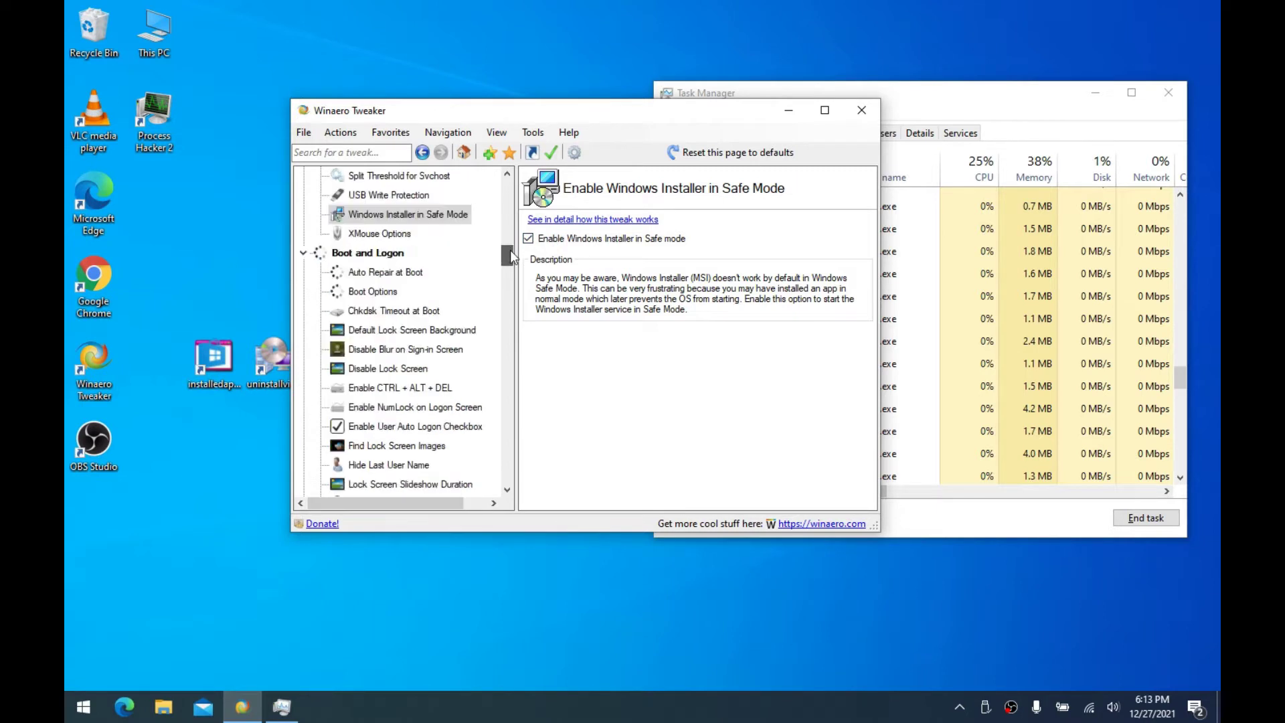
pyautogui.scroll(-2, 447, 299)
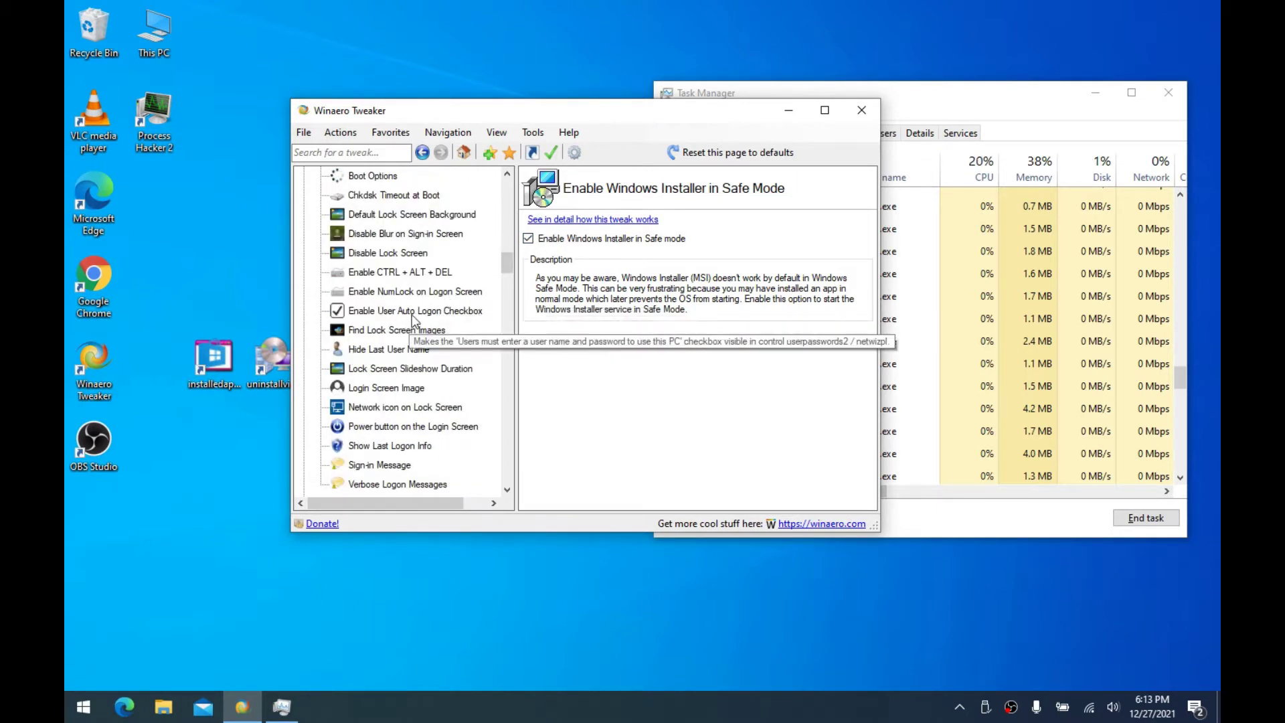
pyautogui.scroll(-2, 408, 370)
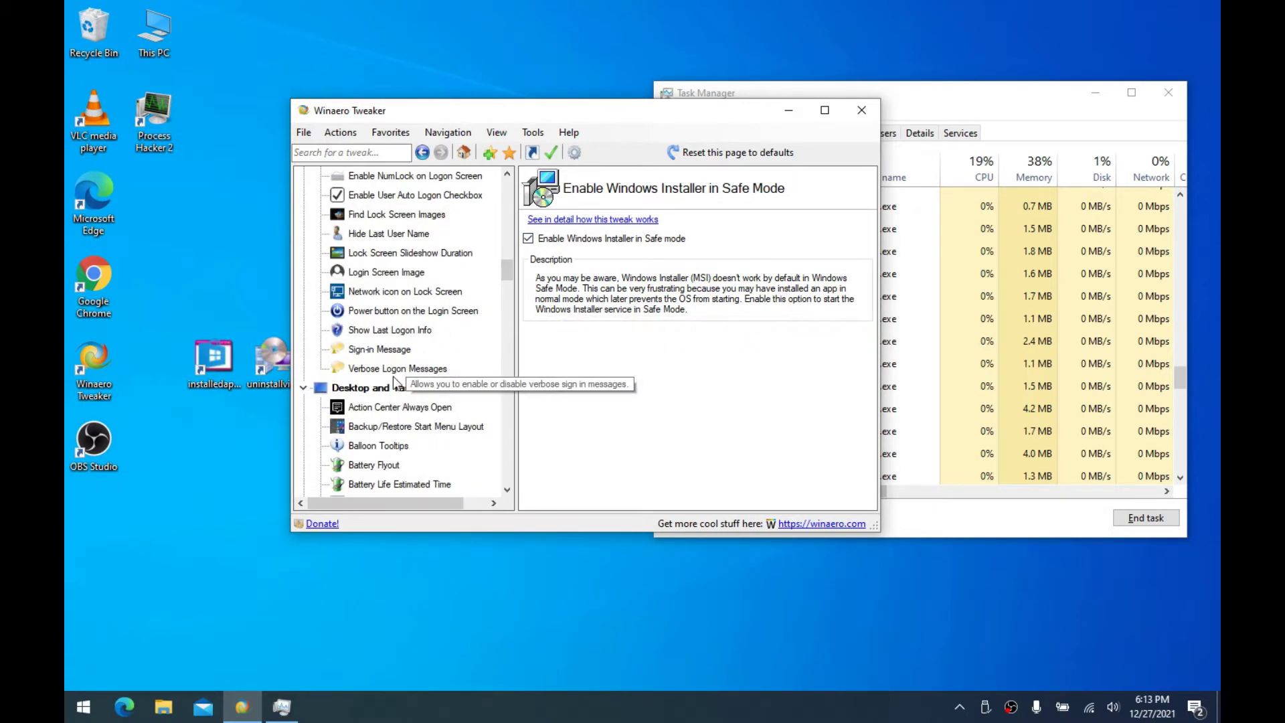
pyautogui.click(396, 368)
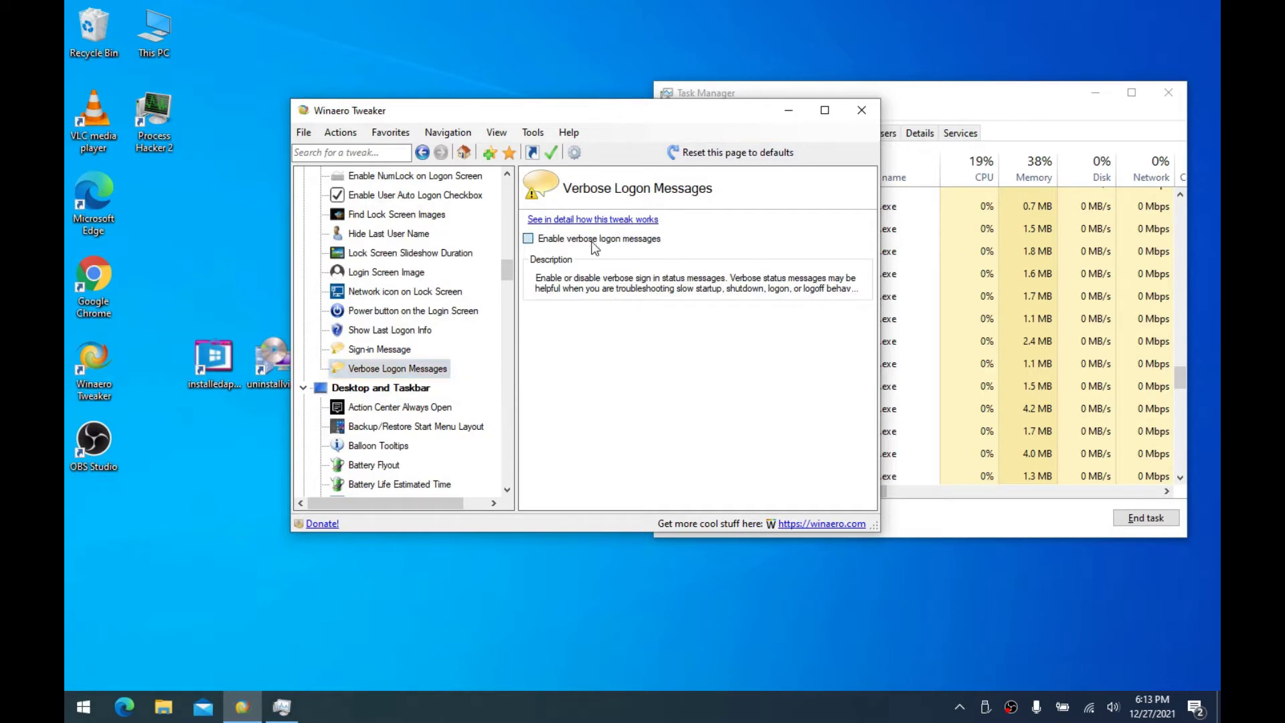
pyautogui.moveTo(591, 114)
pyautogui.mouseDown()
pyautogui.moveTo(621, 114)
pyautogui.moveTo(611, 116)
pyautogui.mouseUp()
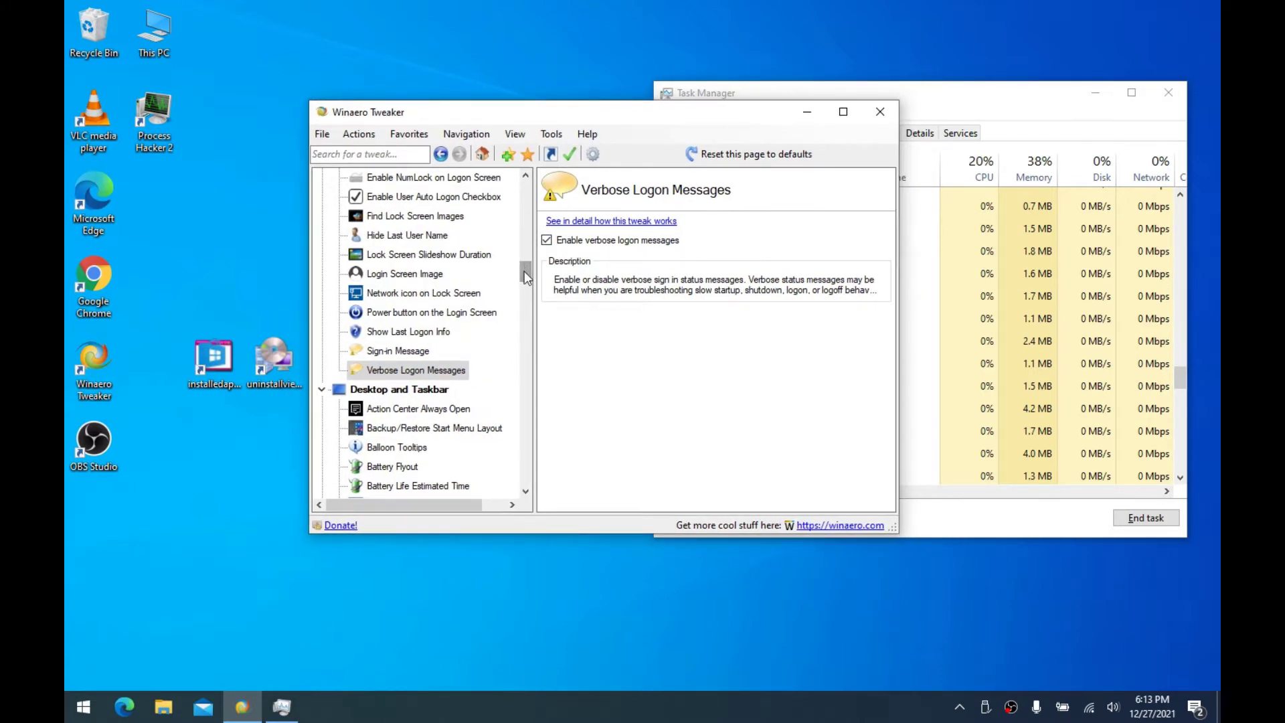
# Turn off the new Battery flyout under Desktop and Taskbar, re-enabling it briefly to compare both battery flyouts in the system tray
pyautogui.moveTo(526, 278); pyautogui.dragTo(525, 279)
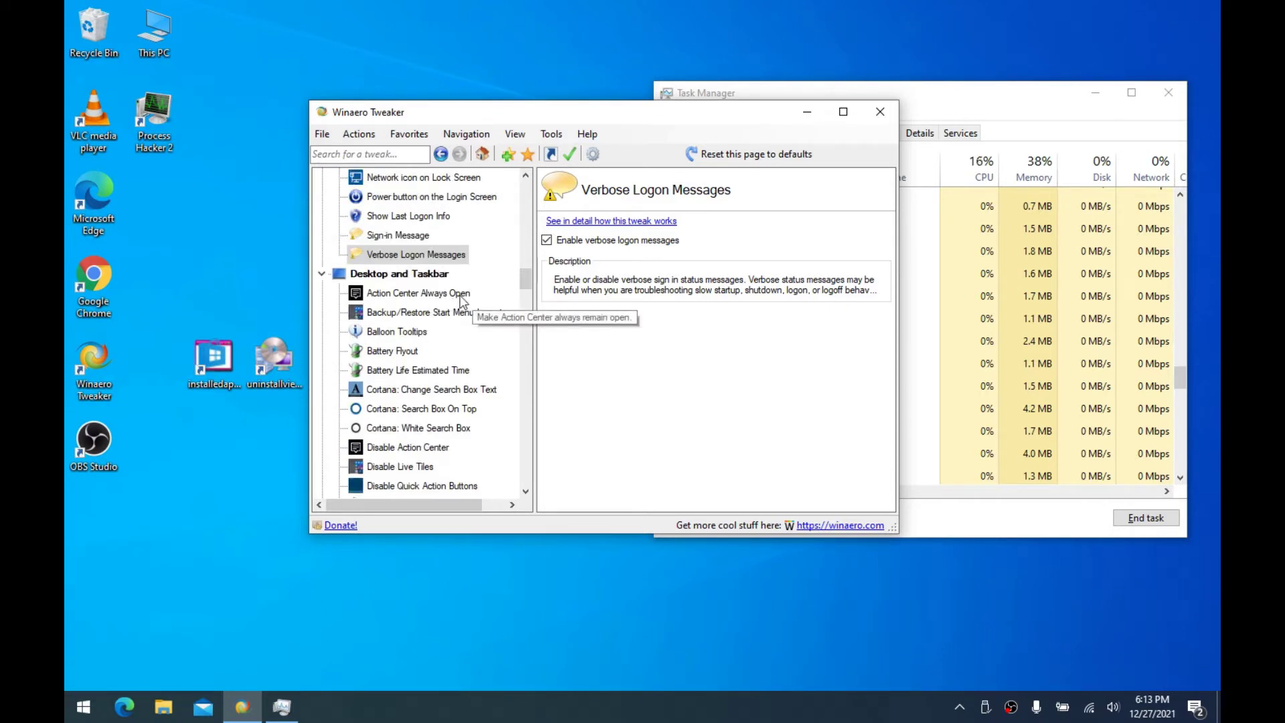
pyautogui.moveTo(549, 107); pyautogui.dragTo(554, 107)
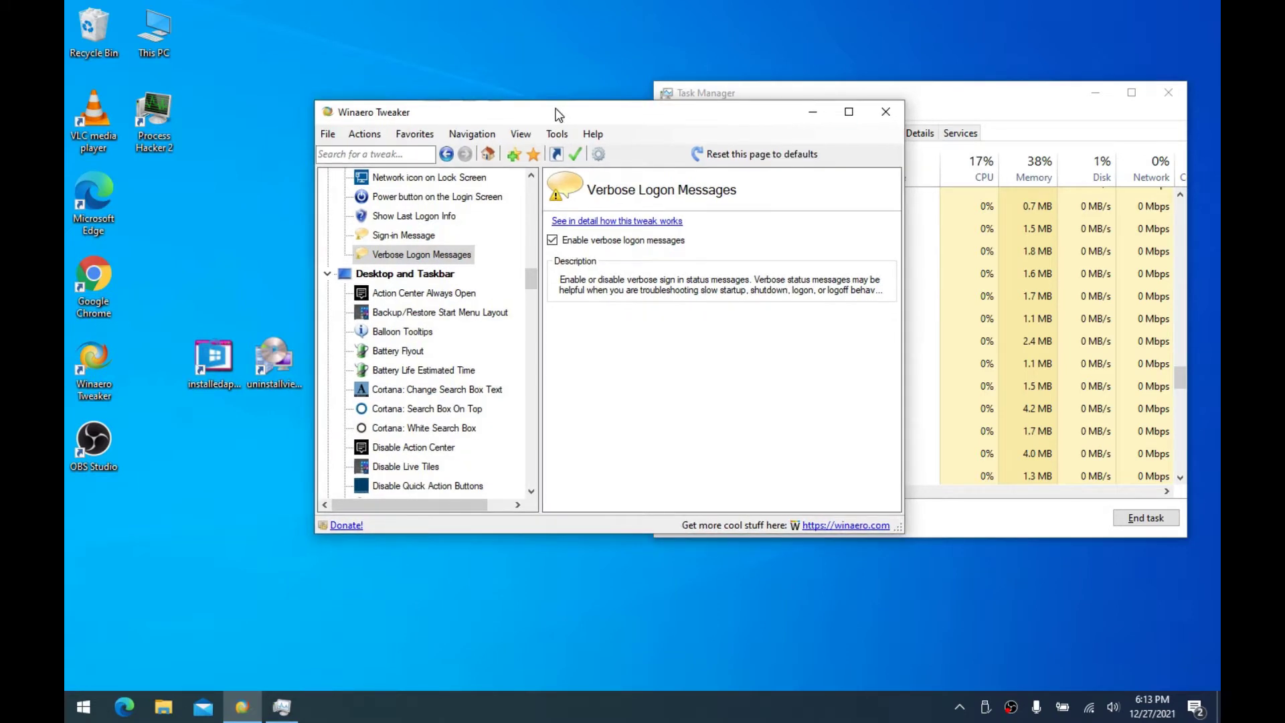
pyautogui.click(410, 353)
pyautogui.click(574, 241)
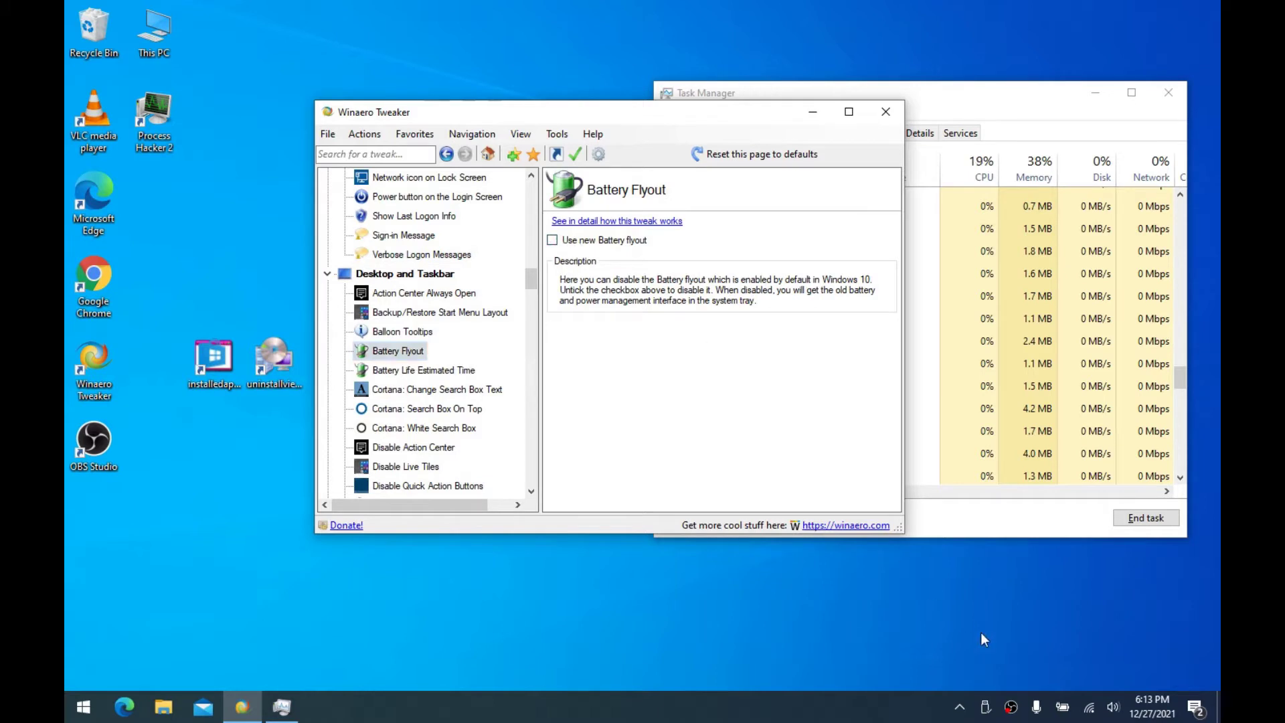
pyautogui.click(577, 242)
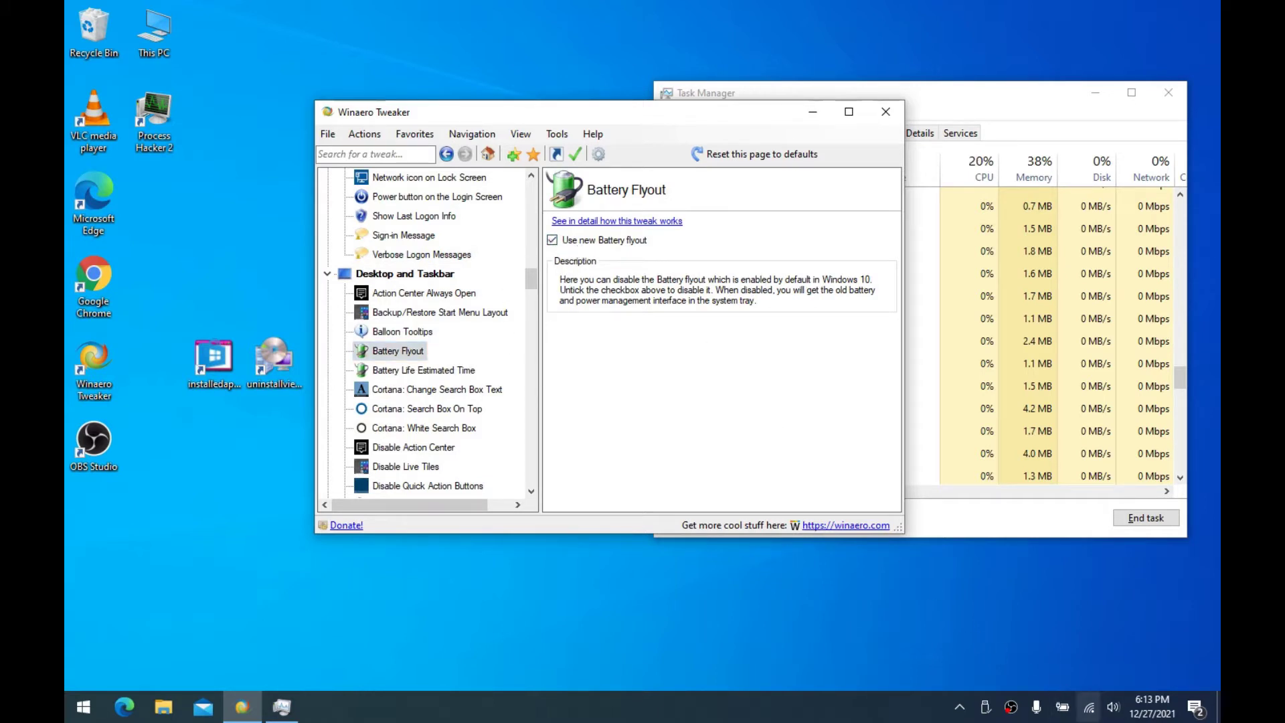
pyautogui.click(1064, 704)
pyautogui.click(1064, 704)
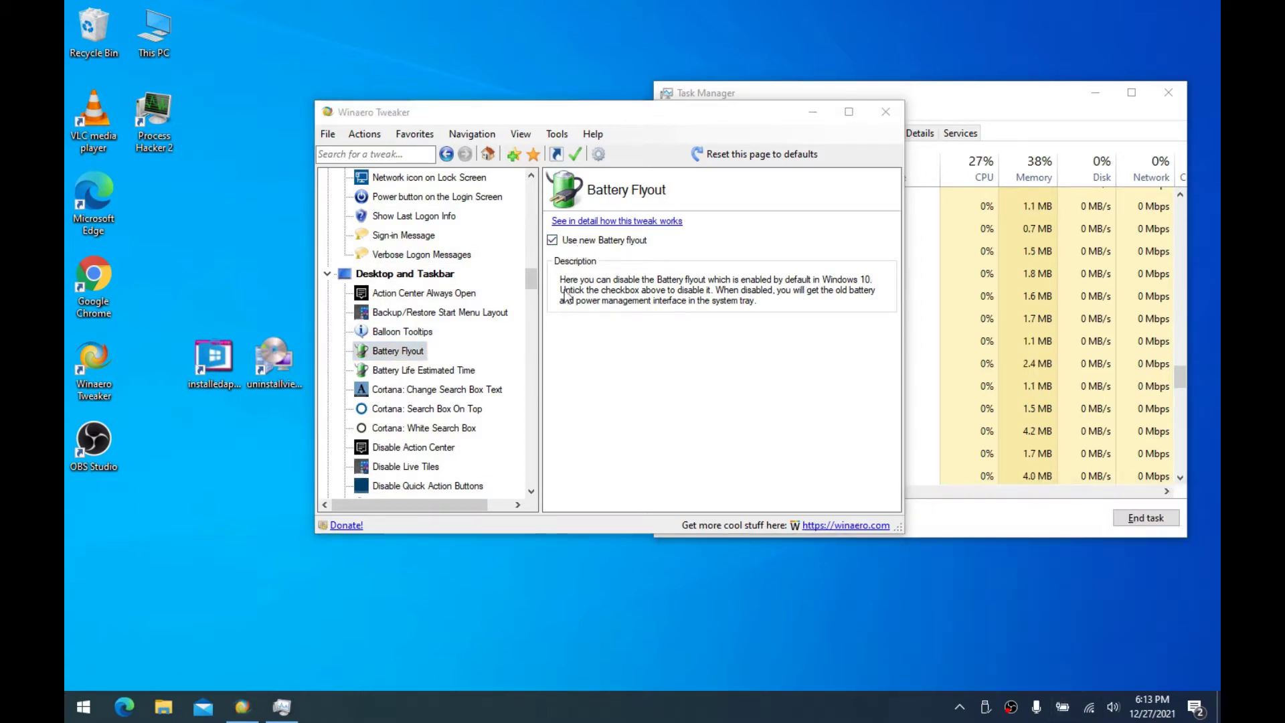
pyautogui.click(581, 242)
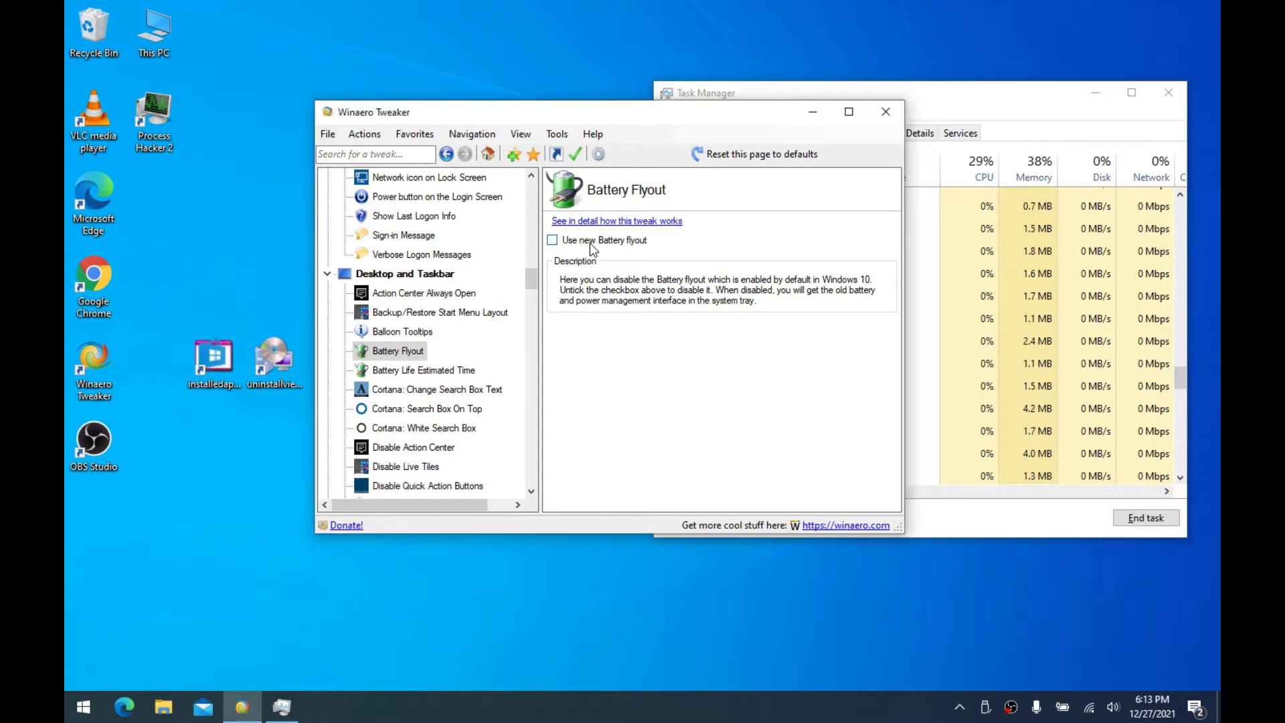
pyautogui.click(1062, 706)
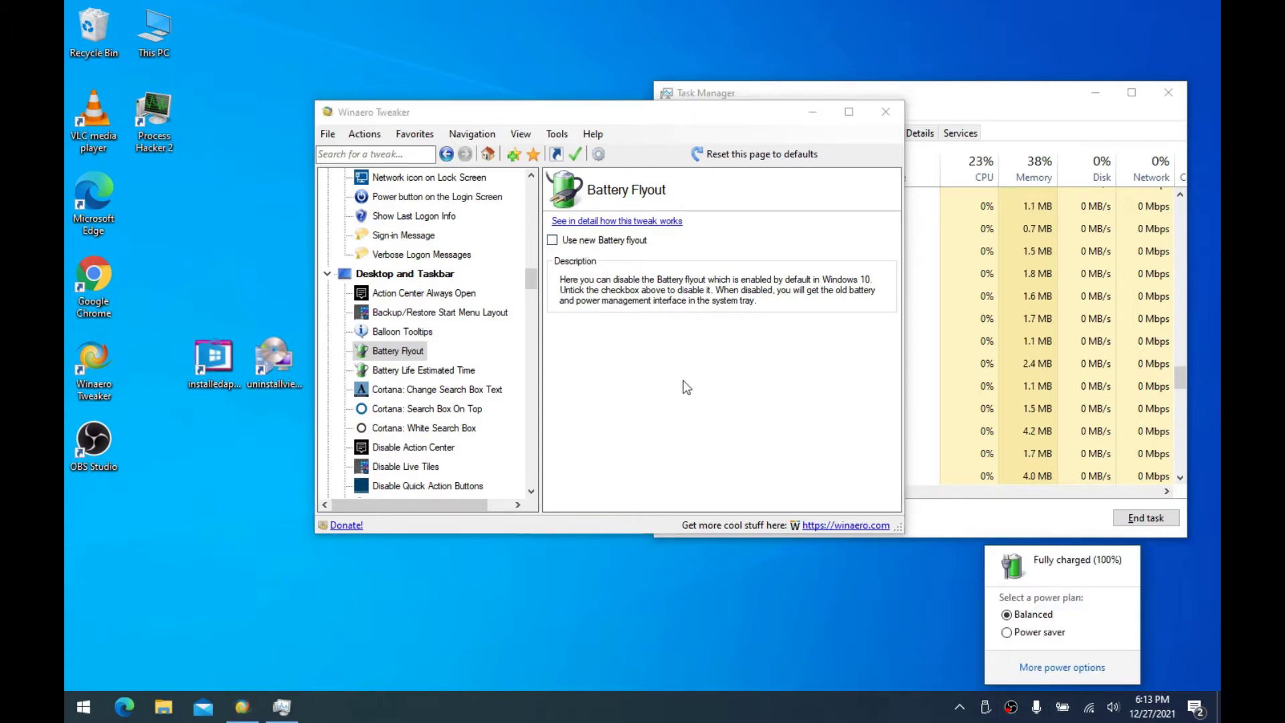
# Enable the battery life estimated time remaining in the Desktop and Taskbar tweaks
pyautogui.click(405, 375)
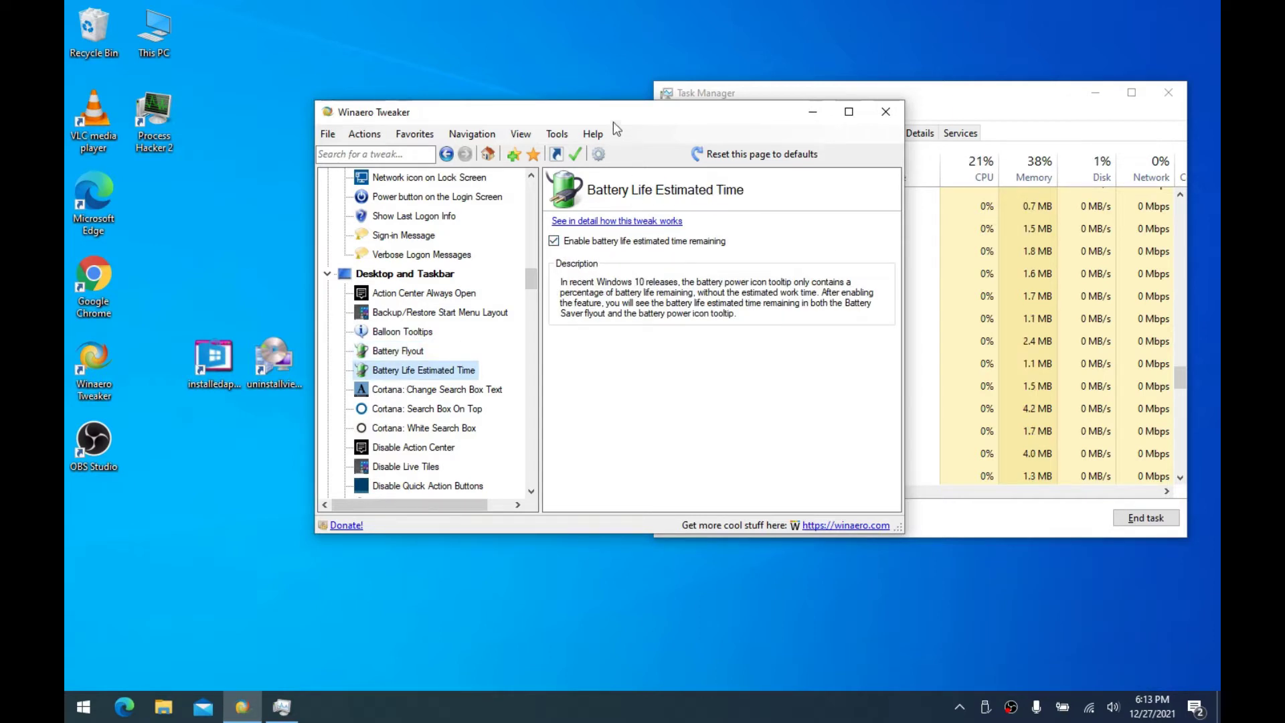
pyautogui.moveTo(613, 122)
pyautogui.mouseDown()
pyautogui.moveTo(627, 120)
pyautogui.moveTo(612, 121)
pyautogui.mouseUp()
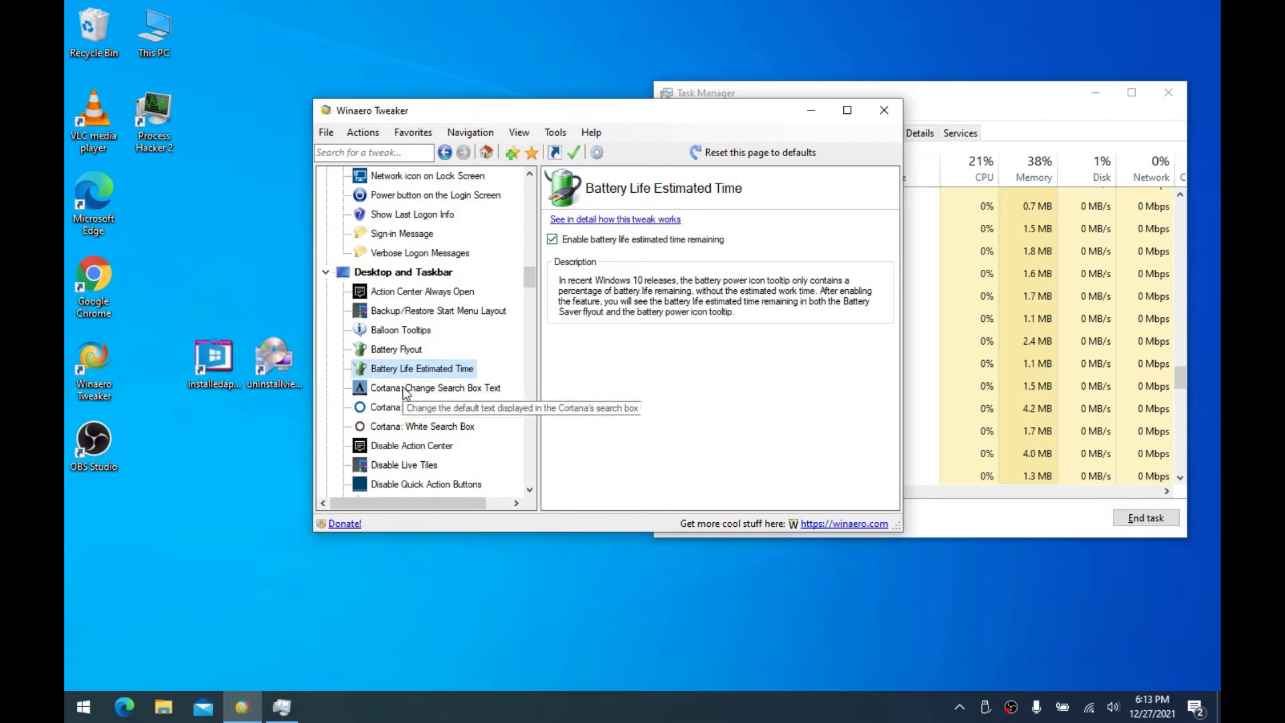
# Disable web search in the taskbar and Cortana under the Desktop and Taskbar tweaks
pyautogui.scroll(-4, 403, 388)
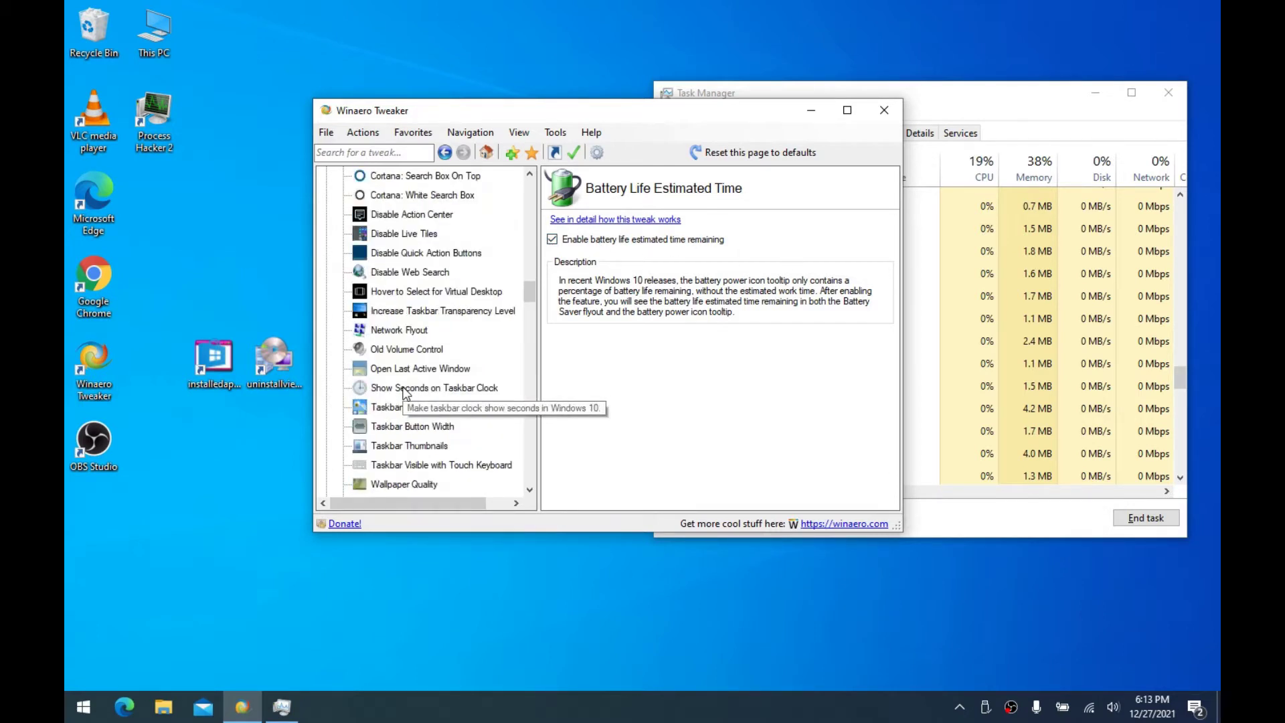
pyautogui.click(406, 311)
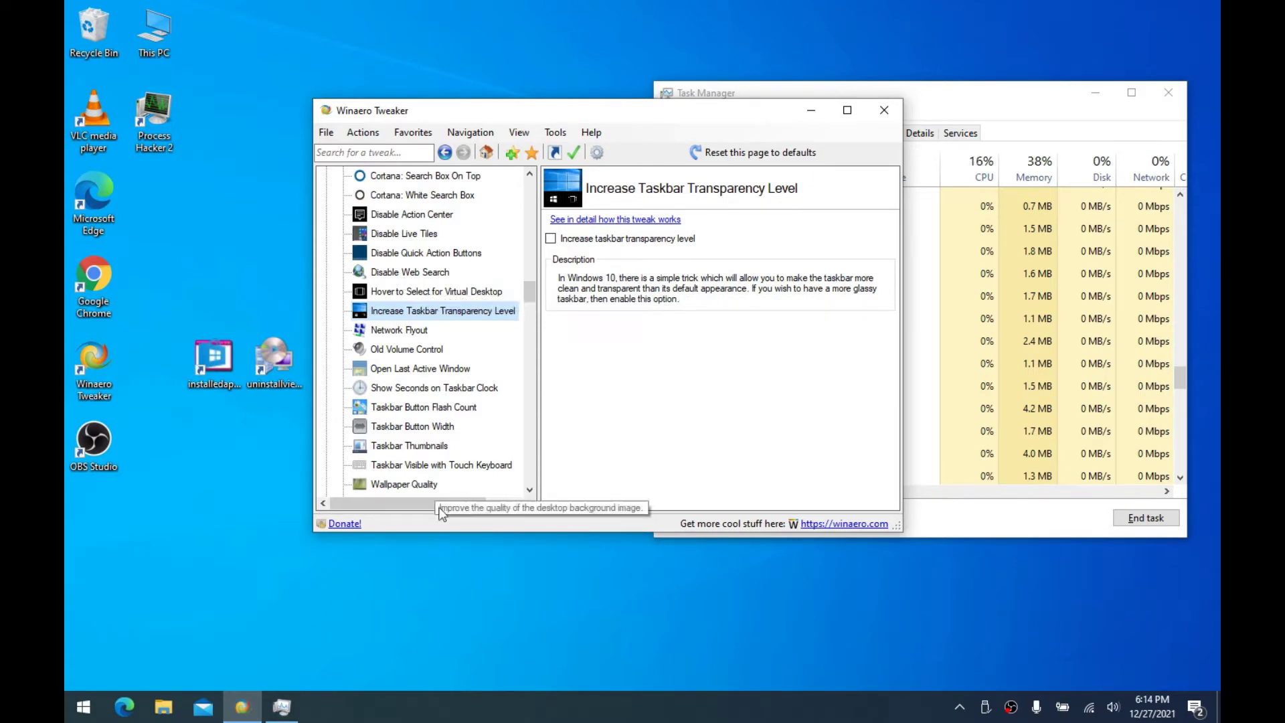
pyautogui.click(451, 704)
pyautogui.click(400, 272)
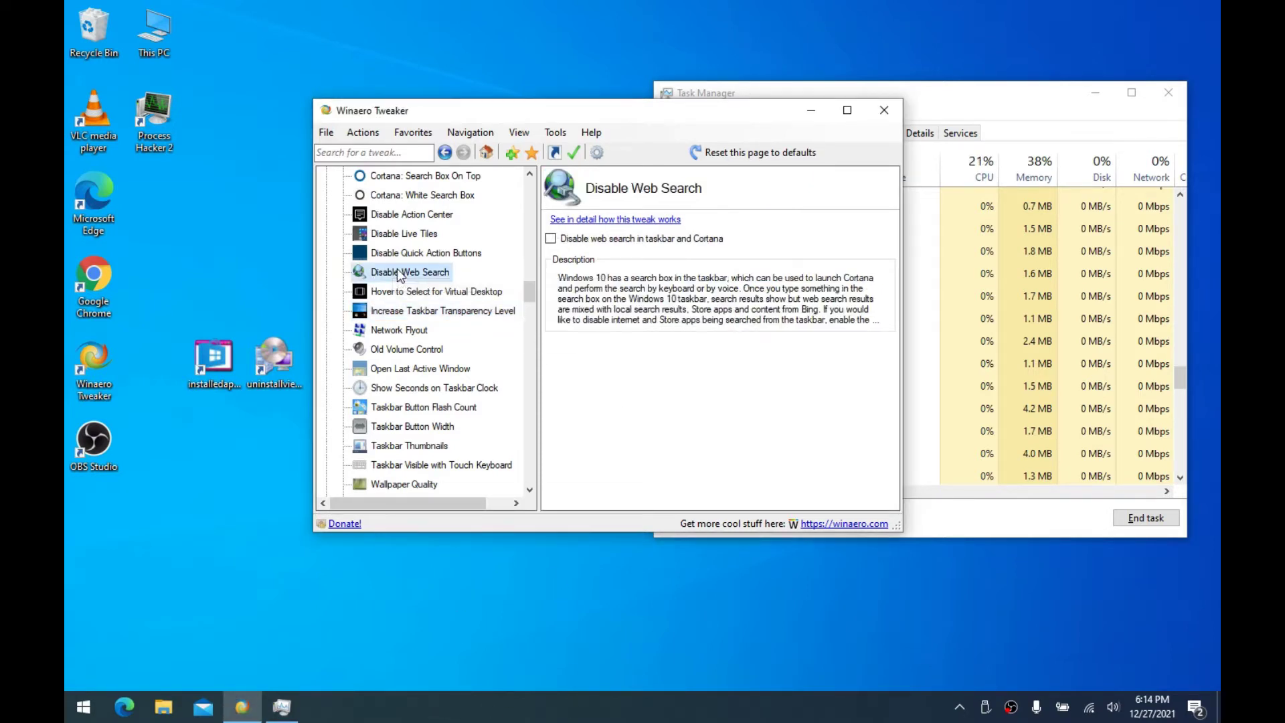
pyautogui.click(645, 243)
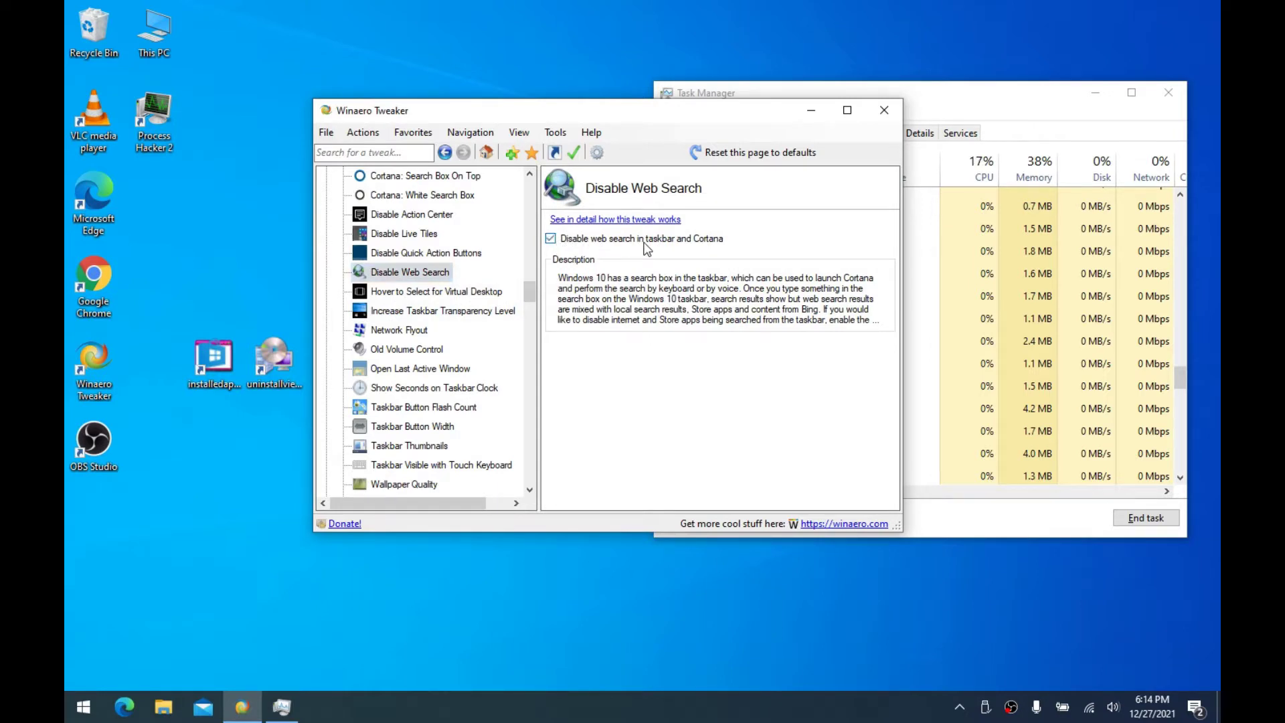
# Search Windows for "se" to check for web results, clear the query, and dismiss the Vaccine update card
pyautogui.press('super')
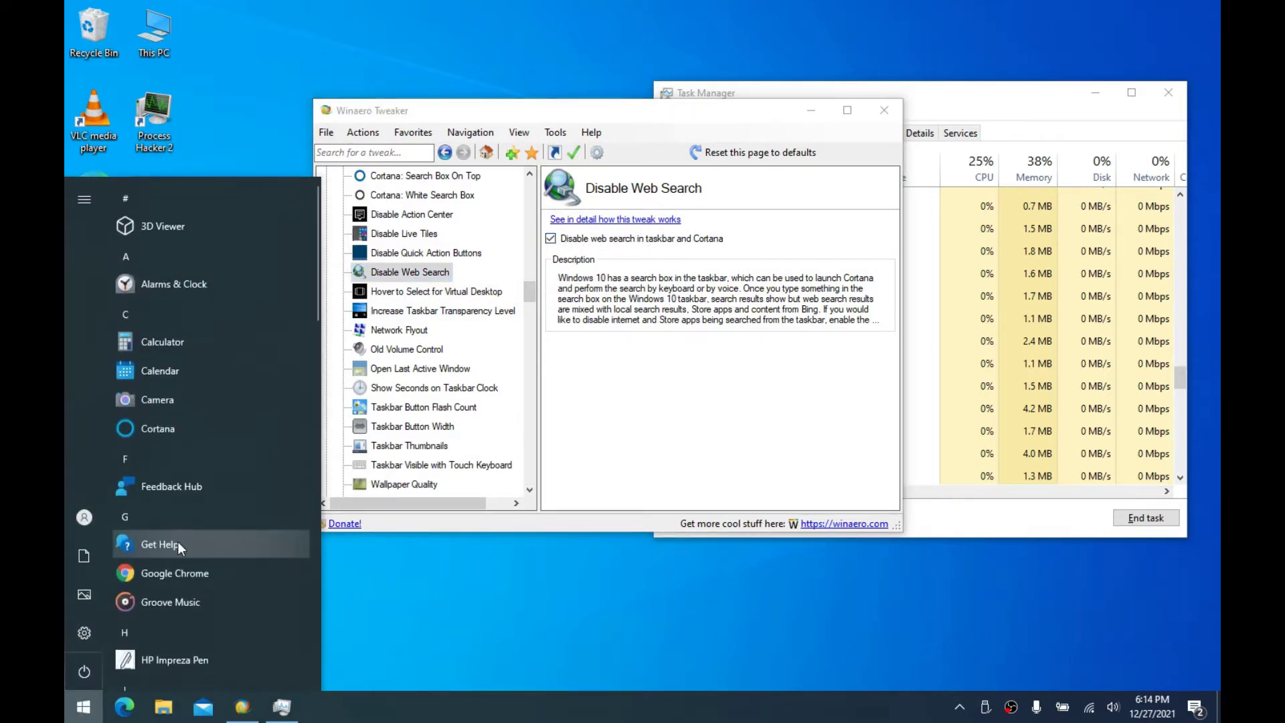
pyautogui.write('se')
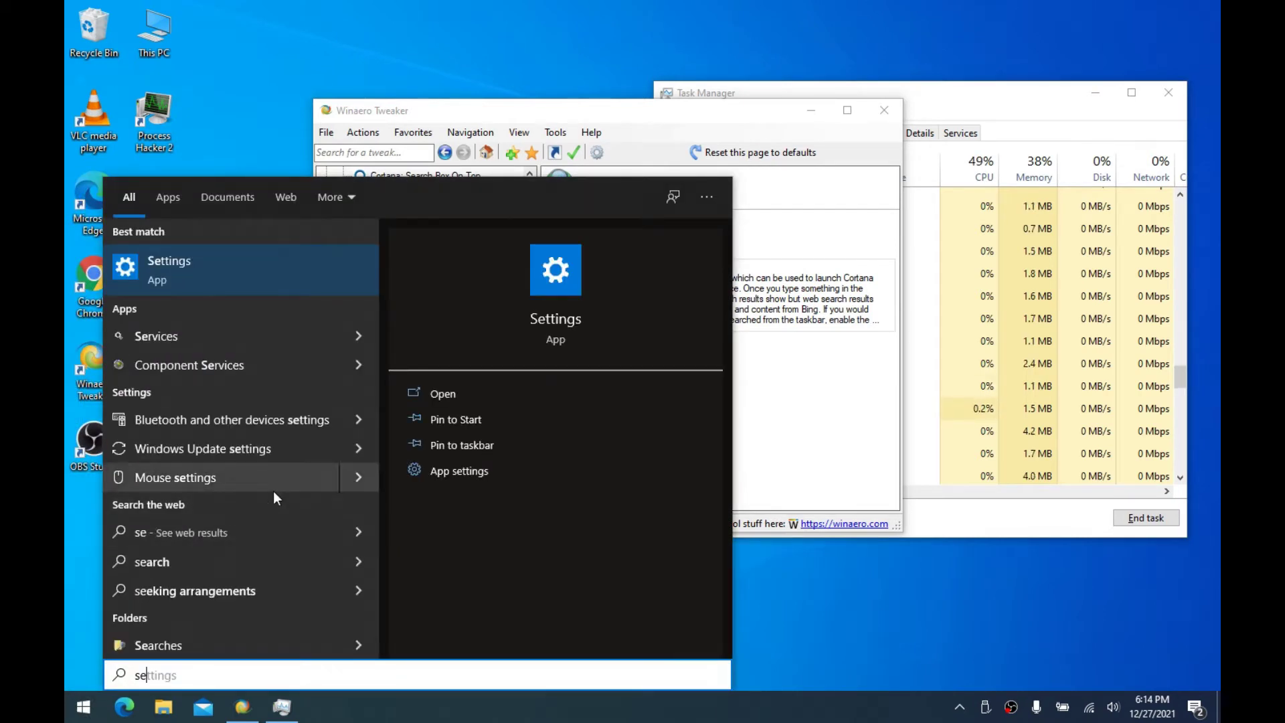
pyautogui.press('BackSpace')
pyautogui.press('BackSpace')
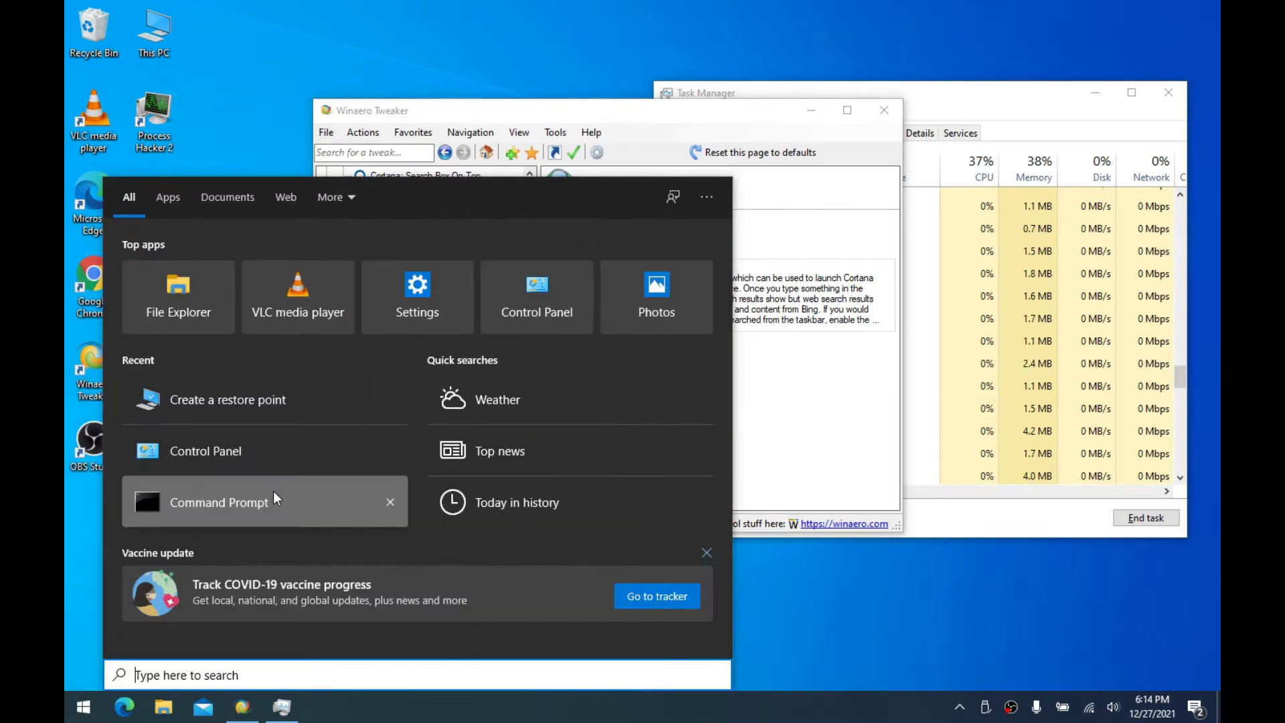
pyautogui.click(707, 552)
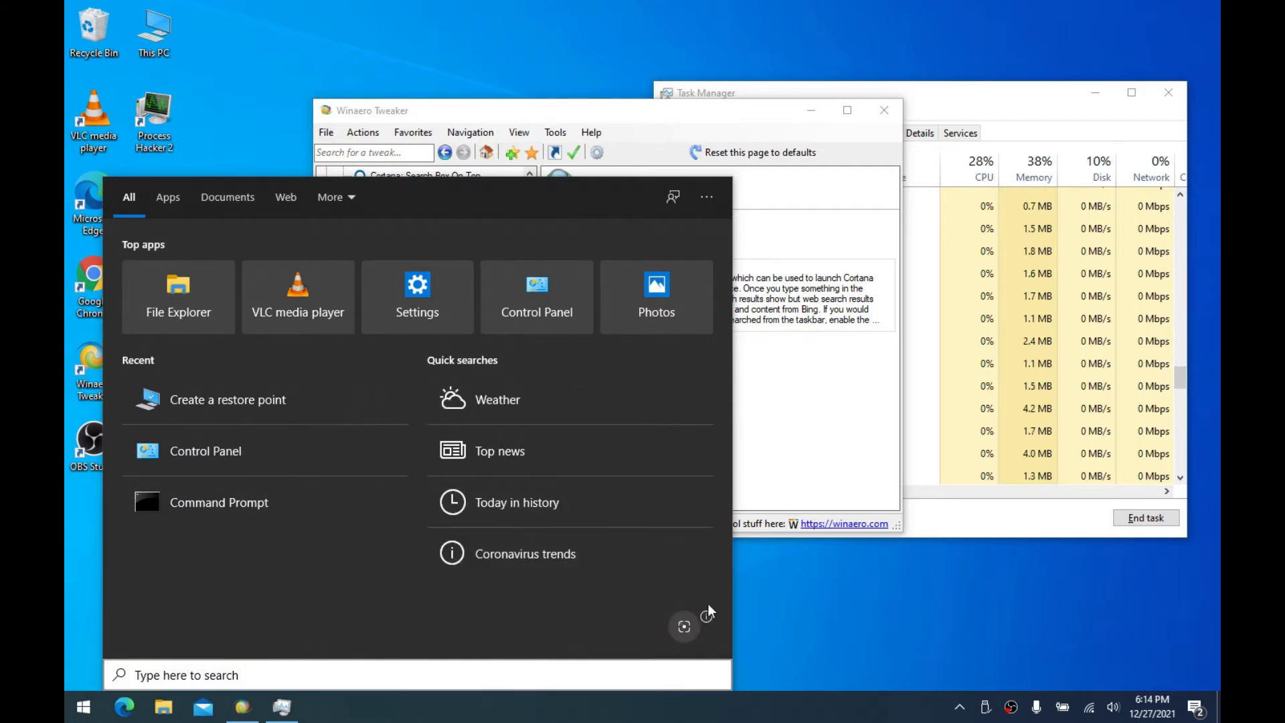
pyautogui.click(237, 86)
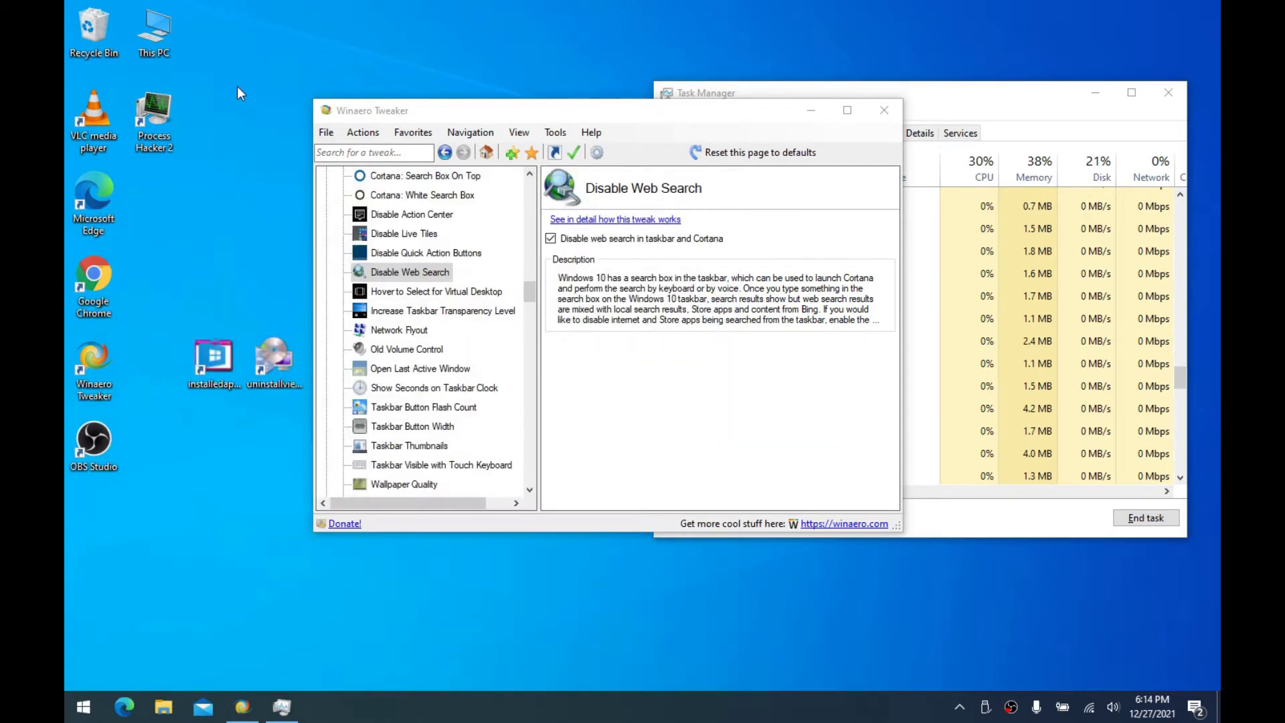
pyautogui.moveTo(405, 112); pyautogui.dragTo(416, 101)
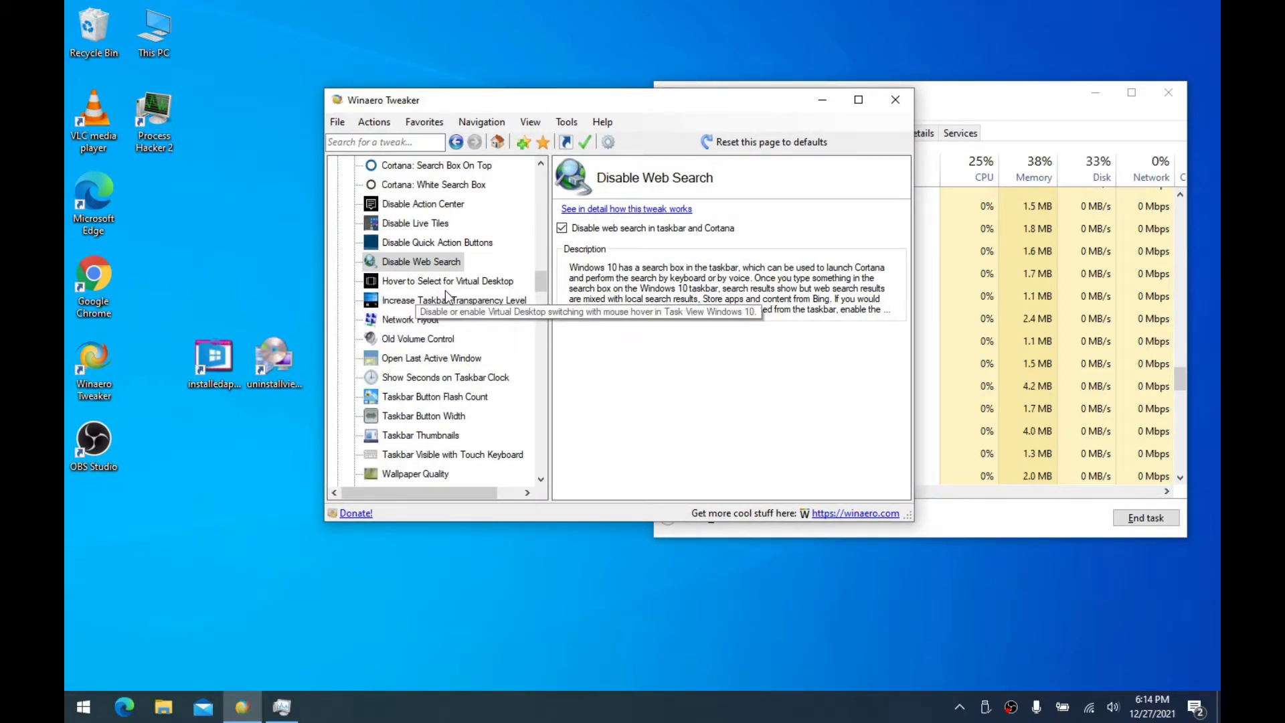
pyautogui.click(91, 704)
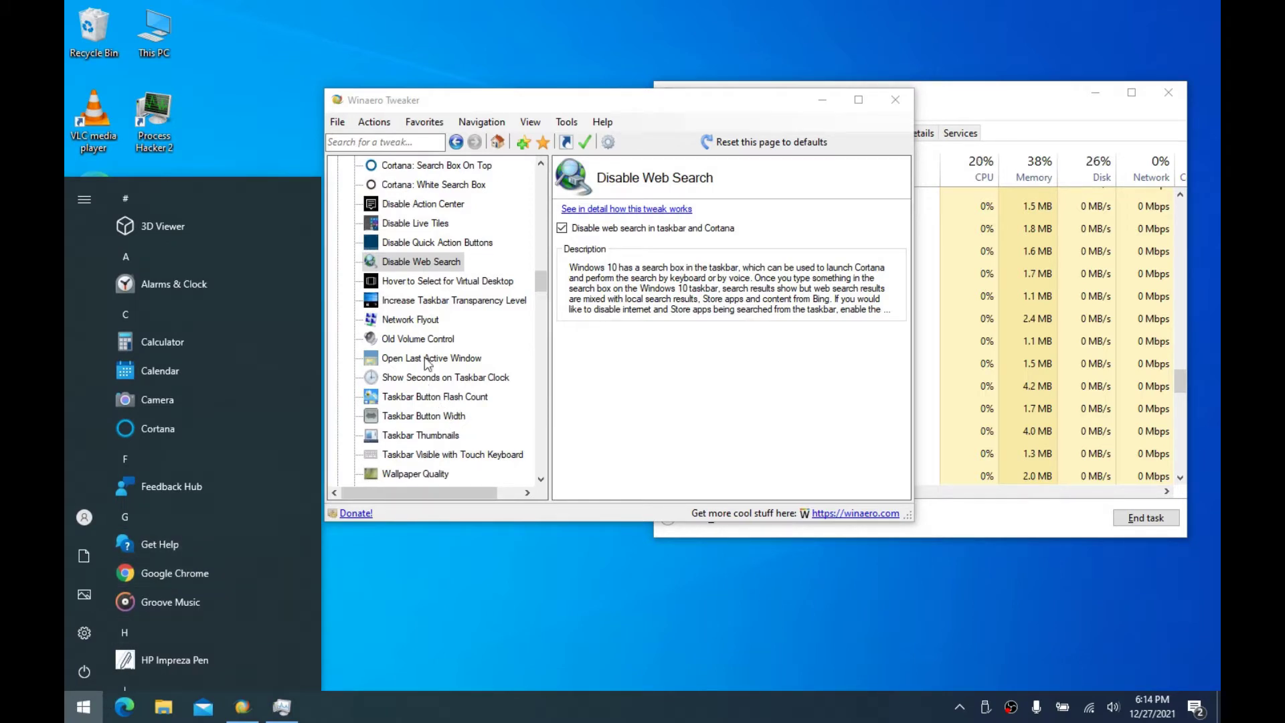
# Enable the old volume control, switching it off briefly to compare both volume flyouts in the system tray
pyautogui.click(428, 299)
pyautogui.press('Down')
pyautogui.press('Down')
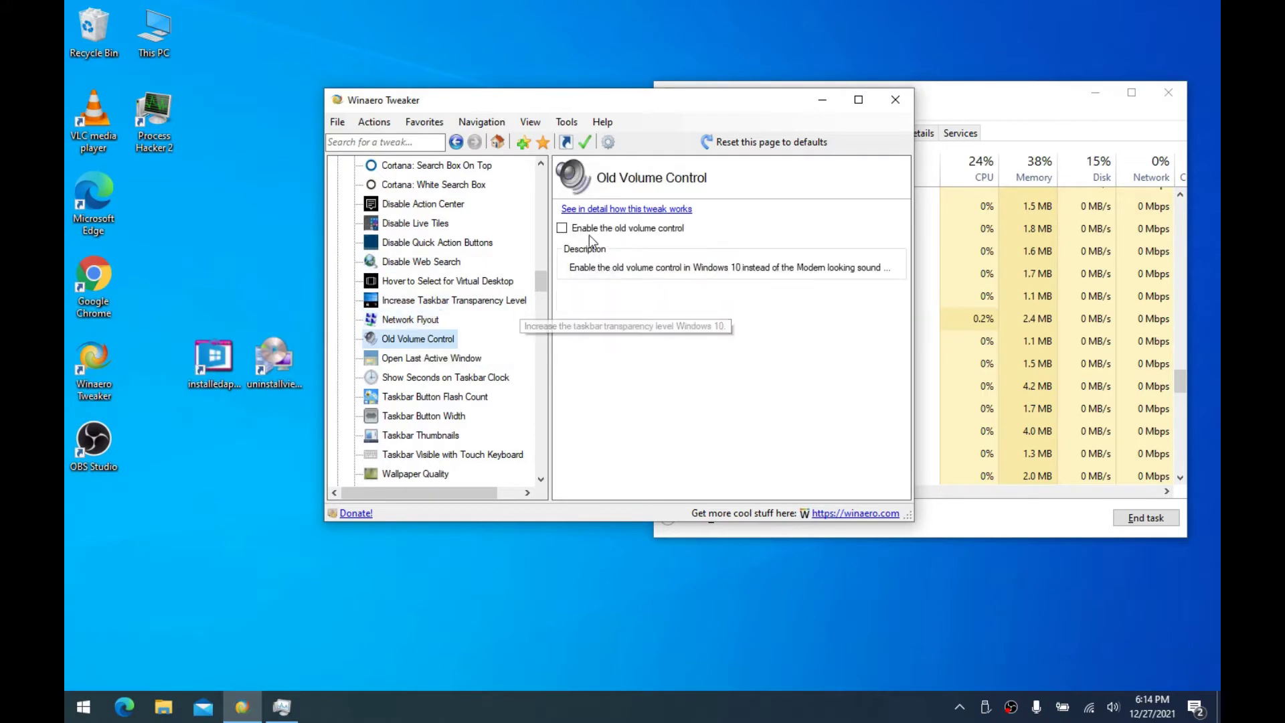
pyautogui.click(586, 230)
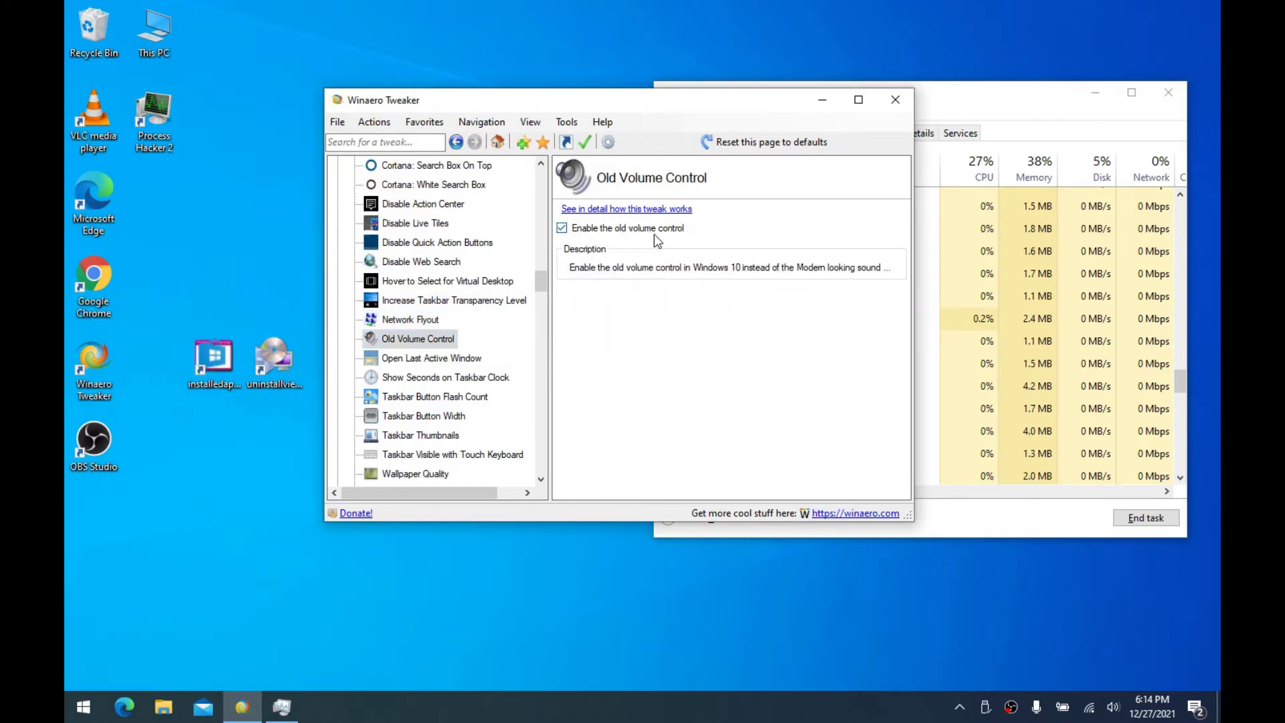
pyautogui.click(1113, 706)
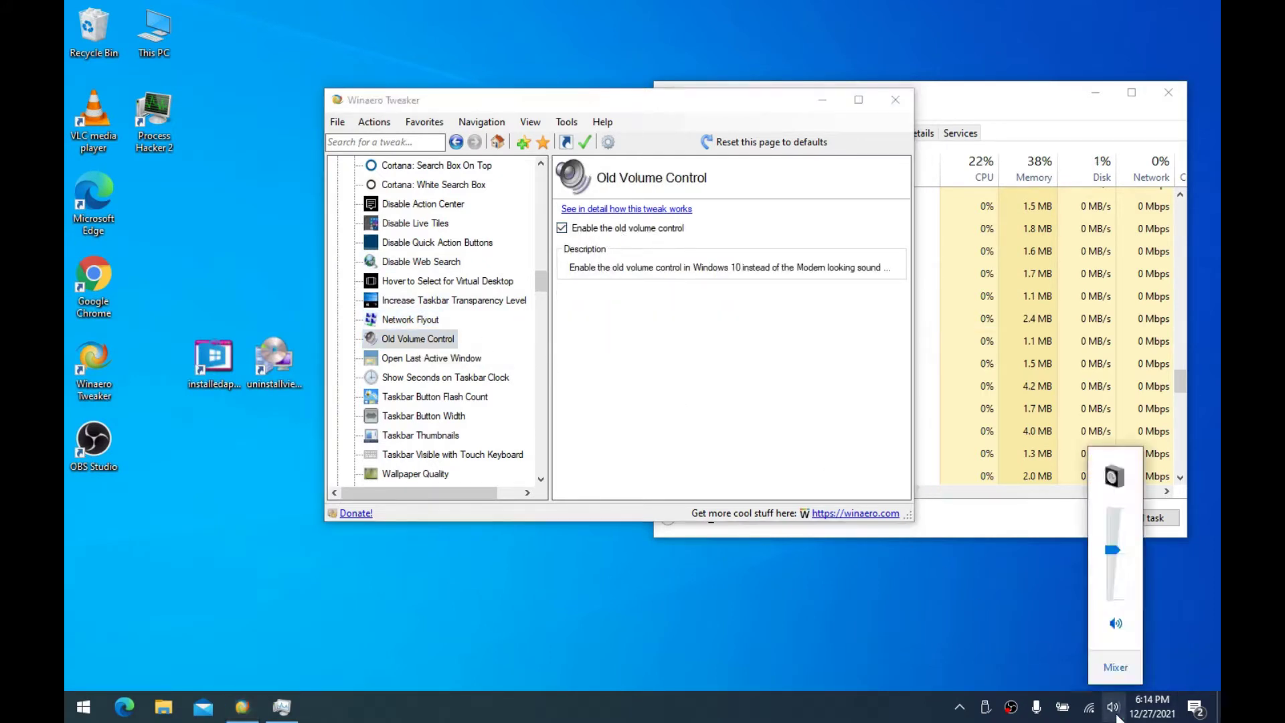
pyautogui.click(1113, 707)
pyautogui.click(608, 229)
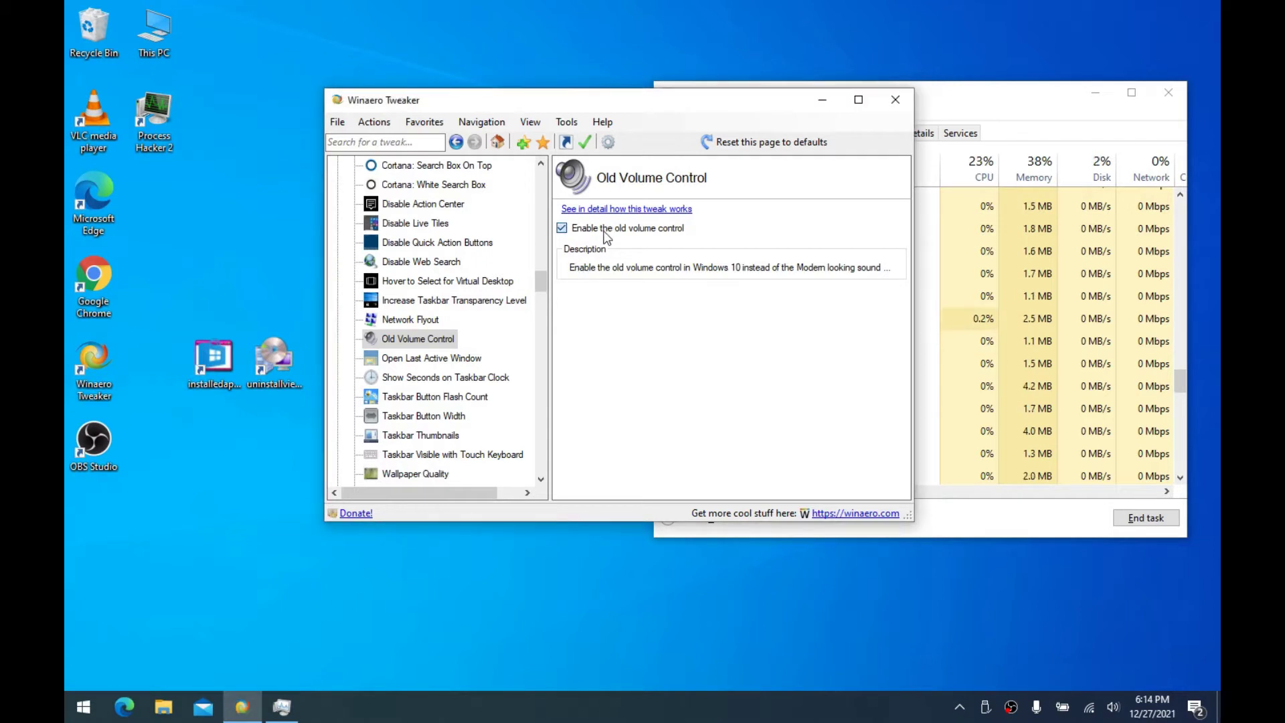
pyautogui.click(1113, 707)
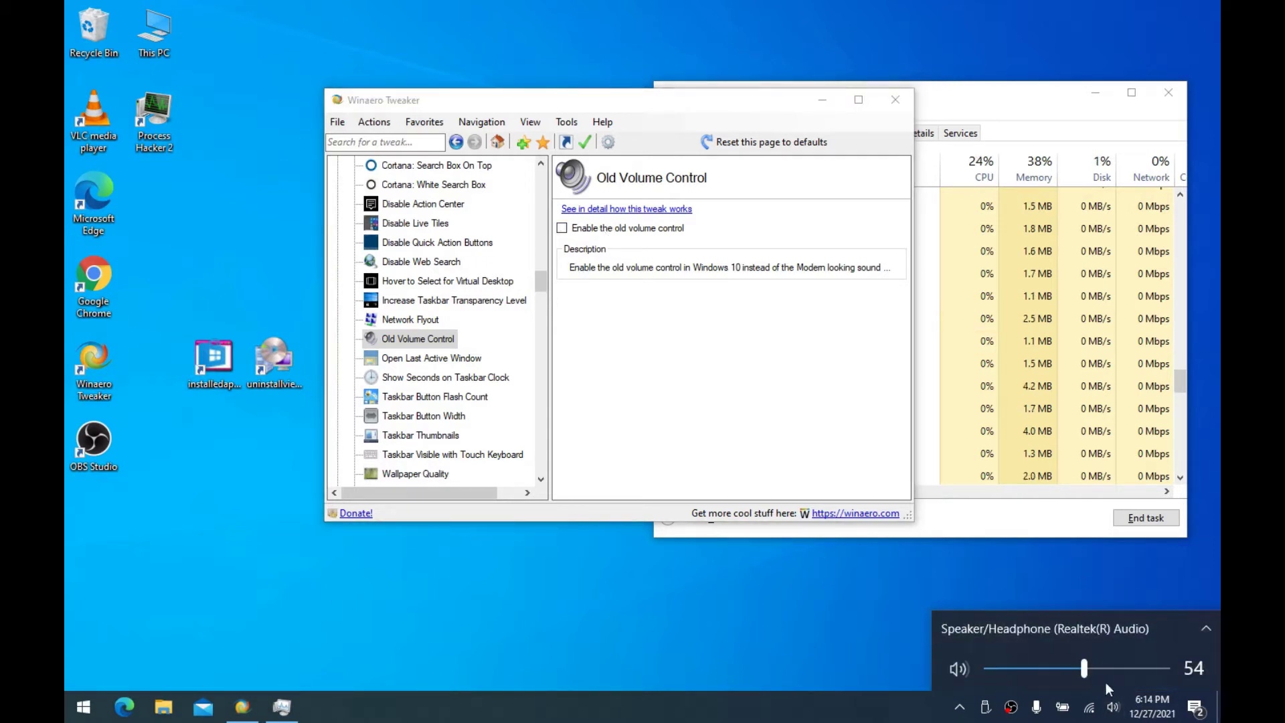
pyautogui.click(1111, 714)
pyautogui.click(562, 228)
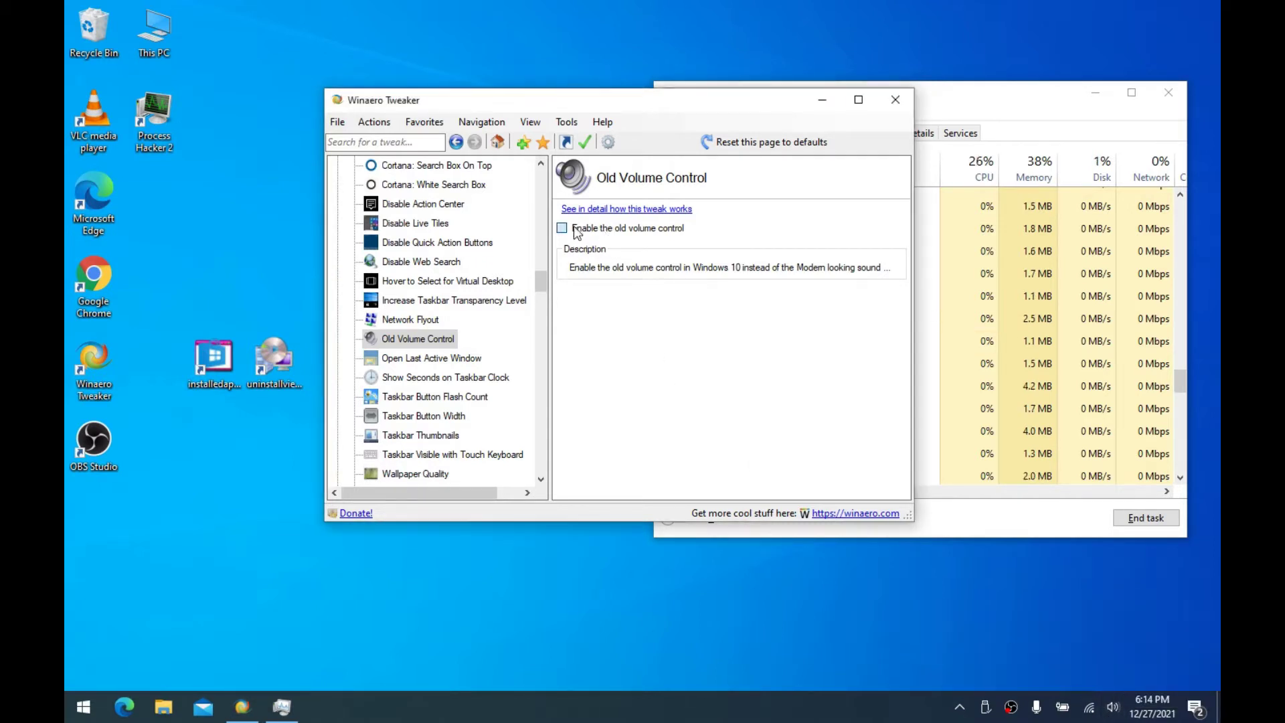
# Make the taskbar clock show seconds and restart Explorer to apply the change
pyautogui.click(405, 378)
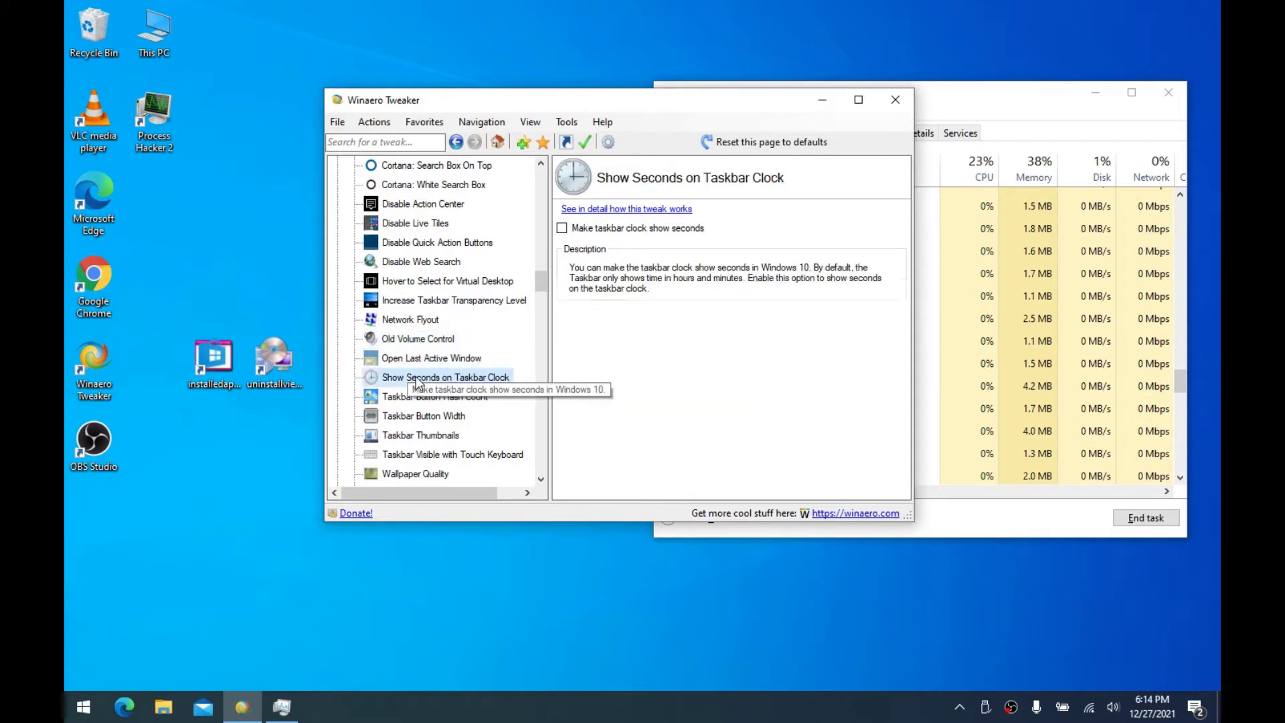
pyautogui.click(580, 229)
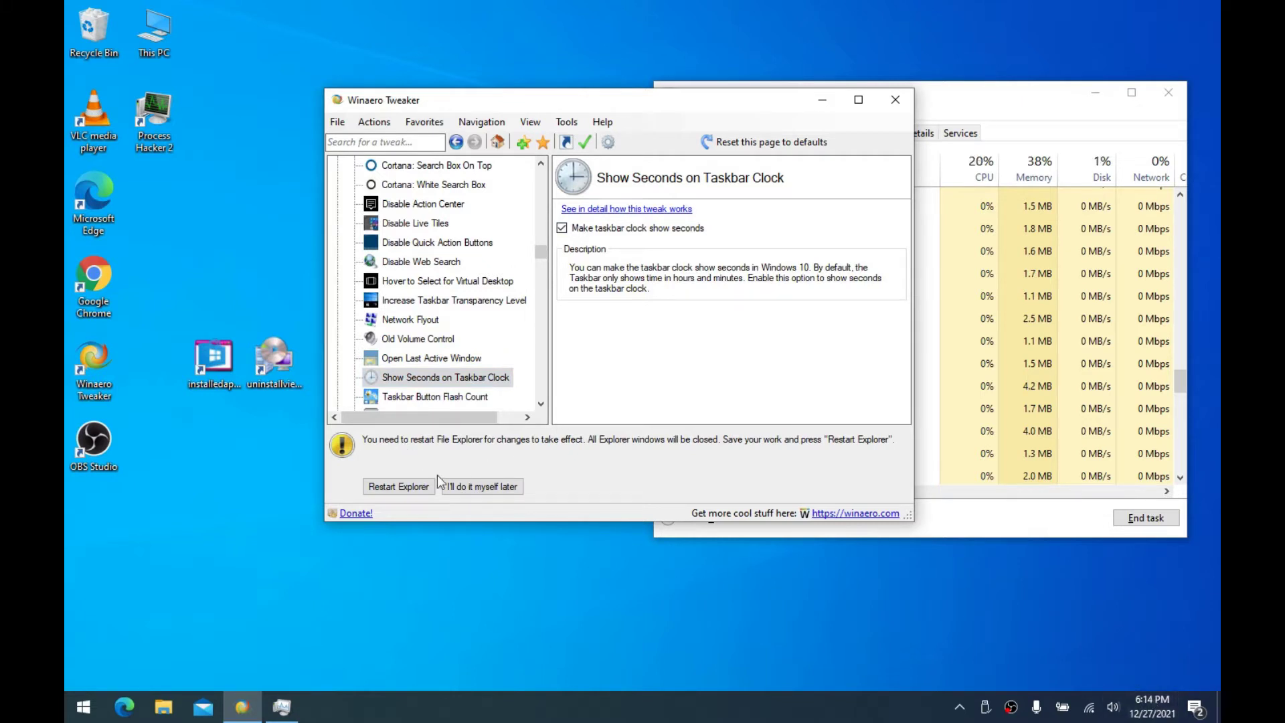
pyautogui.click(395, 487)
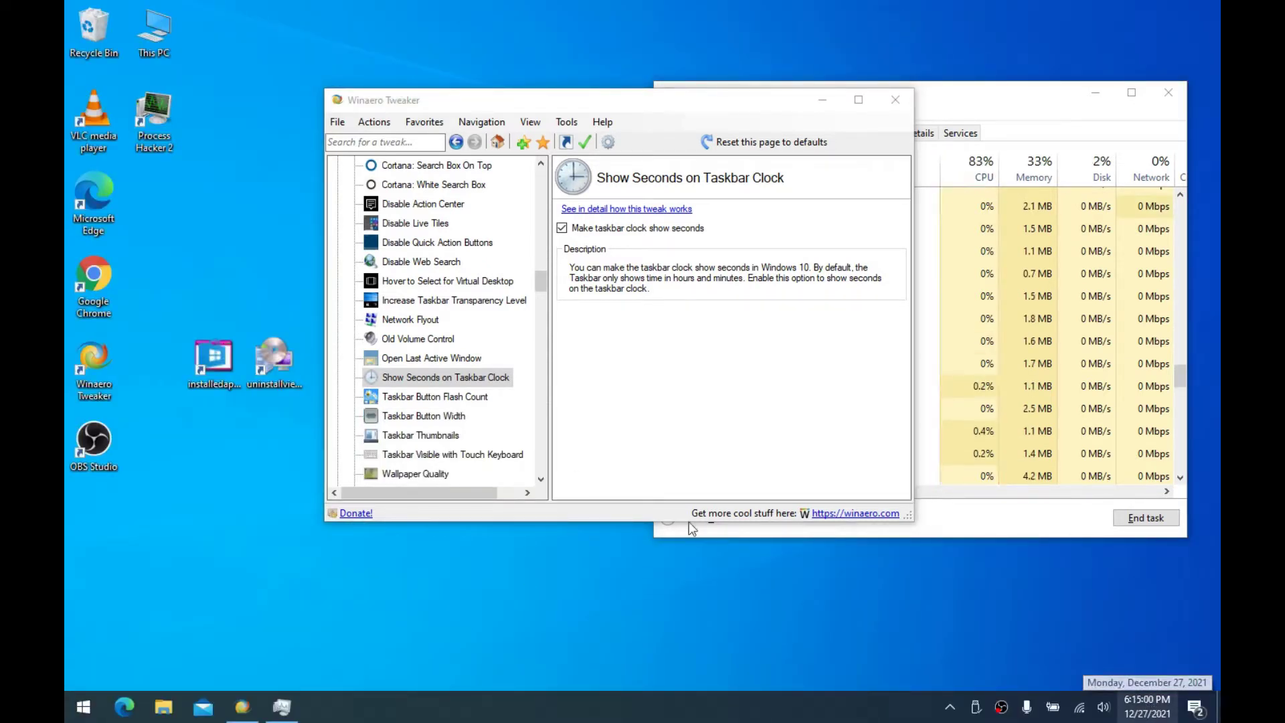
# Review the Taskbar Thumbnails options and preview the Winaero Tweaker thumbnail on the taskbar
pyautogui.scroll(-2, 413, 401)
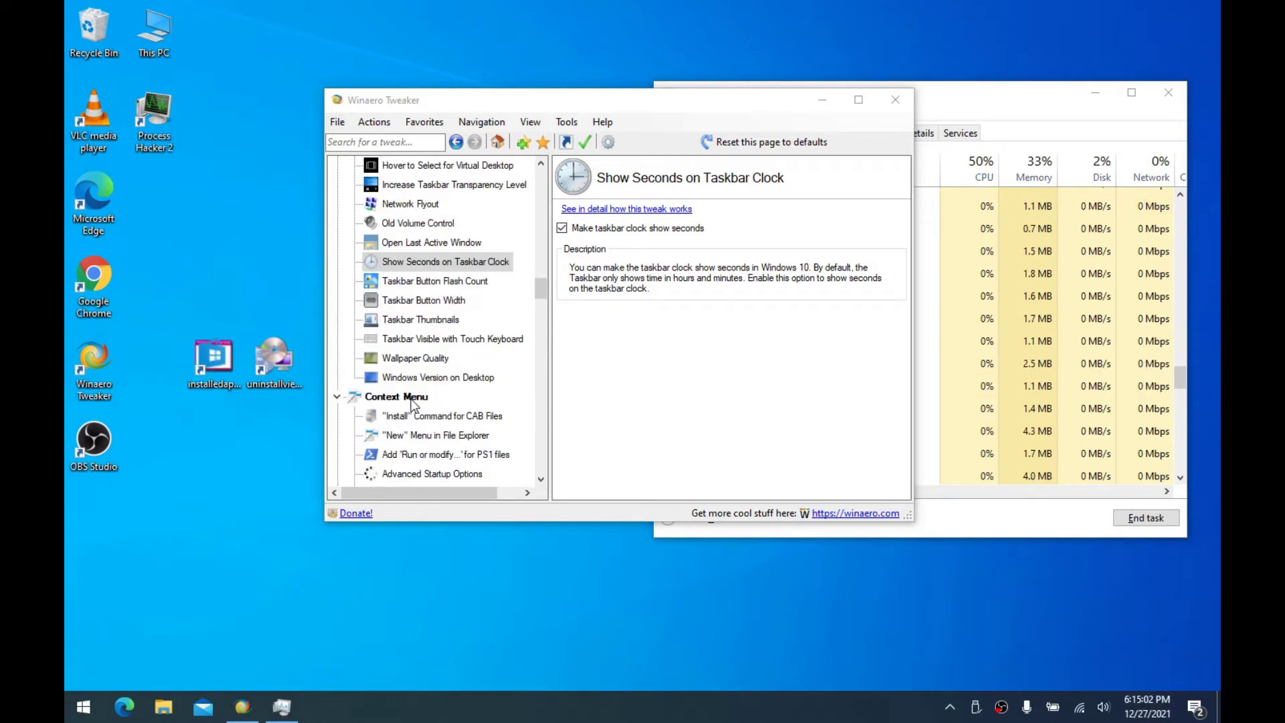
pyautogui.click(436, 320)
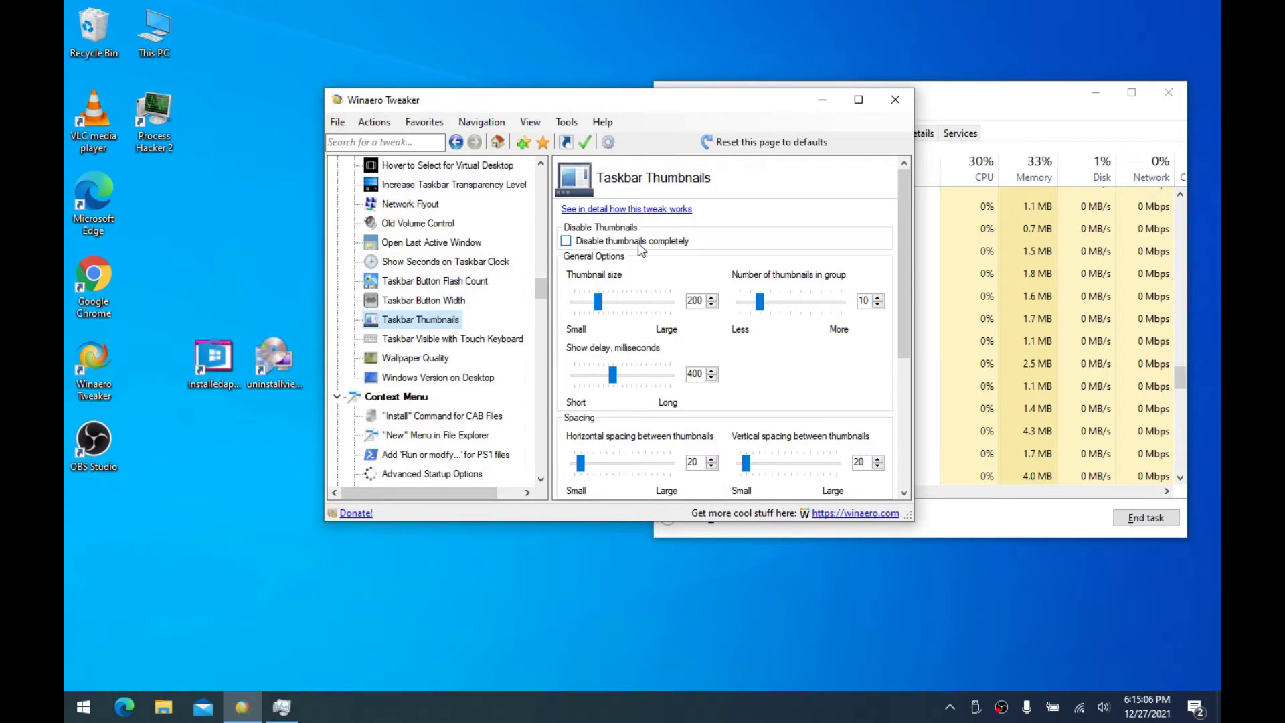
pyautogui.moveTo(903, 226); pyautogui.dragTo(902, 355)
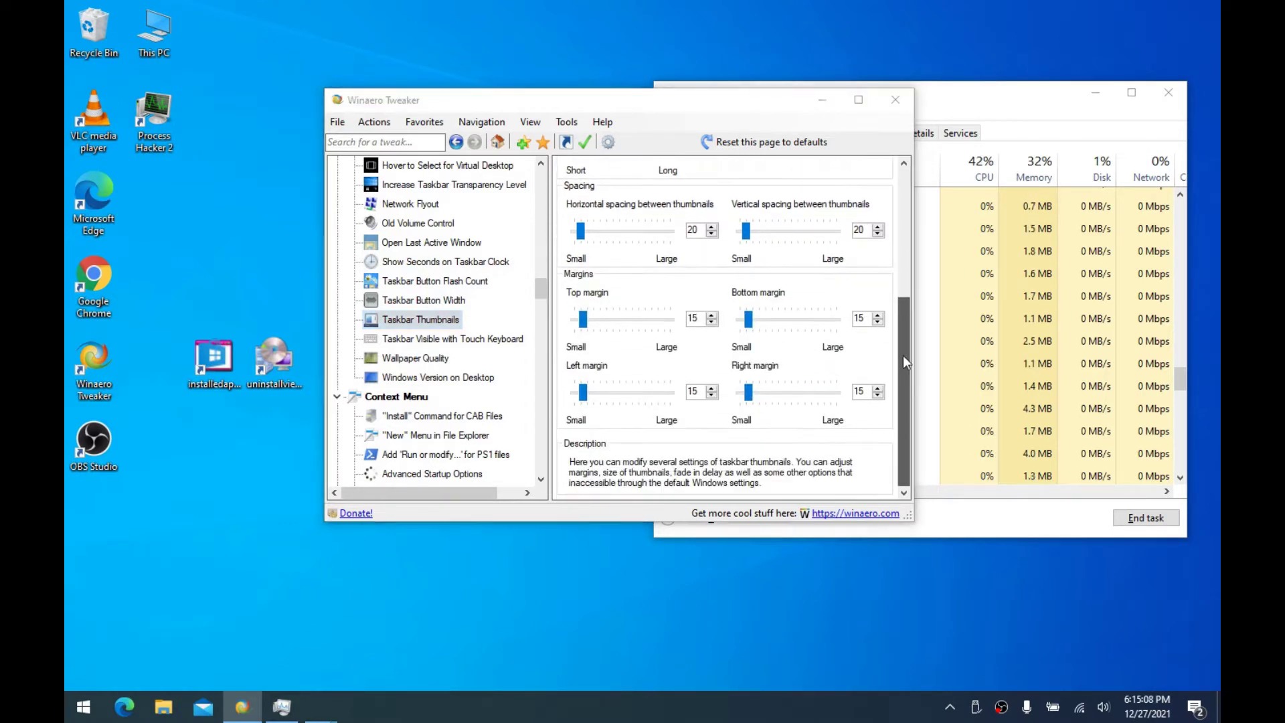
pyautogui.scroll(5, 906, 339)
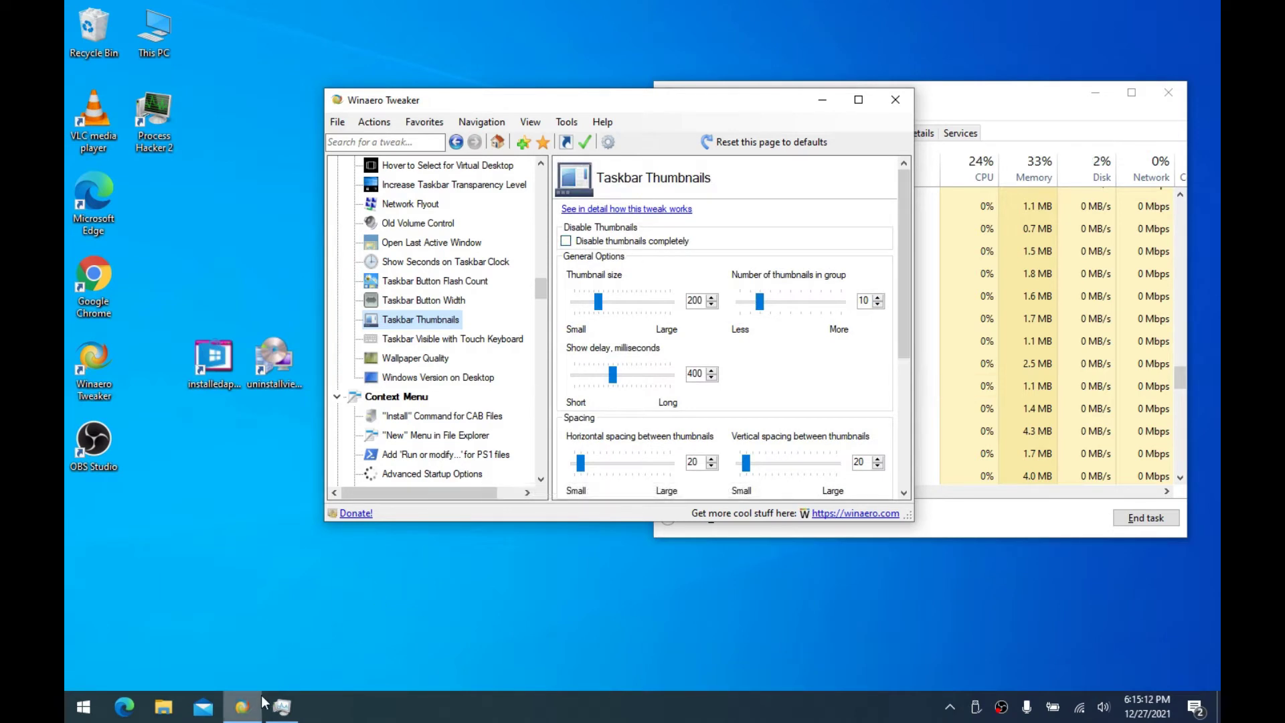
pyautogui.moveTo(244, 706)
pyautogui.moveTo(256, 648)
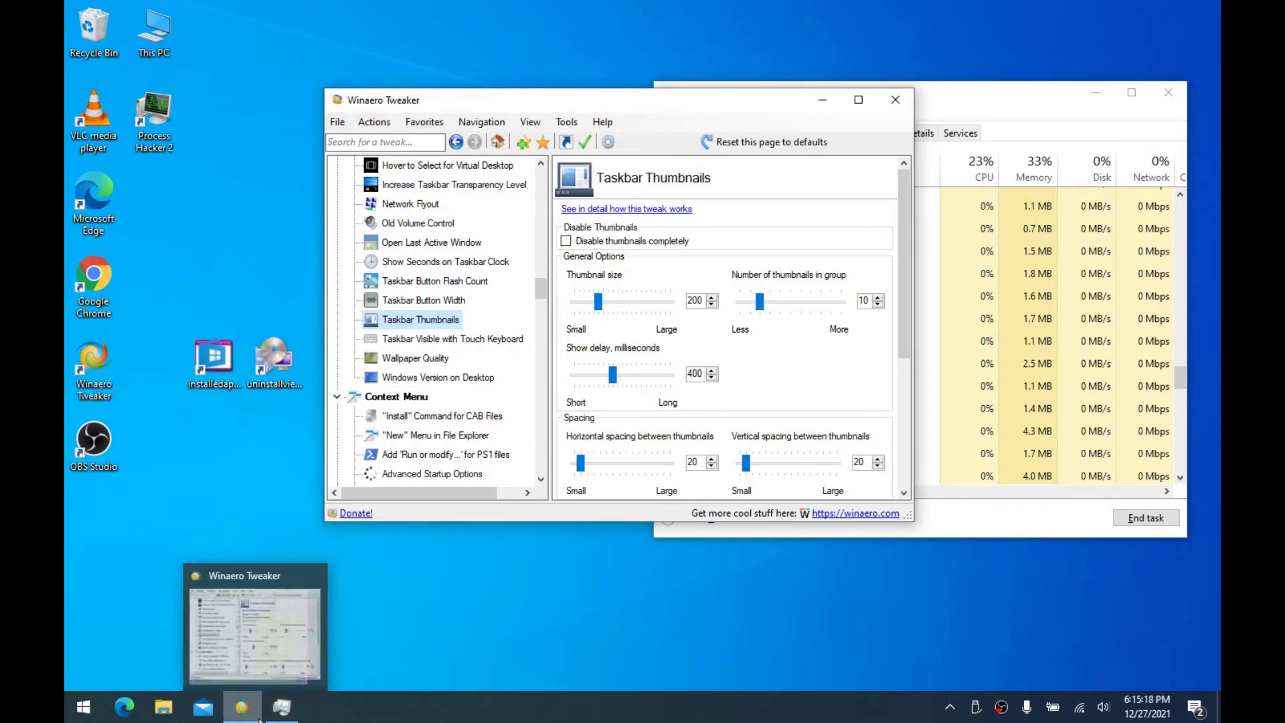
# Set the desktop wallpaper quality to the maximum of 100
pyautogui.click(440, 361)
pyautogui.moveTo(748, 257); pyautogui.dragTo(922, 267)
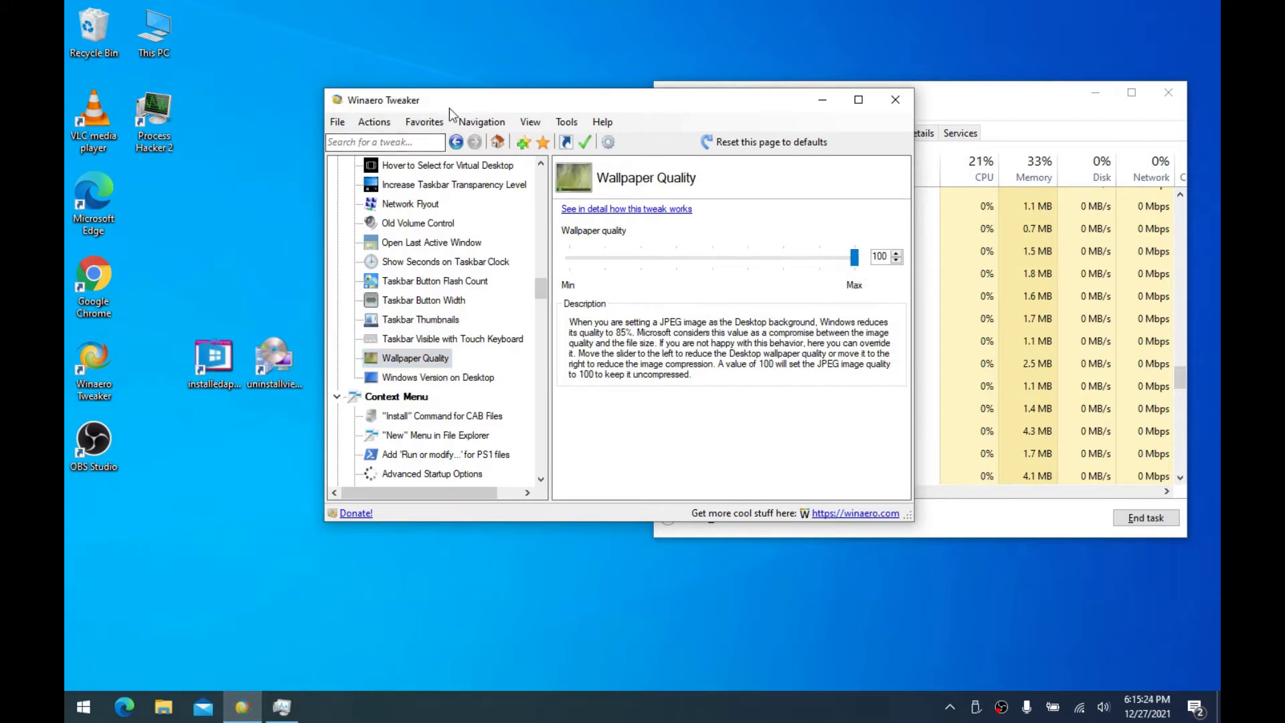
pyautogui.moveTo(449, 108); pyautogui.dragTo(496, 109)
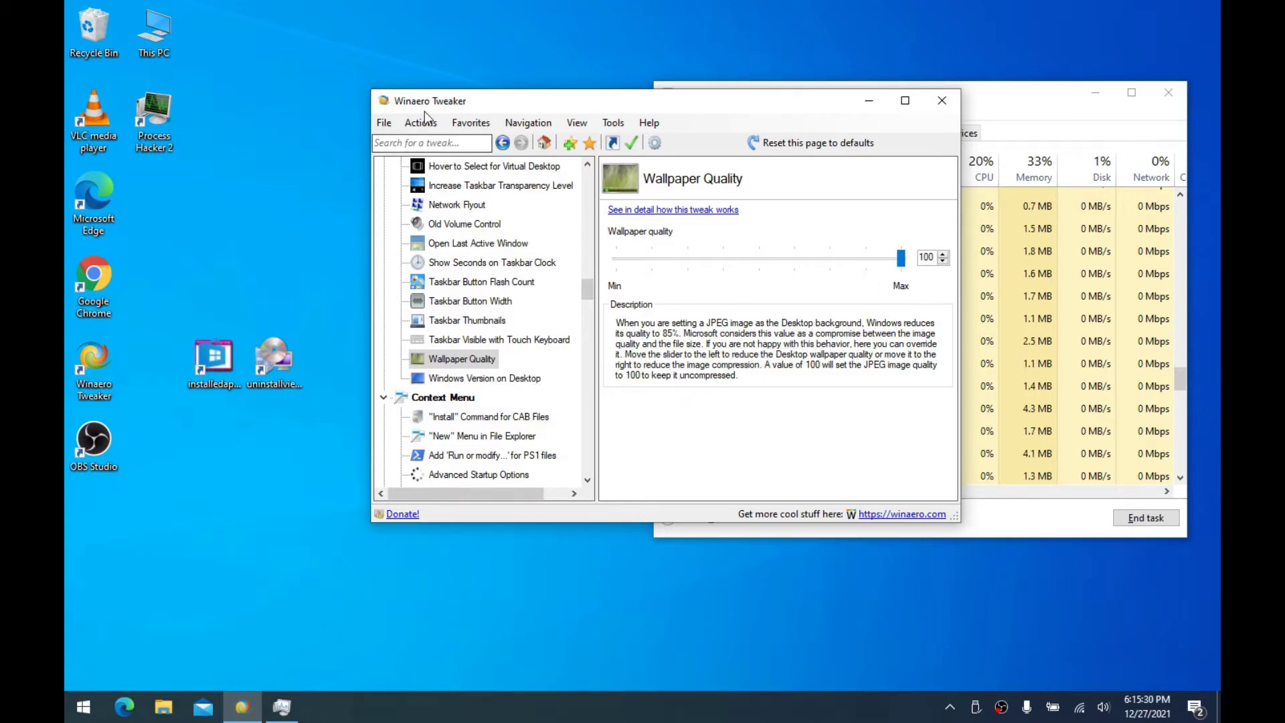
pyautogui.moveTo(424, 111); pyautogui.dragTo(429, 110)
# Enable showing the Windows version on the desktop, postpone signing out, and refresh the desktop
pyautogui.click(456, 381)
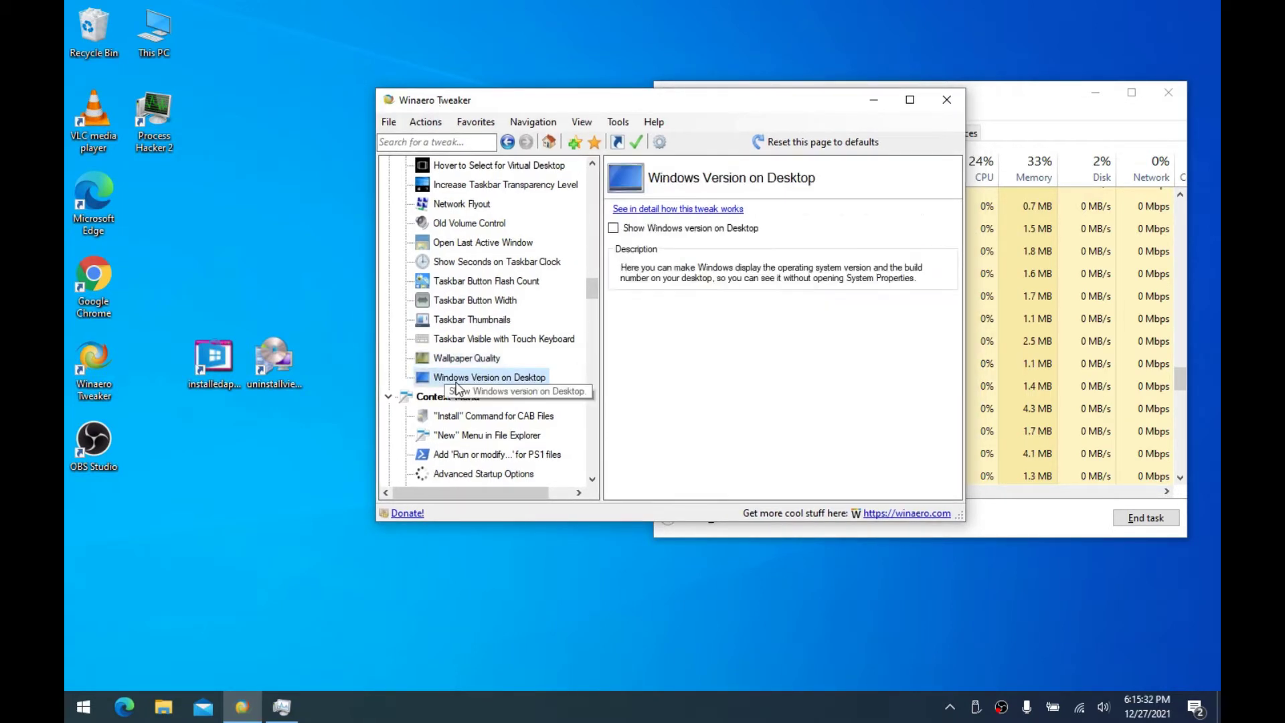
pyautogui.click(660, 231)
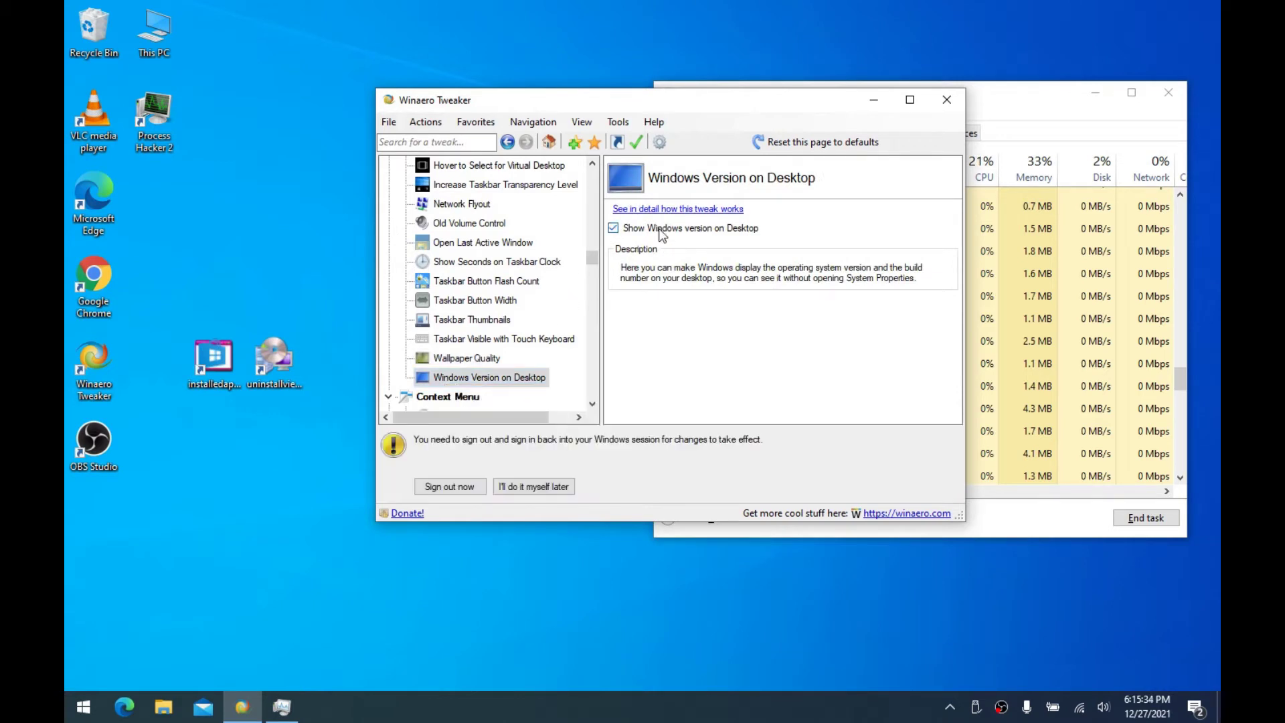
pyautogui.click(562, 488)
pyautogui.rightClick(524, 576)
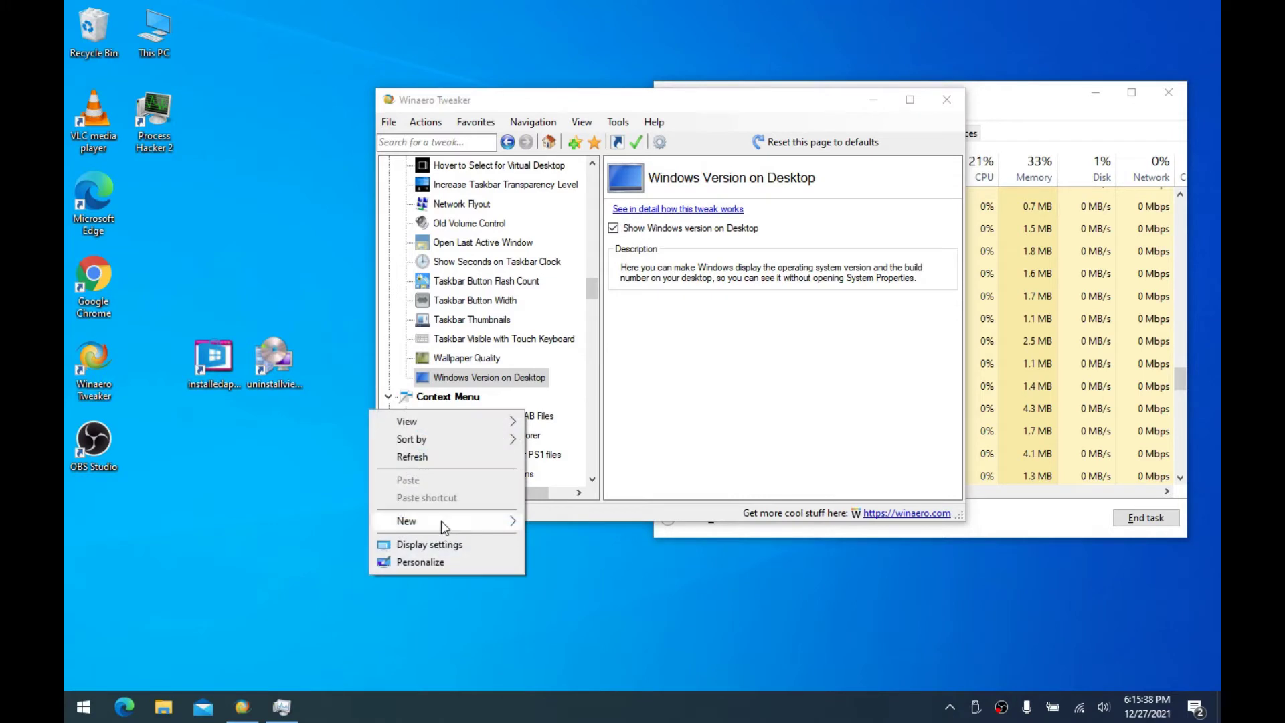
pyautogui.click(423, 462)
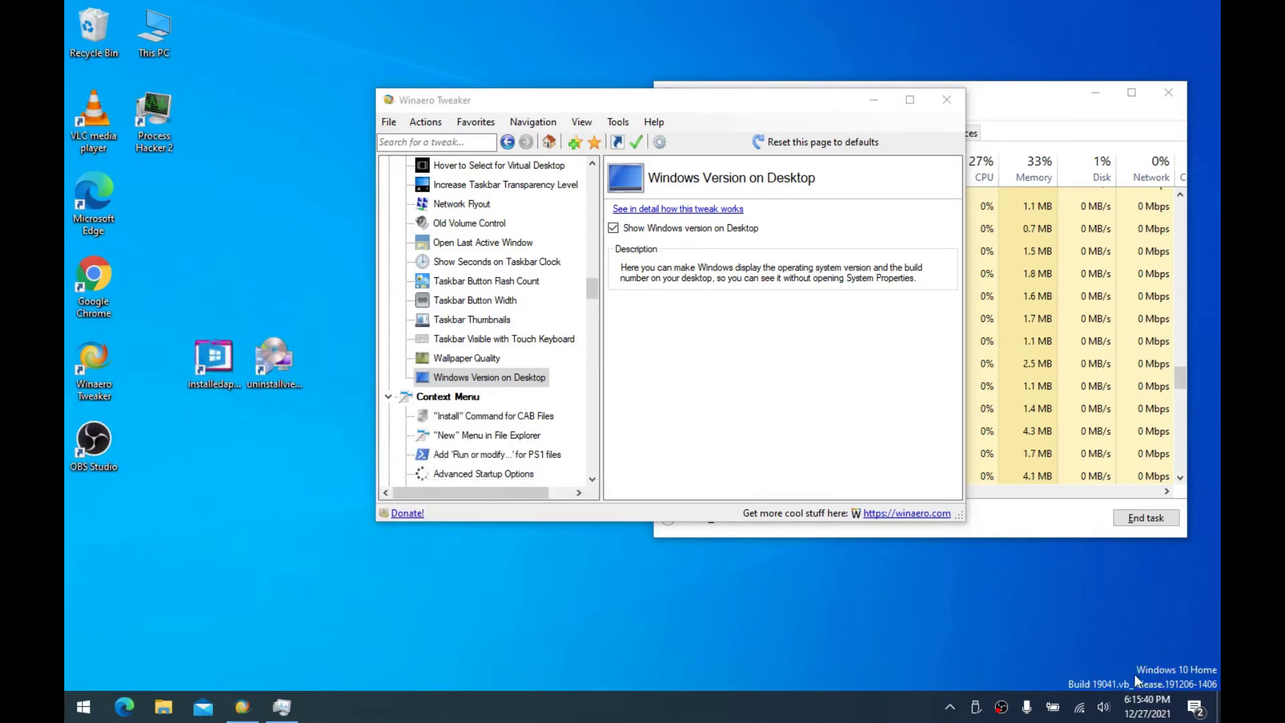
# Add the "Install" command to the context menu of CAB files
pyautogui.click(484, 418)
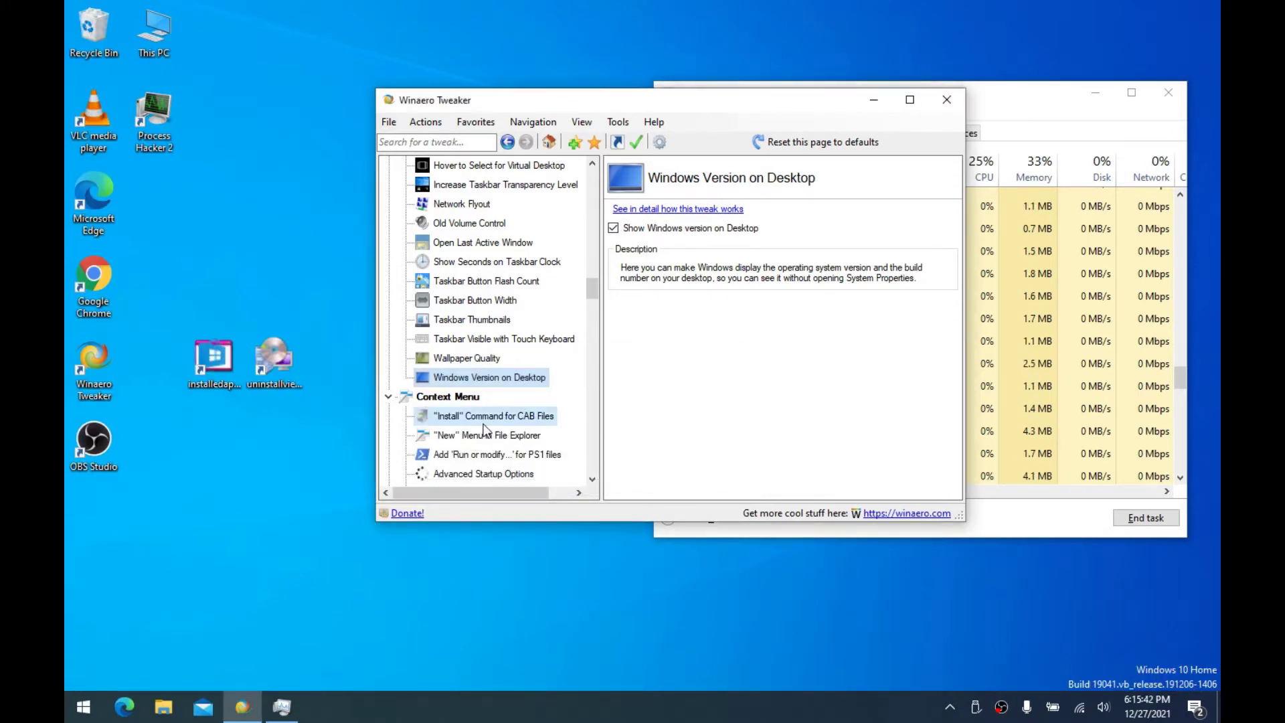
pyautogui.click(654, 229)
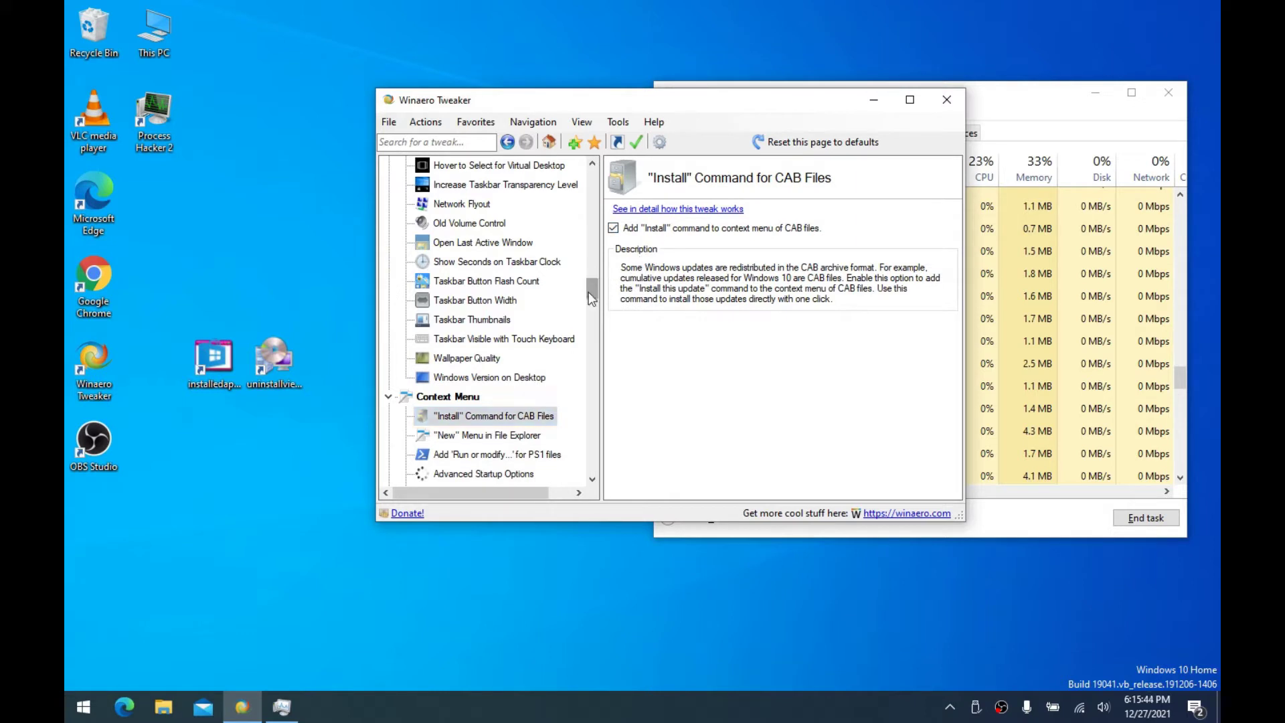
pyautogui.moveTo(588, 292); pyautogui.dragTo(588, 305)
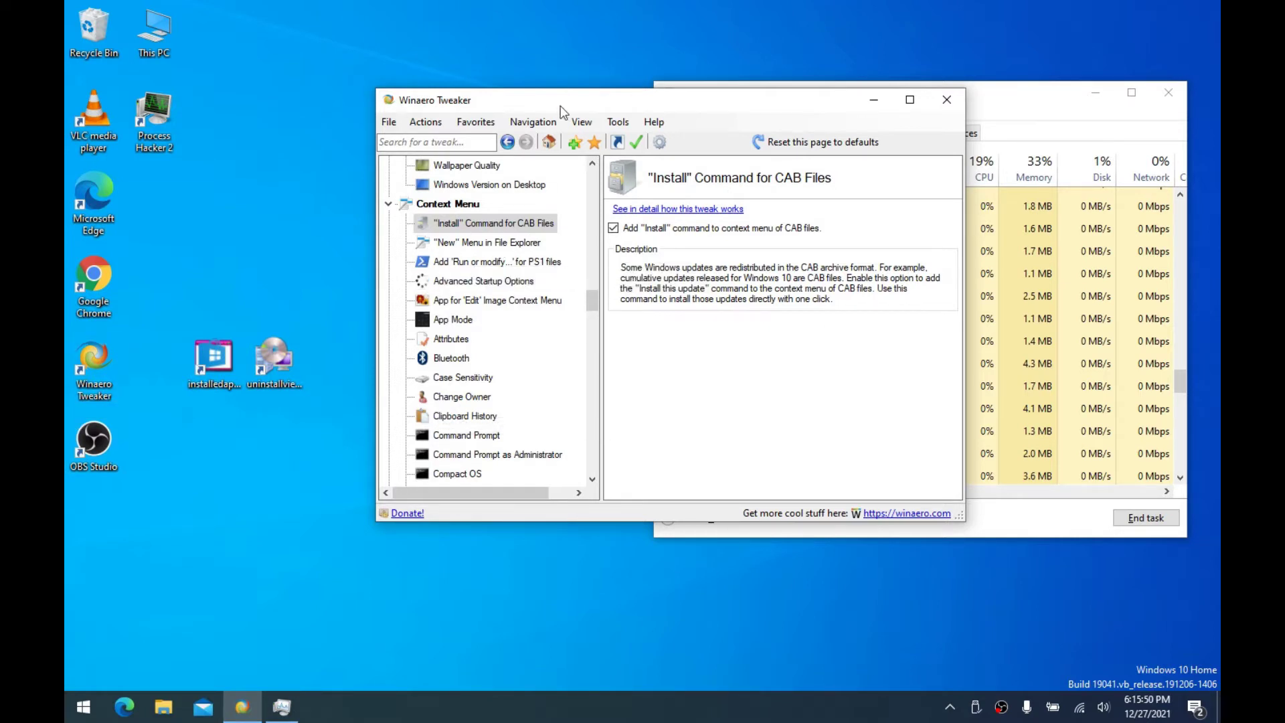
pyautogui.moveTo(560, 101); pyautogui.dragTo(536, 96)
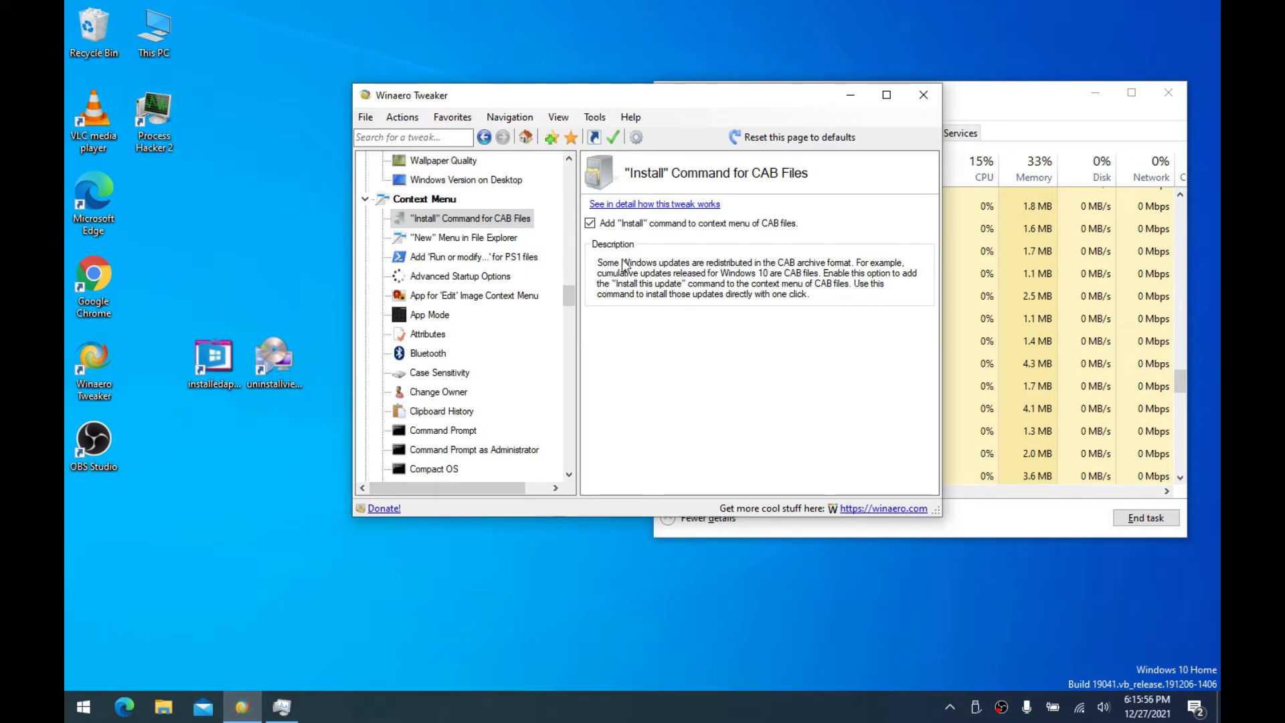
# Review the file types available for File Explorer's "New" menu and examine the desktop's New submenu
pyautogui.click(448, 242)
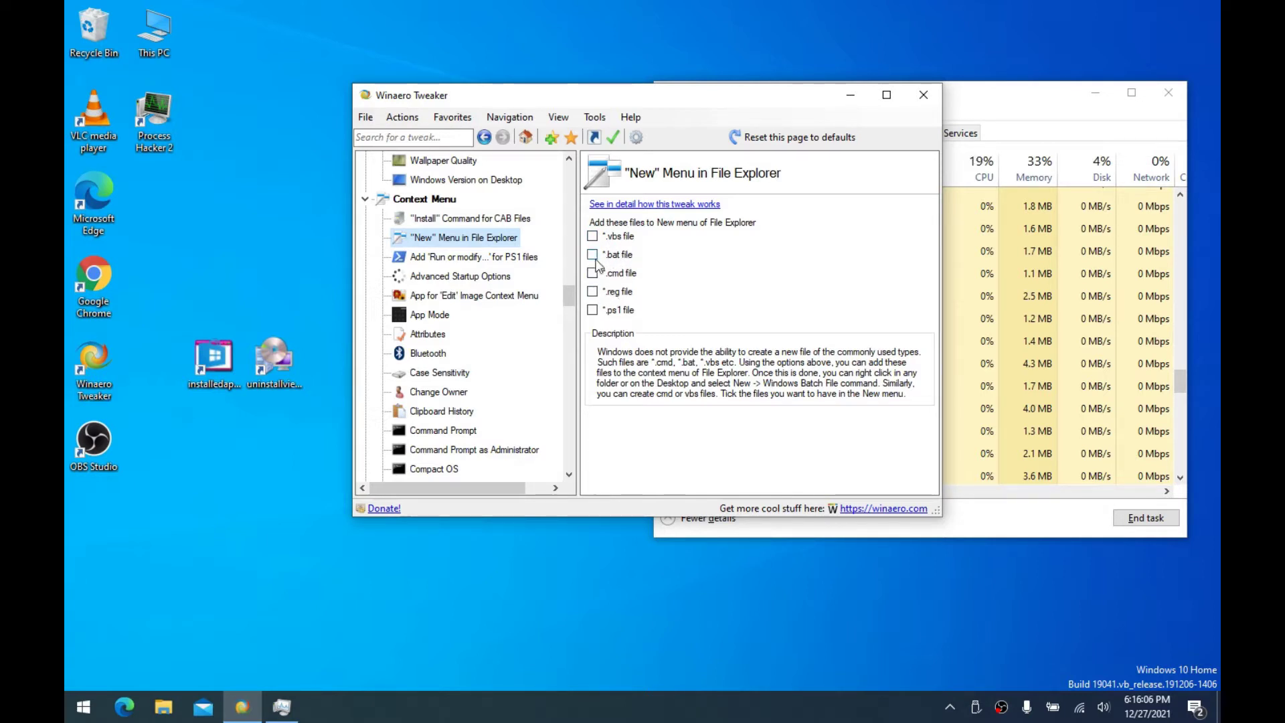
pyautogui.rightClick(285, 236)
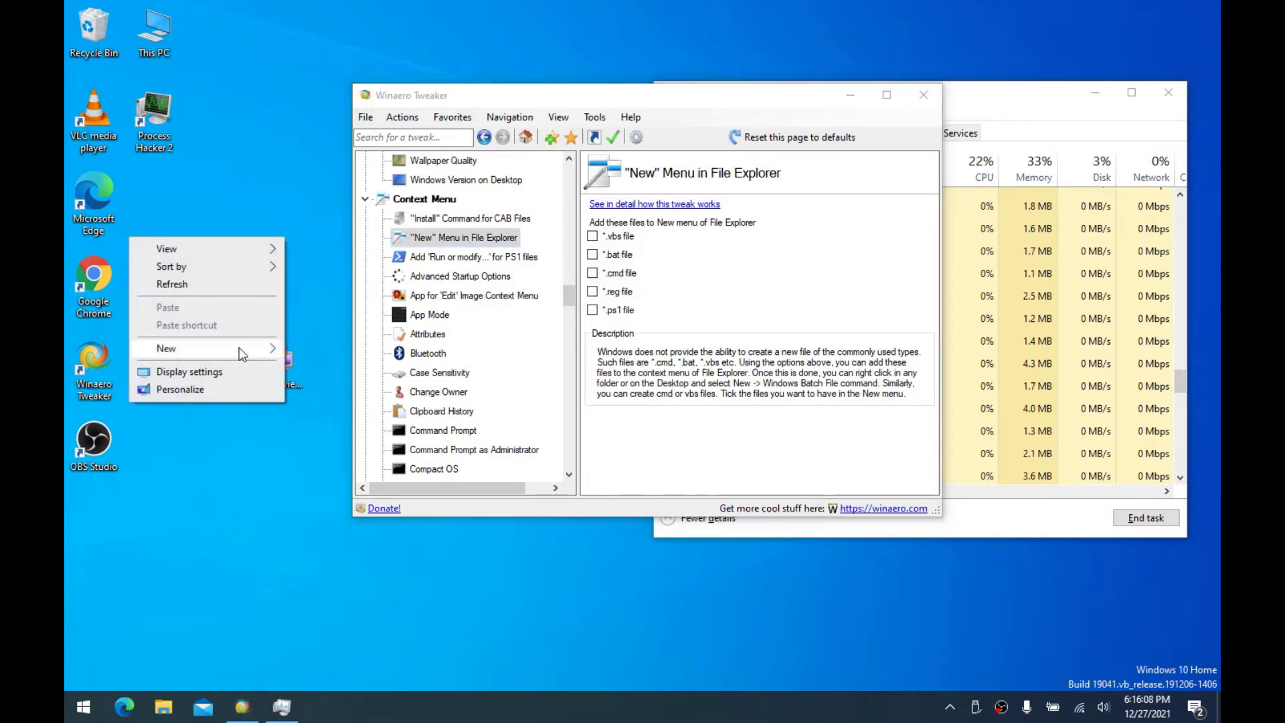
pyautogui.moveTo(242, 353)
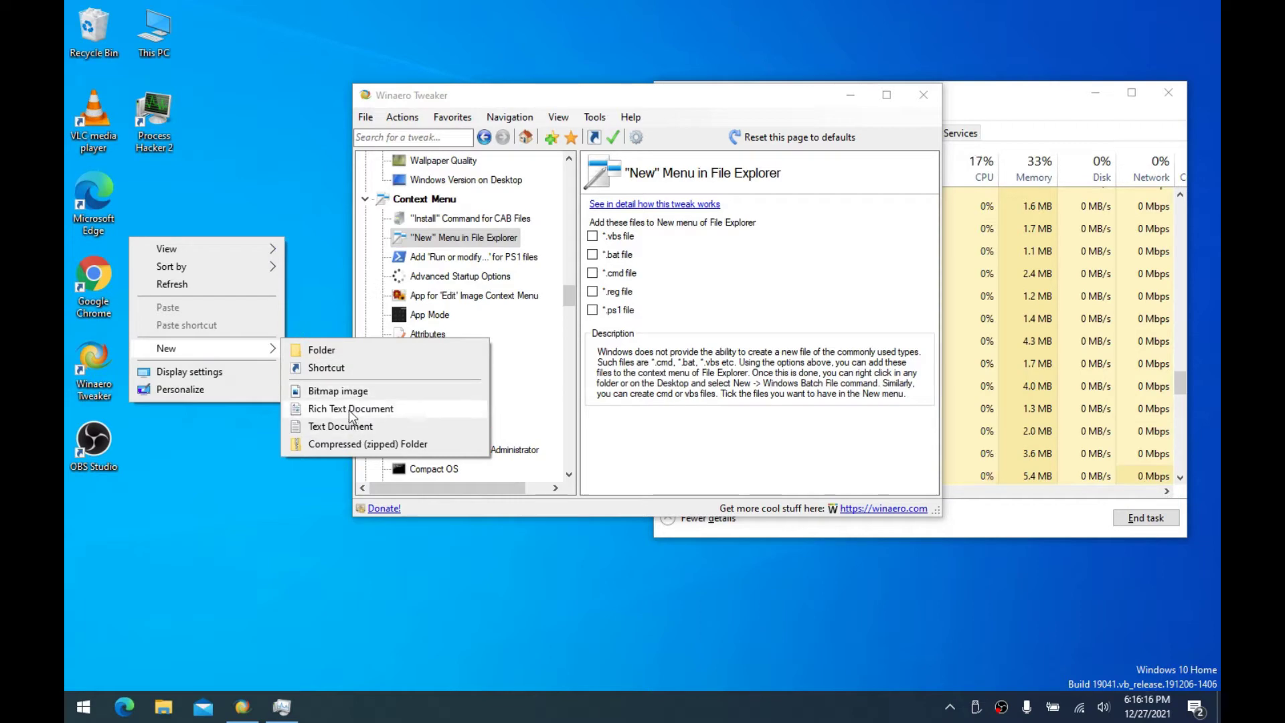
# Examine the context menu tweaks for PS1 files, the image Edit app and App Mode
pyautogui.click(452, 263)
pyautogui.click(452, 271)
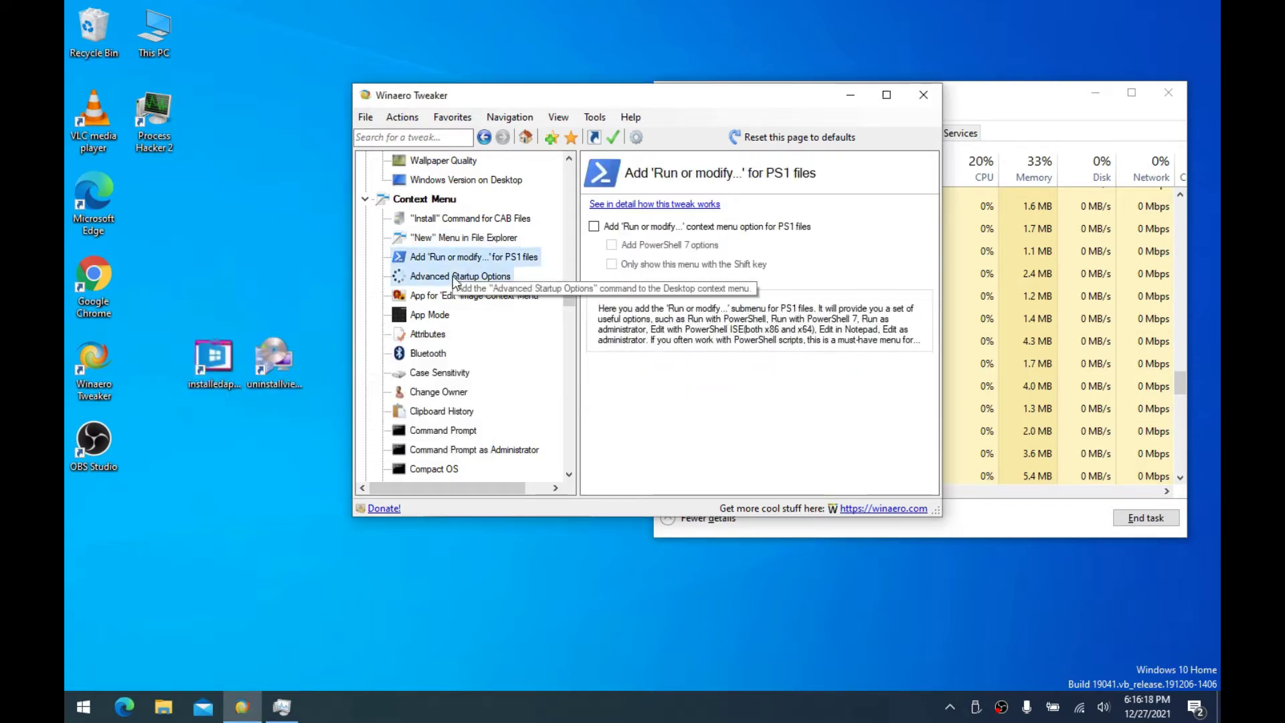
pyautogui.click(442, 298)
pyautogui.click(431, 314)
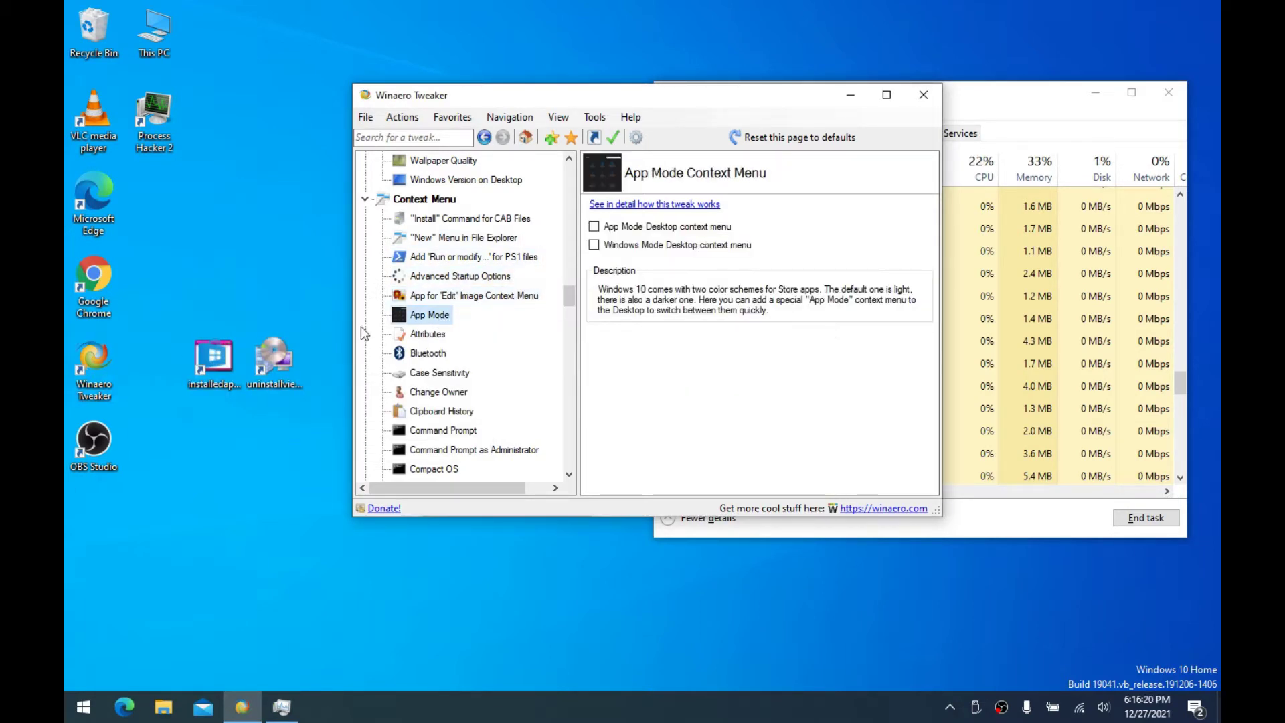
# Add the "Extract the contents" command to the context menu of MSI files
pyautogui.scroll(-2, 468, 342)
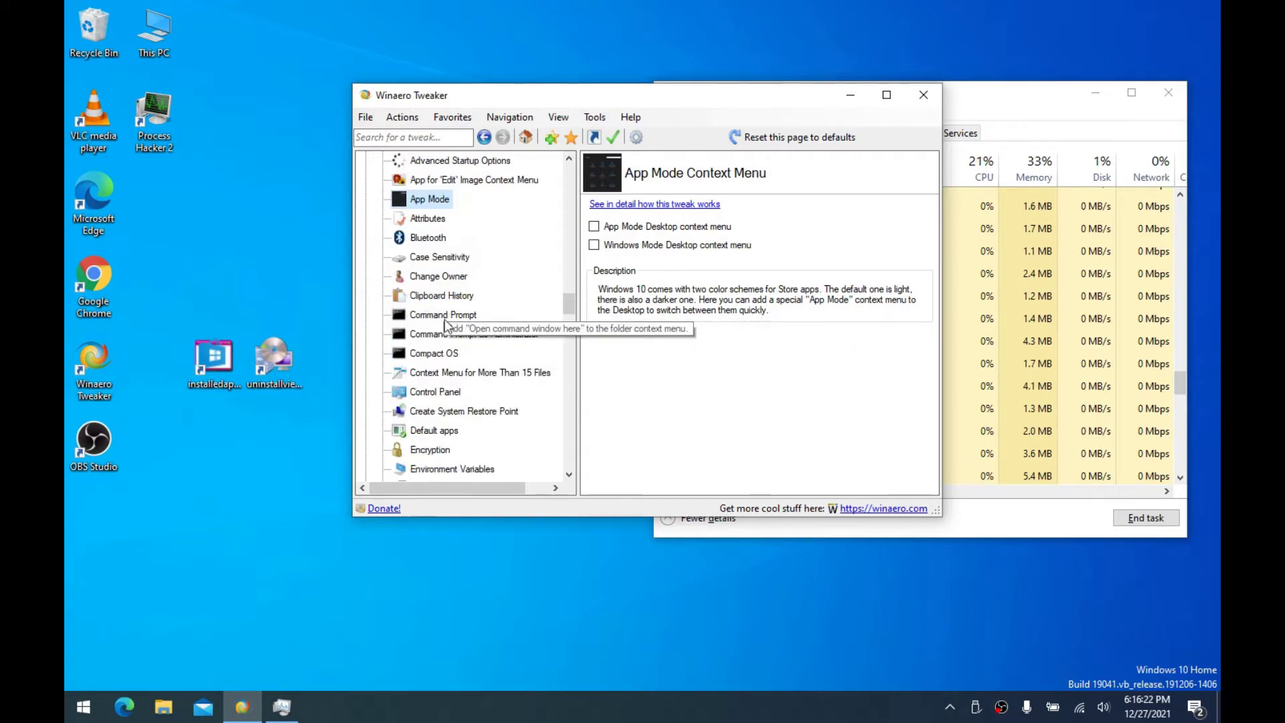
pyautogui.scroll(-2, 462, 315)
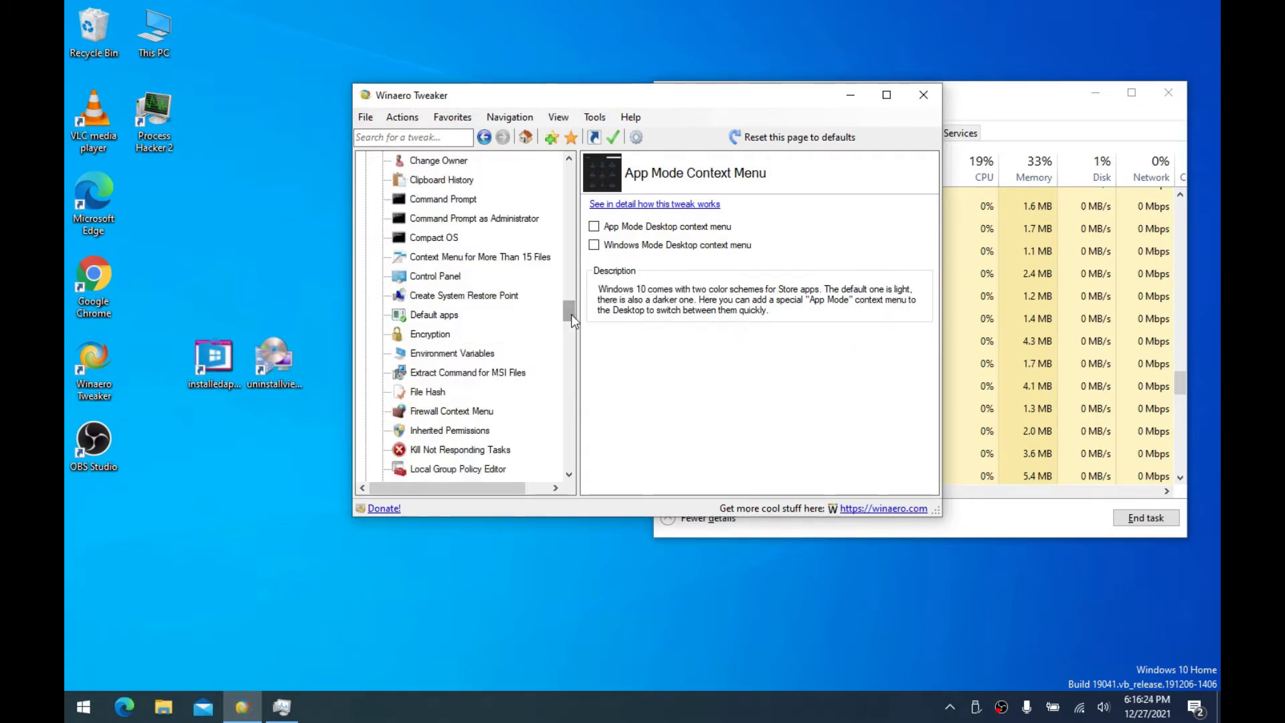
pyautogui.moveTo(570, 315); pyautogui.dragTo(569, 312)
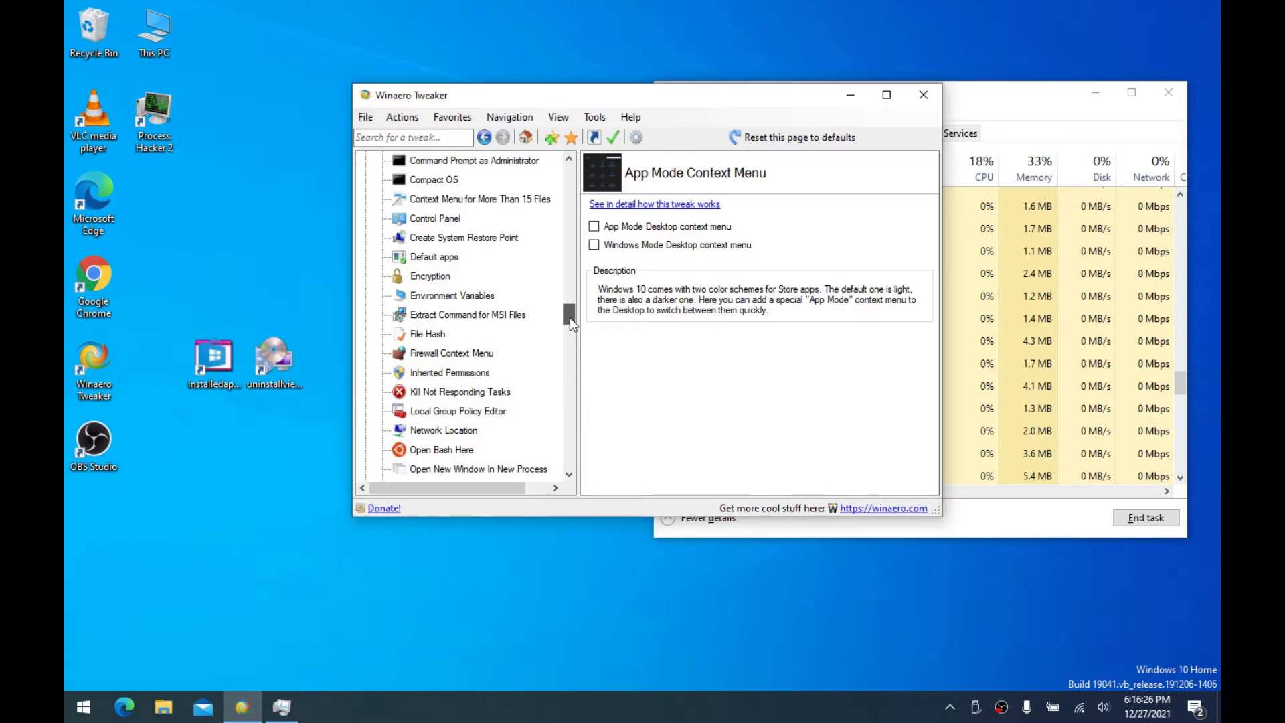
pyautogui.moveTo(569, 317); pyautogui.dragTo(568, 318)
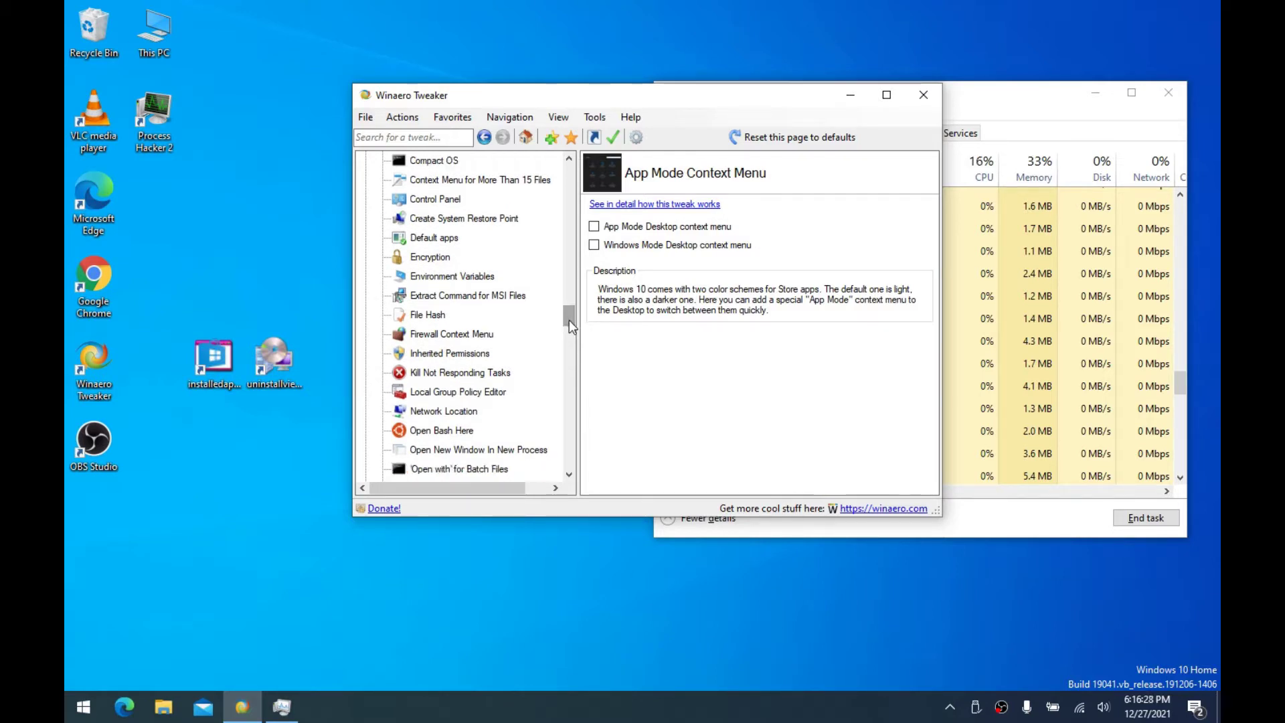
pyautogui.click(497, 295)
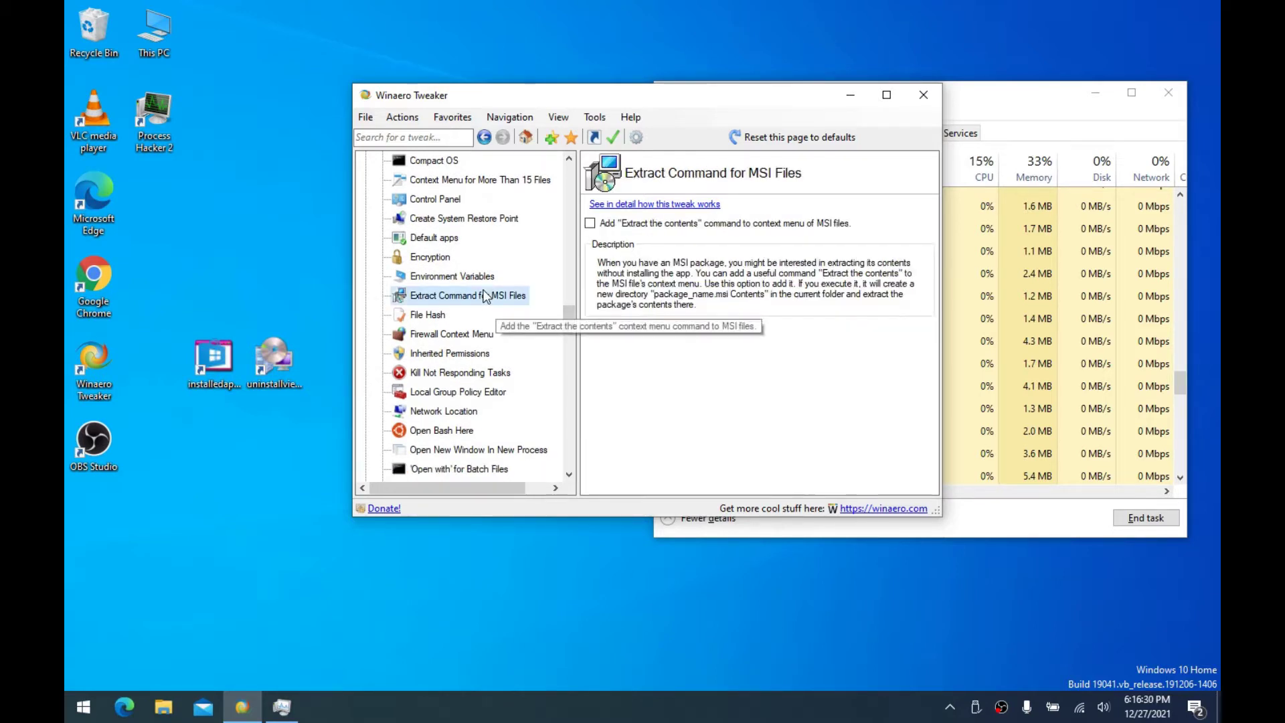
pyautogui.click(590, 224)
# Look over the Run as Administrator tweak and add the "Take Ownership" context menu to files and folders
pyautogui.scroll(-1, 573, 319)
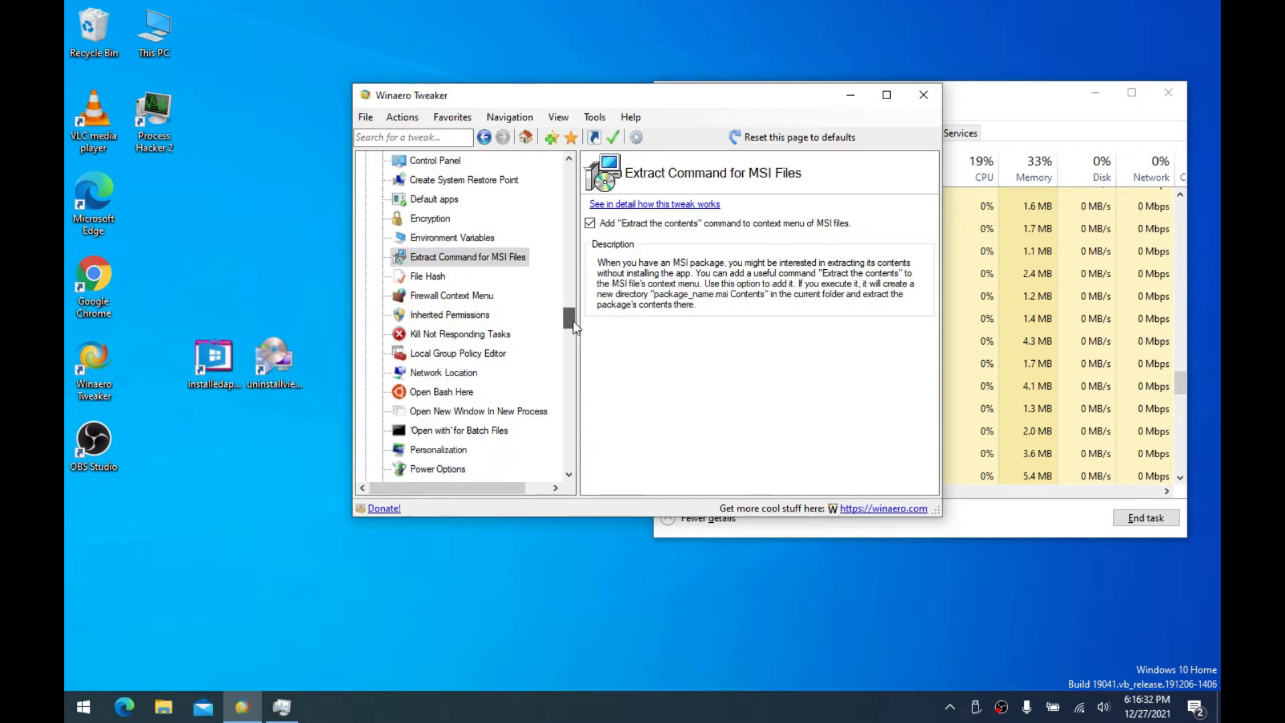
pyautogui.scroll(-2, 466, 327)
pyautogui.scroll(-2, 466, 327)
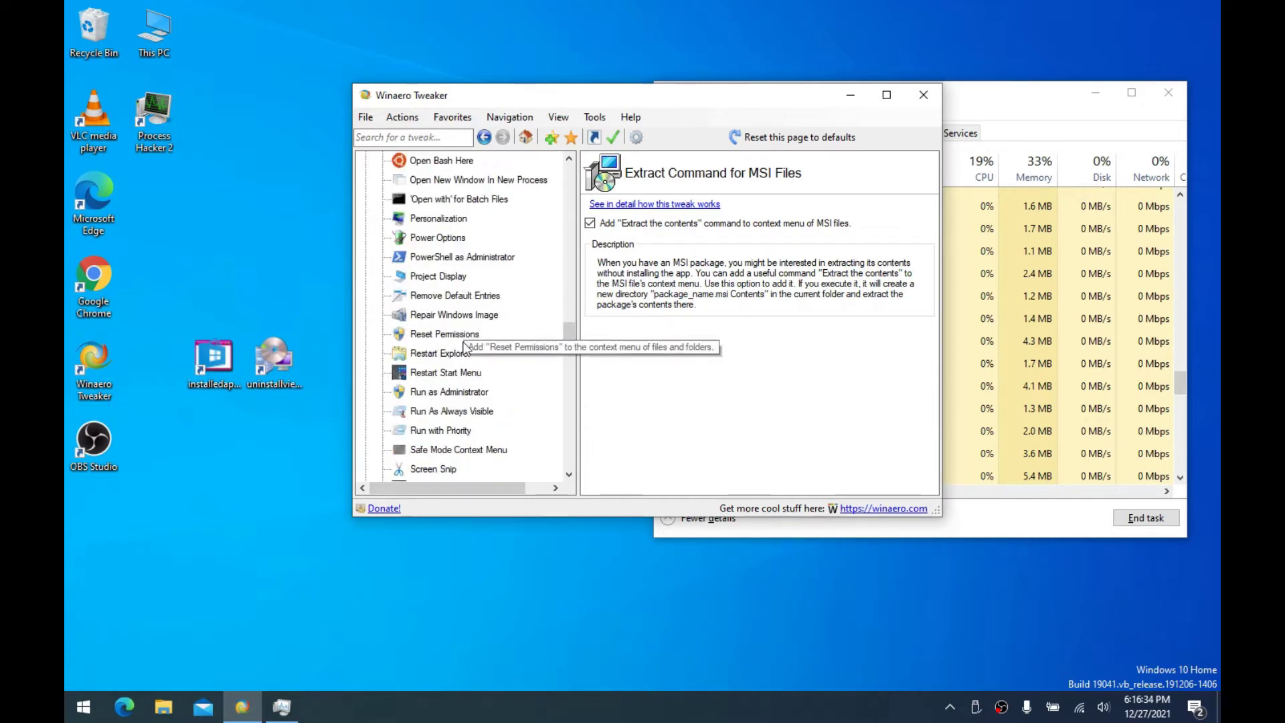
pyautogui.click(453, 394)
pyautogui.scroll(-2, 447, 398)
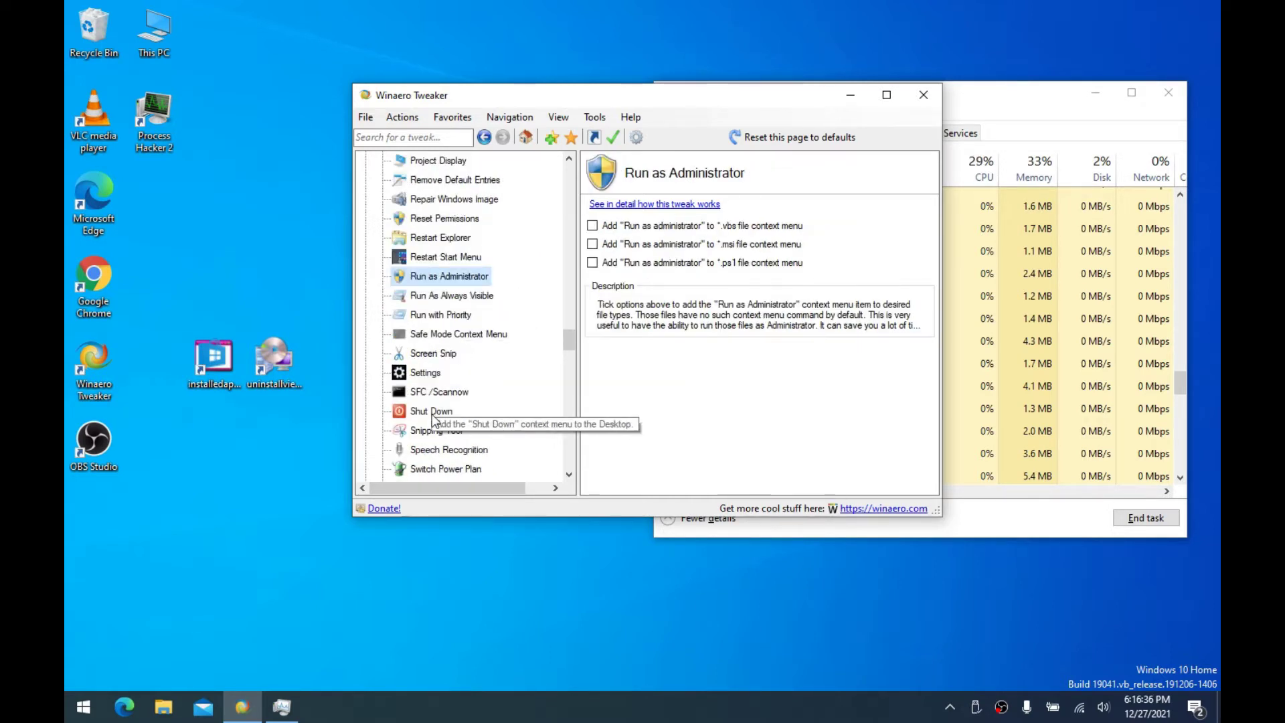
pyautogui.scroll(-2, 441, 400)
pyautogui.click(441, 372)
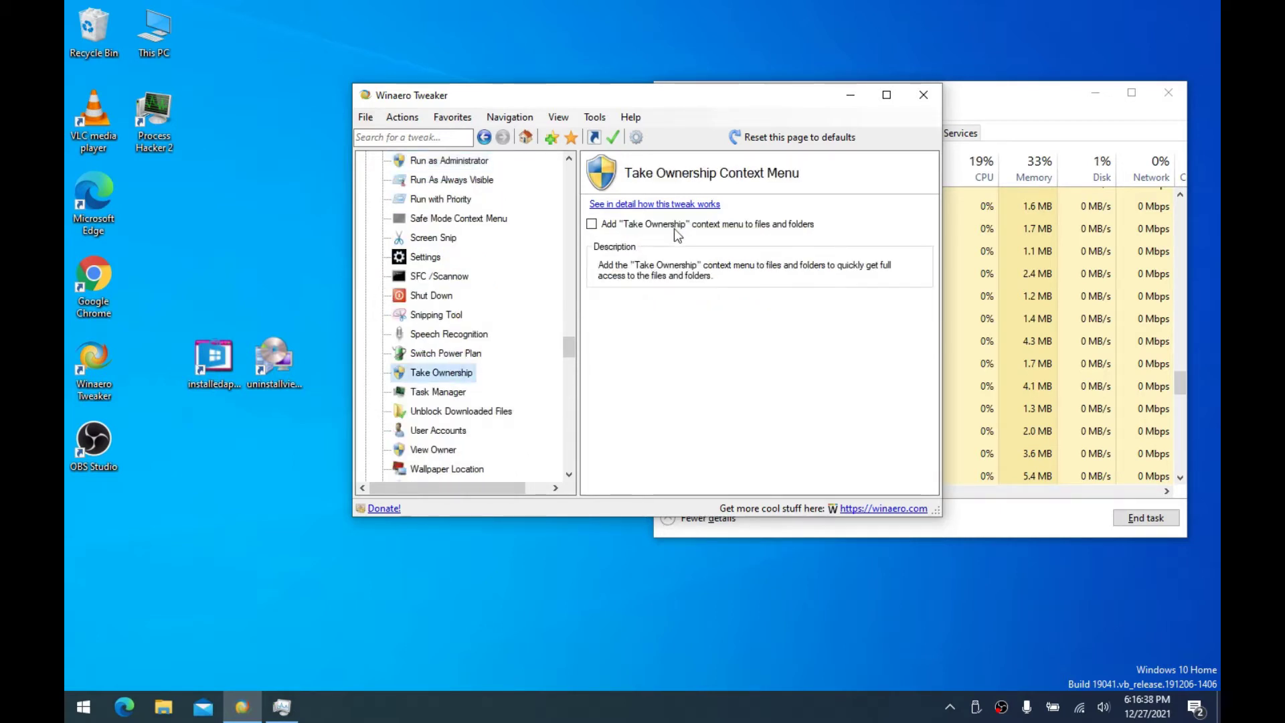
pyautogui.click(661, 225)
# Test the Take Ownership command on the Process Hacker 2 desktop shortcut
pyautogui.moveTo(622, 101); pyautogui.dragTo(663, 100)
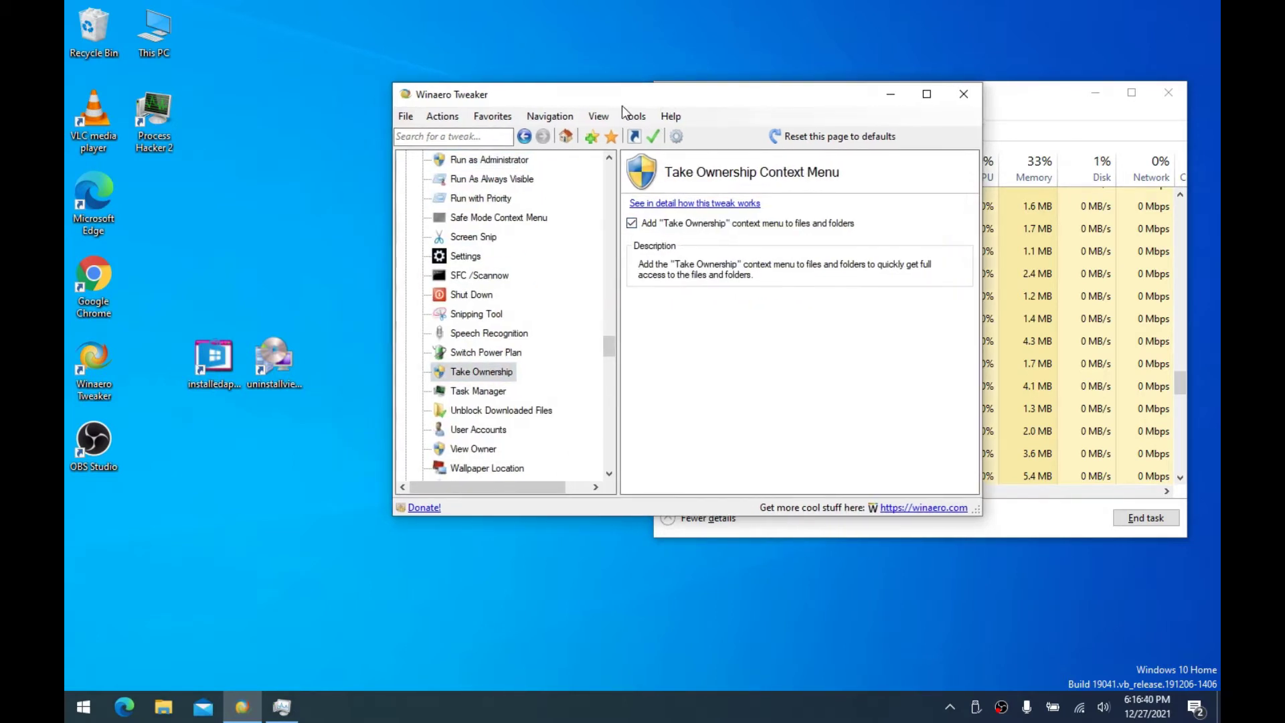
pyautogui.click(158, 115)
pyautogui.rightClick(159, 115)
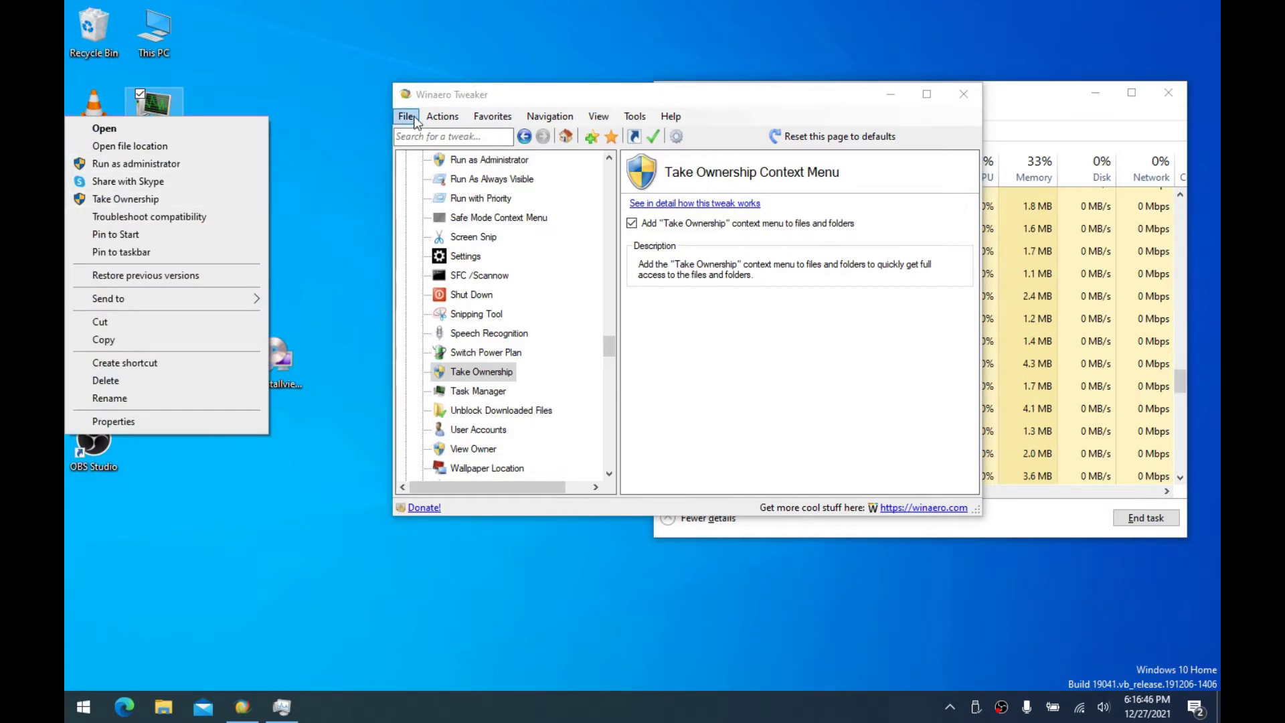
pyautogui.click(154, 202)
pyautogui.moveTo(529, 104); pyautogui.dragTo(504, 103)
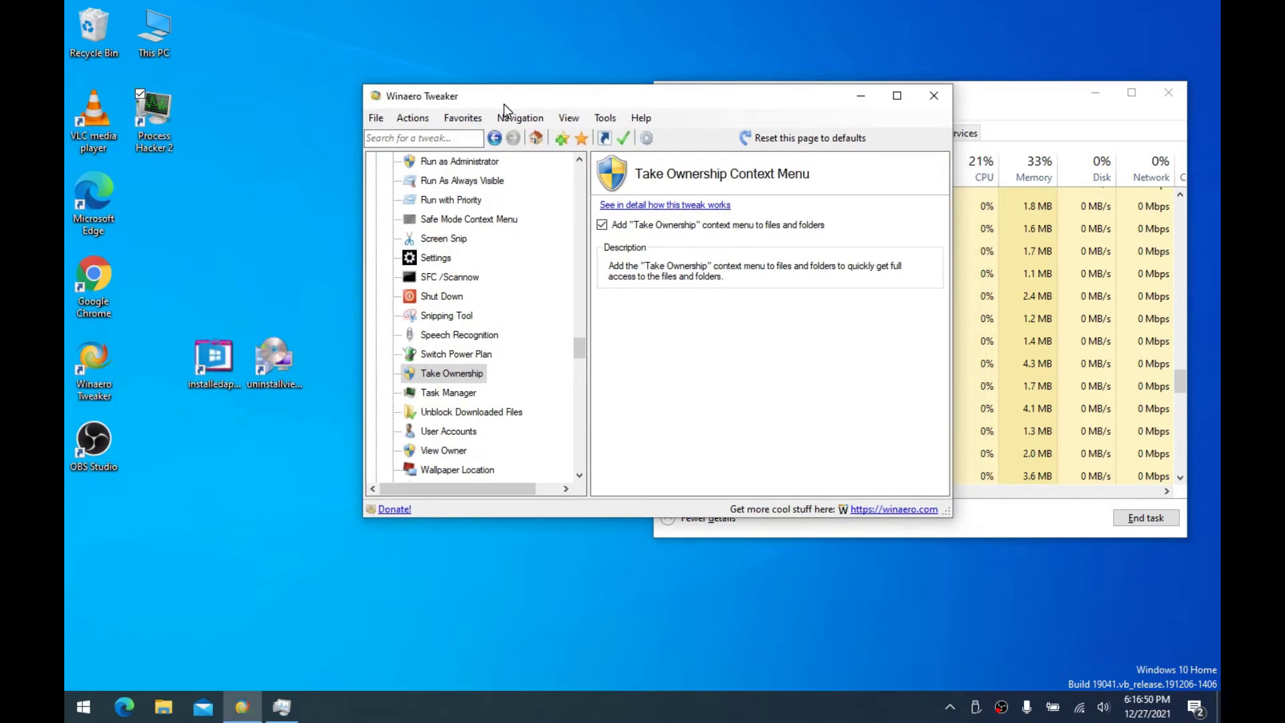
# Open the Windows folder on the C: drive in File Explorer and locate its system folders
pyautogui.moveTo(578, 348); pyautogui.dragTo(581, 358)
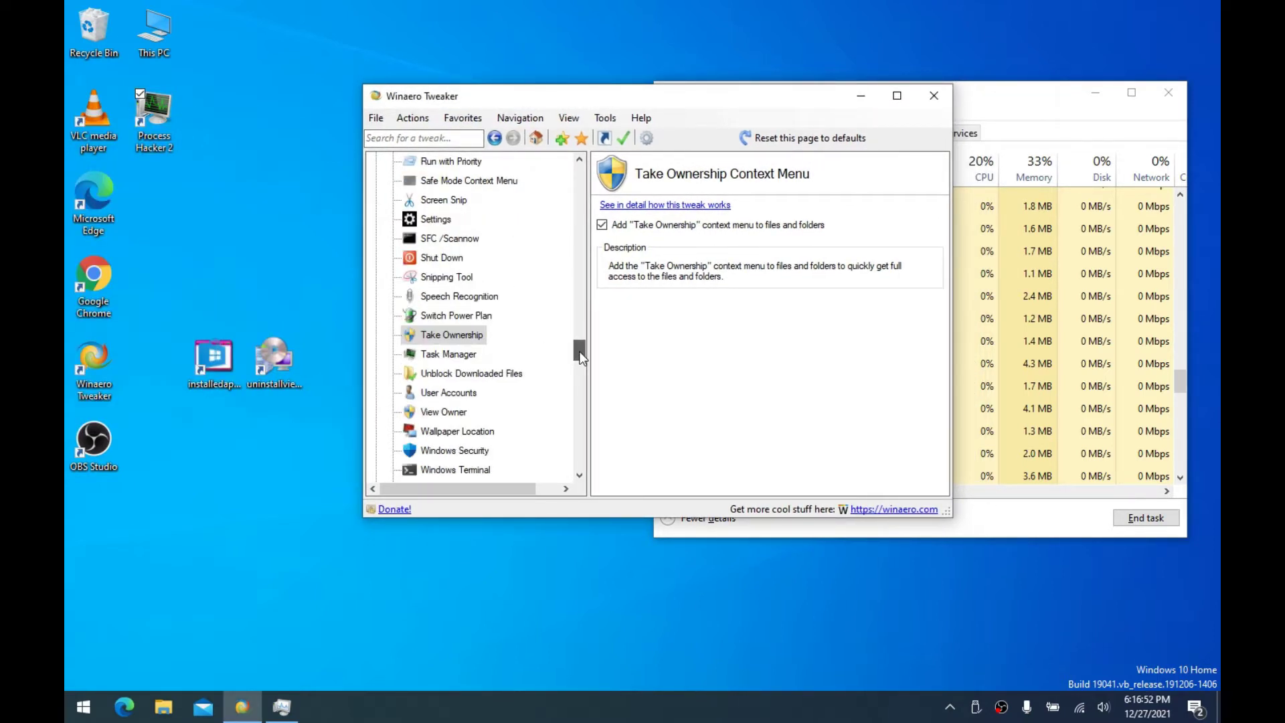
pyautogui.press('super+e')
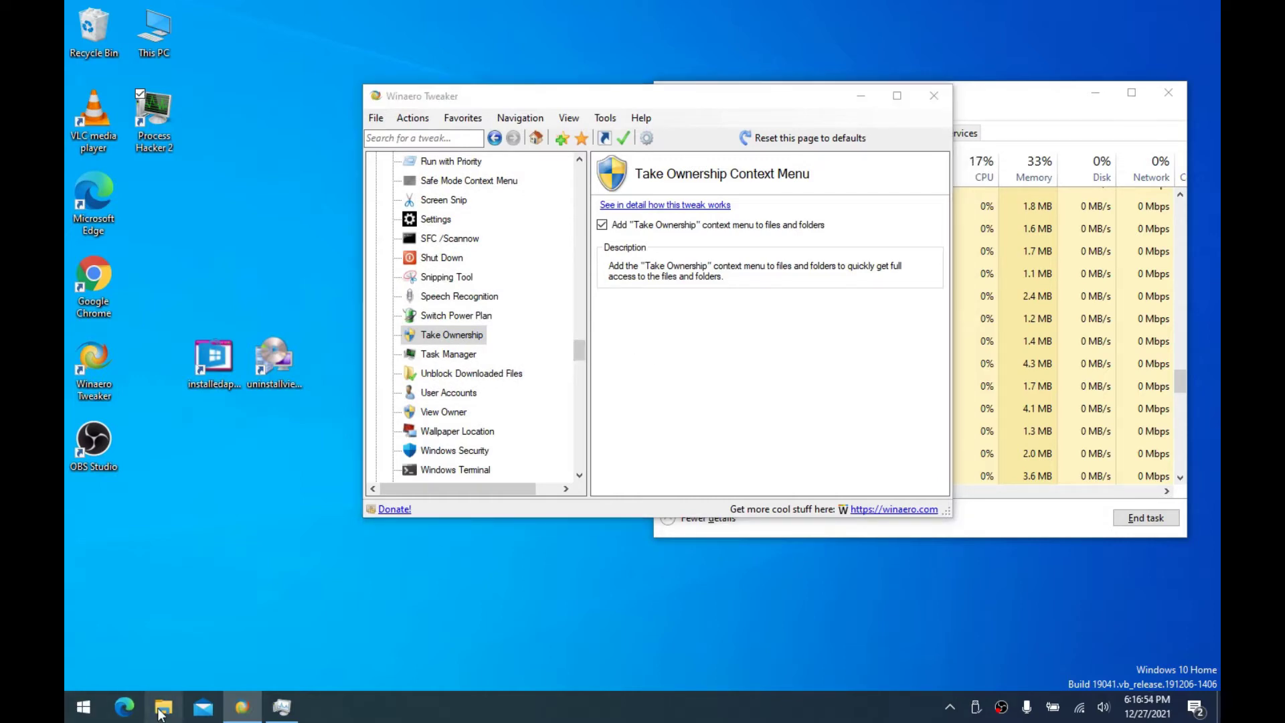
pyautogui.doubleClick(551, 429)
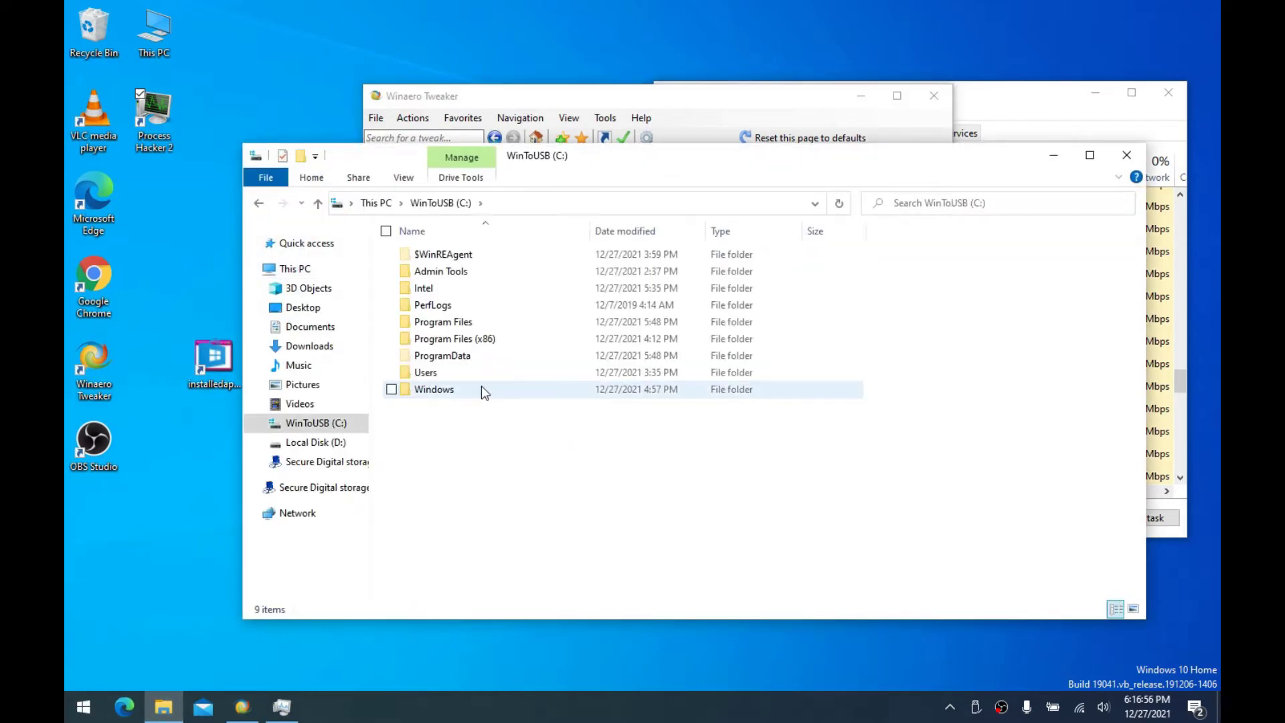
pyautogui.doubleClick(481, 386)
pyautogui.scroll(-13, 481, 387)
pyautogui.scroll(-2, 481, 385)
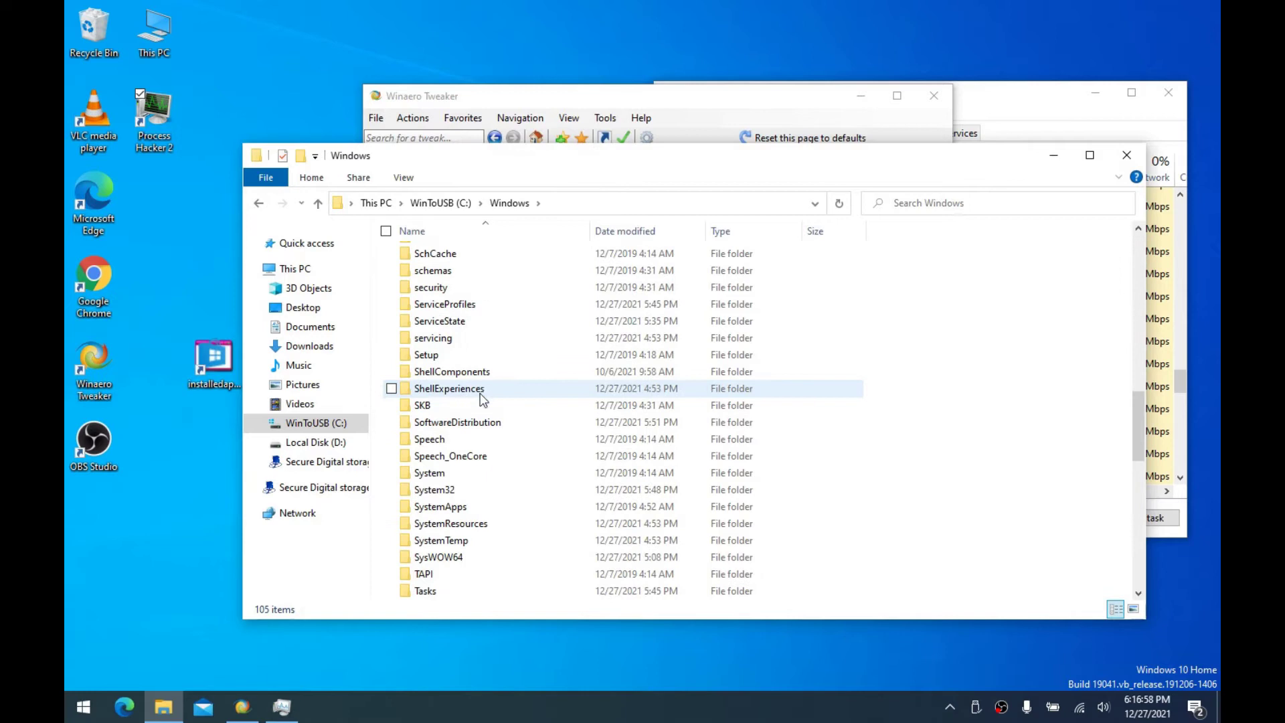
# Try to delete the System32 folder, cancel the operation and minimize the File Explorer window
pyautogui.click(445, 492)
pyautogui.click(1185, 567)
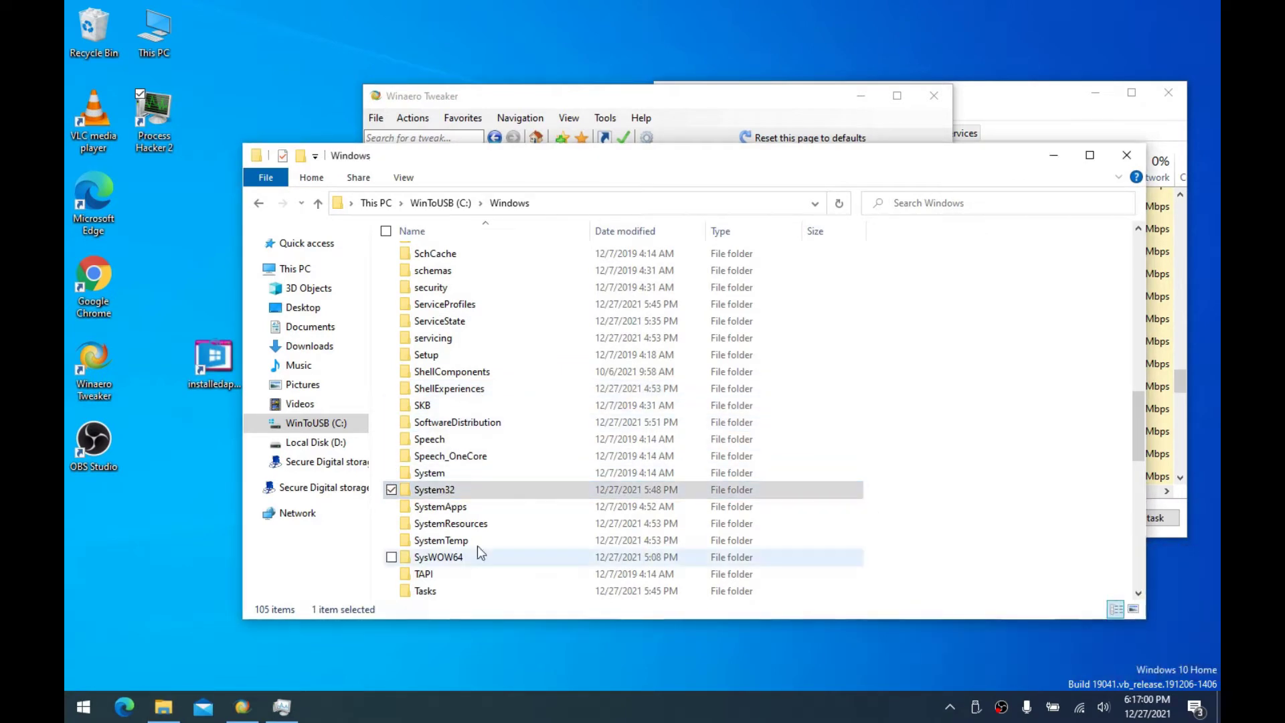
pyautogui.rightClick(440, 491)
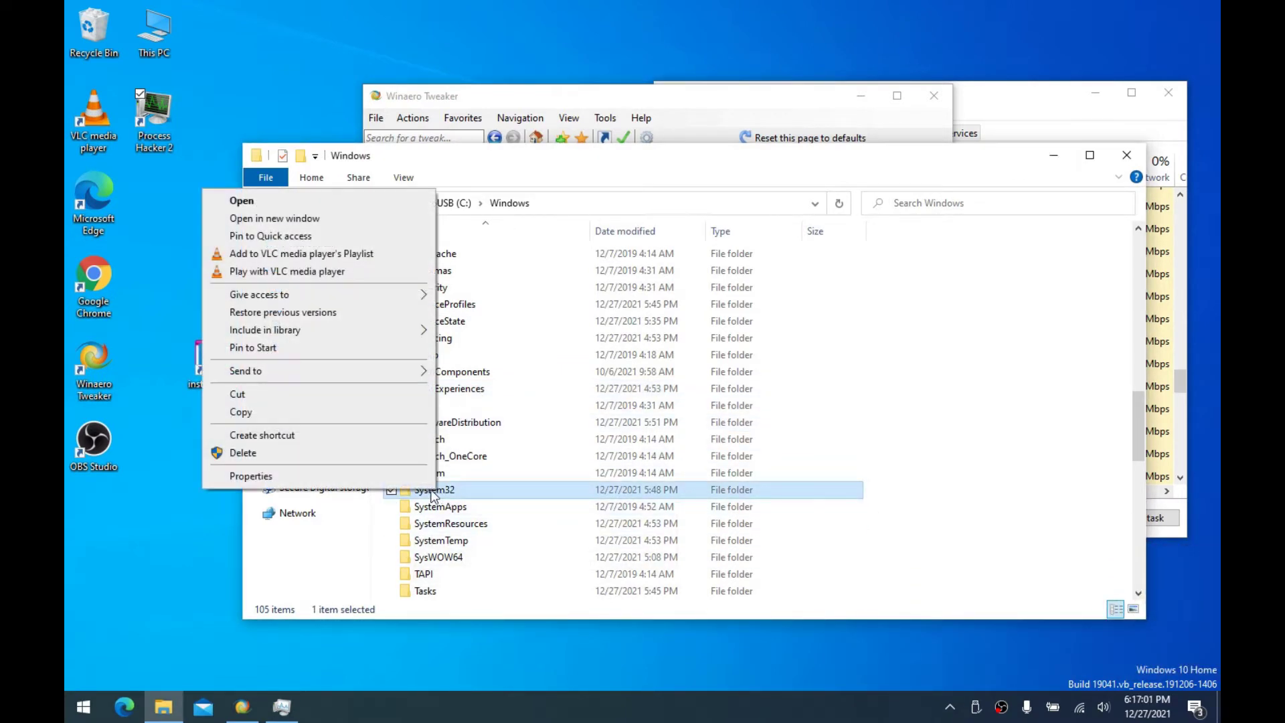
pyautogui.click(361, 452)
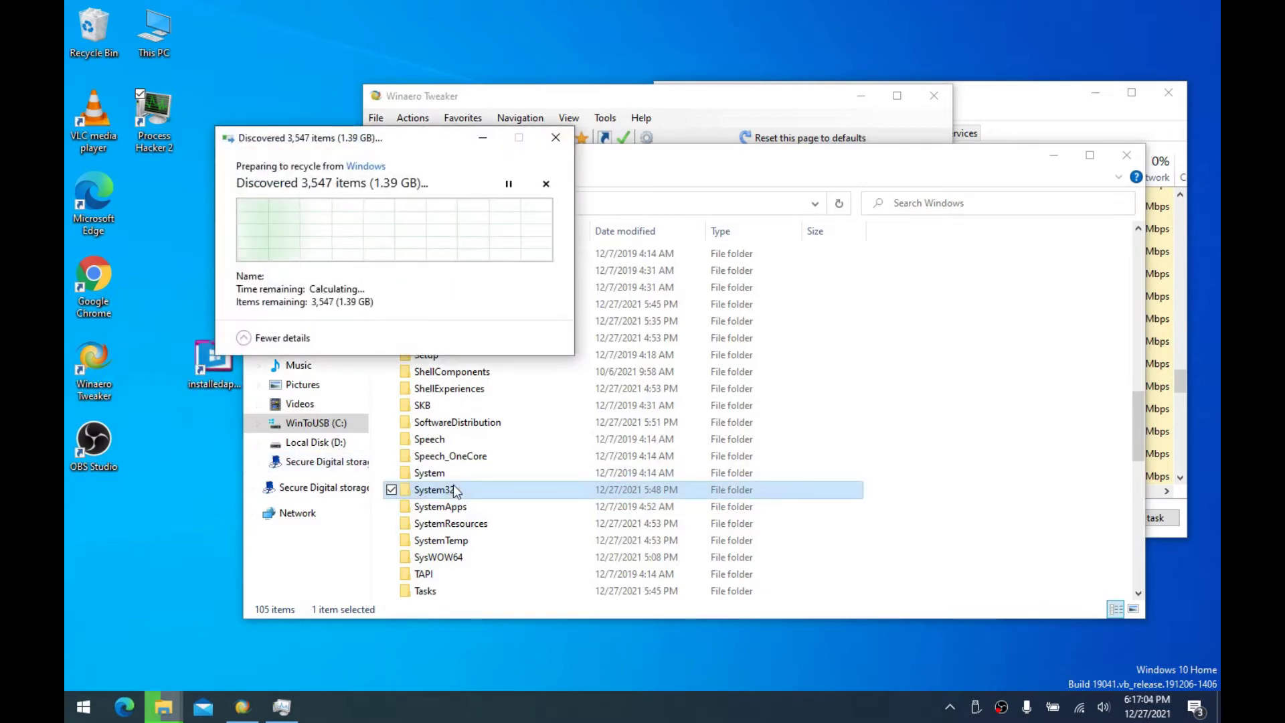
pyautogui.moveTo(280, 139); pyautogui.dragTo(663, 156)
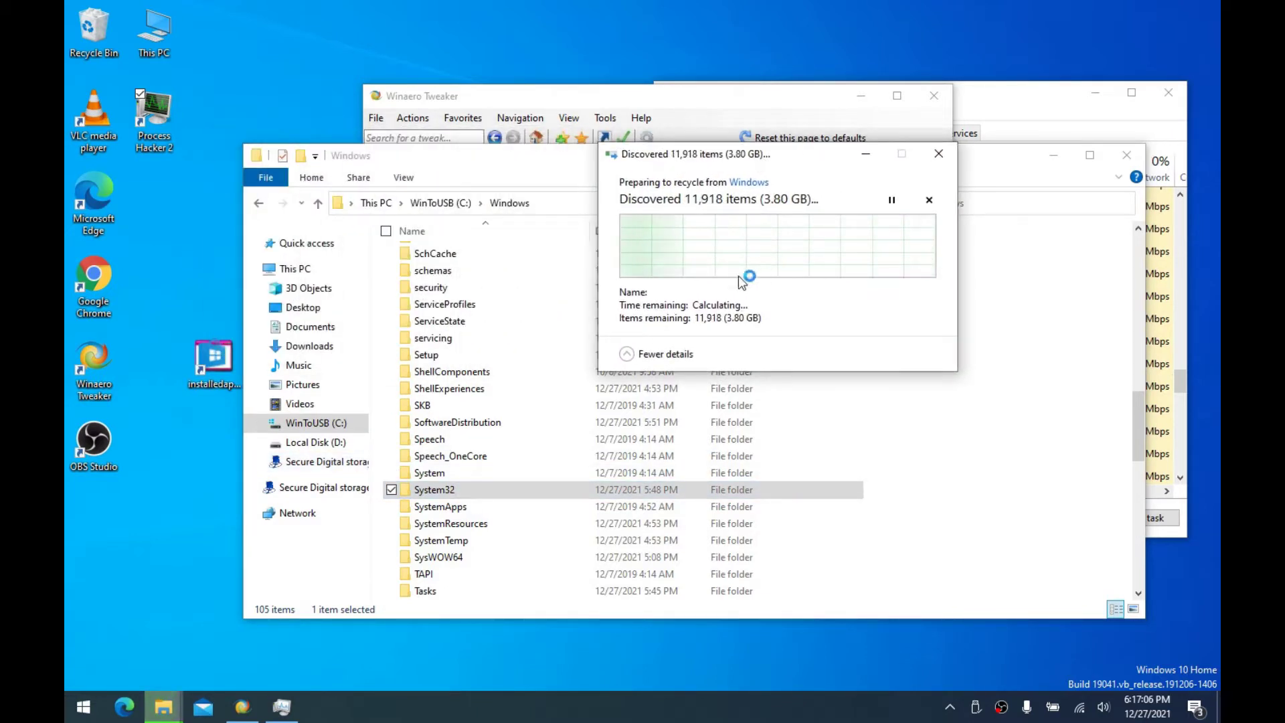
pyautogui.moveTo(782, 164); pyautogui.dragTo(789, 204)
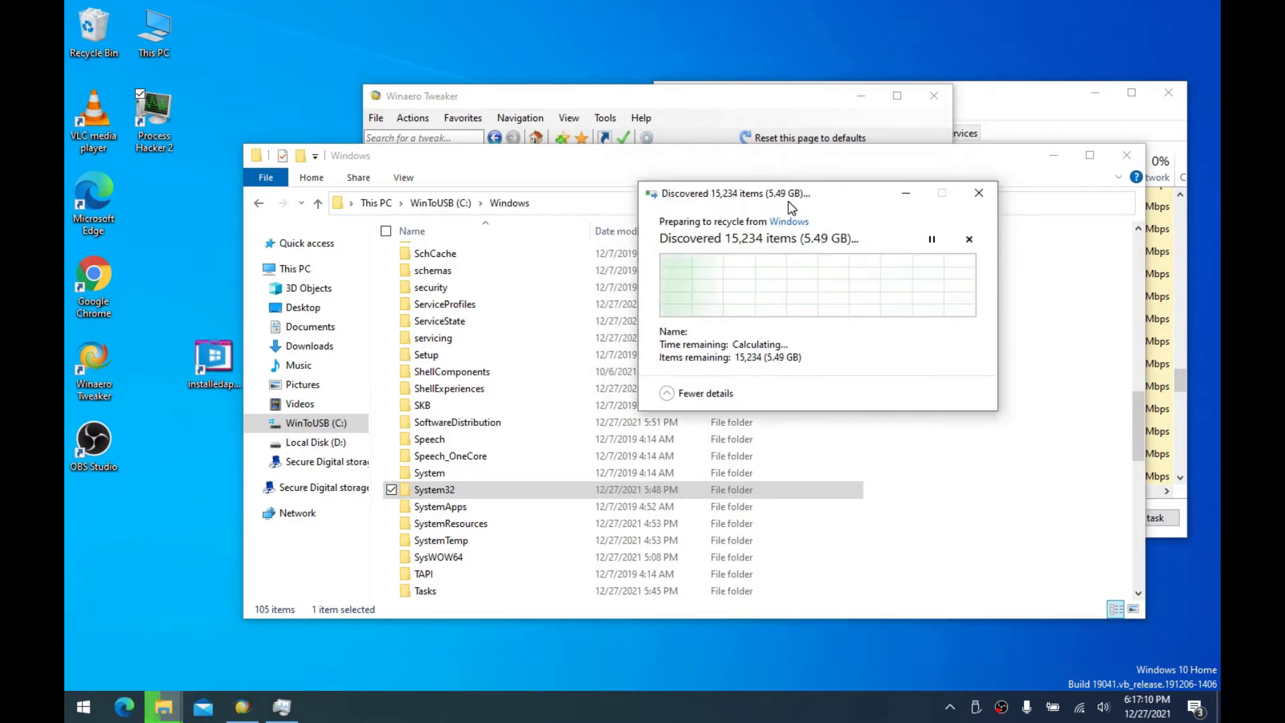
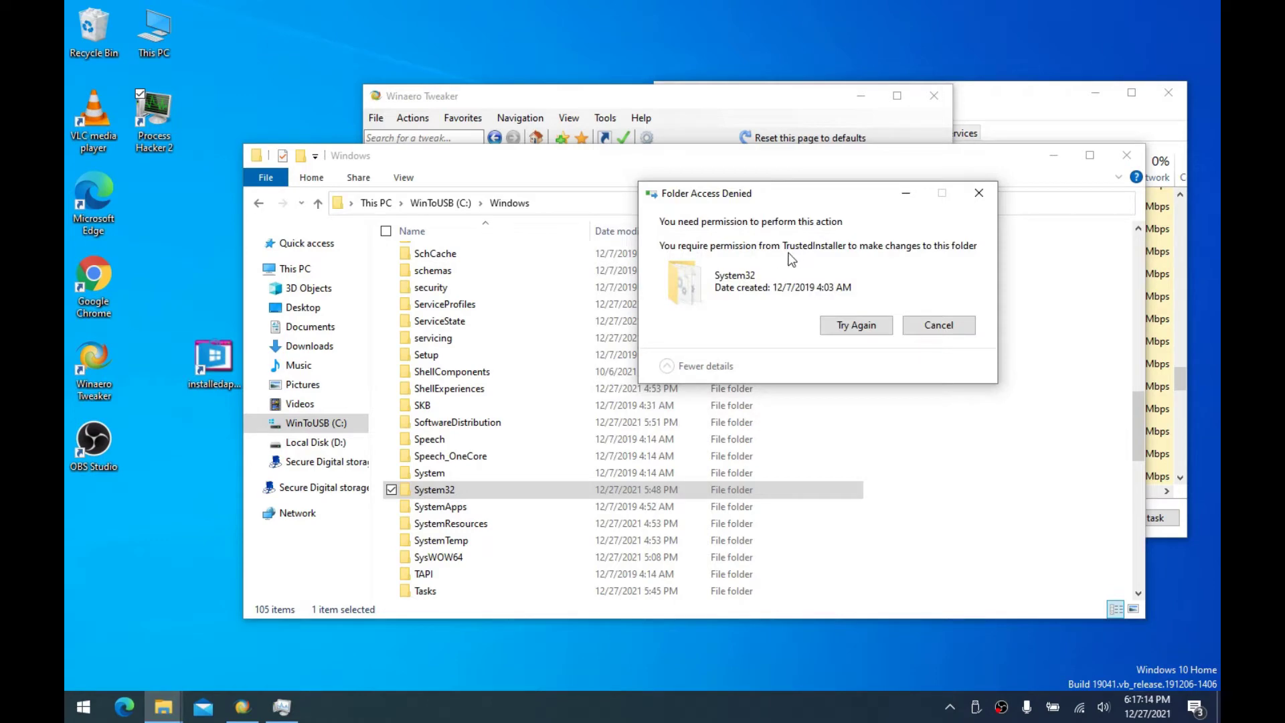
pyautogui.click(938, 325)
pyautogui.click(1052, 157)
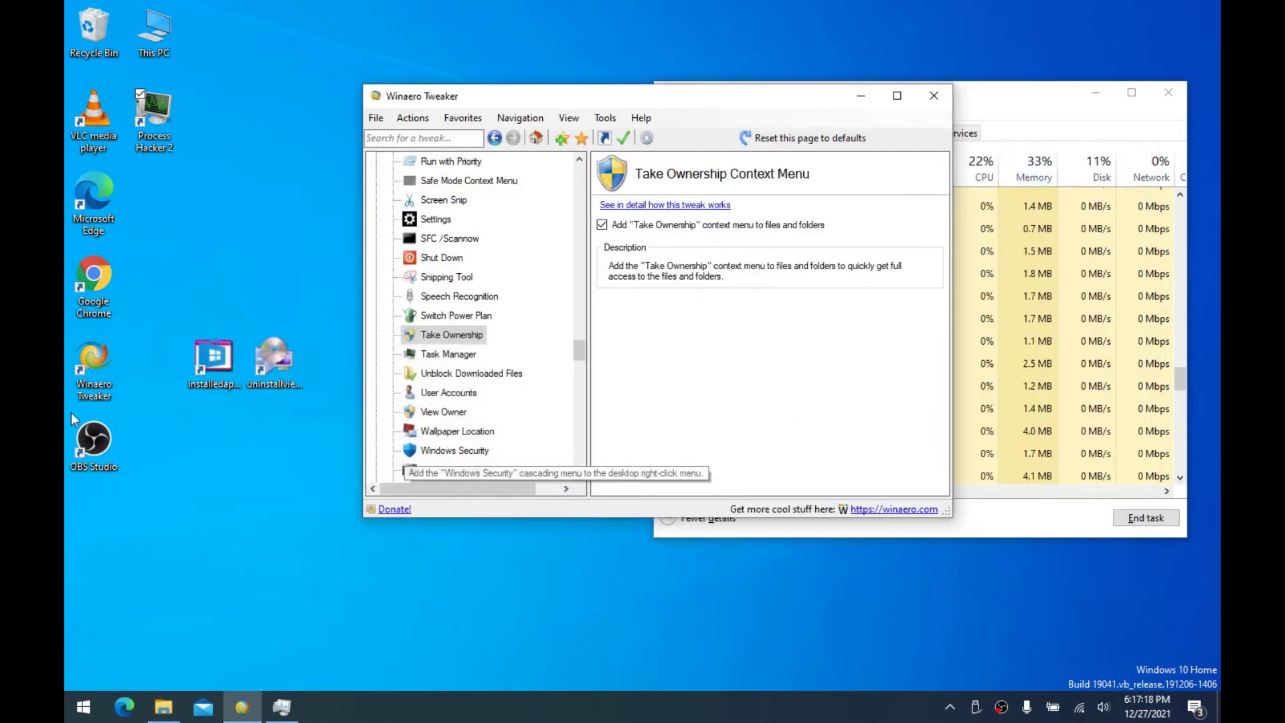
# Add the "Desktop Wallpaper Location" command to the desktop context menu in Winaero Tweaker
pyautogui.click(491, 373)
pyautogui.scroll(-4, 522, 342)
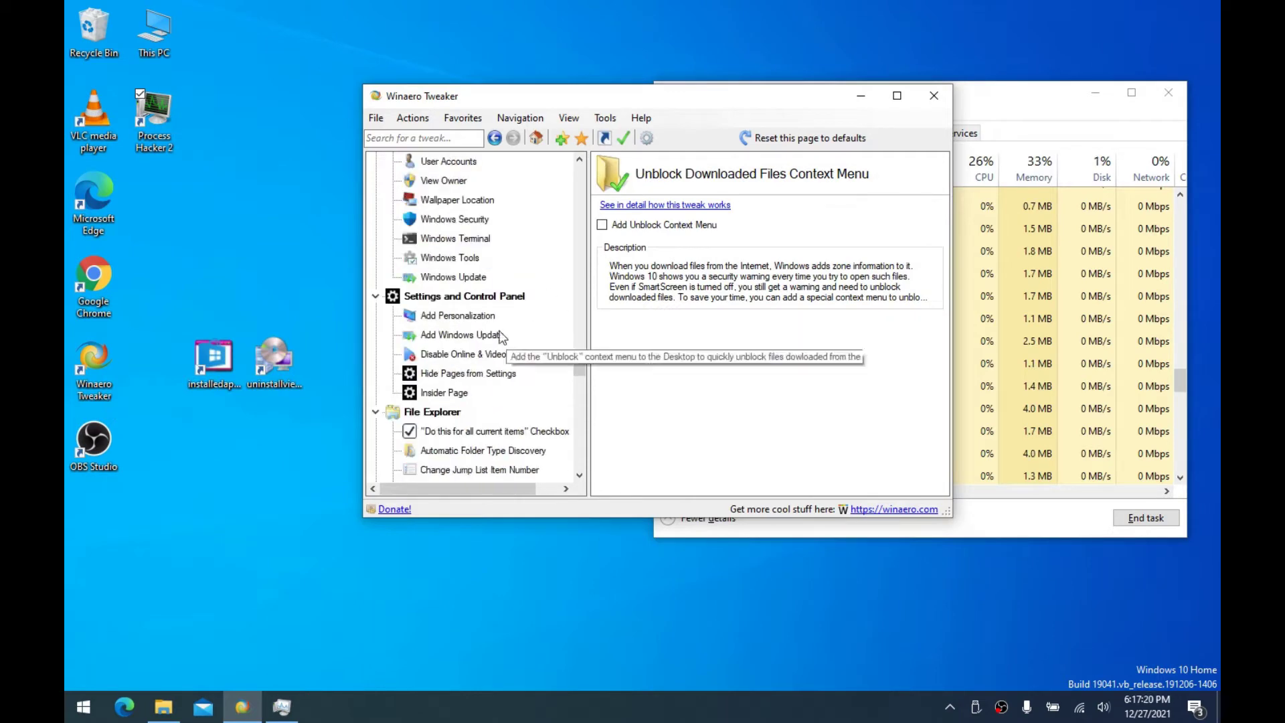
pyautogui.scroll(2, 468, 301)
pyautogui.click(445, 320)
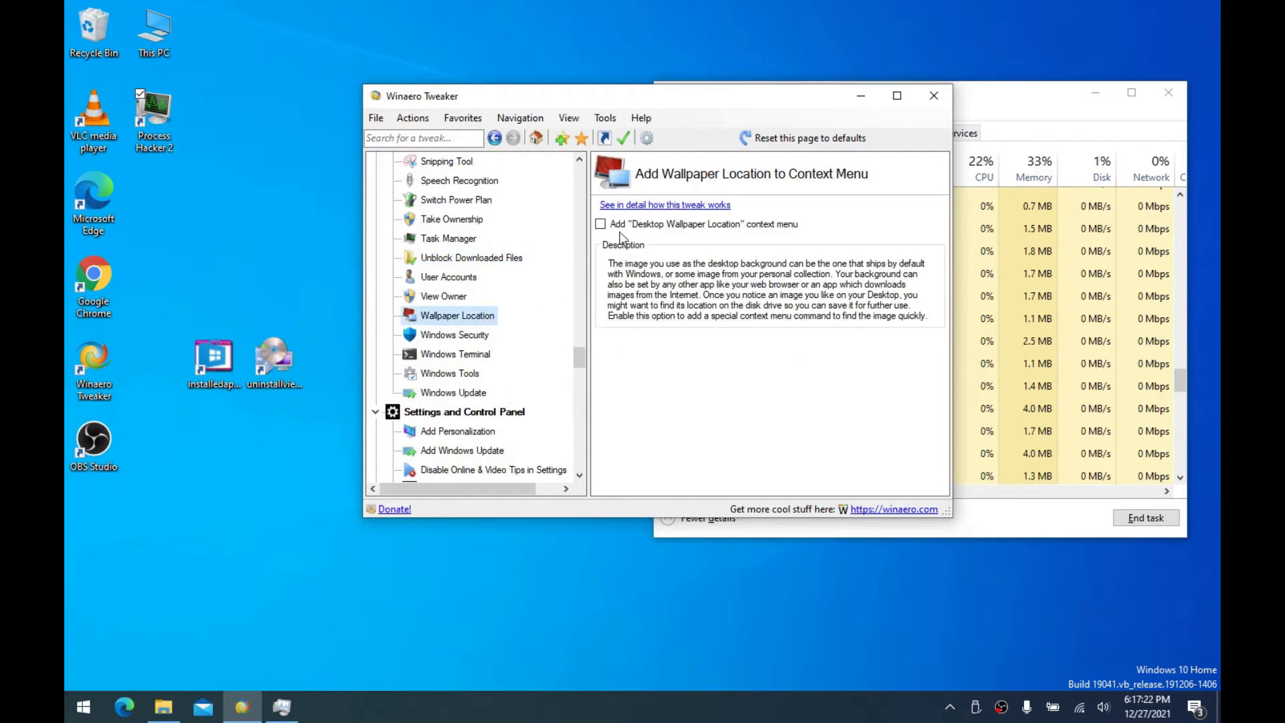
pyautogui.rightClick(111, 225)
# Test the Desktop Wallpaper Location command from the desktop, view the wallpaper's folder and close it
pyautogui.rightClick(244, 162)
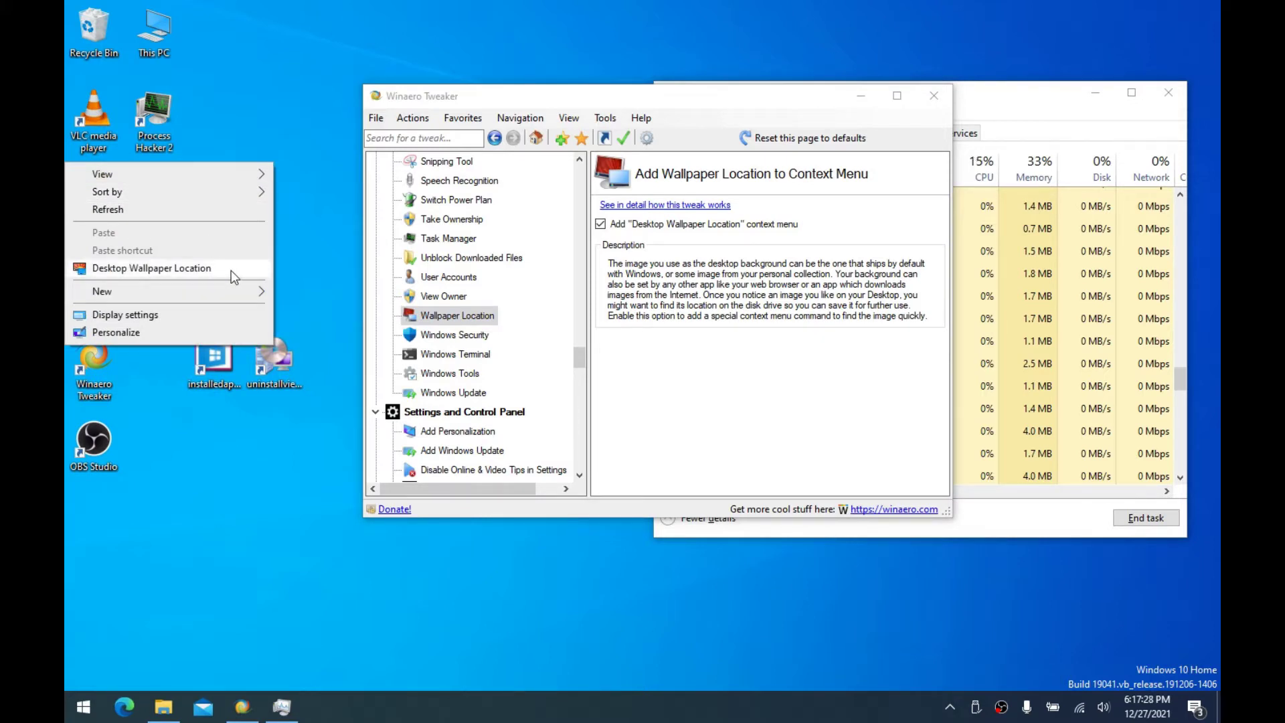
pyautogui.click(305, 201)
pyautogui.rightClick(248, 87)
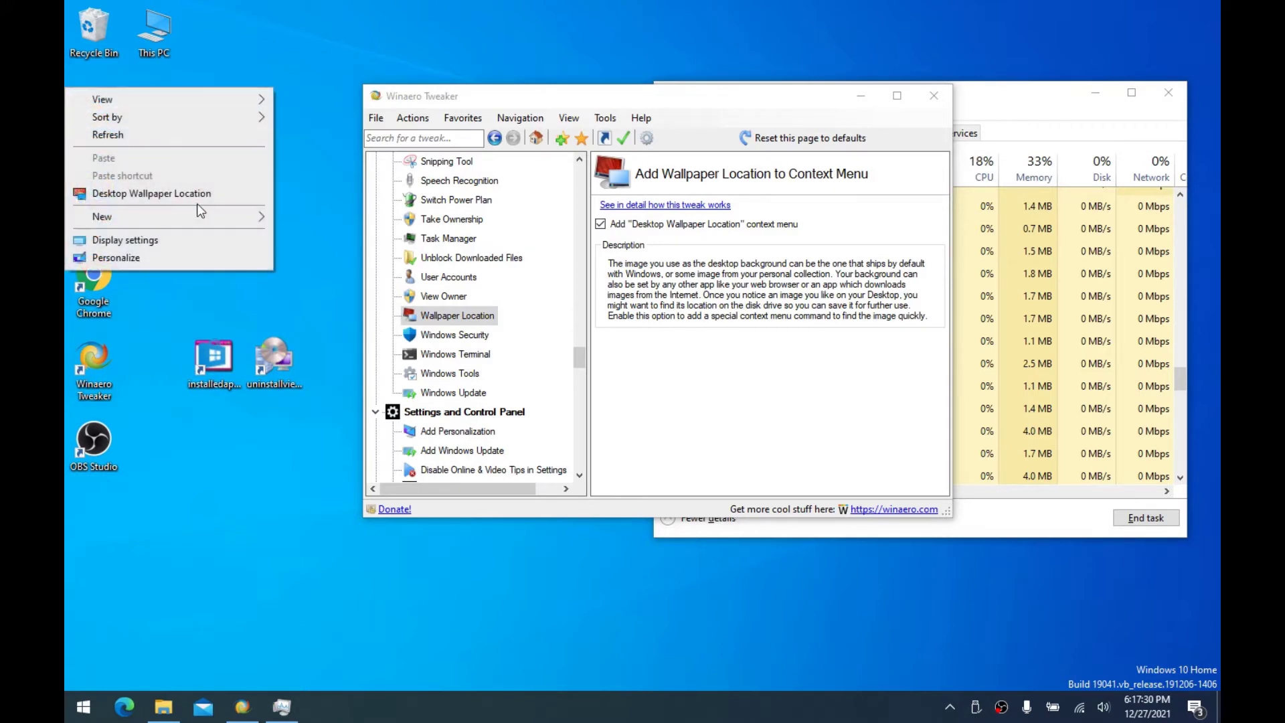
pyautogui.click(198, 200)
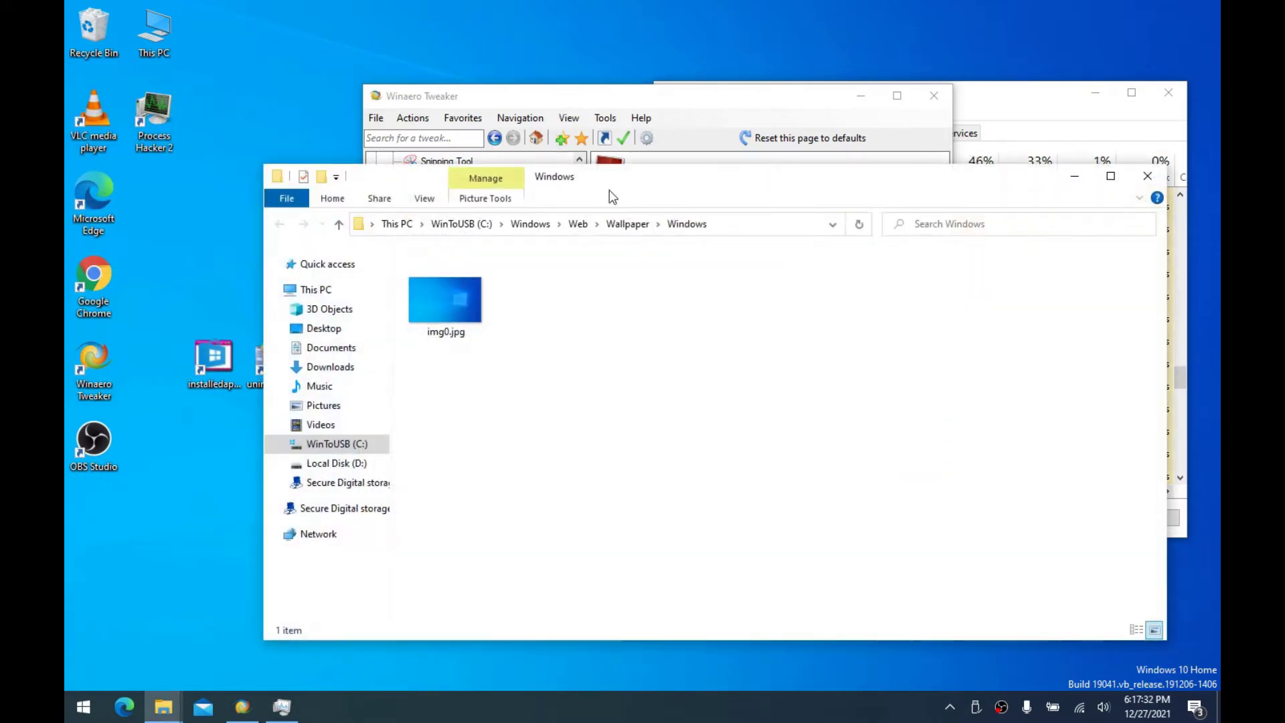
pyautogui.moveTo(665, 169); pyautogui.dragTo(605, 166)
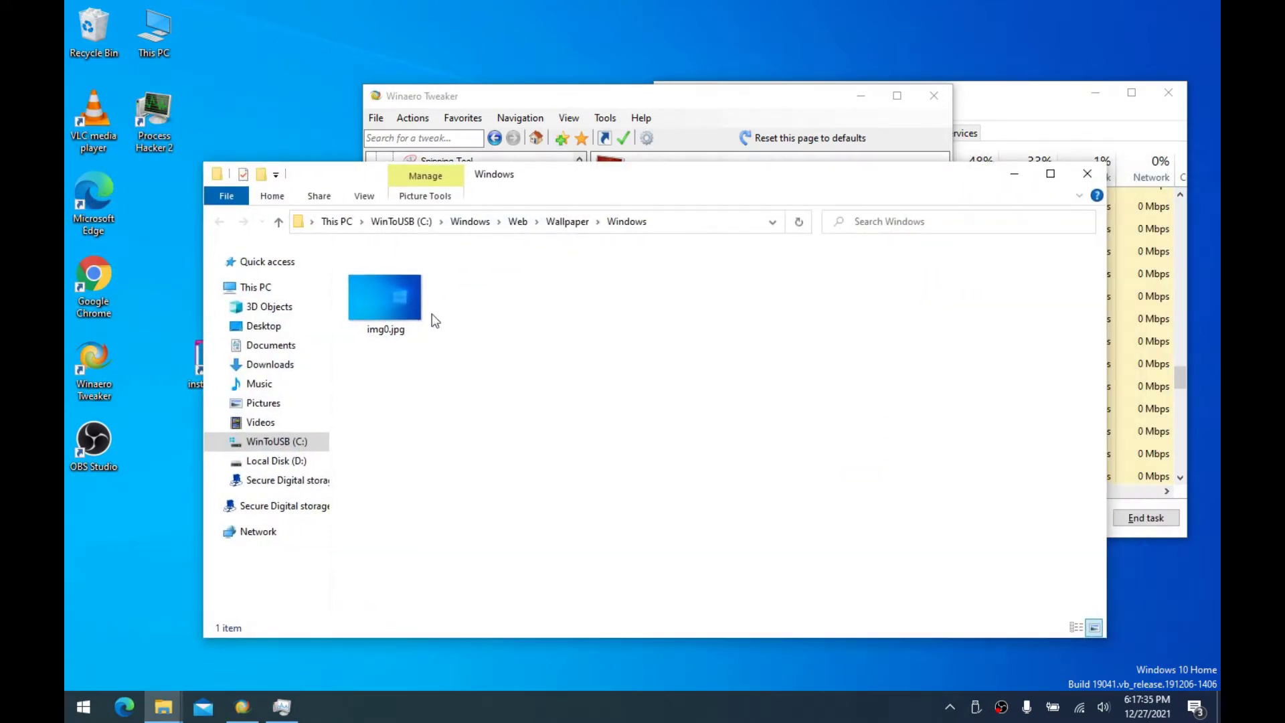
pyautogui.click(1085, 176)
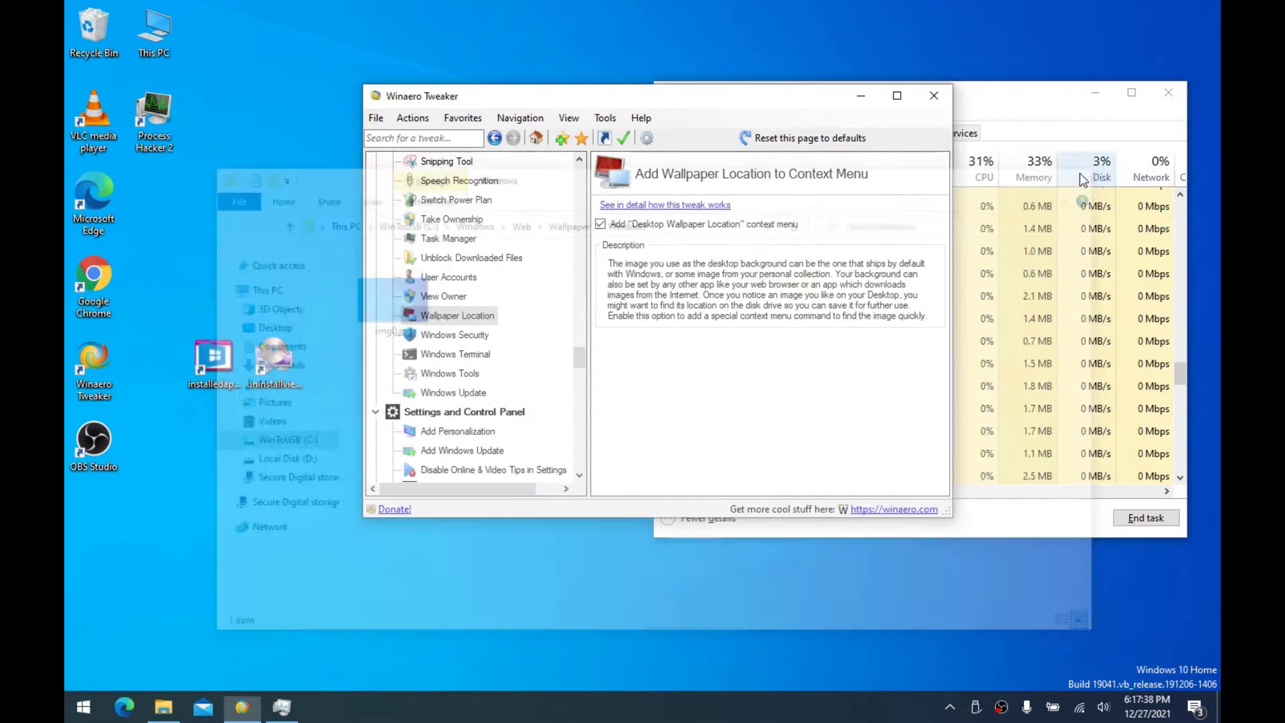
# Add Classic Personalization, Classic Color and Appearance, and Classic Desktop Background to the Control Panel through the Add Personalization tweak
pyautogui.rightClick(299, 238)
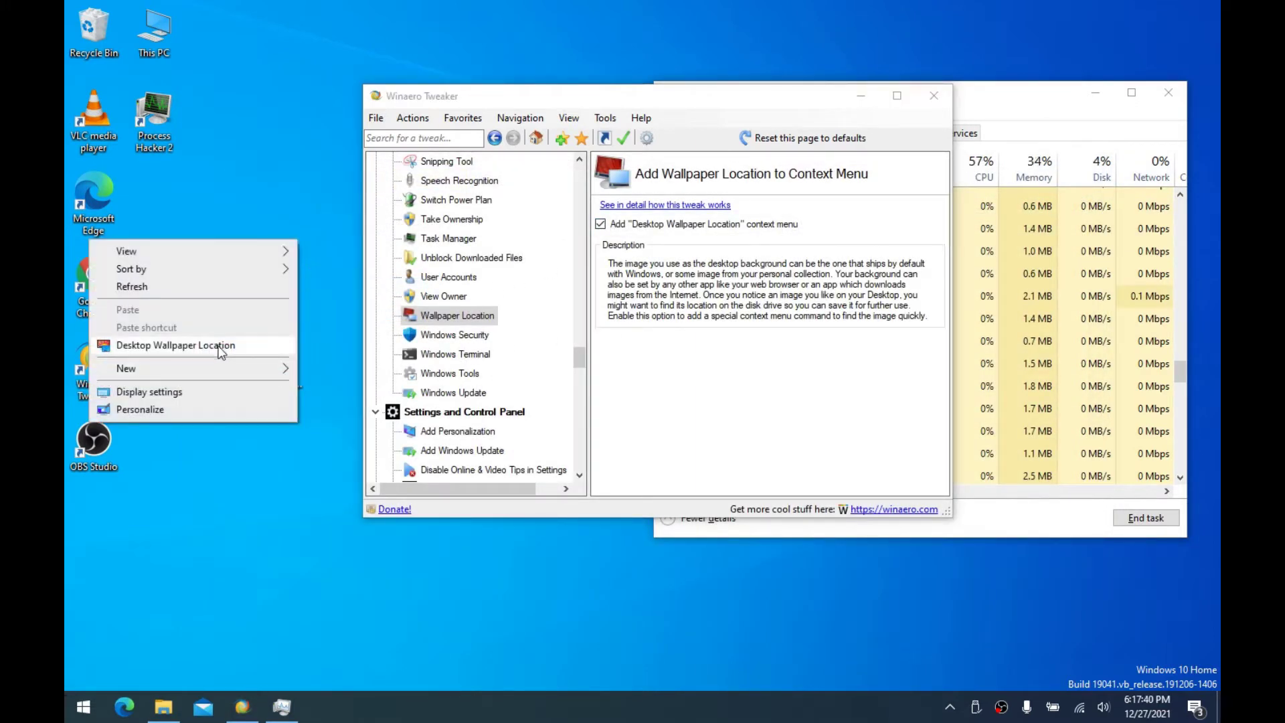
pyautogui.click(355, 268)
pyautogui.scroll(-2, 432, 379)
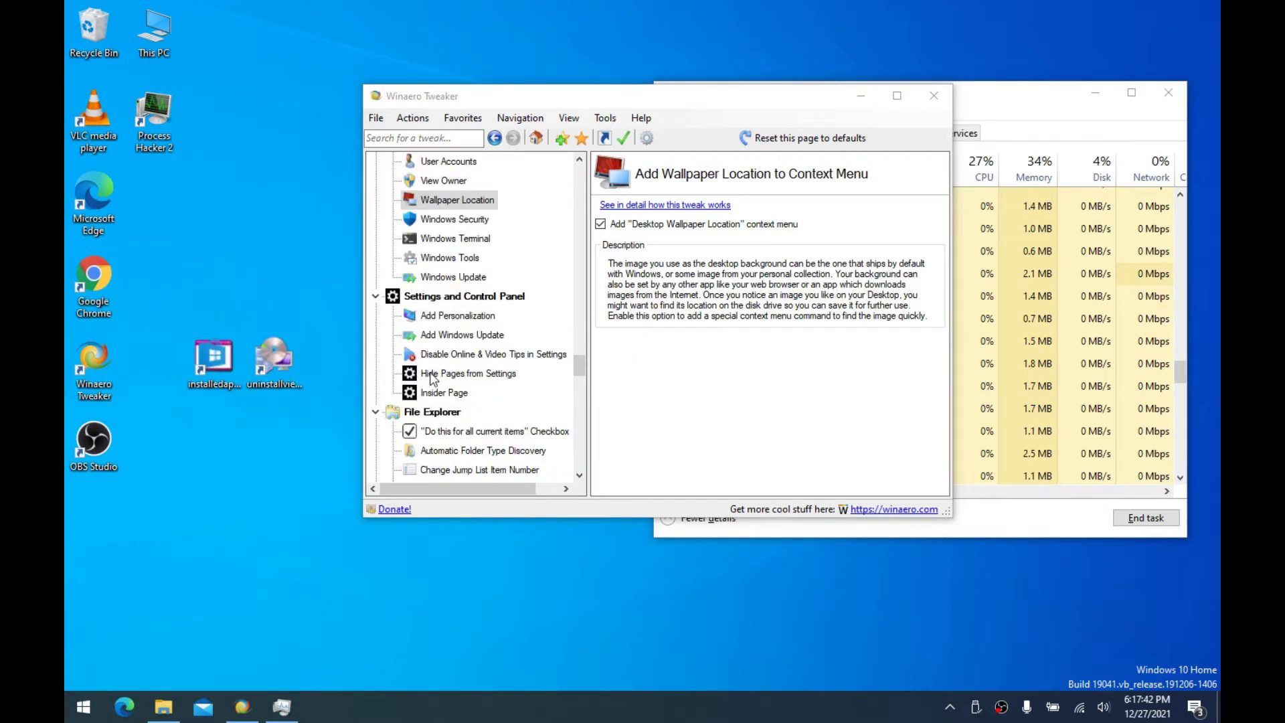
pyautogui.click(458, 314)
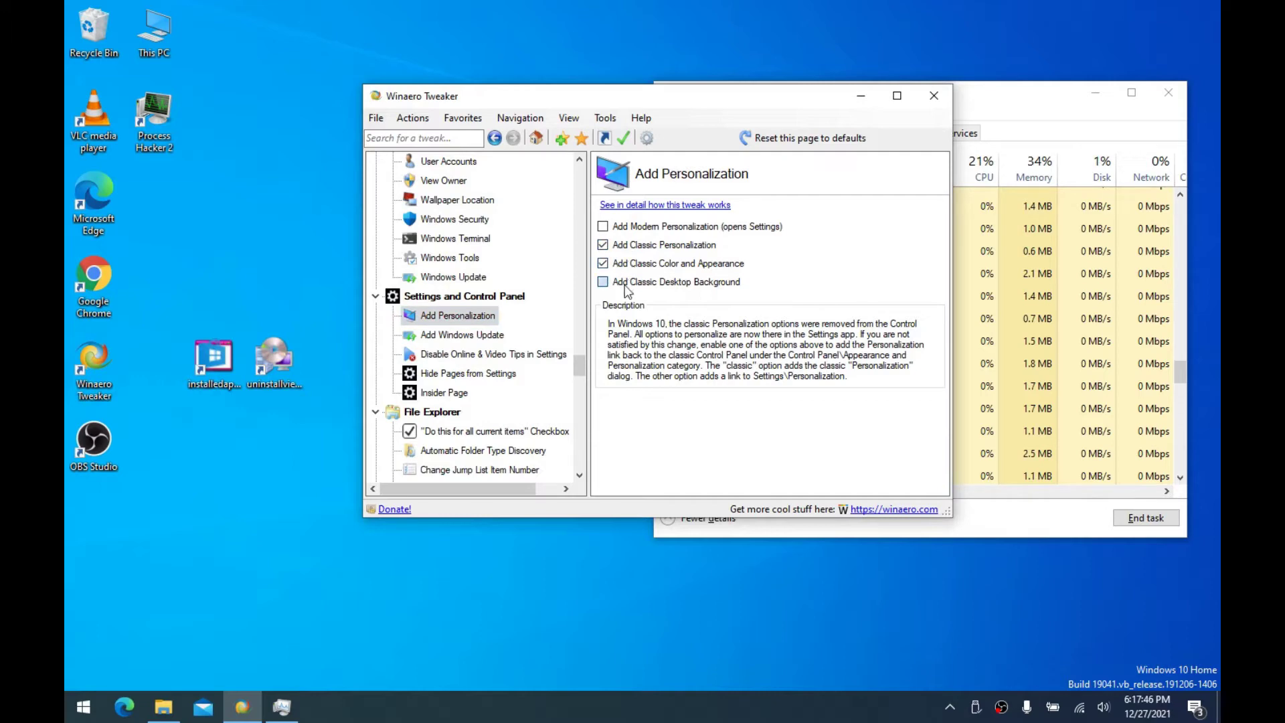
# Open the Control Panel and switch its view from categories to large icons
pyautogui.click(81, 704)
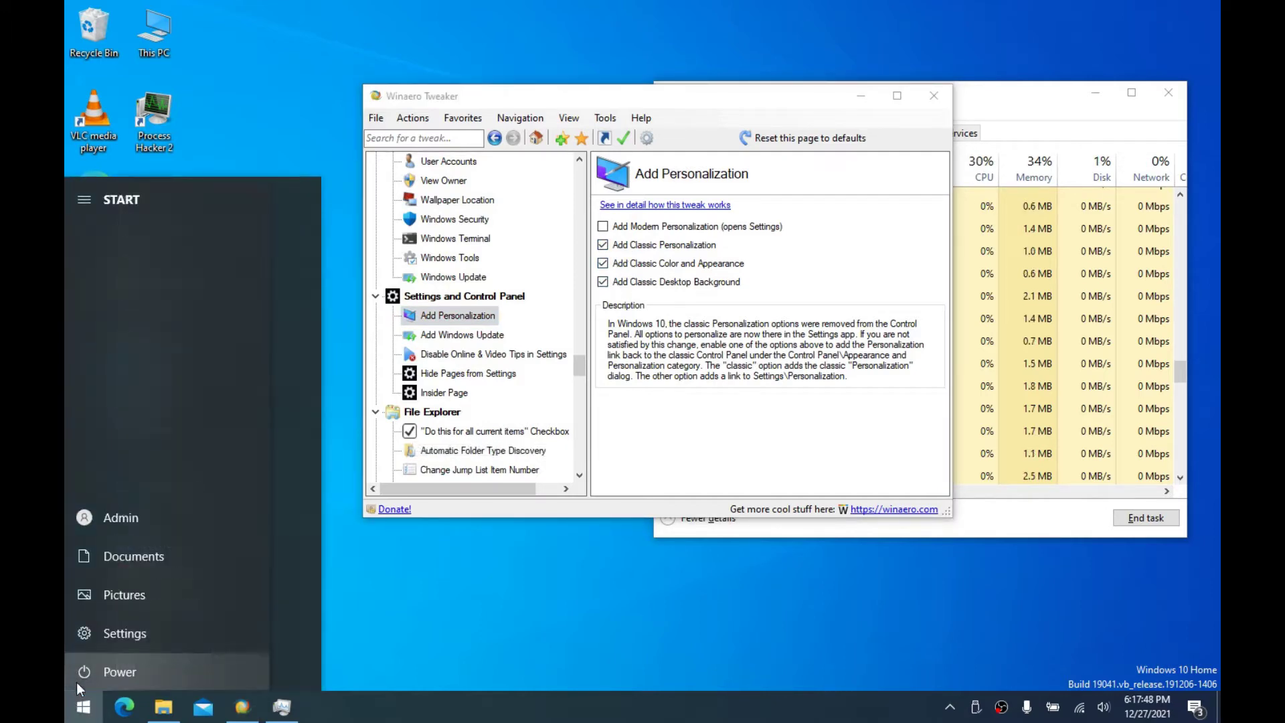
pyautogui.write('con')
pyautogui.click(231, 255)
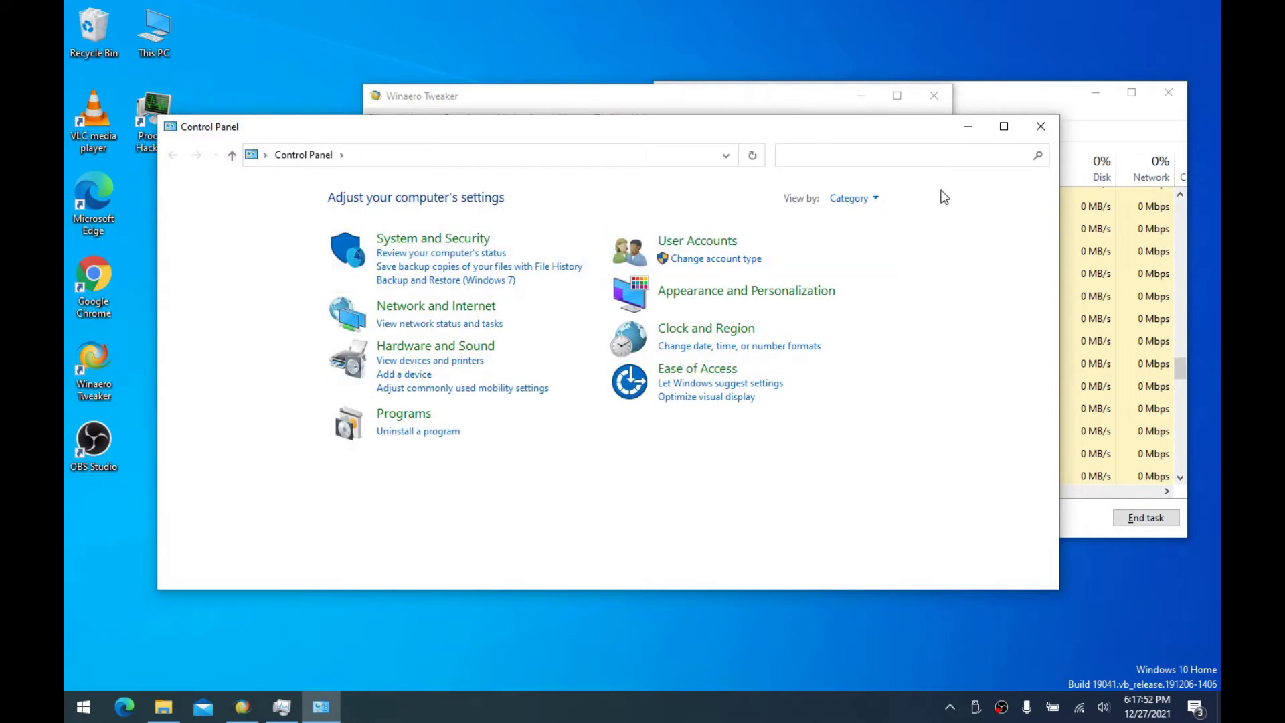
pyautogui.moveTo(744, 128); pyautogui.dragTo(779, 132)
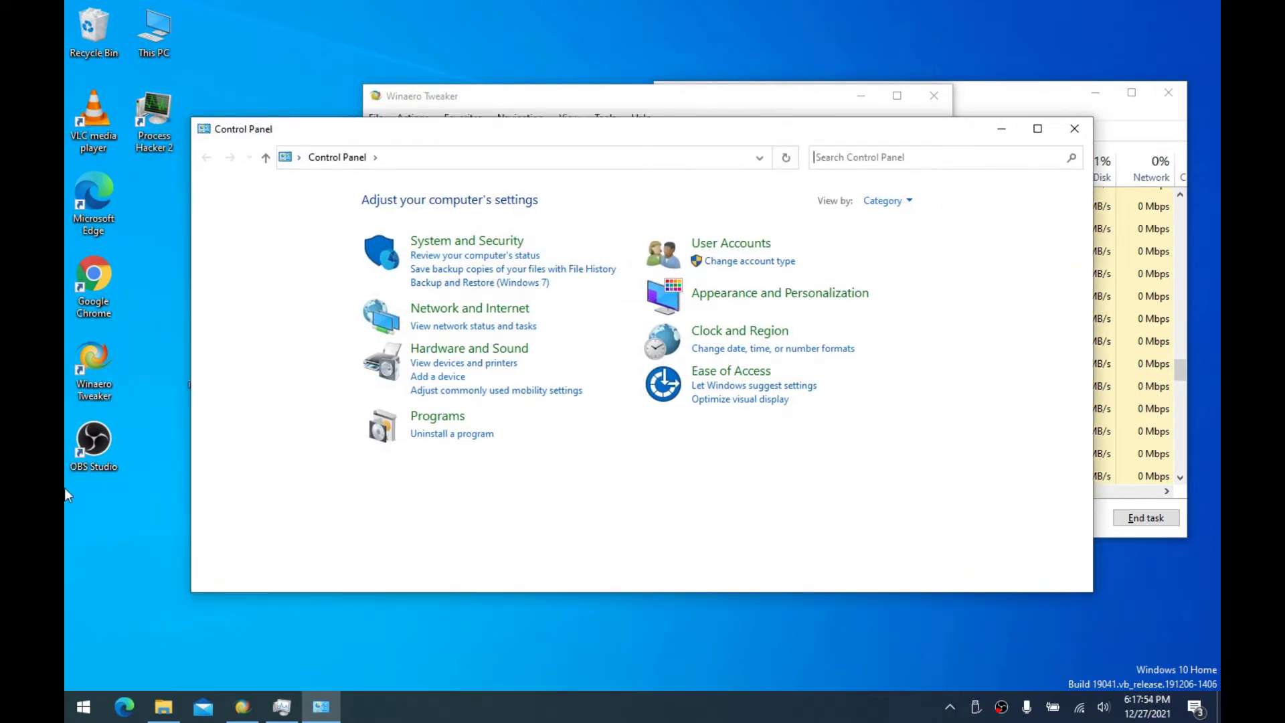
pyautogui.click(883, 201)
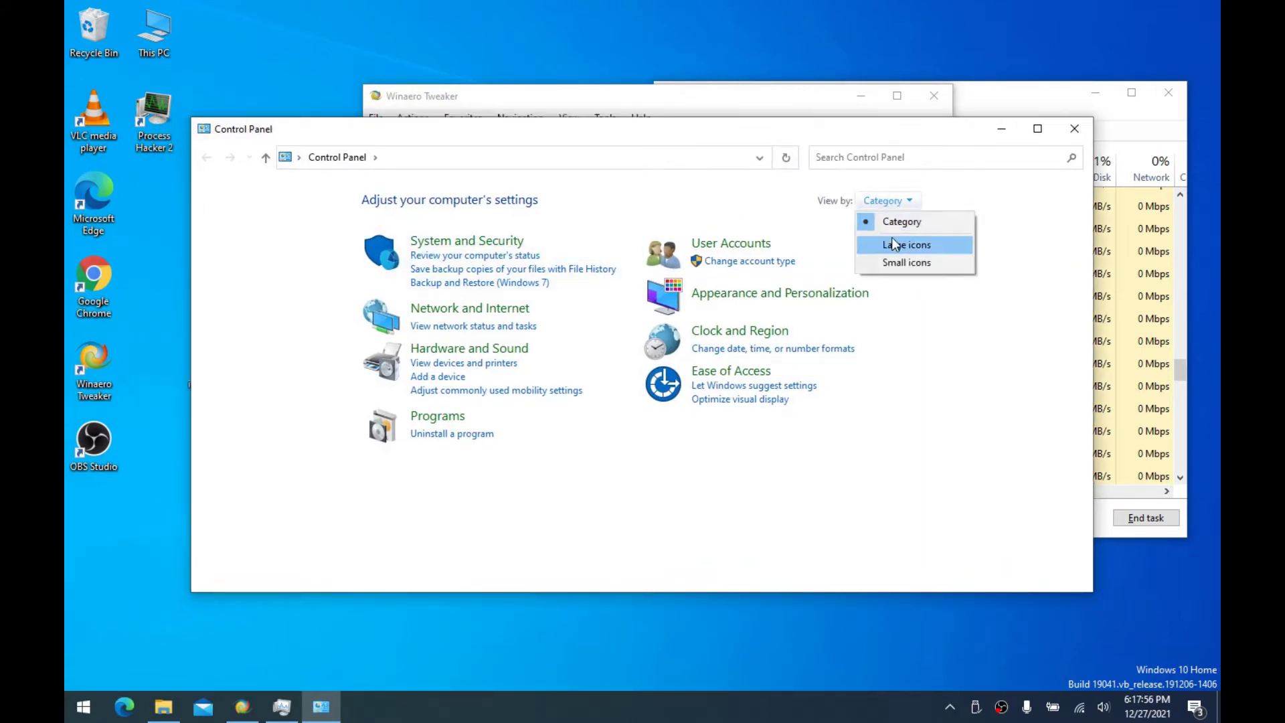
pyautogui.click(893, 242)
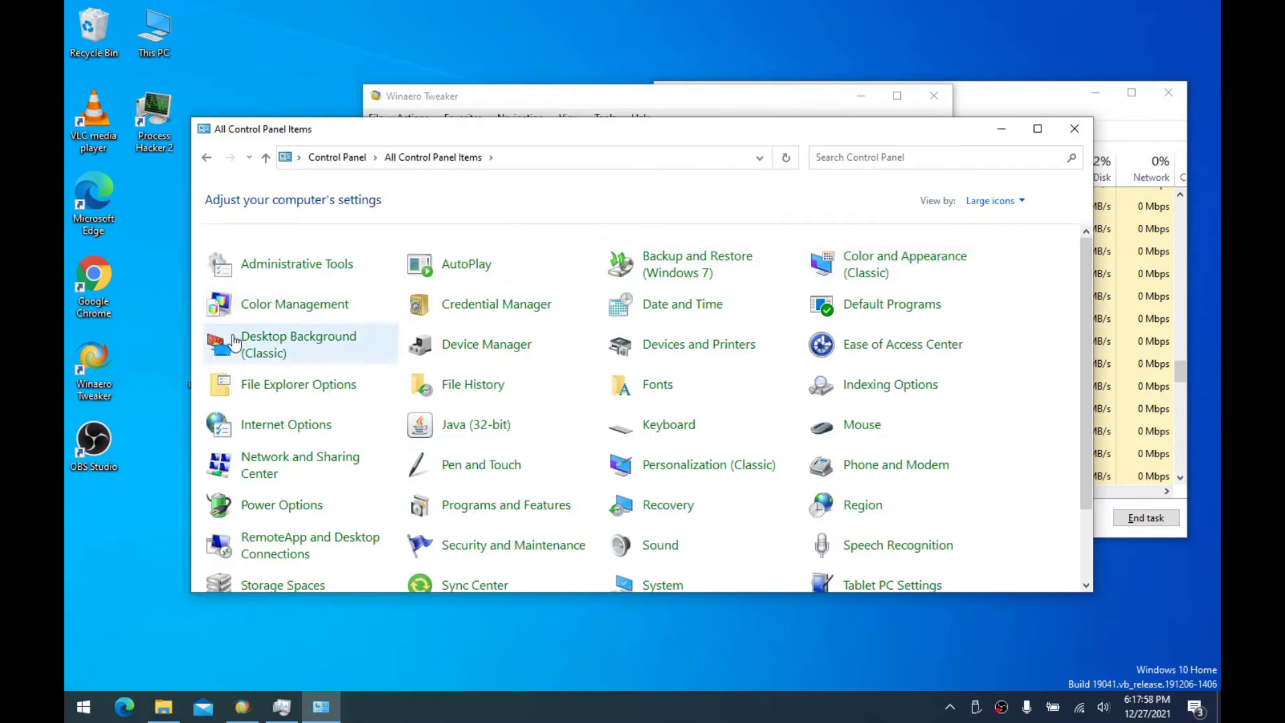
# Examine all Control Panel items for the added classic personalization entries and close the window
pyautogui.scroll(-2, 669, 345)
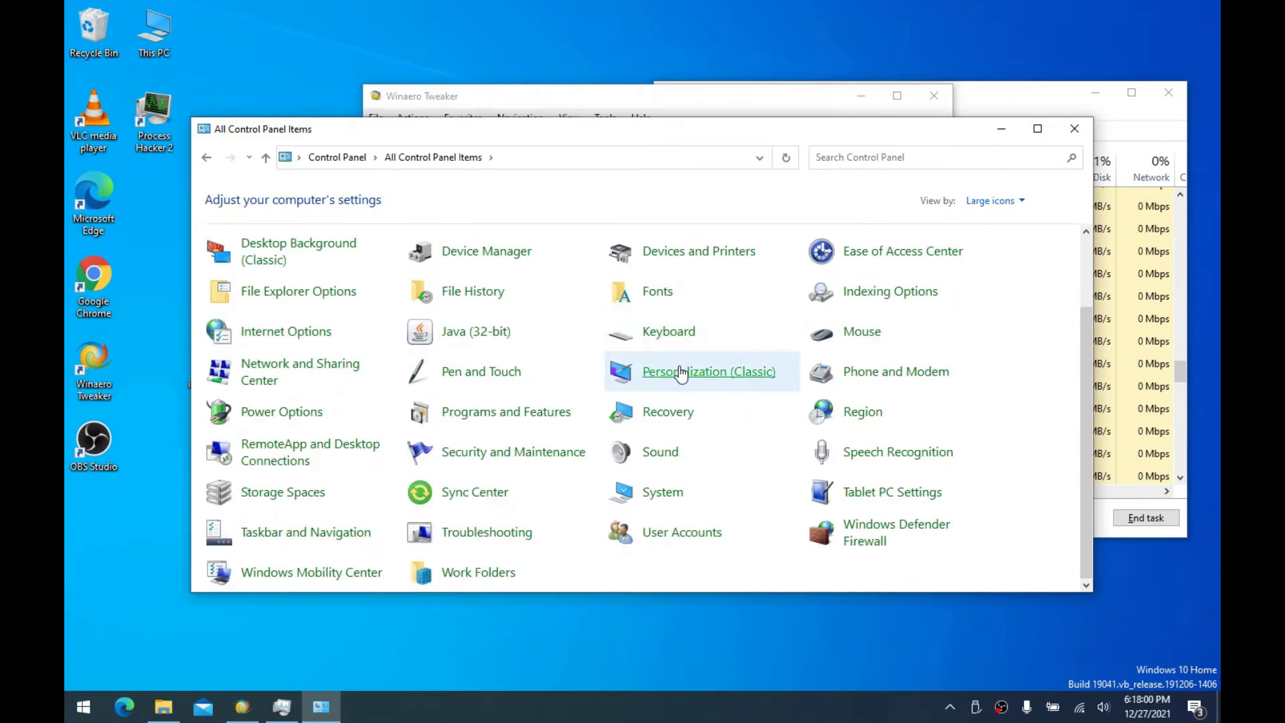
pyautogui.scroll(2, 679, 289)
pyautogui.click(1074, 129)
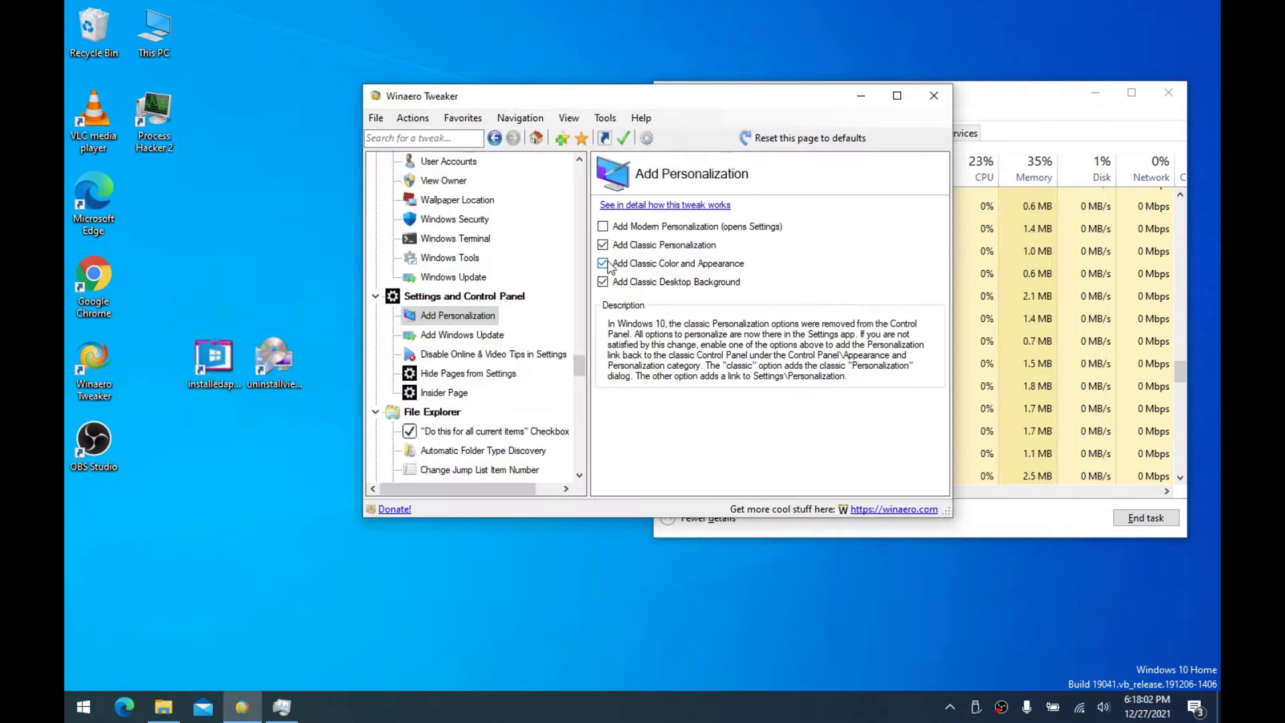
# Add the Windows Update link to the Control Panel's System and Security category in Winaero Tweaker
pyautogui.click(469, 336)
pyautogui.click(468, 346)
pyautogui.click(472, 335)
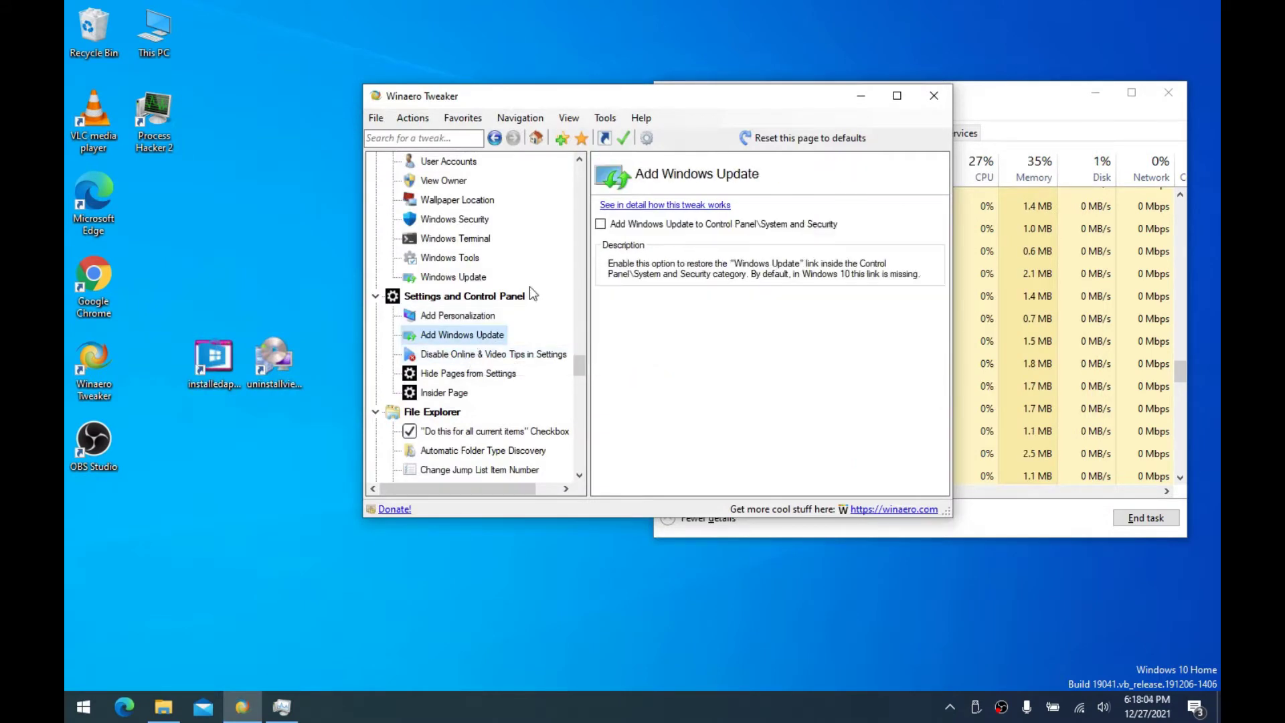
pyautogui.click(616, 225)
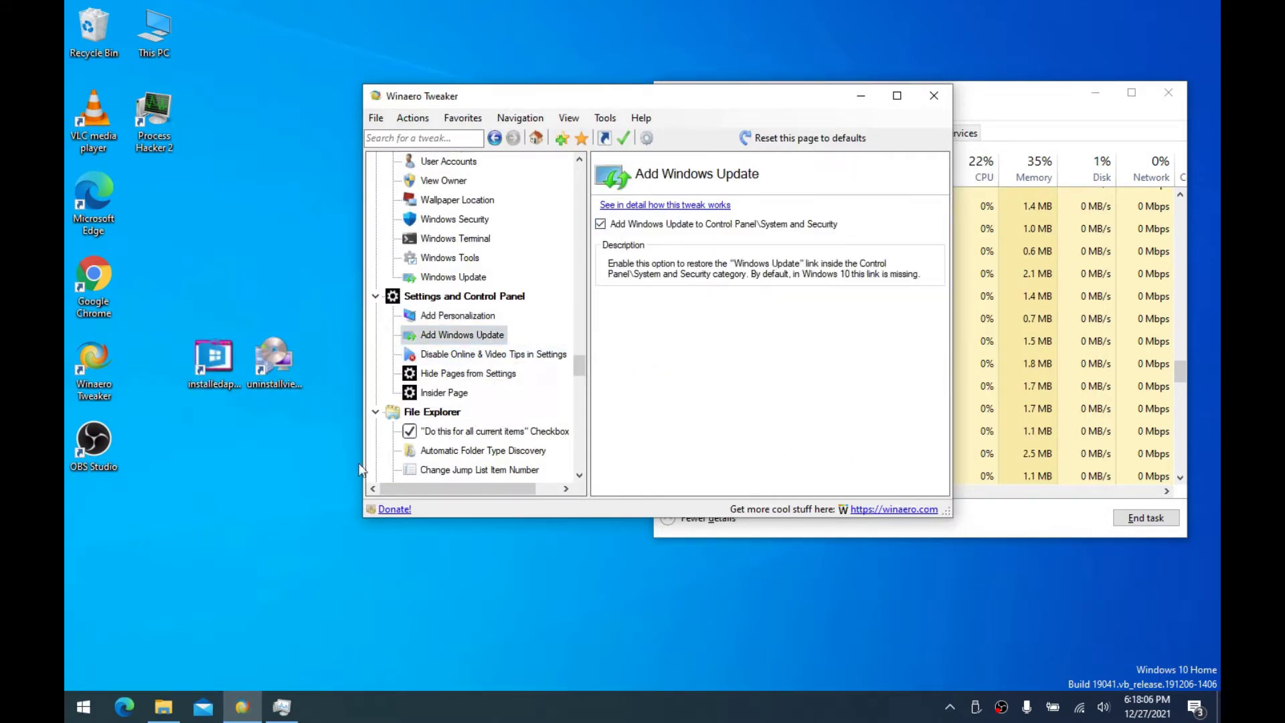
# Disable online and video tips in Settings and postpone the required reboot
pyautogui.click(495, 357)
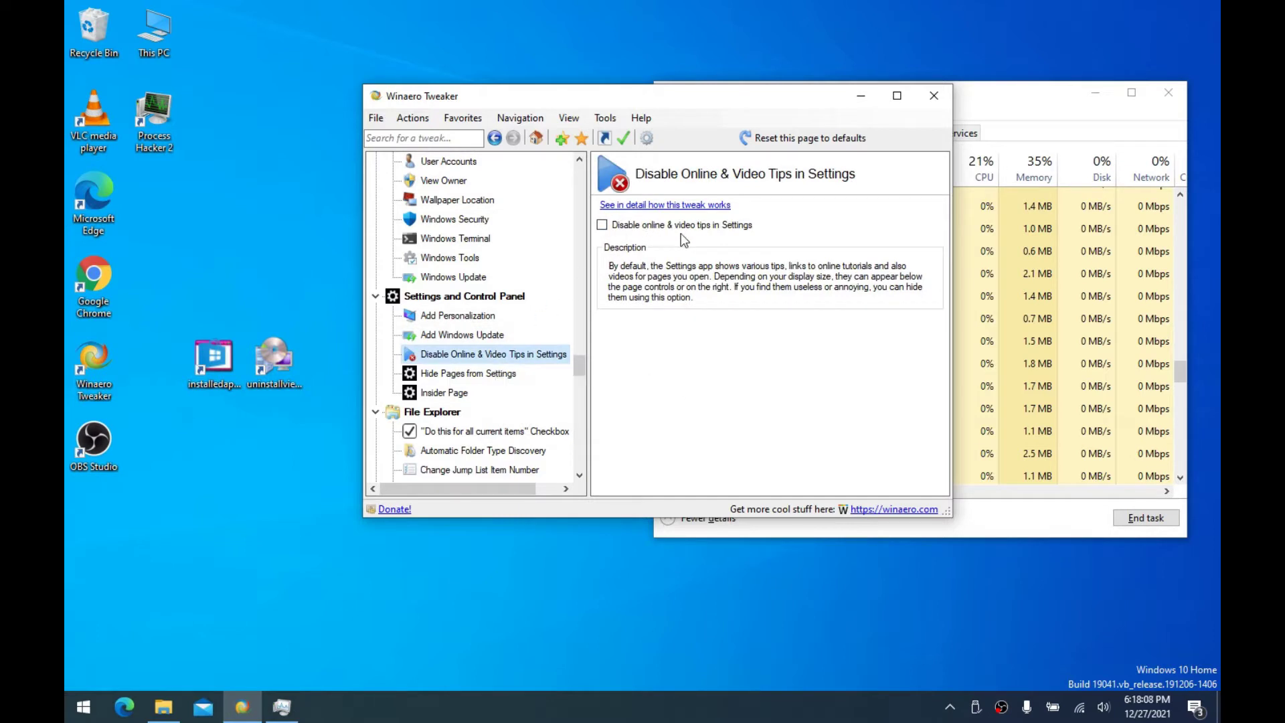
pyautogui.click(696, 226)
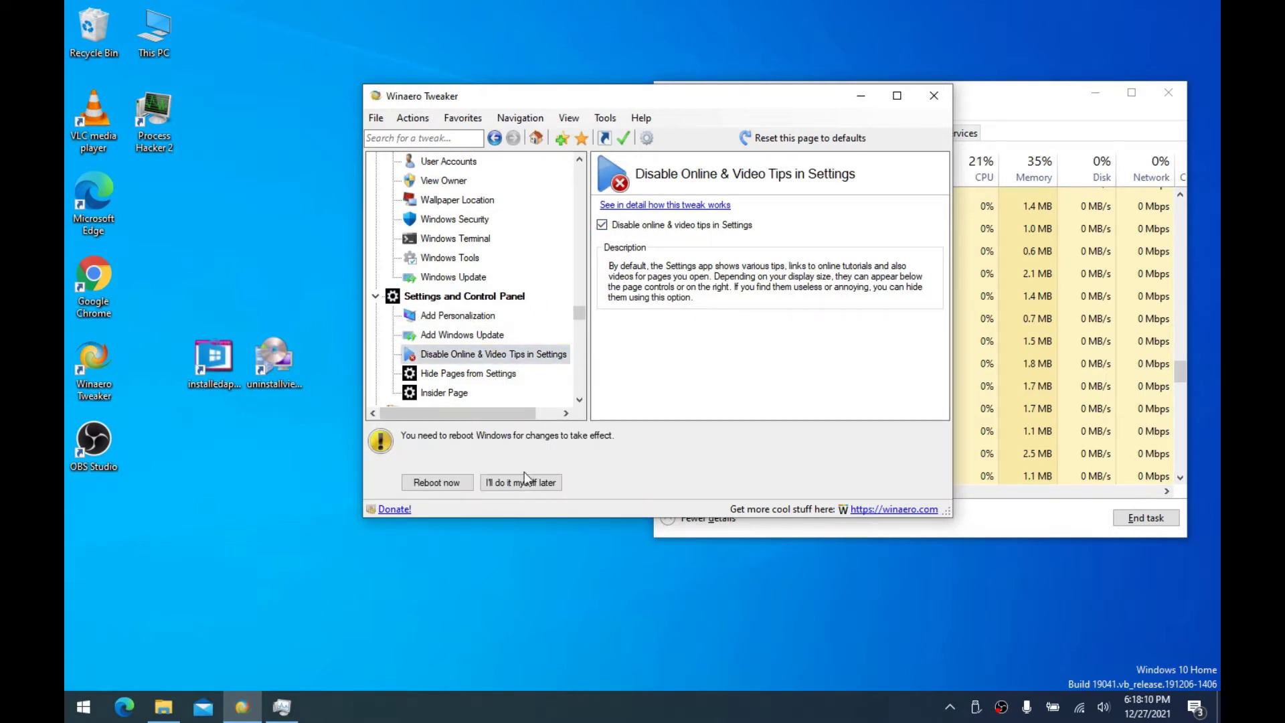
pyautogui.click(523, 483)
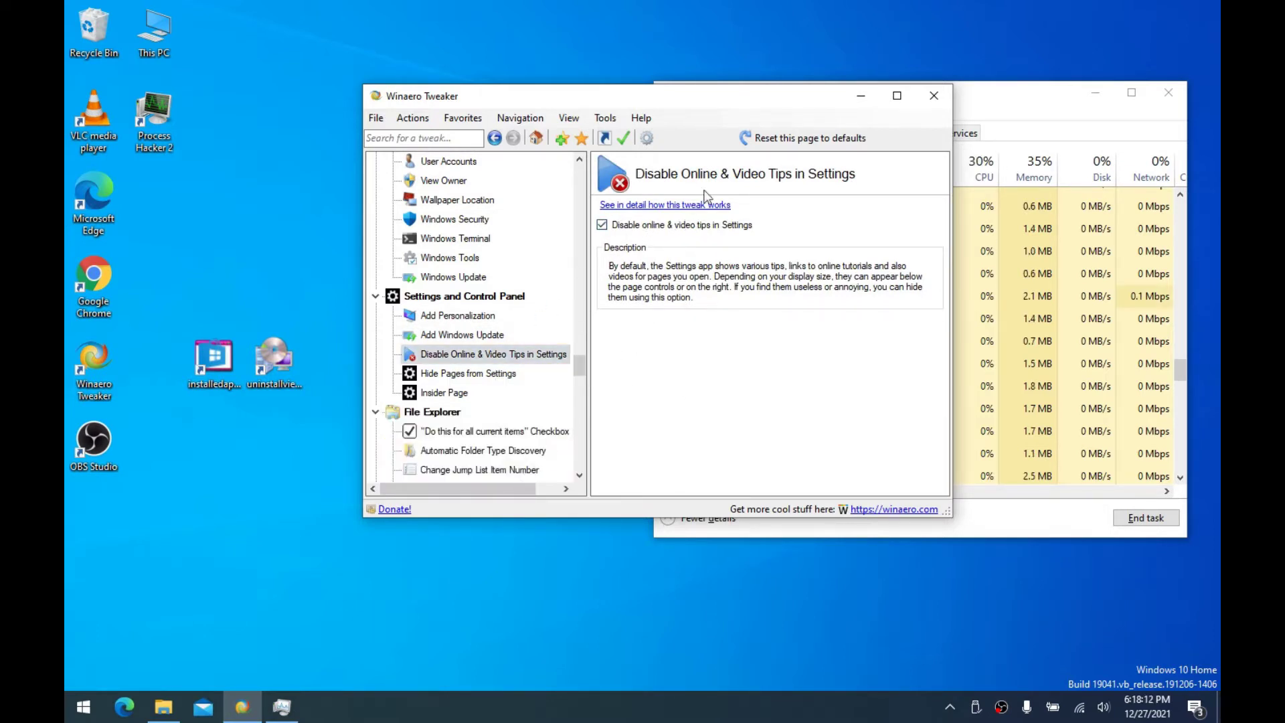
# View the Hide Pages from Settings tweak and hide the Windows Insider Program page from Settings
pyautogui.click(463, 377)
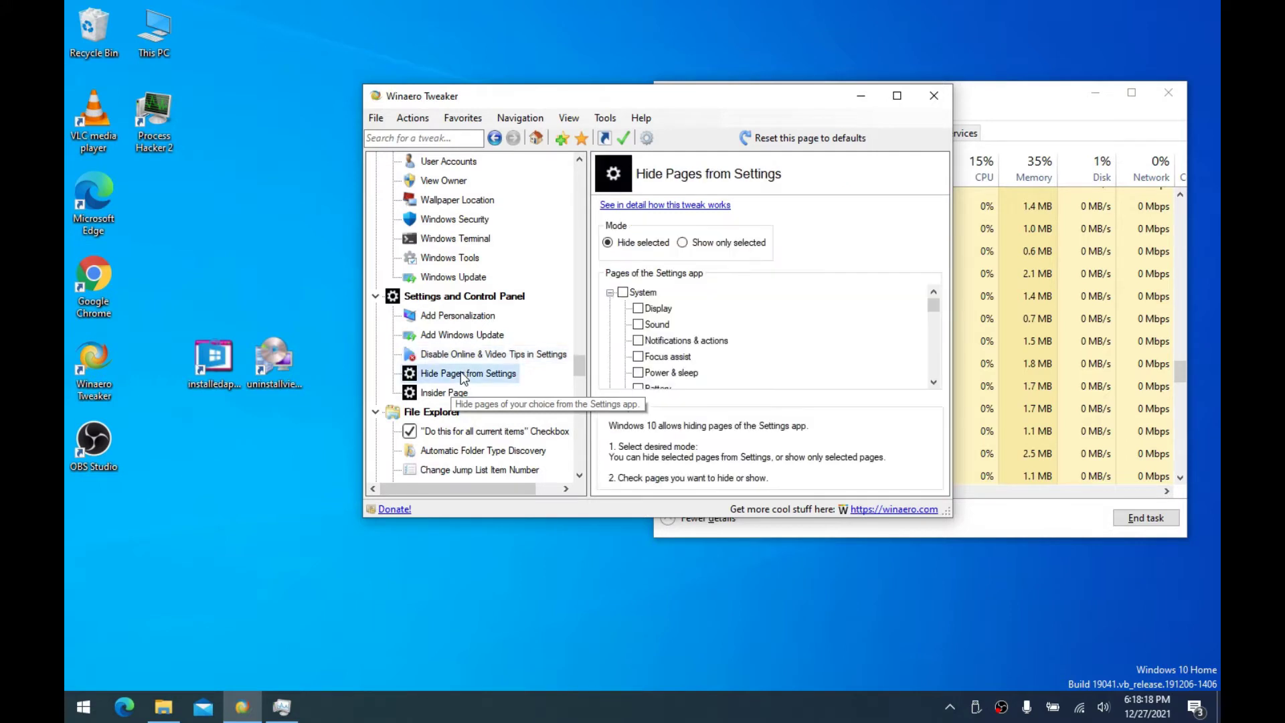
pyautogui.click(445, 392)
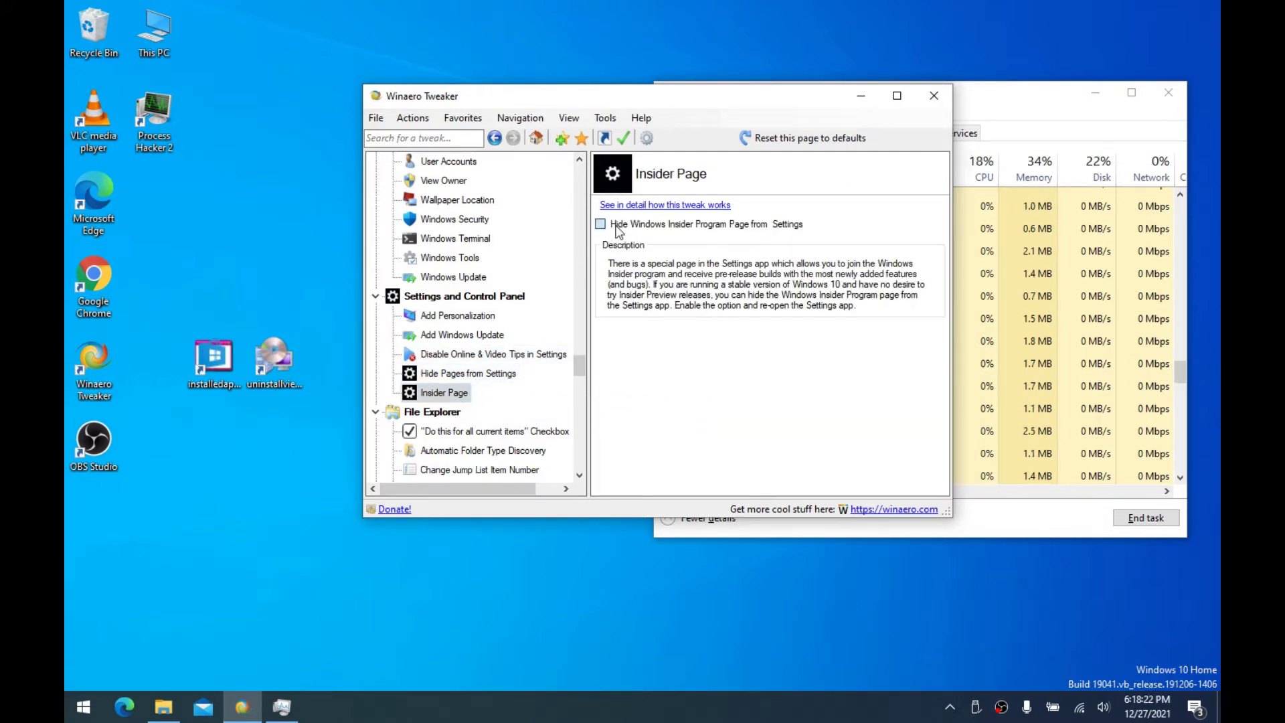
pyautogui.scroll(-2, 581, 364)
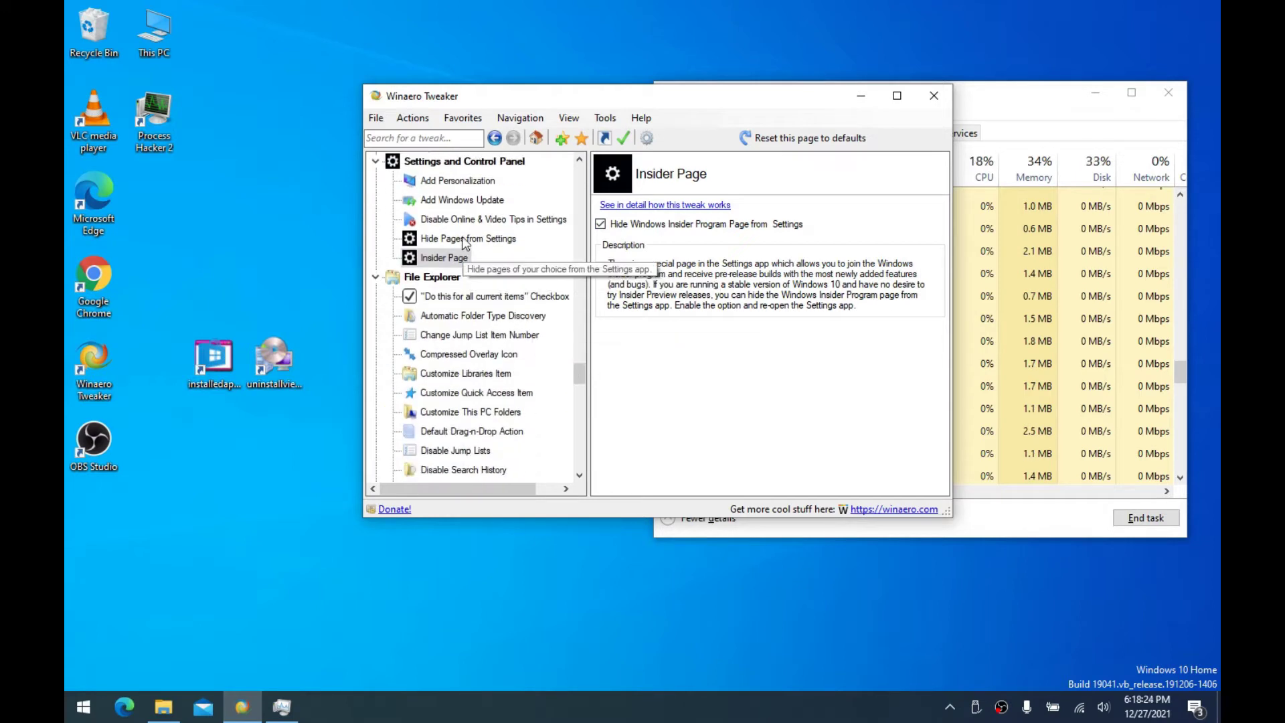
# Look through the list of Settings app pages that the Hide Pages from Settings tweak can hide
pyautogui.click(465, 239)
pyautogui.scroll(-8, 866, 335)
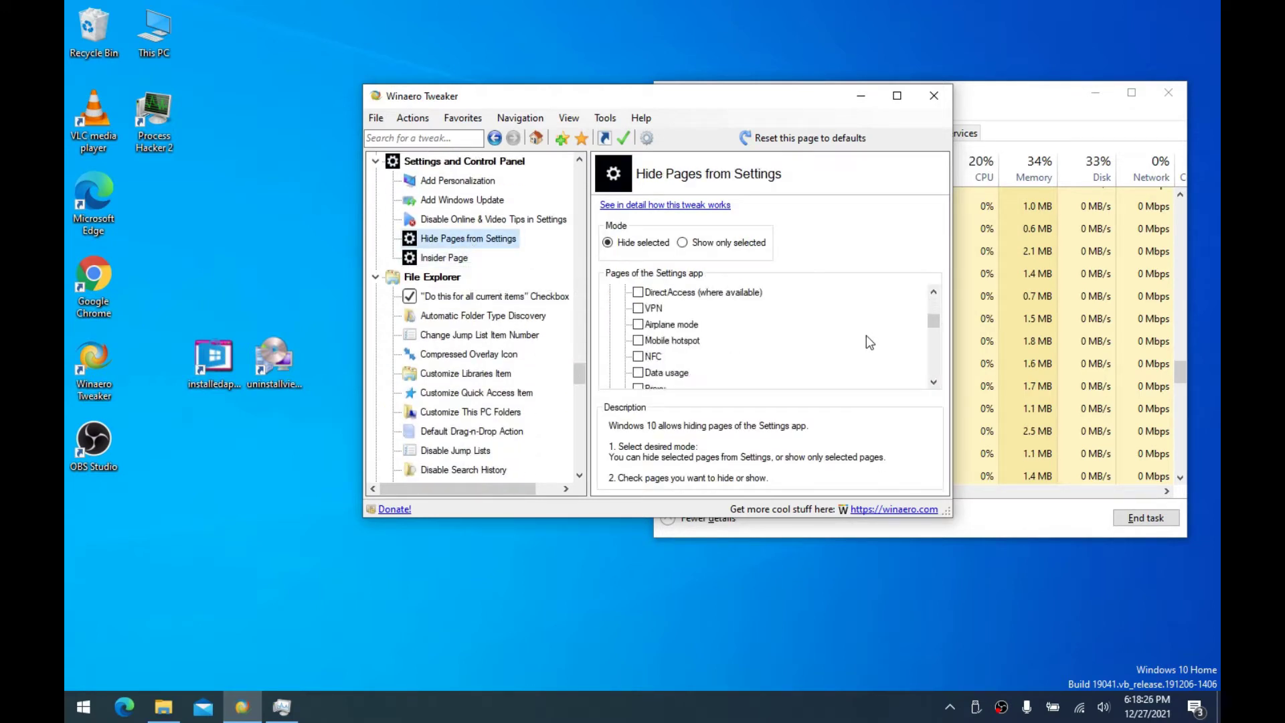
pyautogui.scroll(-15, 866, 337)
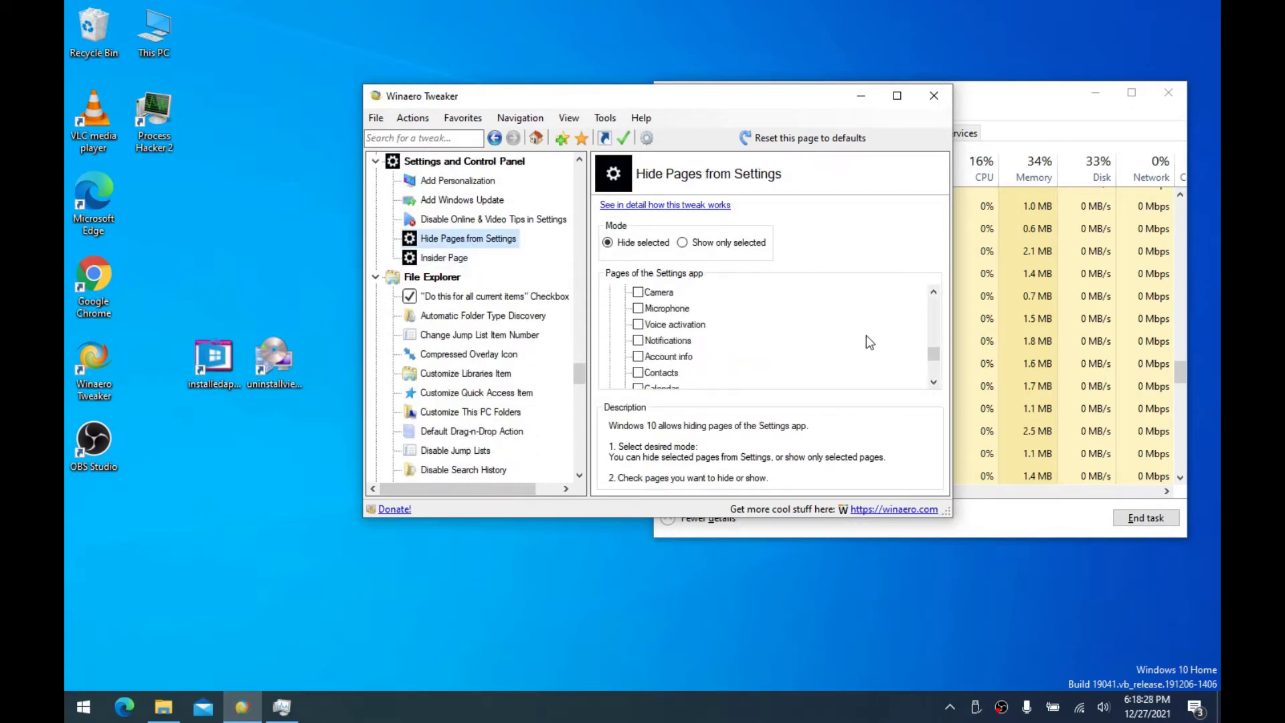
pyautogui.scroll(13, 866, 337)
pyautogui.scroll(7, 865, 337)
pyautogui.scroll(-10, 866, 337)
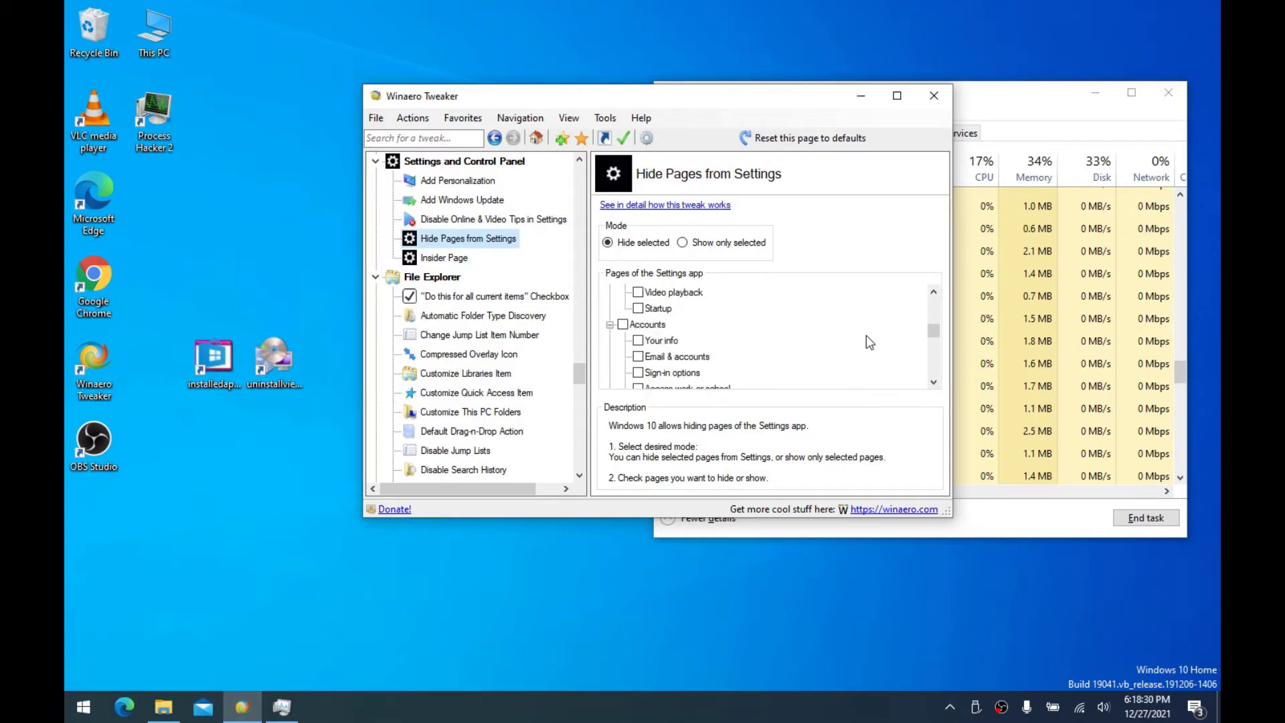
pyautogui.scroll(-15, 866, 335)
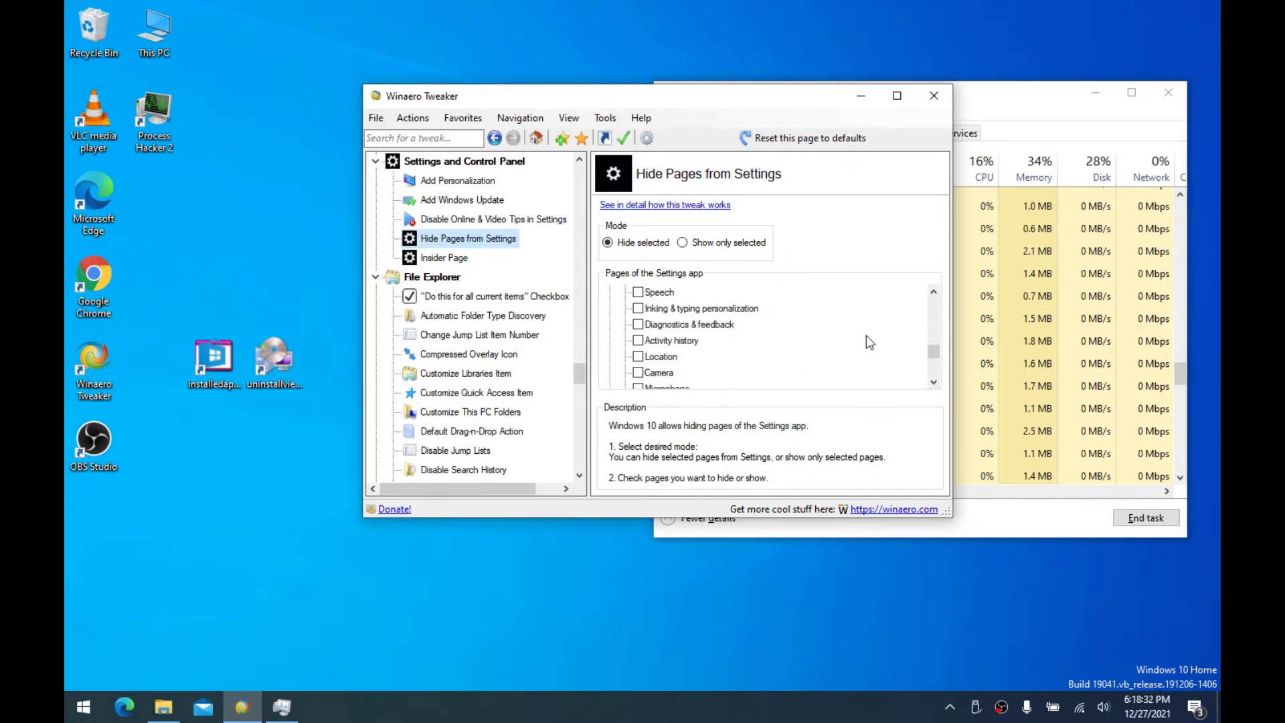
# Open Windows Settings, look over the categories on its home page and close it
pyautogui.press('super')
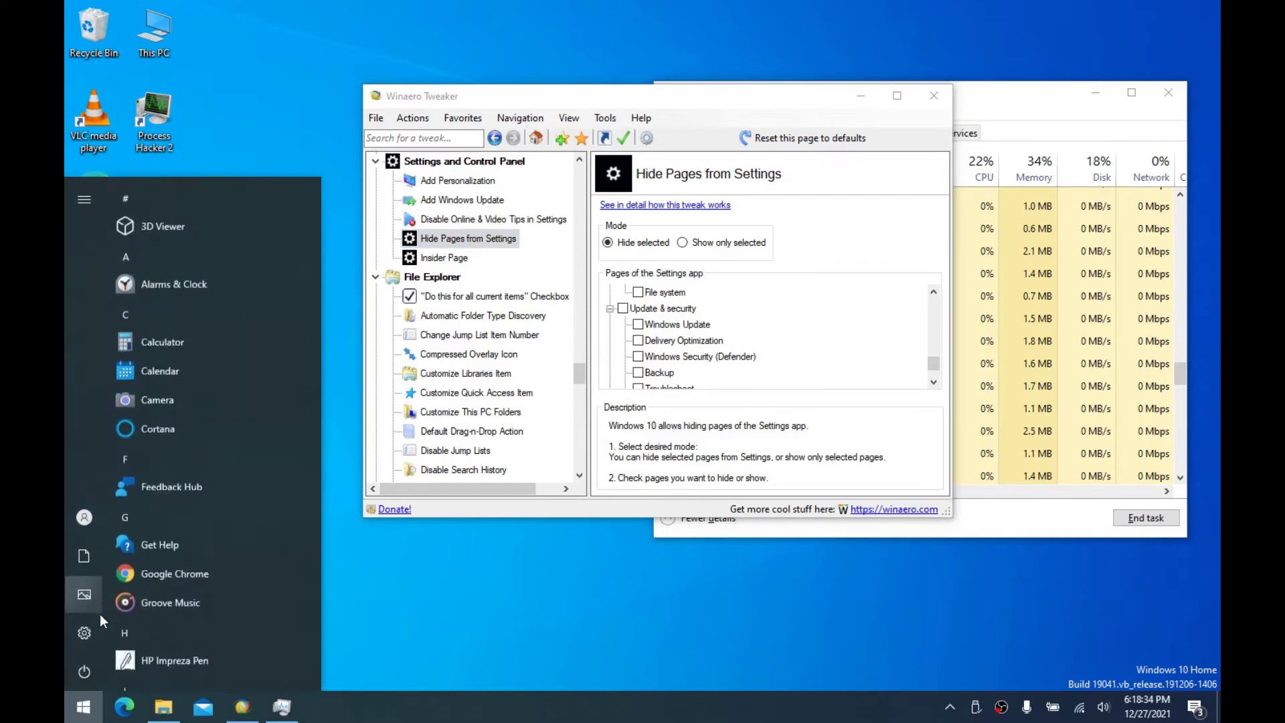
pyautogui.click(97, 622)
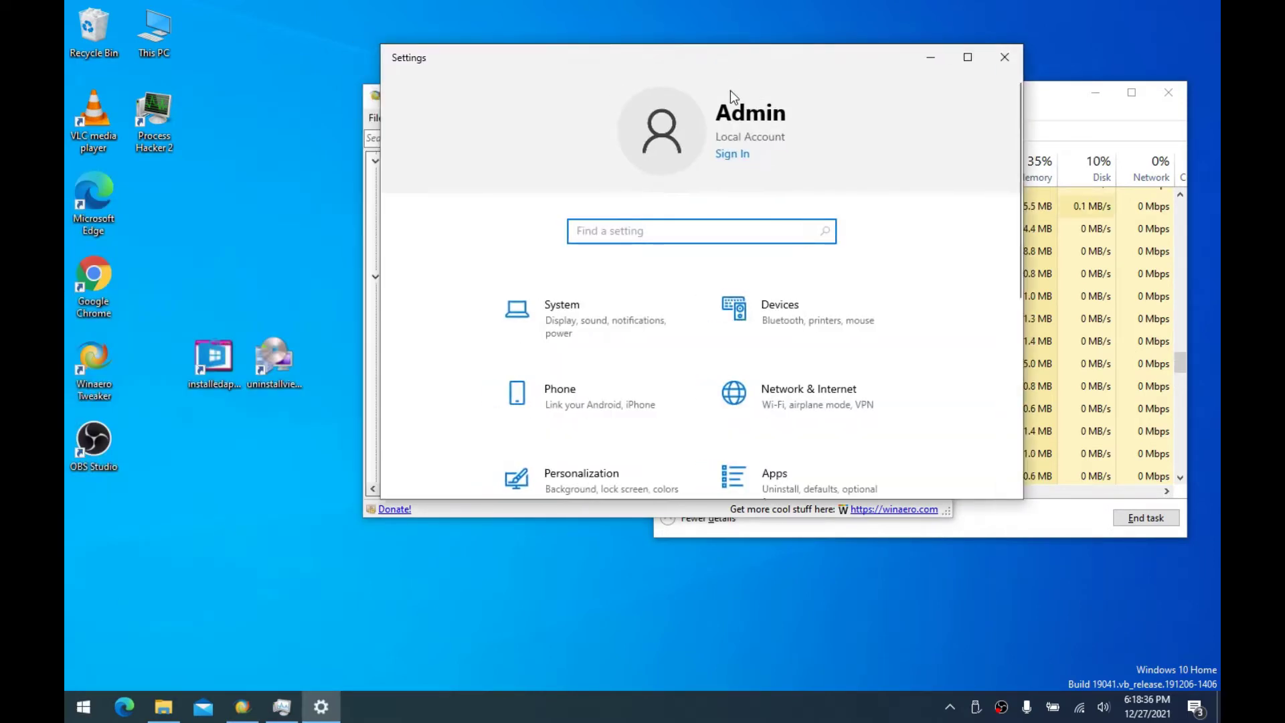
pyautogui.scroll(-5, 709, 282)
pyautogui.scroll(5, 717, 328)
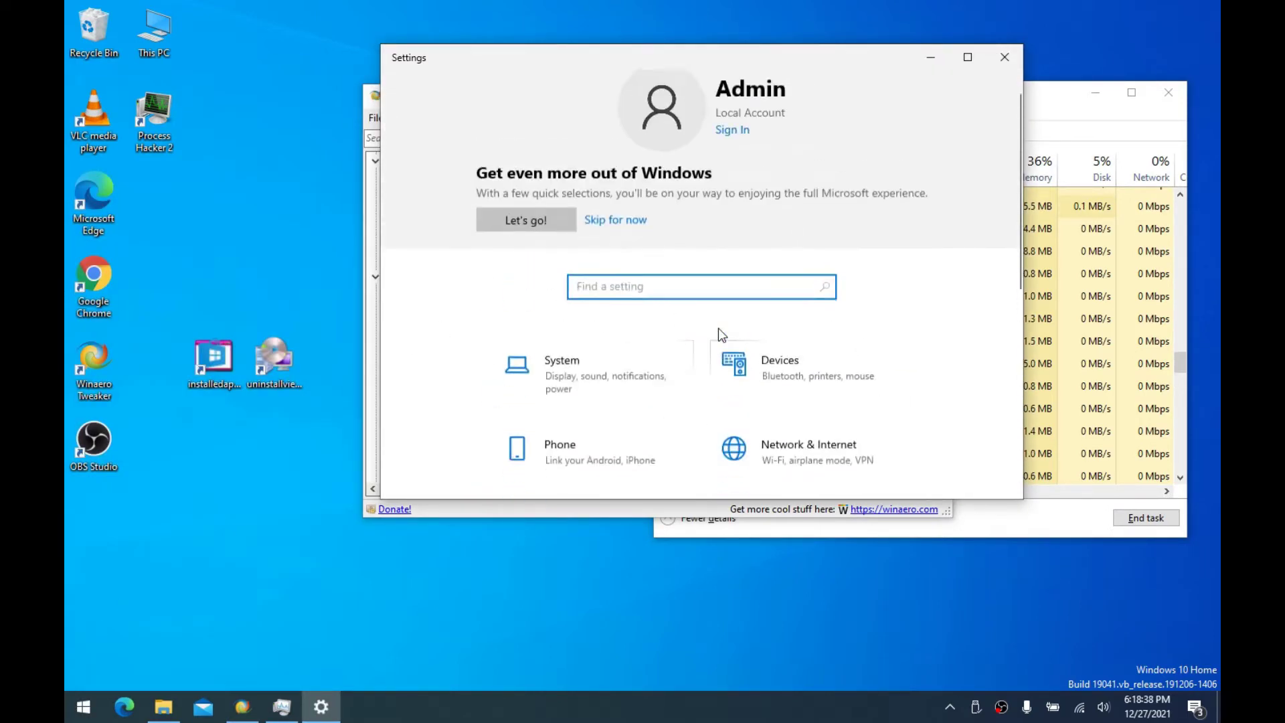
pyautogui.click(1005, 57)
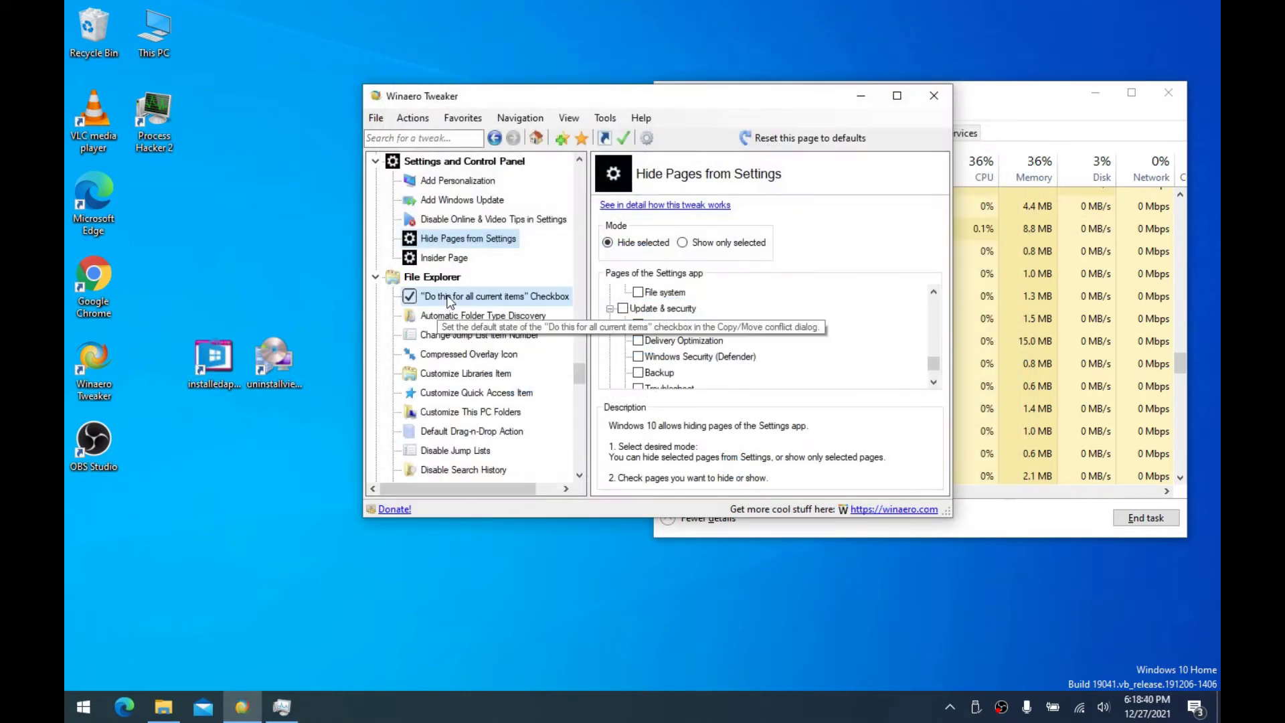
# Set "Do this for all current items" checked by default and open the Customize This PC Folders tweak
pyautogui.click(472, 297)
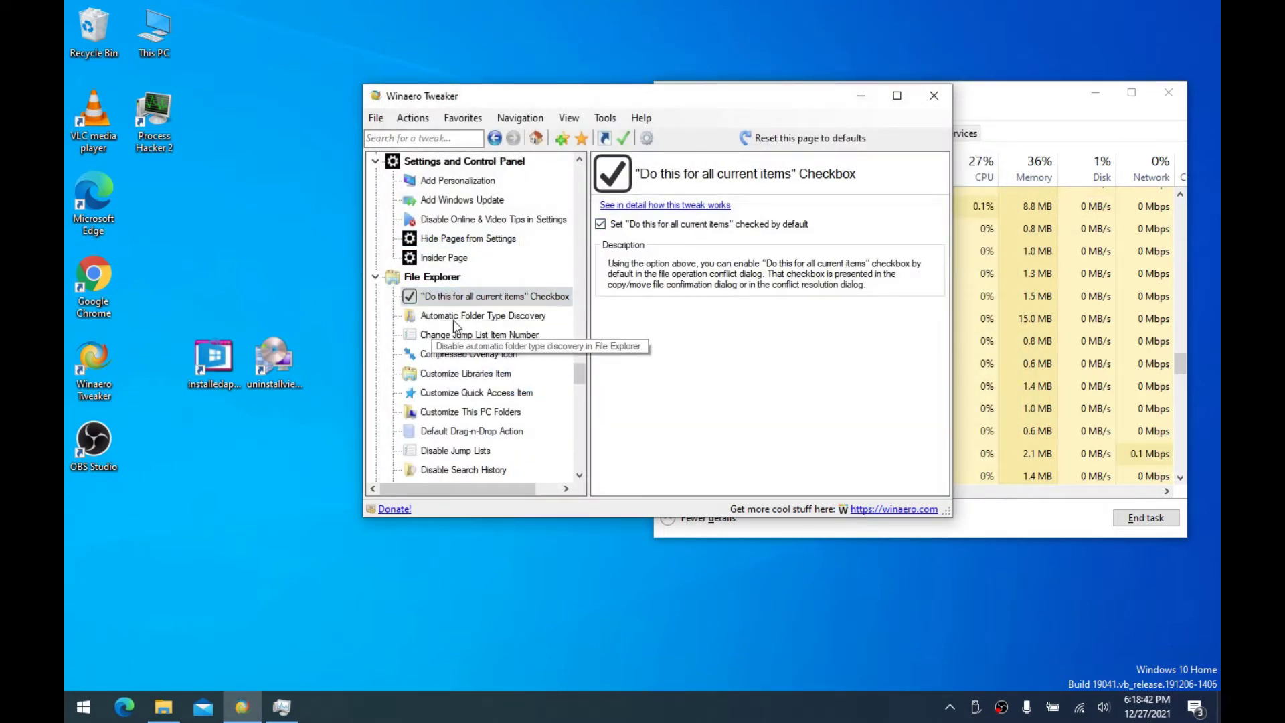
pyautogui.click(461, 414)
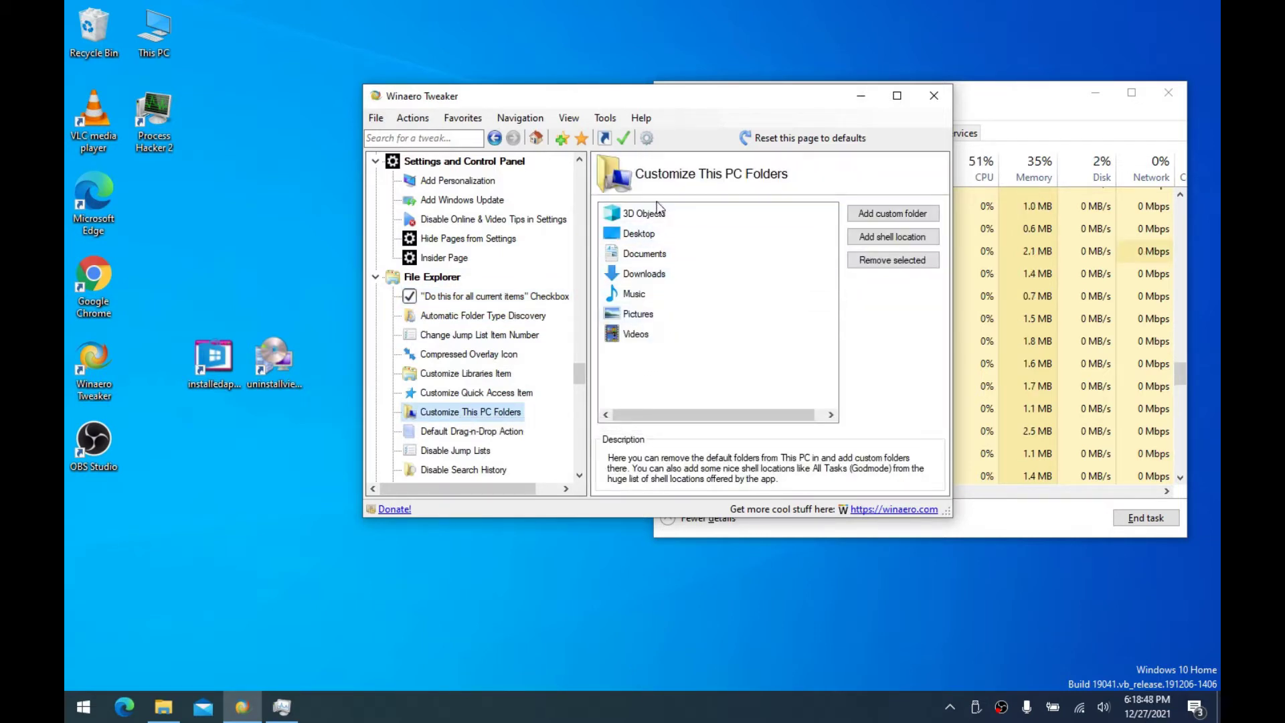
# View the Desktop, Documents and Downloads folders under This PC in File Explorer, and minimize the window
pyautogui.click(165, 710)
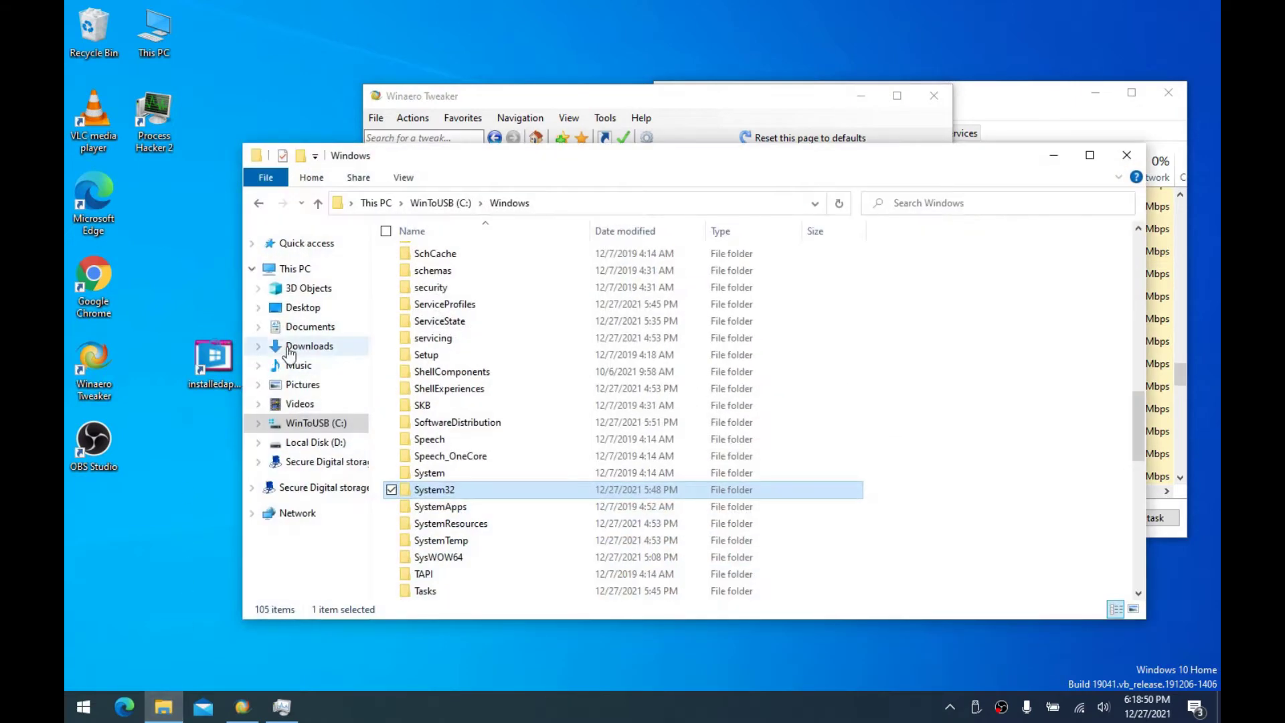
pyautogui.click(309, 309)
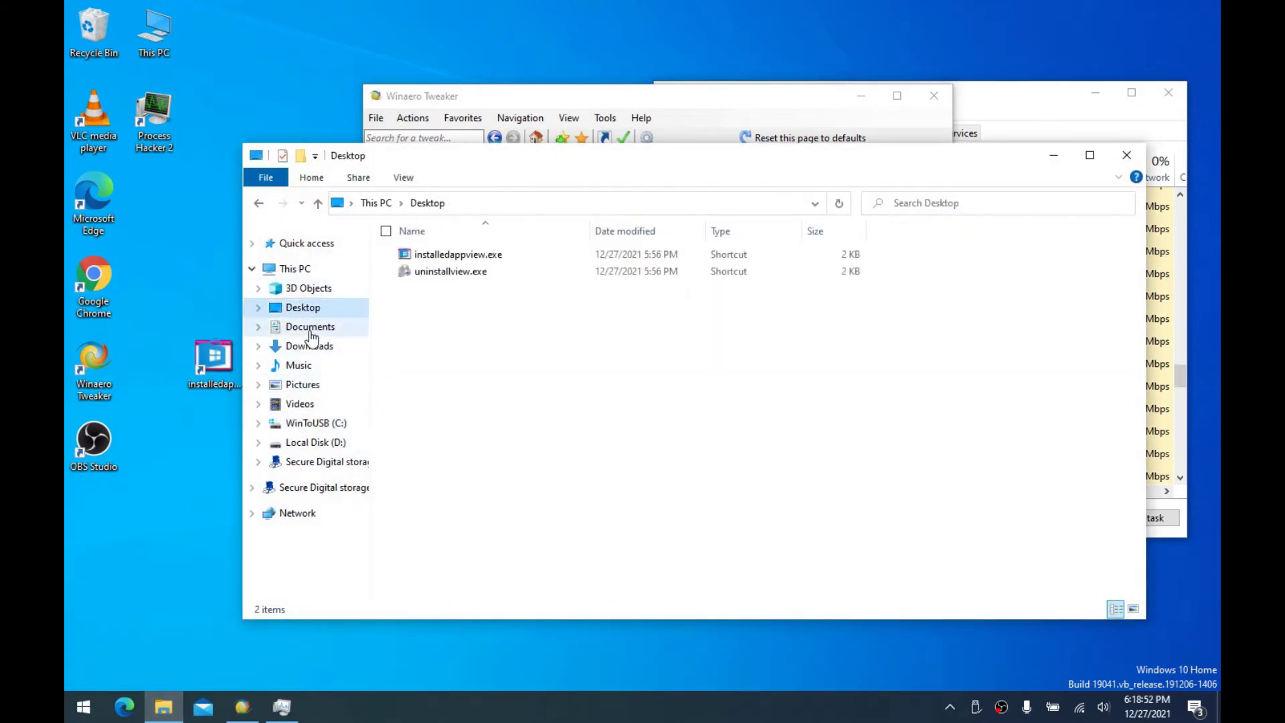
pyautogui.click(310, 326)
pyautogui.click(310, 345)
pyautogui.moveTo(526, 158); pyautogui.dragTo(546, 183)
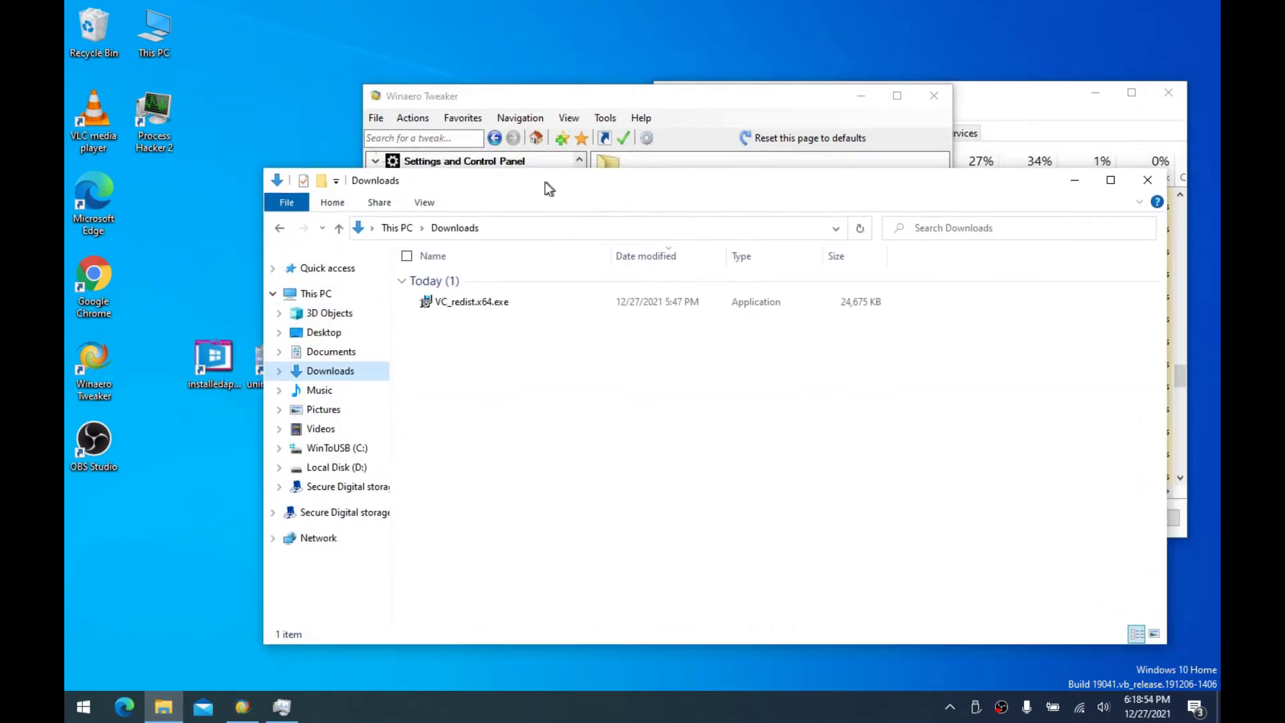
pyautogui.click(1074, 181)
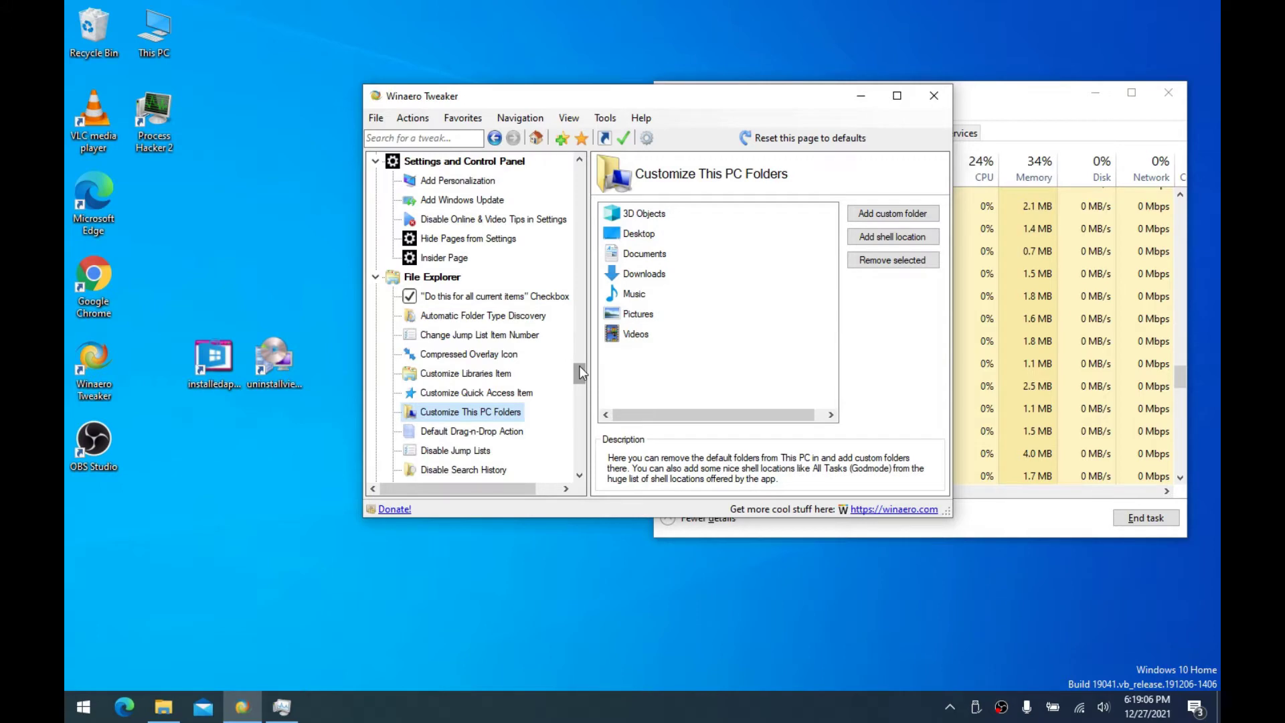
# Check the folders listed under This PC in File Explorer again and return to Winaero Tweaker
pyautogui.moveTo(579, 366); pyautogui.dragTo(581, 368)
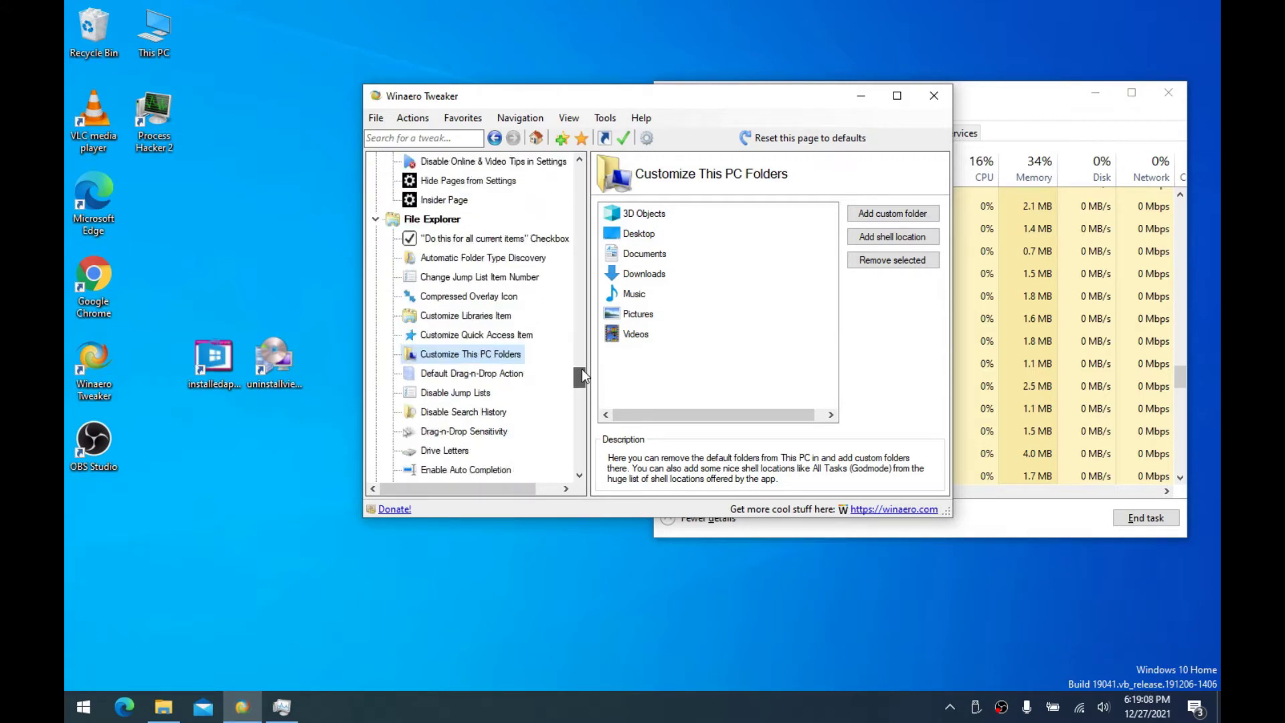
pyautogui.click(168, 704)
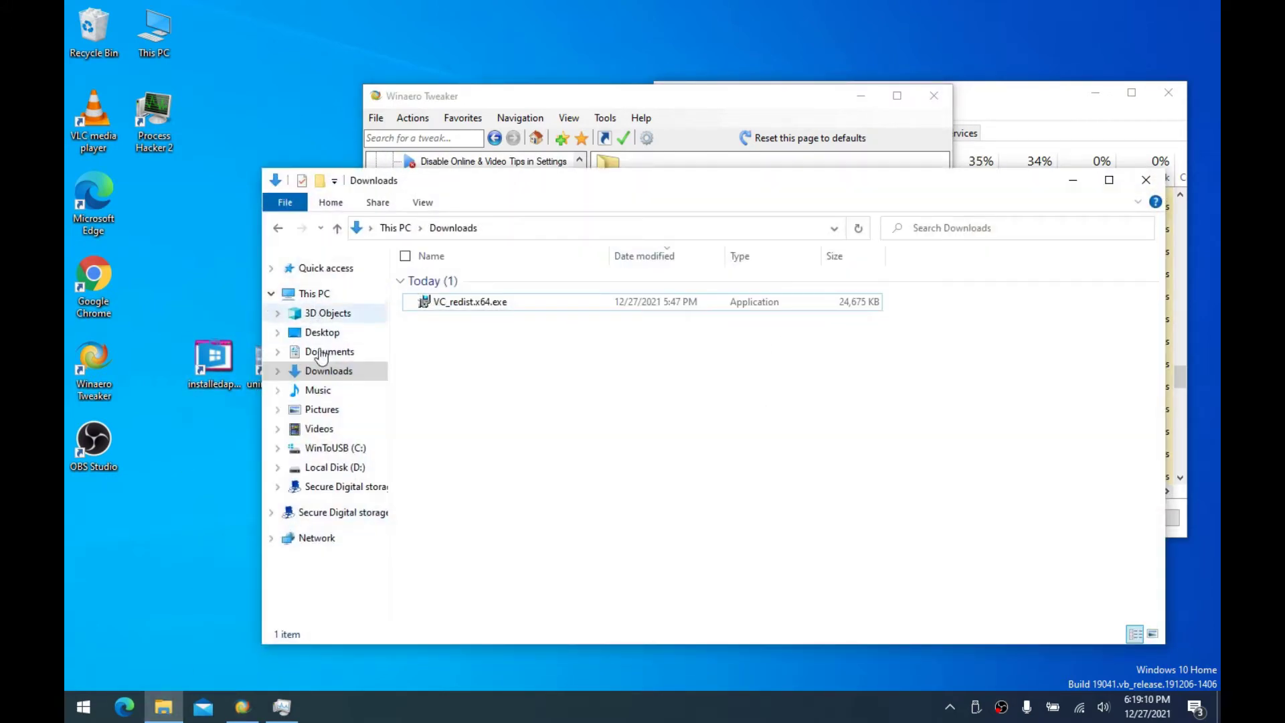
pyautogui.click(1074, 182)
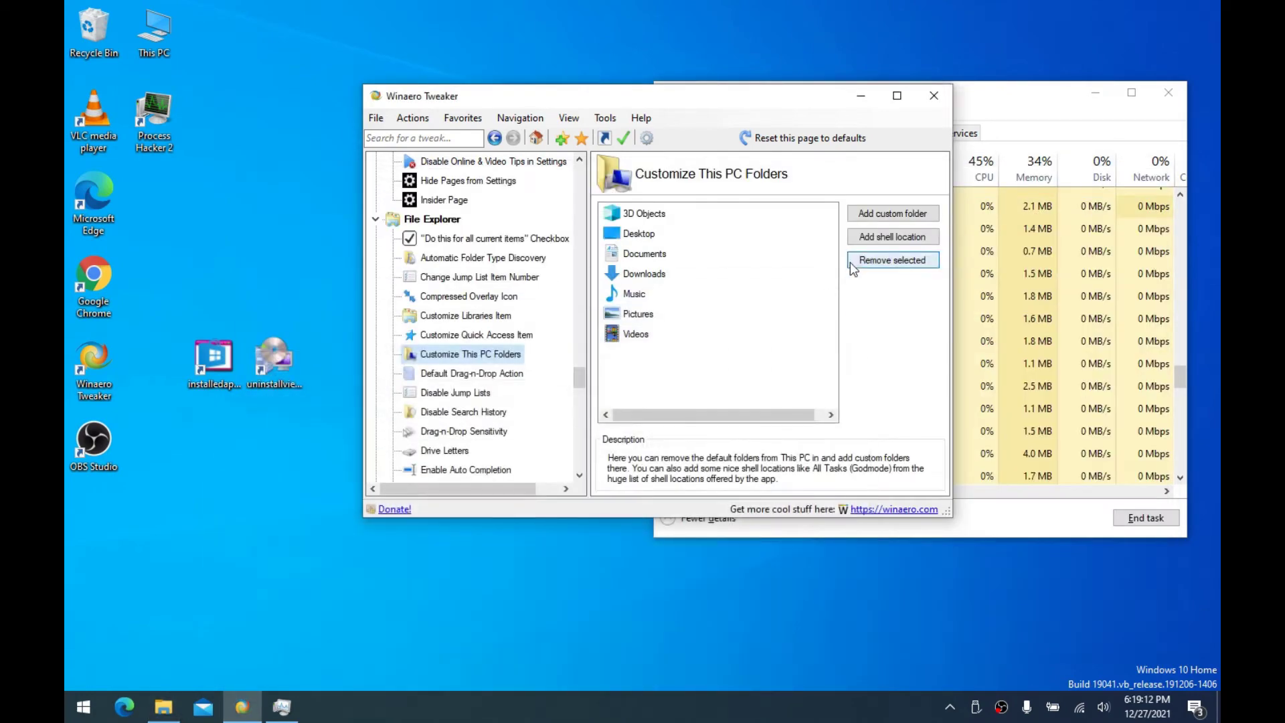
pyautogui.click(877, 214)
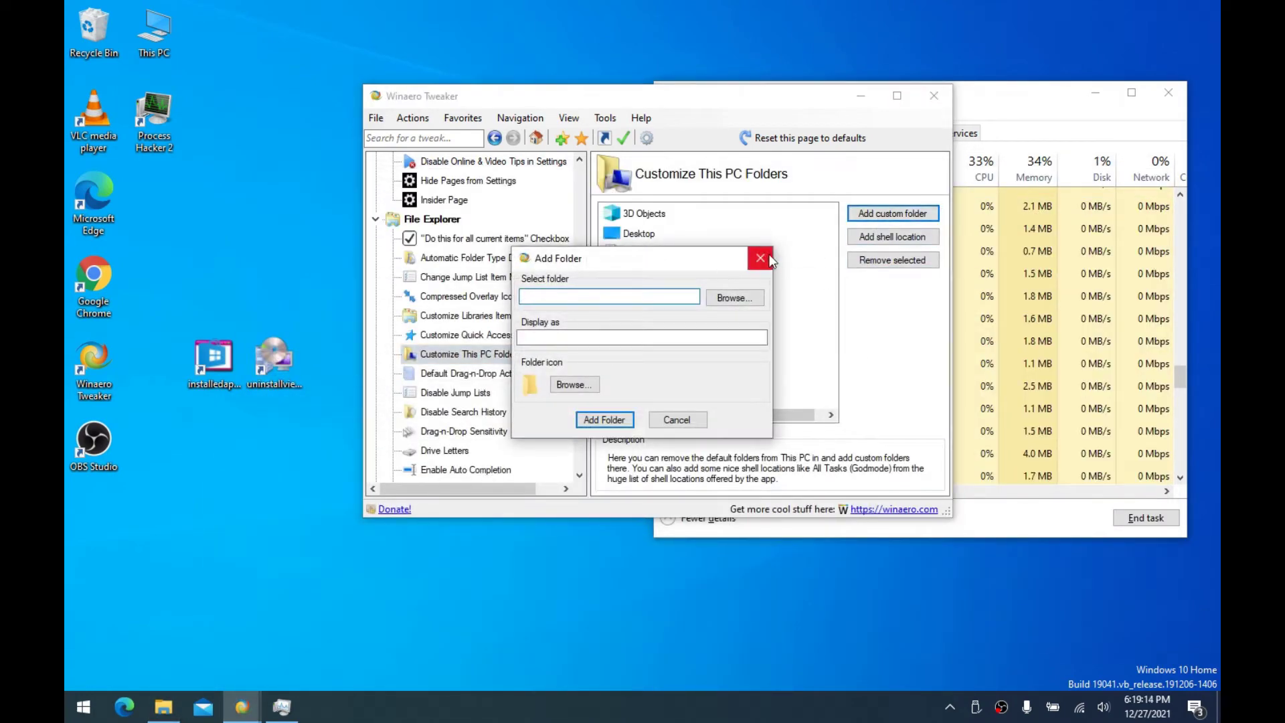
pyautogui.click(741, 297)
pyautogui.click(1064, 286)
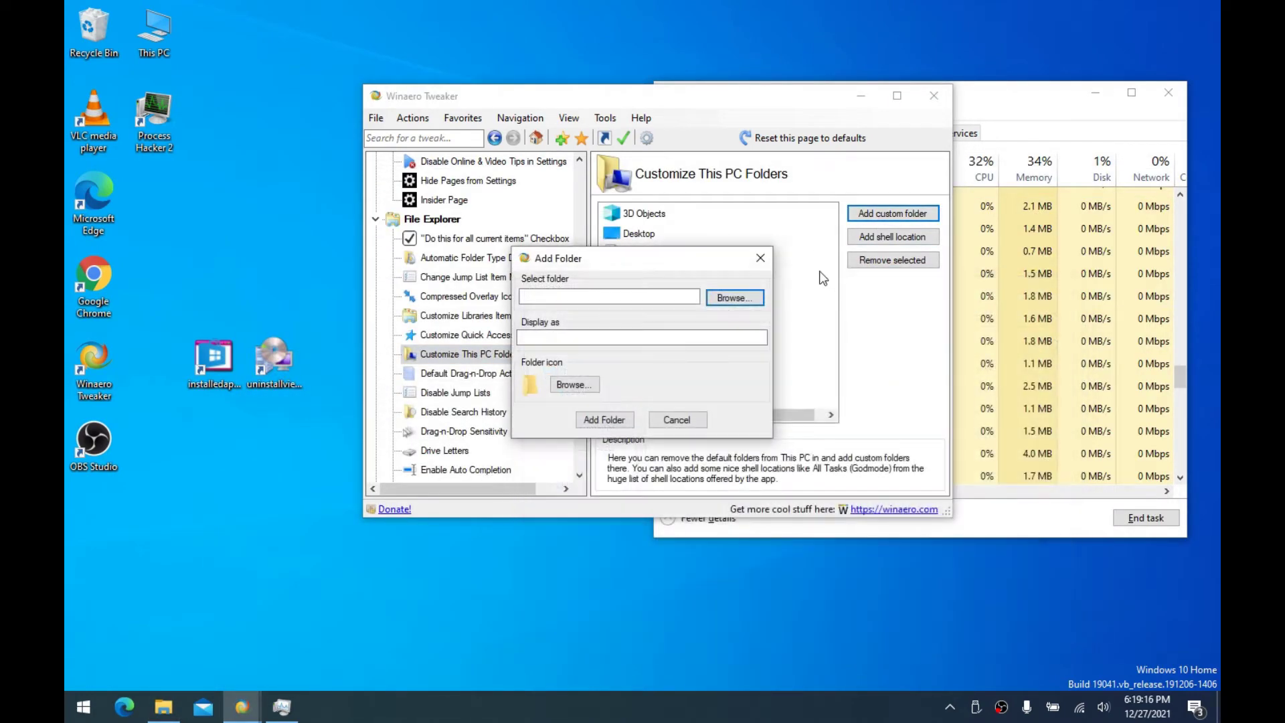
pyautogui.click(760, 258)
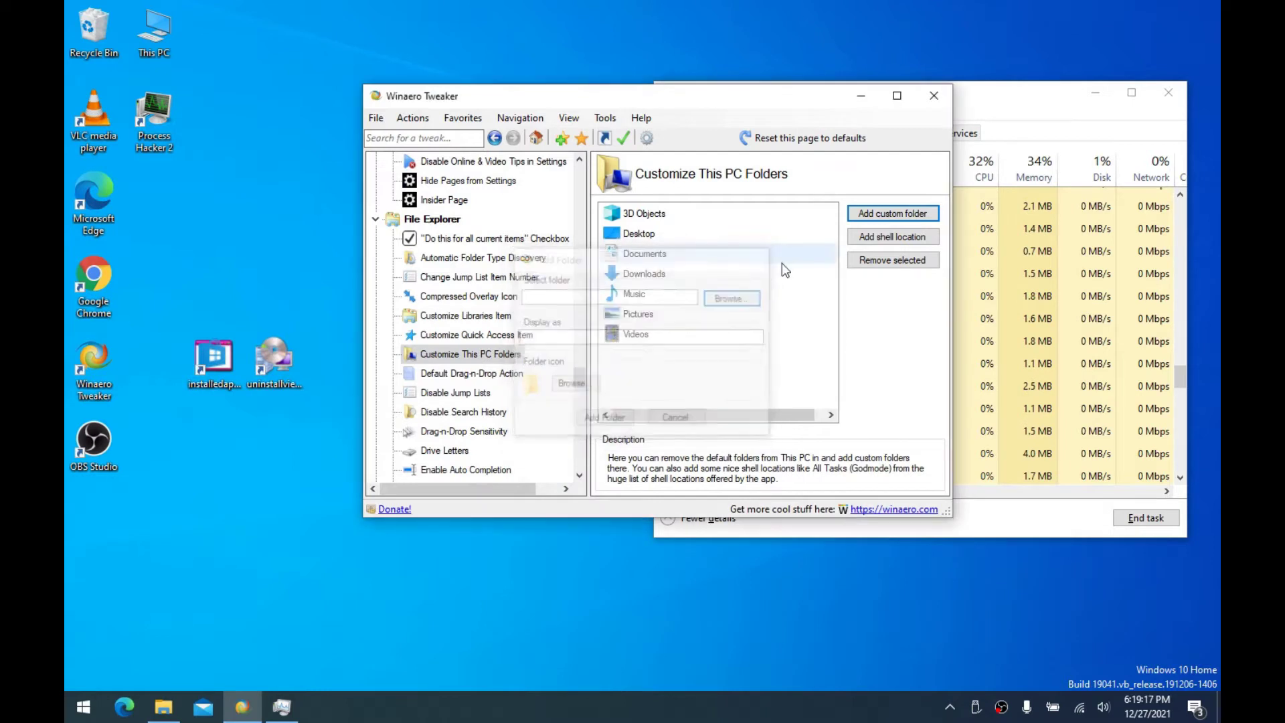
# Open the Disable Jump Lists tweak, then check the remembered entry in the Run dialog and close it
pyautogui.click(480, 396)
pyautogui.scroll(-2, 480, 399)
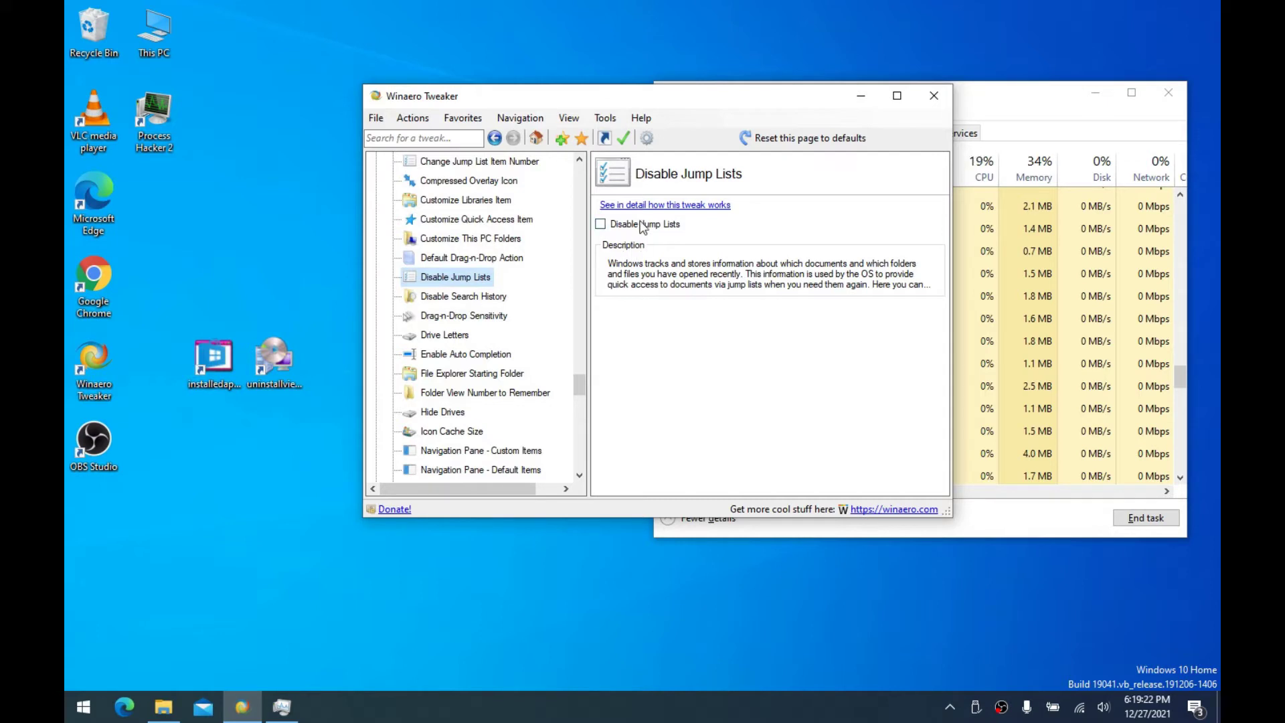
pyautogui.scroll(-3, 580, 392)
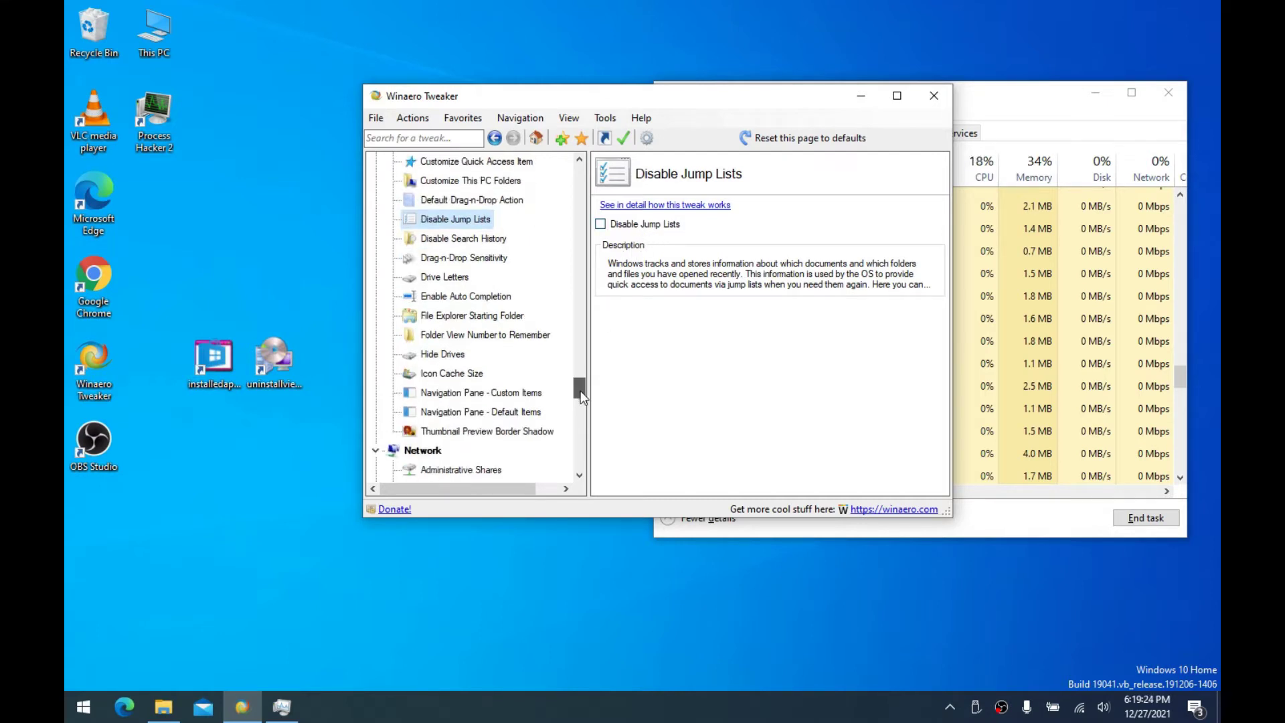
pyautogui.scroll(2, 581, 392)
pyautogui.press('super+r')
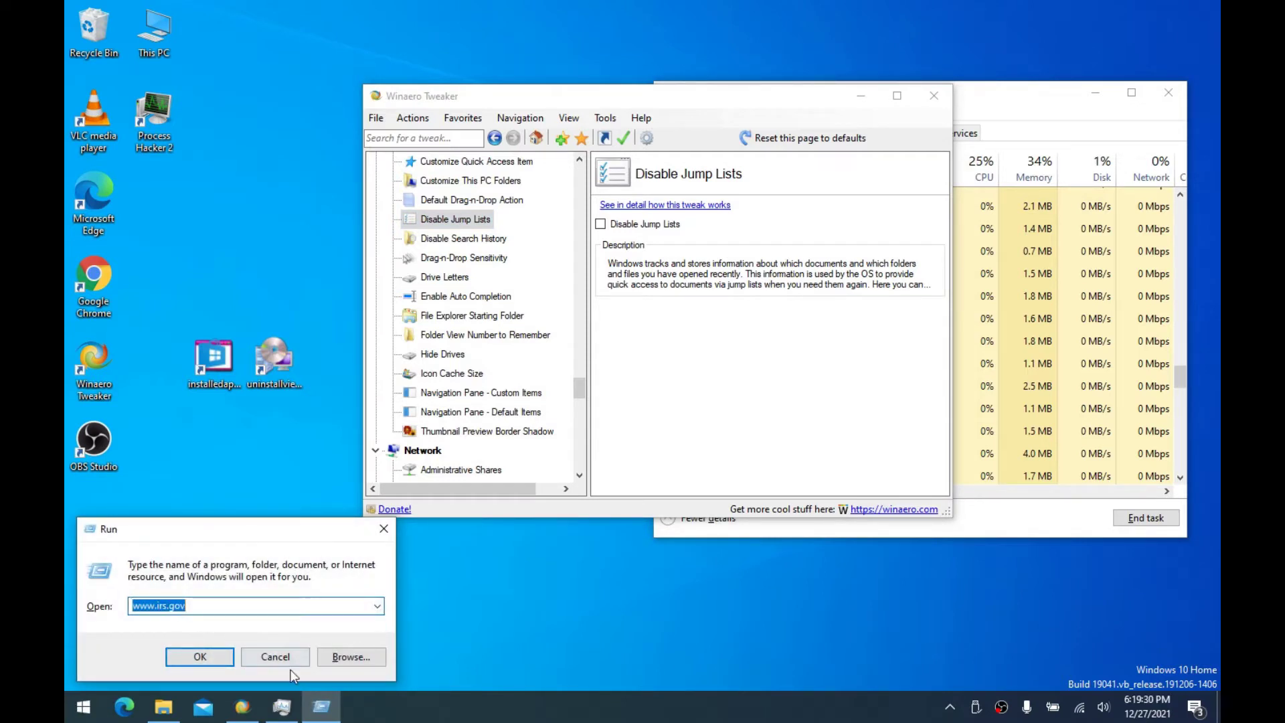
pyautogui.click(275, 656)
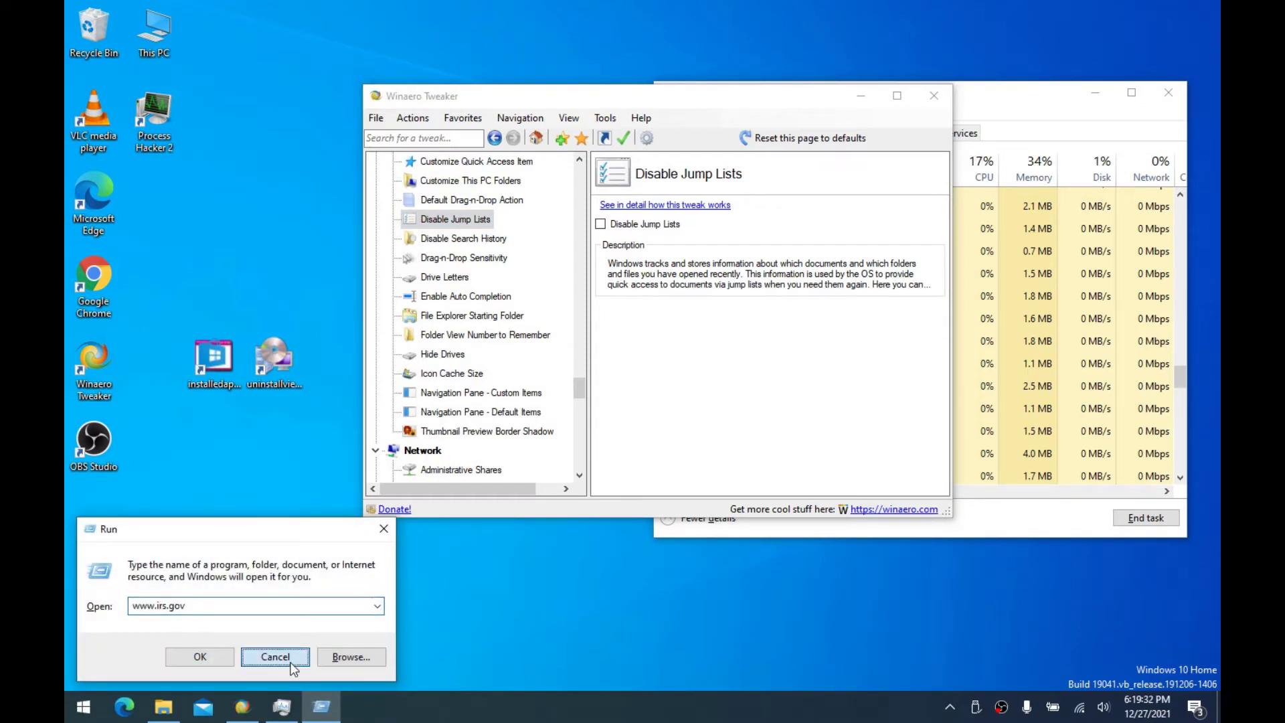
# Set the Thumbnail Preview Border Shadow tweak for File Explorer to Disable Shadow
pyautogui.scroll(-6, 455, 335)
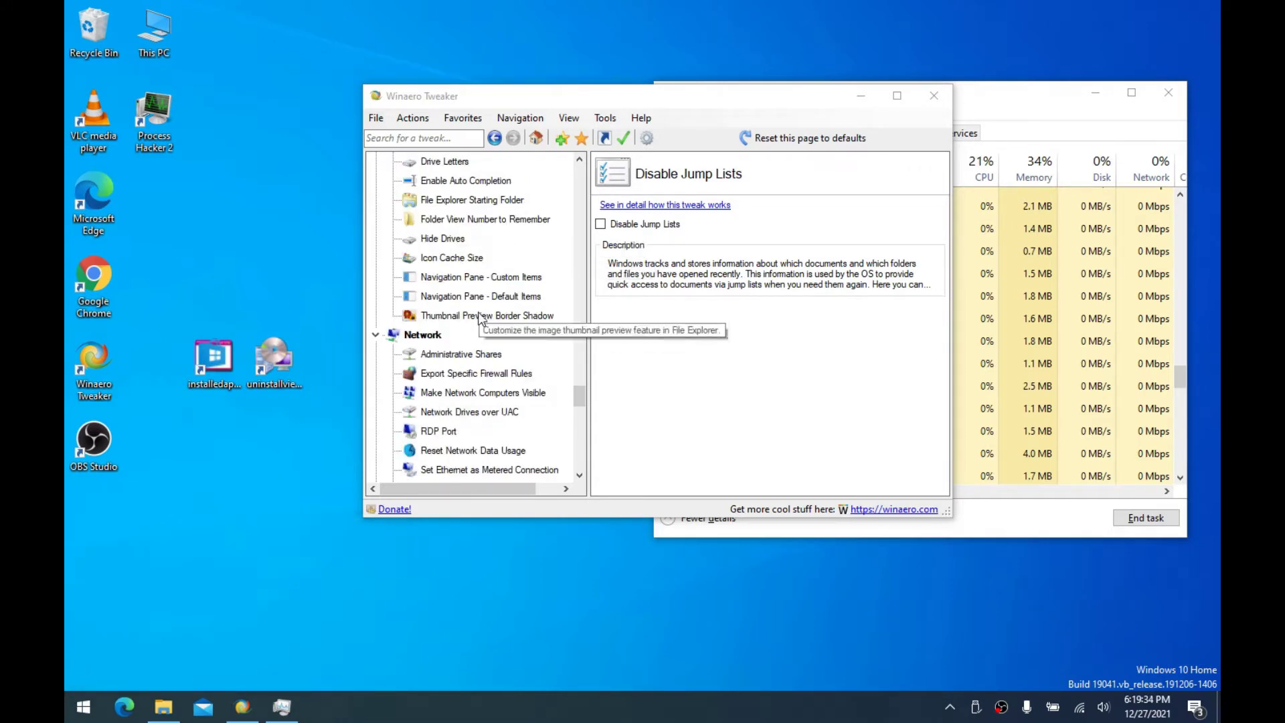
pyautogui.scroll(2, 449, 339)
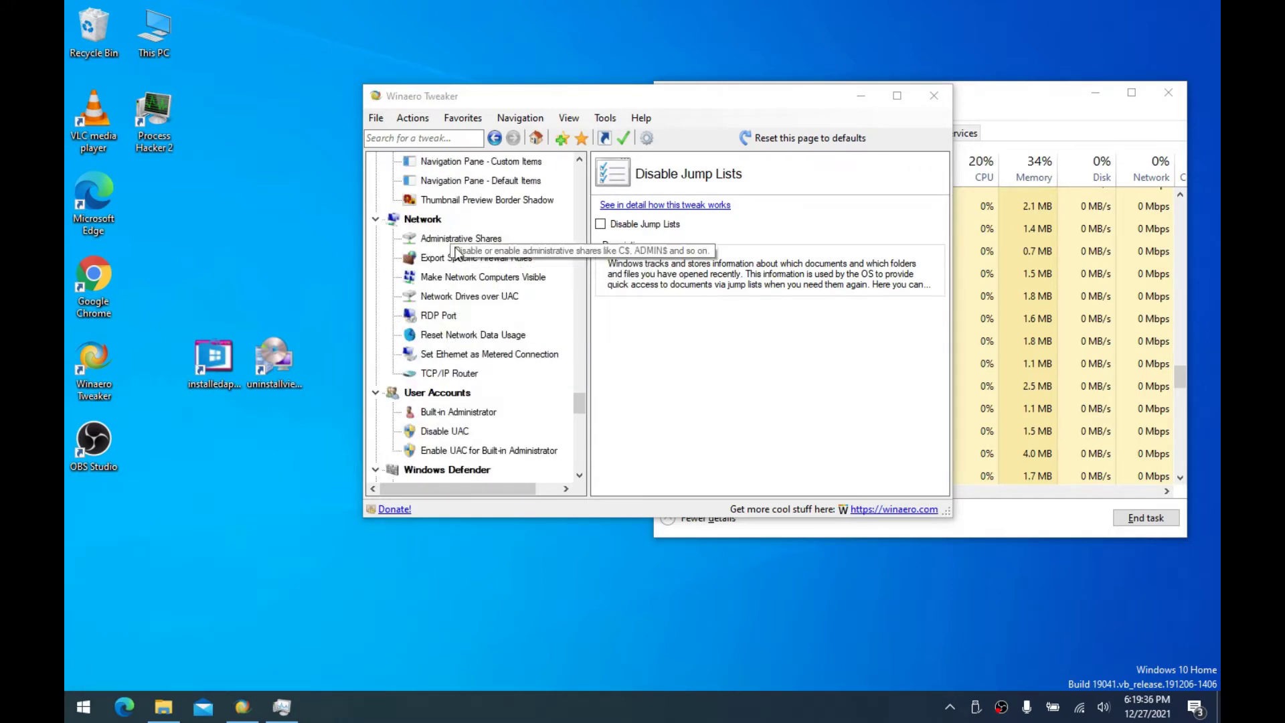
pyautogui.click(464, 202)
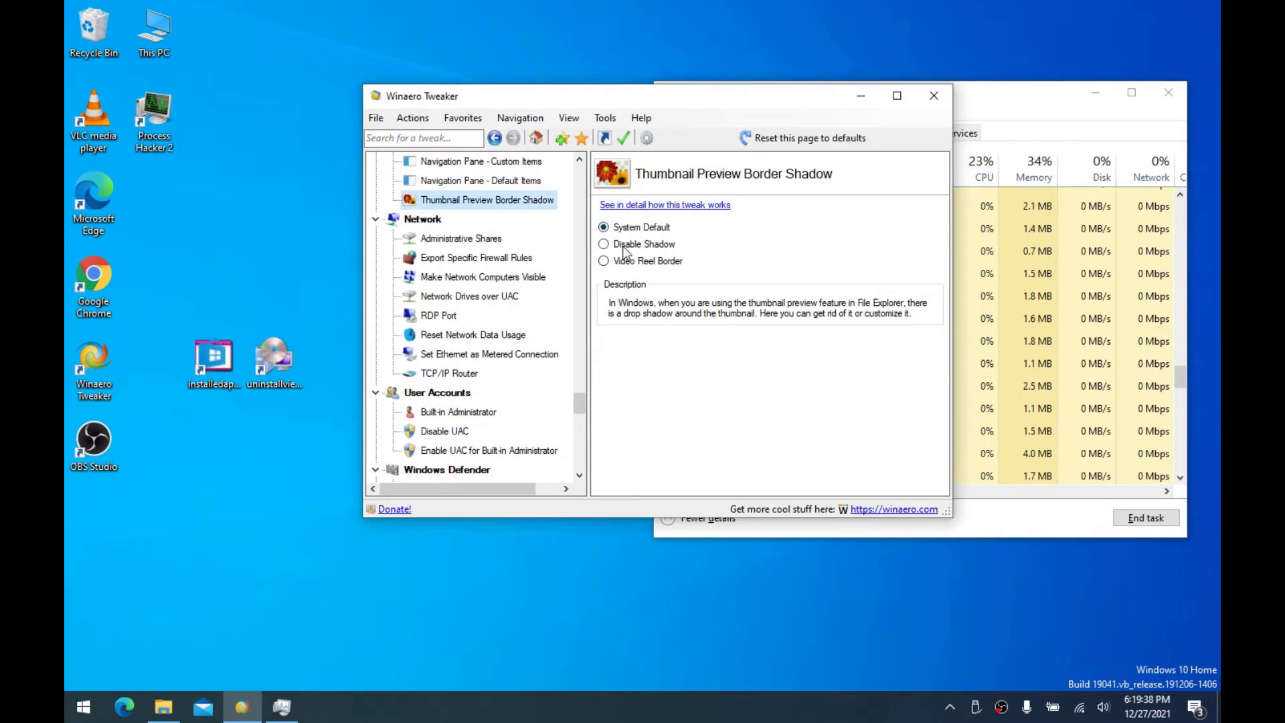
pyautogui.click(623, 245)
pyautogui.click(536, 484)
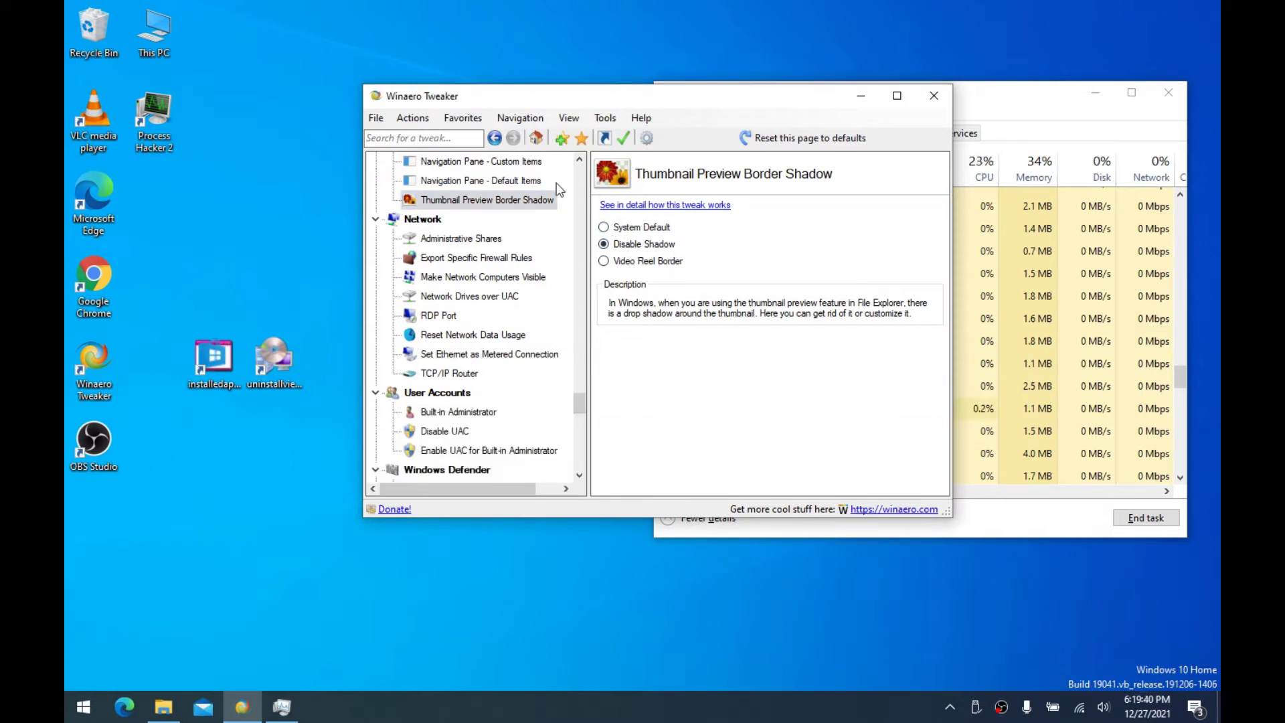
pyautogui.moveTo(579, 99); pyautogui.dragTo(593, 100)
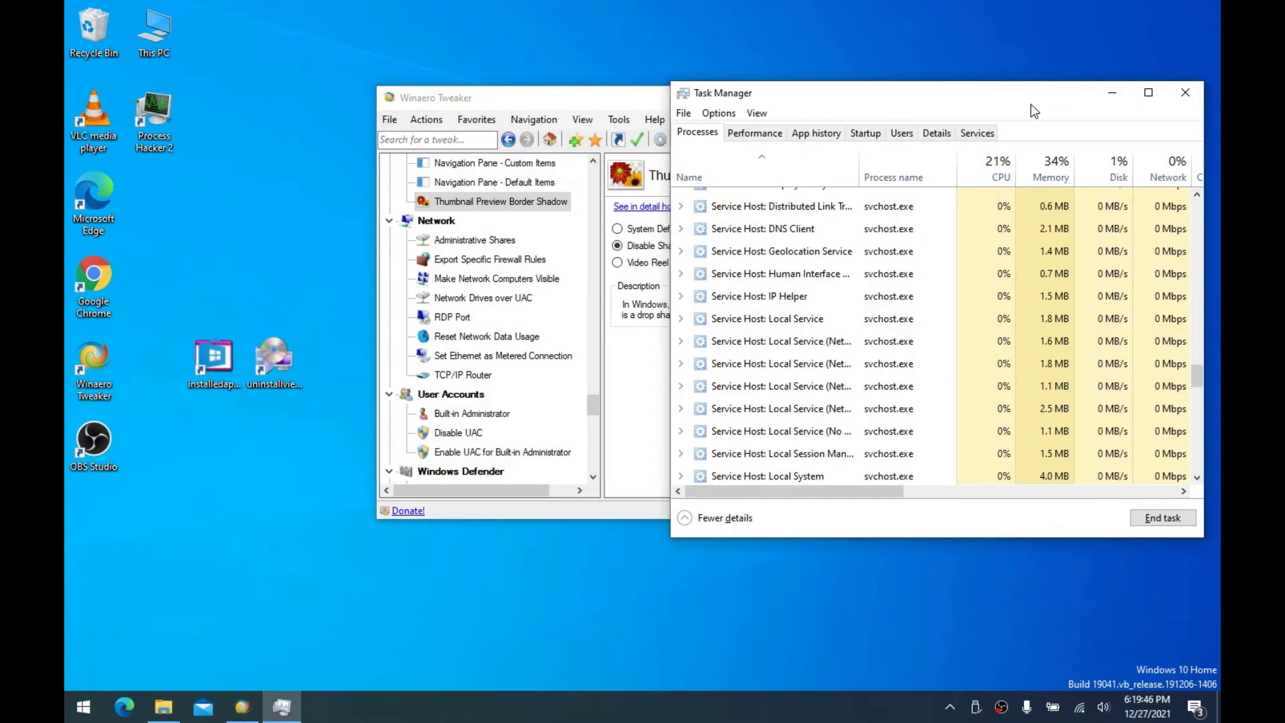
pyautogui.click(455, 239)
pyautogui.click(476, 202)
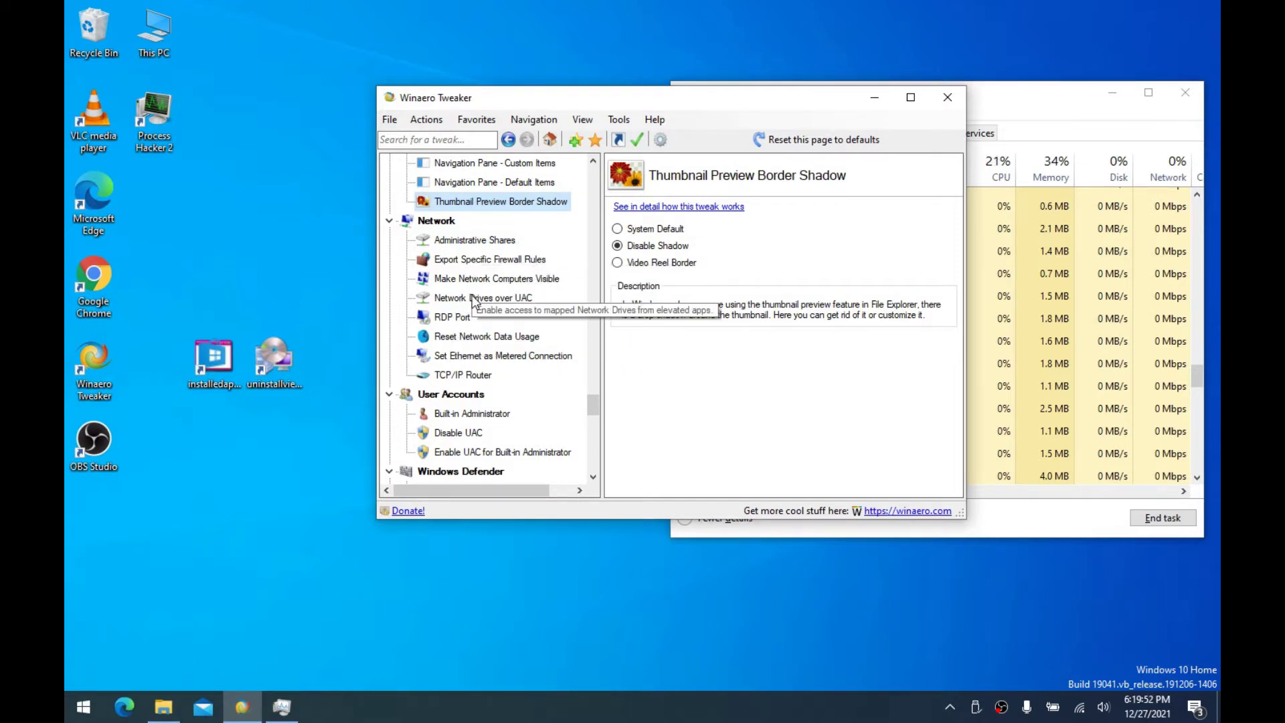
# Enable the built-in Administrator account under User Accounts and dismiss the confirmation message
pyautogui.scroll(-2, 473, 374)
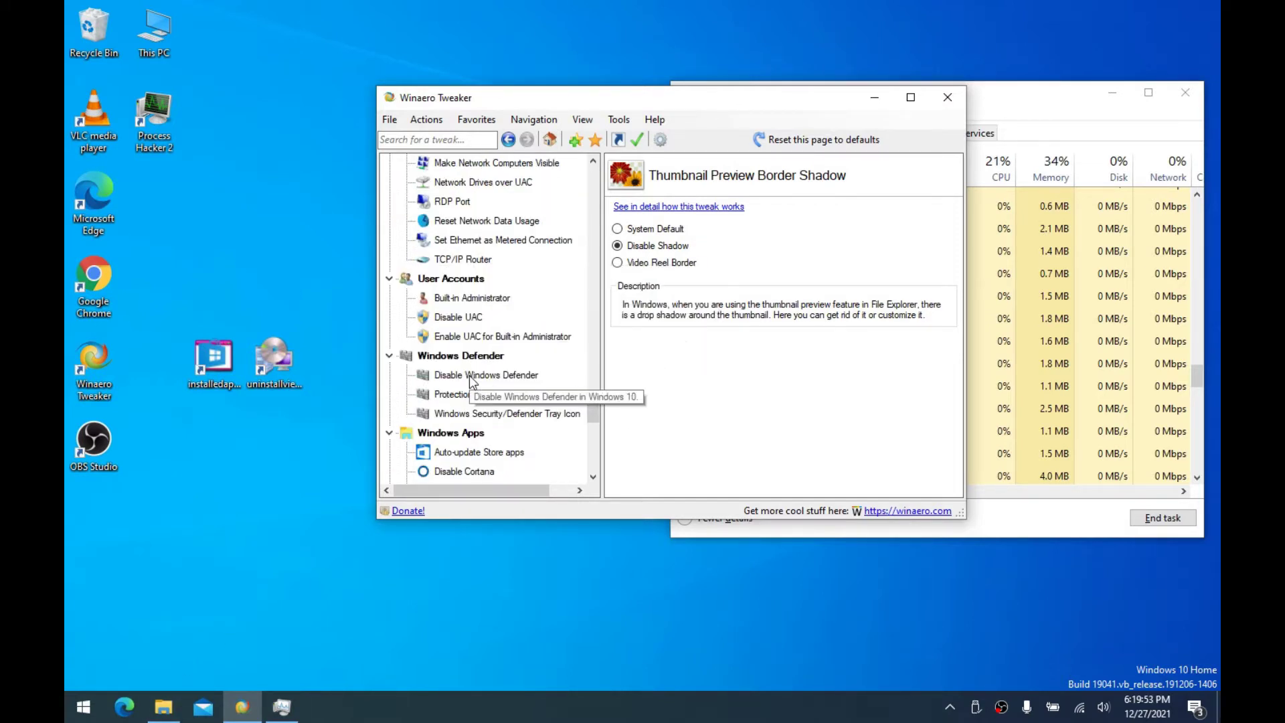
pyautogui.click(469, 299)
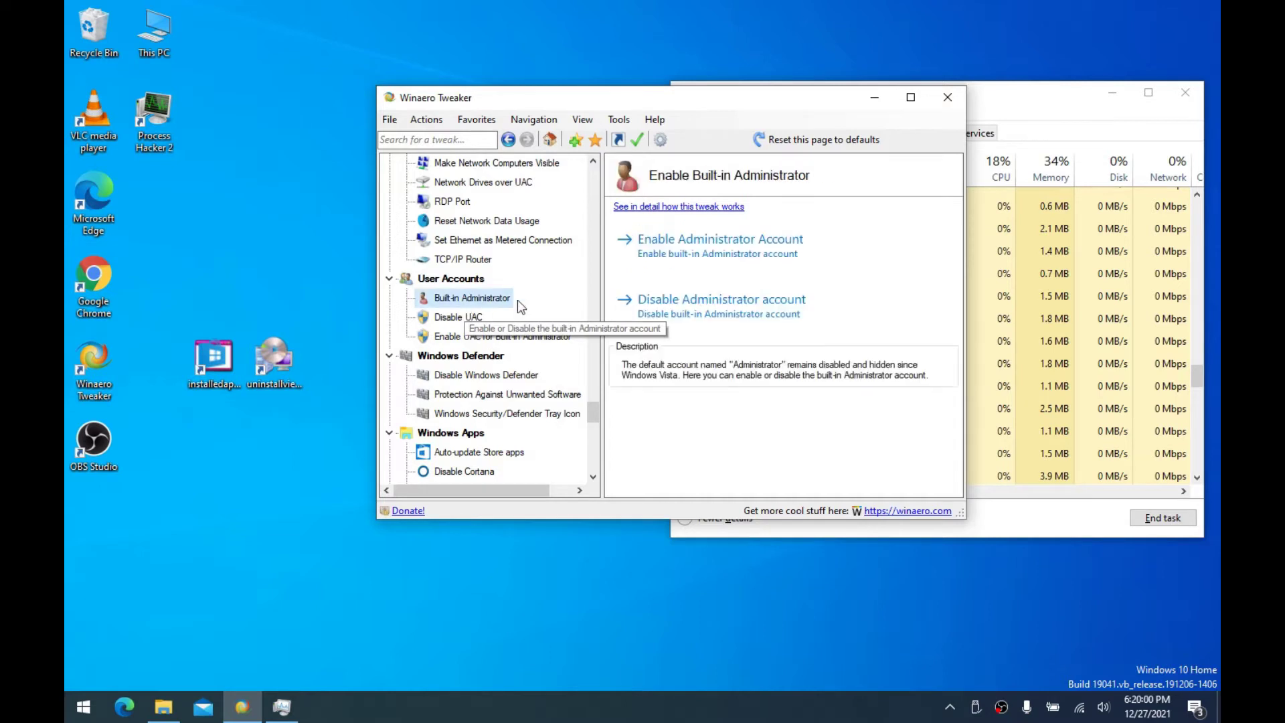
pyautogui.click(702, 252)
pyautogui.moveTo(664, 325); pyautogui.dragTo(662, 291)
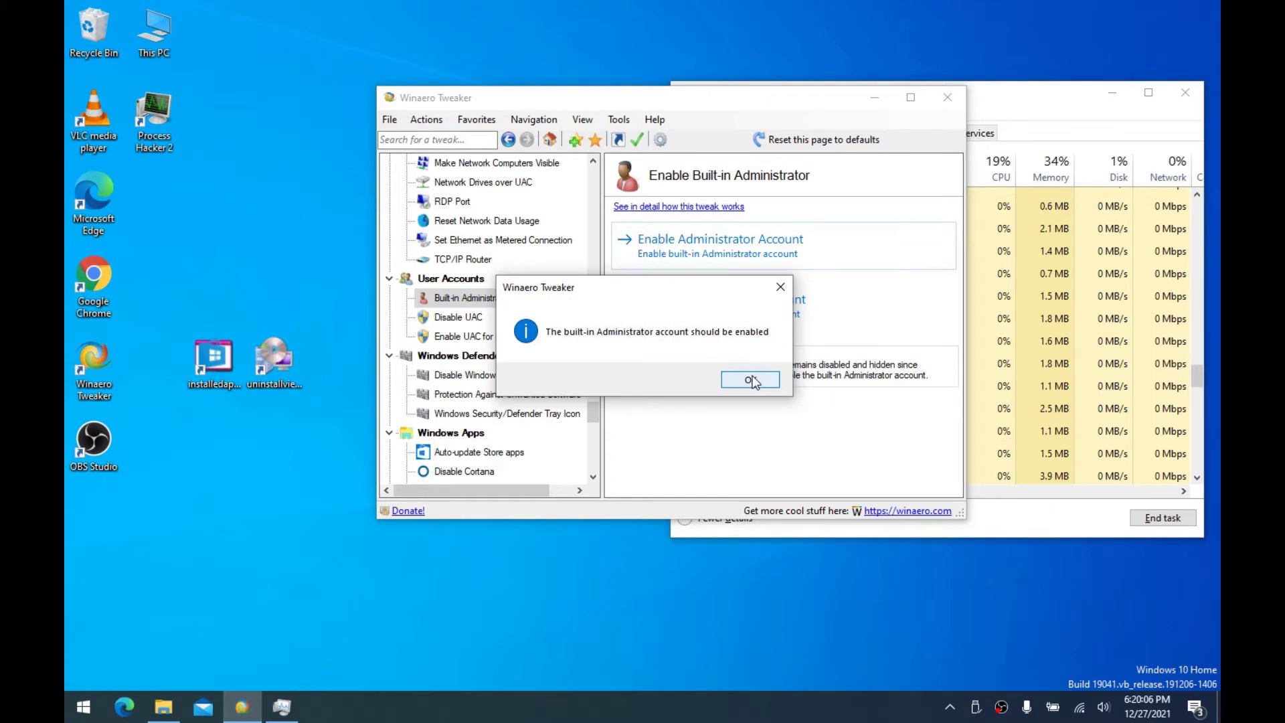
pyautogui.moveTo(666, 290); pyautogui.dragTo(714, 291)
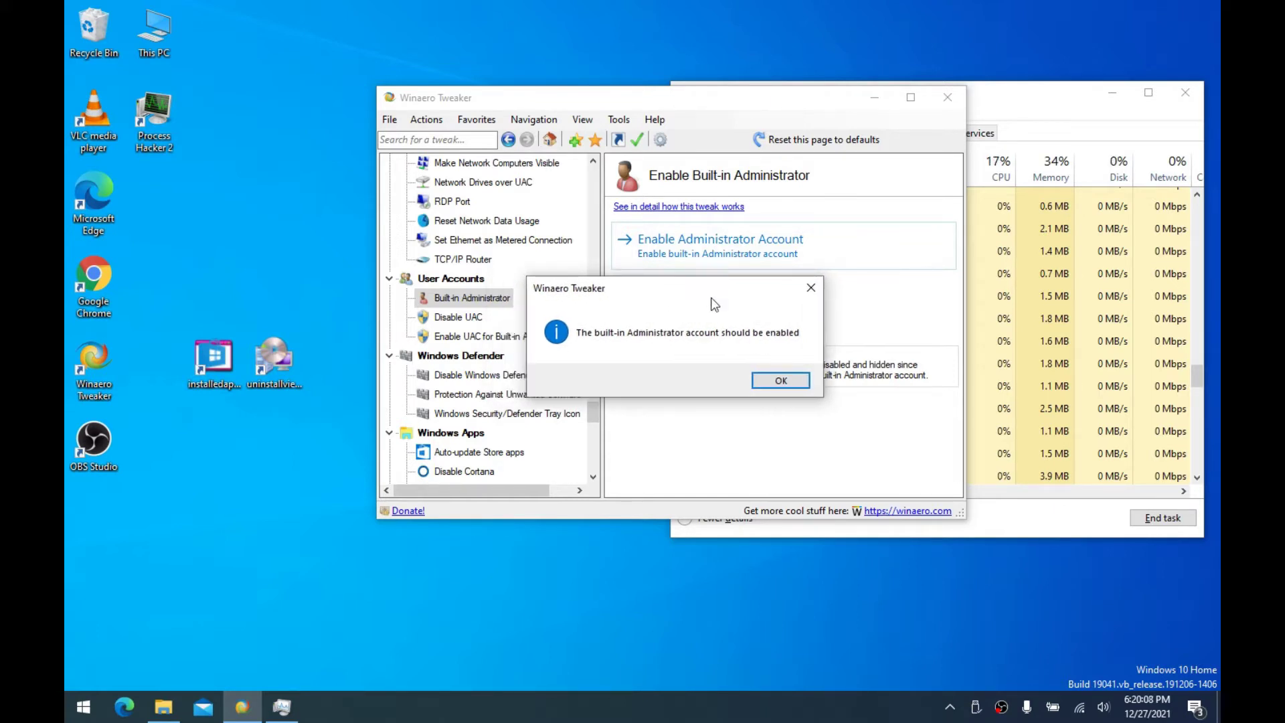
pyautogui.click(795, 382)
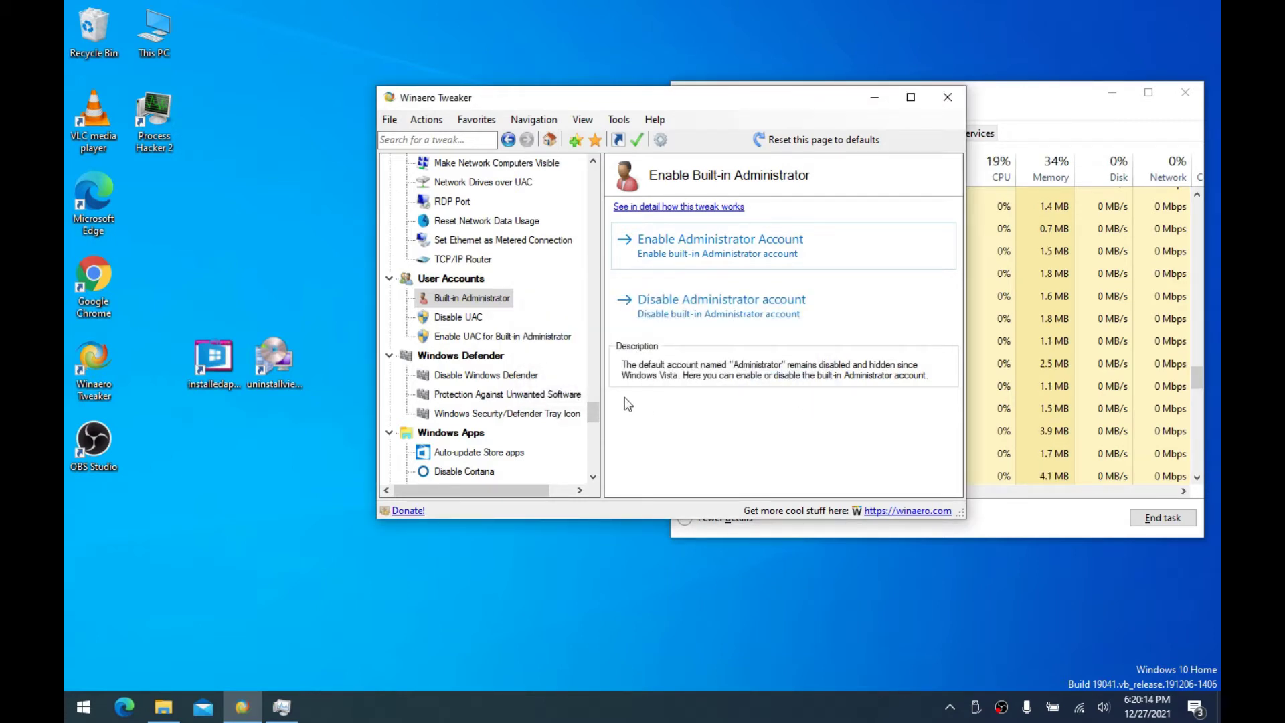
# Disable UAC in the User Accounts tweaks and postpone the reboot
pyautogui.click(458, 318)
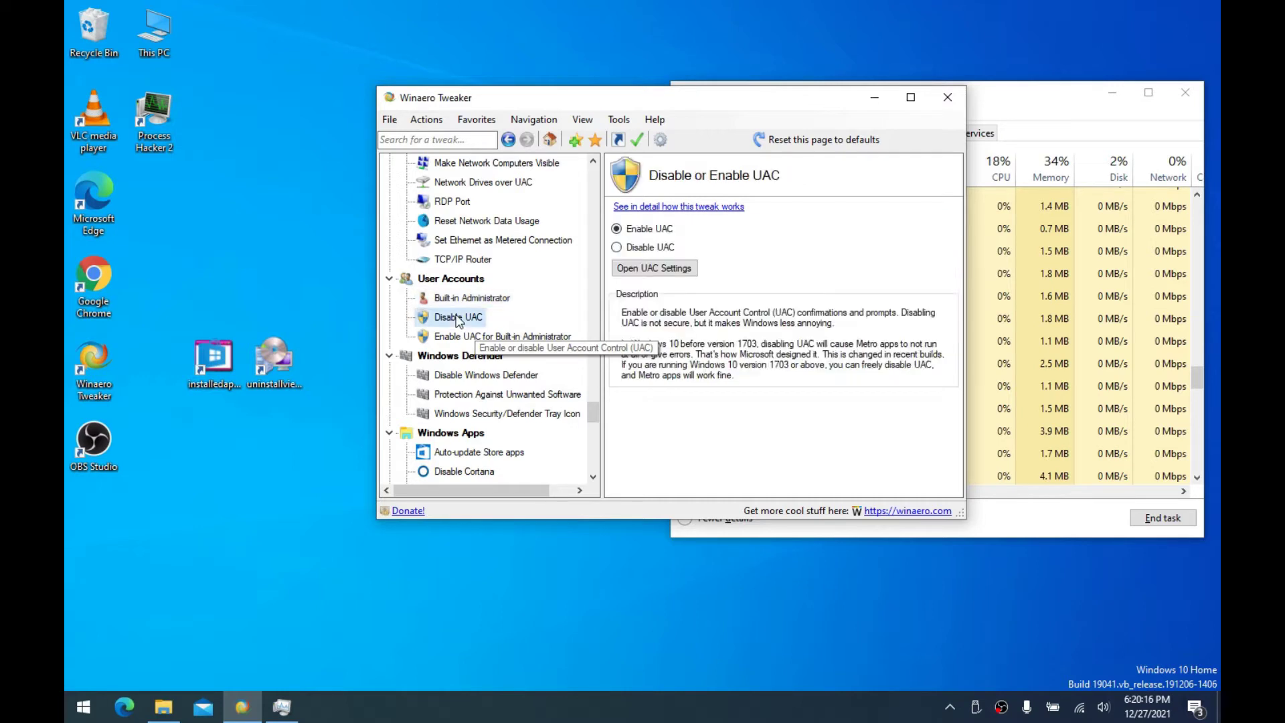
pyautogui.click(617, 248)
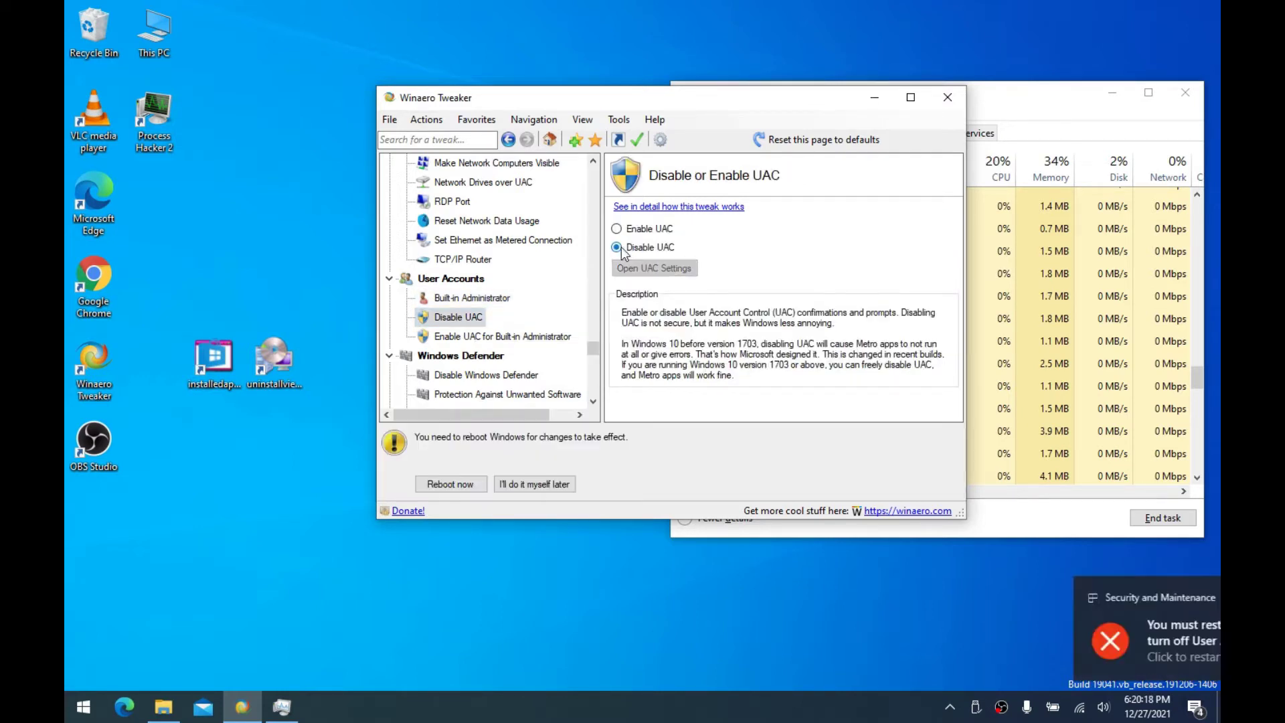
pyautogui.click(1185, 597)
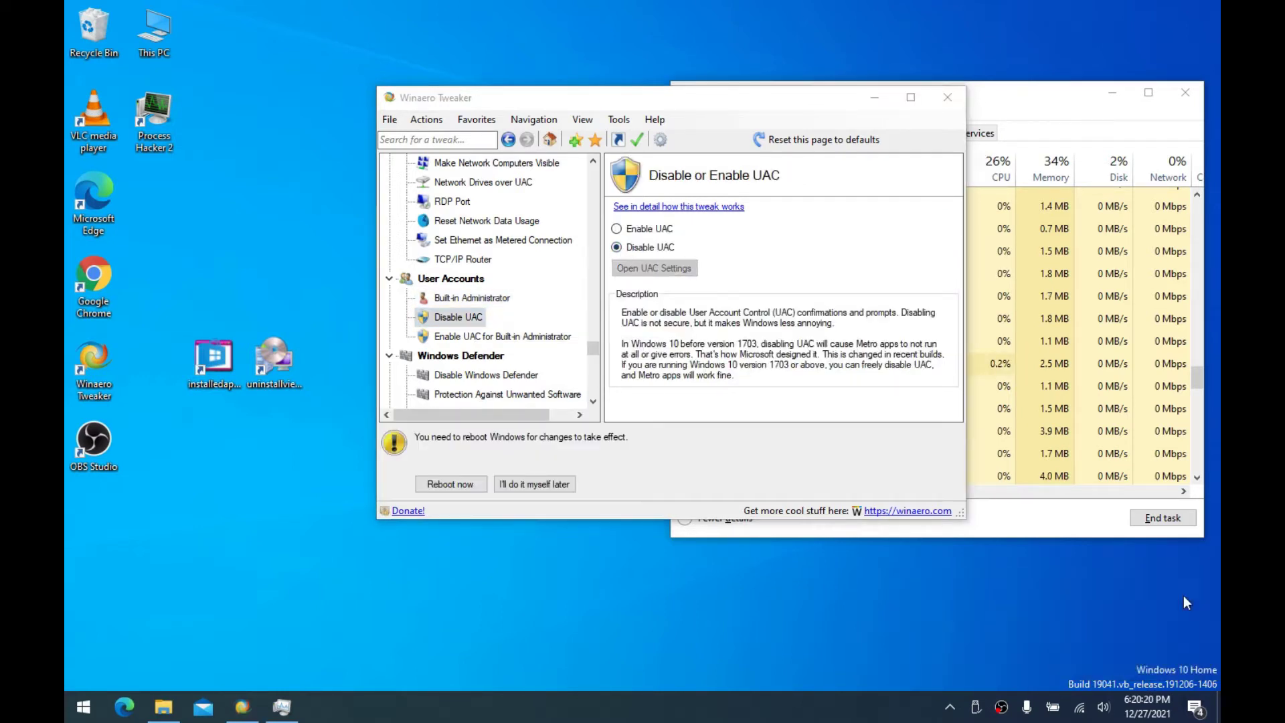
pyautogui.click(552, 489)
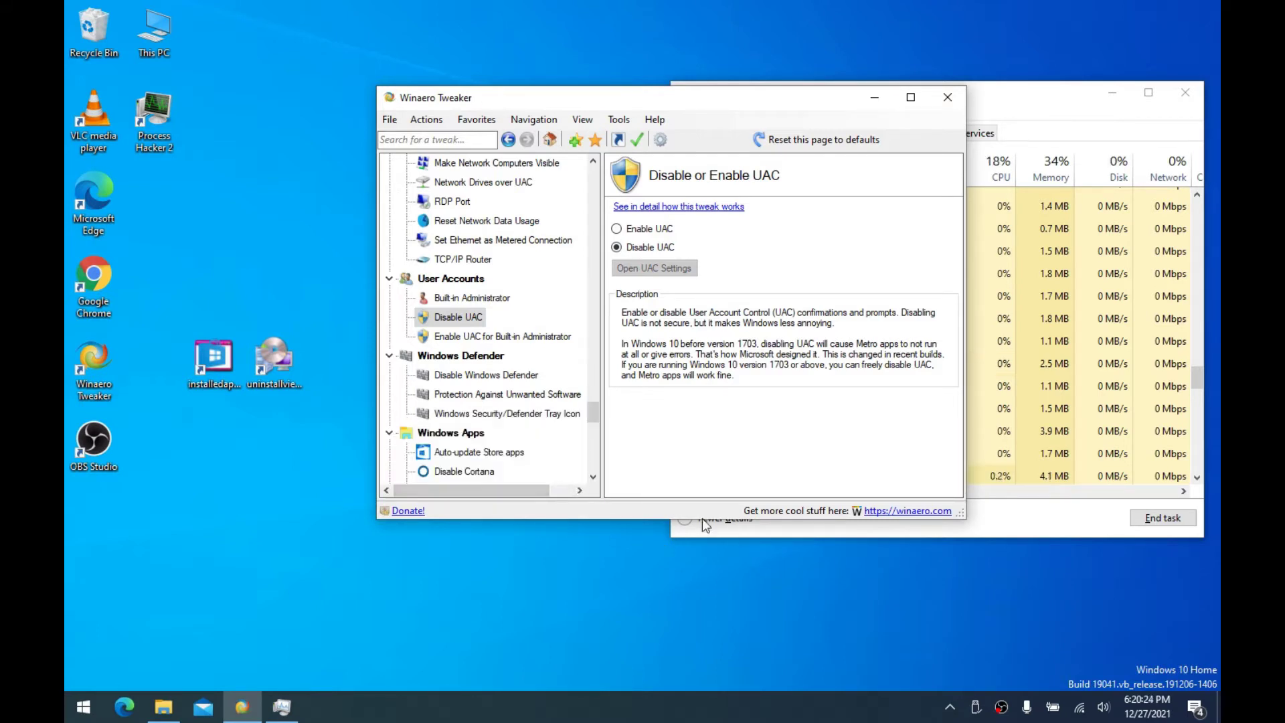
# Search Windows for "uac", open the User Account Control settings, and apply the Never notify level, allowing the change
pyautogui.press('super')
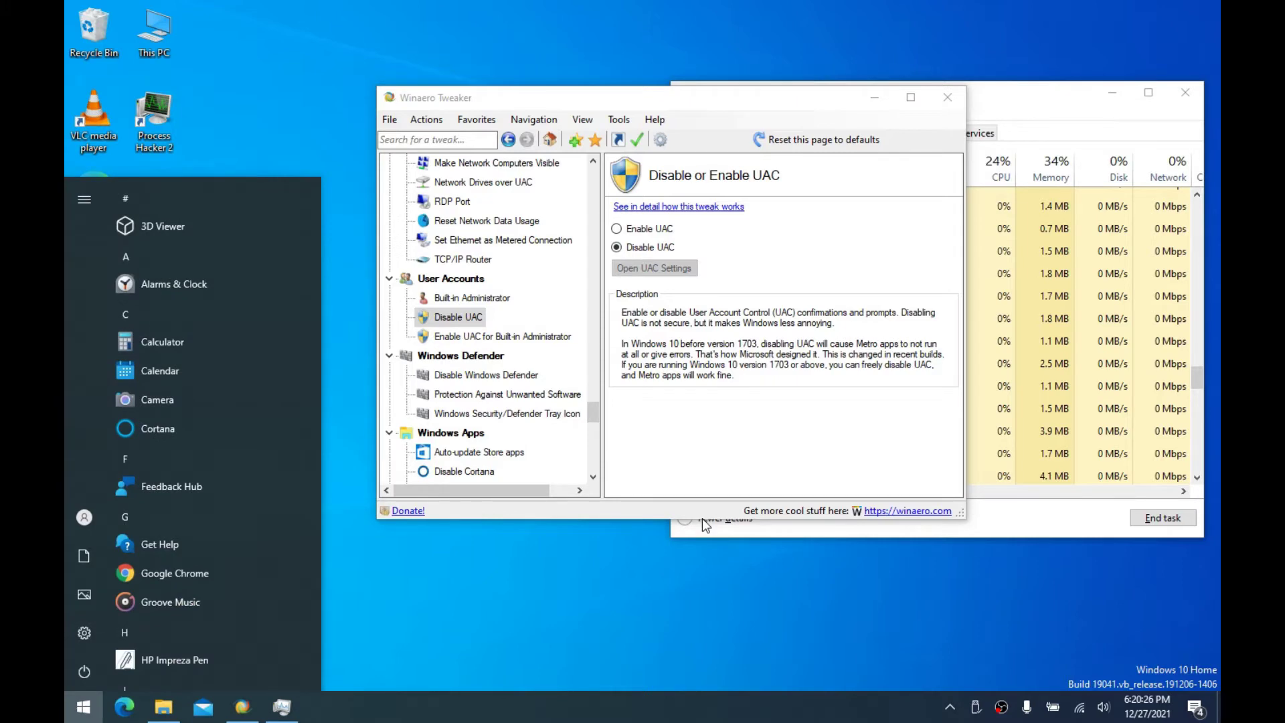
pyautogui.write('uac')
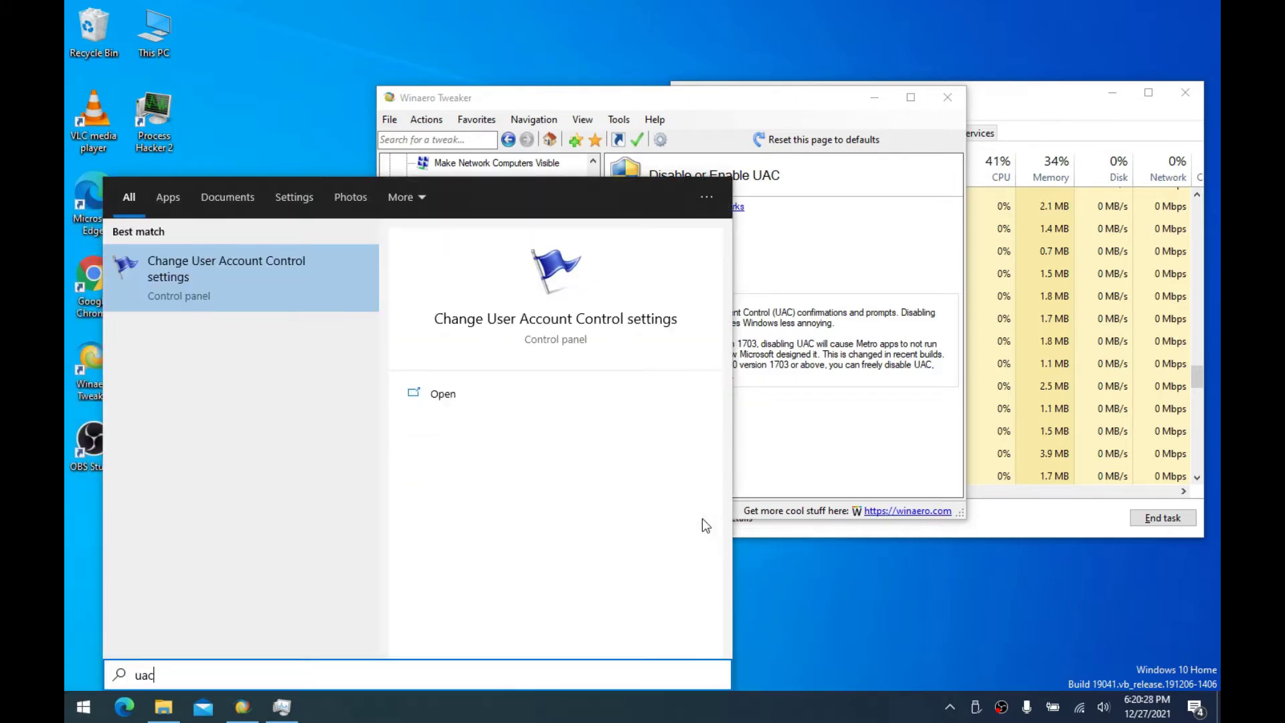
pyautogui.click(310, 287)
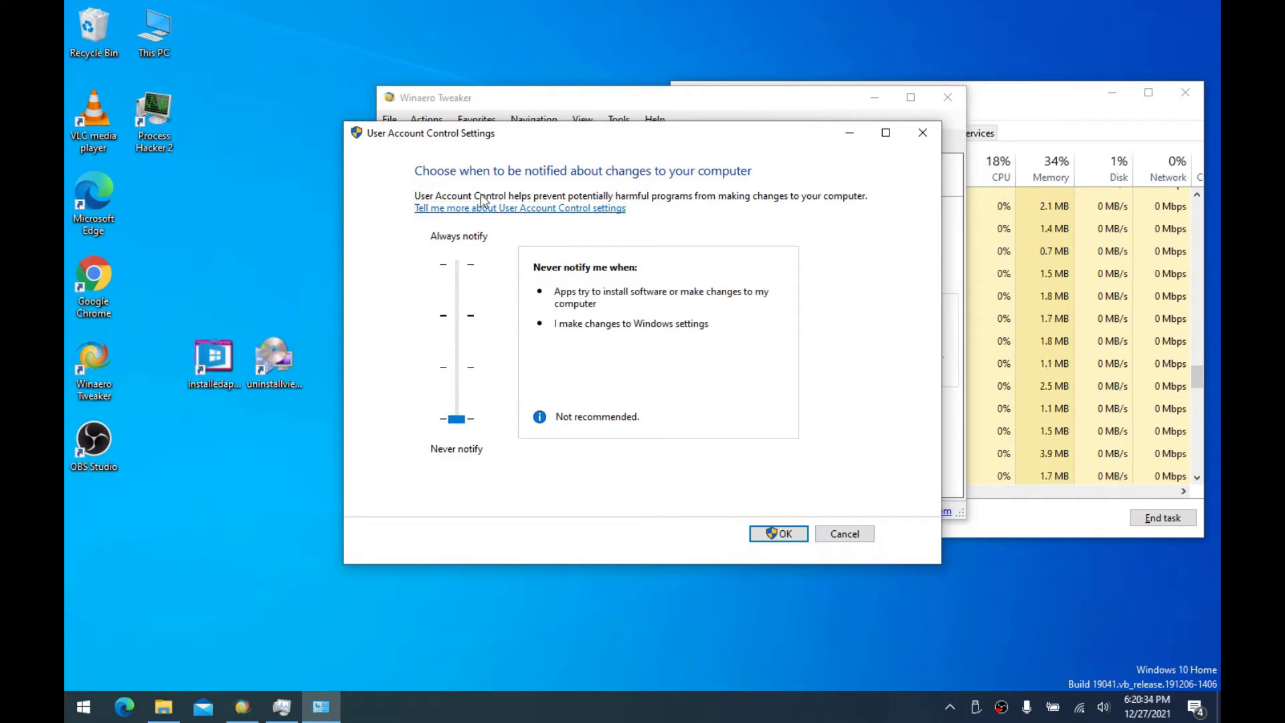
pyautogui.moveTo(513, 136); pyautogui.dragTo(549, 146)
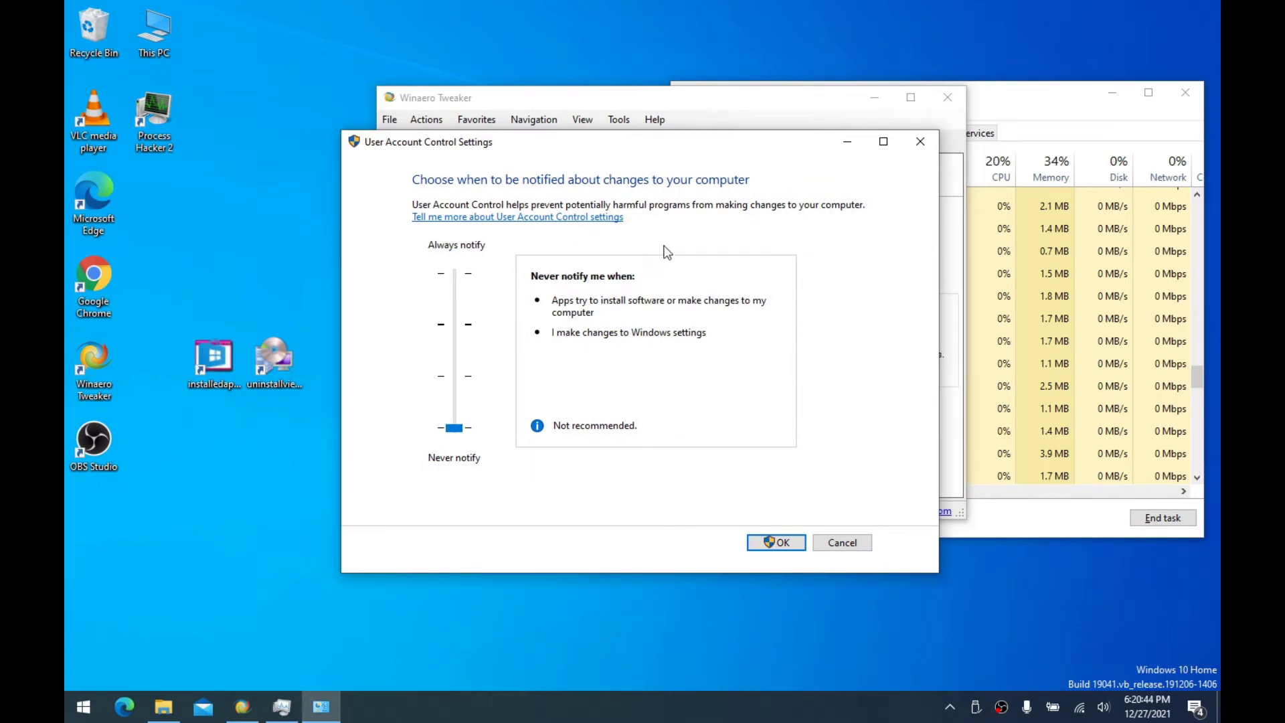
pyautogui.click(776, 542)
pyautogui.moveTo(579, 253); pyautogui.dragTo(640, 249)
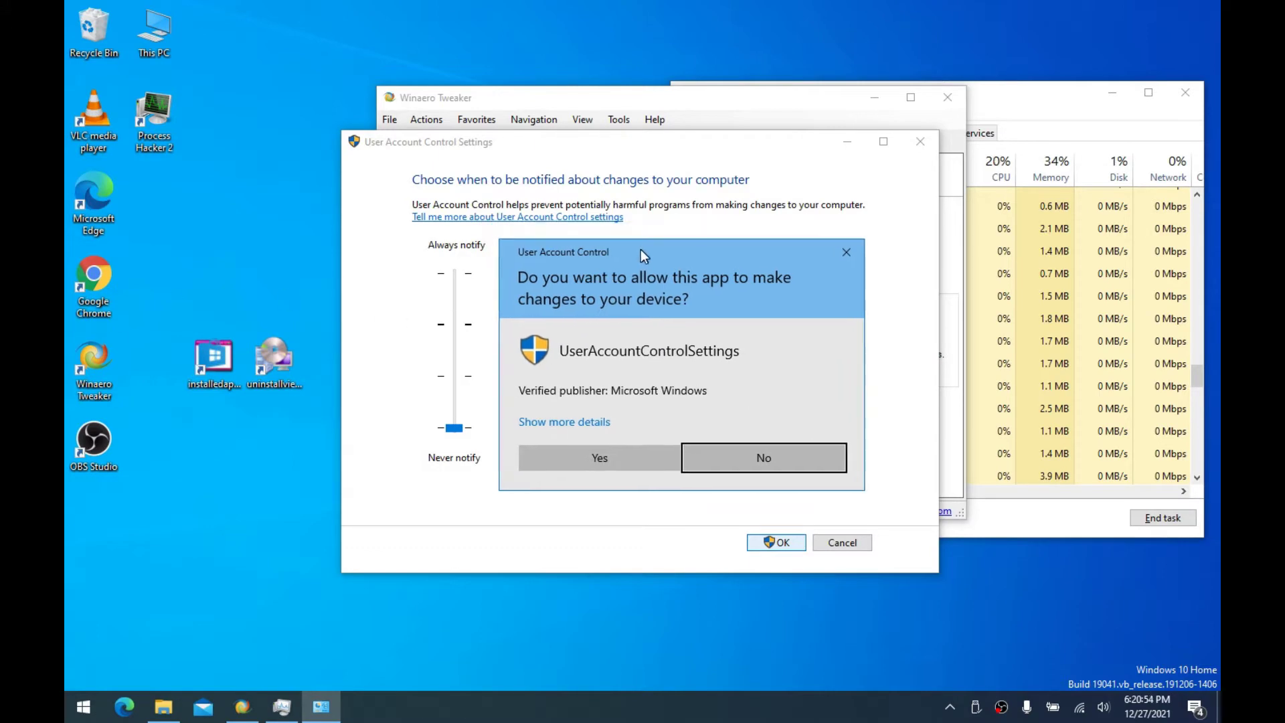
pyautogui.click(597, 455)
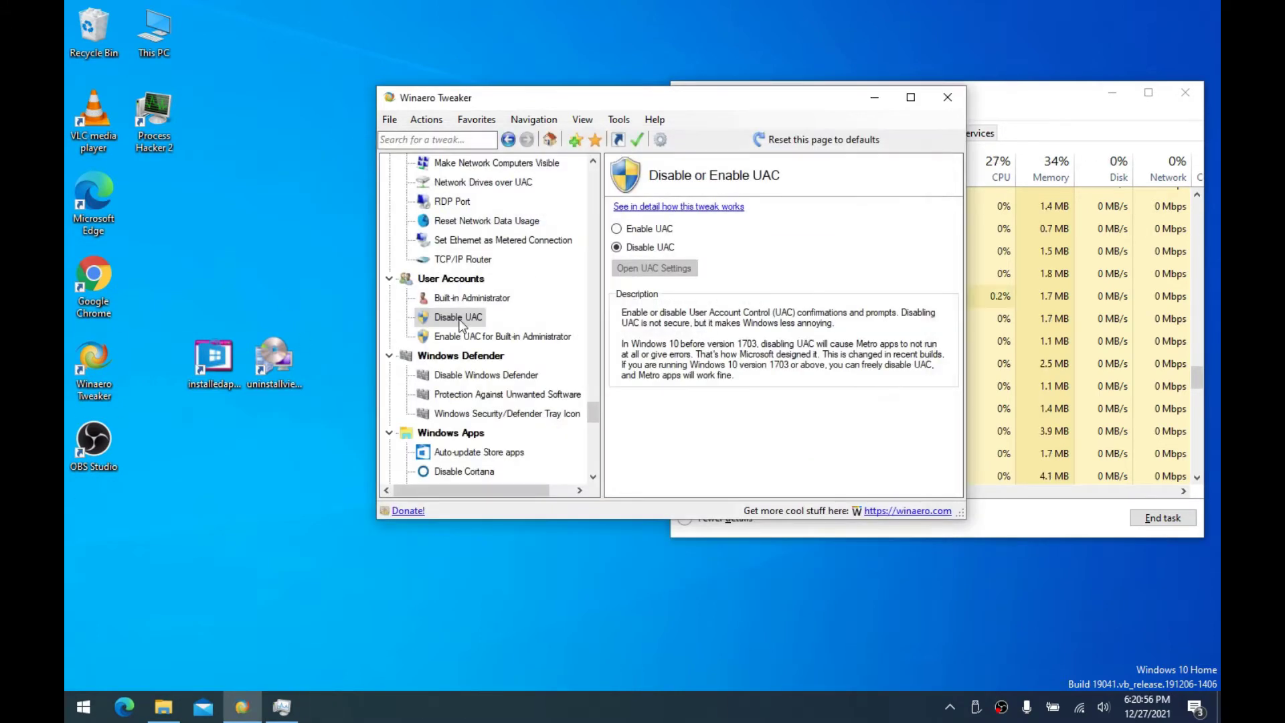
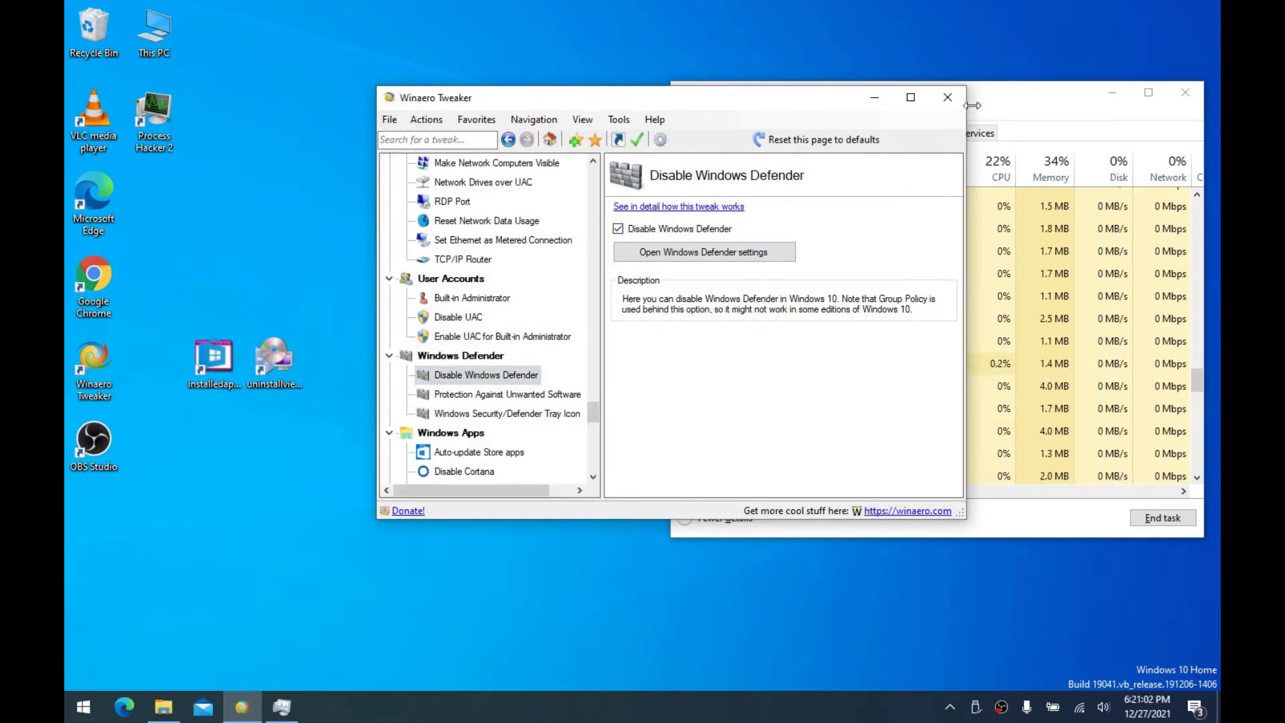
# Sort the Task Manager processes by memory and by CPU usage, and return to Winaero Tweaker
pyautogui.moveTo(978, 102); pyautogui.dragTo(994, 108)
pyautogui.click(1066, 173)
pyautogui.scroll(20, 1080, 228)
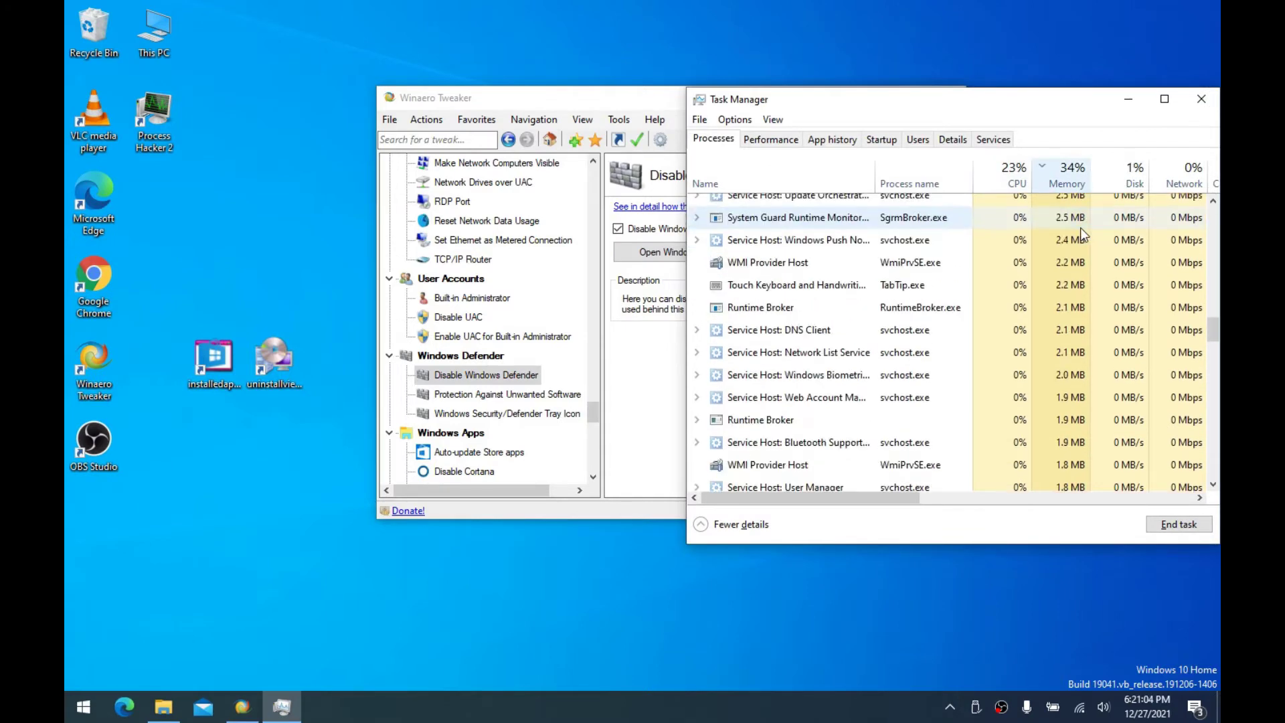
pyautogui.click(994, 171)
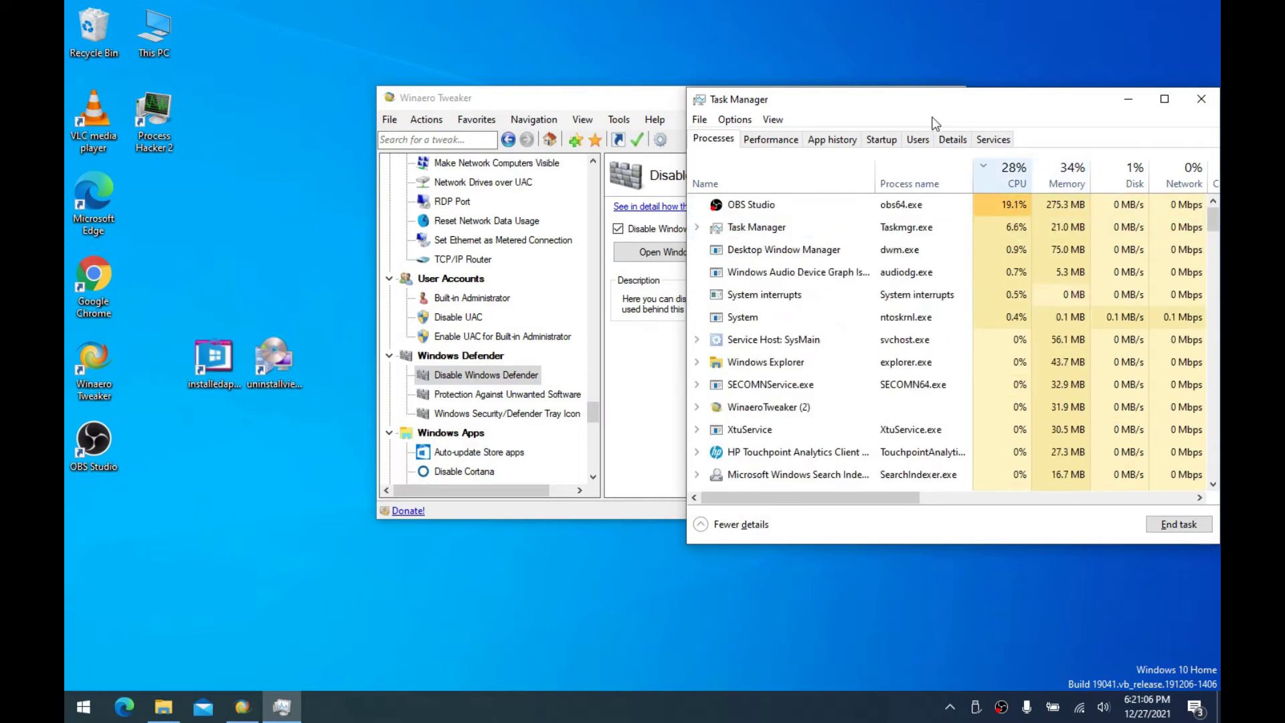
pyautogui.moveTo(929, 95); pyautogui.dragTo(943, 97)
pyautogui.moveTo(661, 101); pyautogui.dragTo(661, 95)
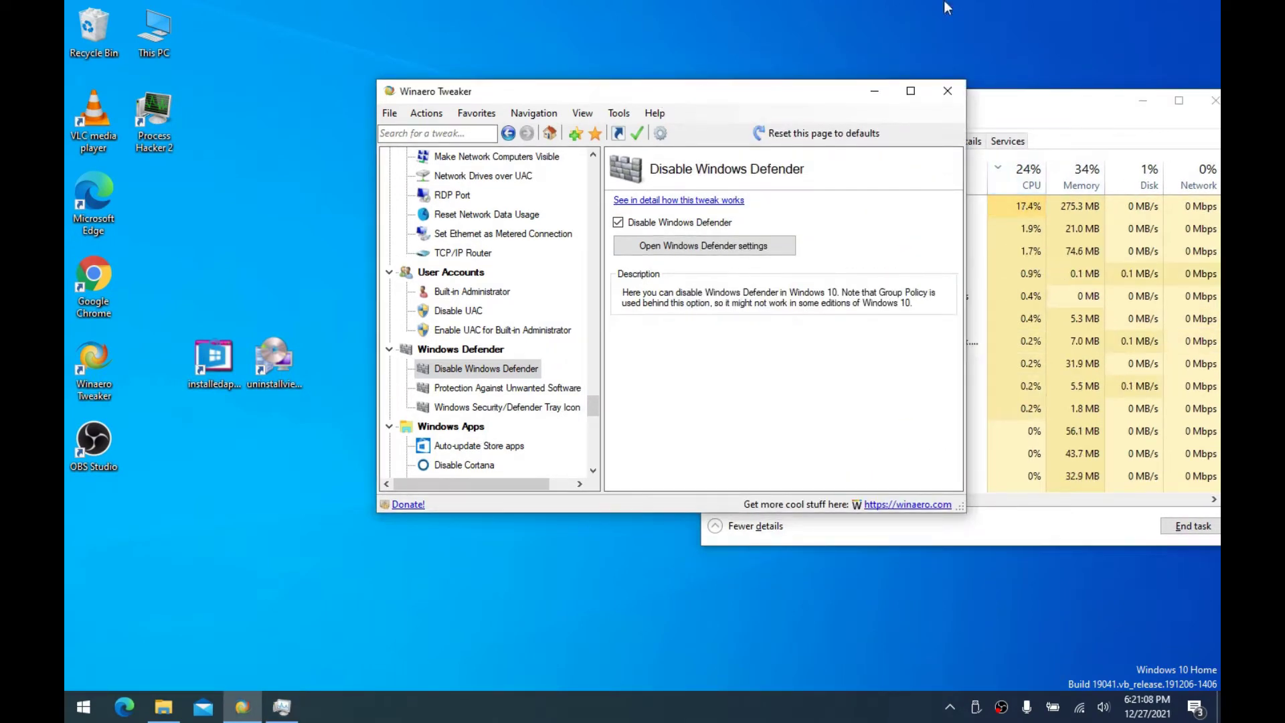
# View the Protection Against Unwanted Software and Windows Security/Defender Tray Icon tweaks, and show the hidden system tray icons
pyautogui.click(448, 388)
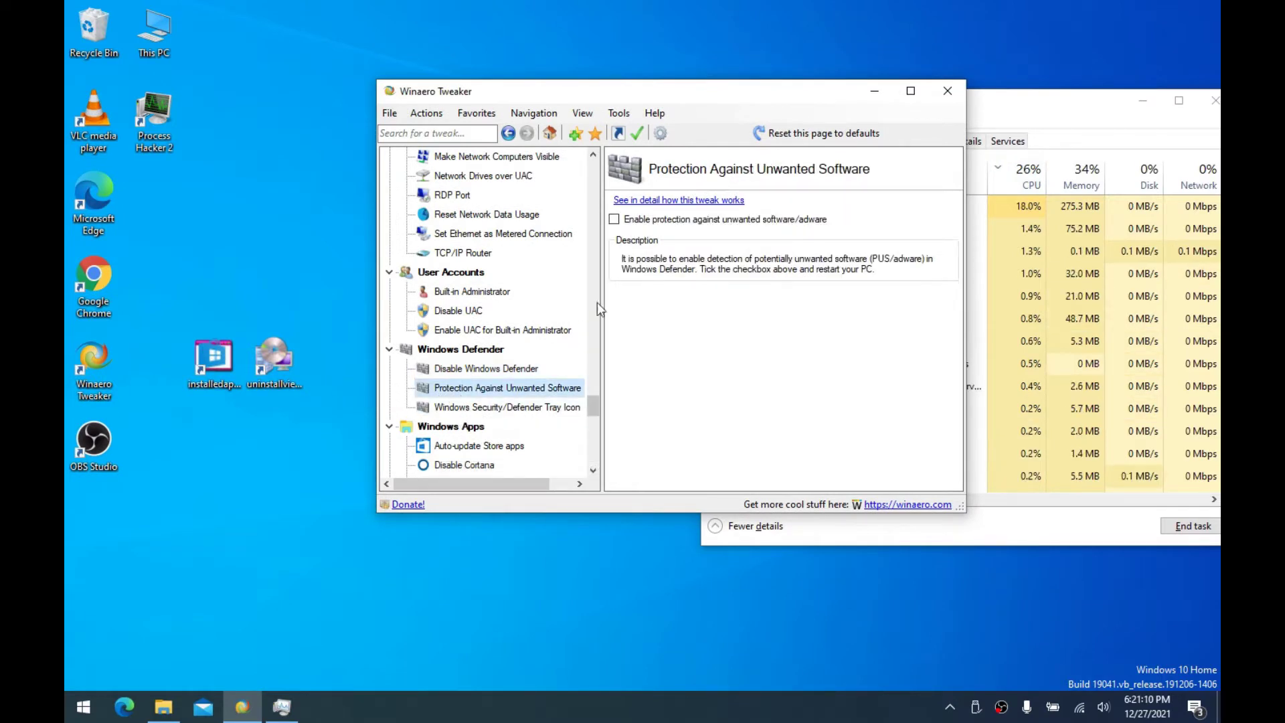
pyautogui.click(510, 408)
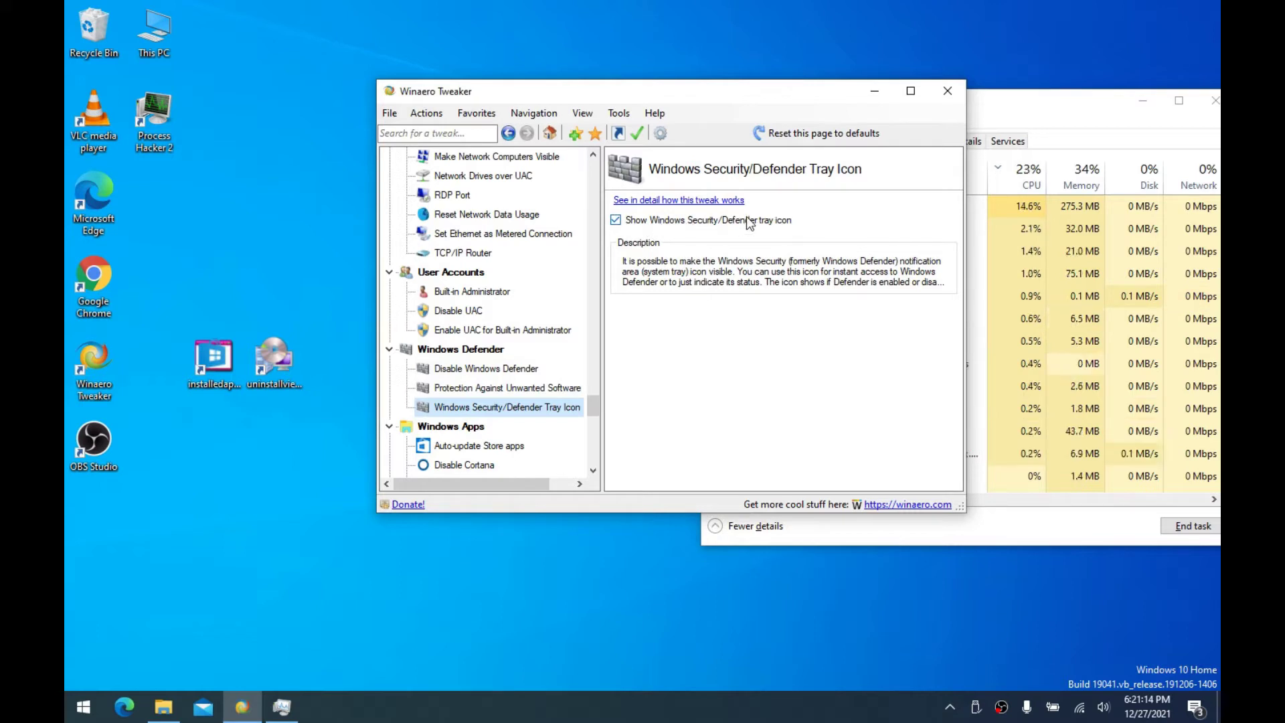
pyautogui.click(949, 706)
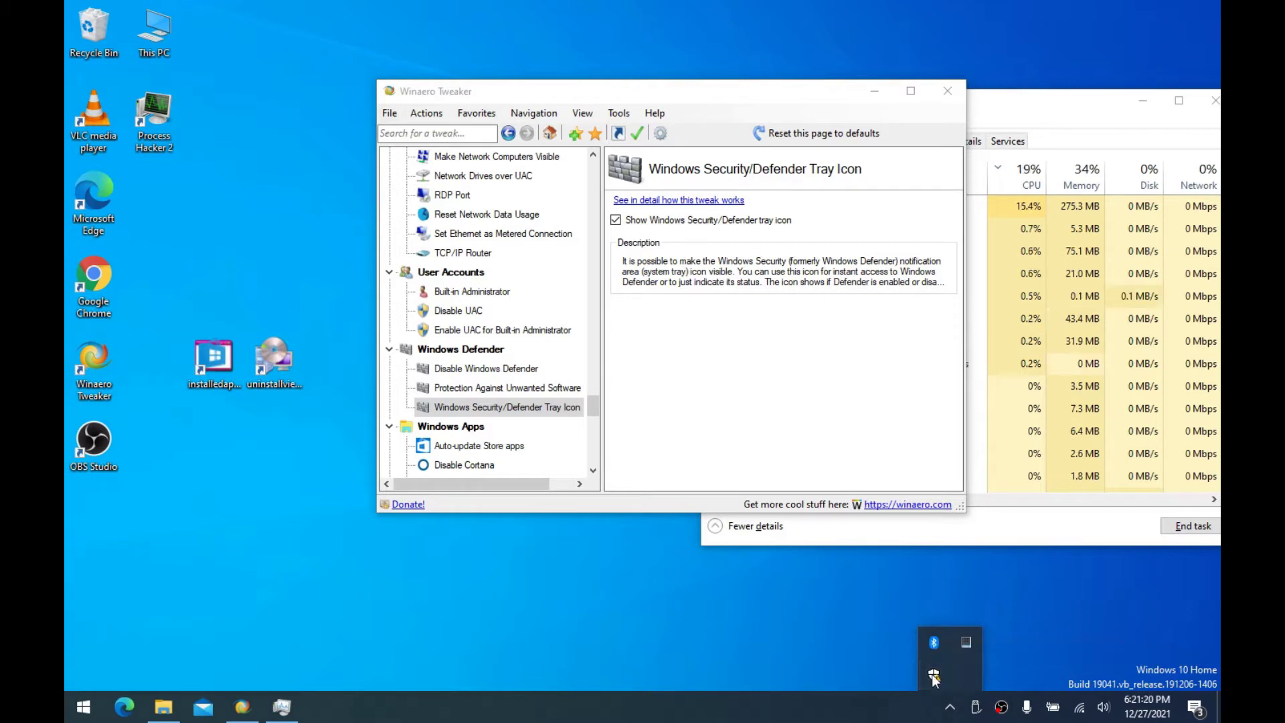
# Turn off the Windows Security/Defender tray icon, postpone the sign-out, and show the hidden system tray icons
pyautogui.click(615, 220)
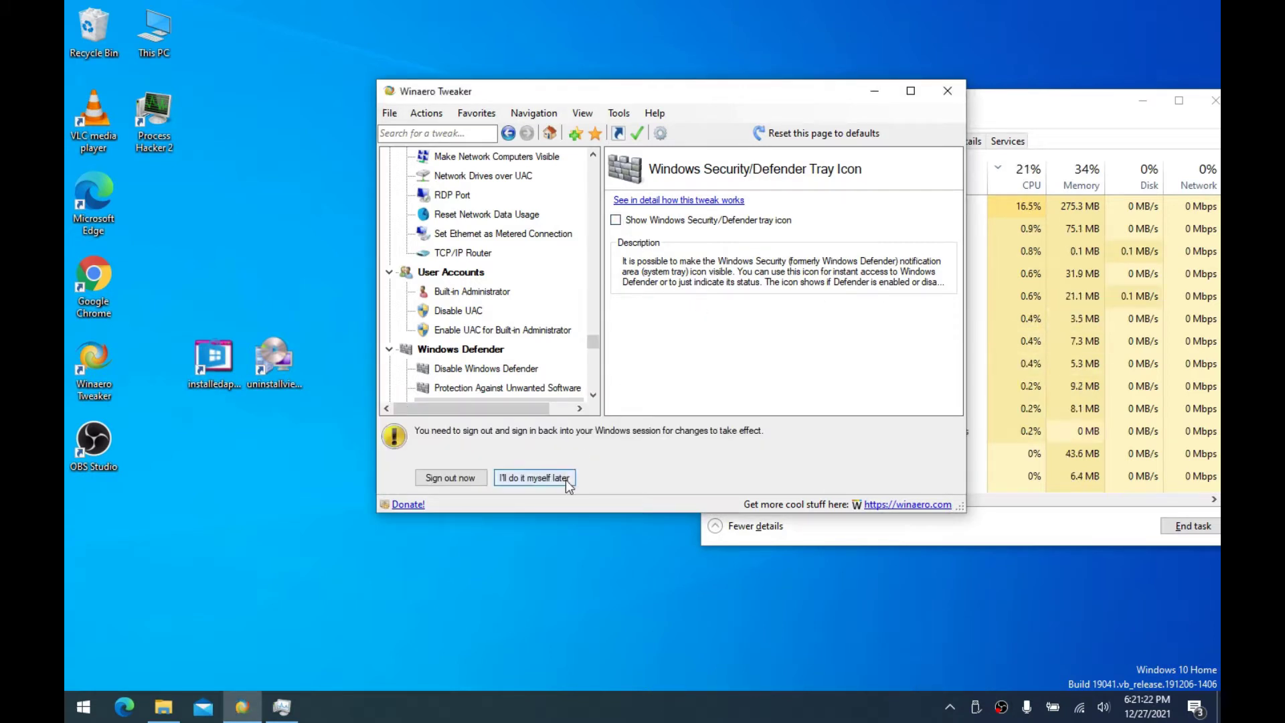
pyautogui.click(530, 479)
pyautogui.click(950, 707)
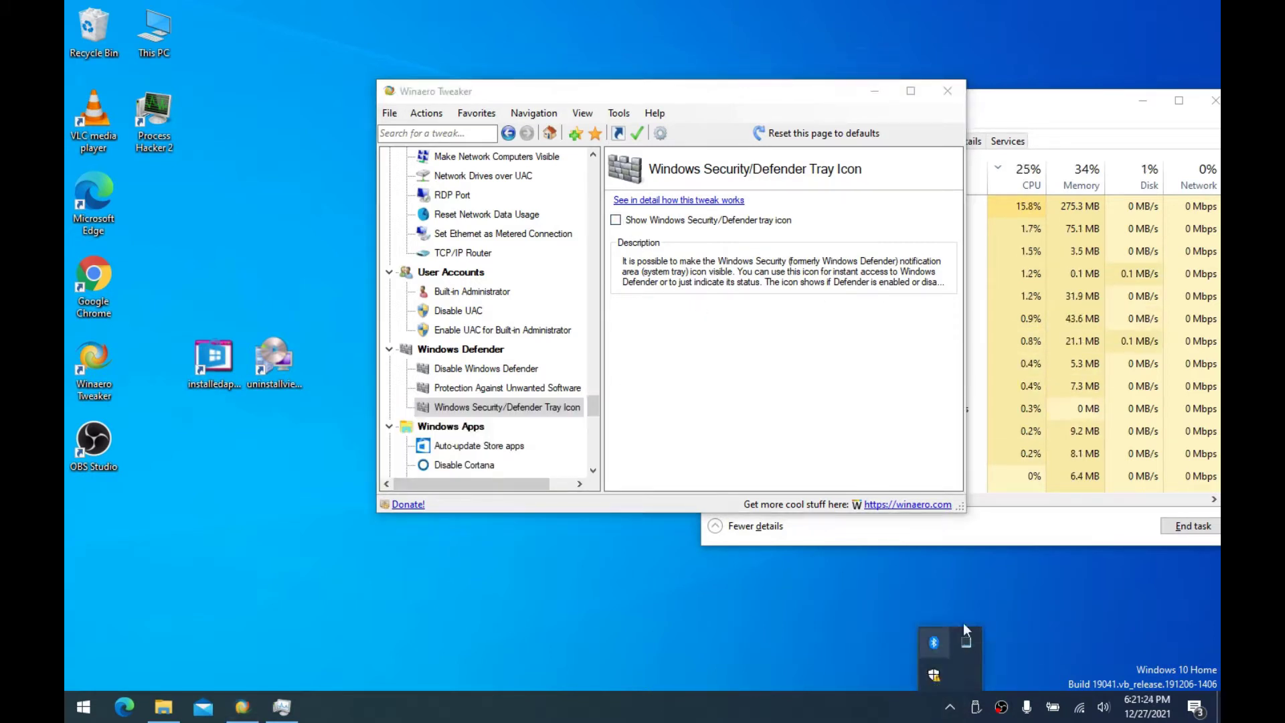
# Sort the Task Manager processes by name, end the Windows Security notification icon task, and check the hidden tray icons
pyautogui.click(1052, 127)
pyautogui.click(803, 184)
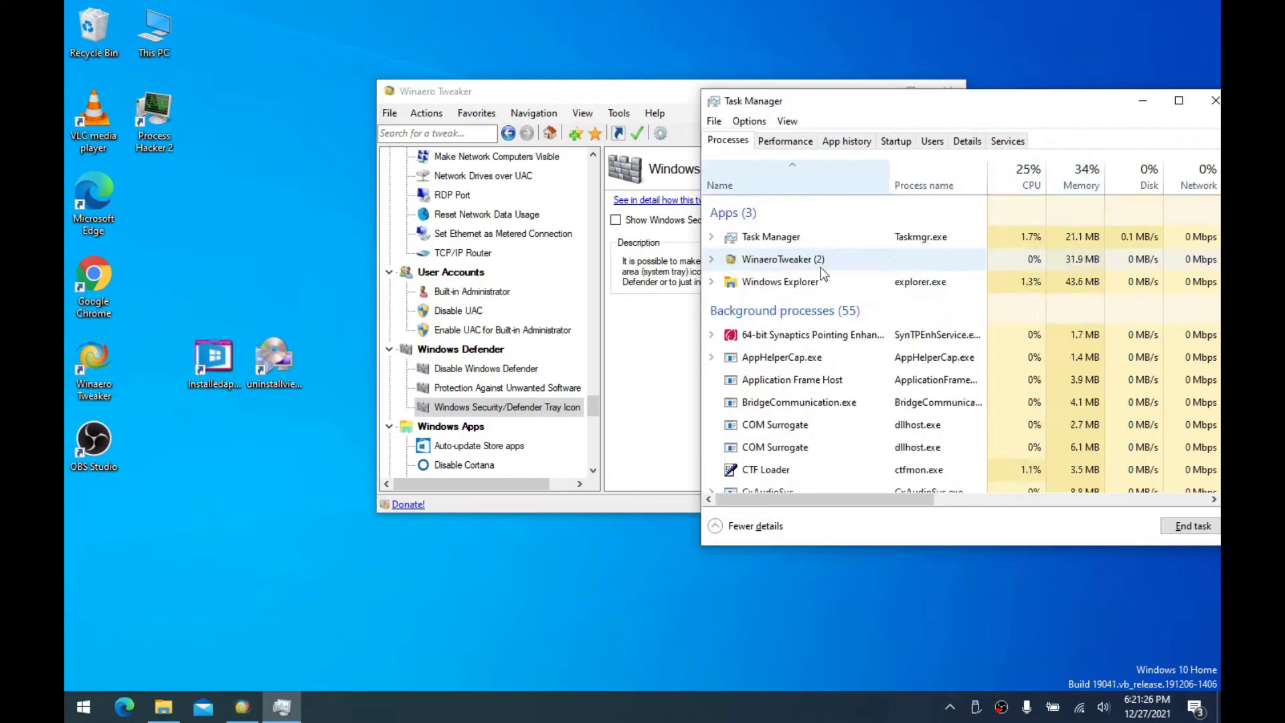
pyautogui.scroll(-5, 825, 291)
pyautogui.scroll(-12, 825, 292)
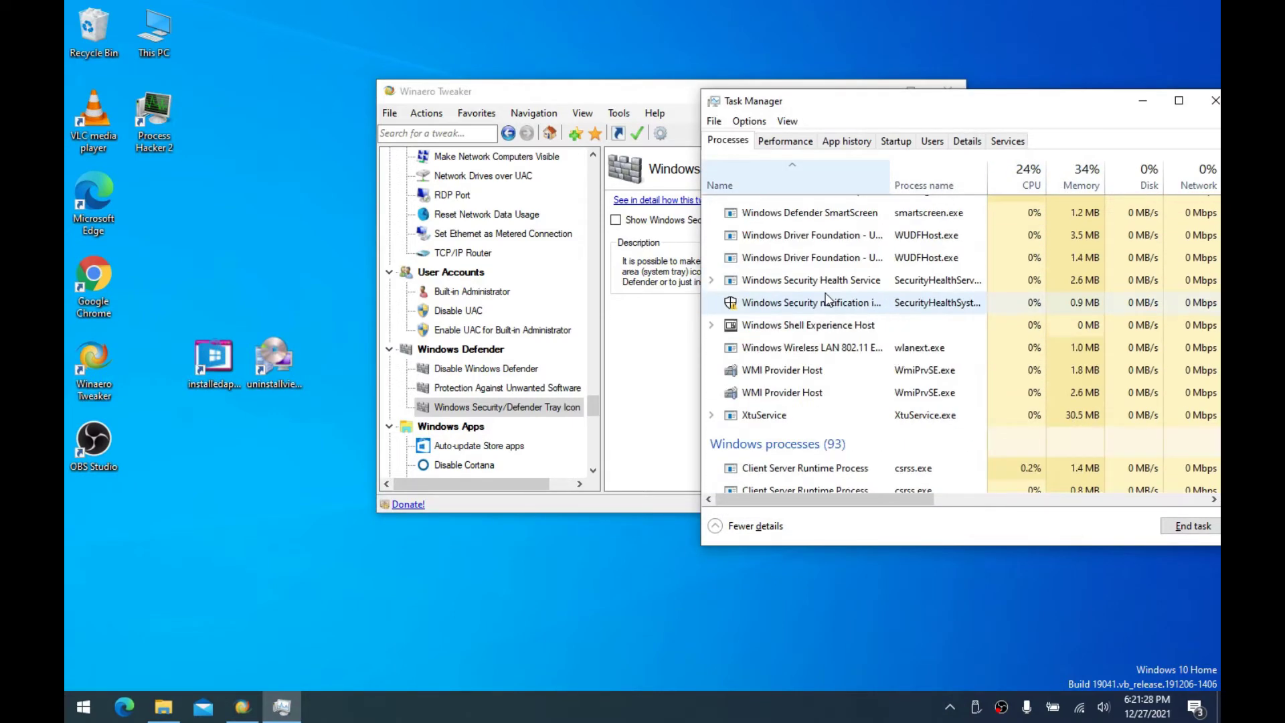
pyautogui.click(752, 303)
pyautogui.rightClick(770, 308)
pyautogui.click(797, 320)
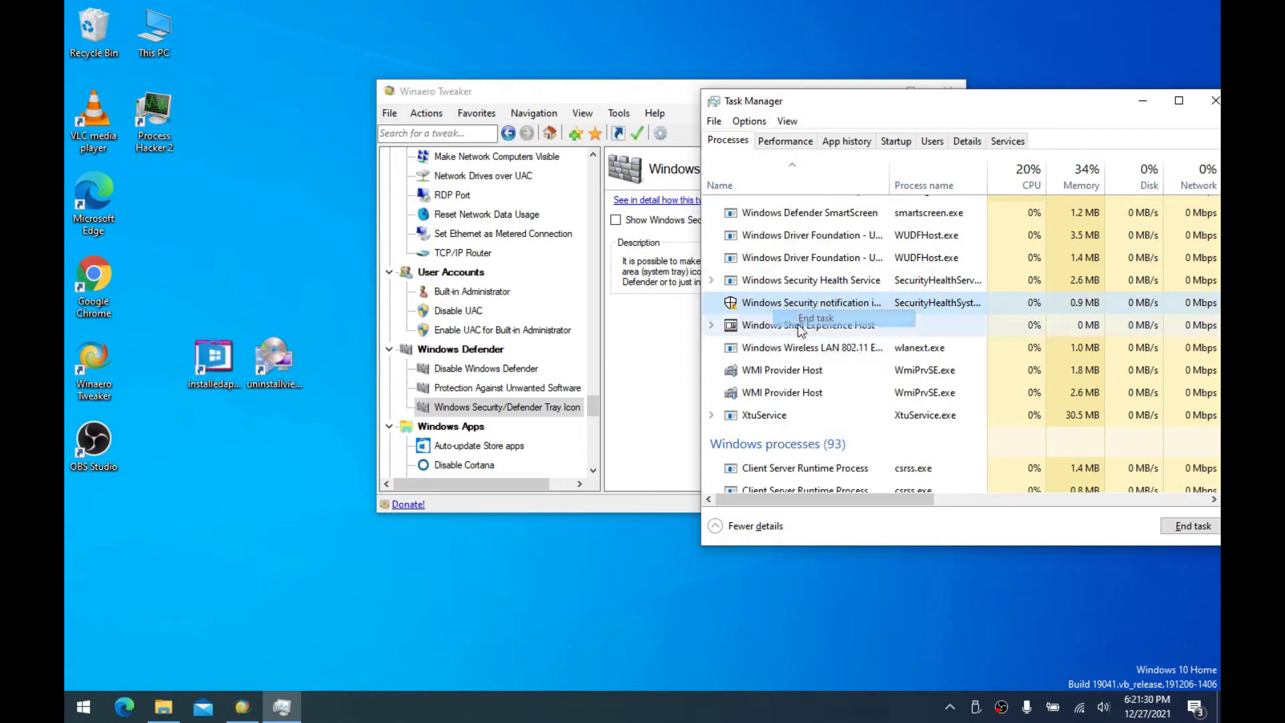
pyautogui.click(949, 706)
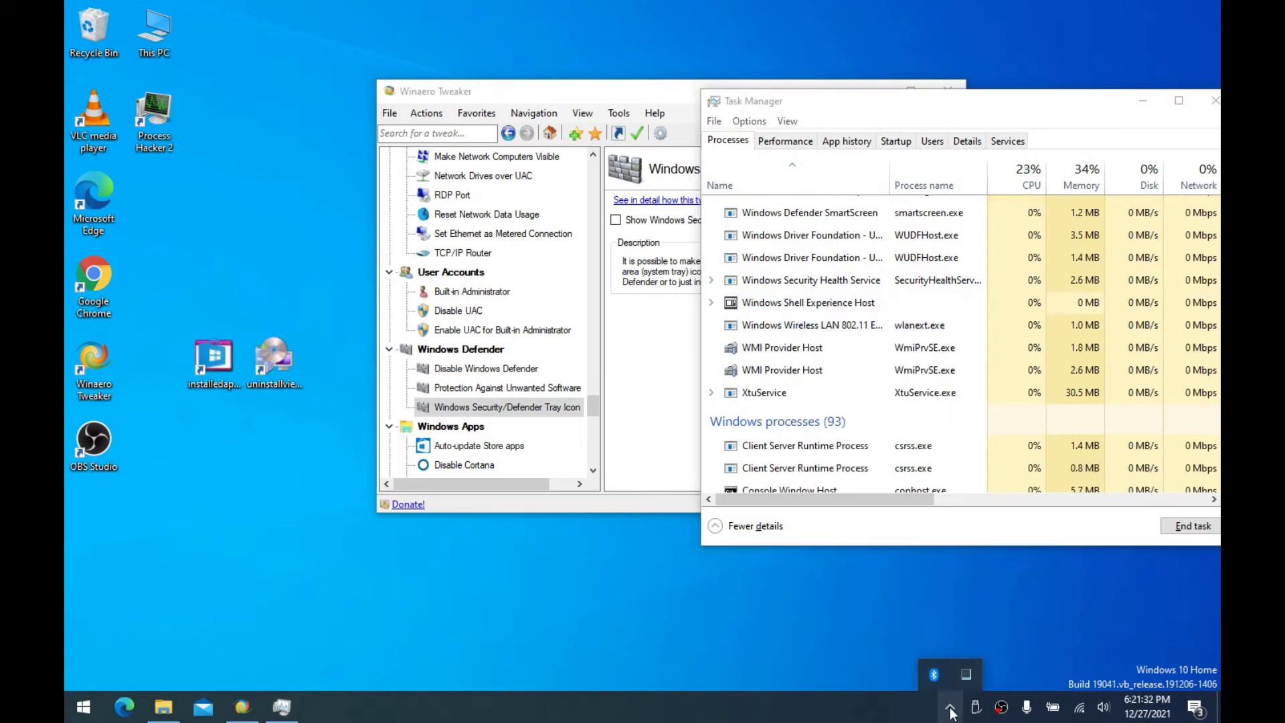
# Remove the Bluetooth icon from the hidden system tray icons
pyautogui.moveTo(560, 95); pyautogui.dragTo(553, 96)
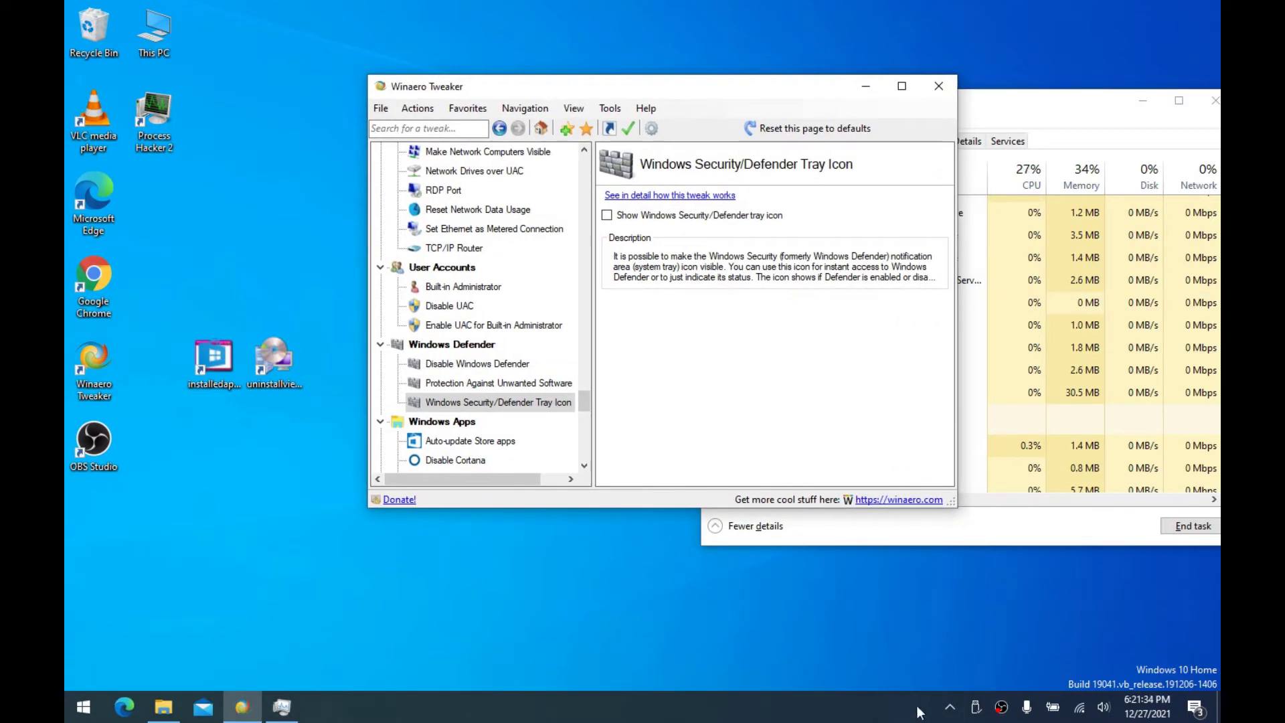
pyautogui.click(950, 706)
pyautogui.rightClick(934, 675)
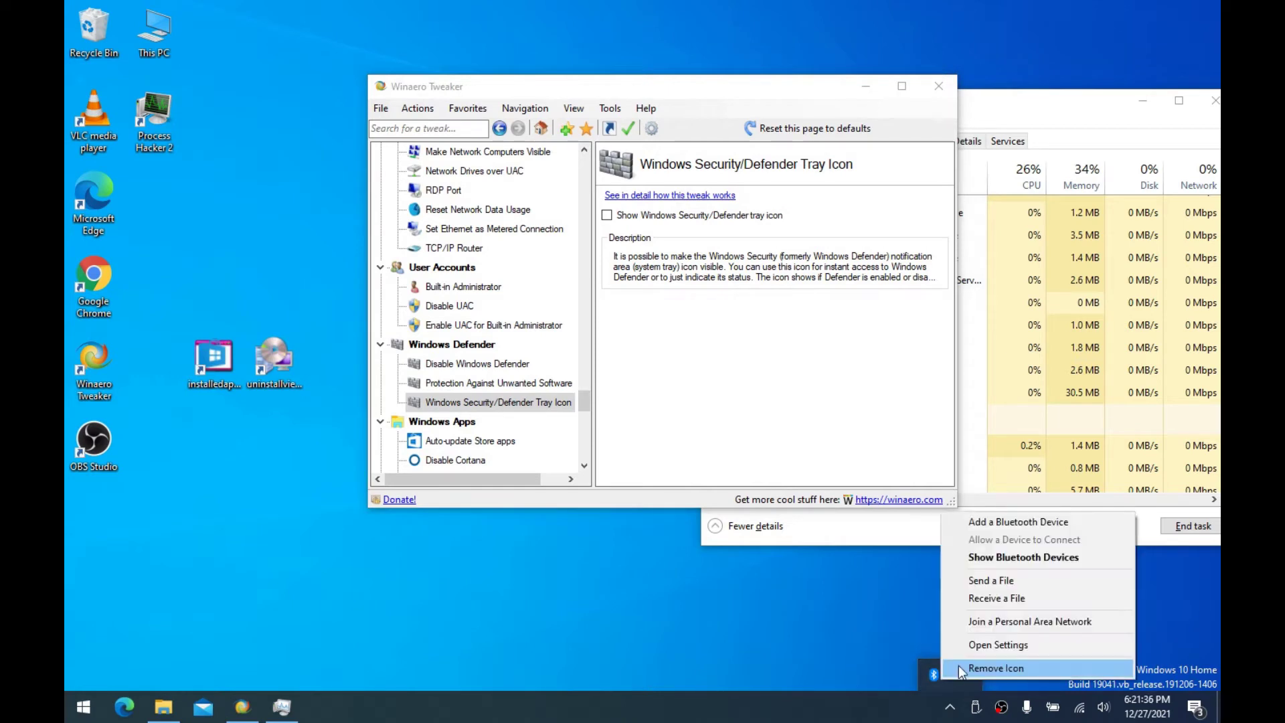
pyautogui.click(959, 667)
# Disable auto-update of Store apps in Winaero Tweaker's Windows Apps tweaks
pyautogui.click(489, 405)
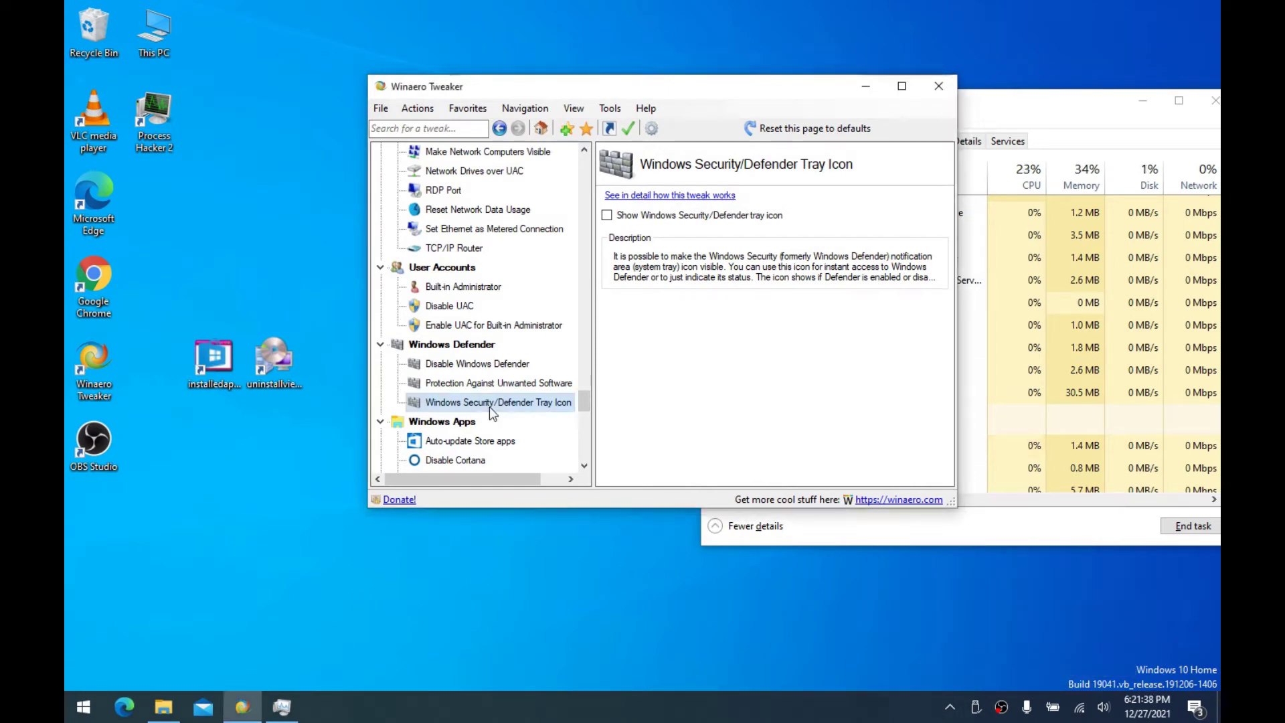
pyautogui.scroll(-4, 489, 407)
pyautogui.click(426, 210)
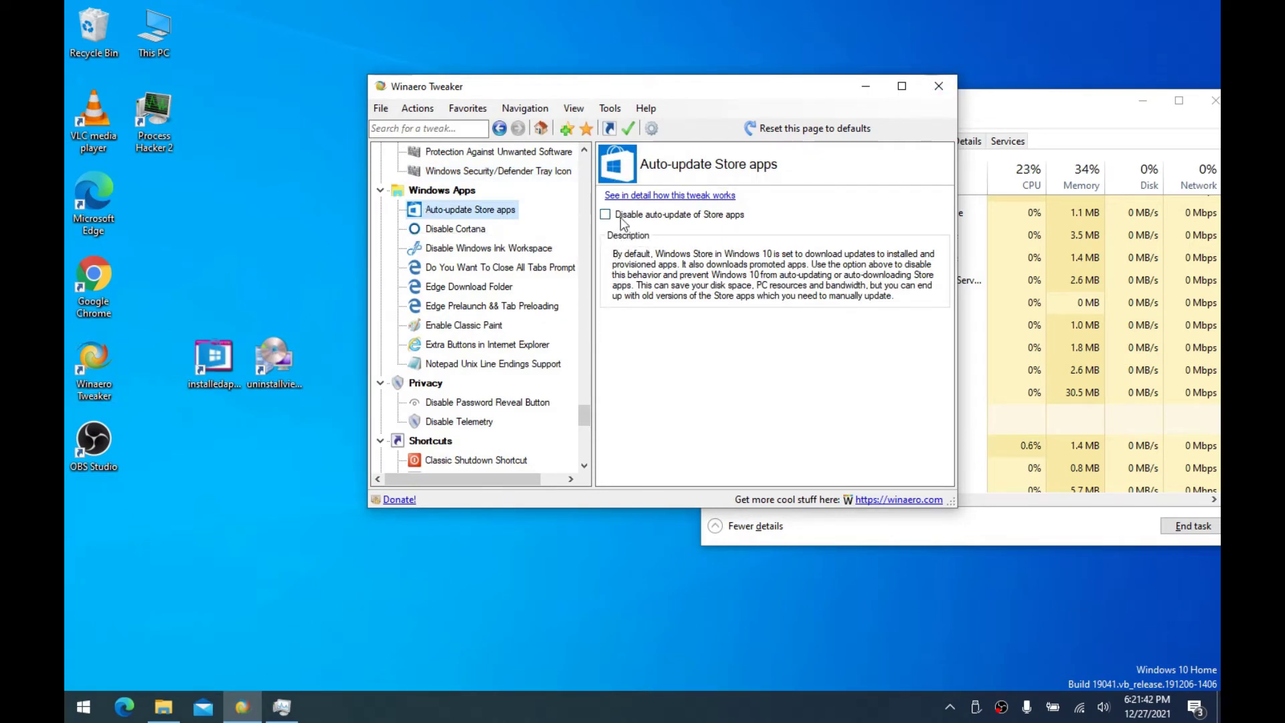
pyautogui.click(672, 221)
pyautogui.click(532, 471)
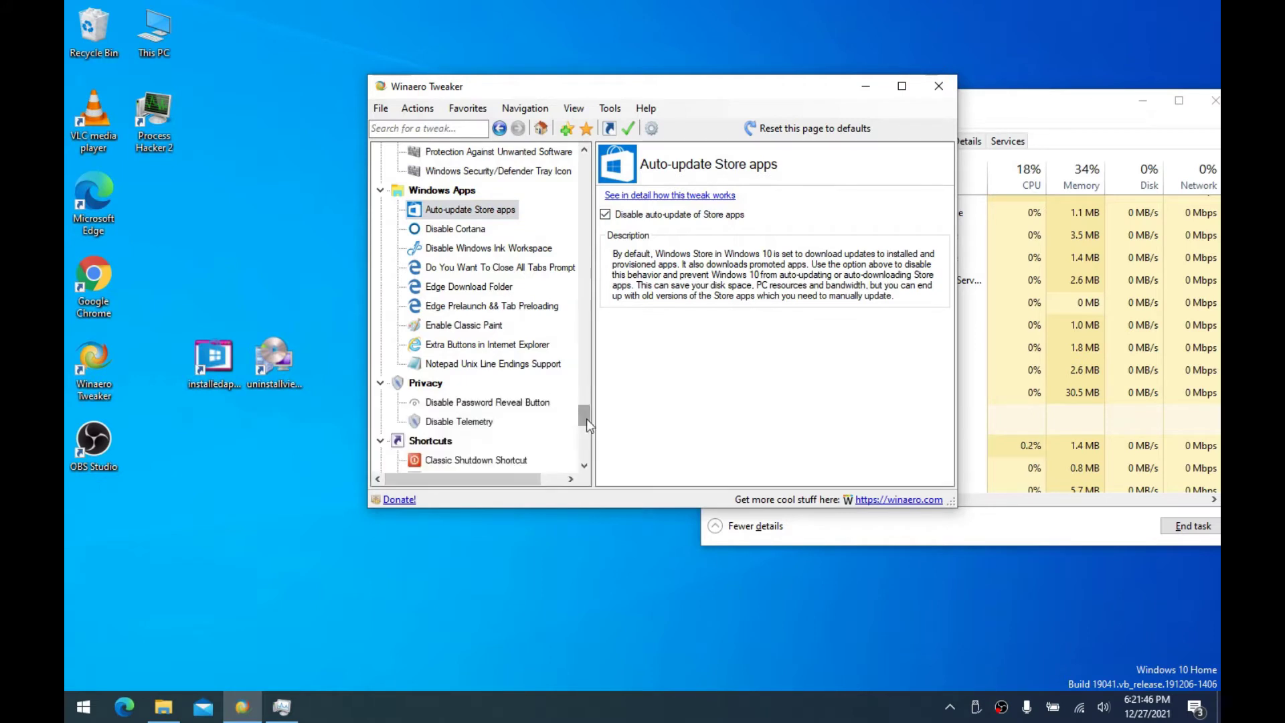
# Disable Cortana in the Windows Apps tweaks and postpone the reboot
pyautogui.moveTo(690, 84); pyautogui.dragTo(666, 85)
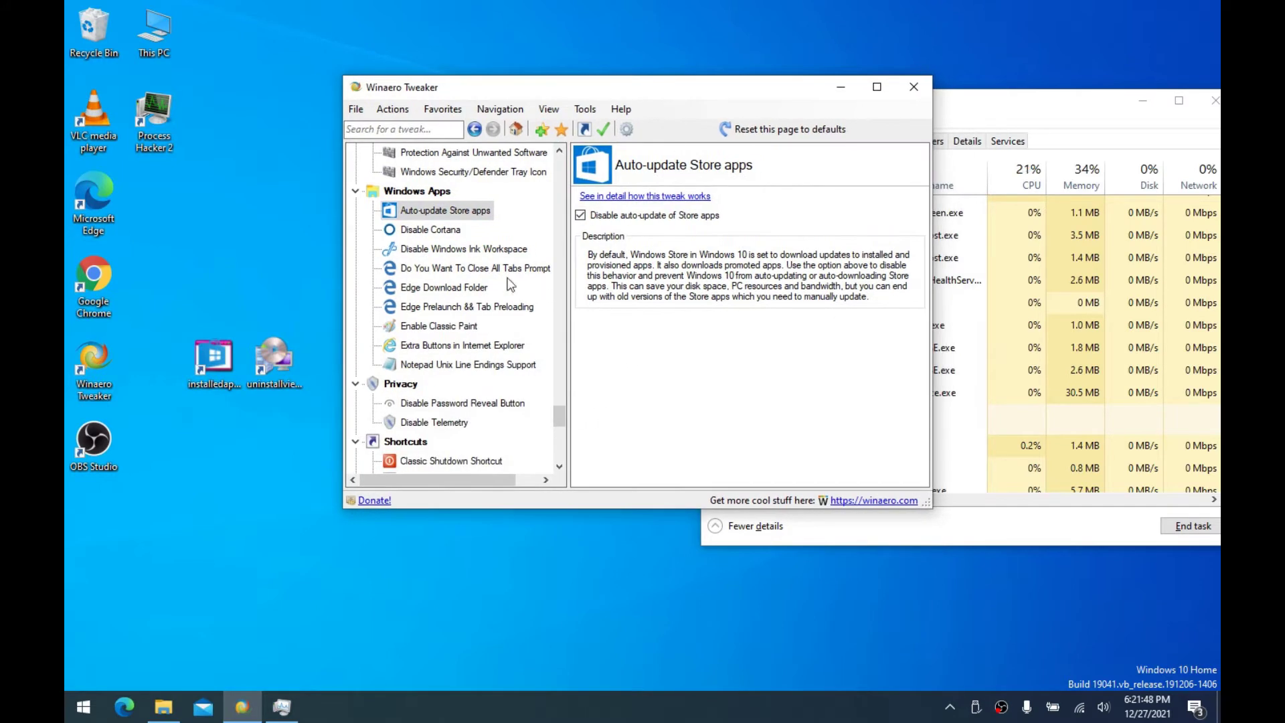
pyautogui.click(431, 229)
pyautogui.click(580, 215)
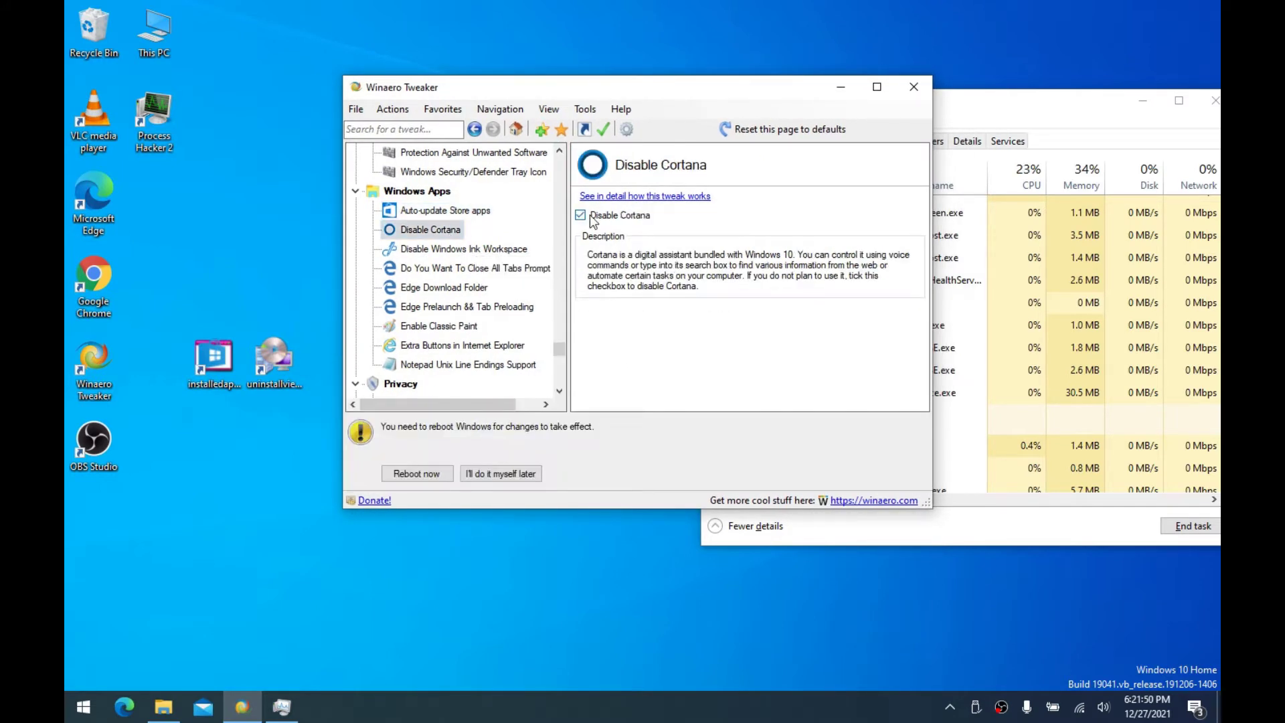
pyautogui.click(528, 479)
# Disable Windows Ink Workspace in the Windows Apps tweaks and postpone the reboot
pyautogui.click(446, 251)
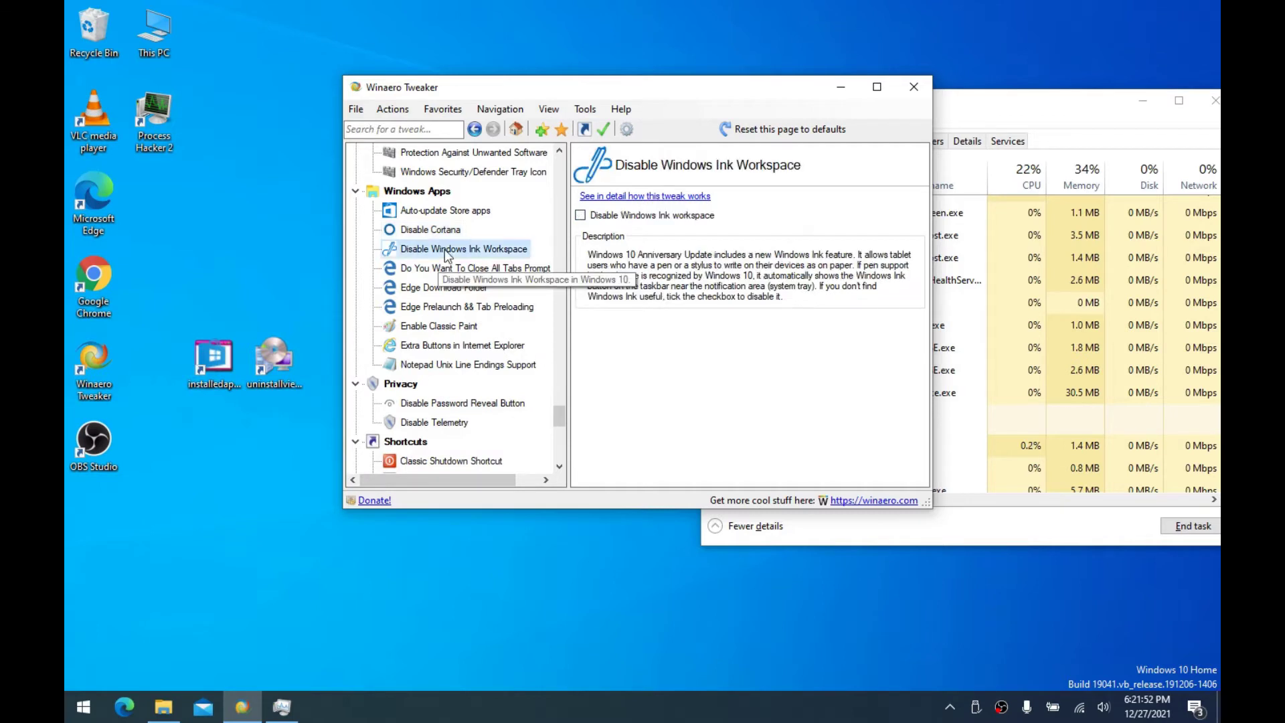
pyautogui.click(606, 220)
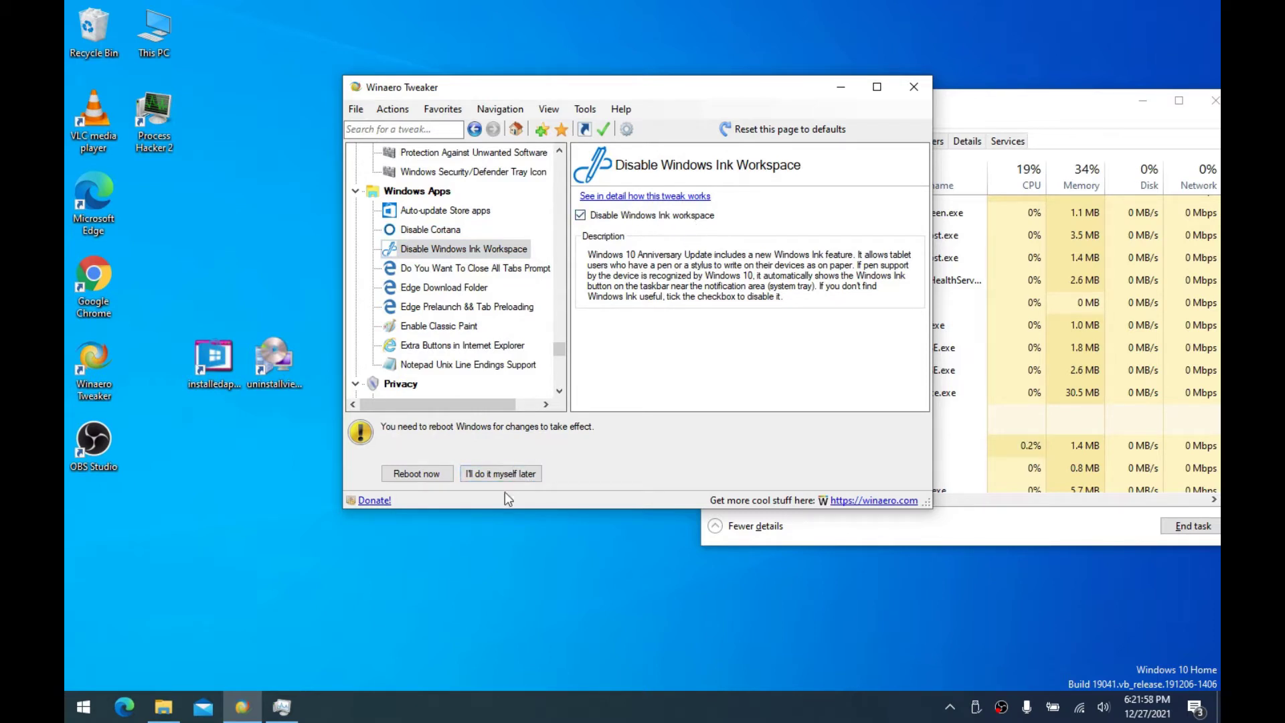
pyautogui.click(510, 476)
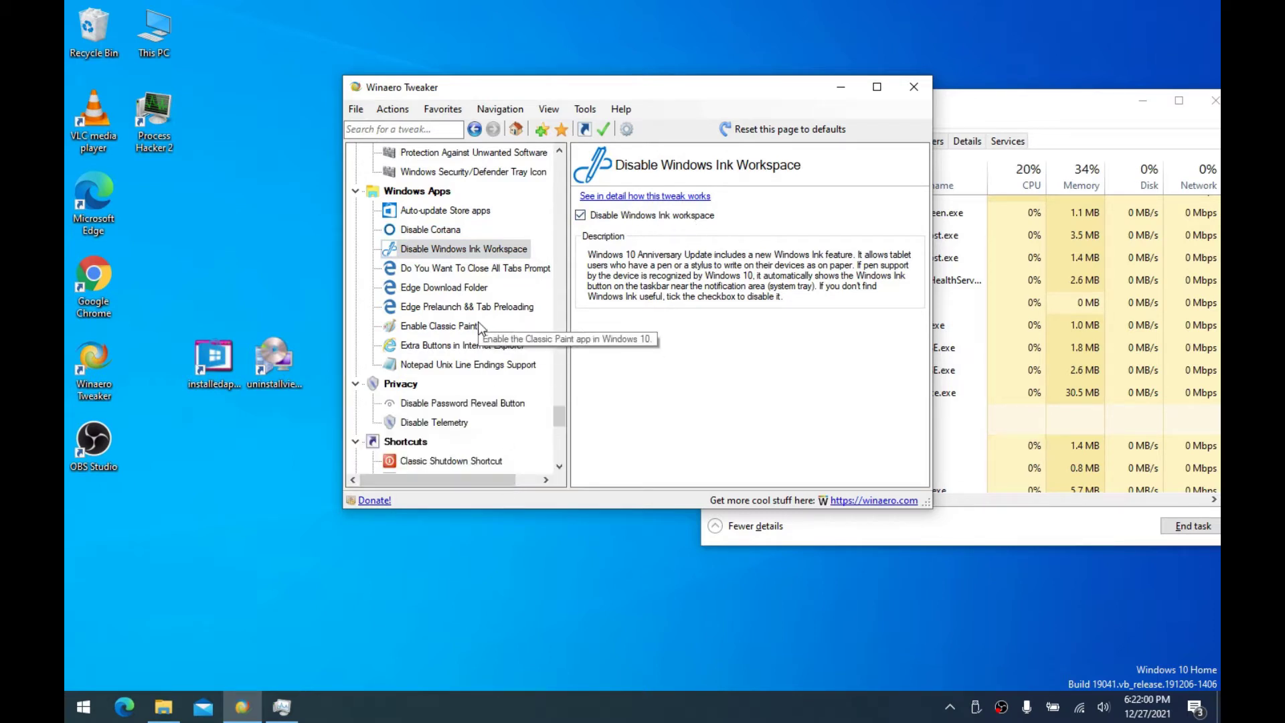
# Disable Telemetry and Data Collection in the Privacy tweaks and postpone the reboot
pyautogui.scroll(-2, 478, 321)
pyautogui.click(433, 306)
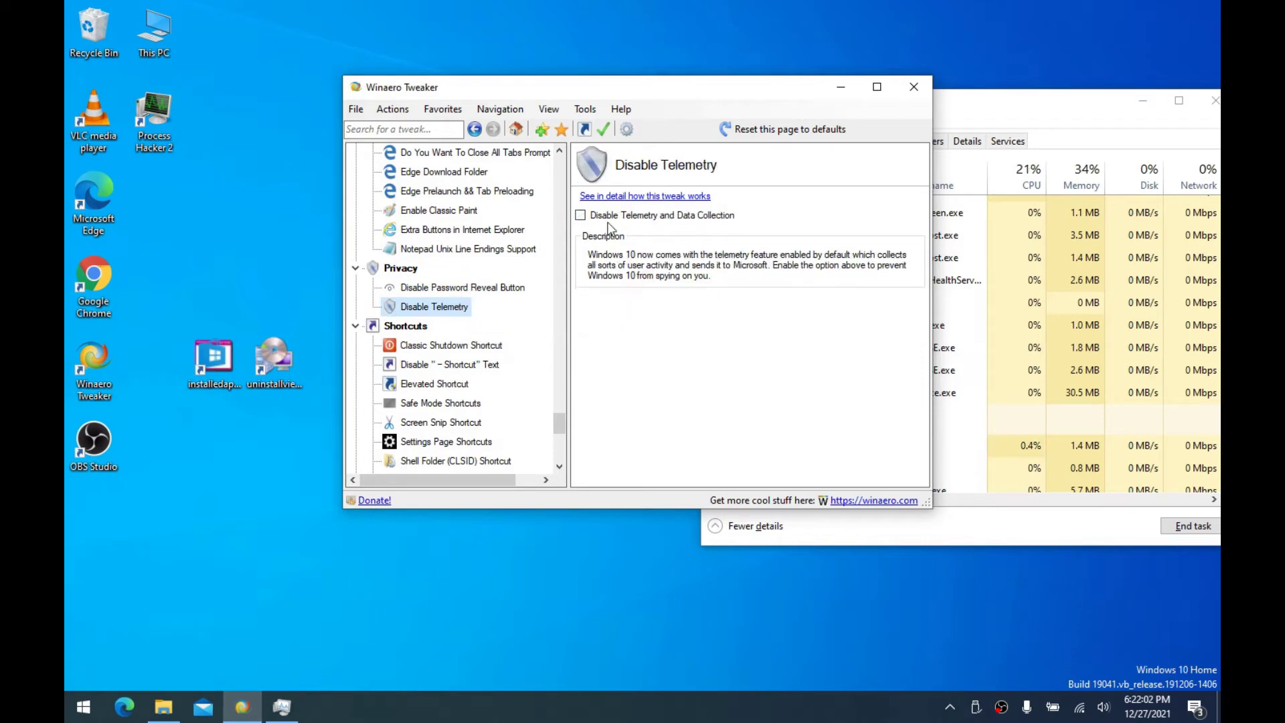
pyautogui.click(617, 217)
pyautogui.click(510, 476)
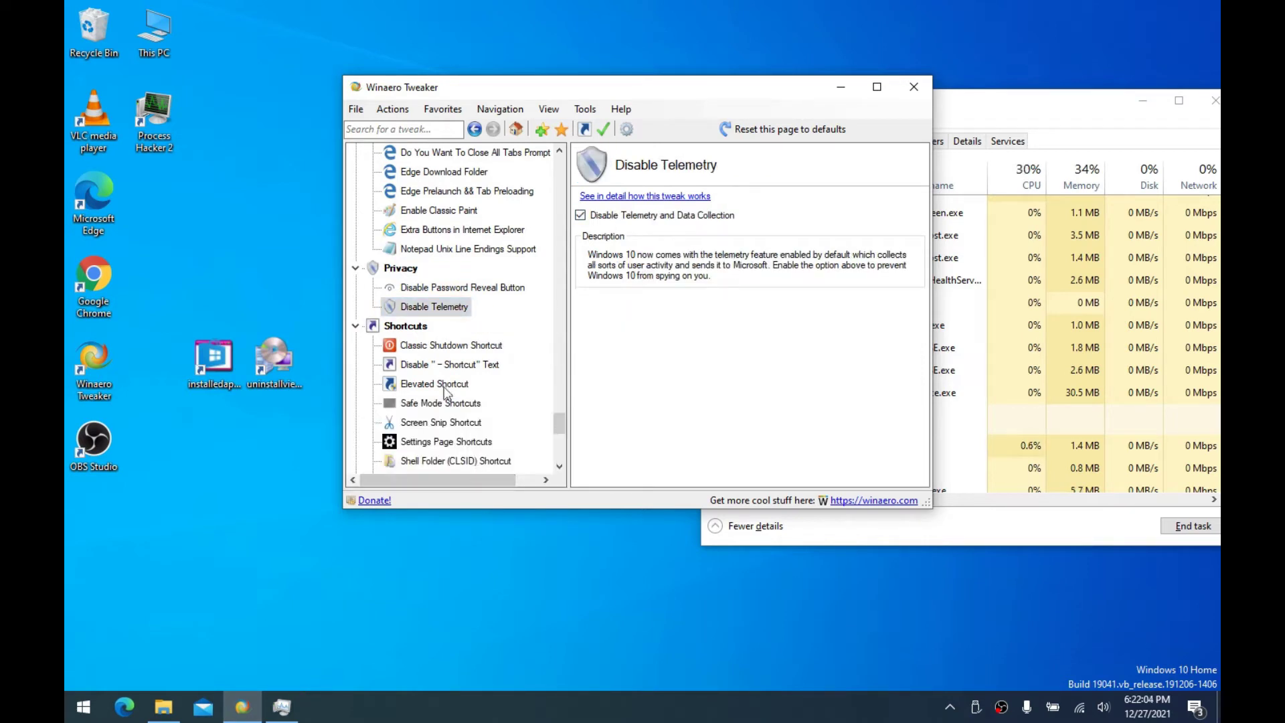
# Arrange the Winaero Tweaker and Task Manager windows side by side and review the list of background processes
pyautogui.click(1039, 111)
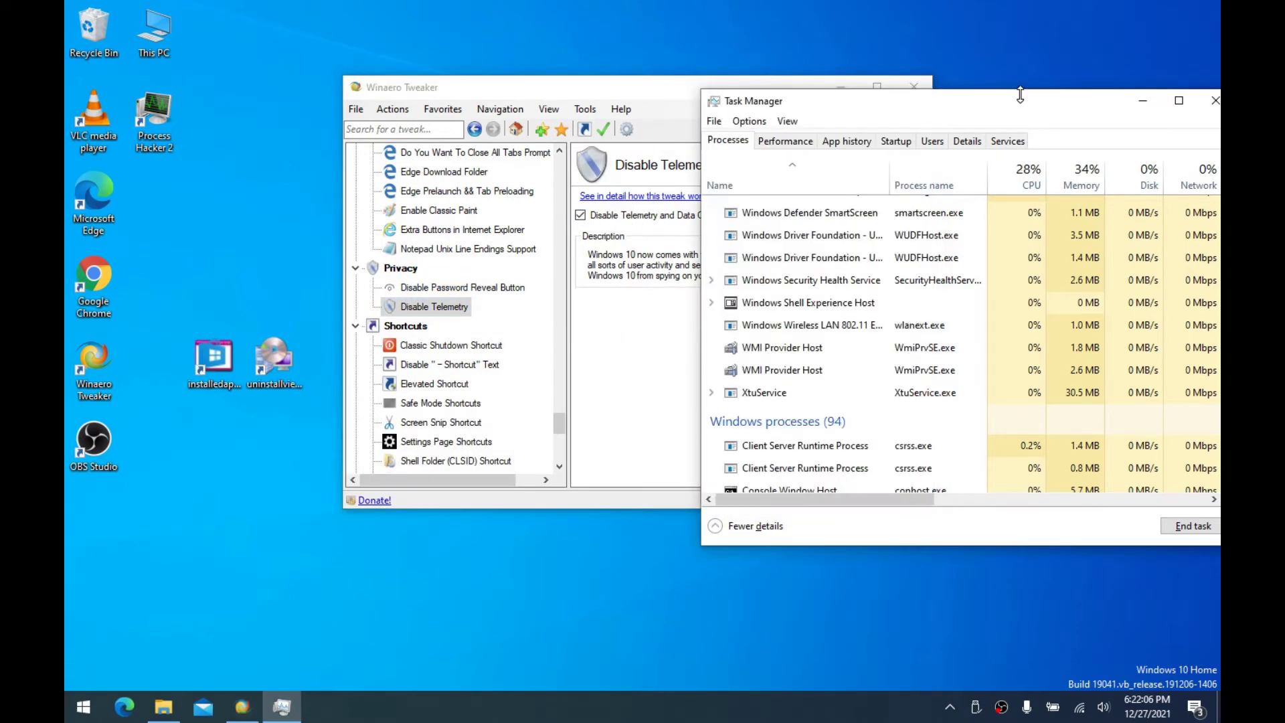
pyautogui.moveTo(998, 111); pyautogui.dragTo(967, 103)
pyautogui.scroll(5, 974, 253)
pyautogui.click(508, 87)
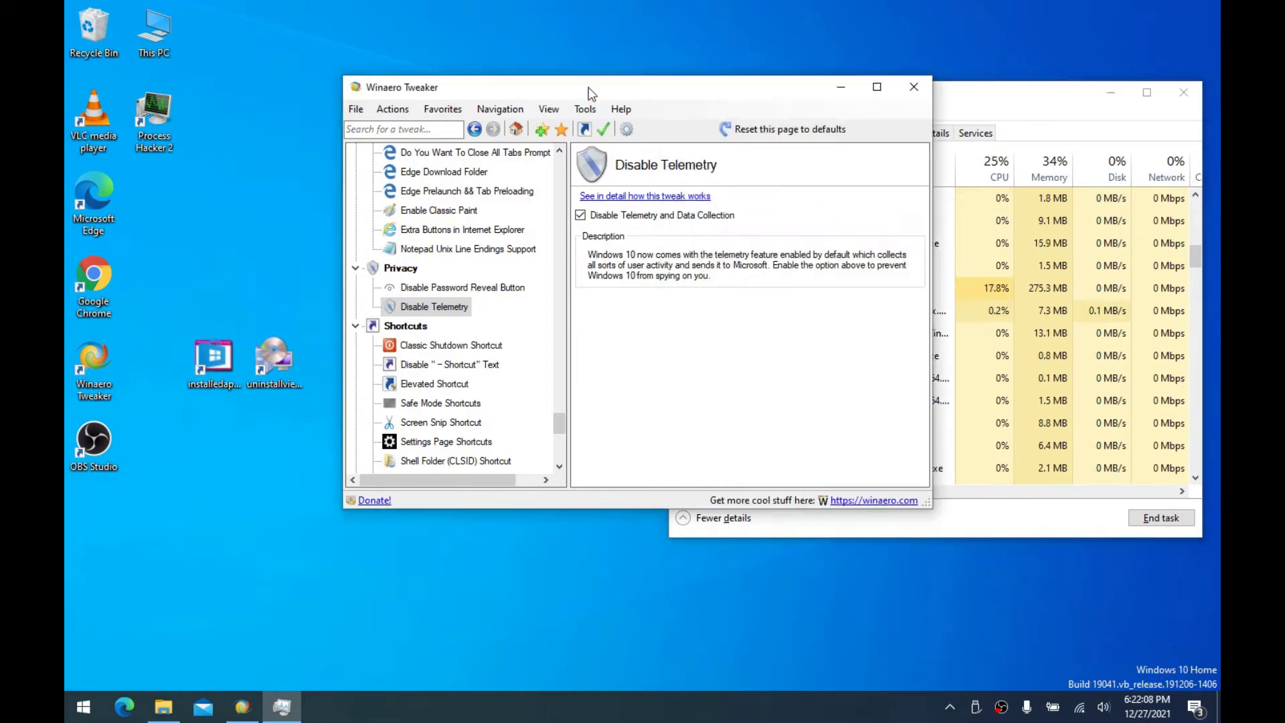
pyautogui.moveTo(508, 87); pyautogui.dragTo(423, 84)
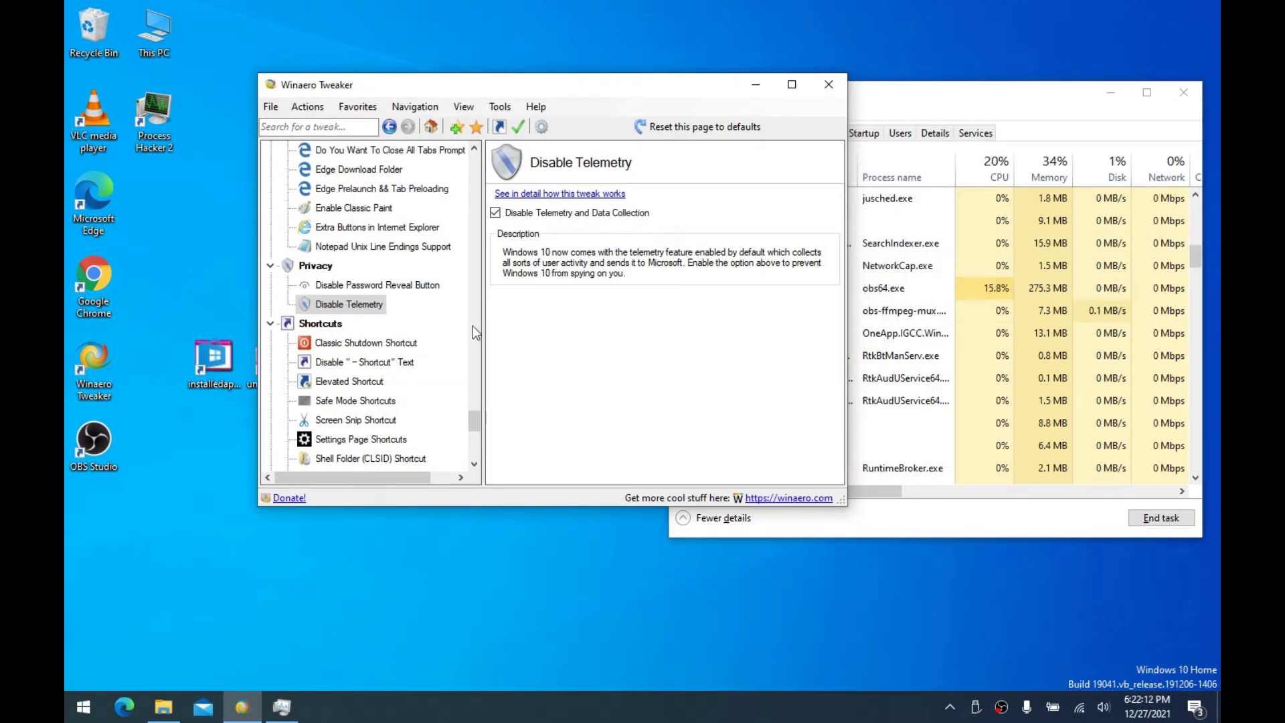
pyautogui.click(870, 87)
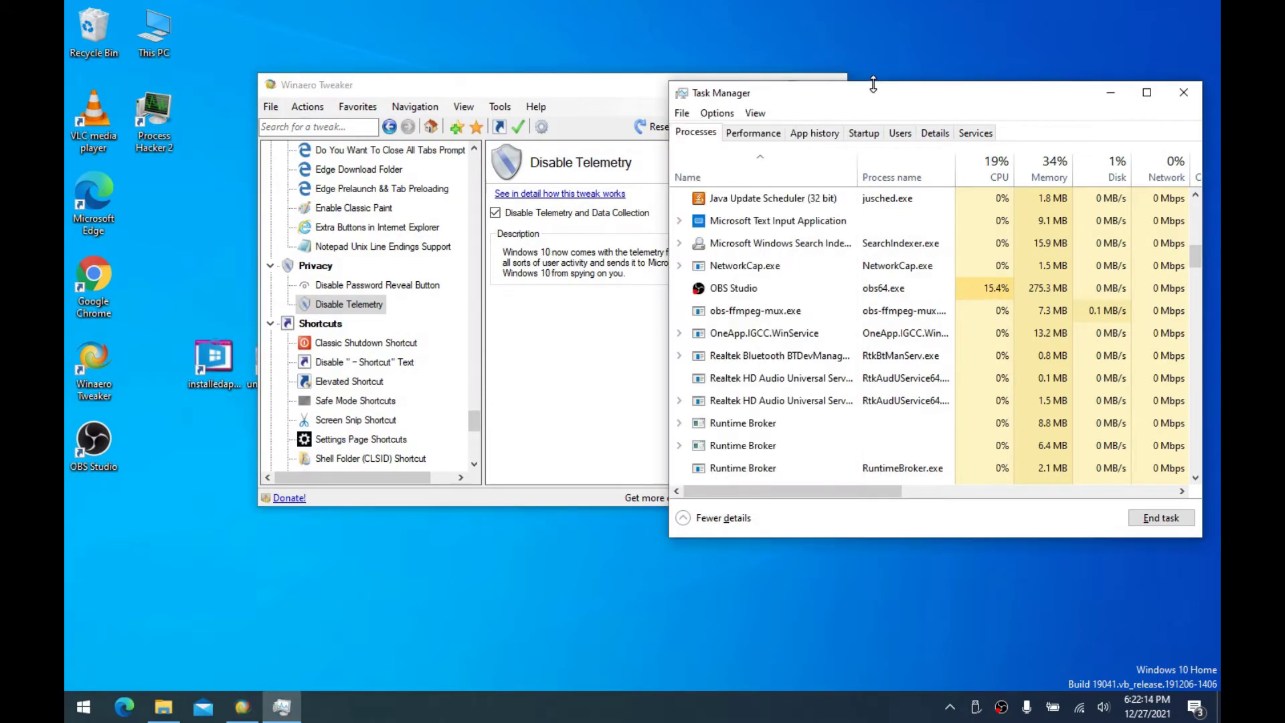
pyautogui.moveTo(868, 101); pyautogui.dragTo(848, 103)
pyautogui.scroll(8, 950, 253)
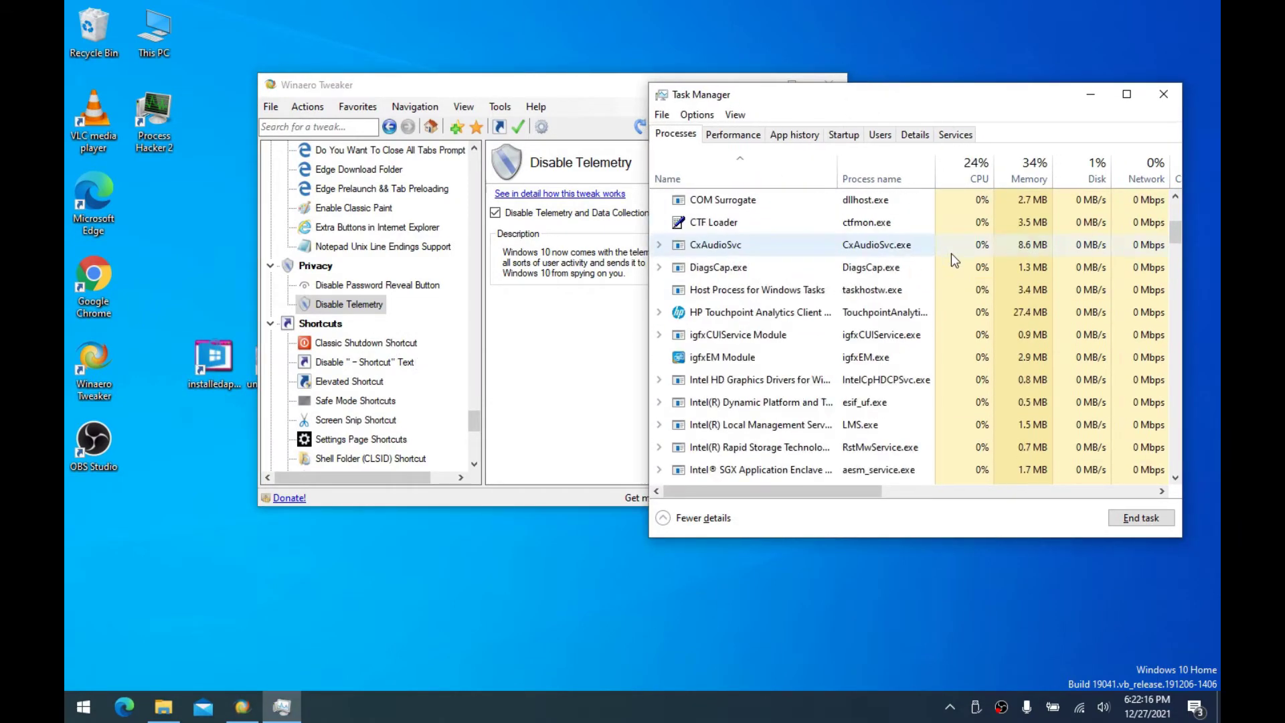
pyautogui.scroll(-10, 951, 253)
pyautogui.scroll(-4, 910, 335)
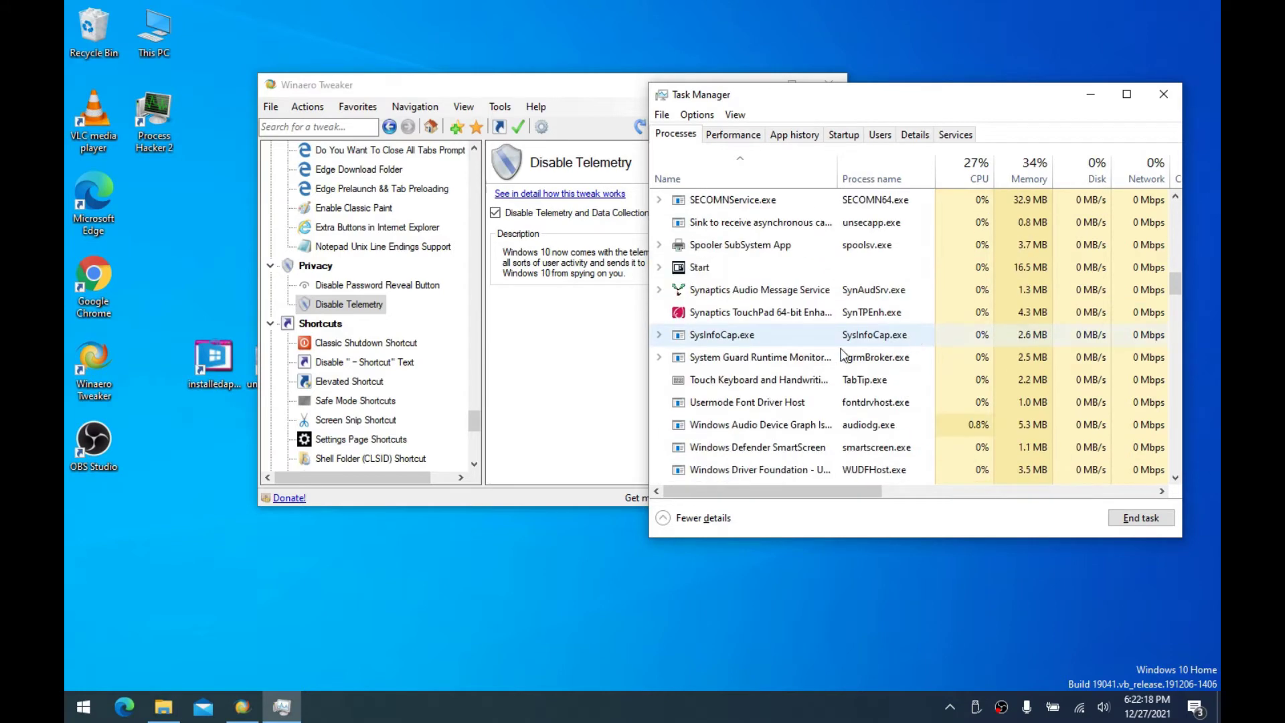
# View the Classic Shutdown Shortcut tweak, and disable the "- Shortcut" text for new shortcuts
pyautogui.click(366, 345)
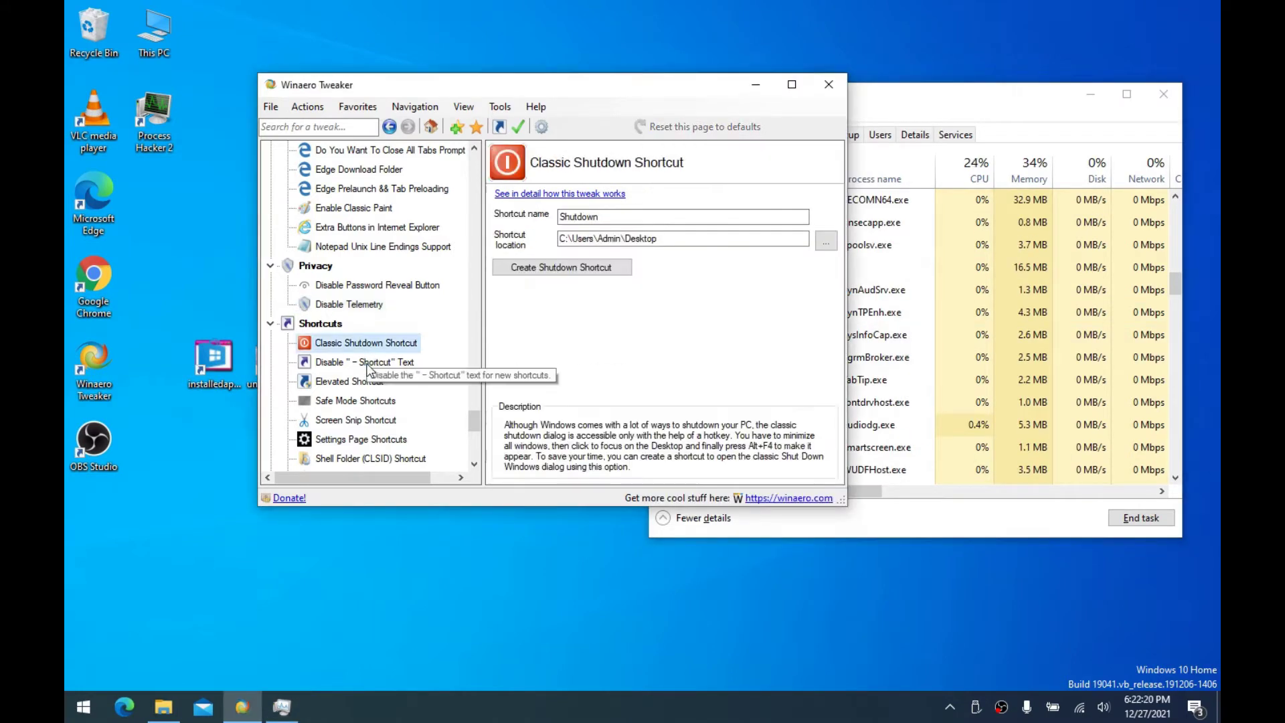
pyautogui.click(374, 362)
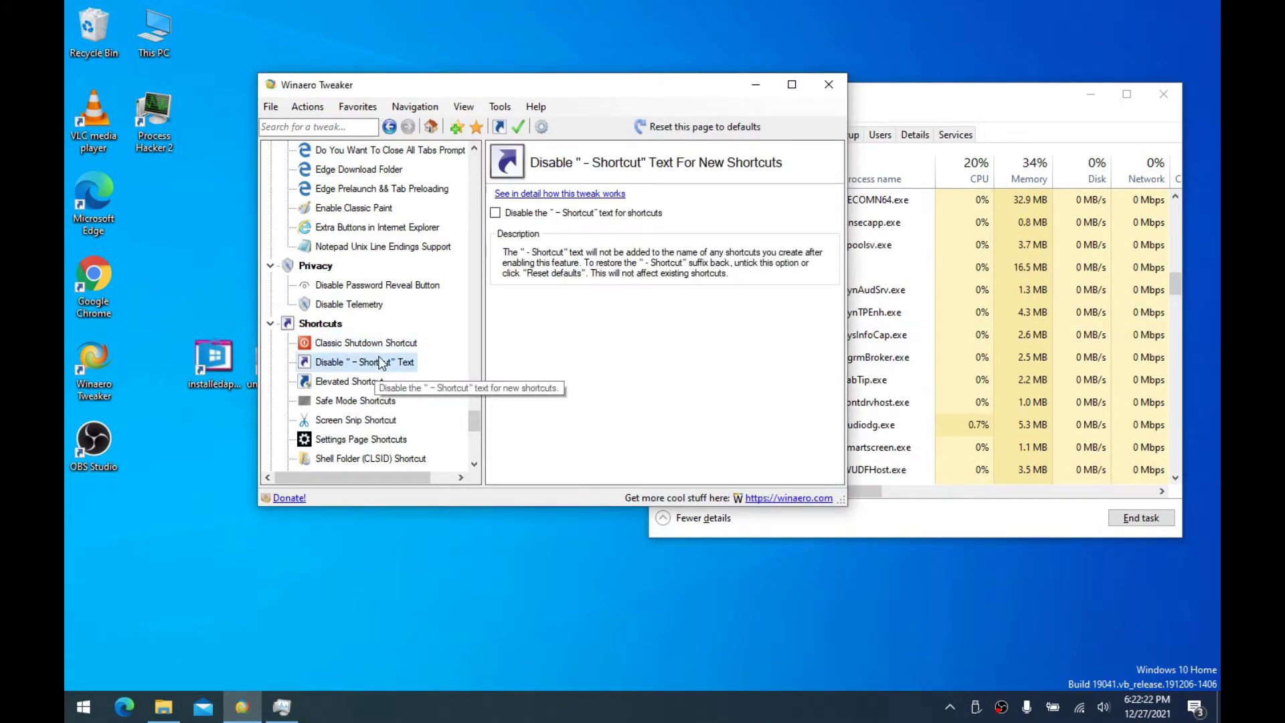
pyautogui.click(495, 213)
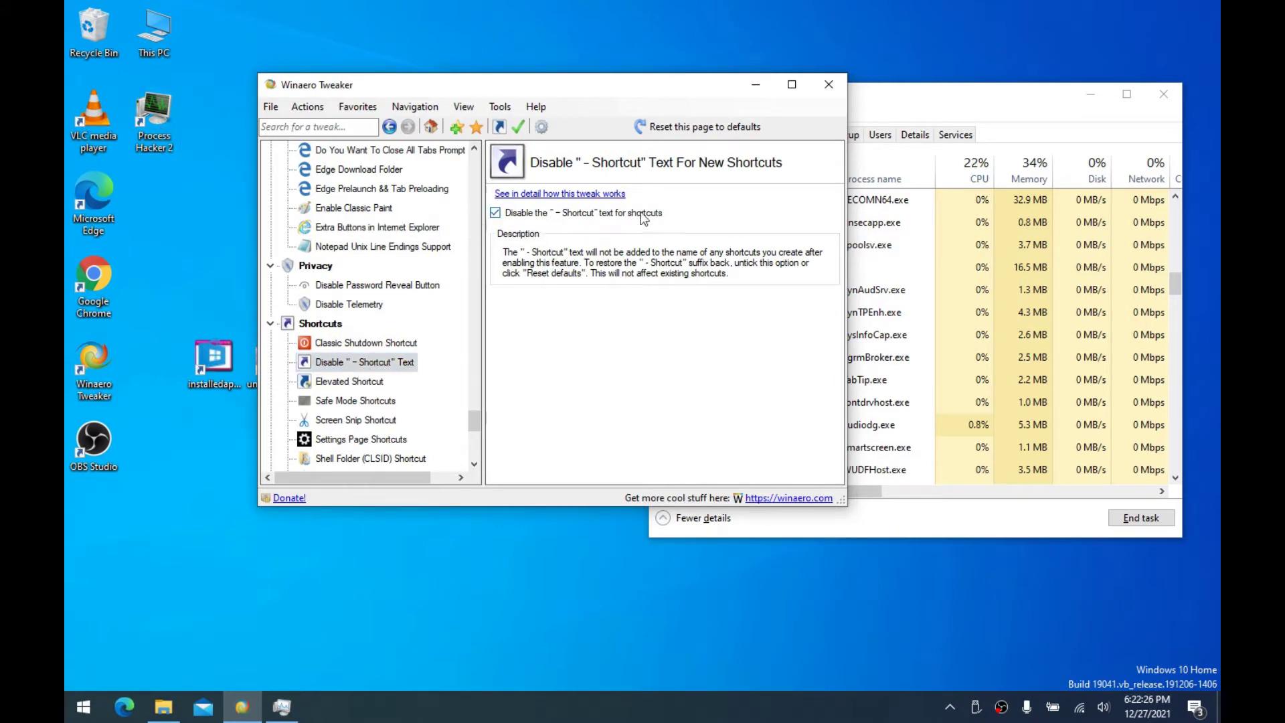
pyautogui.moveTo(619, 92); pyautogui.dragTo(648, 96)
# Open the Shell Folder (CLSID) Shortcut tweak and select System in the list of available shell locations
pyautogui.scroll(-4, 378, 321)
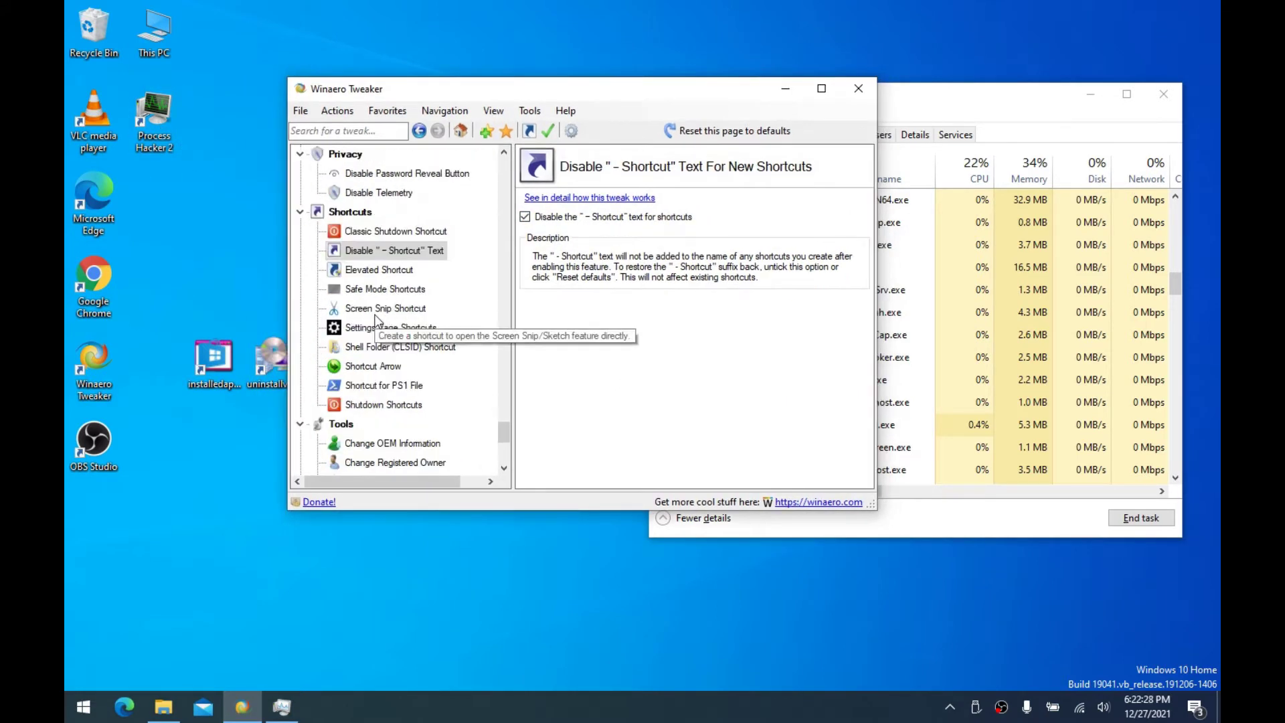
pyautogui.scroll(2, 368, 218)
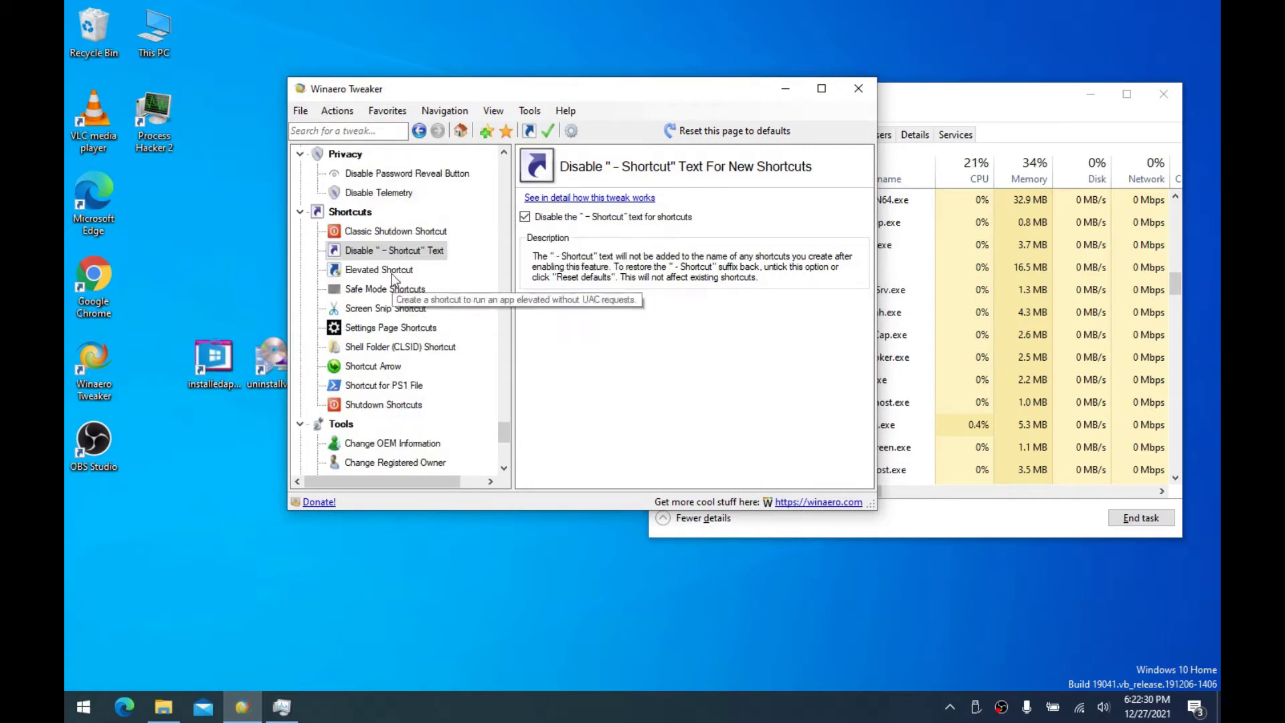
pyautogui.click(398, 346)
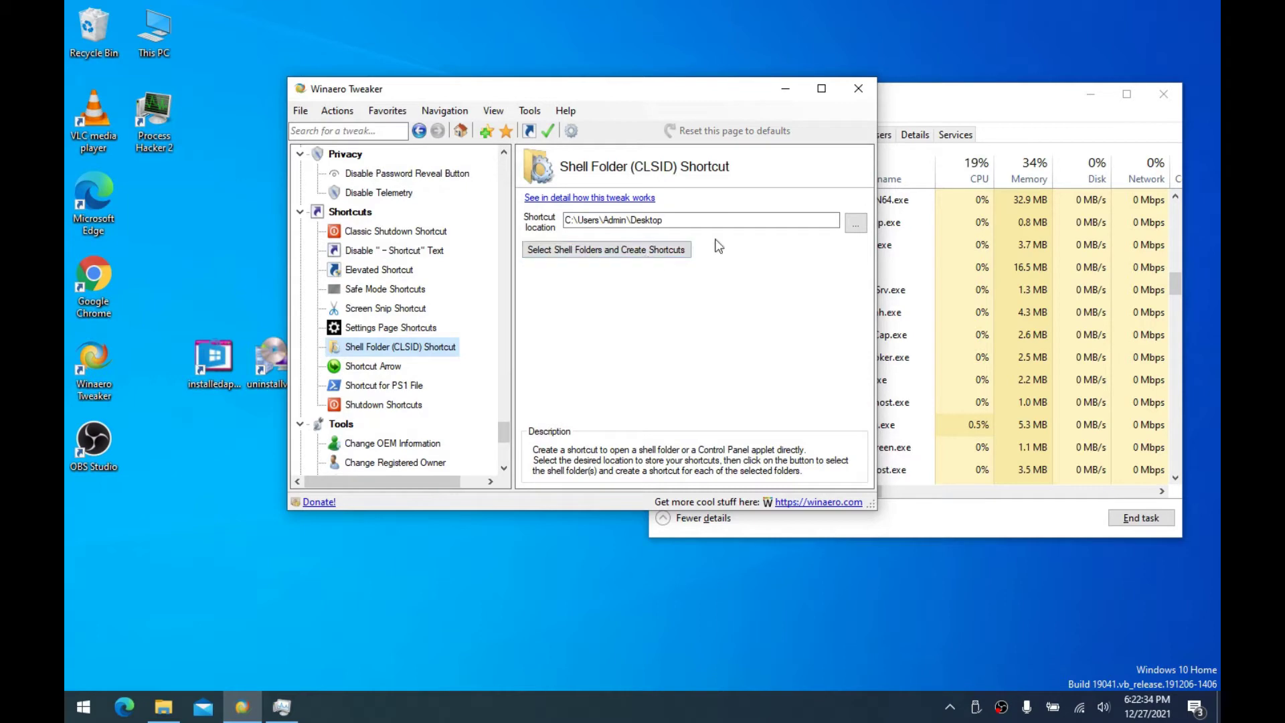
pyautogui.moveTo(548, 89); pyautogui.dragTo(567, 70)
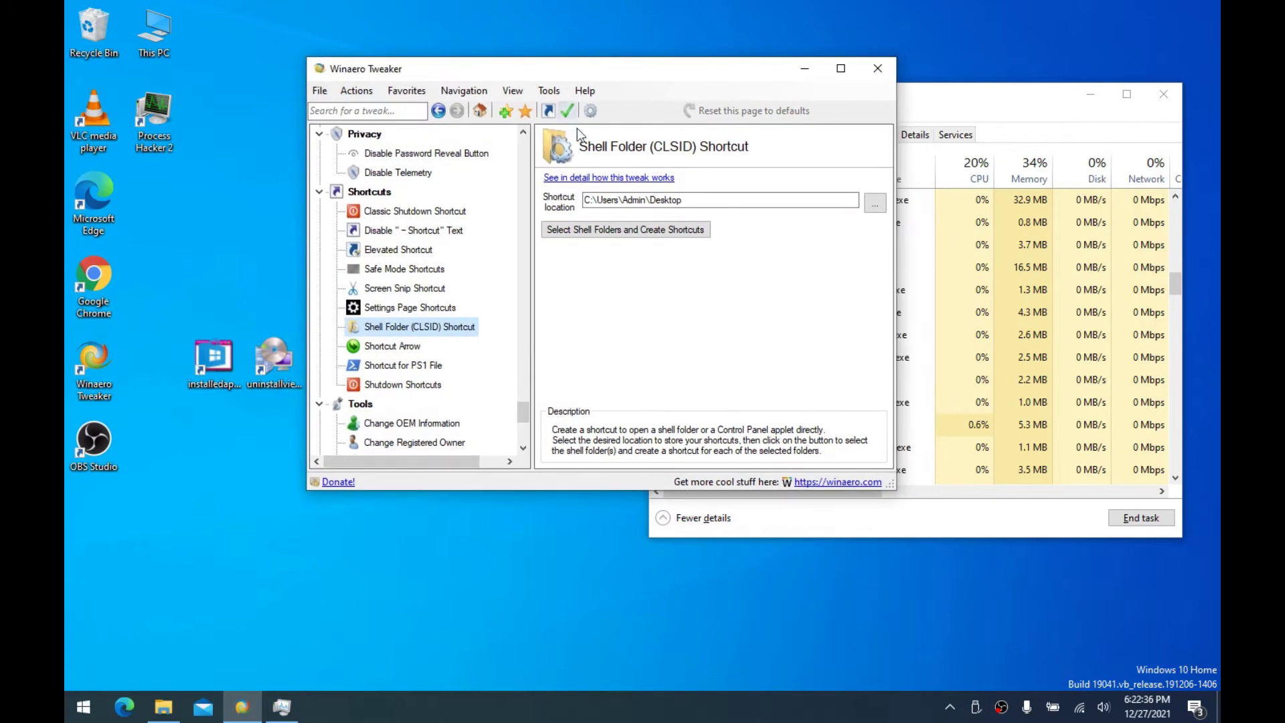
pyautogui.click(585, 230)
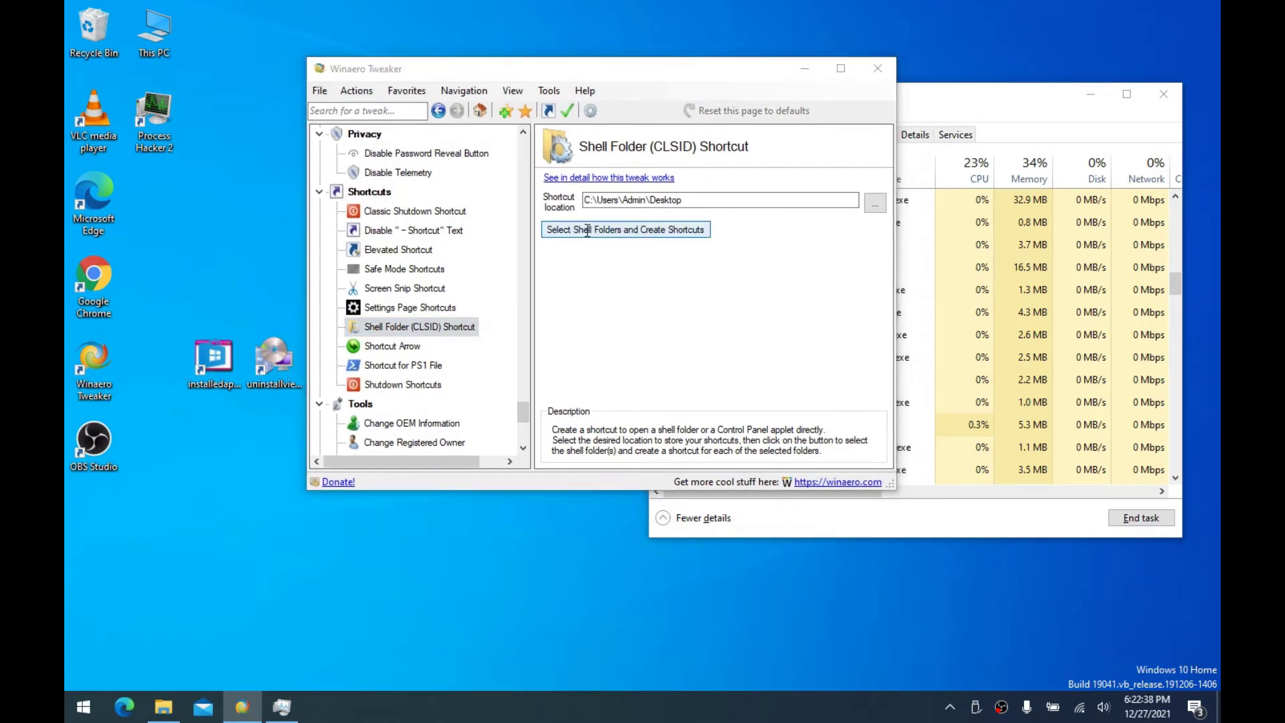
pyautogui.moveTo(785, 278); pyautogui.dragTo(779, 364)
pyautogui.scroll(-4, 603, 355)
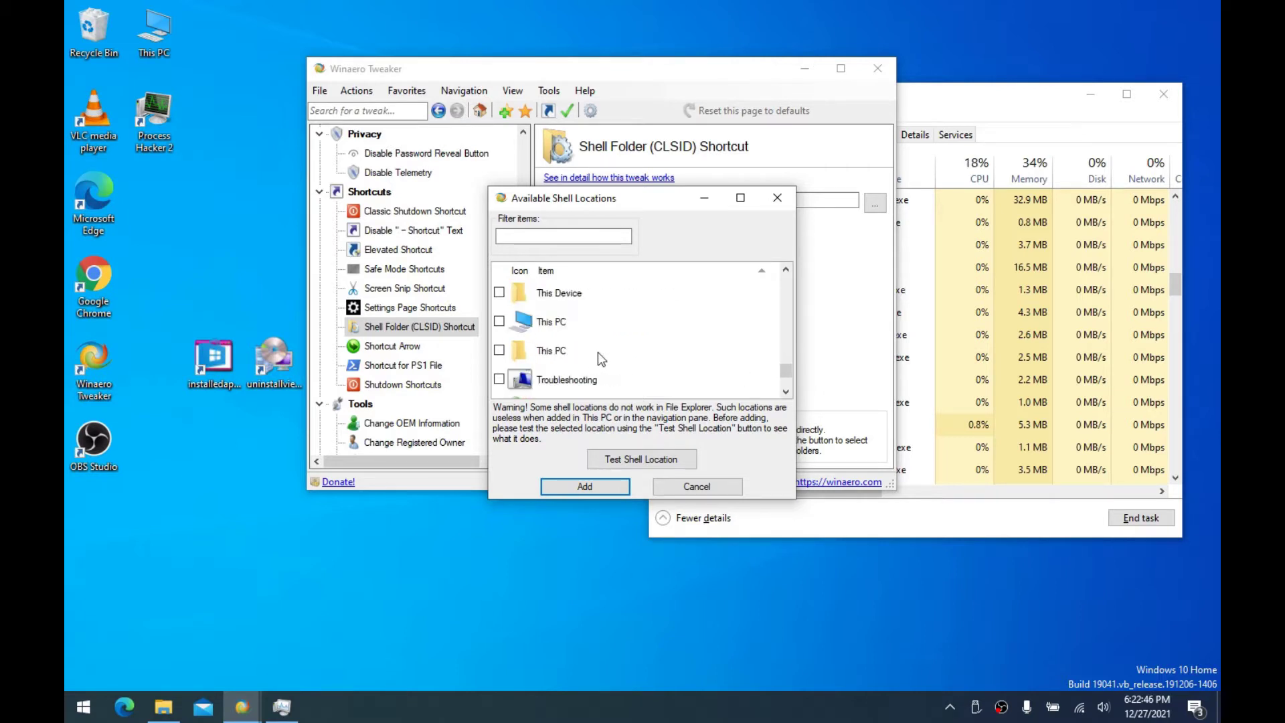
pyautogui.scroll(-2, 597, 353)
pyautogui.scroll(-2, 597, 352)
pyautogui.scroll(8, 597, 352)
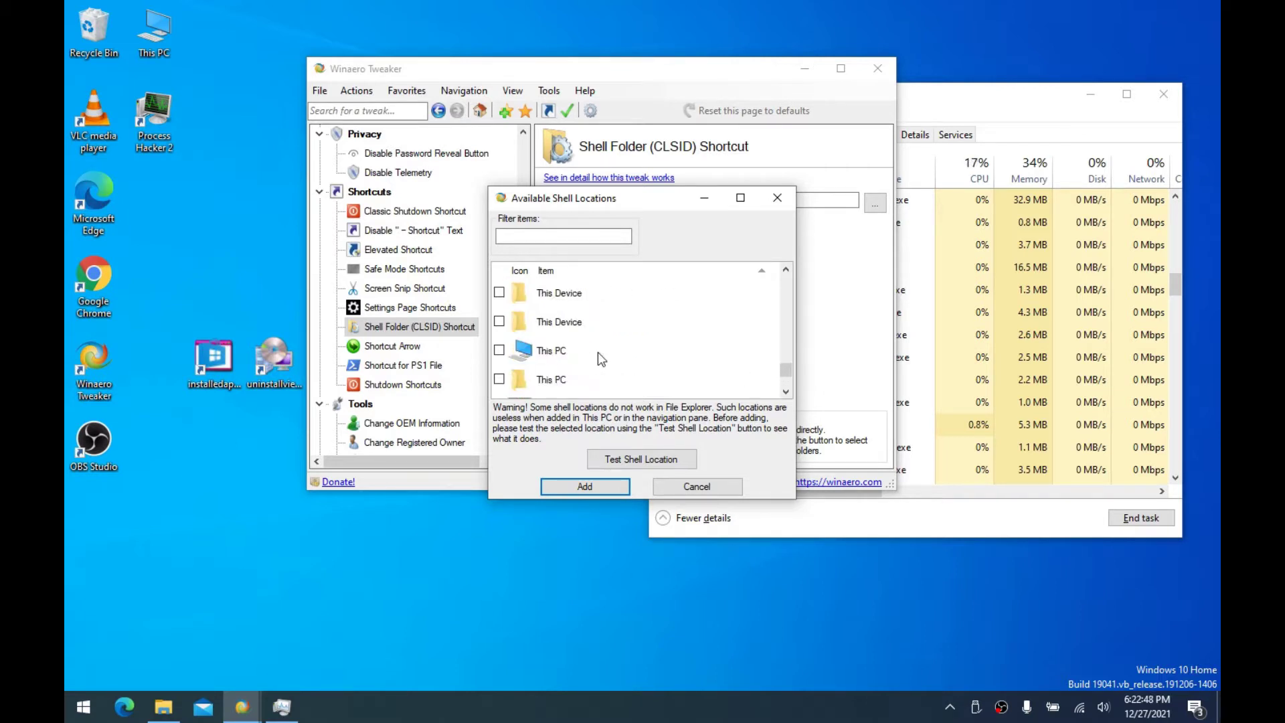
pyautogui.scroll(-2, 597, 352)
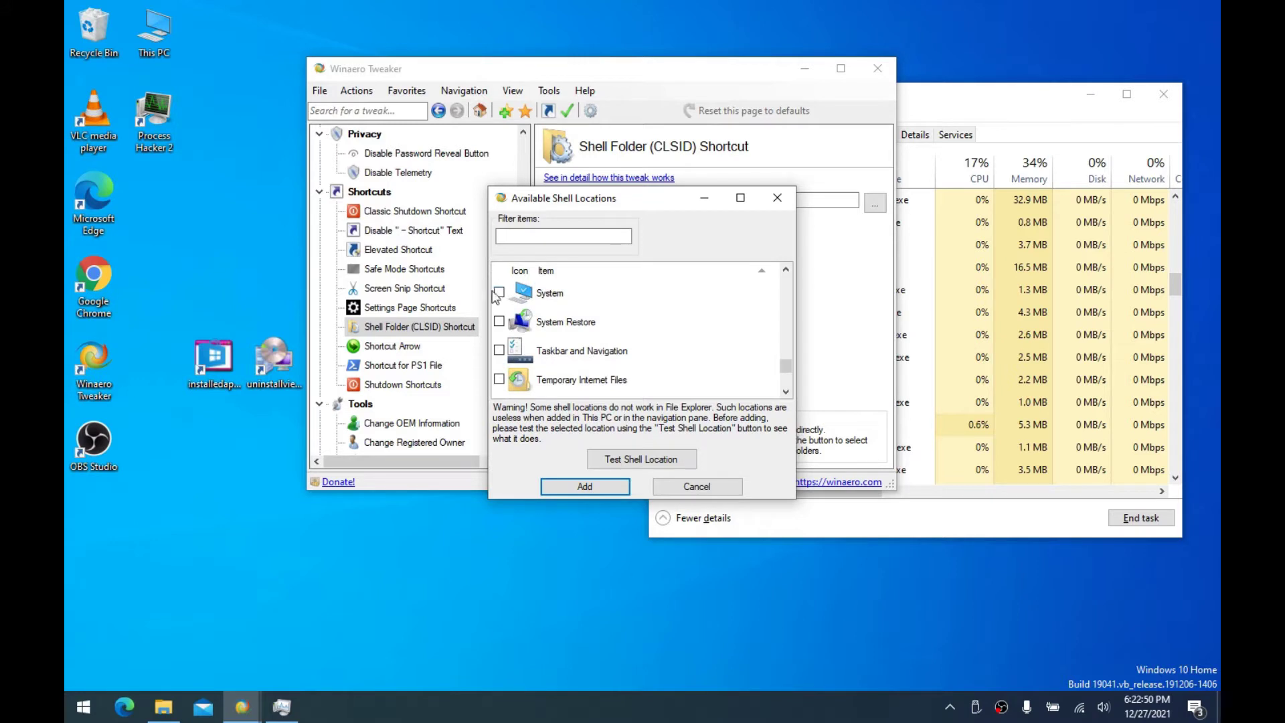
pyautogui.click(499, 293)
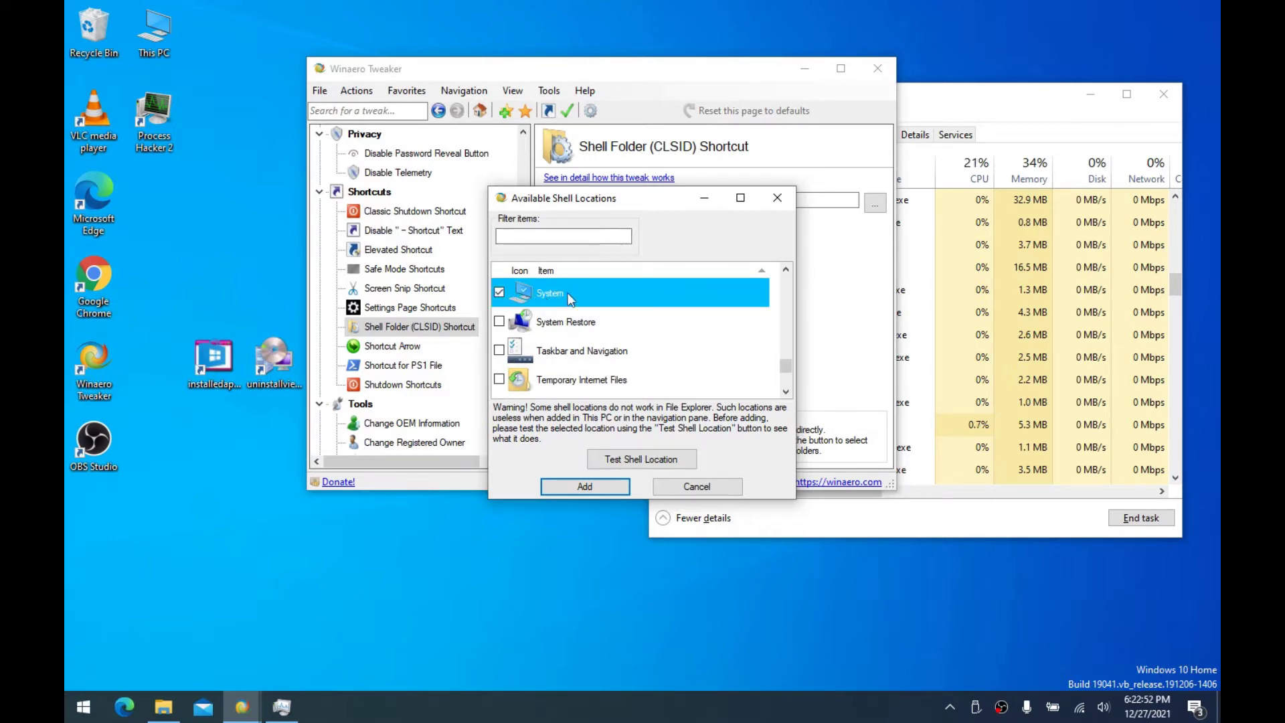
# Open the System page of Windows Settings, examine the device and Windows specifications, and close Settings
pyautogui.rightClick(83, 706)
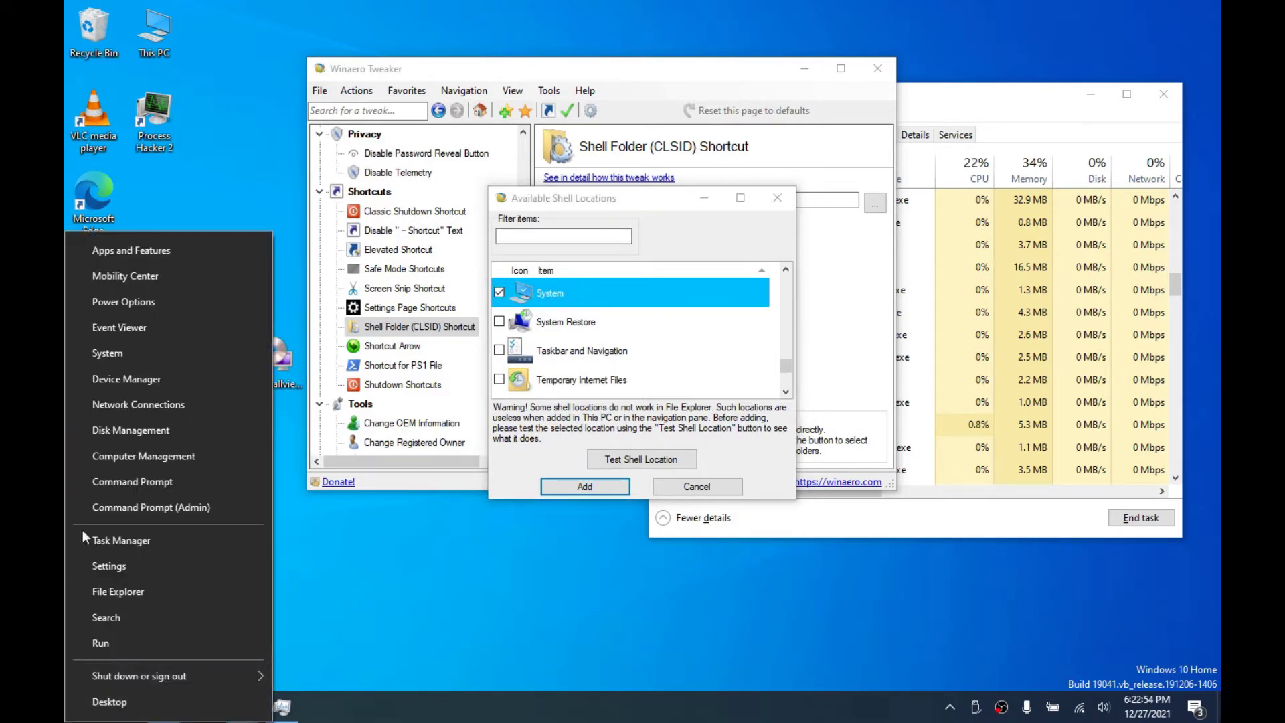
pyautogui.click(153, 355)
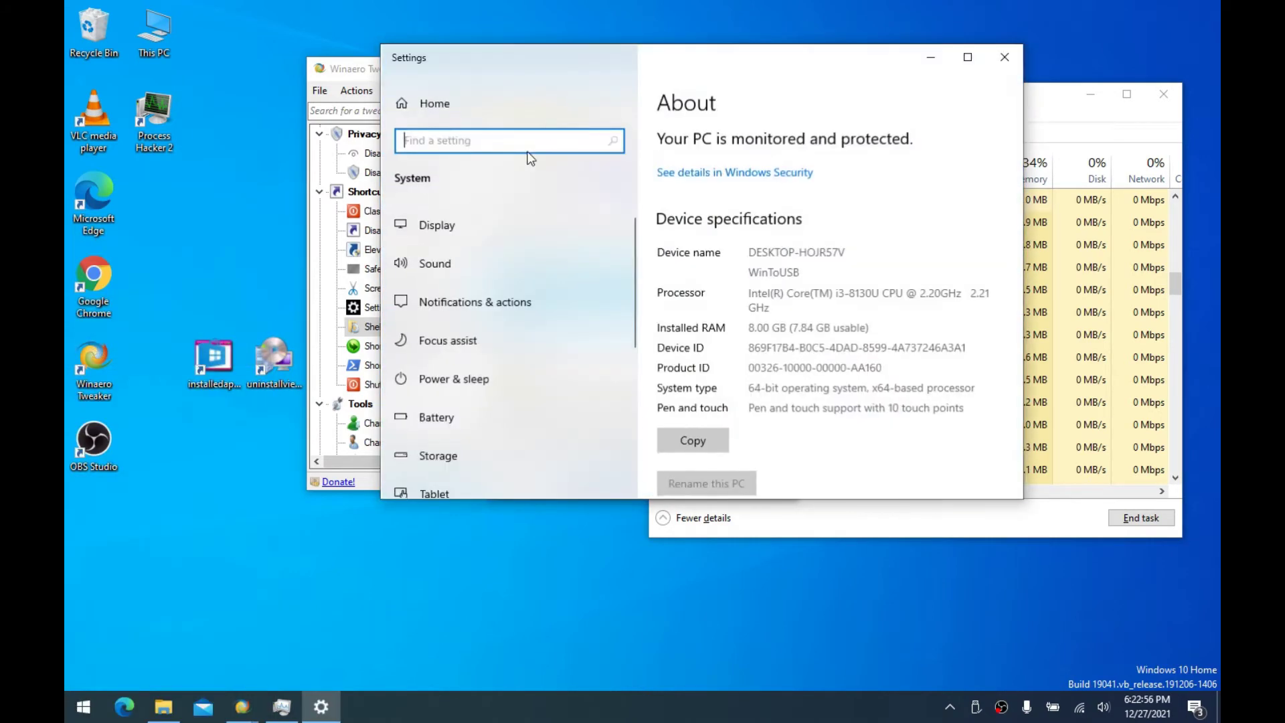
pyautogui.moveTo(617, 51); pyautogui.dragTo(627, 65)
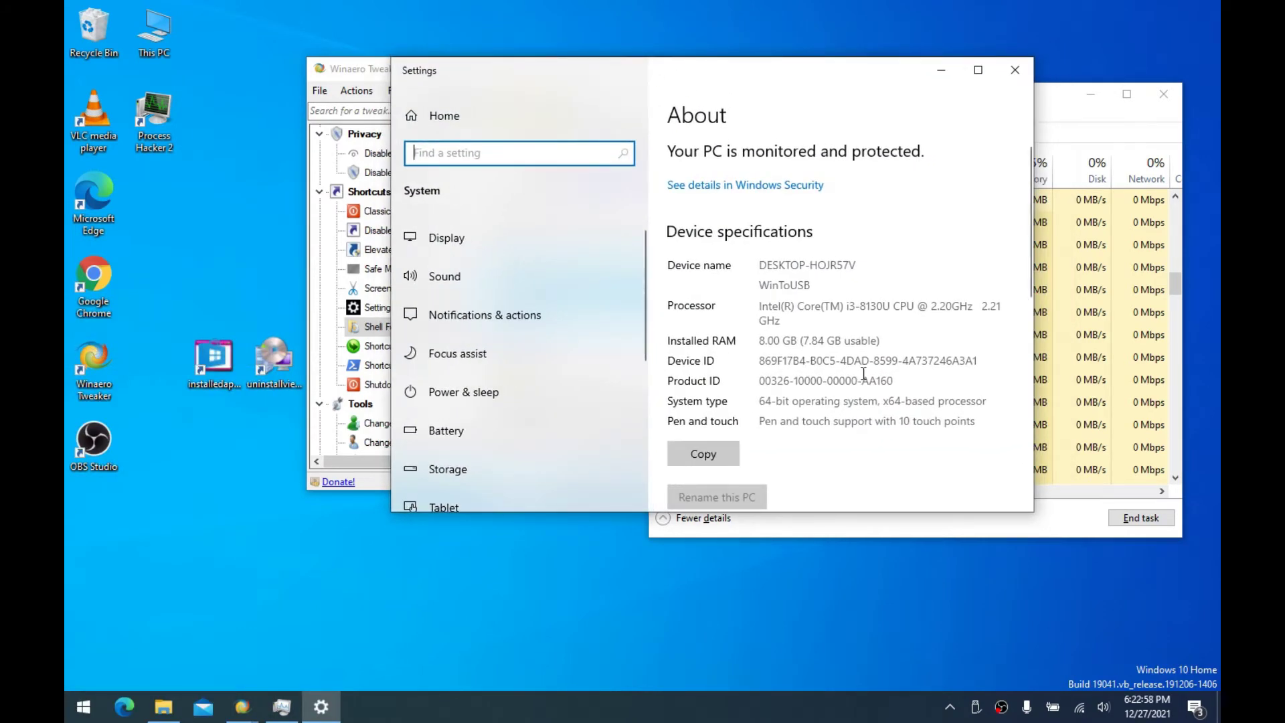
pyautogui.scroll(-4, 863, 373)
pyautogui.scroll(-5, 830, 249)
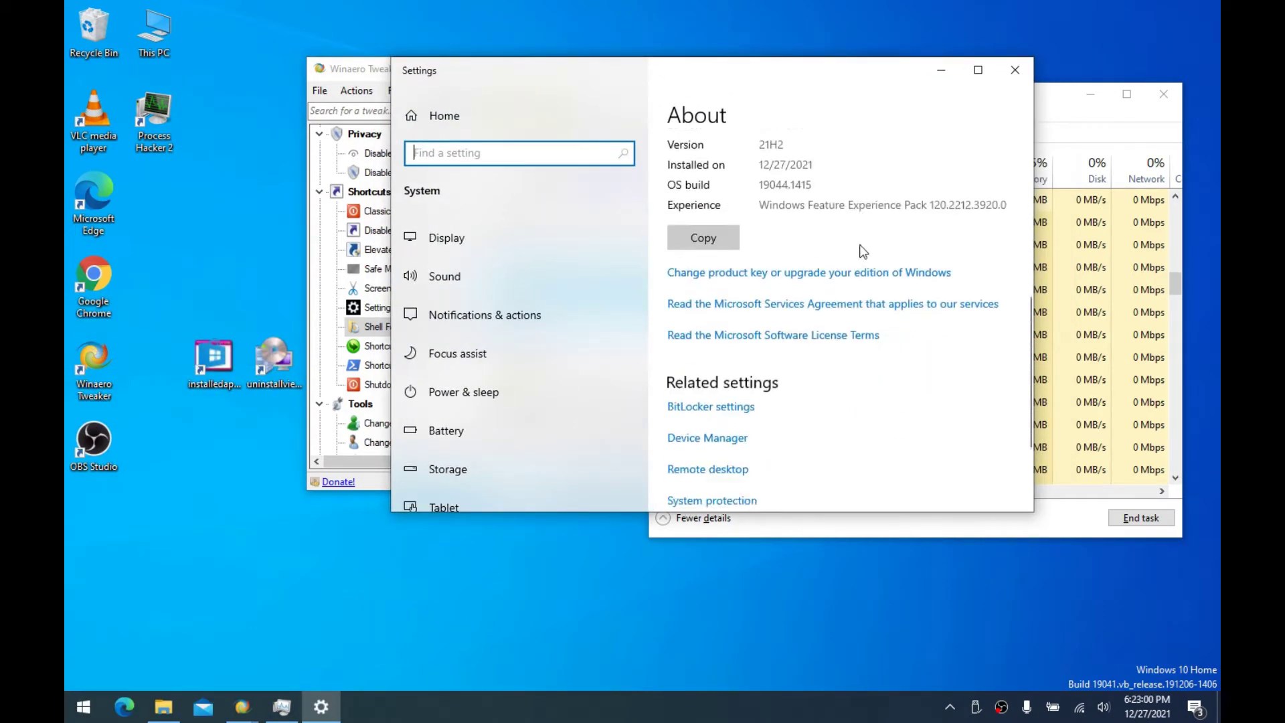
pyautogui.scroll(10, 862, 250)
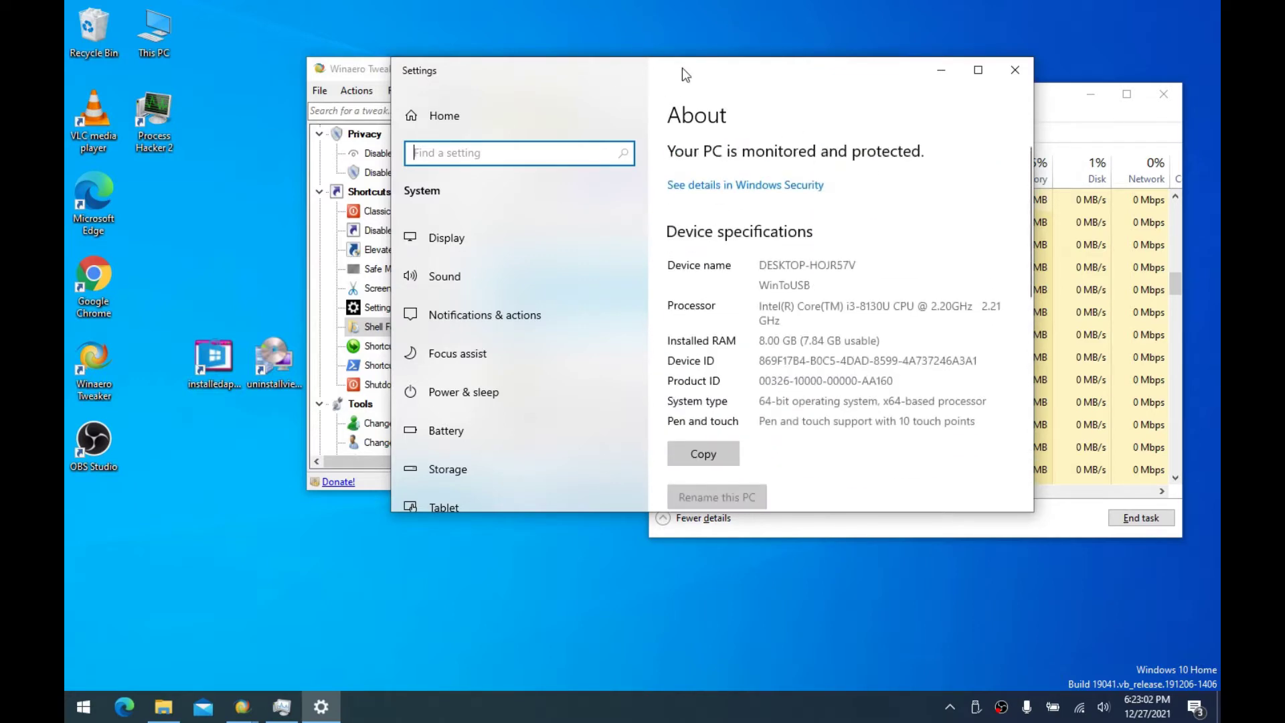
pyautogui.moveTo(682, 68); pyautogui.dragTo(675, 80)
pyautogui.scroll(-8, 811, 231)
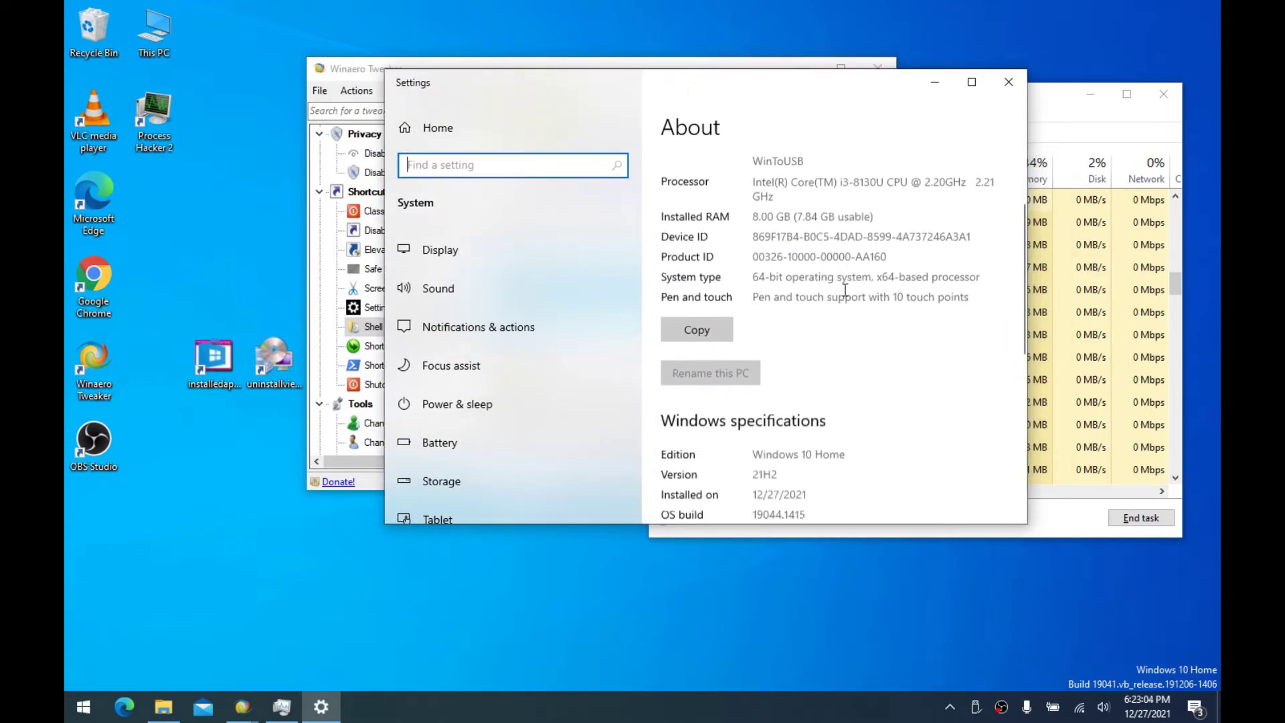
pyautogui.click(1008, 81)
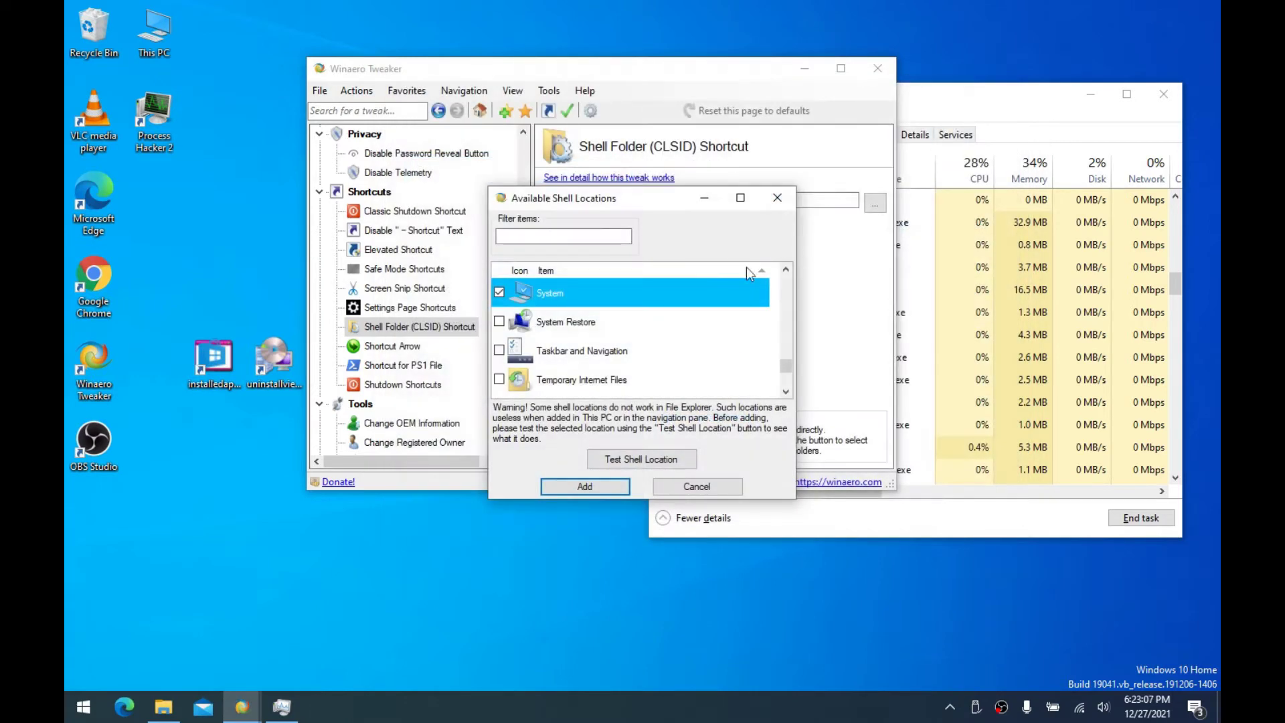
# Add the System shell folder shortcut to the desktop, and open it to view the classic System window before closing it
pyautogui.click(585, 487)
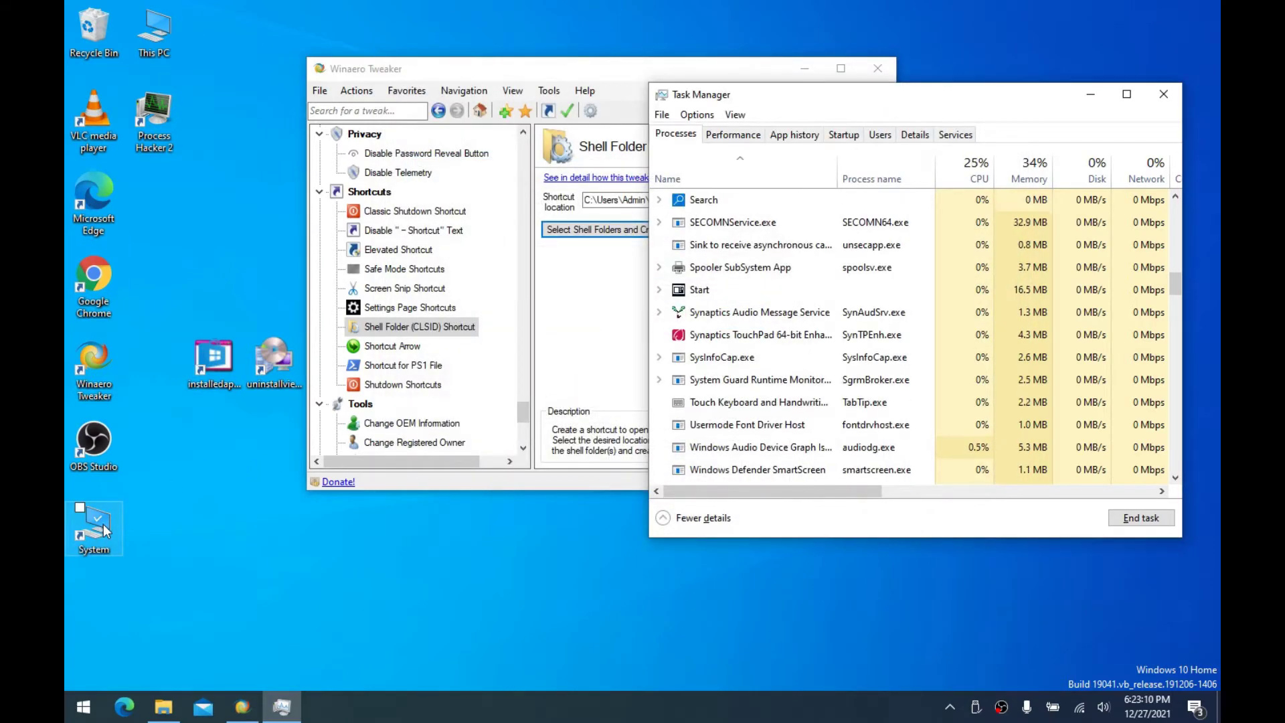
pyautogui.doubleClick(104, 529)
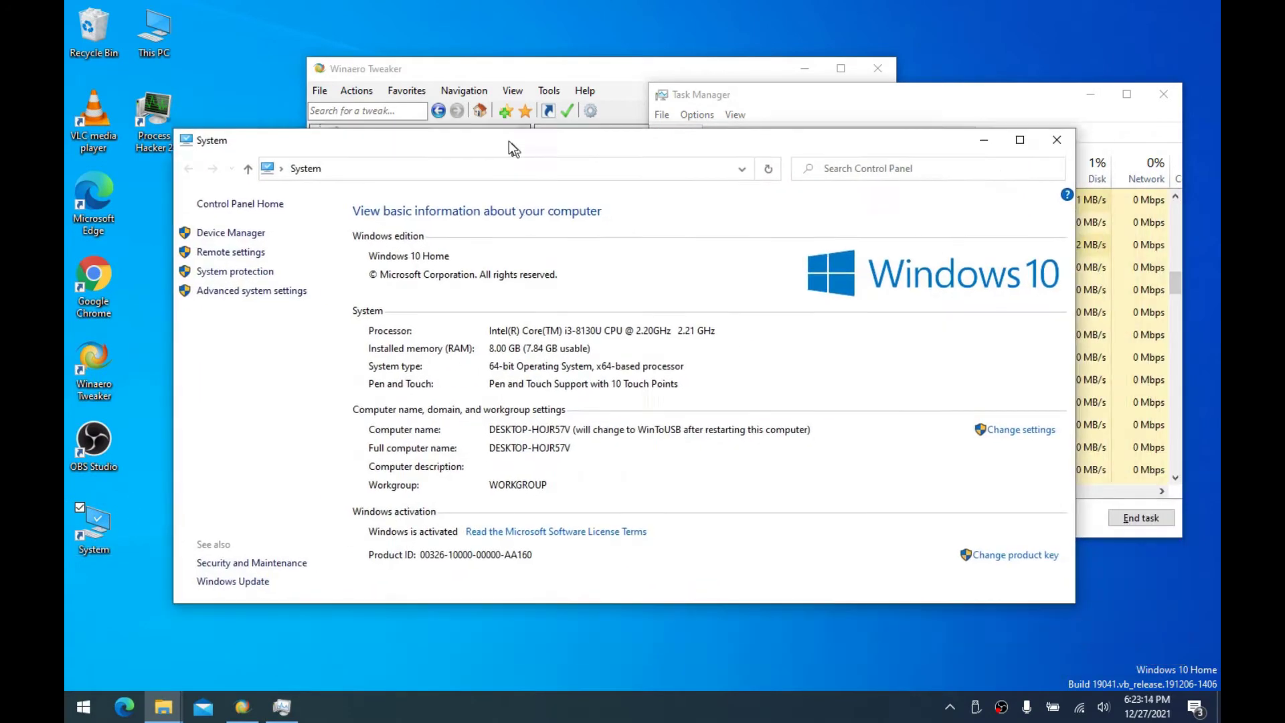
pyautogui.moveTo(509, 142); pyautogui.dragTo(492, 132)
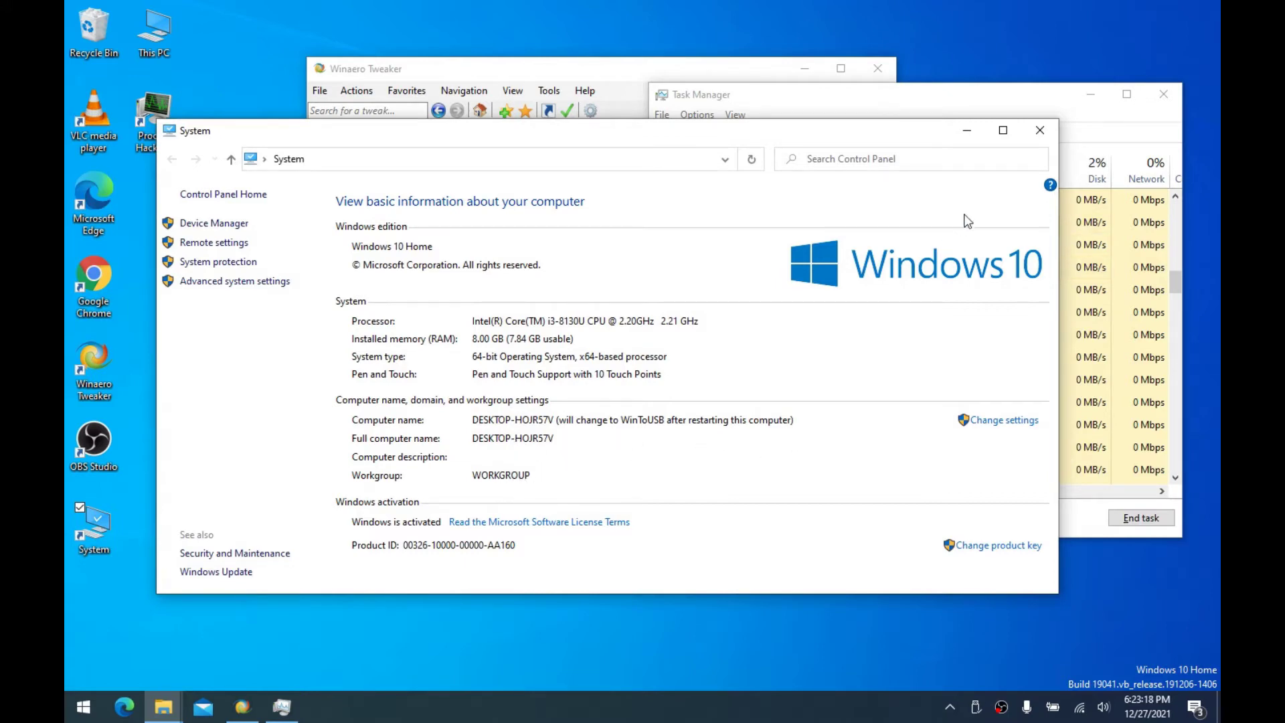
pyautogui.click(1037, 129)
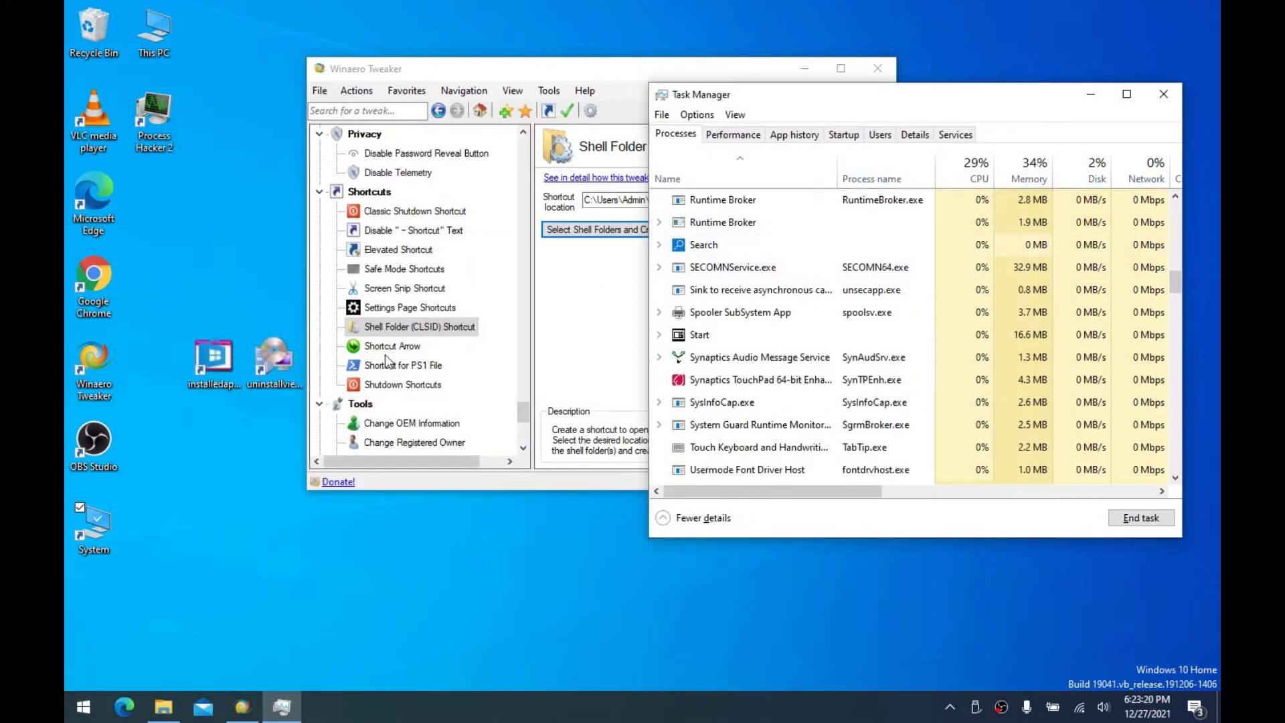
# View the Shutdown Shortcuts and Change Registered Owner tweaks
pyautogui.click(401, 385)
pyautogui.scroll(-2, 402, 391)
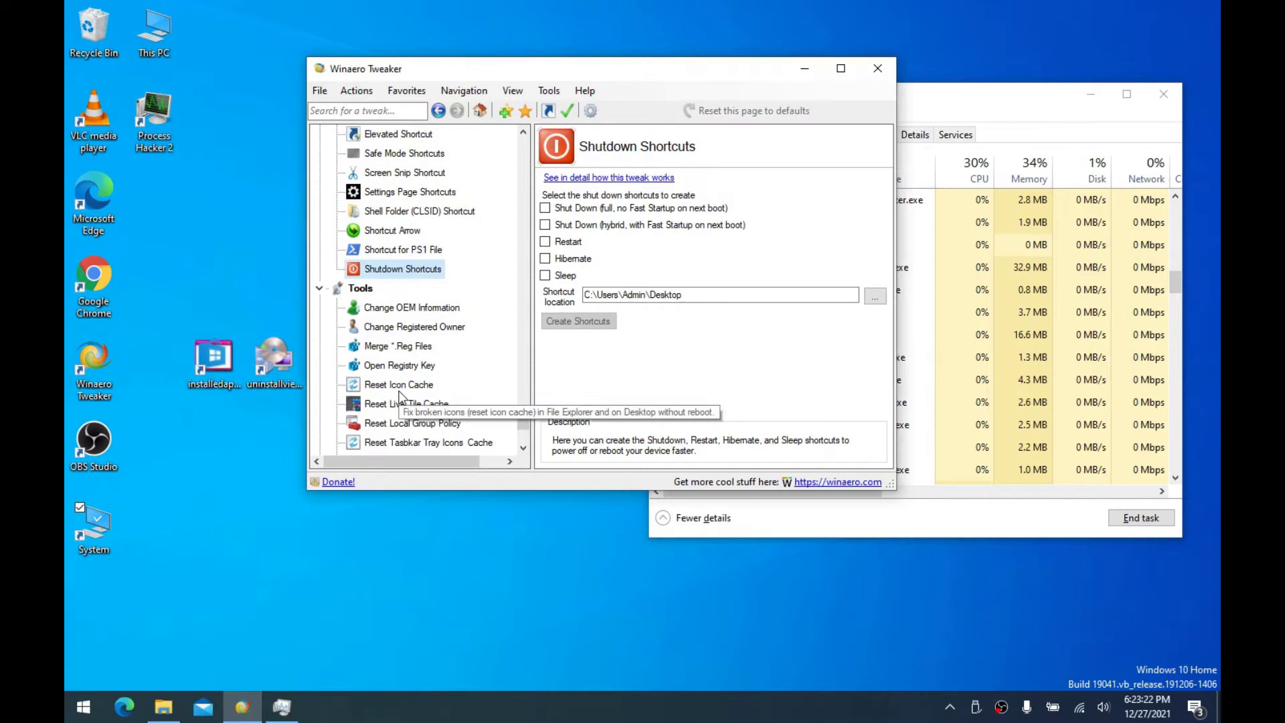
pyautogui.click(418, 327)
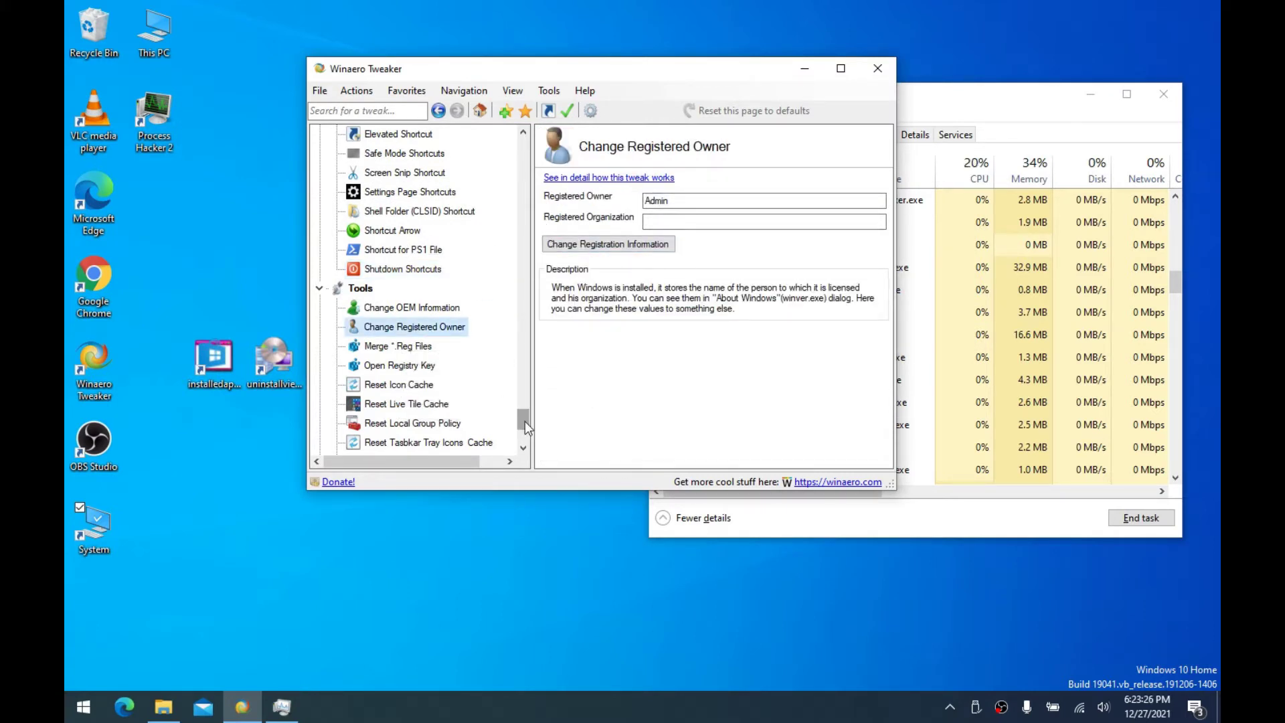
# Run winver to check the registered owner and organization in About Windows, and close the dialog
pyautogui.press('super+r')
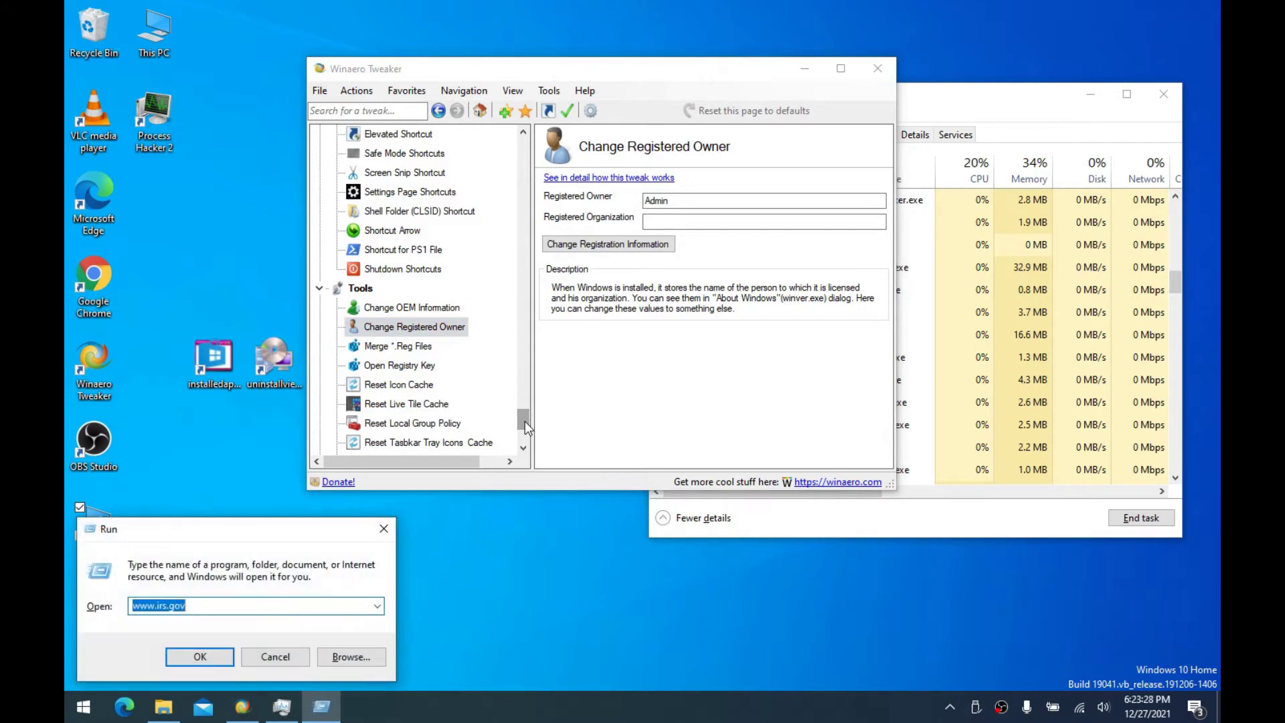
pyautogui.write('winver')
pyautogui.press('Return')
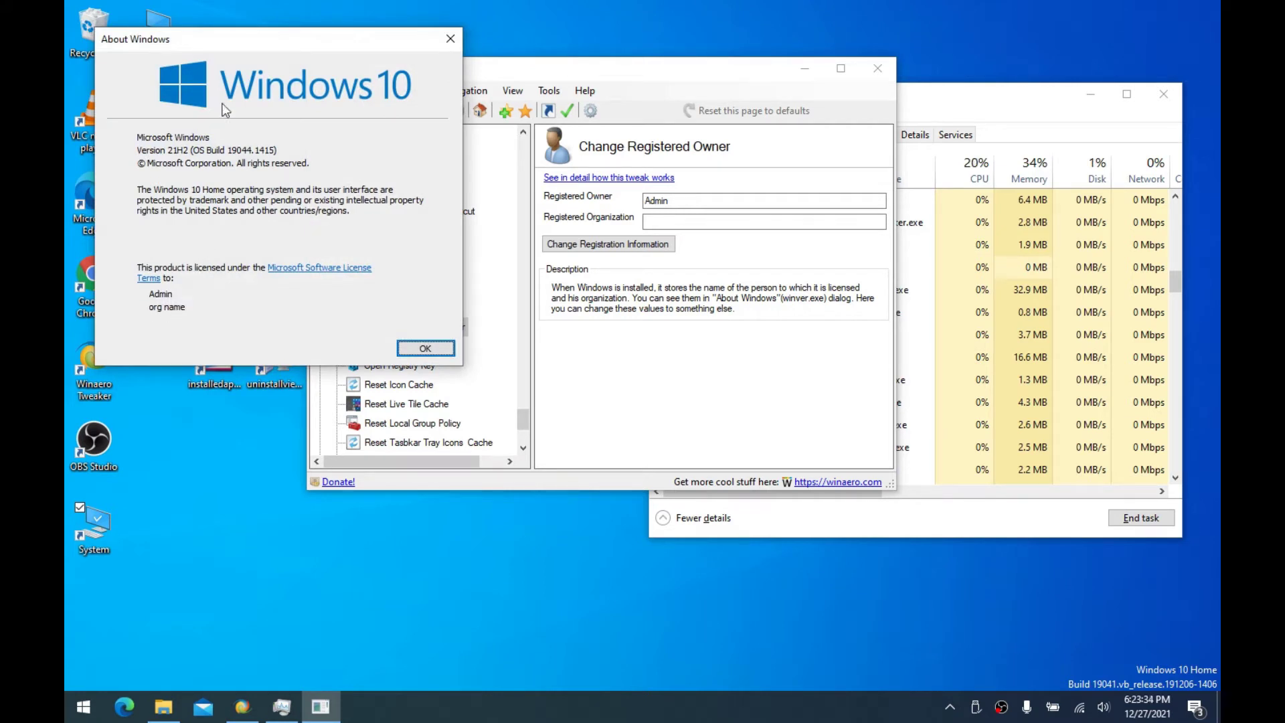
pyautogui.moveTo(244, 50); pyautogui.dragTo(392, 77)
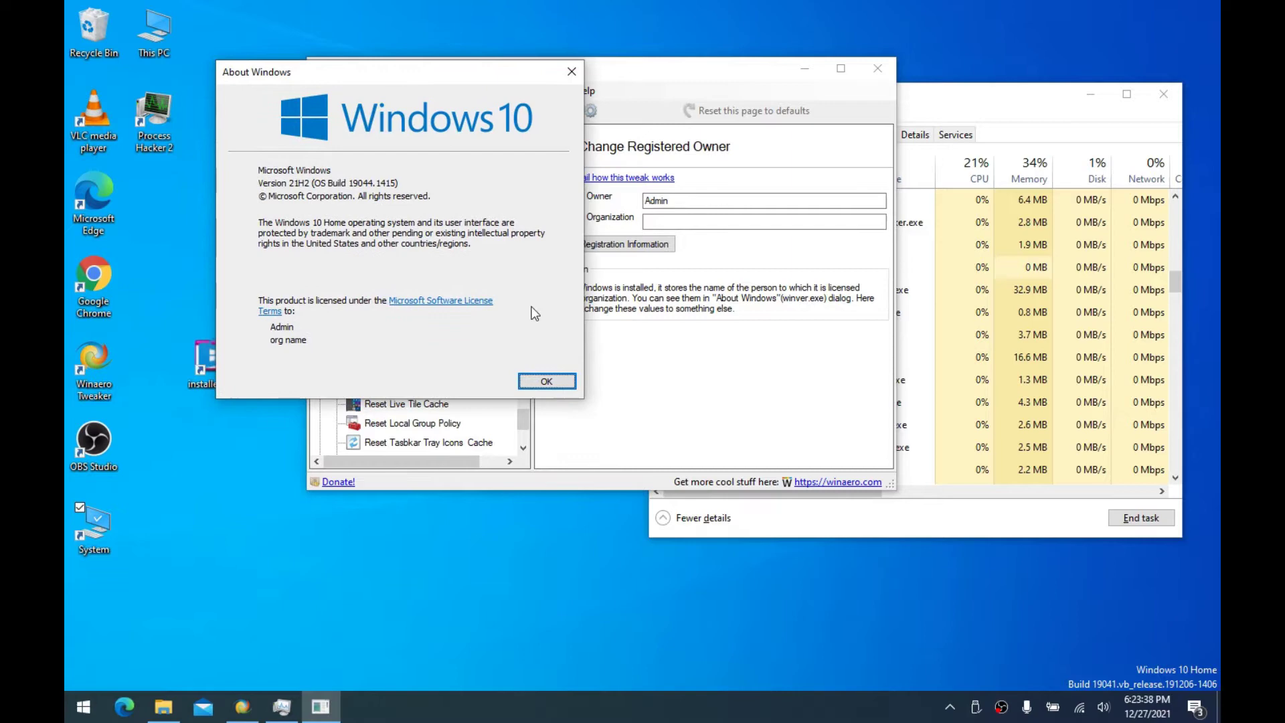
pyautogui.click(547, 382)
# Activate Windows Photo Viewer in the Get Classic Apps tweaks
pyautogui.scroll(-2, 410, 357)
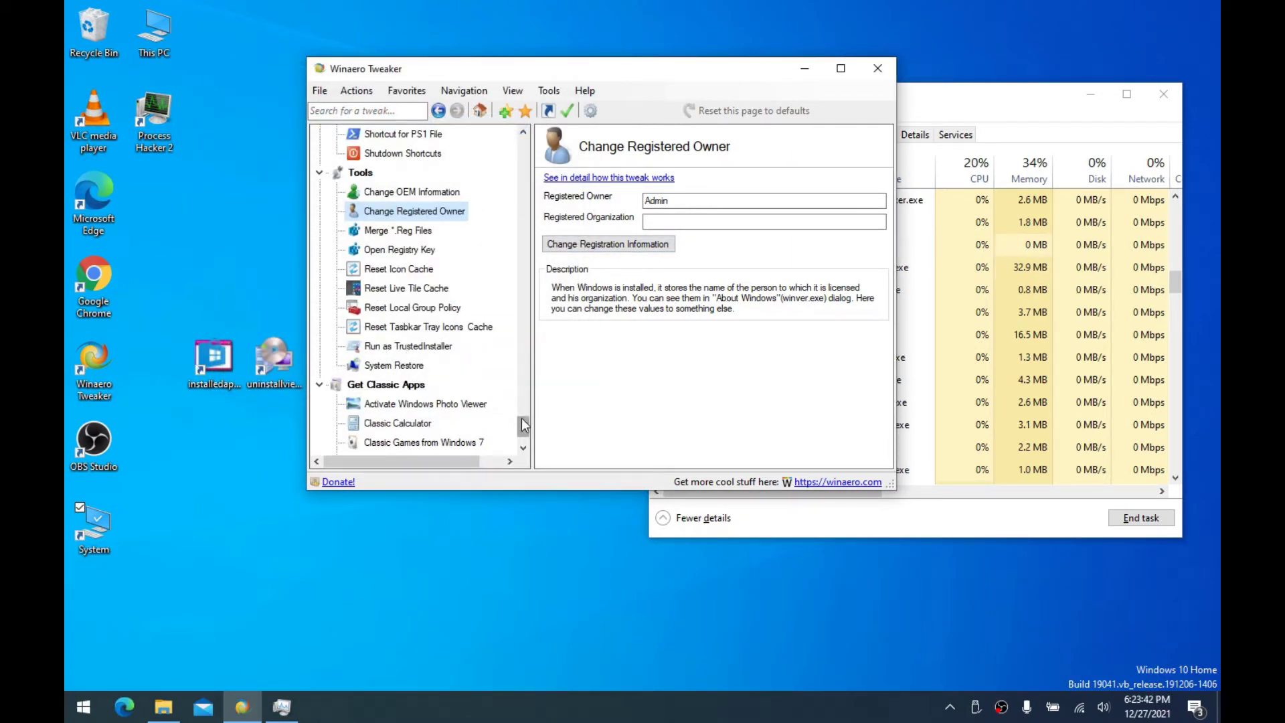
pyautogui.scroll(-1, 524, 433)
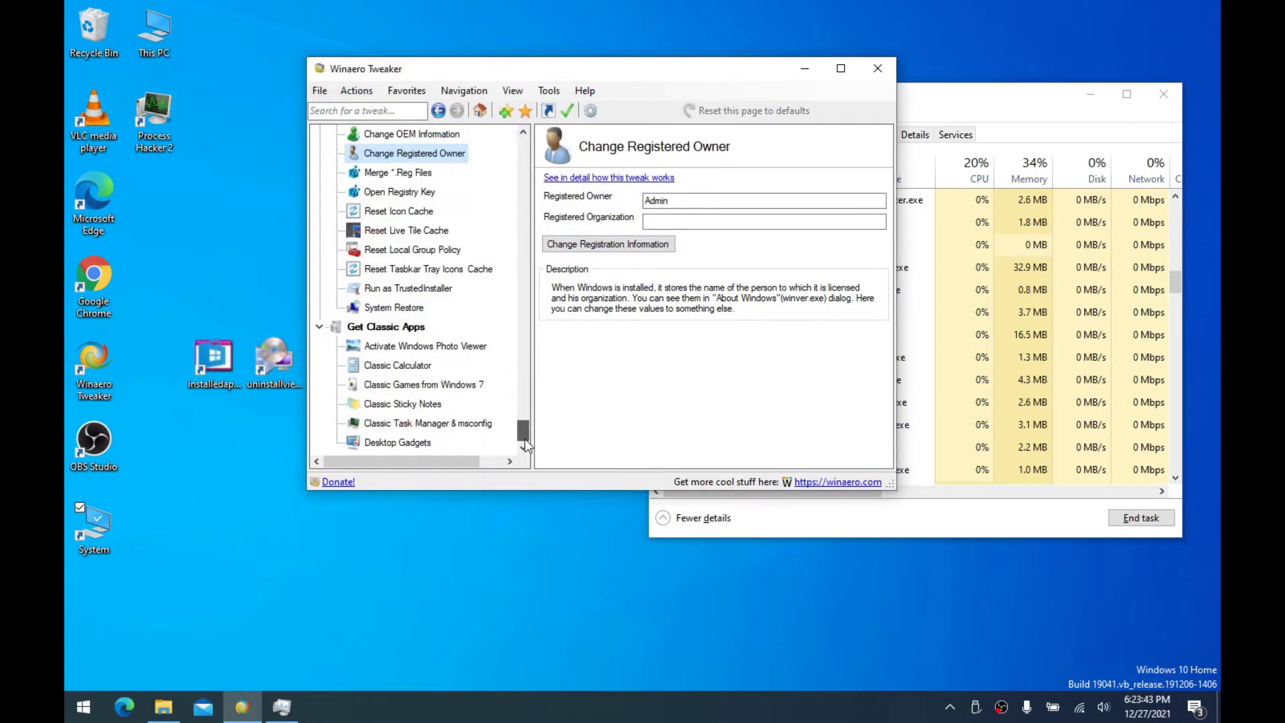
pyautogui.click(444, 352)
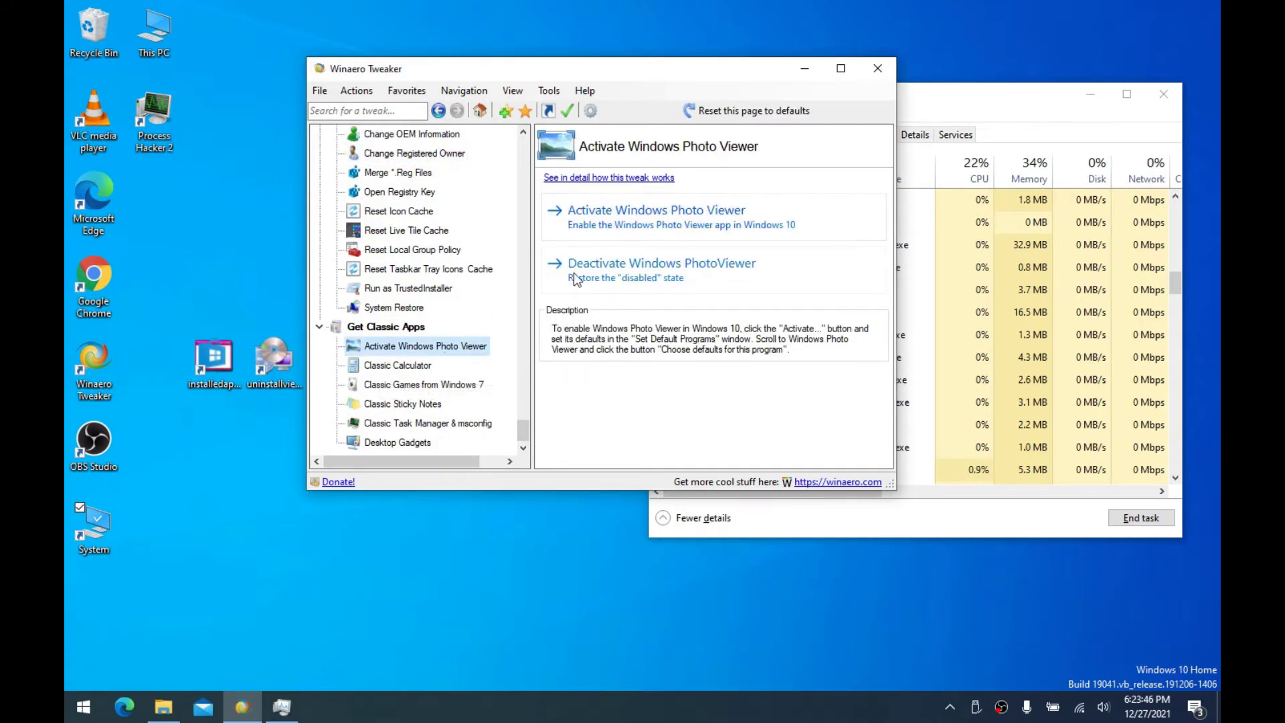
pyautogui.click(666, 225)
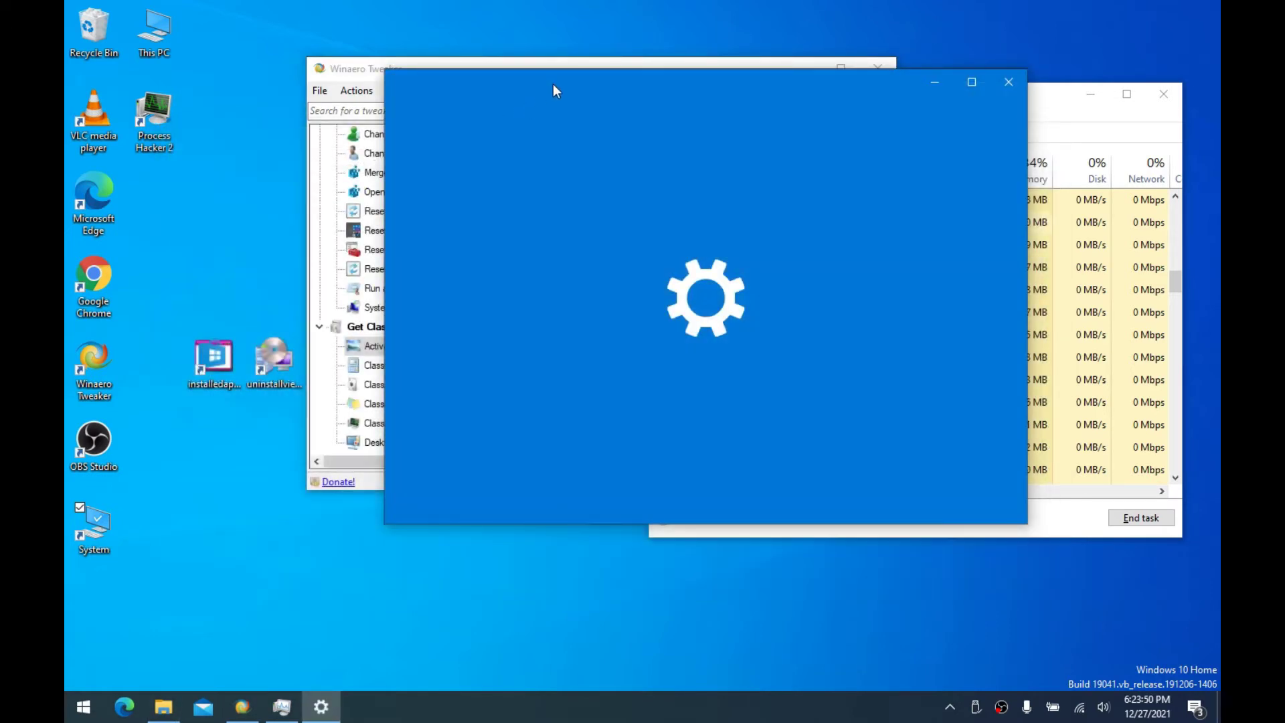
# Set Windows Photo Viewer as the default photo viewer in the Default apps settings
pyautogui.moveTo(662, 85); pyautogui.dragTo(593, 86)
pyautogui.scroll(-3, 718, 310)
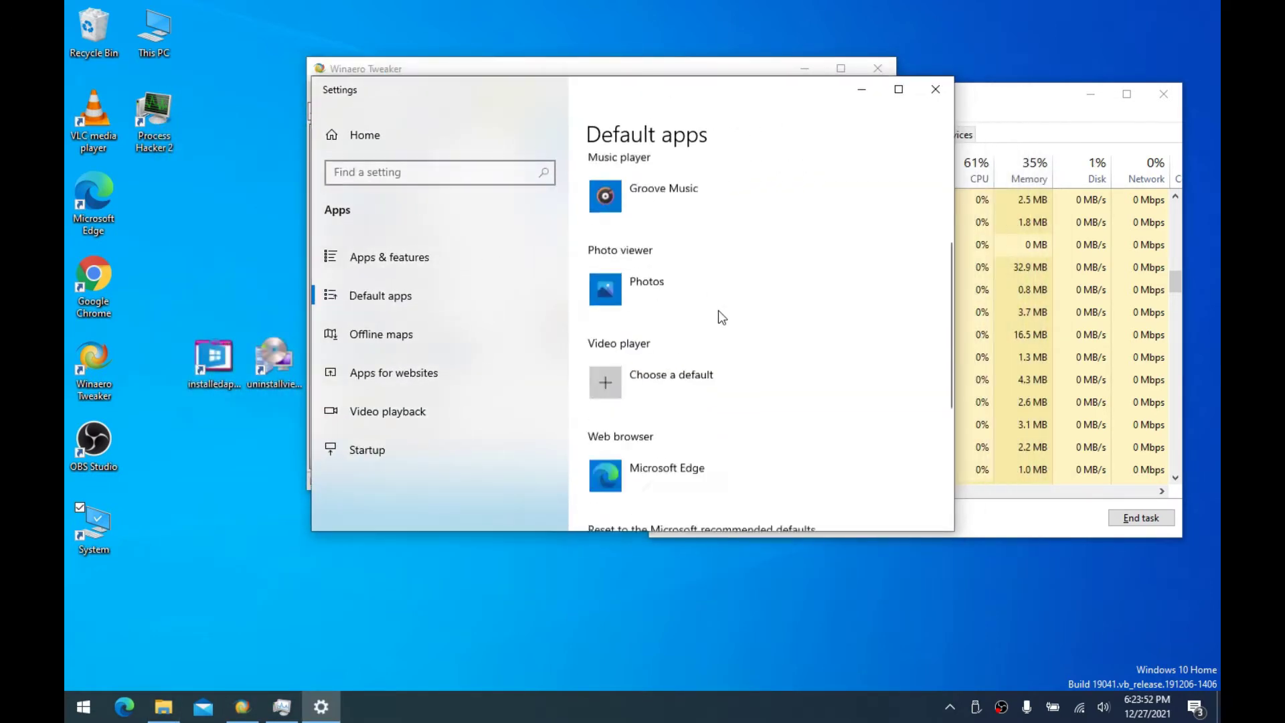
pyautogui.scroll(-2, 717, 310)
pyautogui.scroll(3, 708, 294)
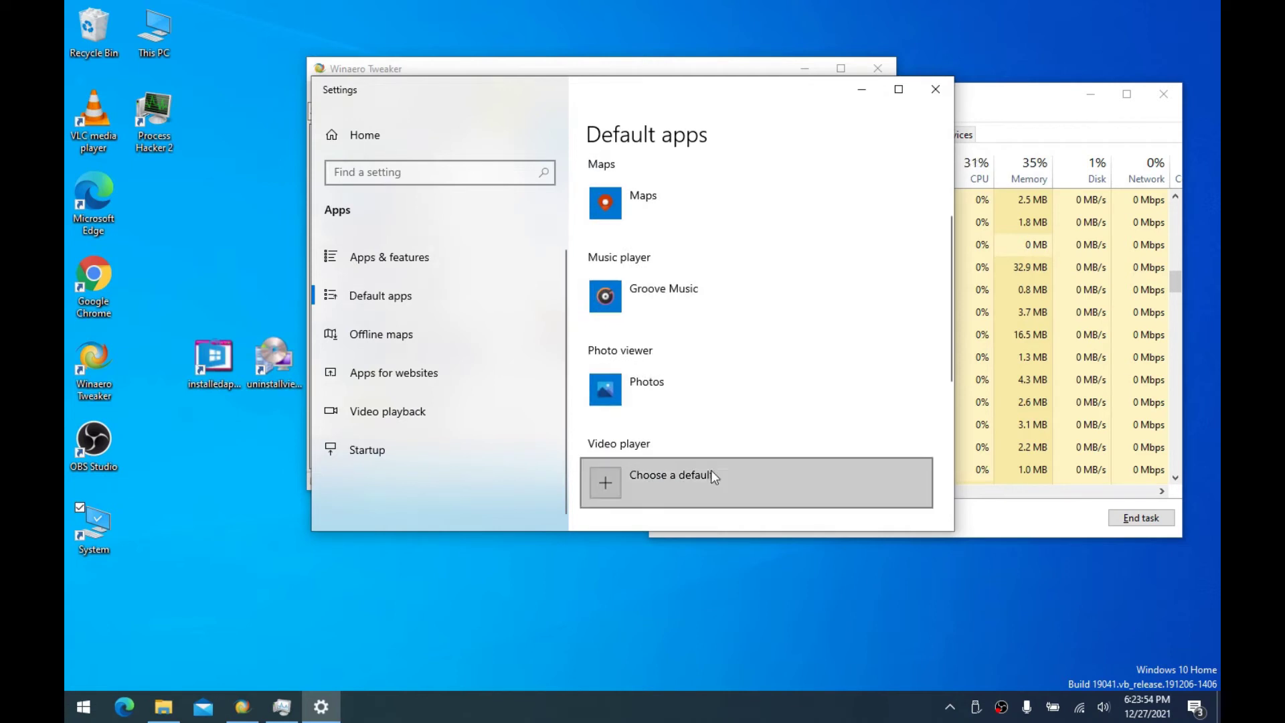
pyautogui.click(714, 398)
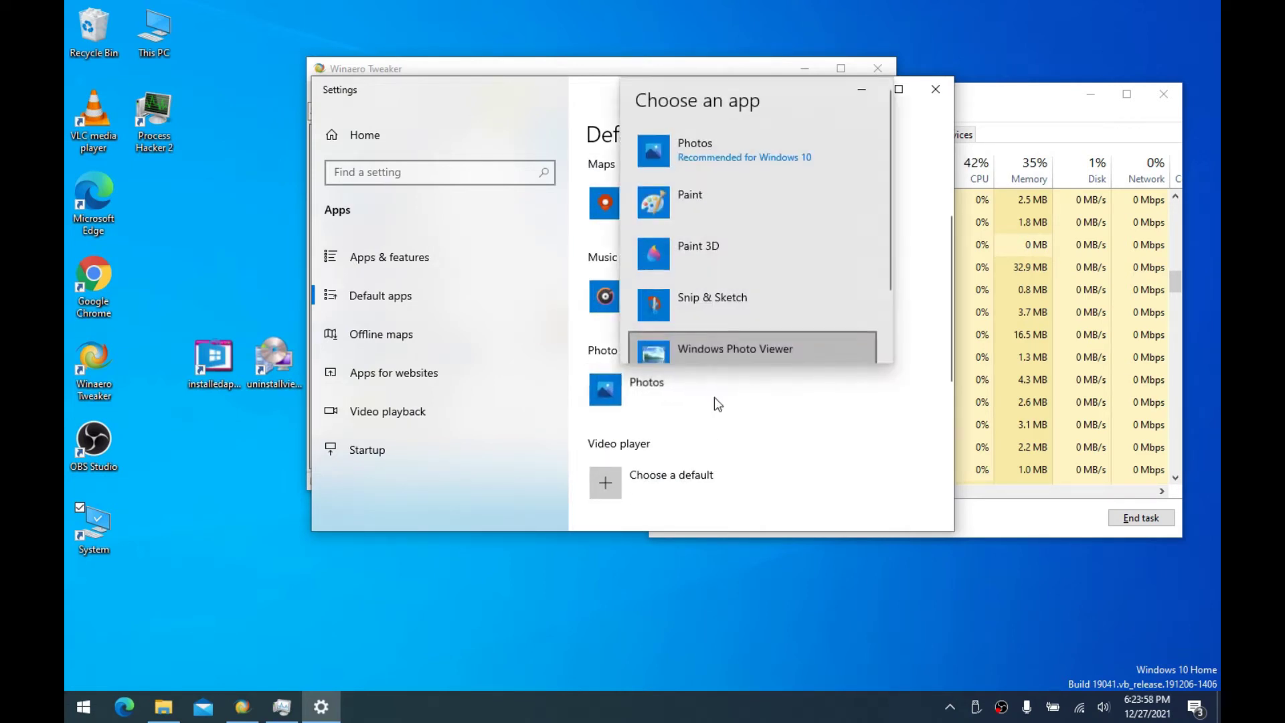
pyautogui.scroll(-2, 733, 304)
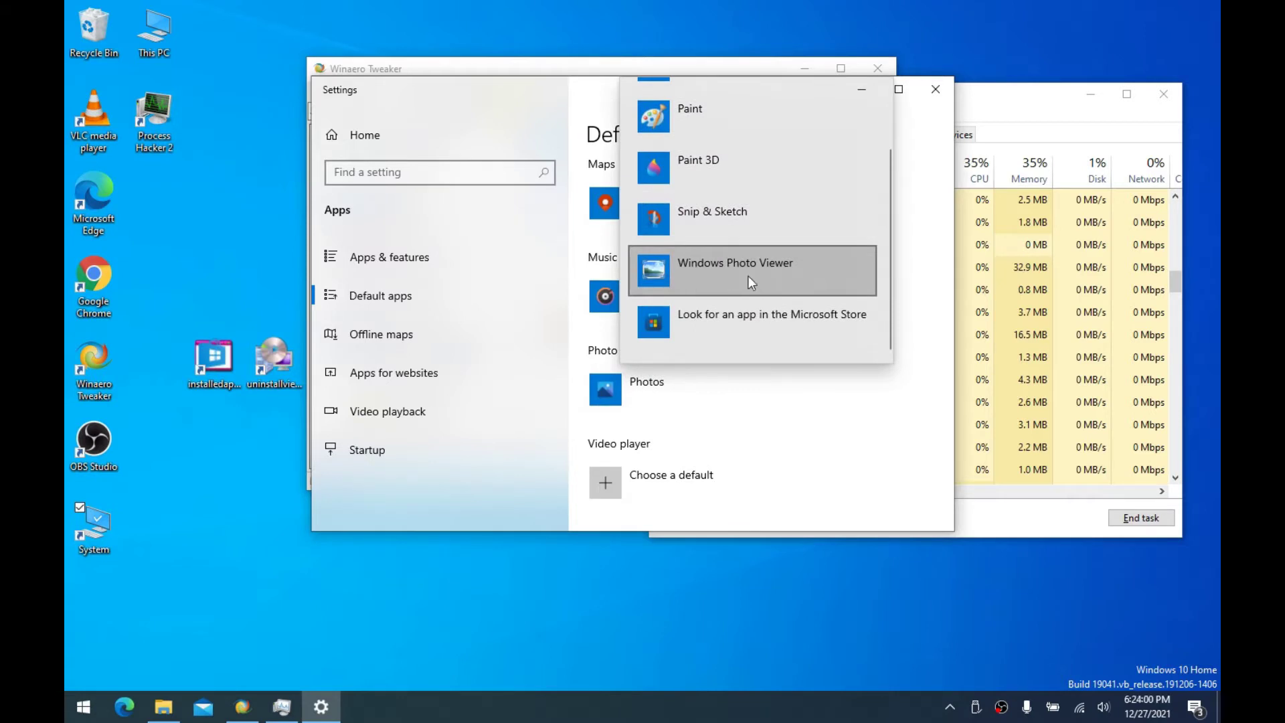
pyautogui.click(767, 279)
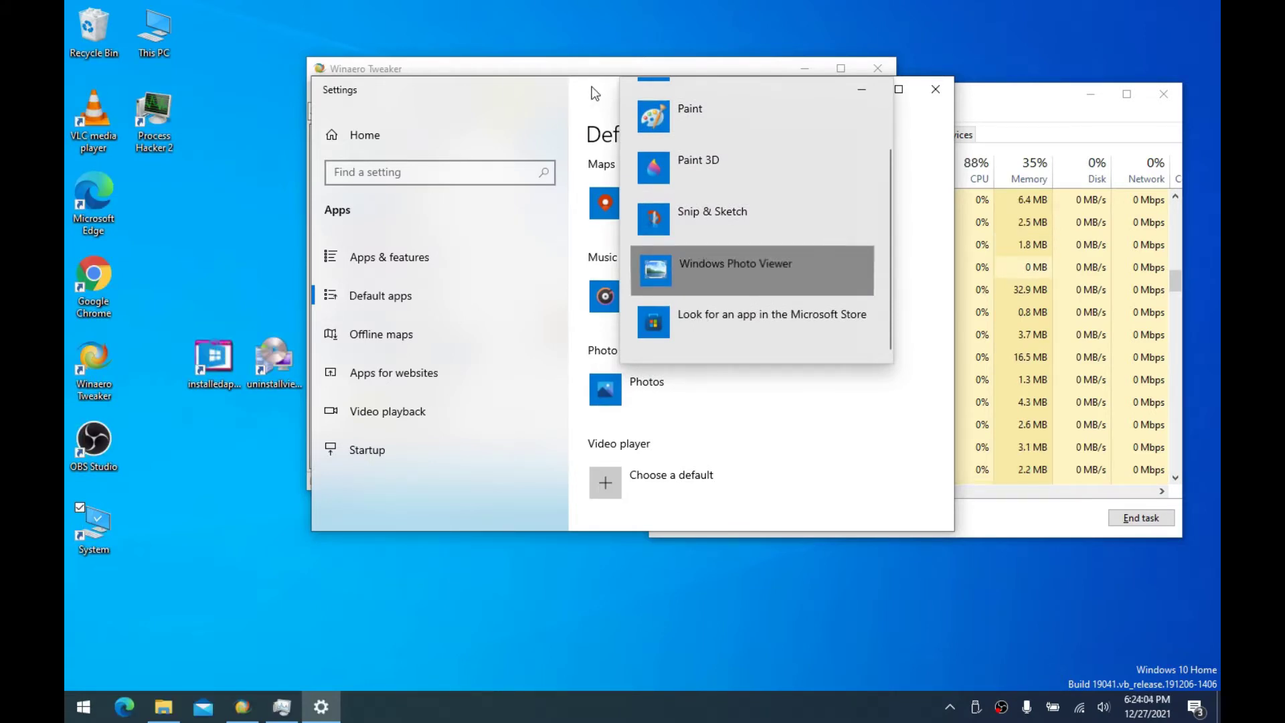
pyautogui.moveTo(605, 94); pyautogui.dragTo(562, 89)
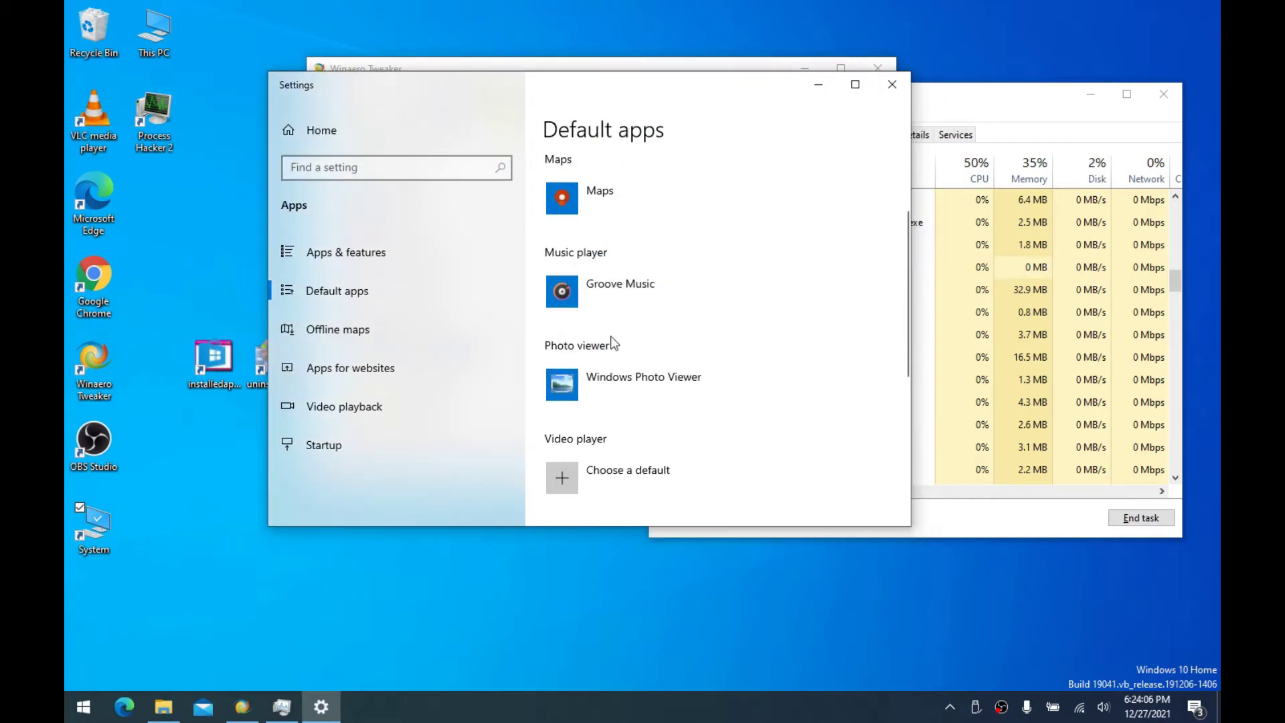
# Look through the apps offered for the default photo viewer and dismiss the list without choosing one
pyautogui.click(610, 364)
pyautogui.scroll(-2, 645, 301)
pyautogui.scroll(2, 649, 281)
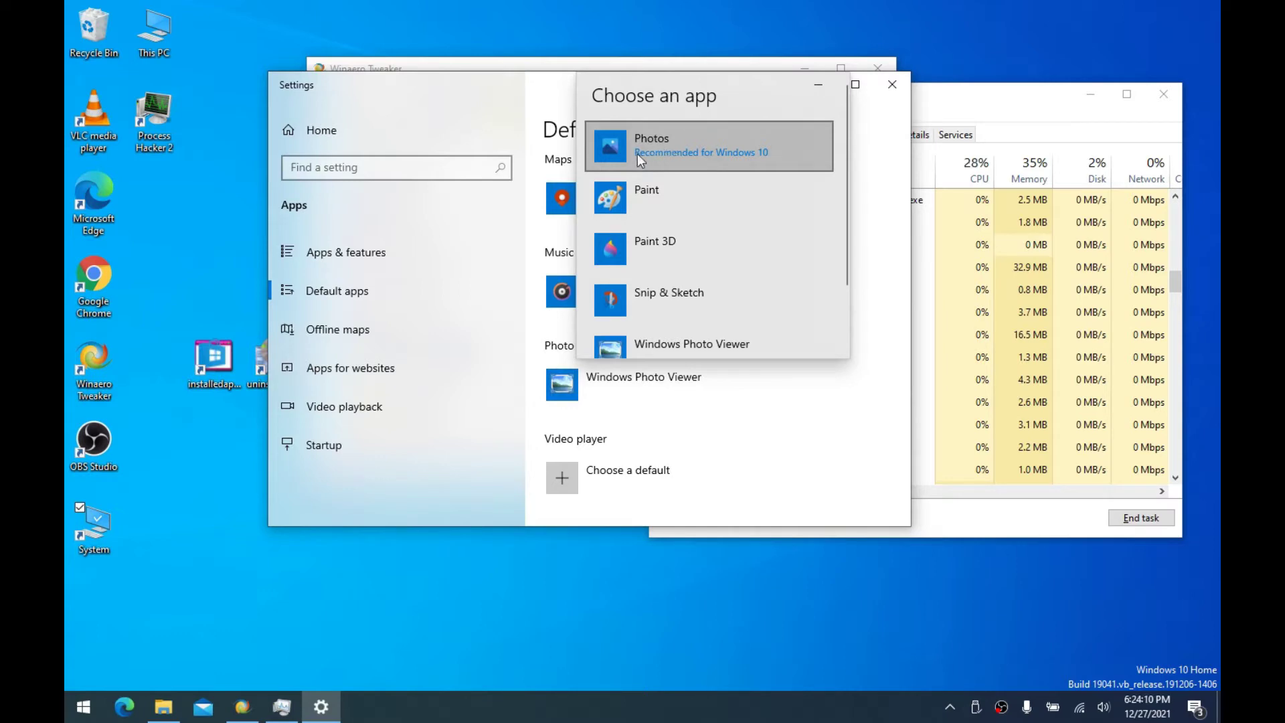
pyautogui.click(554, 163)
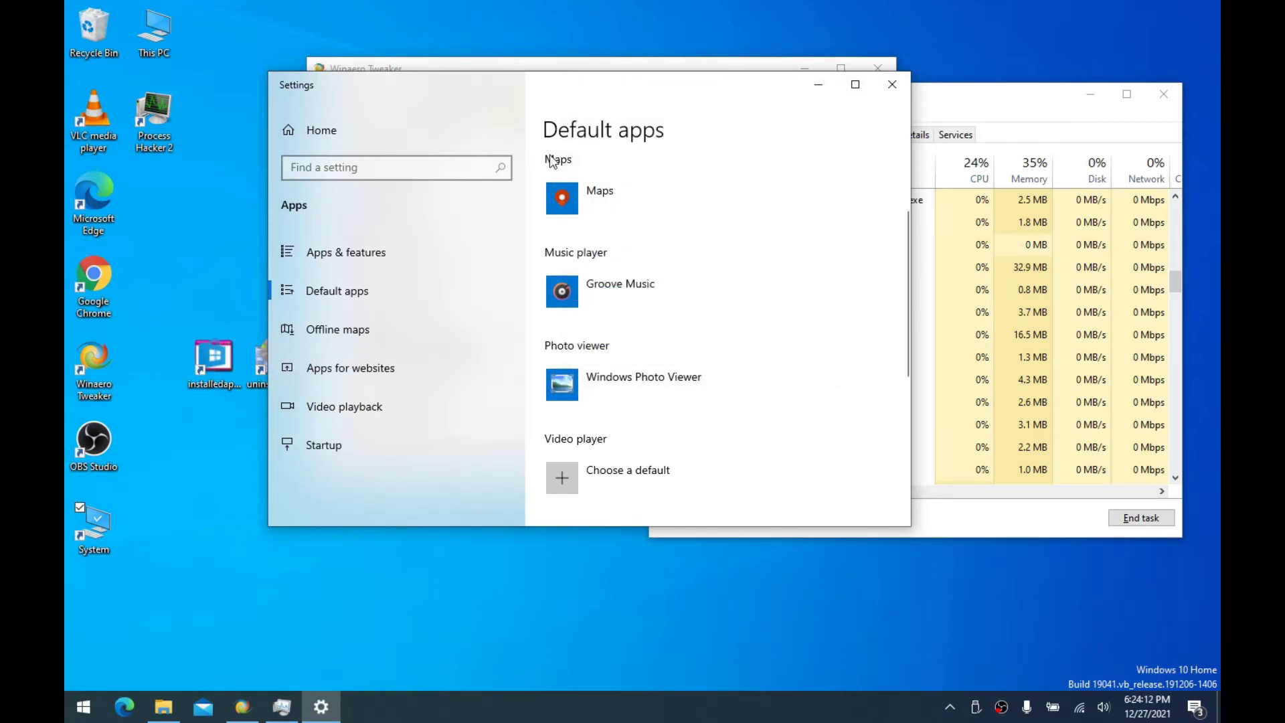
pyautogui.scroll(2, 601, 275)
# Close the default apps settings and Winaero Tweaker, and move the Task Manager window slightly up on the desktop
pyautogui.click(892, 83)
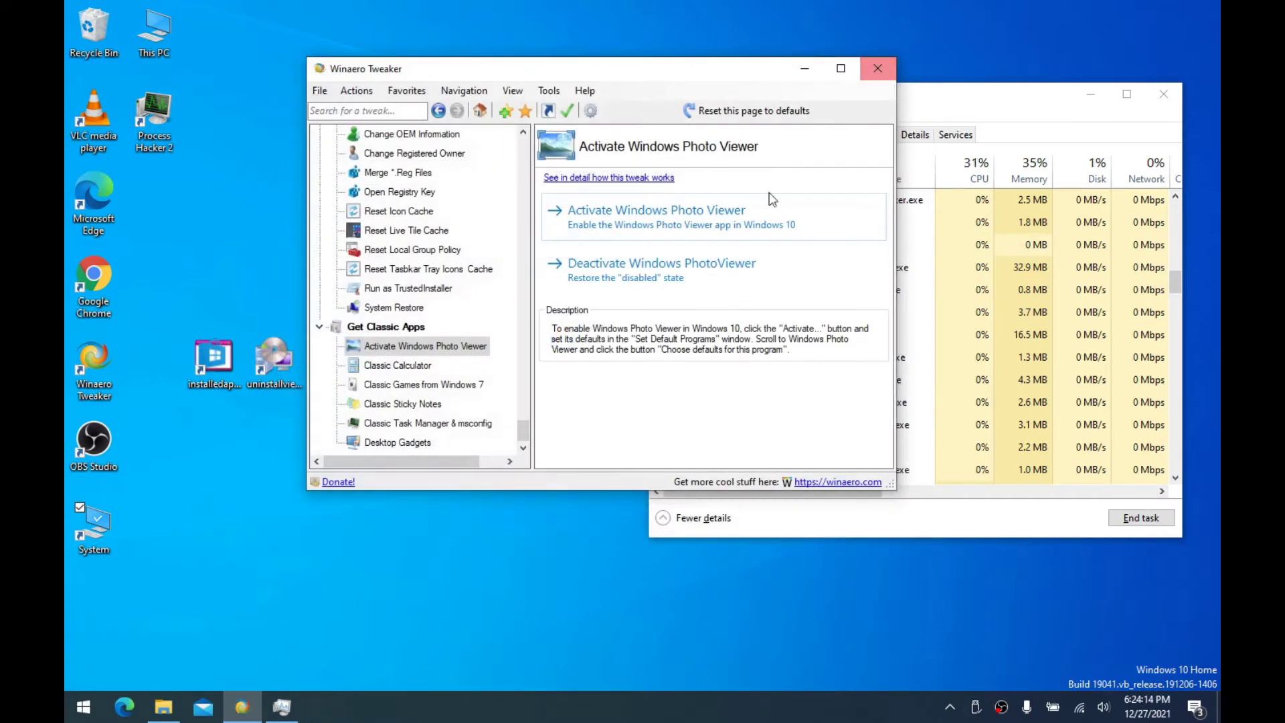
pyautogui.click(878, 68)
pyautogui.moveTo(883, 94); pyautogui.dragTo(861, 67)
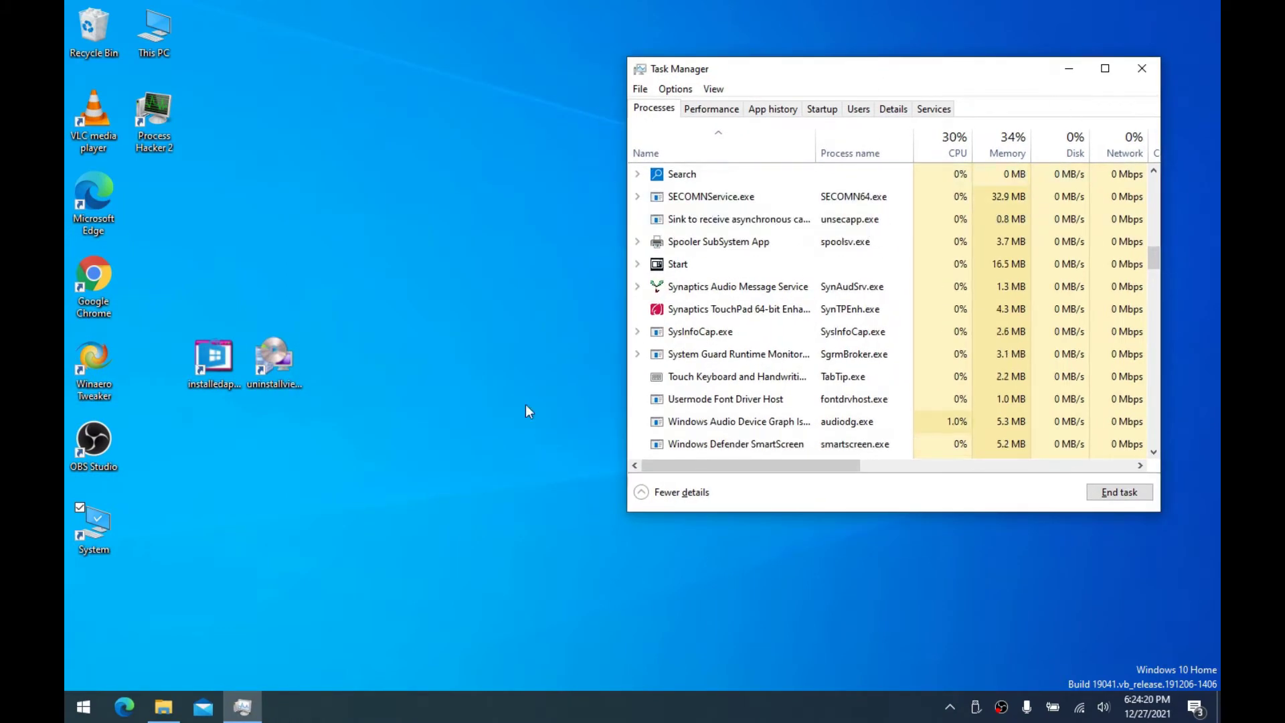
# Expand the SECOMNService.exe process in Task Manager to check its entries, and collapse it again
pyautogui.moveTo(335, 199); pyautogui.dragTo(484, 348)
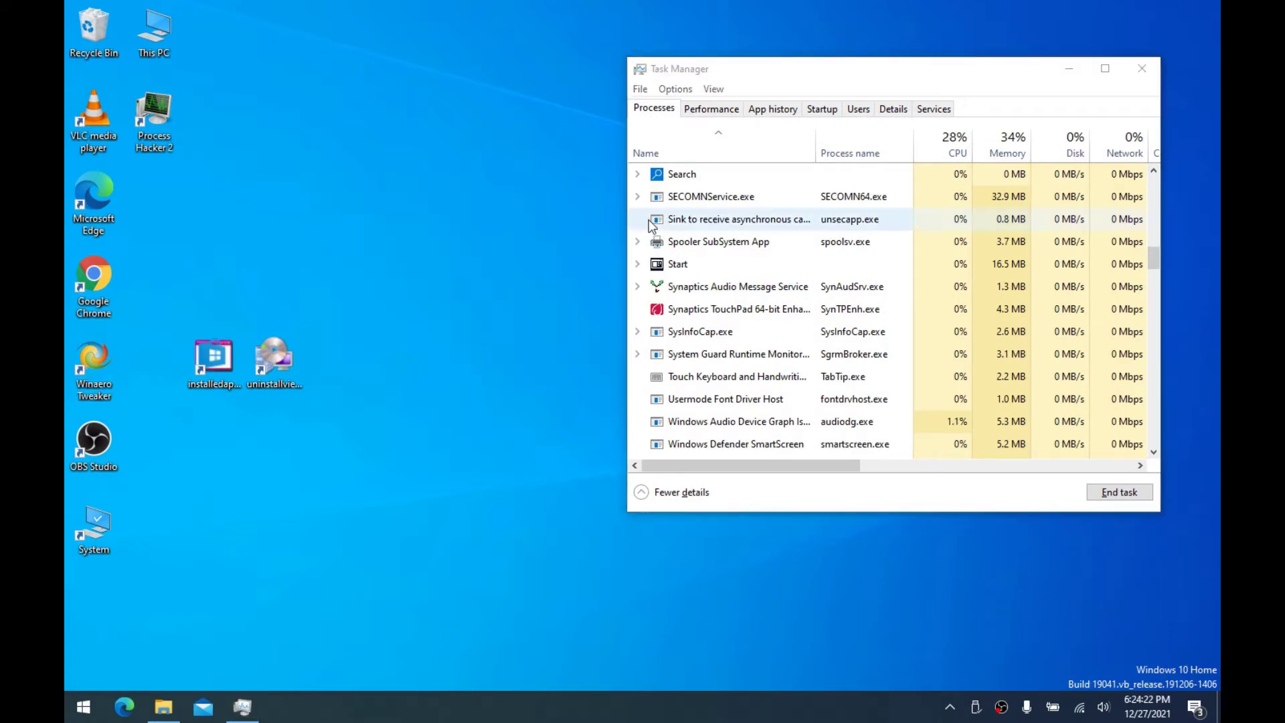
pyautogui.click(637, 197)
pyautogui.click(637, 196)
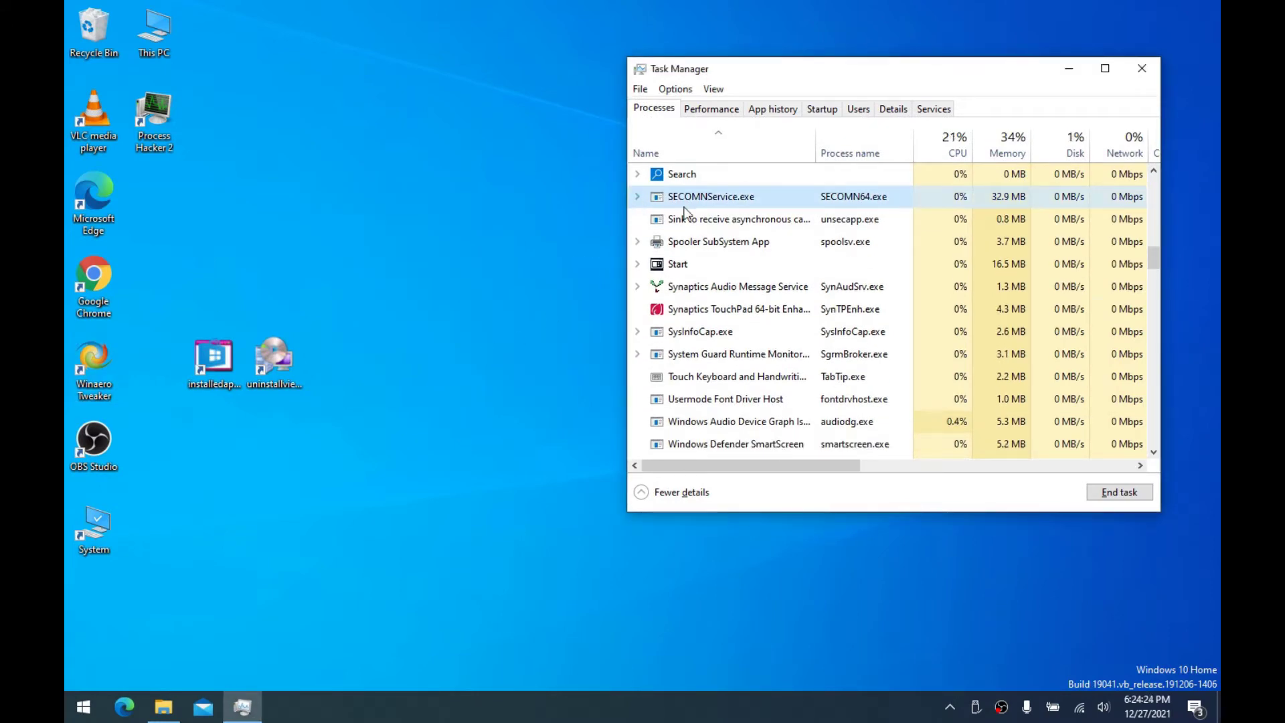
# Sort the running processes by CPU usage, with the highest consumers listed first
pyautogui.scroll(5, 708, 225)
pyautogui.scroll(10, 705, 220)
pyautogui.click(950, 144)
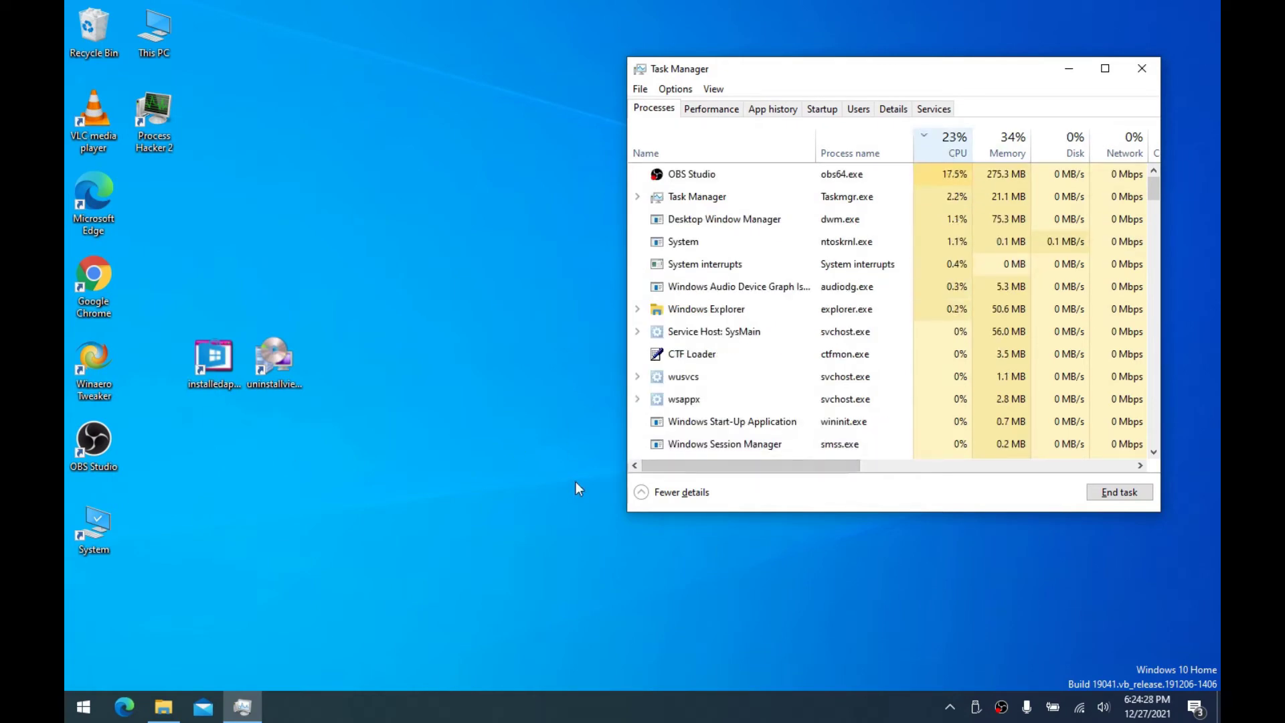
# Look through the process list for the separate Service Host (svchost.exe) entries
pyautogui.scroll(-10, 699, 376)
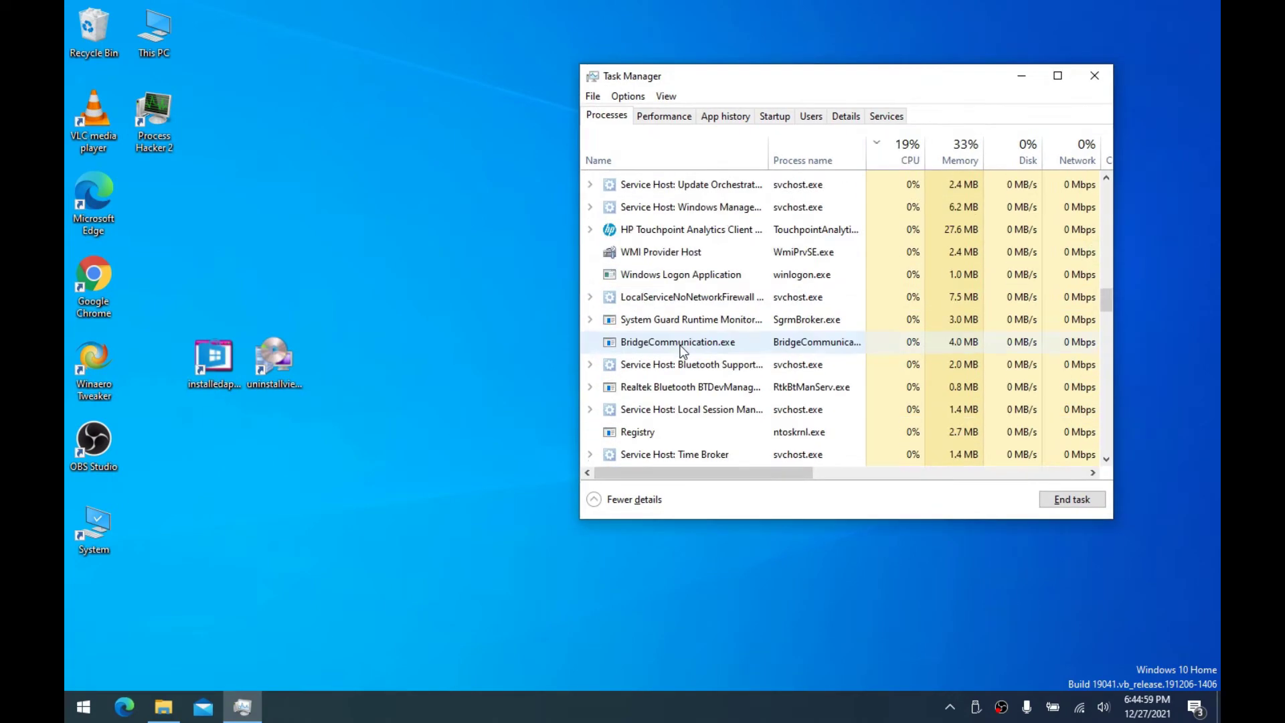
pyautogui.scroll(-3, 681, 349)
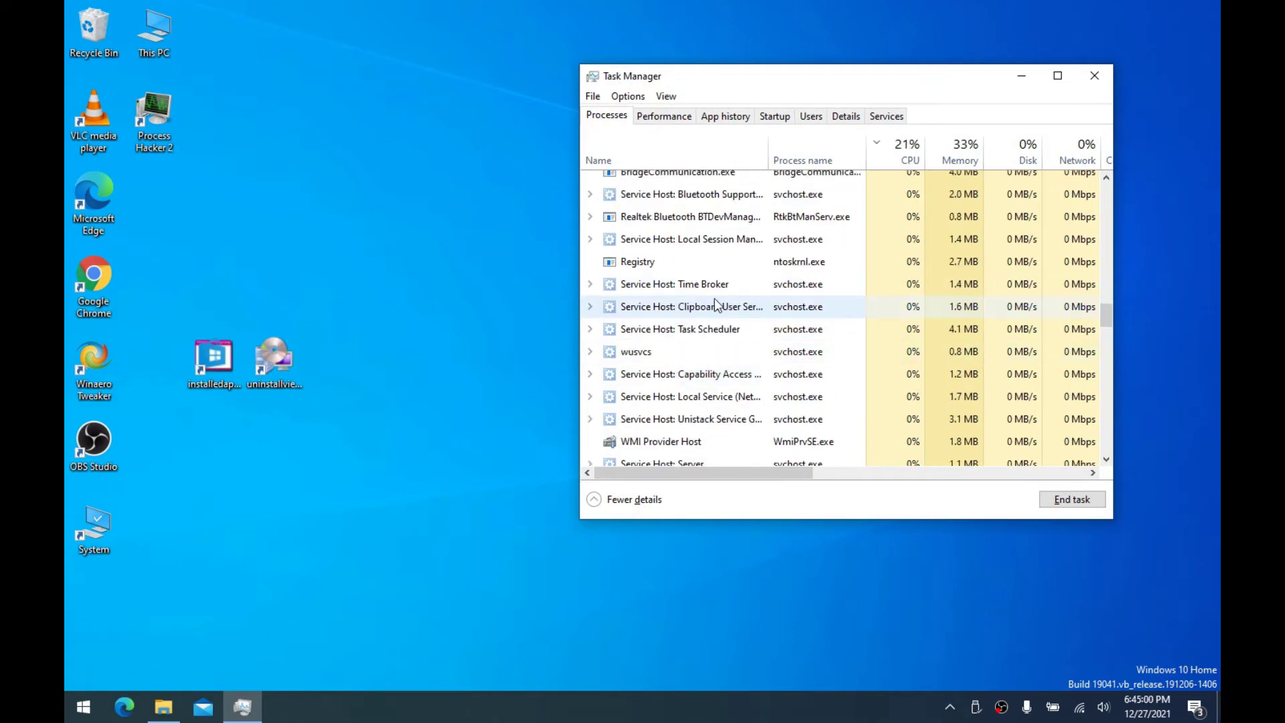
pyautogui.click(730, 286)
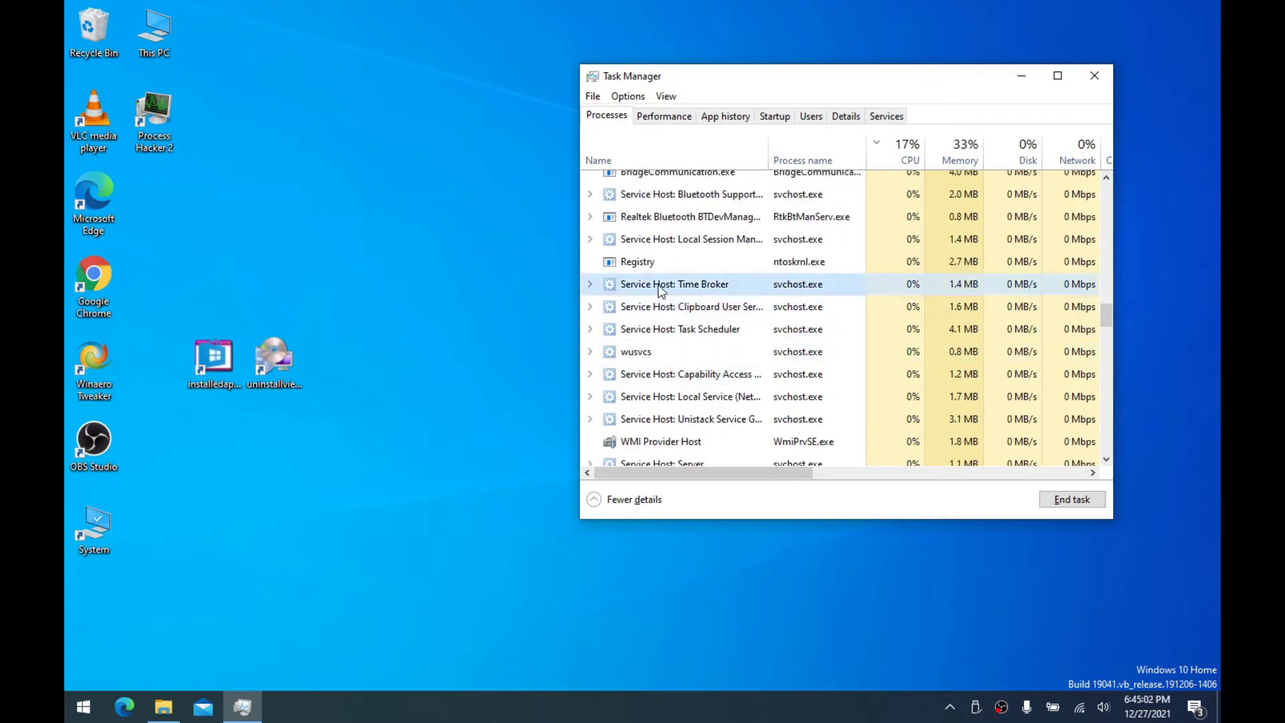
pyautogui.scroll(-5, 613, 291)
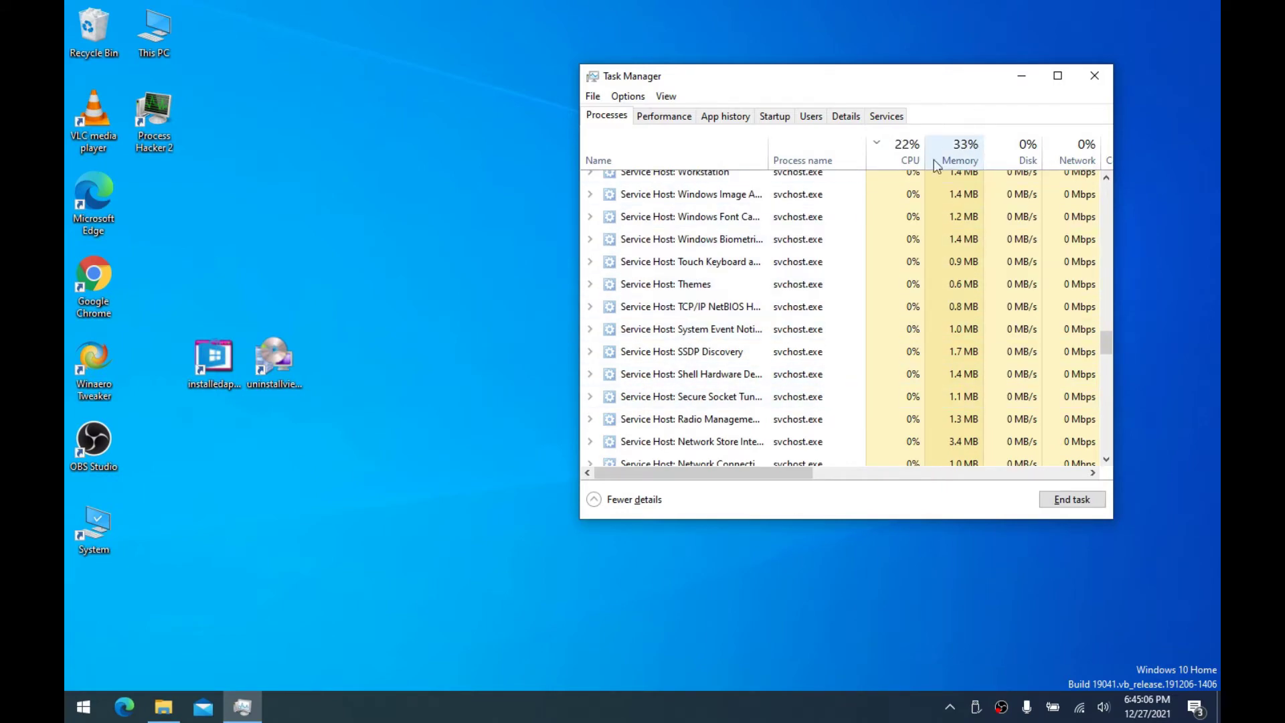
pyautogui.scroll(-7, 736, 306)
pyautogui.scroll(-6, 736, 306)
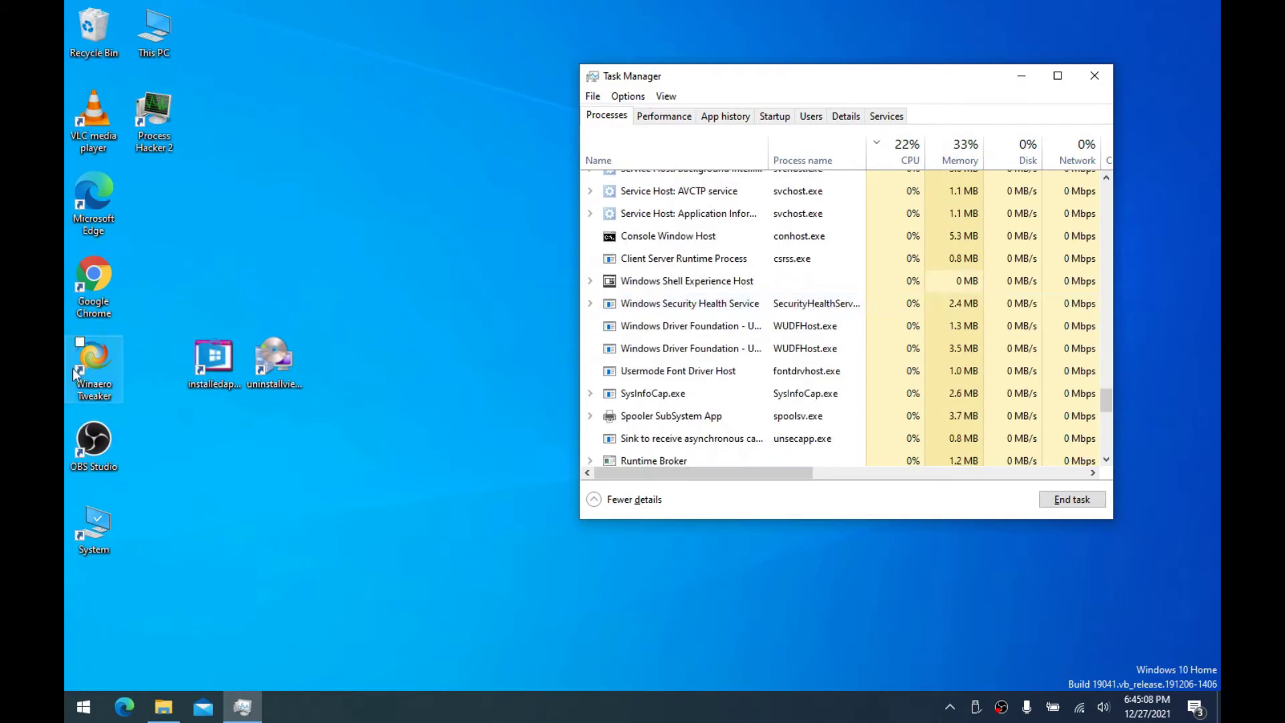
# Launch Winaero Tweaker and open its Split Threshold for Svchost setting
pyautogui.click(103, 364)
pyautogui.click(167, 356)
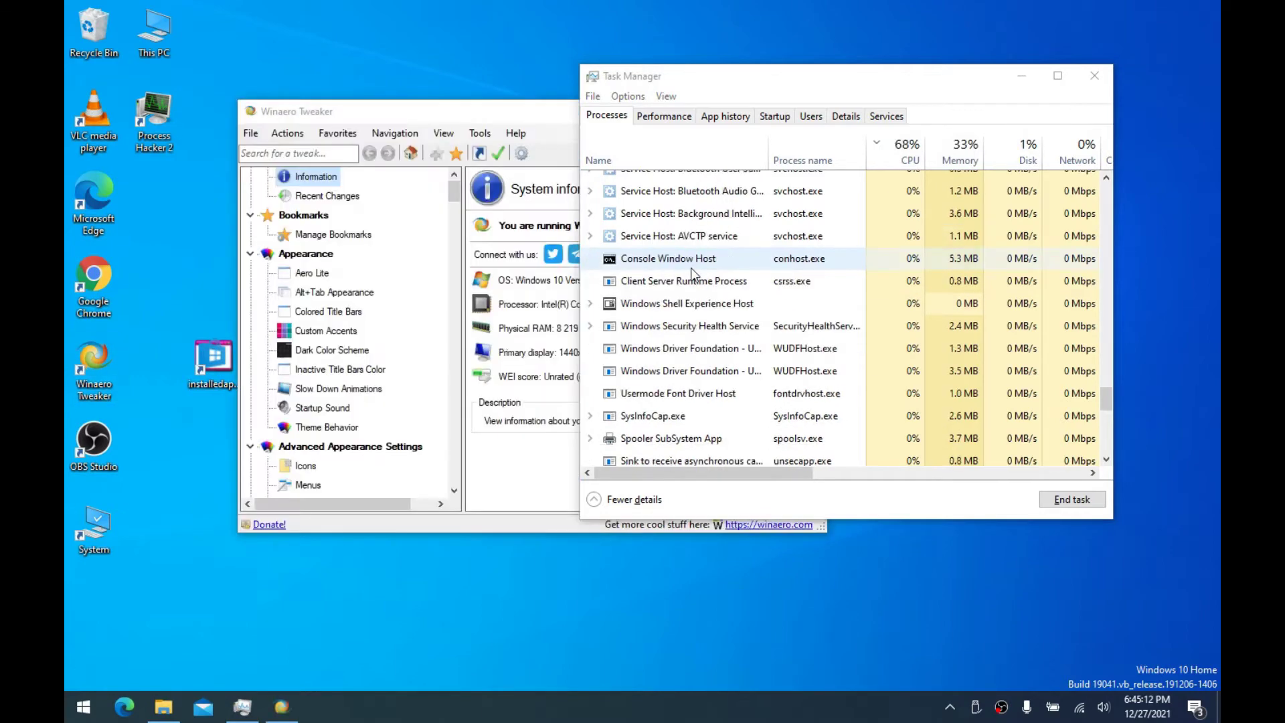
pyautogui.click(489, 116)
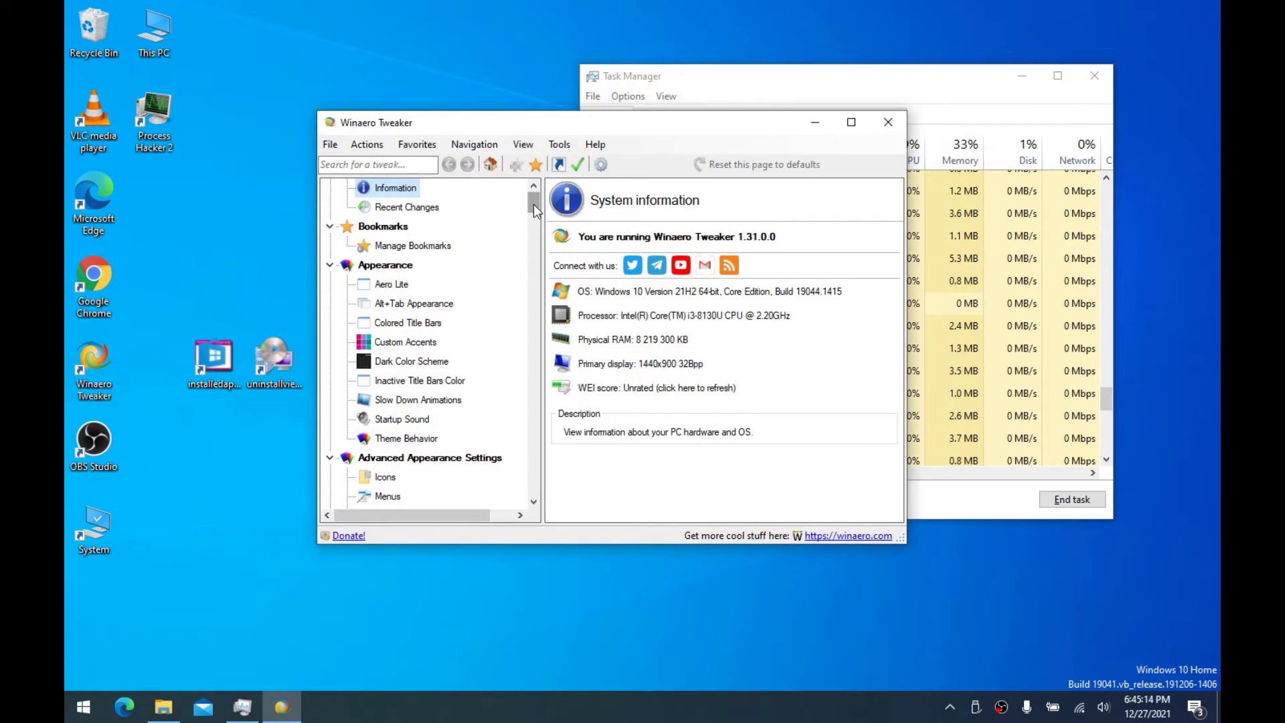
pyautogui.moveTo(533, 203); pyautogui.dragTo(534, 240)
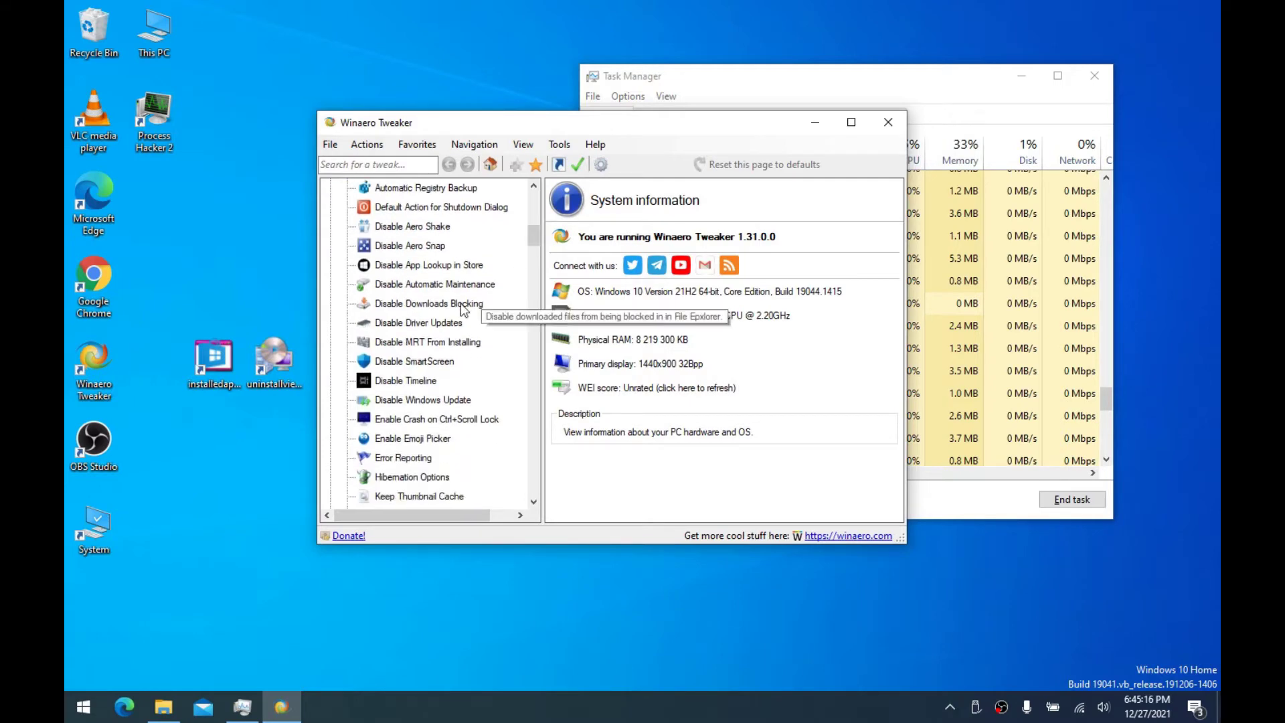
pyautogui.scroll(-4, 460, 303)
pyautogui.click(411, 459)
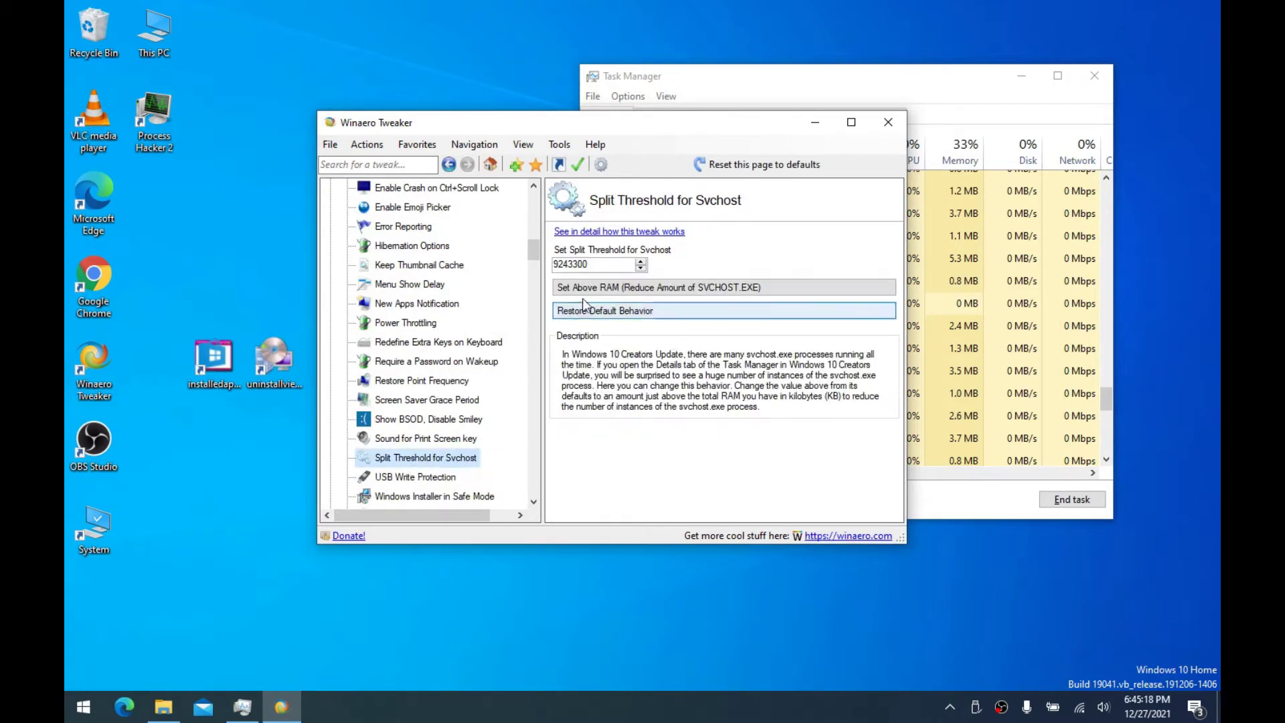
# Set Winaero Tweaker and Task Manager side by side to view the Svchost split threshold, and close Winaero Tweaker
pyautogui.moveTo(589, 123); pyautogui.dragTo(447, 120)
pyautogui.moveTo(841, 81); pyautogui.dragTo(910, 91)
pyautogui.moveTo(602, 121)
pyautogui.mouseDown()
pyautogui.moveTo(612, 119)
pyautogui.moveTo(597, 127)
pyautogui.mouseUp()
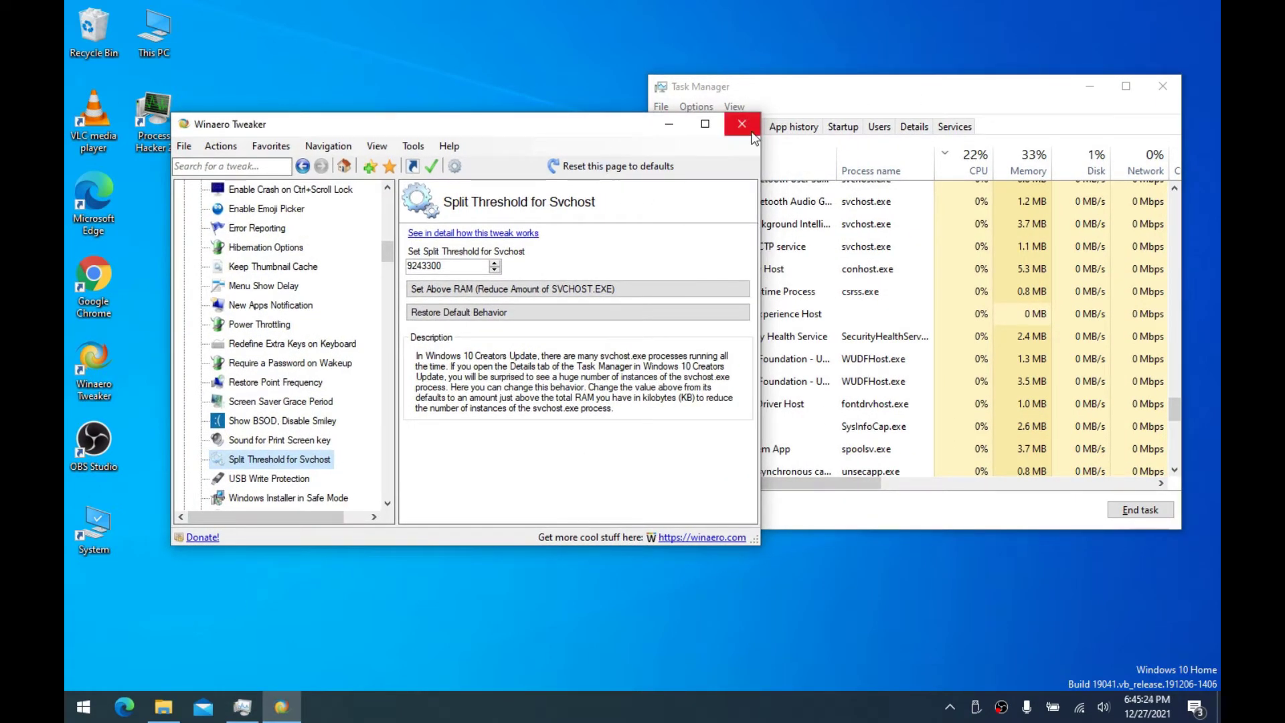
pyautogui.moveTo(589, 129); pyautogui.dragTo(606, 130)
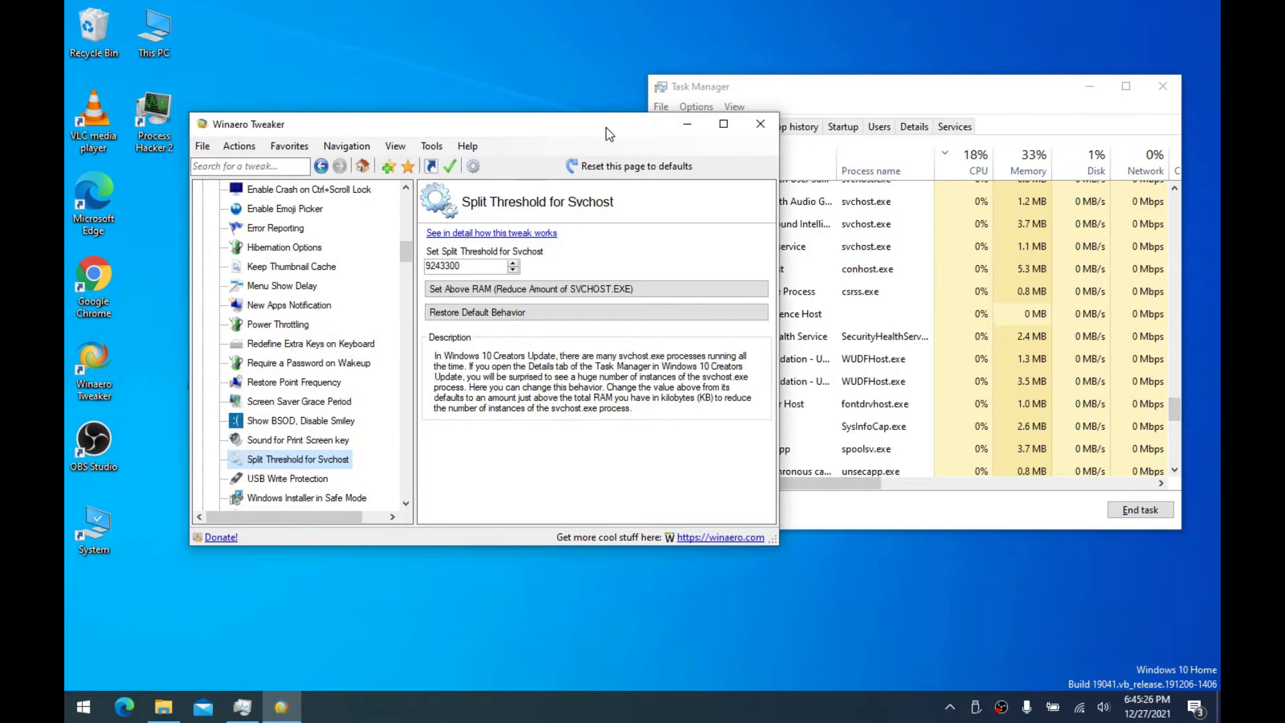
pyautogui.moveTo(839, 87); pyautogui.dragTo(858, 88)
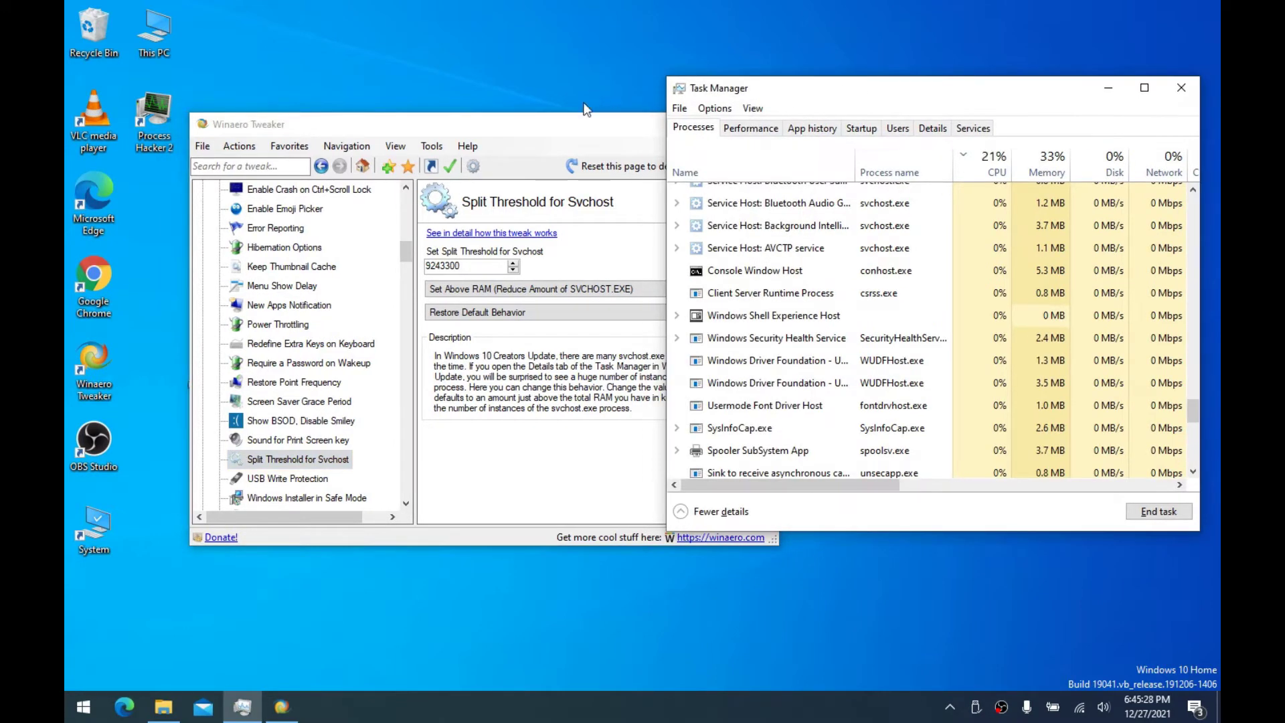
pyautogui.click(615, 126)
pyautogui.click(760, 124)
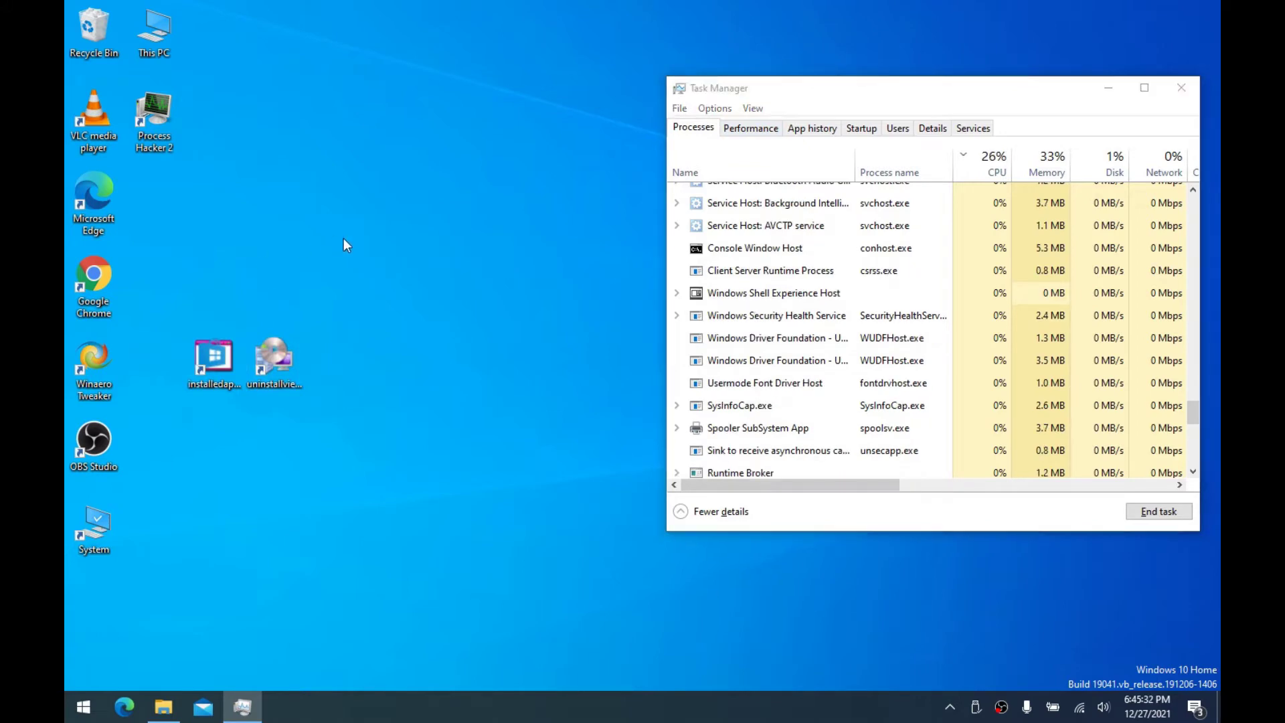
# Search Windows for Services, run it as administrator and place its window toward the middle of the desktop
pyautogui.press('super')
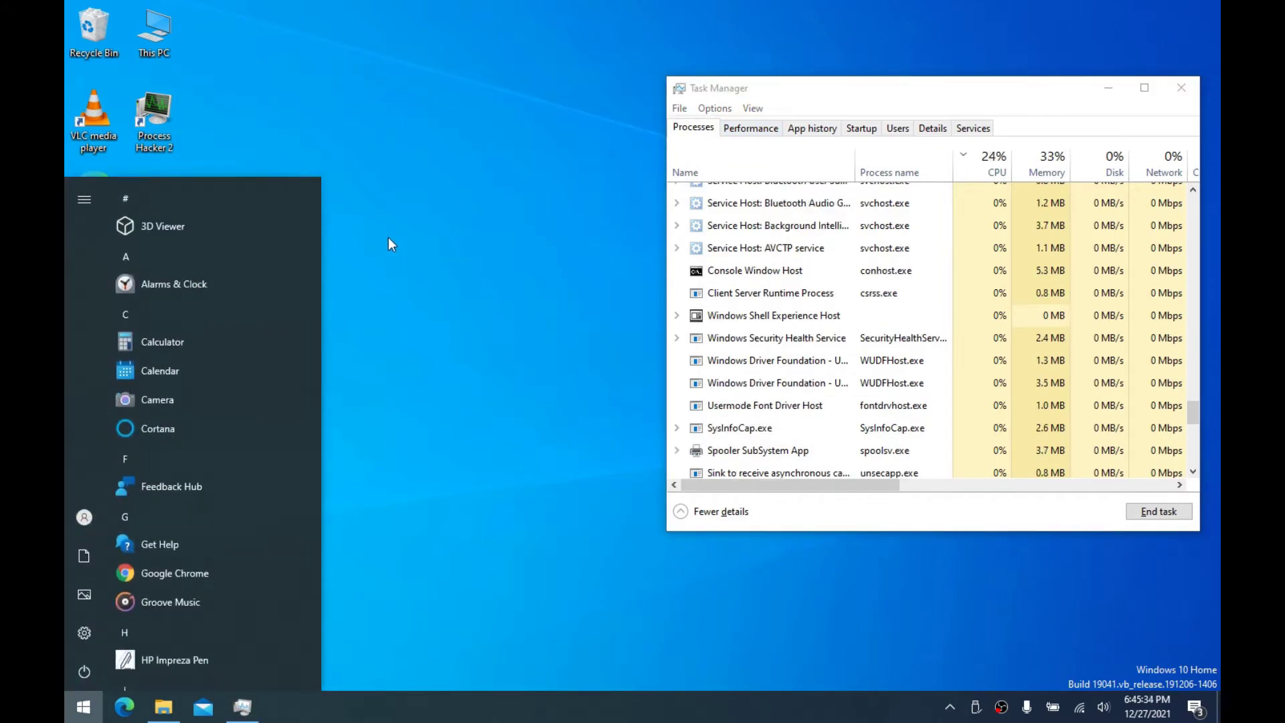
pyautogui.write('ser')
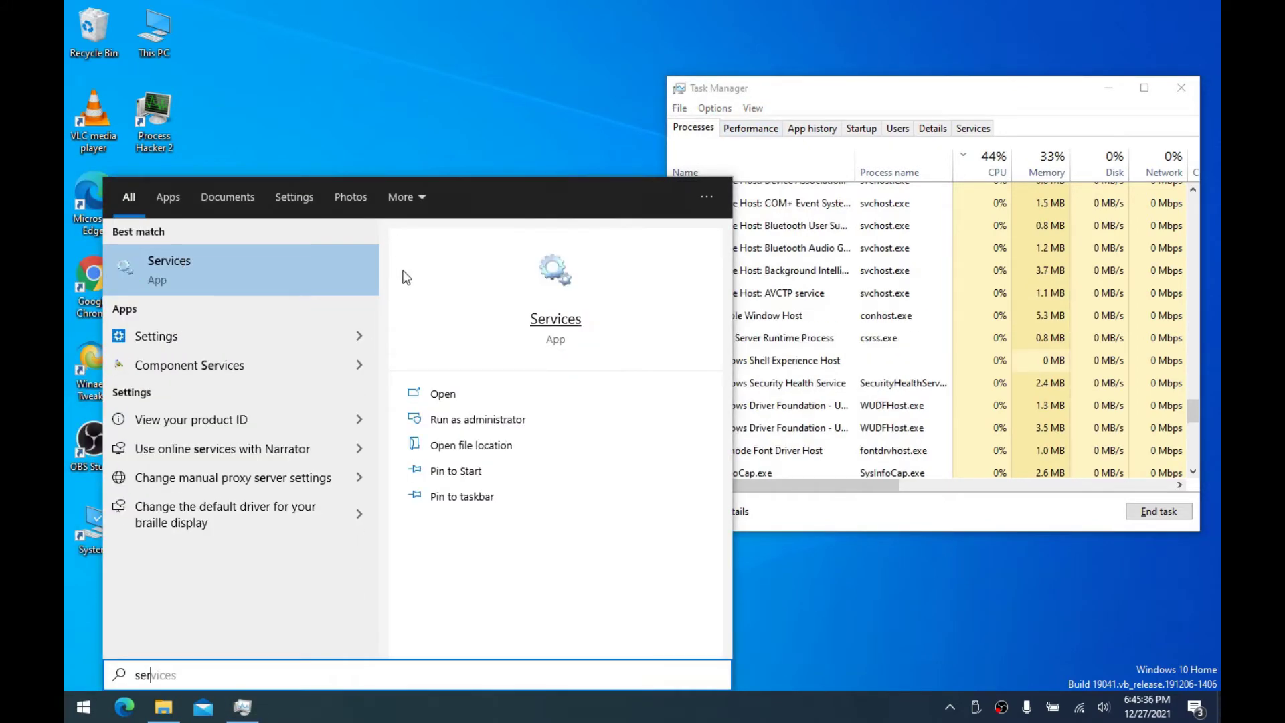
pyautogui.rightClick(202, 265)
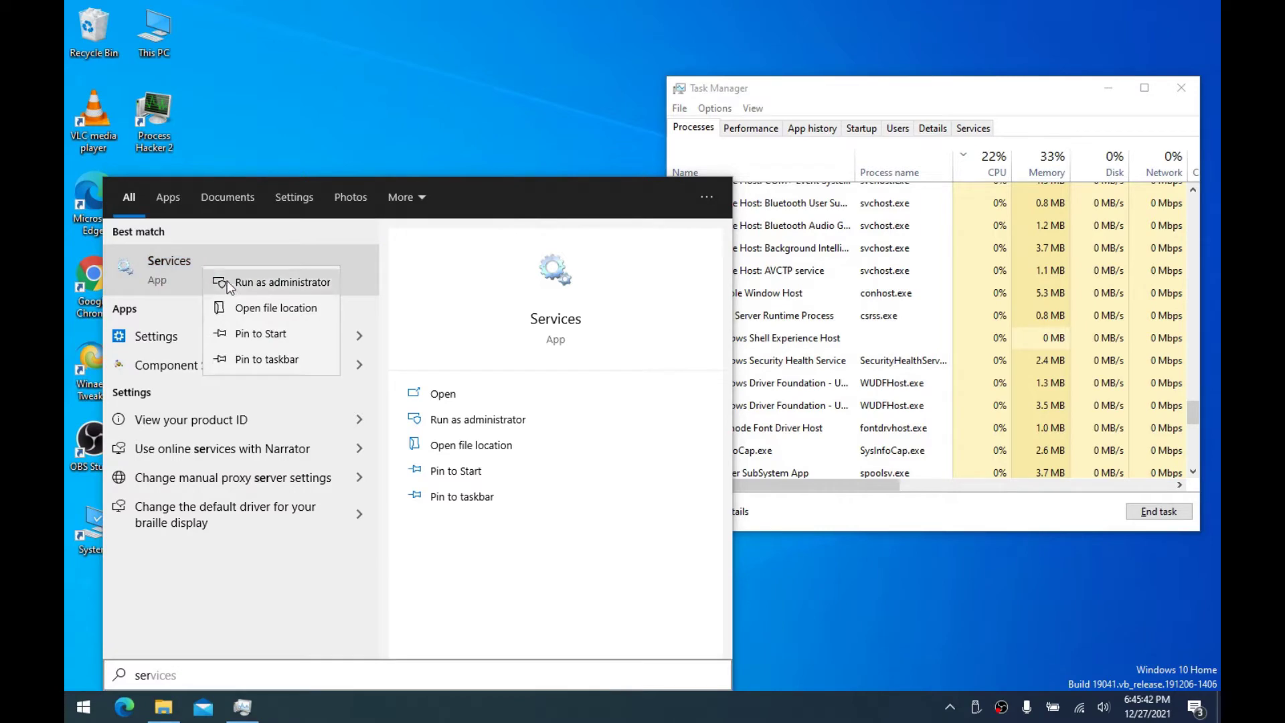
pyautogui.click(227, 279)
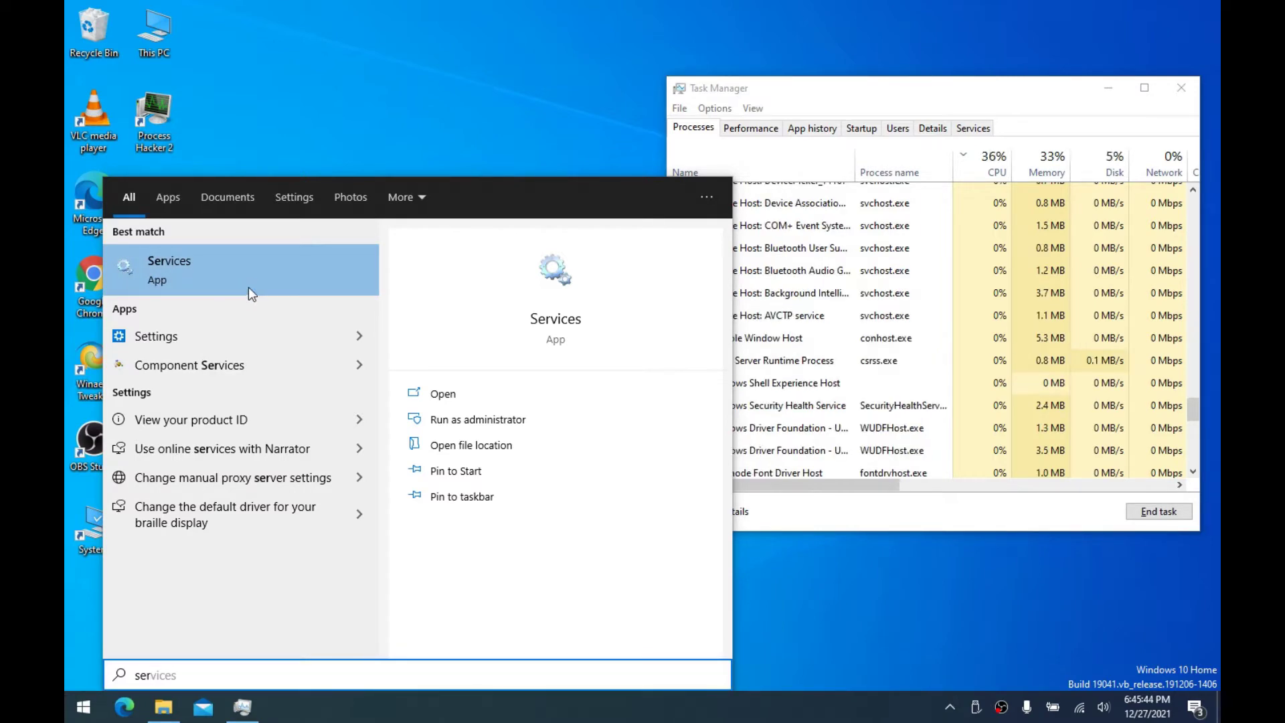
pyautogui.moveTo(311, 59); pyautogui.dragTo(447, 84)
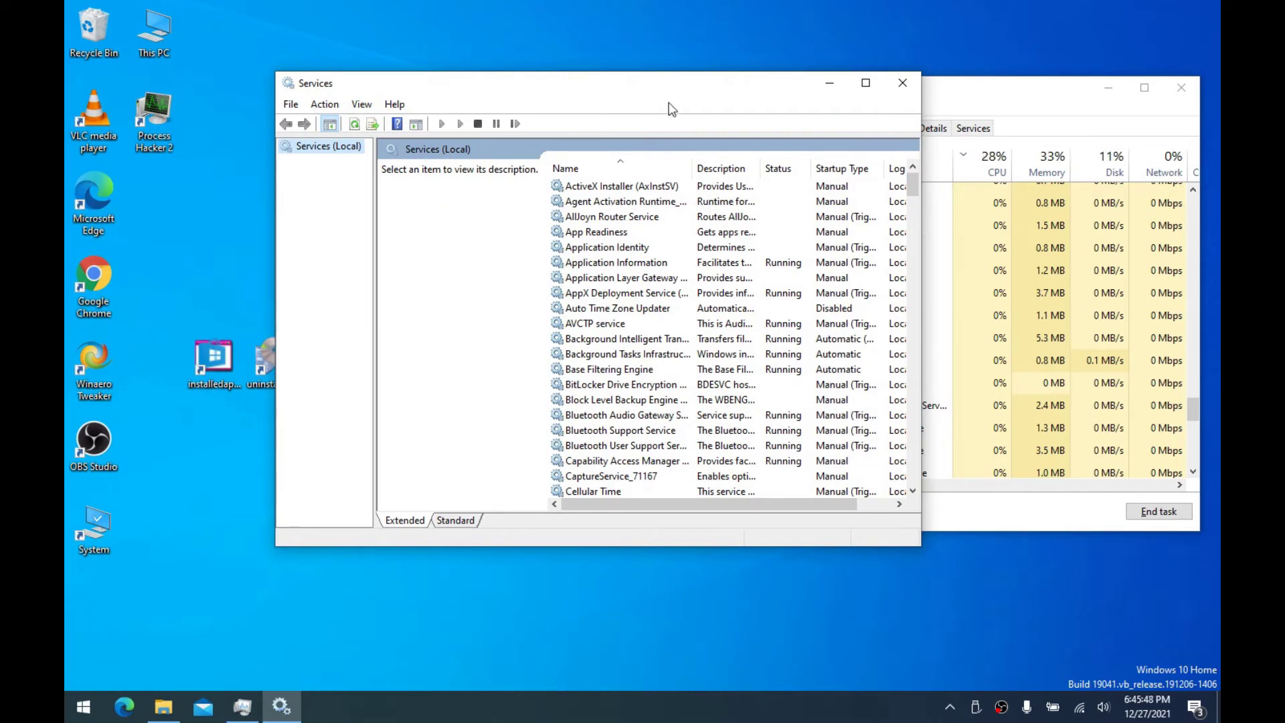
pyautogui.moveTo(669, 88); pyautogui.dragTo(753, 85)
# View the description of the Application Information service
pyautogui.click(693, 198)
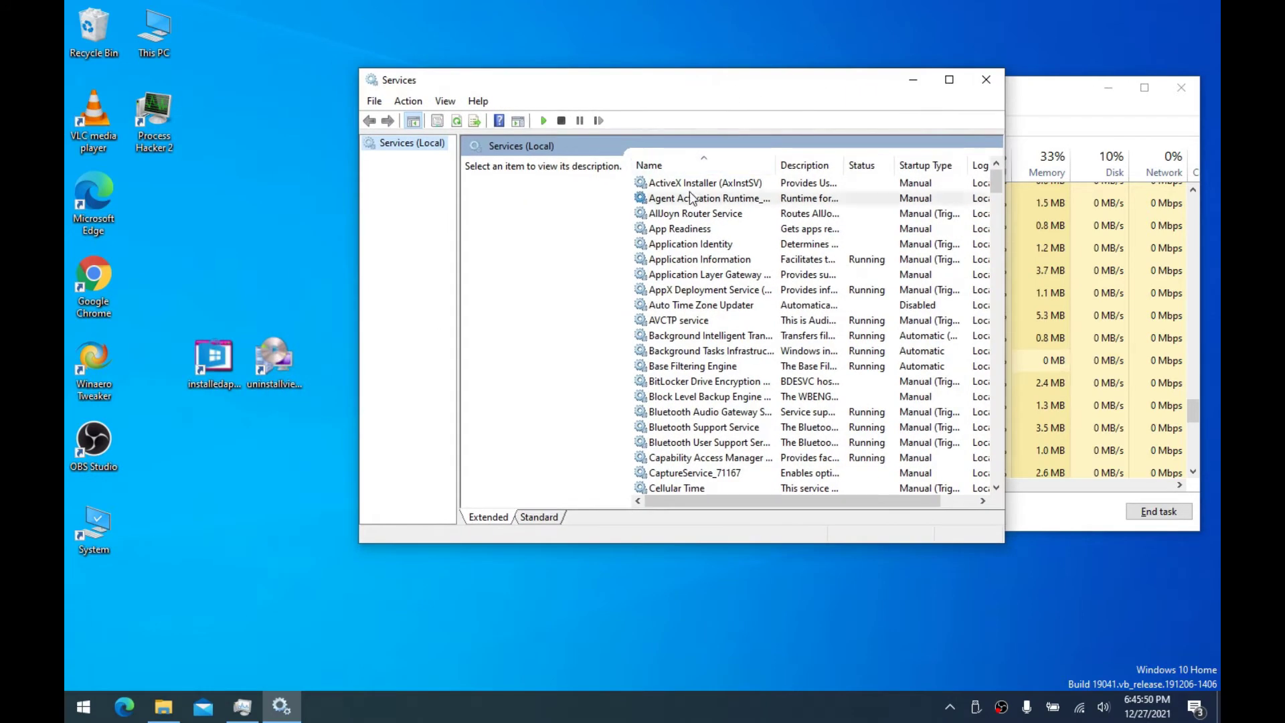
pyautogui.click(690, 261)
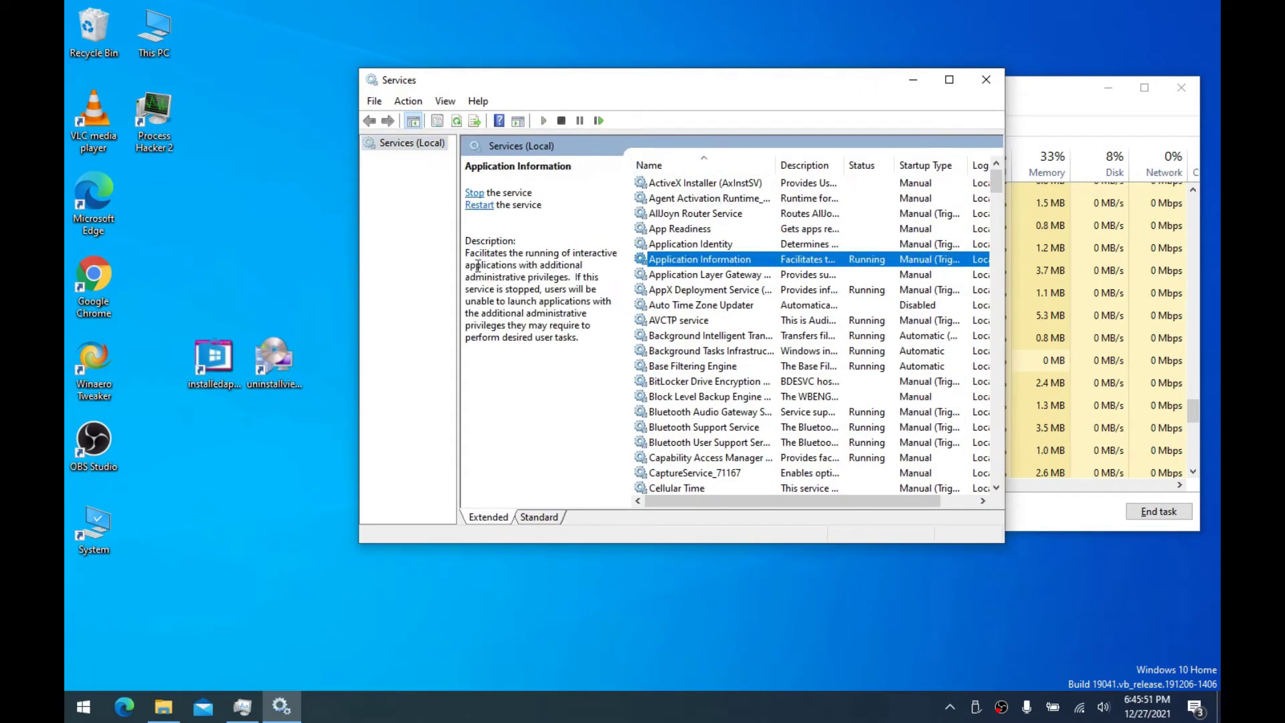
pyautogui.click(721, 292)
pyautogui.click(748, 261)
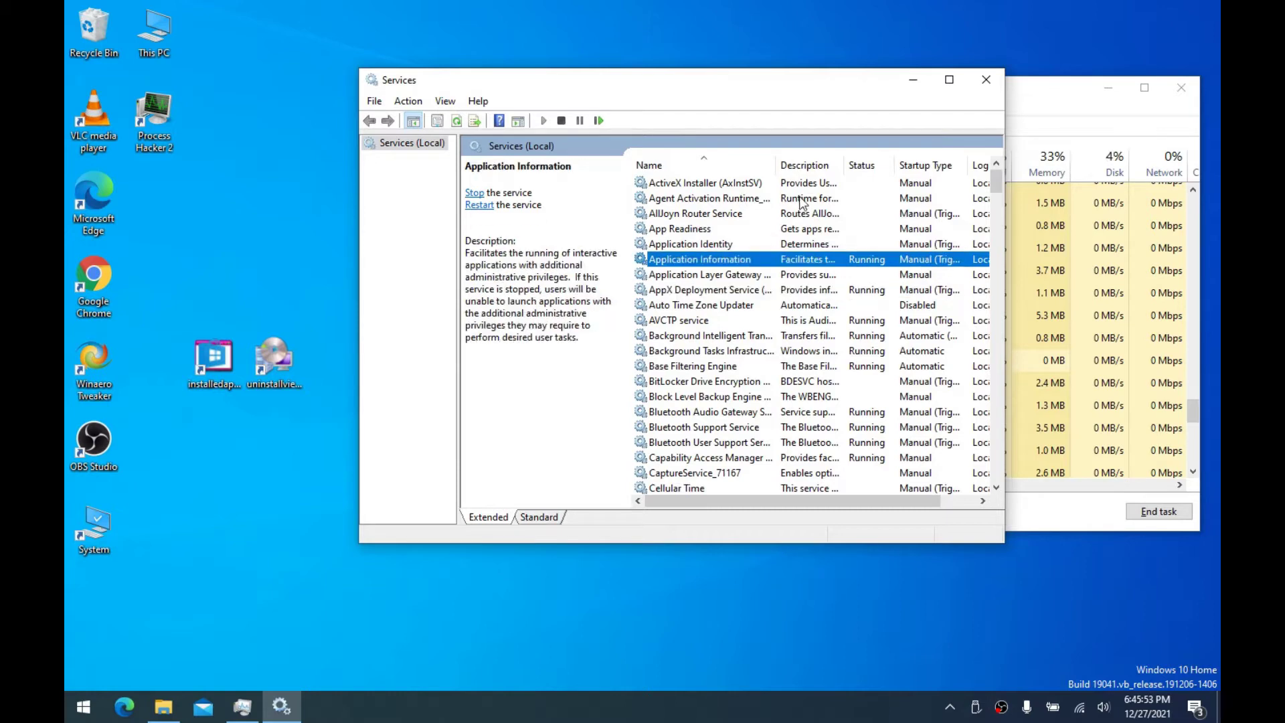
# Sort the services by status with running ones first, and widen the Name column to show longer service names
pyautogui.click(863, 167)
pyautogui.click(864, 167)
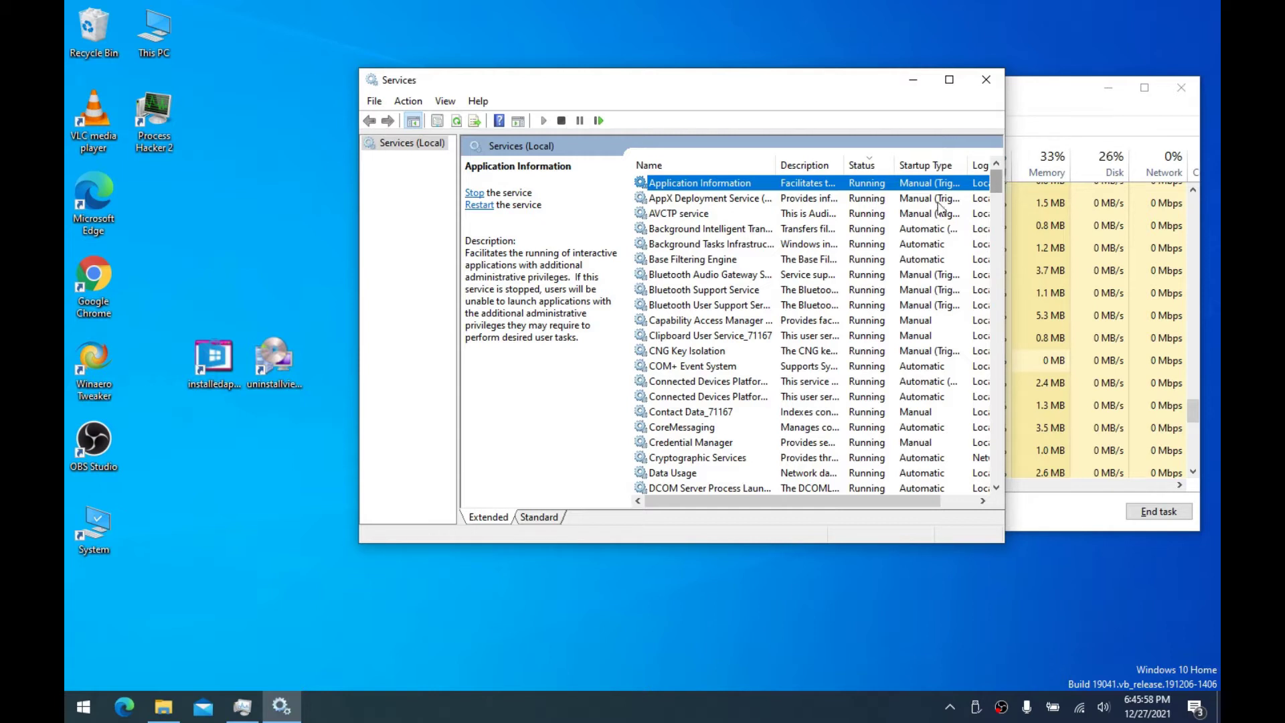
pyautogui.click(752, 200)
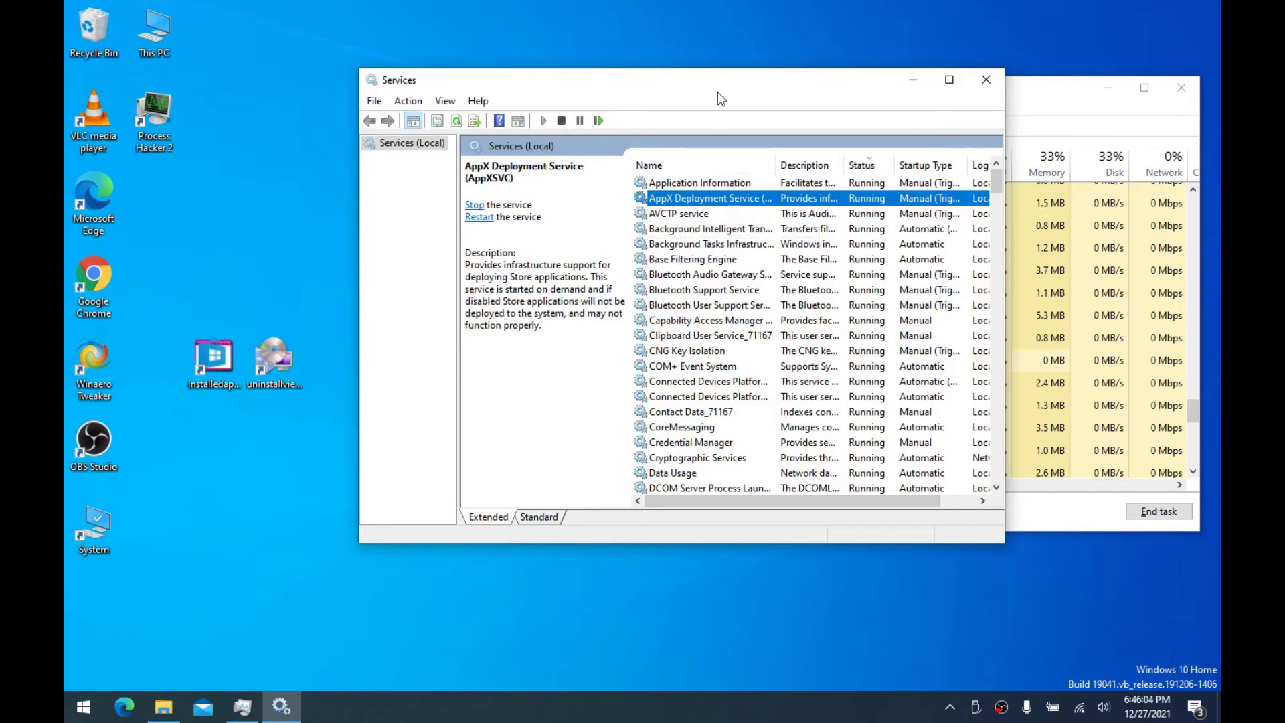
pyautogui.moveTo(717, 91); pyautogui.dragTo(744, 98)
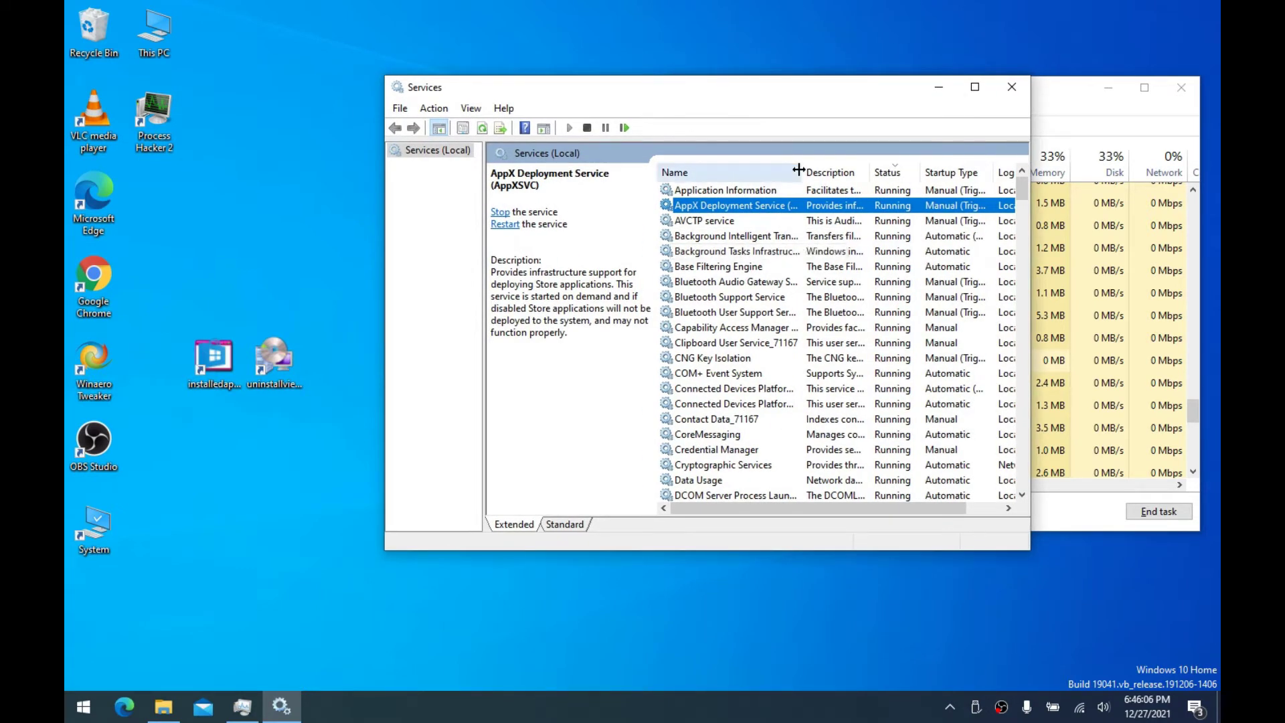
pyautogui.moveTo(801, 172); pyautogui.dragTo(842, 177)
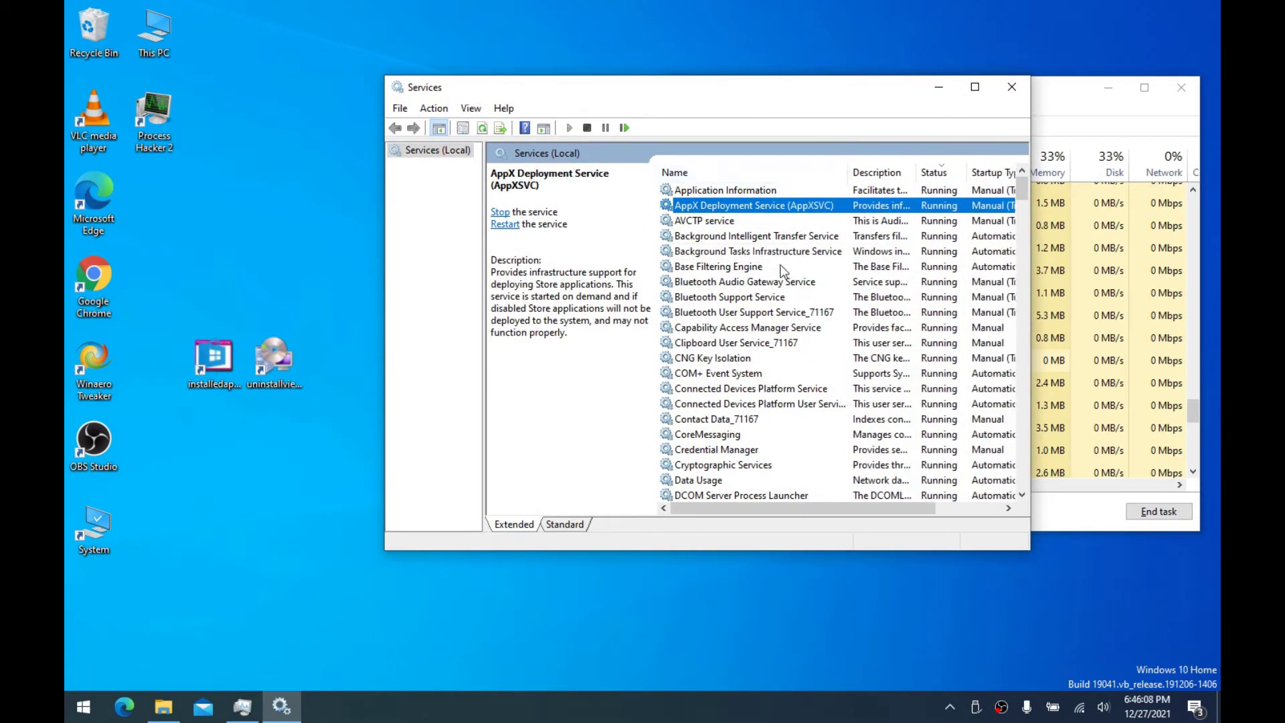
# Examine the list of running services from beginning to end, including the Storage Service description
pyautogui.scroll(-6, 736, 309)
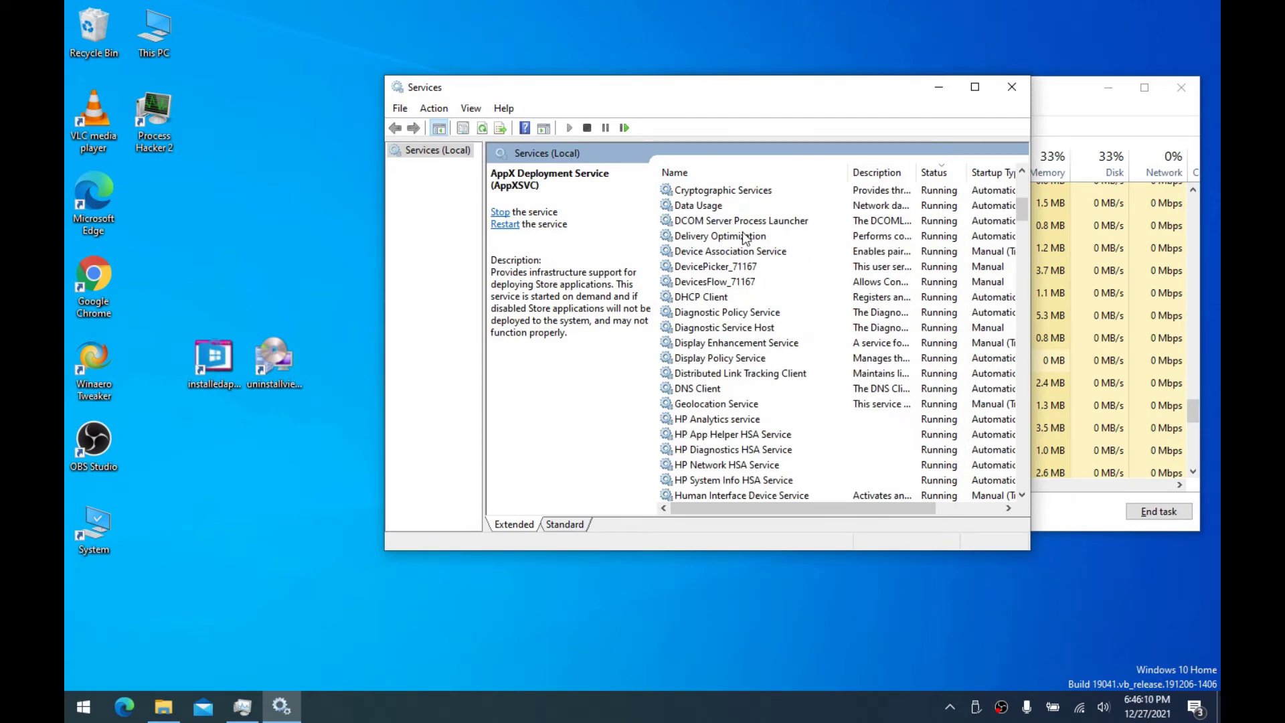
pyautogui.scroll(-8, 773, 231)
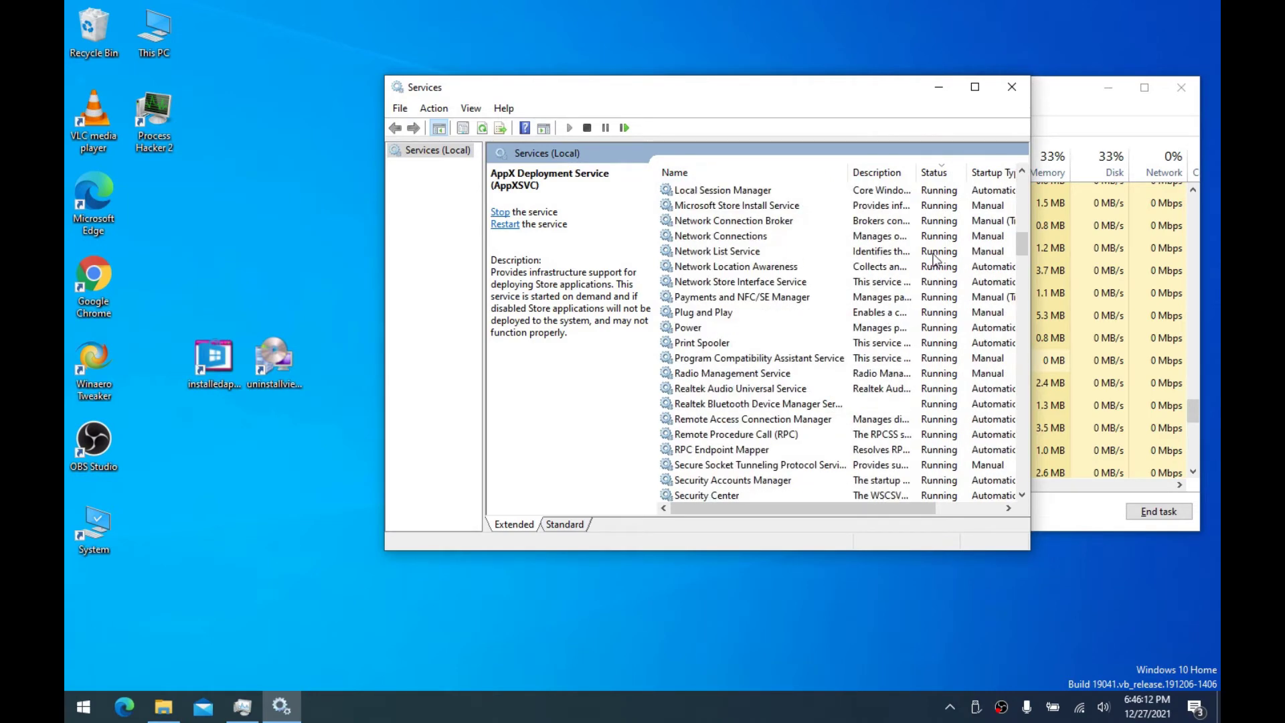
pyautogui.scroll(-19, 937, 268)
pyautogui.scroll(8, 955, 302)
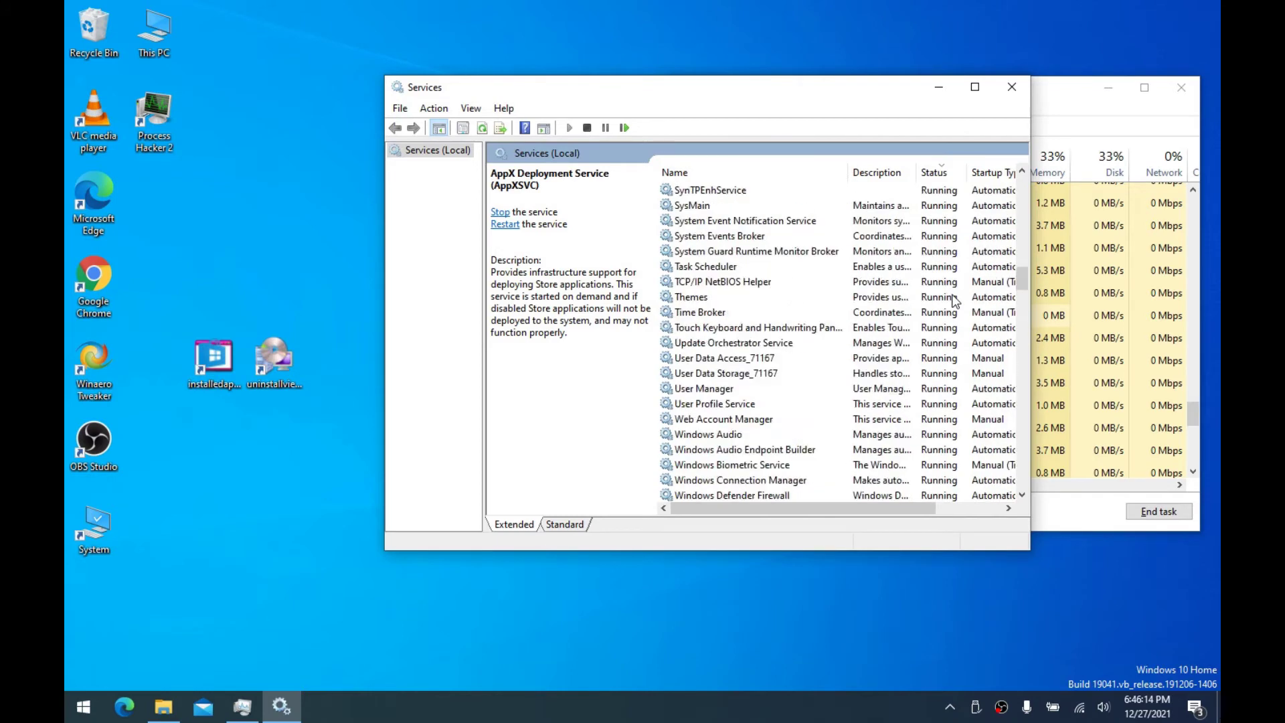
pyautogui.scroll(20, 955, 302)
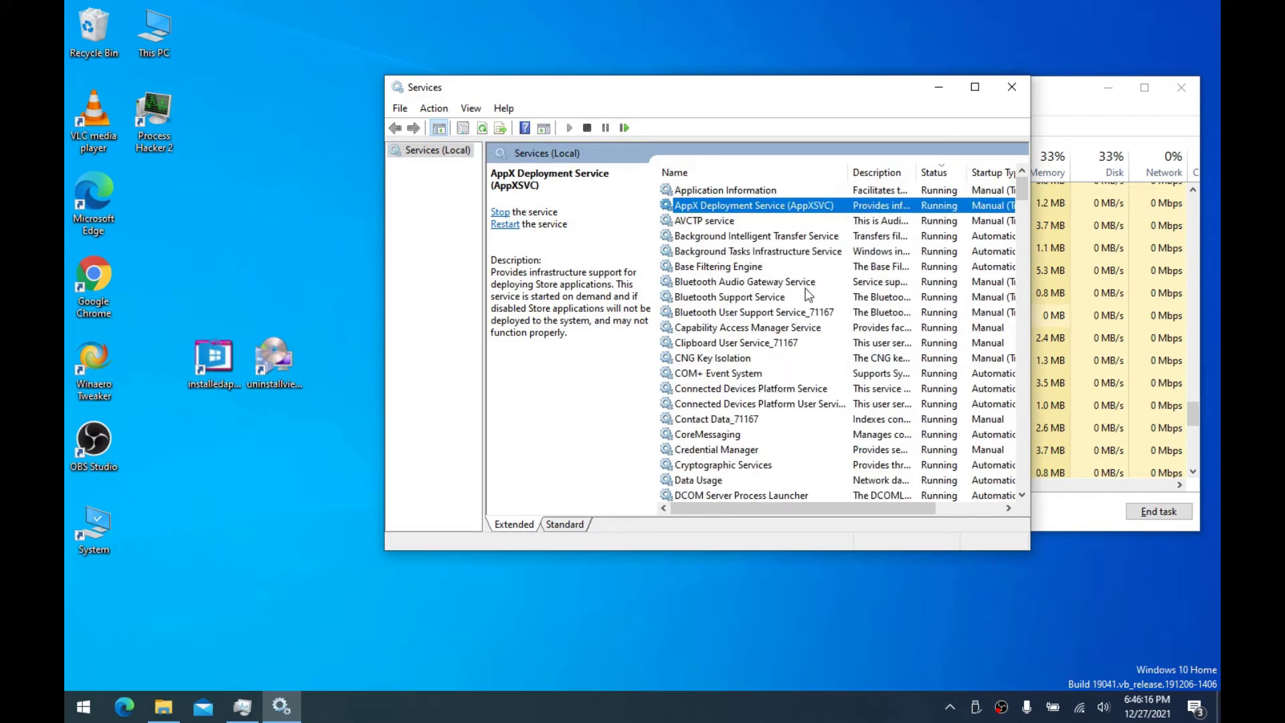
pyautogui.scroll(-15, 808, 295)
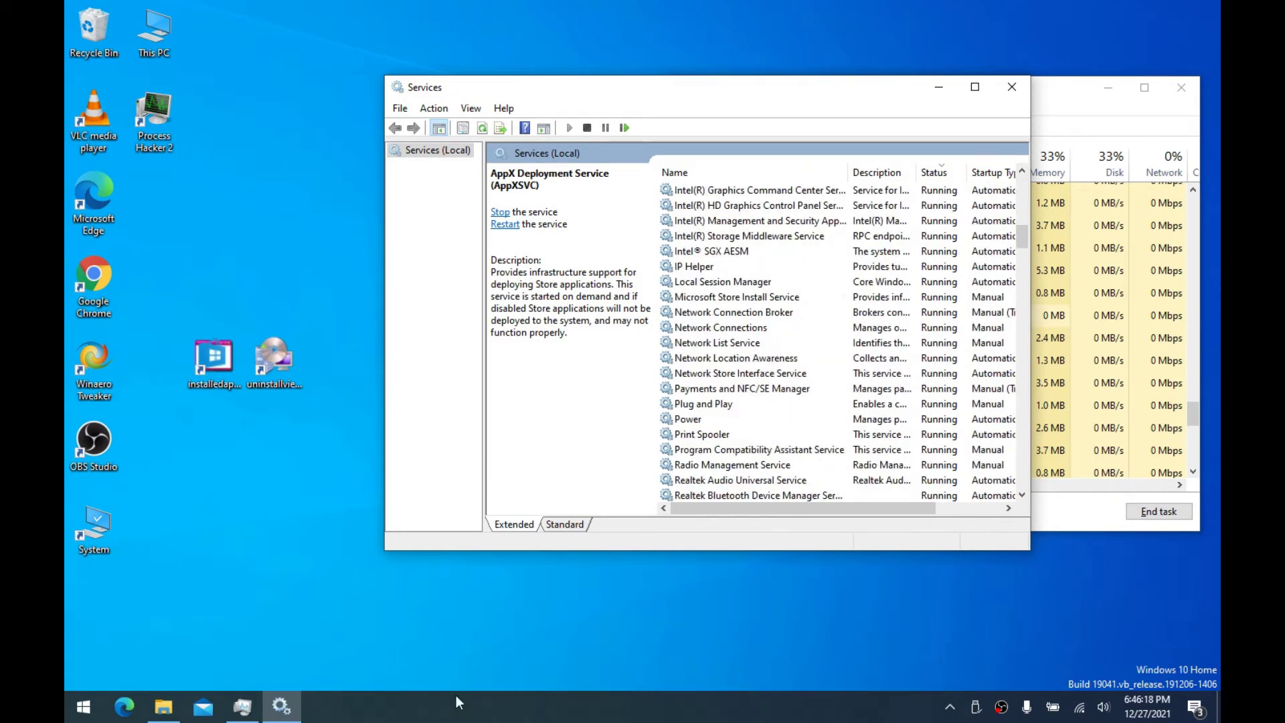
pyautogui.scroll(-4, 871, 344)
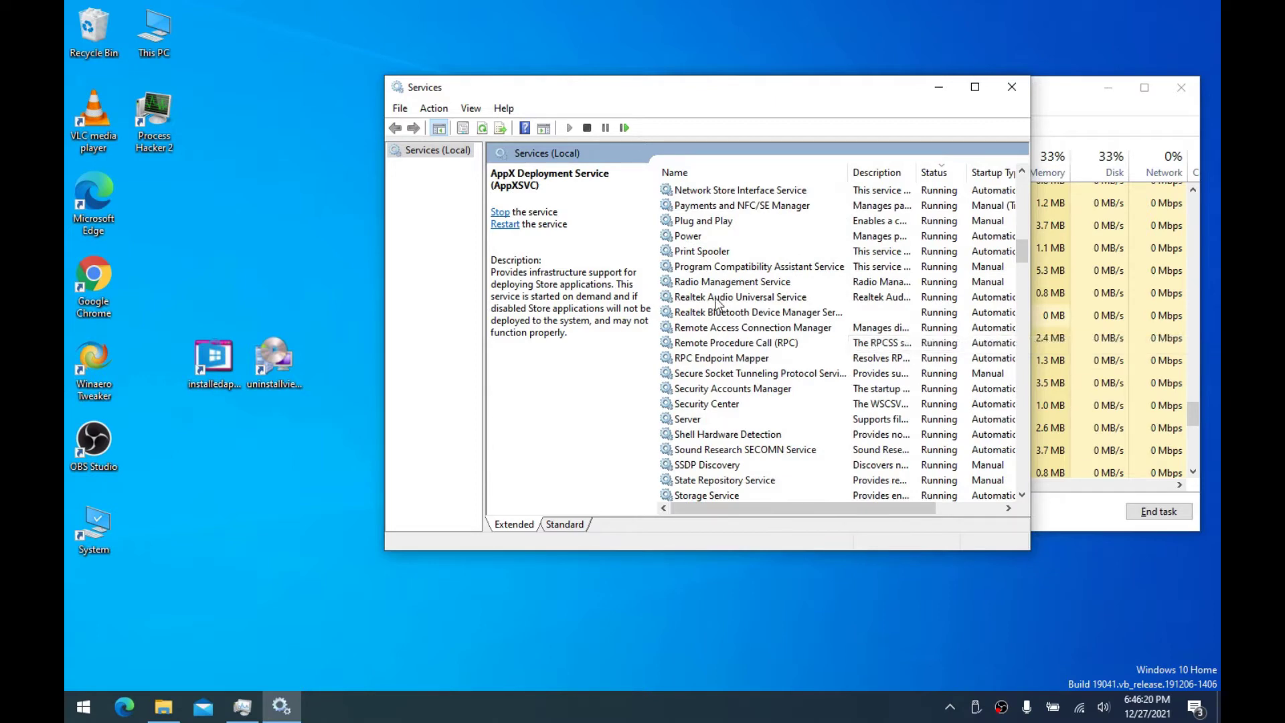
pyautogui.scroll(-4, 716, 303)
pyautogui.click(731, 313)
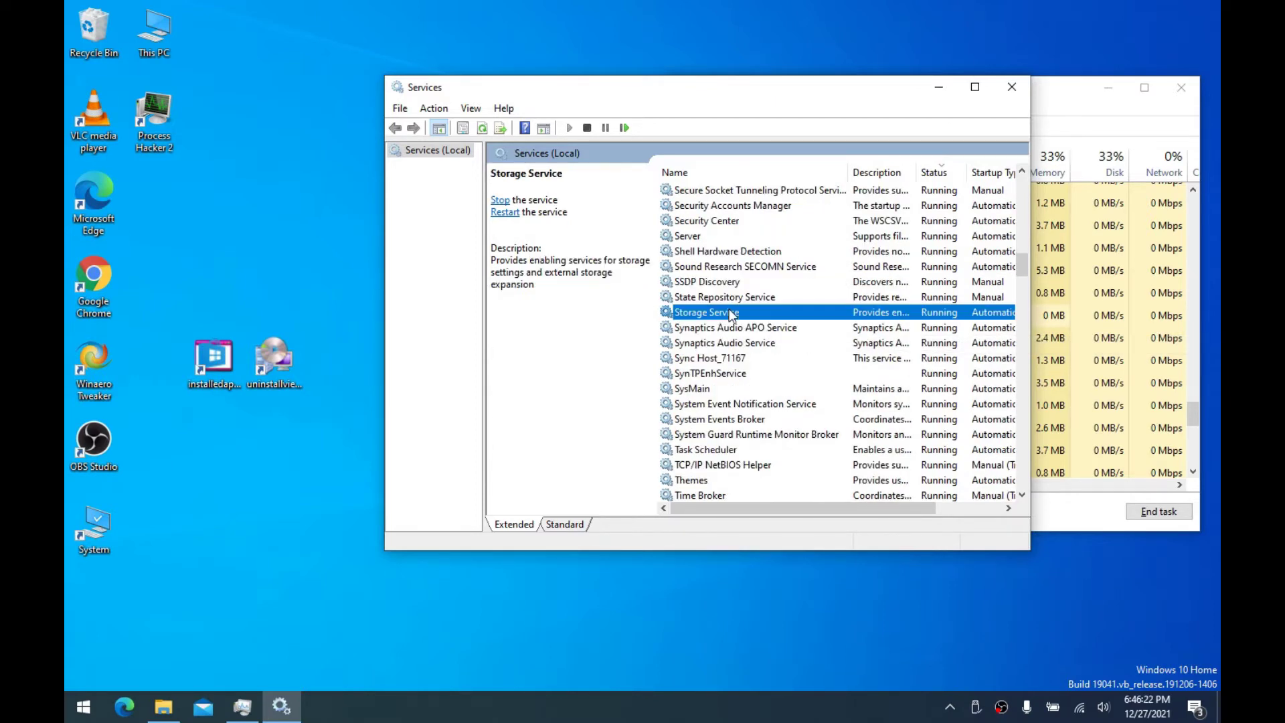
pyautogui.scroll(10, 739, 313)
pyautogui.scroll(6, 747, 313)
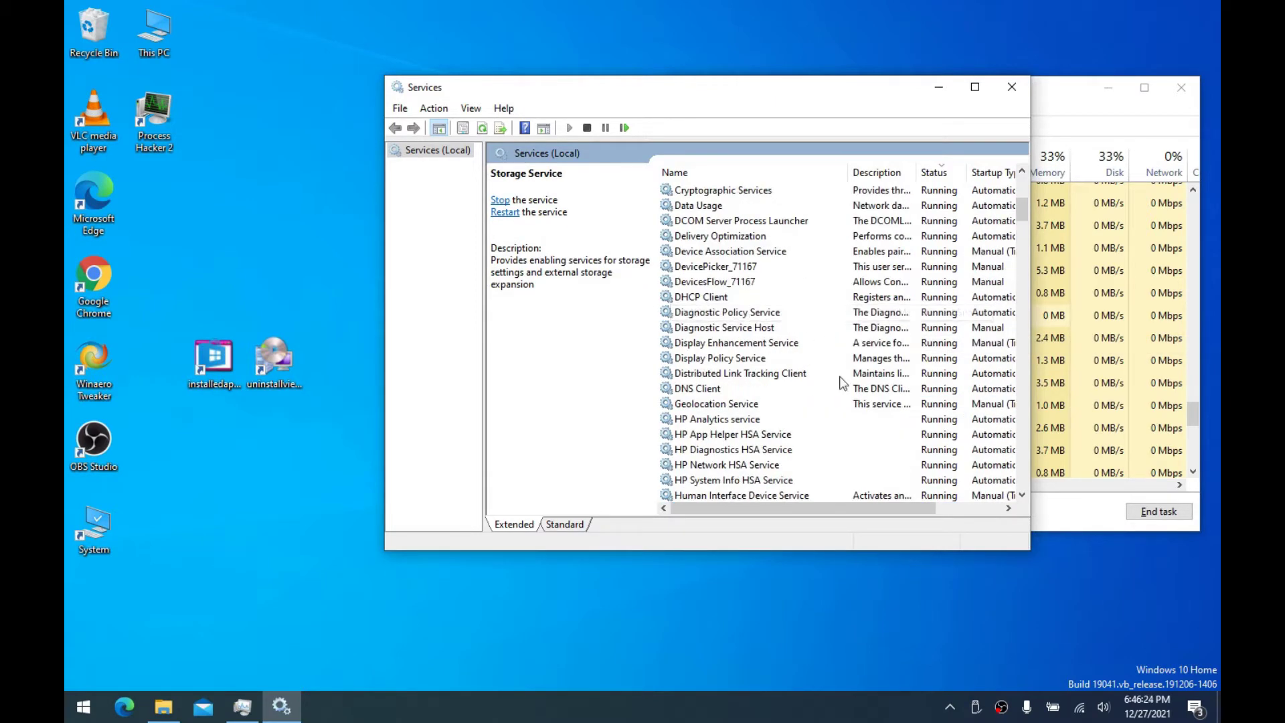
pyautogui.scroll(6, 775, 380)
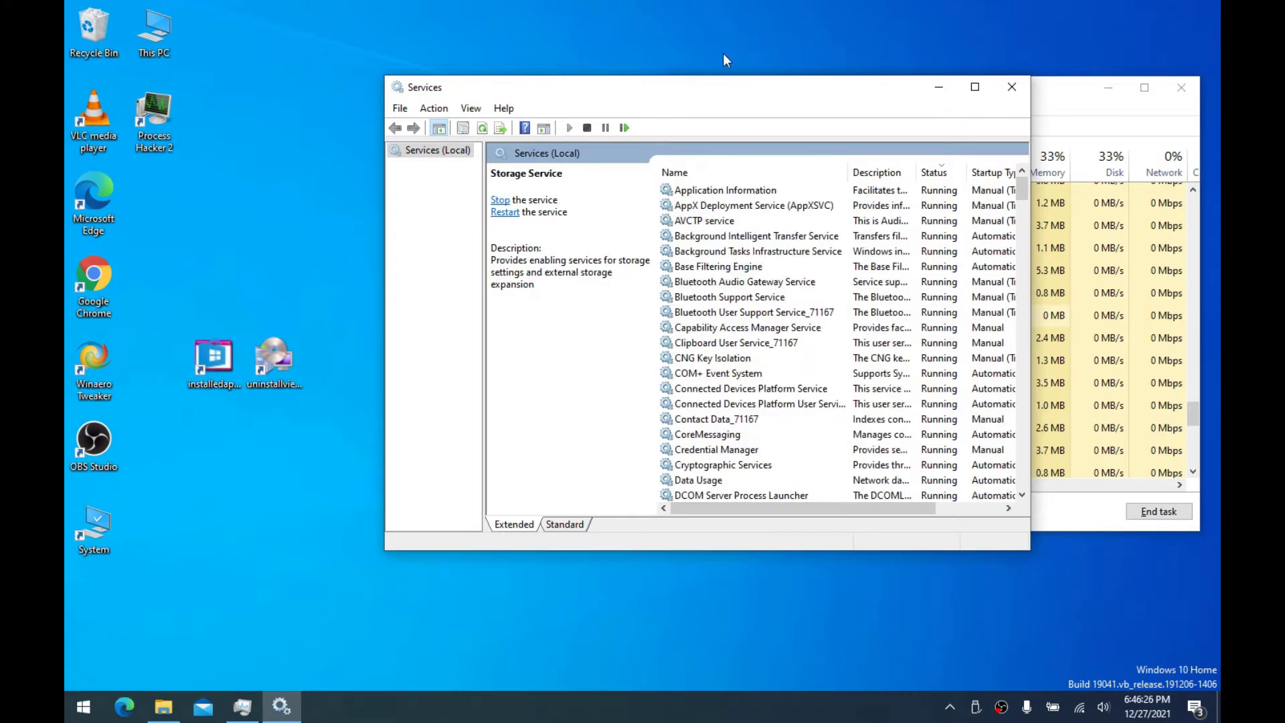
# Move the Services window aside and look back through Task Manager's process list toward its beginning
pyautogui.moveTo(718, 96); pyautogui.dragTo(521, 103)
pyautogui.click(1047, 314)
pyautogui.scroll(3, 1047, 314)
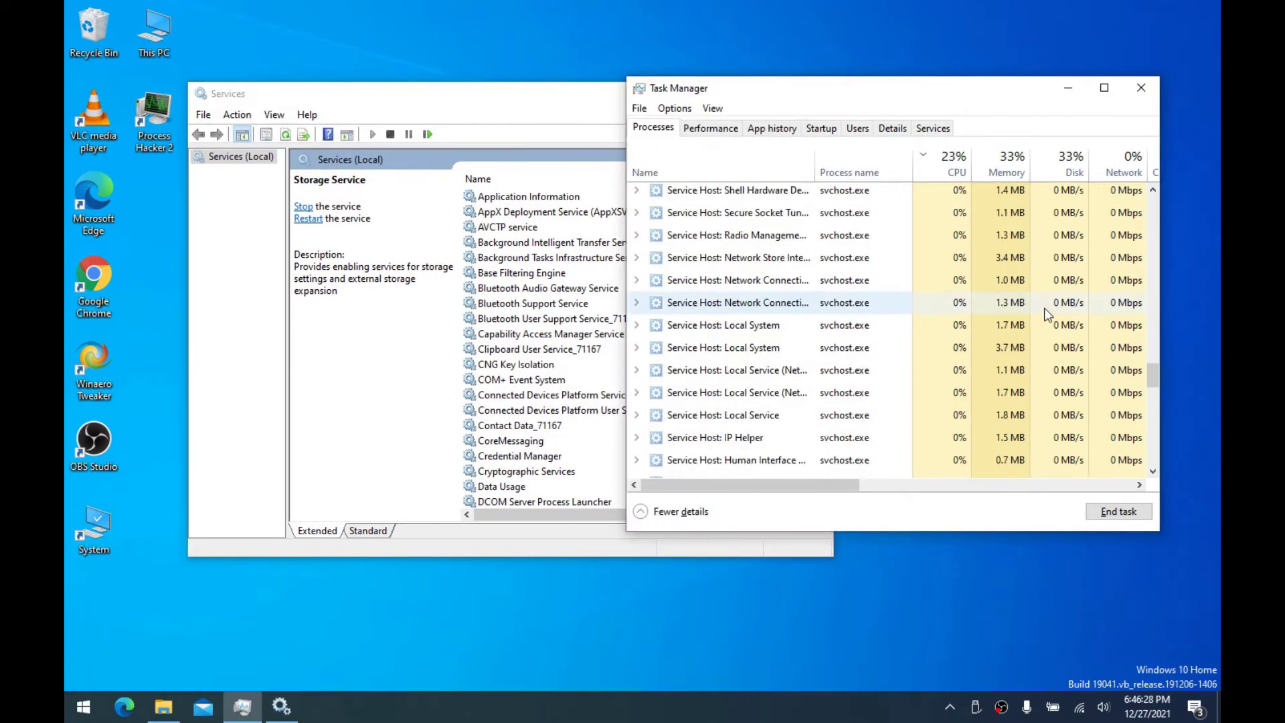
pyautogui.scroll(10, 1047, 314)
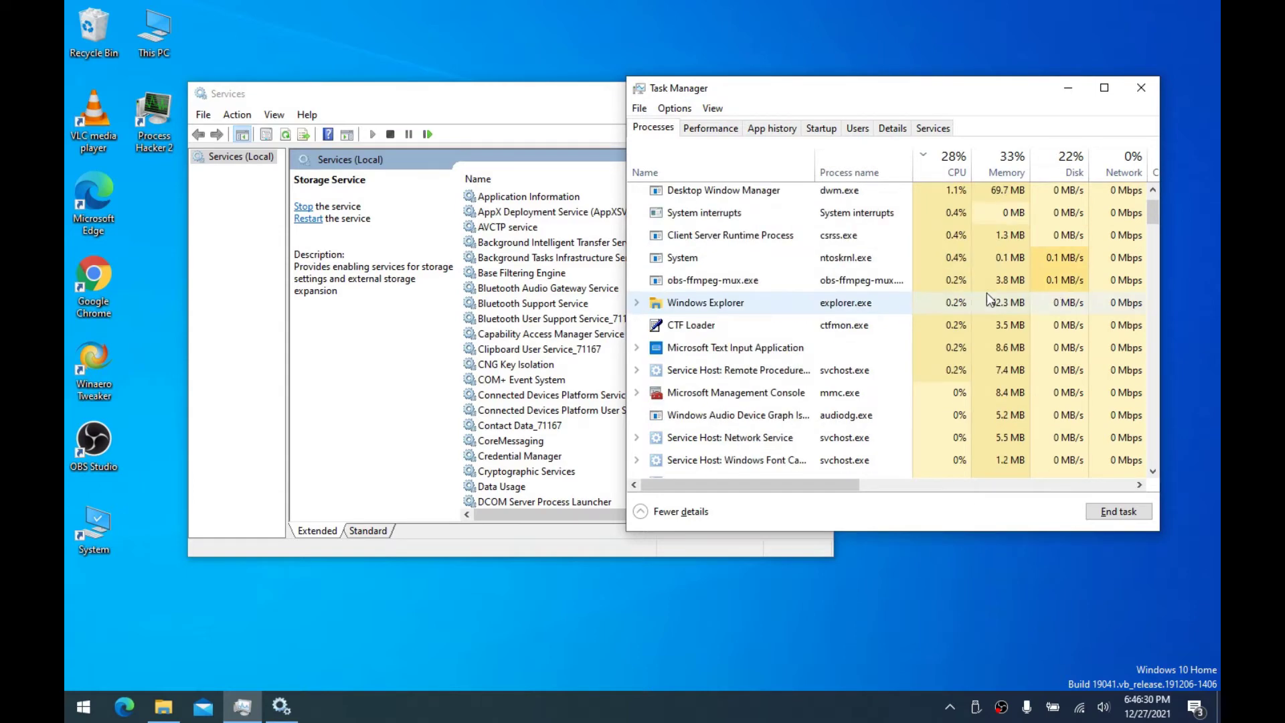
# Bring the Services window back in front, view the Connected Devices Platform User Service description and look through the running services
pyautogui.moveTo(525, 94); pyautogui.dragTo(609, 69)
pyautogui.scroll(-2, 654, 284)
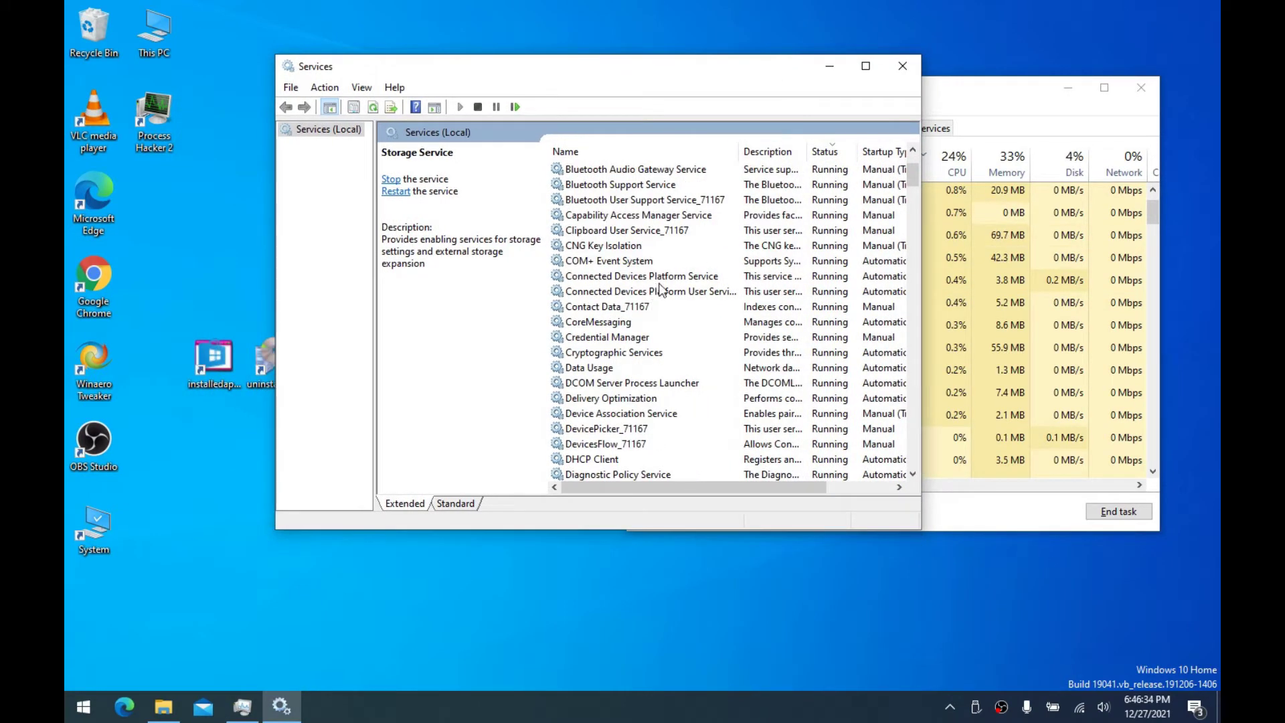
pyautogui.click(659, 295)
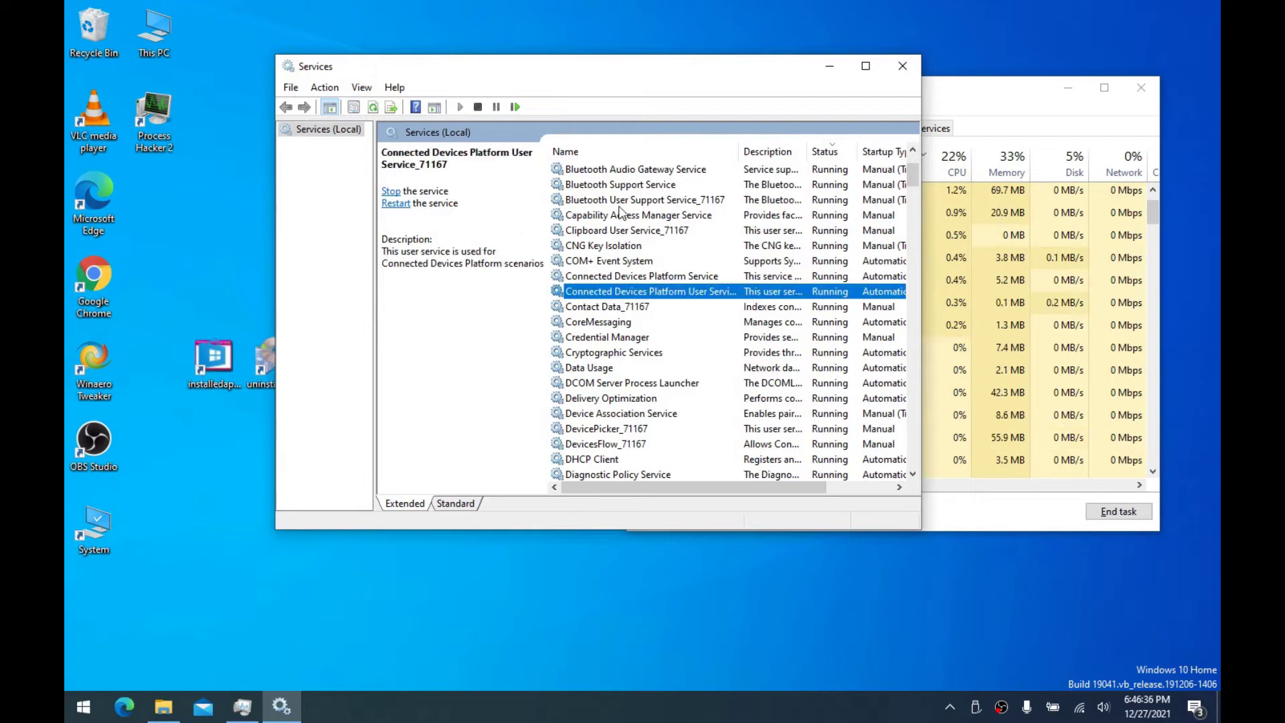
pyautogui.scroll(-13, 682, 268)
pyautogui.scroll(-6, 682, 267)
pyautogui.scroll(20, 689, 268)
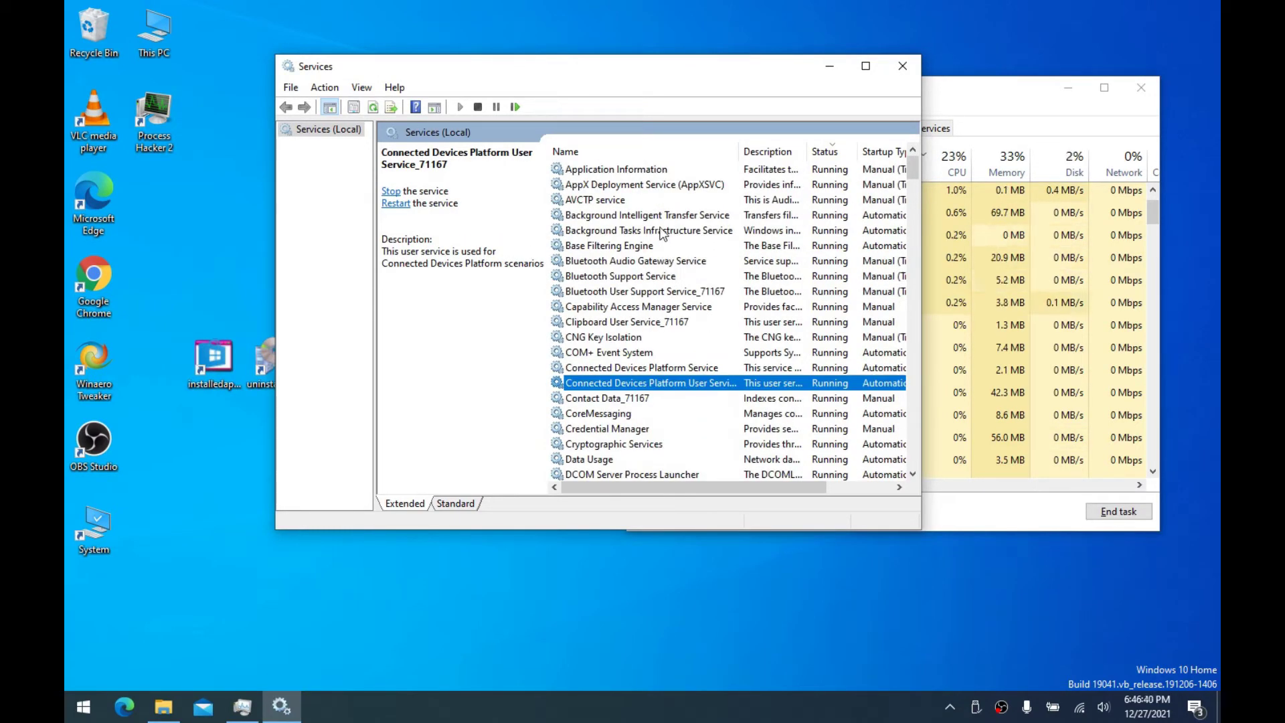
# Open the AVCTP service's properties and set its startup type to Disabled
pyautogui.click(602, 202)
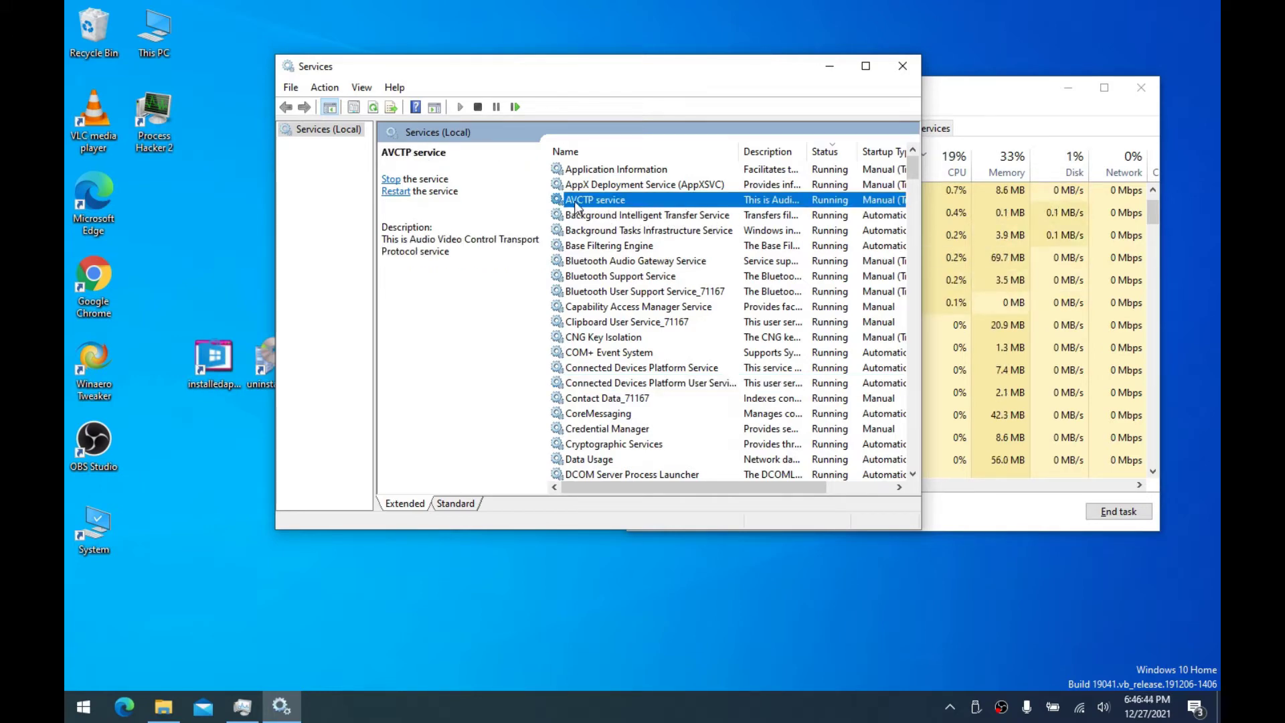
pyautogui.doubleClick(576, 201)
pyautogui.moveTo(554, 126); pyautogui.dragTo(579, 147)
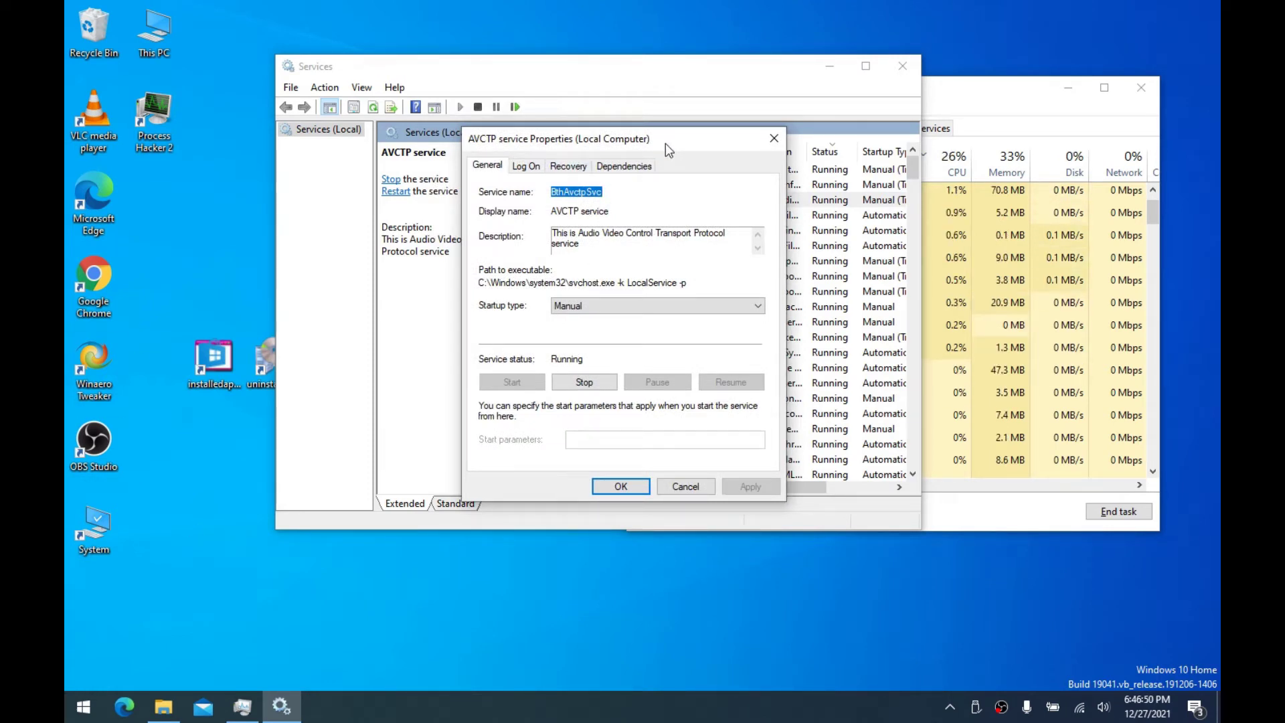
pyautogui.moveTo(665, 143); pyautogui.dragTo(674, 140)
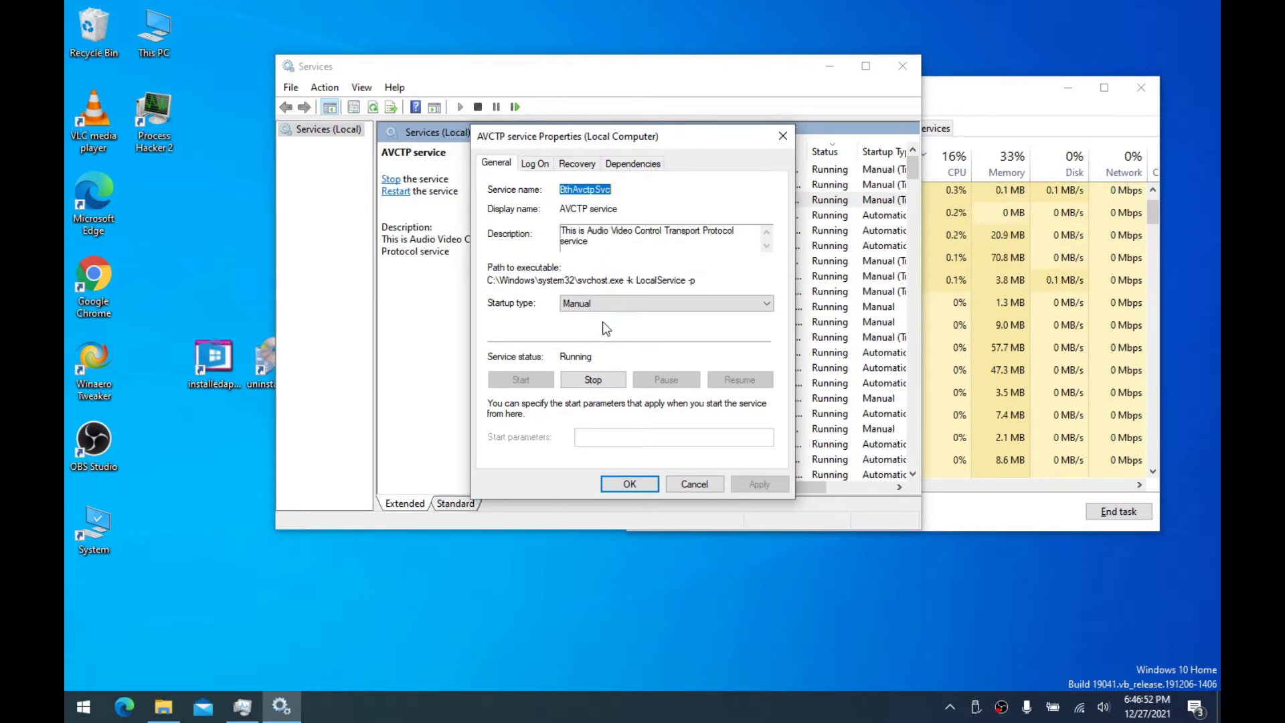
pyautogui.click(599, 304)
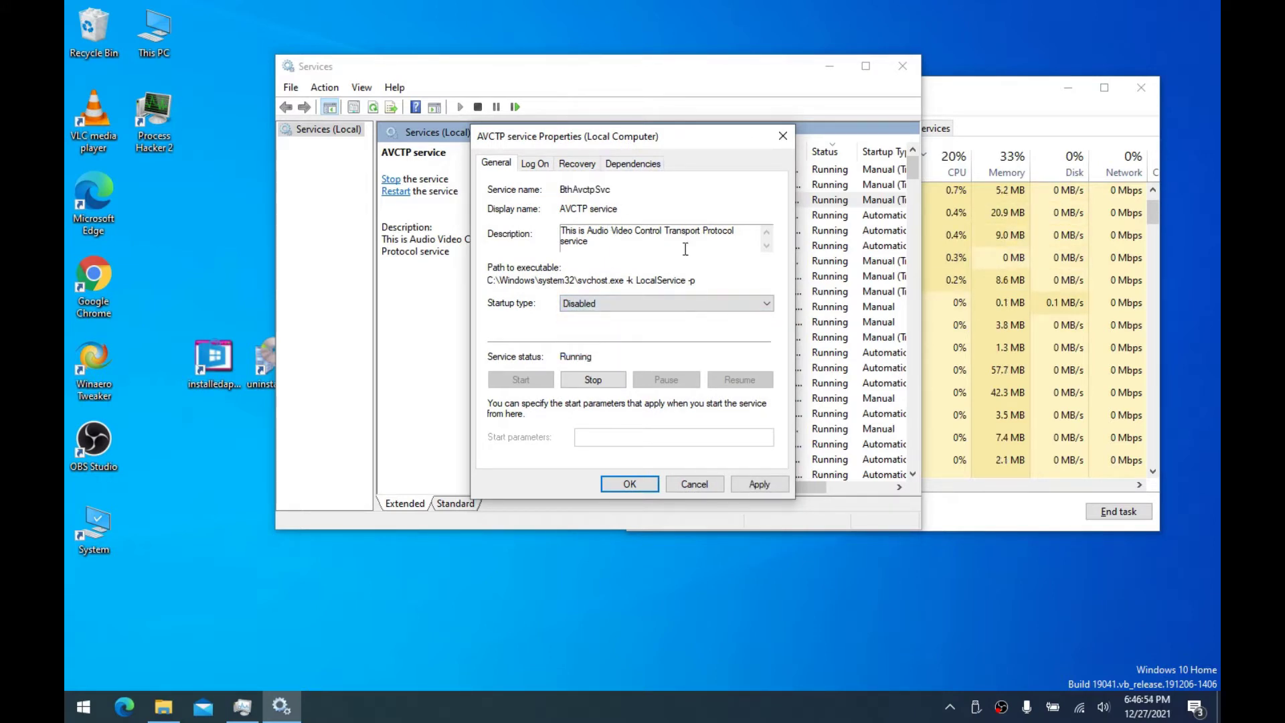
# Review the AVCTP service's description and display name, and stop the service
pyautogui.moveTo(668, 249); pyautogui.dragTo(531, 235)
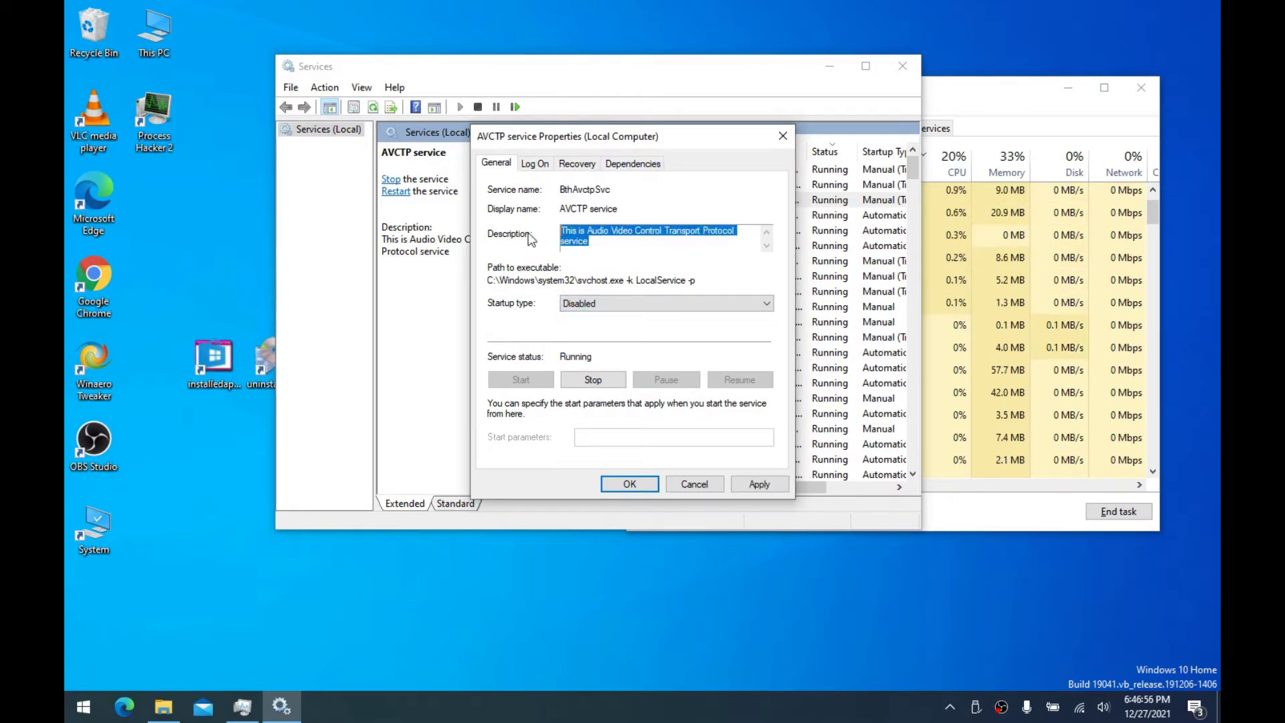
pyautogui.click(600, 242)
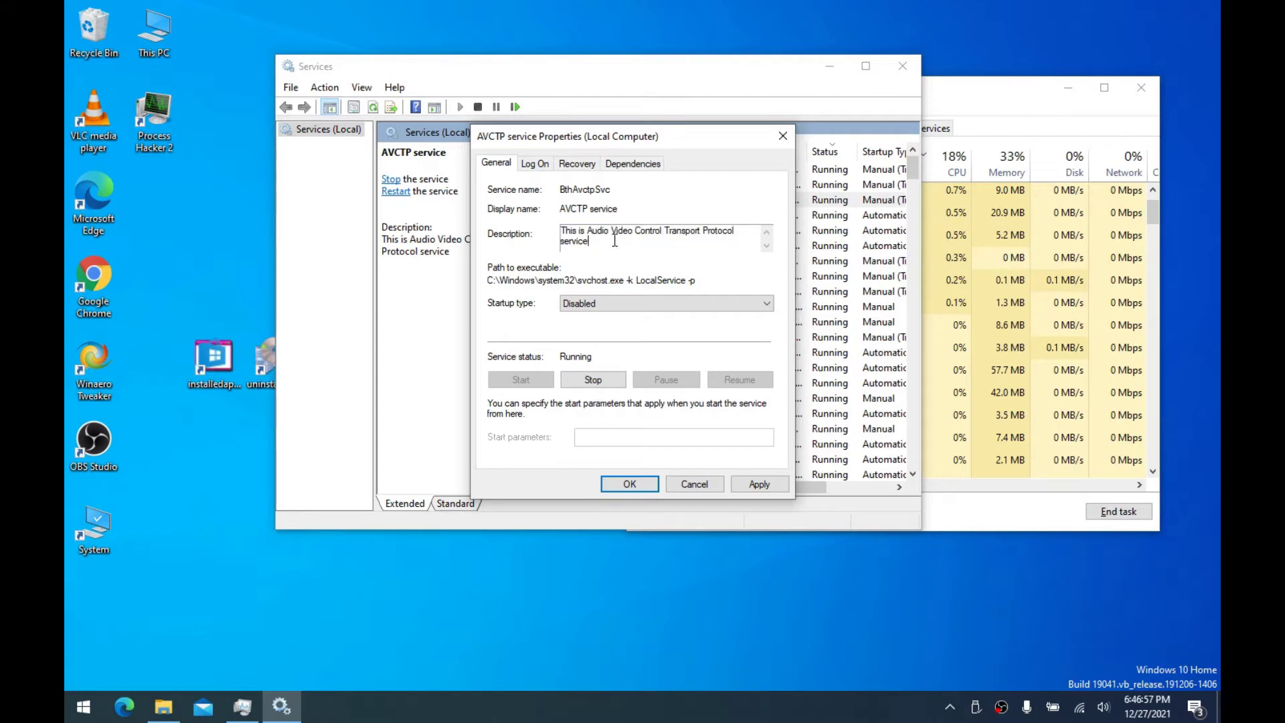
pyautogui.moveTo(631, 207); pyautogui.dragTo(565, 213)
pyautogui.click(641, 198)
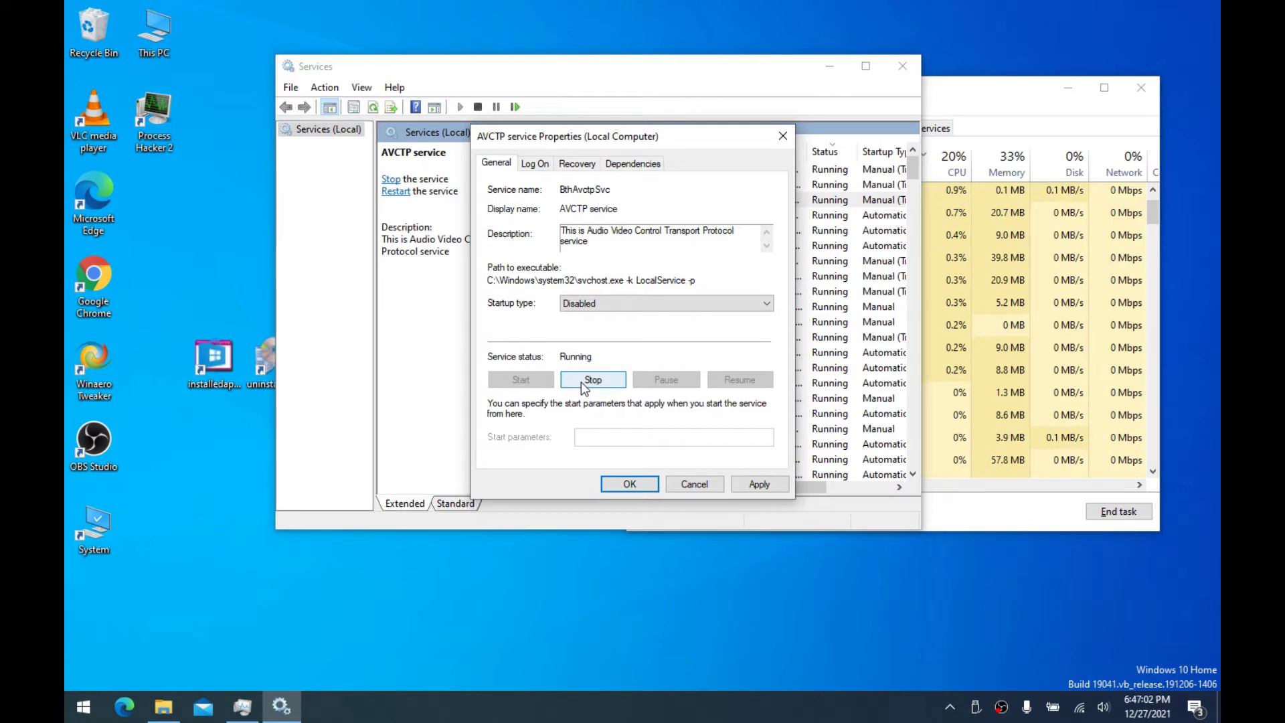
pyautogui.click(602, 377)
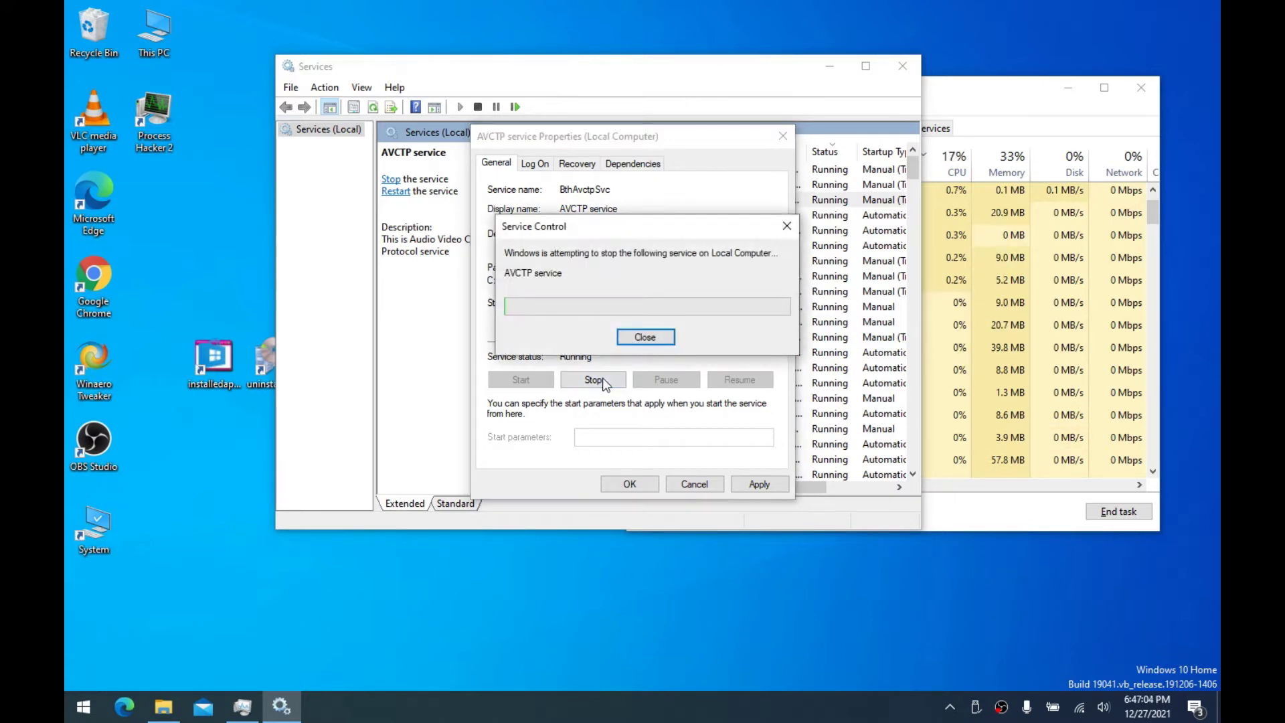
# Set the AVCTP service's first and second failure recovery actions to Take No Action, apply the changes and close its properties
pyautogui.click(576, 163)
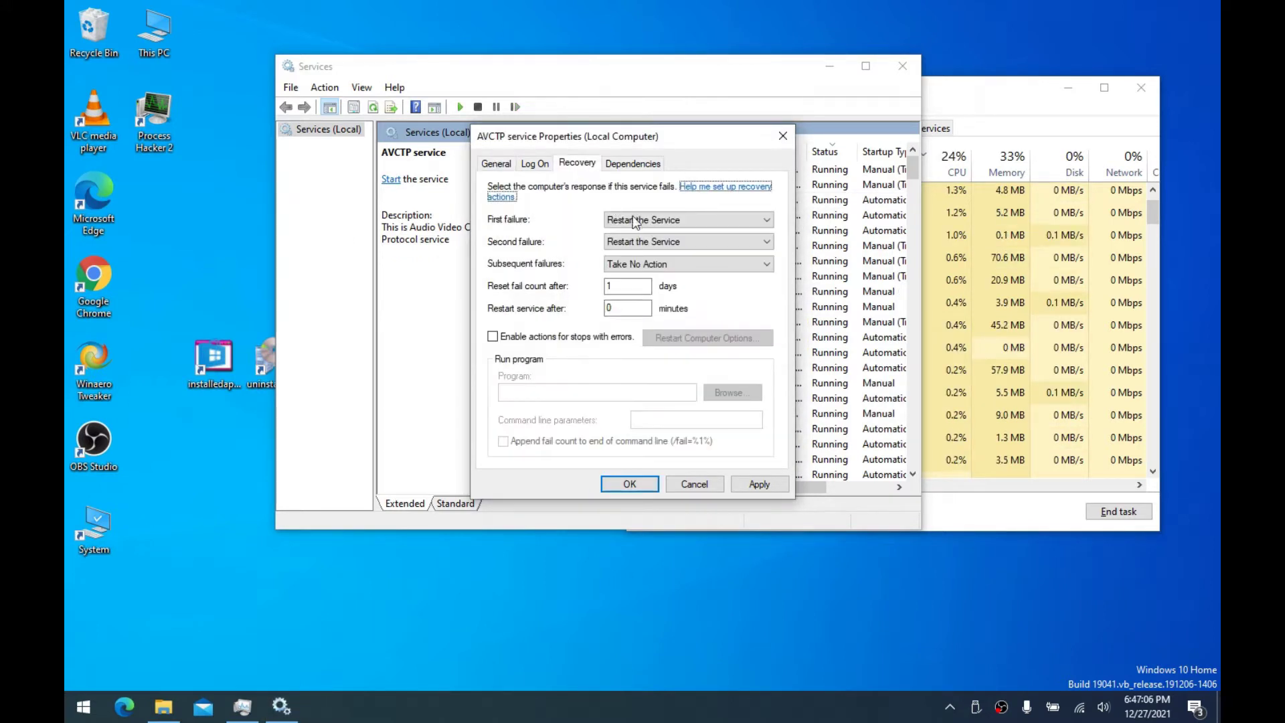
pyautogui.click(642, 220)
pyautogui.click(642, 233)
pyautogui.click(642, 242)
pyautogui.click(643, 255)
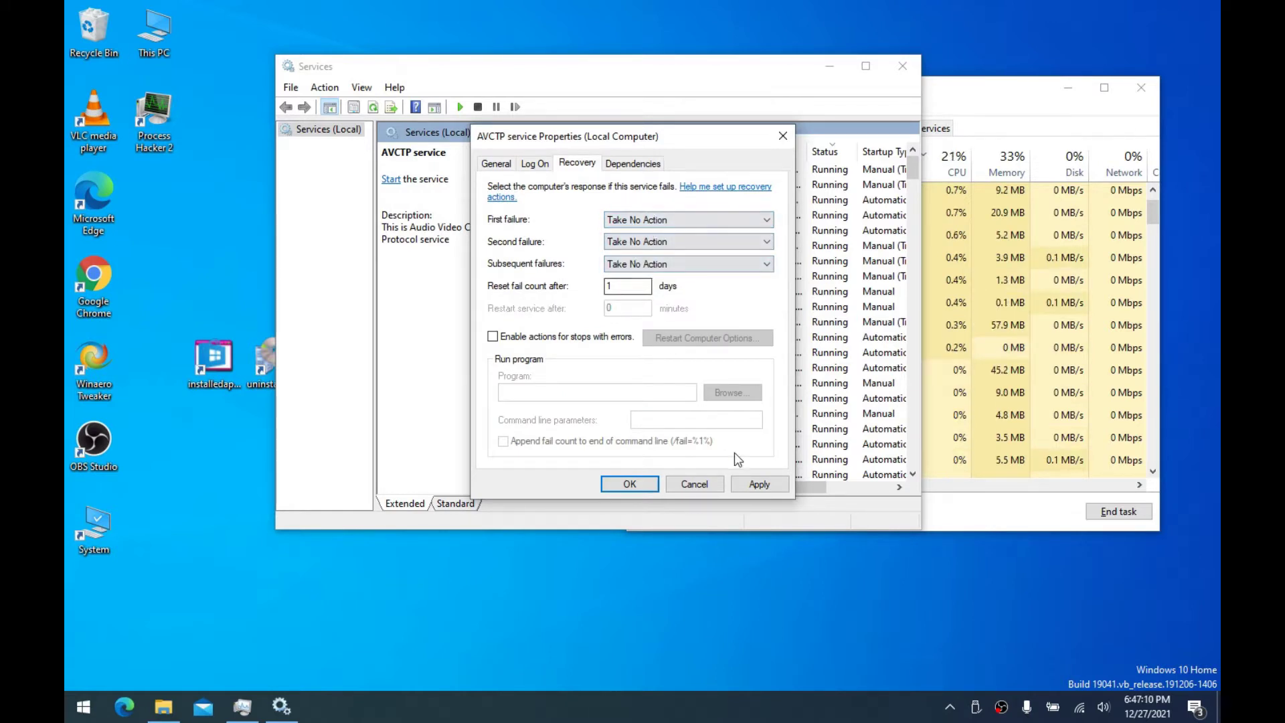
pyautogui.click(756, 484)
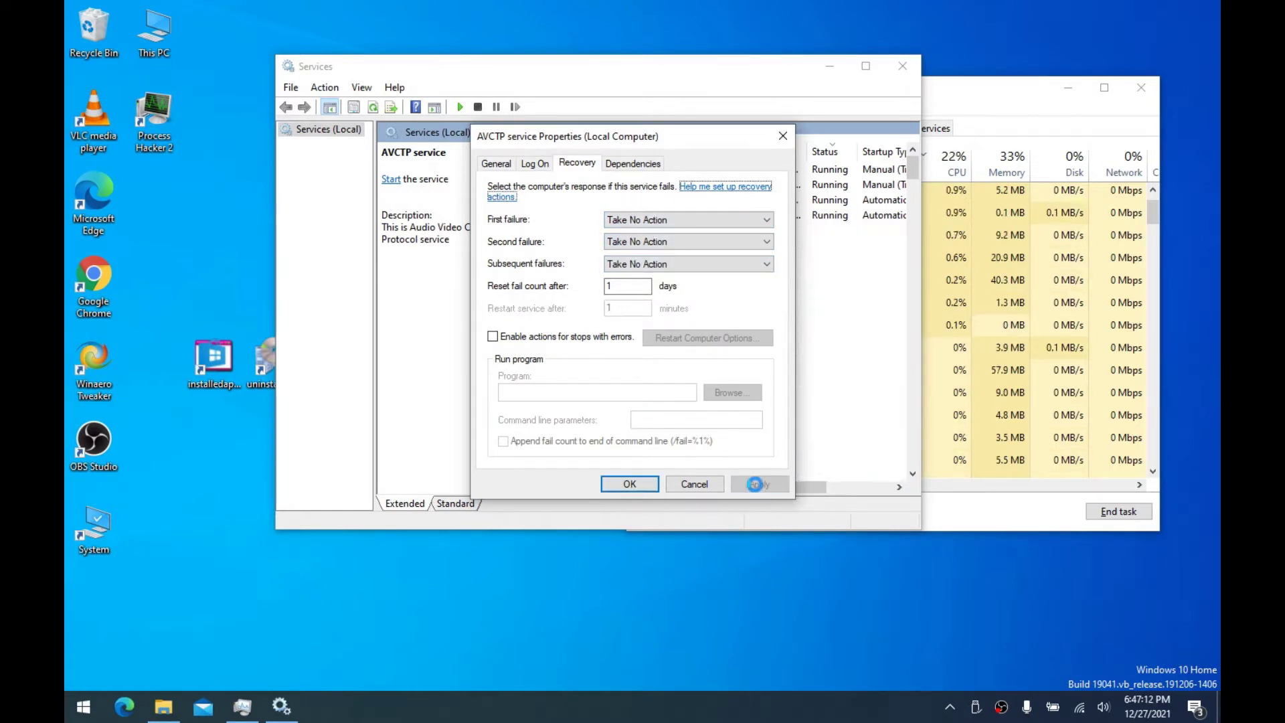
pyautogui.click(494, 162)
pyautogui.click(623, 483)
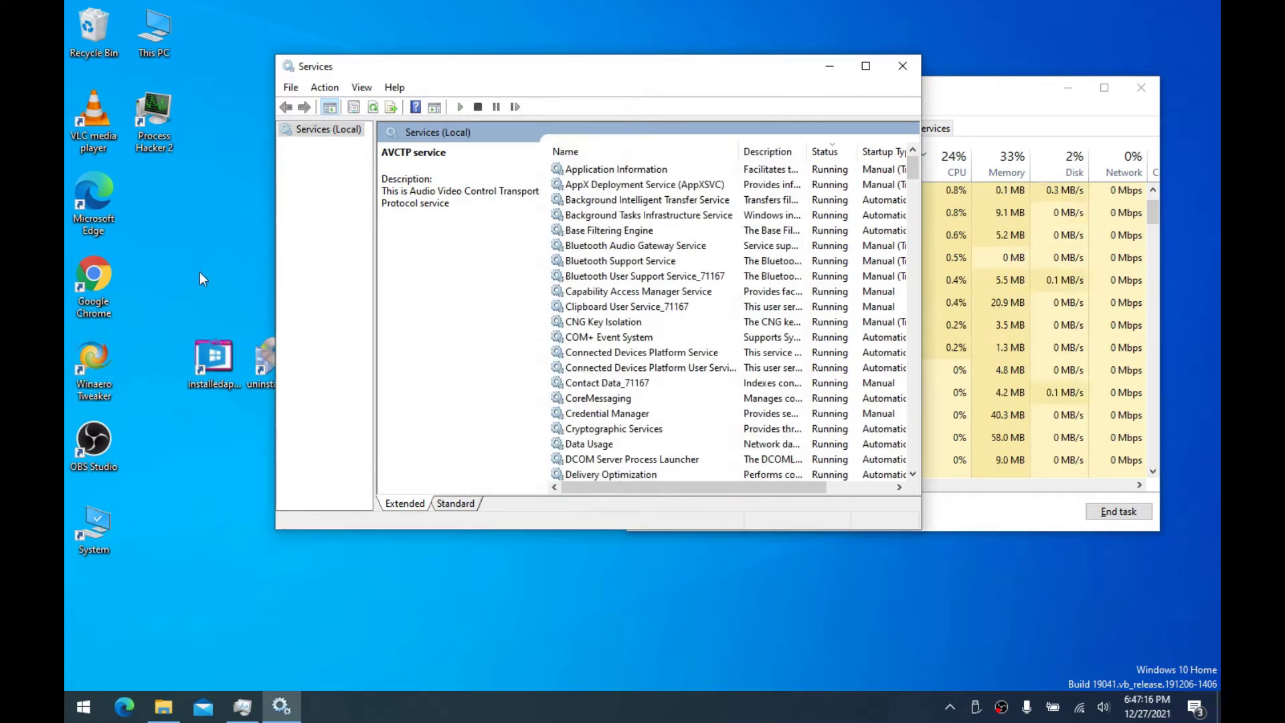
# Set the Bluetooth Audio Gateway Service's startup type to Disabled and stop the service
pyautogui.click(615, 247)
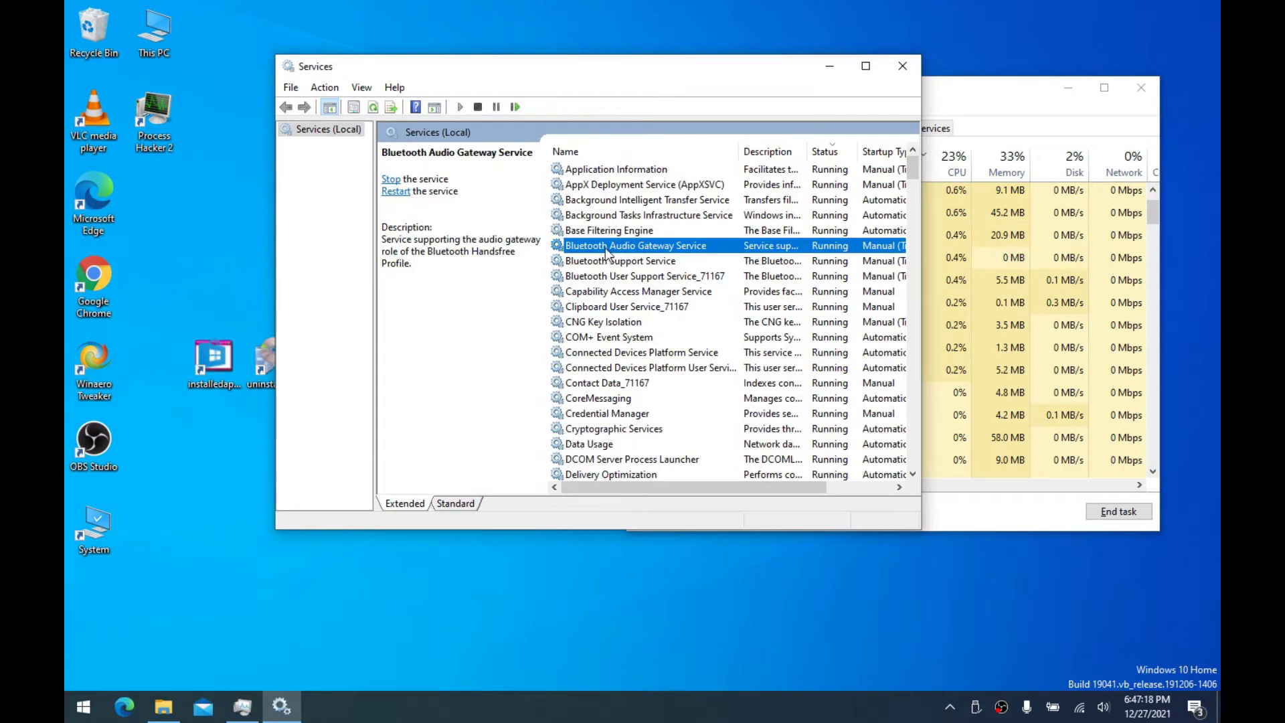
pyautogui.doubleClick(679, 253)
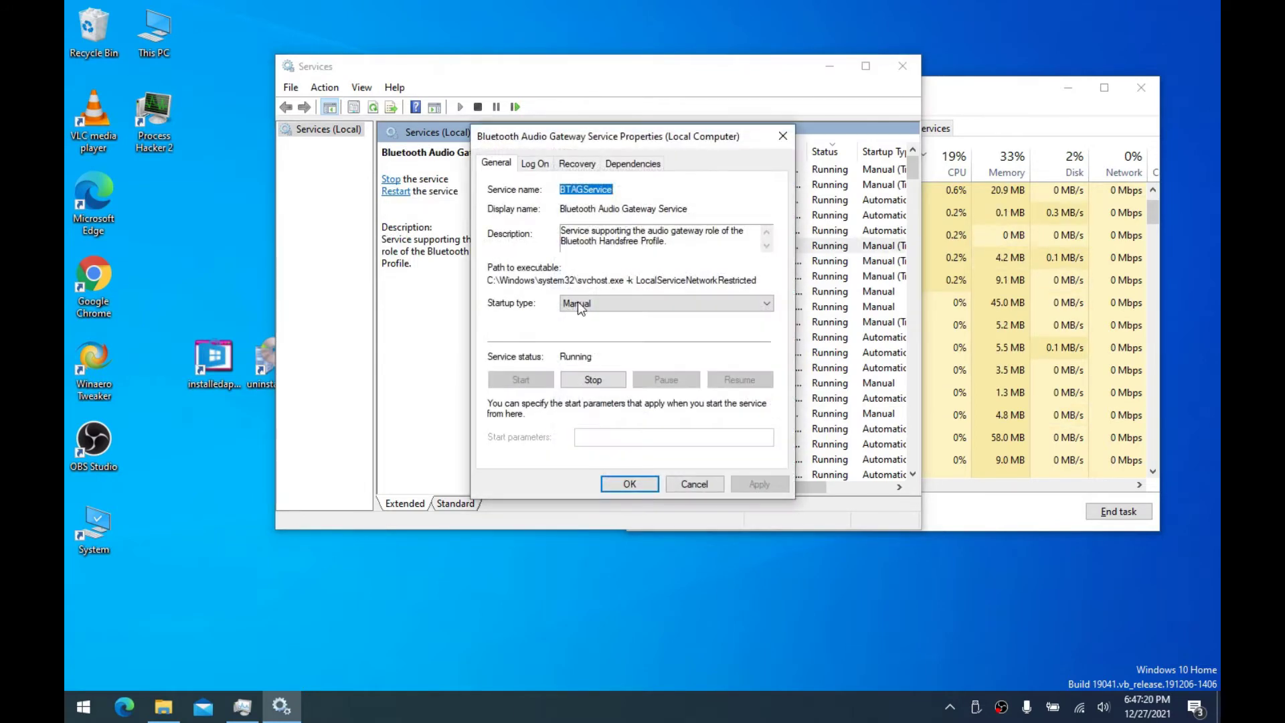
pyautogui.click(576, 302)
pyautogui.click(576, 349)
pyautogui.click(589, 380)
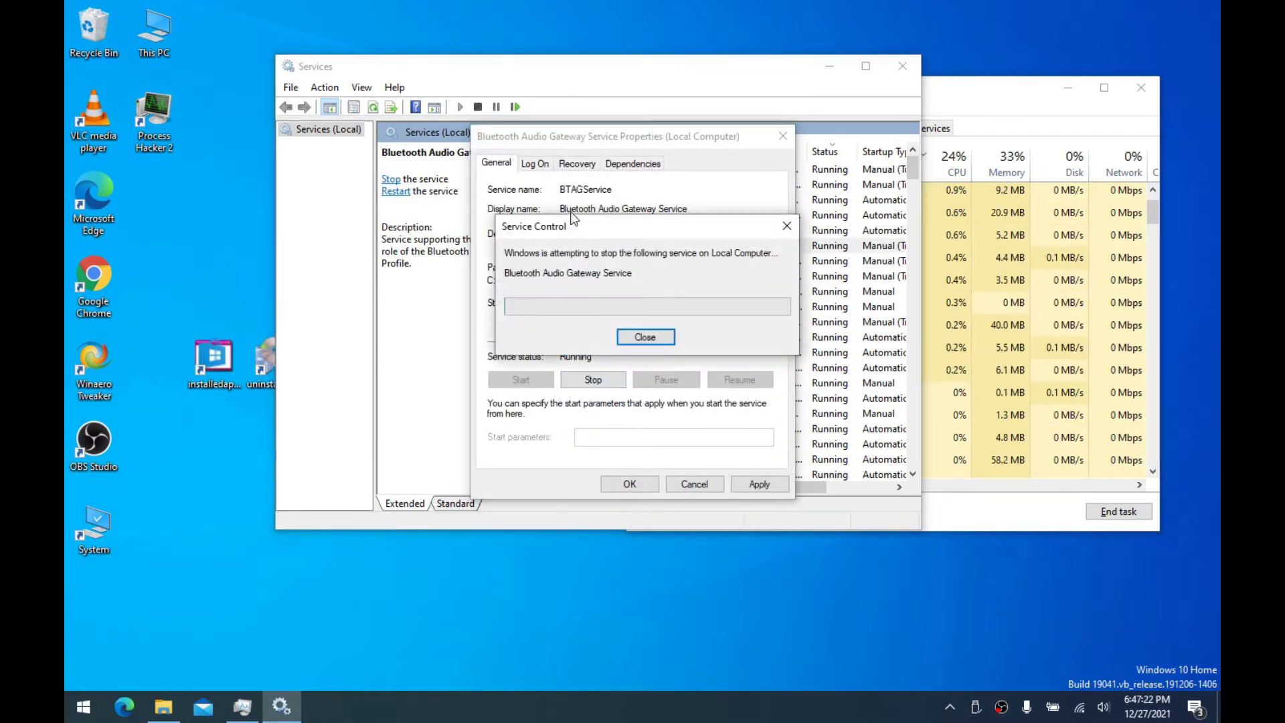
# Set the Bluetooth Audio Gateway Service's first and second failure actions to Take No Action, apply the changes and close its properties
pyautogui.click(576, 163)
pyautogui.click(631, 220)
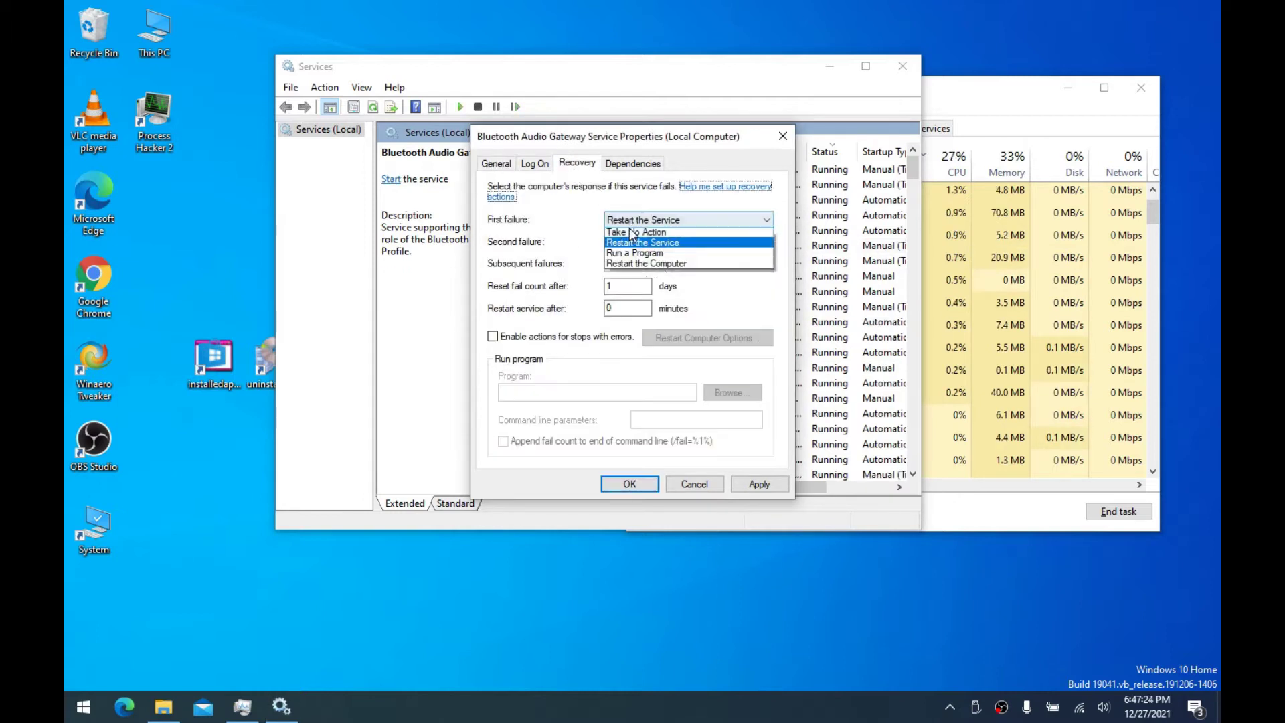
pyautogui.click(629, 233)
pyautogui.click(629, 242)
pyautogui.click(629, 254)
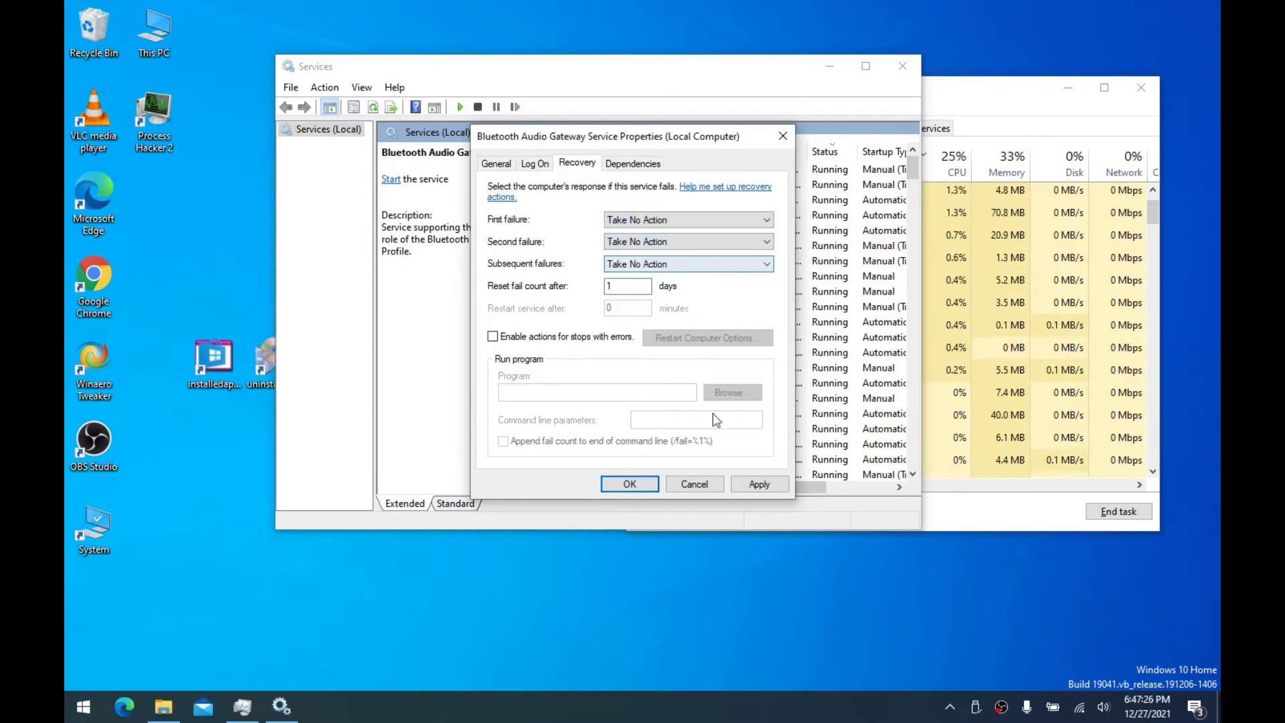
pyautogui.click(745, 483)
pyautogui.click(496, 164)
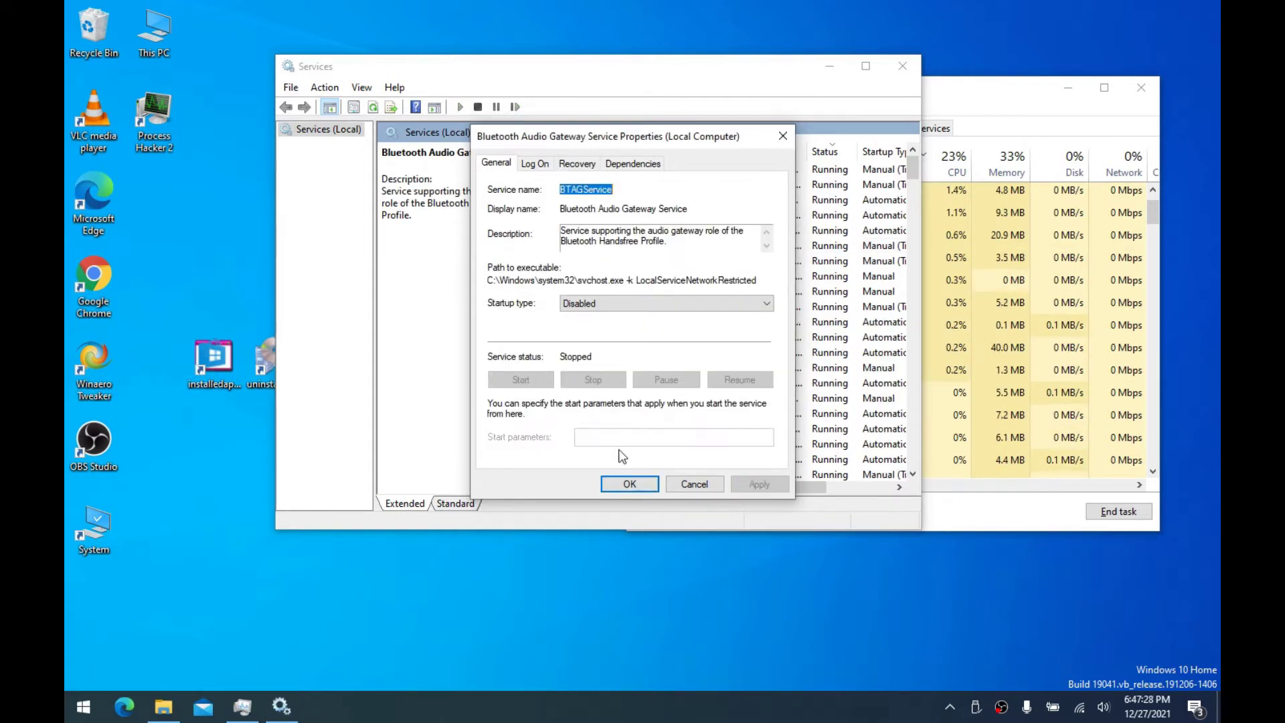
pyautogui.click(629, 484)
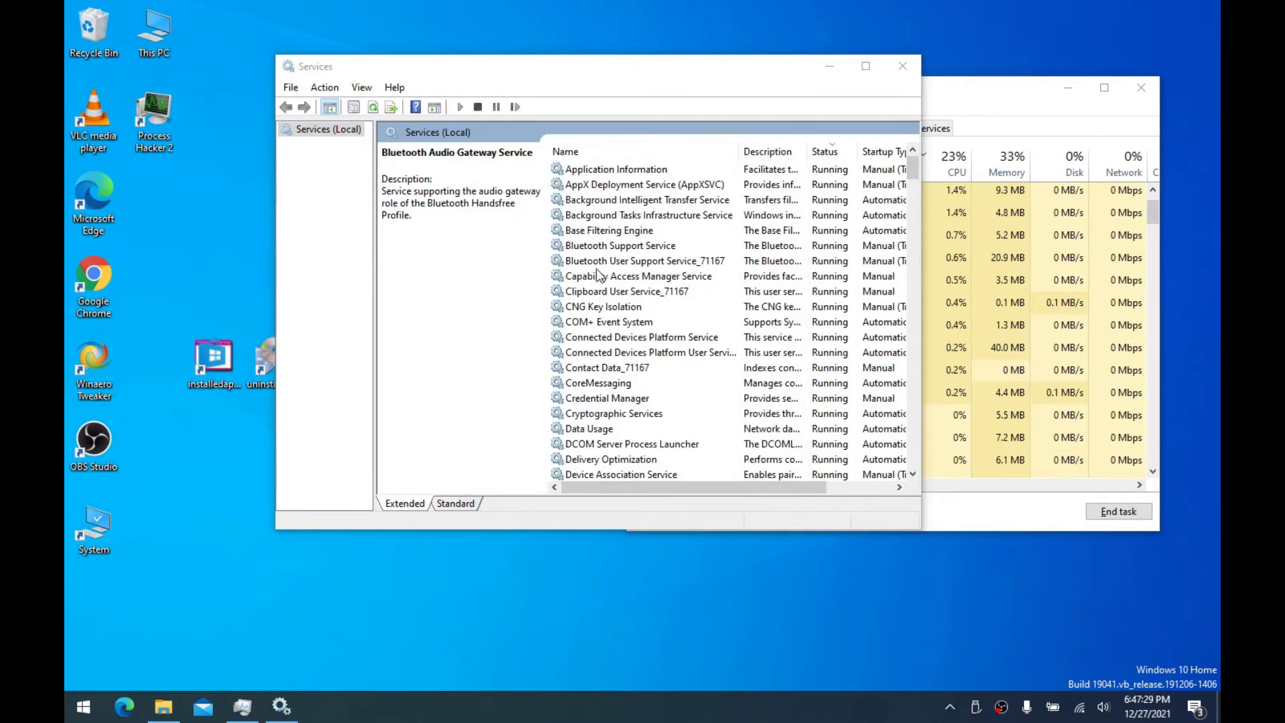
# Set the Background Intelligent Transfer Service's startup type to Disabled and stop the service
pyautogui.click(605, 200)
pyautogui.doubleClick(627, 201)
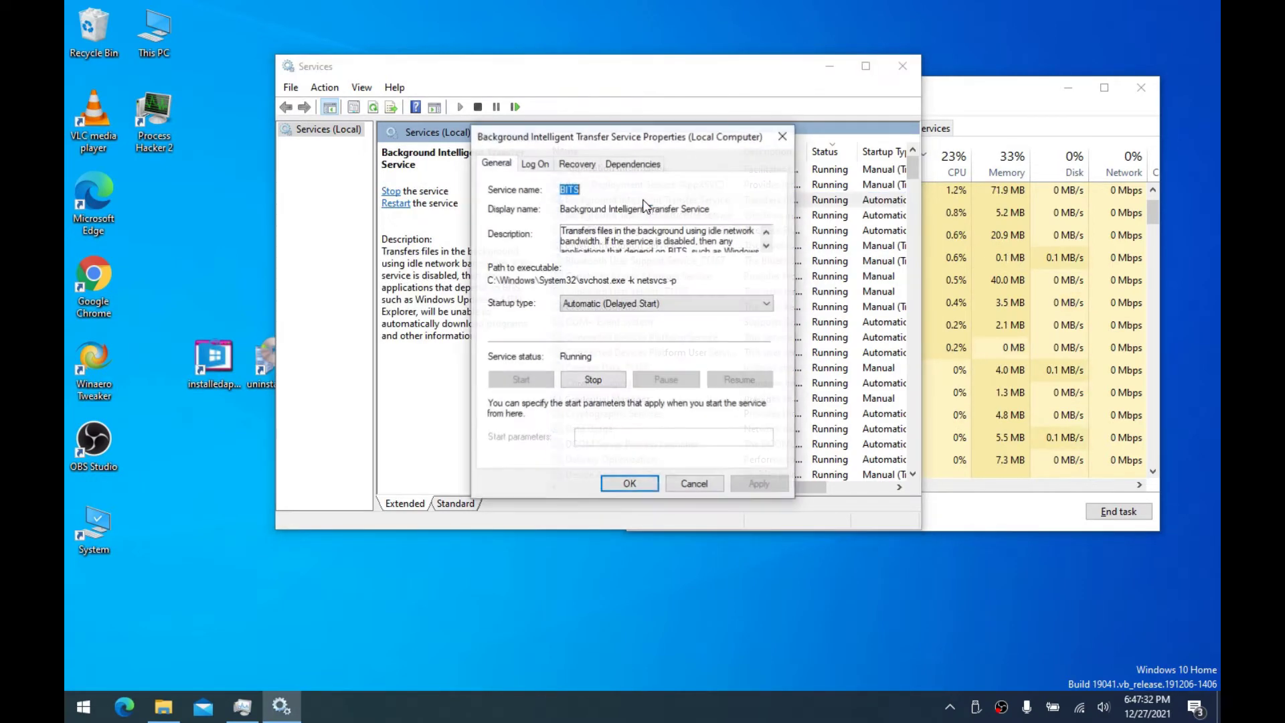
pyautogui.click(602, 303)
pyautogui.click(578, 349)
pyautogui.click(593, 381)
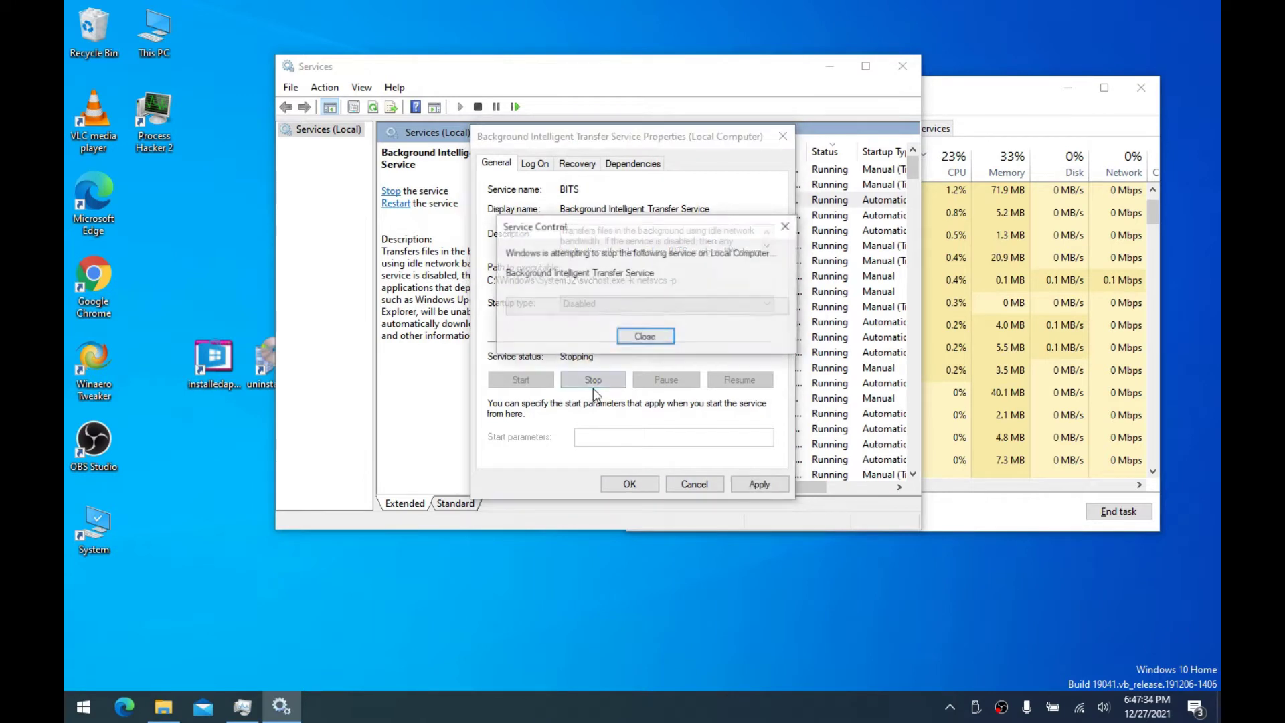
# Set the Background Intelligent Transfer Service's first and second failure actions to Take No Action, apply the changes and close its properties
pyautogui.click(577, 163)
pyautogui.click(626, 221)
pyautogui.click(642, 232)
pyautogui.click(669, 241)
pyautogui.click(643, 255)
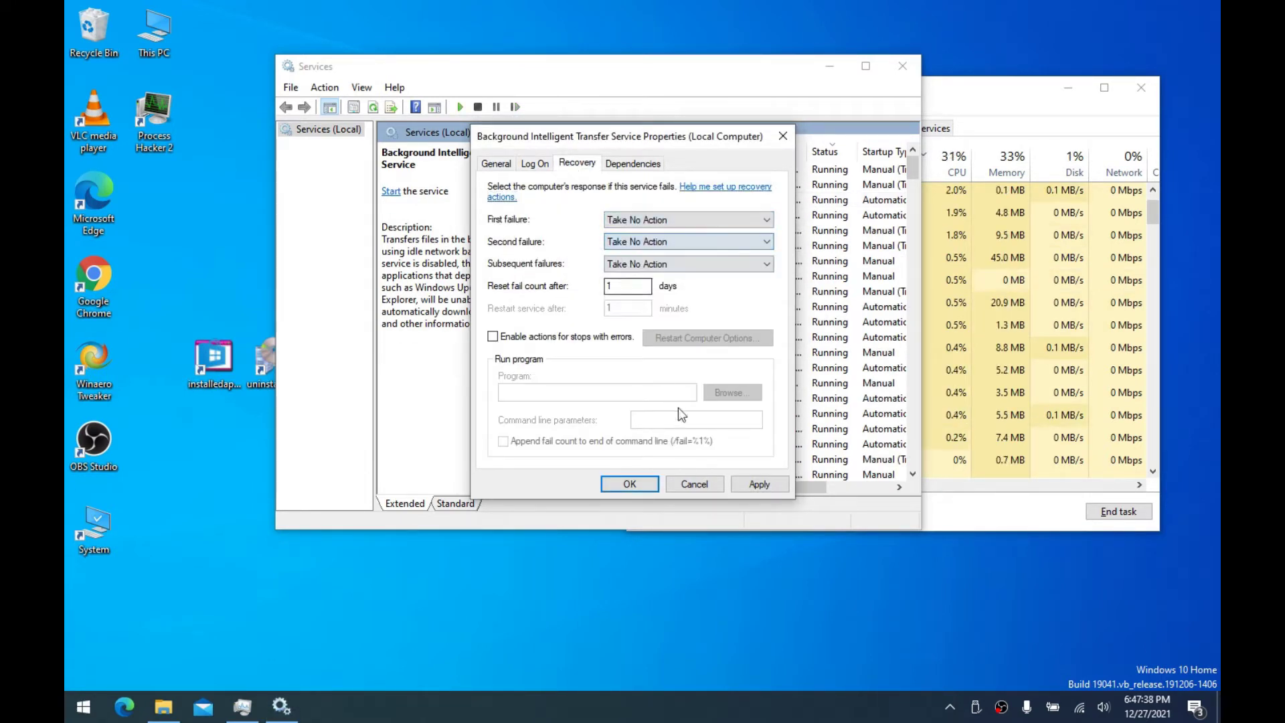
pyautogui.click(758, 483)
pyautogui.click(499, 164)
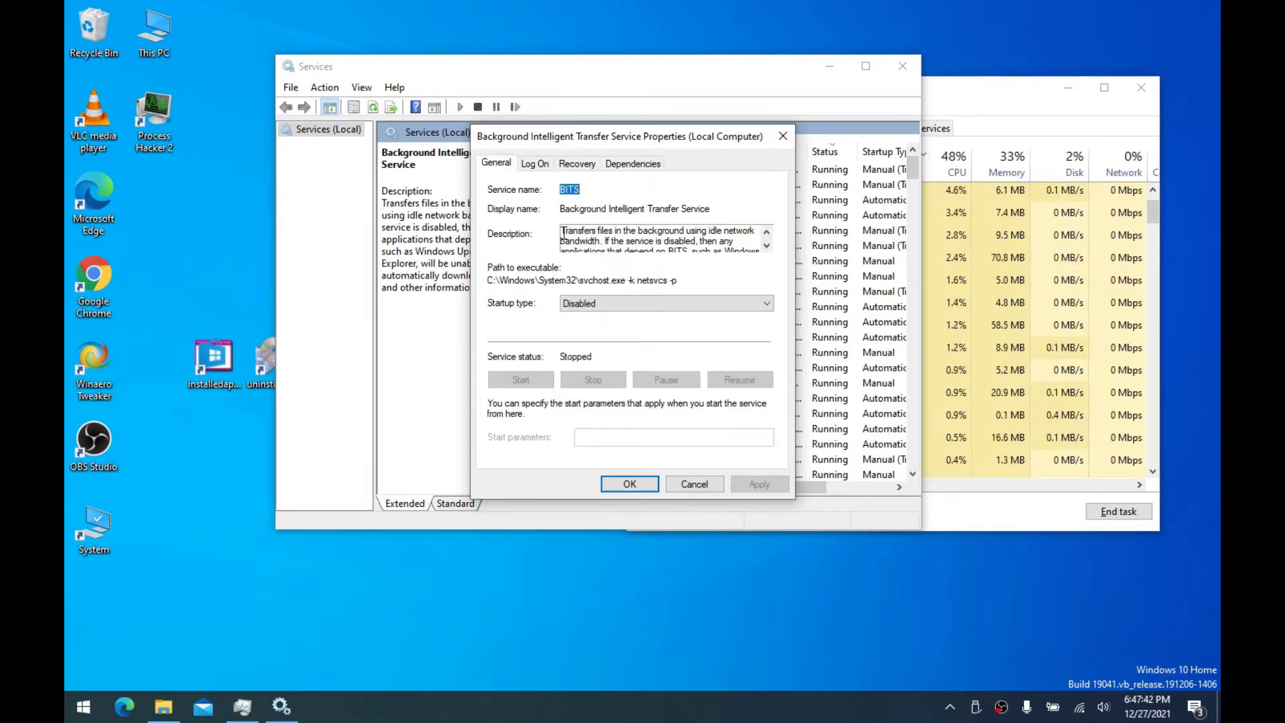
pyautogui.moveTo(563, 233); pyautogui.dragTo(650, 209)
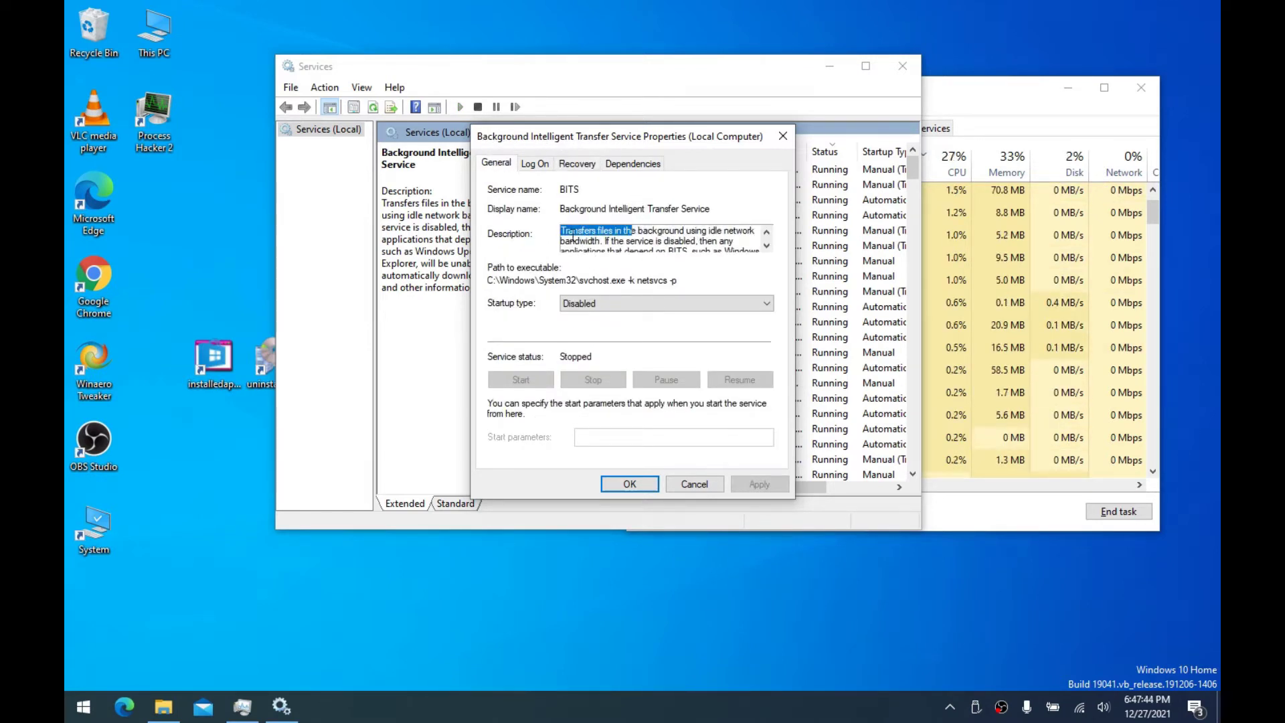
pyautogui.click(627, 483)
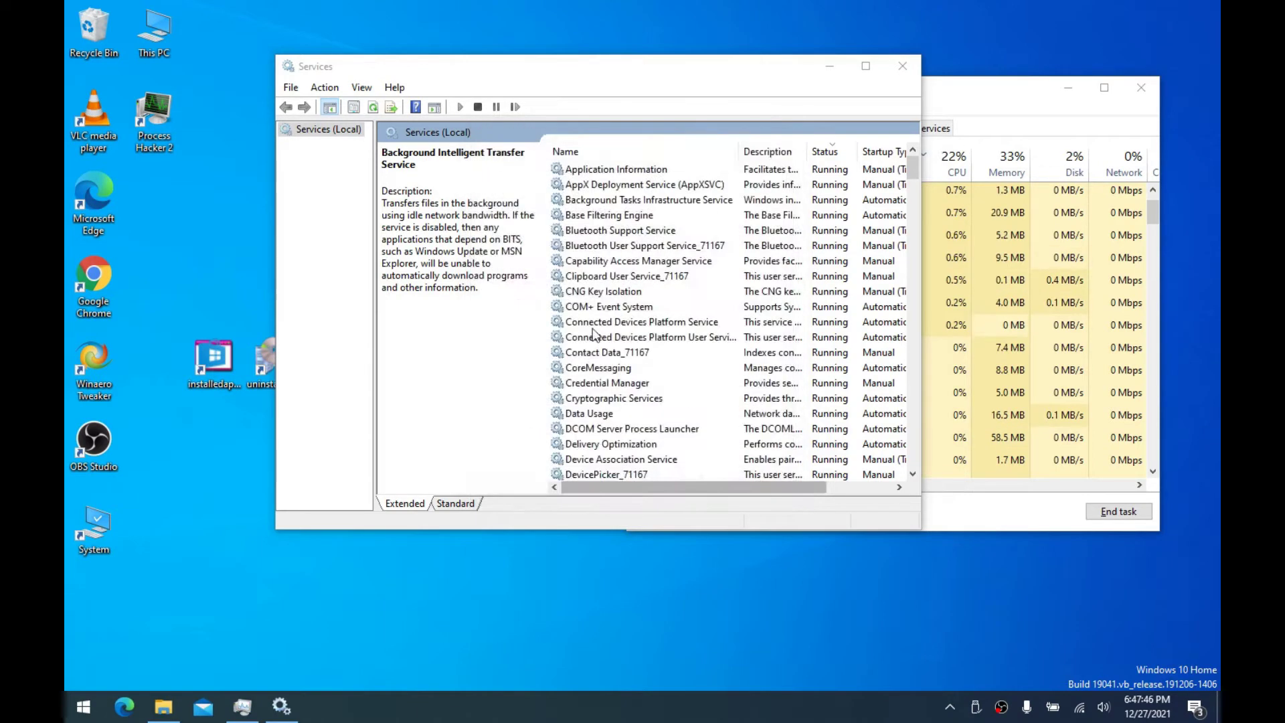
# View the Bluetooth User Support Service description, and set the Bluetooth Support Service's startup type to Disabled
pyautogui.click(615, 247)
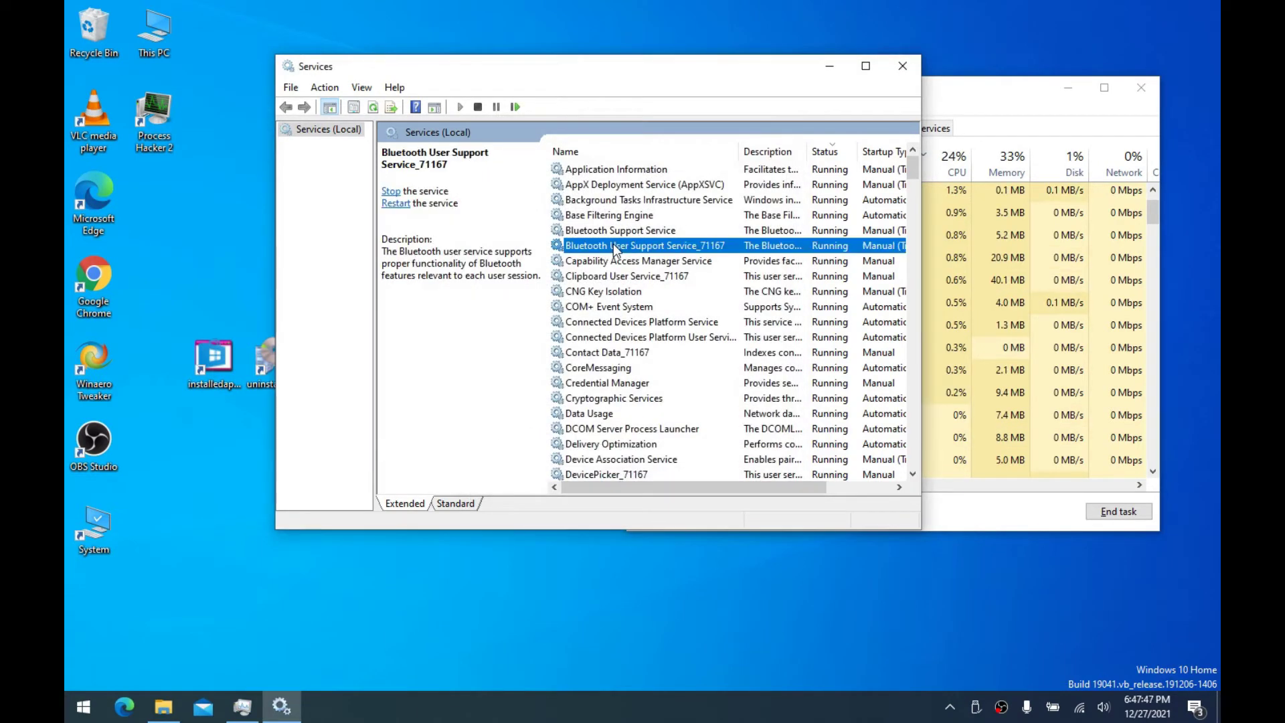
pyautogui.click(659, 231)
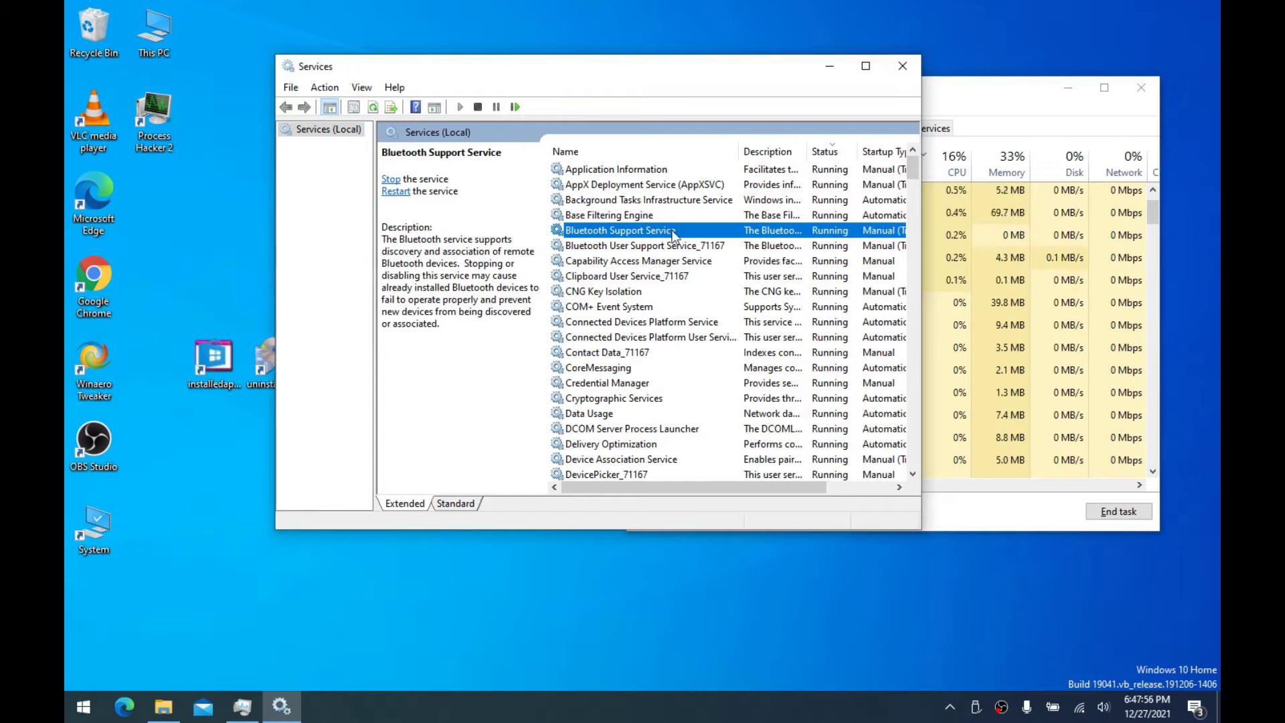
pyautogui.doubleClick(681, 235)
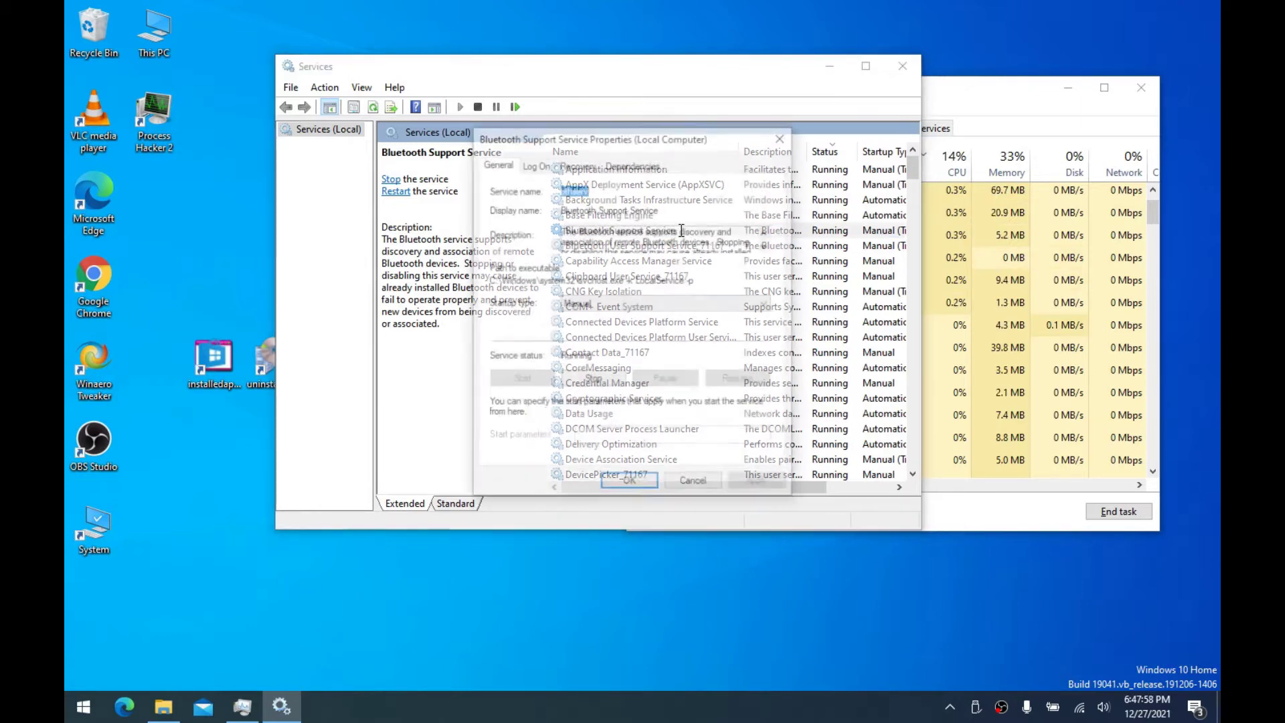
pyautogui.click(589, 305)
pyautogui.click(589, 347)
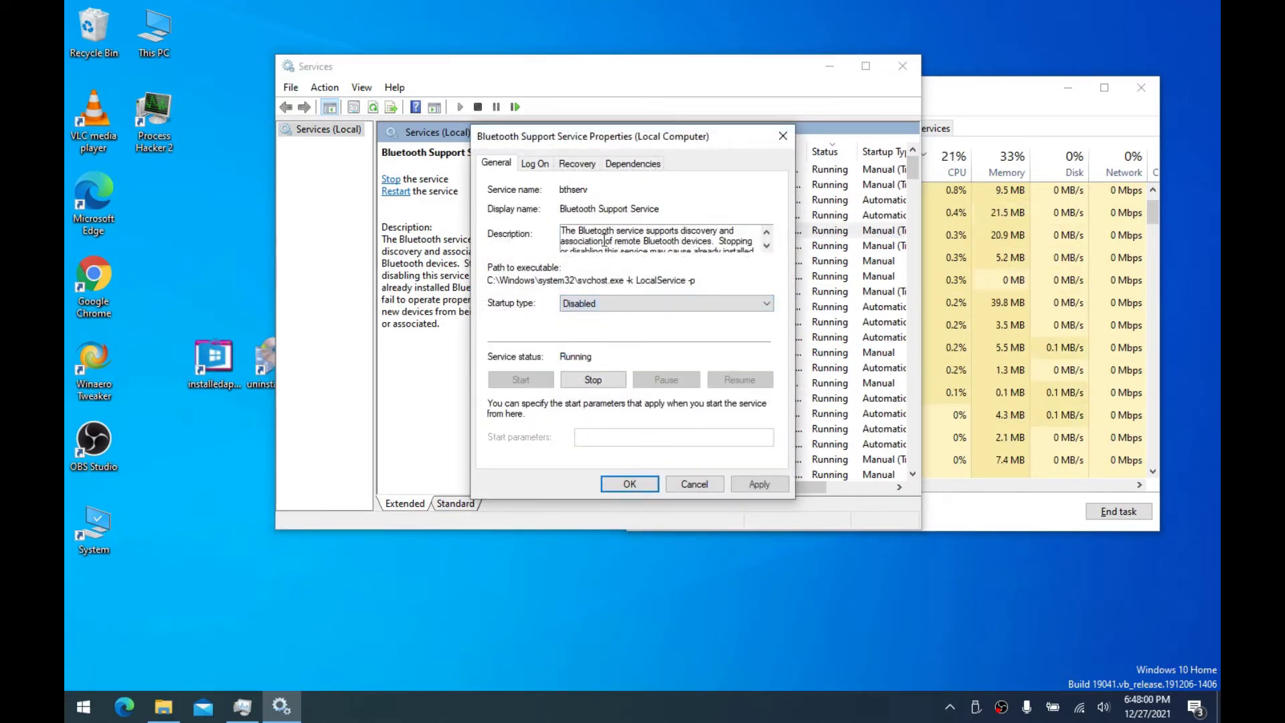
# Set the Bluetooth Support Service's first and second failure actions to Take No Action and apply the changes
pyautogui.click(576, 164)
pyautogui.click(625, 220)
pyautogui.click(632, 235)
pyautogui.click(625, 241)
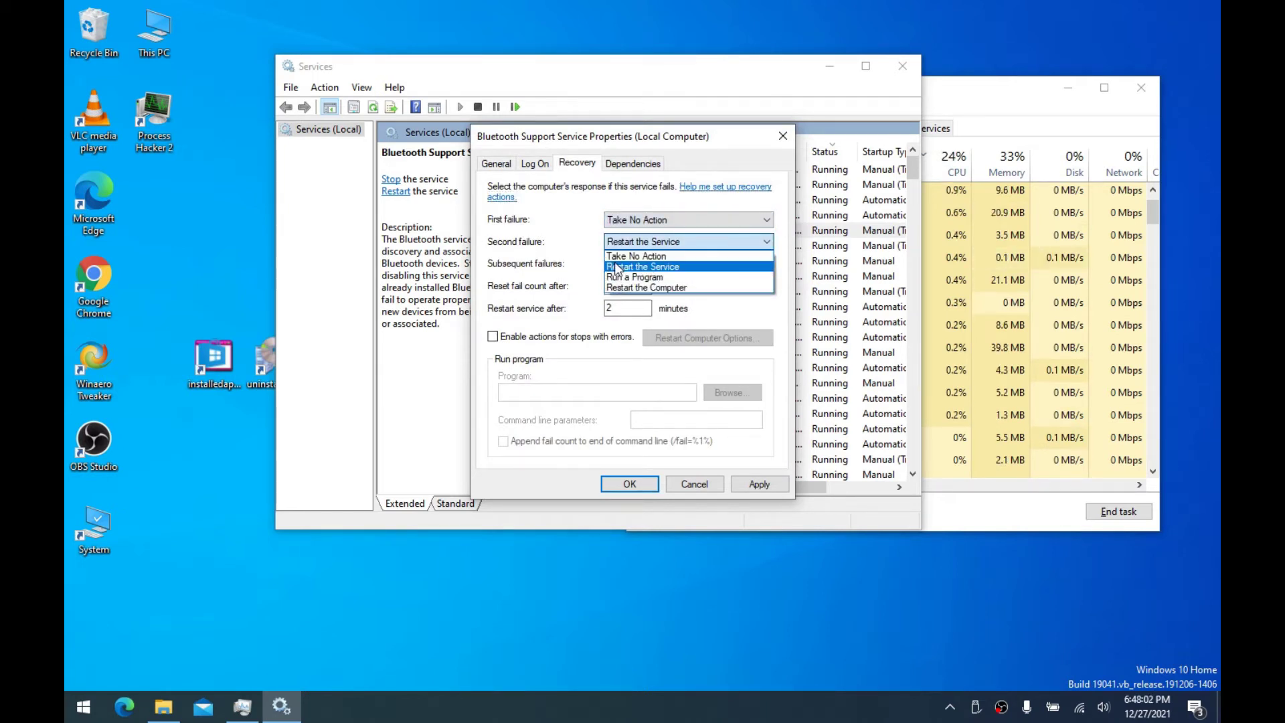
pyautogui.click(636, 255)
pyautogui.click(754, 483)
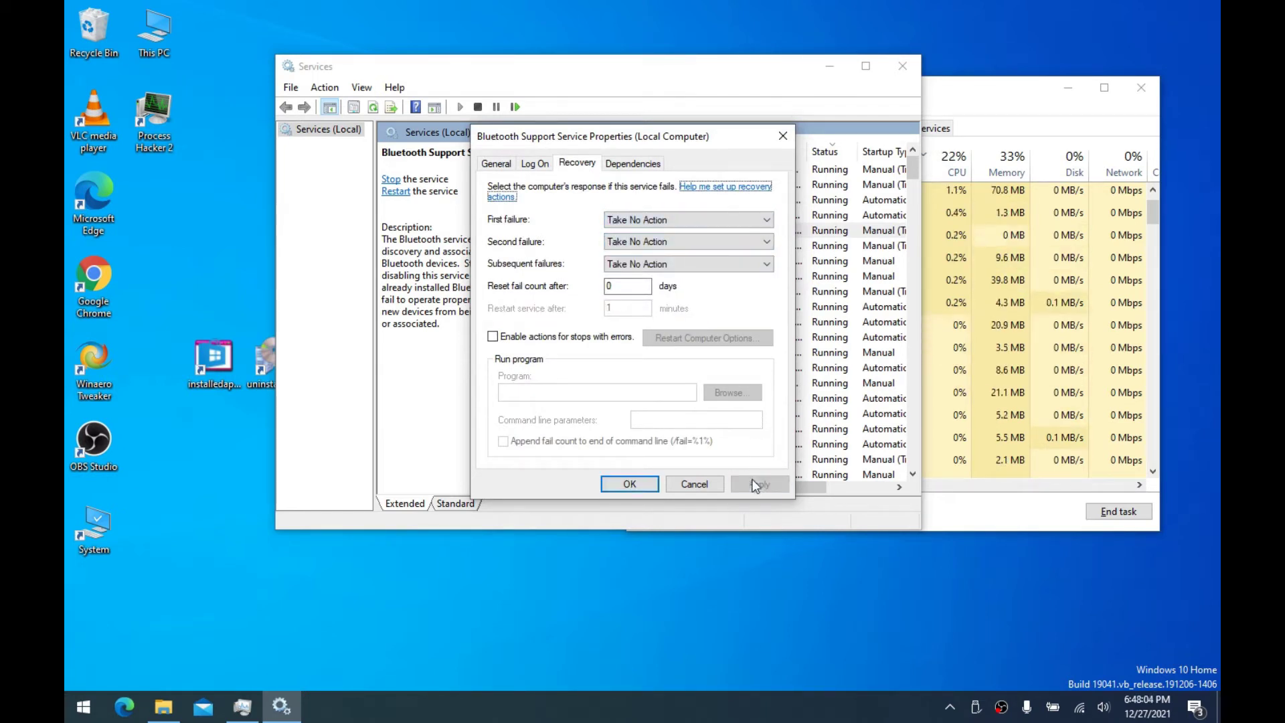
# Stop the Bluetooth Support Service together with its dependent Bluetooth User Support Service, and close its properties
pyautogui.click(497, 163)
pyautogui.click(586, 381)
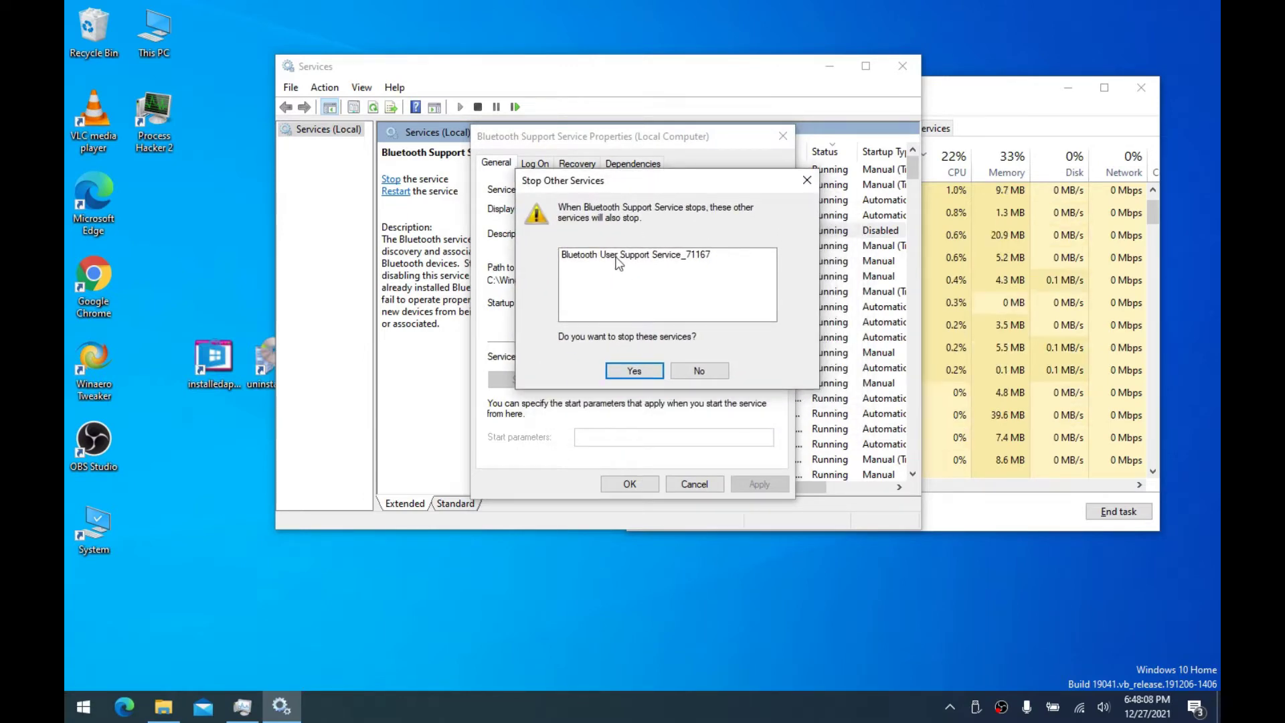
pyautogui.click(630, 371)
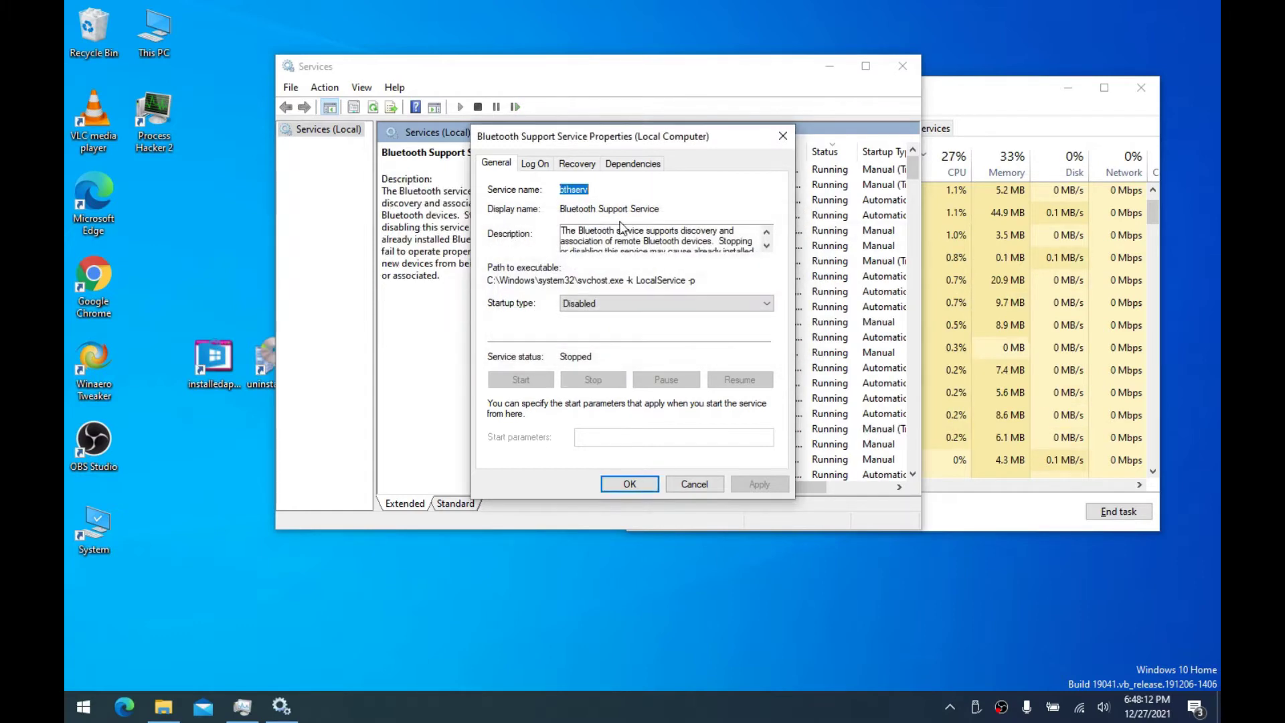
pyautogui.click(631, 483)
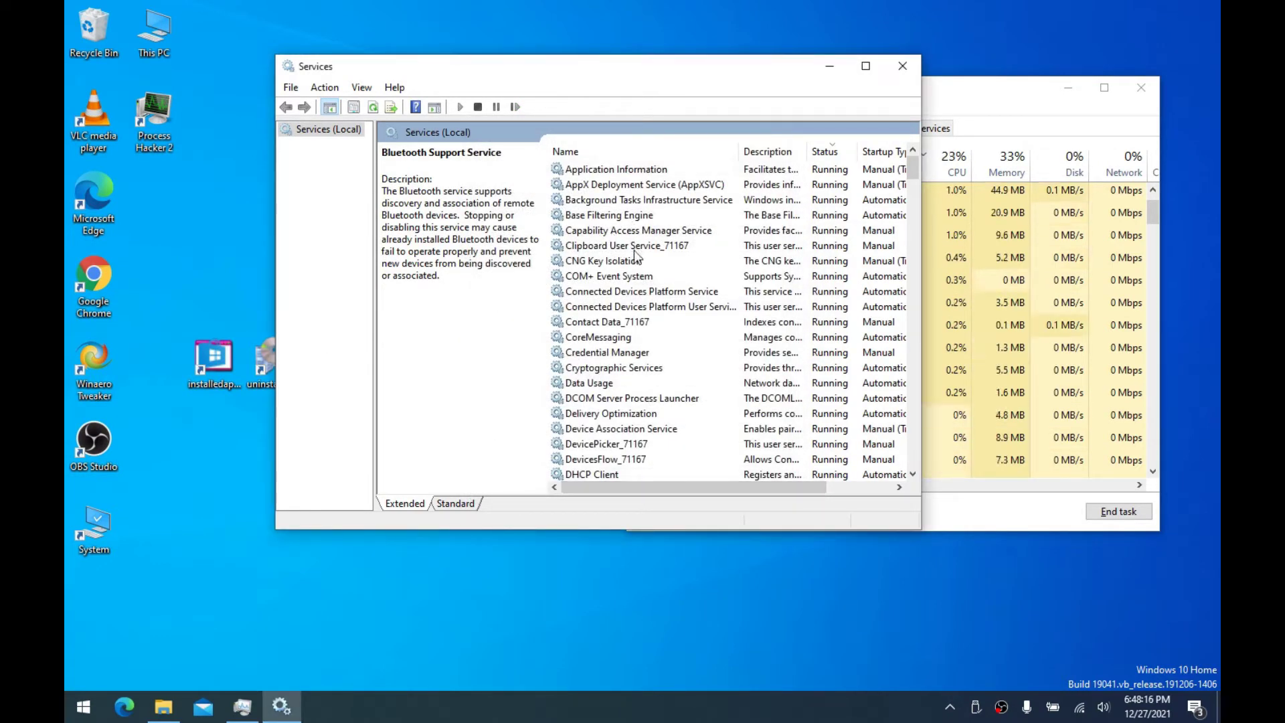
# Try to set the Clipboard User Service's startup type to Disabled
pyautogui.click(652, 248)
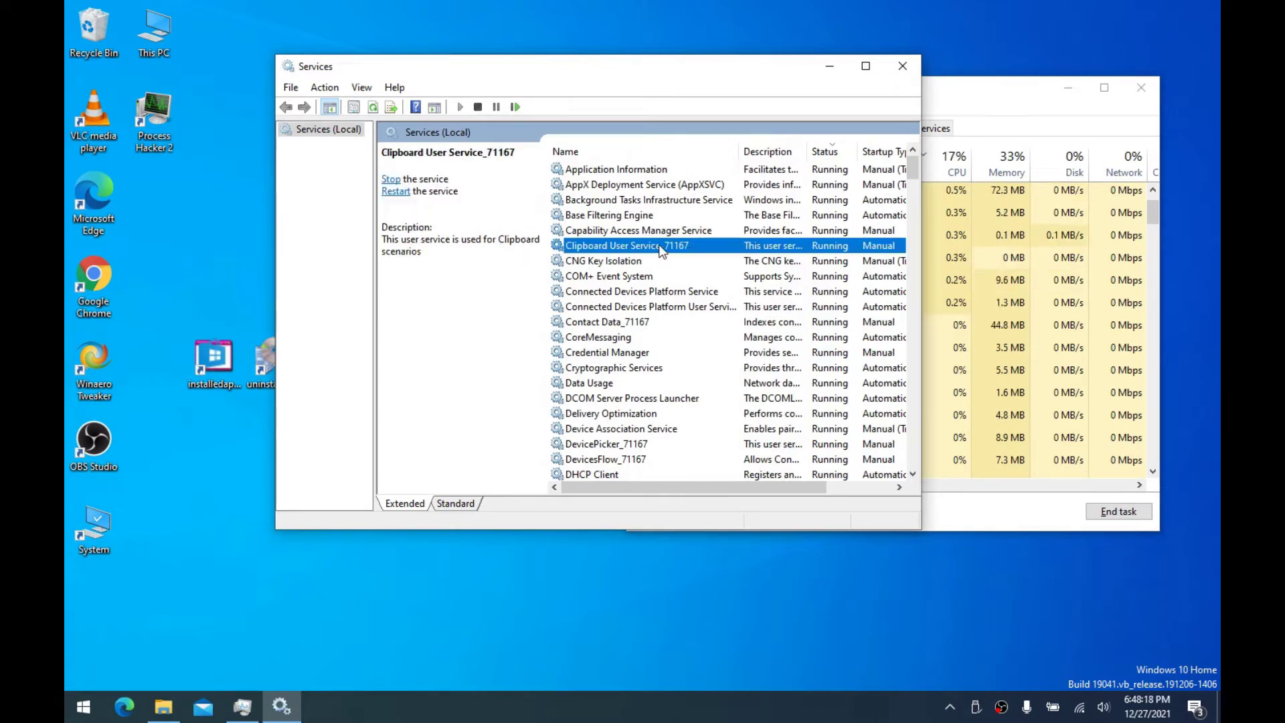
pyautogui.doubleClick(643, 246)
pyautogui.click(609, 305)
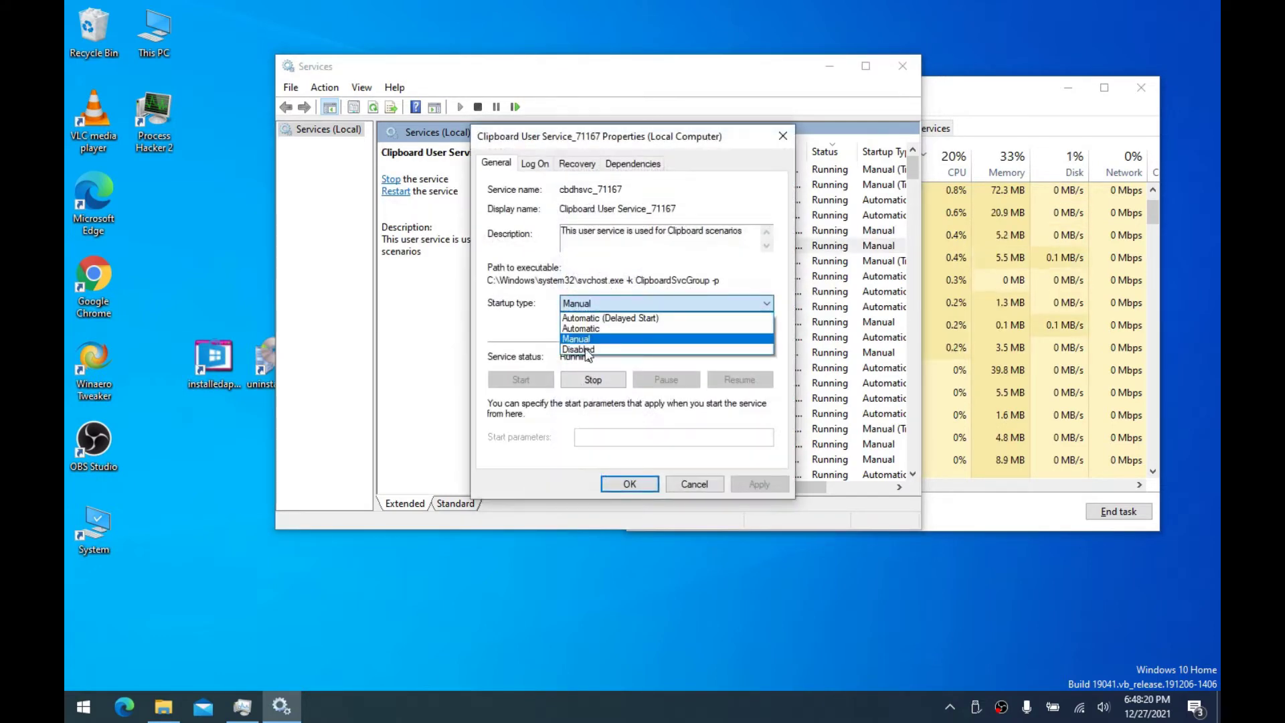
pyautogui.click(629, 232)
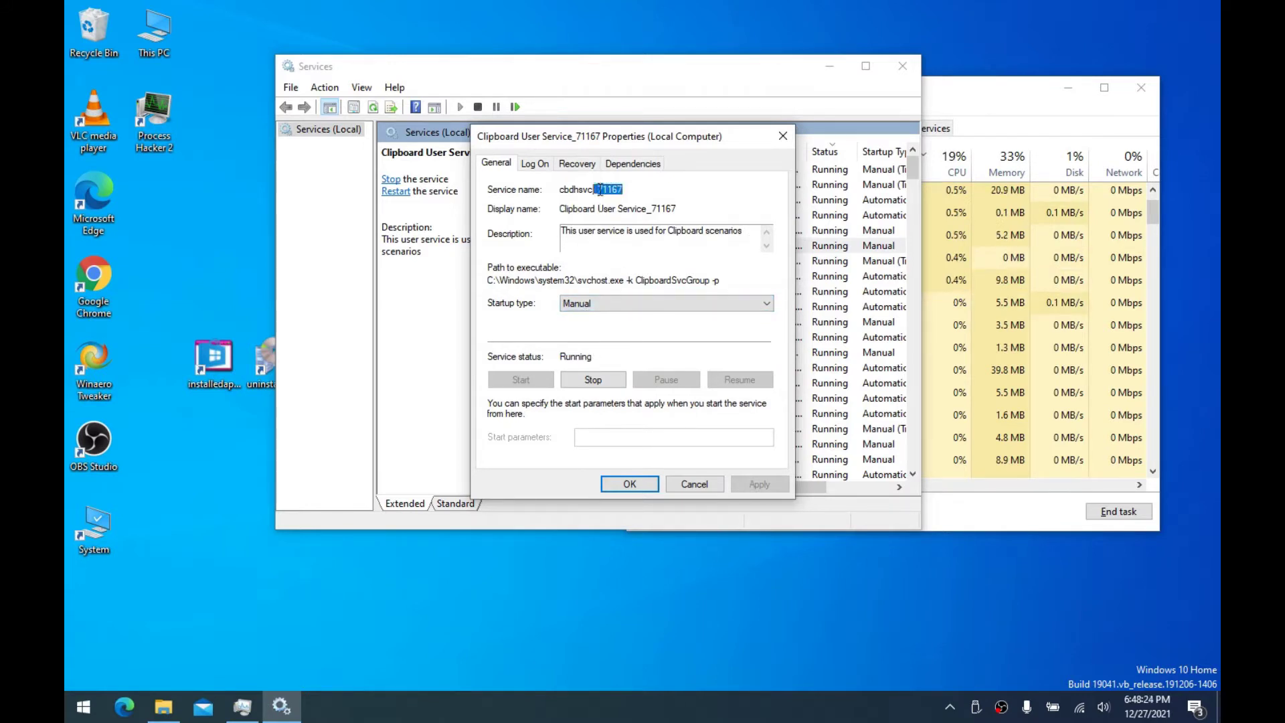
pyautogui.moveTo(601, 189); pyautogui.dragTo(603, 190)
pyautogui.moveTo(677, 209); pyautogui.dragTo(654, 210)
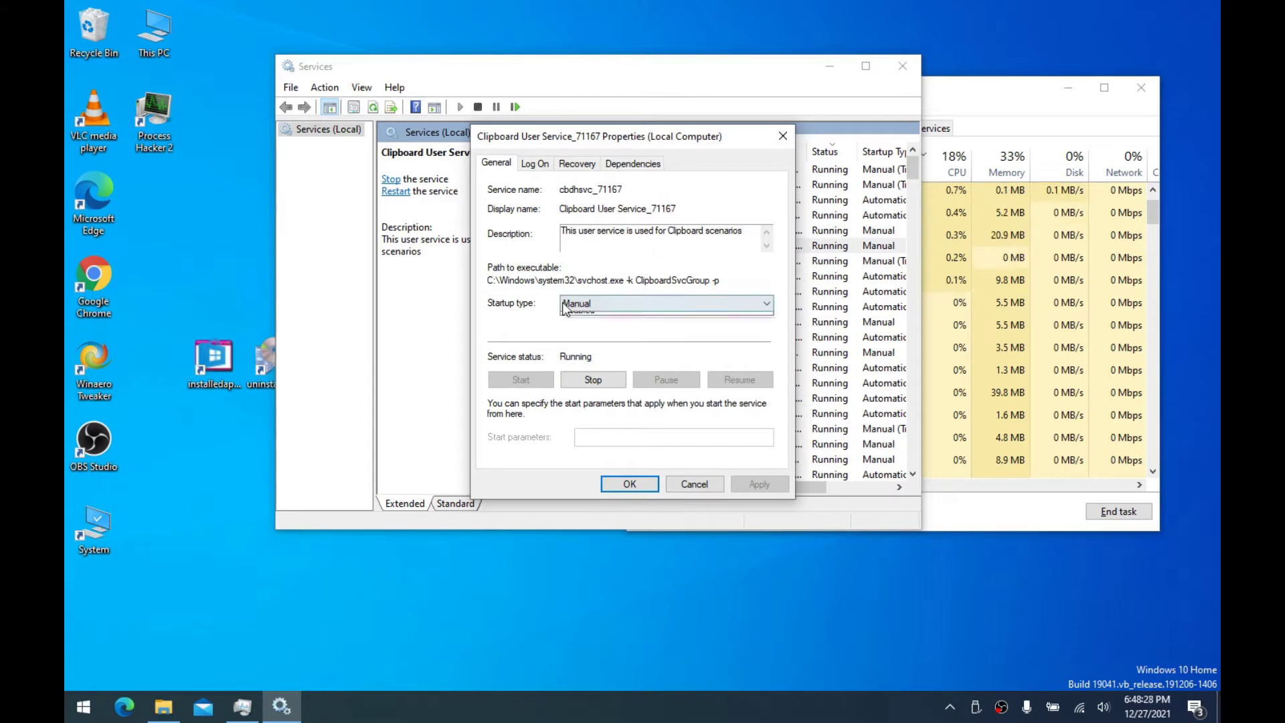
pyautogui.click(669, 303)
pyautogui.click(589, 350)
pyautogui.click(744, 483)
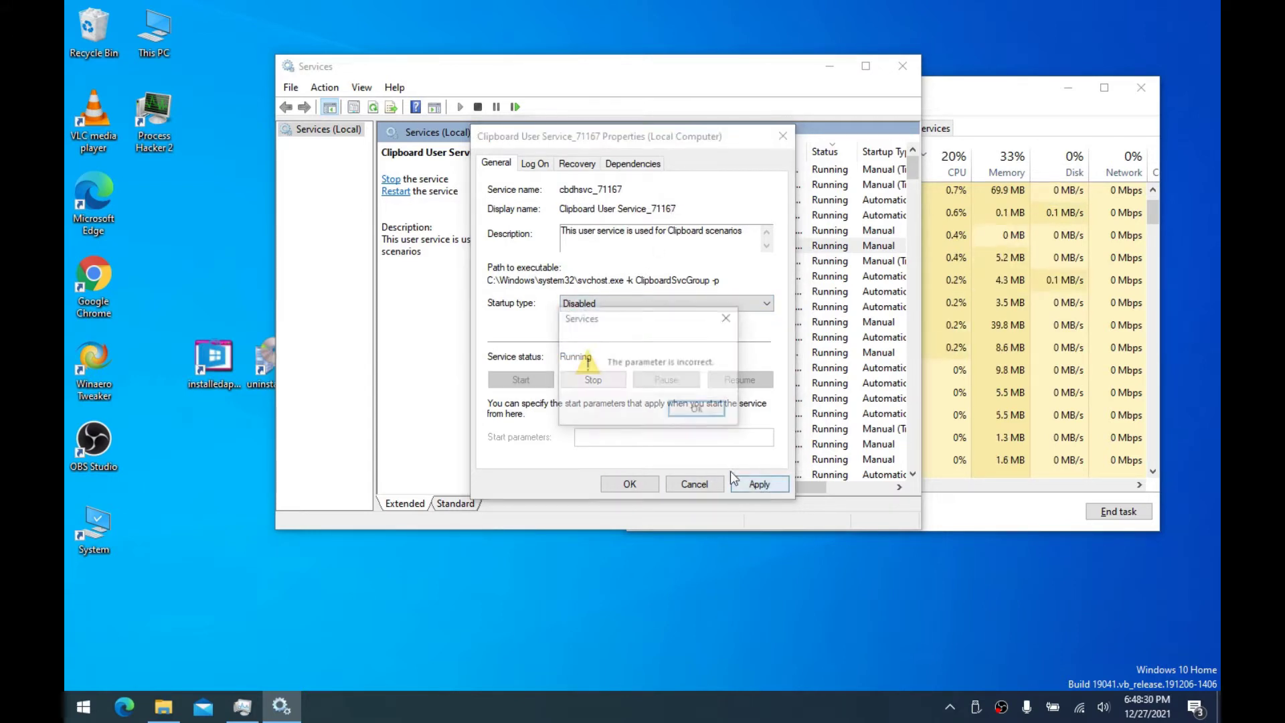
pyautogui.click(696, 410)
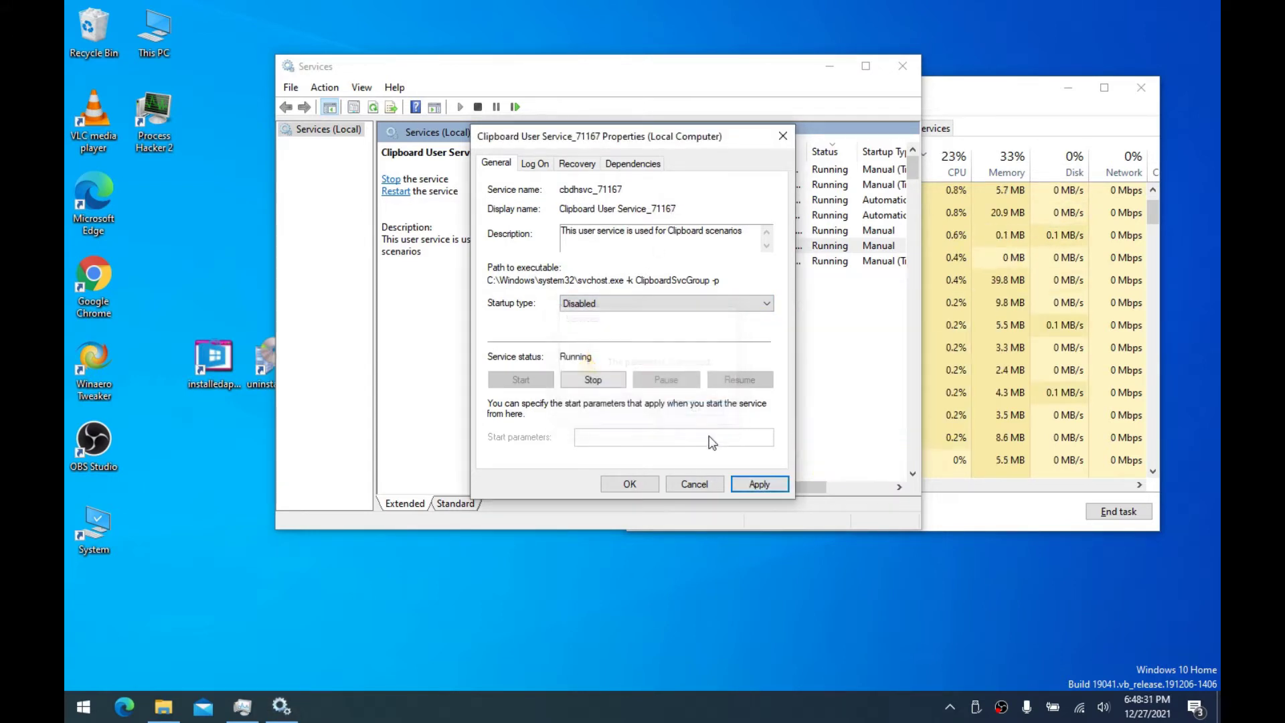
# Stop the Clipboard User Service and close its properties without keeping the startup type change
pyautogui.click(601, 380)
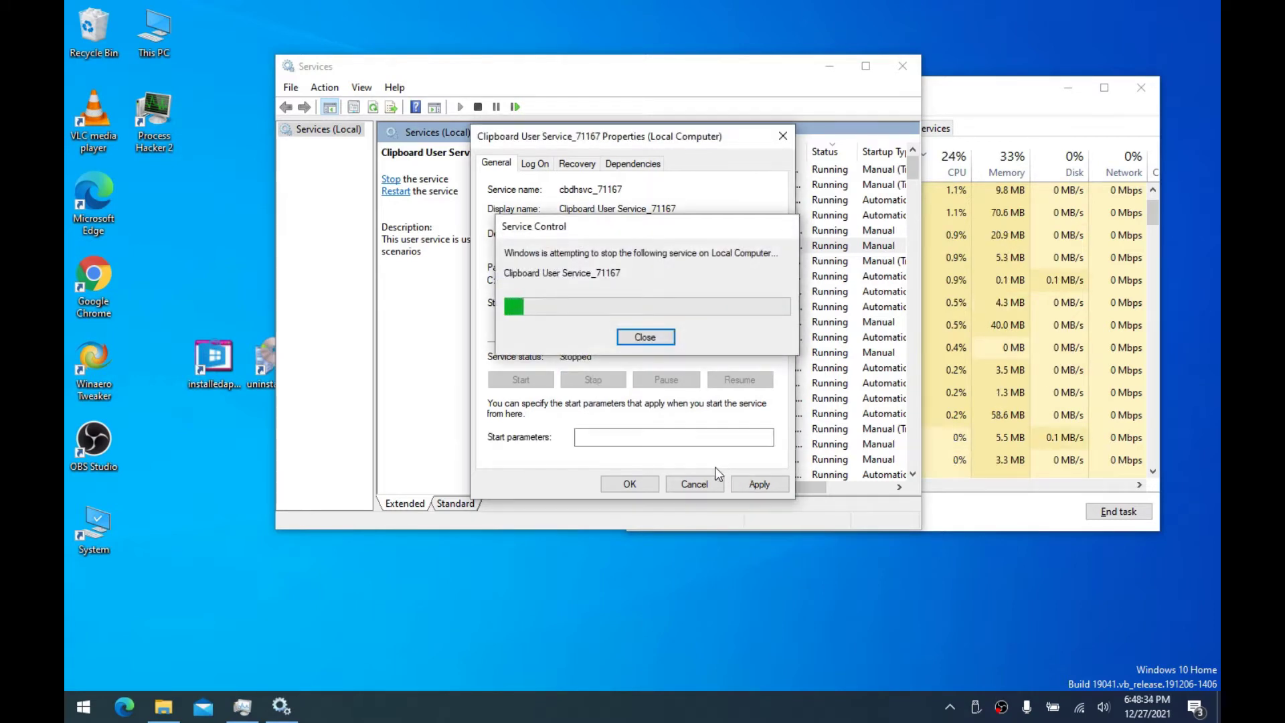
pyautogui.moveTo(556, 138); pyautogui.dragTo(577, 138)
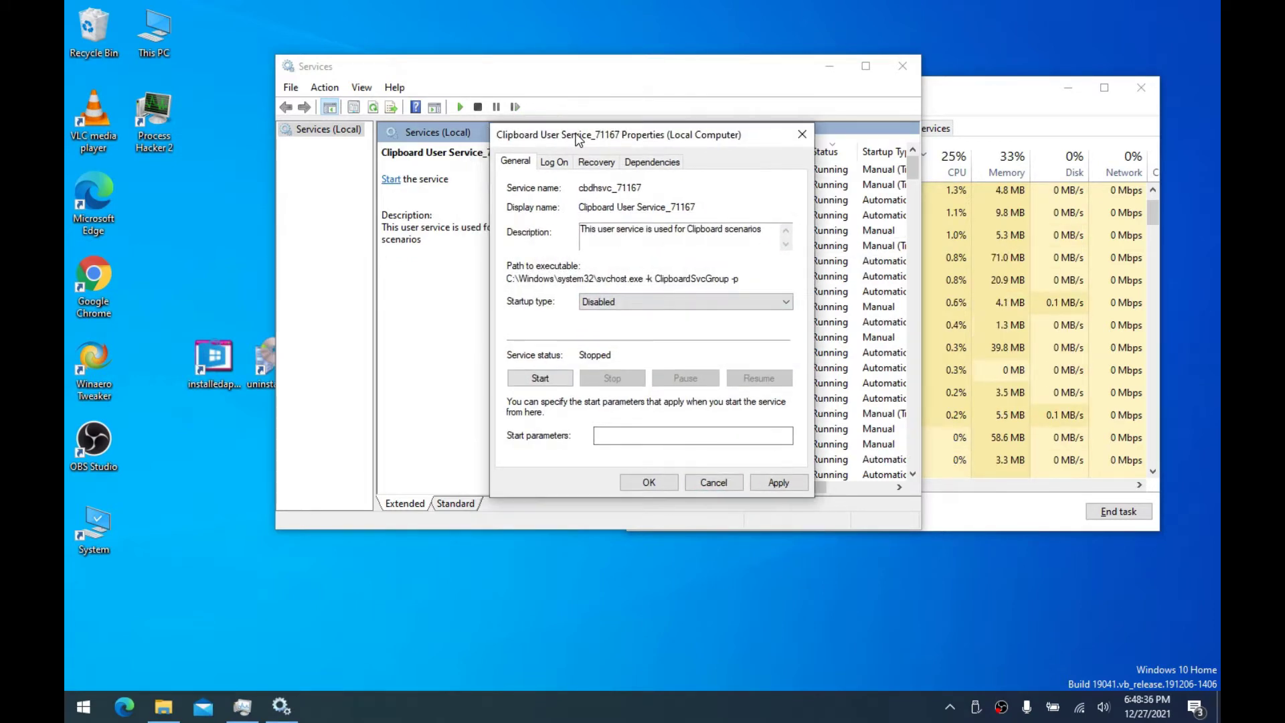
pyautogui.click(702, 480)
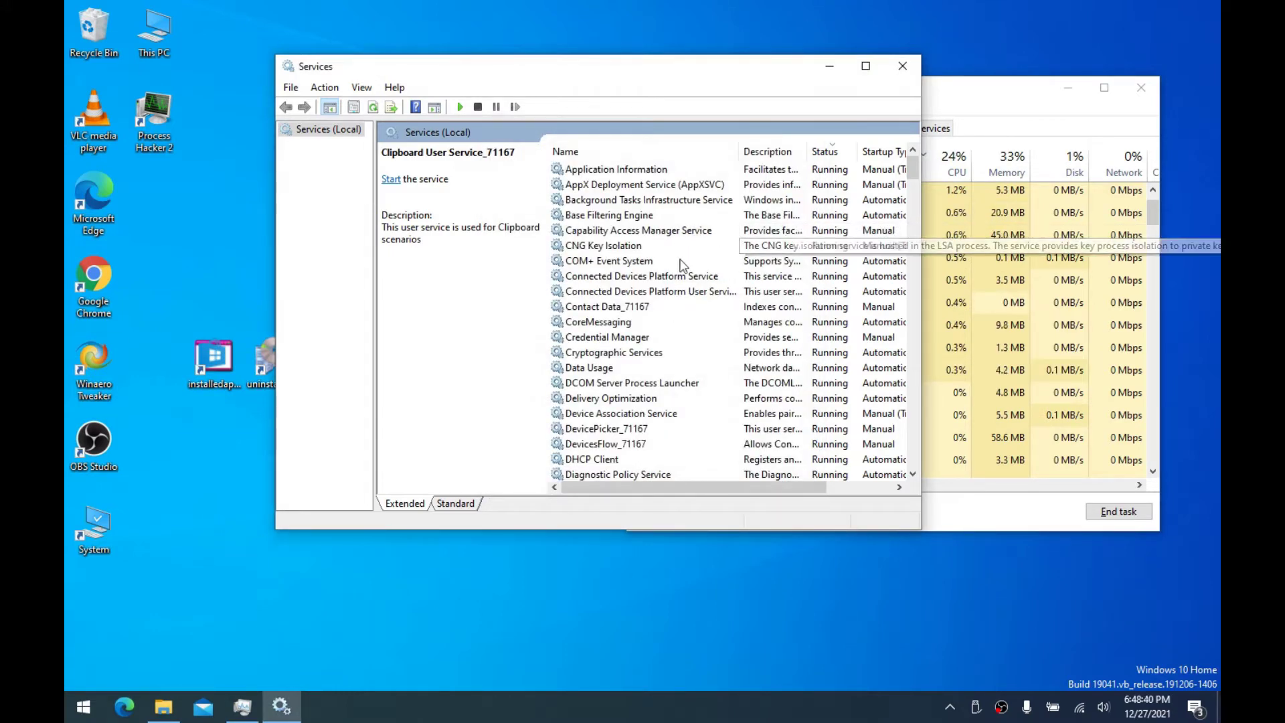
# Set the Connected Devices Platform Service's startup type to Disabled and stop the service
pyautogui.click(641, 277)
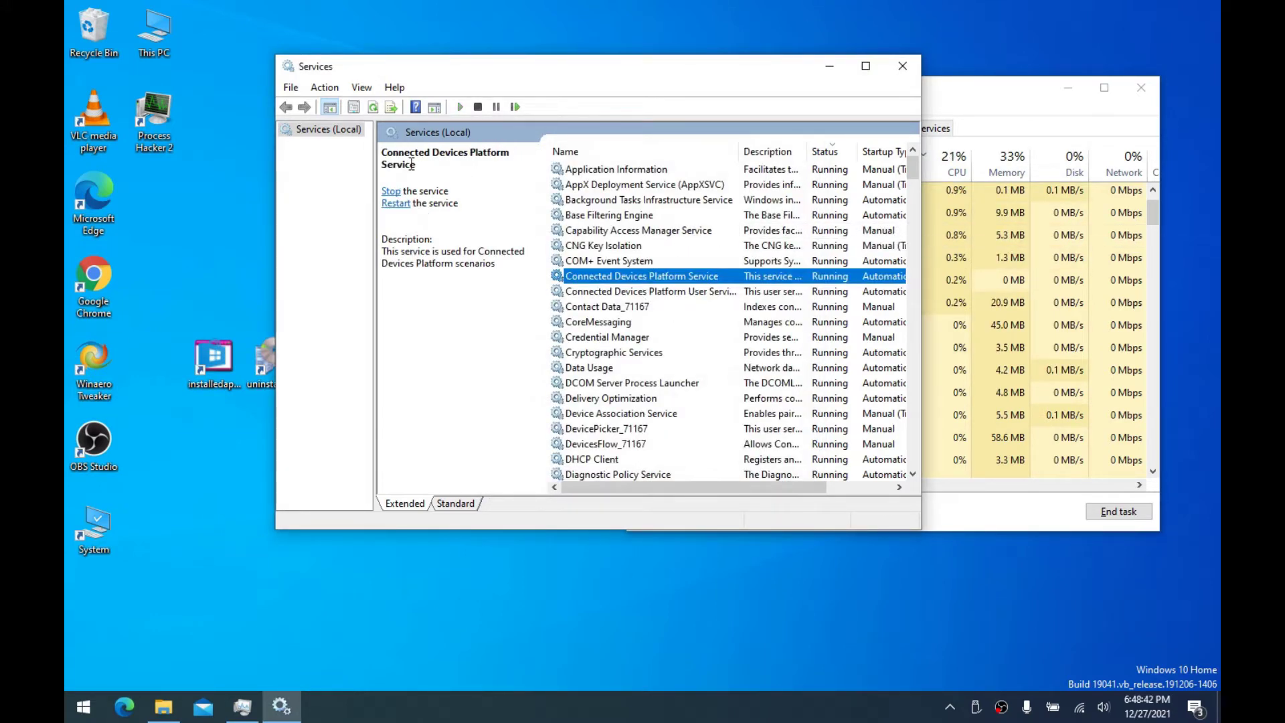
pyautogui.doubleClick(652, 291)
pyautogui.click(800, 132)
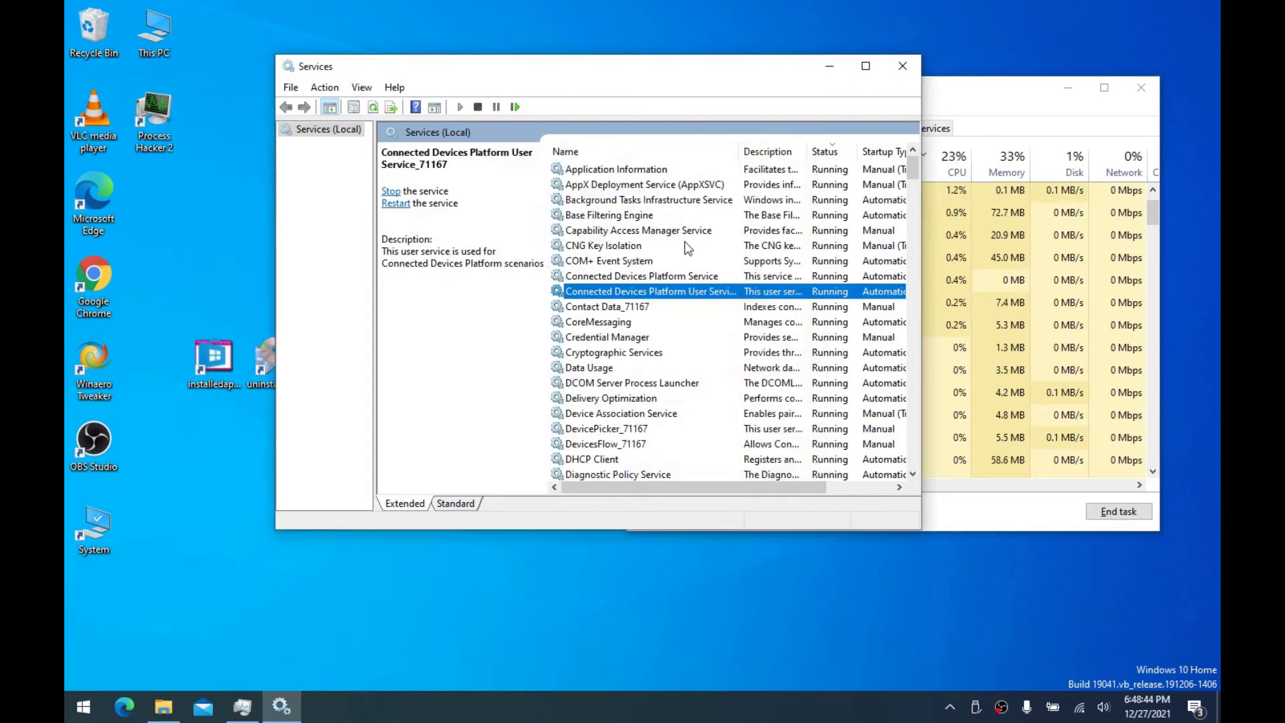
pyautogui.doubleClick(653, 276)
pyautogui.click(784, 302)
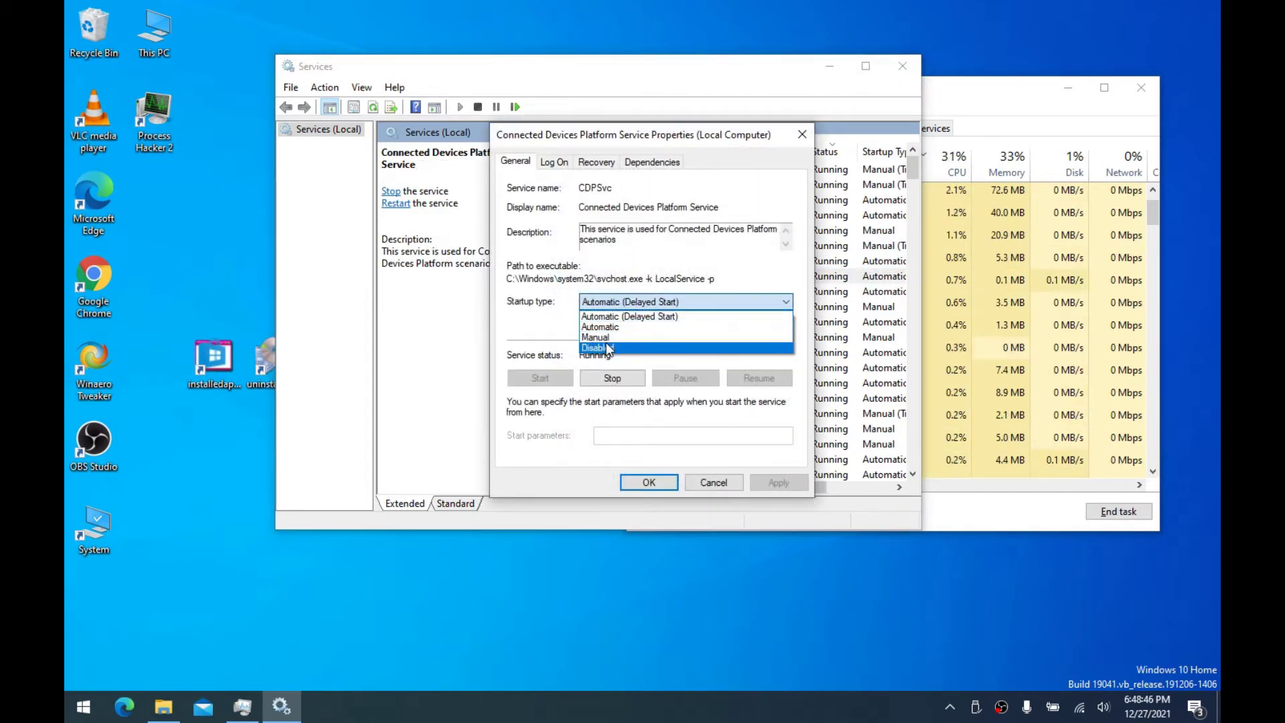
pyautogui.click(606, 347)
pyautogui.click(612, 378)
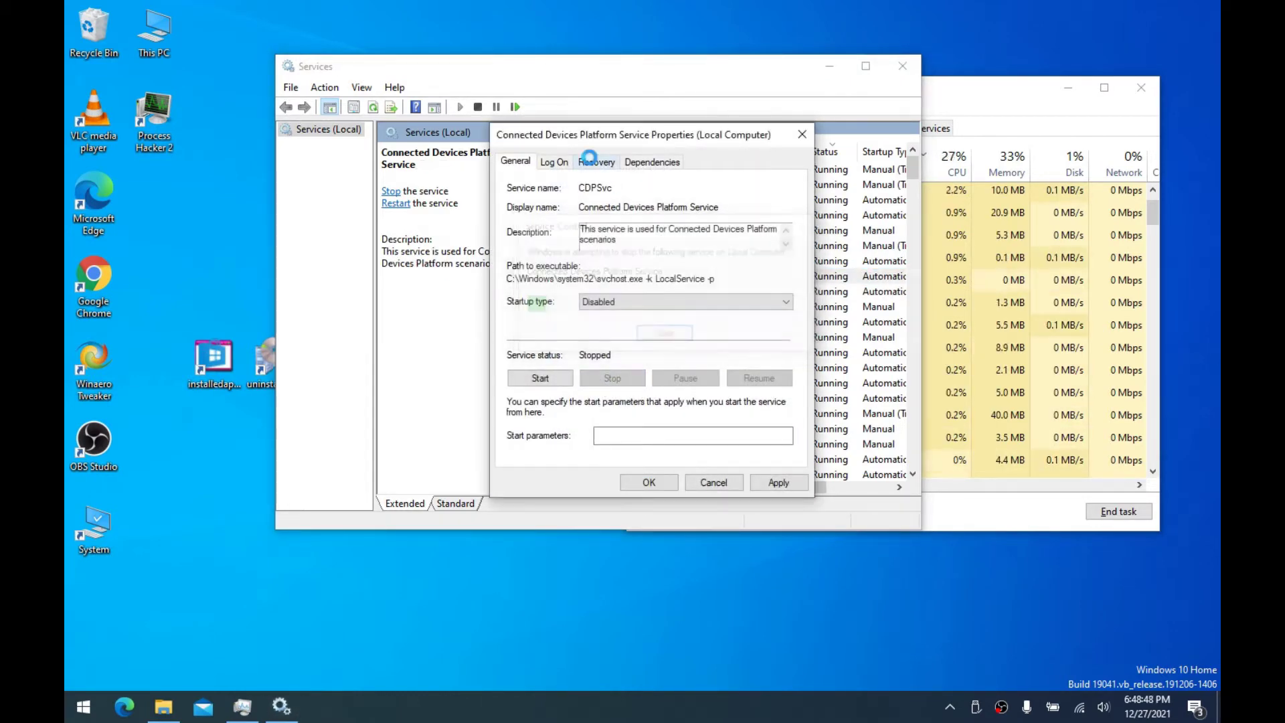
# Set the Connected Devices Platform Service's first and second failure actions to Take No Action, apply the changes and close its properties
pyautogui.click(592, 160)
pyautogui.click(669, 218)
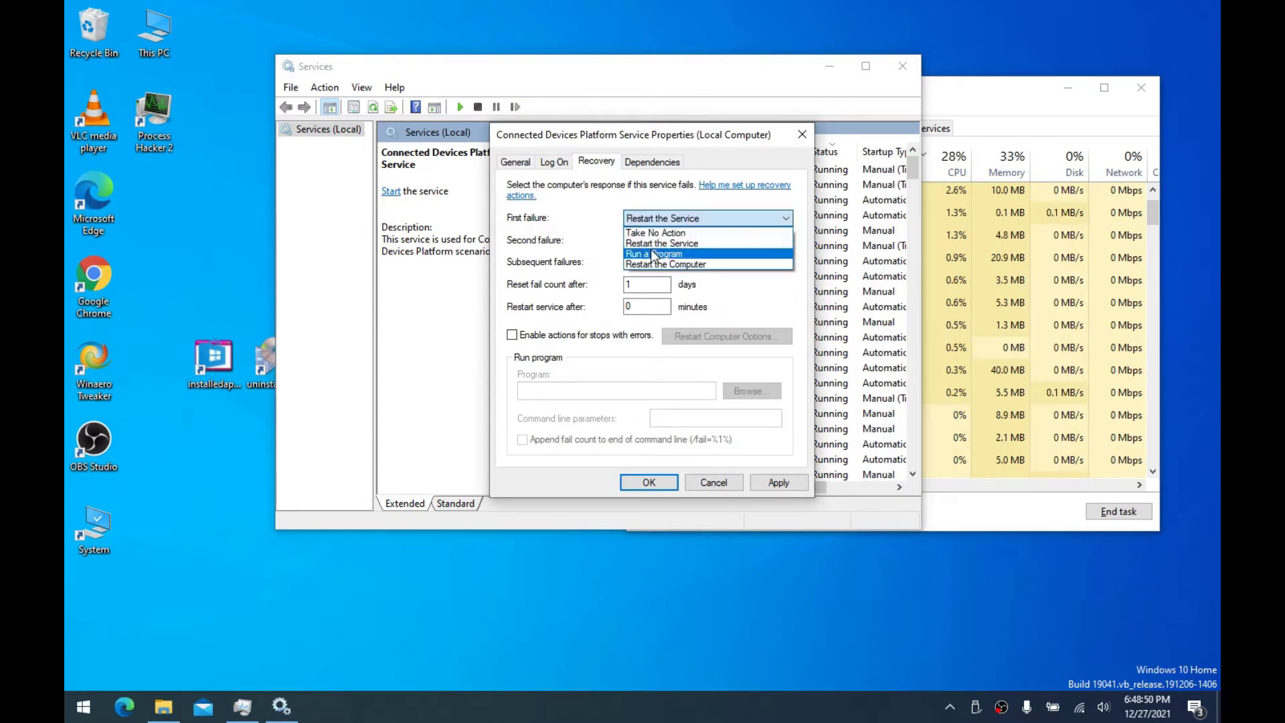
pyautogui.click(656, 232)
pyautogui.click(708, 240)
pyautogui.click(659, 254)
pyautogui.click(708, 262)
pyautogui.click(665, 276)
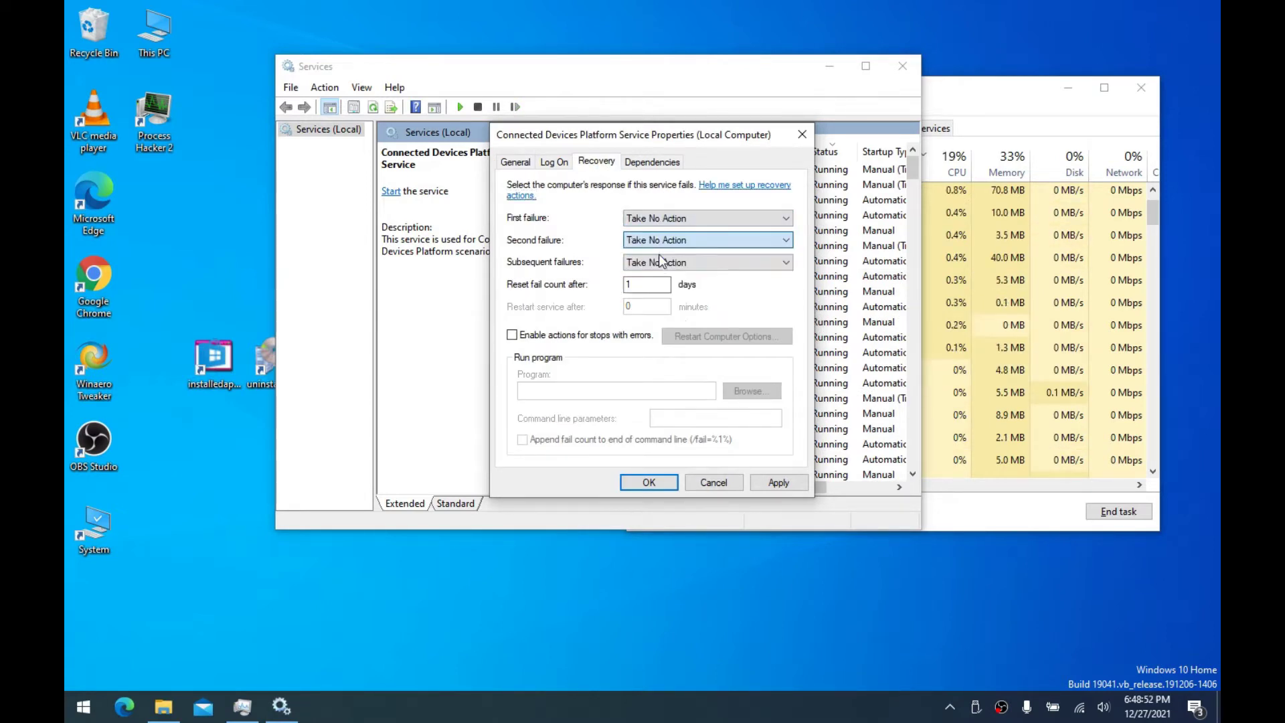
pyautogui.click(778, 477)
pyautogui.click(513, 161)
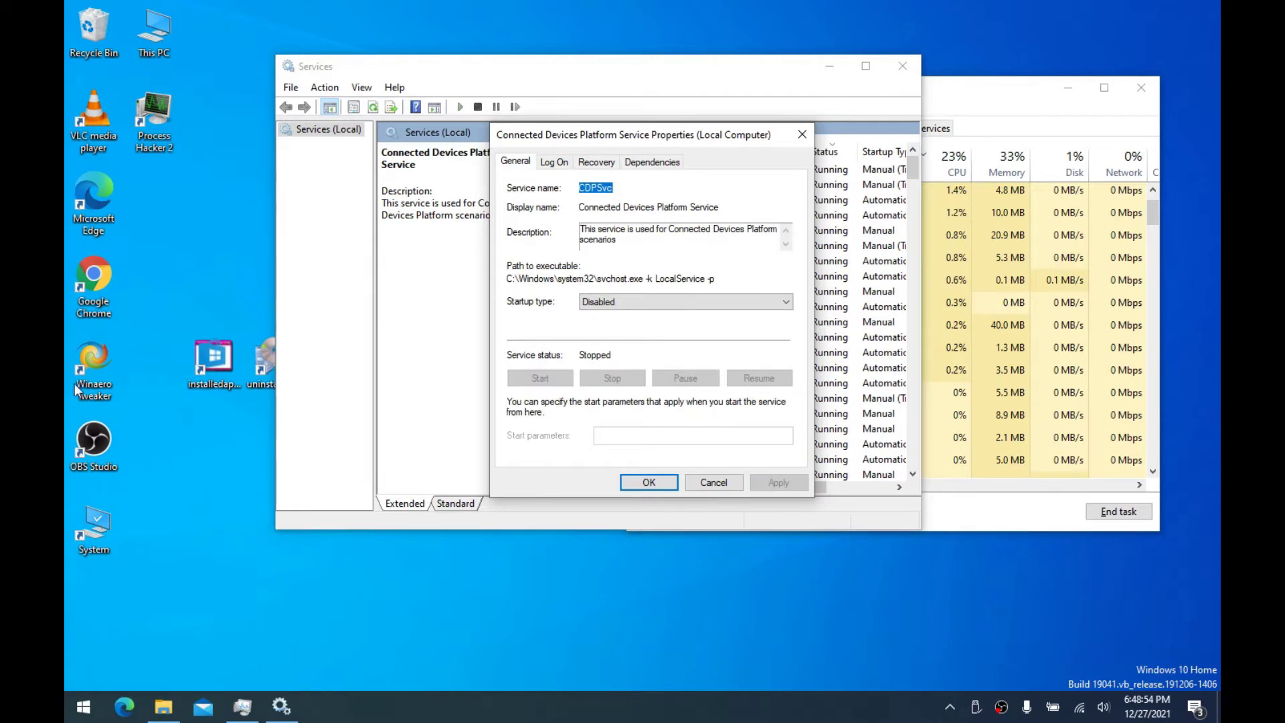
pyautogui.click(647, 482)
# Check the Connected Devices Platform User Service's service name and the Credential Manager's description in their properties, closing both unchanged
pyautogui.click(603, 276)
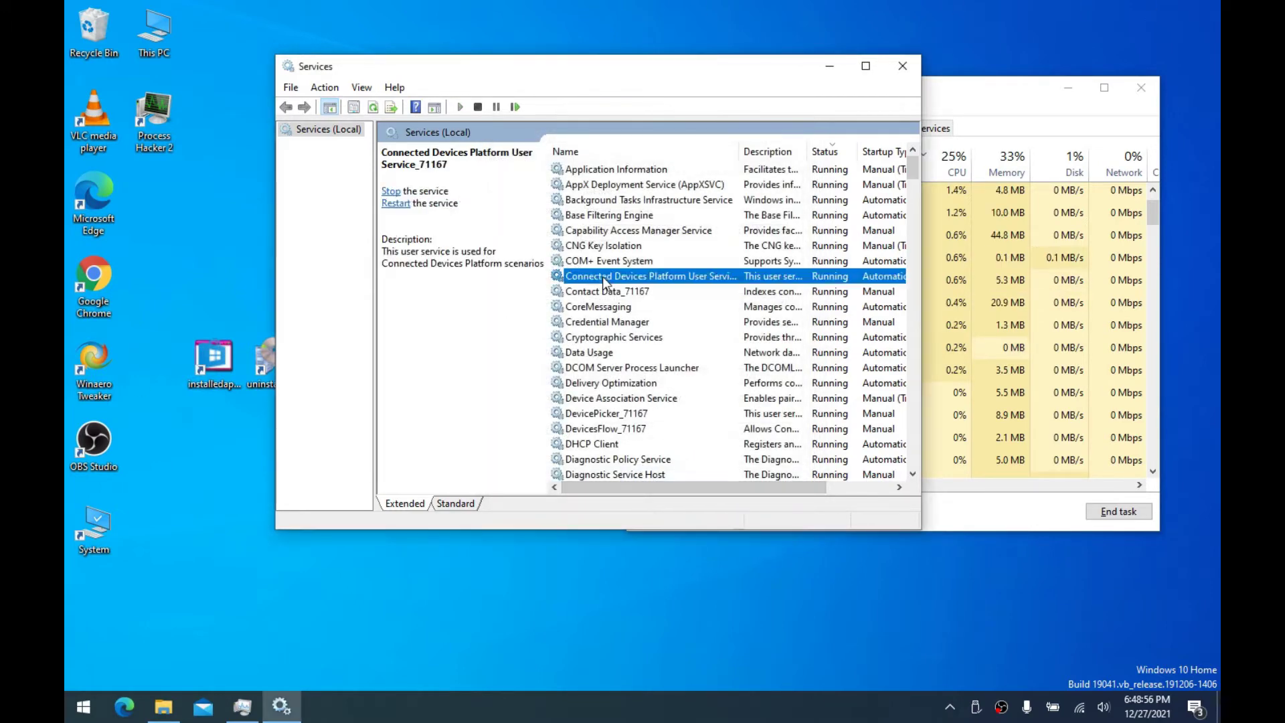
pyautogui.doubleClick(602, 275)
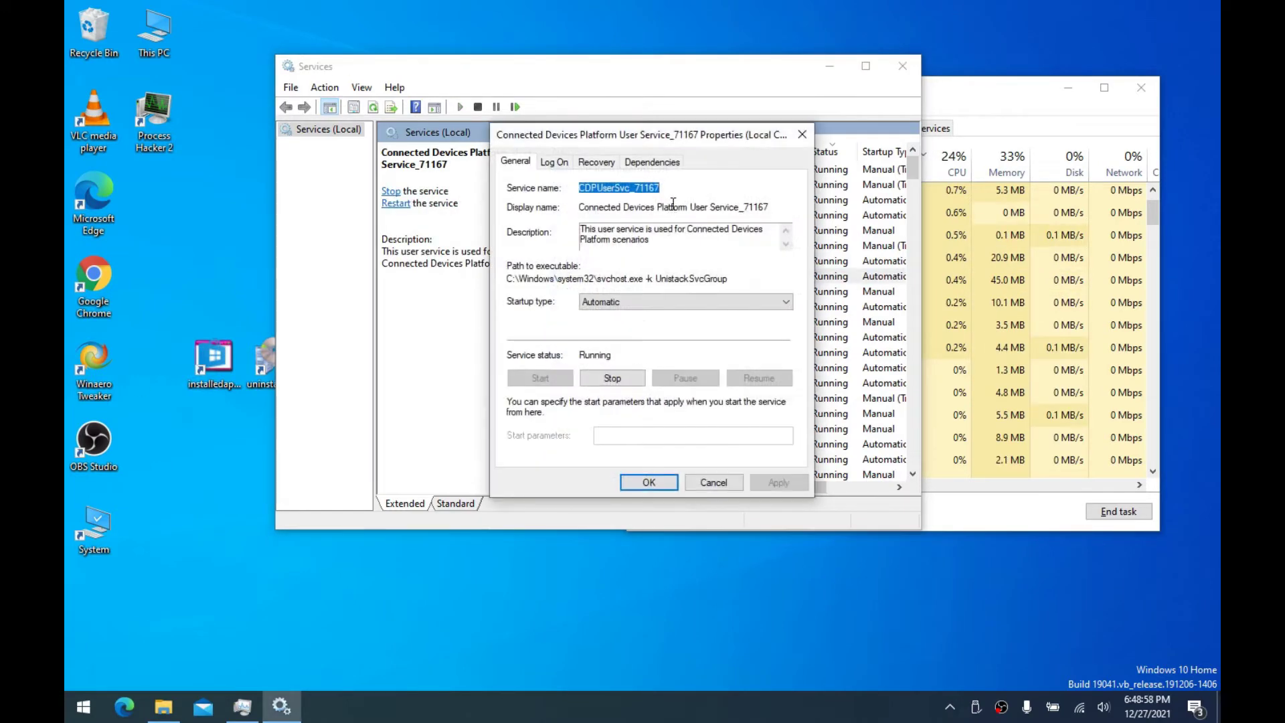
pyautogui.moveTo(661, 189); pyautogui.dragTo(650, 191)
pyautogui.click(802, 134)
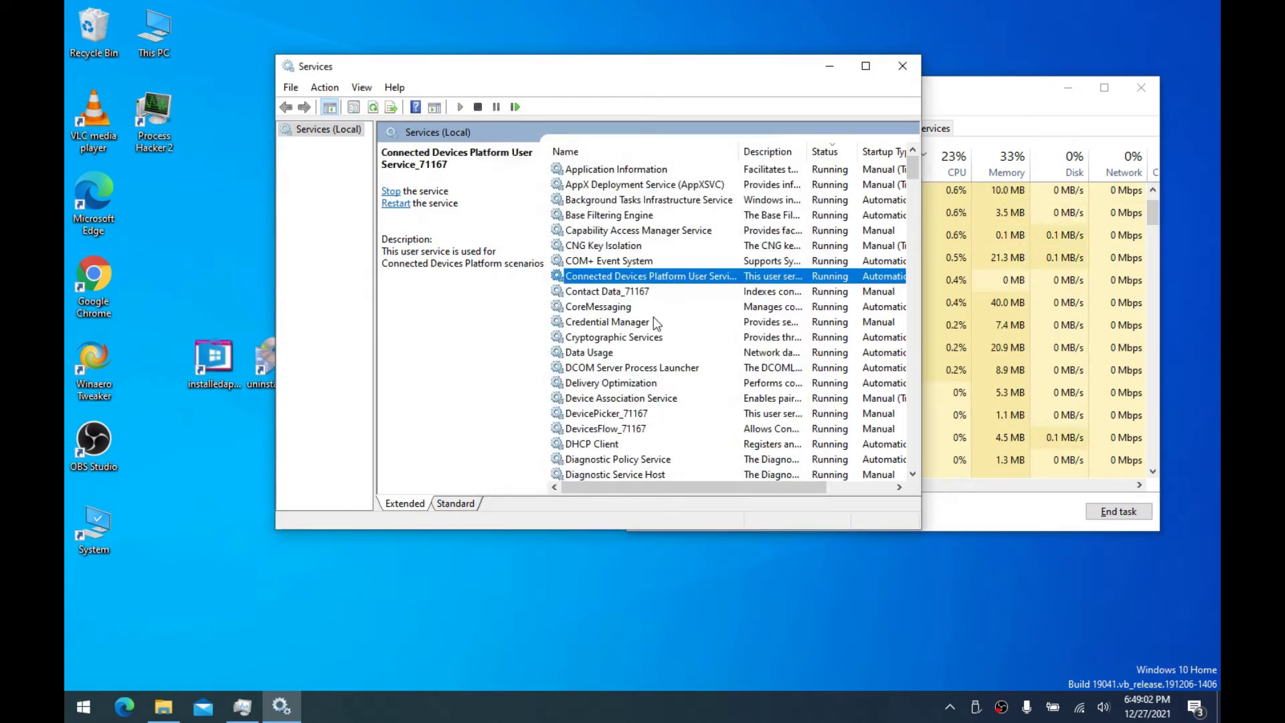
pyautogui.doubleClick(634, 324)
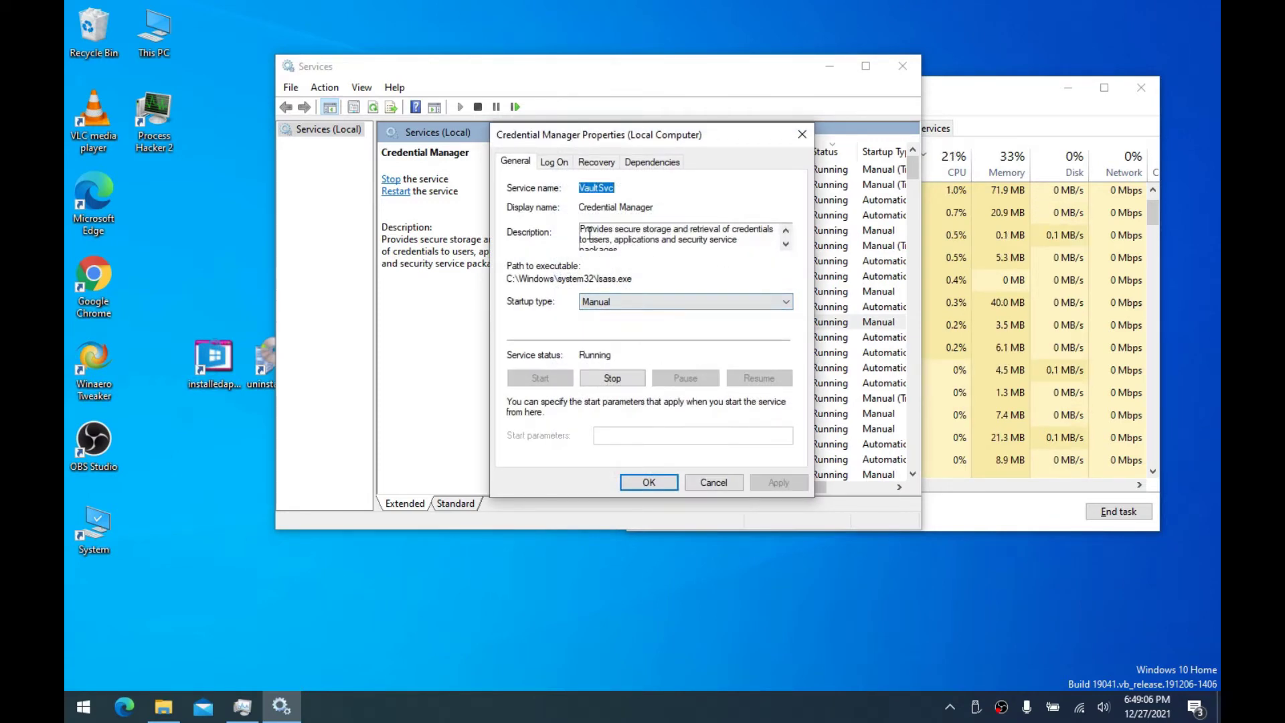
pyautogui.moveTo(580, 229); pyautogui.dragTo(775, 229)
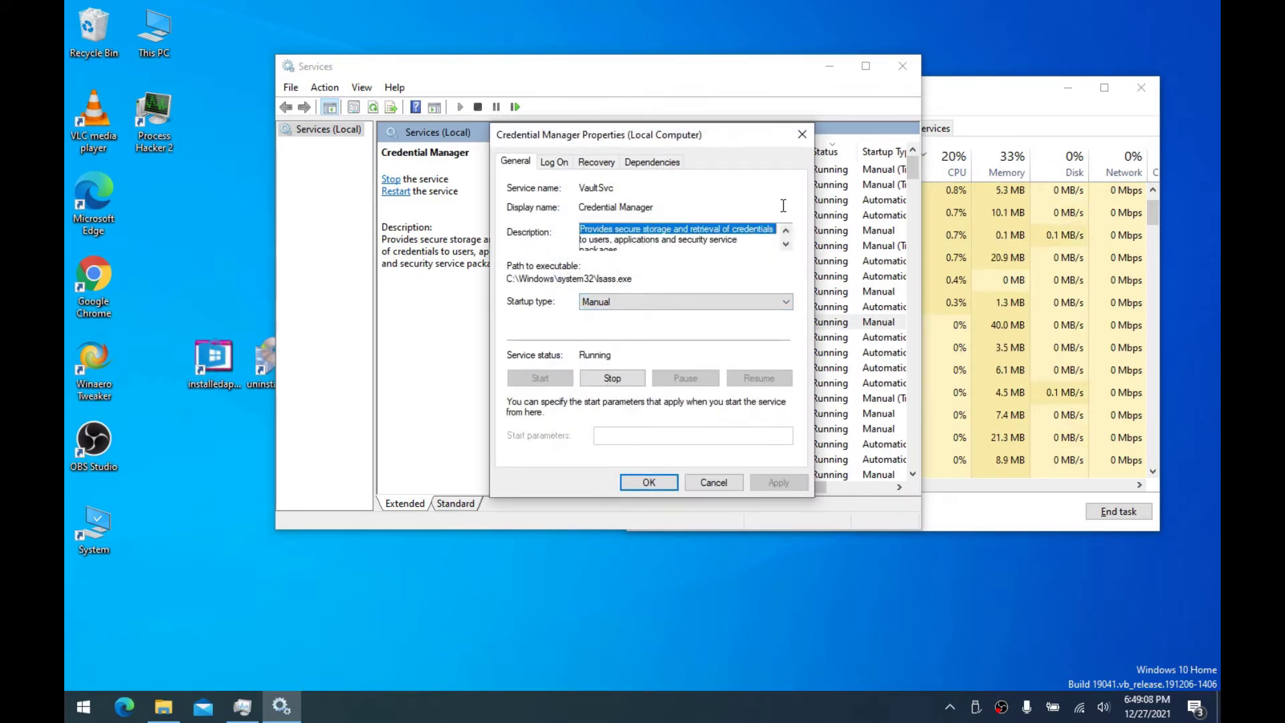
pyautogui.click(802, 134)
# In Task Manager, sort the processes by name and examine which services run under the Local Security Authority Process
pyautogui.moveTo(942, 90); pyautogui.dragTo(1032, 89)
pyautogui.scroll(-3, 869, 214)
pyautogui.click(810, 164)
pyautogui.scroll(-15, 829, 302)
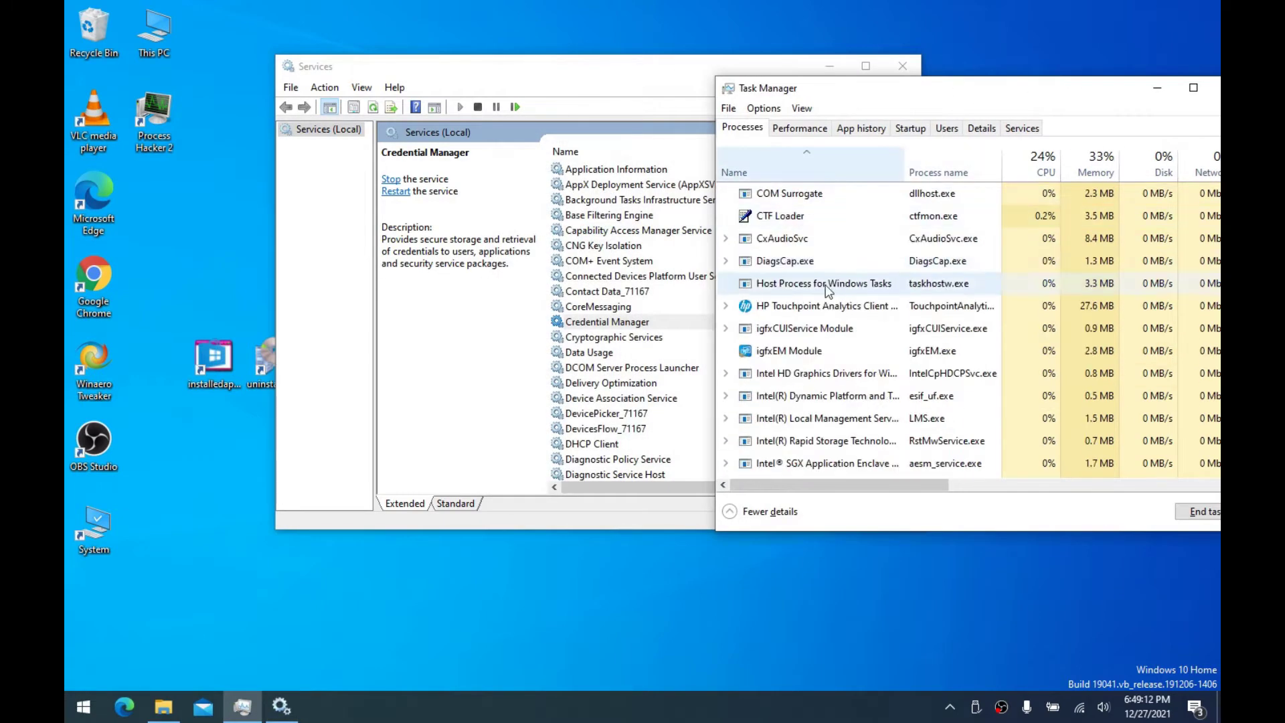
pyautogui.scroll(-6, 830, 301)
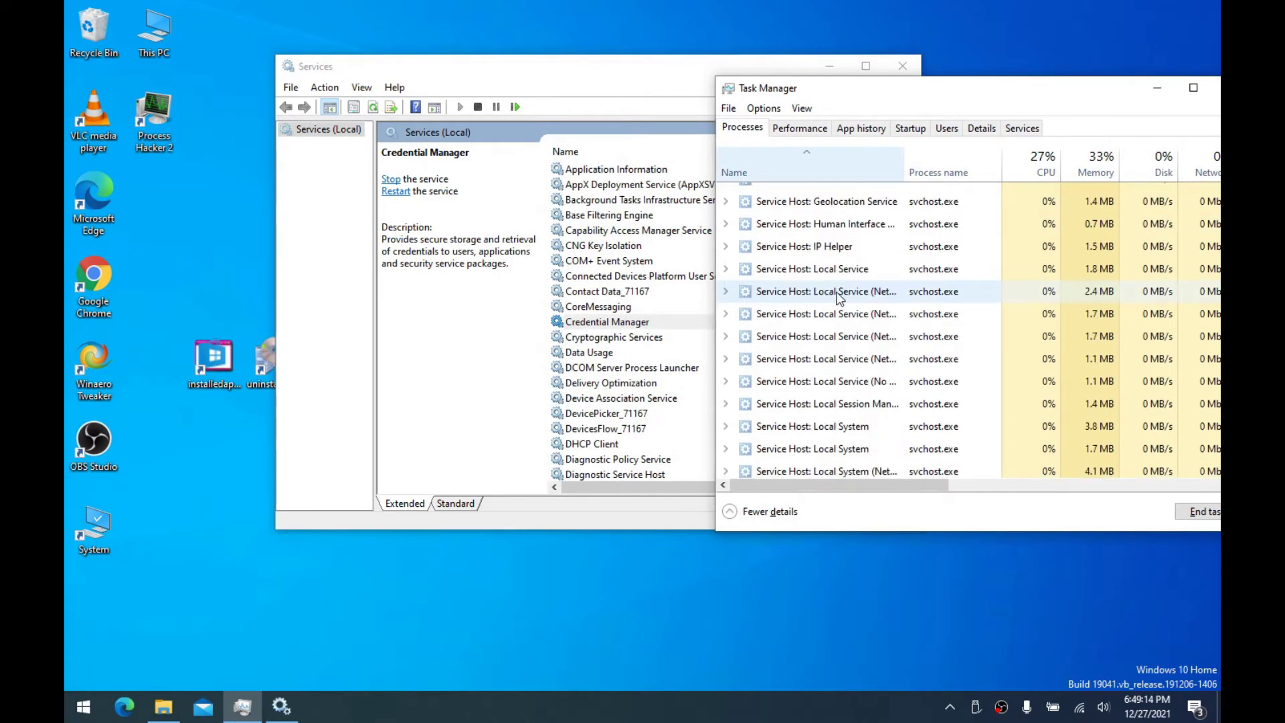
pyautogui.scroll(6, 836, 299)
pyautogui.scroll(2, 833, 301)
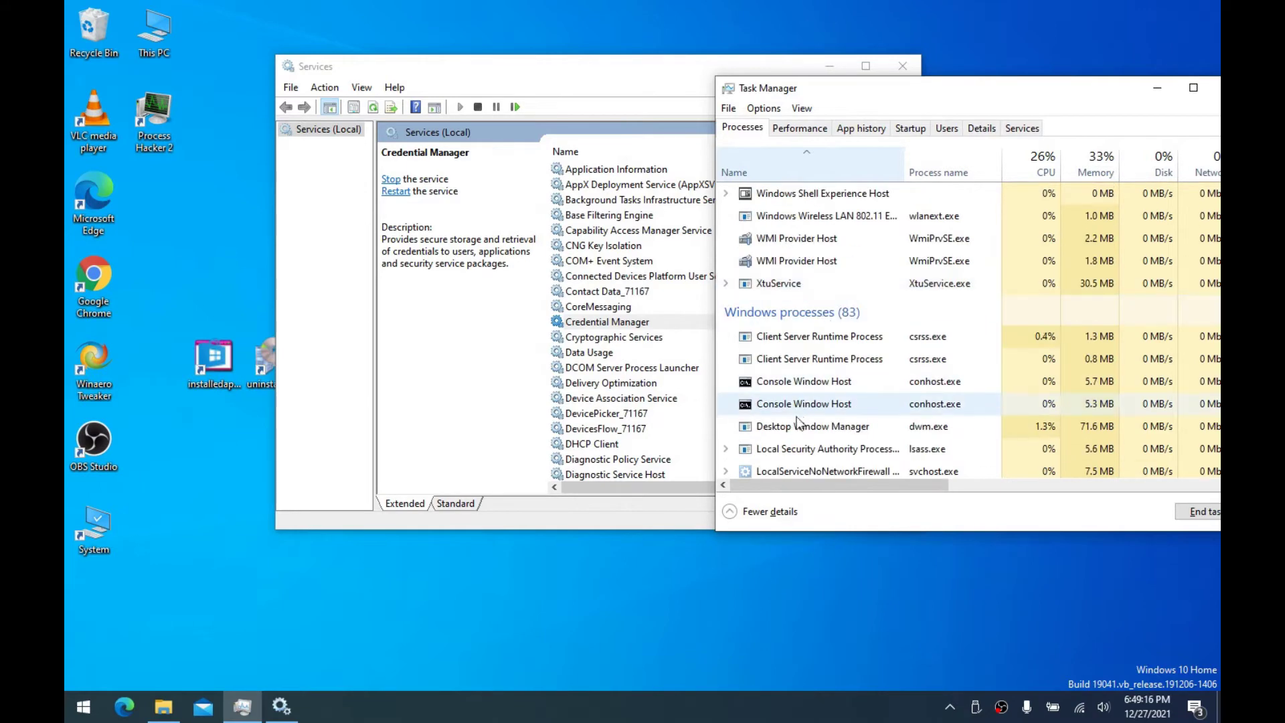
pyautogui.scroll(-4, 803, 429)
pyautogui.scroll(2, 763, 291)
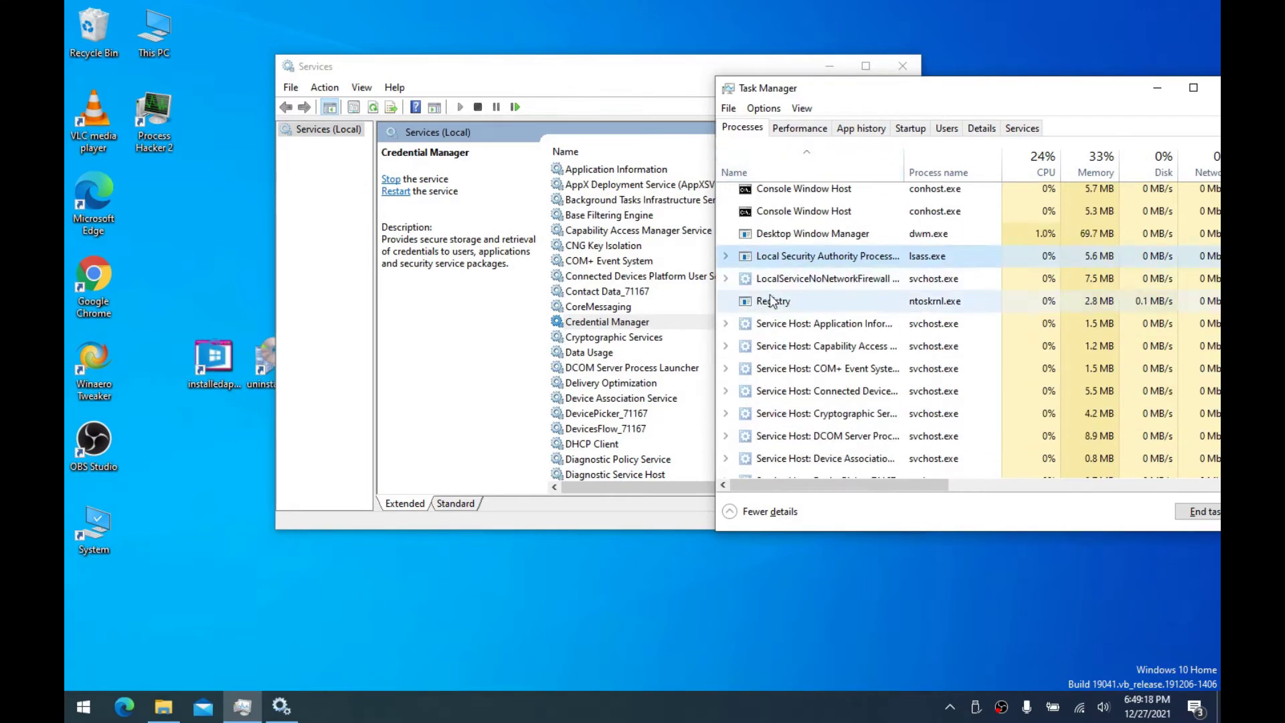
pyautogui.click(725, 255)
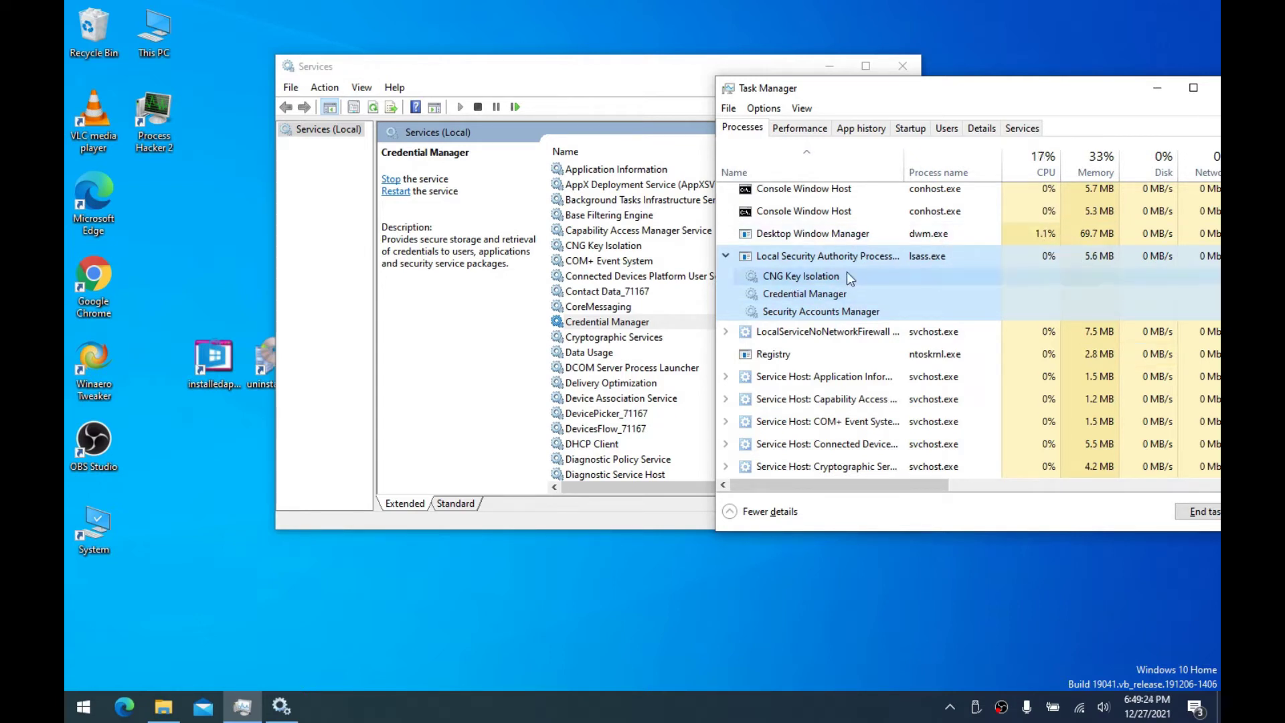
pyautogui.click(725, 255)
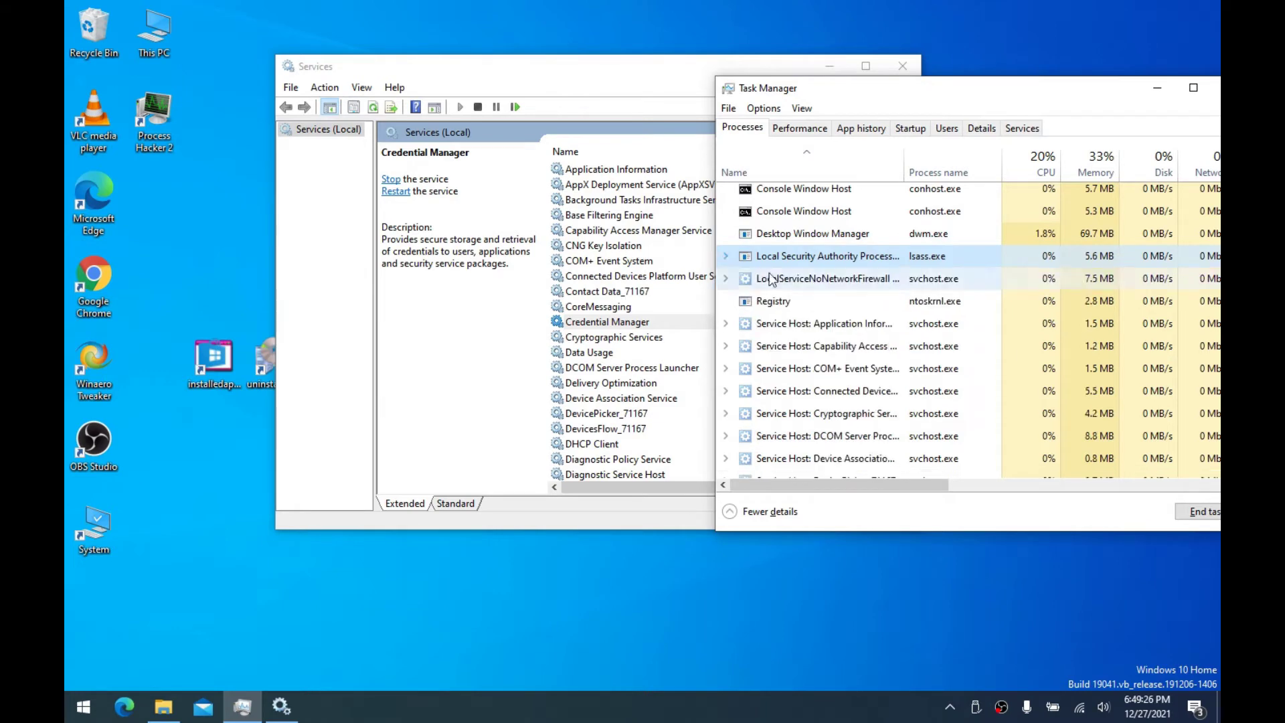
pyautogui.scroll(3, 736, 301)
# Return to the Services window and read the descriptions of Credential Manager, Cryptographic Services and Data Usage
pyautogui.click(622, 339)
pyautogui.click(607, 327)
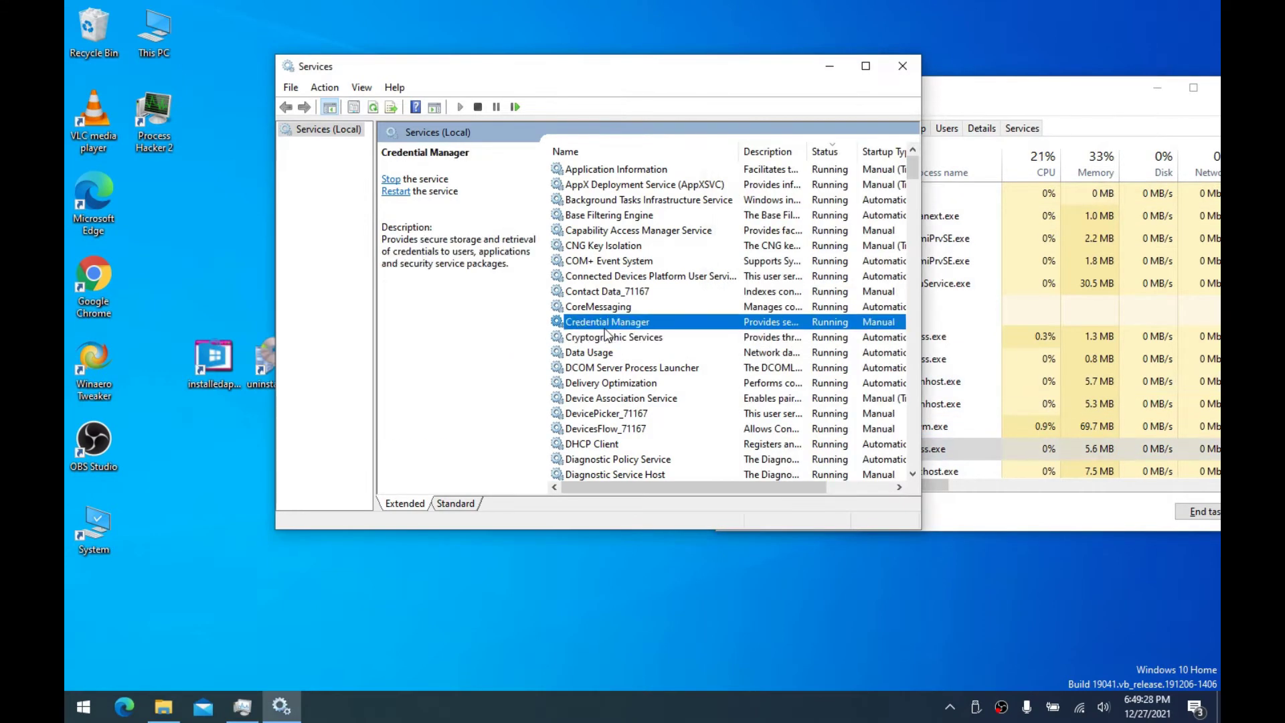
pyautogui.click(607, 333)
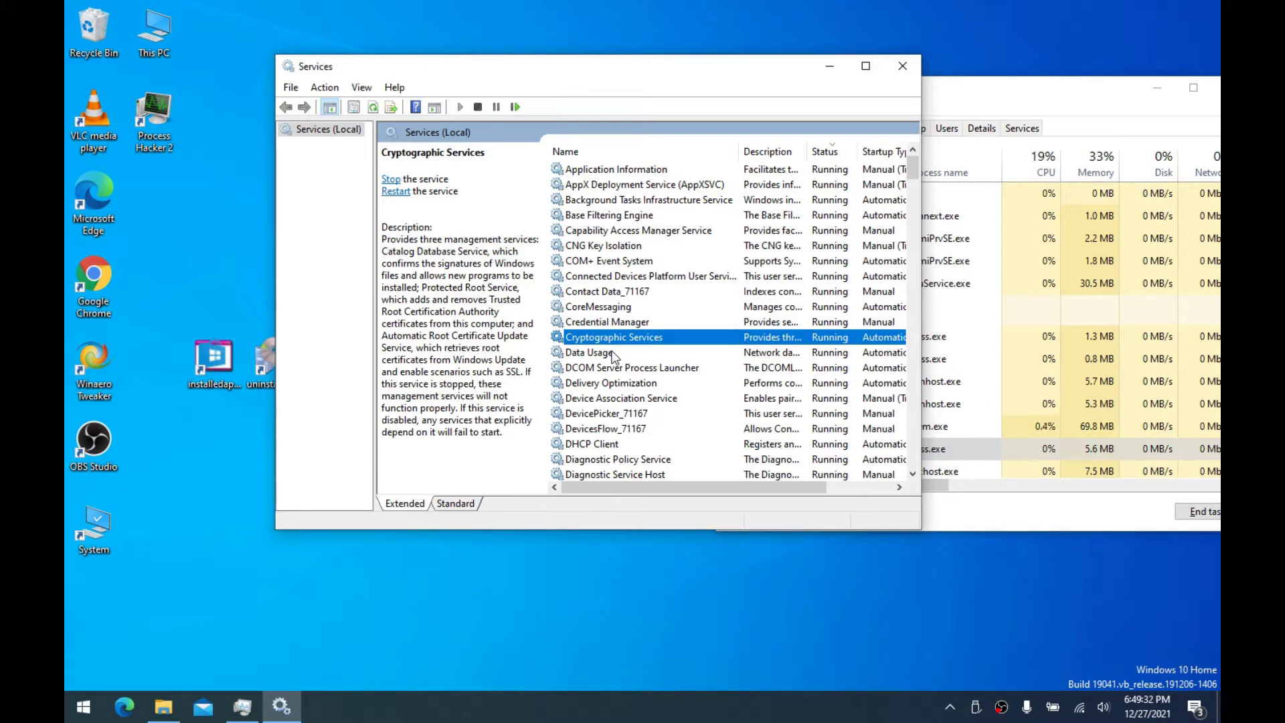
pyautogui.click(613, 353)
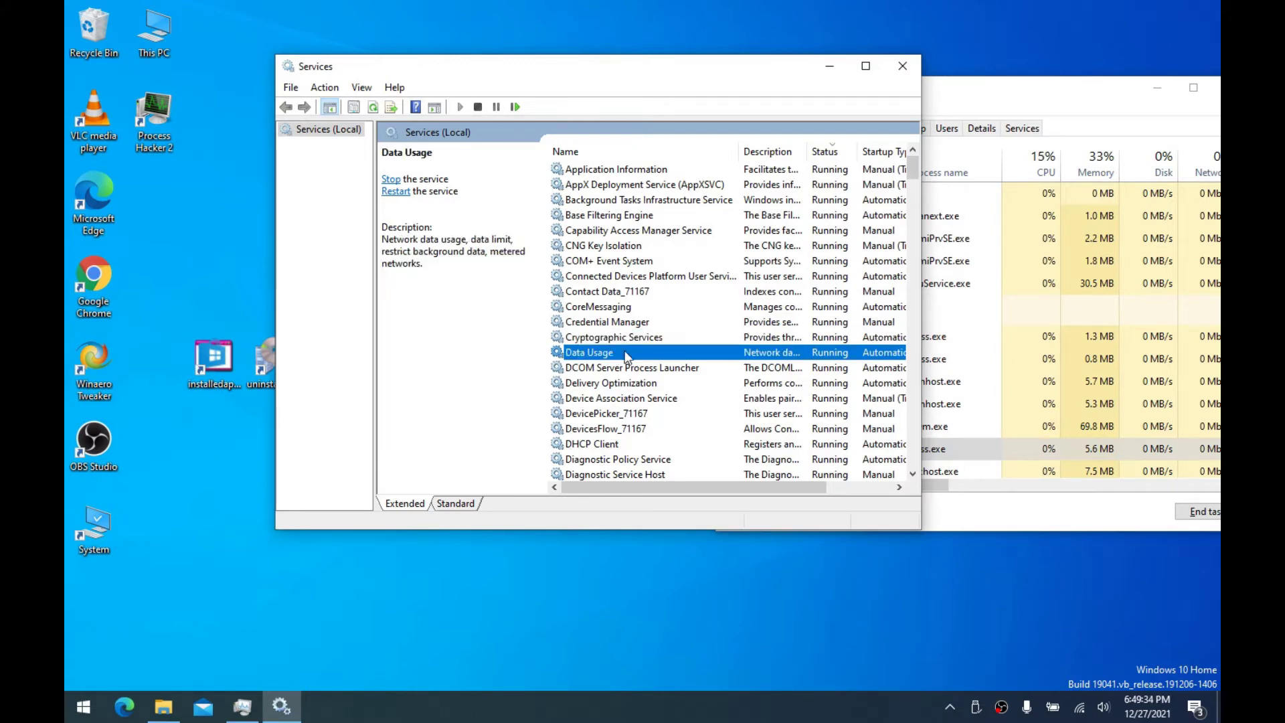
# Set the Data Usage service's startup type to Disabled and its first failure action to Take No Action, and apply the changes
pyautogui.doubleClick(627, 355)
pyautogui.click(610, 303)
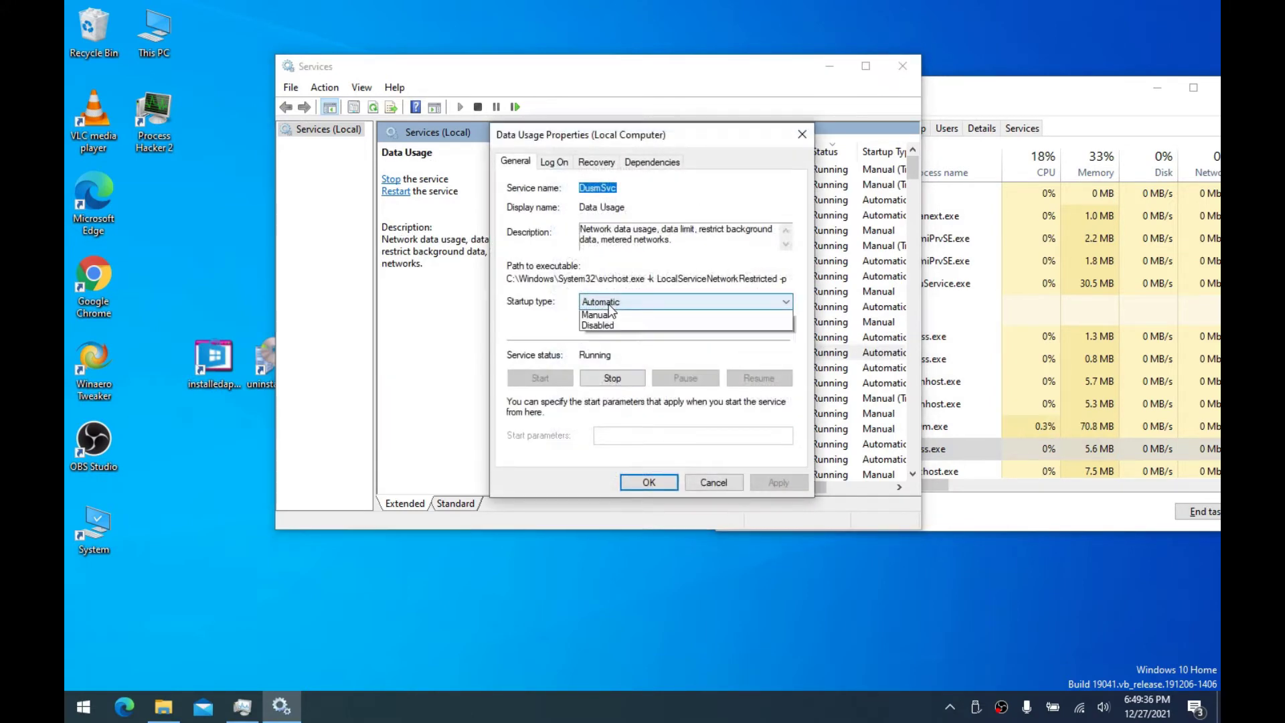
pyautogui.click(608, 348)
pyautogui.click(605, 163)
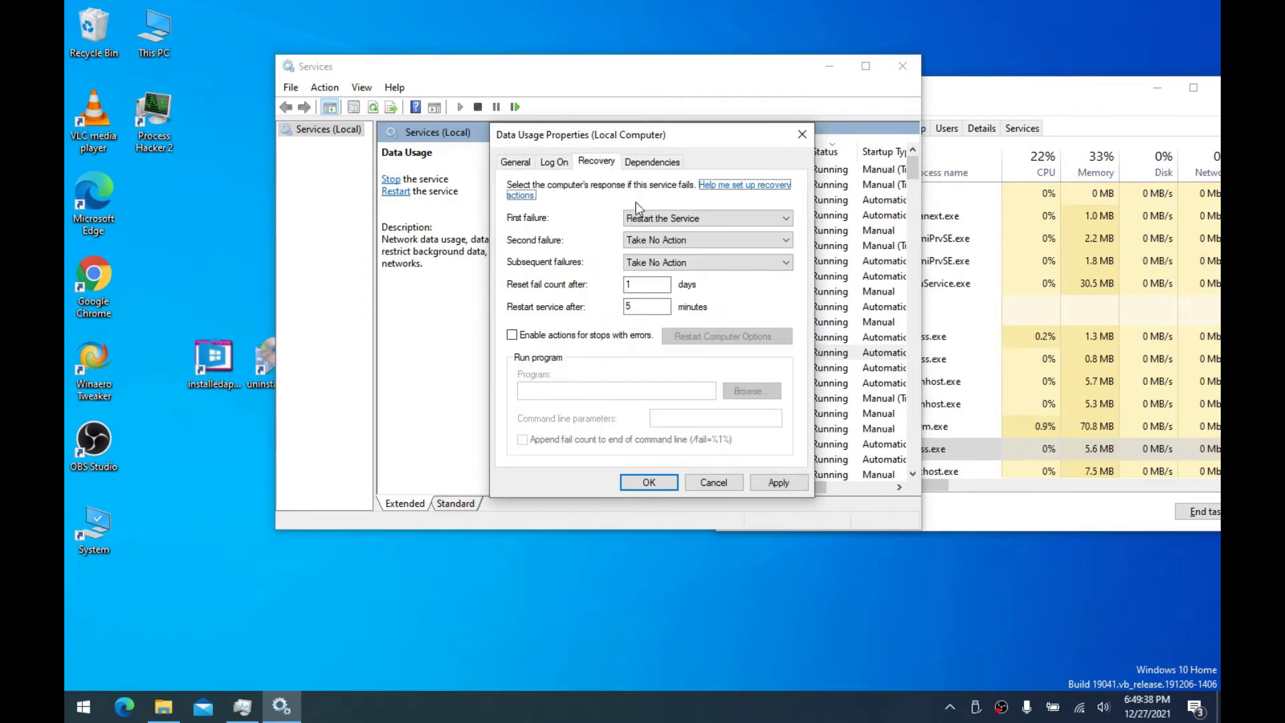
pyautogui.click(644, 218)
pyautogui.click(649, 233)
pyautogui.click(708, 219)
pyautogui.click(652, 232)
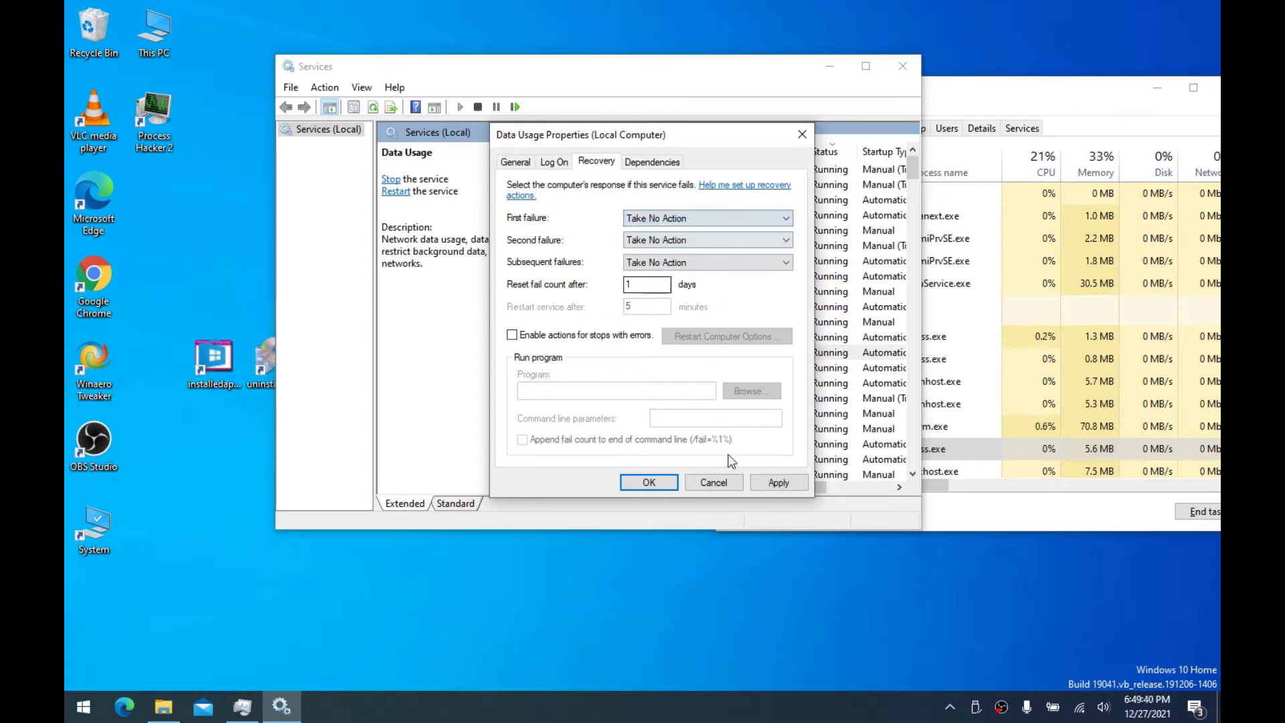
pyautogui.click(779, 484)
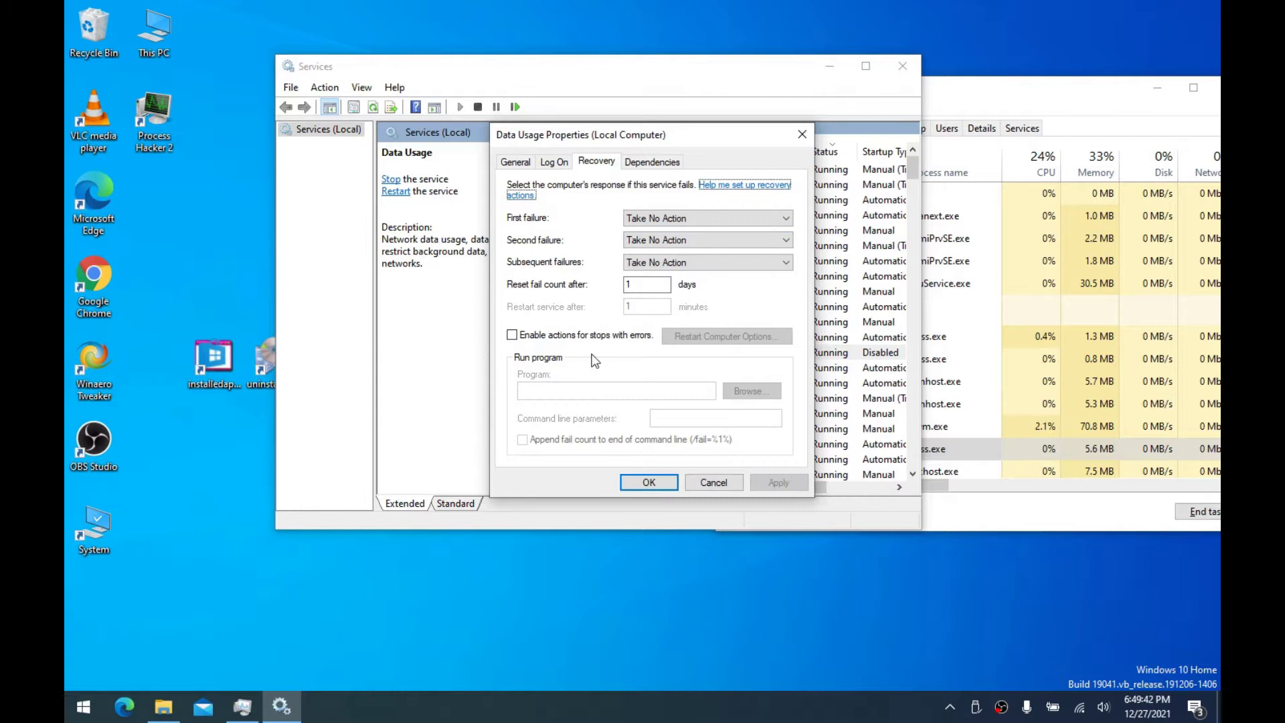
# Stop the running Data Usage service and close its properties
pyautogui.click(512, 165)
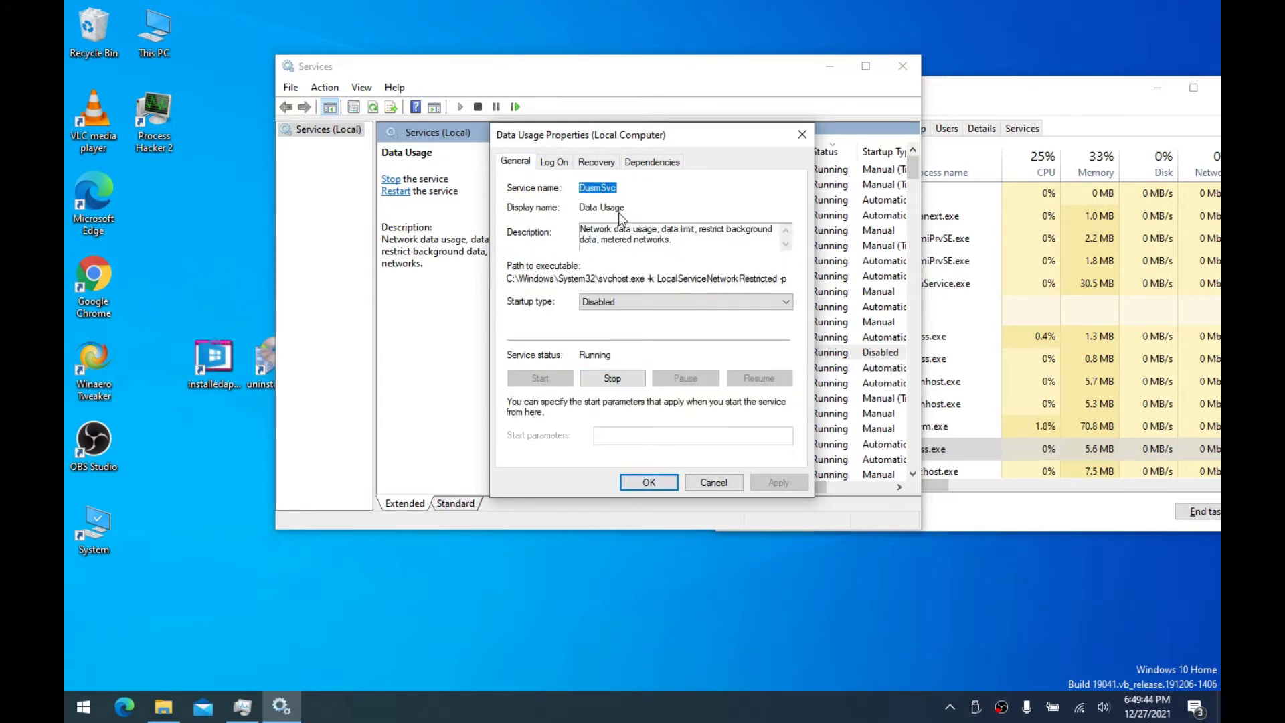
pyautogui.click(611, 379)
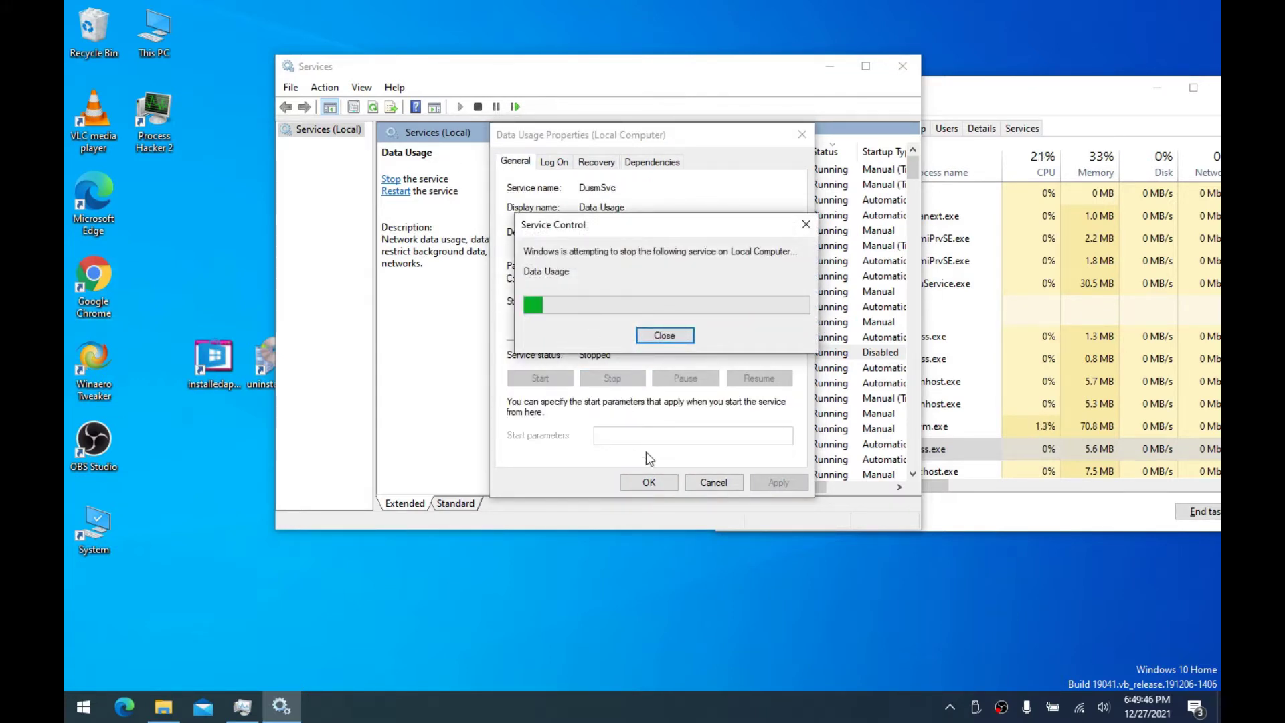
pyautogui.click(649, 483)
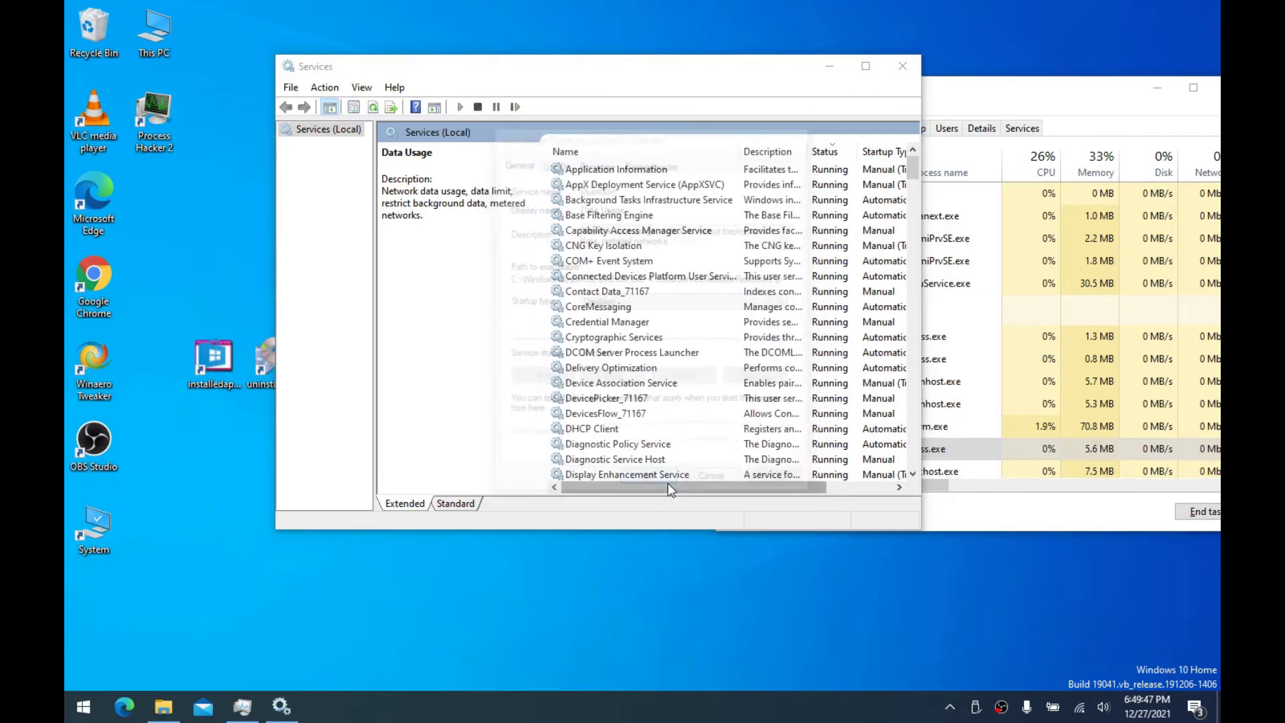
# Read the description of Contact Data_71167 and check CoreMessaging's description in its properties, closing them unchanged
pyautogui.click(603, 281)
pyautogui.click(611, 293)
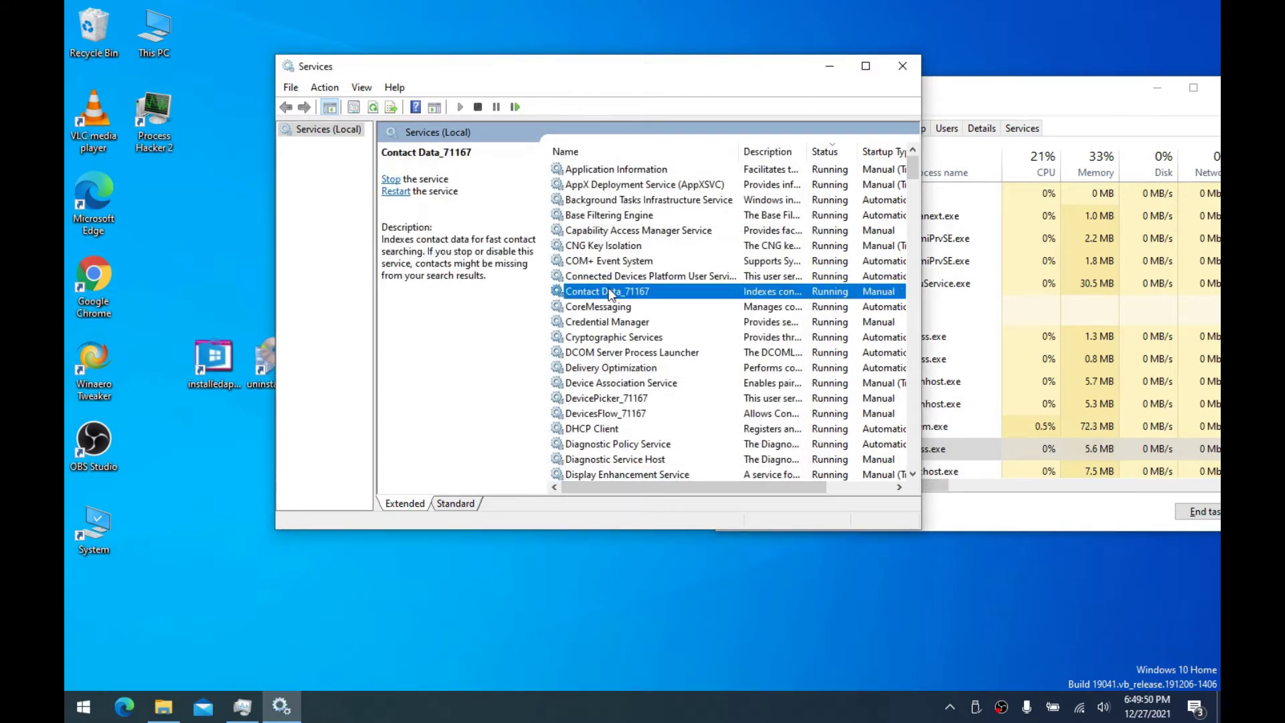
pyautogui.click(611, 307)
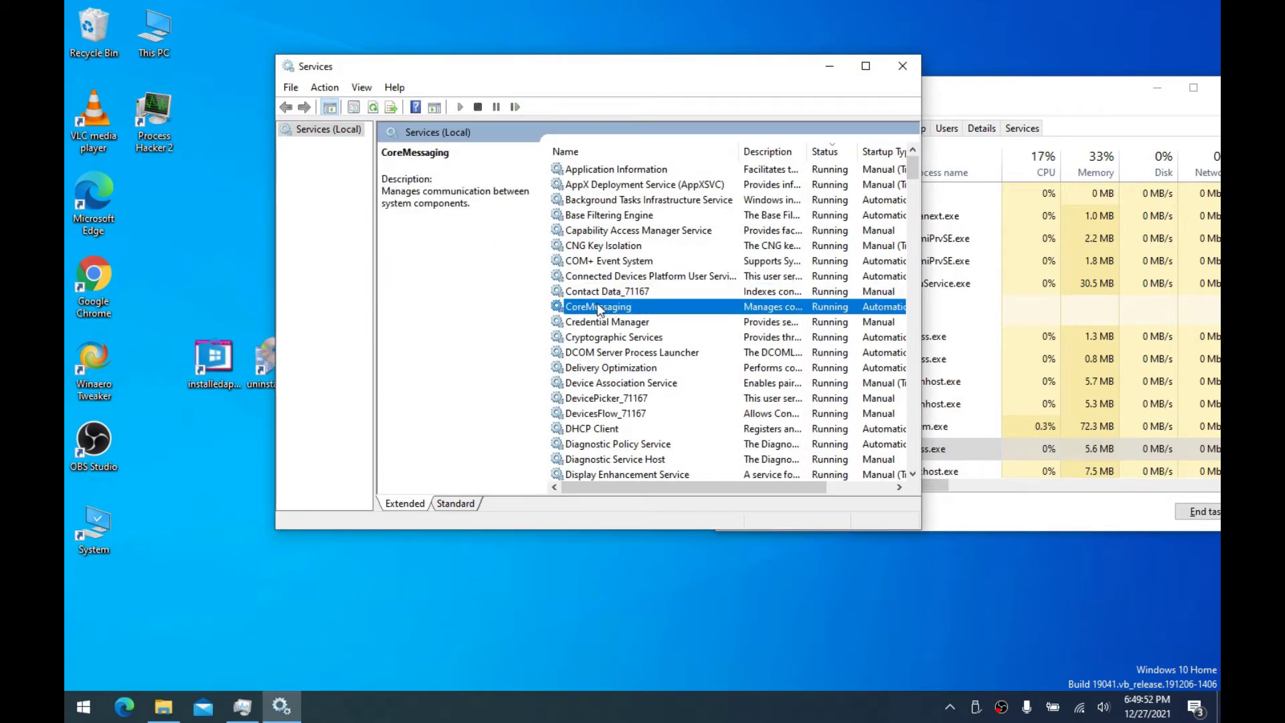
pyautogui.doubleClick(599, 309)
pyautogui.moveTo(641, 239); pyautogui.dragTo(618, 226)
pyautogui.click(801, 134)
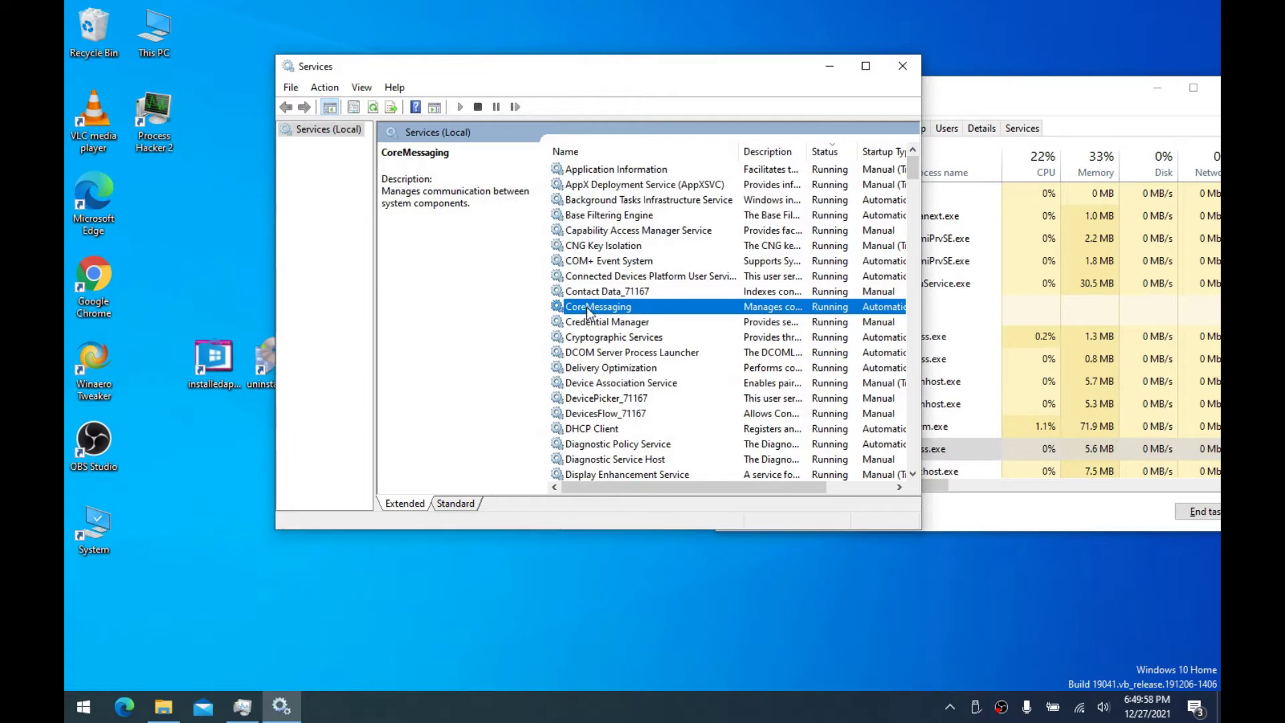
# Switch to Task Manager and look through the Service Host processes that are running
pyautogui.click(946, 343)
pyautogui.scroll(-3, 946, 344)
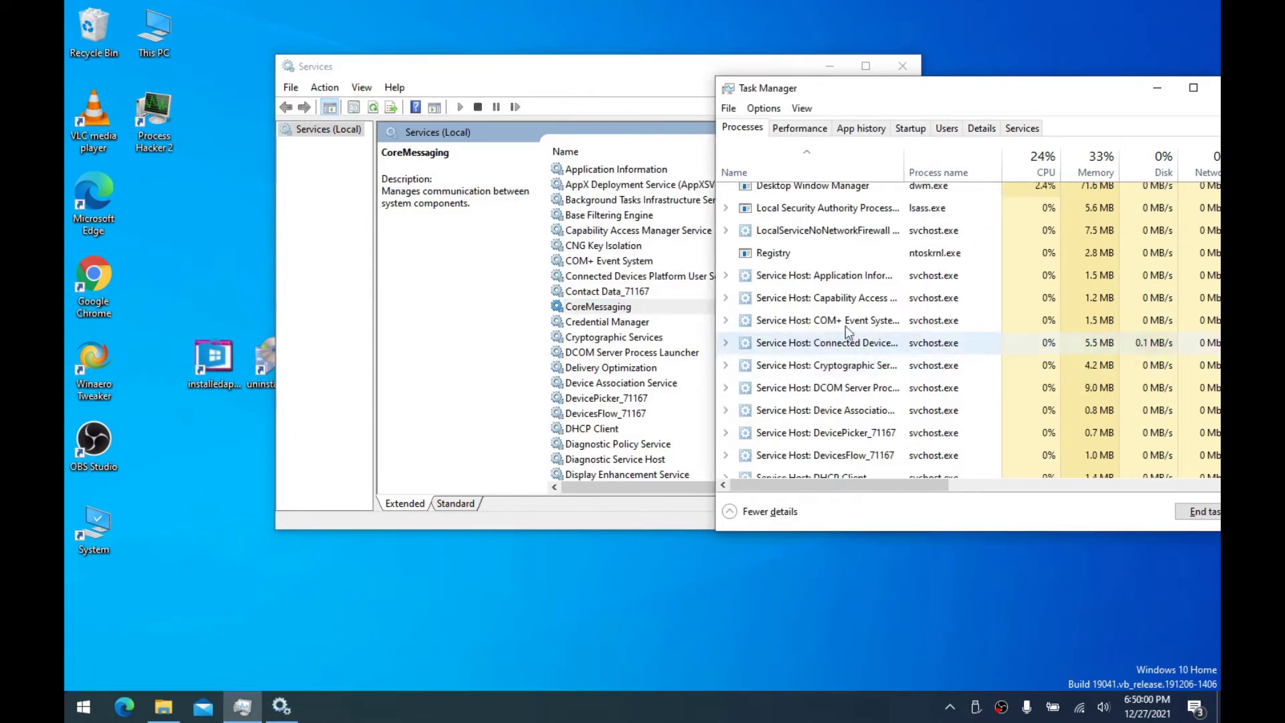
pyautogui.scroll(-3, 845, 371)
pyautogui.scroll(5, 846, 372)
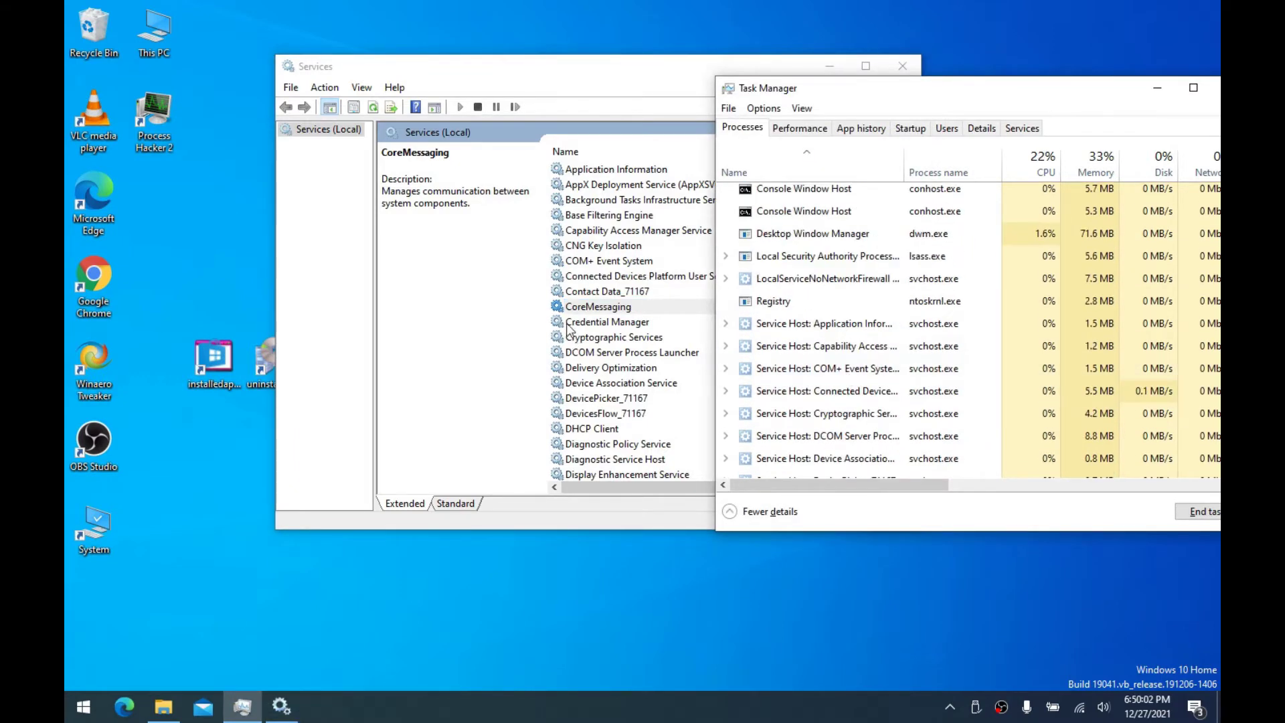
# Return to the Services window and read the descriptions of Credential Manager and Cryptographic Services
pyautogui.click(576, 323)
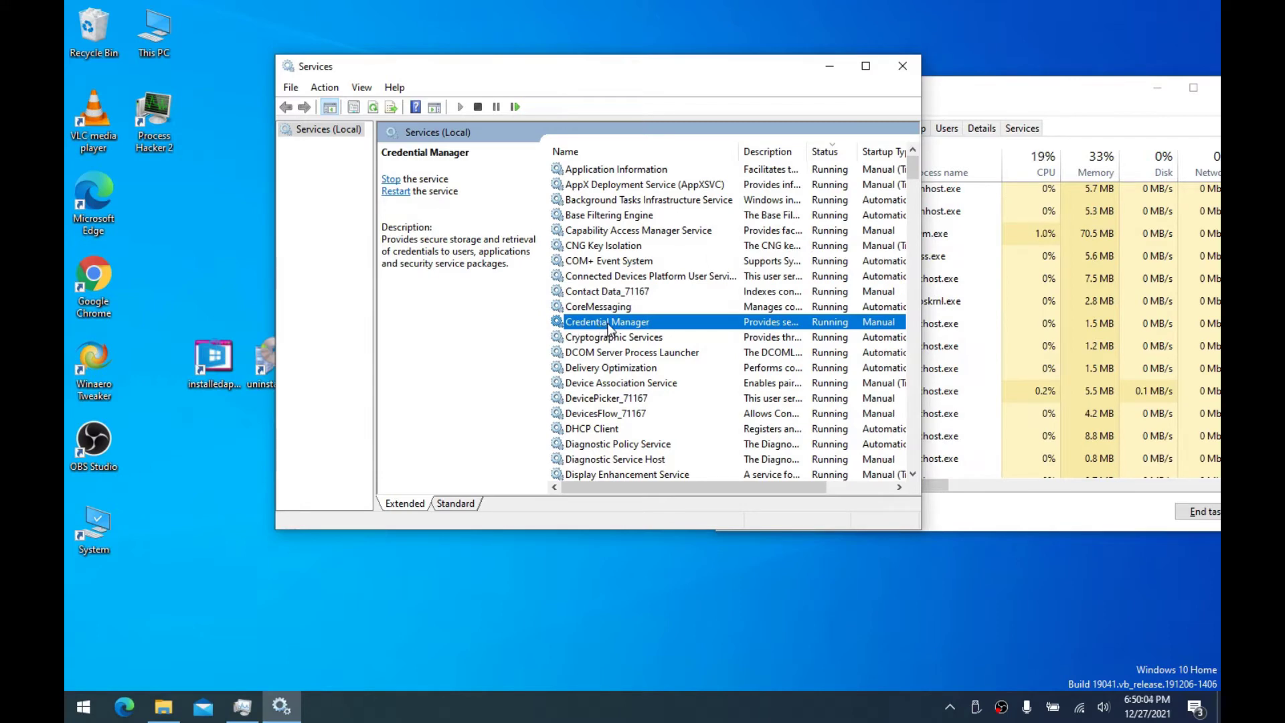
pyautogui.click(627, 341)
pyautogui.scroll(-4, 636, 315)
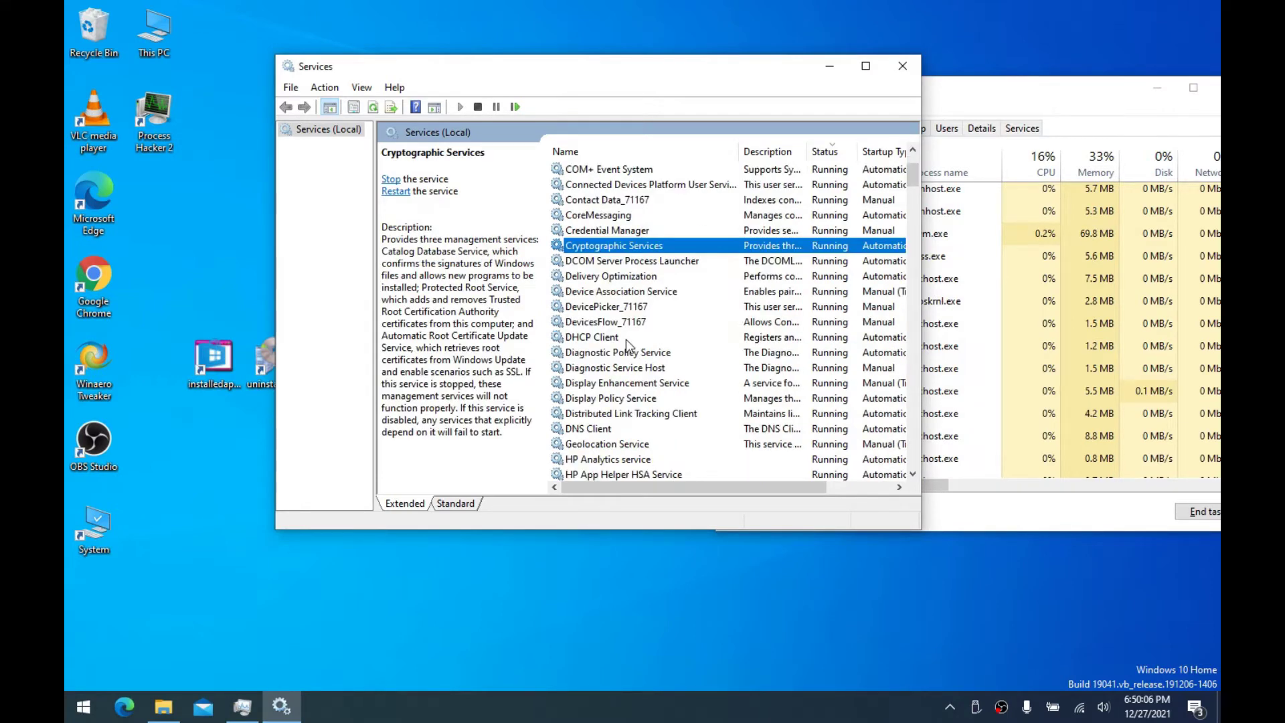
# Examine which components depend on DCOM Server Process Launcher, including those under Remote Procedure Call (RPC), and close its properties unchanged
pyautogui.scroll(2, 639, 305)
pyautogui.doubleClick(596, 262)
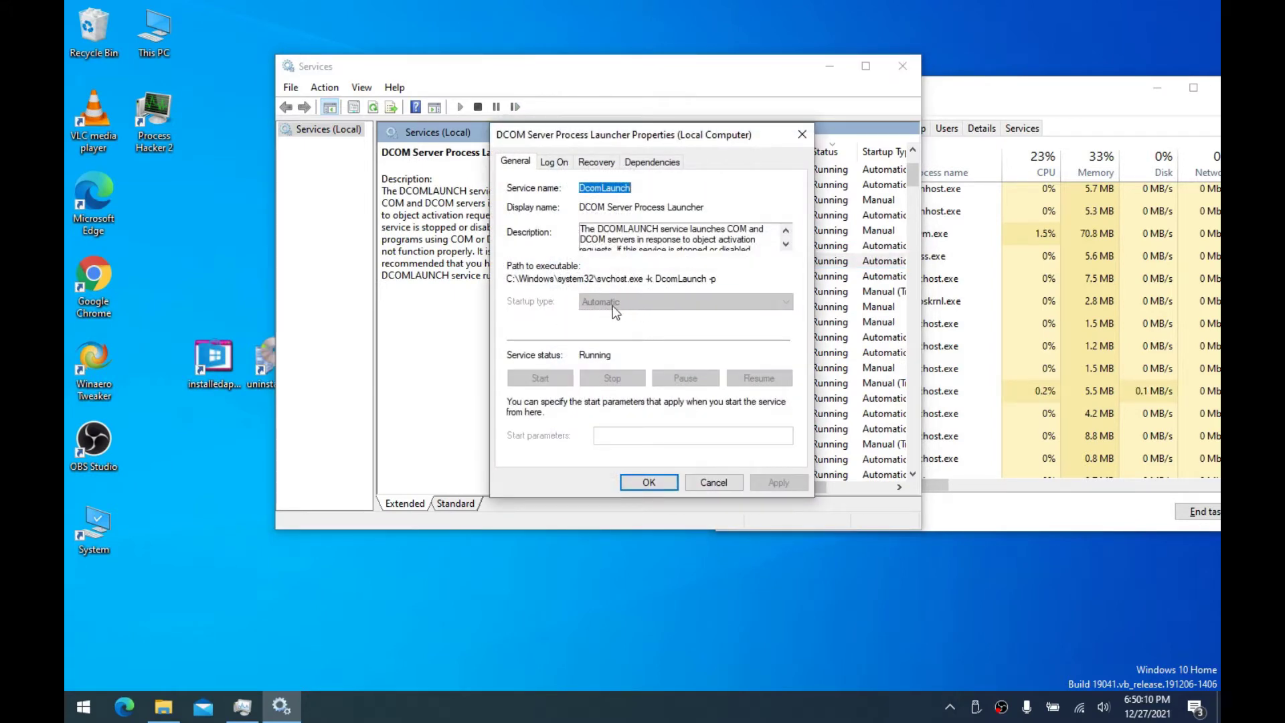
pyautogui.click(663, 163)
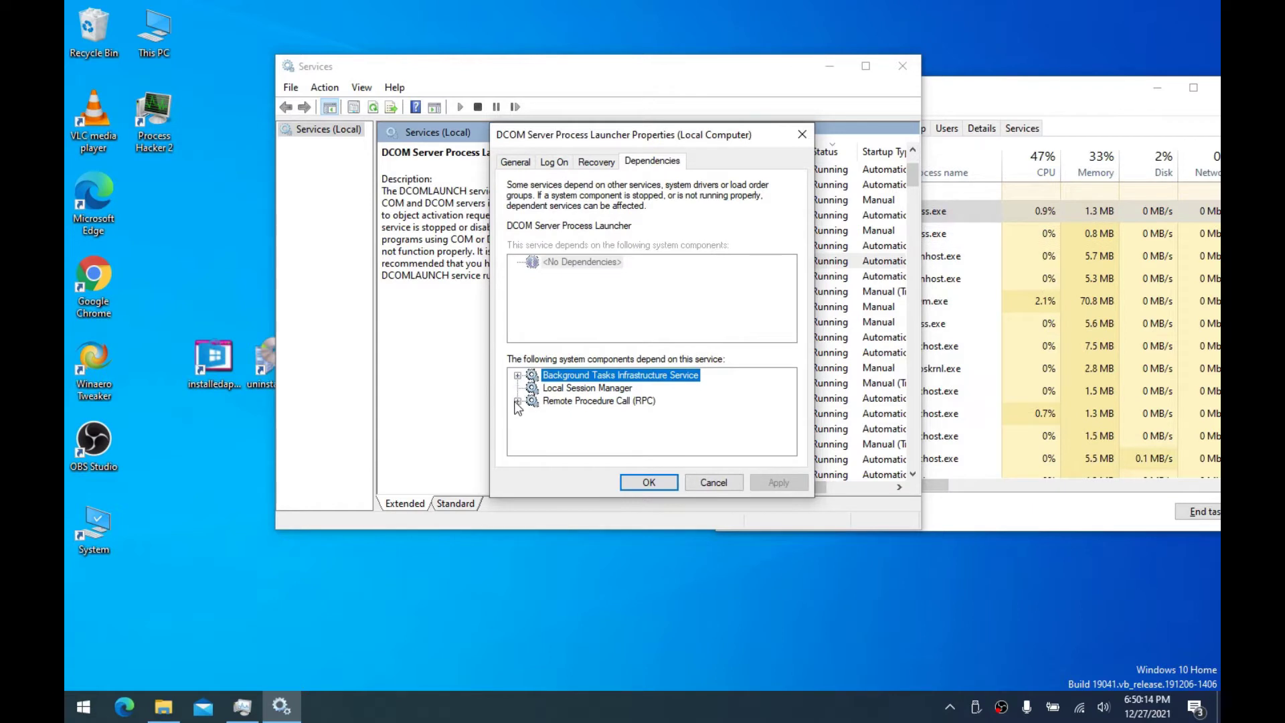
pyautogui.click(518, 400)
pyautogui.scroll(-5, 567, 405)
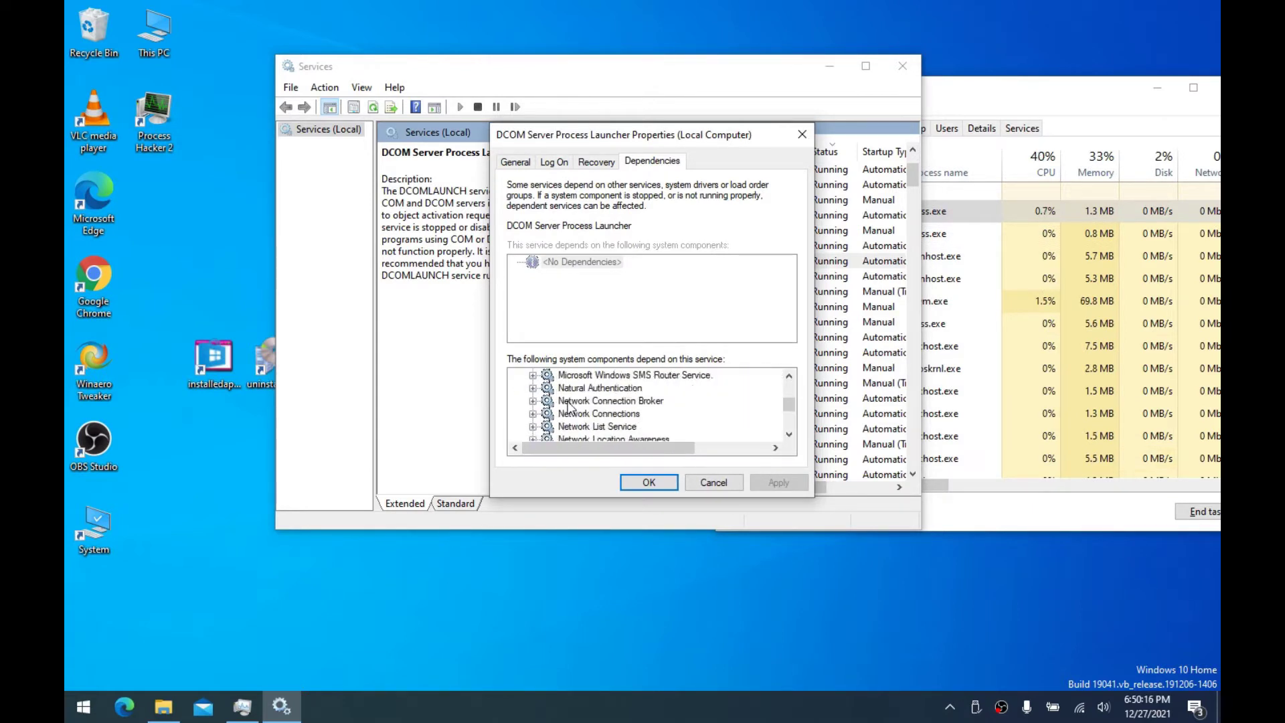
pyautogui.scroll(-10, 567, 405)
pyautogui.scroll(8, 599, 397)
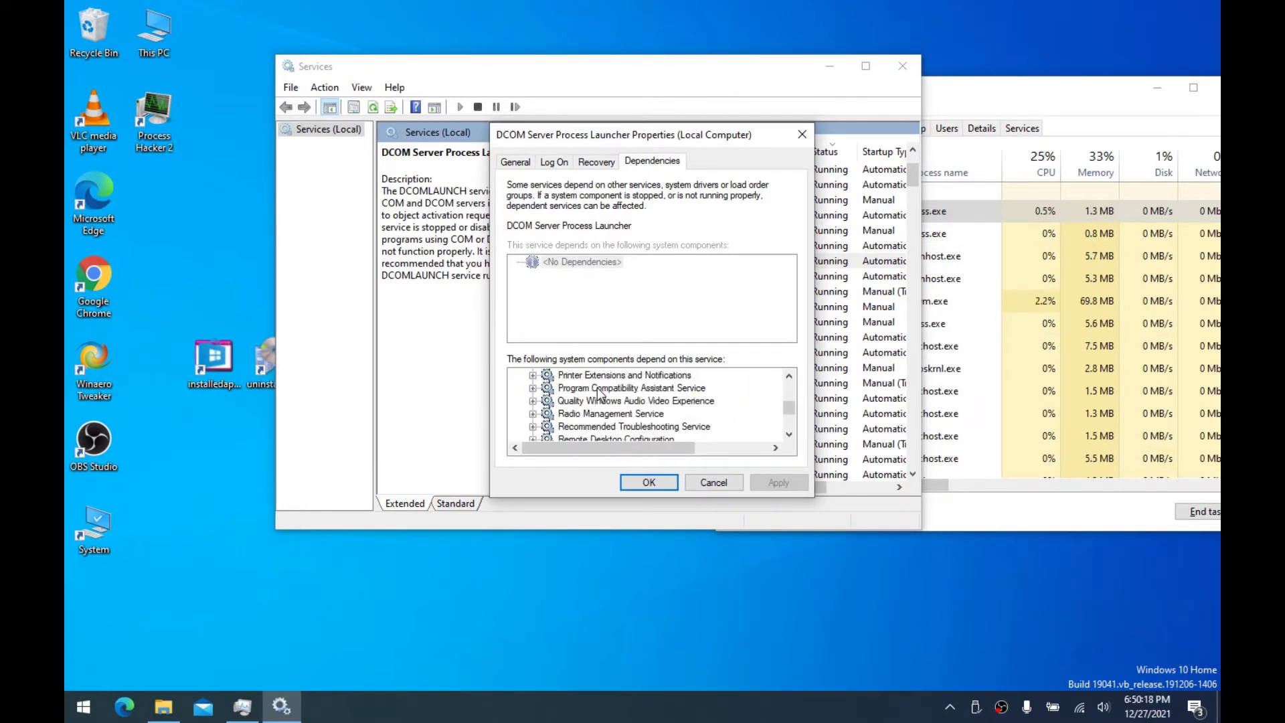
pyautogui.scroll(18, 599, 395)
pyautogui.click(703, 480)
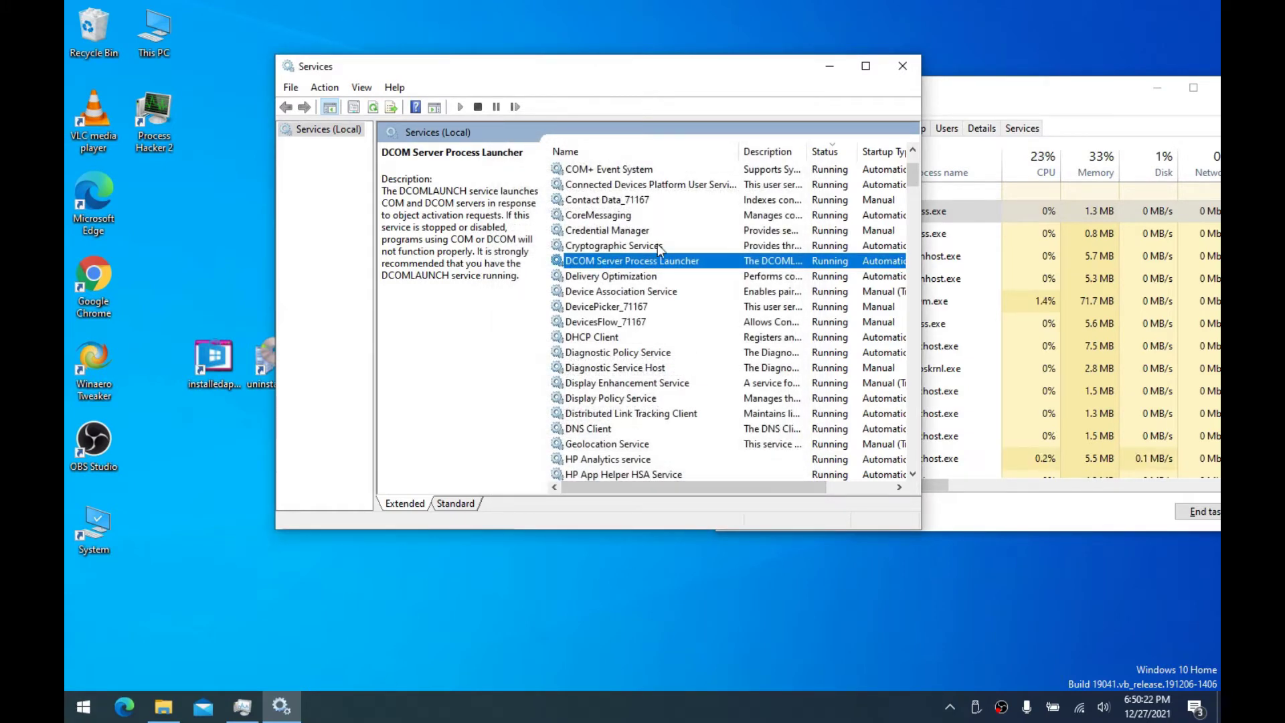
# Try to set Delivery Optimization's startup type to Disabled, and stop the service
pyautogui.doubleClick(637, 275)
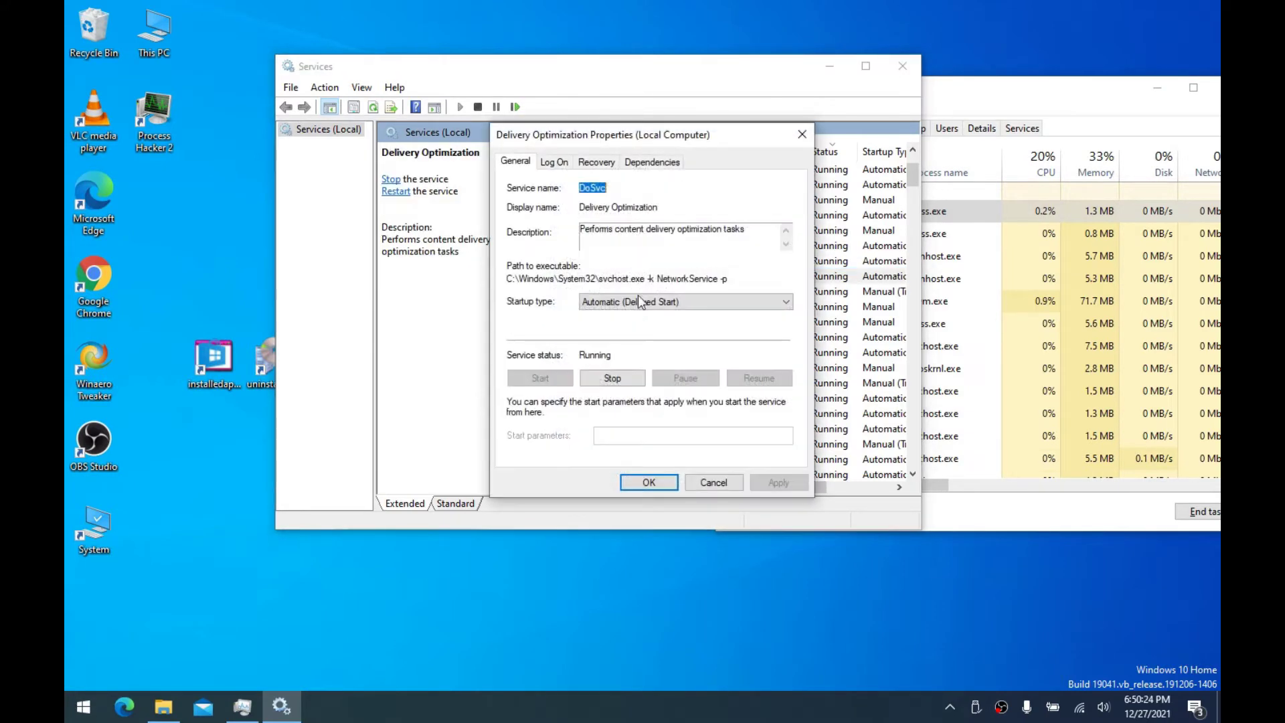
pyautogui.click(637, 303)
pyautogui.click(619, 349)
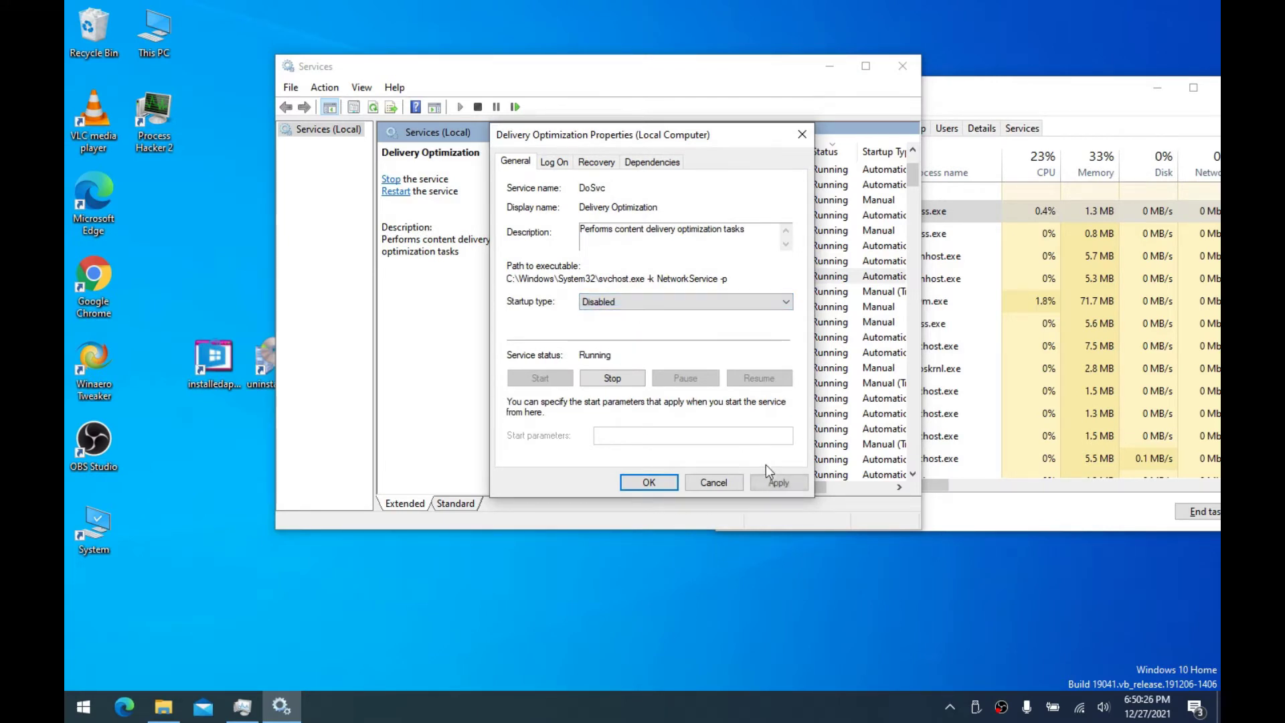
pyautogui.click(765, 478)
pyautogui.click(677, 410)
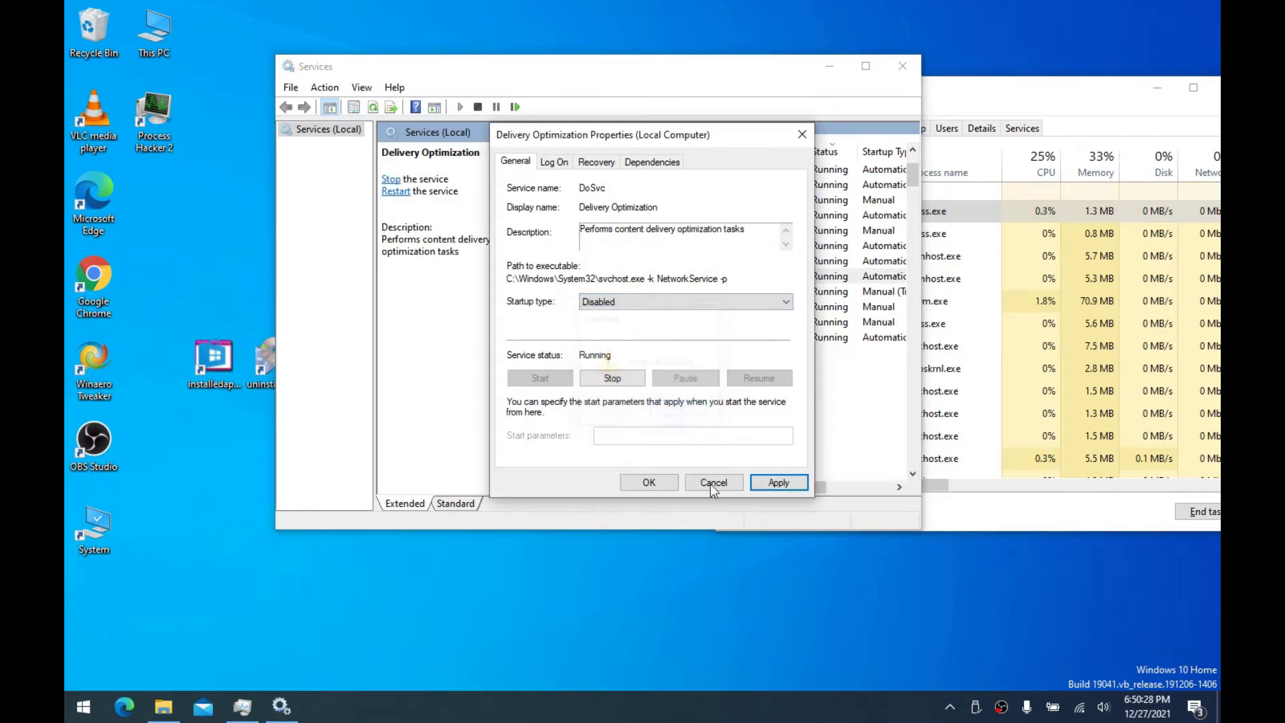
pyautogui.click(629, 383)
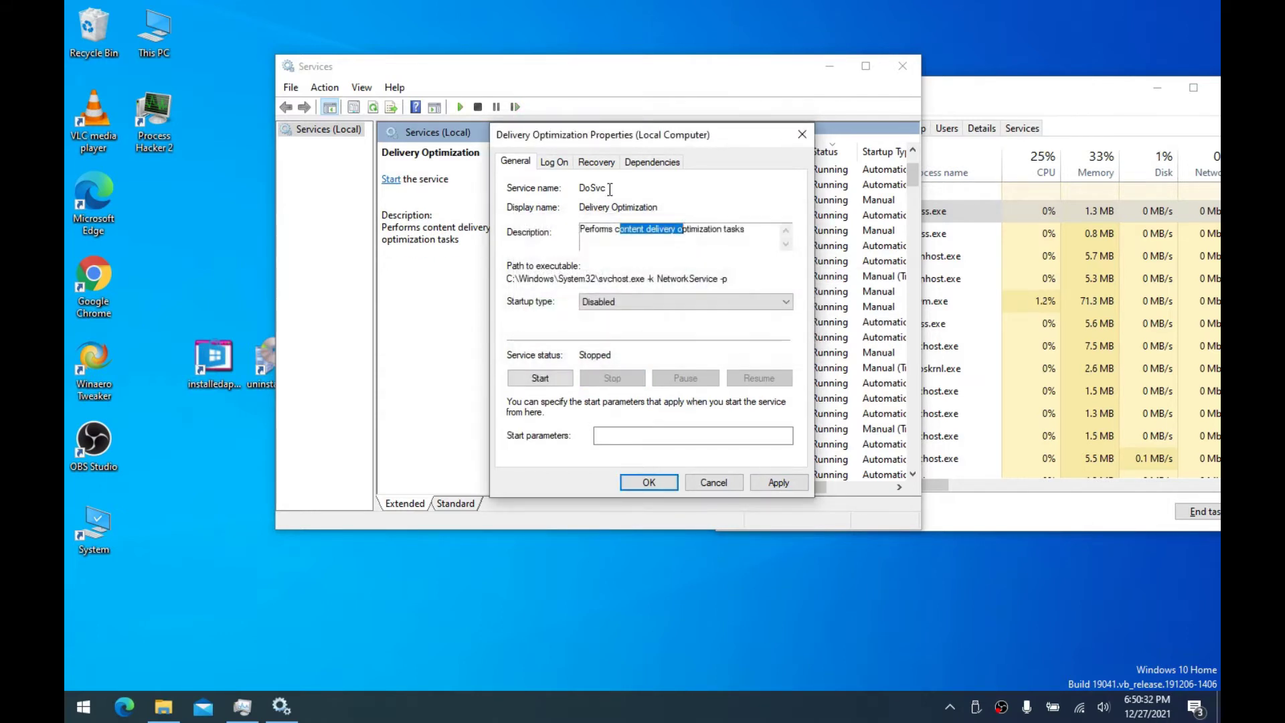
# Review Delivery Optimization's failure recovery actions and cancel out of its properties
pyautogui.click(600, 166)
pyautogui.click(645, 221)
pyautogui.click(645, 243)
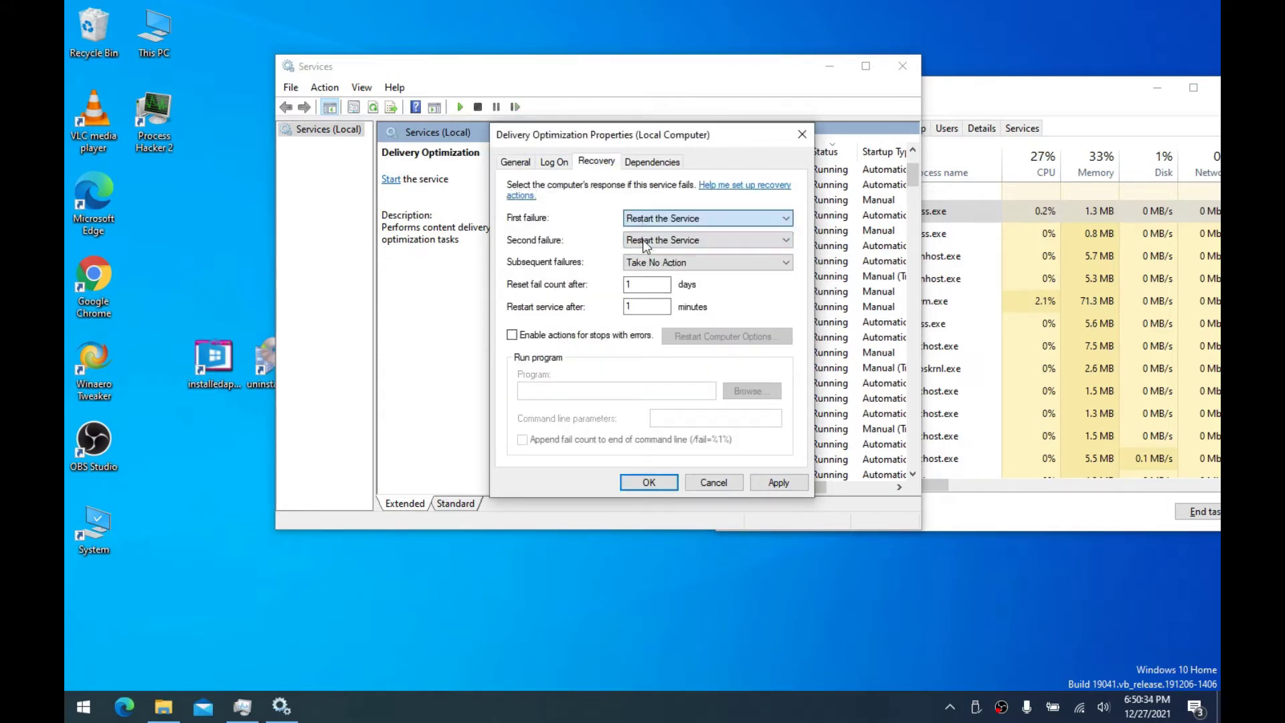
pyautogui.click(728, 483)
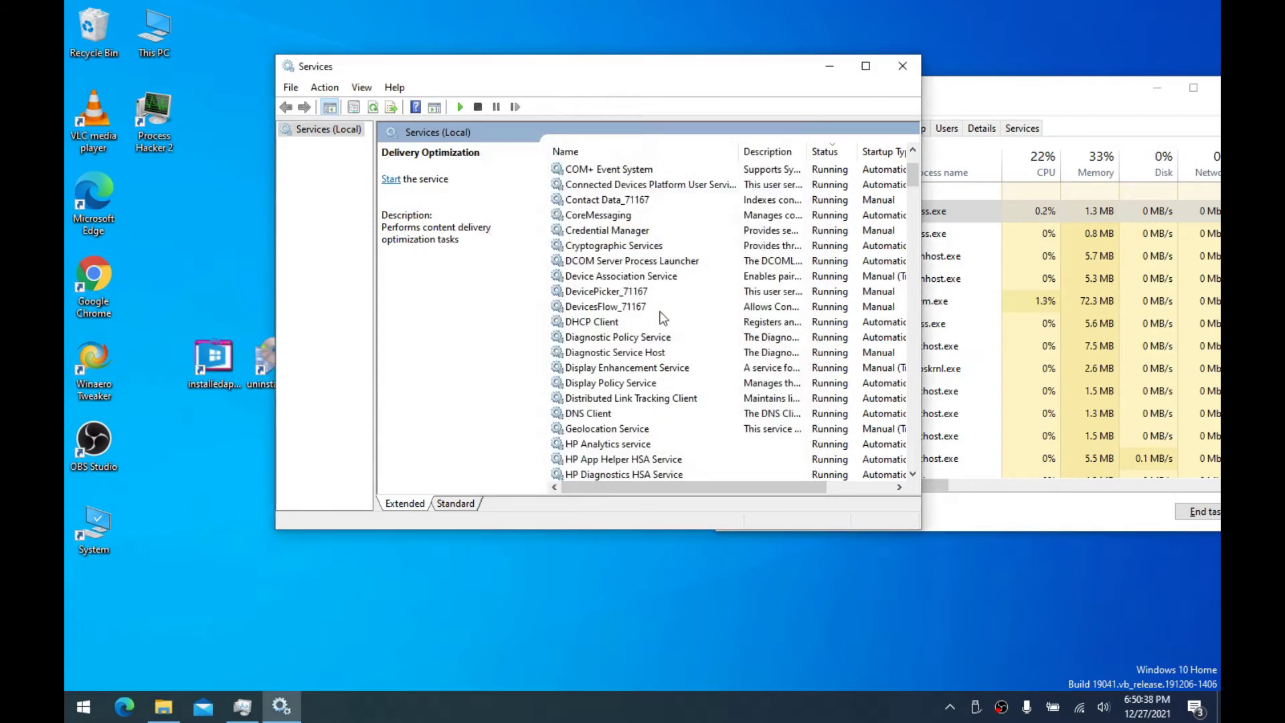
# Read the description of Device Association Service and check DevicePicker_71167's properties, closing them unchanged
pyautogui.click(637, 274)
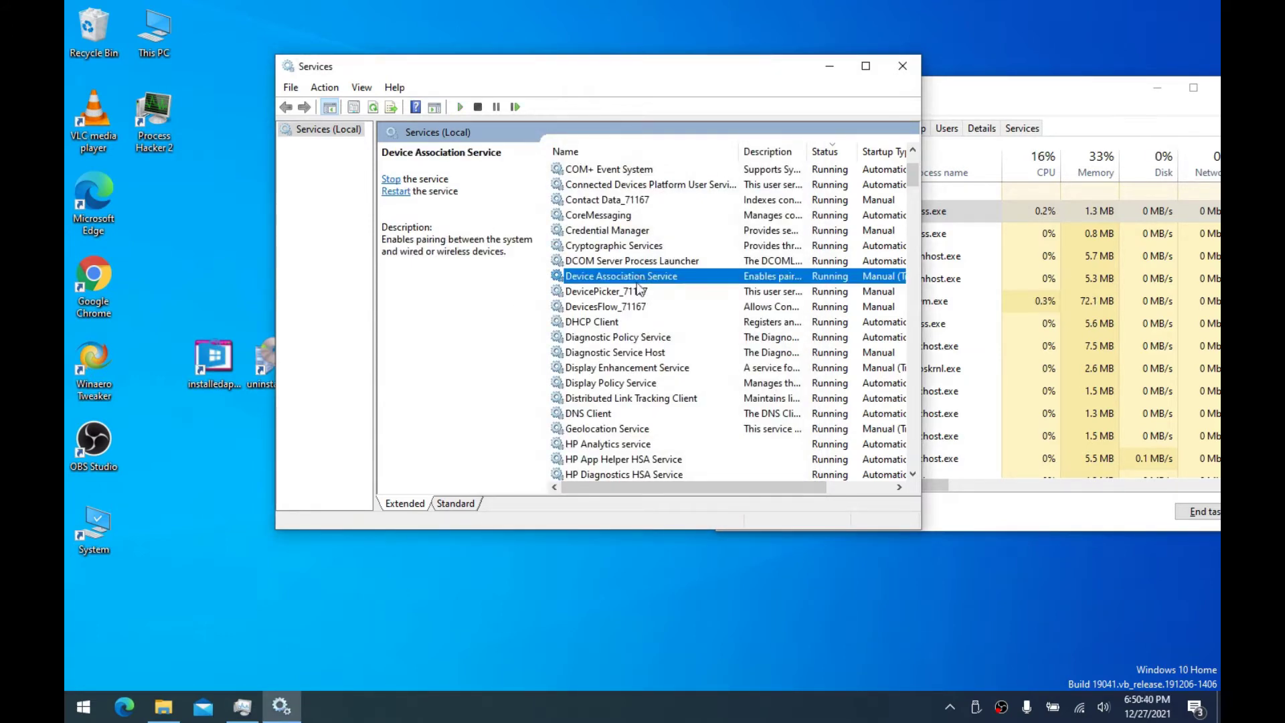
pyautogui.doubleClick(627, 294)
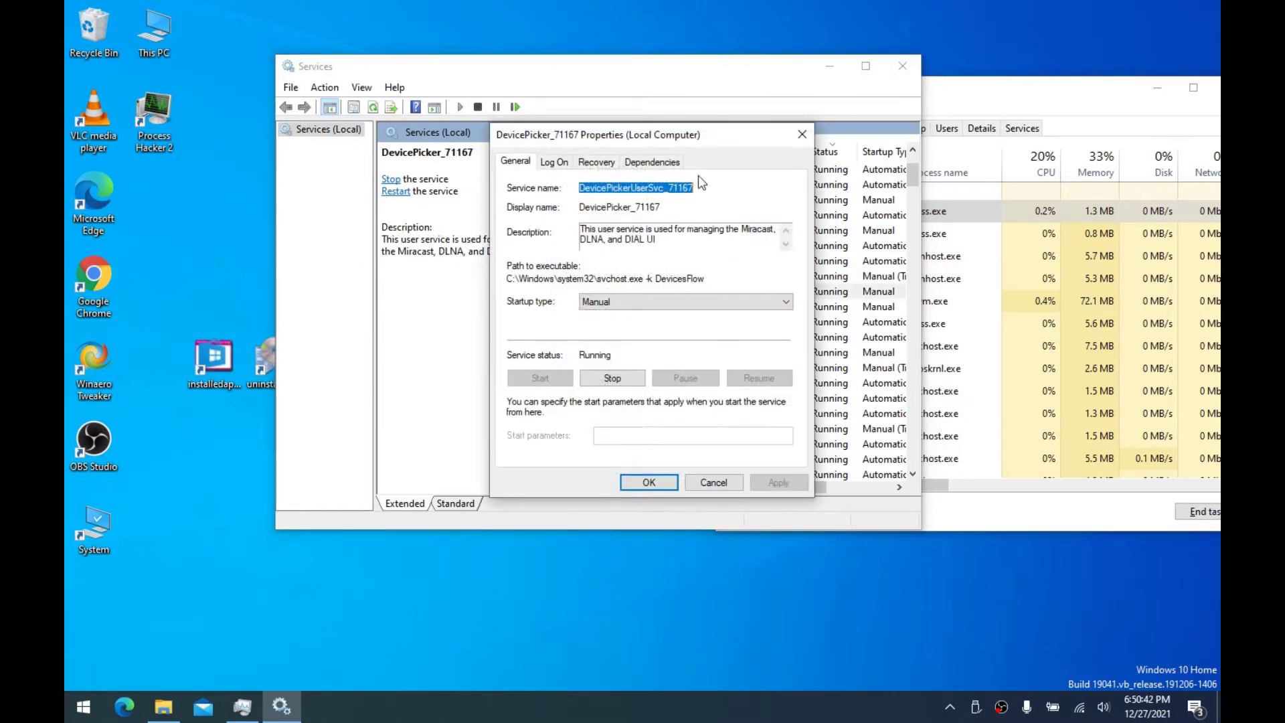
pyautogui.click(800, 141)
# Stop the DevicesFlow_71167 and DevicePicker_71167 services
pyautogui.click(616, 307)
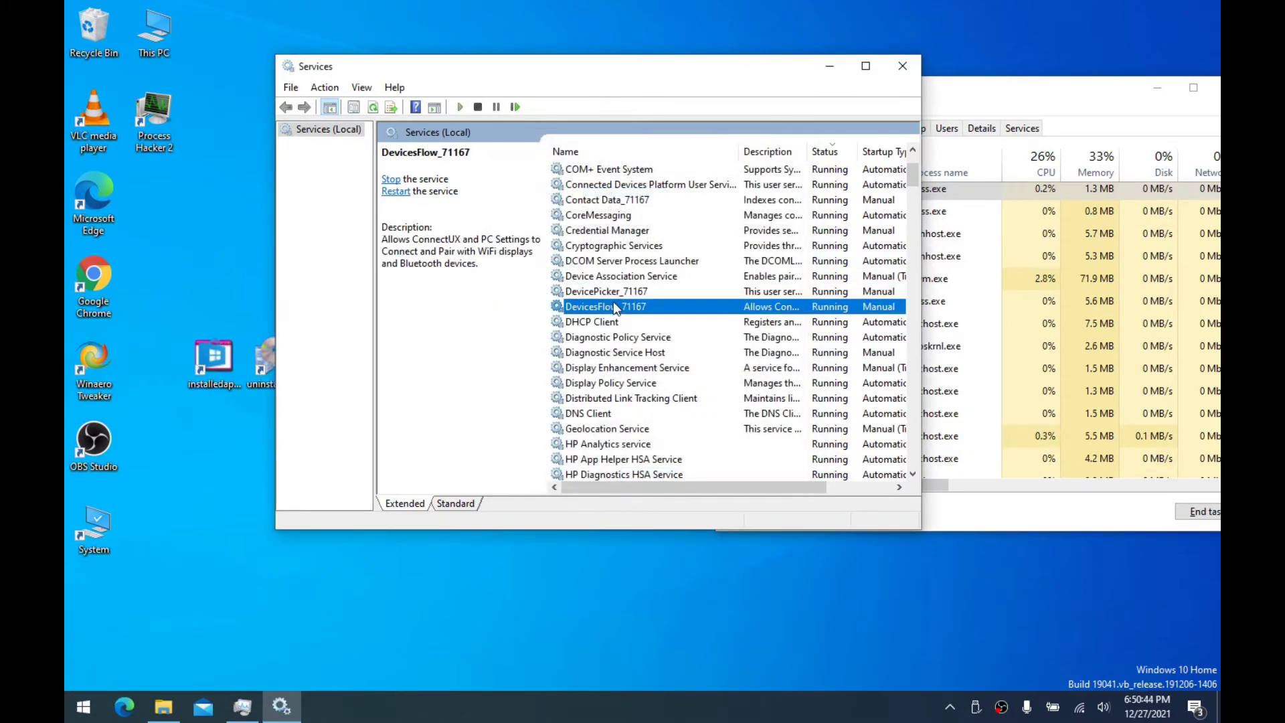
pyautogui.rightClick(614, 305)
pyautogui.click(629, 330)
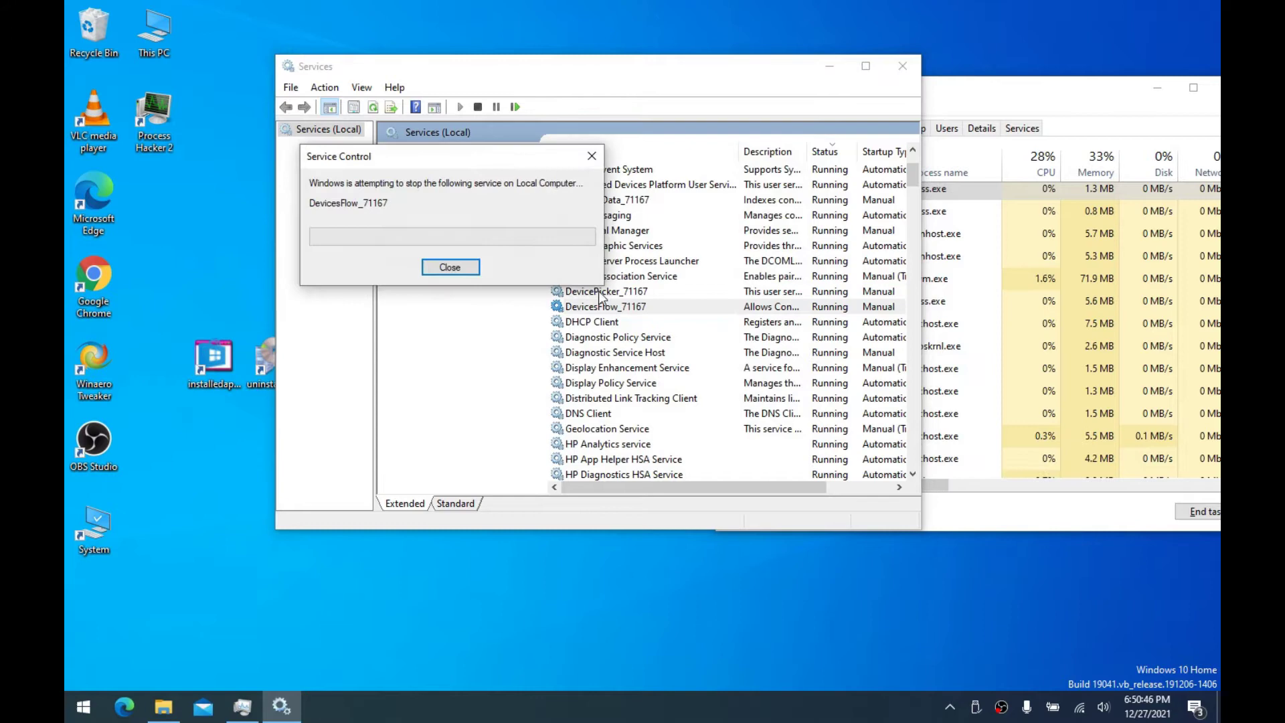
pyautogui.rightClick(636, 293)
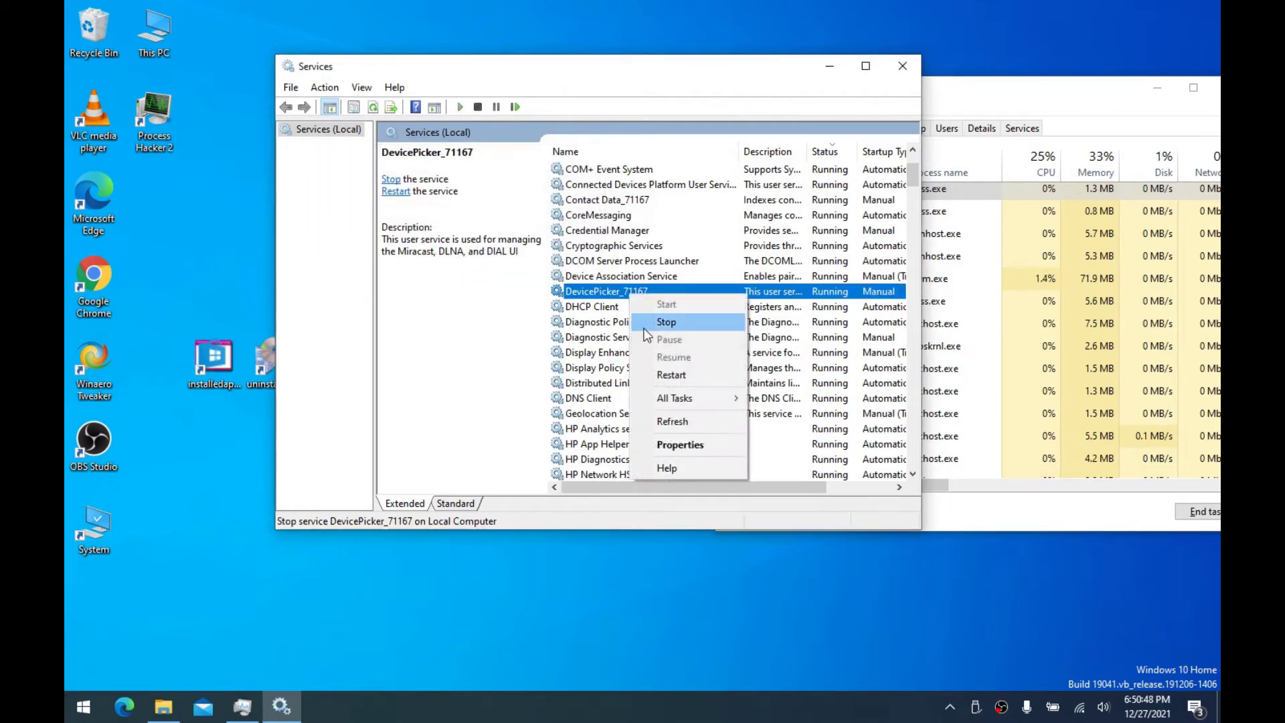
pyautogui.click(641, 326)
# Stop the Contact Data_71167 and Connected Devices Platform User Service_71167 services
pyautogui.click(636, 200)
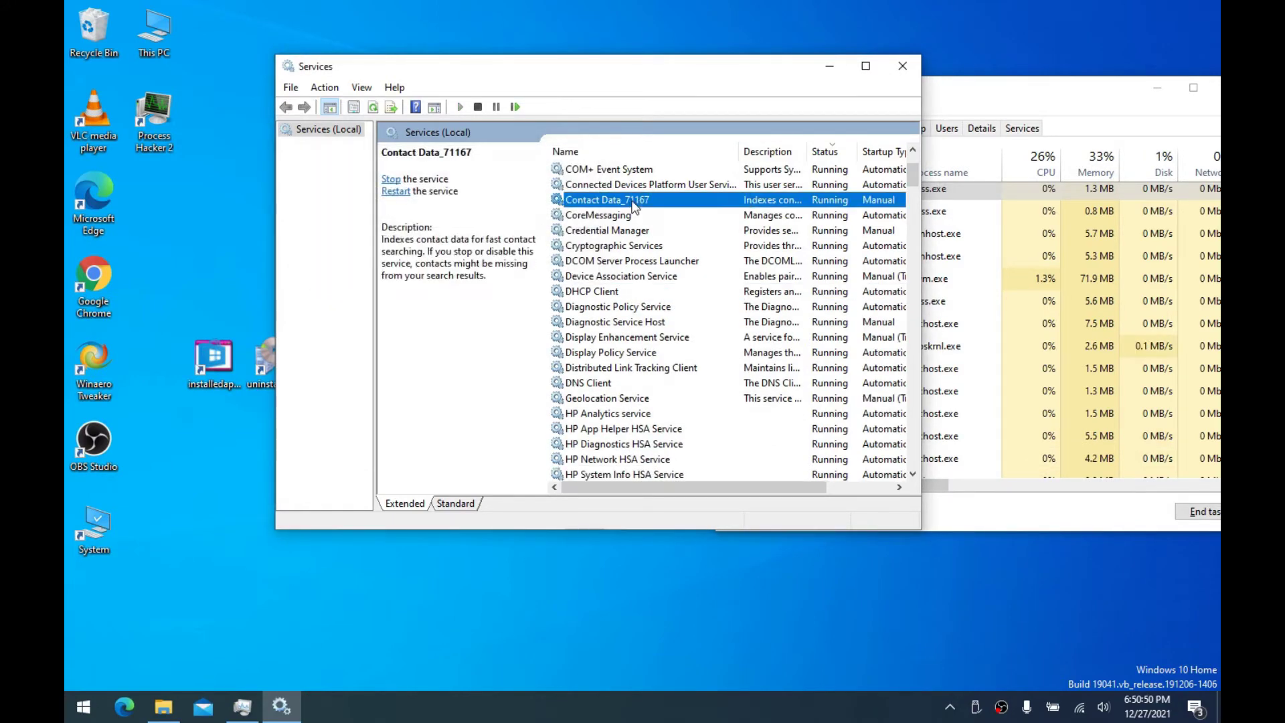
pyautogui.rightClick(636, 201)
pyautogui.click(643, 235)
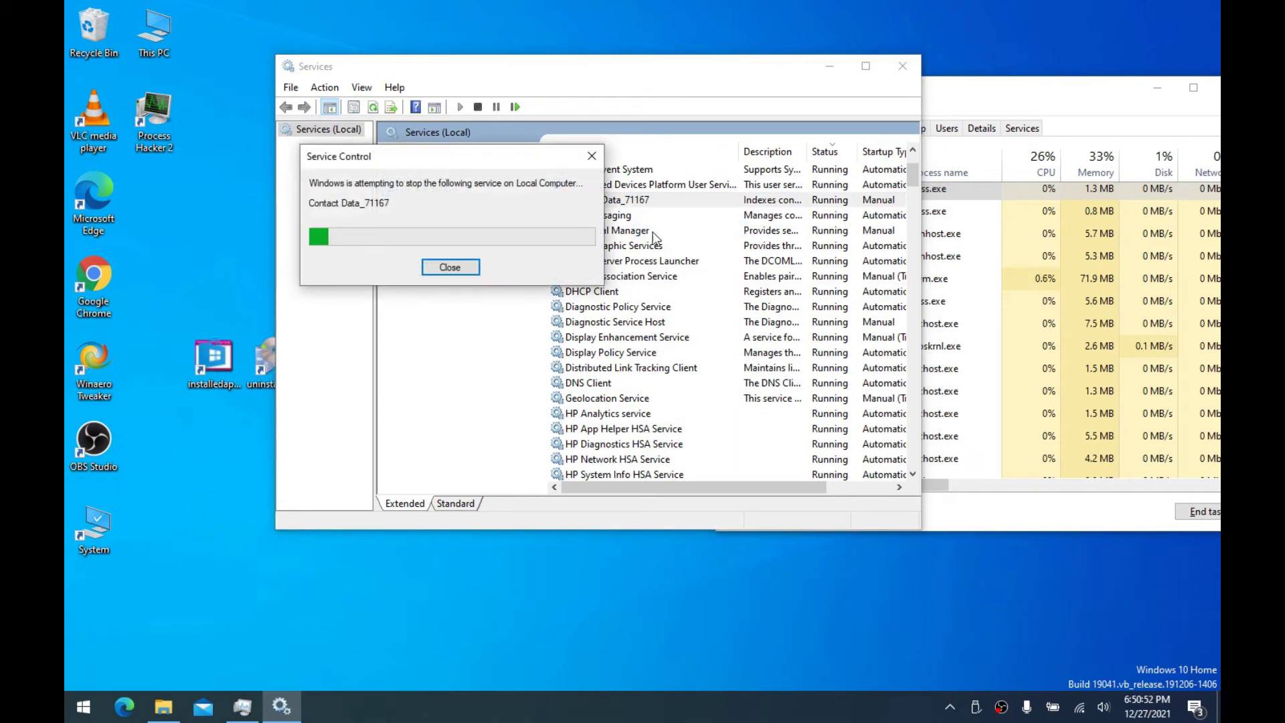
pyautogui.click(649, 185)
pyautogui.rightClick(649, 186)
pyautogui.click(709, 212)
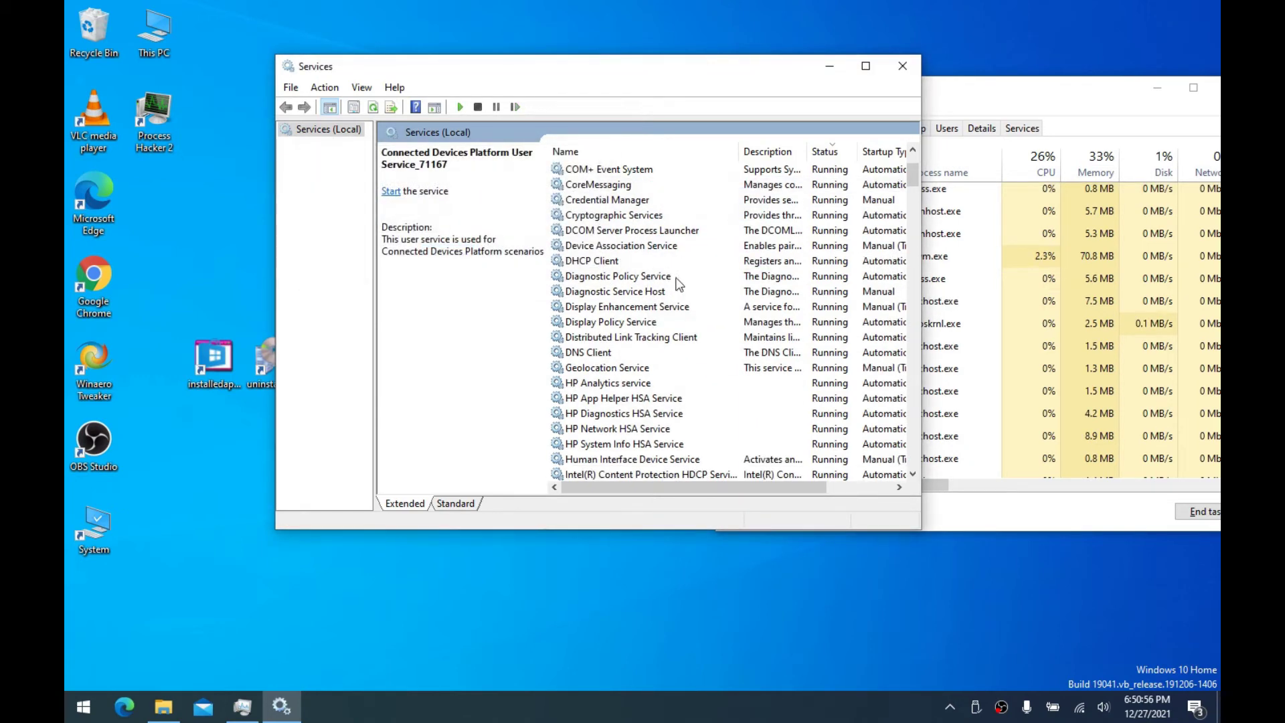
# Set the startup type of the Distributed Link Tracking Client service to Disabled
pyautogui.doubleClick(646, 338)
pyautogui.click(633, 301)
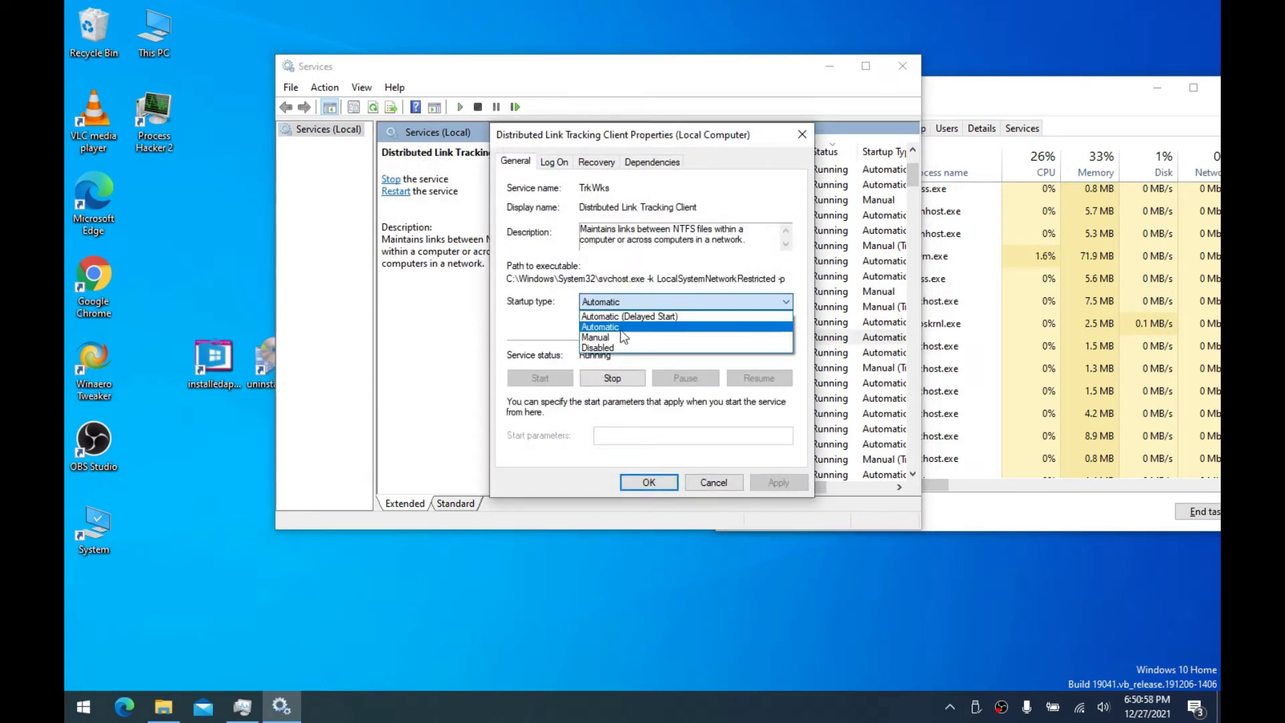
pyautogui.click(605, 348)
# Set Distributed Link Tracking Client's first, second and subsequent failure responses to Take No Action
pyautogui.click(595, 162)
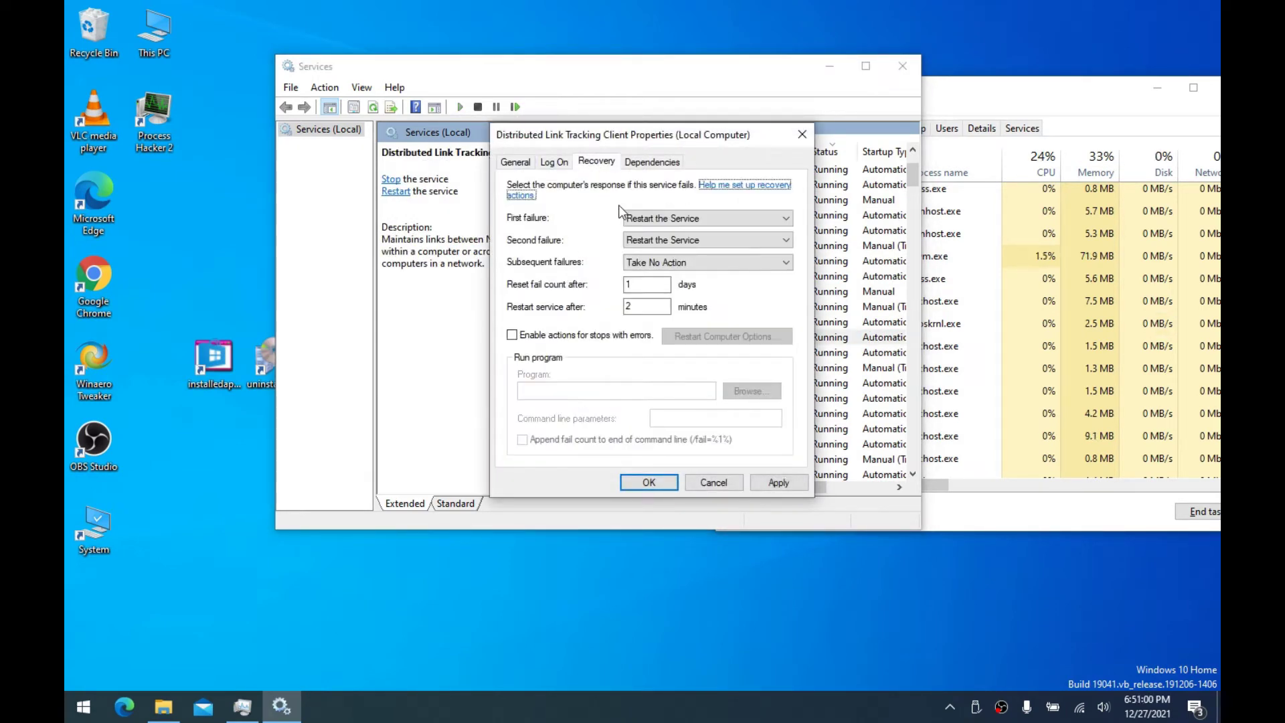
pyautogui.click(644, 218)
pyautogui.click(641, 233)
pyautogui.click(639, 240)
pyautogui.click(641, 267)
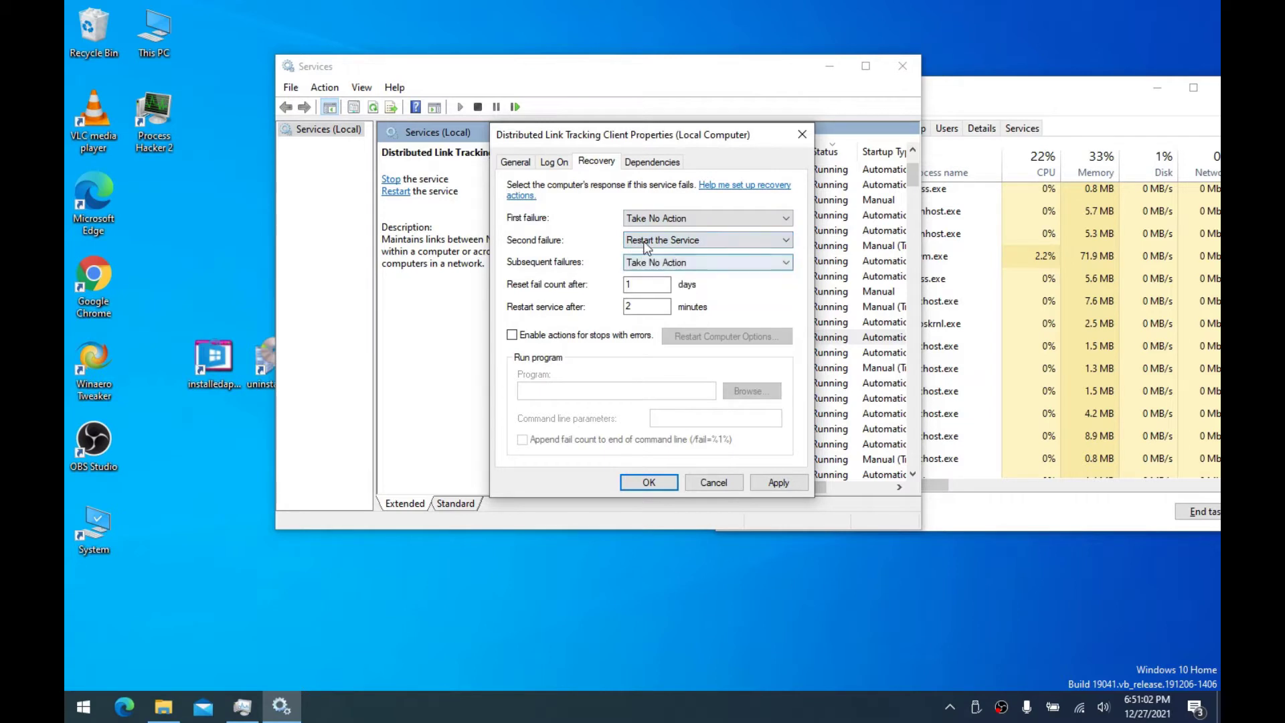
pyautogui.click(646, 239)
pyautogui.click(647, 256)
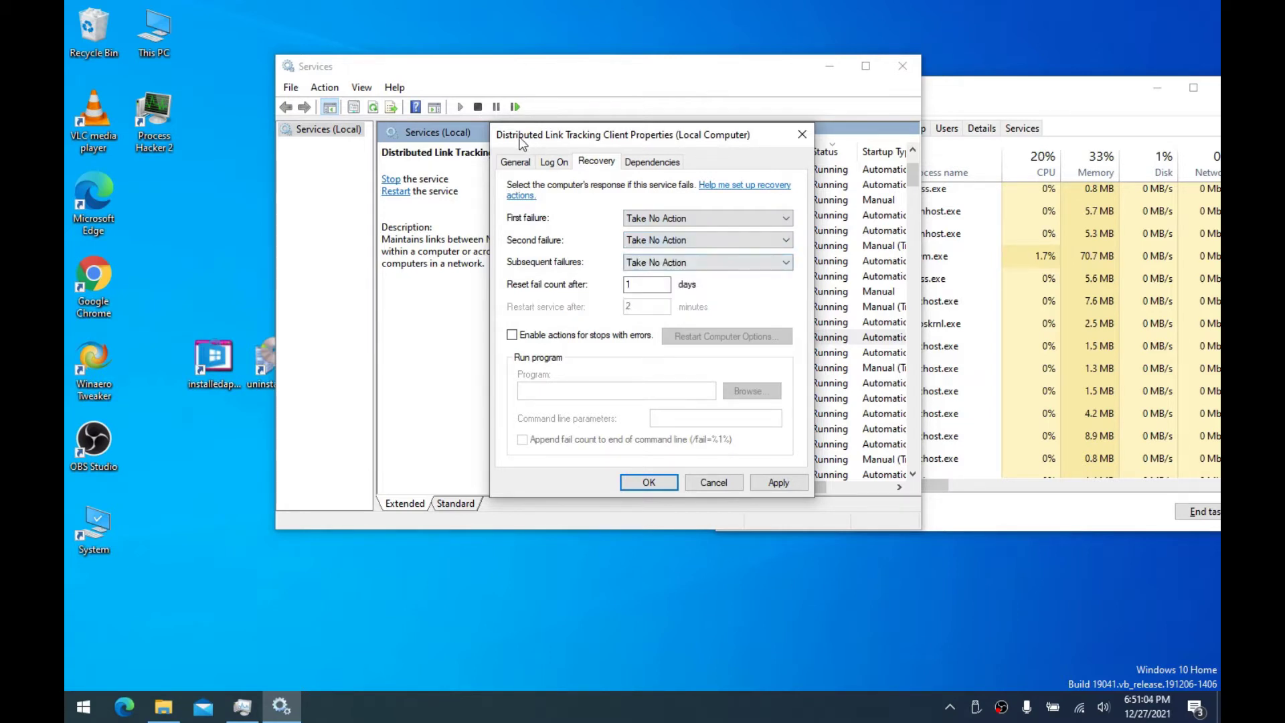
# Stop the Distributed Link Tracking Client service, then apply the changes and close its properties
pyautogui.click(526, 163)
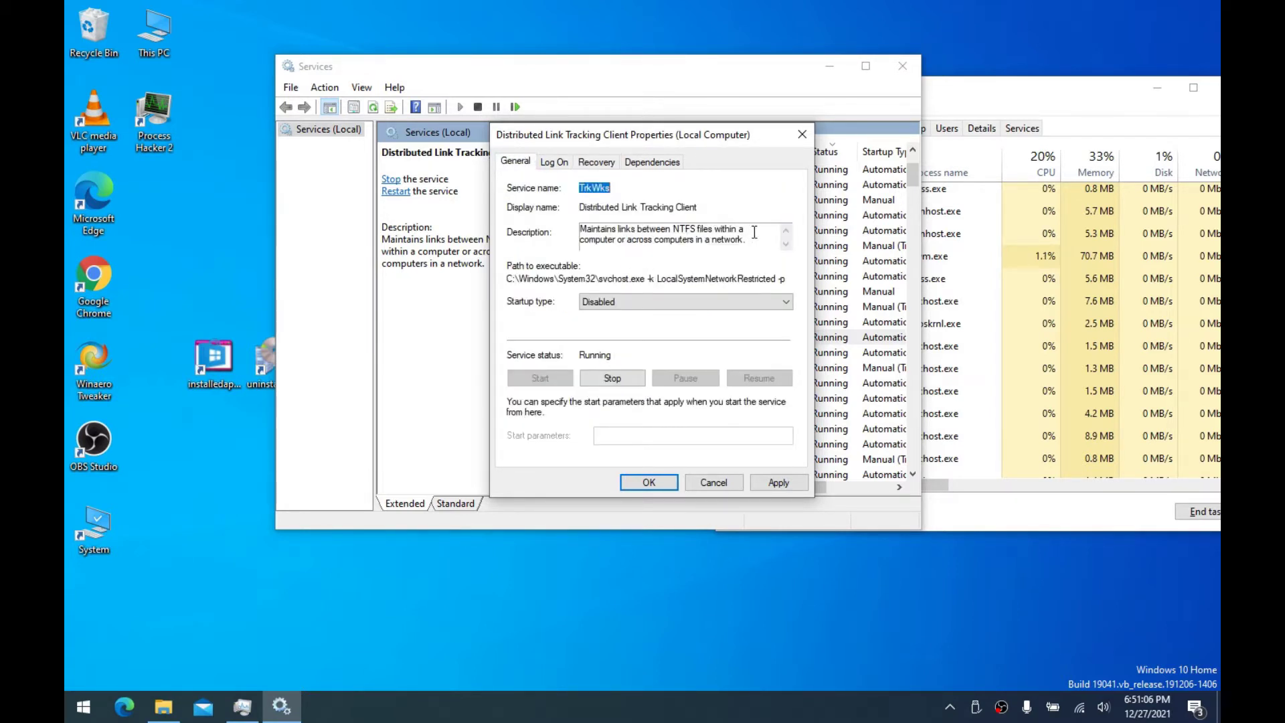
pyautogui.moveTo(754, 232); pyautogui.dragTo(554, 227)
pyautogui.click(602, 165)
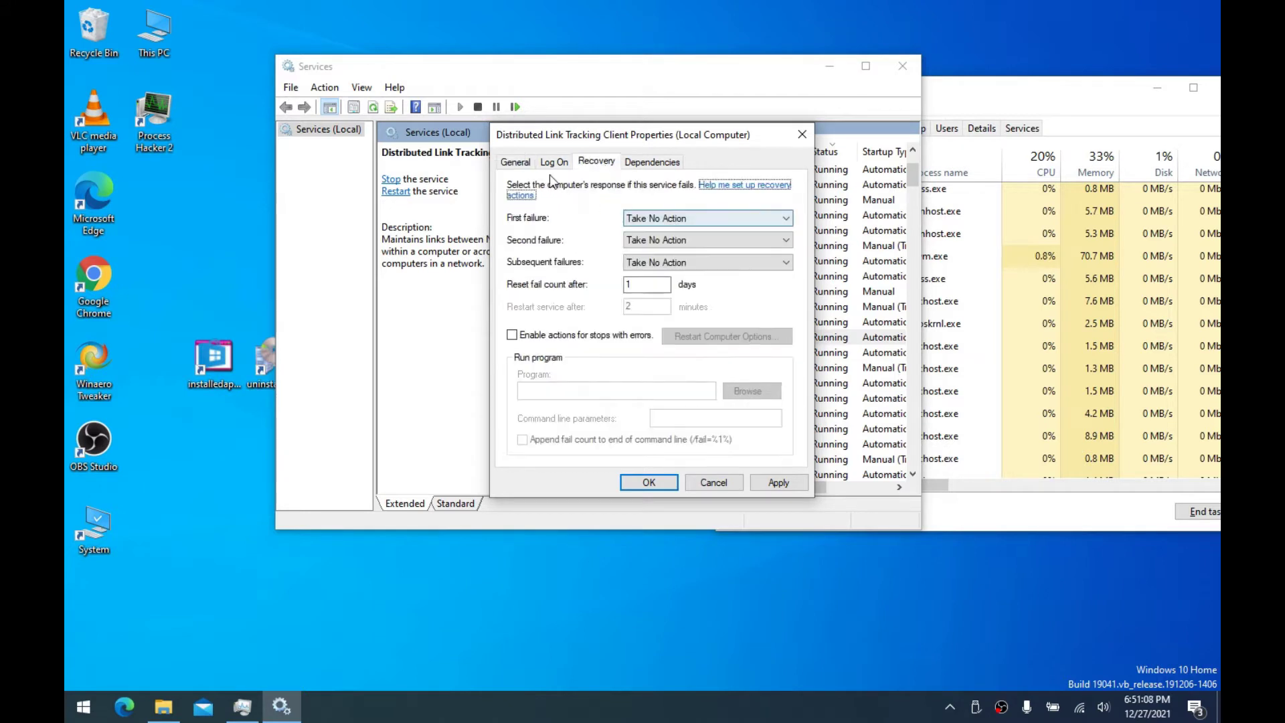
pyautogui.click(511, 165)
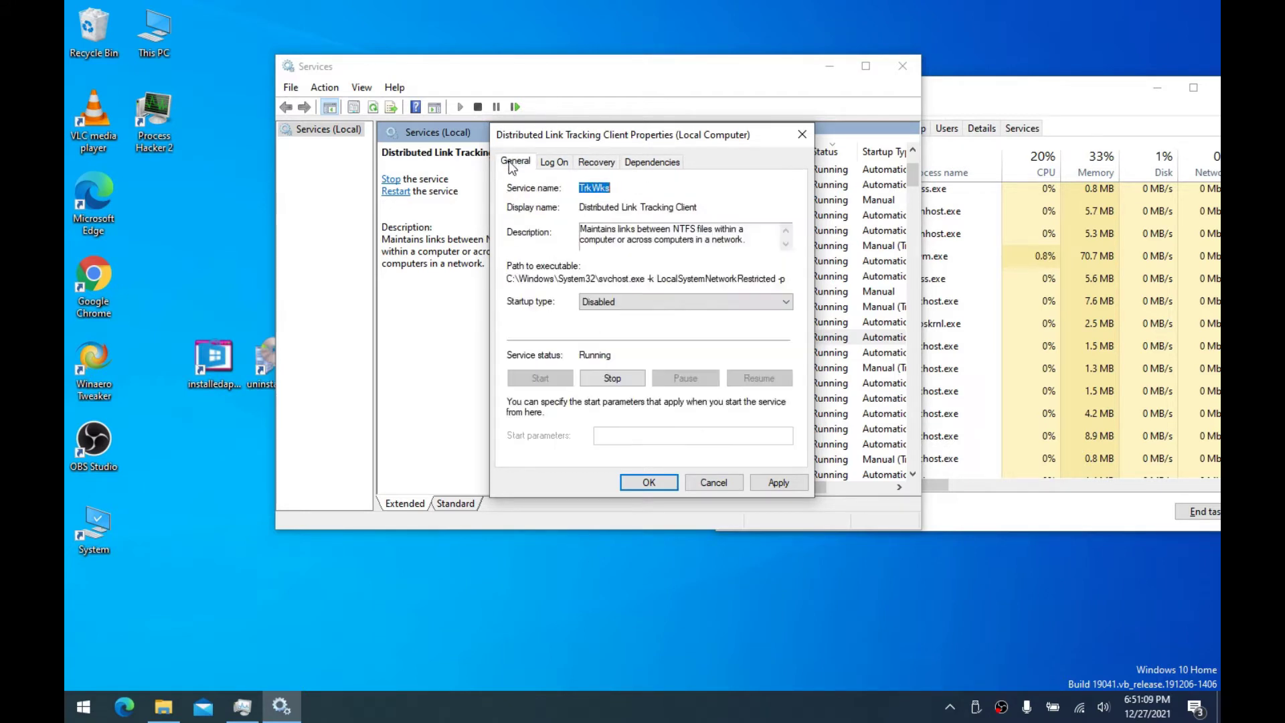
pyautogui.click(637, 384)
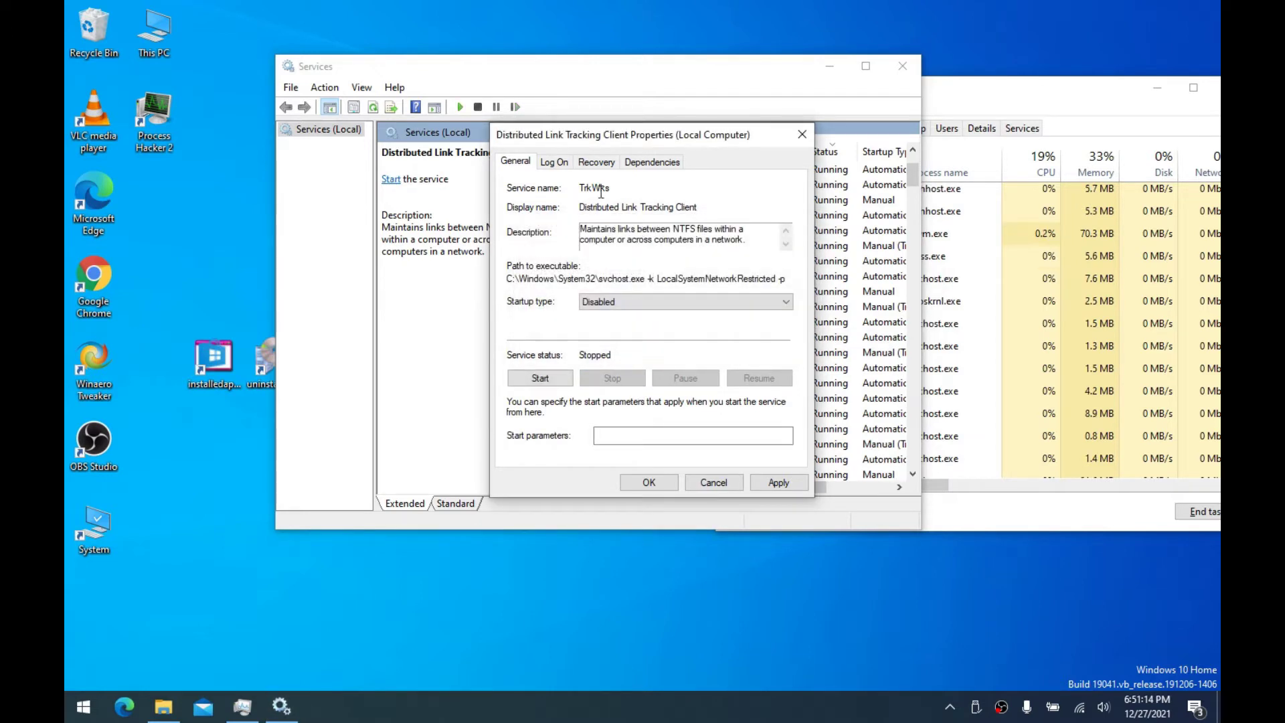
pyautogui.click(787, 483)
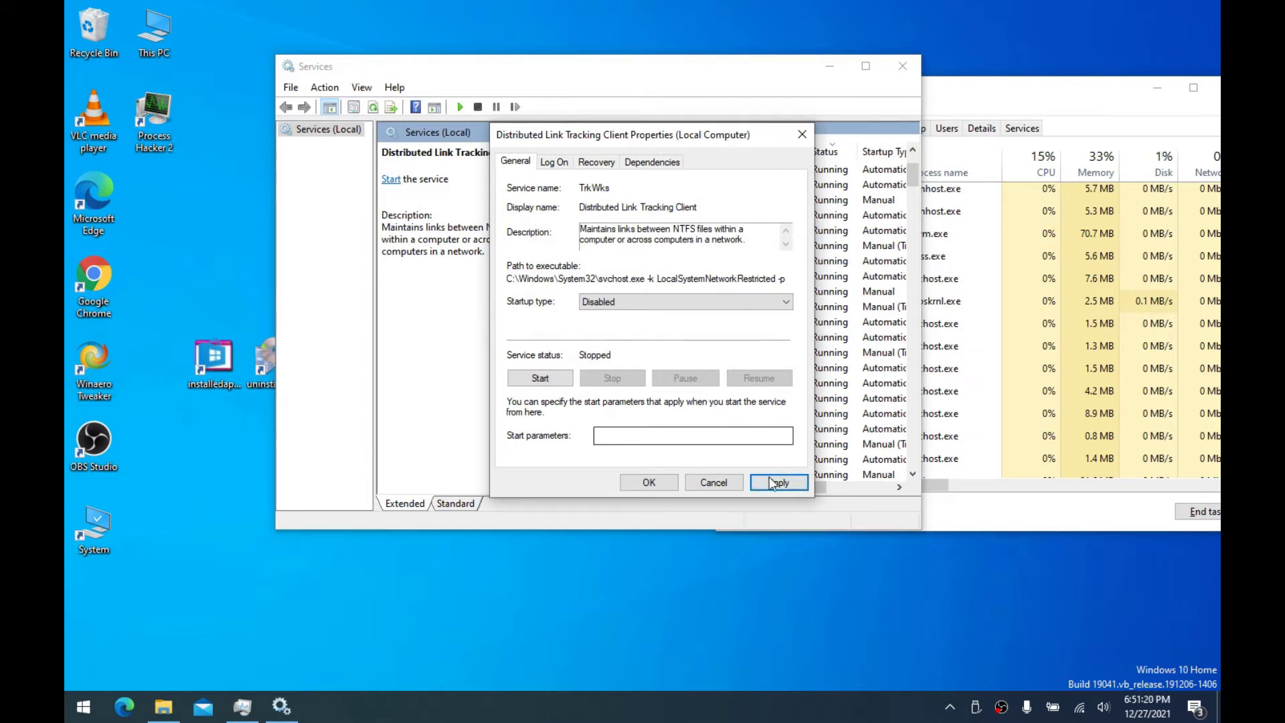
pyautogui.moveTo(620, 229); pyautogui.dragTo(803, 248)
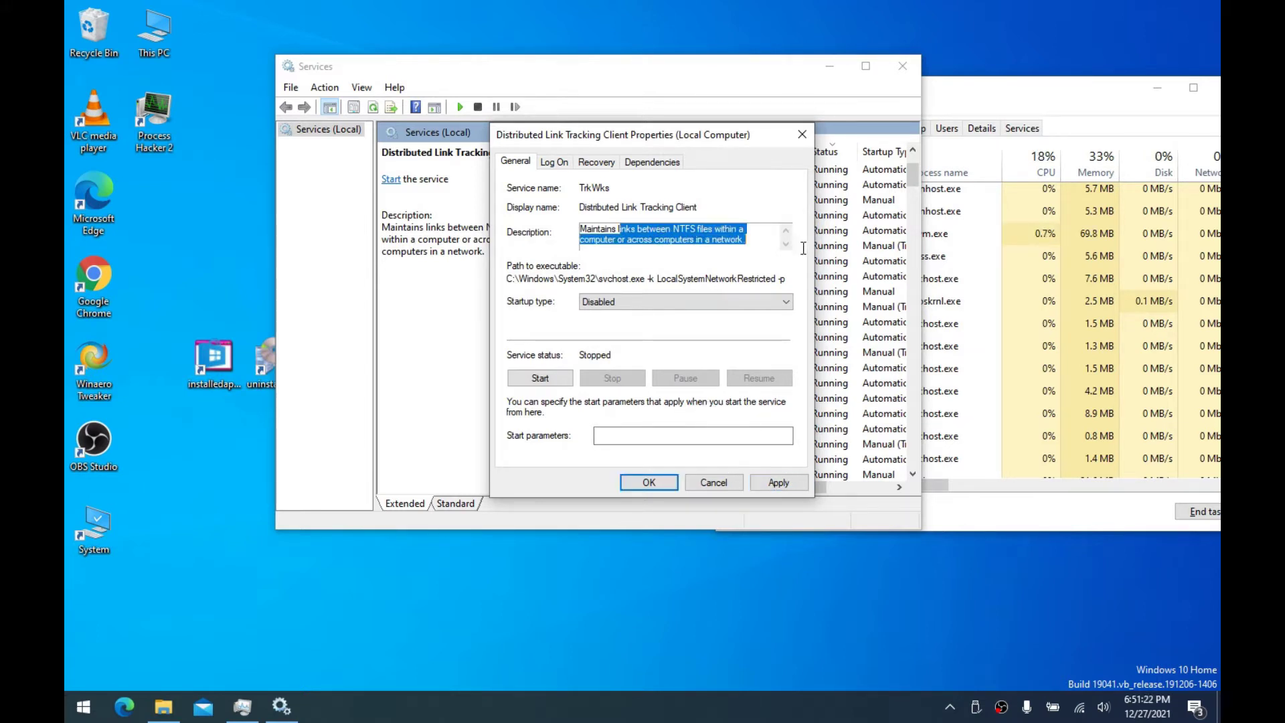
pyautogui.click(777, 484)
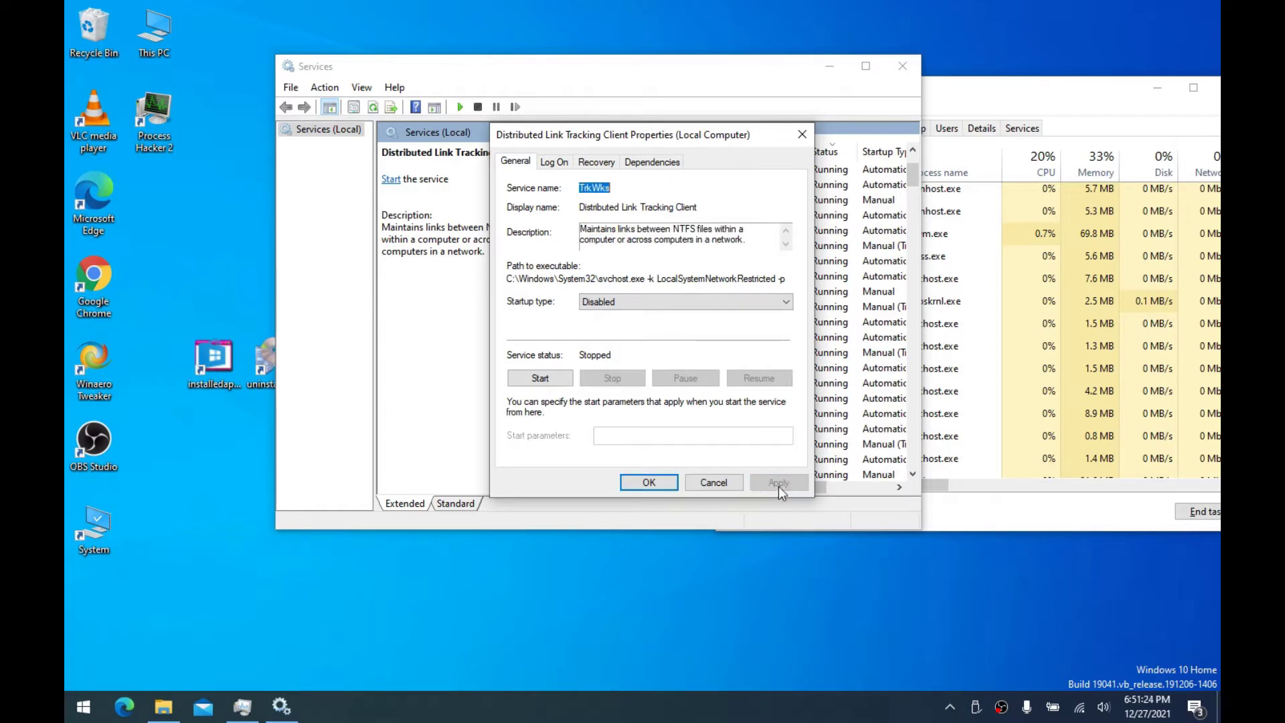
pyautogui.click(639, 483)
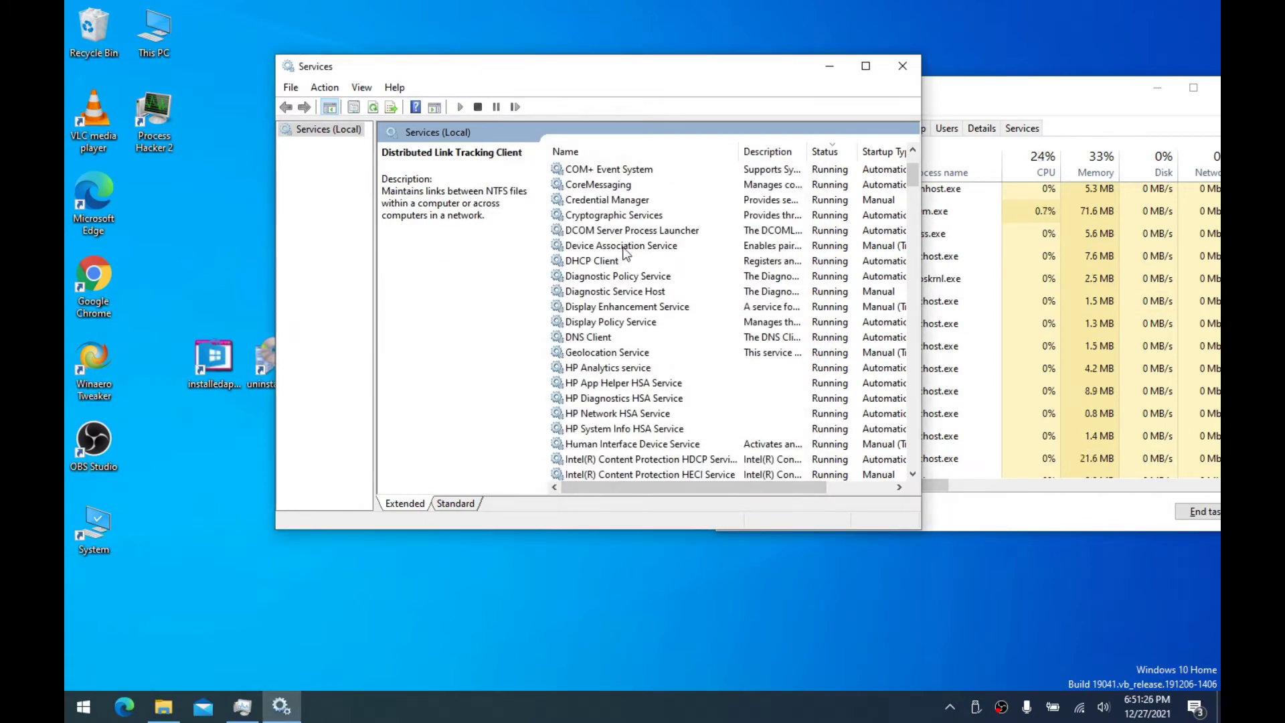
# Read the description in Display Enhancement Service's properties and cancel out of them
pyautogui.scroll(-2, 646, 313)
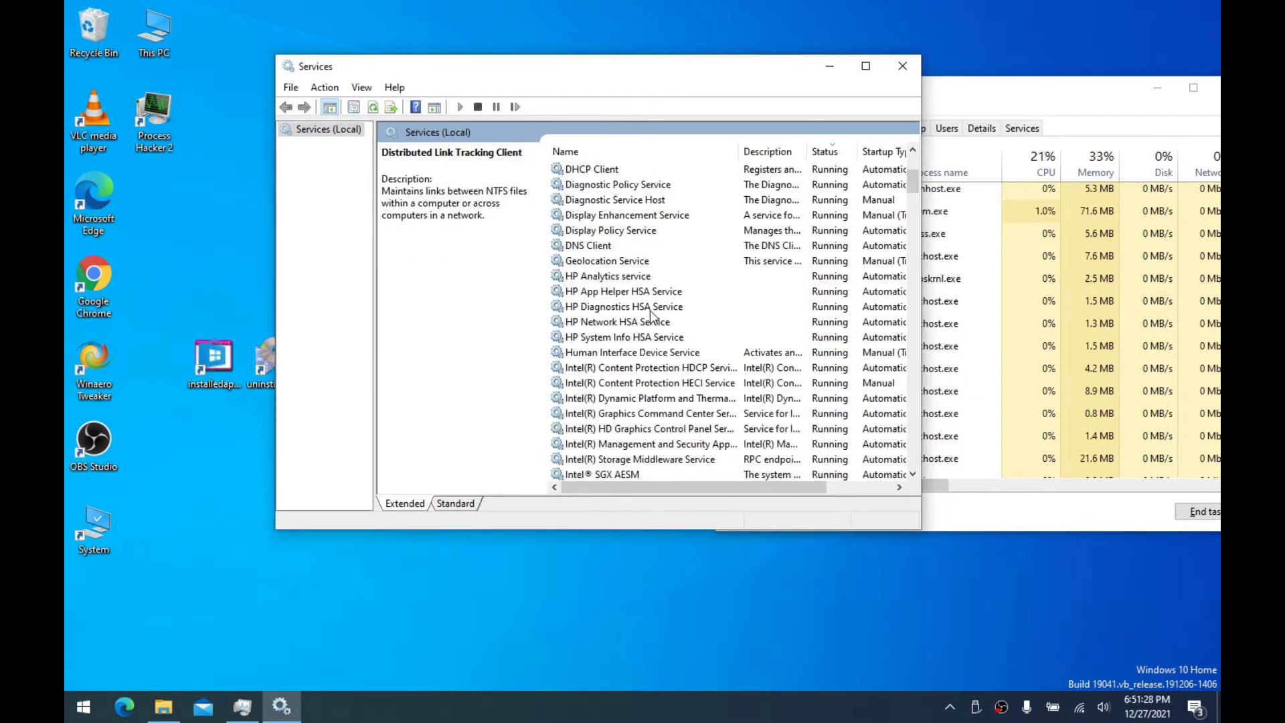
pyautogui.doubleClick(633, 223)
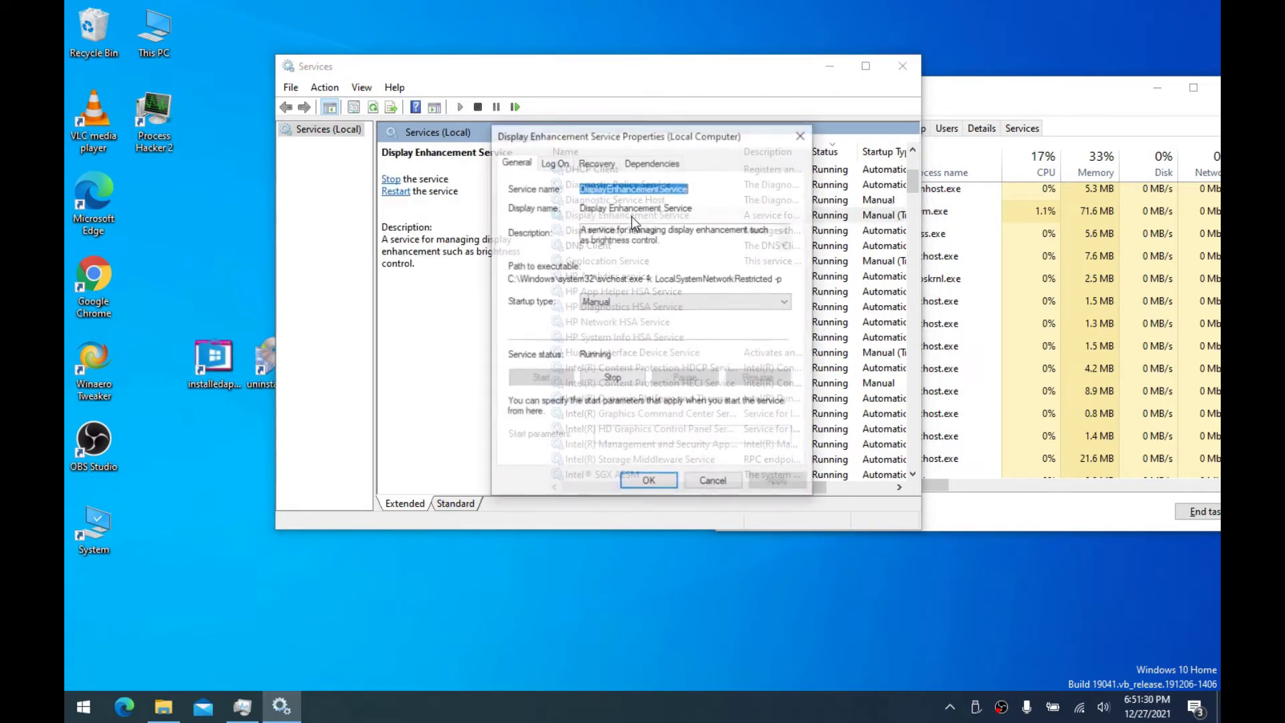
pyautogui.moveTo(633, 229); pyautogui.dragTo(631, 248)
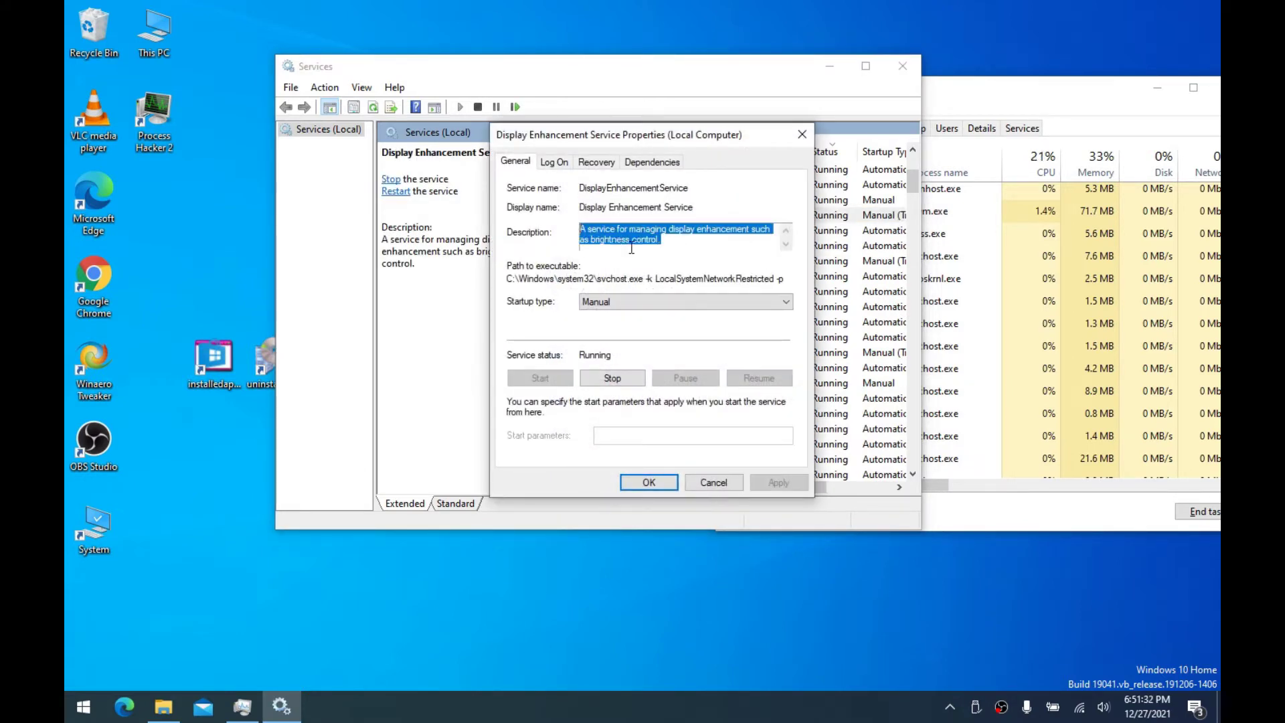
pyautogui.click(668, 242)
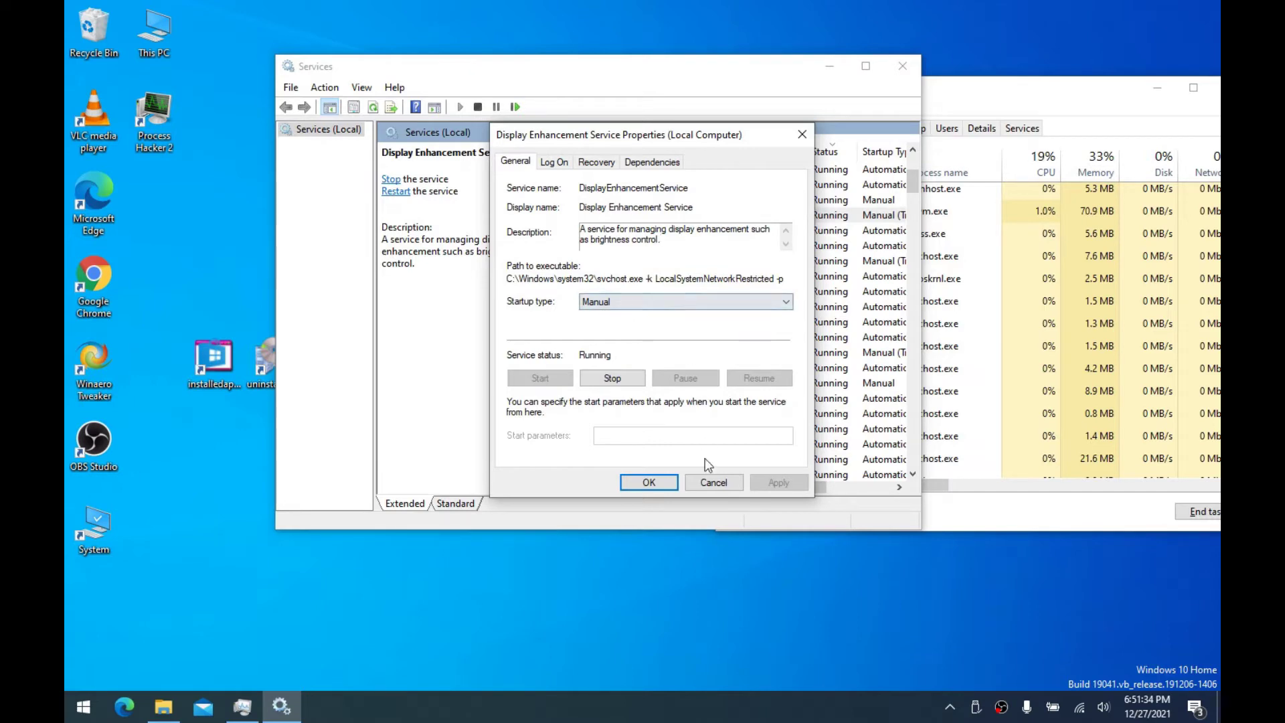
pyautogui.click(713, 482)
# Read the description in Display Policy Service's properties and close them without changes
pyautogui.doubleClick(609, 230)
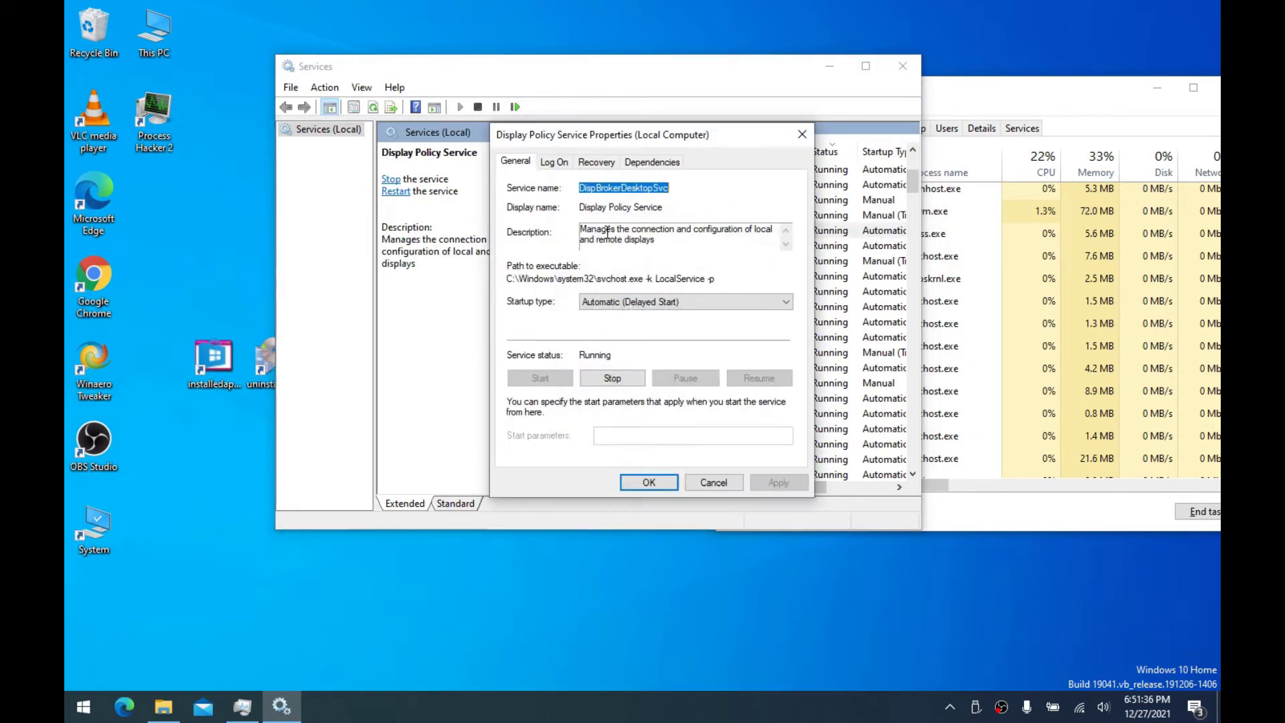
pyautogui.moveTo(679, 234); pyautogui.dragTo(580, 229)
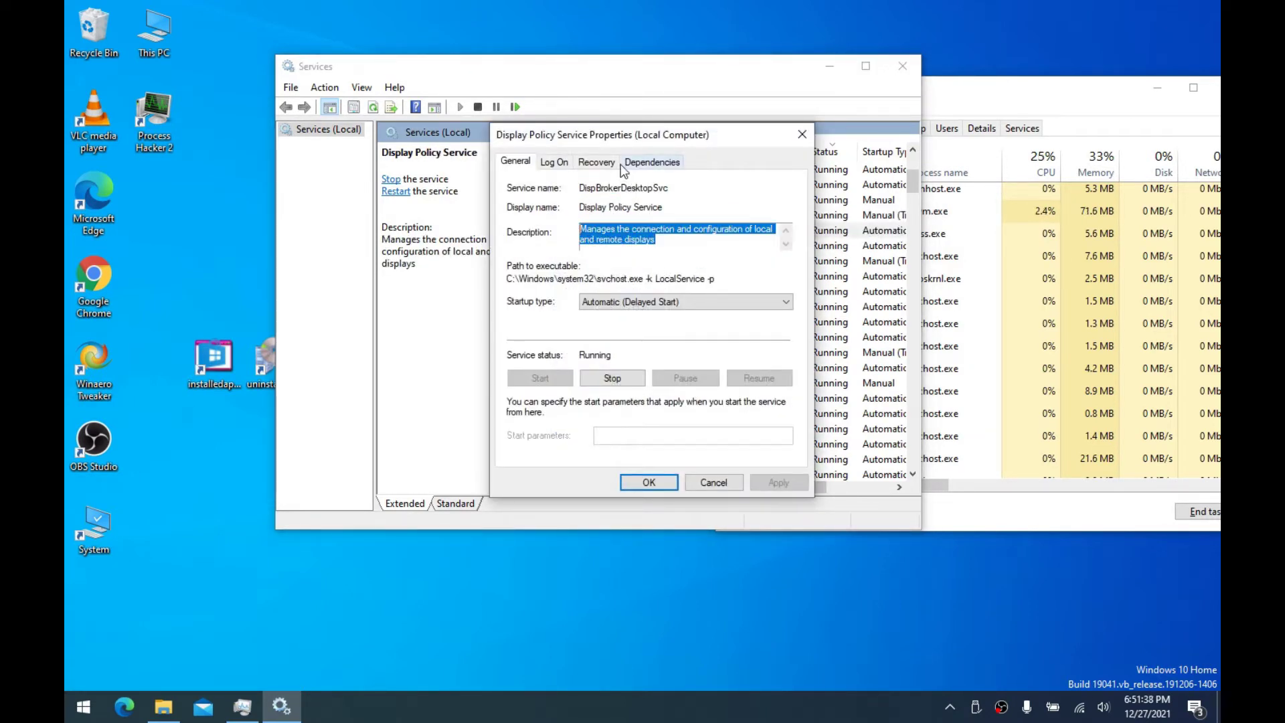
pyautogui.moveTo(607, 136); pyautogui.dragTo(641, 136)
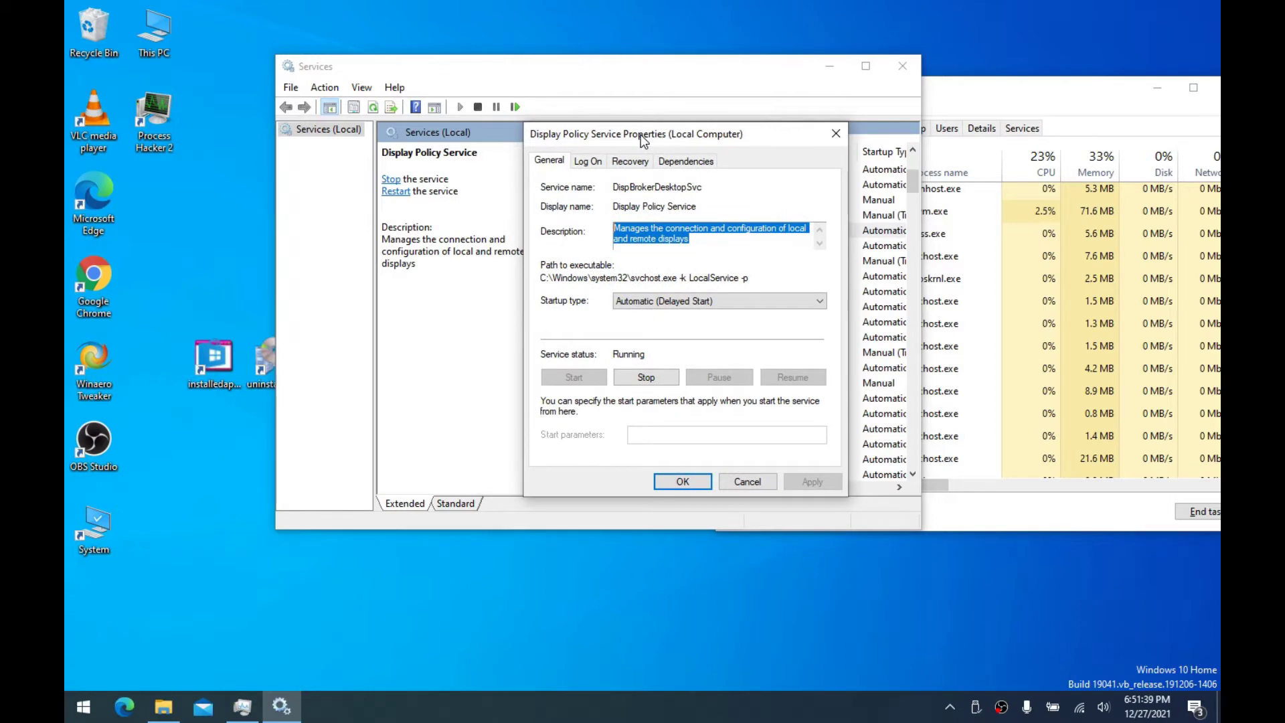
pyautogui.click(833, 134)
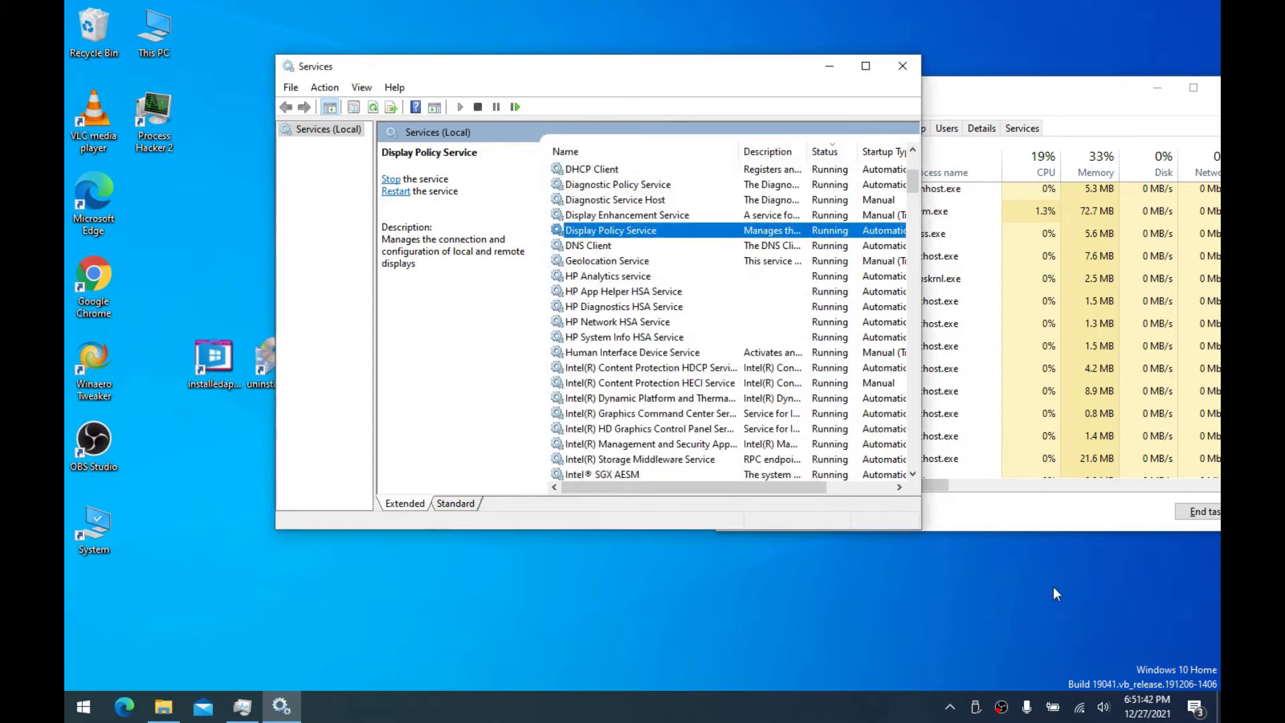
# Look over the expanded Windows quick actions, including Night light and brightness, and return to the services list
pyautogui.click(1195, 708)
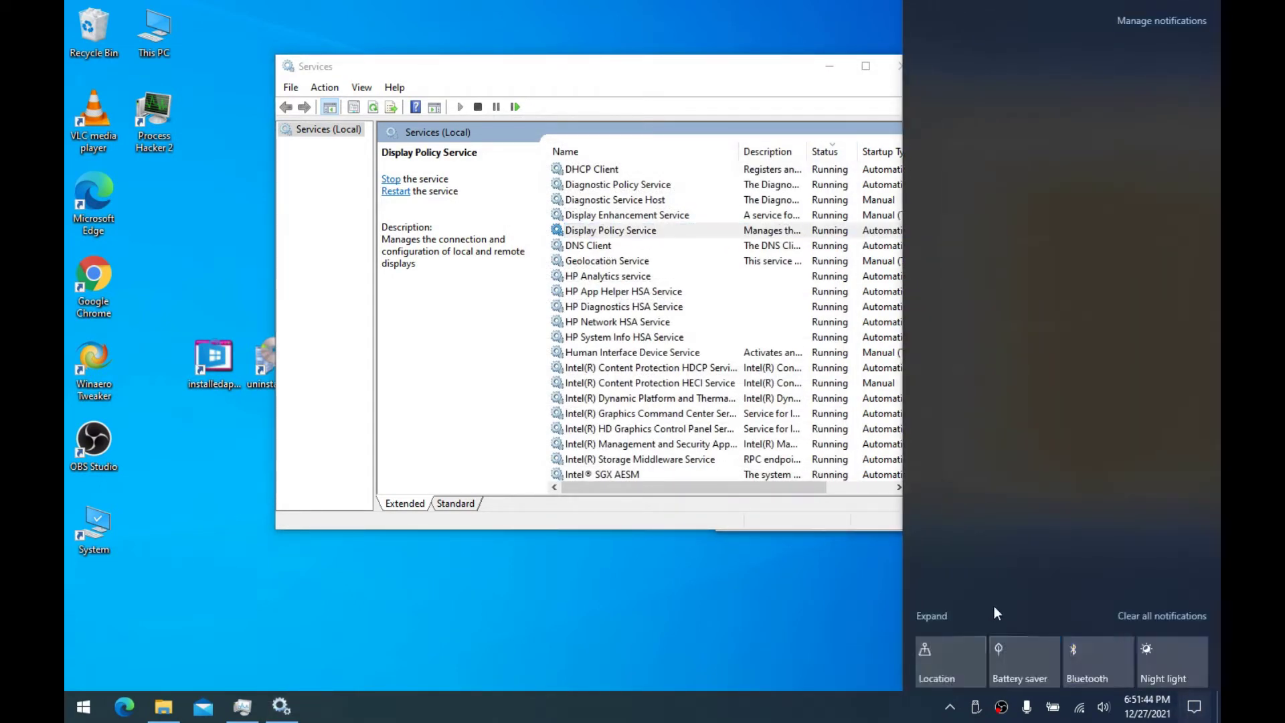
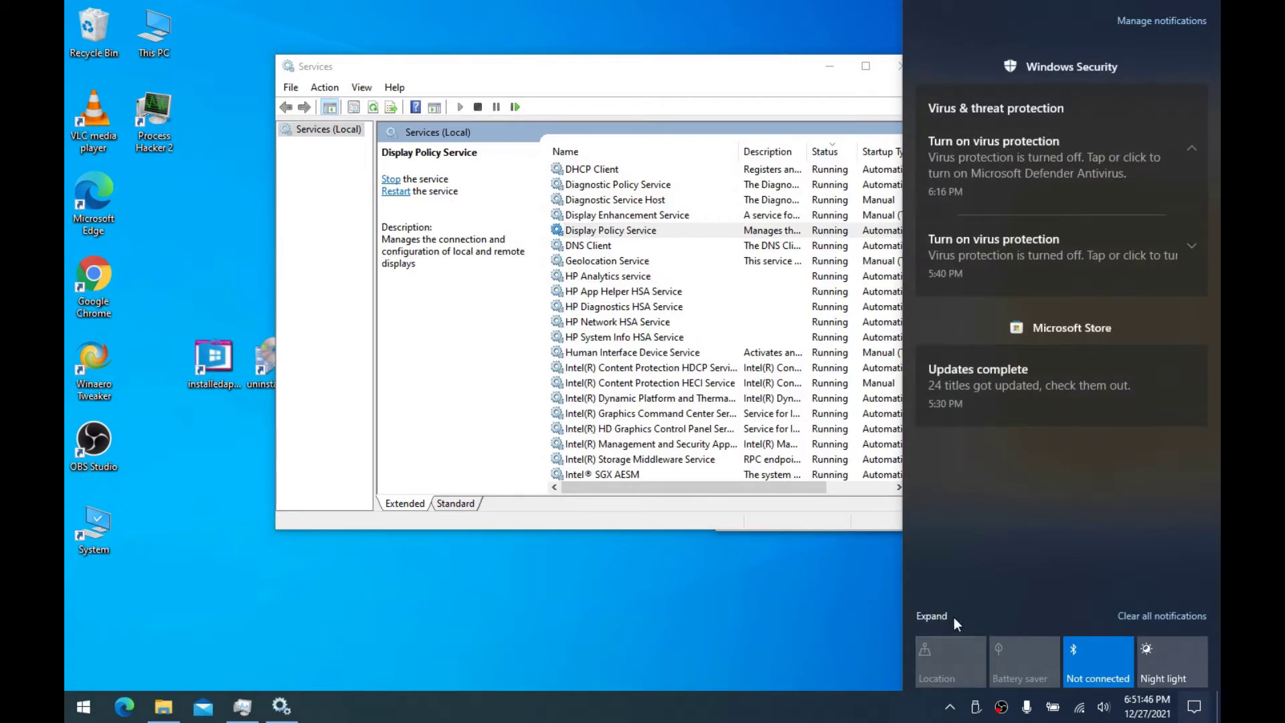
pyautogui.click(932, 613)
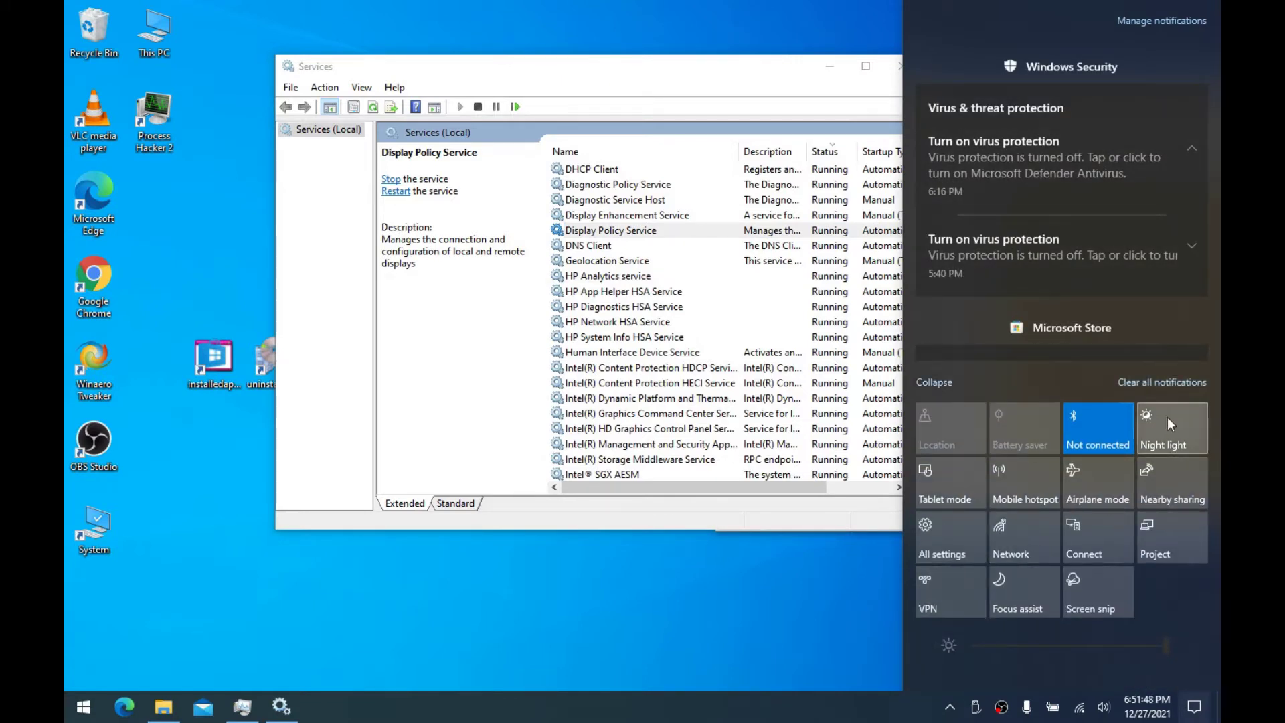
pyautogui.click(657, 259)
# Set Geolocation Service's startup type to Disabled and check its description
pyautogui.click(613, 247)
pyautogui.click(617, 263)
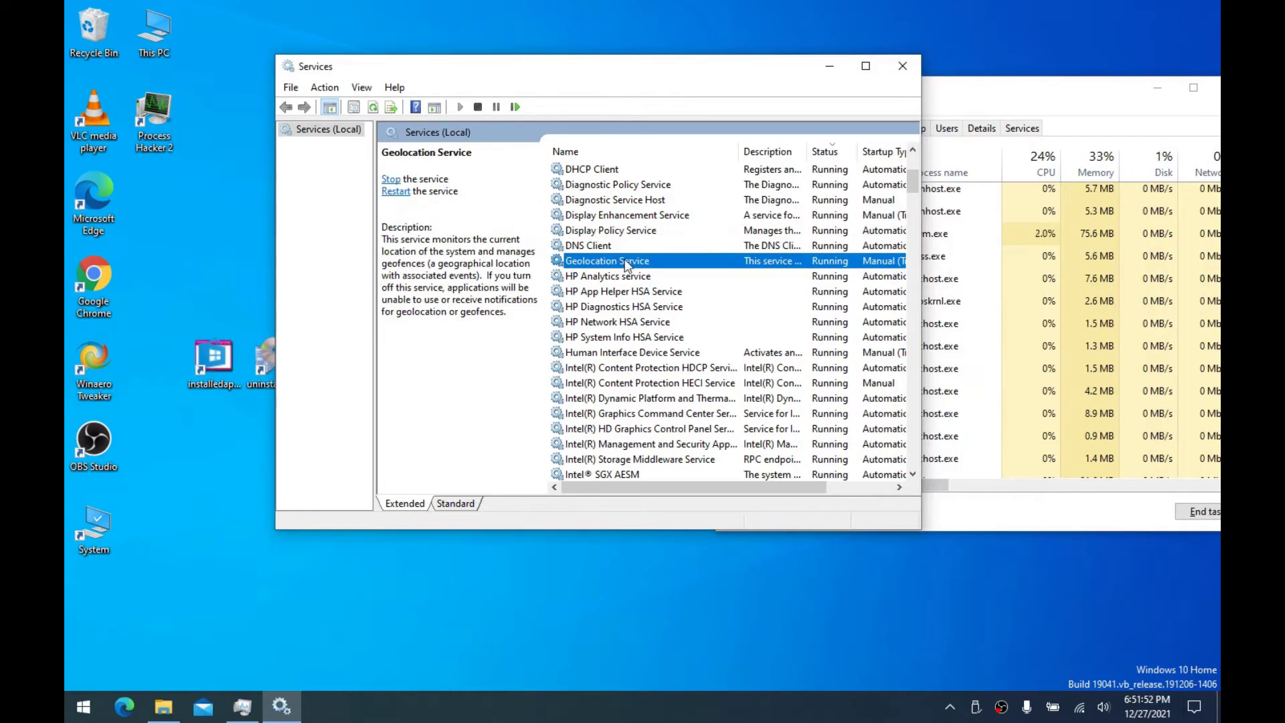
pyautogui.doubleClick(627, 262)
pyautogui.moveTo(653, 138); pyautogui.dragTo(676, 138)
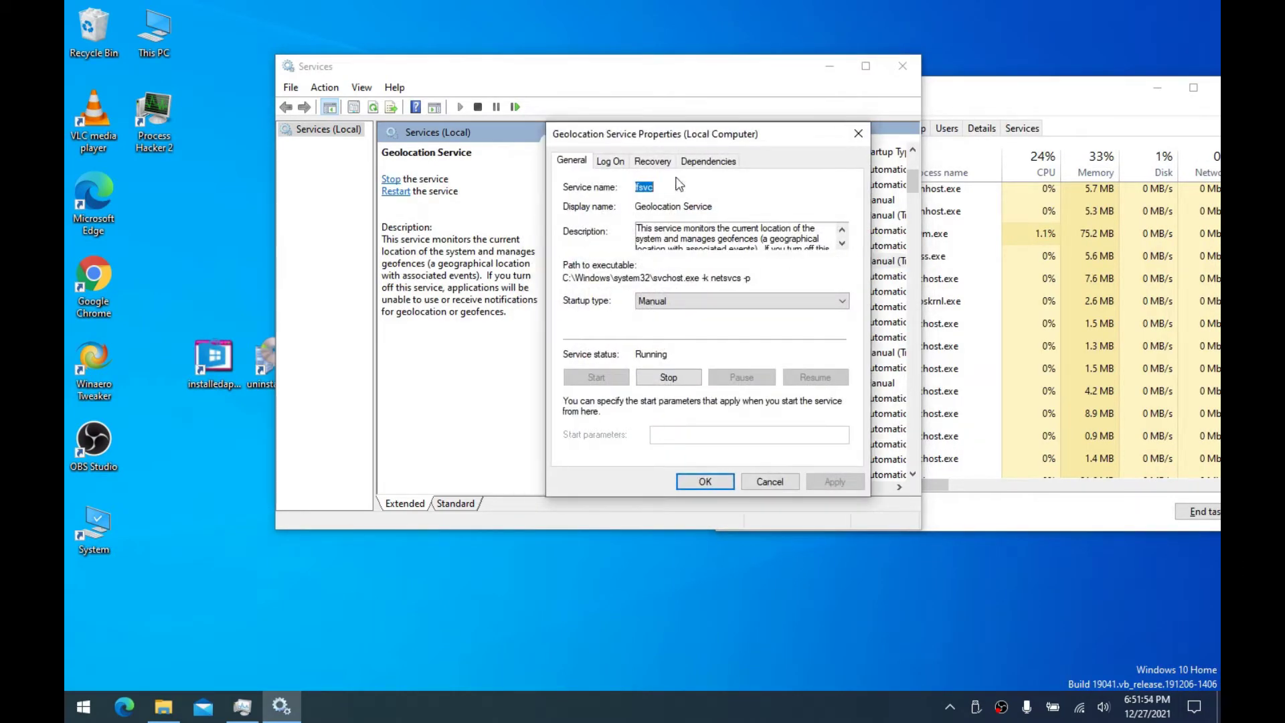
pyautogui.click(669, 301)
pyautogui.click(666, 347)
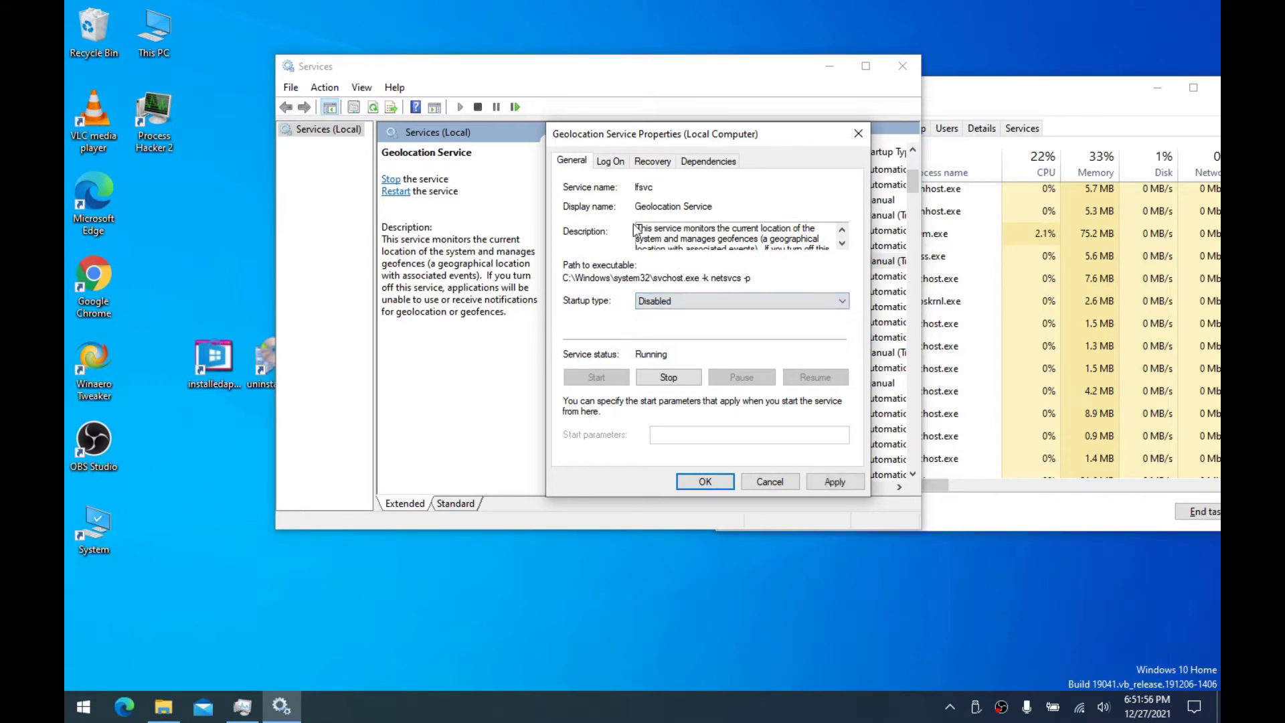
pyautogui.moveTo(639, 226); pyautogui.dragTo(822, 185)
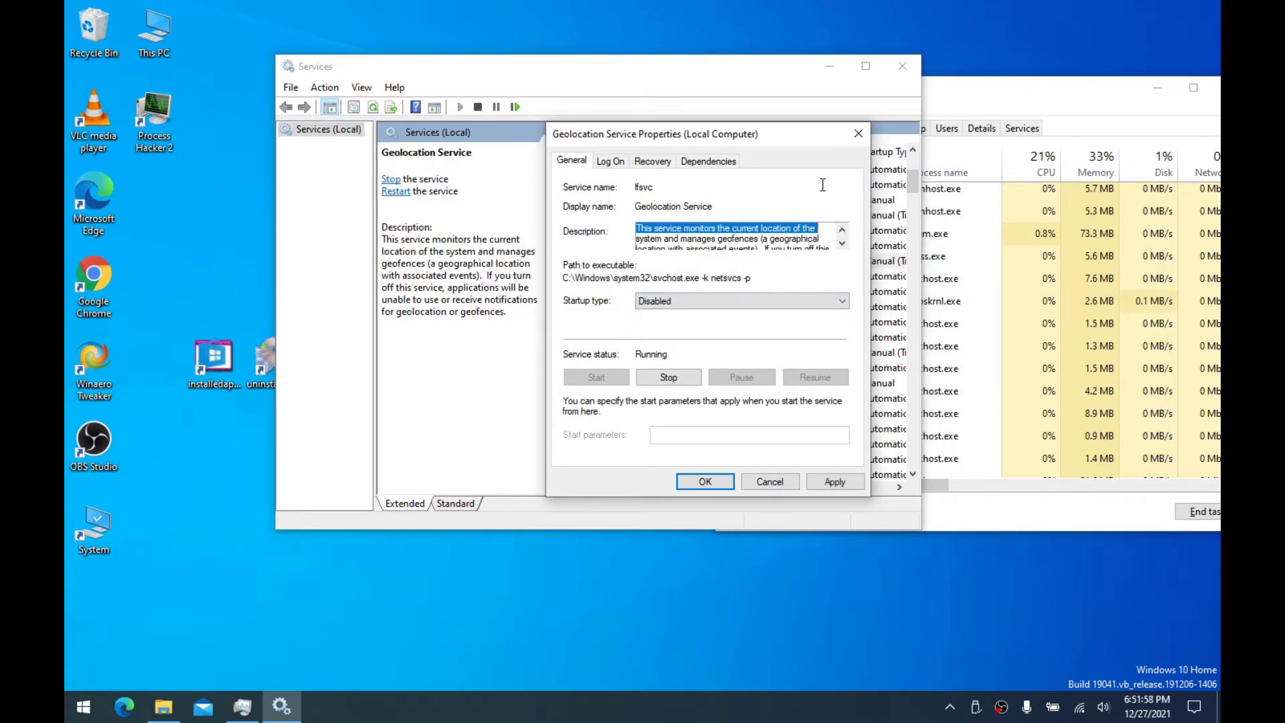
# Set Geolocation Service's first, second and subsequent failure responses to Take No Action and apply the changes
pyautogui.click(652, 161)
pyautogui.click(736, 217)
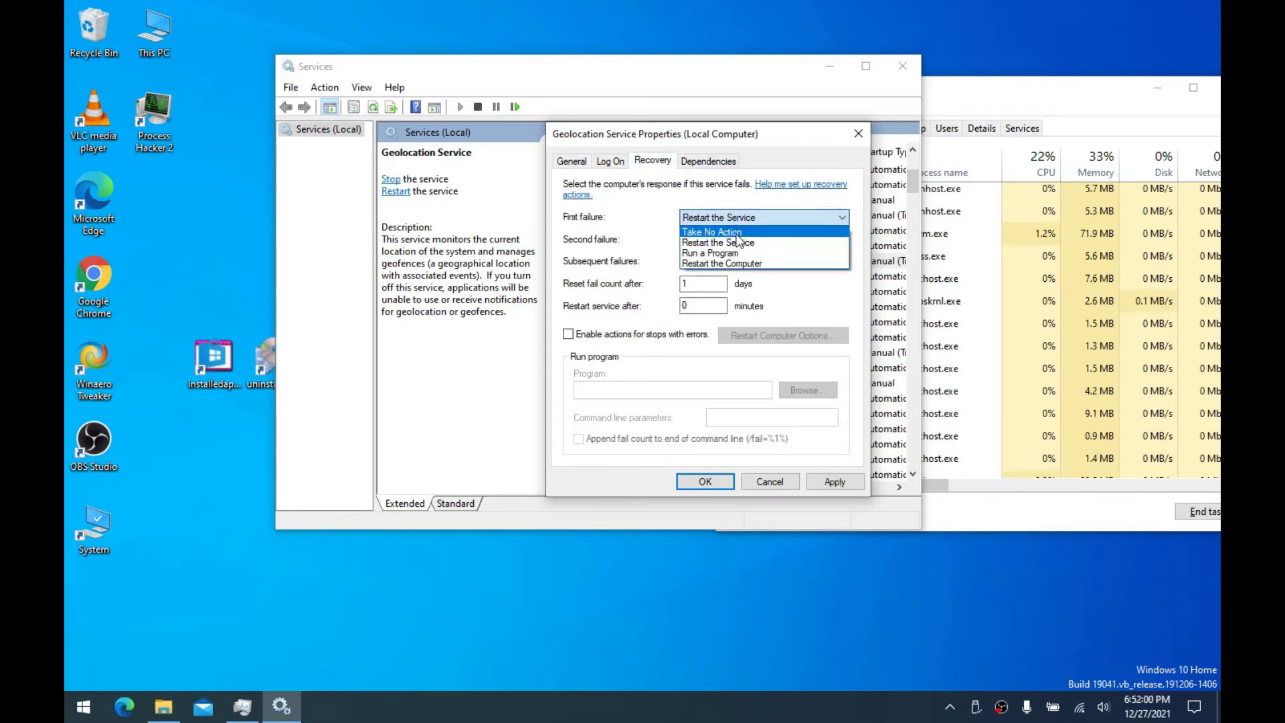
pyautogui.click(716, 229)
pyautogui.click(736, 239)
pyautogui.click(733, 260)
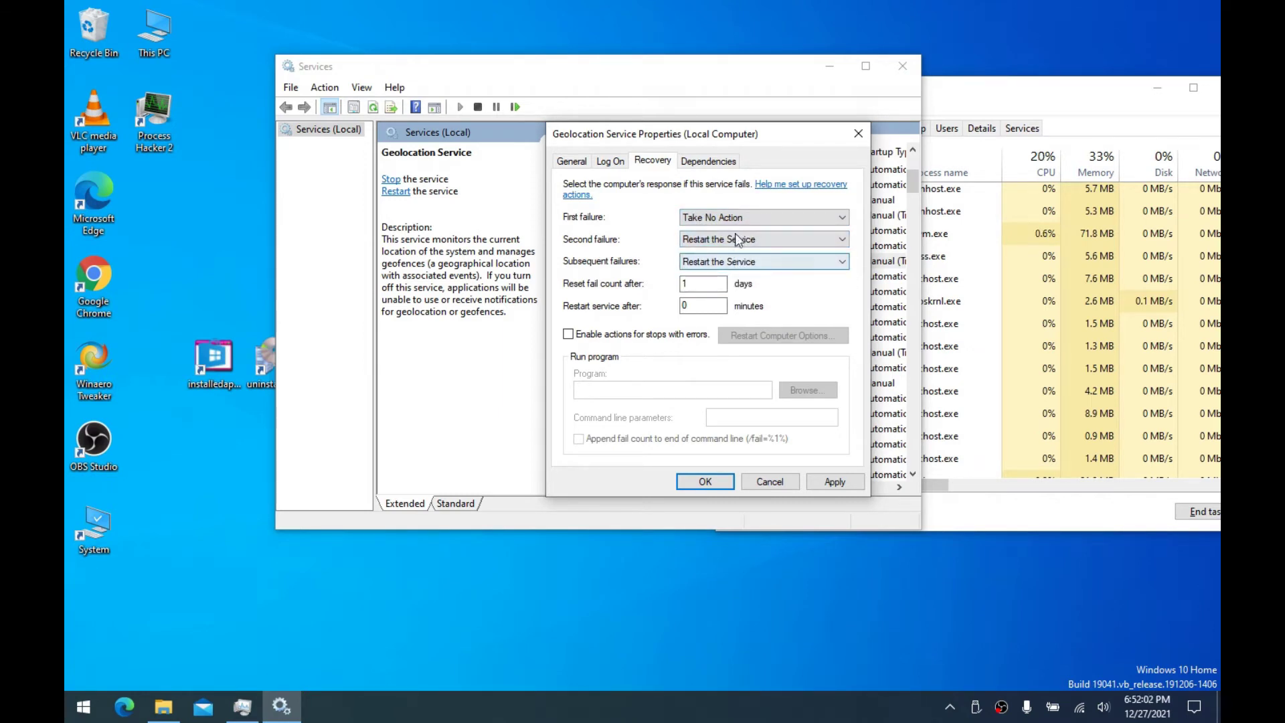
pyautogui.click(736, 239)
pyautogui.click(717, 257)
pyautogui.click(736, 261)
pyautogui.click(716, 275)
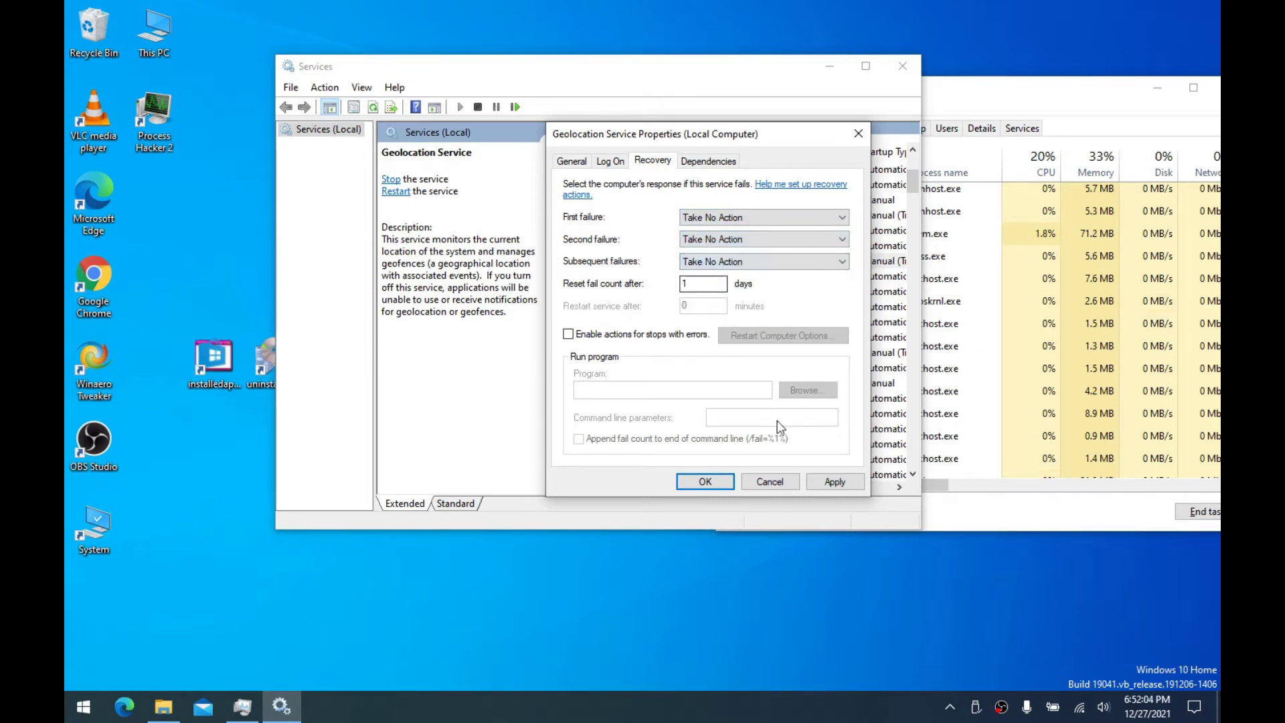
pyautogui.click(813, 478)
# Read through Geolocation Service's description and stop the service
pyautogui.click(579, 163)
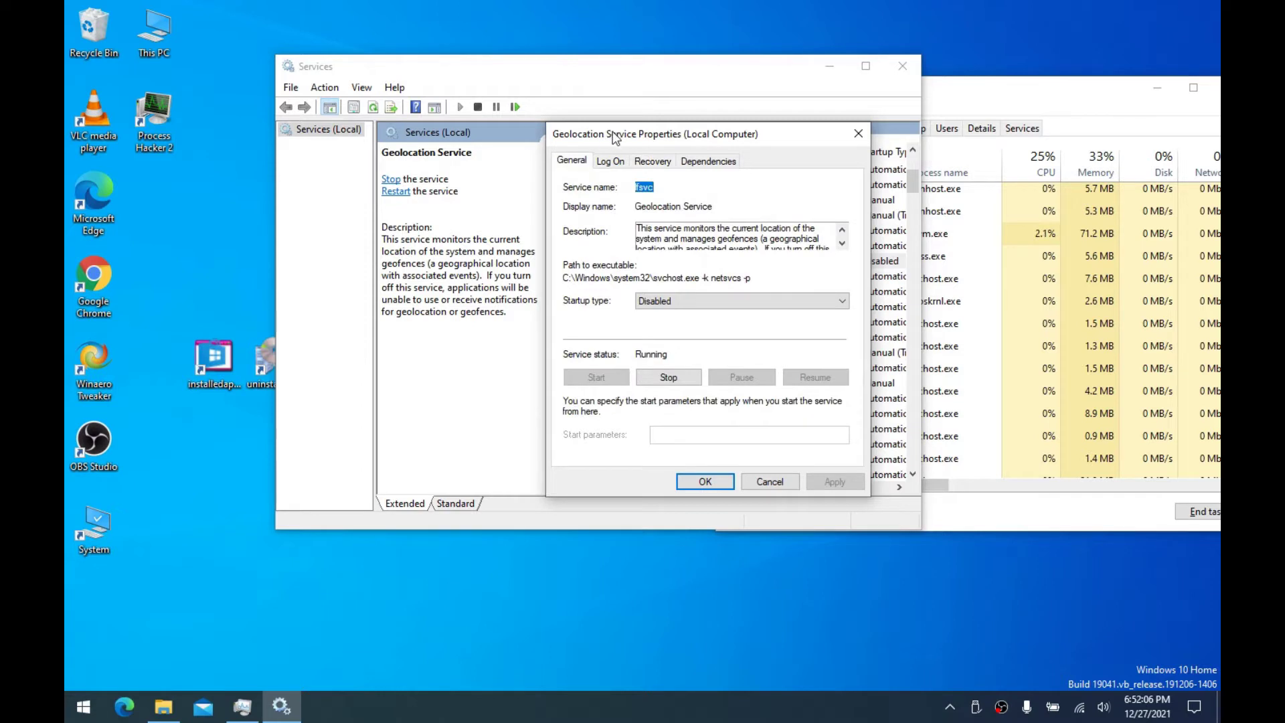
pyautogui.moveTo(615, 138); pyautogui.dragTo(589, 136)
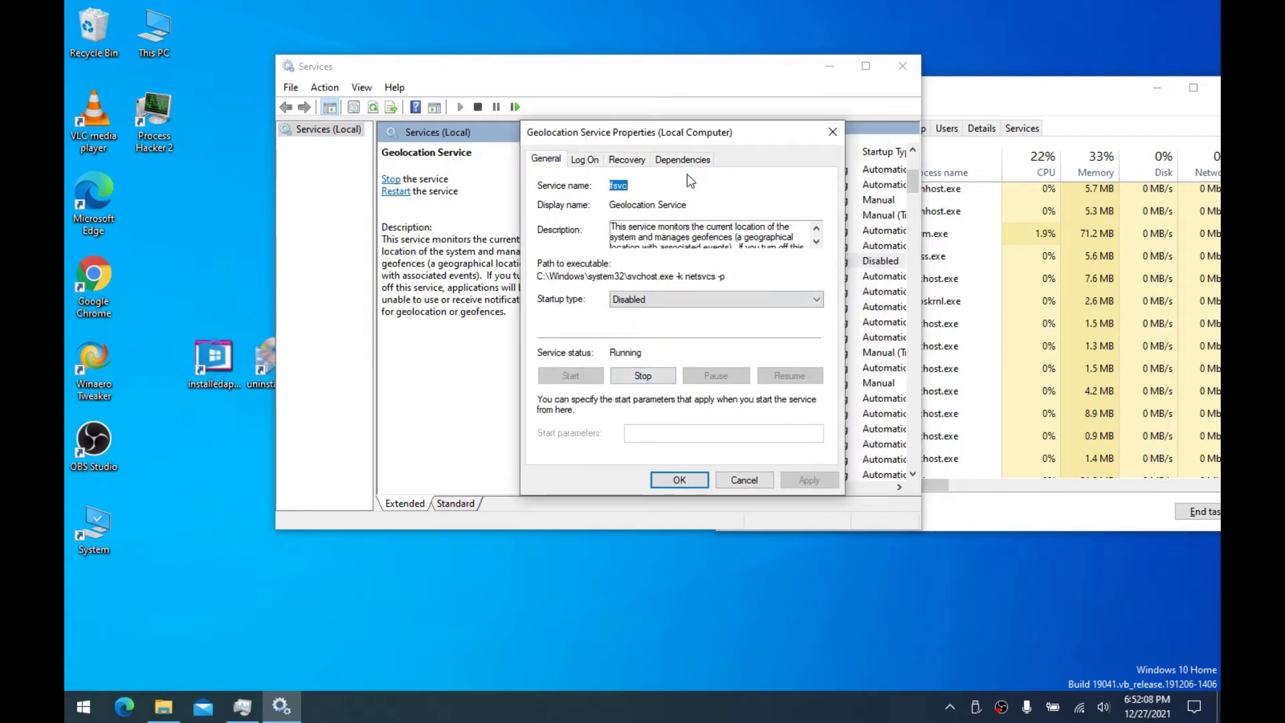
pyautogui.moveTo(685, 232); pyautogui.dragTo(825, 258)
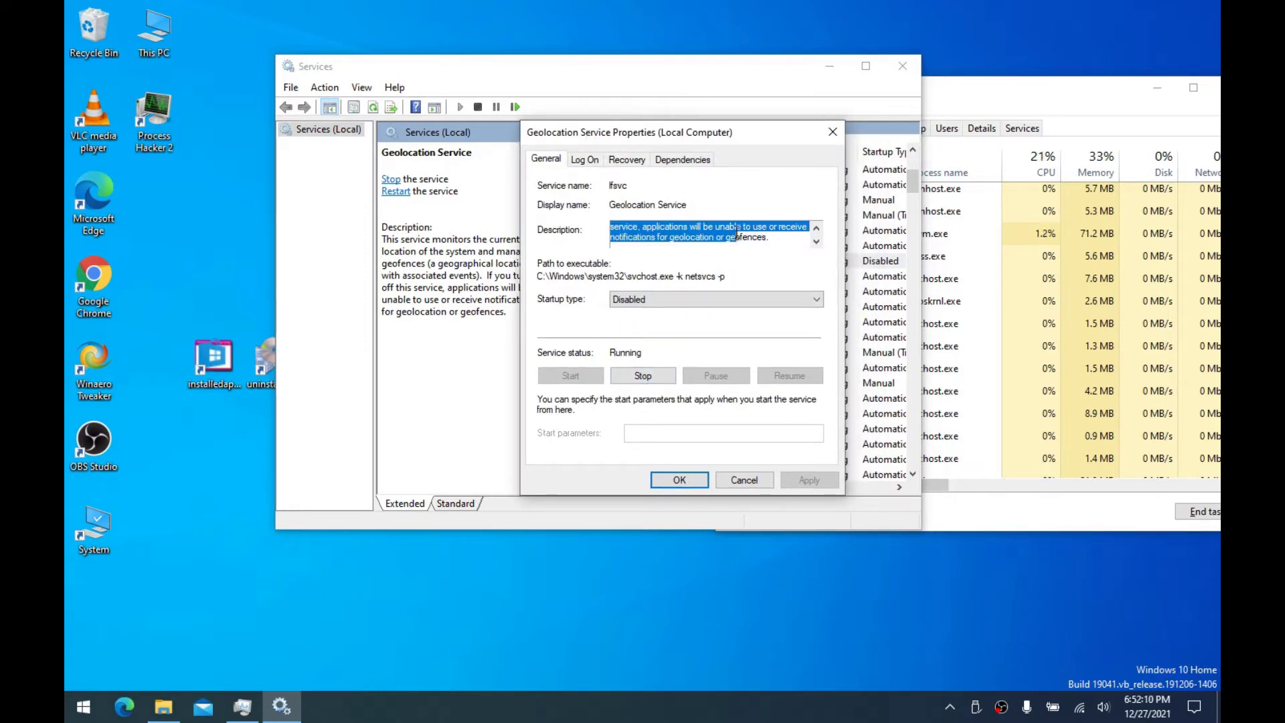
pyautogui.moveTo(737, 234); pyautogui.dragTo(534, 201)
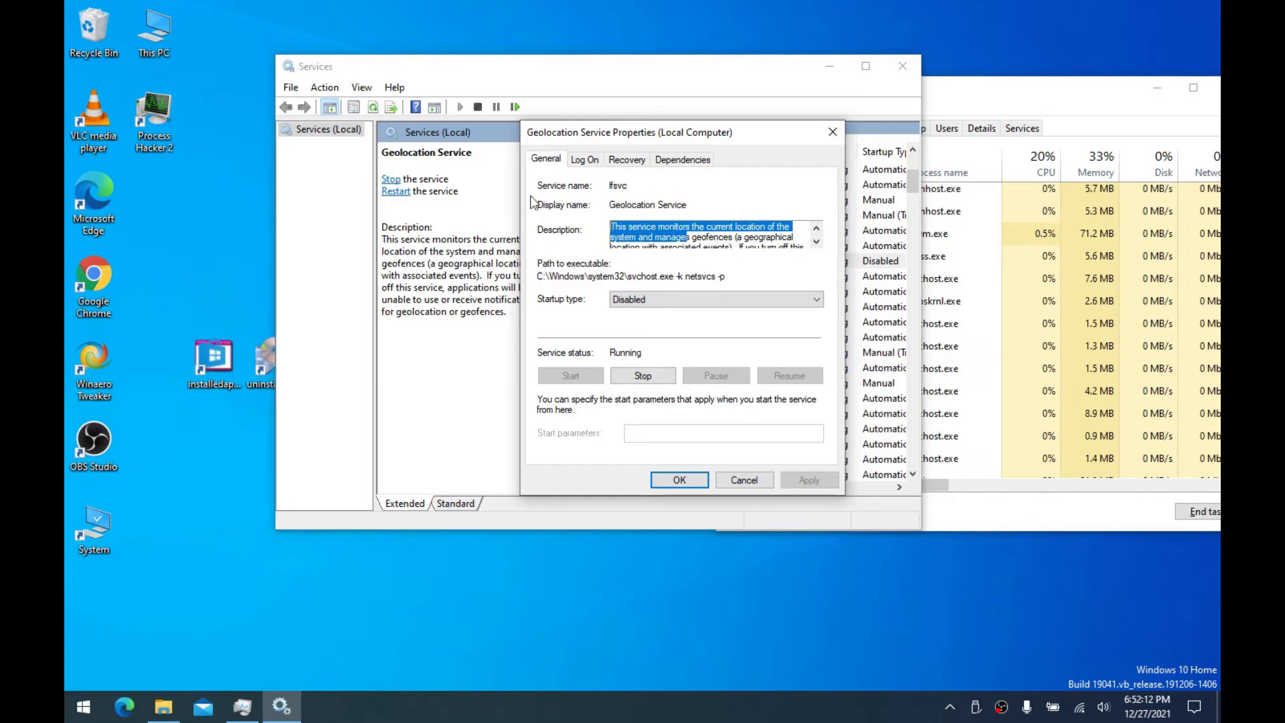
pyautogui.click(643, 376)
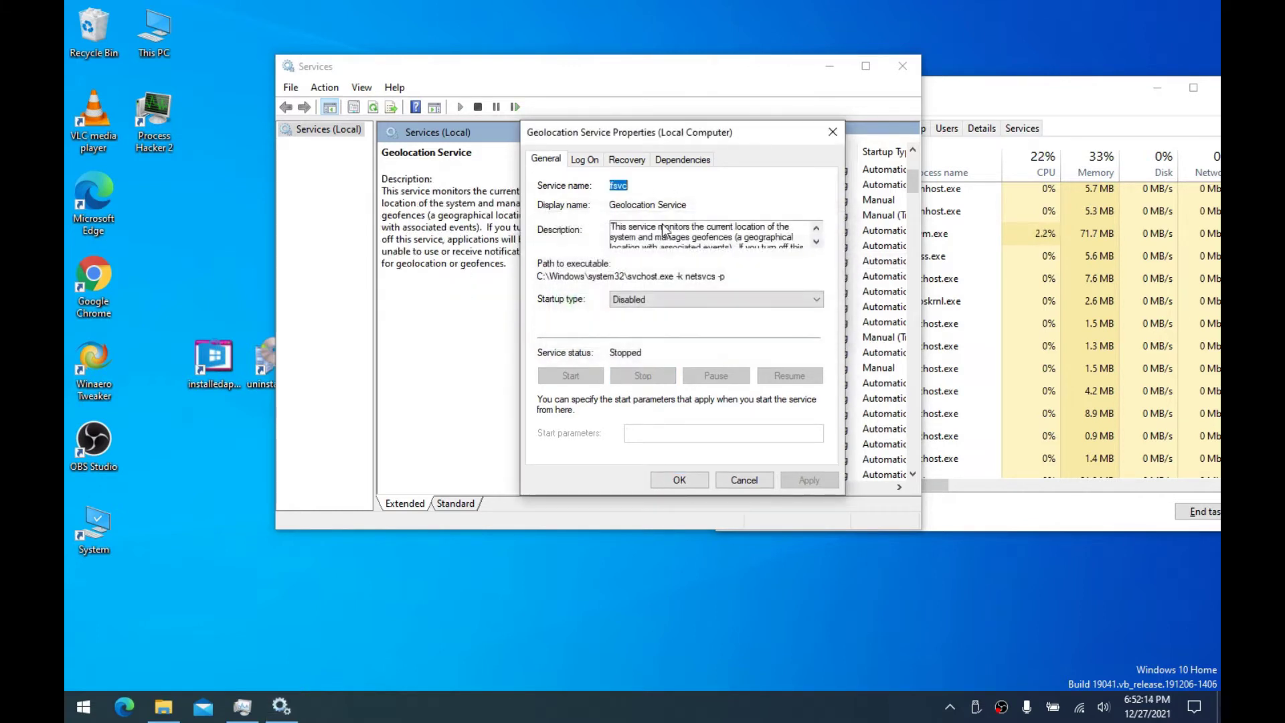
# Close Geolocation Service's properties, and set Diagnostic Policy Service's startup type to Disabled and stop it
pyautogui.click(679, 480)
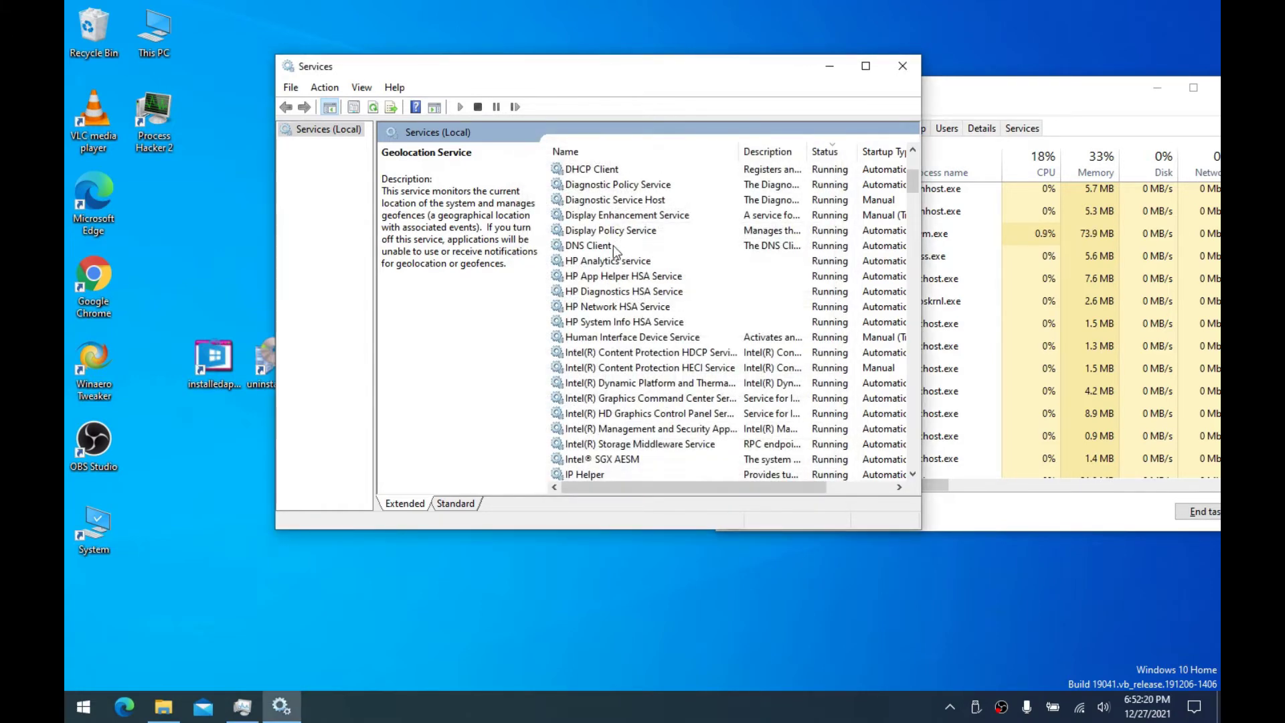
pyautogui.doubleClick(645, 186)
pyautogui.click(648, 299)
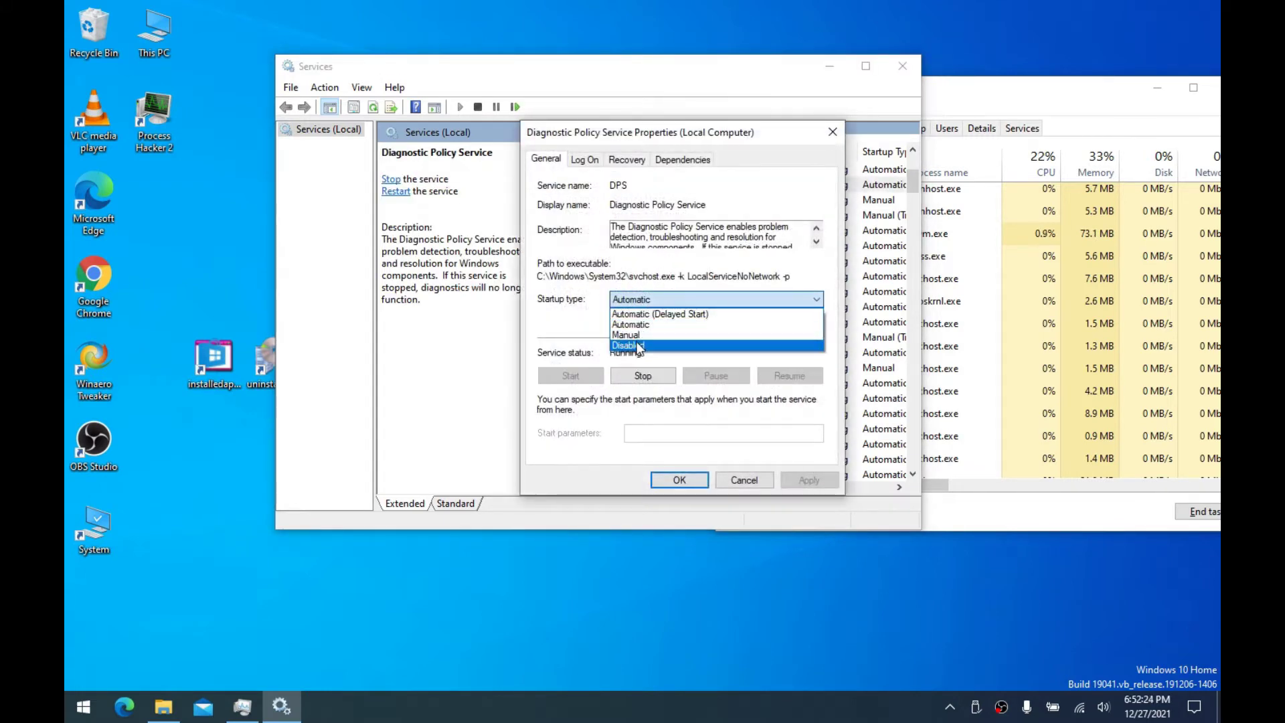
pyautogui.click(637, 344)
pyautogui.click(642, 375)
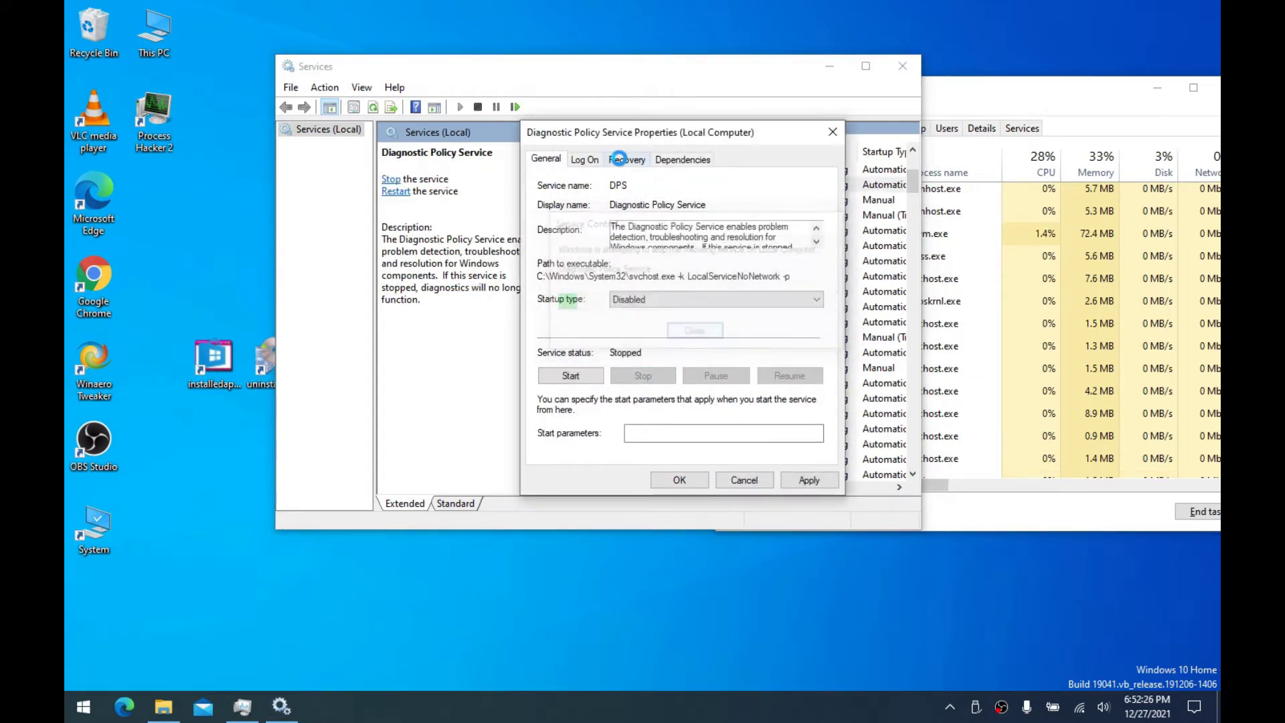
# Set Diagnostic Policy Service's first and second failure responses to Take No Action, apply the changes and close its properties
pyautogui.click(619, 159)
pyautogui.click(679, 215)
pyautogui.click(679, 228)
pyautogui.click(679, 237)
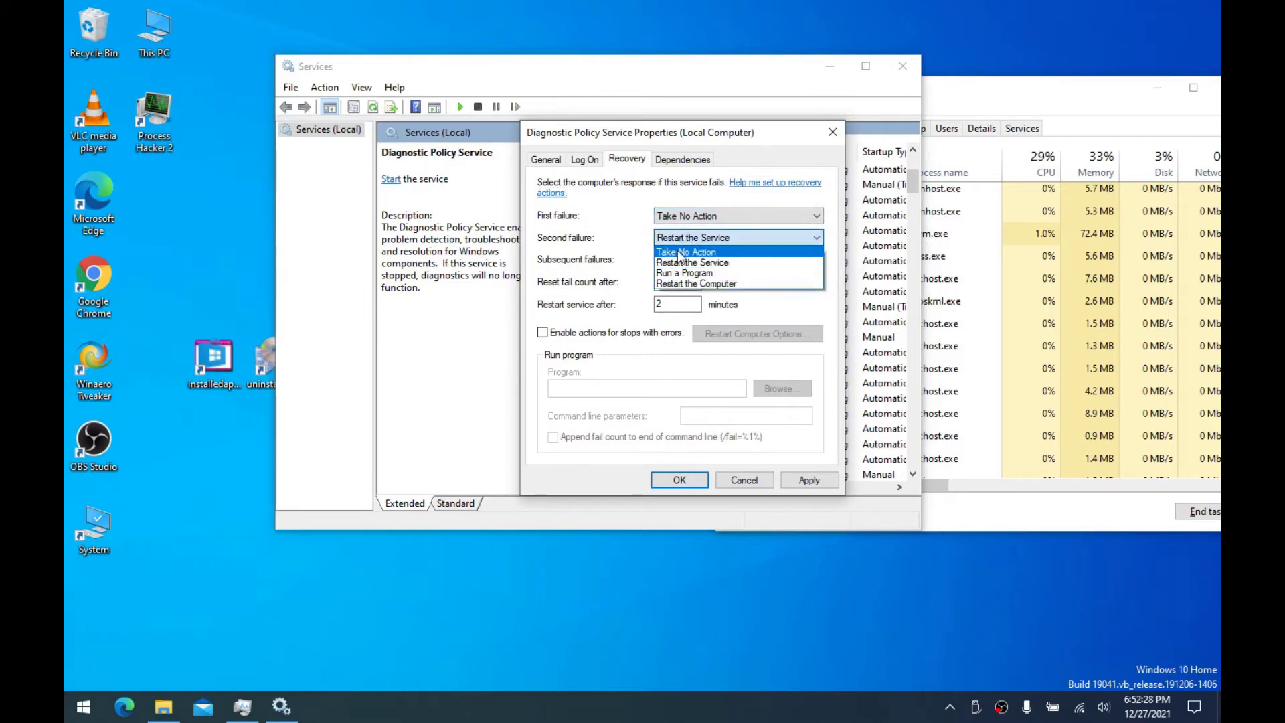
pyautogui.click(679, 251)
pyautogui.click(807, 480)
pyautogui.click(544, 160)
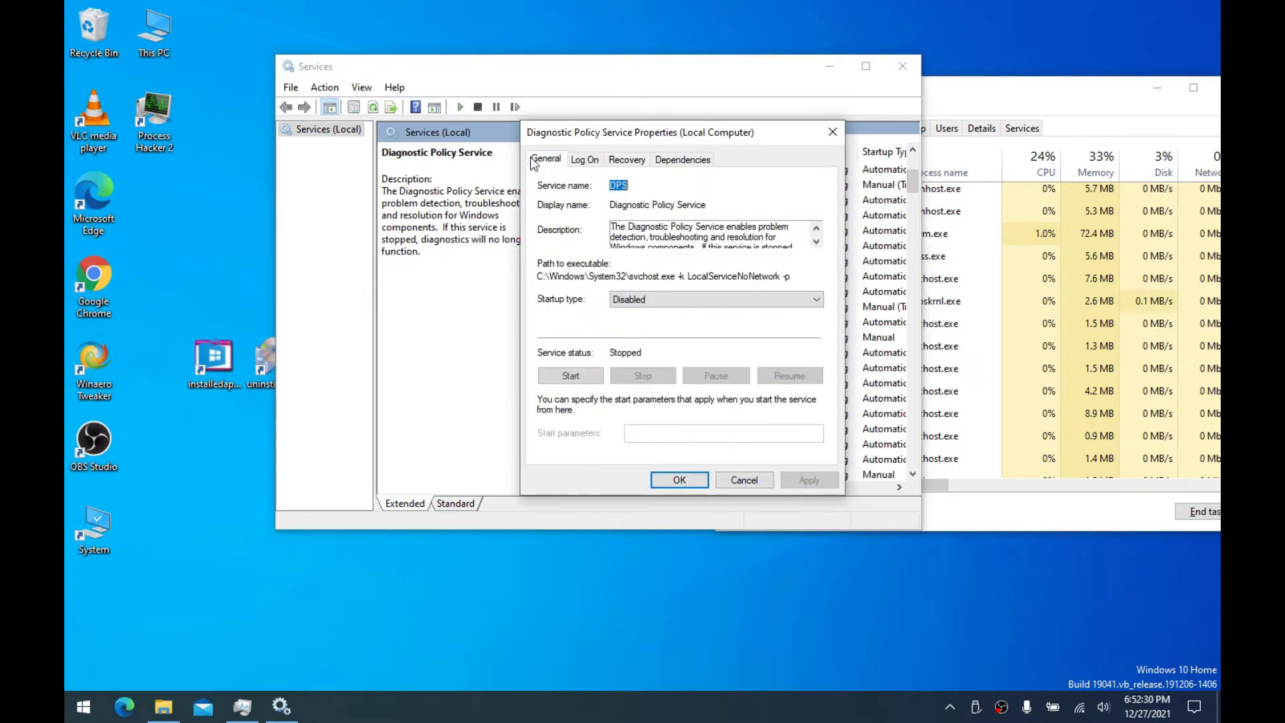
pyautogui.click(677, 479)
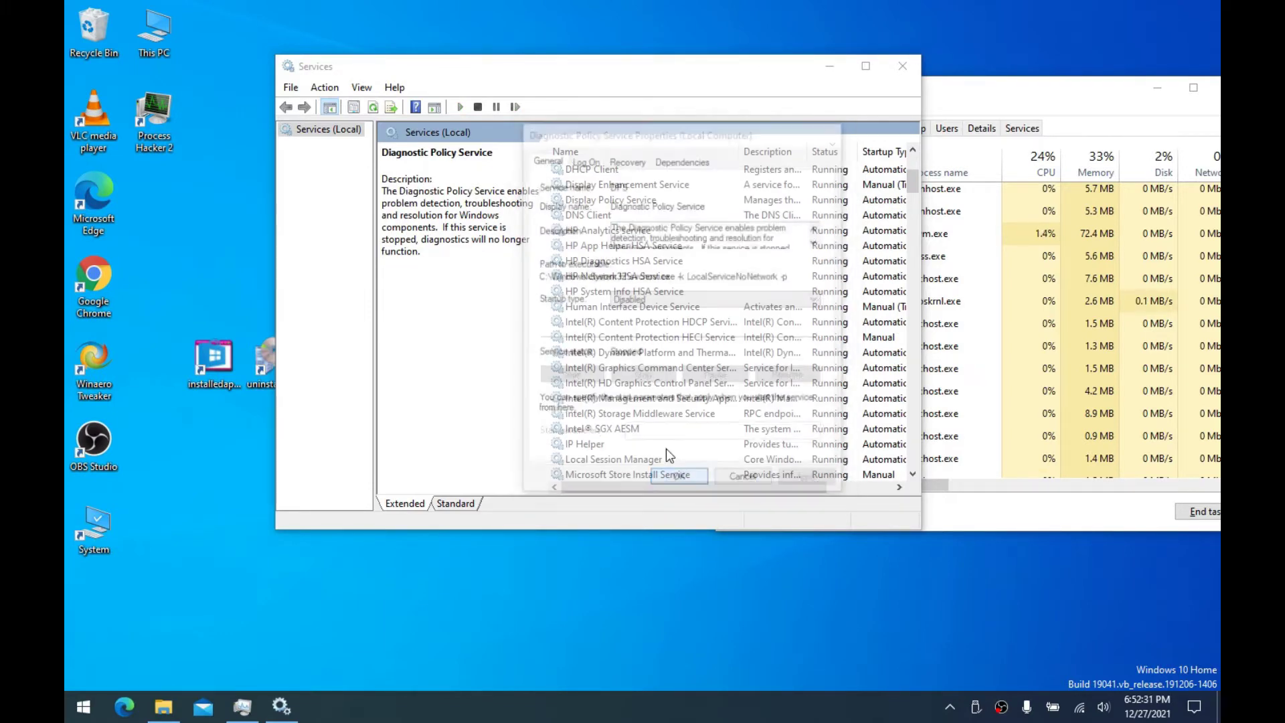
# Set HP Analytics service's startup type to Disabled and stop the service
pyautogui.click(625, 200)
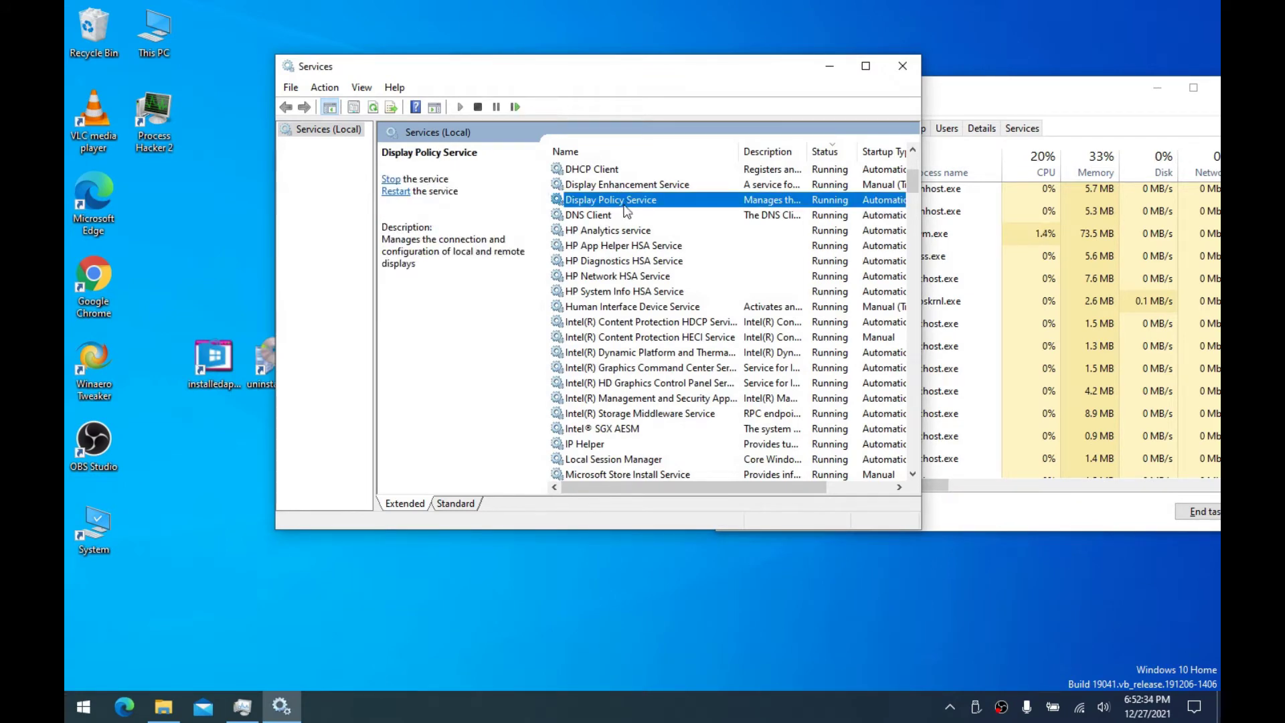
pyautogui.click(620, 233)
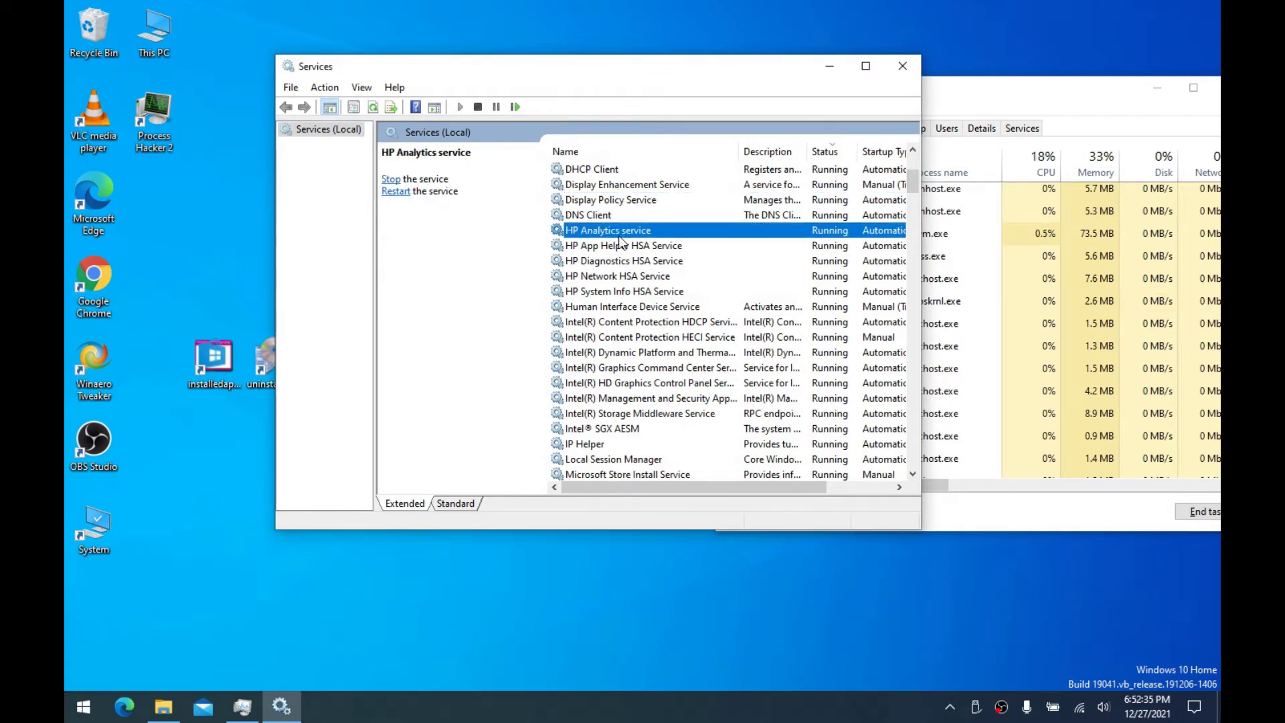
pyautogui.doubleClick(569, 236)
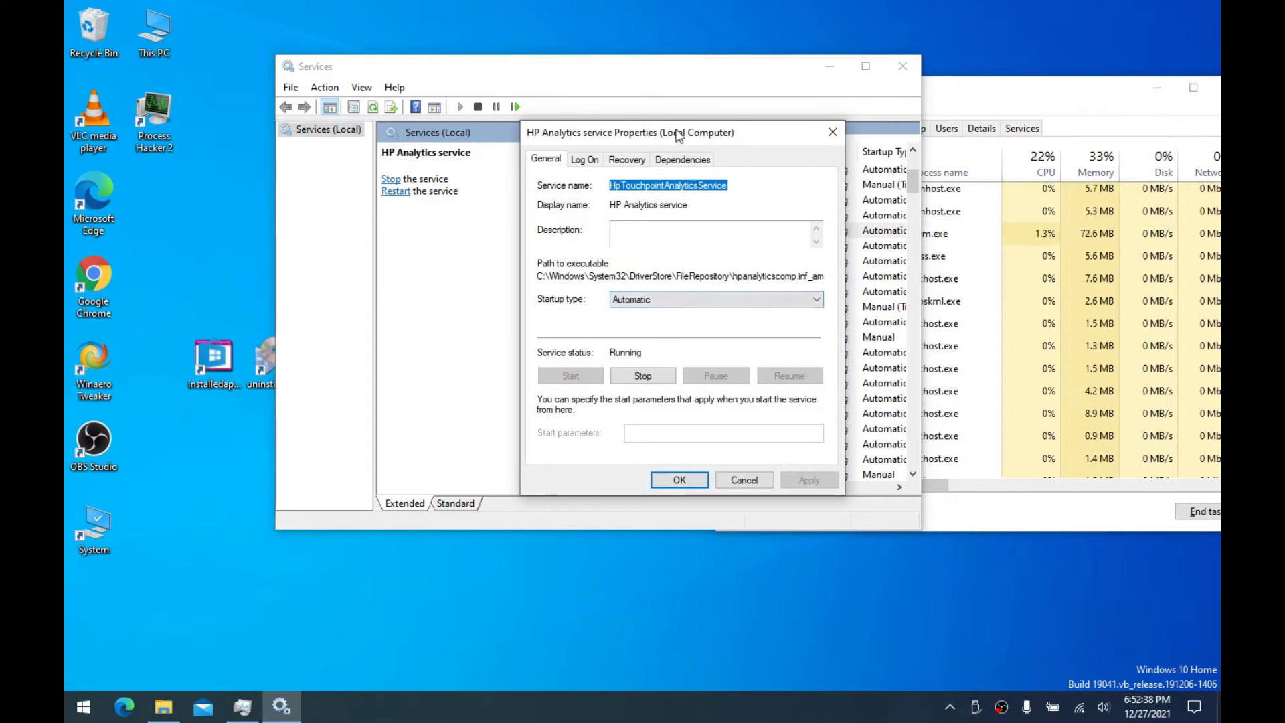
pyautogui.moveTo(678, 136); pyautogui.dragTo(957, 85)
pyautogui.scroll(-4, 616, 295)
pyautogui.scroll(4, 623, 318)
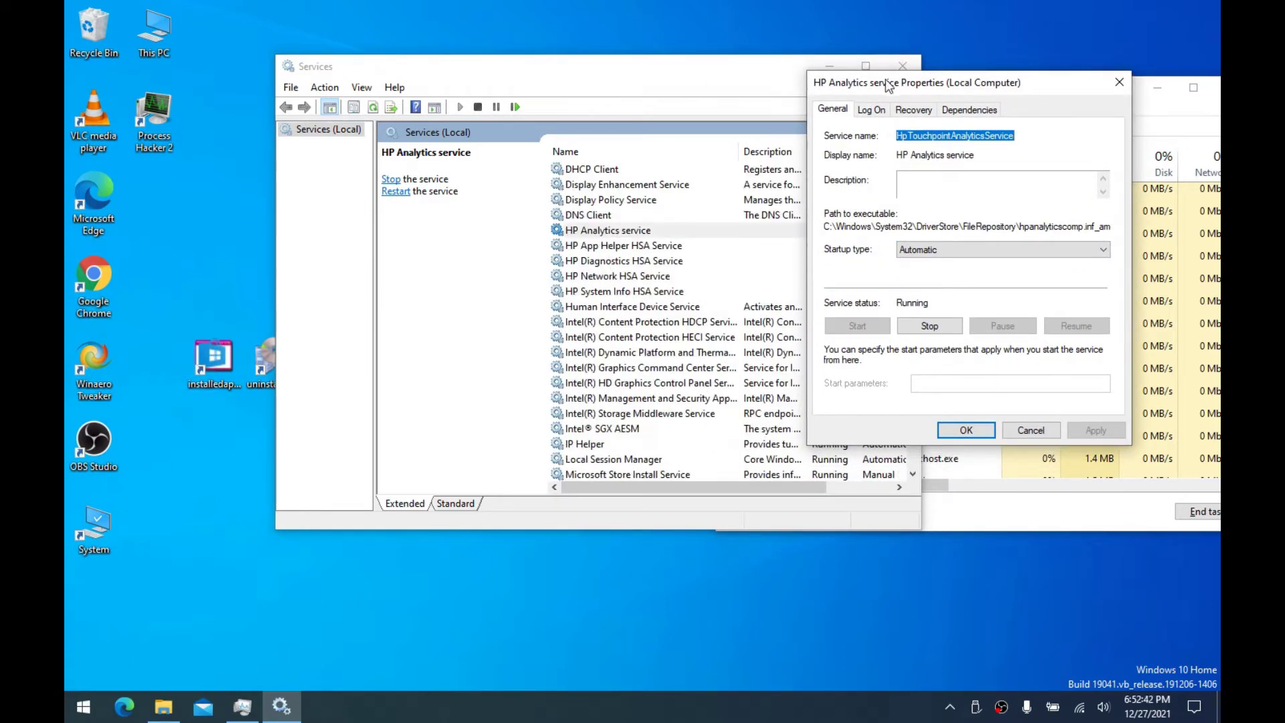
pyautogui.moveTo(889, 85); pyautogui.dragTo(552, 88)
pyautogui.click(620, 252)
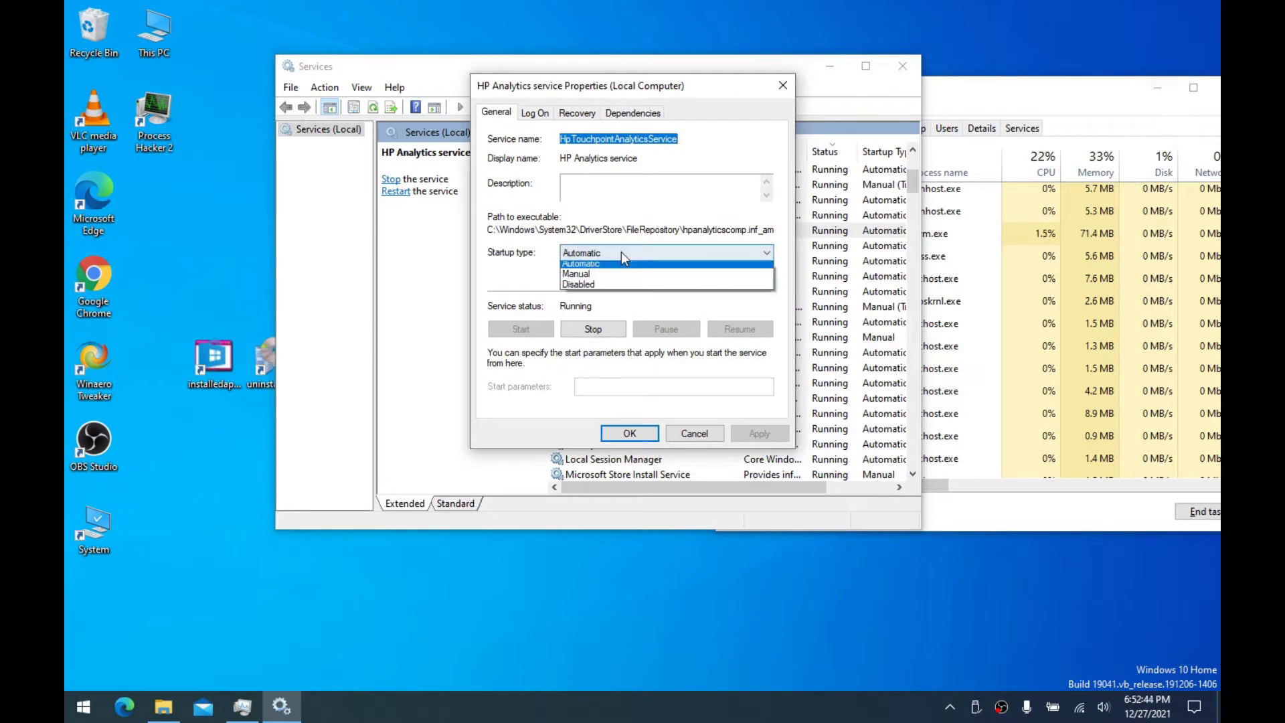
pyautogui.click(593, 297)
pyautogui.click(594, 332)
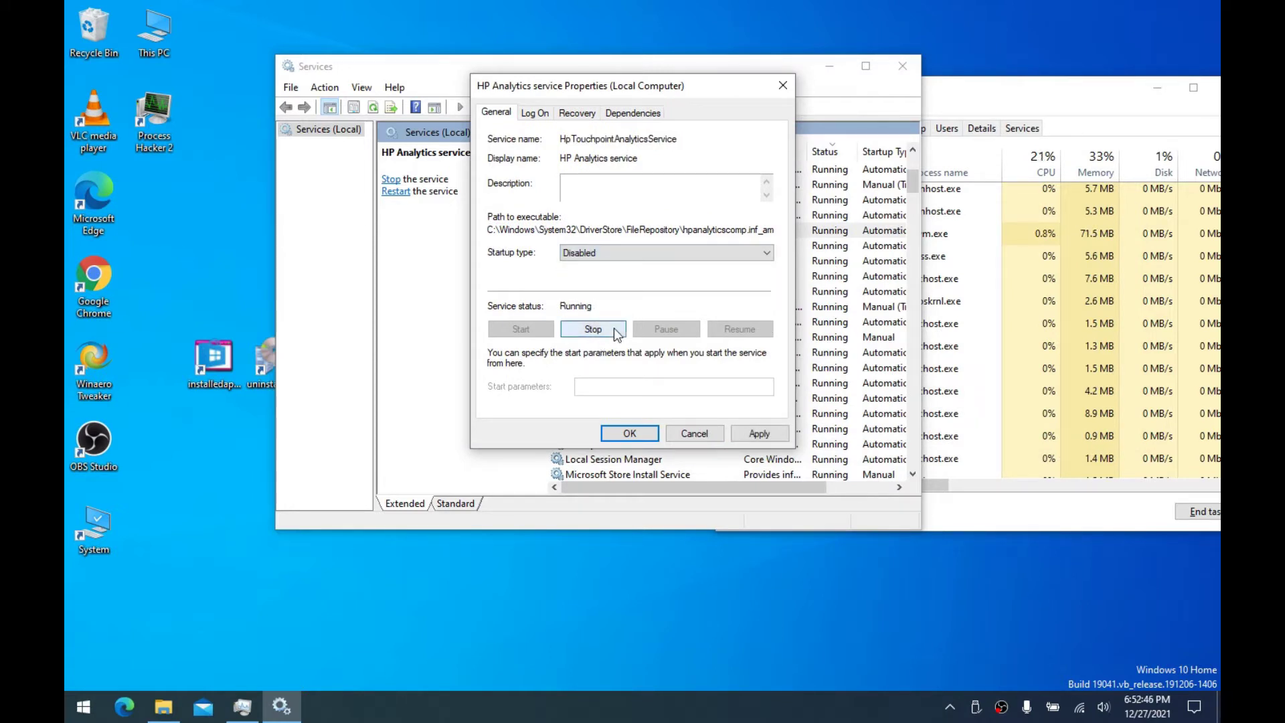
# Set HP Analytics service's first, second and subsequent failure responses to Take No Action and apply the changes
pyautogui.click(587, 117)
pyautogui.click(617, 169)
pyautogui.click(617, 182)
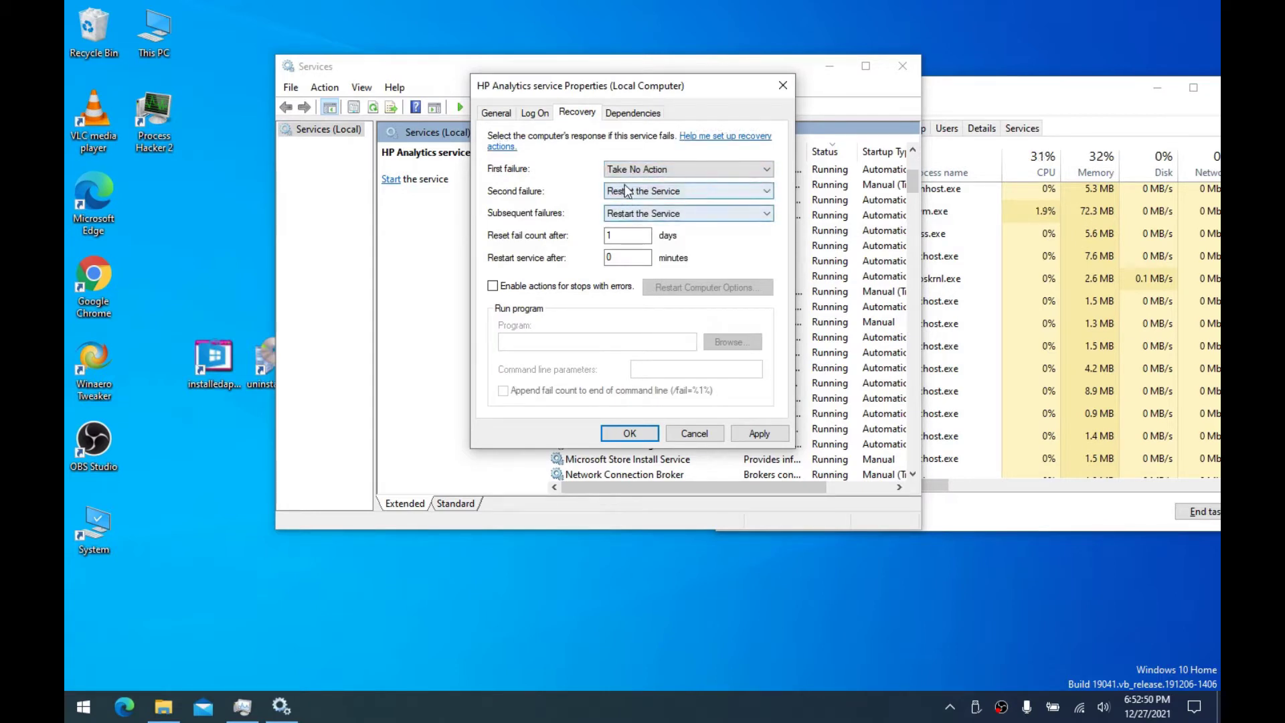
pyautogui.click(619, 191)
pyautogui.click(623, 202)
pyautogui.click(626, 213)
pyautogui.click(636, 225)
pyautogui.click(639, 234)
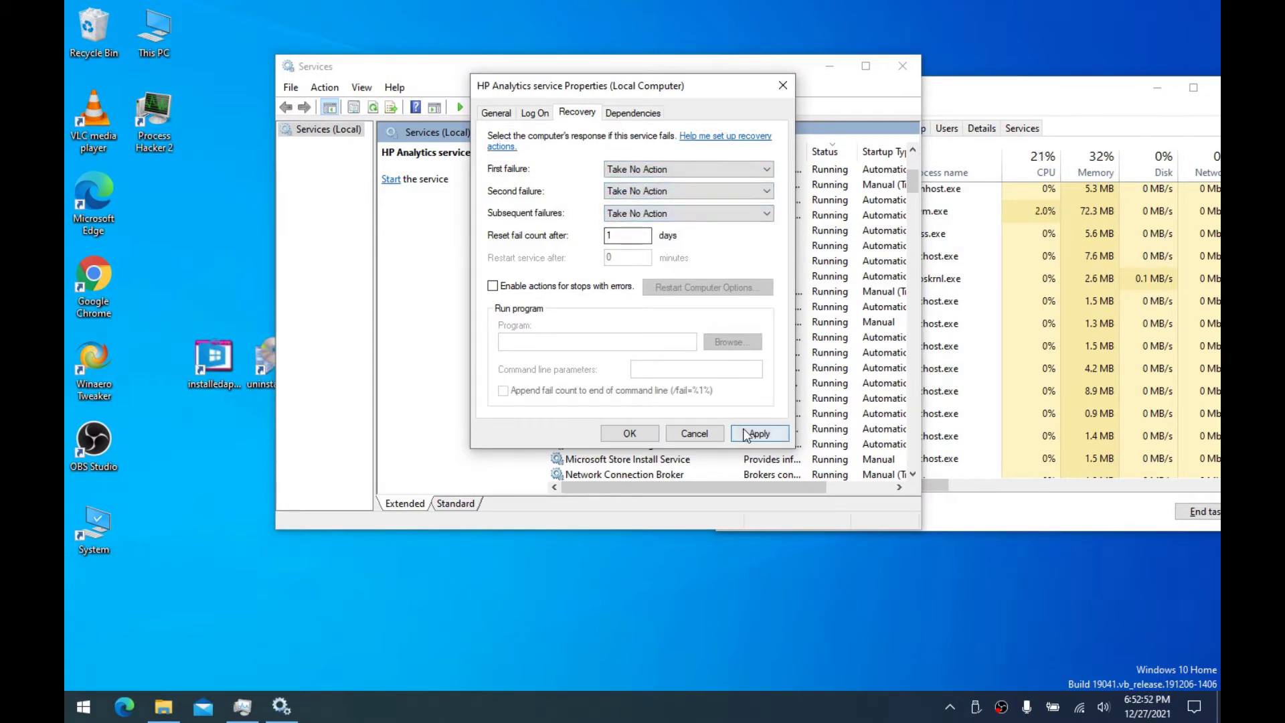
pyautogui.click(746, 432)
pyautogui.click(495, 112)
# Read HP Analytics service's full executable path from end to end and close its properties
pyautogui.moveTo(521, 86)
pyautogui.mouseDown()
pyautogui.moveTo(545, 88)
pyautogui.moveTo(508, 88)
pyautogui.mouseUp()
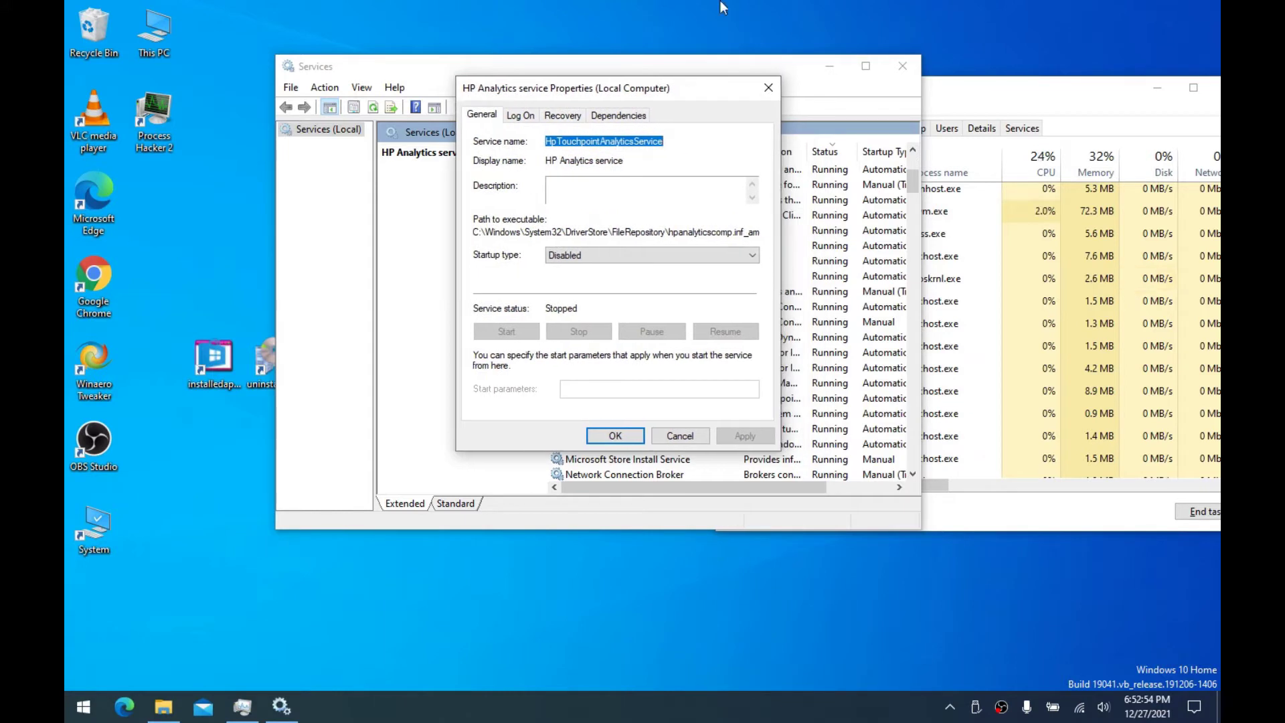
pyautogui.moveTo(665, 90); pyautogui.dragTo(631, 89)
pyautogui.moveTo(604, 230); pyautogui.dragTo(827, 219)
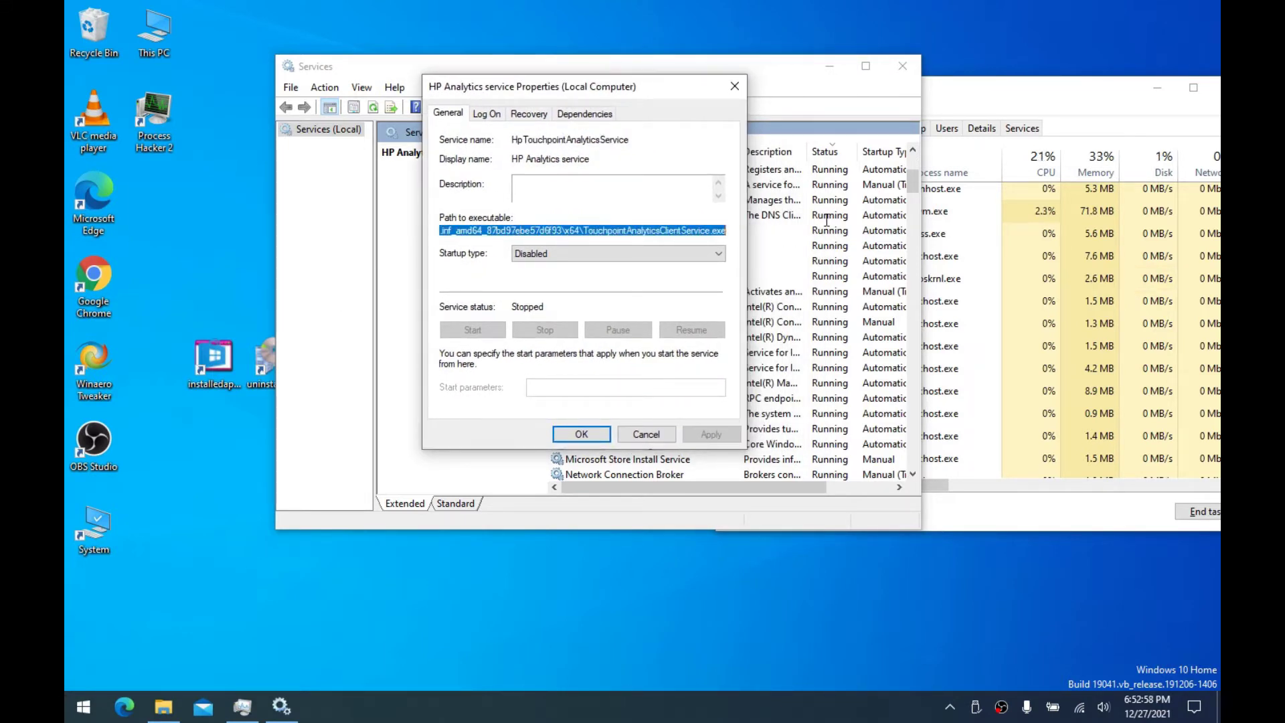
pyautogui.moveTo(544, 90); pyautogui.dragTo(577, 89)
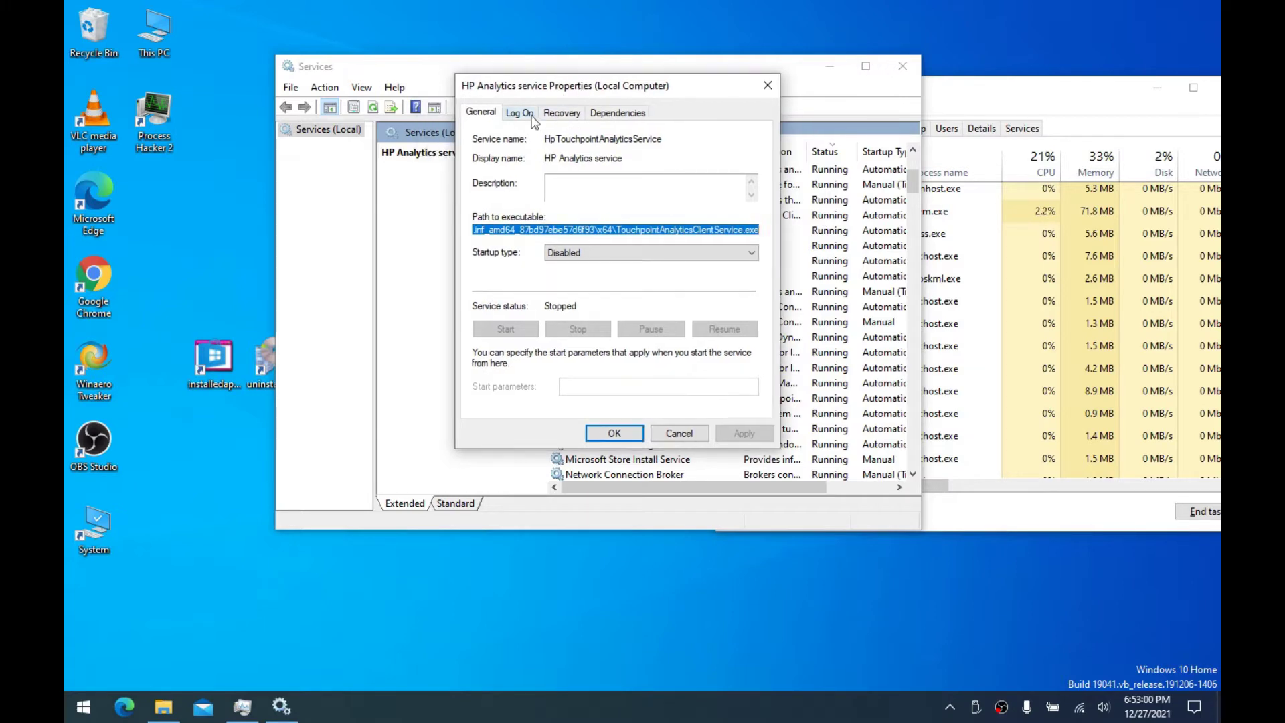
pyautogui.moveTo(565, 226); pyautogui.dragTo(425, 234)
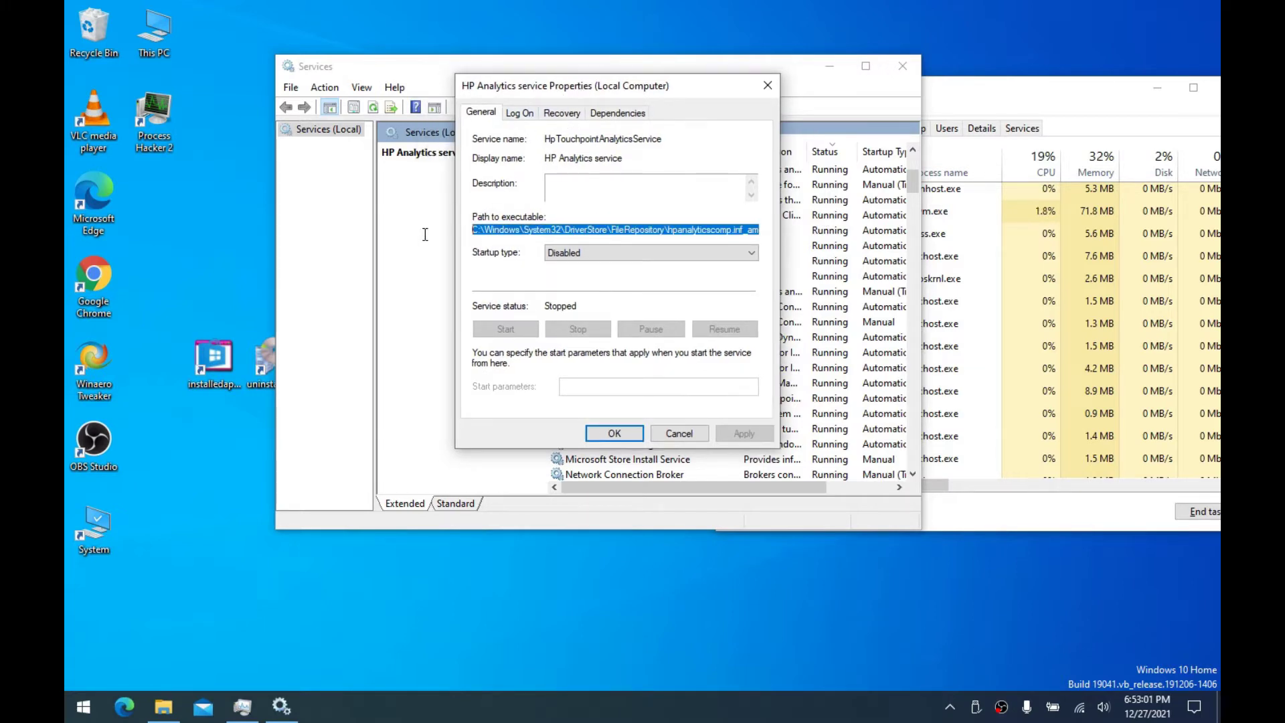
pyautogui.click(614, 434)
# Open HP App Helper HSA Service's properties and set its startup type to Disabled
pyautogui.click(640, 231)
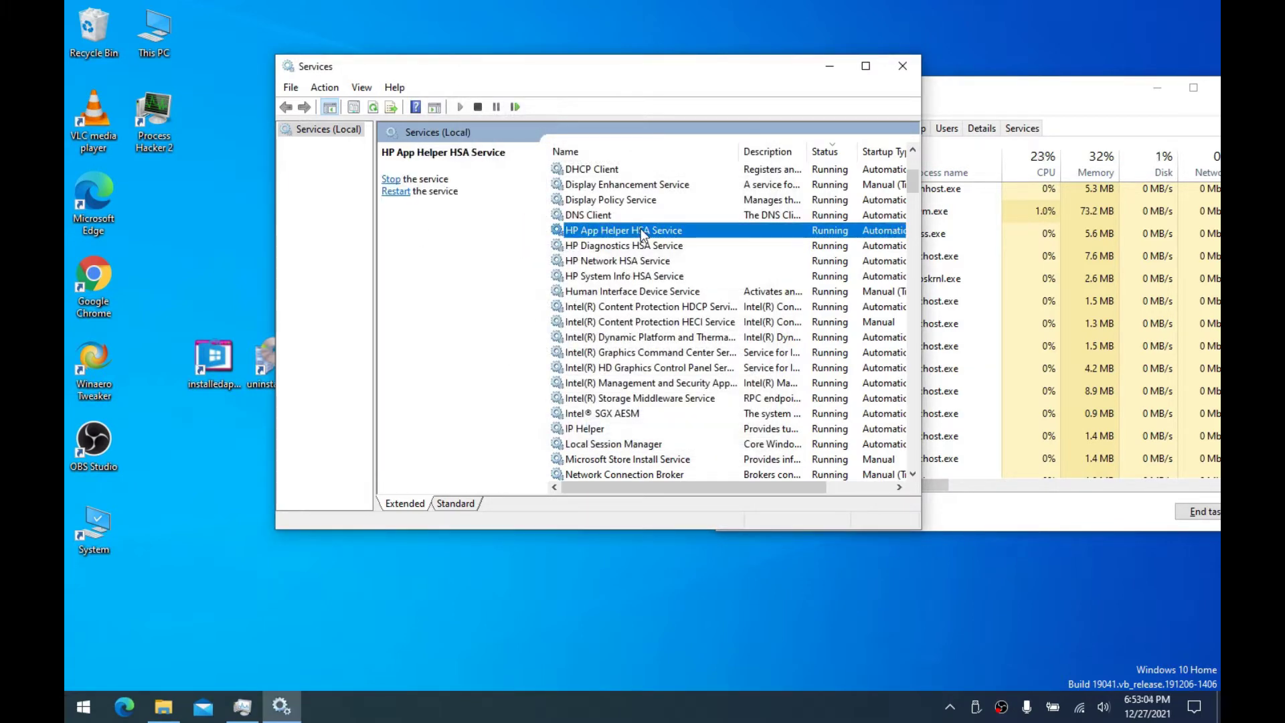
pyautogui.doubleClick(641, 230)
pyautogui.click(592, 251)
pyautogui.click(577, 299)
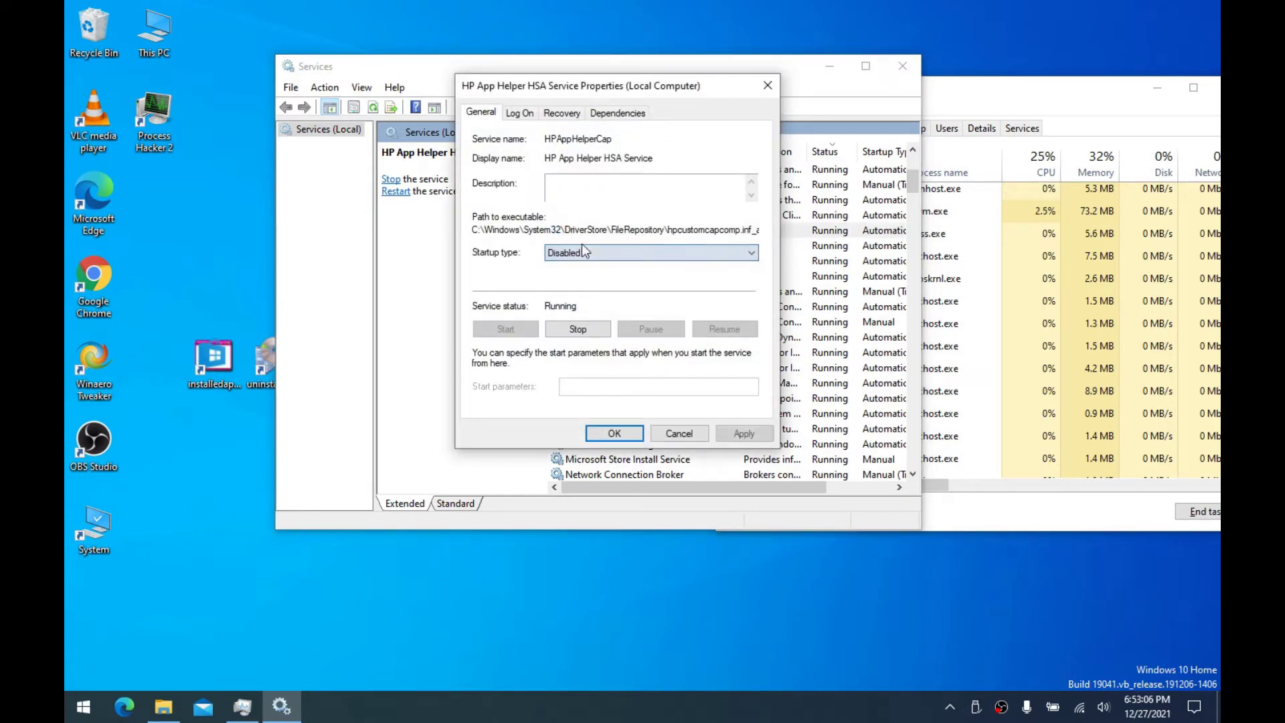
# Set HP App Helper HSA Service's first and second failure responses to Take No Action and apply the changes
pyautogui.click(556, 116)
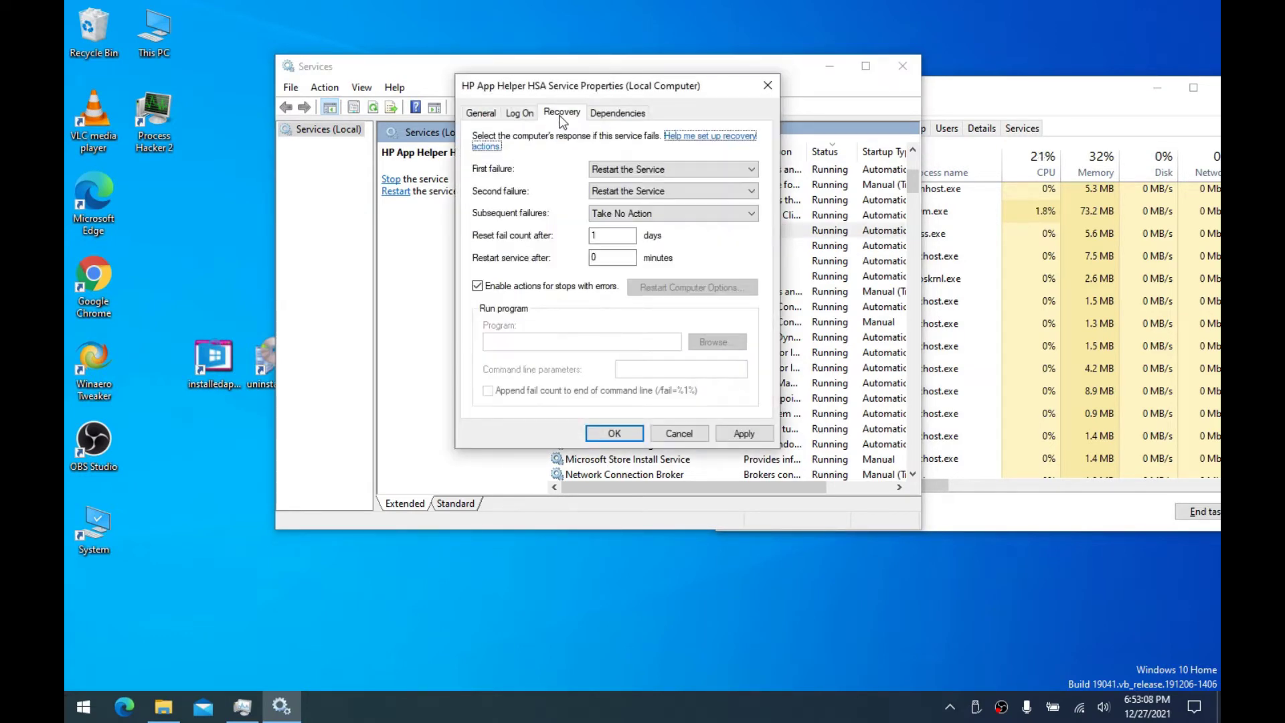
pyautogui.click(610, 170)
pyautogui.click(610, 179)
pyautogui.click(612, 191)
pyautogui.click(614, 205)
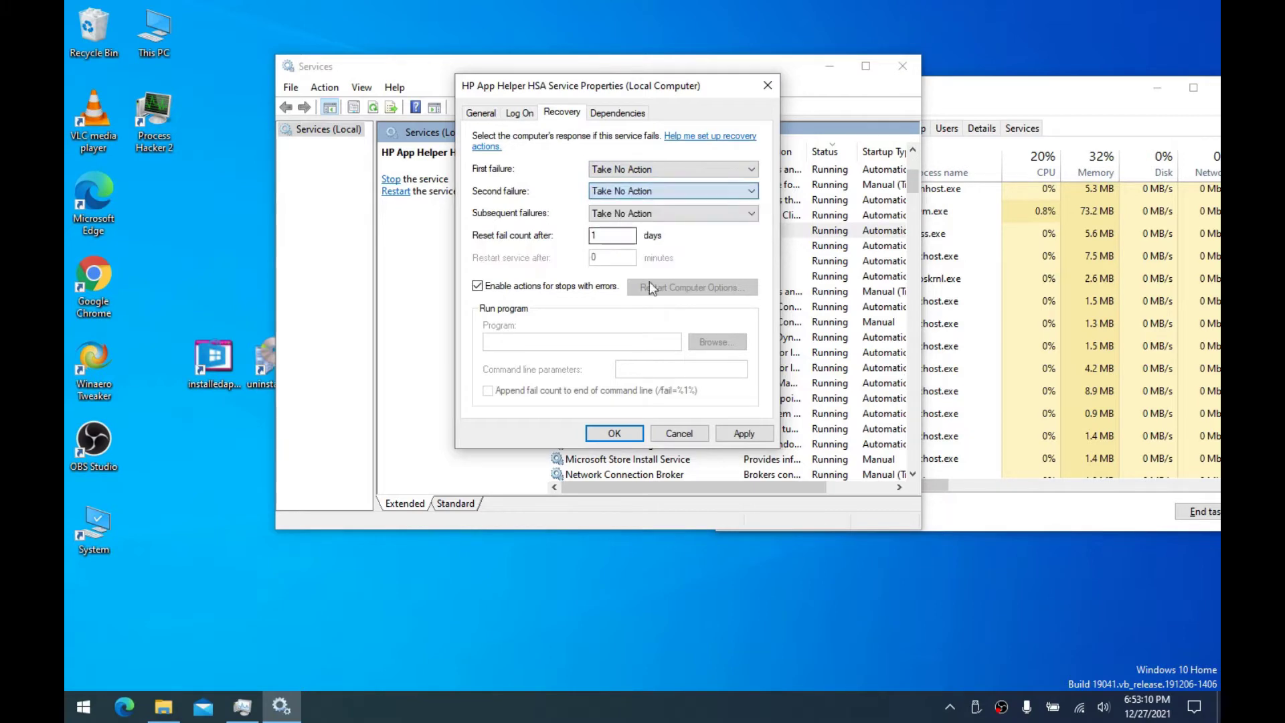
pyautogui.click(742, 433)
pyautogui.click(481, 113)
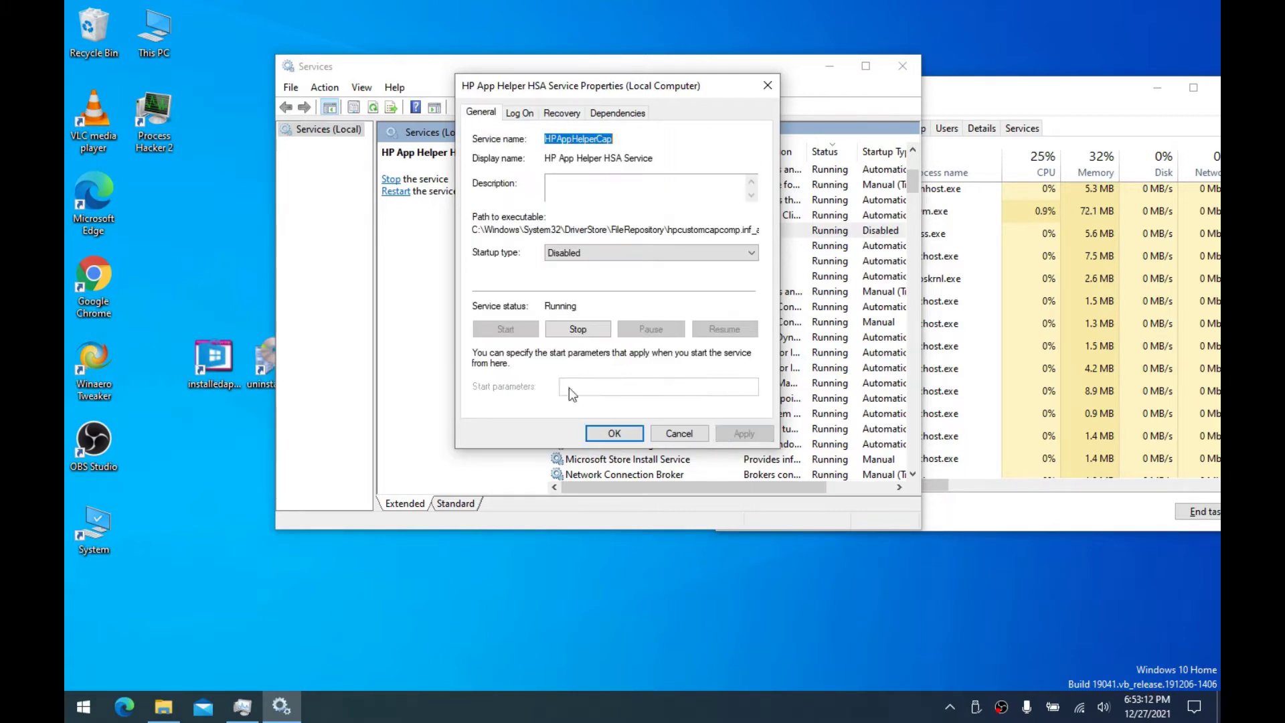
# Close HP App Helper HSA Service's properties and stop the service from the services list
pyautogui.click(615, 433)
pyautogui.rightClick(610, 231)
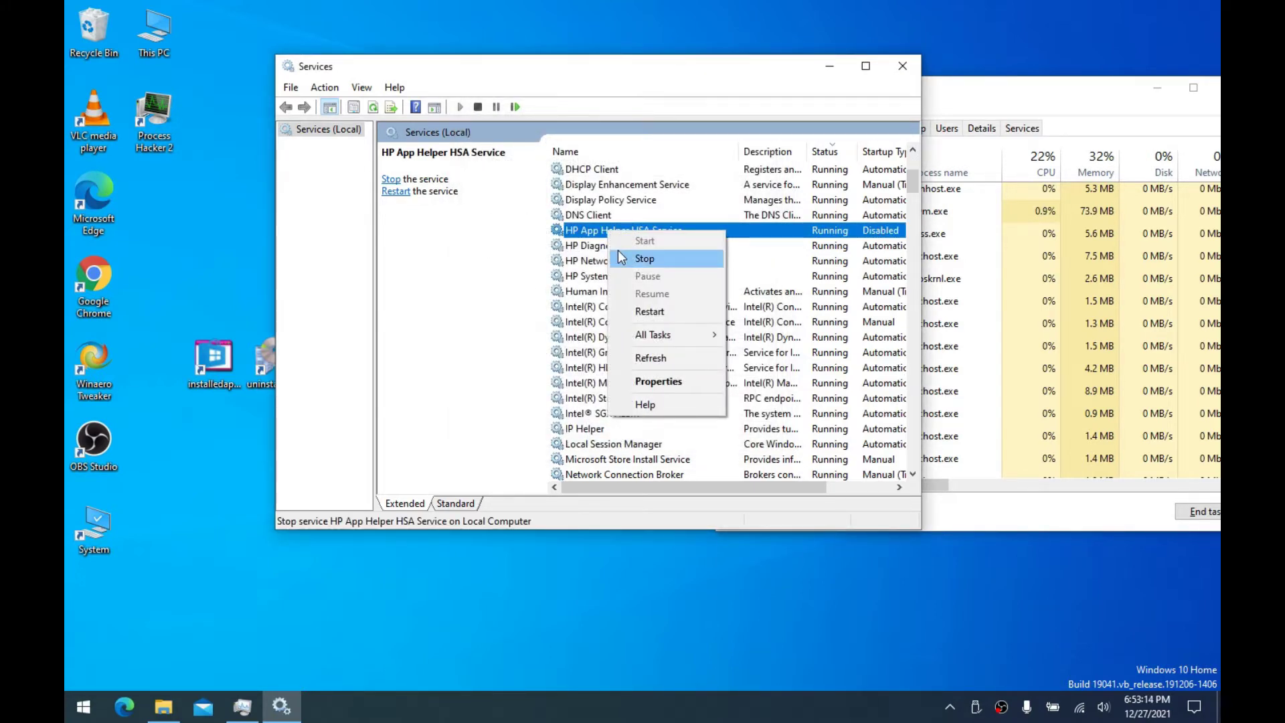
pyautogui.click(621, 258)
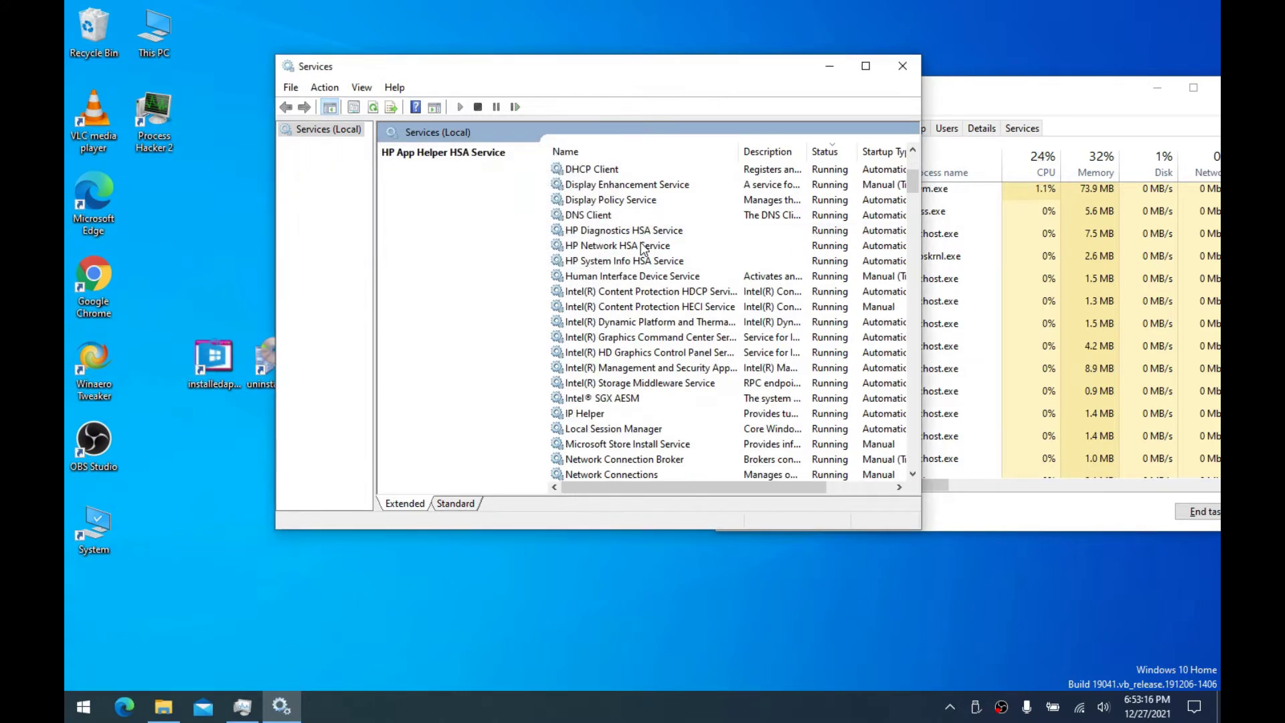
# Open HP Diagnostics HSA Service's properties and set its startup type to Disabled
pyautogui.doubleClick(639, 246)
pyautogui.click(584, 251)
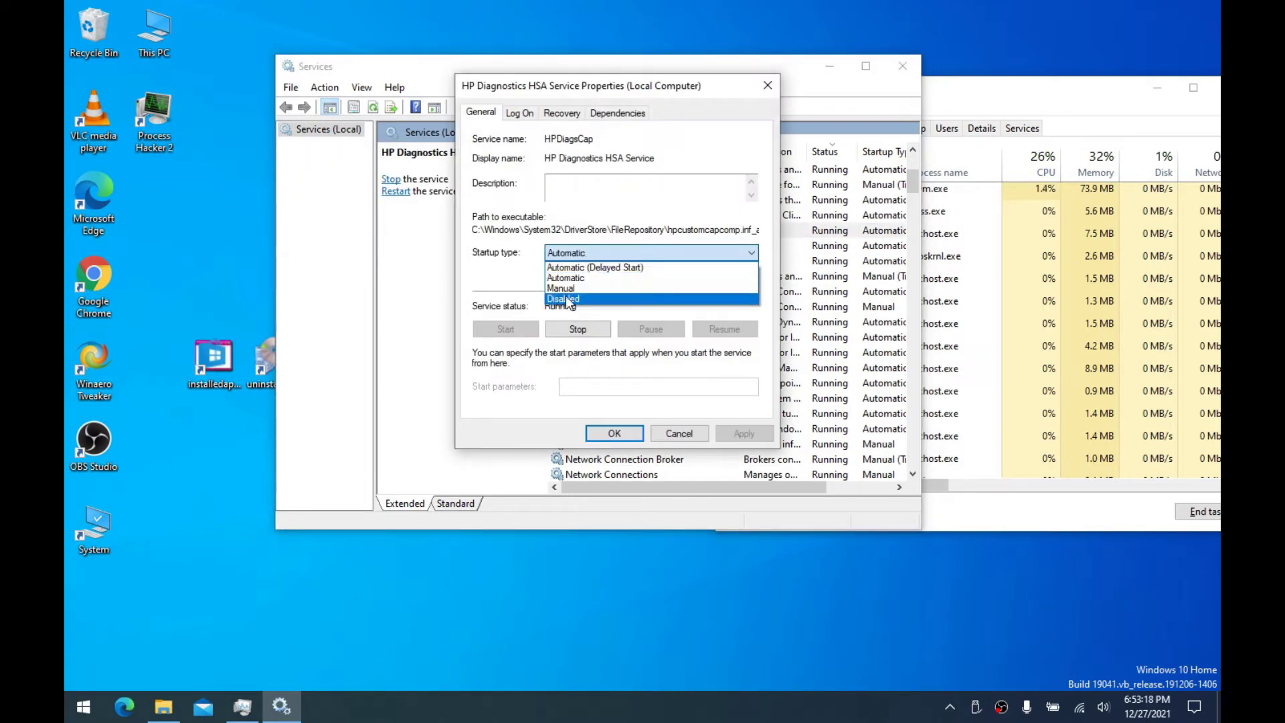
pyautogui.click(565, 298)
# Set HP Diagnostics HSA Service's first and second failure responses to Take No Action and apply the changes
pyautogui.click(558, 114)
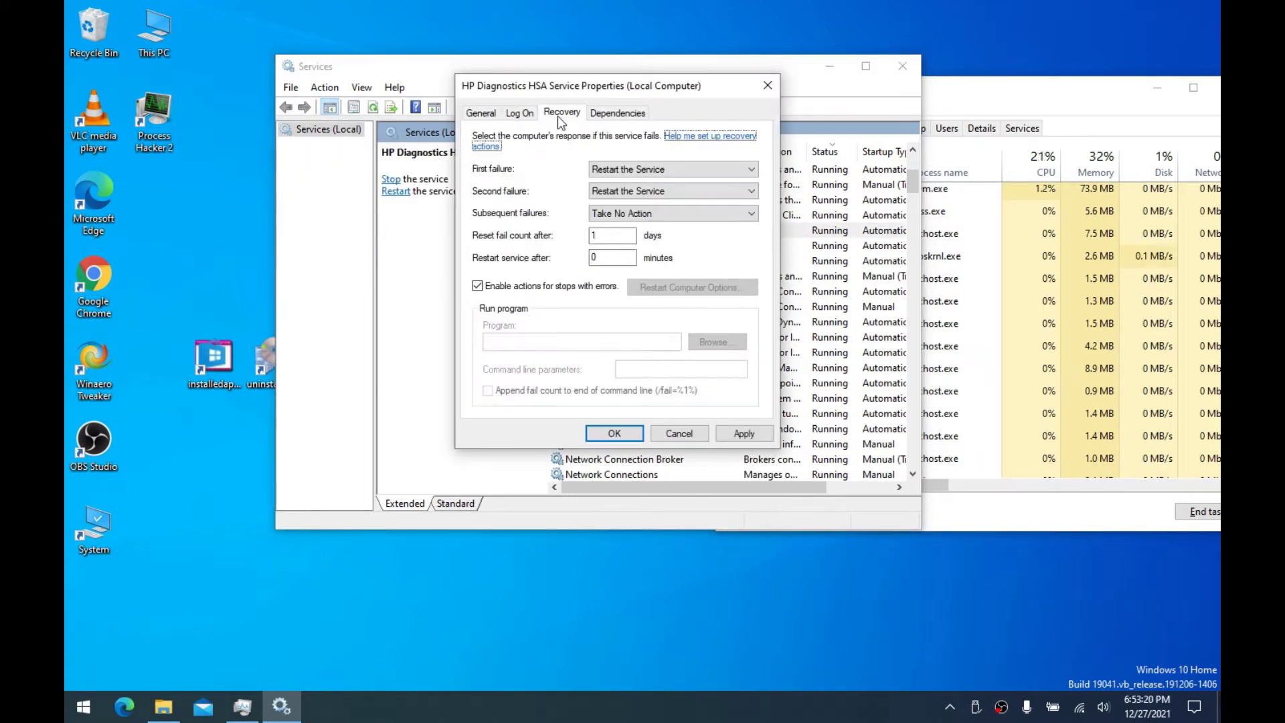
pyautogui.click(612, 169)
pyautogui.click(612, 183)
pyautogui.click(611, 191)
pyautogui.click(610, 206)
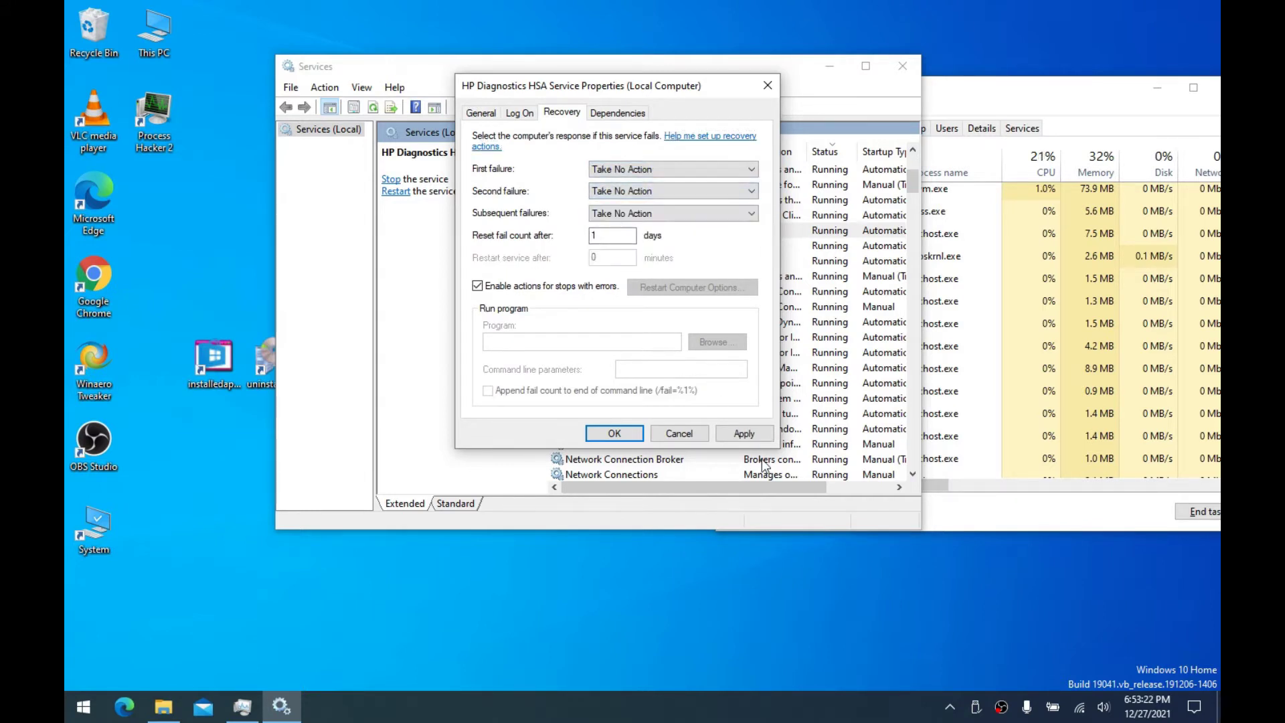
pyautogui.click(743, 432)
# Stop HP Diagnostics HSA Service and close its properties
pyautogui.click(480, 112)
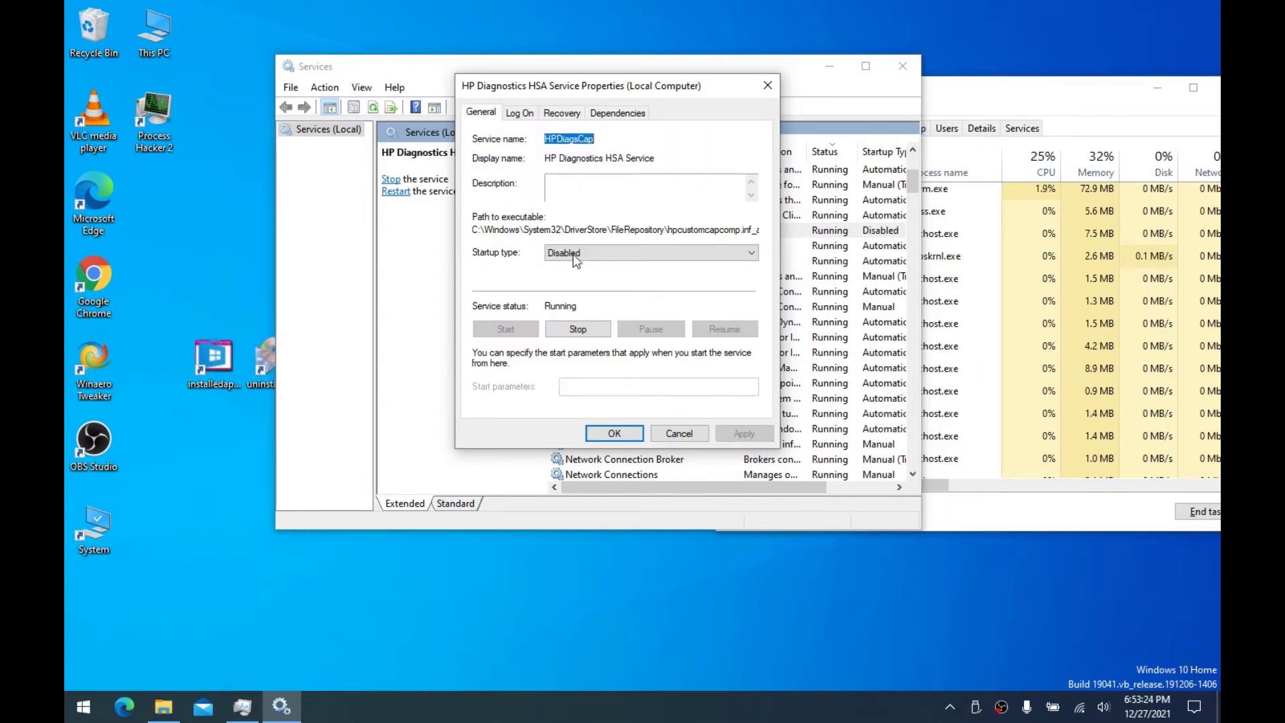
pyautogui.click(585, 330)
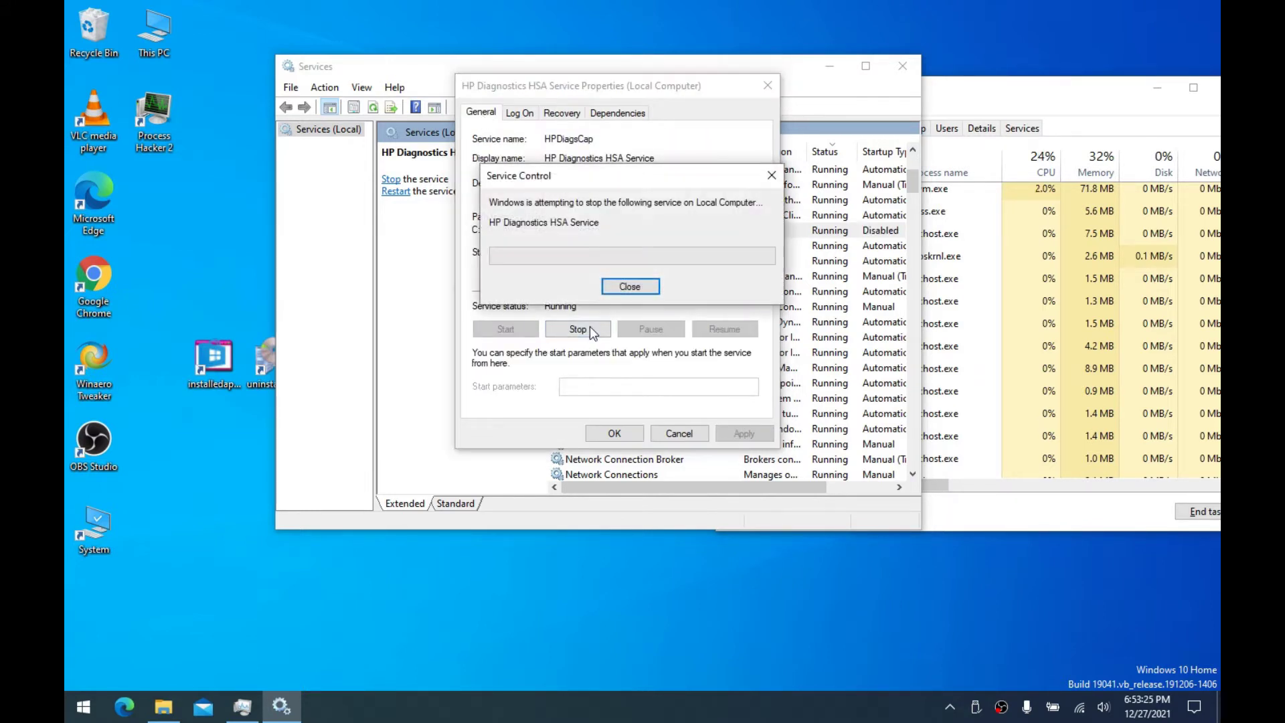
pyautogui.click(618, 433)
# Stop HP Network HSA Service, set its startup type to Disabled and confirm the change
pyautogui.click(621, 218)
pyautogui.click(621, 225)
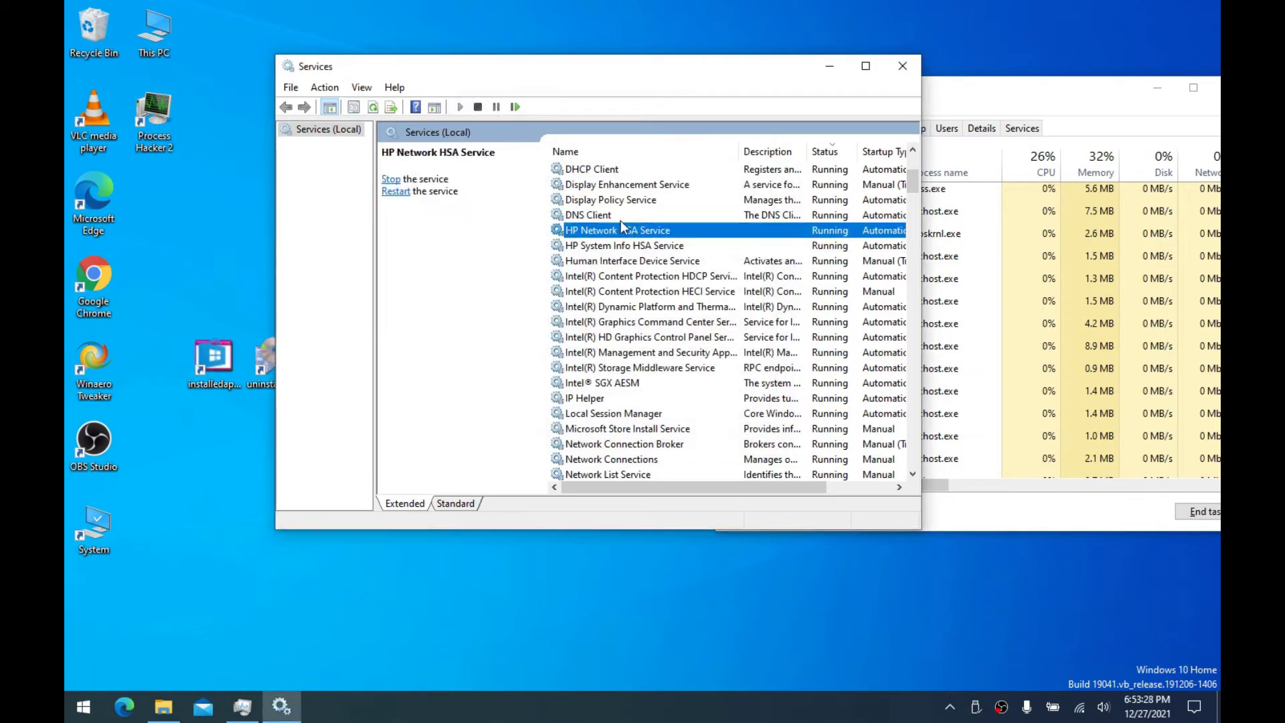
pyautogui.click(620, 218)
pyautogui.doubleClick(620, 226)
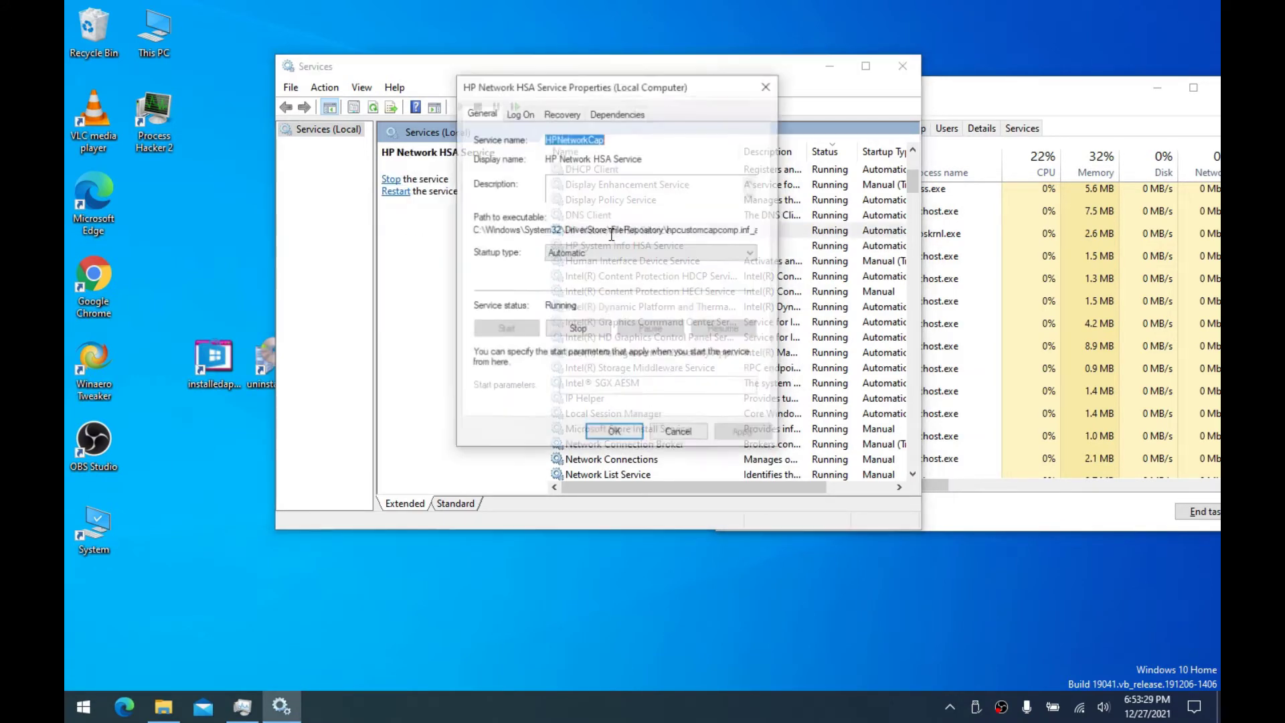
pyautogui.click(580, 328)
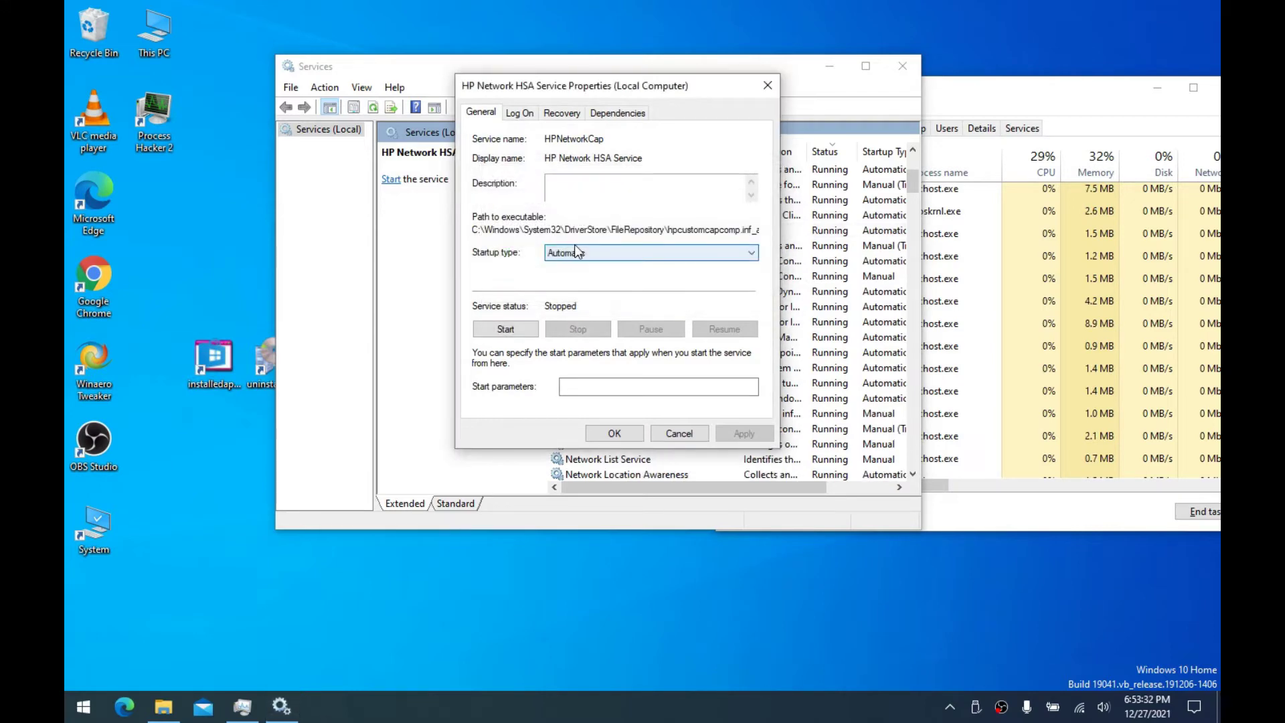
pyautogui.click(659, 253)
pyautogui.click(666, 300)
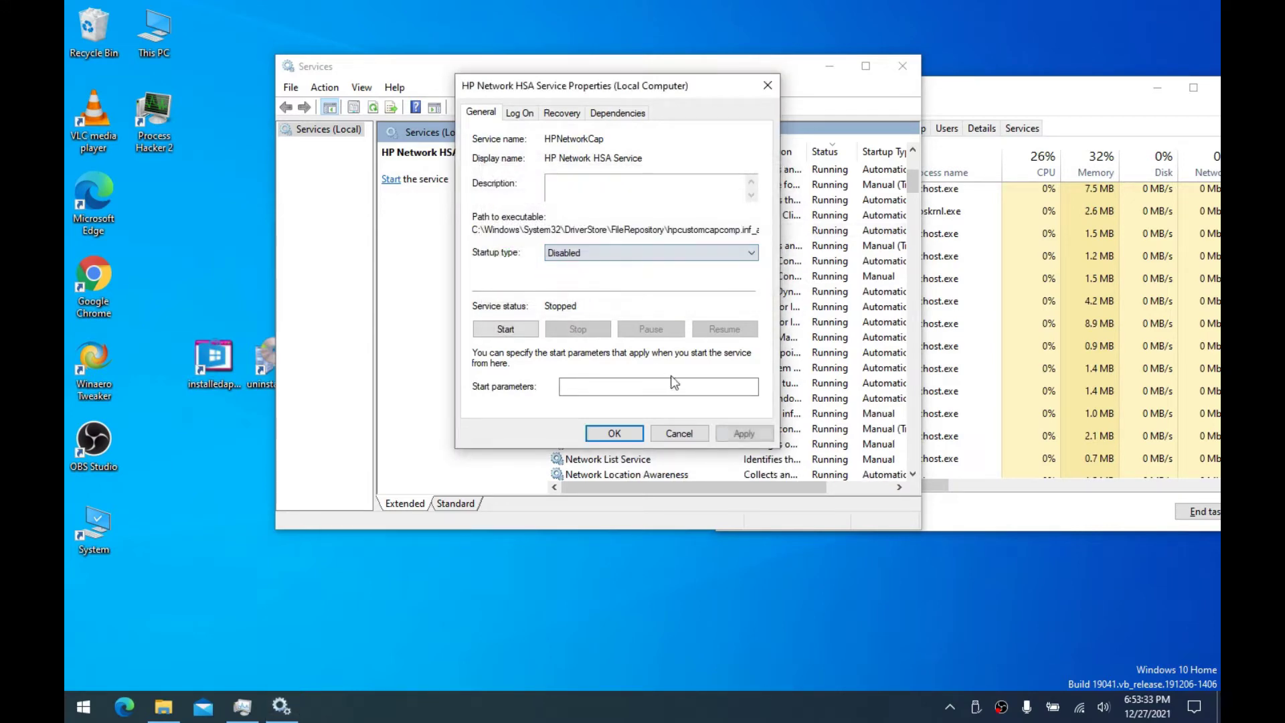
pyautogui.click(614, 434)
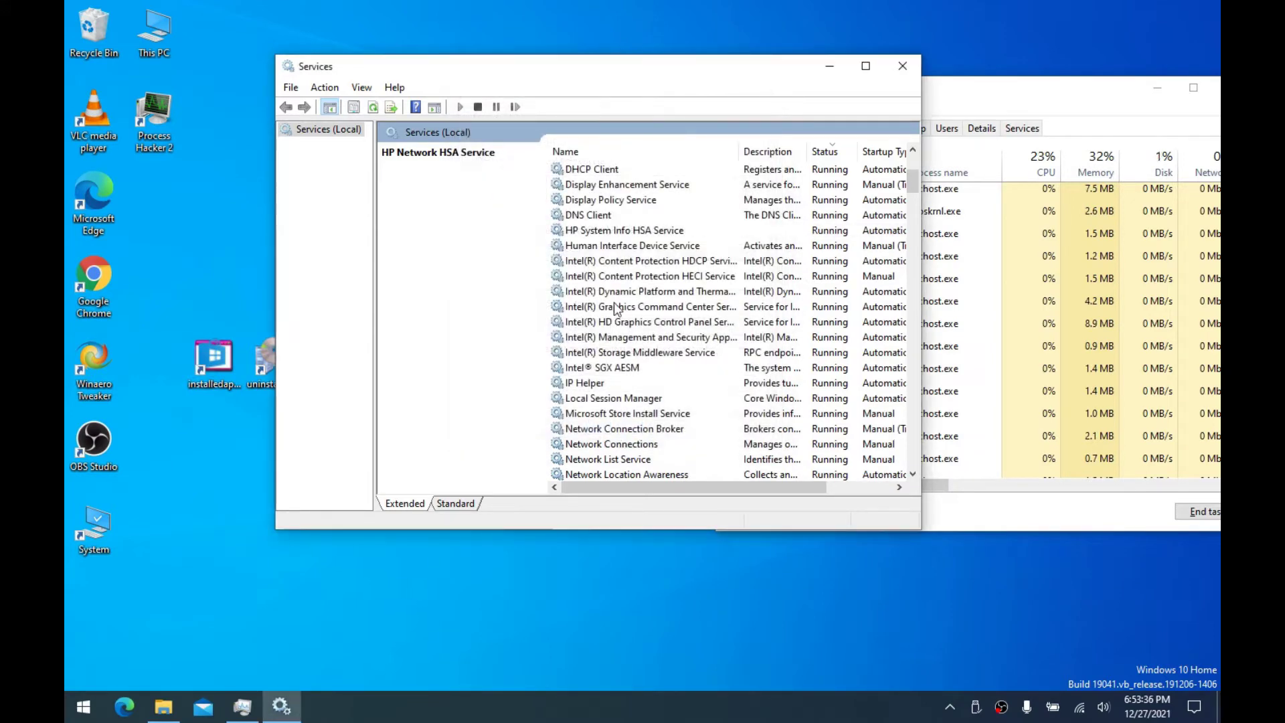
# Stop HP System Info HSA Service, set its startup type to Disabled and confirm the change
pyautogui.click(613, 262)
pyautogui.doubleClick(613, 231)
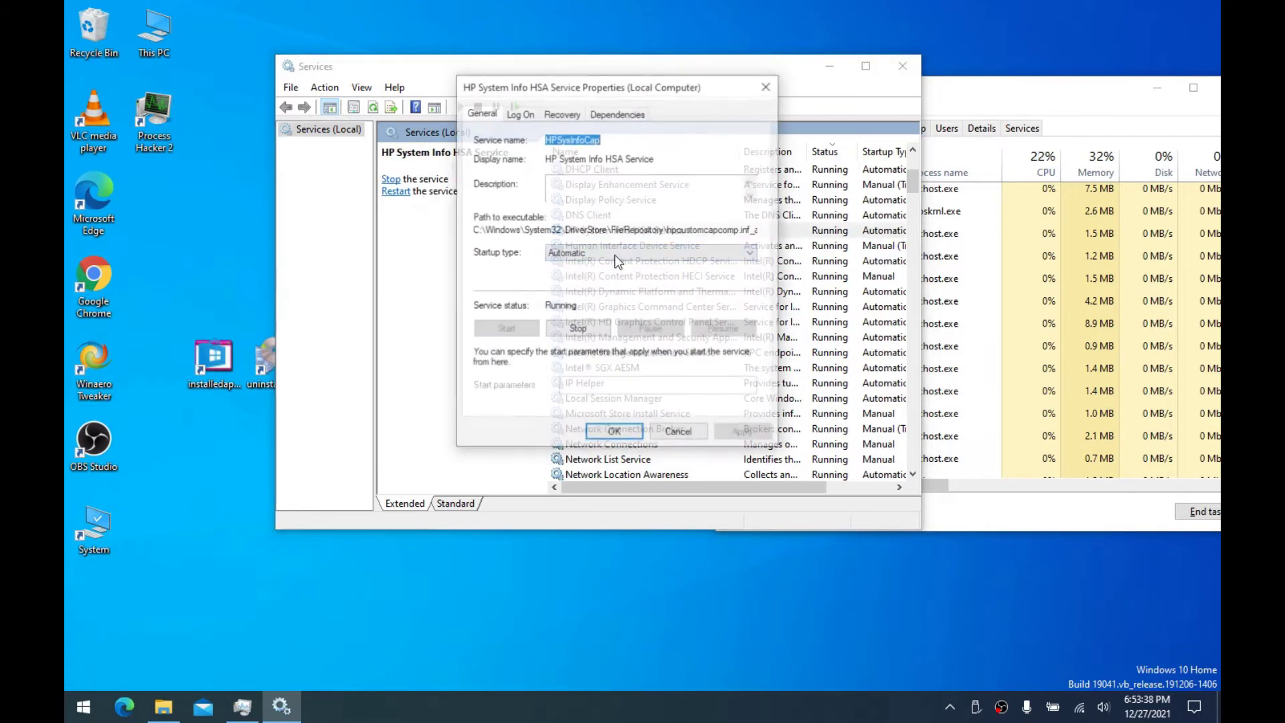
pyautogui.click(574, 330)
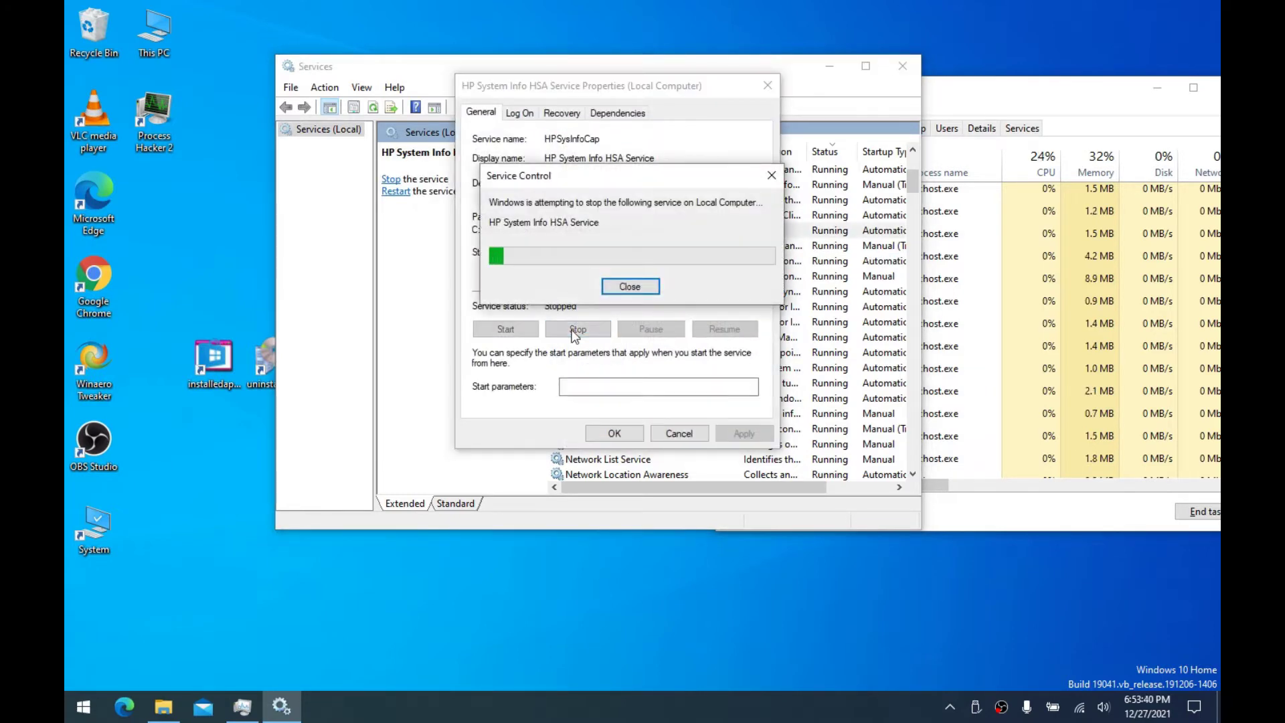
pyautogui.click(577, 253)
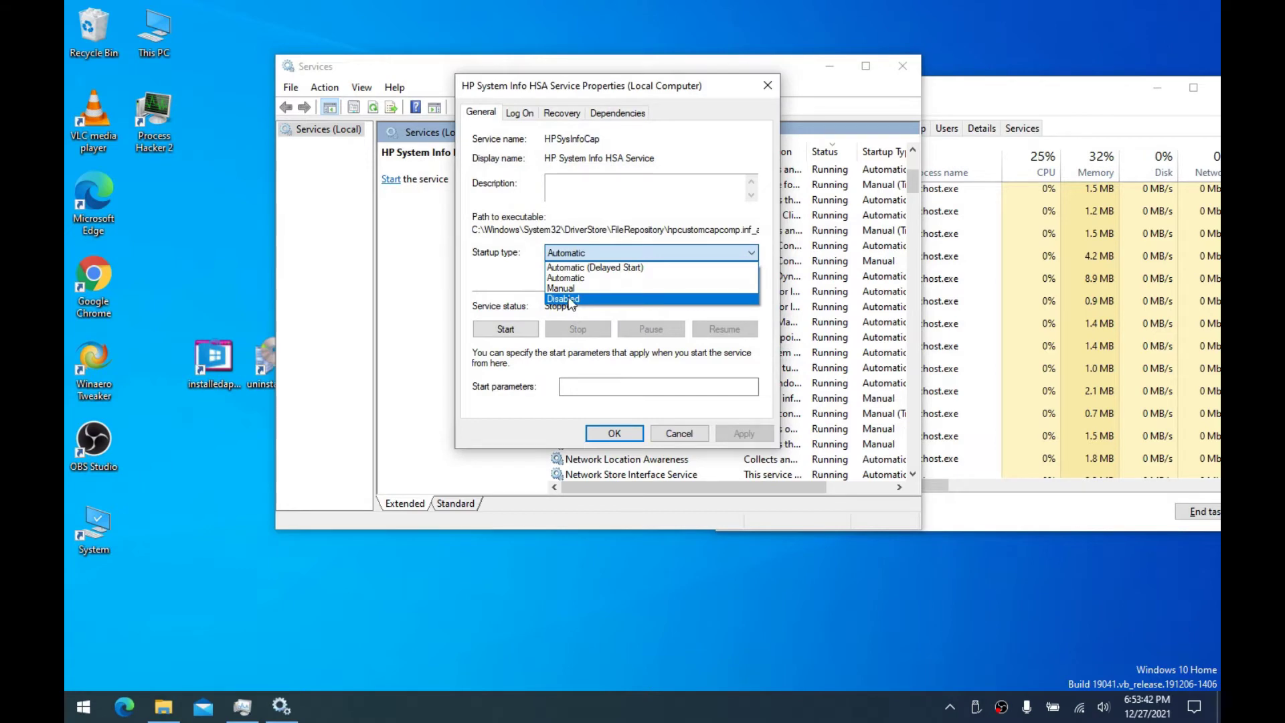
pyautogui.click(569, 299)
pyautogui.click(743, 434)
pyautogui.click(614, 434)
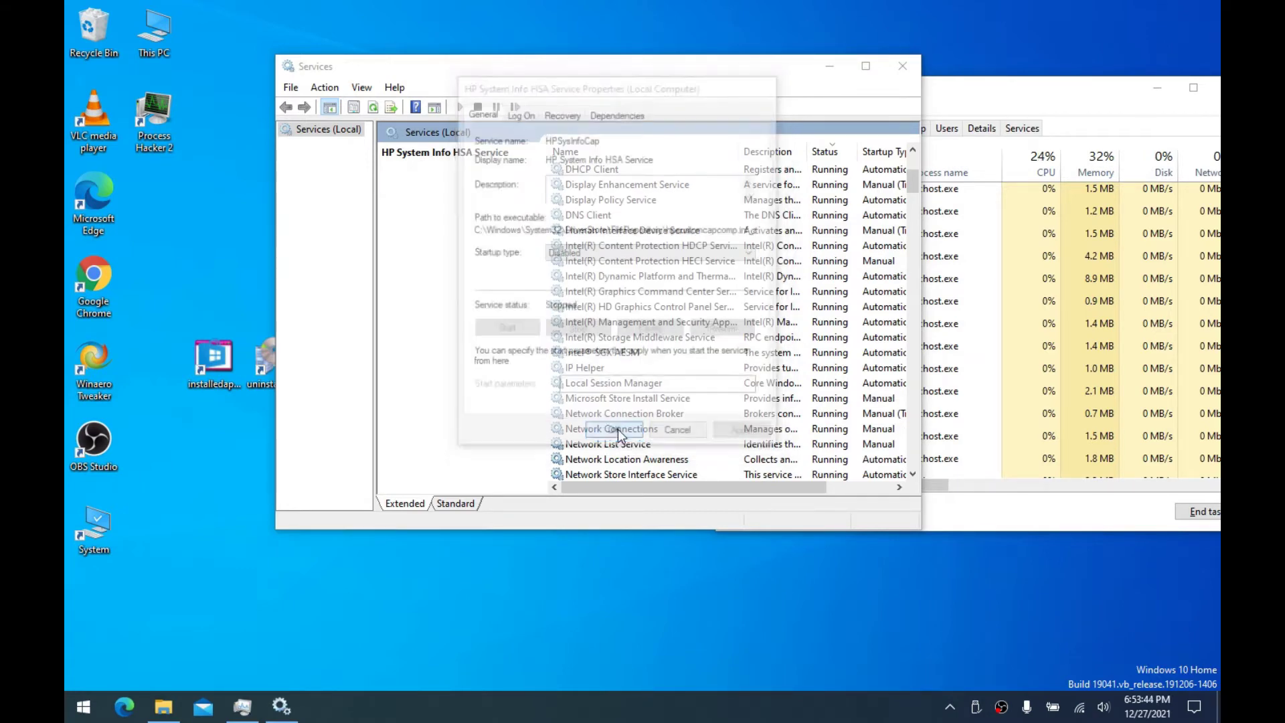
# Set Intel(R) Content Protection HDCP Service's startup type to Disabled, stop the service and confirm the change
pyautogui.click(614, 246)
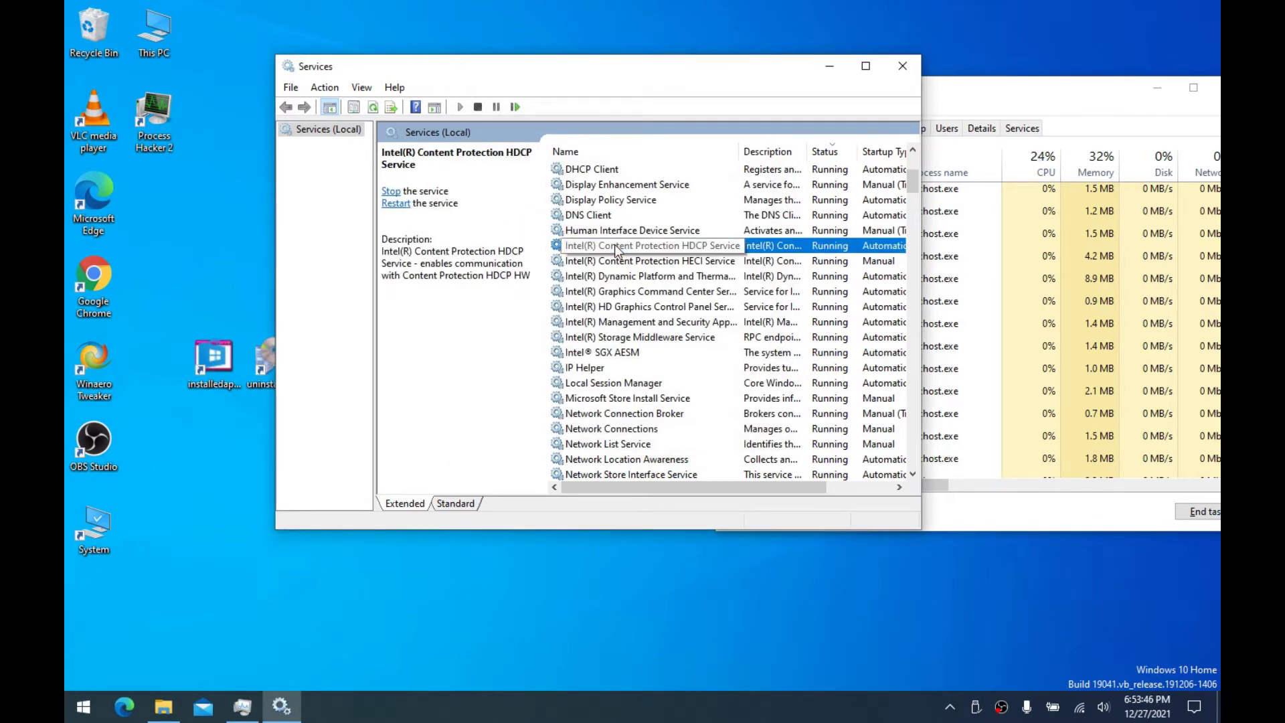
pyautogui.doubleClick(614, 247)
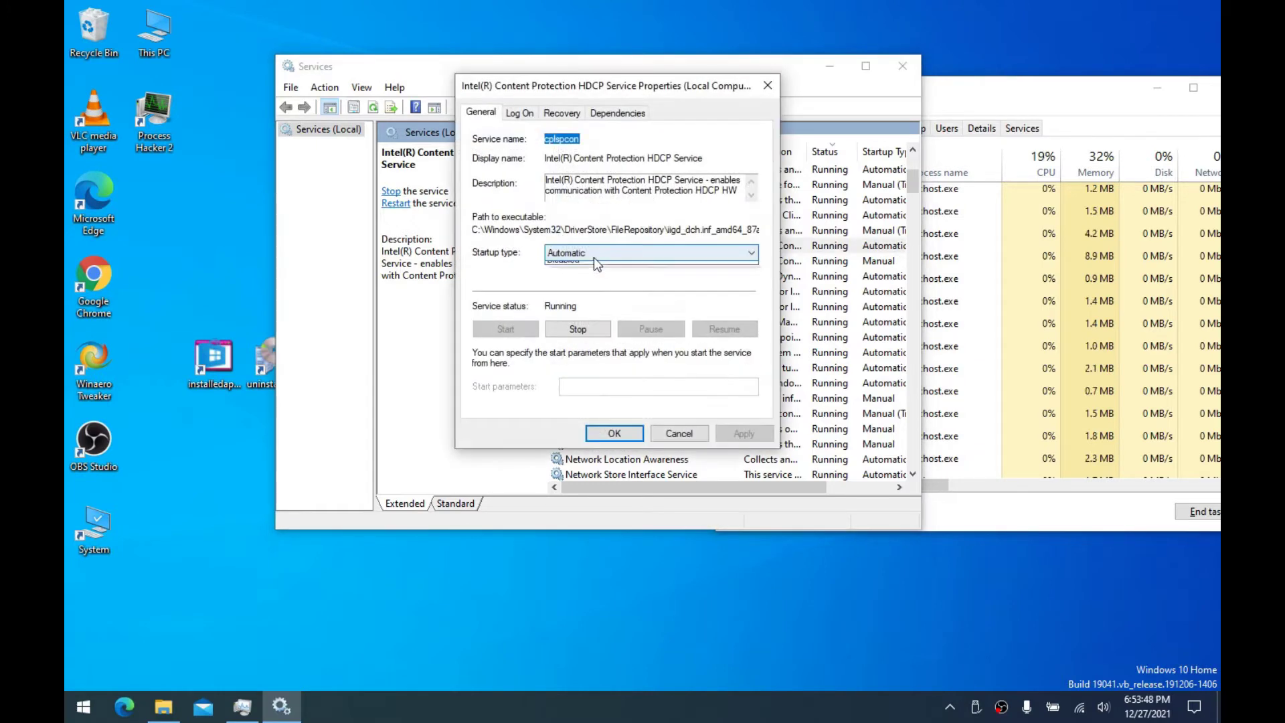
pyautogui.click(593, 255)
pyautogui.click(583, 299)
pyautogui.click(579, 328)
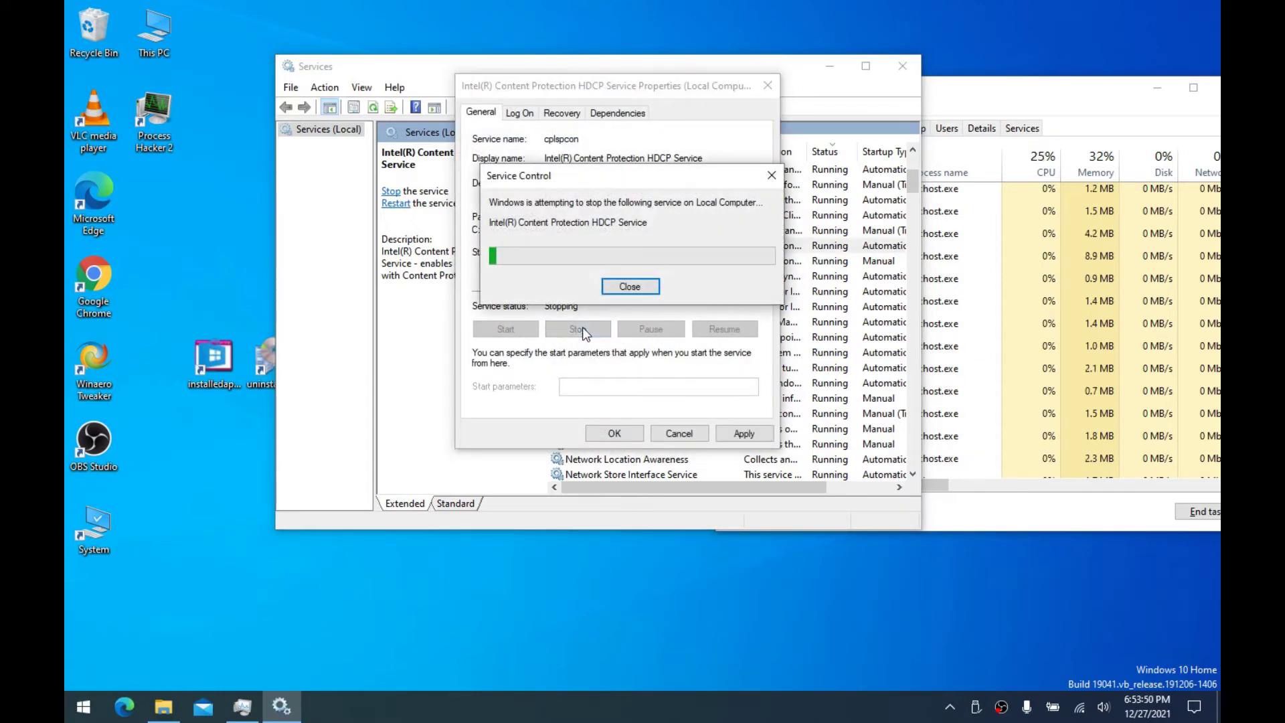
pyautogui.click(739, 435)
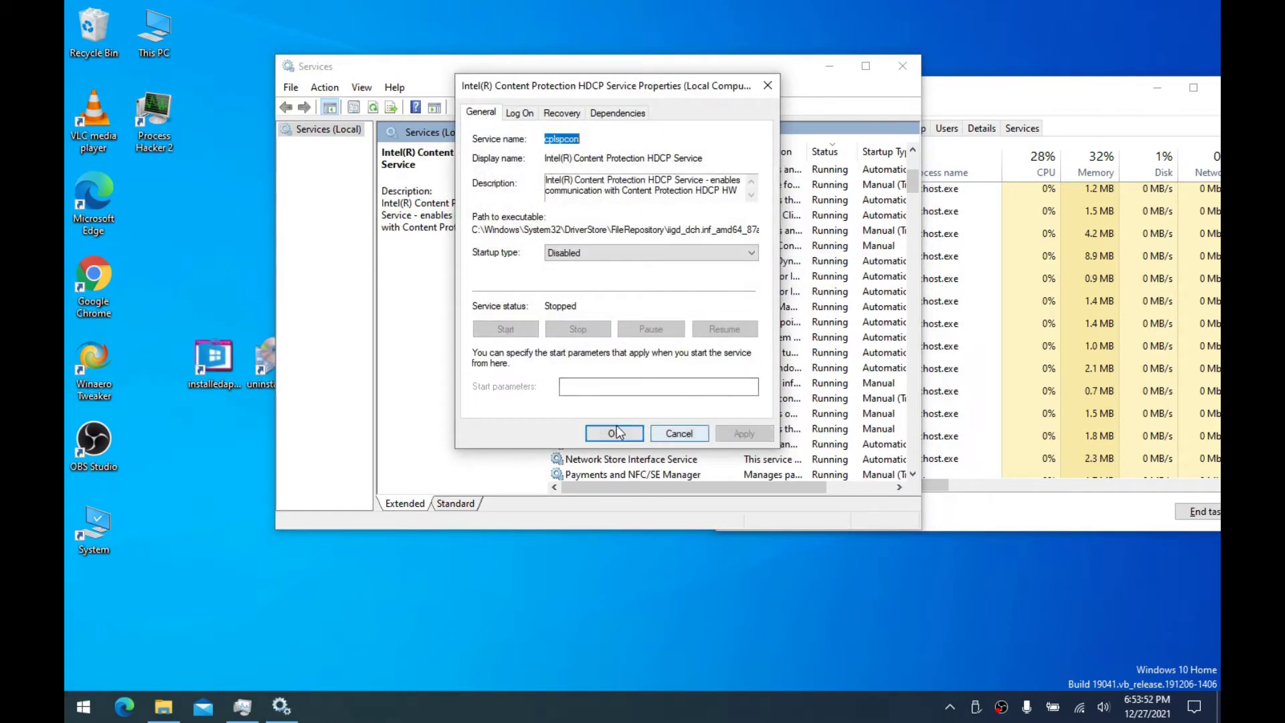
pyautogui.click(614, 433)
# Disable Intel(R) Content Protection HECI Service's startup, stop the service and close its properties
pyautogui.doubleClick(615, 245)
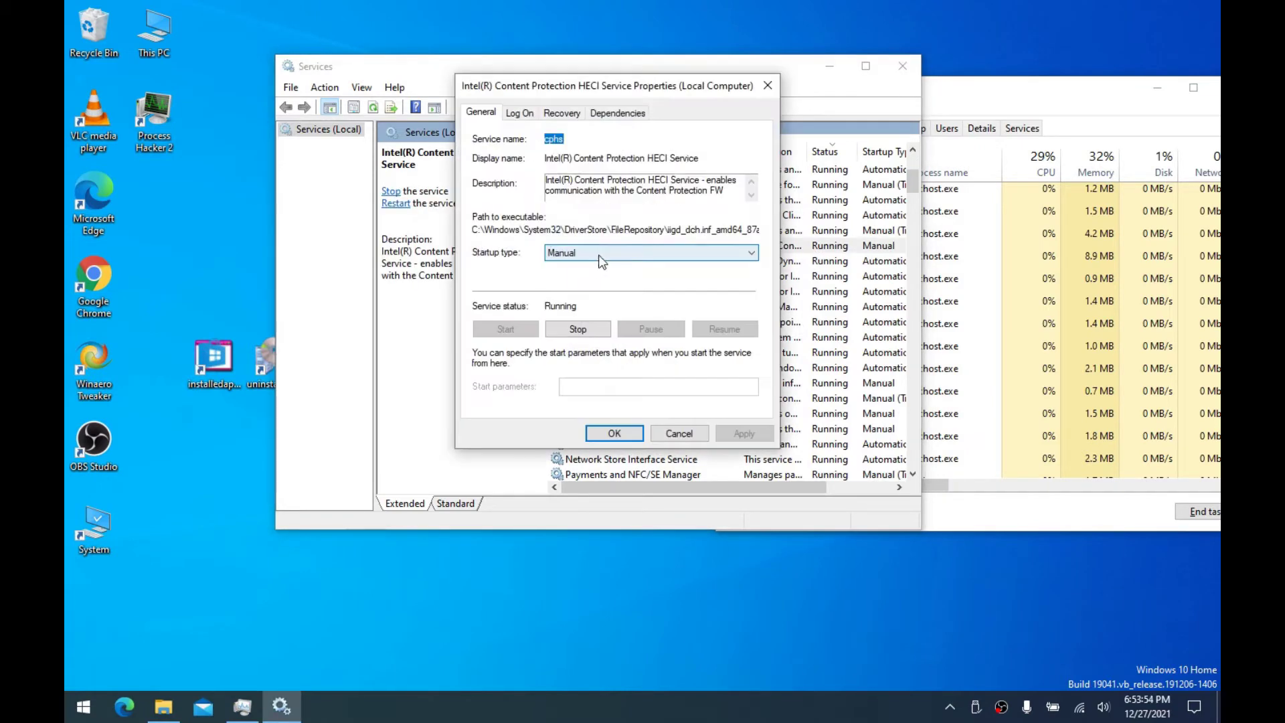
pyautogui.click(593, 253)
pyautogui.click(581, 298)
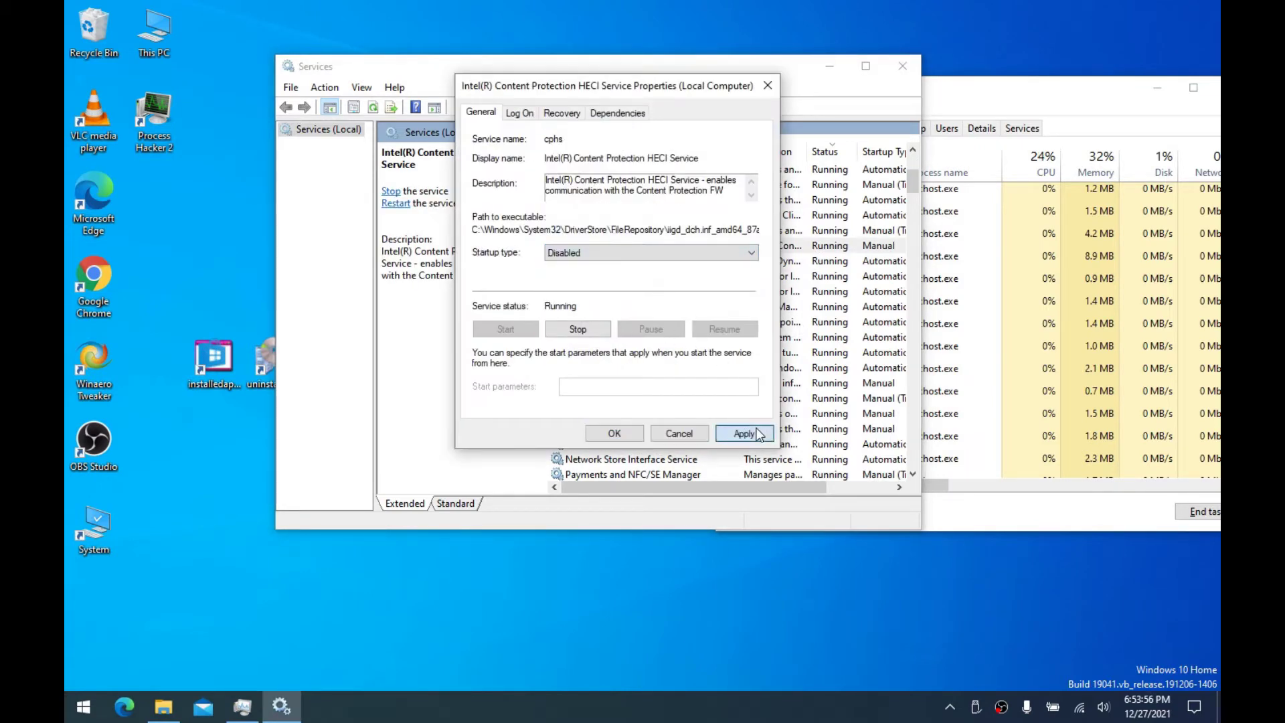
pyautogui.click(738, 433)
pyautogui.click(588, 330)
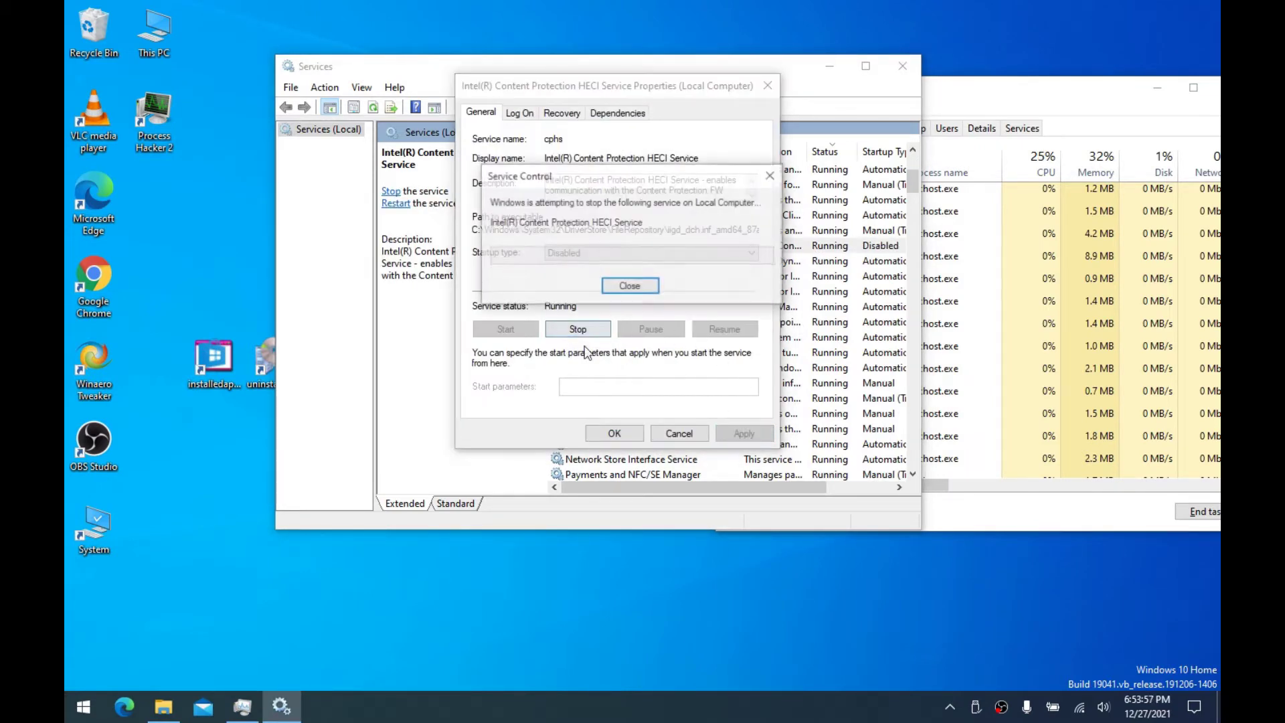
pyautogui.click(614, 434)
# Stop Intel(R) Dynamic Platform and Thermal Framework service and set its startup type to Disabled
pyautogui.doubleClick(604, 245)
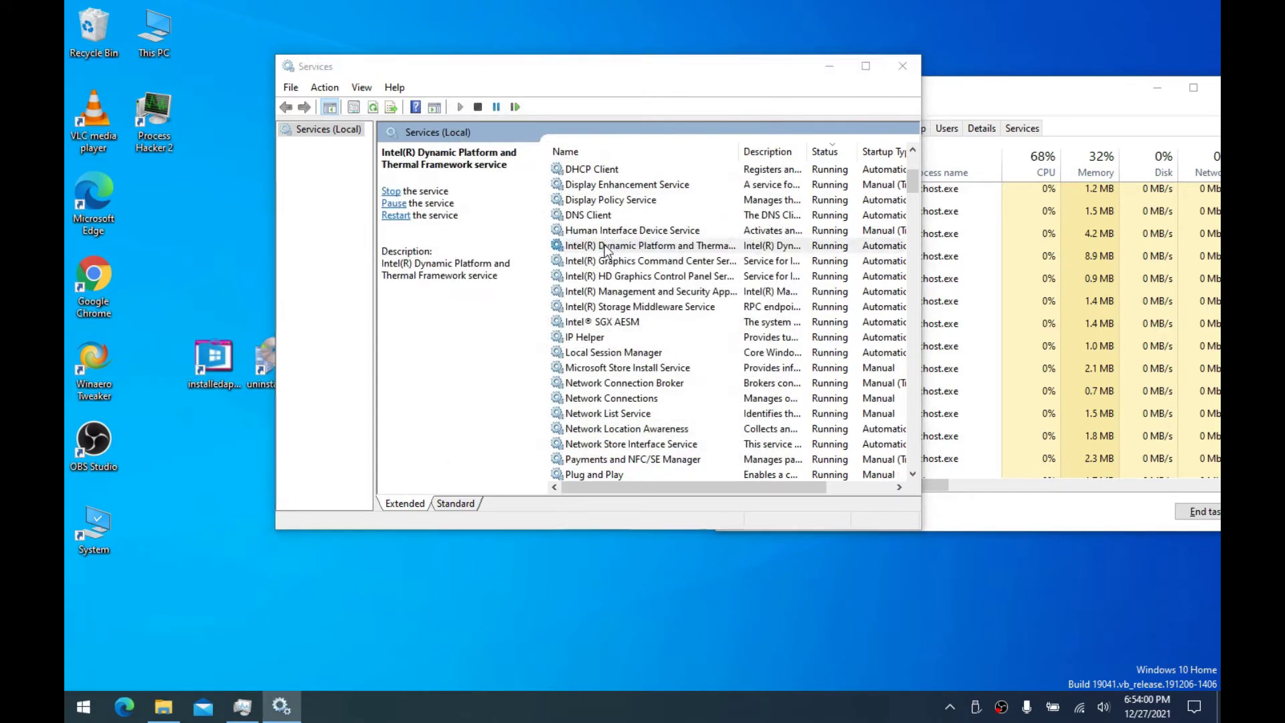
pyautogui.click(575, 328)
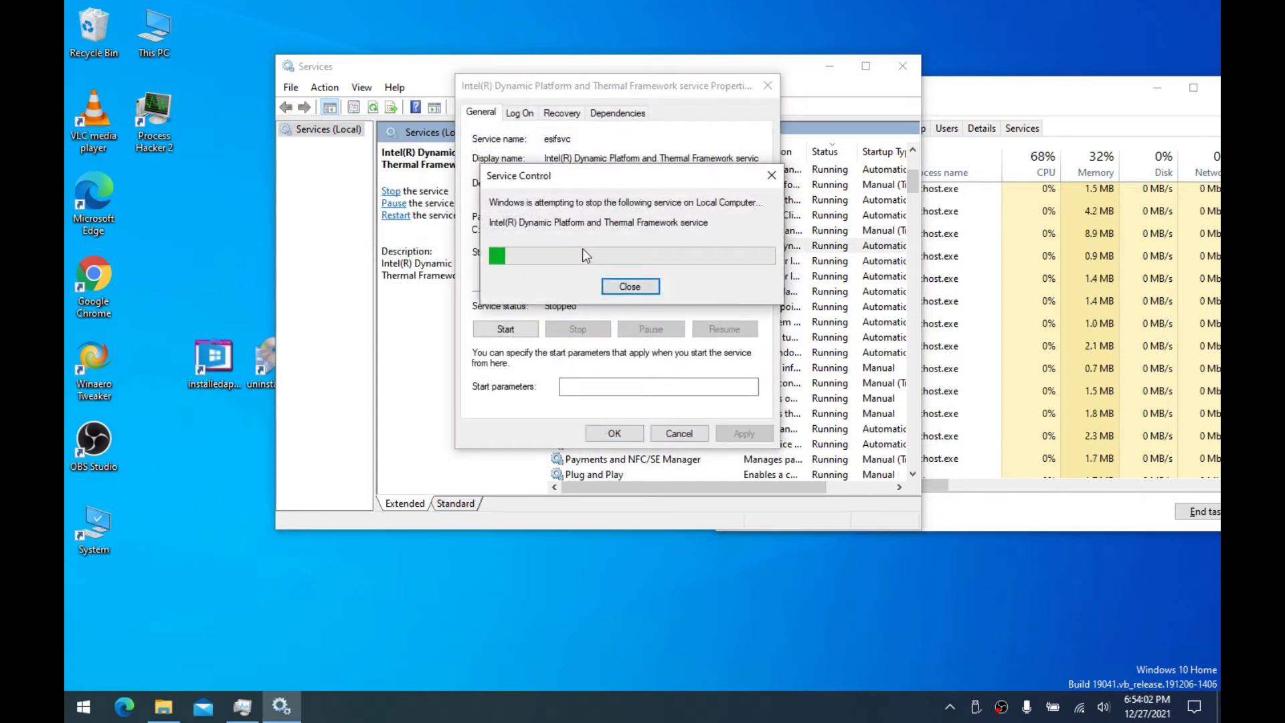
pyautogui.click(582, 252)
pyautogui.click(582, 299)
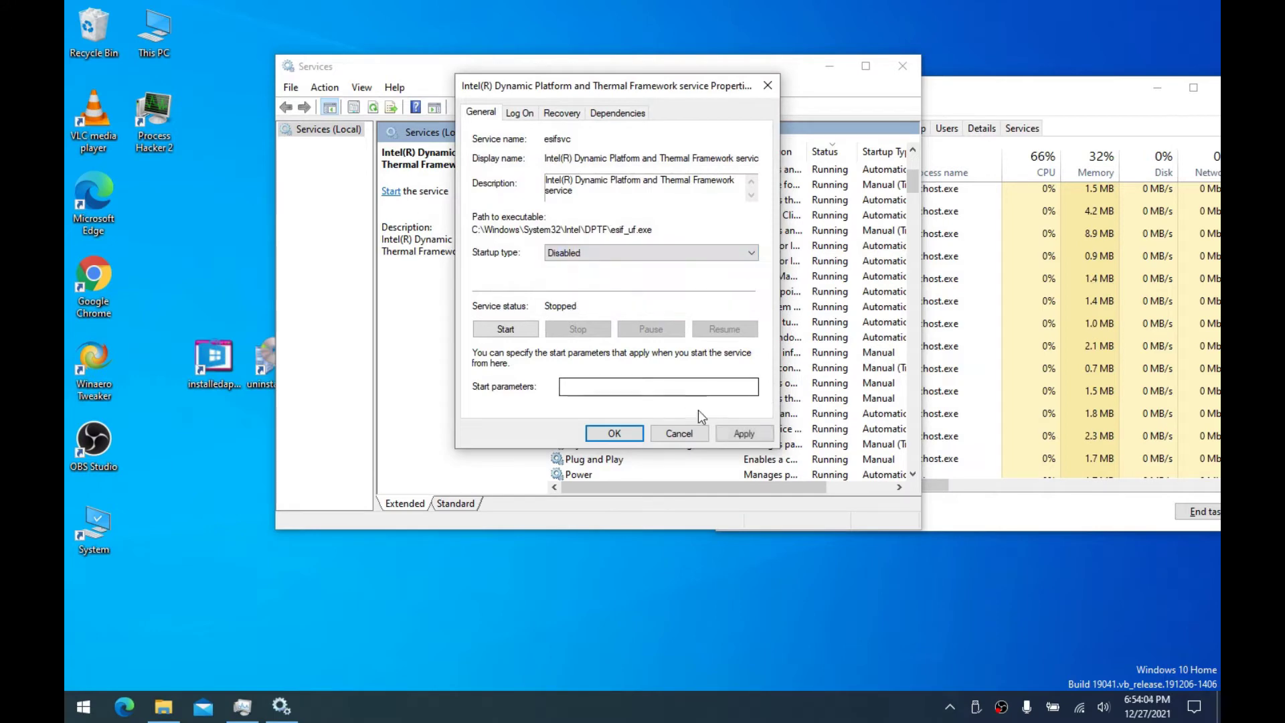
pyautogui.click(723, 435)
pyautogui.click(614, 434)
# Set Intel(R) Graphics Command Center Service's startup type to Disabled and stop the service
pyautogui.doubleClick(575, 247)
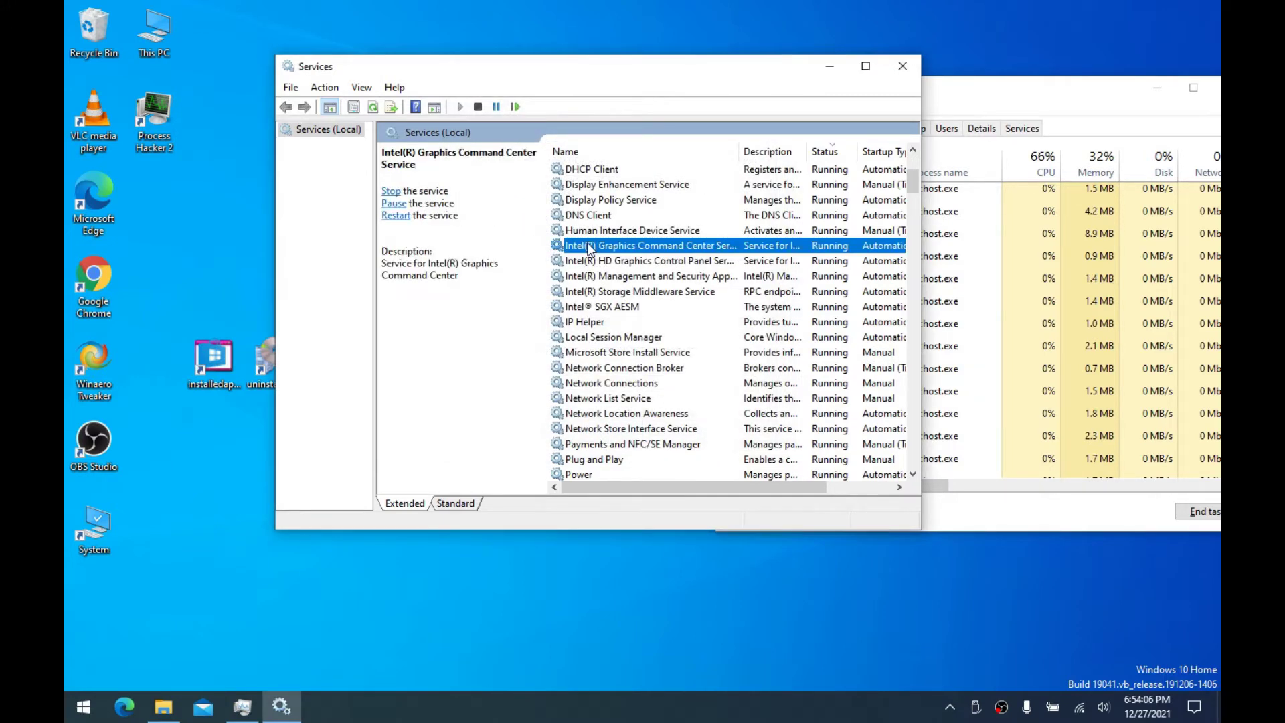
pyautogui.click(575, 252)
pyautogui.click(575, 299)
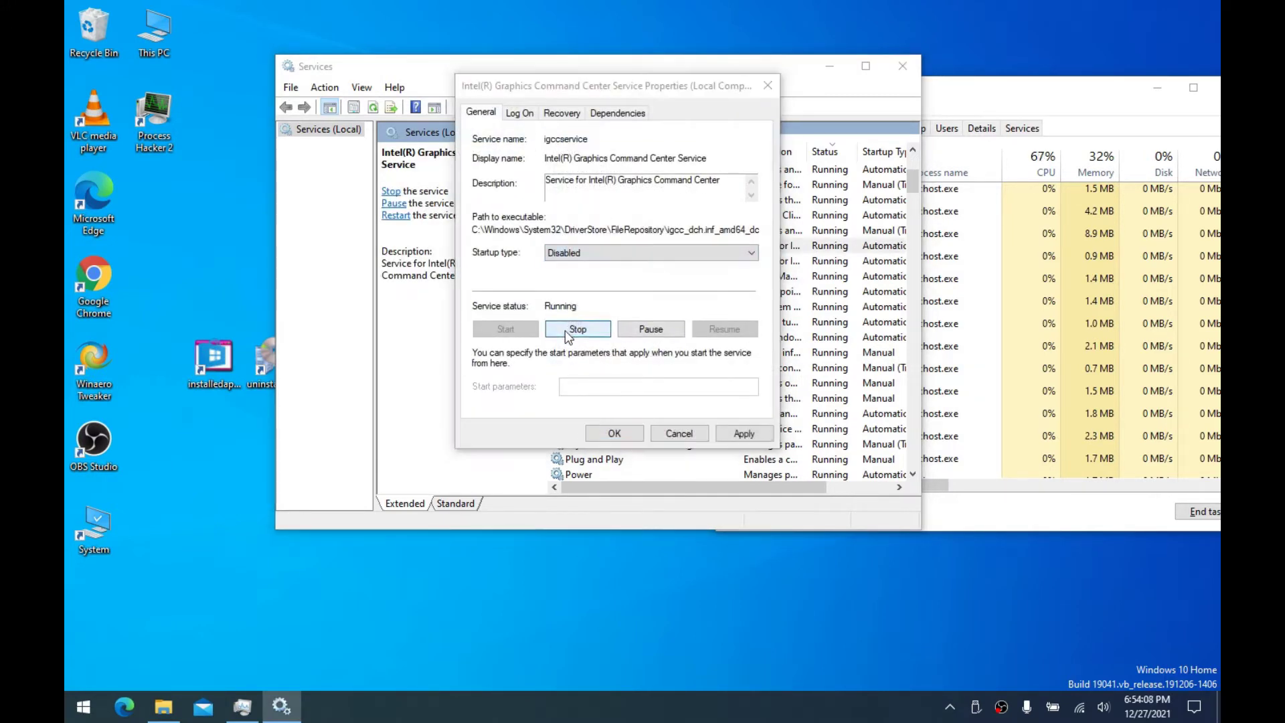
pyautogui.click(565, 329)
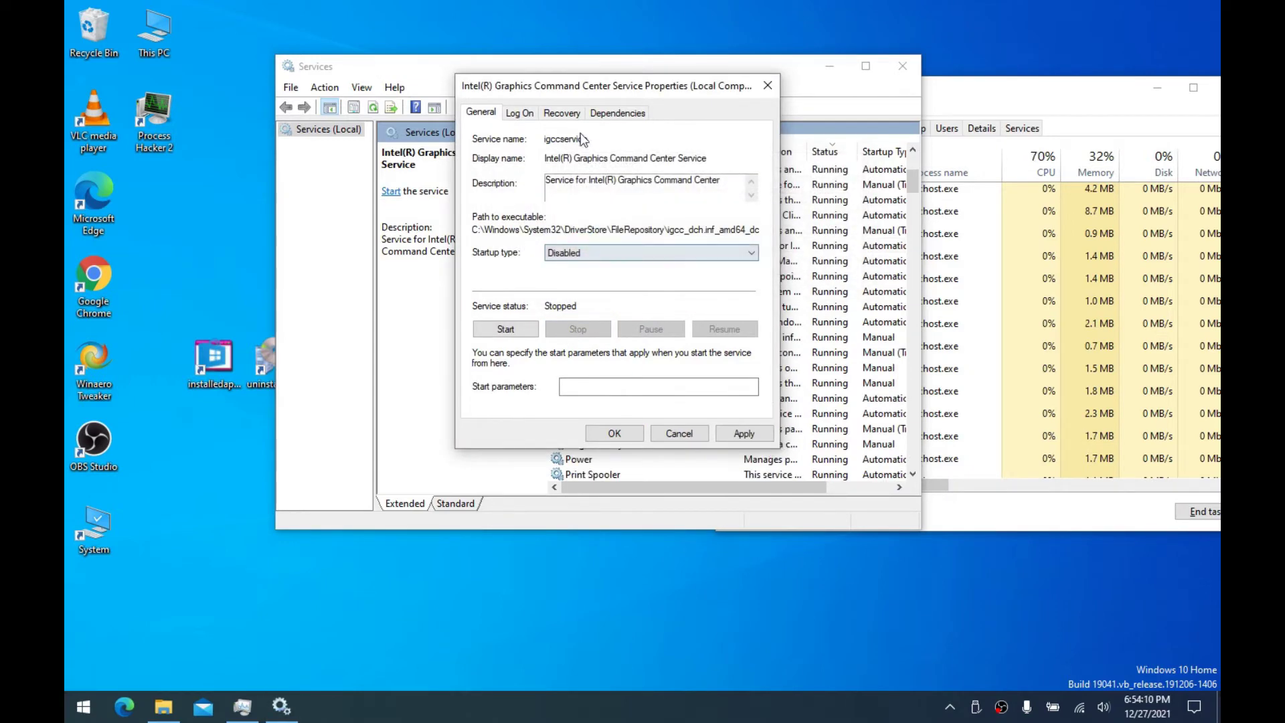
# Check Intel(R) Graphics Command Center Service's recovery settings, and apply the startup change
pyautogui.click(562, 112)
pyautogui.click(487, 113)
pyautogui.click(543, 114)
pyautogui.click(482, 114)
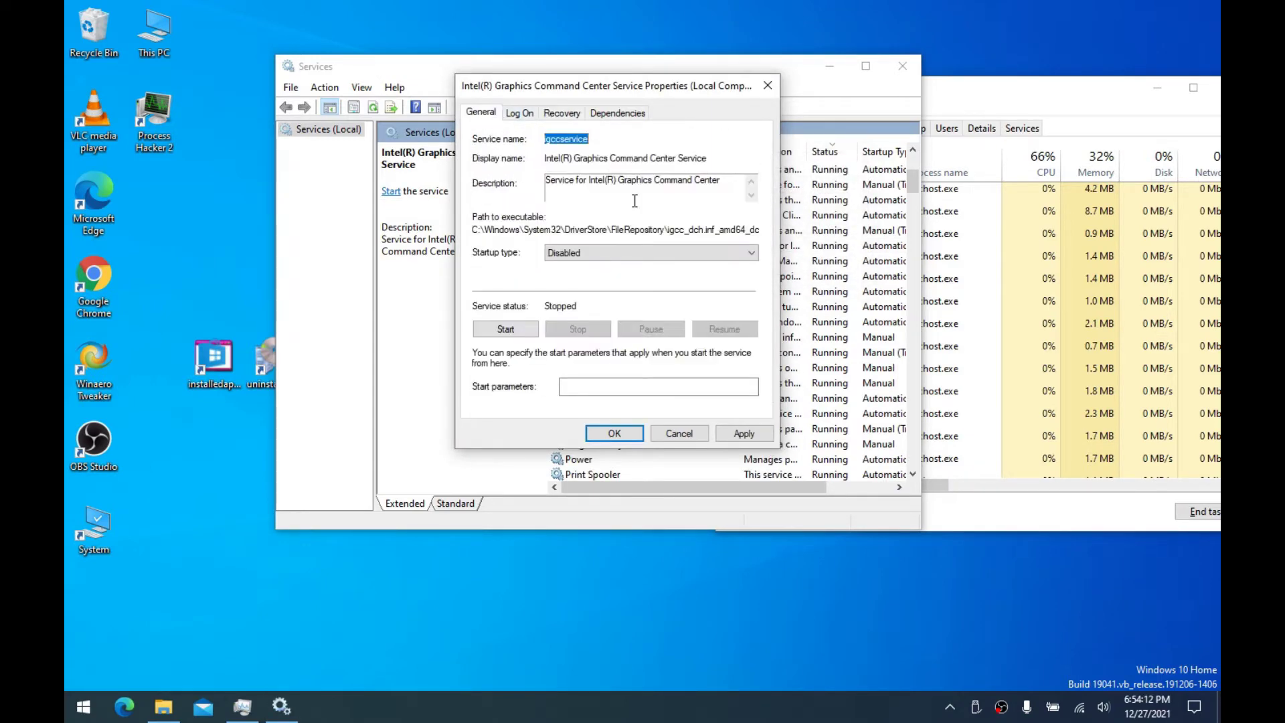
pyautogui.click(743, 433)
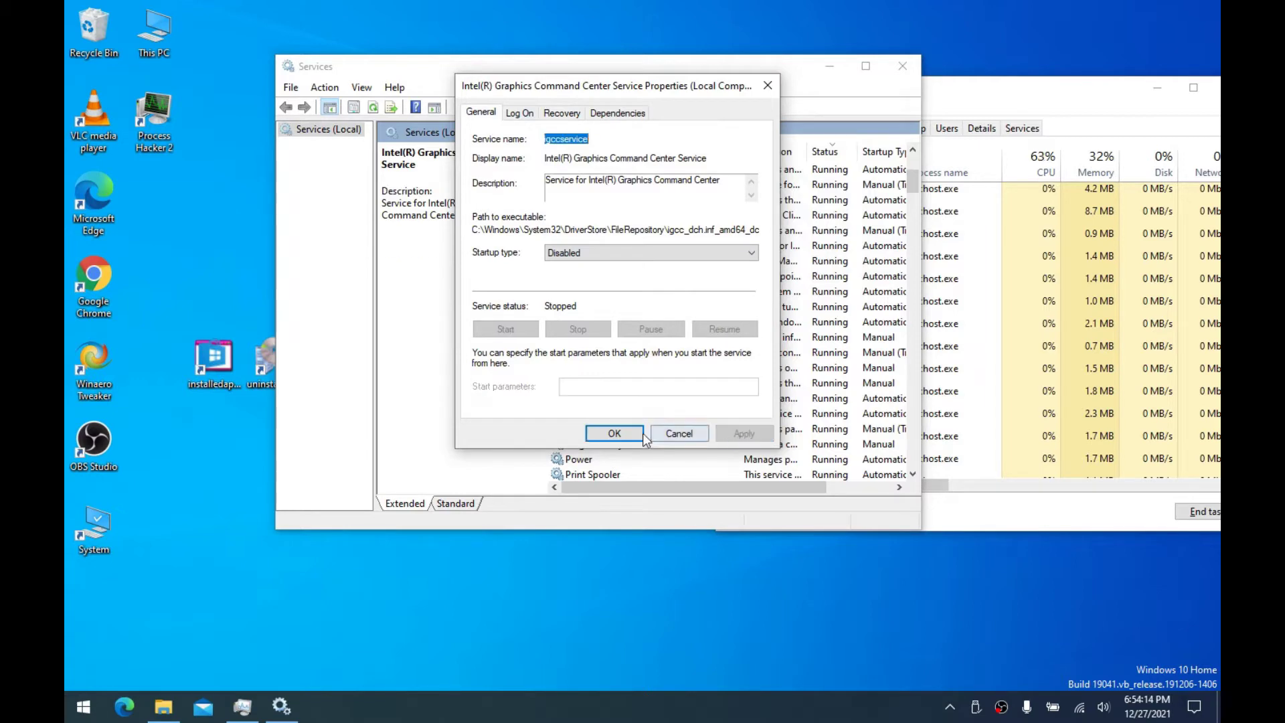
pyautogui.click(614, 434)
# Open Intel(R) HD Graphics Control Panel Service's properties, and briefly launch and close the Intel® Graphics Command Center app
pyautogui.doubleClick(598, 245)
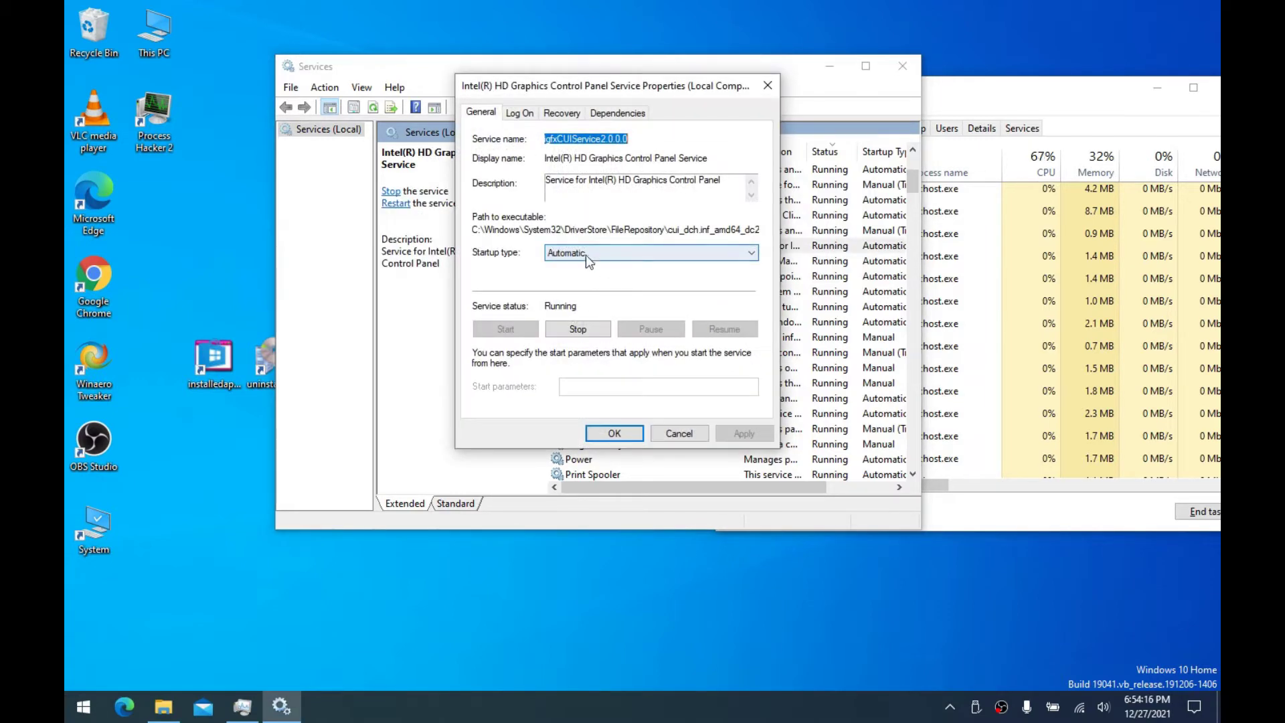
pyautogui.press('Tab')
pyautogui.press('super')
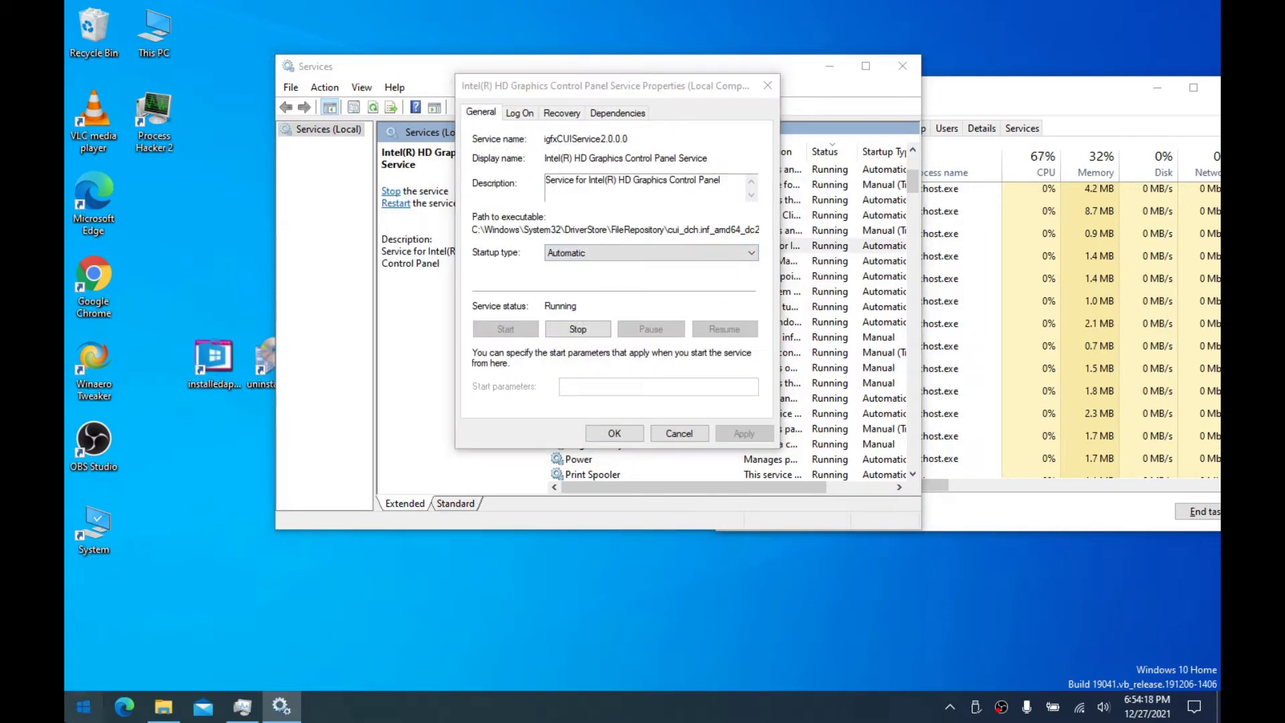
pyautogui.scroll(-5, 174, 428)
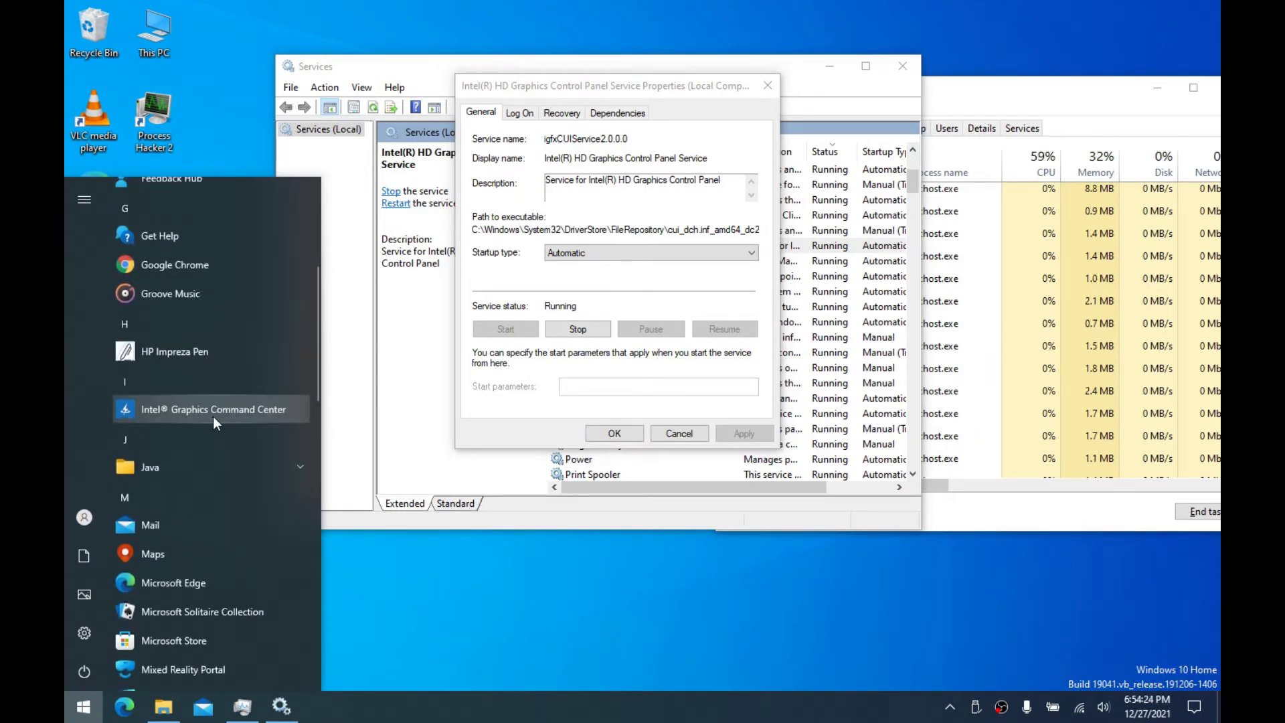
pyautogui.click(213, 416)
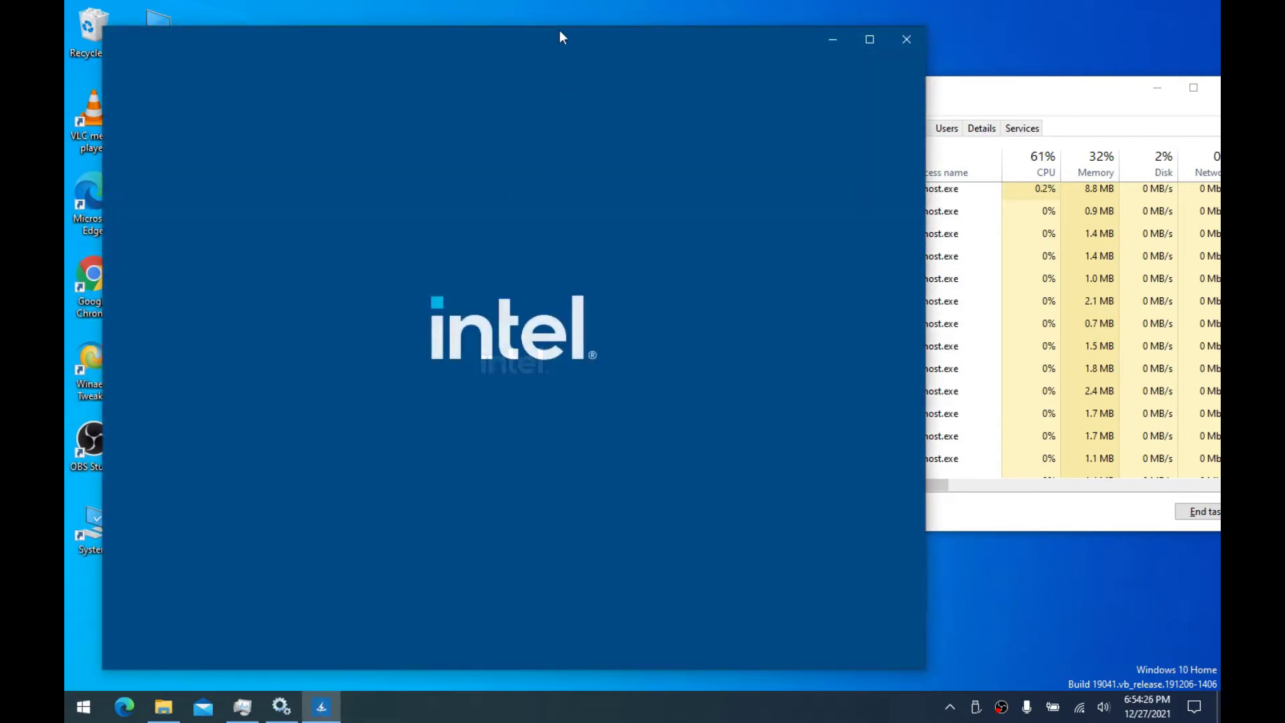
pyautogui.moveTo(560, 31); pyautogui.dragTo(620, 36)
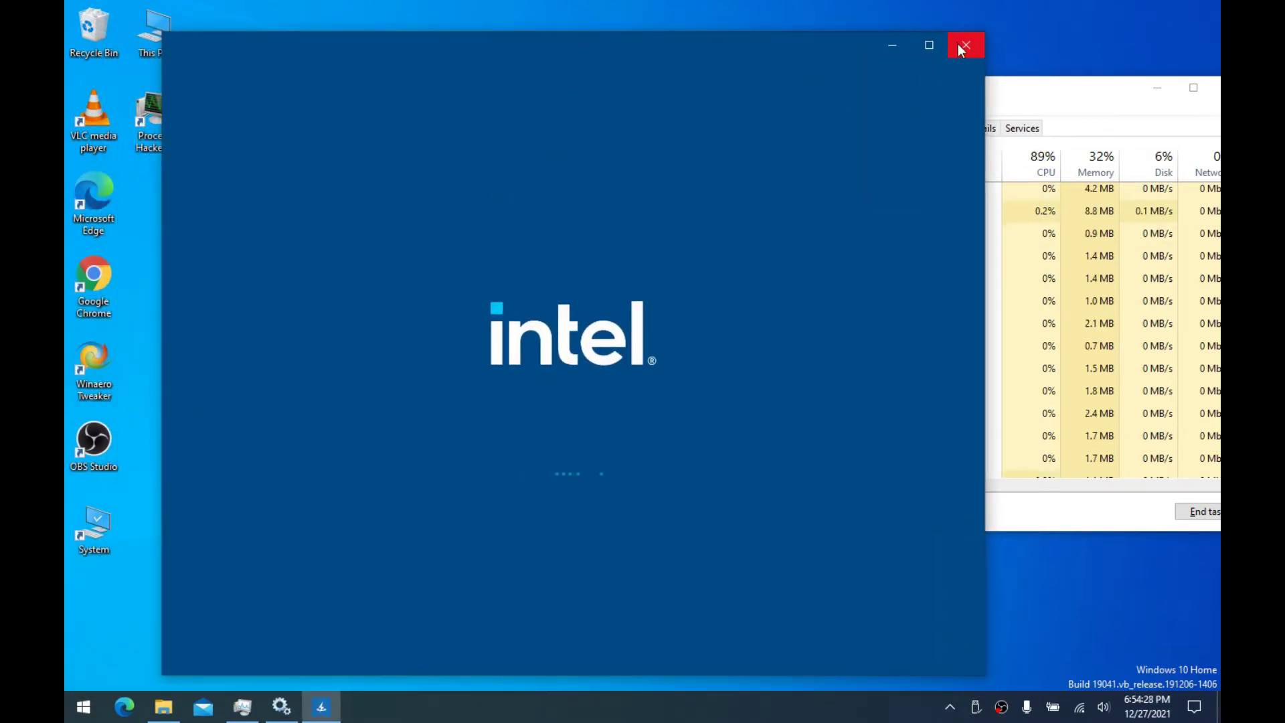
pyautogui.click(963, 45)
# Uninstall the Intel® Graphics Command Center app
pyautogui.press('super')
pyautogui.scroll(-4, 175, 538)
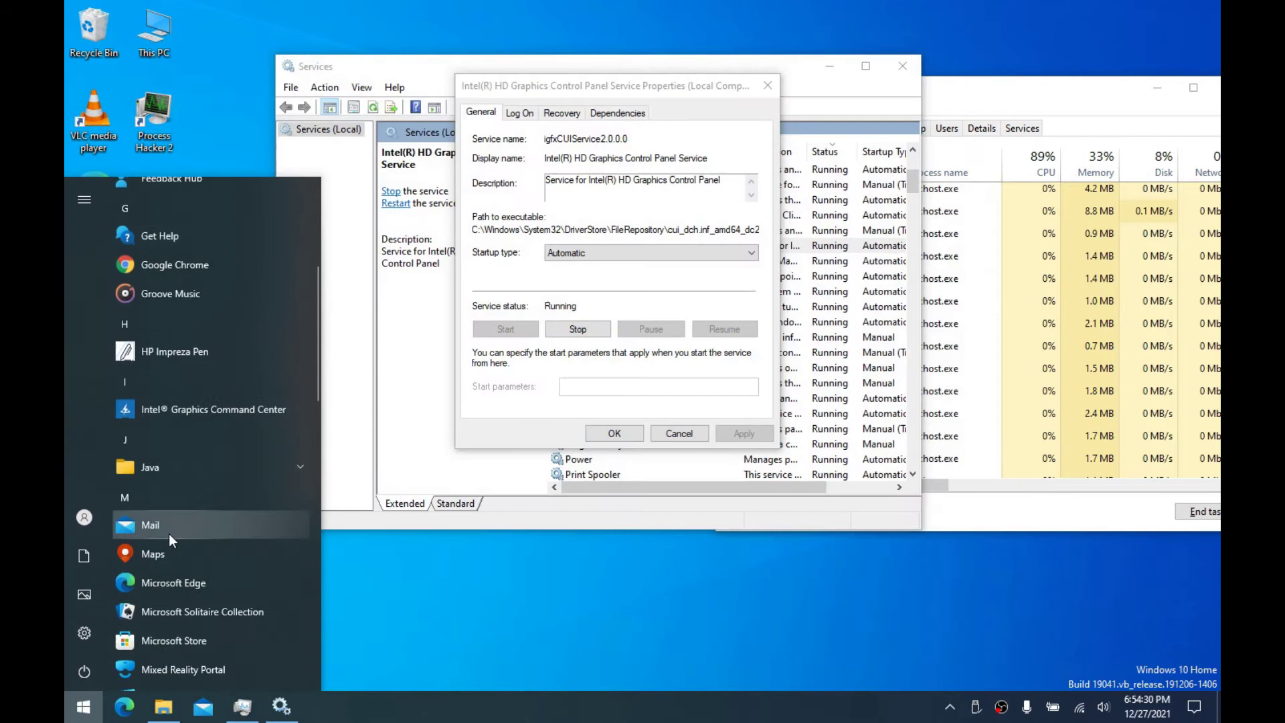
pyautogui.rightClick(169, 399)
pyautogui.click(194, 459)
pyautogui.click(259, 381)
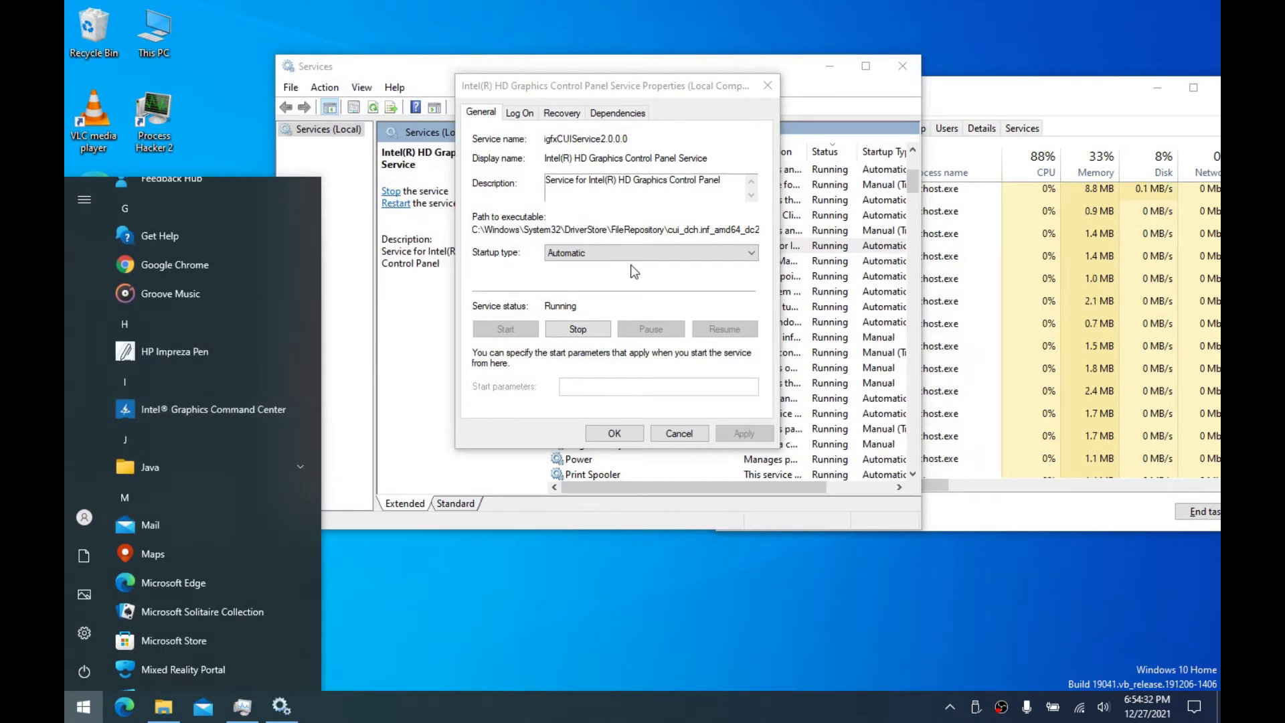
# Set Intel(R) HD Graphics Control Panel Service's startup type to Disabled, stop the service and apply the change
pyautogui.moveTo(610, 91); pyautogui.dragTo(647, 93)
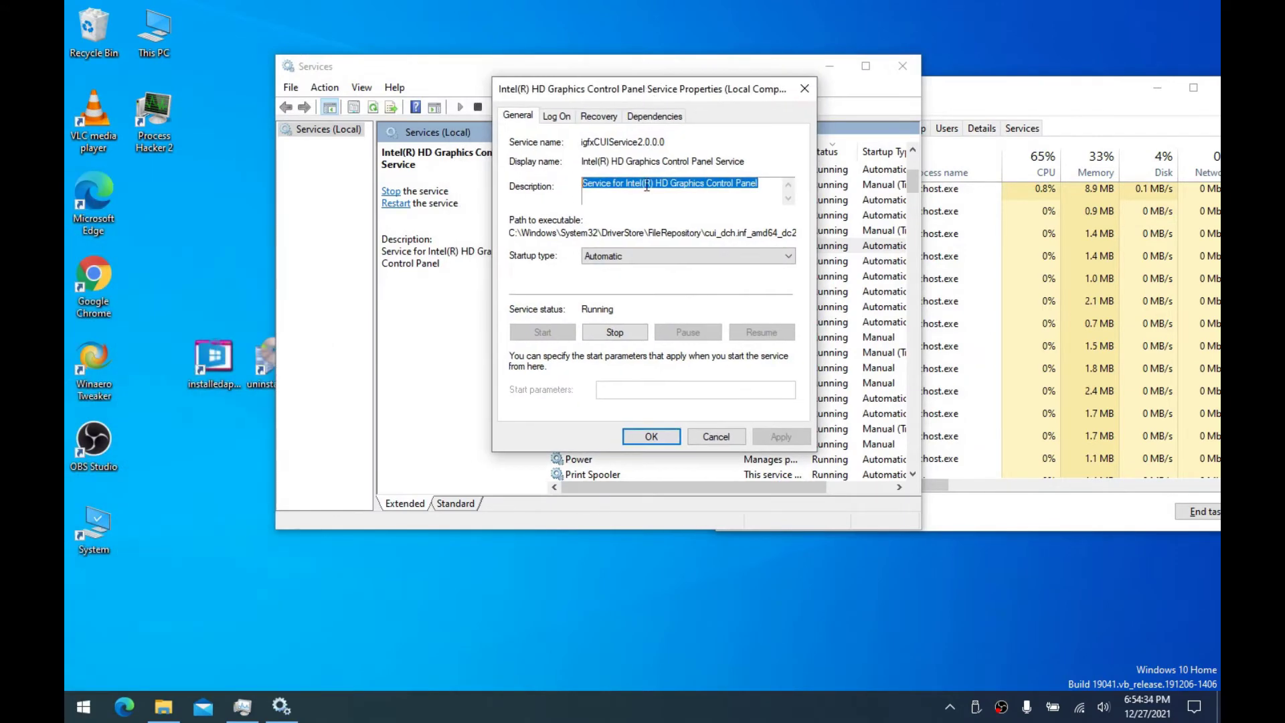
pyautogui.click(623, 261)
pyautogui.click(610, 300)
pyautogui.click(619, 334)
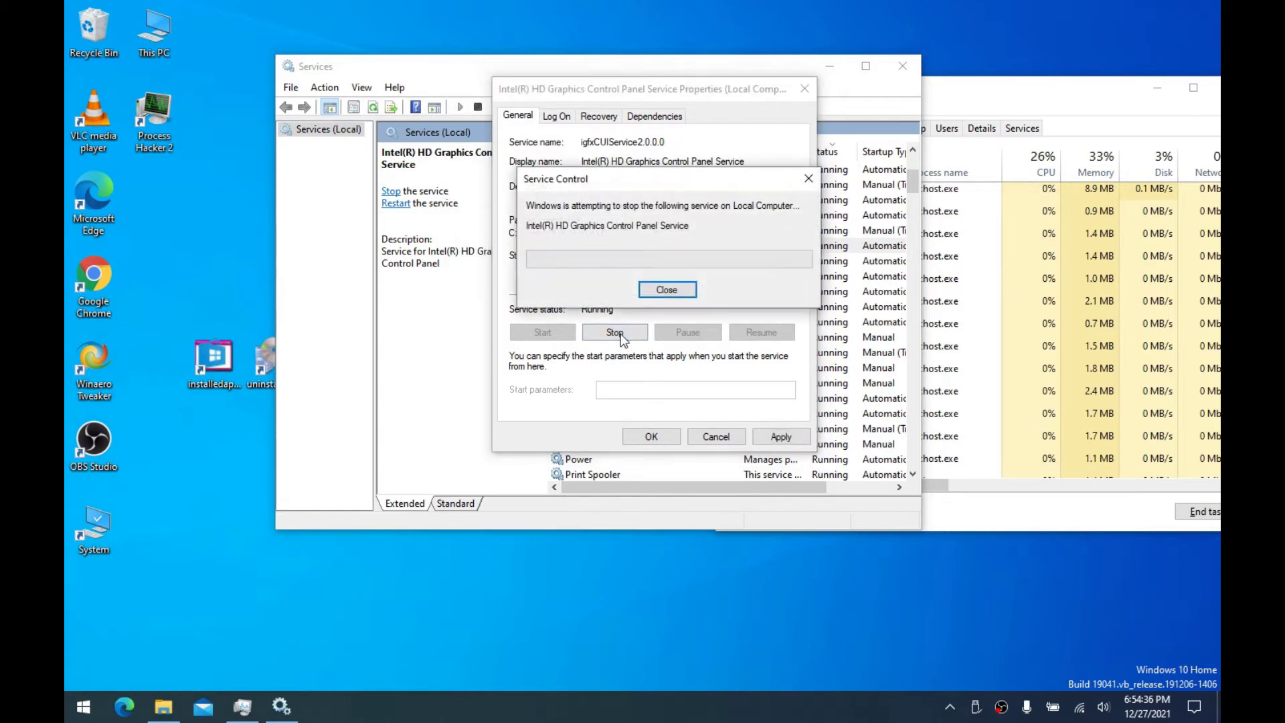
pyautogui.click(599, 116)
pyautogui.click(520, 115)
pyautogui.click(763, 438)
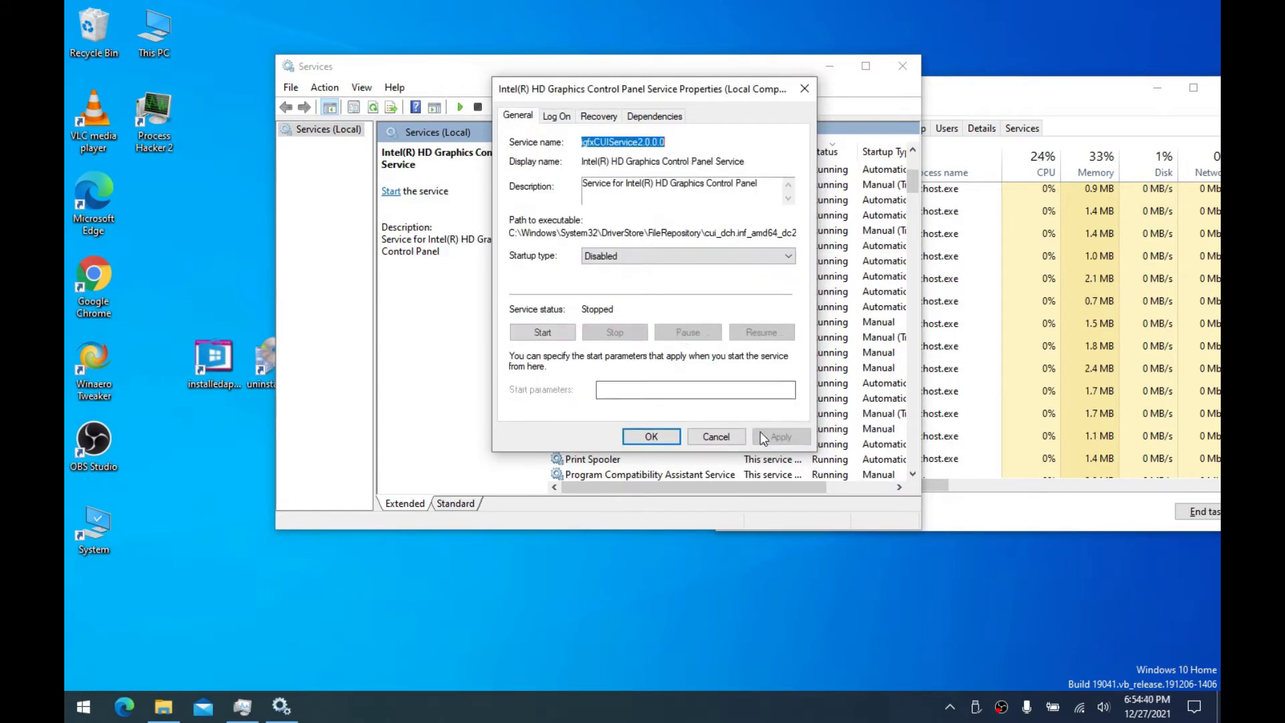
pyautogui.click(652, 437)
# Set Intel(R) Management and Security Application Local Management Service's startup type to Disabled, stop the service and apply the change
pyautogui.click(613, 257)
pyautogui.click(614, 244)
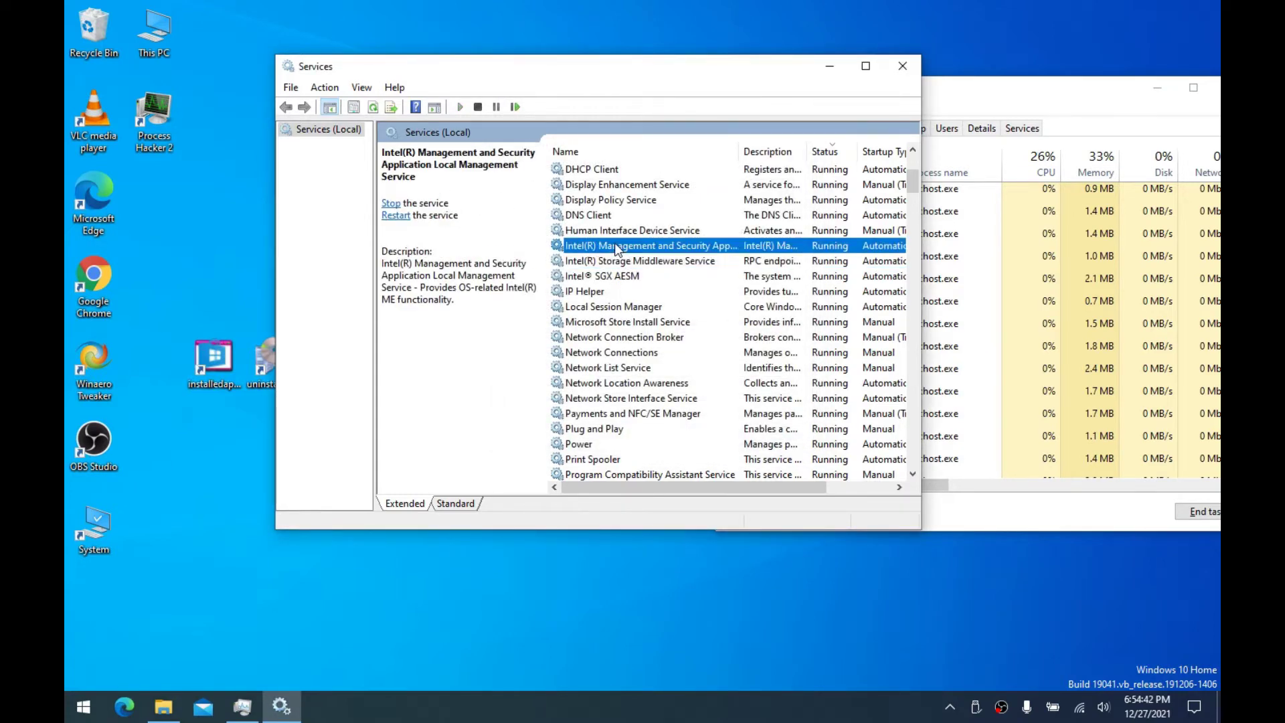
pyautogui.doubleClick(615, 244)
pyautogui.click(659, 256)
pyautogui.click(660, 305)
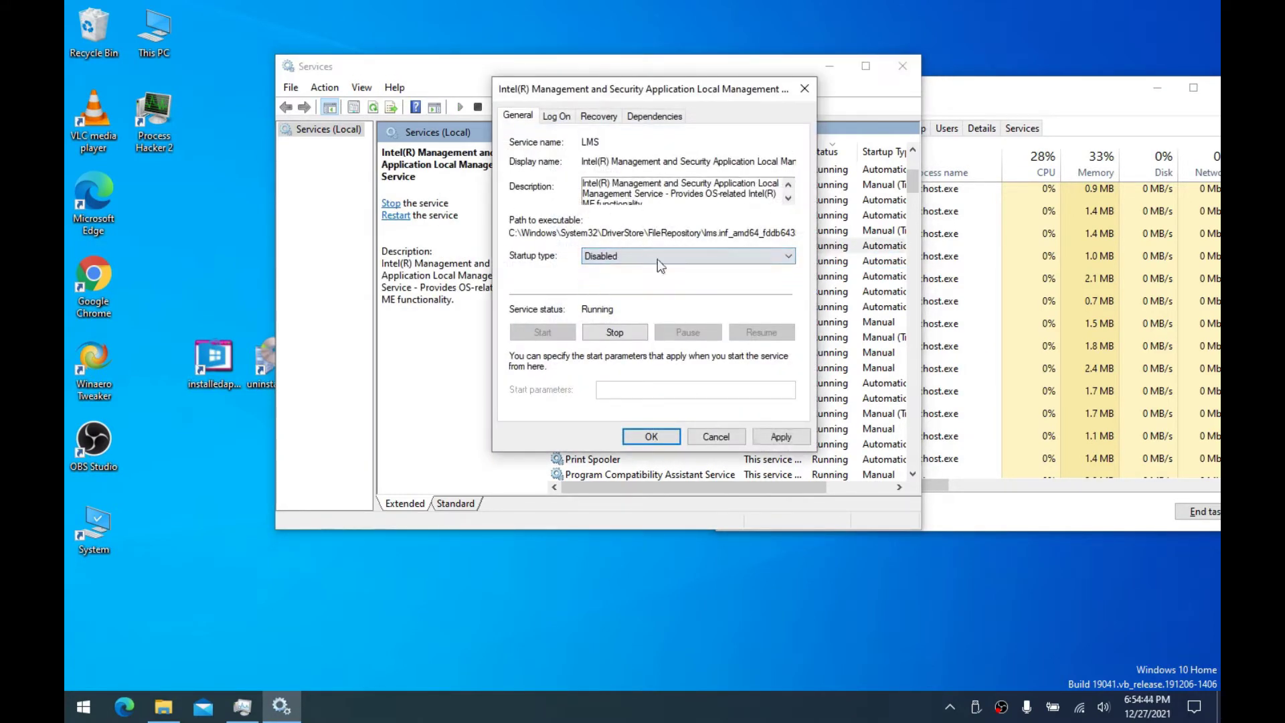
pyautogui.click(607, 332)
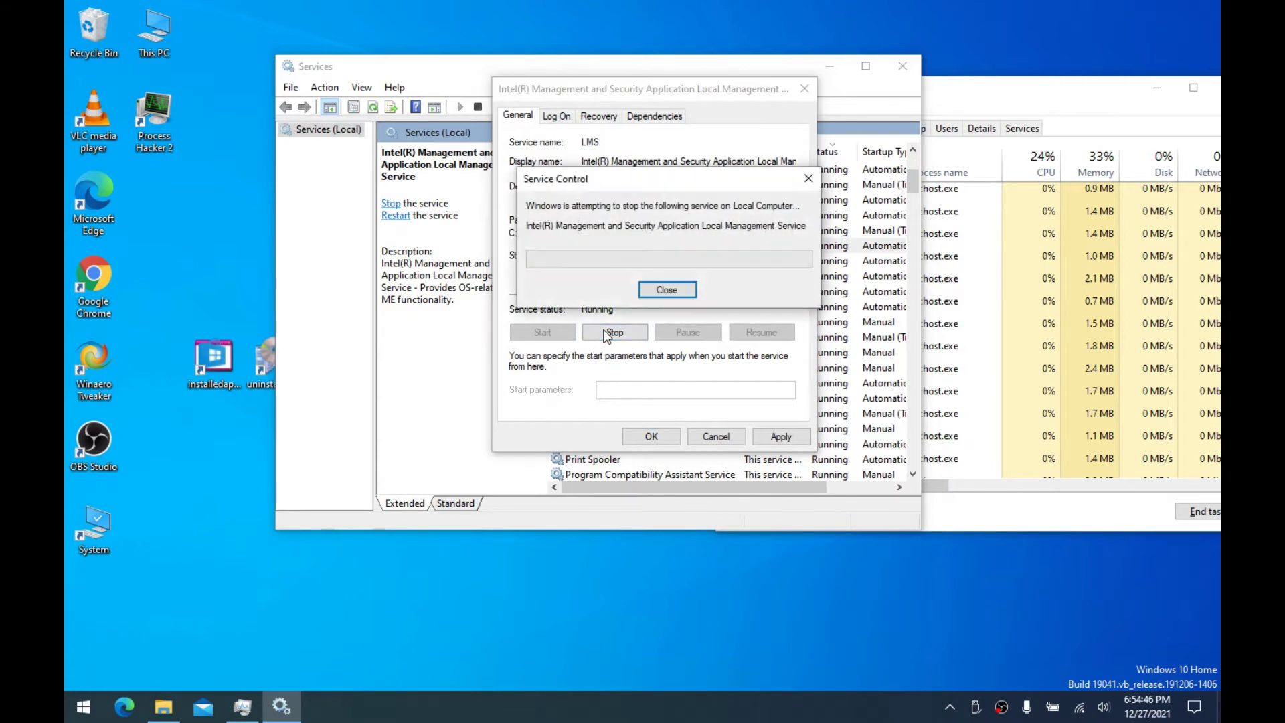
pyautogui.click(776, 436)
pyautogui.click(637, 436)
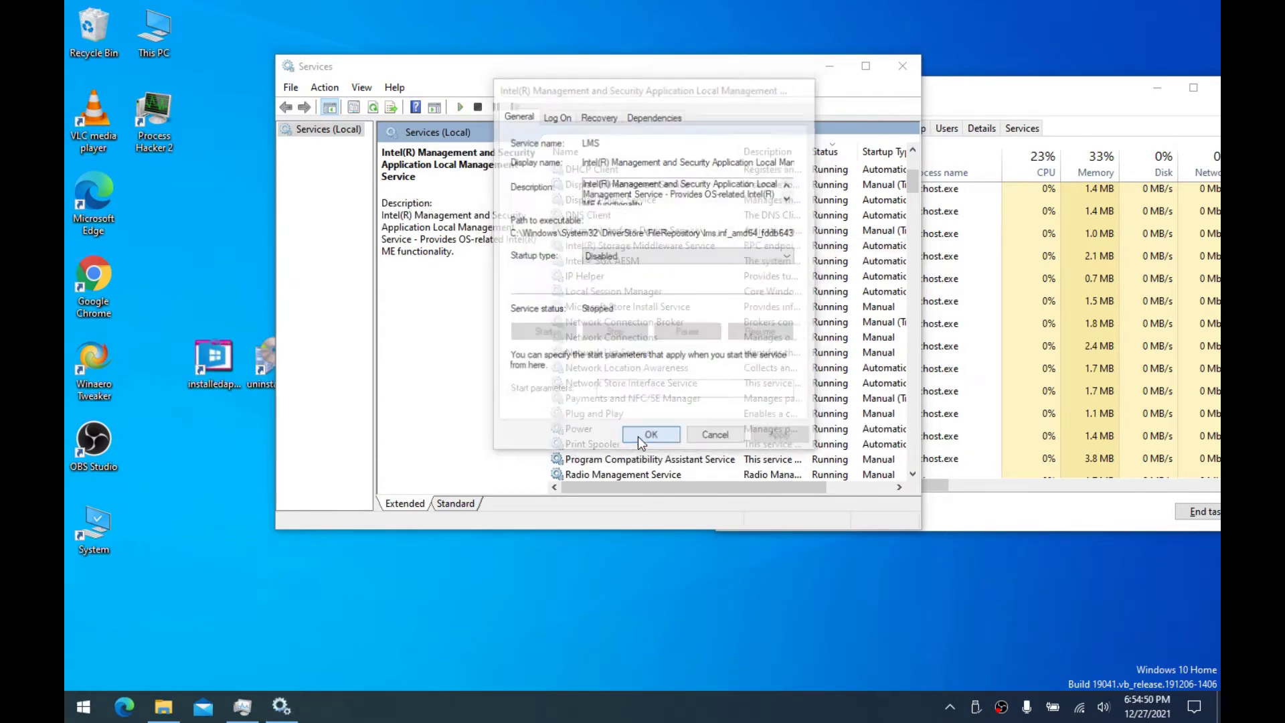
# Set Intel(R) Storage Middleware Service's startup type to Disabled and stop the service
pyautogui.doubleClick(602, 246)
pyautogui.click(603, 254)
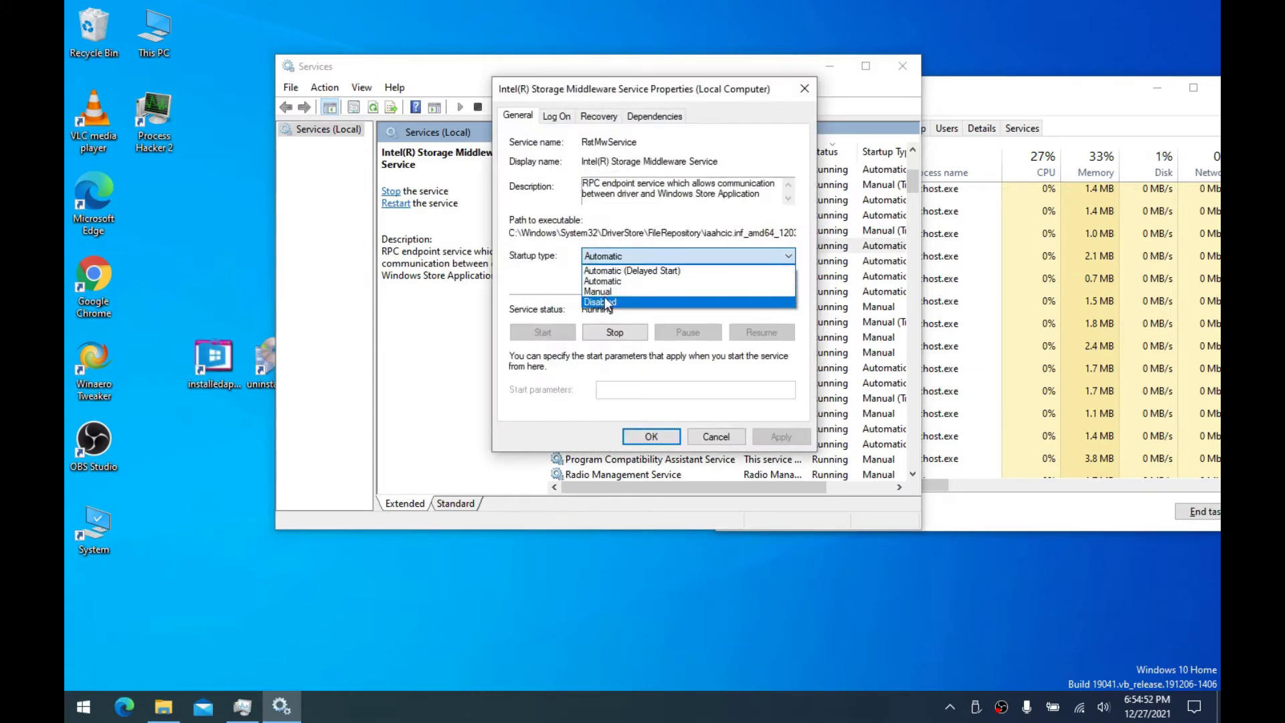
pyautogui.click(605, 286)
pyautogui.click(609, 259)
pyautogui.click(601, 296)
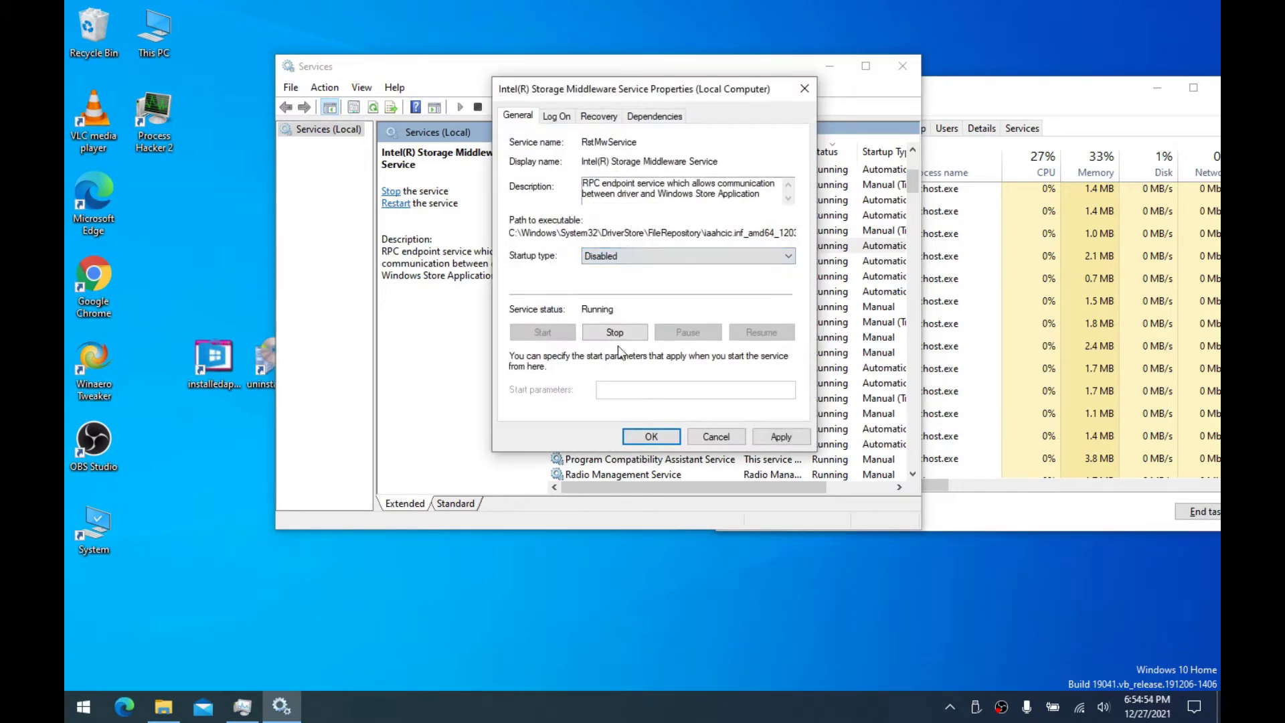
pyautogui.click(615, 333)
# Check Intel(R) Storage Middleware Service's failure recovery actions, then apply the changes and close its properties
pyautogui.click(593, 118)
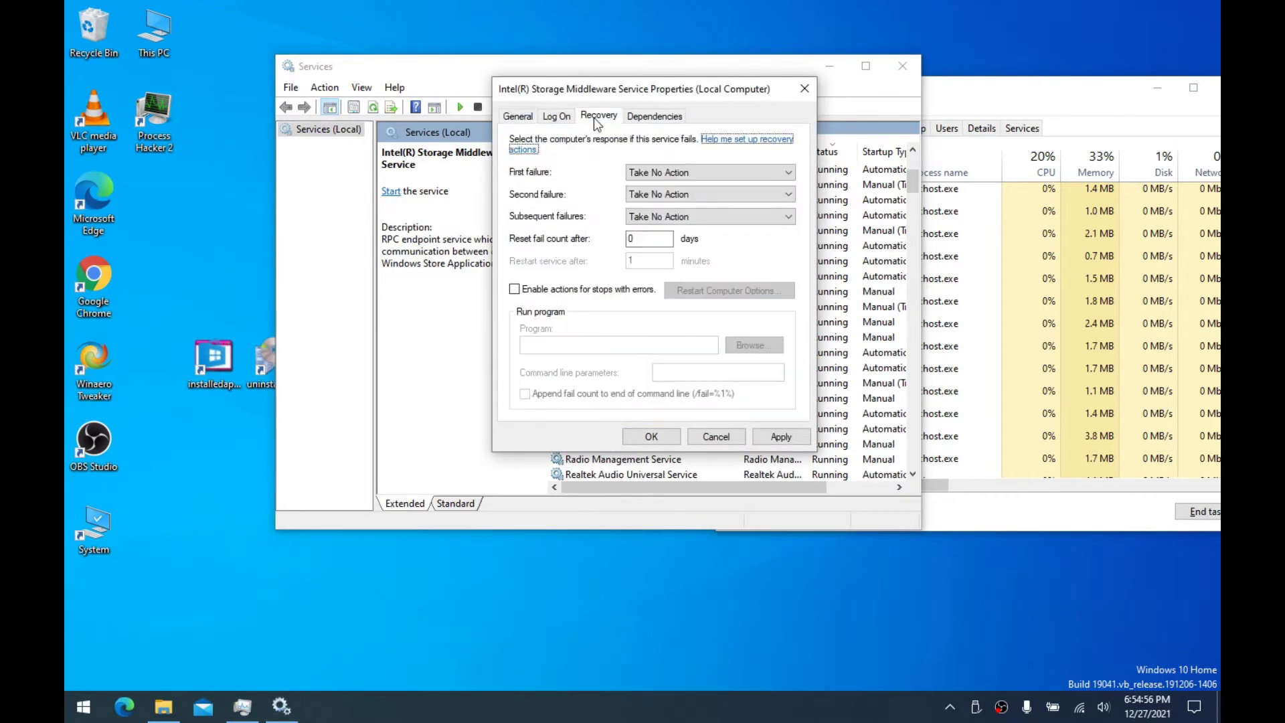
pyautogui.click(639, 172)
pyautogui.click(502, 119)
pyautogui.click(517, 118)
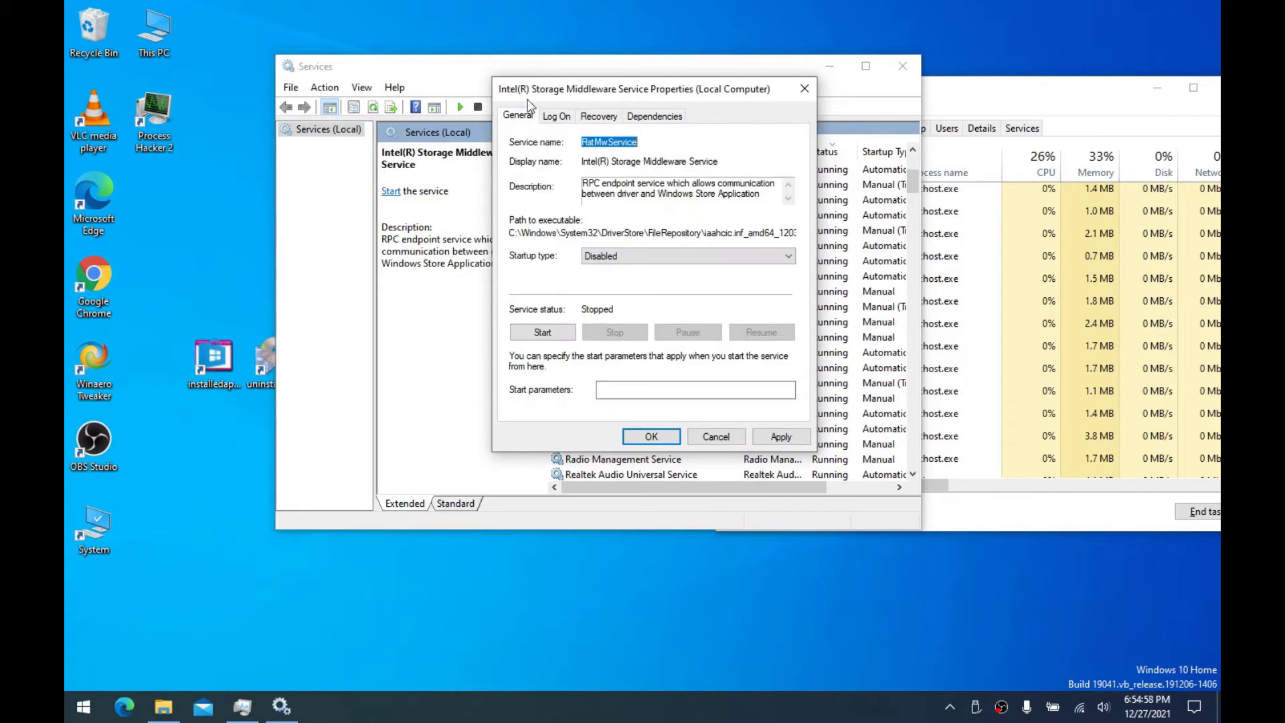
pyautogui.moveTo(532, 96); pyautogui.dragTo(503, 101)
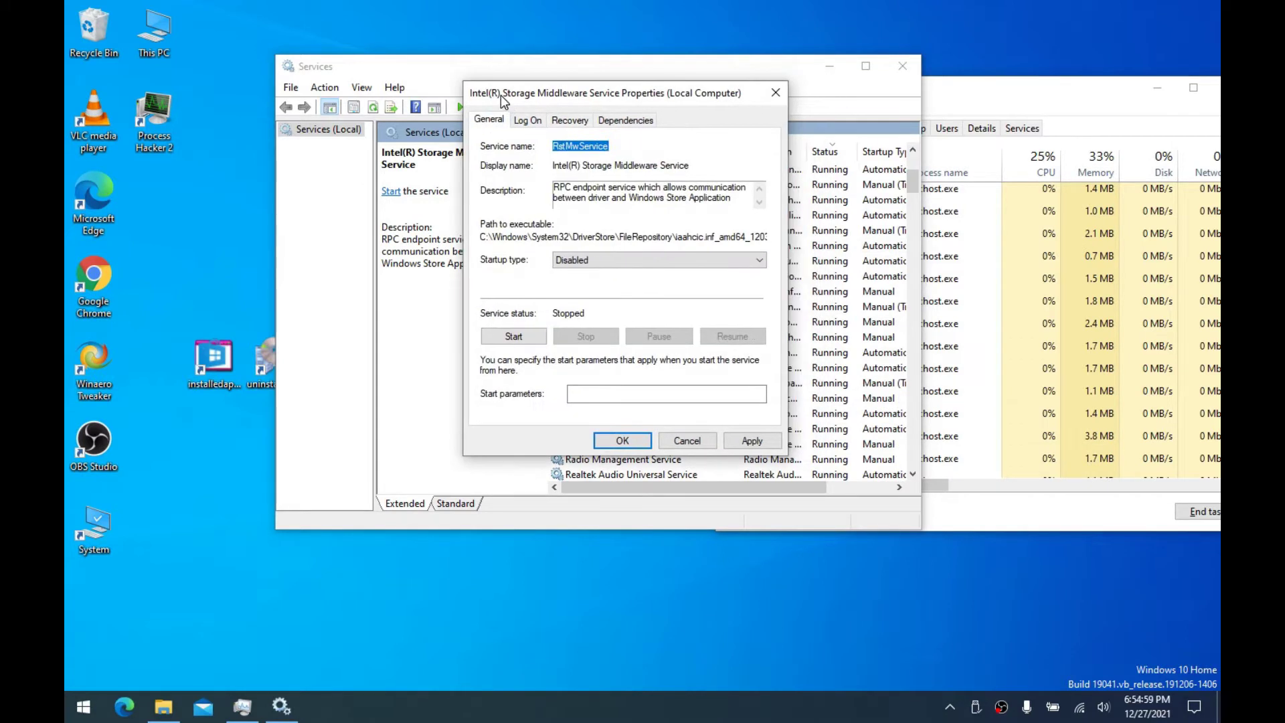
pyautogui.click(750, 440)
pyautogui.click(638, 443)
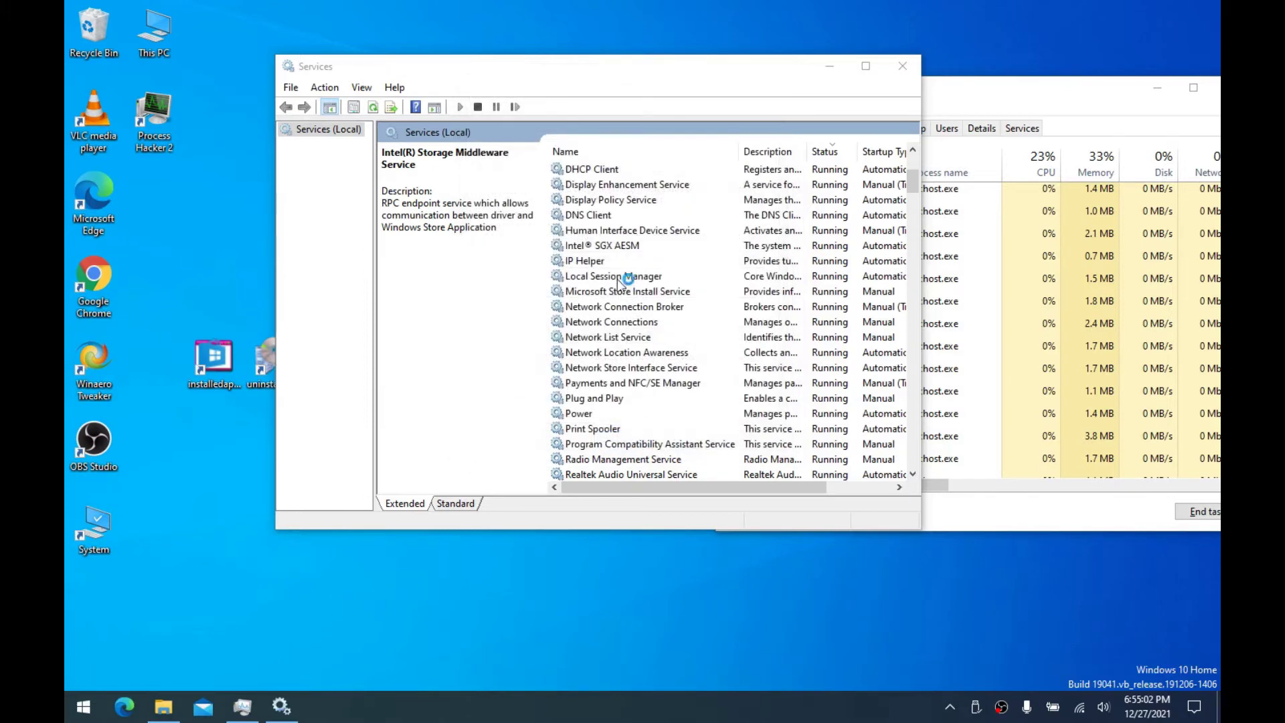
# Set Intel® SGX AESM's startup type to Disabled and stop the service
pyautogui.doubleClick(623, 245)
pyautogui.click(594, 261)
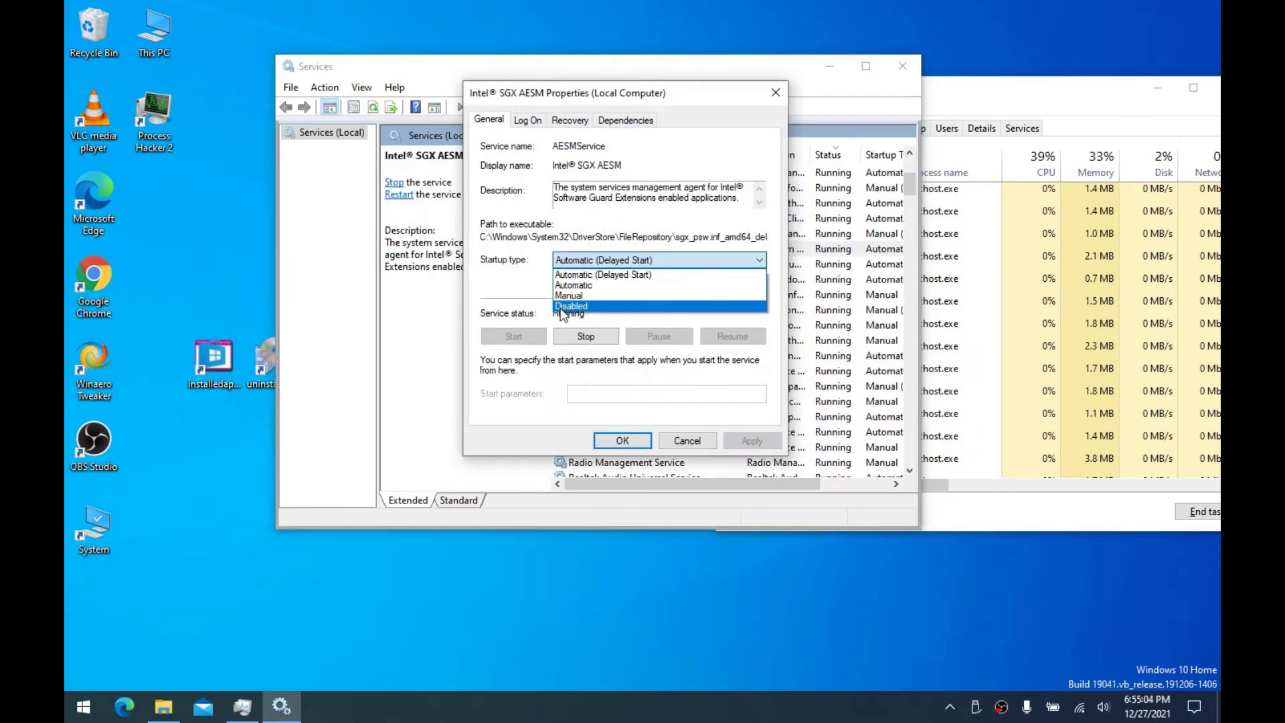
pyautogui.click(571, 302)
pyautogui.click(586, 335)
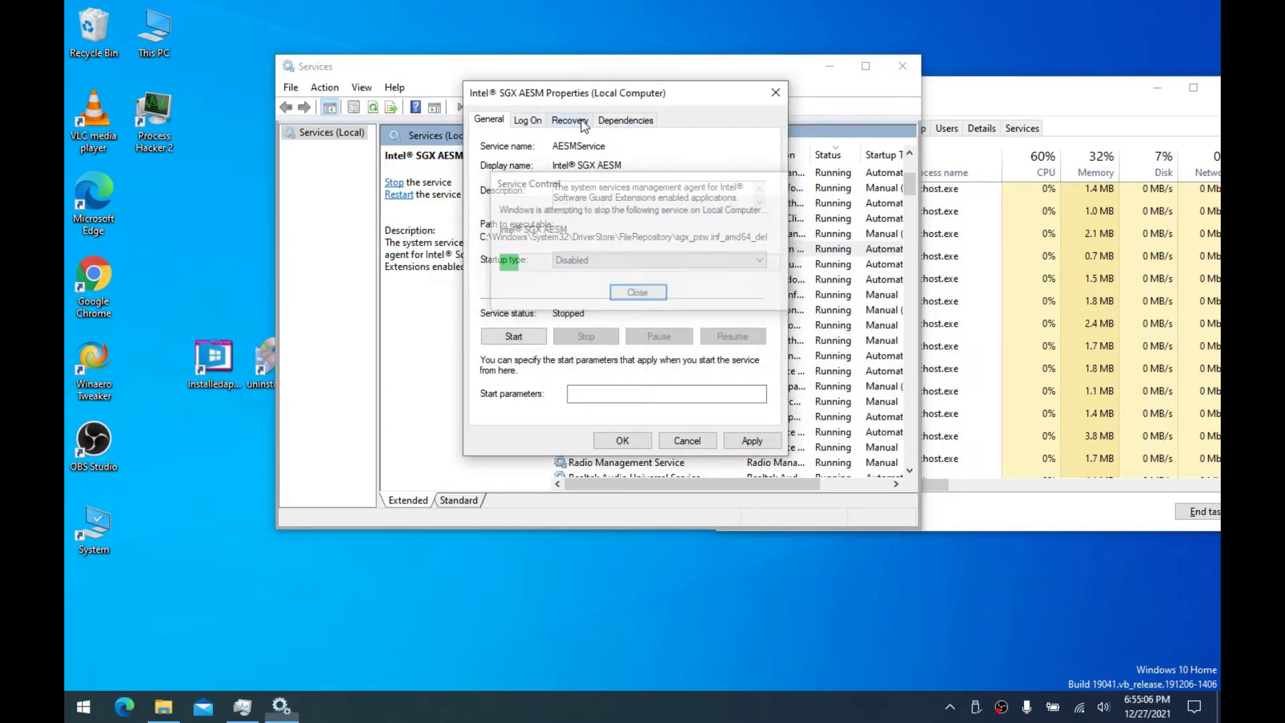
# Set Intel® SGX AESM's first and second failure responses to Take No Action, disable actions for stops with errors, and apply the changes
pyautogui.click(569, 120)
pyautogui.click(609, 176)
pyautogui.click(612, 188)
pyautogui.click(610, 198)
pyautogui.click(612, 210)
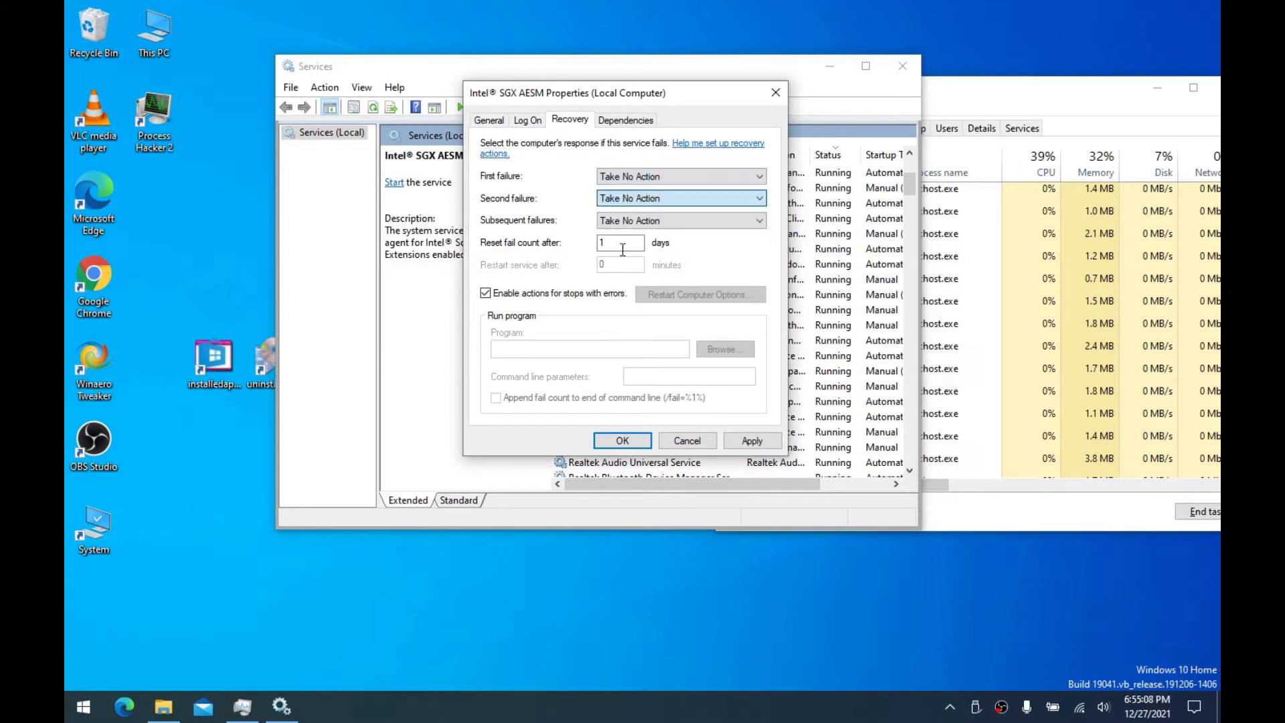
pyautogui.click(748, 441)
pyautogui.click(507, 295)
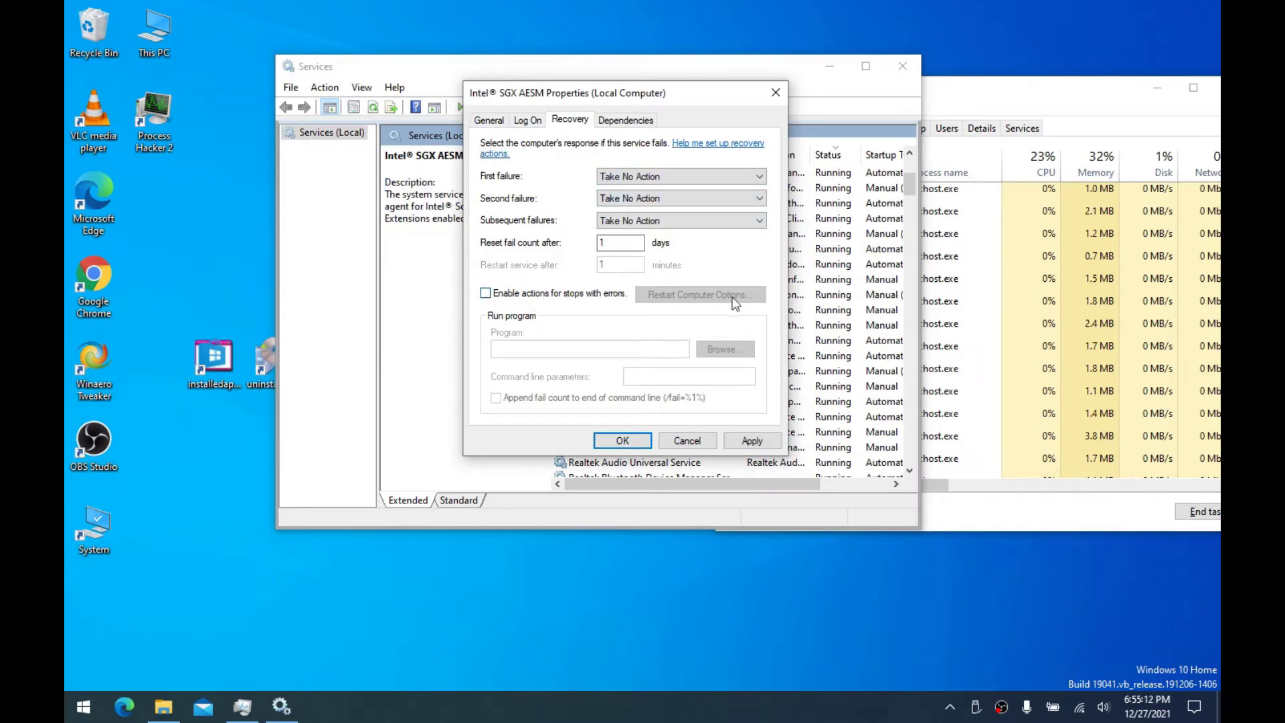
pyautogui.click(750, 441)
pyautogui.click(482, 122)
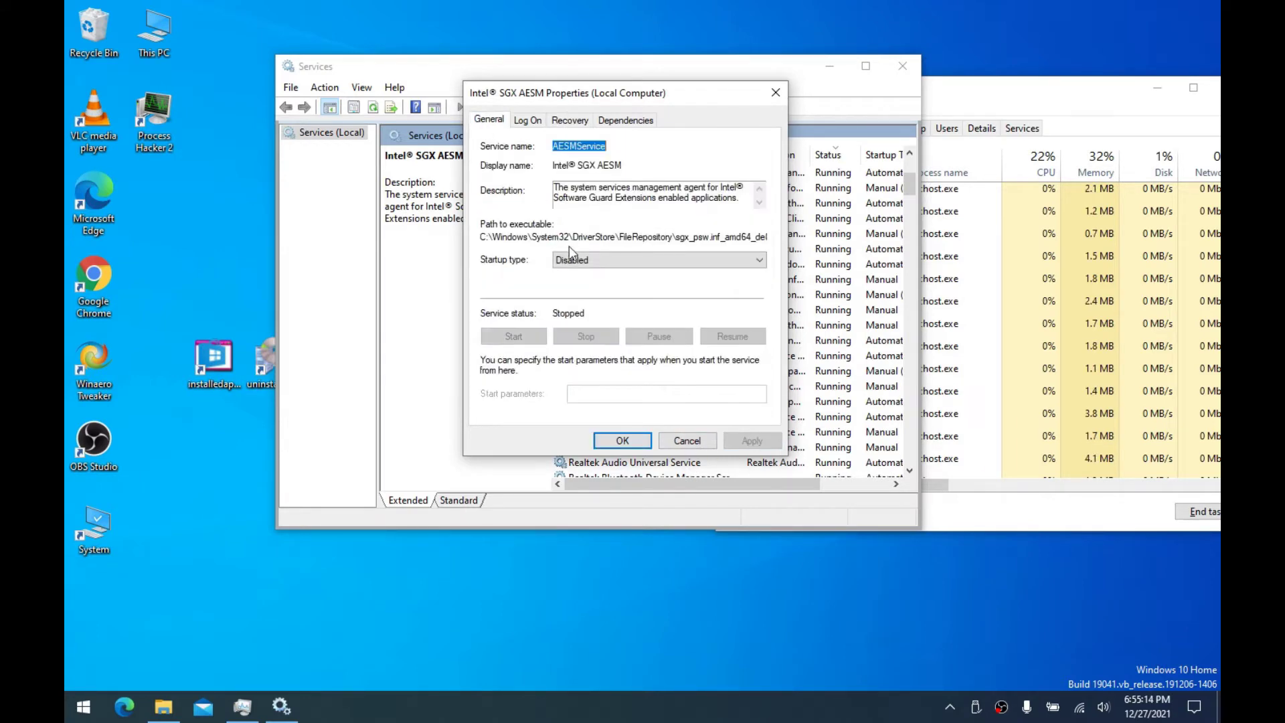
pyautogui.click(632, 440)
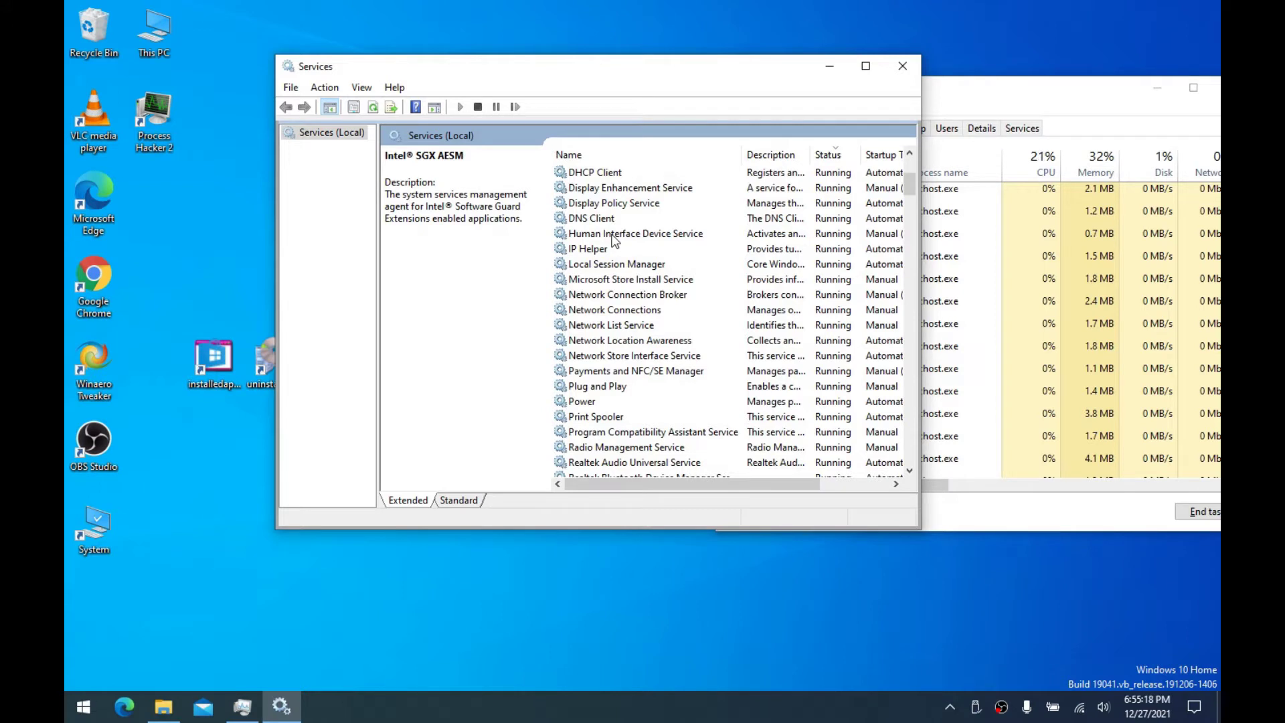
# Review Human Interface Device Service's description, general properties and recovery settings, leaving them unmodified
pyautogui.click(614, 235)
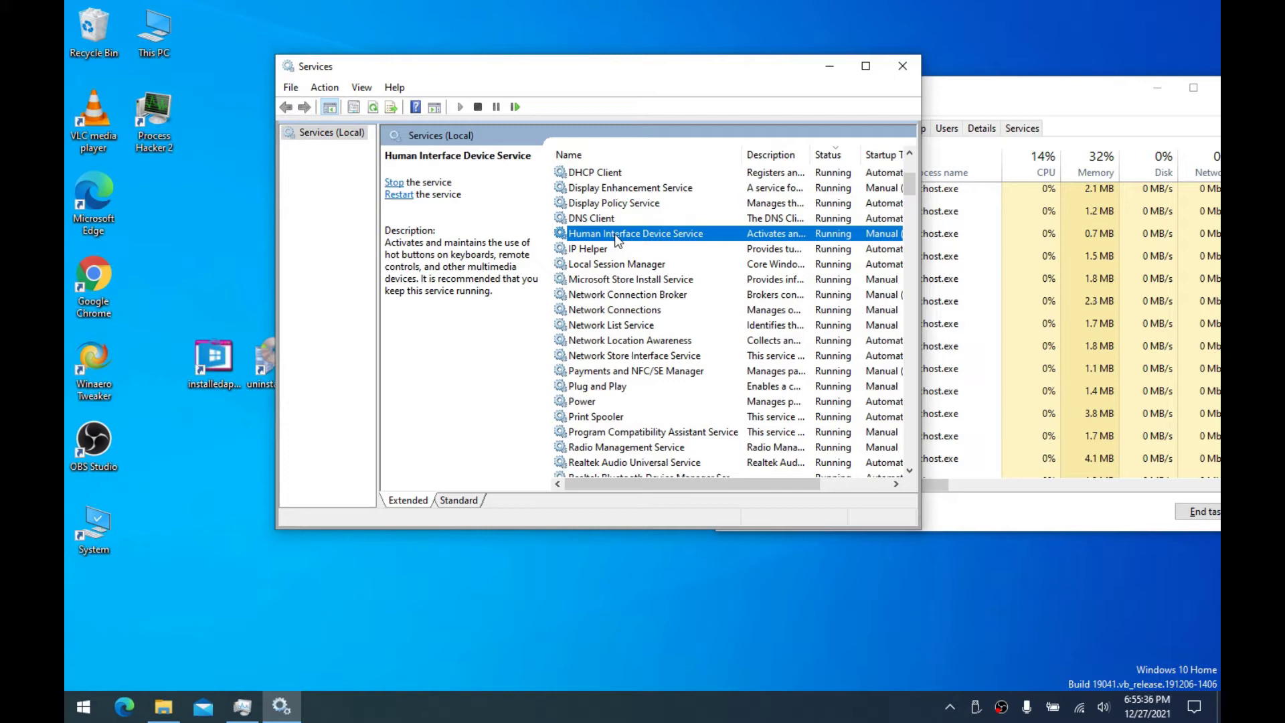
pyautogui.doubleClick(617, 241)
pyautogui.moveTo(617, 94); pyautogui.dragTo(645, 96)
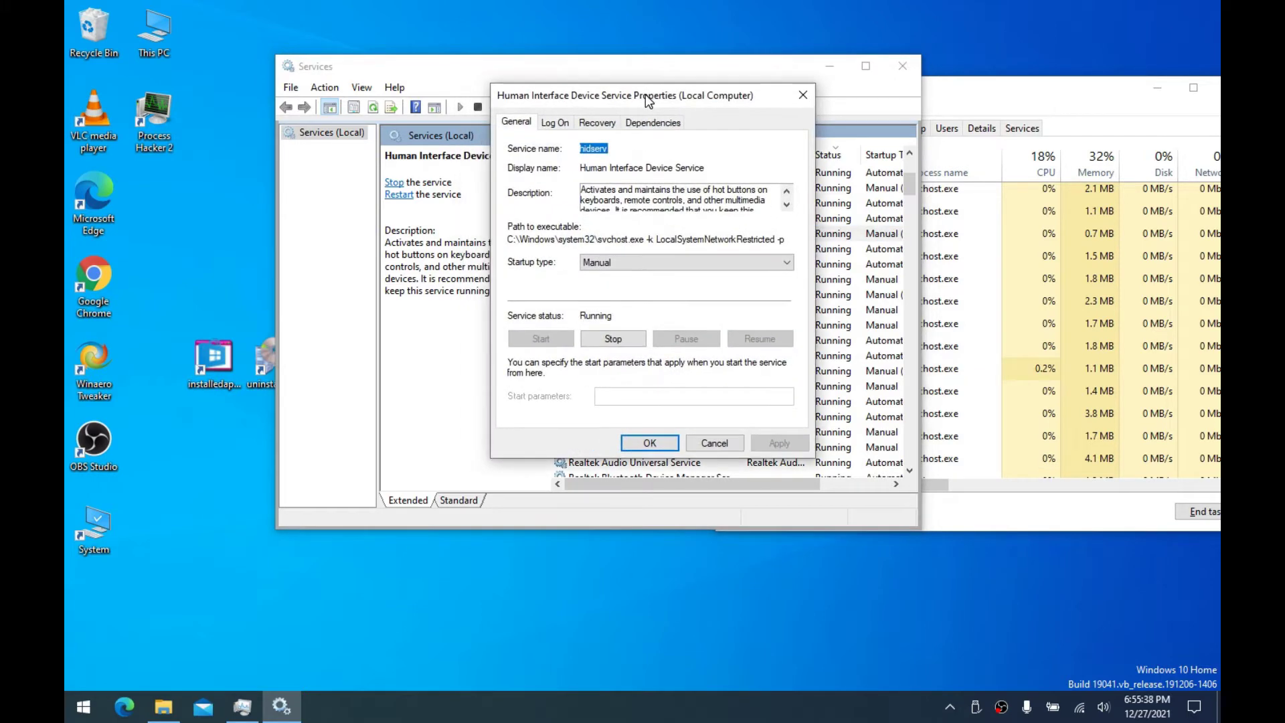
pyautogui.click(596, 125)
pyautogui.click(525, 123)
pyautogui.click(802, 95)
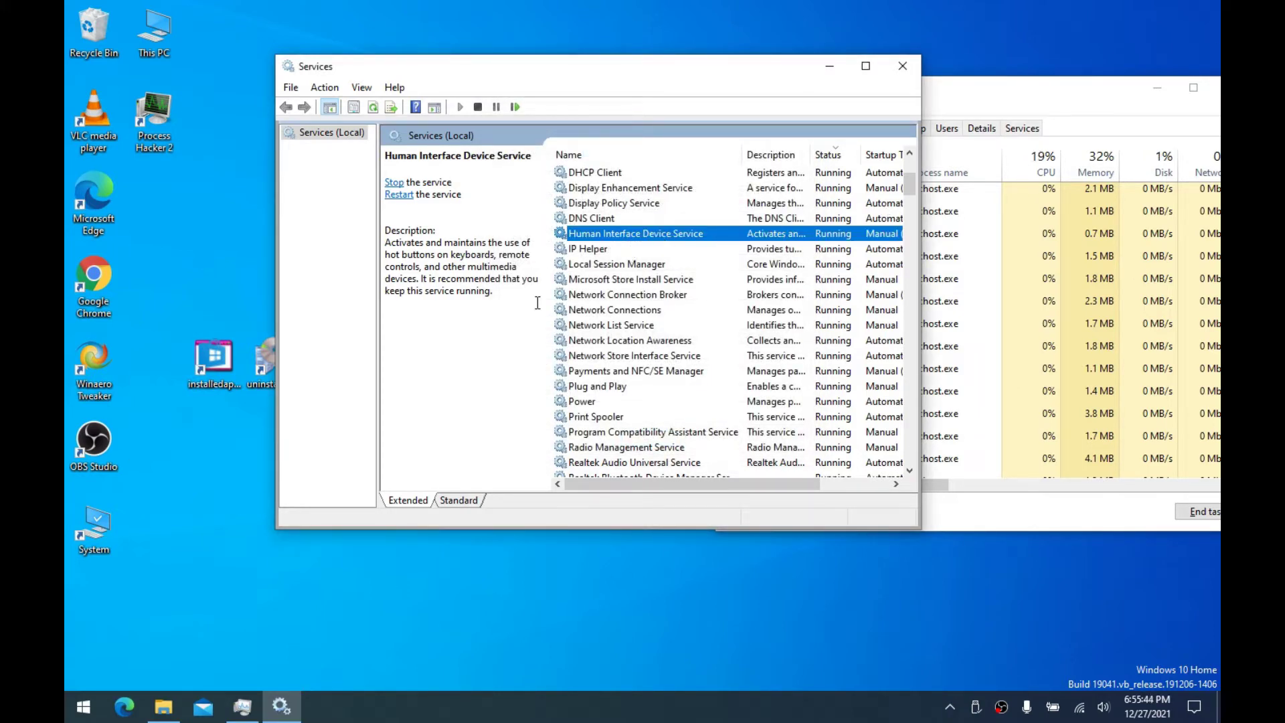
# Set IP Helper's startup type to Disabled and stop the service
pyautogui.click(629, 250)
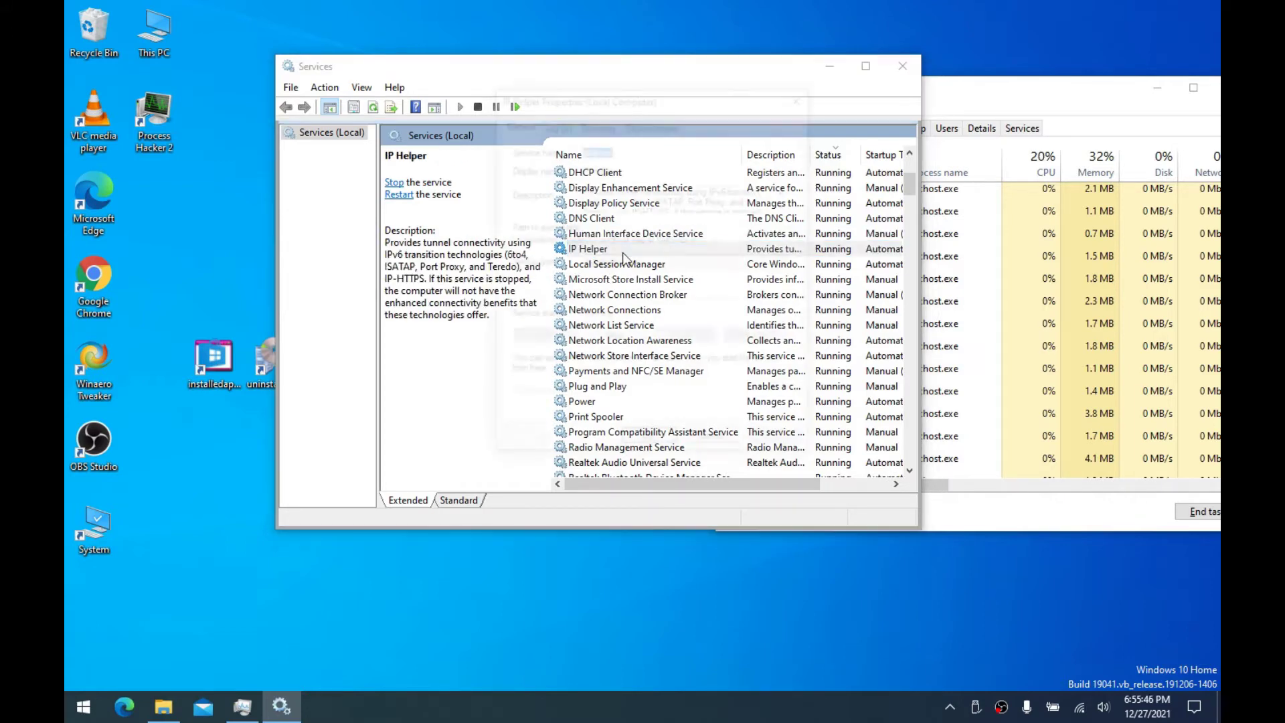
pyautogui.doubleClick(622, 252)
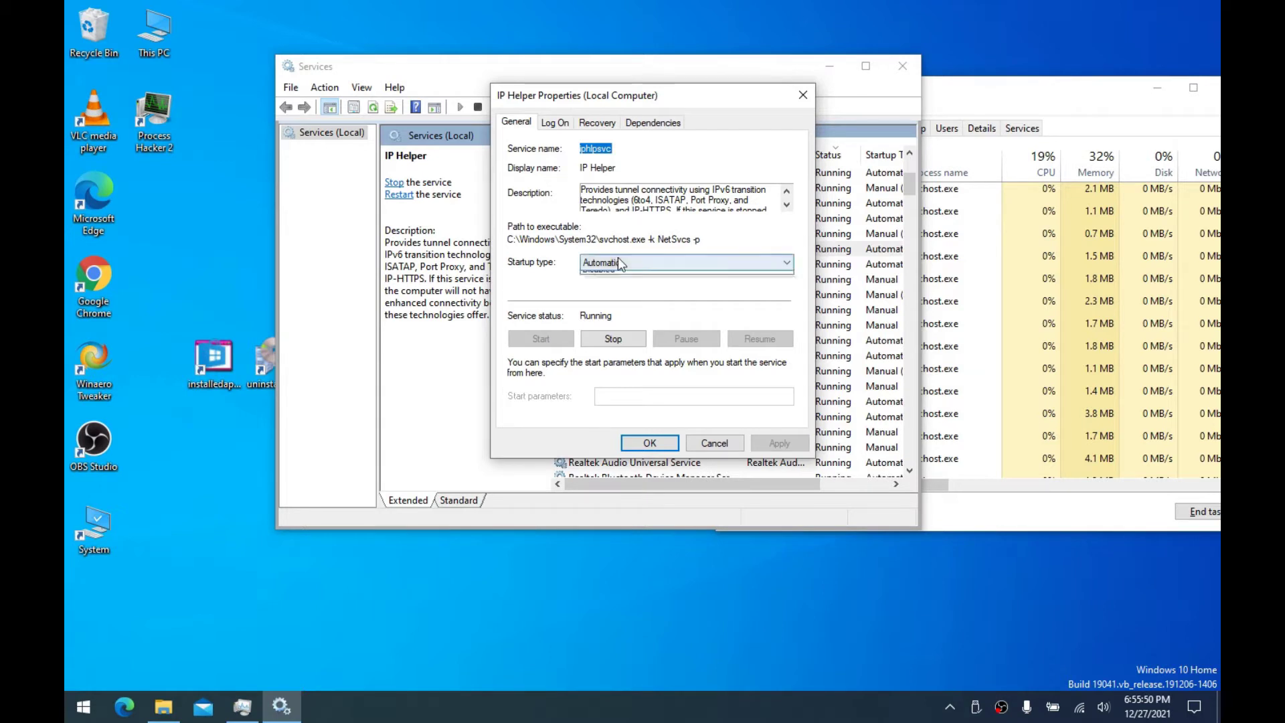
pyautogui.click(617, 261)
pyautogui.click(601, 303)
pyautogui.click(611, 338)
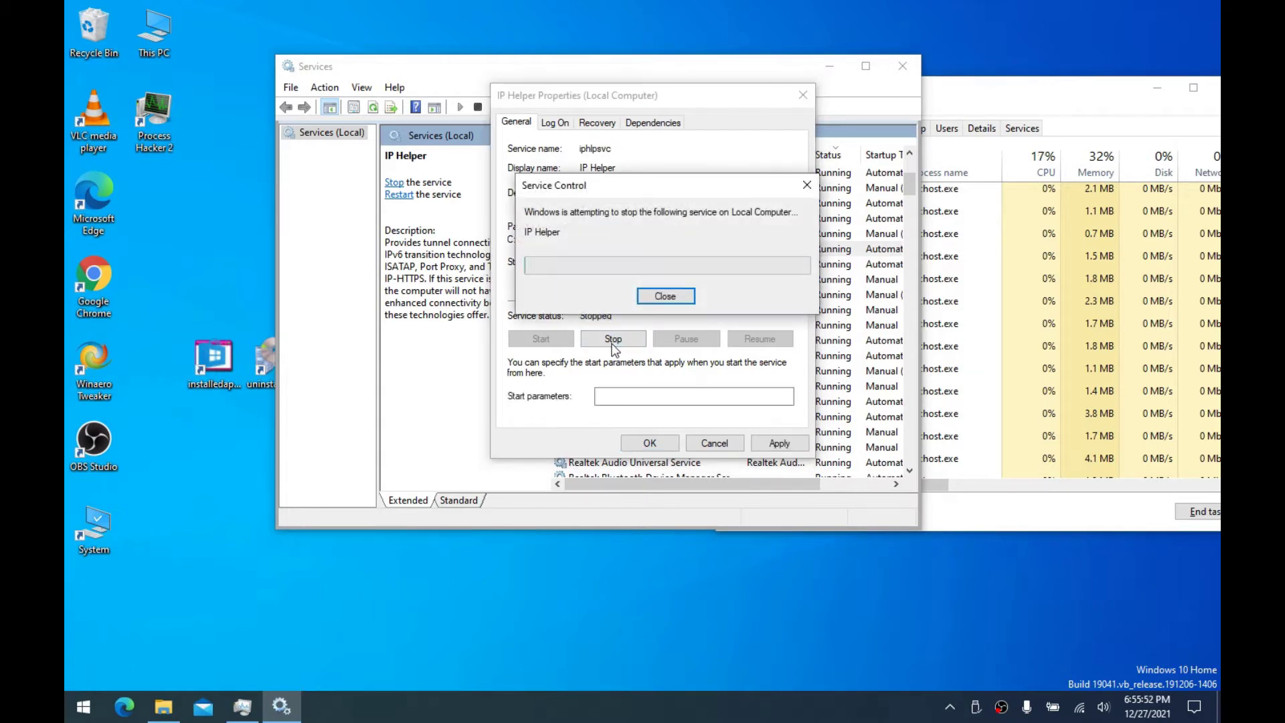
# Set IP Helper's first and second failure responses to Take No Action, apply the changes and close its properties
pyautogui.click(589, 124)
pyautogui.click(669, 179)
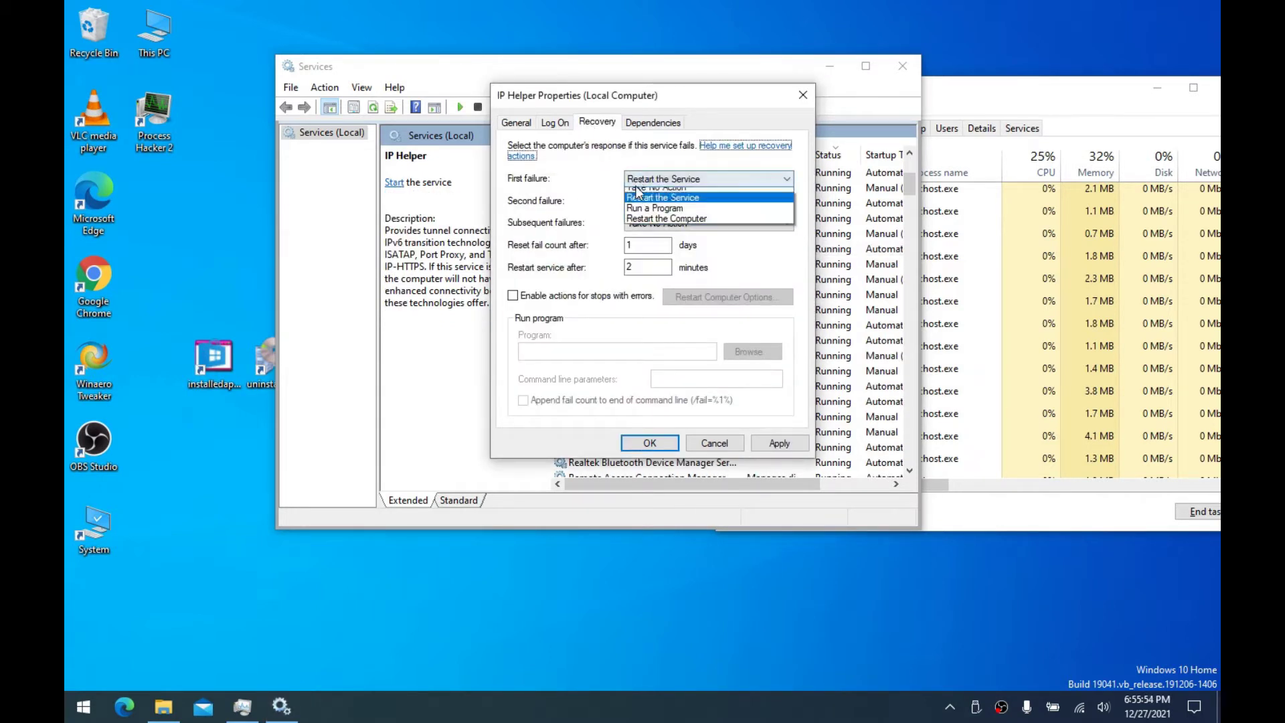
pyautogui.click(656, 193)
pyautogui.click(663, 200)
pyautogui.click(656, 215)
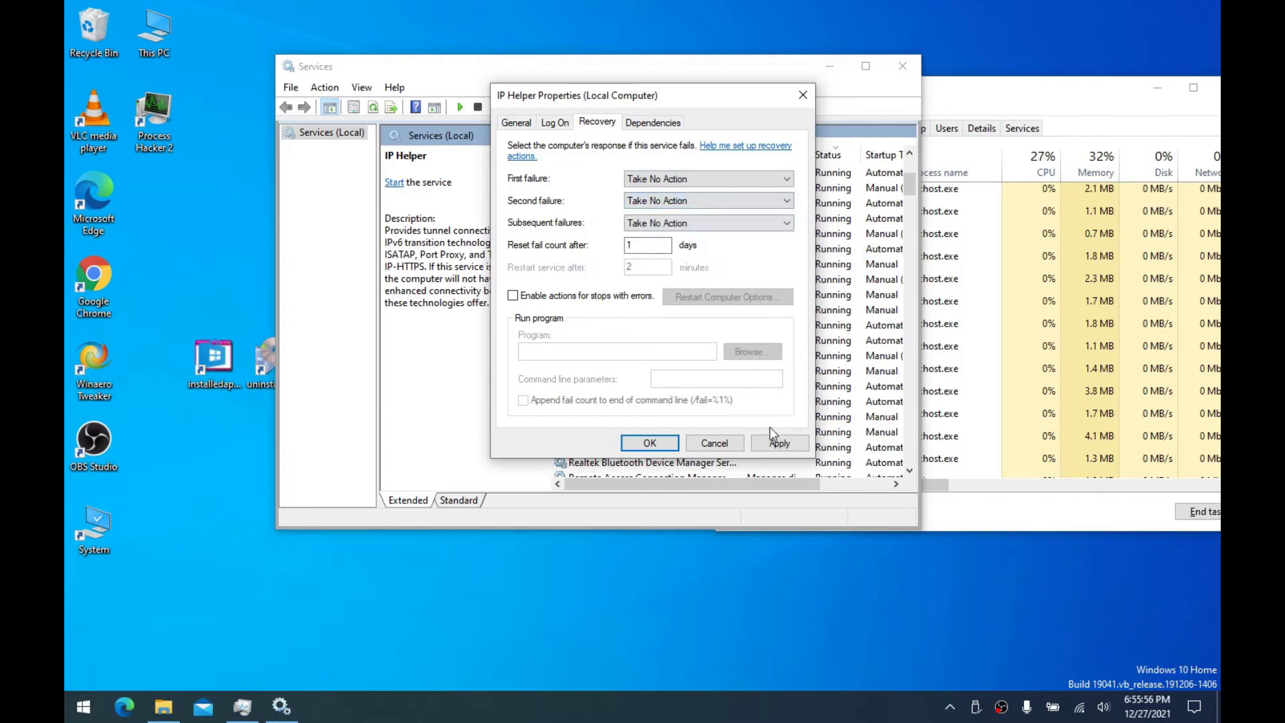
pyautogui.click(779, 443)
pyautogui.click(513, 124)
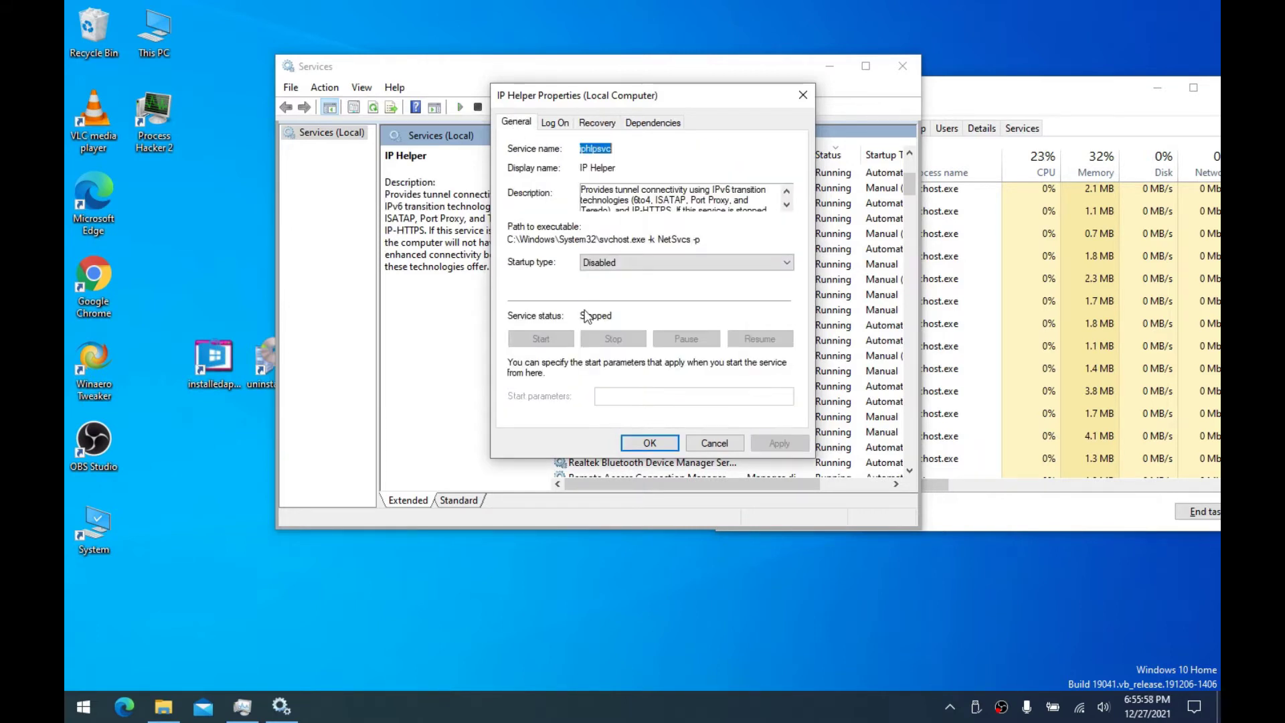
pyautogui.click(675, 447)
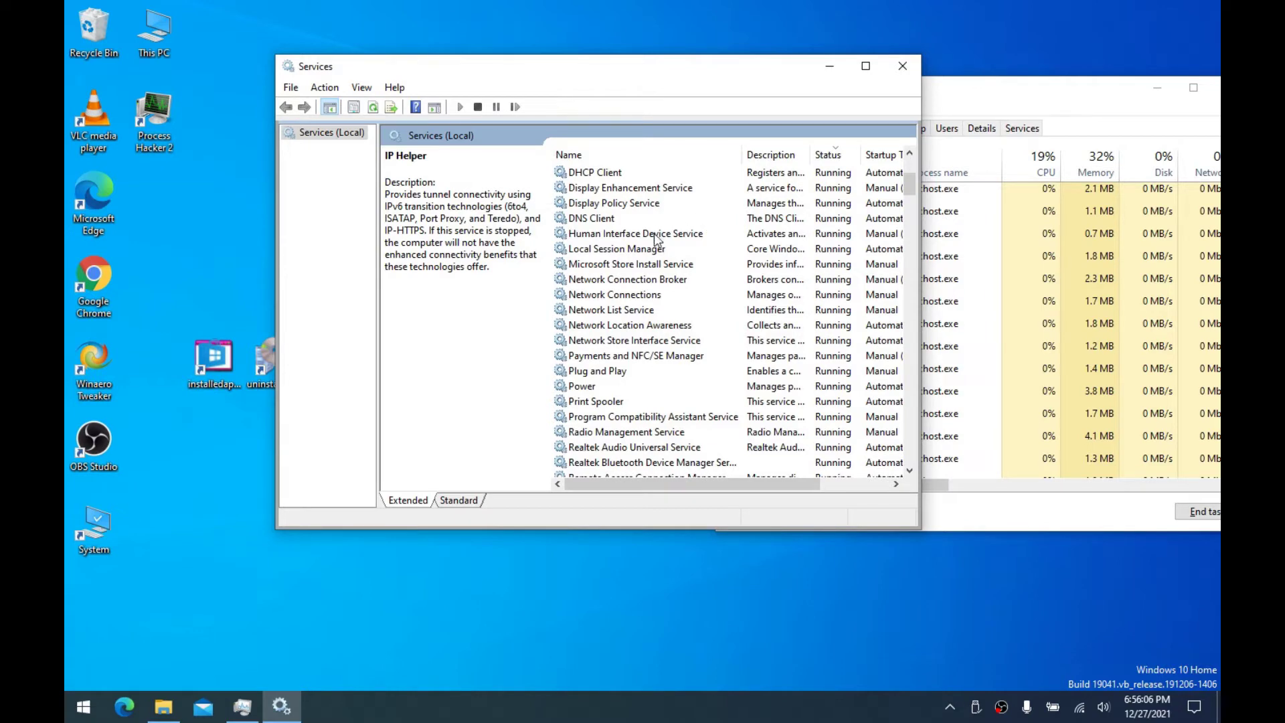
# Set Microsoft Store Install Service's startup type to Disabled and stop the service
pyautogui.doubleClick(626, 266)
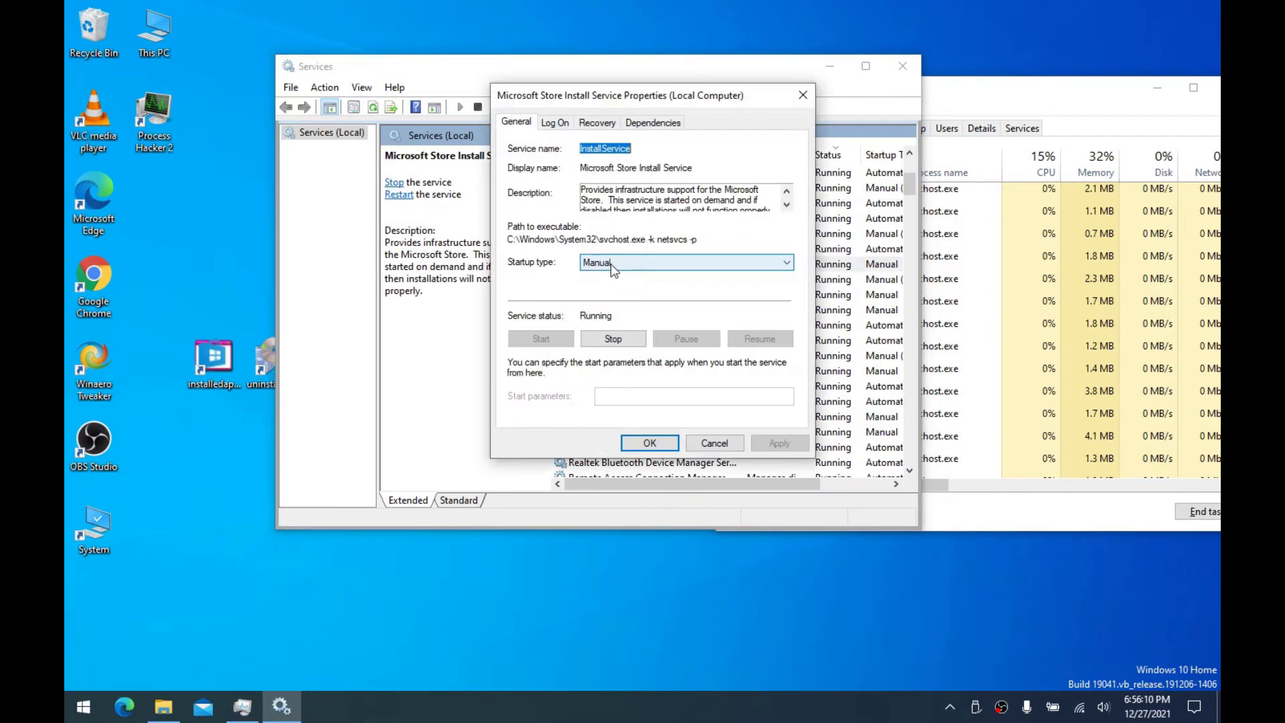
pyautogui.click(592, 263)
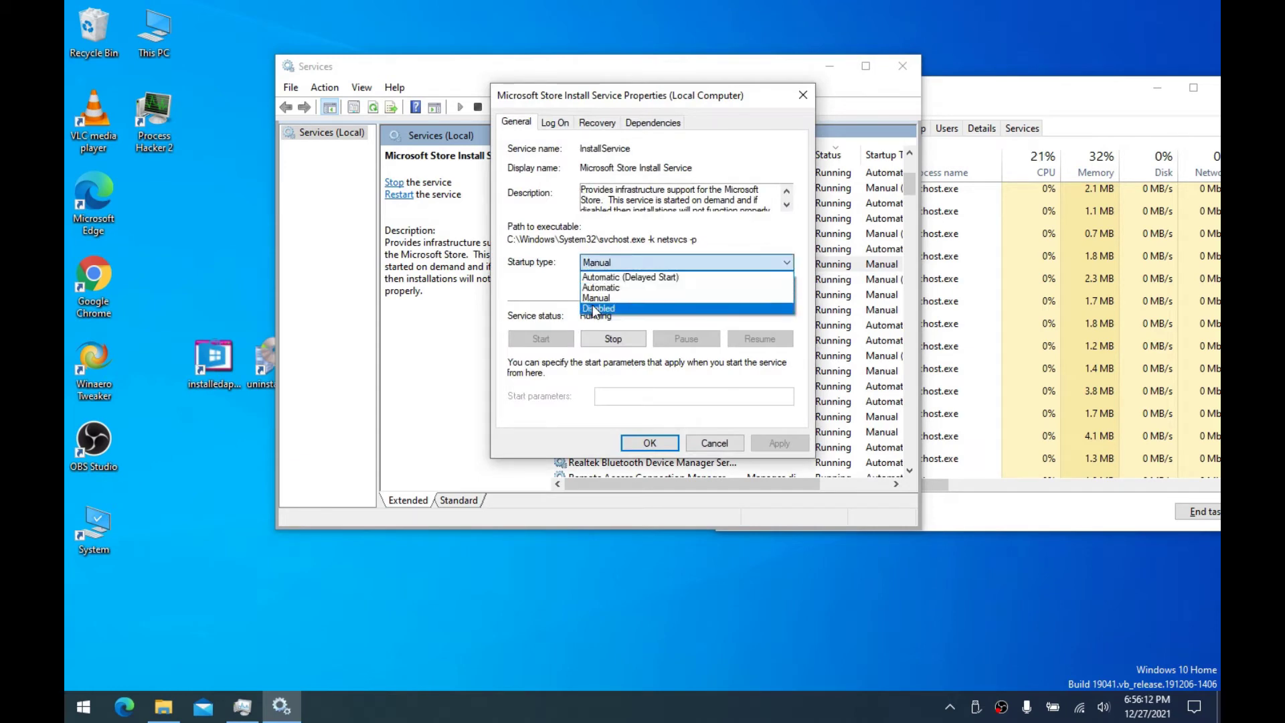
pyautogui.click(592, 309)
pyautogui.press('super')
pyautogui.scroll(-8, 211, 370)
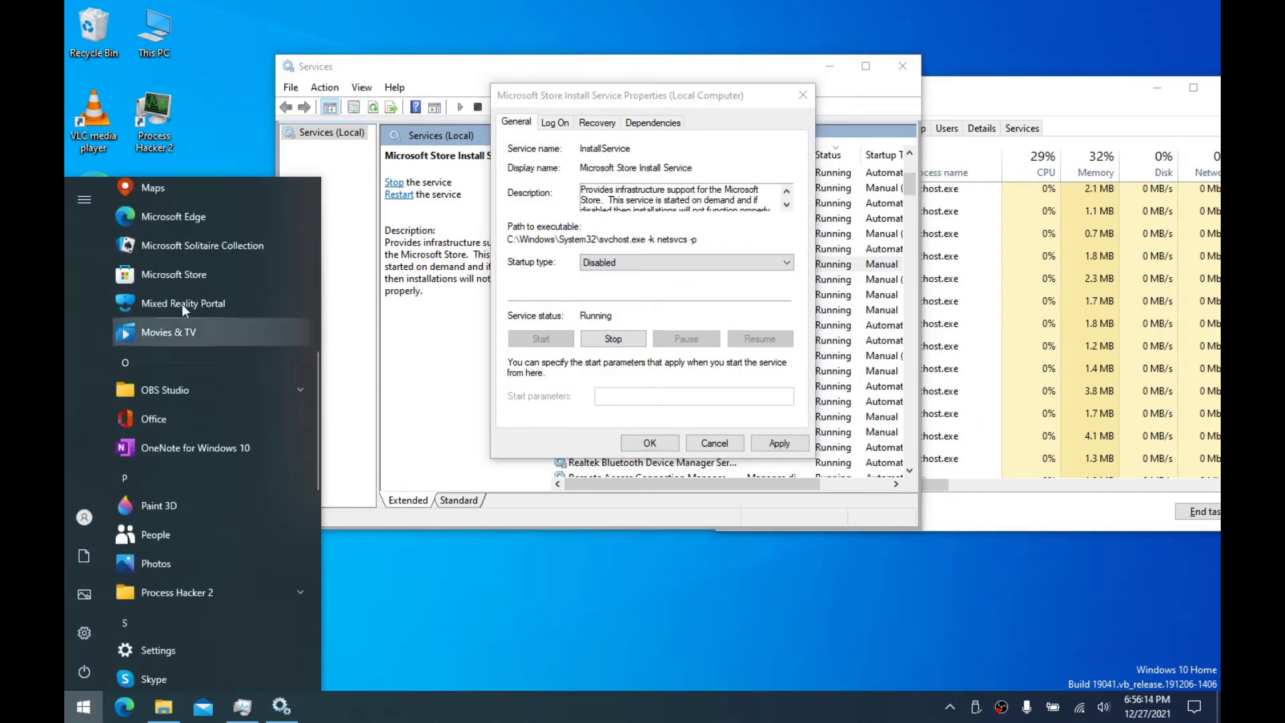
pyautogui.press('Escape')
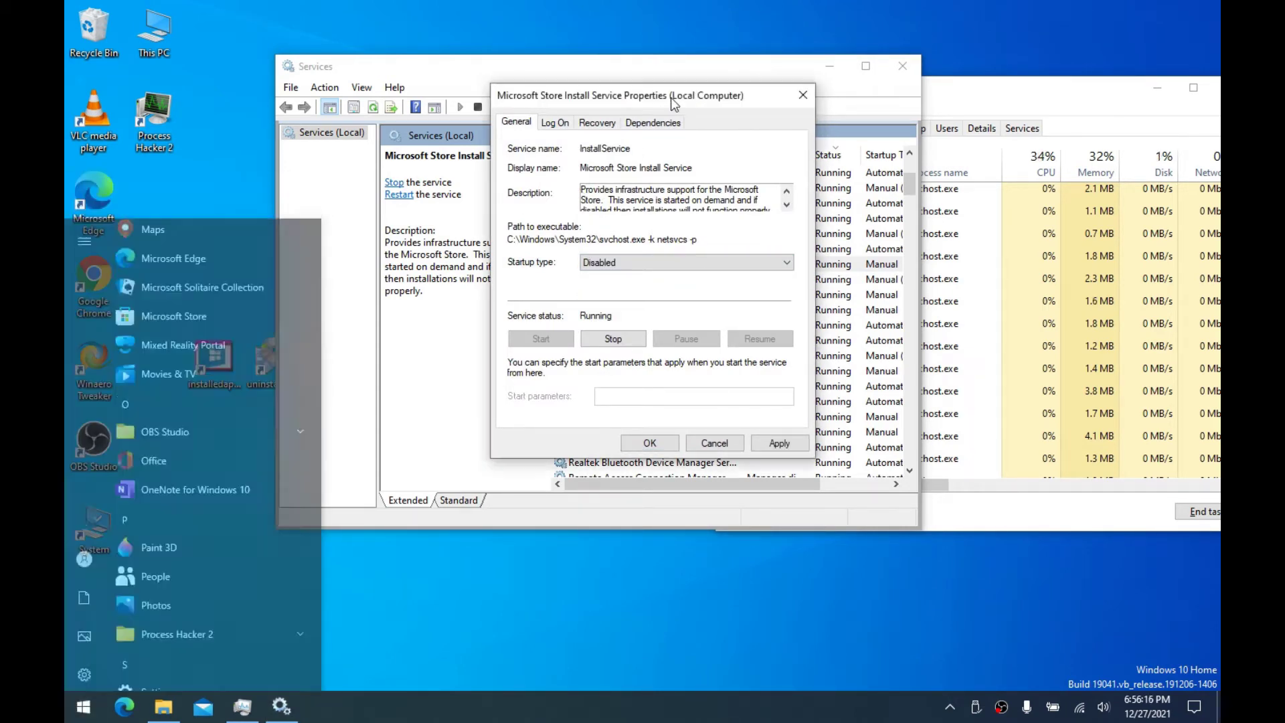
pyautogui.click(620, 338)
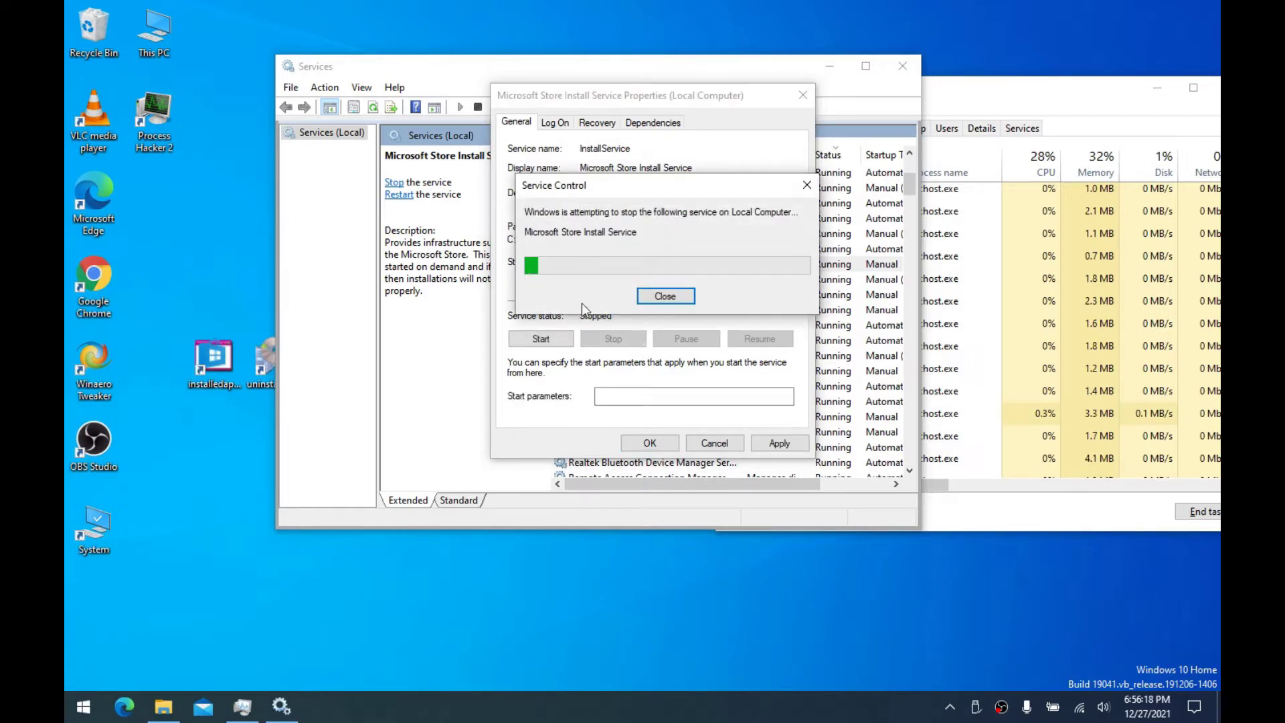
# Check Microsoft Store Install Service's failure recovery actions, then apply the changes and close its properties
pyautogui.click(597, 123)
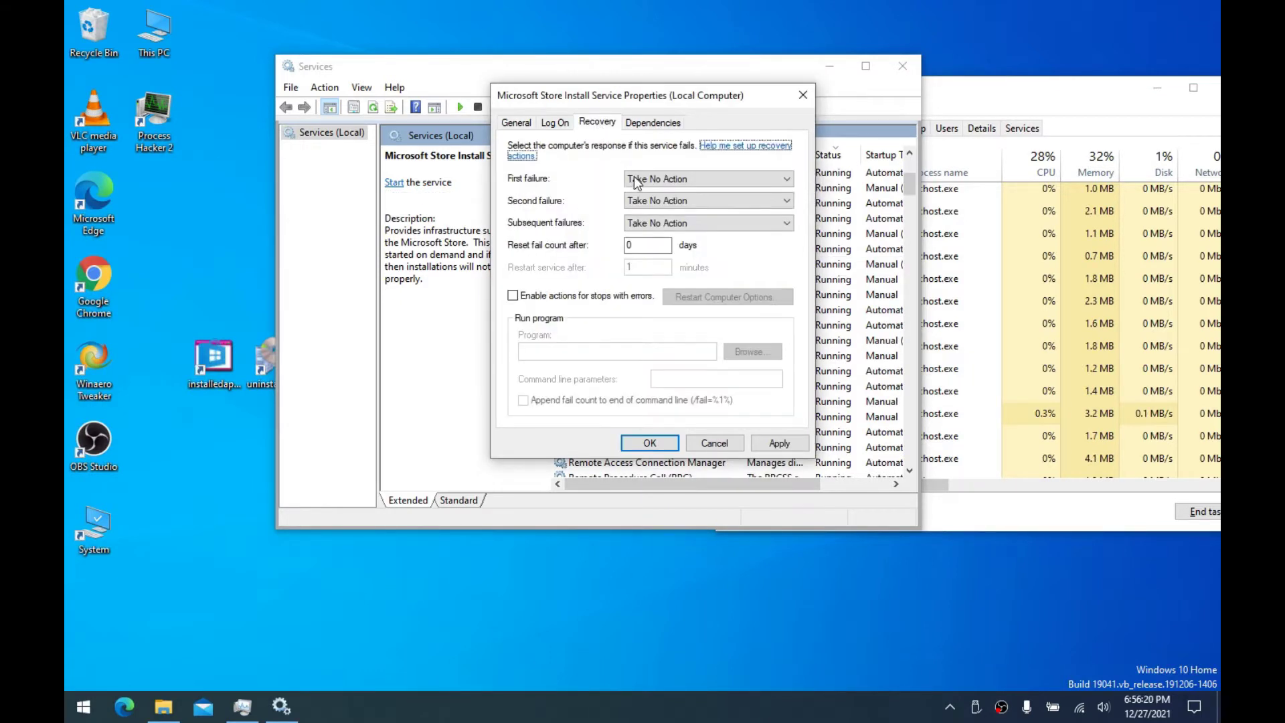
pyautogui.click(510, 123)
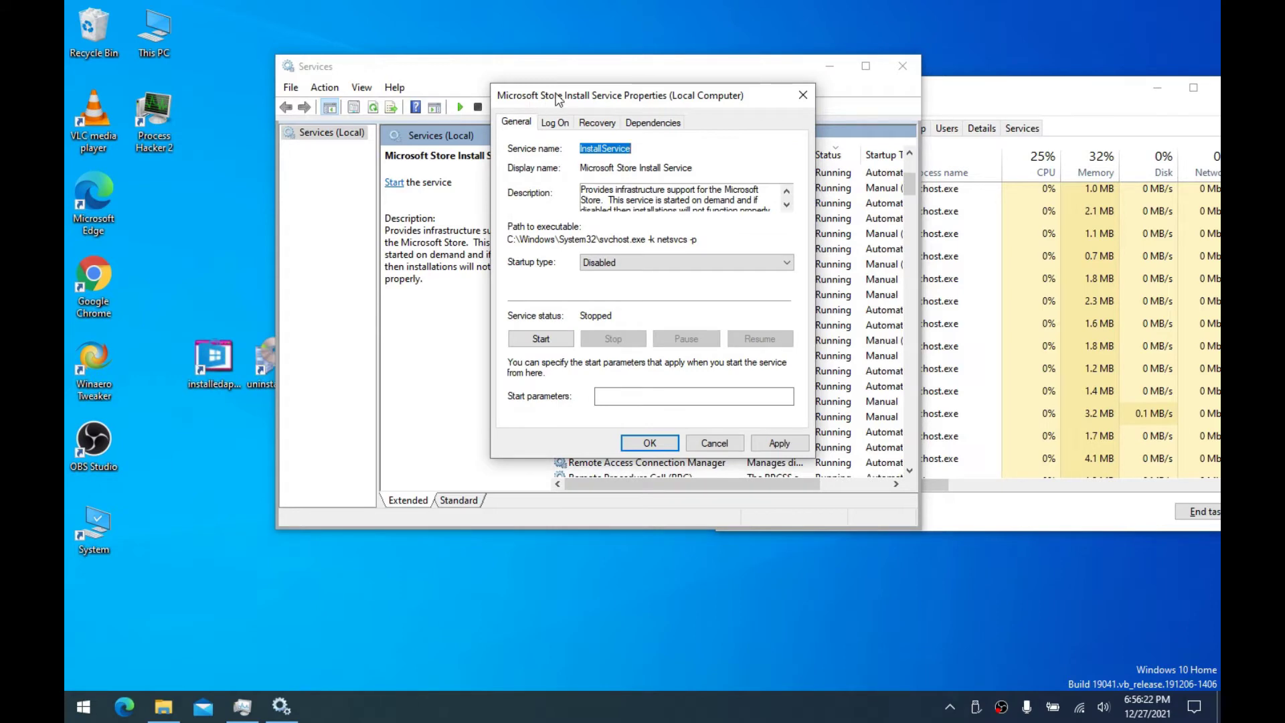
pyautogui.moveTo(559, 99); pyautogui.dragTo(561, 101)
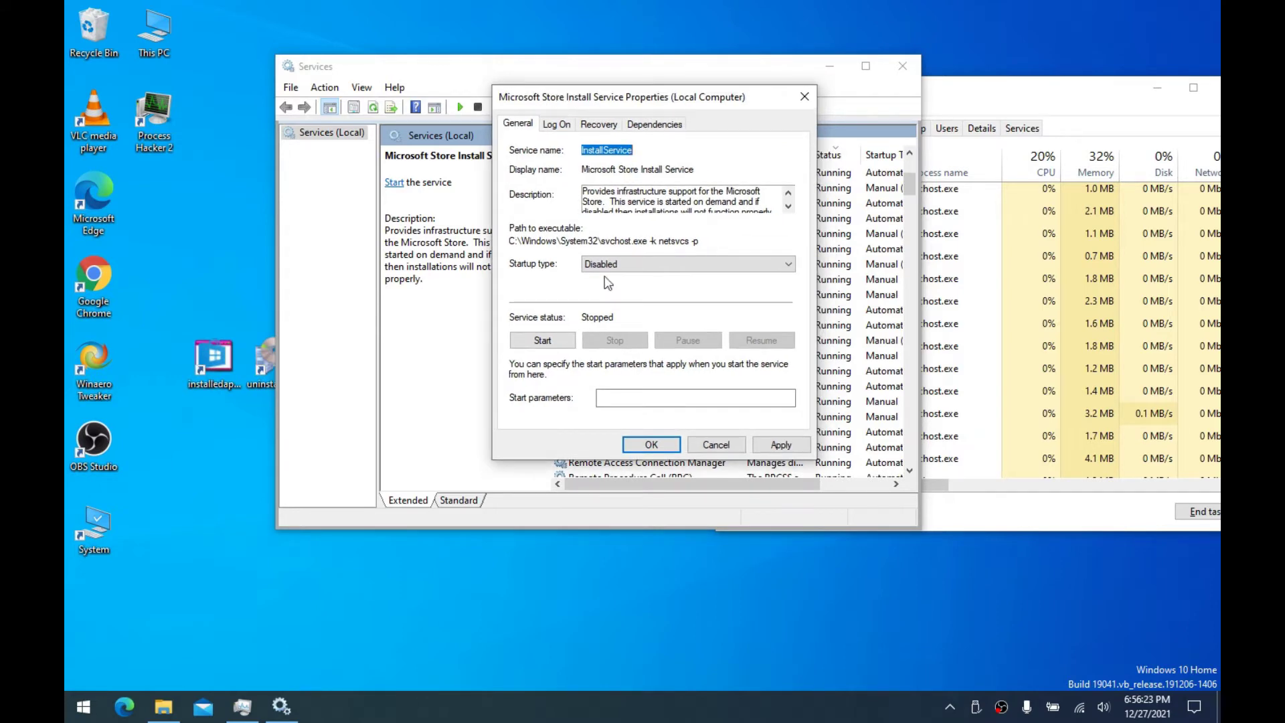
pyautogui.click(766, 442)
pyautogui.click(651, 445)
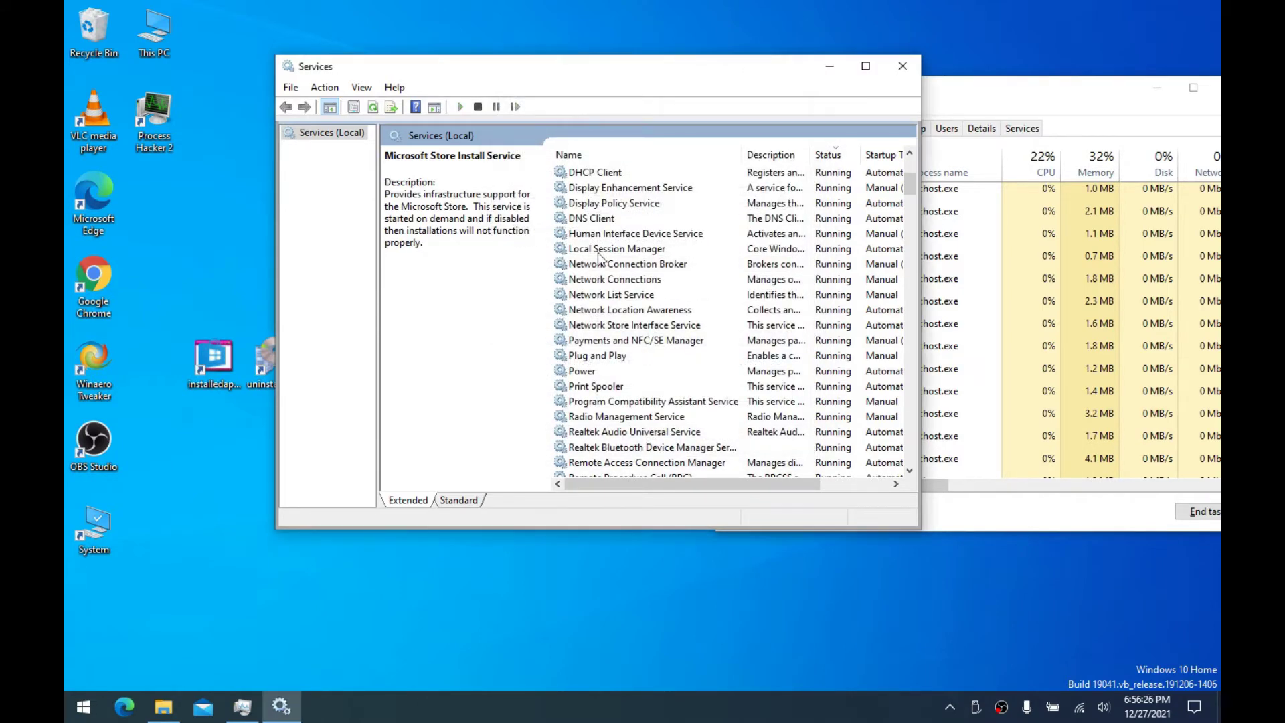
# Look through the installed apps, read Network Connection Broker's description and review the other running services
pyautogui.click(82, 706)
pyautogui.scroll(-5, 201, 435)
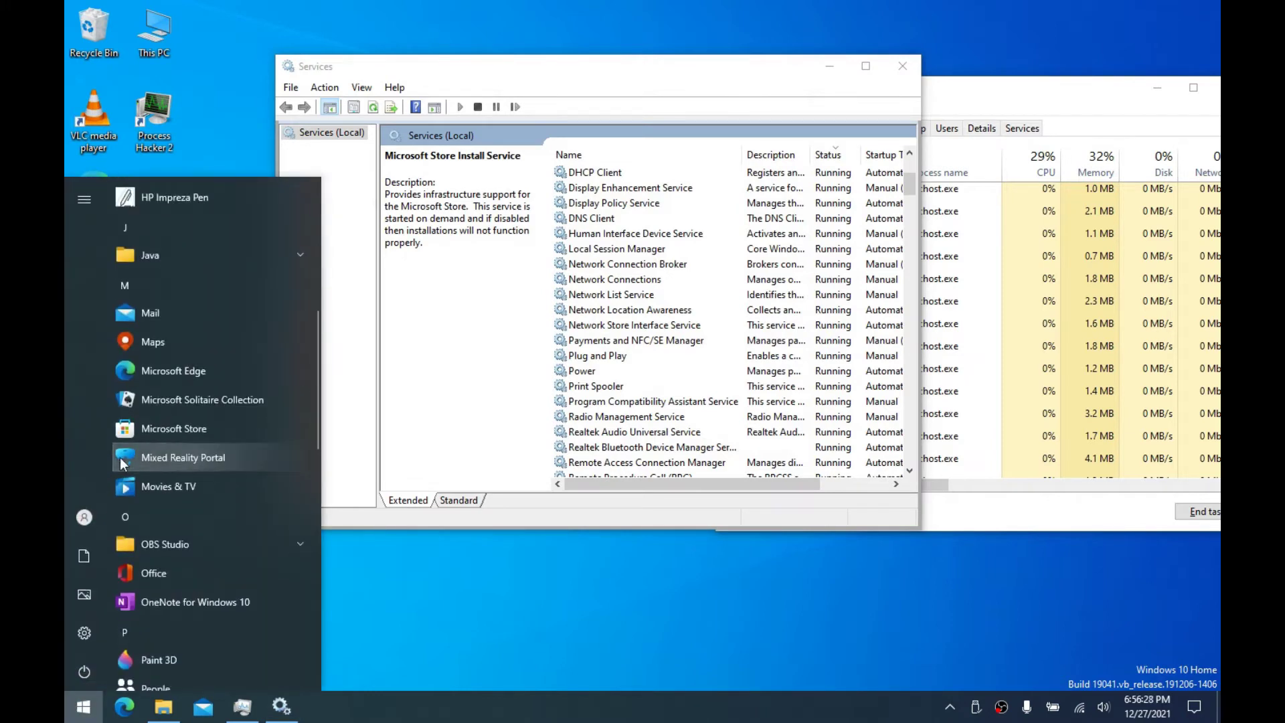
pyautogui.click(629, 263)
pyautogui.scroll(4, 629, 264)
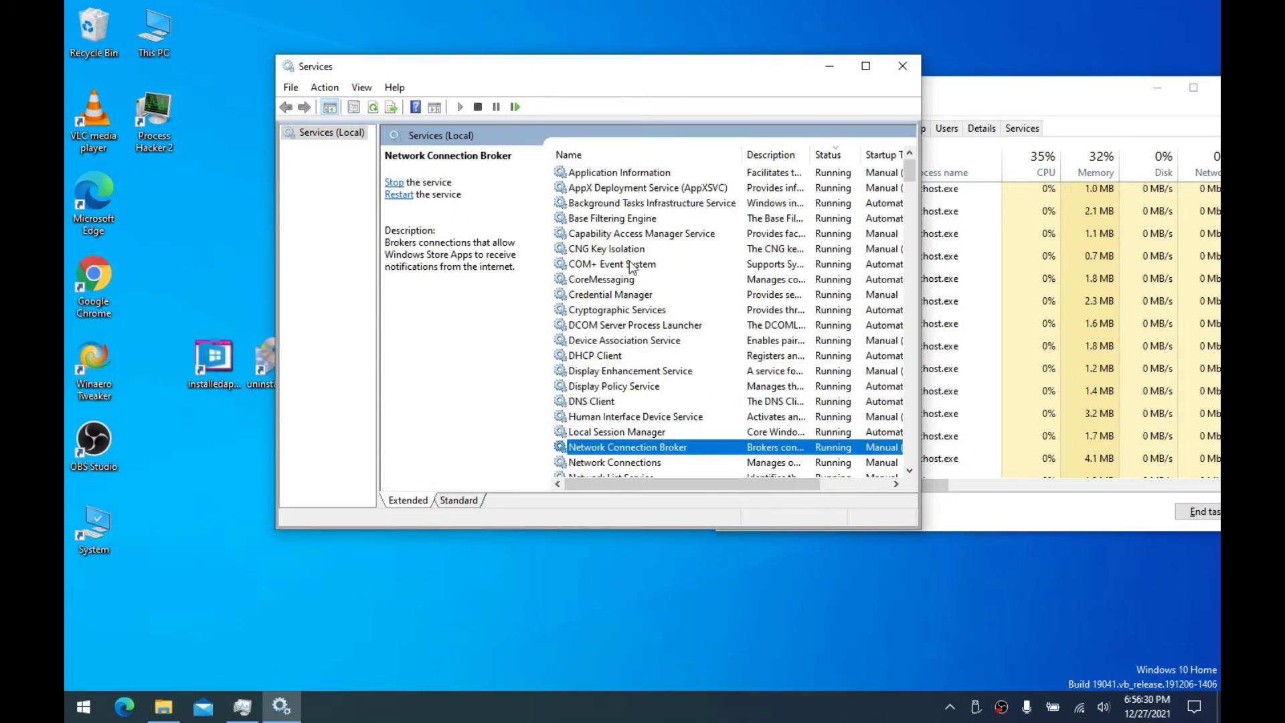
pyautogui.scroll(-2, 632, 271)
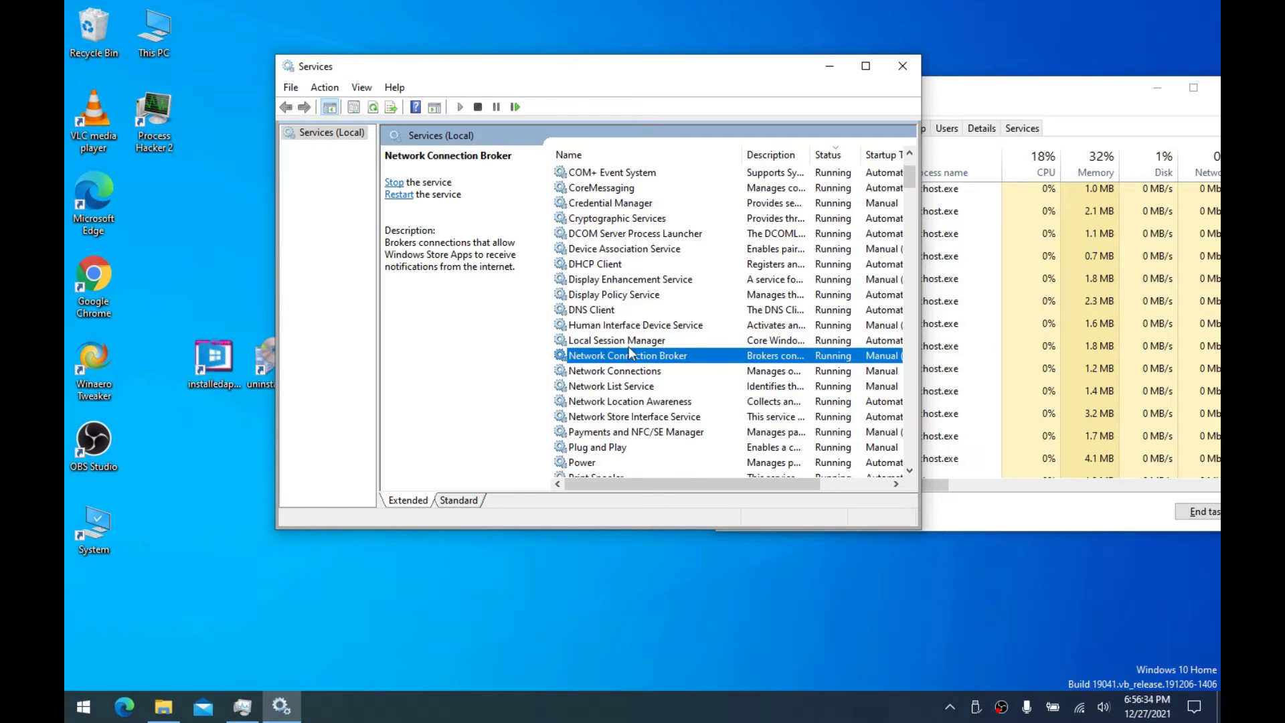
pyautogui.scroll(-8, 628, 352)
pyautogui.scroll(6, 623, 301)
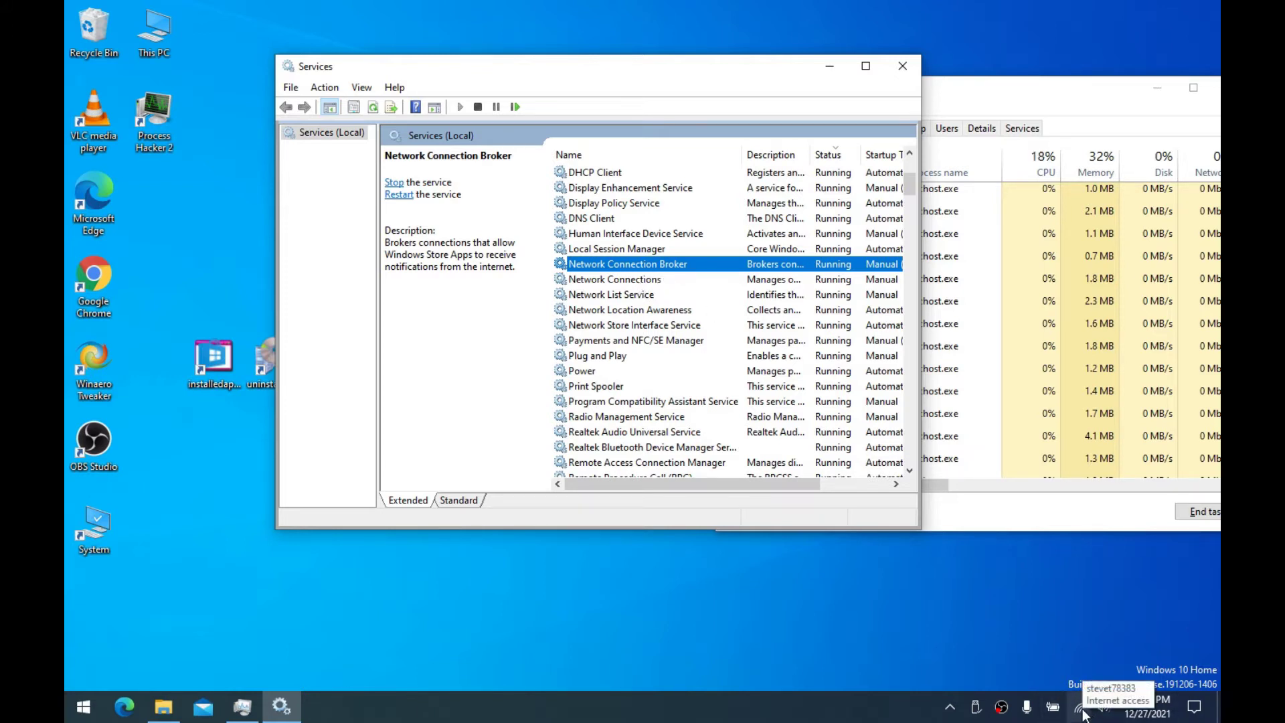
# Read the descriptions of Network Connections, Network List Service, Network Location Awareness and Network Store Interface Service
pyautogui.rightClick(639, 279)
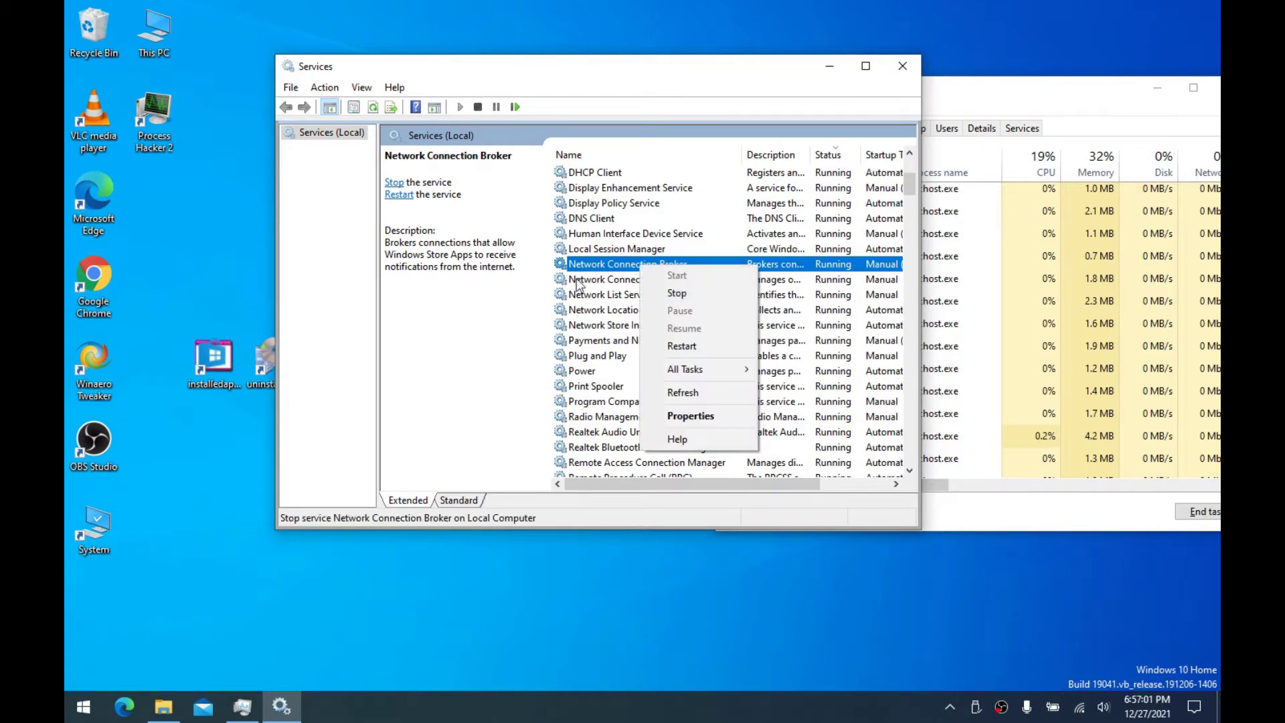
pyautogui.press('Escape')
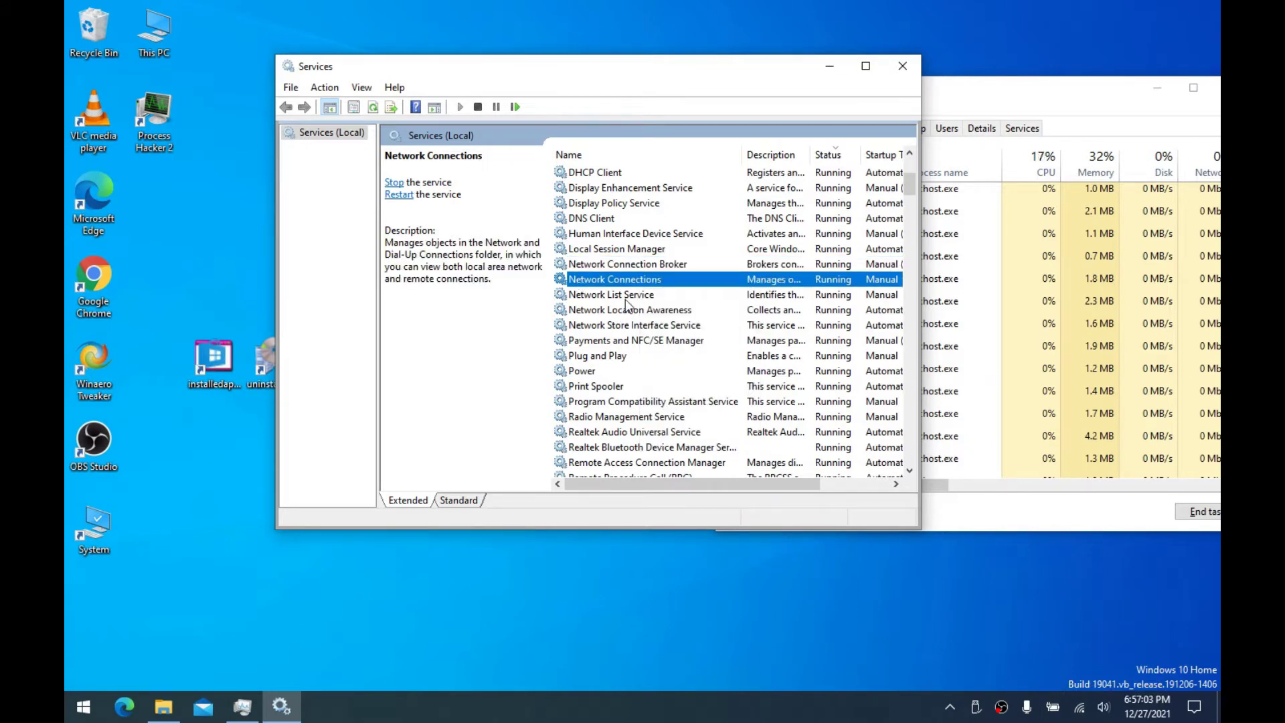
pyautogui.click(627, 297)
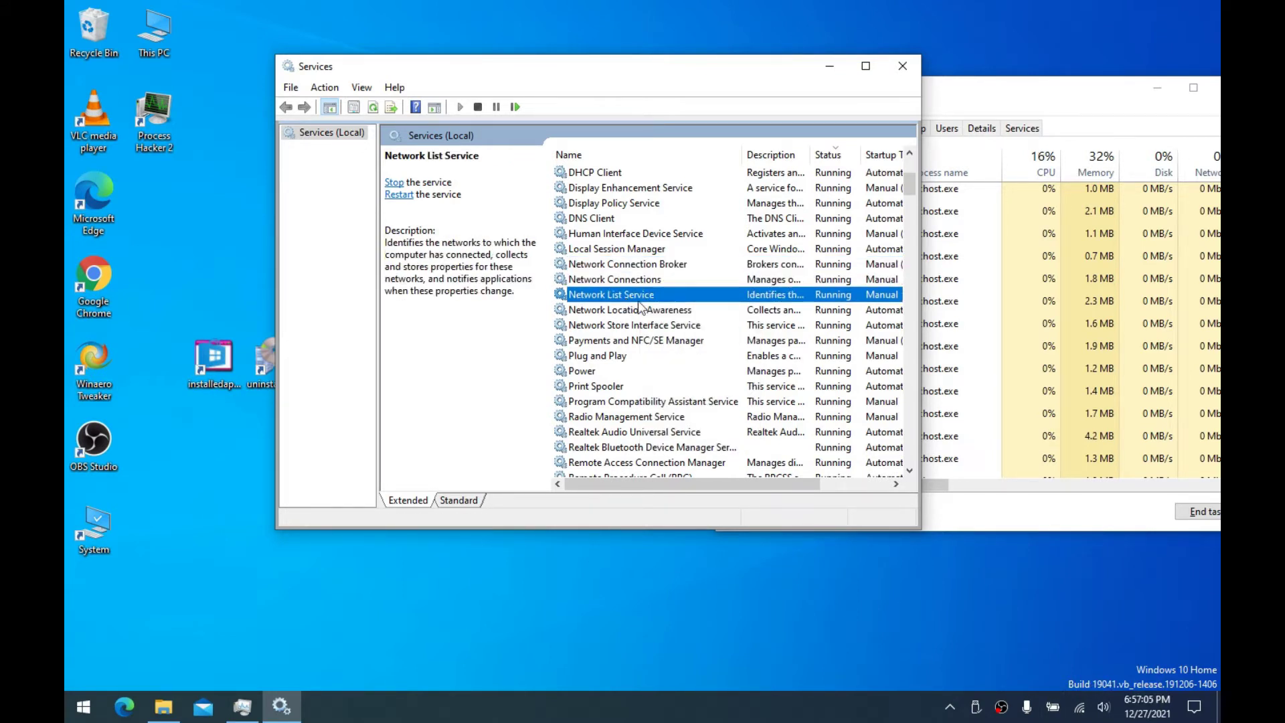
pyautogui.click(639, 311)
pyautogui.click(641, 325)
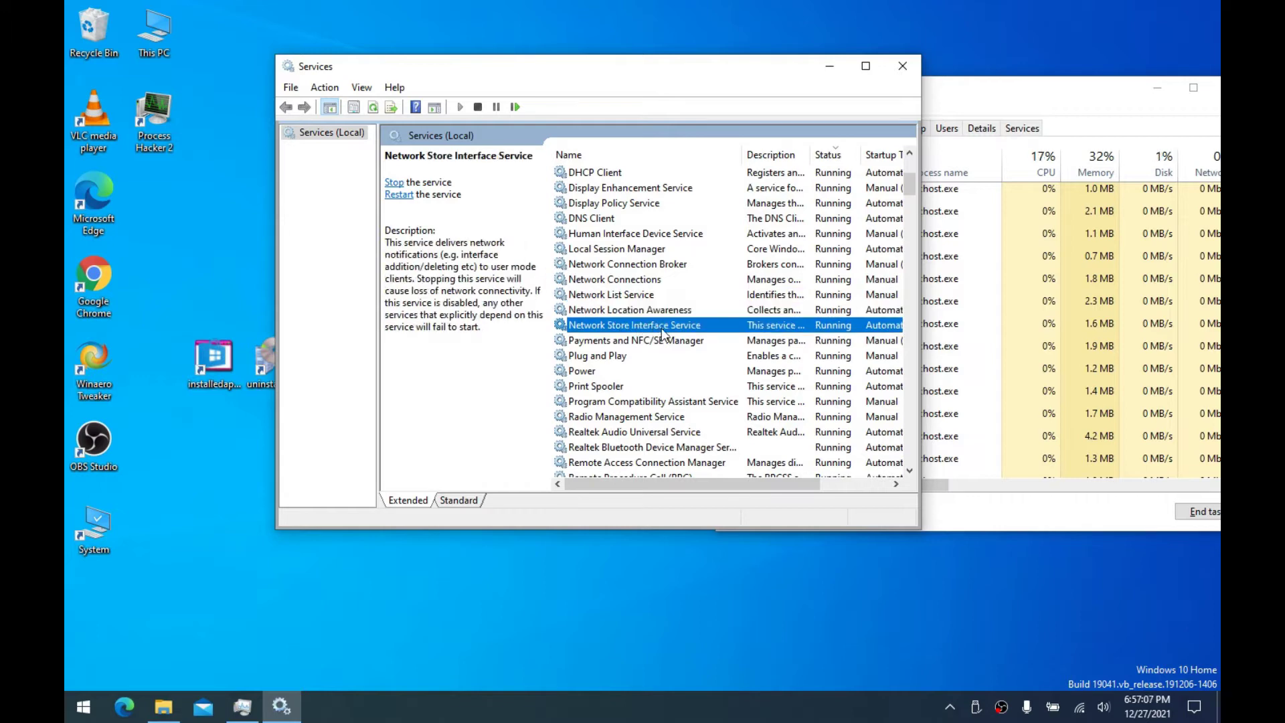
# Set Payments and NFC/SE Manager's startup type to Disabled, stop the service and apply the changes
pyautogui.click(655, 342)
pyautogui.doubleClick(654, 342)
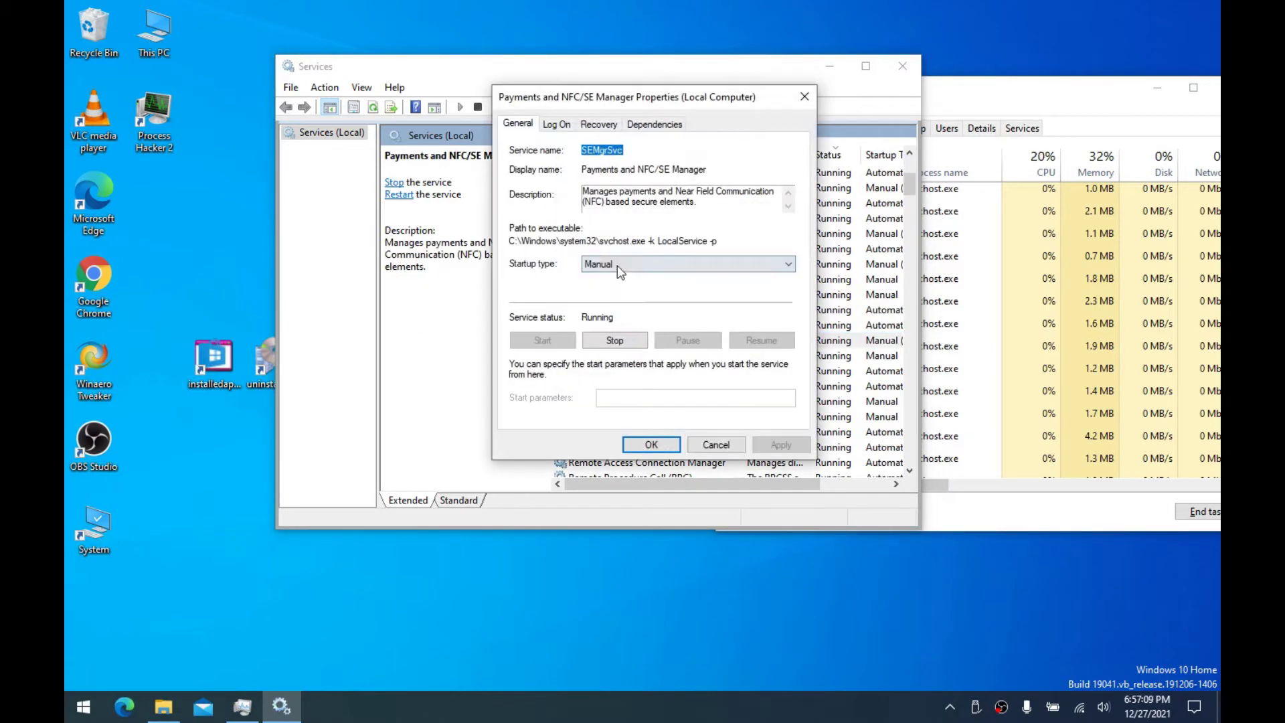
pyautogui.moveTo(637, 170); pyautogui.dragTo(714, 169)
pyautogui.click(715, 170)
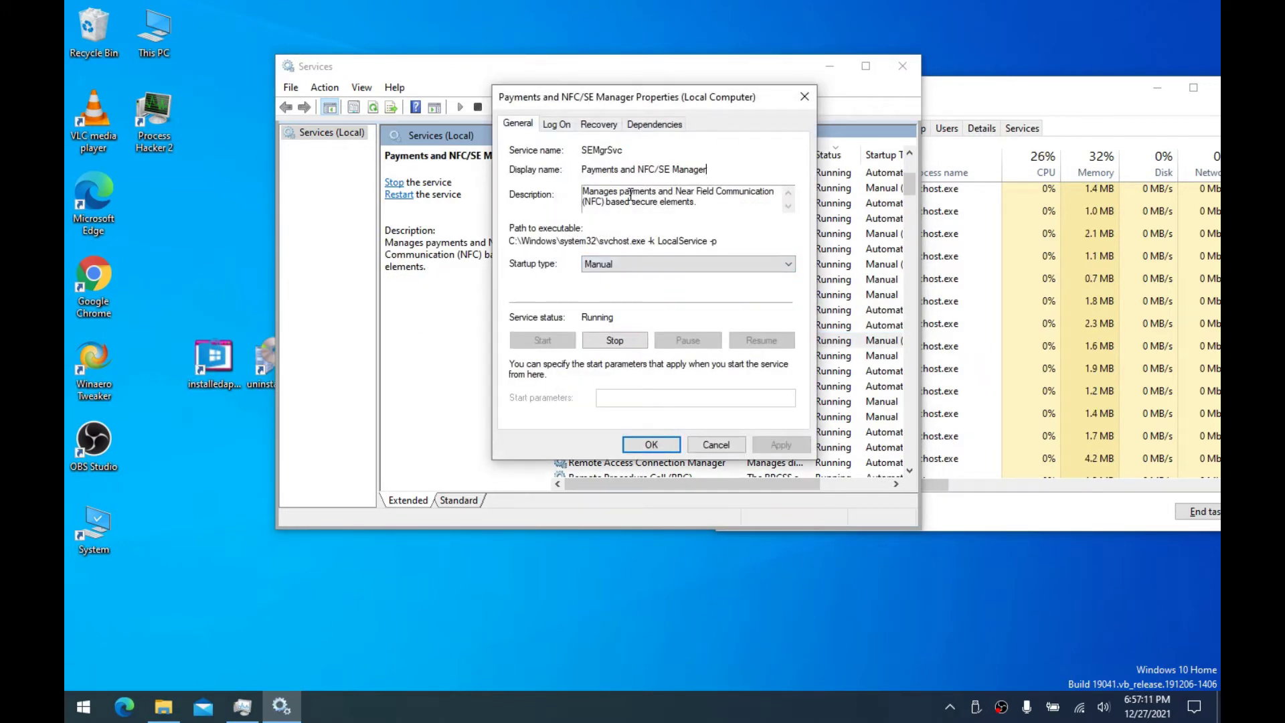
pyautogui.click(618, 265)
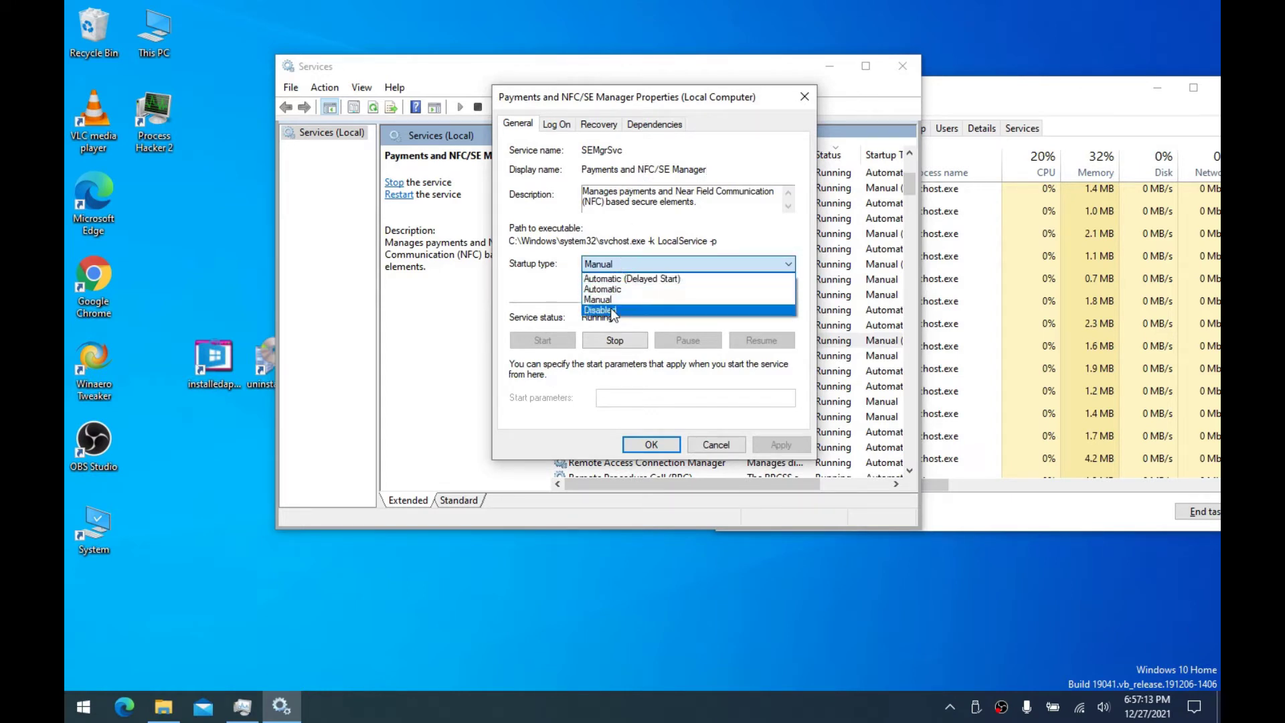
pyautogui.click(616, 315)
pyautogui.click(627, 344)
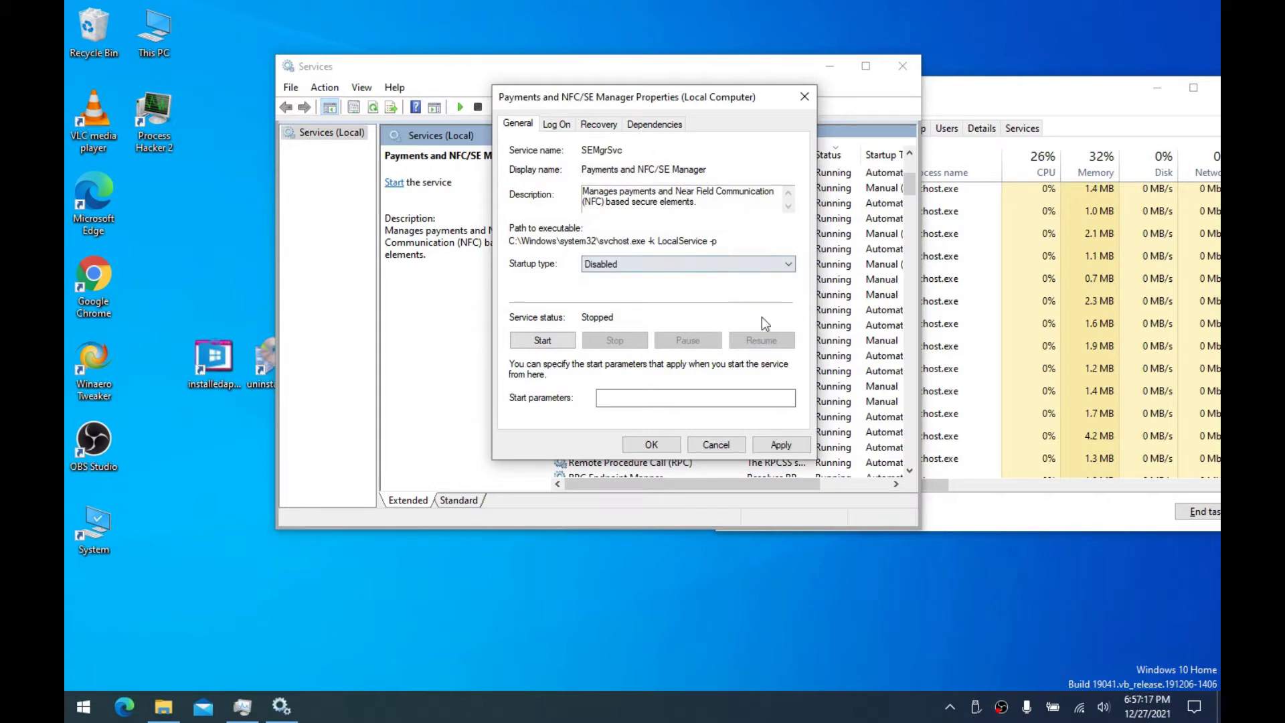
pyautogui.click(799, 447)
pyautogui.click(635, 445)
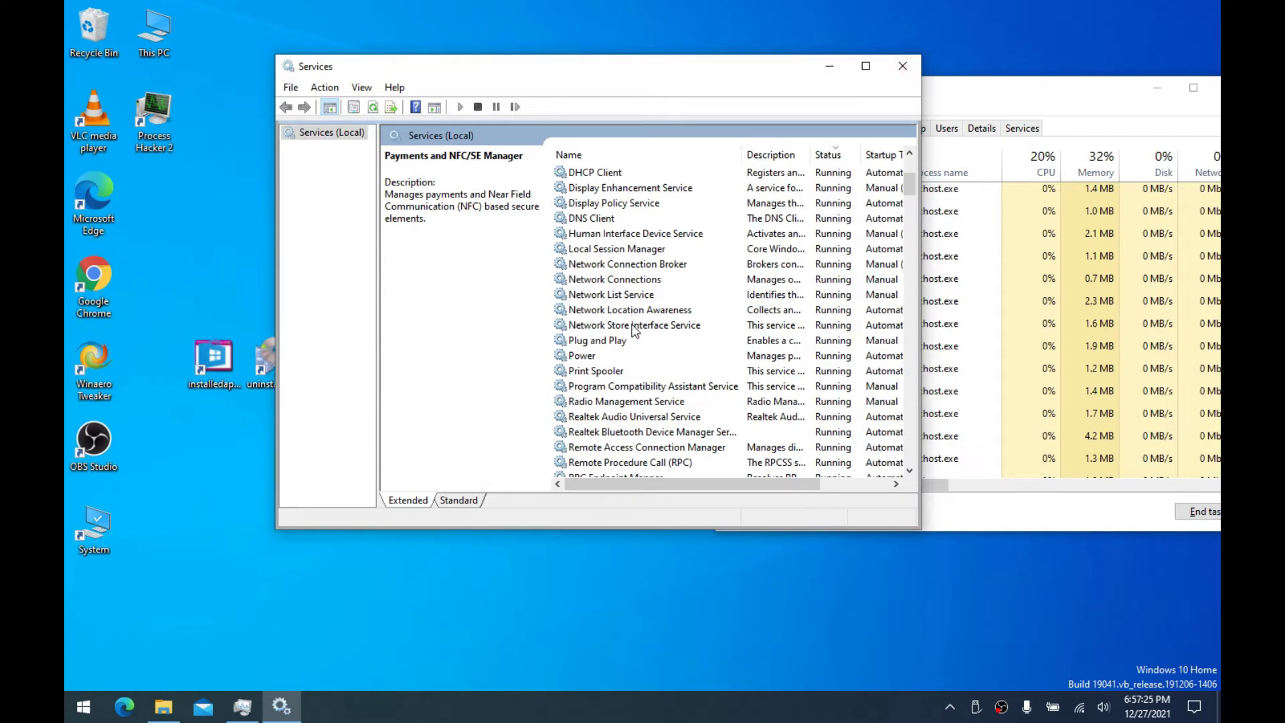
# Set Program Compatibility Assistant Service's startup type to Disabled and read its description
pyautogui.scroll(-4, 635, 330)
pyautogui.scroll(2, 634, 328)
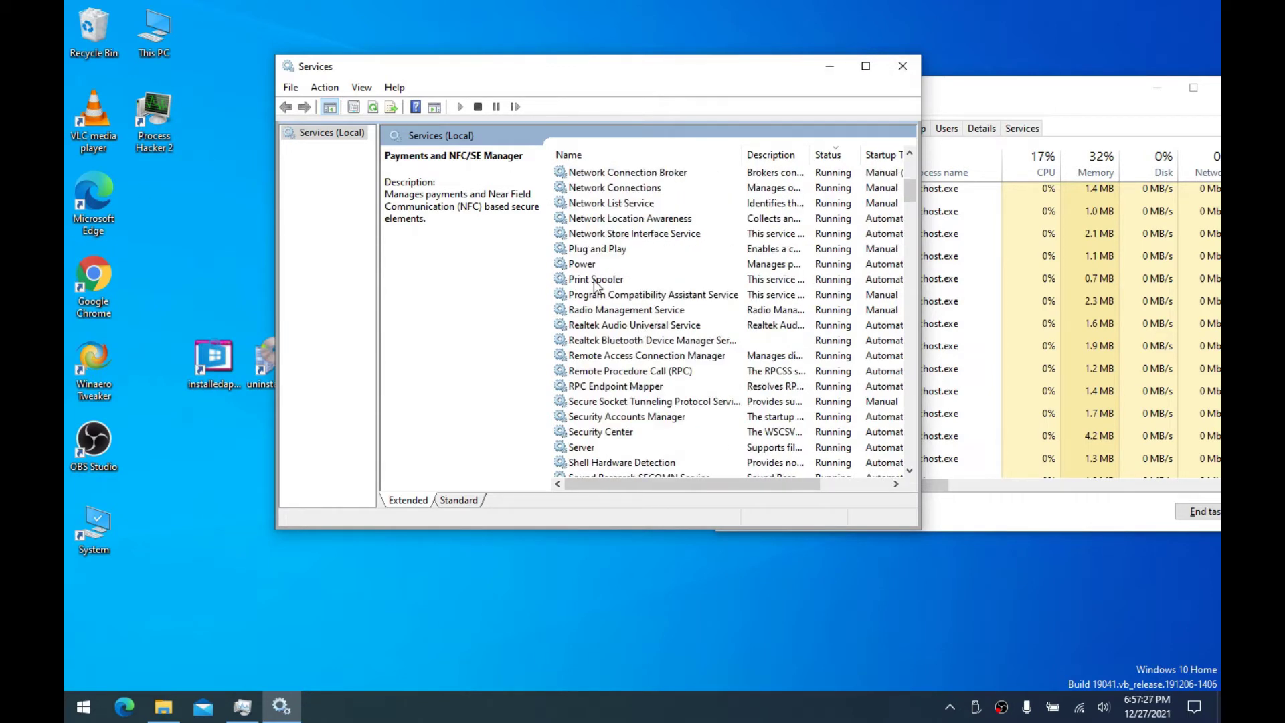
pyautogui.click(629, 301)
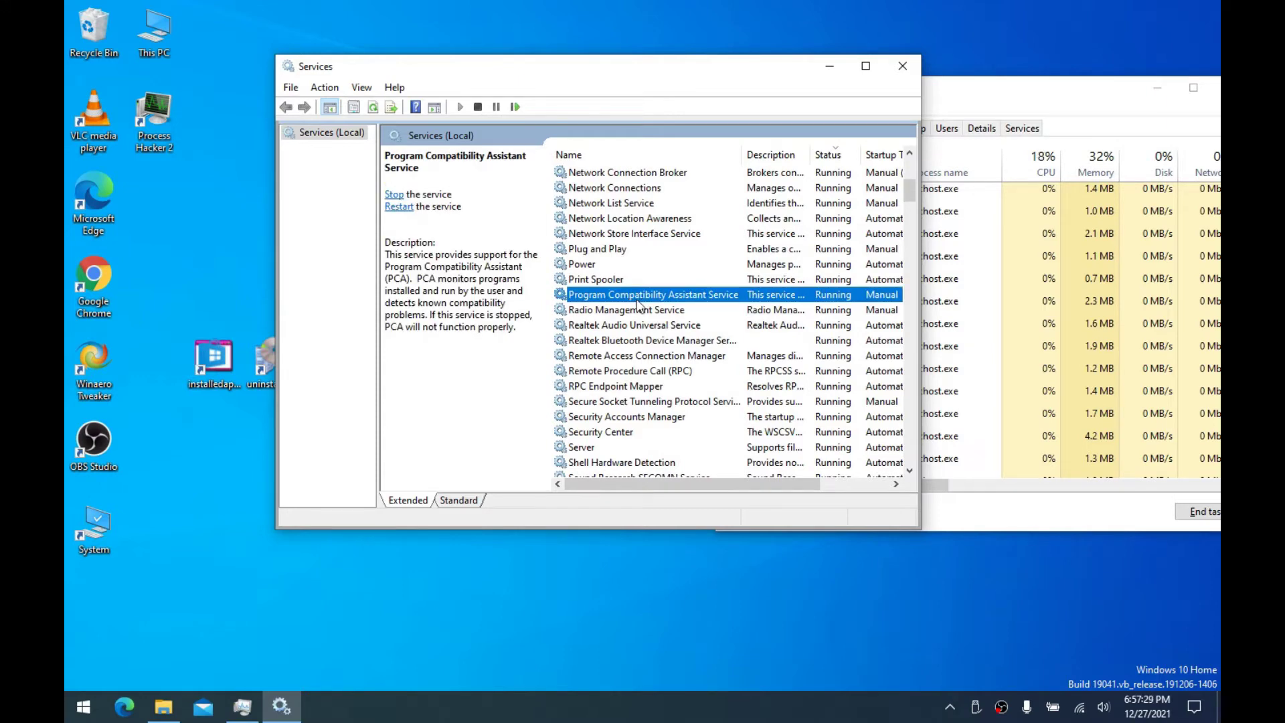
pyautogui.doubleClick(652, 298)
pyautogui.click(619, 264)
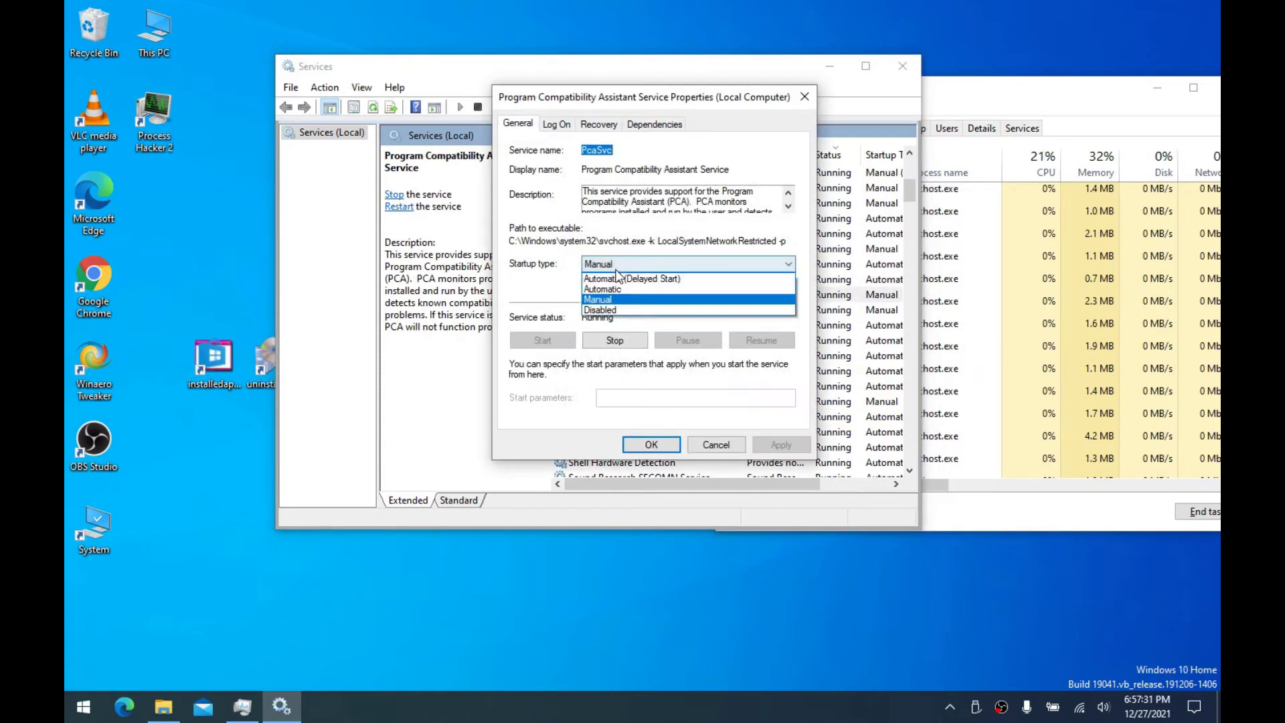
pyautogui.click(613, 309)
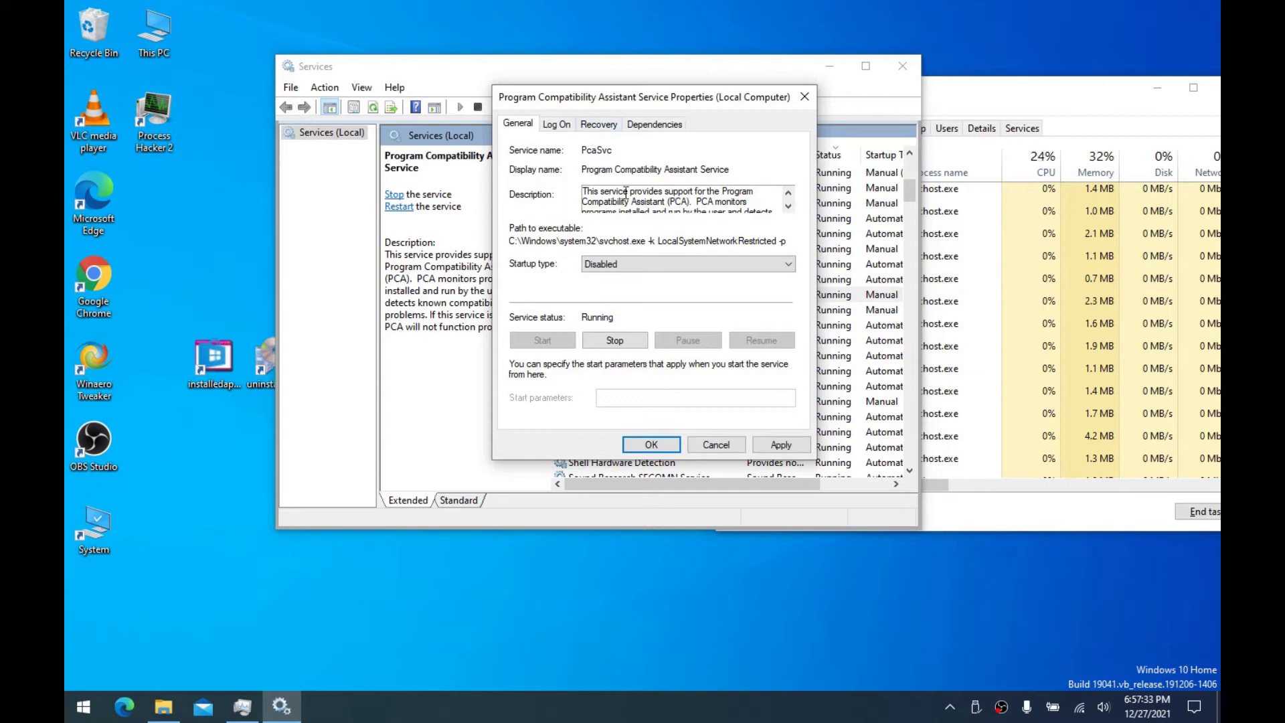
pyautogui.moveTo(626, 192); pyautogui.dragTo(751, 236)
pyautogui.click(623, 192)
# Set Program Compatibility Assistant Service's first and second failure responses to Take No Action and apply the changes
pyautogui.click(604, 125)
pyautogui.click(635, 180)
pyautogui.click(639, 190)
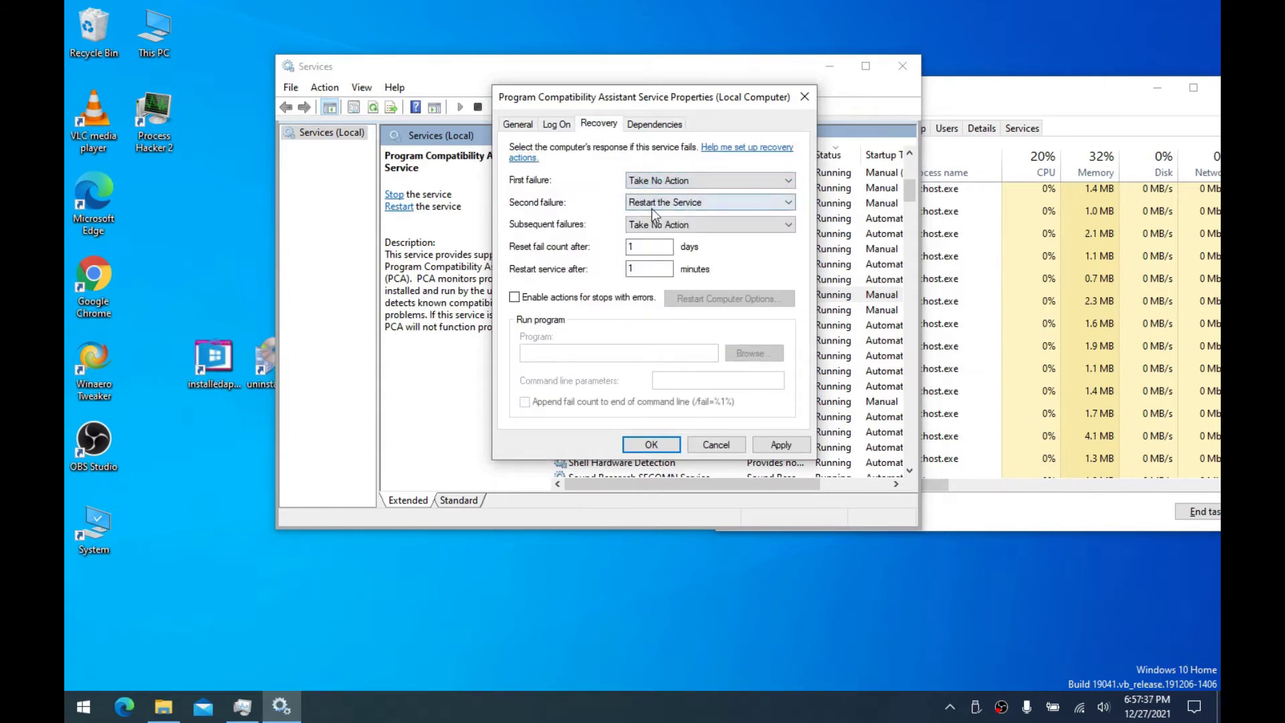
pyautogui.click(653, 204)
pyautogui.click(642, 213)
pyautogui.click(780, 444)
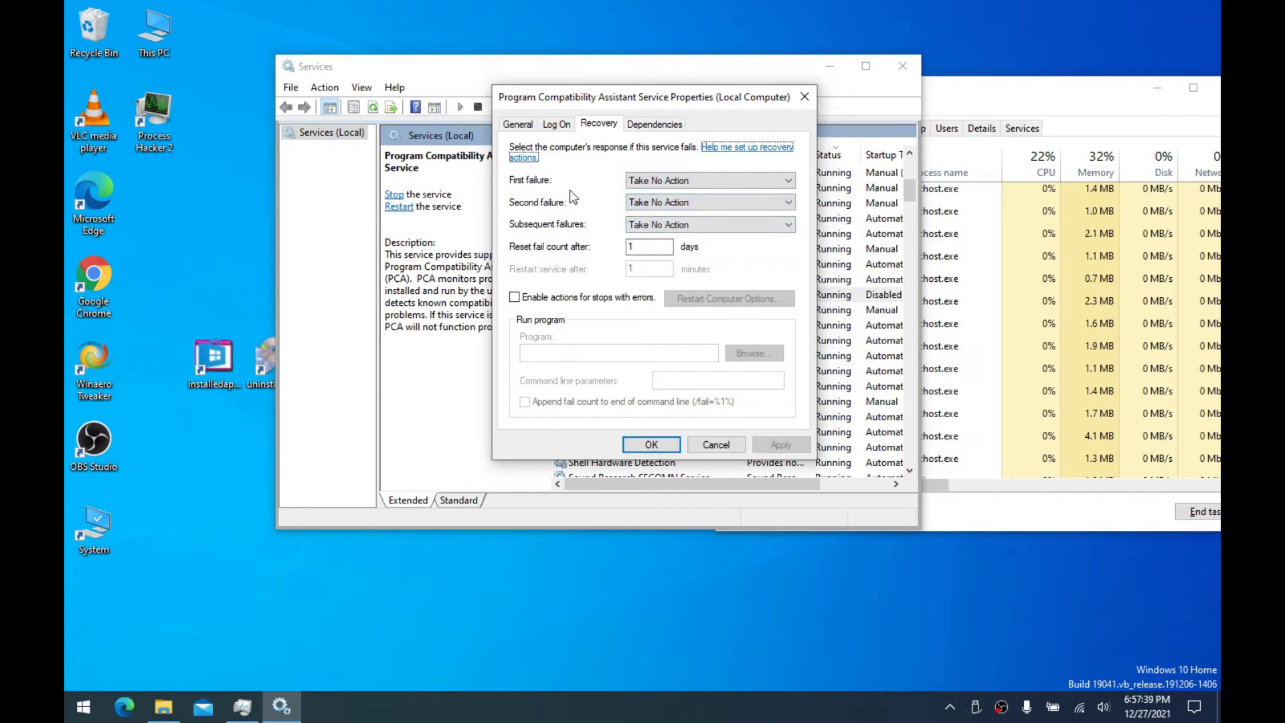
# Stop Program Compatibility Assistant Service and close its properties
pyautogui.click(517, 124)
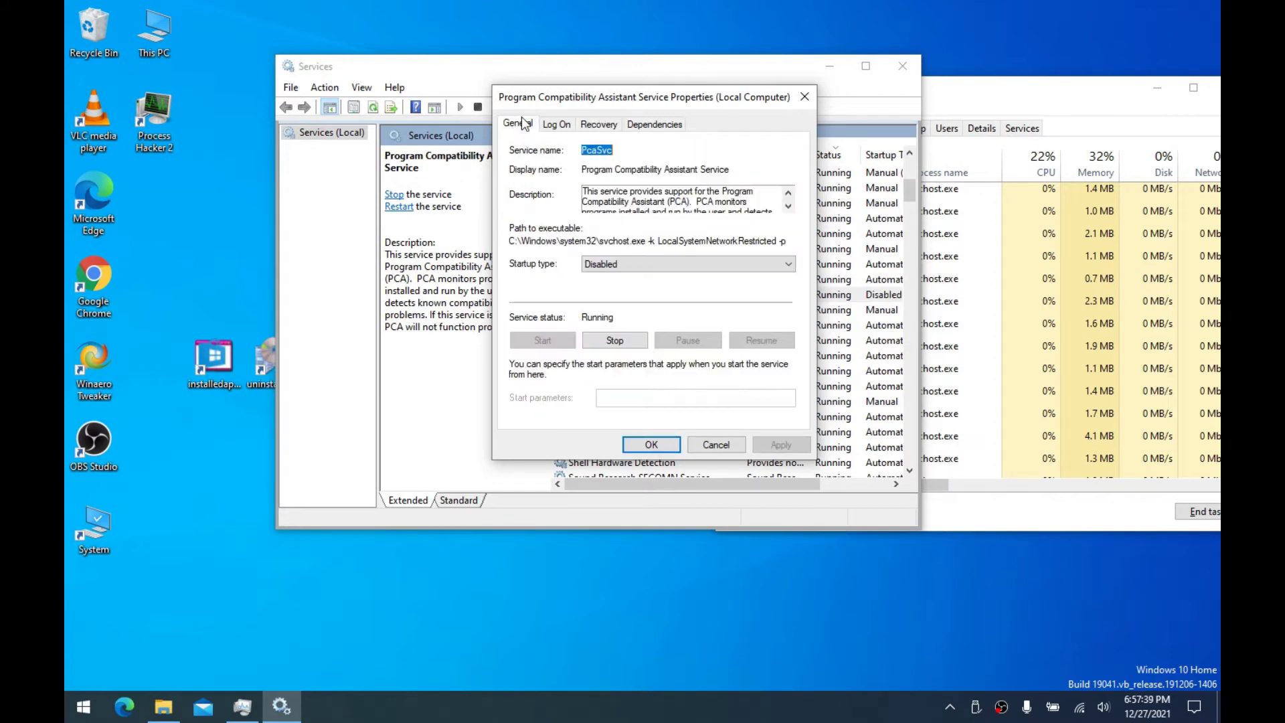
pyautogui.click(628, 339)
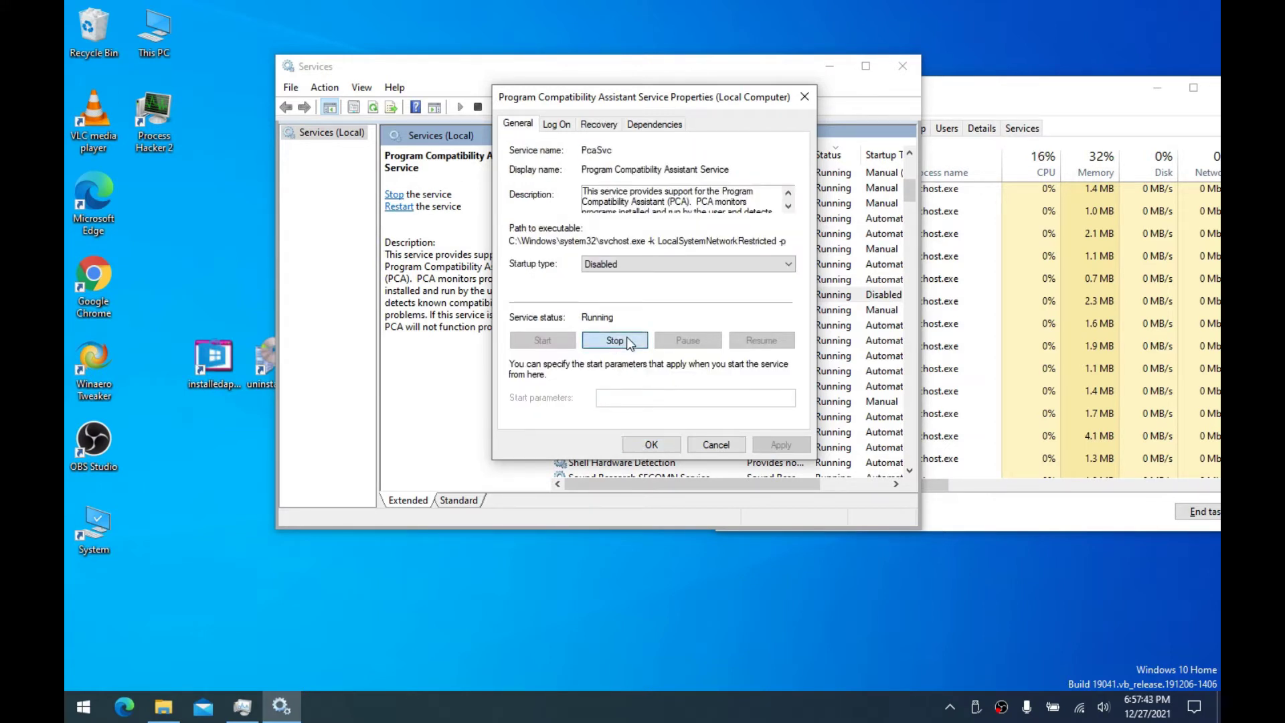
pyautogui.click(604, 126)
pyautogui.click(525, 124)
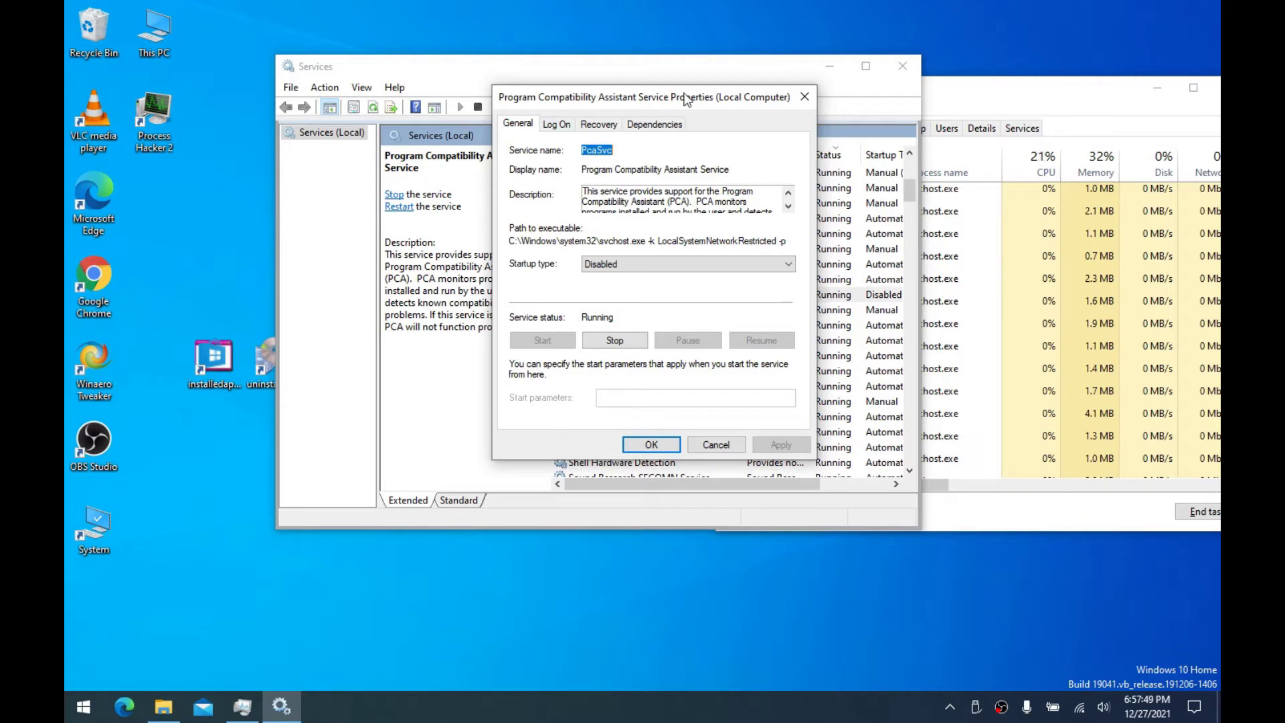
pyautogui.moveTo(686, 100); pyautogui.dragTo(706, 101)
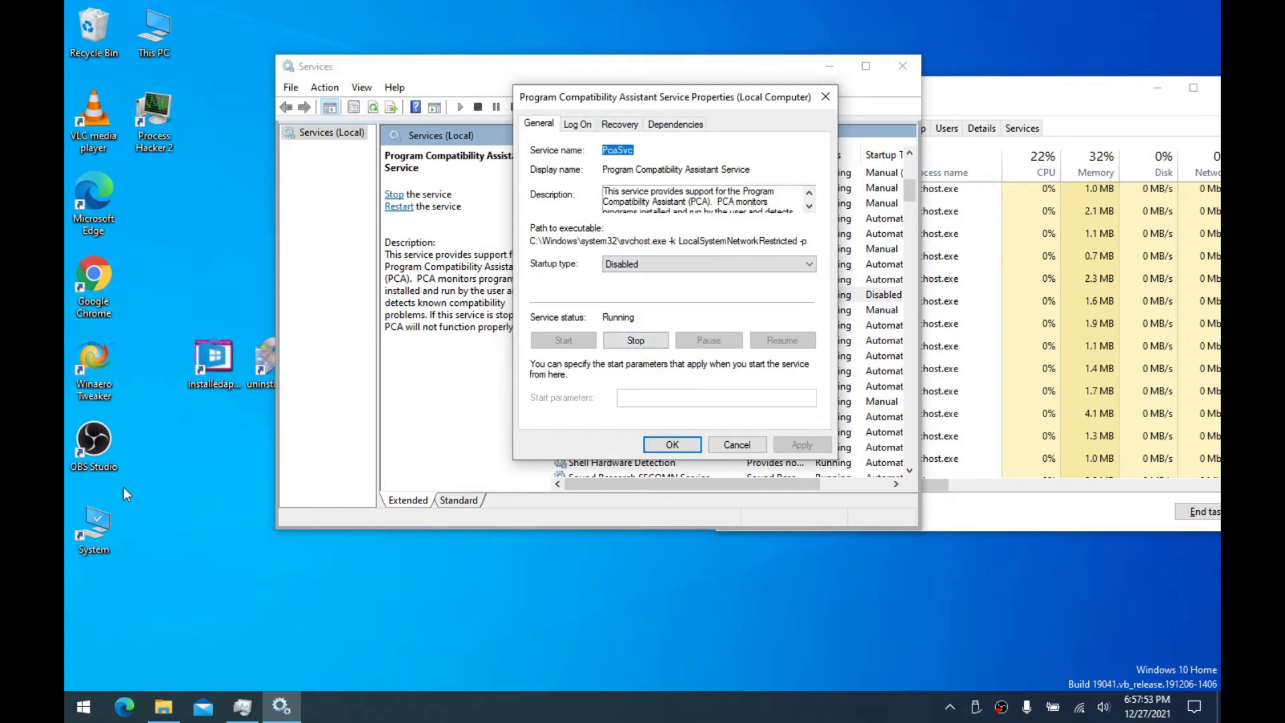
pyautogui.moveTo(653, 105); pyautogui.dragTo(662, 103)
pyautogui.click(665, 339)
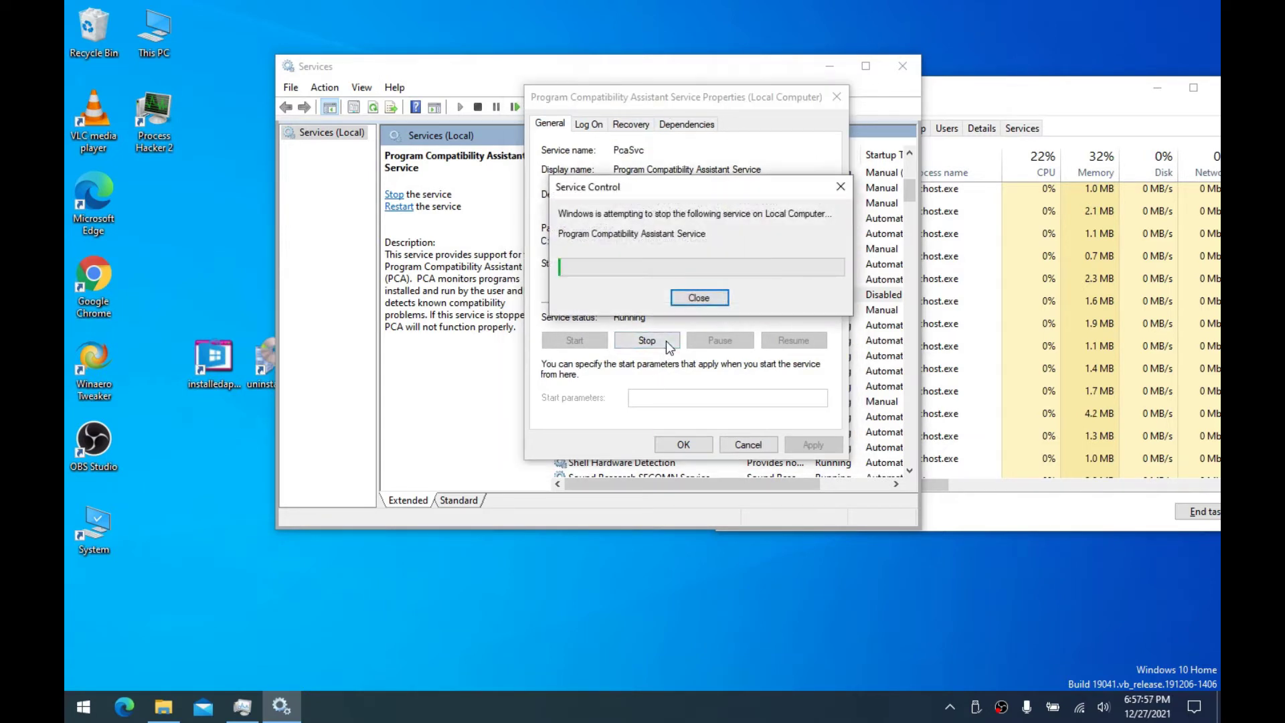
pyautogui.click(676, 443)
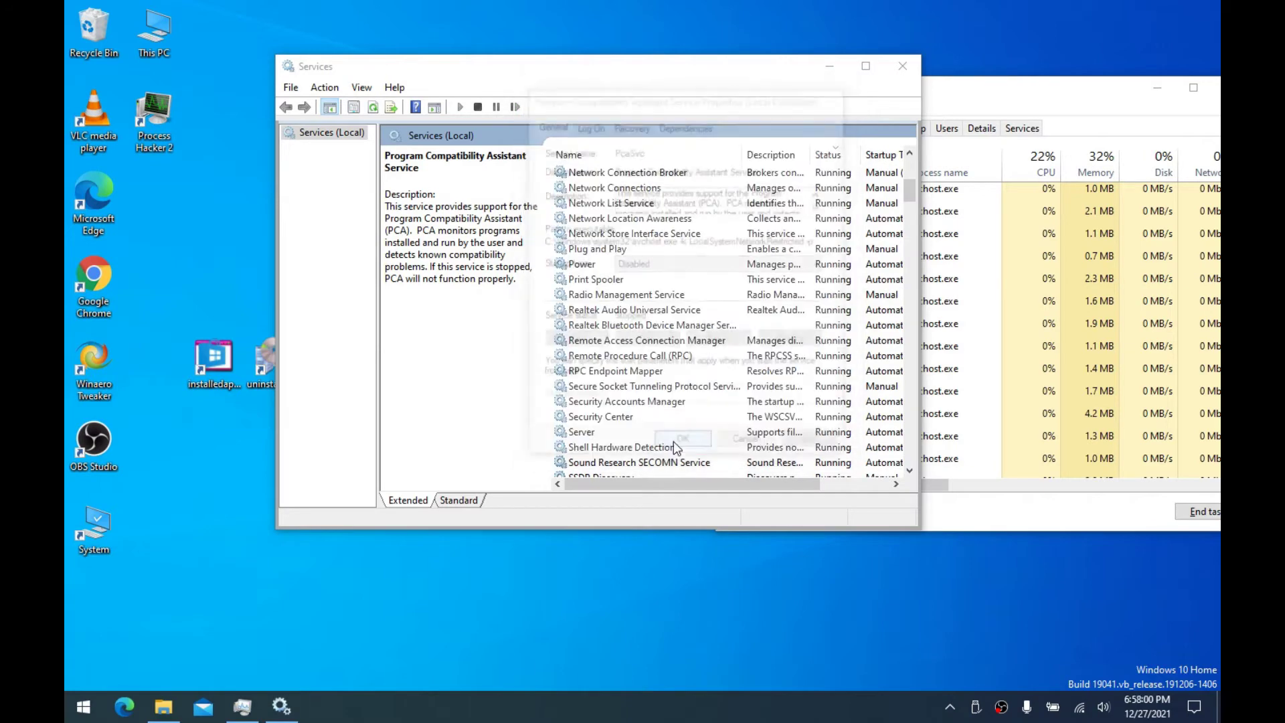
# Examine the compatibility settings of the Google Chrome desktop shortcut, try its compatibility troubleshooter and close the properties
pyautogui.rightClick(103, 283)
pyautogui.click(121, 591)
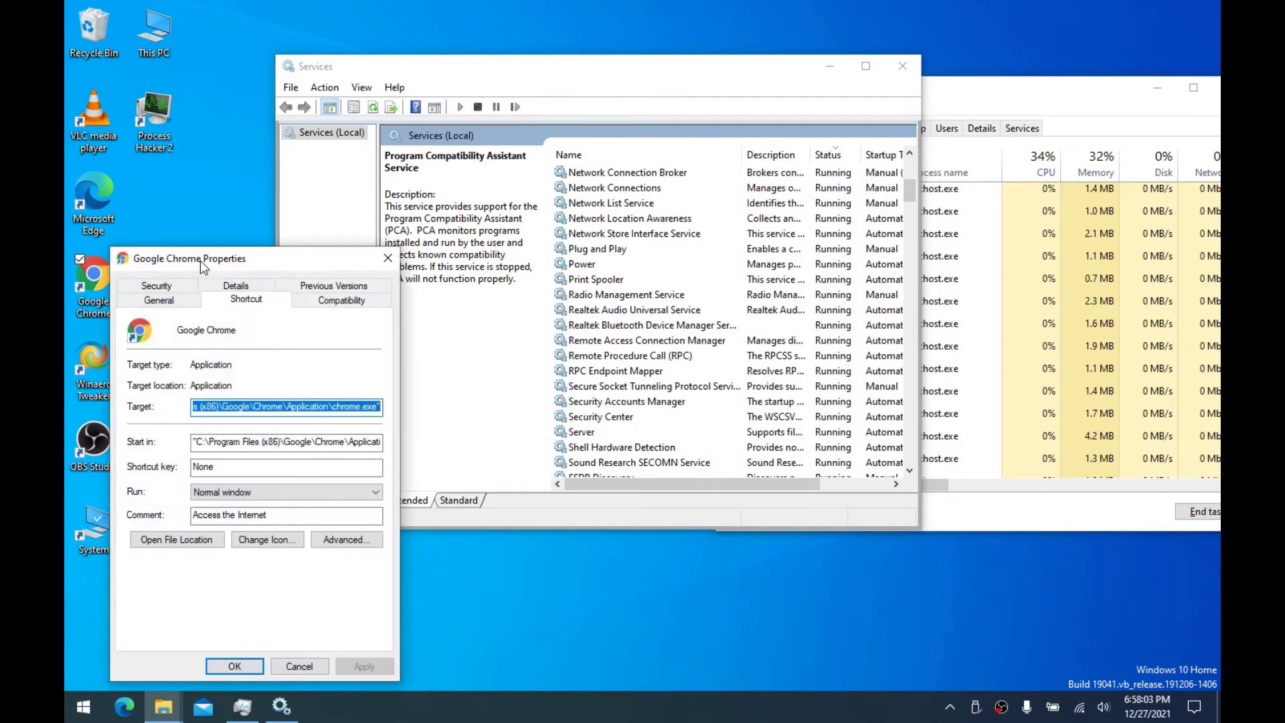
pyautogui.moveTo(199, 260); pyautogui.dragTo(270, 211)
pyautogui.click(380, 242)
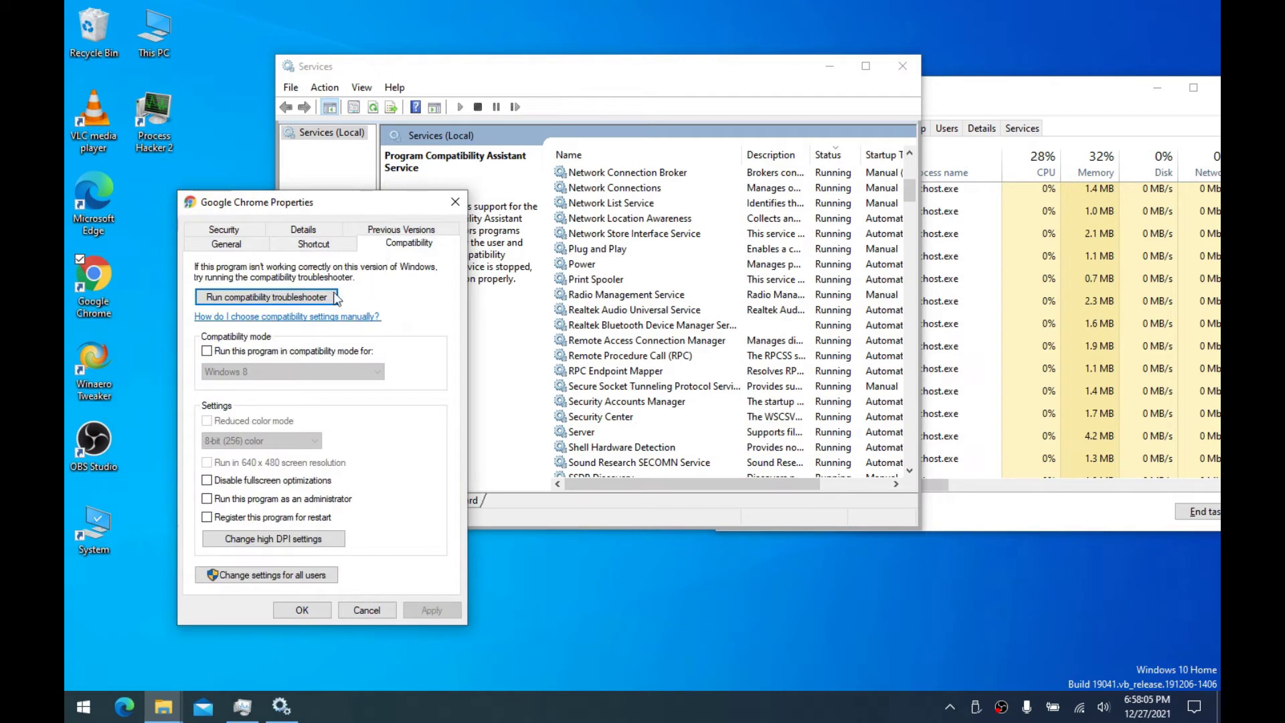
pyautogui.click(284, 300)
pyautogui.moveTo(416, 206); pyautogui.dragTo(457, 198)
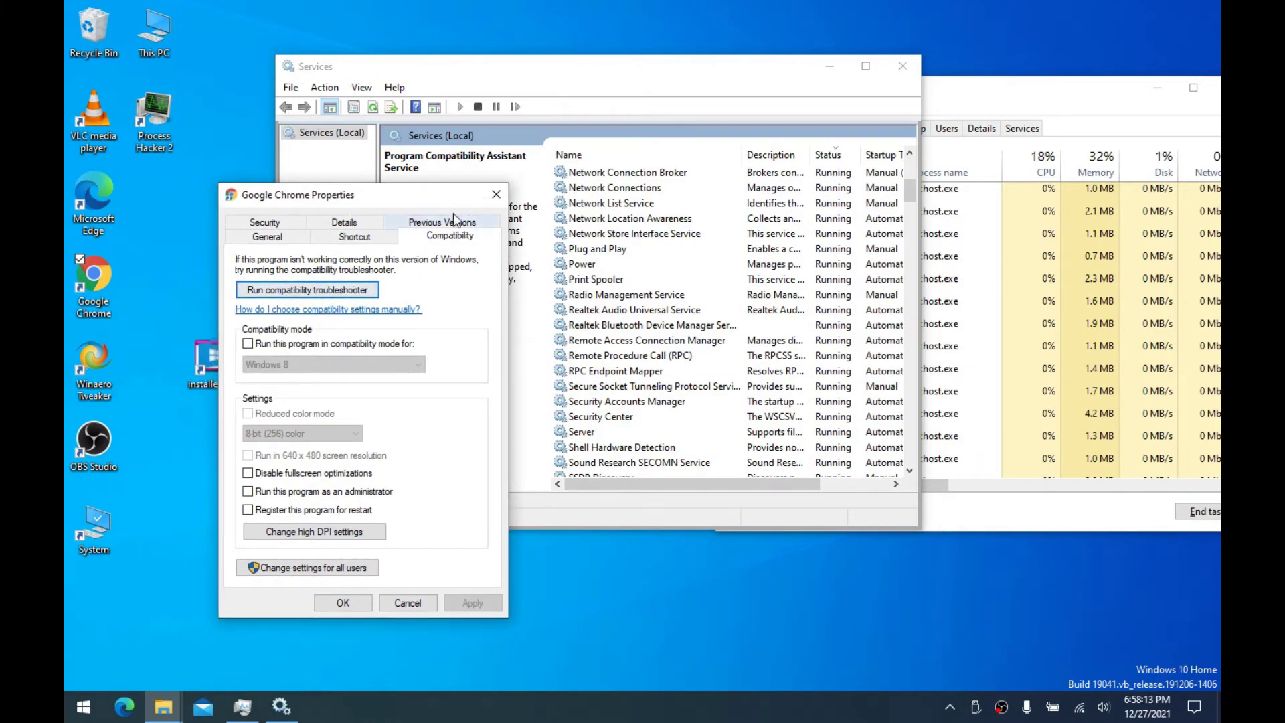
pyautogui.click(496, 195)
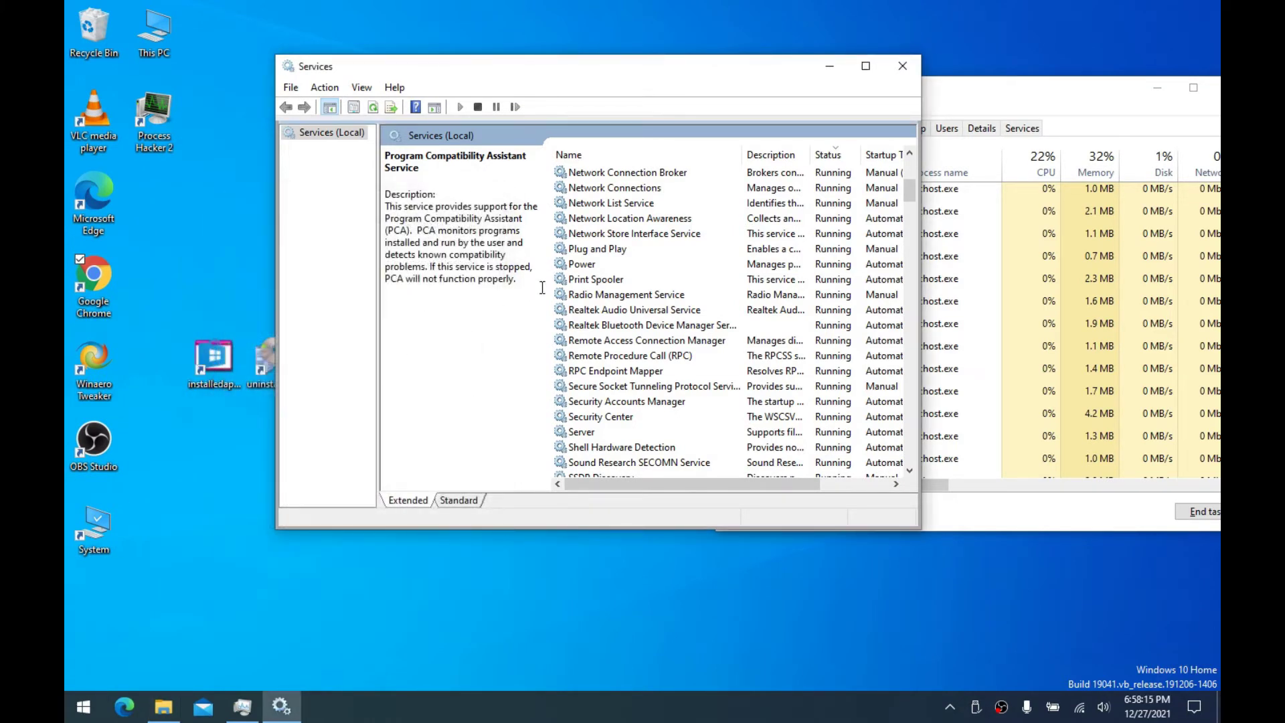
# Set Radio Management Service's startup type to Disabled, try to stop the service, then apply the change and close its properties
pyautogui.doubleClick(605, 294)
pyautogui.click(636, 265)
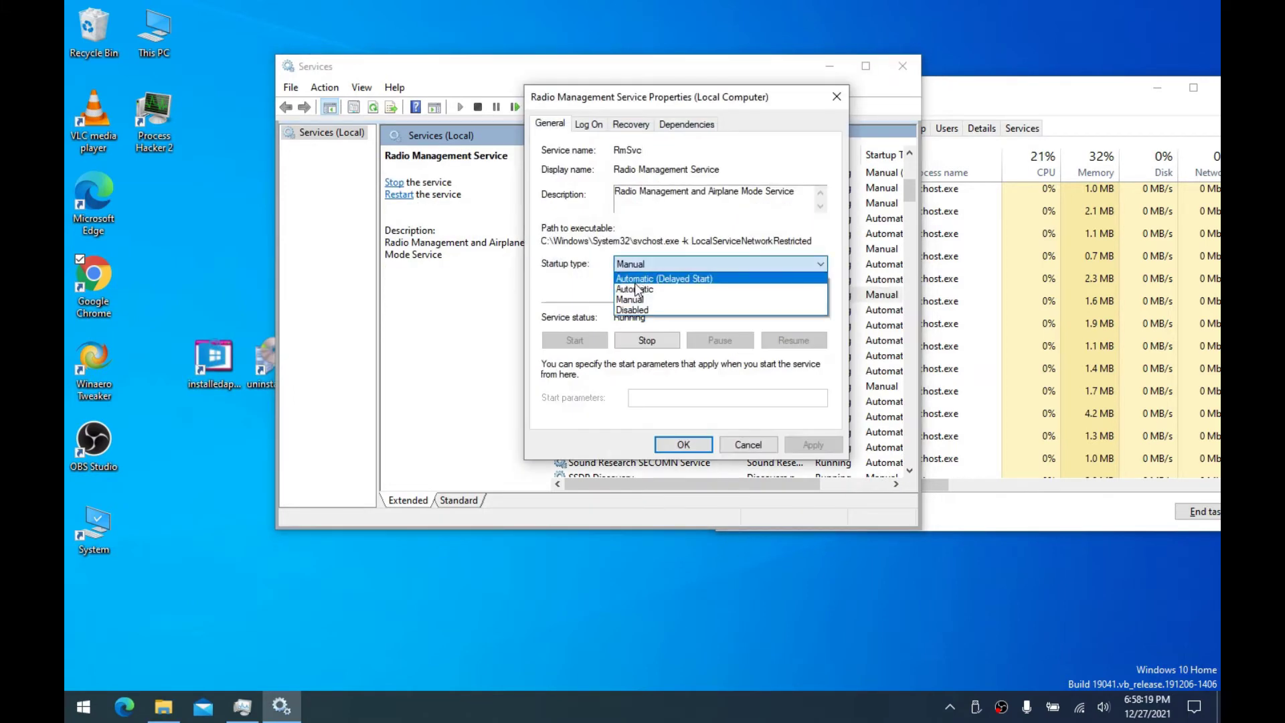
pyautogui.click(634, 308)
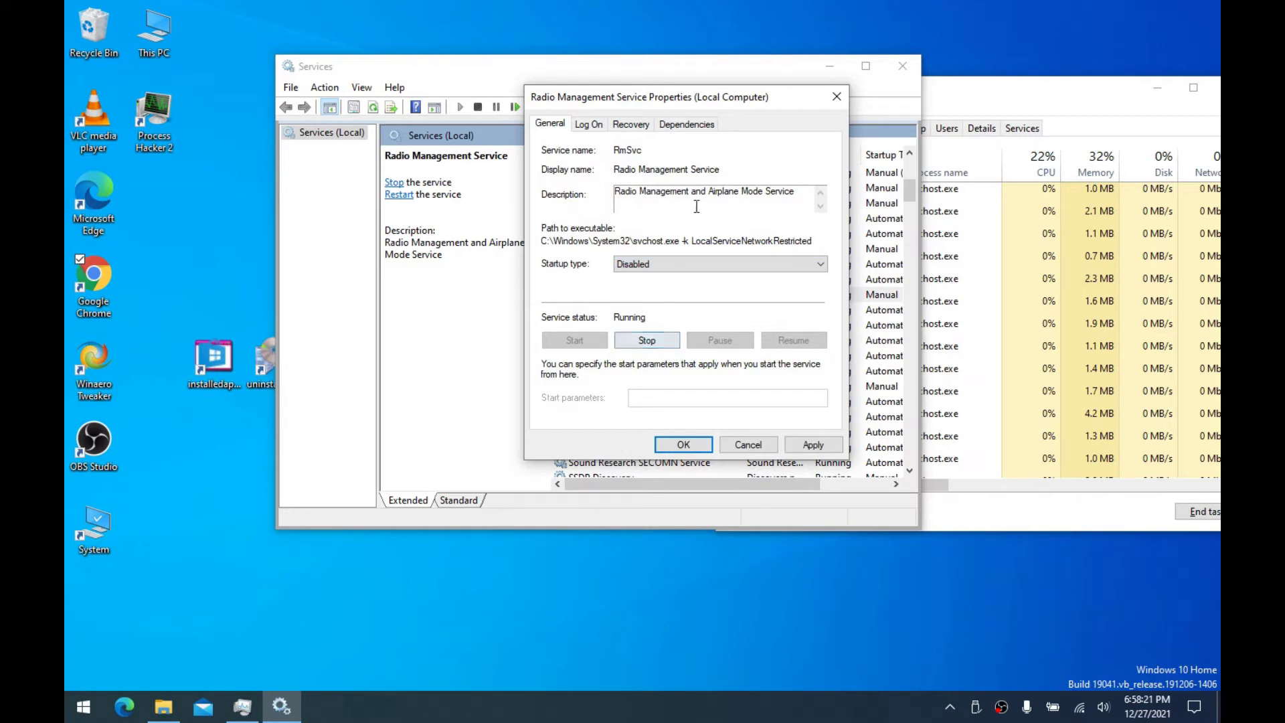
pyautogui.moveTo(803, 192); pyautogui.dragTo(572, 195)
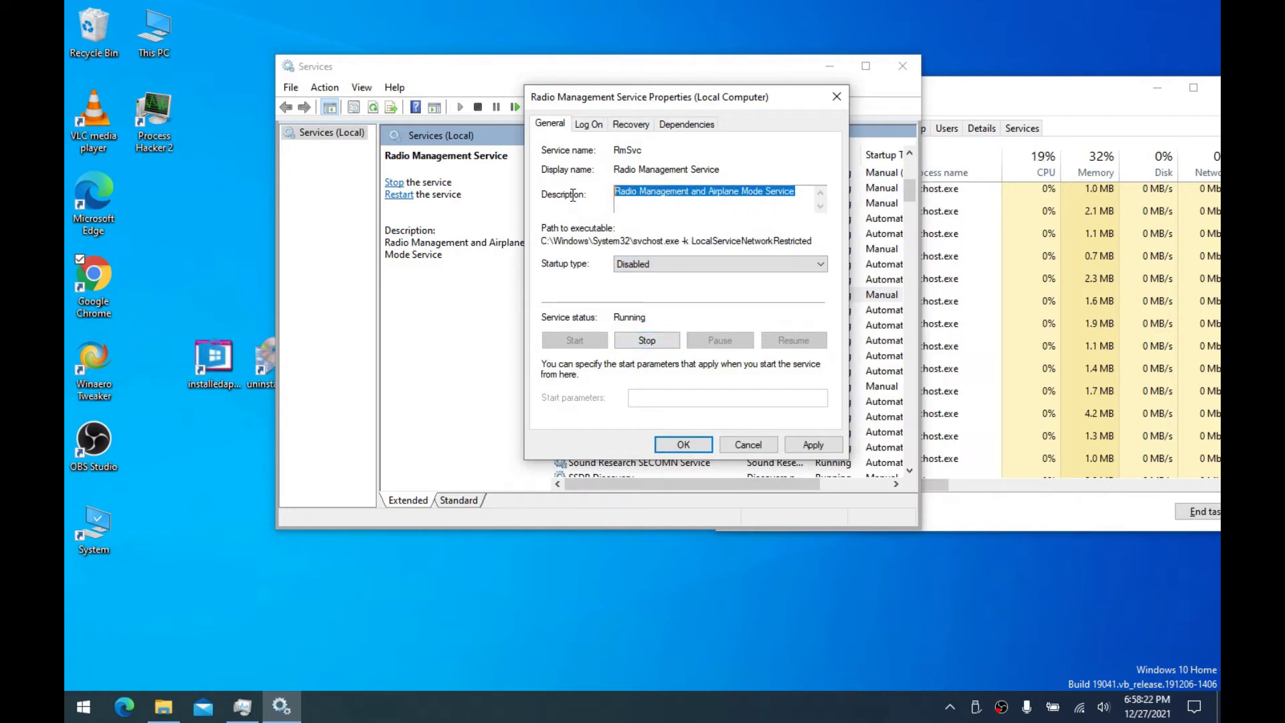
pyautogui.click(667, 347)
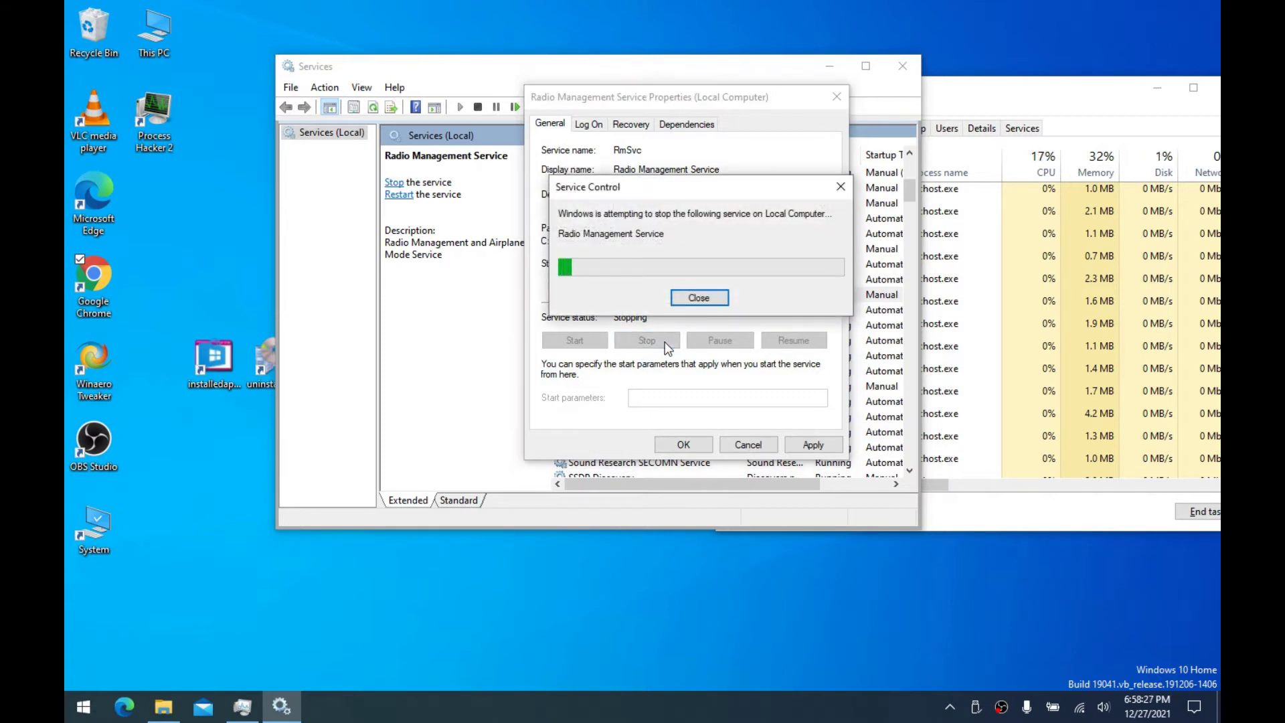
pyautogui.moveTo(658, 189); pyautogui.dragTo(701, 156)
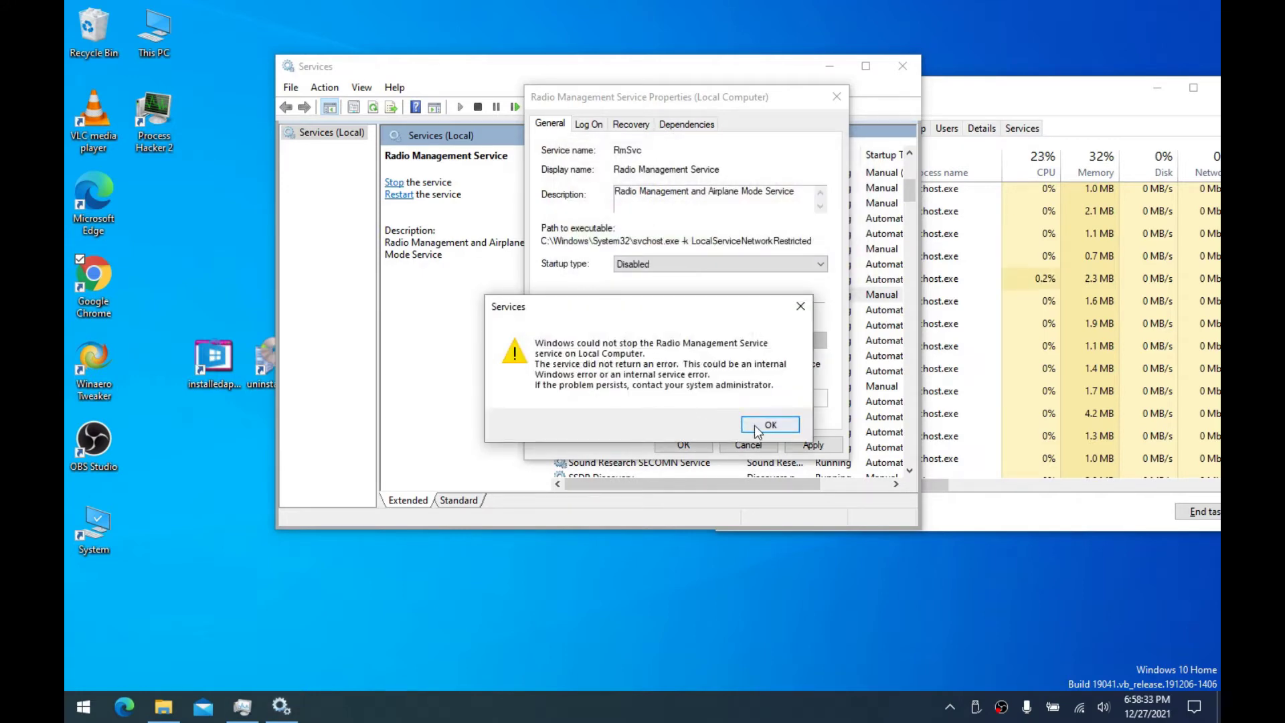
pyautogui.click(756, 430)
pyautogui.click(813, 444)
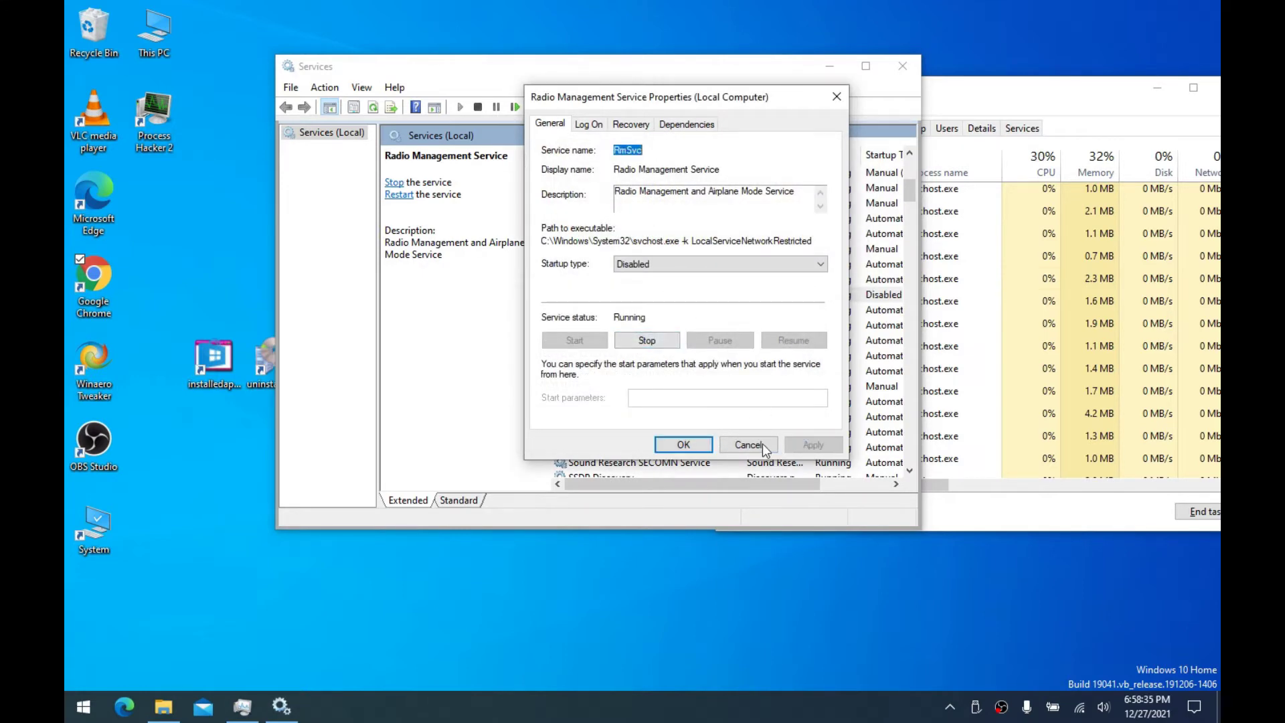
pyautogui.click(687, 441)
pyautogui.rightClick(633, 296)
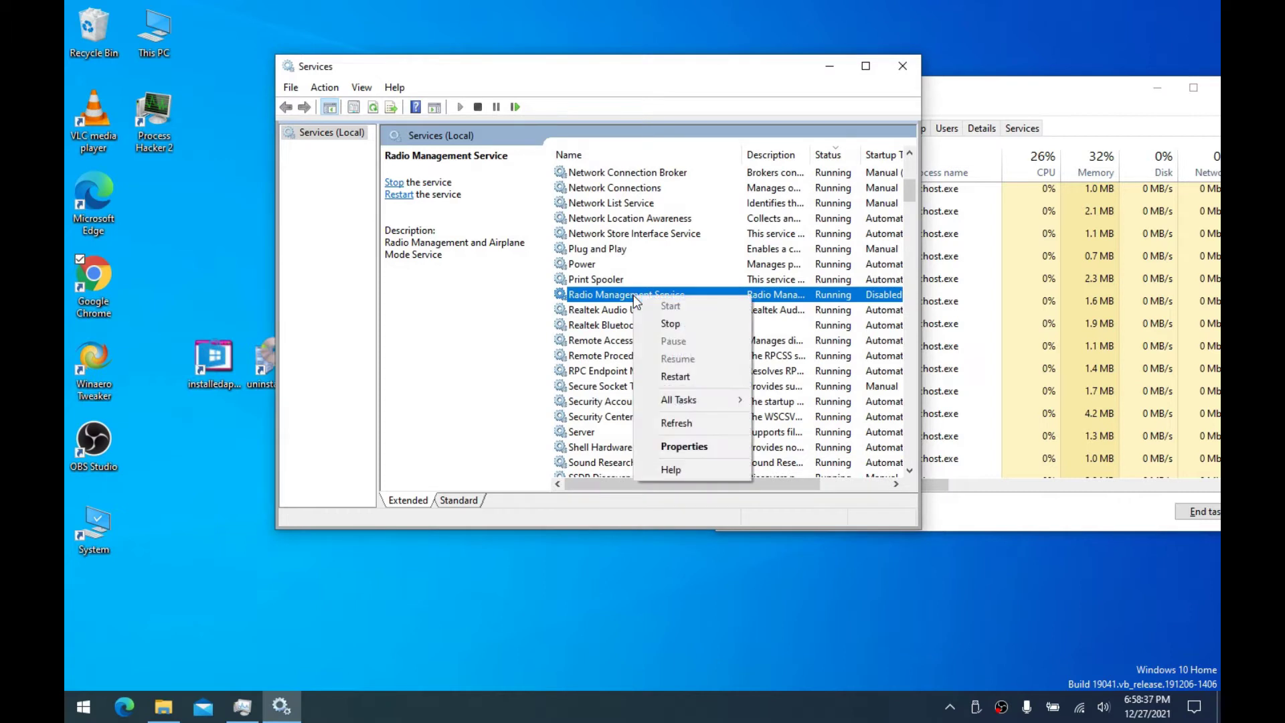
# Set Realtek Bluetooth Device Manager Service's startup type to Disabled, stop the service, apply the change and close its properties
pyautogui.click(624, 312)
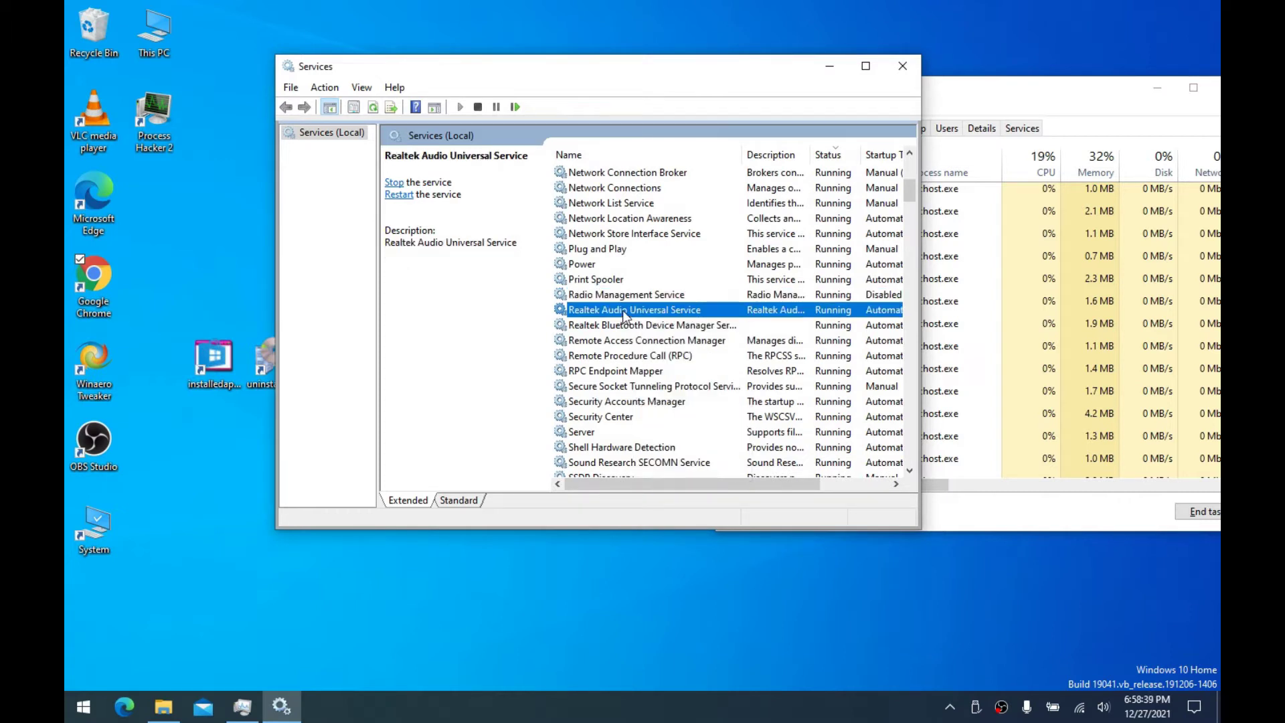
pyautogui.click(639, 326)
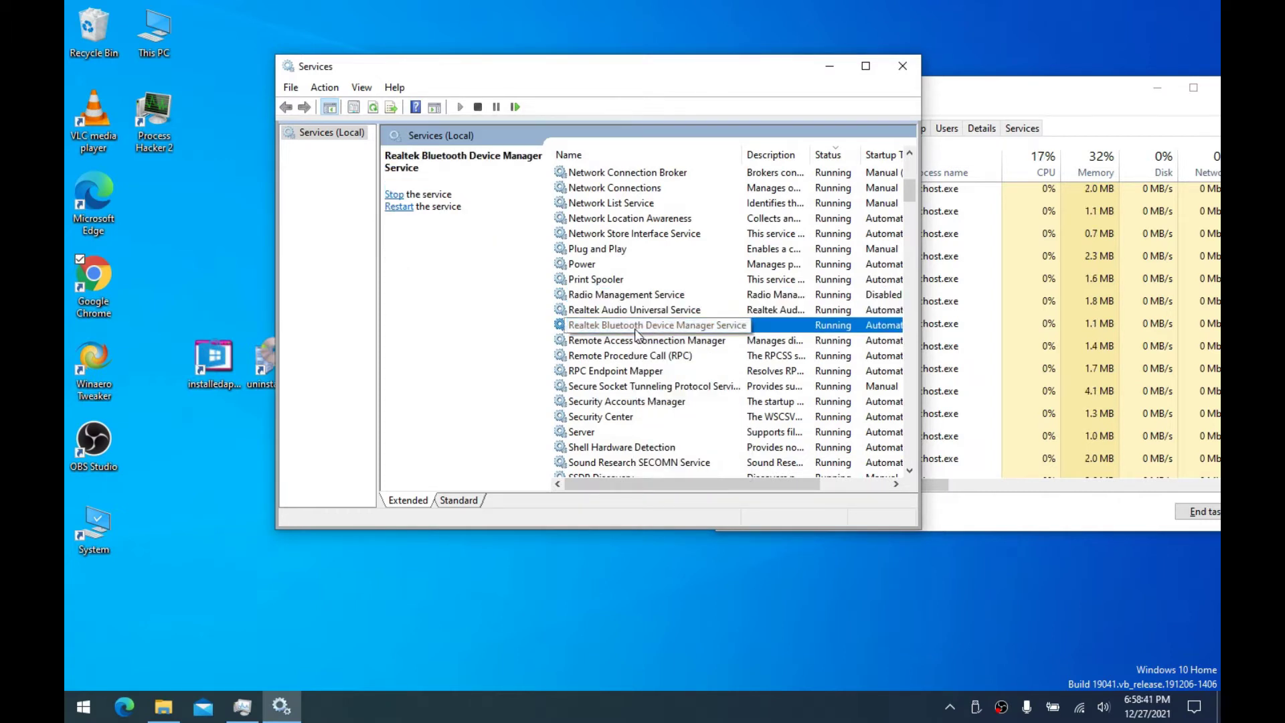
pyautogui.doubleClick(695, 328)
pyautogui.click(657, 267)
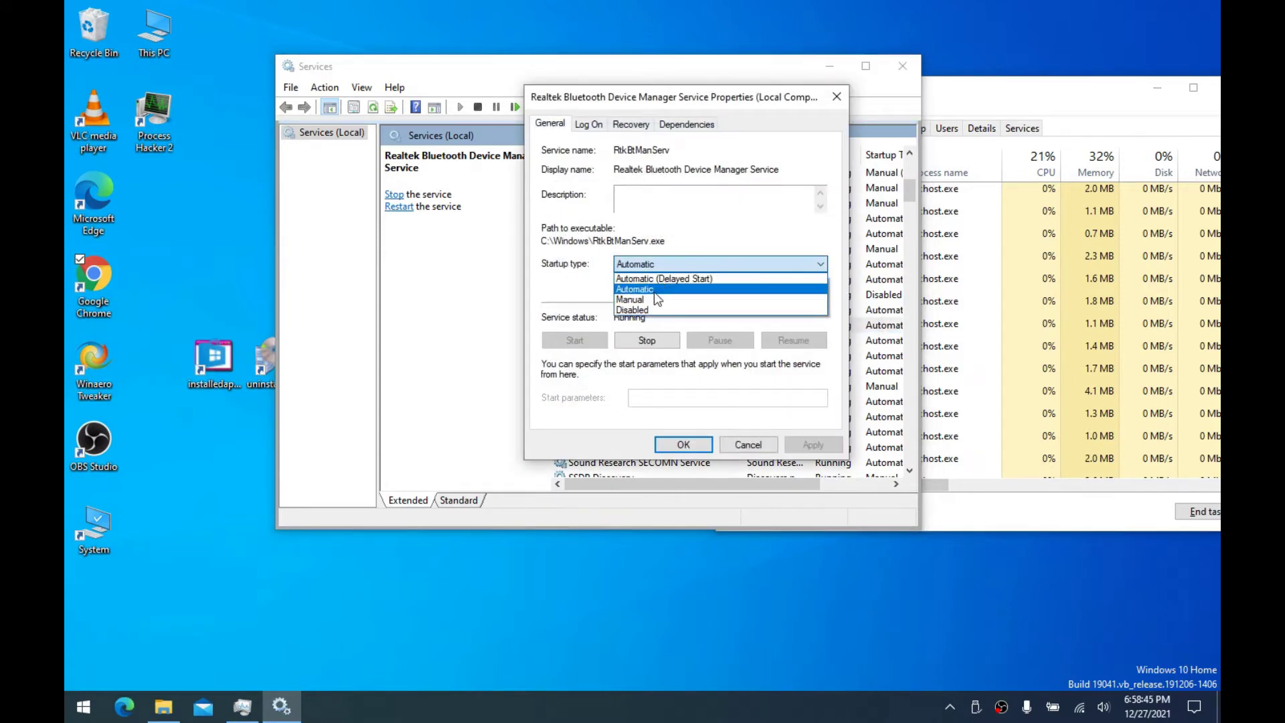
pyautogui.click(656, 311)
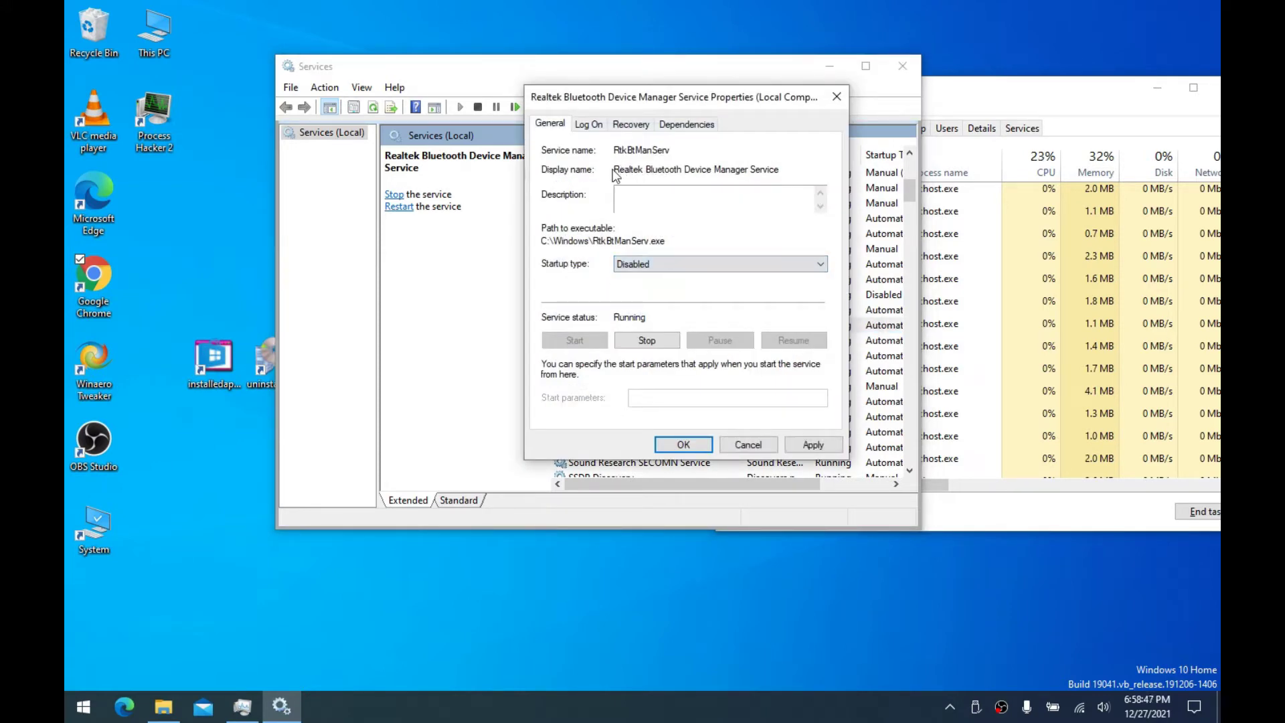
pyautogui.moveTo(798, 168); pyautogui.dragTo(603, 172)
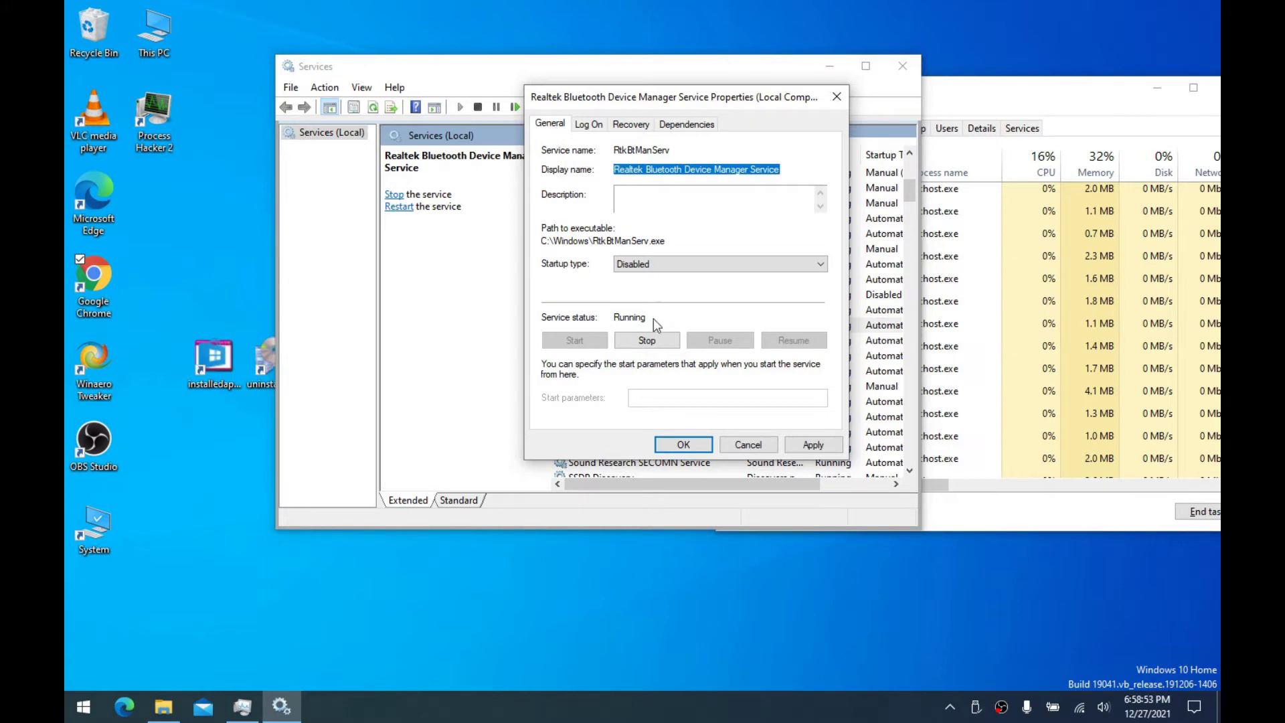
pyautogui.click(647, 345)
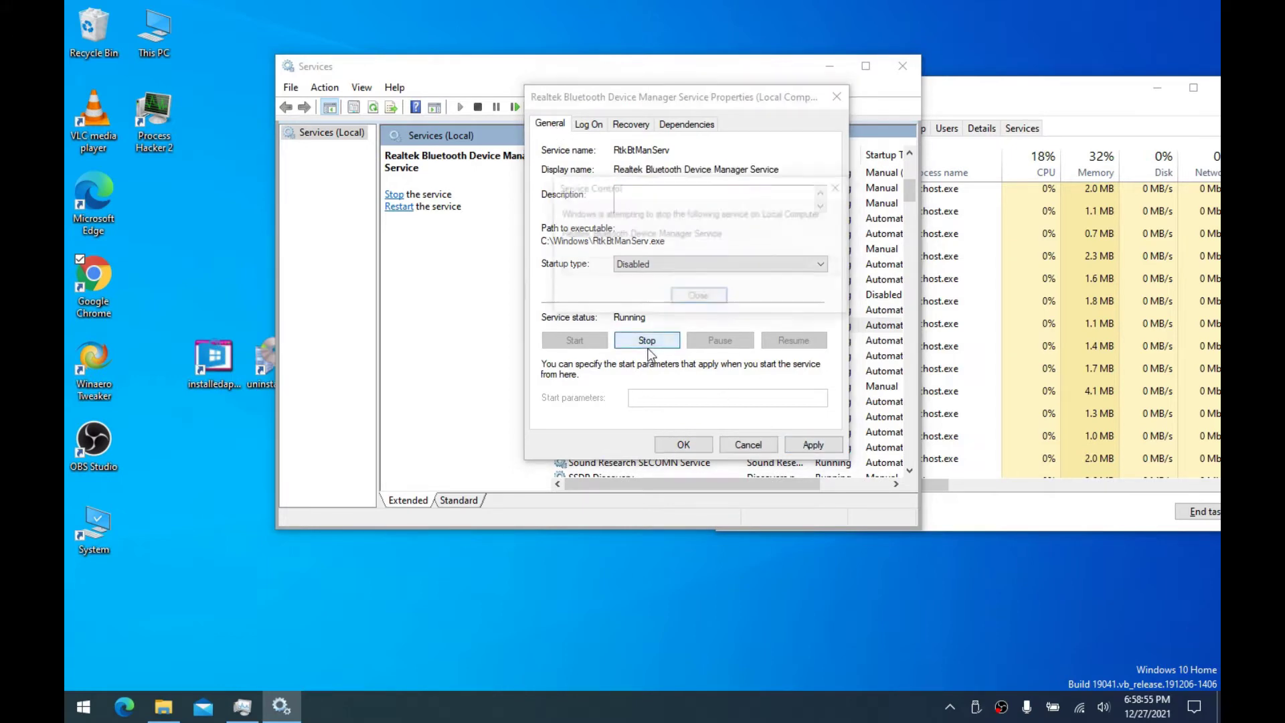
pyautogui.click(818, 447)
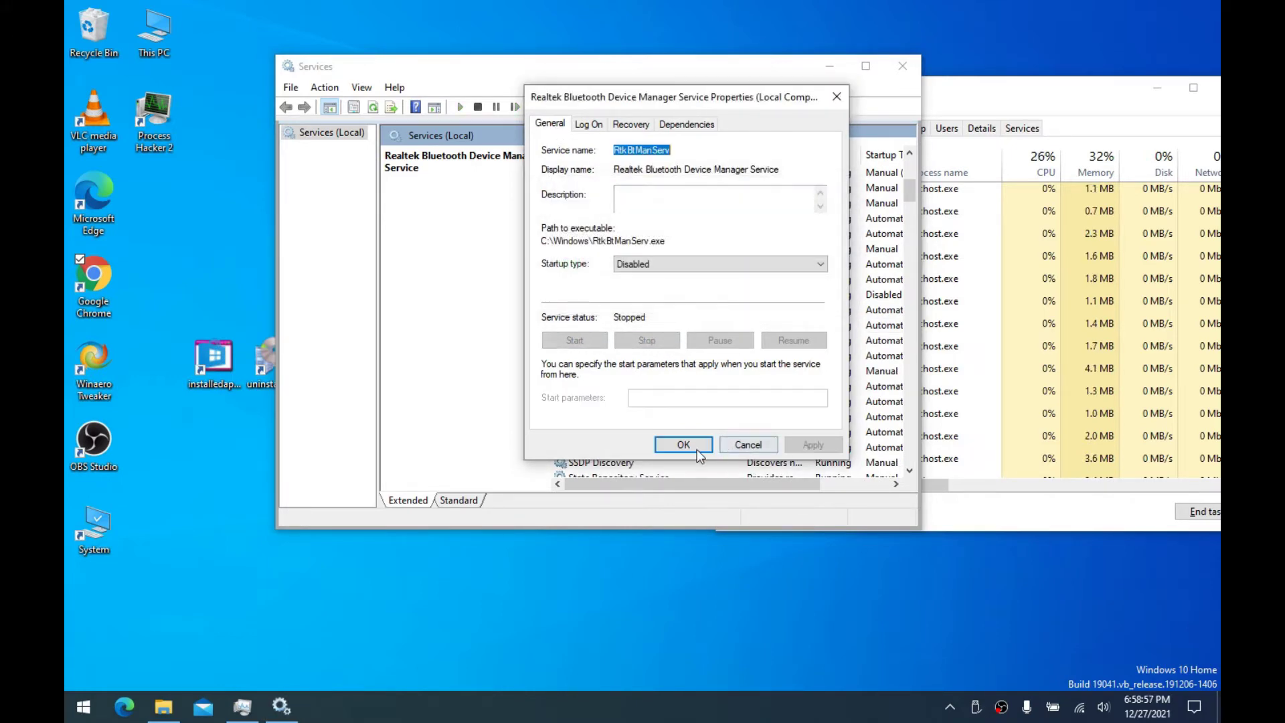
pyautogui.click(697, 447)
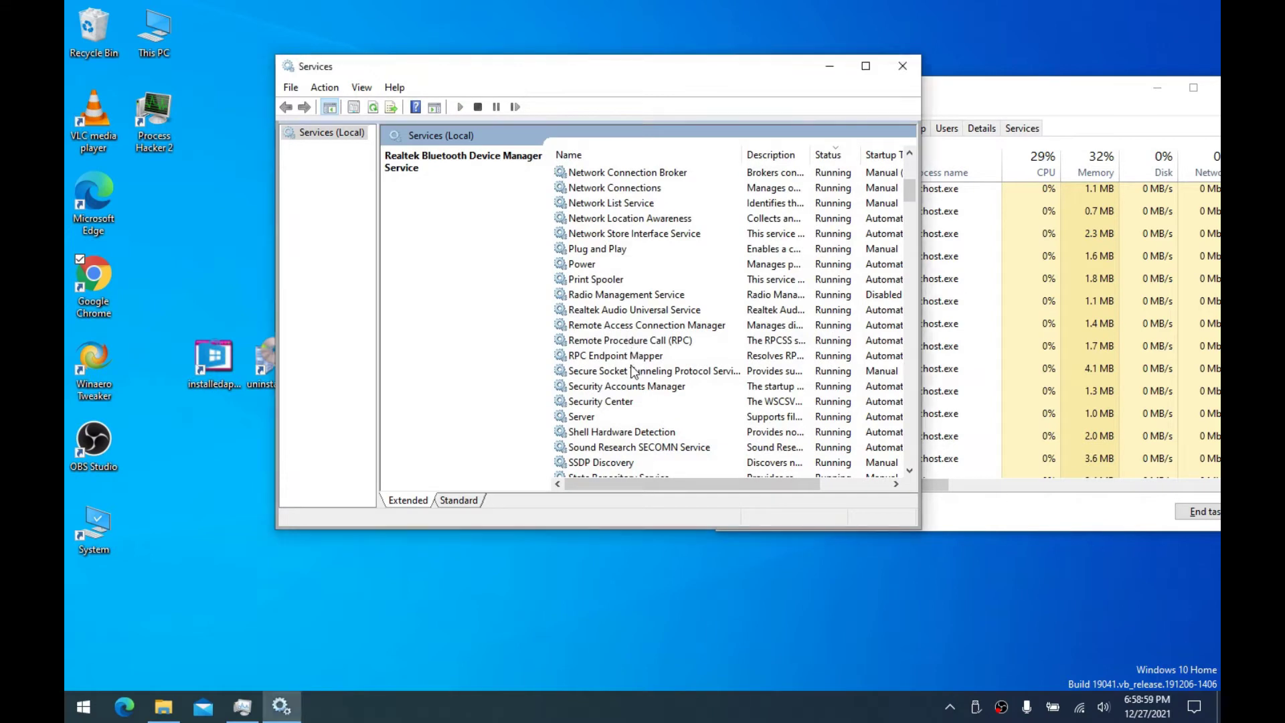
# Set Remote Access Connection Manager's startup type to Disabled and stop the service
pyautogui.click(646, 326)
pyautogui.doubleClick(616, 326)
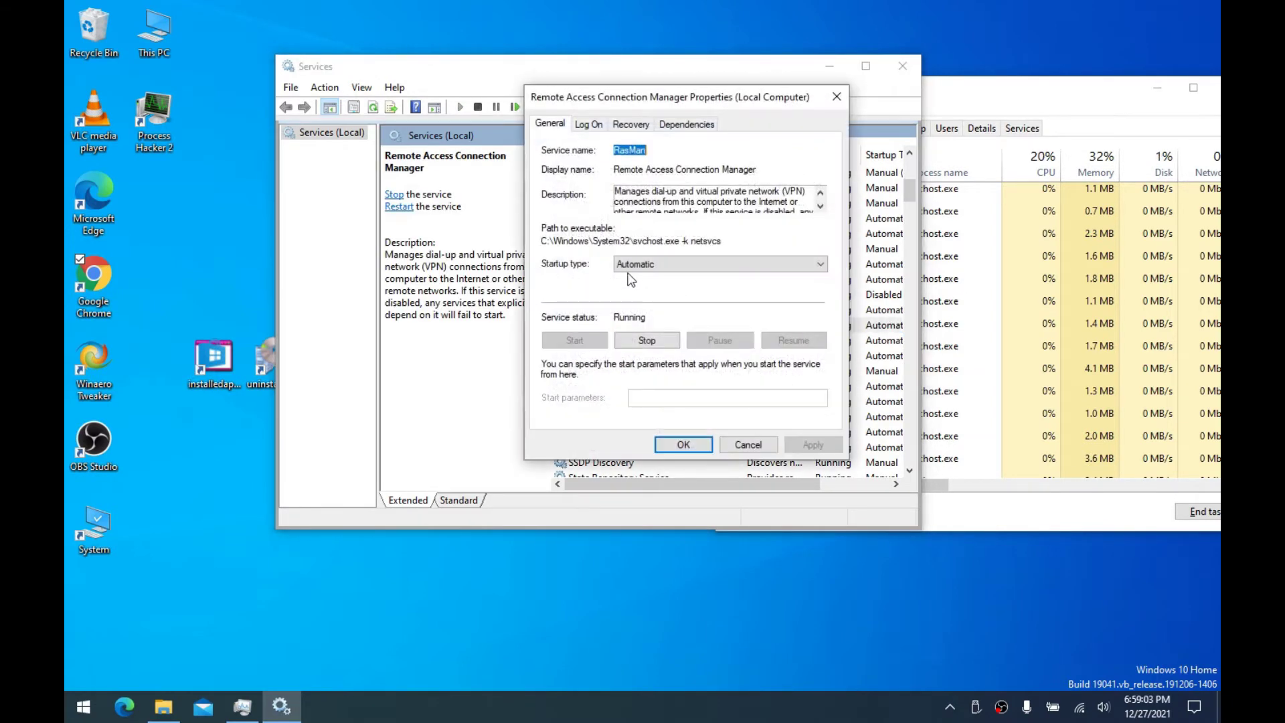
pyautogui.click(633, 264)
pyautogui.click(632, 303)
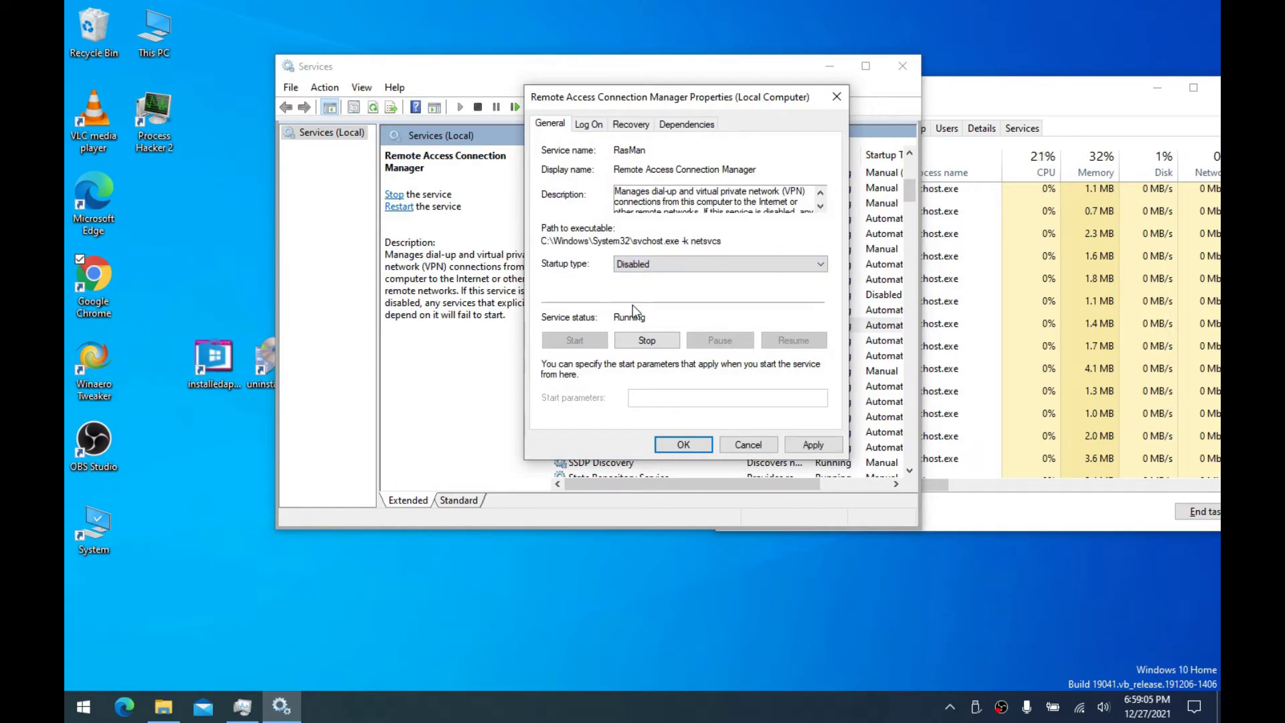
pyautogui.click(643, 340)
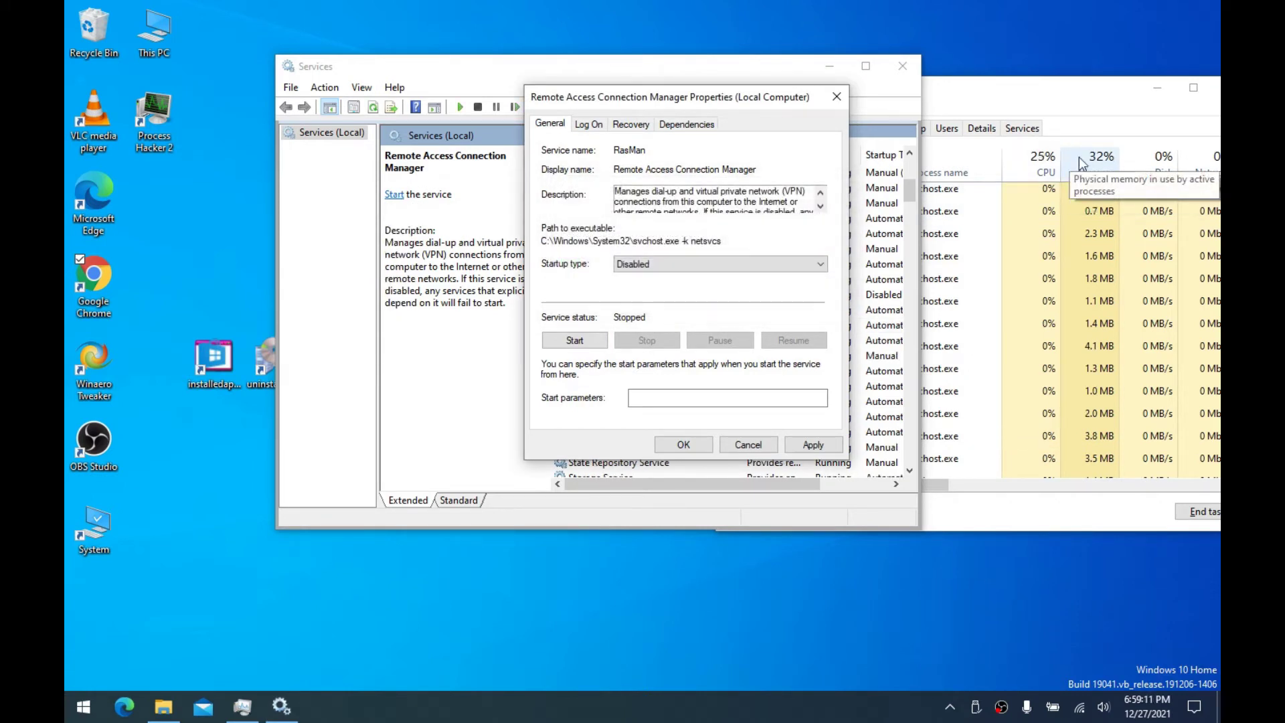
# Set Remote Access Connection Manager's first and second failure responses to Take No Action, apply the changes and close its properties
pyautogui.click(631, 124)
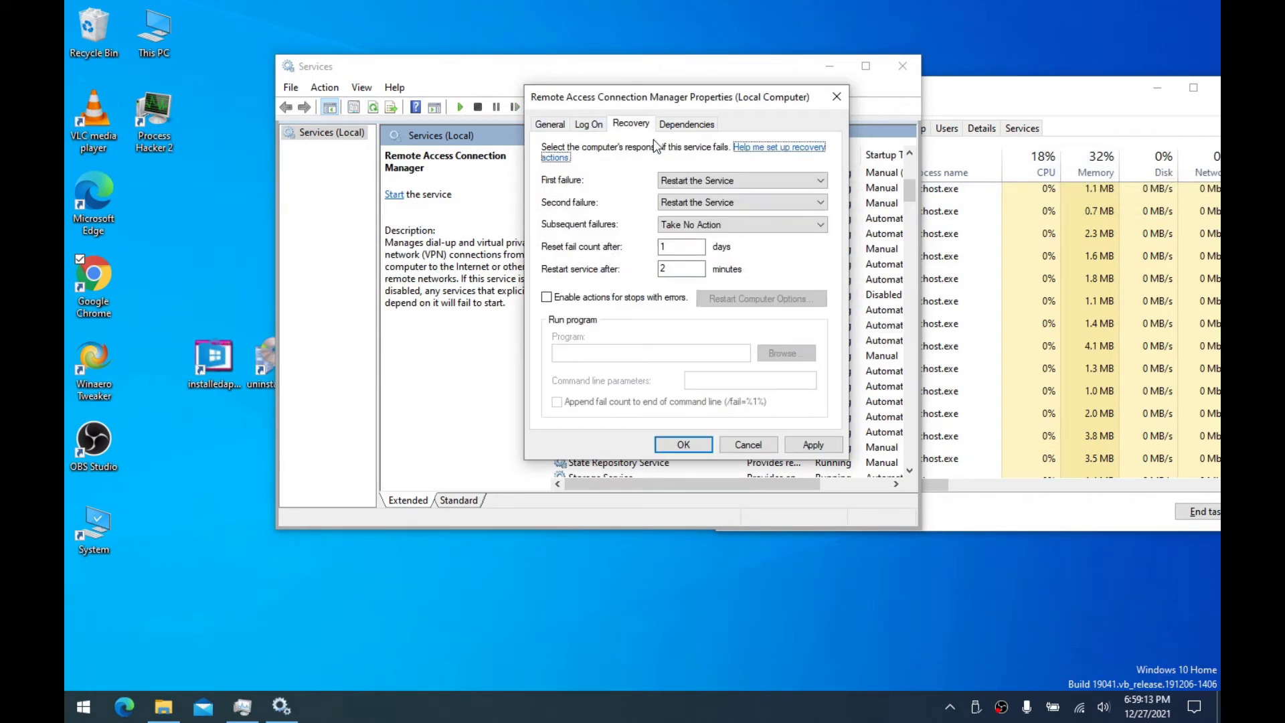
pyautogui.click(681, 180)
pyautogui.click(686, 193)
pyautogui.click(684, 202)
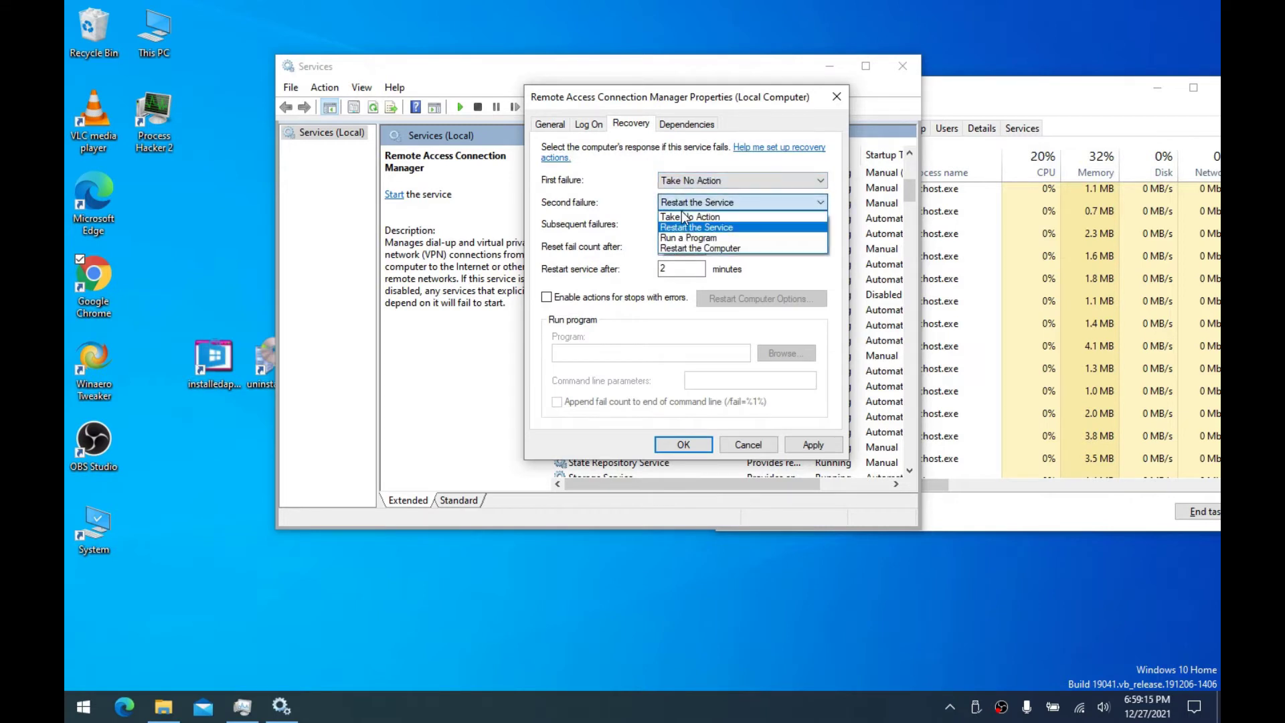
pyautogui.click(683, 217)
pyautogui.click(801, 445)
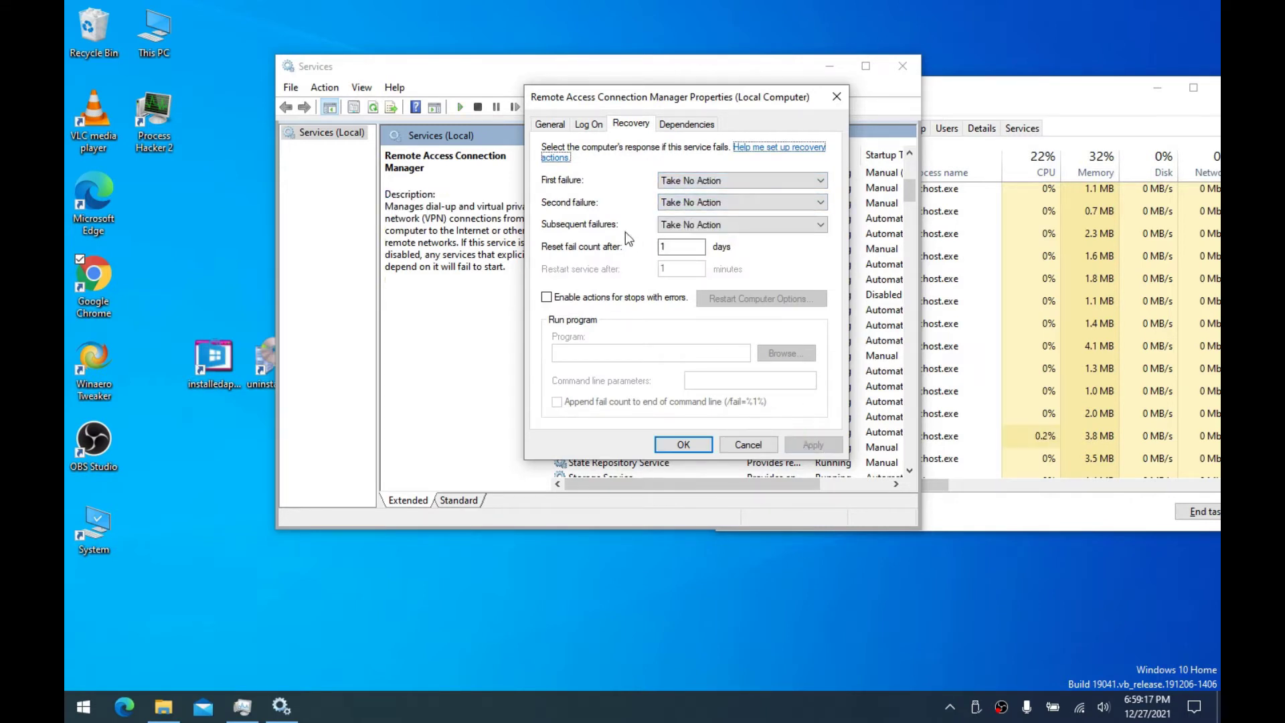
pyautogui.click(550, 124)
pyautogui.click(679, 443)
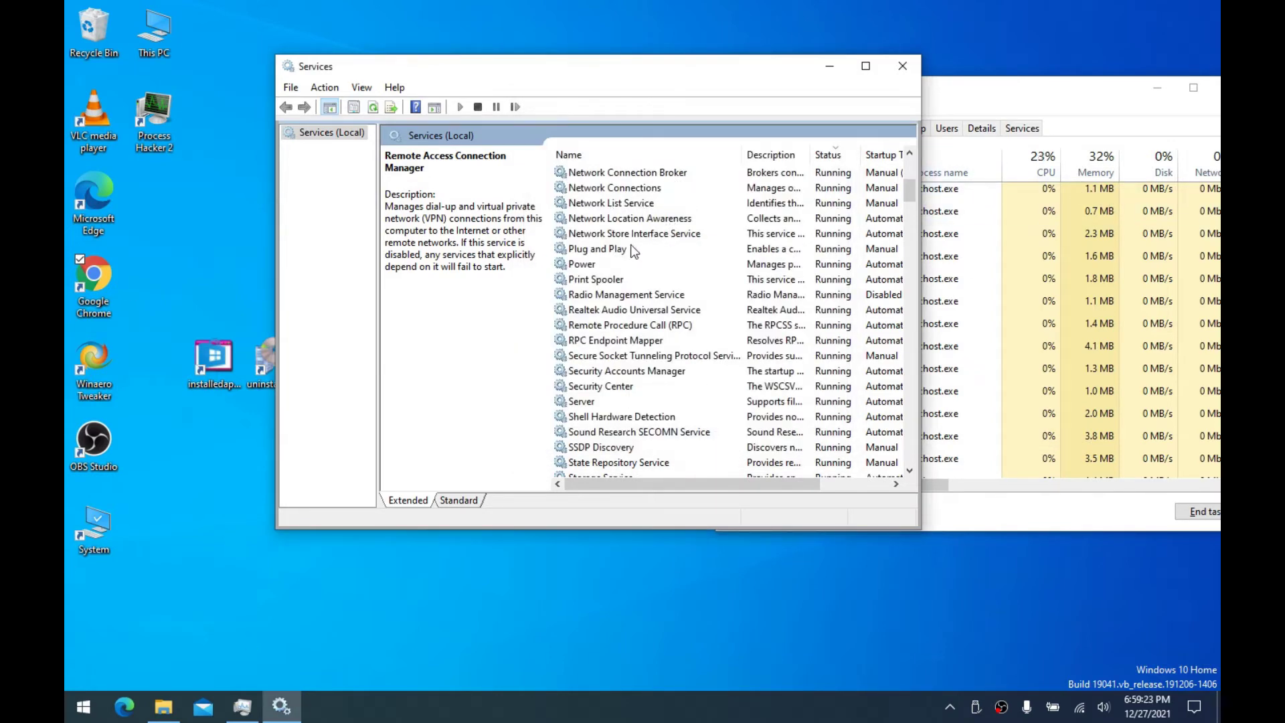
# Read the description of the Plug and Play service in its properties and close them without changes
pyautogui.click(595, 251)
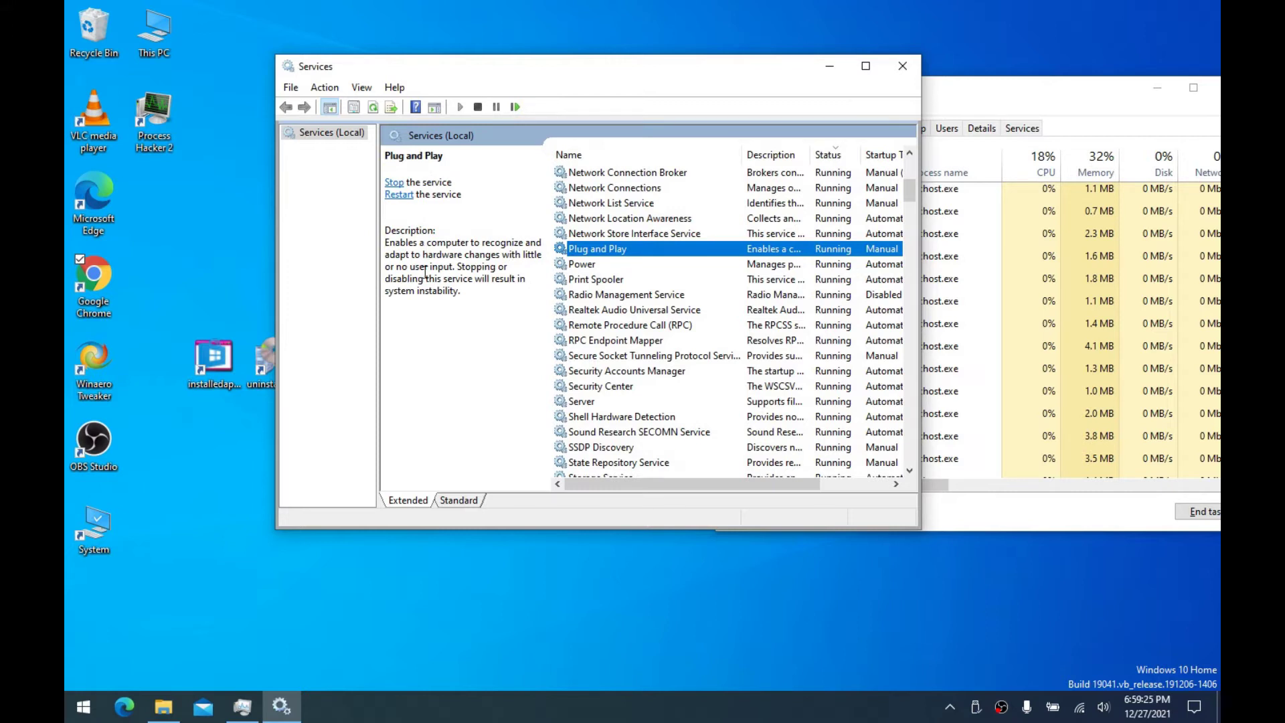
pyautogui.doubleClick(606, 258)
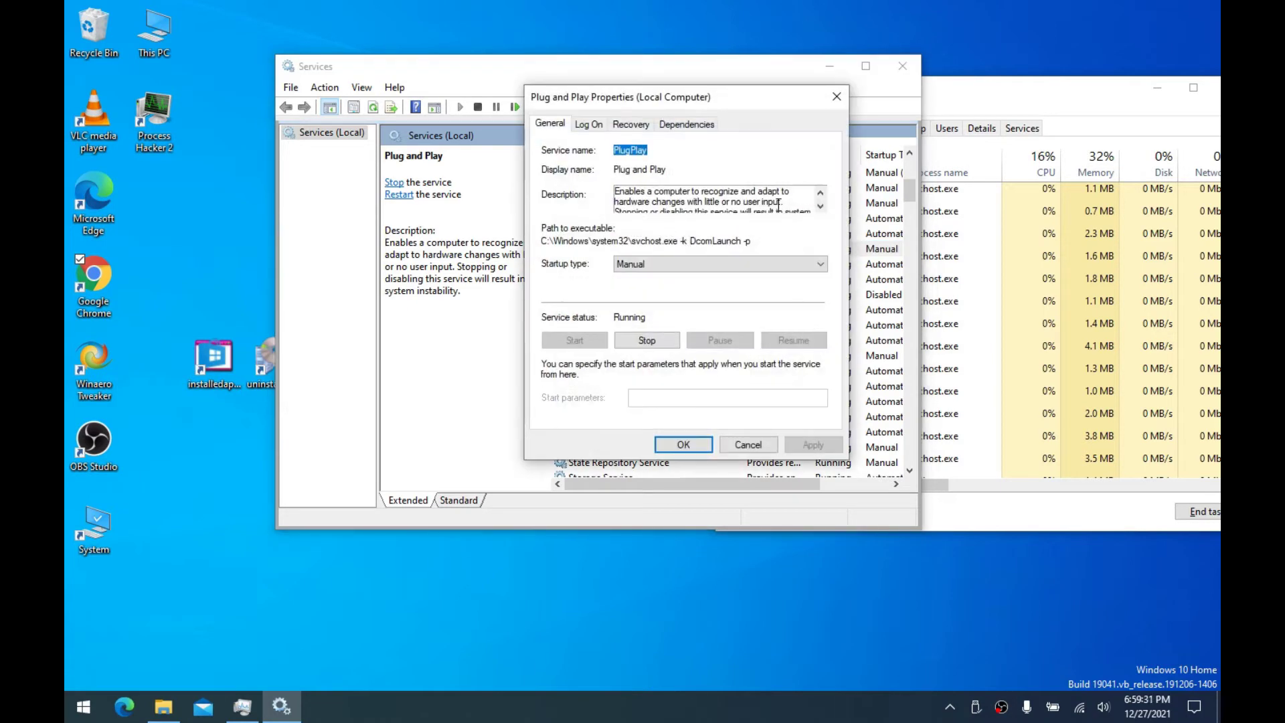
pyautogui.moveTo(778, 203); pyautogui.dragTo(598, 194)
pyautogui.click(837, 97)
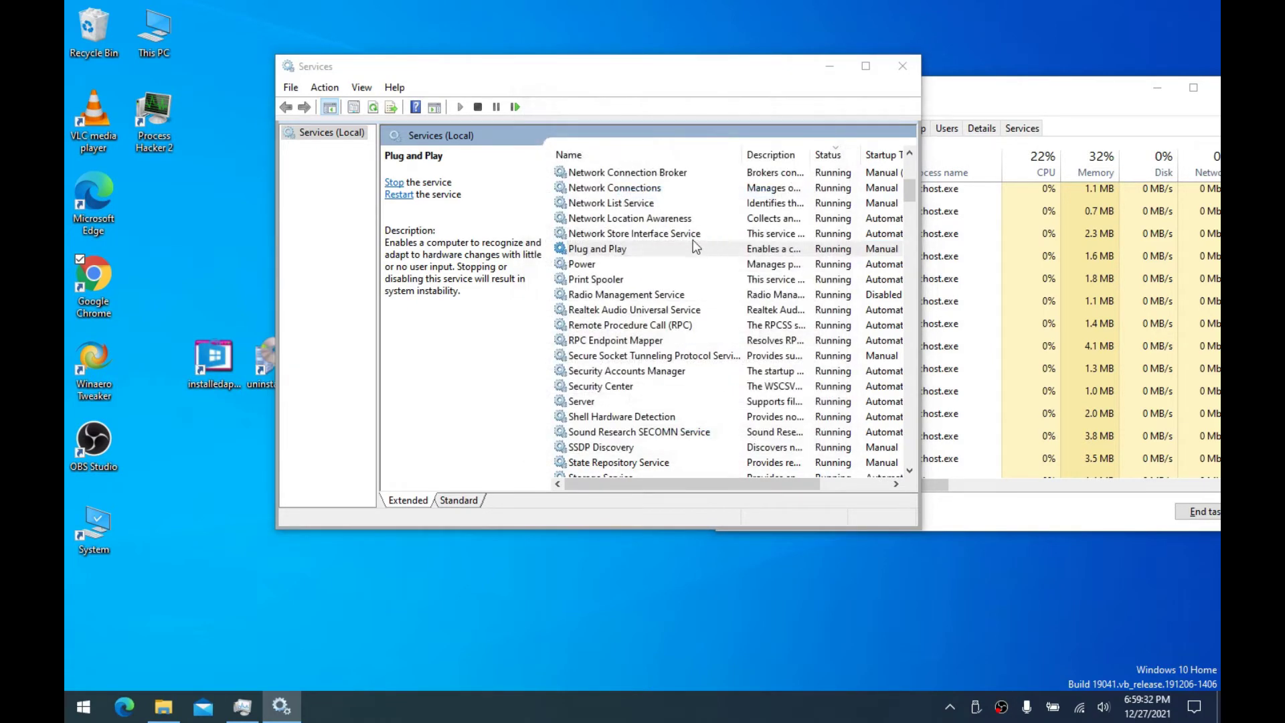
# Examine the descriptions of the Print Spooler, Radio Management, Remote Procedure Call and RPC Endpoint Mapper services
pyautogui.click(597, 281)
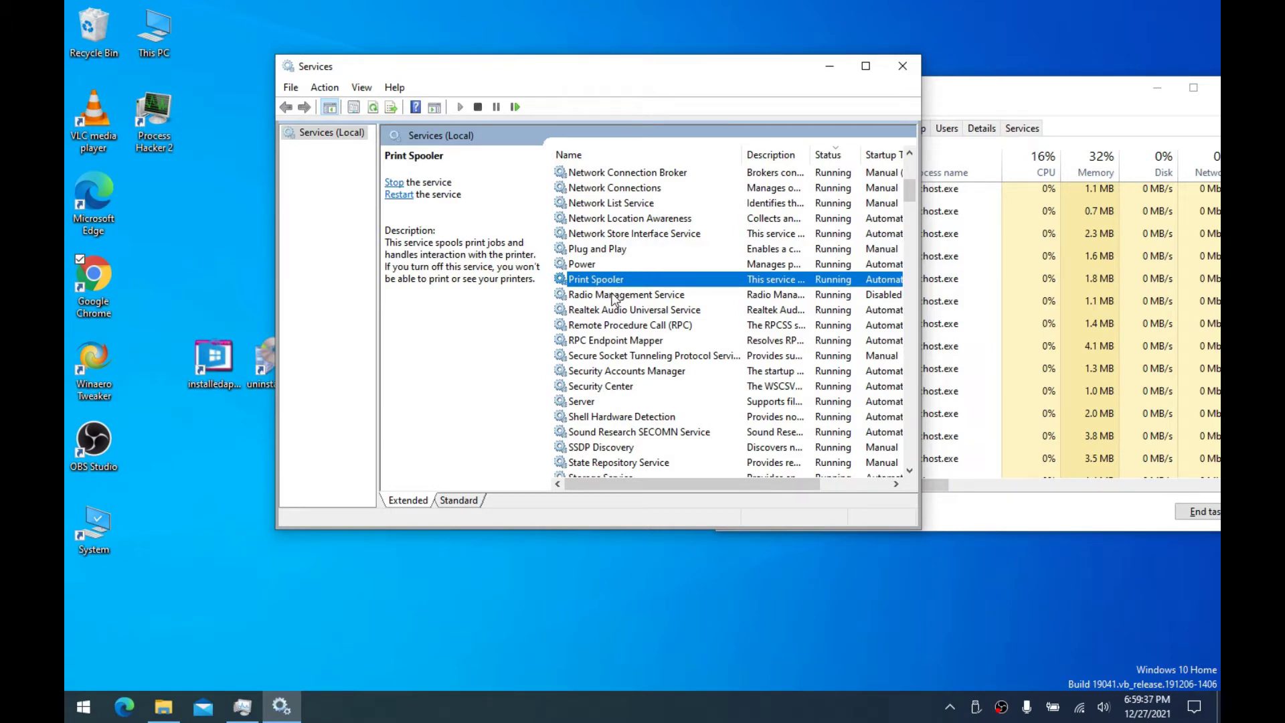
pyautogui.click(635, 295)
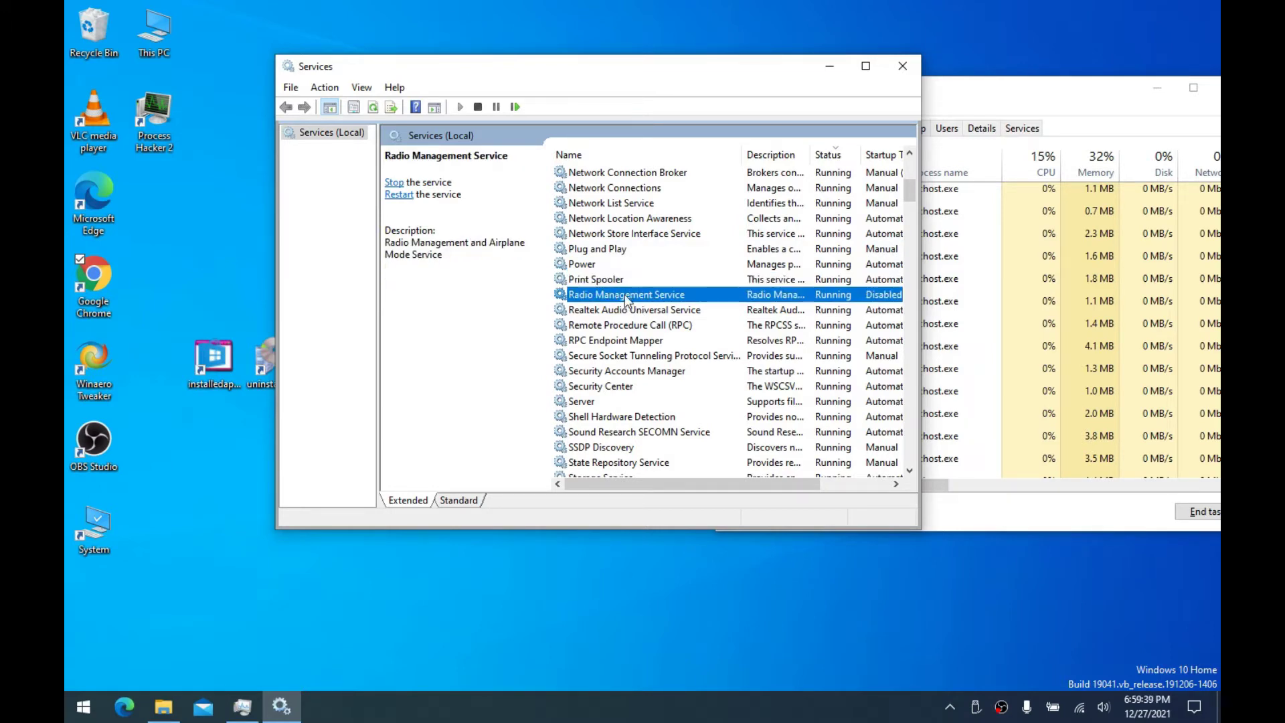
pyautogui.scroll(-4, 640, 315)
pyautogui.scroll(2, 640, 315)
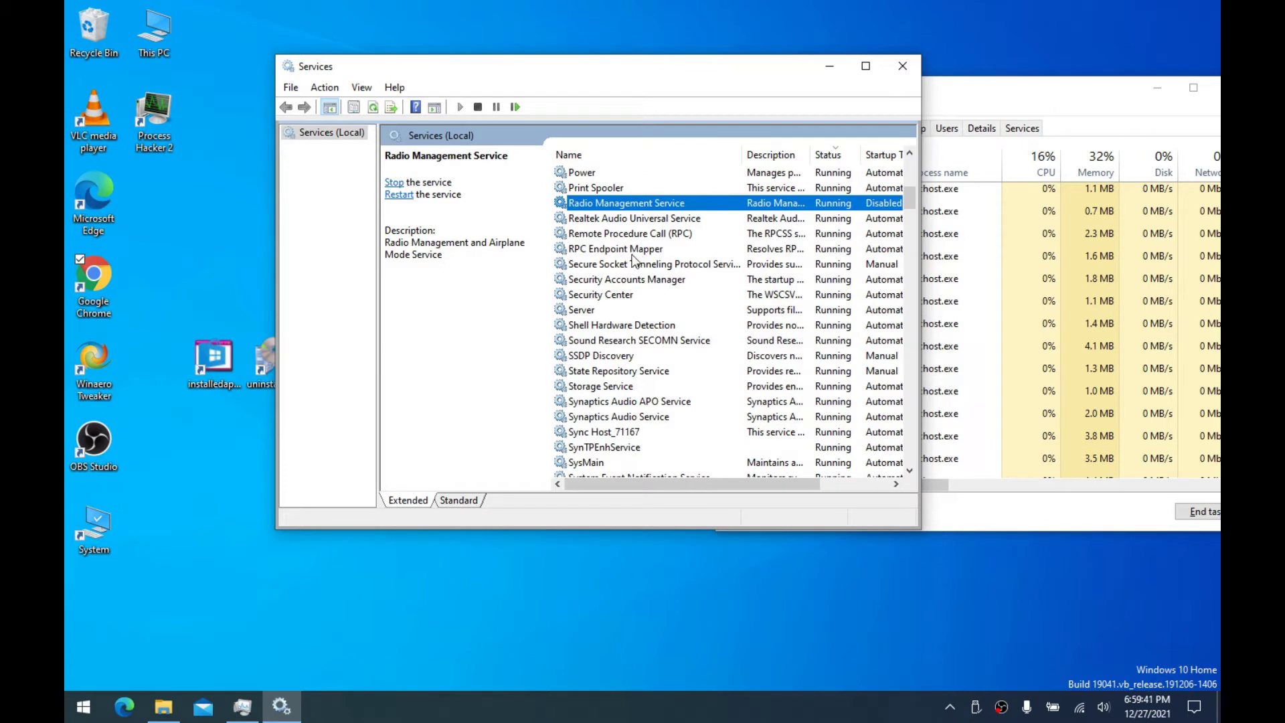
pyautogui.click(629, 251)
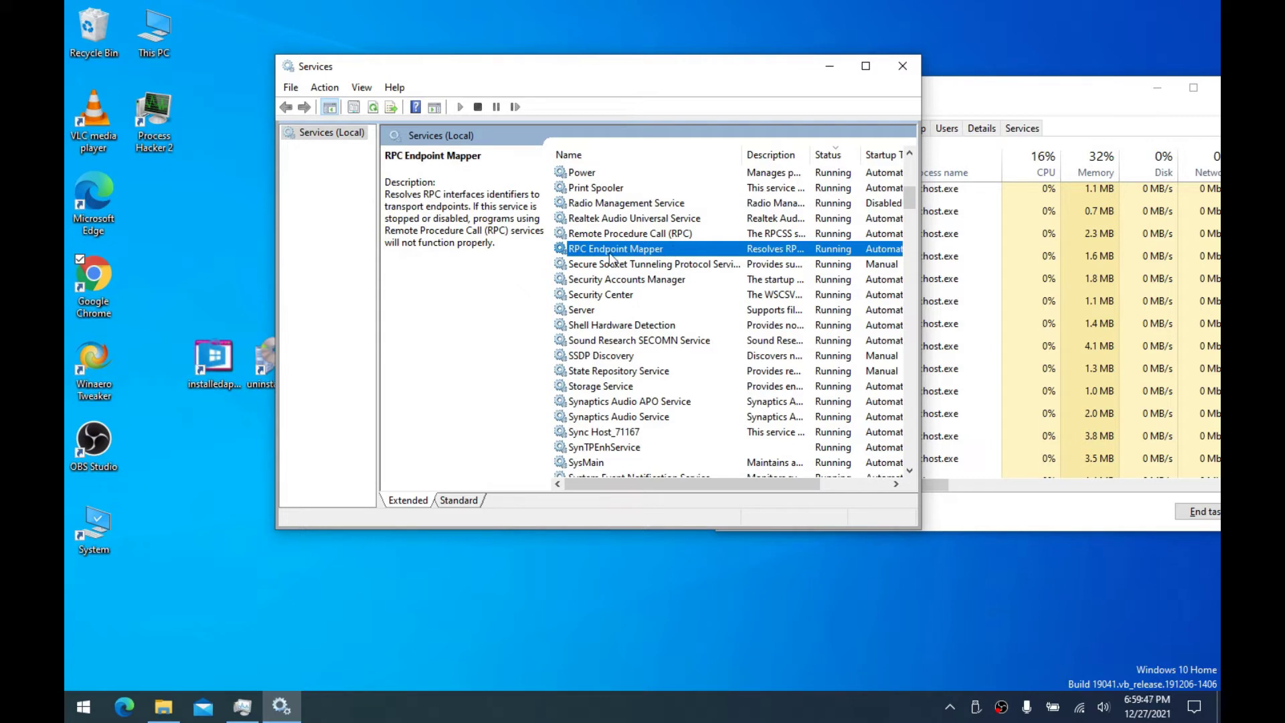
pyautogui.click(497, 242)
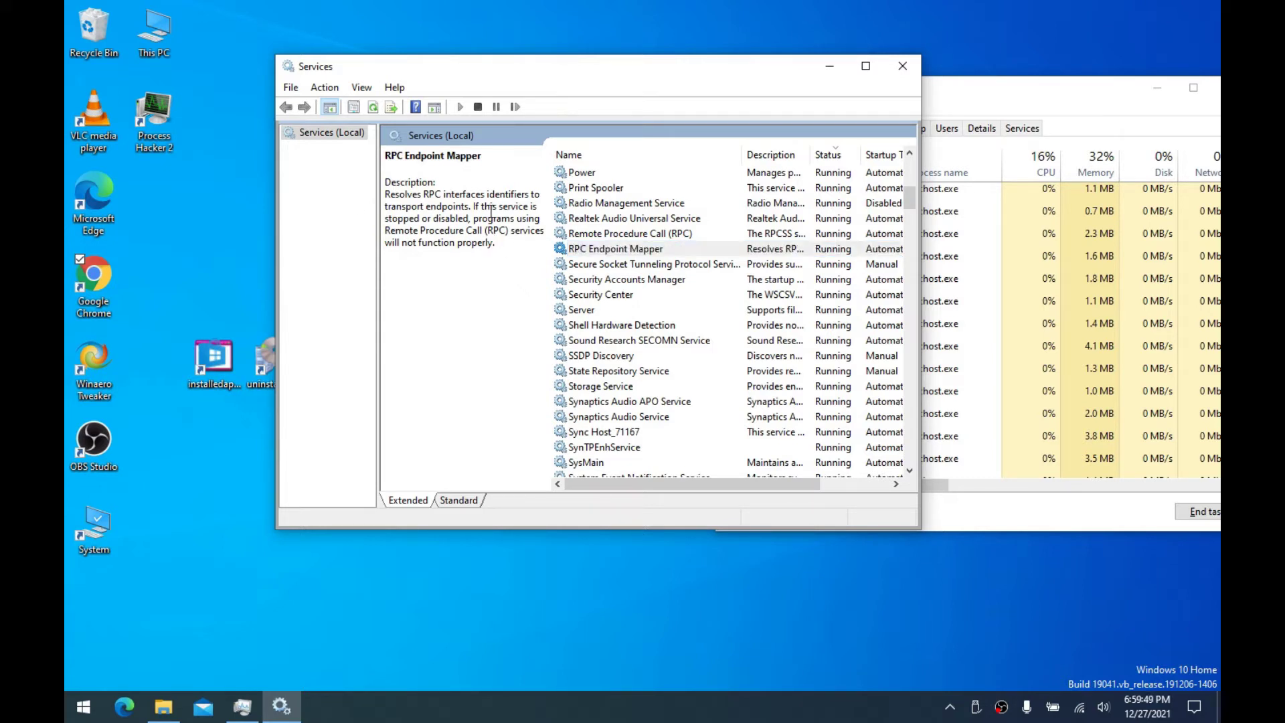
pyautogui.click(600, 251)
pyautogui.click(404, 194)
pyautogui.click(637, 235)
pyautogui.click(610, 254)
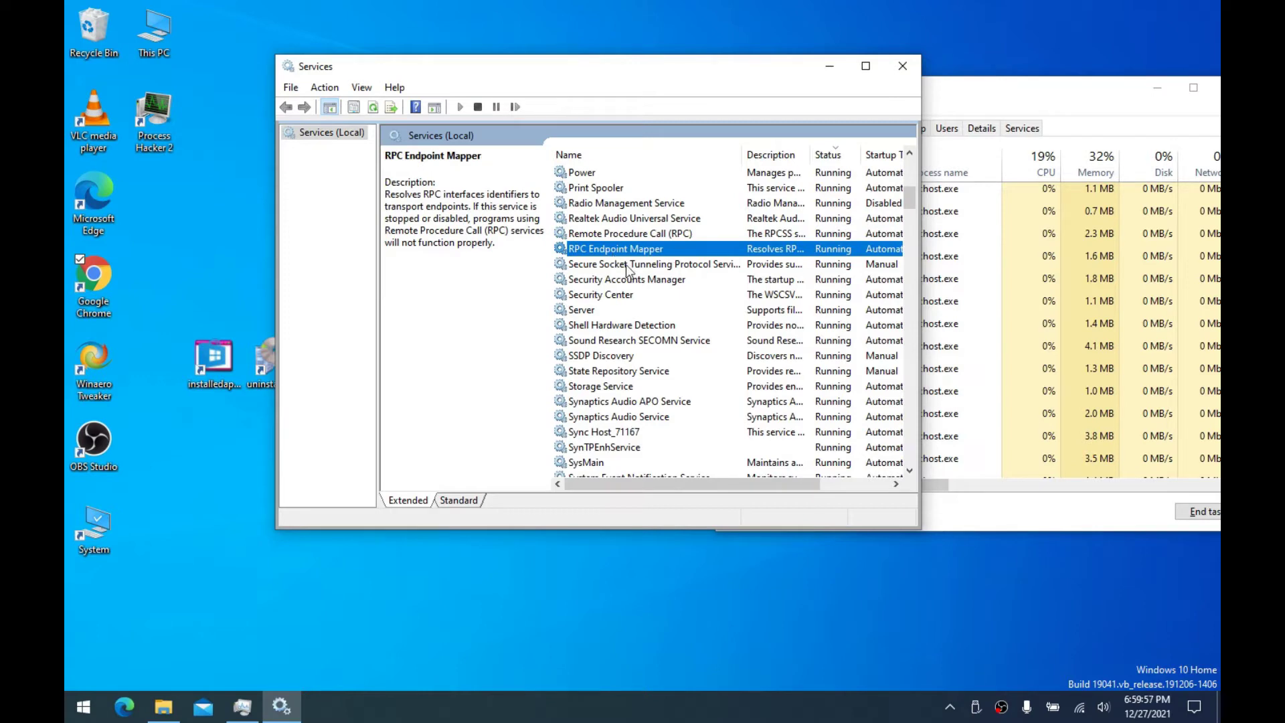
# Set Secure Socket Tunneling Protocol Service's startup type to Disabled, stop the service and apply the change
pyautogui.click(614, 264)
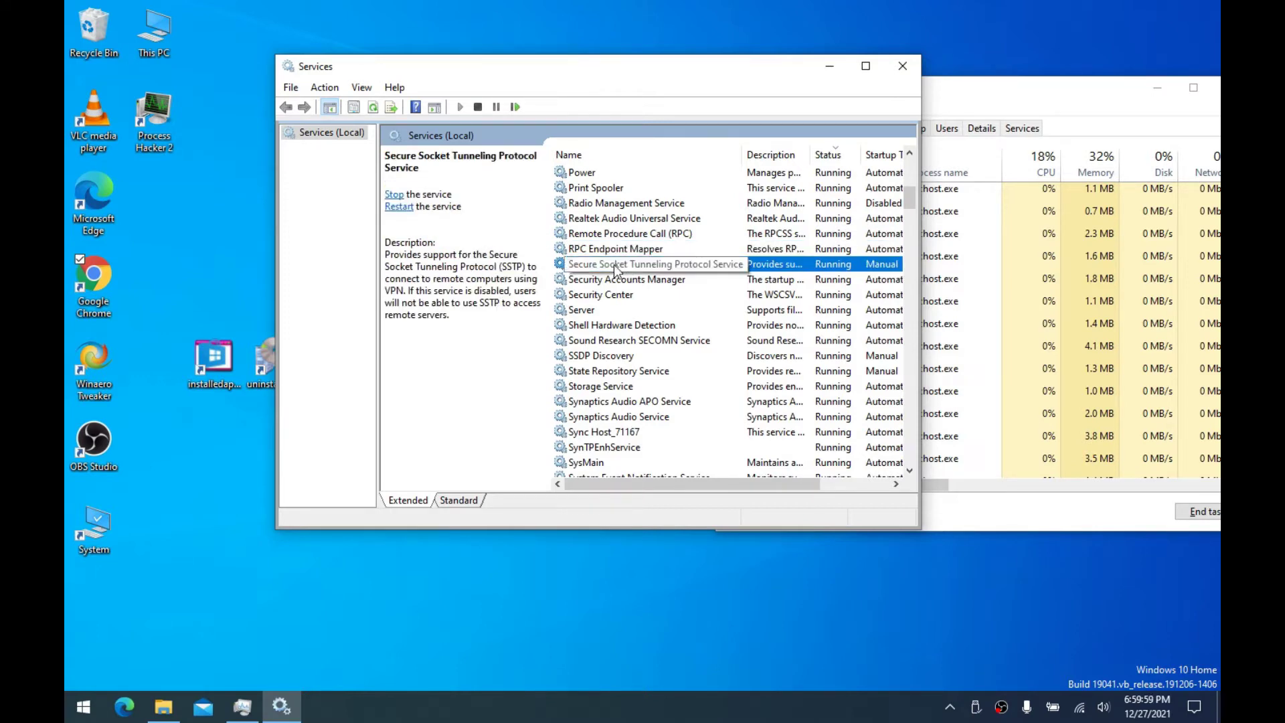
pyautogui.doubleClick(615, 266)
pyautogui.click(637, 264)
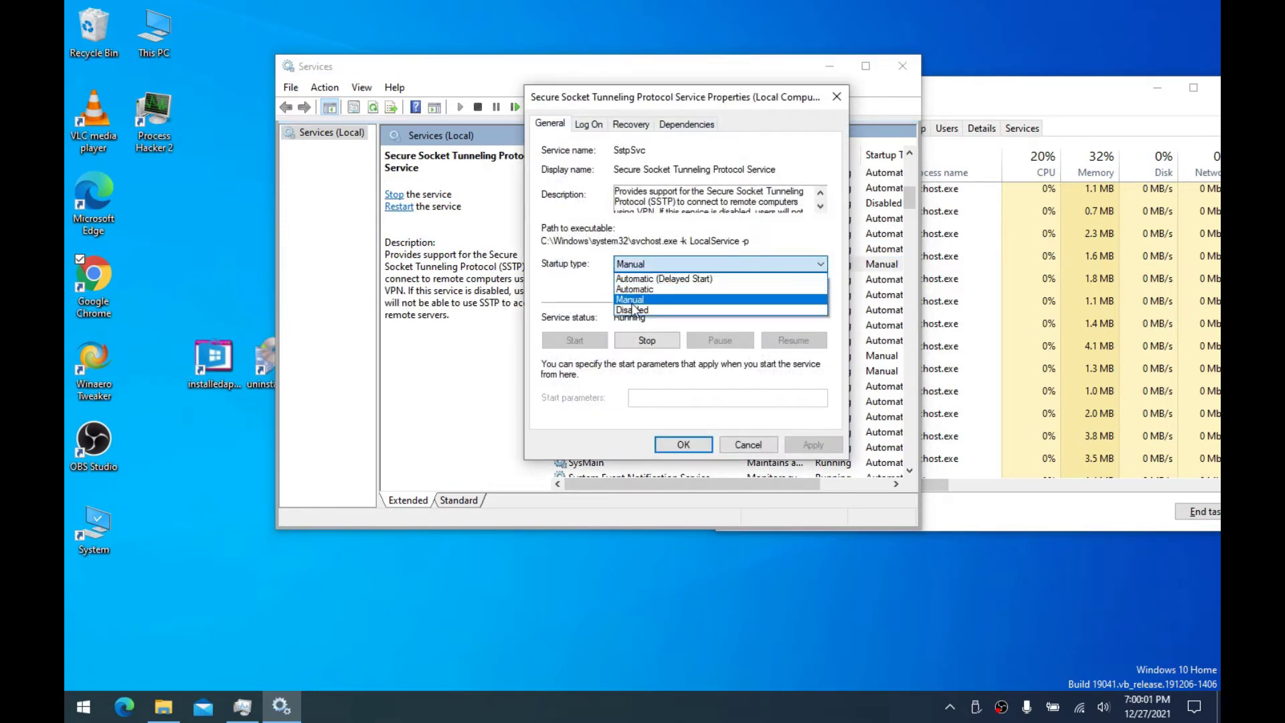
pyautogui.click(634, 309)
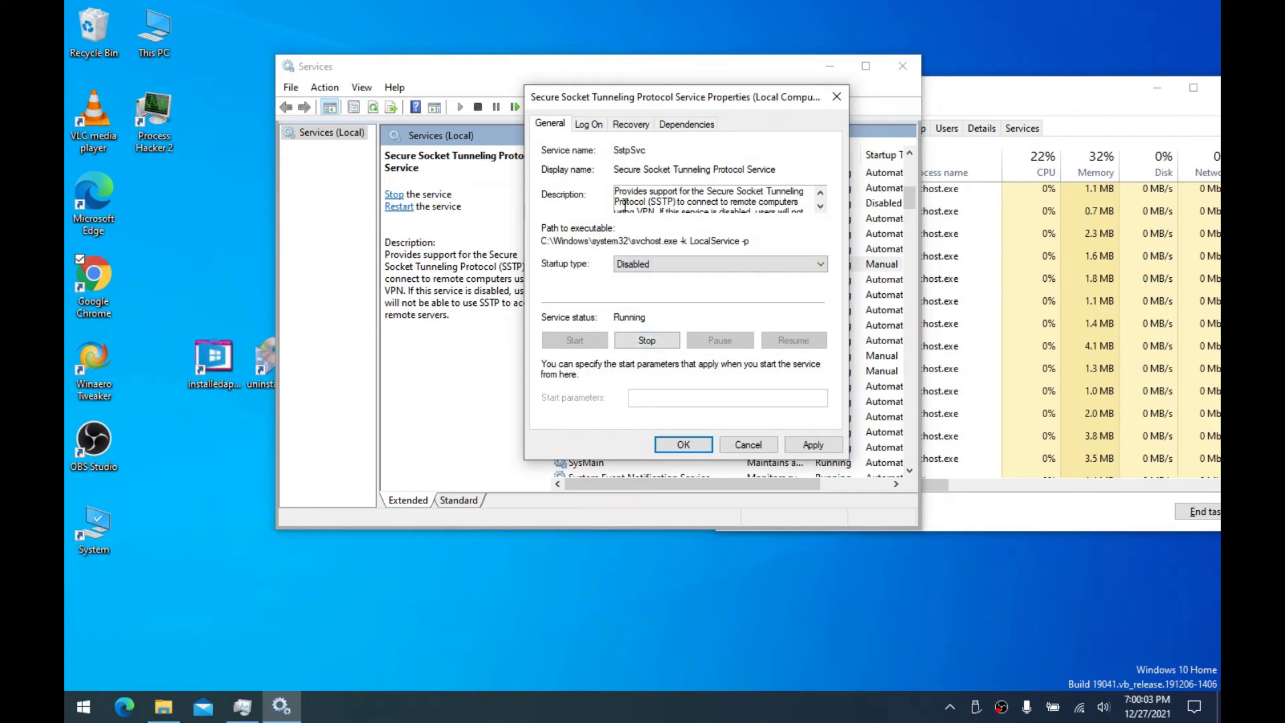
pyautogui.moveTo(639, 194); pyautogui.dragTo(803, 220)
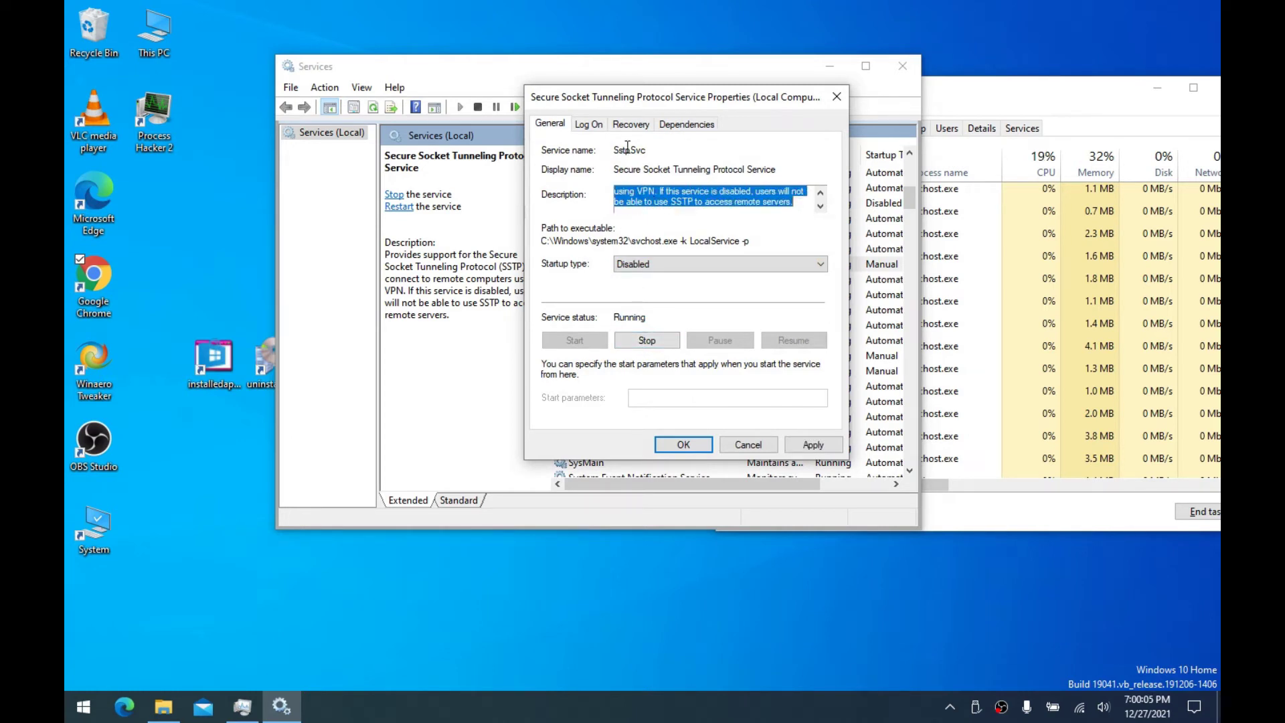
pyautogui.click(661, 342)
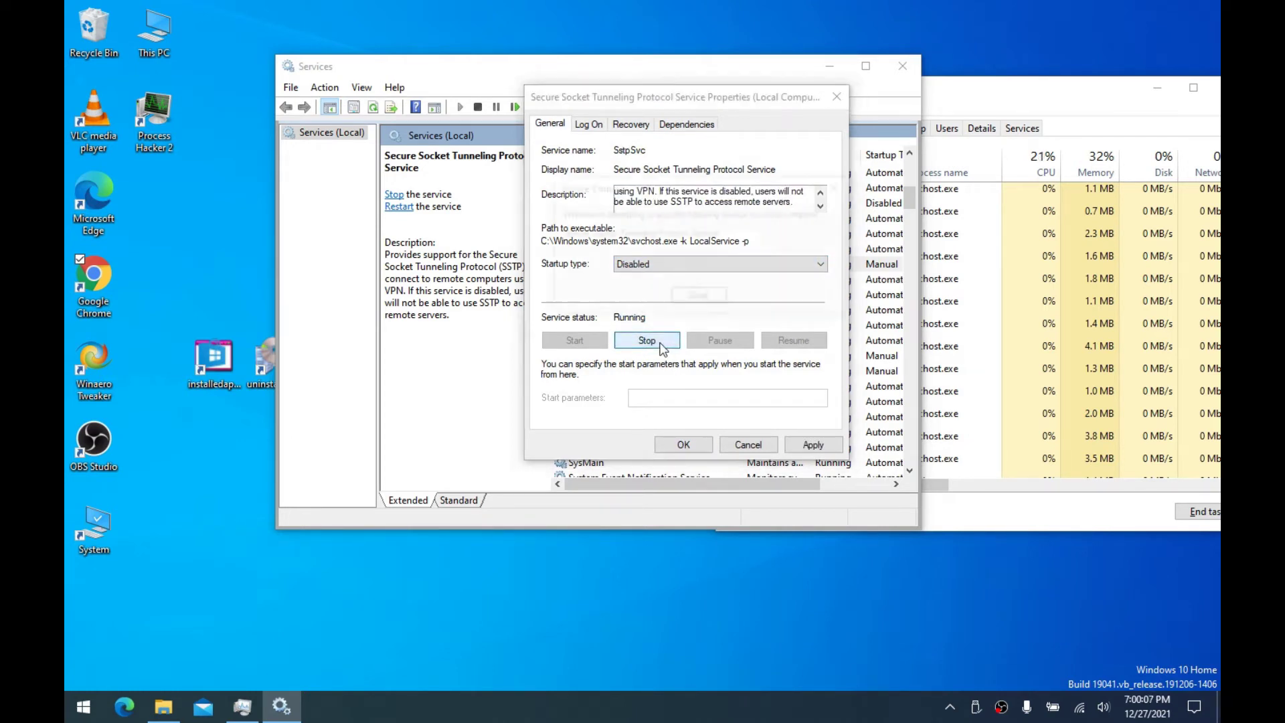
pyautogui.click(813, 445)
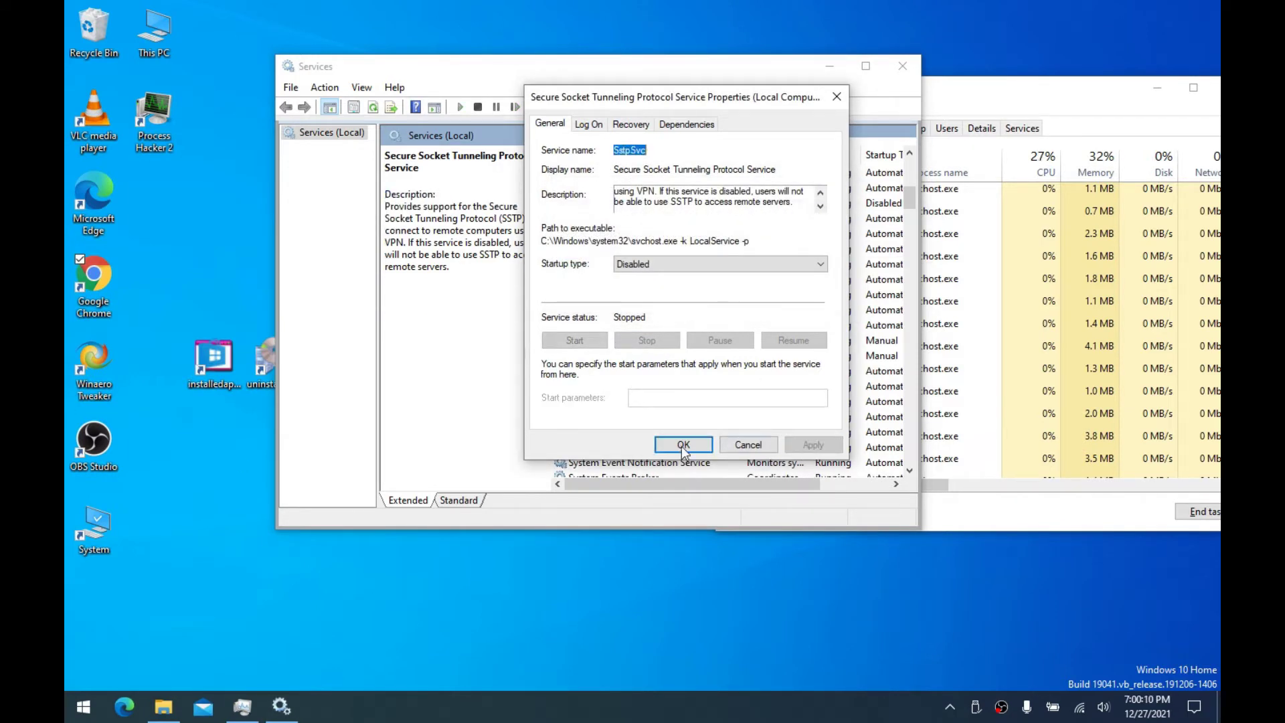
# Set Secure Socket Tunneling Protocol Service's first and second failure responses to Take No Action, apply the changes and close its properties
pyautogui.click(629, 124)
pyautogui.click(673, 182)
pyautogui.click(676, 194)
pyautogui.click(677, 202)
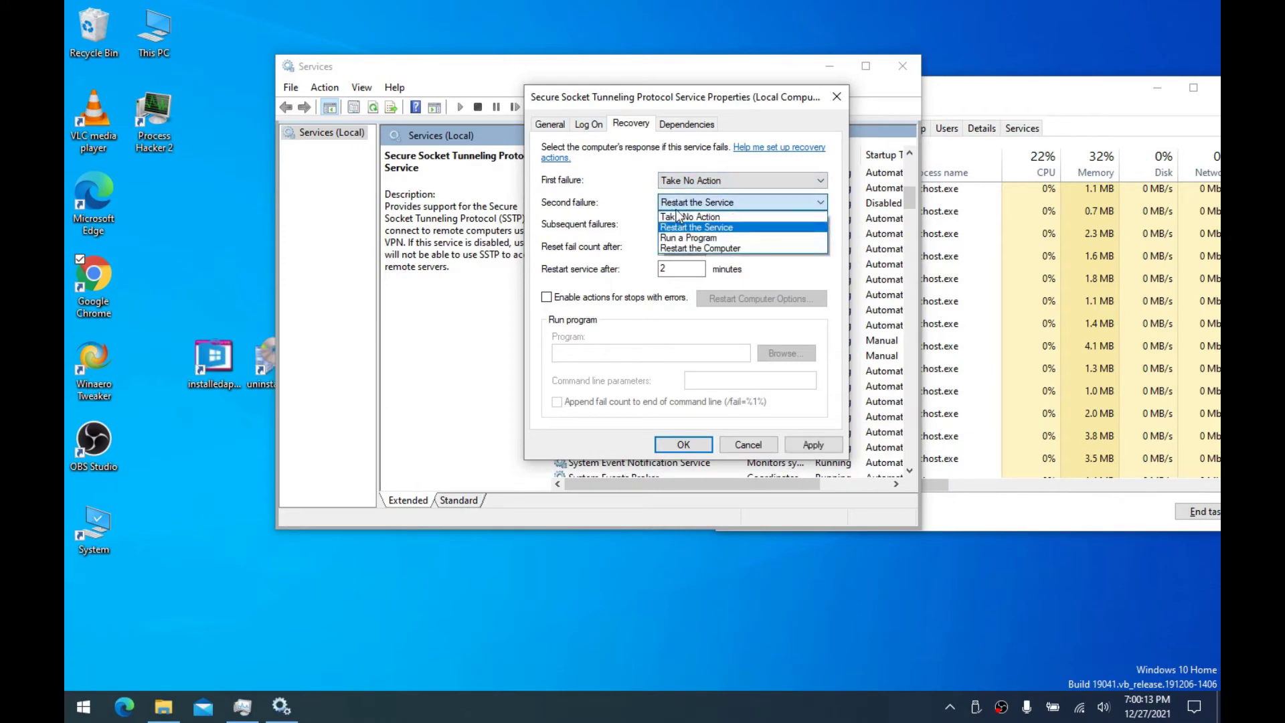
pyautogui.click(677, 215)
pyautogui.click(743, 202)
pyautogui.click(689, 216)
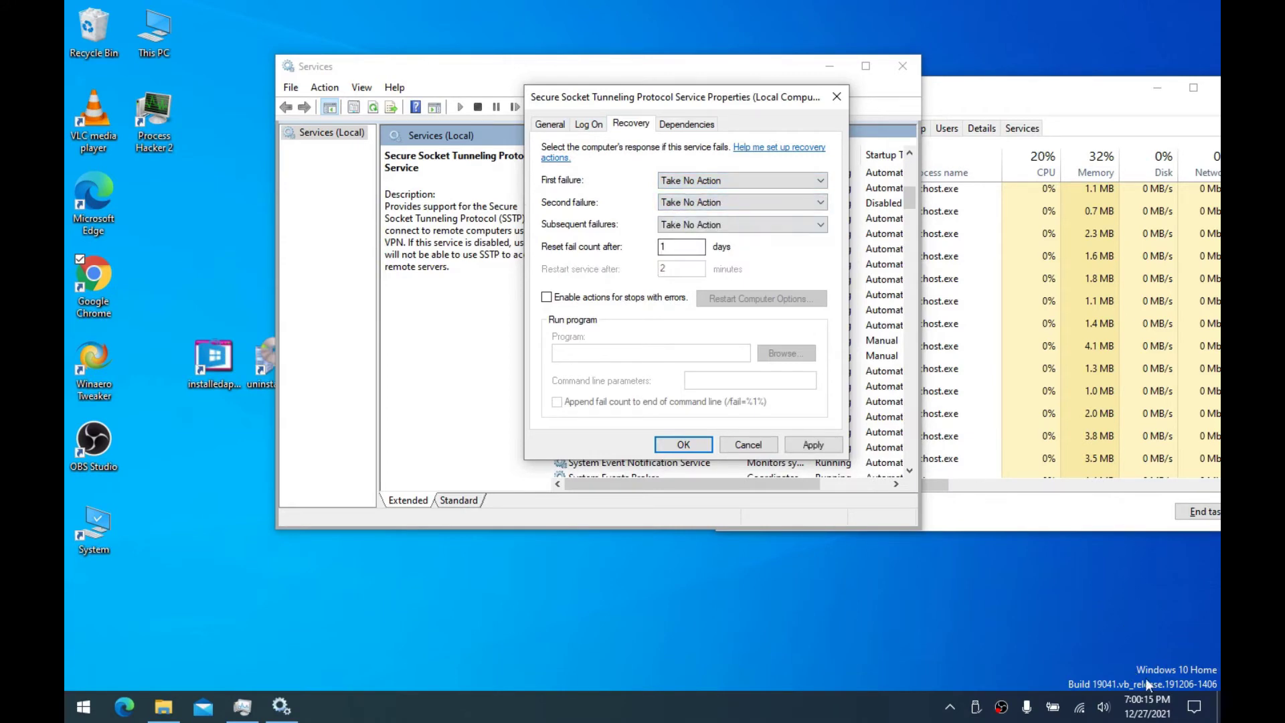
pyautogui.click(811, 444)
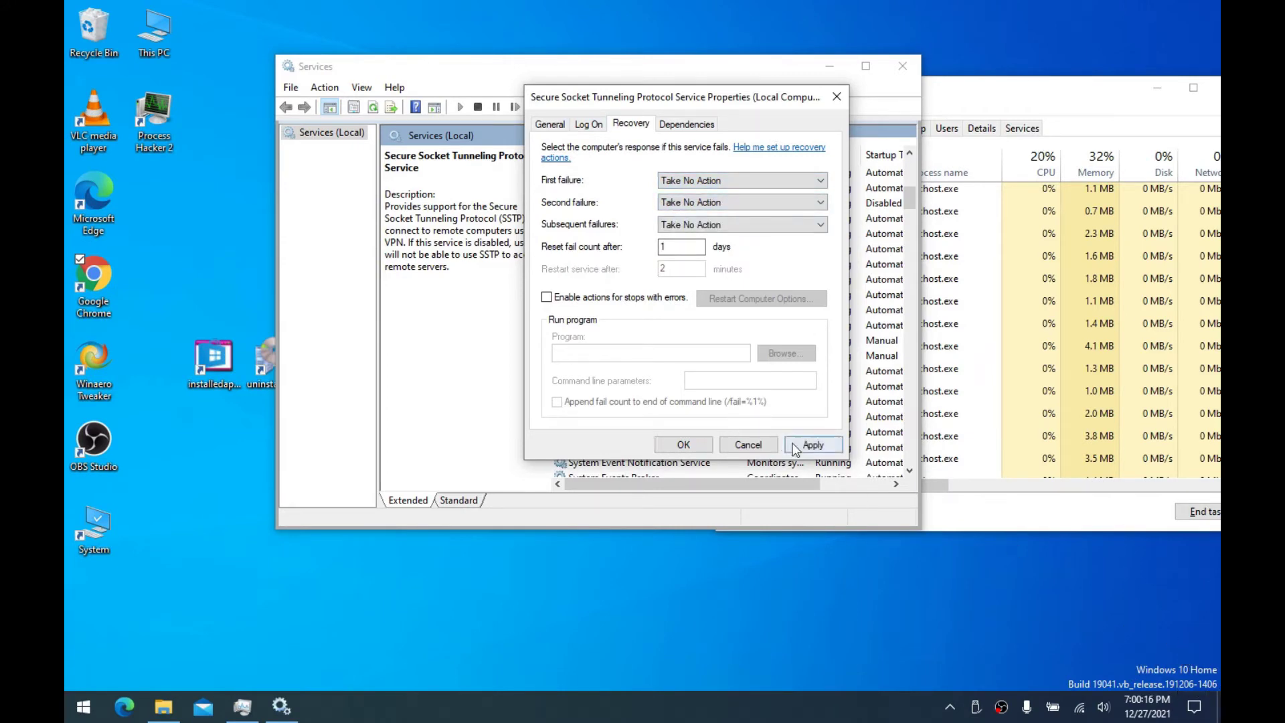
pyautogui.click(681, 444)
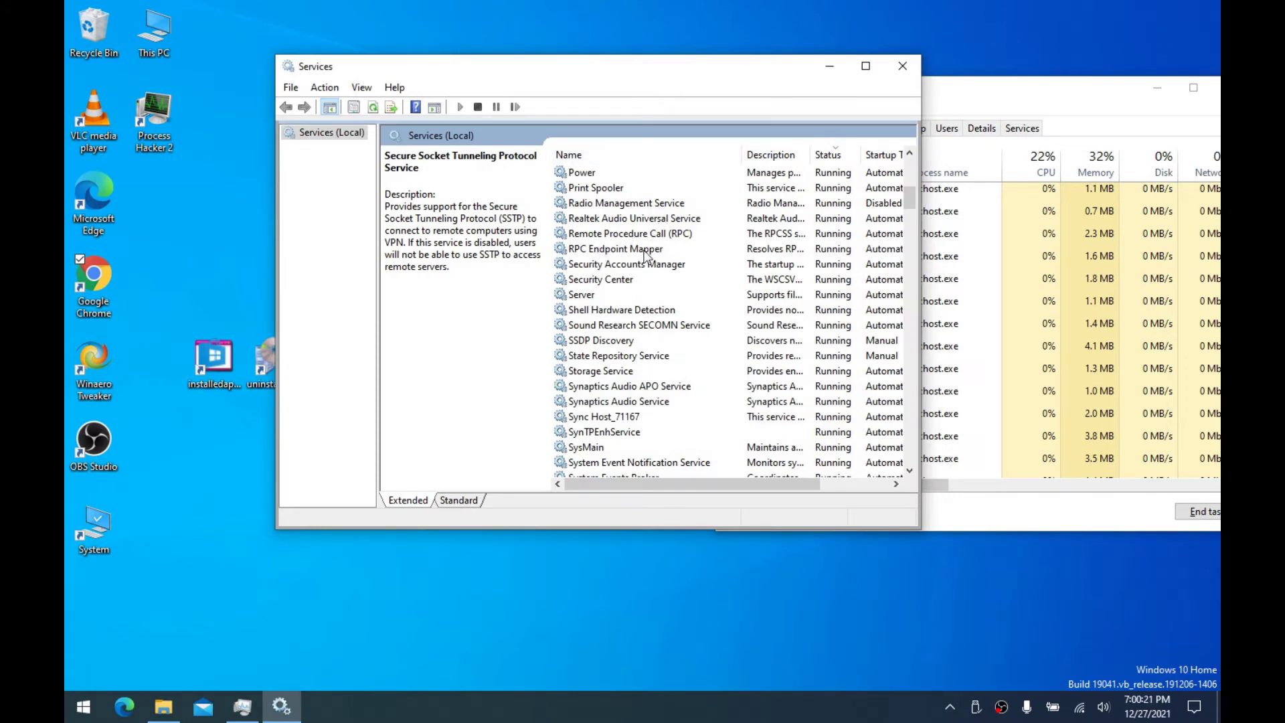
# Read the full description of the Security Center service and close its properties without changes
pyautogui.doubleClick(610, 279)
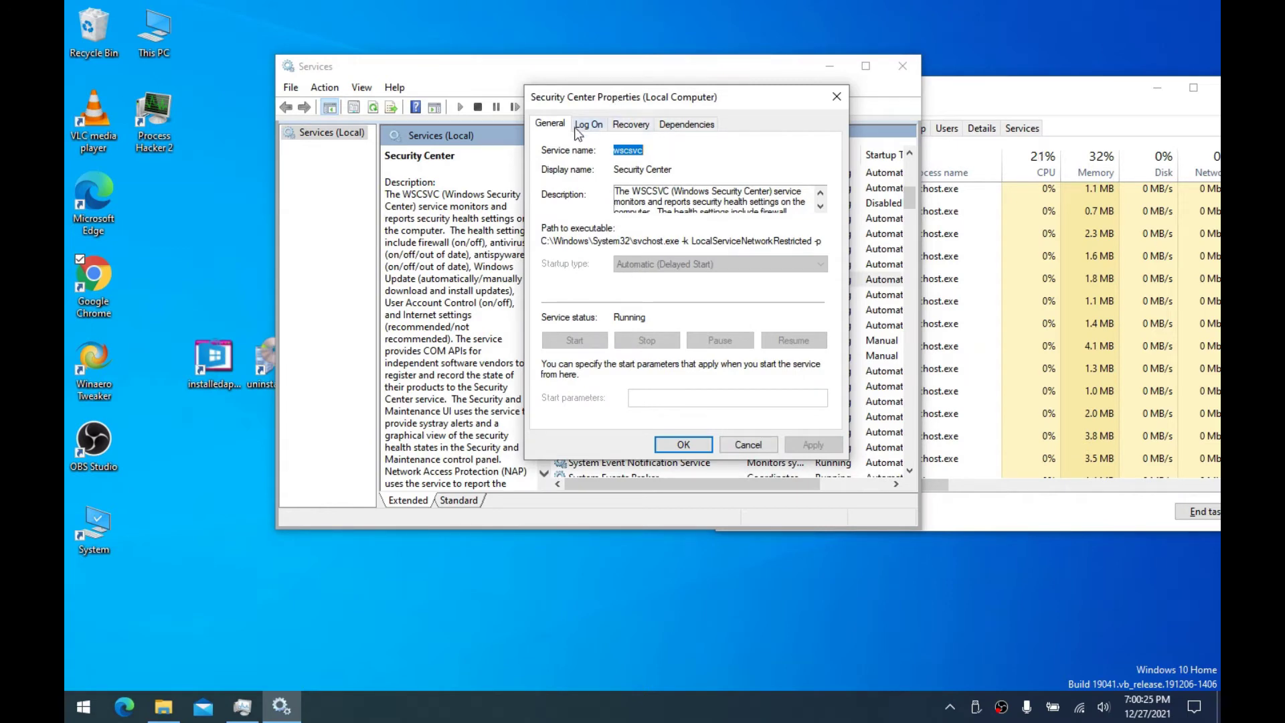
pyautogui.click(836, 96)
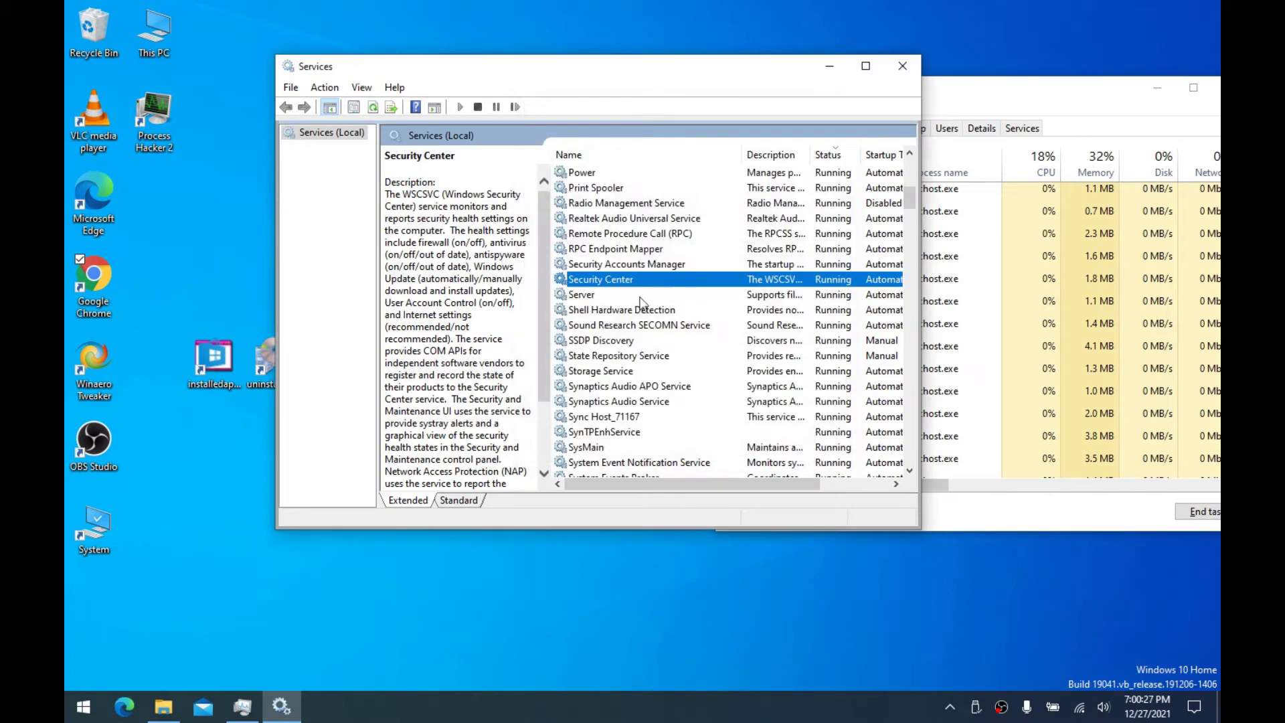
pyautogui.click(398, 205)
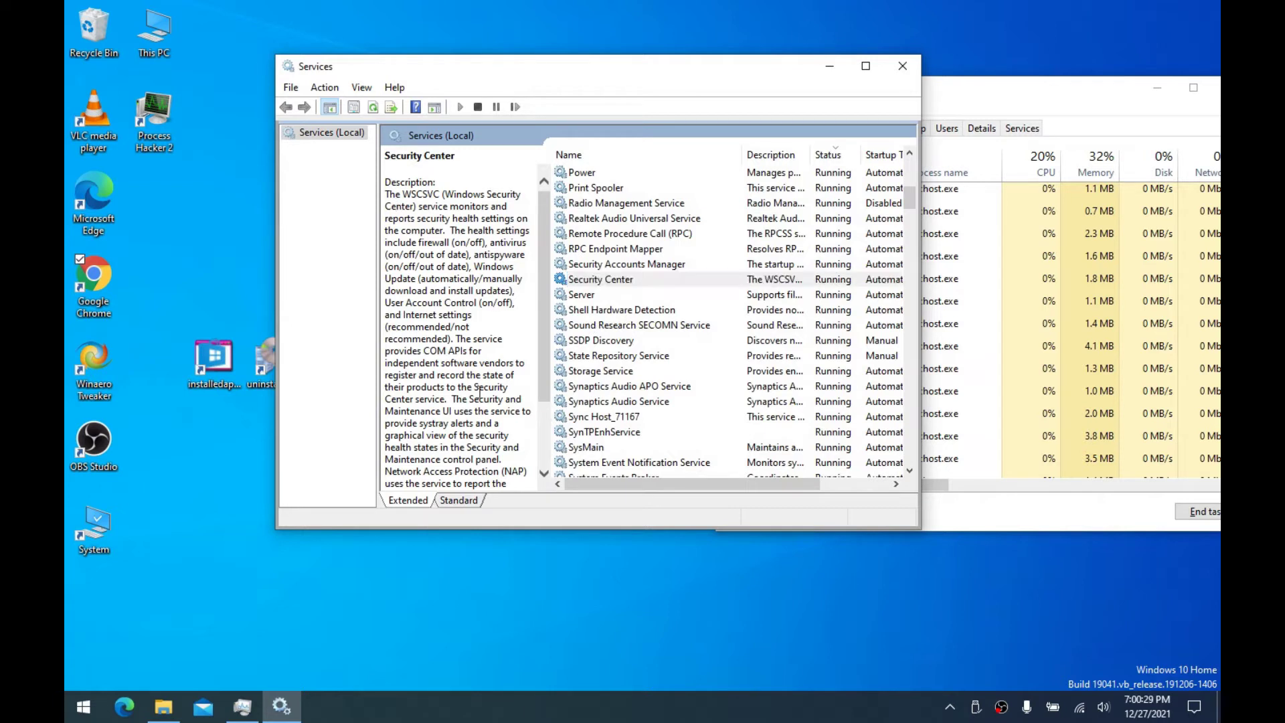
pyautogui.click(607, 281)
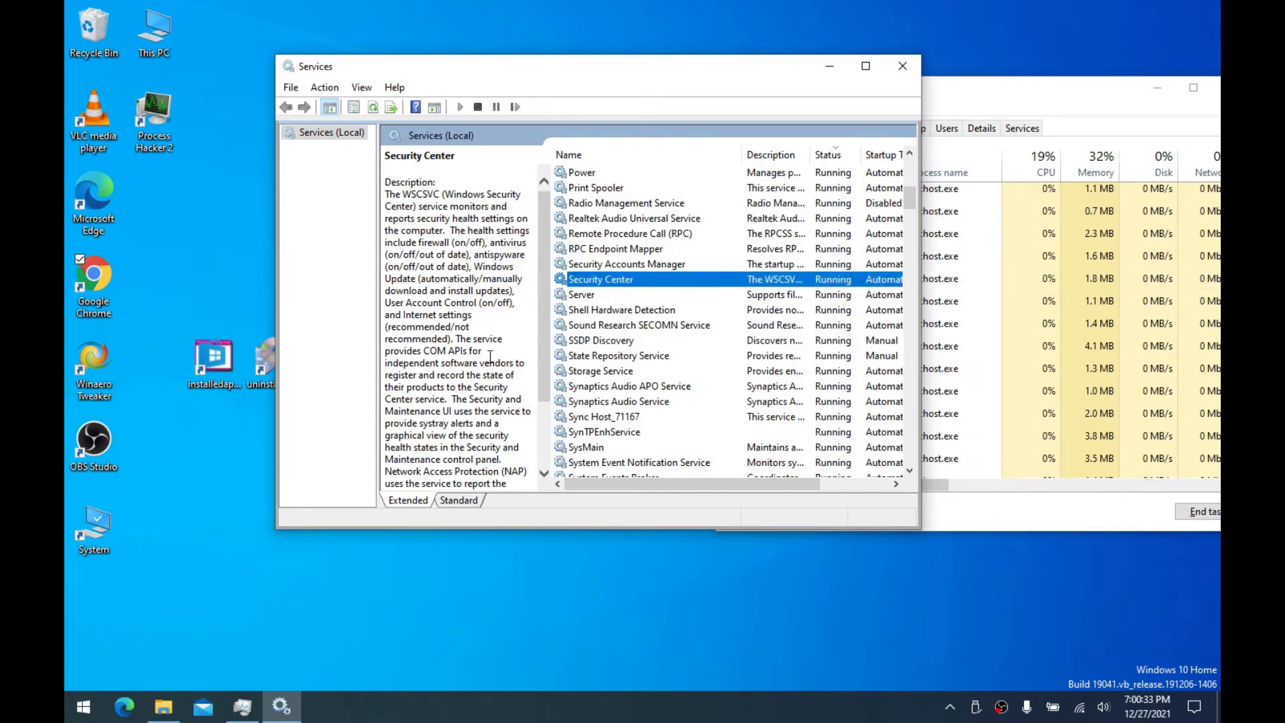
pyautogui.moveTo(541, 317); pyautogui.dragTo(558, 464)
# Review the Security section of Security and Maintenance in Control Panel, and close the window
pyautogui.click(67, 700)
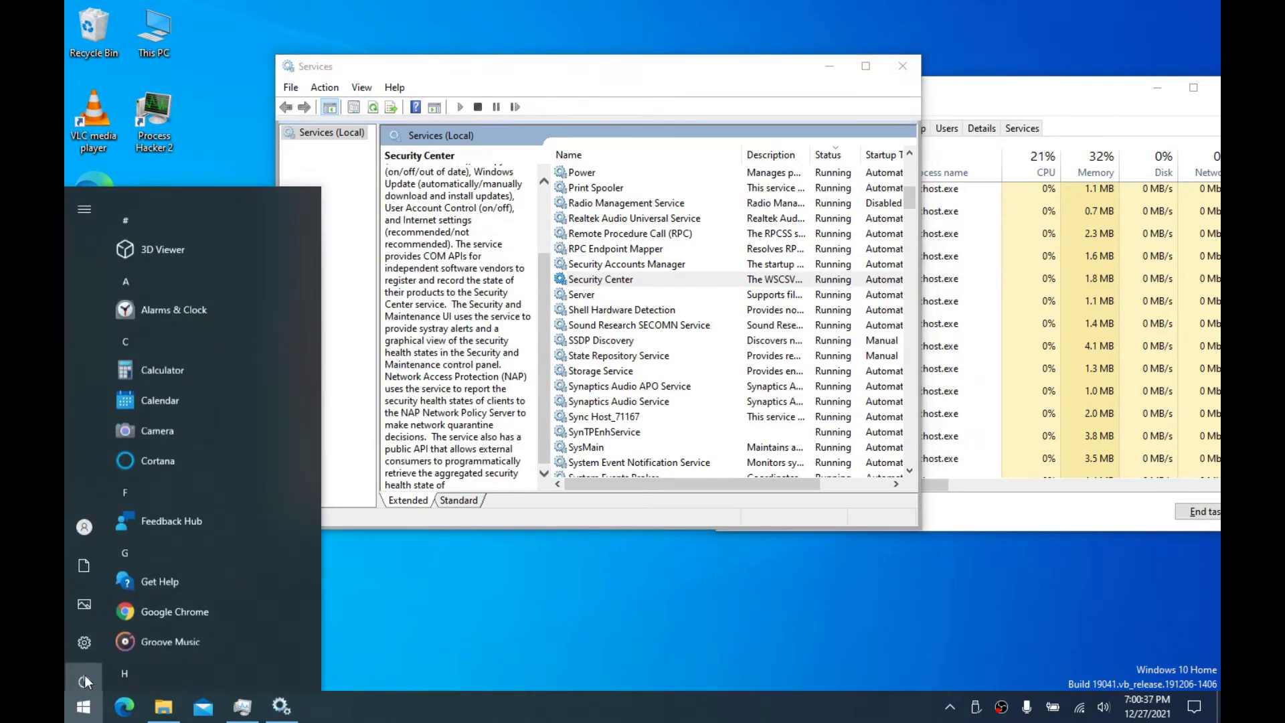
pyautogui.write('con')
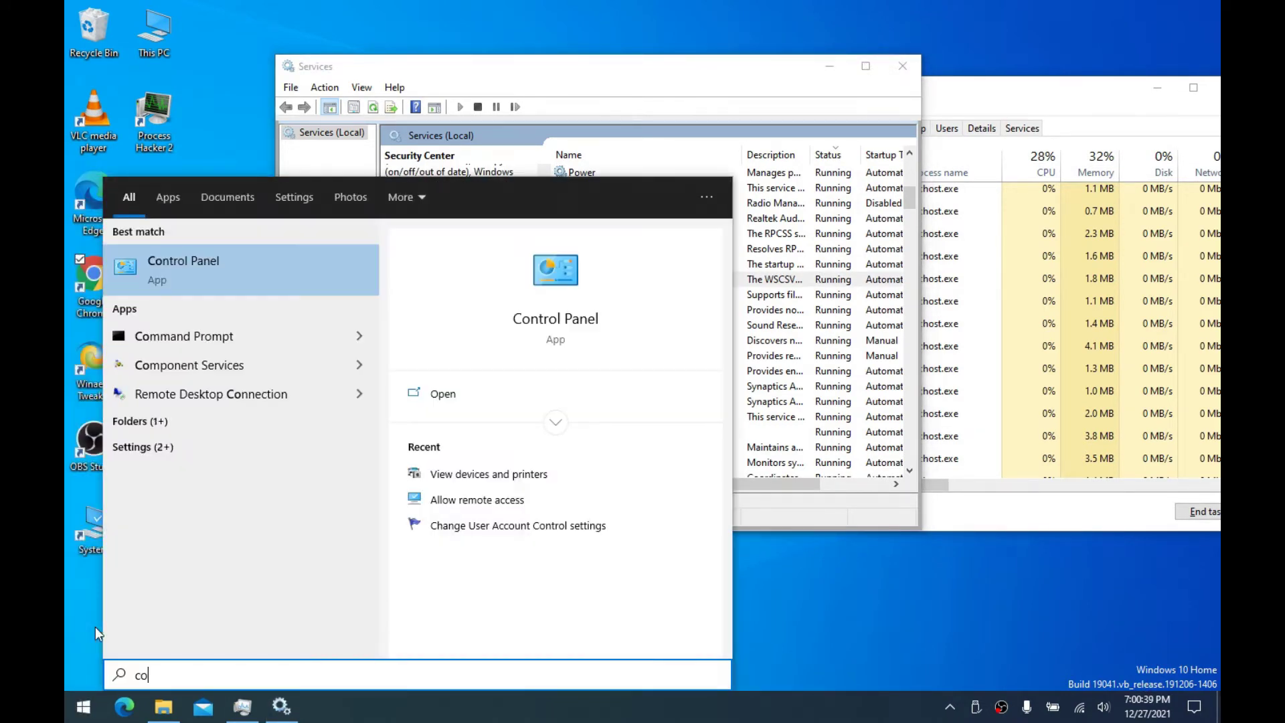
pyautogui.click(223, 271)
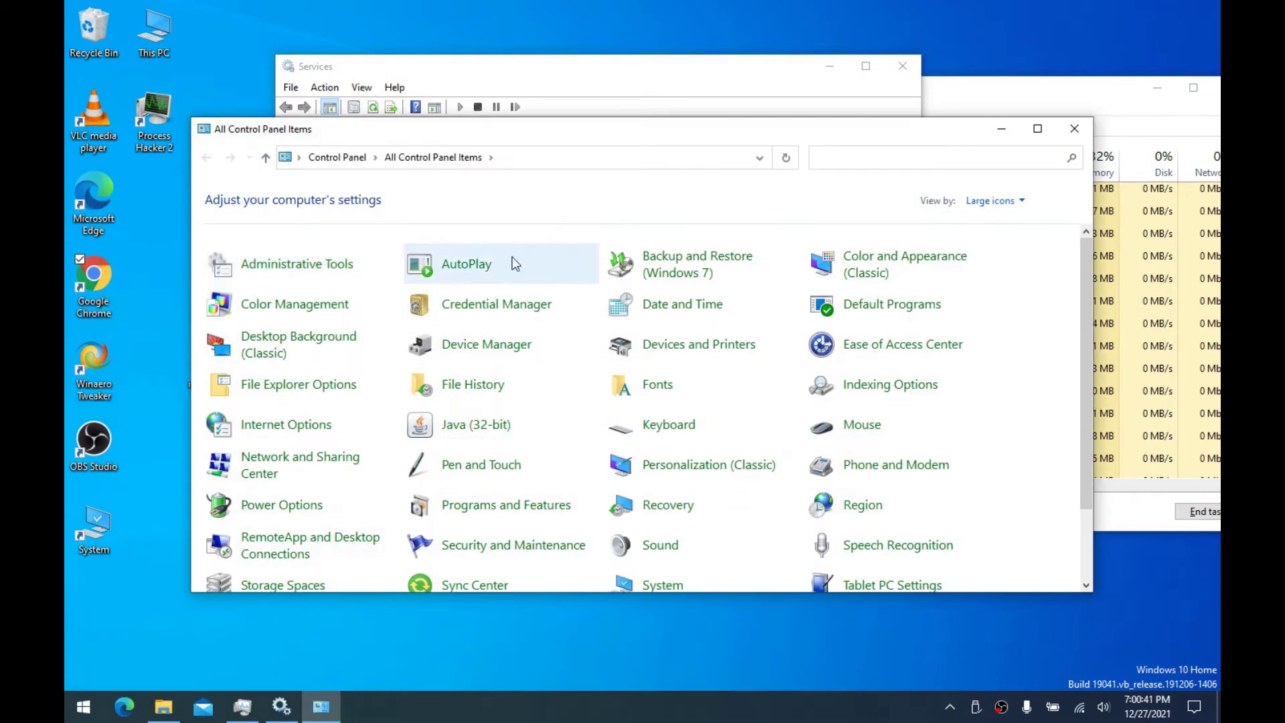
pyautogui.scroll(-2, 508, 402)
pyautogui.click(507, 460)
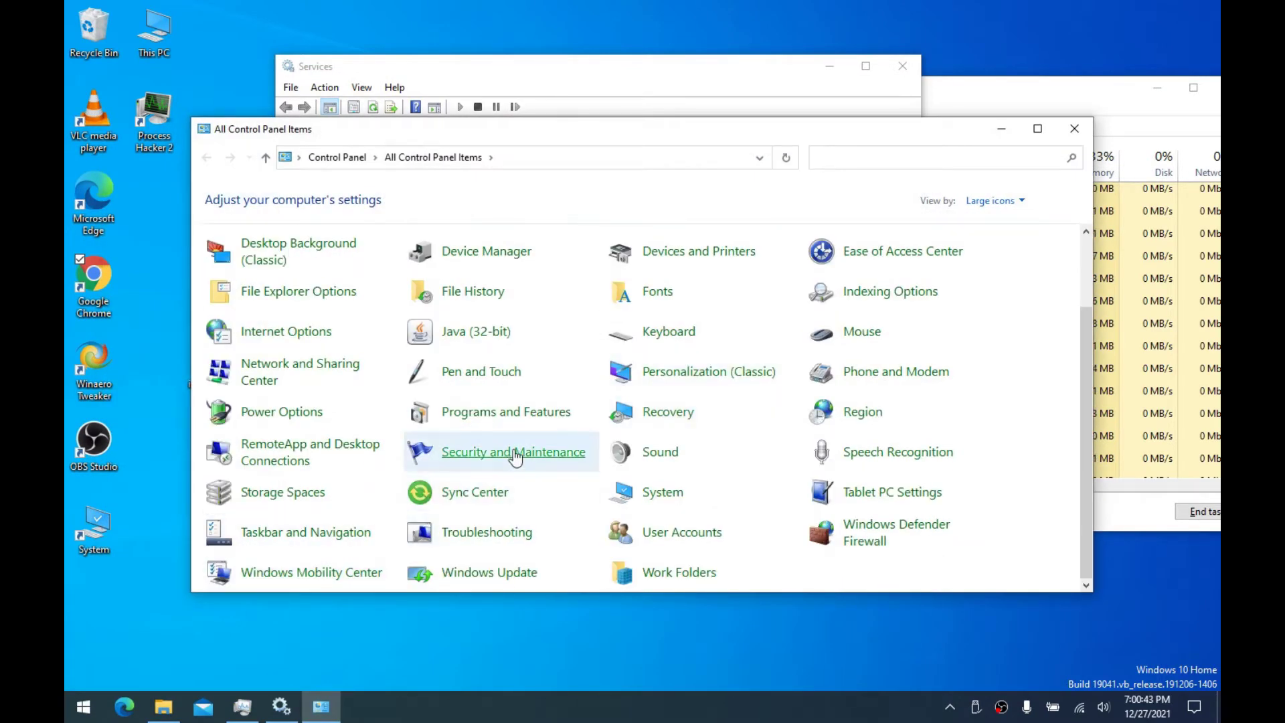
pyautogui.click(446, 258)
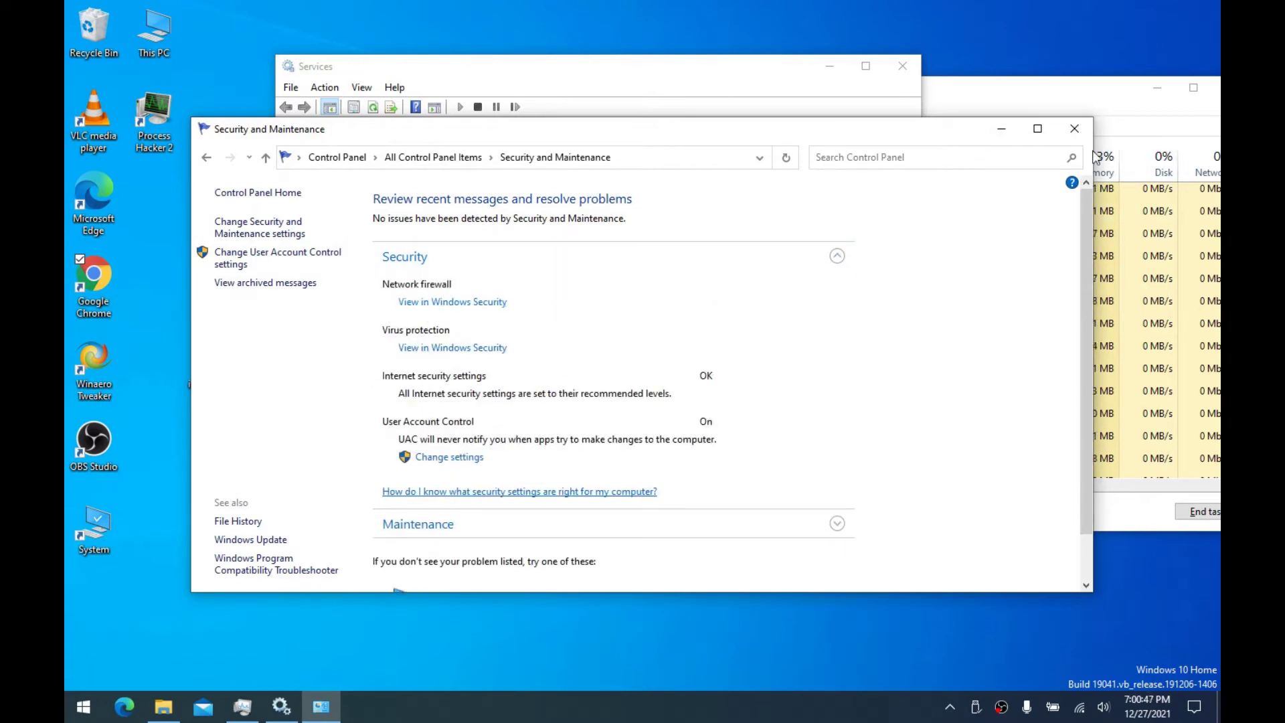
pyautogui.click(1074, 129)
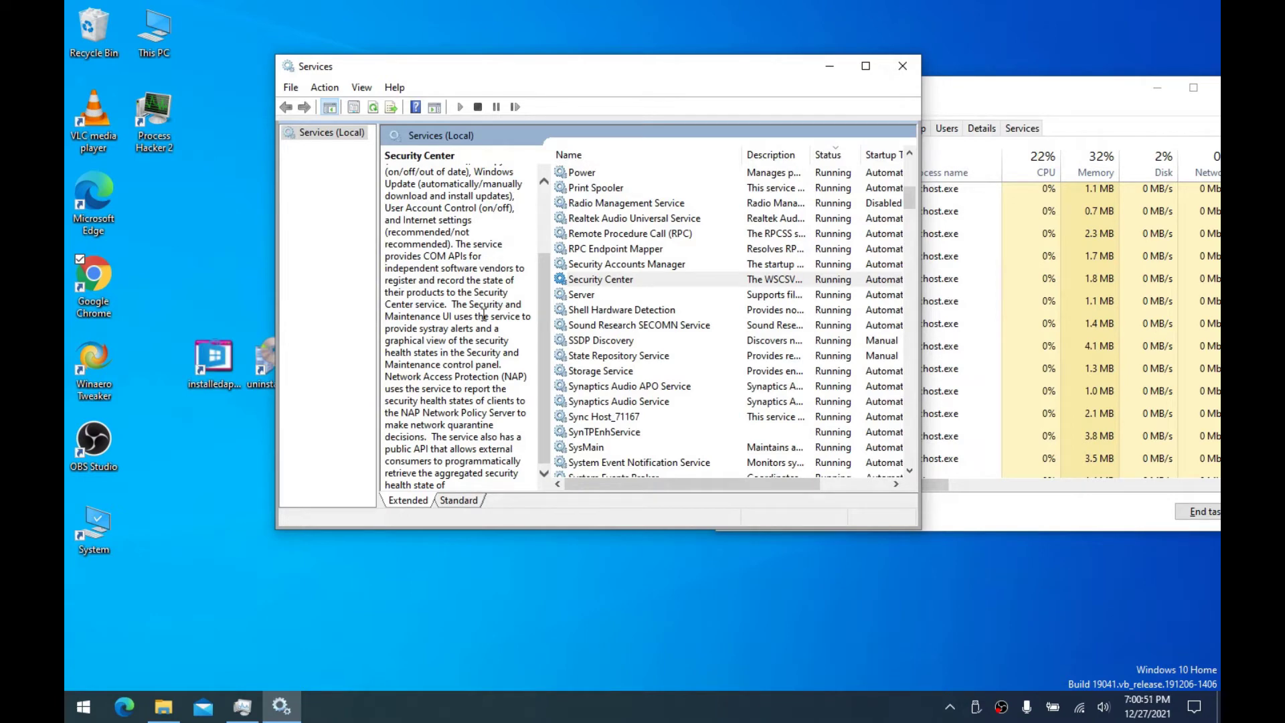
# Examine the descriptions of the Server and Shell Hardware Detection services
pyautogui.scroll(3, 491, 328)
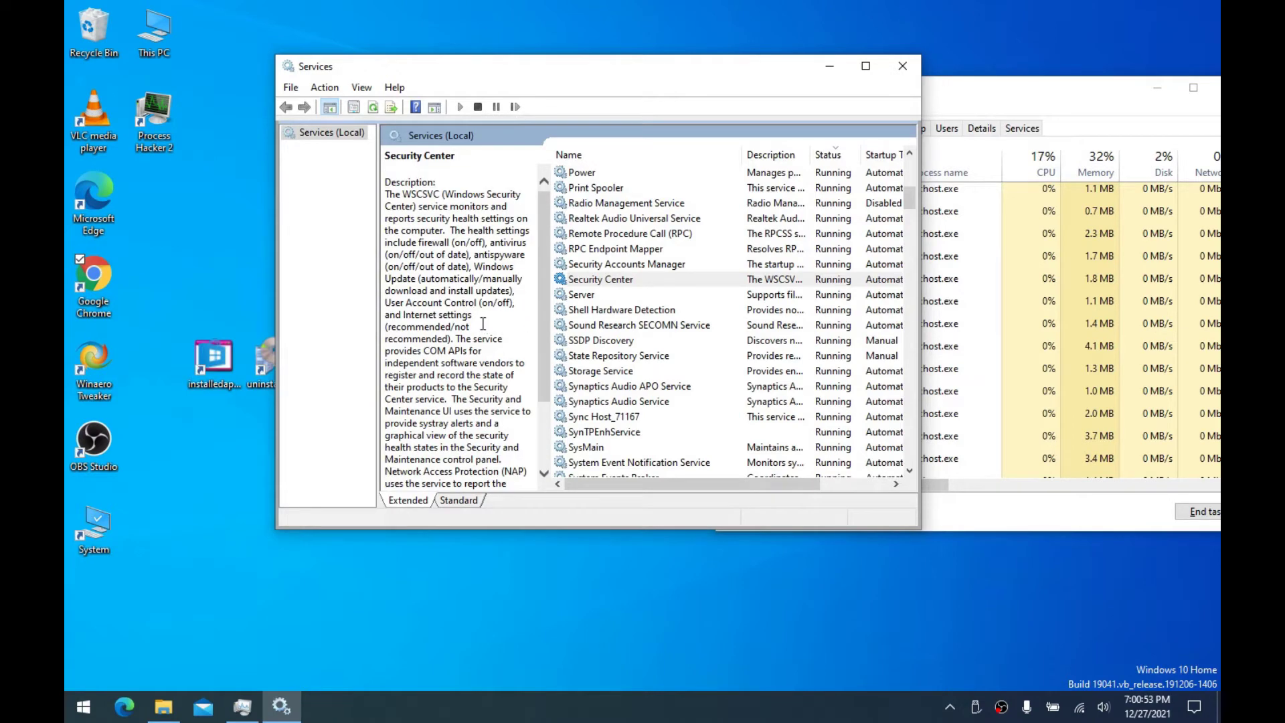
pyautogui.click(576, 295)
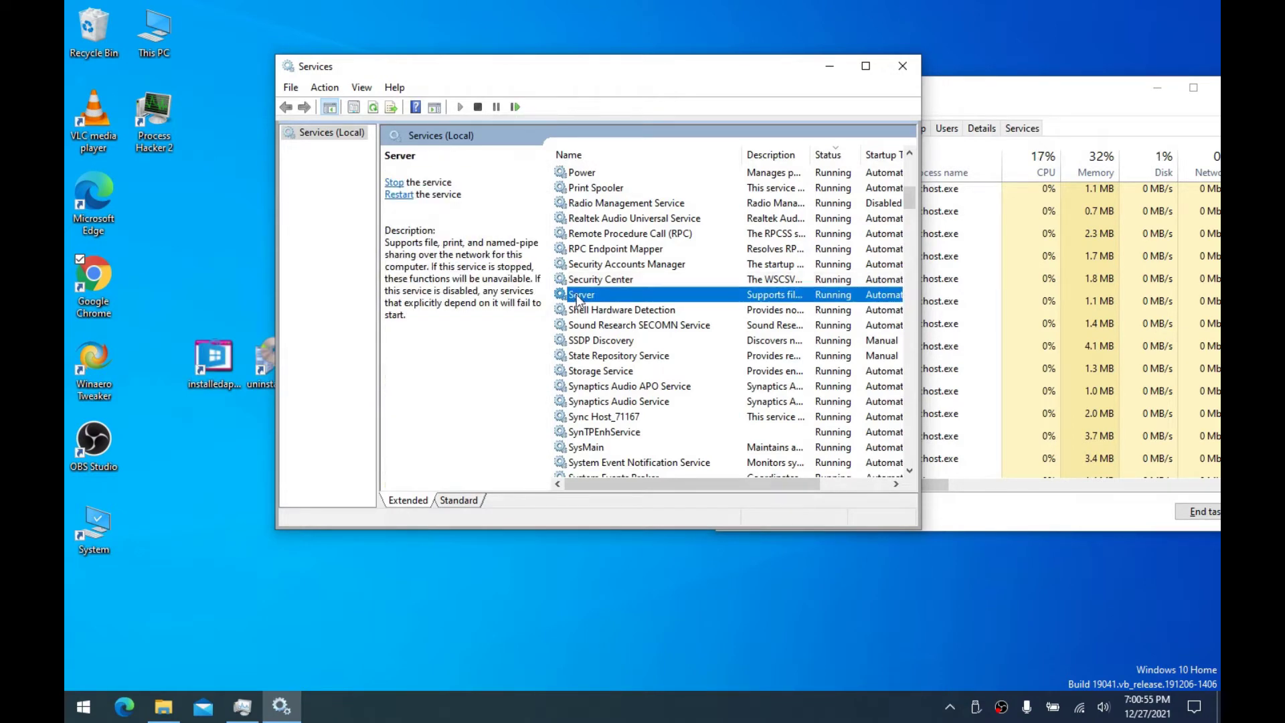
pyautogui.click(595, 315)
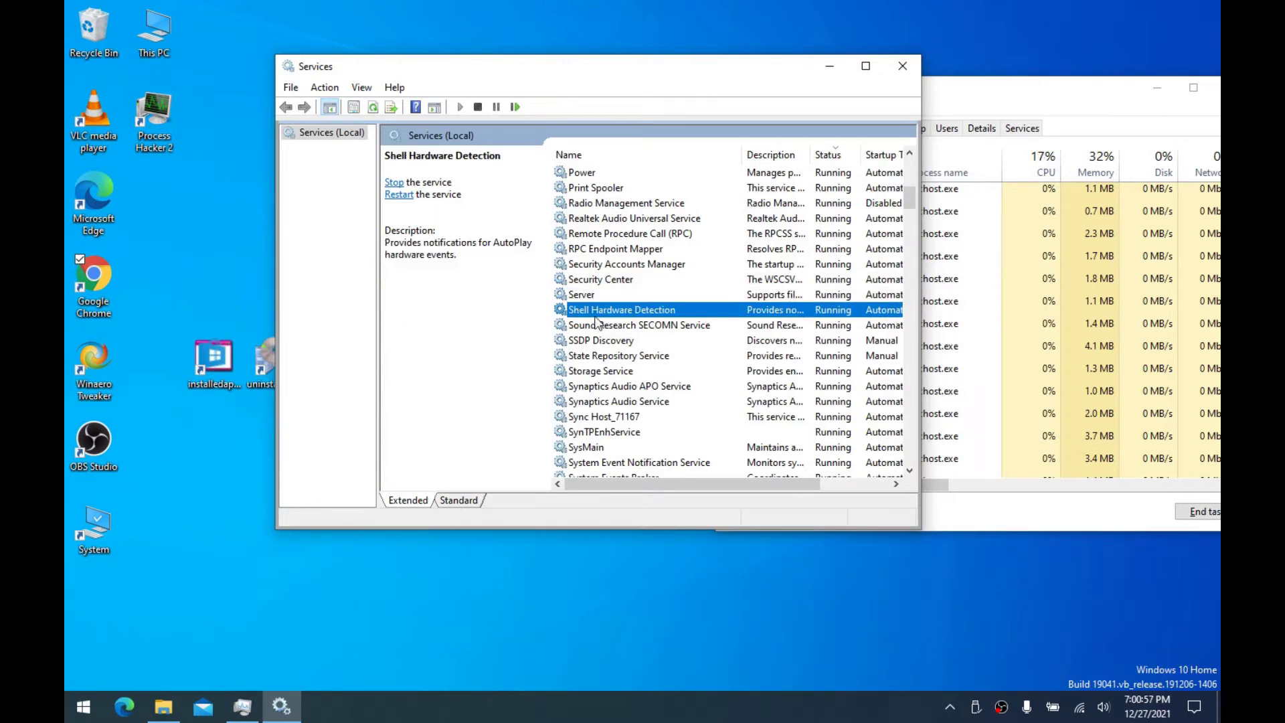
# Set Sound Research SECOMN Service's startup type to Disabled, stop the service, apply the change and close its properties
pyautogui.doubleClick(605, 326)
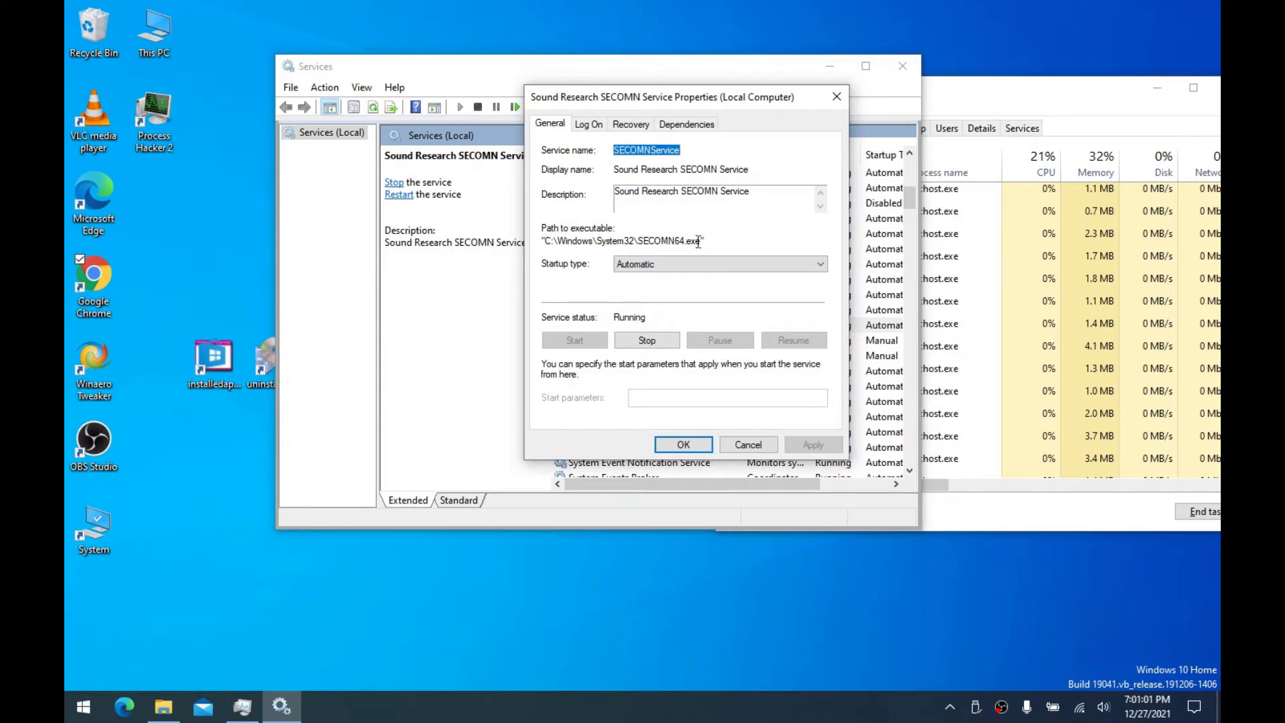
pyautogui.moveTo(719, 240); pyautogui.dragTo(515, 241)
pyautogui.click(736, 264)
pyautogui.click(631, 314)
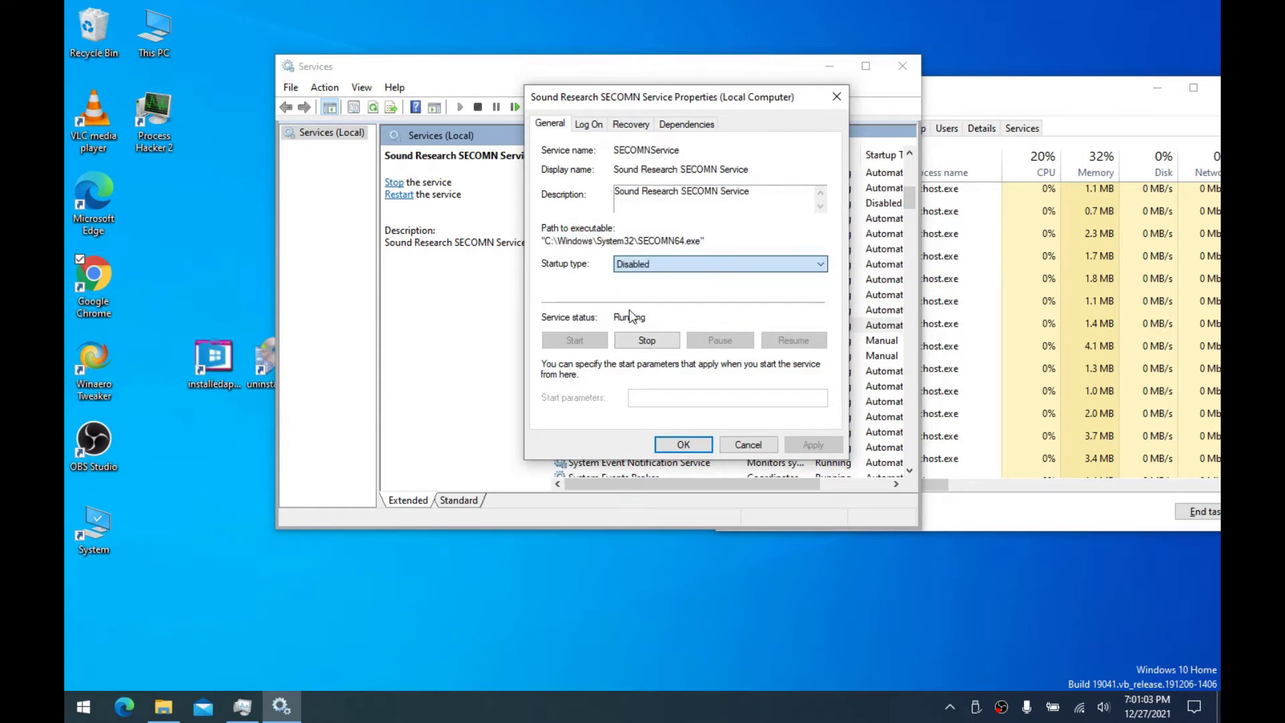
pyautogui.click(646, 340)
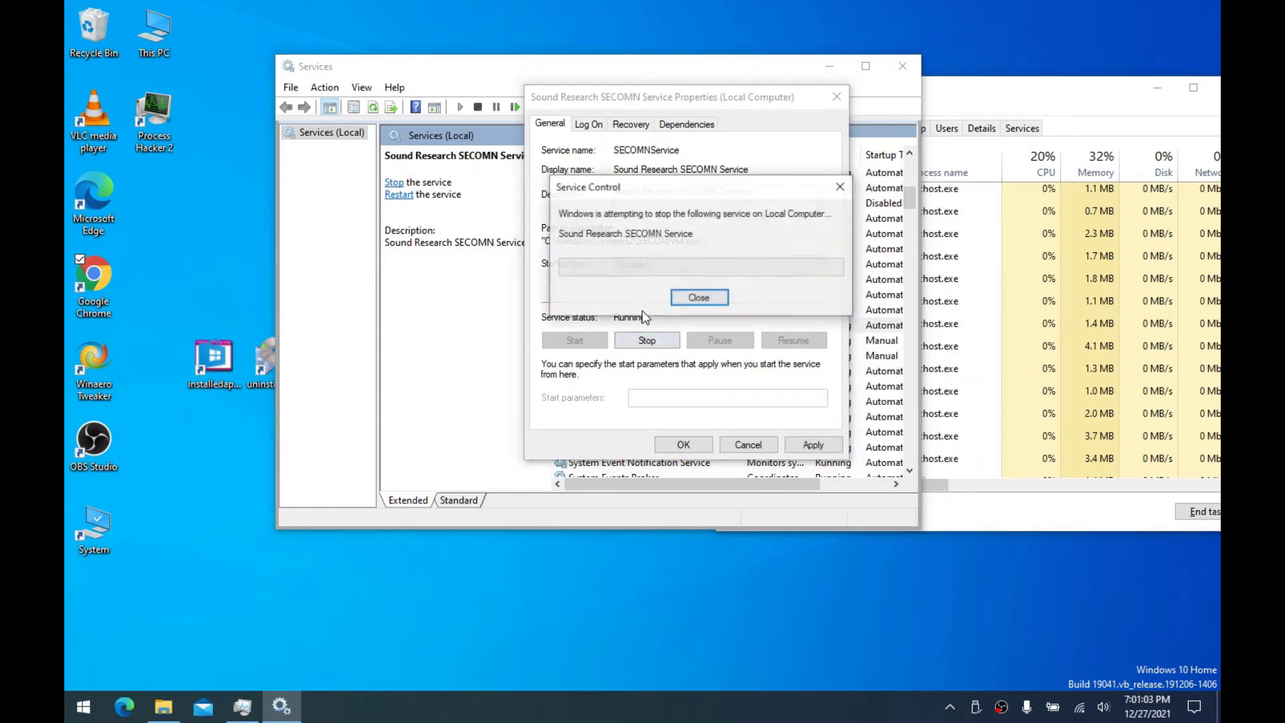
pyautogui.click(631, 124)
pyautogui.click(548, 124)
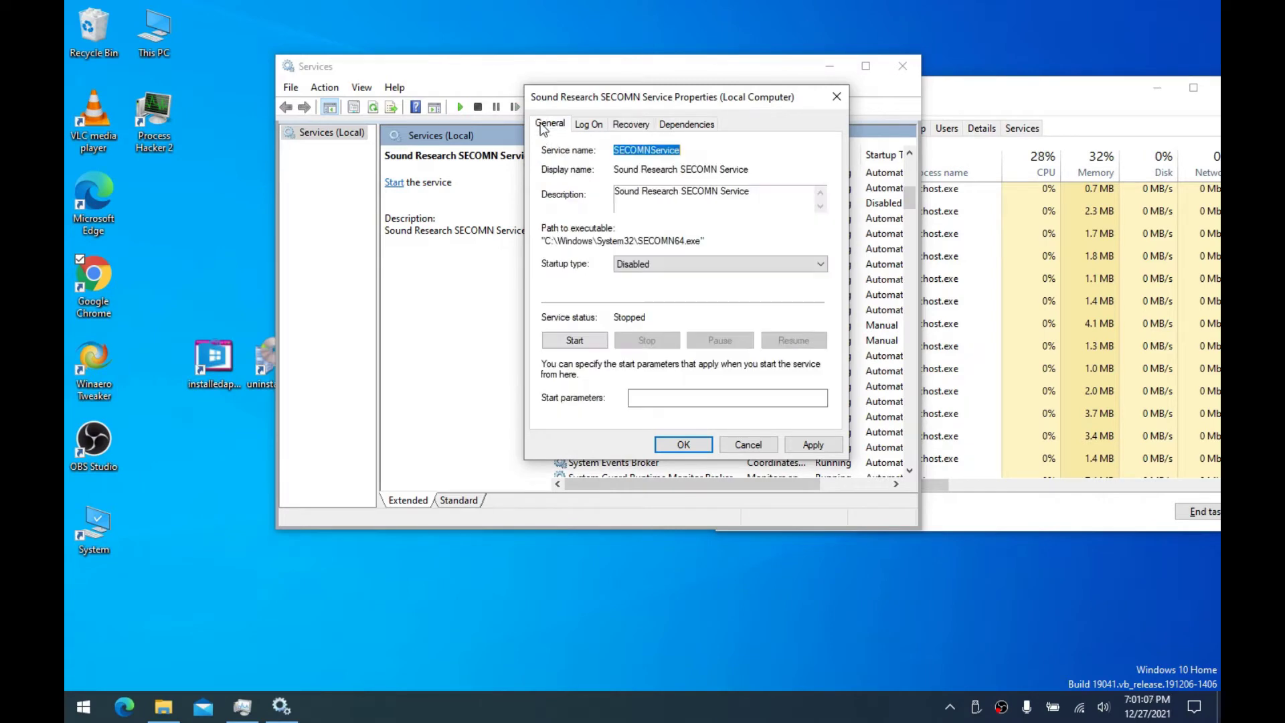
pyautogui.click(803, 444)
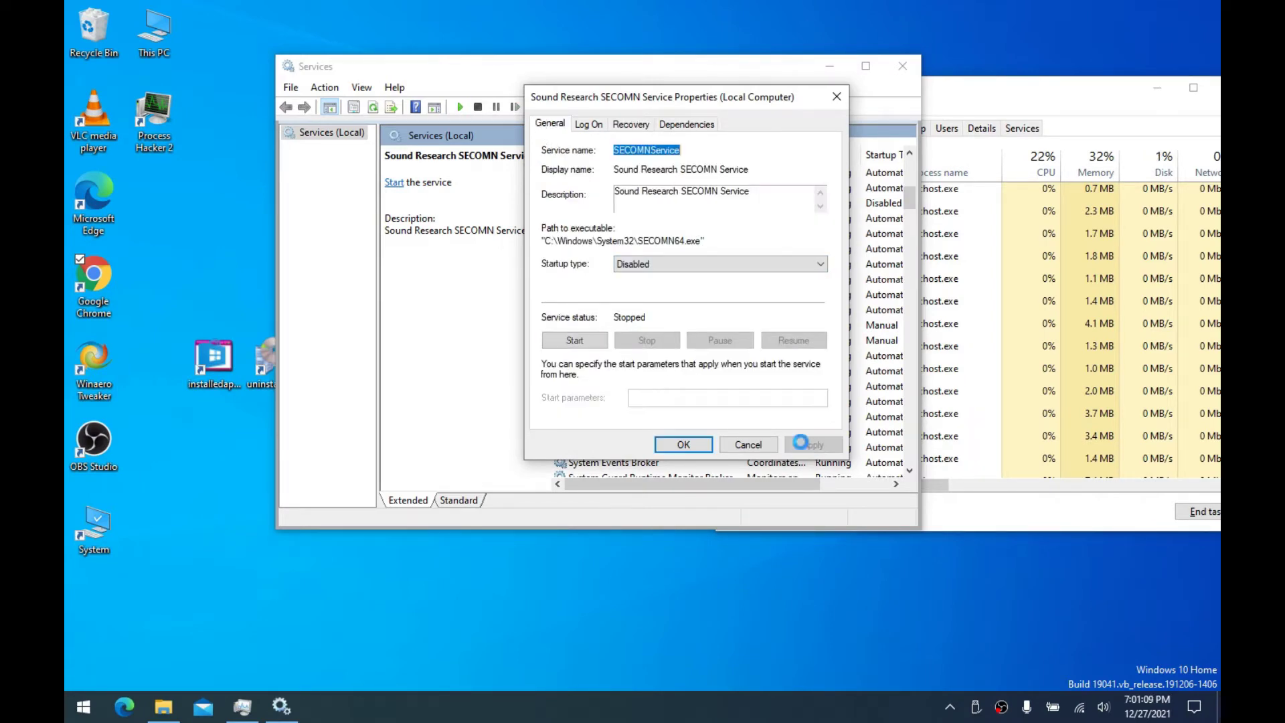
pyautogui.click(682, 444)
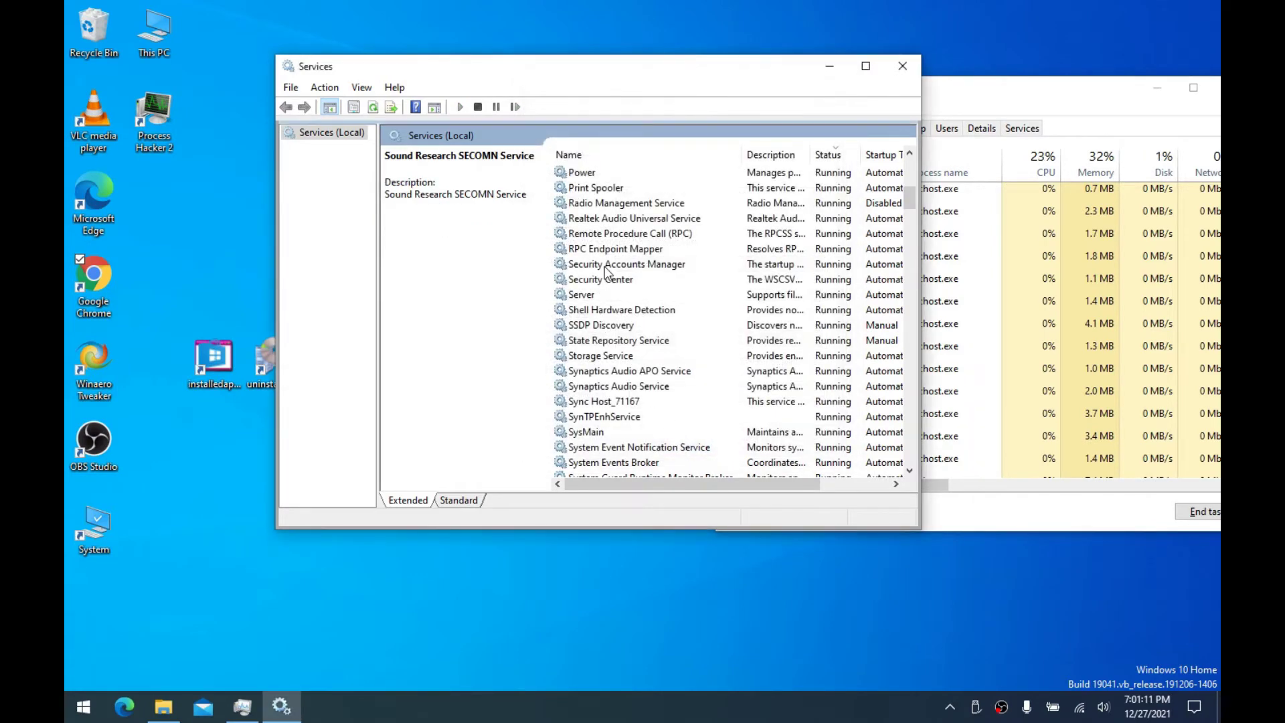
# Look through Task Manager's running processes and read the SSDP Discovery and Synaptics Audio APO Service descriptions
pyautogui.scroll(5, 1096, 219)
pyautogui.scroll(5, 1091, 228)
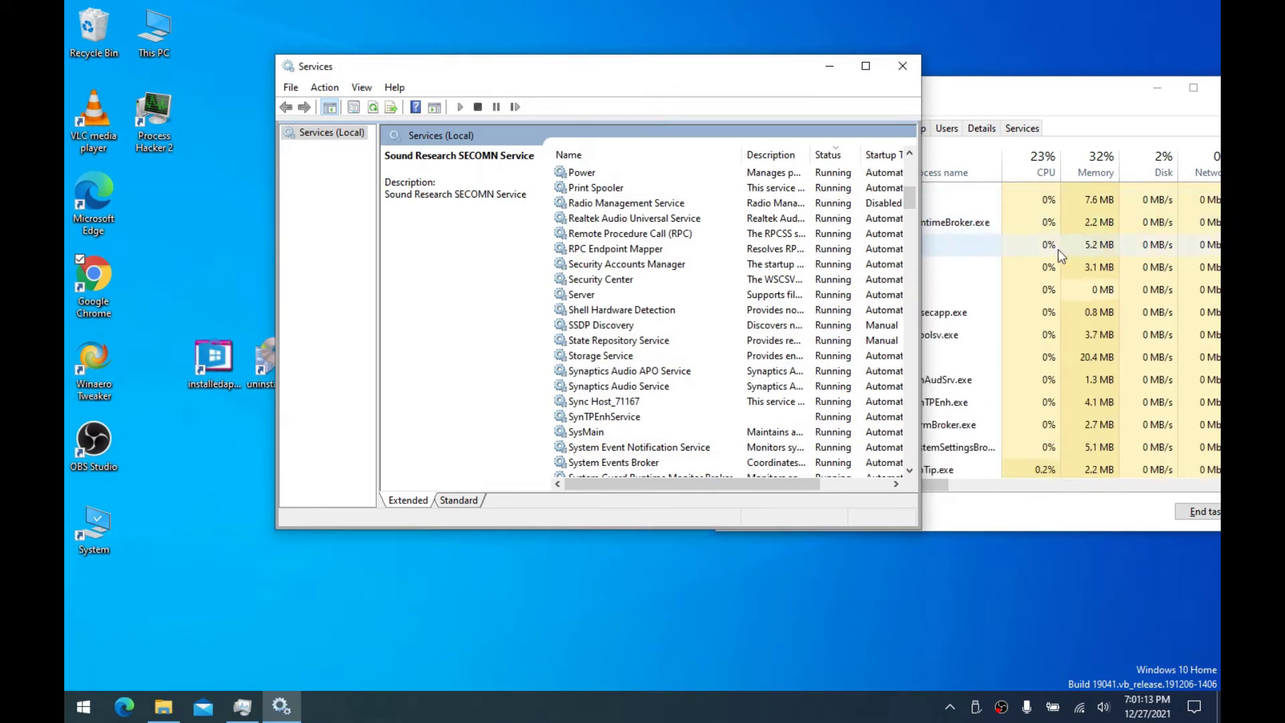
pyautogui.click(634, 325)
pyautogui.click(634, 372)
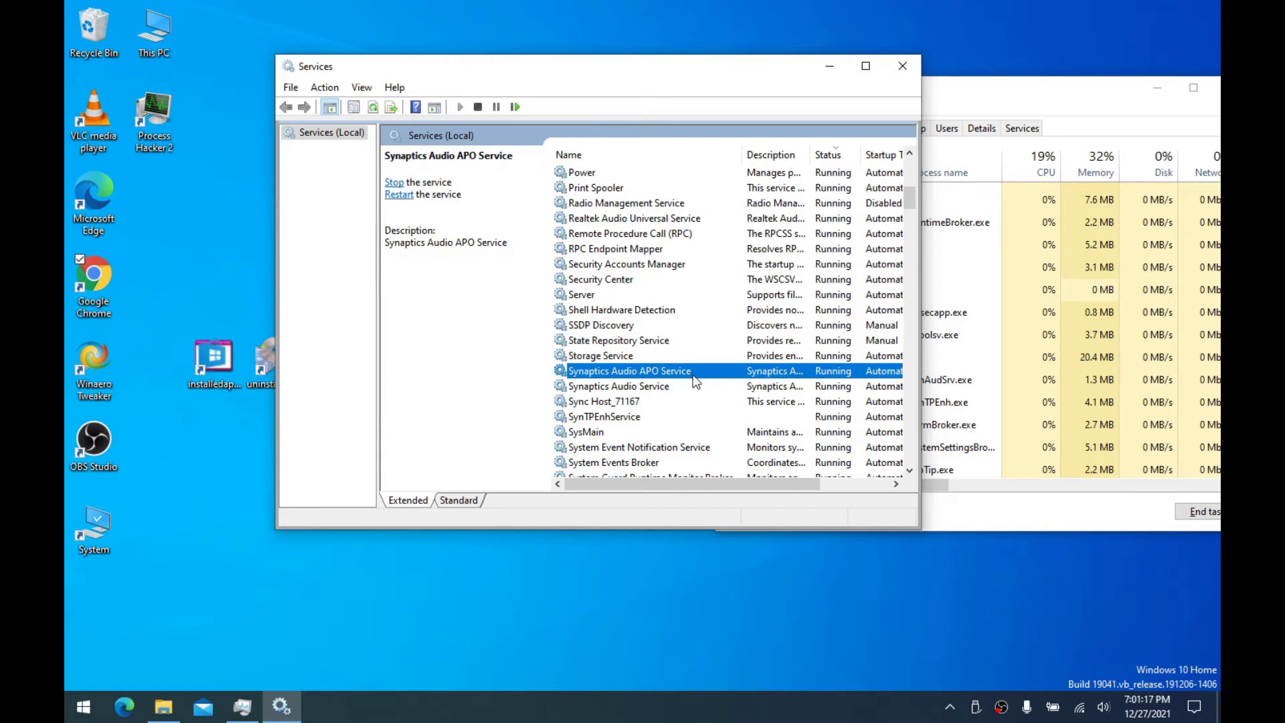
# Set Synaptics Audio APO Service's startup type to Disabled, try to stop the service, apply the change and close its properties
pyautogui.doubleClick(606, 375)
pyautogui.click(669, 263)
pyautogui.click(652, 299)
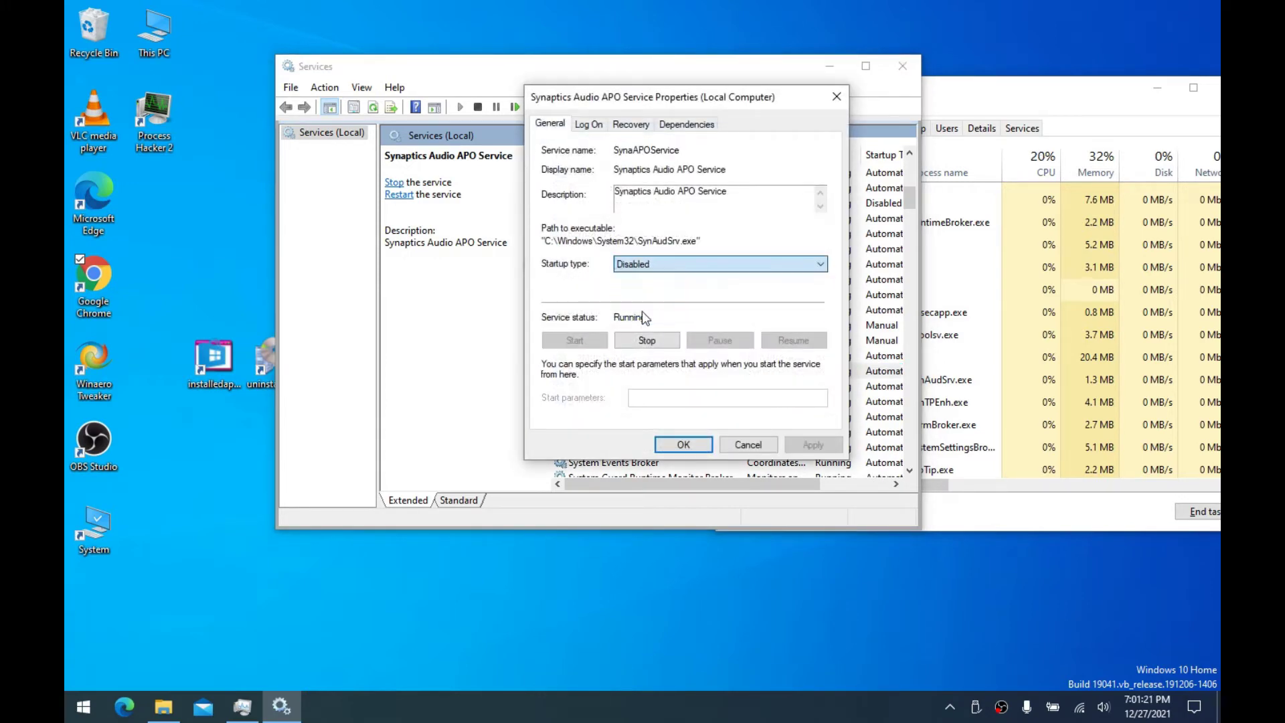
pyautogui.click(645, 340)
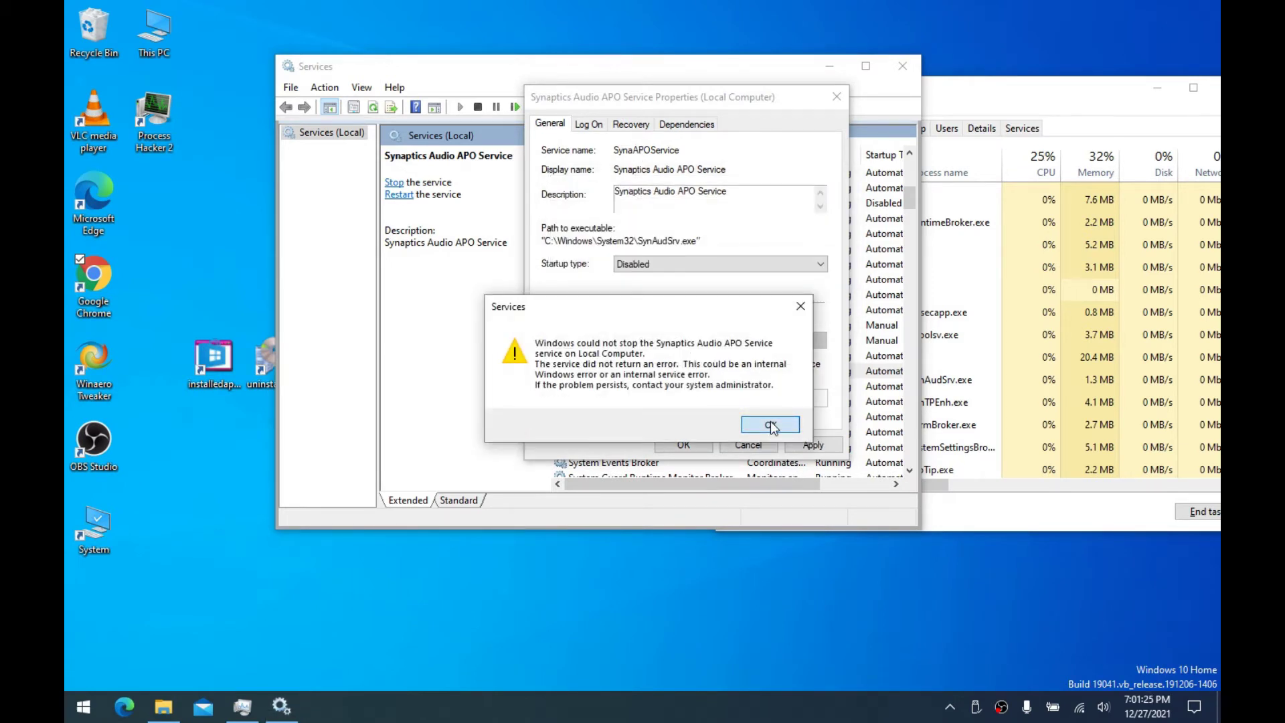
pyautogui.click(770, 426)
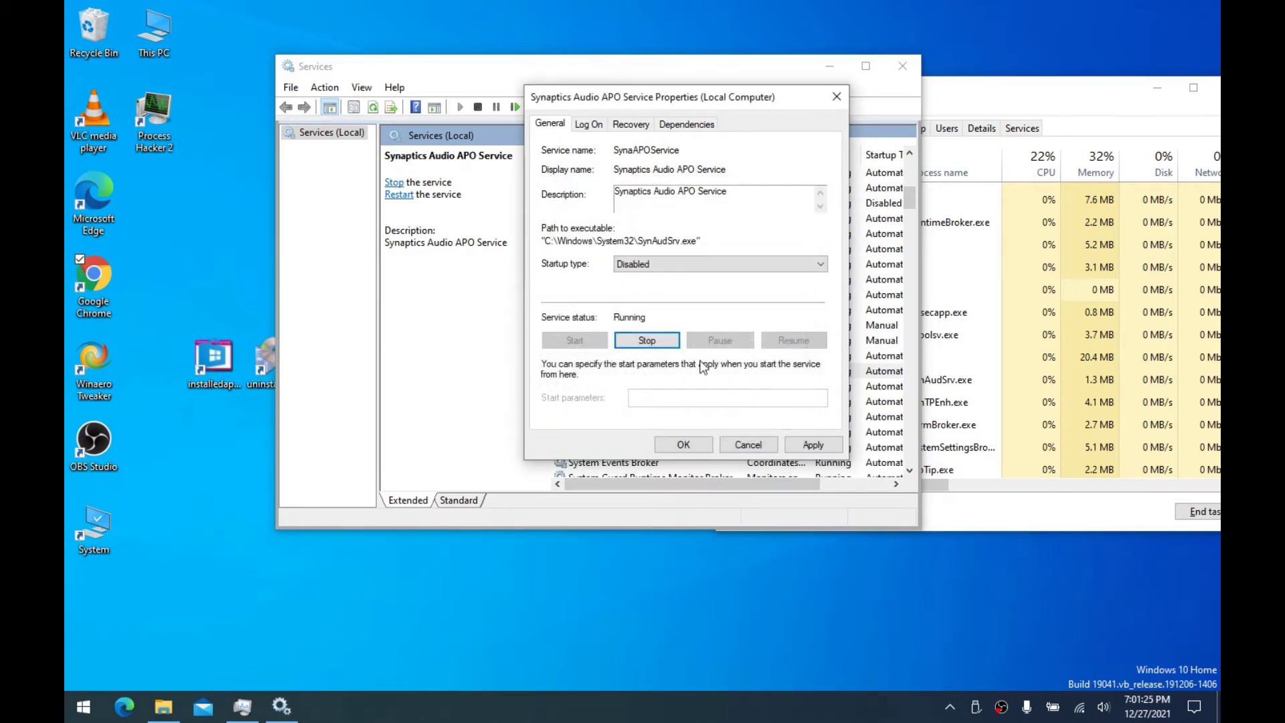
pyautogui.click(627, 127)
pyautogui.click(546, 125)
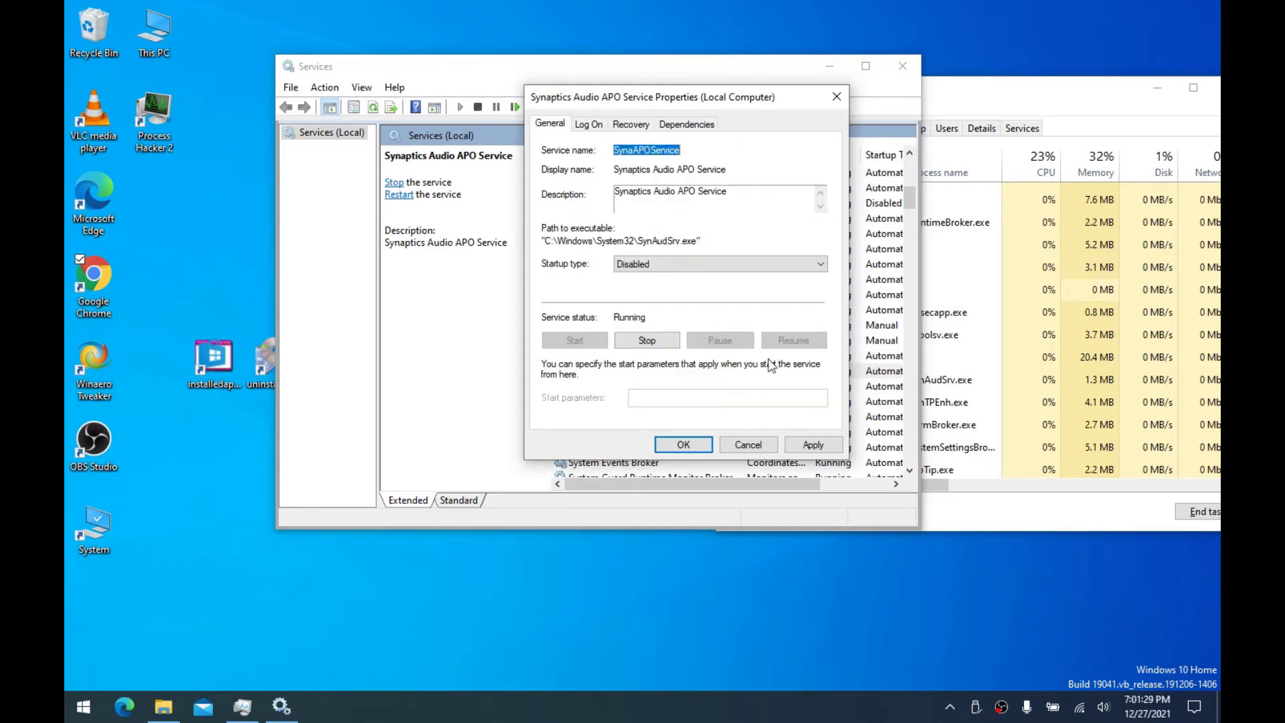
pyautogui.click(805, 447)
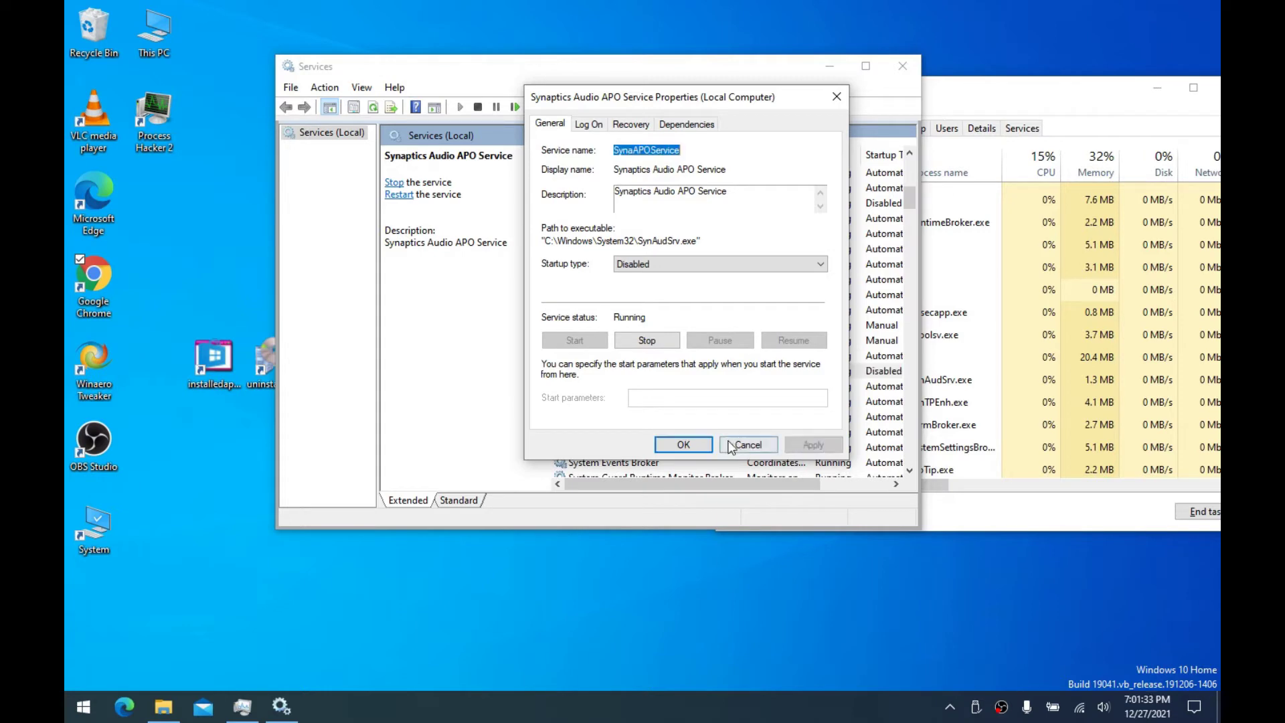
pyautogui.click(684, 444)
# Set Synaptics Audio Service's startup type to Disabled, stop the service, apply the change and close its properties
pyautogui.doubleClick(635, 386)
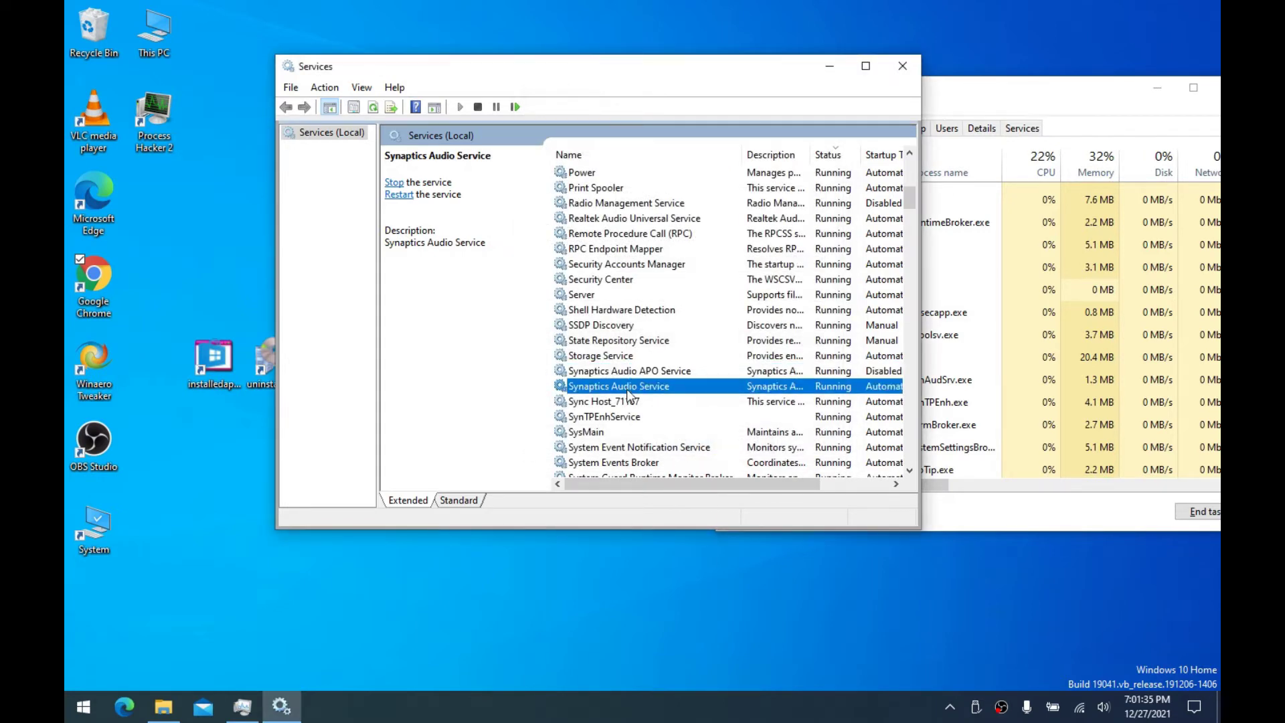
pyautogui.click(660, 265)
pyautogui.click(646, 310)
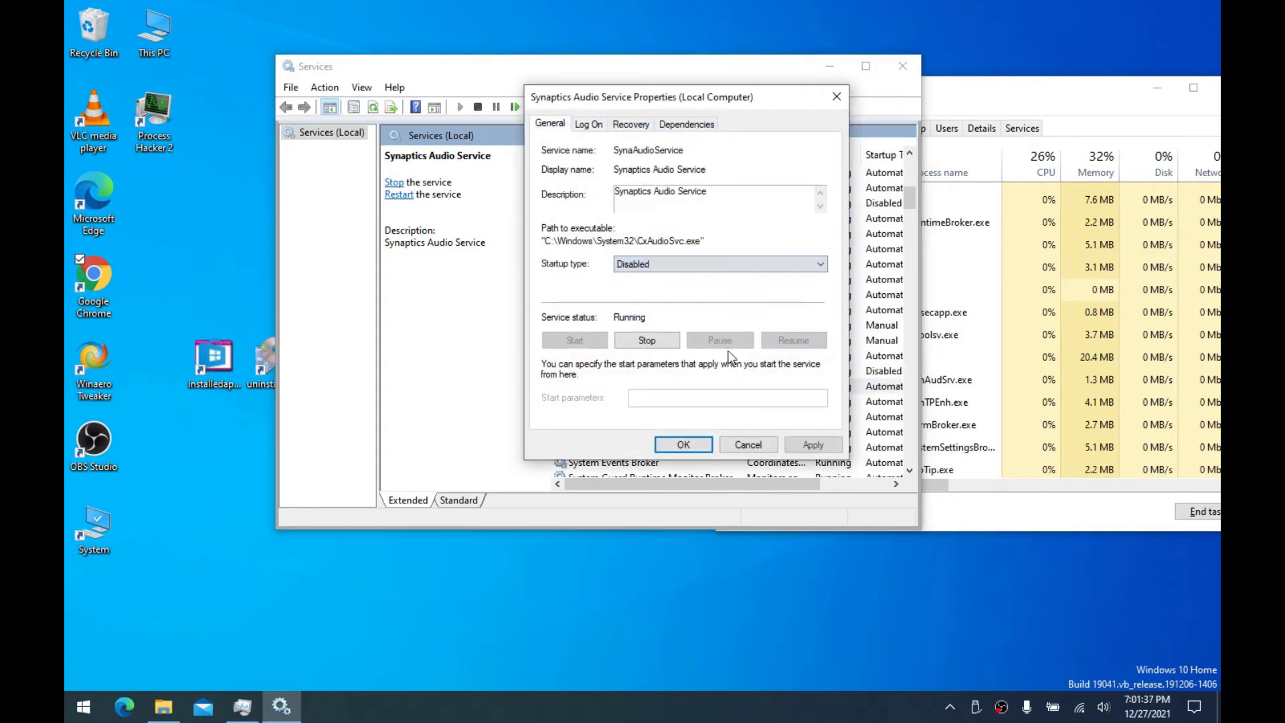
pyautogui.click(661, 342)
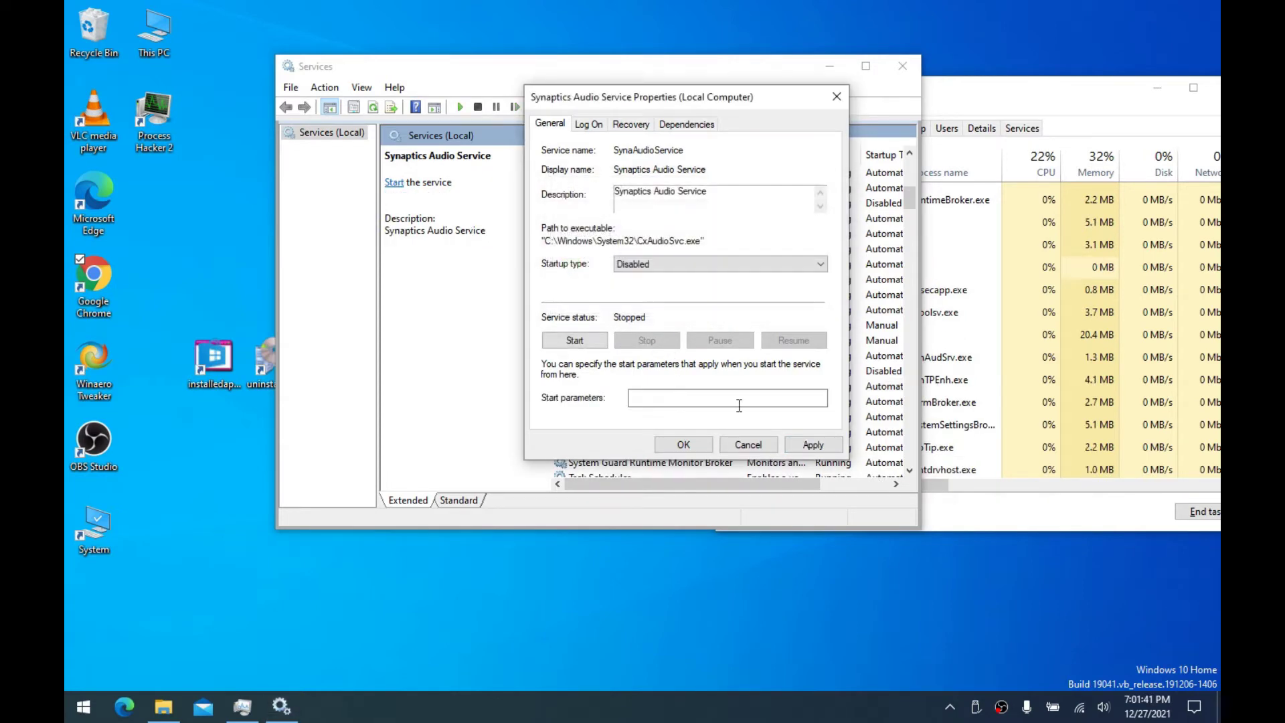
pyautogui.click(805, 445)
pyautogui.click(694, 447)
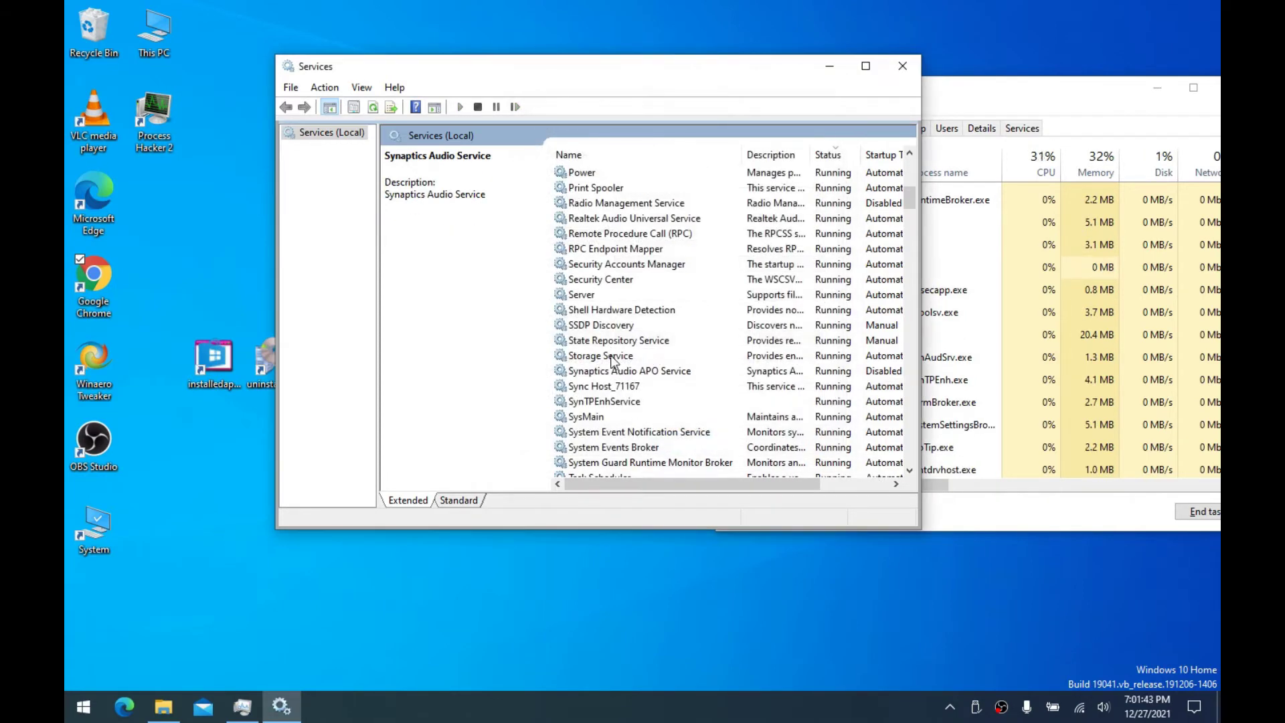
# Read the Storage Service's description and open the Storage page of the system settings in Windows Settings
pyautogui.click(614, 358)
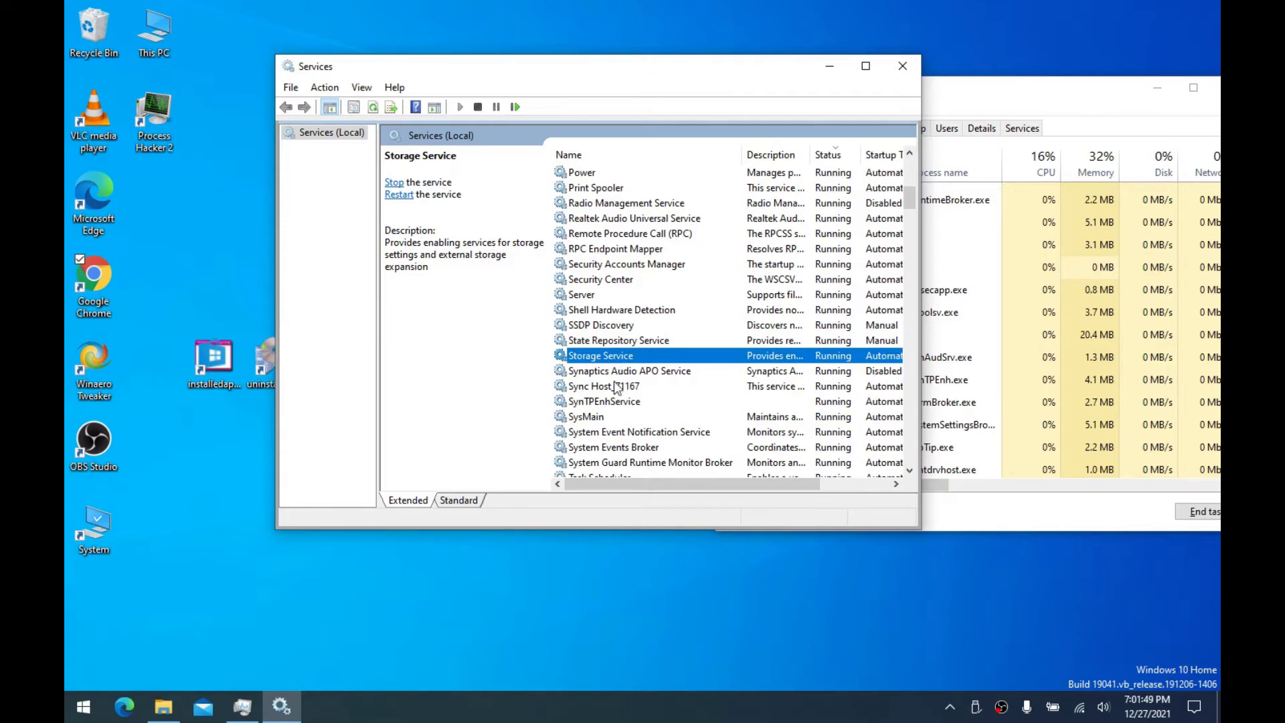
pyautogui.click(67, 713)
pyautogui.click(84, 637)
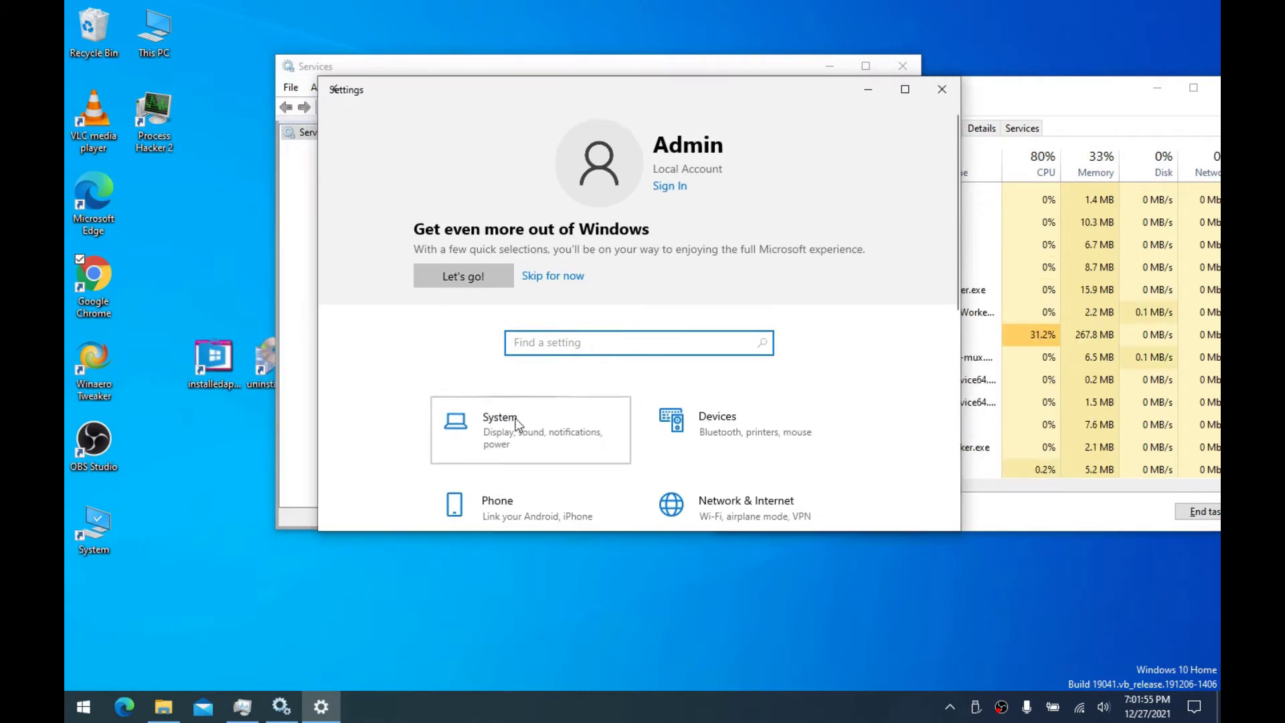
pyautogui.click(518, 416)
pyautogui.scroll(-3, 415, 332)
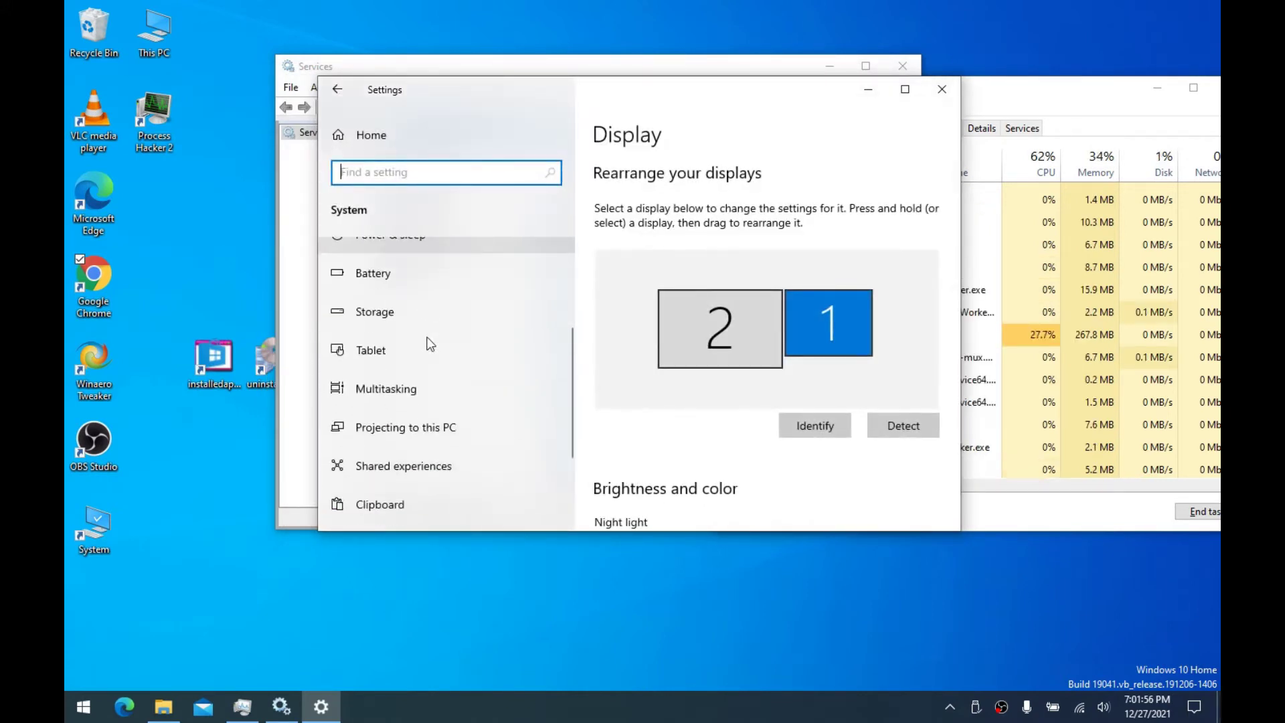
pyautogui.click(394, 312)
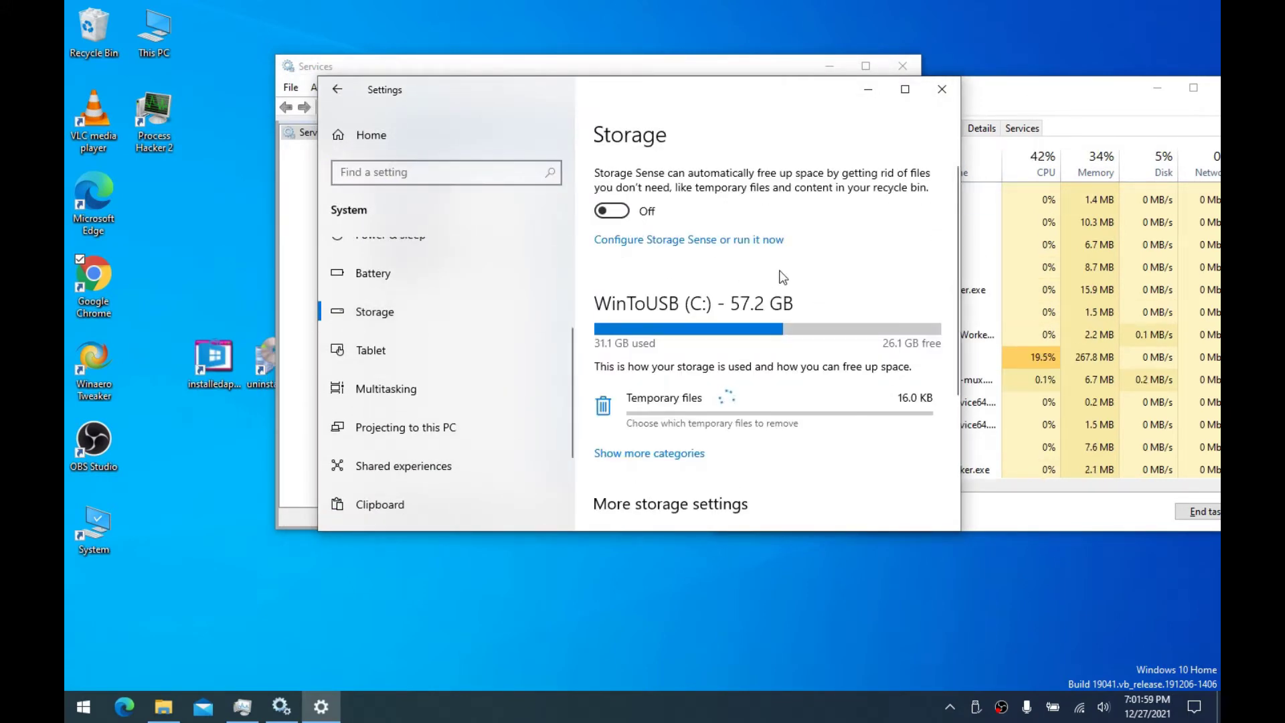
# Sort Task Manager's processes by CPU usage, expand Service Host: Storage Service and move the Settings window clear of its entry
pyautogui.click(1042, 164)
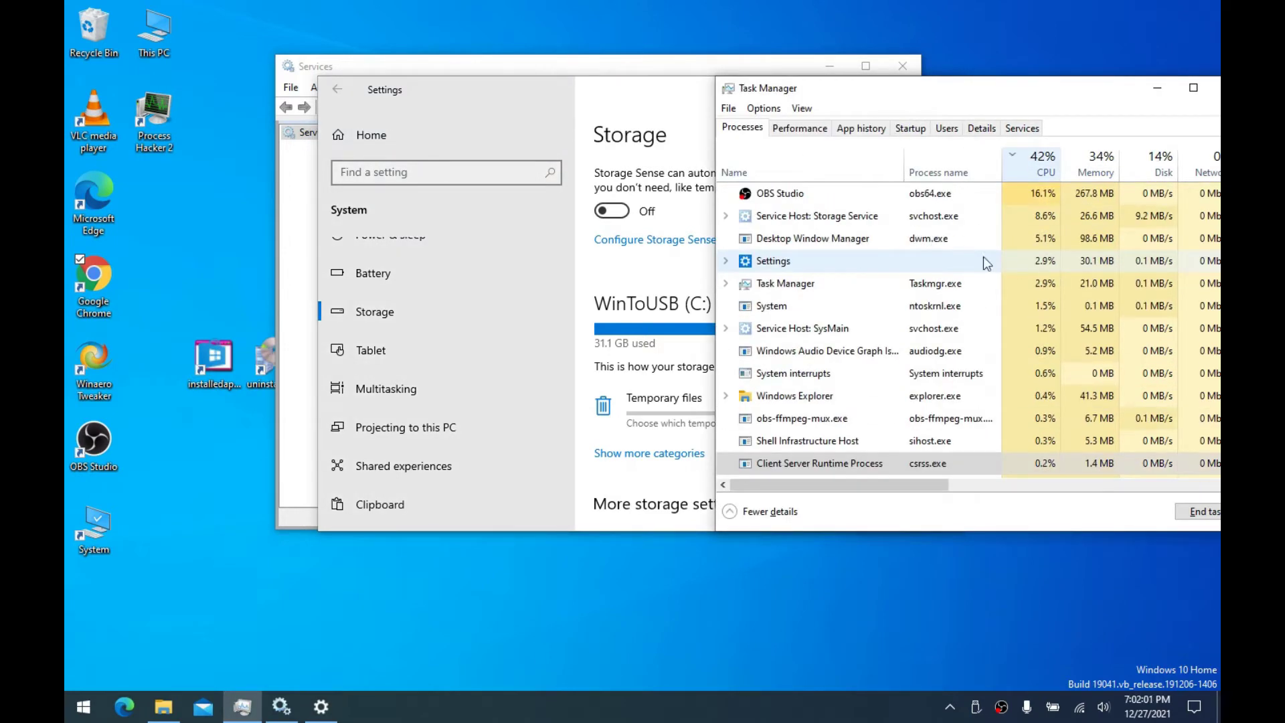
pyautogui.click(786, 218)
pyautogui.click(726, 217)
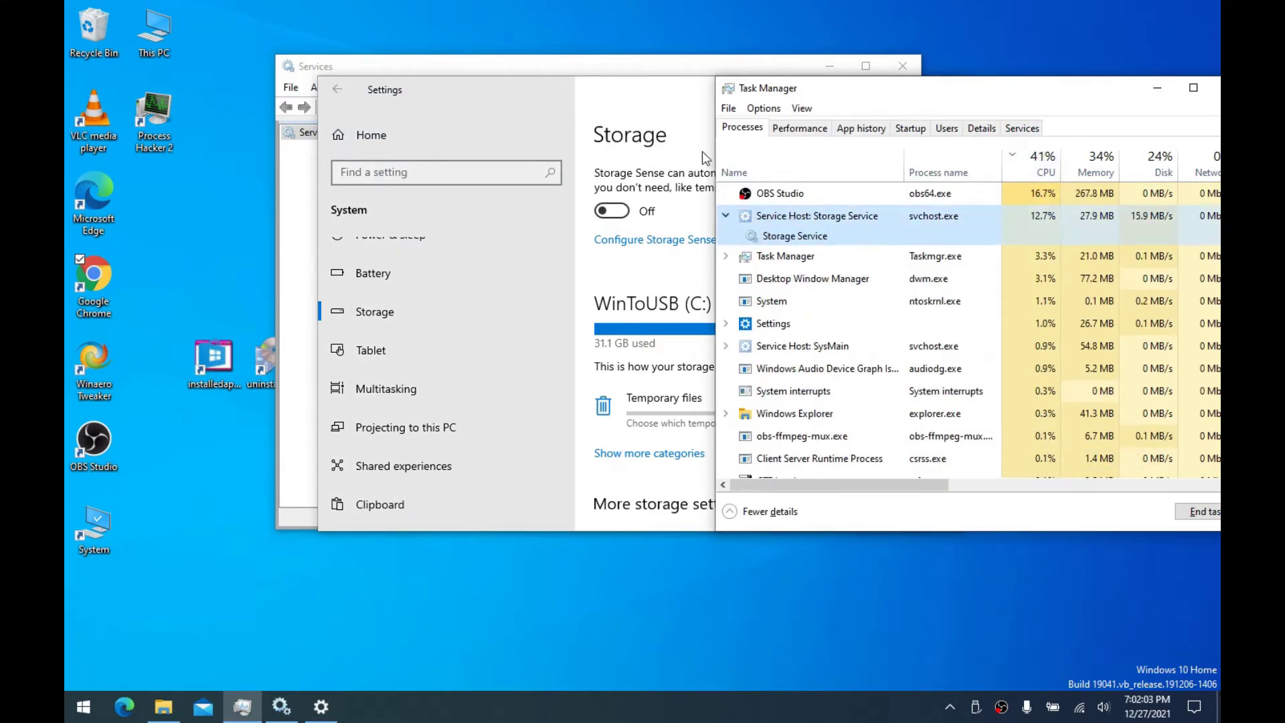
pyautogui.moveTo(693, 91); pyautogui.dragTo(728, 328)
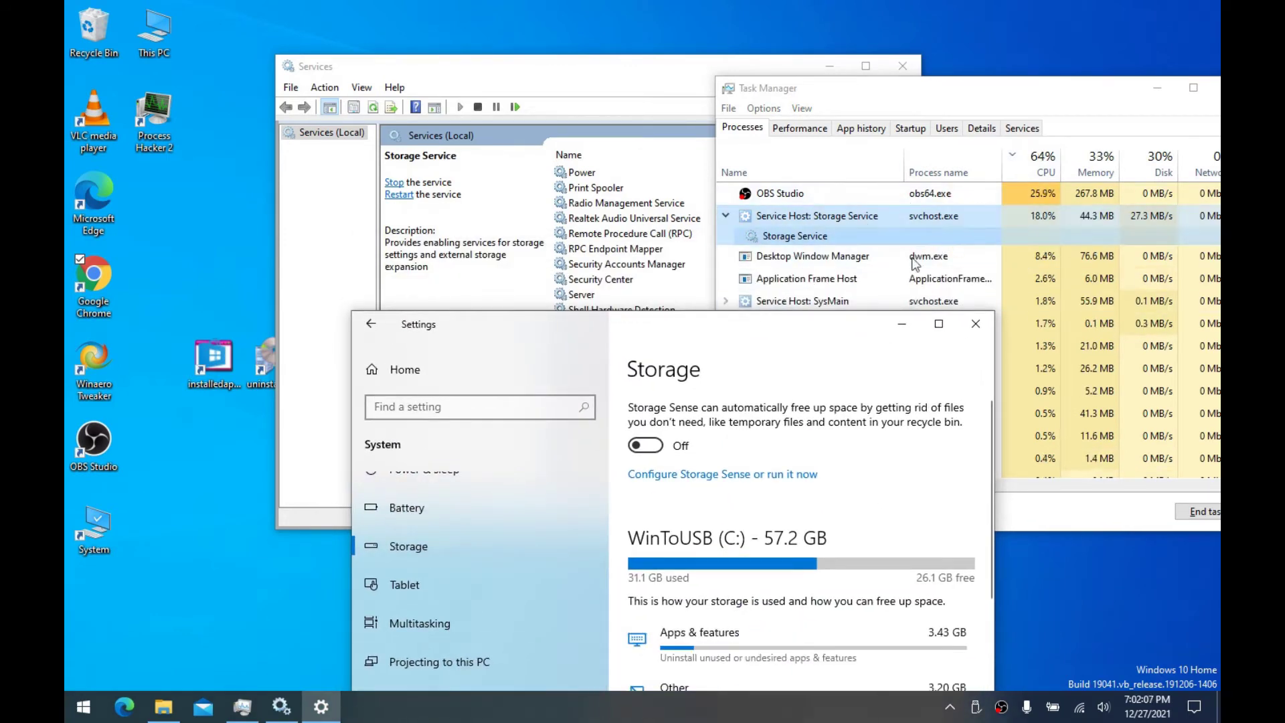
# Move the Settings window beside the process figures and examine Storage Sense and the additional storage settings
pyautogui.moveTo(763, 335); pyautogui.dragTo(617, 168)
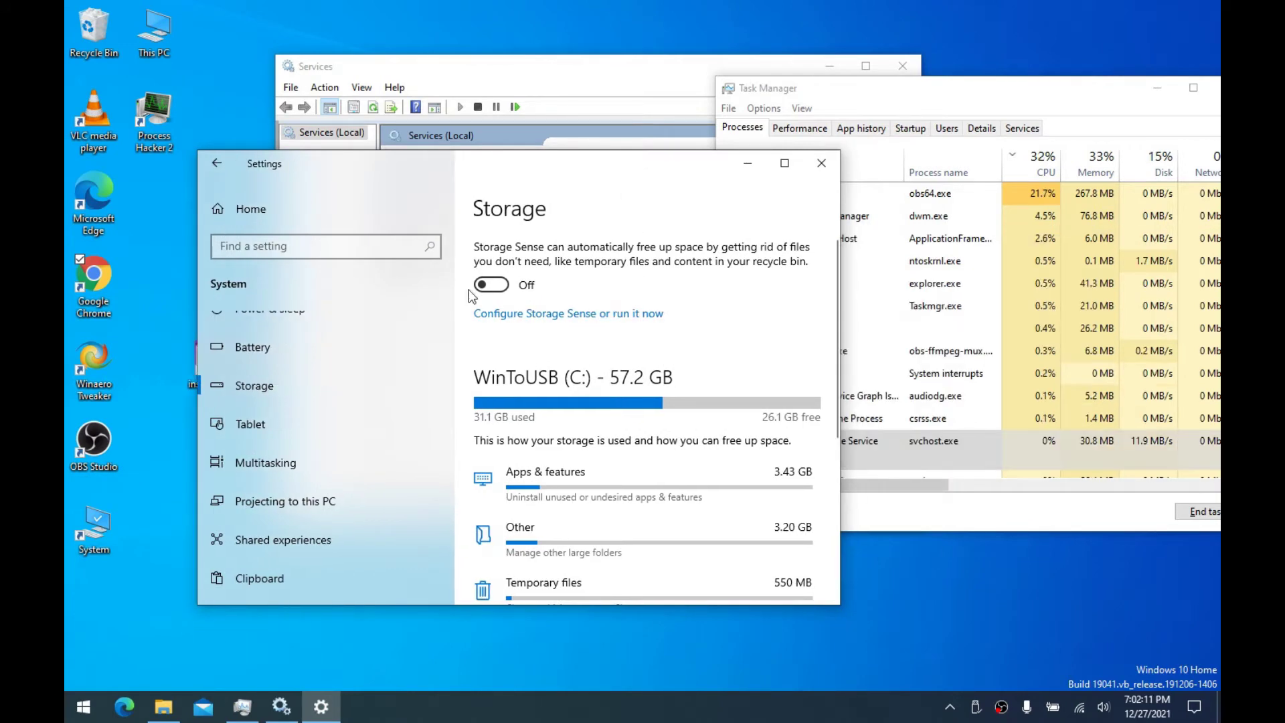
pyautogui.click(491, 285)
pyautogui.scroll(-5, 643, 290)
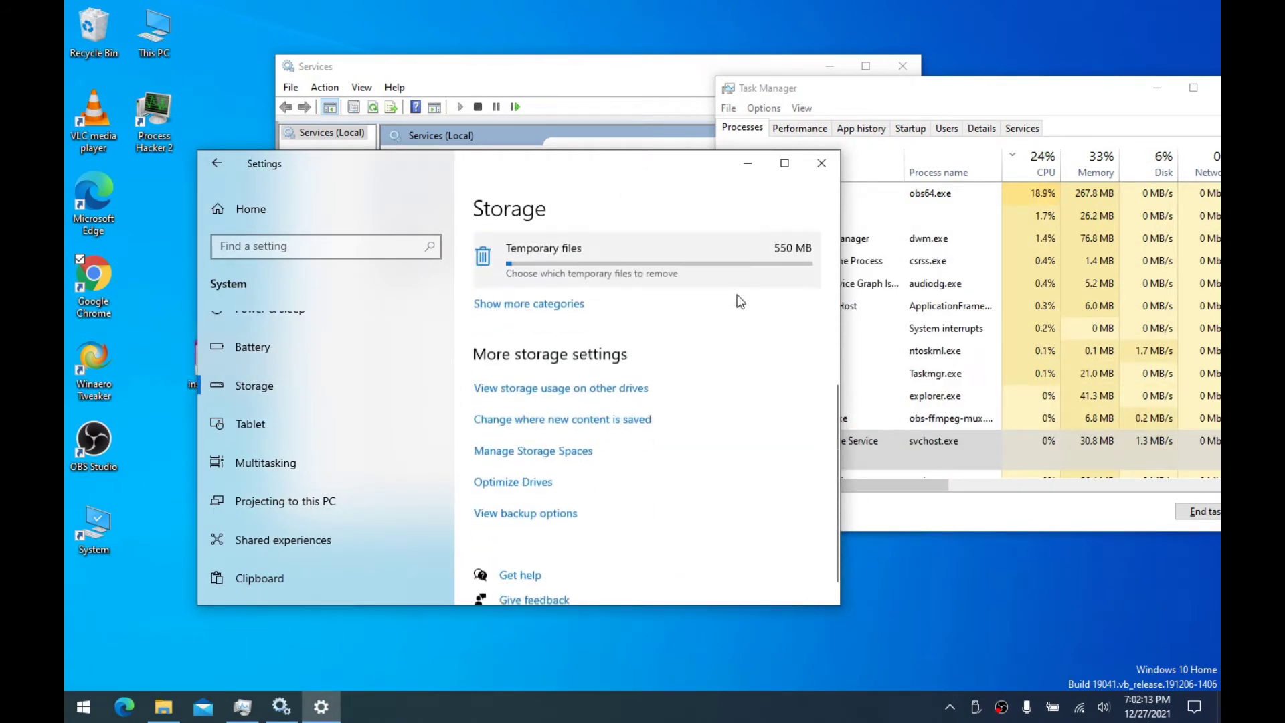
# Close the Storage settings and move the Task Manager and Services windows apart
pyautogui.scroll(5, 680, 335)
pyautogui.scroll(-5, 570, 453)
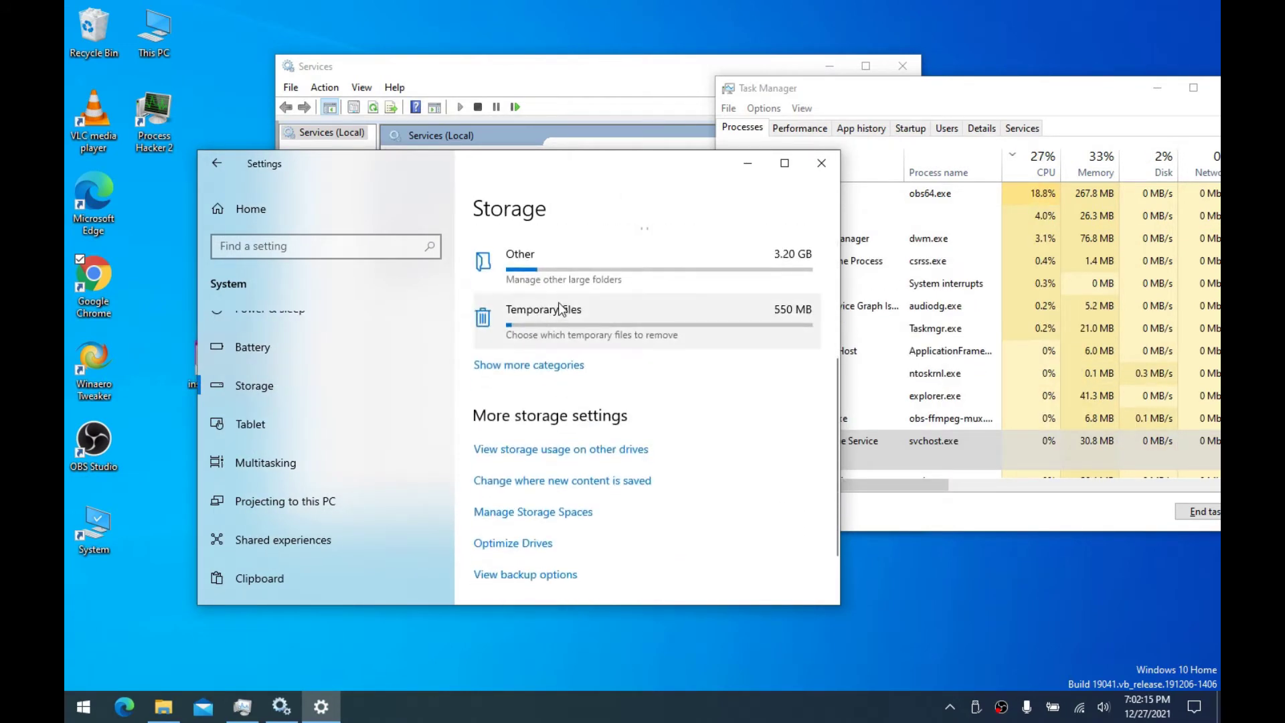
pyautogui.click(830, 161)
pyautogui.moveTo(852, 88); pyautogui.dragTo(869, 89)
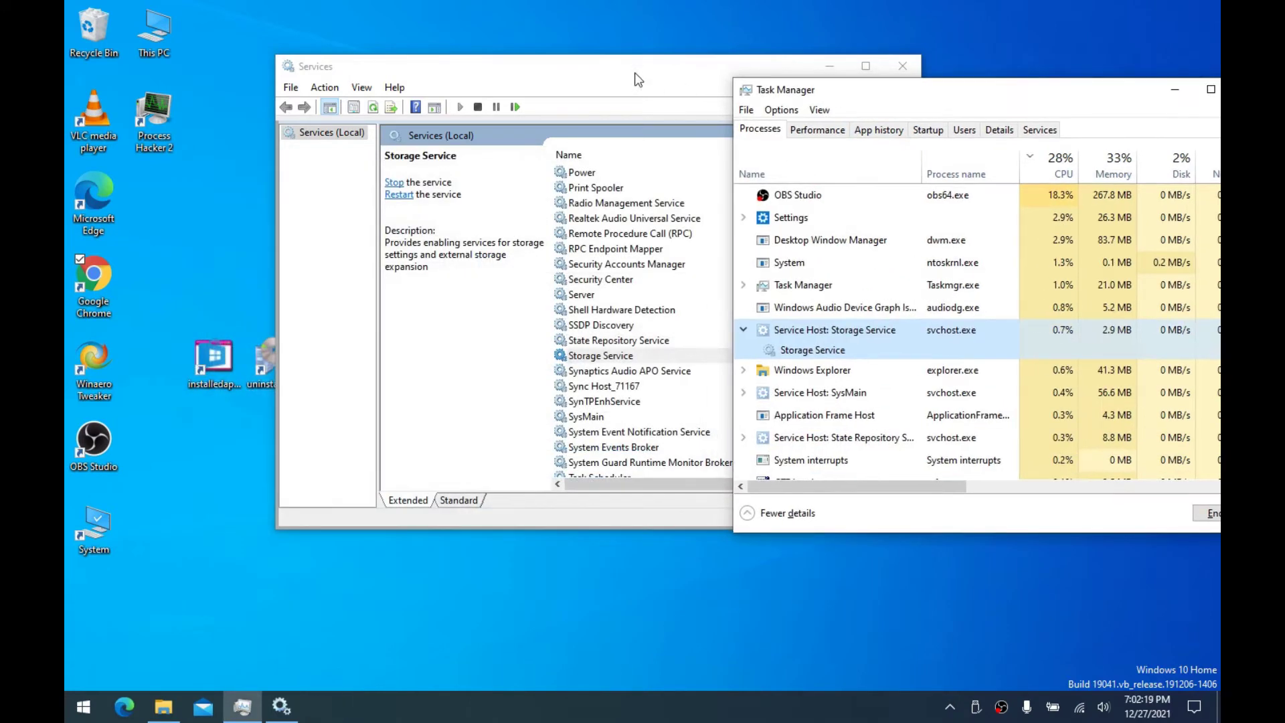
pyautogui.moveTo(634, 72); pyautogui.dragTo(528, 79)
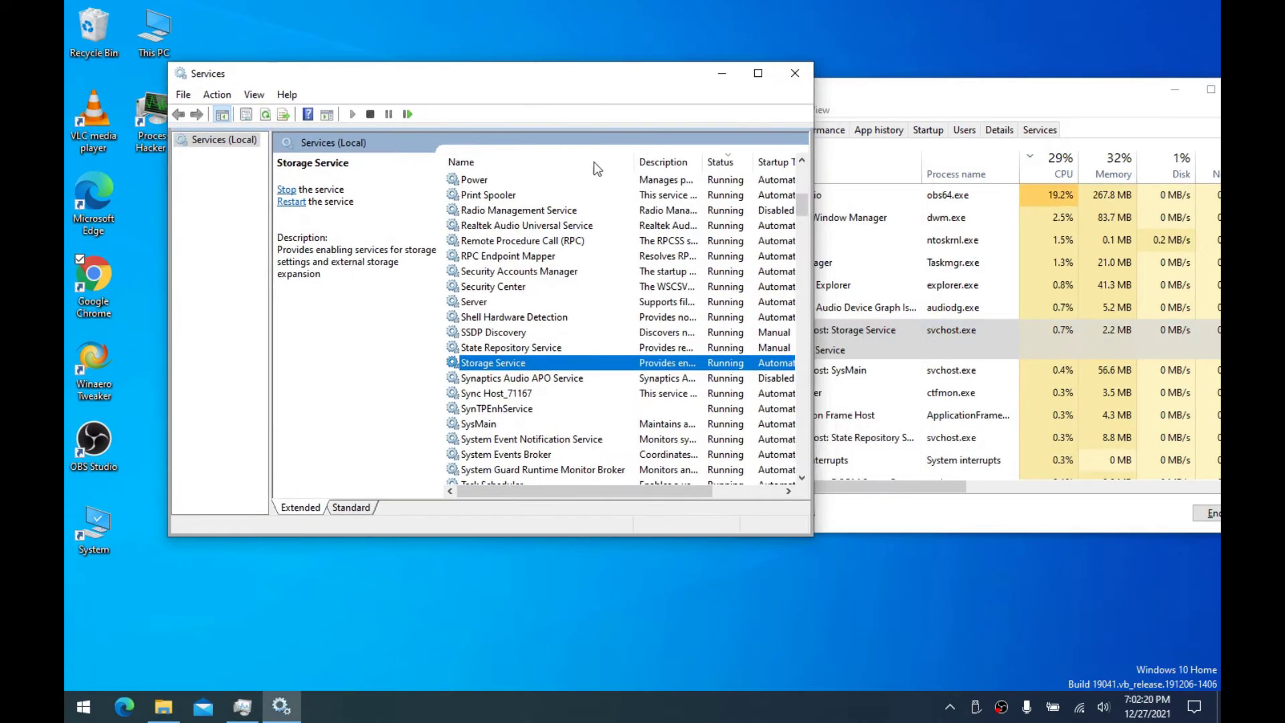
# Check the Synaptics Audio APO Service description and stop the Sync Host_71167 service
pyautogui.click(531, 379)
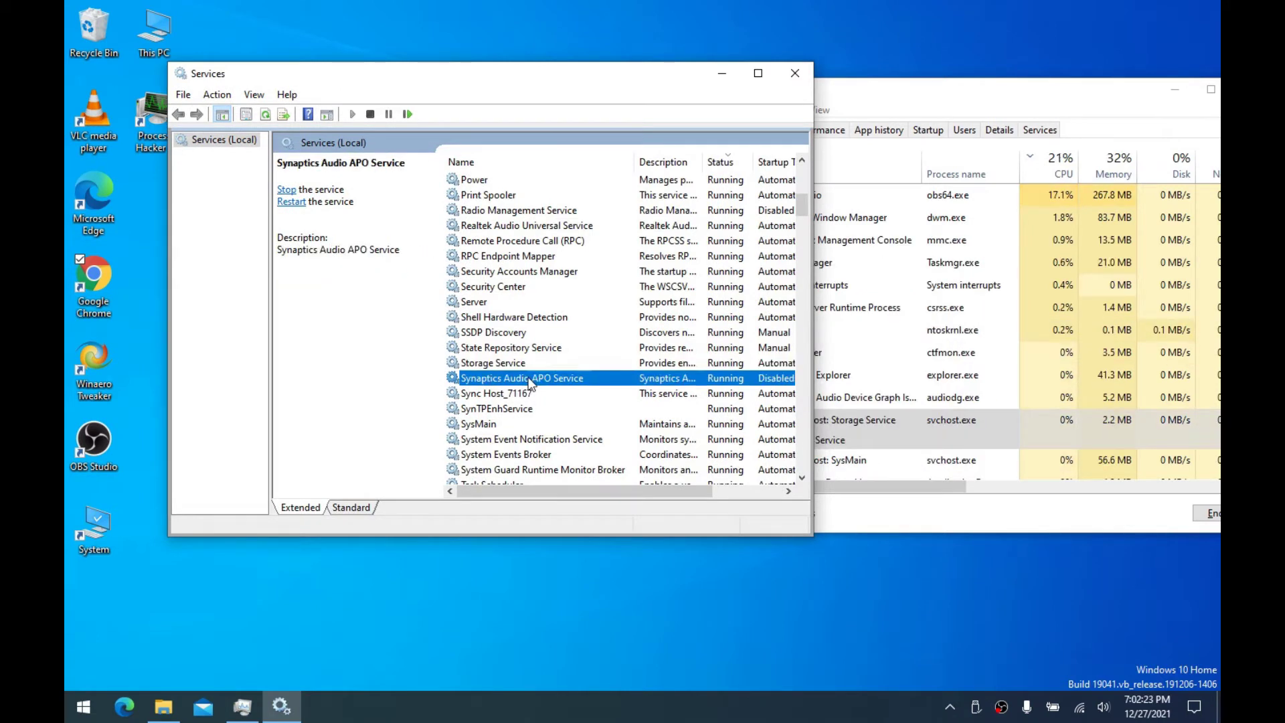
pyautogui.click(508, 395)
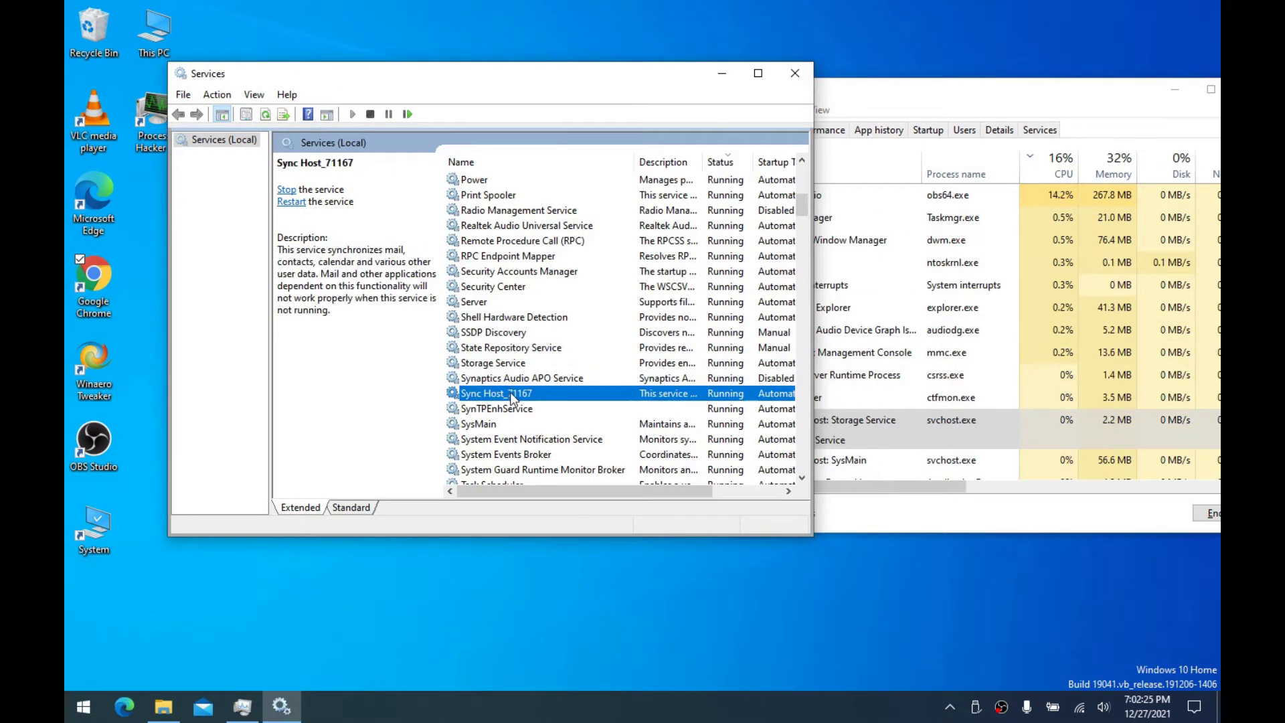
pyautogui.rightClick(511, 393)
pyautogui.click(547, 421)
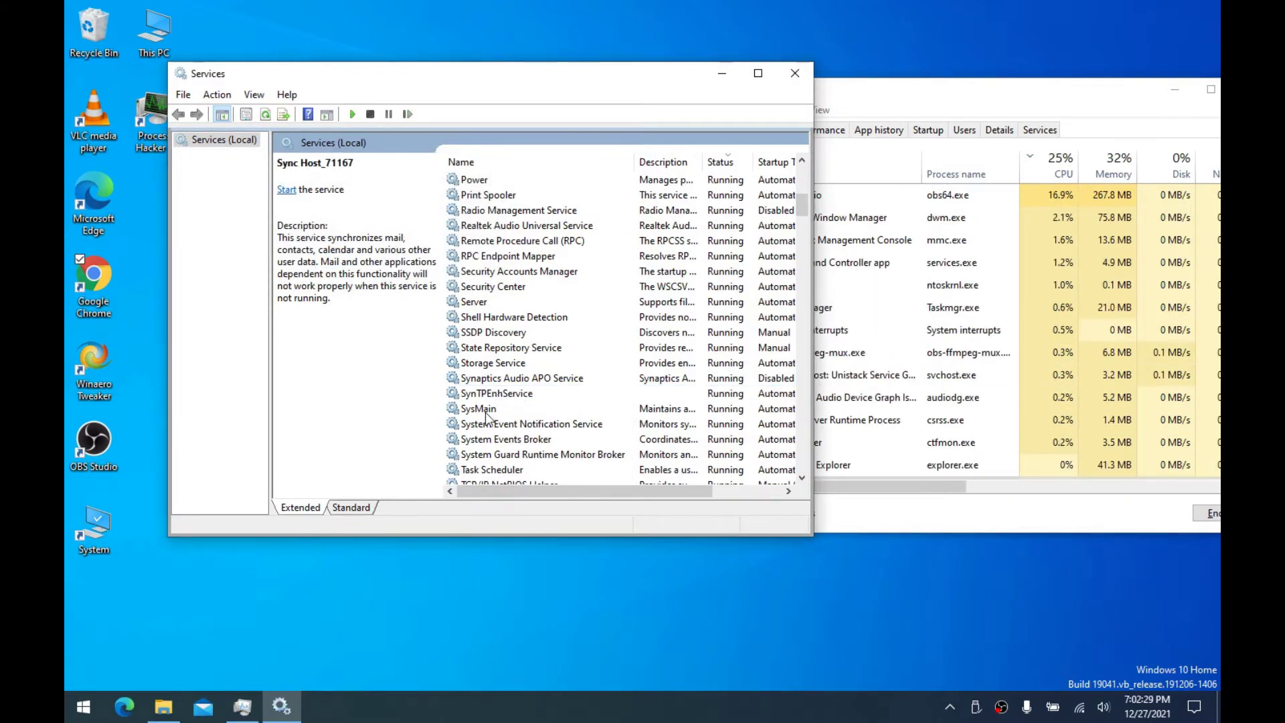
# Open the SysMain service's properties and sort the running processes by memory to examine its host process
pyautogui.click(485, 410)
pyautogui.scroll(-2, 515, 394)
pyautogui.doubleClick(496, 318)
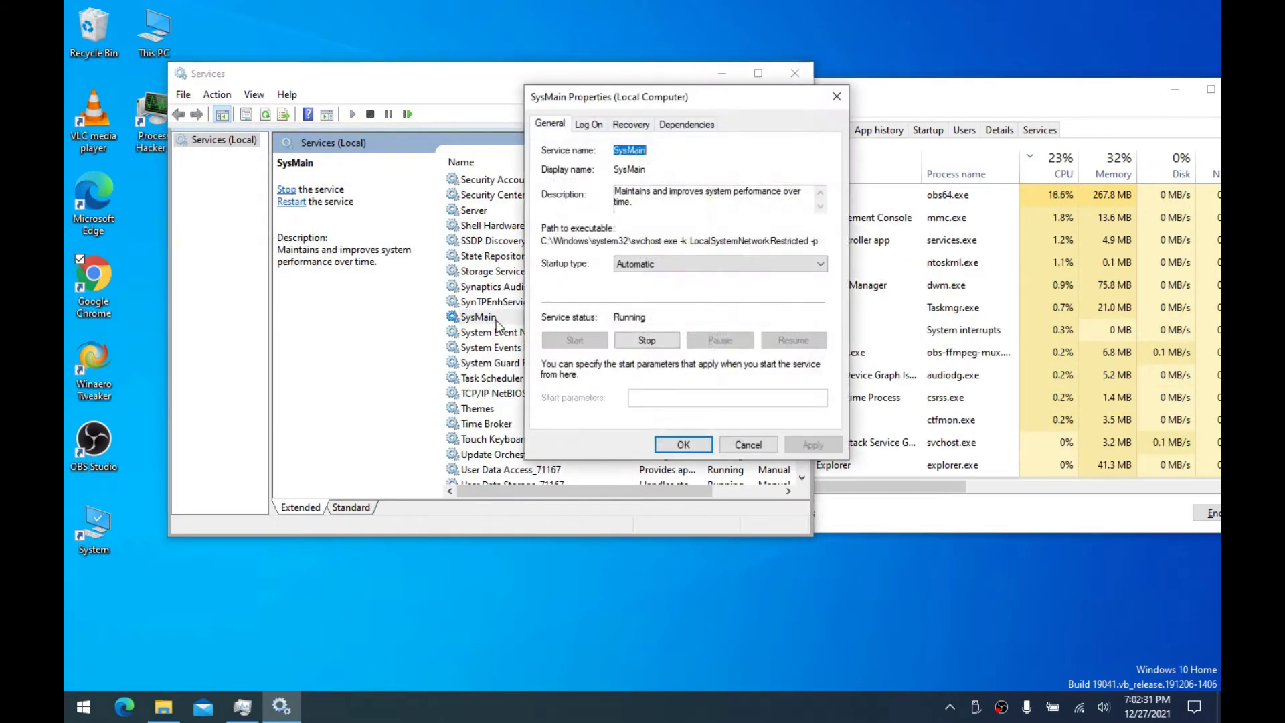
pyautogui.click(1111, 166)
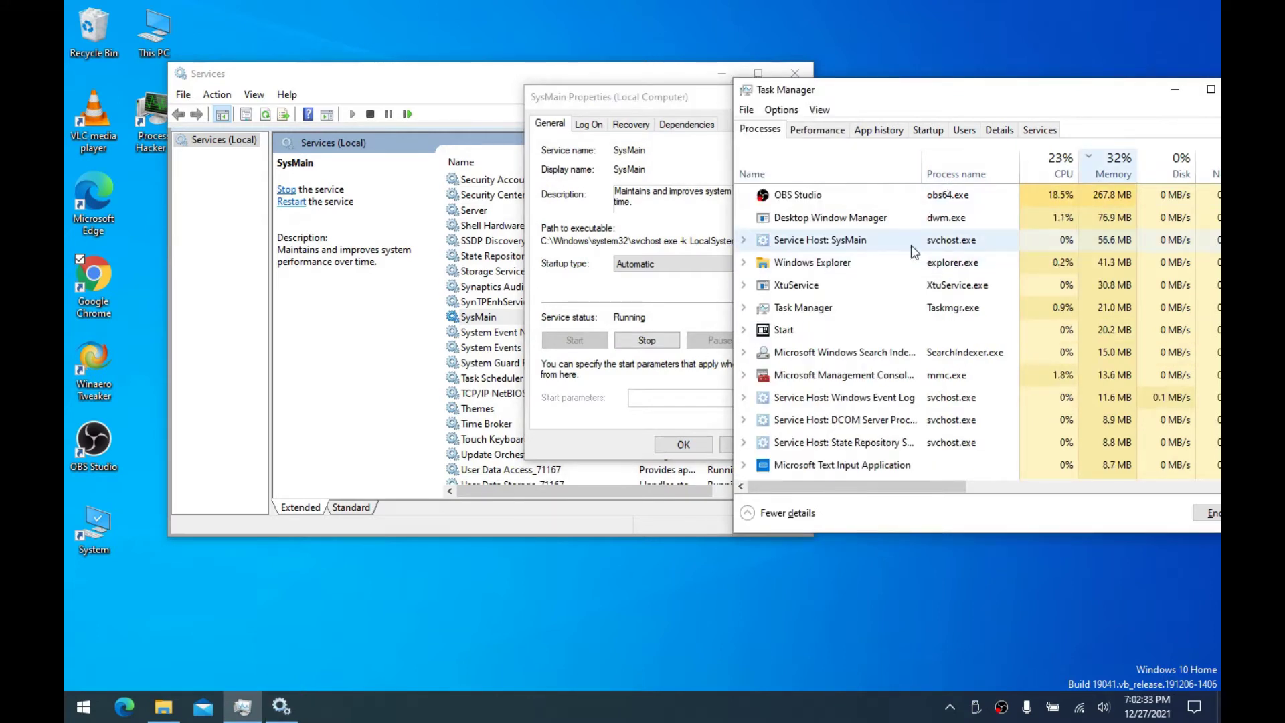
pyautogui.click(774, 248)
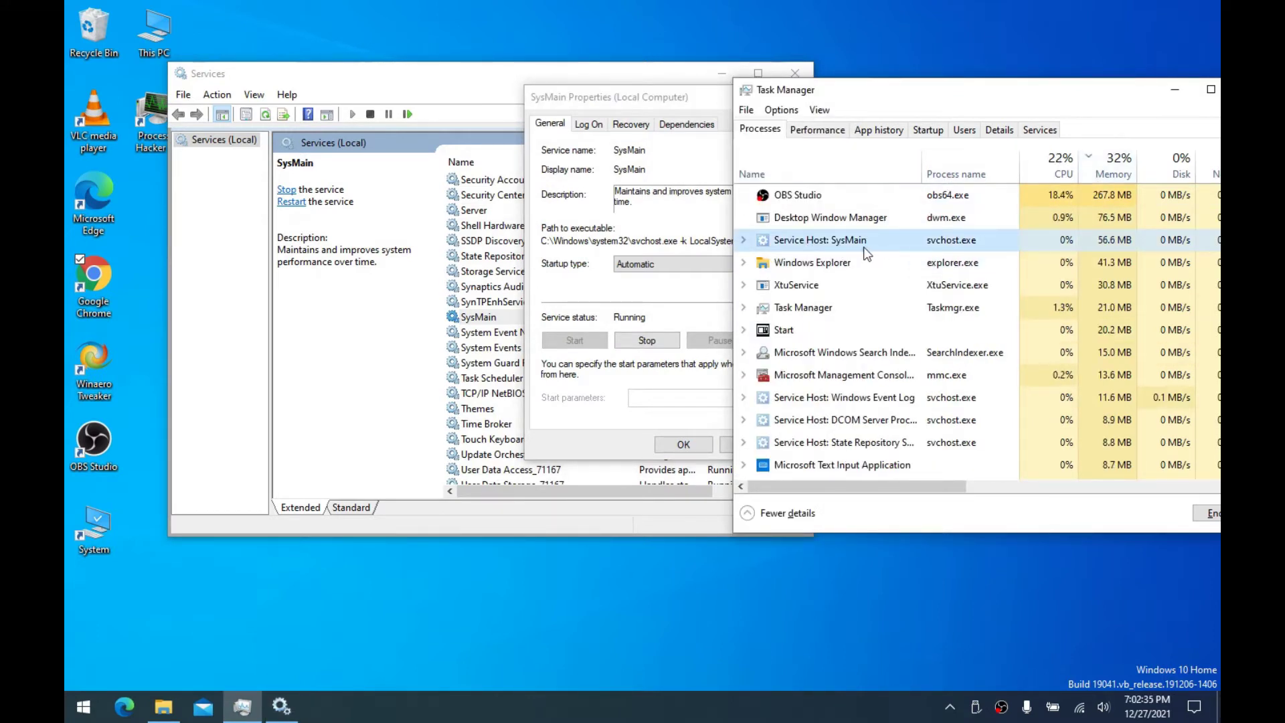
# Stop the SysMain service, set its startup type to Disabled and apply the change
pyautogui.moveTo(681, 103); pyautogui.dragTo(579, 109)
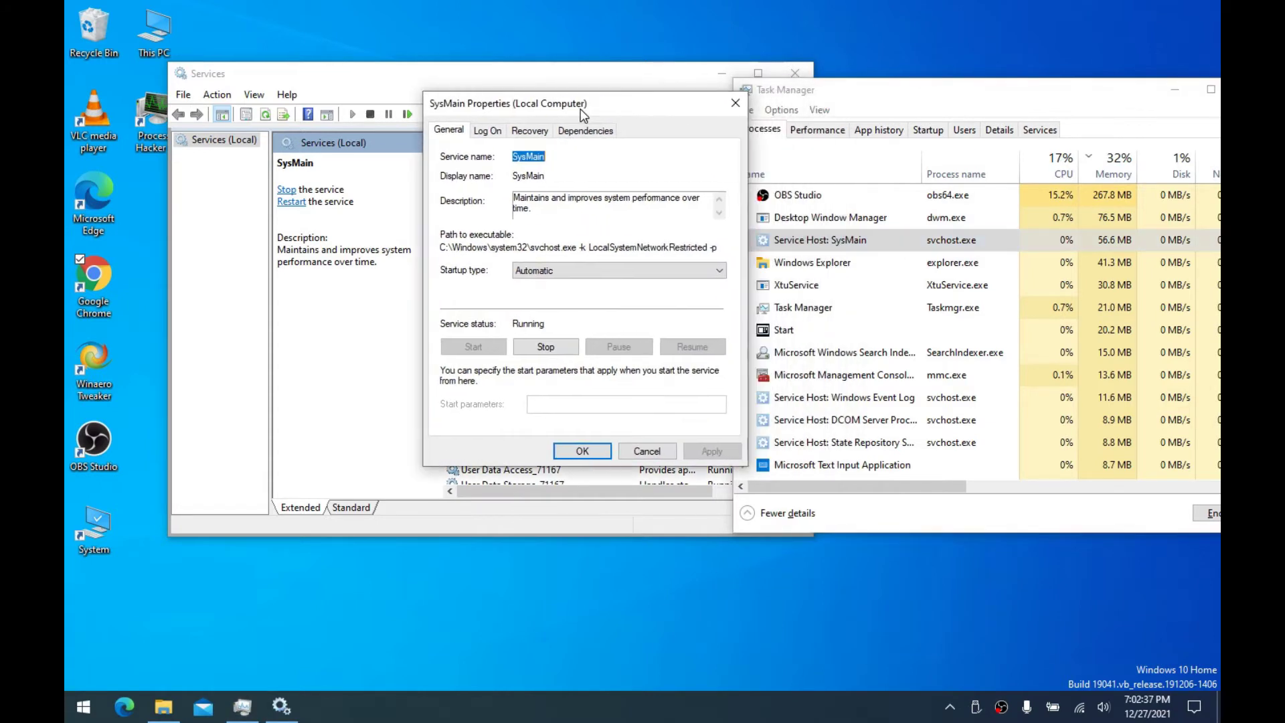
pyautogui.click(546, 347)
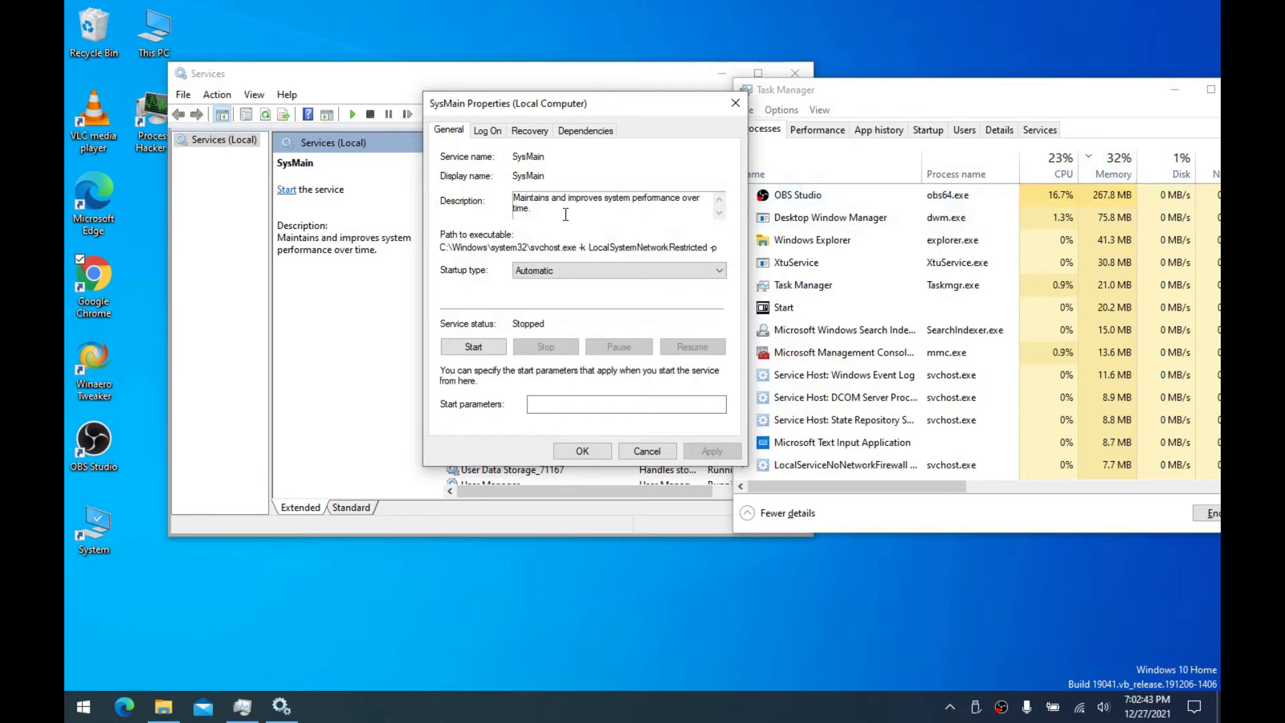
pyautogui.click(565, 271)
pyautogui.click(549, 318)
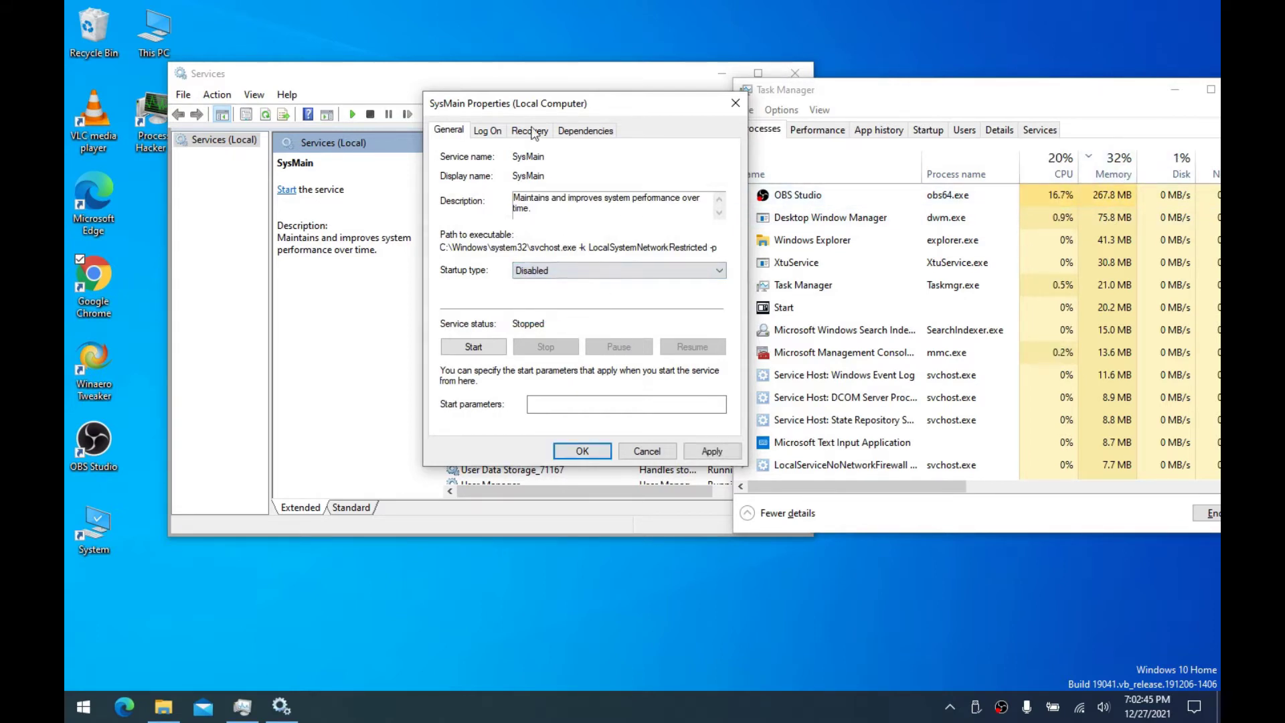
pyautogui.moveTo(556, 106); pyautogui.dragTo(530, 107)
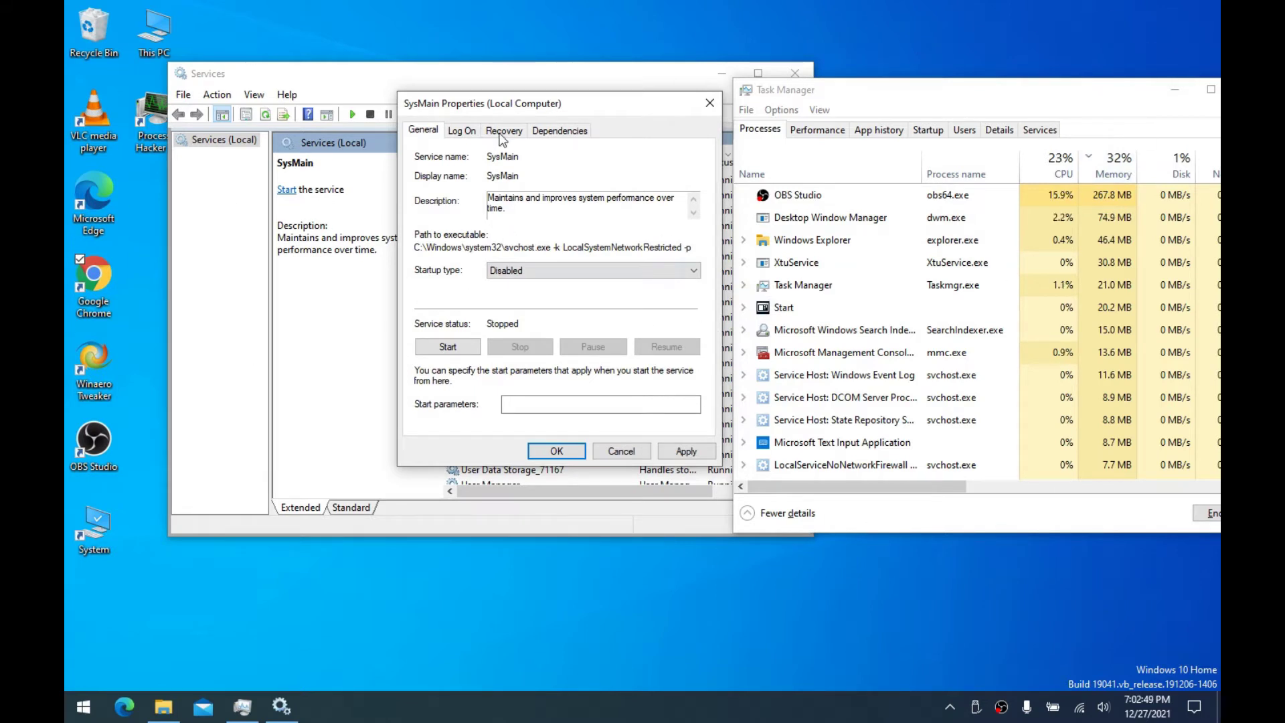
pyautogui.moveTo(506, 210); pyautogui.dragTo(479, 200)
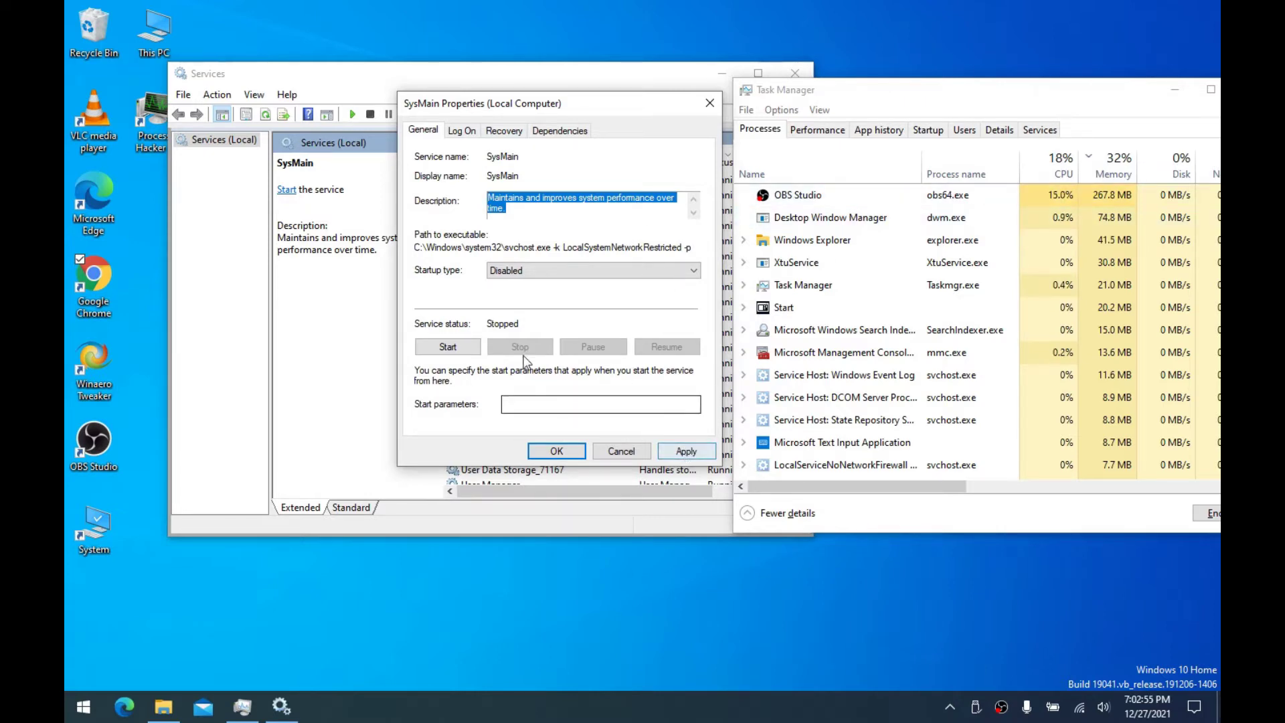
pyautogui.click(686, 451)
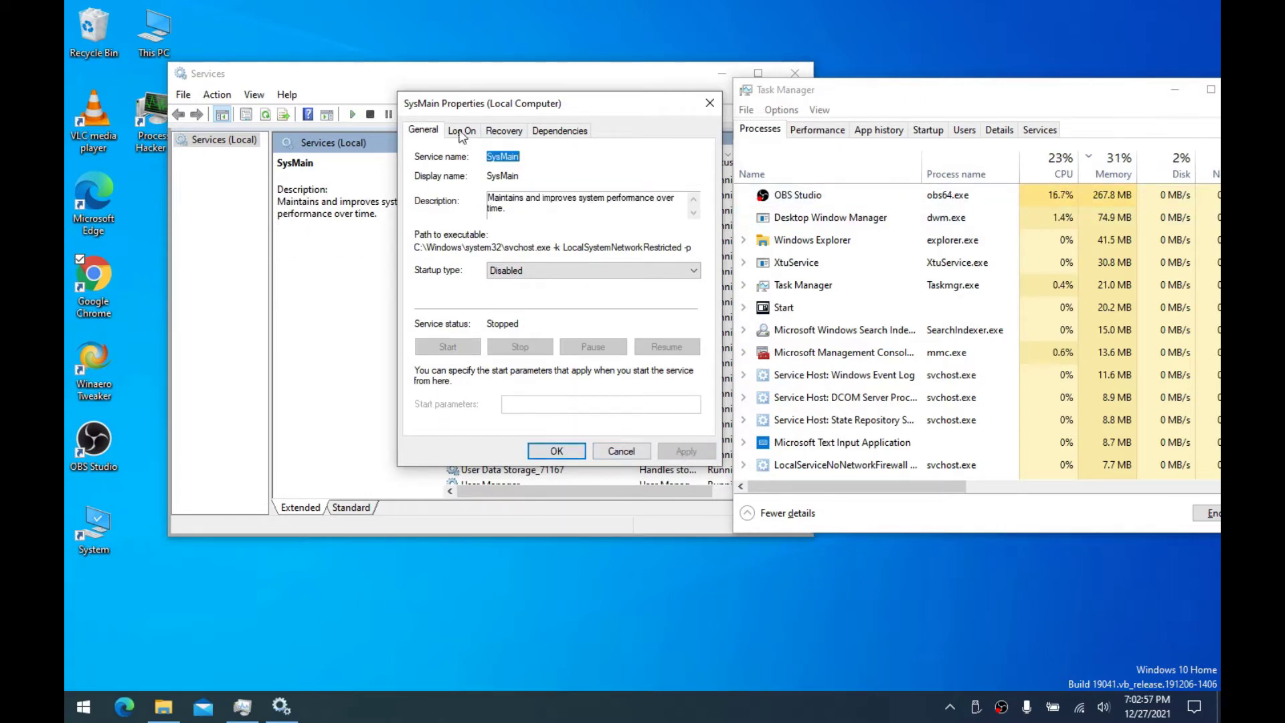
pyautogui.click(557, 452)
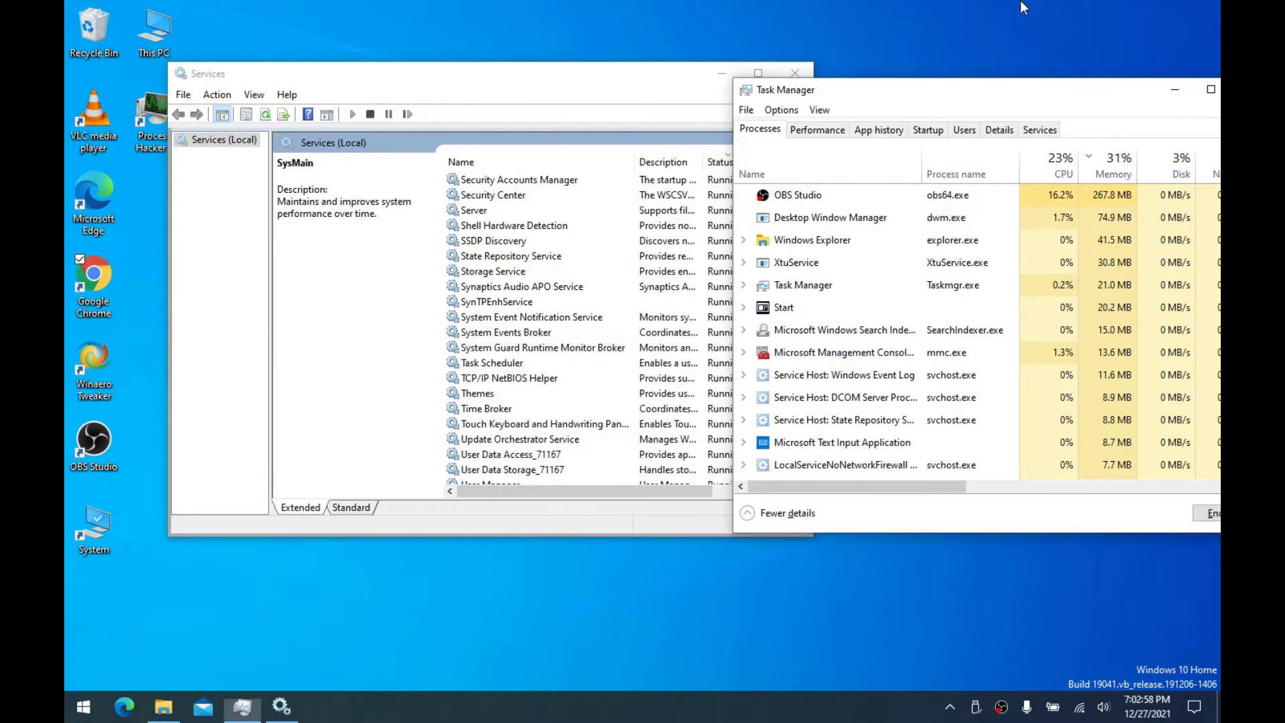
# Examine the startup type and stop options of the System Guard Runtime Monitor Broker service
pyautogui.click(506, 306)
pyautogui.click(513, 348)
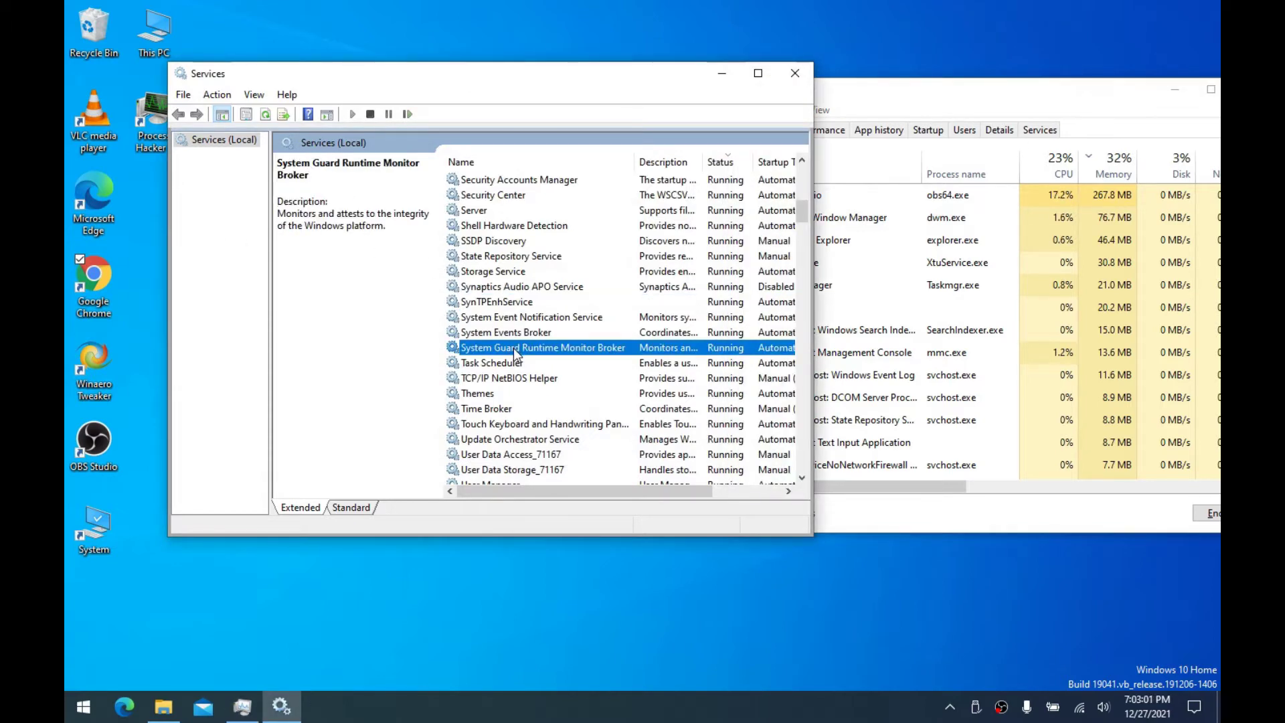
pyautogui.doubleClick(513, 348)
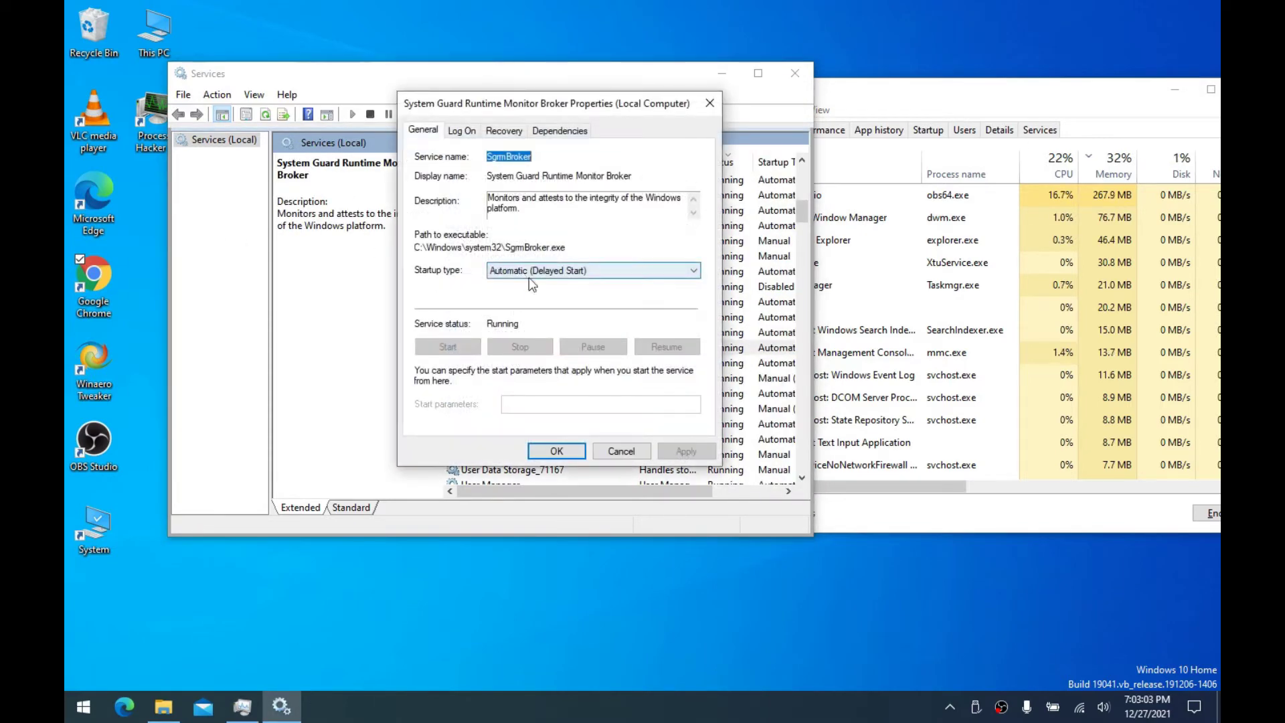
pyautogui.click(710, 103)
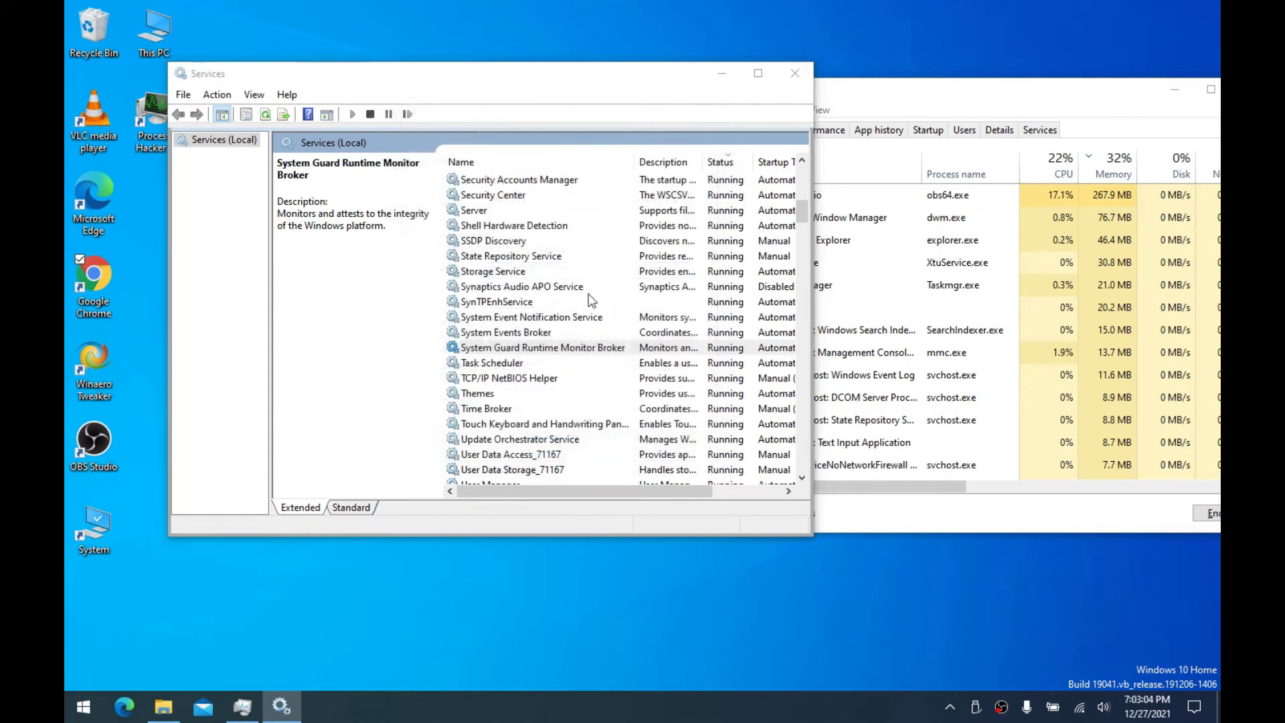
# Set the TCP/IP NetBIOS Helper service's startup type to Disabled and stop the service
pyautogui.doubleClick(534, 379)
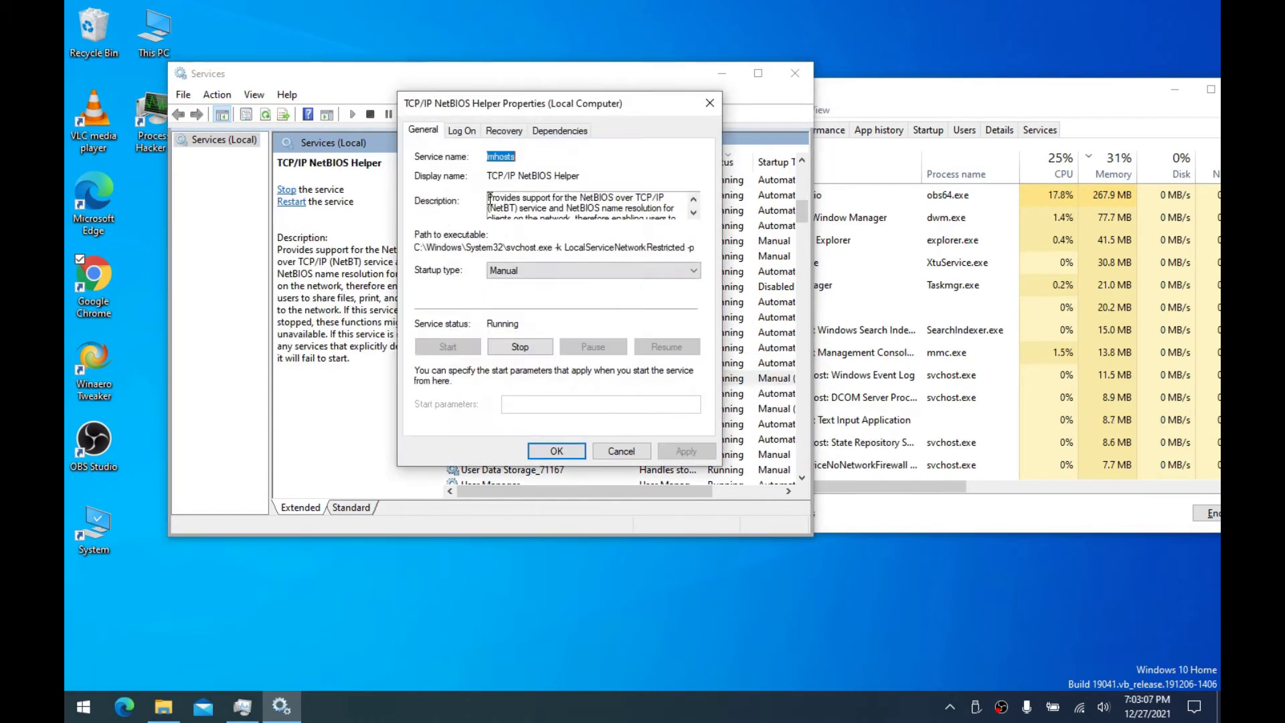
pyautogui.moveTo(490, 195); pyautogui.dragTo(631, 146)
pyautogui.click(605, 211)
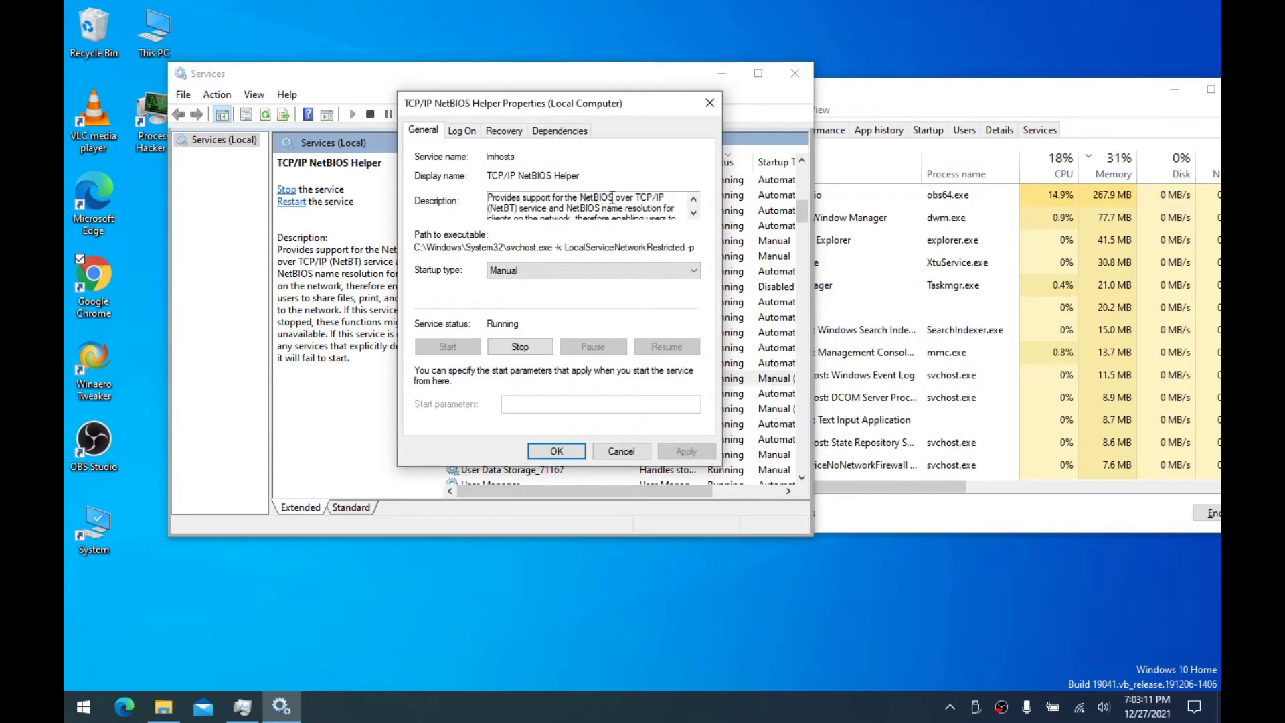
pyautogui.doubleClick(613, 198)
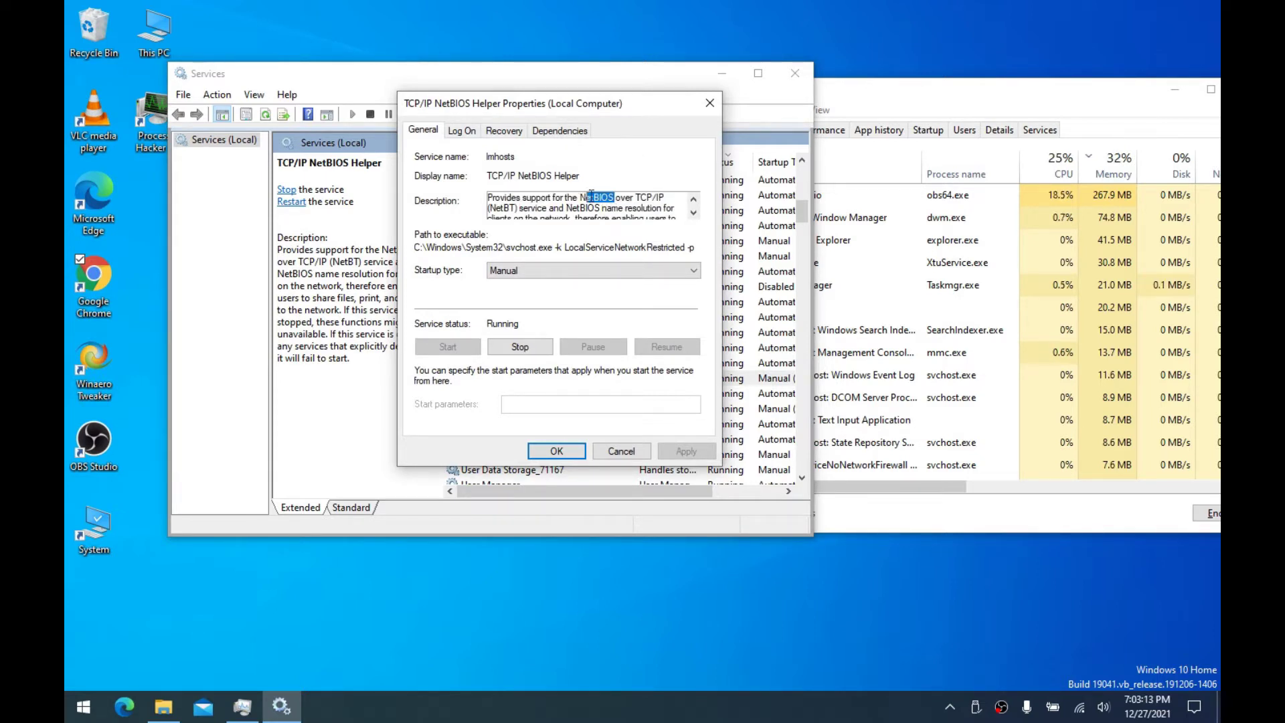
pyautogui.click(556, 271)
pyautogui.click(520, 316)
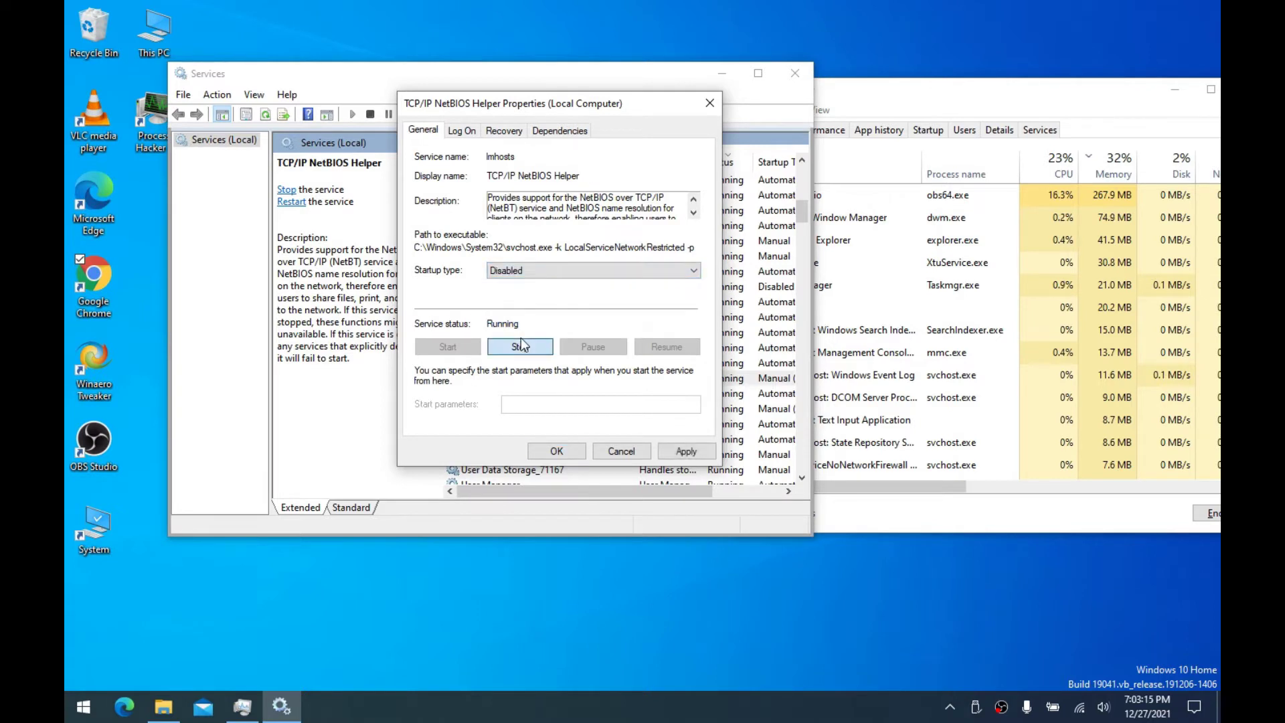
pyautogui.click(520, 346)
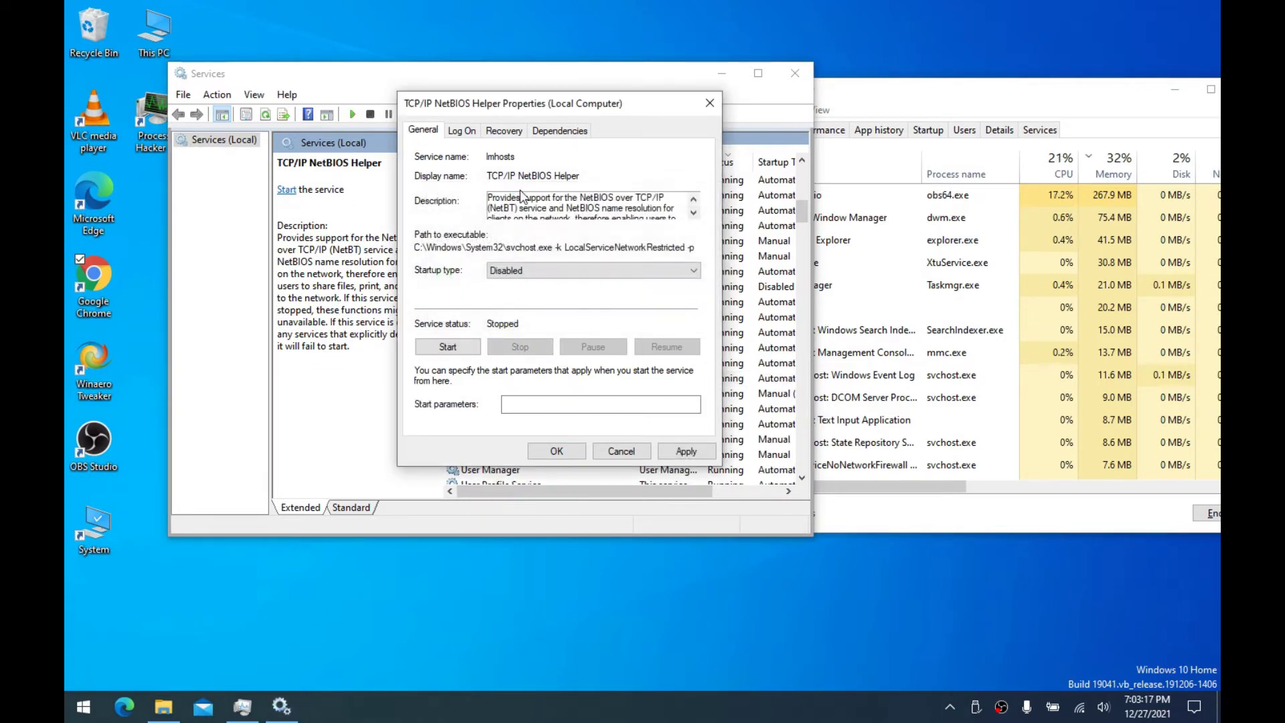
# Set the TCP/IP NetBIOS Helper's first and second failure responses to Take No Action, and apply the changes
pyautogui.click(504, 130)
pyautogui.click(613, 186)
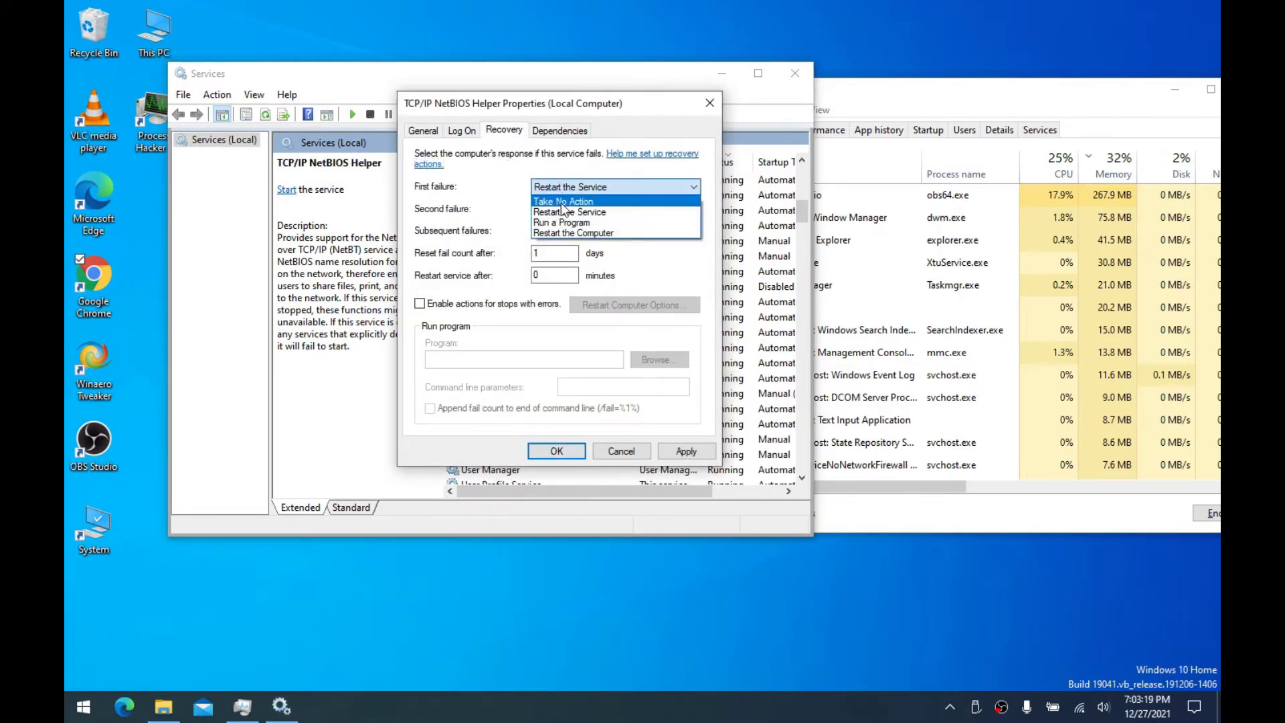
pyautogui.click(569, 200)
pyautogui.click(613, 208)
pyautogui.click(569, 222)
pyautogui.click(684, 450)
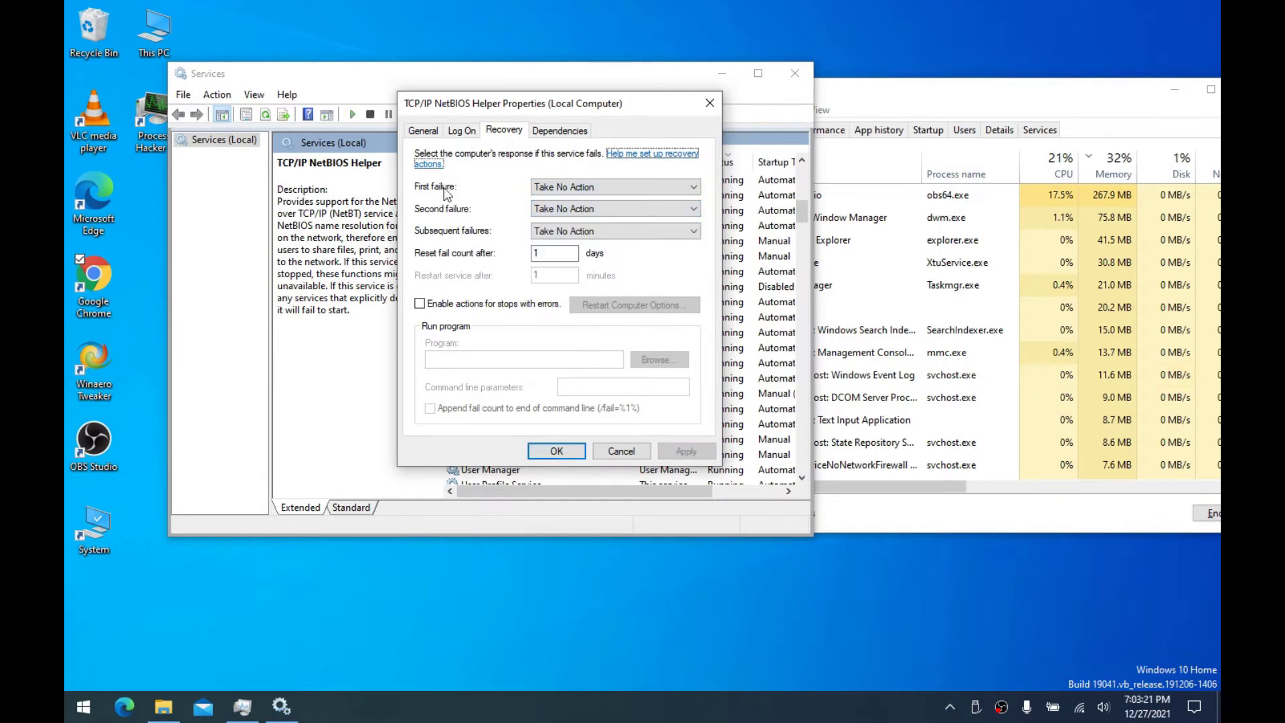
pyautogui.click(424, 131)
pyautogui.click(556, 450)
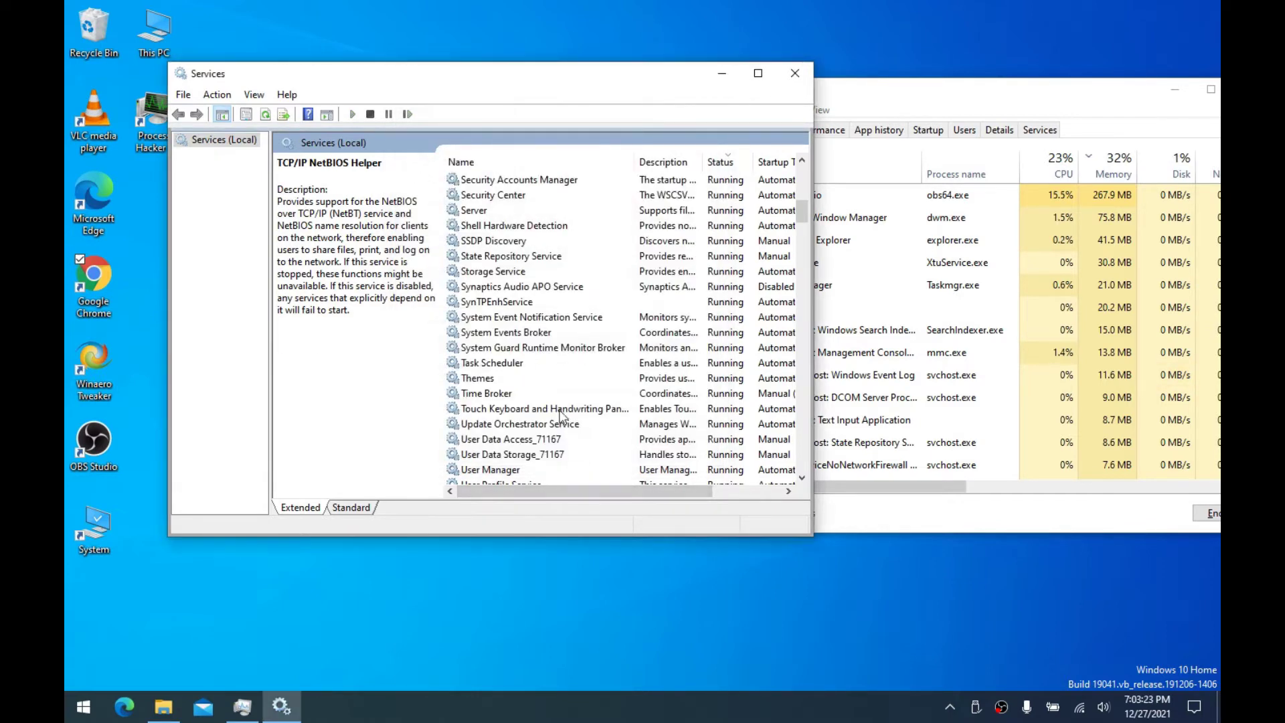
# Review the System Events Broker service's description and the components that depend on it, including those under Task Scheduler
pyautogui.click(529, 335)
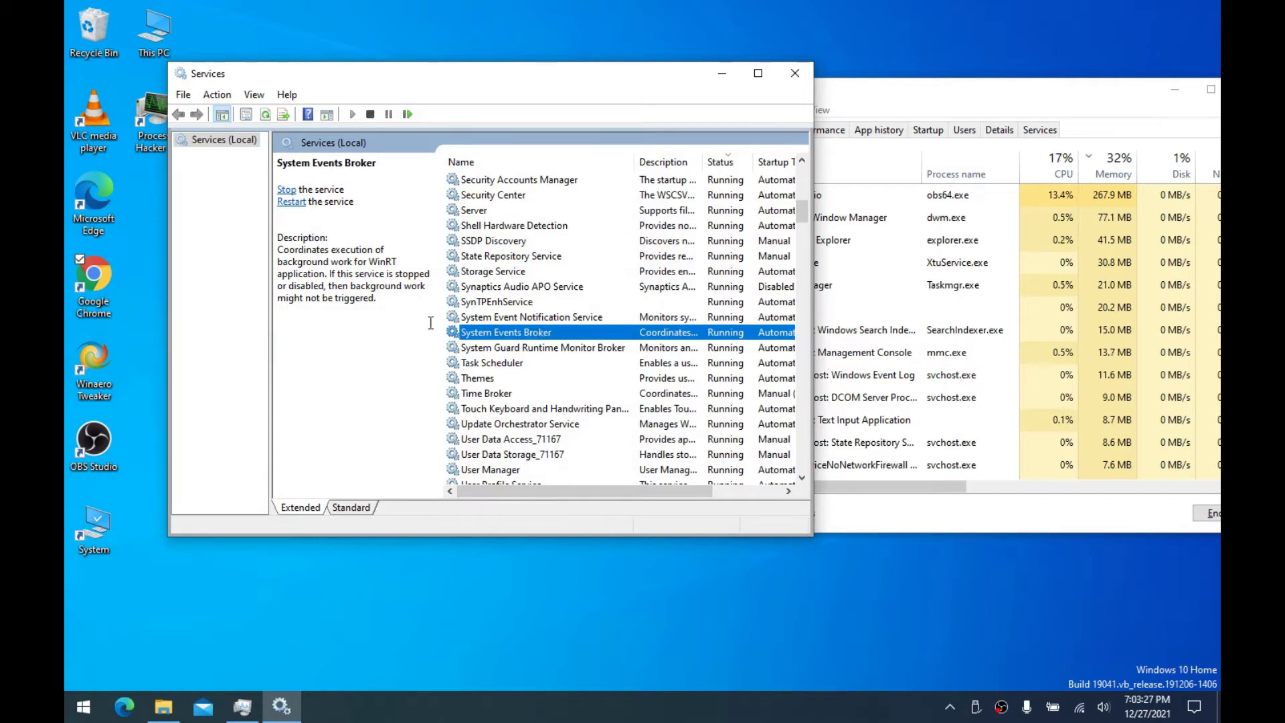
pyautogui.click(372, 263)
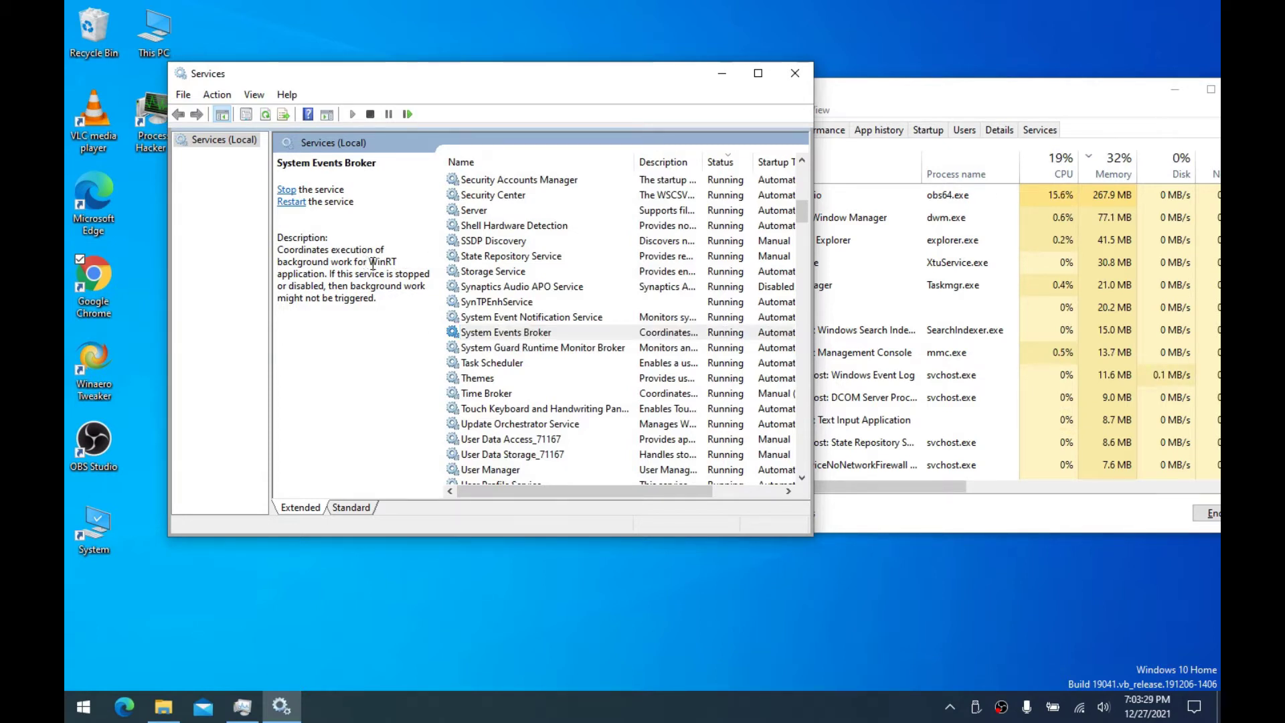
pyautogui.click(485, 338)
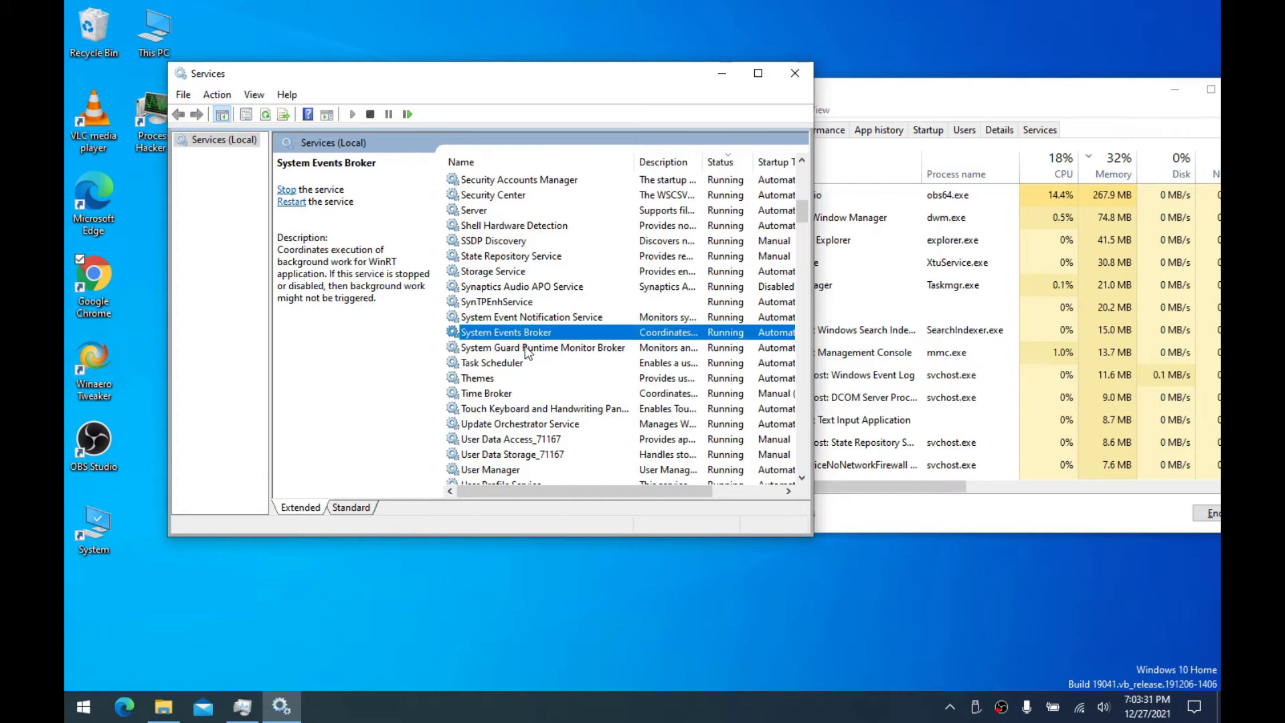
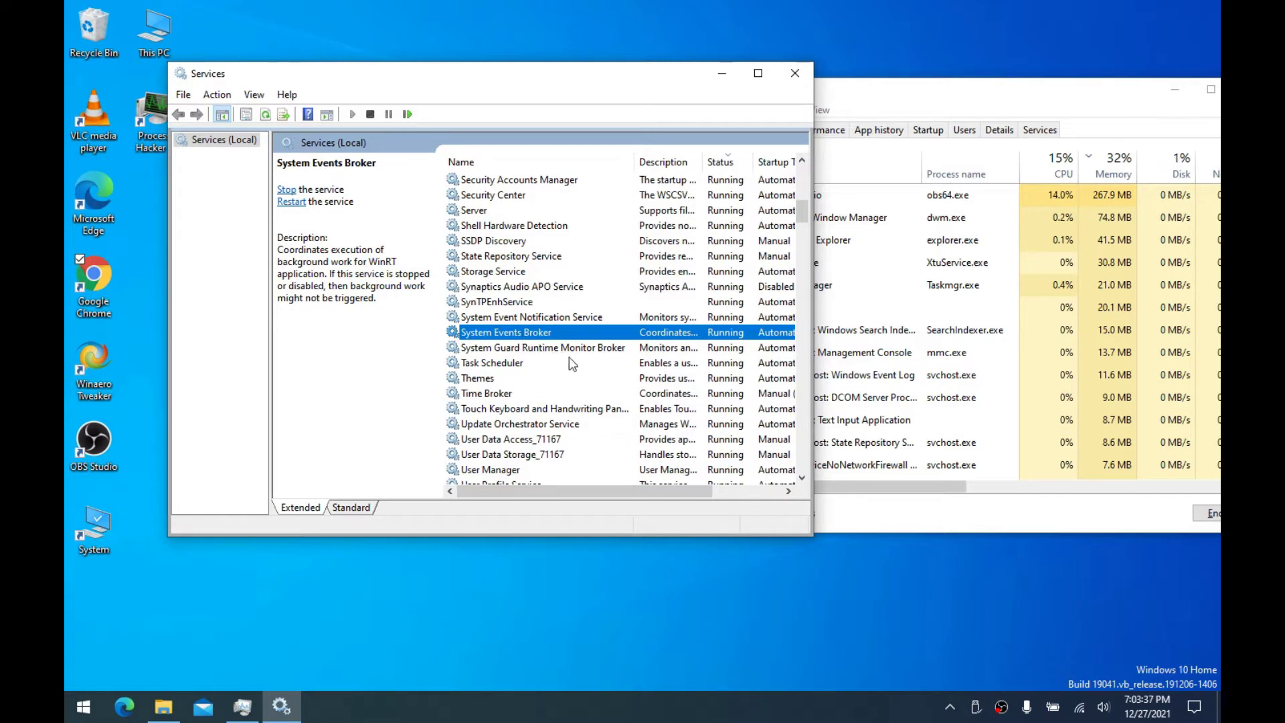
pyautogui.doubleClick(507, 332)
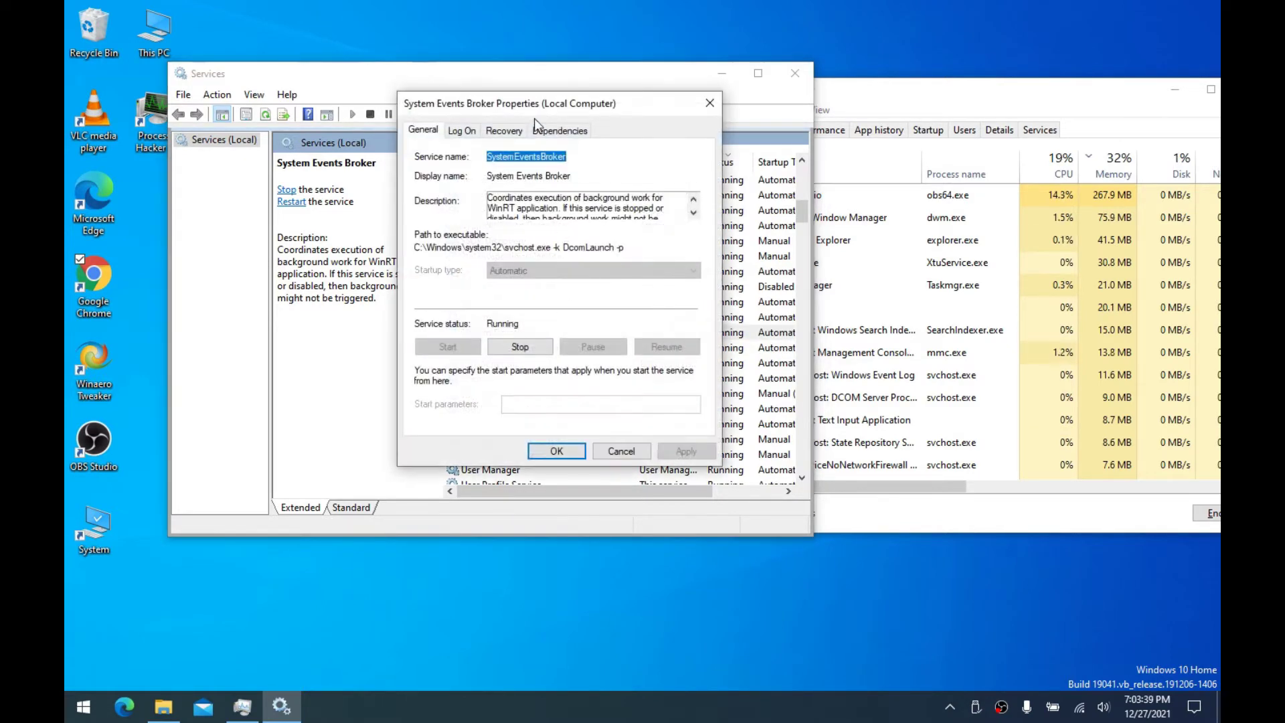
pyautogui.click(505, 131)
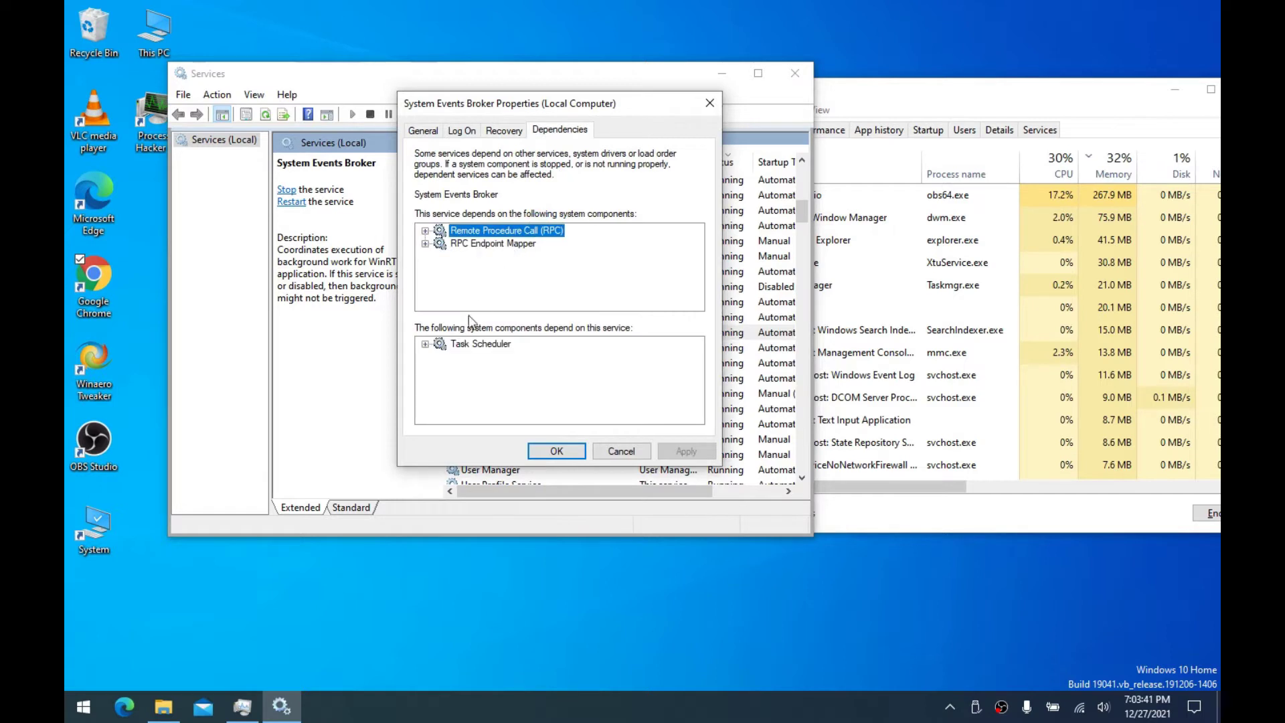
pyautogui.click(425, 344)
pyautogui.click(441, 356)
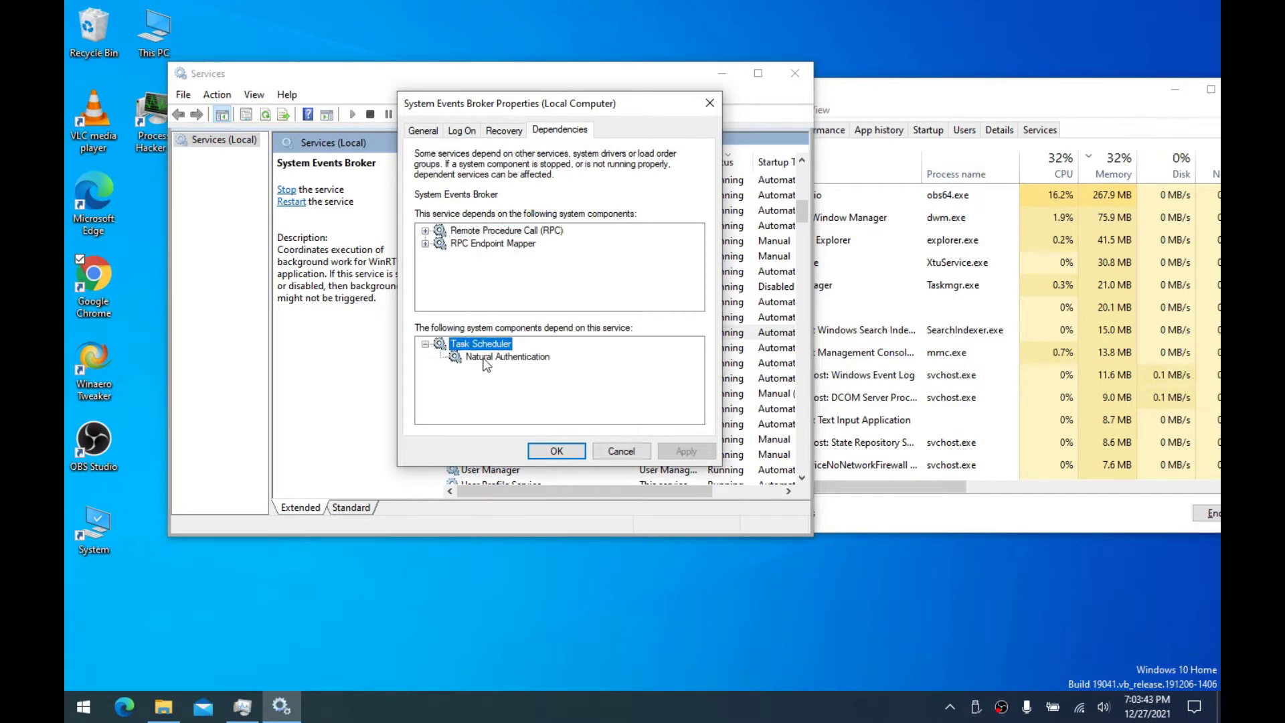
pyautogui.click(425, 344)
pyautogui.click(710, 103)
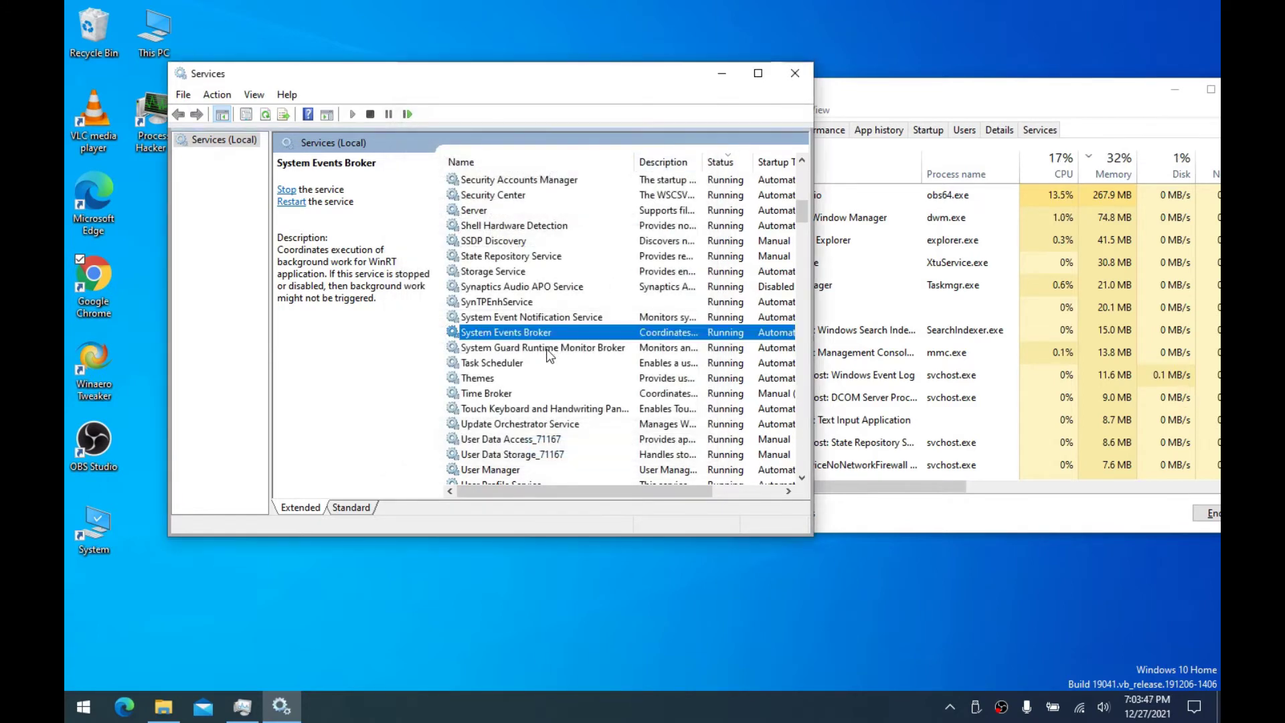
# Review the descriptions of the System Guard Runtime Monitor Broker, Task Scheduler and Themes services
pyautogui.press('Down')
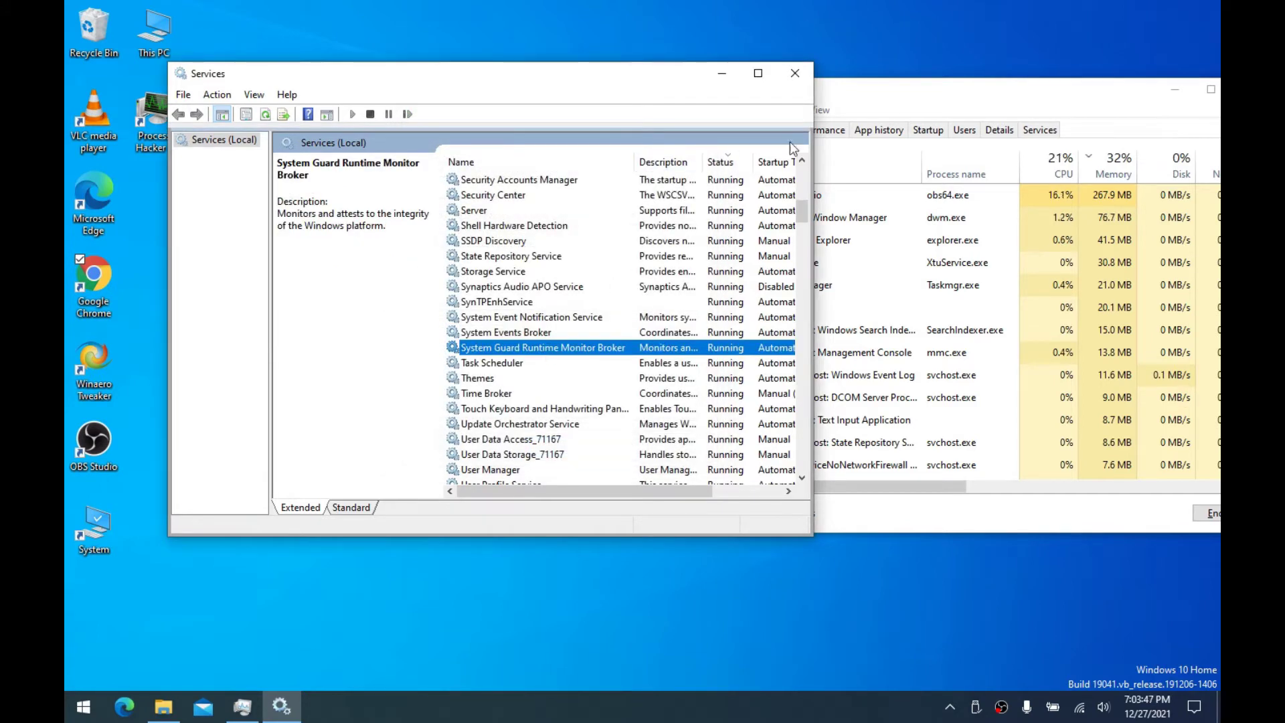
pyautogui.click(489, 367)
pyautogui.click(498, 378)
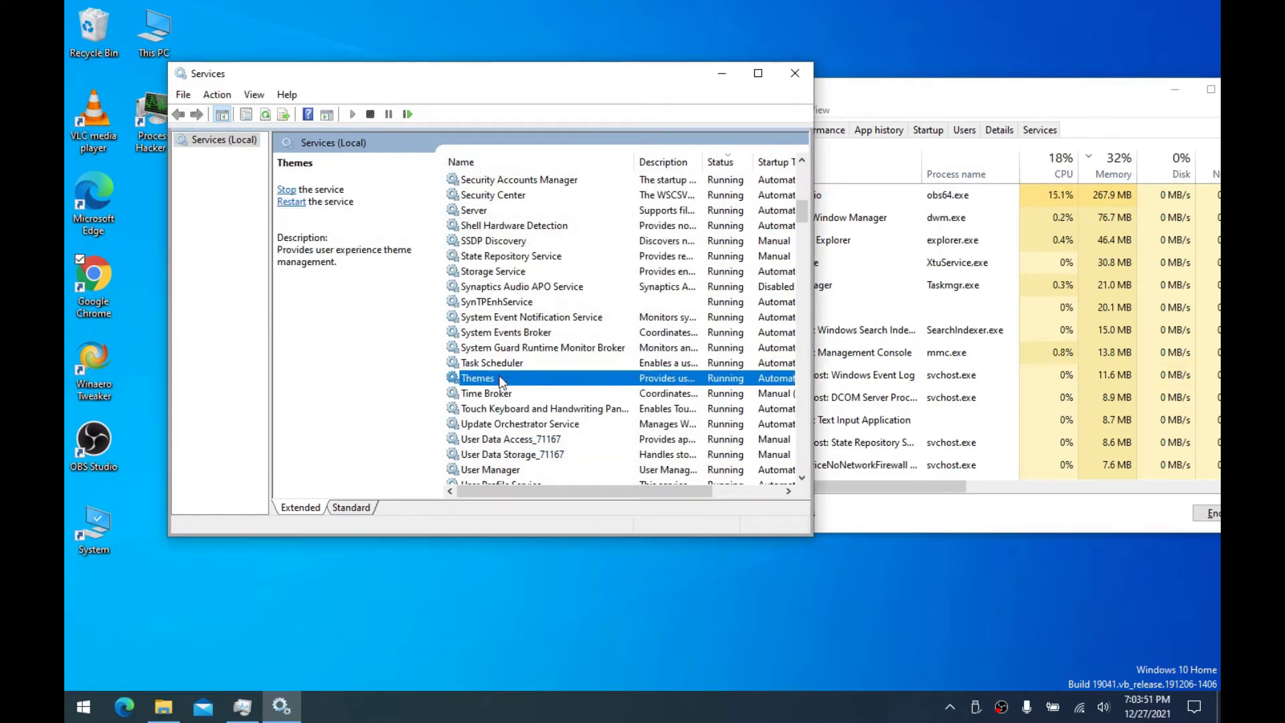
pyautogui.scroll(-2, 501, 381)
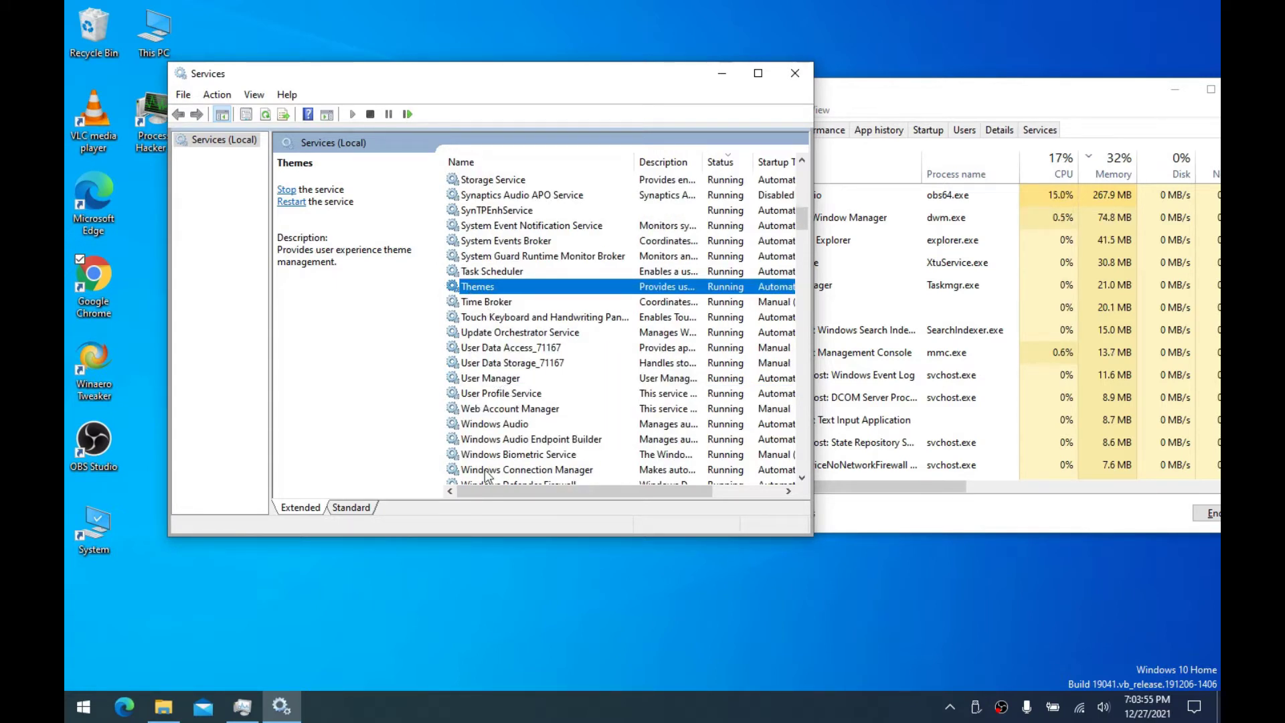
# Examine the Time Broker service's description, startup type and recovery settings, leaving them unmodified
pyautogui.click(503, 305)
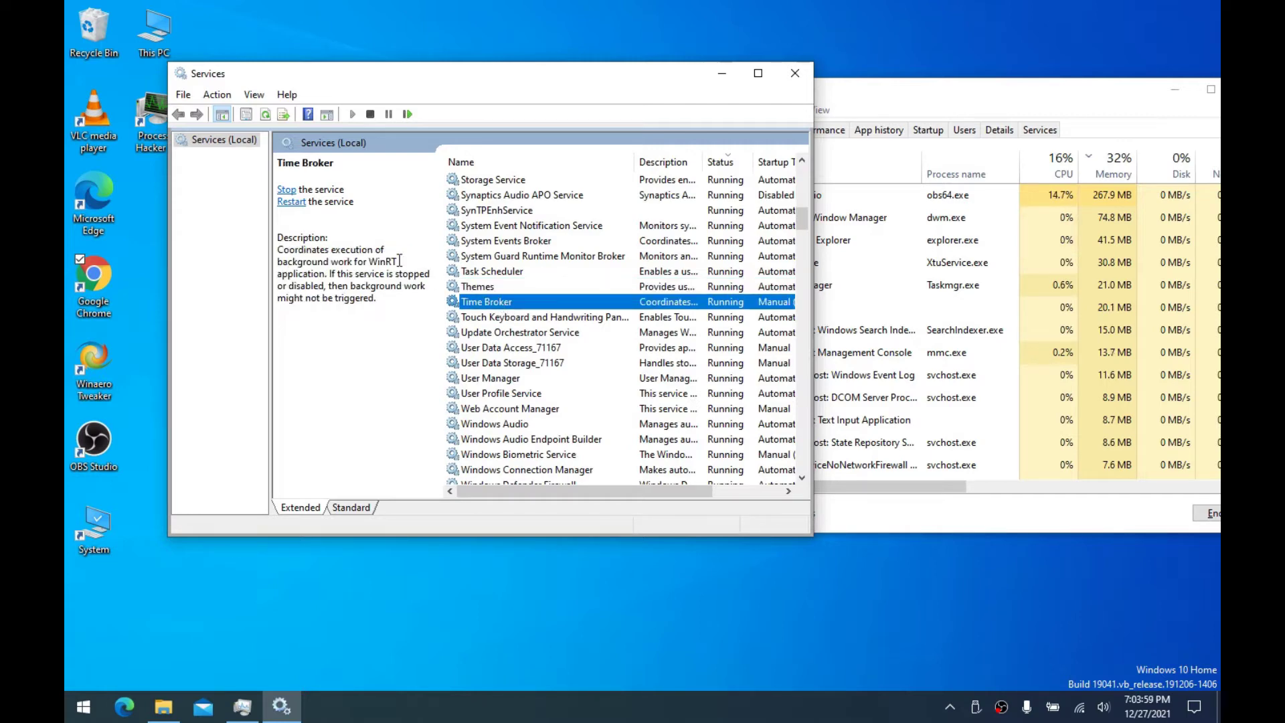
pyautogui.click(297, 260)
pyautogui.doubleClick(486, 307)
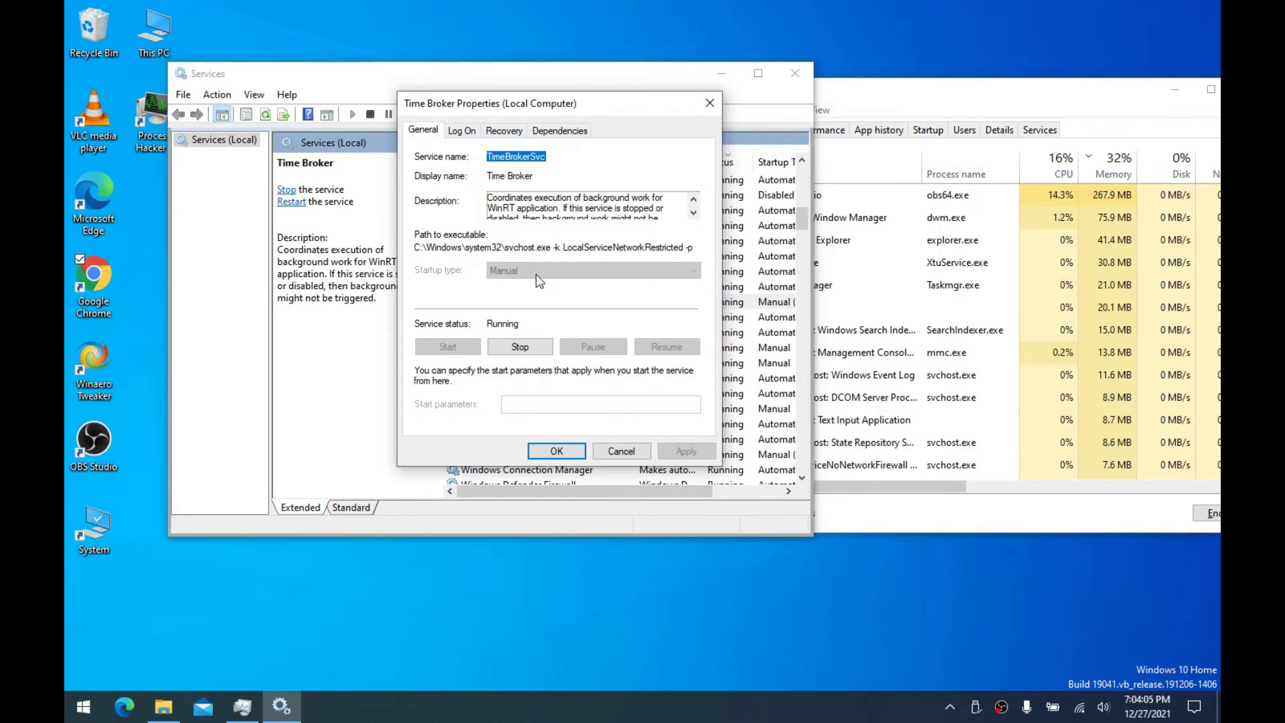
pyautogui.click(503, 131)
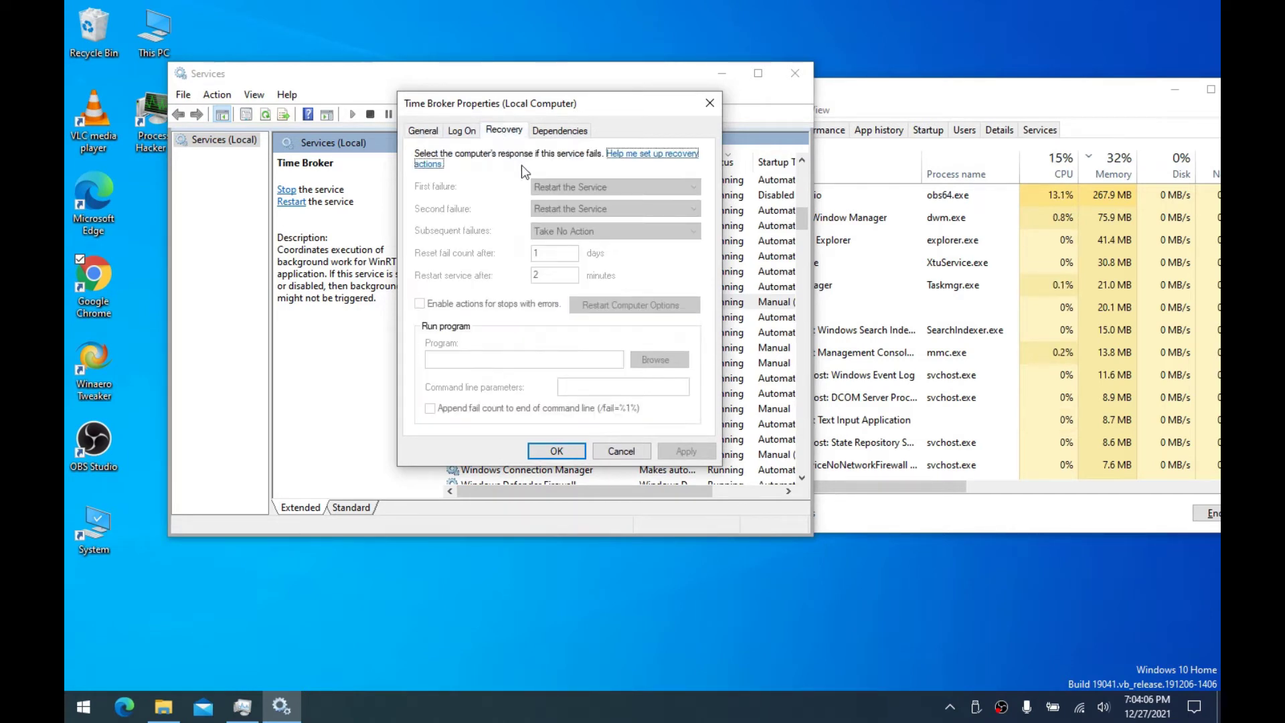
pyautogui.click(426, 131)
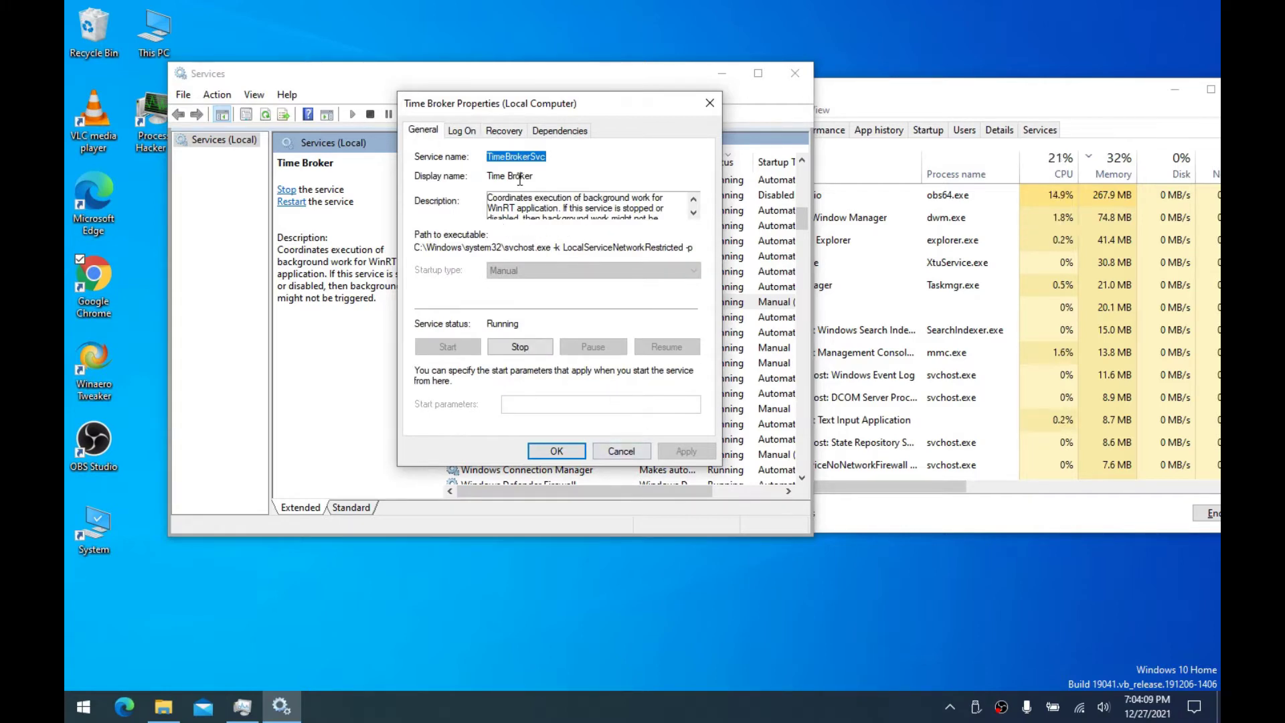
pyautogui.click(647, 451)
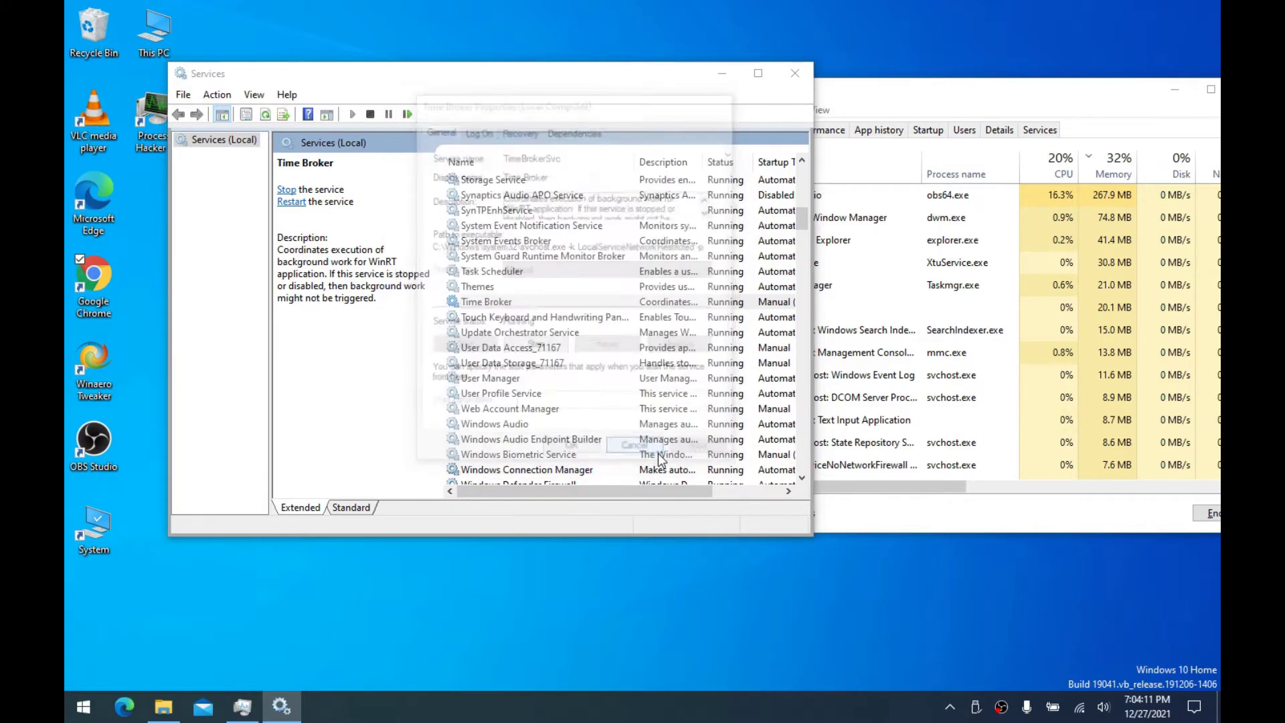
# Set the Touch Keyboard and Handwriting Panel Service's startup type to Disabled and apply the change
pyautogui.doubleClick(495, 317)
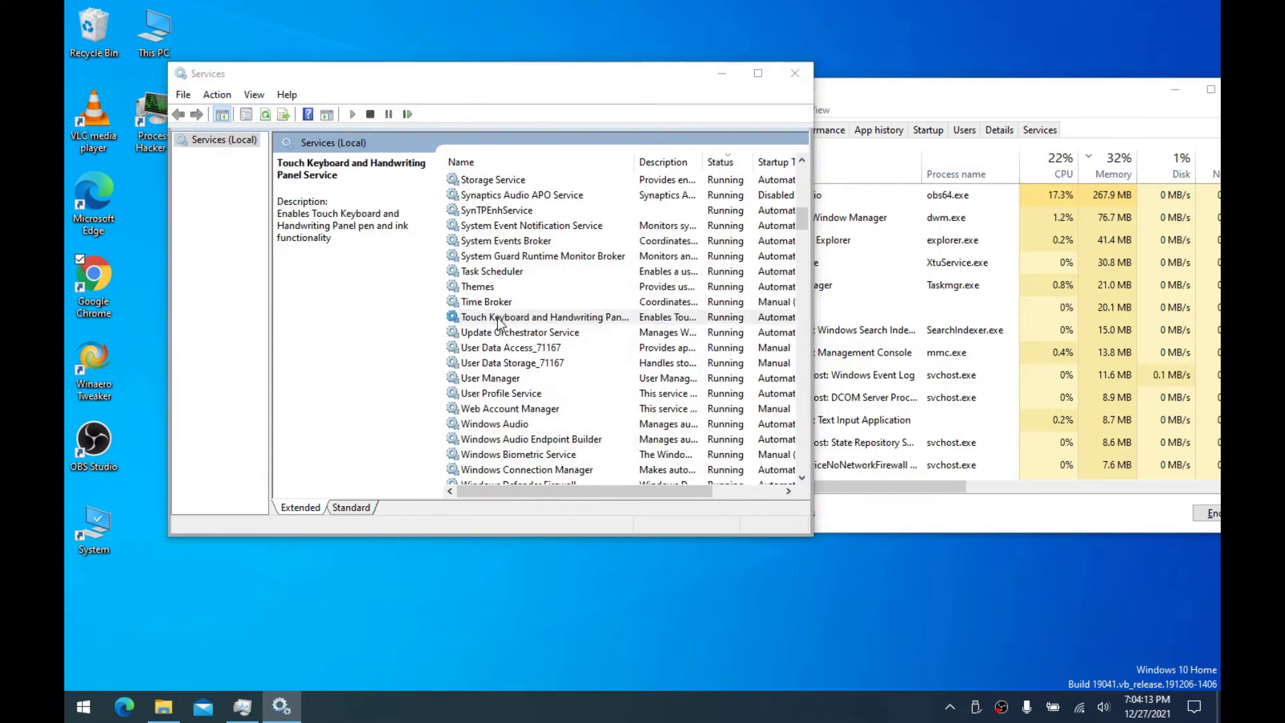
pyautogui.click(529, 270)
pyautogui.click(529, 316)
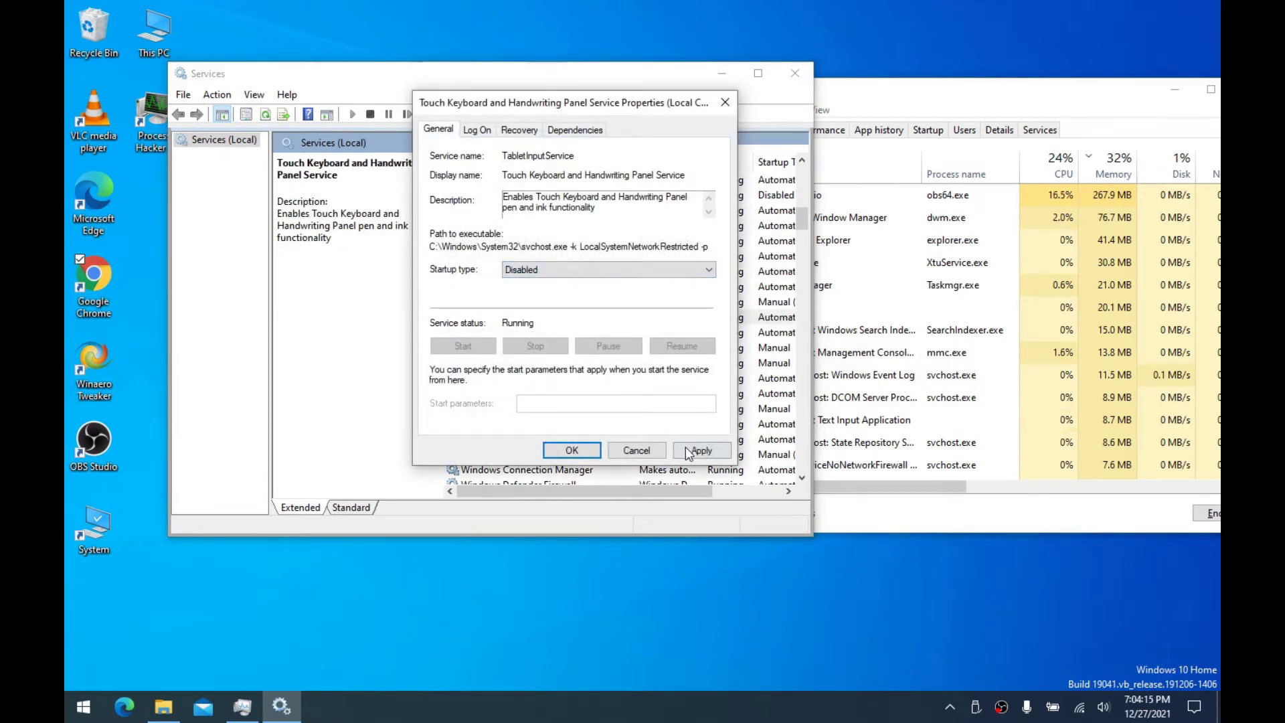
pyautogui.click(689, 450)
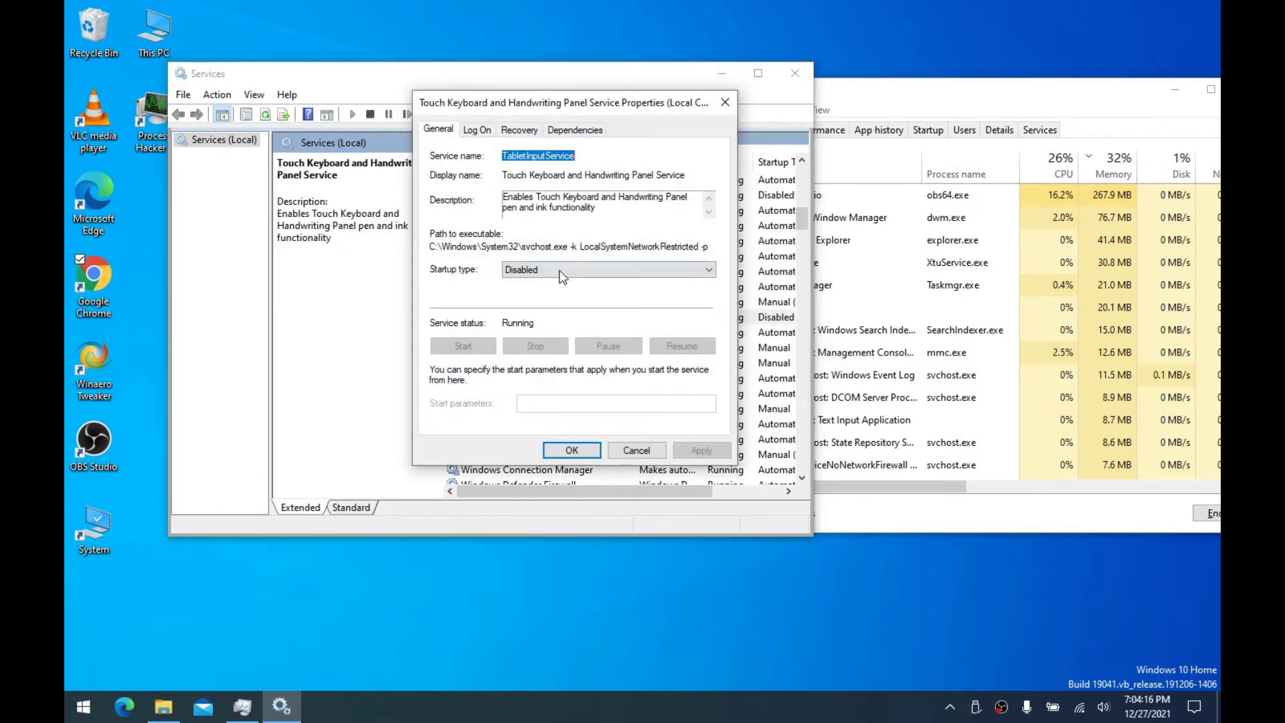
pyautogui.click(568, 451)
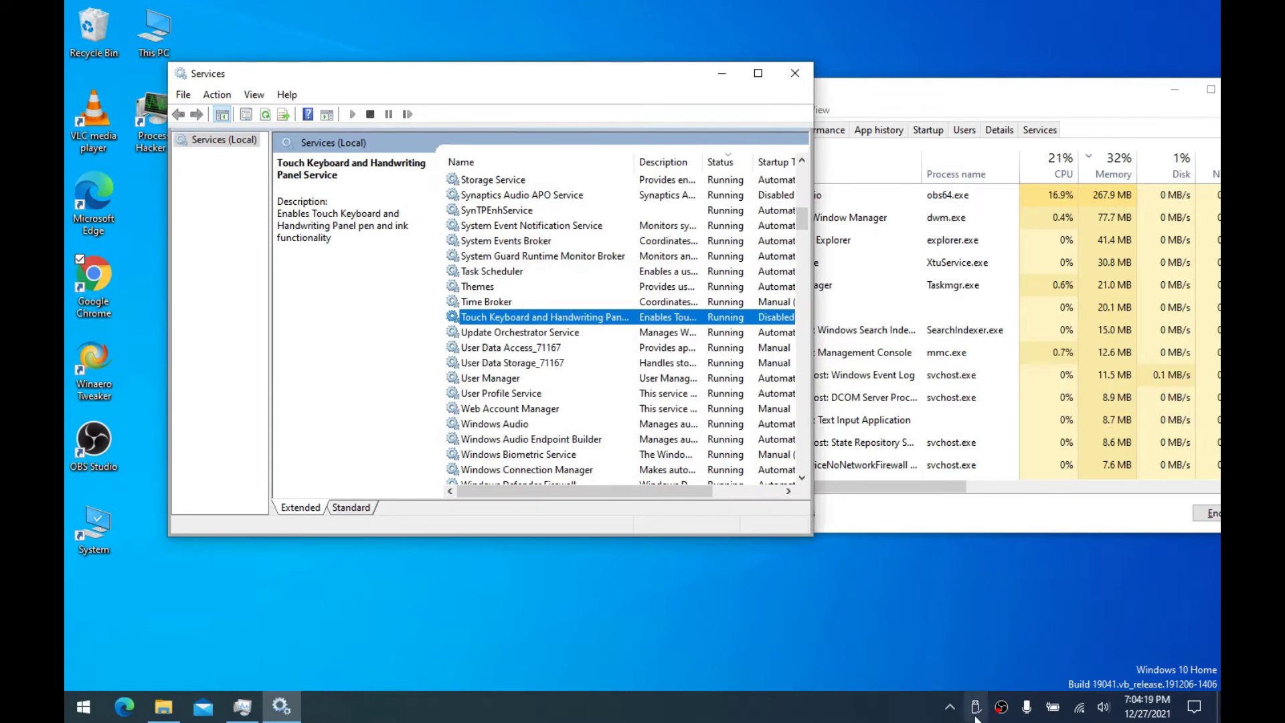
# Temporarily show the touch keyboard button on the taskbar to open and close the touch keyboard
pyautogui.rightClick(732, 706)
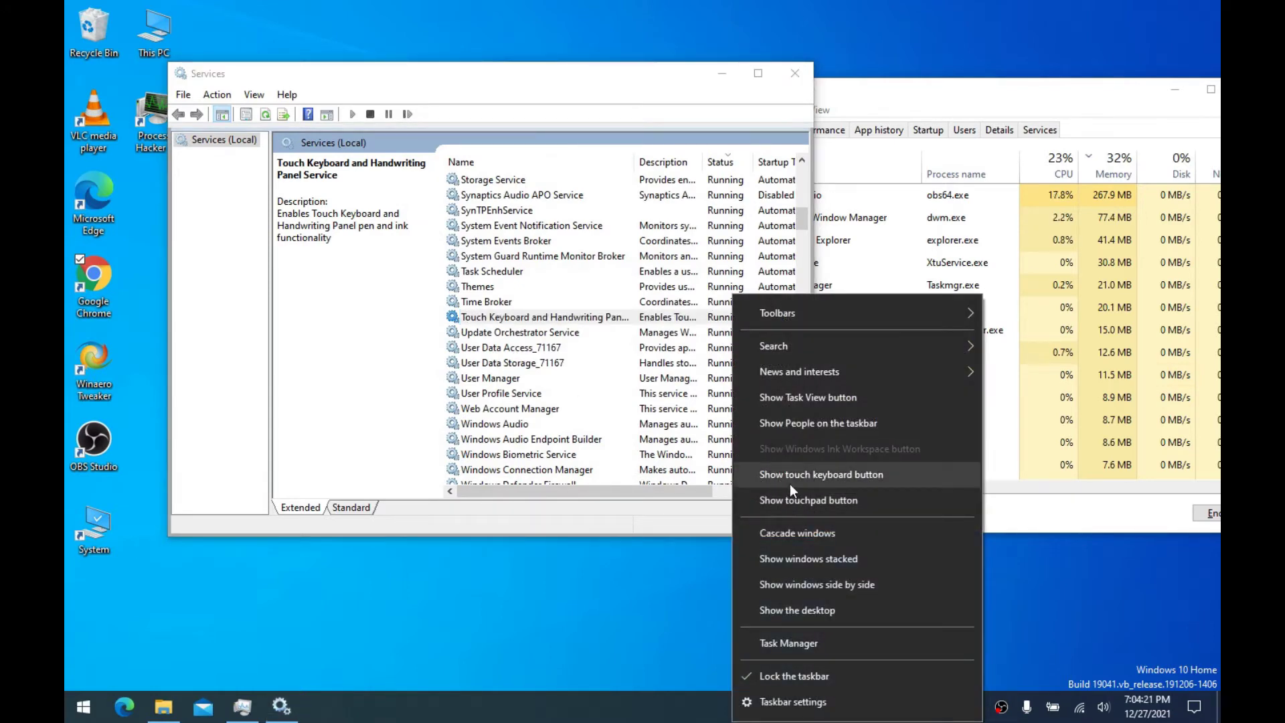
pyautogui.click(789, 481)
pyautogui.click(1098, 711)
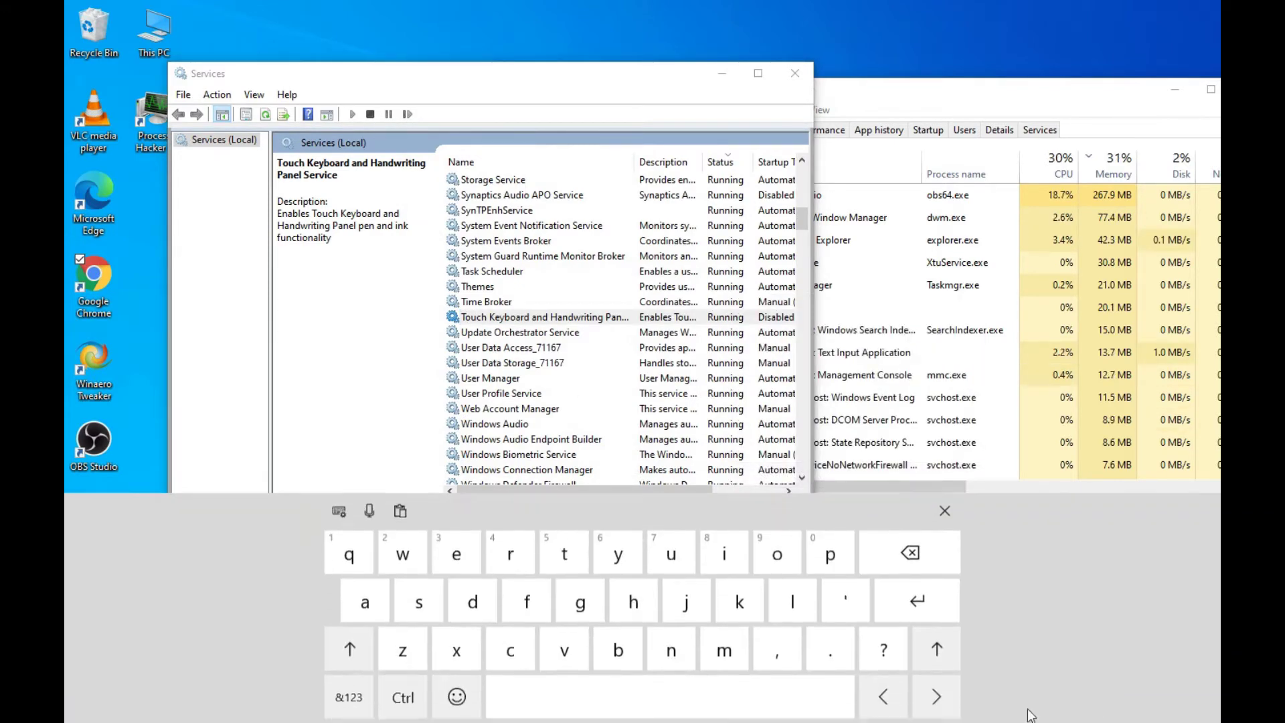
pyautogui.click(1091, 710)
pyautogui.rightClick(1087, 713)
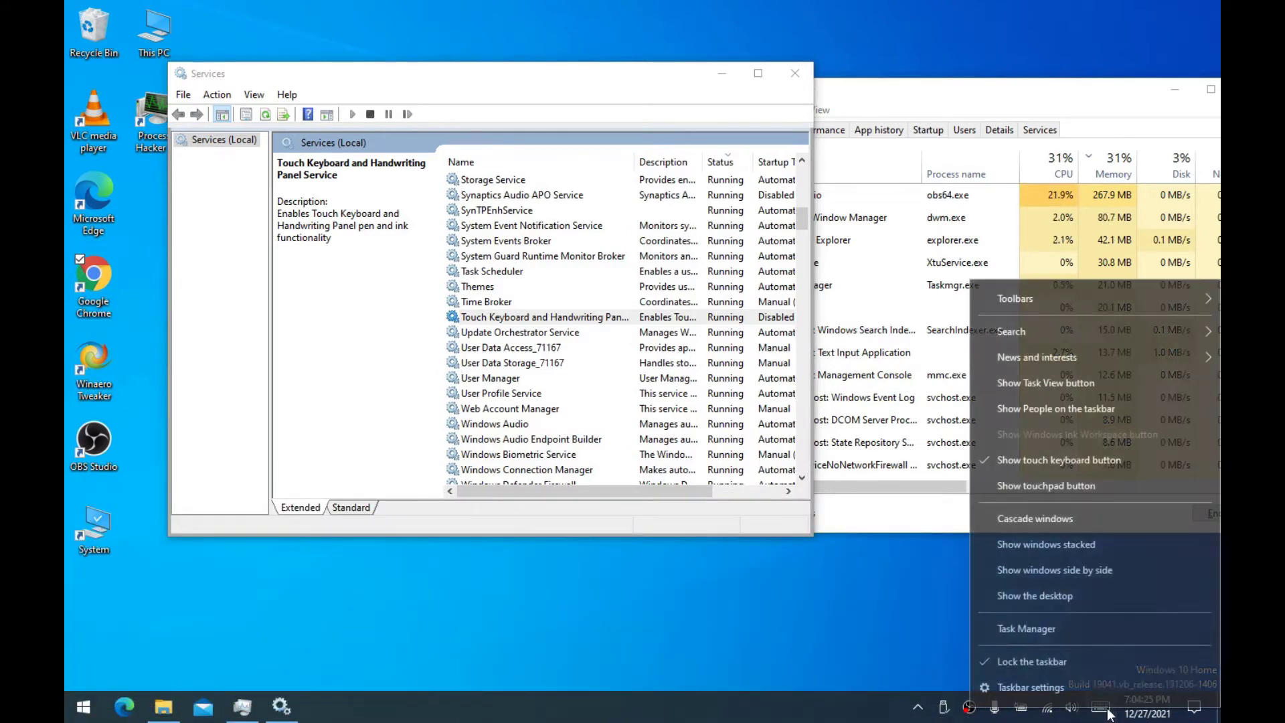
pyautogui.click(1016, 461)
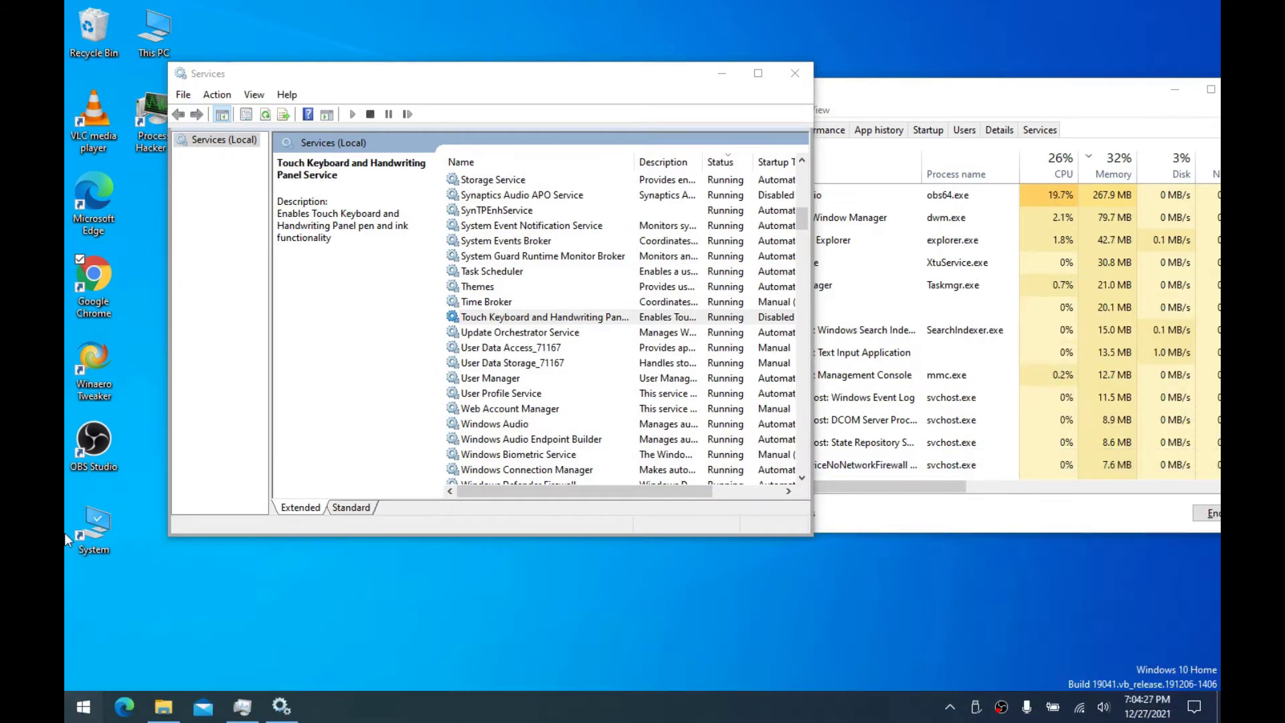
# Check which control commands are available for the running Touch Keyboard and Handwriting Panel Service
pyautogui.click(540, 333)
pyautogui.click(542, 317)
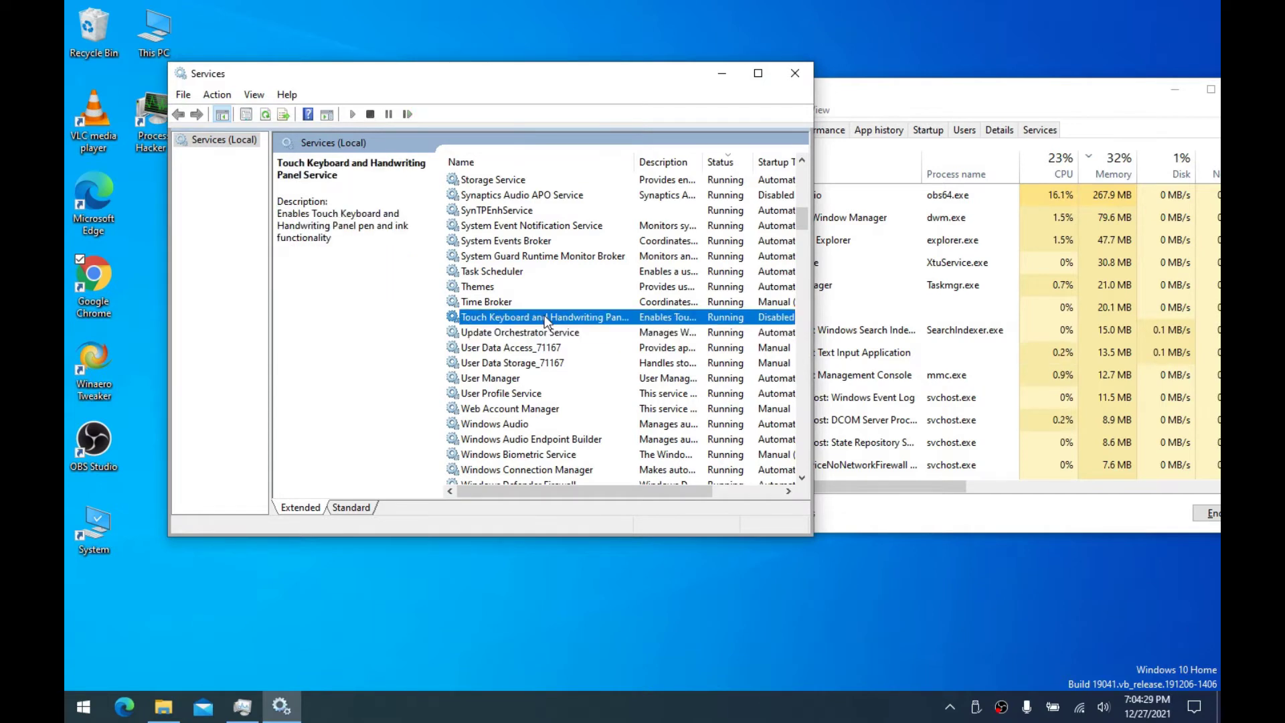
pyautogui.rightClick(544, 318)
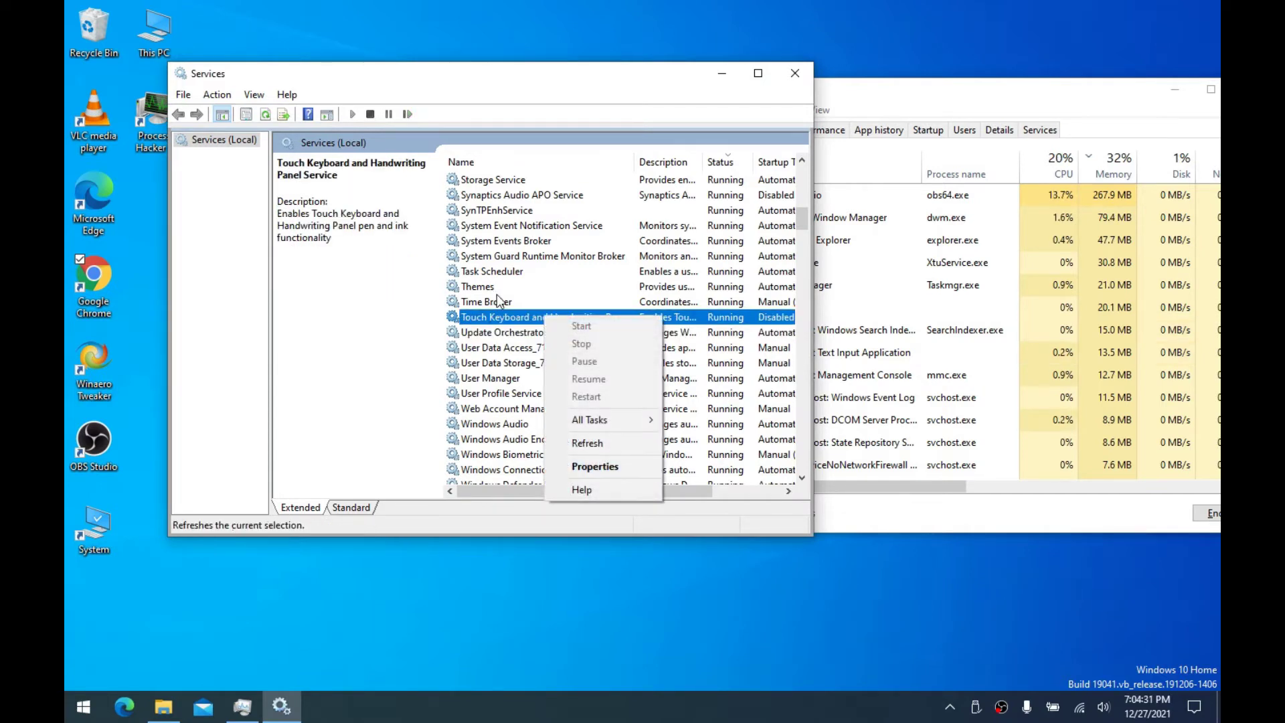
pyautogui.click(504, 334)
pyautogui.click(506, 317)
pyautogui.rightClick(506, 317)
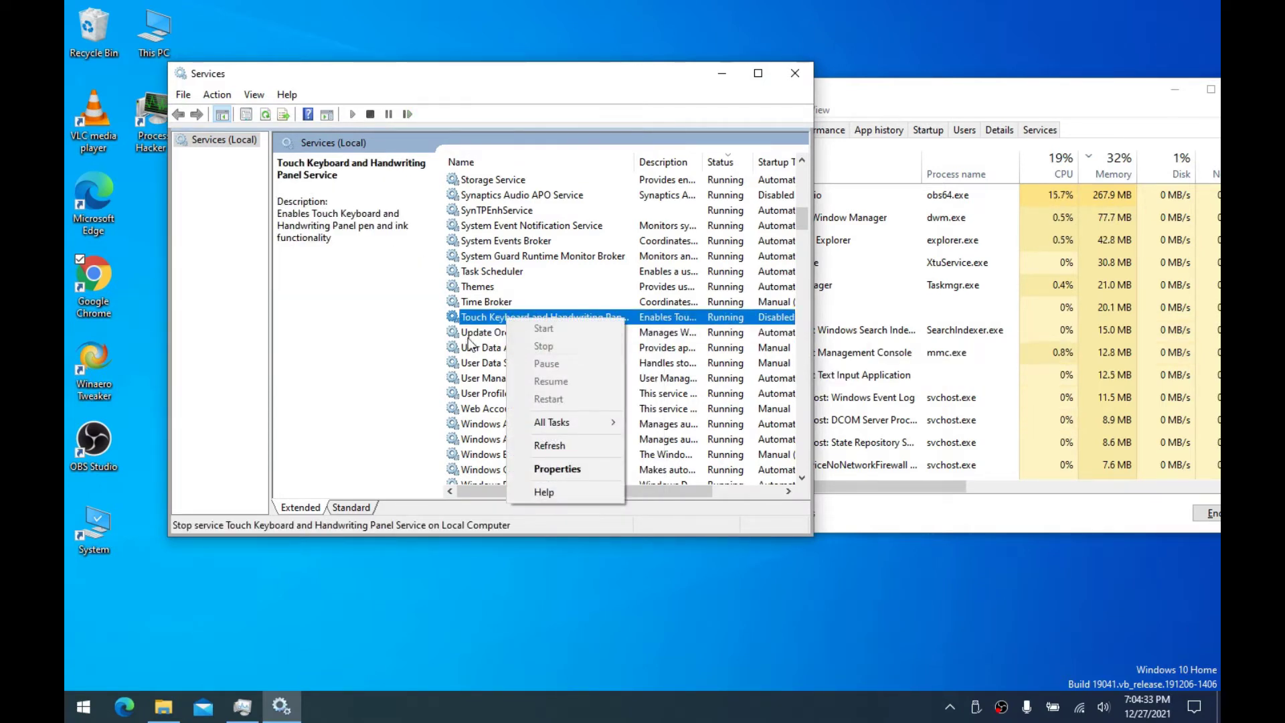
# Set the Update Orchestrator Service's startup type to Disabled and apply the change
pyautogui.click(501, 336)
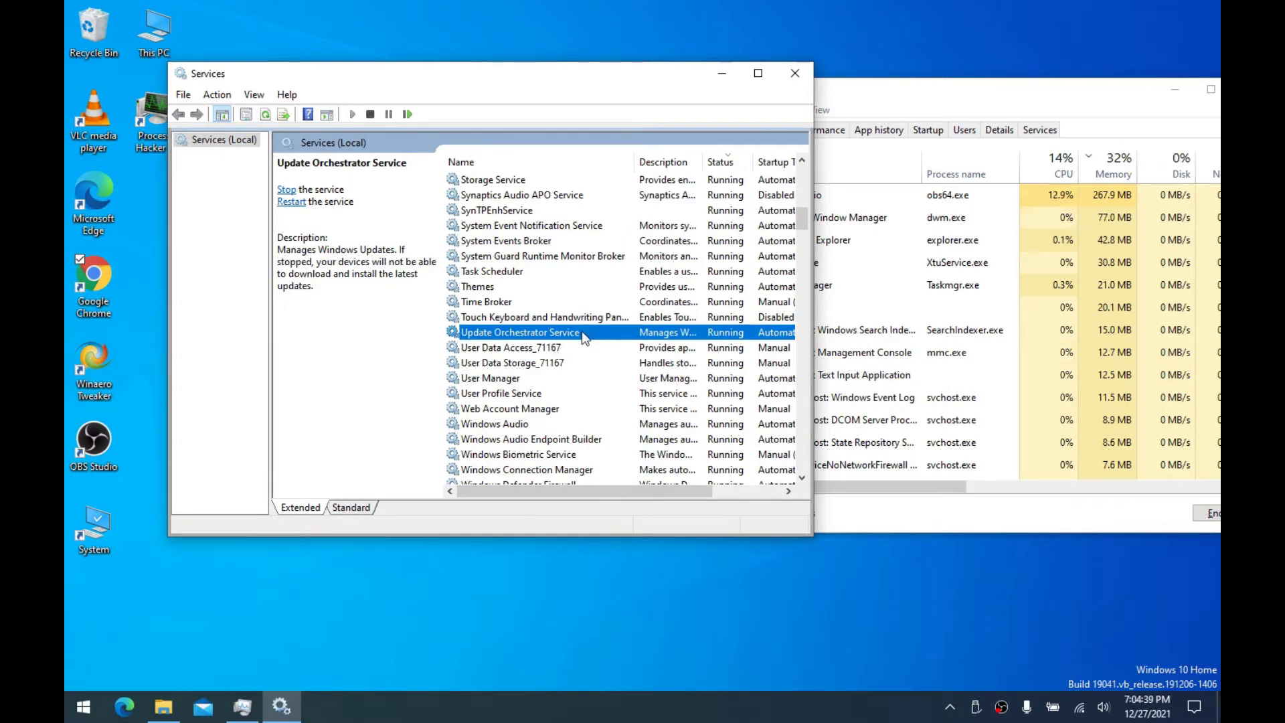
pyautogui.rightClick(538, 333)
pyautogui.click(589, 479)
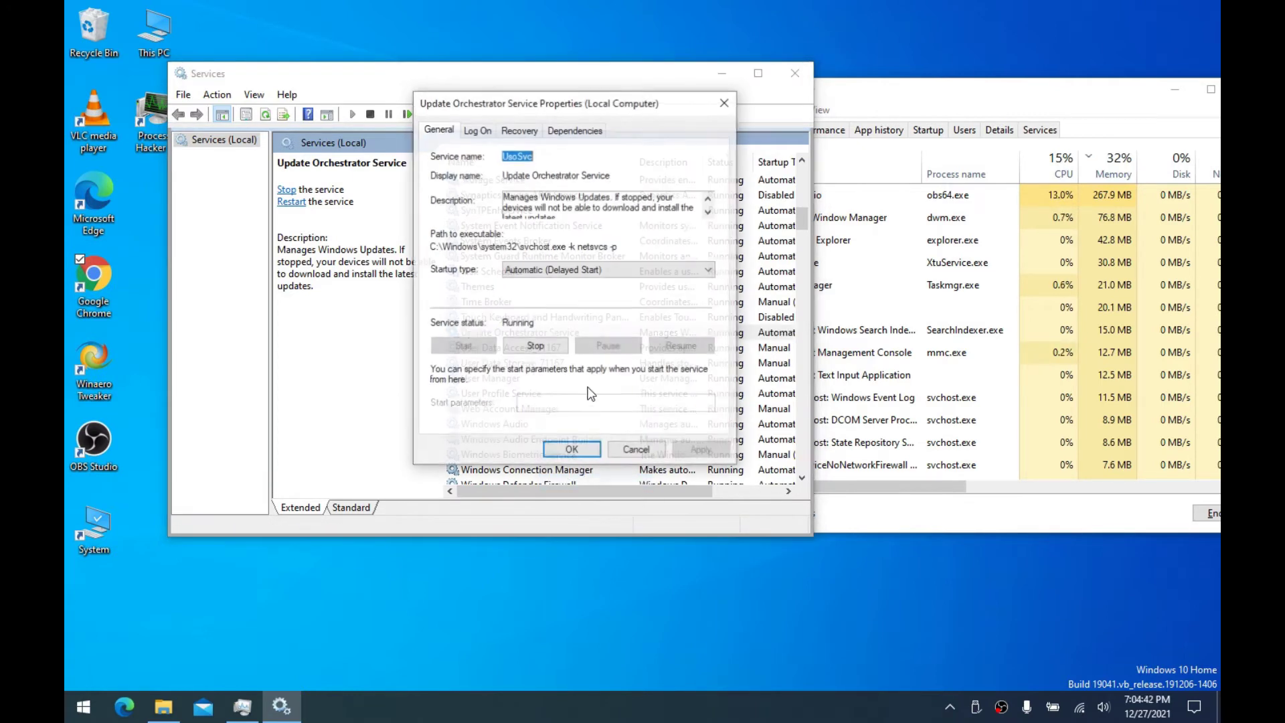
pyautogui.click(540, 268)
pyautogui.click(535, 323)
pyautogui.click(702, 450)
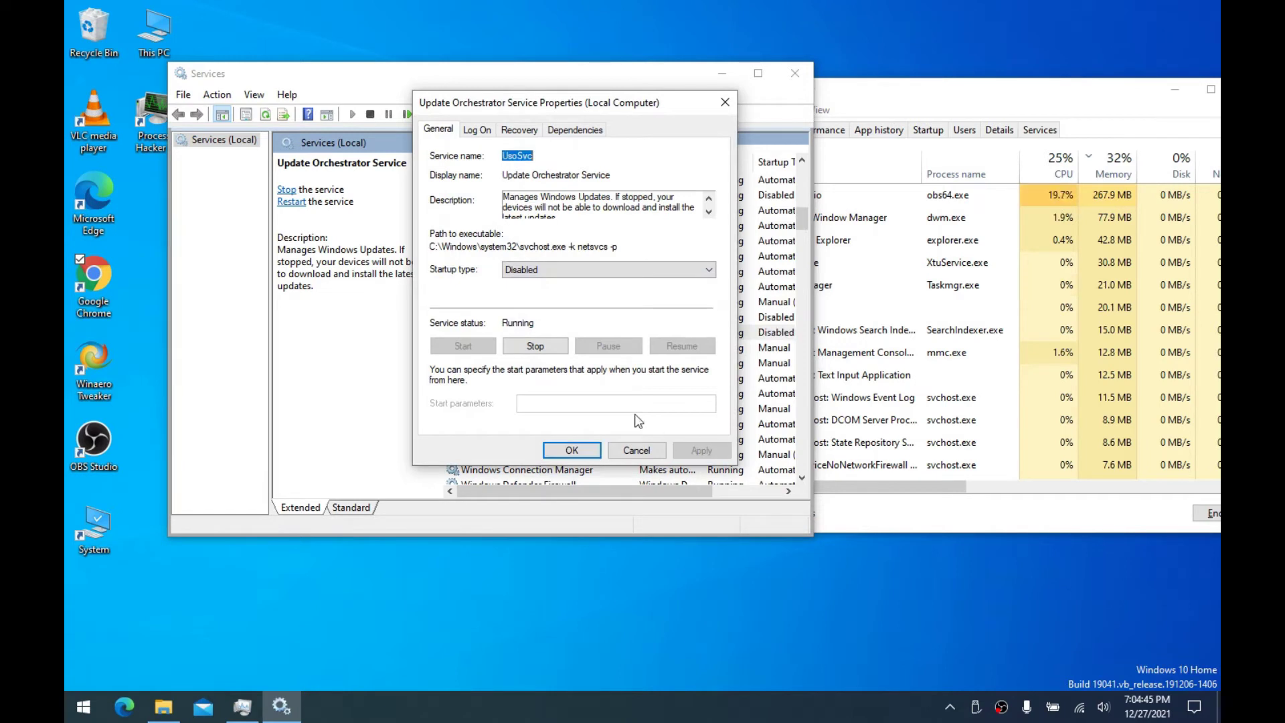
# Set the Update Orchestrator Service's first and second failure responses to Take No Action, and apply the changes
pyautogui.click(519, 130)
pyautogui.click(545, 186)
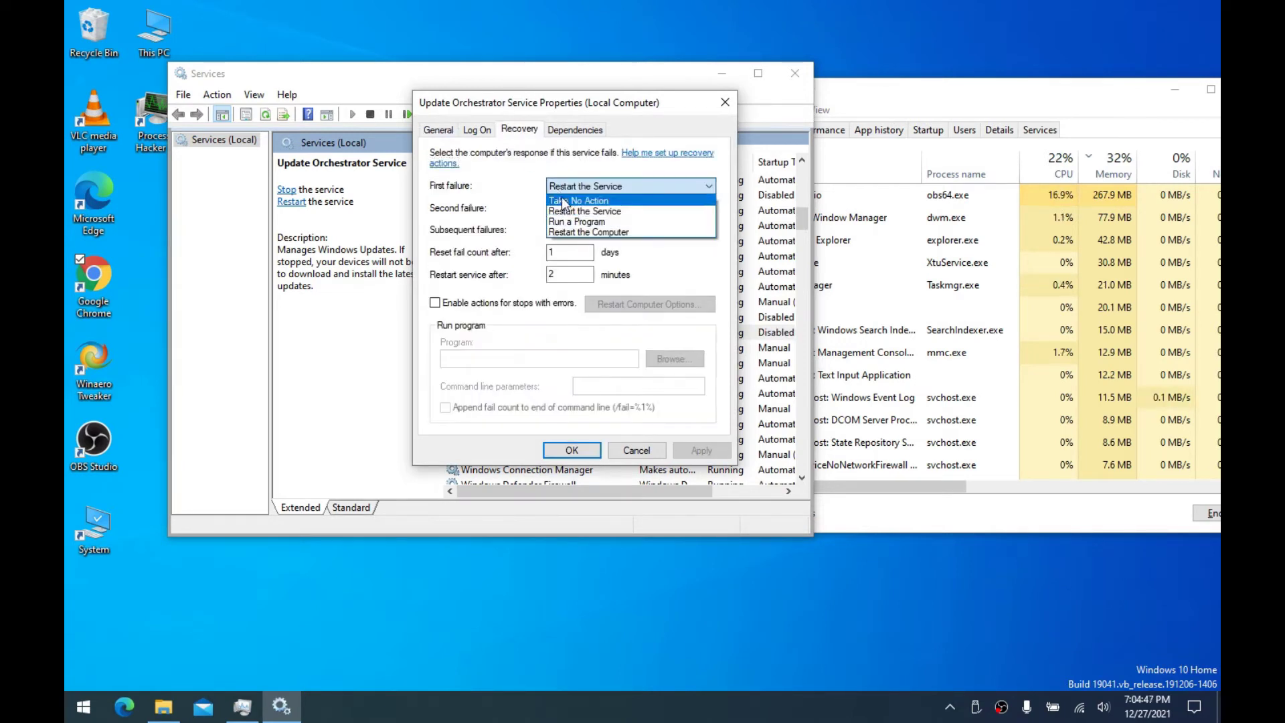
pyautogui.click(566, 197)
pyautogui.click(568, 214)
pyautogui.click(569, 219)
pyautogui.click(701, 451)
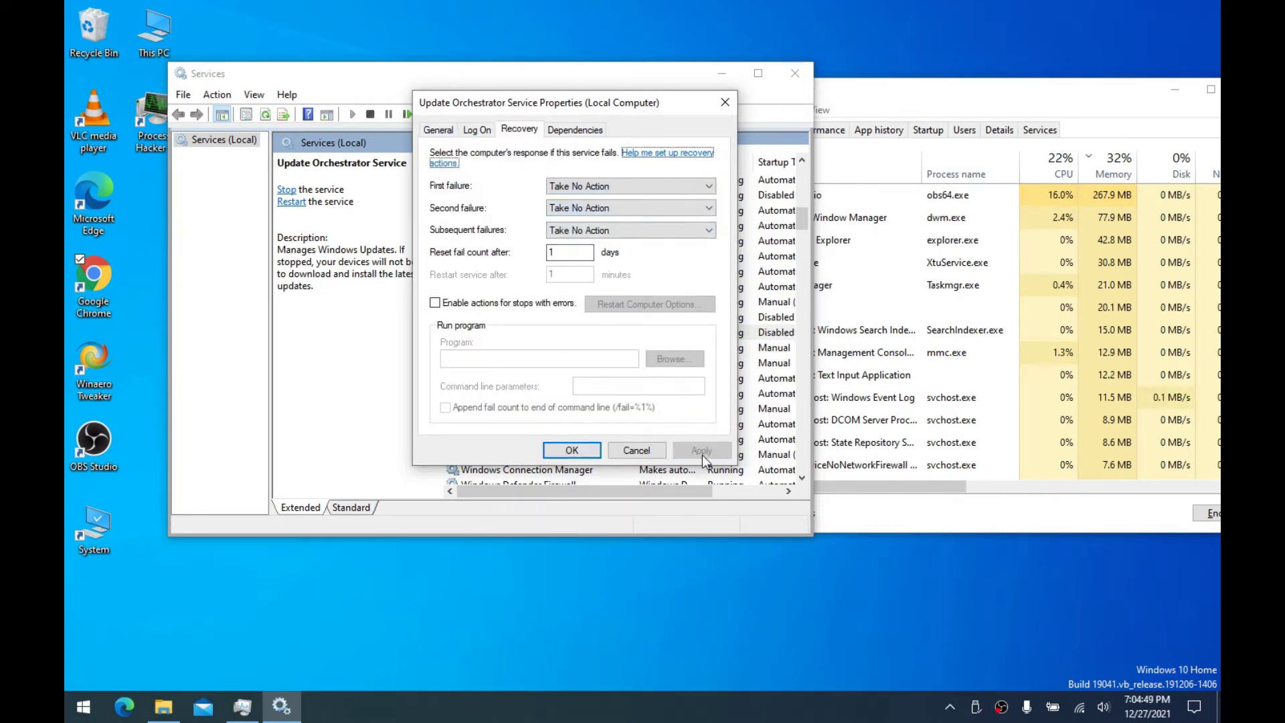
# Stop the Update Orchestrator Service and close its properties
pyautogui.click(439, 130)
pyautogui.click(543, 346)
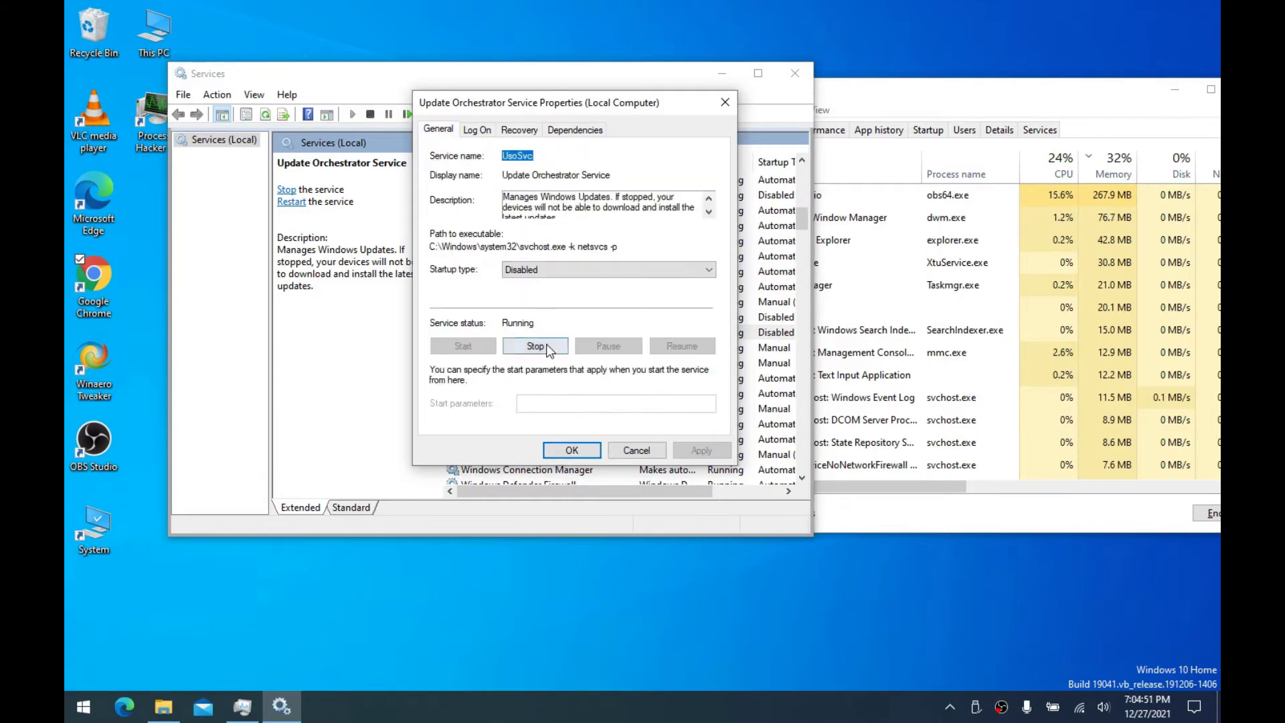
pyautogui.click(554, 451)
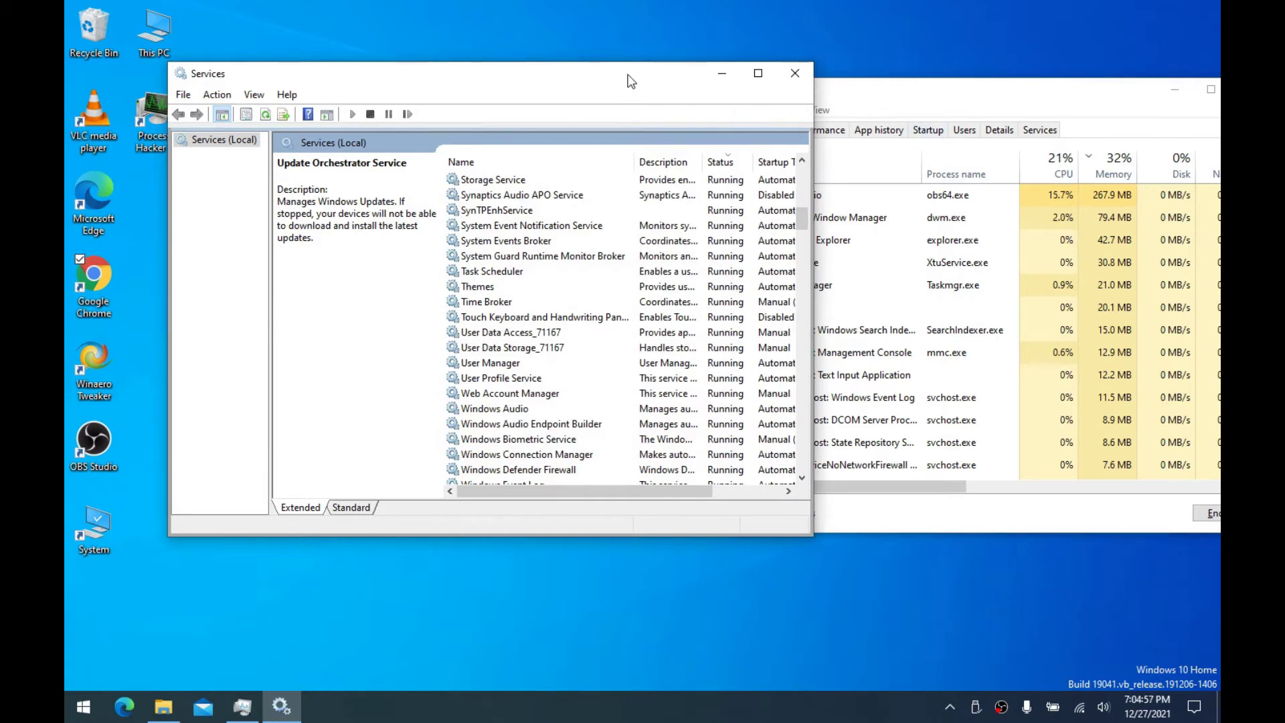
# Move the Services window aside to uncover Task Manager's process names, and select the System Guard Runtime Monitor Broker service
pyautogui.moveTo(627, 78); pyautogui.dragTo(585, 78)
pyautogui.click(494, 257)
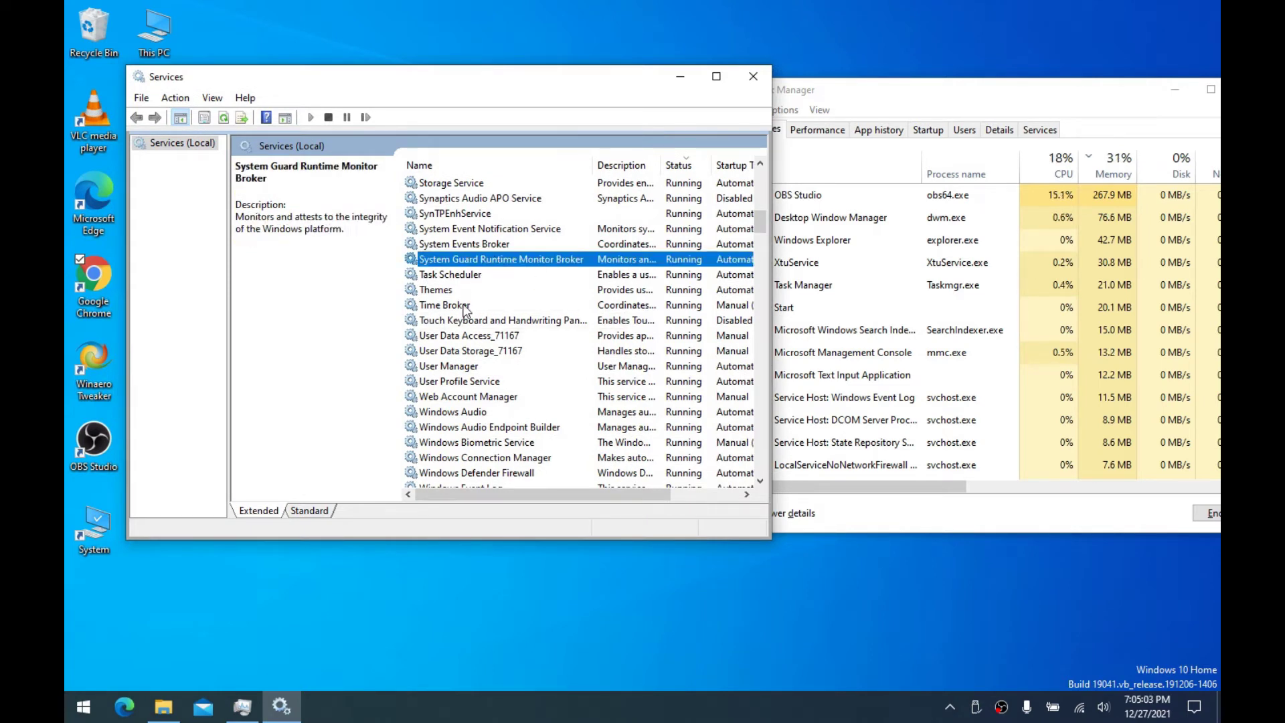
pyautogui.scroll(-2, 464, 306)
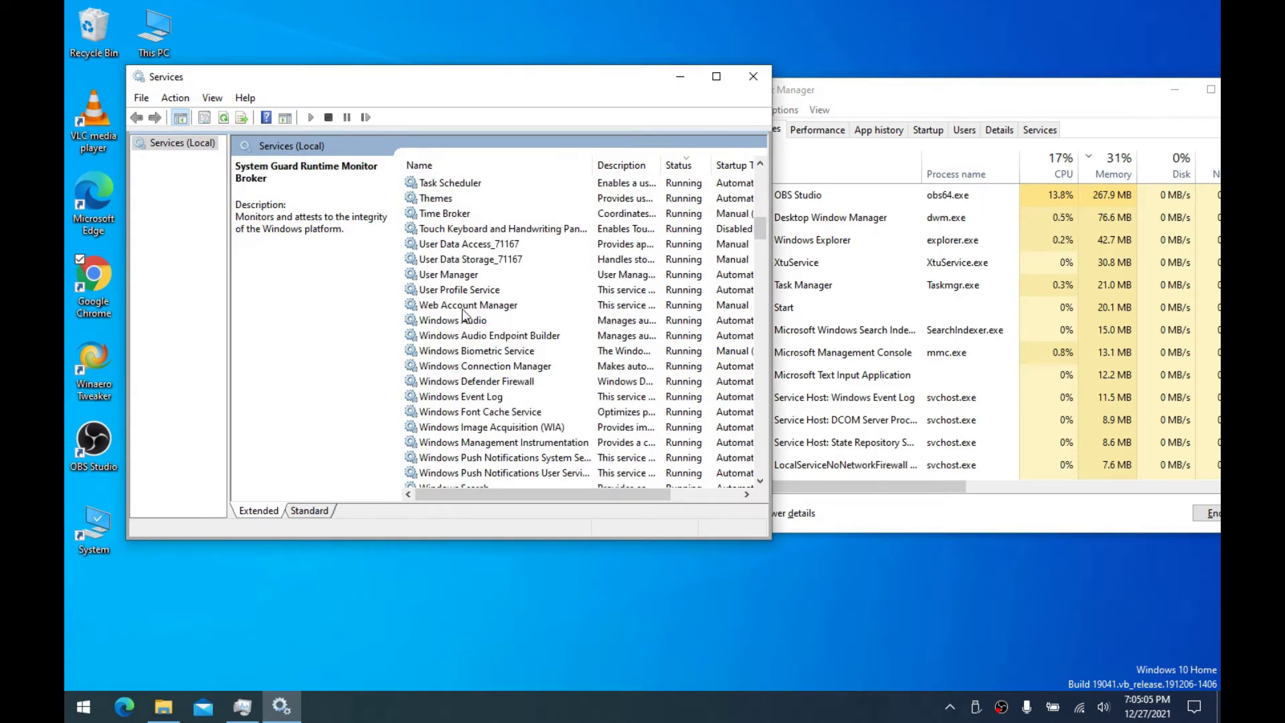
# Set the Web Account Manager service's startup type to Disabled in its properties
pyautogui.click(465, 305)
pyautogui.doubleClick(463, 307)
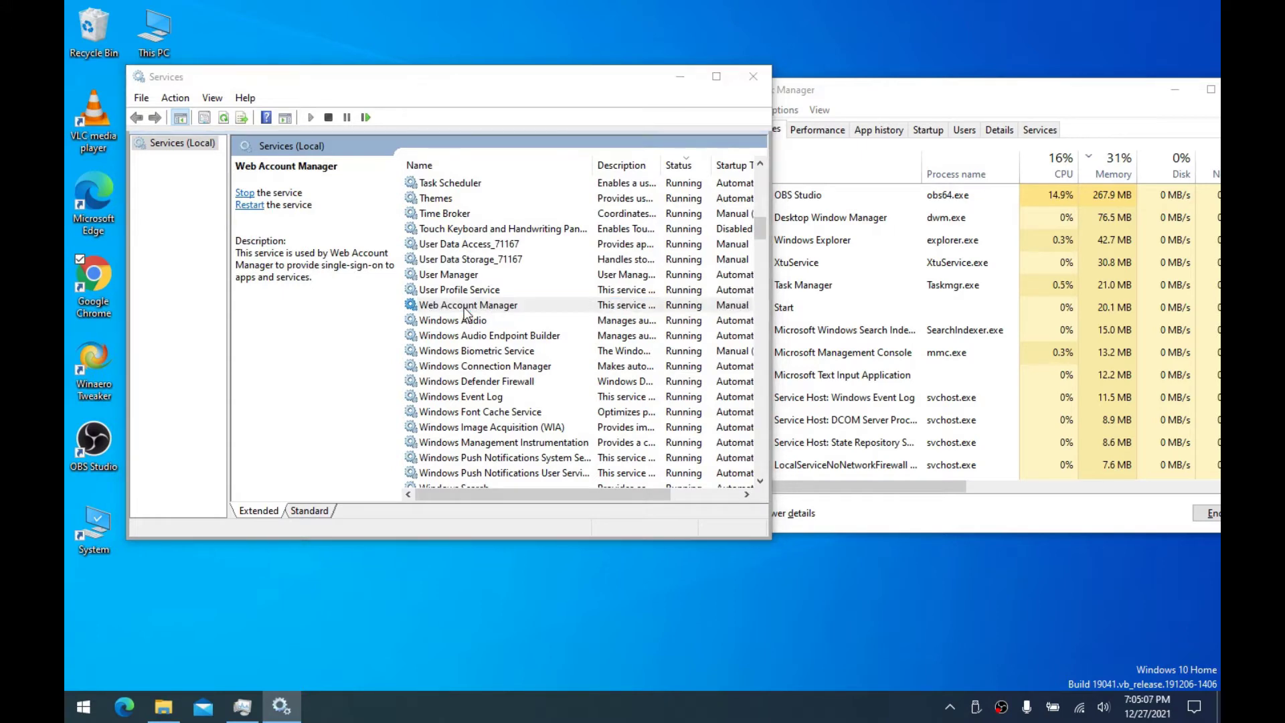
pyautogui.moveTo(552, 106)
pyautogui.mouseDown()
pyautogui.moveTo(583, 101)
pyautogui.moveTo(523, 100)
pyautogui.moveTo(536, 99)
pyautogui.mouseUp()
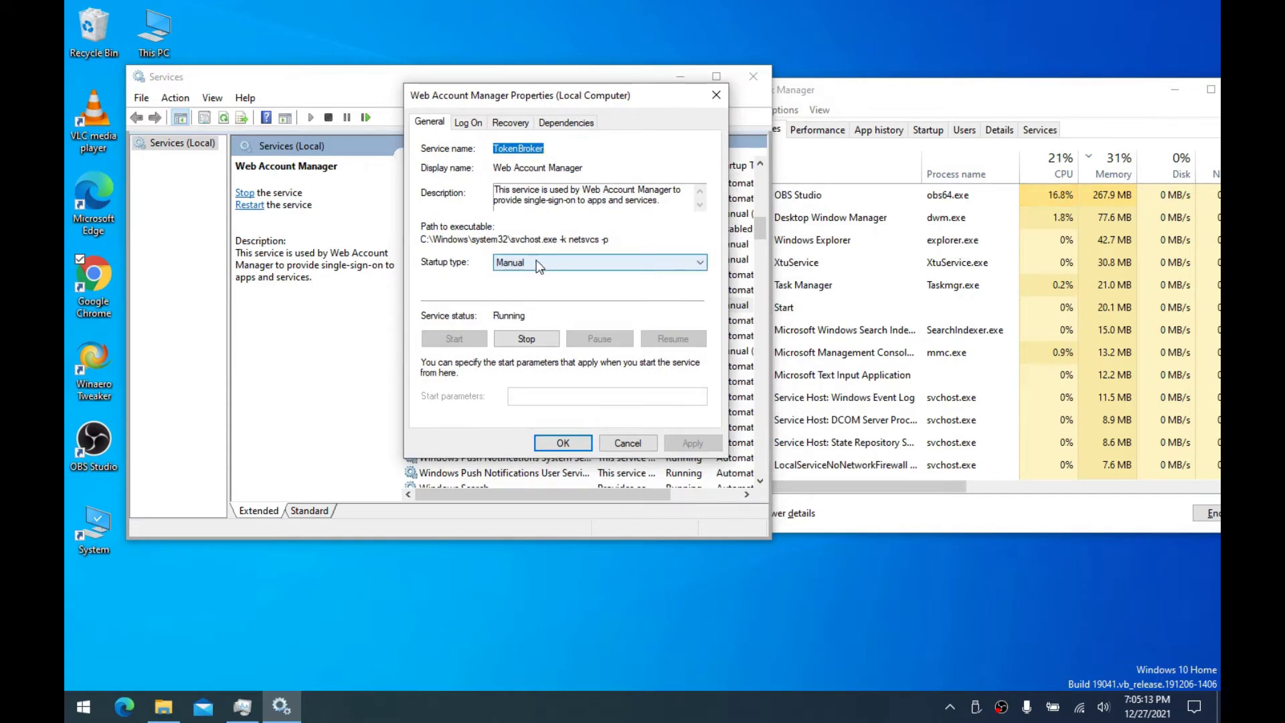
pyautogui.moveTo(493, 168); pyautogui.dragTo(598, 169)
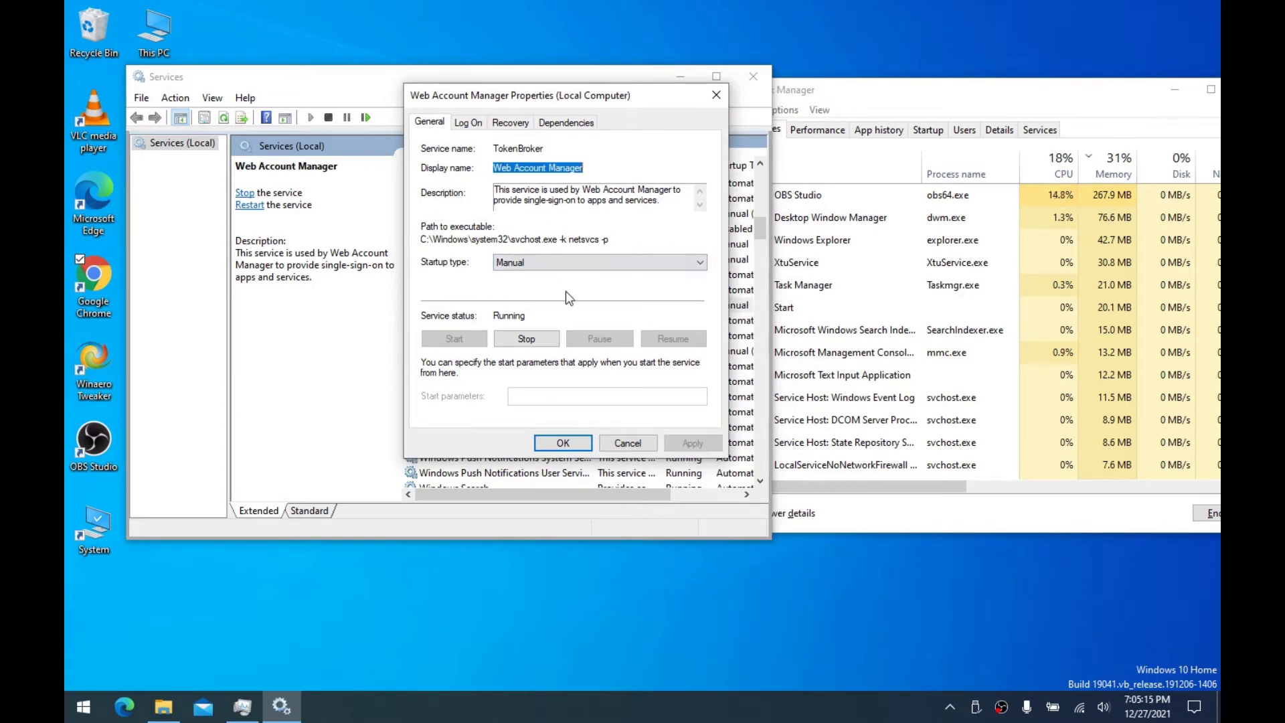
pyautogui.click(569, 264)
pyautogui.click(567, 308)
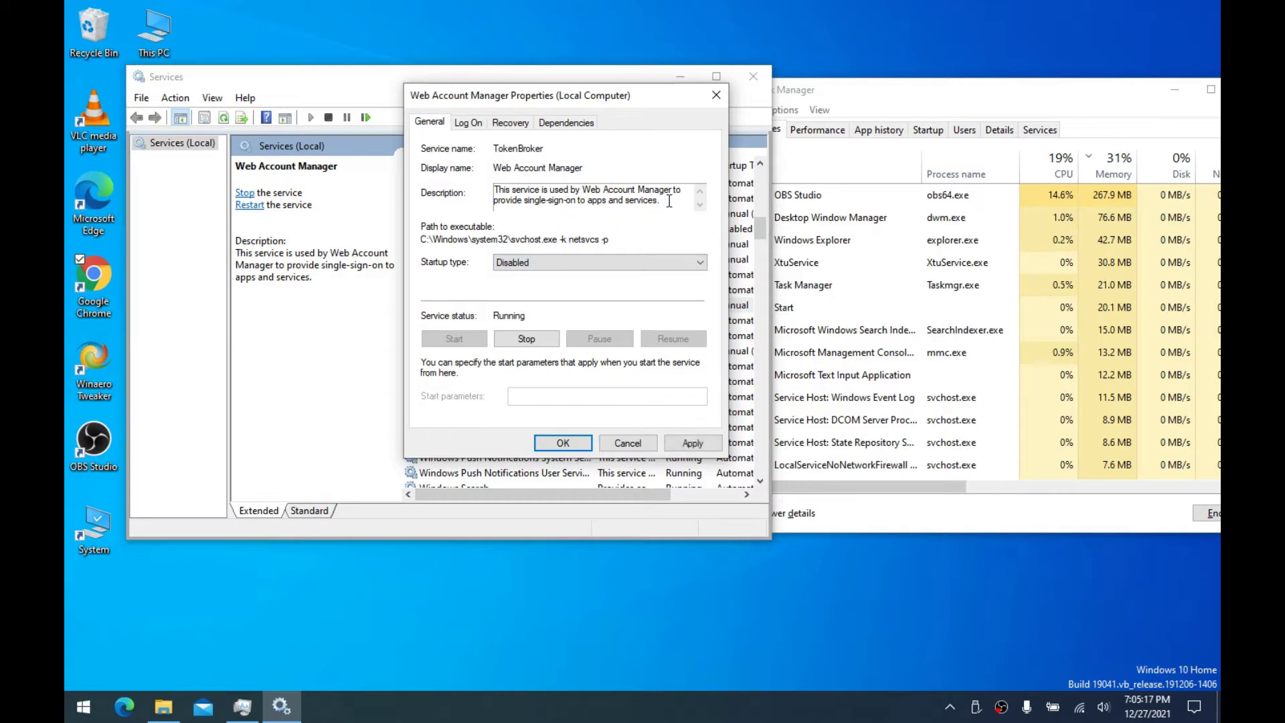
# Review the Web Account Manager's description and stop the service
pyautogui.moveTo(669, 201); pyautogui.dragTo(469, 165)
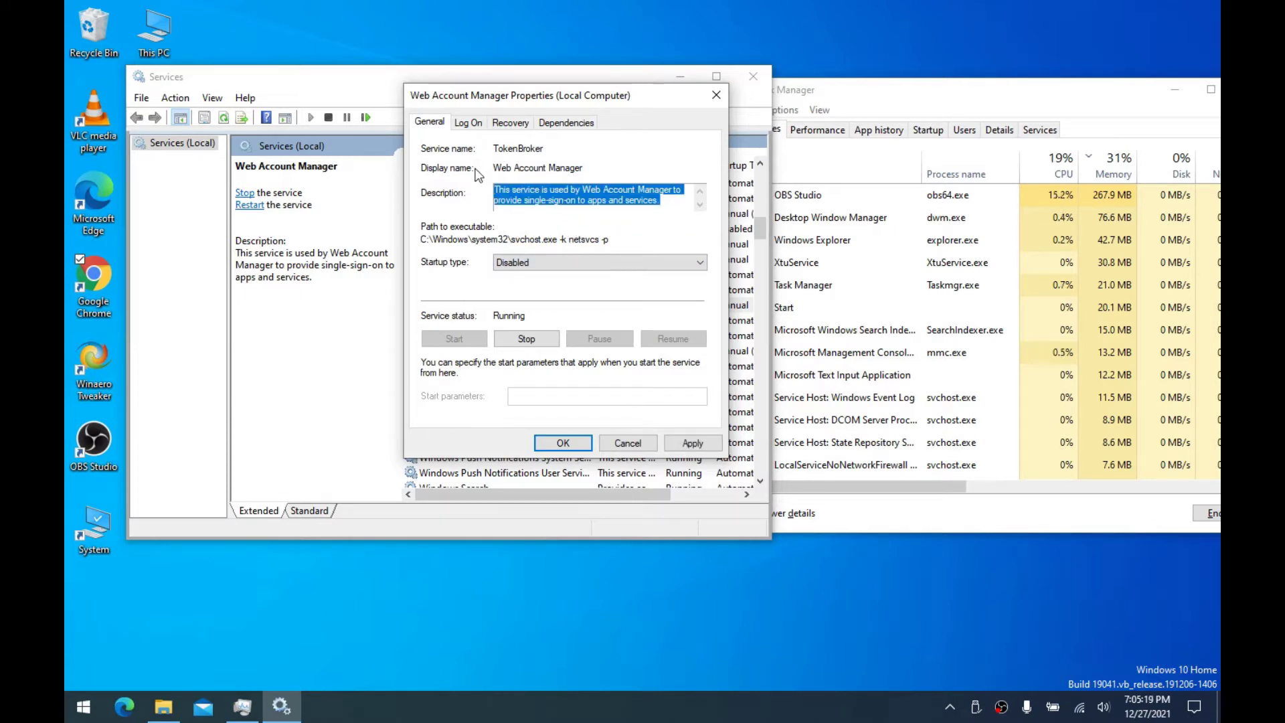
pyautogui.moveTo(671, 204); pyautogui.dragTo(443, 190)
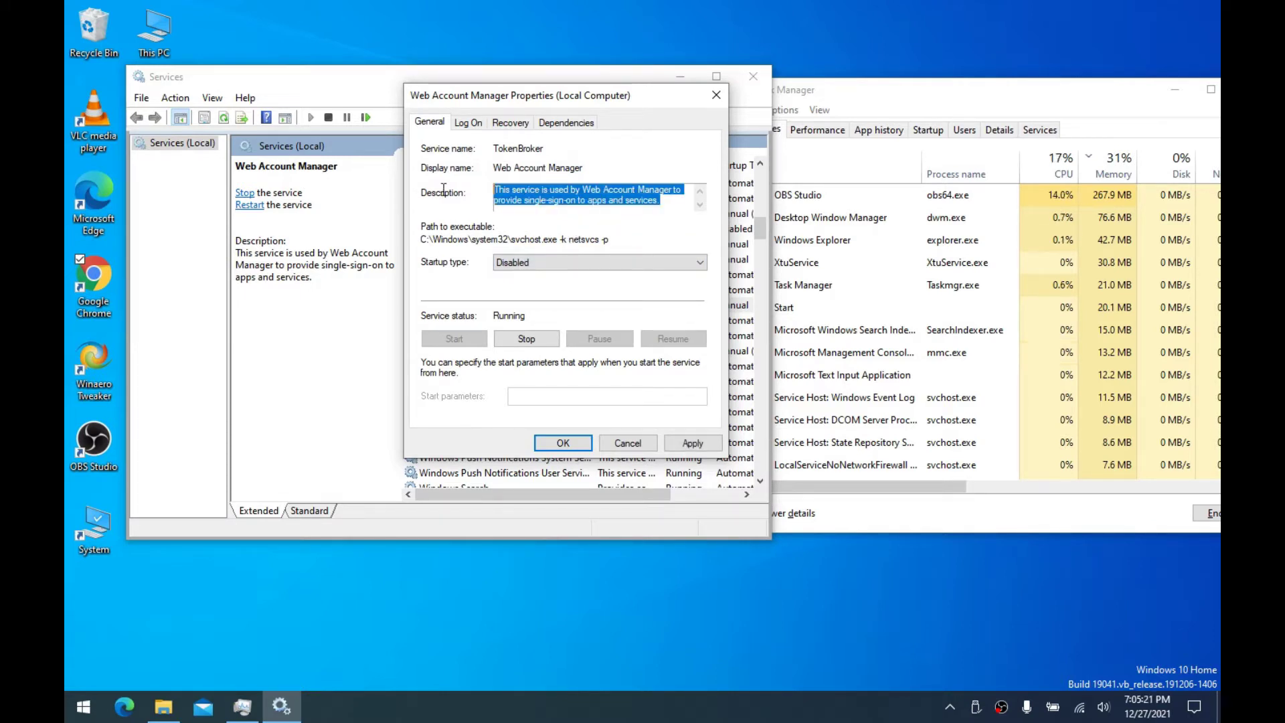
pyautogui.click(529, 338)
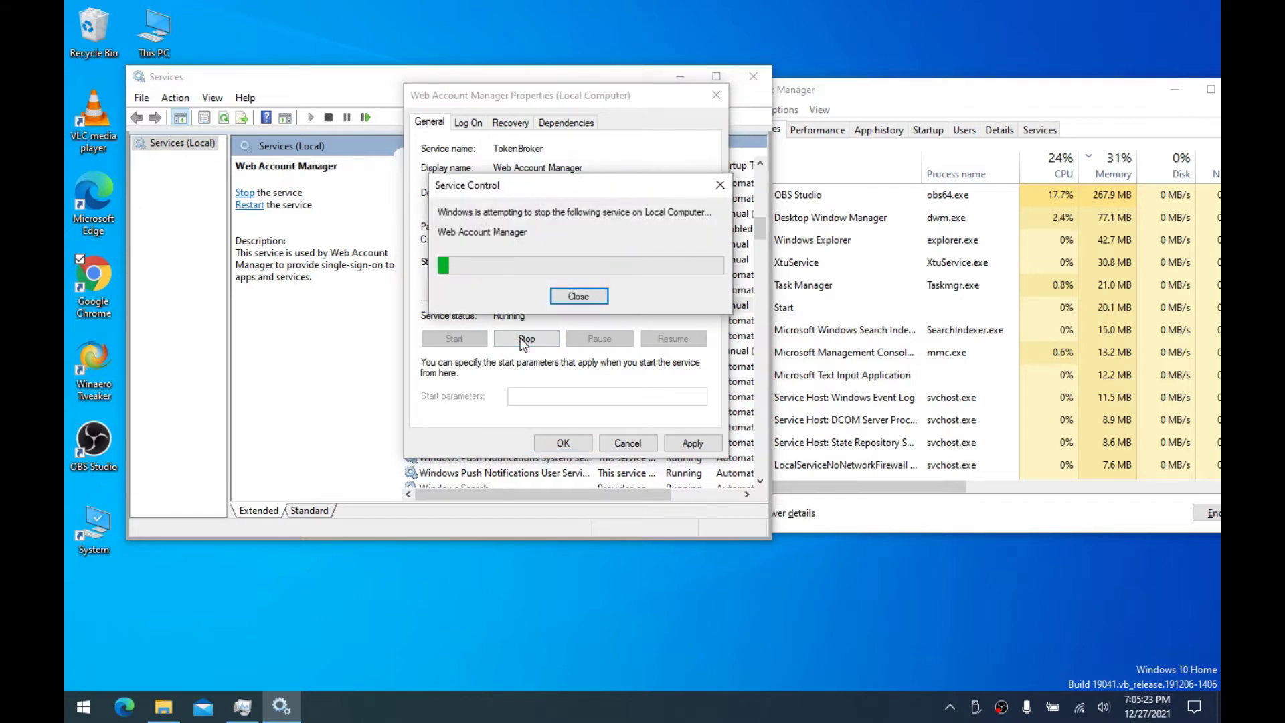
# Check the Web Account Manager's recovery settings, then apply the changes and close its properties
pyautogui.click(510, 122)
pyautogui.click(428, 122)
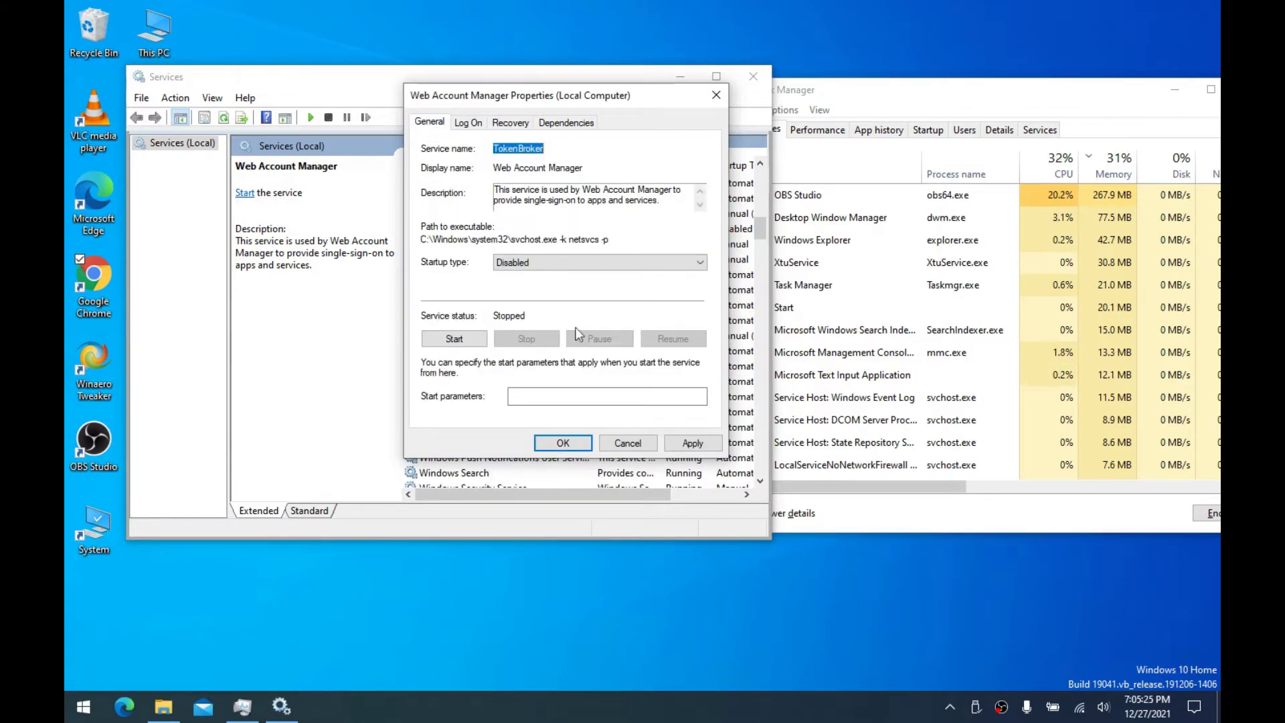
pyautogui.click(692, 443)
pyautogui.click(563, 443)
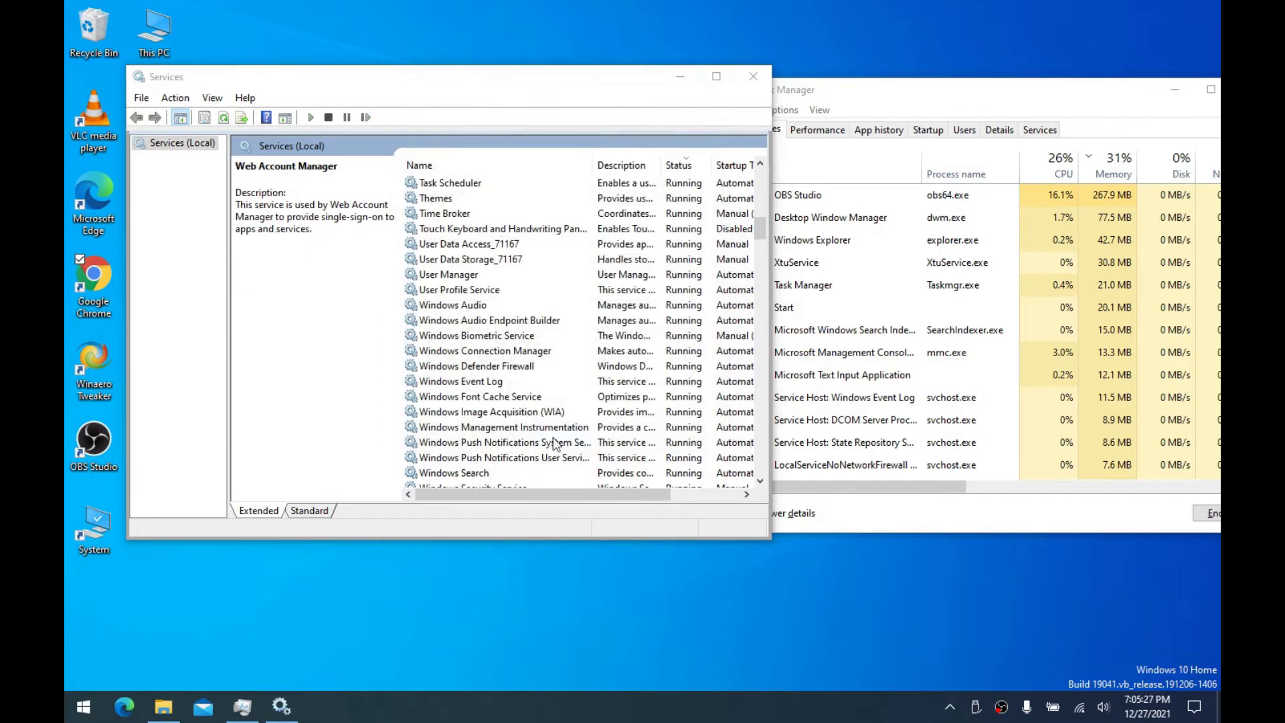
# Set the Windows Error Reporting Service's startup type to Disabled in its properties
pyautogui.scroll(-8, 459, 291)
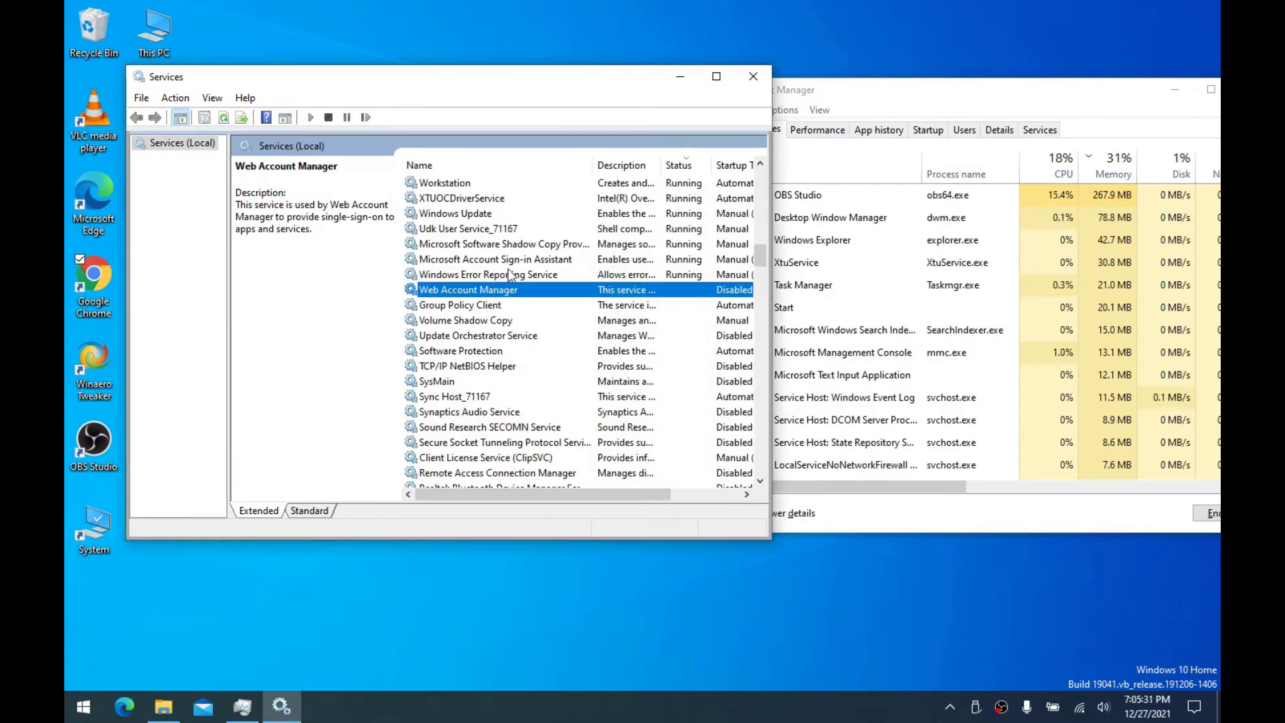
pyautogui.doubleClick(510, 275)
pyautogui.click(522, 262)
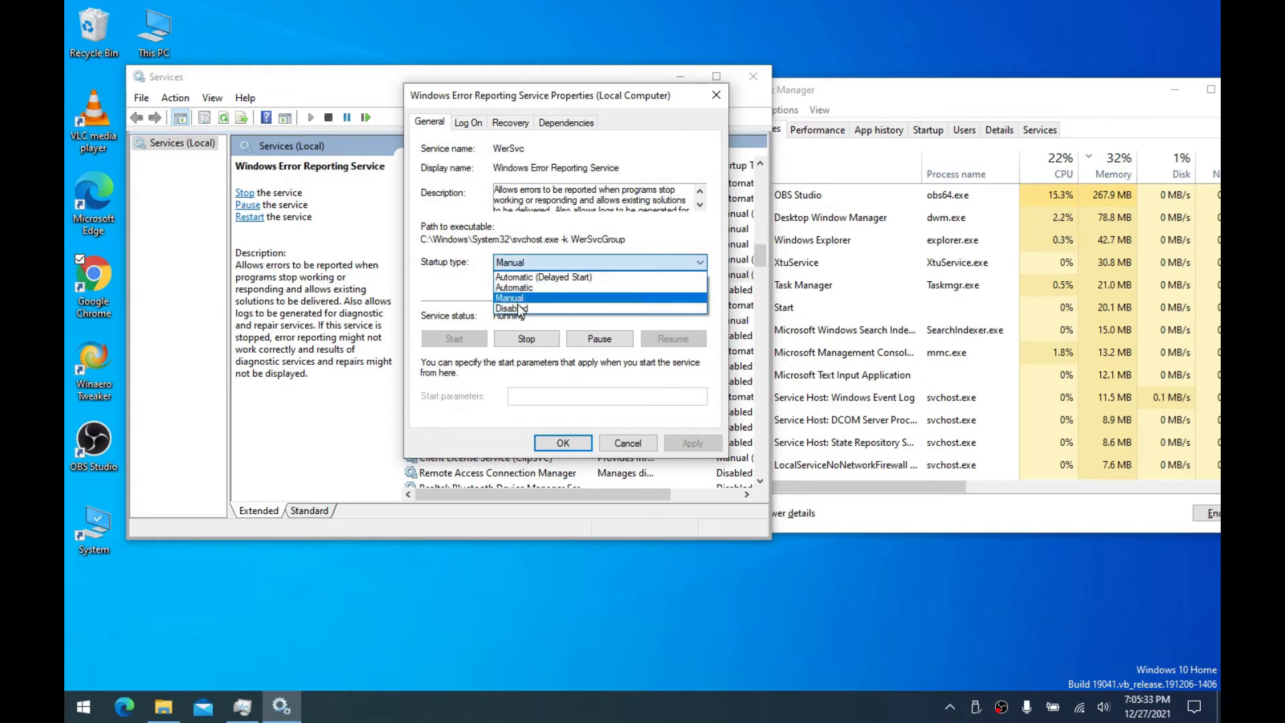
pyautogui.click(520, 308)
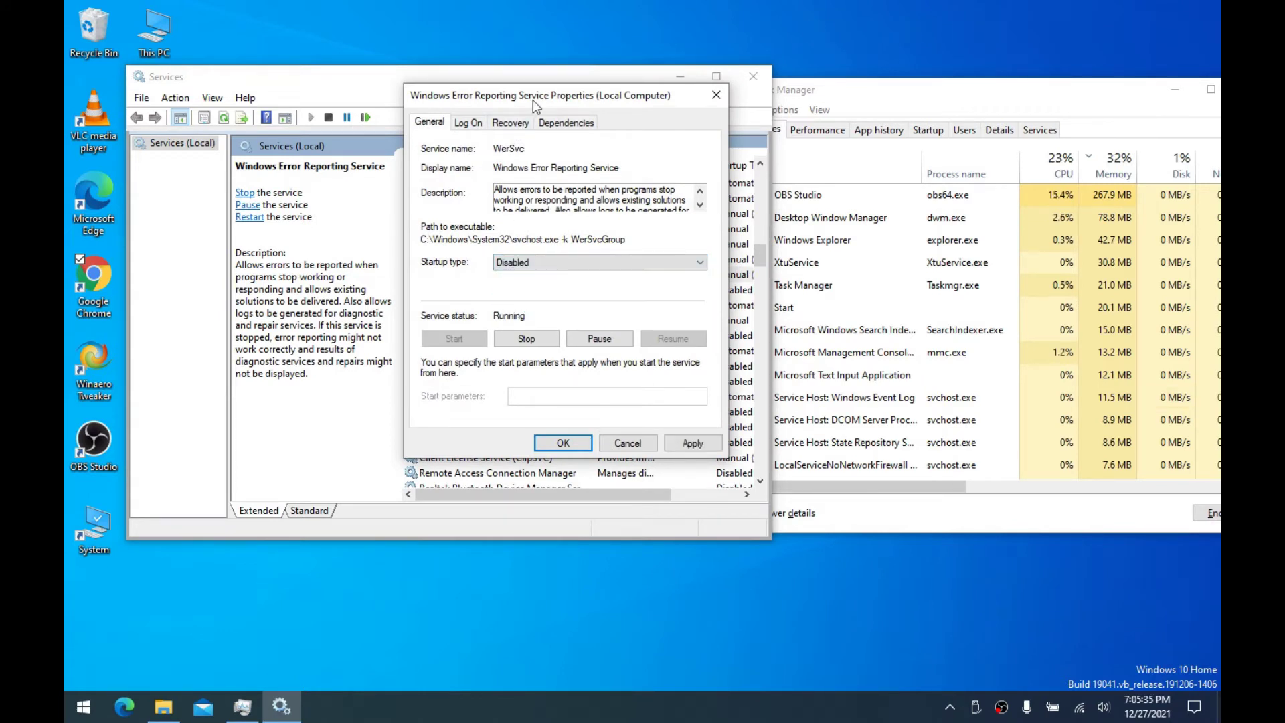
pyautogui.moveTo(532, 99)
pyautogui.mouseDown()
pyautogui.moveTo(498, 100)
pyautogui.moveTo(536, 102)
pyautogui.mouseUp()
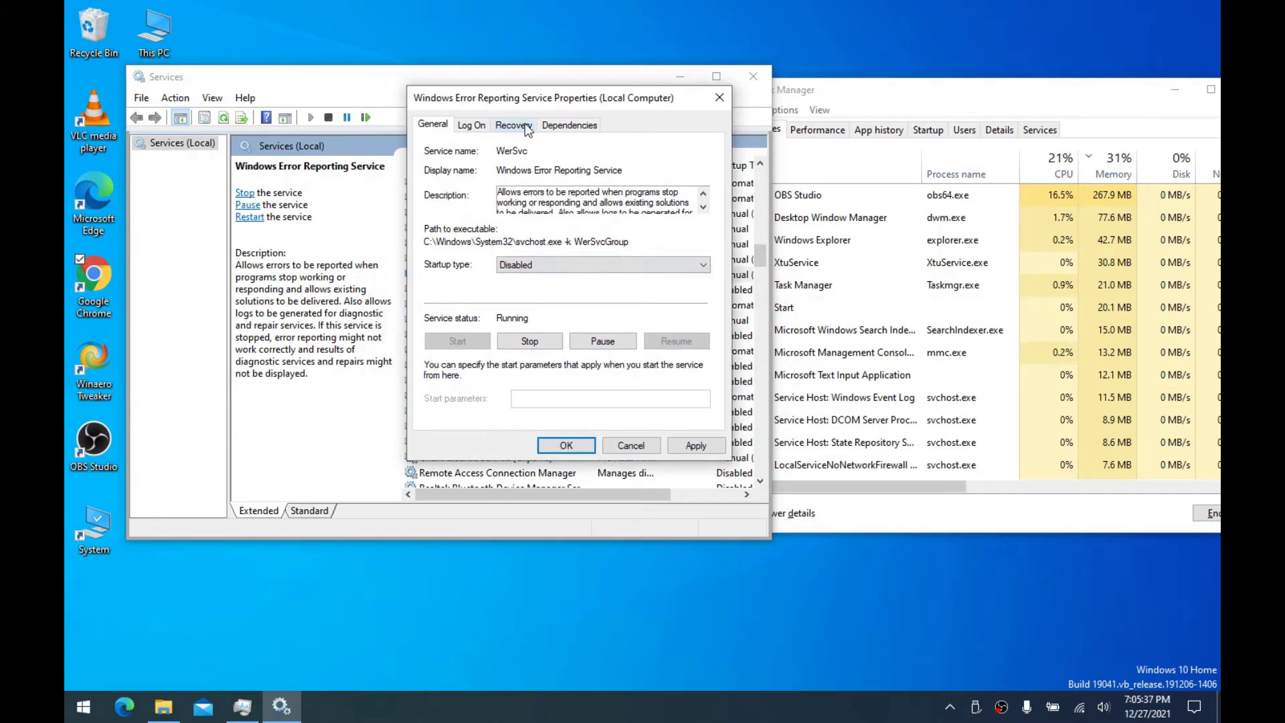
# Set the Windows Error Reporting Service's recovery responses for all failures to Take No Action and apply the changes
pyautogui.click(524, 125)
pyautogui.click(602, 180)
pyautogui.click(569, 192)
pyautogui.click(567, 203)
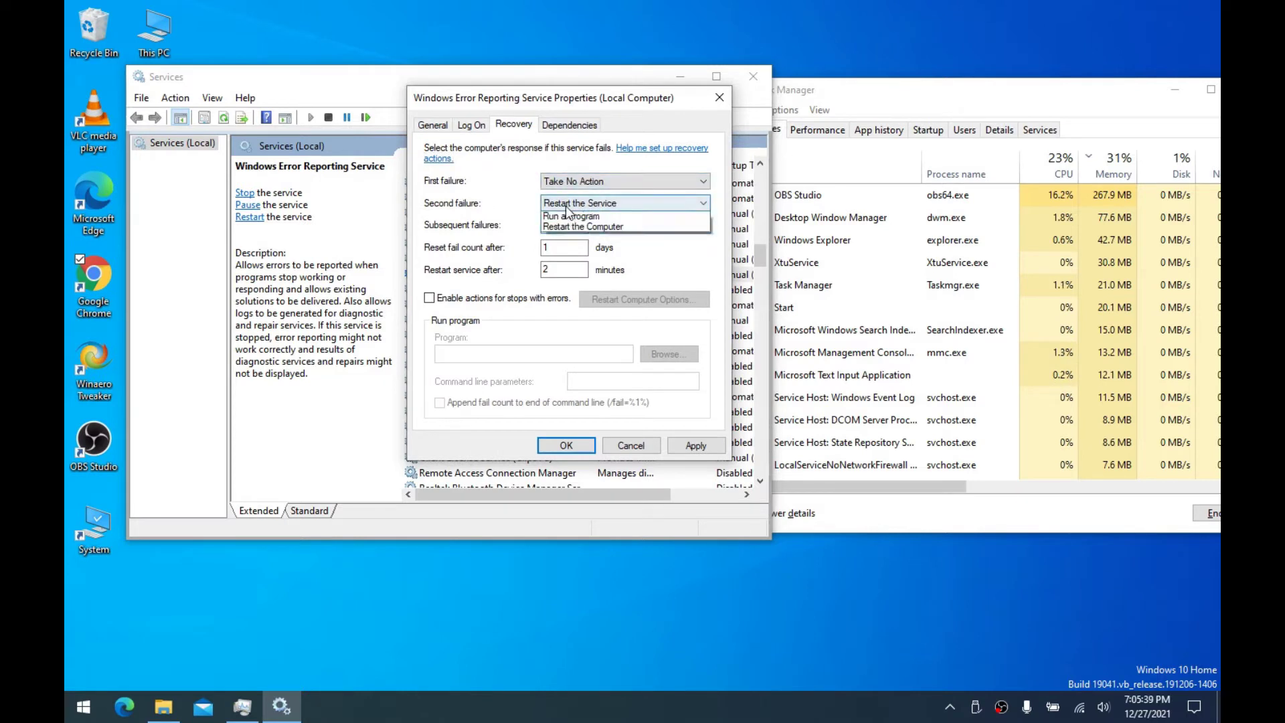
pyautogui.click(569, 214)
pyautogui.click(695, 445)
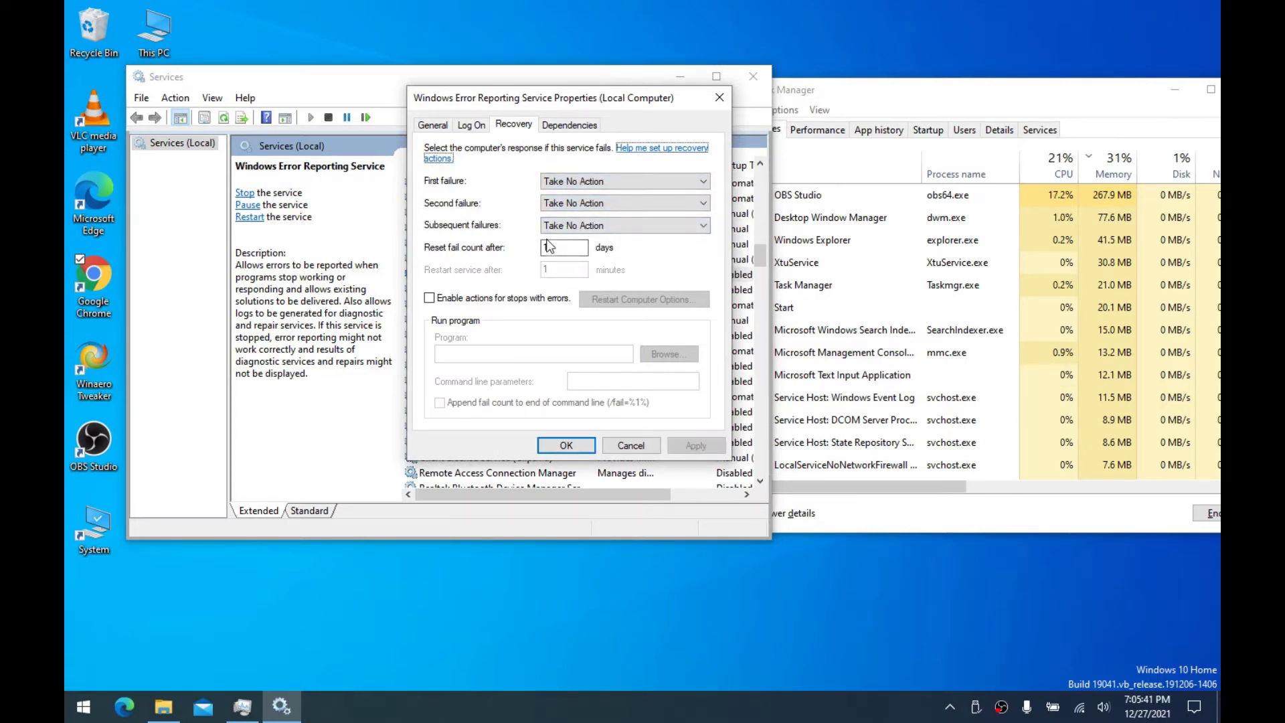
# Read through the Windows Error Reporting Service's full description in its general properties
pyautogui.click(434, 125)
pyautogui.moveTo(479, 99); pyautogui.dragTo(499, 99)
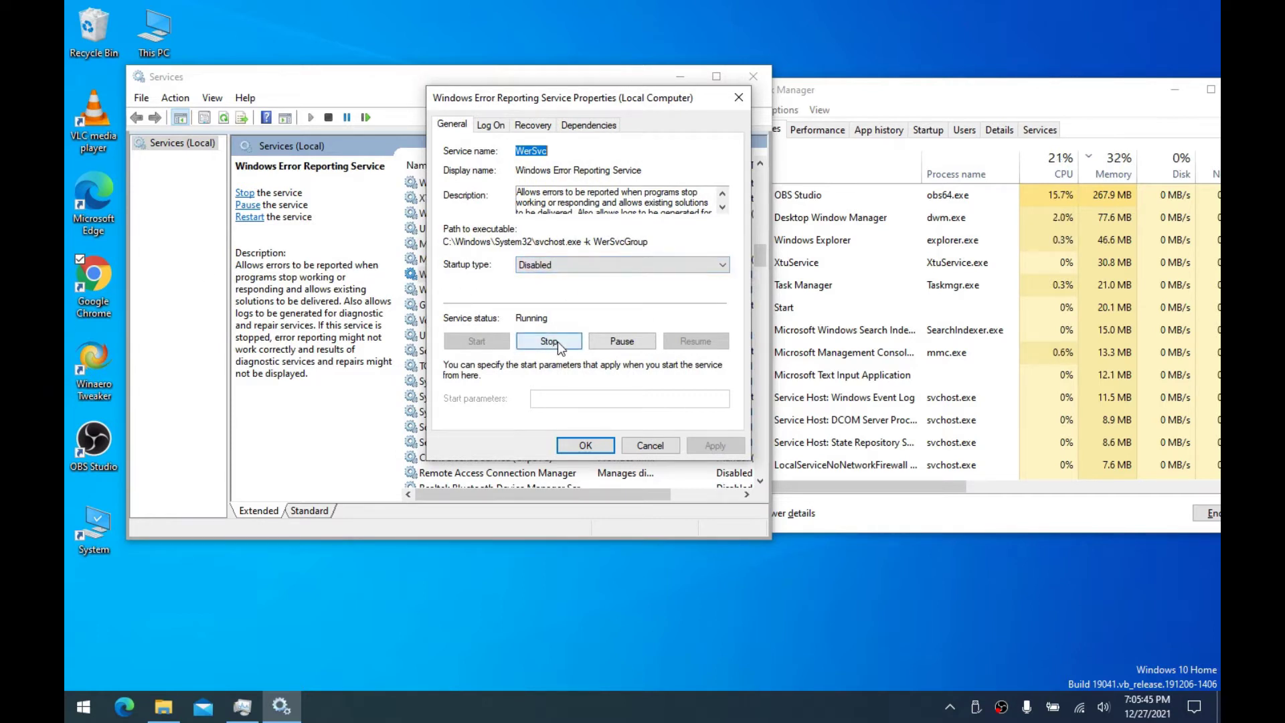
pyautogui.moveTo(645, 173)
pyautogui.mouseDown()
pyautogui.moveTo(545, 175)
pyautogui.moveTo(655, 191)
pyautogui.mouseUp()
pyautogui.click(601, 209)
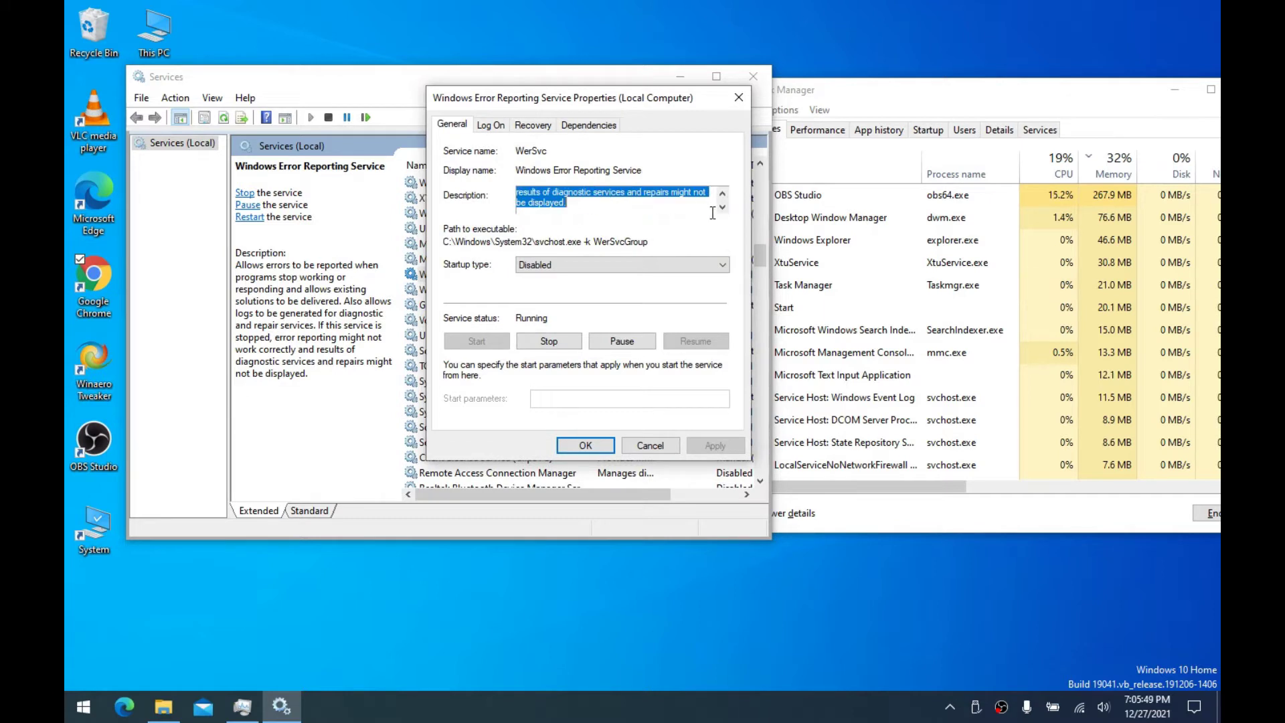
pyautogui.scroll(-2, 629, 209)
pyautogui.scroll(2, 637, 204)
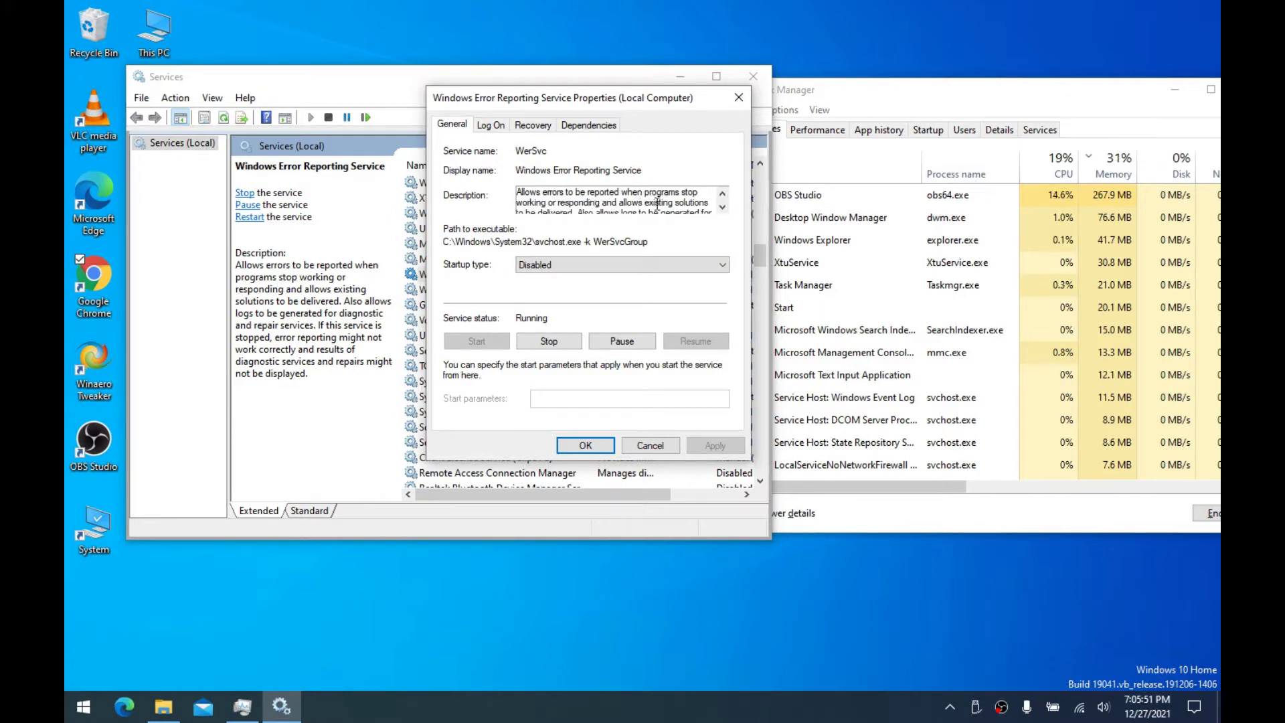
# Stop the Windows Error Reporting Service and close its properties
pyautogui.moveTo(574, 98); pyautogui.dragTo(590, 102)
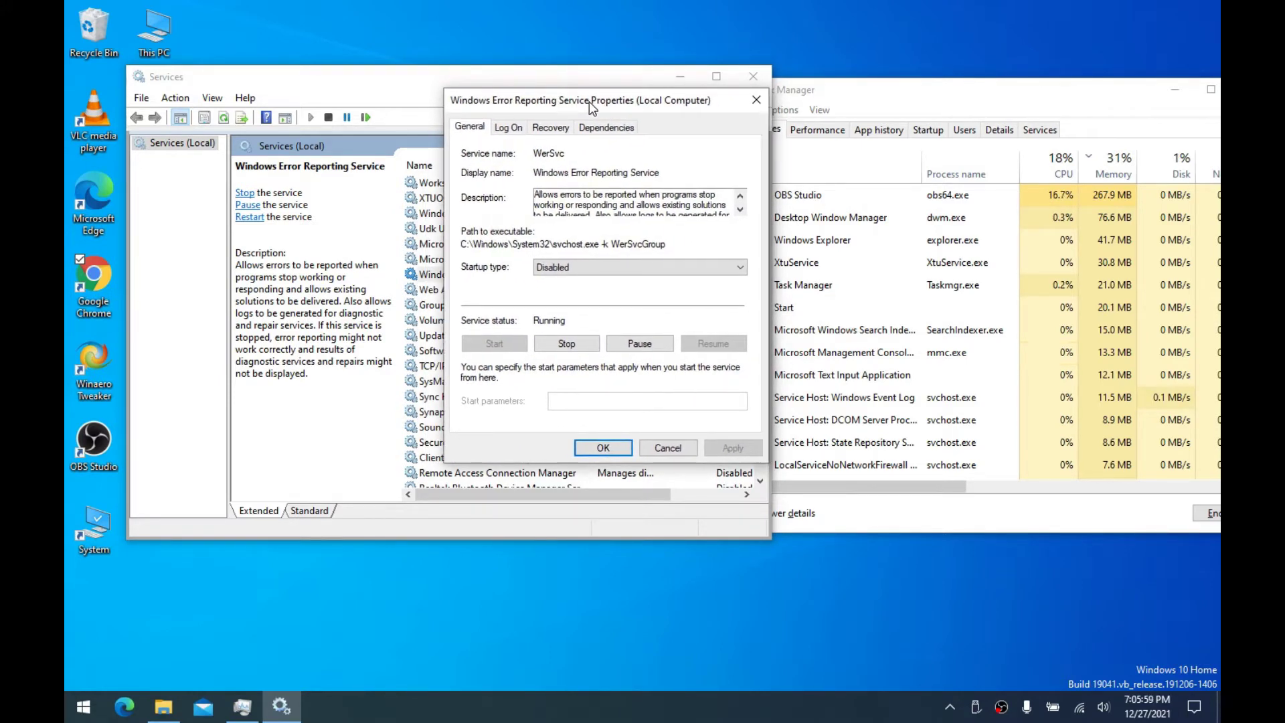
pyautogui.click(566, 344)
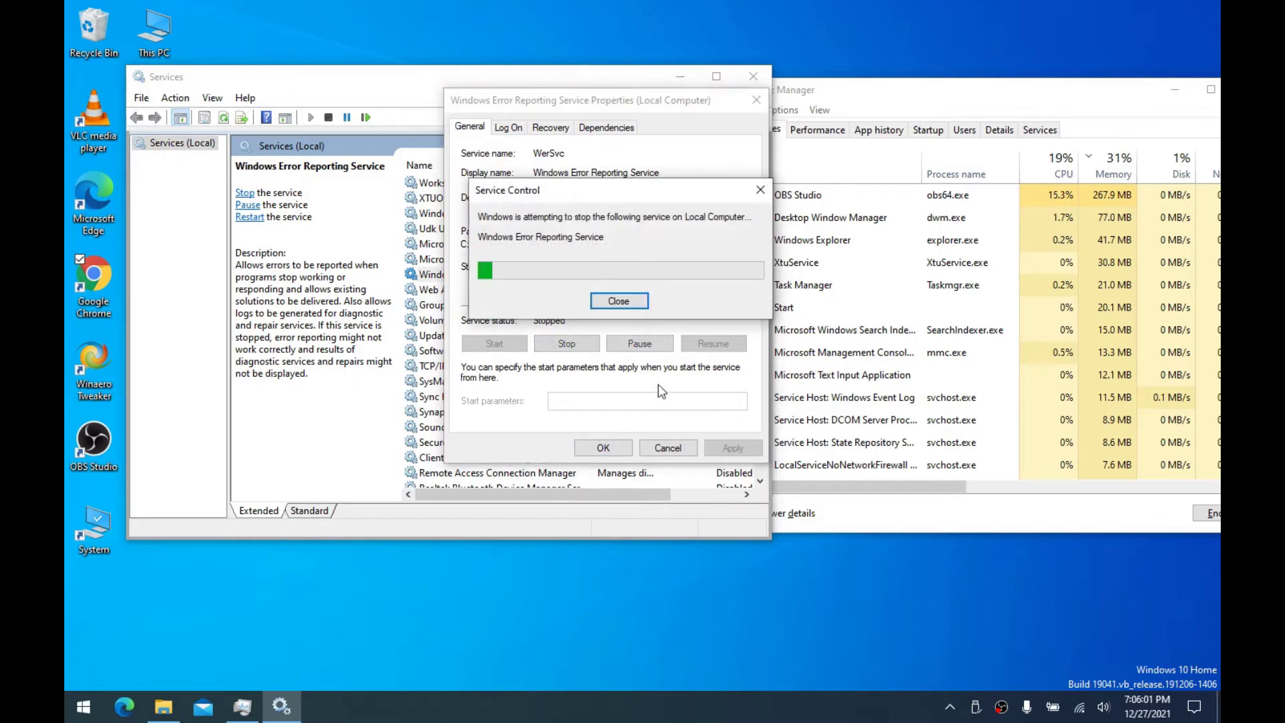
pyautogui.click(603, 447)
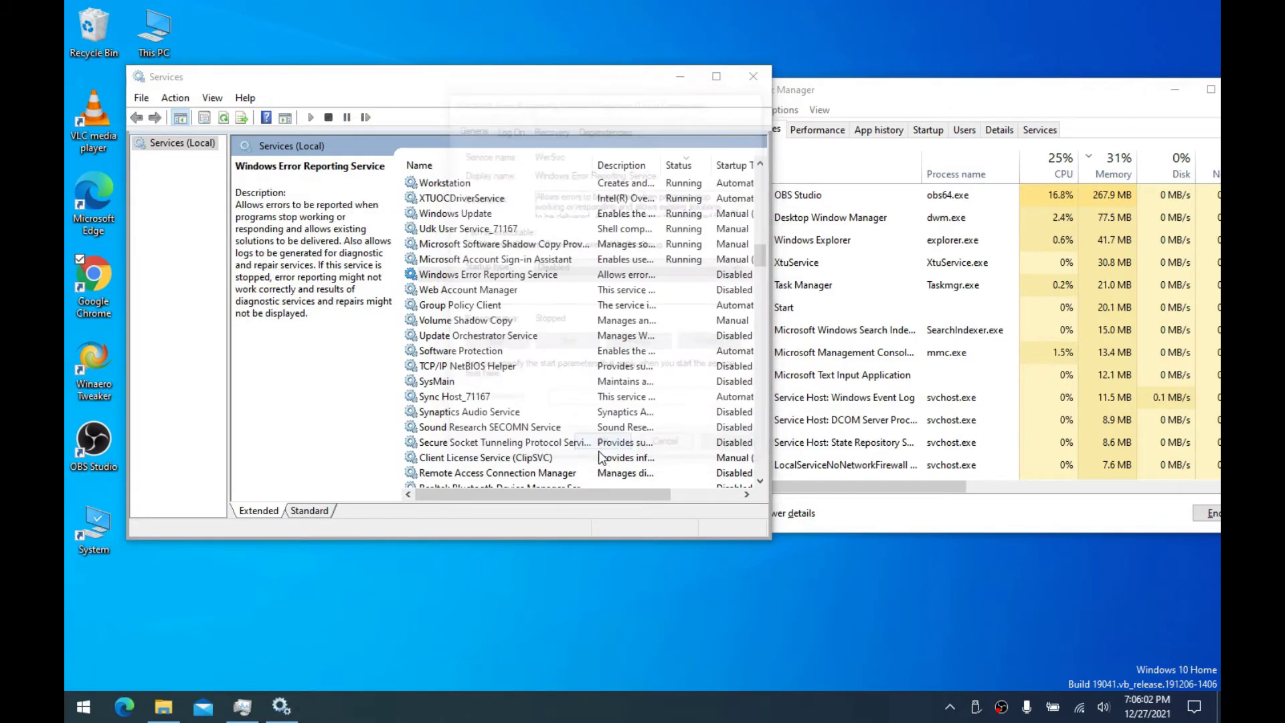
# Stop the Microsoft Account Sign-in Assistant service and set its startup type to Disabled
pyautogui.doubleClick(466, 260)
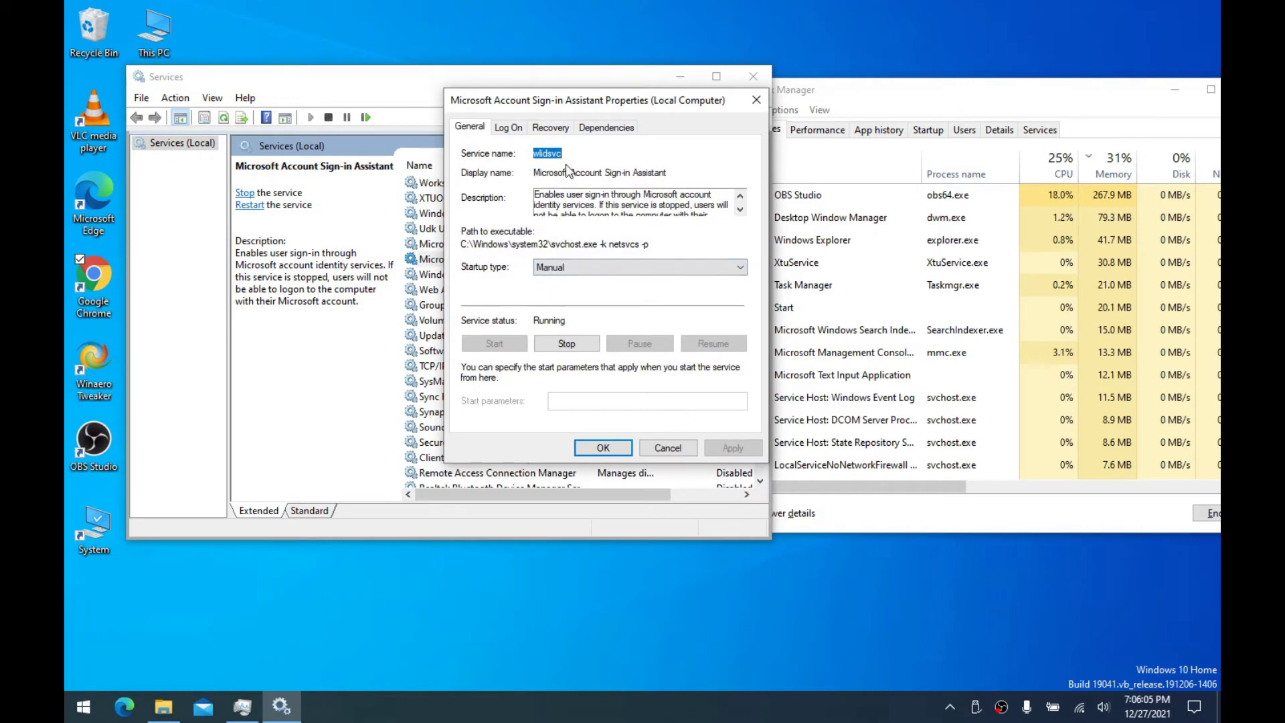
pyautogui.moveTo(550, 173); pyautogui.dragTo(667, 173)
pyautogui.click(664, 173)
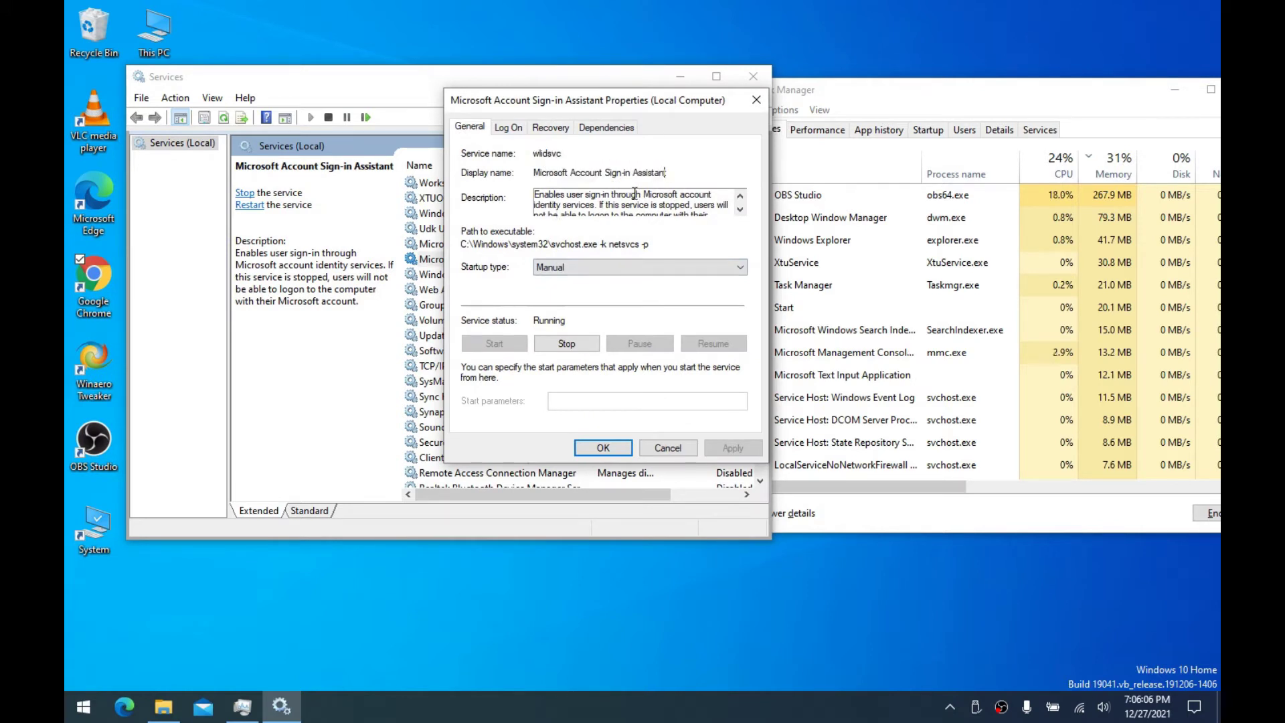
pyautogui.click(590, 266)
pyautogui.click(588, 312)
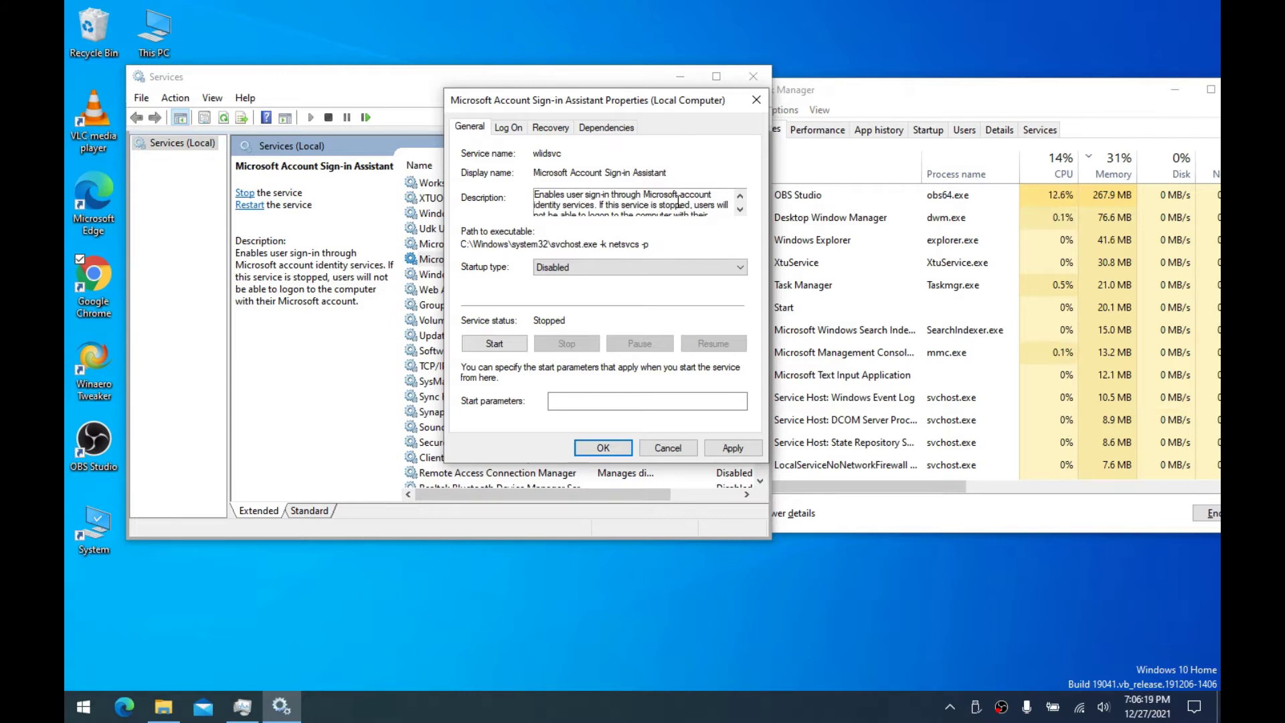
# Read the Microsoft Account Sign-in Assistant's full description and recheck its startup type
pyautogui.moveTo(677, 200); pyautogui.dragTo(536, 191)
pyautogui.scroll(-1, 566, 208)
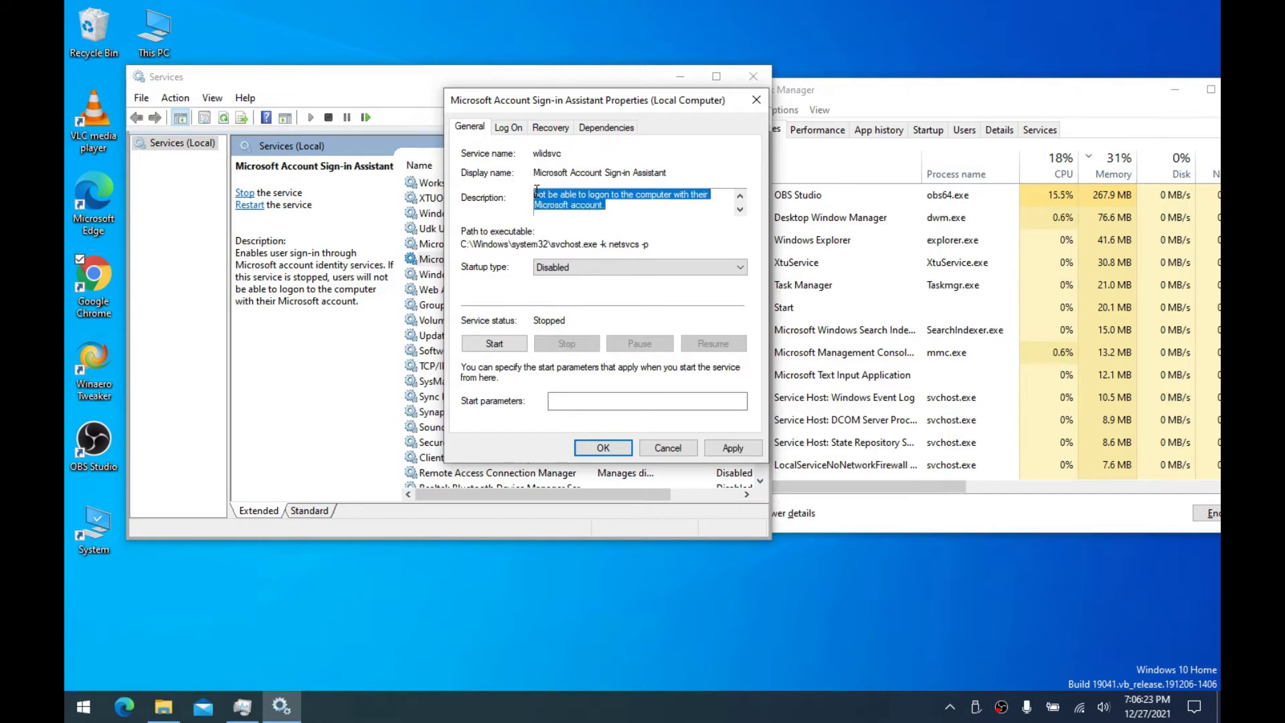
pyautogui.click(580, 196)
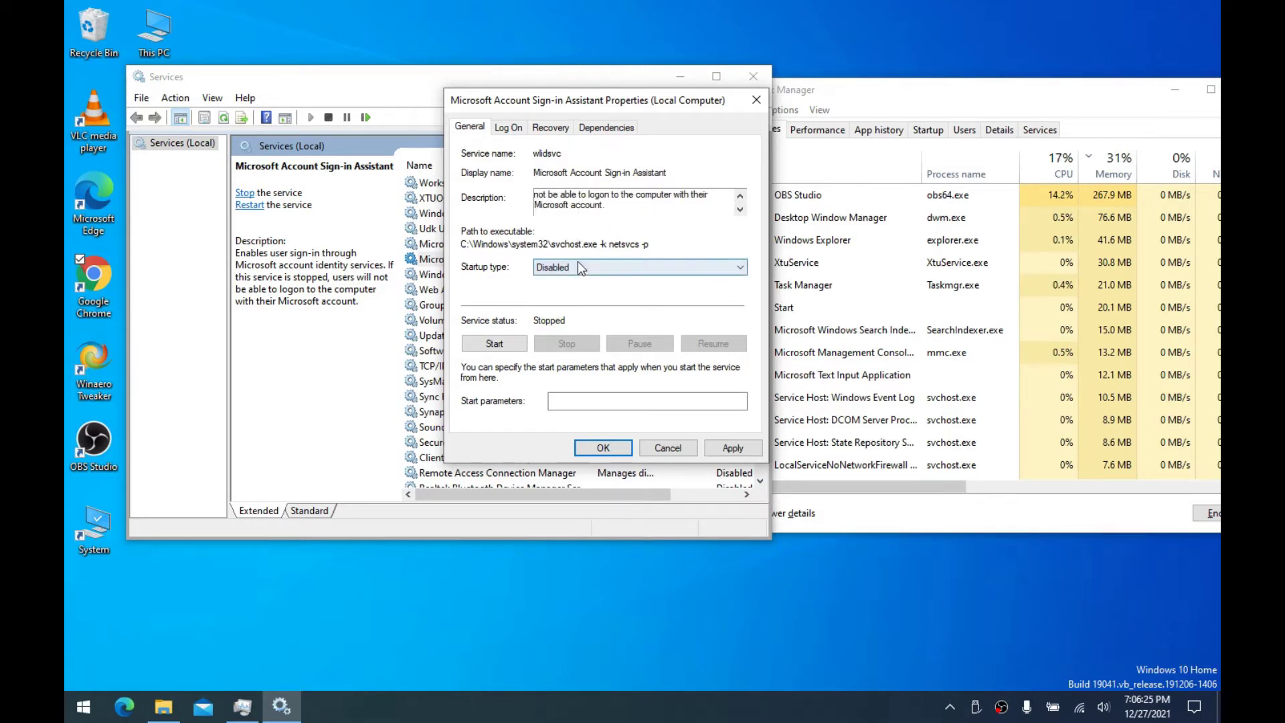
pyautogui.click(661, 268)
pyautogui.click(617, 315)
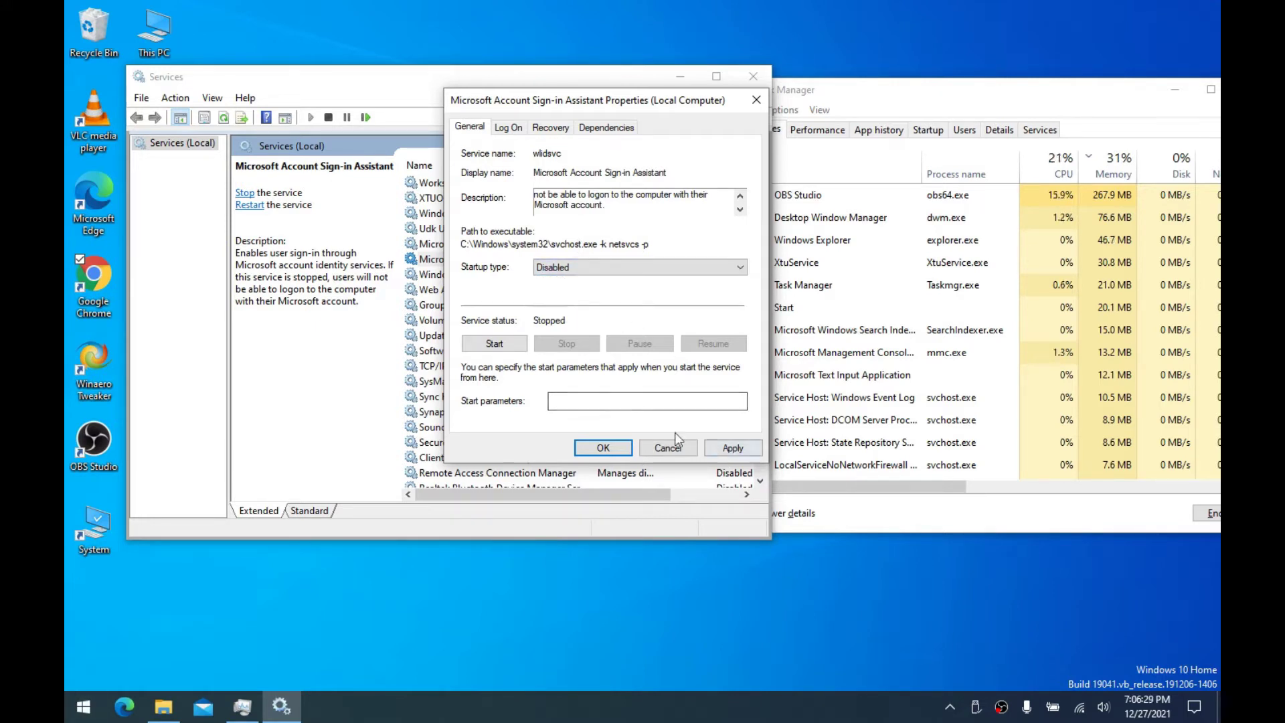
# Set all of the Microsoft Account Sign-in Assistant's failure responses to Take No Action, apply, and close its properties
pyautogui.click(545, 128)
pyautogui.click(617, 187)
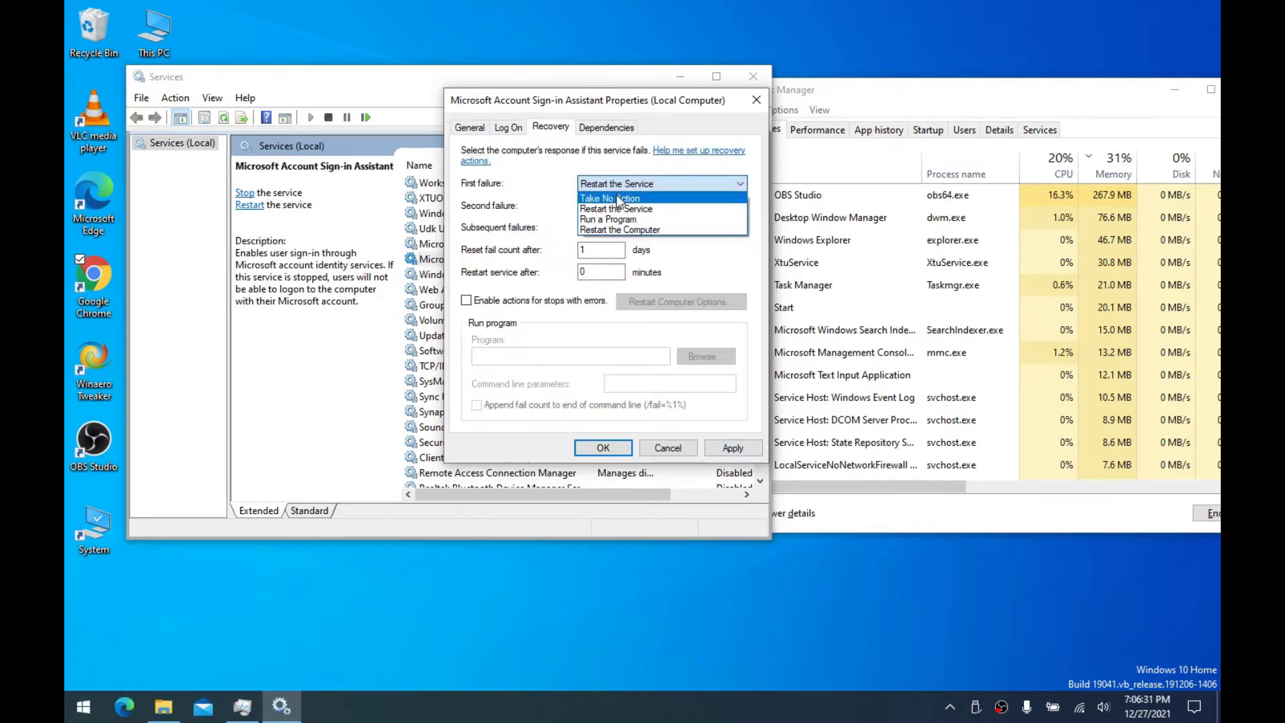
pyautogui.click(617, 195)
pyautogui.click(617, 206)
pyautogui.click(617, 217)
pyautogui.click(728, 447)
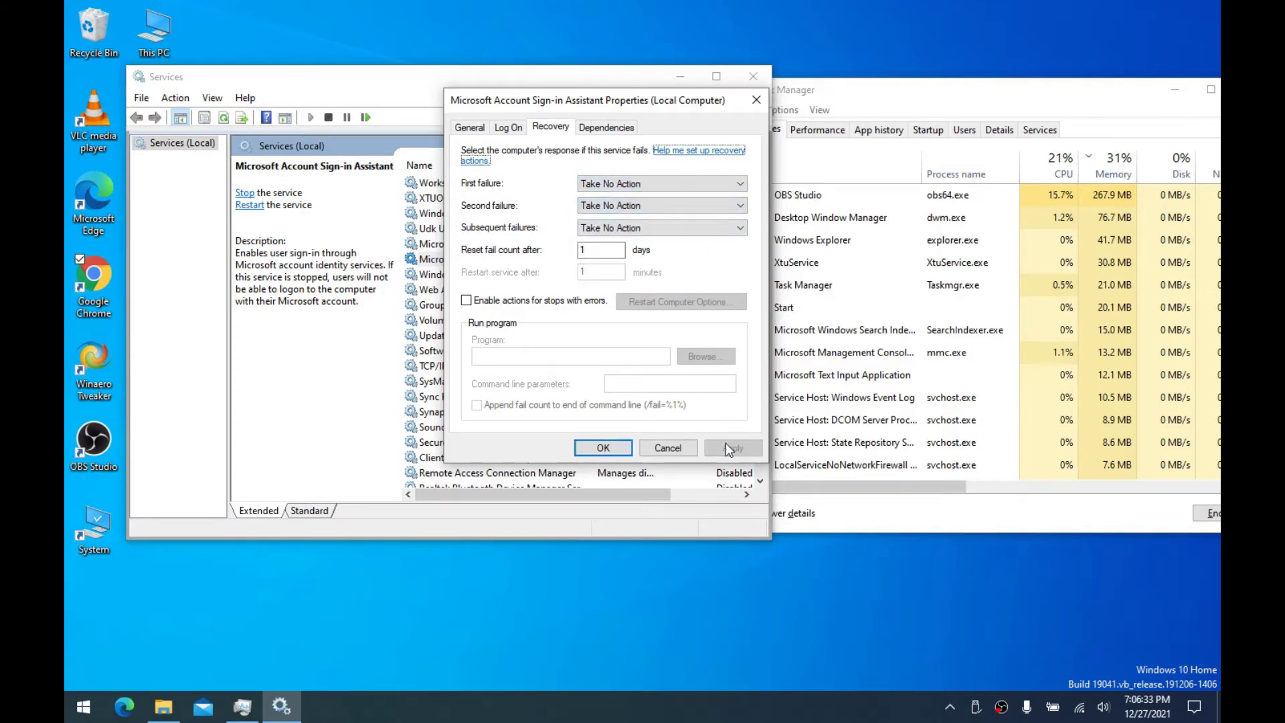
pyautogui.click(470, 127)
pyautogui.click(585, 448)
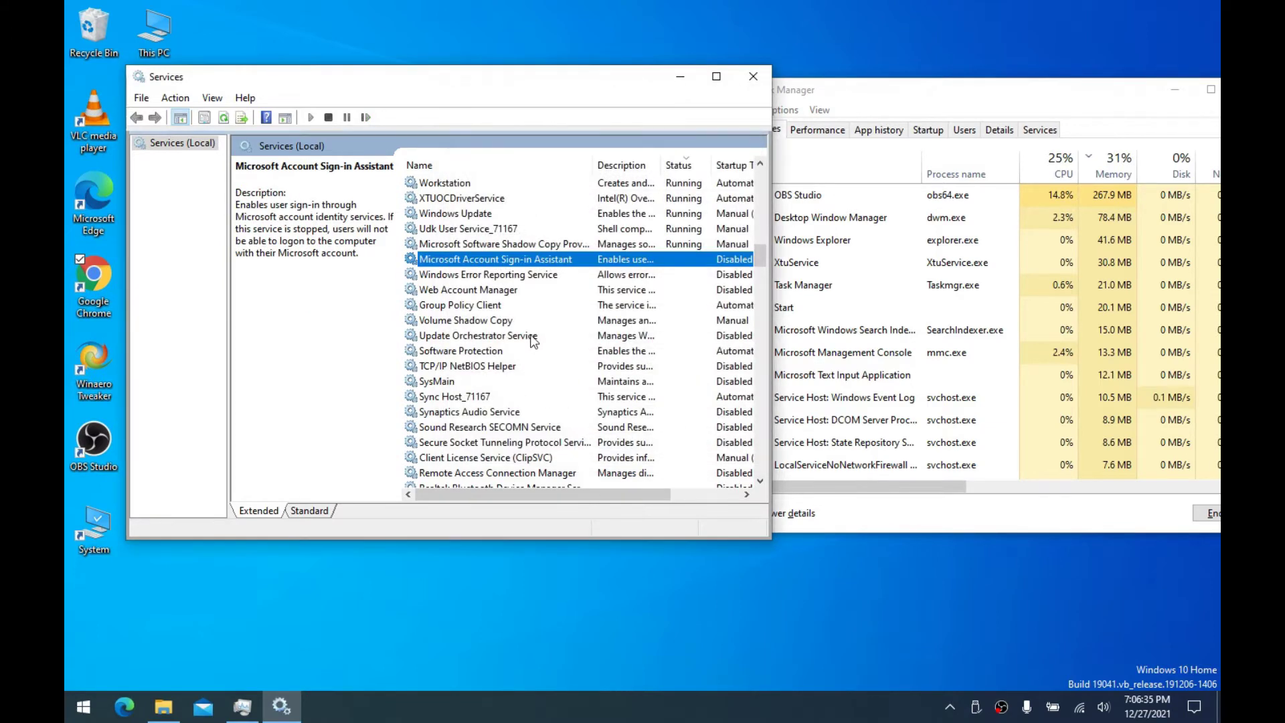
# Check the description of the Microsoft Software Shadow Copy Provider and stop the Udk User Service_71167
pyautogui.click(523, 245)
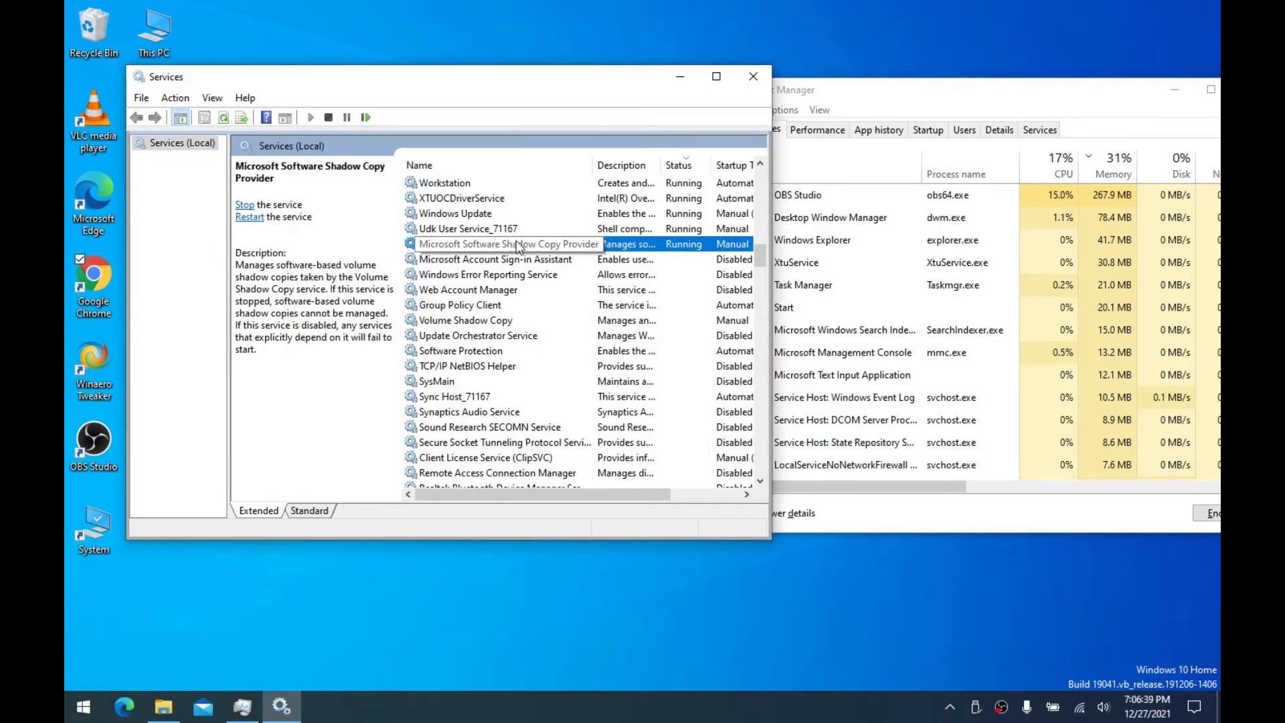
pyautogui.click(493, 229)
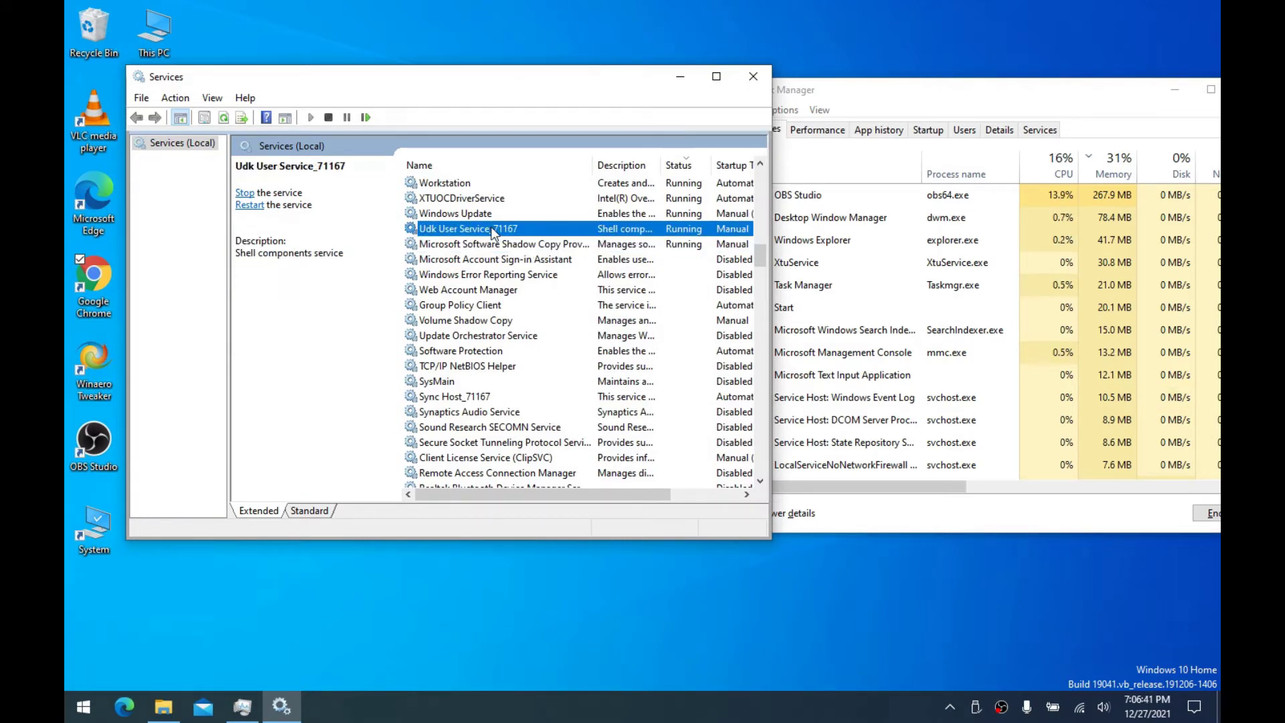
pyautogui.rightClick(493, 231)
pyautogui.click(513, 256)
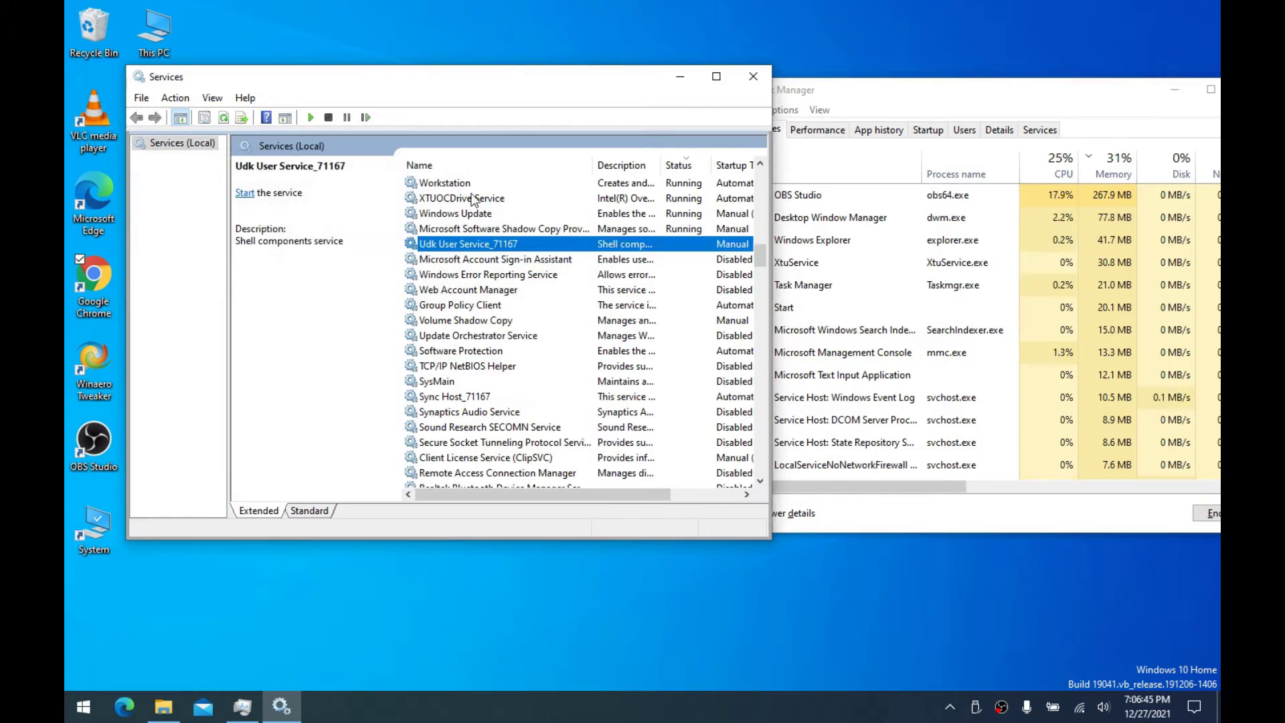
# Review the XTUOCDriverService's description and recovery settings in its properties
pyautogui.doubleClick(519, 198)
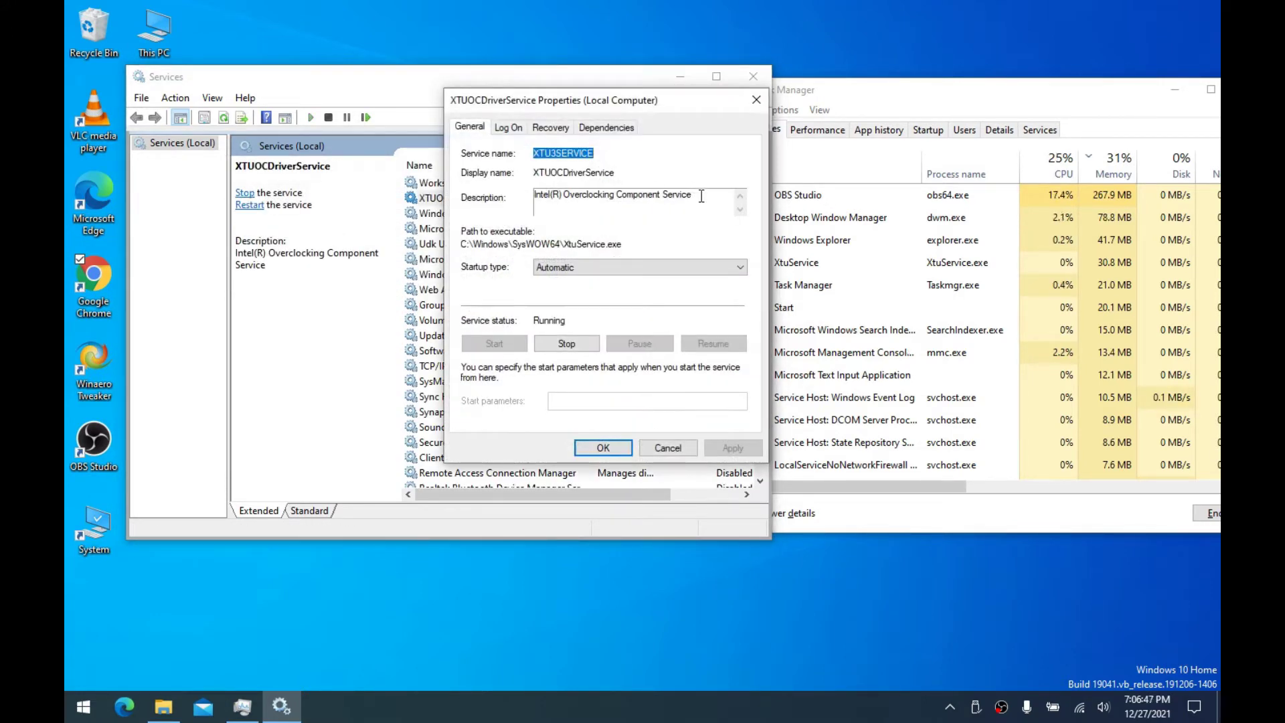
pyautogui.moveTo(701, 196); pyautogui.dragTo(533, 196)
pyautogui.moveTo(582, 100); pyautogui.dragTo(458, 100)
pyautogui.click(426, 127)
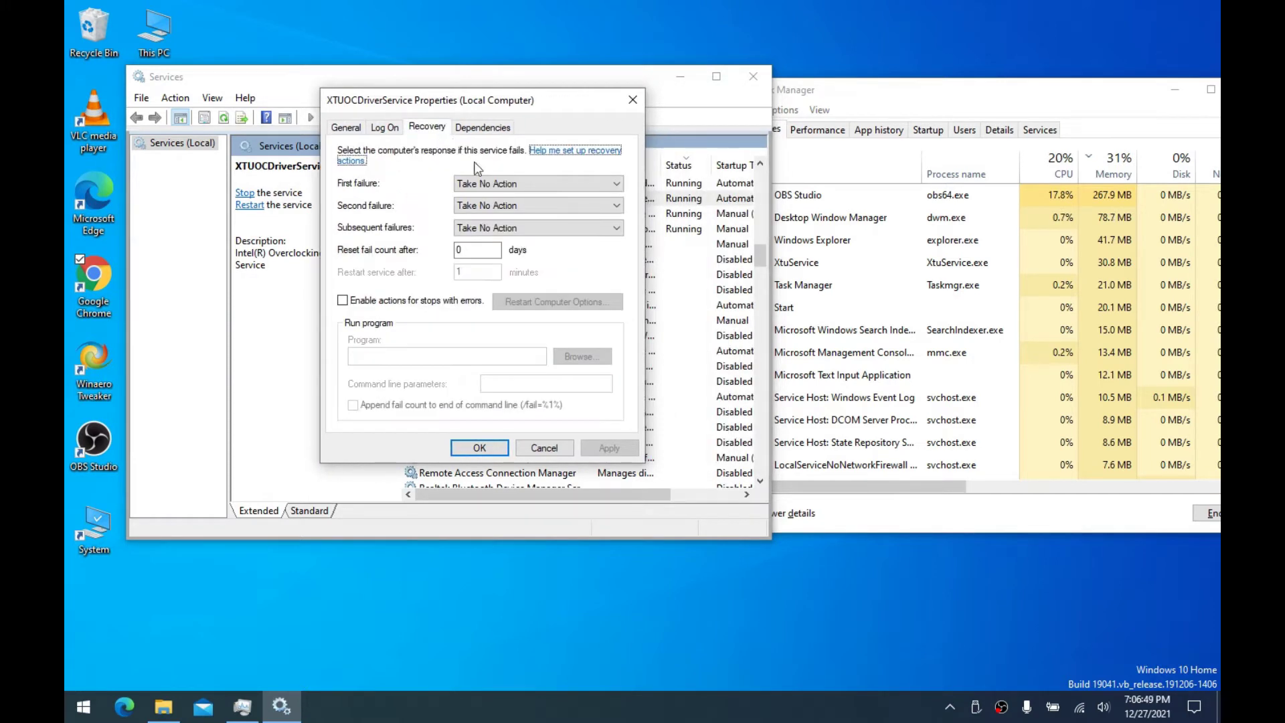
pyautogui.click(351, 127)
# Set the XTUOCDriverService's startup type to Disabled, stop the service, and close its properties with the changes applied
pyautogui.click(482, 267)
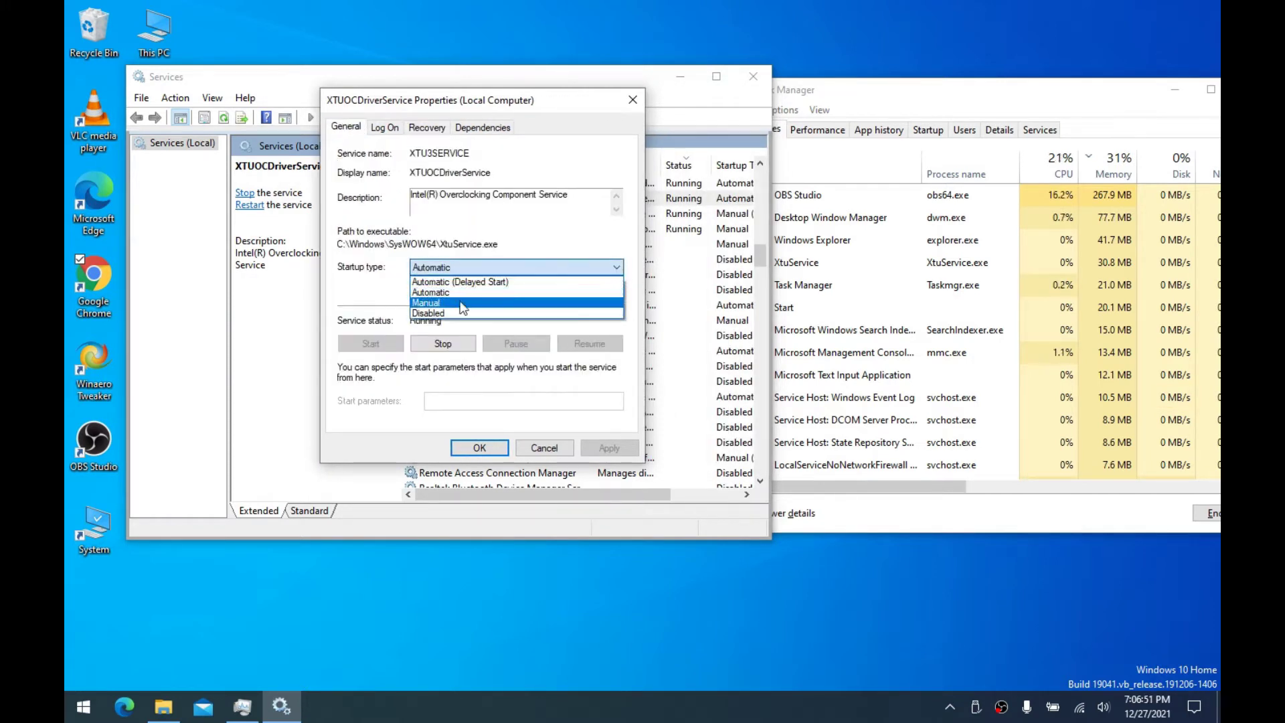
pyautogui.click(453, 310)
pyautogui.click(443, 343)
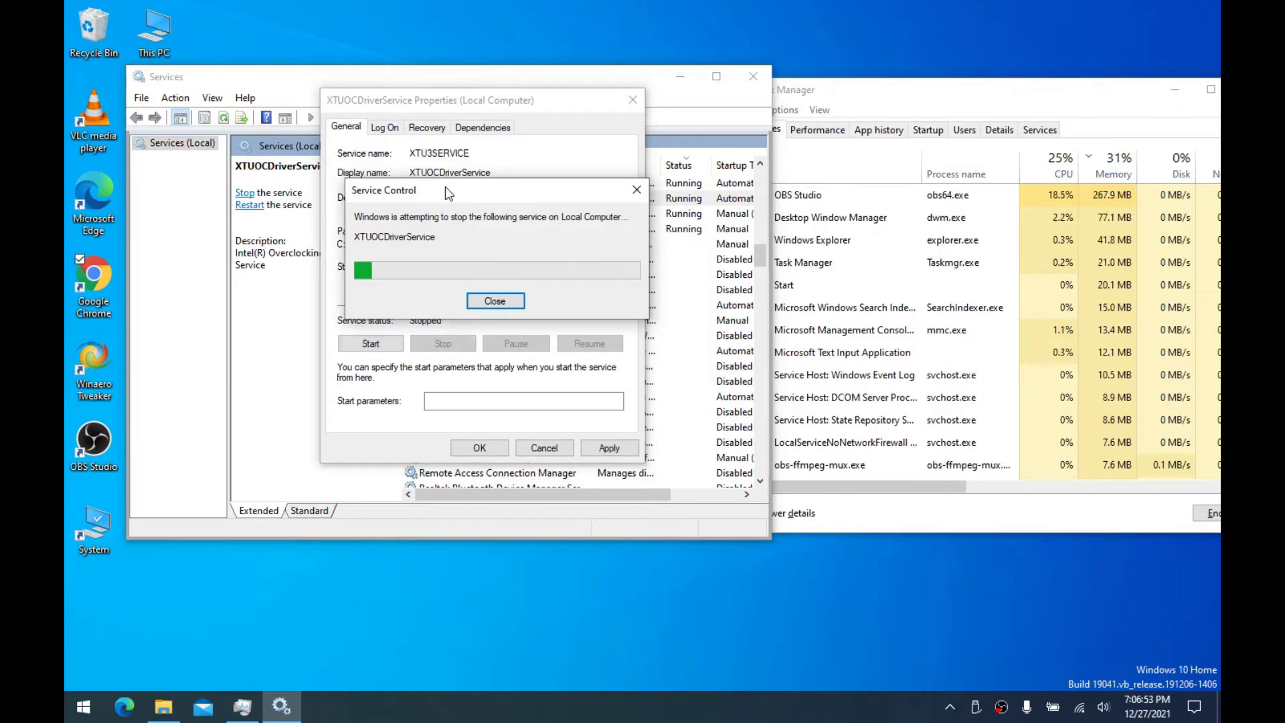
pyautogui.click(601, 448)
pyautogui.click(478, 453)
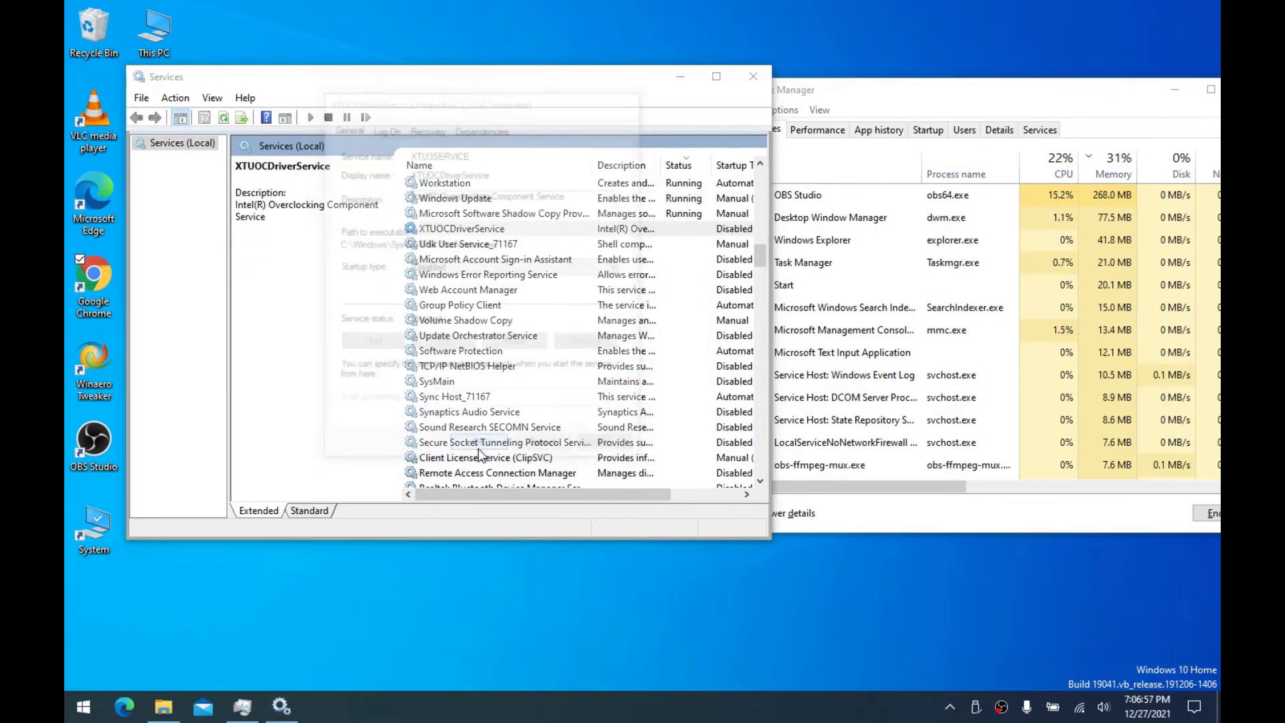
# Set the Windows Update service's startup type to Disabled and stop the service
pyautogui.click(460, 211)
pyautogui.click(479, 203)
pyautogui.scroll(4, 475, 267)
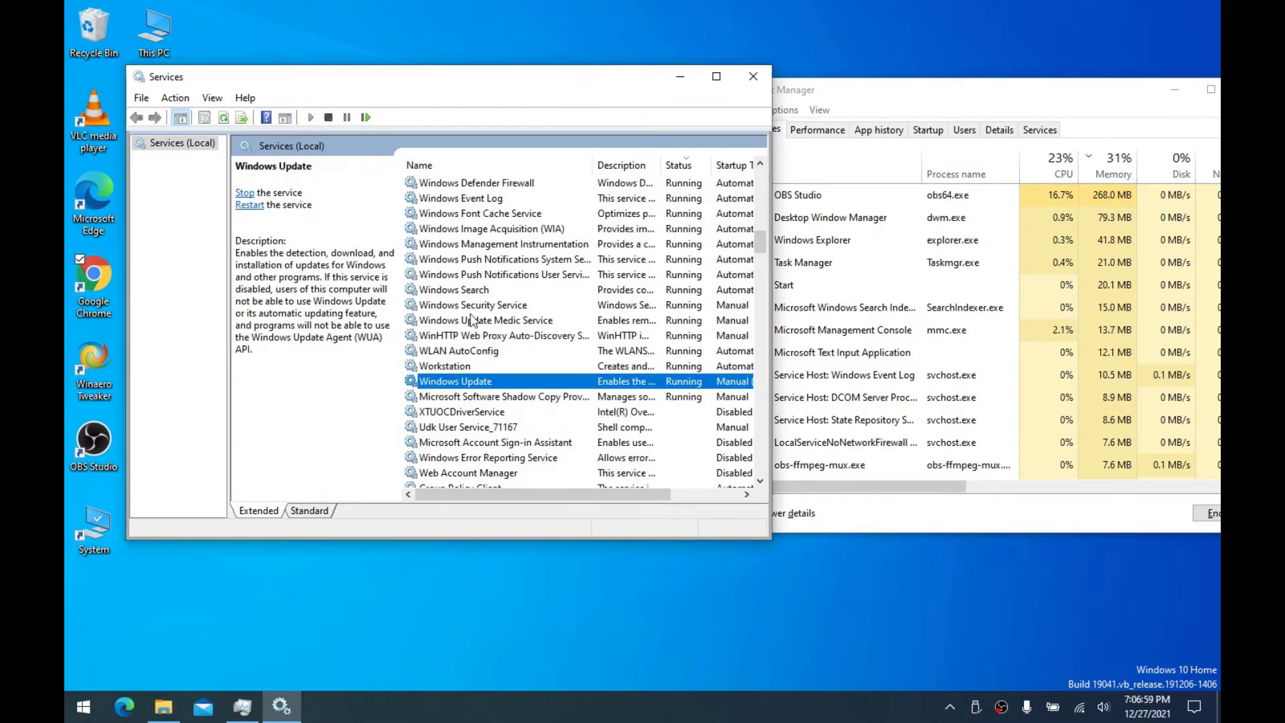
pyautogui.doubleClick(464, 382)
pyautogui.click(493, 272)
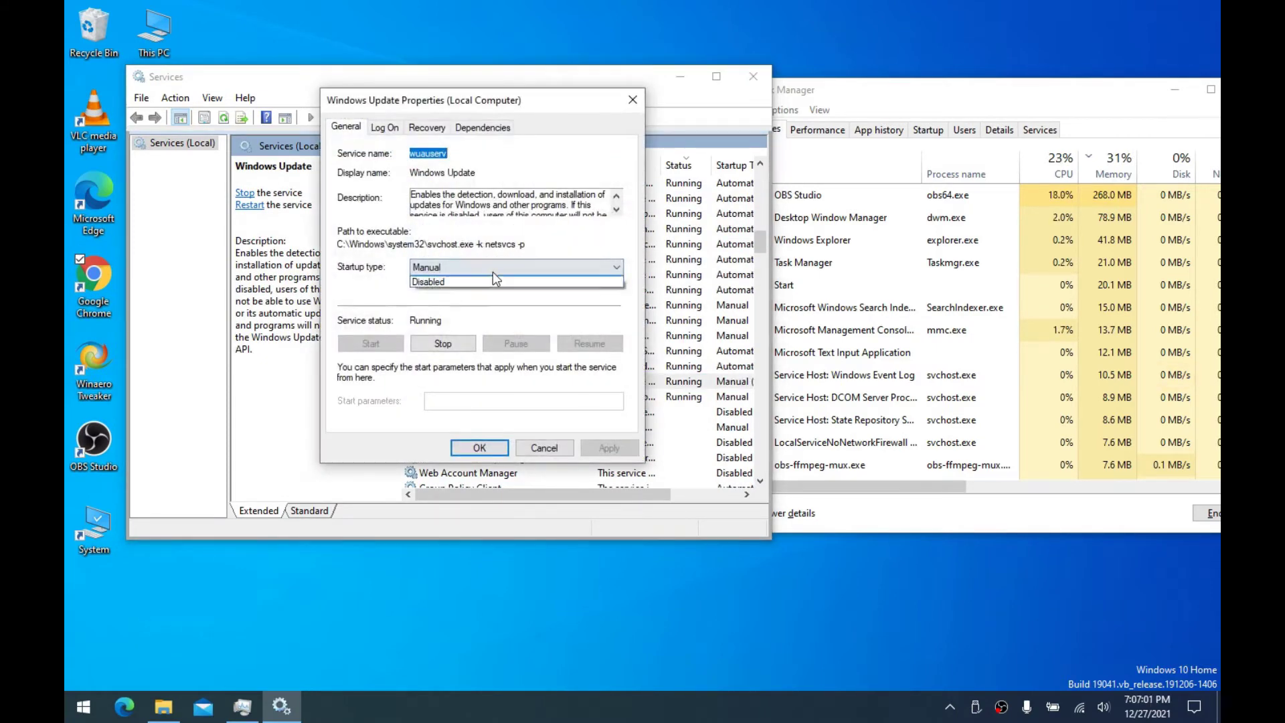
pyautogui.click(509, 313)
pyautogui.click(459, 345)
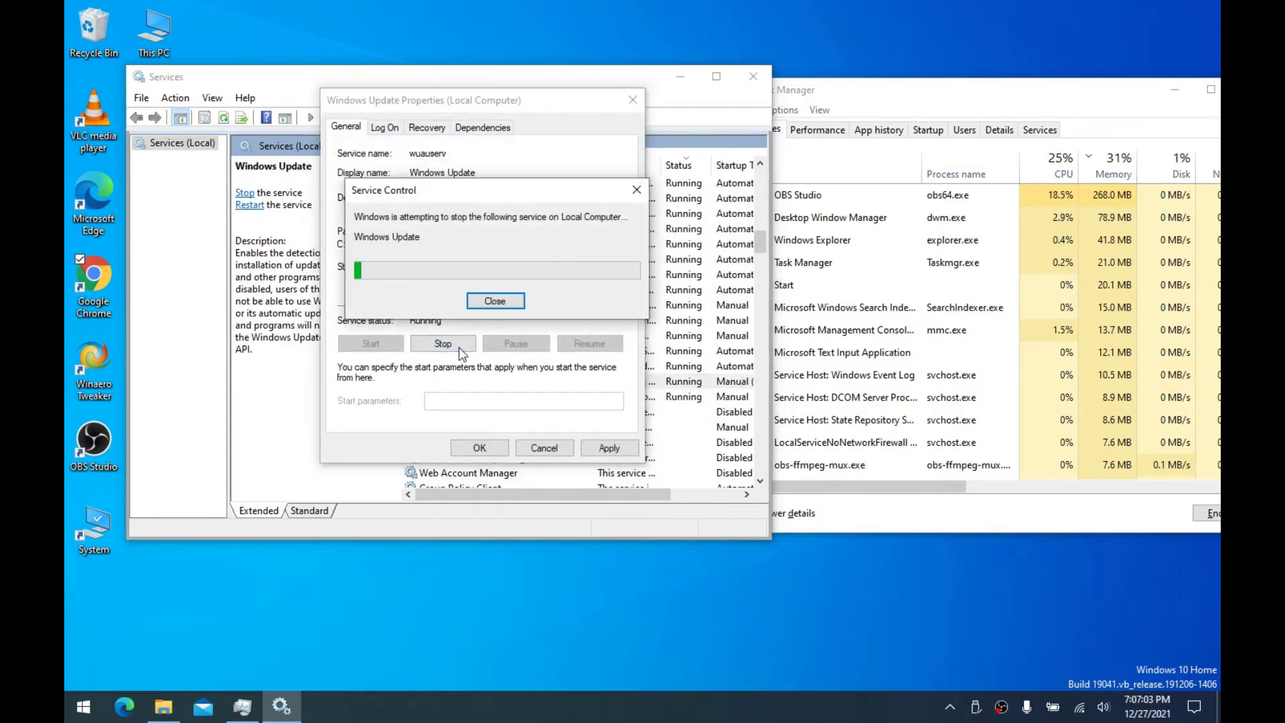
# Set the Windows Update service's first failure recovery action to Take No Action, apply it, and close its properties
pyautogui.click(428, 128)
pyautogui.click(535, 184)
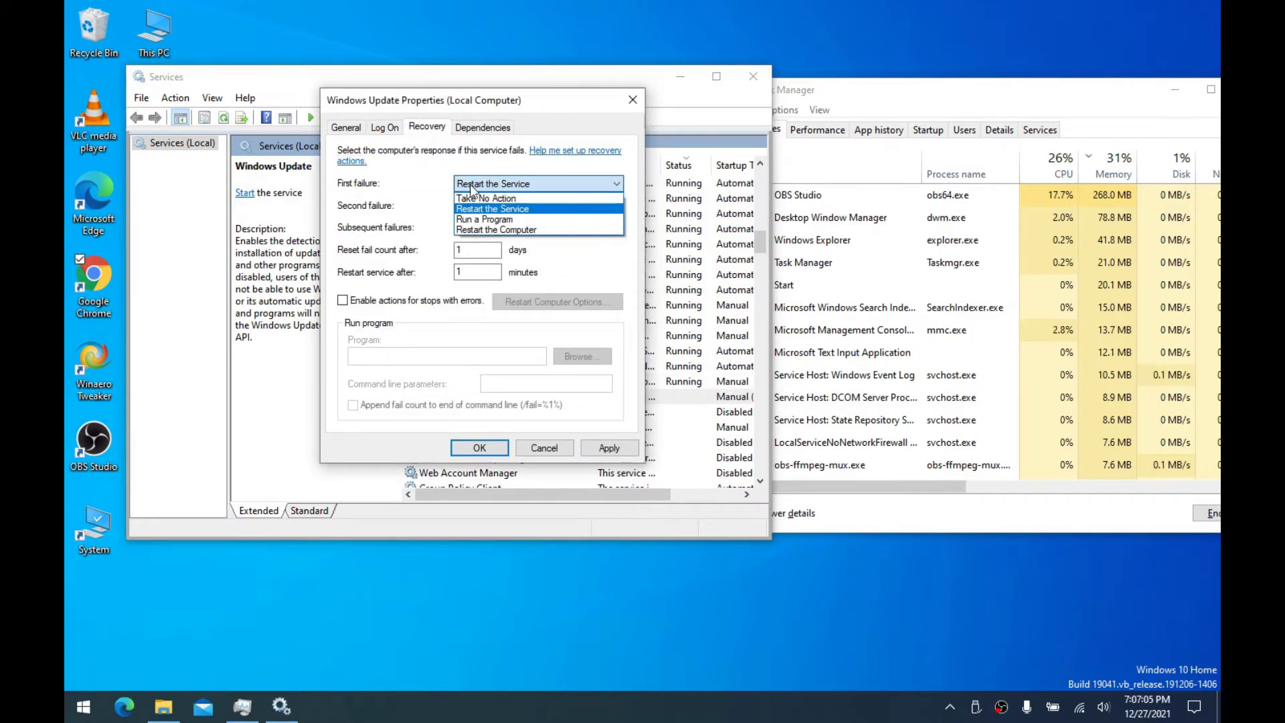
pyautogui.click(476, 199)
pyautogui.click(606, 447)
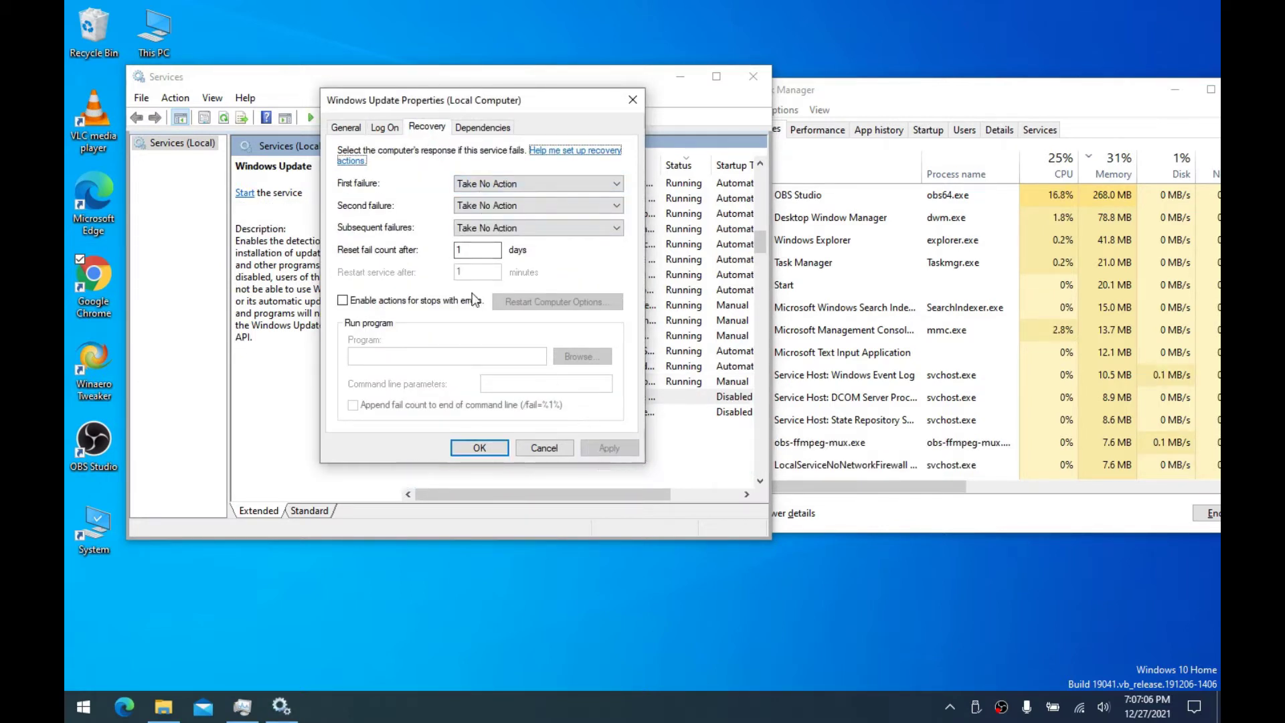
pyautogui.click(347, 127)
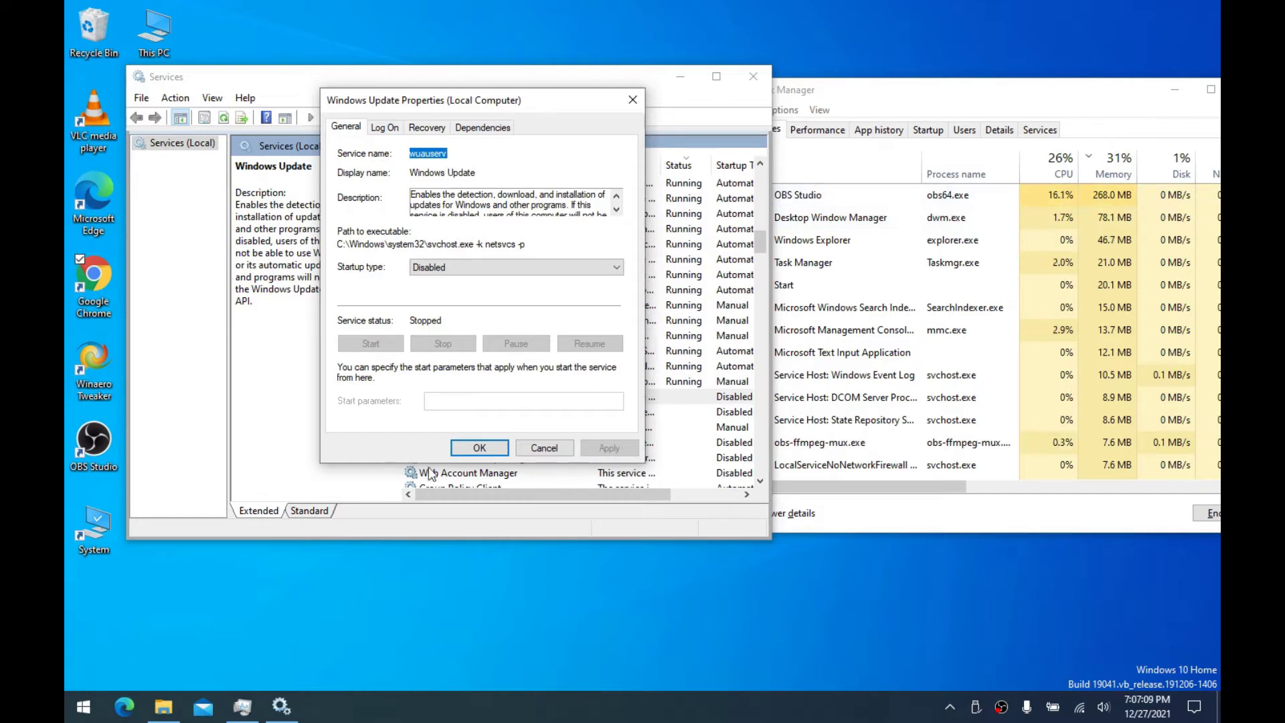
pyautogui.click(472, 449)
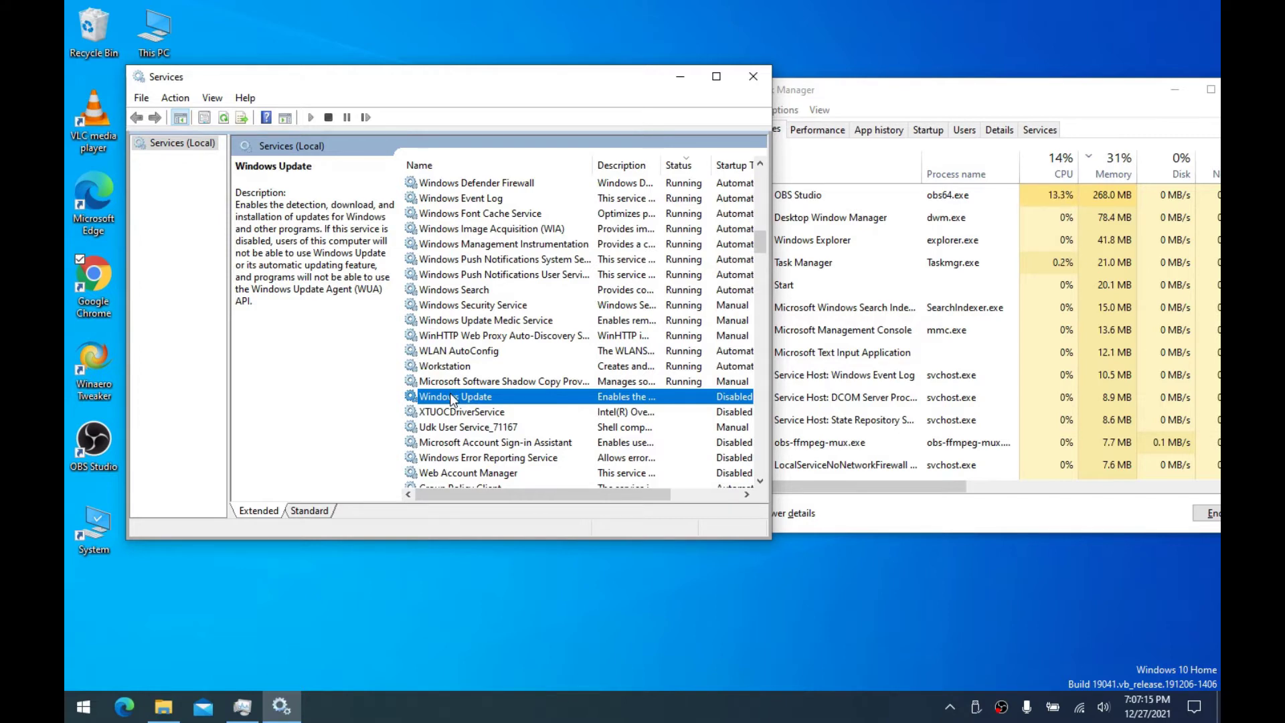
# Switch to Winaero Tweaker, review its Disable Windows Update tweak, and close the program
pyautogui.moveTo(464, 70)
pyautogui.mouseDown()
pyautogui.moveTo(395, 84)
pyautogui.moveTo(457, 84)
pyautogui.mouseUp()
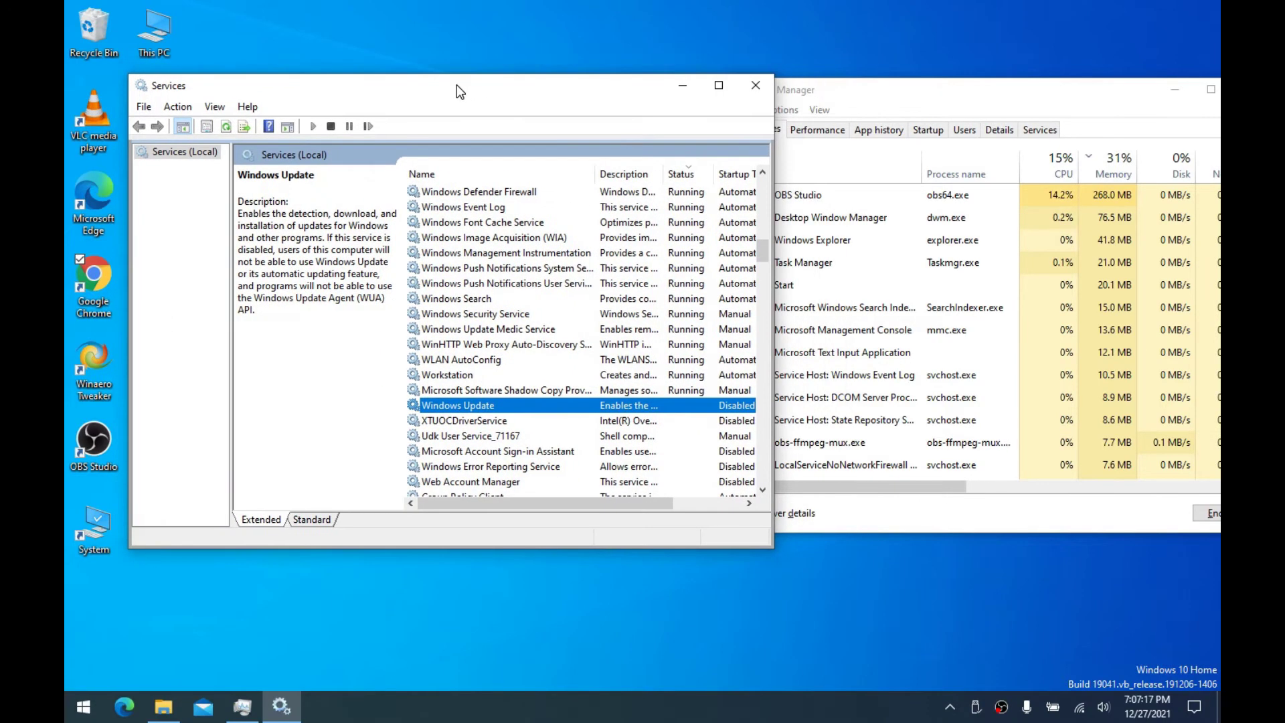
pyautogui.click(115, 368)
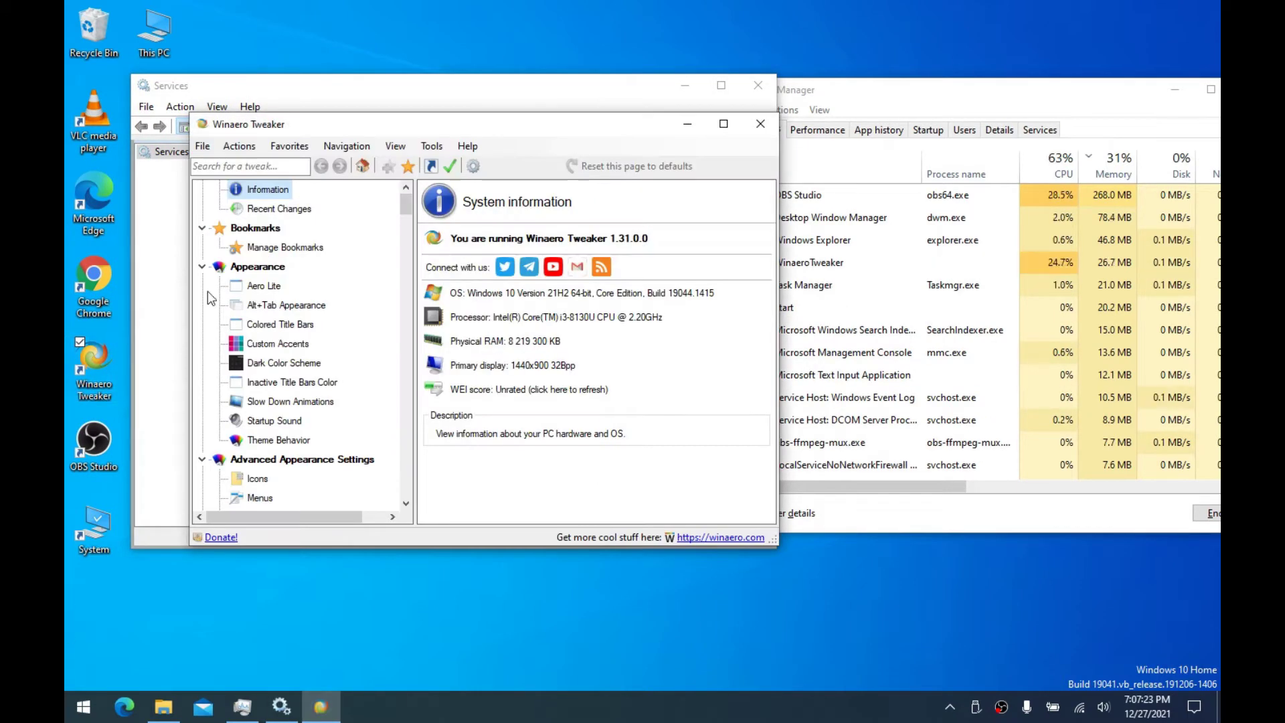
pyautogui.moveTo(473, 178); pyautogui.dragTo(481, 218)
pyautogui.click(407, 357)
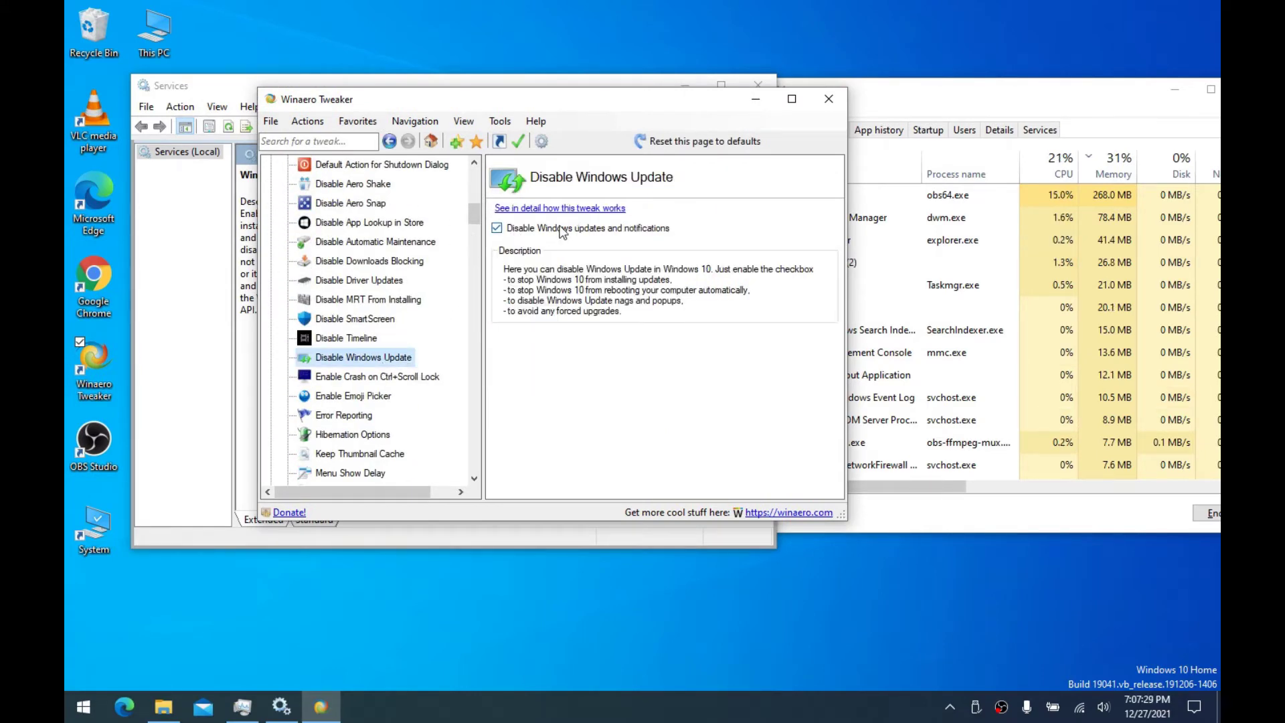
pyautogui.moveTo(529, 99); pyautogui.dragTo(501, 92)
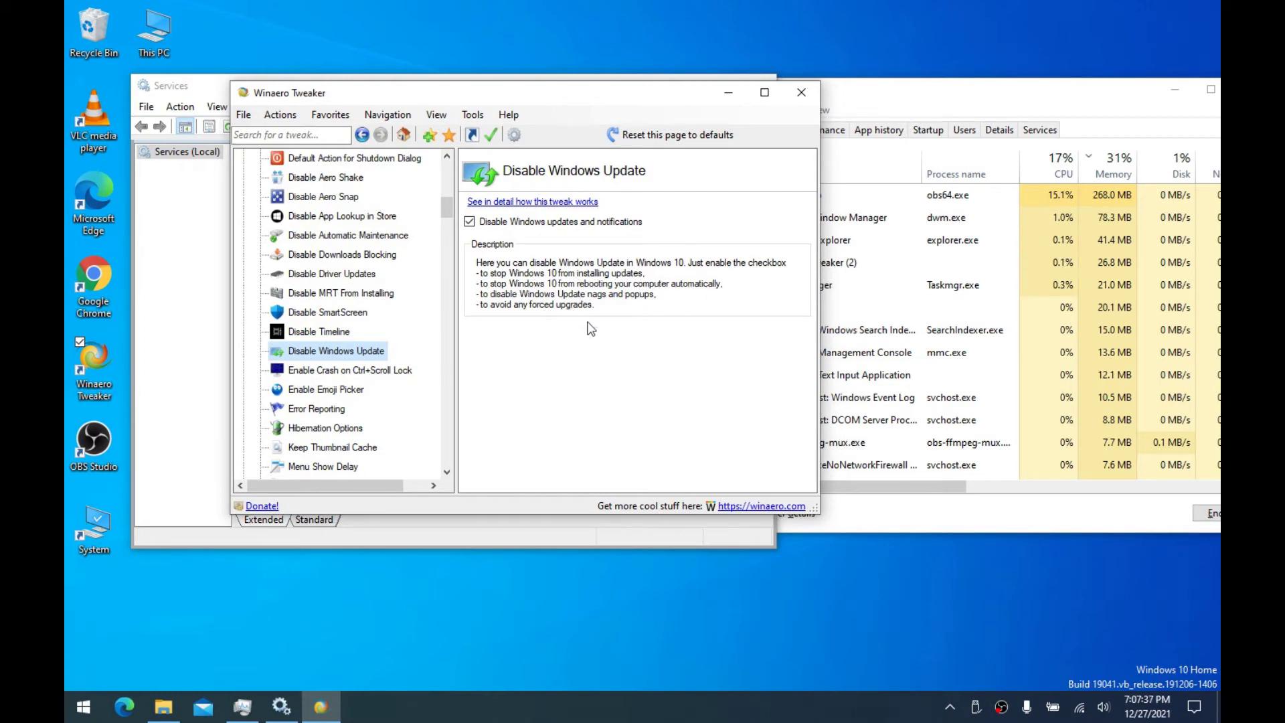
pyautogui.click(801, 91)
pyautogui.moveTo(585, 99)
pyautogui.mouseDown()
pyautogui.moveTo(601, 93)
pyautogui.moveTo(574, 92)
pyautogui.mouseUp()
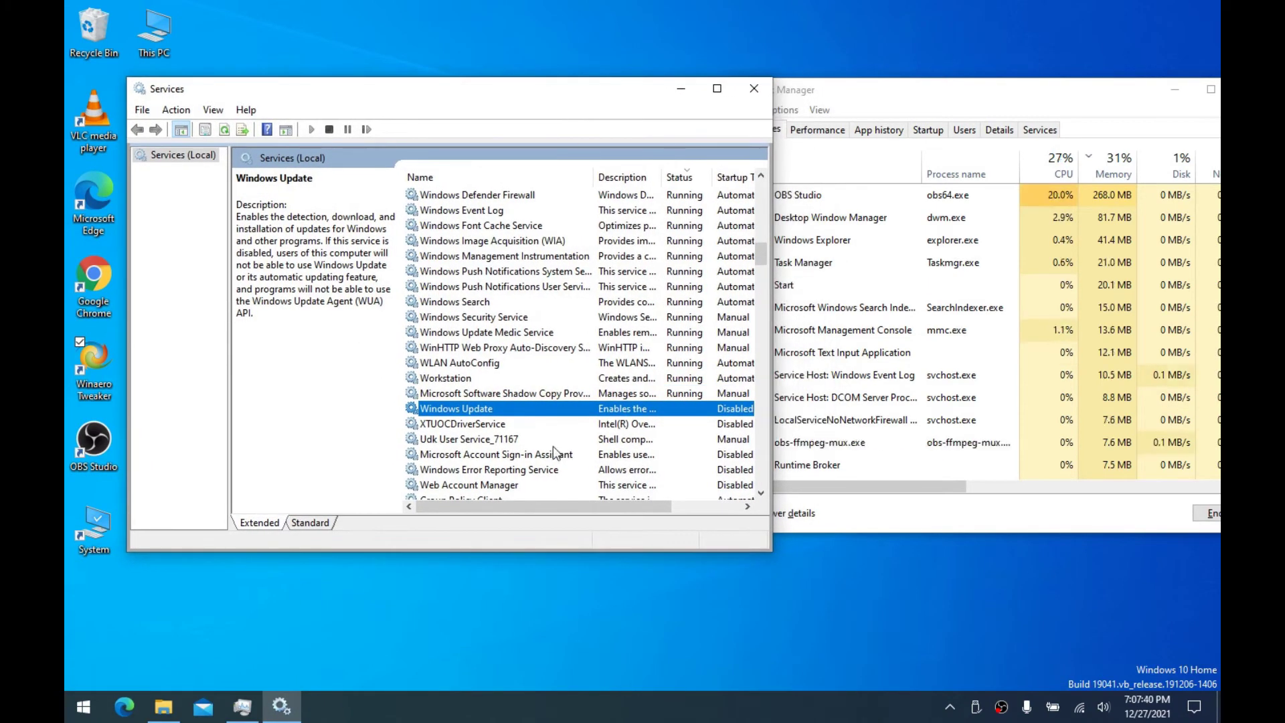
# Check the Workstation service's description and the WinHTTP Web Proxy Auto-Discovery Service's properties
pyautogui.click(478, 380)
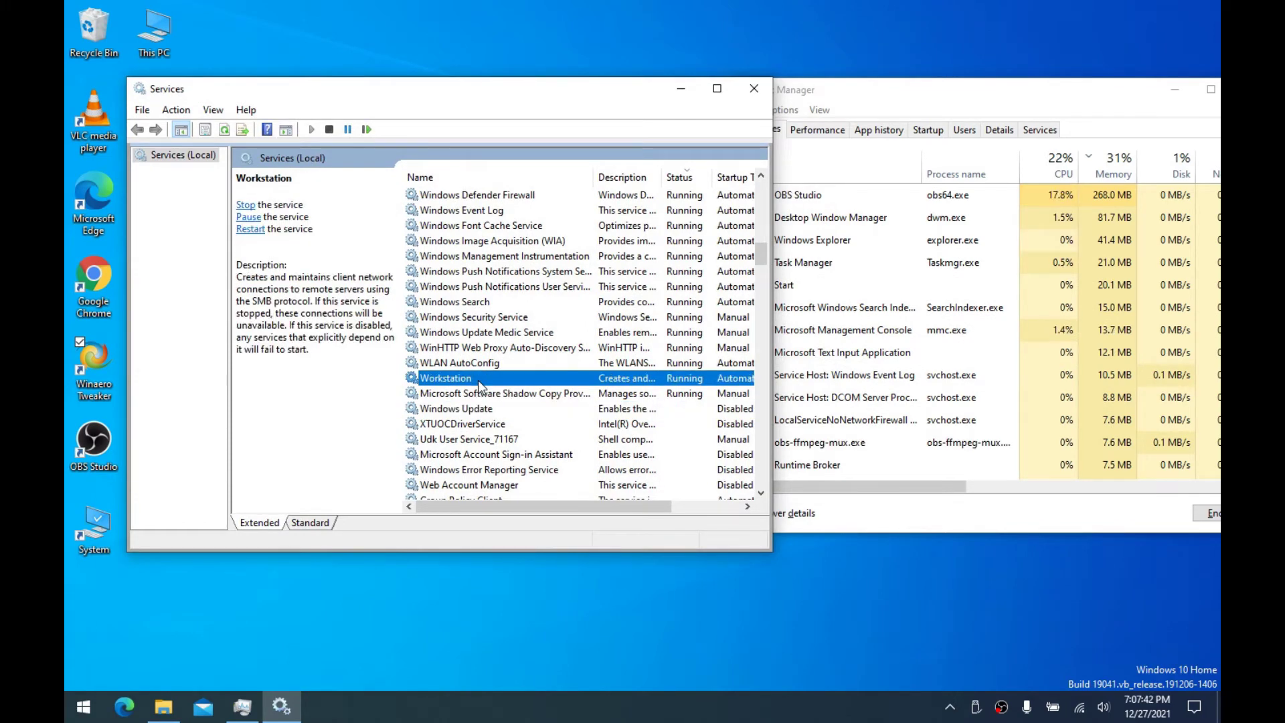
pyautogui.doubleClick(502, 347)
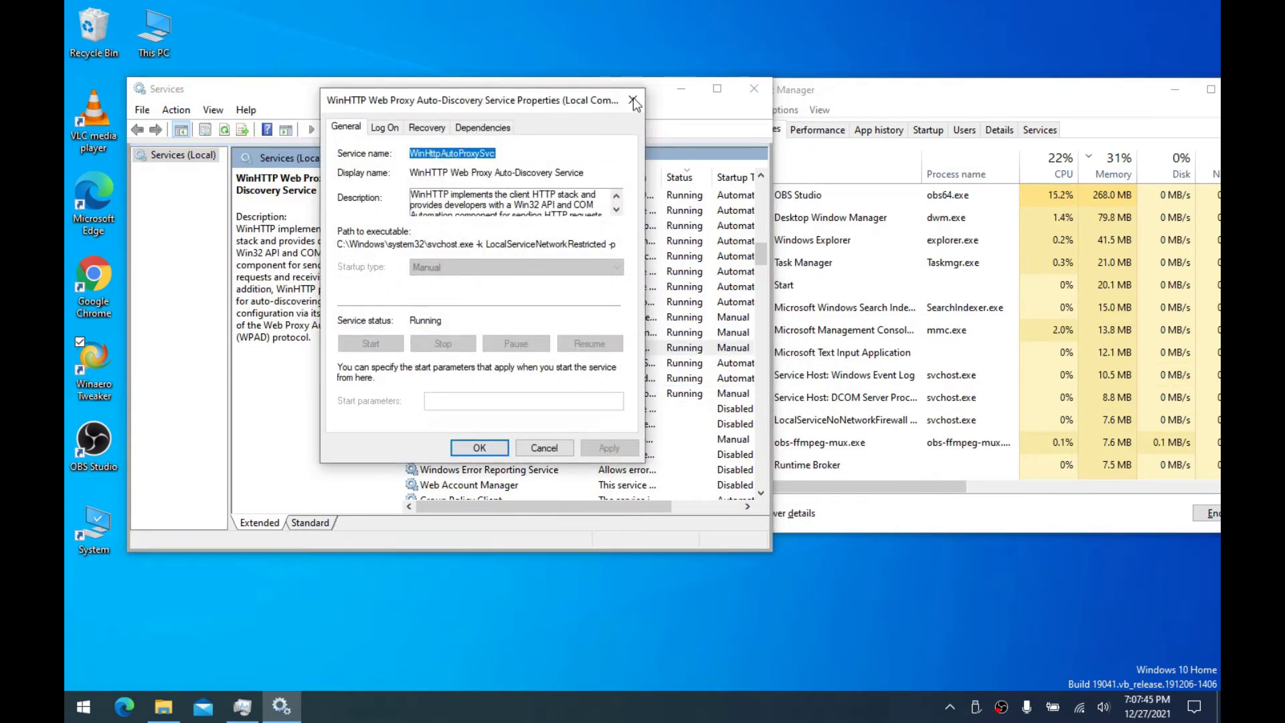
pyautogui.click(633, 100)
# Read the Workstation service's description in its properties, set its startup type to Disabled, and stop the service
pyautogui.doubleClick(458, 379)
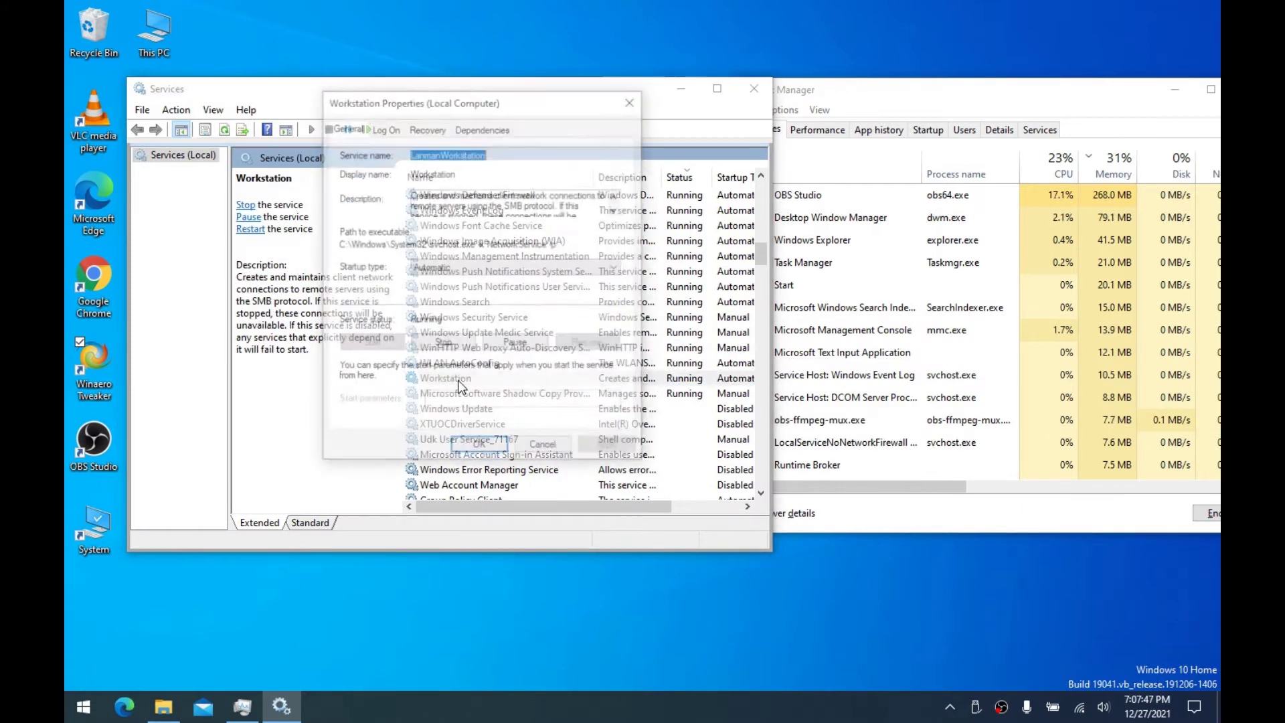
pyautogui.click(445, 268)
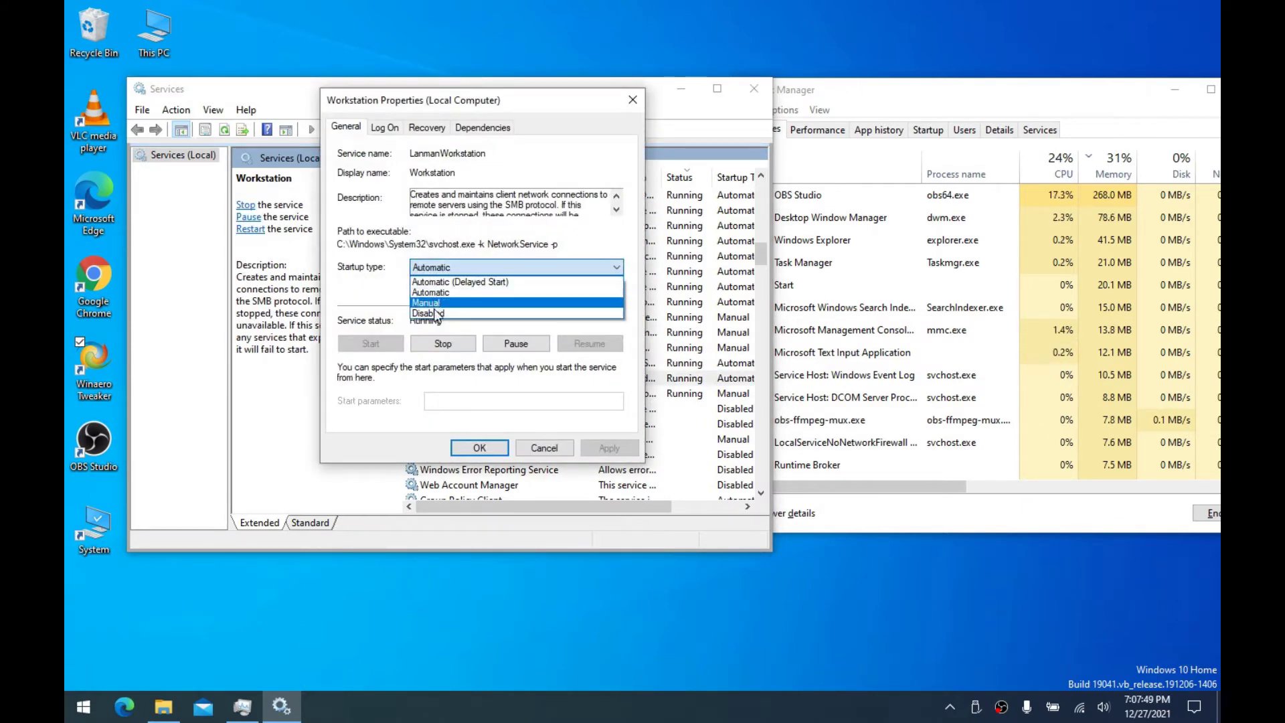
pyautogui.click(433, 309)
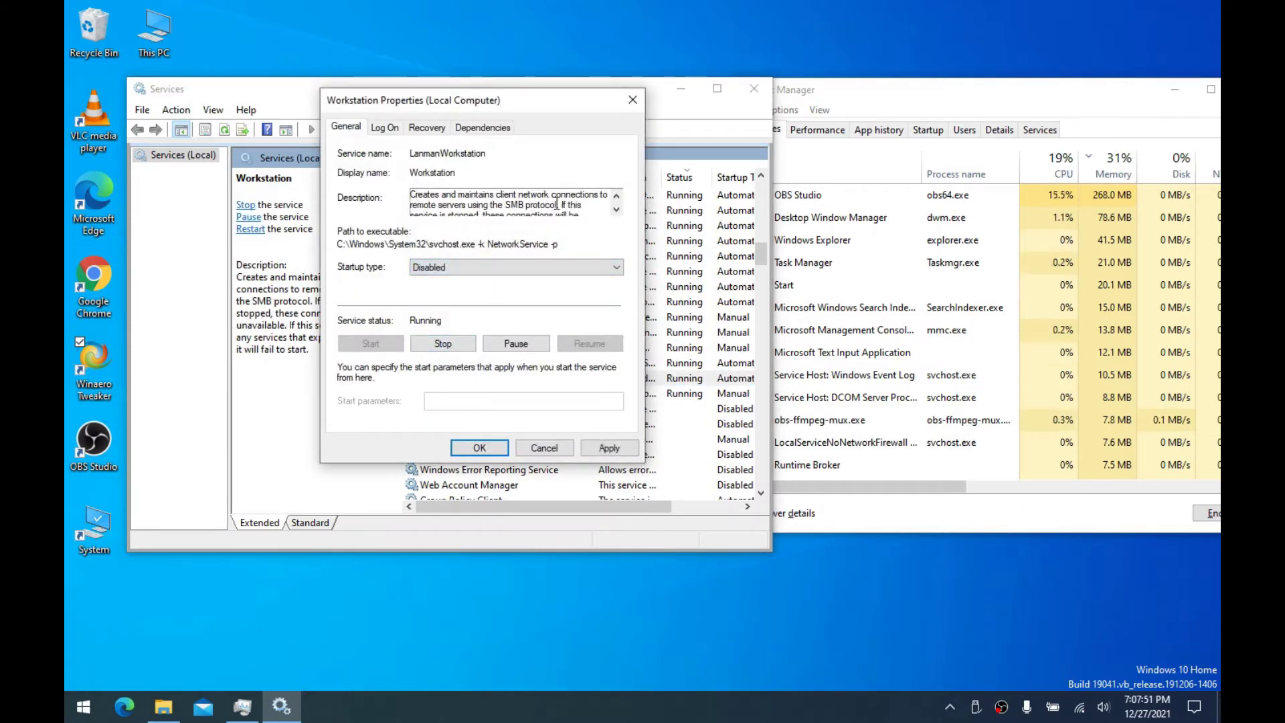
pyautogui.moveTo(554, 204); pyautogui.dragTo(495, 206)
pyautogui.click(510, 206)
pyautogui.moveTo(559, 204); pyautogui.dragTo(551, 217)
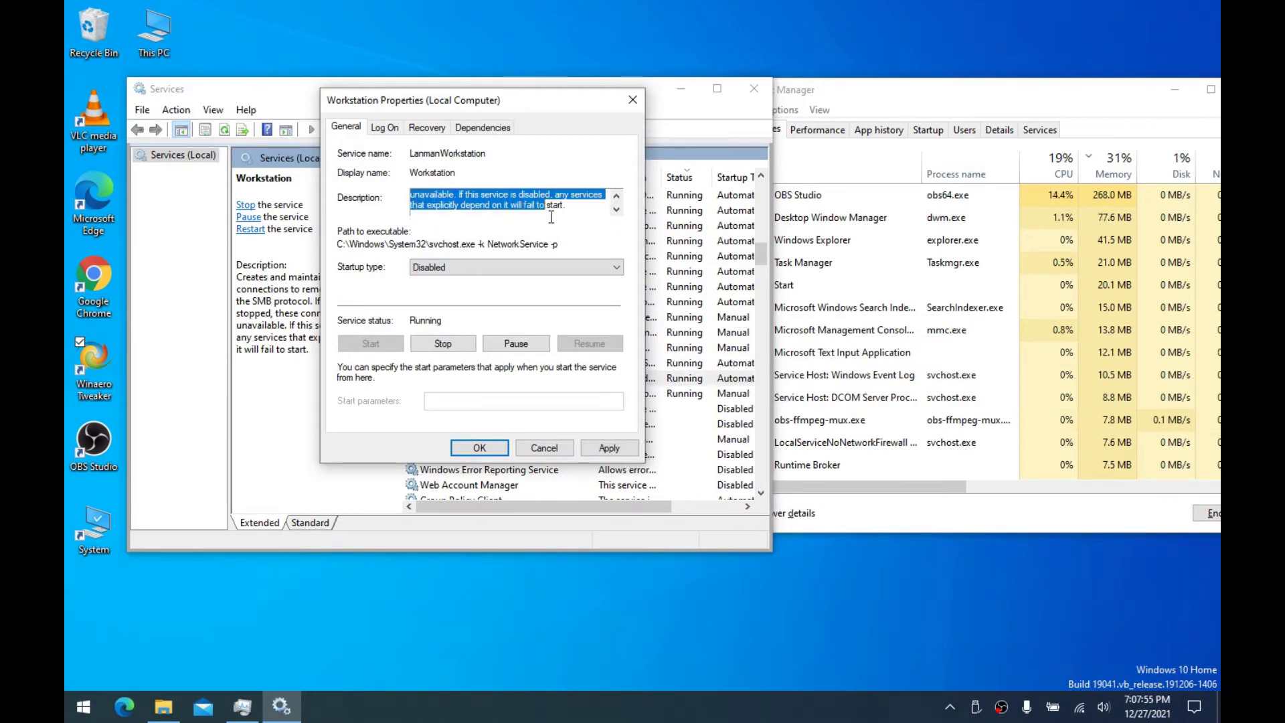
pyautogui.click(534, 269)
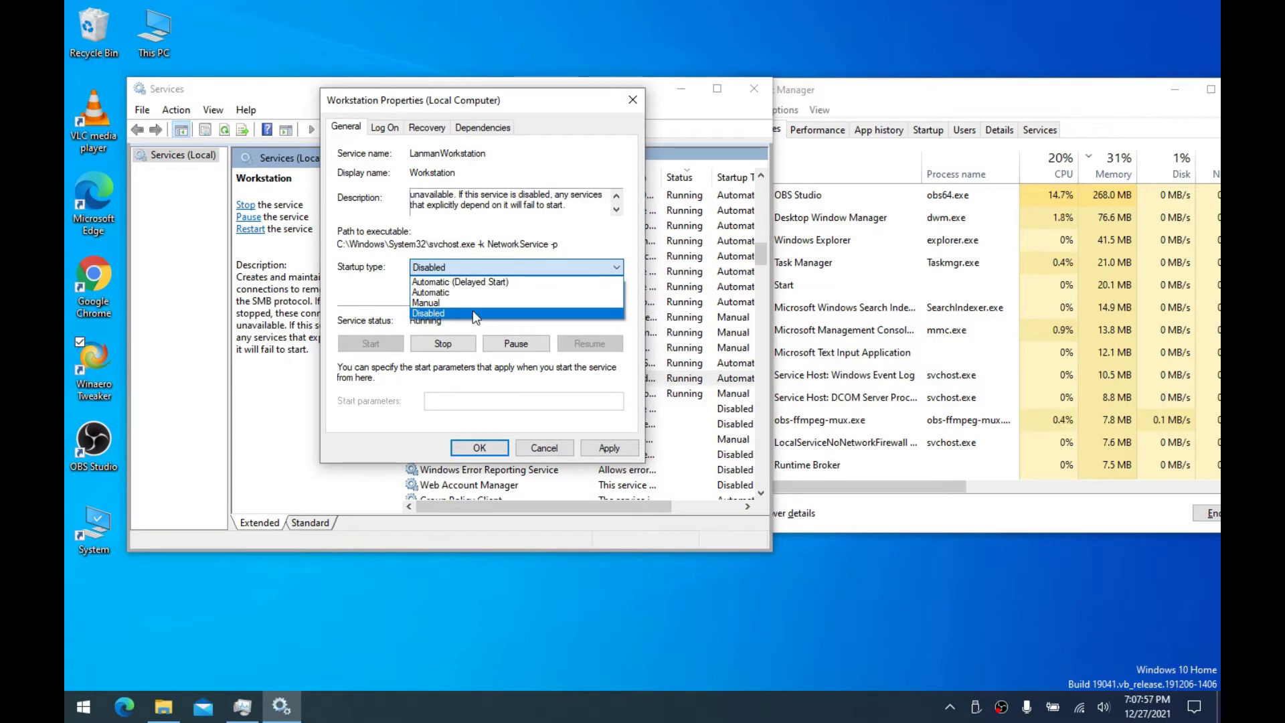
pyautogui.click(468, 313)
pyautogui.click(443, 341)
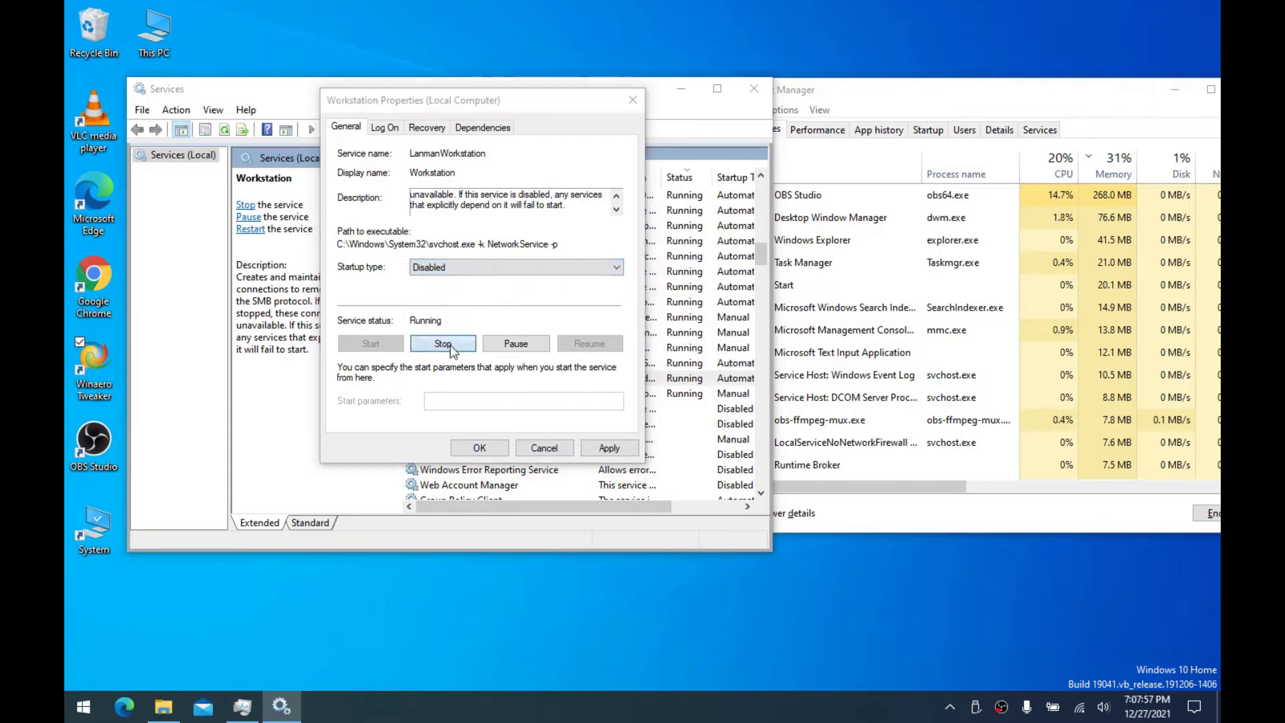
# Set the Workstation service's first and second failure recovery actions to Take No Action, apply them, and close its properties
pyautogui.click(427, 127)
pyautogui.click(535, 205)
pyautogui.click(471, 209)
pyautogui.click(470, 206)
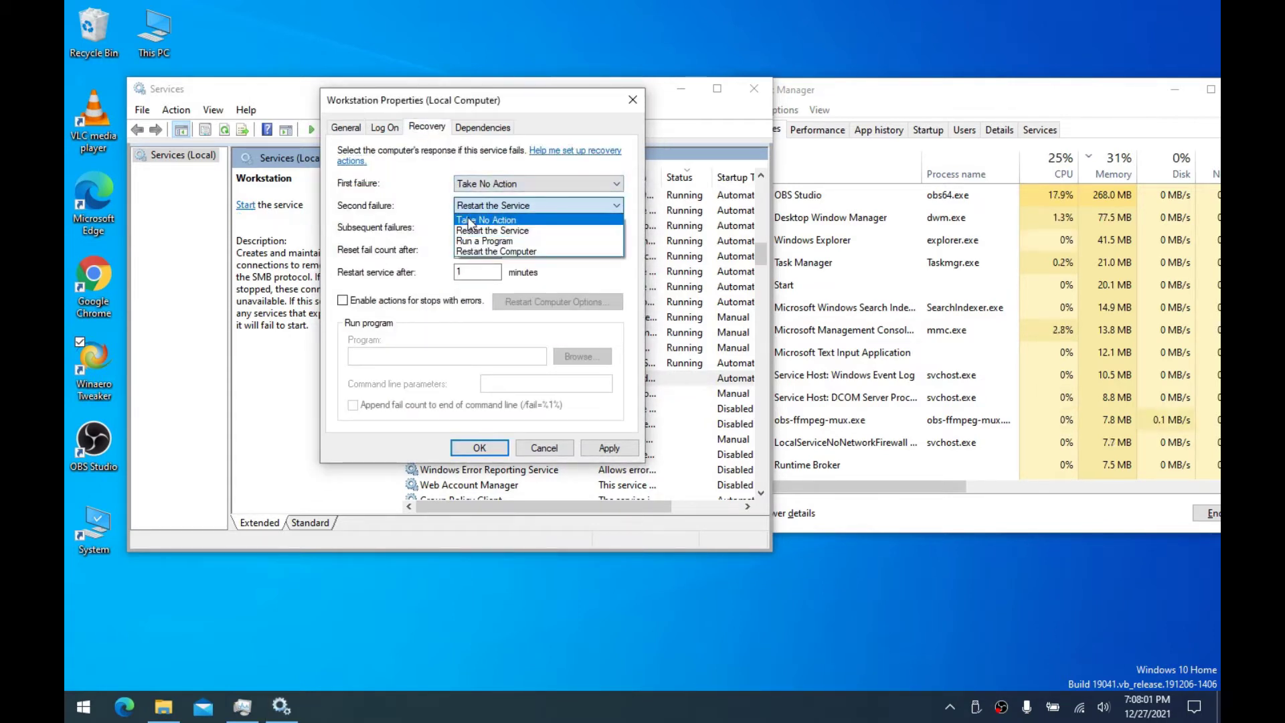
pyautogui.click(488, 218)
pyautogui.click(608, 448)
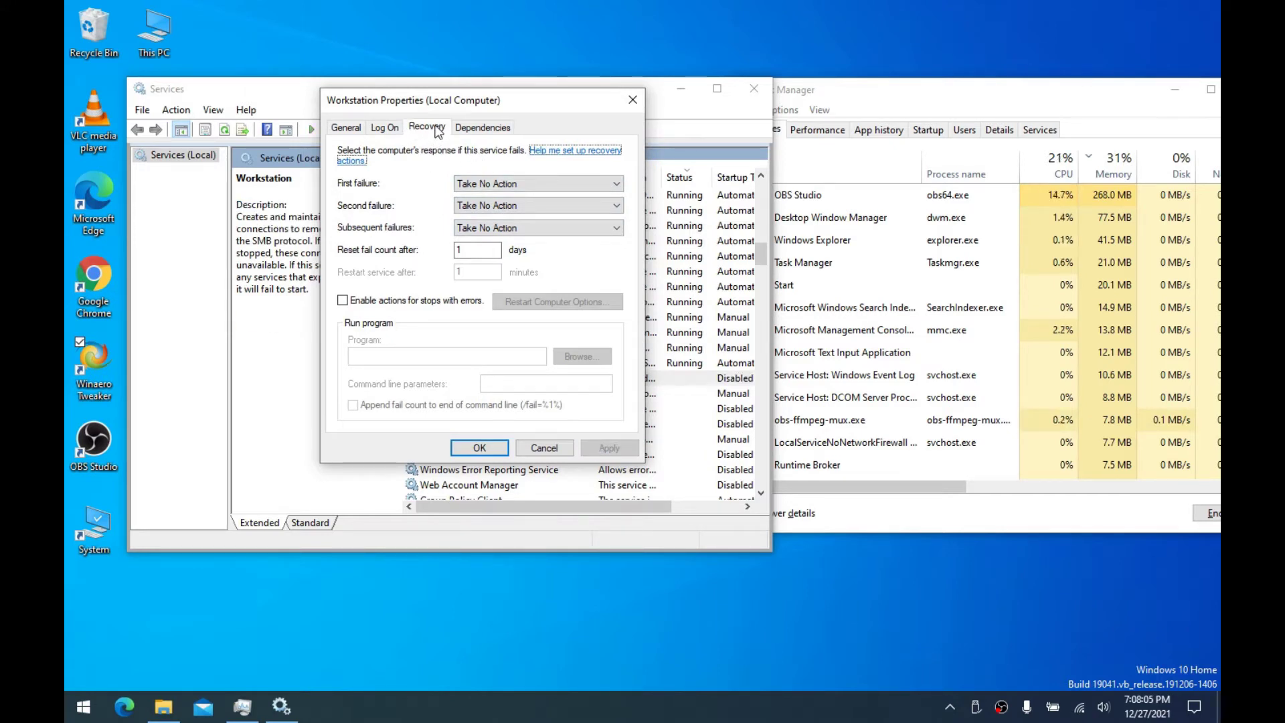
pyautogui.click(359, 129)
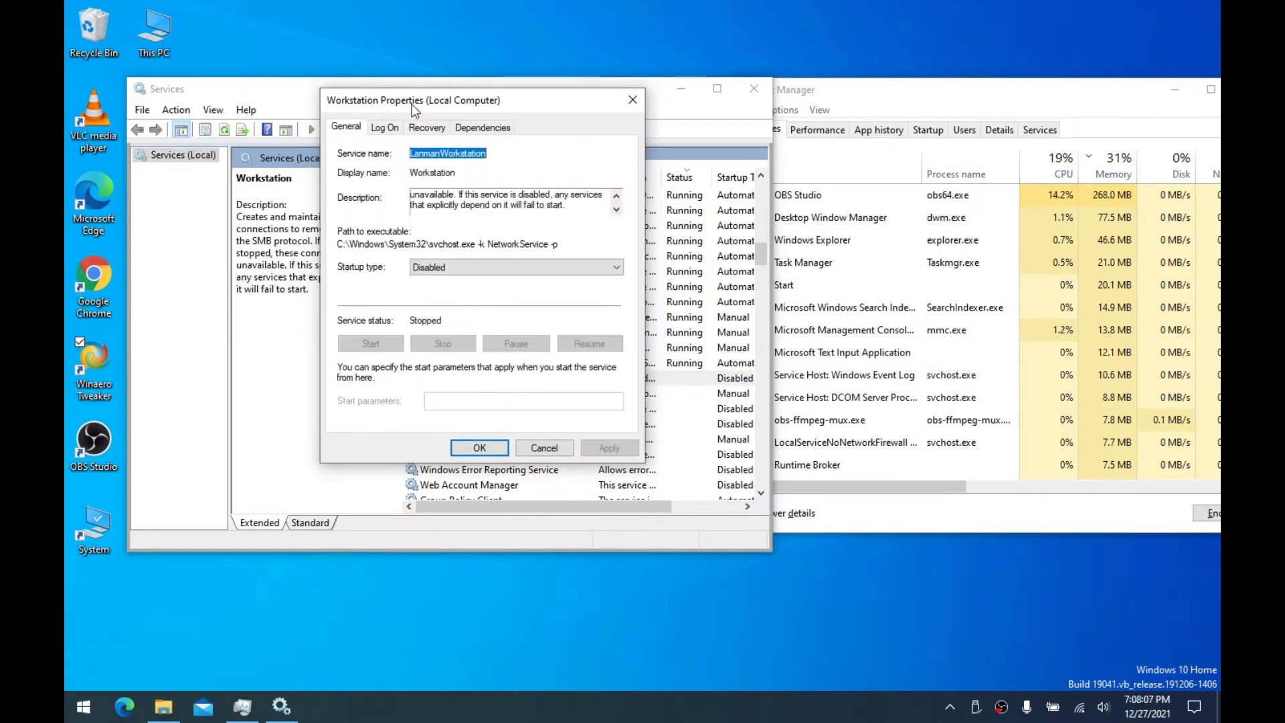
pyautogui.moveTo(412, 103); pyautogui.dragTo(404, 103)
pyautogui.click(481, 452)
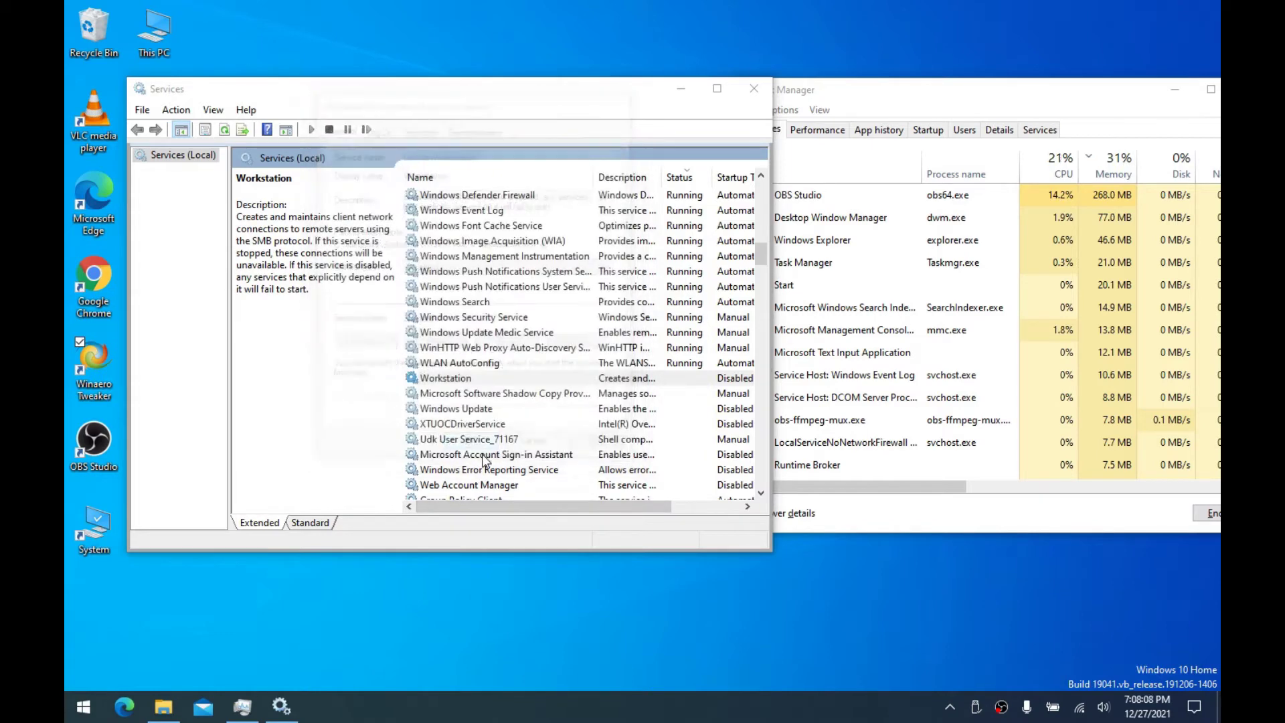
# Open the Windows Search service's properties and review its description
pyautogui.click(490, 316)
pyautogui.doubleClick(492, 303)
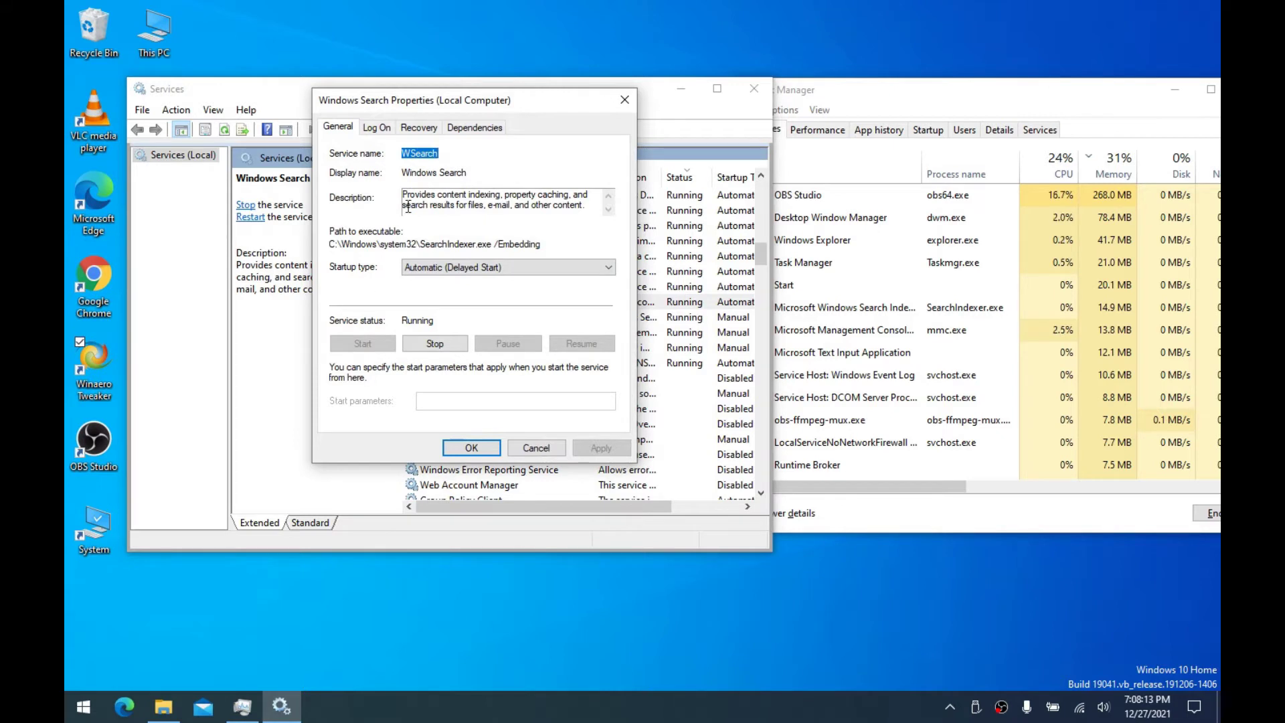
pyautogui.moveTo(586, 209); pyautogui.dragTo(404, 201)
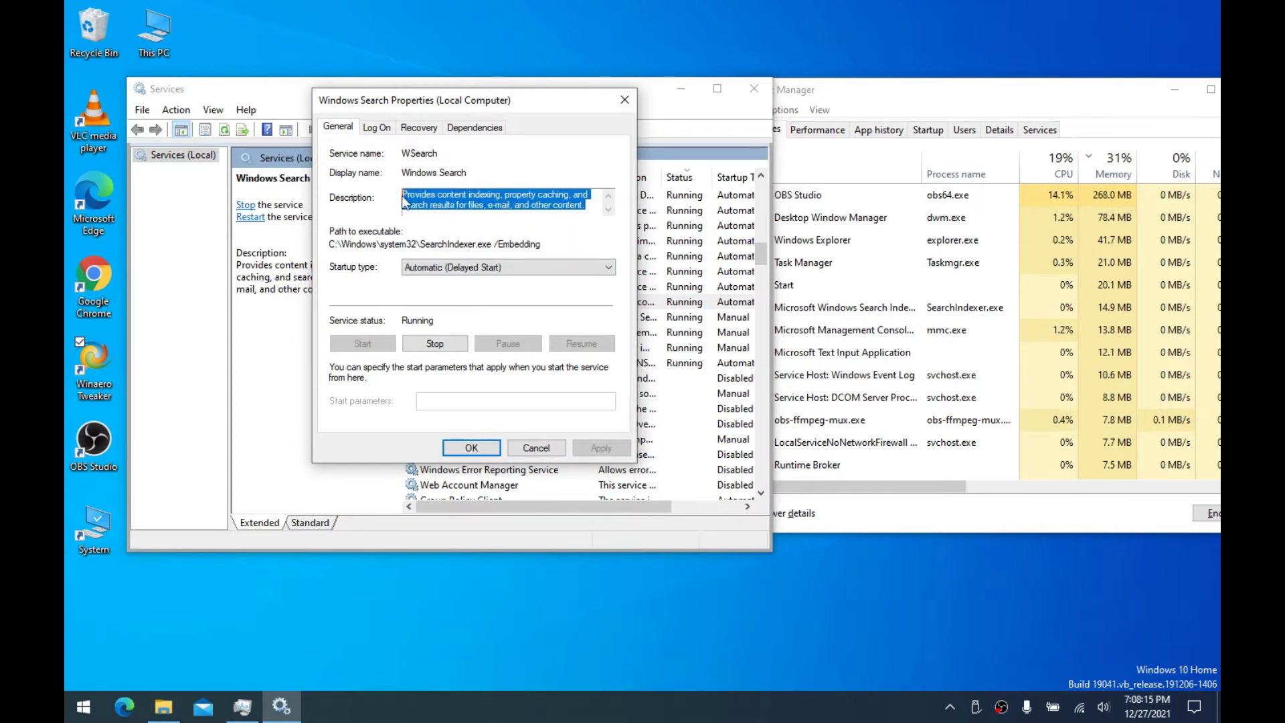
pyautogui.moveTo(507, 101); pyautogui.dragTo(514, 101)
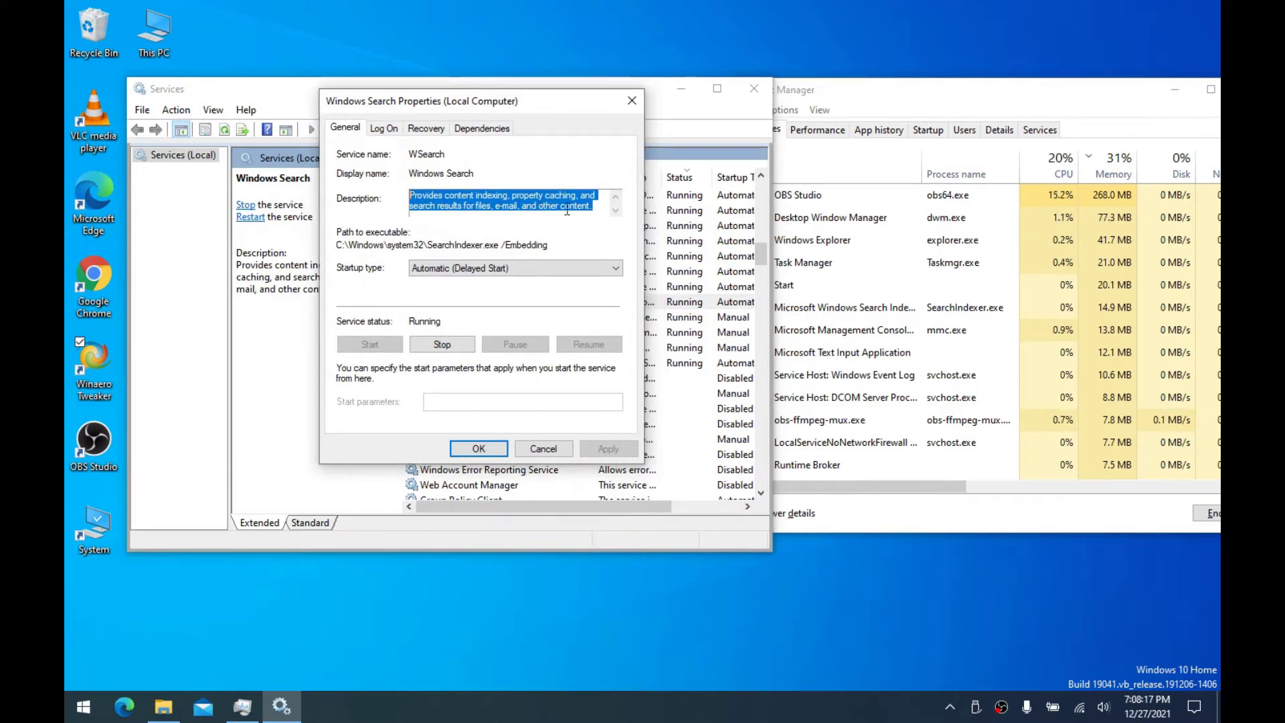
pyautogui.moveTo(602, 210); pyautogui.dragTo(385, 189)
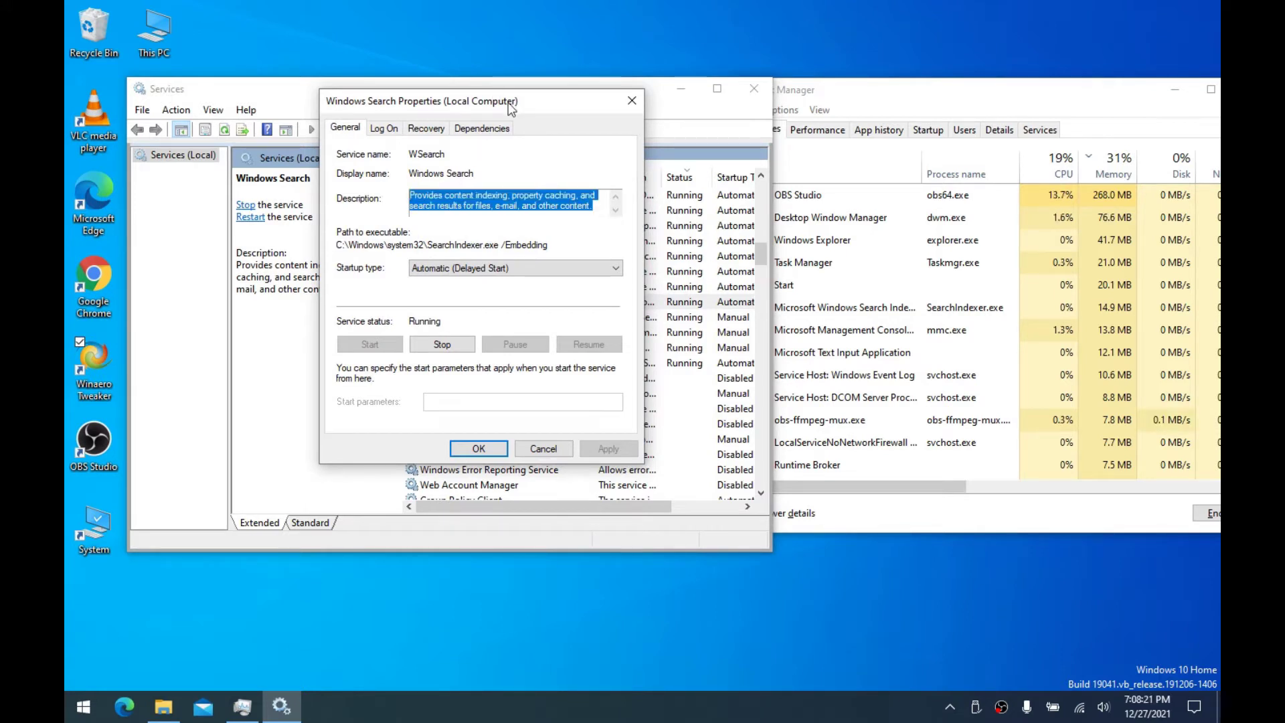
pyautogui.moveTo(511, 108); pyautogui.dragTo(527, 106)
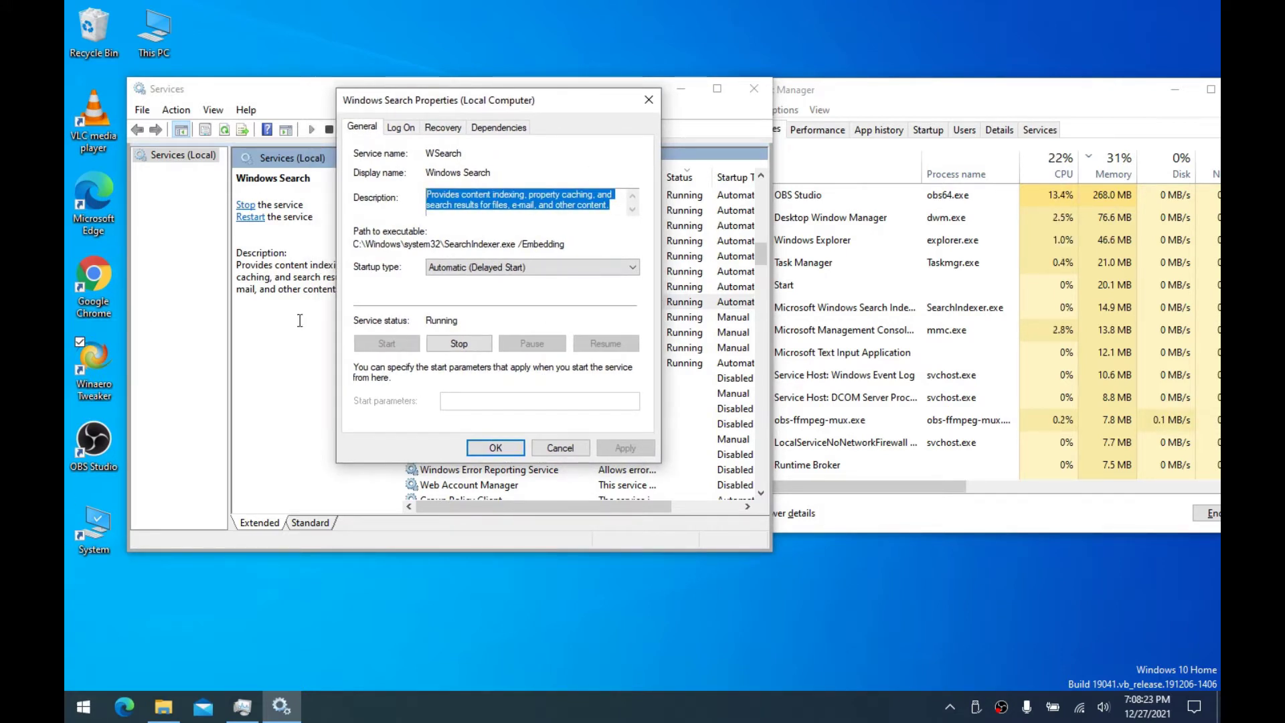
# Set the Windows Search service's startup type to Disabled, stop the service, and close its properties with the changes applied
pyautogui.click(485, 268)
pyautogui.click(482, 316)
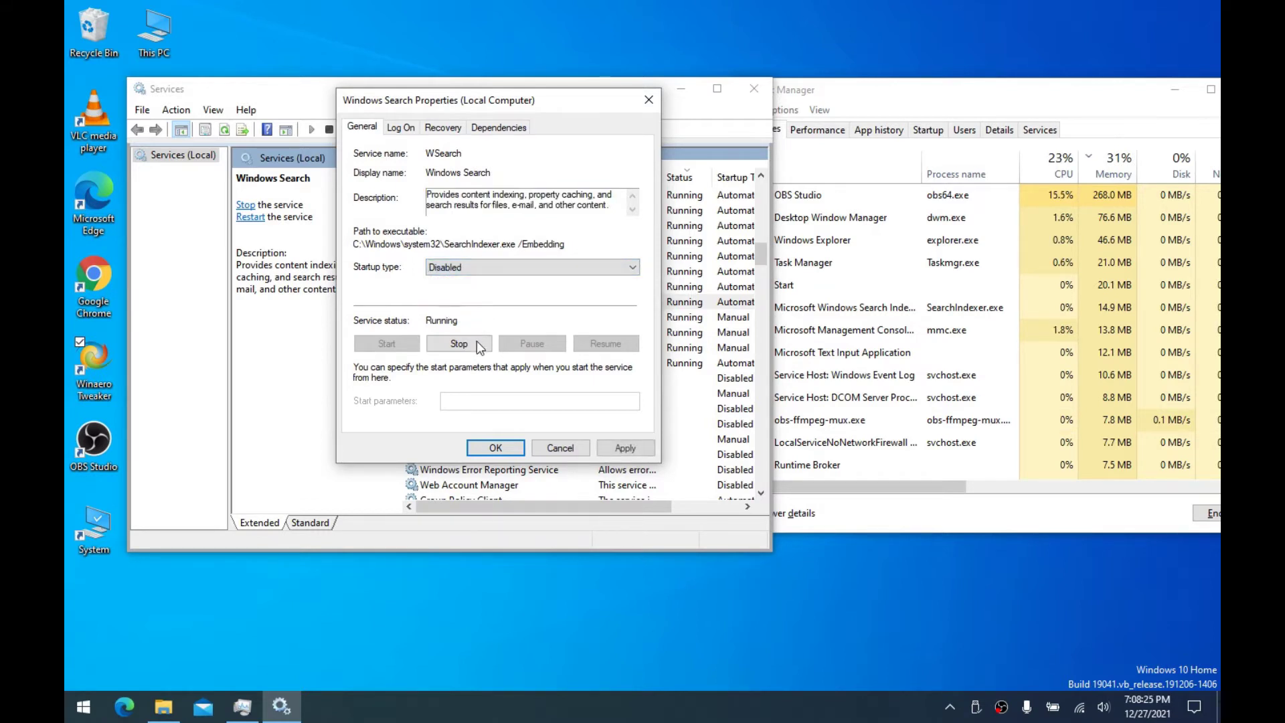
pyautogui.click(476, 344)
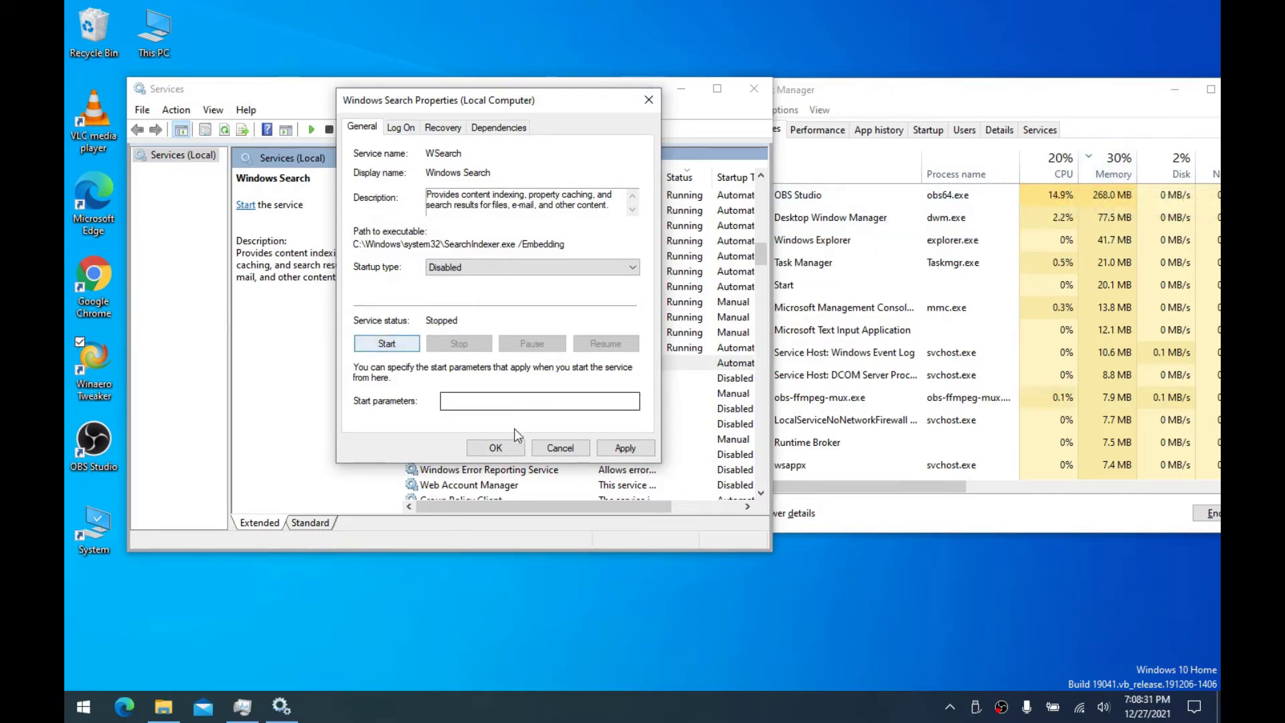
pyautogui.click(610, 445)
pyautogui.click(496, 448)
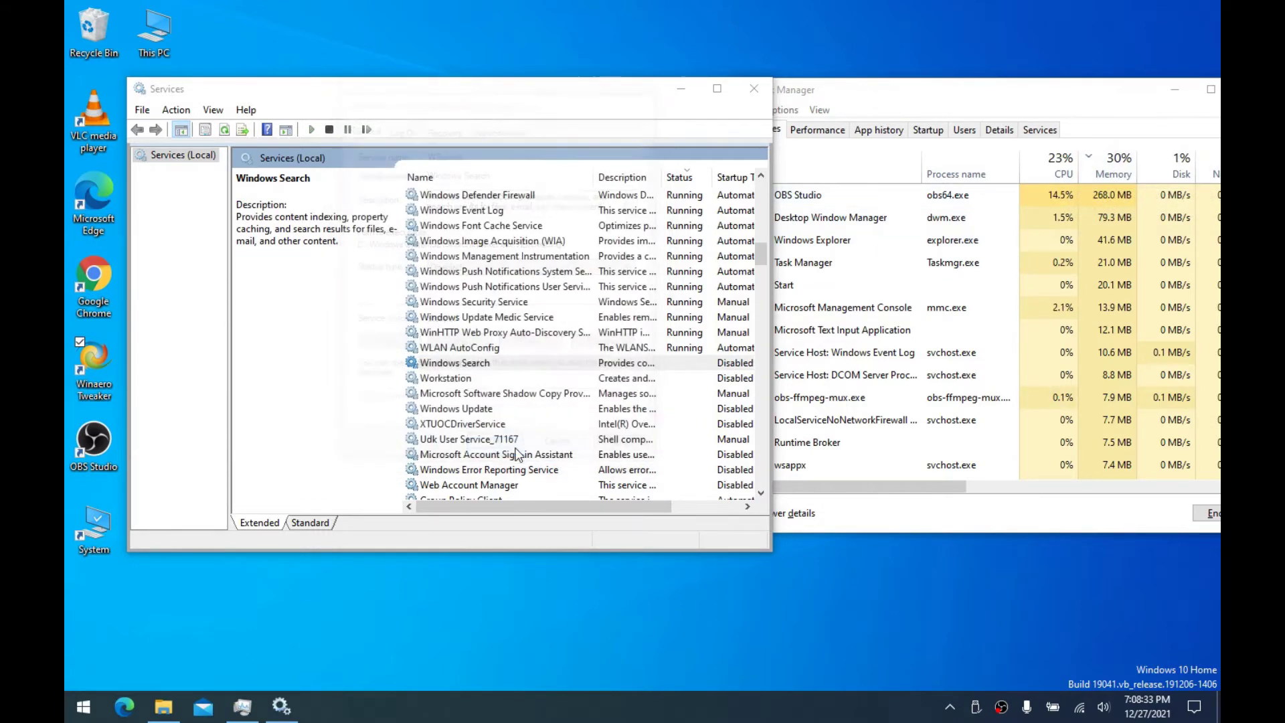
# Test the Start menu search with the query "sae" and clear the query
pyautogui.press('super')
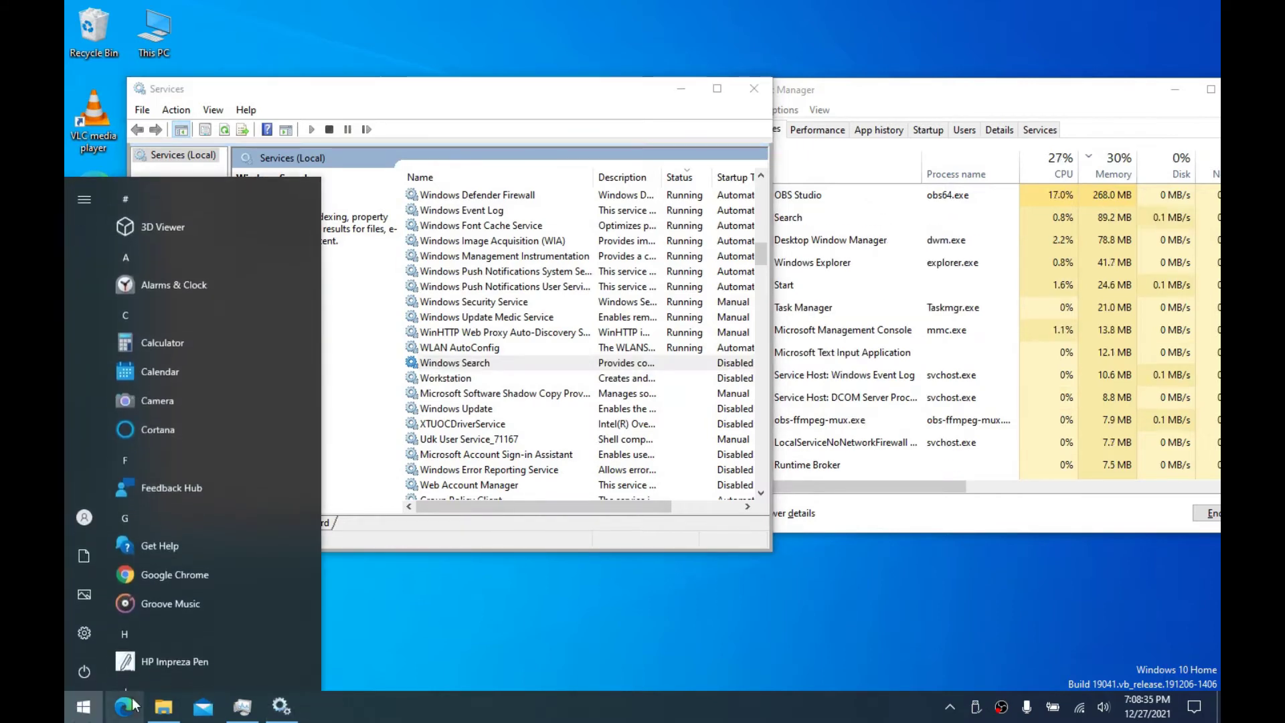
pyautogui.write('sae')
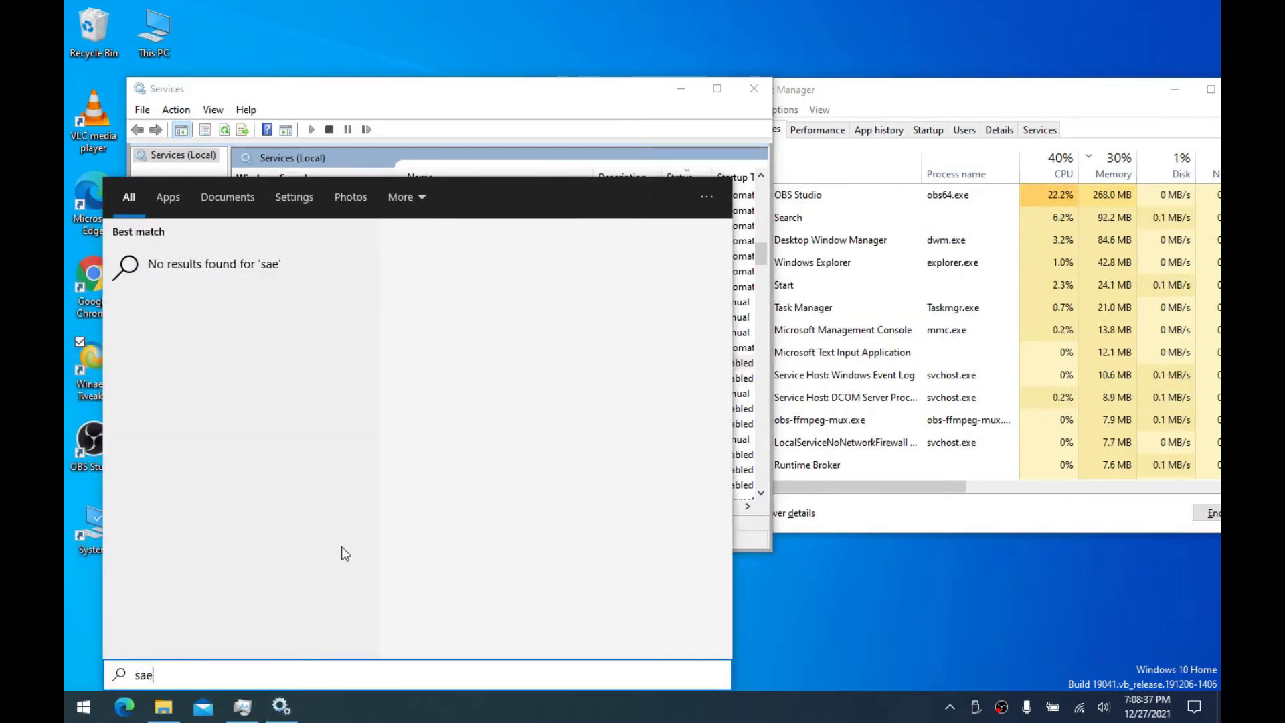
pyautogui.press('BackSpace')
pyautogui.press('BackSpace')
pyautogui.press('BackSpace')
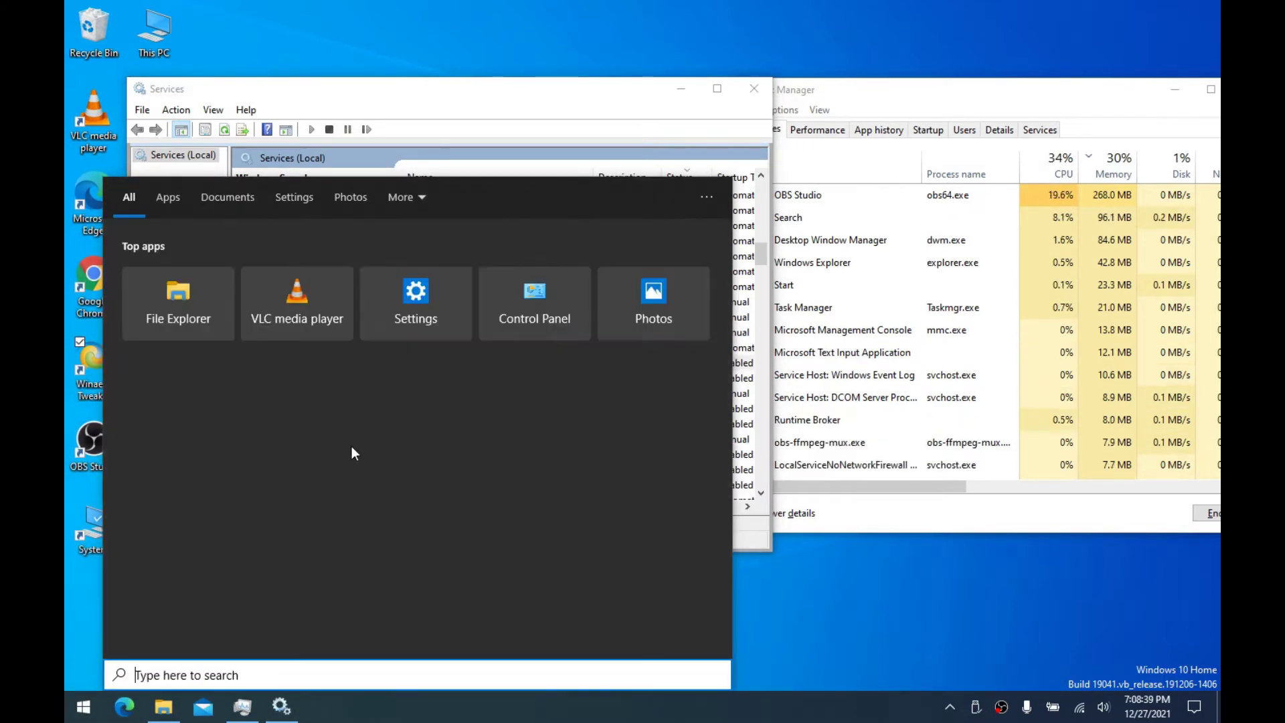
# Open the Searching Windows settings from the Start menu search to check the indexing status
pyautogui.press('super')
pyautogui.write('s')
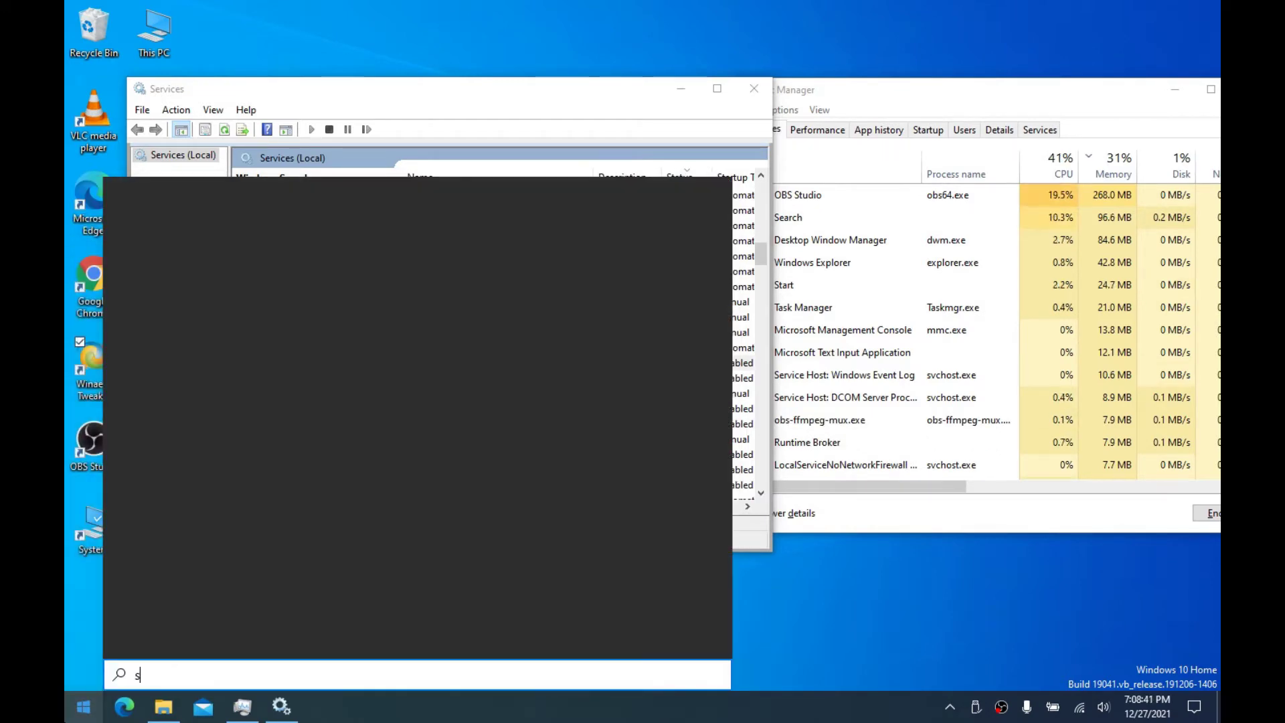
pyautogui.press('BackSpace')
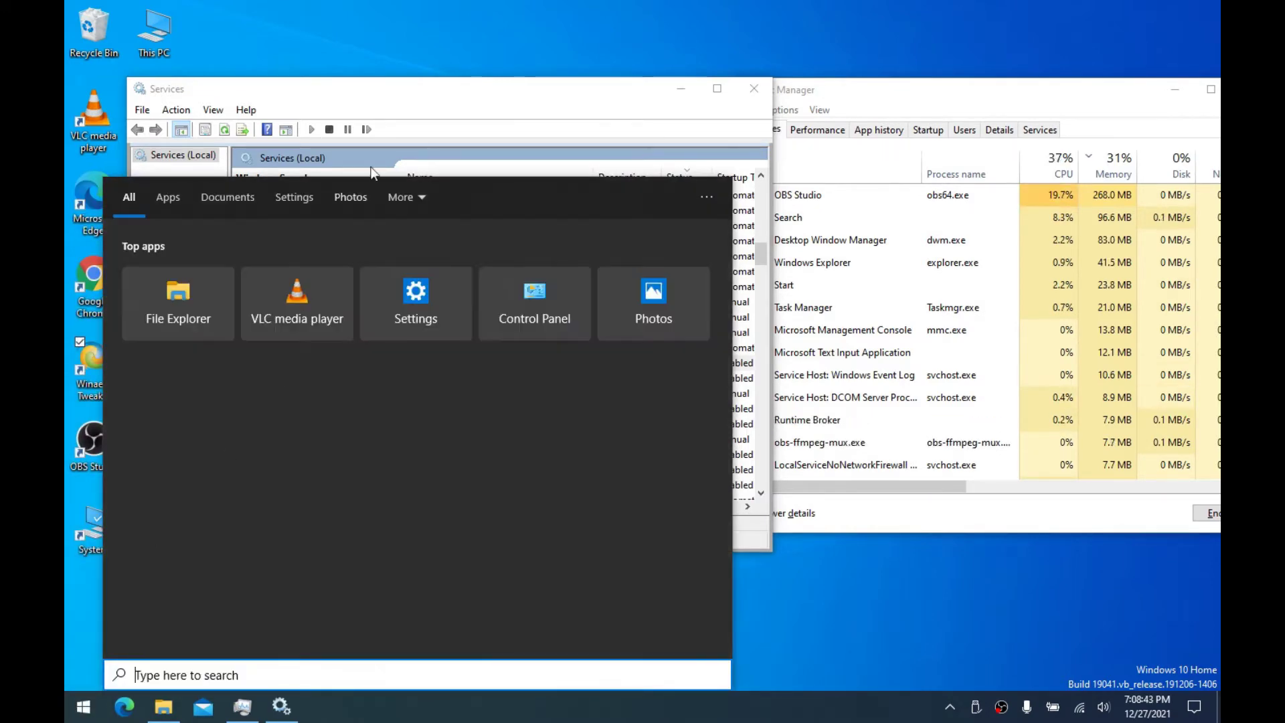
pyautogui.click(707, 197)
pyautogui.click(628, 316)
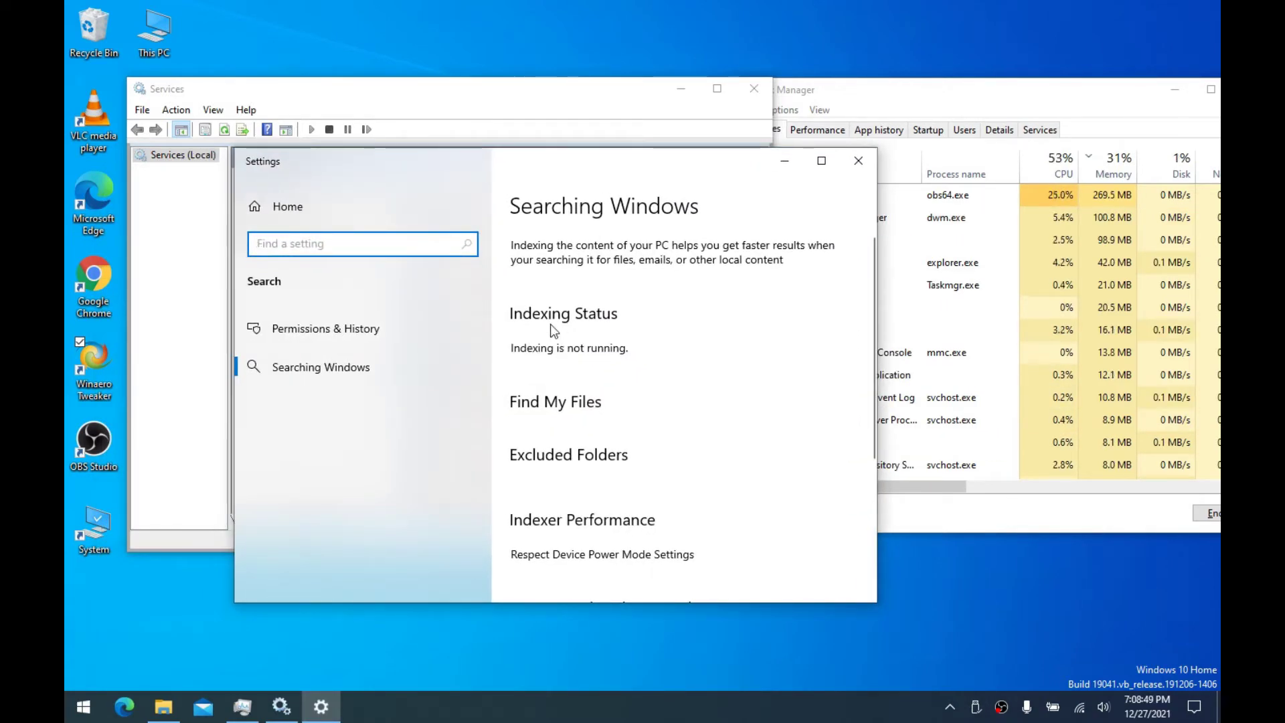
# Close the search settings, choose Disabled as the Windows Update Medic Service's startup type, and stop the service
pyautogui.click(858, 159)
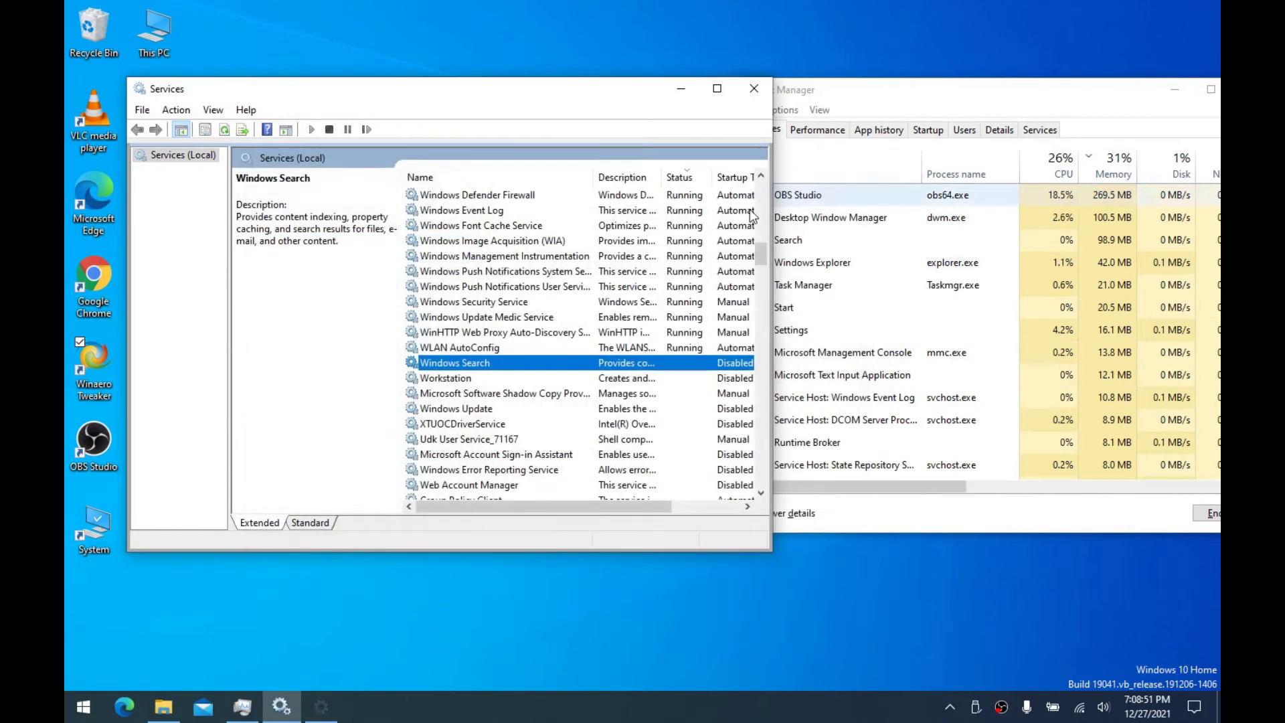
pyautogui.click(507, 319)
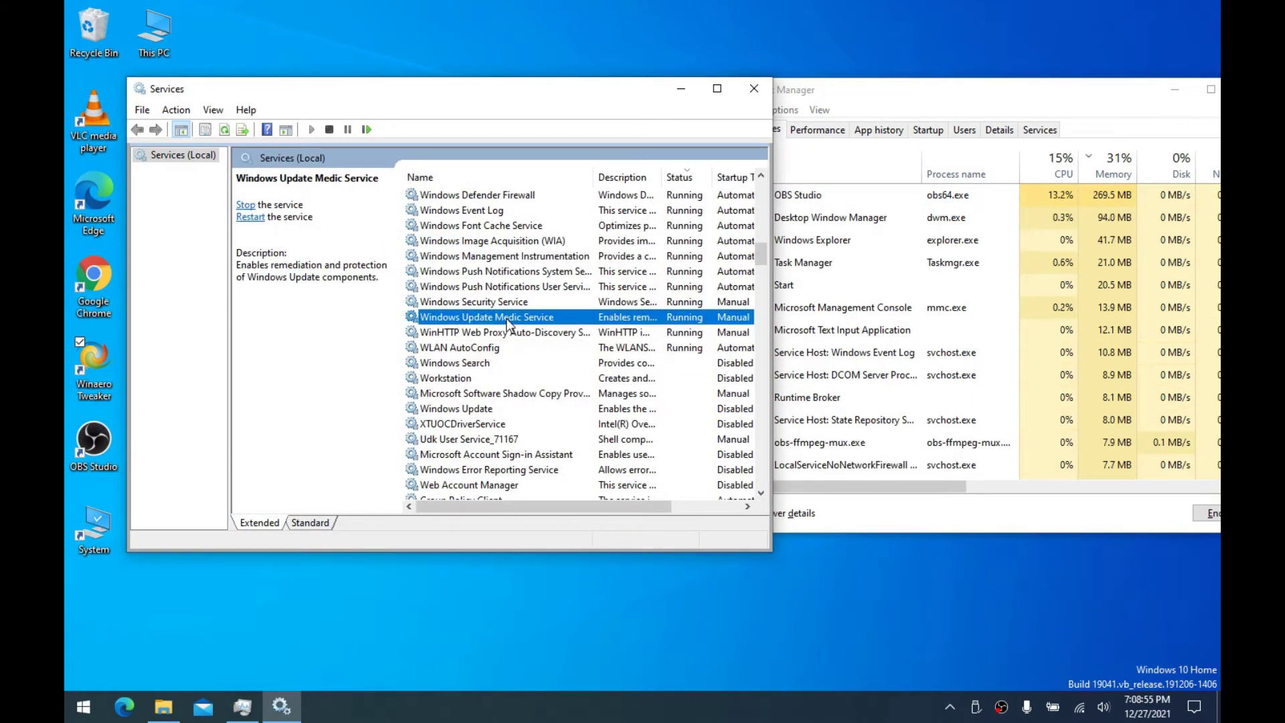
pyautogui.doubleClick(506, 319)
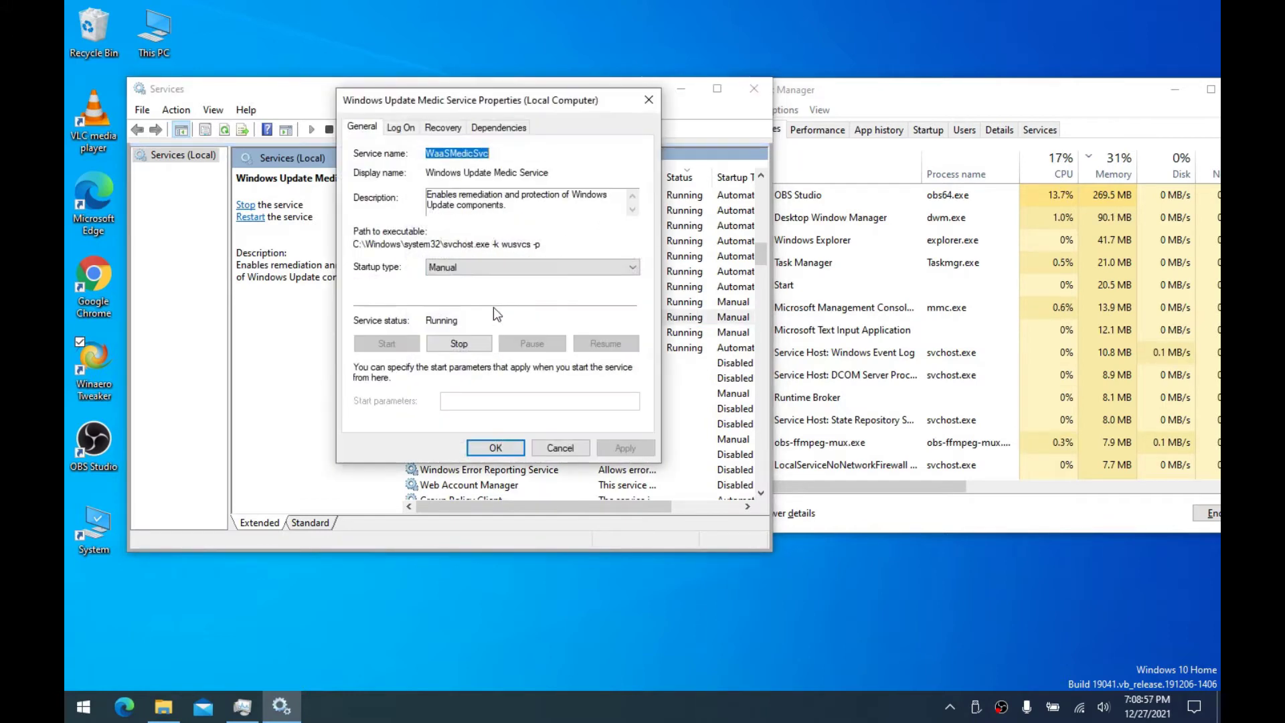
pyautogui.click(475, 267)
pyautogui.click(444, 312)
pyautogui.click(459, 343)
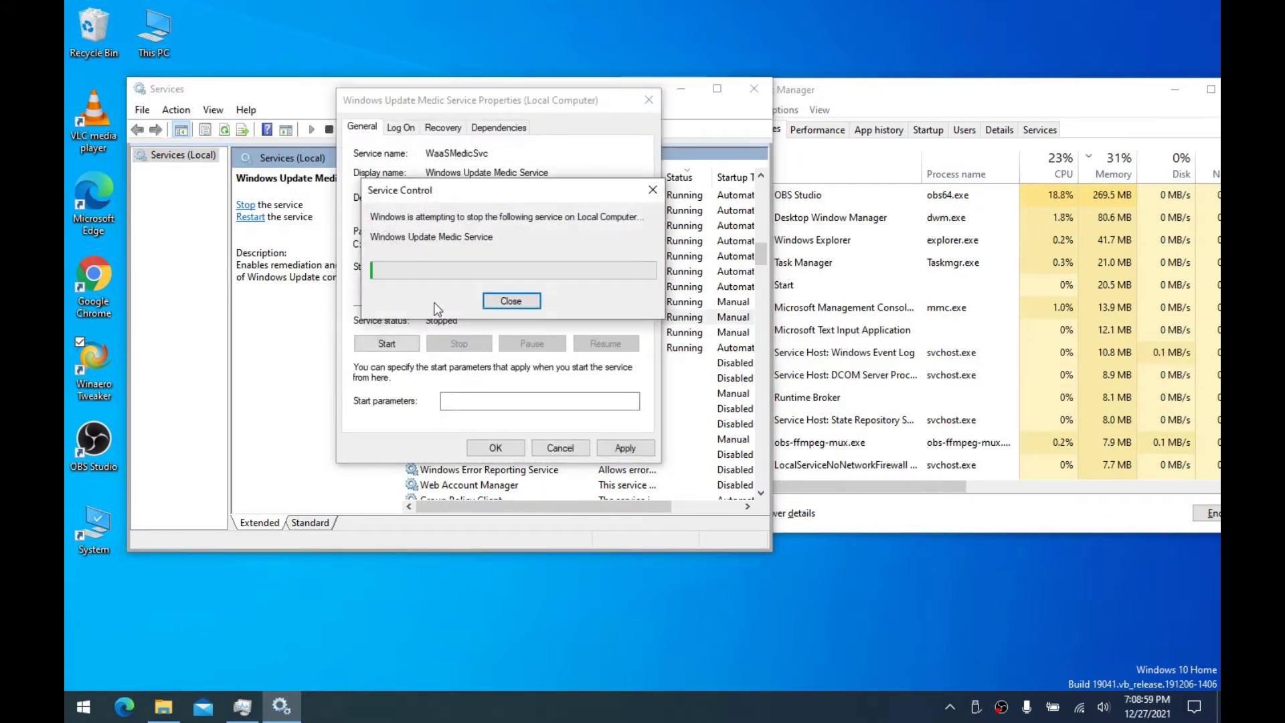
# Try to apply the Disabled startup type to the Windows Update Medic Service, and close its properties
pyautogui.click(443, 127)
pyautogui.click(362, 127)
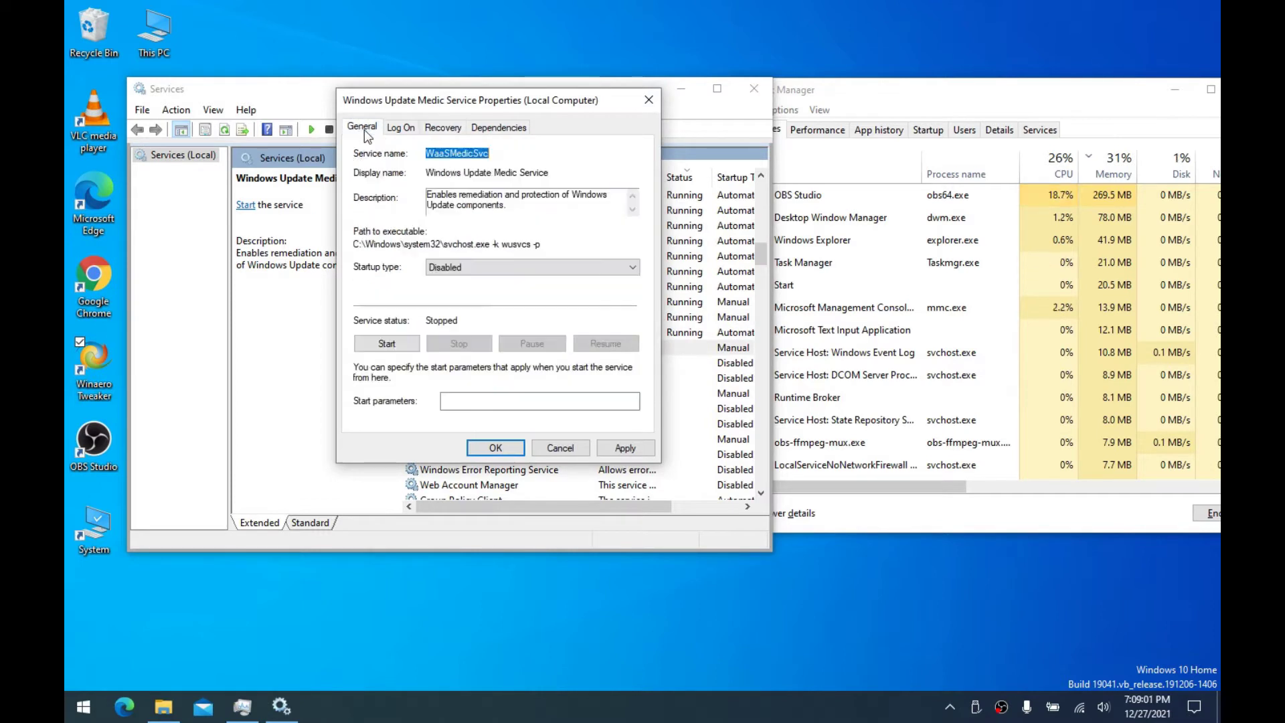
pyautogui.click(430, 155)
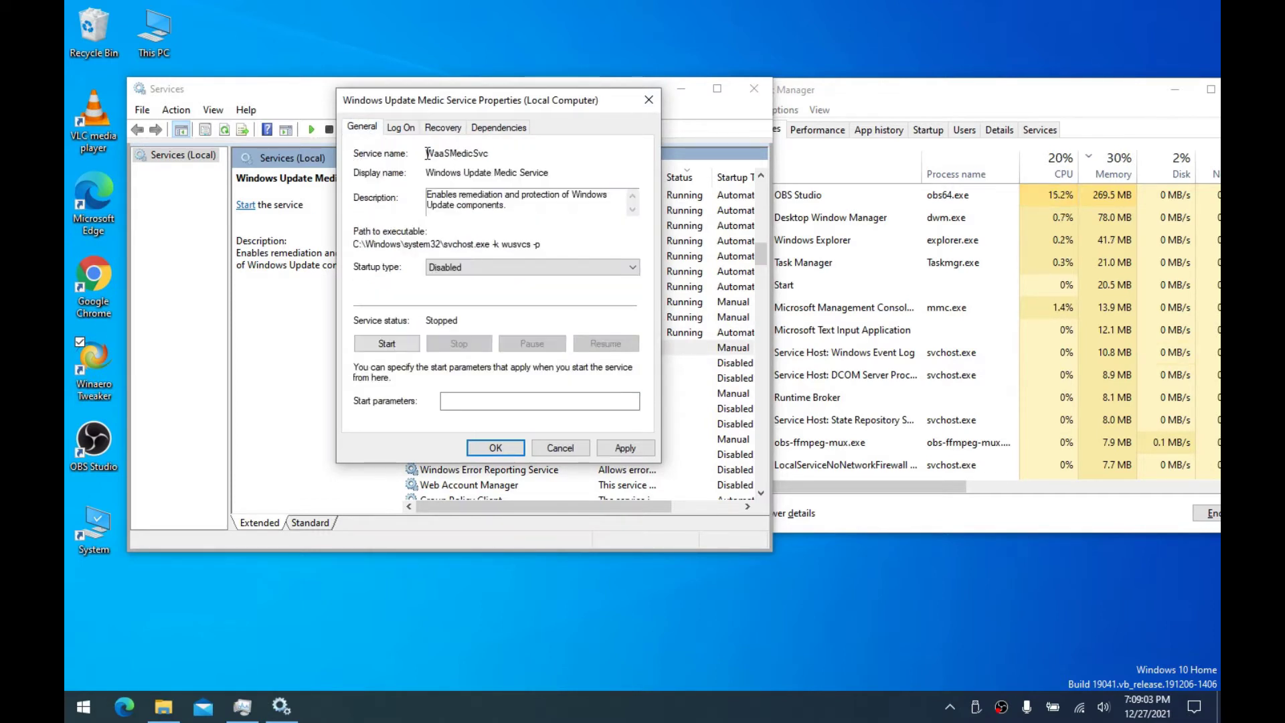
pyautogui.moveTo(445, 153); pyautogui.dragTo(449, 153)
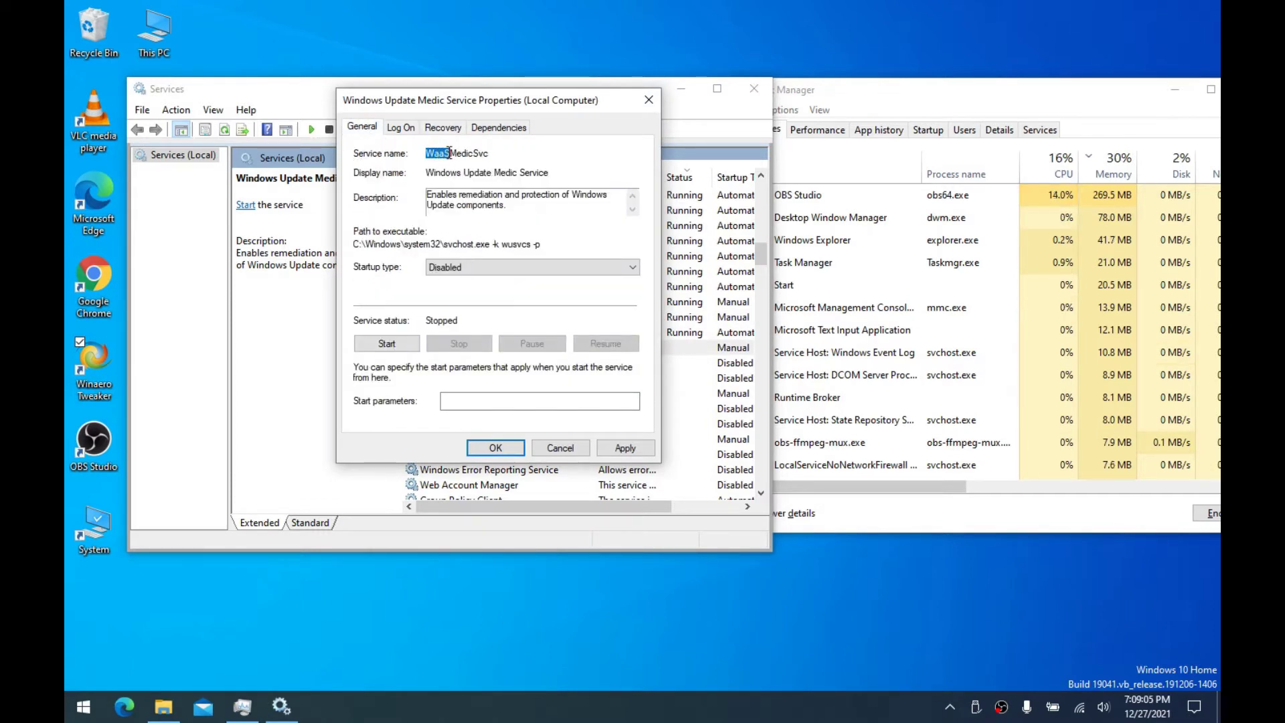
pyautogui.click(450, 149)
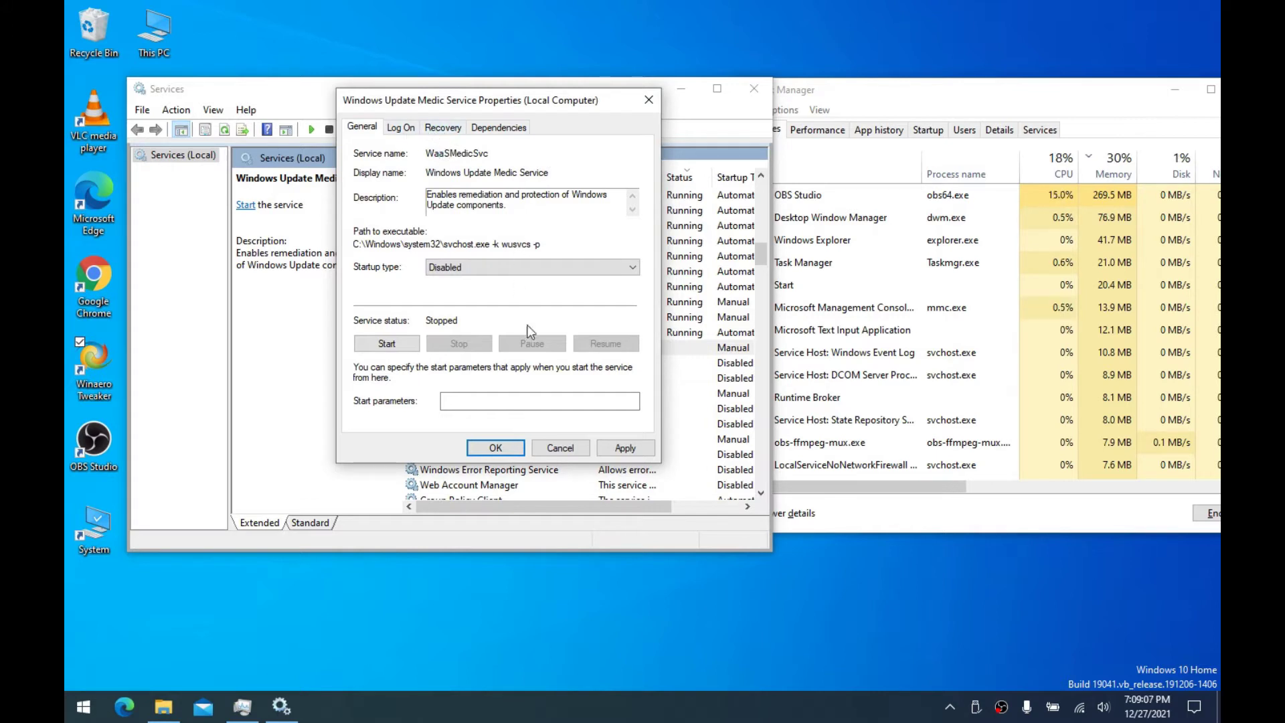
pyautogui.click(619, 447)
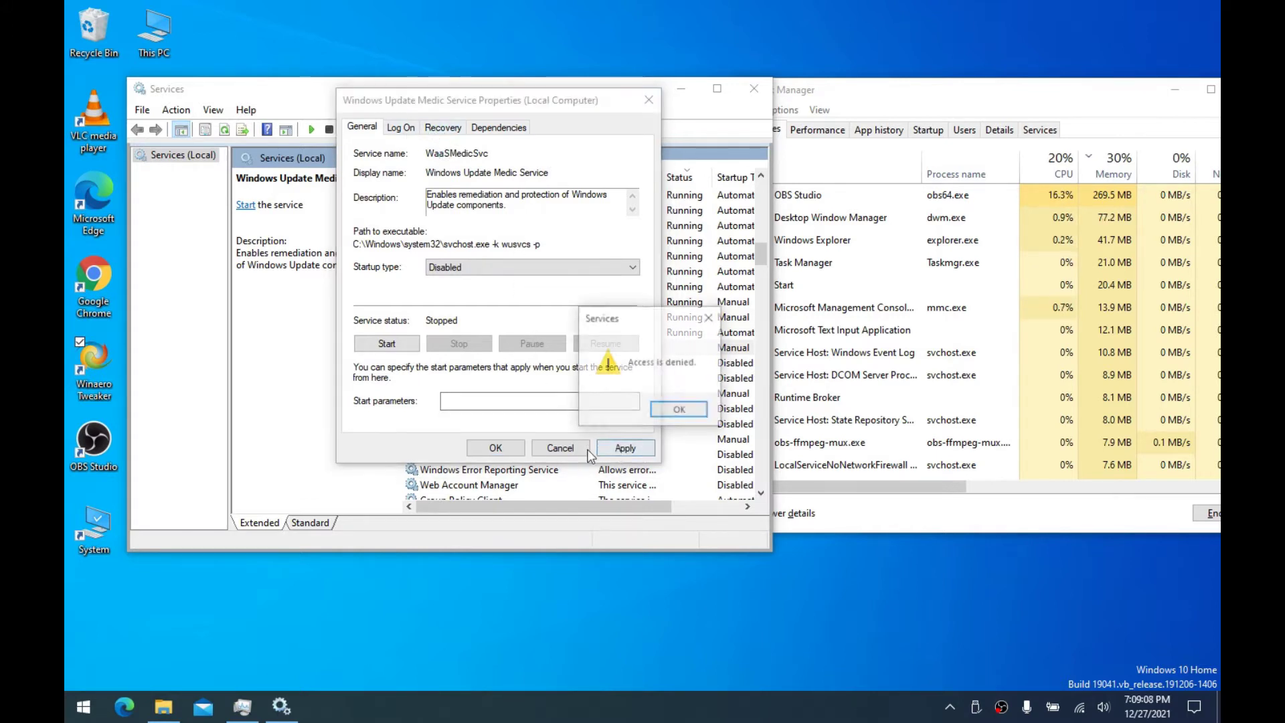
pyautogui.click(678, 410)
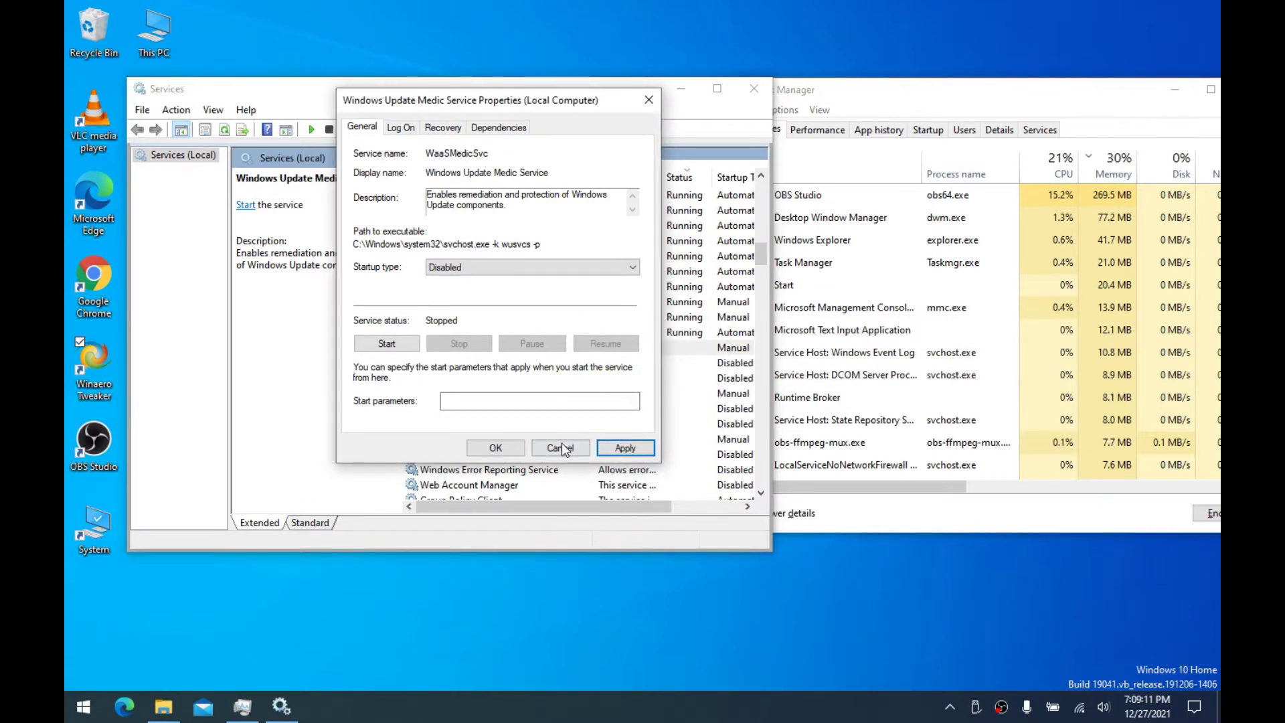
pyautogui.click(560, 447)
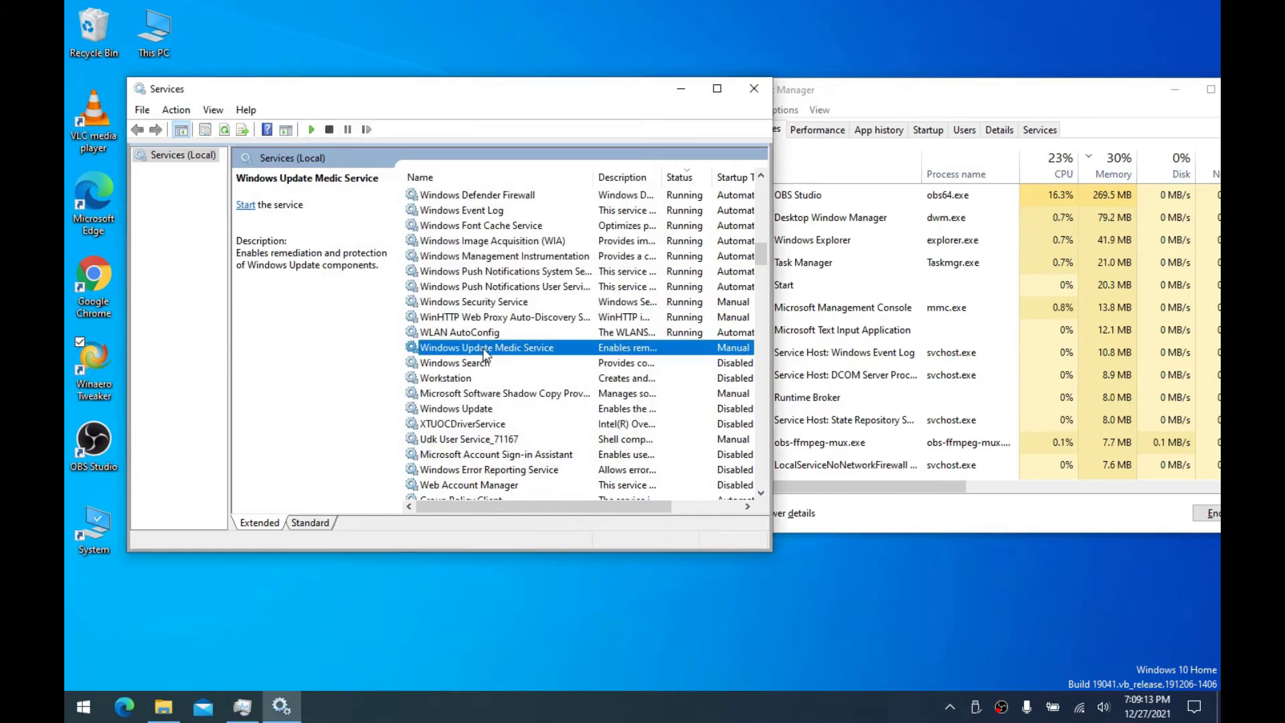
# Review the properties of the Windows Security Service and the Windows Image Acquisition (WIA) service, closing each without changes
pyautogui.doubleClick(489, 303)
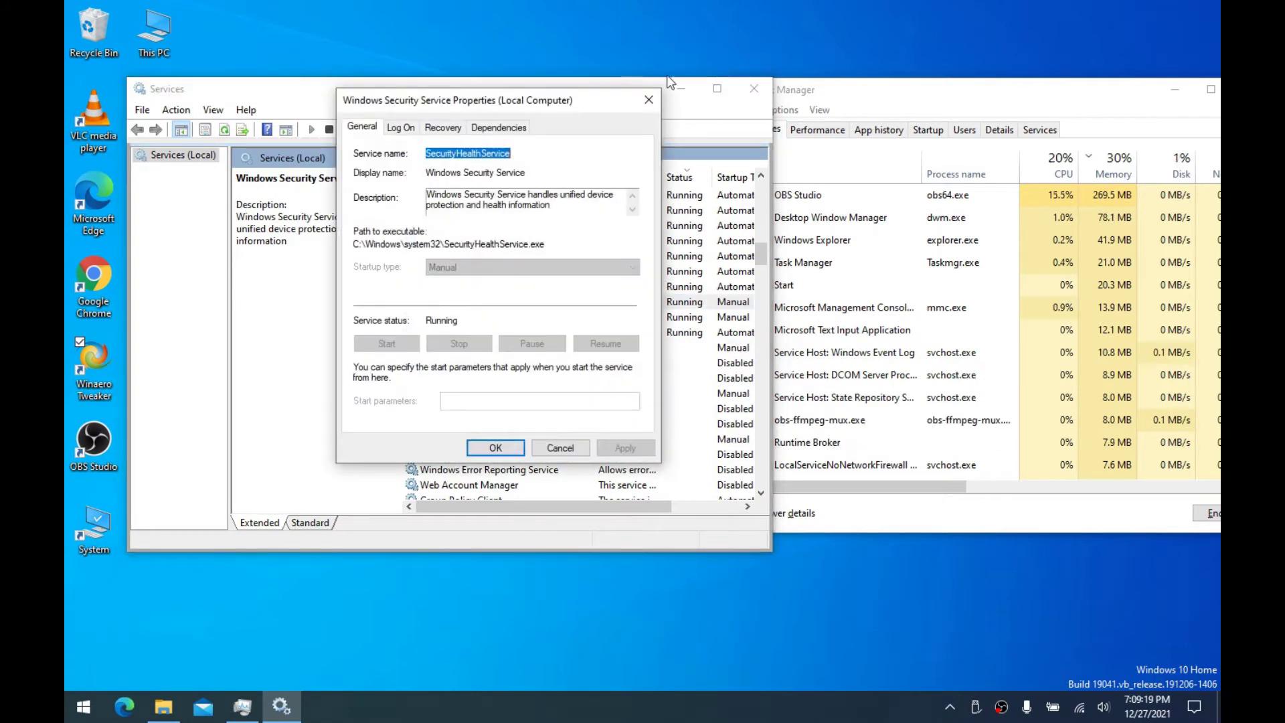
pyautogui.click(648, 100)
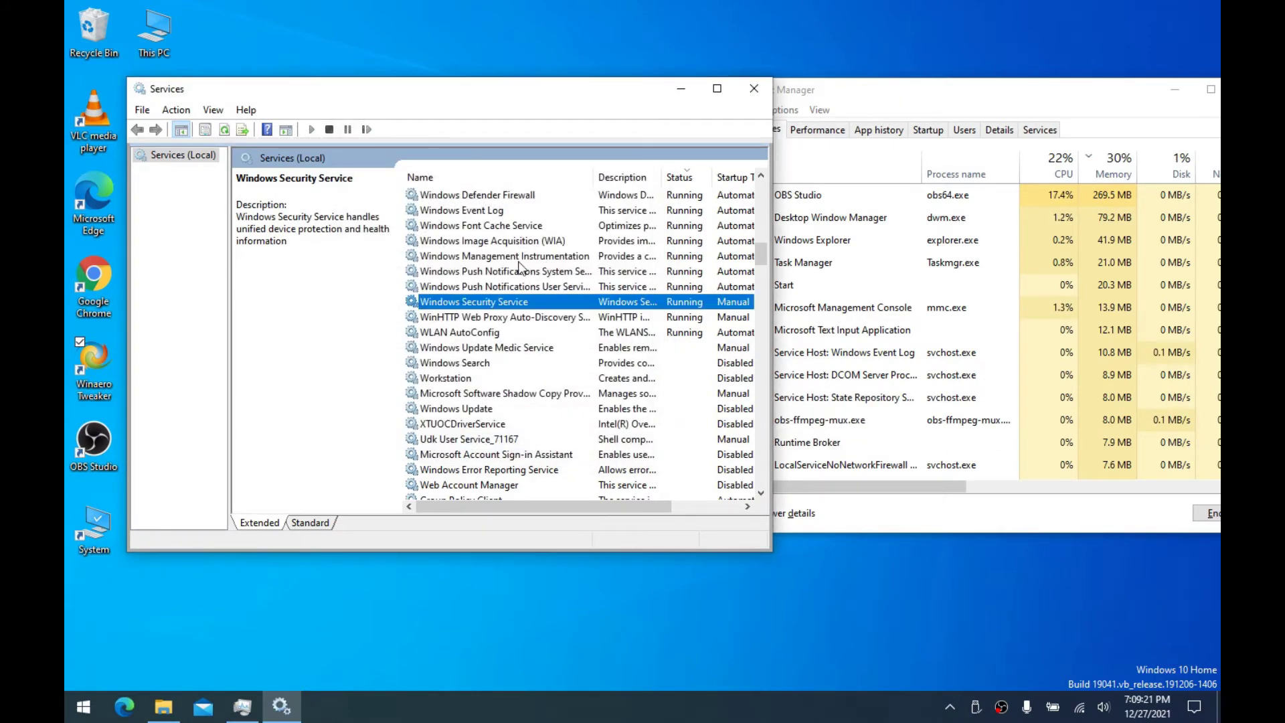
pyautogui.doubleClick(492, 241)
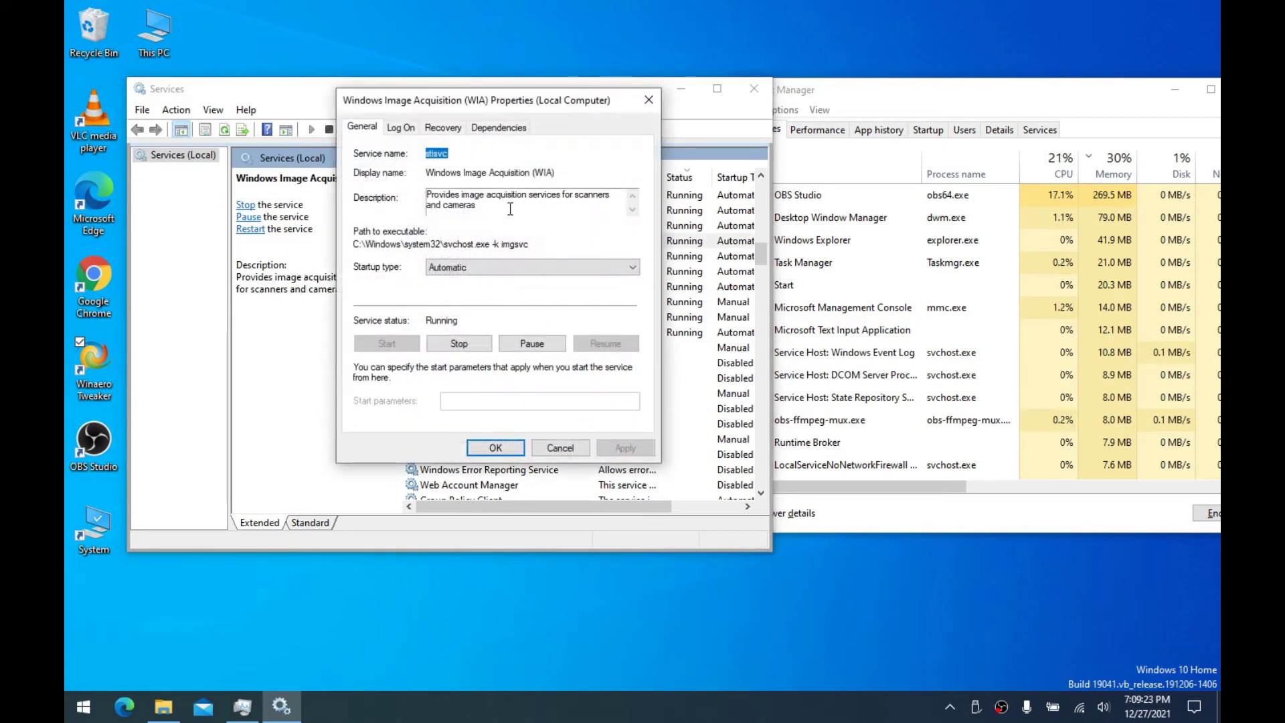
pyautogui.moveTo(502, 206); pyautogui.dragTo(536, 131)
pyautogui.click(652, 97)
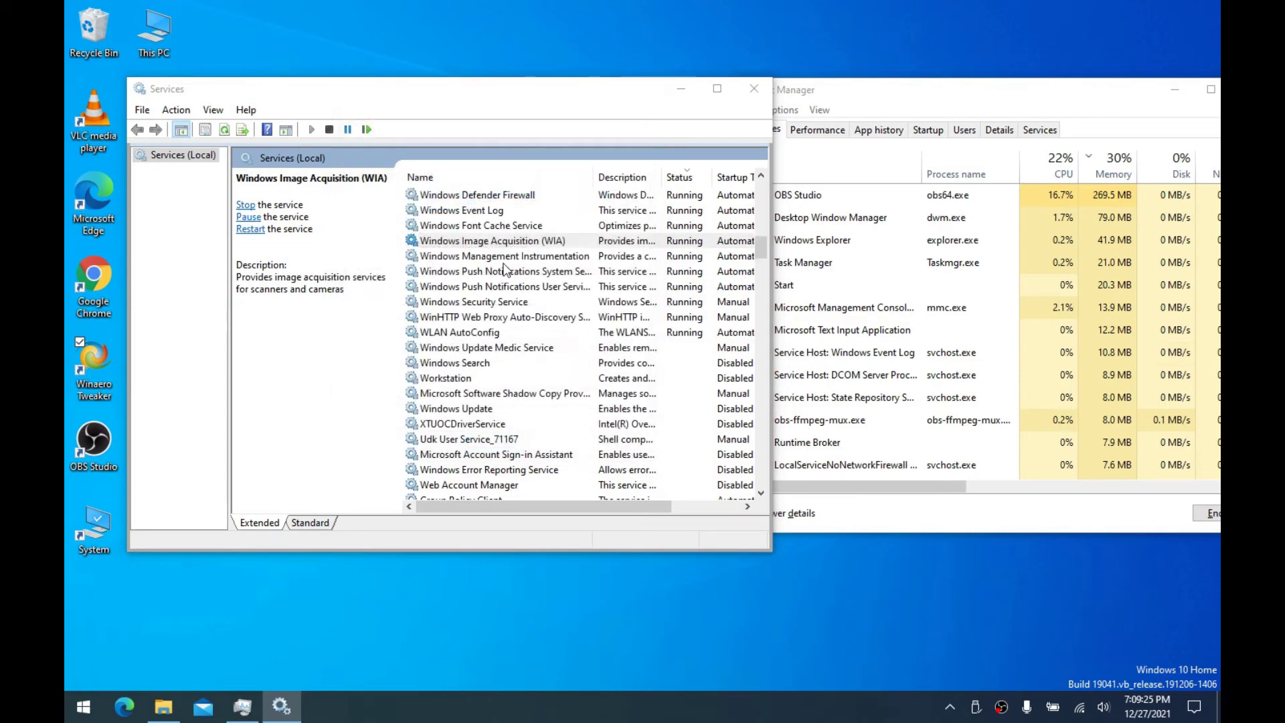
# Open the Windows Event Log service's properties and read its description
pyautogui.scroll(2, 505, 268)
pyautogui.doubleClick(505, 301)
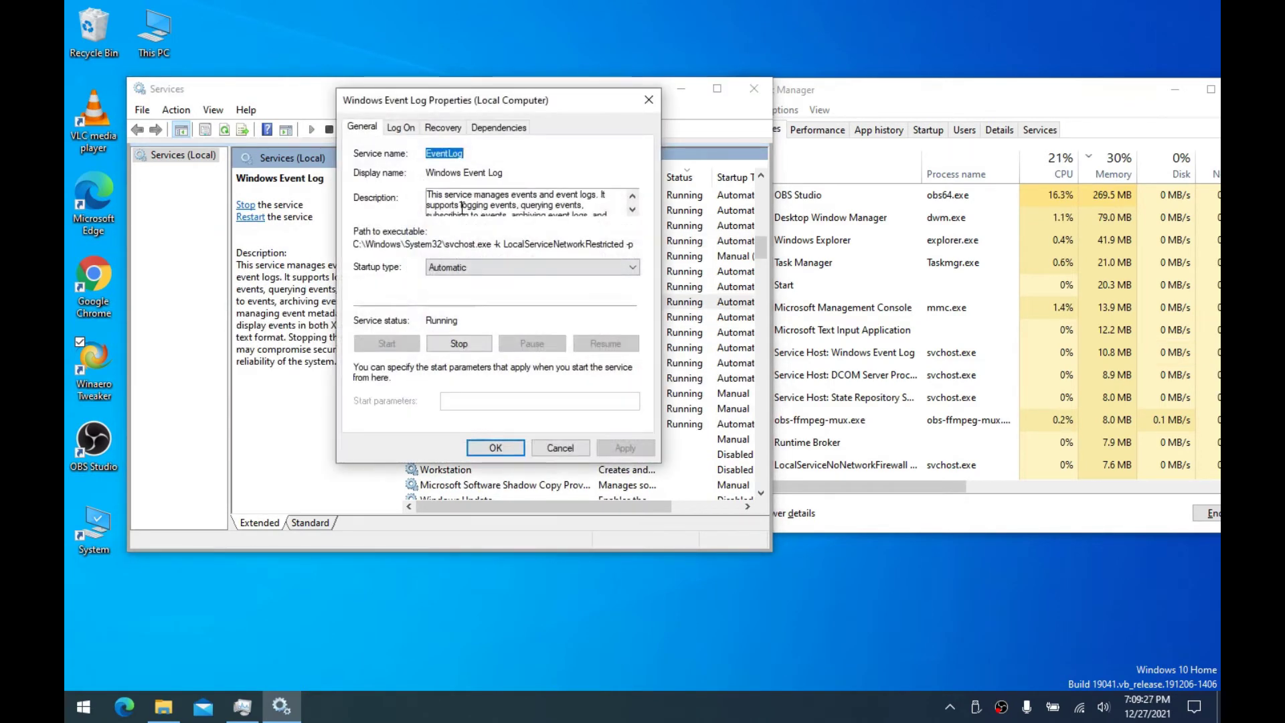
pyautogui.moveTo(429, 196); pyautogui.dragTo(531, 144)
pyautogui.click(554, 195)
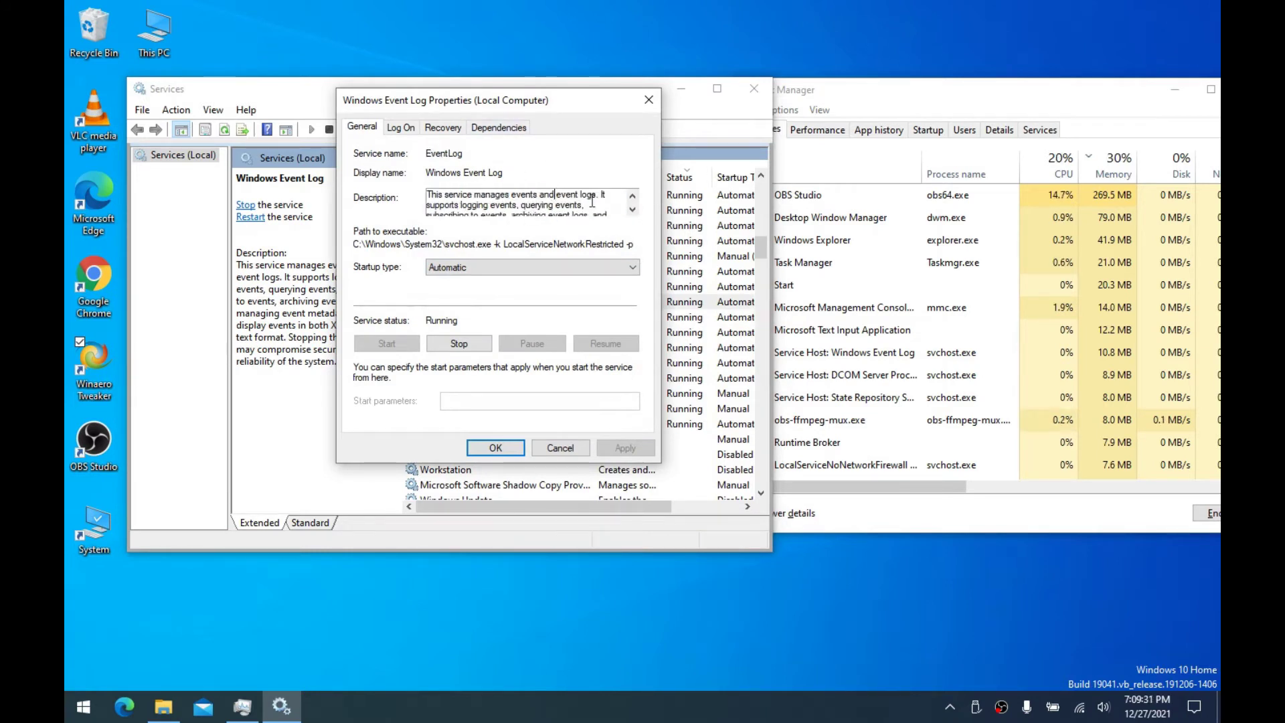
# Open Event Viewer to inspect its overview alongside the Windows Event Log properties, and close it
pyautogui.press('super+x')
pyautogui.click(152, 328)
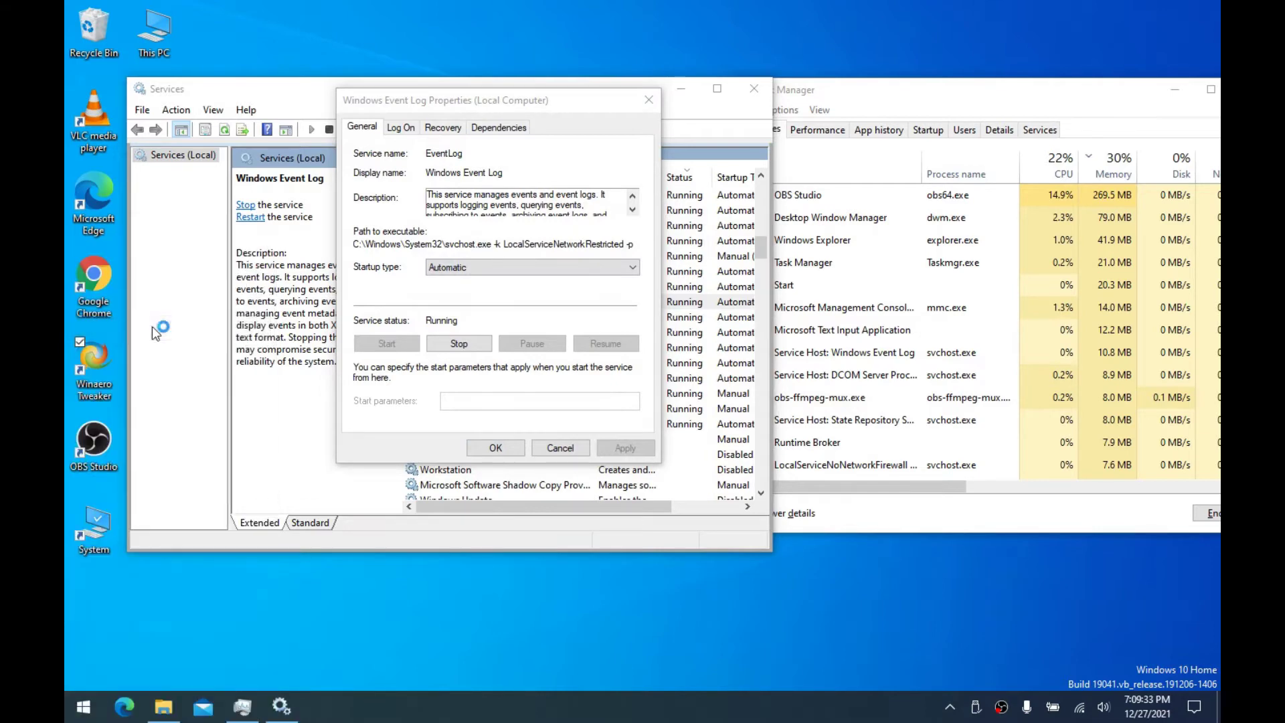
pyautogui.moveTo(549, 107); pyautogui.dragTo(496, 97)
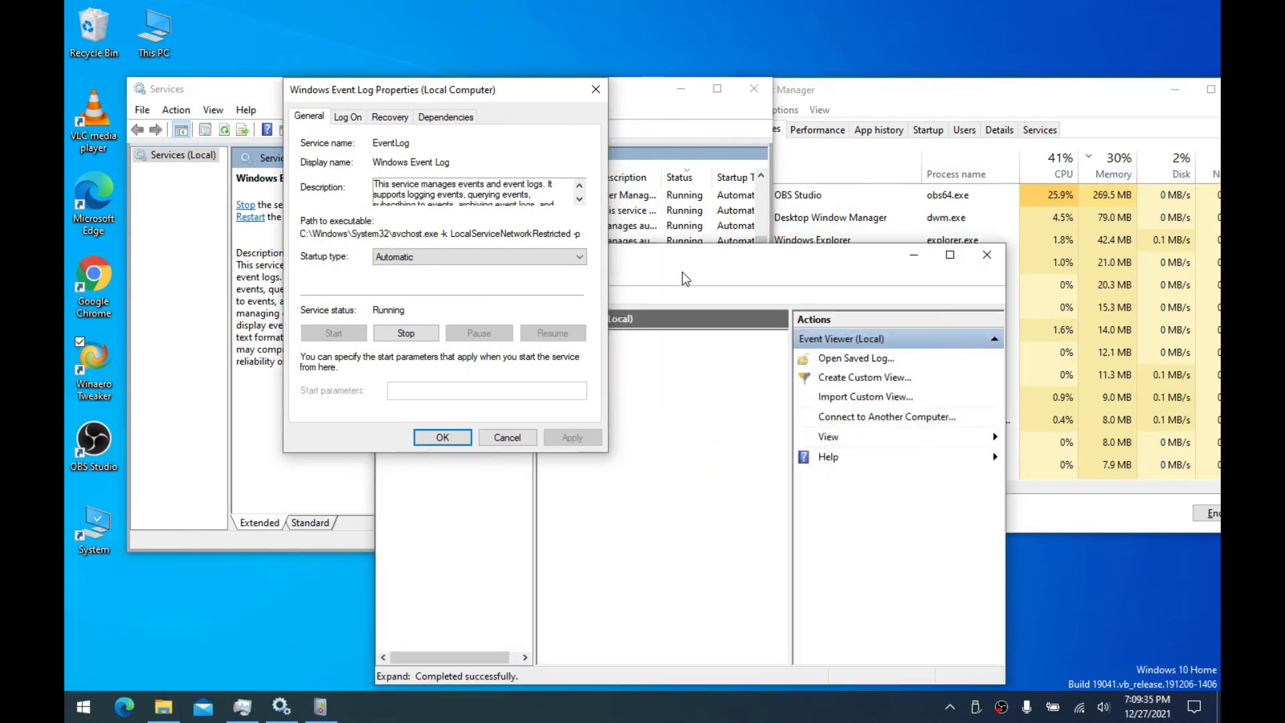
pyautogui.moveTo(743, 175); pyautogui.dragTo(693, 171)
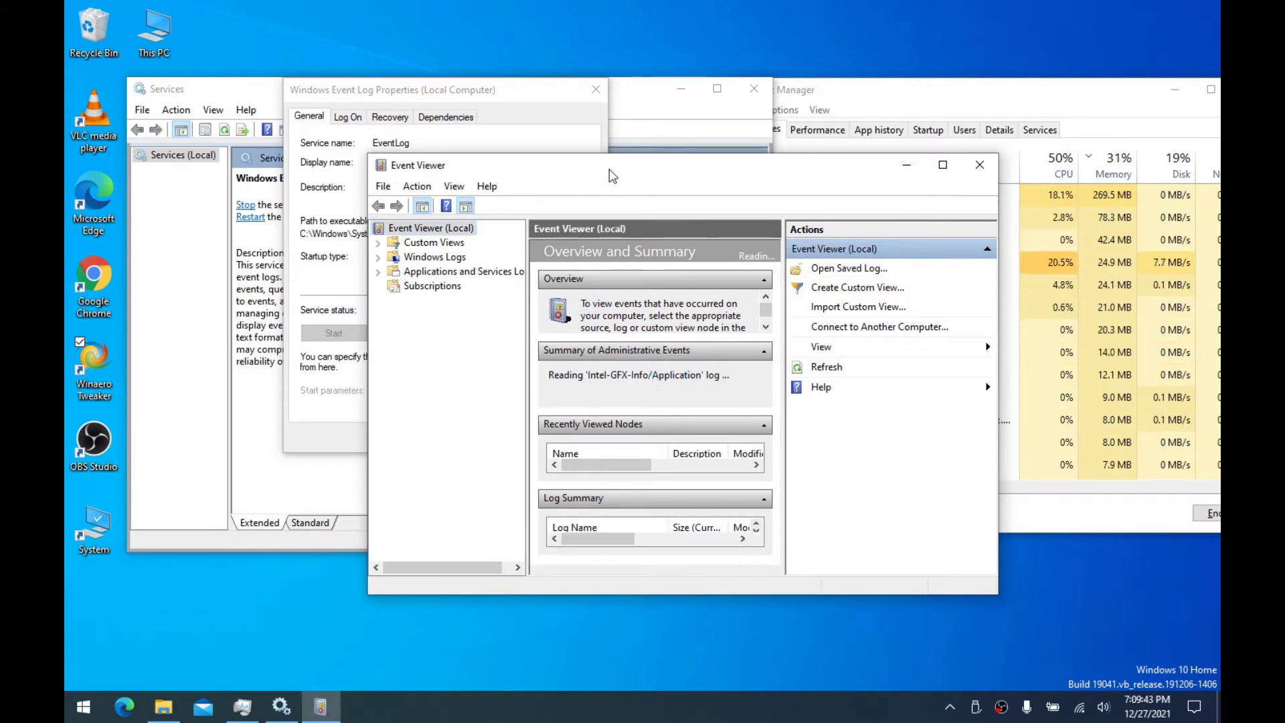
pyautogui.moveTo(613, 176); pyautogui.dragTo(586, 219)
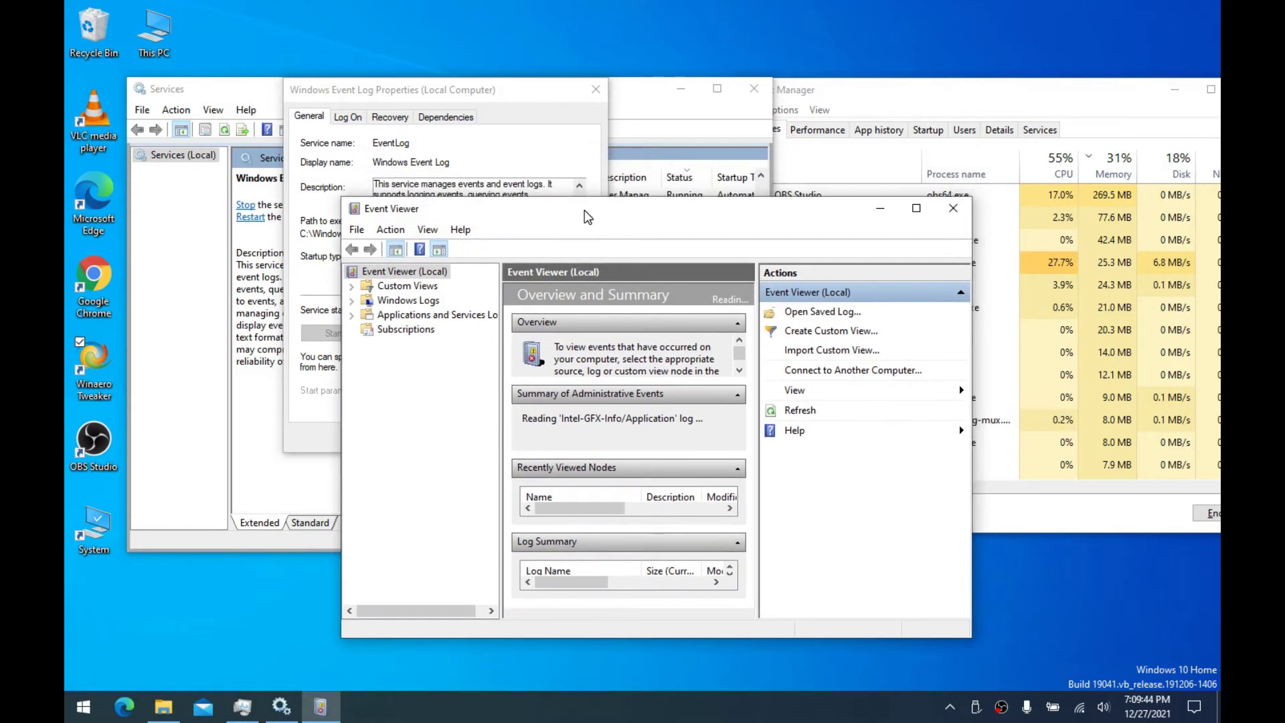
pyautogui.click(953, 209)
# Review the Windows Event Log service's dependencies, check its process's disk and CPU usage in Task Manager, and close its properties
pyautogui.click(445, 116)
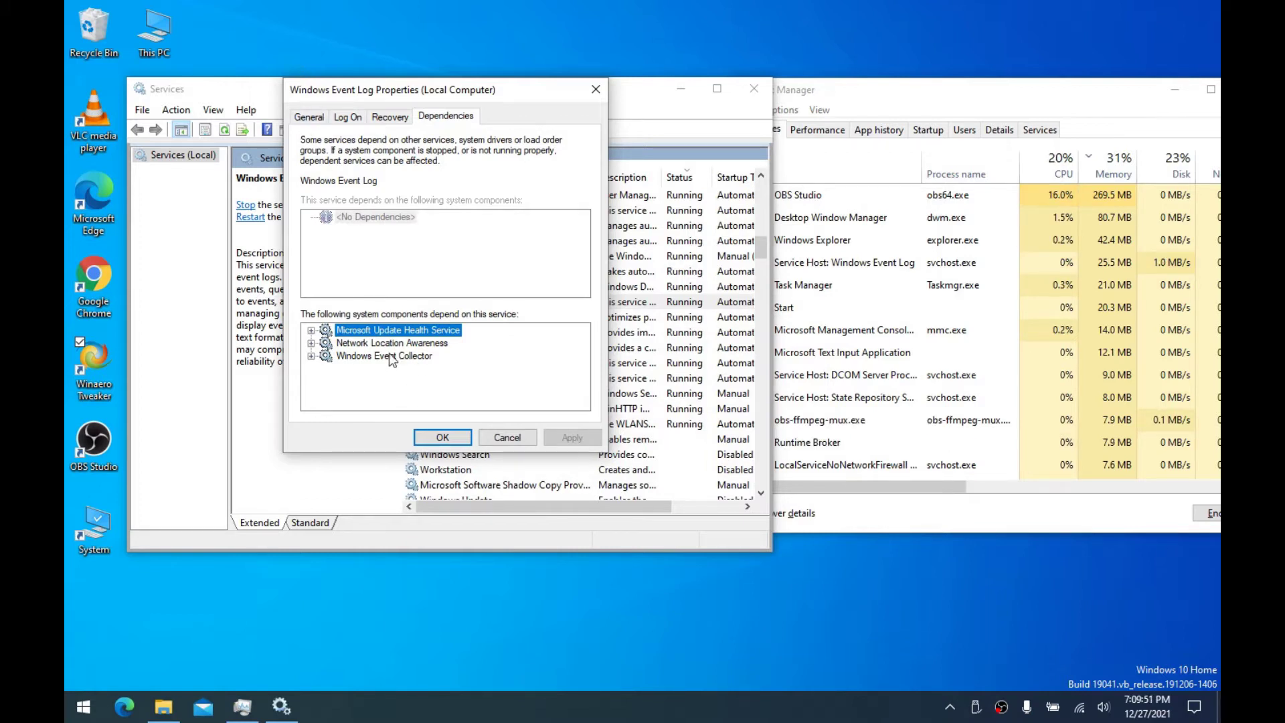
pyautogui.click(308, 117)
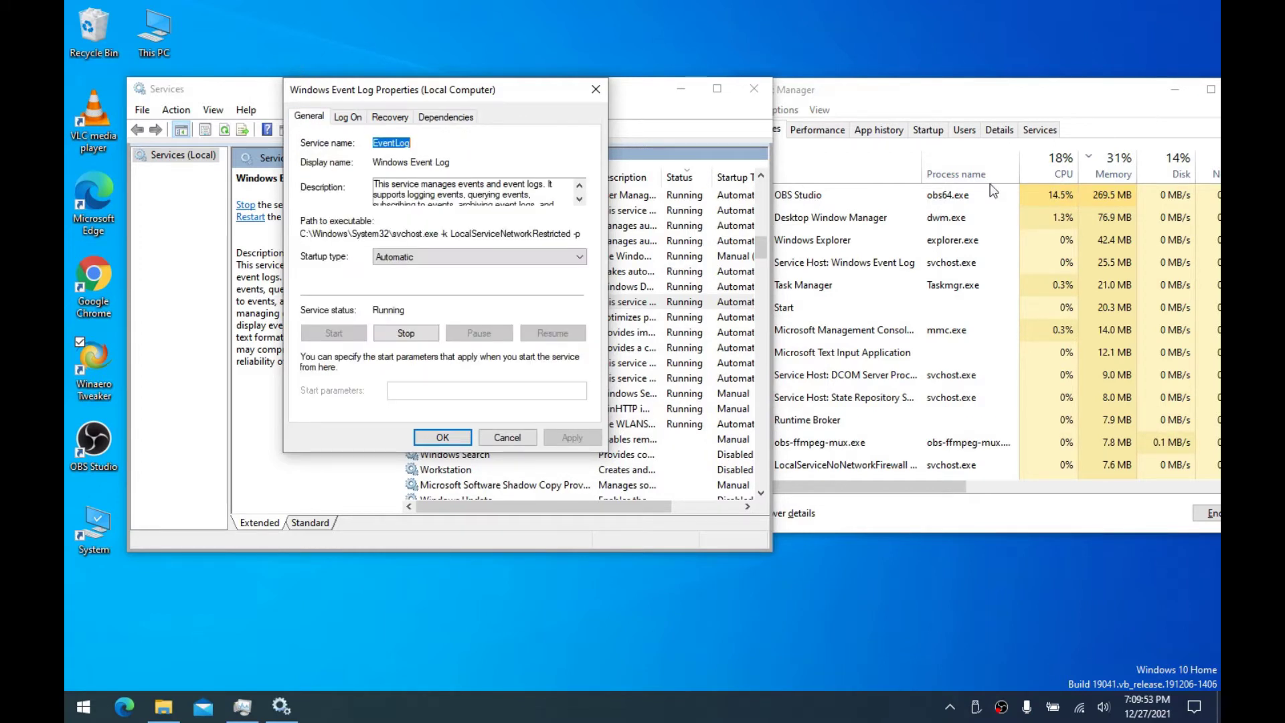
pyautogui.moveTo(954, 90)
pyautogui.mouseDown()
pyautogui.moveTo(953, 111)
pyautogui.moveTo(934, 105)
pyautogui.mouseUp()
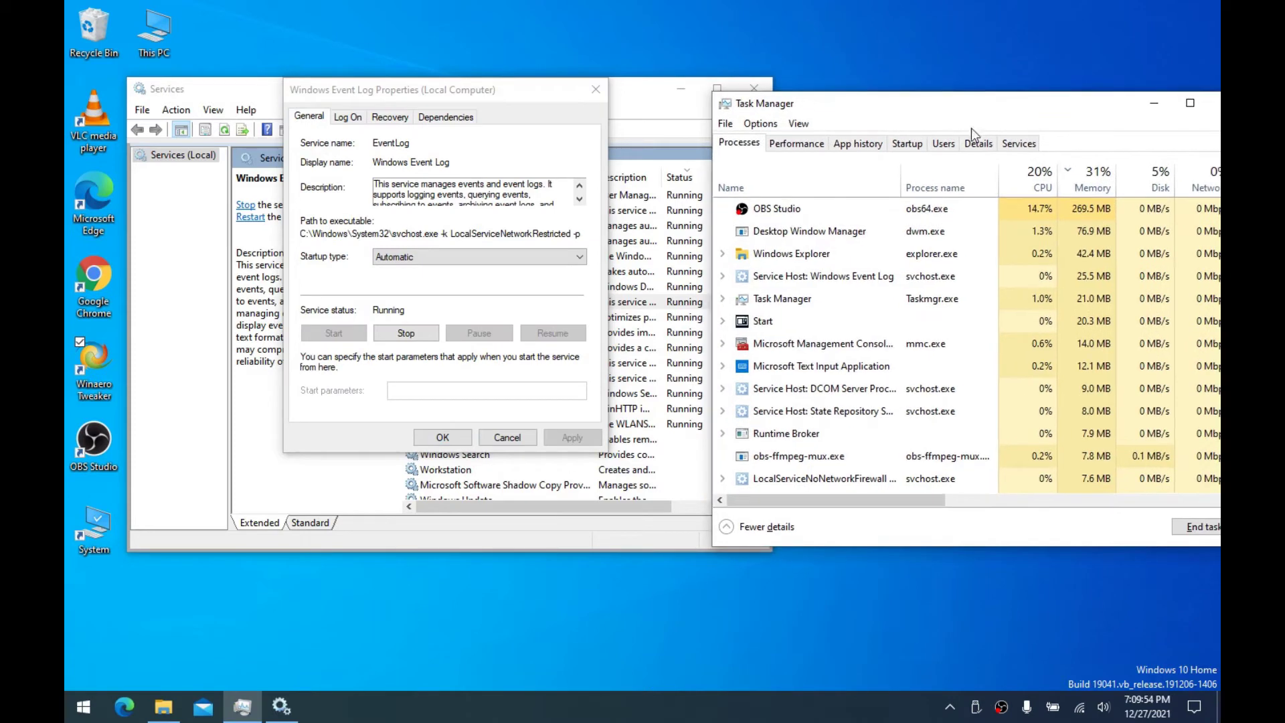
pyautogui.click(1147, 191)
pyautogui.click(837, 343)
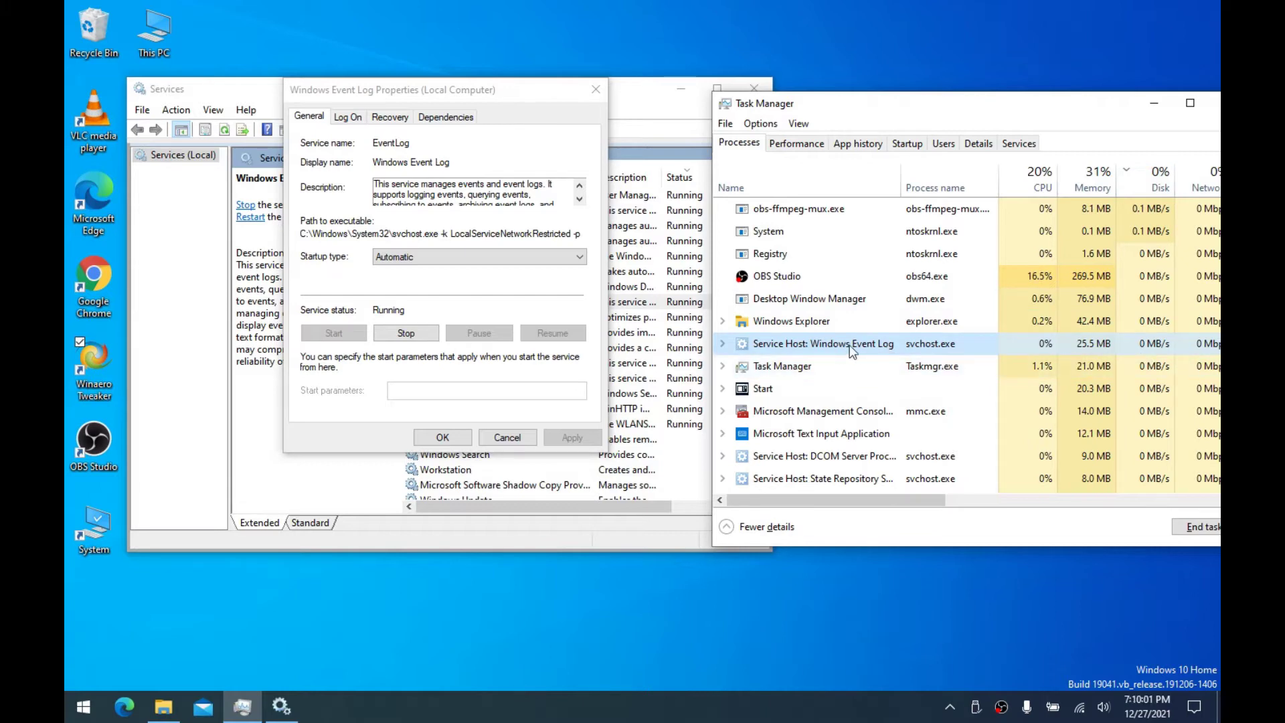
pyautogui.click(1034, 177)
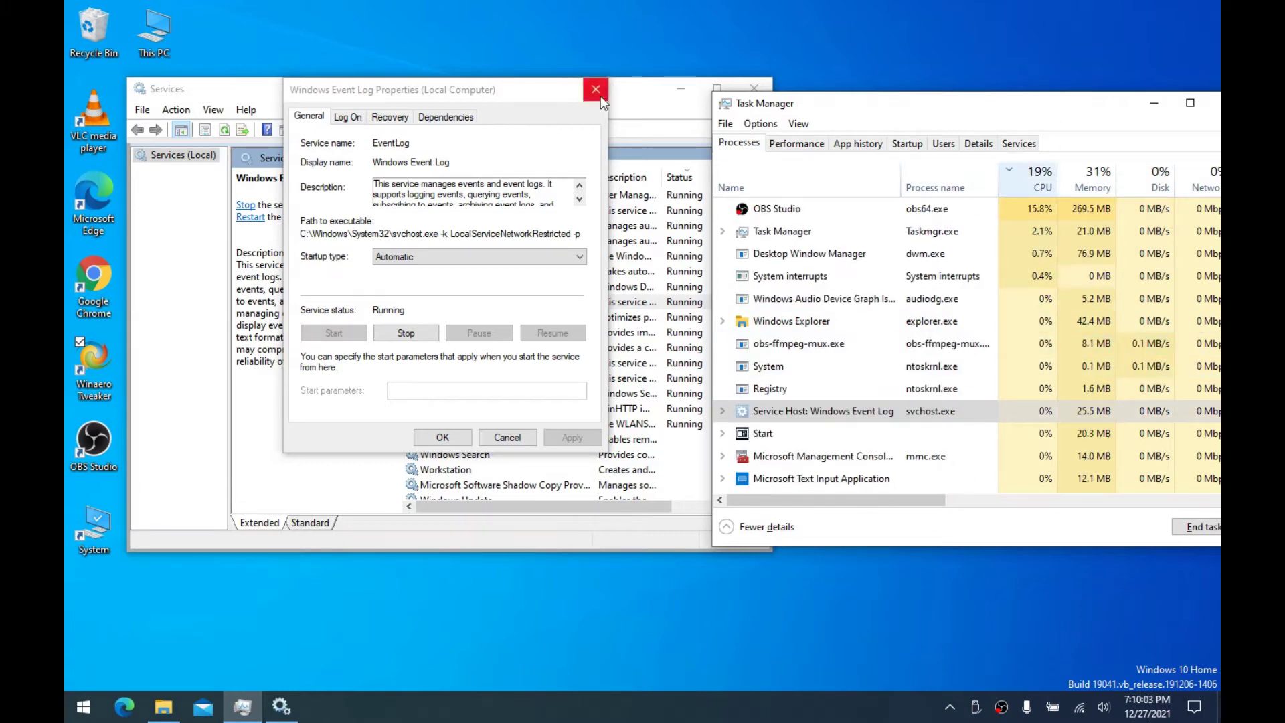
pyautogui.click(601, 95)
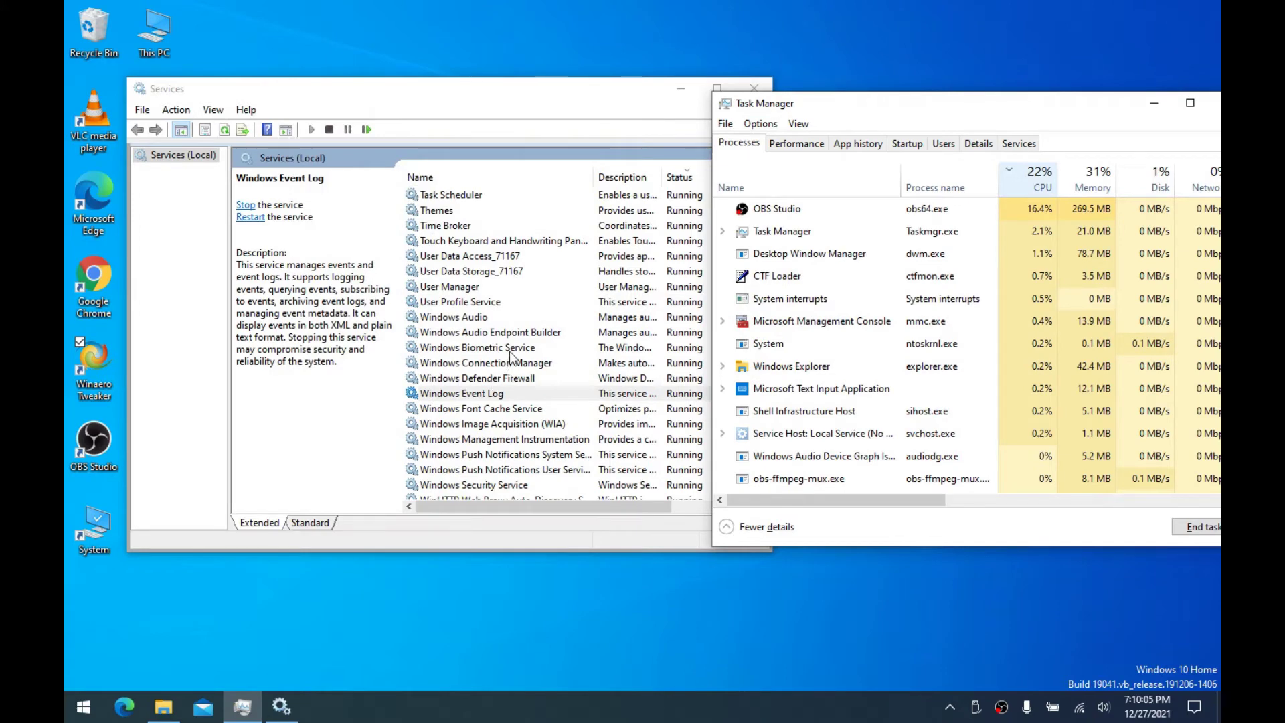
# Choose Disabled as the Windows Biometric Service's startup type and check its recovery actions
pyautogui.doubleClick(509, 350)
pyautogui.click(430, 257)
pyautogui.click(404, 305)
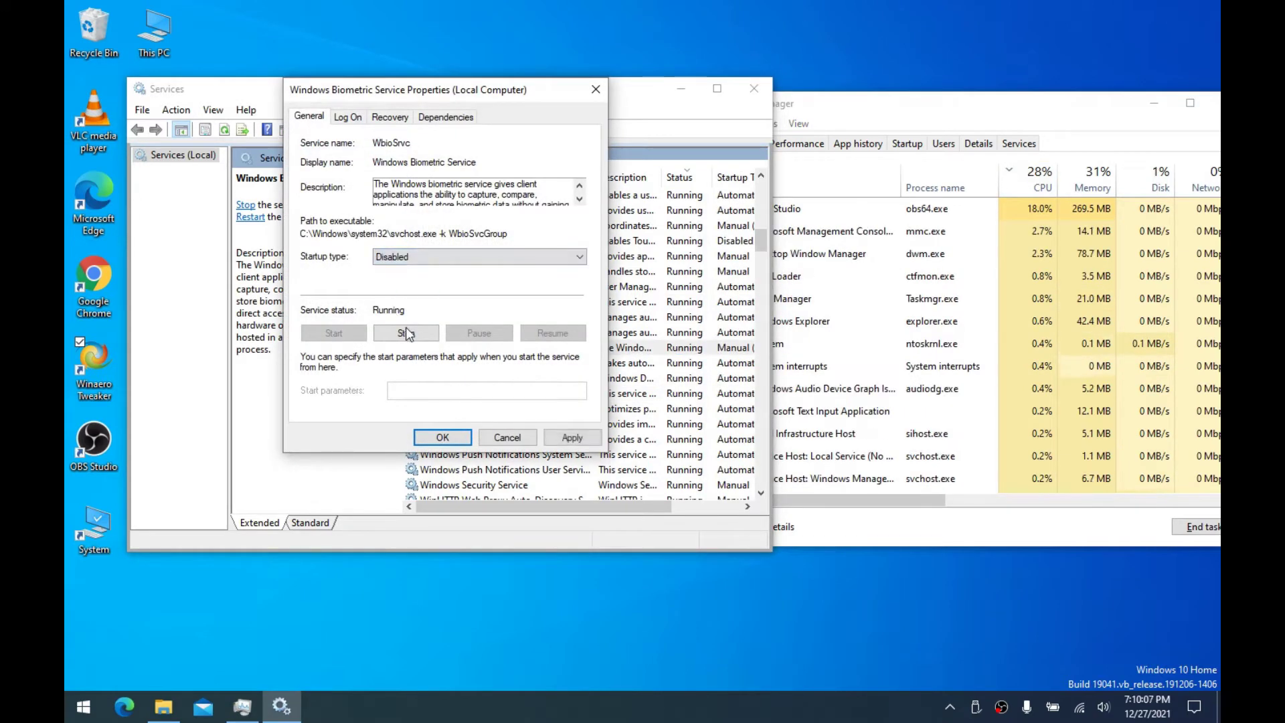
pyautogui.click(389, 116)
pyautogui.click(502, 173)
pyautogui.click(322, 115)
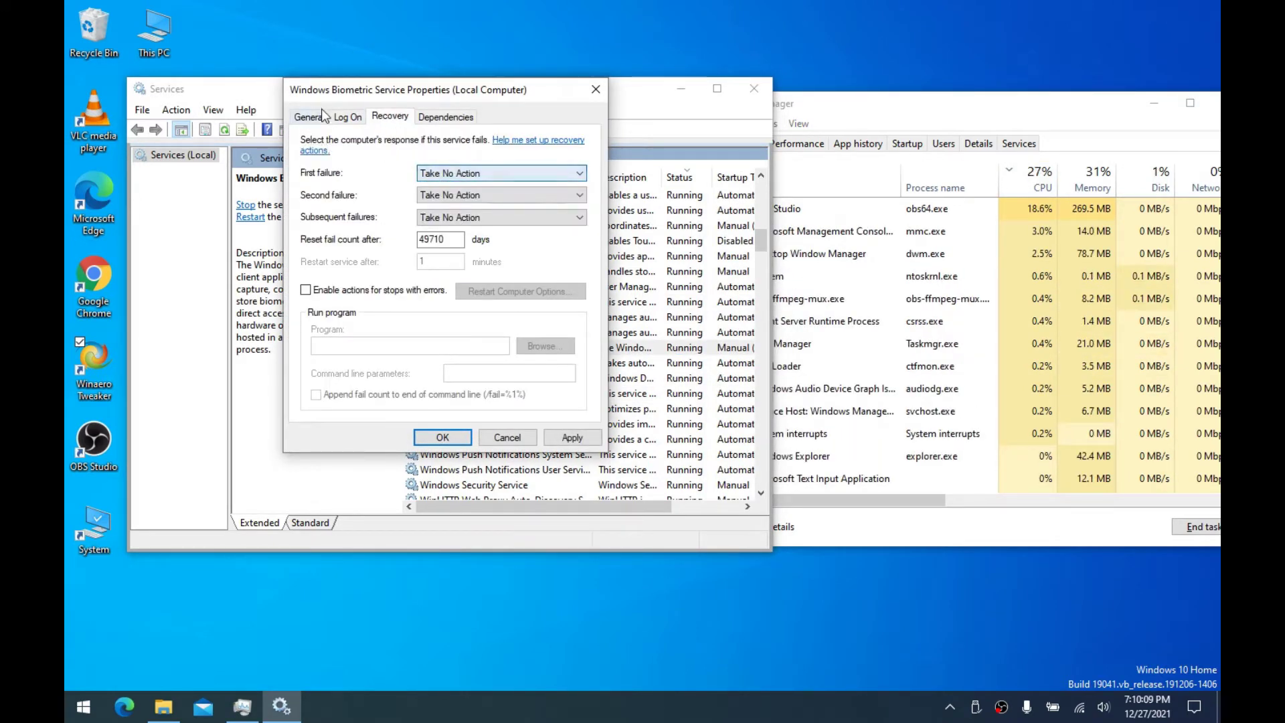
pyautogui.click(322, 113)
pyautogui.click(390, 116)
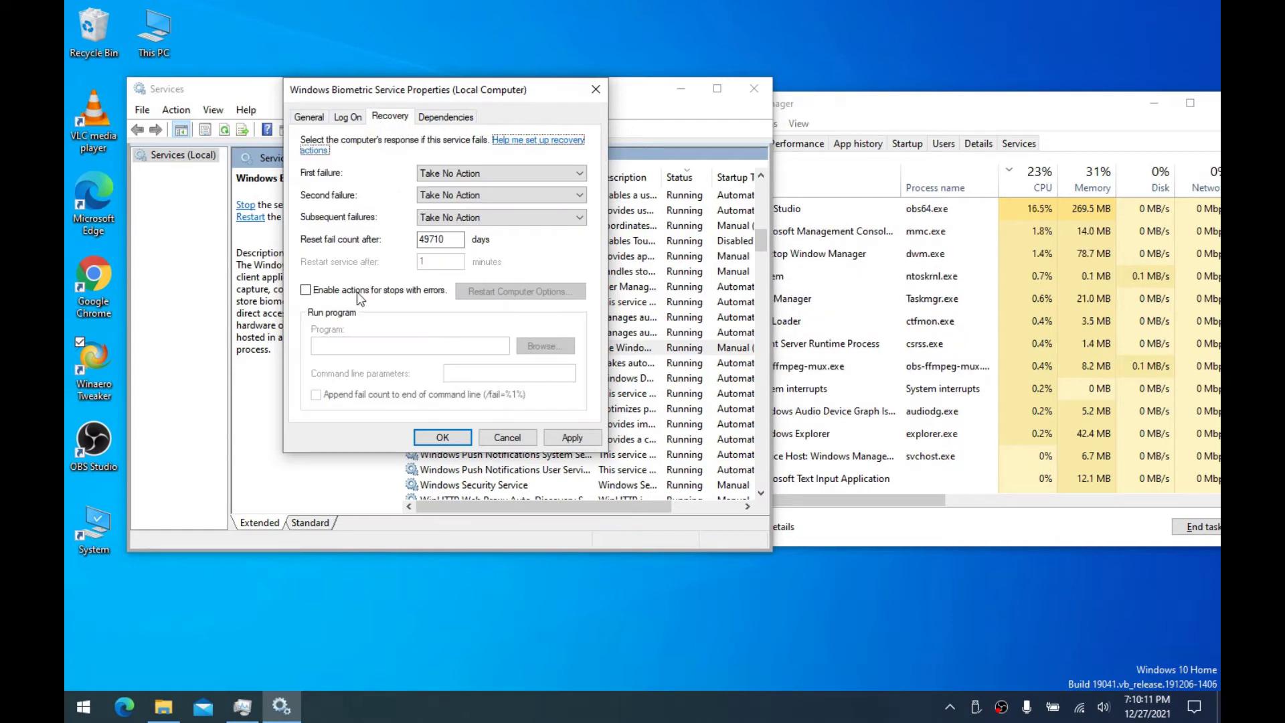
# Stop the Windows Biometric Service, apply the changes, and close its properties
pyautogui.click(309, 116)
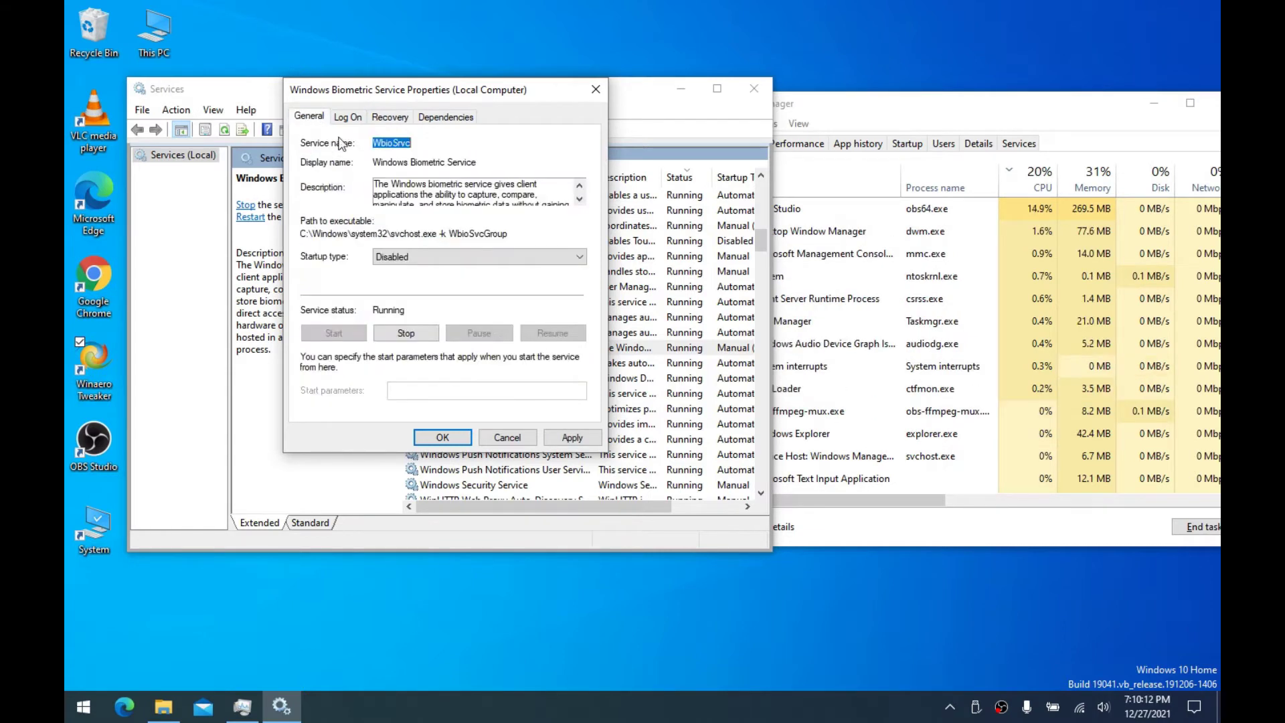
pyautogui.click(422, 338)
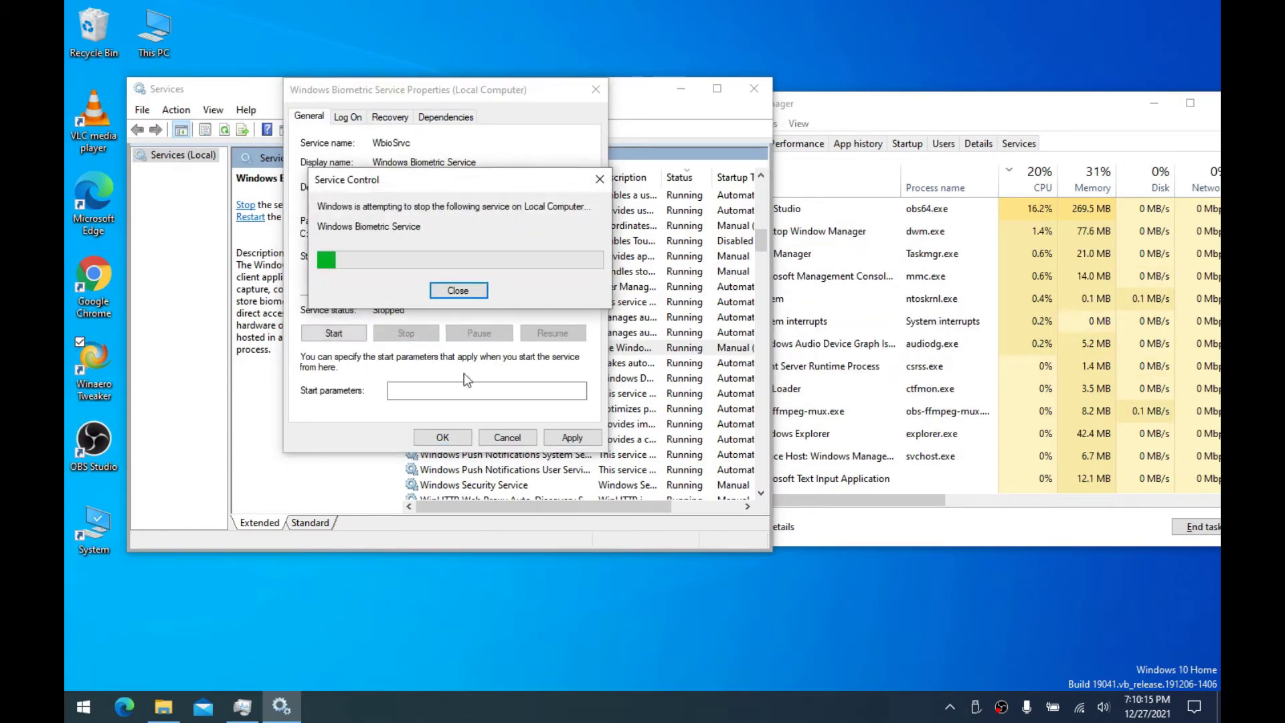
pyautogui.click(573, 436)
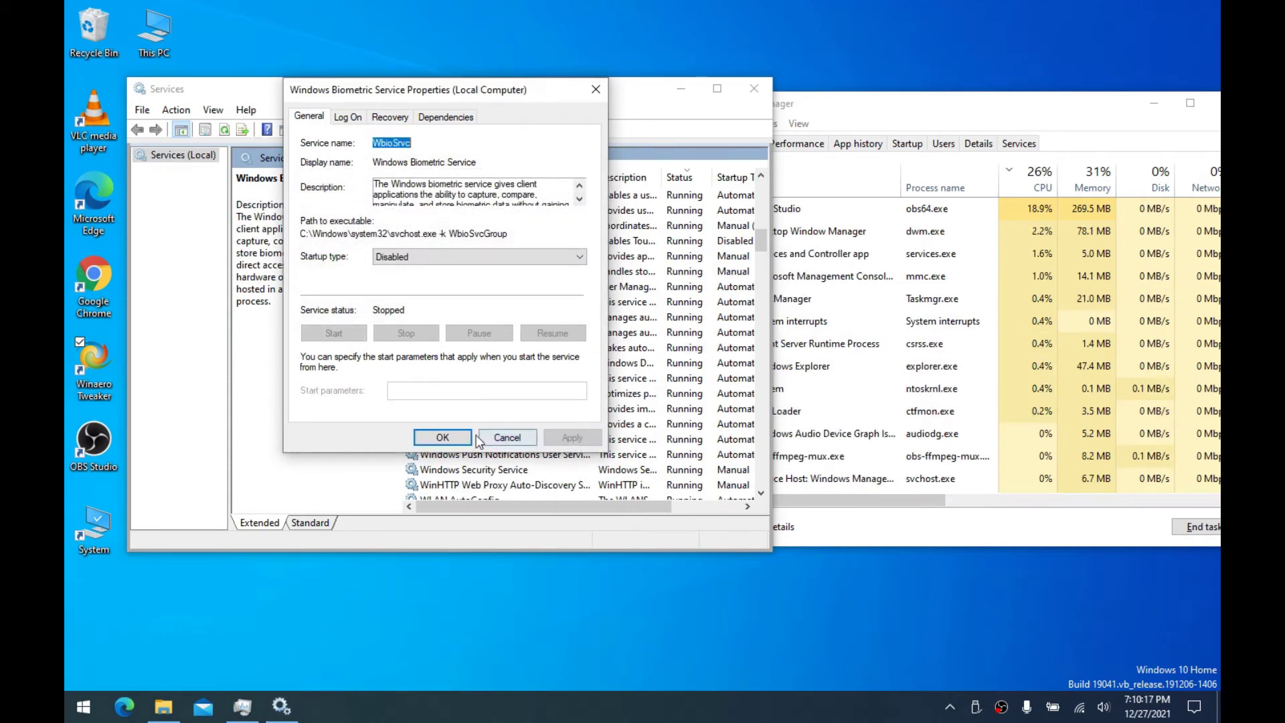
pyautogui.click(442, 437)
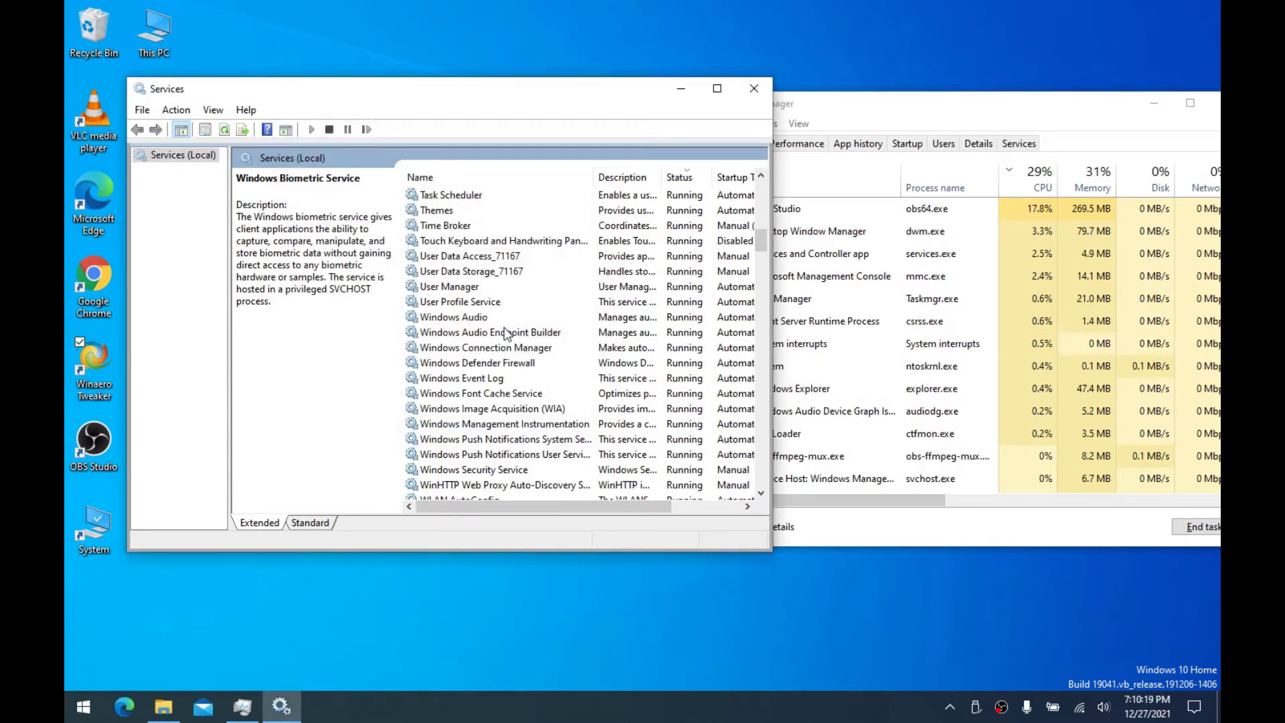
# Choose Disabled as the Windows Font Cache Service's startup type and stop the service
pyautogui.click(524, 363)
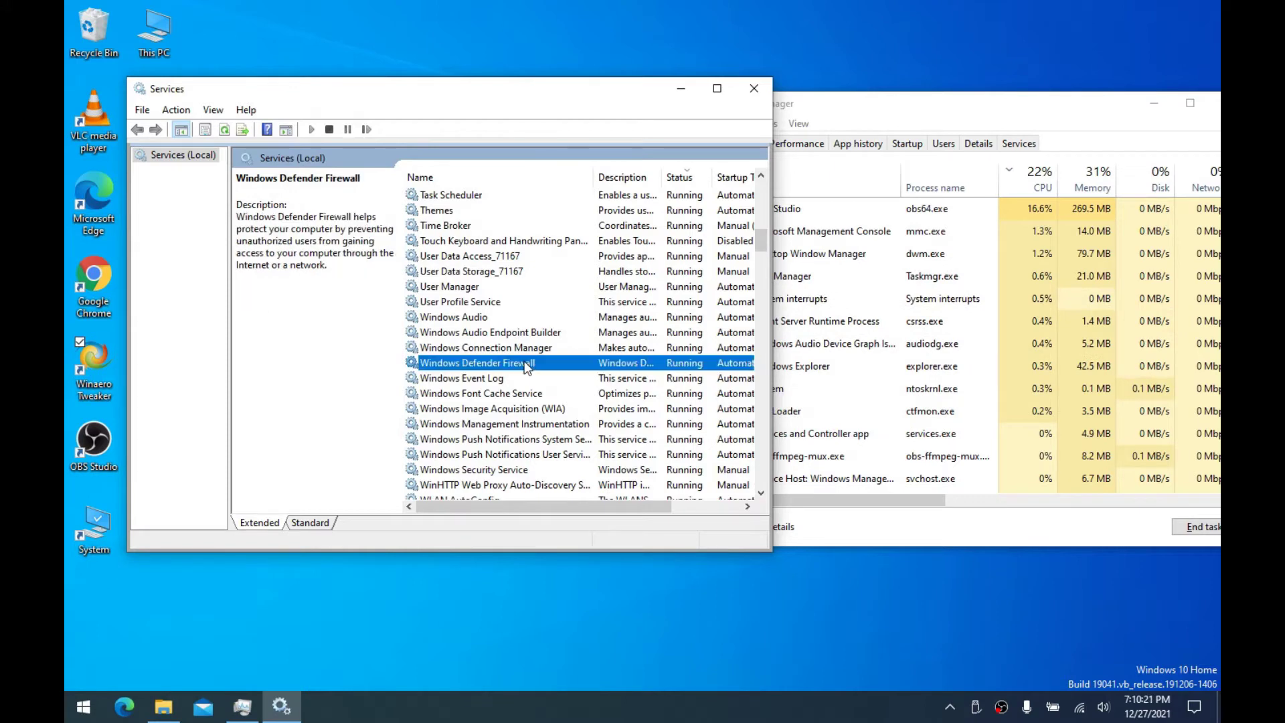
pyautogui.doubleClick(509, 394)
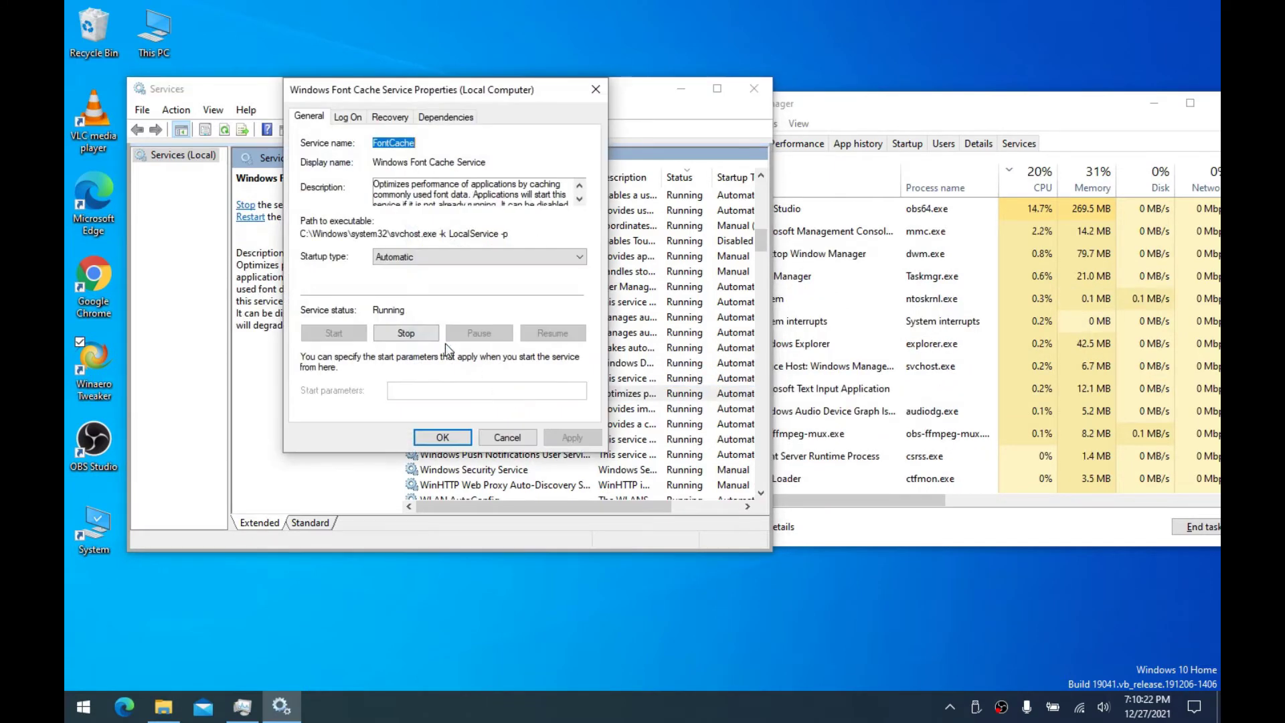
pyautogui.click(405, 261)
pyautogui.click(410, 304)
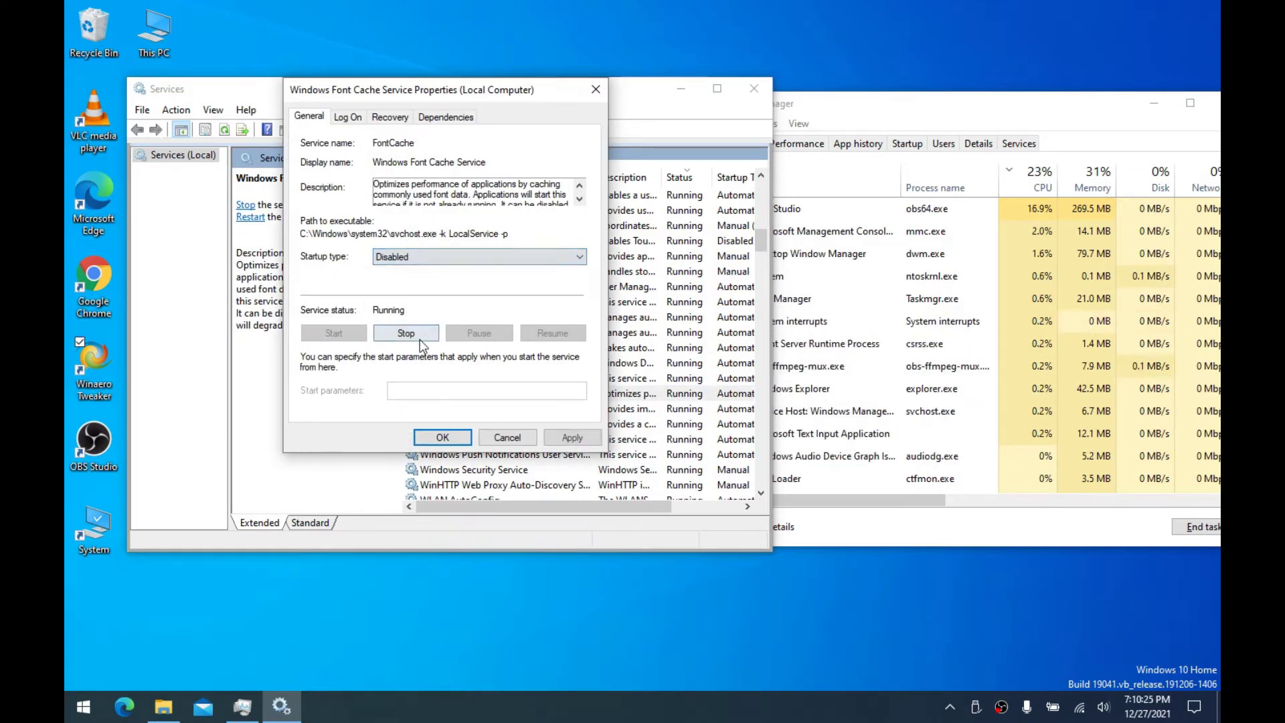
pyautogui.click(407, 332)
# Set the Font Cache Service's first and second failure recovery actions to Take No Action, apply the changes, and close its properties
pyautogui.click(390, 117)
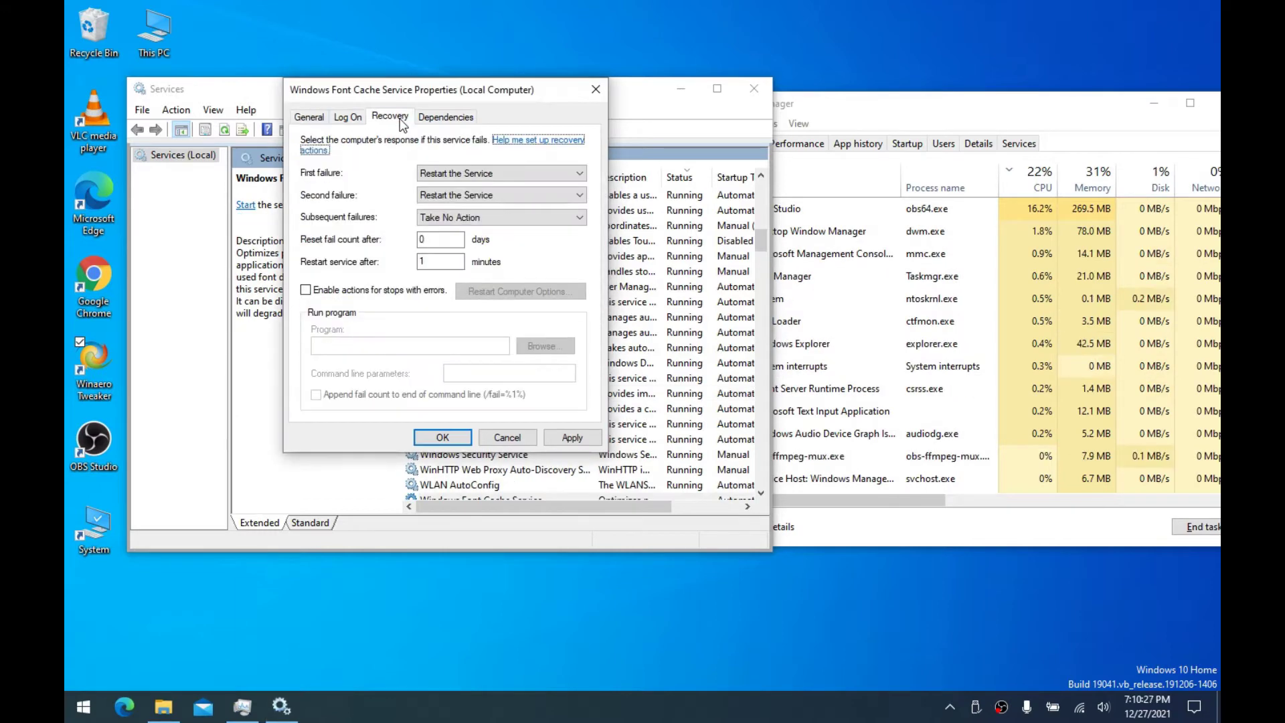
pyautogui.click(447, 173)
pyautogui.click(447, 188)
pyautogui.click(502, 194)
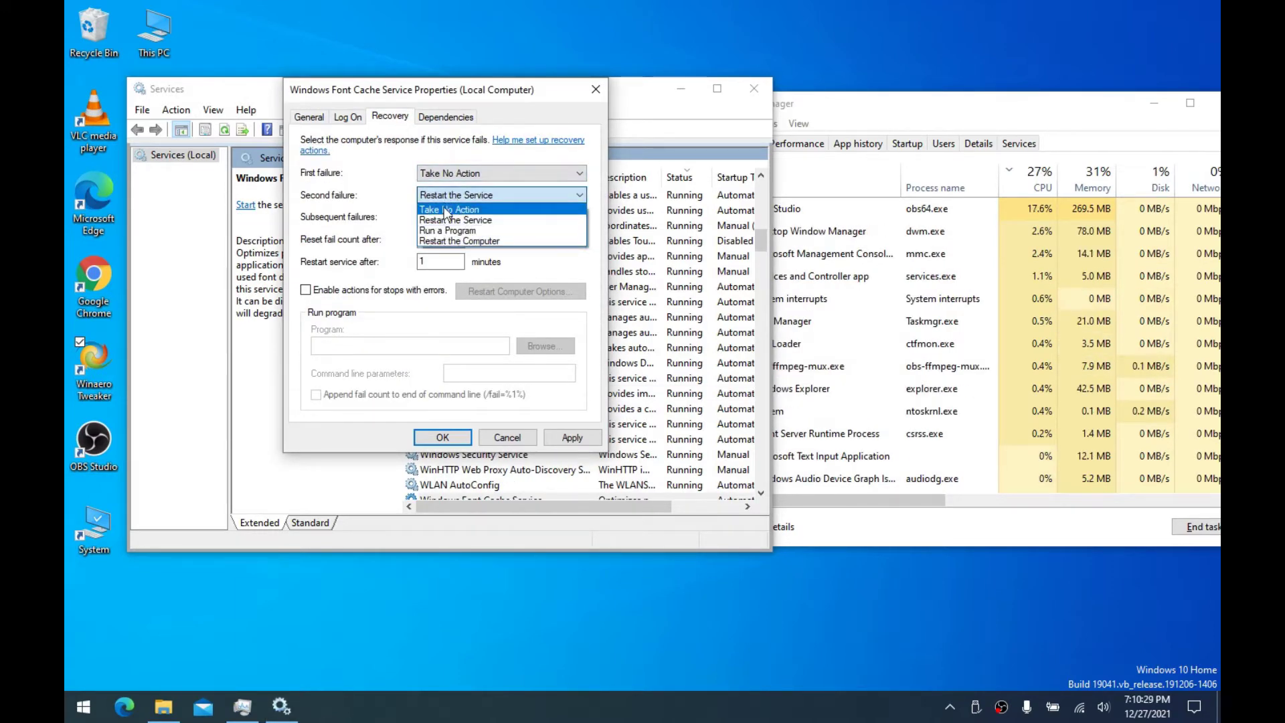
pyautogui.click(462, 209)
pyautogui.click(572, 437)
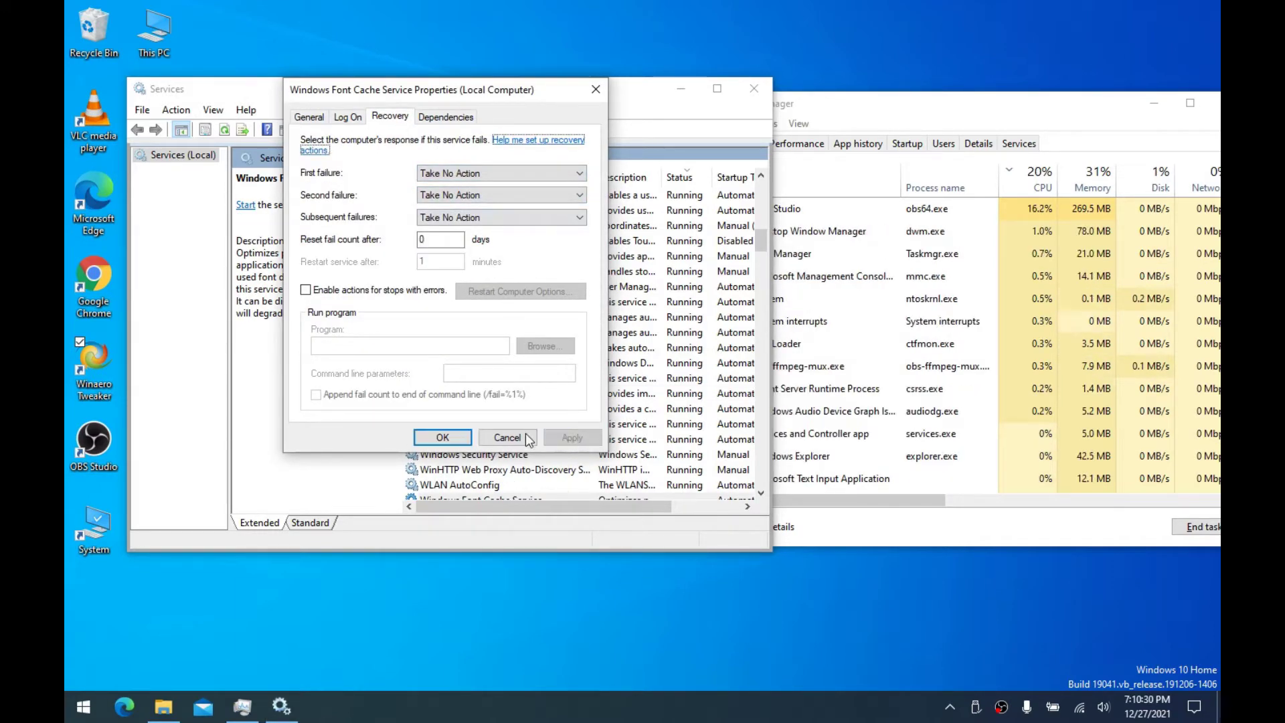
pyautogui.click(308, 118)
pyautogui.click(443, 437)
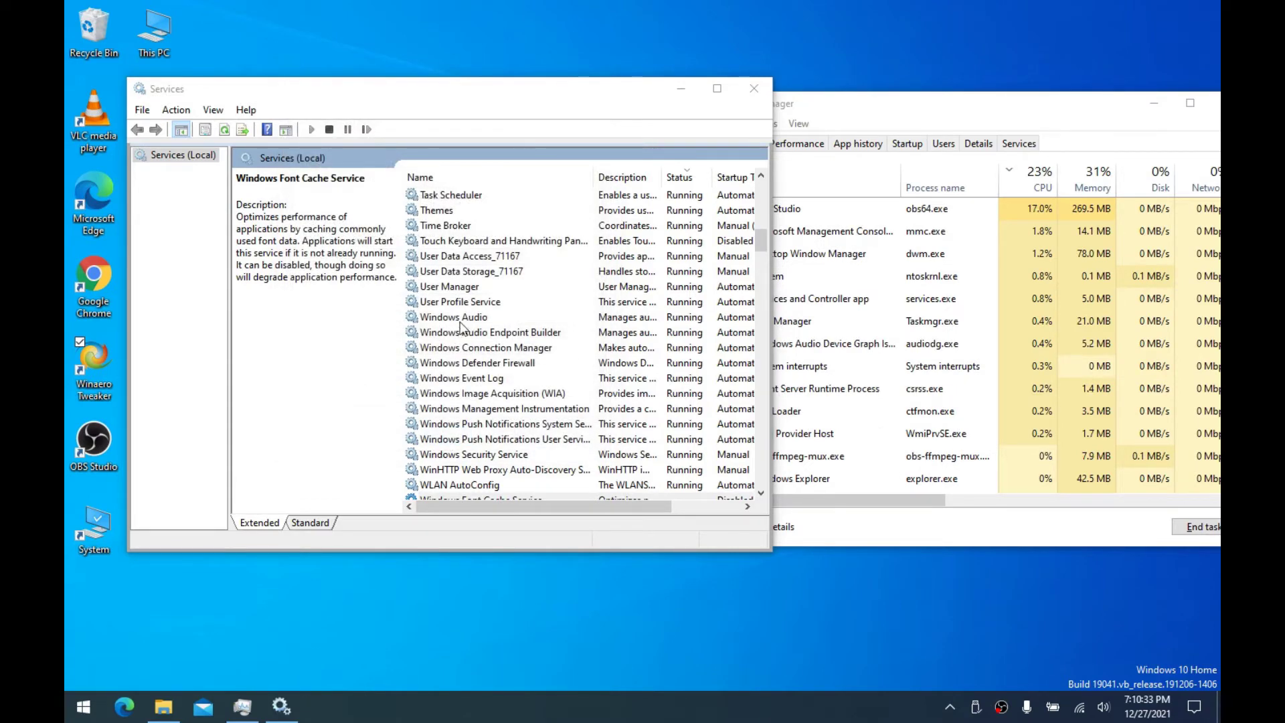
# Stop the User Data Access and User Data Storage services
pyautogui.click(479, 269)
pyautogui.click(479, 258)
pyautogui.rightClick(483, 258)
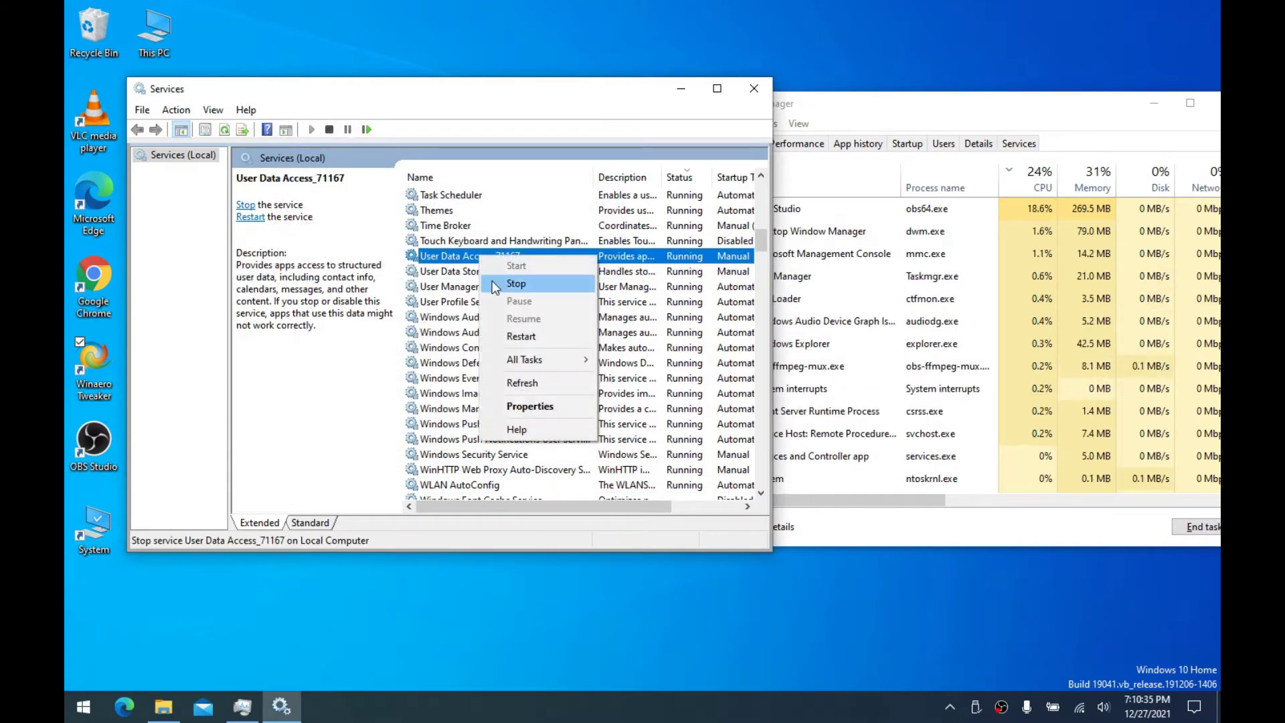
pyautogui.click(492, 280)
pyautogui.click(479, 273)
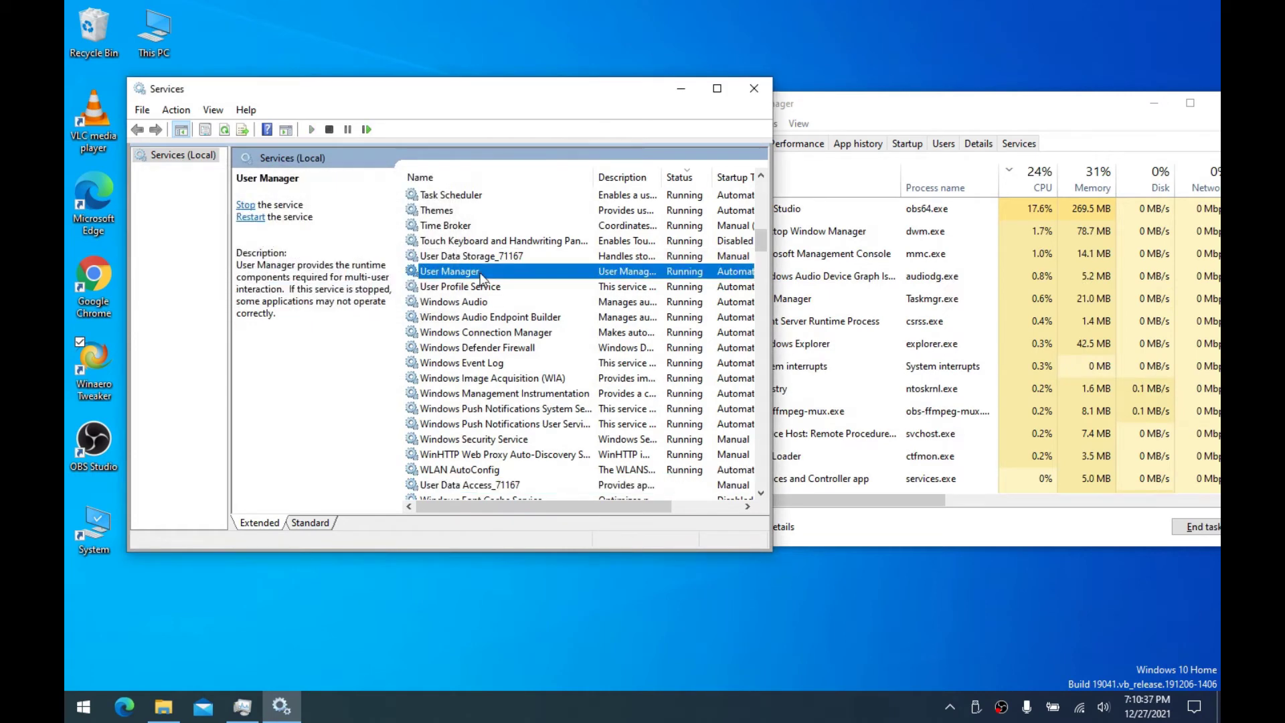
pyautogui.rightClick(483, 255)
pyautogui.click(520, 278)
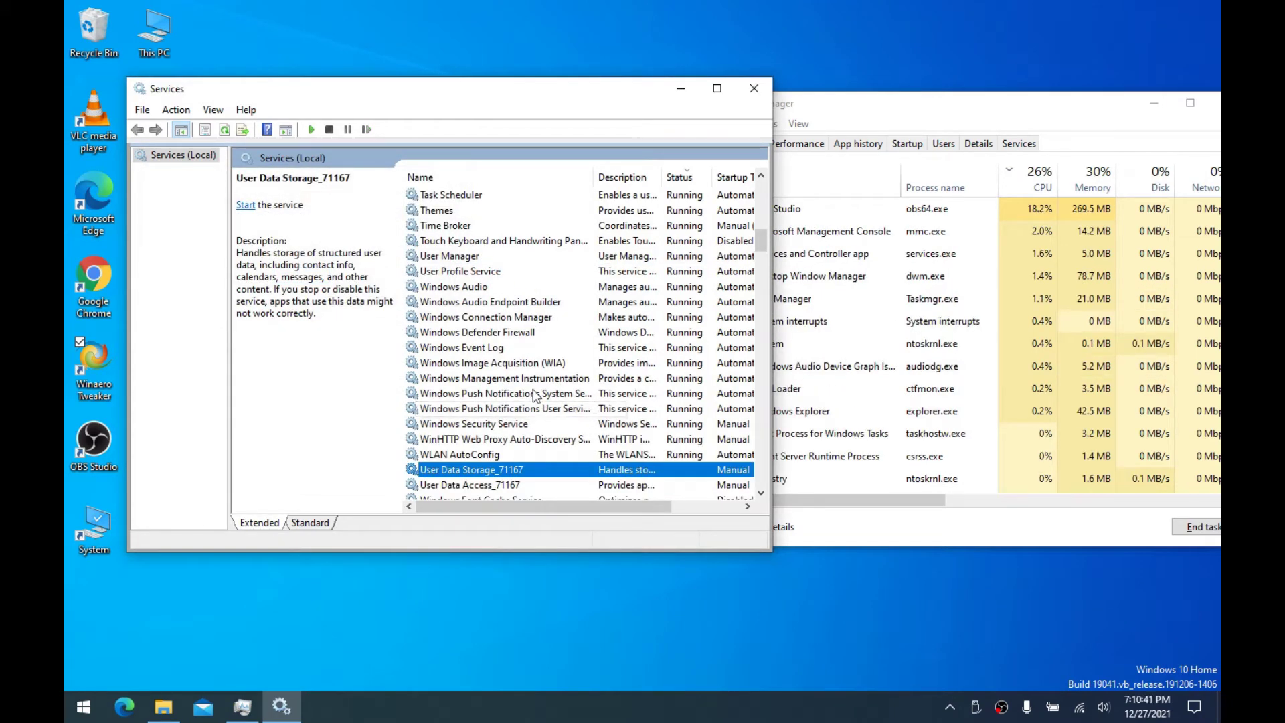
# Review the Windows Push Notifications System Service and check the Windows notification center, changing nothing
pyautogui.click(536, 395)
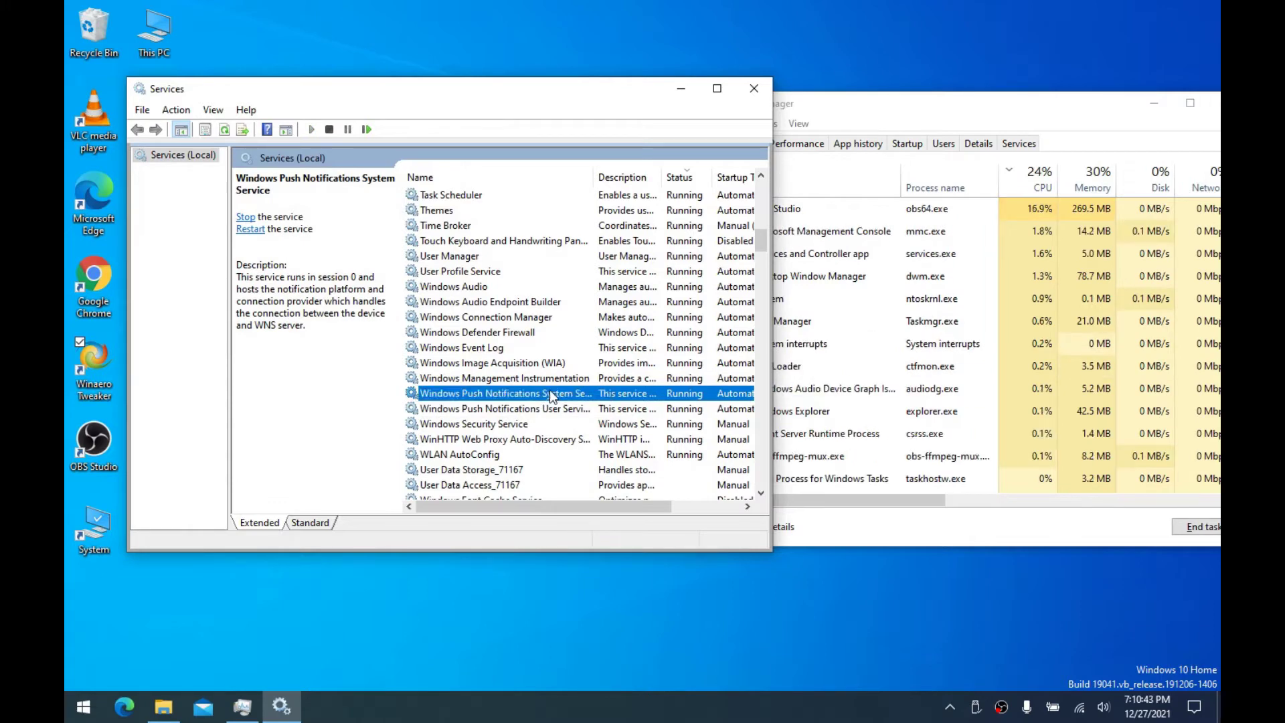
pyautogui.doubleClick(550, 396)
pyautogui.click(596, 94)
pyautogui.click(902, 17)
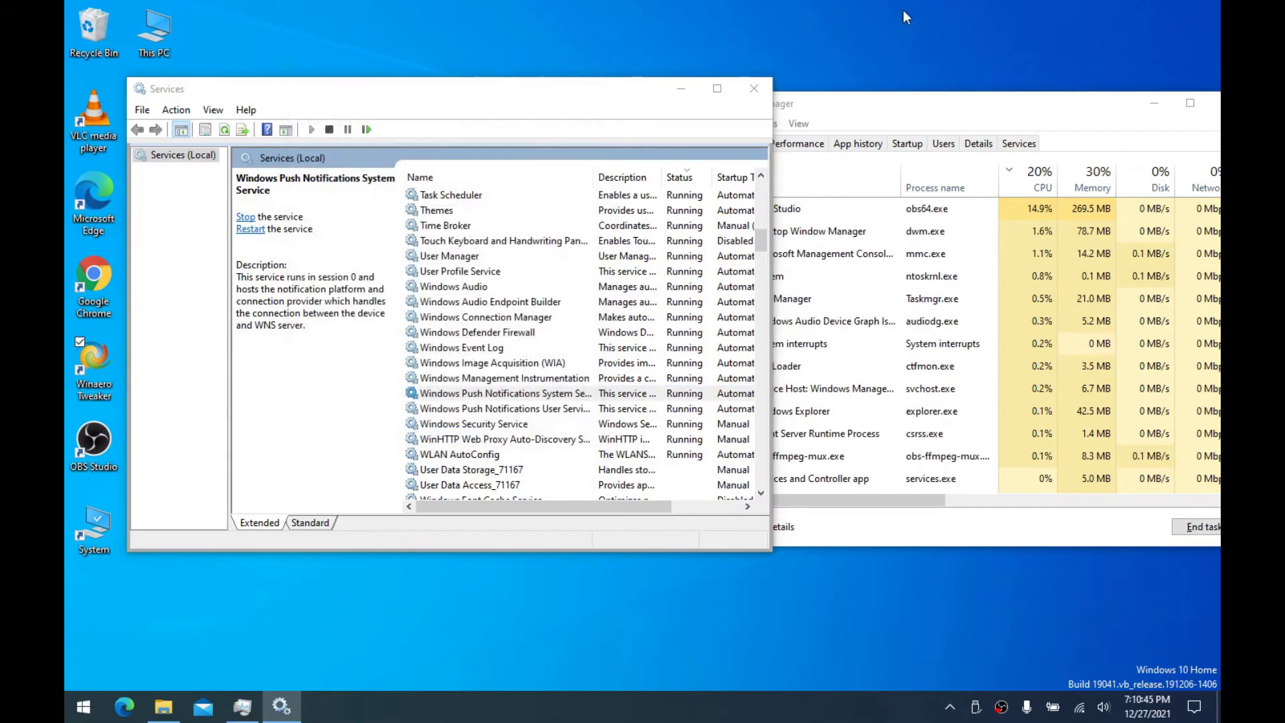
pyautogui.click(472, 311)
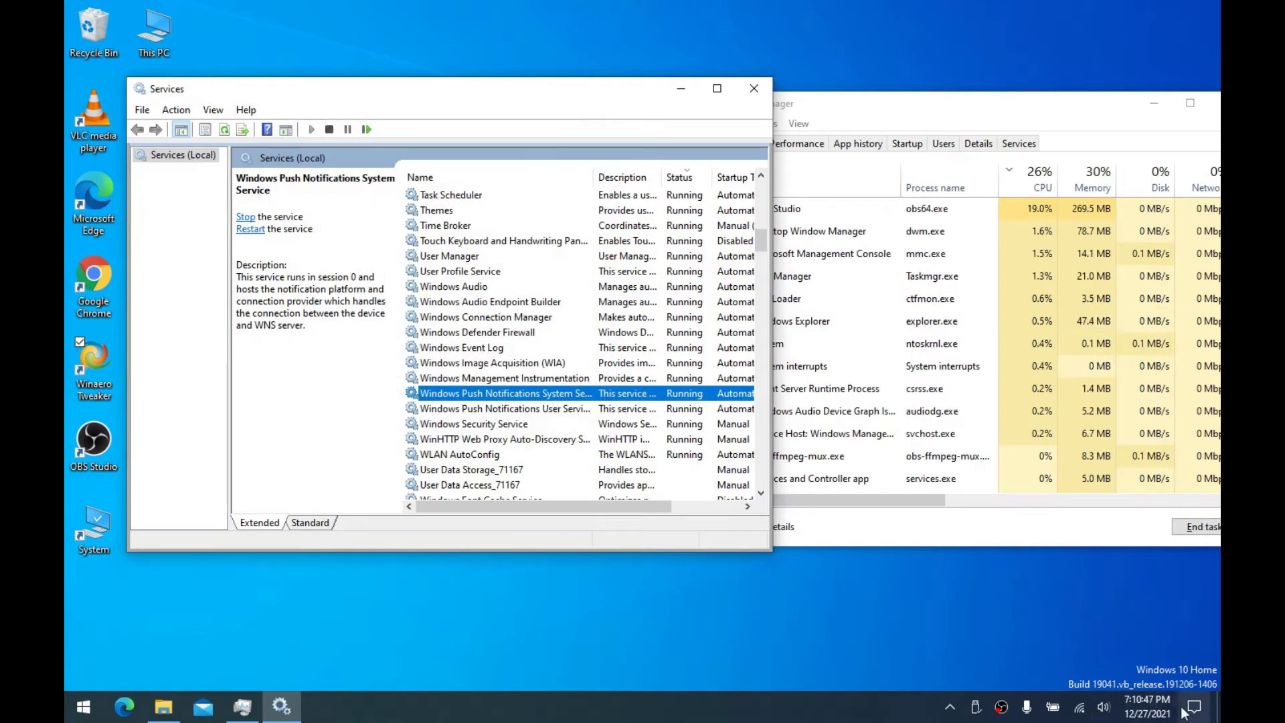
pyautogui.click(1210, 702)
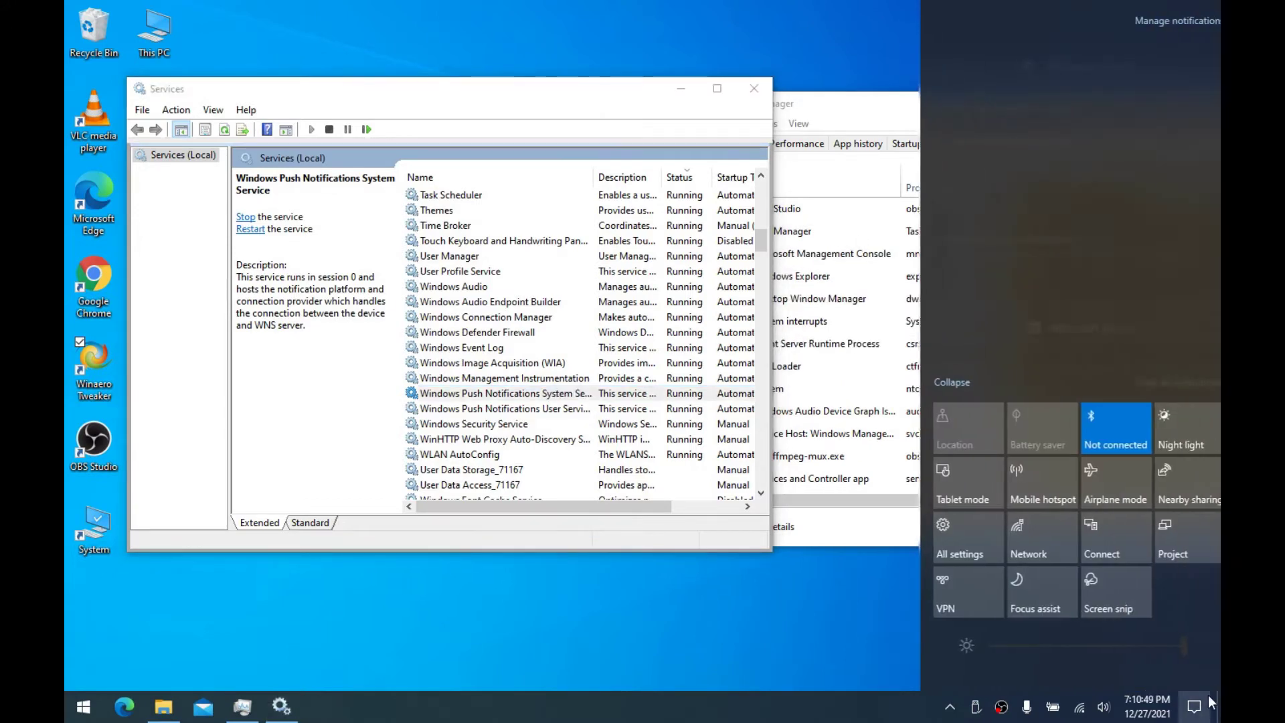
pyautogui.click(803, 2)
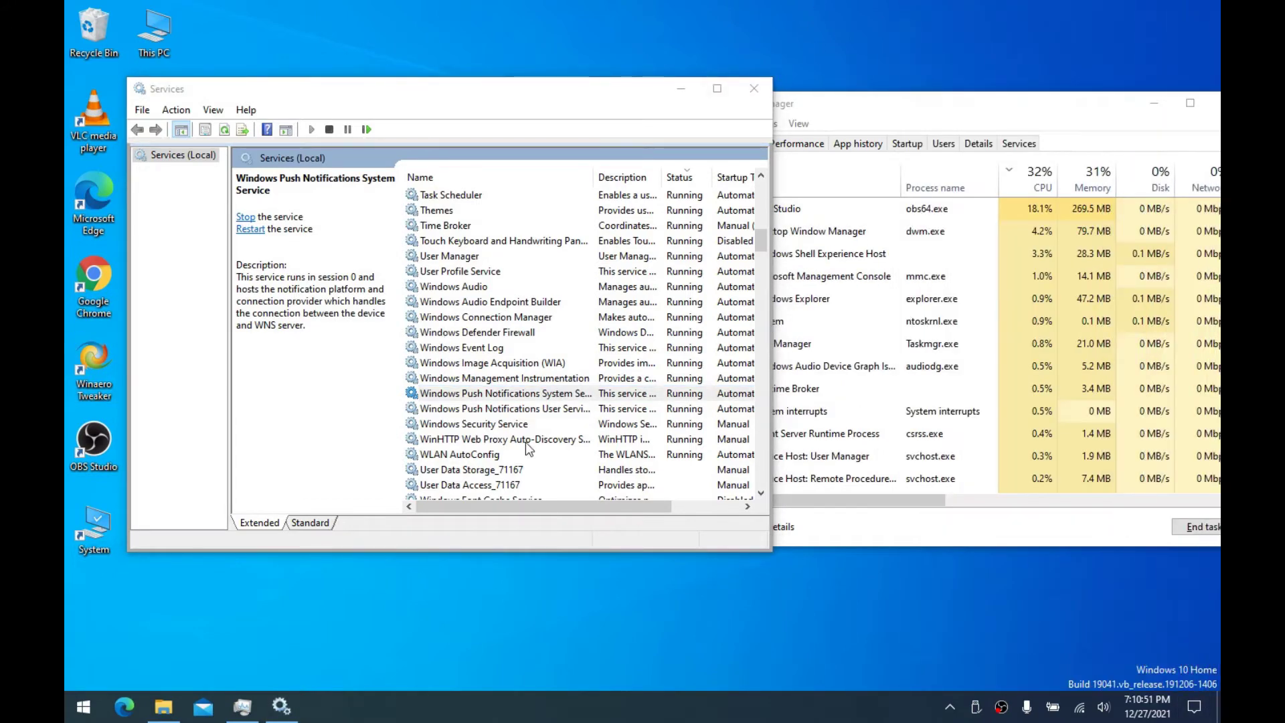
# Set SynTPEnhService's startup type to Disabled, stop the service, and apply the changes
pyautogui.scroll(2, 536, 367)
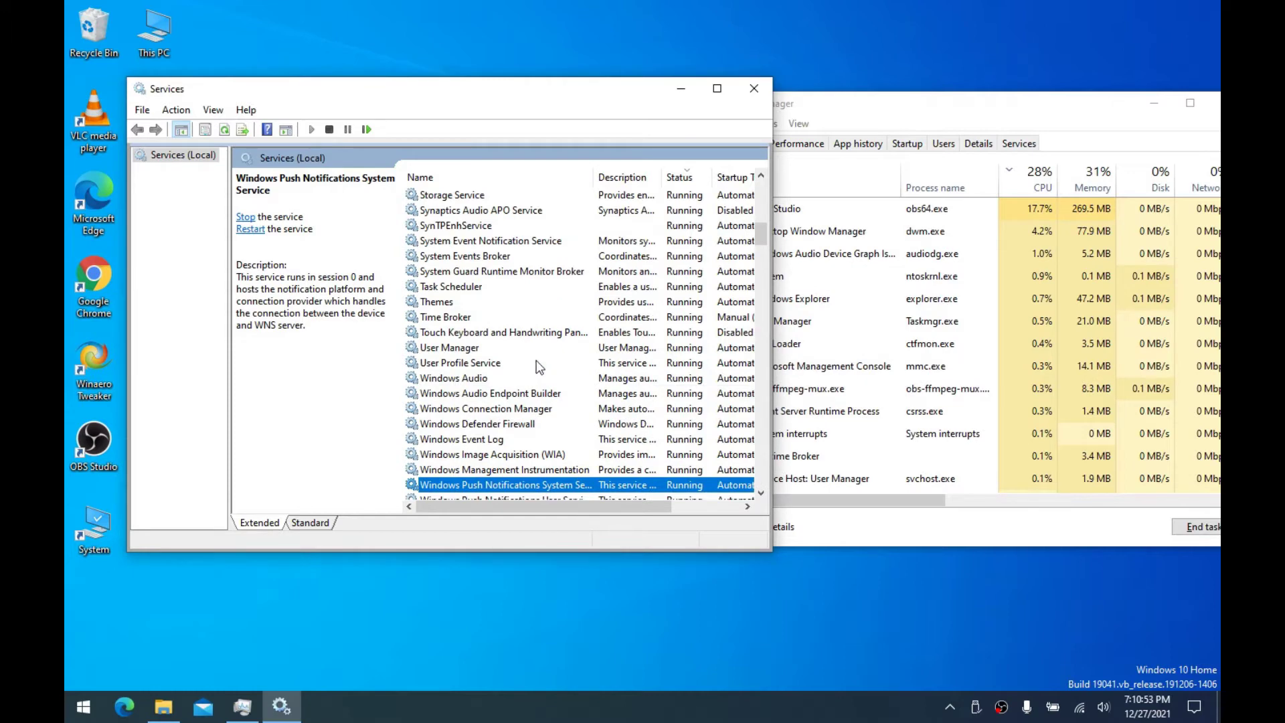
pyautogui.scroll(4, 539, 367)
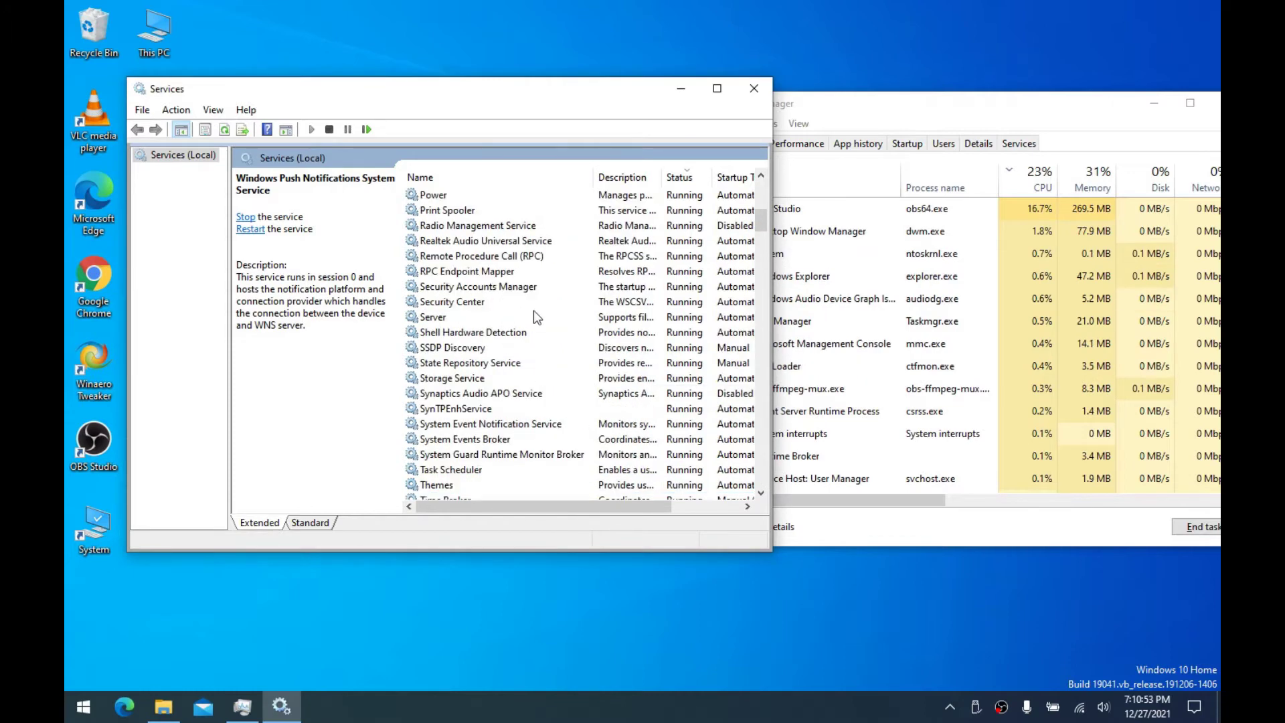
pyautogui.click(493, 411)
pyautogui.doubleClick(493, 411)
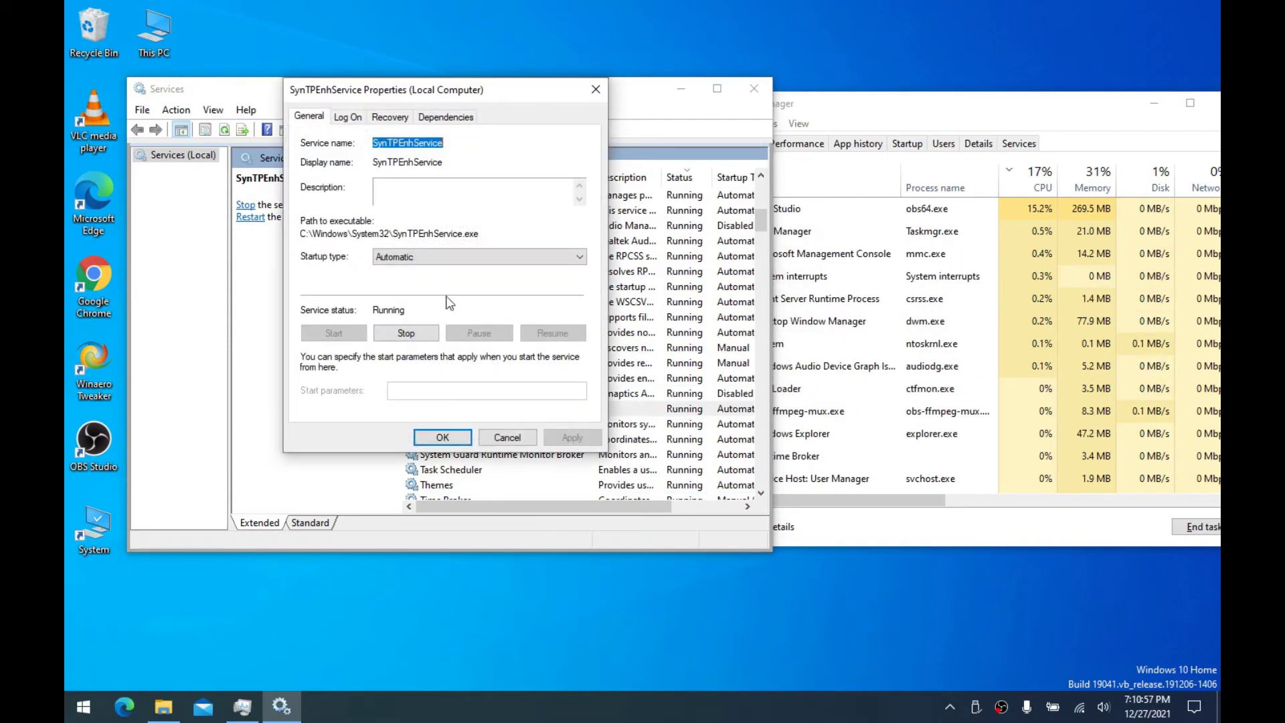
pyautogui.click(402, 257)
pyautogui.click(392, 302)
pyautogui.click(404, 331)
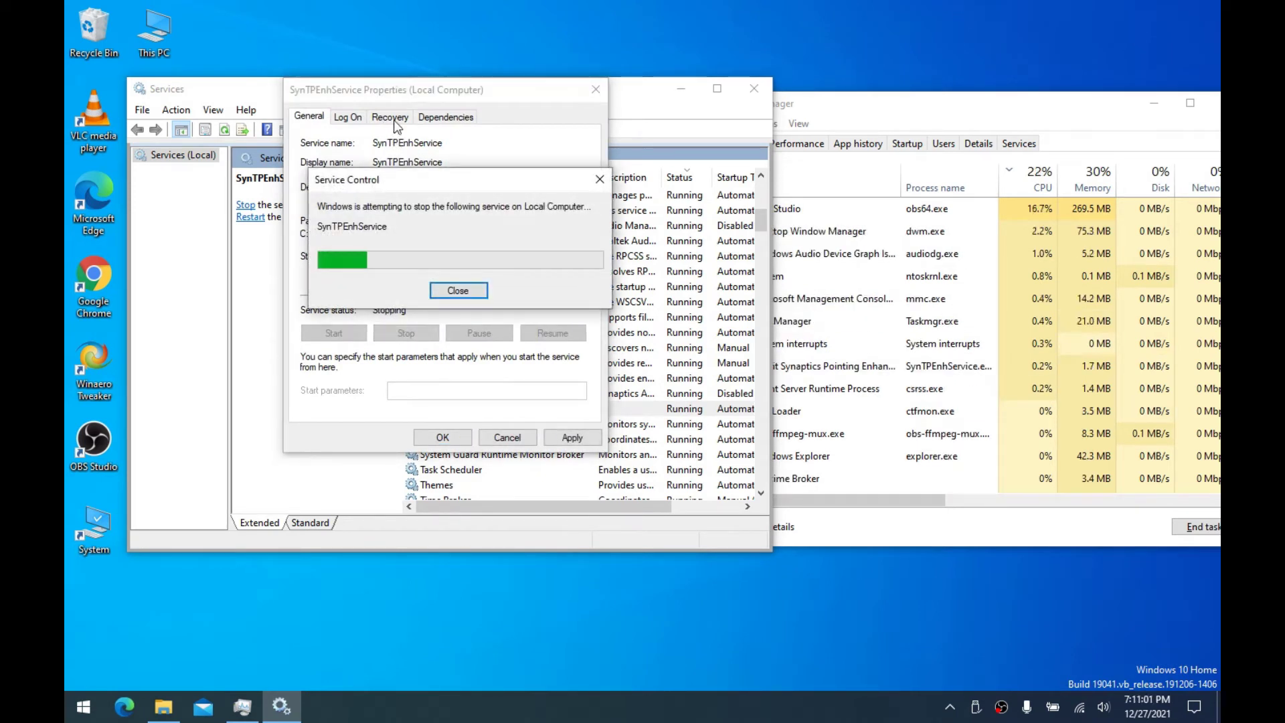
pyautogui.moveTo(417, 190); pyautogui.dragTo(466, 193)
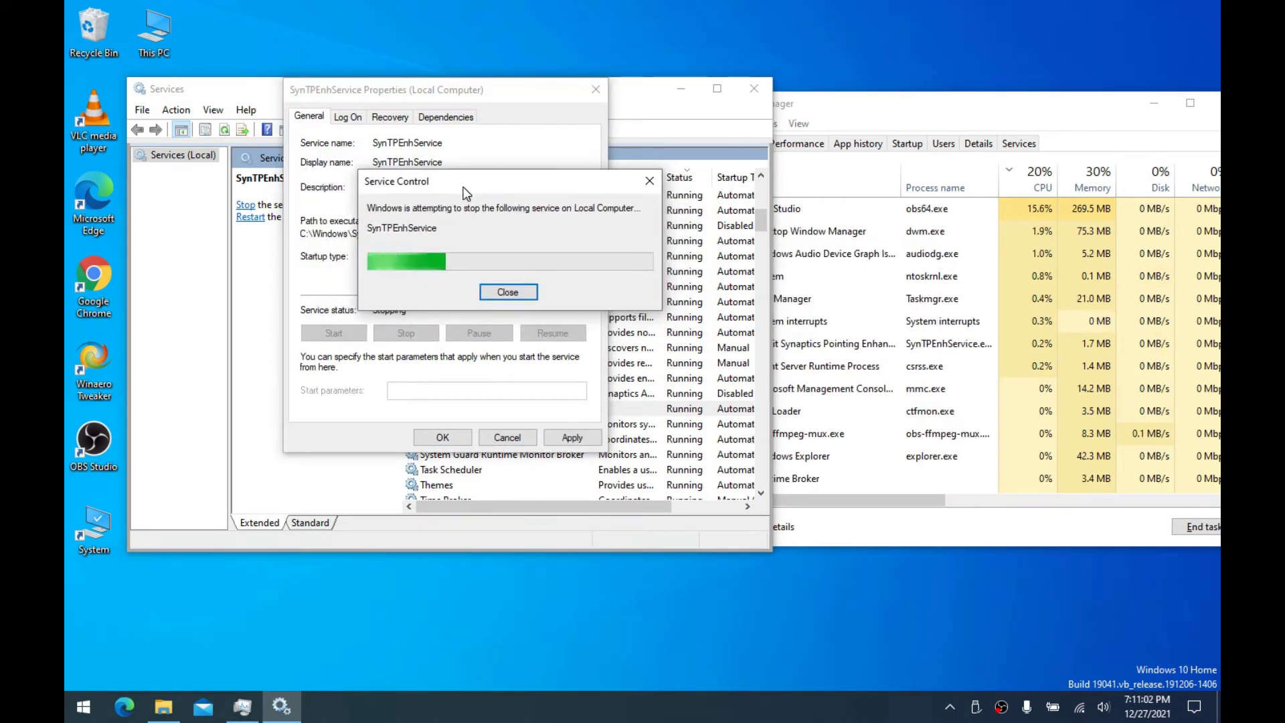
pyautogui.click(520, 296)
pyautogui.click(570, 436)
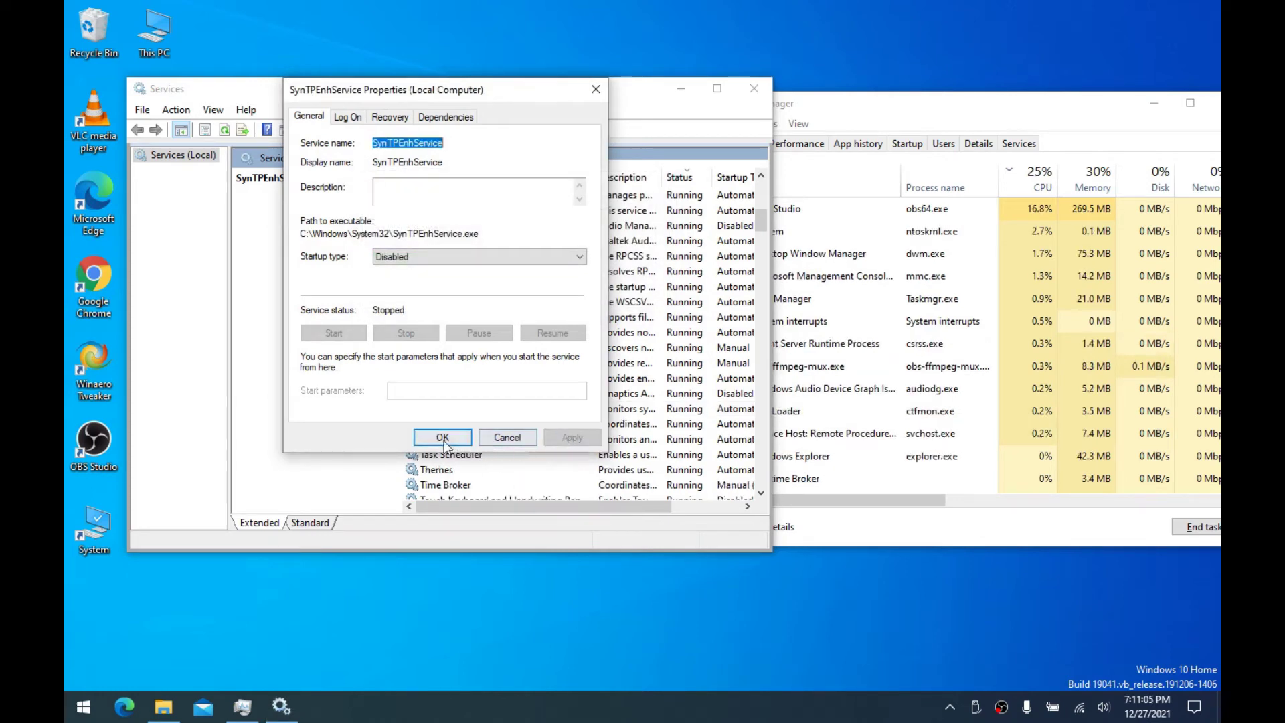
pyautogui.click(442, 437)
# Look through the remaining running services and review the CNG Key Isolation service's description and properties
pyautogui.click(472, 316)
pyautogui.scroll(2, 476, 309)
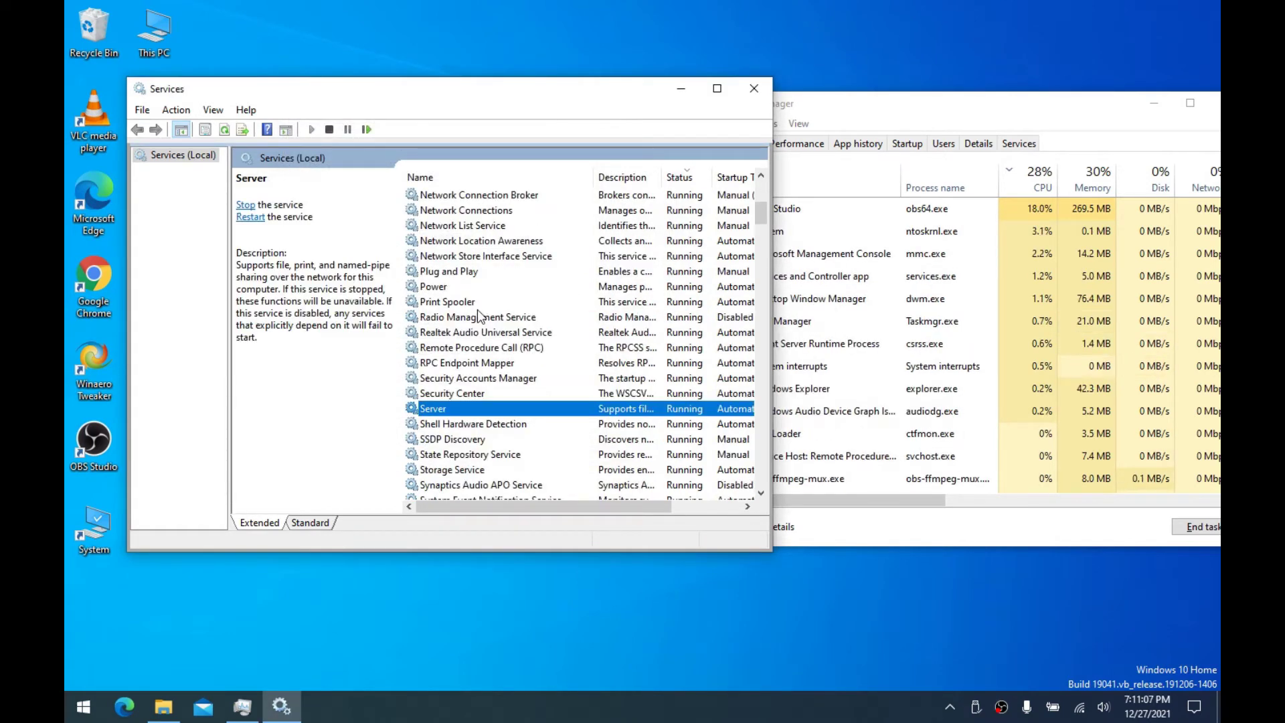
pyautogui.scroll(2, 477, 309)
pyautogui.scroll(4, 476, 309)
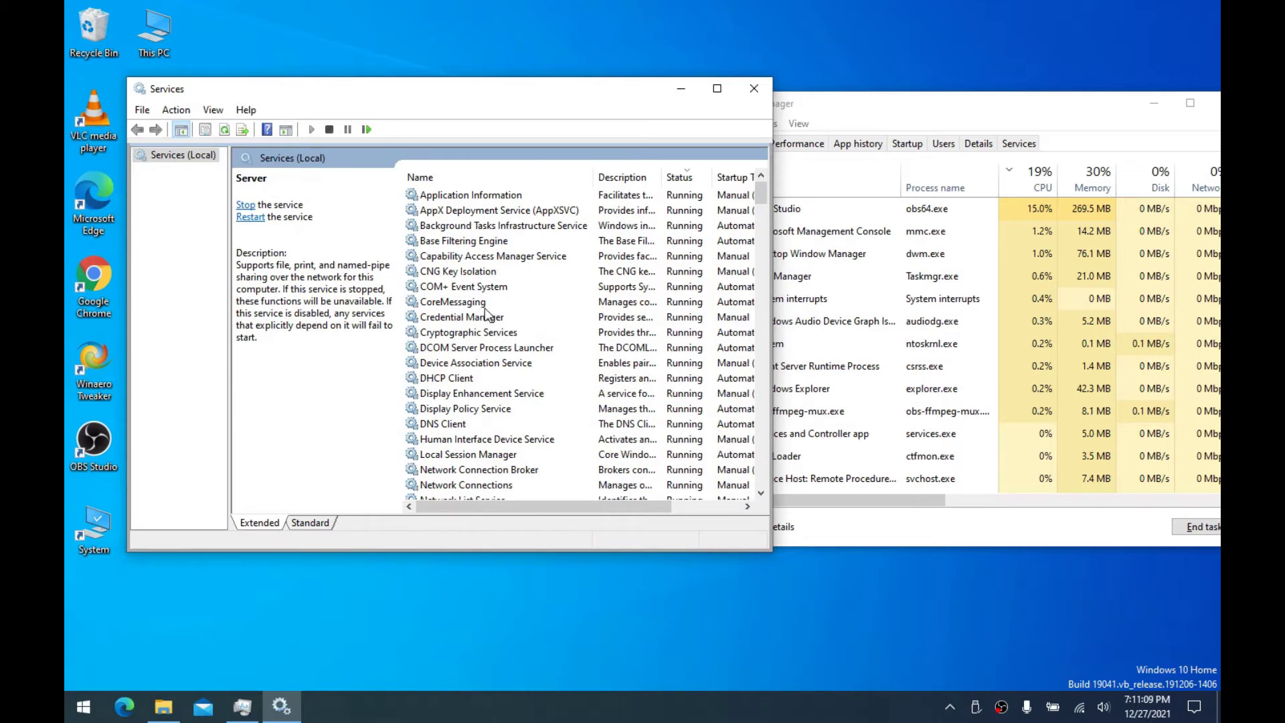
pyautogui.click(477, 273)
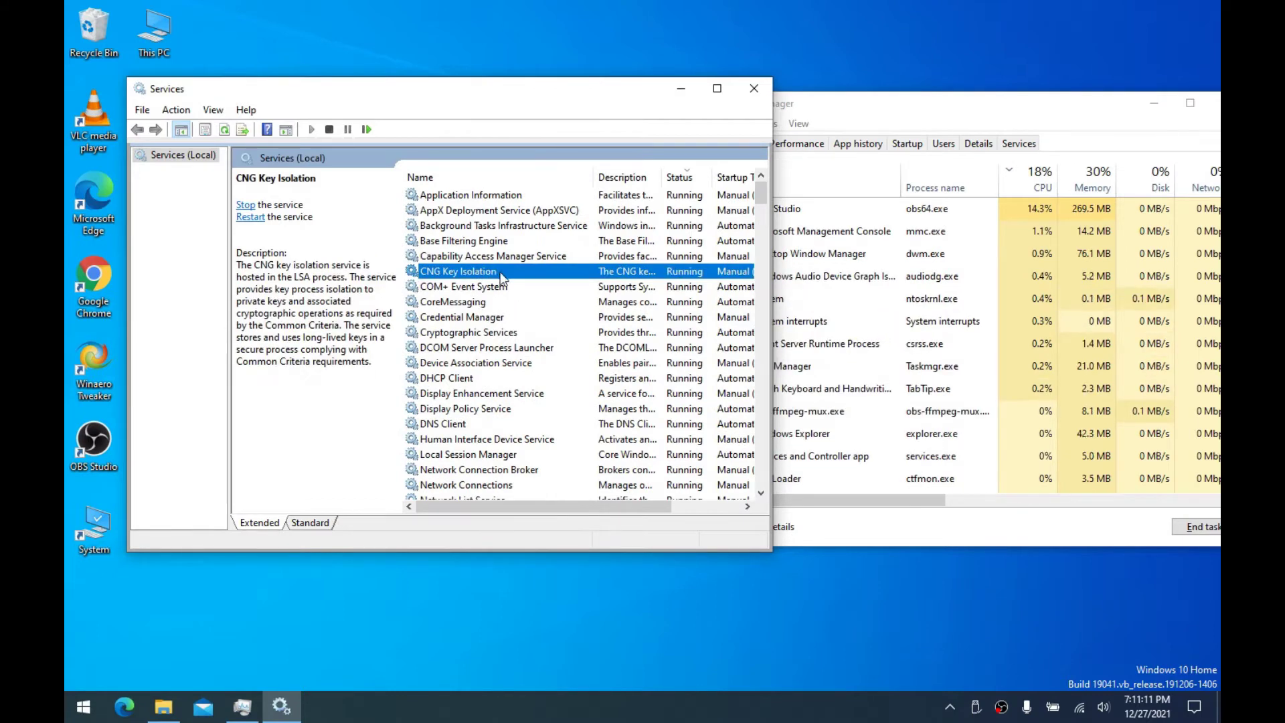
pyautogui.doubleClick(435, 271)
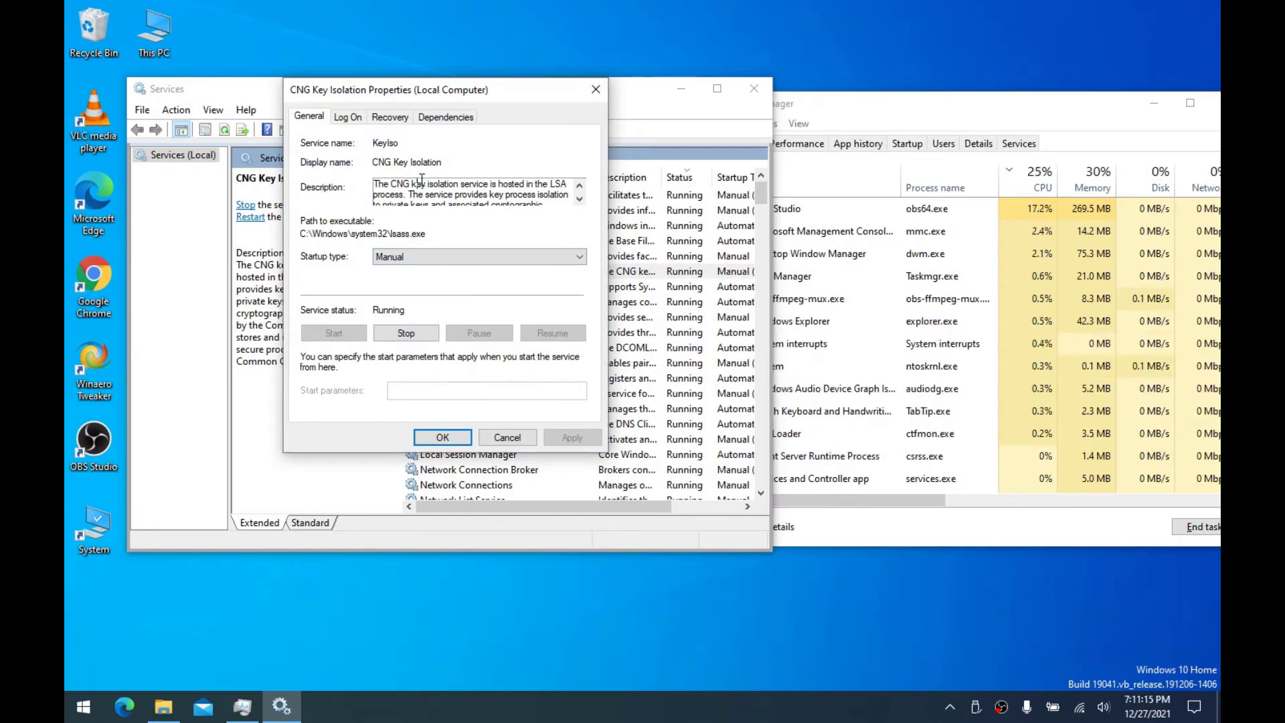
pyautogui.moveTo(421, 180); pyautogui.dragTo(438, 137)
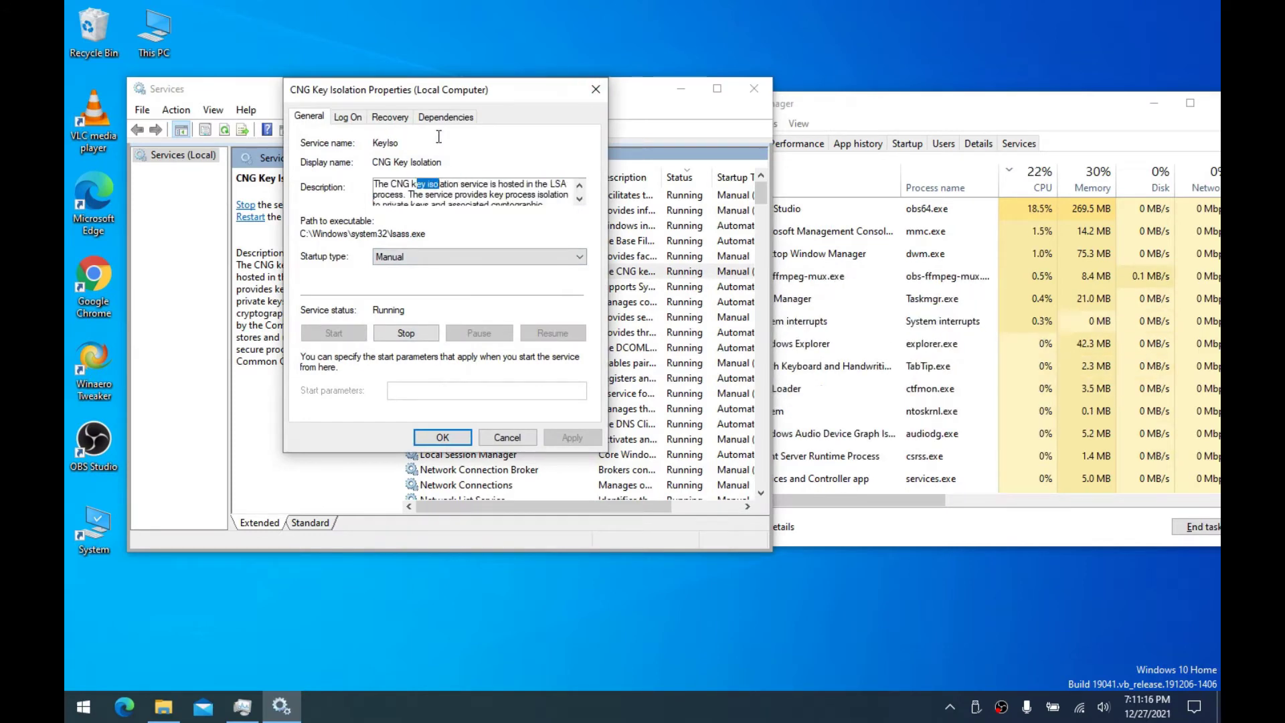
pyautogui.click(596, 89)
# Close the Services console and move the Task Manager window fully into view on the desktop
pyautogui.click(754, 88)
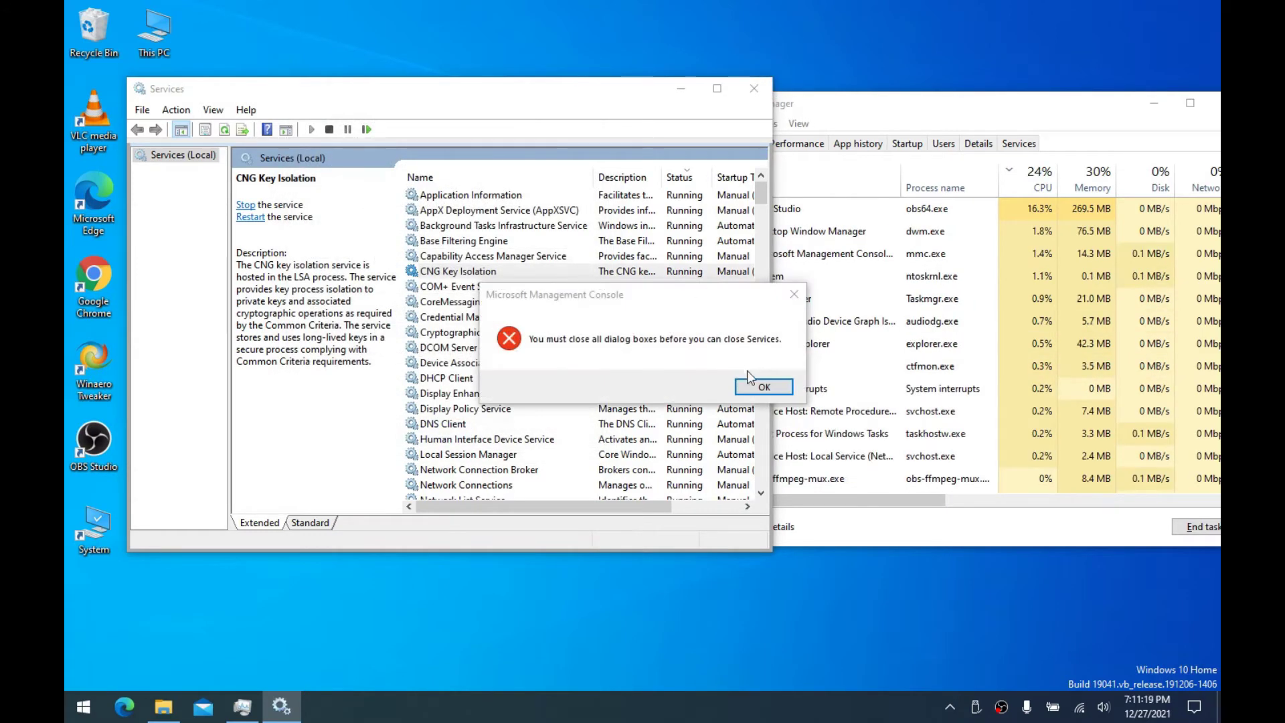
pyautogui.click(761, 387)
pyautogui.click(721, 92)
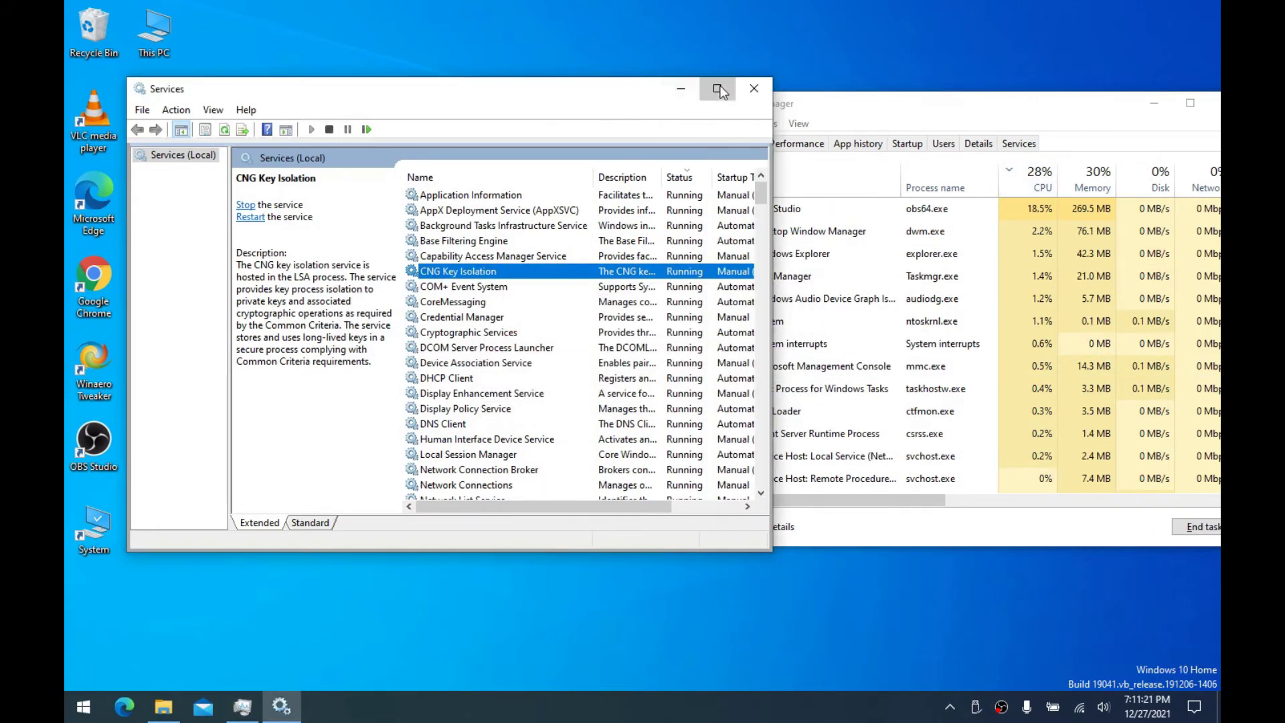
pyautogui.moveTo(694, 6); pyautogui.dragTo(615, 57)
pyautogui.click(883, 59)
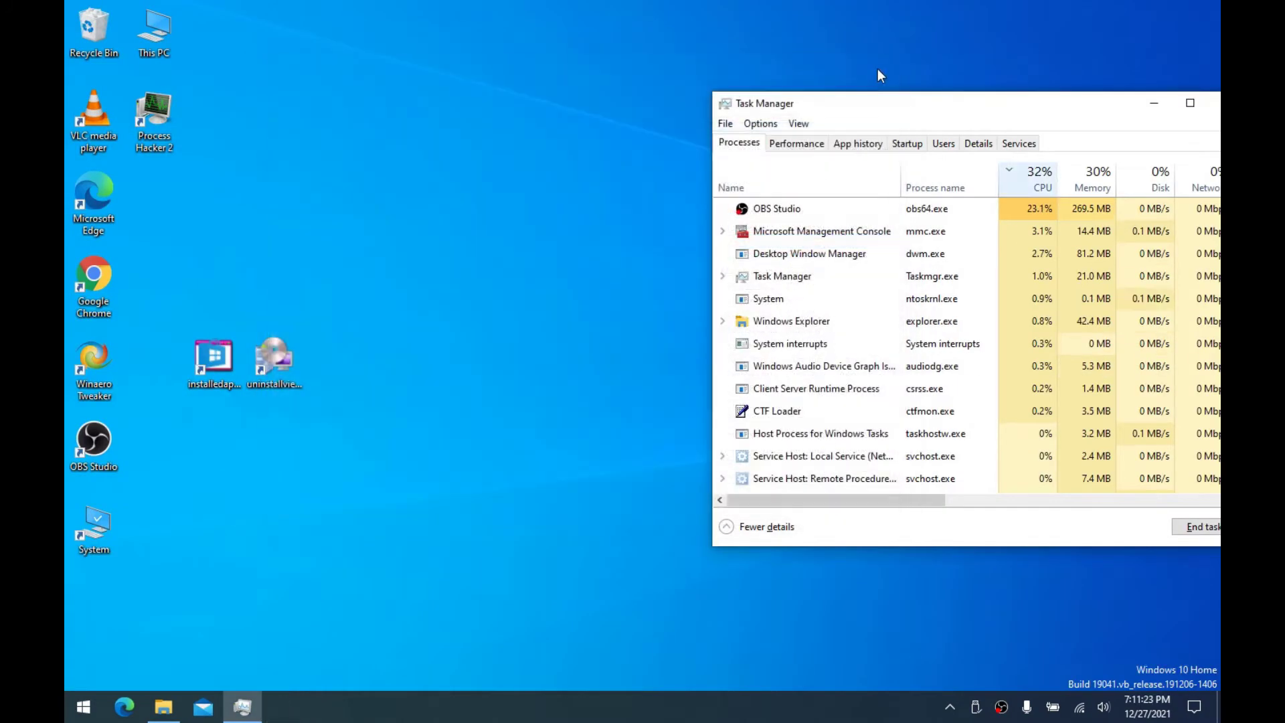
pyautogui.moveTo(817, 107); pyautogui.dragTo(714, 95)
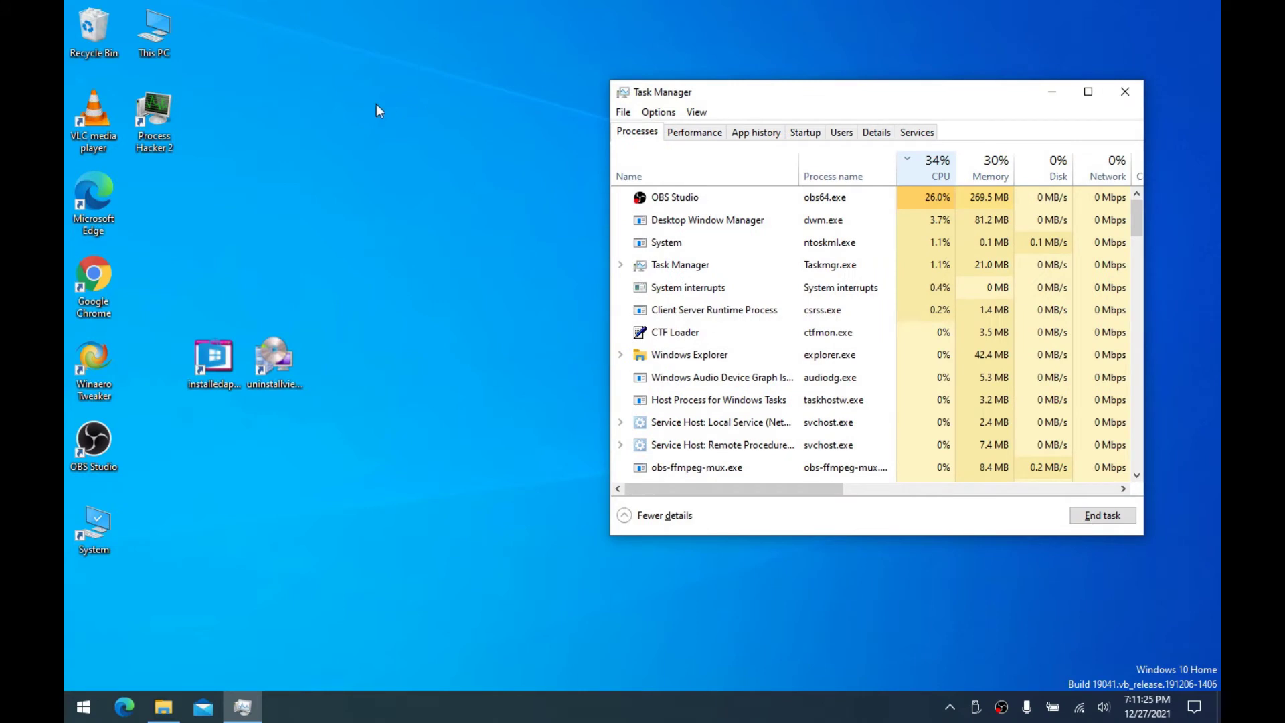
# Run Process Hacker 2 as administrator and arrange its window beside Task Manager
pyautogui.click(164, 116)
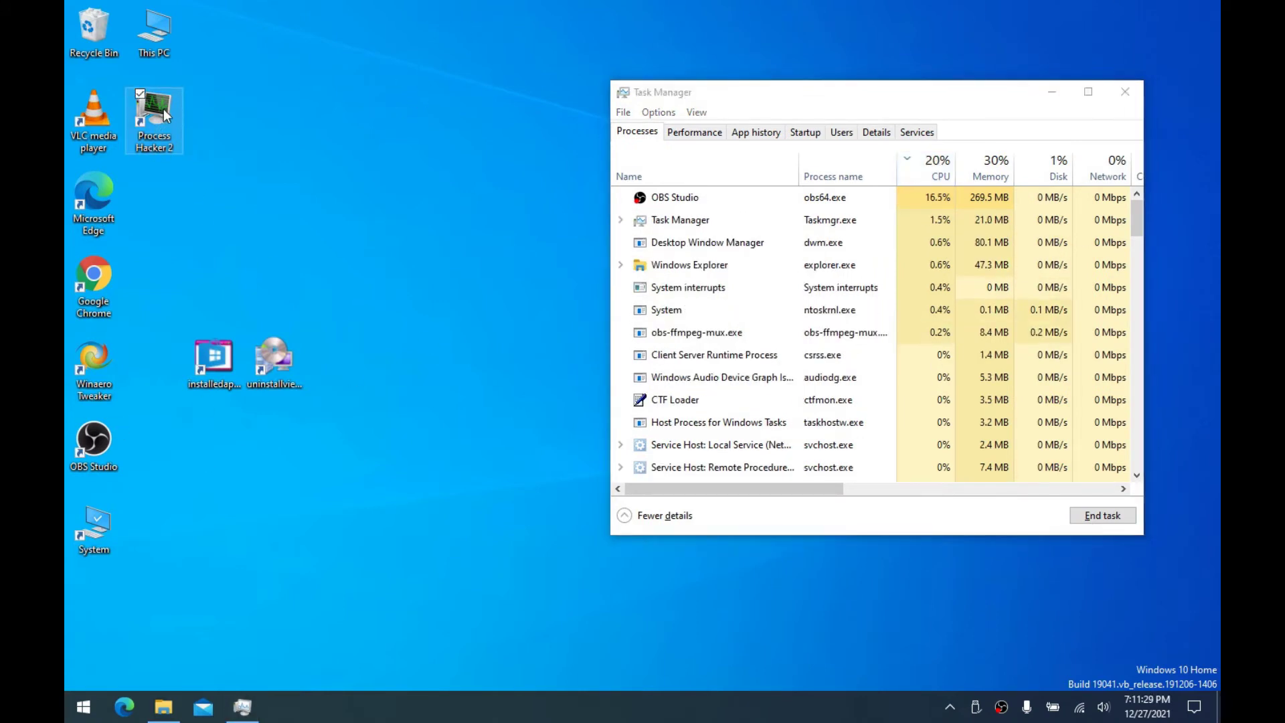
pyautogui.rightClick(164, 109)
pyautogui.click(182, 155)
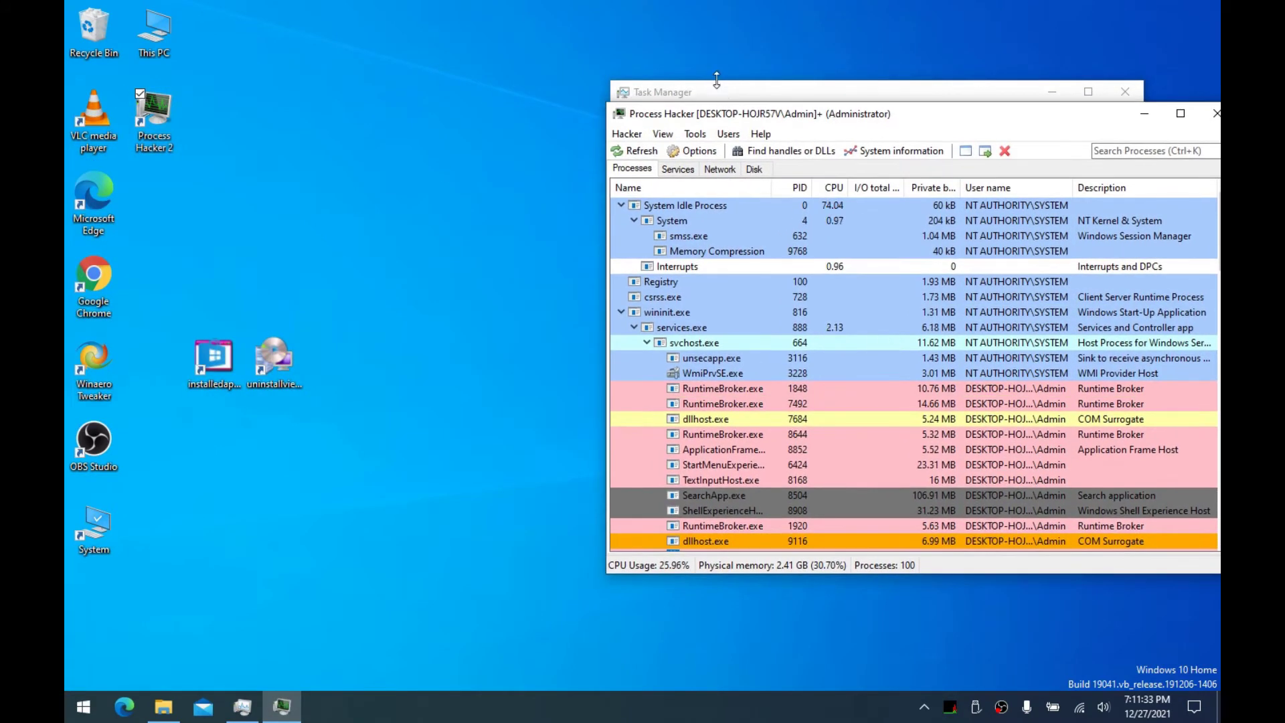
pyautogui.moveTo(716, 81); pyautogui.dragTo(197, 93)
pyautogui.moveTo(676, 122); pyautogui.dragTo(706, 111)
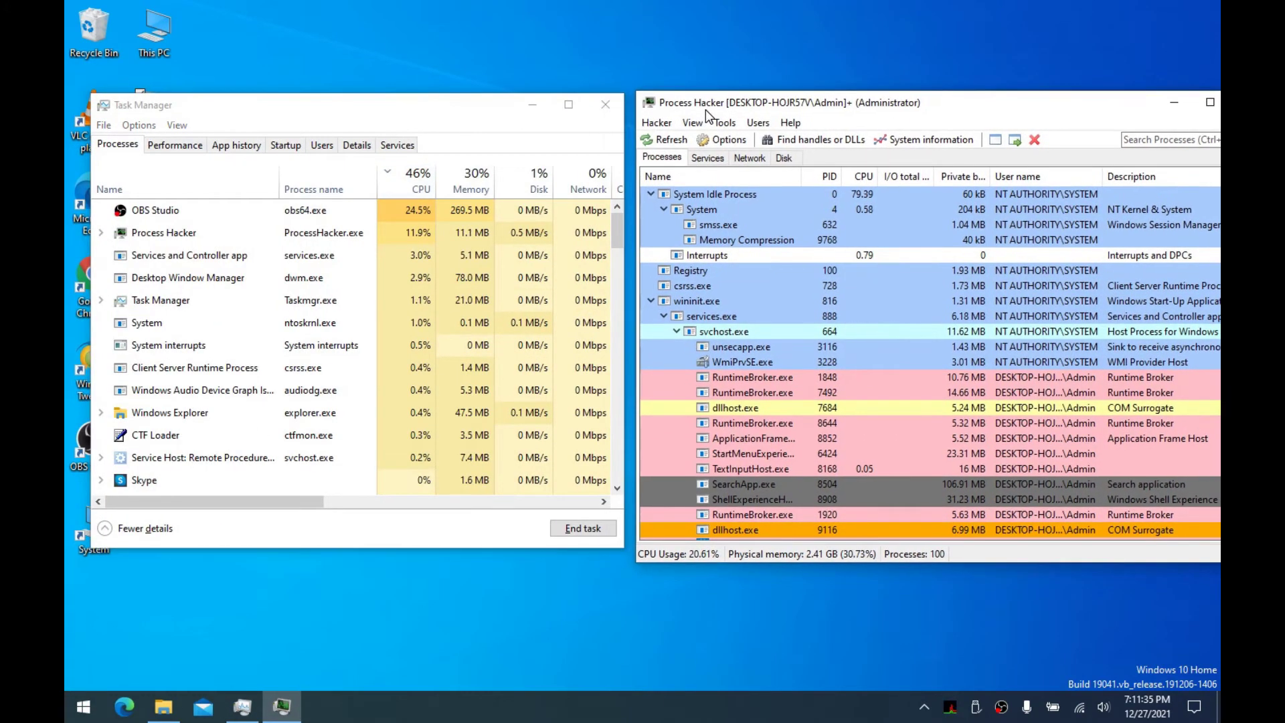
# Look through the process tree in Process Hacker and check the CPU performance figures in Task Manager
pyautogui.scroll(-15, 733, 288)
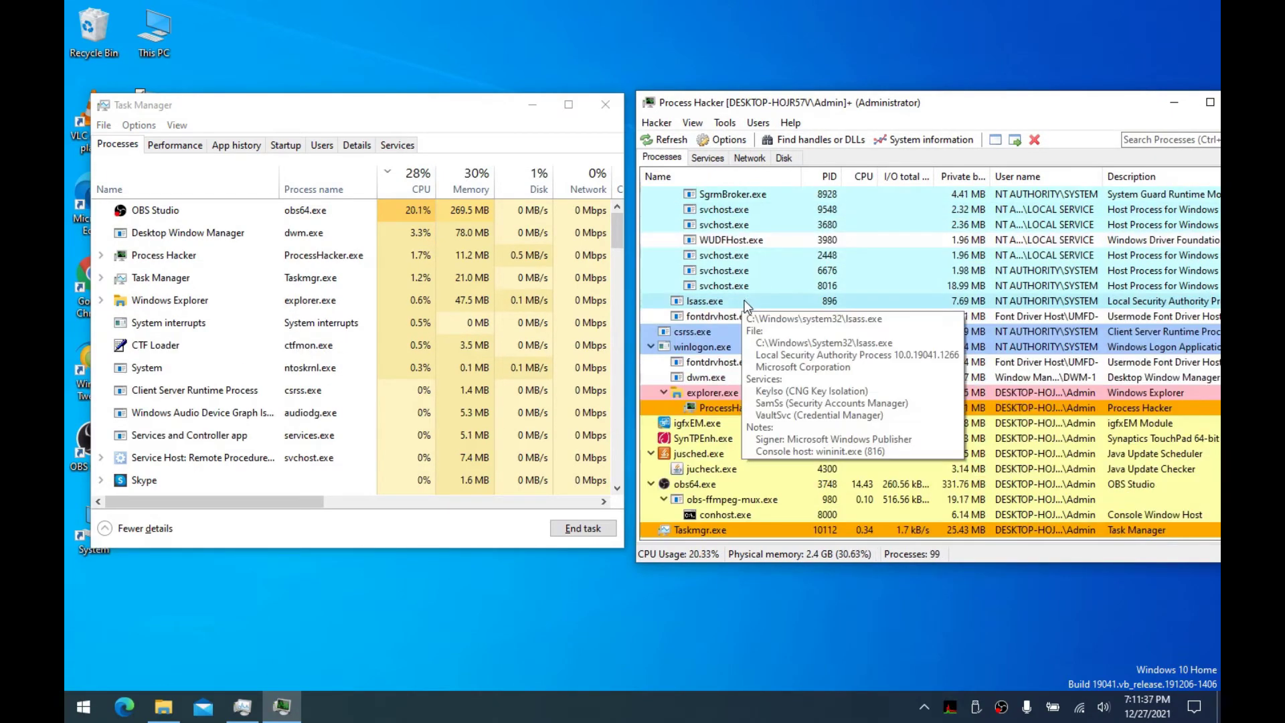
pyautogui.scroll(10, 736, 328)
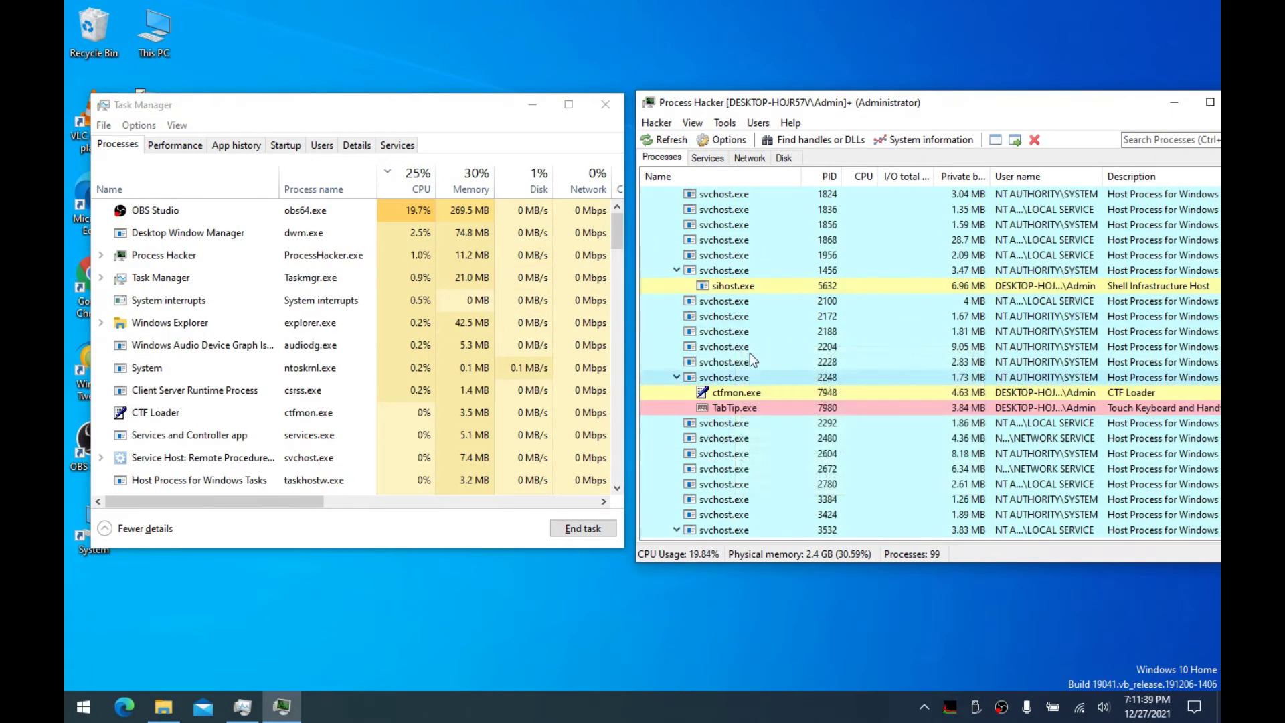
pyautogui.scroll(6, 752, 357)
pyautogui.click(242, 706)
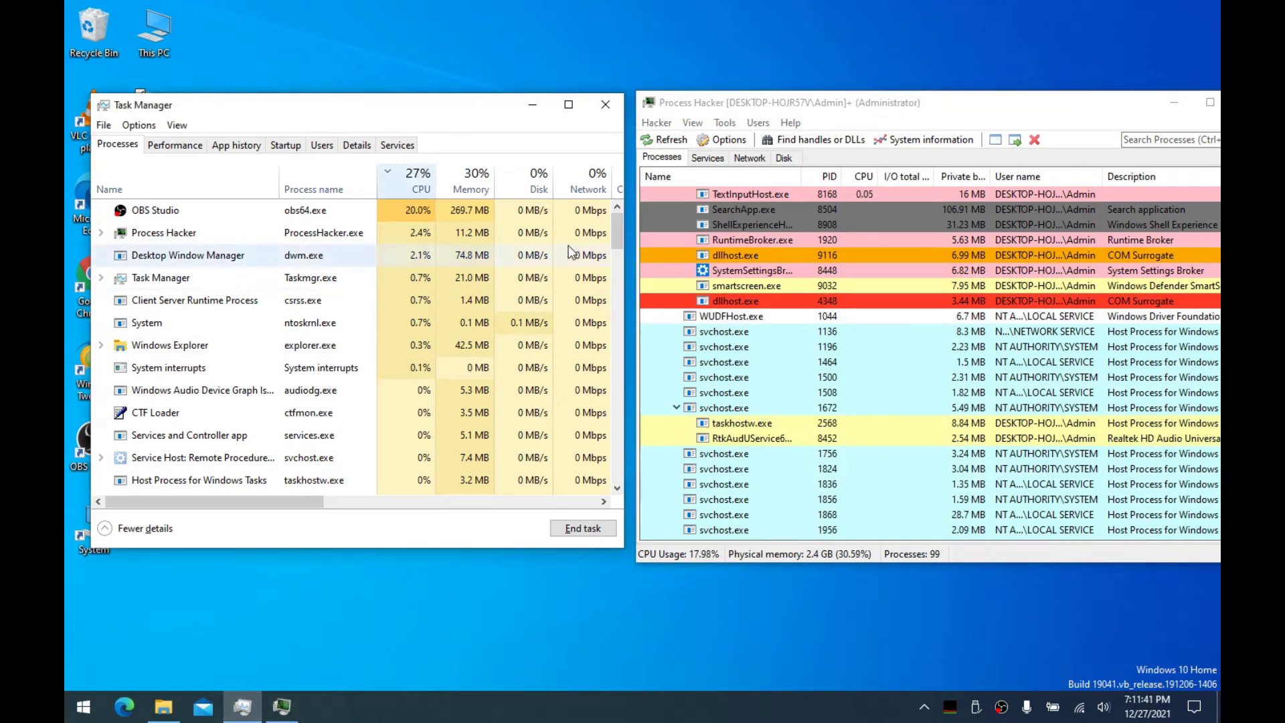
pyautogui.click(175, 144)
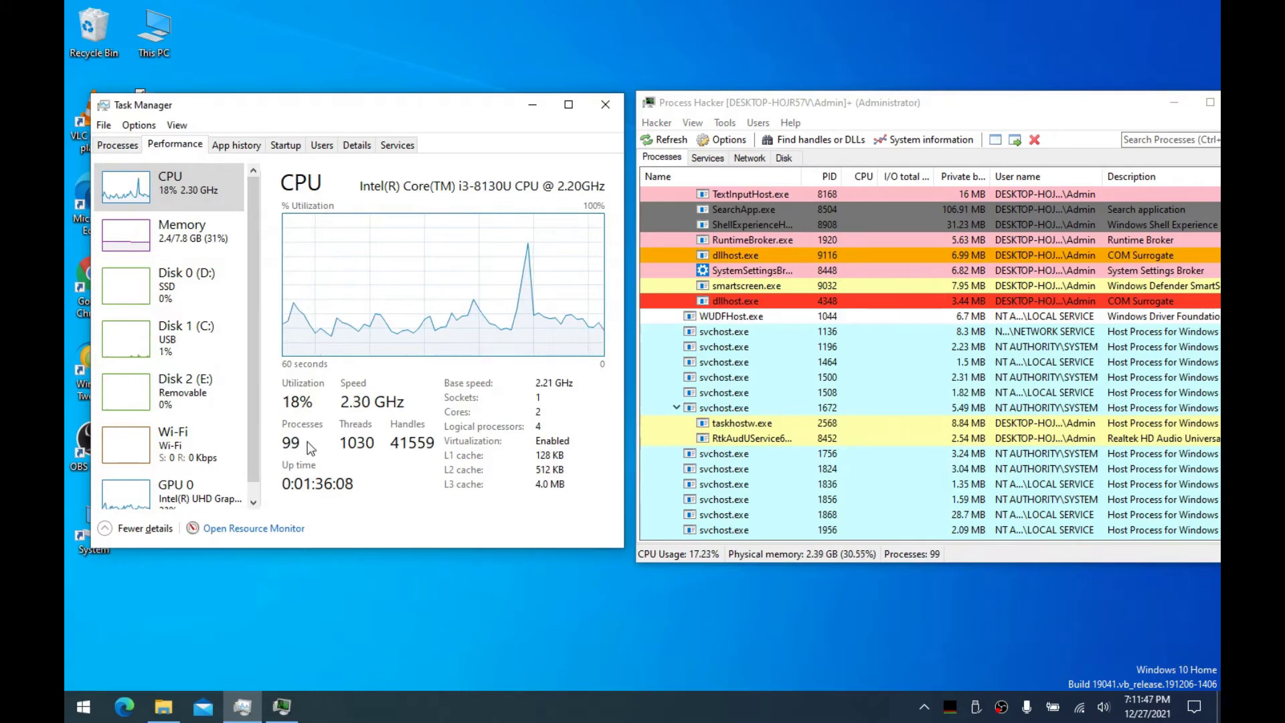
# Return Task Manager to its process list and shift both windows so they sit clearly apart
pyautogui.moveTo(343, 108); pyautogui.dragTo(356, 112)
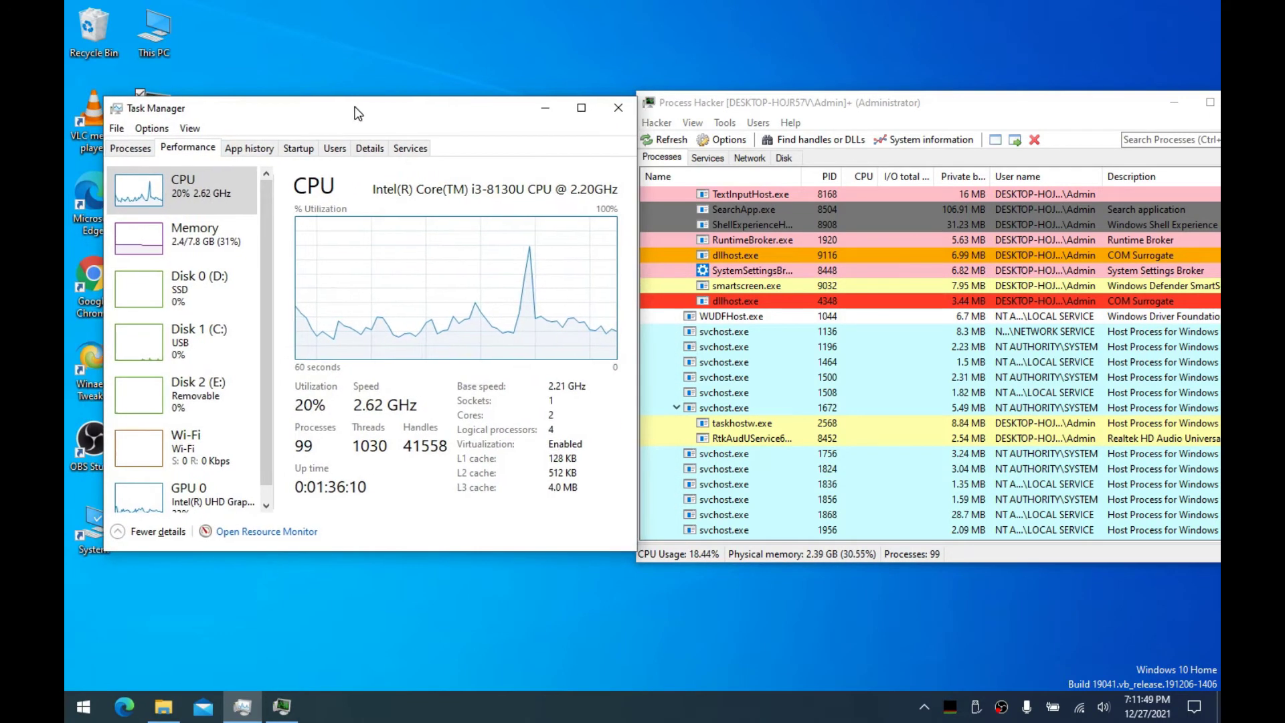
pyautogui.click(145, 155)
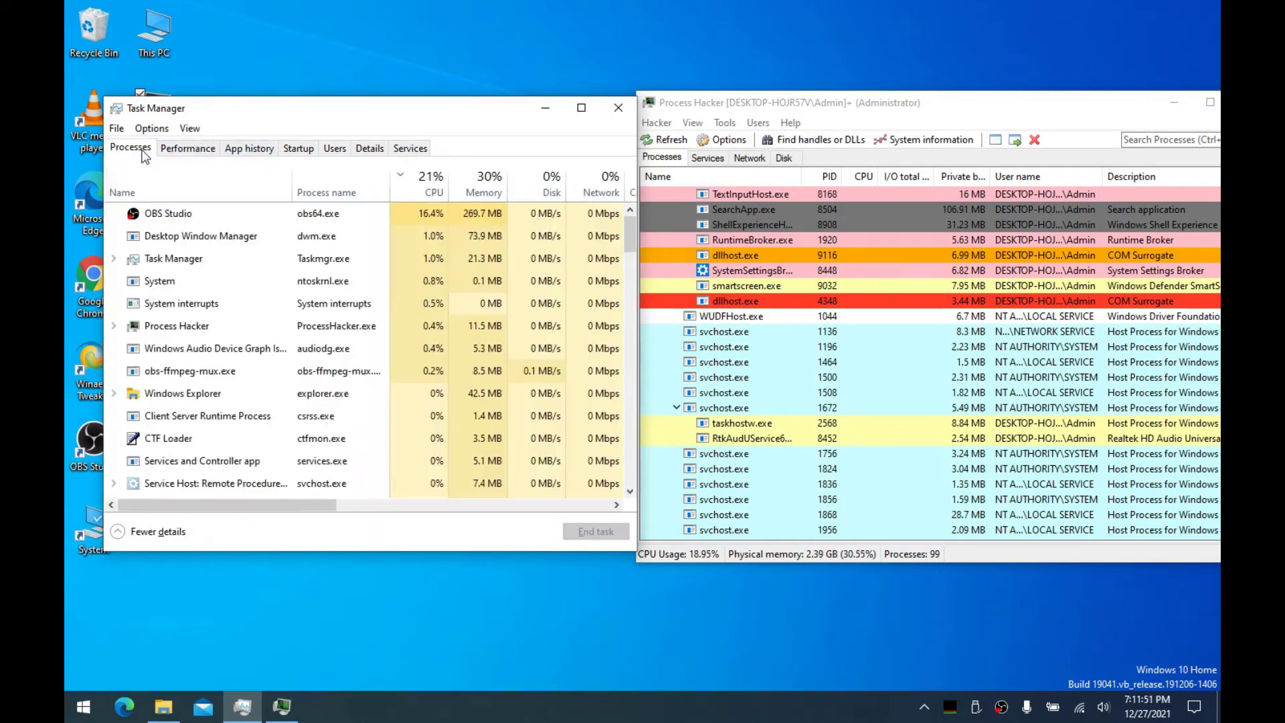
pyautogui.moveTo(241, 122); pyautogui.dragTo(241, 131)
pyautogui.moveTo(736, 105); pyautogui.dragTo(756, 110)
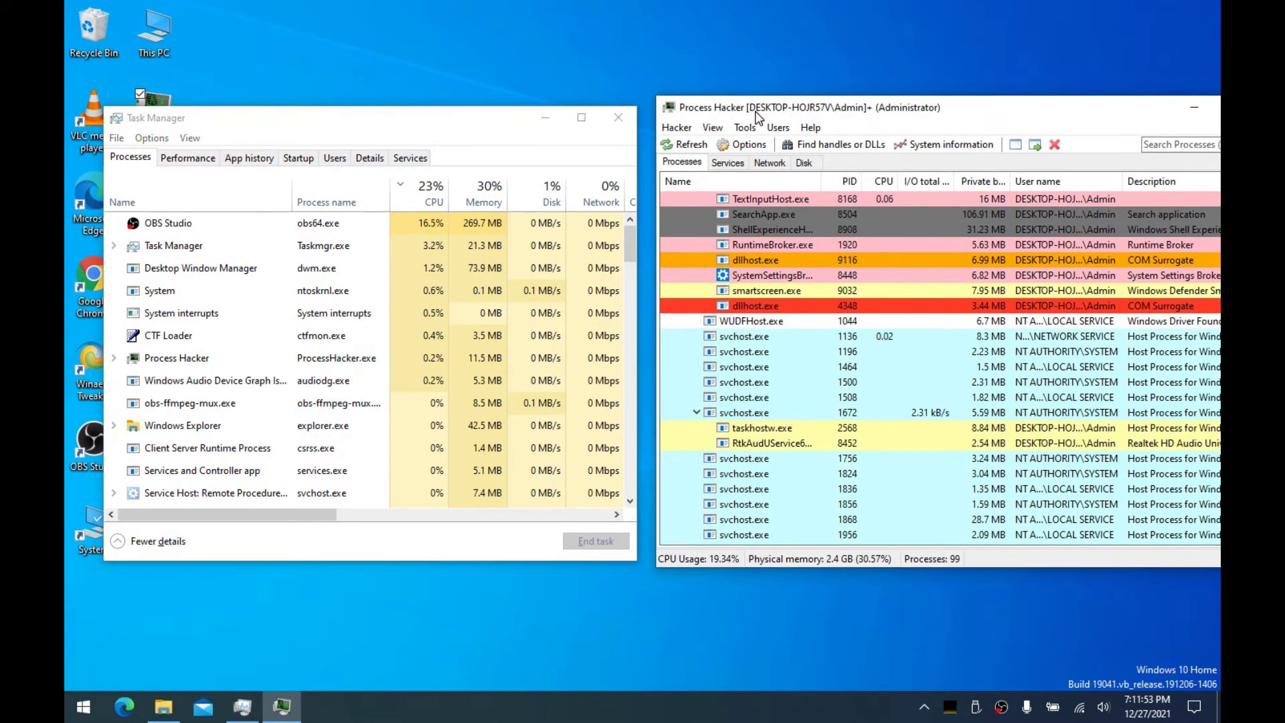
# Show Process Hacker's services list, hide driver services, and sort by status with running services first
pyautogui.click(727, 164)
pyautogui.click(713, 128)
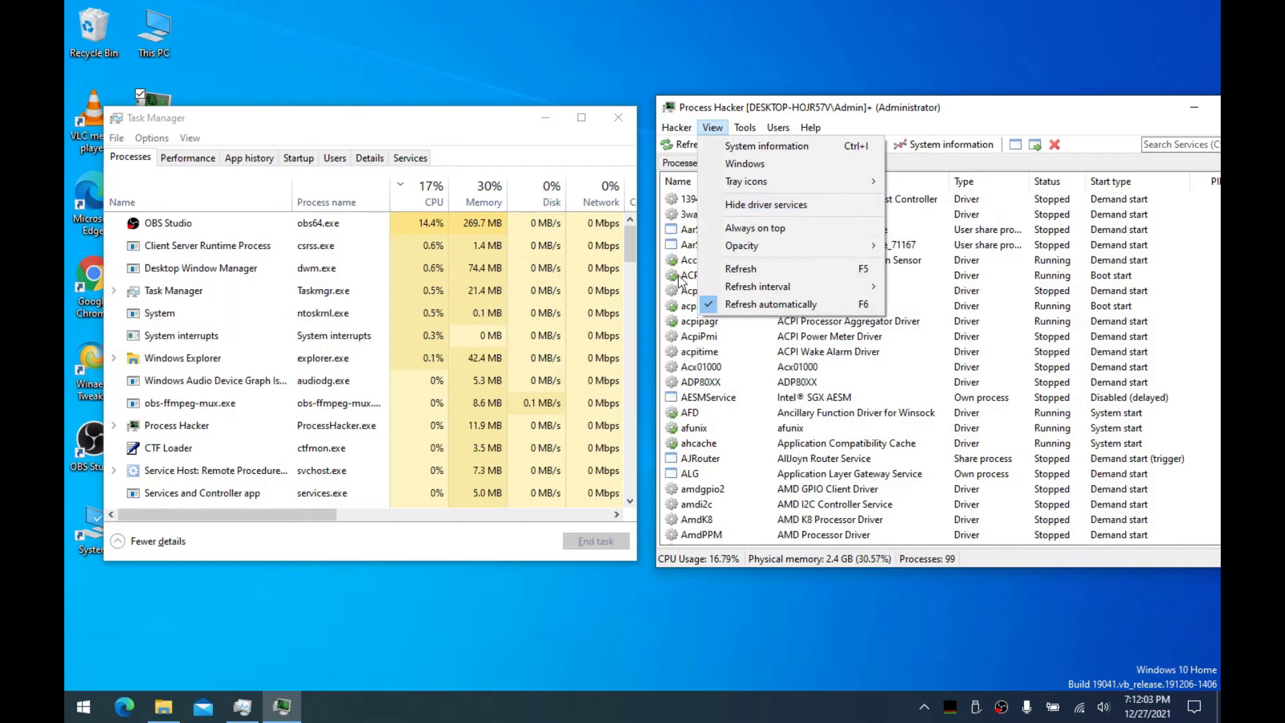
pyautogui.click(781, 205)
pyautogui.moveTo(799, 117); pyautogui.dragTo(789, 114)
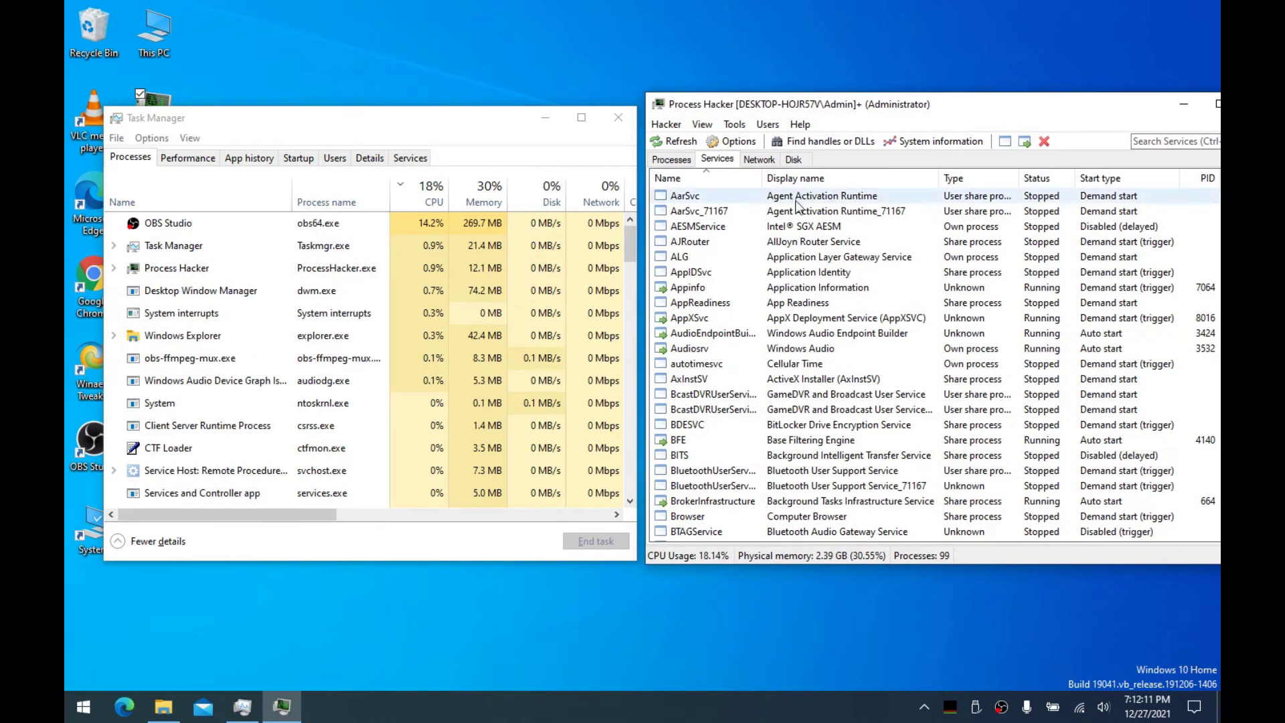
pyautogui.click(1037, 186)
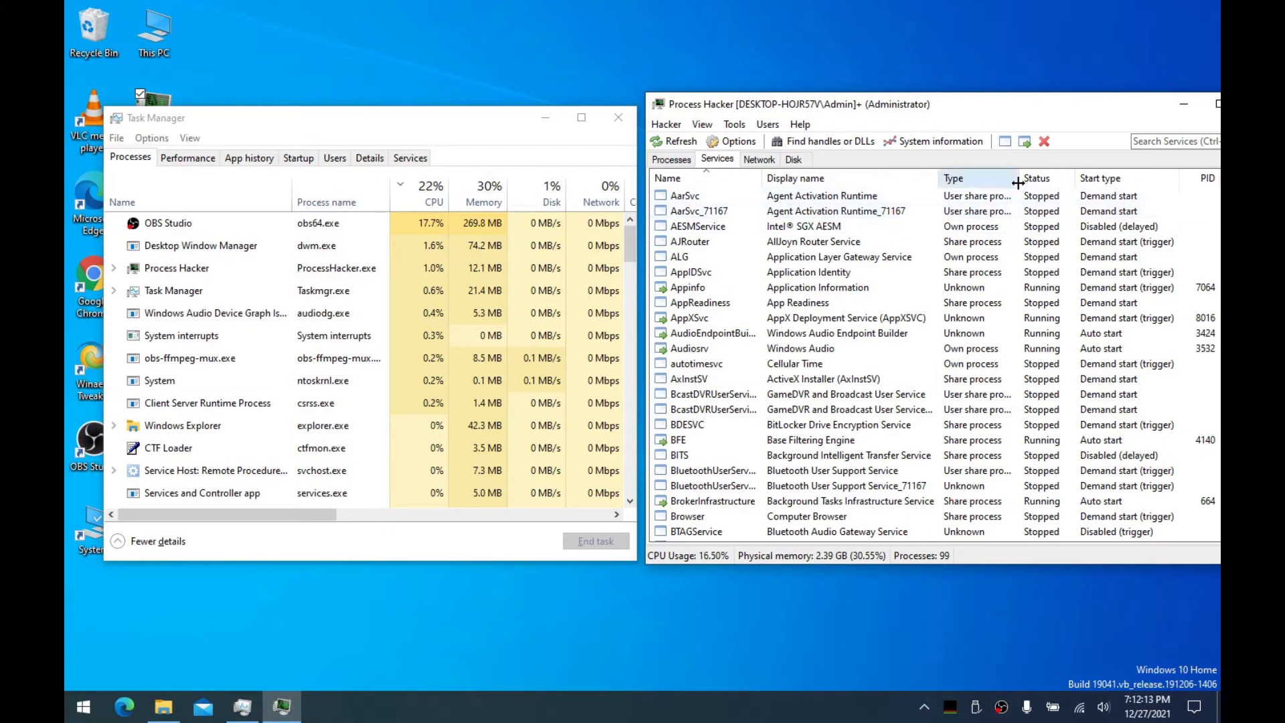
pyautogui.click(1041, 184)
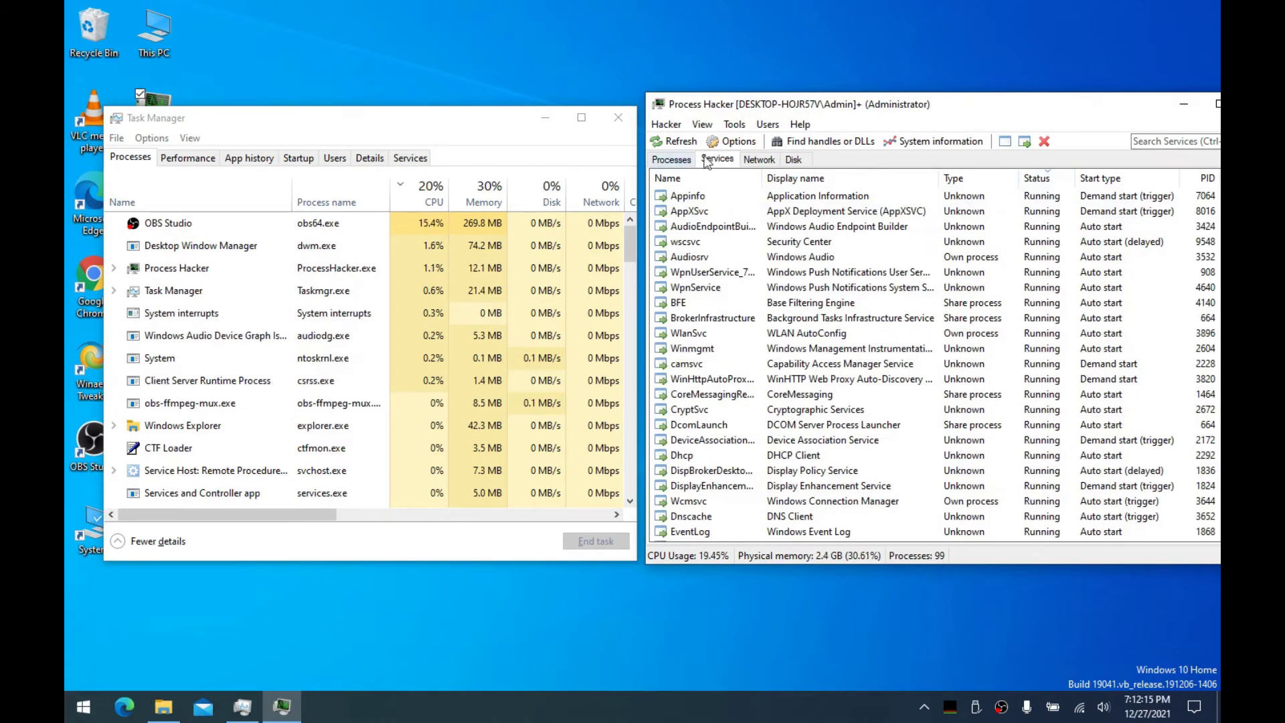
# Review the AppXSvc service's description and start type in its properties, and close them without changes
pyautogui.doubleClick(709, 211)
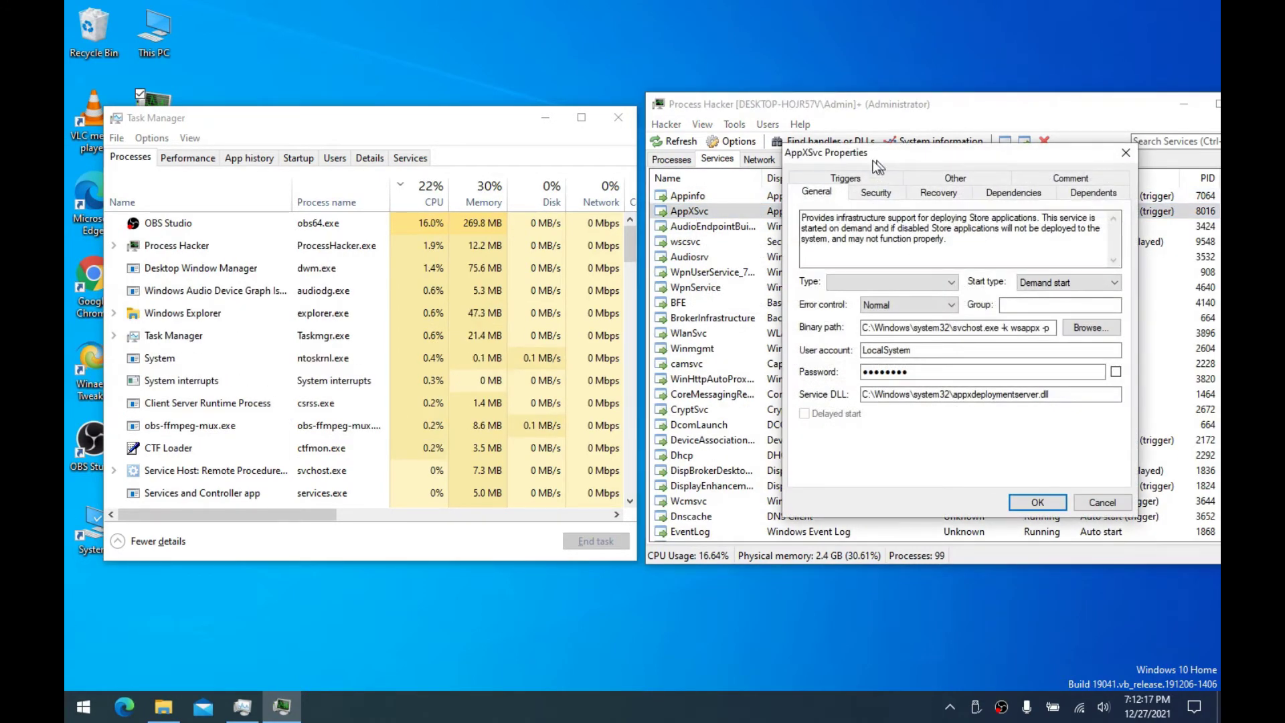
pyautogui.moveTo(874, 160); pyautogui.dragTo(742, 159)
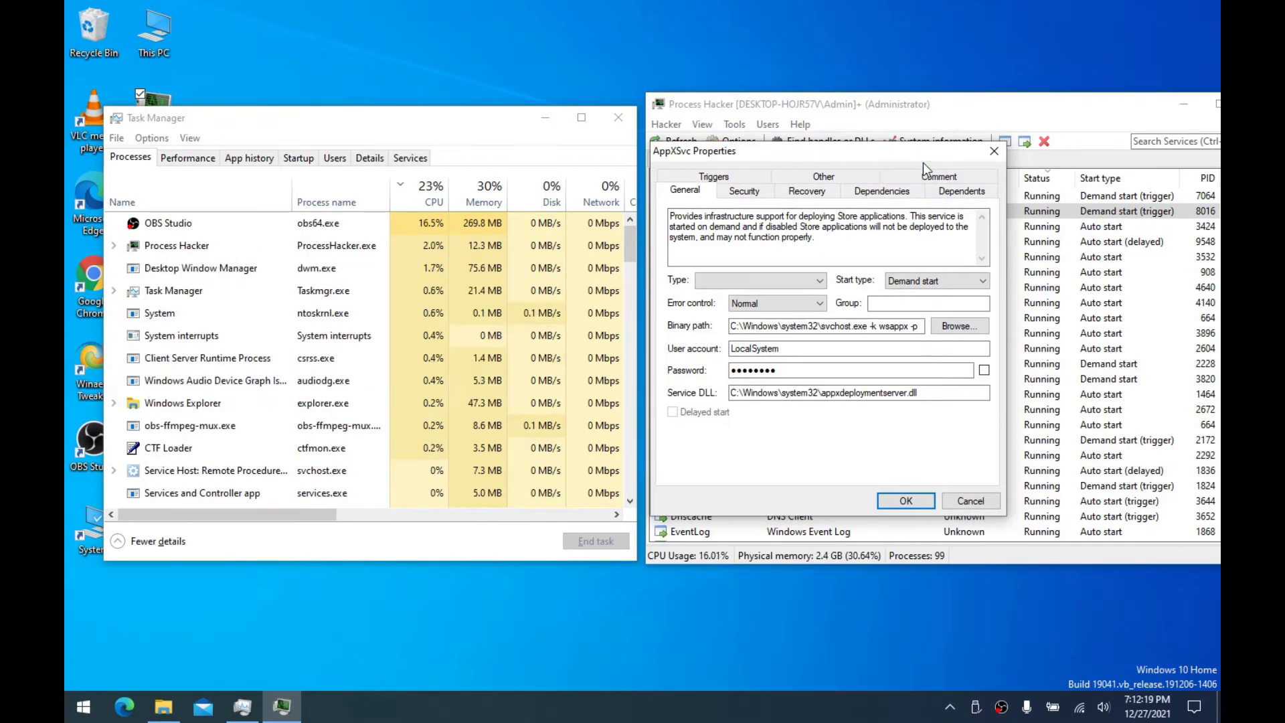
pyautogui.moveTo(922, 163); pyautogui.dragTo(939, 172)
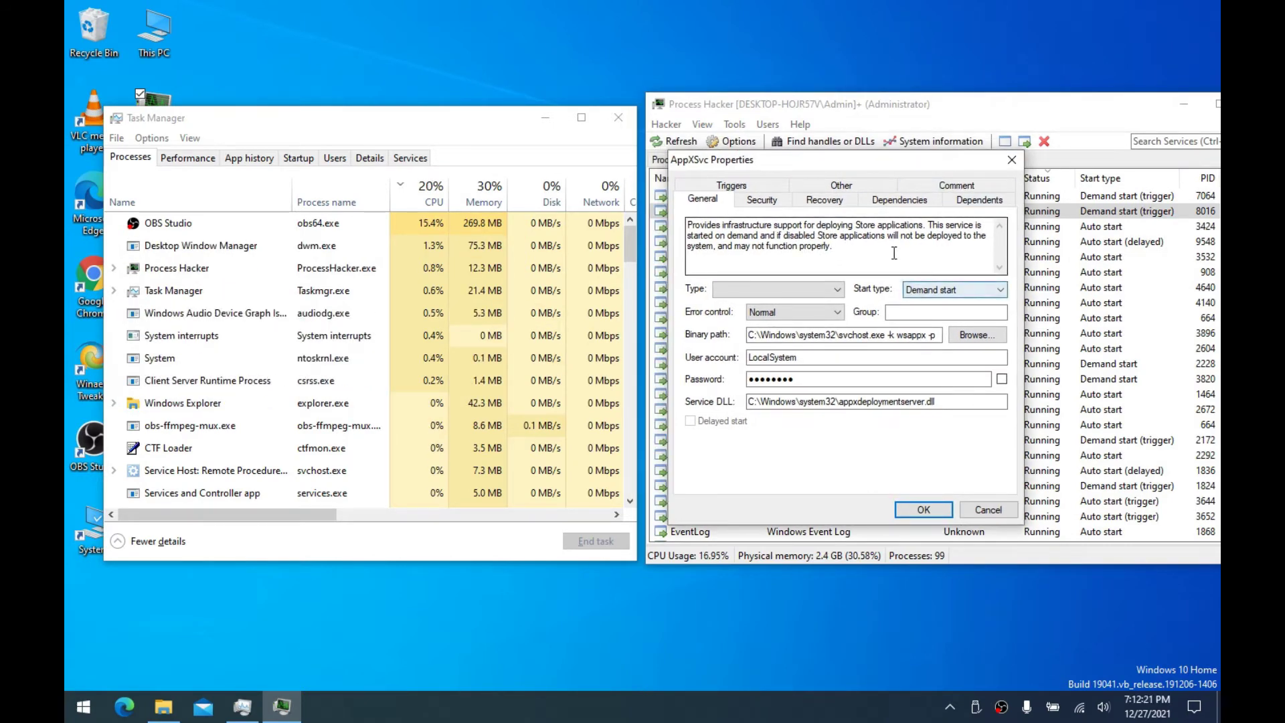
pyautogui.click(1016, 162)
# Try to change the Security Center service's (wscsvc) start type in its properties
pyautogui.click(707, 242)
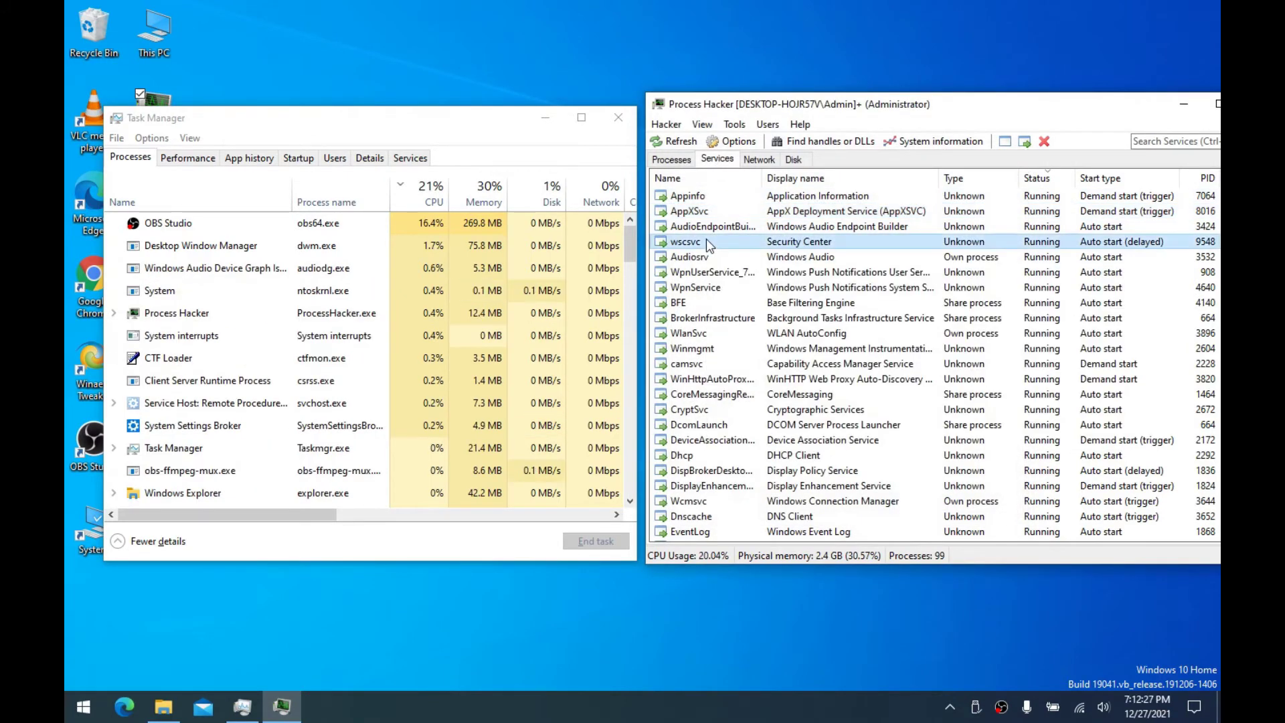
pyautogui.doubleClick(705, 241)
pyautogui.click(1054, 287)
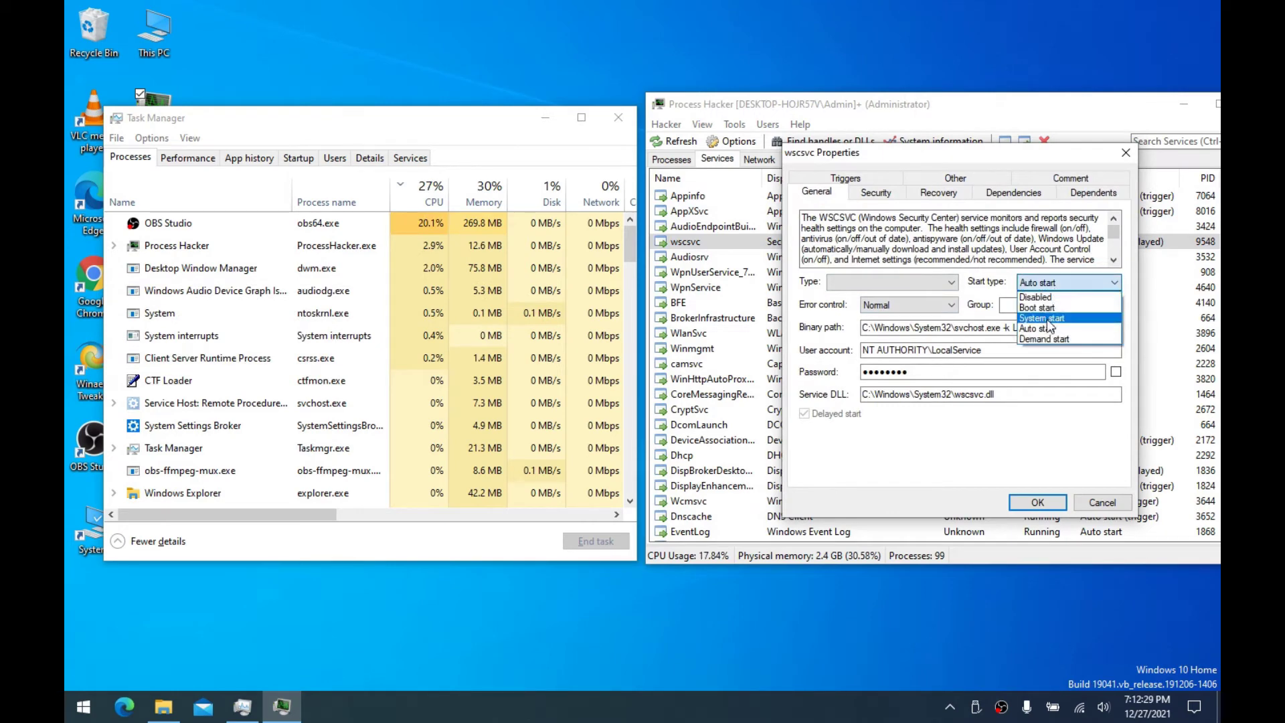
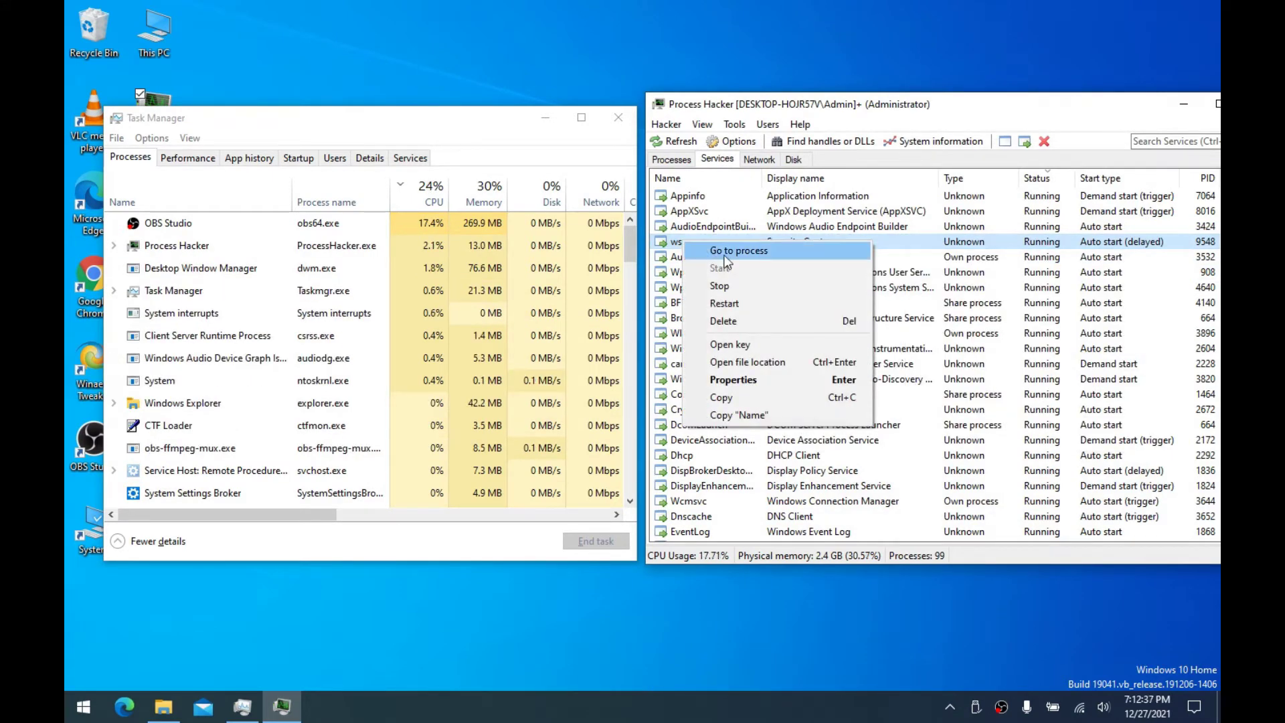
# Open the wscsvc registry key, set its Start value to 4, and check the start type in the service's properties
pyautogui.click(738, 345)
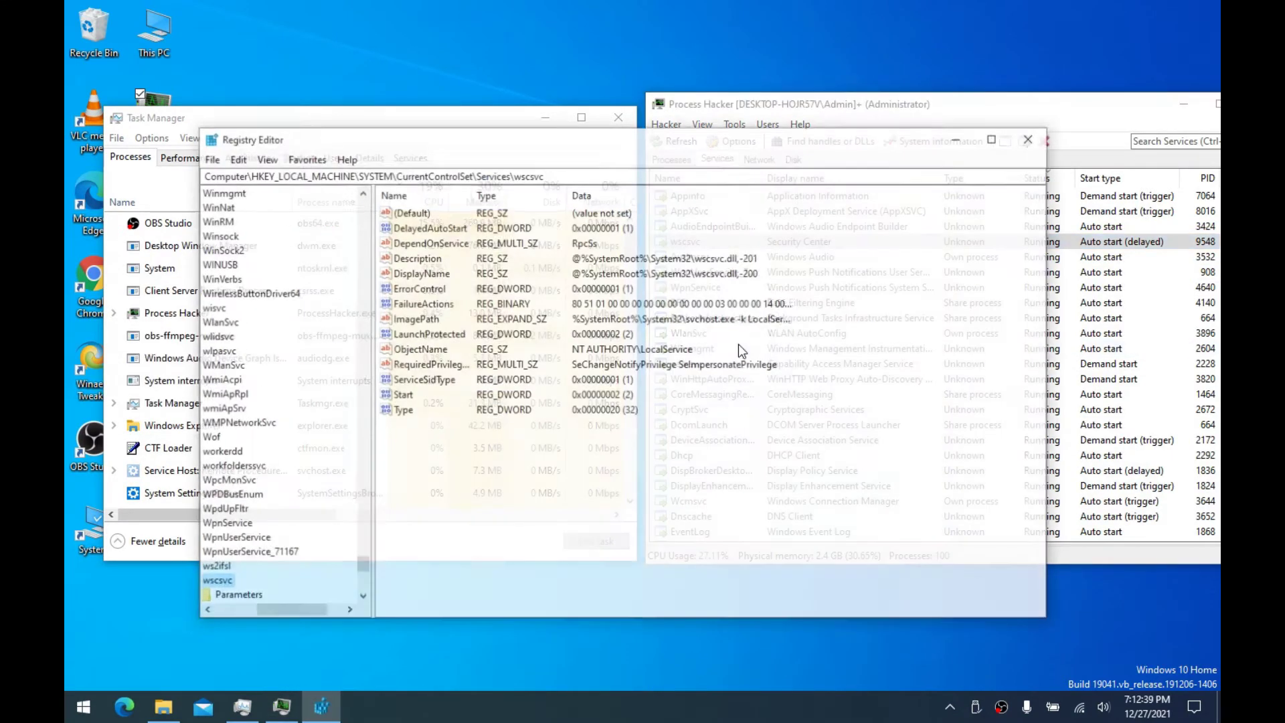
pyautogui.moveTo(519, 146); pyautogui.dragTo(684, 122)
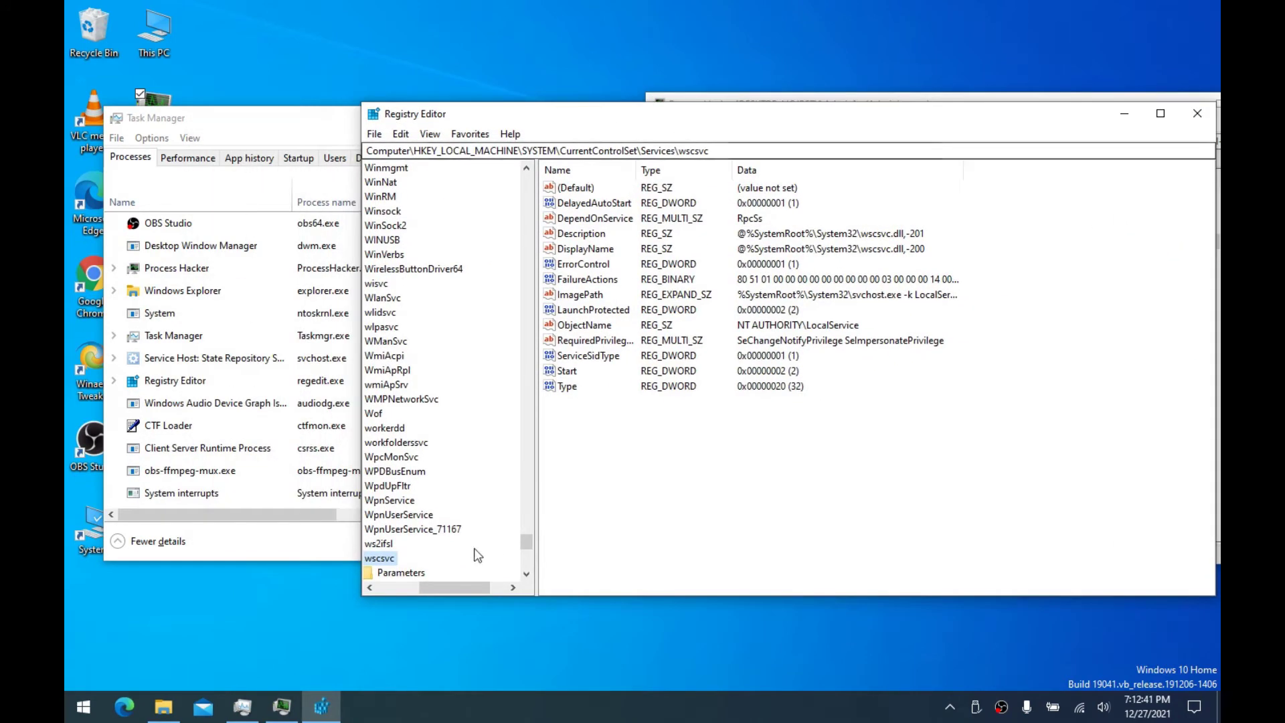
pyautogui.moveTo(450, 586); pyautogui.dragTo(420, 587)
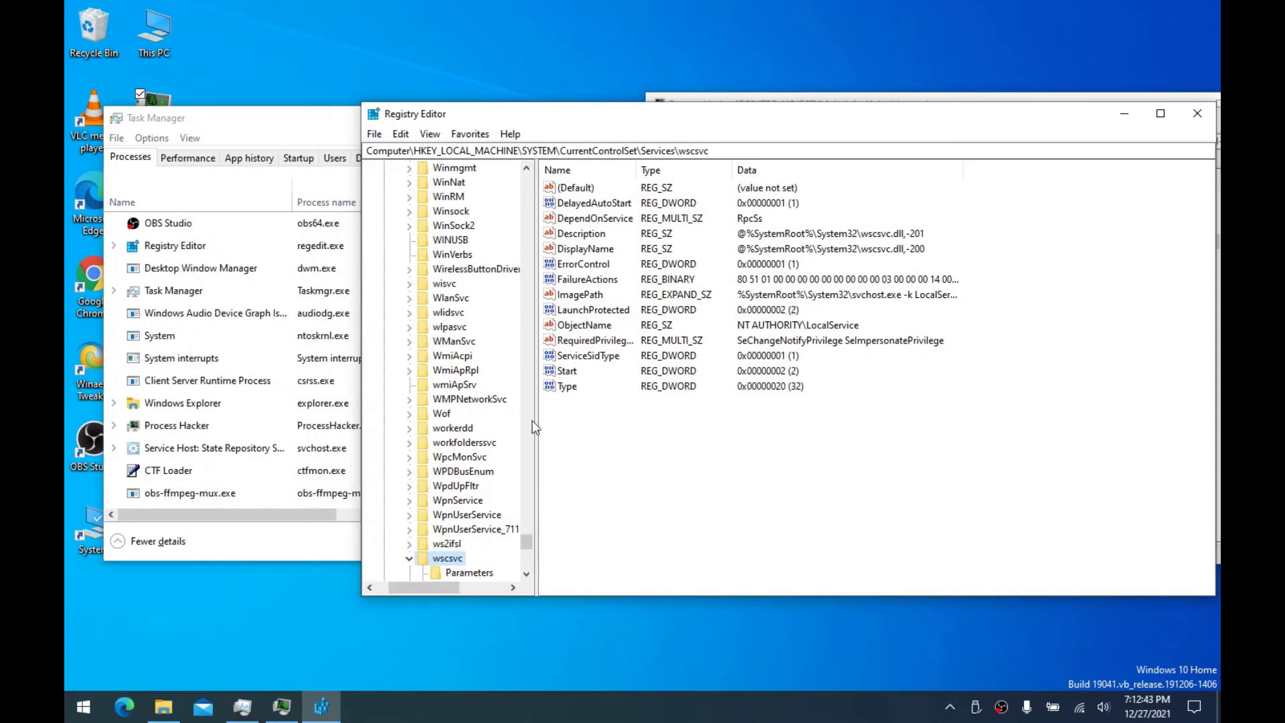
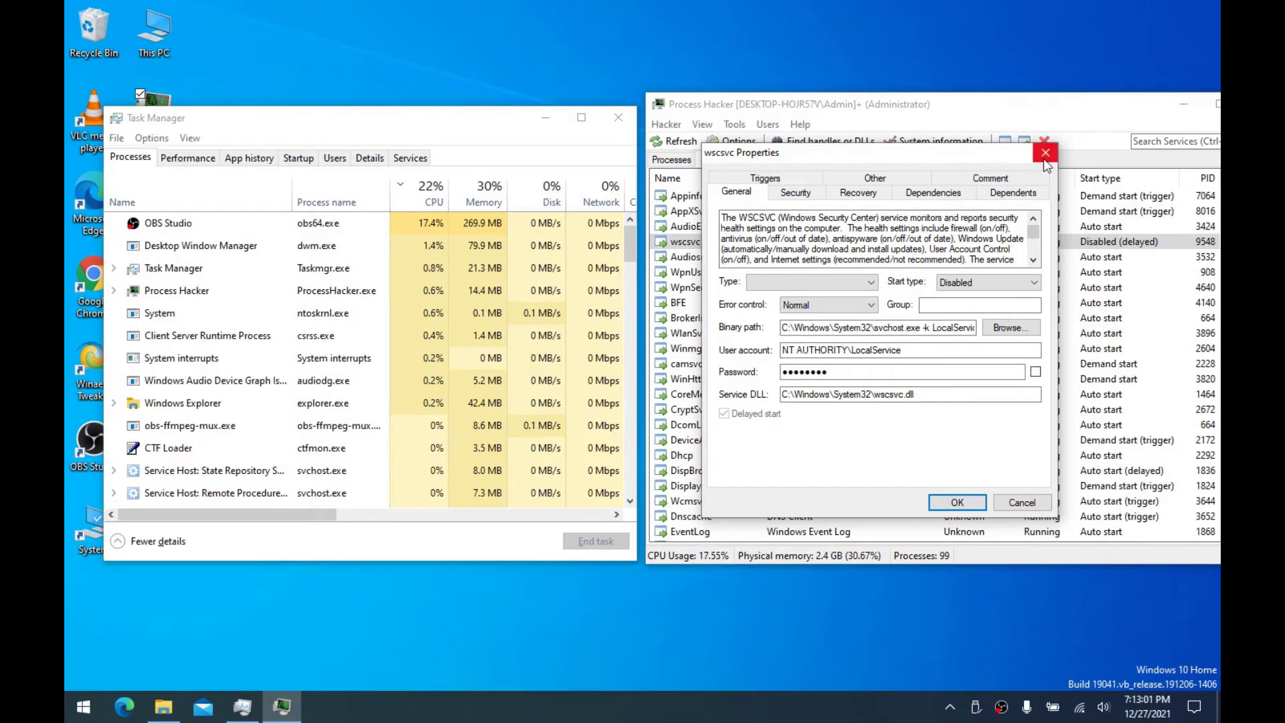
pyautogui.click(1045, 156)
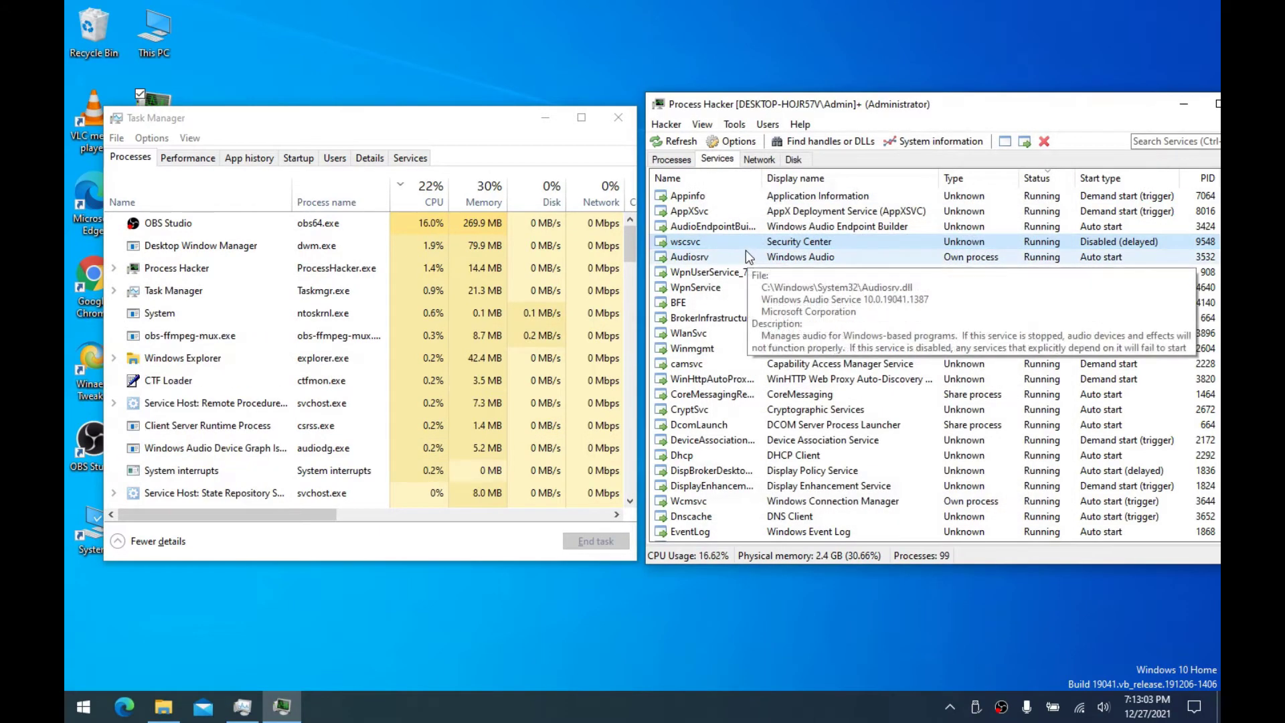
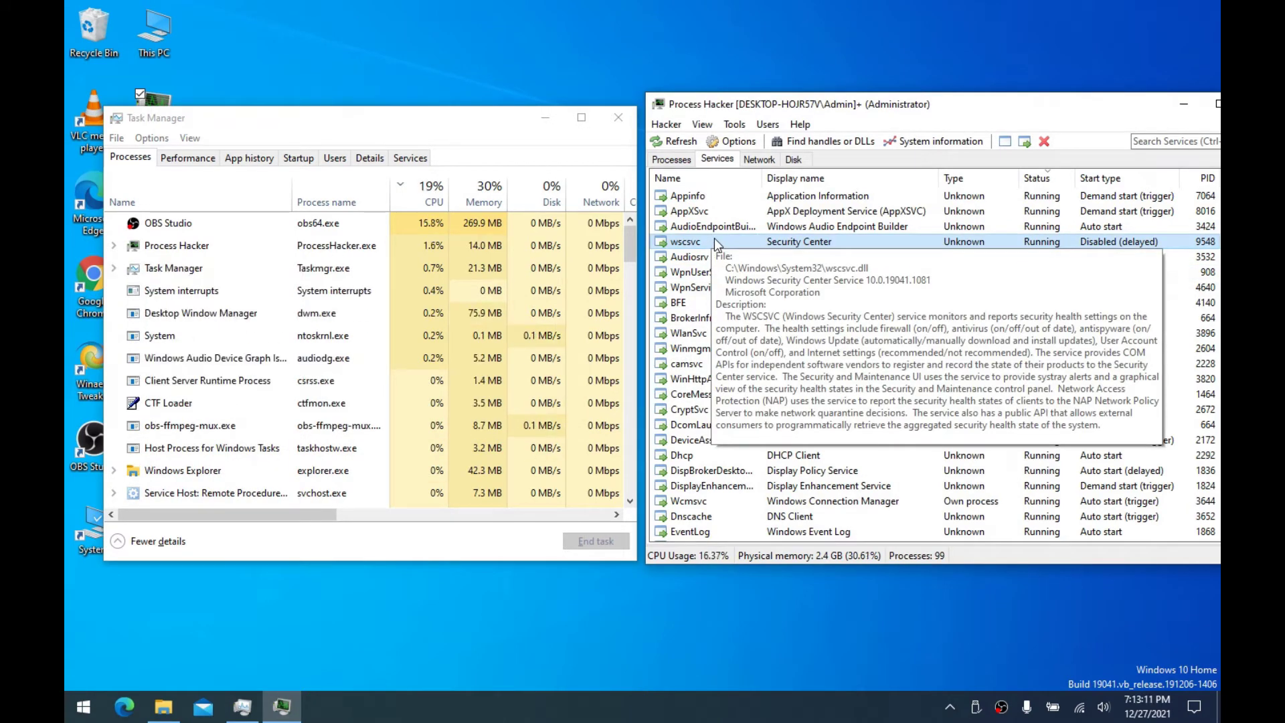
# Reopen the Security Center service's properties, review its general settings, and close them
pyautogui.doubleClick(715, 241)
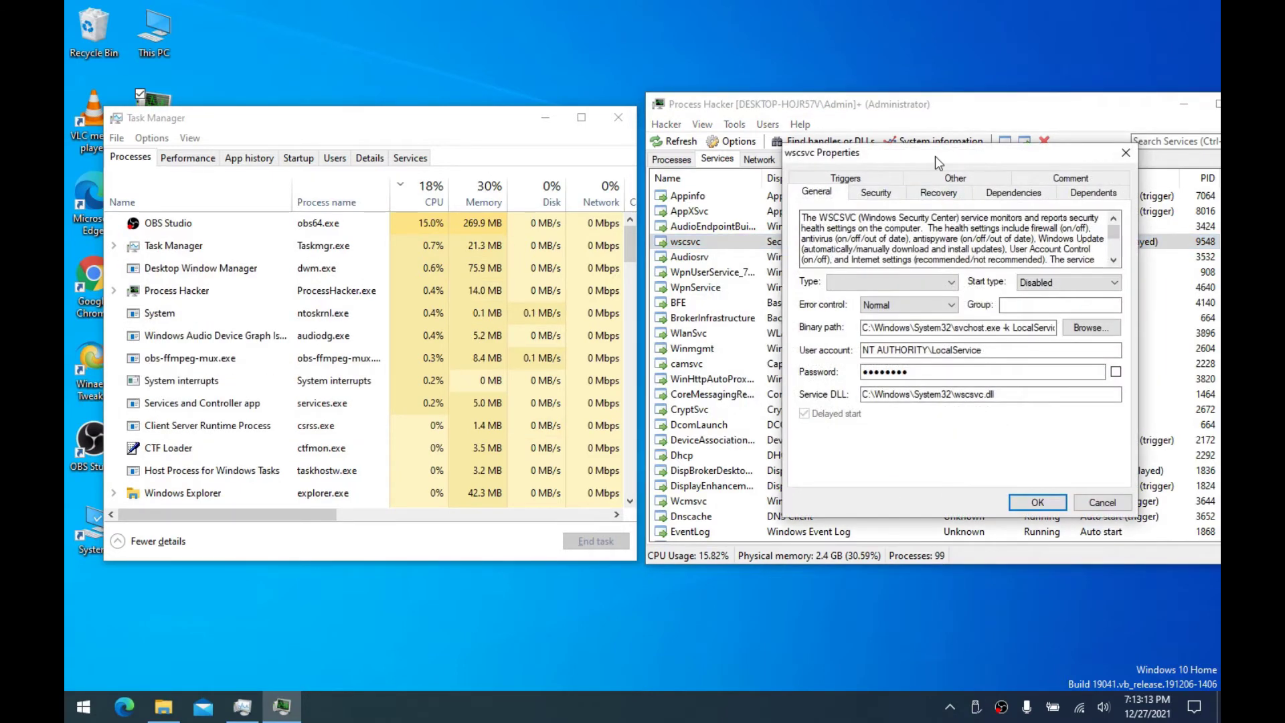
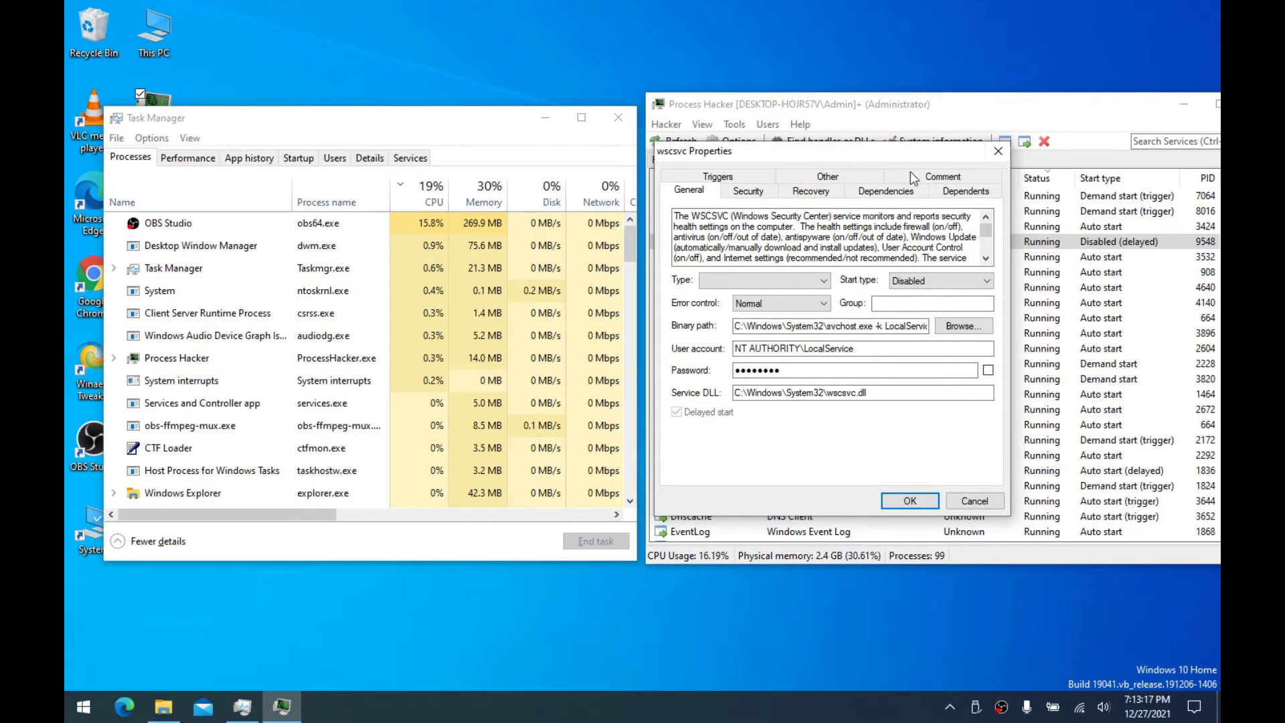
pyautogui.moveTo(834, 147); pyautogui.dragTo(754, 136)
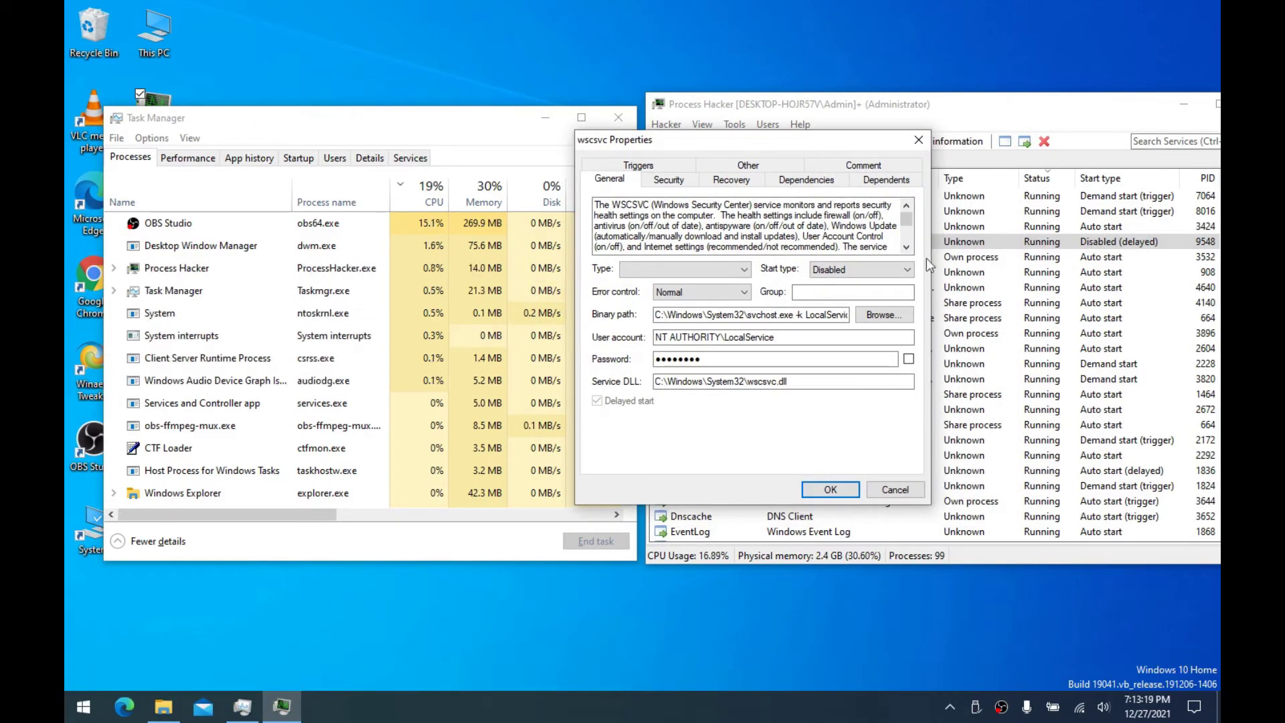
pyautogui.click(919, 142)
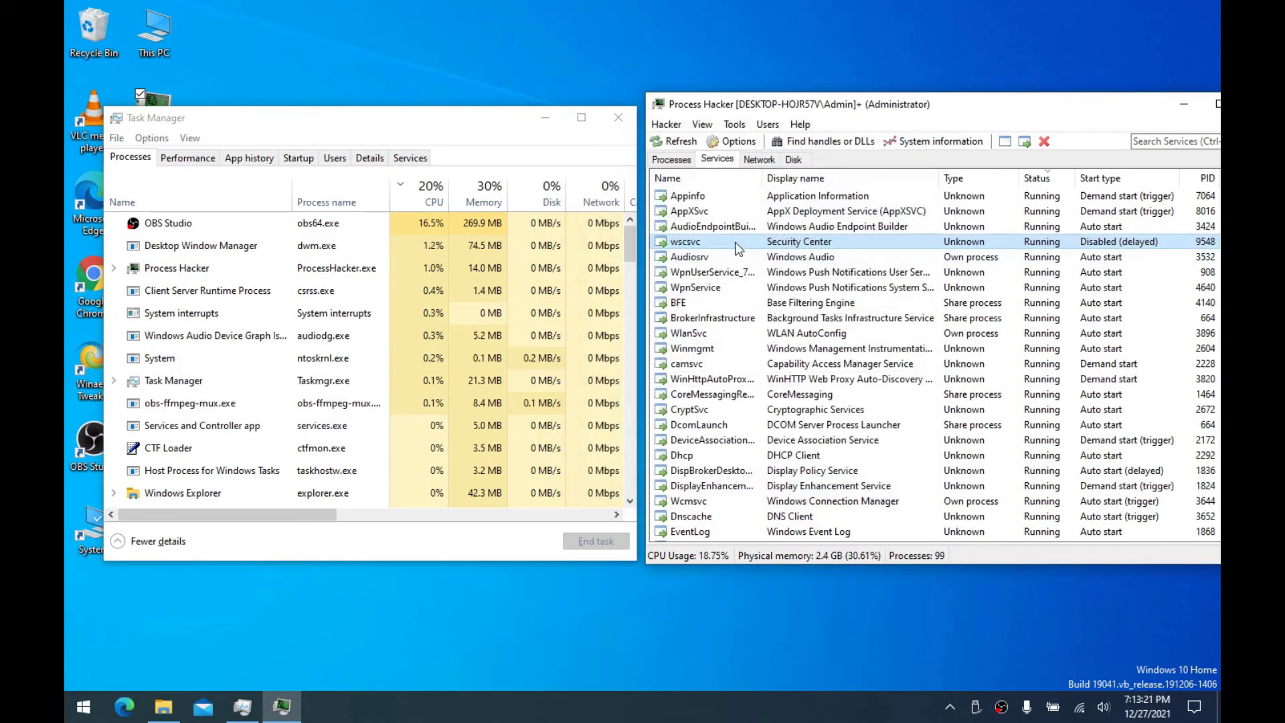
# Open the wscsvc service's registry key and delete all its values except the default one
pyautogui.rightClick(736, 243)
pyautogui.click(763, 348)
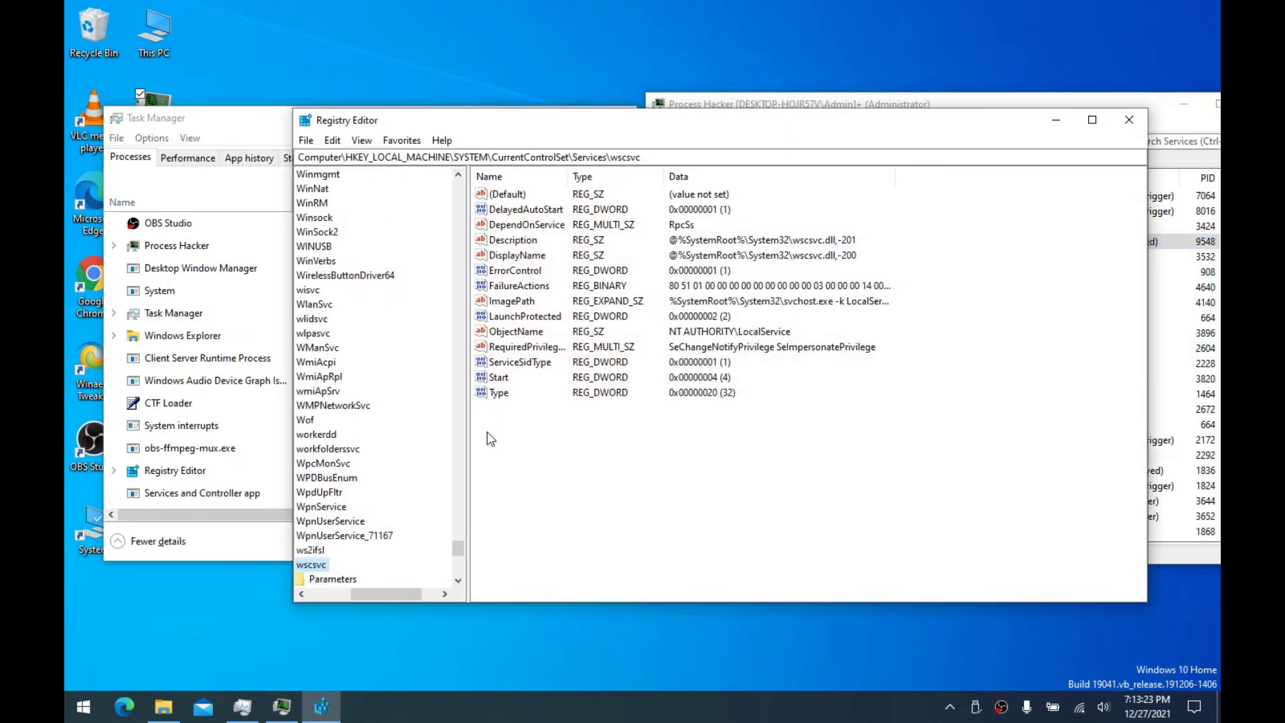
pyautogui.moveTo(492, 433); pyautogui.dragTo(514, 206)
pyautogui.rightClick(514, 206)
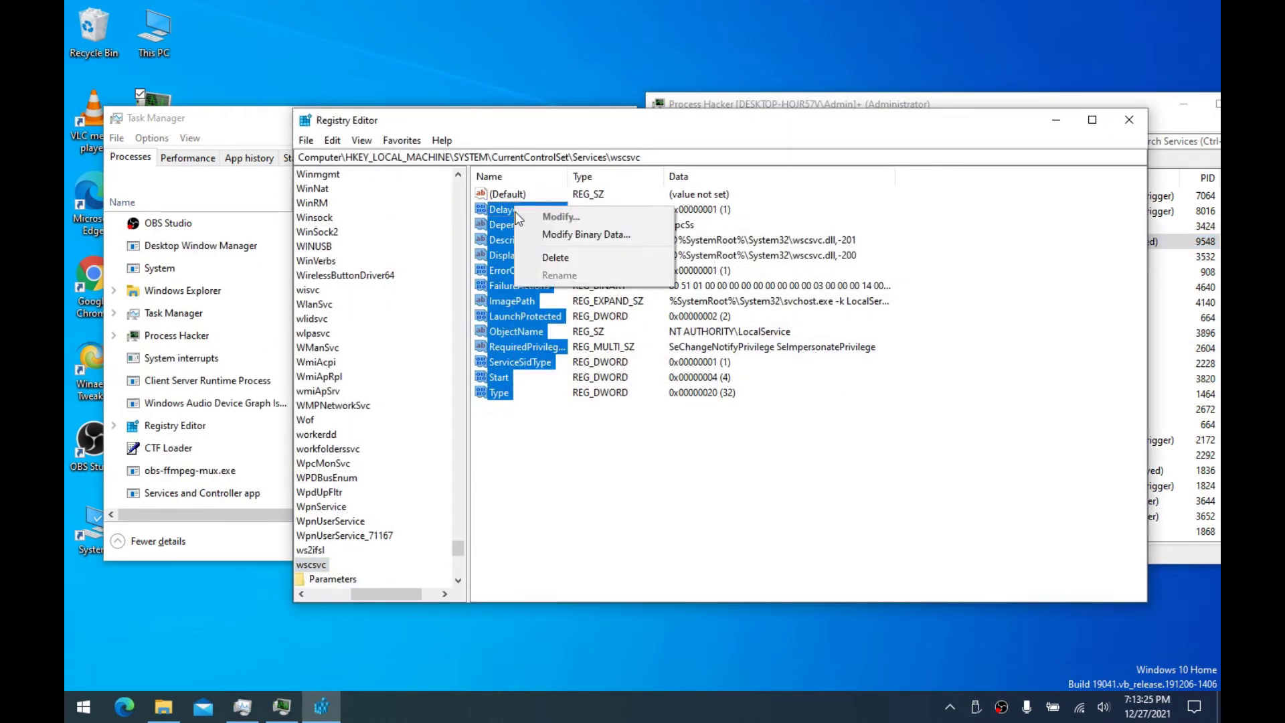
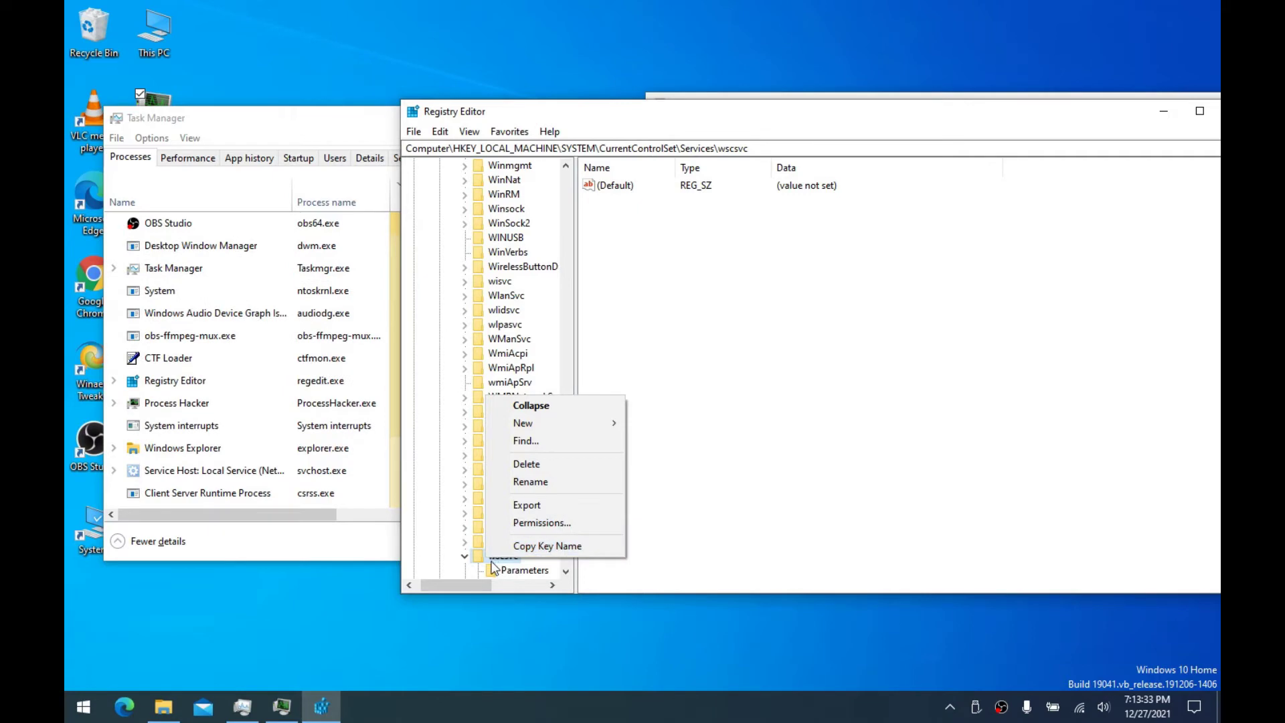
# Open the permissions of the wscsvc registry key and start adding a user or group
pyautogui.press('Escape')
pyautogui.rightClick(492, 557)
pyautogui.click(516, 523)
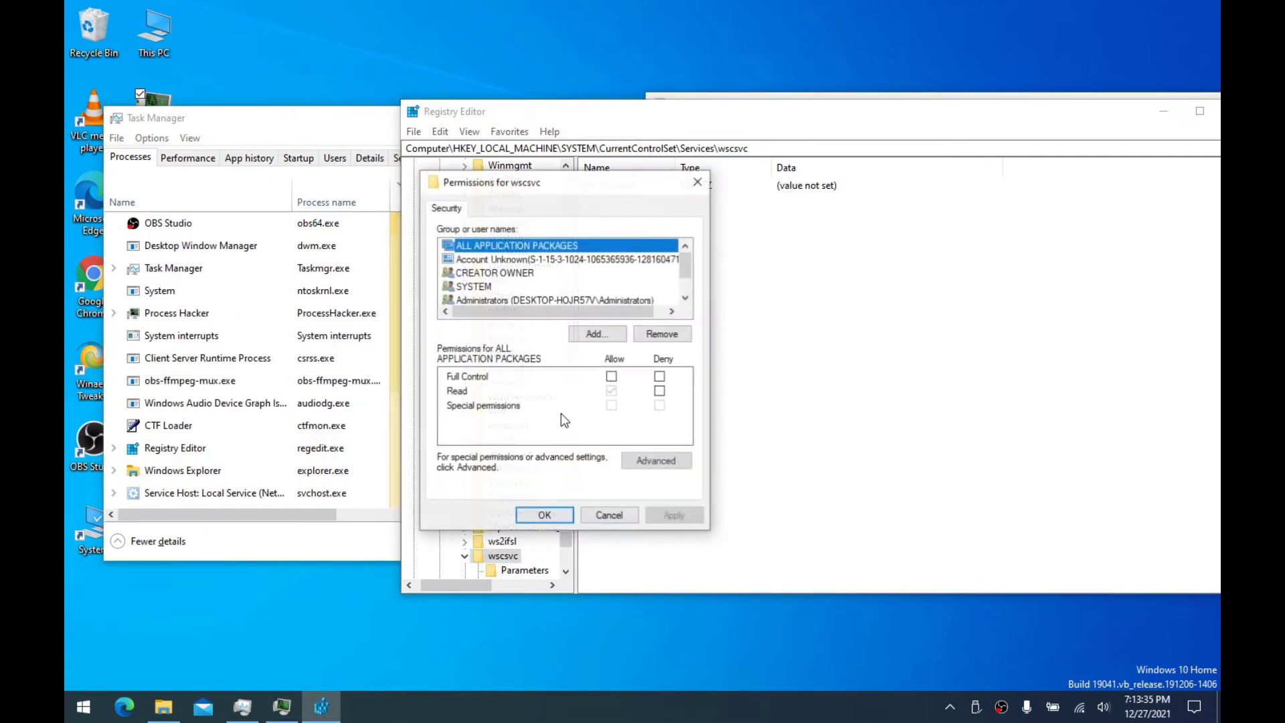
pyautogui.click(607, 337)
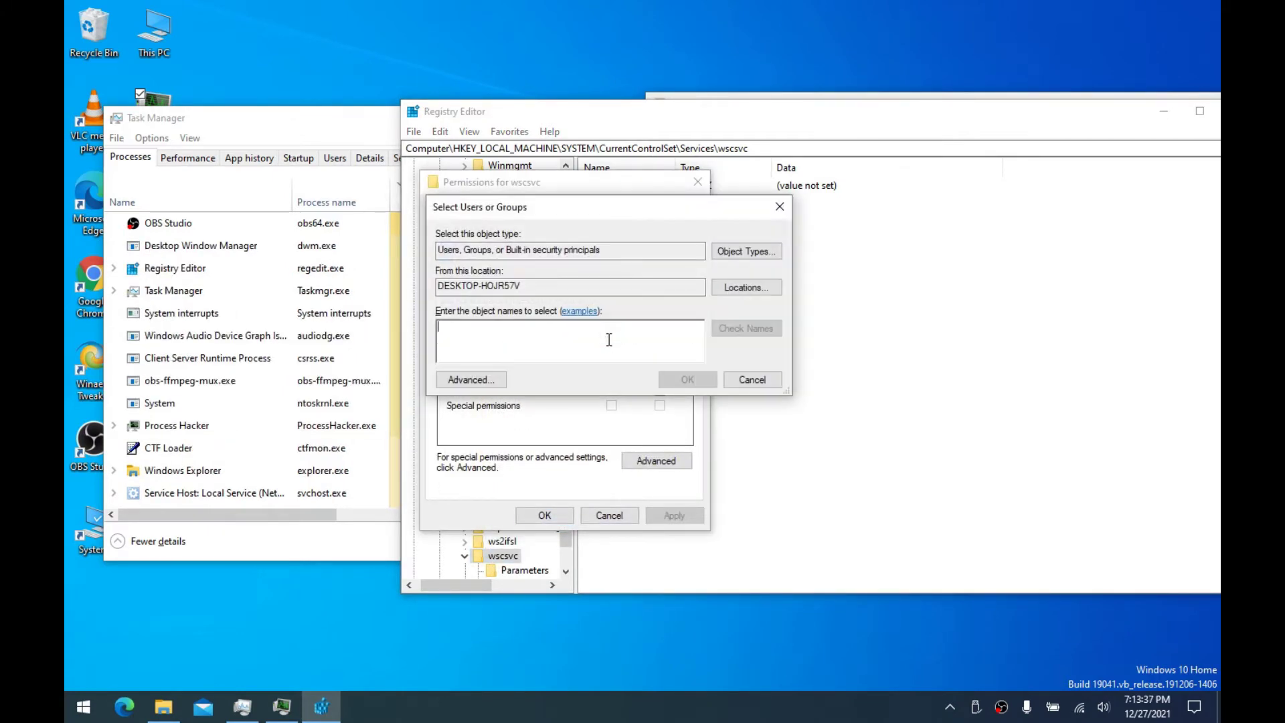
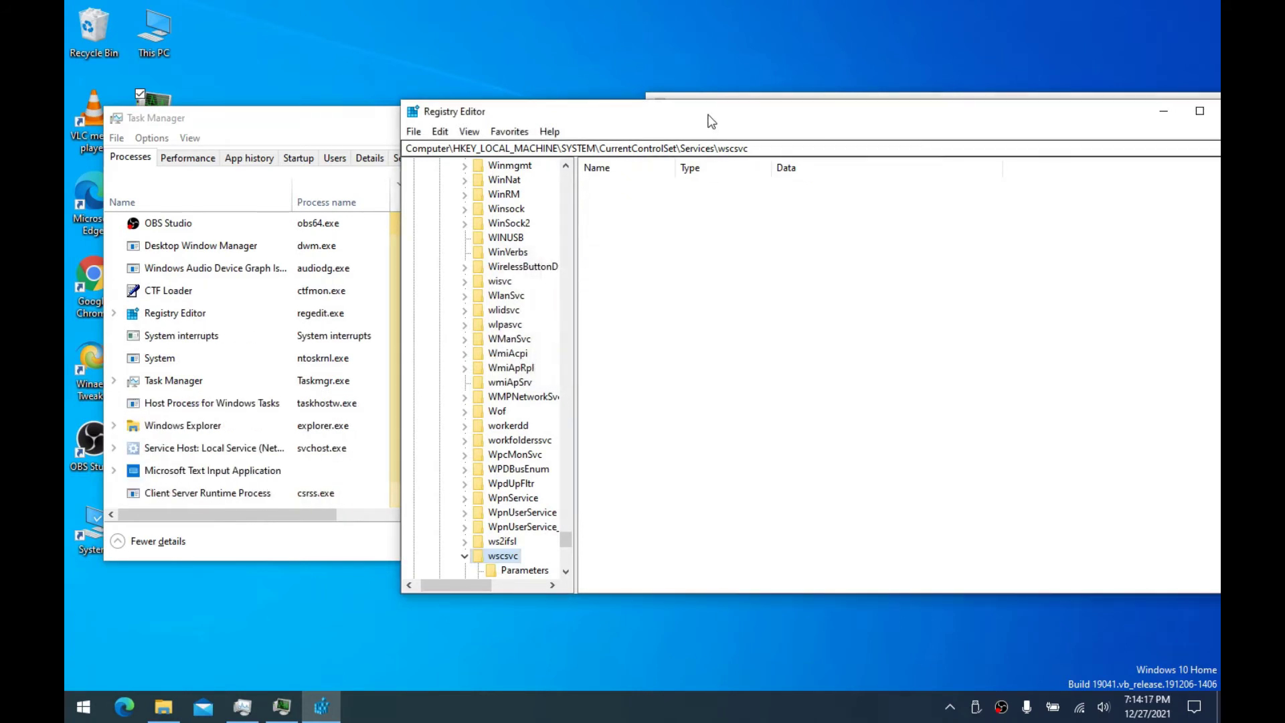
# Recheck the wscsvc registry key's permissions and close them
pyautogui.moveTo(711, 120); pyautogui.dragTo(539, 129)
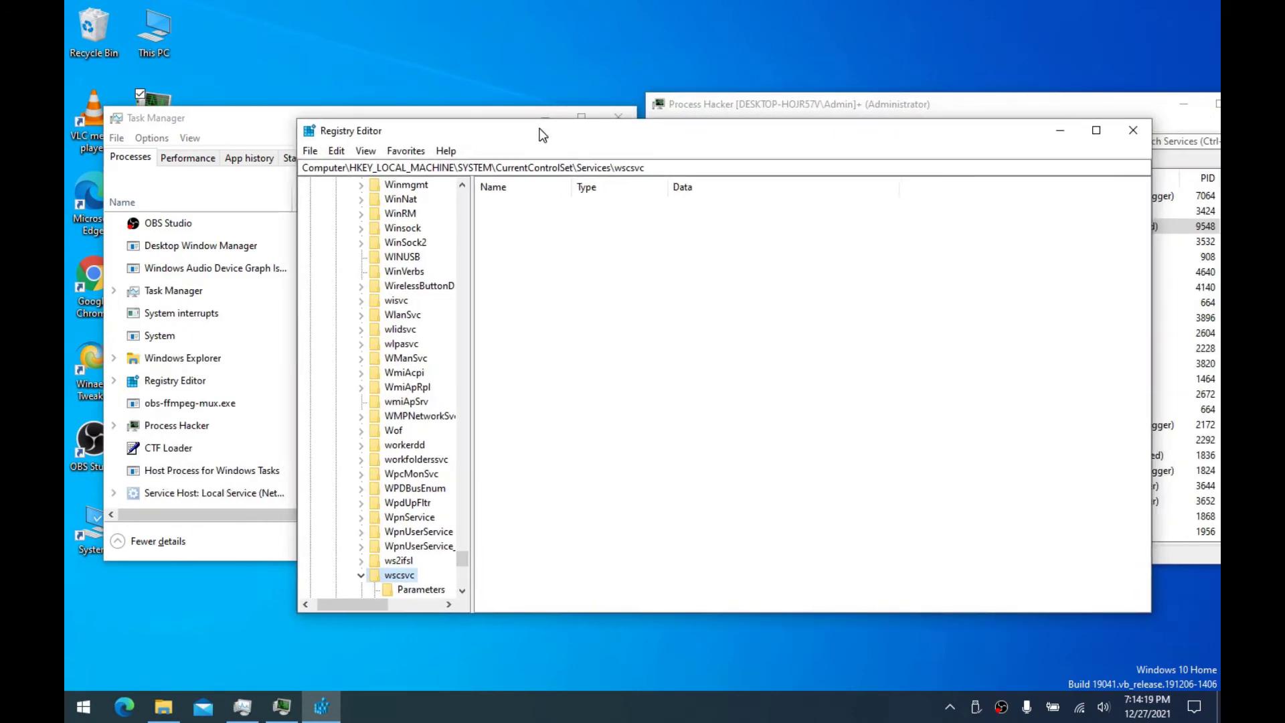
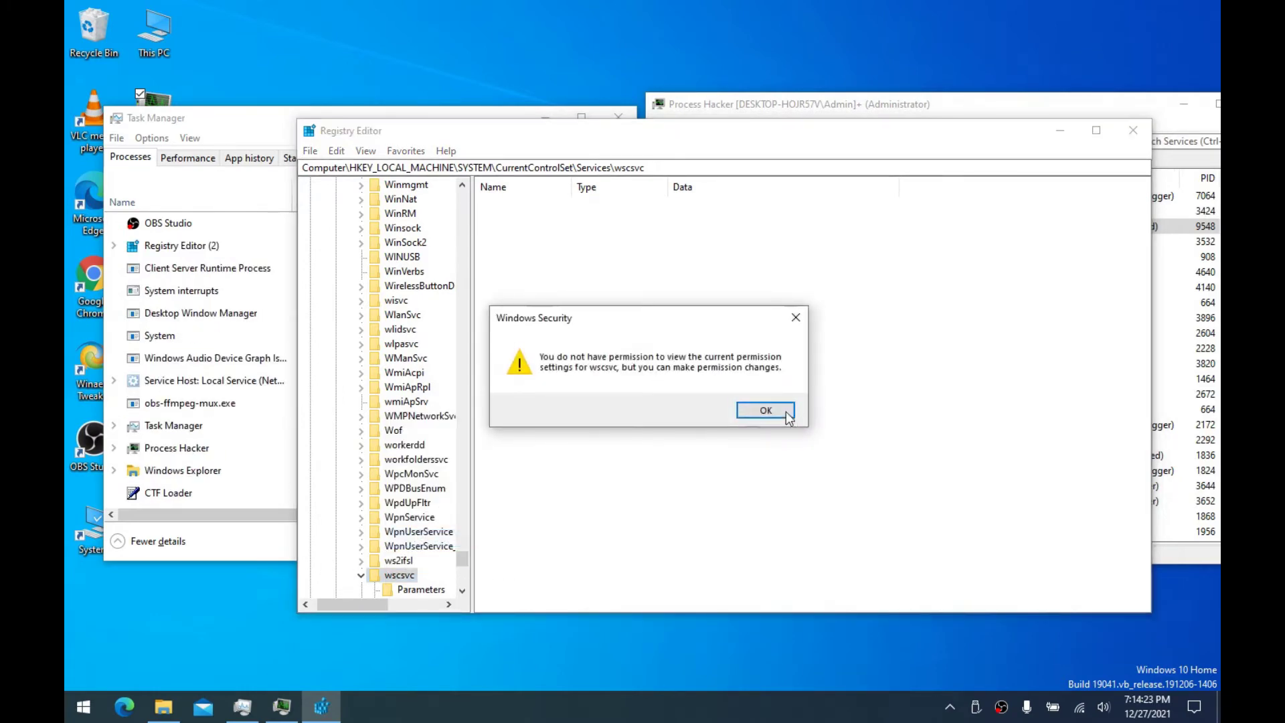
pyautogui.click(778, 411)
pyautogui.click(593, 204)
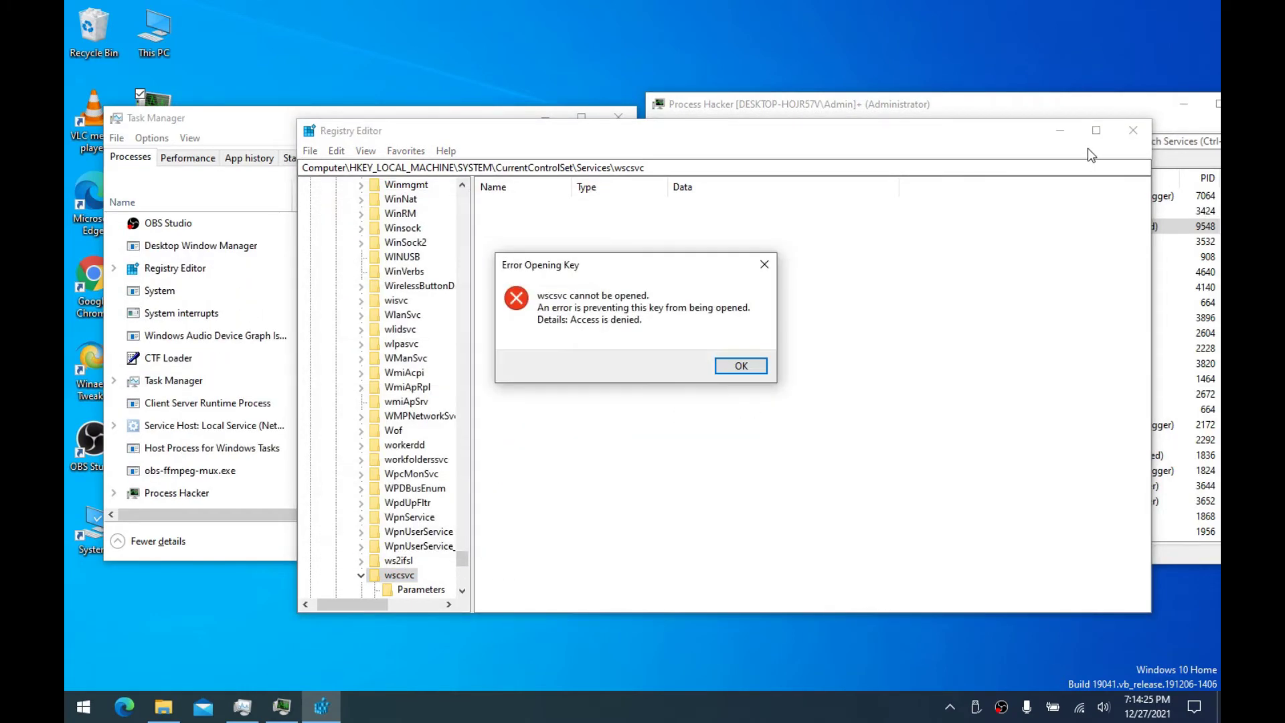
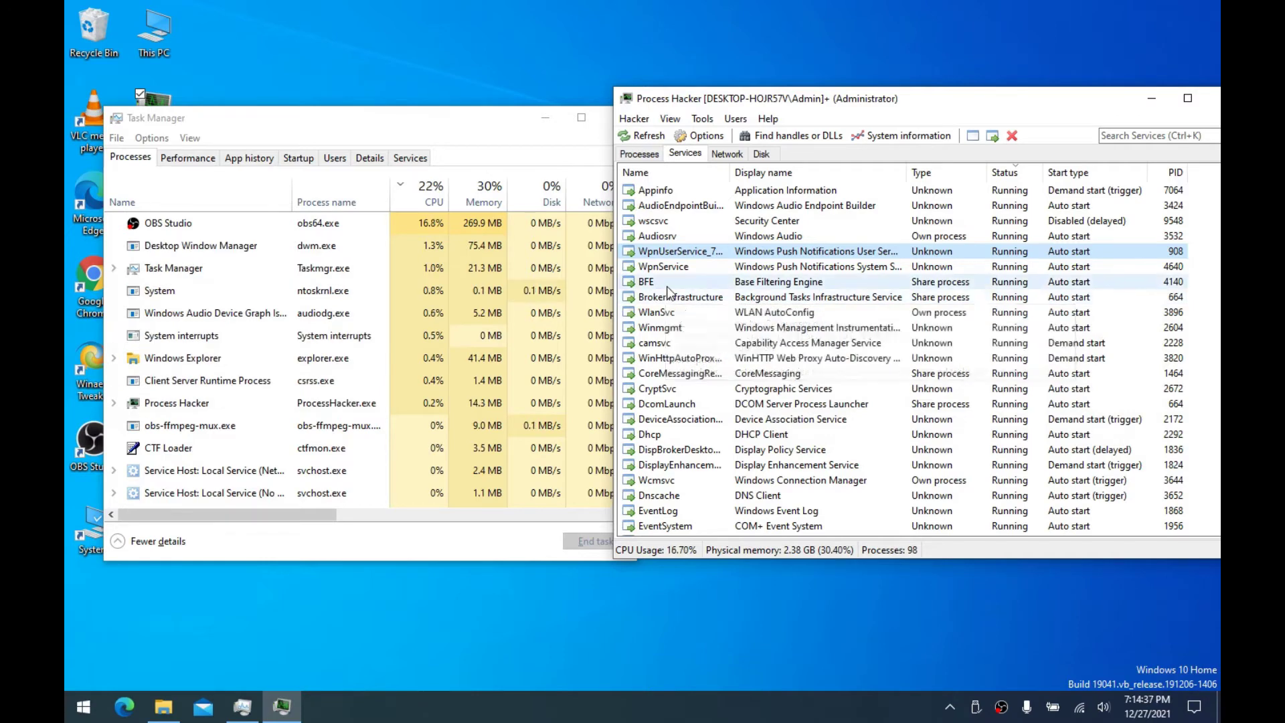
# Review the Base Filtering Engine and Background Tasks Infrastructure services in Process Hacker, and inspect the WinHttpAutoProxySvc service's general properties
pyautogui.moveTo(668, 293)
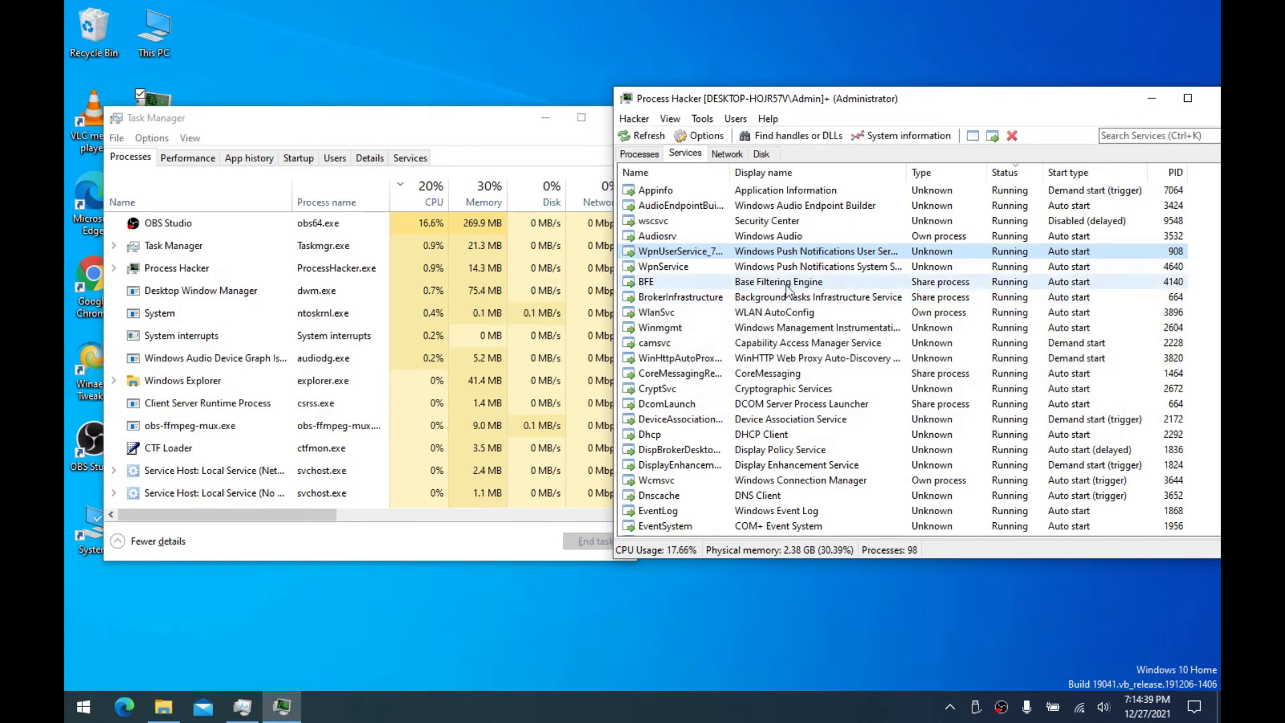
pyautogui.click(675, 285)
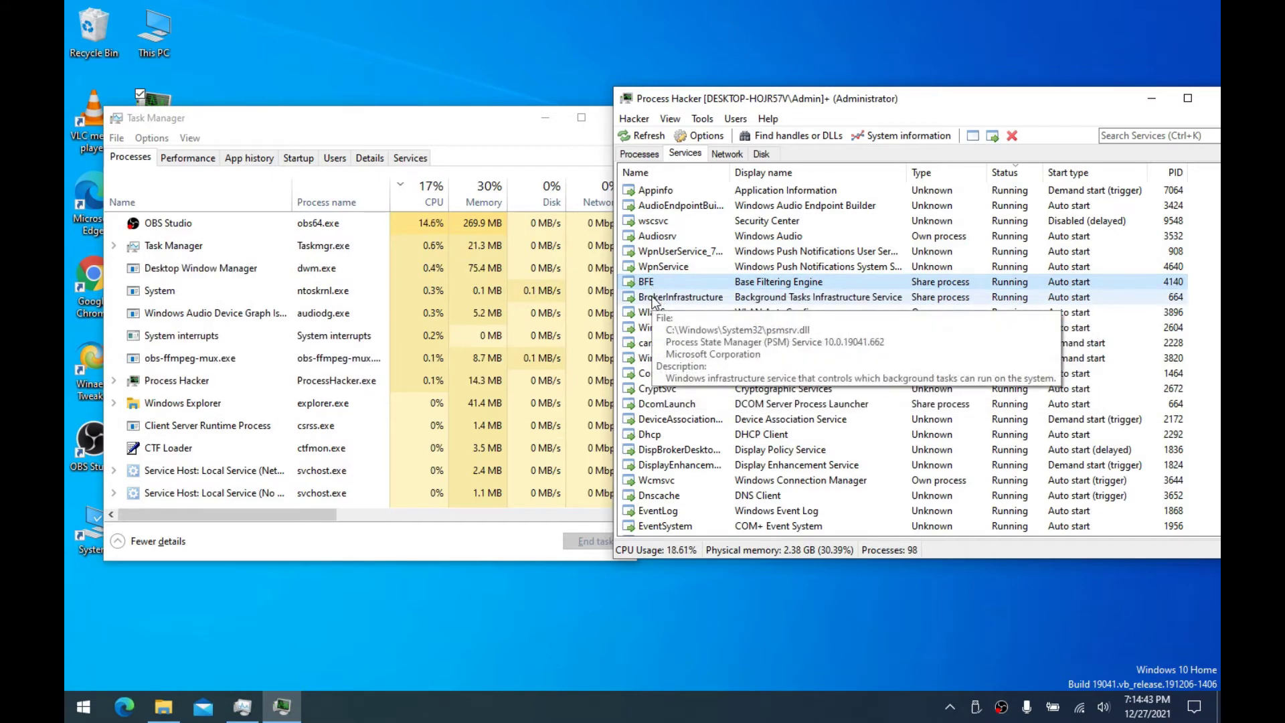
pyautogui.click(655, 302)
pyautogui.moveTo(675, 318)
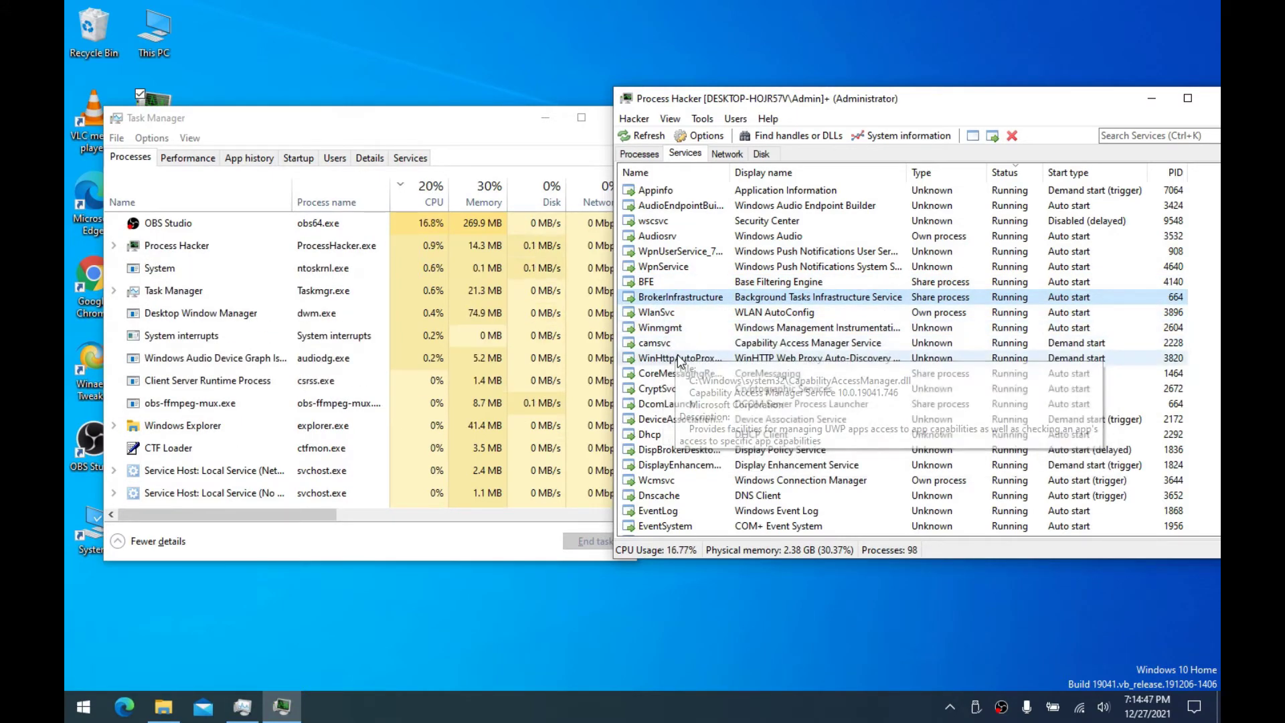
pyautogui.doubleClick(678, 358)
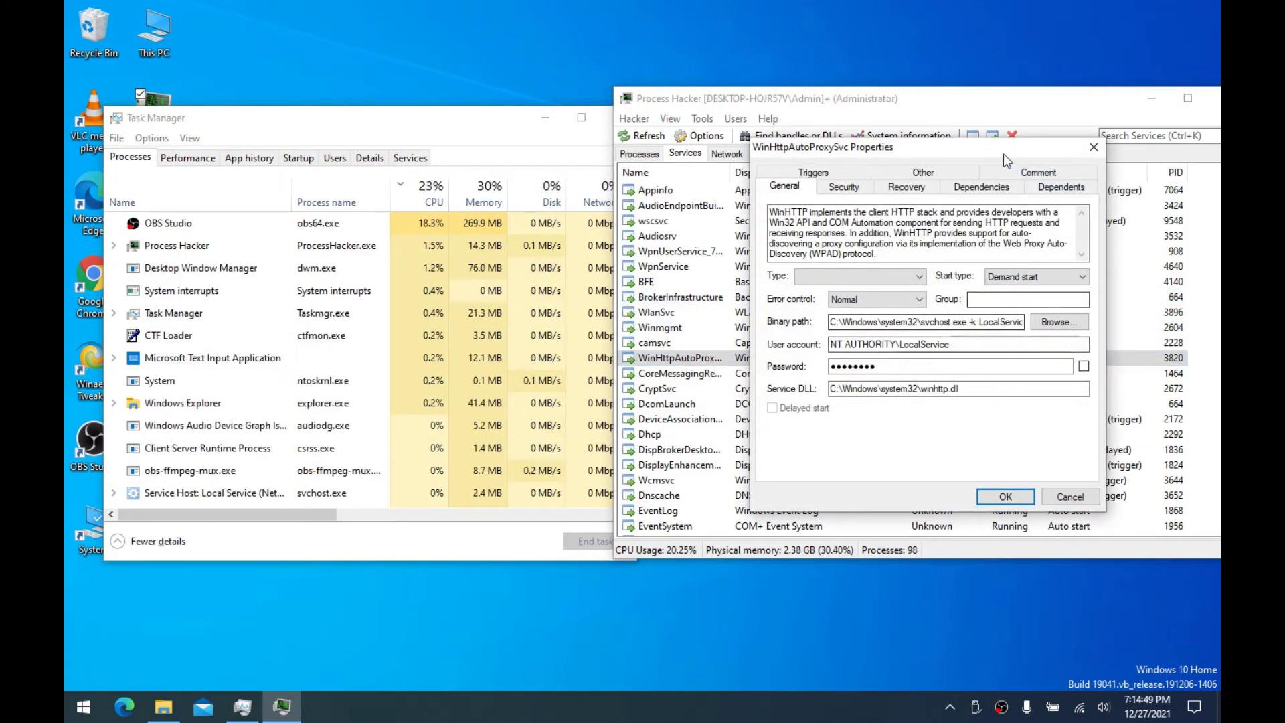
pyautogui.moveTo(1003, 153); pyautogui.dragTo(930, 153)
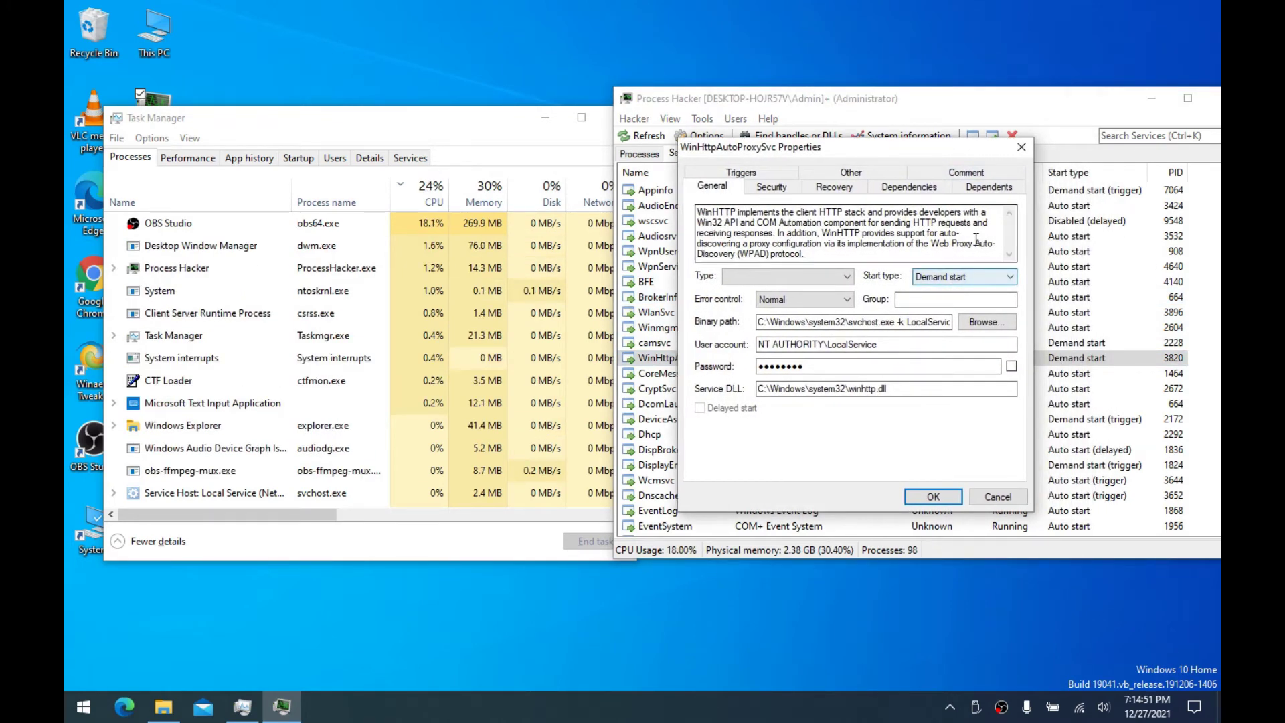
pyautogui.click(1019, 146)
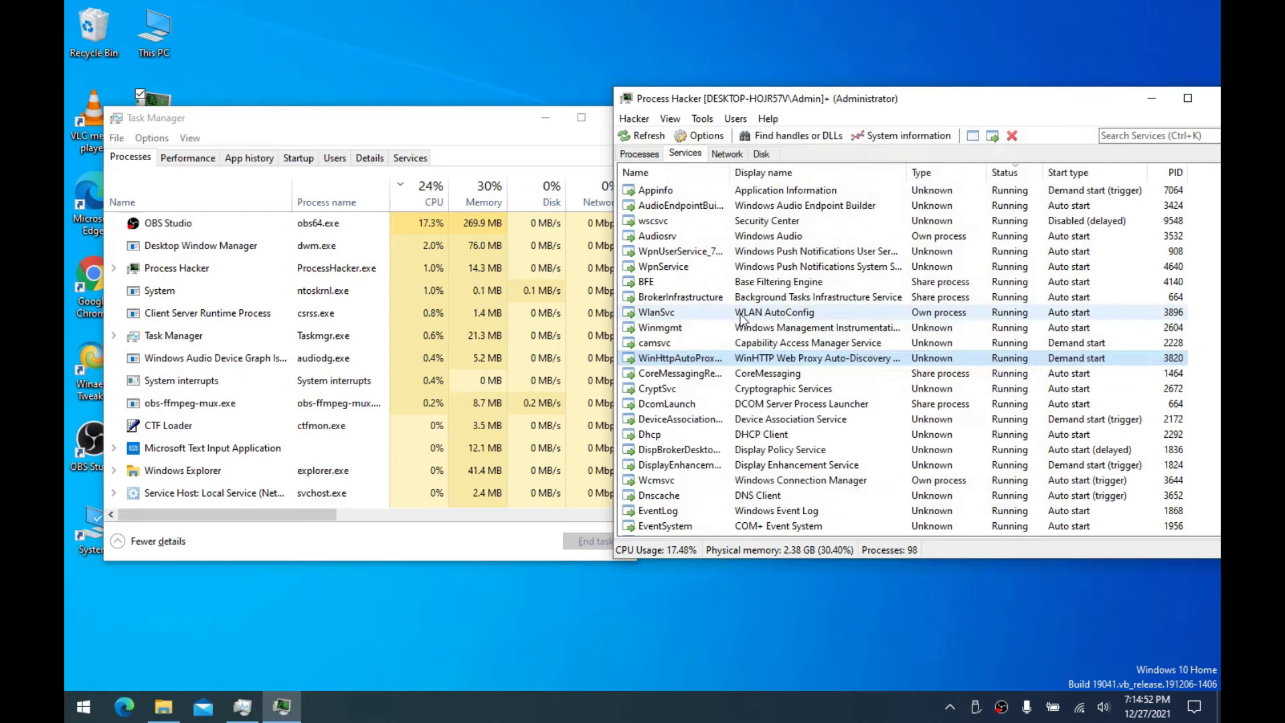
pyautogui.rightClick(680, 360)
pyautogui.doubleClick(673, 360)
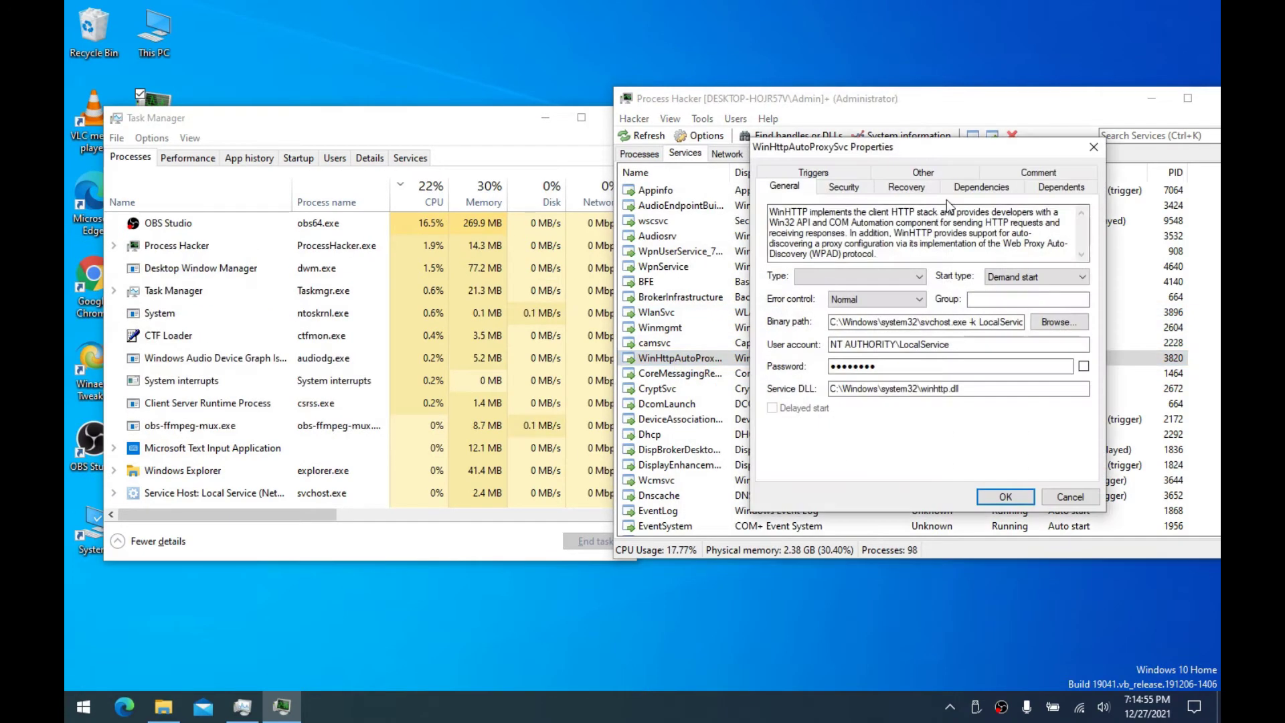
pyautogui.click(1094, 147)
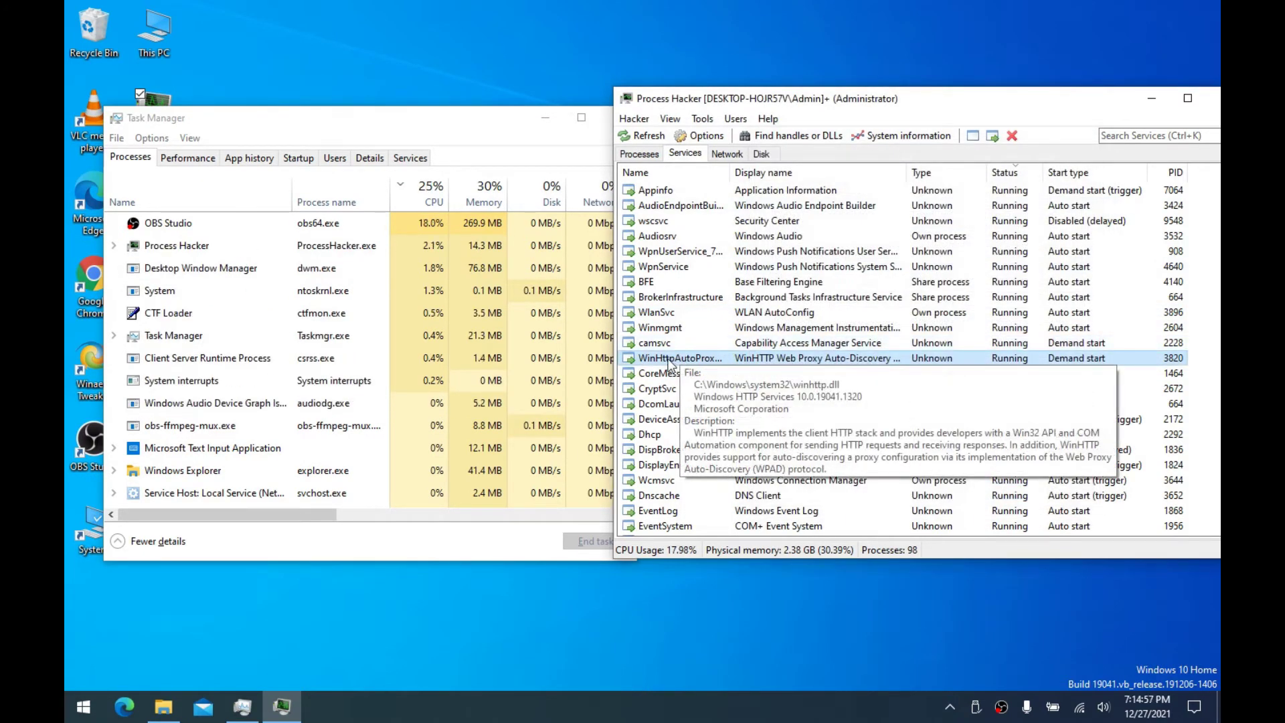
# Open the WinHttpAutoProxySvc service's registry key, set its Start value to 4, and close Registry Editor
pyautogui.moveTo(657, 360)
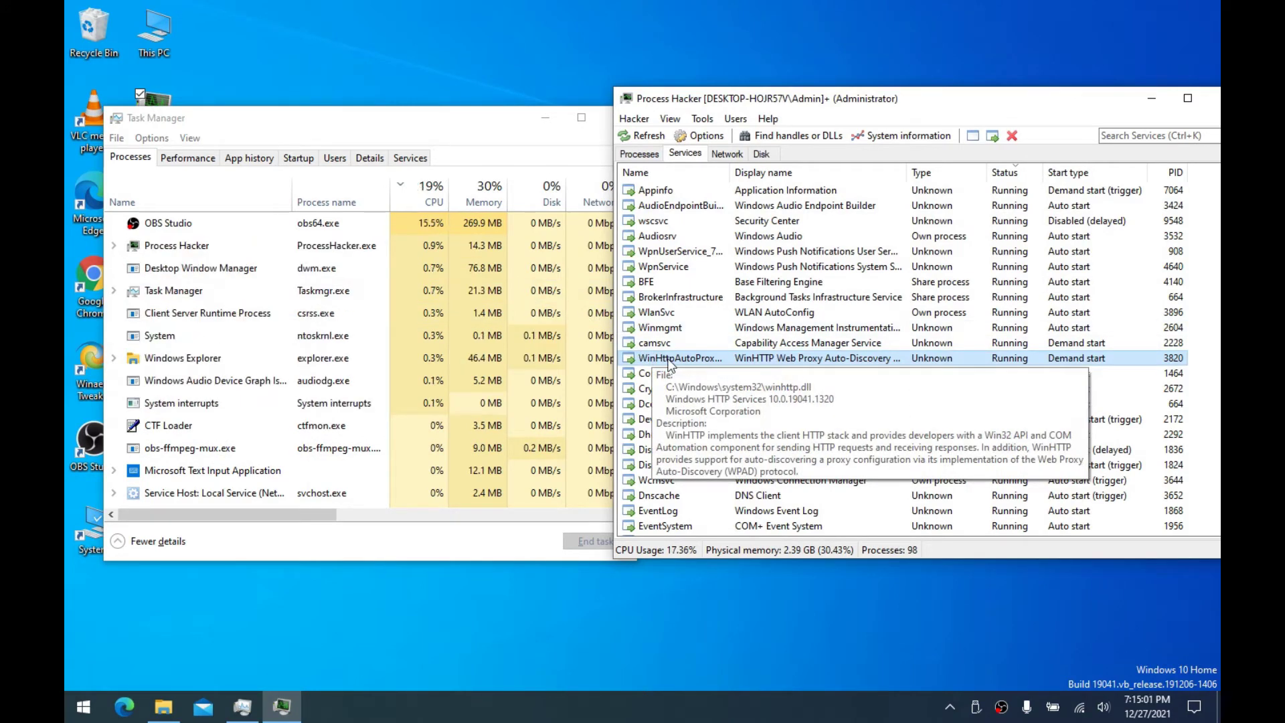
pyautogui.rightClick(670, 362)
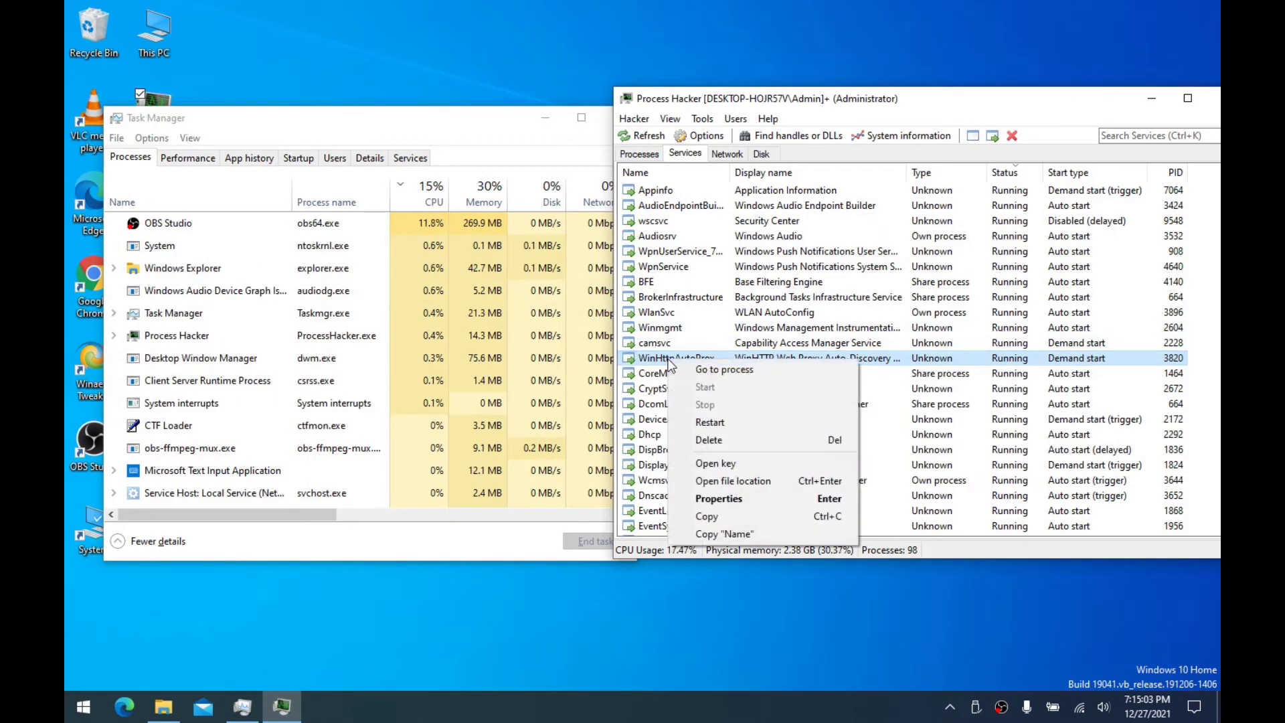
pyautogui.click(714, 462)
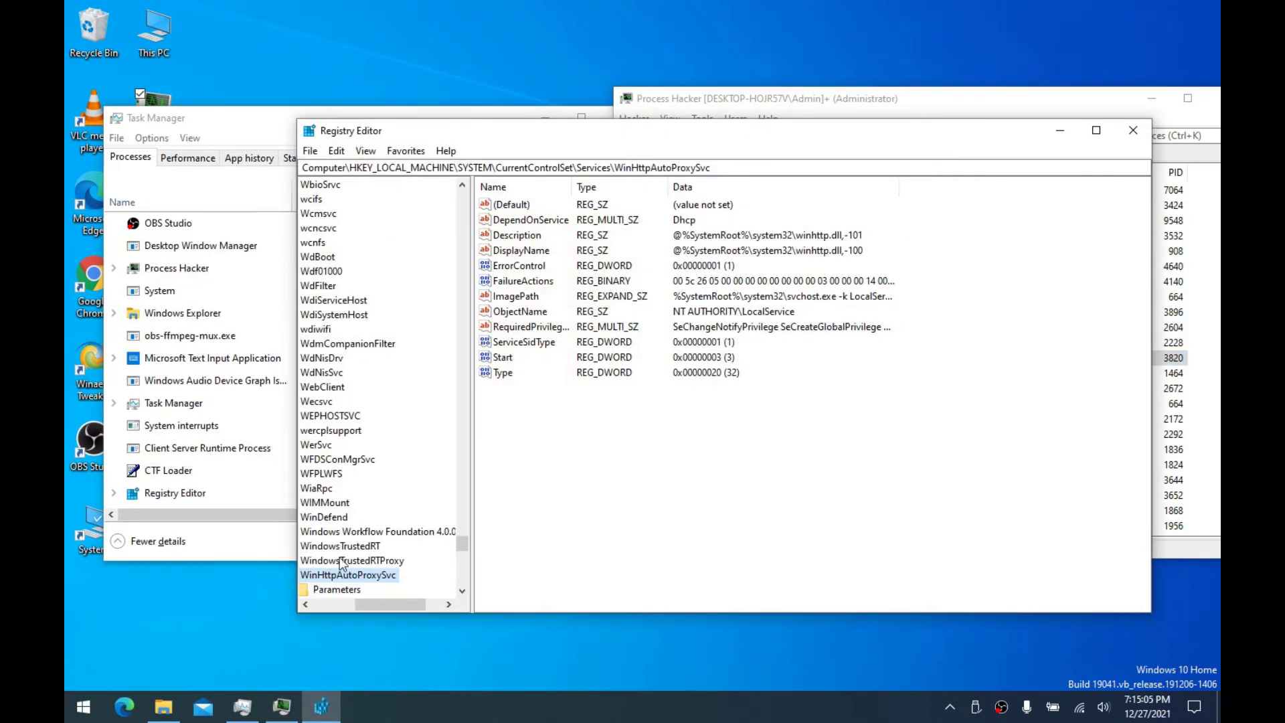
pyautogui.rightClick(340, 577)
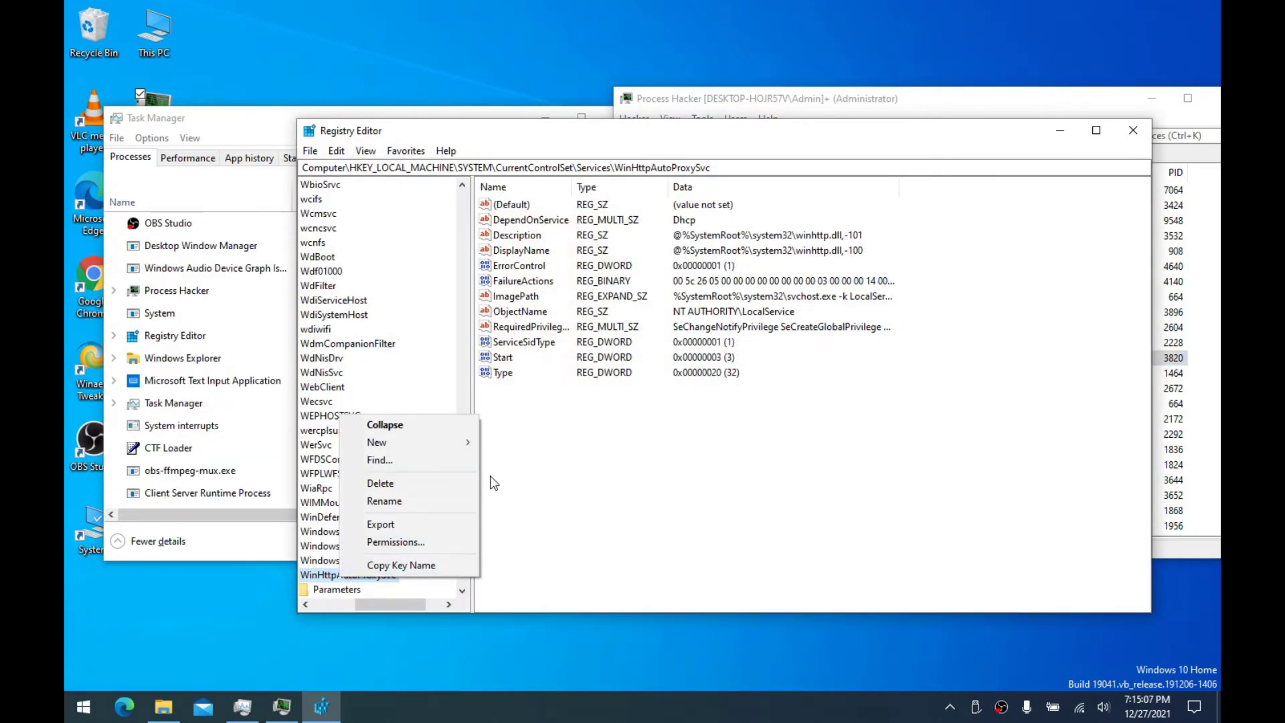
pyautogui.doubleClick(507, 360)
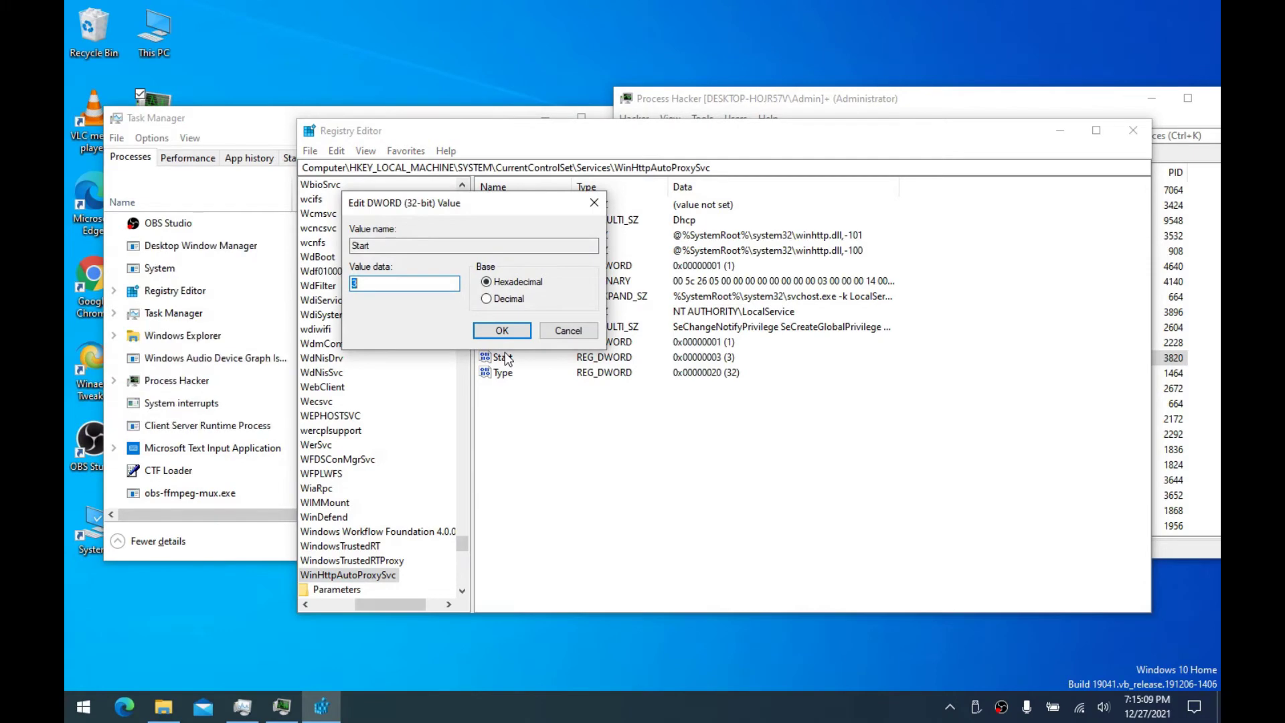
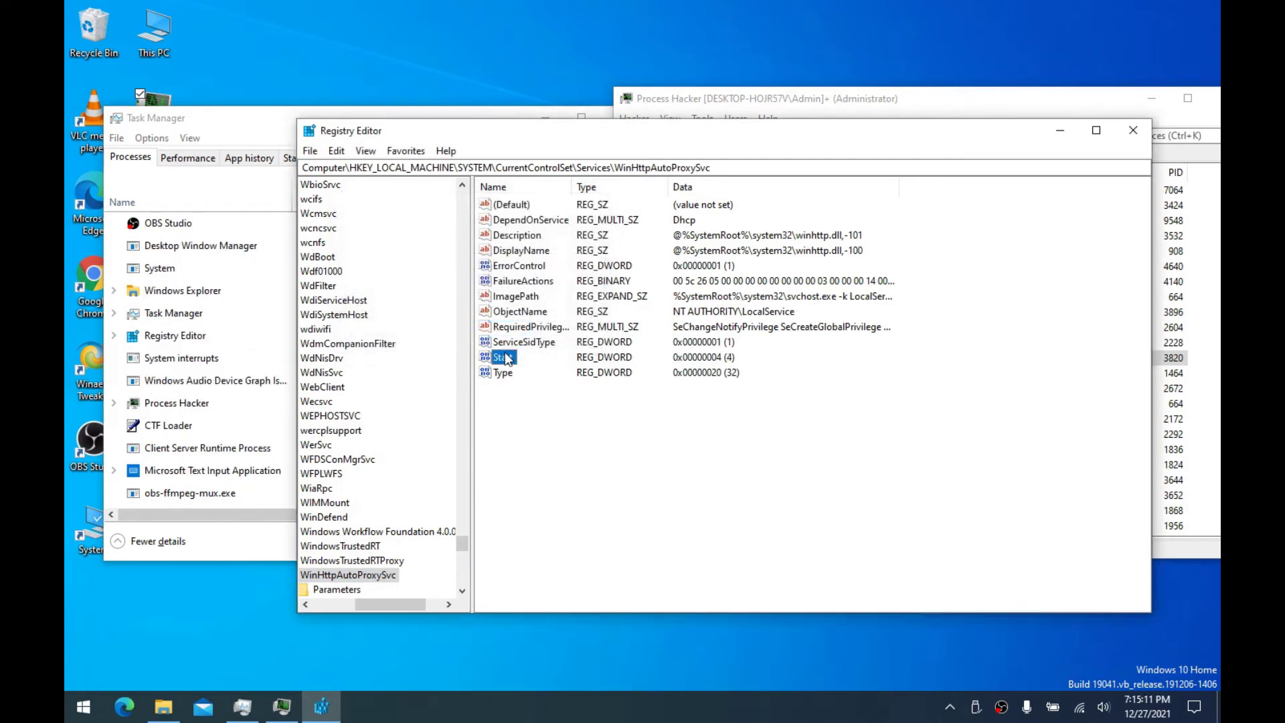
pyautogui.click(1132, 130)
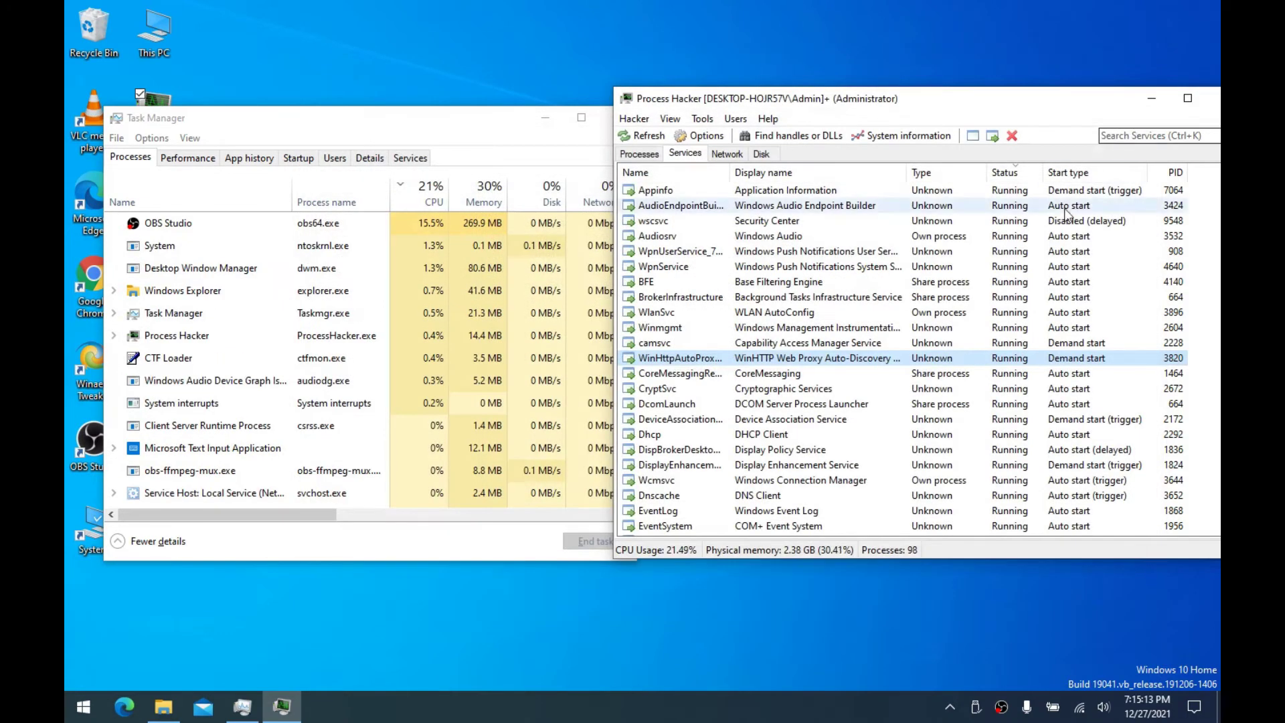
# Check the start type in the WinHttpAutoProxySvc service's properties and close them
pyautogui.doubleClick(937, 358)
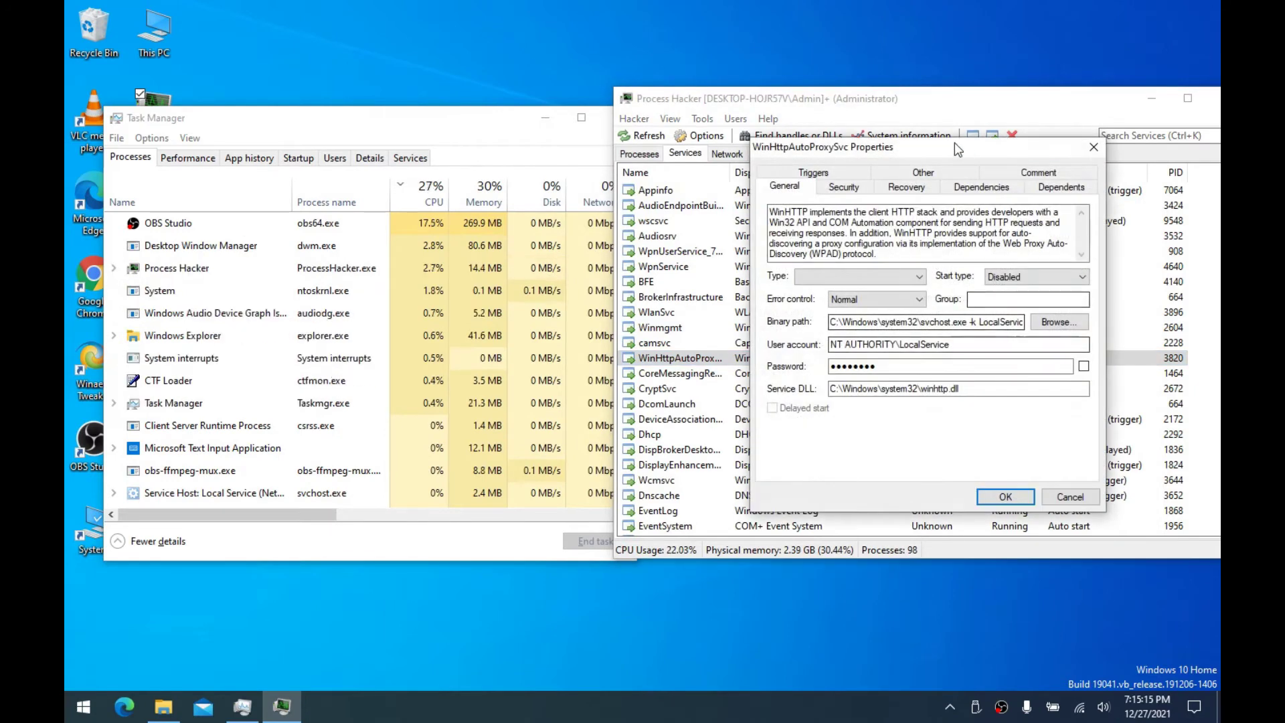
pyautogui.moveTo(944, 143); pyautogui.dragTo(785, 143)
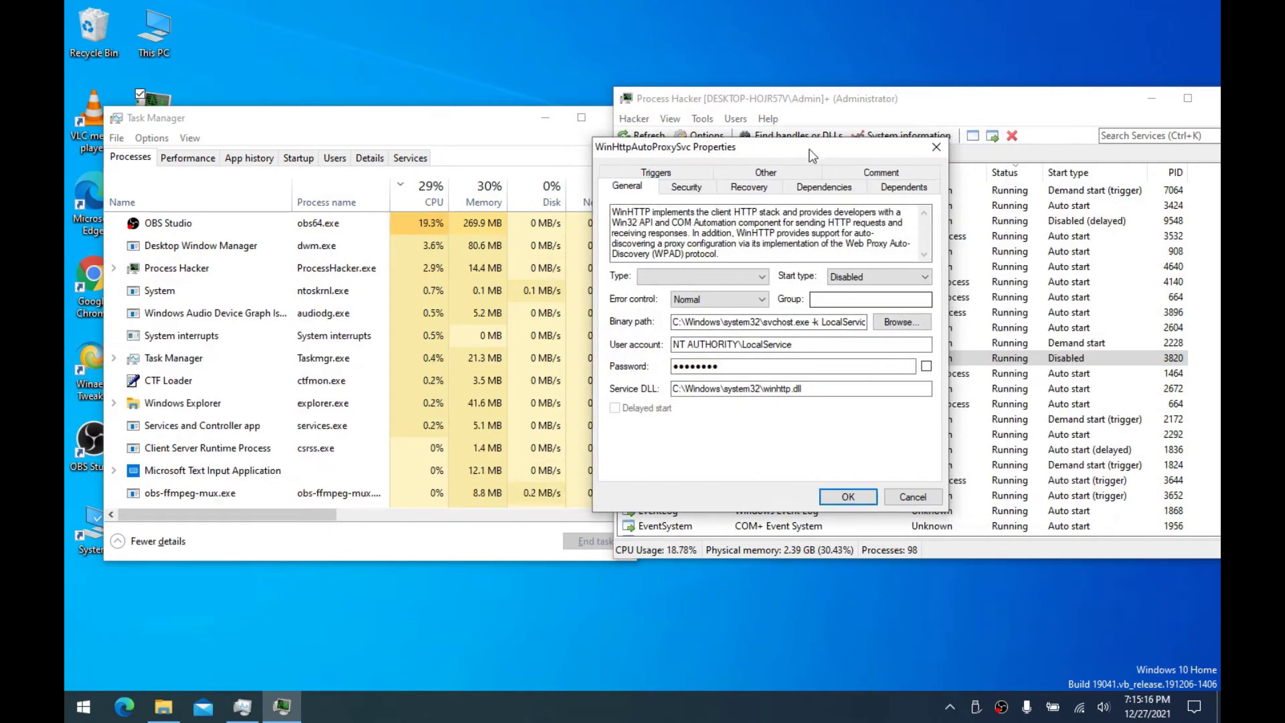
pyautogui.click(936, 147)
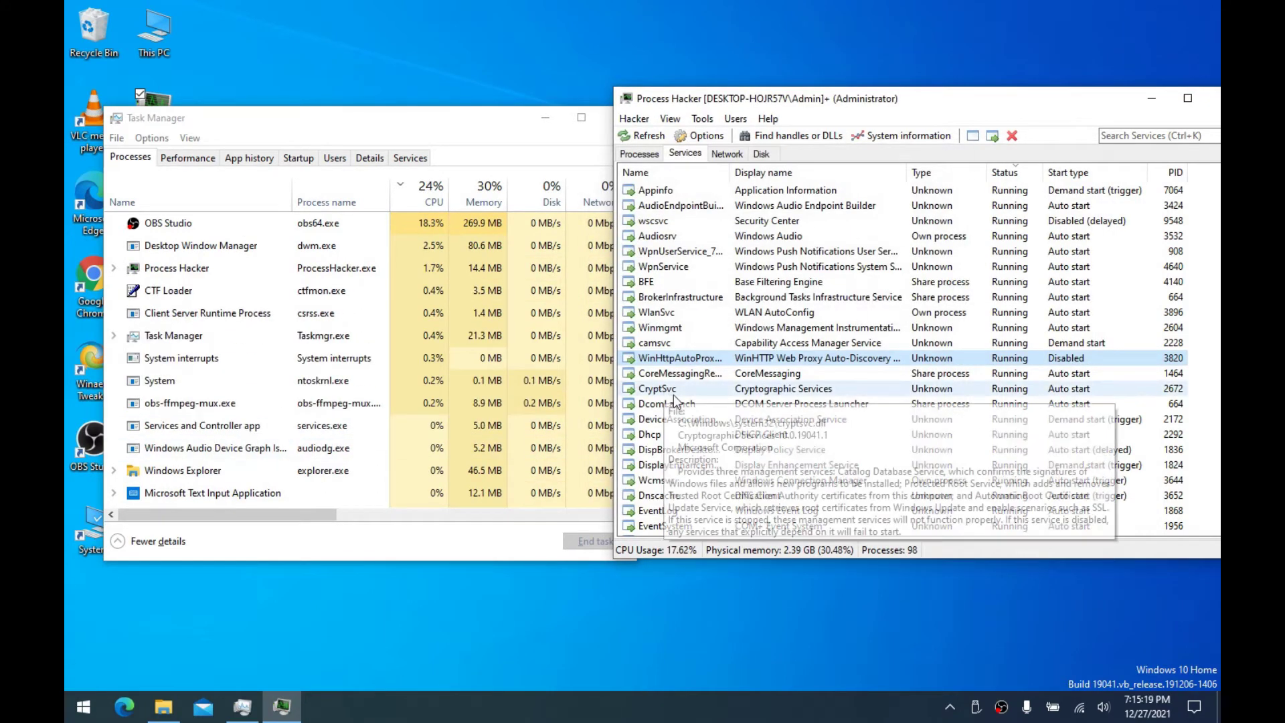
# Check the actions available for WinHttpAutoProxySvc and examine the running services further down the list, through Time Broker
pyautogui.rightClick(668, 364)
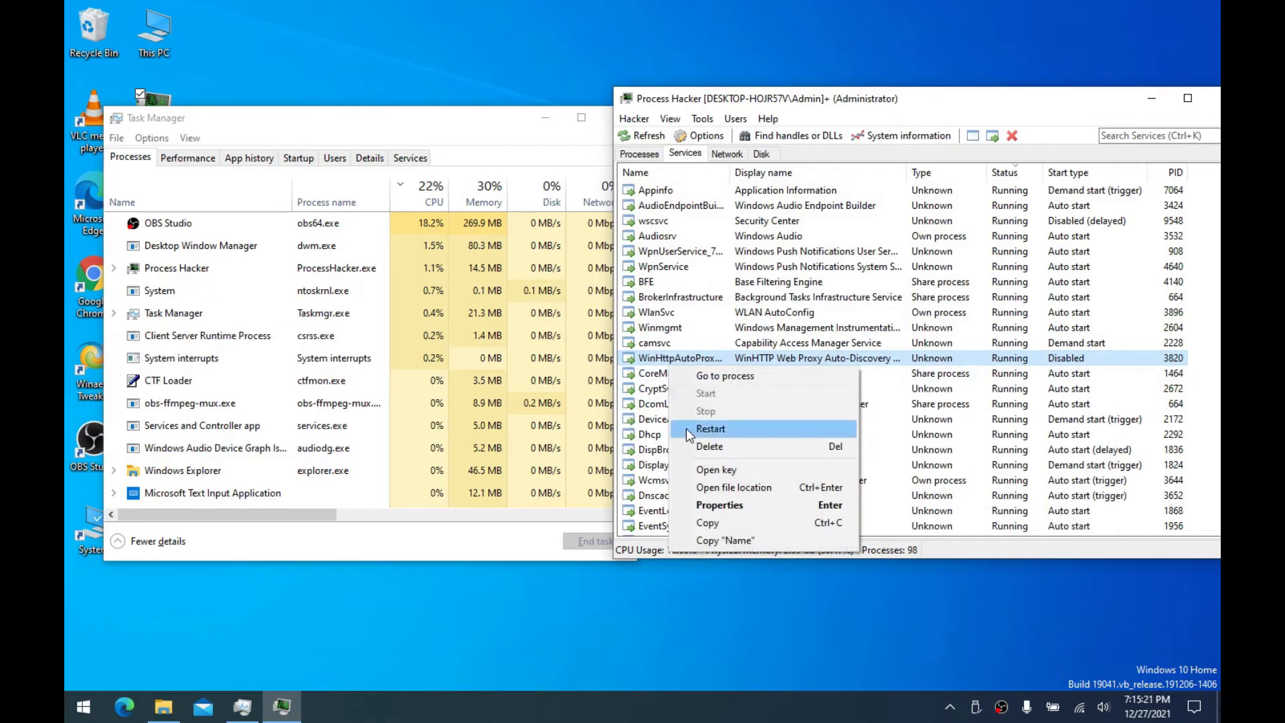
pyautogui.click(685, 428)
pyautogui.click(749, 400)
pyautogui.click(688, 419)
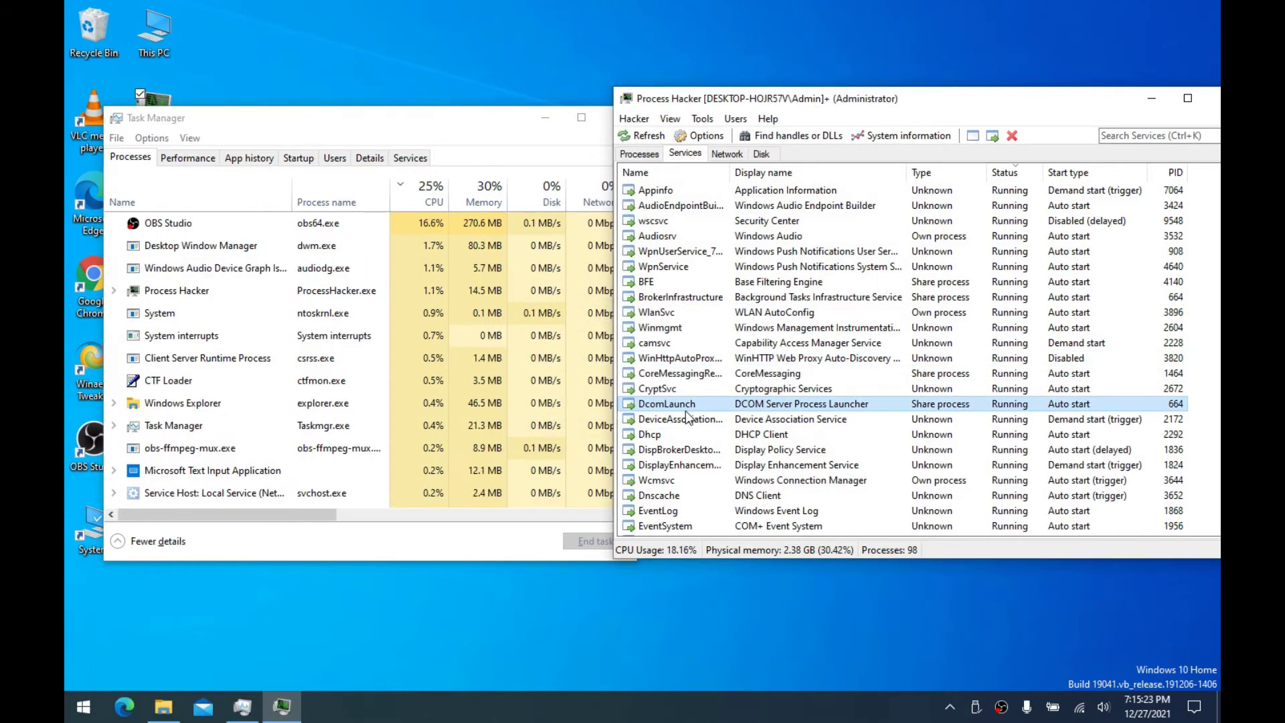
pyautogui.scroll(-2, 688, 401)
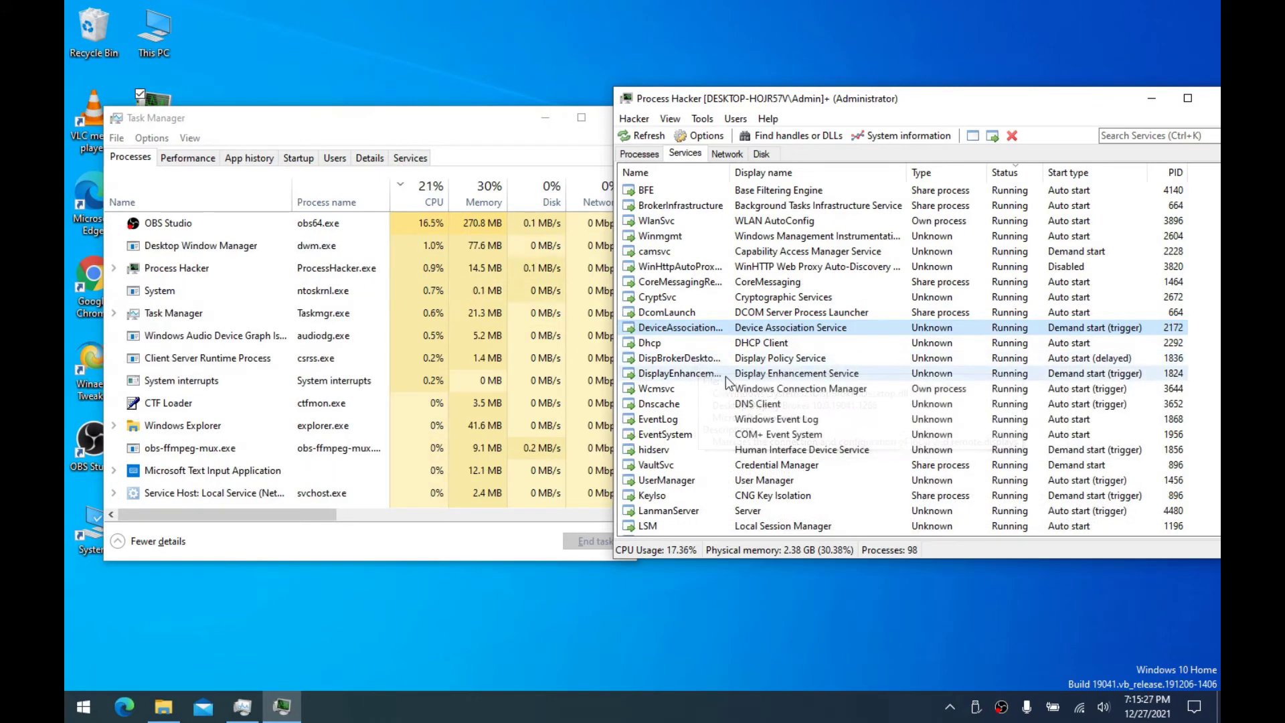
pyautogui.scroll(-2, 696, 368)
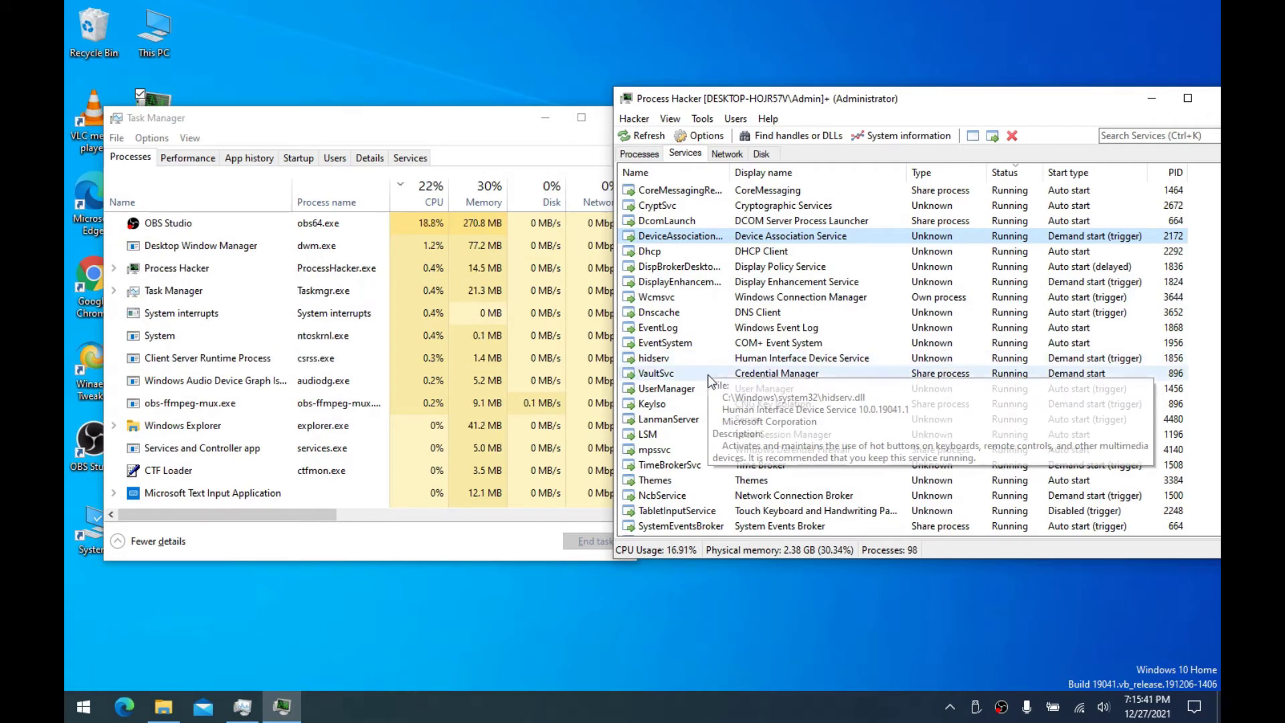
pyautogui.scroll(-2, 711, 382)
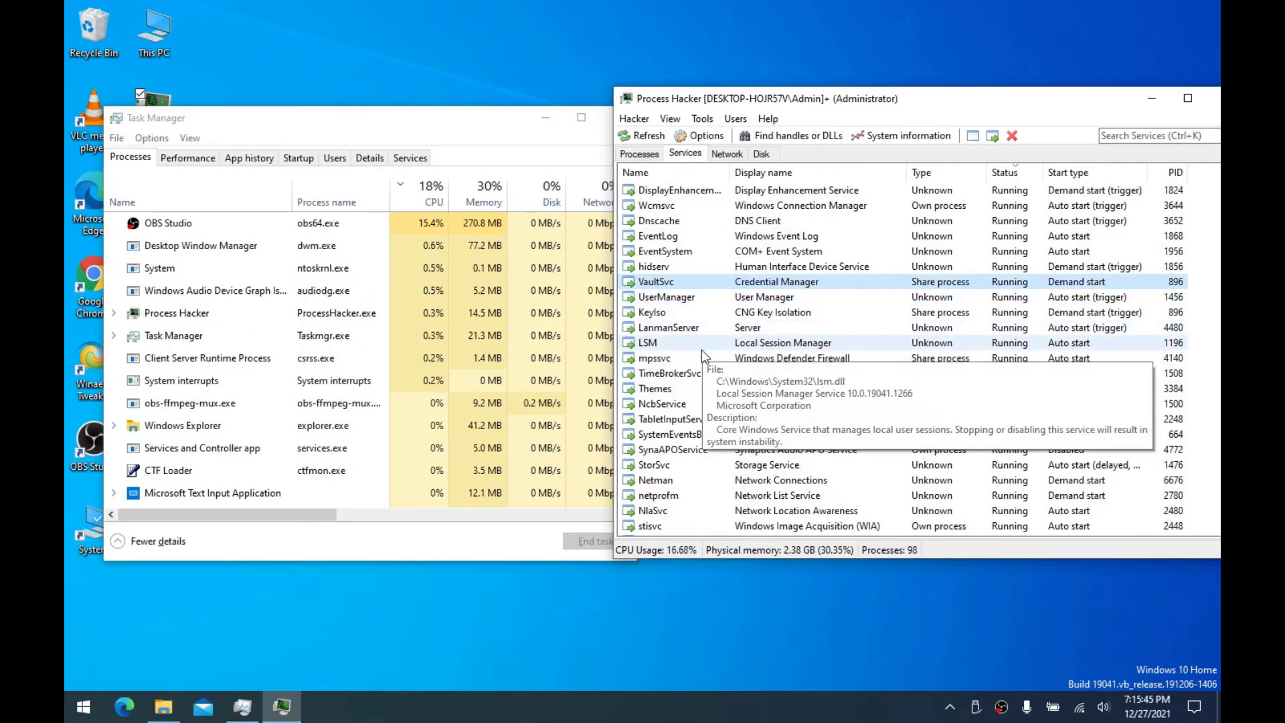
pyautogui.scroll(-2, 701, 359)
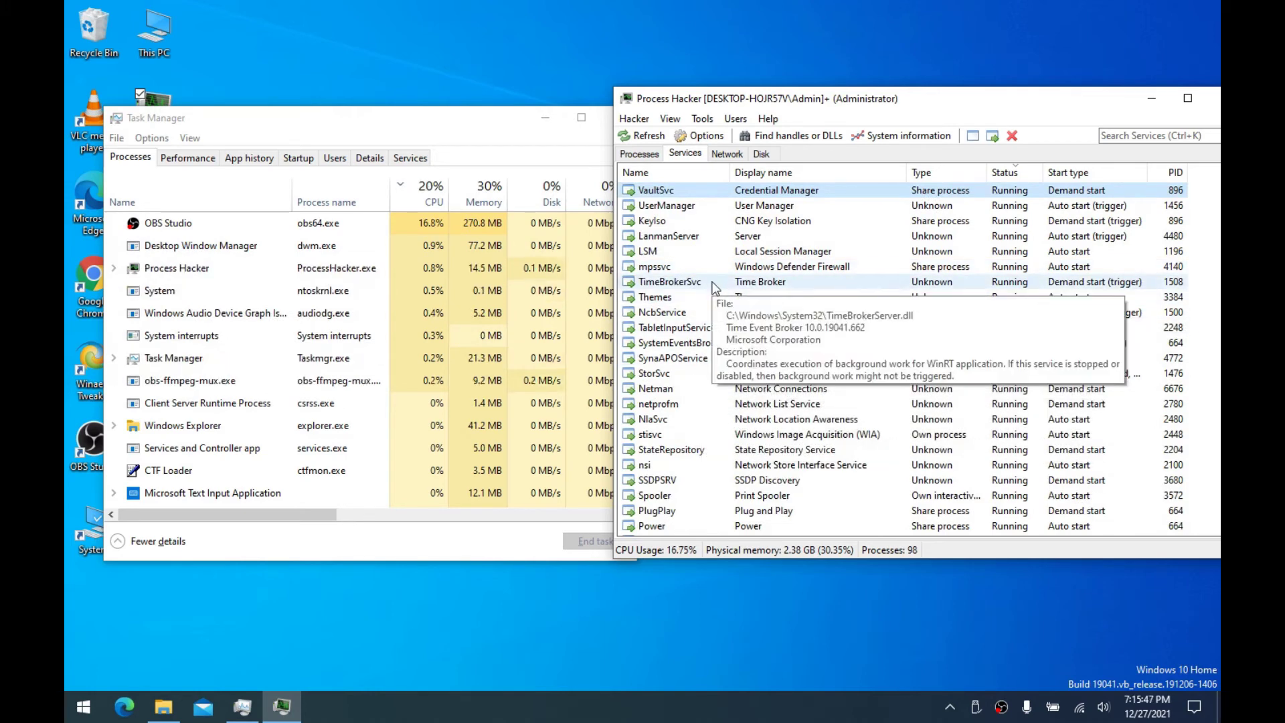
# Review the Time Broker service's general properties, close them, and read the Network Location Awareness service's description
pyautogui.doubleClick(669, 282)
pyautogui.moveTo(895, 152); pyautogui.dragTo(746, 161)
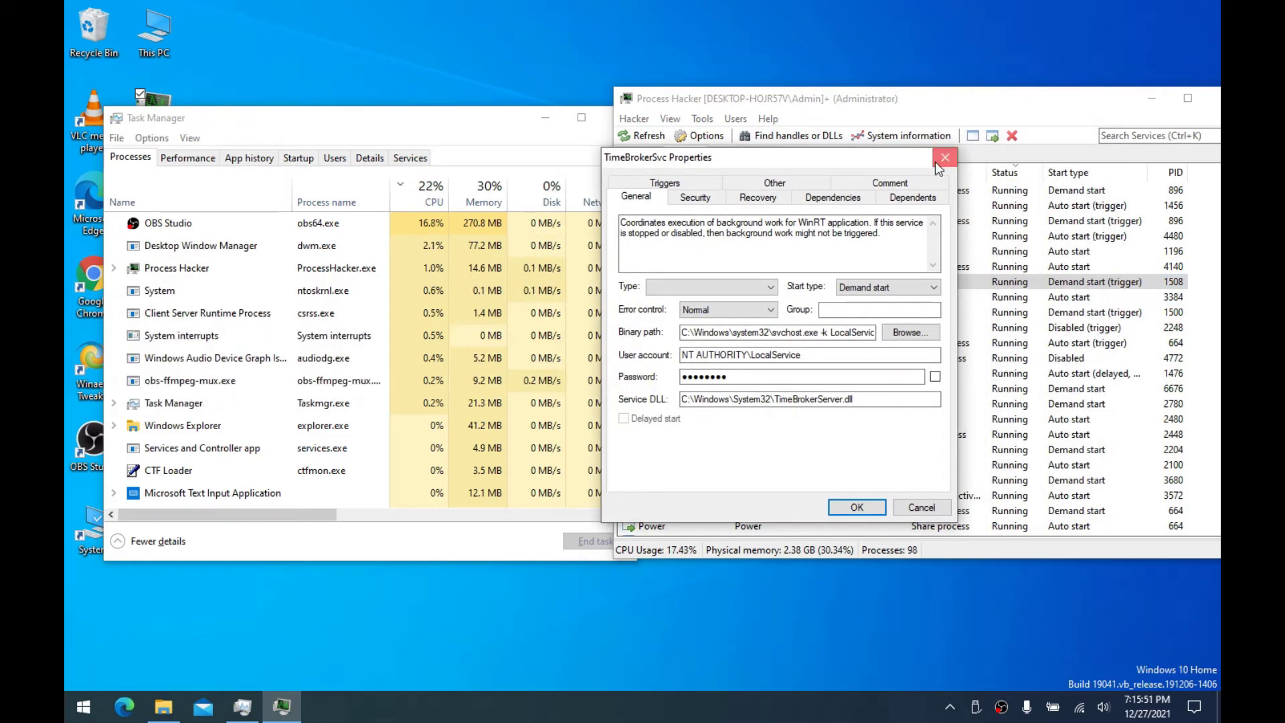
pyautogui.click(943, 159)
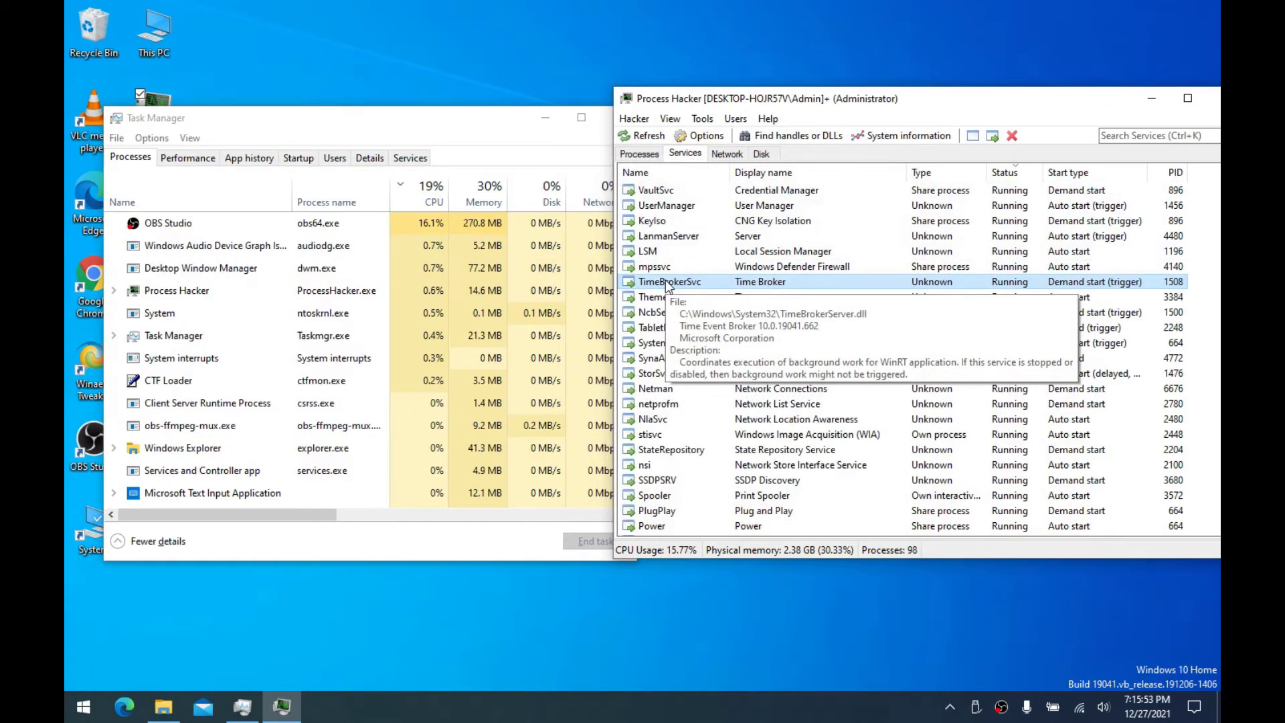
pyautogui.moveTo(682, 423)
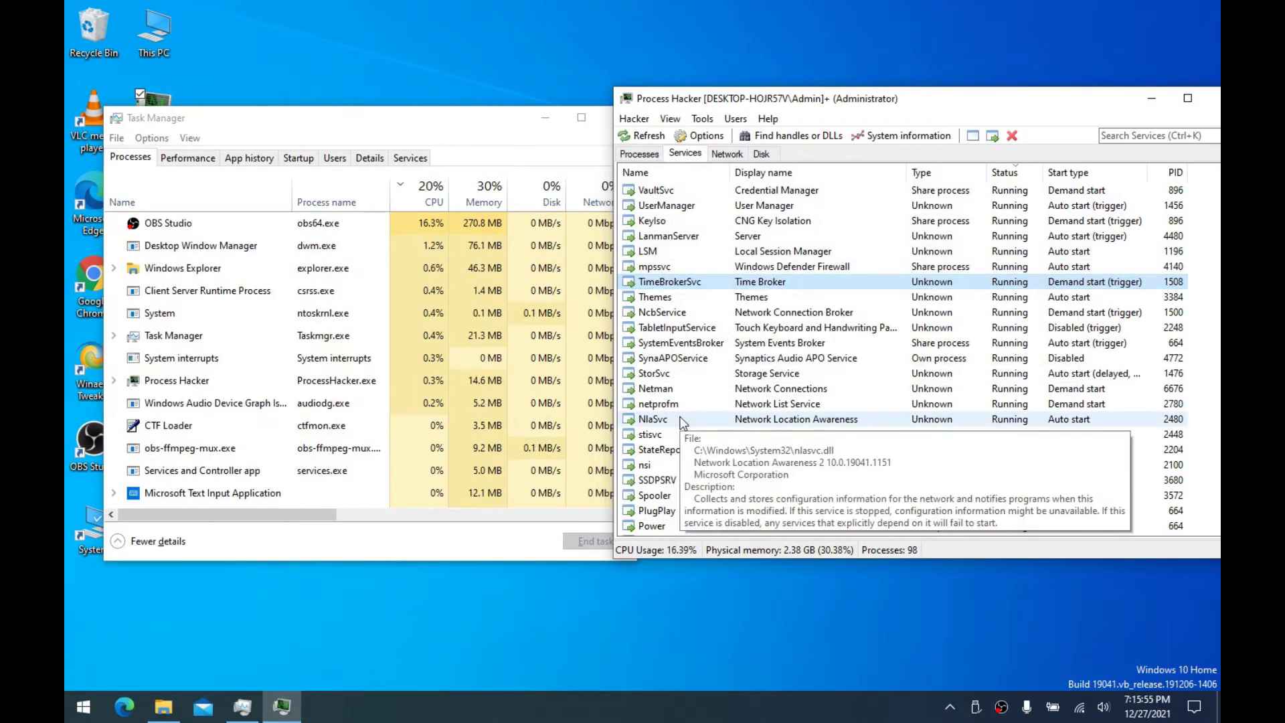
# Open Windows Settings, look through its categories, and close it
pyautogui.press('super')
pyautogui.click(83, 628)
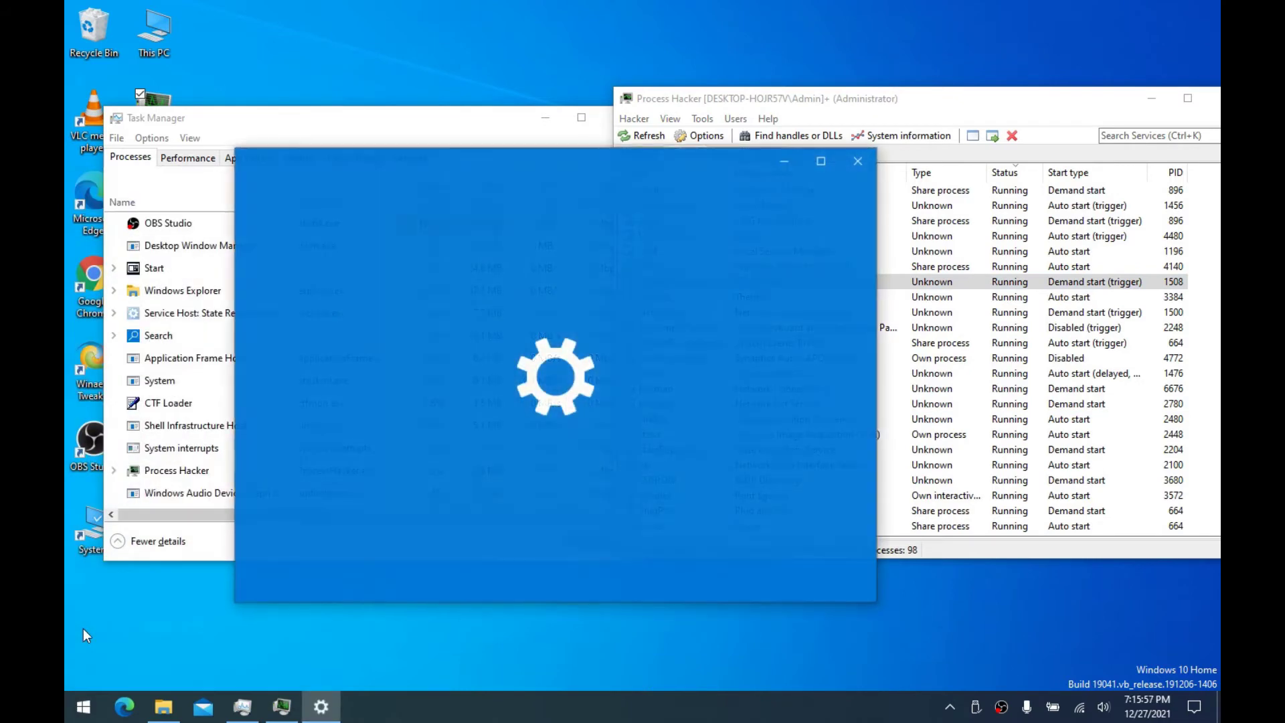
pyautogui.scroll(-2, 611, 462)
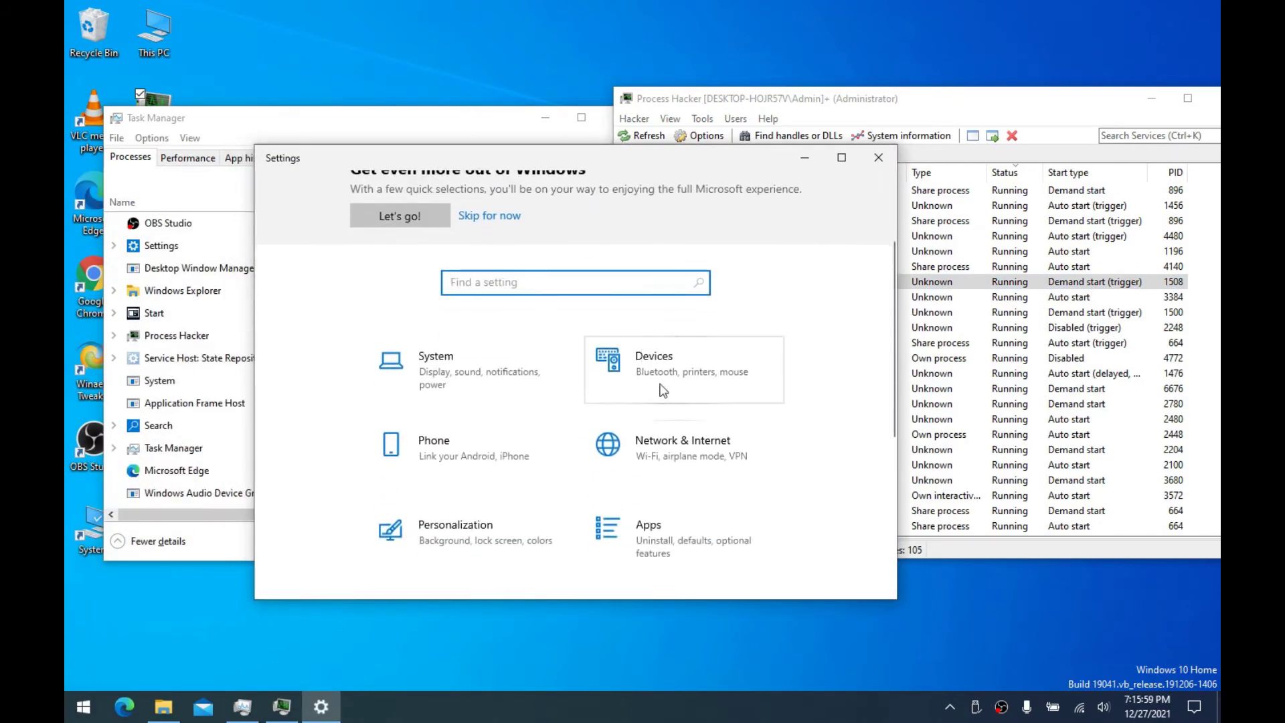
pyautogui.scroll(-4, 544, 387)
pyautogui.scroll(6, 680, 475)
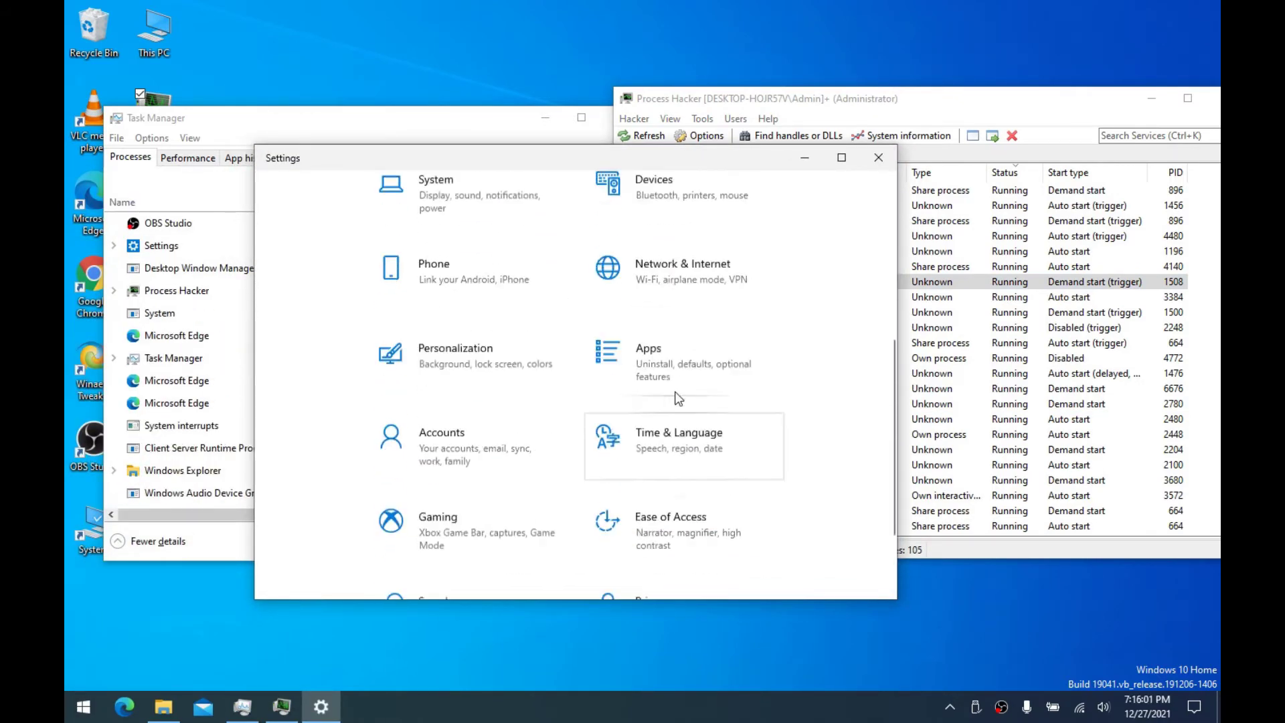
pyautogui.scroll(-5, 535, 515)
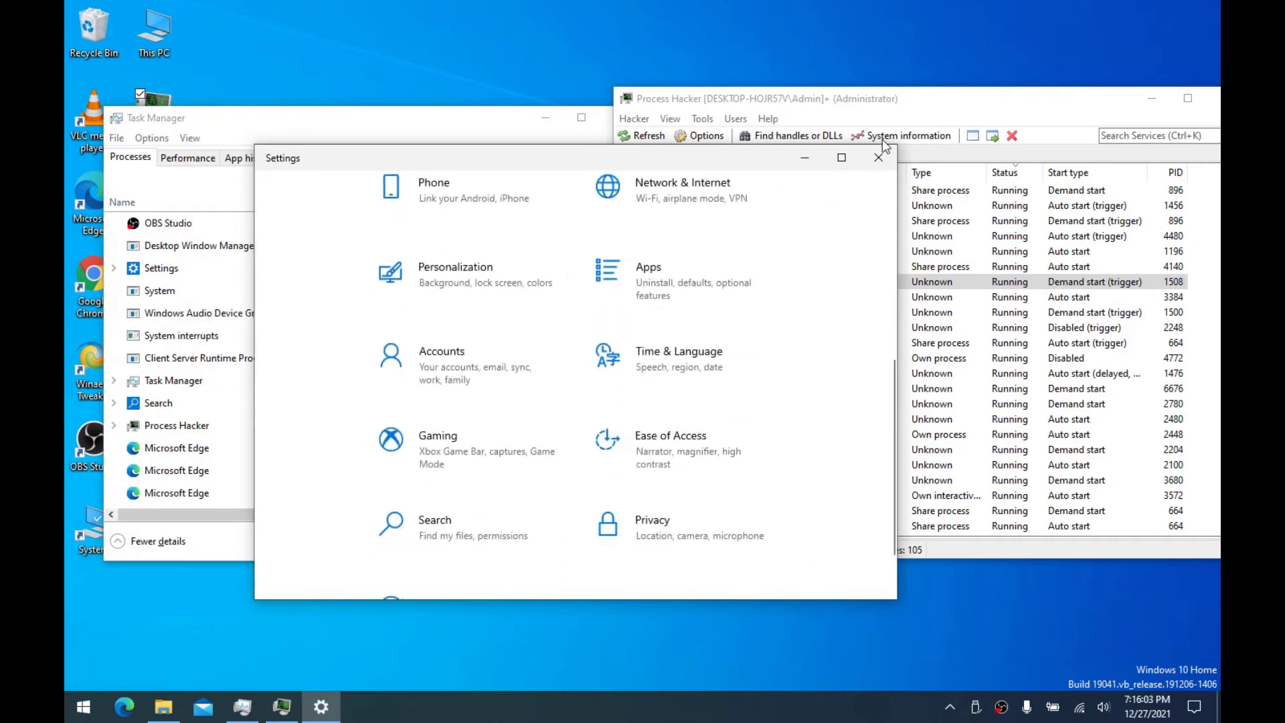
pyautogui.click(876, 160)
# Open the TabletInputService service's registry key, check its Start value, and close Registry Editor
pyautogui.moveTo(659, 286)
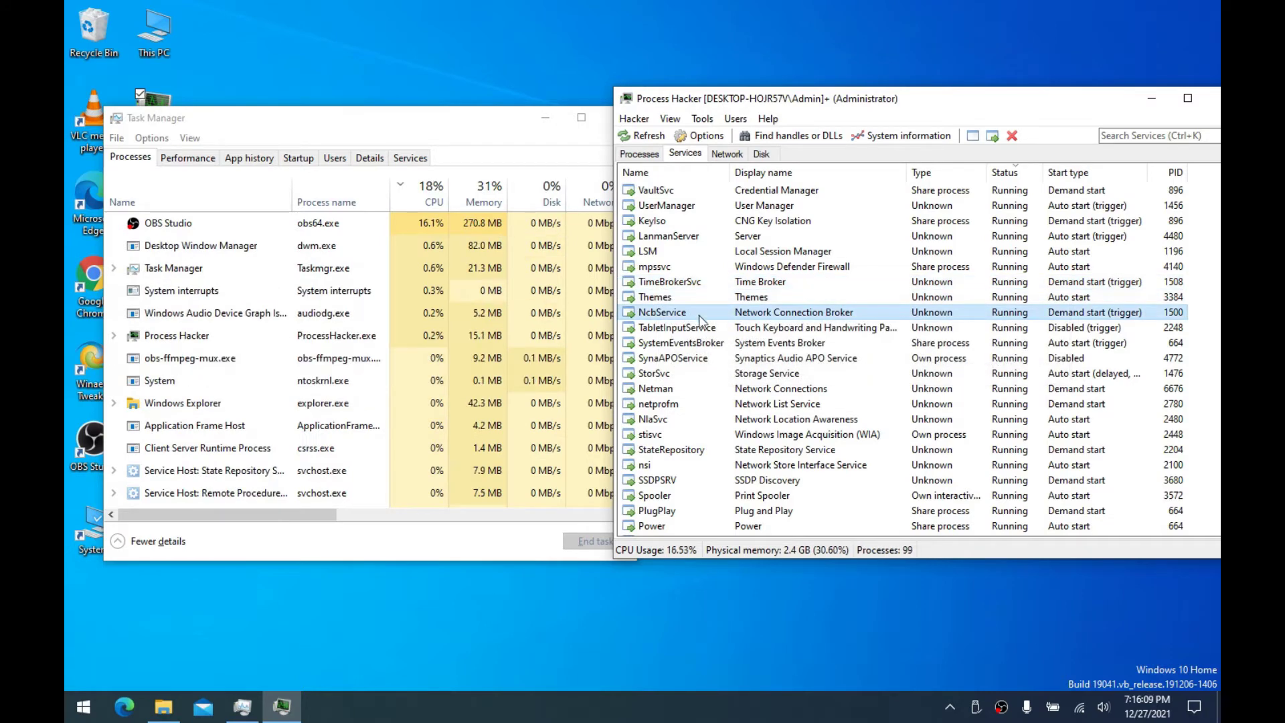
pyautogui.moveTo(678, 329)
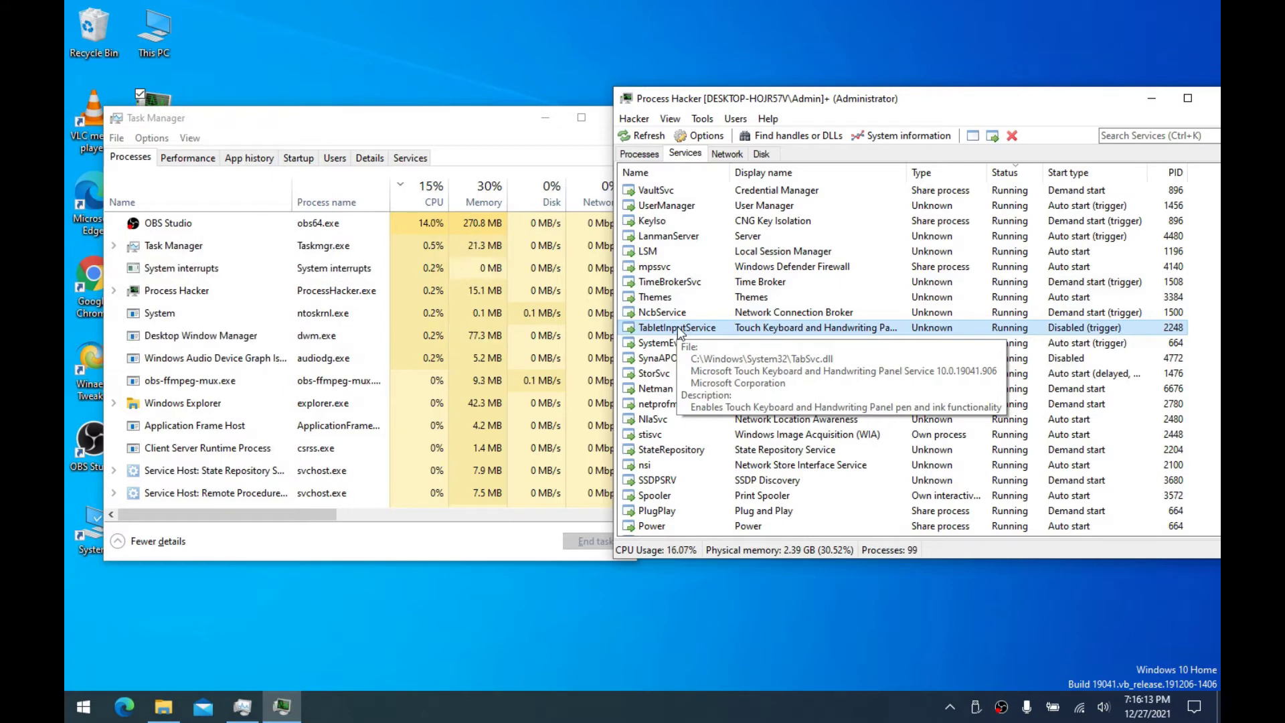
pyautogui.rightClick(679, 333)
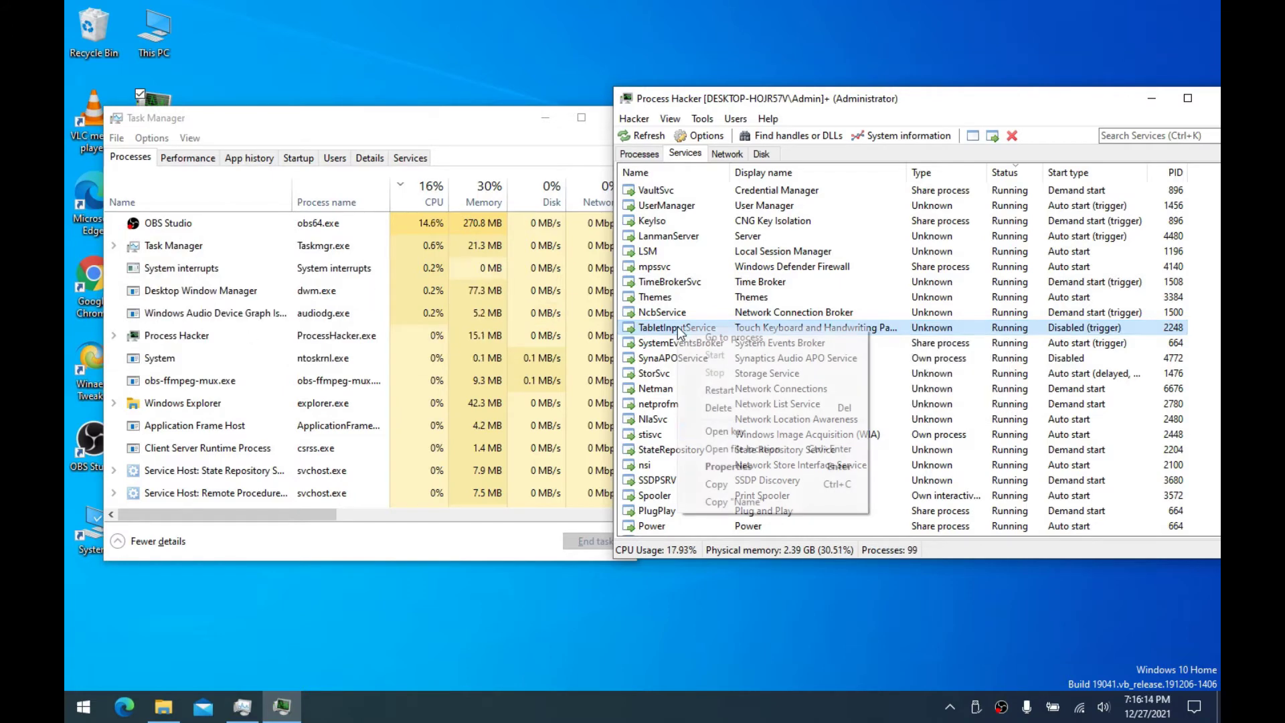
pyautogui.click(725, 435)
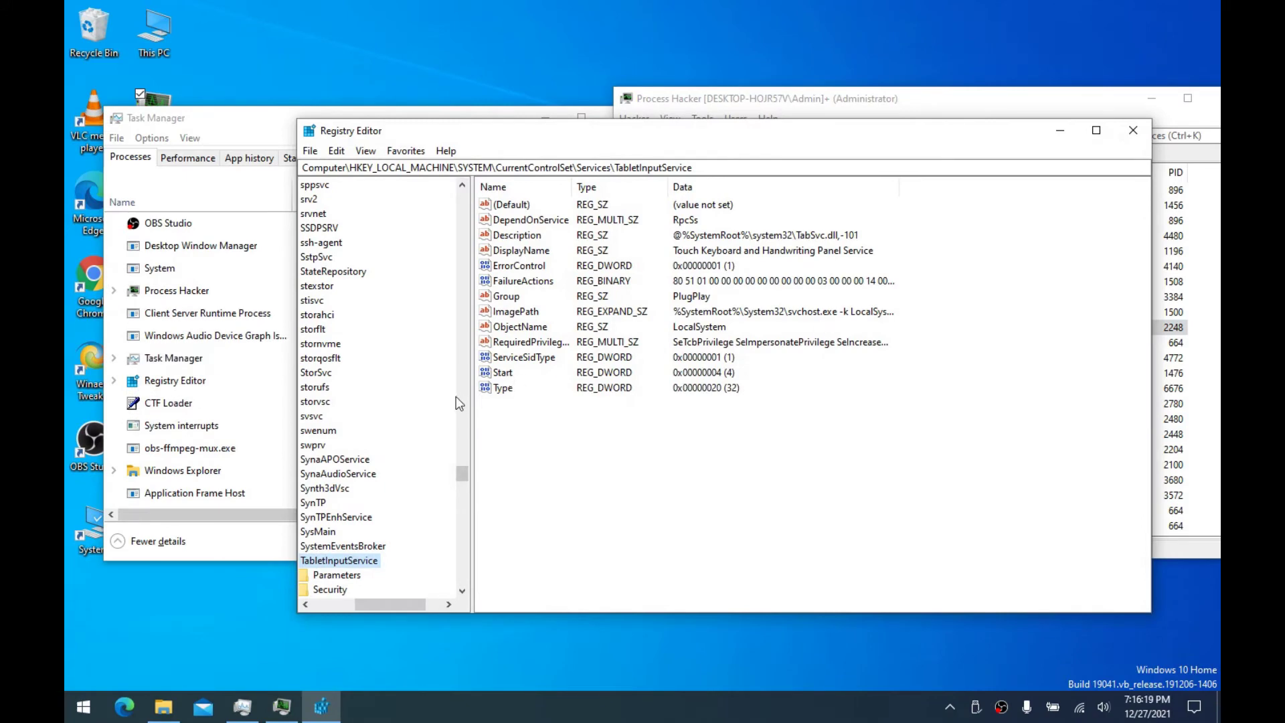
pyautogui.click(1145, 132)
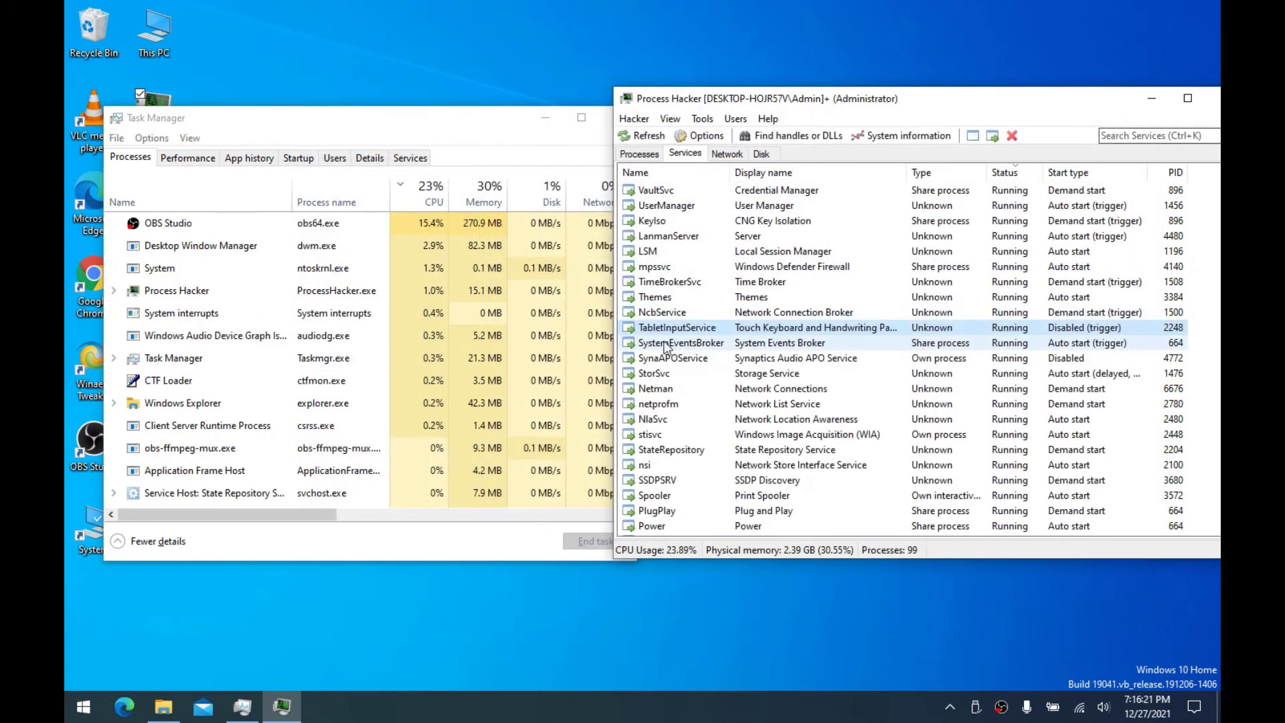
# Try to restart the TabletInputService service
pyautogui.rightClick(674, 329)
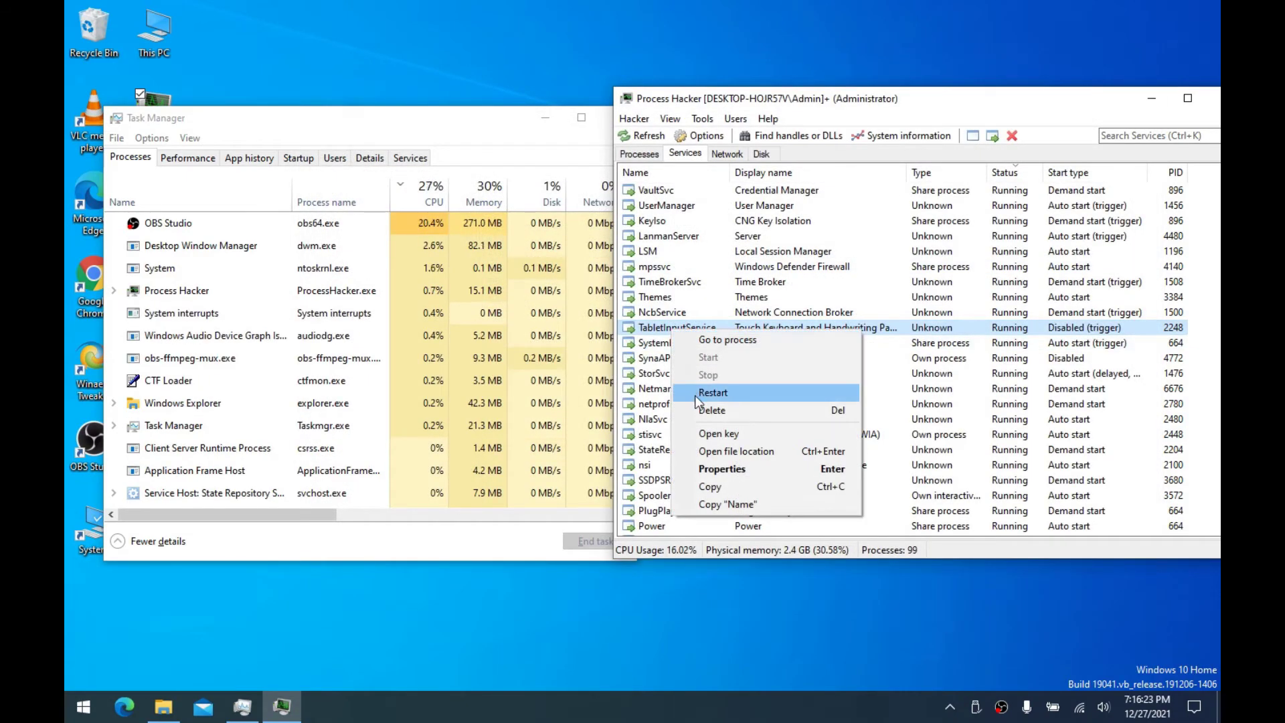
pyautogui.click(696, 392)
pyautogui.click(750, 405)
pyautogui.rightClick(669, 329)
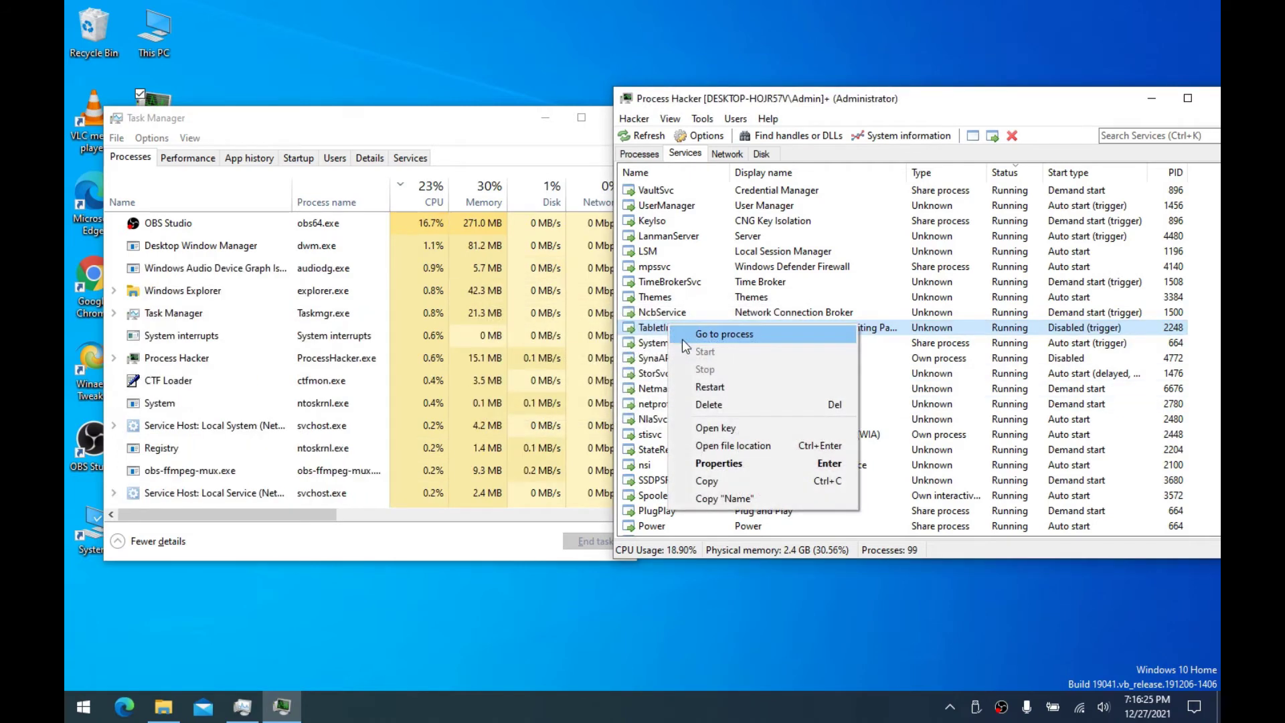
pyautogui.click(696, 406)
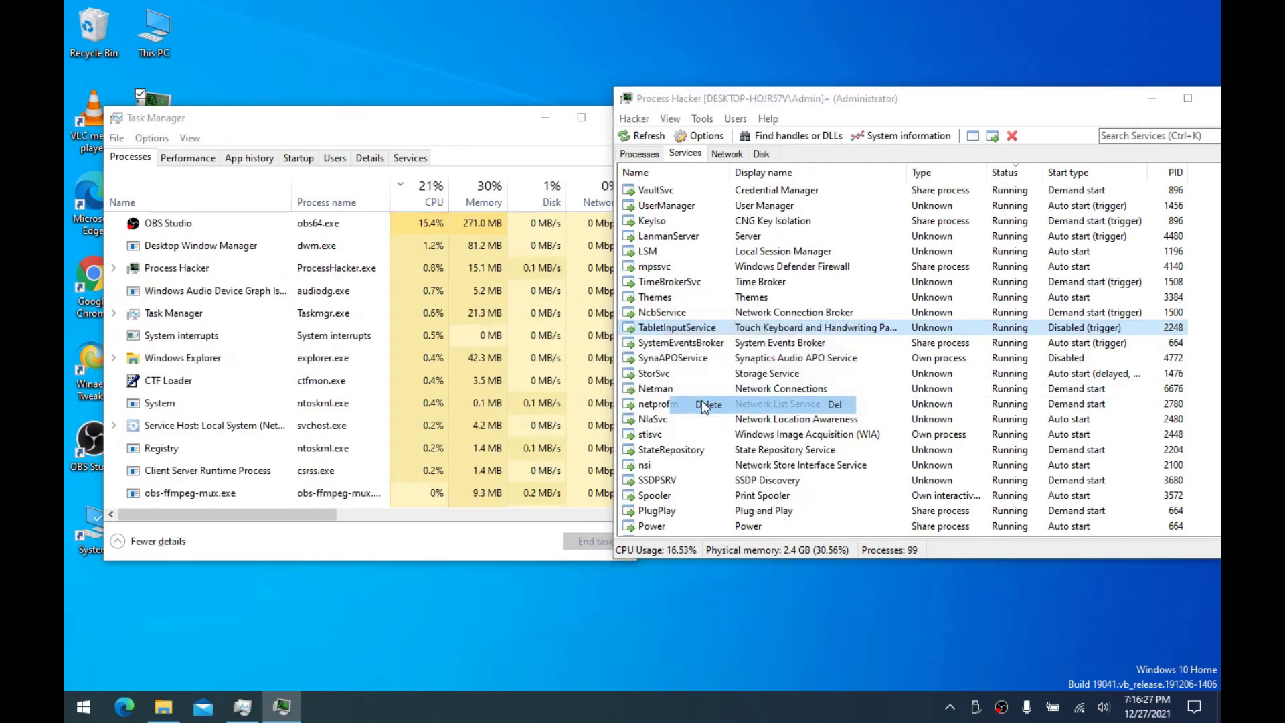
pyautogui.click(1031, 354)
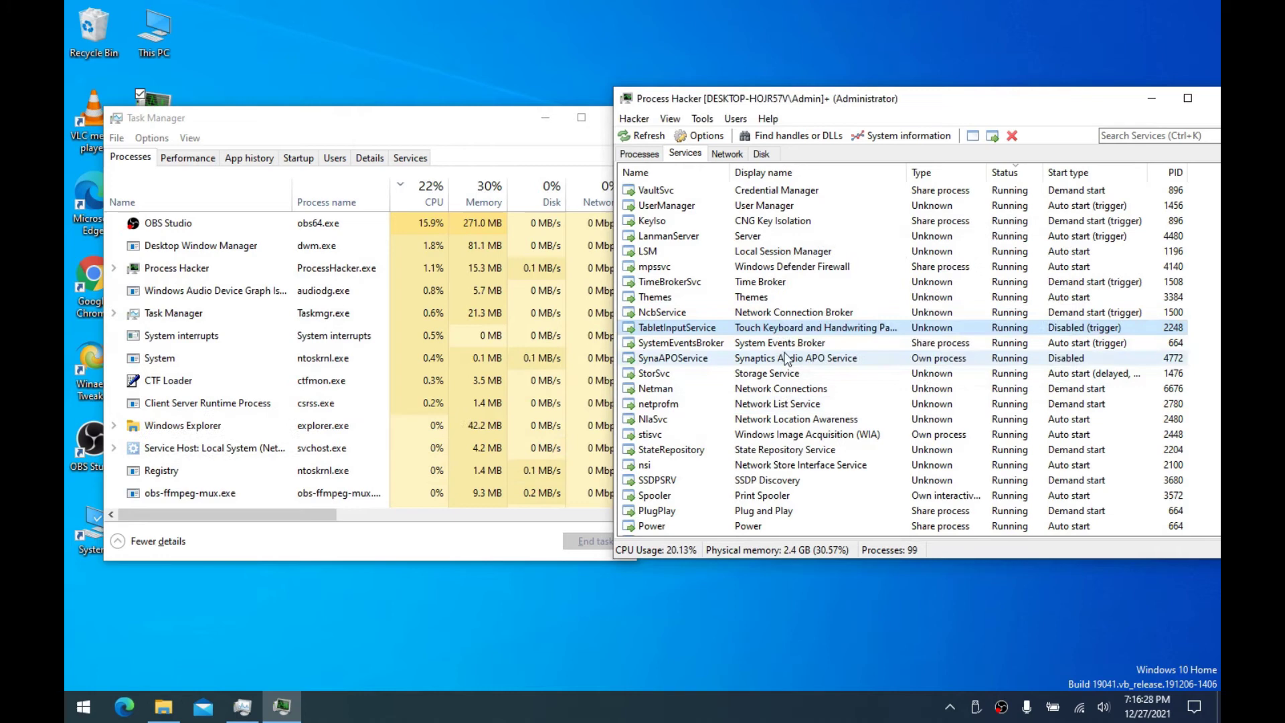
# Request deletion of the TabletInputService service and confirm it
pyautogui.rightClick(666, 327)
pyautogui.click(694, 402)
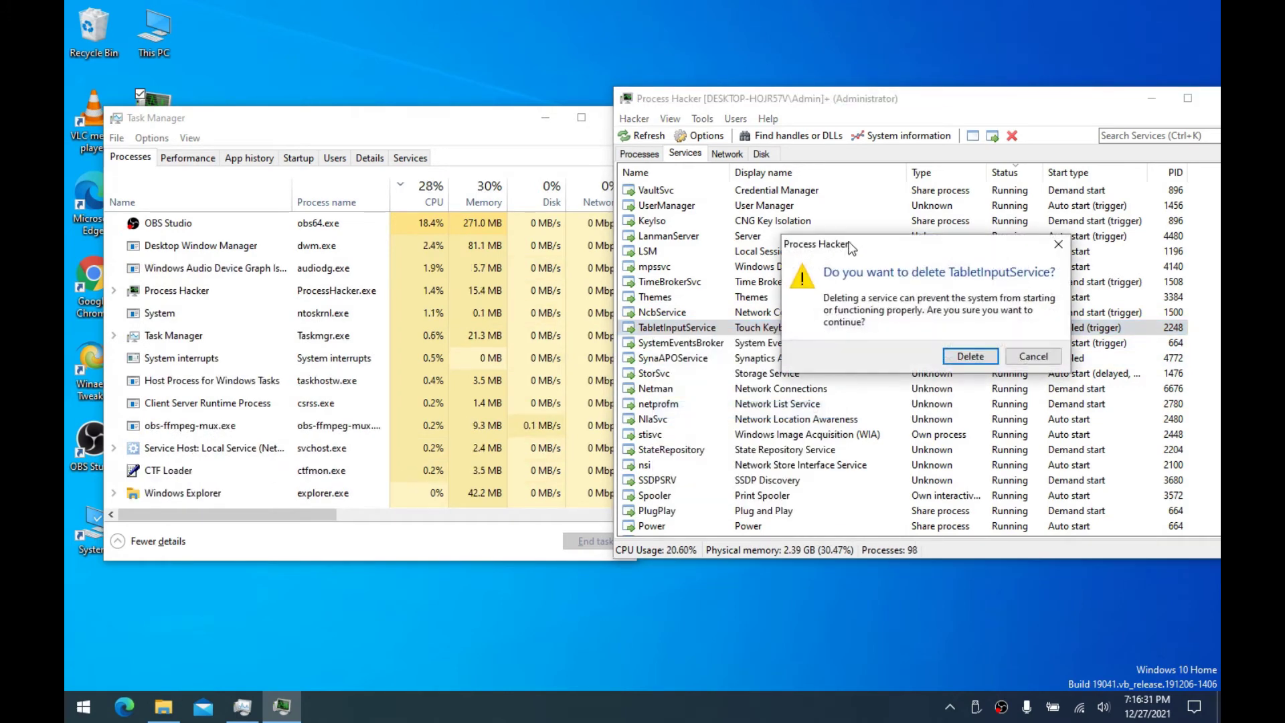
pyautogui.moveTo(854, 246); pyautogui.dragTo(700, 181)
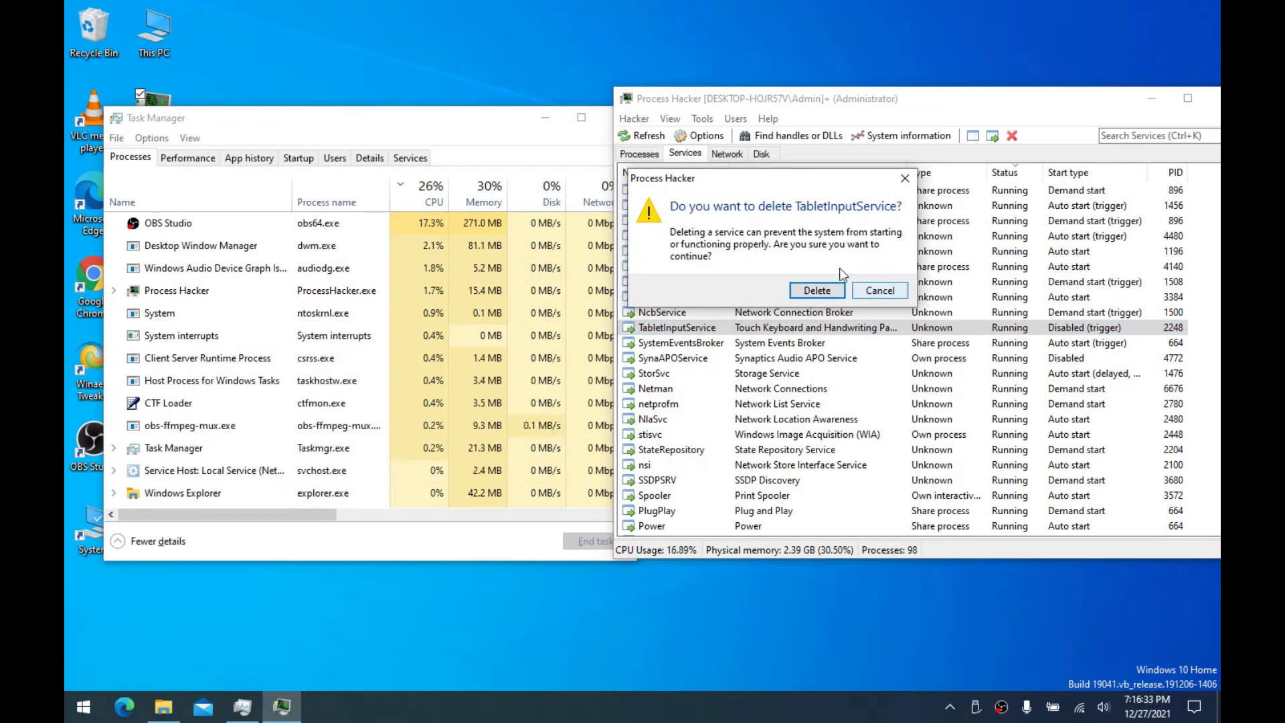
pyautogui.moveTo(770, 184)
pyautogui.mouseDown()
pyautogui.moveTo(793, 191)
pyautogui.moveTo(780, 191)
pyautogui.mouseUp()
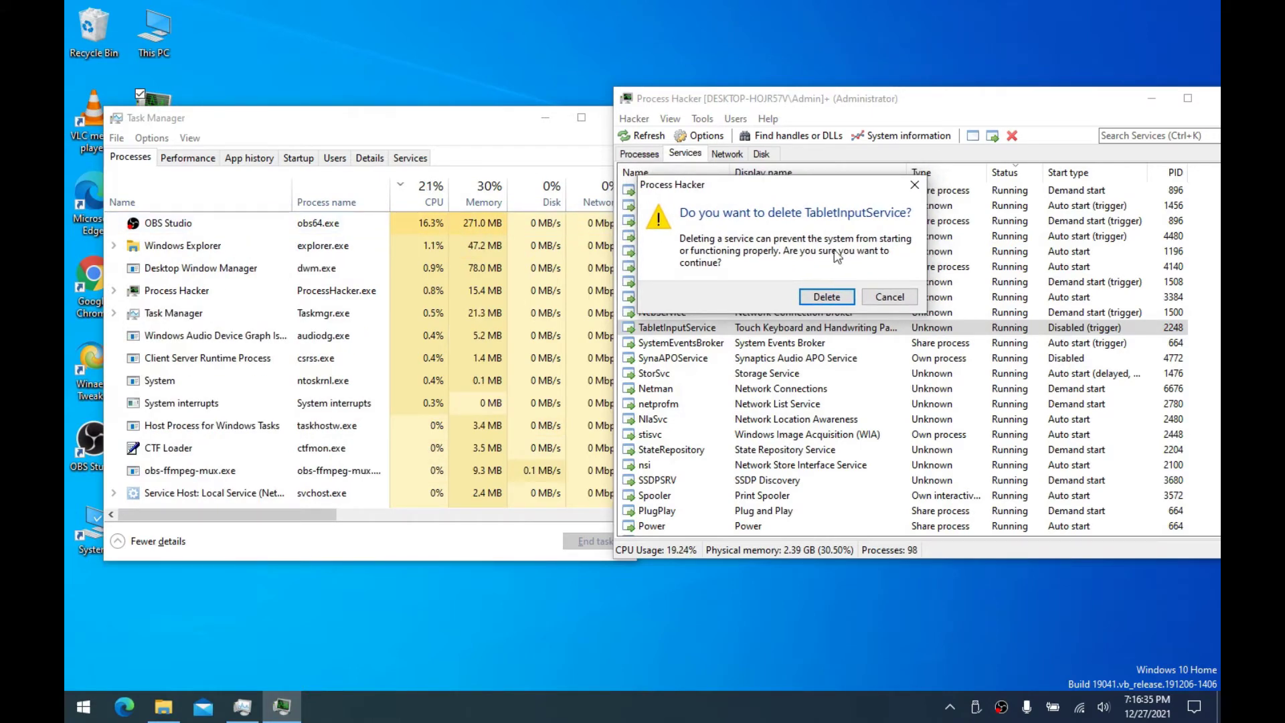
pyautogui.click(827, 297)
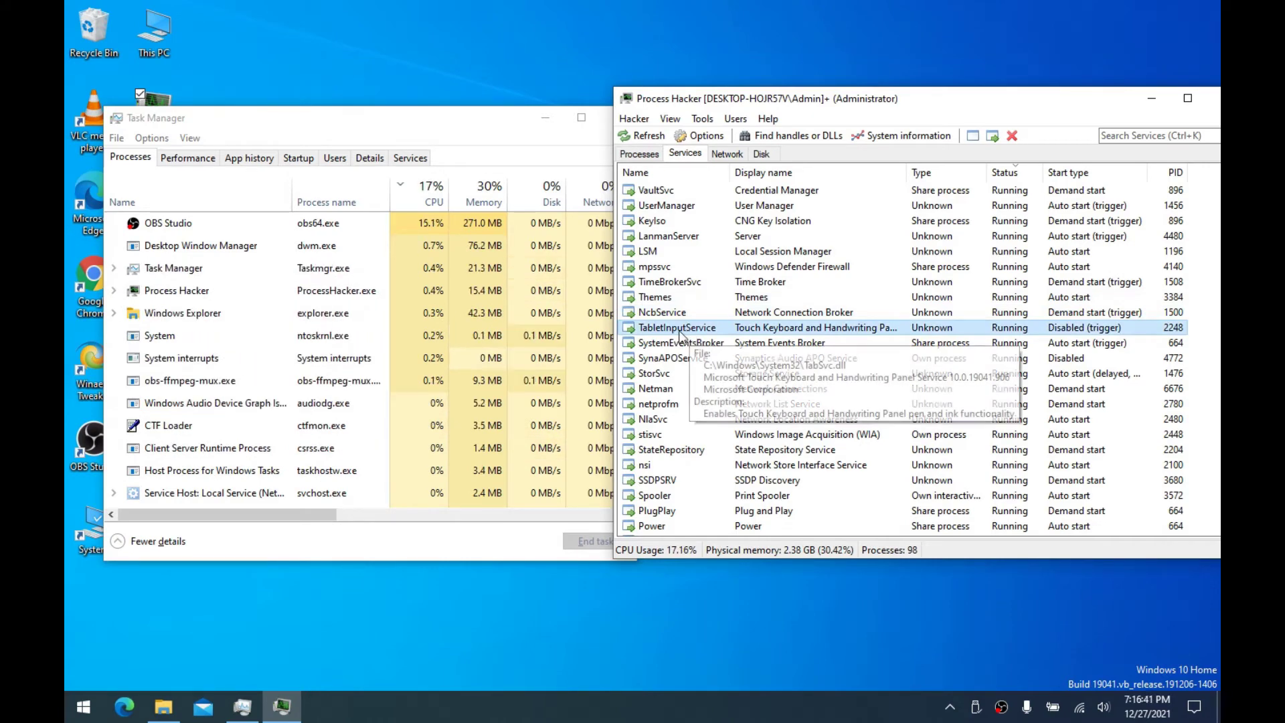
# Try to stop the Synaptics Audio APO Service (SynaAPOService)
pyautogui.click(700, 345)
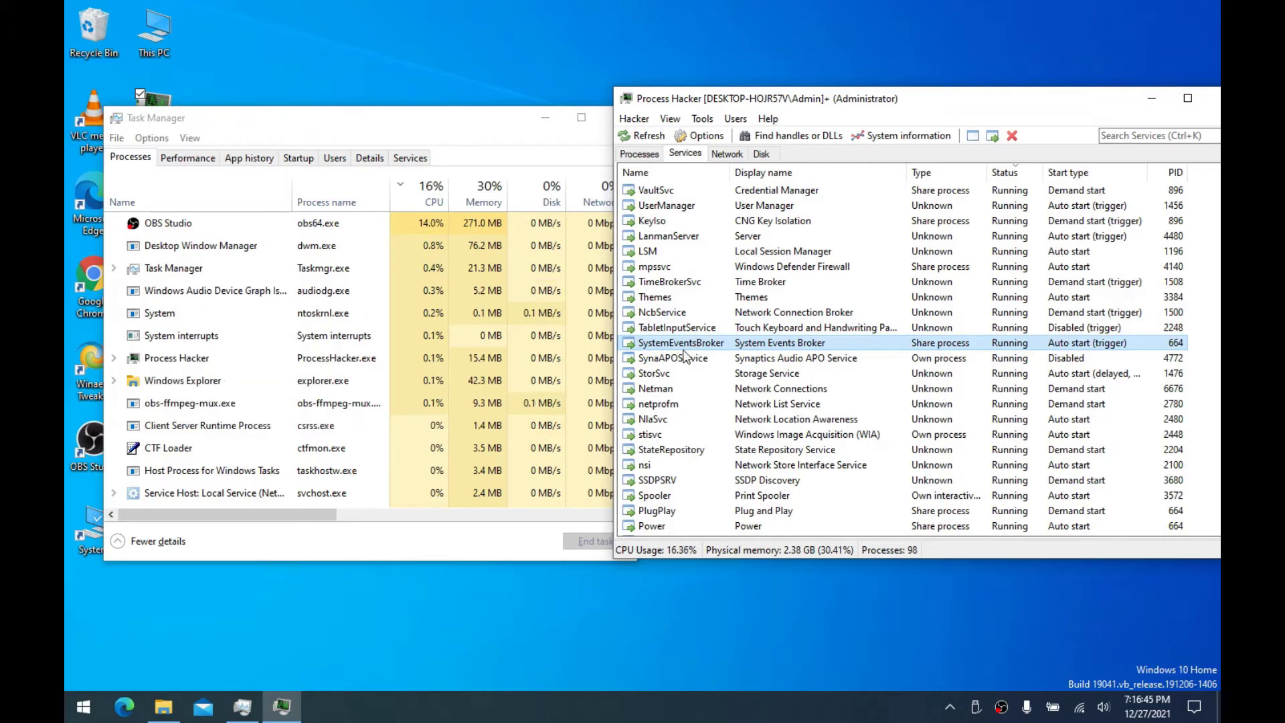
pyautogui.click(701, 359)
pyautogui.rightClick(706, 366)
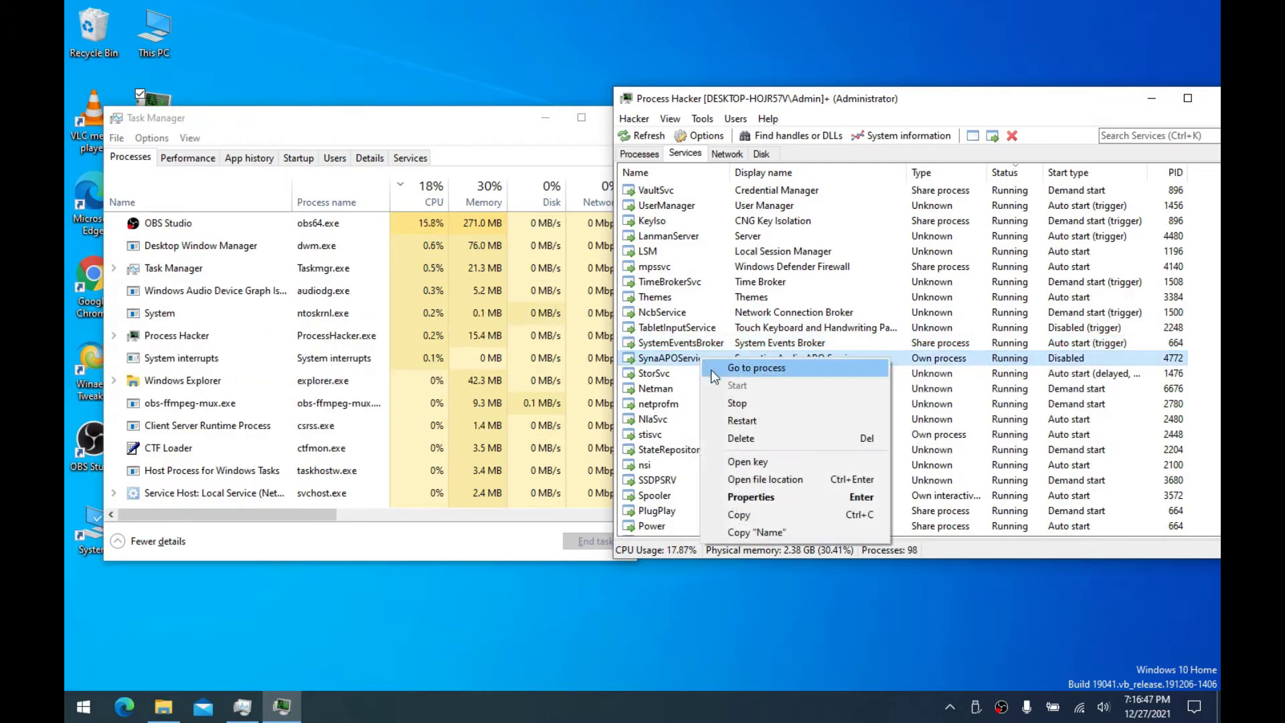
pyautogui.click(736, 402)
pyautogui.click(751, 404)
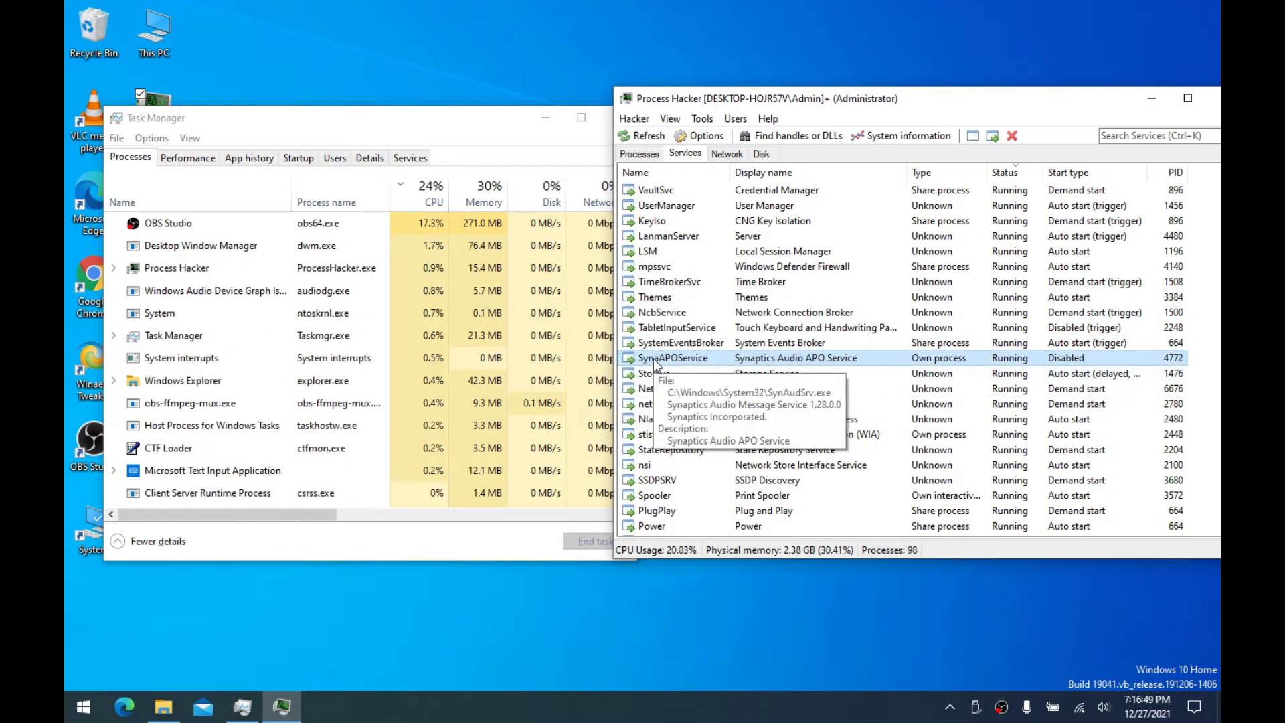
# Set the SSDP Discovery service's start type to Disabled, read through its description, and save the properties
pyautogui.click(683, 373)
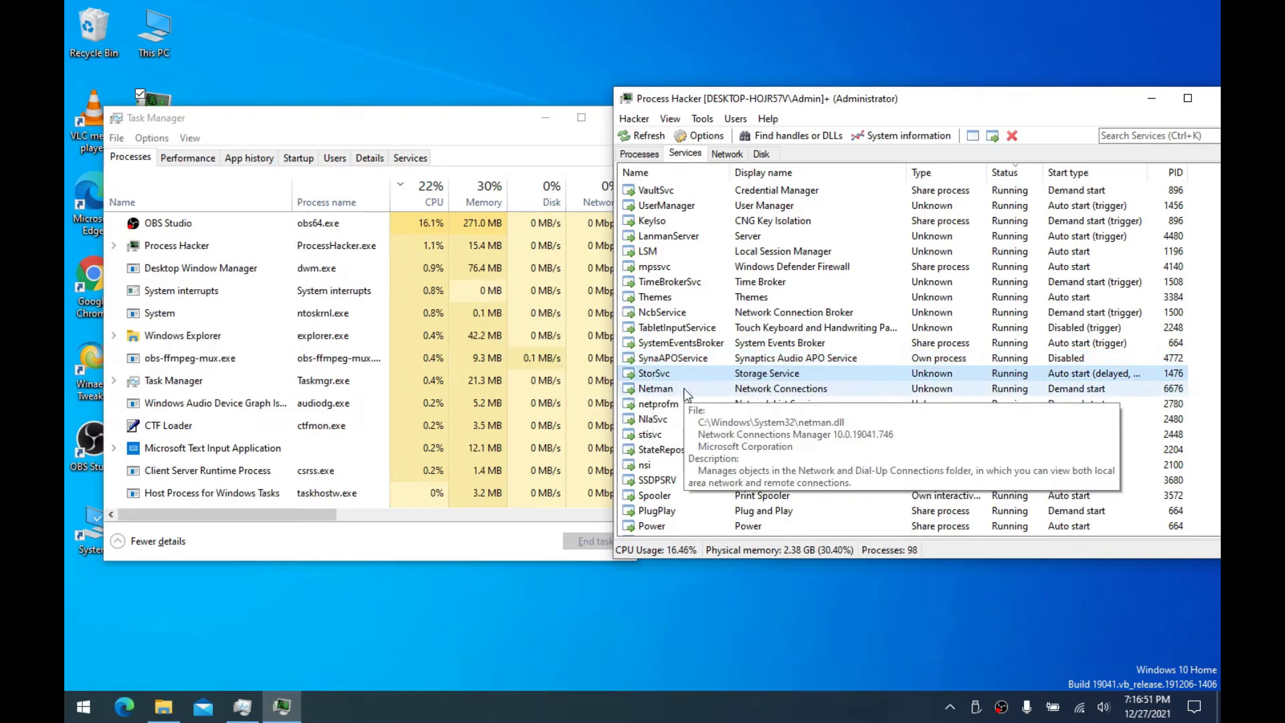
pyautogui.scroll(-2, 686, 388)
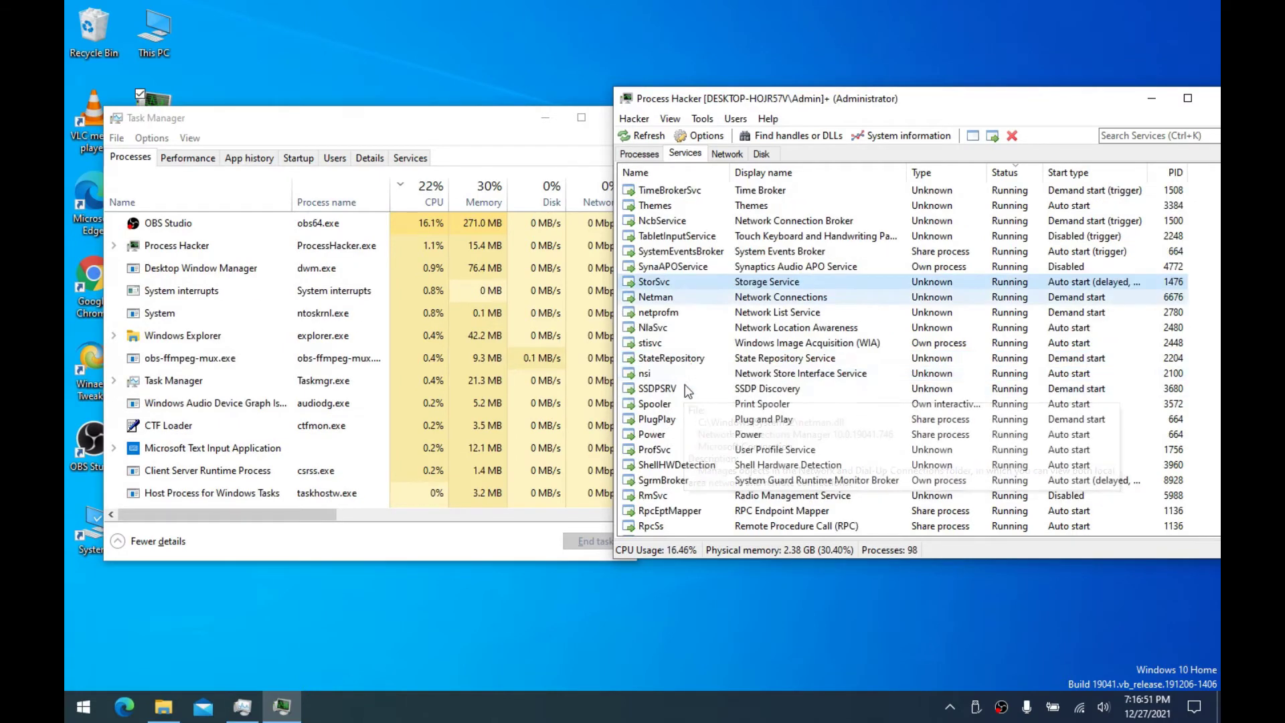
pyautogui.doubleClick(1004, 388)
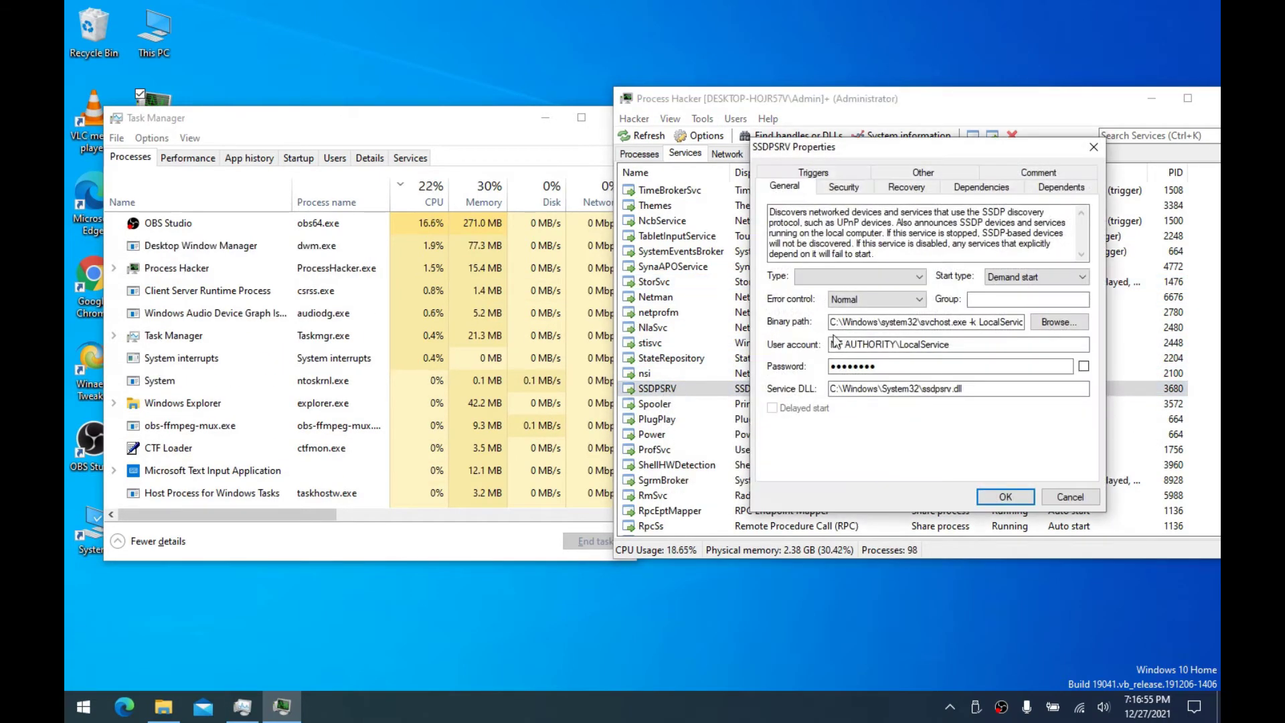
pyautogui.click(1063, 279)
pyautogui.click(1020, 291)
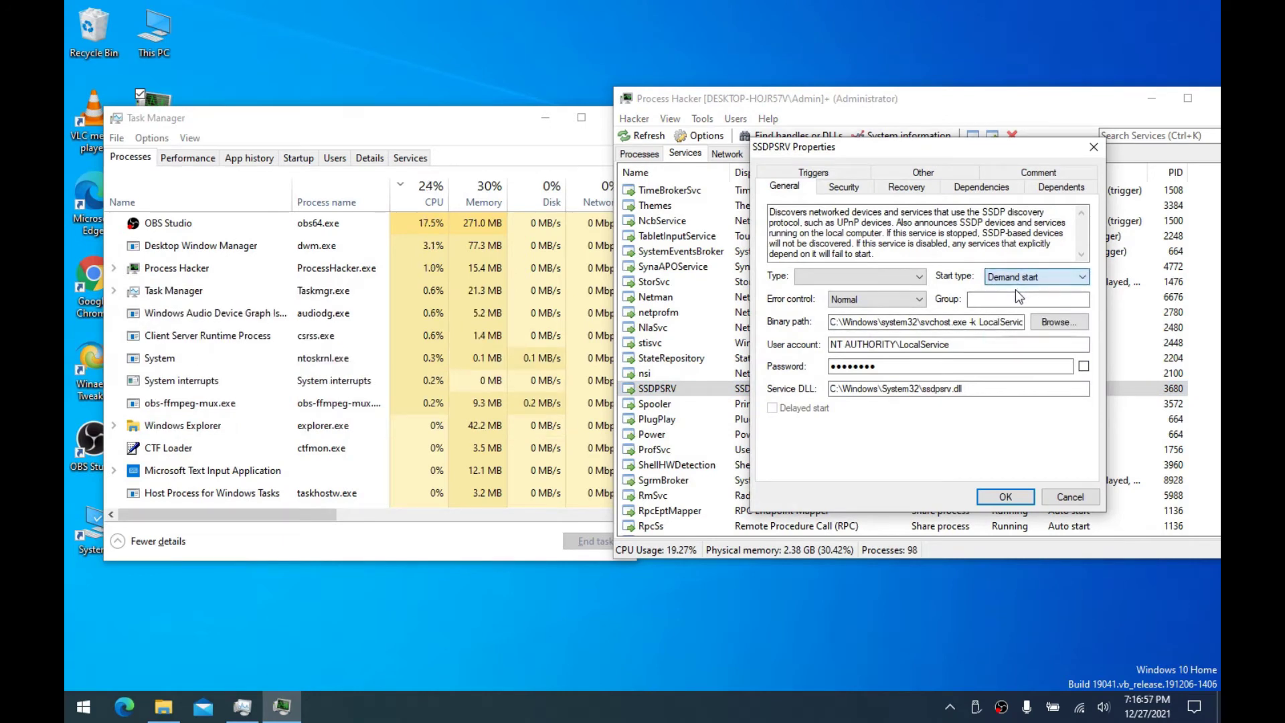
pyautogui.click(1017, 277)
pyautogui.click(1000, 296)
pyautogui.moveTo(827, 223)
pyautogui.mouseDown()
pyautogui.moveTo(947, 232)
pyautogui.moveTo(849, 227)
pyautogui.mouseUp()
pyautogui.moveTo(839, 222); pyautogui.dragTo(860, 224)
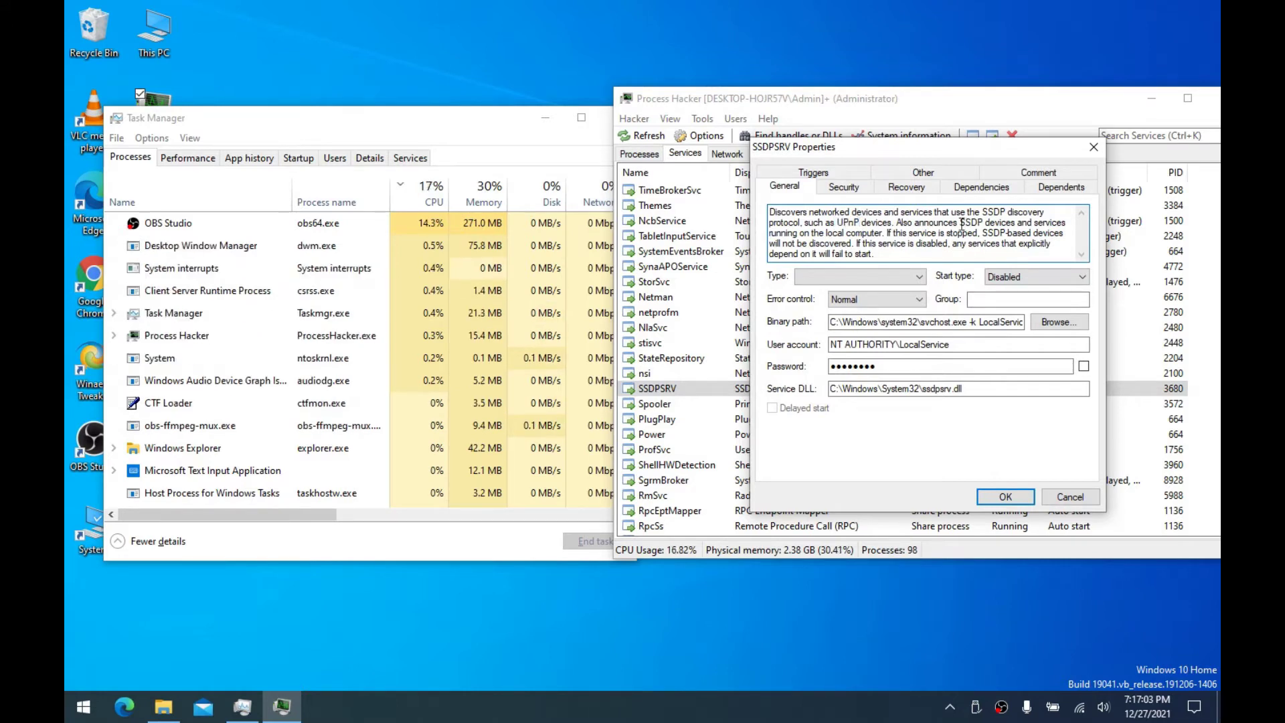
pyautogui.moveTo(974, 225); pyautogui.dragTo(978, 226)
pyautogui.click(1004, 224)
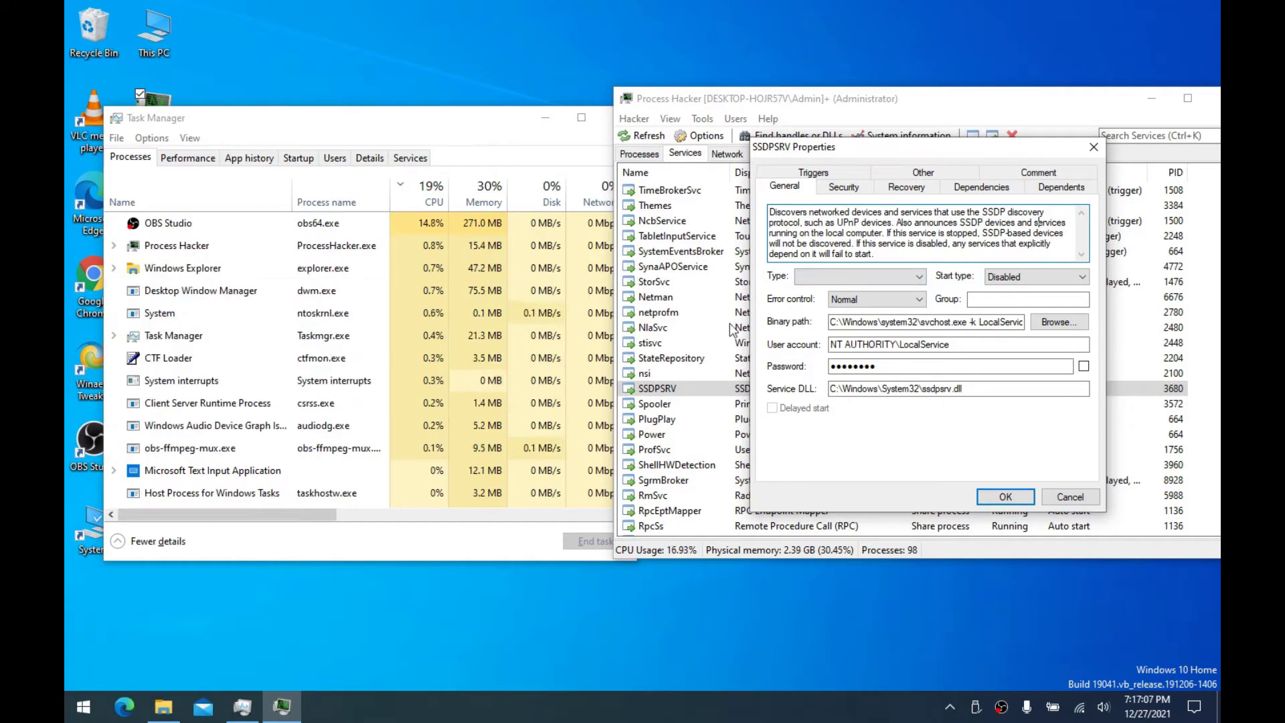
pyautogui.click(1004, 497)
# Stop the running SSDP Discovery service by attempting to restart it while its start type is Disabled
pyautogui.rightClick(701, 391)
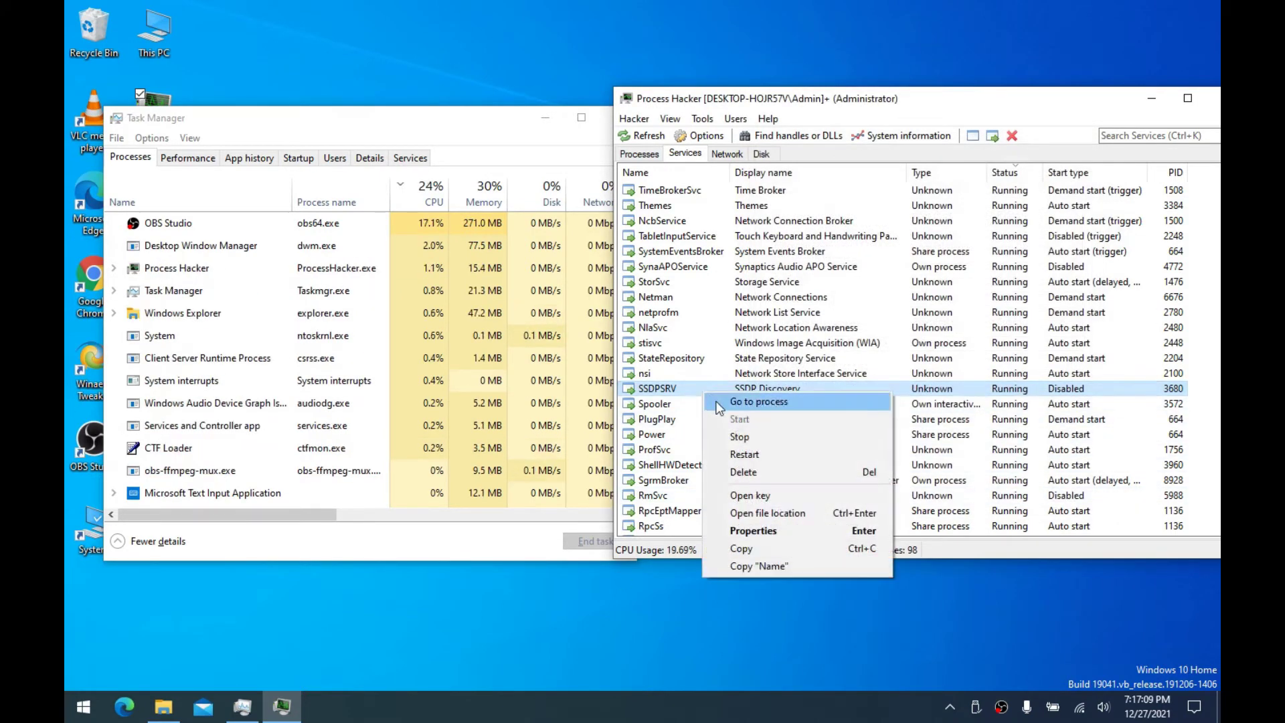
pyautogui.click(733, 454)
pyautogui.moveTo(701, 320); pyautogui.dragTo(751, 143)
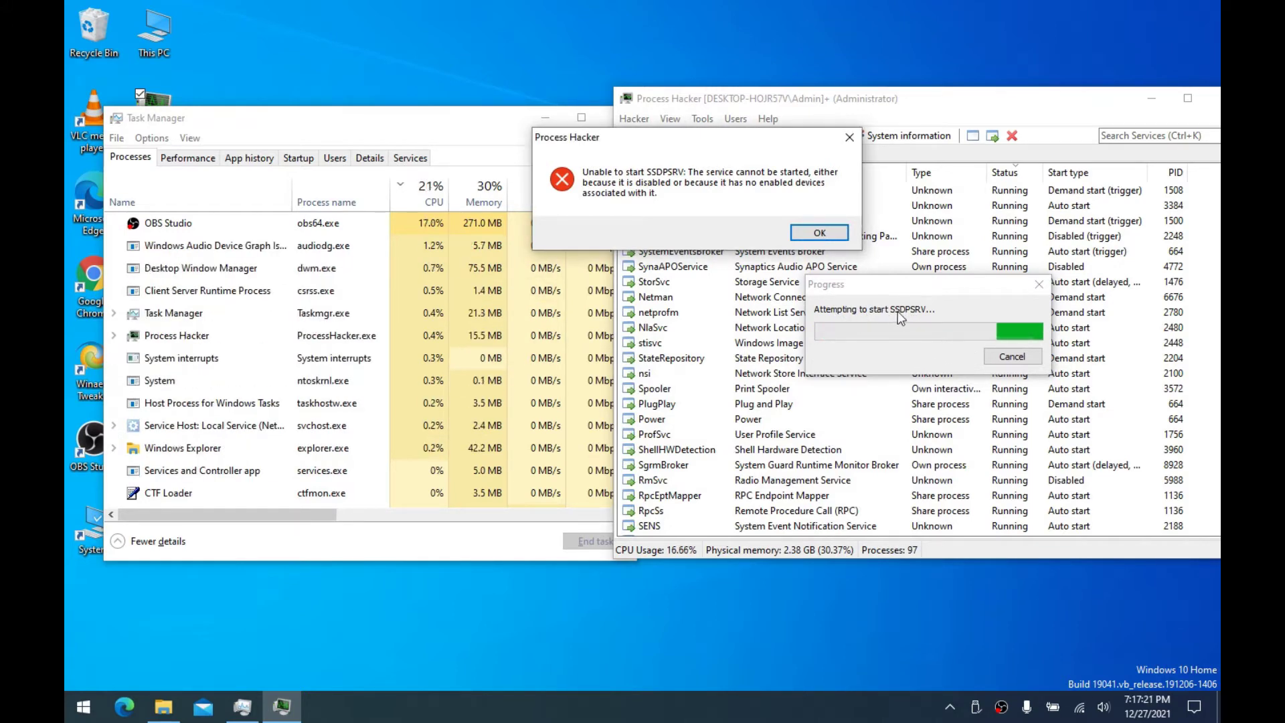
pyautogui.click(818, 234)
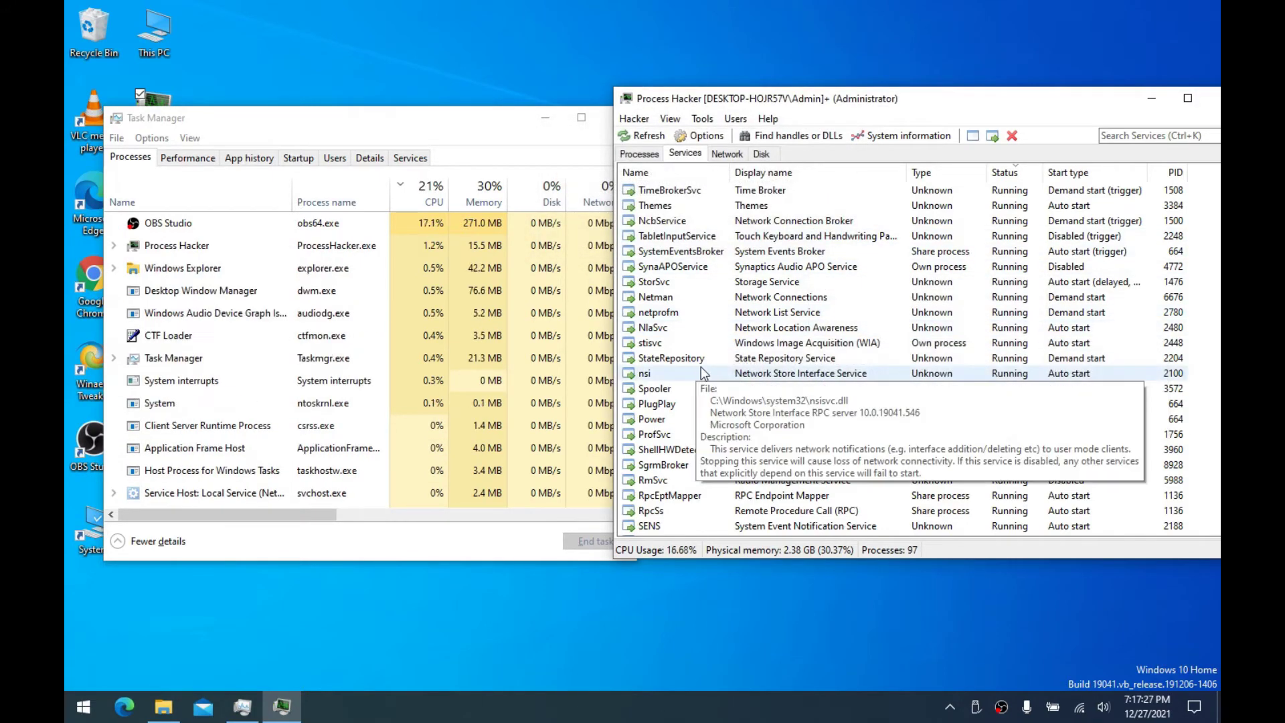
# Examine the System Guard Runtime Monitor Broker (SgrmBroker) service's properties and look for its executable in Task Manager's process list
pyautogui.click(697, 348)
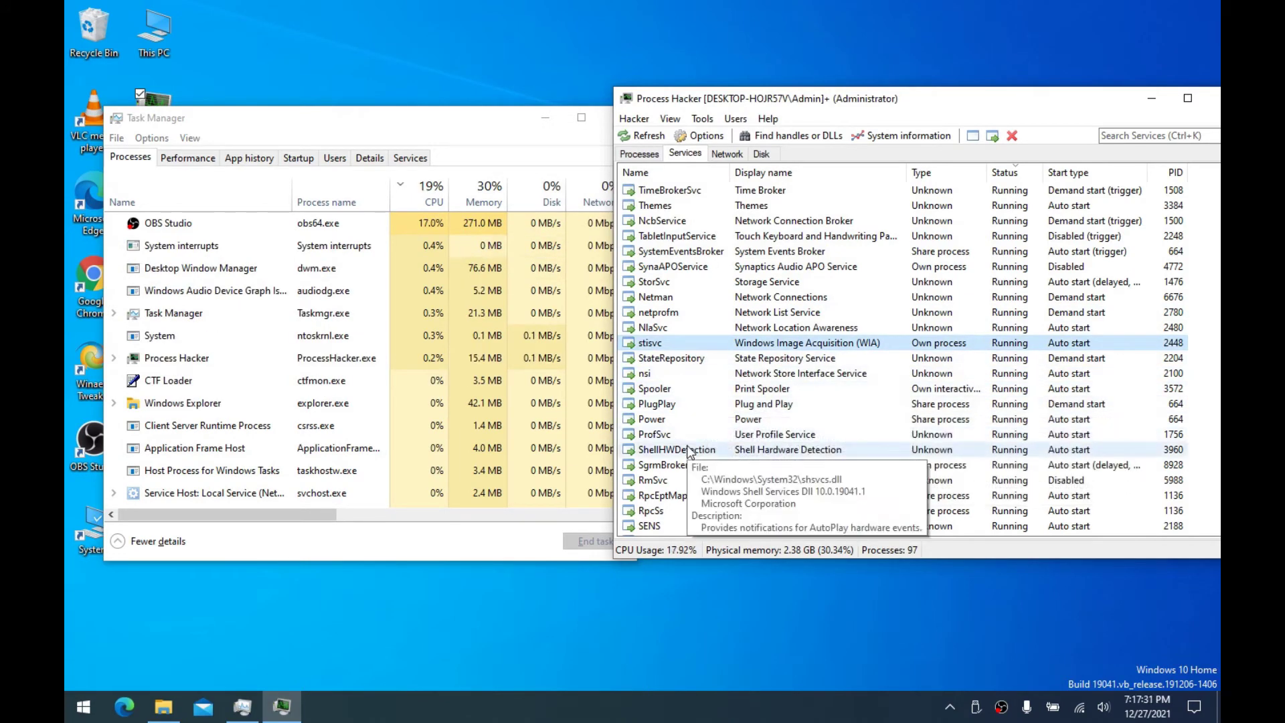
pyautogui.scroll(-4, 725, 284)
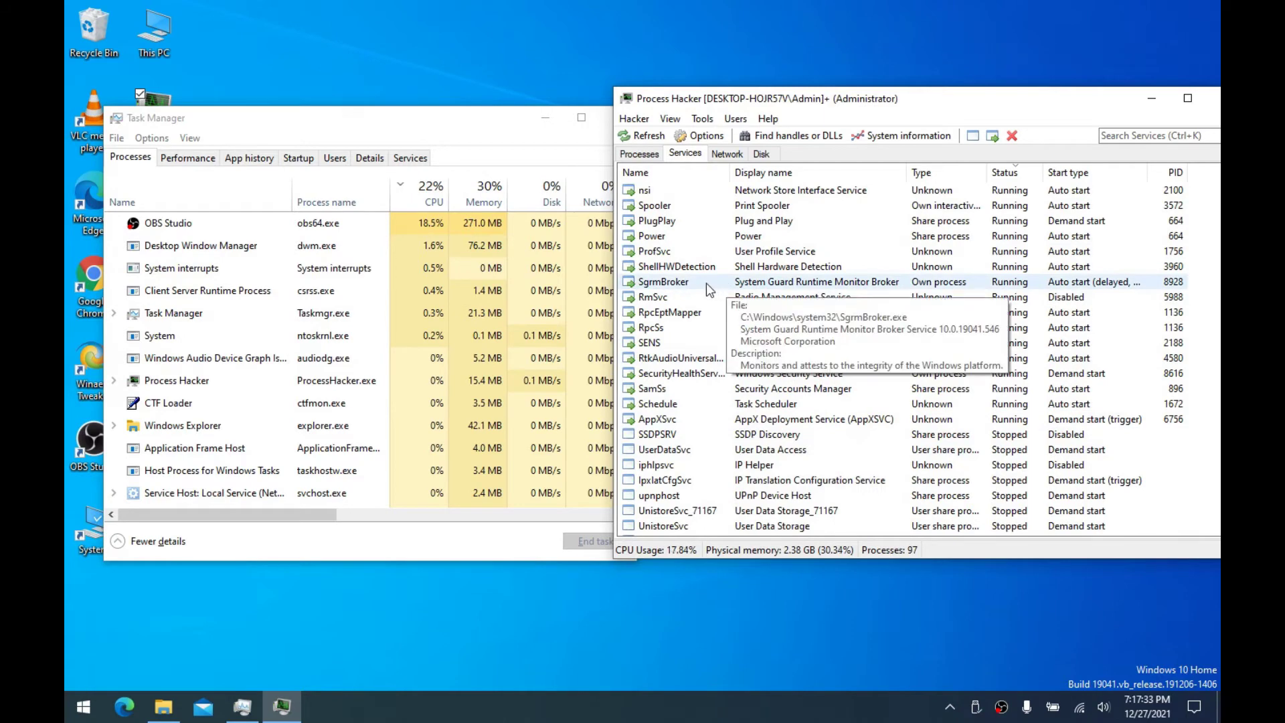
pyautogui.doubleClick(705, 282)
pyautogui.moveTo(926, 151); pyautogui.dragTo(846, 143)
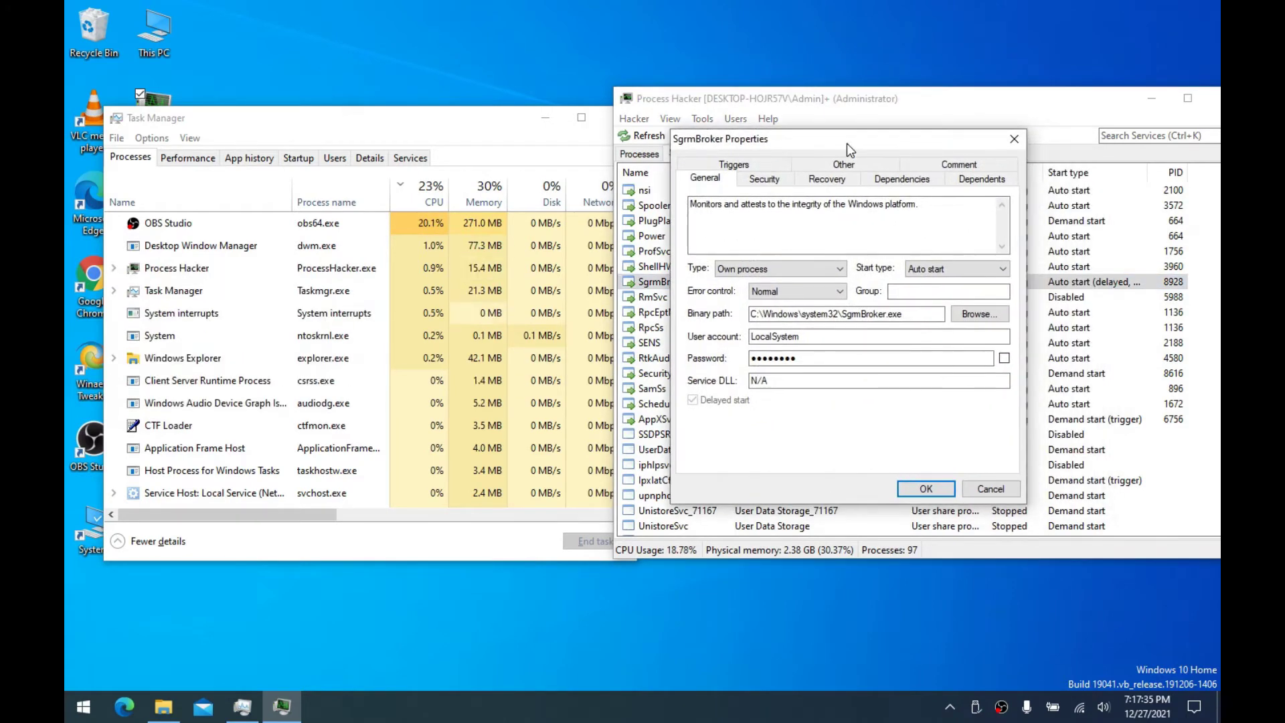
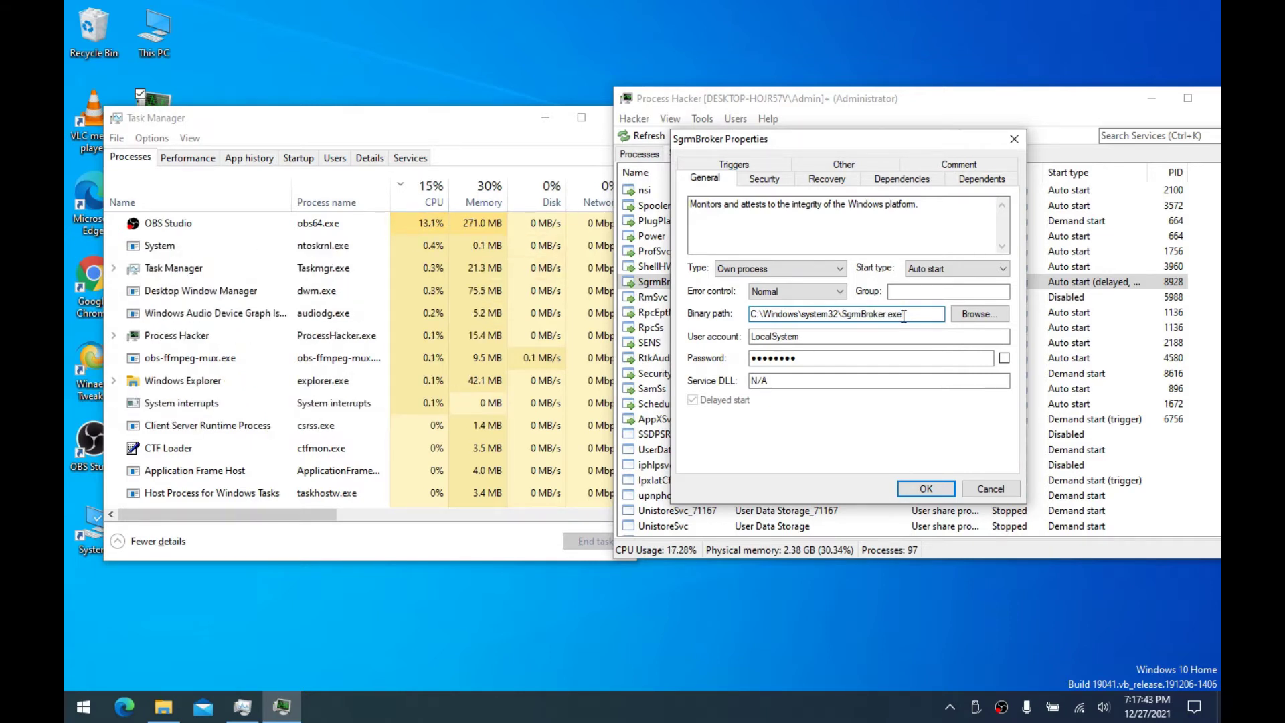
pyautogui.scroll(-5, 293, 364)
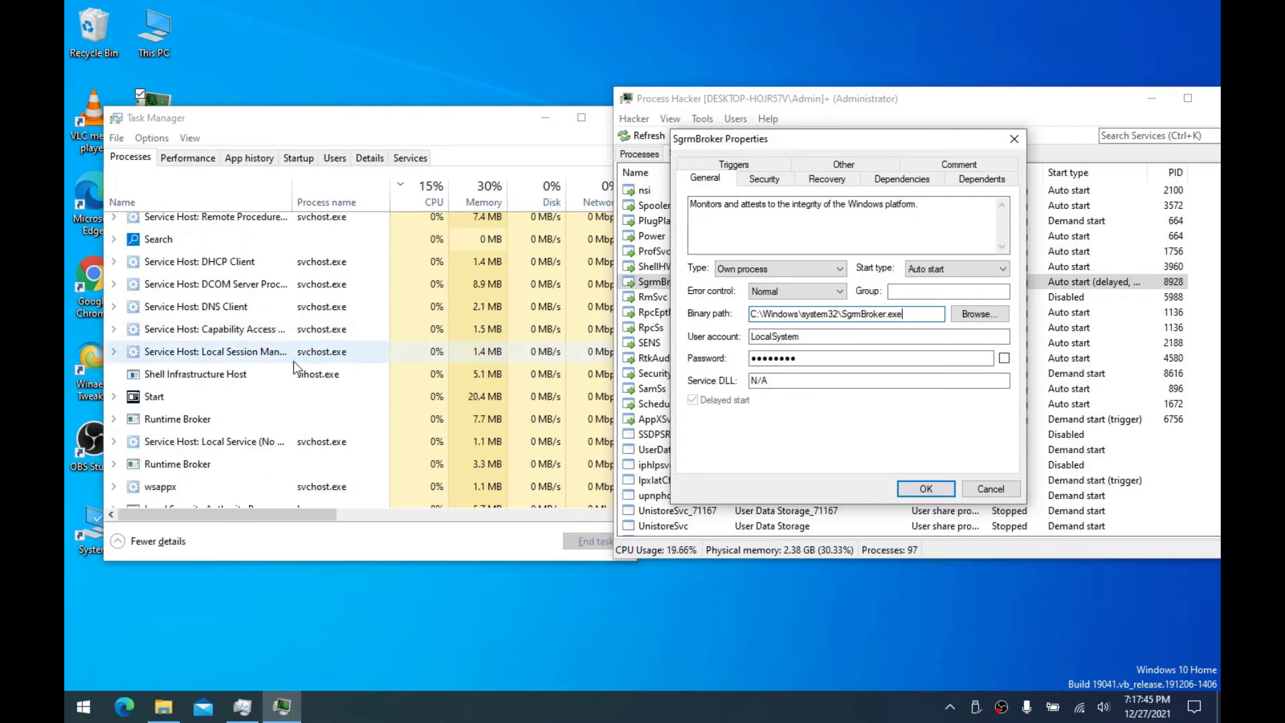
pyautogui.scroll(-5, 293, 361)
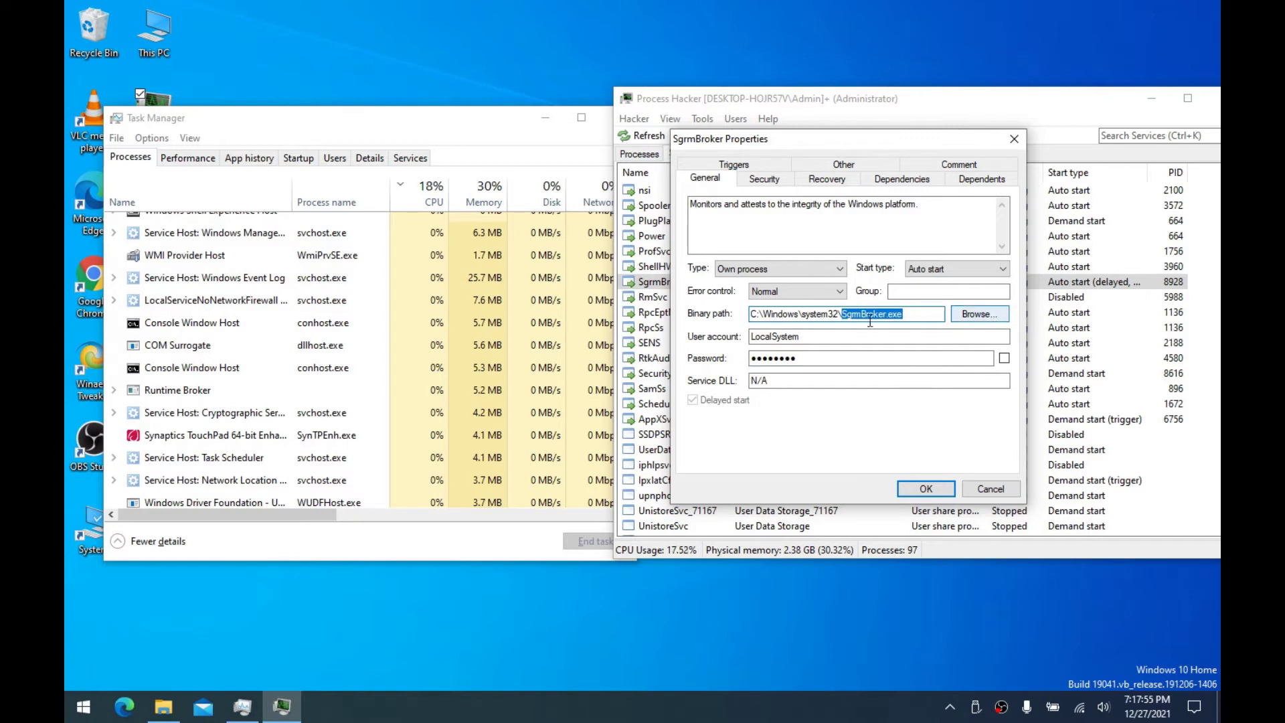
pyautogui.moveTo(840, 148)
pyautogui.mouseDown()
pyautogui.moveTo(857, 149)
pyautogui.moveTo(846, 151)
pyautogui.mouseUp()
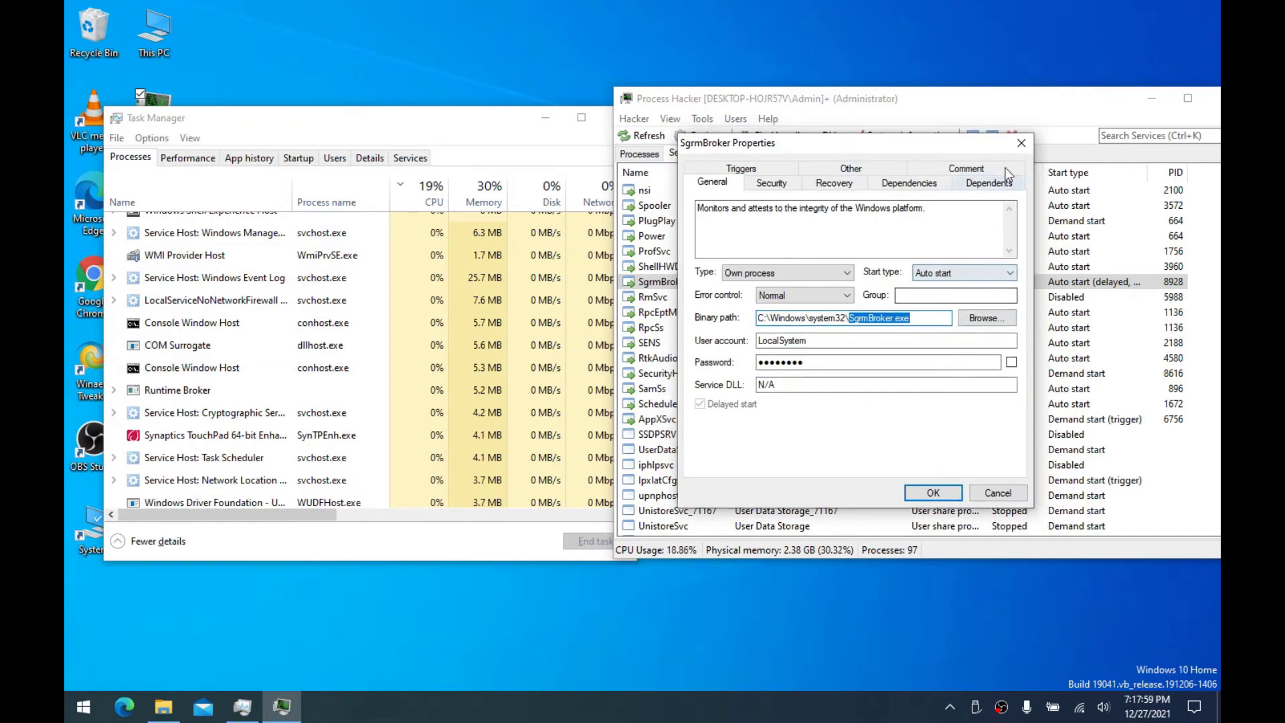
pyautogui.click(1021, 143)
# Open the SgrmBroker service's registry key and permanently delete all its values except (Default)
pyautogui.rightClick(688, 283)
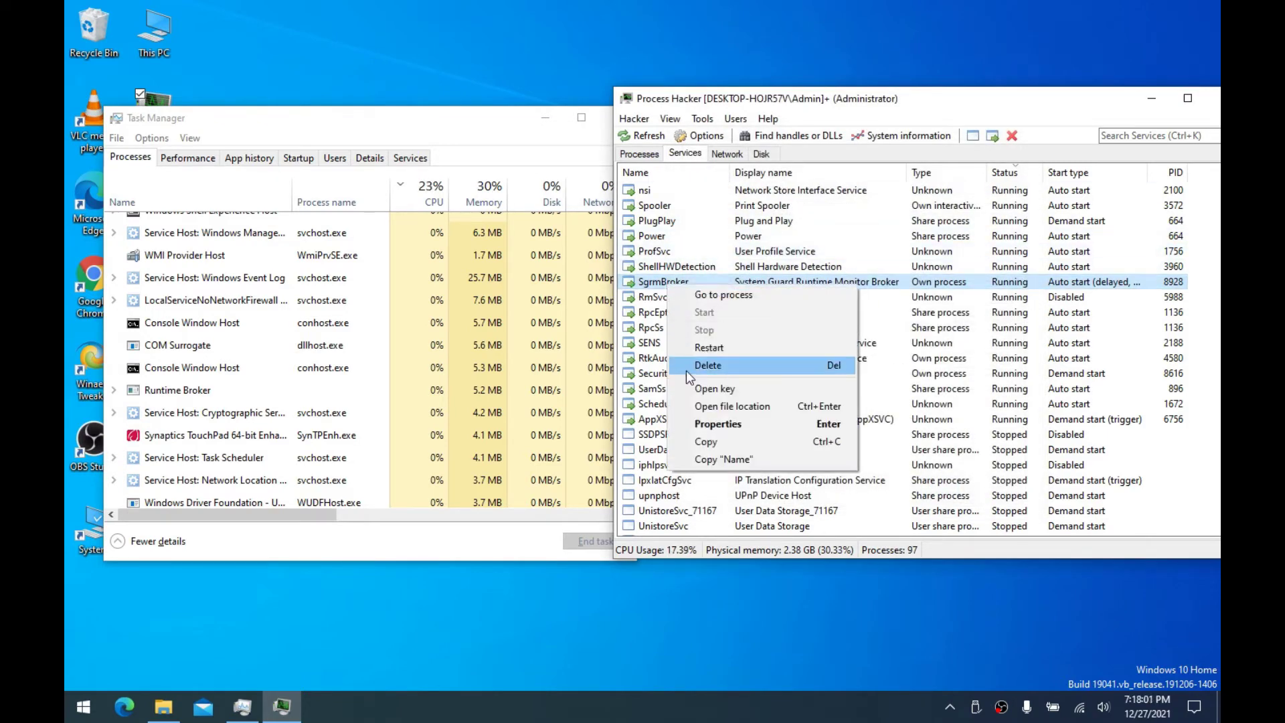
pyautogui.click(690, 387)
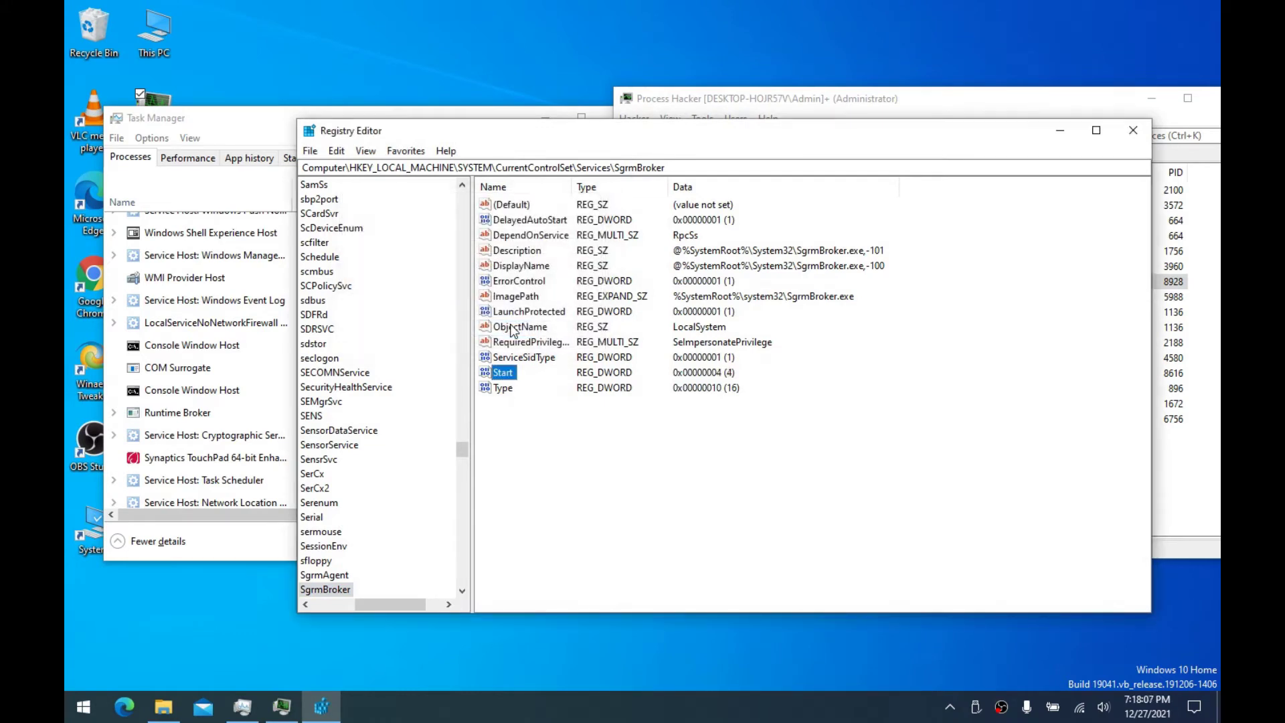
pyautogui.moveTo(510, 412); pyautogui.dragTo(493, 218)
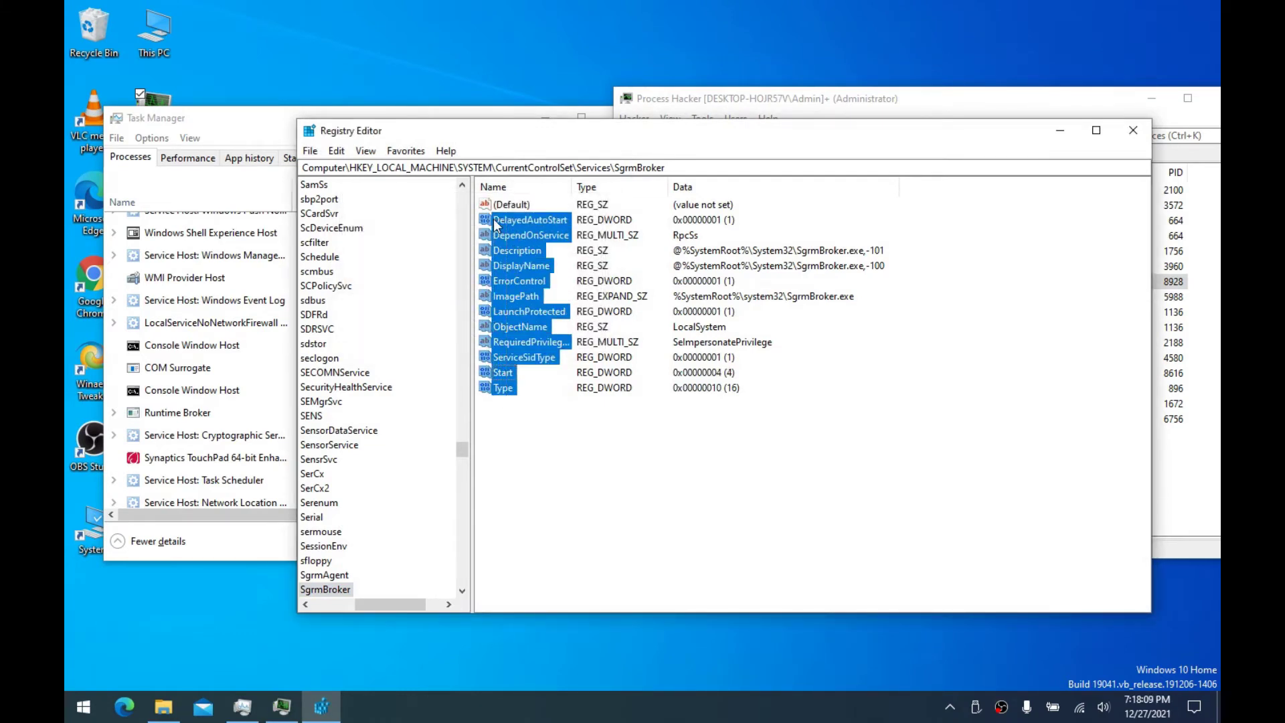
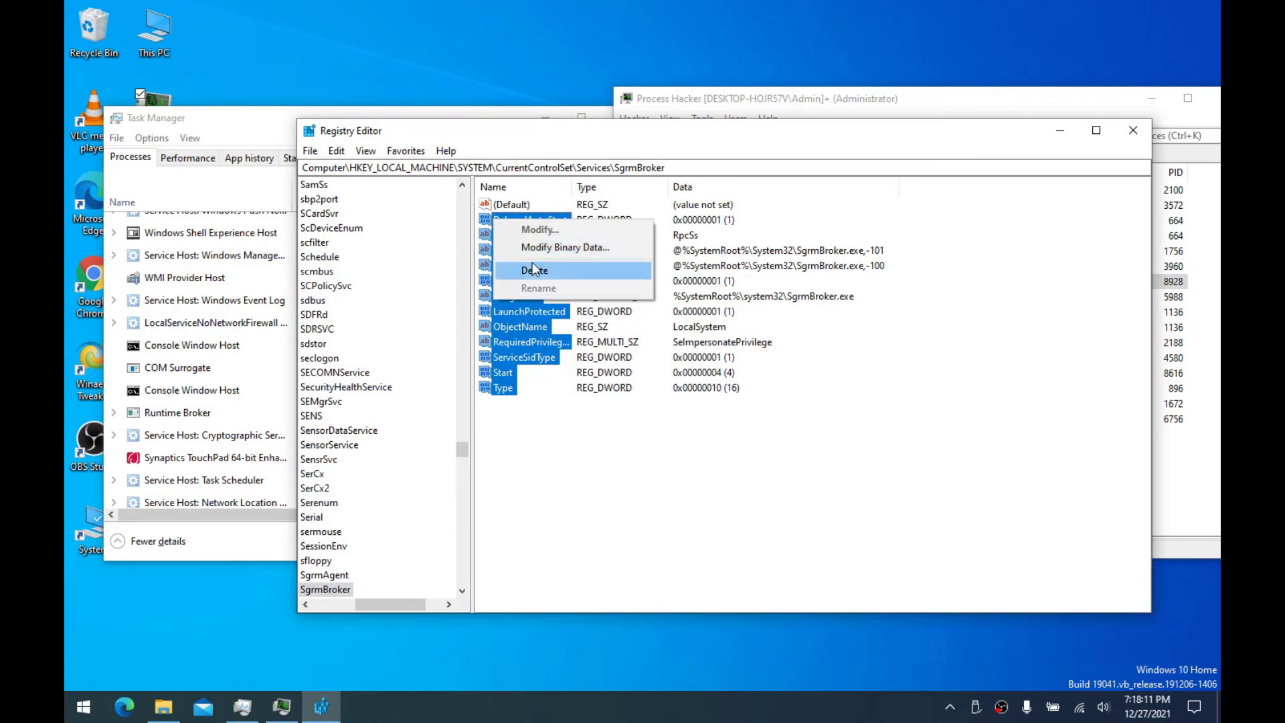
pyautogui.click(533, 269)
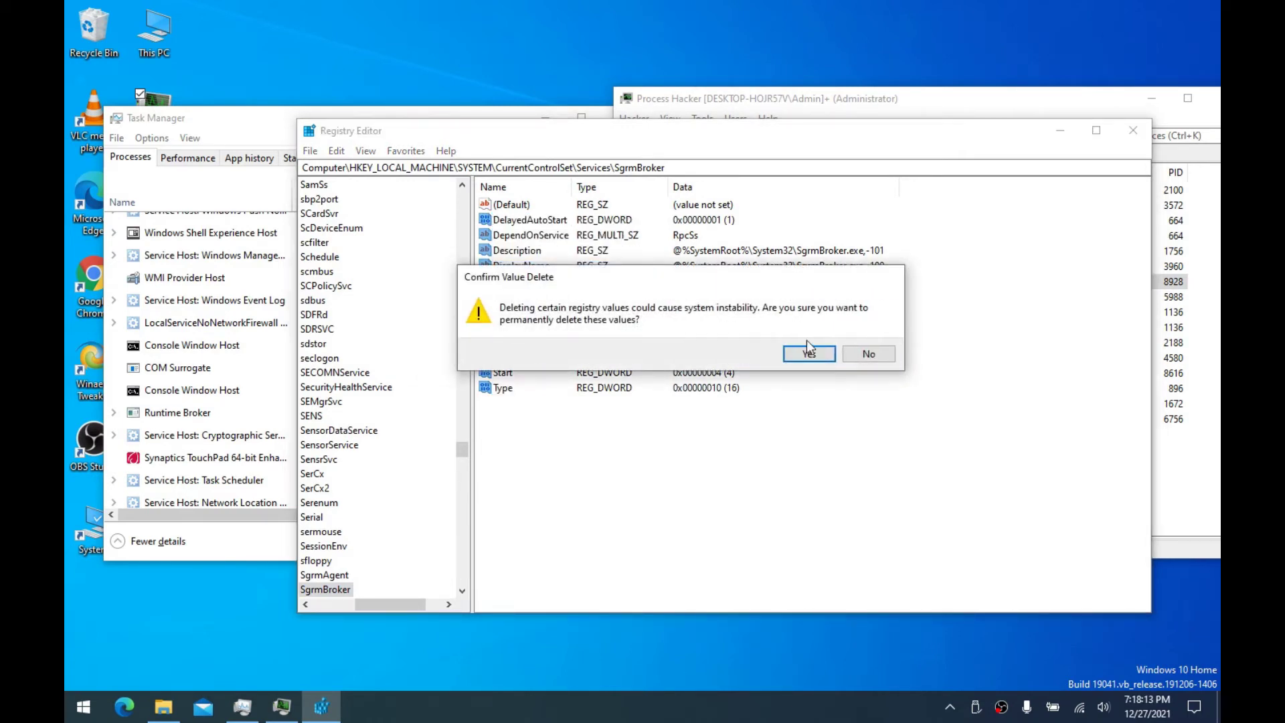
pyautogui.click(809, 354)
pyautogui.moveTo(468, 130); pyautogui.dragTo(522, 125)
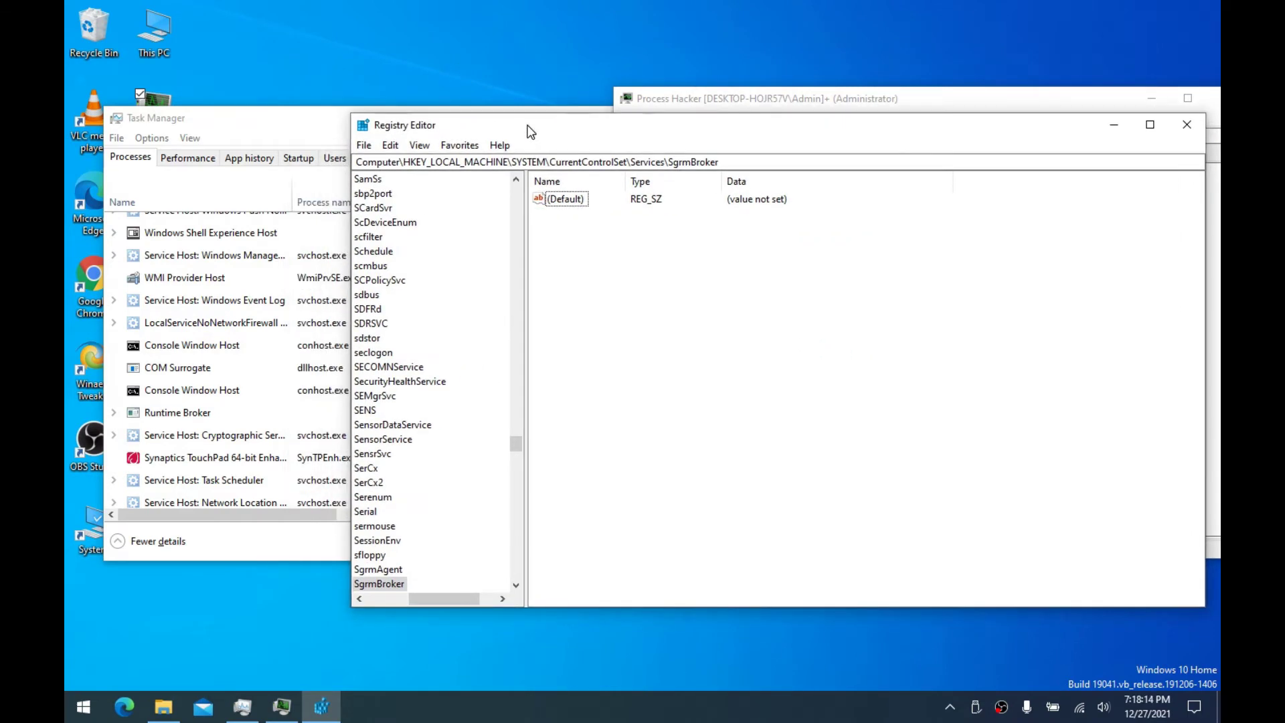
# Add a user or group to the SgrmBroker registry key's permissions to block access to the key, and minimize Registry Editor
pyautogui.click(560, 199)
pyautogui.hscroll(-3, 452, 602)
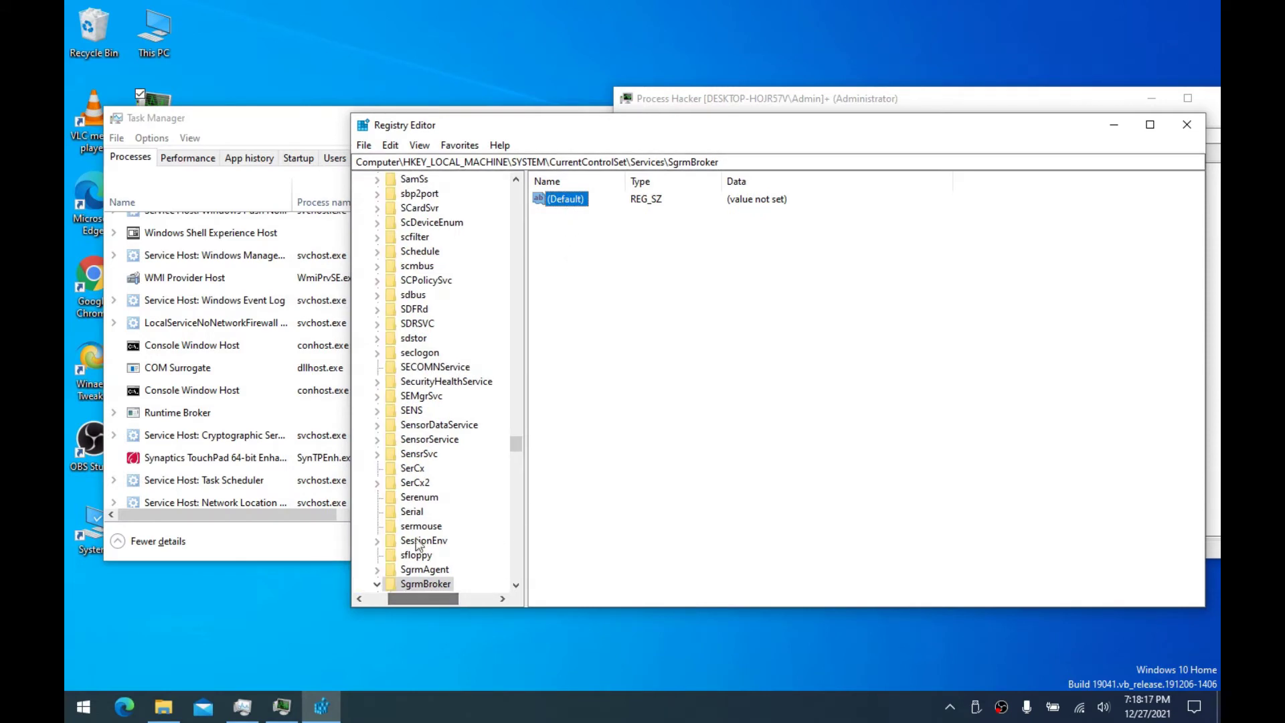
pyautogui.scroll(-4, 416, 543)
pyautogui.rightClick(425, 406)
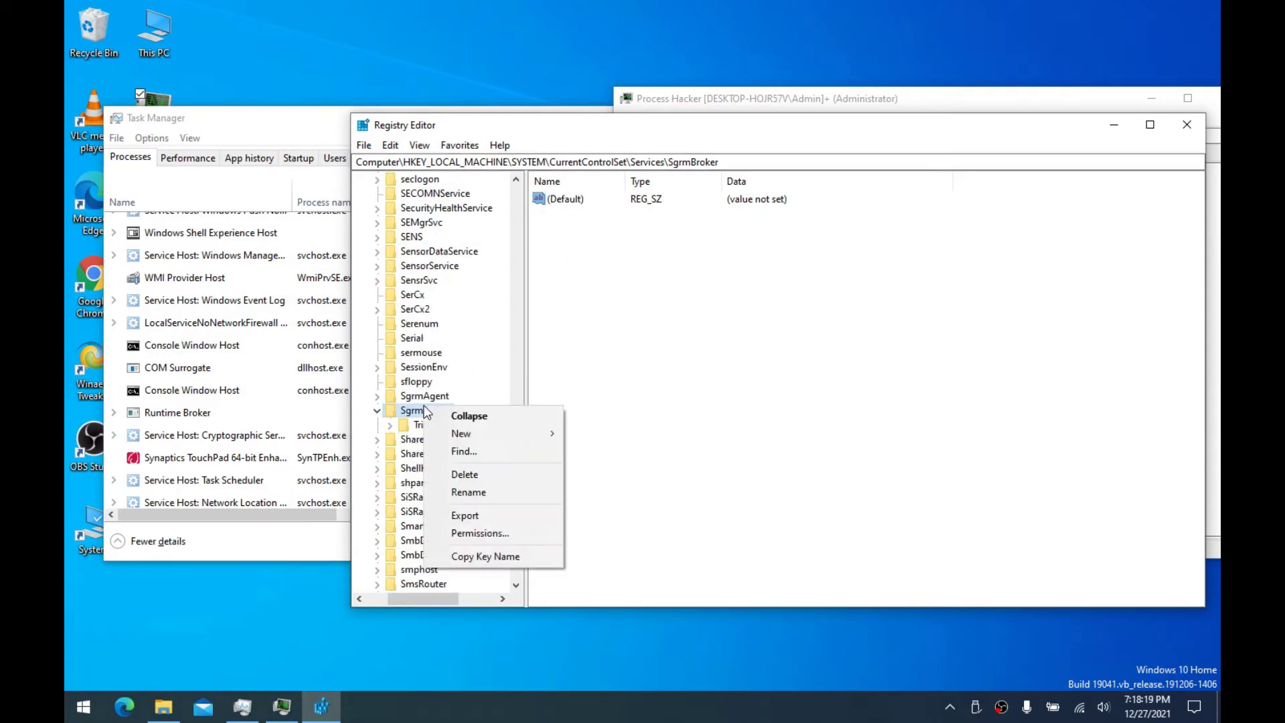
pyautogui.click(468, 532)
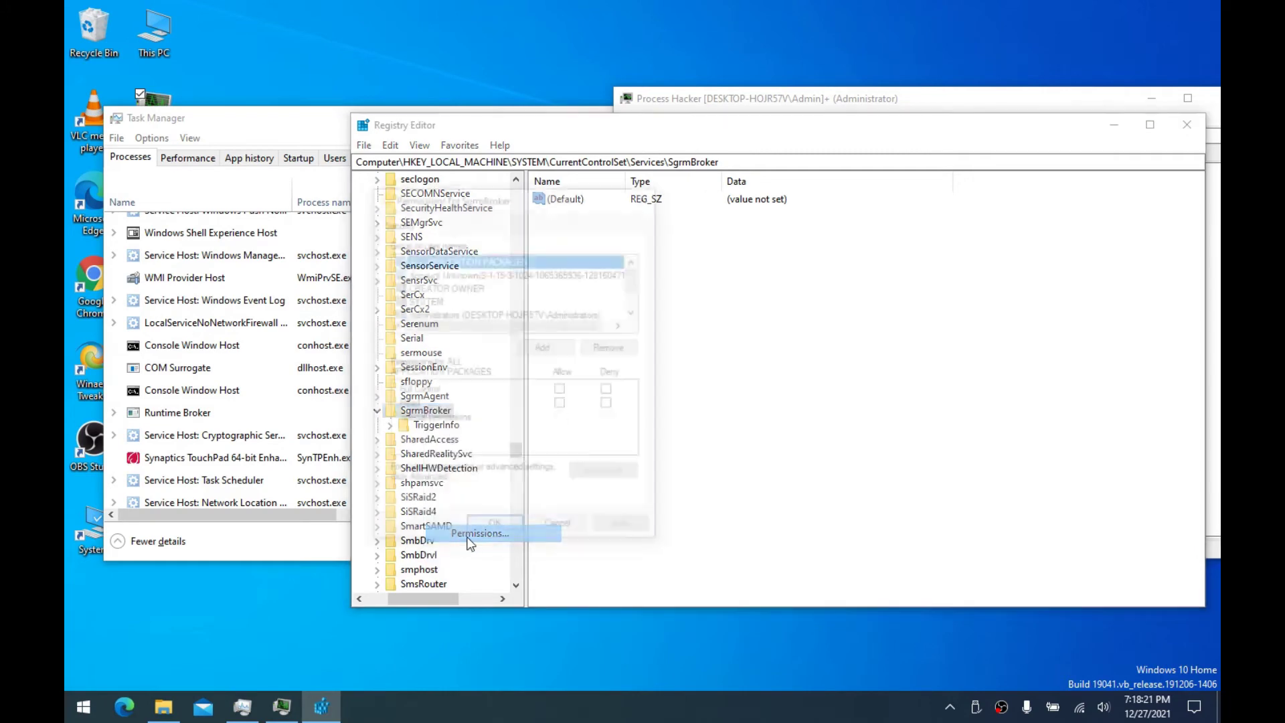
pyautogui.scroll(-1, 453, 297)
pyautogui.click(547, 347)
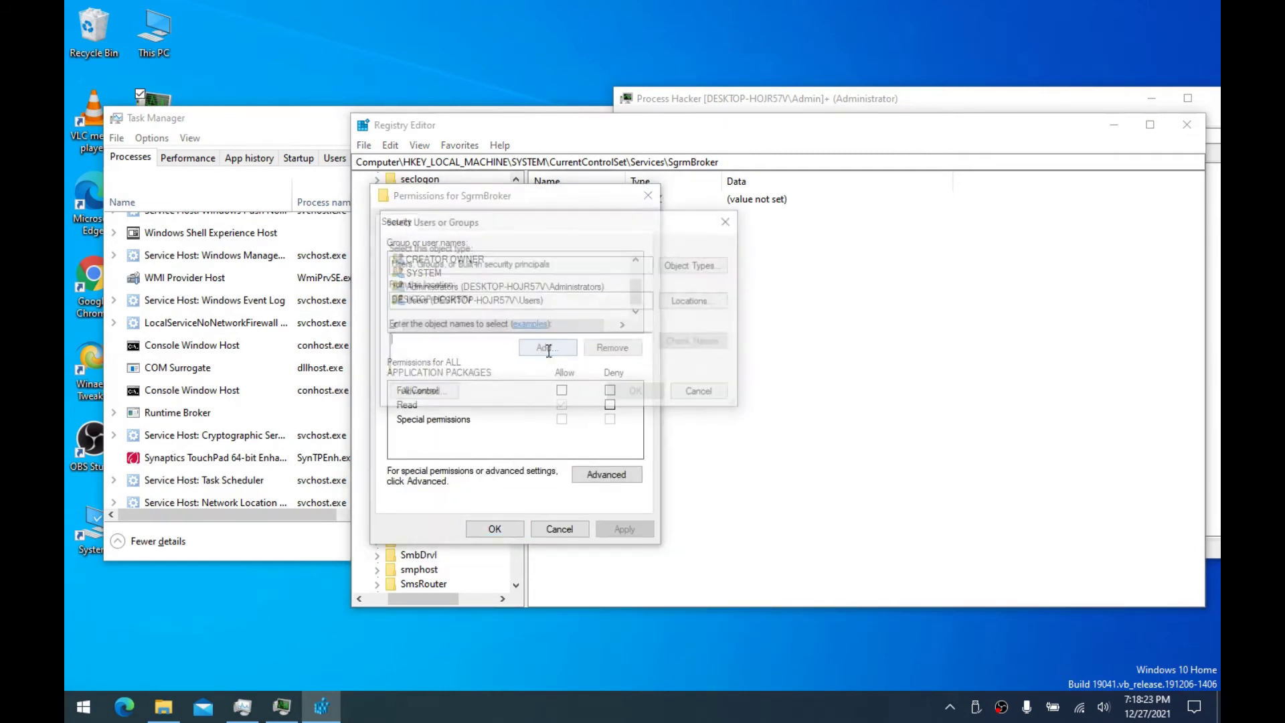
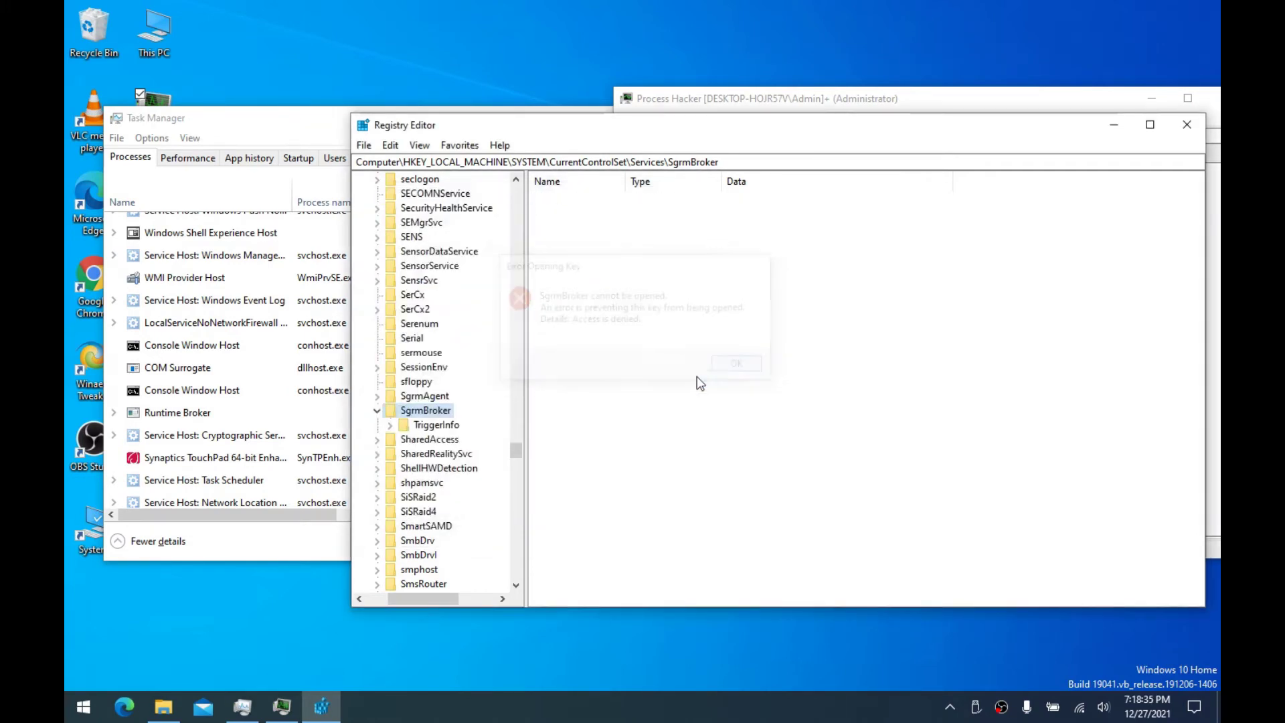
pyautogui.click(1113, 124)
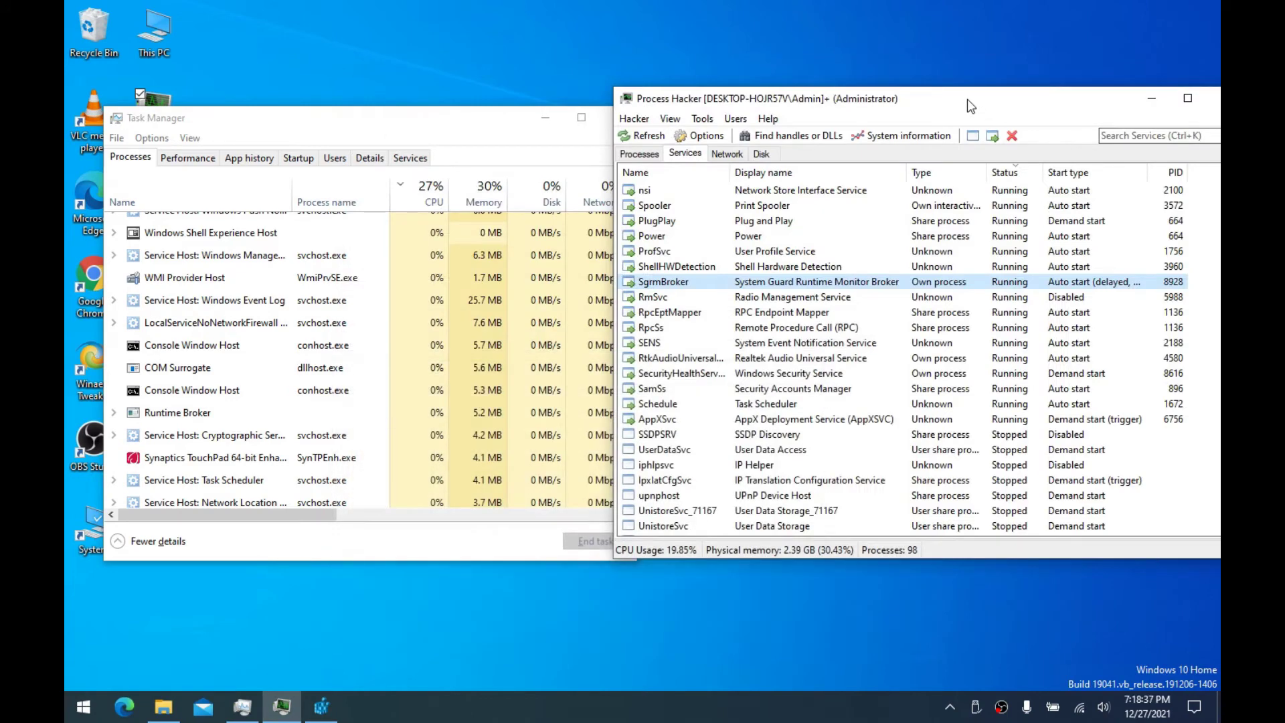
# Examine which user accounts the running processes use in Task Manager's detailed list, with the user name column widened to fit
pyautogui.moveTo(966, 99); pyautogui.dragTo(933, 103)
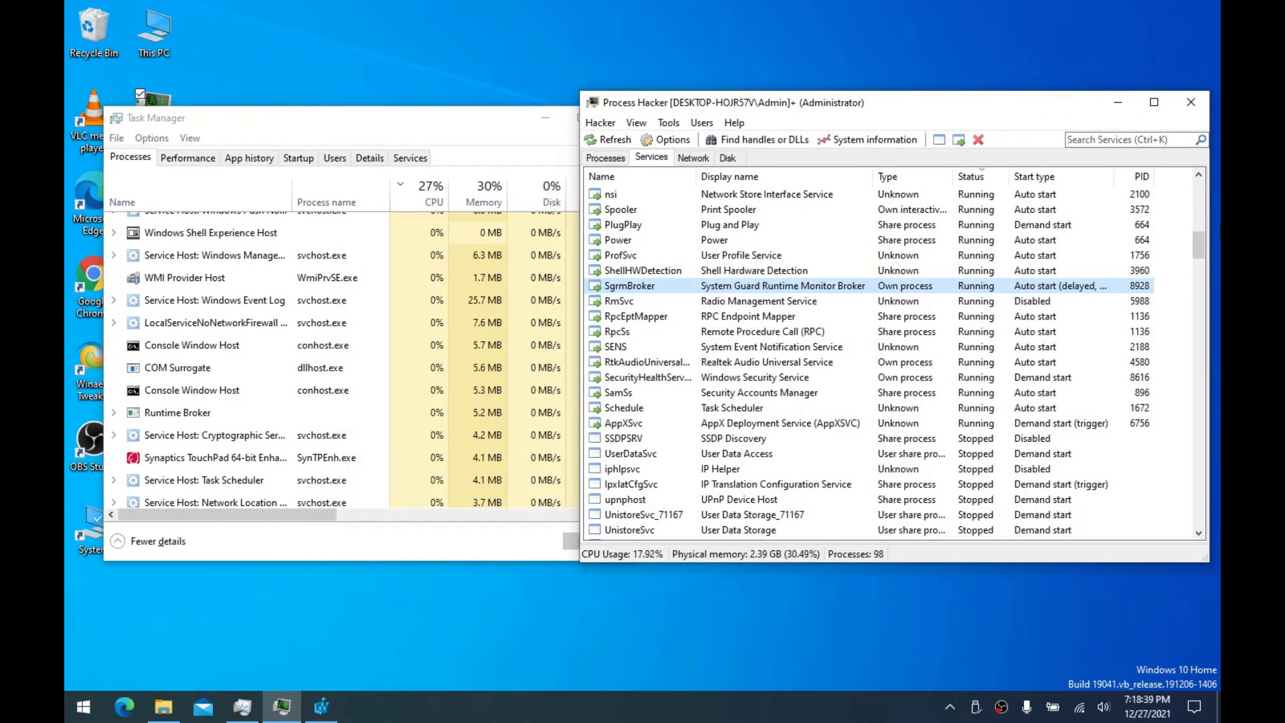
pyautogui.click(673, 300)
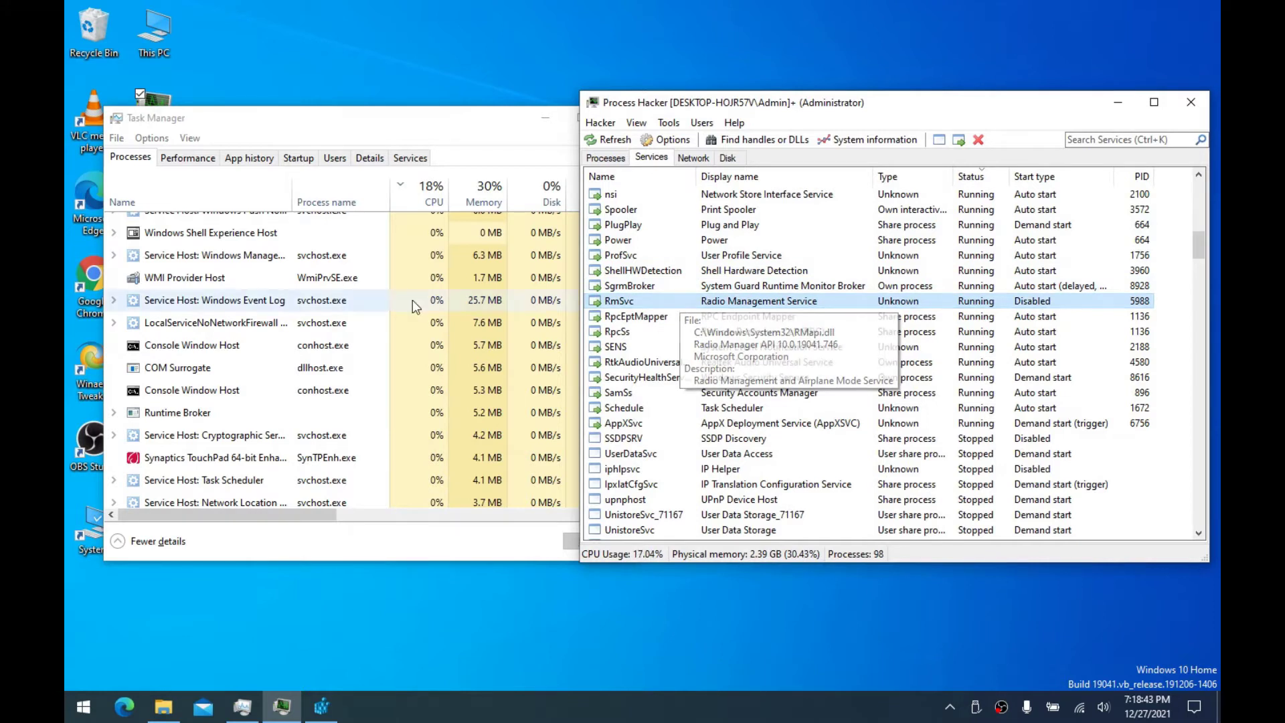
pyautogui.click(335, 156)
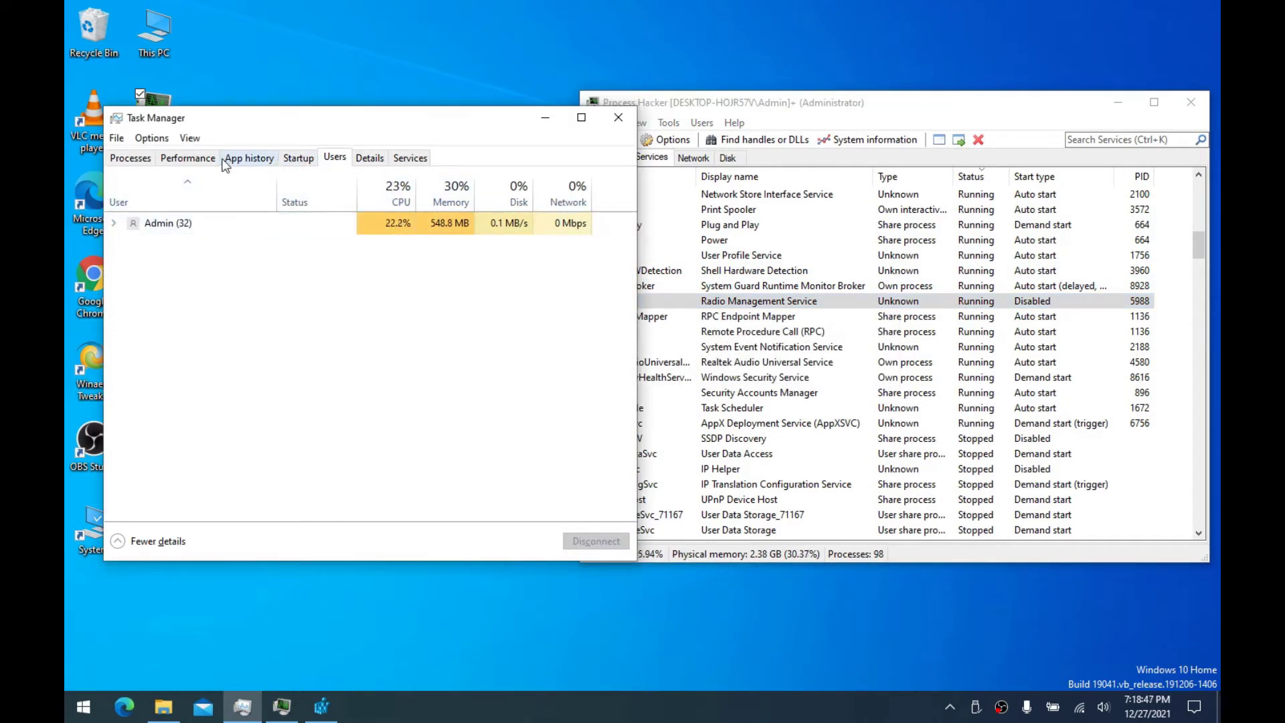
pyautogui.click(370, 158)
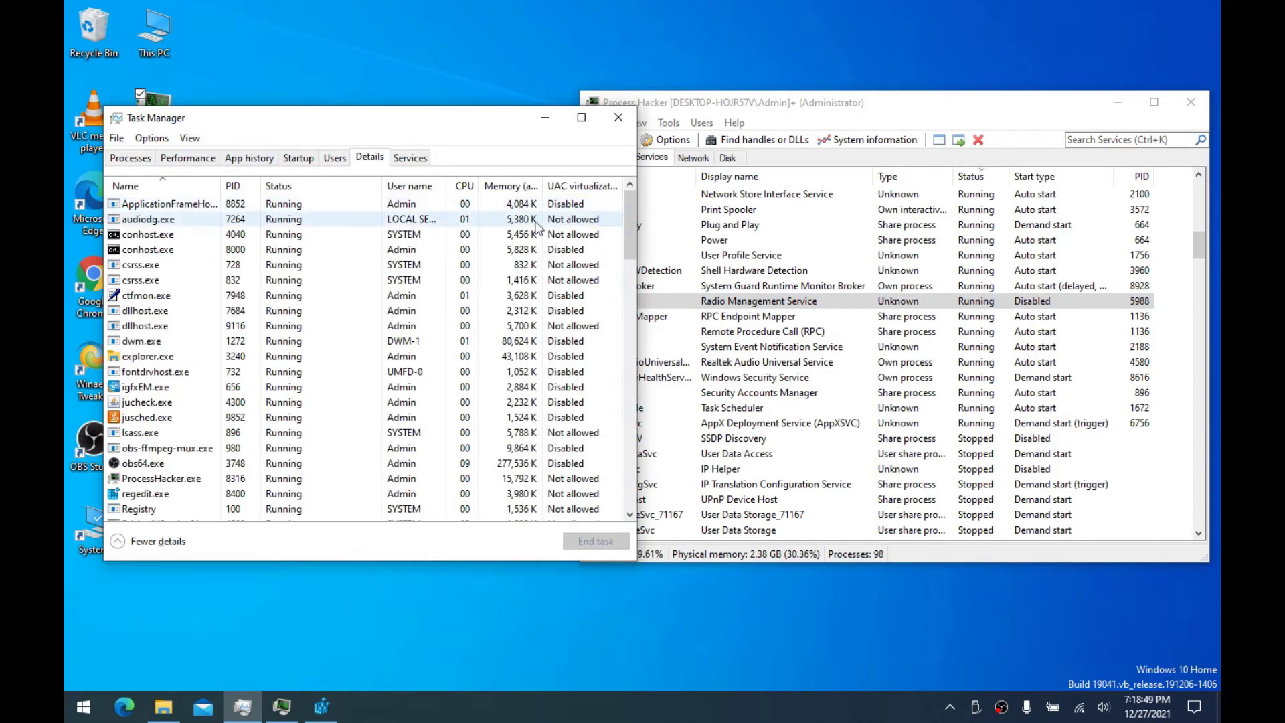
pyautogui.doubleClick(446, 186)
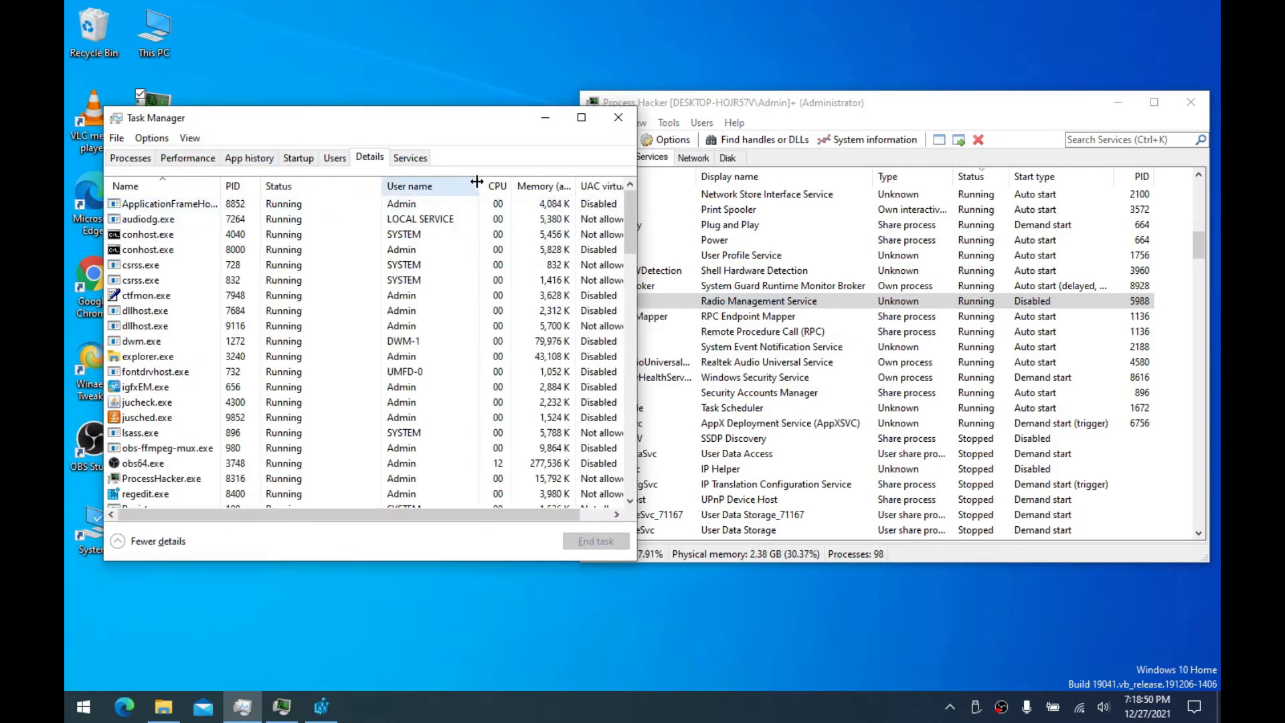
pyautogui.click(427, 221)
pyautogui.scroll(-8, 416, 237)
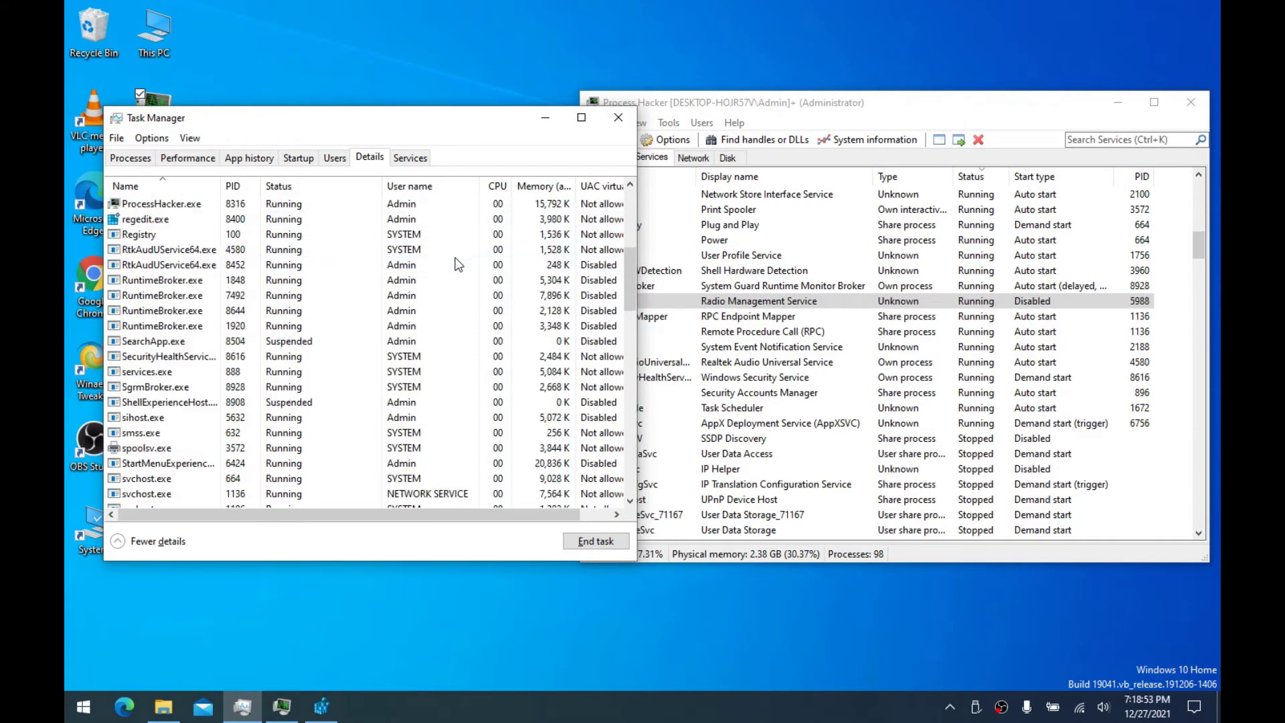
pyautogui.scroll(-9, 411, 271)
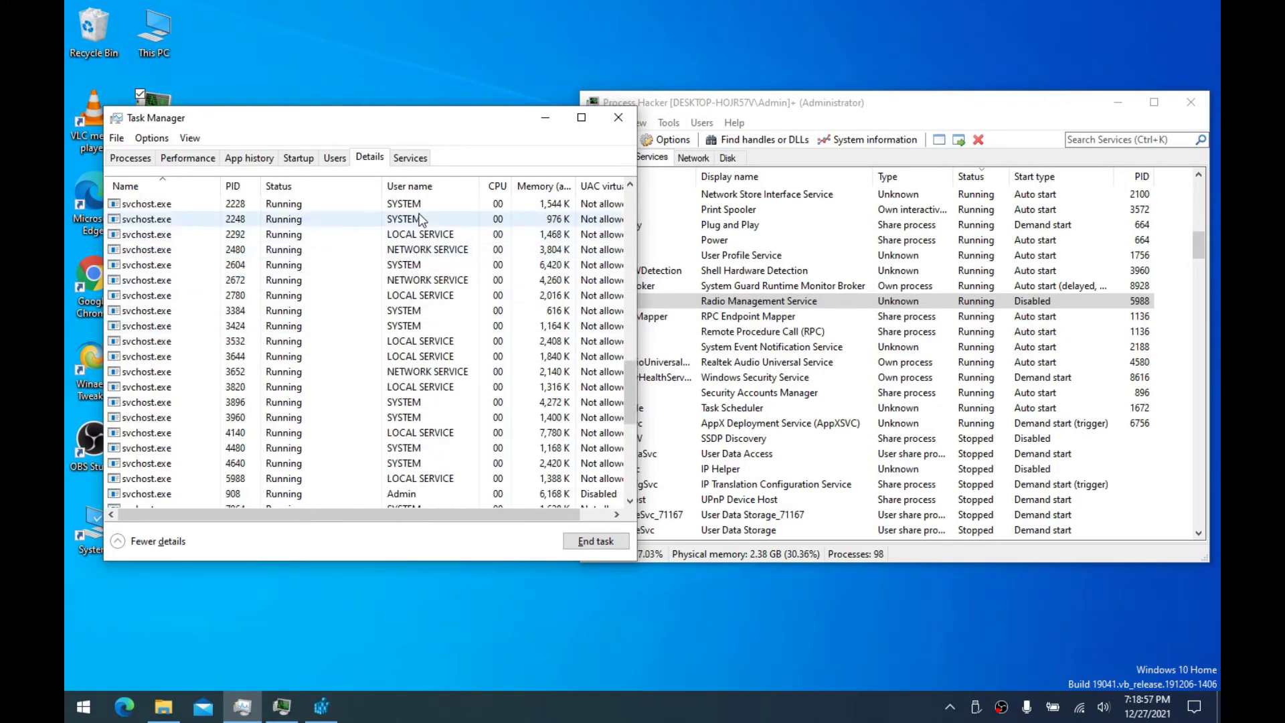
pyautogui.scroll(9, 435, 267)
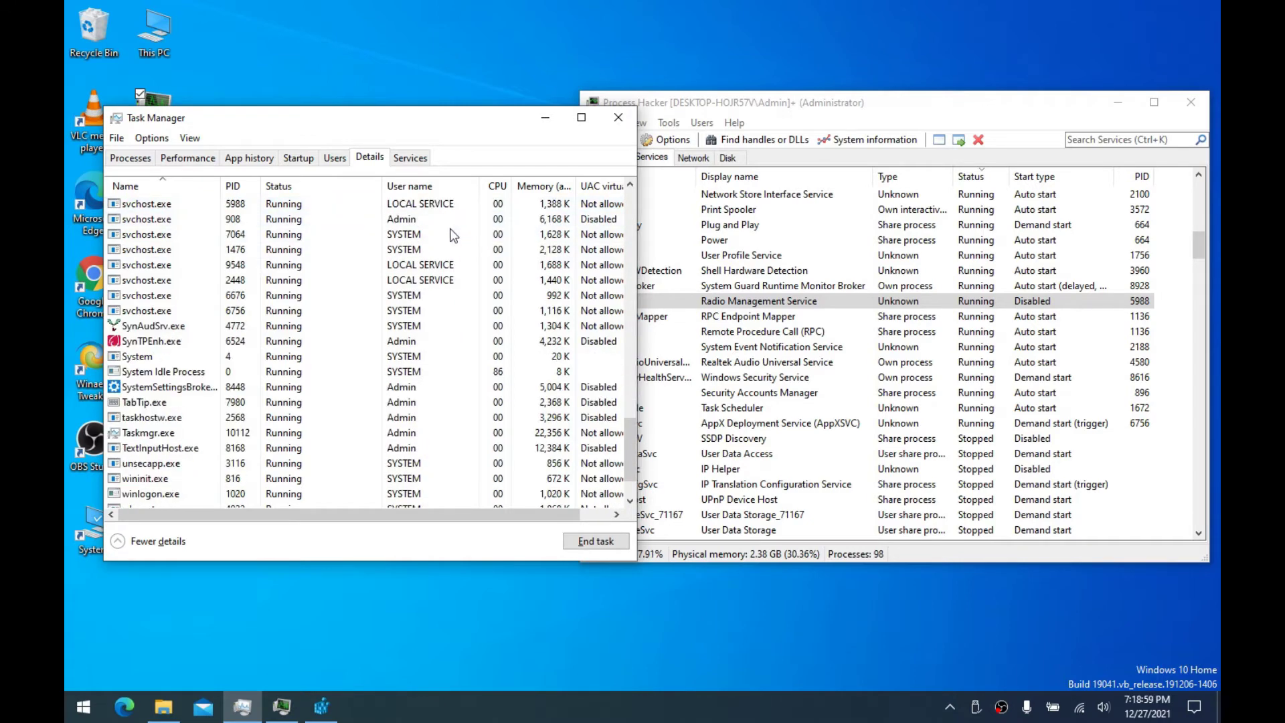
pyautogui.scroll(10, 459, 372)
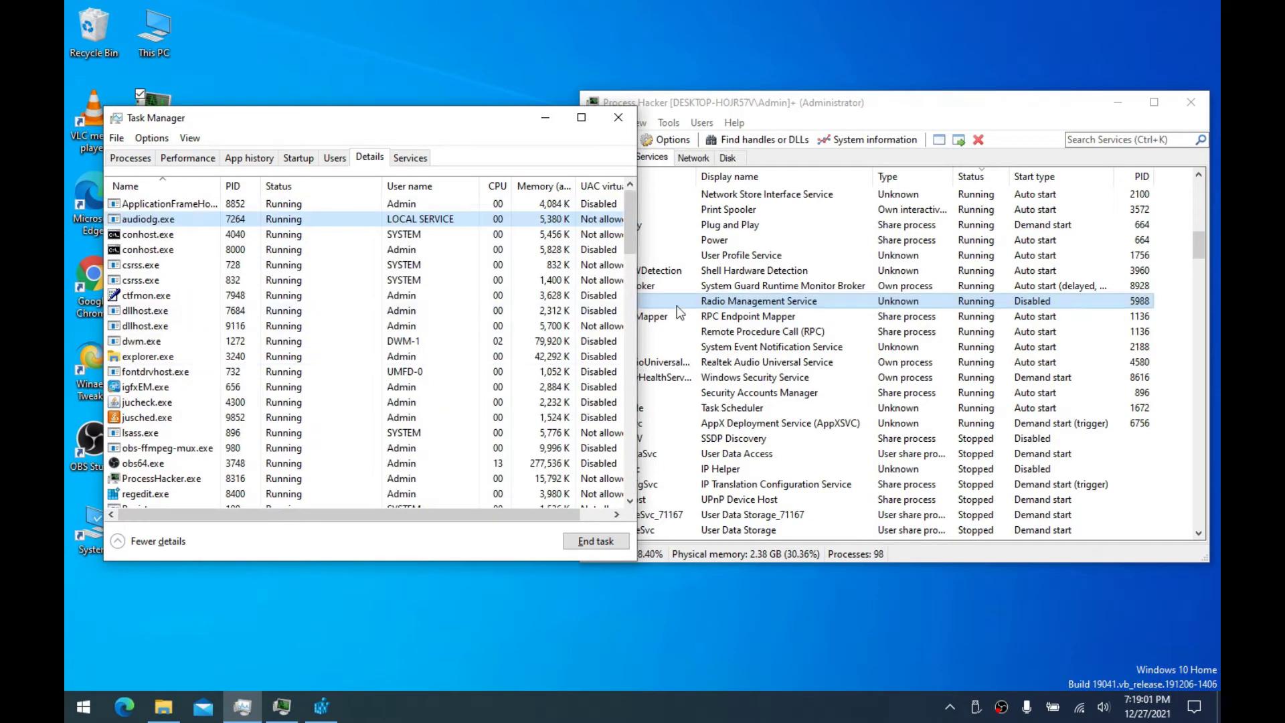
pyautogui.scroll(-12, 386, 271)
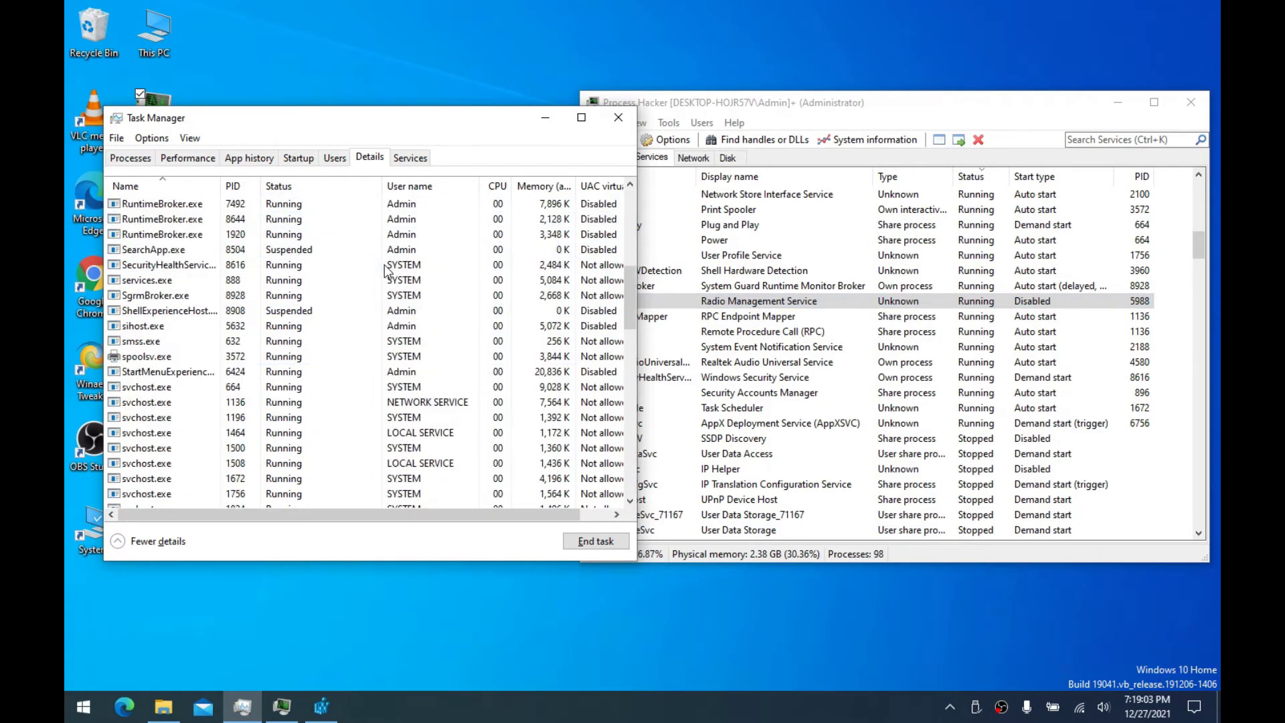
pyautogui.scroll(12, 426, 289)
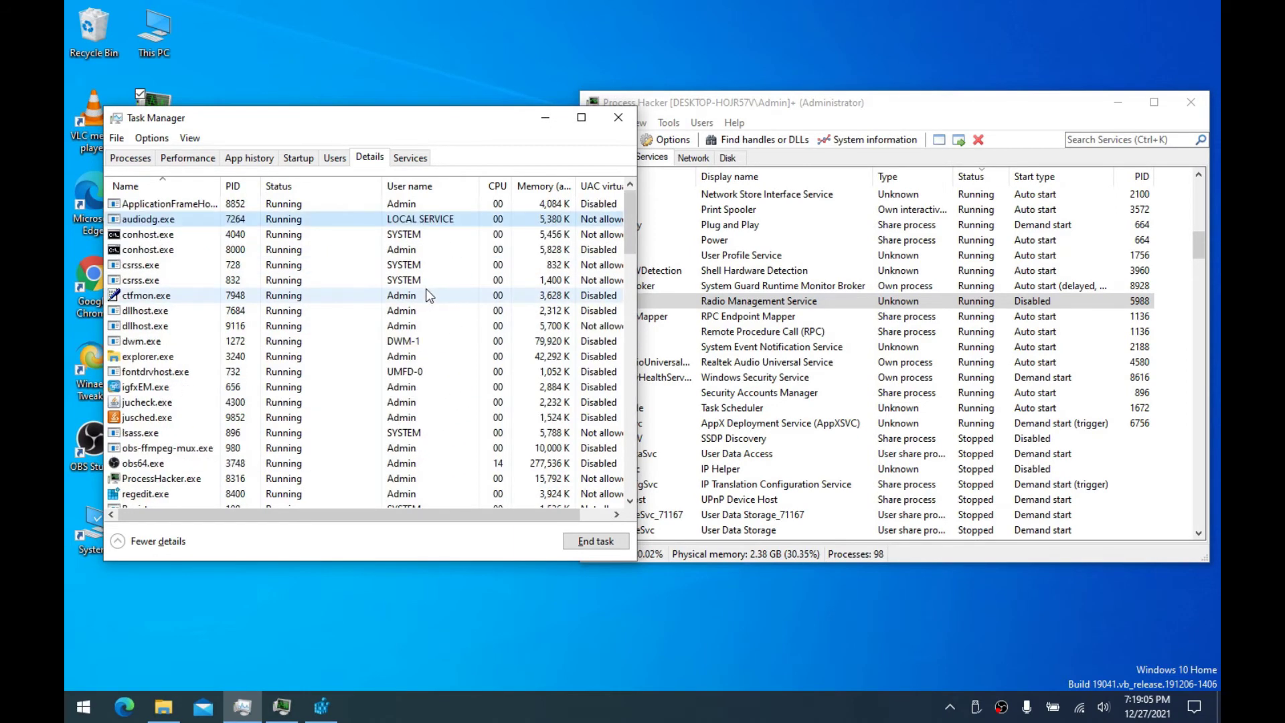
pyautogui.click(137, 157)
# Try to delete the Radio Management Service (RmSvc) and confirm the deletion
pyautogui.moveTo(868, 113); pyautogui.dragTo(848, 109)
pyautogui.moveTo(648, 297)
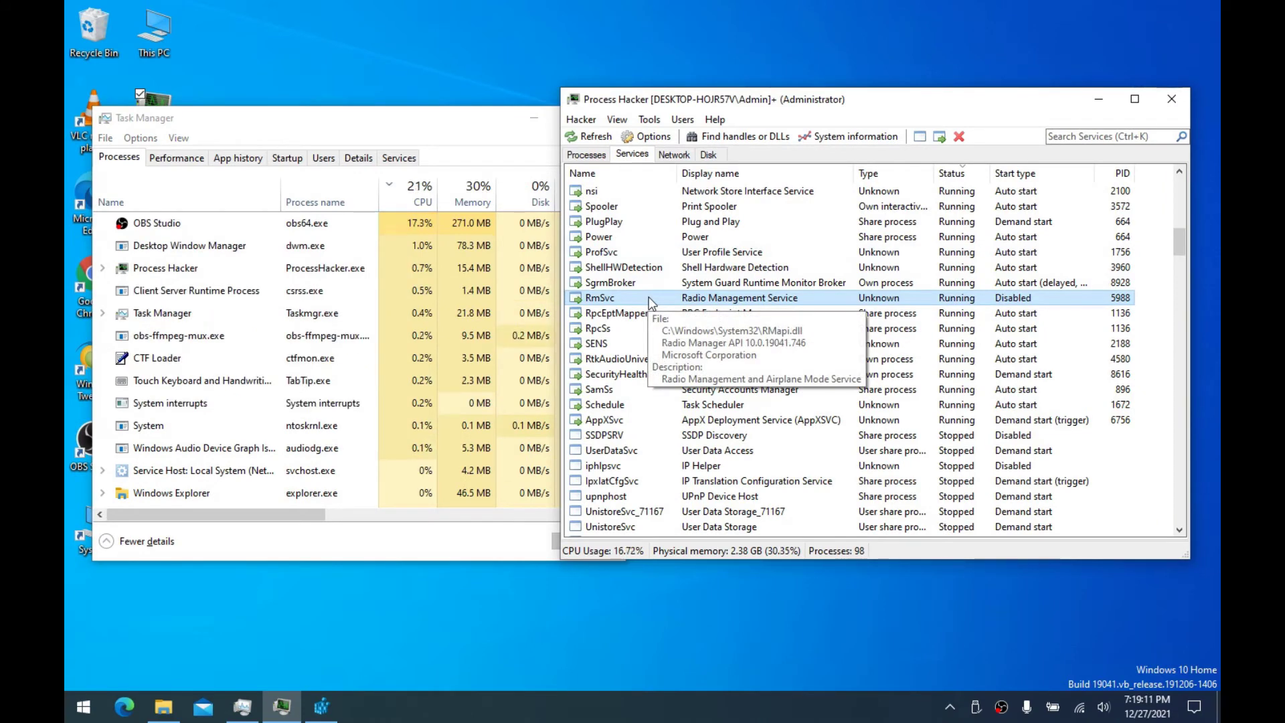
pyautogui.rightClick(648, 297)
pyautogui.click(669, 377)
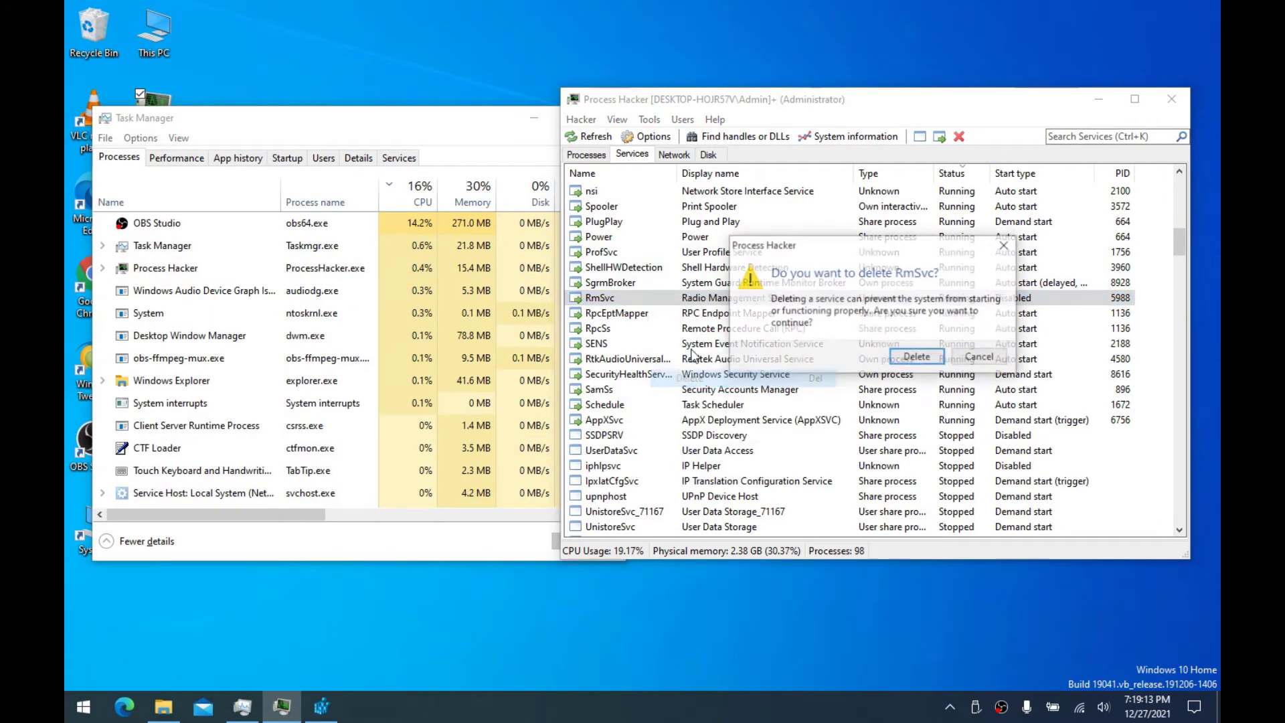
pyautogui.click(925, 364)
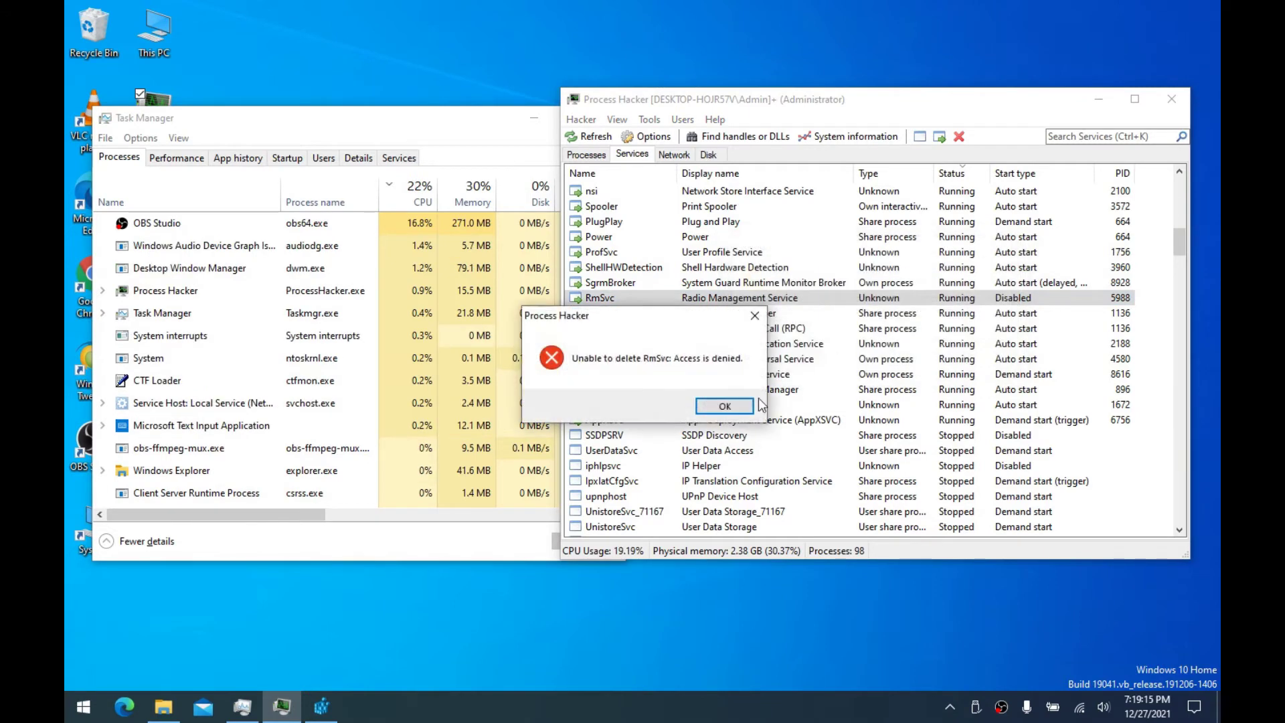
pyautogui.click(735, 408)
# Open the Windows Security Service's properties, try to open its SecurityHealthService registry key, and minimize Registry Editor
pyautogui.moveTo(616, 324)
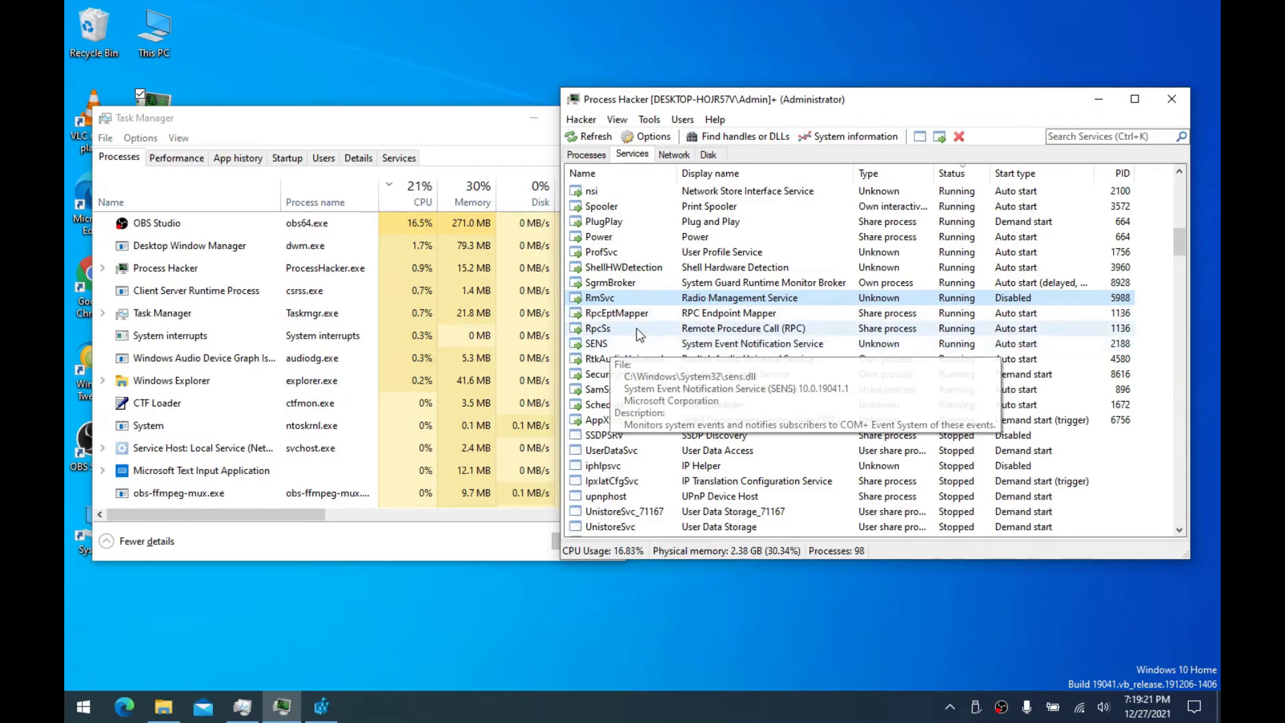
pyautogui.scroll(-2, 615, 331)
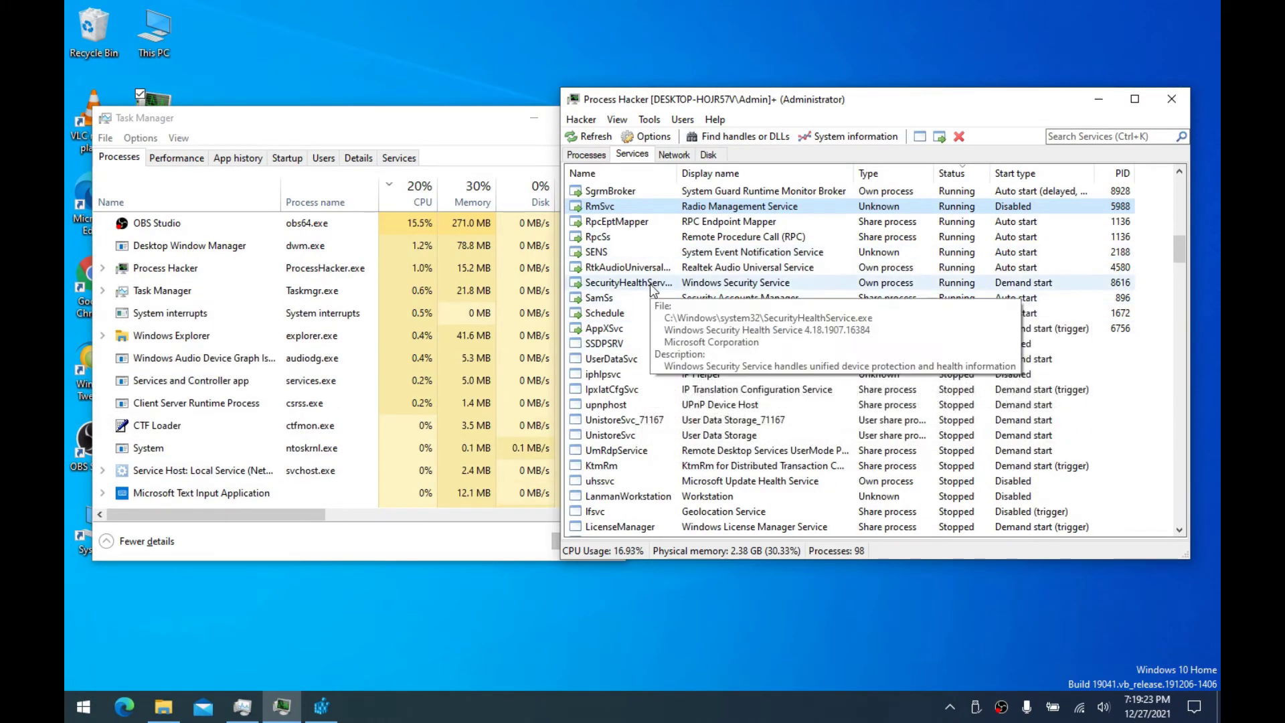
pyautogui.click(633, 285)
pyautogui.rightClick(633, 285)
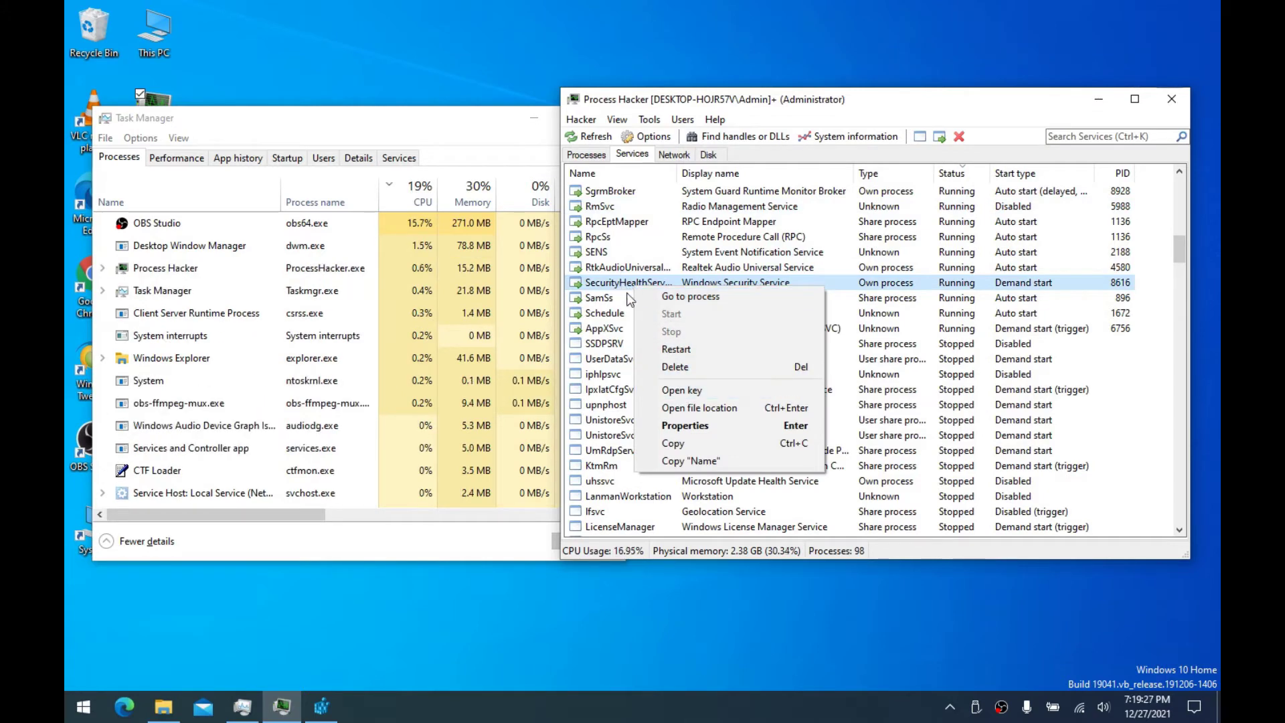
pyautogui.click(684, 426)
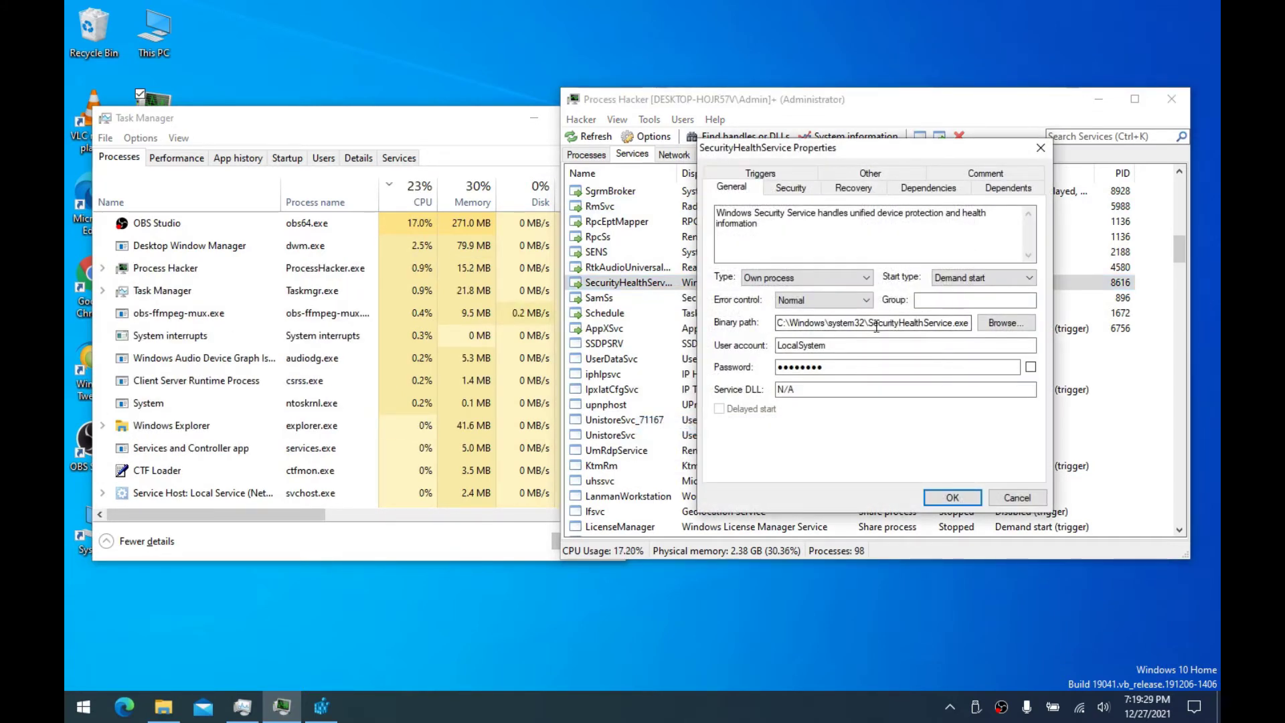
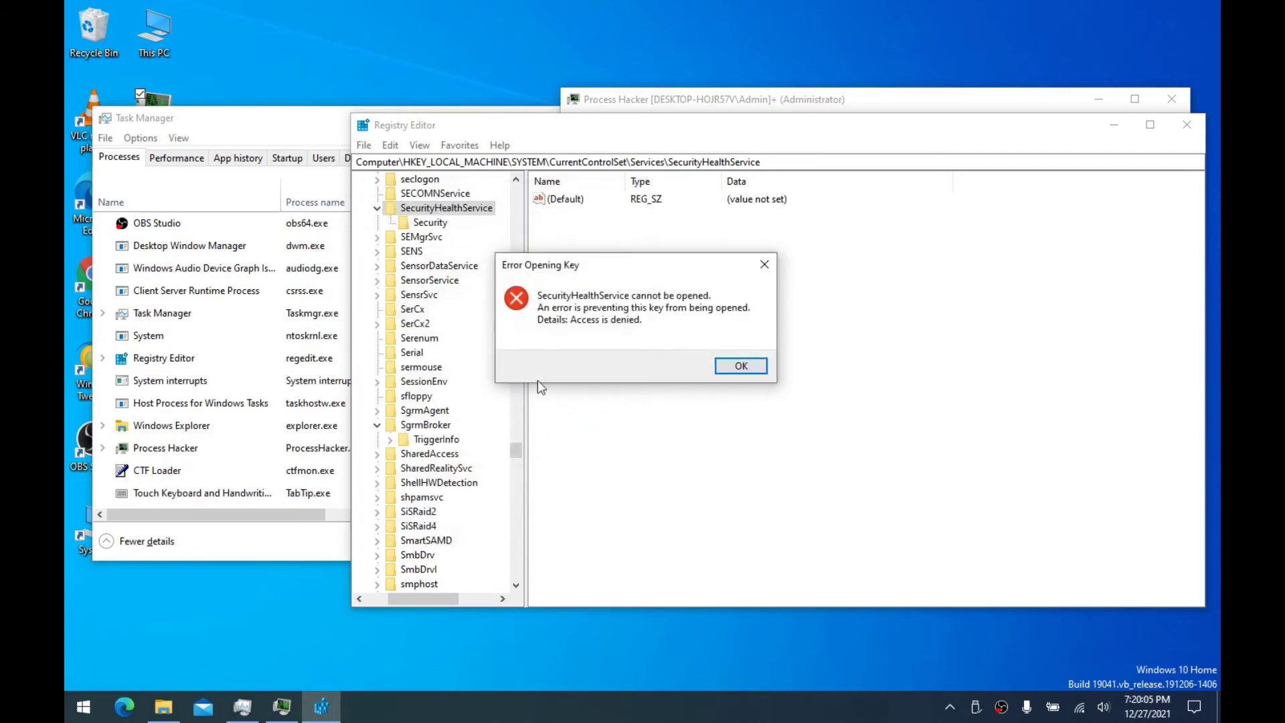
pyautogui.click(741, 365)
pyautogui.click(1113, 124)
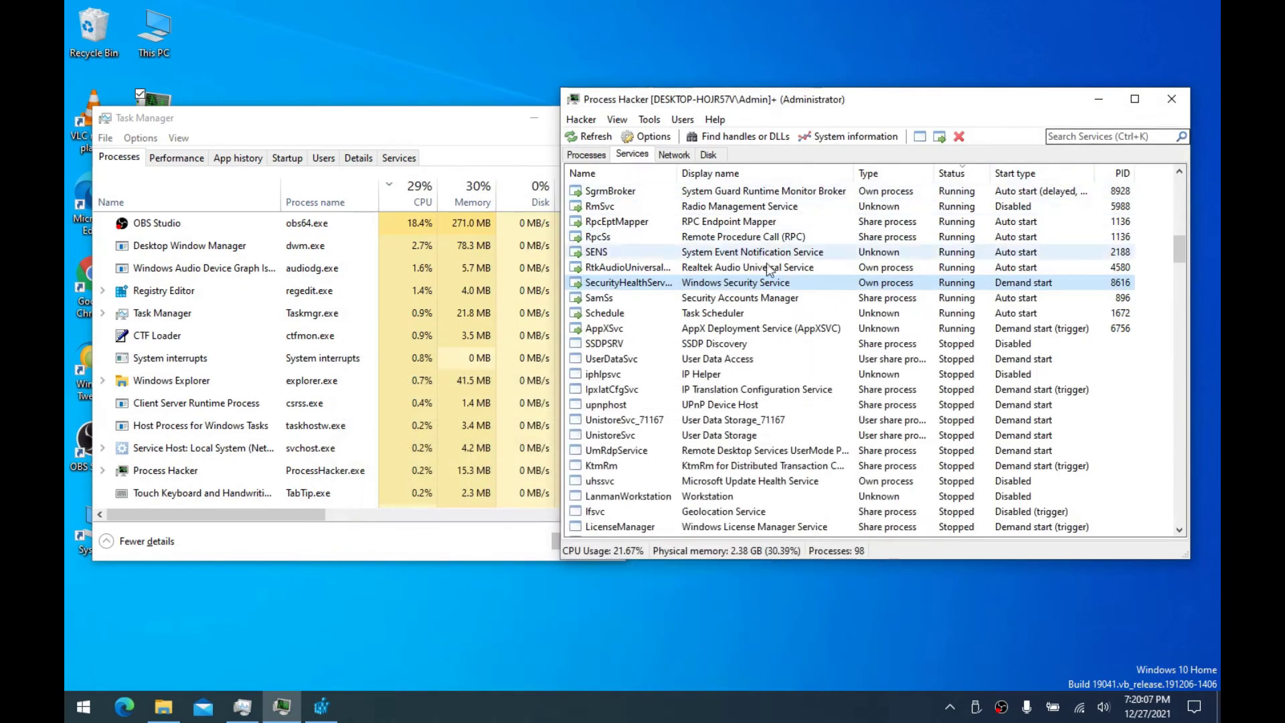
# Refresh the services list and try to open the registry key of the Security Center service (wscsvc)
pyautogui.click(614, 329)
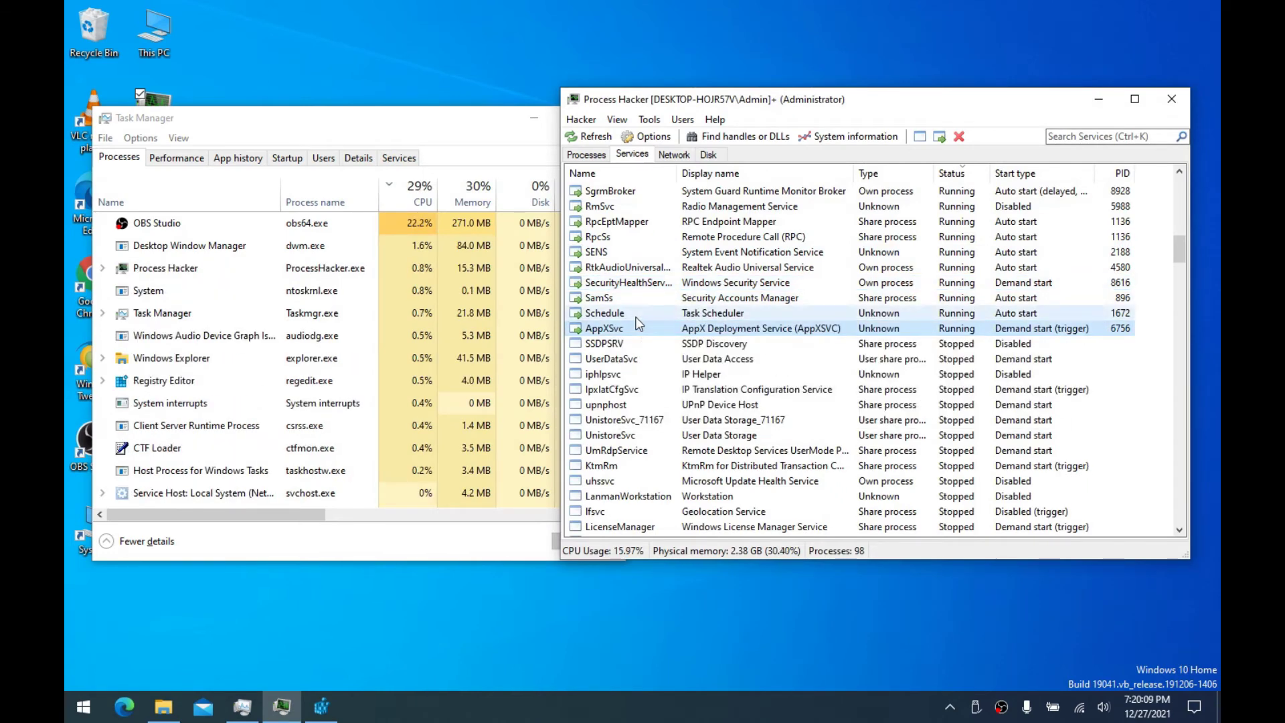
pyautogui.scroll(15, 632, 294)
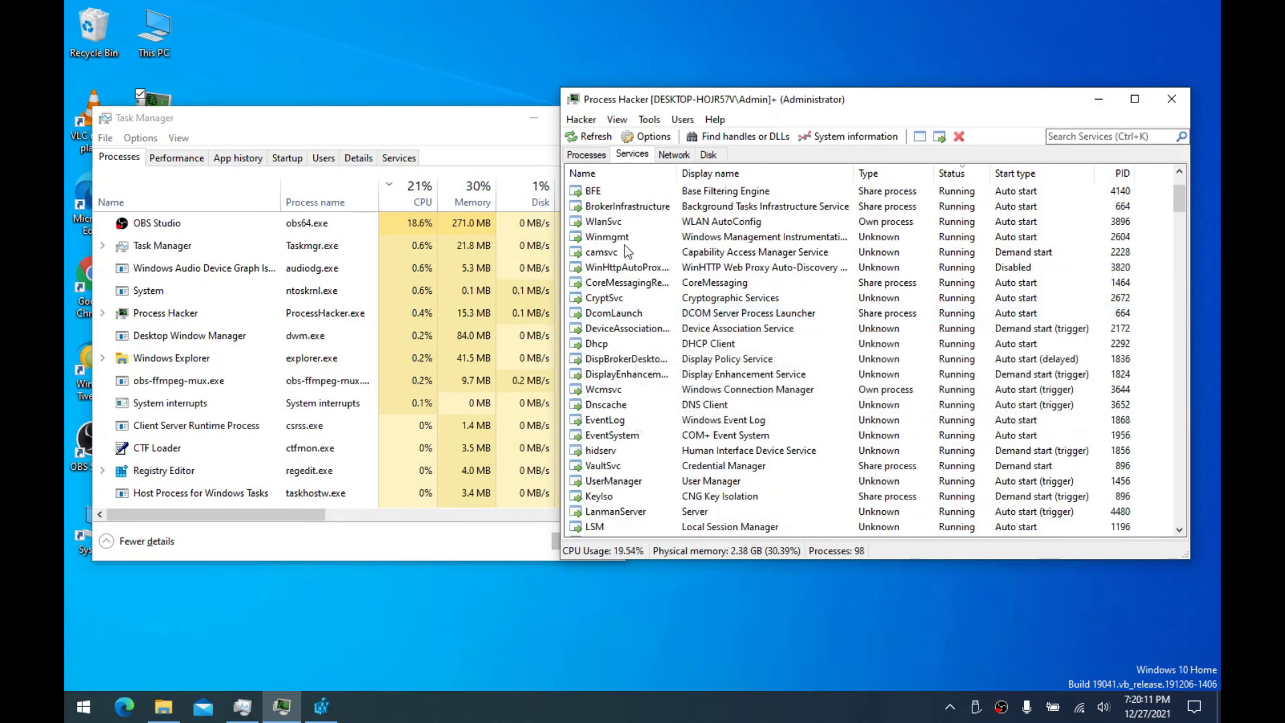
pyautogui.click(596, 138)
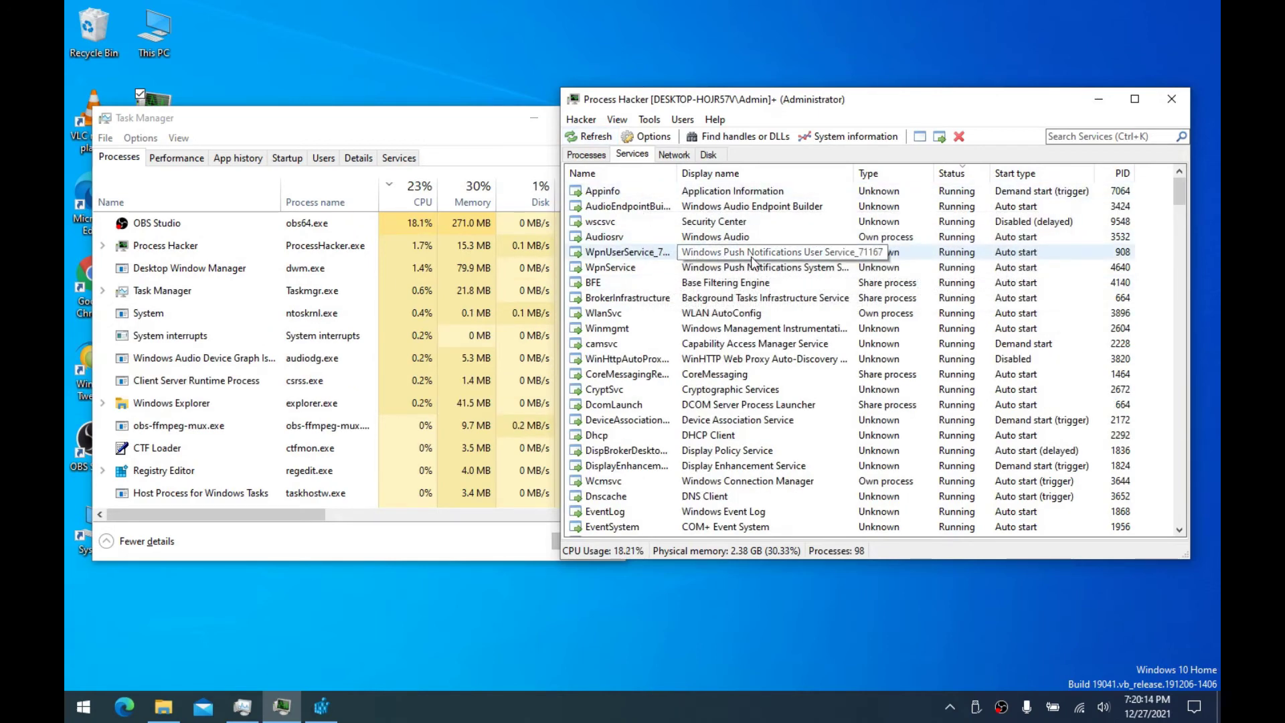
pyautogui.click(794, 226)
pyautogui.rightClick(794, 227)
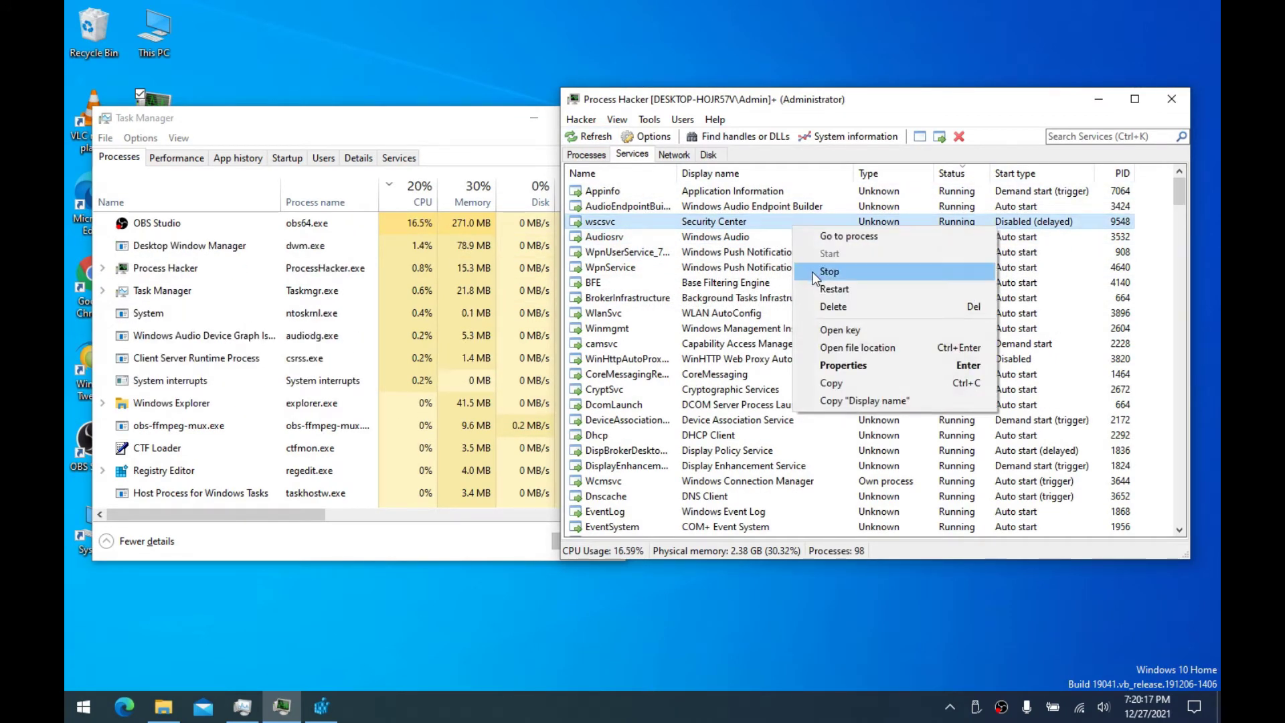
pyautogui.click(858, 332)
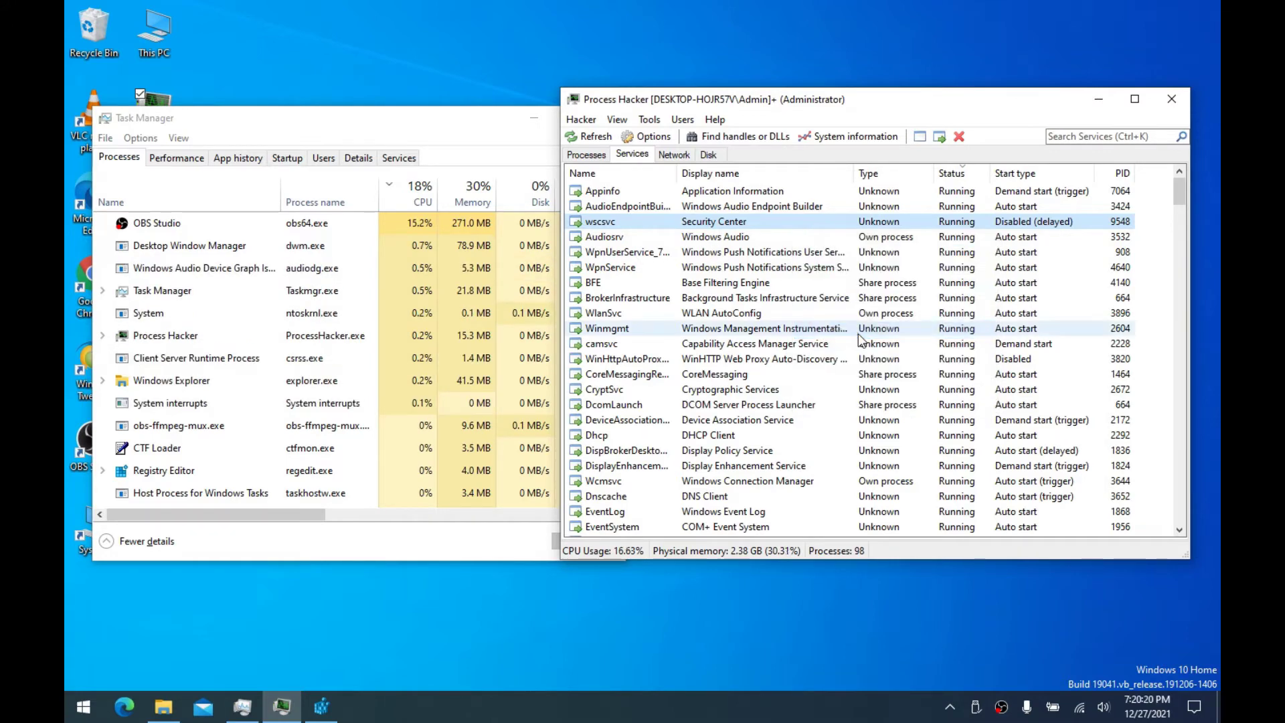
pyautogui.rightClick(677, 223)
pyautogui.click(698, 326)
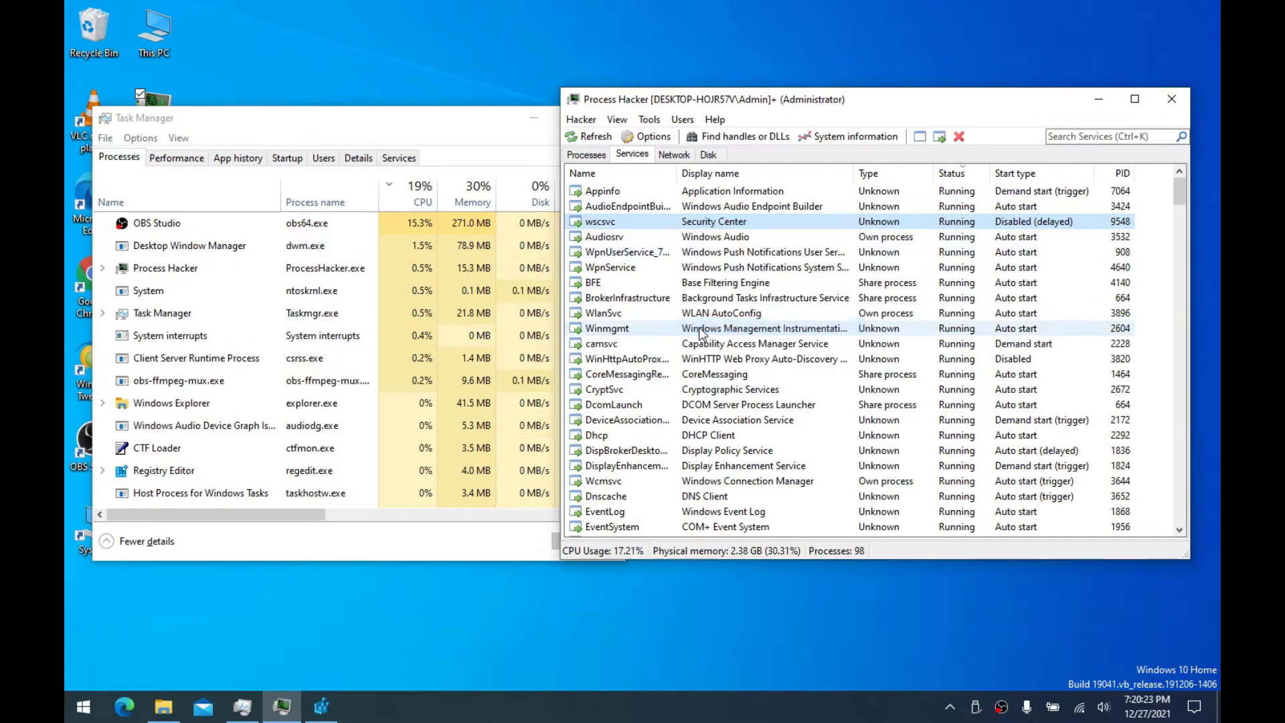
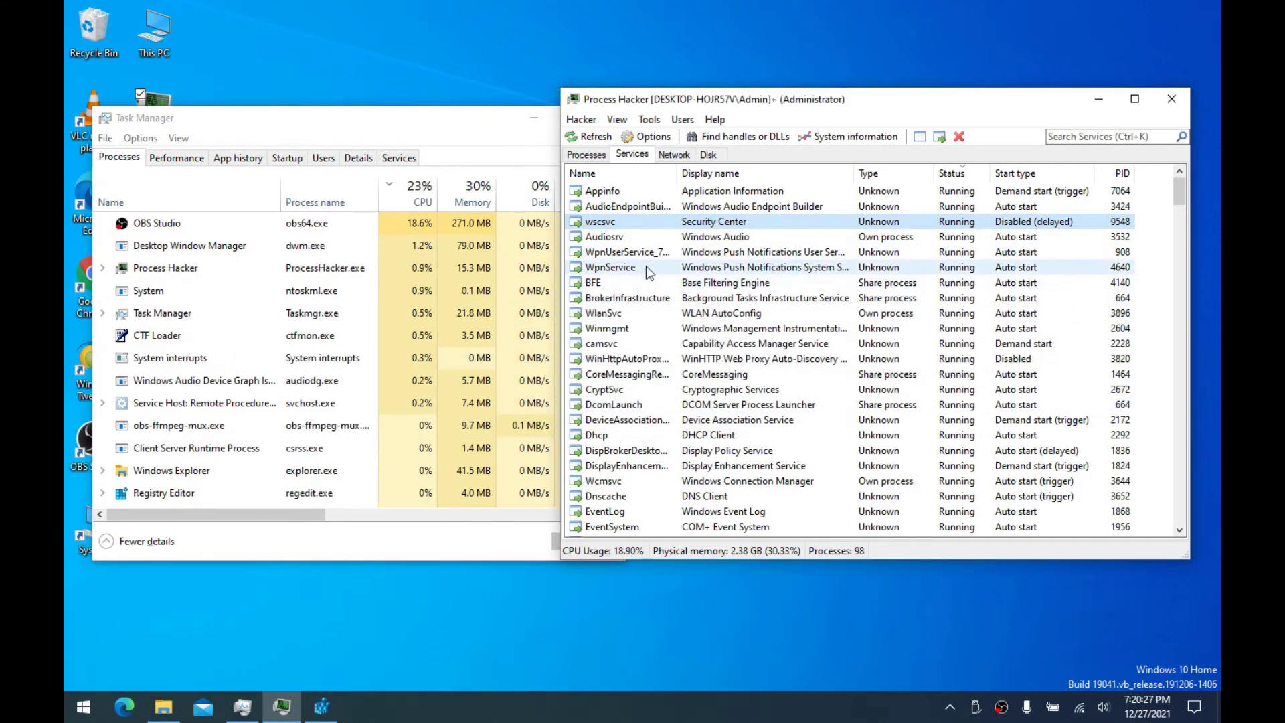
# Look through the remaining running services and switch to Process Hacker's list of processes
pyautogui.scroll(-6, 645, 266)
pyautogui.scroll(-8, 648, 270)
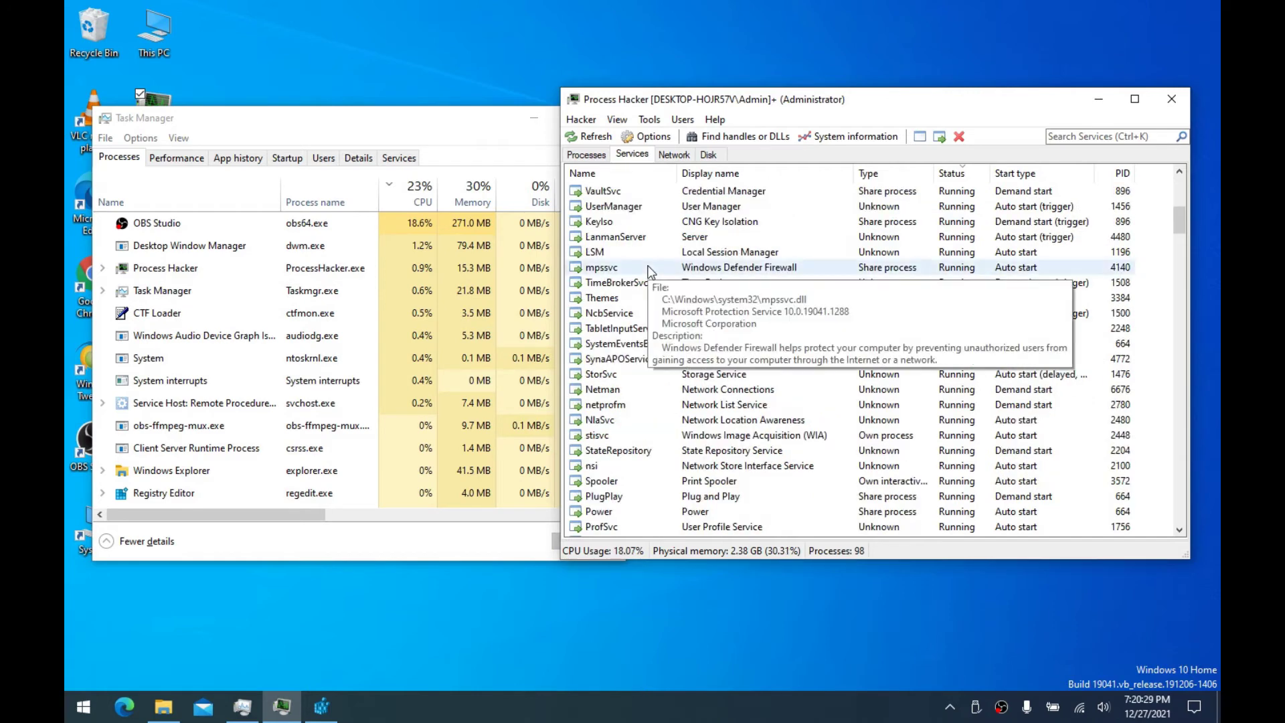
pyautogui.scroll(-2, 647, 267)
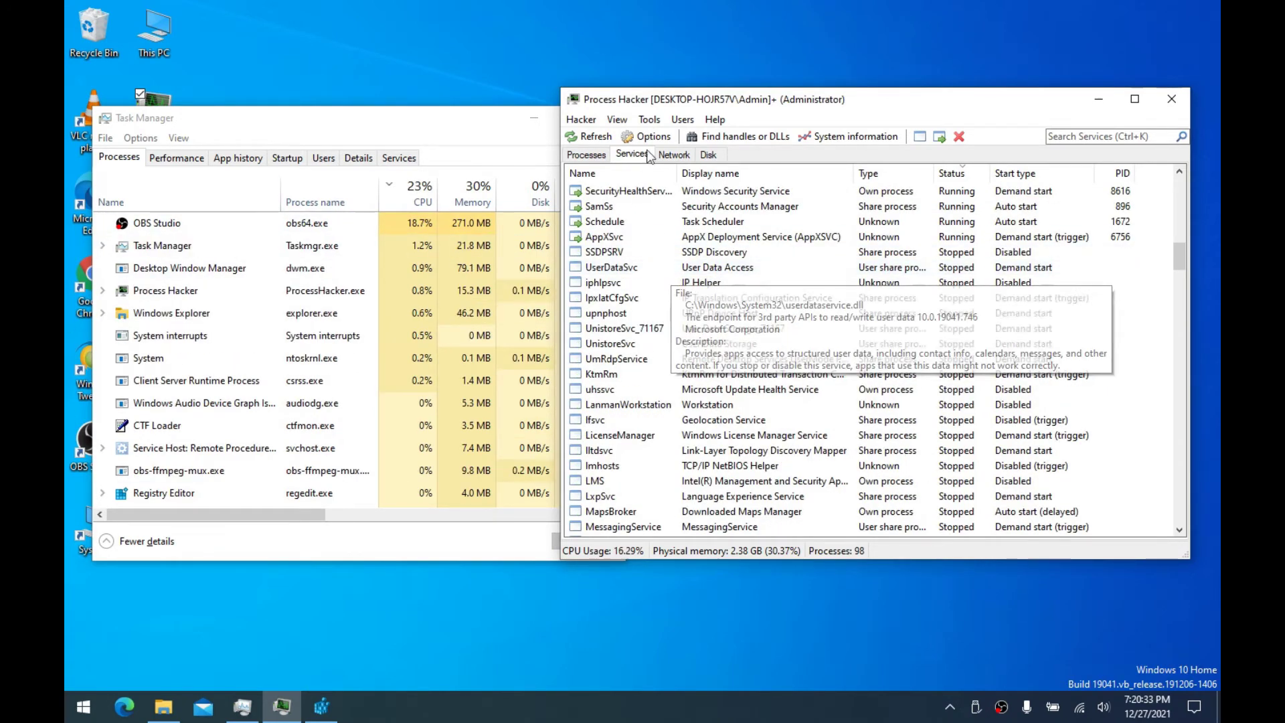
pyautogui.moveTo(646, 99); pyautogui.dragTo(618, 98)
pyautogui.click(569, 154)
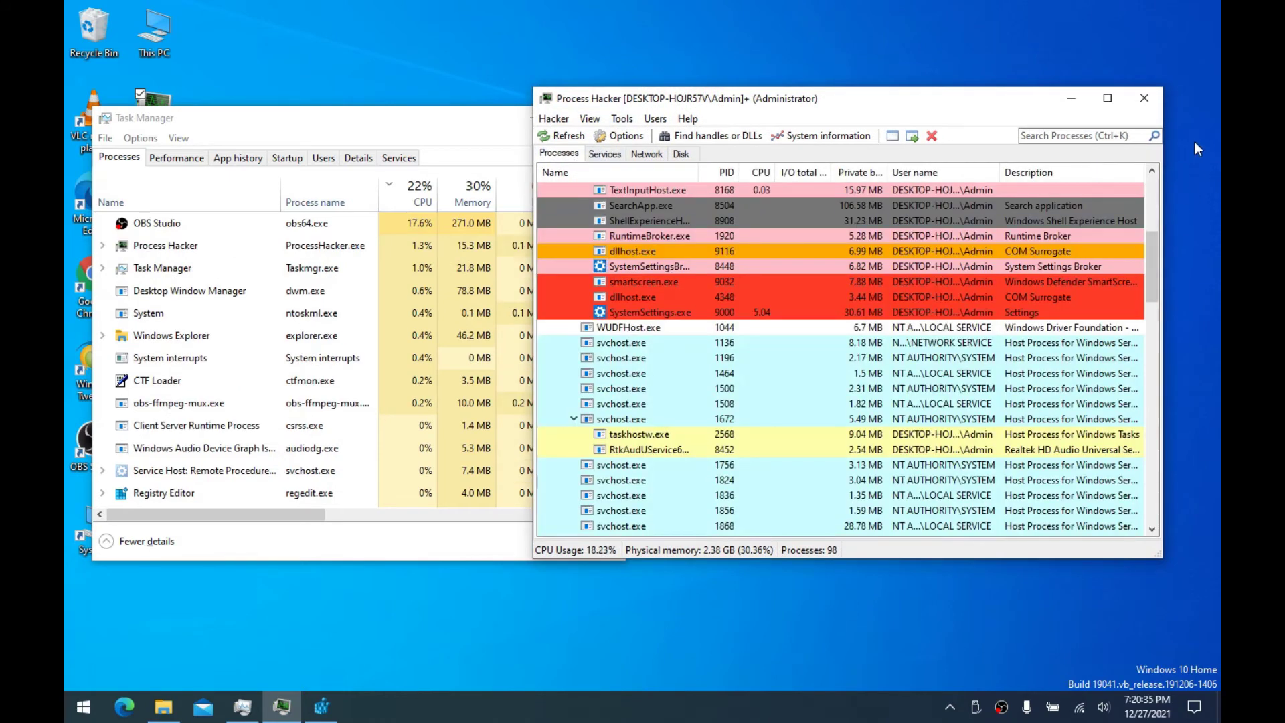
pyautogui.rightClick(1002, 701)
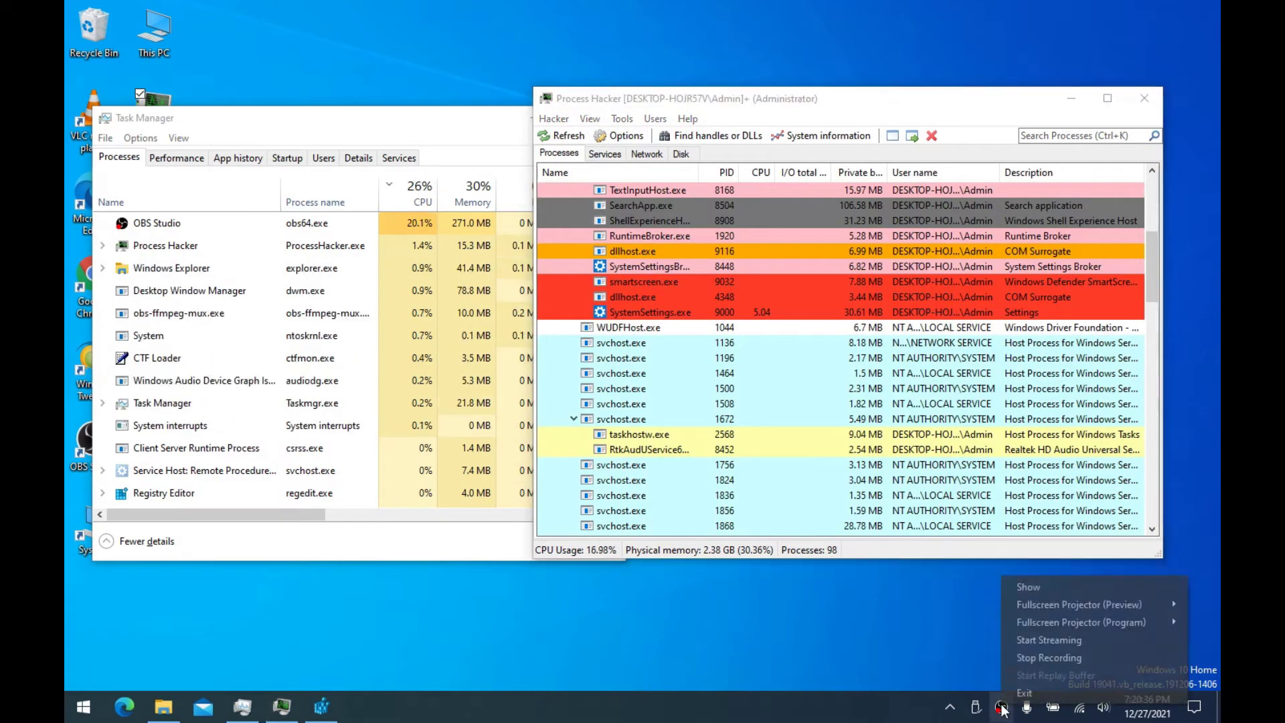
pyautogui.click(1017, 658)
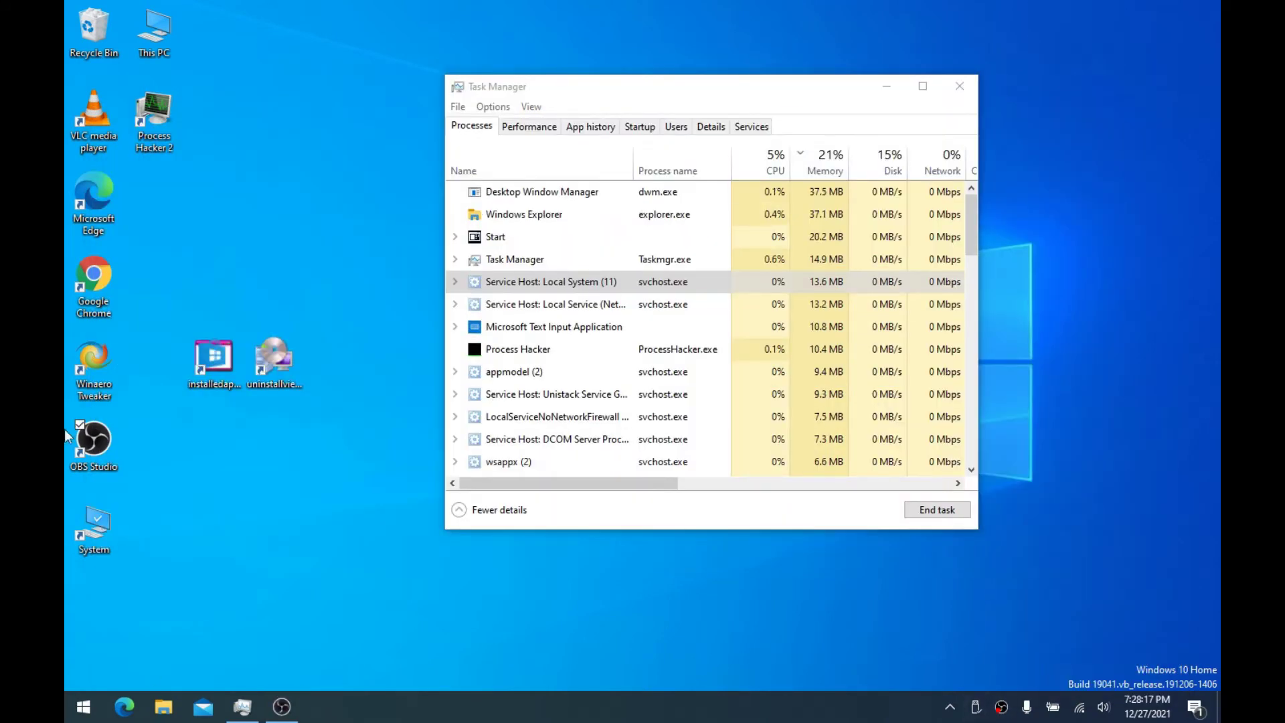
# Examine the running processes by memory use in Task Manager, with the Service Host: Local System group expanded
pyautogui.moveTo(571, 89); pyautogui.dragTo(609, 83)
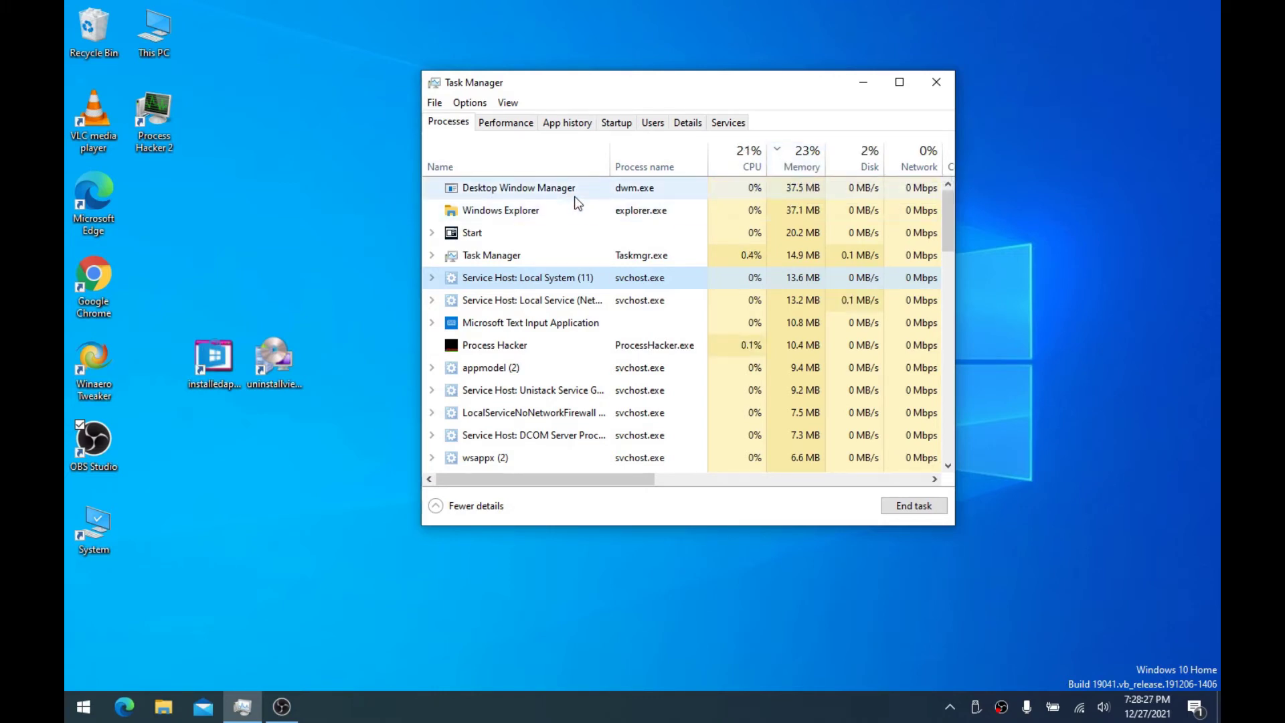
pyautogui.click(729, 184)
pyautogui.moveTo(951, 215); pyautogui.dragTo(949, 251)
pyautogui.scroll(3, 561, 241)
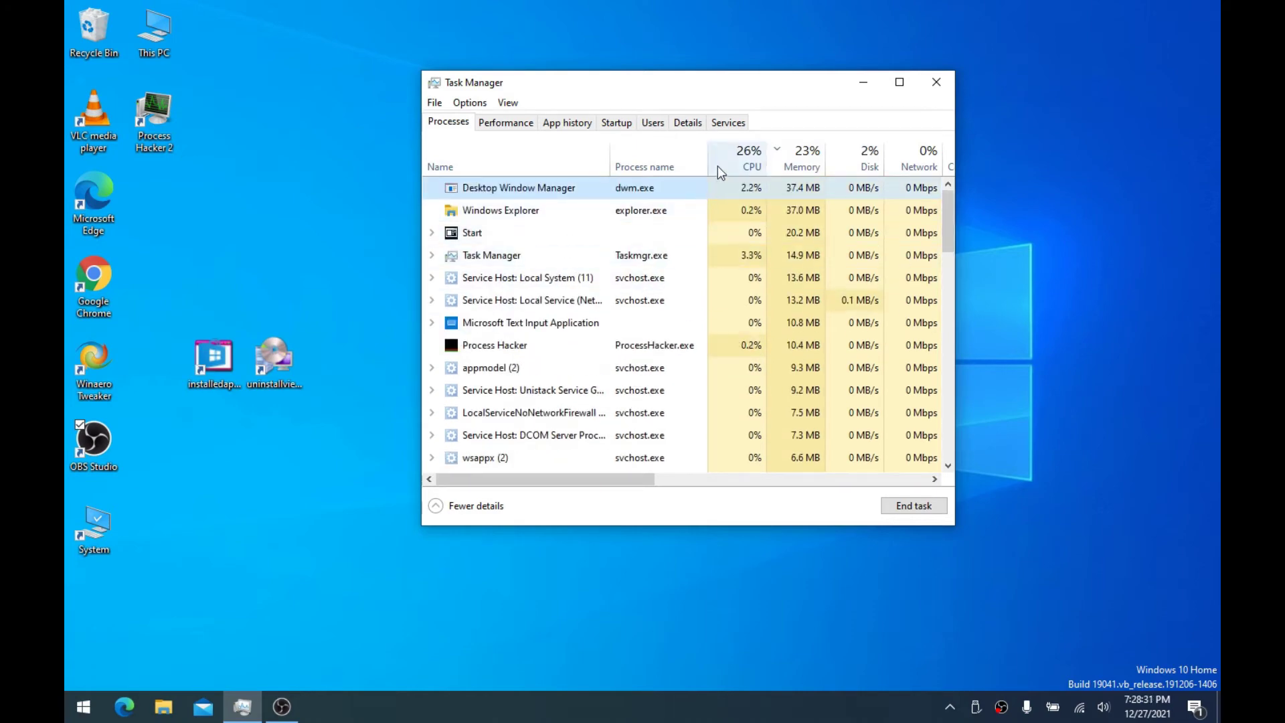
pyautogui.click(432, 278)
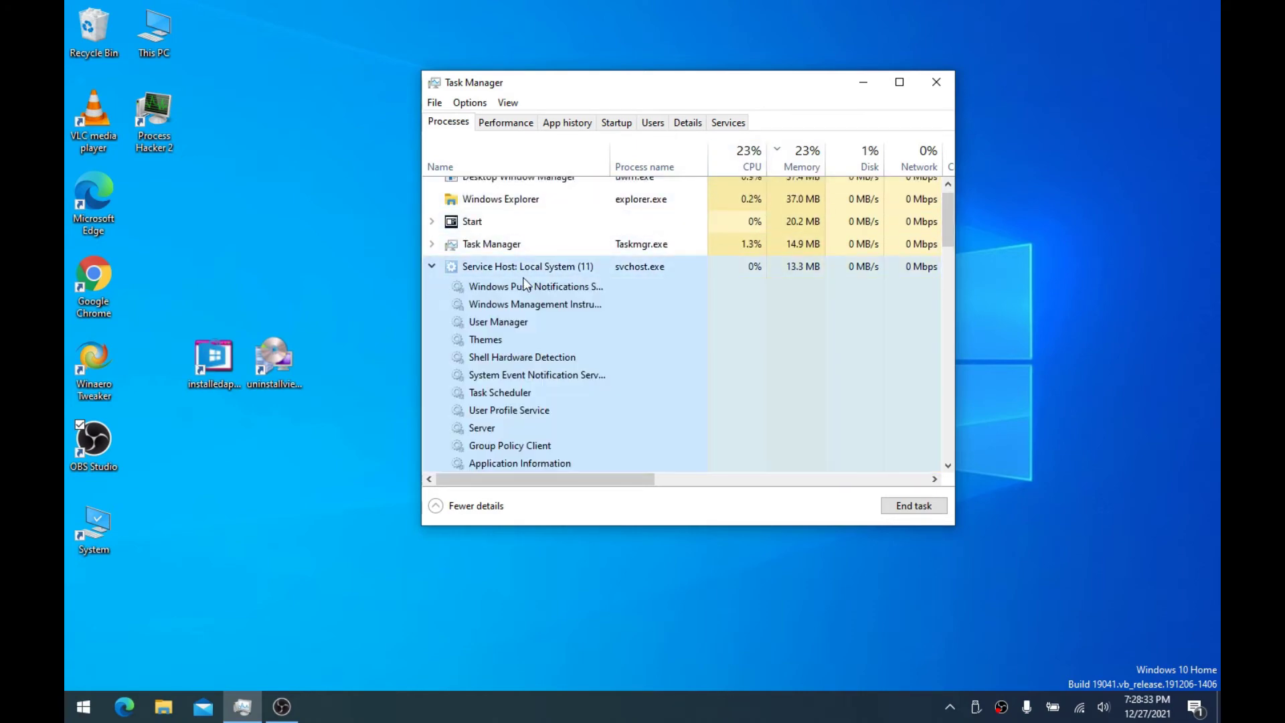
pyautogui.scroll(-1, 525, 290)
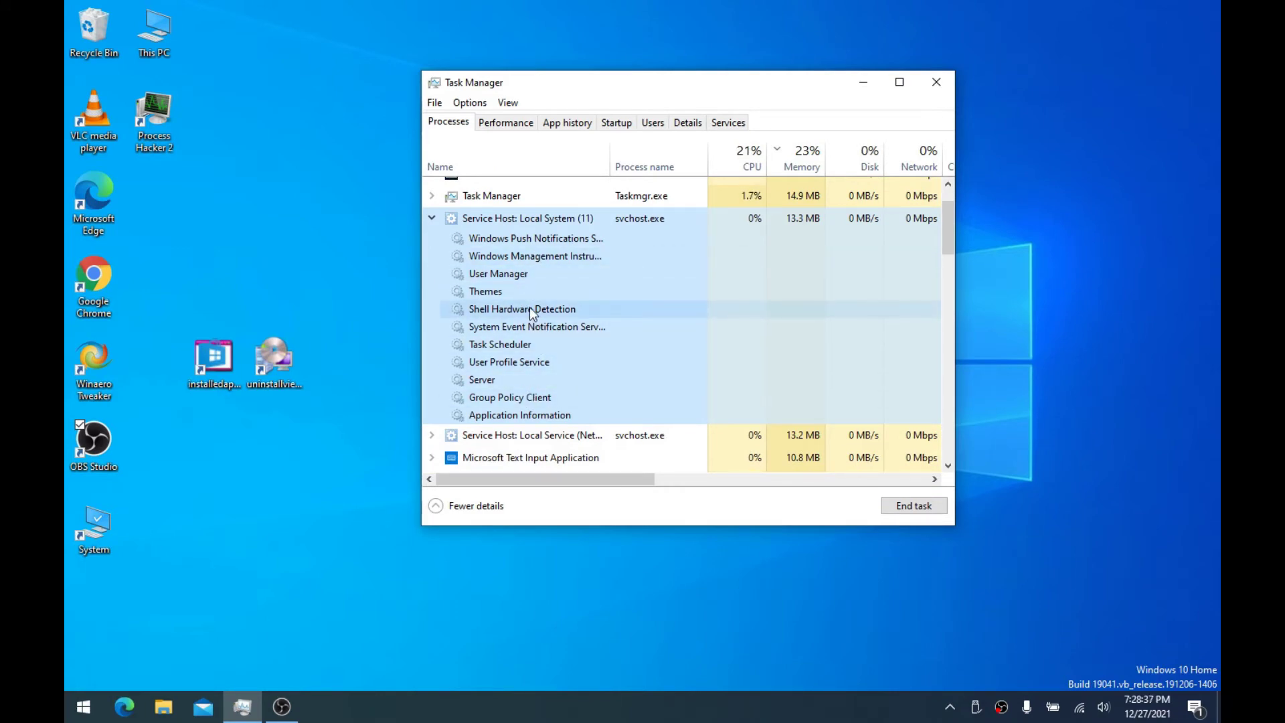
pyautogui.scroll(-10, 540, 316)
pyautogui.scroll(-5, 540, 316)
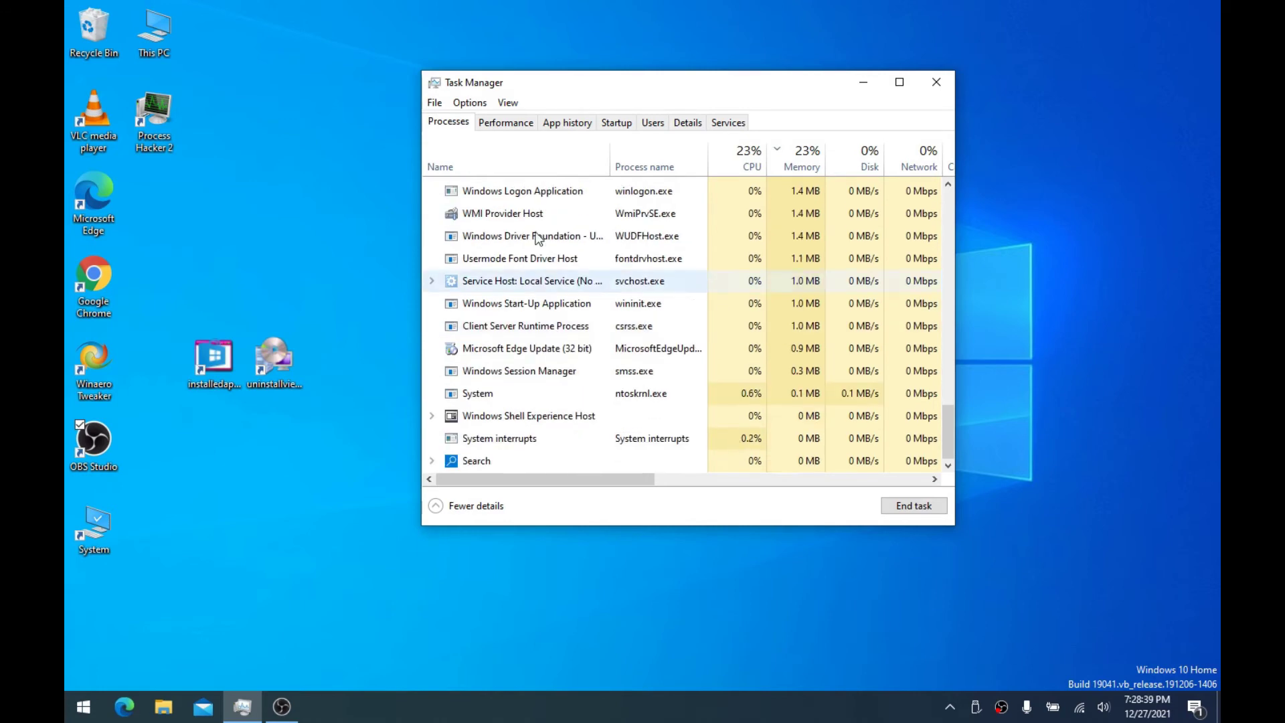
# Review the processes sorted by name, collapse the Service Host: Local System group, and view the CPU performance statistics
pyautogui.click(524, 170)
pyautogui.scroll(8, 538, 319)
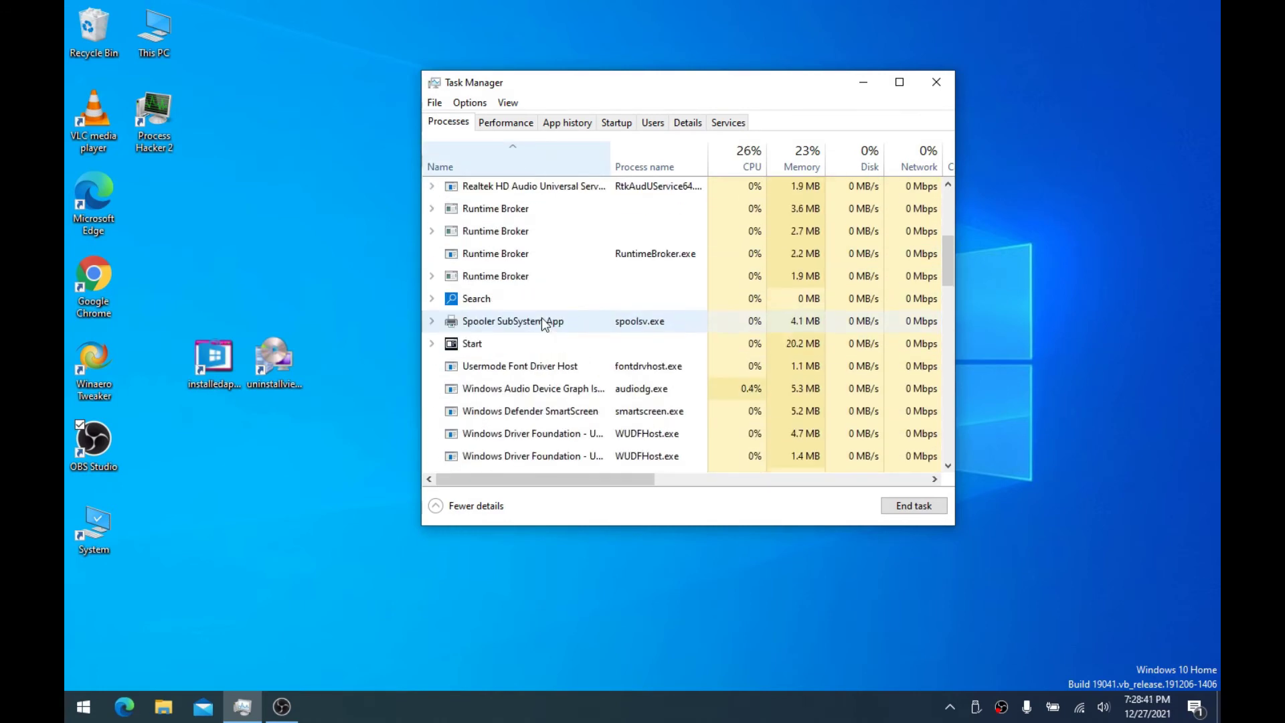
pyautogui.scroll(-8, 540, 317)
pyautogui.scroll(-5, 541, 317)
pyautogui.scroll(4, 526, 318)
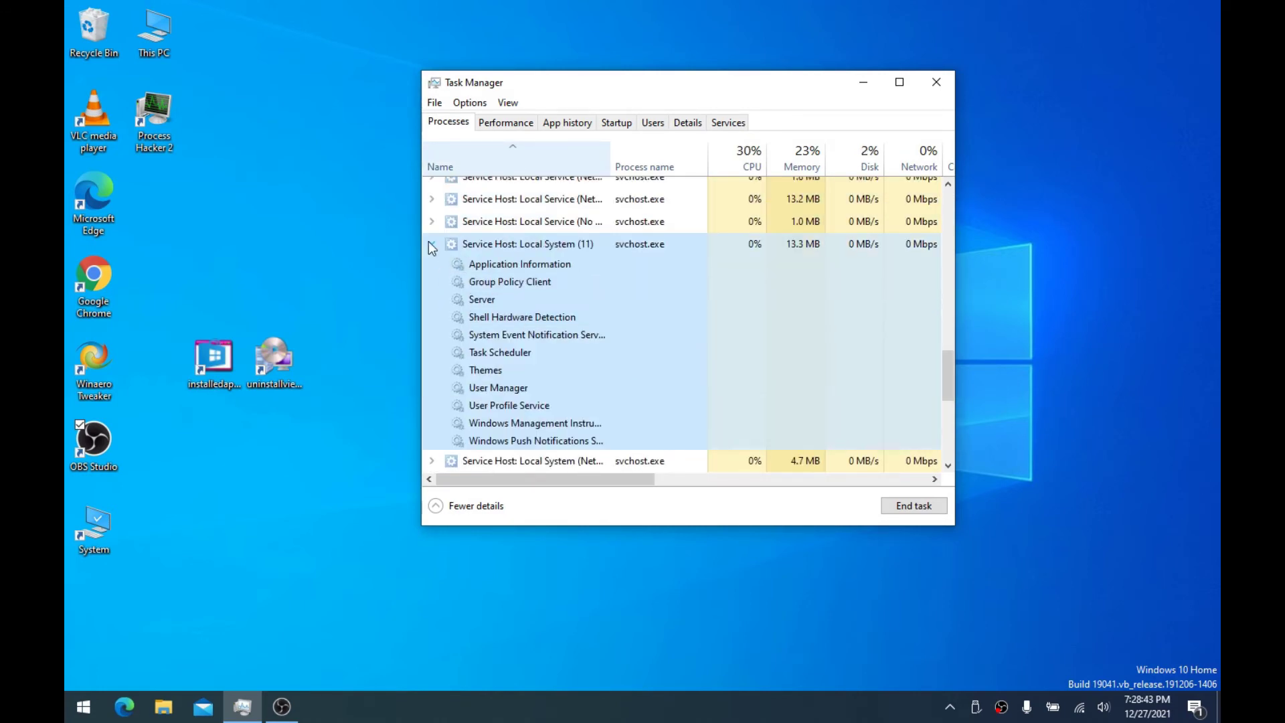
pyautogui.click(431, 245)
pyautogui.click(505, 123)
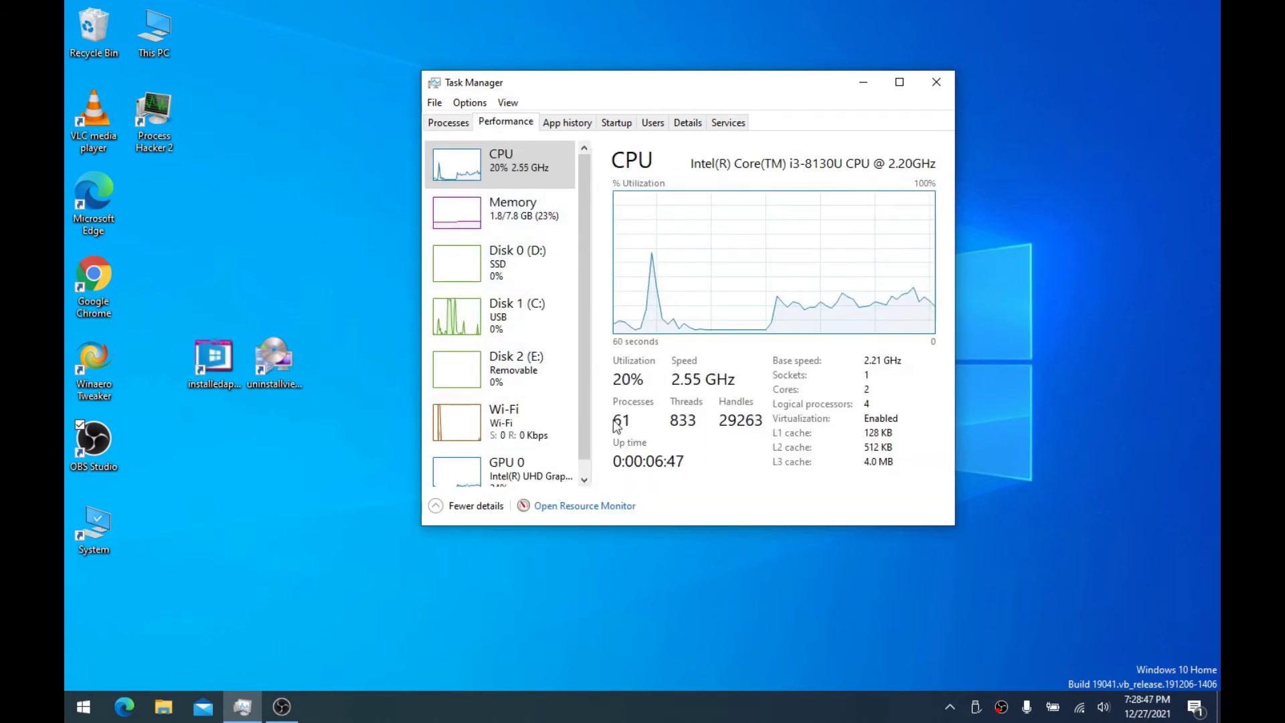
# Sort the running processes by CPU usage, inspect the OBS Studio group, and minimize Task Manager
pyautogui.click(457, 125)
pyautogui.moveTo(551, 94); pyautogui.dragTo(535, 107)
pyautogui.click(733, 170)
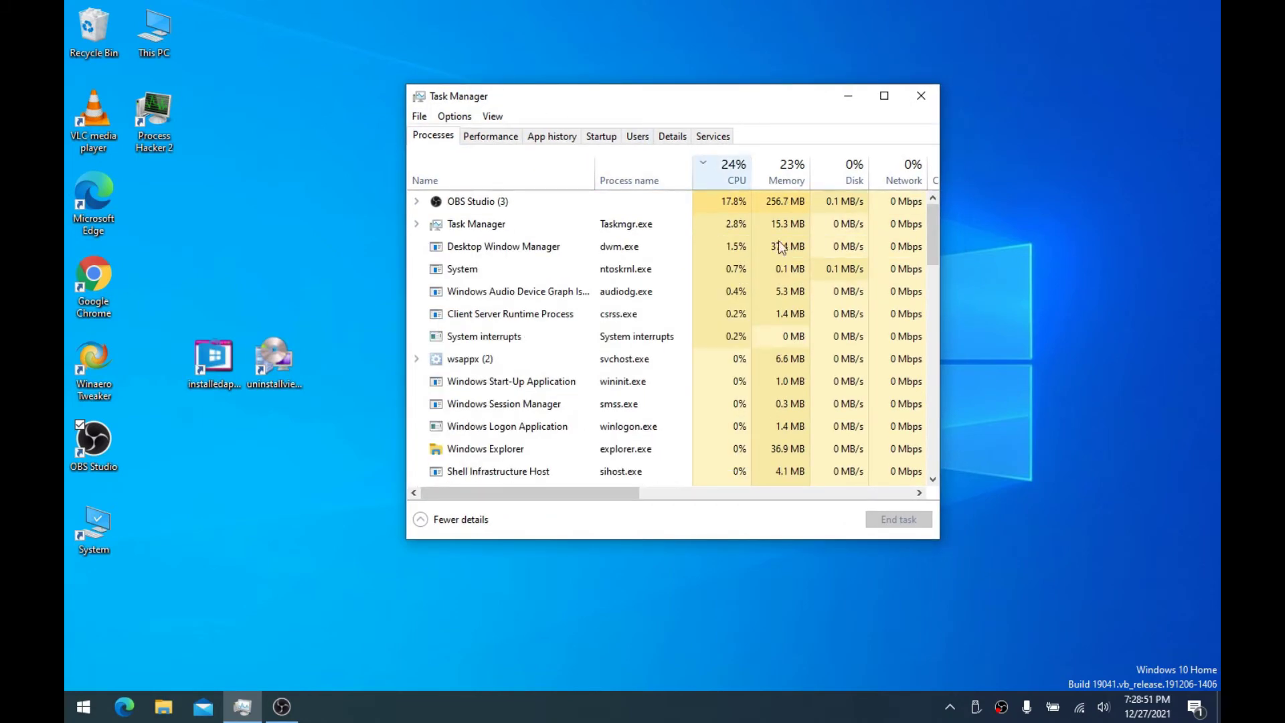
pyautogui.click(416, 201)
pyautogui.click(416, 202)
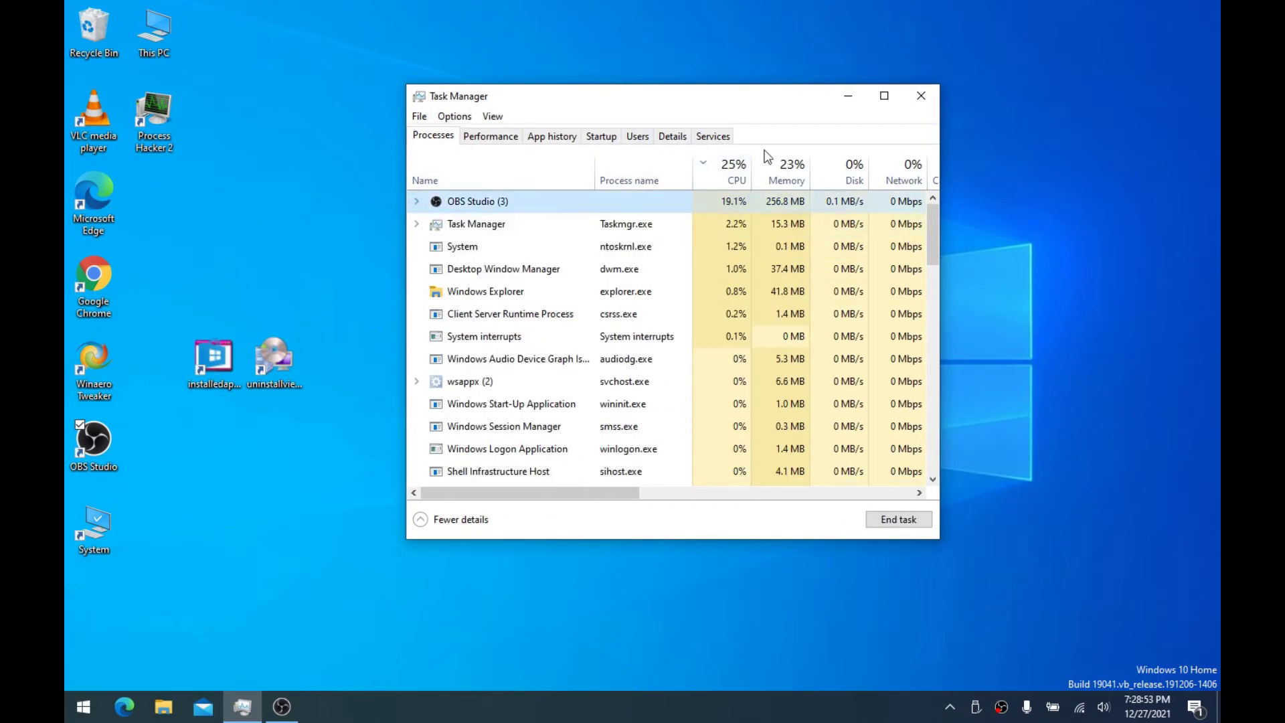
pyautogui.click(848, 96)
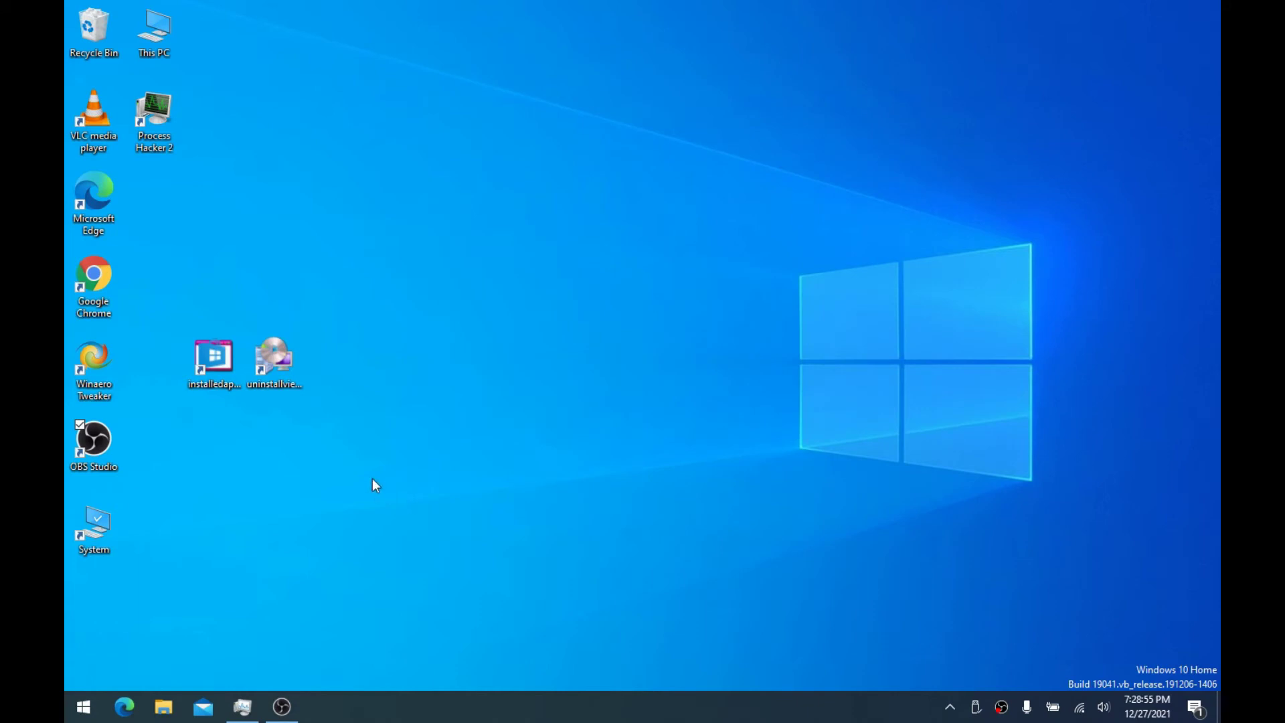
# Run Process Hacker as administrator and look through its tree of running processes
pyautogui.rightClick(170, 128)
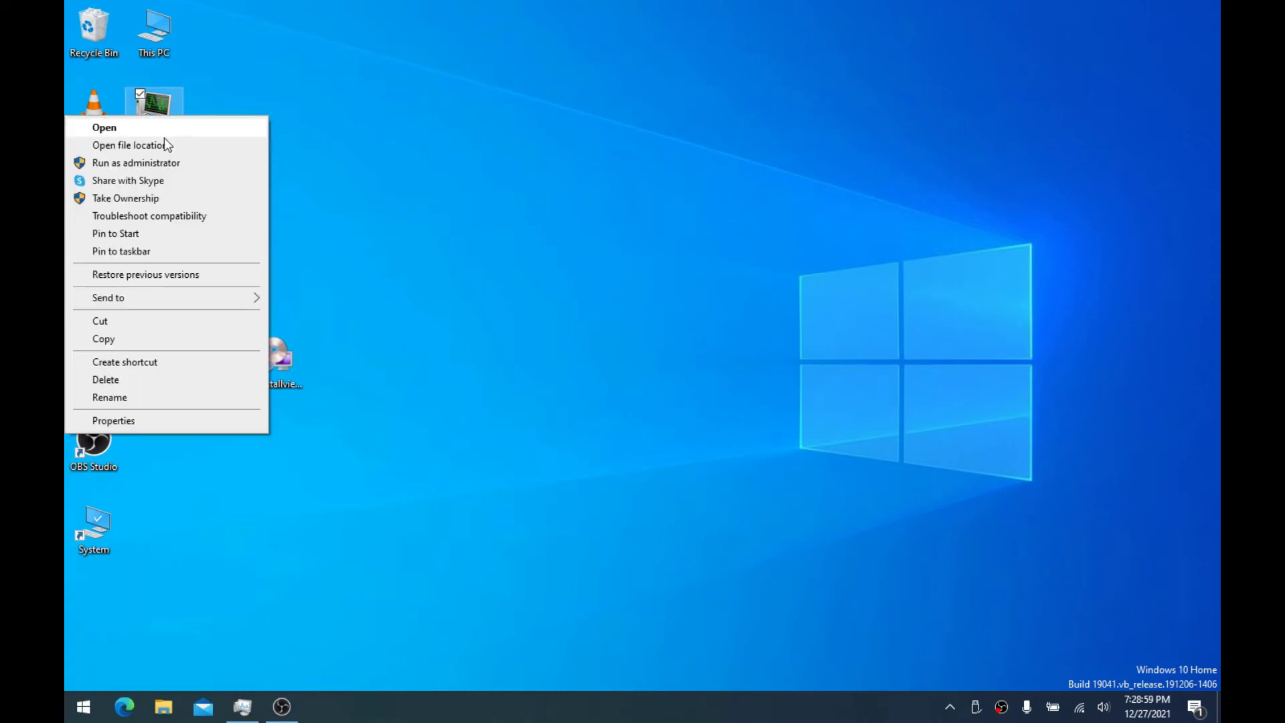
pyautogui.click(157, 159)
pyautogui.moveTo(573, 110); pyautogui.dragTo(467, 94)
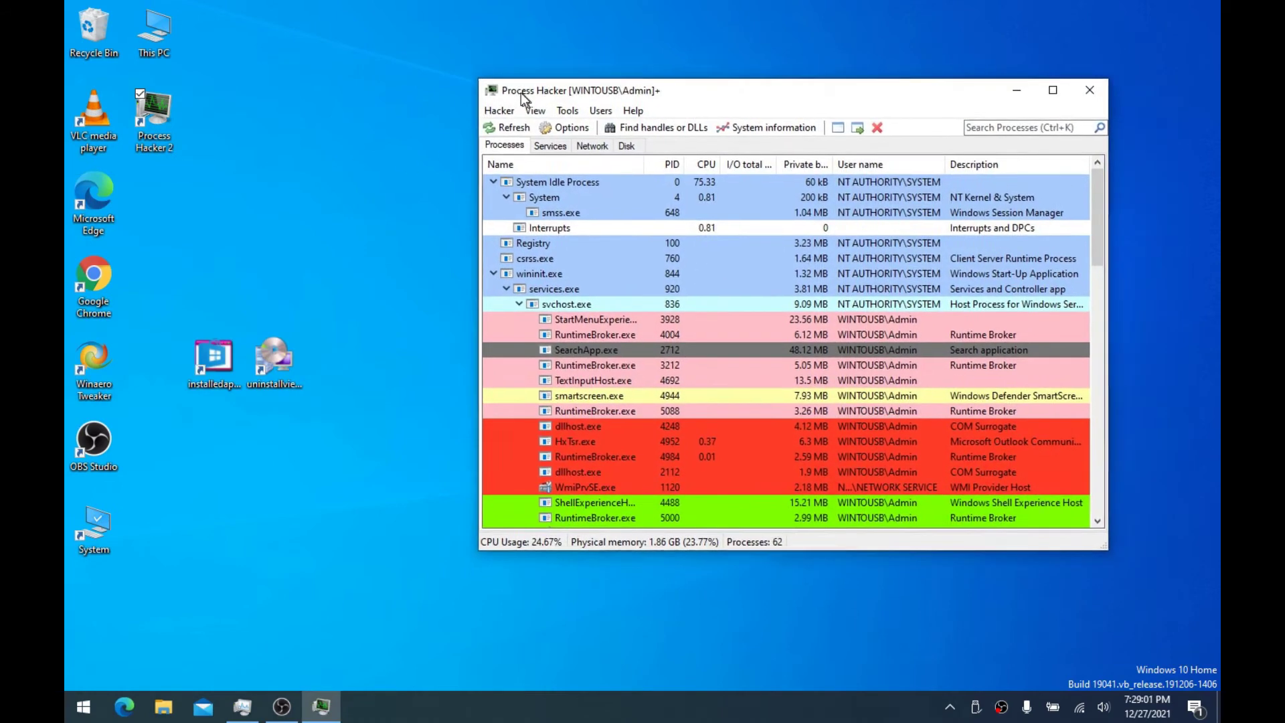
pyautogui.scroll(-2, 544, 397)
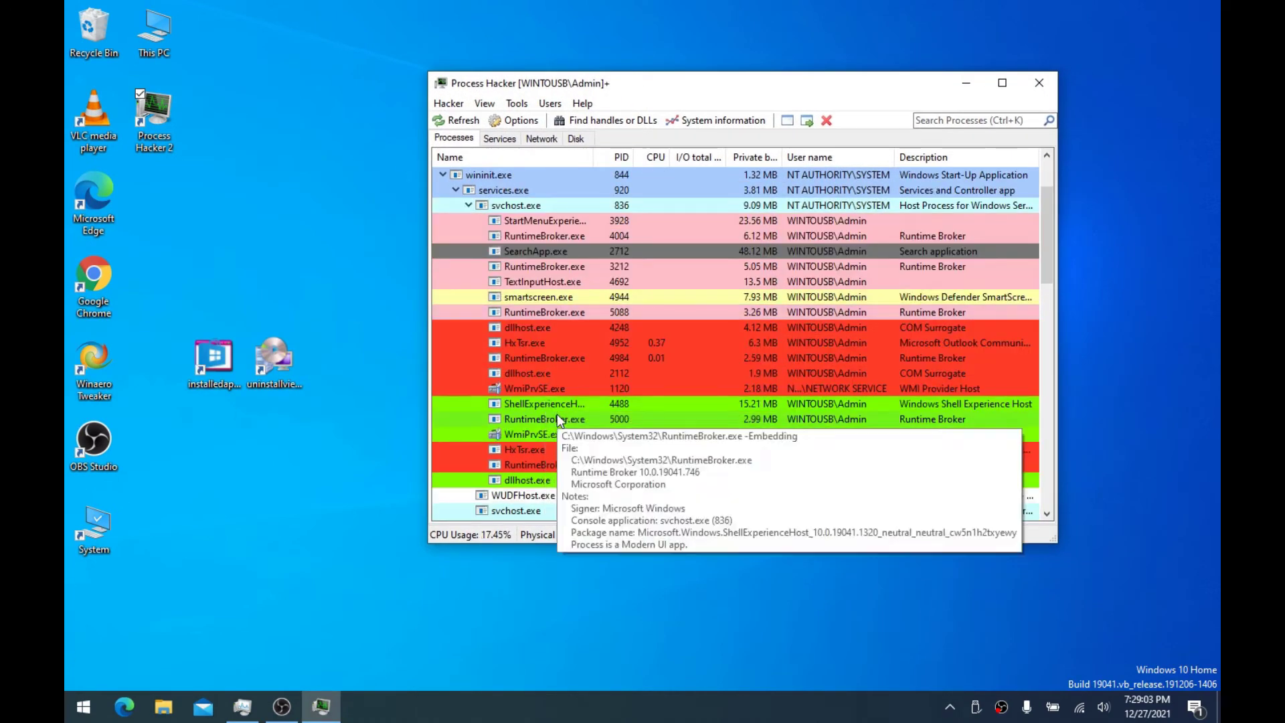
pyautogui.scroll(-15, 556, 416)
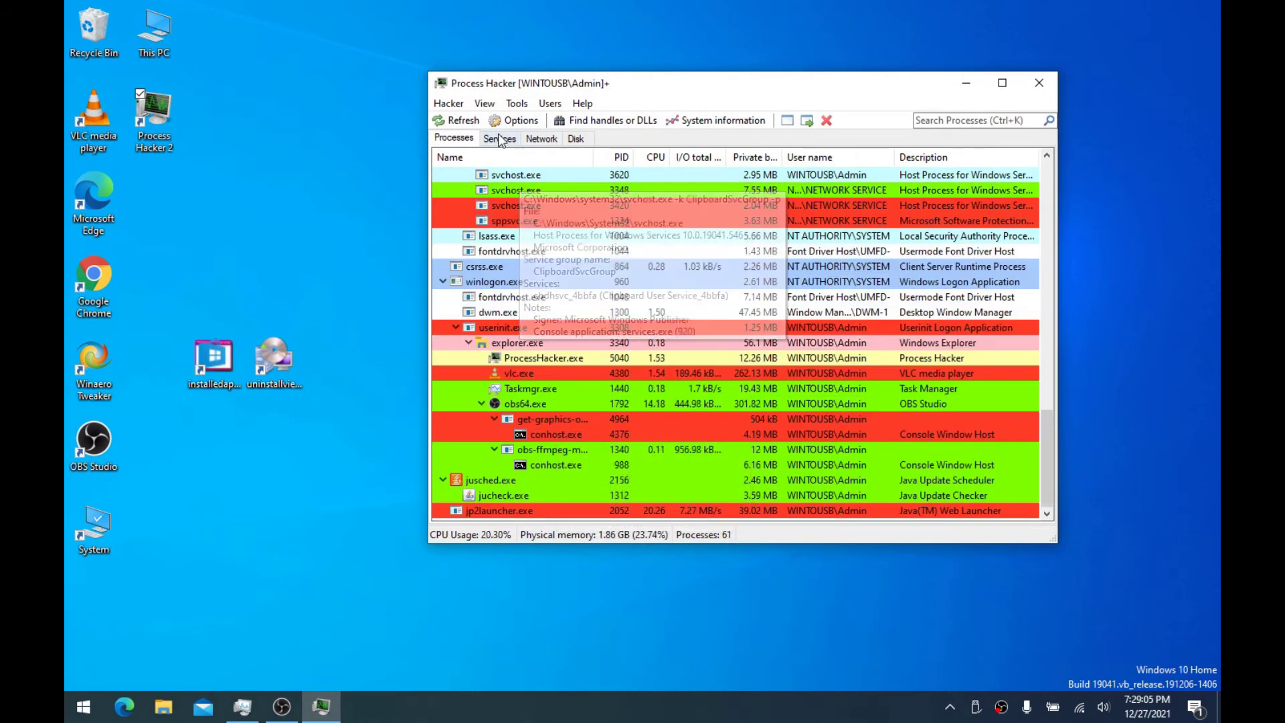
# Delete the UnistoreSvc_4bbfa service from the services list, continuing with administrator permission
pyautogui.click(498, 138)
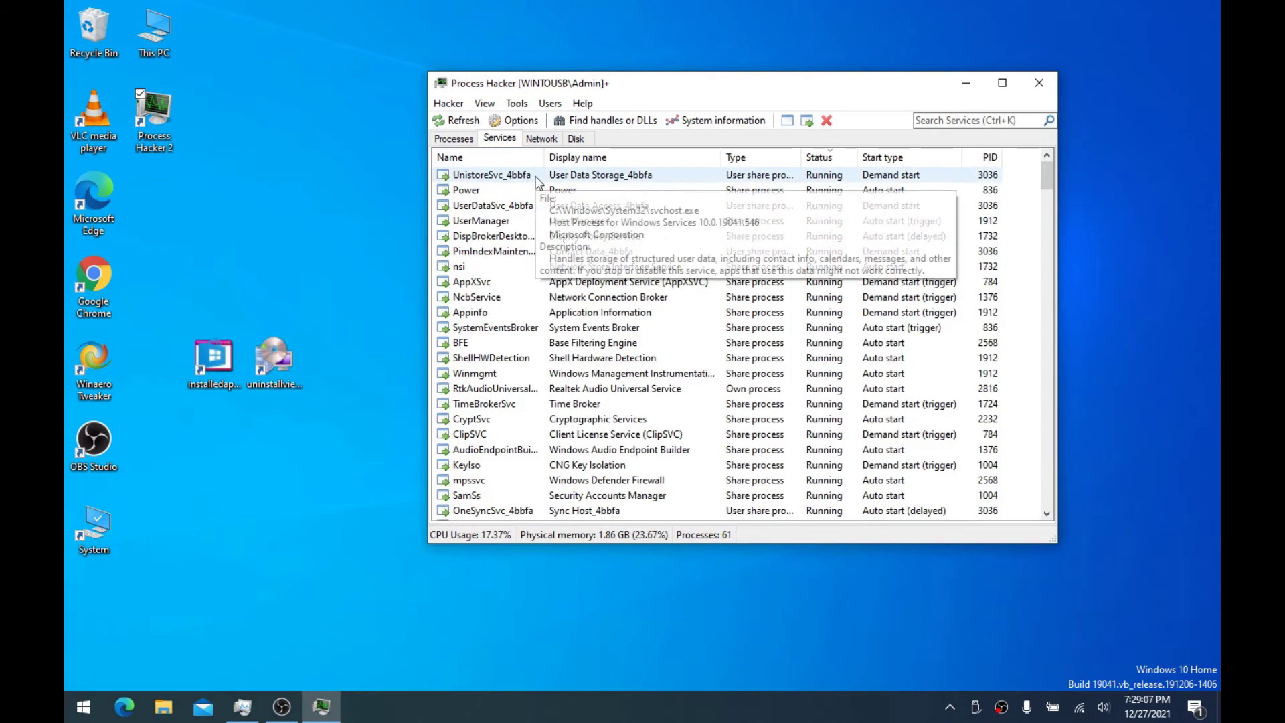
pyautogui.click(510, 181)
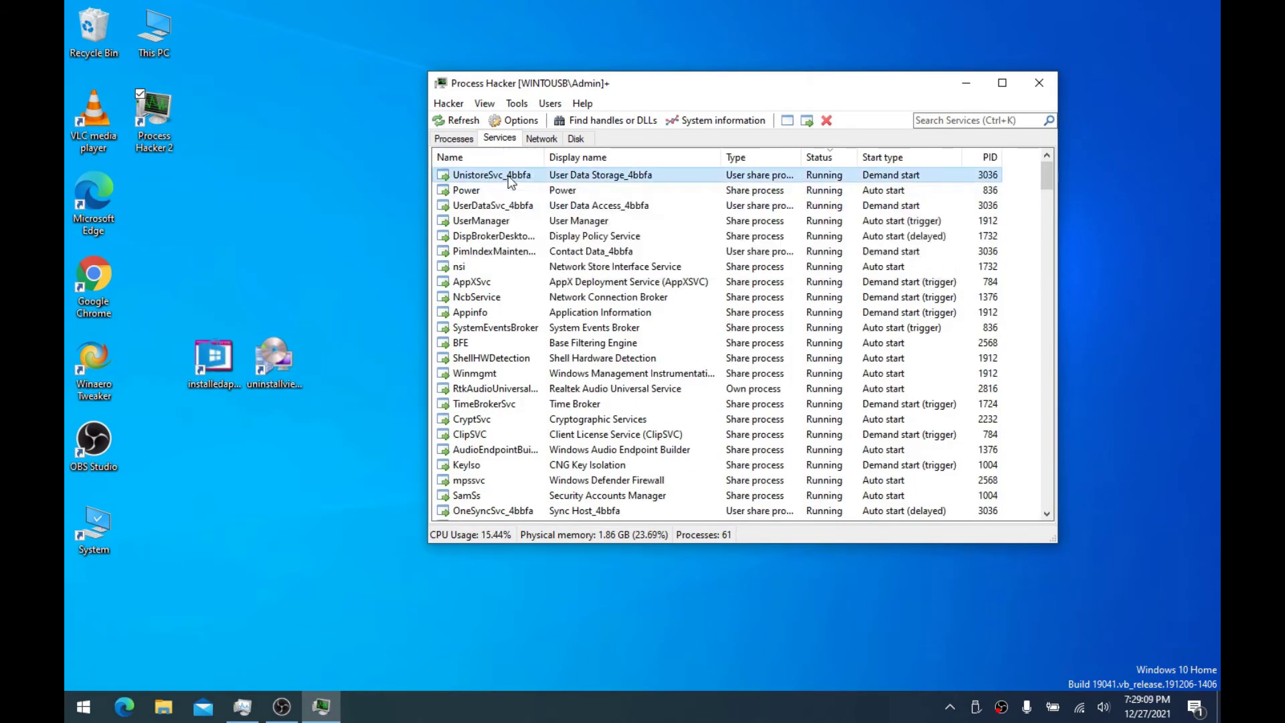
pyautogui.rightClick(484, 182)
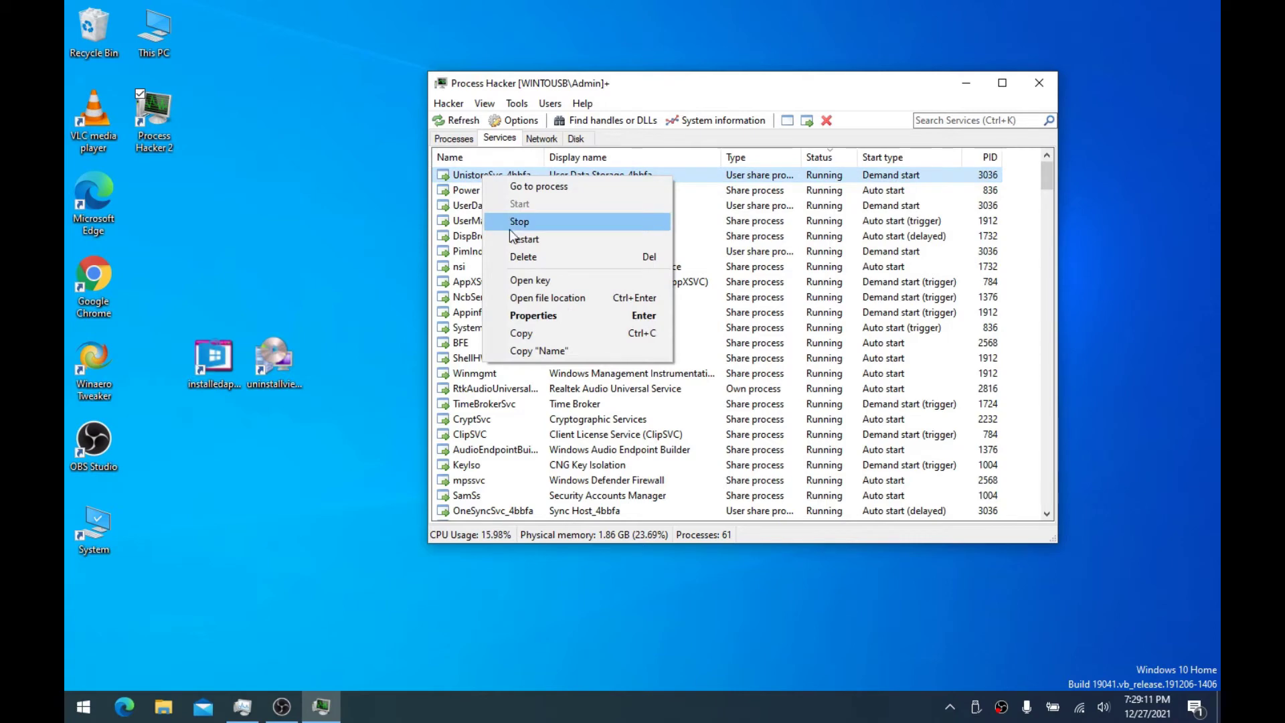
pyautogui.click(517, 257)
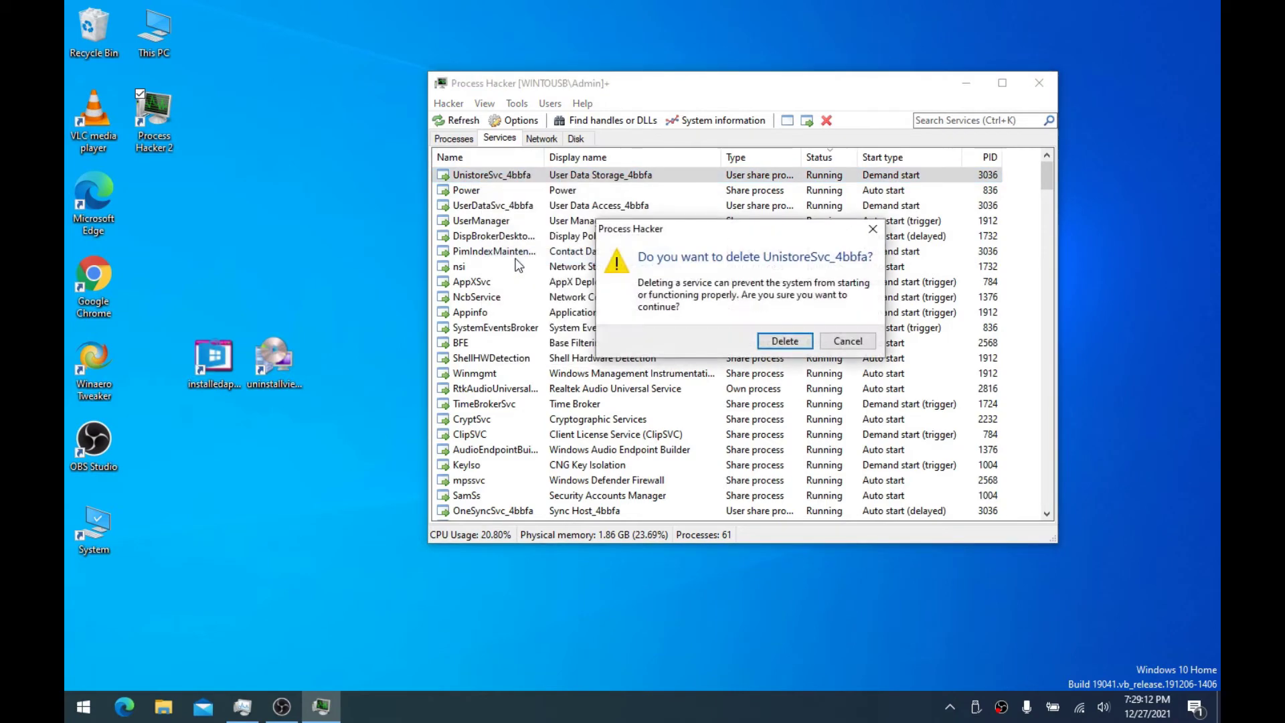
pyautogui.click(777, 343)
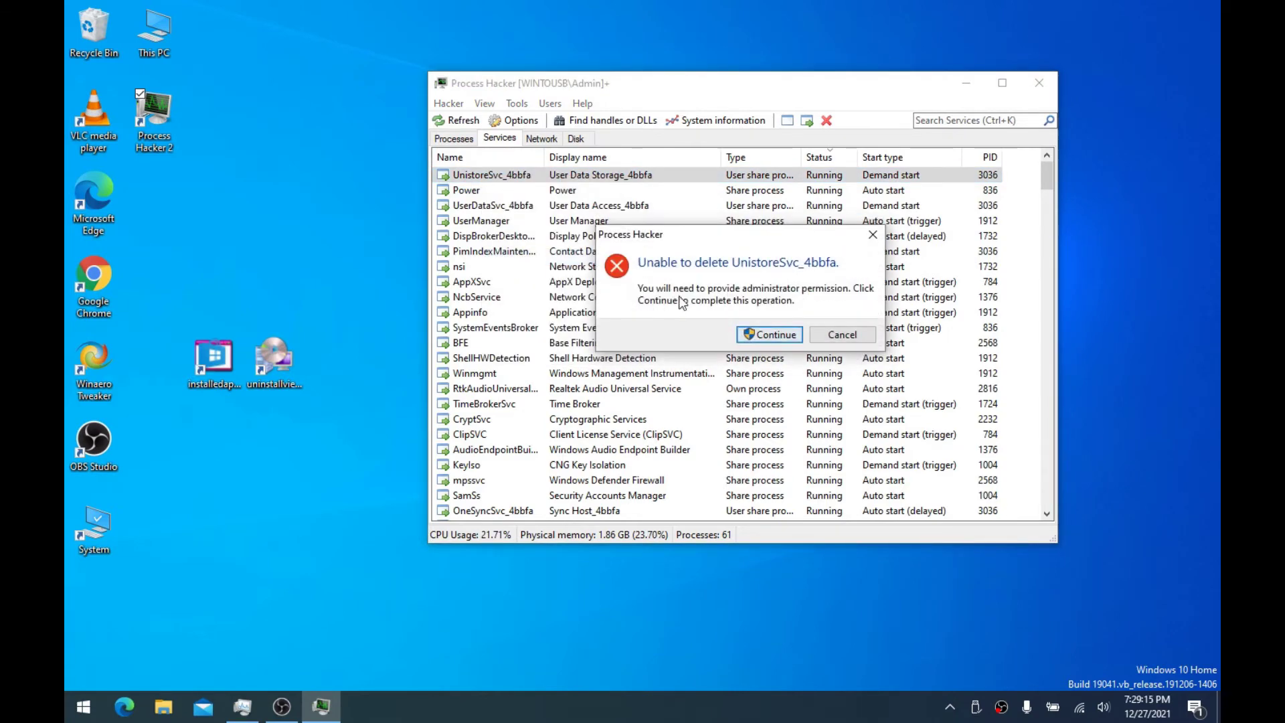
pyautogui.click(775, 335)
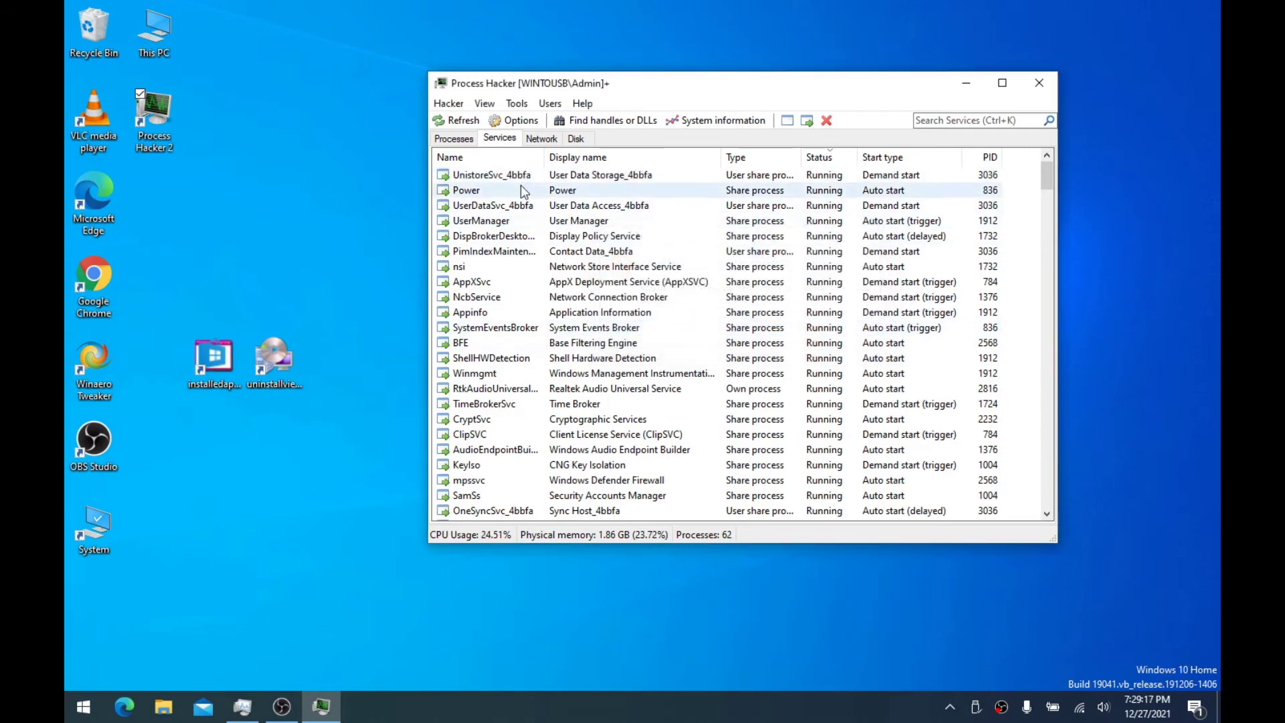
# Close Process Hacker, run it again as administrator, and show its list of services
pyautogui.click(1039, 82)
pyautogui.rightClick(169, 115)
pyautogui.click(141, 160)
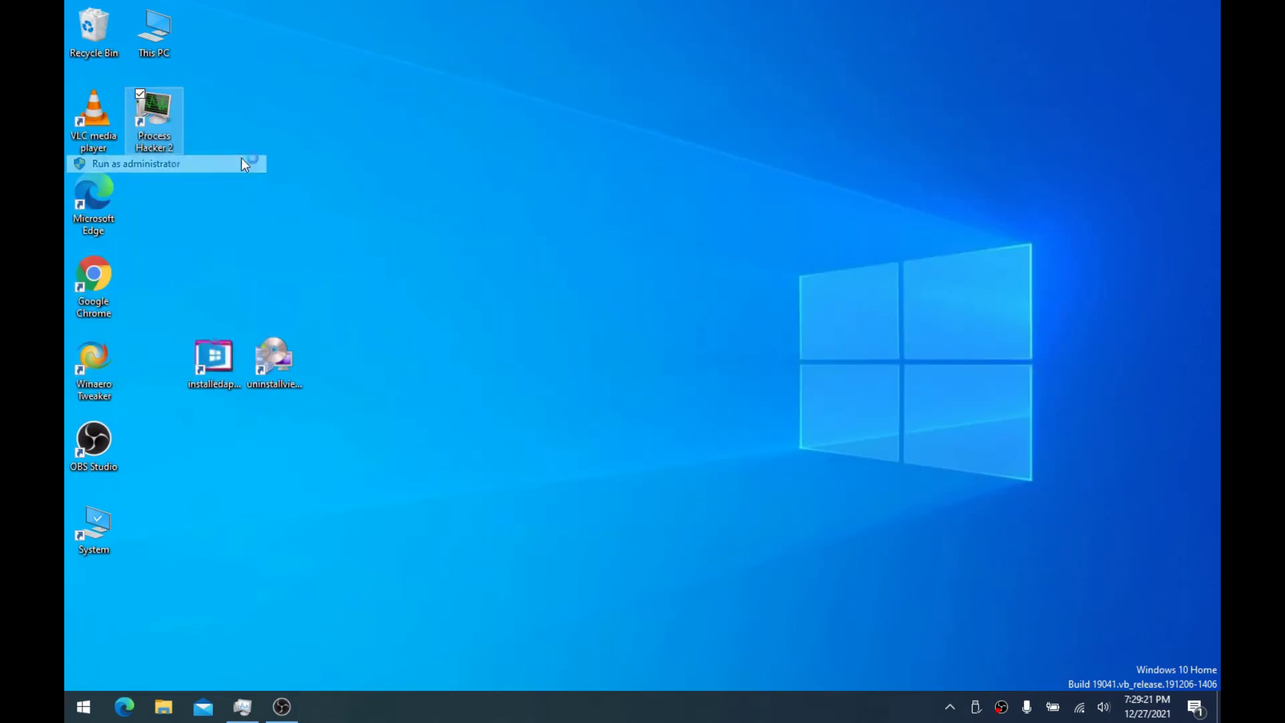
pyautogui.click(499, 138)
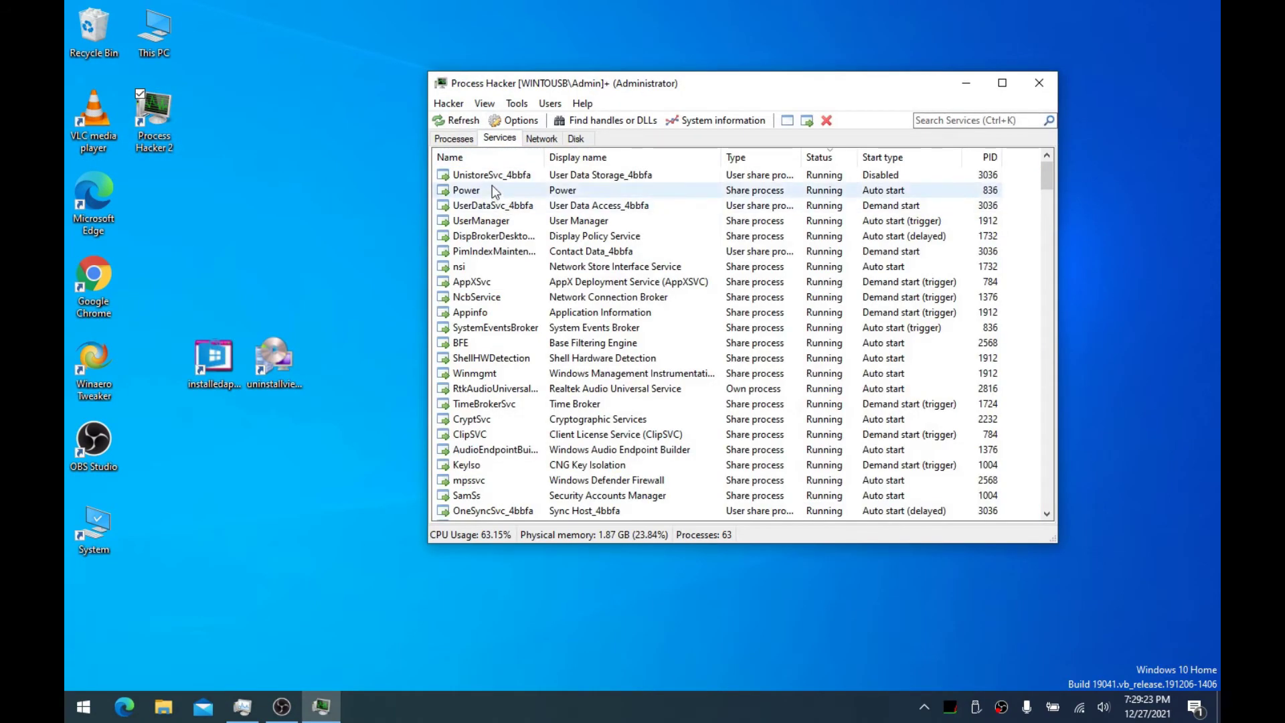
# Sort the services by name in descending order and by status with running ones first, and review the push notification and neighbouring services
pyautogui.click(522, 158)
pyautogui.click(522, 158)
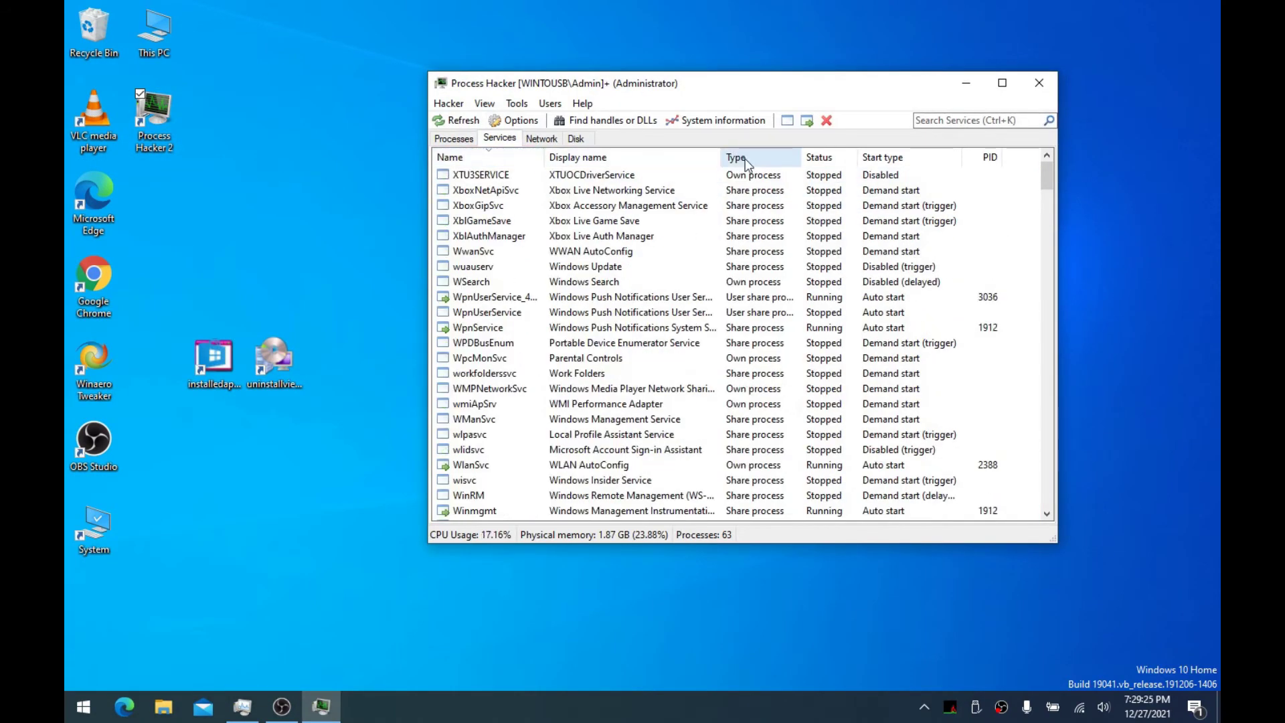
pyautogui.click(830, 157)
pyautogui.click(834, 157)
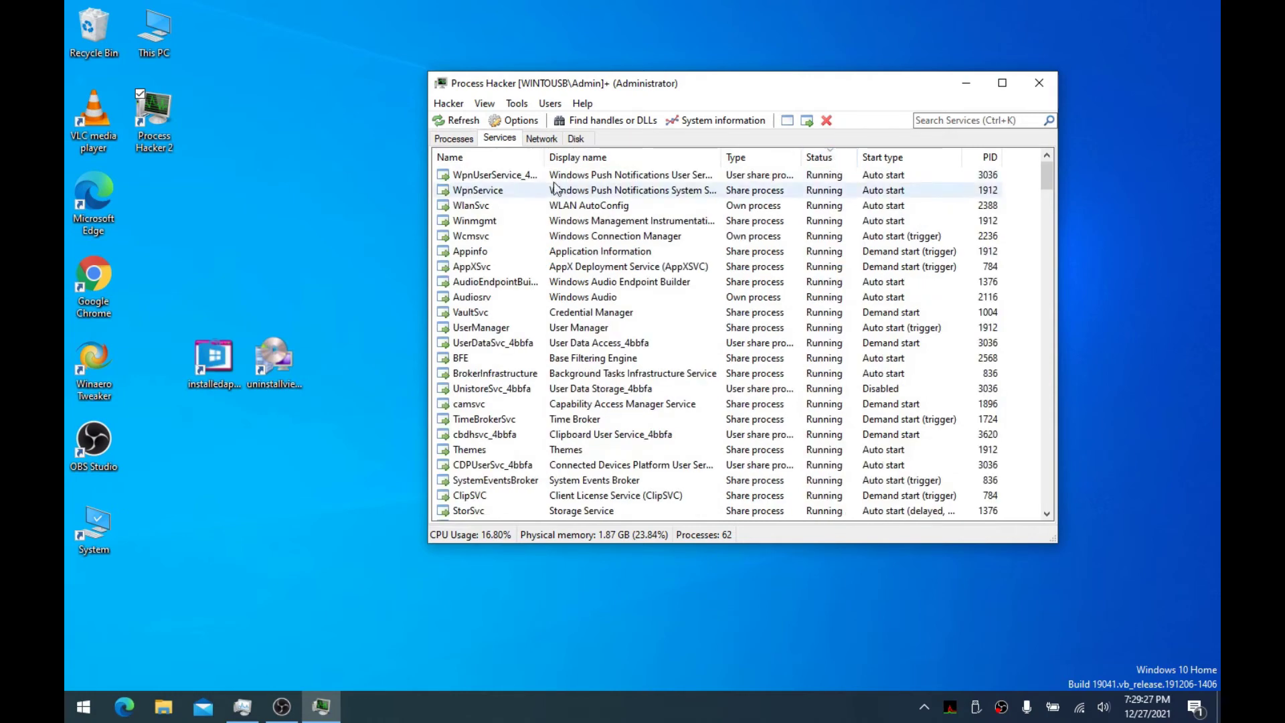
pyautogui.rightClick(541, 176)
pyautogui.click(480, 193)
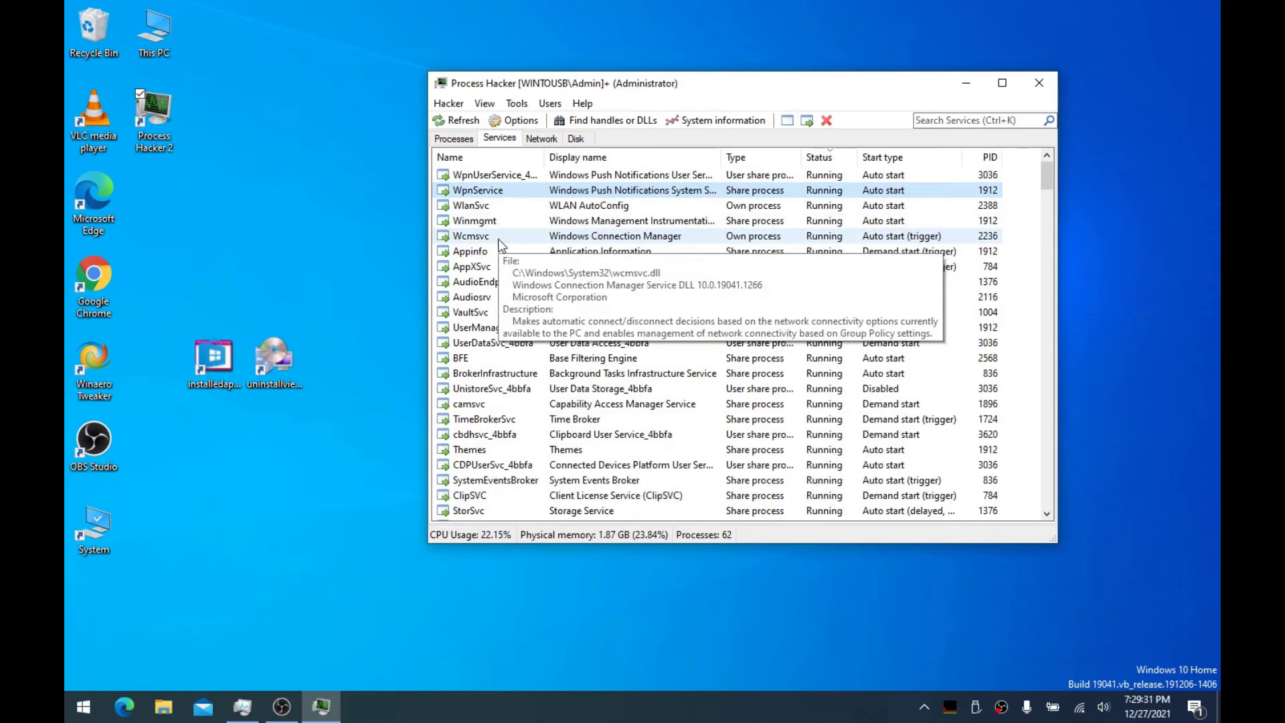
pyautogui.moveTo(514, 258)
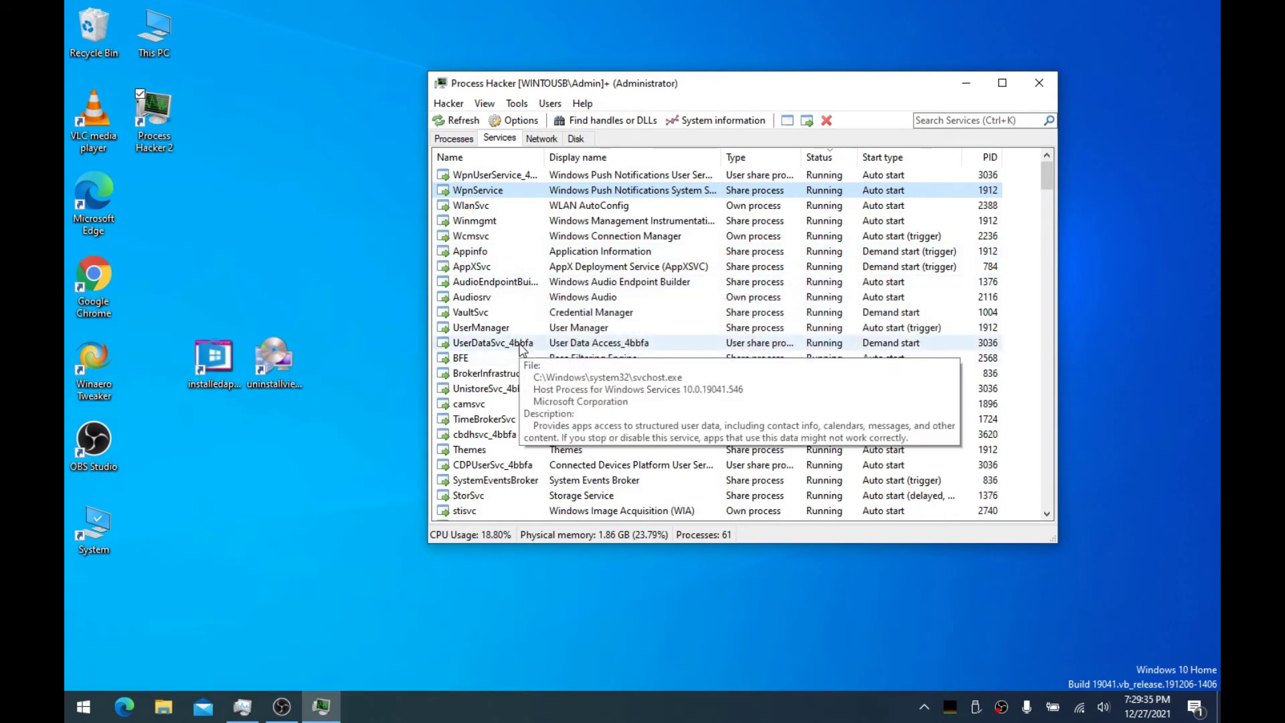
# Delete the UserDataSvc_4bbfa service and confirm the deletion
pyautogui.rightClick(521, 345)
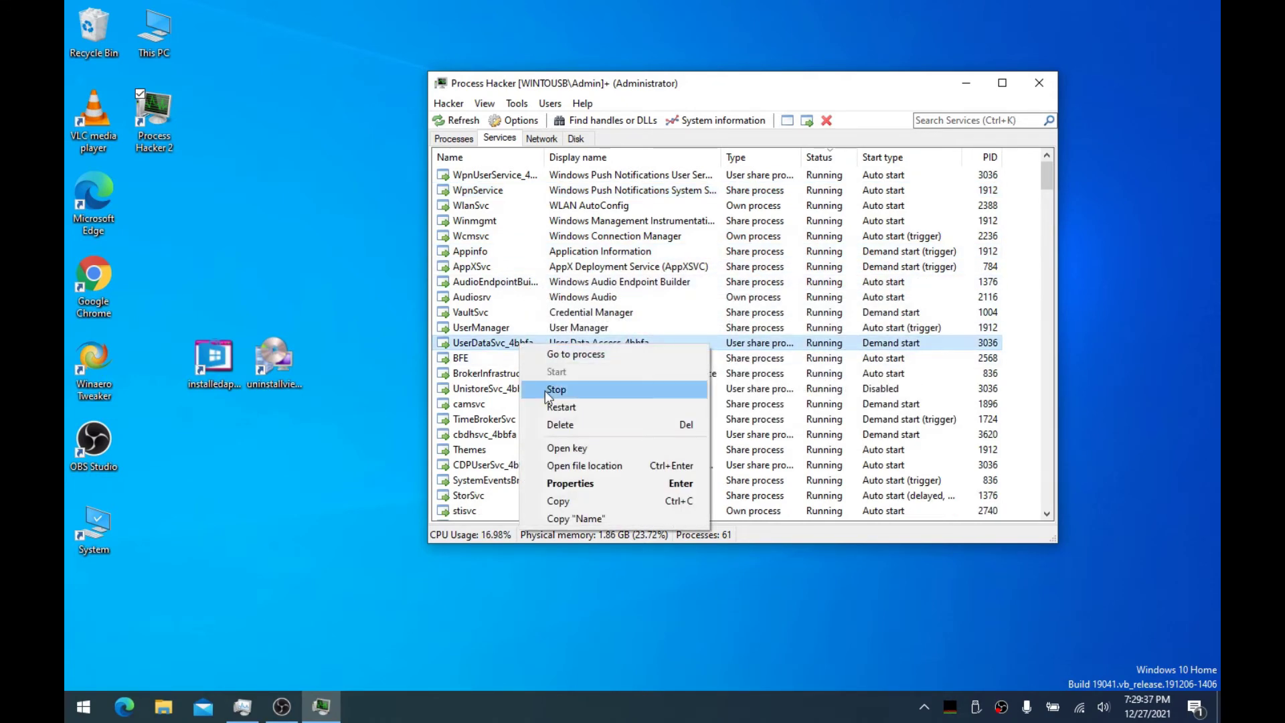
pyautogui.click(498, 348)
pyautogui.rightClick(516, 344)
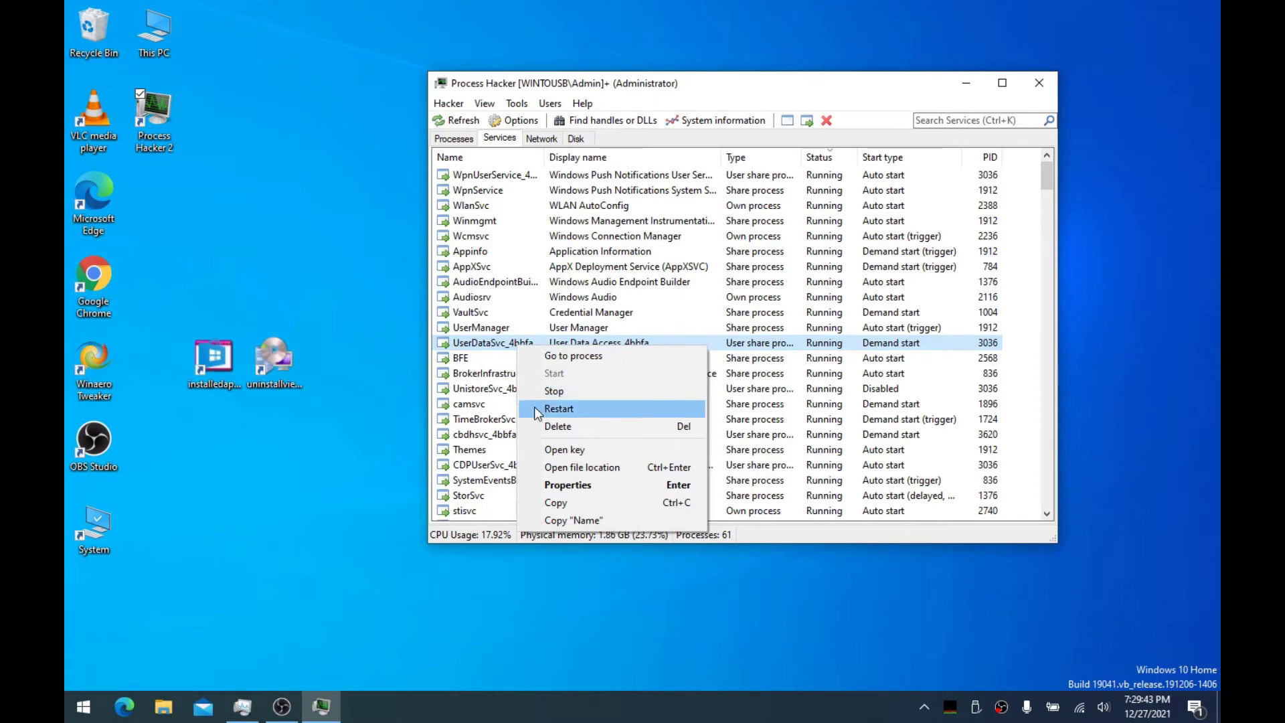
pyautogui.click(537, 427)
pyautogui.click(784, 341)
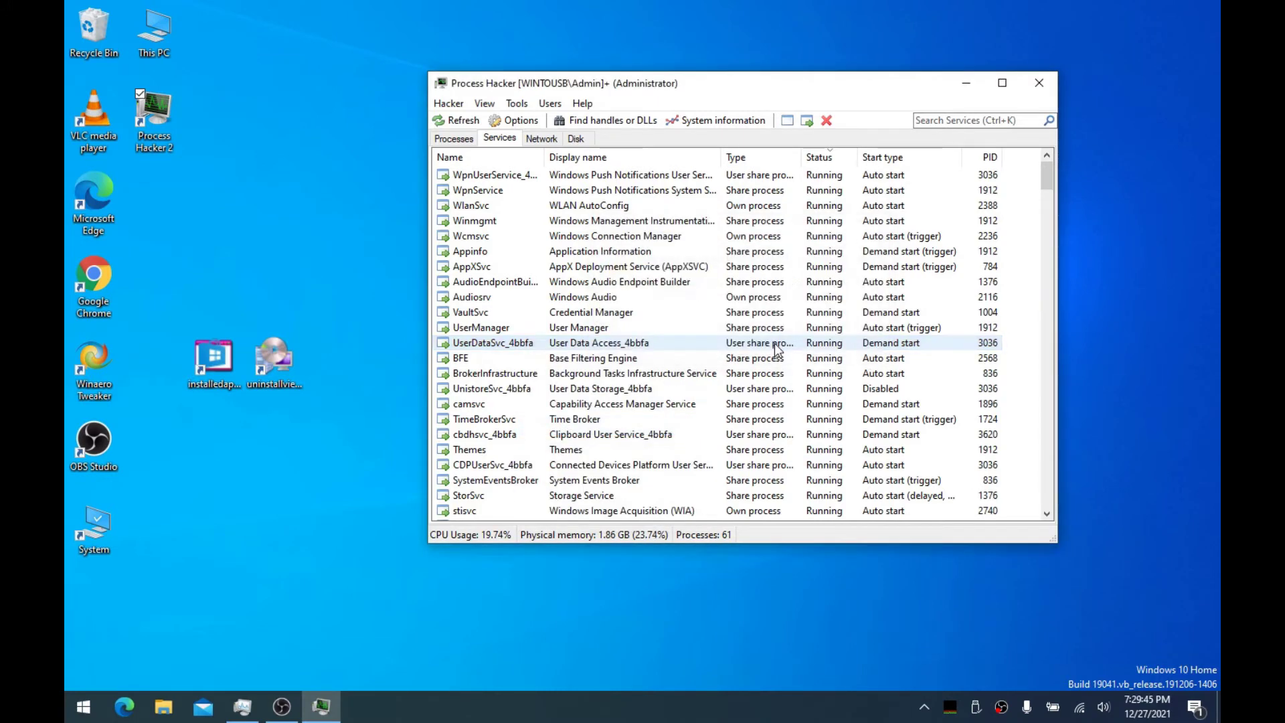
# Delete the UserDataSvc_4bbfa service and dismiss the resulting notification
pyautogui.rightClick(509, 343)
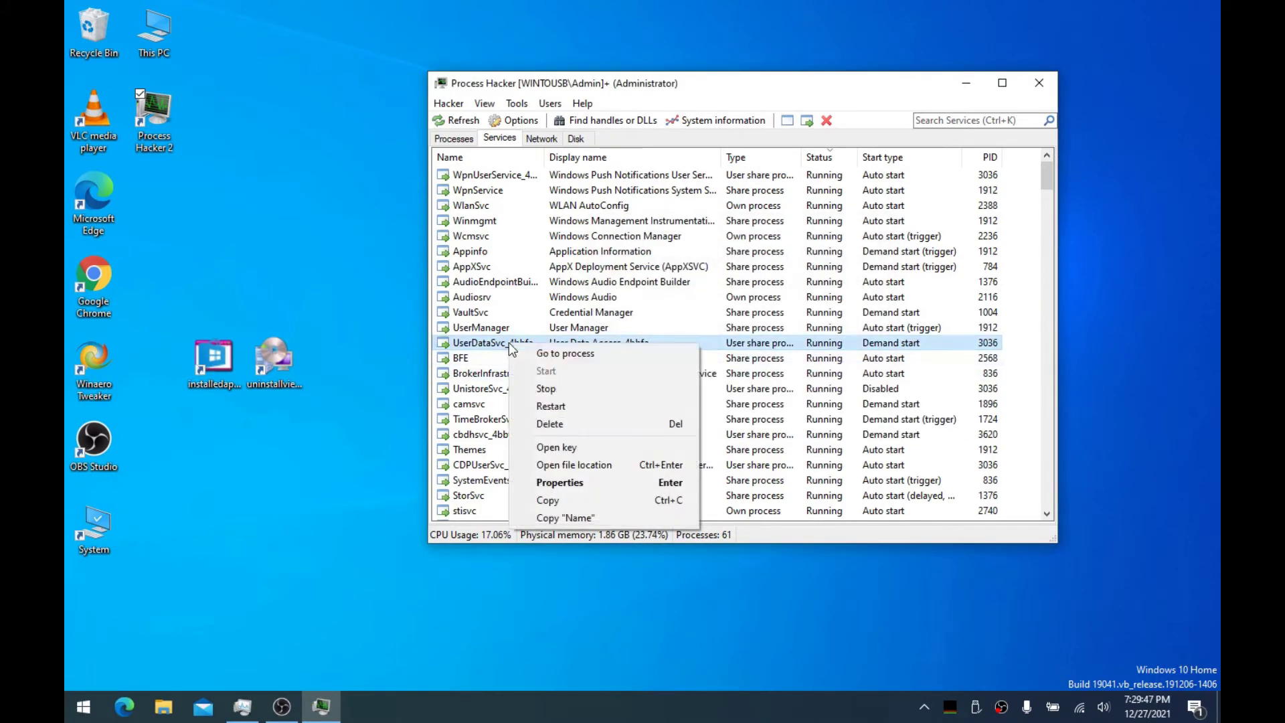
pyautogui.click(546, 388)
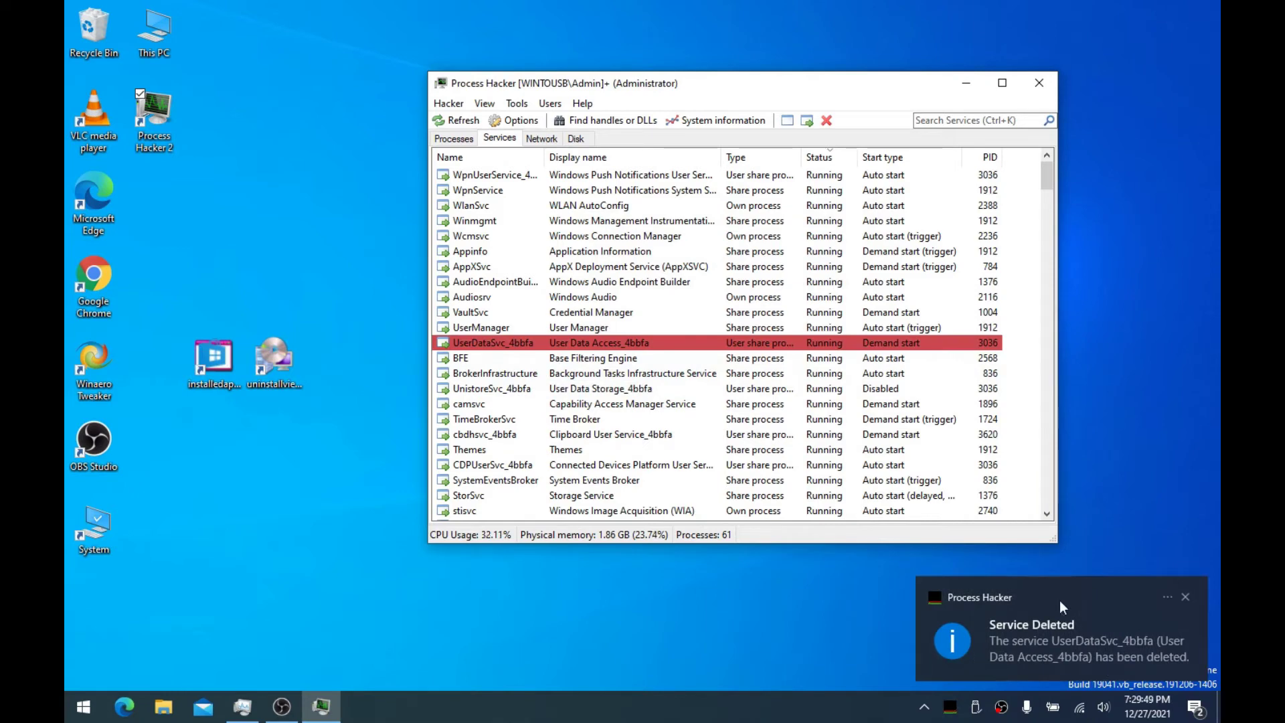
pyautogui.click(1185, 597)
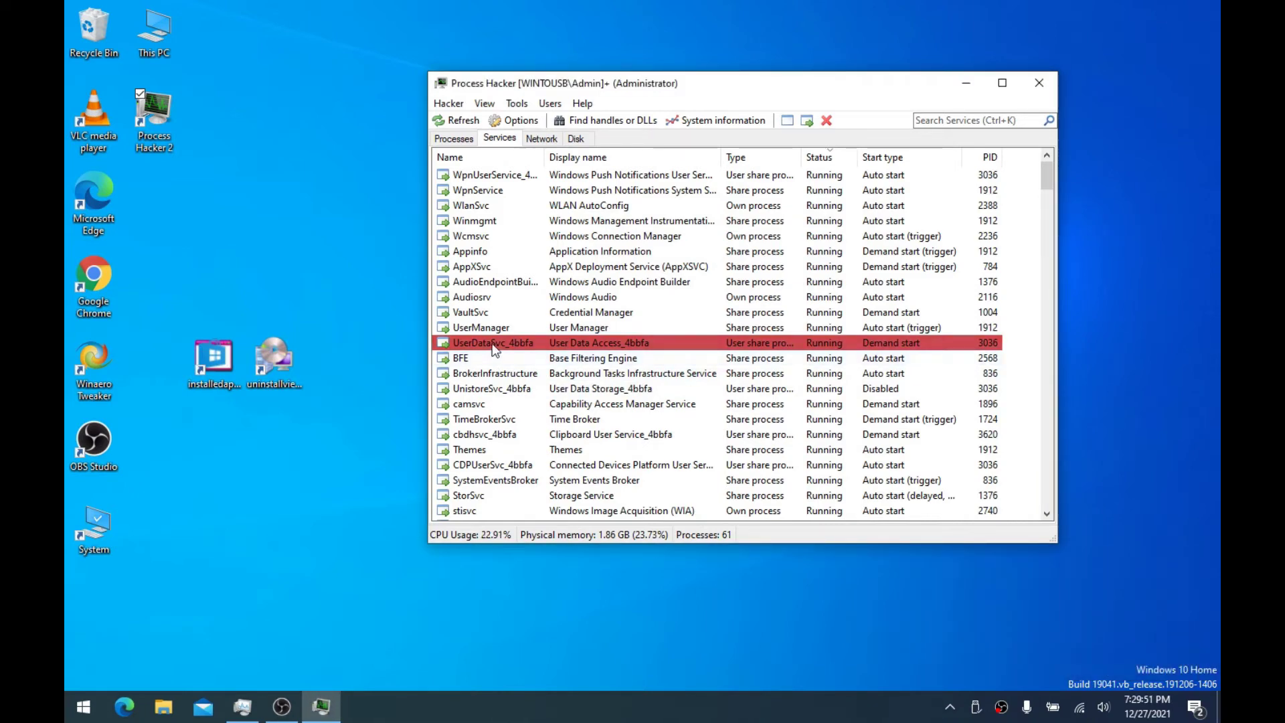
# Check the highlighting settings in the program options, leaving them without saving changes
pyautogui.scroll(-2, 495, 362)
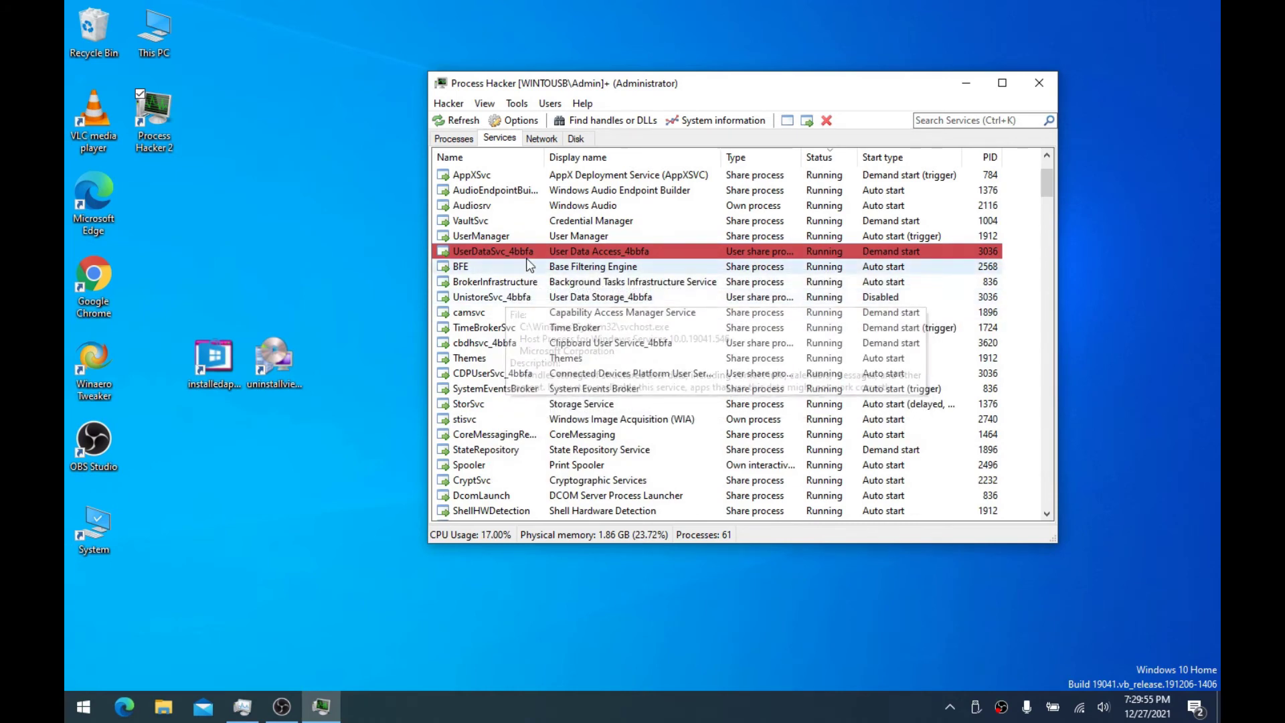
pyautogui.click(516, 122)
pyautogui.click(744, 193)
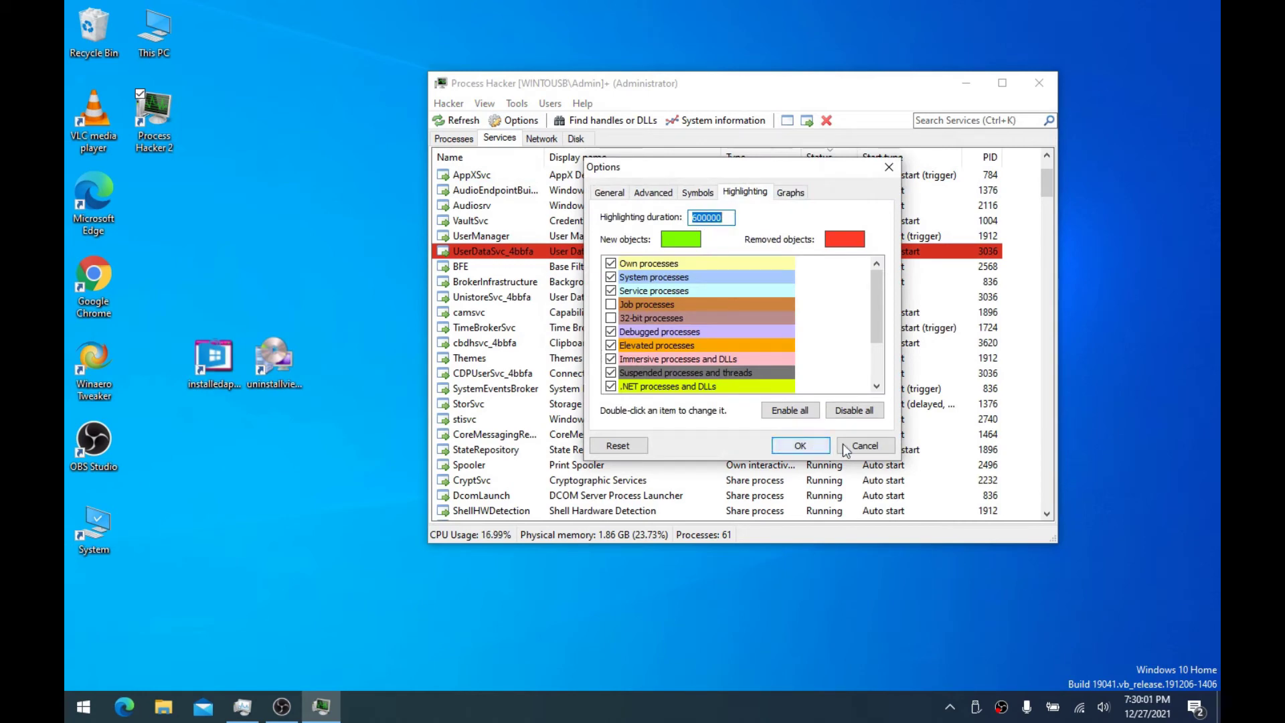
pyautogui.click(863, 446)
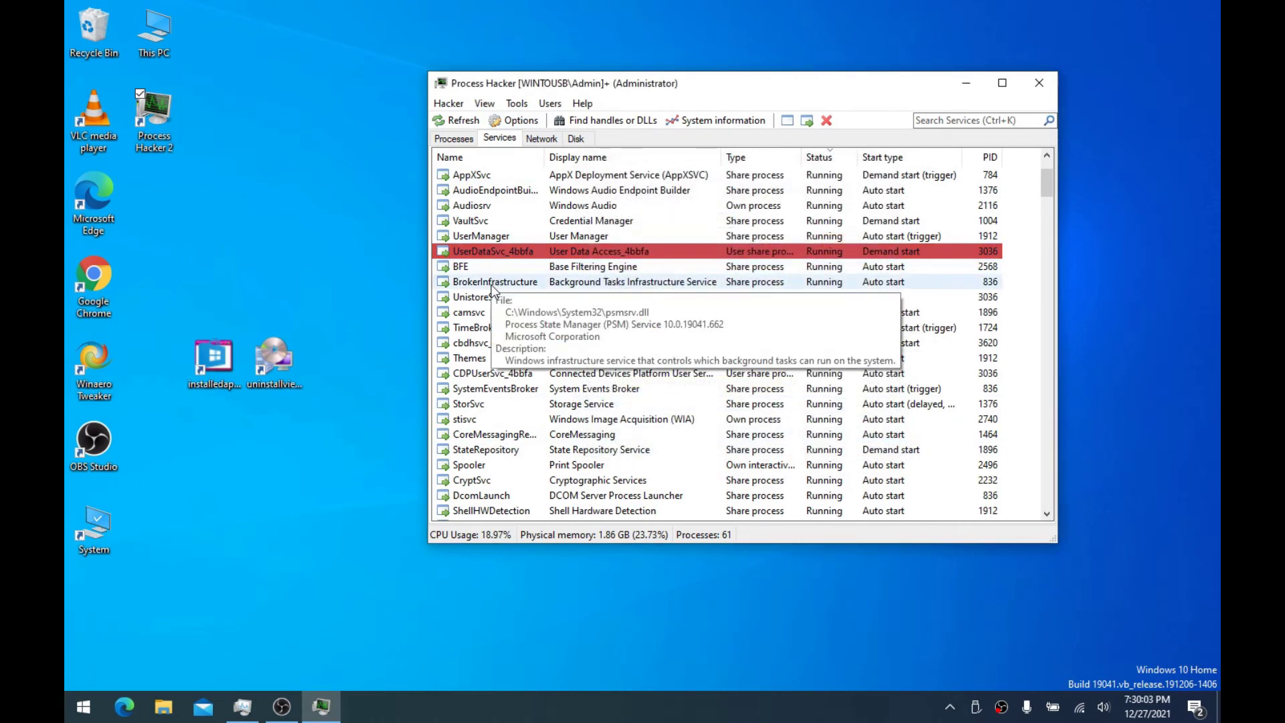
# Try to delete the UnistoreSvc_4bbfa service
pyautogui.click(494, 300)
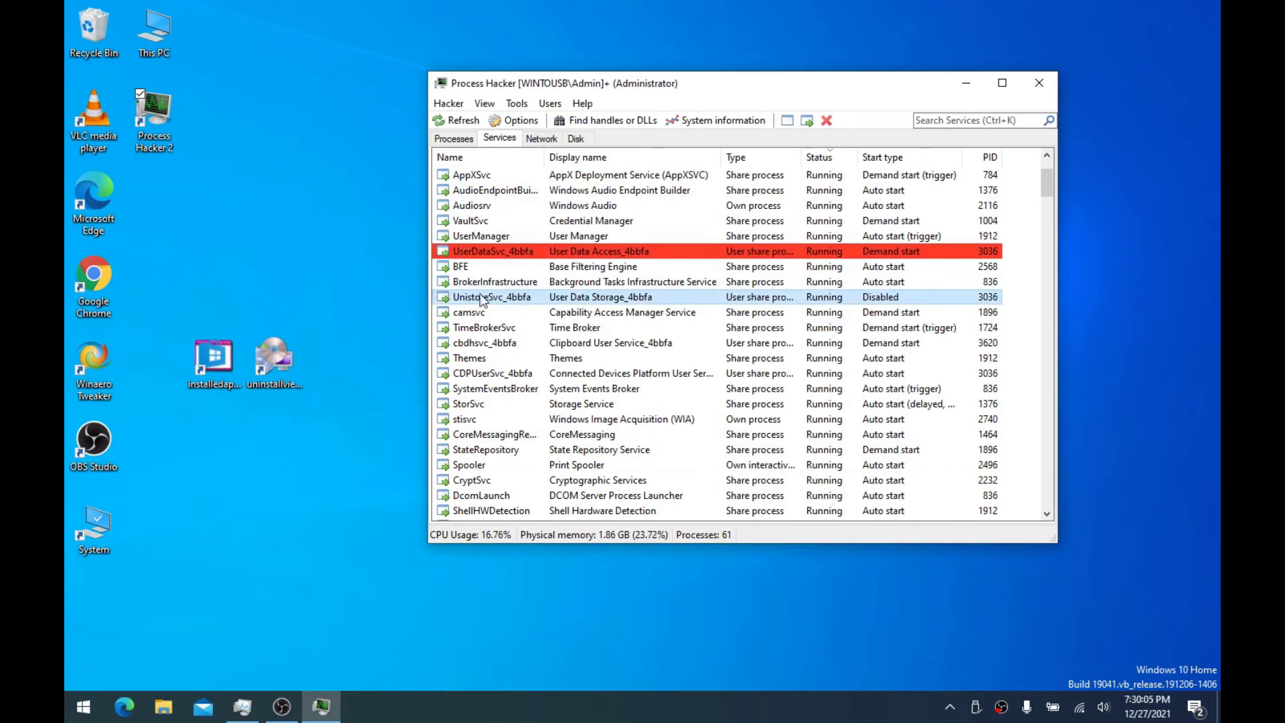
pyautogui.rightClick(482, 299)
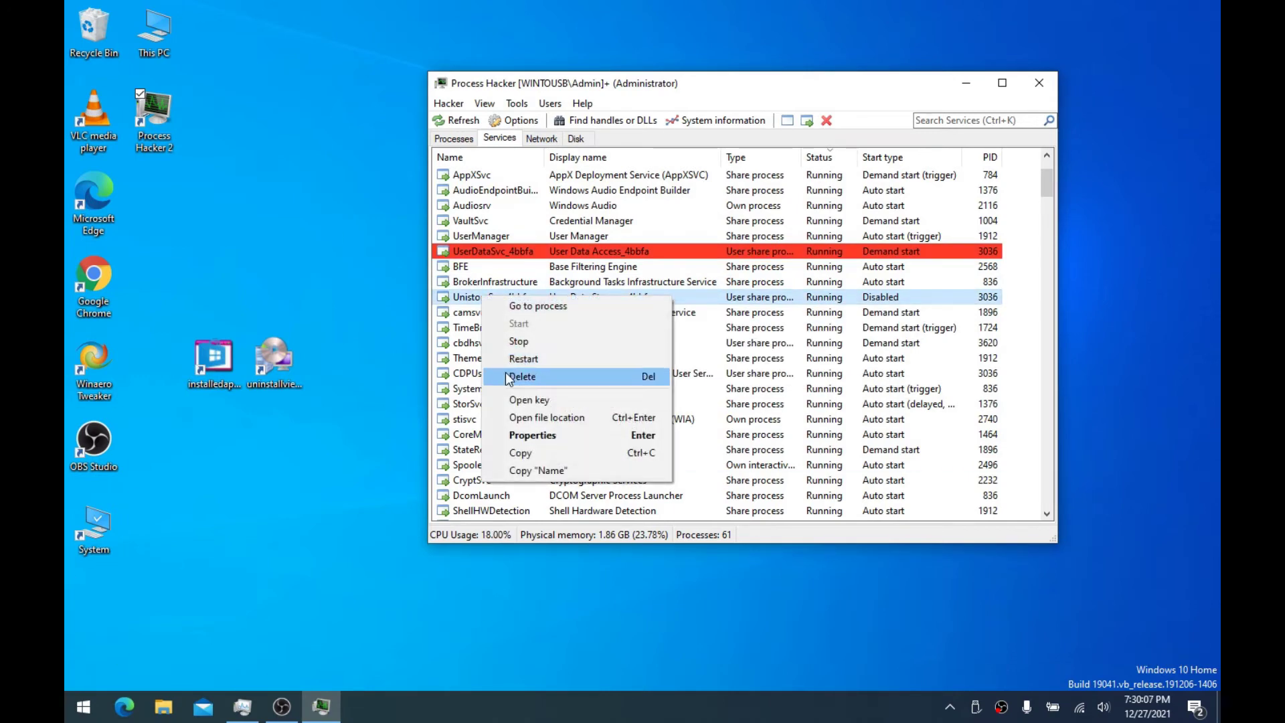
pyautogui.click(529, 376)
pyautogui.click(753, 343)
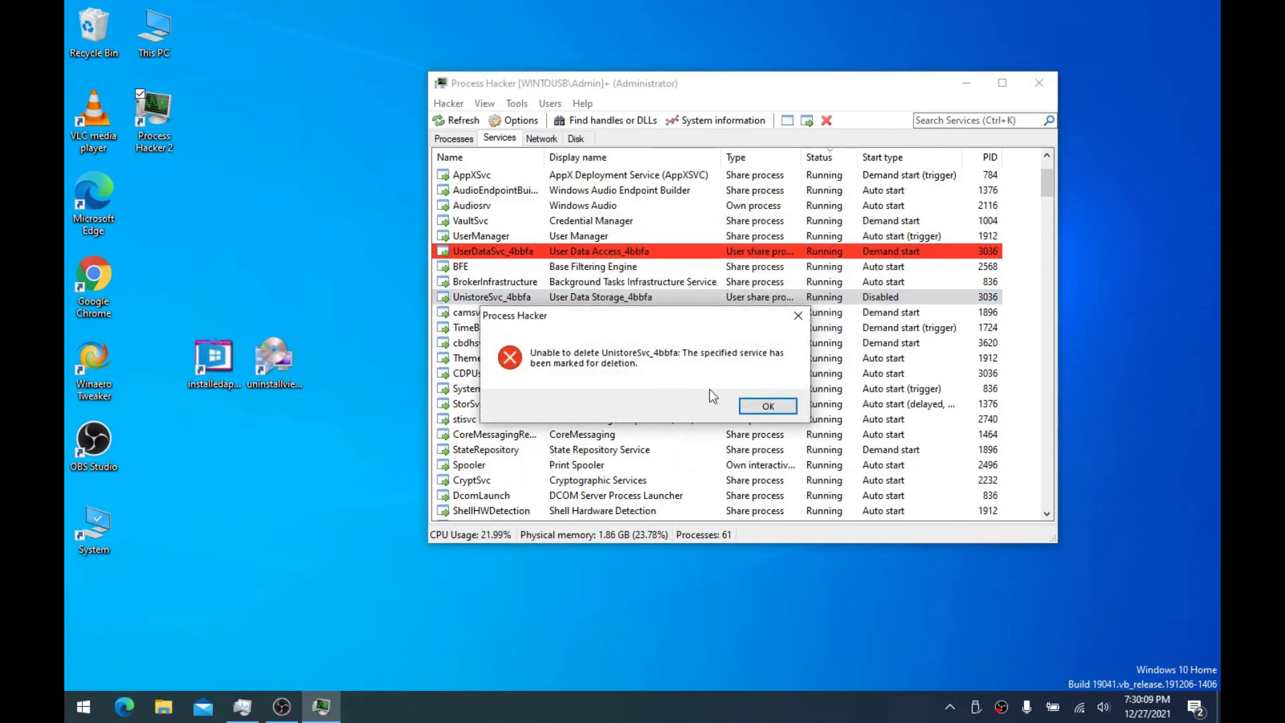
pyautogui.click(754, 406)
pyautogui.rightClick(512, 299)
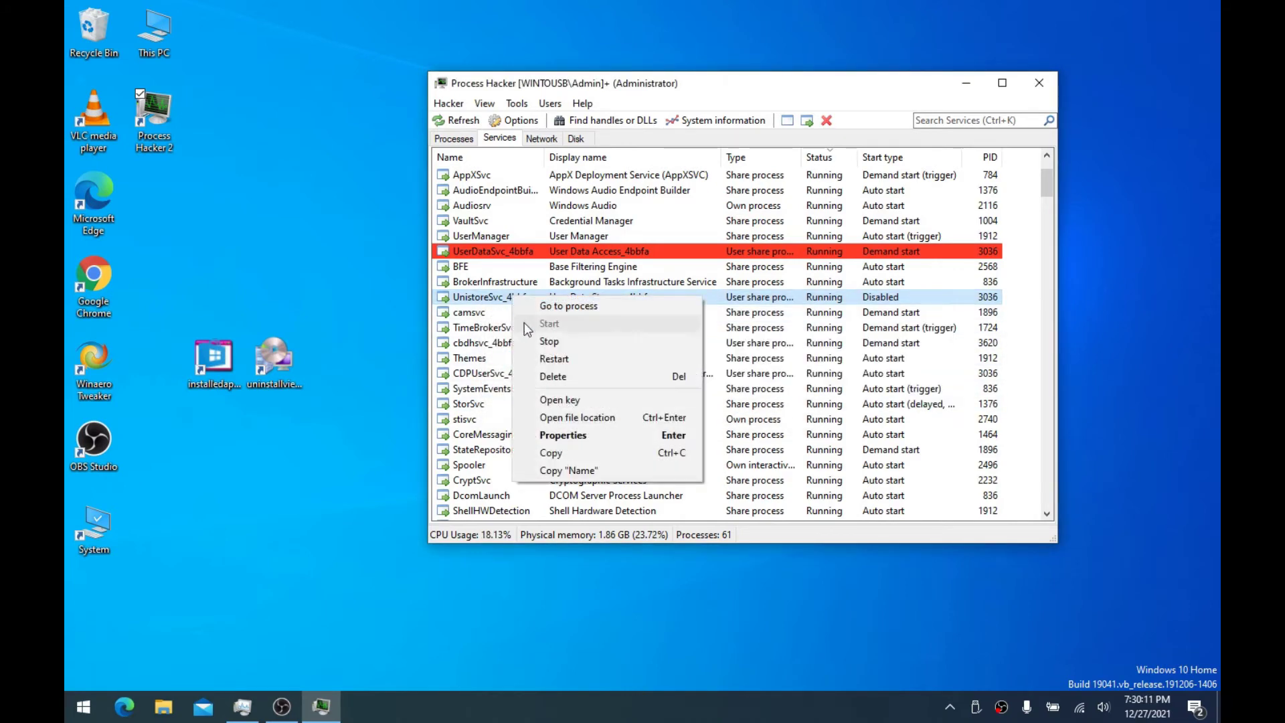
pyautogui.click(454, 313)
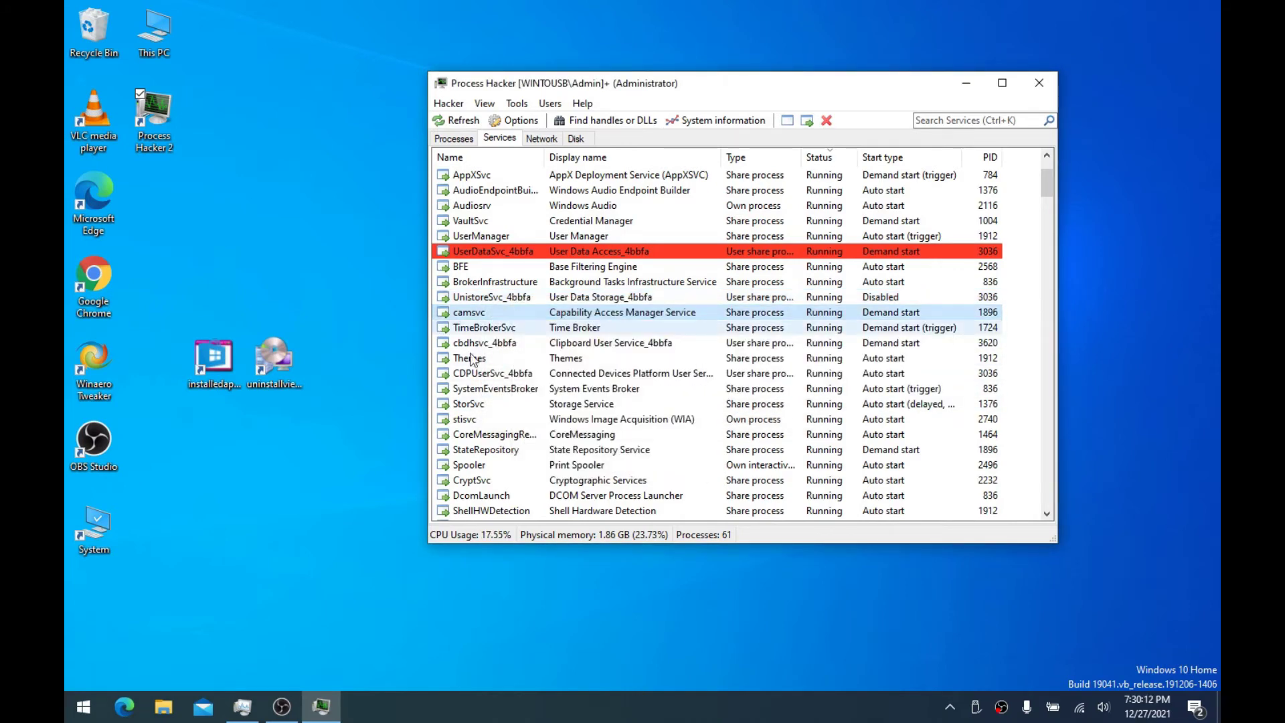
# Review the general properties of the TimeBrokerSvc service and close them
pyautogui.click(508, 329)
pyautogui.rightClick(503, 328)
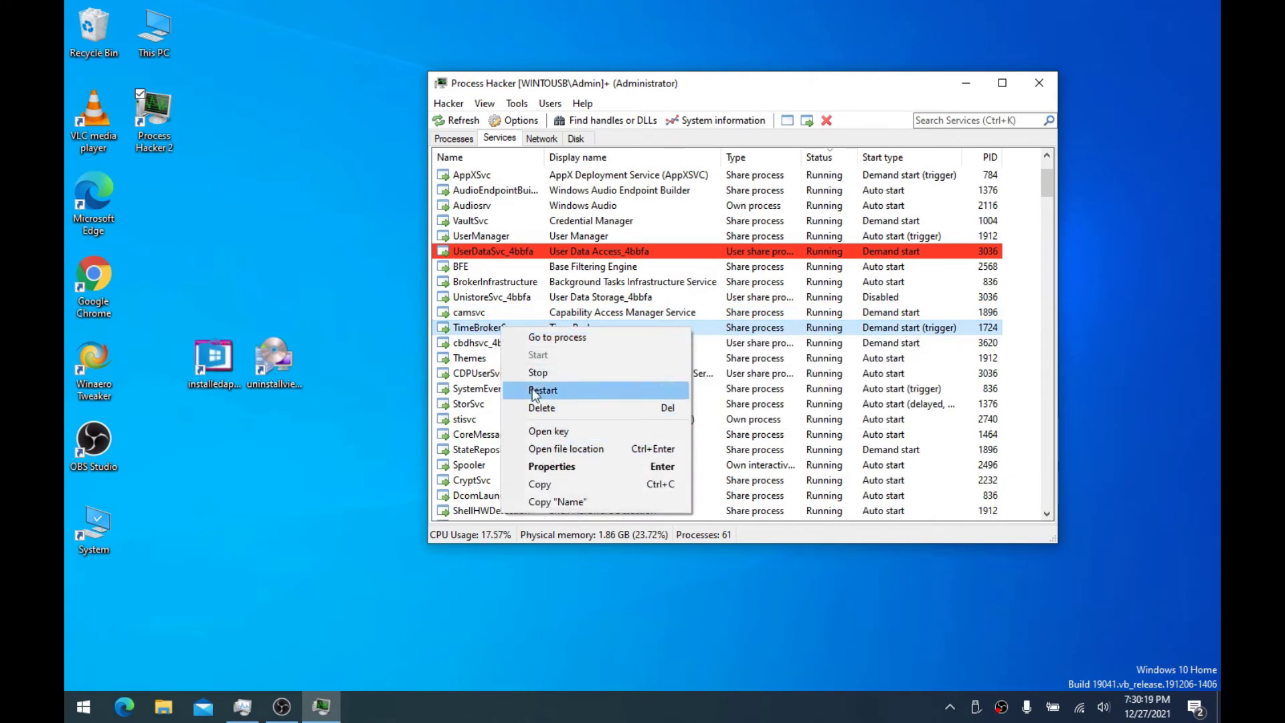
pyautogui.press('Return')
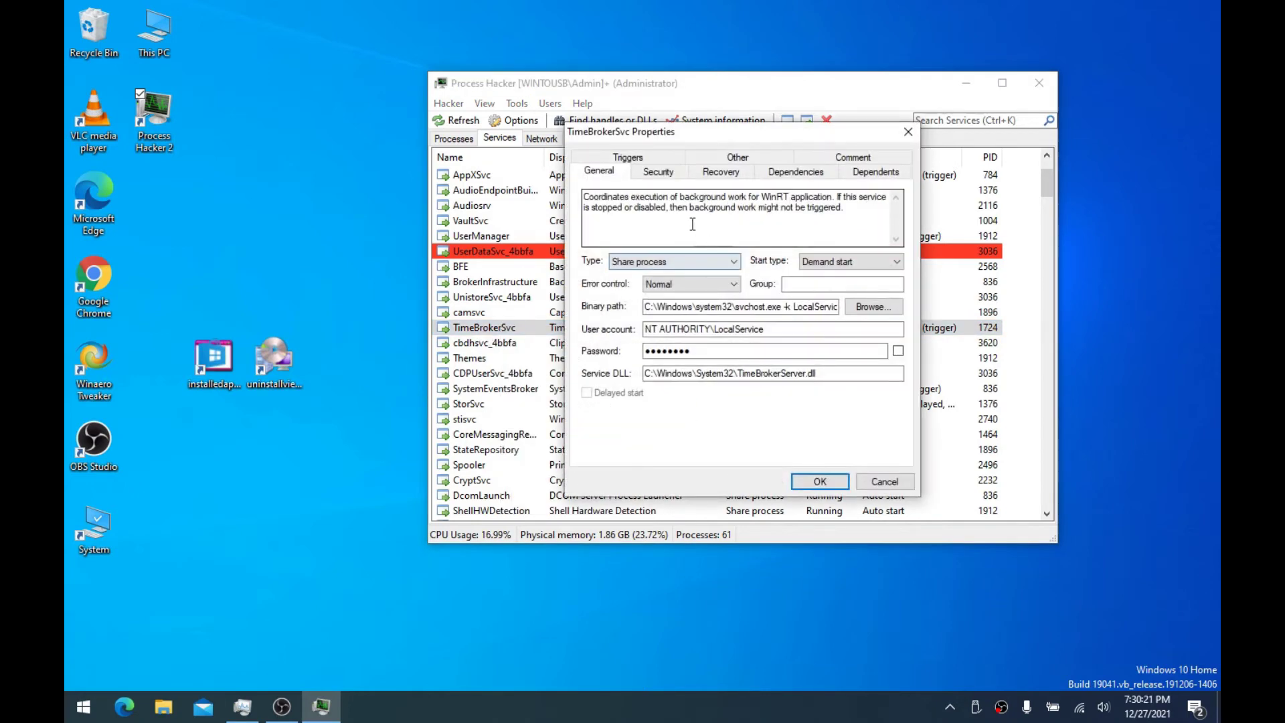
pyautogui.click(907, 133)
# Review the properties of the cbdhsvc_4bbfa clipboard service, including its binary path, and close them
pyautogui.click(470, 343)
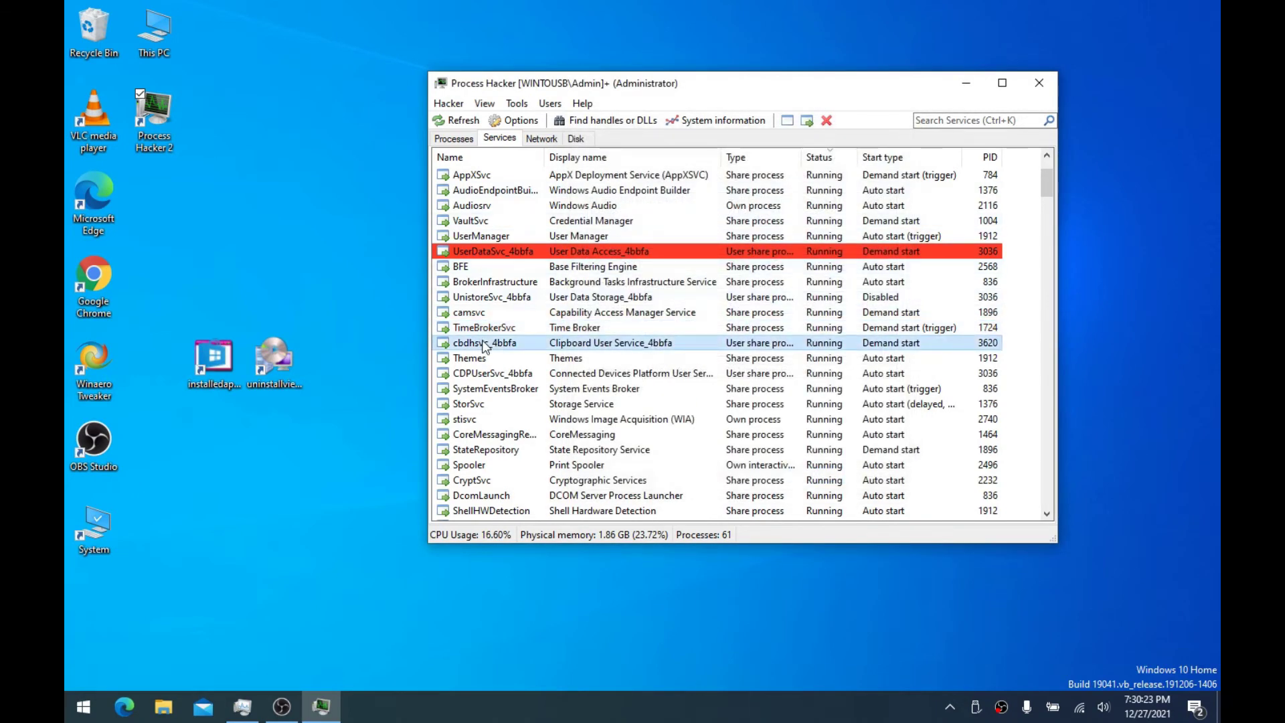
pyautogui.rightClick(470, 343)
pyautogui.click(472, 346)
pyautogui.rightClick(526, 341)
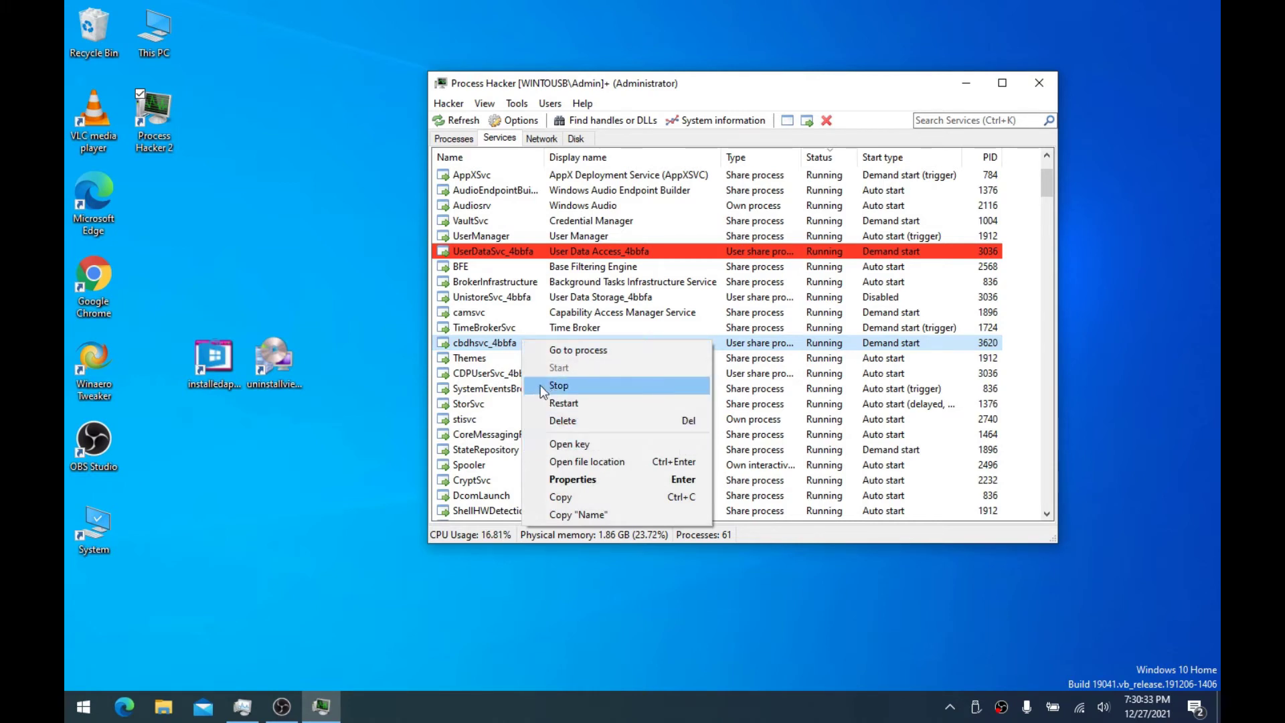
pyautogui.click(482, 338)
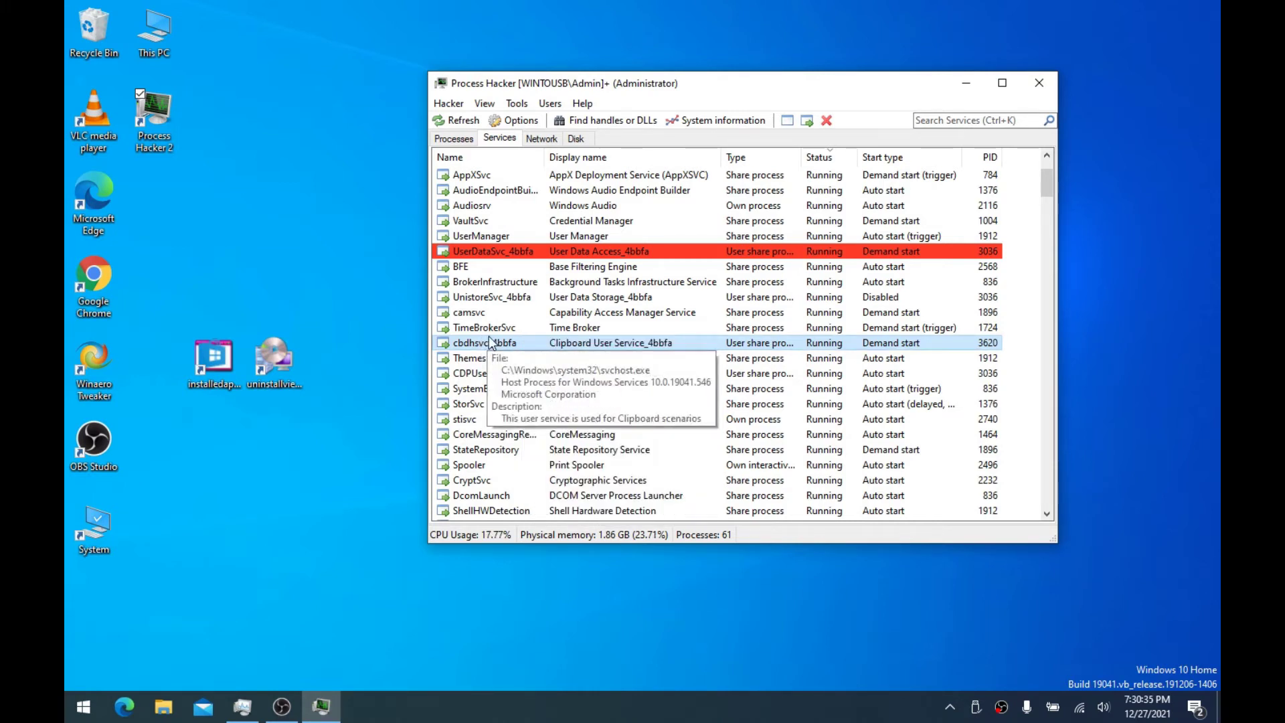
pyautogui.moveTo(523, 341)
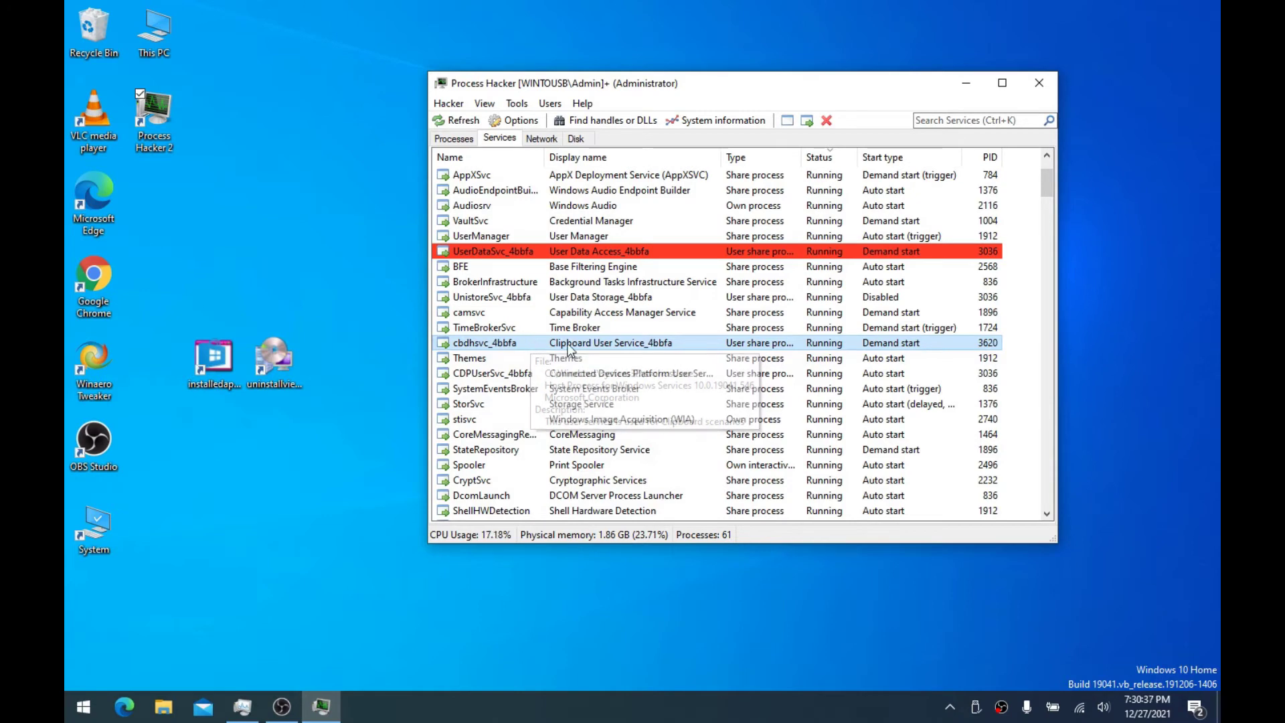
pyautogui.doubleClick(613, 343)
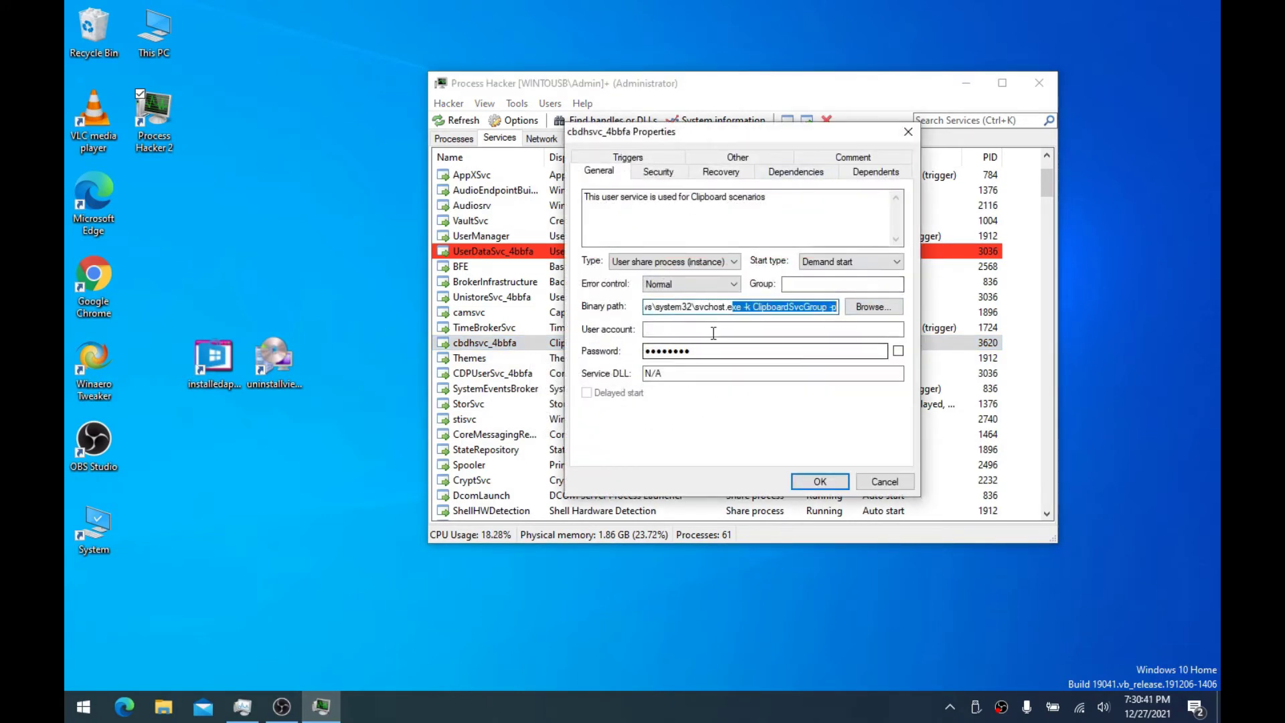
pyautogui.click(908, 131)
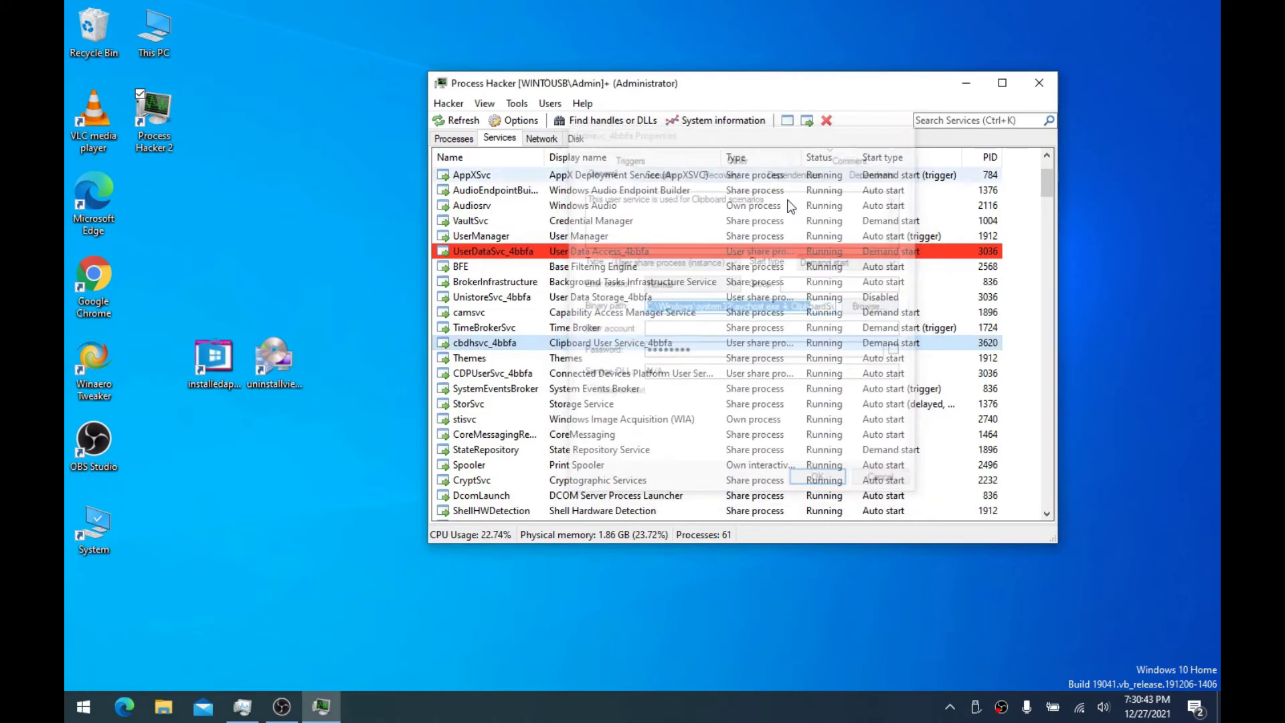
pyautogui.rightClick(519, 341)
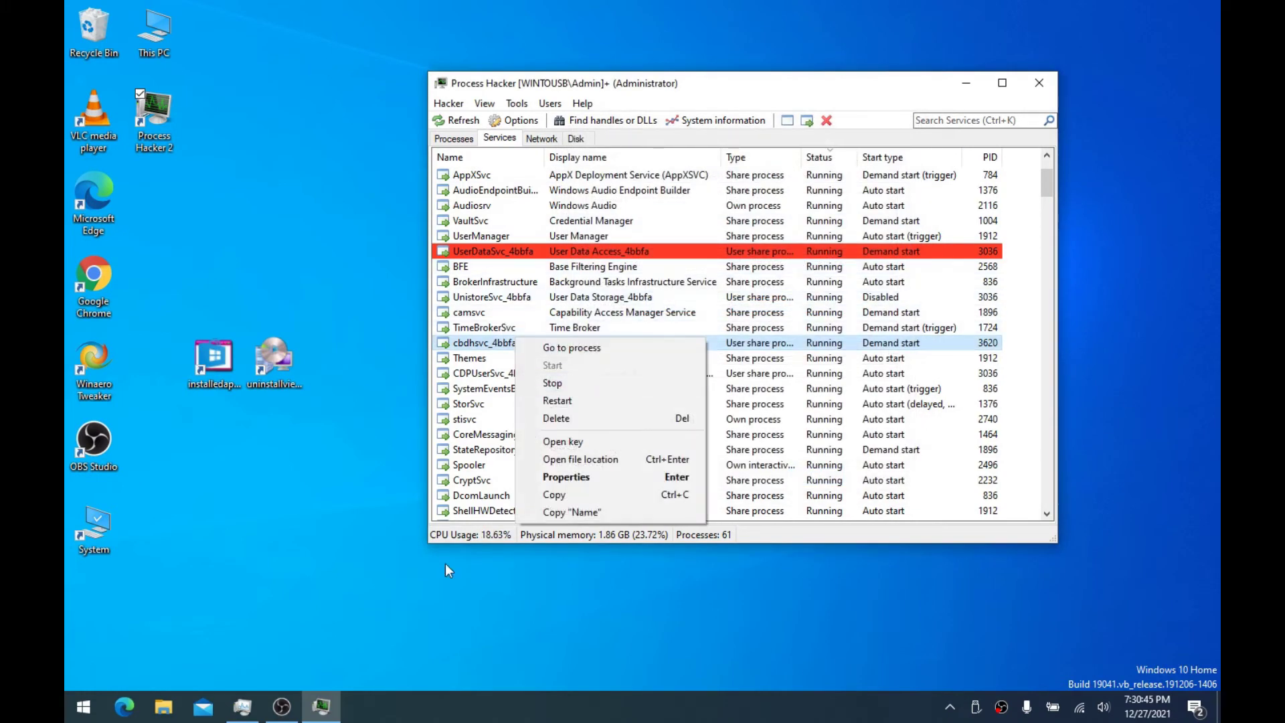
# Switch to Task Manager, sort the processes by name and look through the Windows processes
pyautogui.click(262, 704)
pyautogui.scroll(-5, 537, 306)
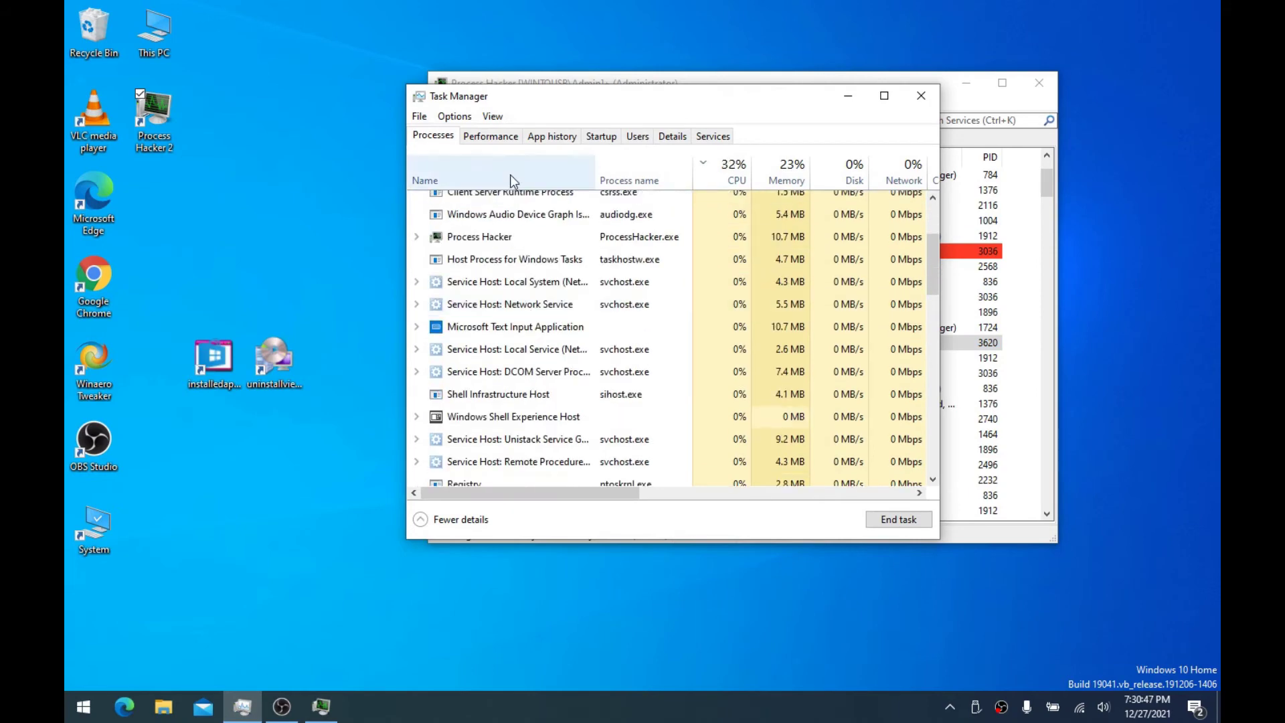
pyautogui.scroll(-8, 536, 303)
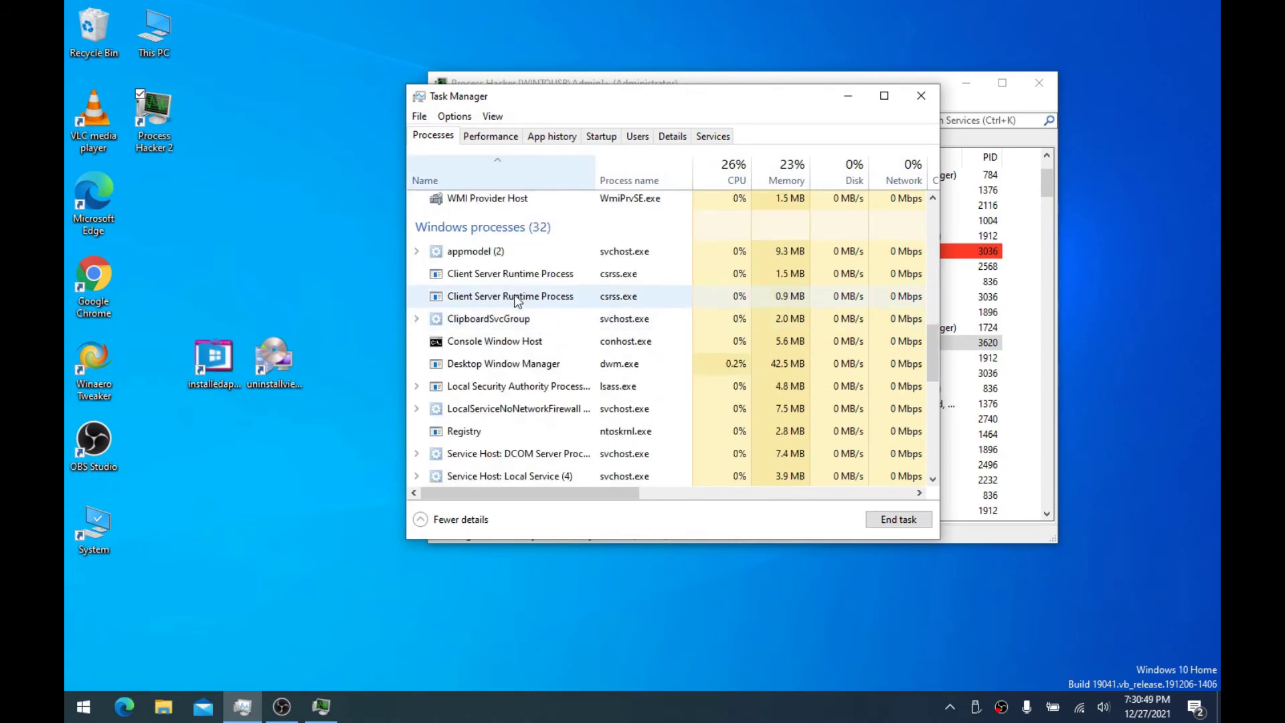
pyautogui.scroll(-5, 529, 383)
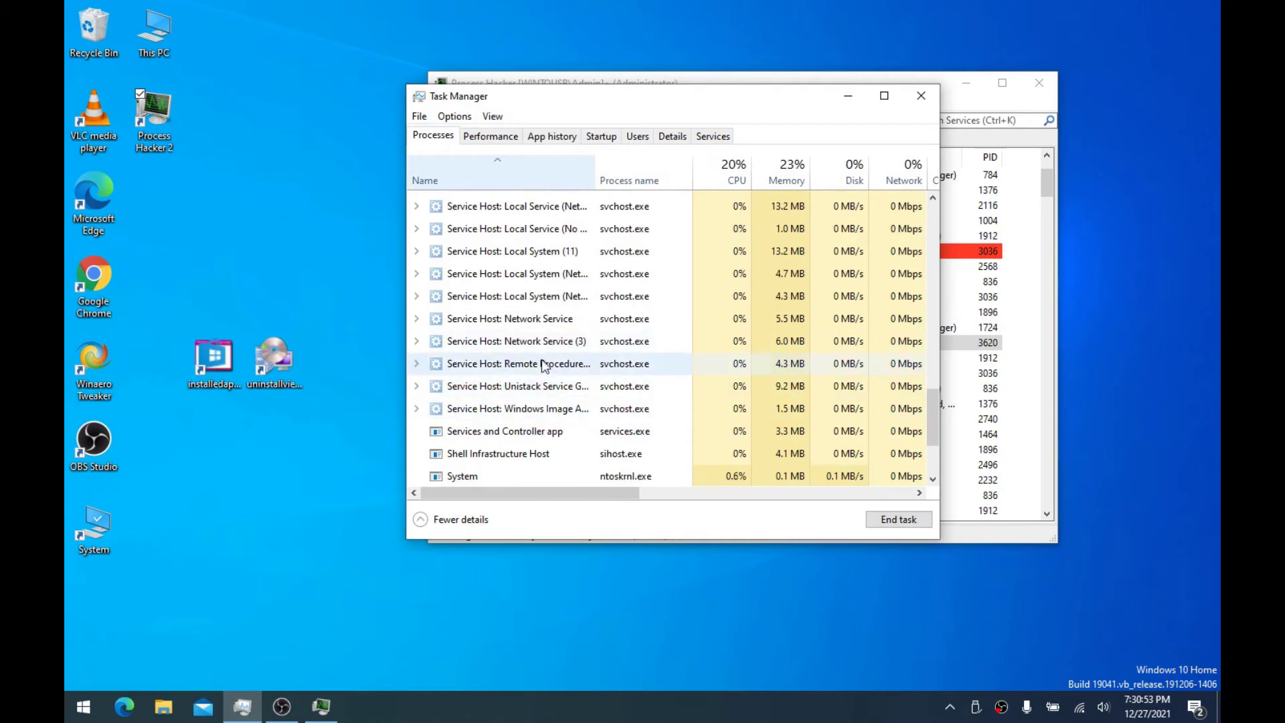
pyautogui.scroll(3, 543, 368)
pyautogui.scroll(3, 544, 366)
pyautogui.scroll(-6, 535, 362)
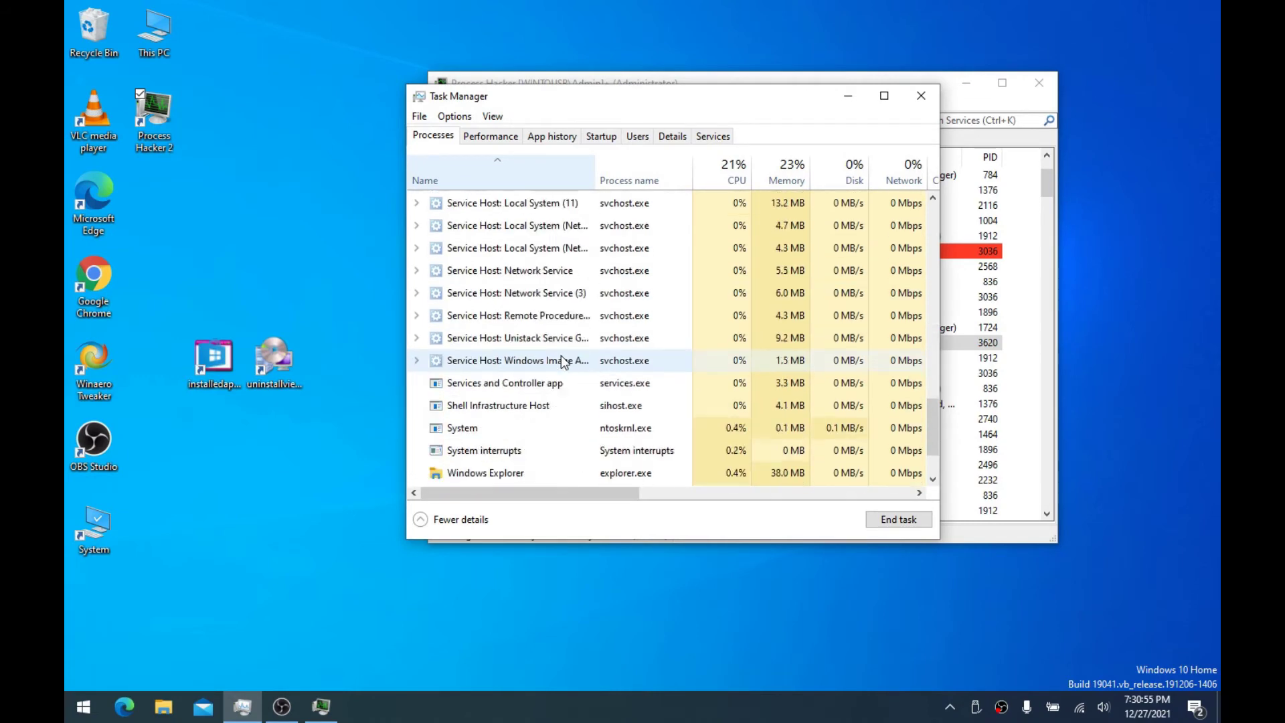
# Inspect the services hosted under ClipboardSvcGroup, the DCOM Server Process Launcher host and Service Host: Local Service (4)
pyautogui.scroll(5, 469, 335)
pyautogui.click(417, 269)
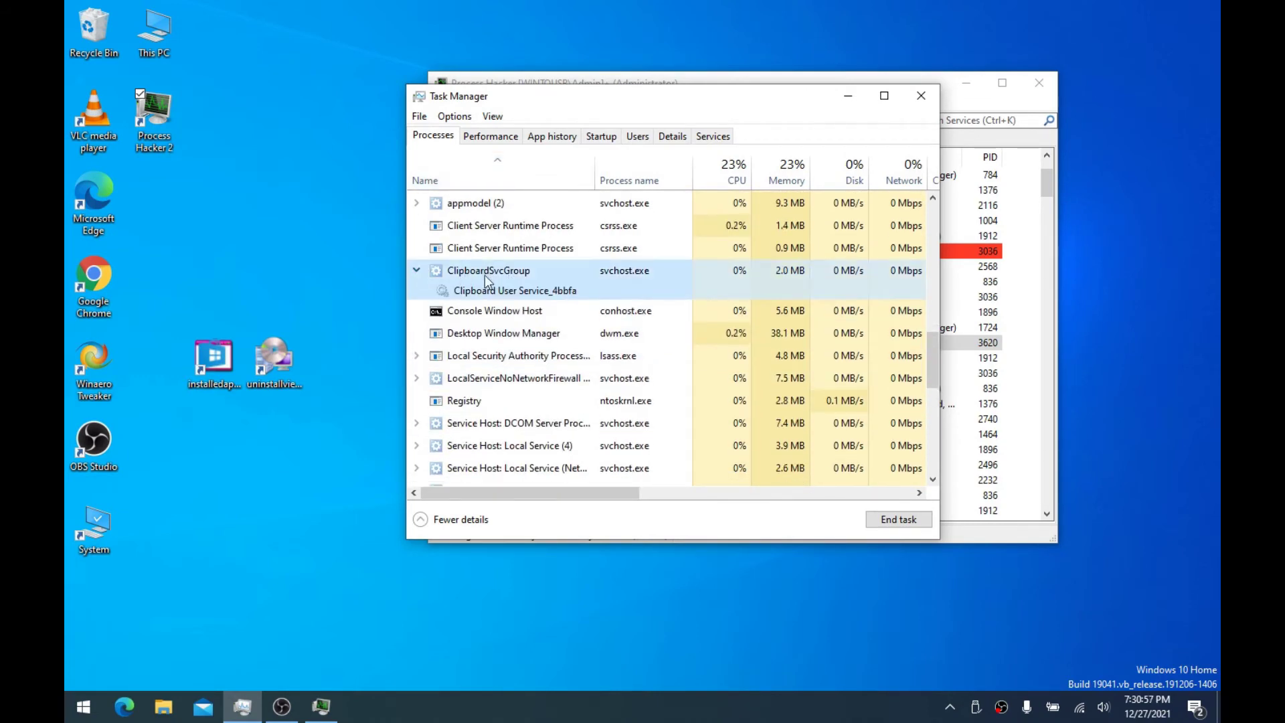
pyautogui.click(416, 271)
pyautogui.scroll(-1, 428, 348)
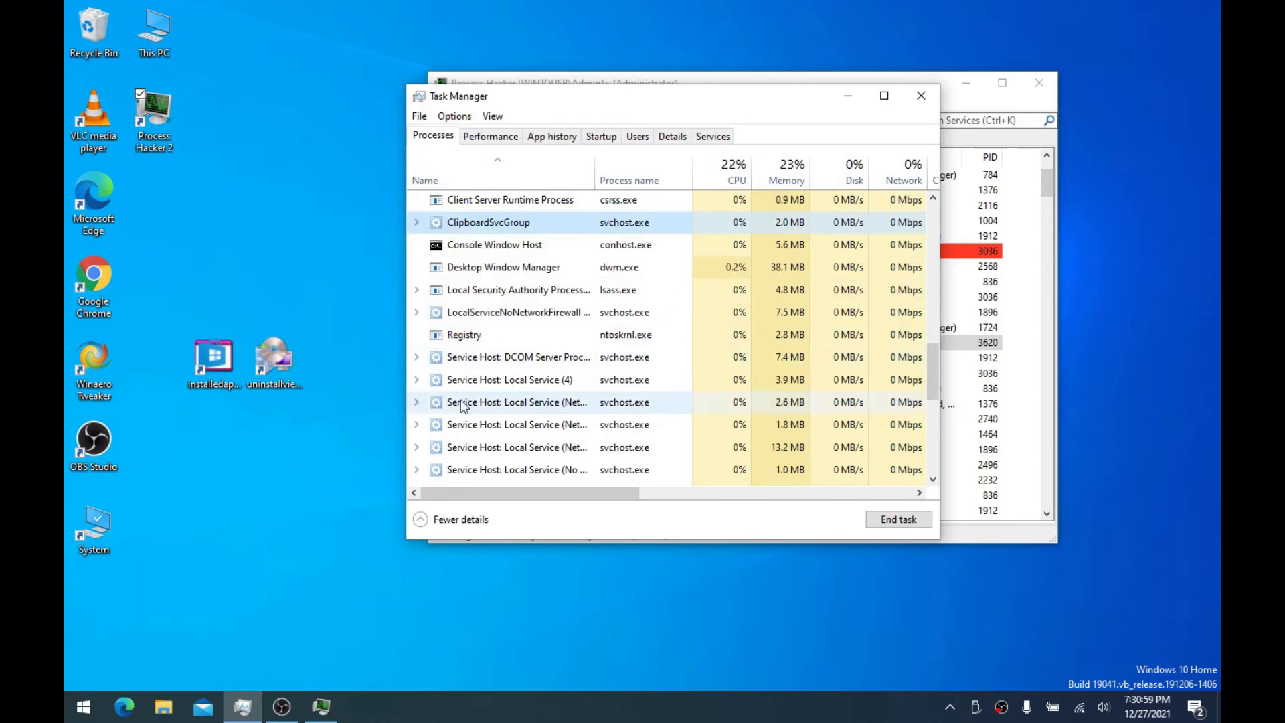
pyautogui.click(416, 380)
pyautogui.click(416, 357)
pyautogui.scroll(-1, 462, 301)
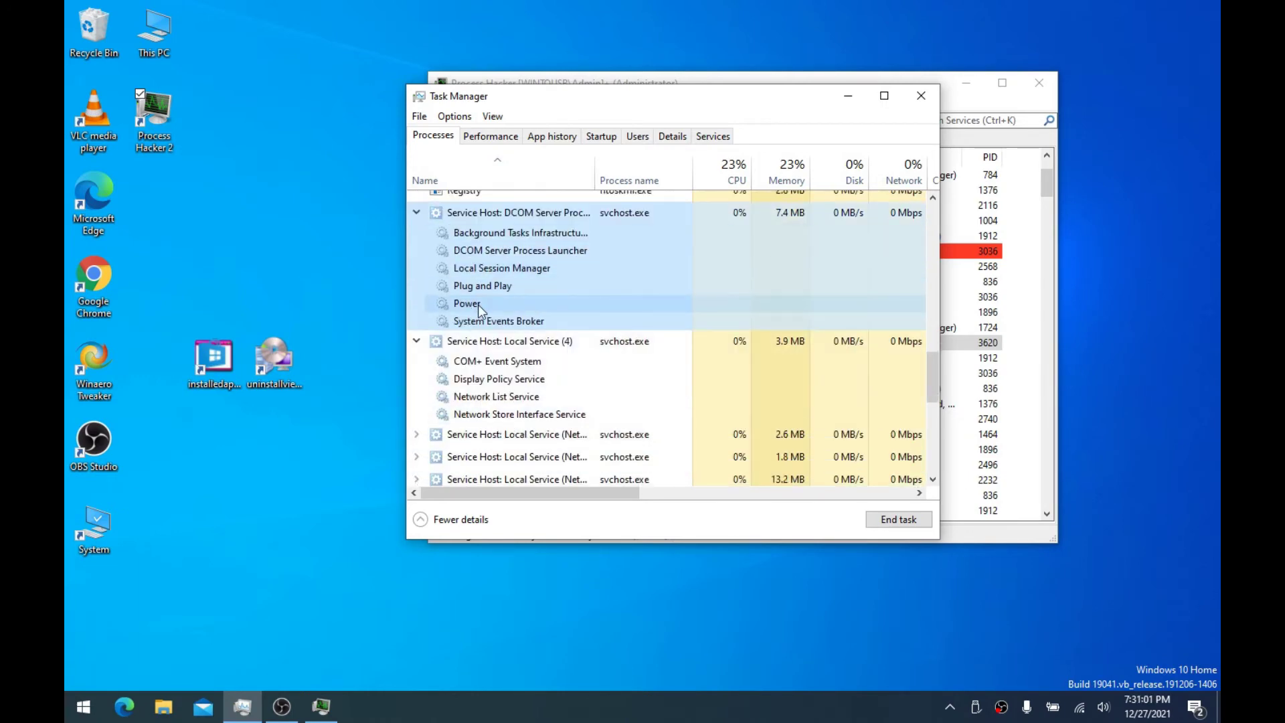
# Inspect the services inside the other Local Service host processes, leaving the one with DHCP Client and Time Broker expanded
pyautogui.scroll(-2, 468, 361)
pyautogui.click(415, 339)
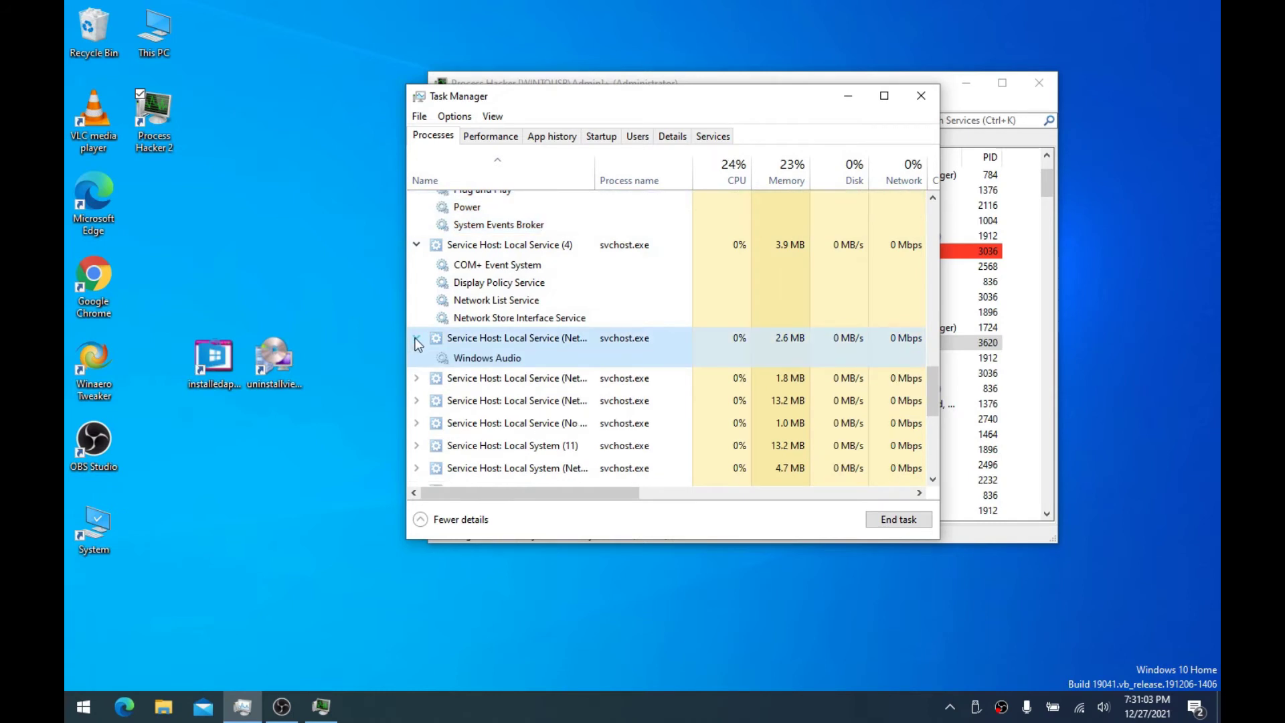
pyautogui.click(416, 339)
pyautogui.click(417, 362)
pyautogui.click(417, 361)
pyautogui.click(416, 382)
pyautogui.click(416, 383)
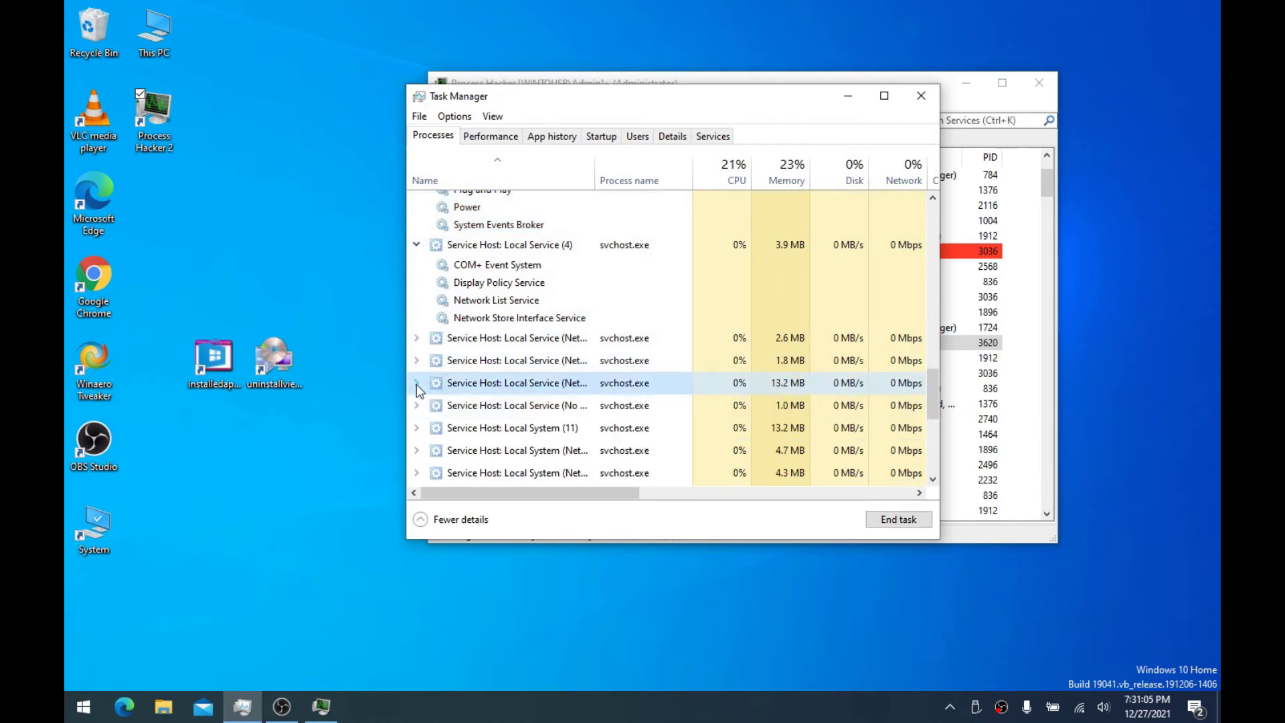
pyautogui.click(416, 405)
pyautogui.click(416, 405)
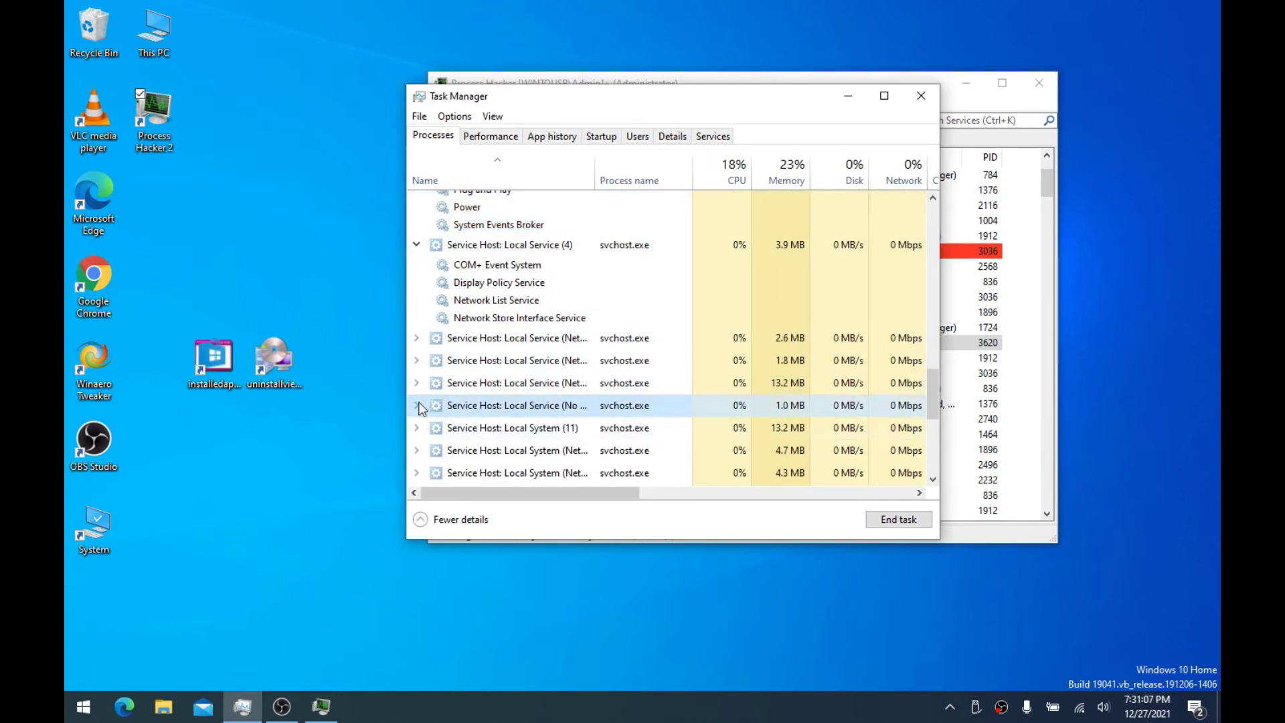
pyautogui.click(416, 405)
pyautogui.click(416, 406)
pyautogui.click(417, 383)
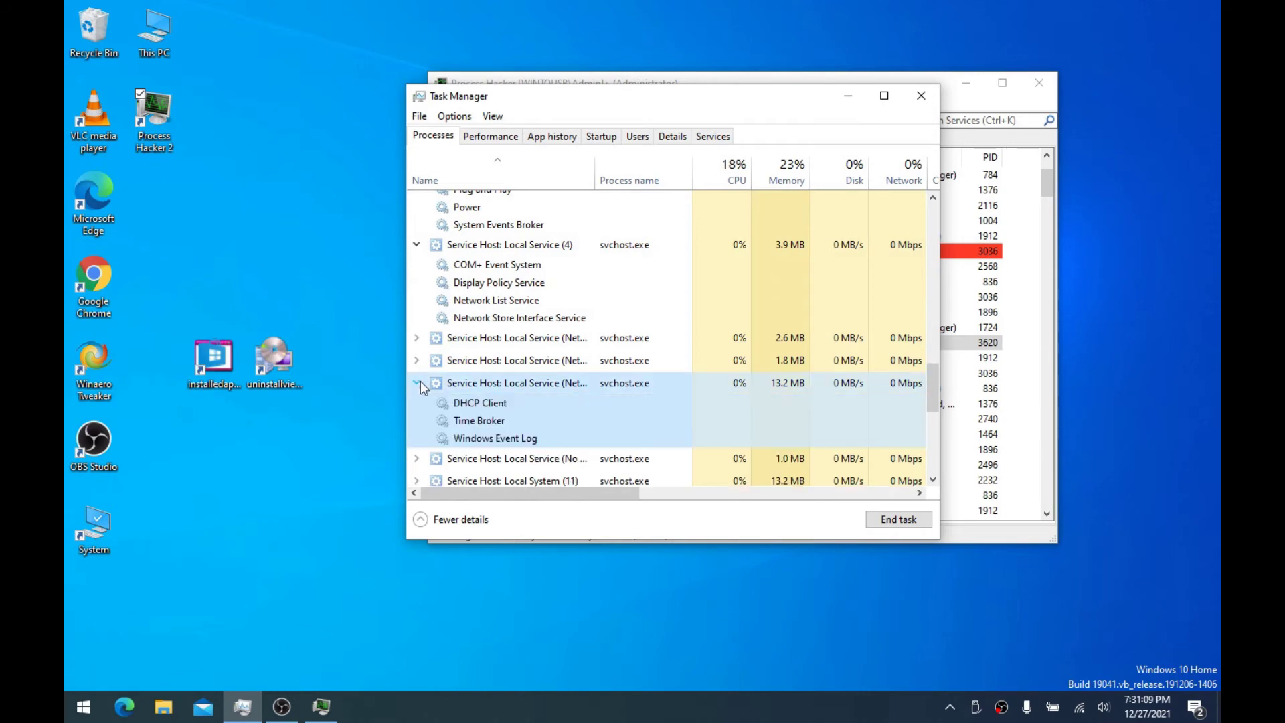
# Recheck the DCOM Server Process Launcher host's services and expand the Local Service host containing Windows Connection Manager
pyautogui.scroll(4, 420, 382)
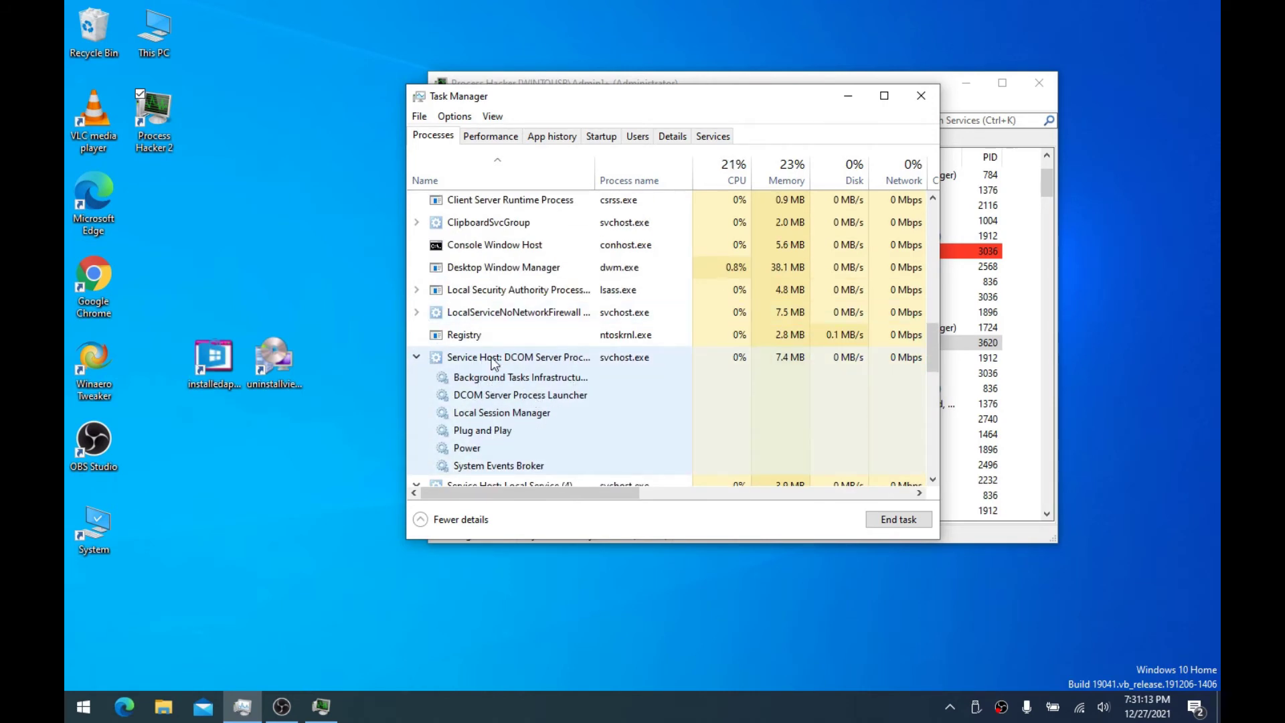
pyautogui.click(535, 370)
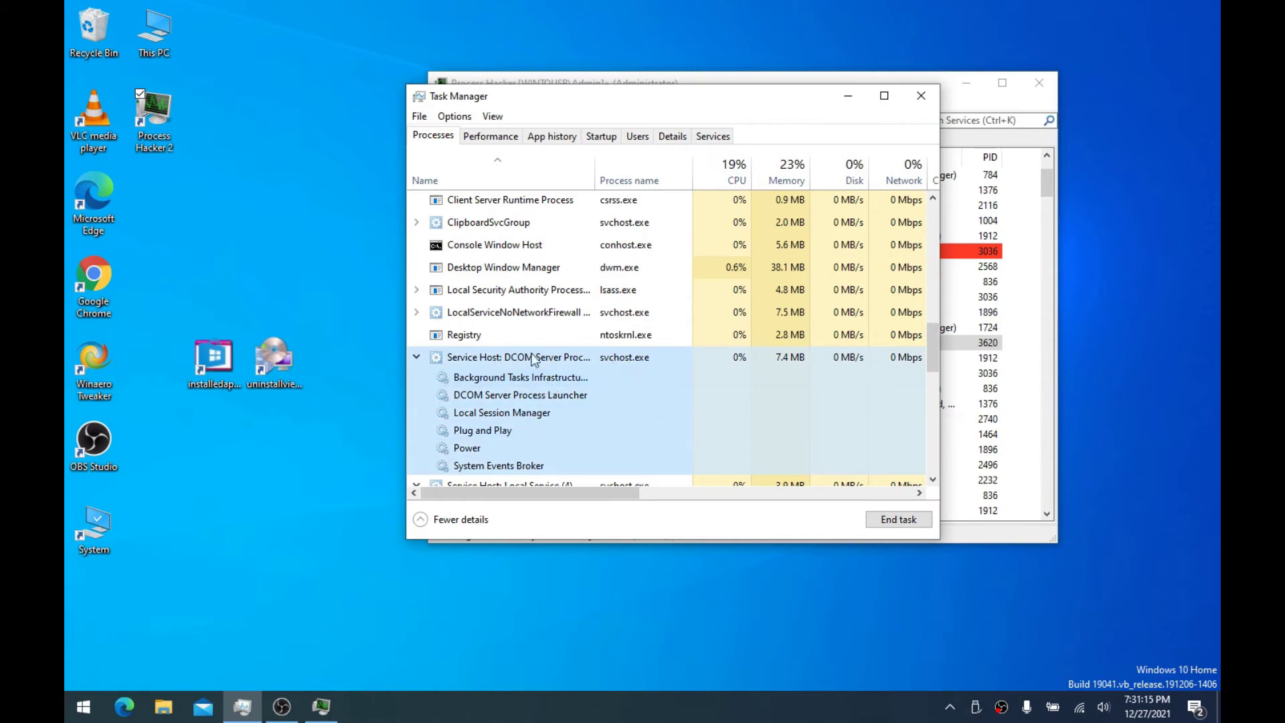
pyautogui.scroll(-5, 581, 315)
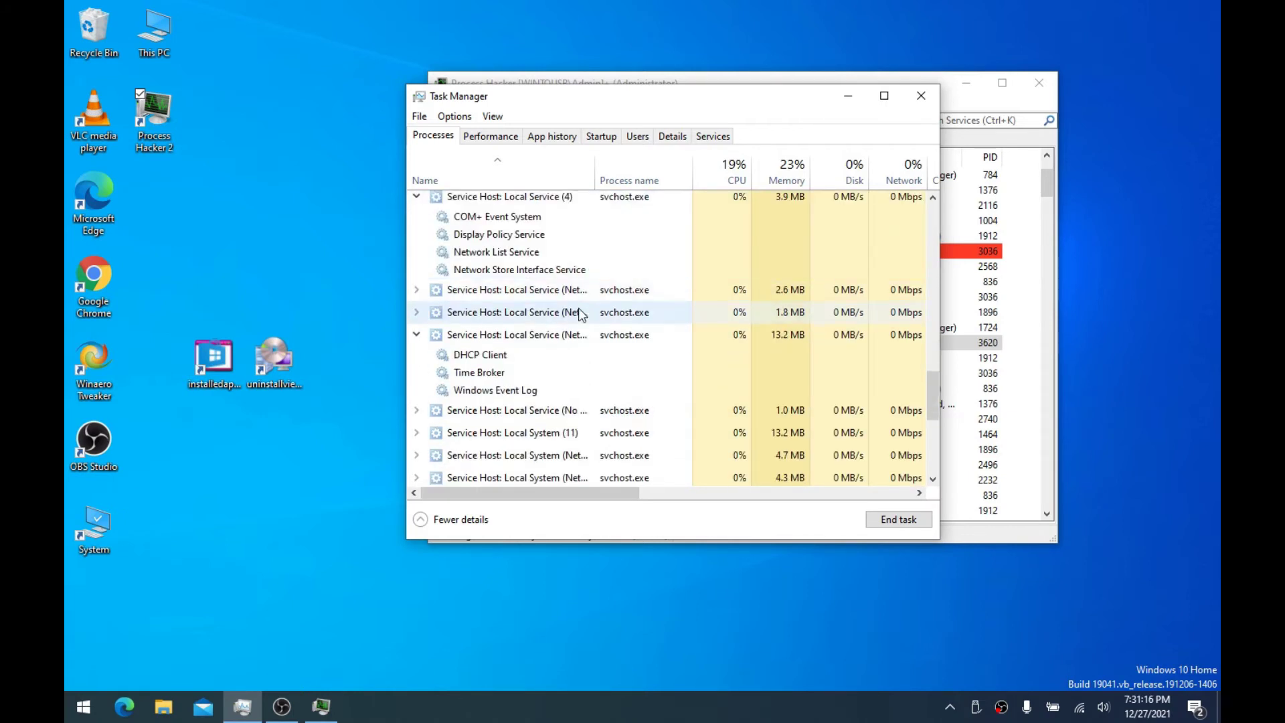
pyautogui.click(416, 312)
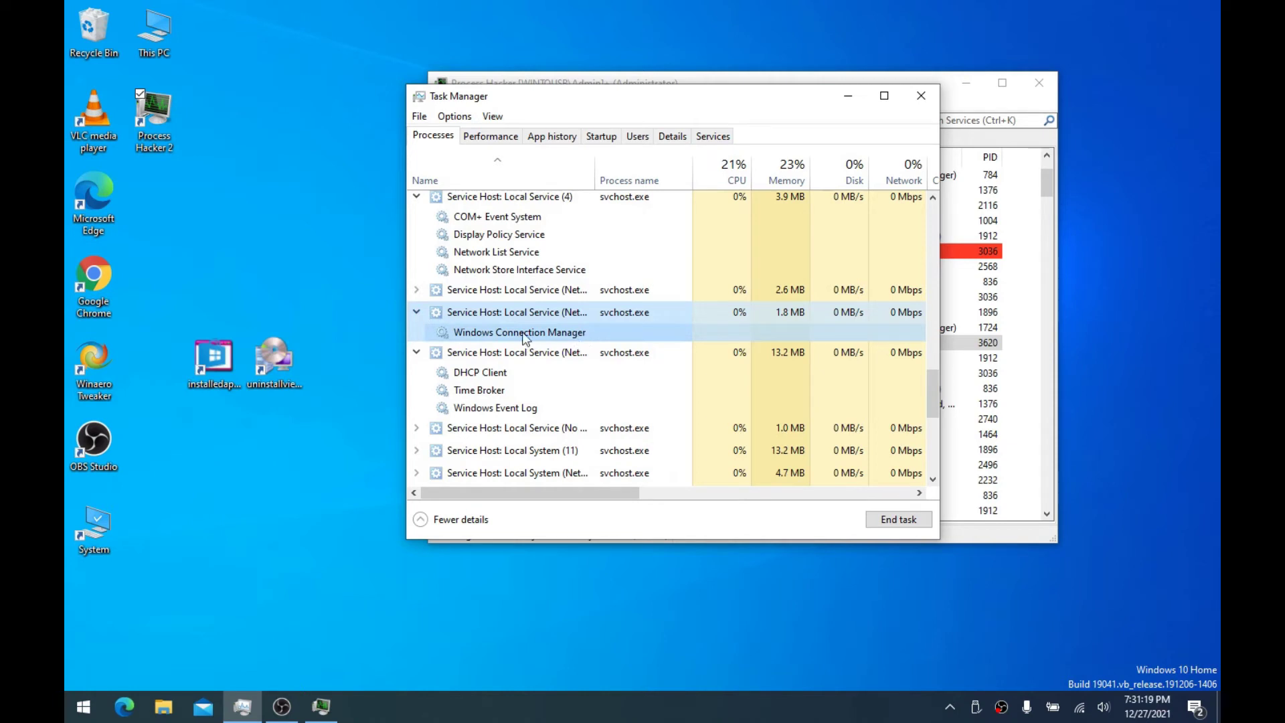
# Read the full Local Service (Network Restricted) host names by temporarily widening the Name column and check the services inside the collapsed host
pyautogui.click(416, 313)
pyautogui.click(419, 312)
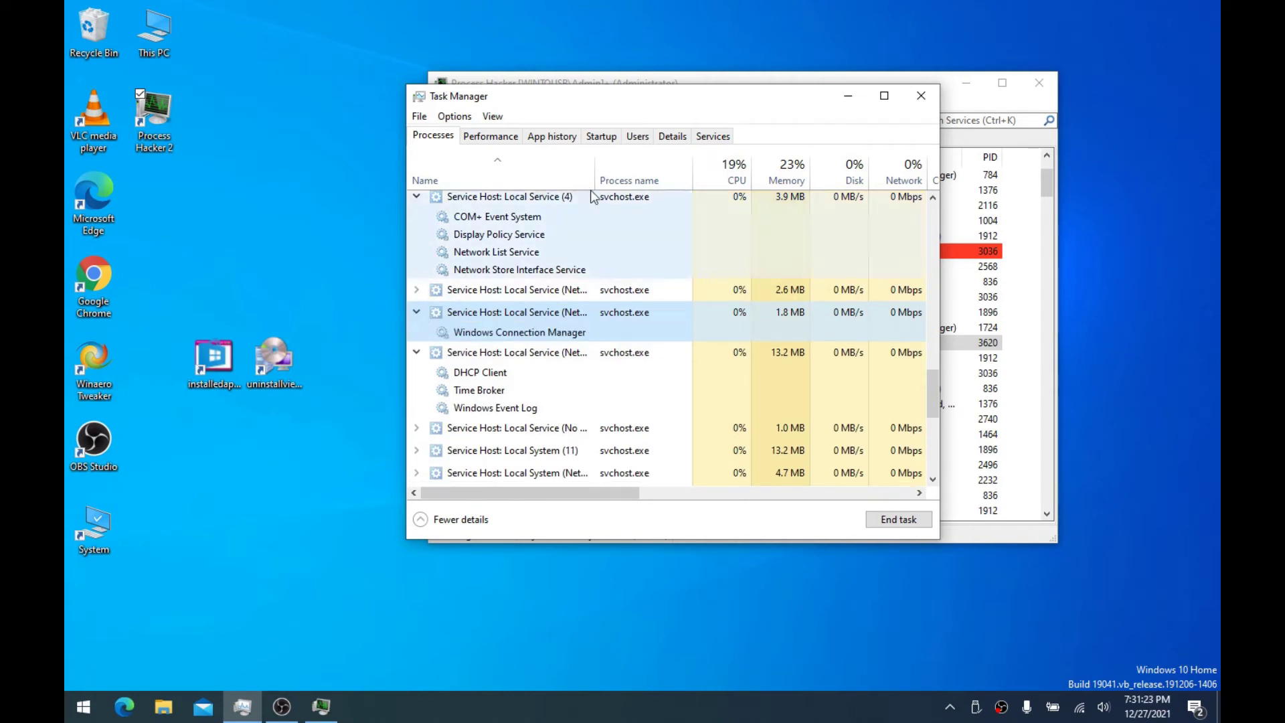
pyautogui.moveTo(596, 179); pyautogui.dragTo(687, 183)
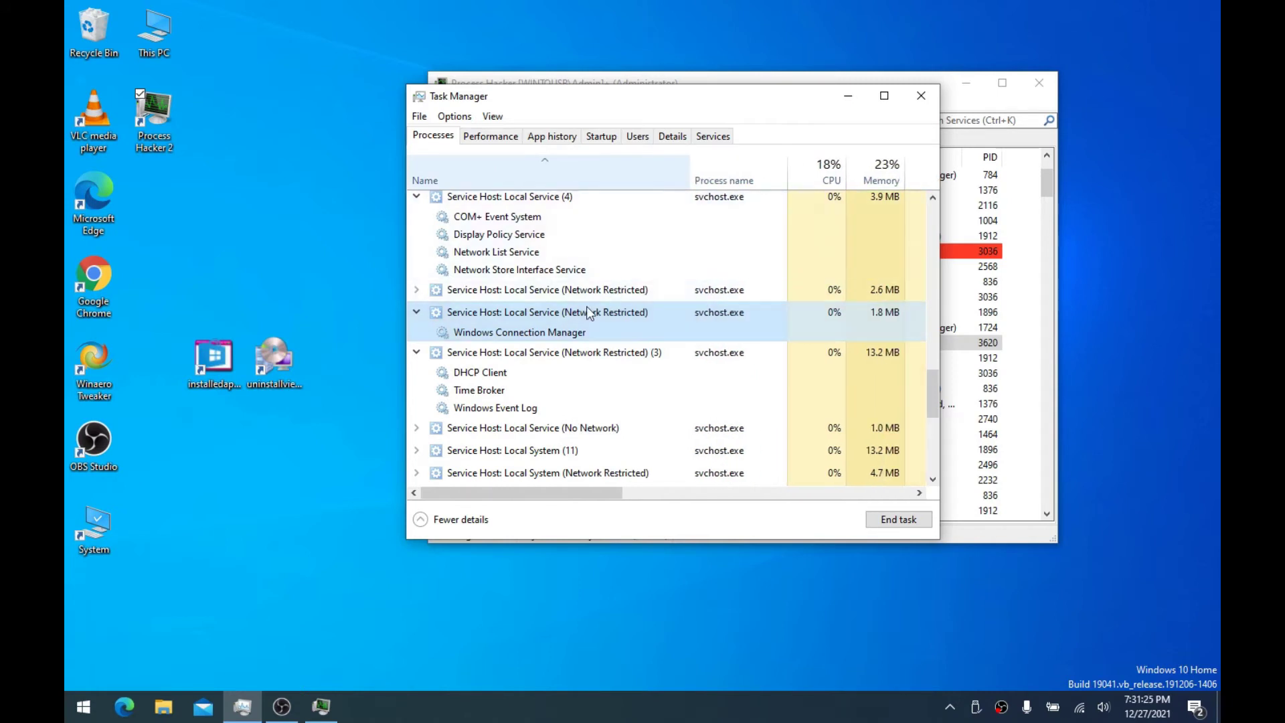
pyautogui.click(416, 290)
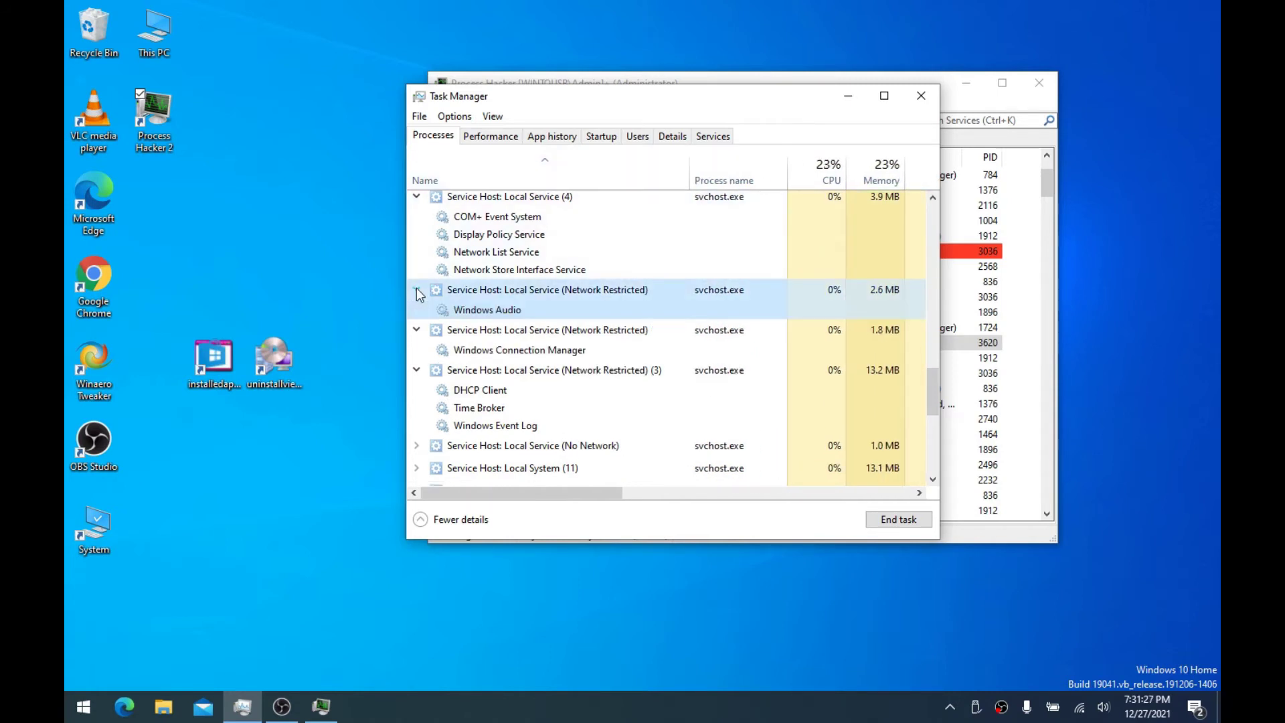
pyautogui.click(416, 290)
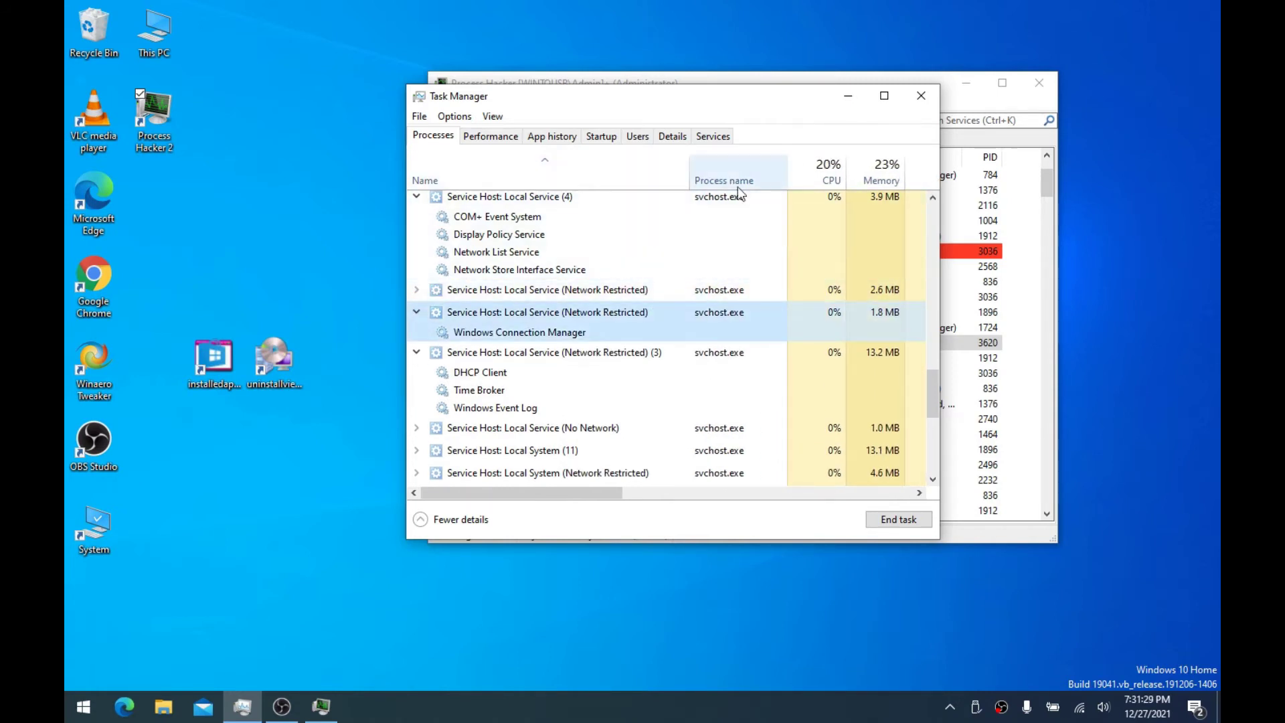
pyautogui.moveTo(691, 186); pyautogui.dragTo(592, 173)
pyautogui.scroll(10, 665, 314)
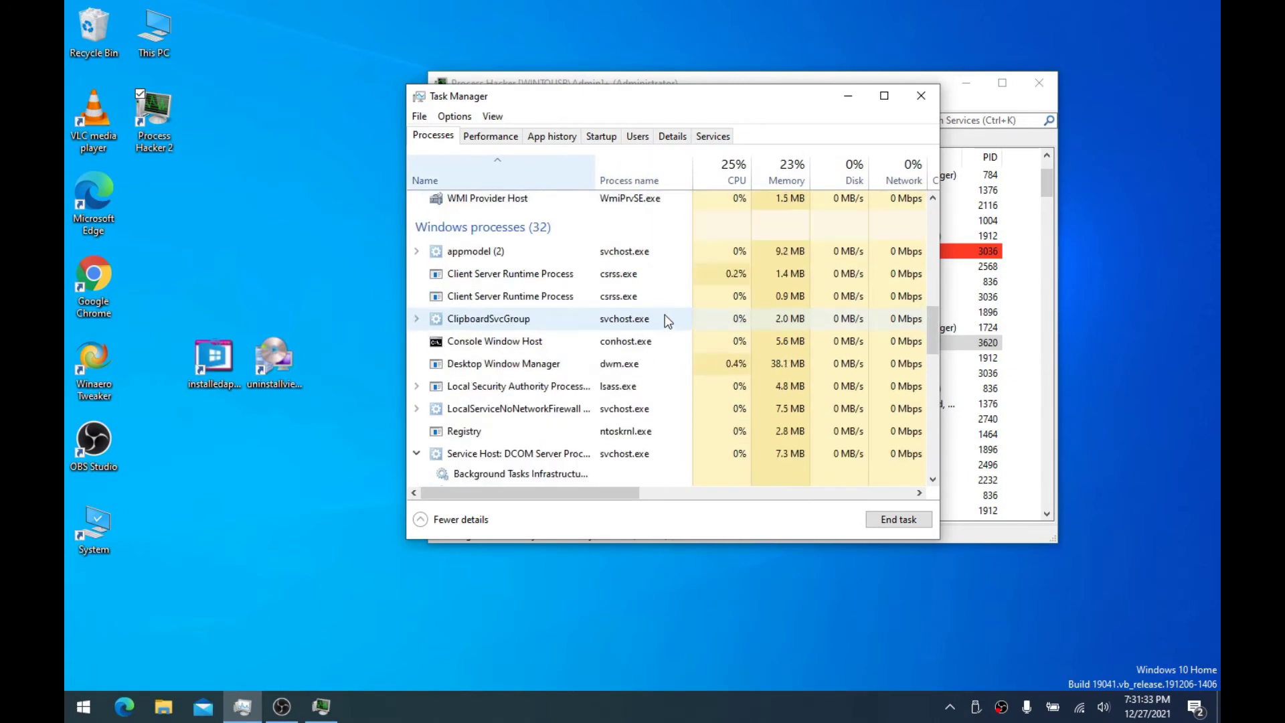
pyautogui.scroll(5, 679, 311)
# Switch to Process Hacker, delete the Clipboard User Service cbdhsvc_4bbfa, request its stop and dismiss the notification
pyautogui.click(841, 100)
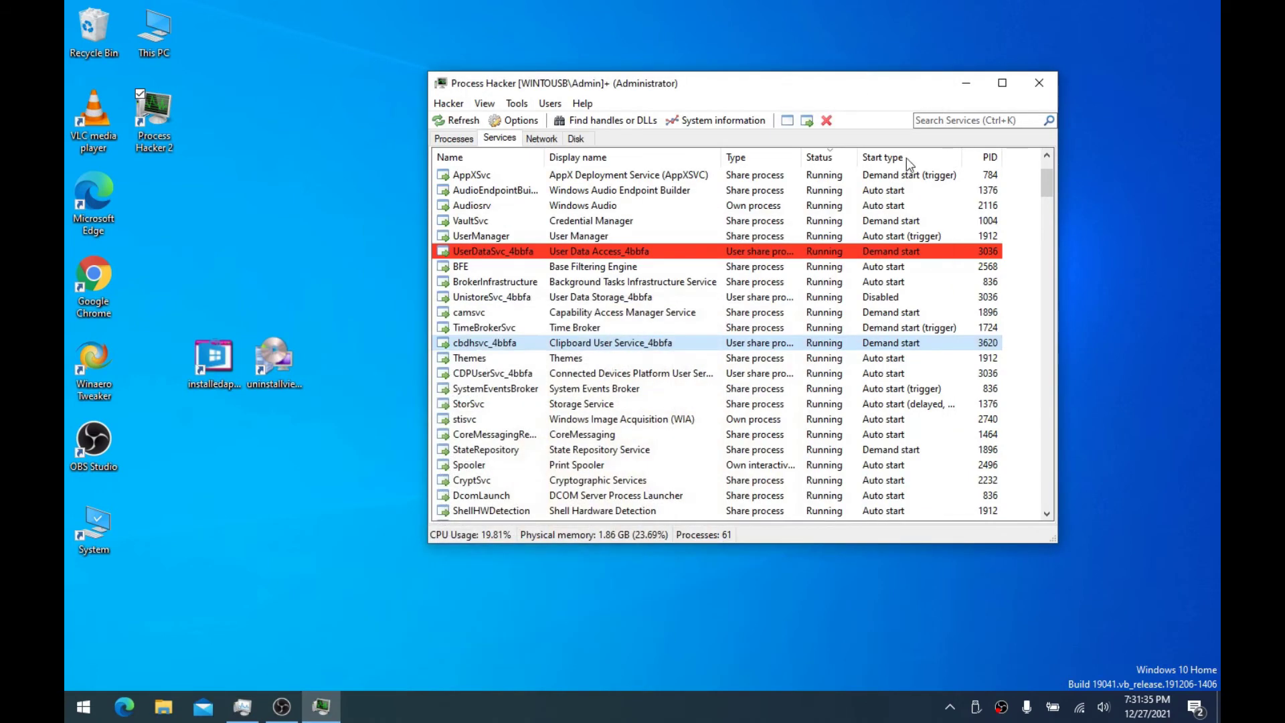
pyautogui.rightClick(477, 344)
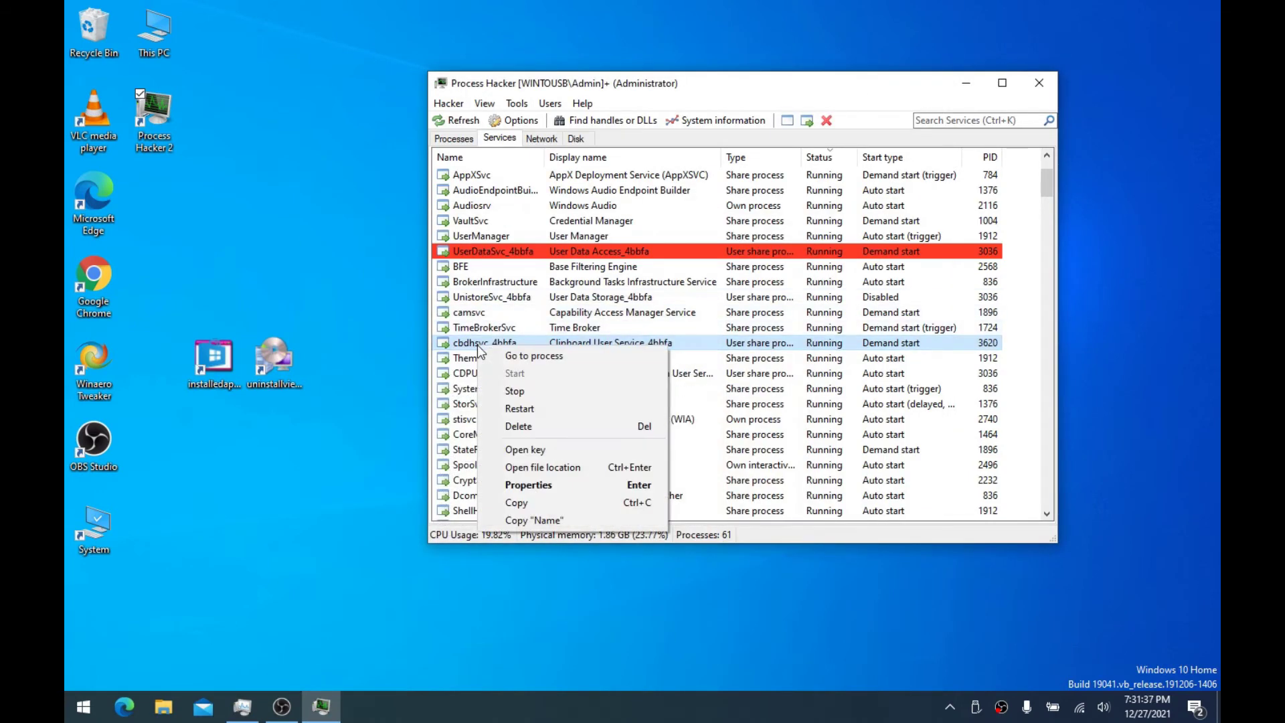
pyautogui.click(518, 426)
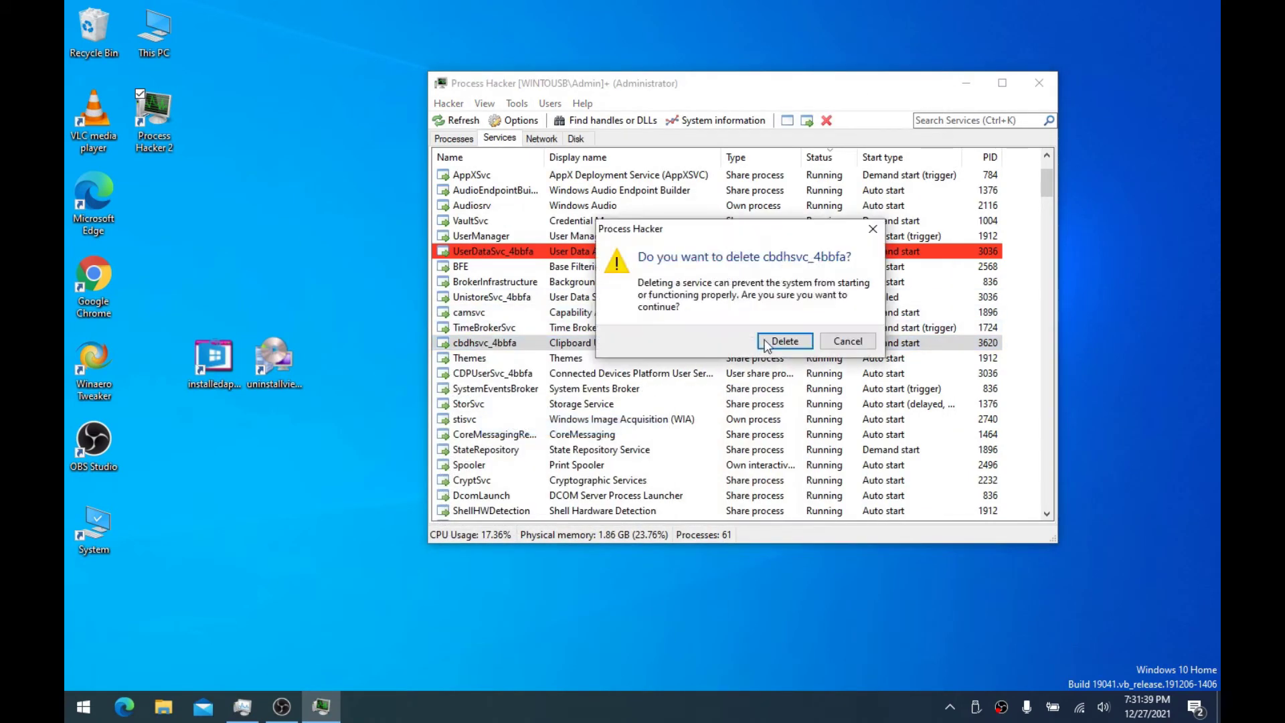
pyautogui.click(782, 343)
pyautogui.rightClick(492, 341)
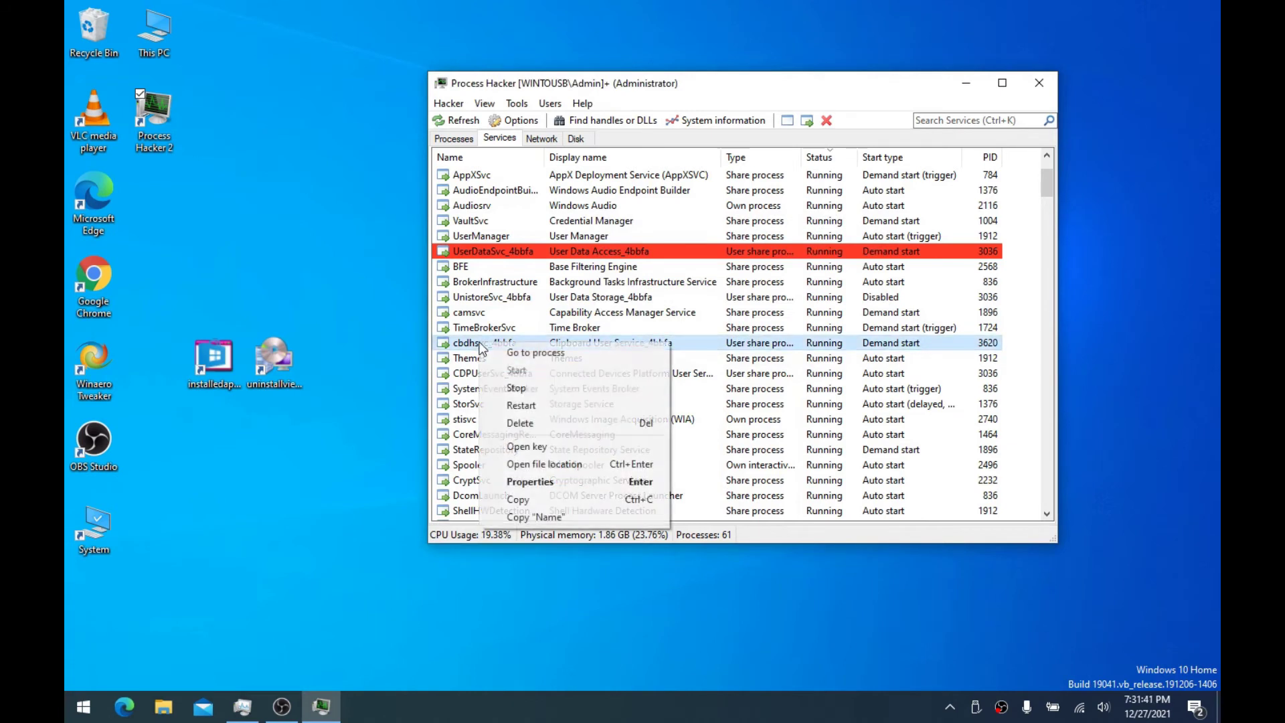
pyautogui.click(509, 389)
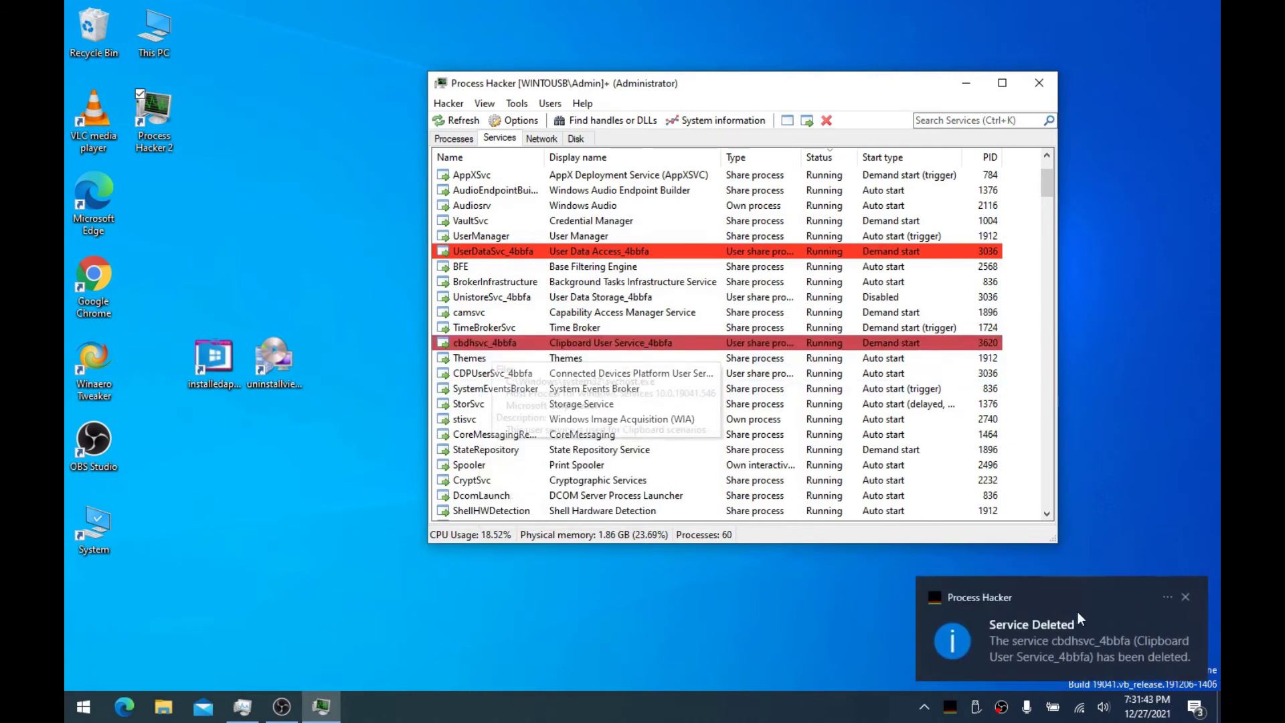
pyautogui.click(1186, 598)
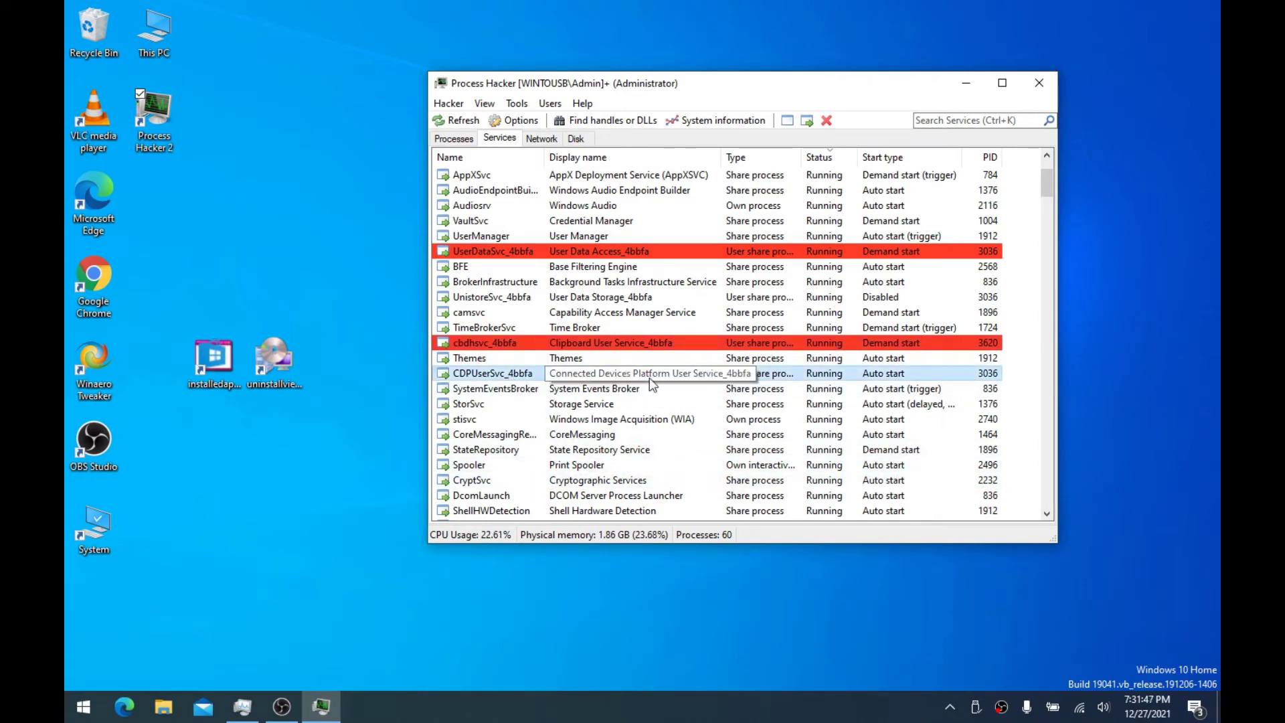
# Delete the Connected Devices Platform User Service CDPUserSvc_4bbfa, request its stop and dismiss the notification
pyautogui.rightClick(492, 375)
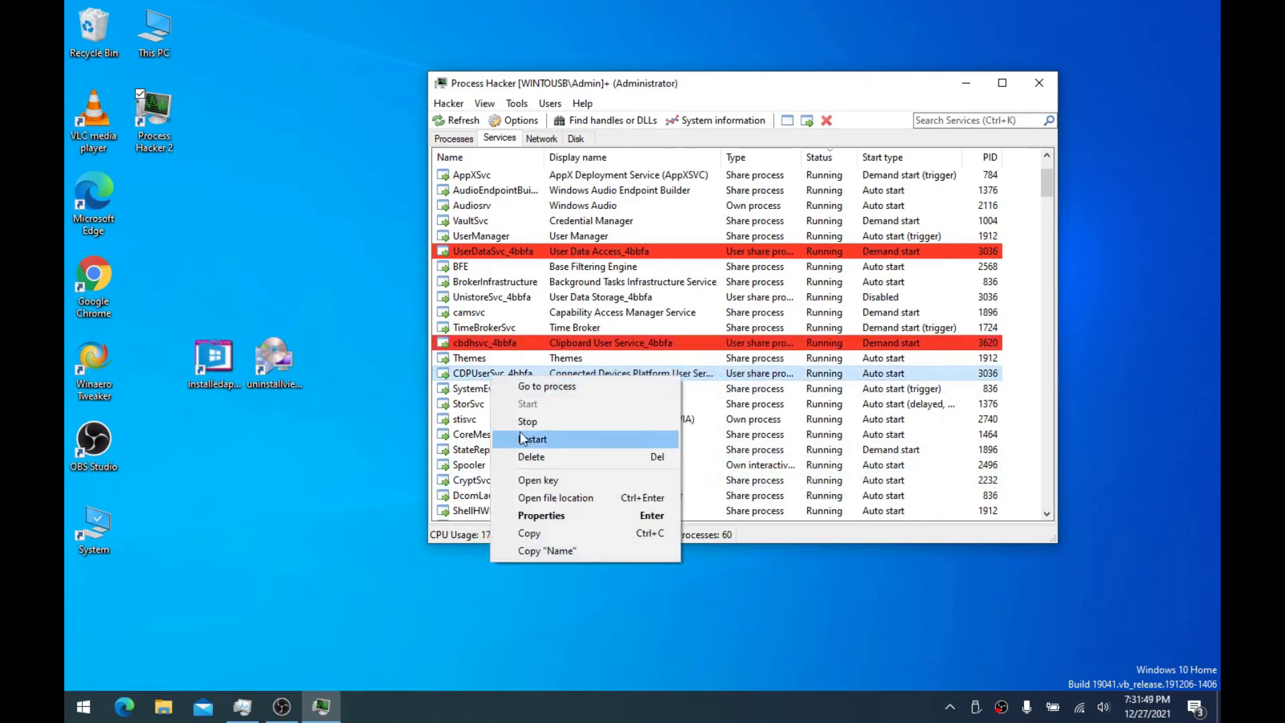
pyautogui.click(530, 457)
pyautogui.click(784, 341)
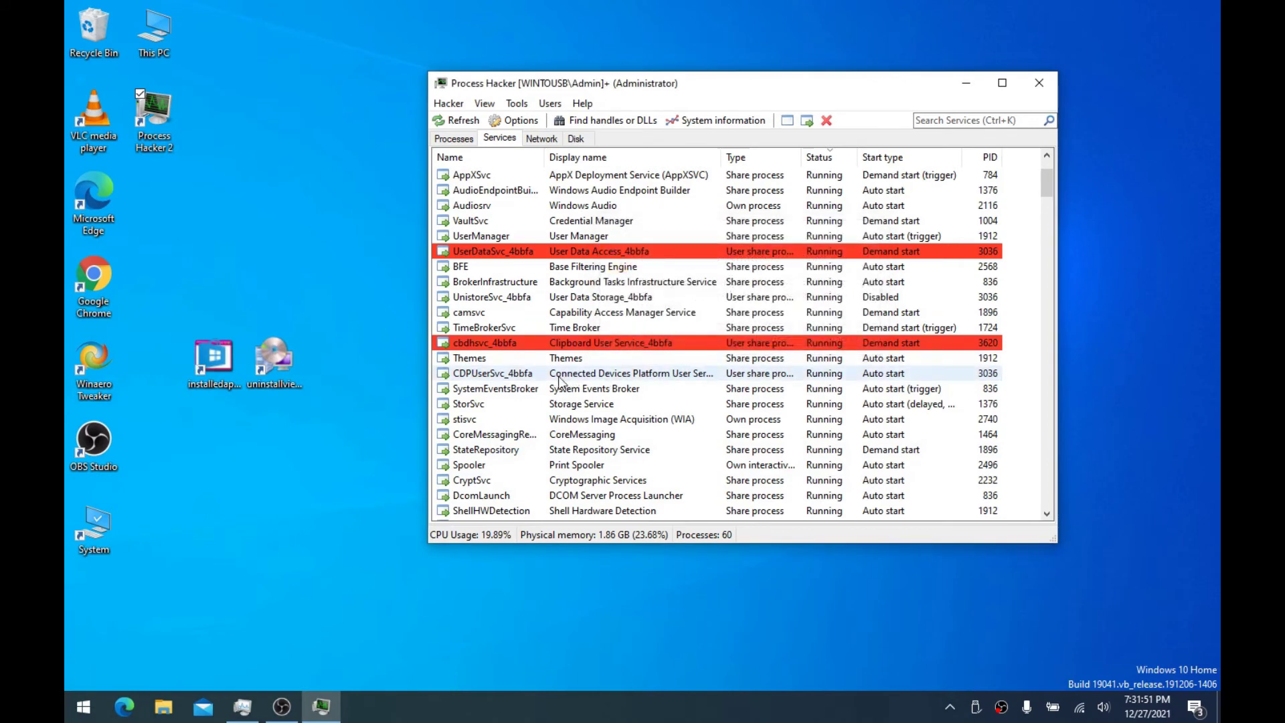
pyautogui.rightClick(525, 375)
pyautogui.click(539, 418)
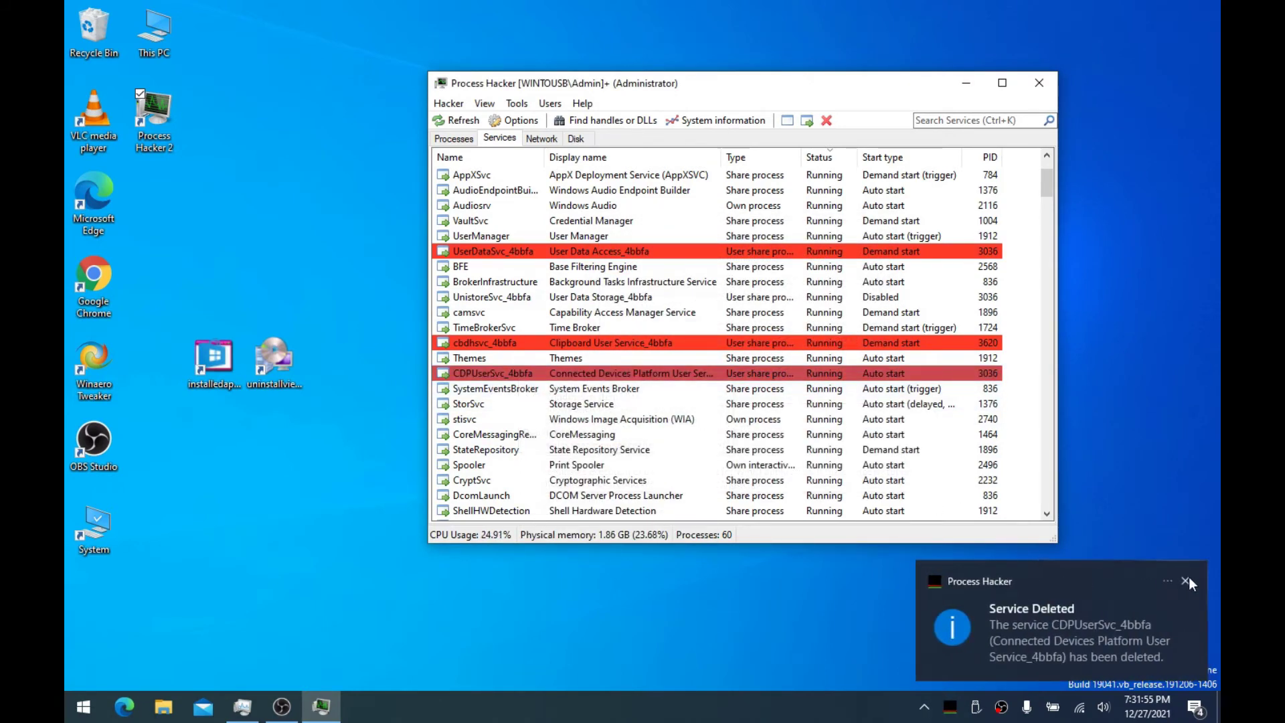
pyautogui.click(1186, 581)
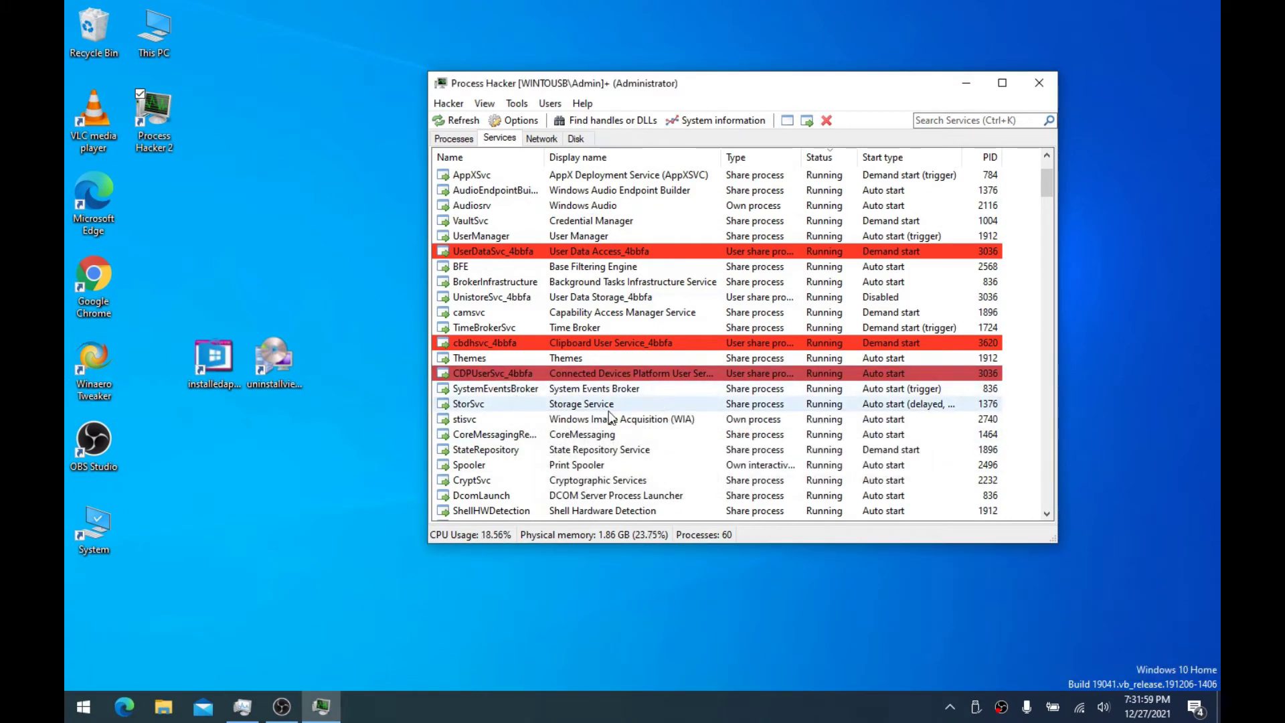
# Review the running services from System Events Broker and Windows Image Acquisition down to Display Policy Service, reading their descriptions
pyautogui.scroll(-2, 523, 324)
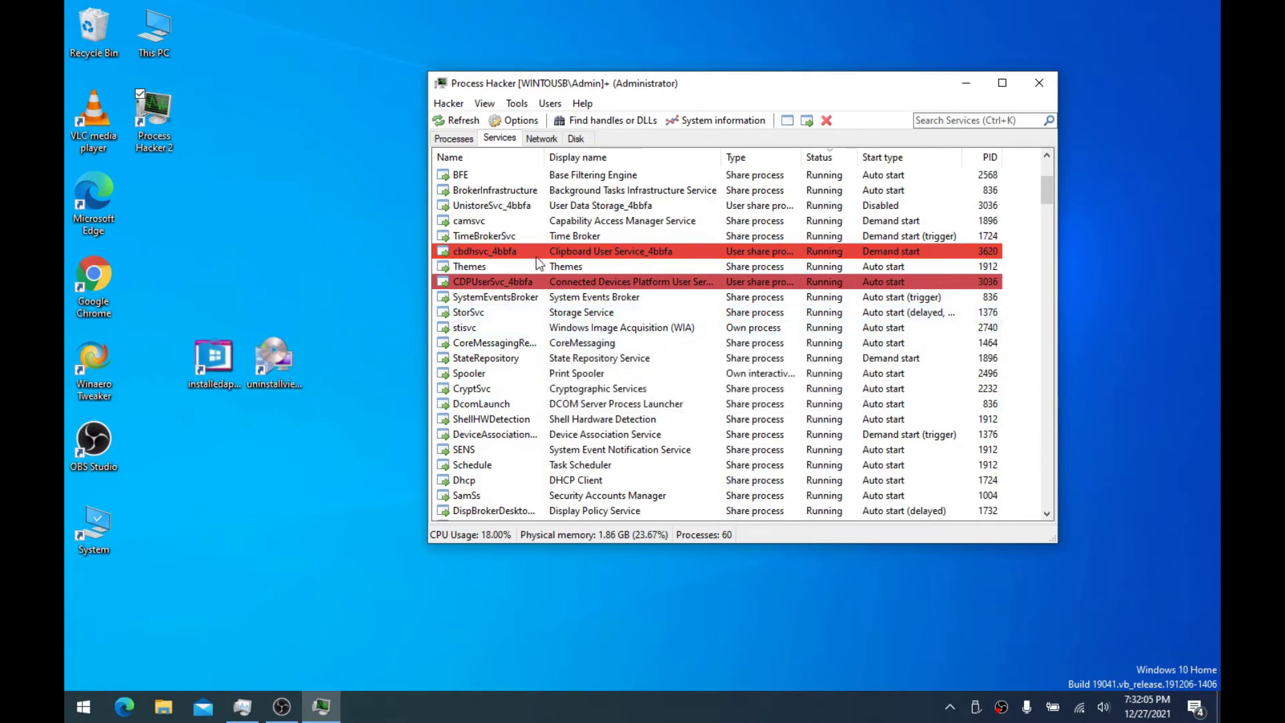
pyautogui.click(529, 303)
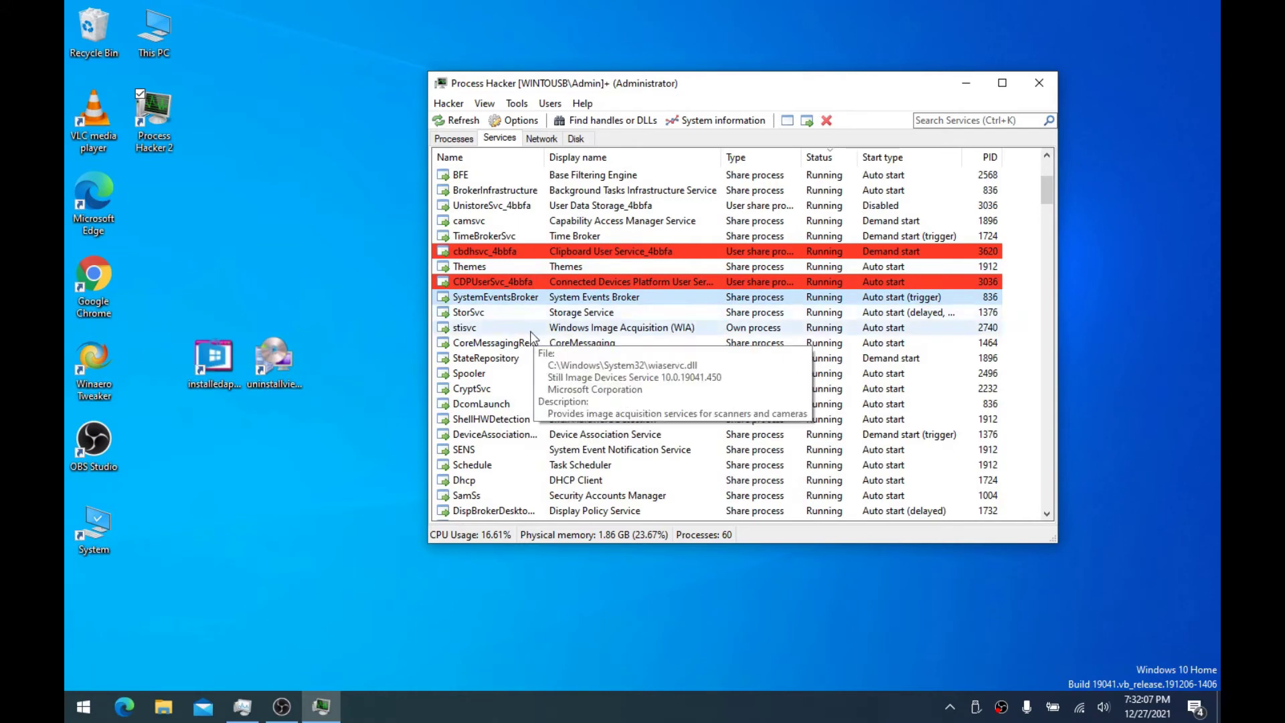
pyautogui.click(531, 329)
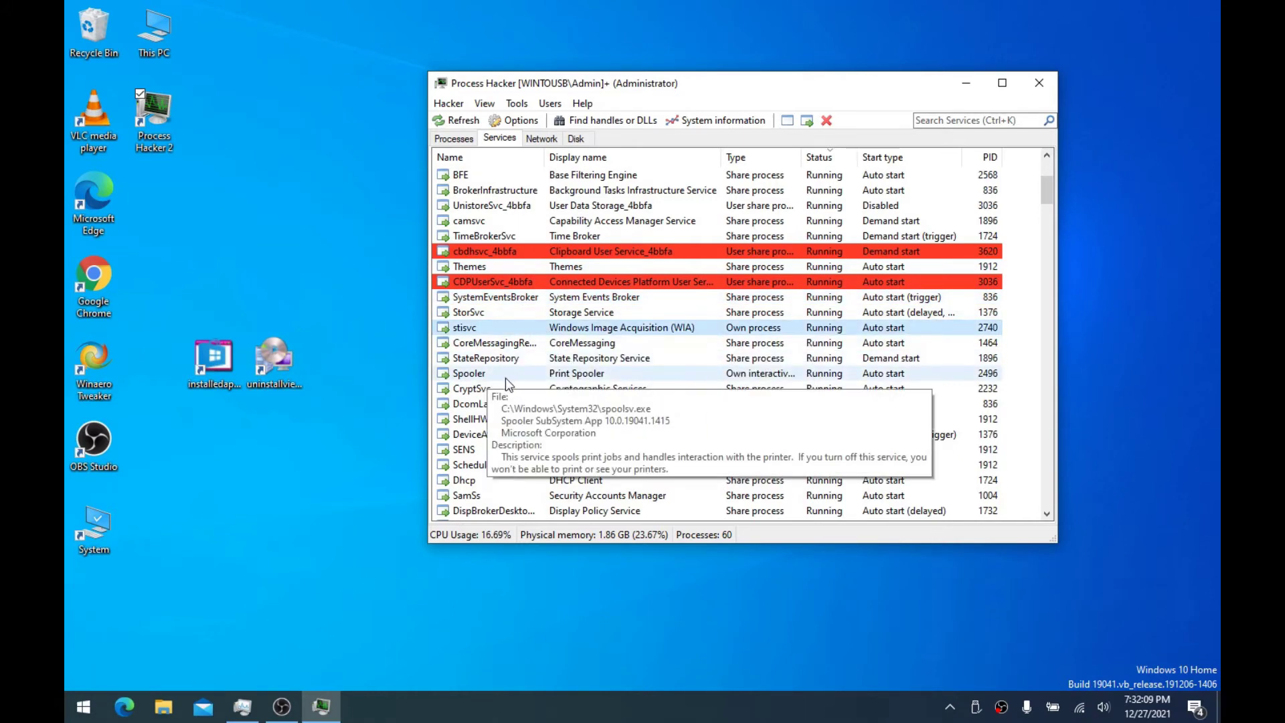
pyautogui.scroll(-2, 506, 382)
pyautogui.moveTo(534, 330)
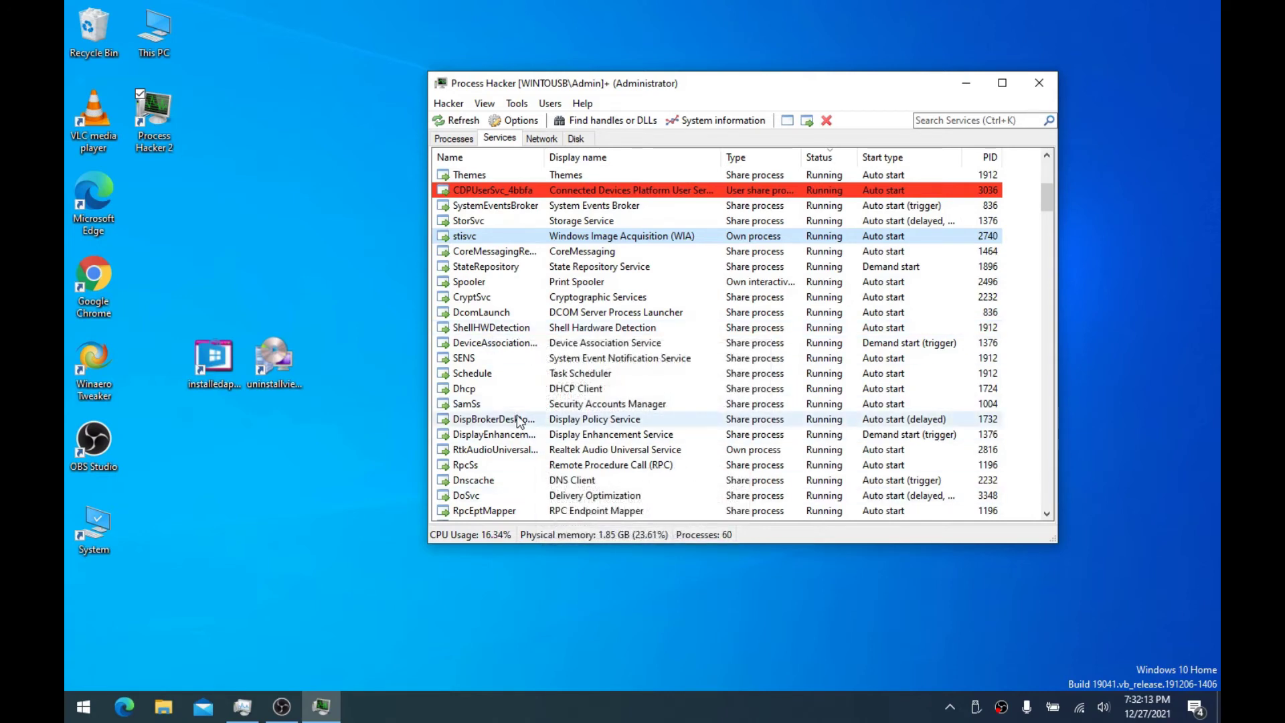
pyautogui.moveTo(519, 420)
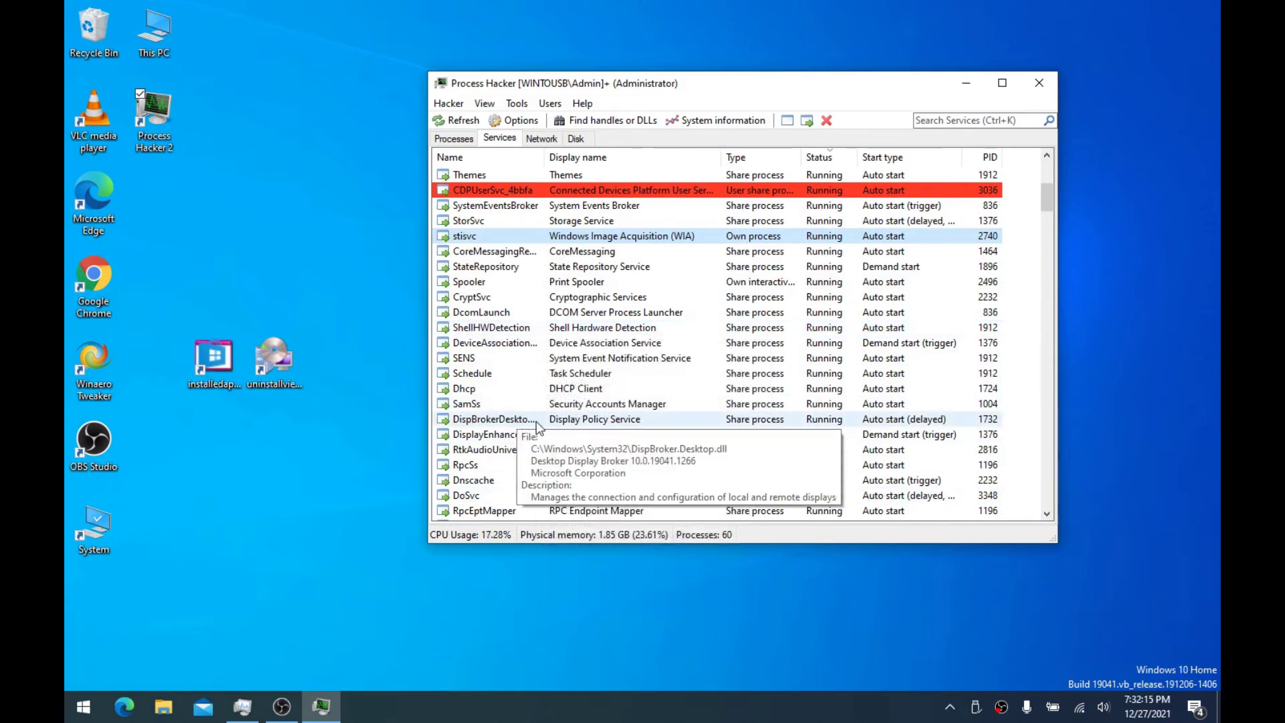
# Delete the running Contact Data service PimIndexMaintenanceSvc_4bbfa and request its stop
pyautogui.scroll(-4, 552, 408)
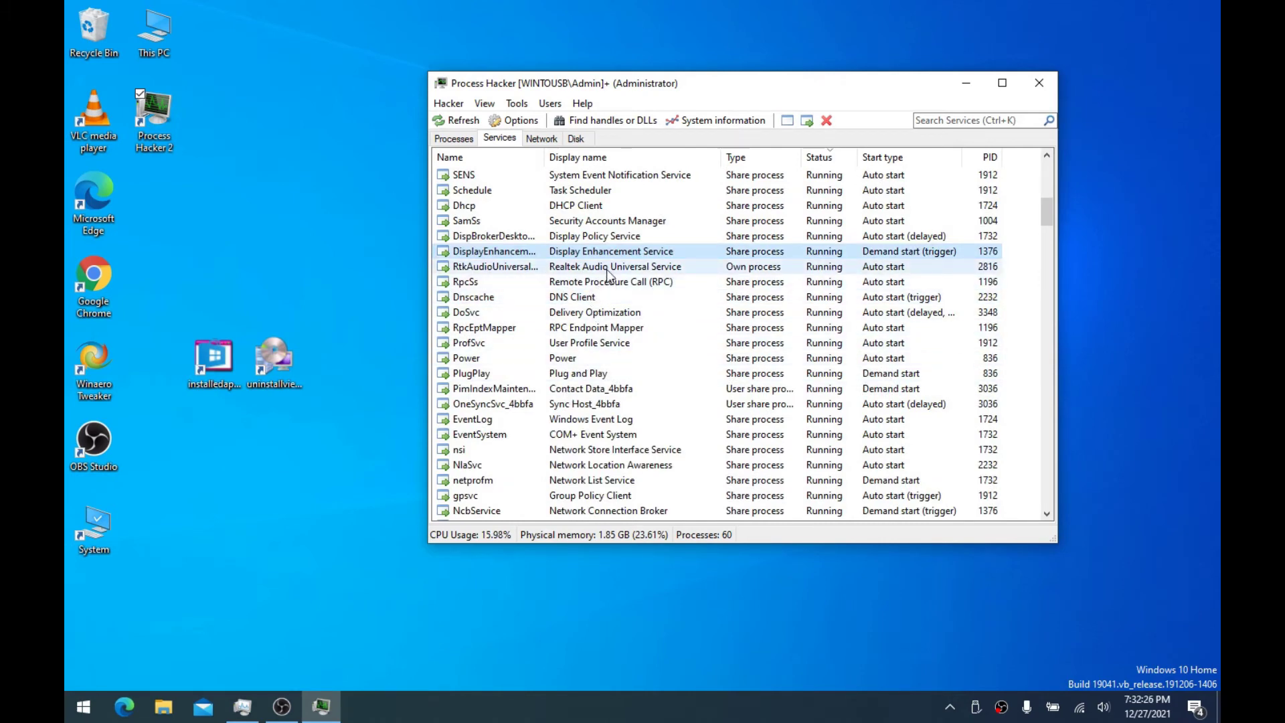
pyautogui.click(604, 388)
pyautogui.rightClick(604, 391)
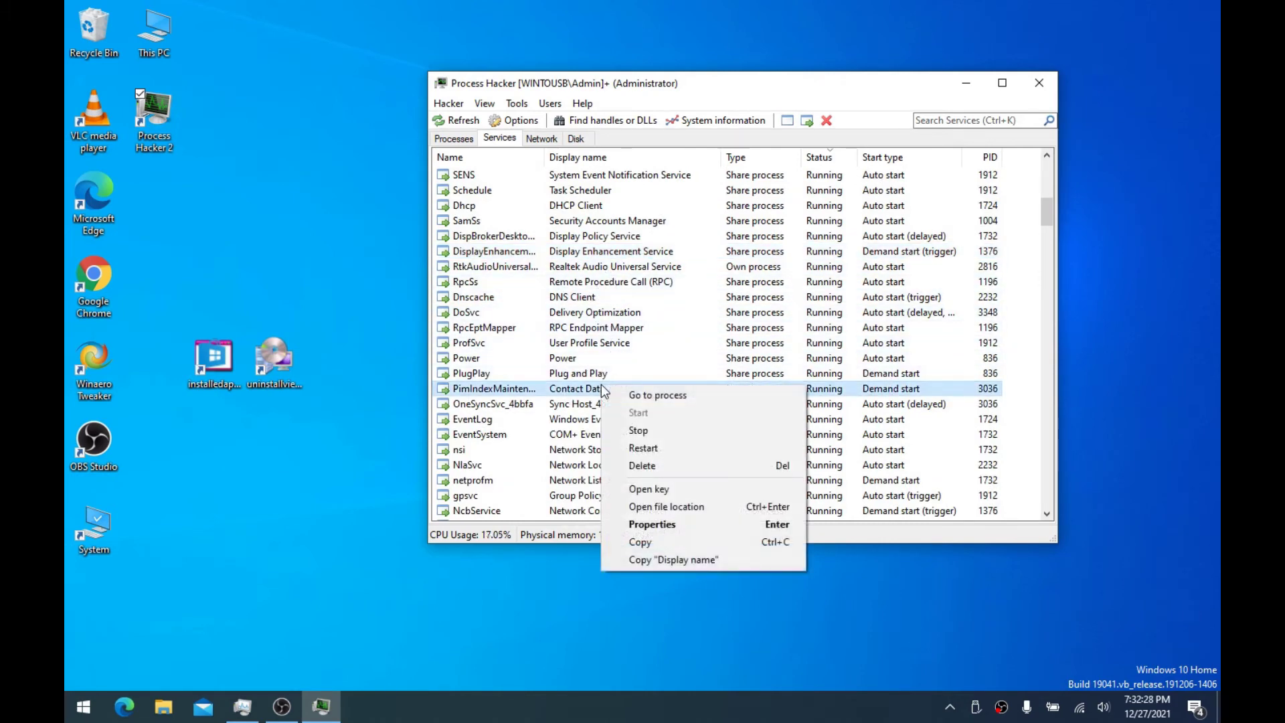
pyautogui.click(639, 462)
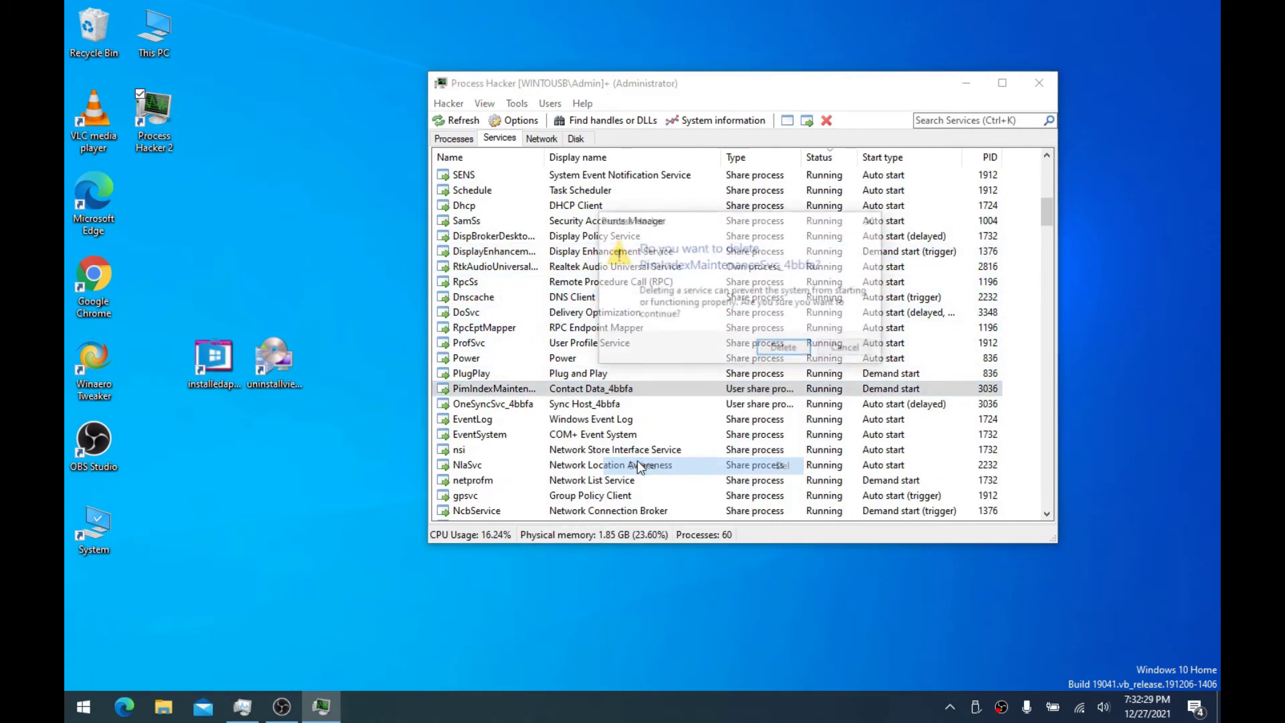
pyautogui.click(796, 349)
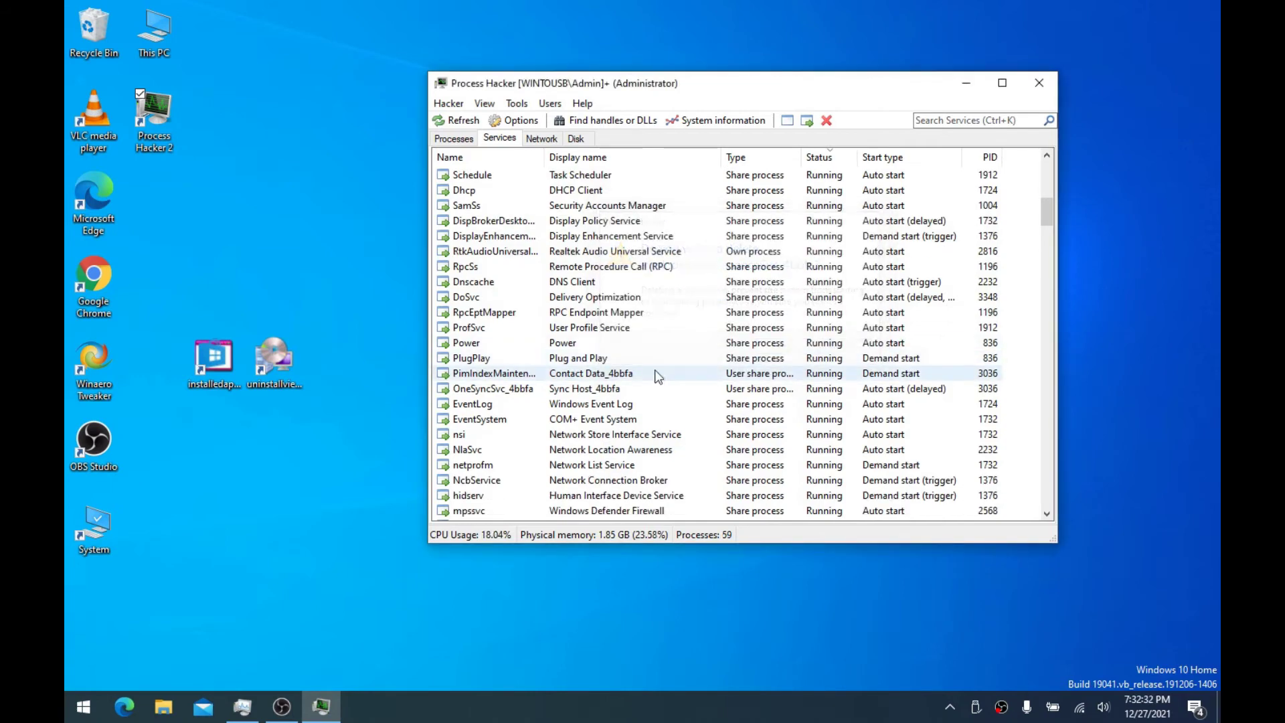
pyautogui.rightClick(492, 376)
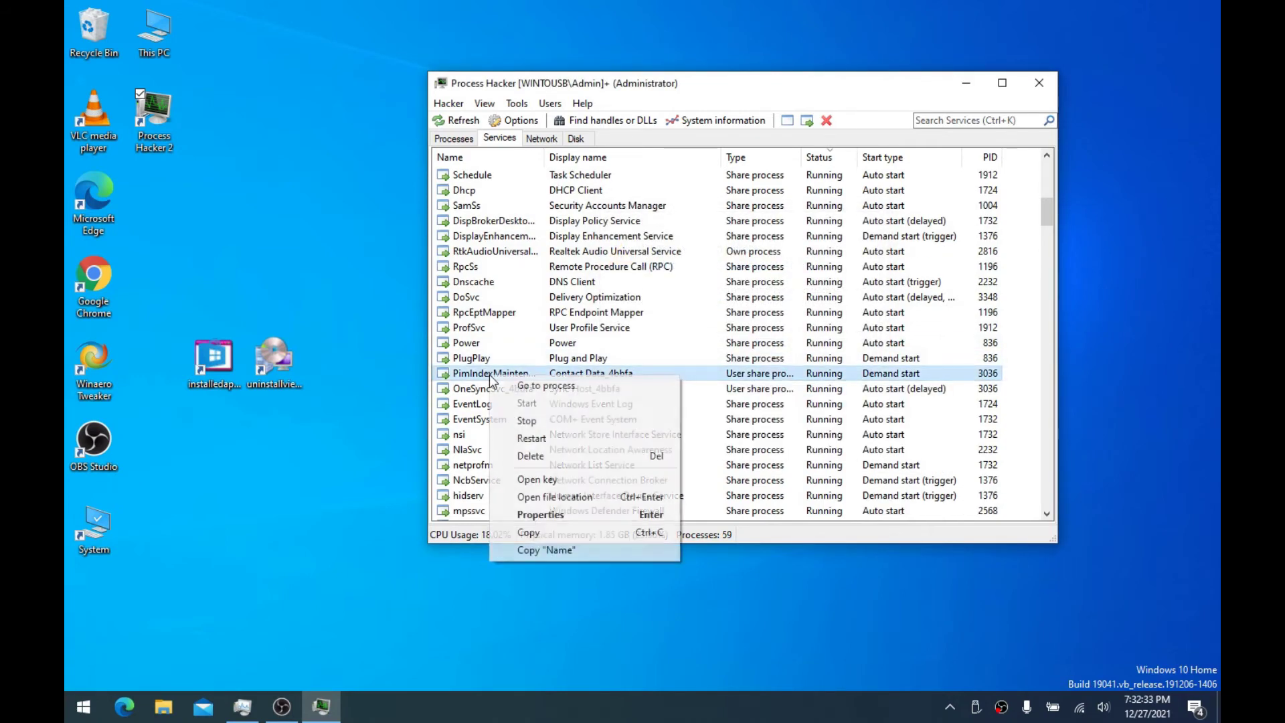
pyautogui.click(515, 420)
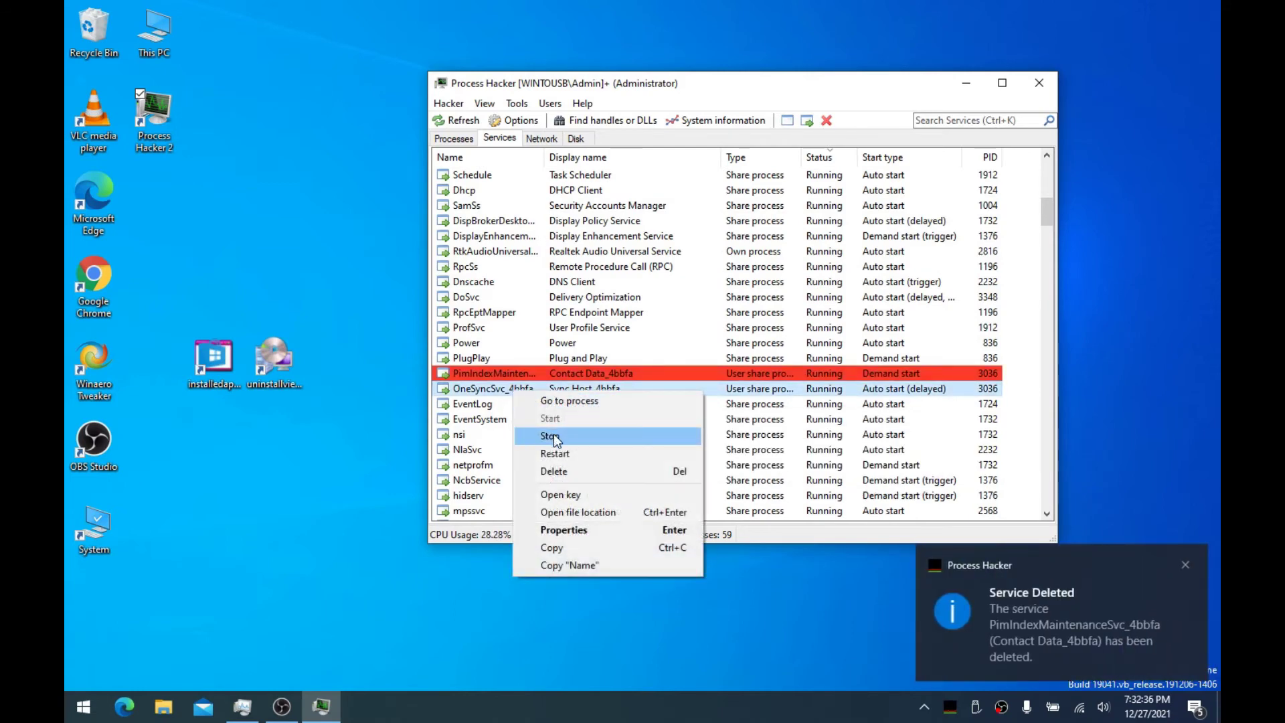
# Delete the Sync Host service OneSyncSvc_4bbfa, request its stop and dismiss the notification
pyautogui.click(589, 471)
pyautogui.click(786, 341)
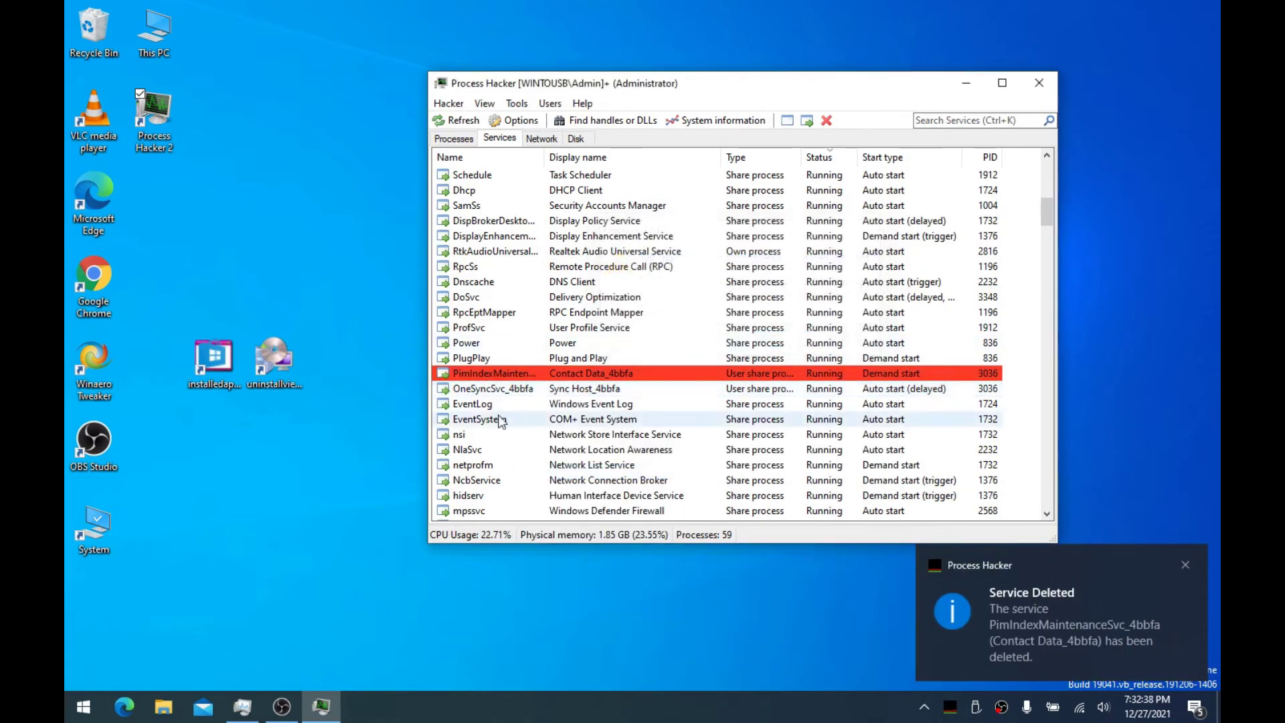
pyautogui.rightClick(479, 389)
pyautogui.click(506, 436)
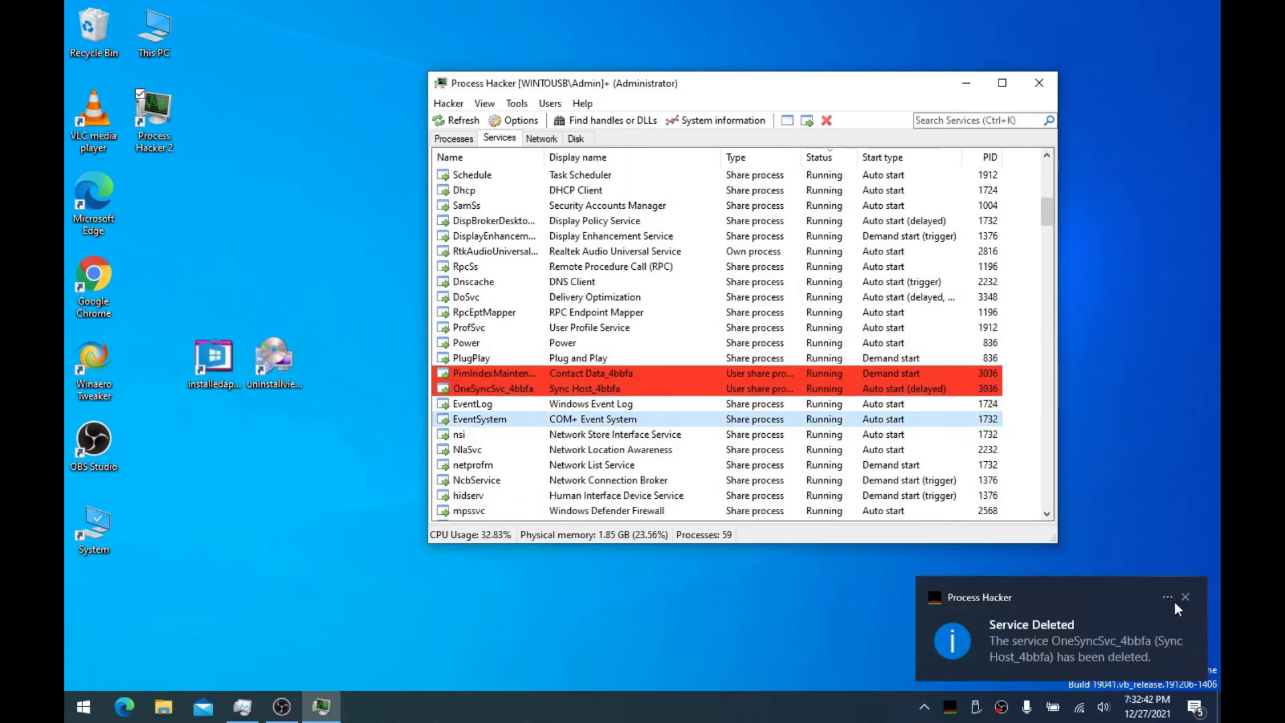
pyautogui.click(1184, 598)
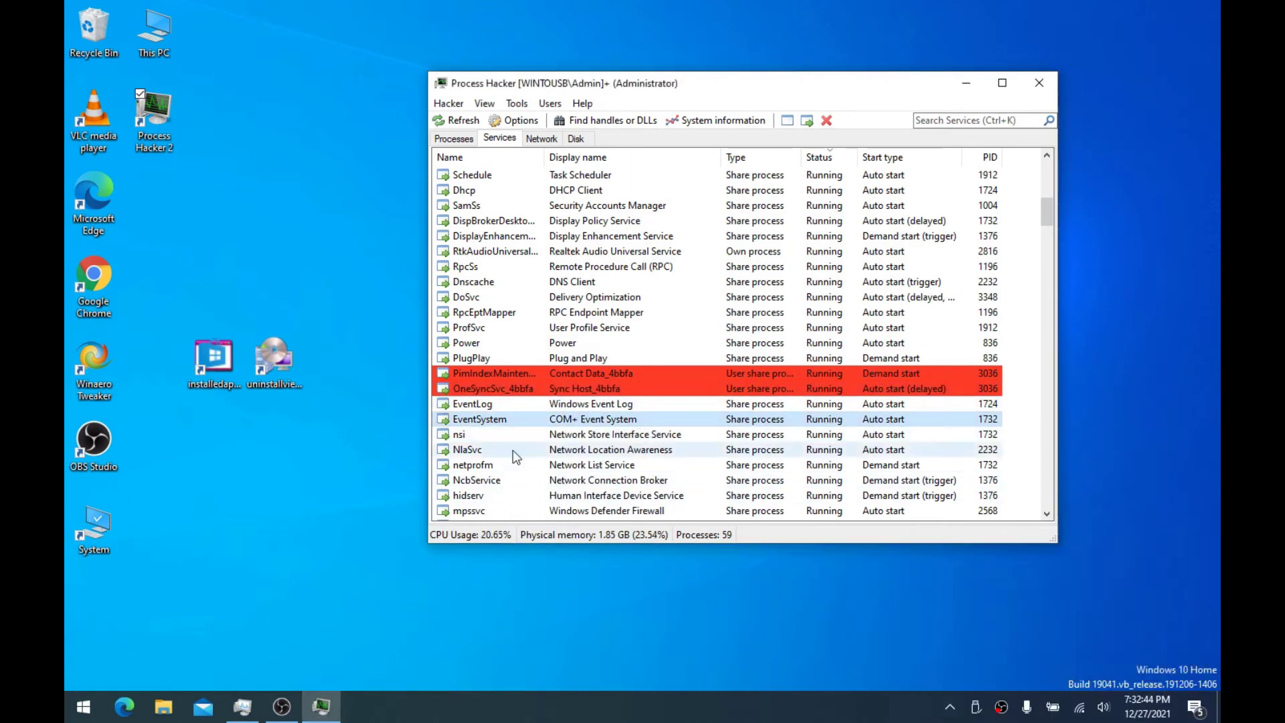
# Review the remaining running services from Network Store Interface Service onward and the first stopped ones, including Client License Service and Group Policy Client
pyautogui.click(480, 432)
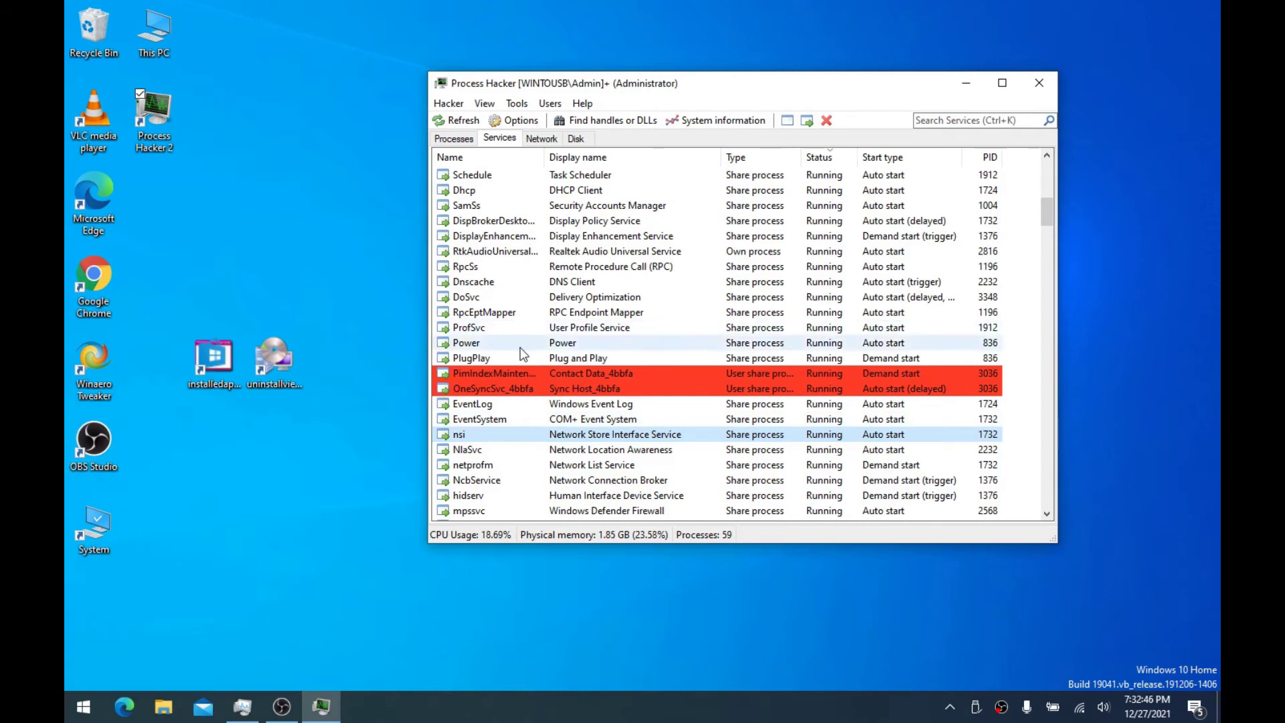
pyautogui.scroll(-4, 485, 304)
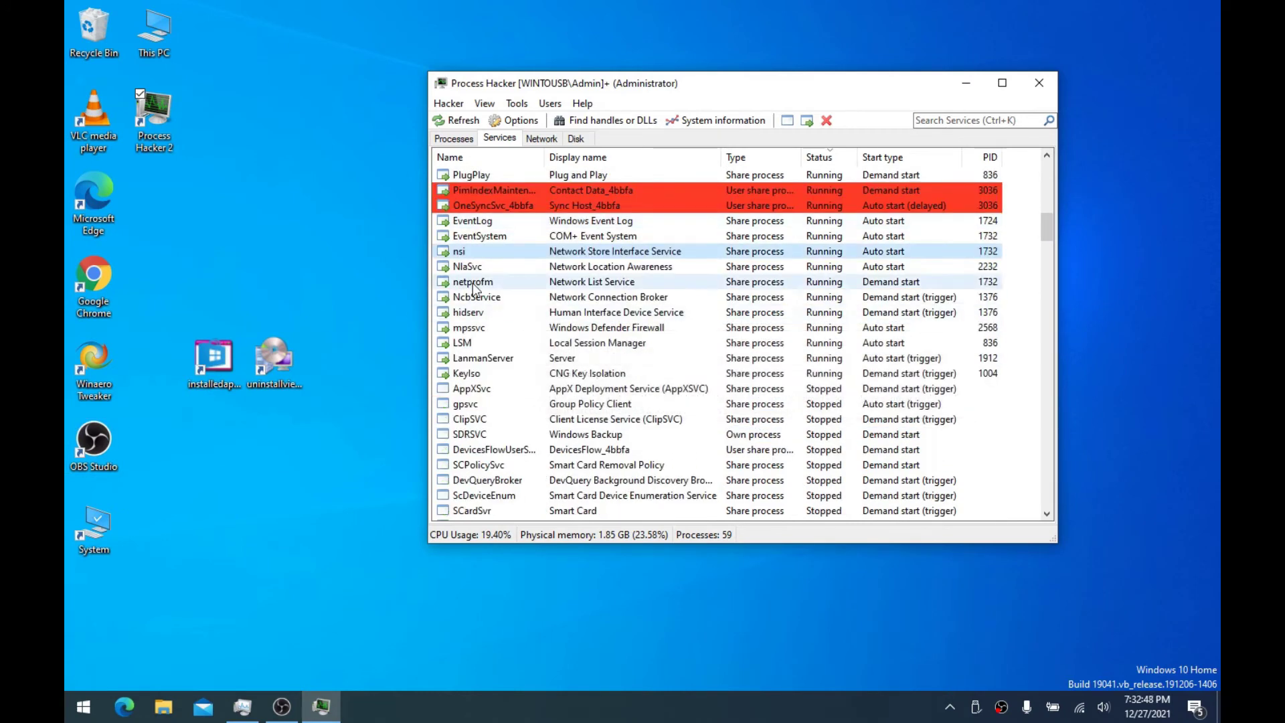
pyautogui.click(498, 296)
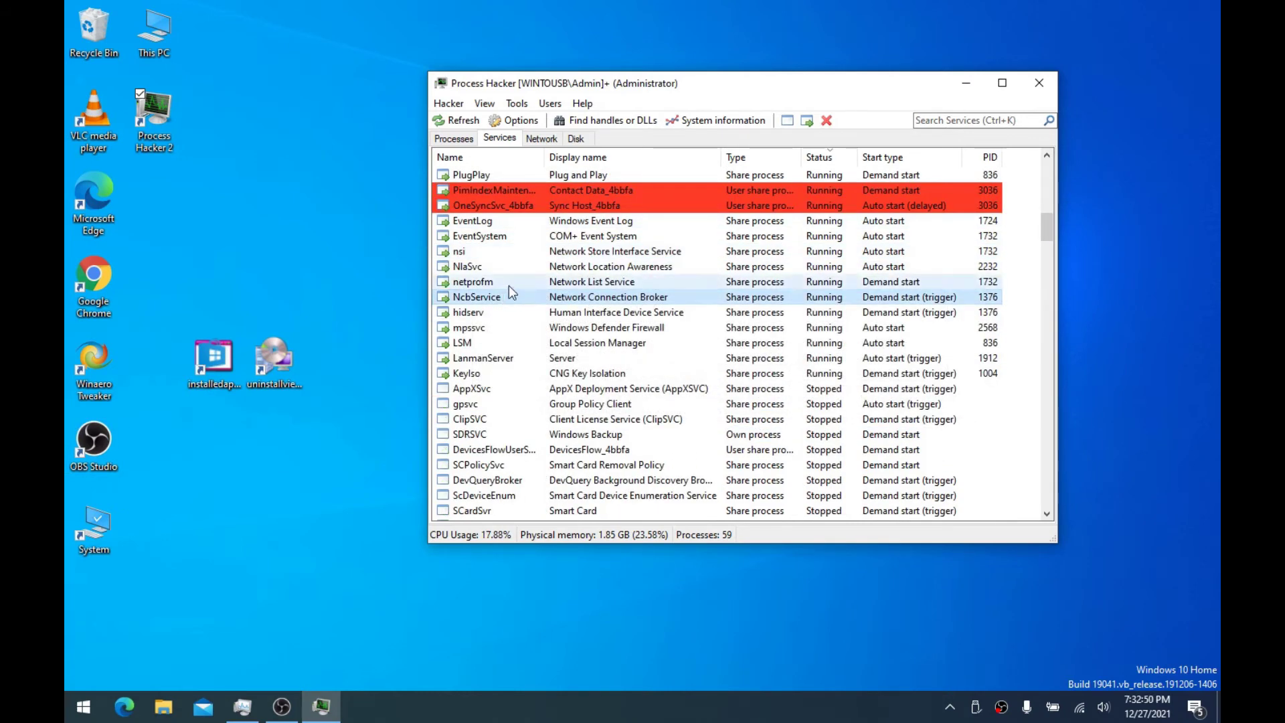
pyautogui.click(512, 313)
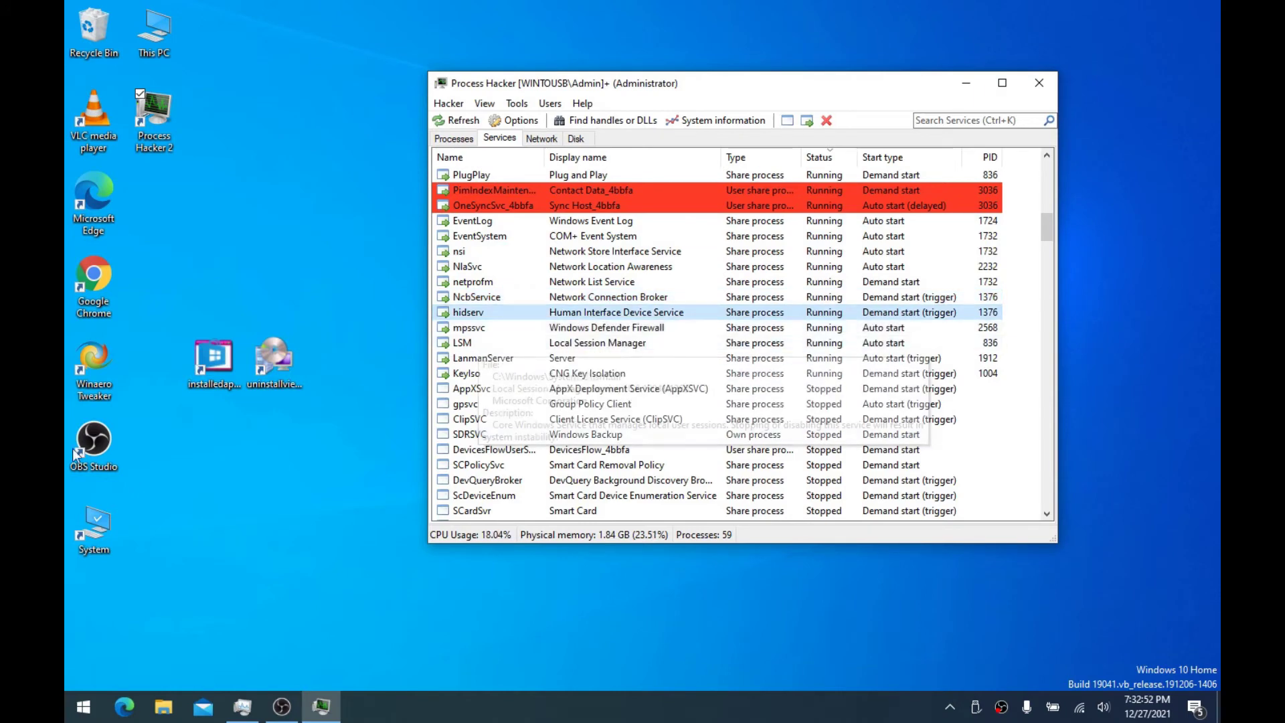
pyautogui.click(492, 417)
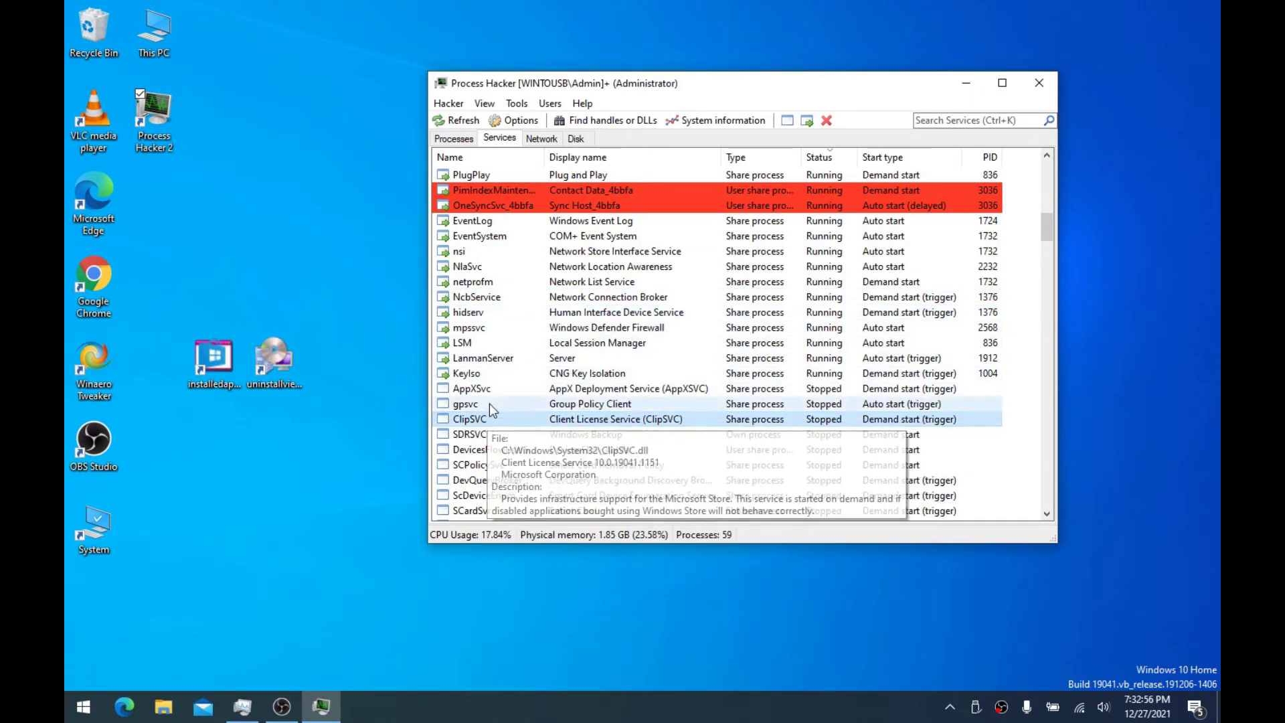
pyautogui.scroll(-4, 496, 393)
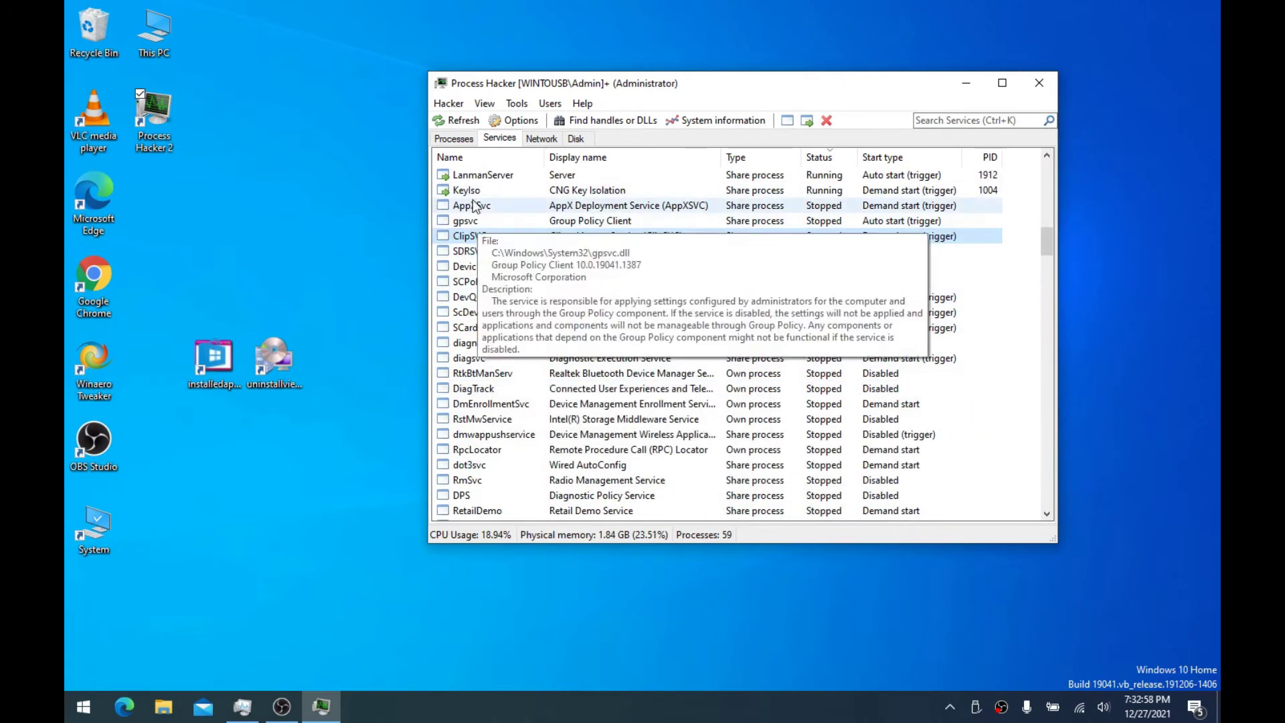
# Review the description and properties of the stopped AppX Deployment Service AppXSvc without changing them
pyautogui.click(473, 207)
pyautogui.moveTo(474, 213)
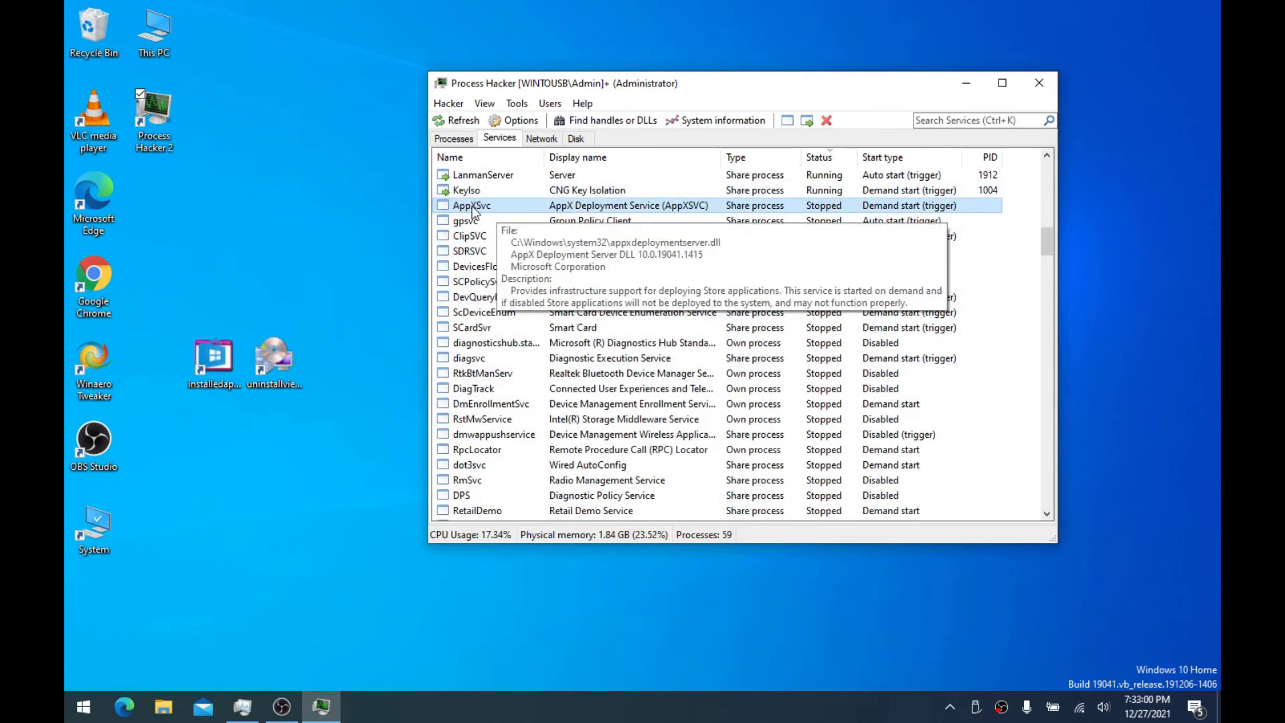
pyautogui.doubleClick(512, 207)
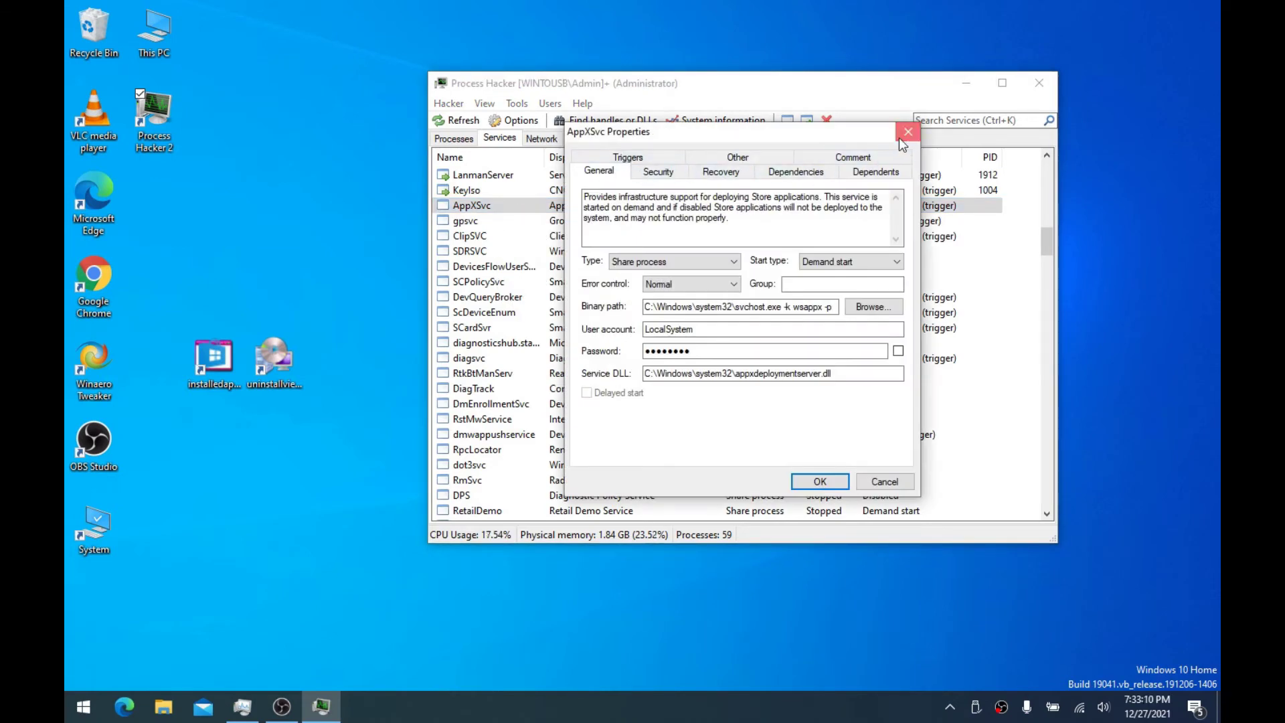
pyautogui.click(907, 132)
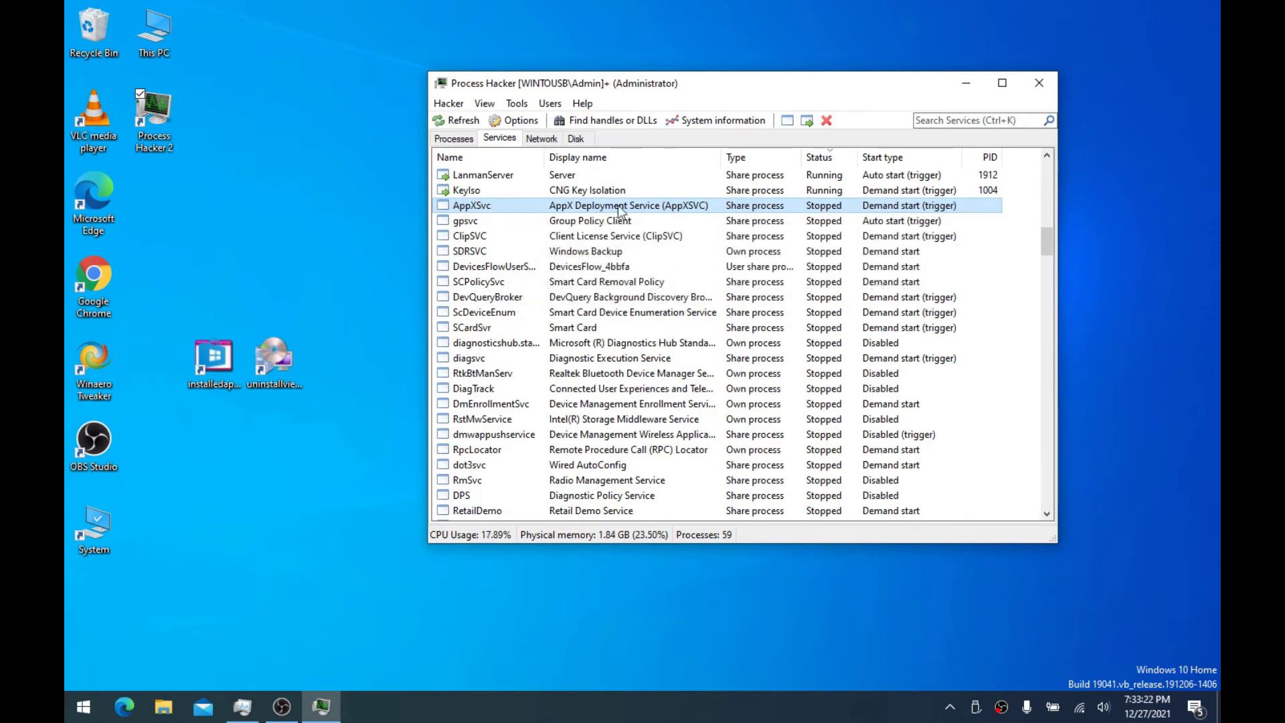
# Look through the installed apps in the Windows app list and return to the services list
pyautogui.press('super')
pyautogui.scroll(-5, 201, 388)
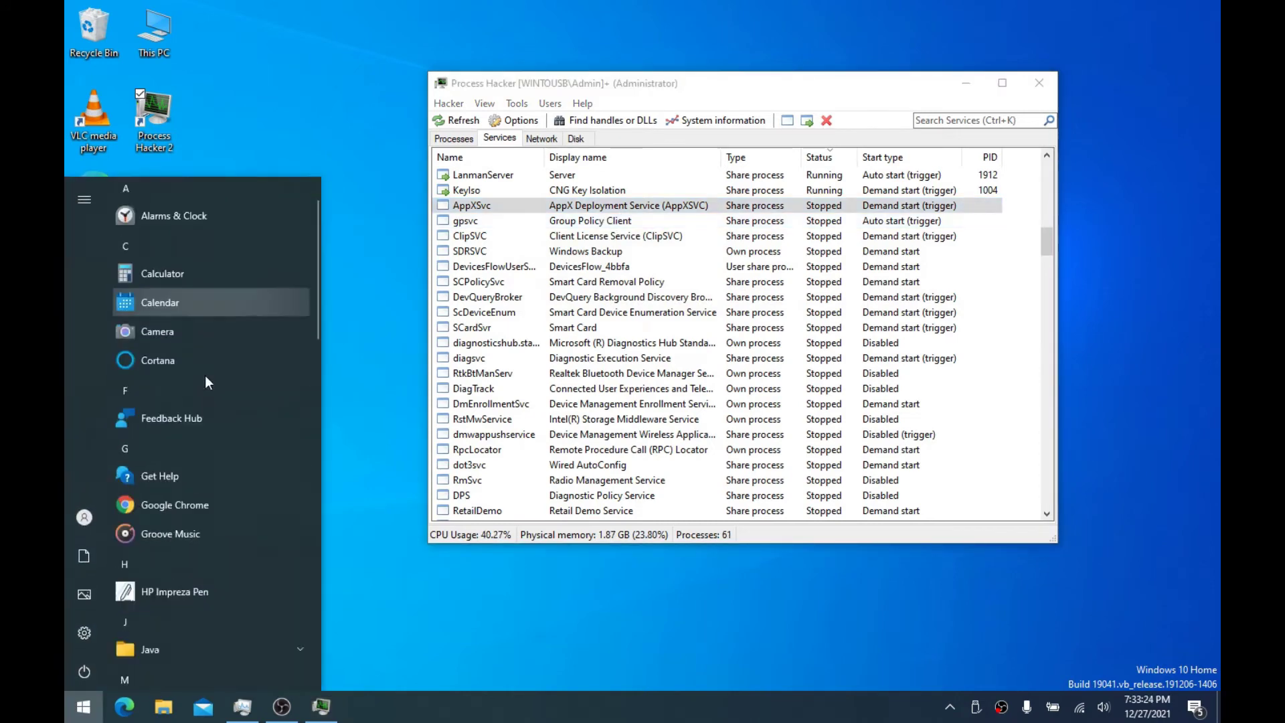
pyautogui.scroll(8, 192, 301)
pyautogui.scroll(-10, 207, 435)
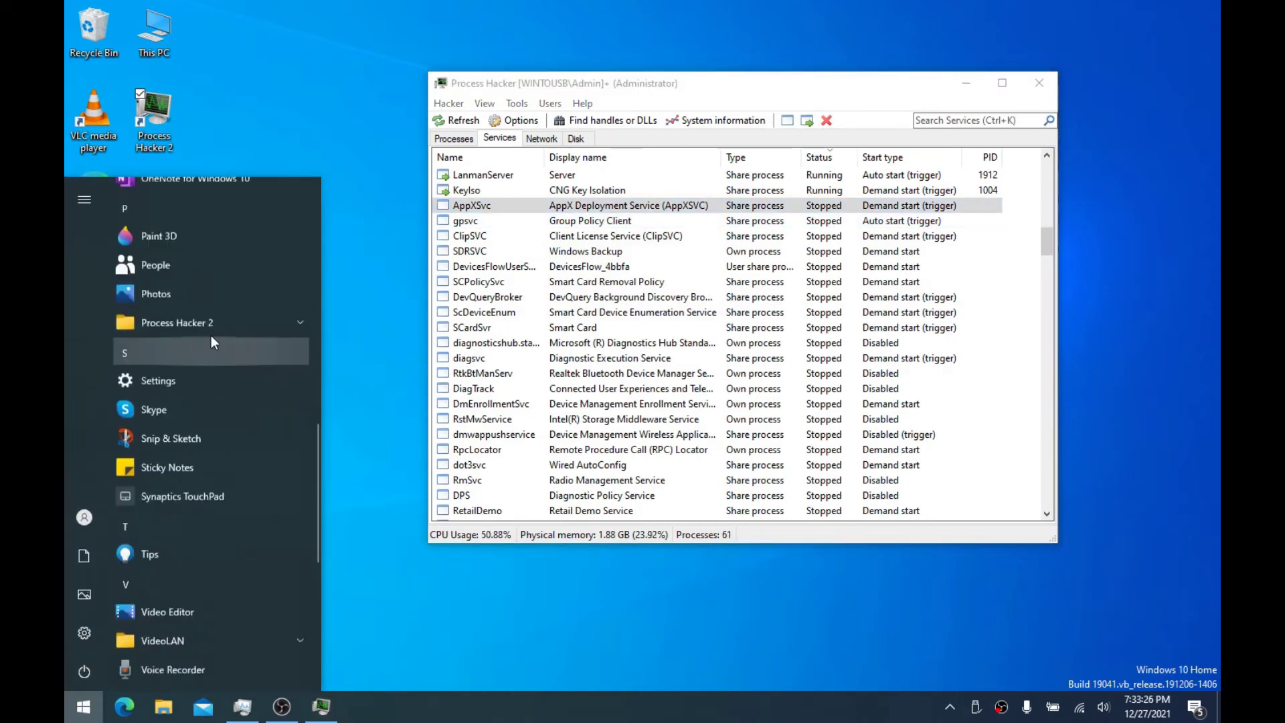
pyautogui.scroll(-5, 192, 516)
pyautogui.click(493, 253)
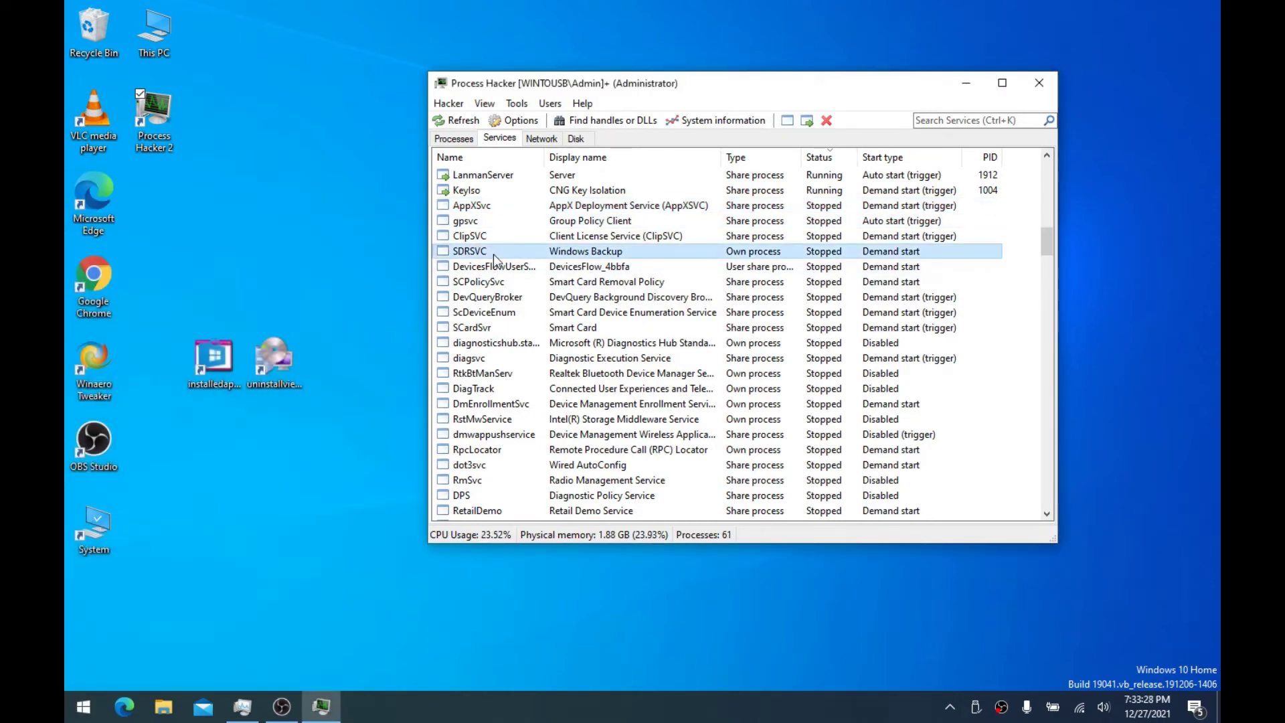
# Open the registry key of the Delivery Optimization service DoSvc and set its Start value to 4
pyautogui.scroll(8, 491, 321)
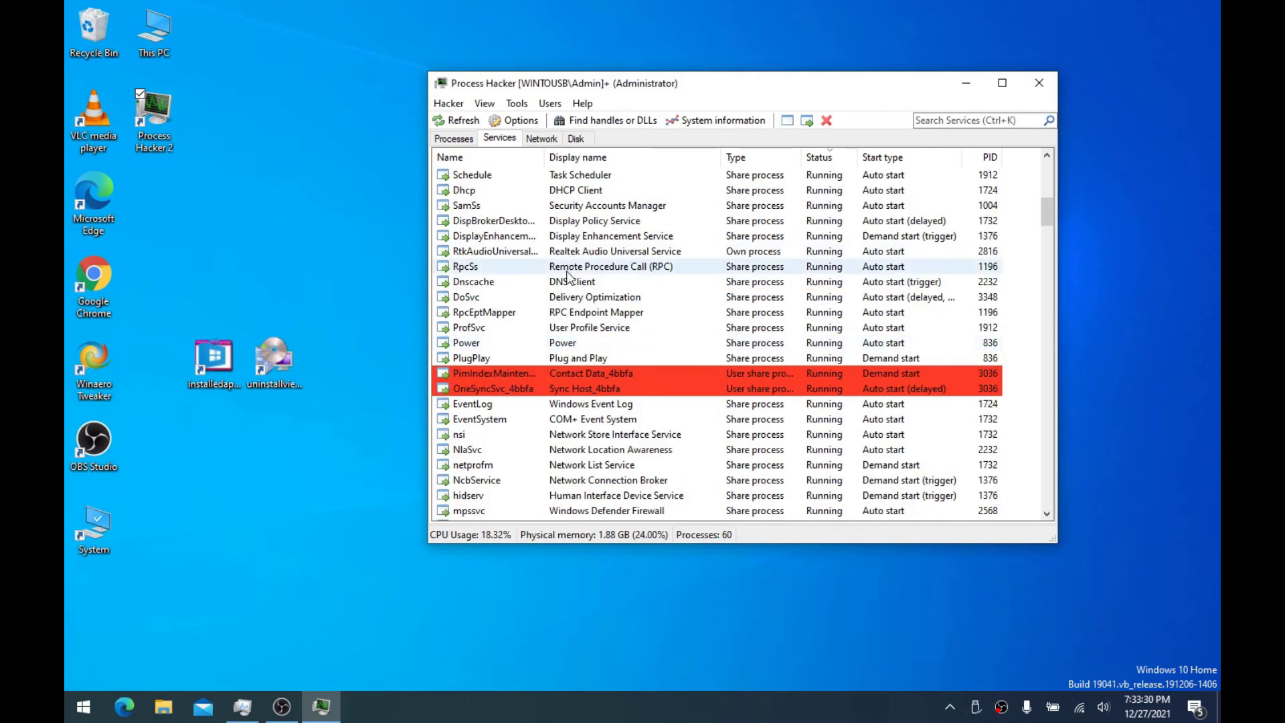
pyautogui.scroll(4, 483, 361)
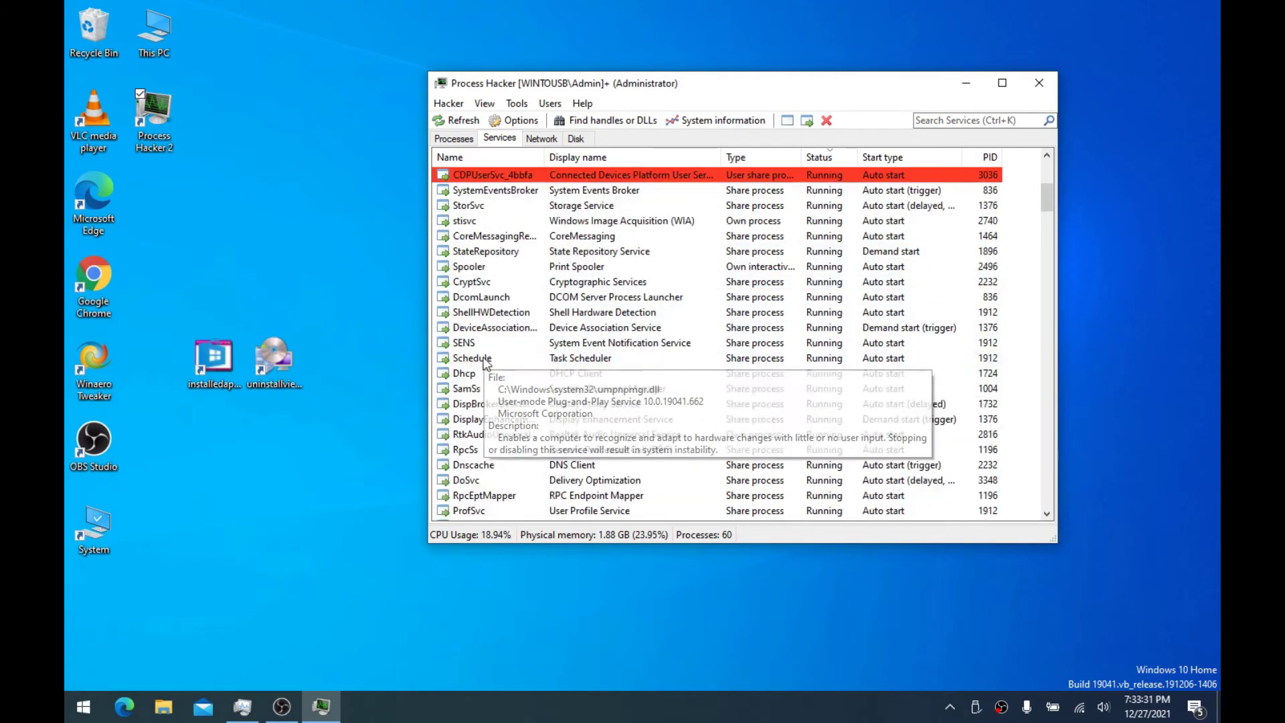
pyautogui.rightClick(489, 478)
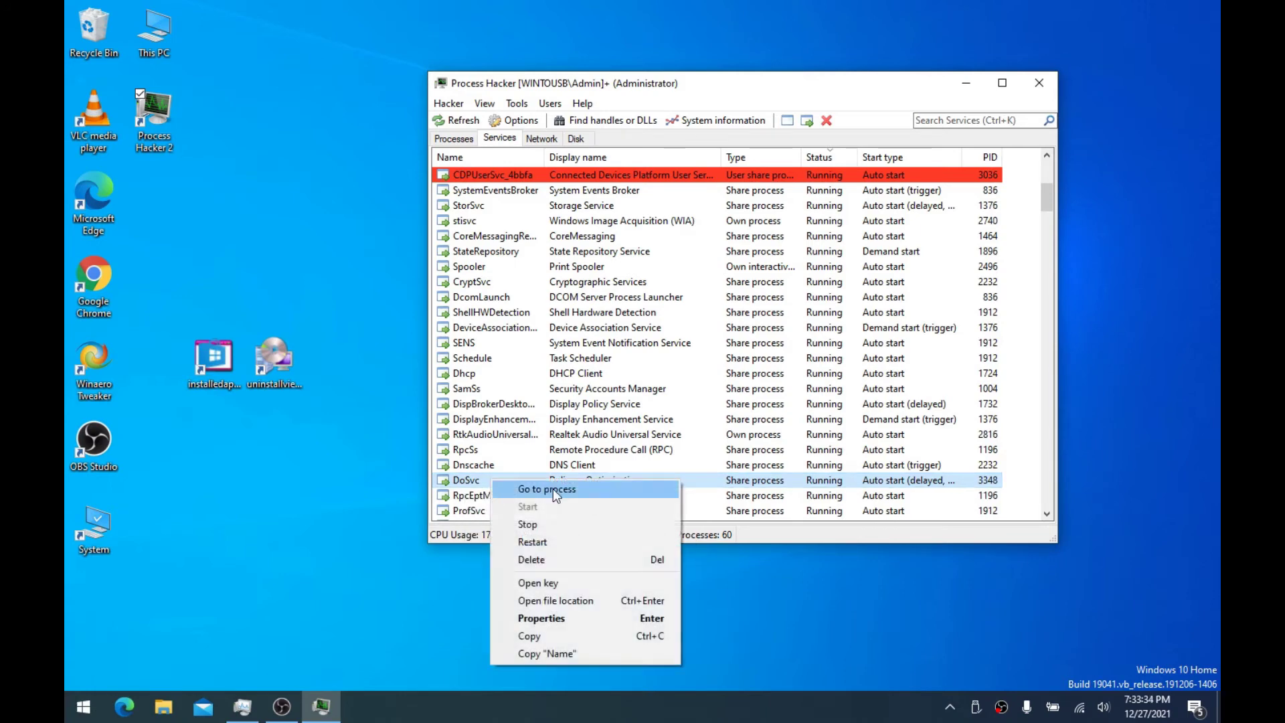
pyautogui.click(554, 582)
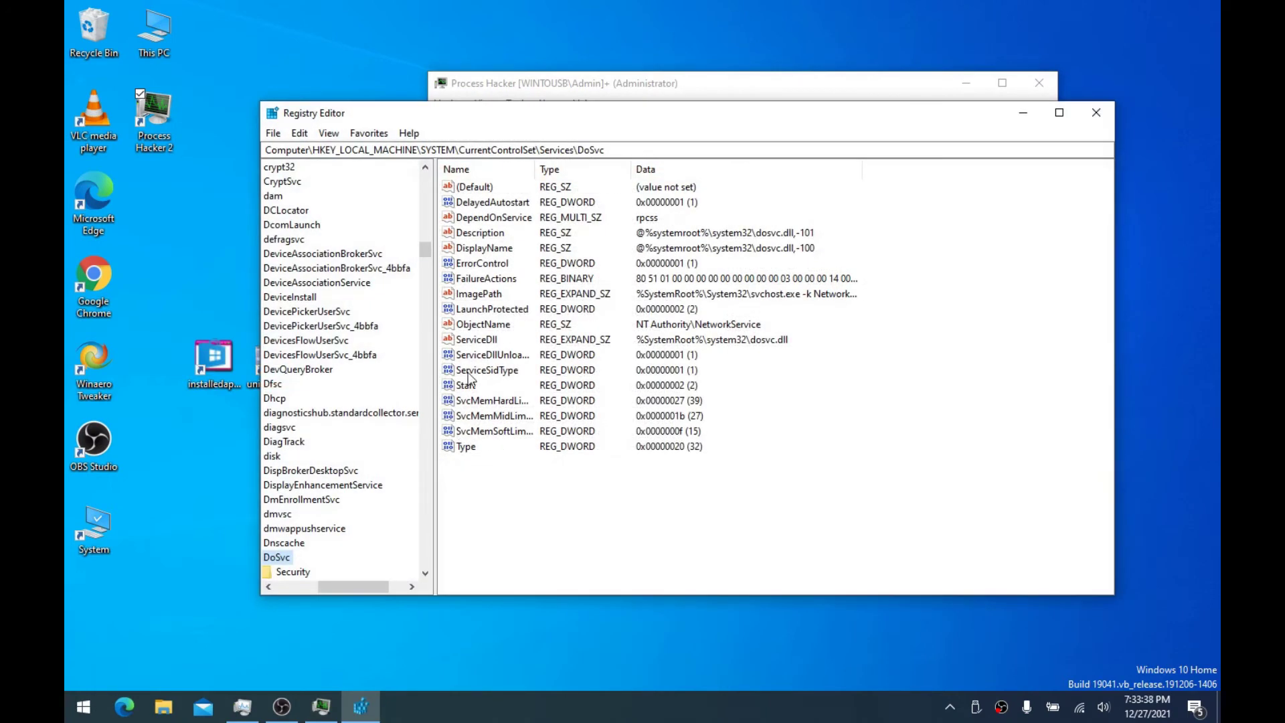
pyautogui.doubleClick(468, 381)
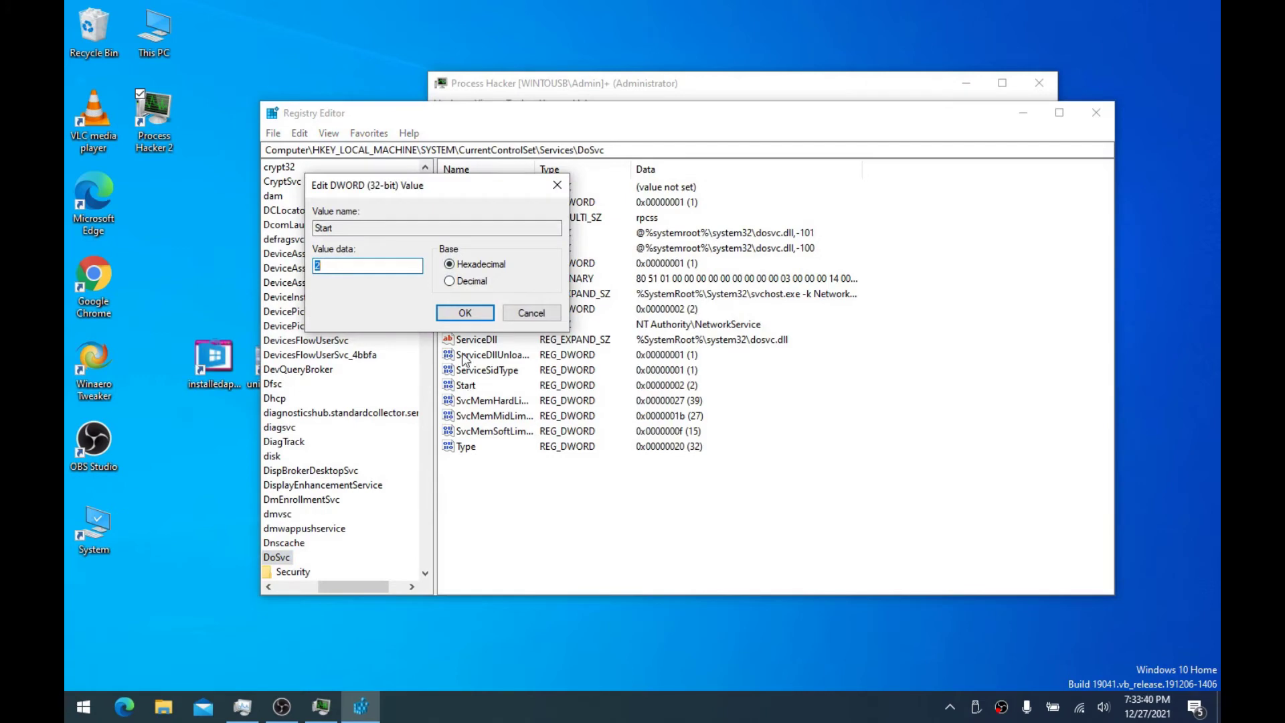
pyautogui.click(466, 311)
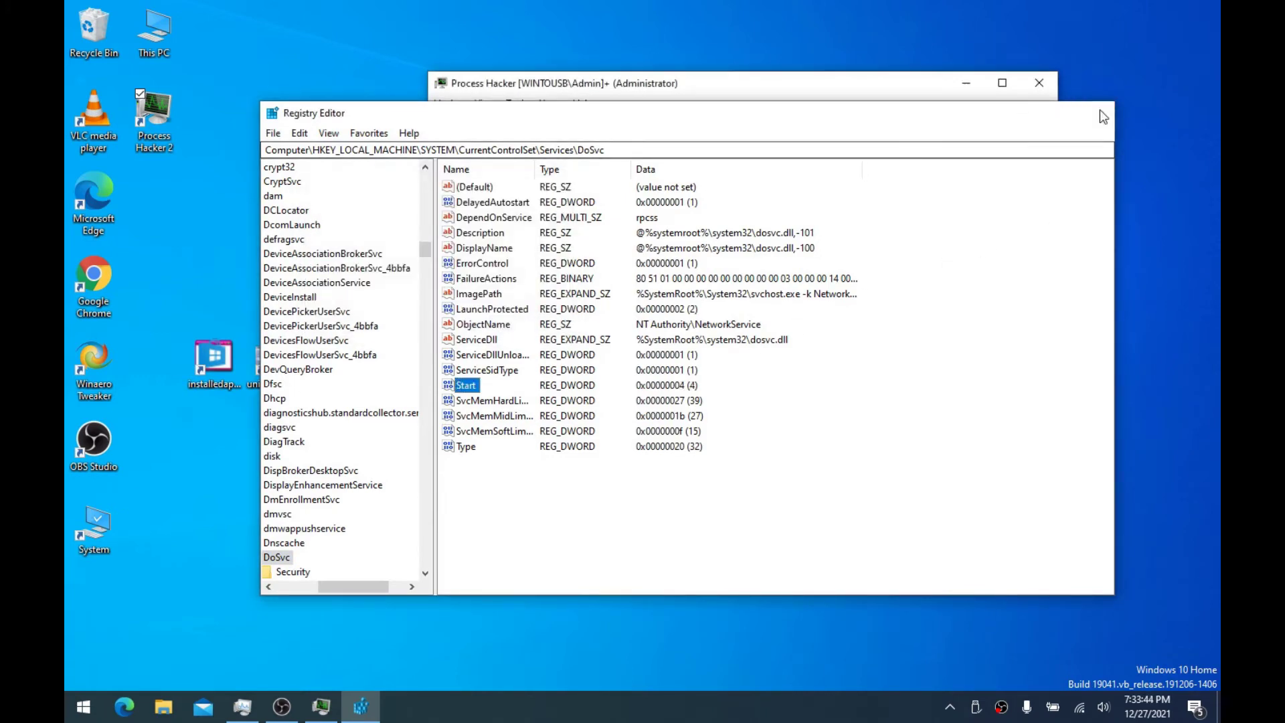
pyautogui.click(1103, 117)
# Try to delete the running Delivery Optimization service DoSvc
pyautogui.rightClick(463, 479)
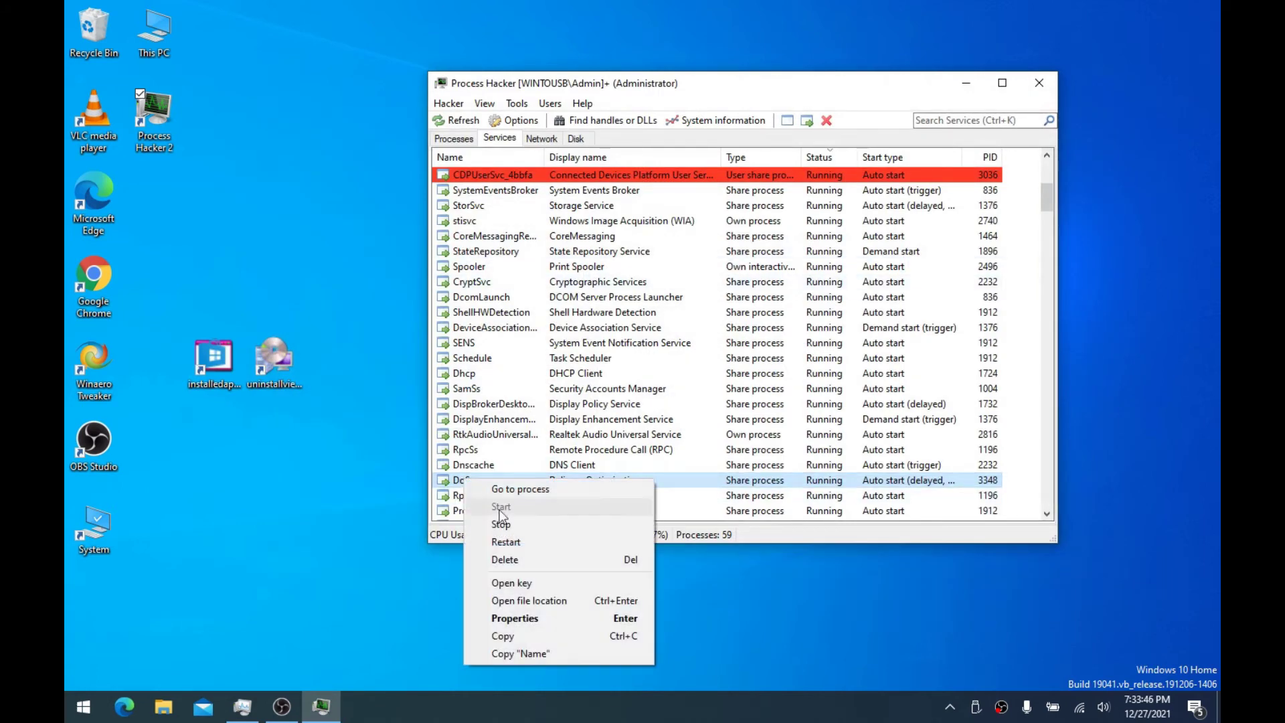
pyautogui.click(506, 560)
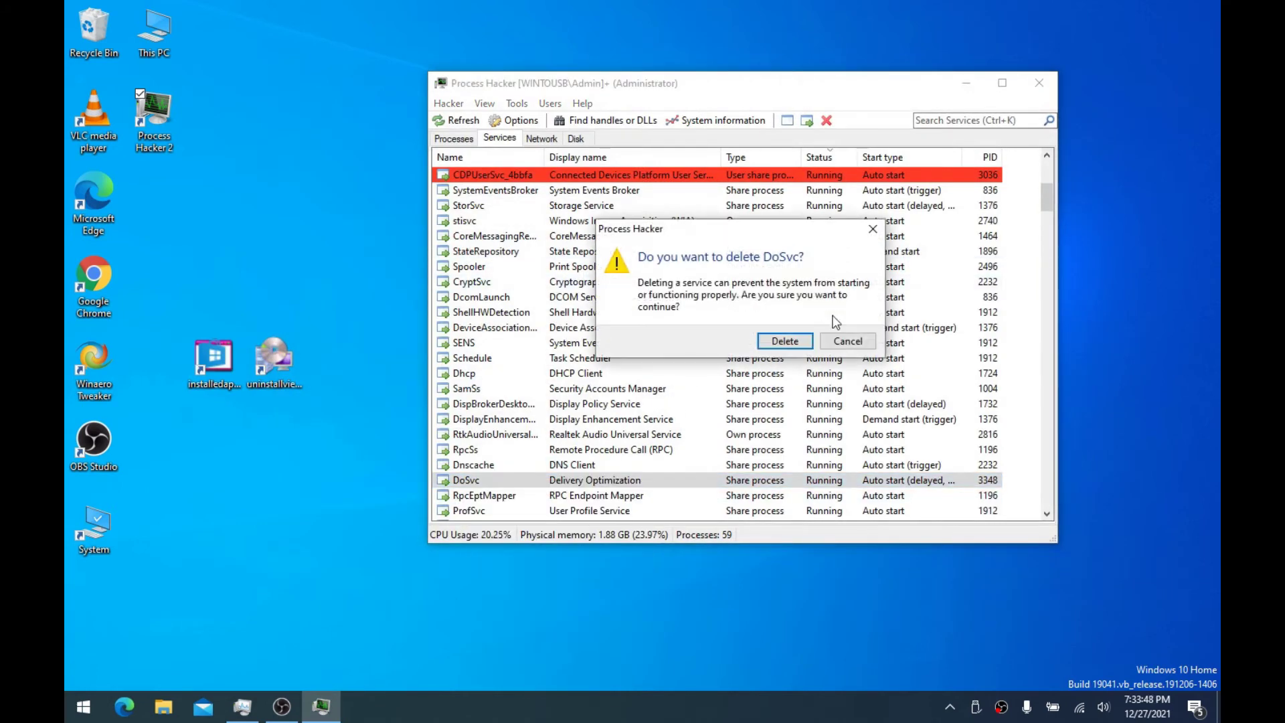
pyautogui.click(784, 341)
pyautogui.click(730, 400)
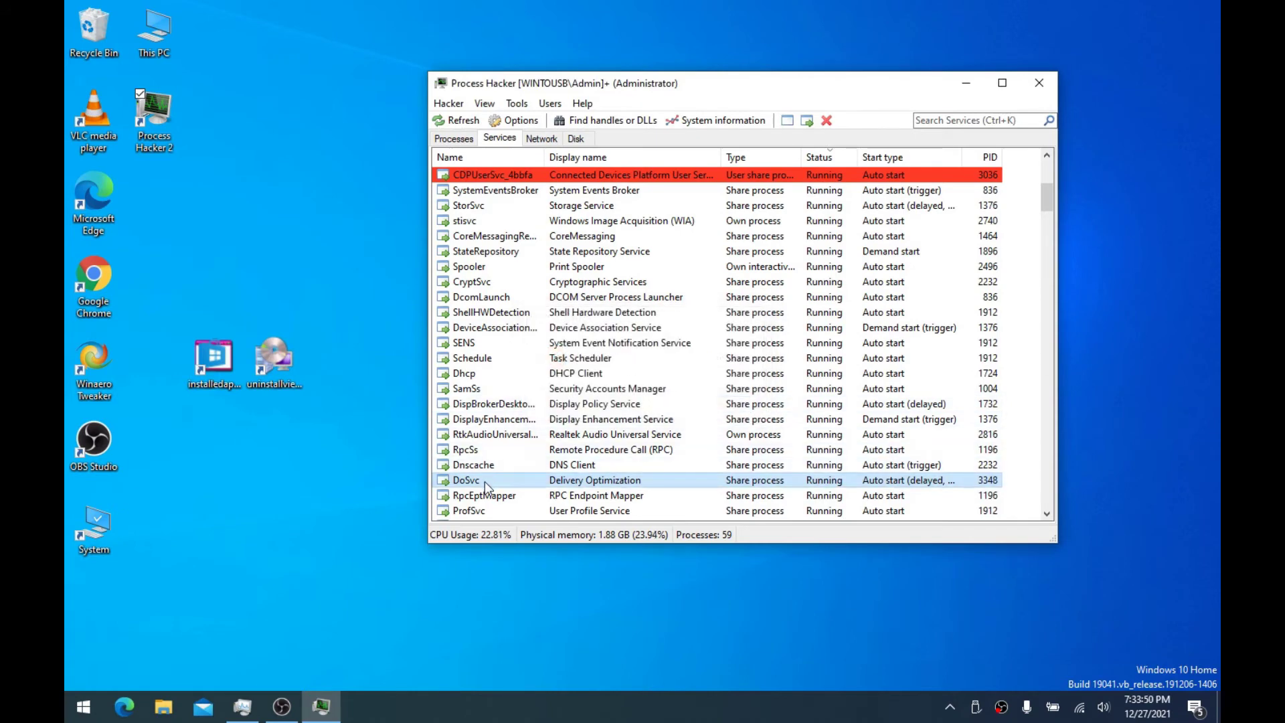
# Stop the Delivery Optimization service DoSvc and start it again
pyautogui.rightClick(484, 481)
pyautogui.click(502, 527)
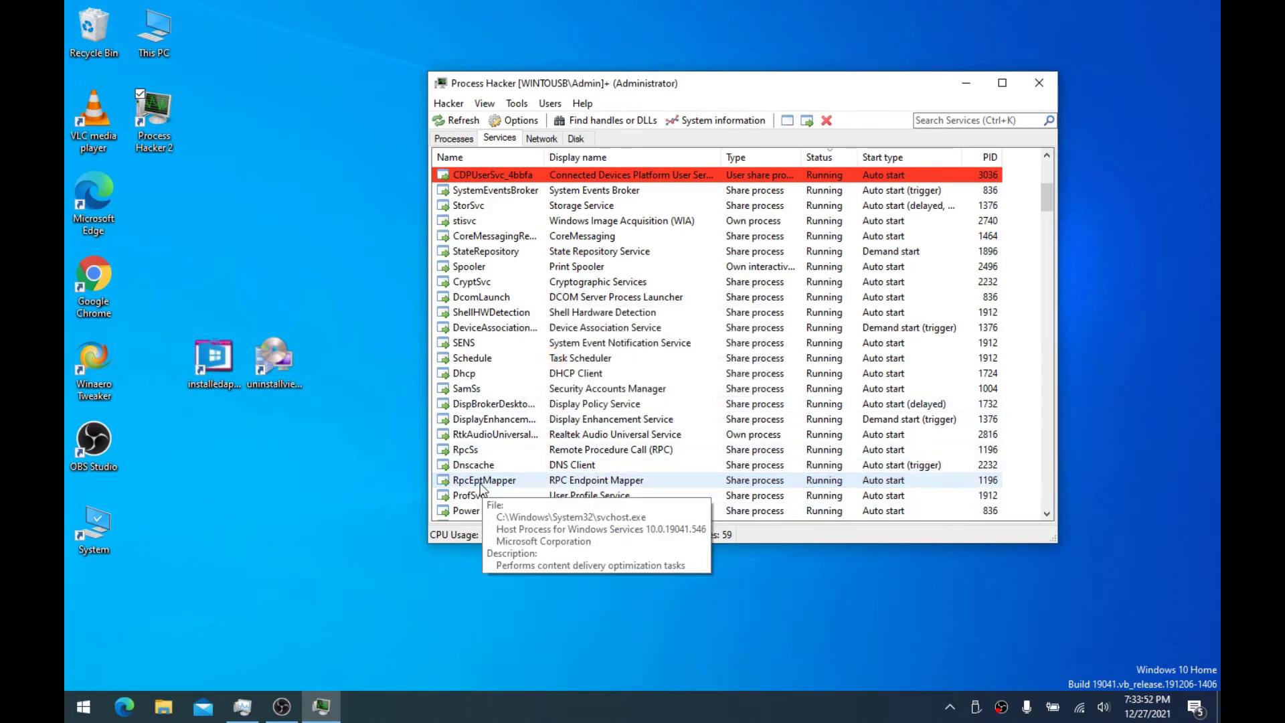
pyautogui.scroll(-6, 482, 480)
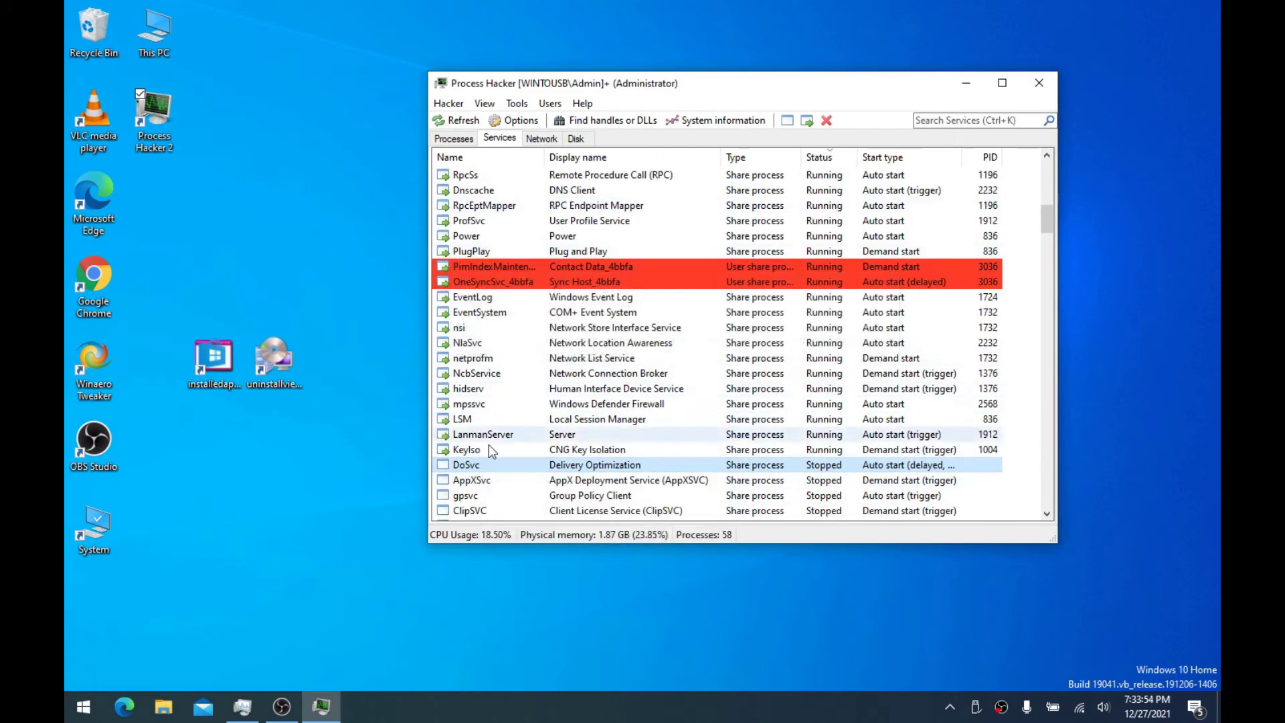
pyautogui.rightClick(484, 466)
pyautogui.click(505, 492)
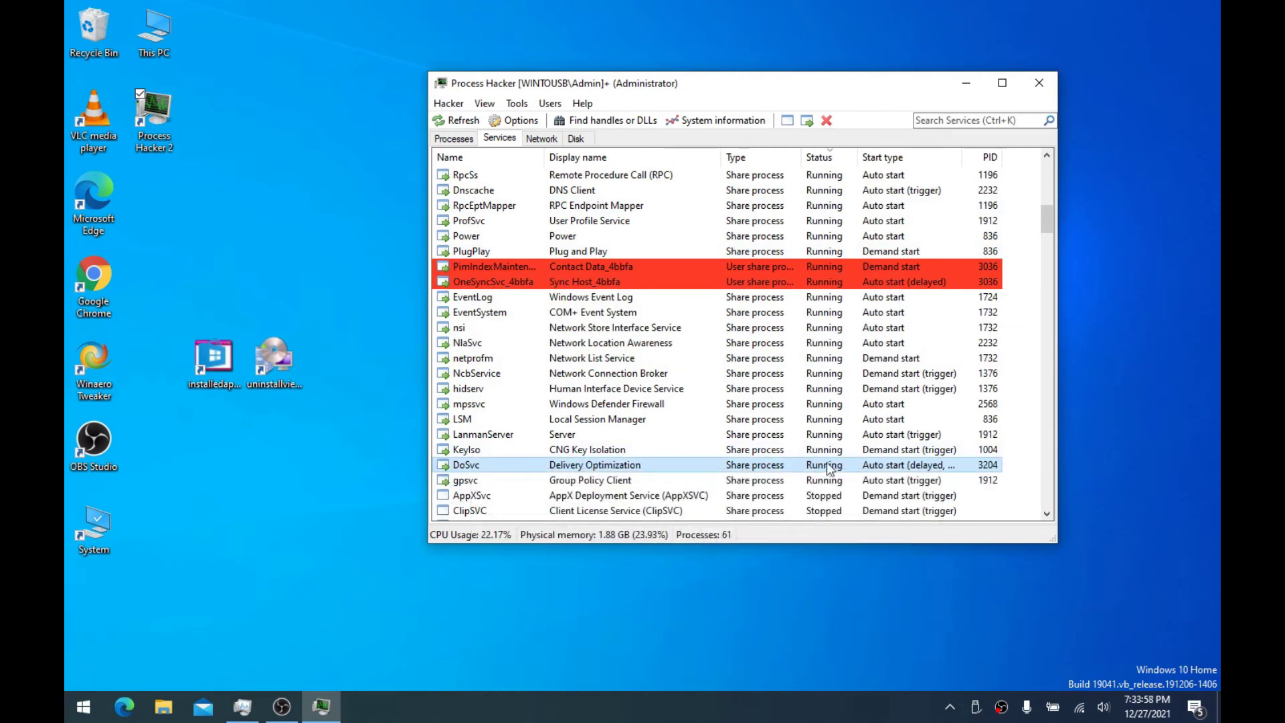
# Check the start type in the DoSvc properties without changing it, and request another stop of the service
pyautogui.doubleClick(868, 463)
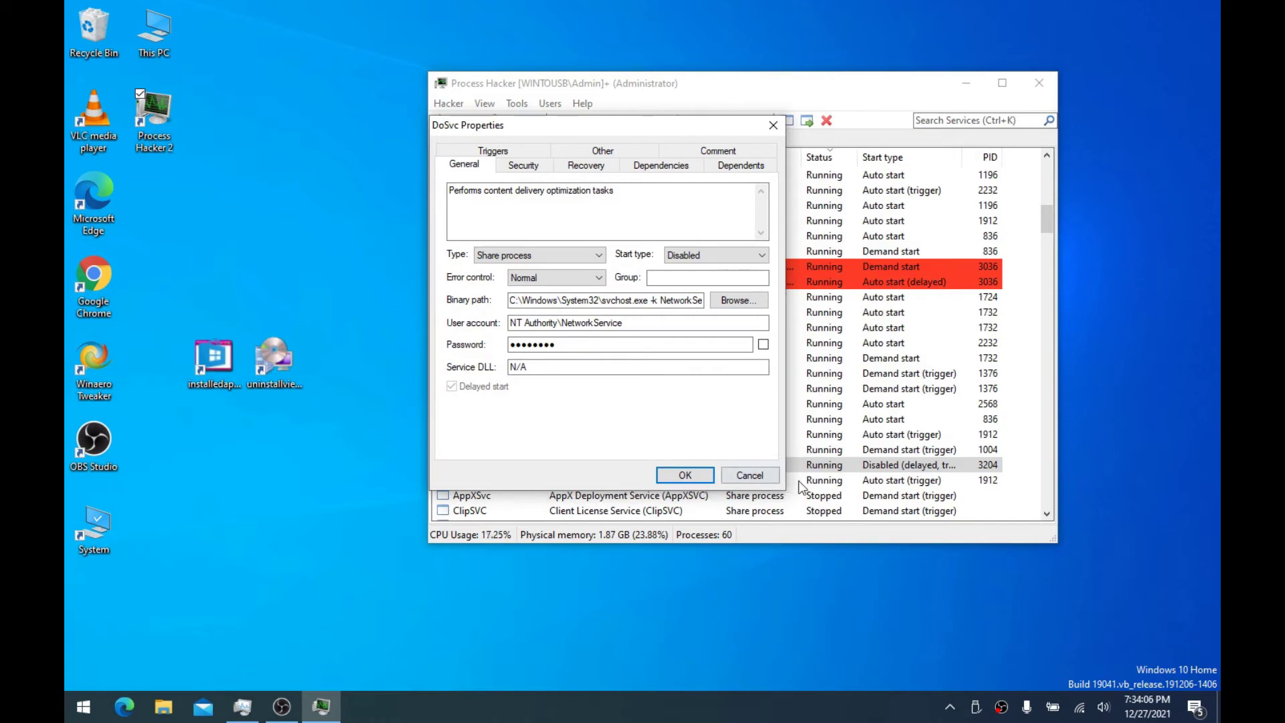
pyautogui.moveTo(565, 126); pyautogui.dragTo(572, 75)
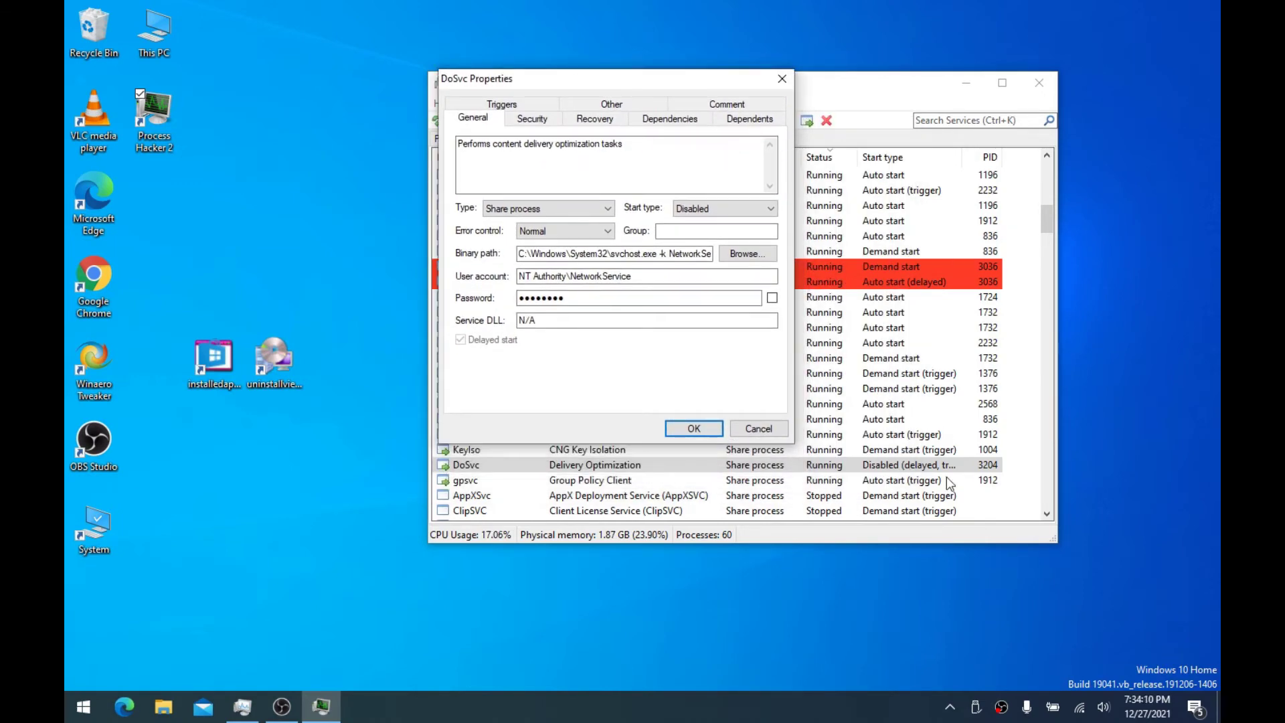
pyautogui.click(758, 428)
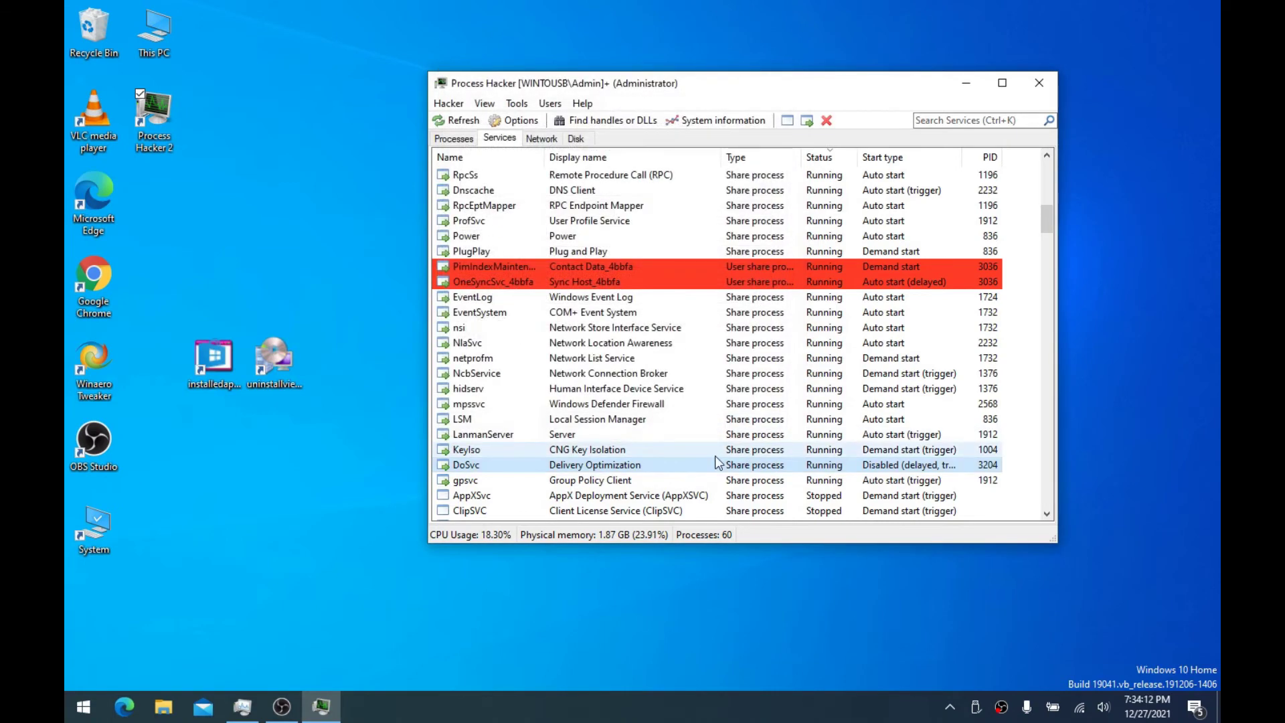
pyautogui.rightClick(711, 470)
pyautogui.click(727, 521)
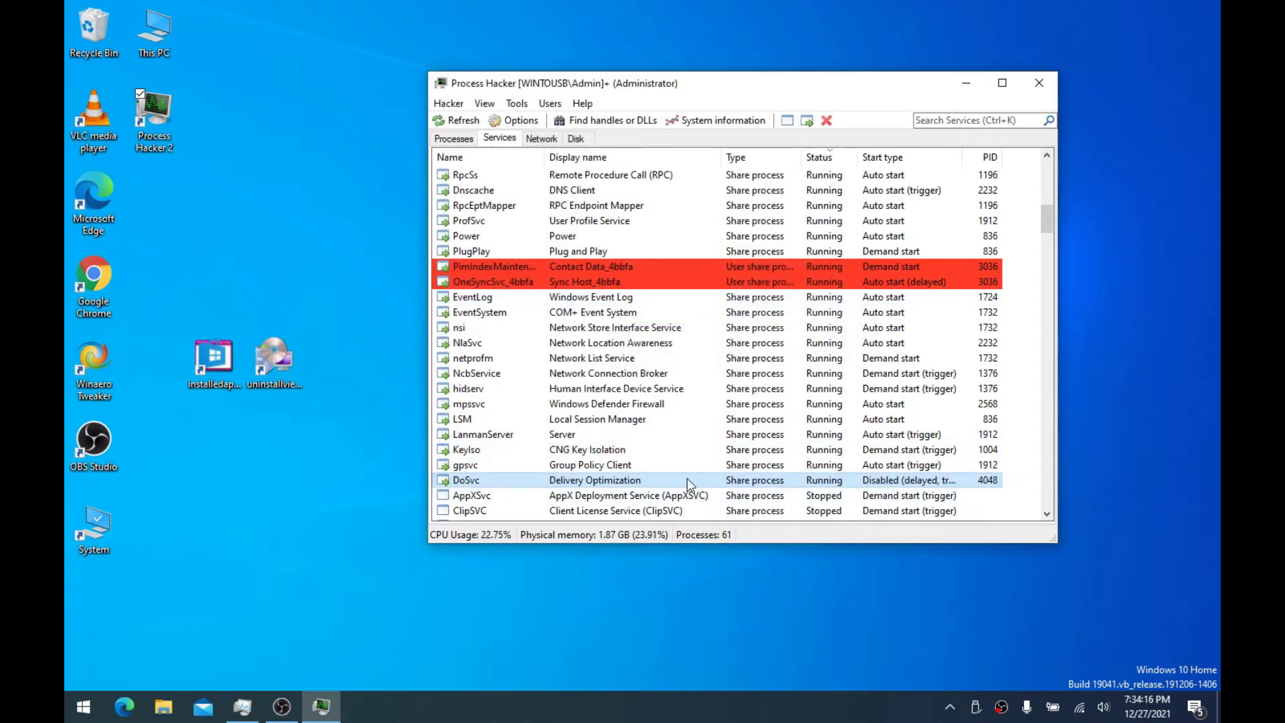
# Delete all values except (Default) from the DoSvc service's registry key
pyautogui.rightClick(495, 483)
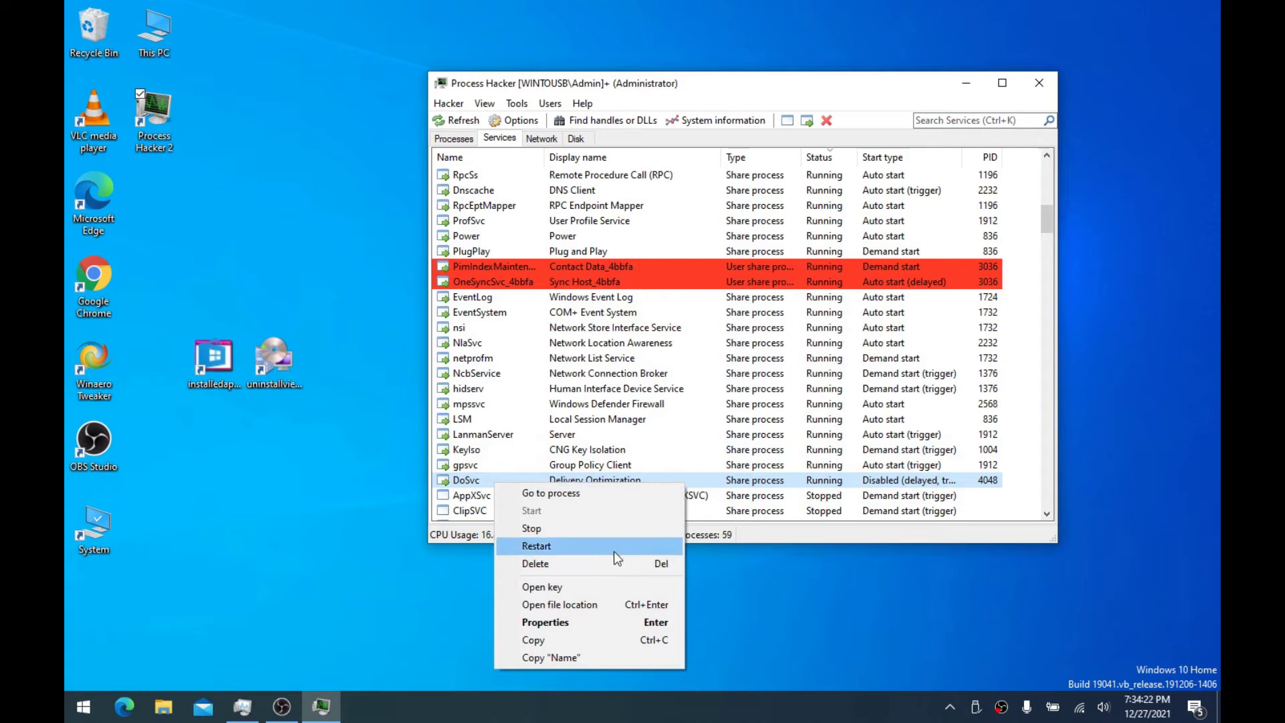
pyautogui.click(581, 591)
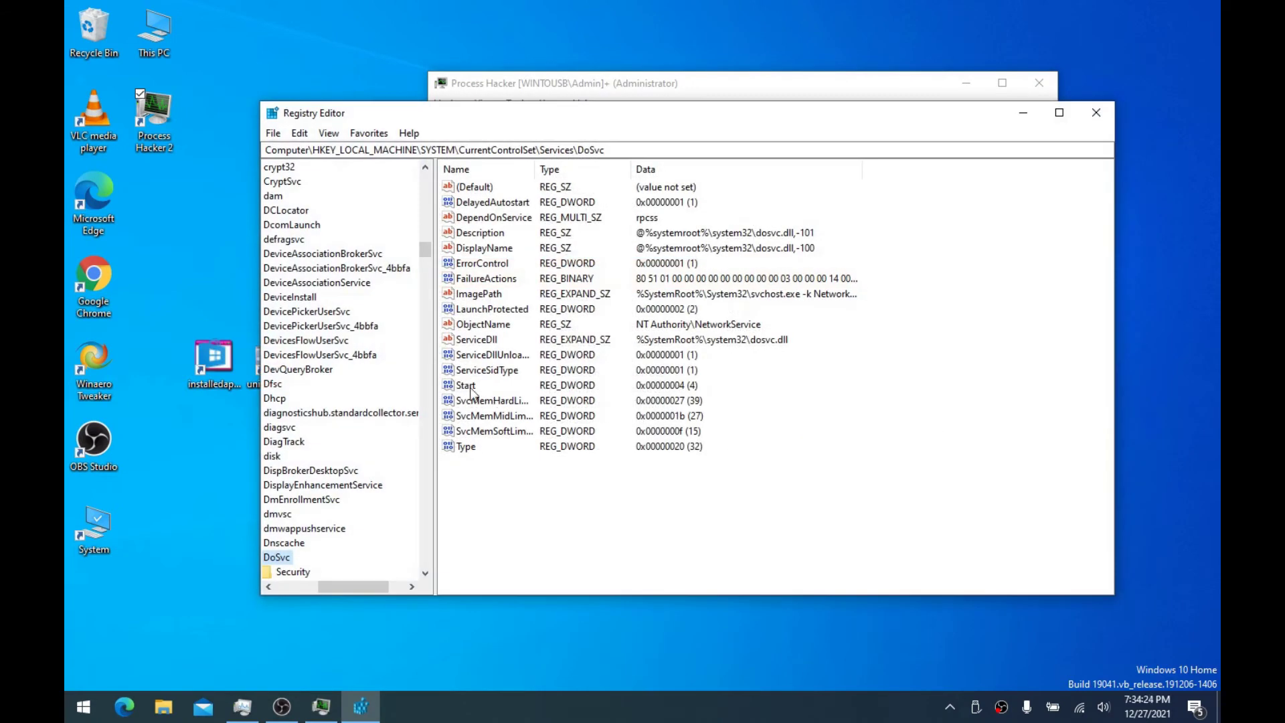
pyautogui.moveTo(449, 504); pyautogui.dragTo(476, 221)
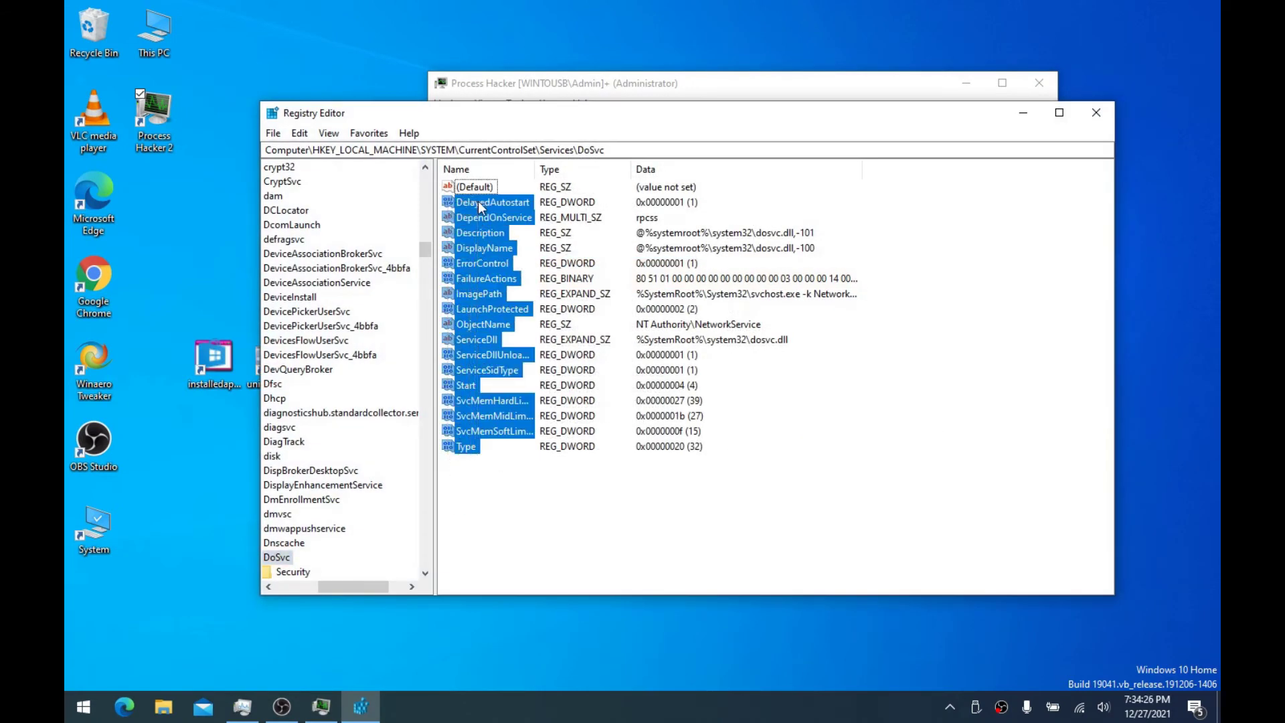
pyautogui.moveTo(516, 112); pyautogui.dragTo(594, 120)
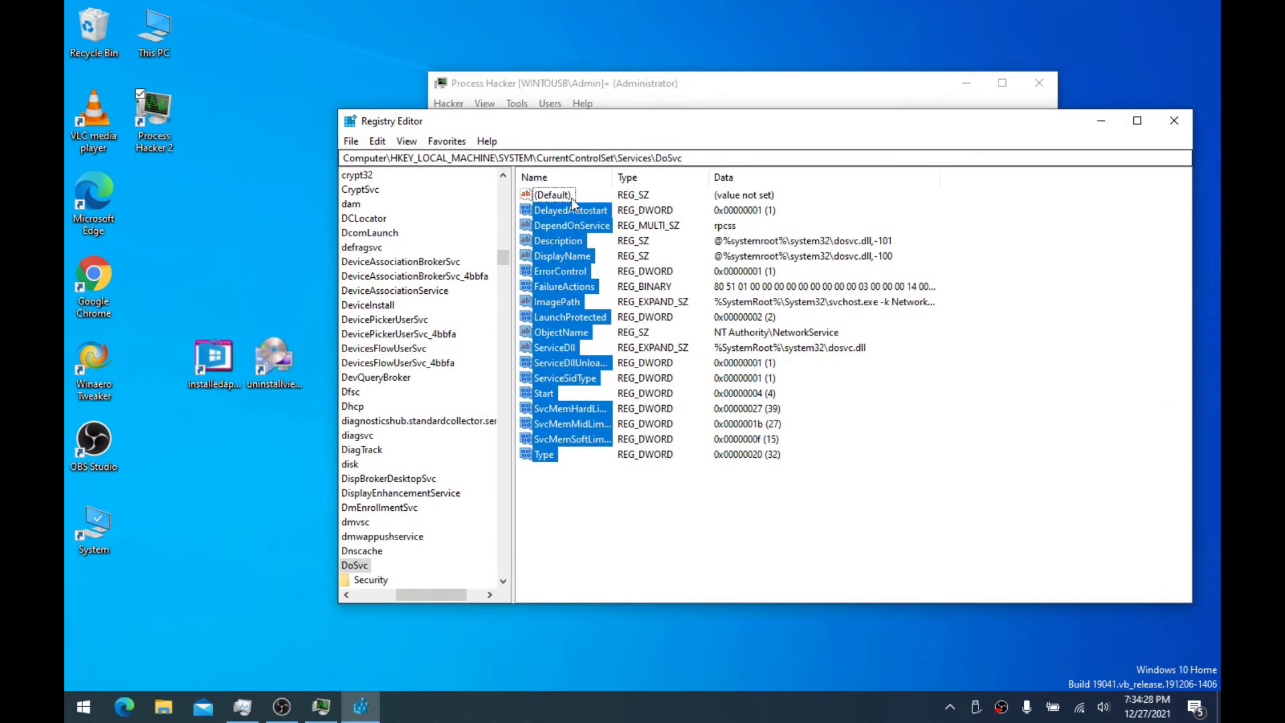
pyautogui.rightClick(569, 214)
pyautogui.click(593, 263)
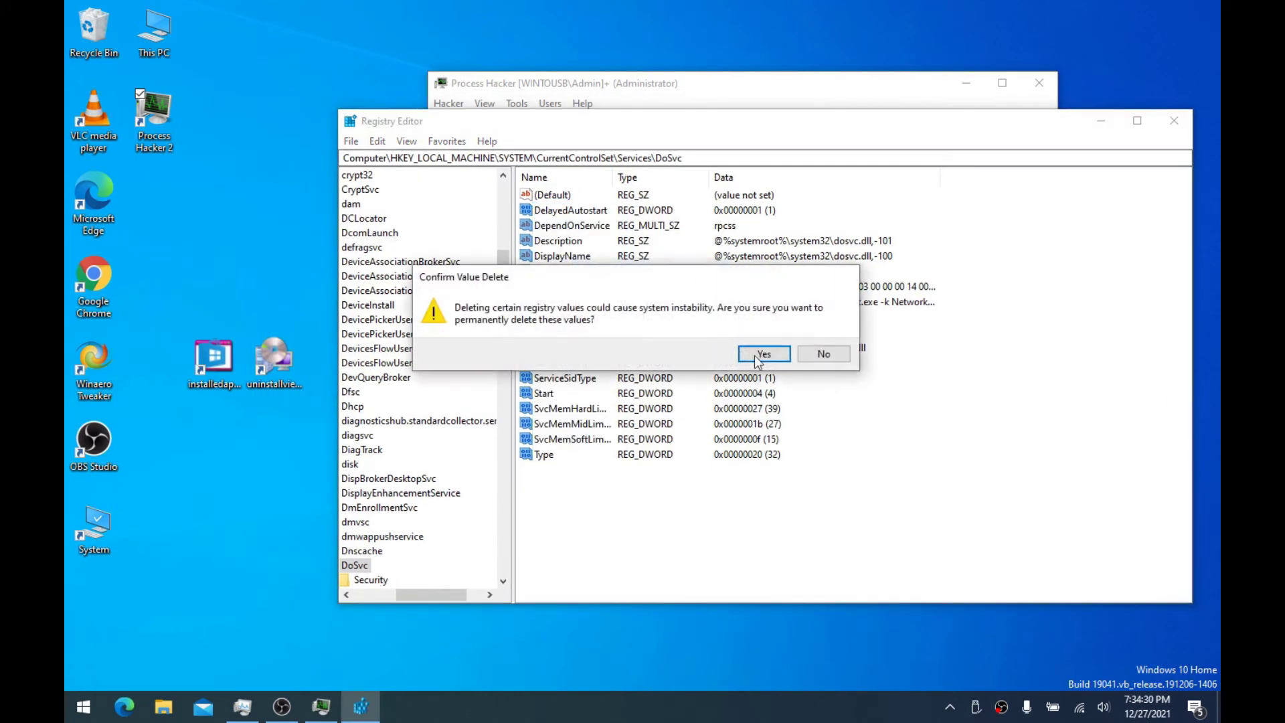
pyautogui.click(769, 358)
# Add Everyone to the DoSvc registry key's permissions and deny it Full Control and Read
pyautogui.moveTo(428, 594); pyautogui.dragTo(401, 593)
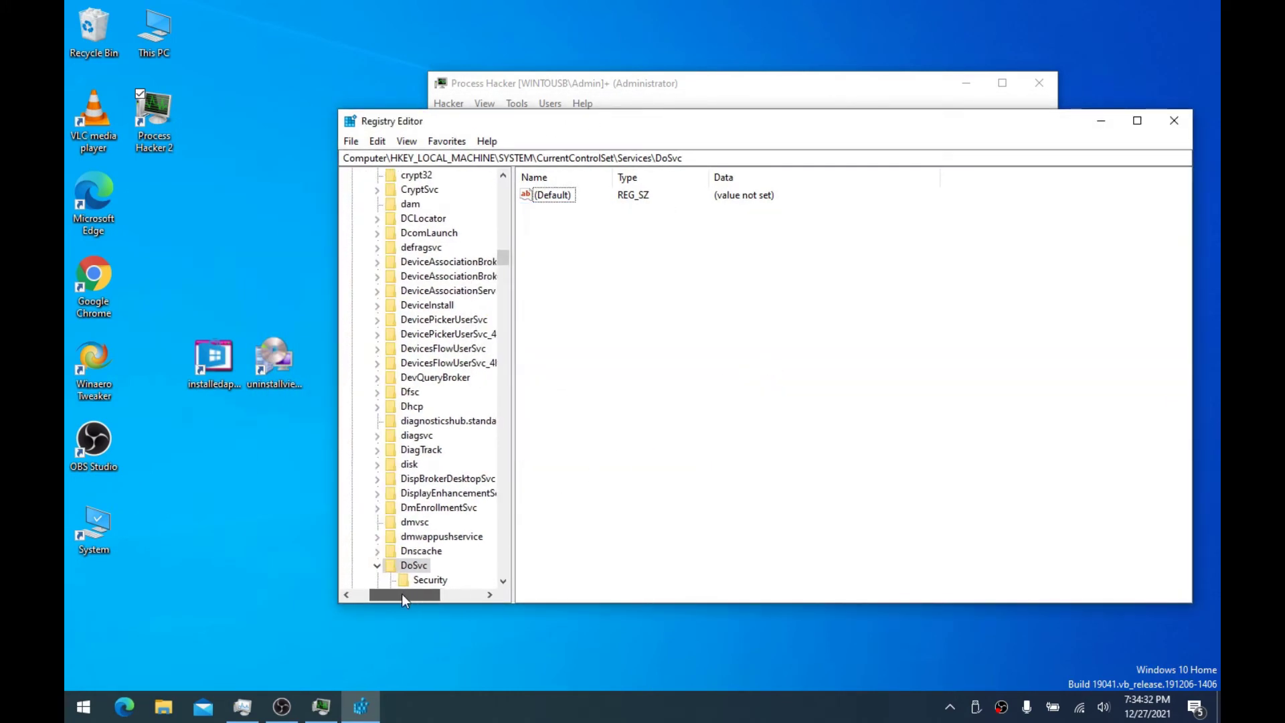
pyautogui.rightClick(405, 569)
pyautogui.click(434, 529)
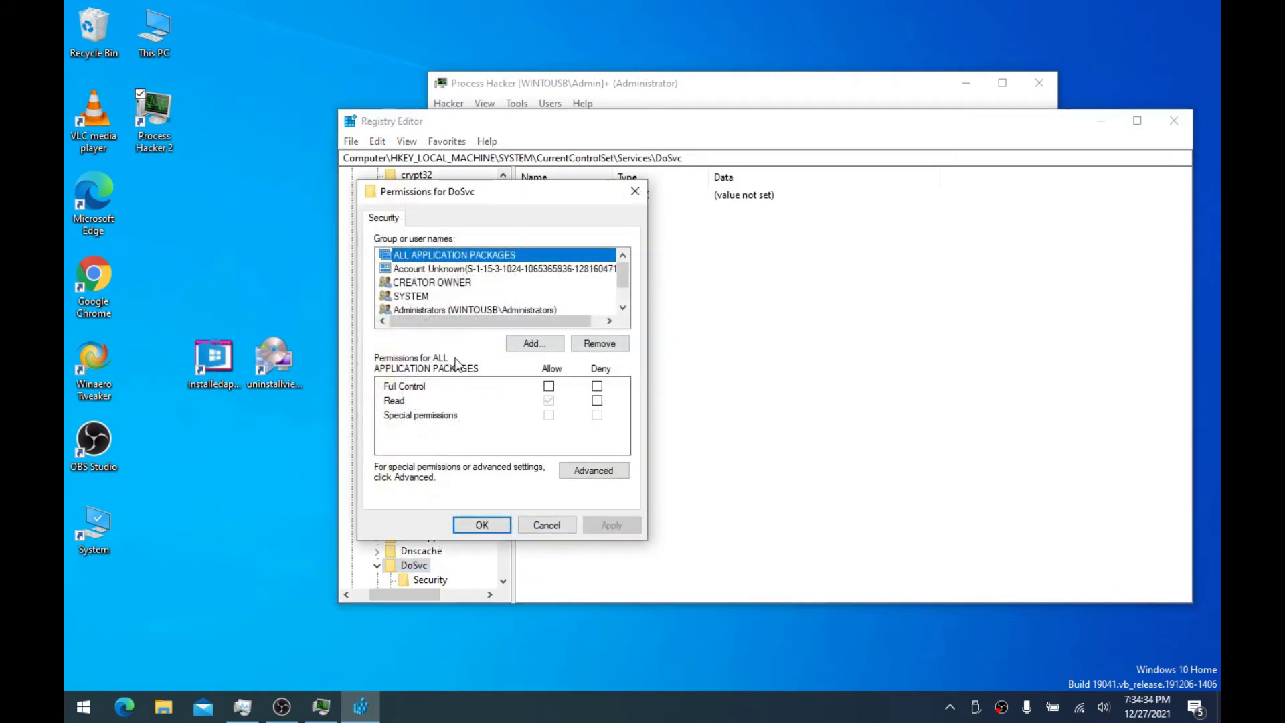
pyautogui.scroll(-1, 467, 295)
pyautogui.click(533, 342)
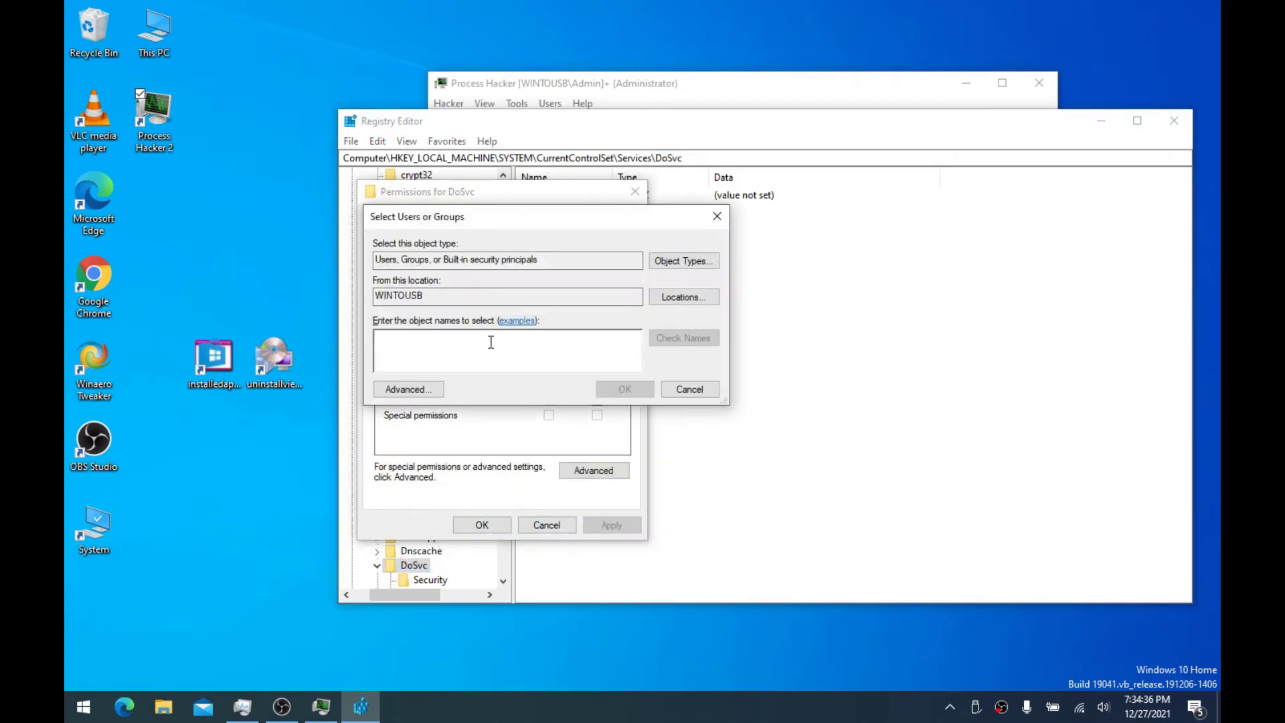
pyautogui.write('ex')
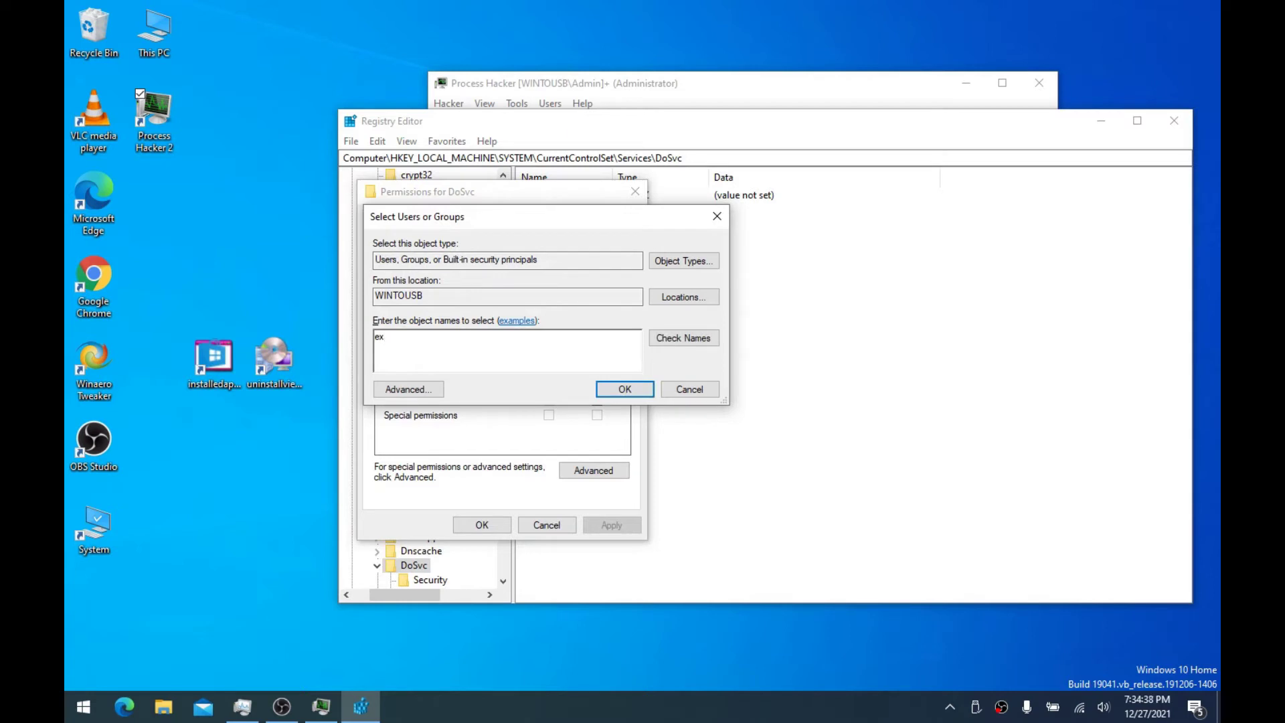
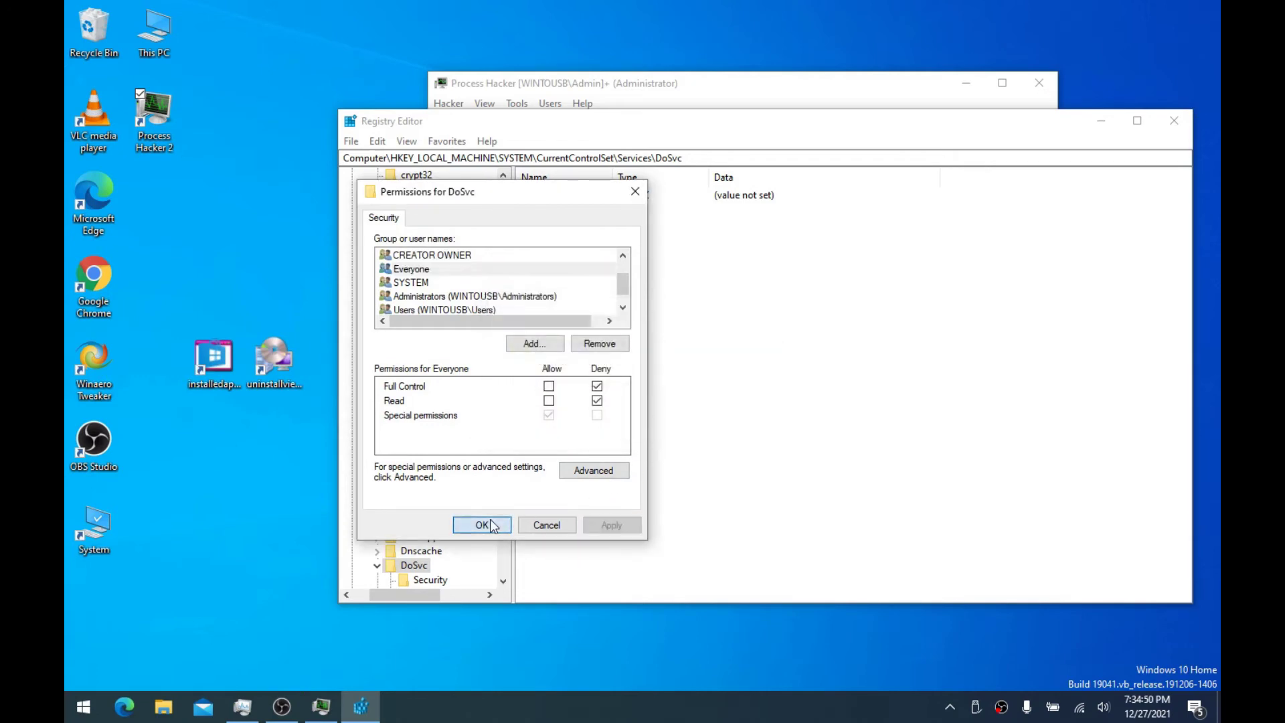
pyautogui.click(482, 524)
pyautogui.click(740, 366)
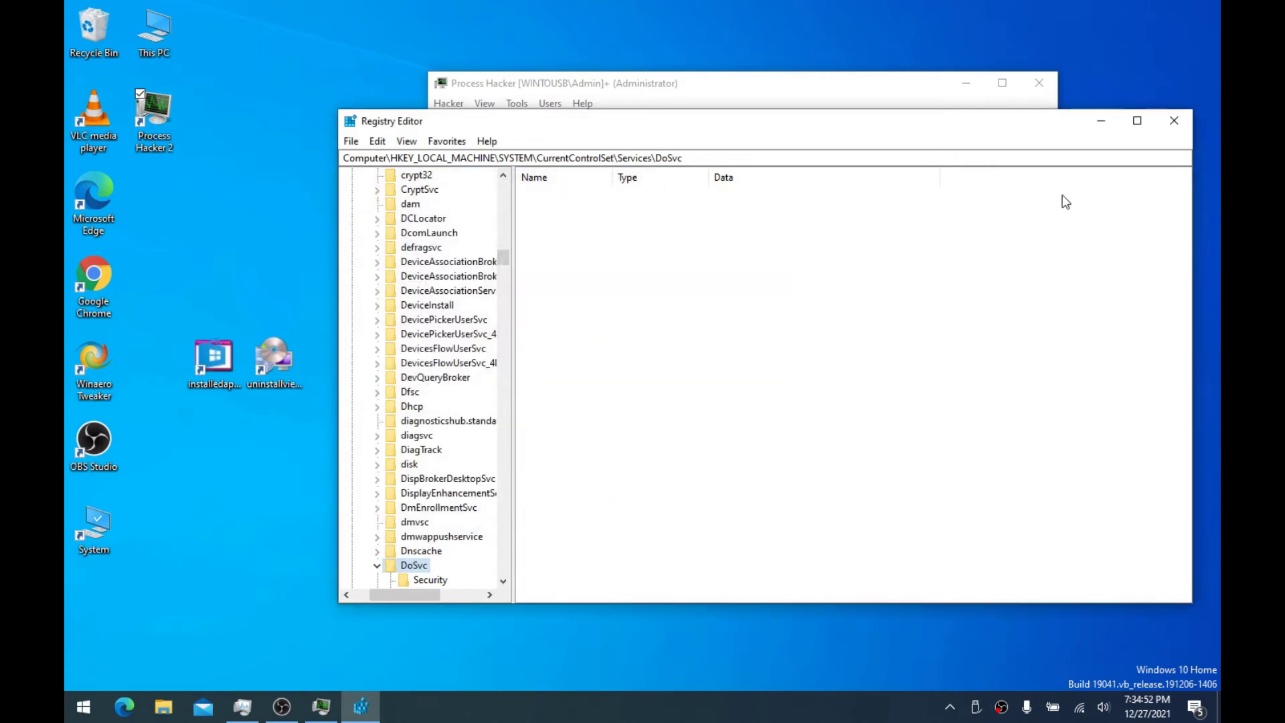
# Try to restart the Delivery Optimization service DoSvc in Process Hacker and dismiss the resulting message
pyautogui.click(880, 79)
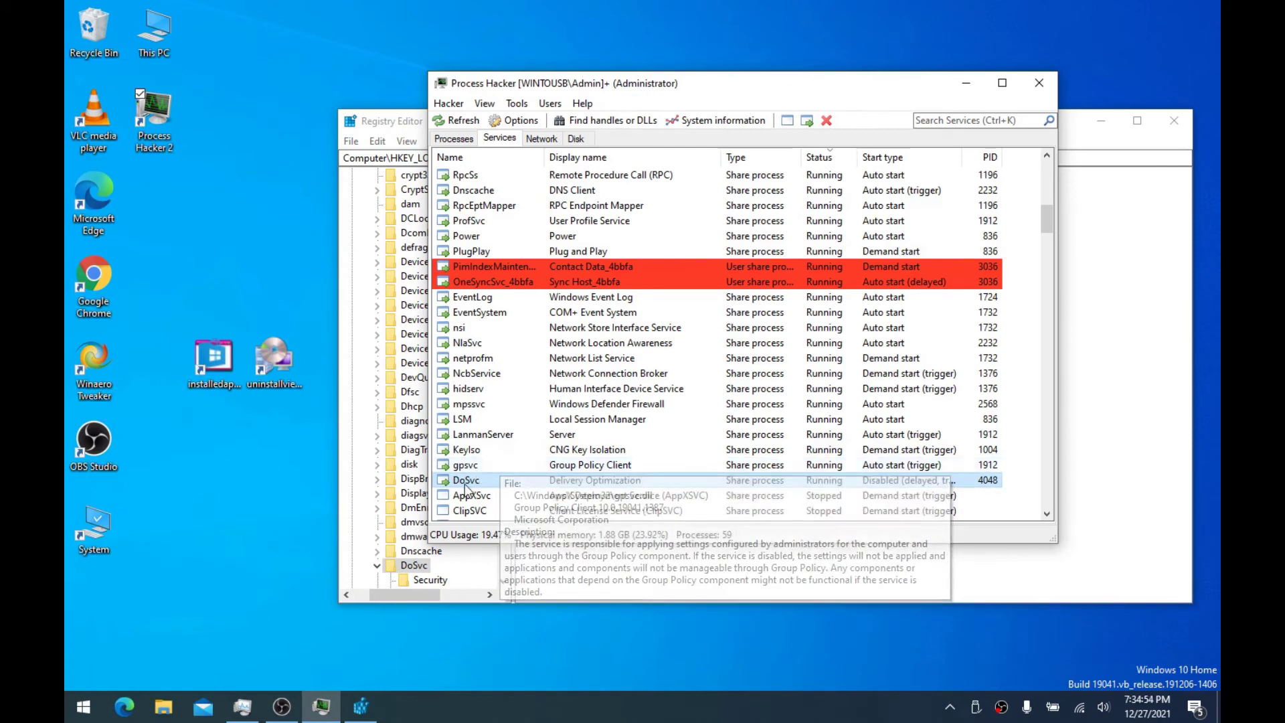
pyautogui.rightClick(463, 480)
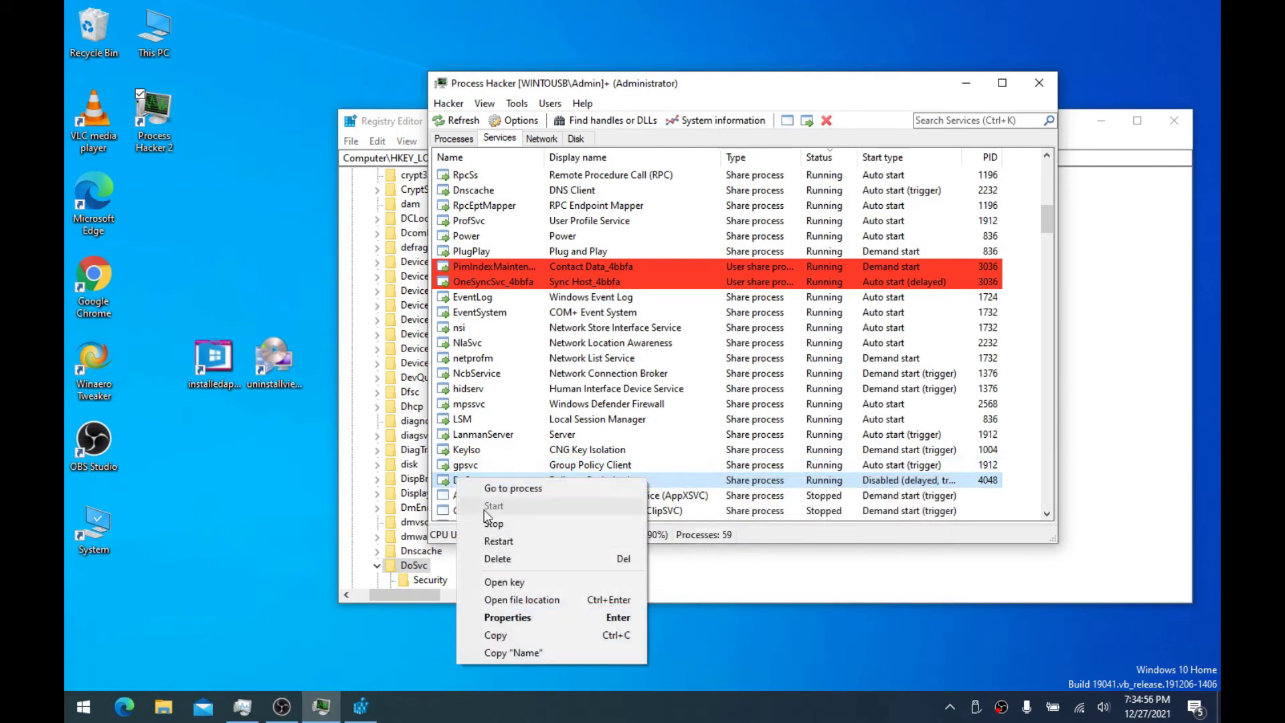
pyautogui.click(498, 541)
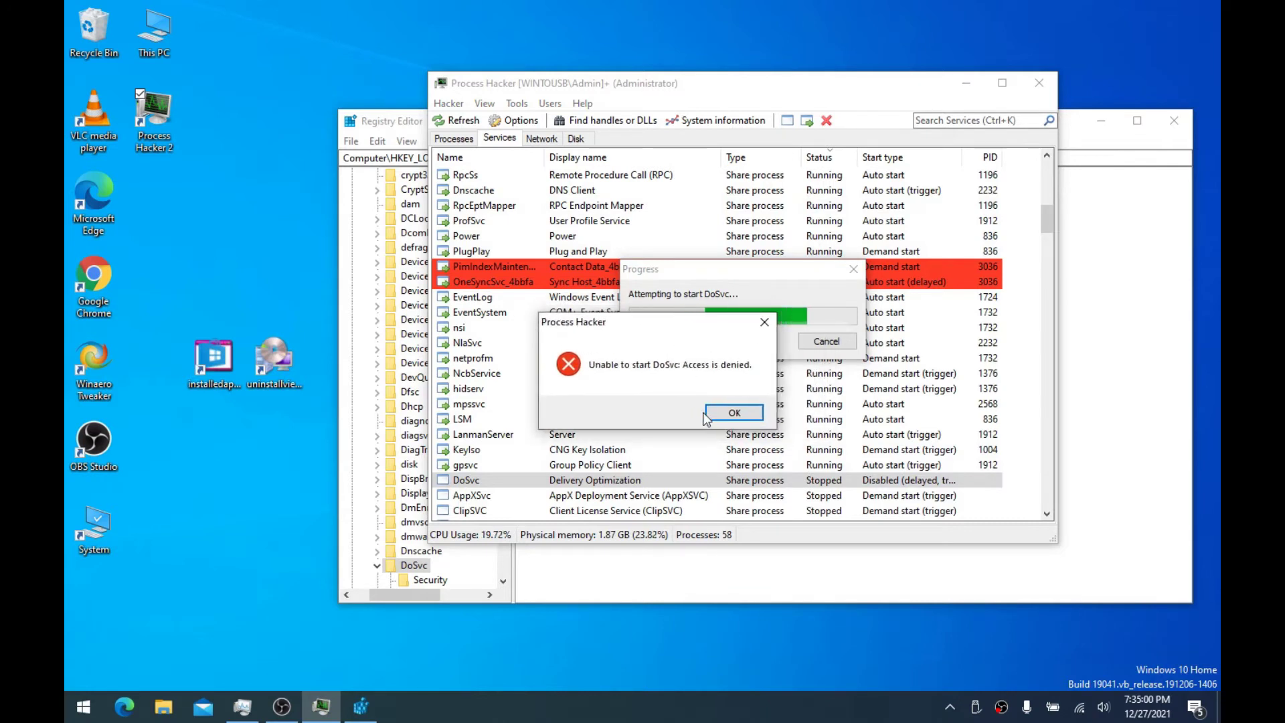
pyautogui.moveTo(364, 128); pyautogui.dragTo(342, 133)
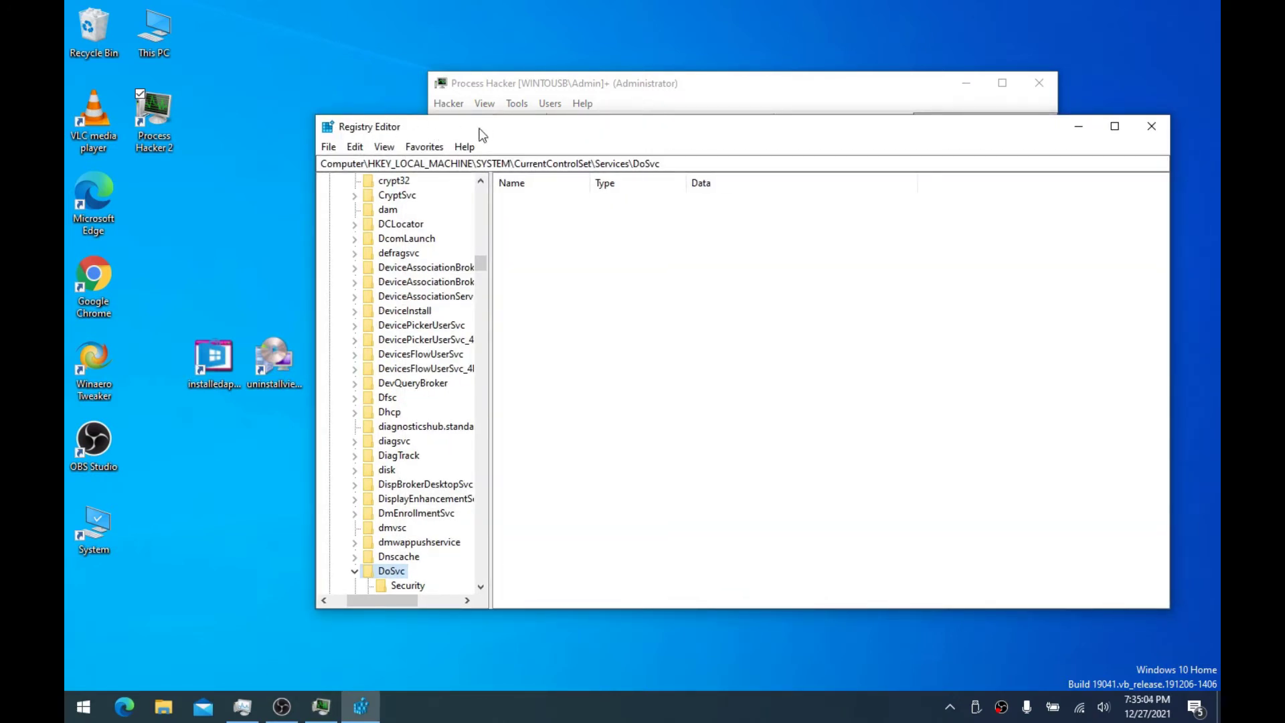
pyautogui.click(529, 79)
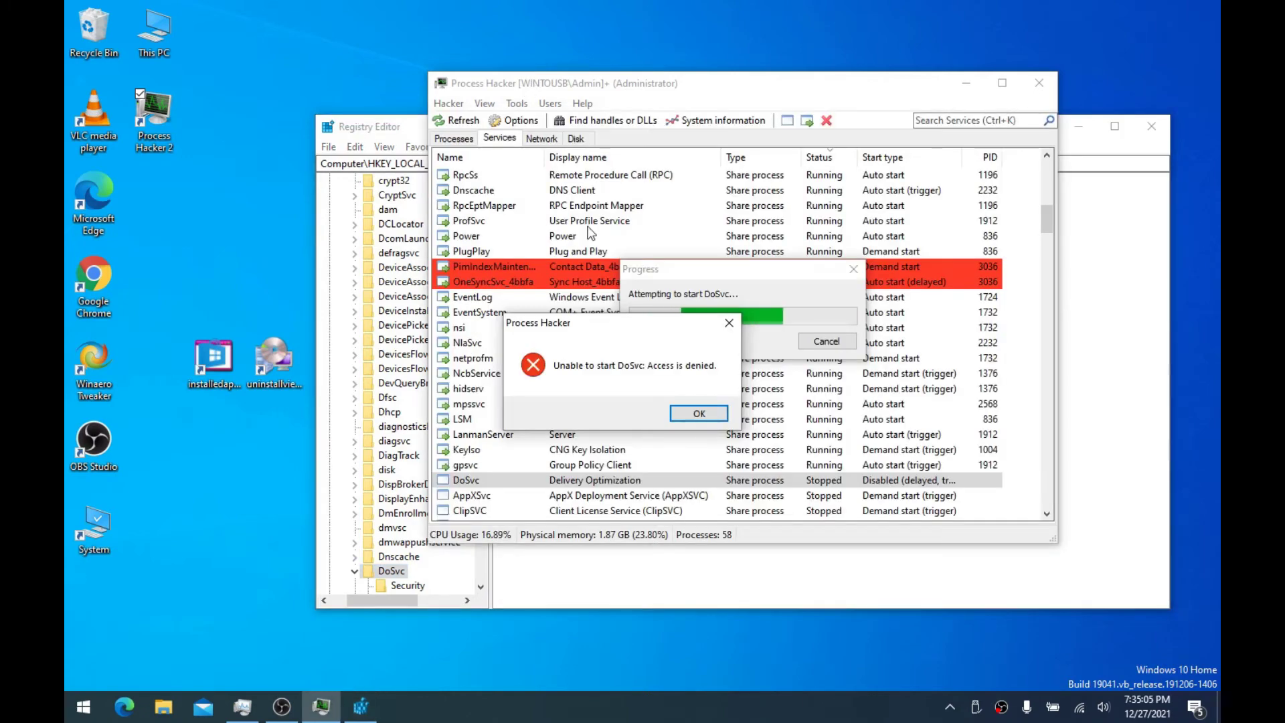
pyautogui.click(691, 413)
# Delete the User Data Storage service UnistoreSvc_4bbfa from the services list
pyautogui.scroll(-2, 515, 335)
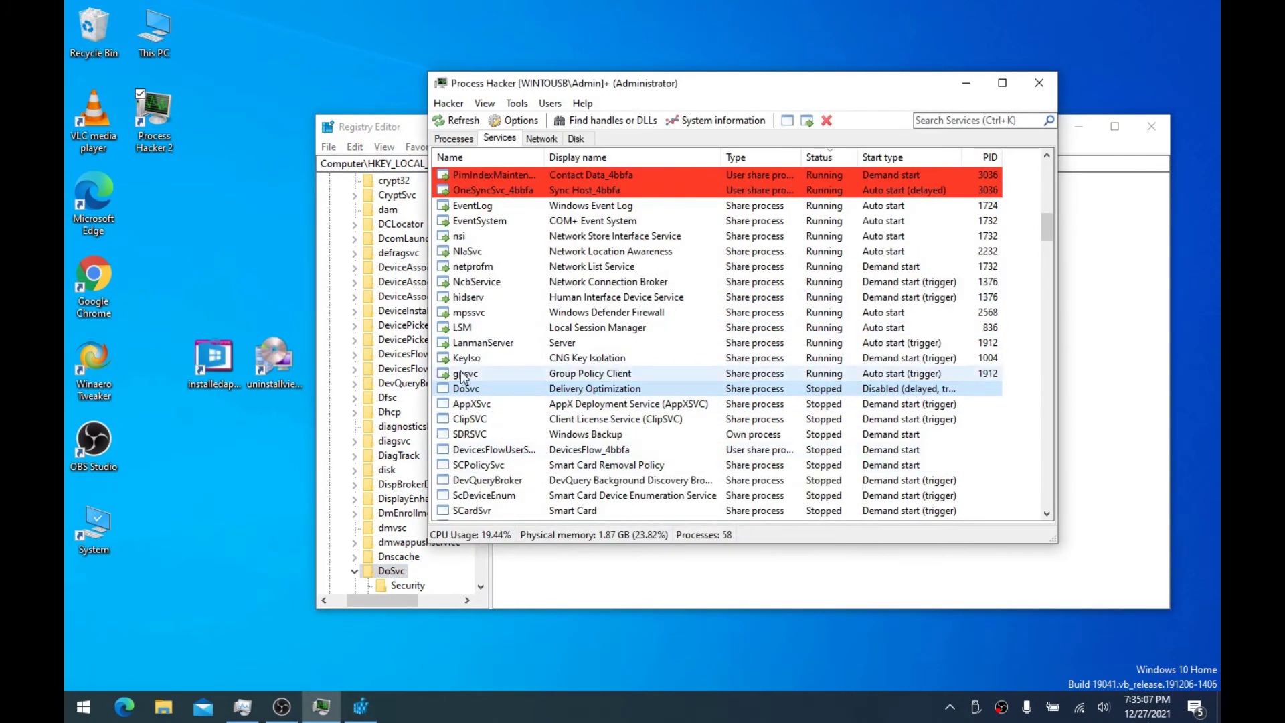
pyautogui.click(502, 319)
pyautogui.scroll(8, 636, 334)
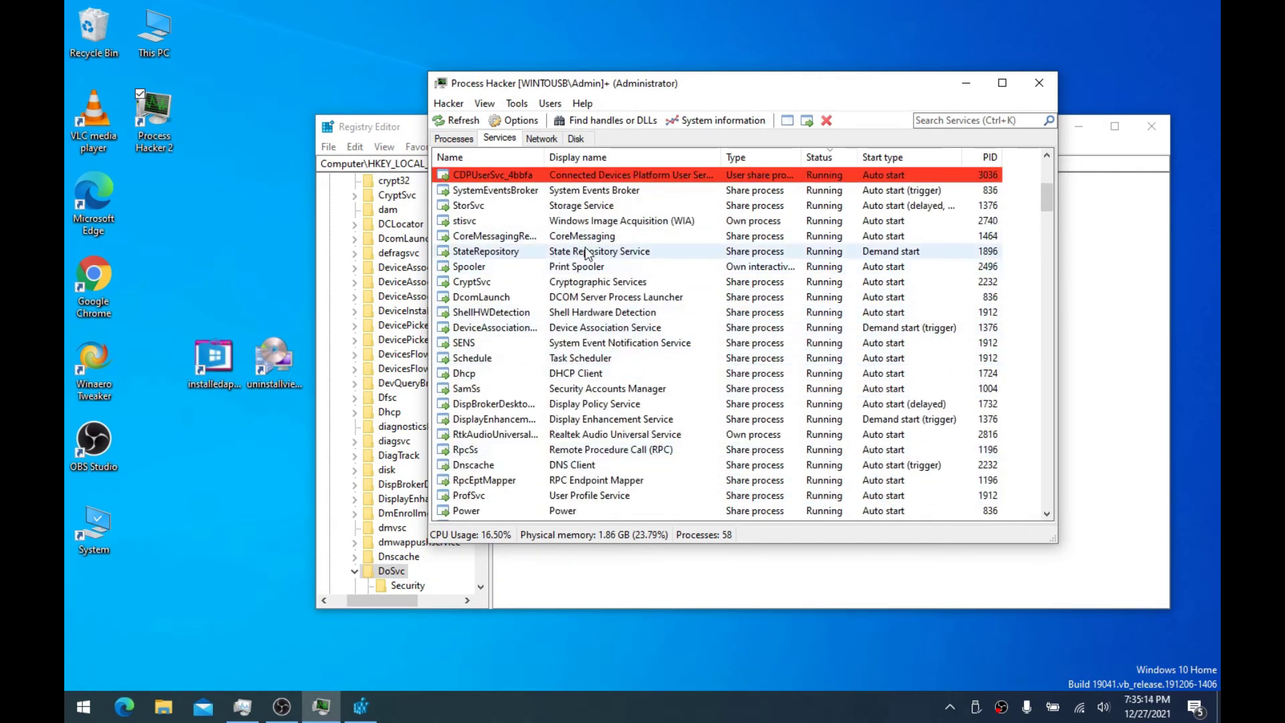
pyautogui.scroll(6, 634, 241)
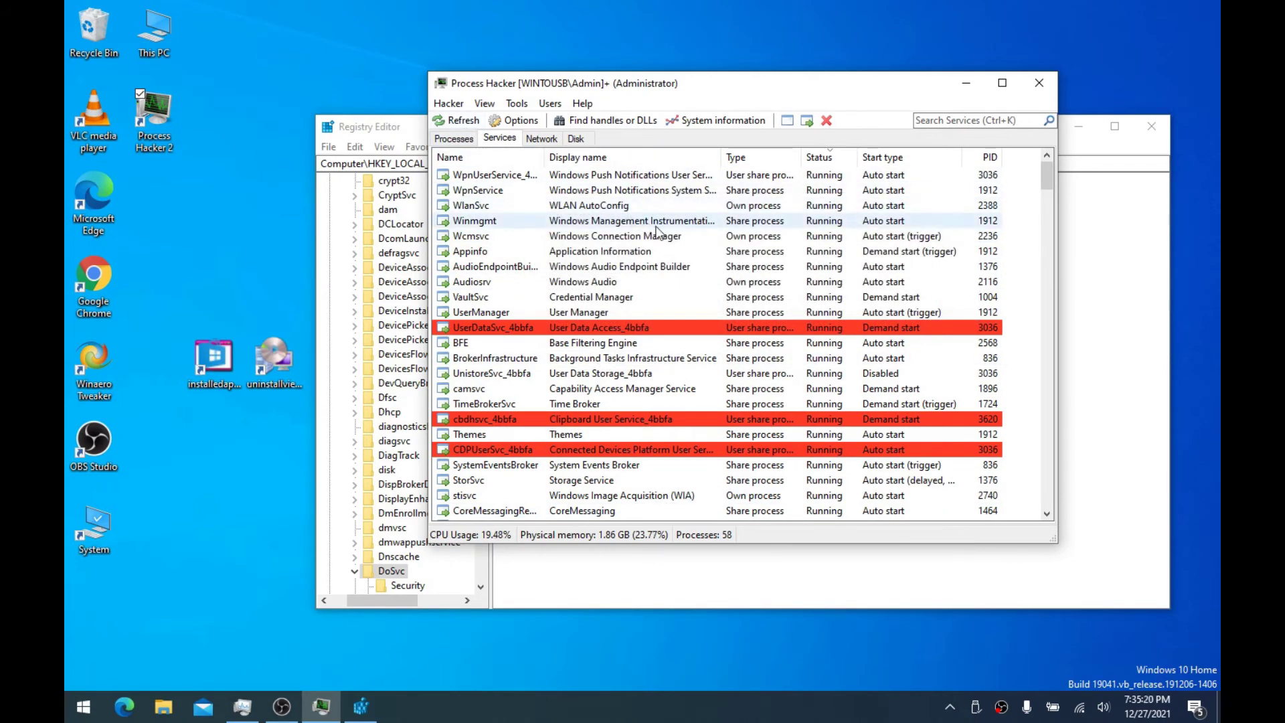
pyautogui.keyDown('ctrl'); pyautogui.click(483, 190); pyautogui.keyUp('ctrl')
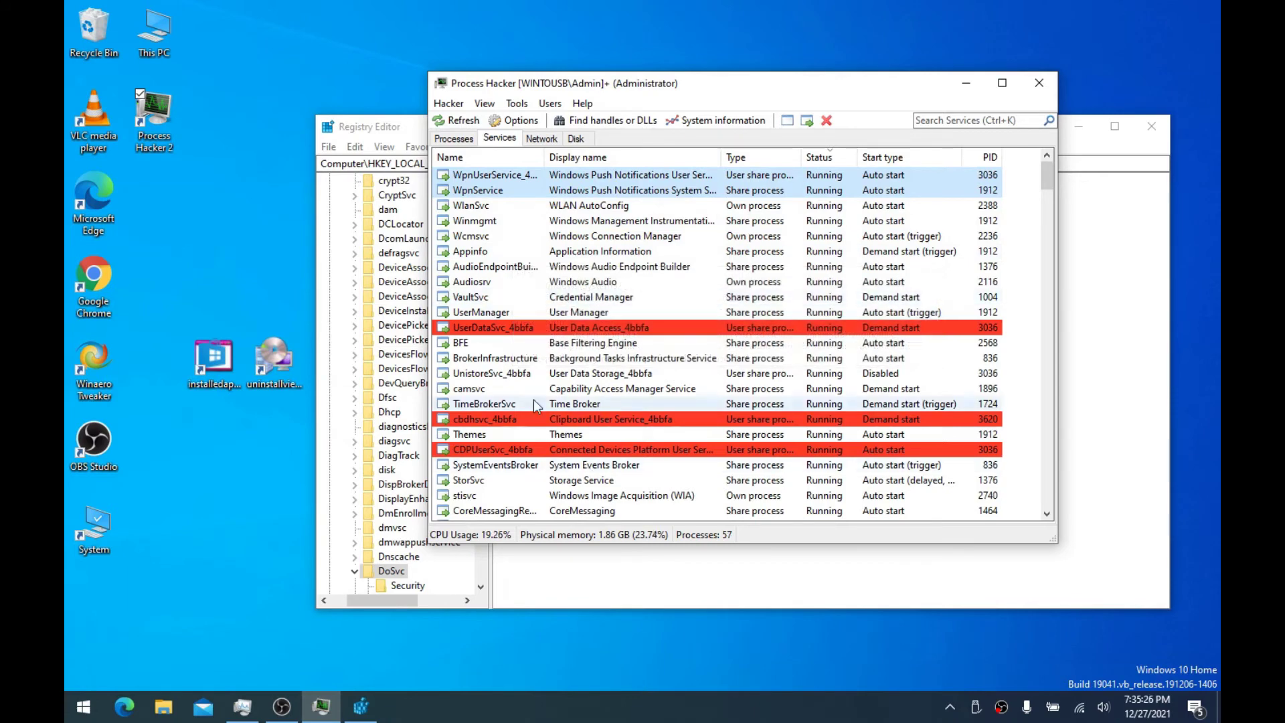
pyautogui.rightClick(498, 379)
pyautogui.click(506, 422)
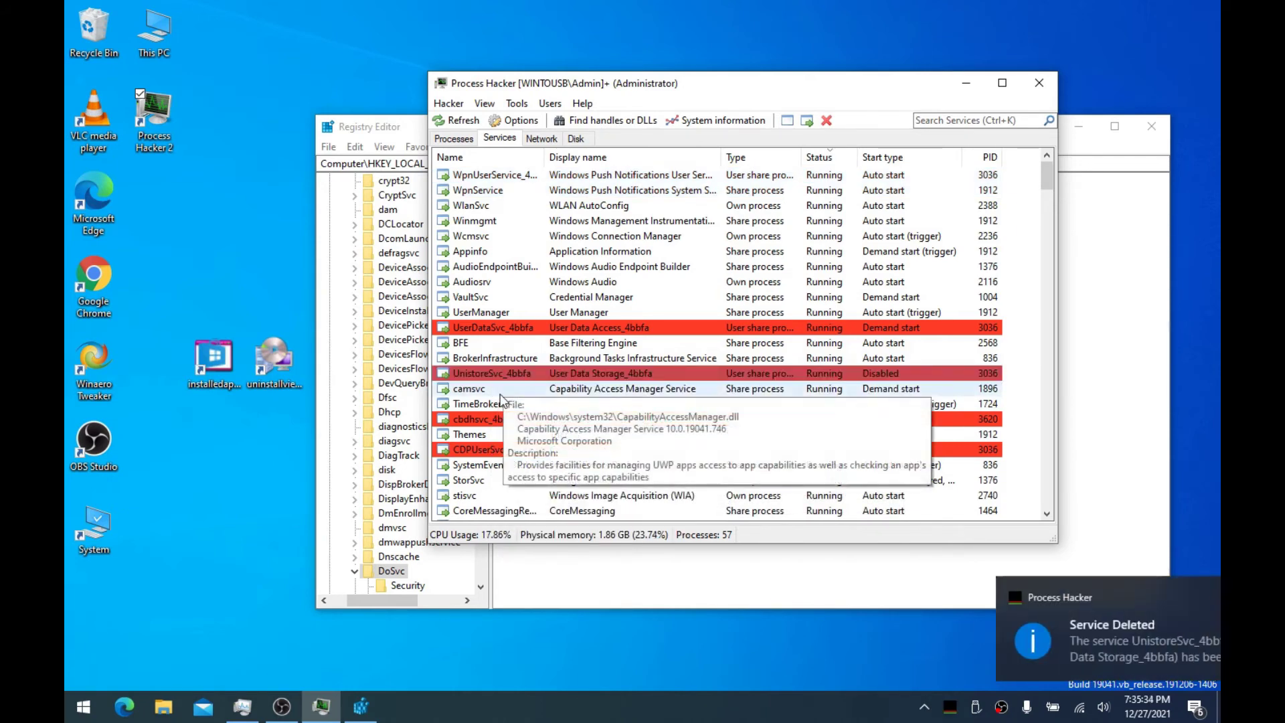
pyautogui.click(856, 531)
pyautogui.scroll(-2, 803, 509)
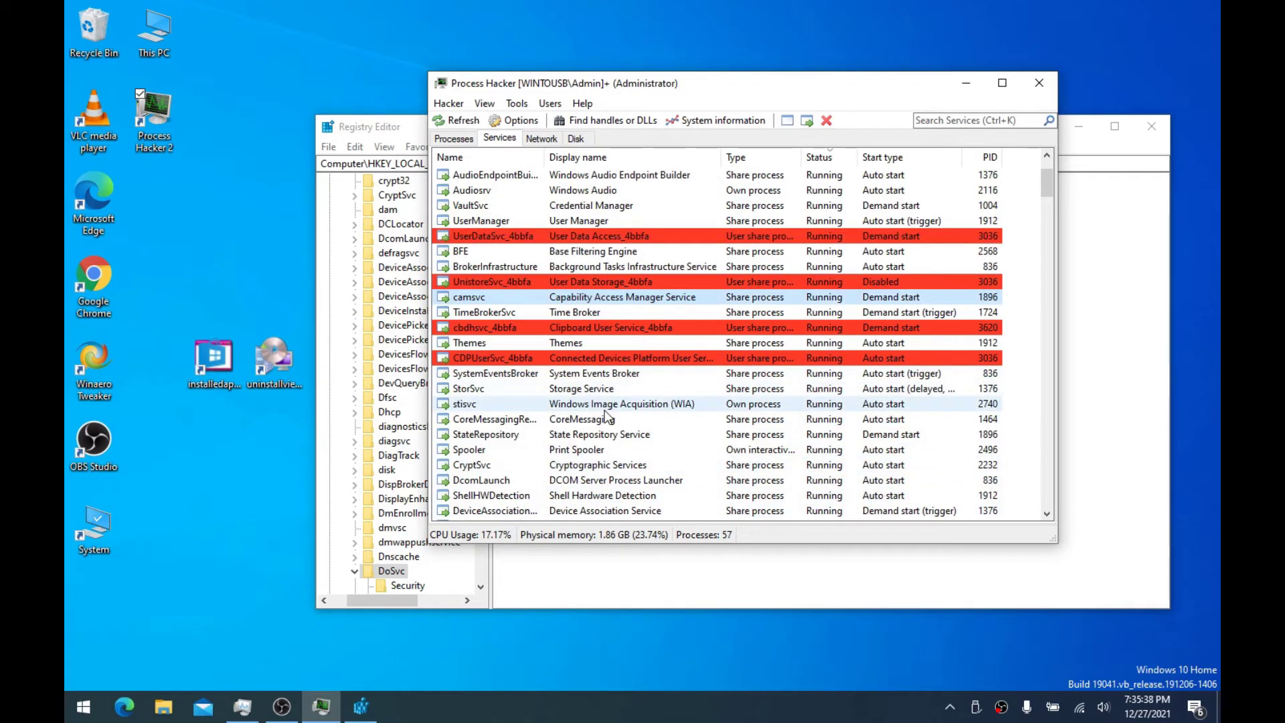
pyautogui.scroll(-4, 646, 438)
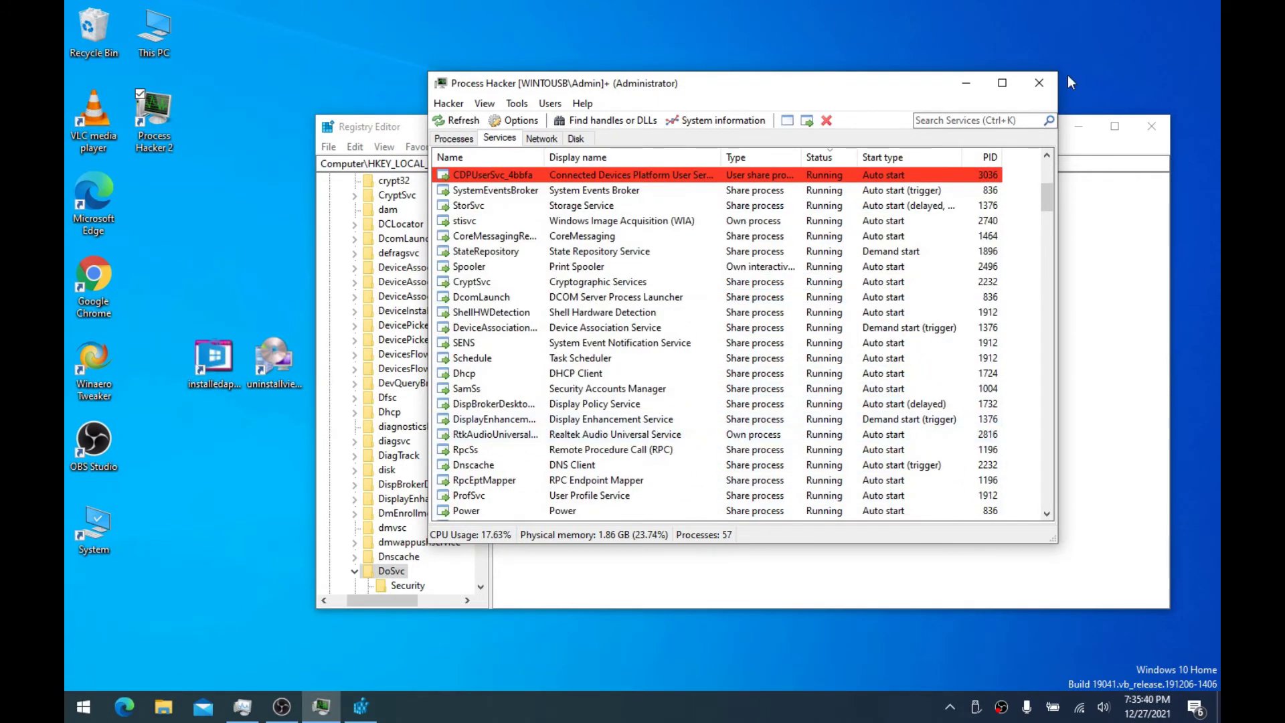
pyautogui.scroll(-2, 629, 375)
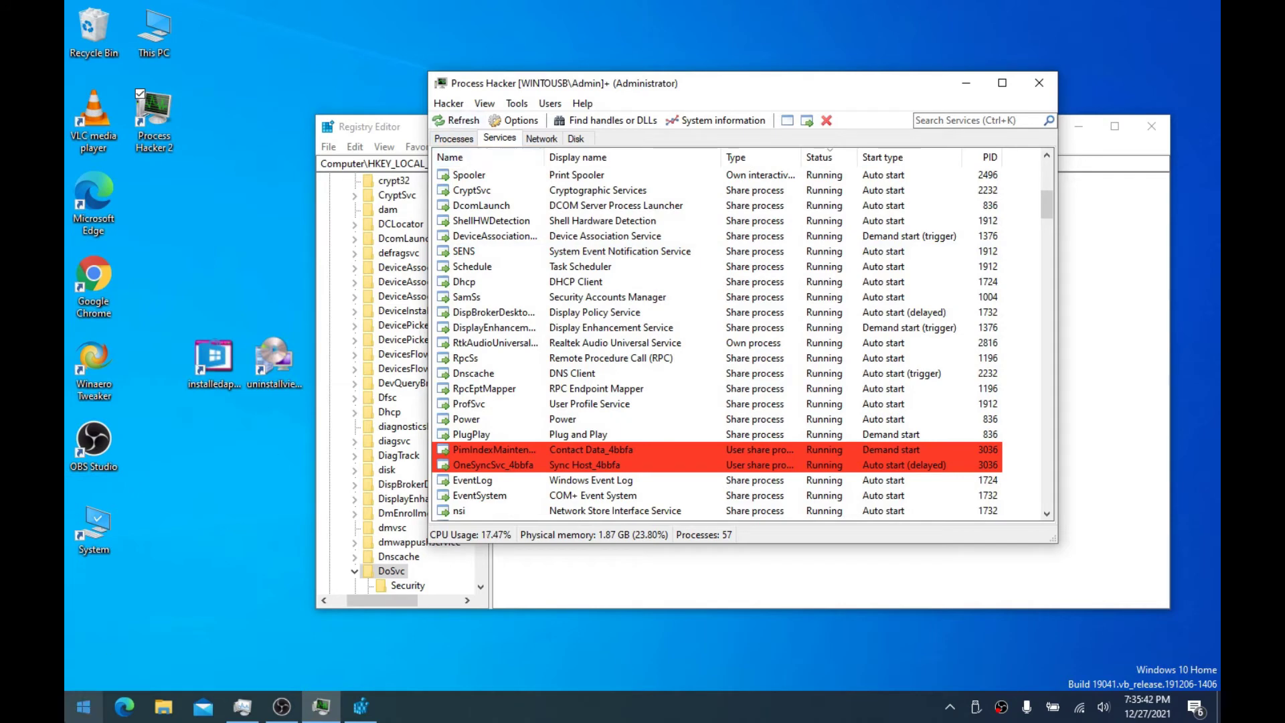
# Run winver to check the installed Windows version and build, and close the About Windows dialog
pyautogui.rightClick(84, 704)
pyautogui.click(116, 652)
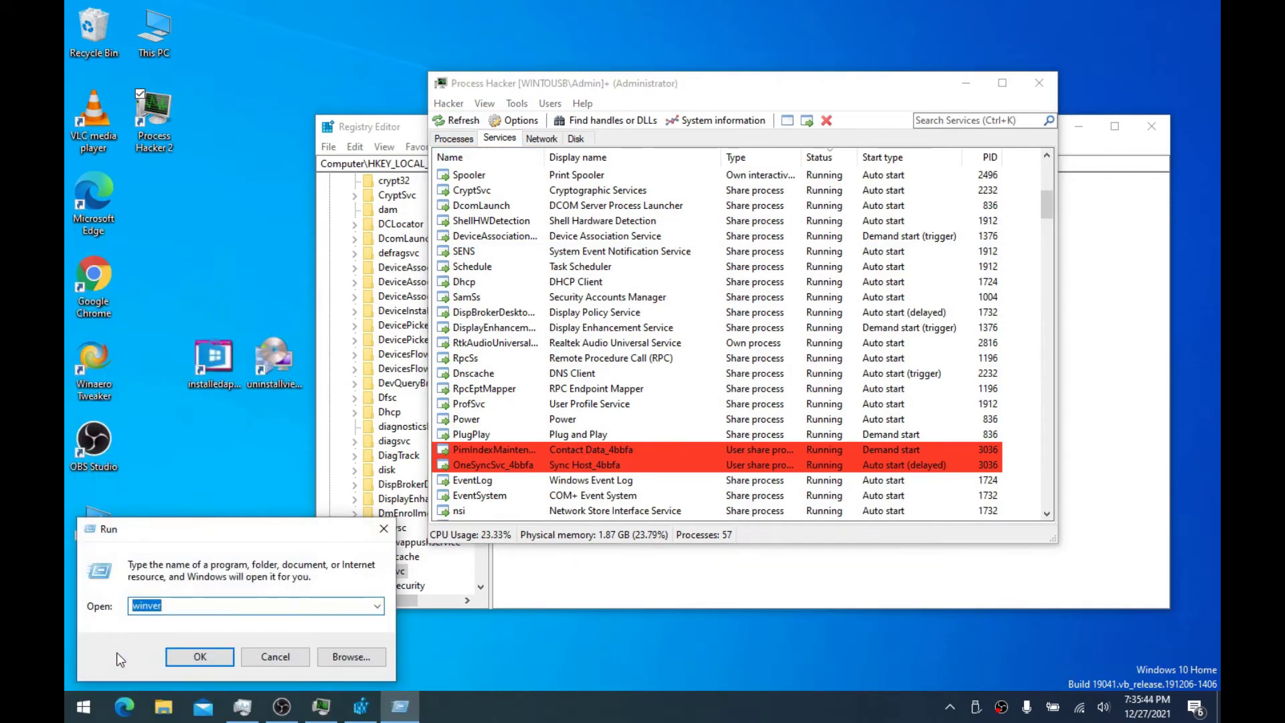
pyautogui.press('Return')
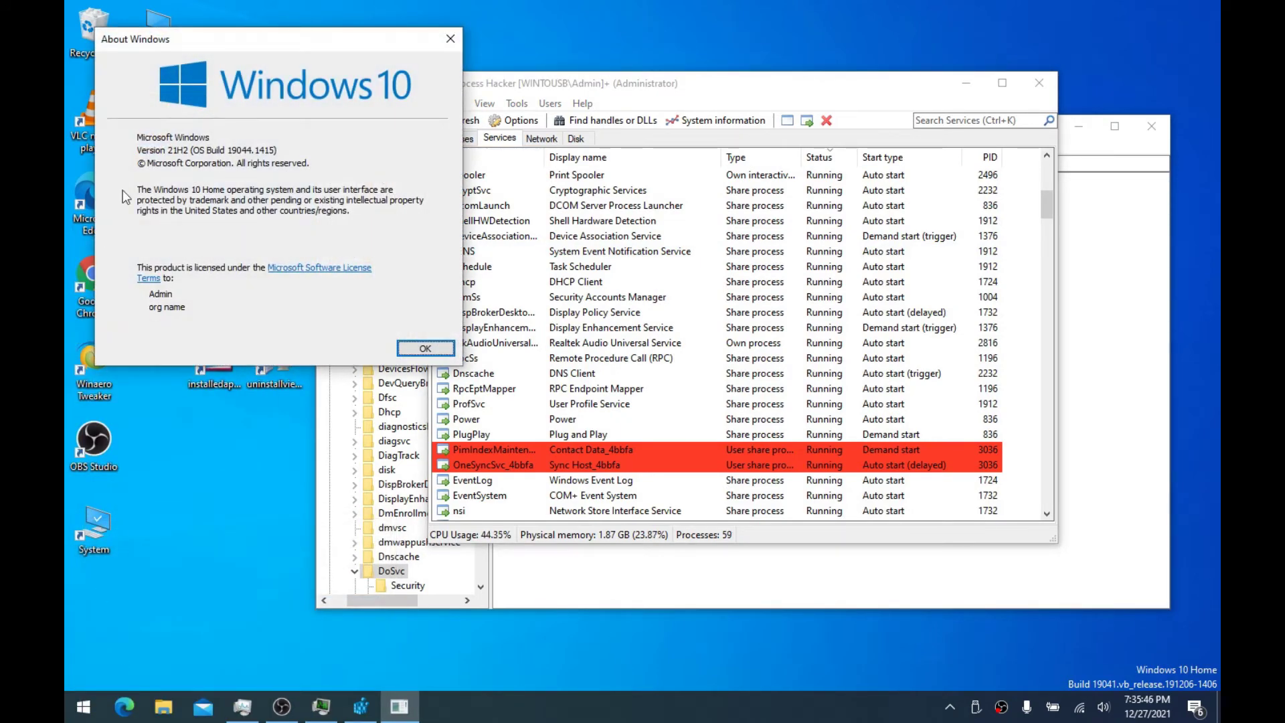
pyautogui.moveTo(212, 49); pyautogui.dragTo(337, 81)
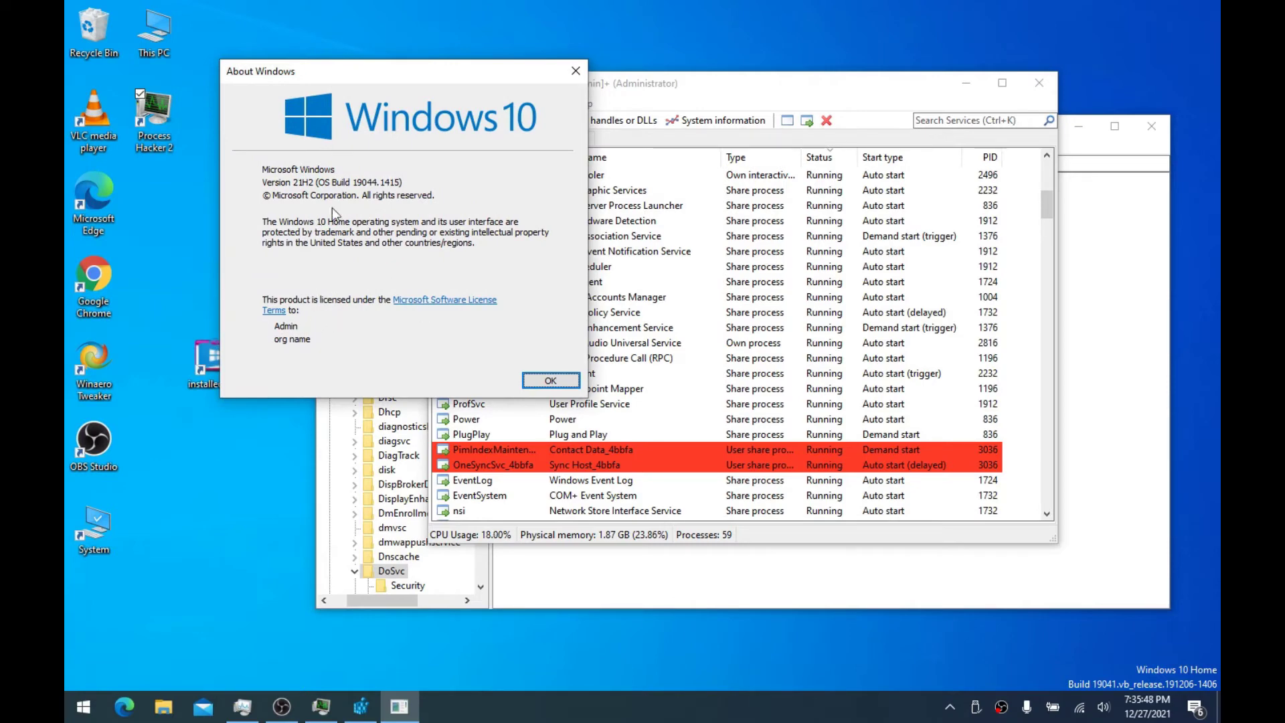
pyautogui.click(565, 383)
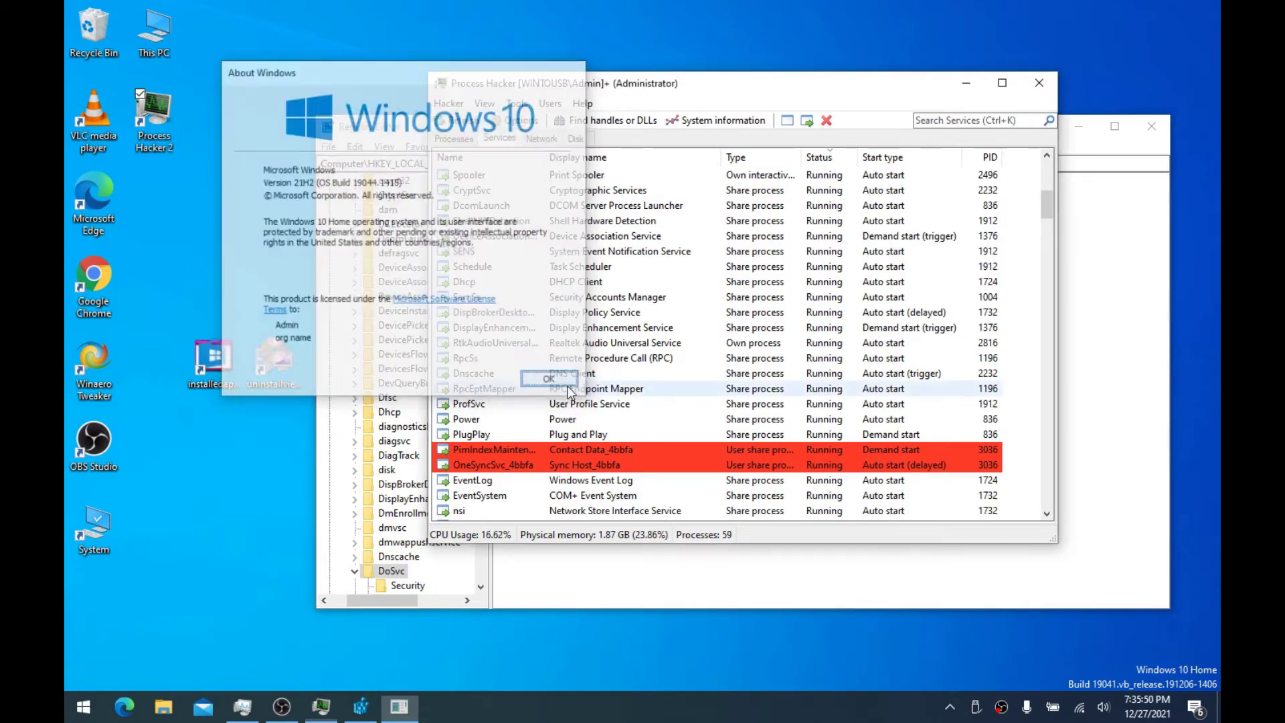
pyautogui.scroll(9, 508, 339)
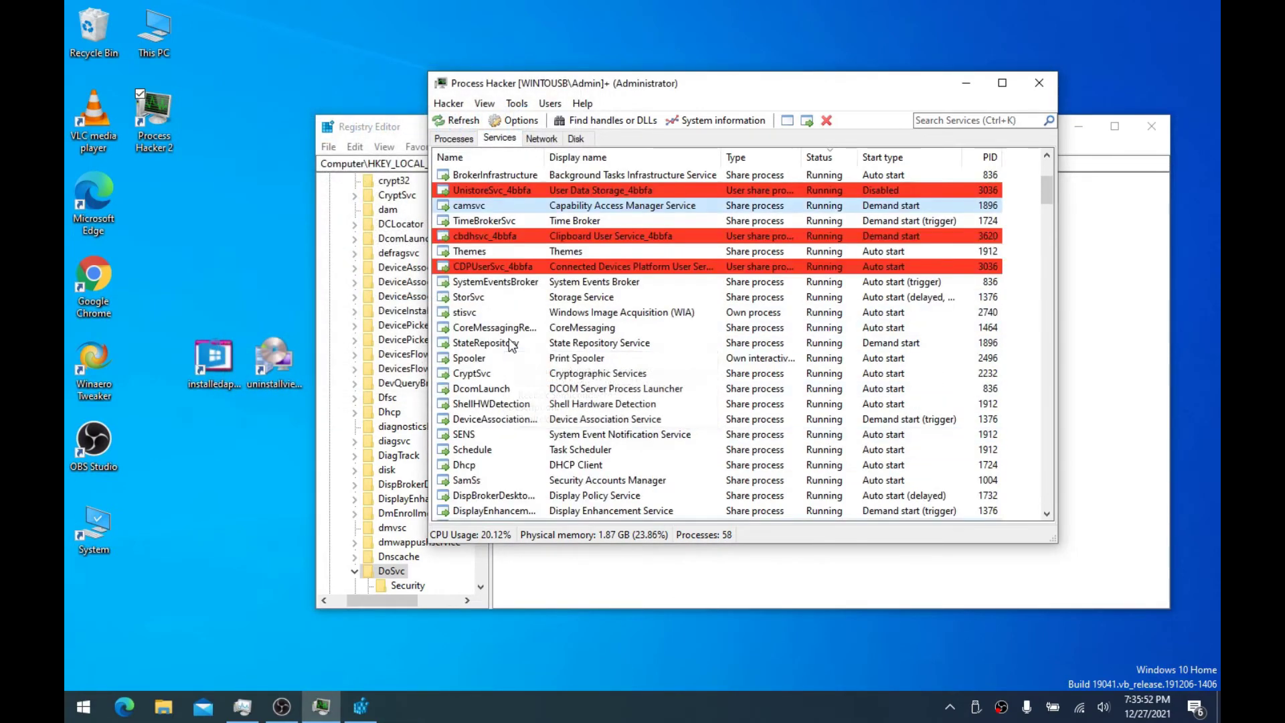
pyautogui.moveTo(598, 92); pyautogui.dragTo(586, 89)
pyautogui.moveTo(685, 91)
pyautogui.mouseDown()
pyautogui.moveTo(735, 102)
pyautogui.moveTo(709, 99)
pyautogui.mouseUp()
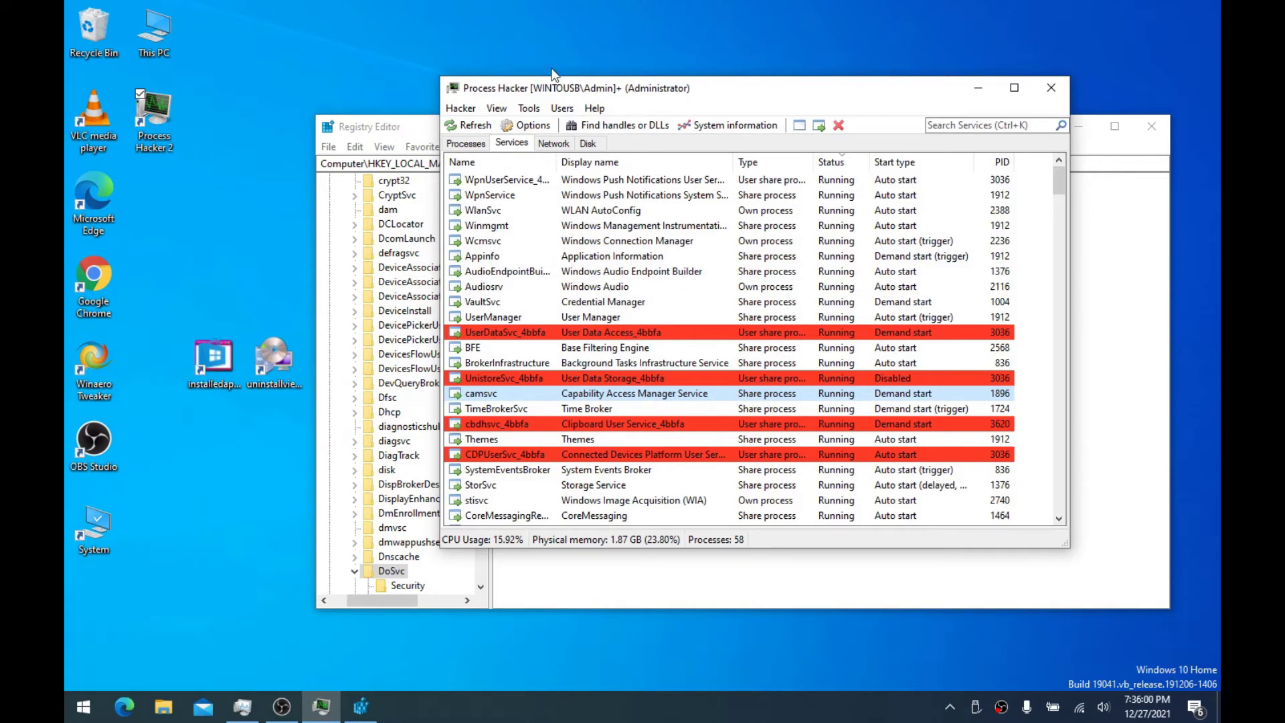
pyautogui.moveTo(579, 89); pyautogui.dragTo(580, 98)
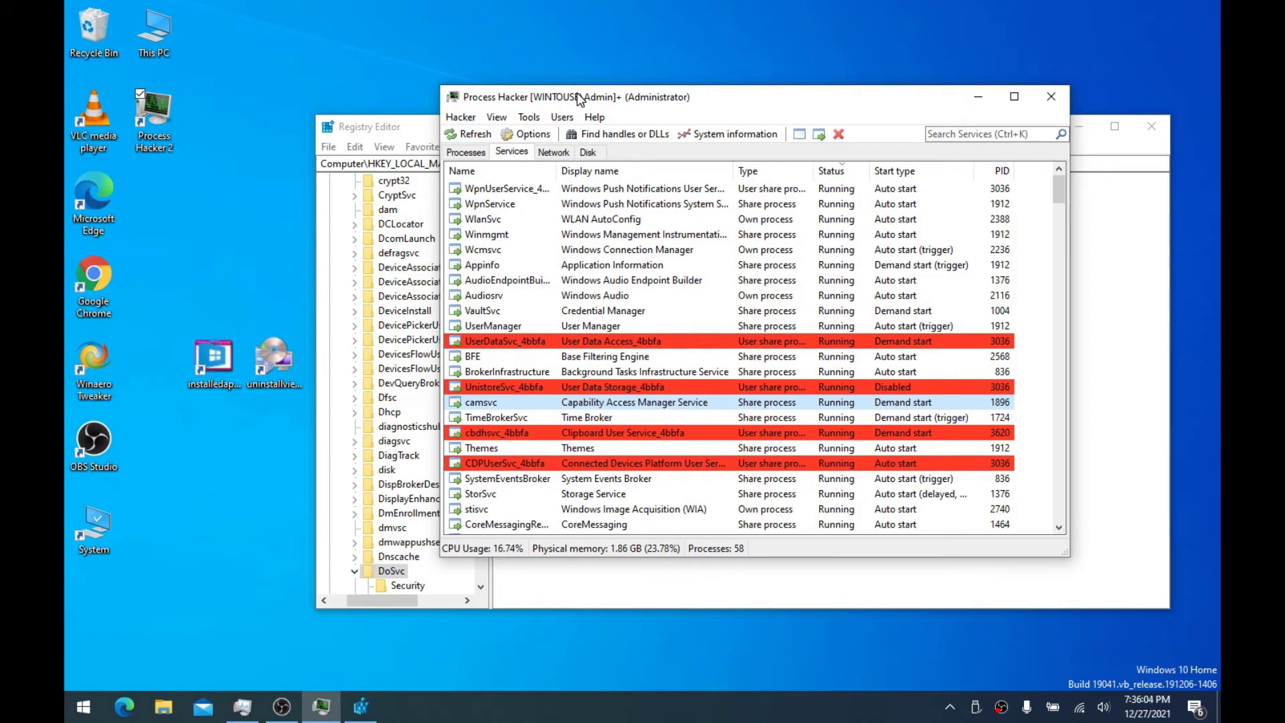
pyautogui.moveTo(691, 97)
pyautogui.mouseDown()
pyautogui.moveTo(721, 100)
pyautogui.moveTo(701, 103)
pyautogui.mouseUp()
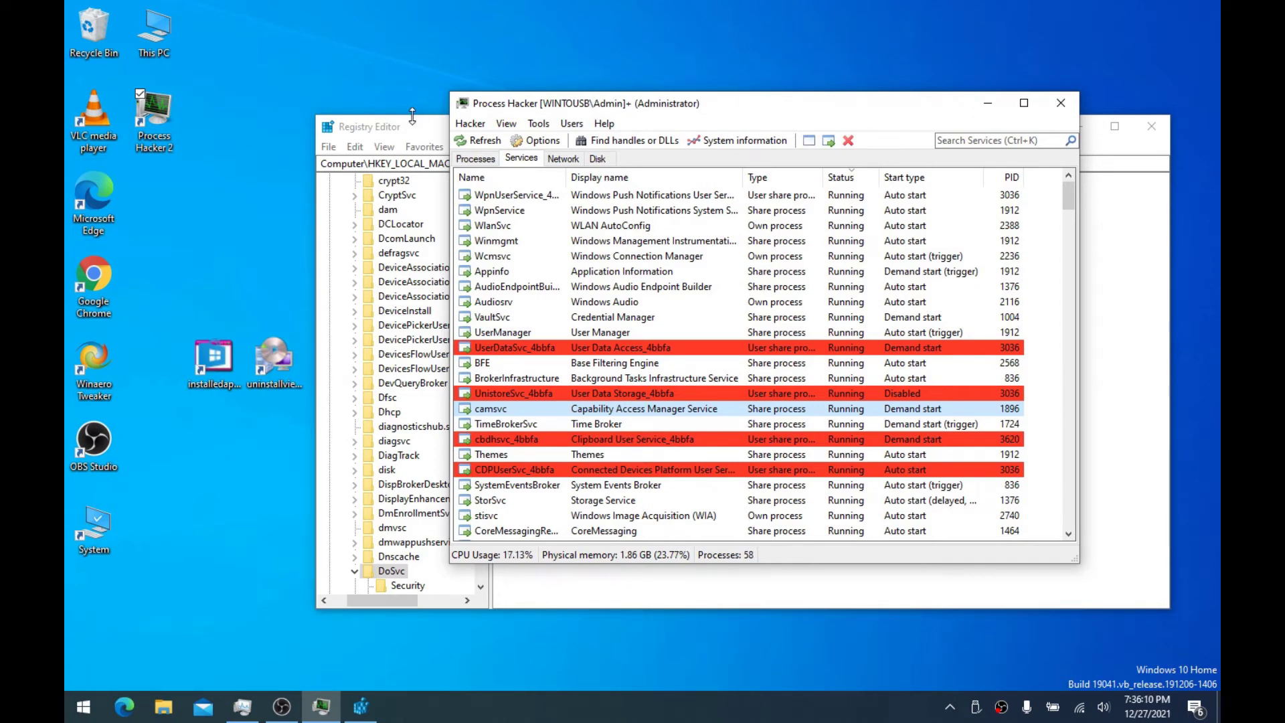
pyautogui.moveTo(406, 132)
pyautogui.mouseDown()
pyautogui.moveTo(422, 127)
pyautogui.moveTo(385, 126)
pyautogui.mouseUp()
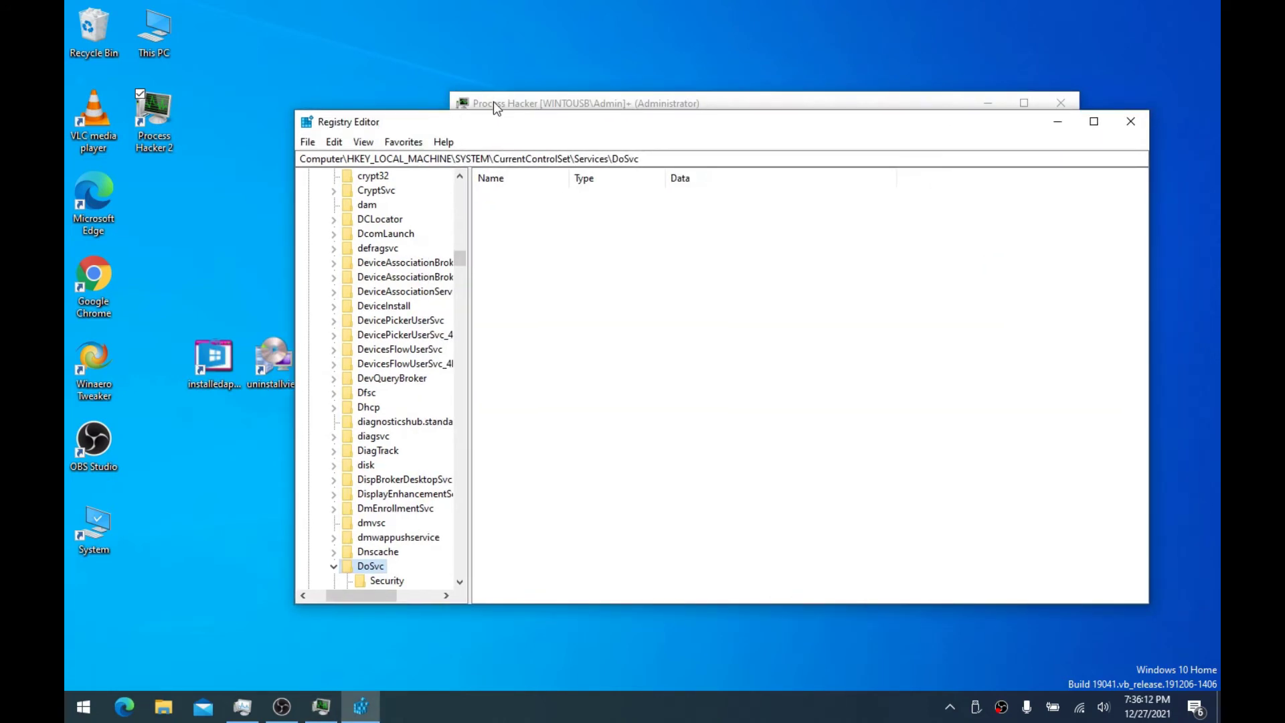
pyautogui.moveTo(496, 107); pyautogui.dragTo(473, 110)
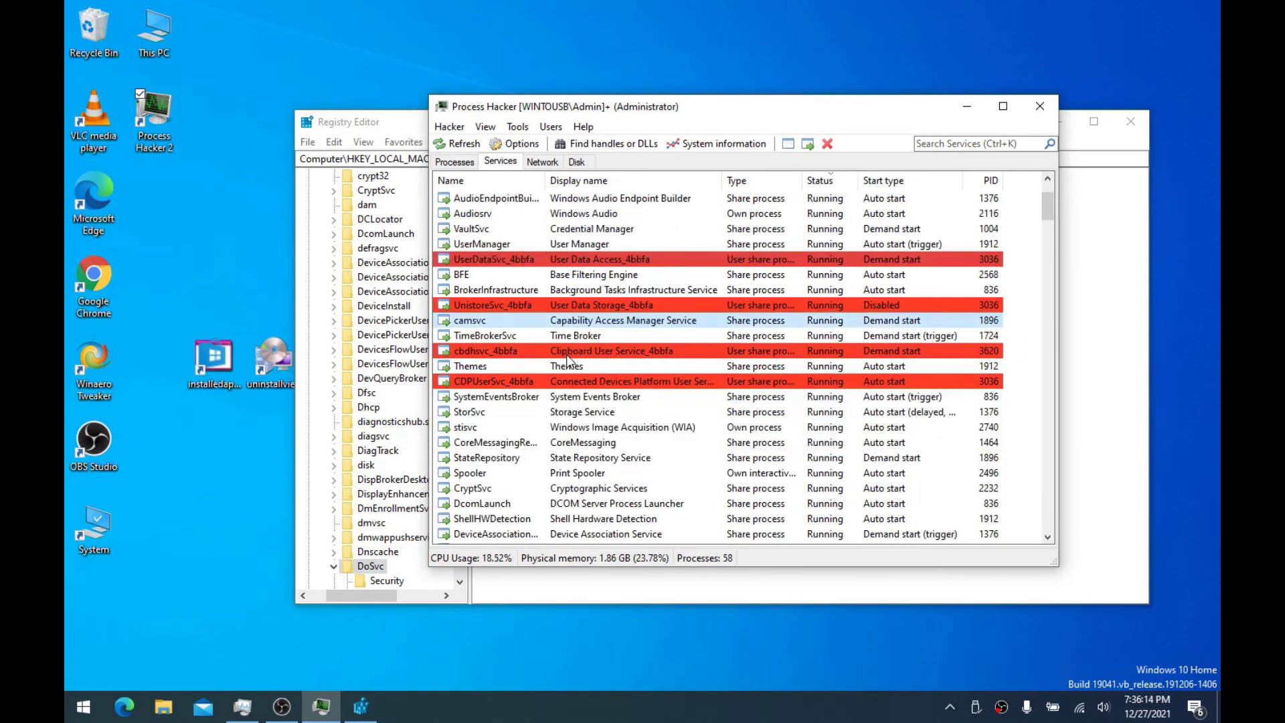
pyautogui.scroll(-4, 567, 361)
pyautogui.scroll(6, 567, 361)
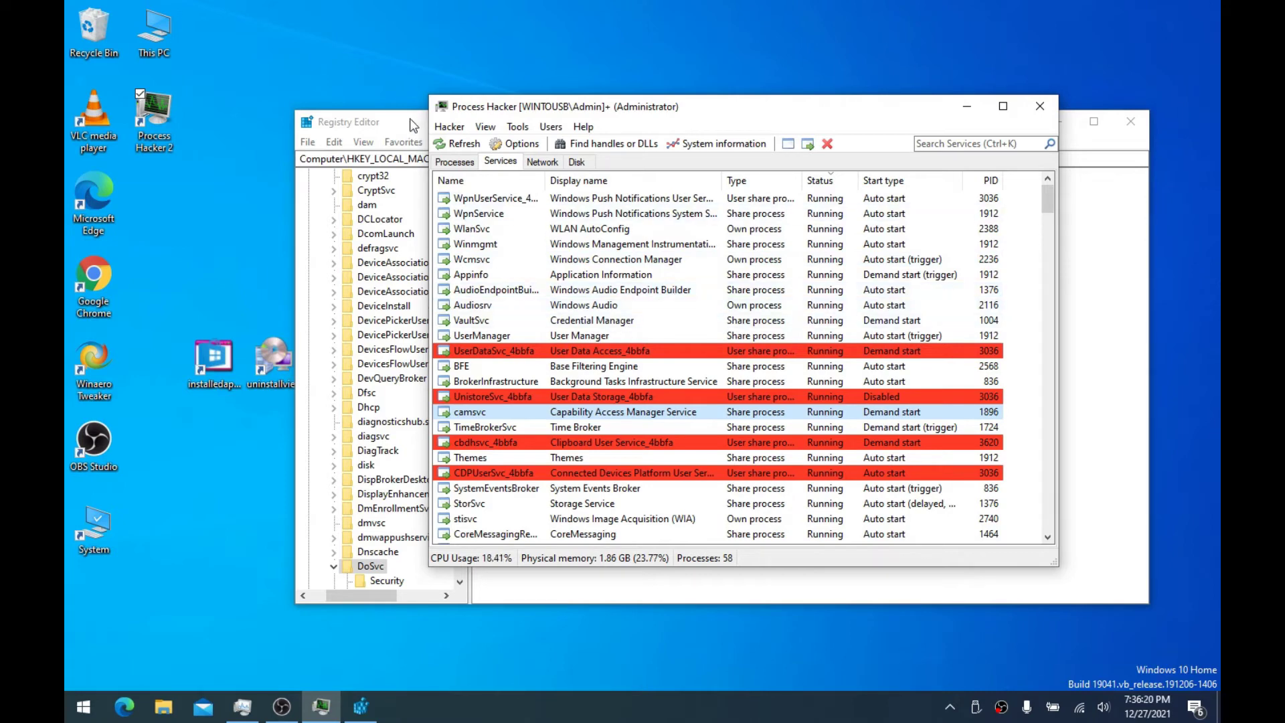
# Close Registry Editor and Process Hacker
pyautogui.moveTo(409, 123); pyautogui.dragTo(434, 137)
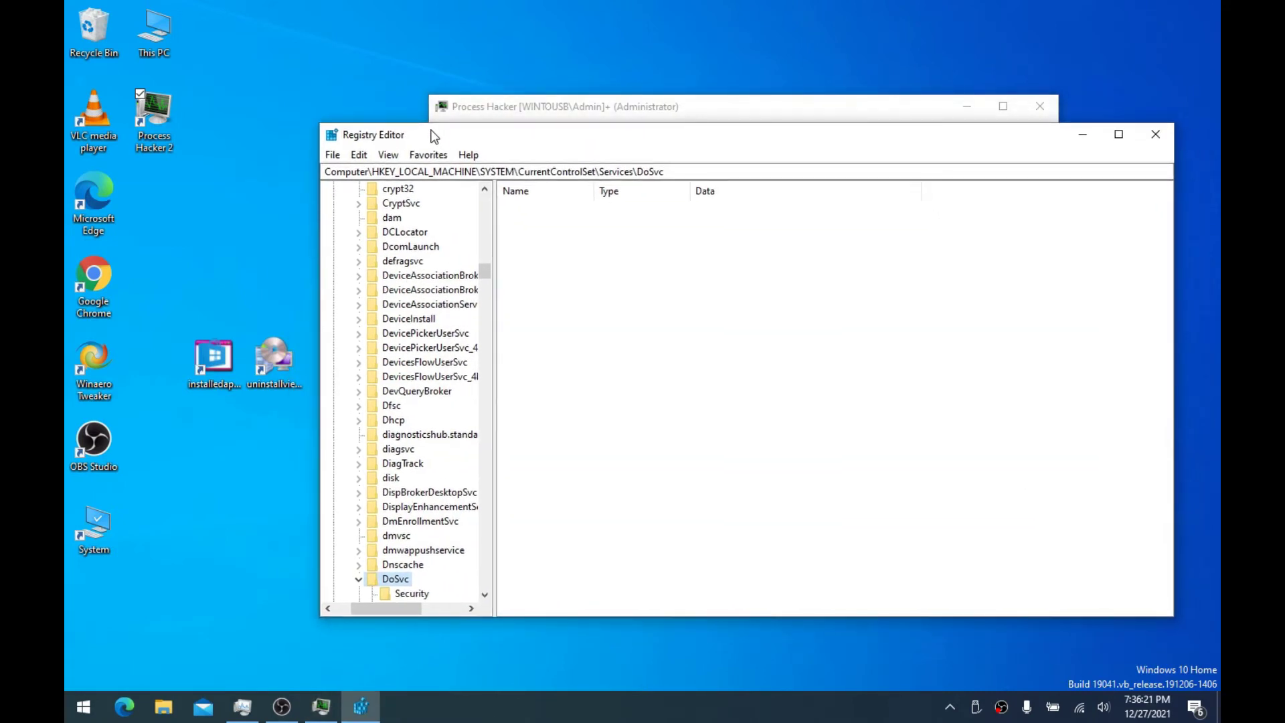
pyautogui.click(1166, 139)
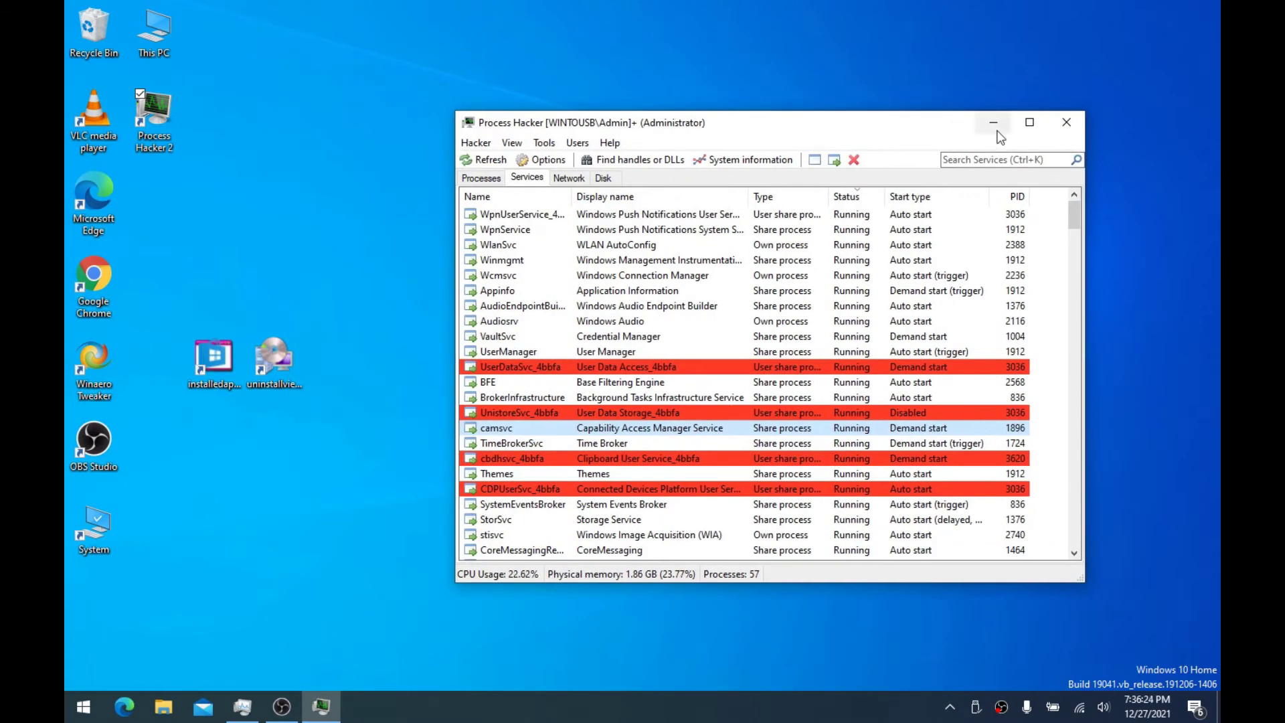
pyautogui.click(1054, 126)
pyautogui.moveTo(319, 147); pyautogui.dragTo(1060, 592)
# Switch to Task Manager, sort the processes by CPU usage, and collapse the expanded Local Service and DCOM Server Process Launcher groups
pyautogui.click(245, 704)
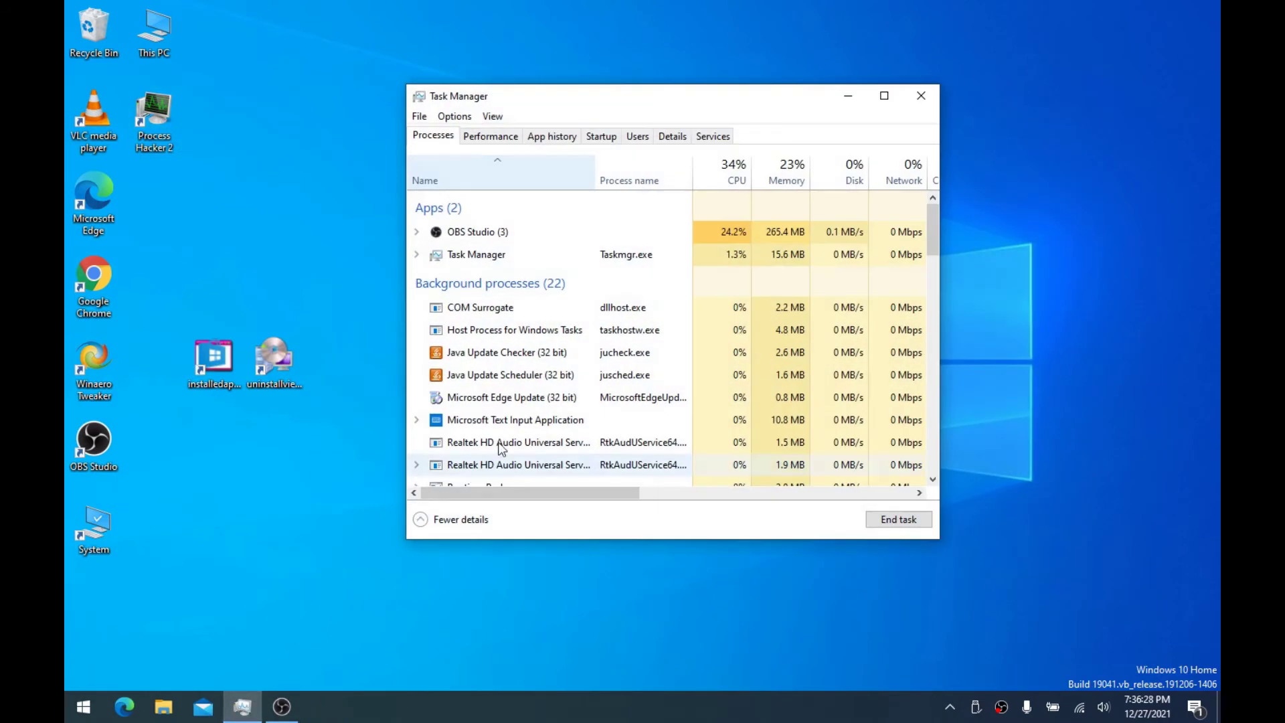
pyautogui.click(706, 176)
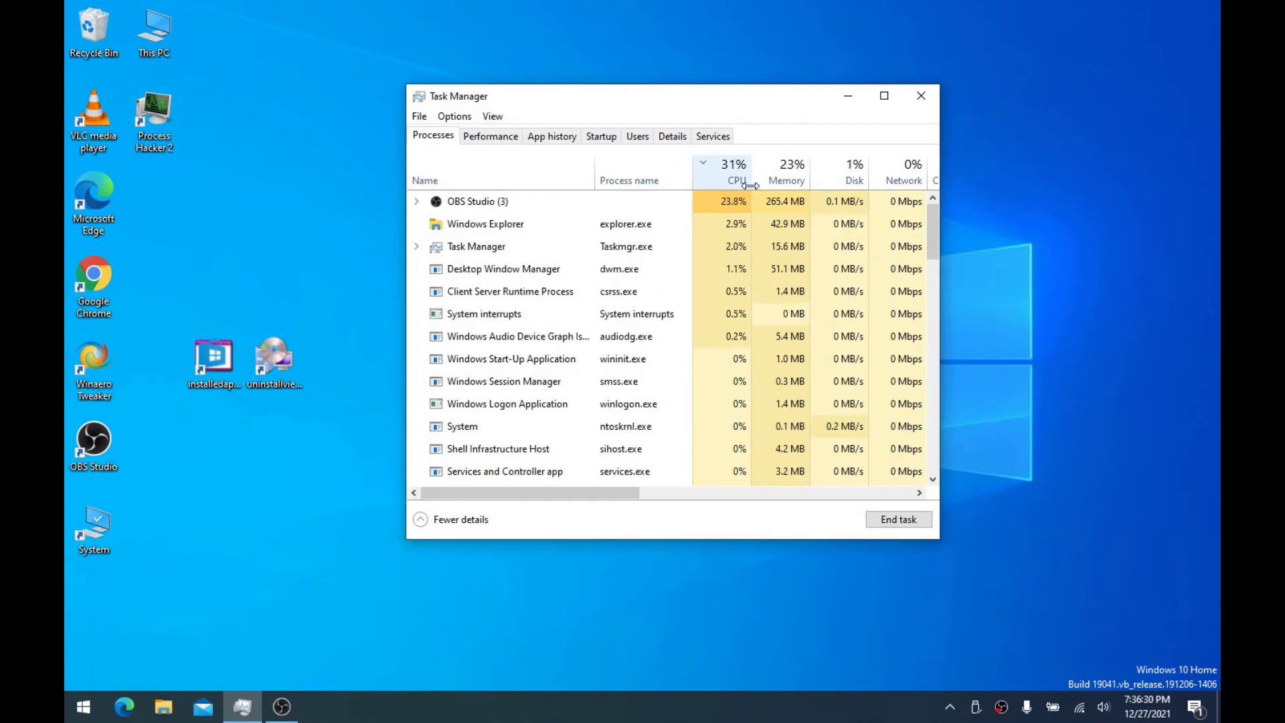
pyautogui.scroll(-10, 585, 283)
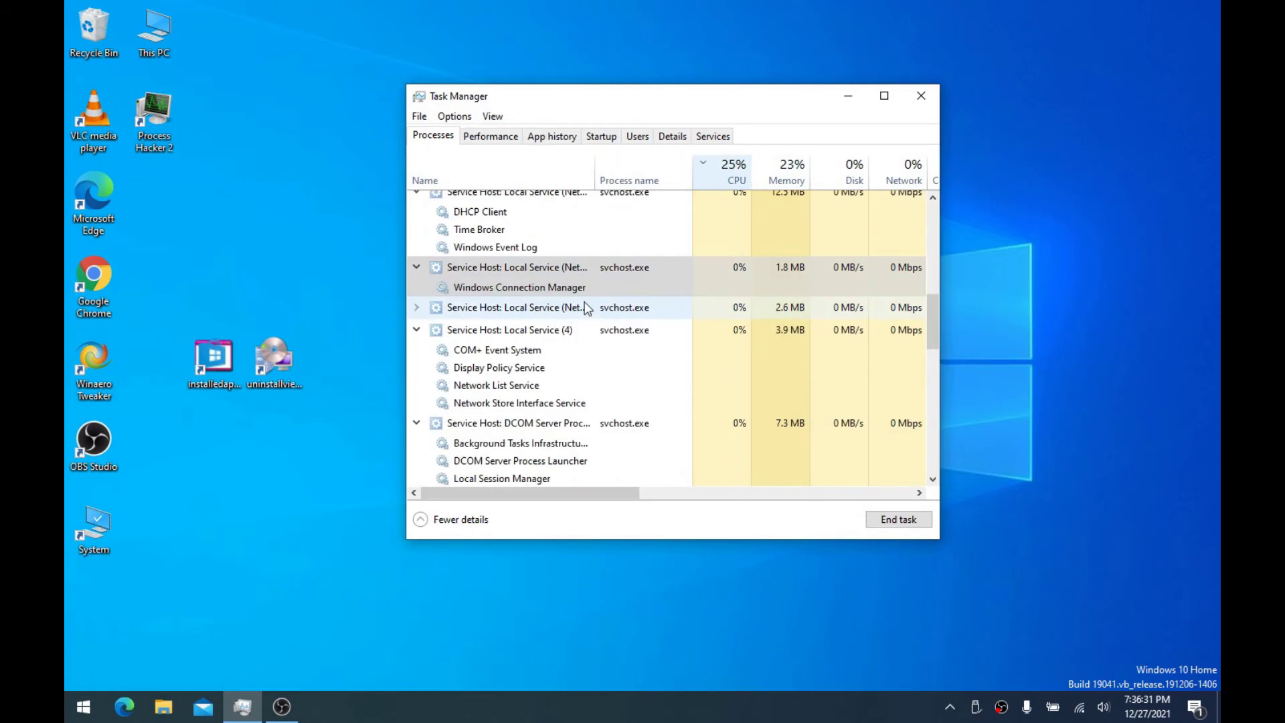
pyautogui.click(415, 265)
pyautogui.click(416, 311)
pyautogui.click(415, 338)
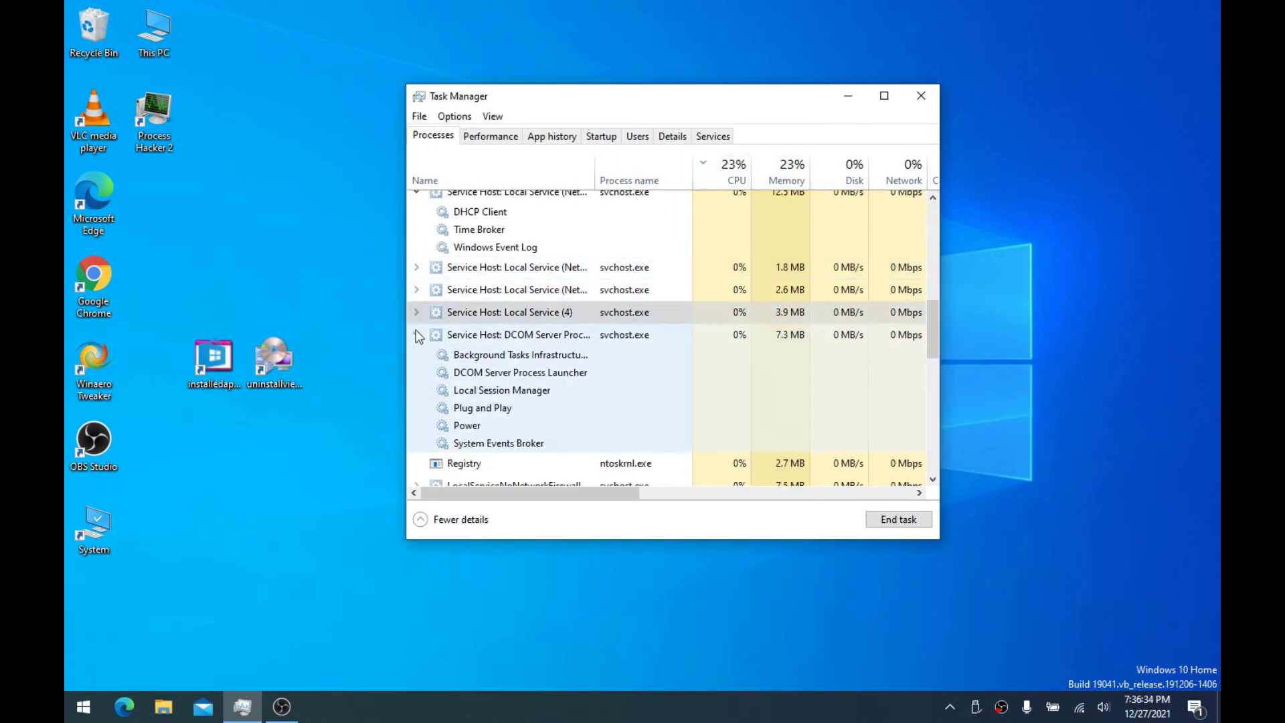
# Examine the remaining background processes, checking what the Runtime Broker, Realtek HD Audio and OBS Studio groups contain
pyautogui.scroll(-10, 449, 358)
pyautogui.scroll(-1, 452, 357)
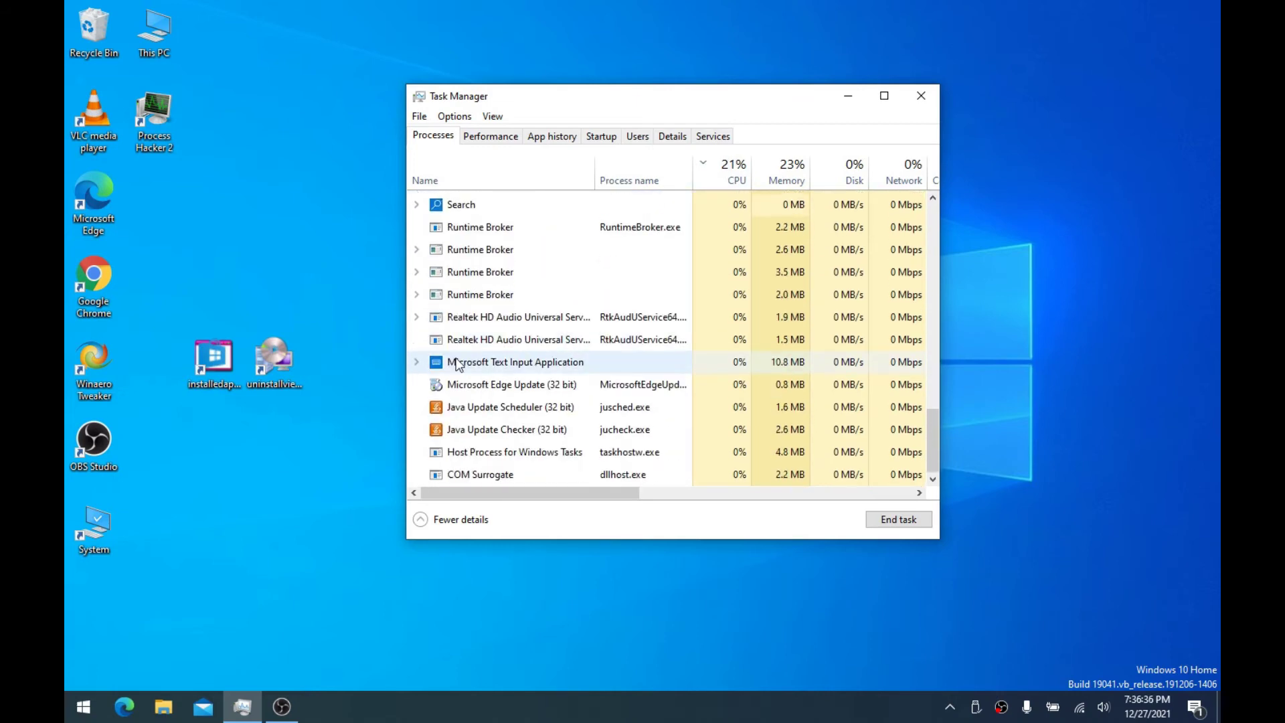
pyautogui.click(417, 251)
pyautogui.click(416, 272)
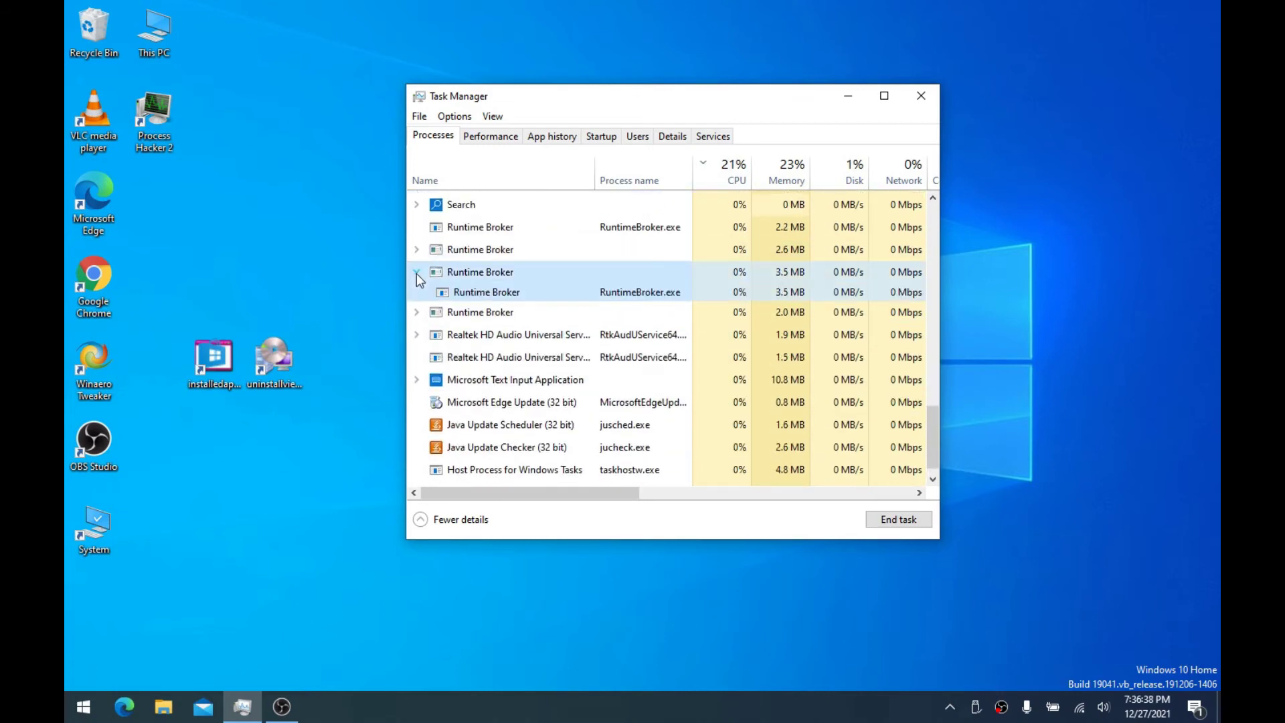
pyautogui.click(416, 271)
pyautogui.click(417, 294)
pyautogui.click(416, 294)
pyautogui.click(417, 320)
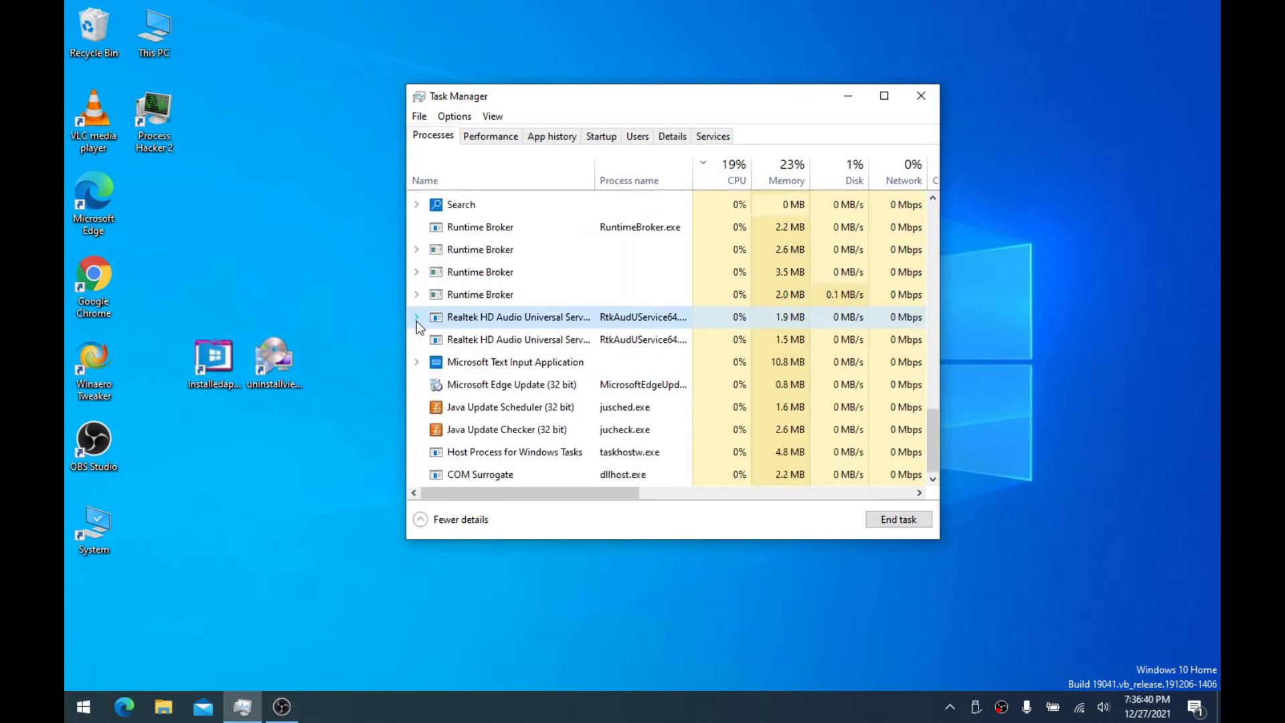
pyautogui.scroll(15, 416, 320)
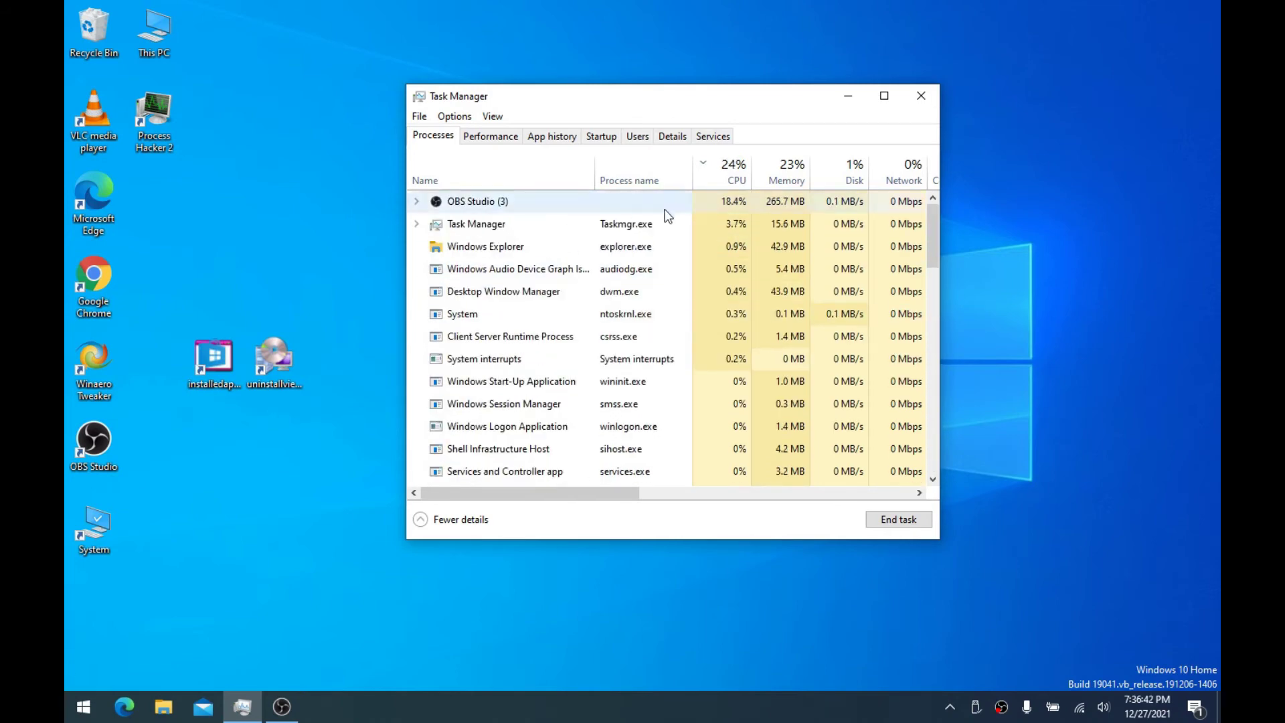
pyautogui.click(417, 201)
pyautogui.click(417, 202)
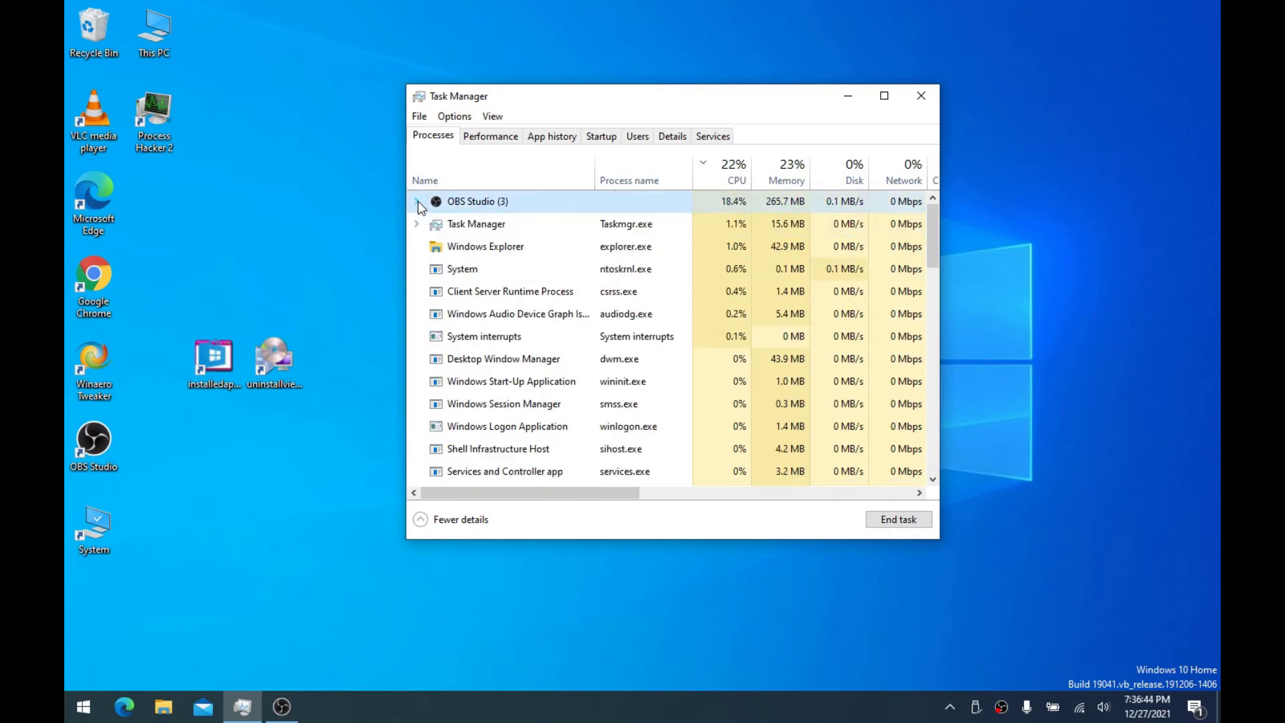
# Expand the OBS Studio group in Task Manager and examine the processes it contains
pyautogui.click(417, 201)
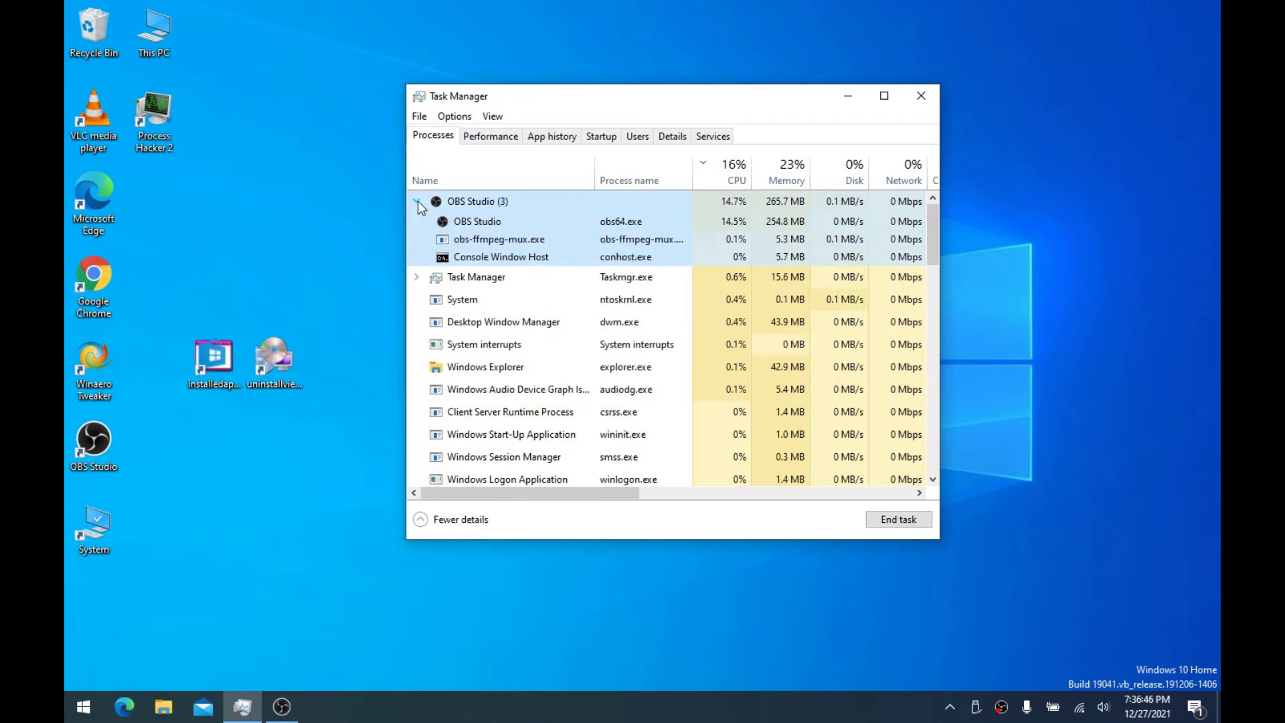
pyautogui.click(417, 202)
pyautogui.click(417, 202)
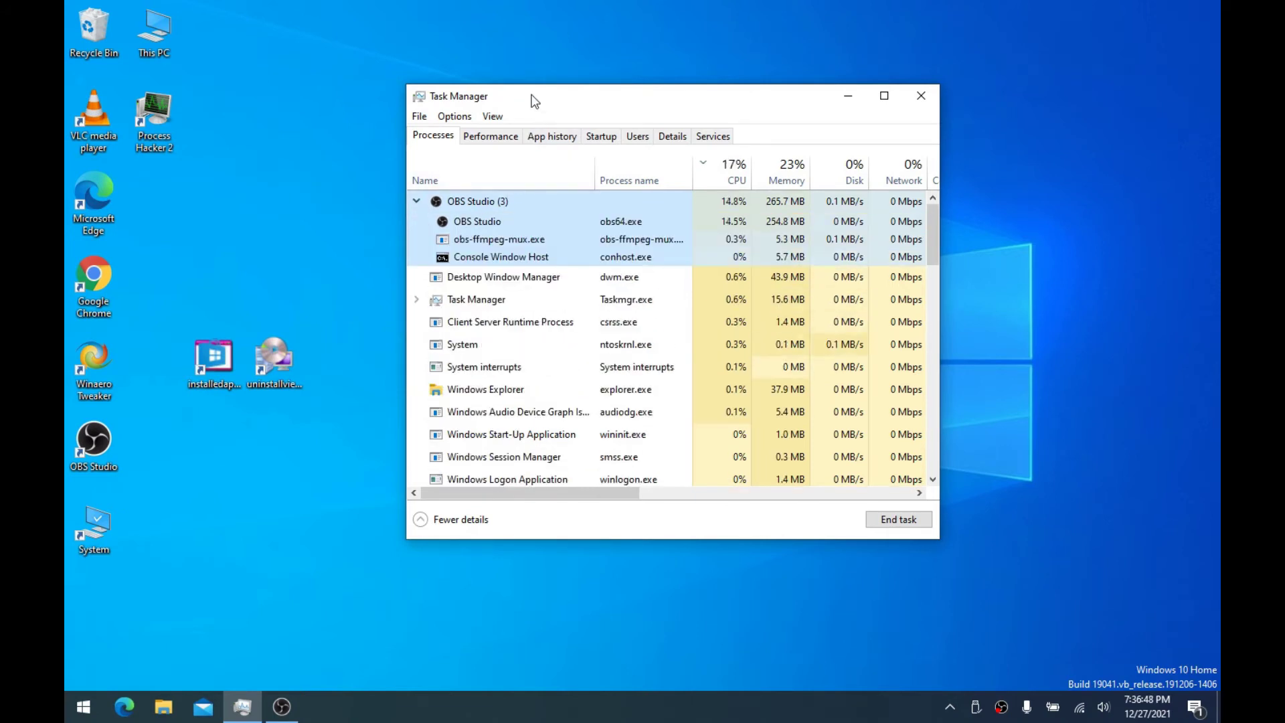
pyautogui.moveTo(532, 97); pyautogui.dragTo(507, 93)
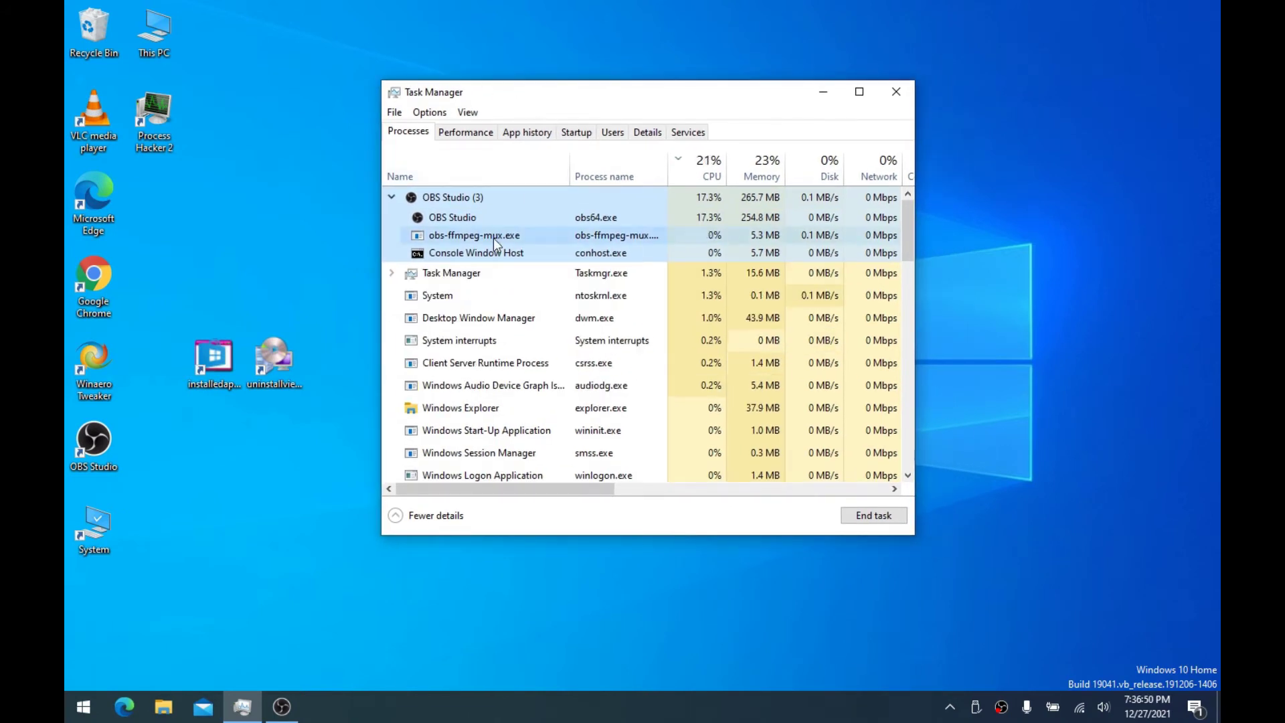
pyautogui.moveTo(600, 93)
pyautogui.mouseDown()
pyautogui.moveTo(625, 97)
pyautogui.moveTo(613, 93)
pyautogui.mouseUp()
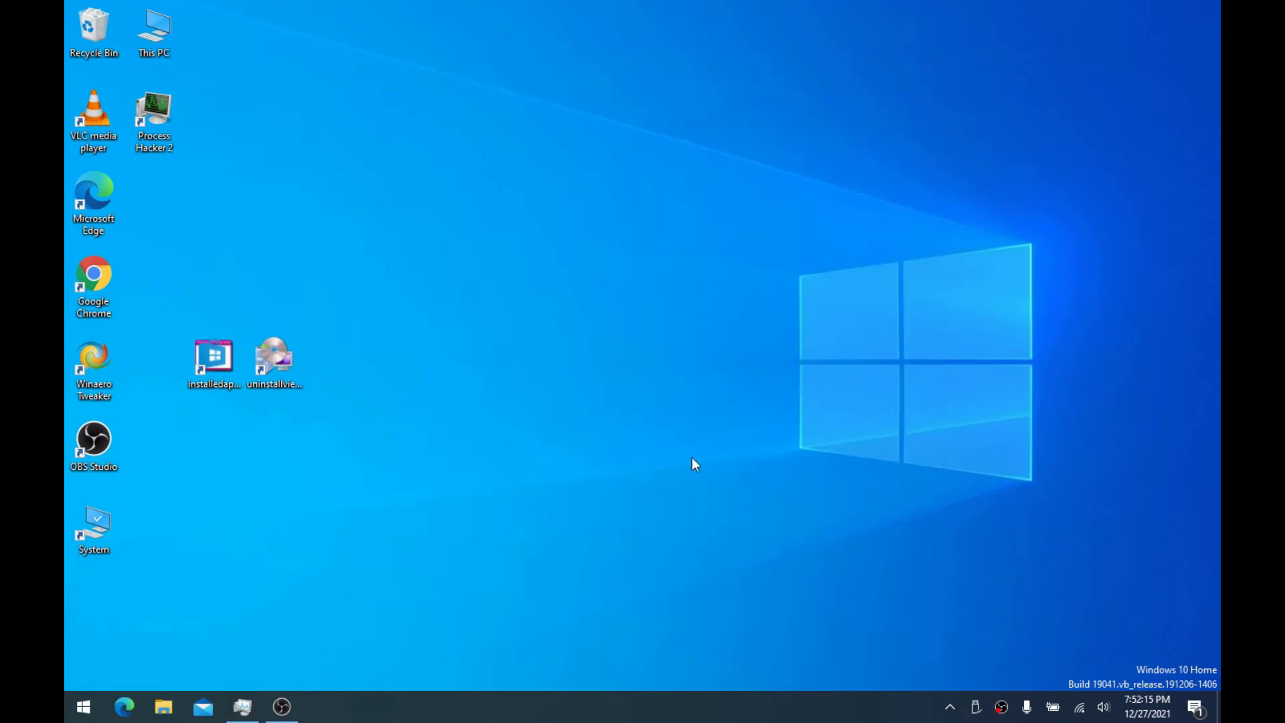
# Look through the preinstalled apps in the Start menu's app list, from 3D Viewer down to Tips
pyautogui.moveTo(667, 176); pyautogui.dragTo(1086, 567)
pyautogui.press('super')
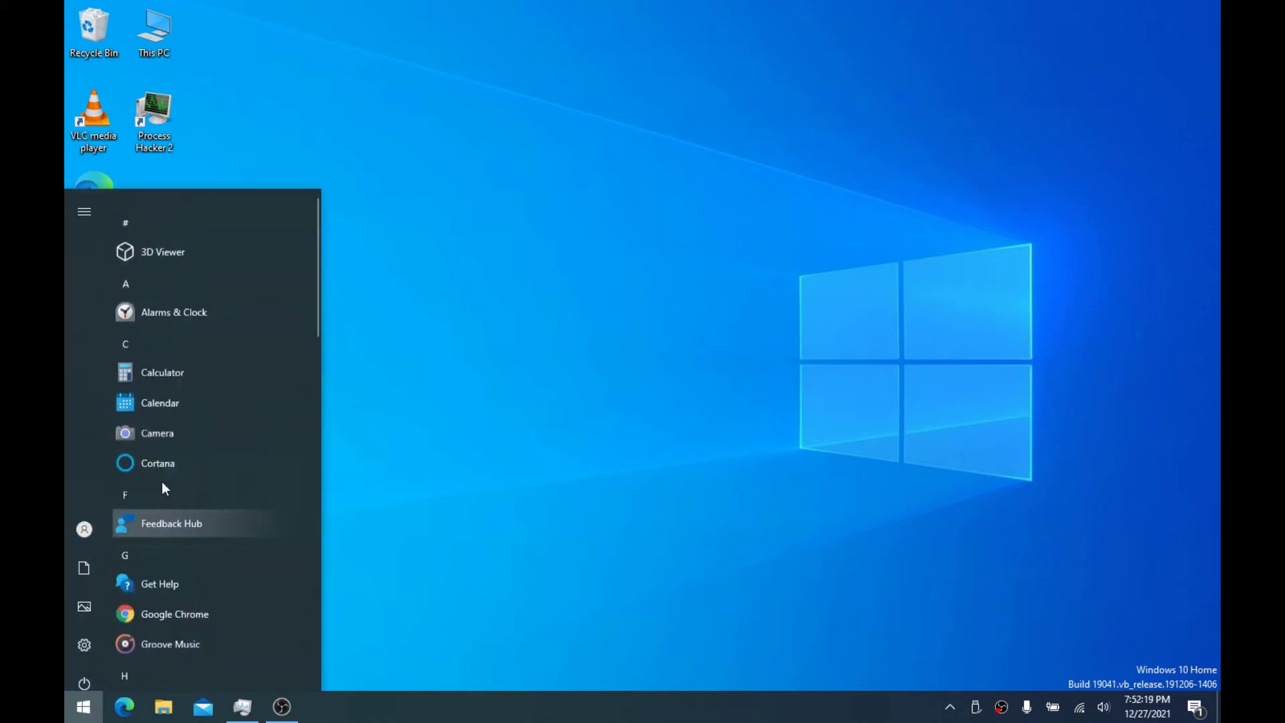
pyautogui.scroll(-8, 214, 385)
pyautogui.scroll(5, 206, 367)
pyautogui.scroll(2, 209, 450)
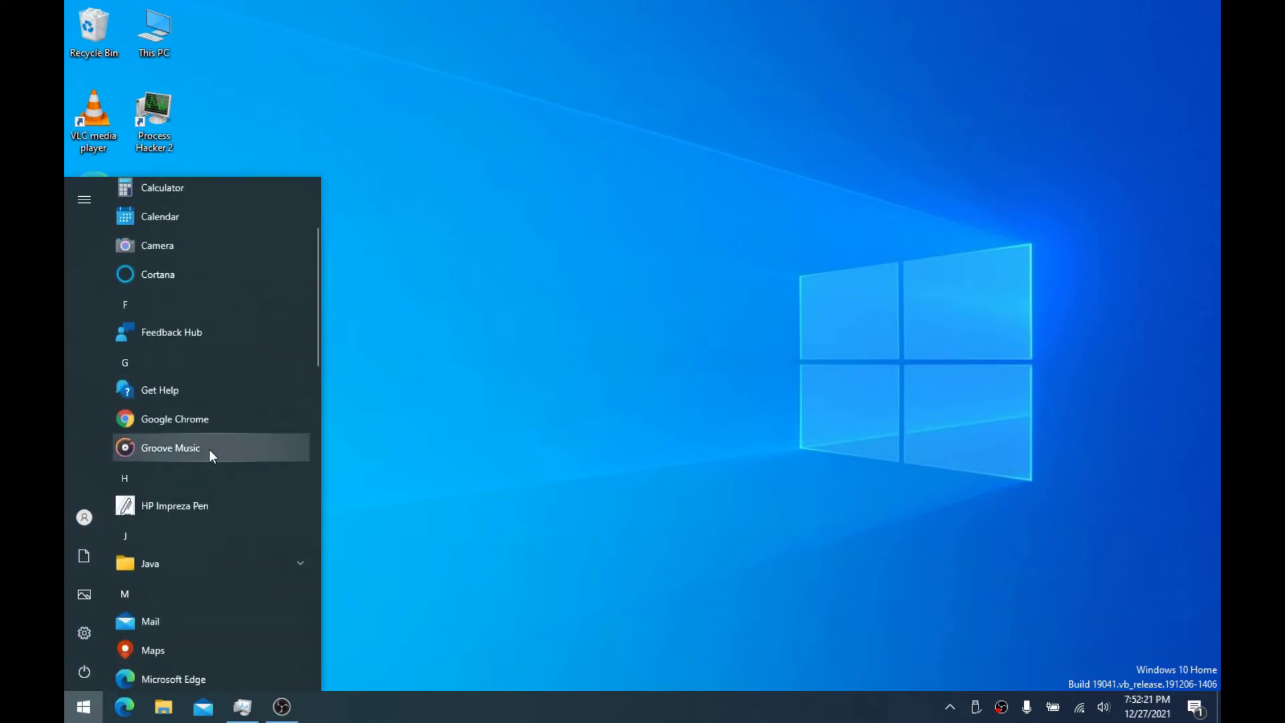
pyautogui.scroll(4, 208, 449)
pyautogui.scroll(-12, 255, 510)
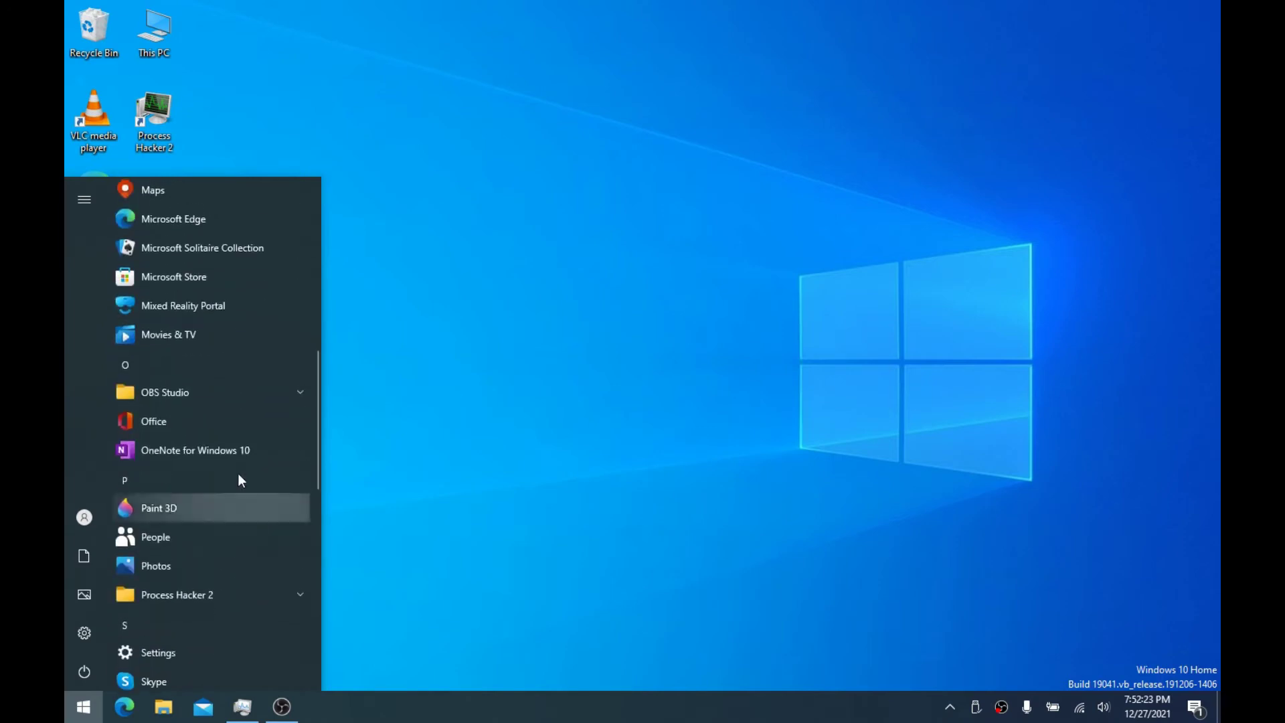
pyautogui.scroll(7, 252, 407)
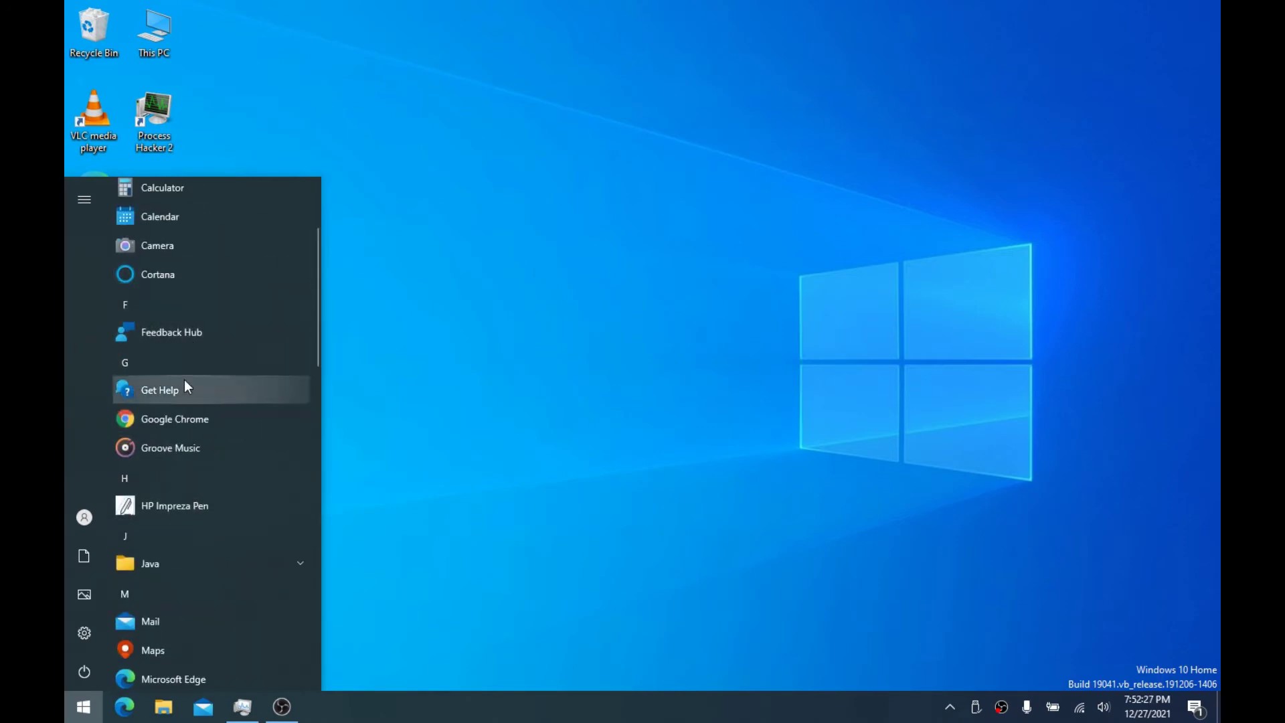
pyautogui.scroll(2, 238, 408)
pyautogui.scroll(-15, 248, 428)
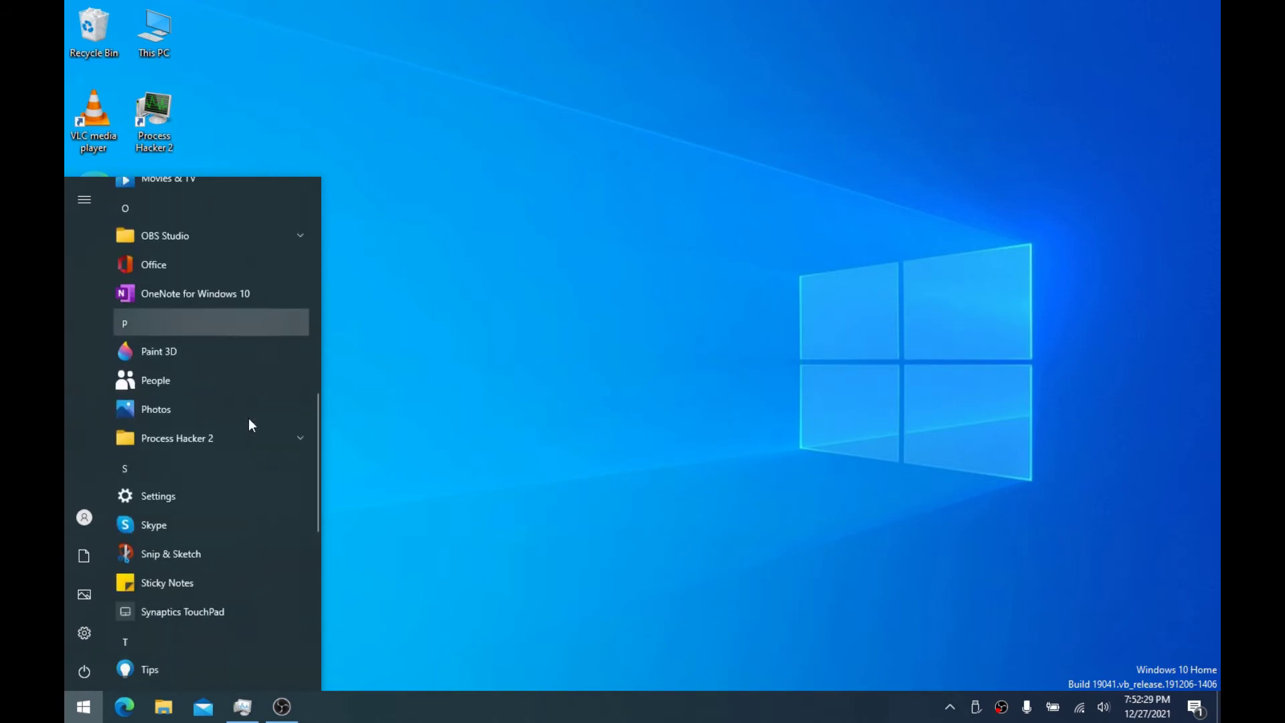
pyautogui.scroll(15, 166, 480)
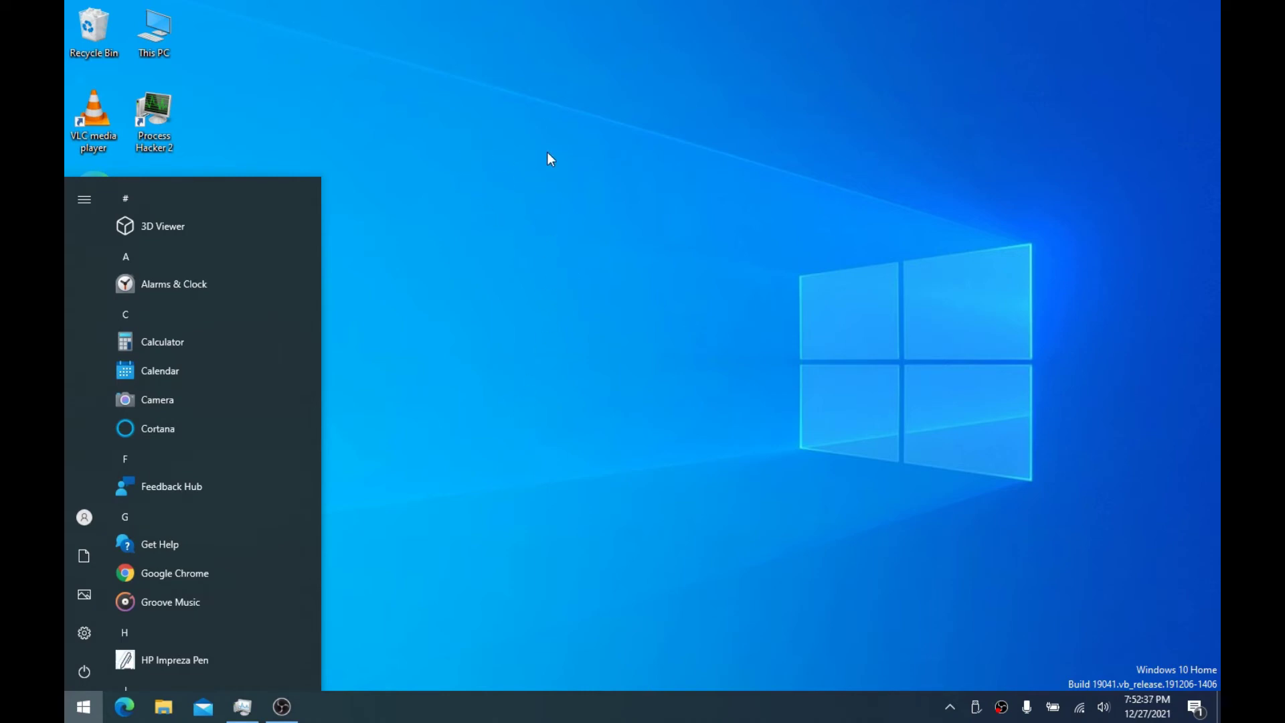
pyautogui.click(363, 243)
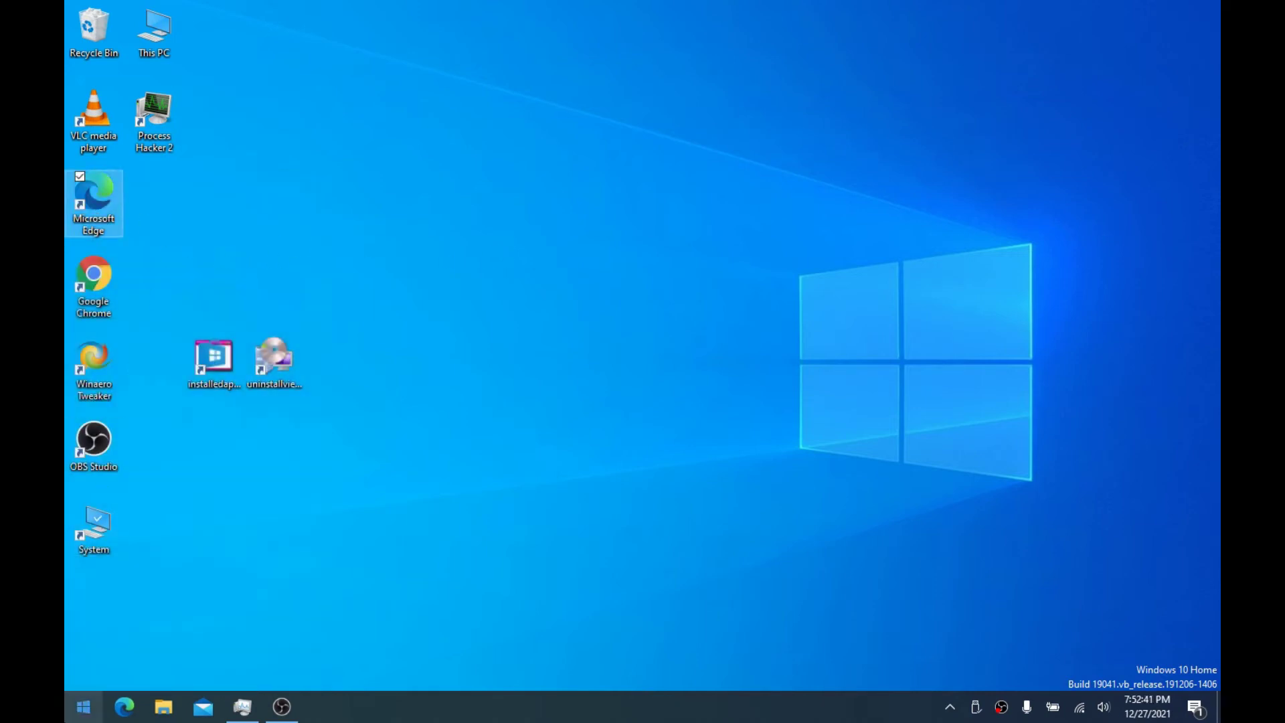
# Review the lower part of the Start menu's app list, down to the Windows PowerShell folder, and close it
pyautogui.click(83, 706)
pyautogui.scroll(-10, 158, 480)
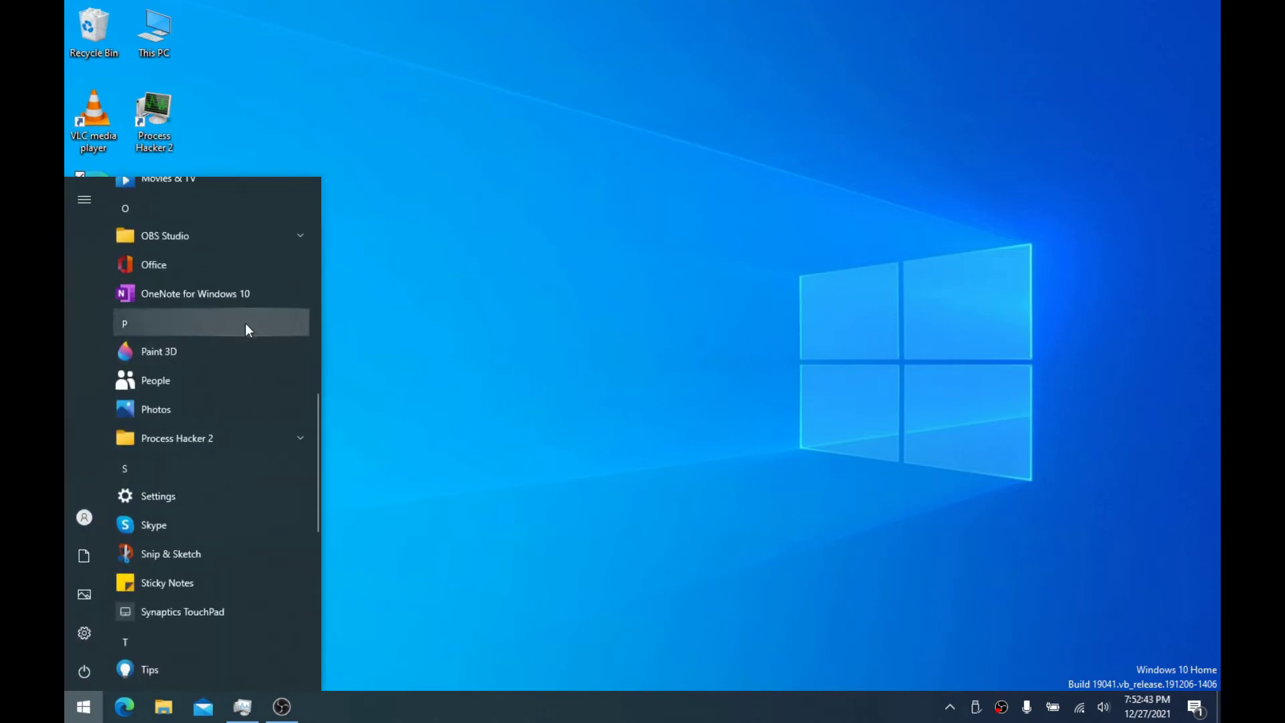
pyautogui.scroll(-1, 191, 365)
pyautogui.scroll(-3, 179, 384)
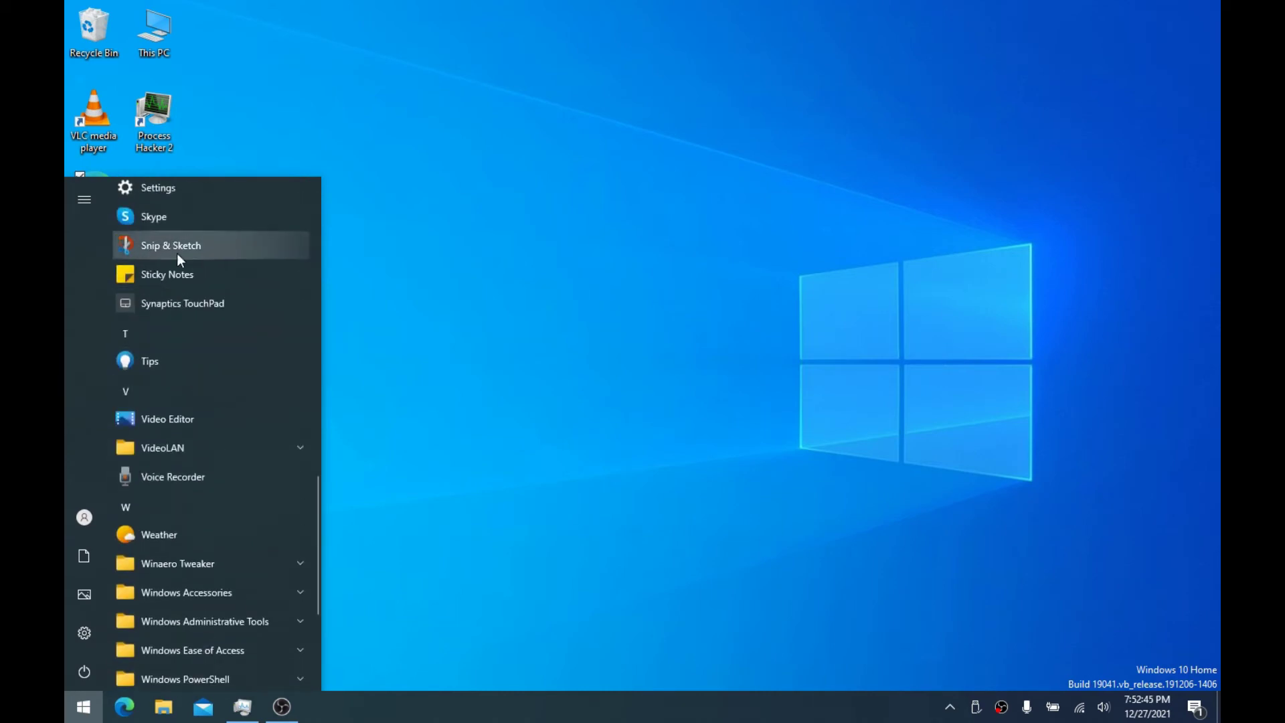
pyautogui.click(421, 278)
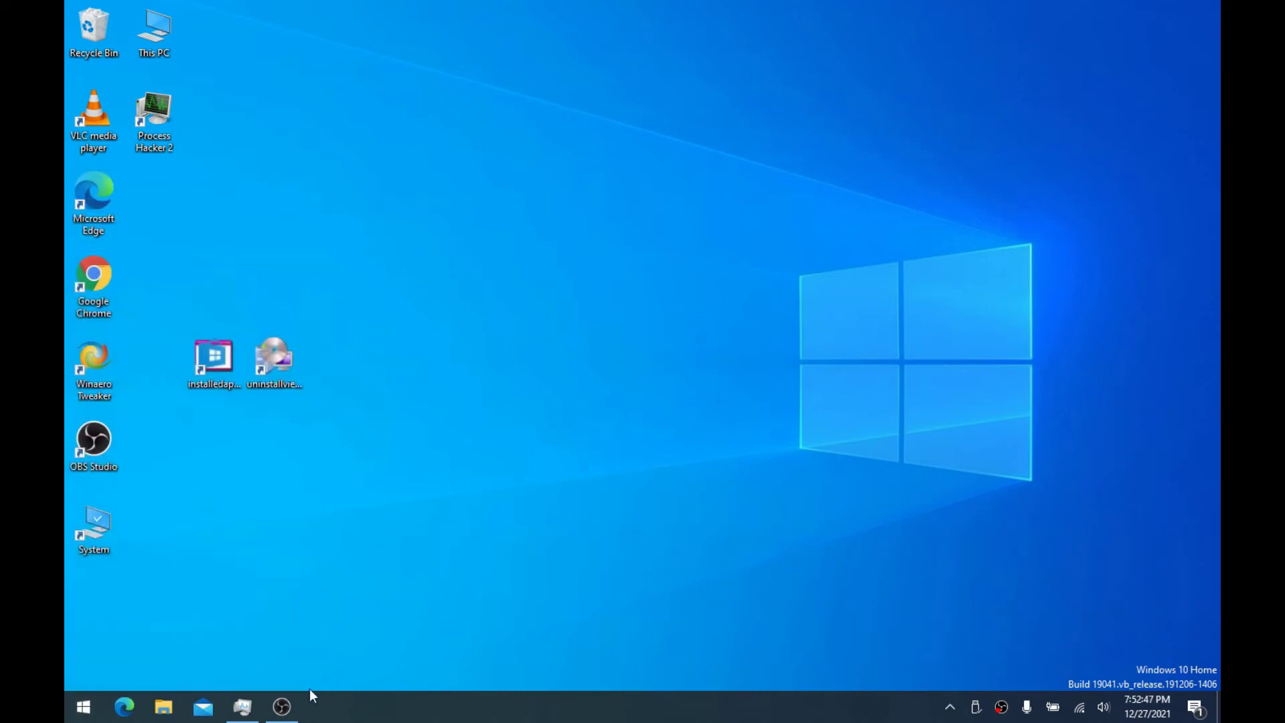
# Check the options offered for Calculator in the Start menu's app list, and dismiss them without uninstalling it
pyautogui.click(83, 706)
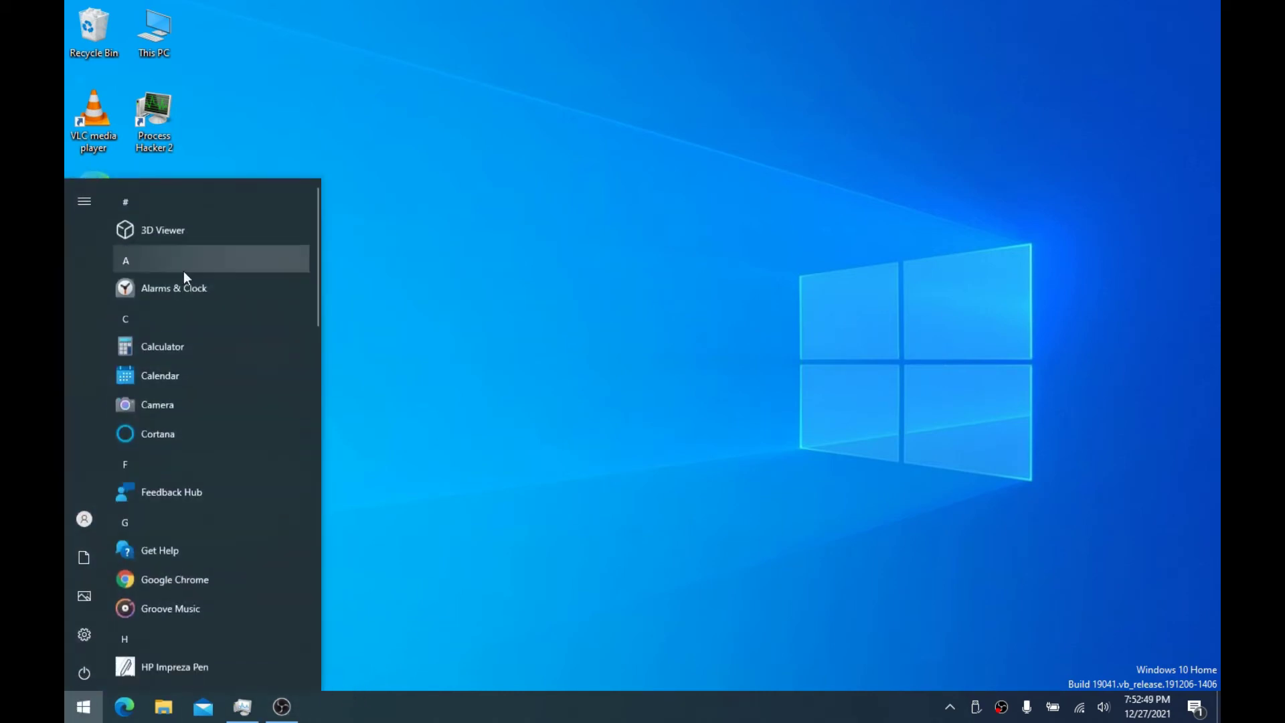
pyautogui.rightClick(176, 340)
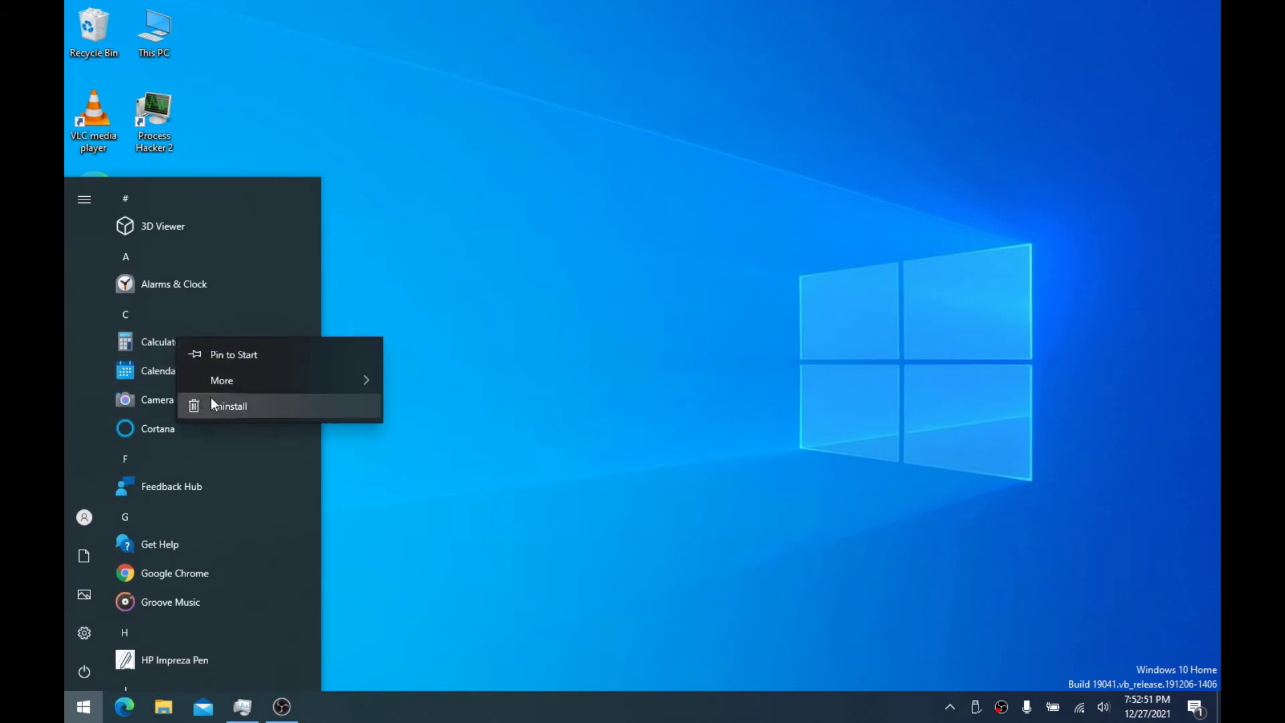
pyautogui.click(373, 264)
pyautogui.moveTo(402, 174); pyautogui.dragTo(1094, 535)
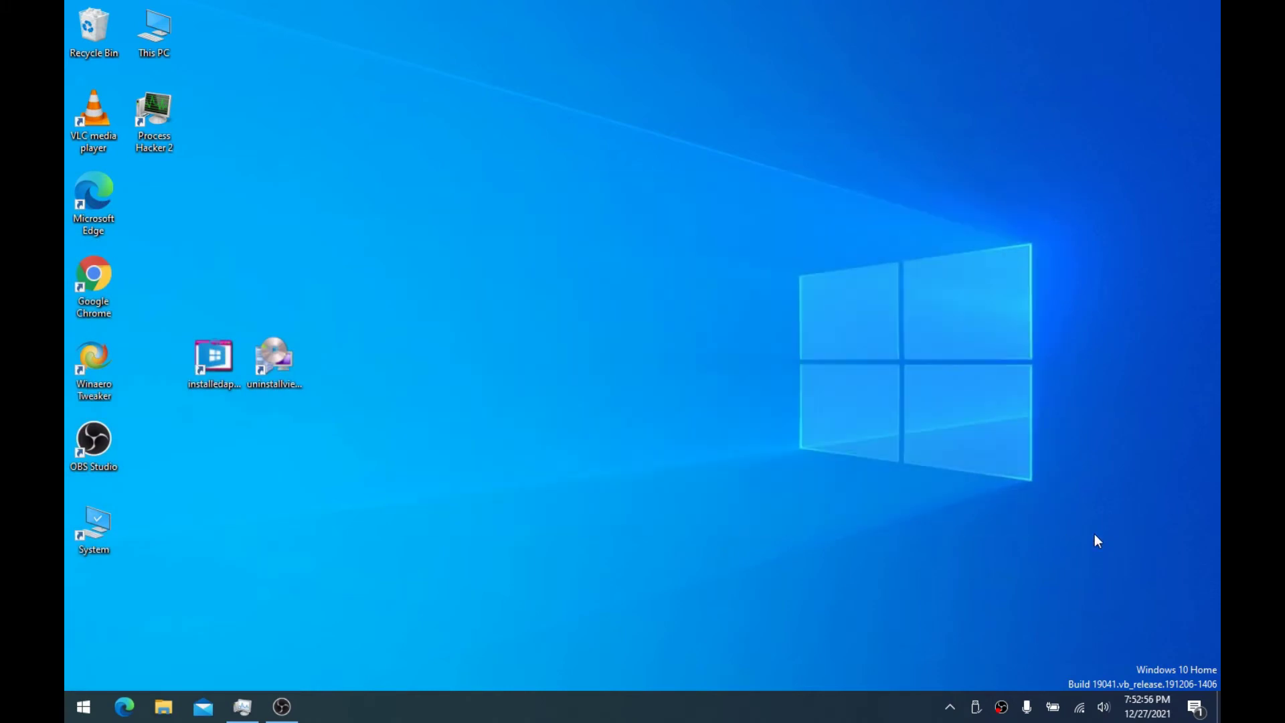
# Try to open the WindowsApps folder in Program Files on the C: drive, and decline the request for permanent access
pyautogui.click(164, 708)
pyautogui.doubleClick(480, 424)
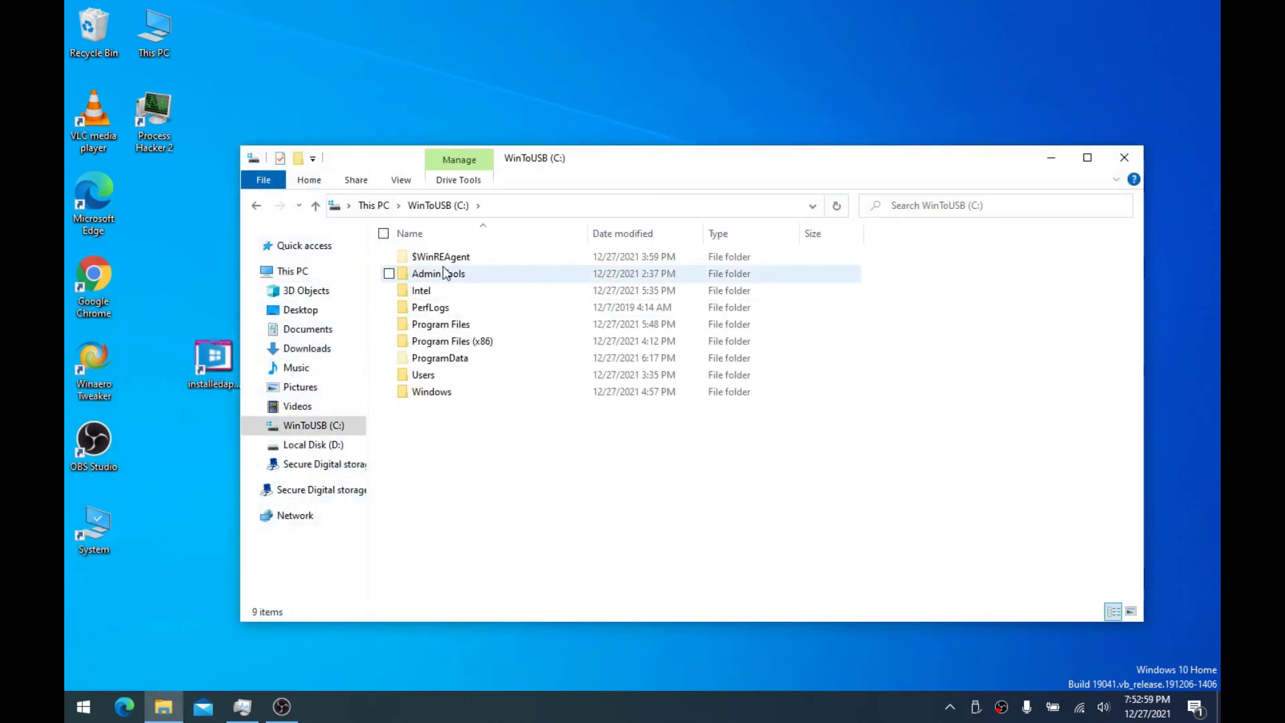
pyautogui.doubleClick(443, 324)
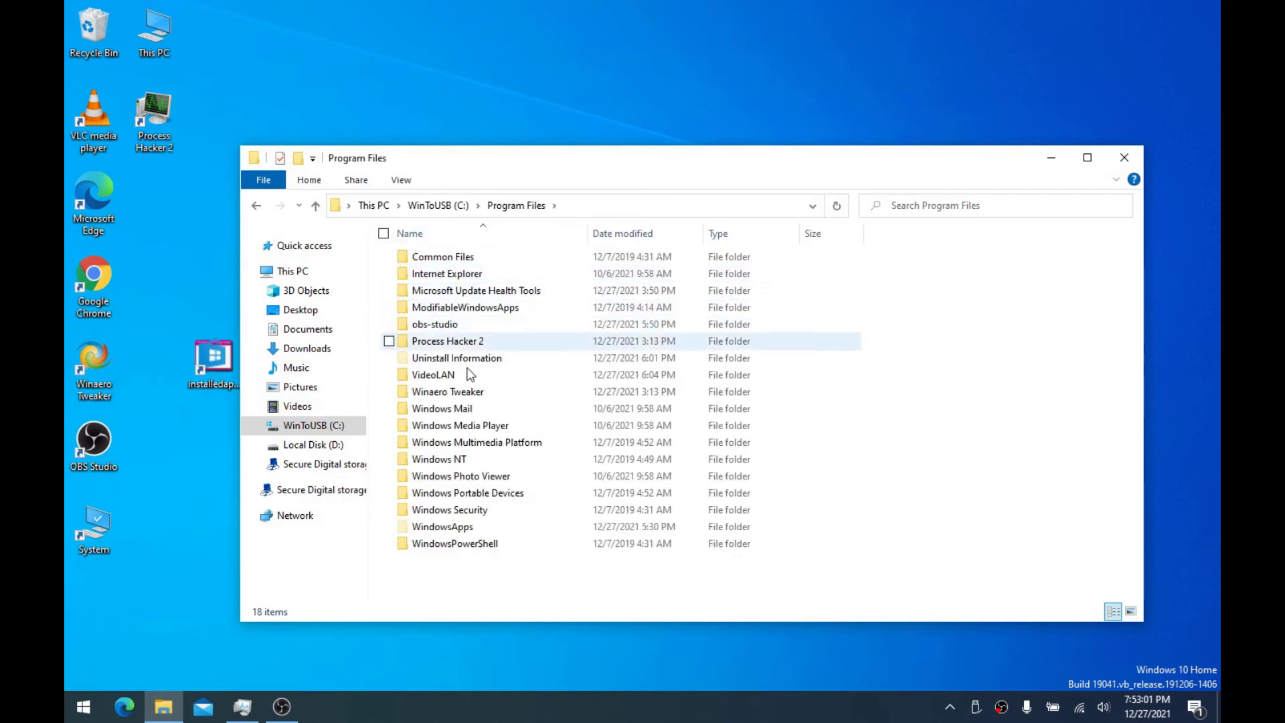
pyautogui.doubleClick(472, 527)
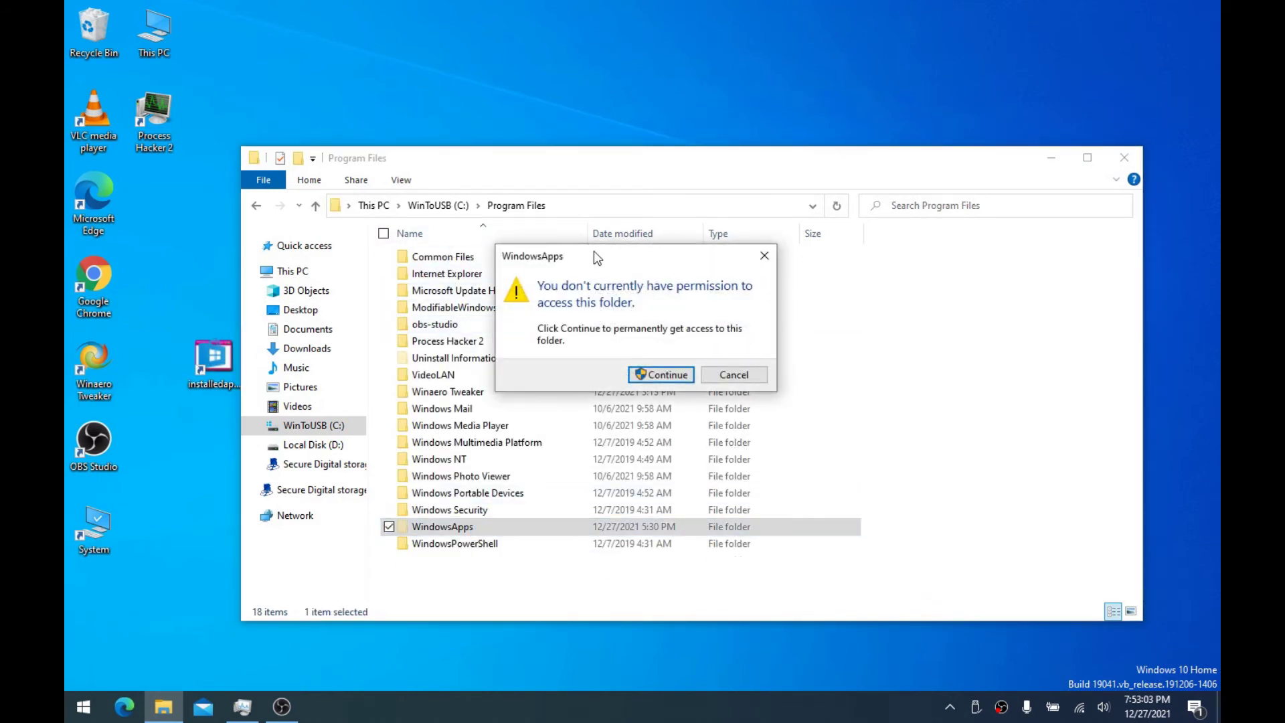
pyautogui.moveTo(598, 258); pyautogui.dragTo(718, 258)
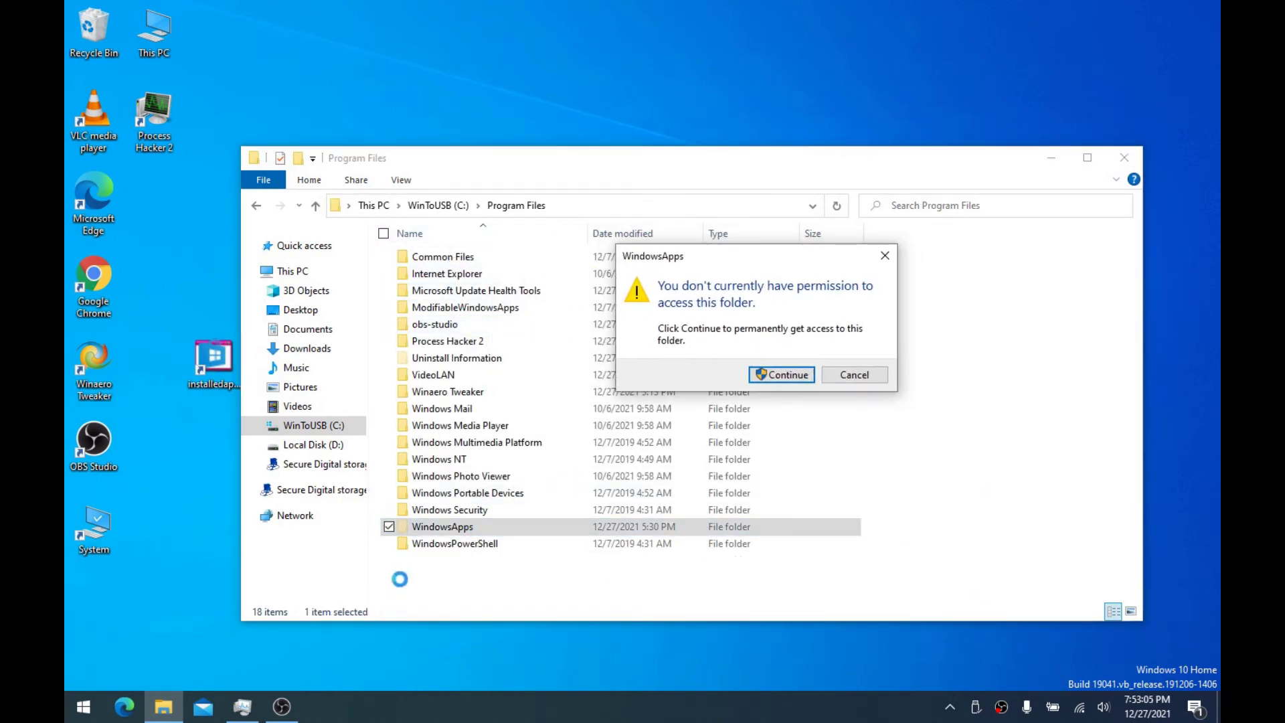
pyautogui.click(845, 375)
# Go to the Windows folder on the C: drive and open its SystemApps folder
pyautogui.click(436, 206)
pyautogui.doubleClick(431, 391)
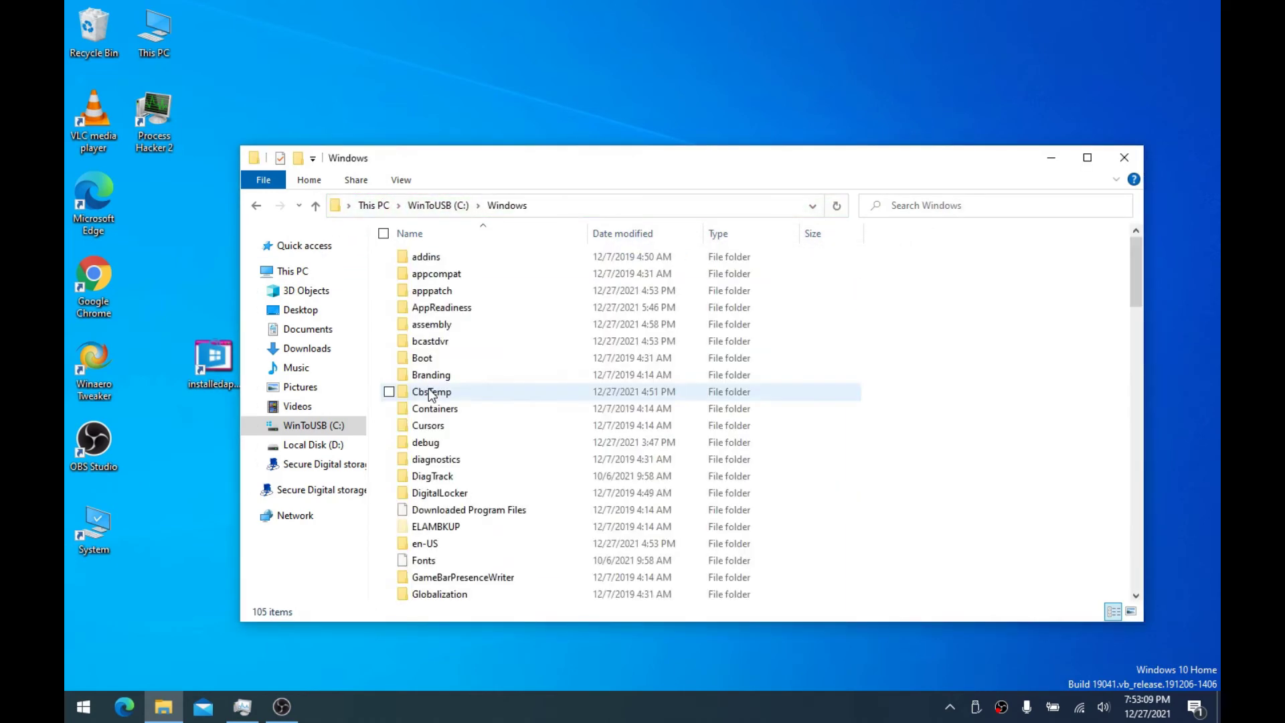
pyautogui.scroll(-18, 430, 395)
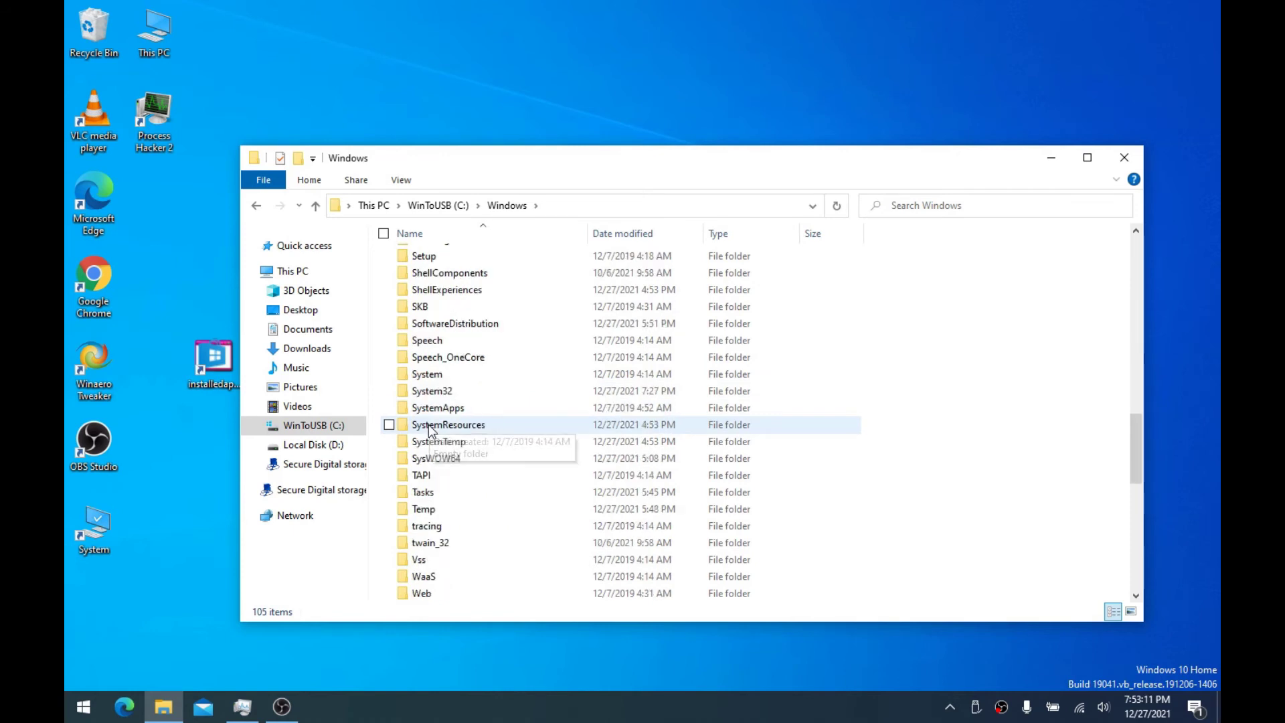
pyautogui.doubleClick(438, 391)
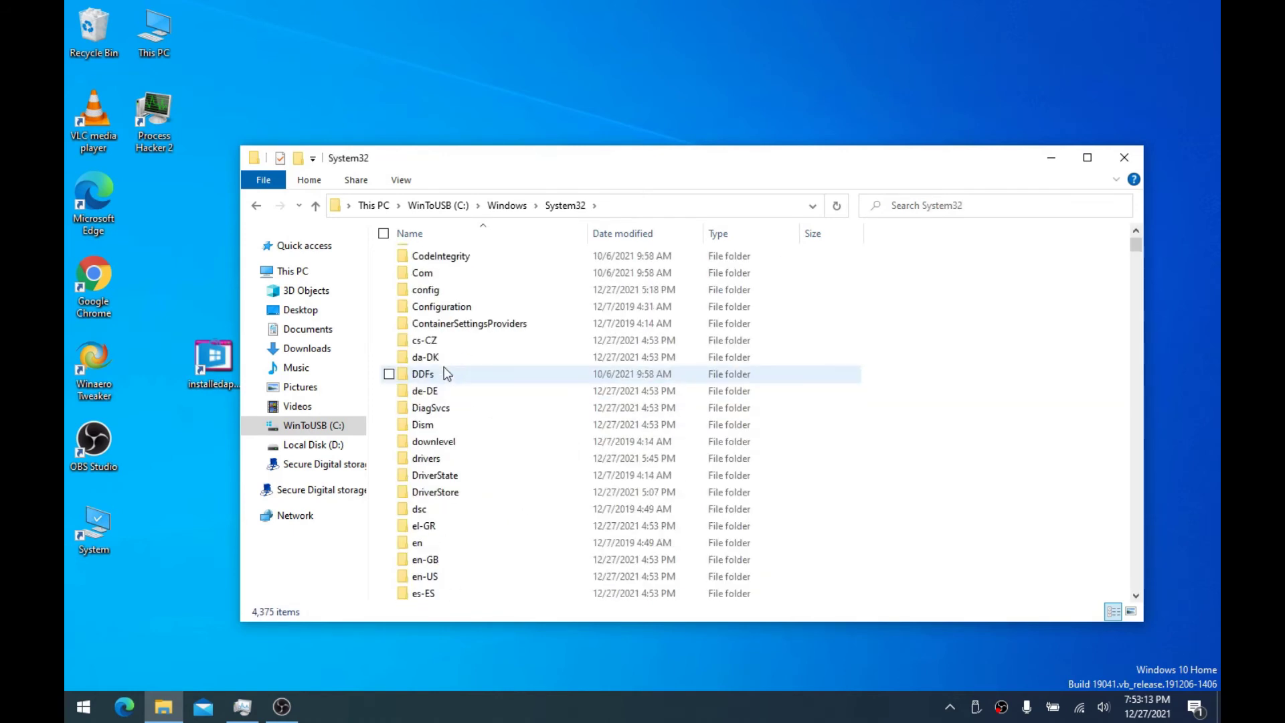
pyautogui.click(507, 205)
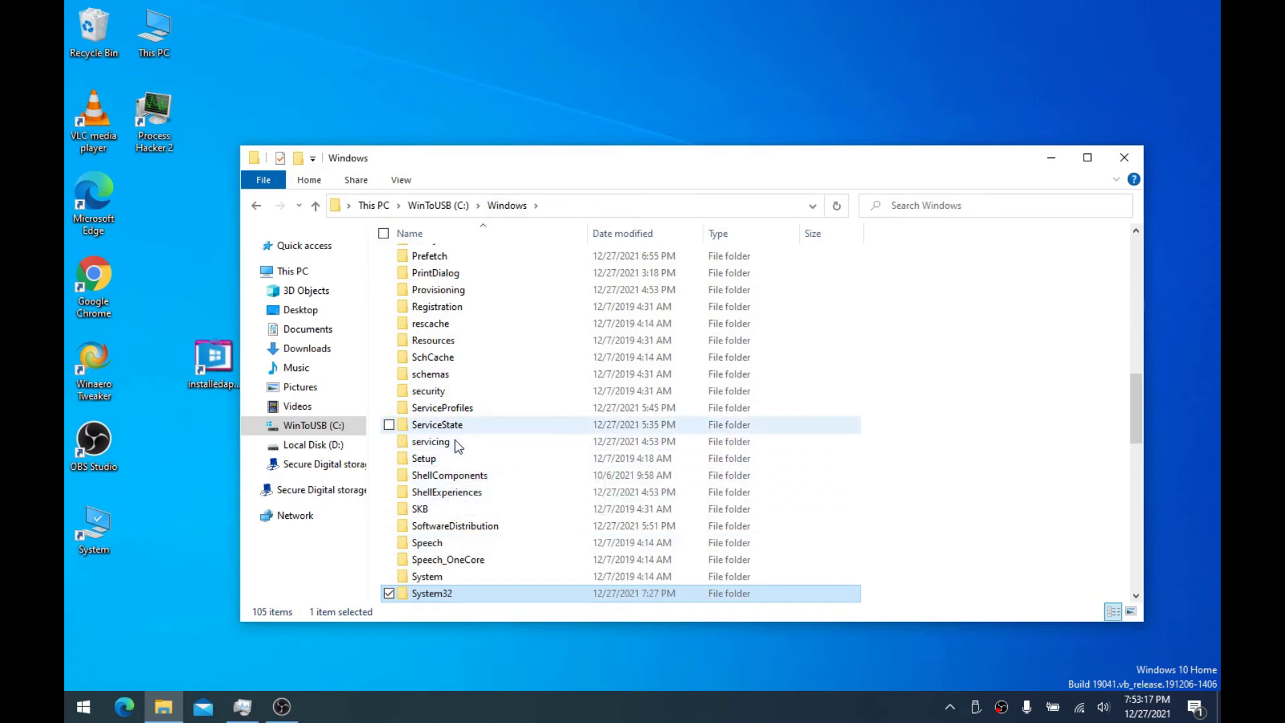
pyautogui.scroll(-4, 460, 468)
pyautogui.doubleClick(447, 410)
# Look through the app package folders in SystemApps, then return to the C: drive root and close File Explorer
pyautogui.scroll(-2, 486, 344)
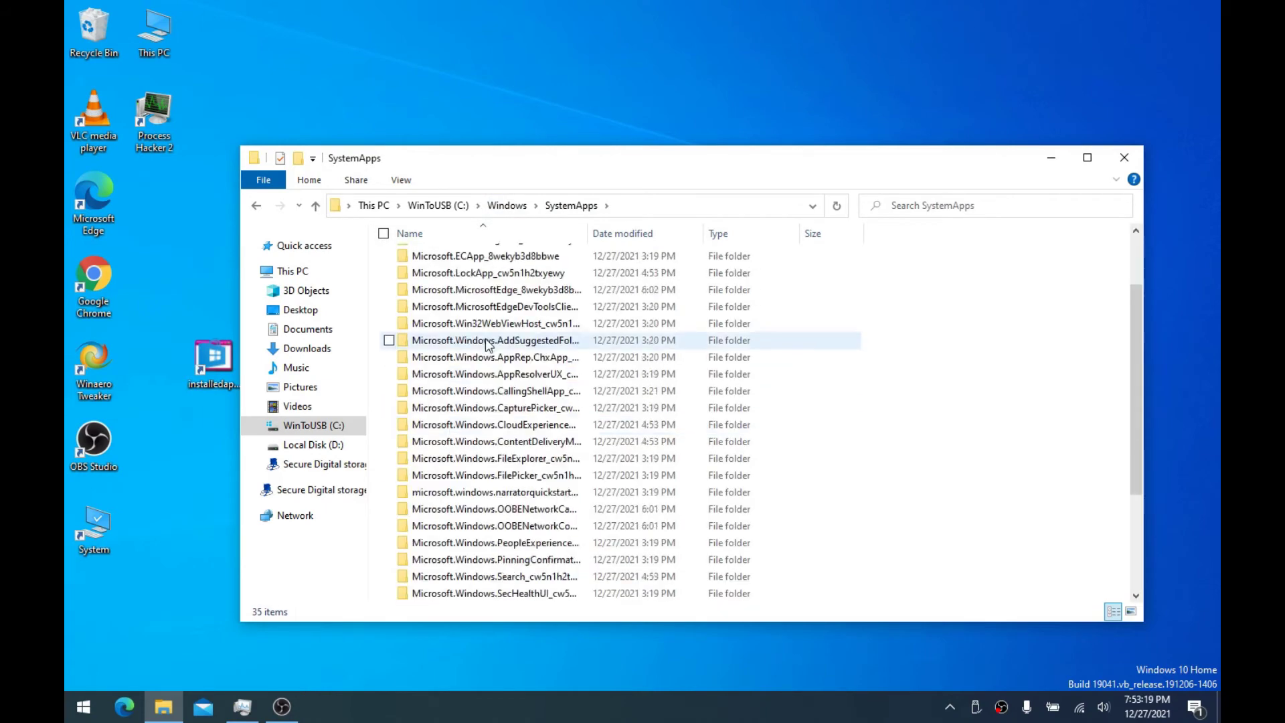
pyautogui.scroll(-3, 489, 361)
pyautogui.scroll(-5, 542, 508)
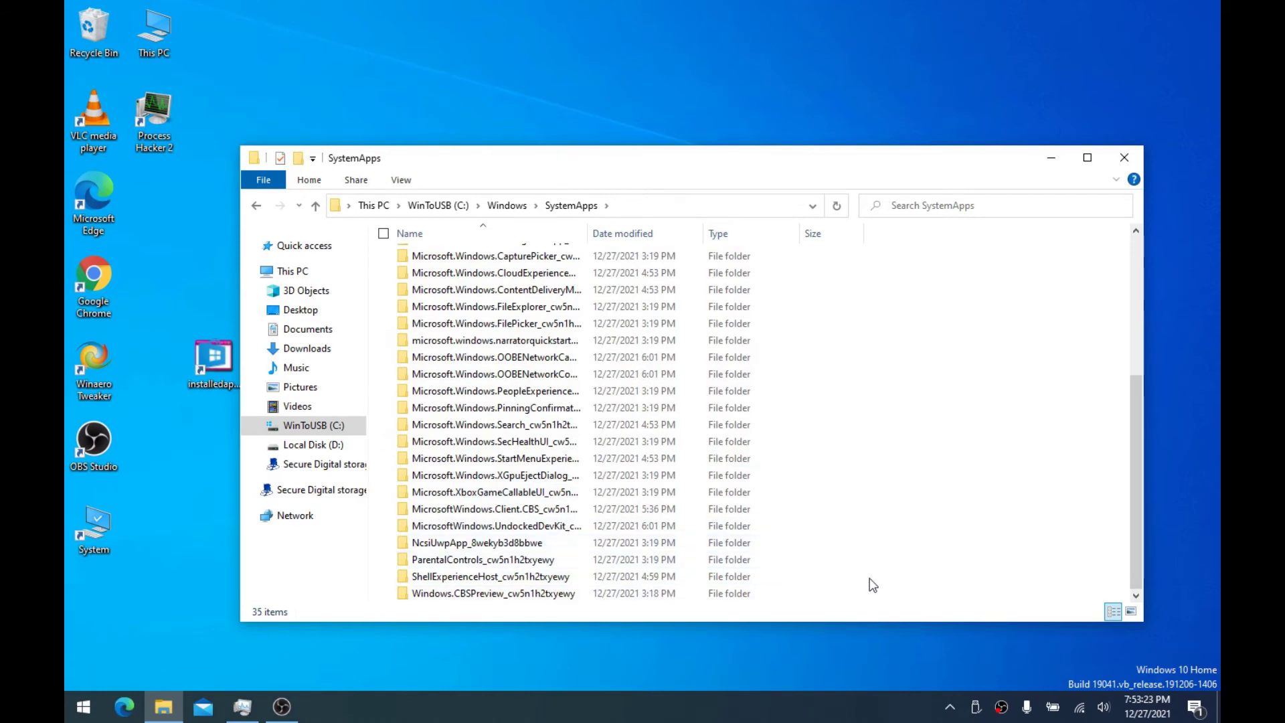
pyautogui.moveTo(898, 588); pyautogui.dragTo(444, 601)
pyautogui.moveTo(505, 147); pyautogui.dragTo(475, 302)
pyautogui.moveTo(475, 302); pyautogui.dragTo(505, 318)
pyautogui.click(1001, 318)
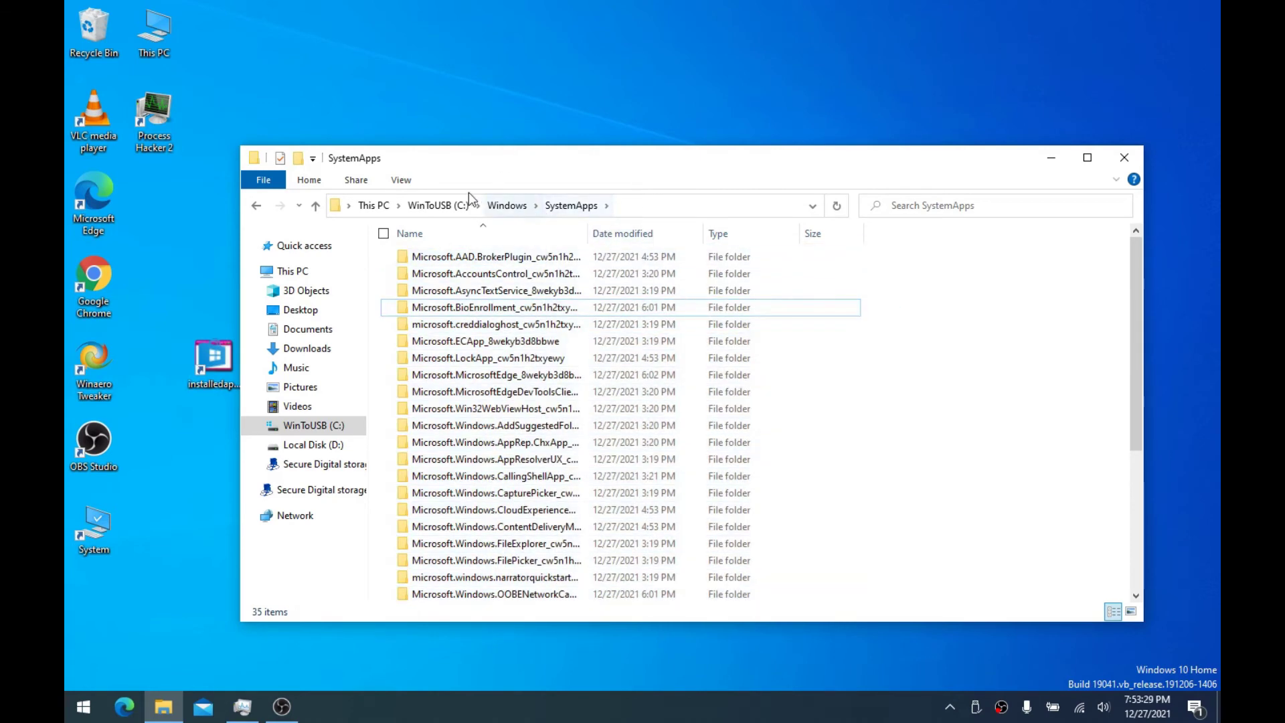
pyautogui.click(435, 205)
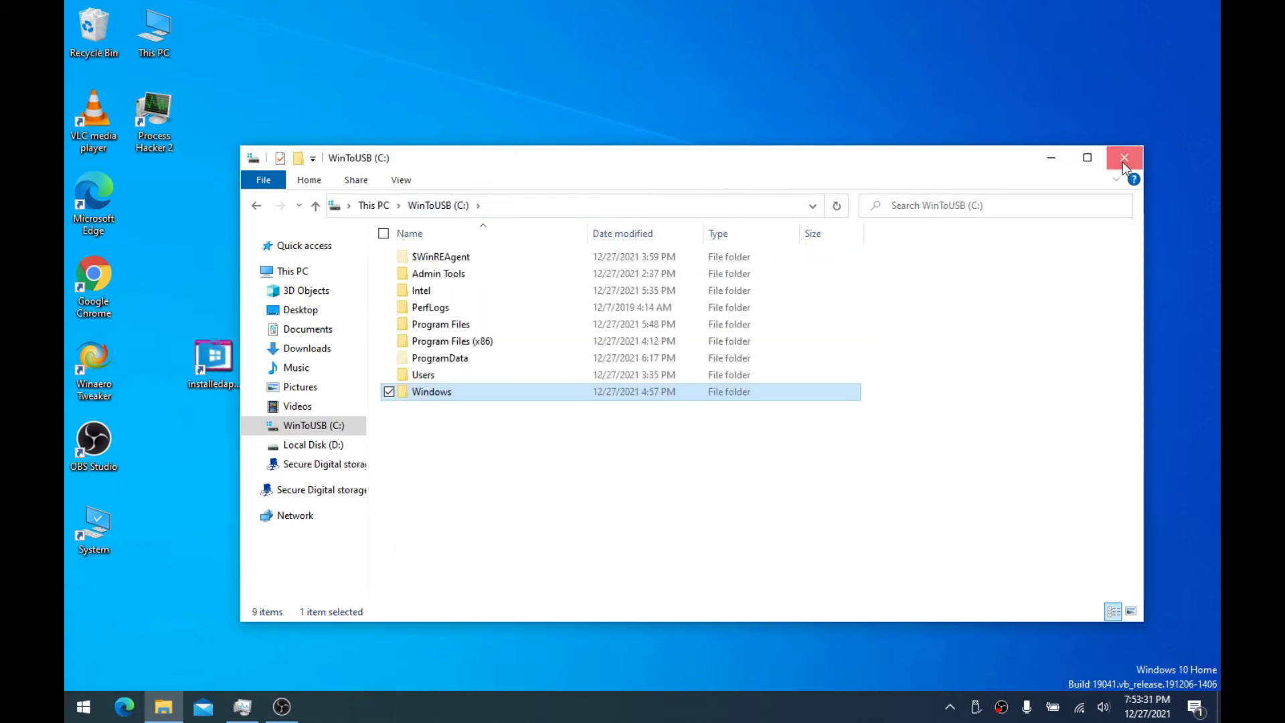
pyautogui.click(1122, 162)
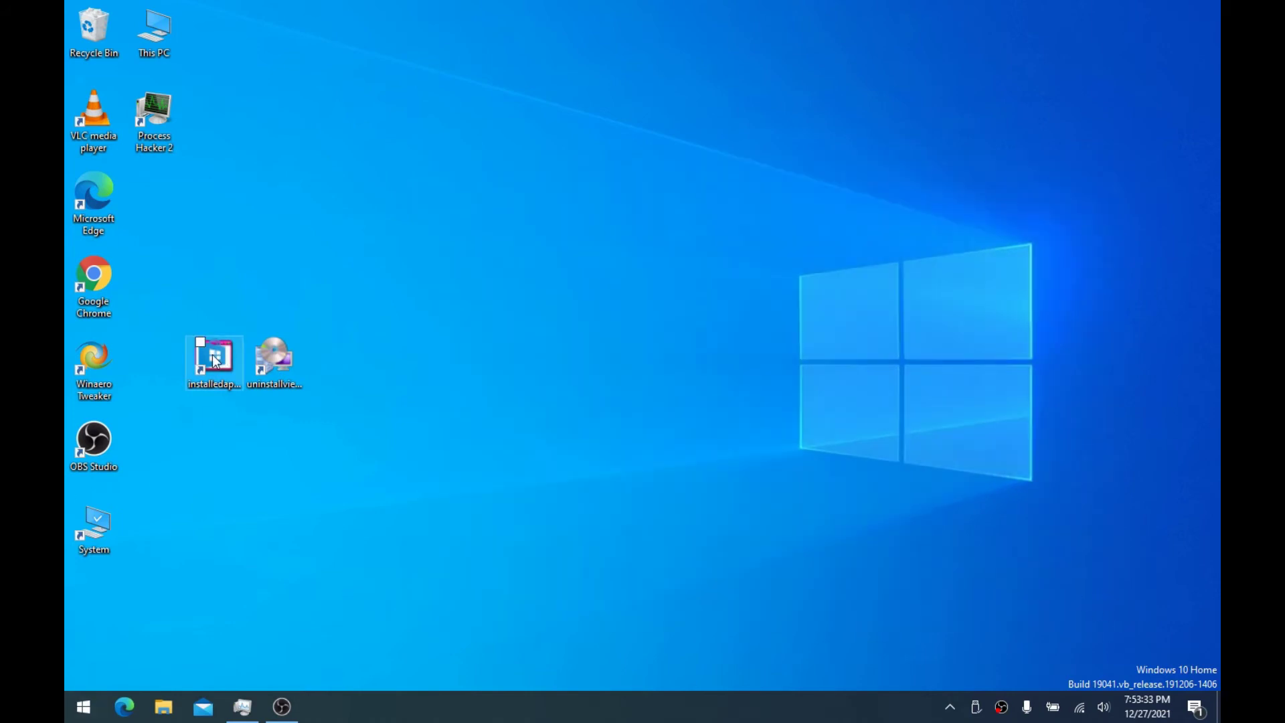
# Move the installedappview.exe shortcut towards the middle of the desktop and run it as administrator
pyautogui.moveTo(214, 362); pyautogui.dragTo(516, 364)
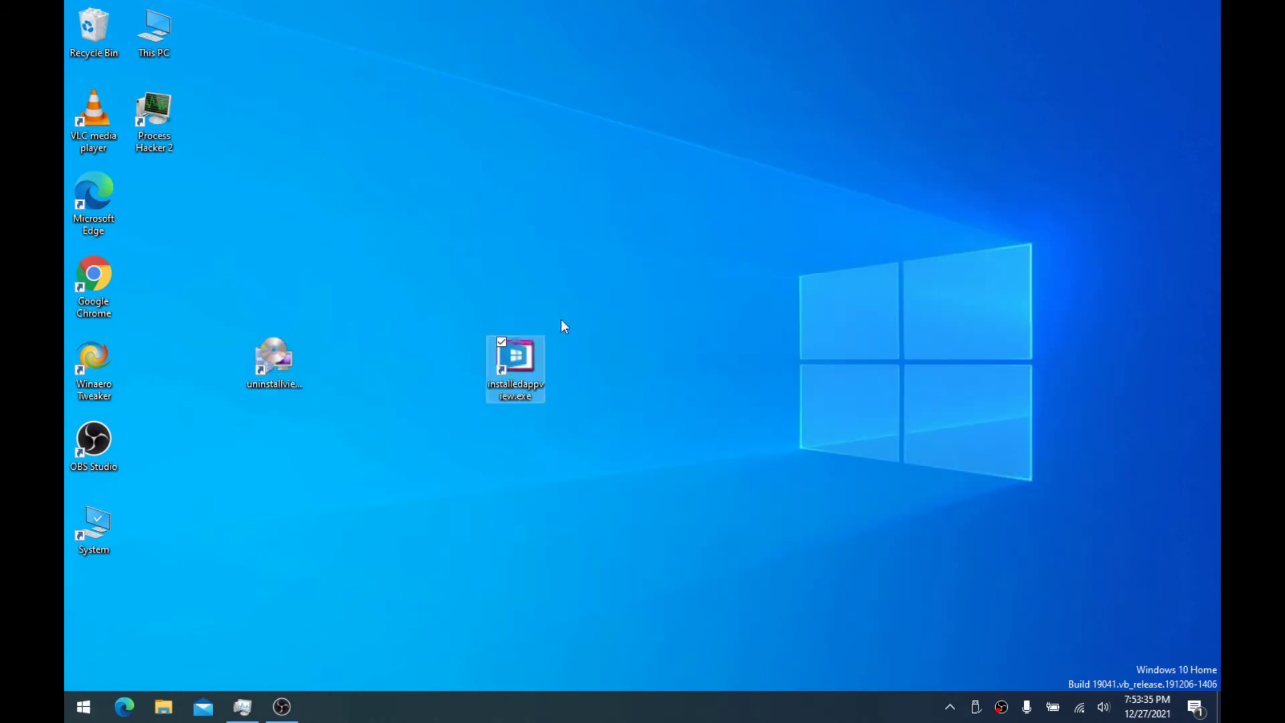
pyautogui.click(528, 363)
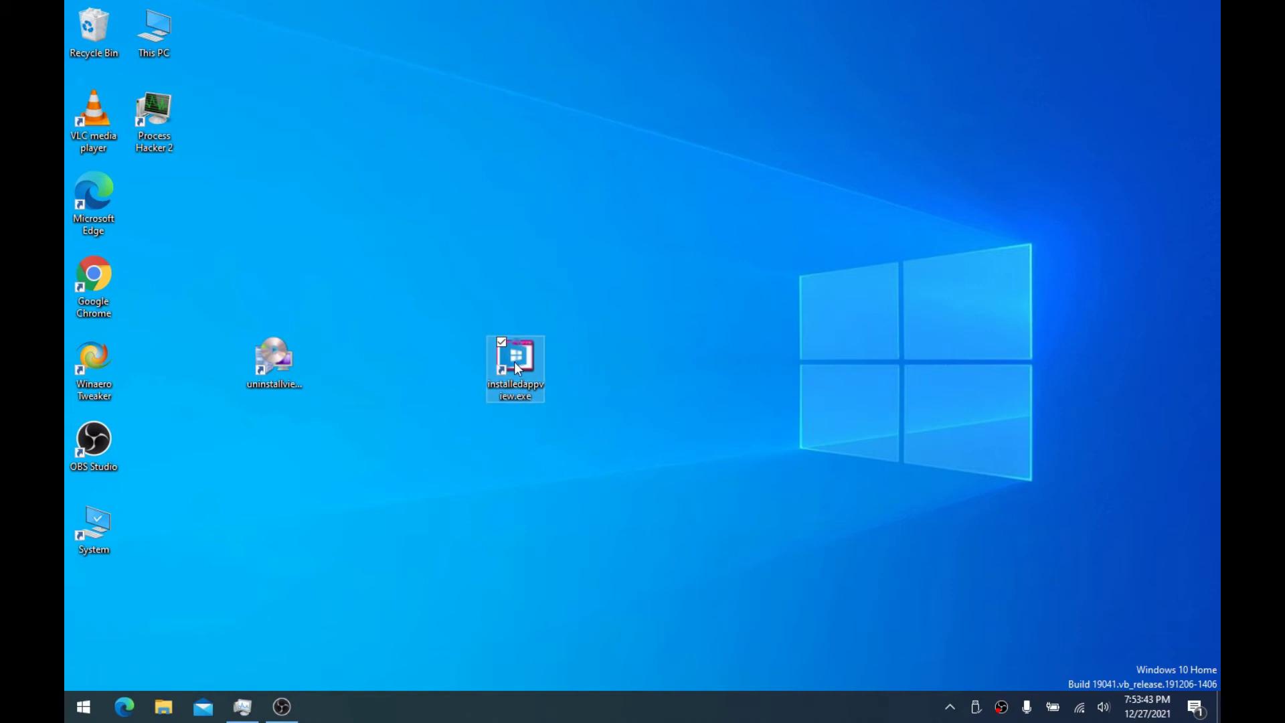
pyautogui.rightClick(514, 361)
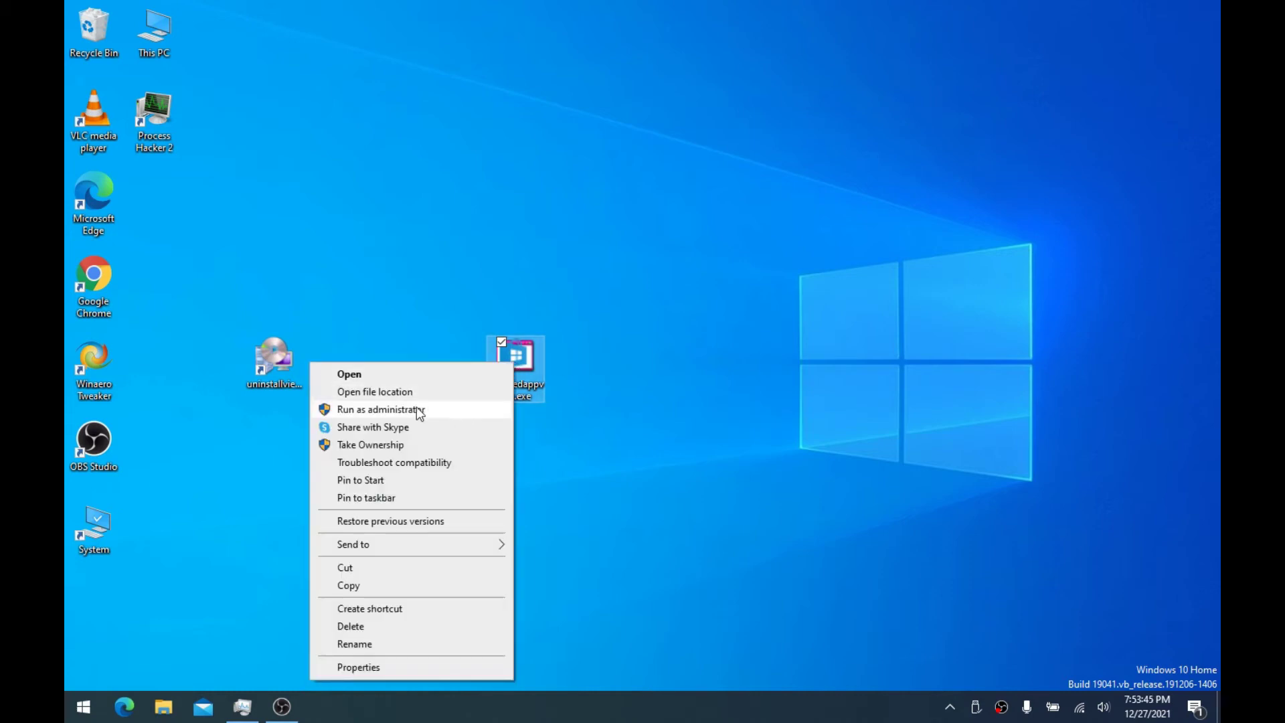
pyautogui.click(444, 410)
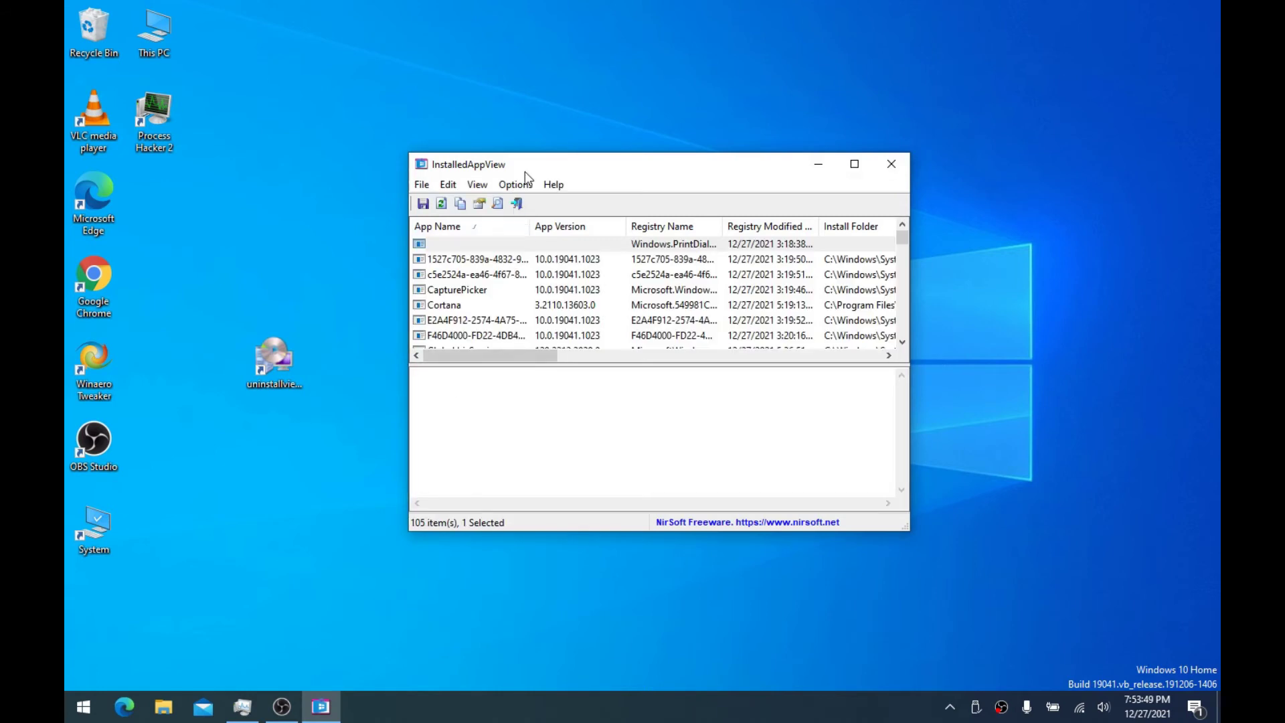
pyautogui.moveTo(525, 173); pyautogui.dragTo(551, 169)
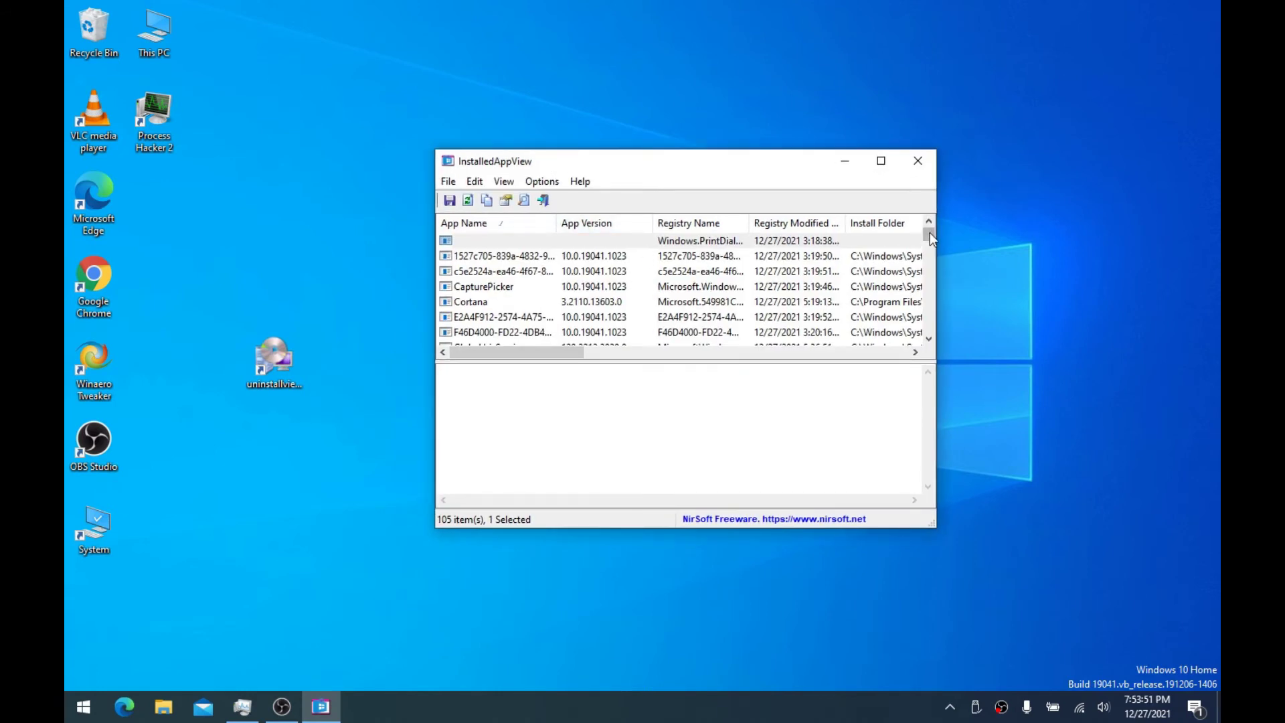
# Maximize the InstalledAppView window and look through the app list down to the Xbox Game Bar entries
pyautogui.moveTo(929, 232); pyautogui.dragTo(929, 238)
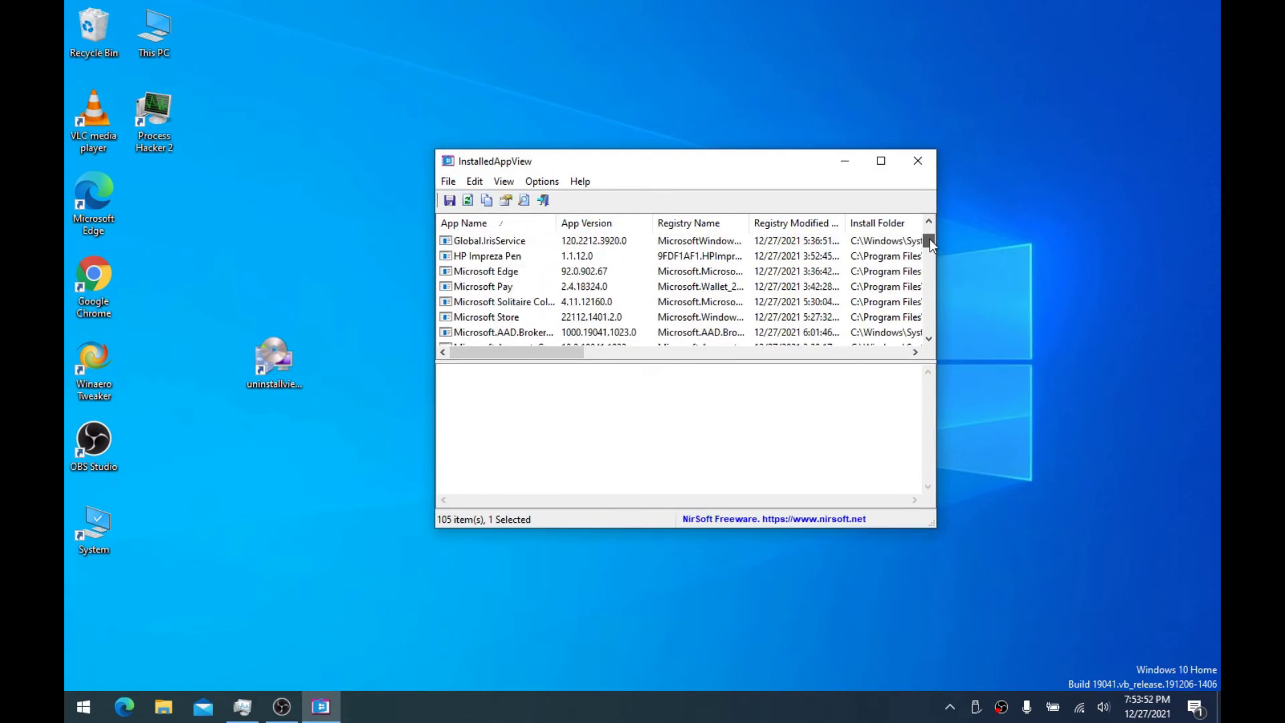
pyautogui.click(883, 161)
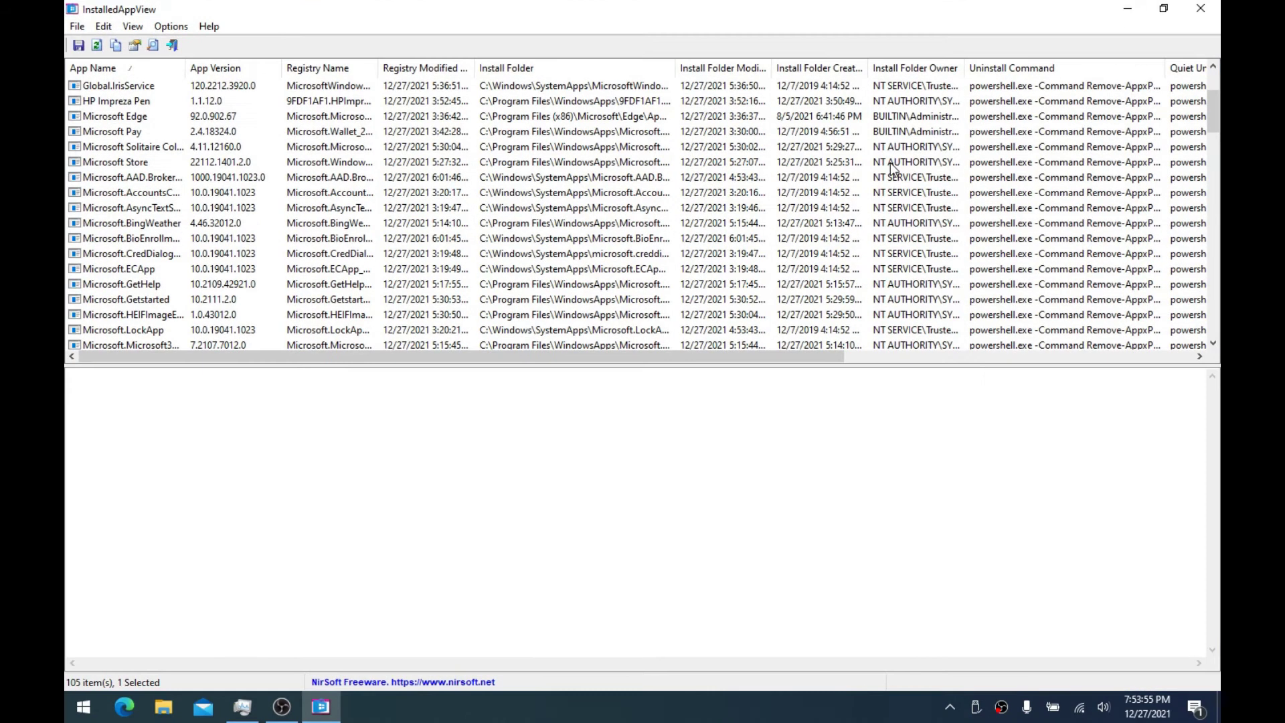
pyautogui.scroll(-20, 314, 175)
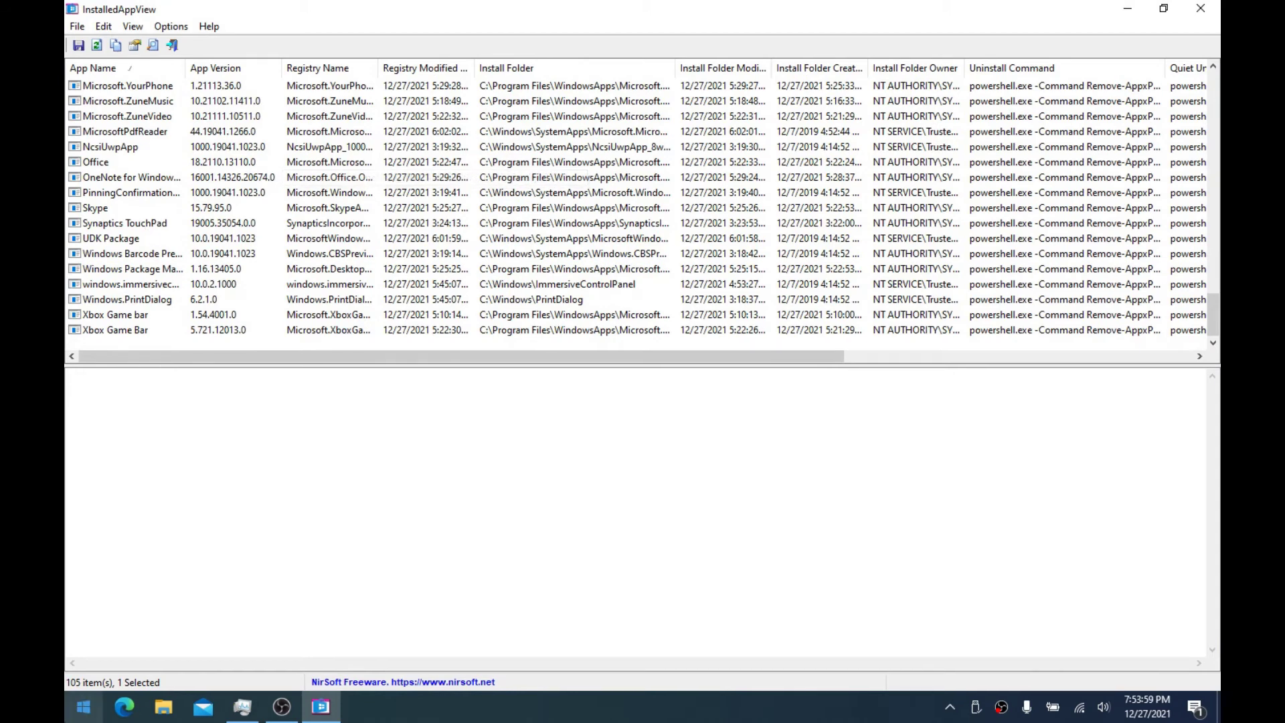
# Open Apps & features in Windows Settings, look through the installed apps for comparison, and close Settings
pyautogui.rightClick(83, 706)
pyautogui.click(143, 244)
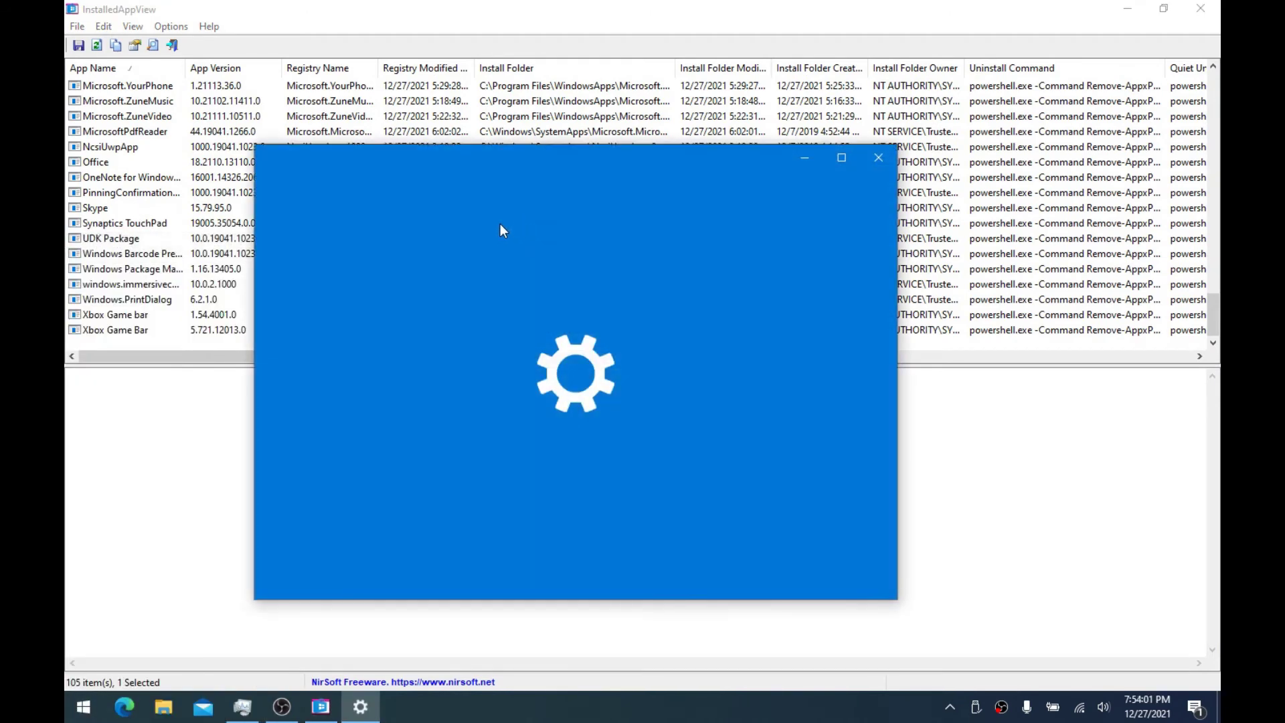
pyautogui.scroll(-10, 604, 367)
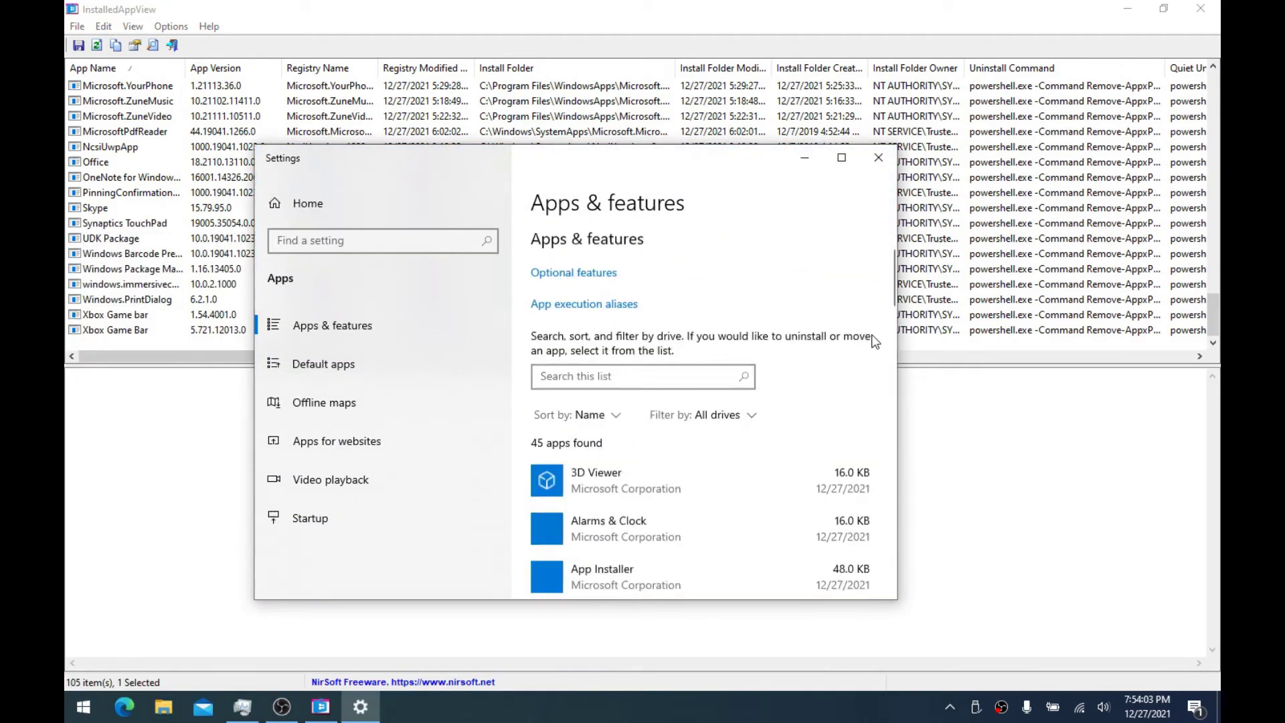
pyautogui.moveTo(890, 341); pyautogui.dragTo(894, 423)
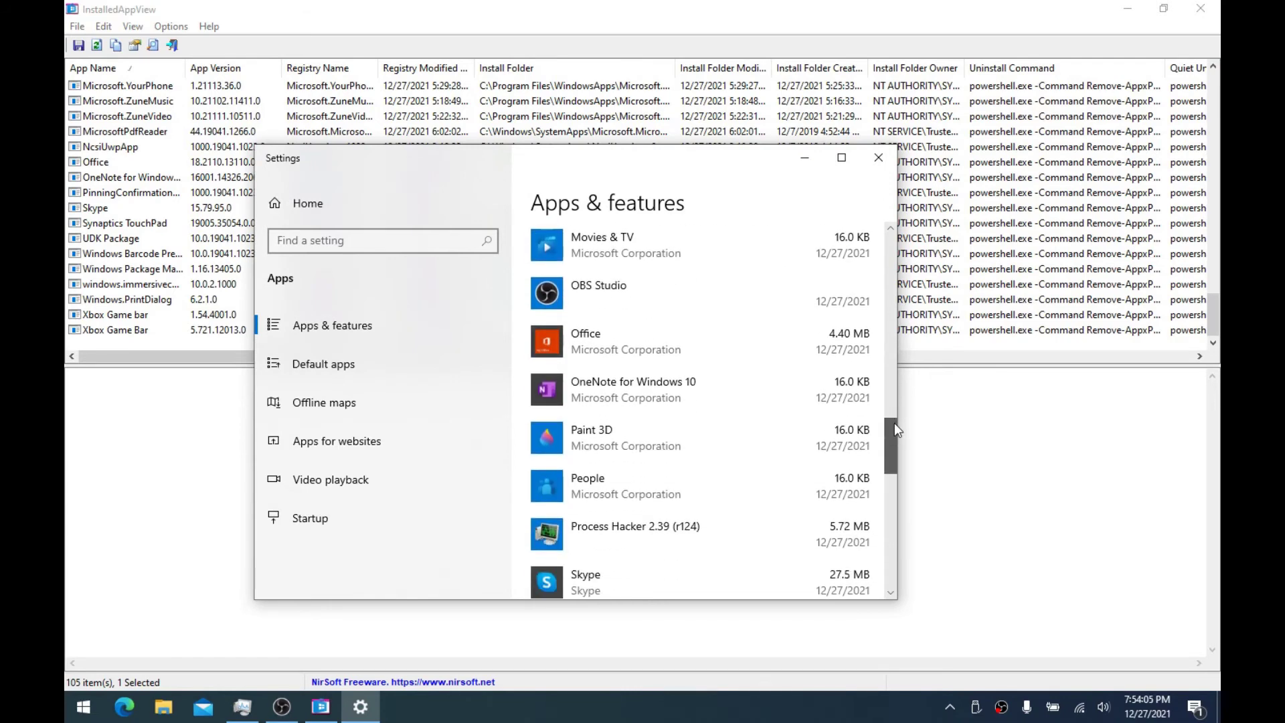
pyautogui.scroll(-8, 579, 301)
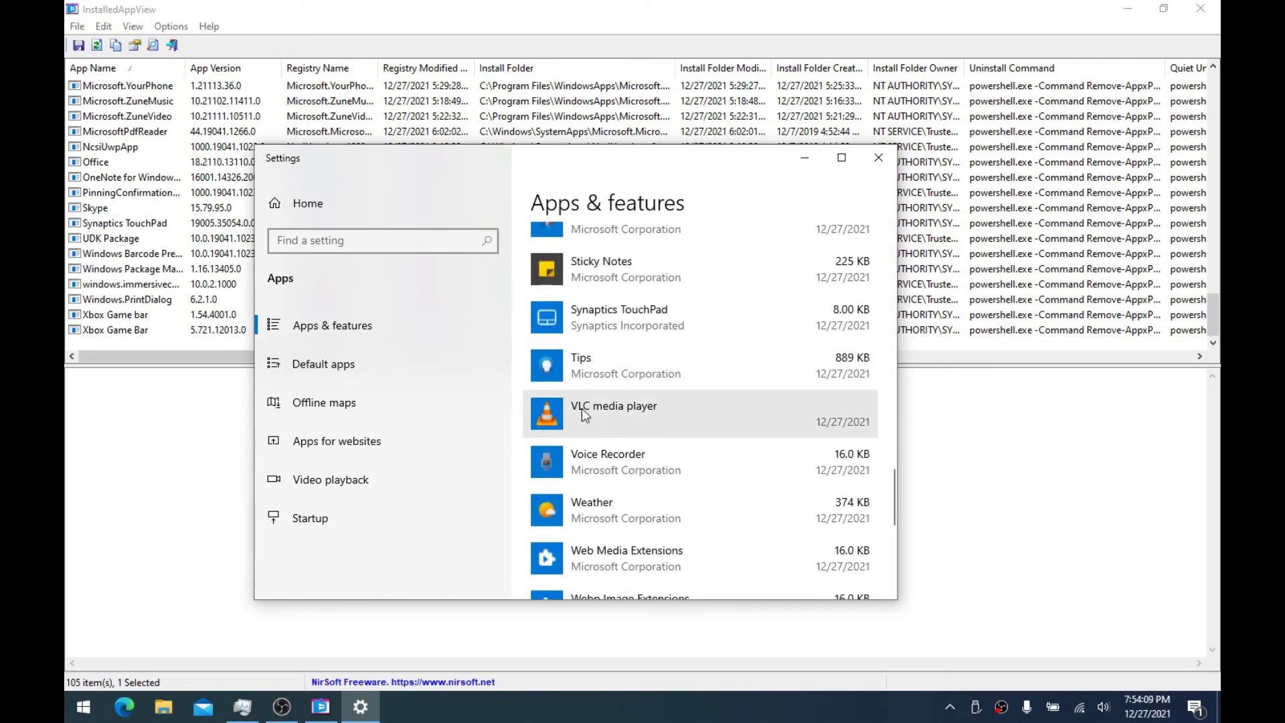
pyautogui.scroll(-2, 591, 420)
pyautogui.scroll(20, 629, 420)
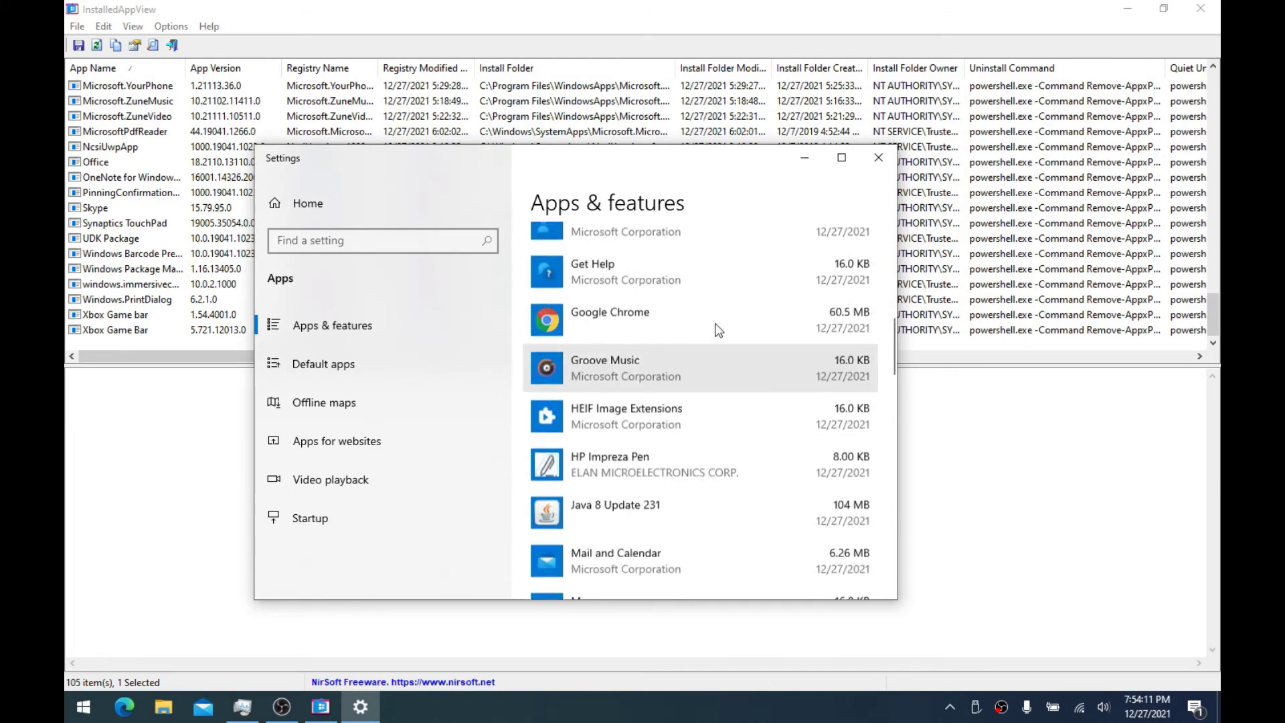
pyautogui.click(877, 159)
# Select Office in the app list to view its manifest, then launch the Office app from Start and close it
pyautogui.click(239, 163)
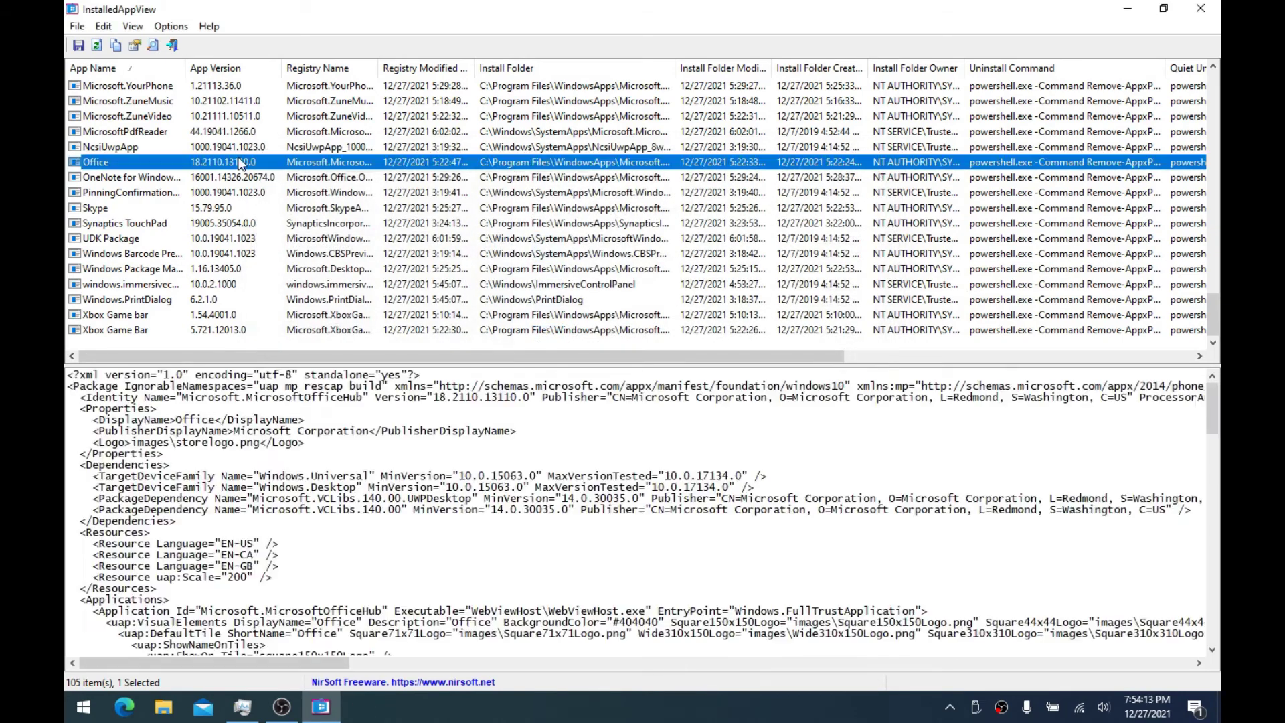
pyautogui.scroll(-4, 356, 374)
pyautogui.press('super')
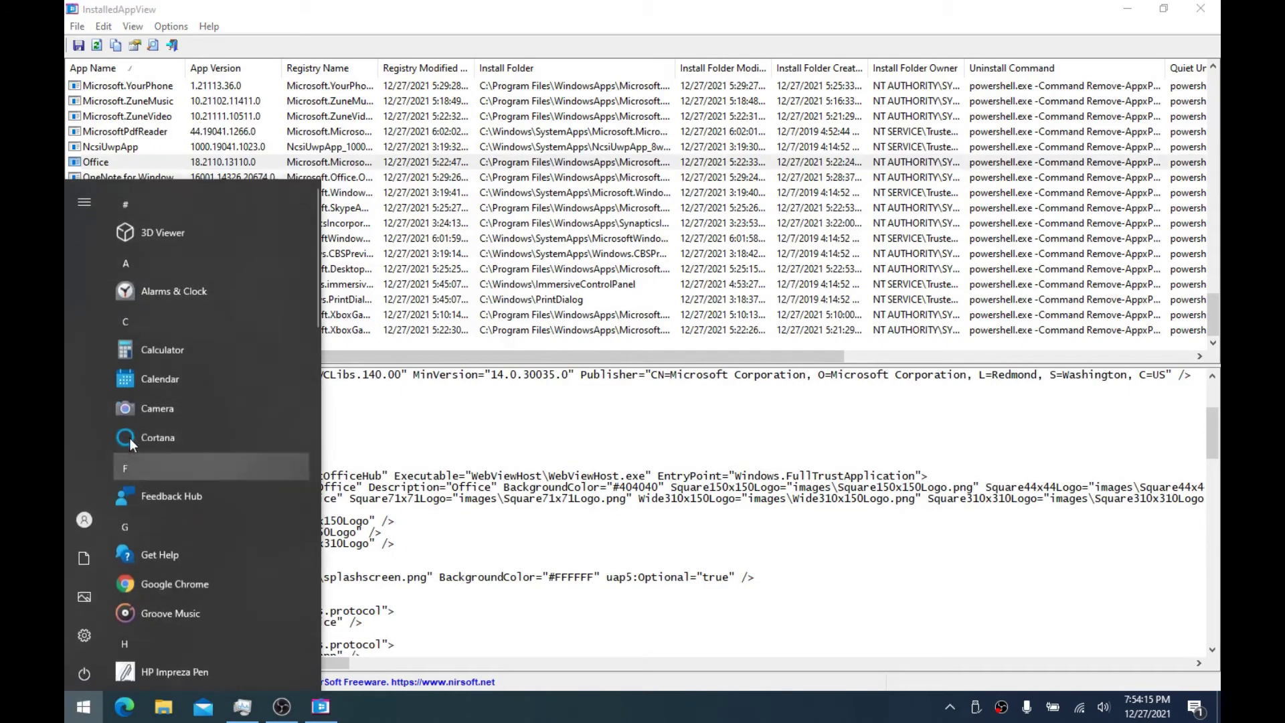
pyautogui.scroll(-10, 160, 387)
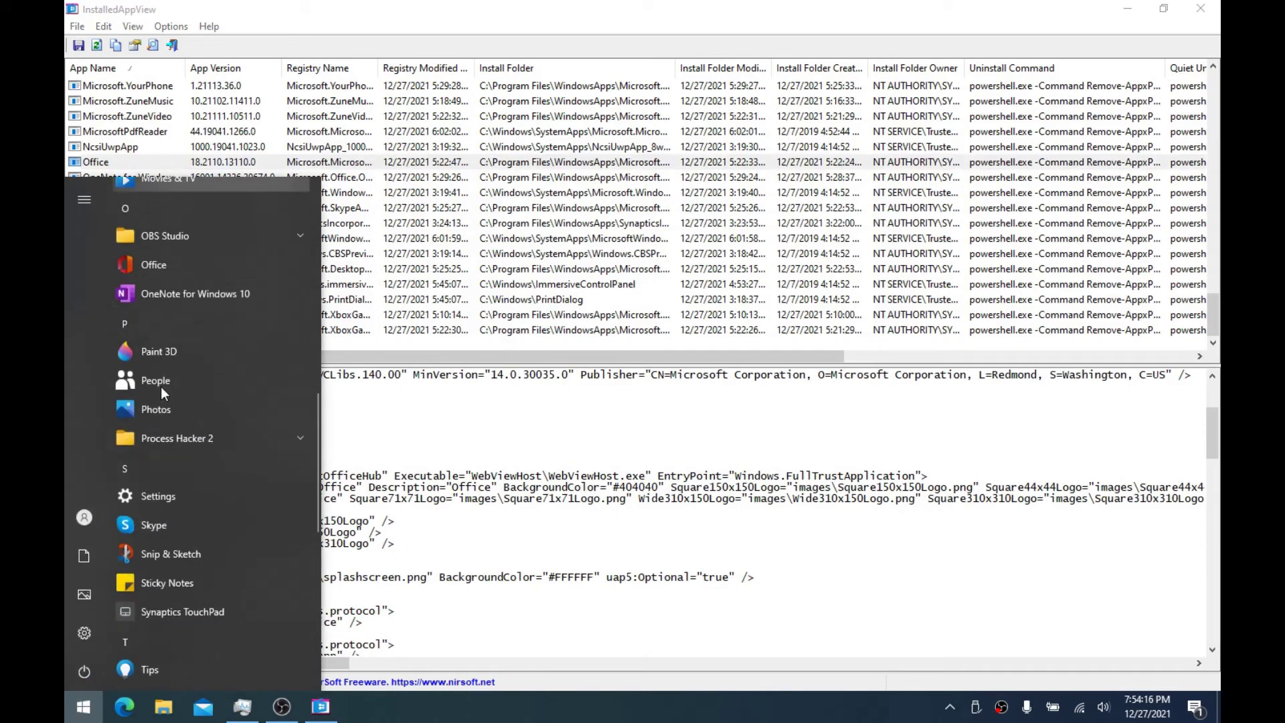
pyautogui.click(164, 265)
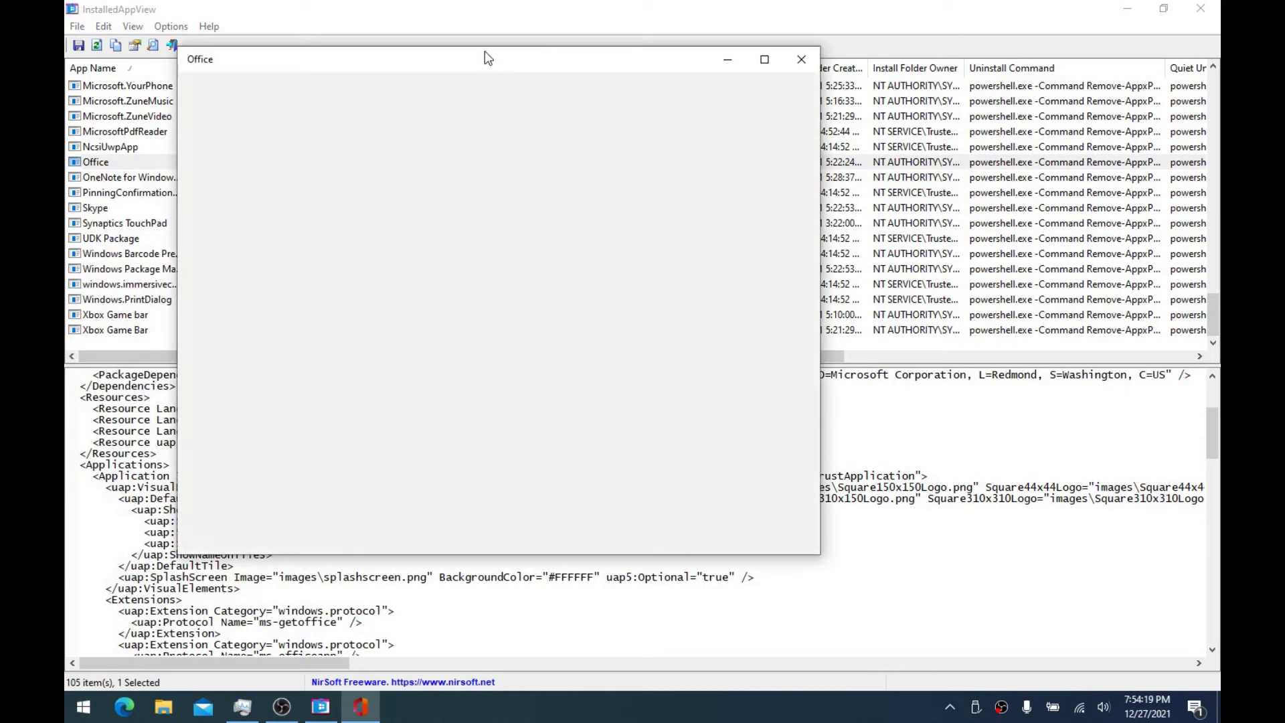
pyautogui.click(799, 99)
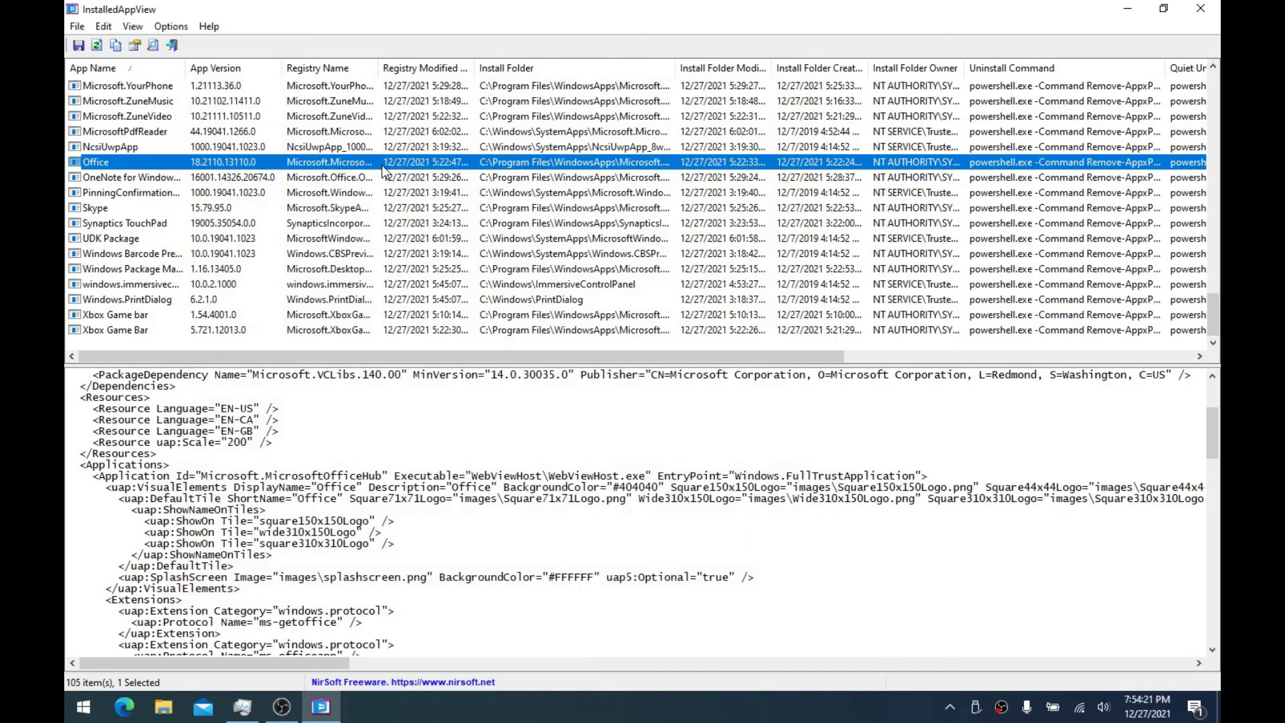
# Review the Office package manifest, then quietly uninstall Office and confirm the removal
pyautogui.scroll(-10, 633, 426)
pyautogui.scroll(14, 633, 429)
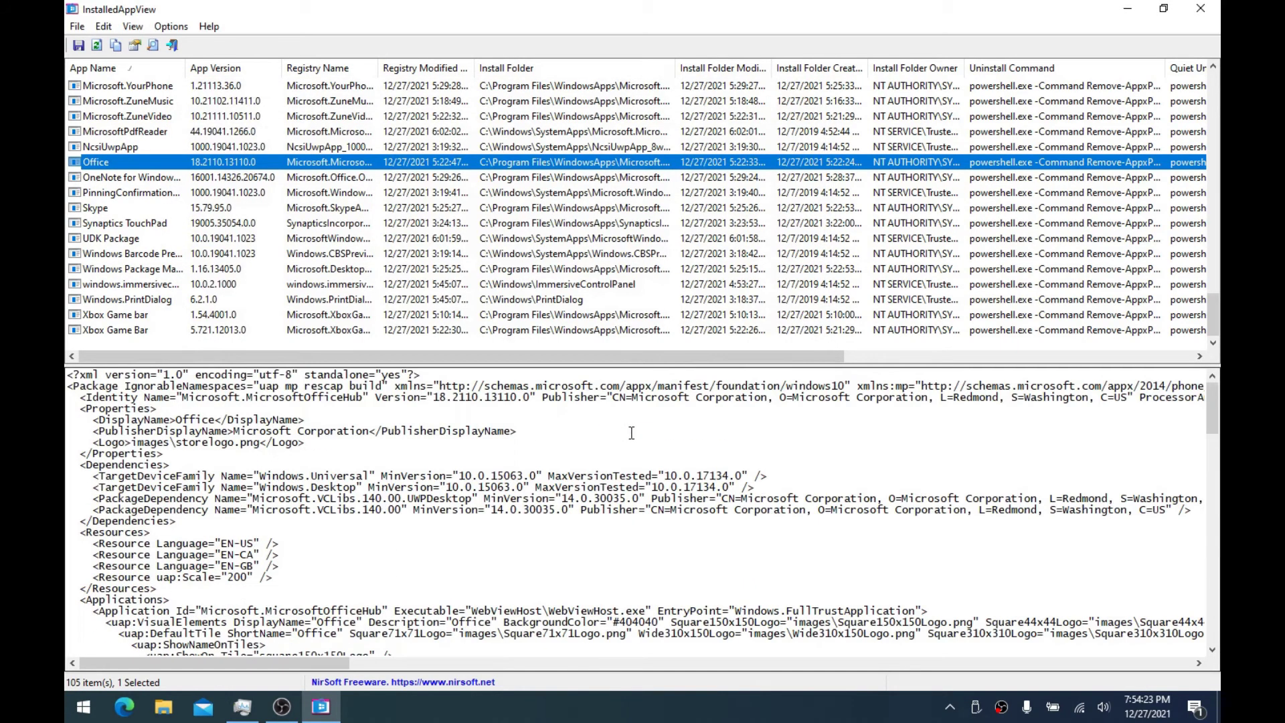
pyautogui.rightClick(103, 163)
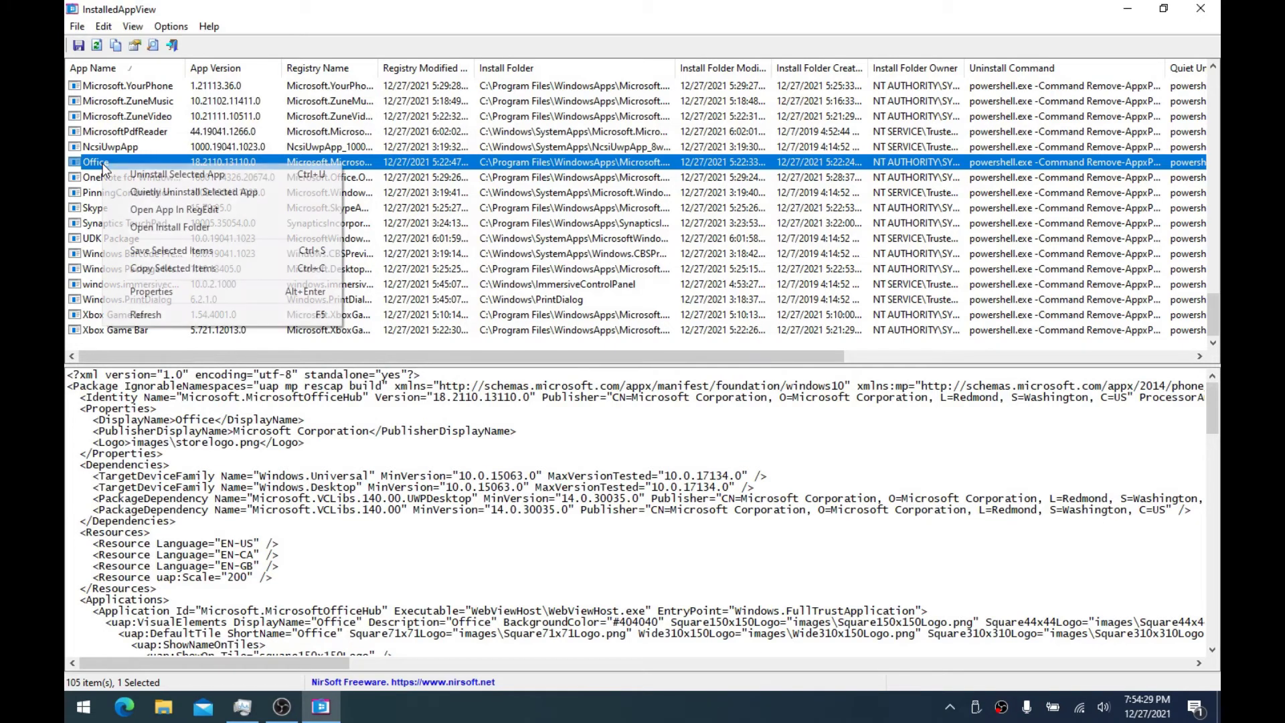
pyautogui.click(204, 192)
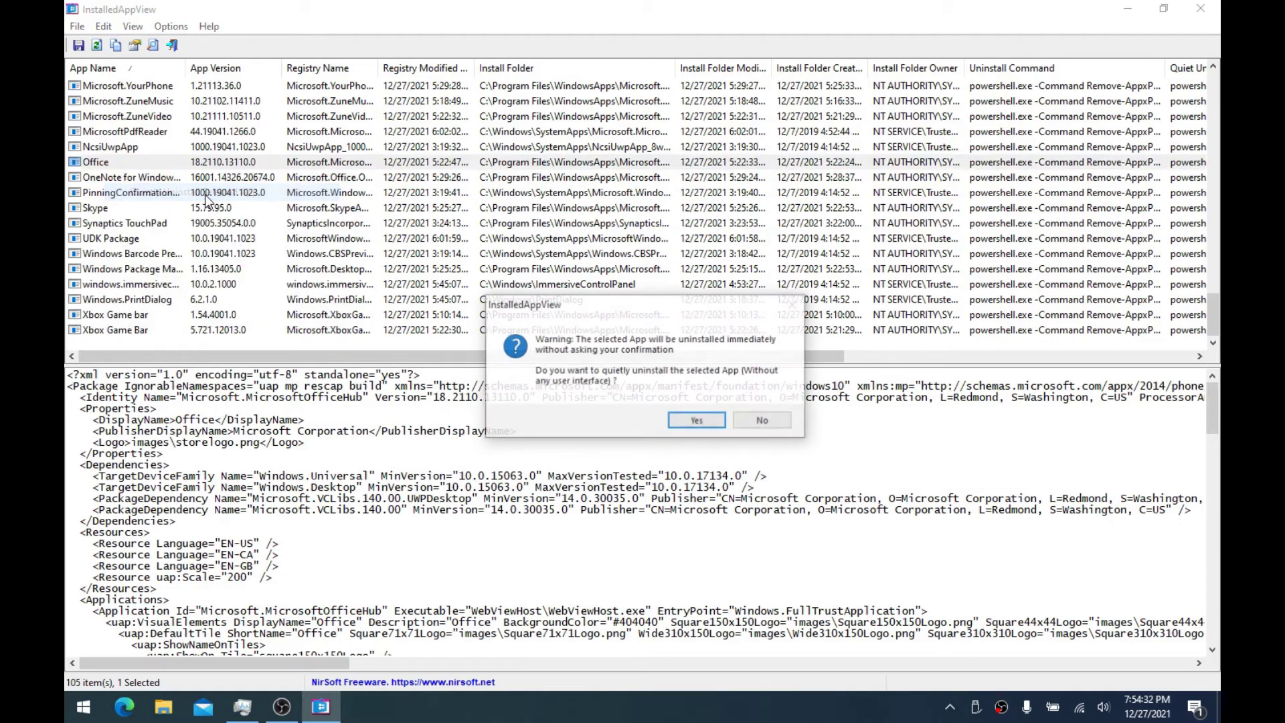
pyautogui.click(700, 423)
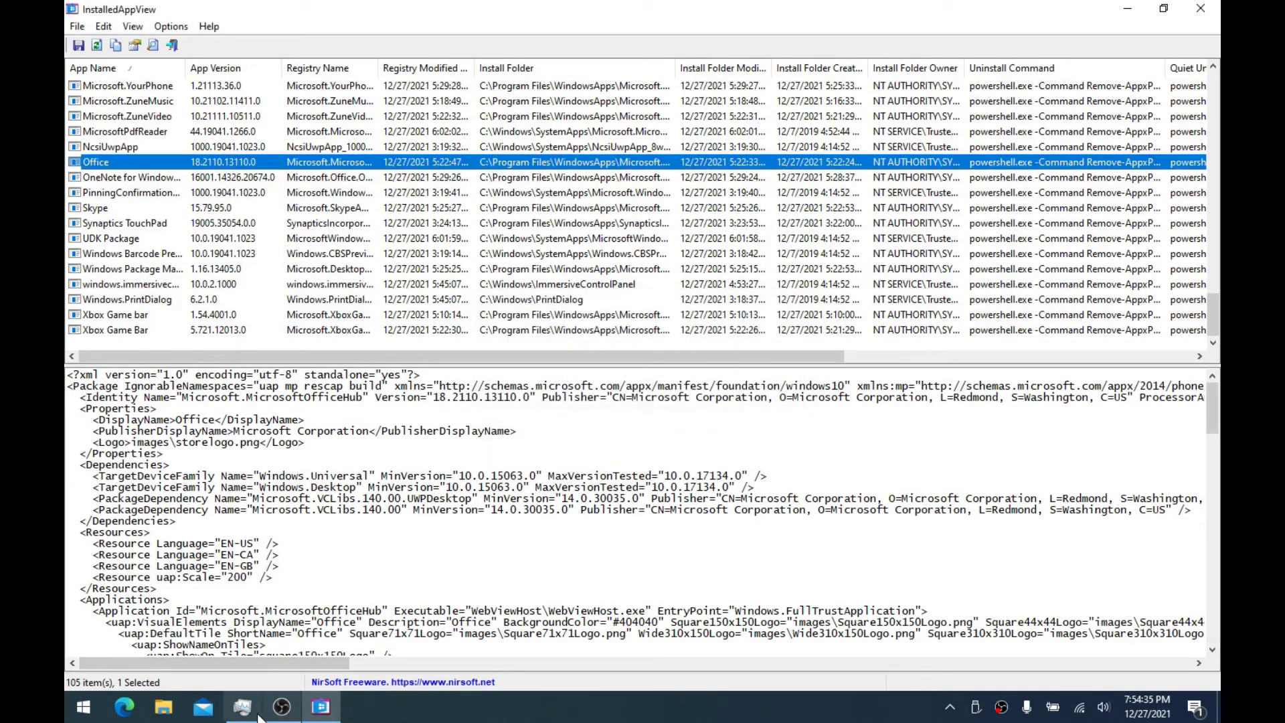
# Switch to Task Manager, examine the processes running under InstalledAppView, move the window aside, and return to InstalledAppView
pyautogui.click(257, 713)
pyautogui.click(412, 197)
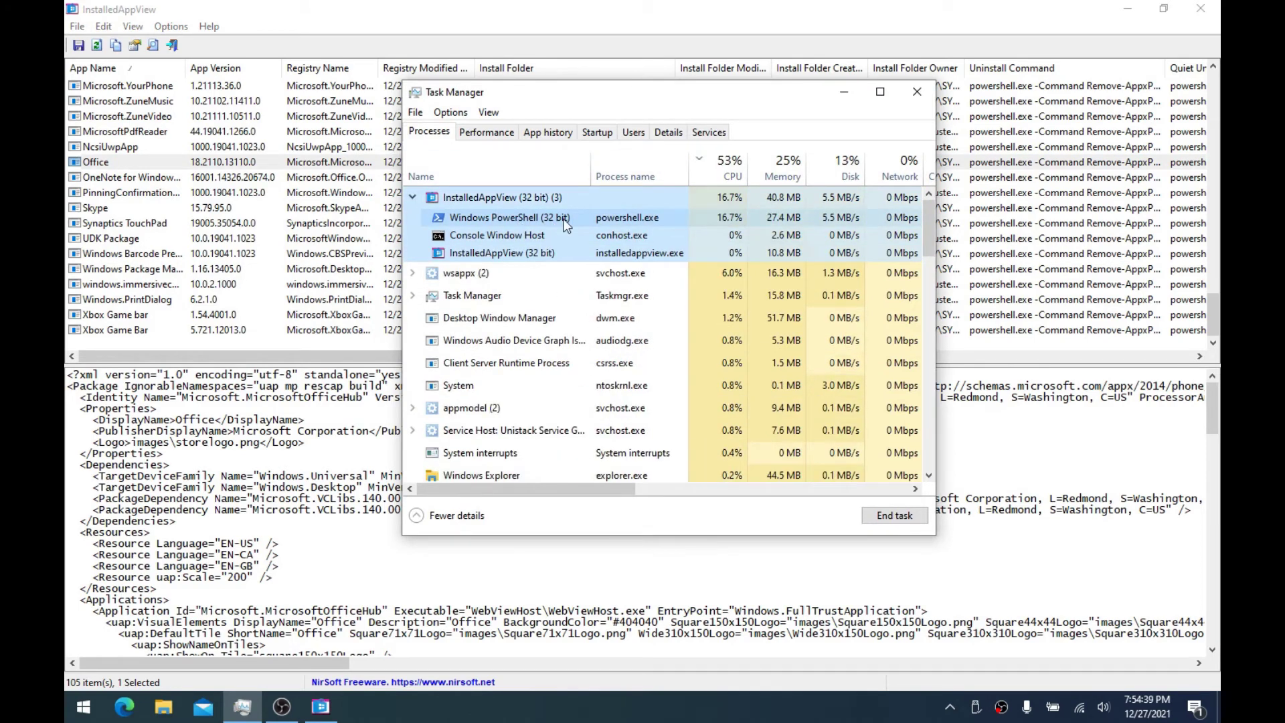
pyautogui.moveTo(665, 92); pyautogui.dragTo(851, 86)
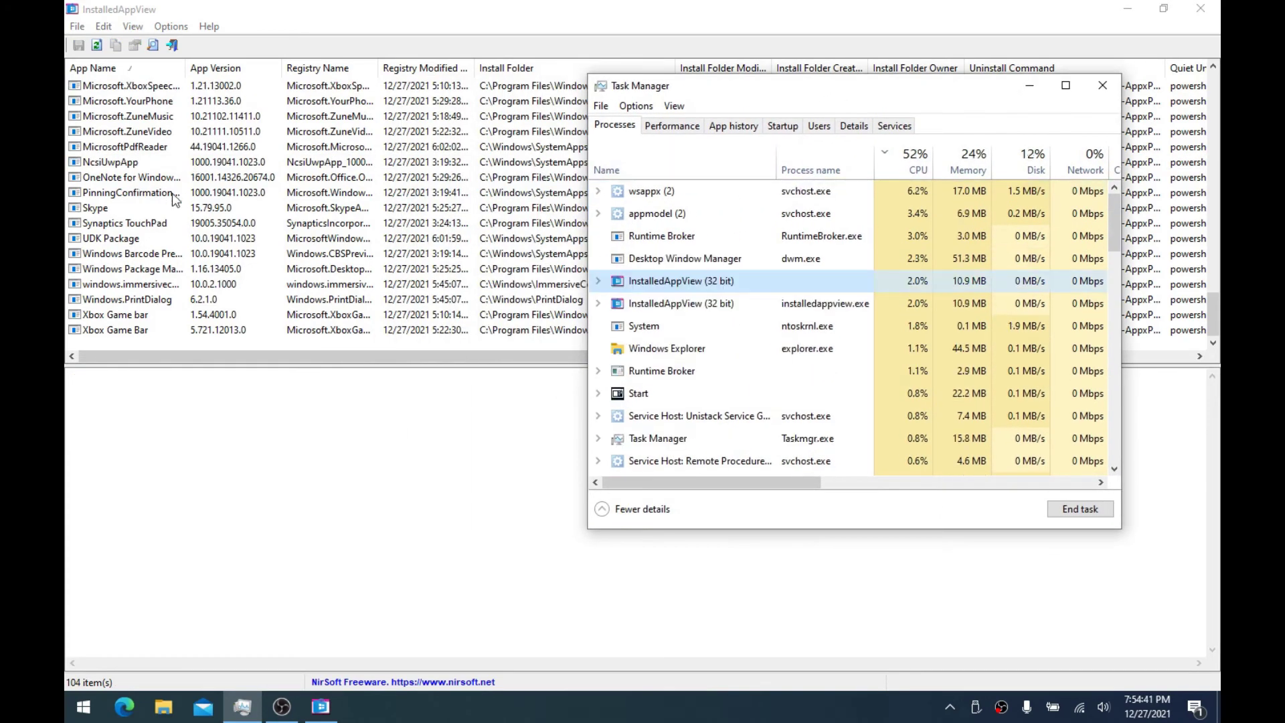
pyautogui.click(164, 434)
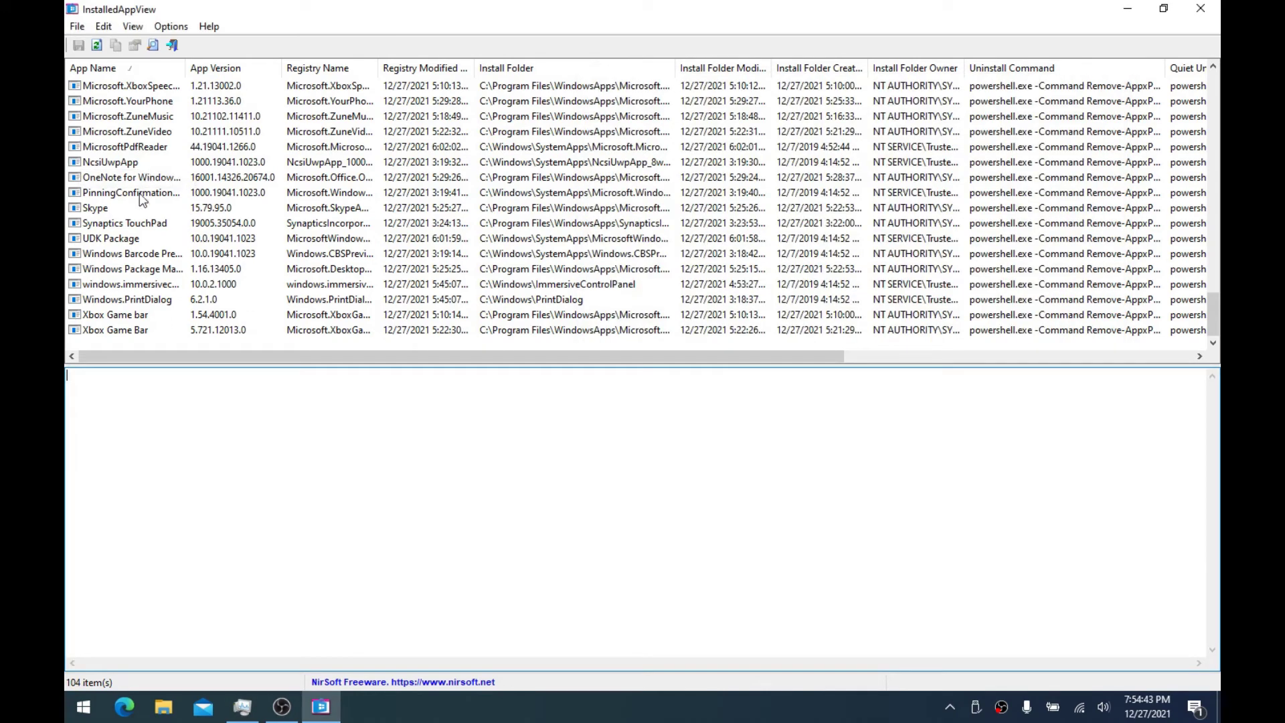
# Select Skype in the app list, view its available uninstall actions, and dismiss them without choosing one
pyautogui.click(107, 208)
pyautogui.rightClick(107, 208)
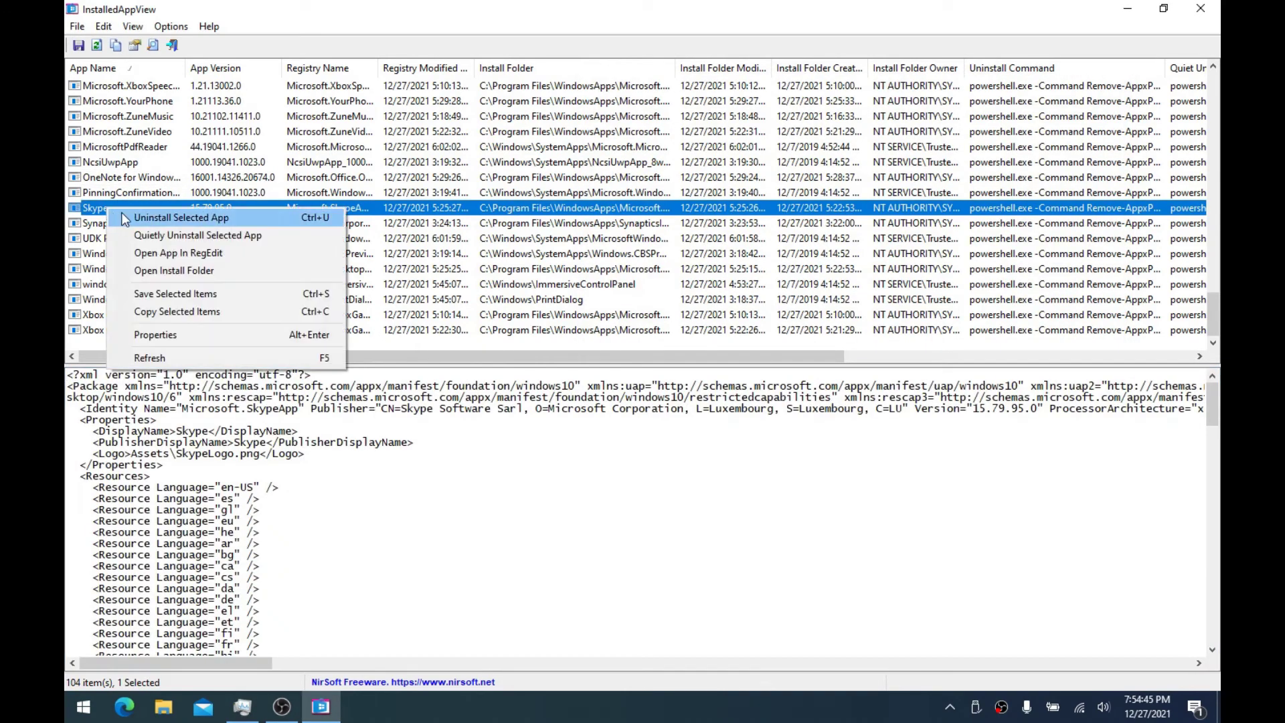
pyautogui.click(91, 199)
pyautogui.click(91, 207)
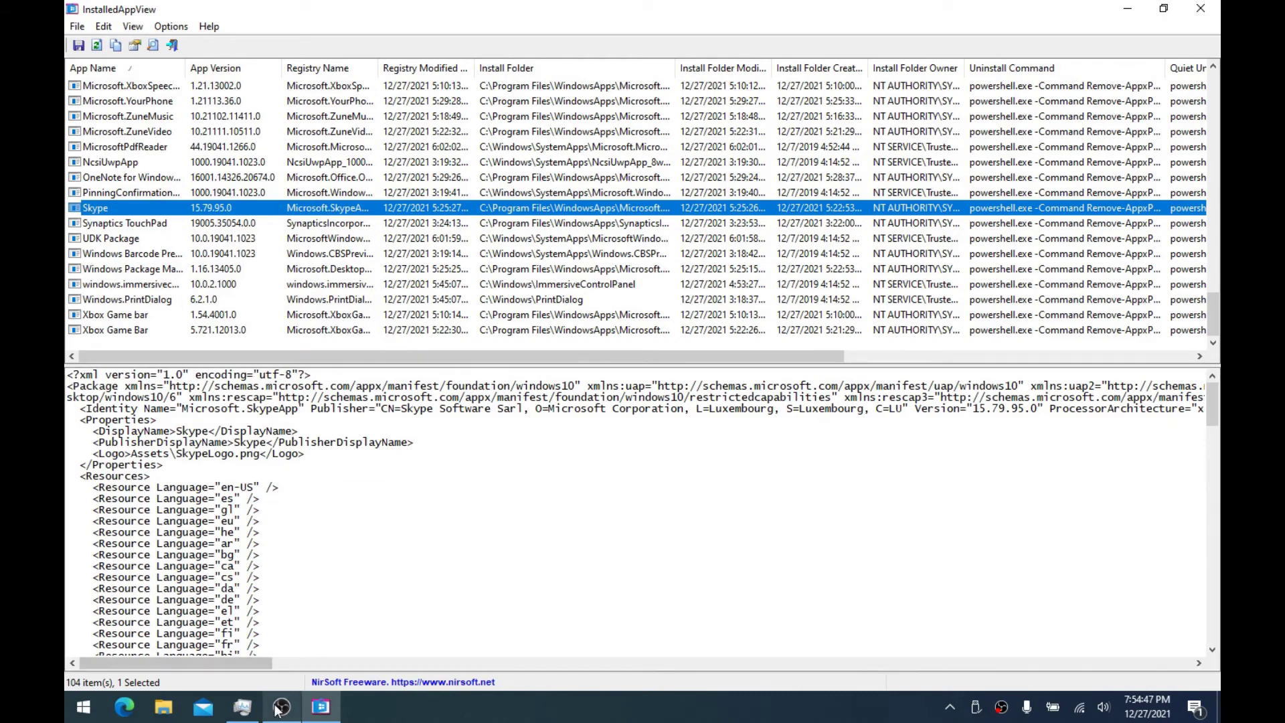
# Bring up Task Manager, minimize InstalledAppView, and examine the installedappview.exe shortcut's context options for the Share with Skype entry
pyautogui.click(243, 706)
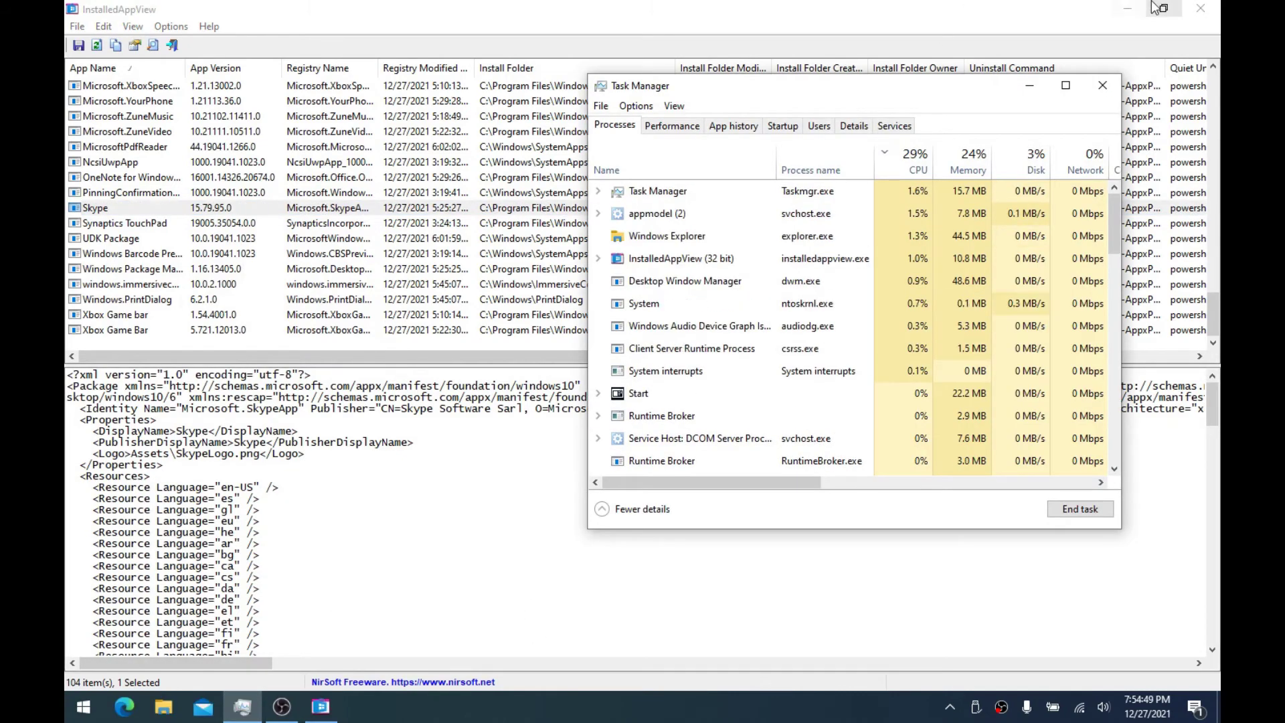
pyautogui.click(1042, 8)
pyautogui.click(1127, 9)
pyautogui.rightClick(501, 136)
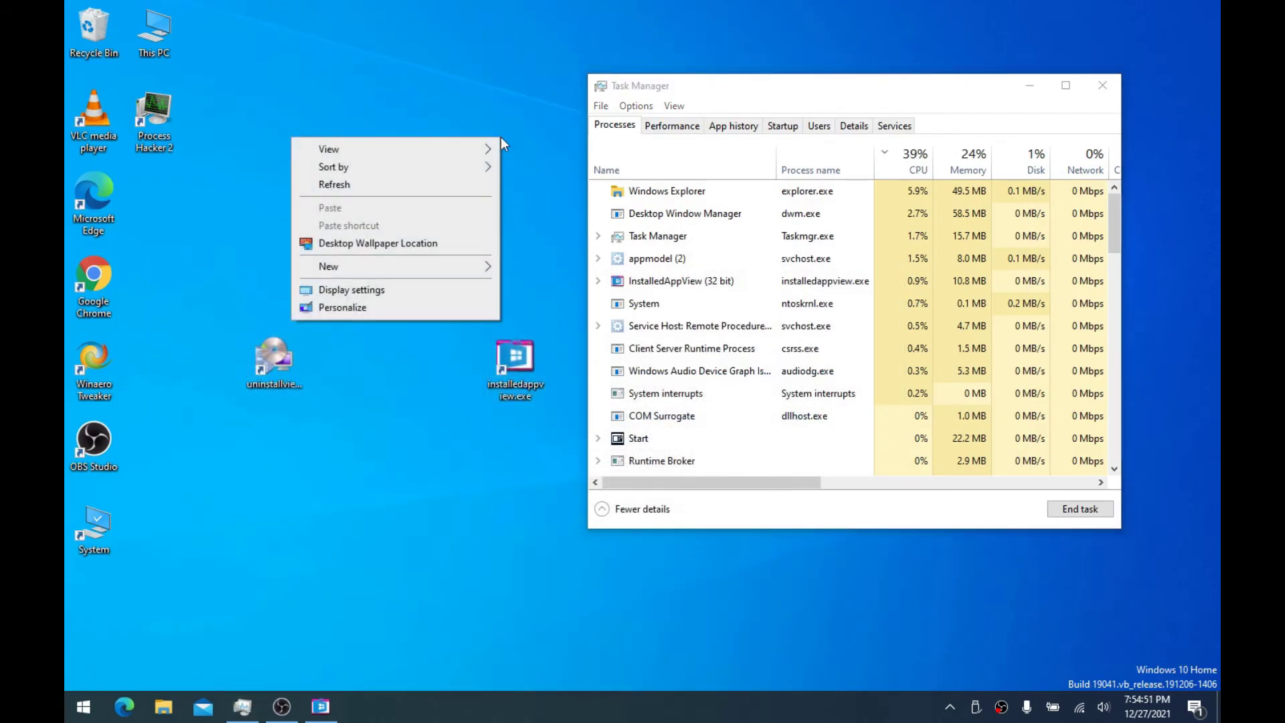
pyautogui.click(450, 440)
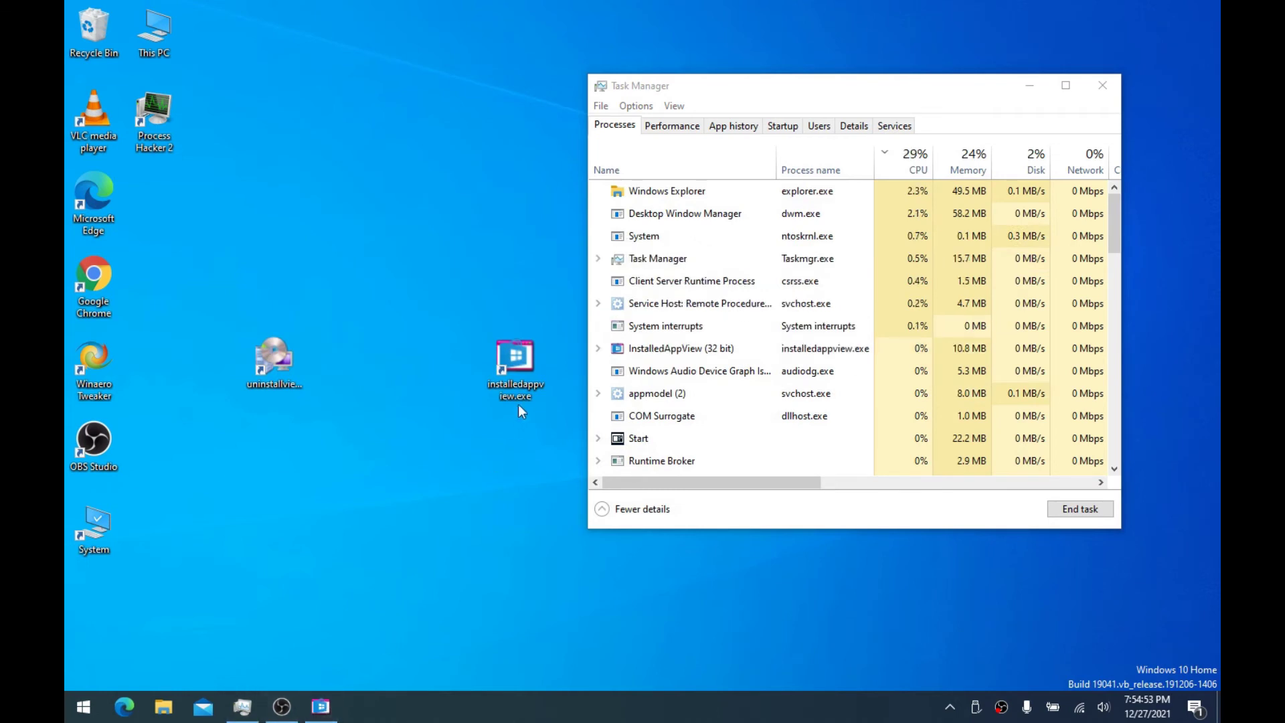
pyautogui.rightClick(524, 335)
pyautogui.click(530, 358)
pyautogui.rightClick(530, 358)
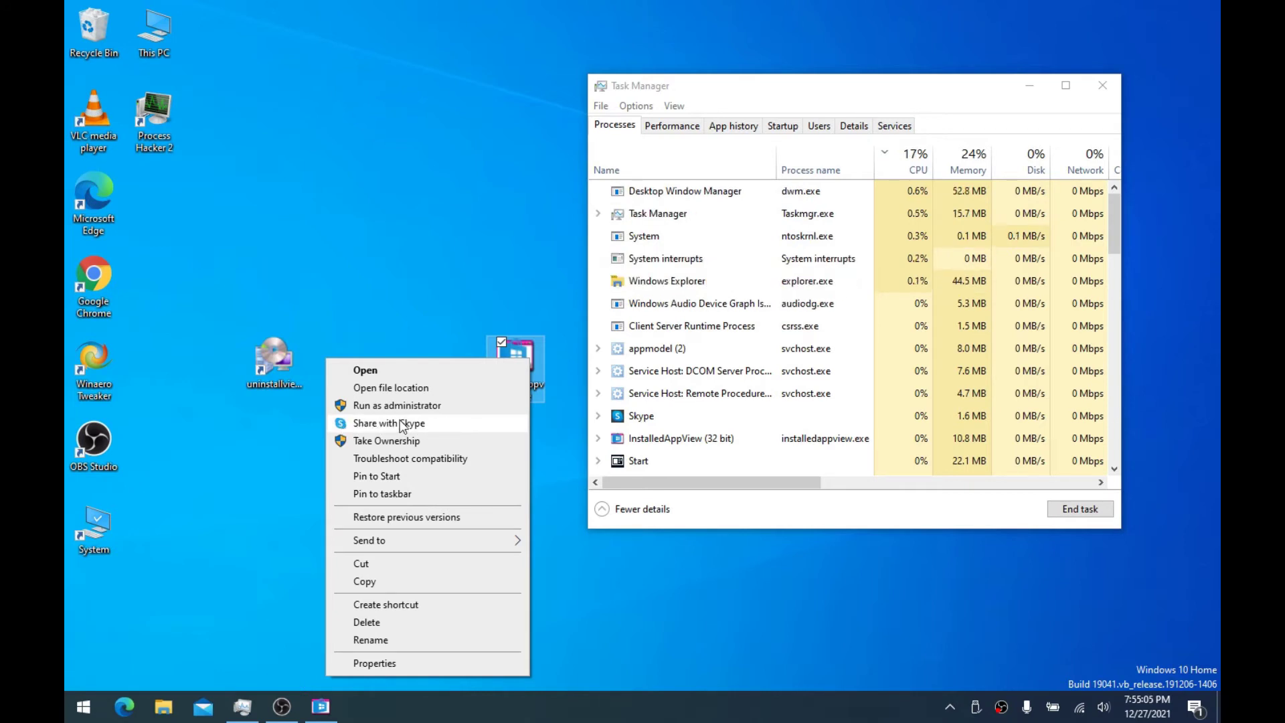
pyautogui.click(540, 295)
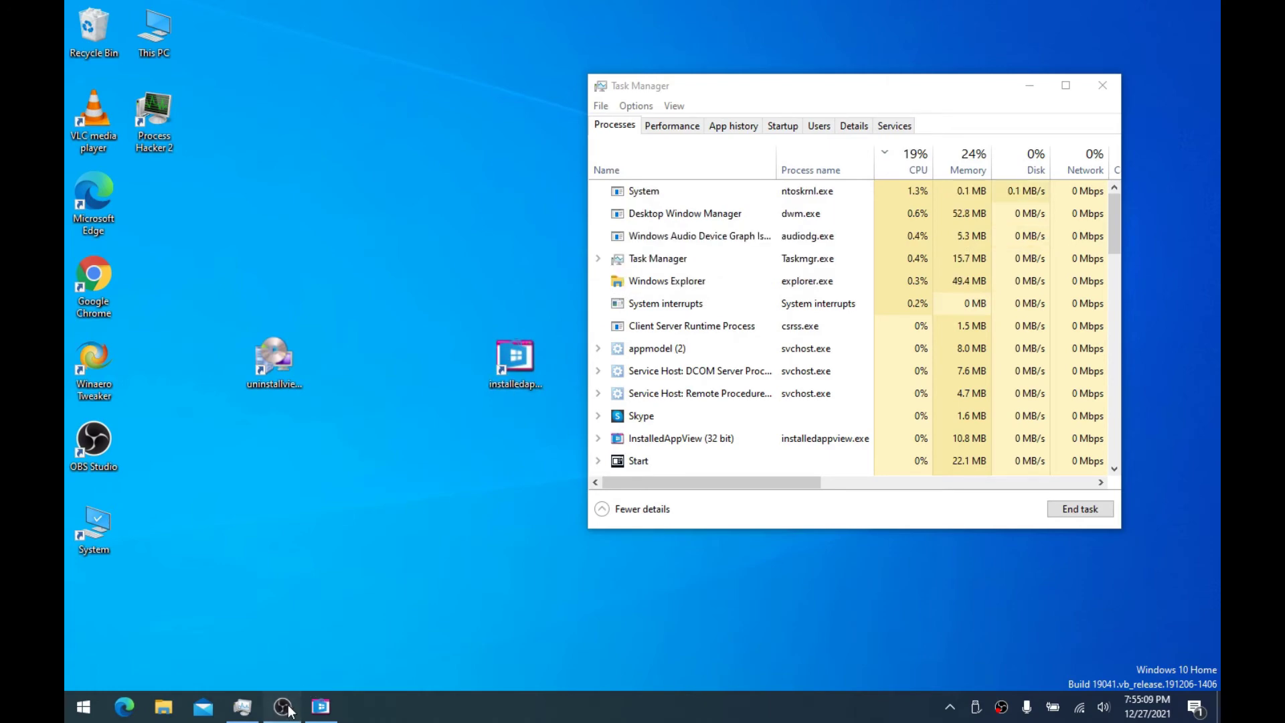
# Return to InstalledAppView, find Skype in the Start app list, and view its options without uninstalling it there
pyautogui.click(322, 704)
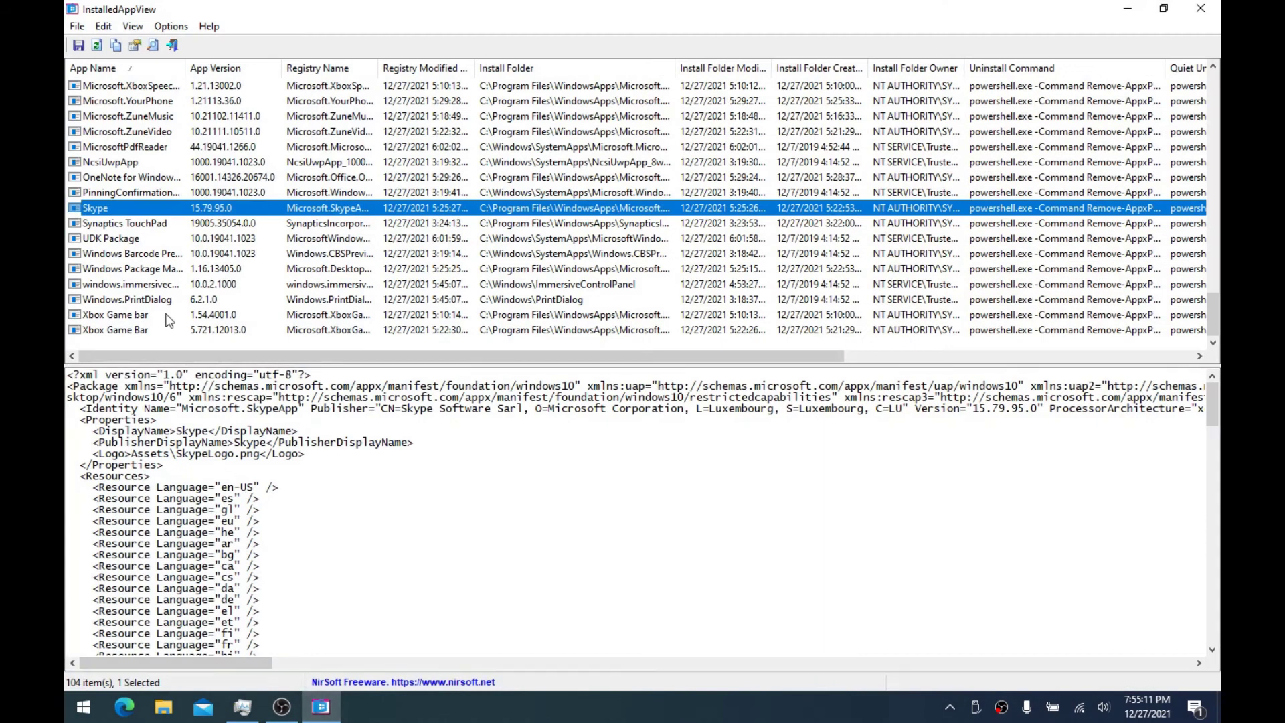
pyautogui.press('super')
pyautogui.scroll(-5, 181, 301)
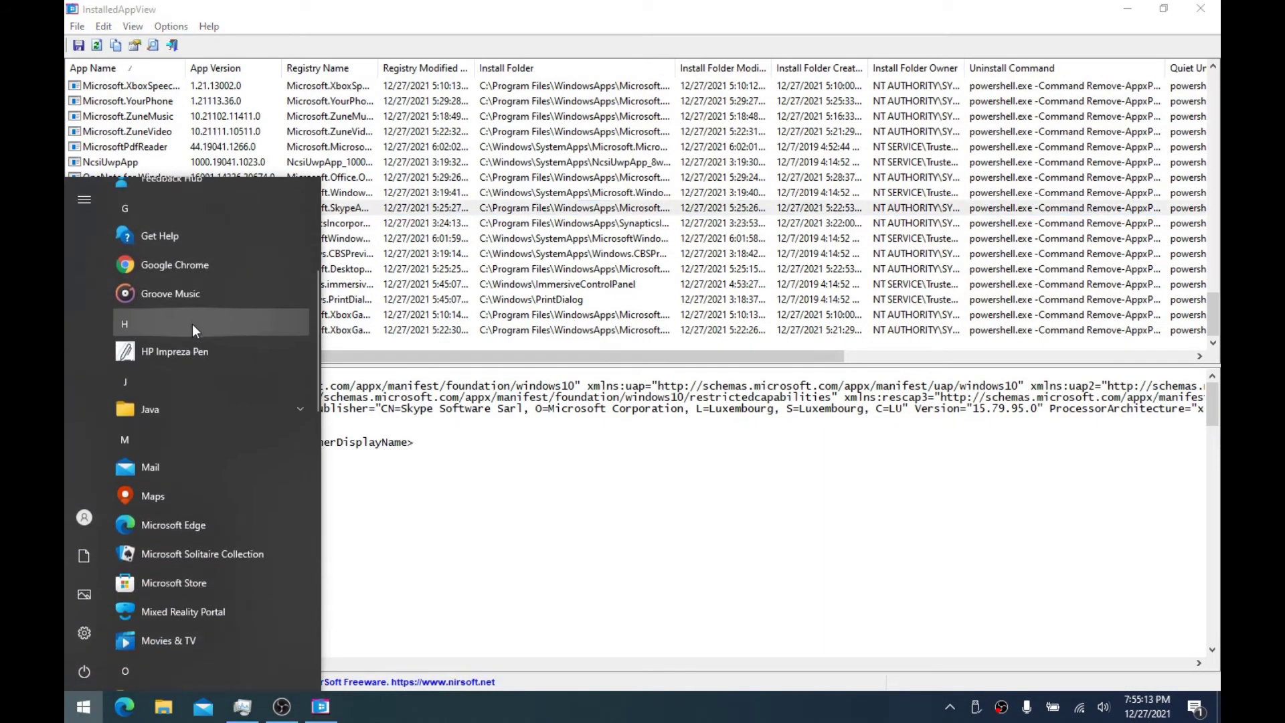
pyautogui.scroll(-4, 190, 472)
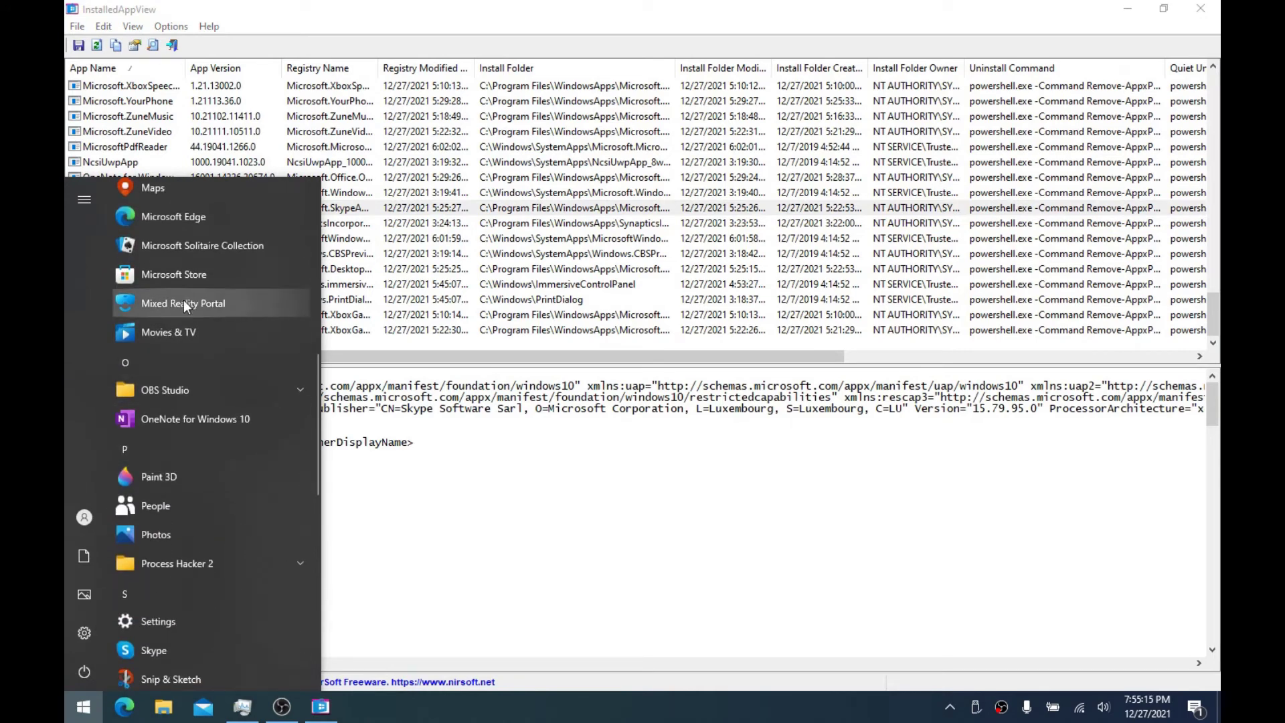
pyautogui.scroll(-1, 180, 308)
pyautogui.scroll(-2, 173, 321)
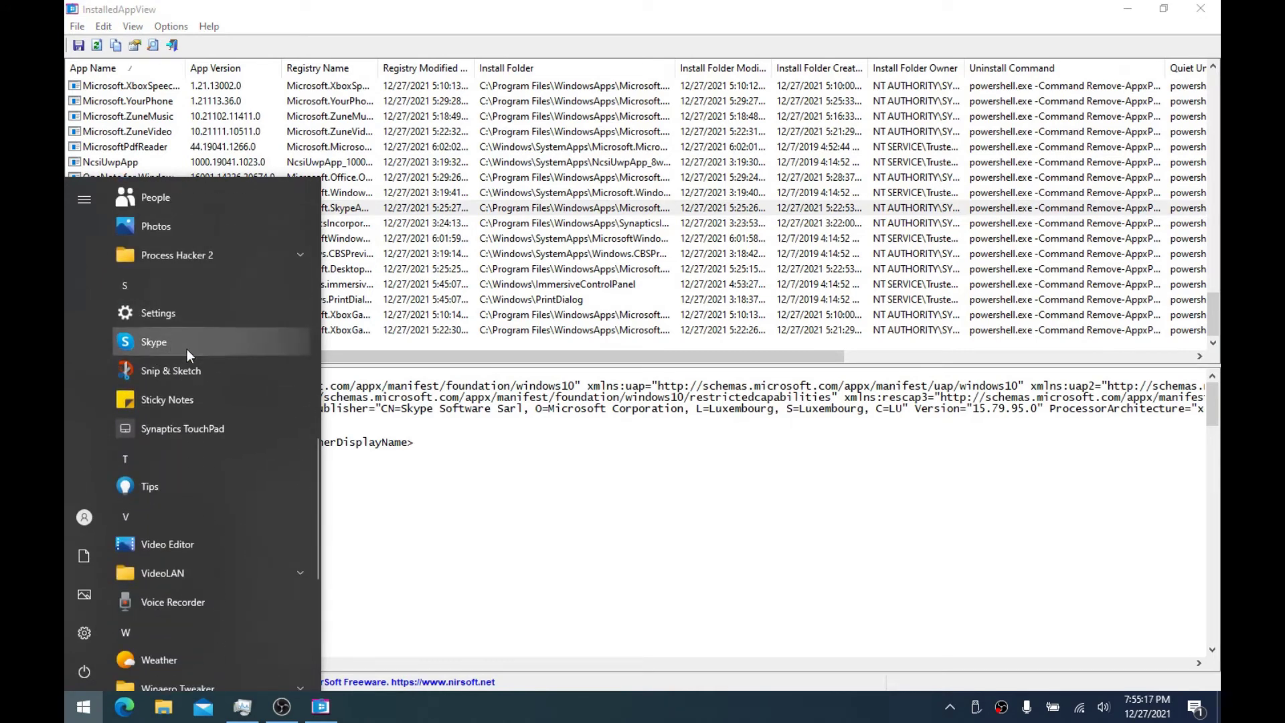
pyautogui.rightClick(190, 344)
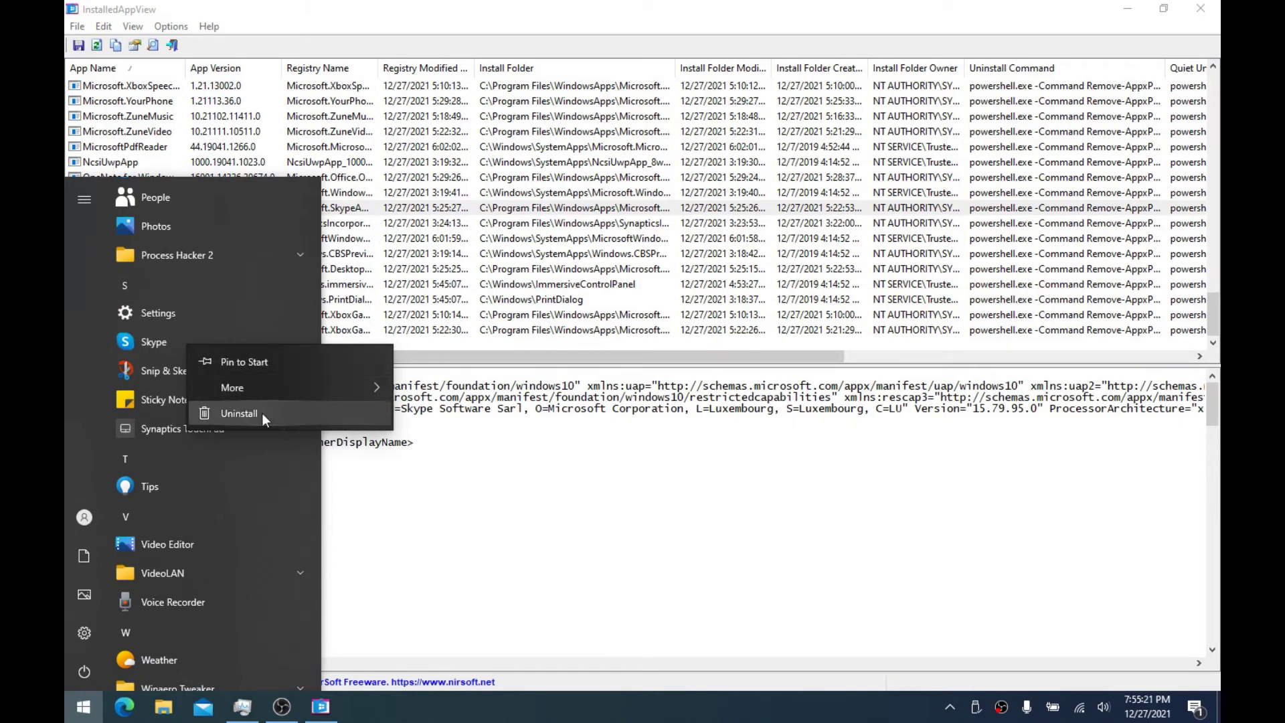
pyautogui.click(358, 212)
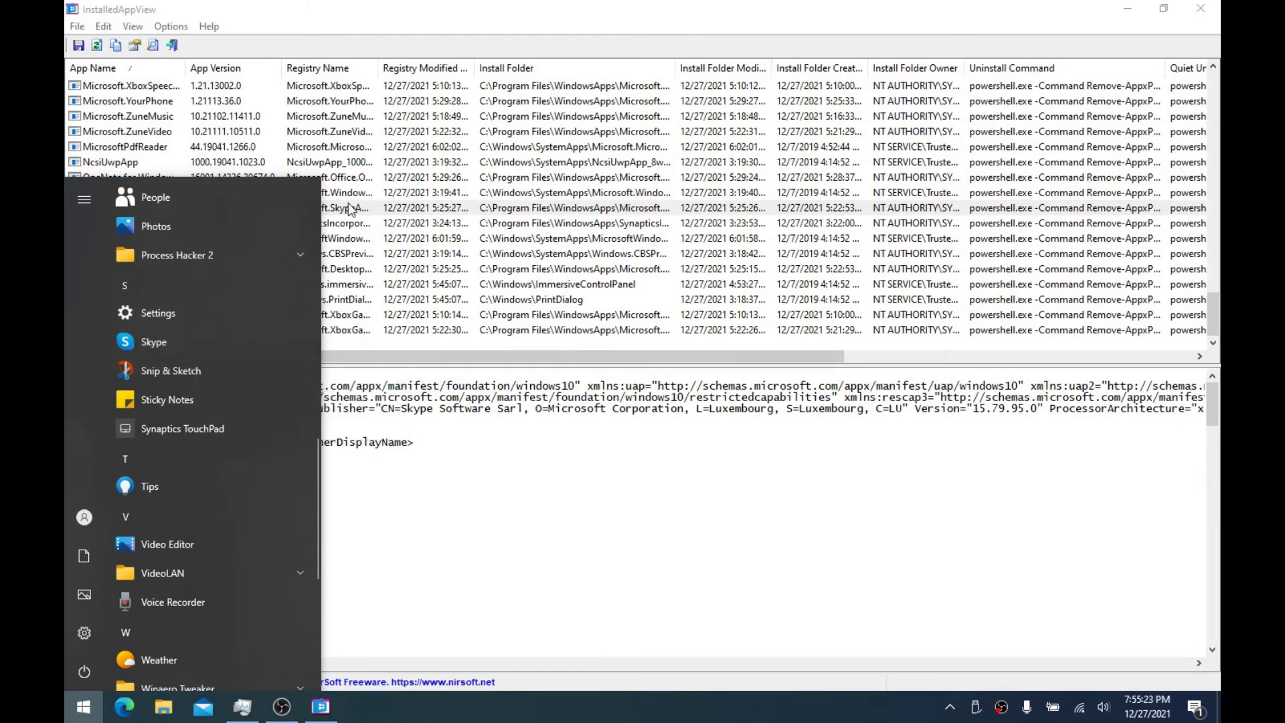
# Return to the installed app list and quietly uninstall Skype, accepting the confirmation
pyautogui.click(358, 211)
pyautogui.rightClick(105, 207)
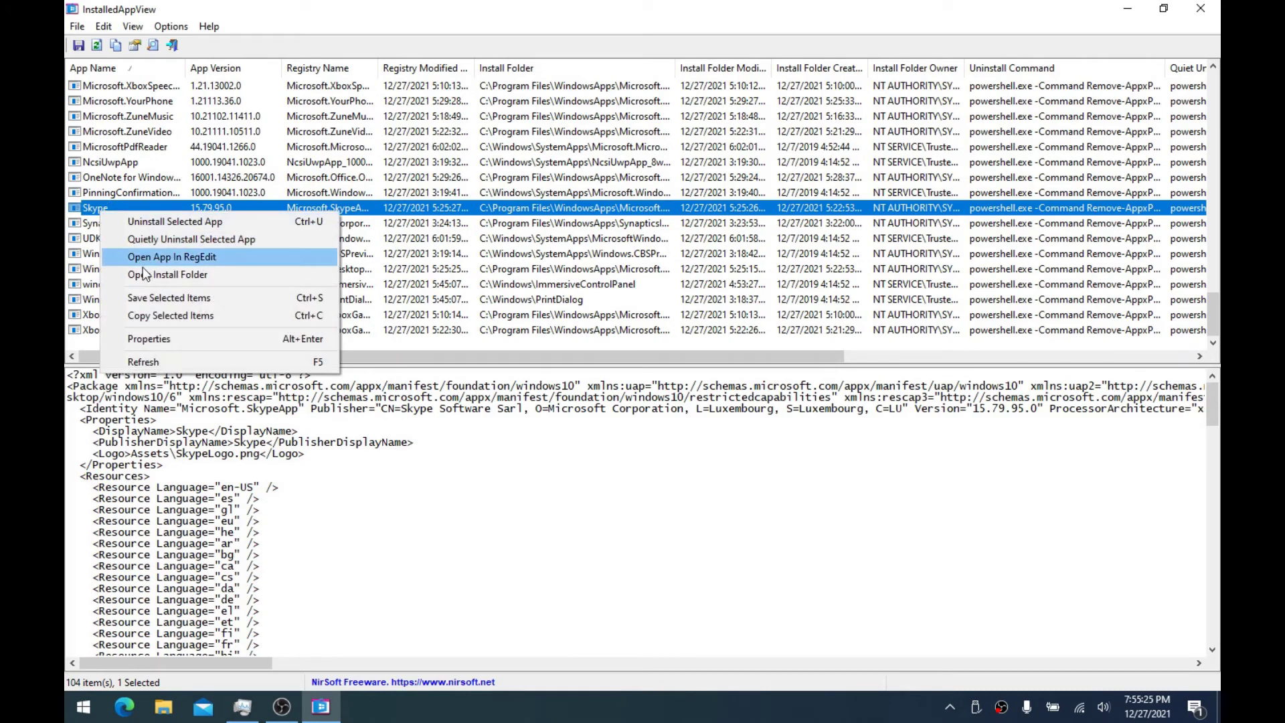
pyautogui.click(160, 240)
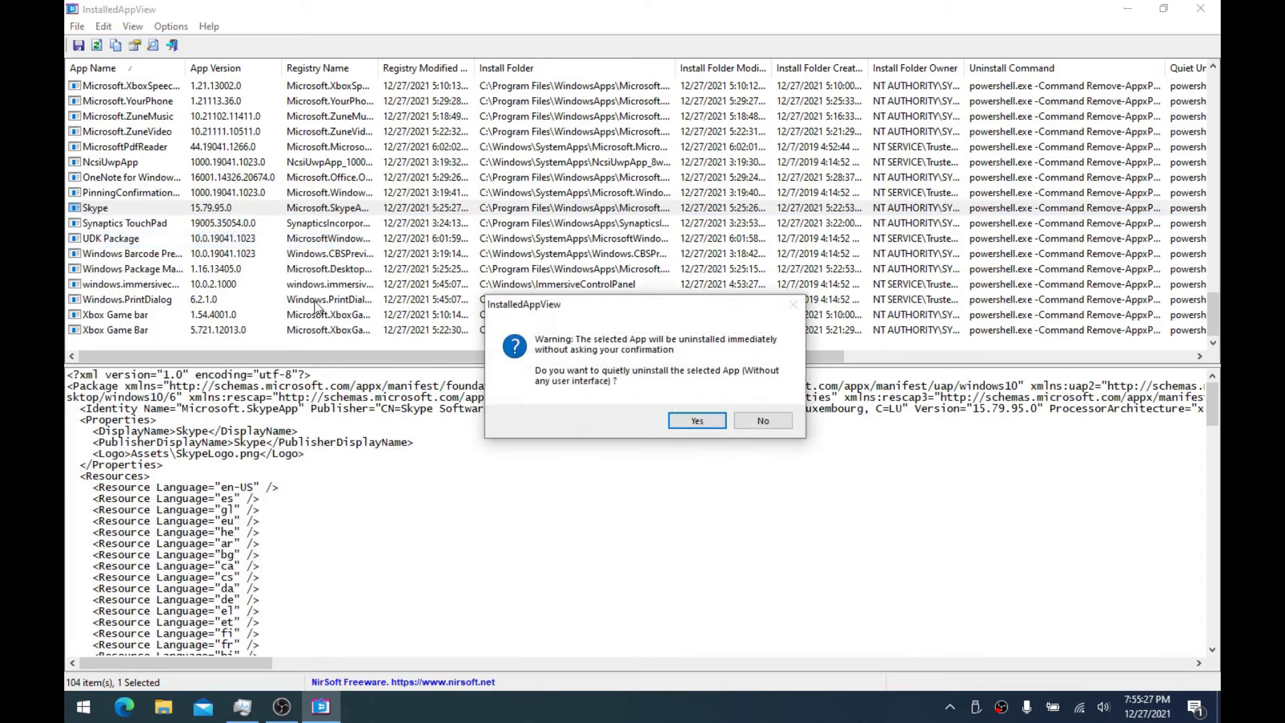
pyautogui.click(690, 421)
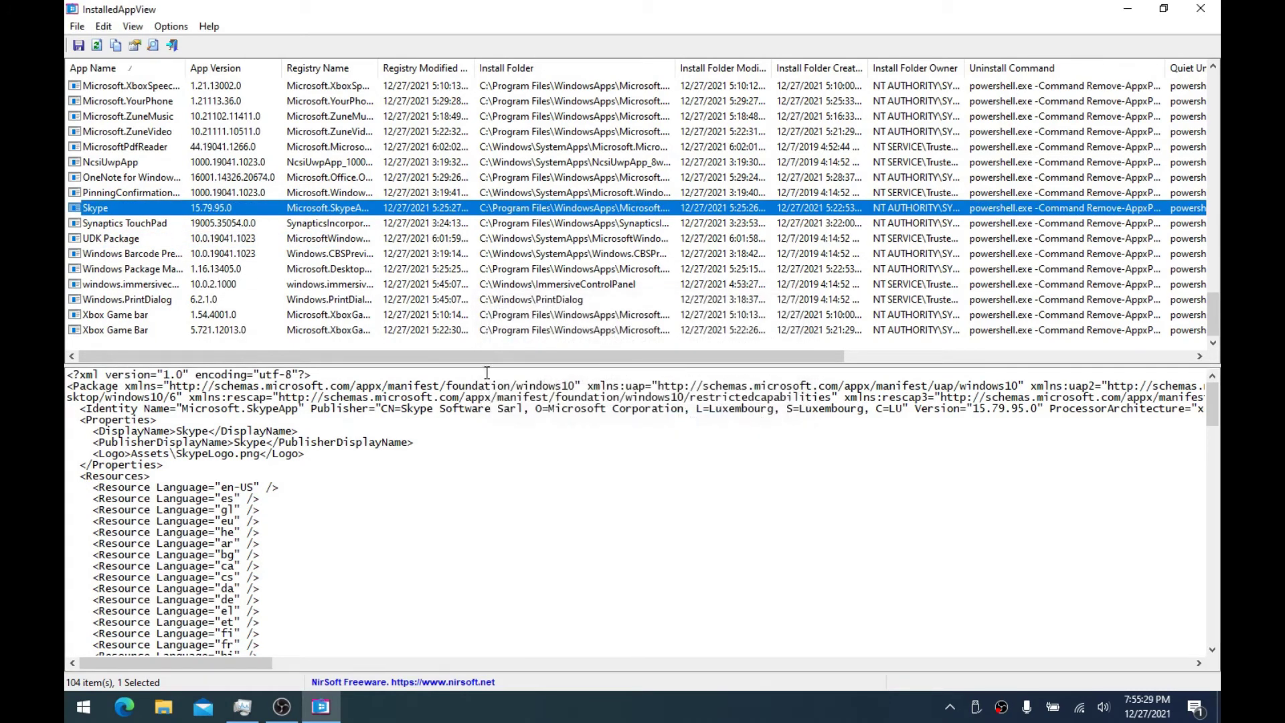
# Switch to Task Manager, examine the services running under wsappx, and return to InstalledAppView
pyautogui.click(242, 706)
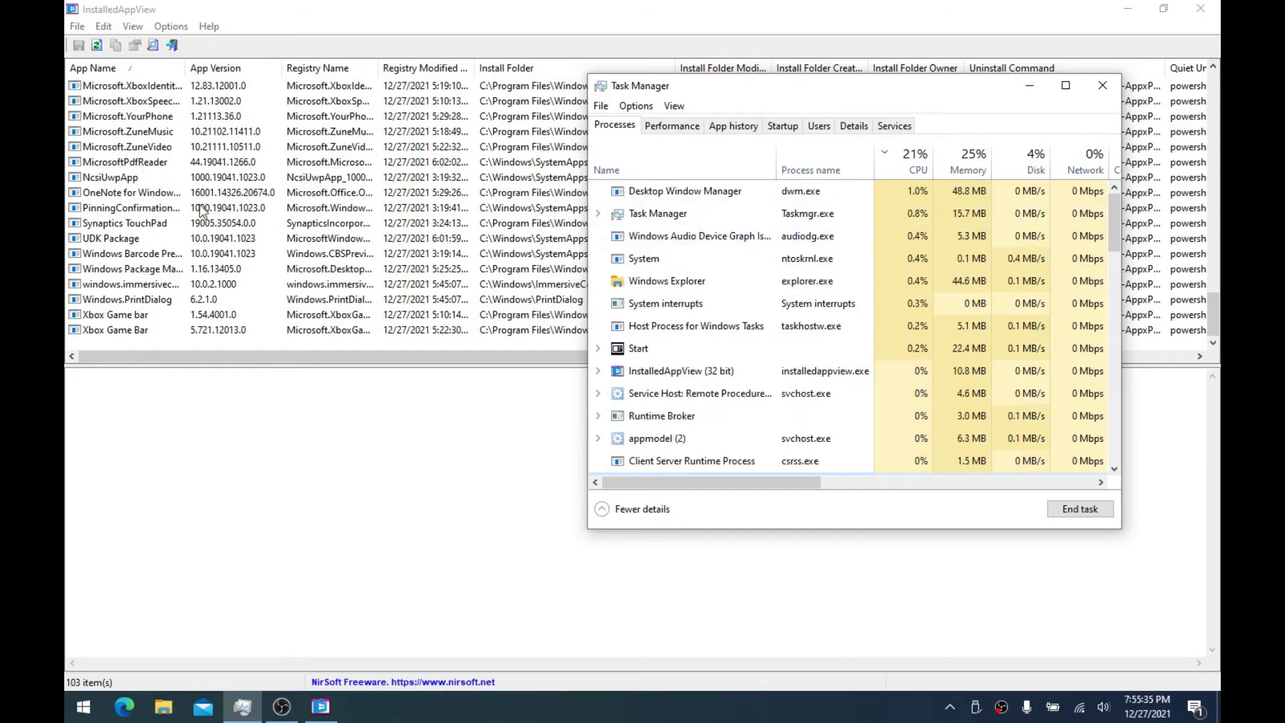
pyautogui.doubleClick(713, 232)
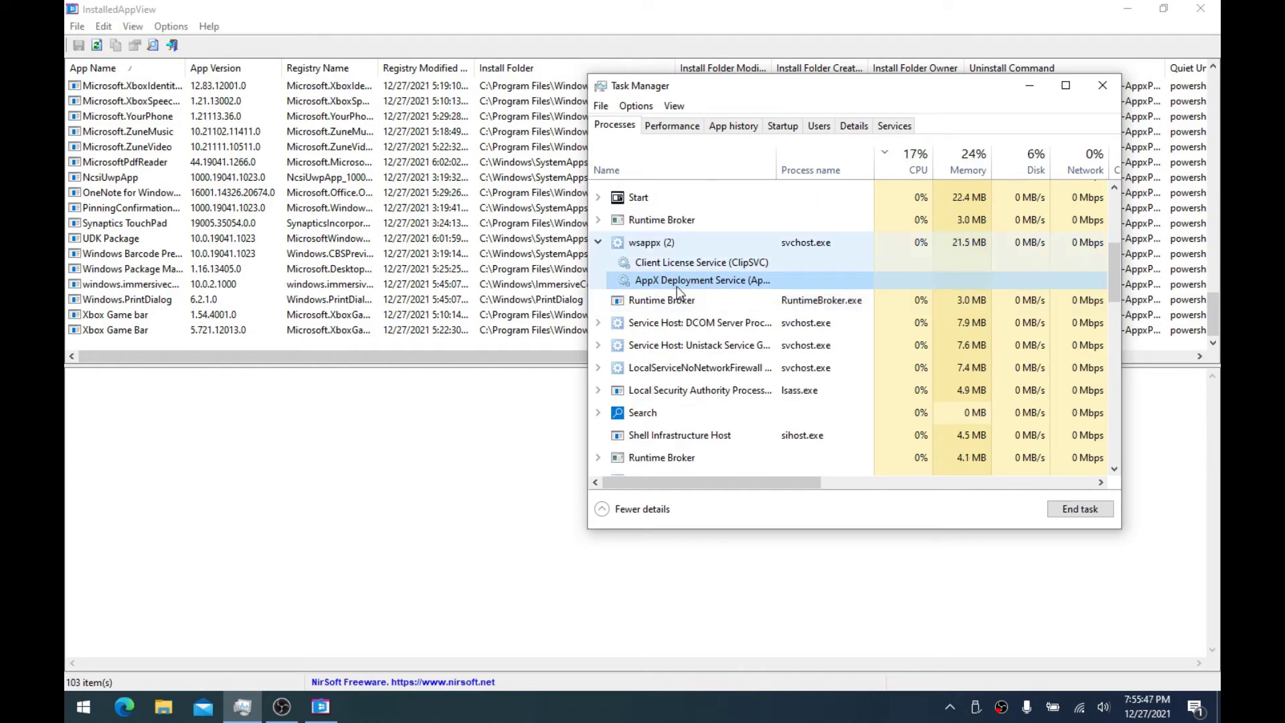
pyautogui.click(436, 287)
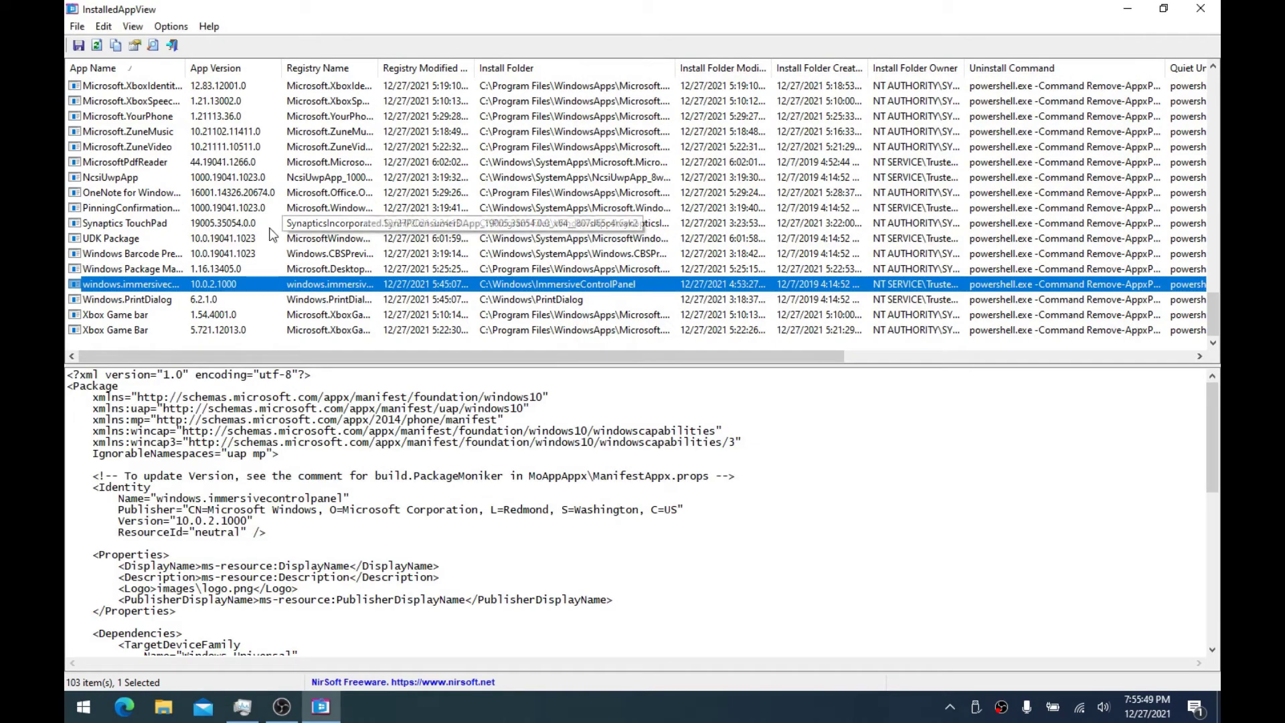
# Quietly uninstall the Xbox Game bar entry with version 1.54.4001.0, accepting the confirmation
pyautogui.rightClick(131, 317)
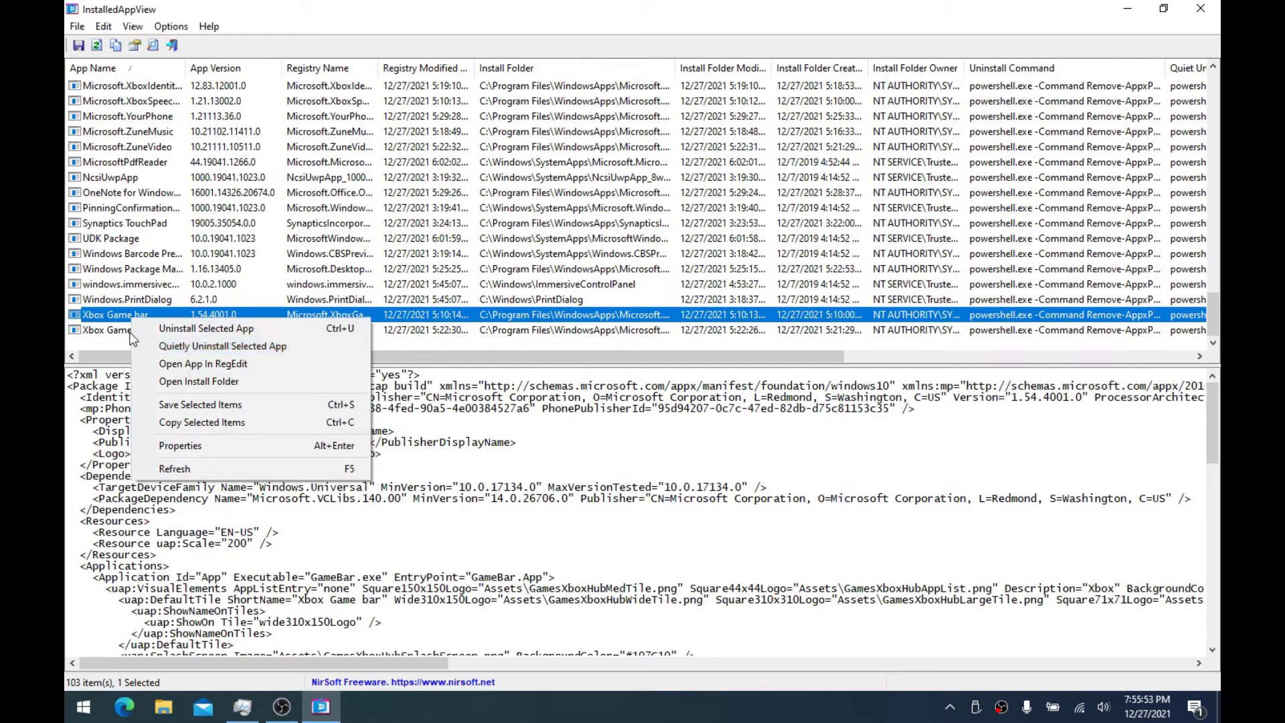
pyautogui.rightClick(119, 315)
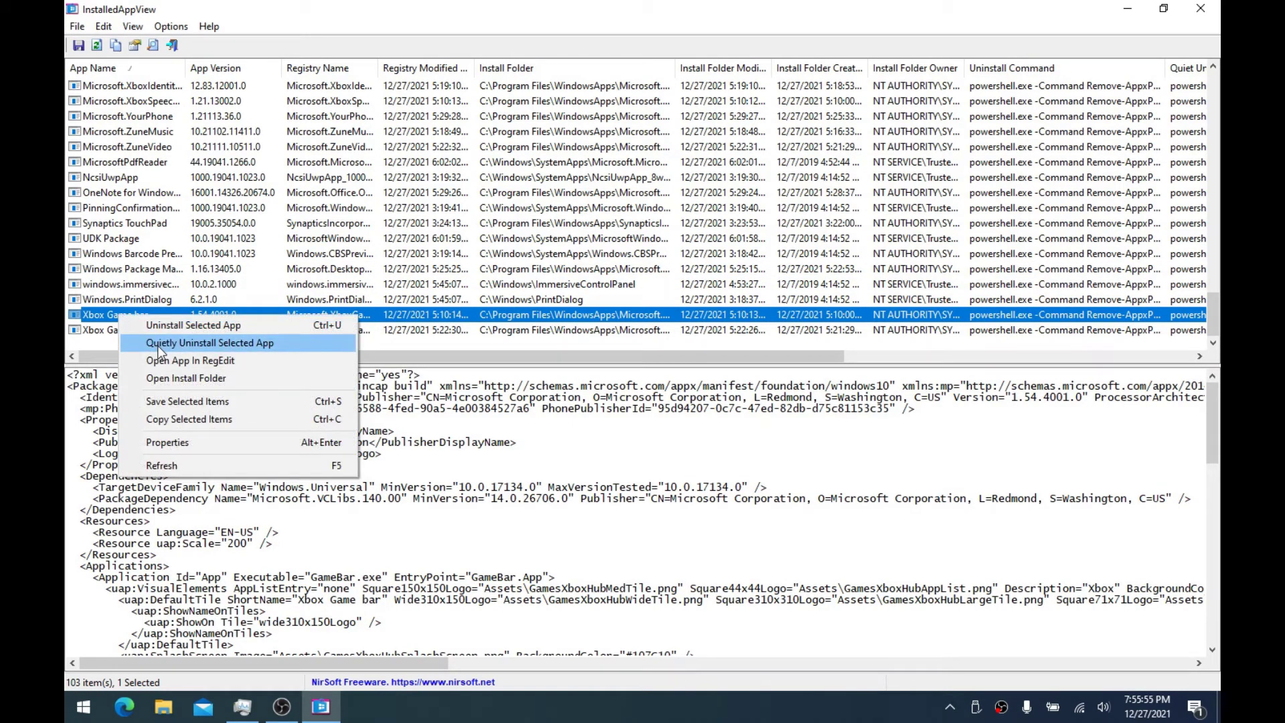
pyautogui.click(158, 344)
pyautogui.click(687, 414)
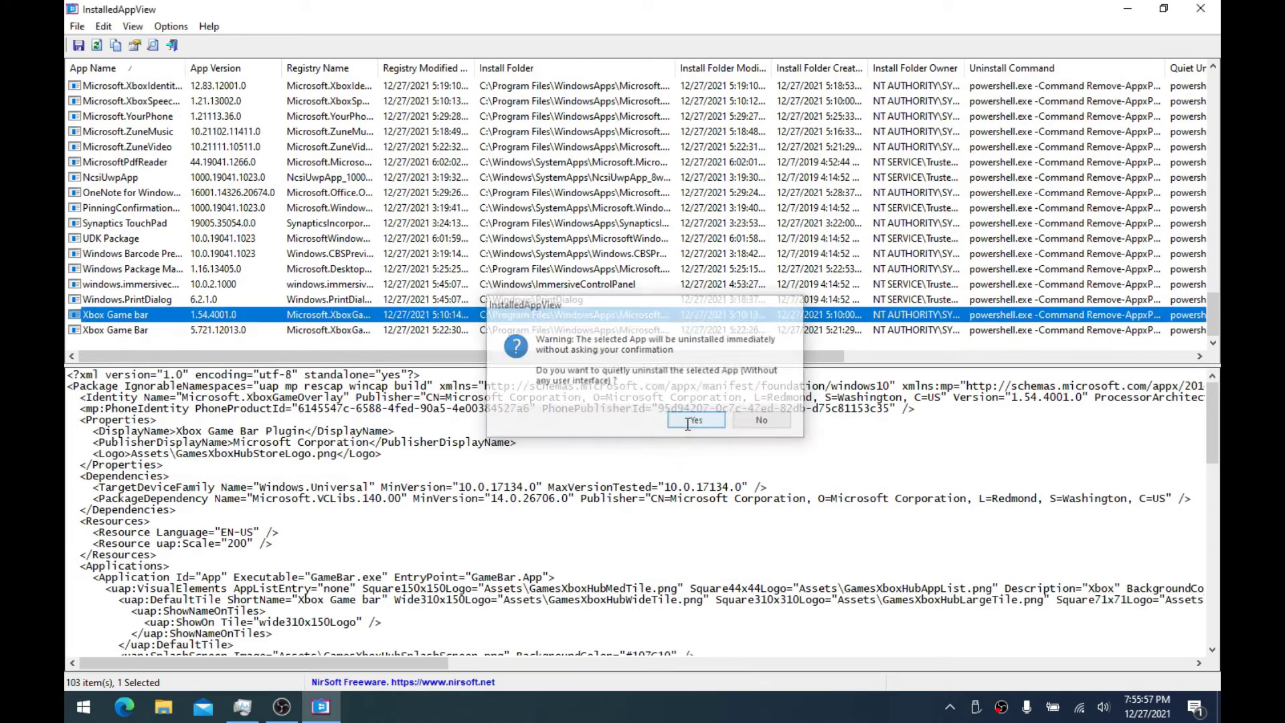
# Look through the Start app list for the Xbox entries and check the active processes in Task Manager
pyautogui.press('super')
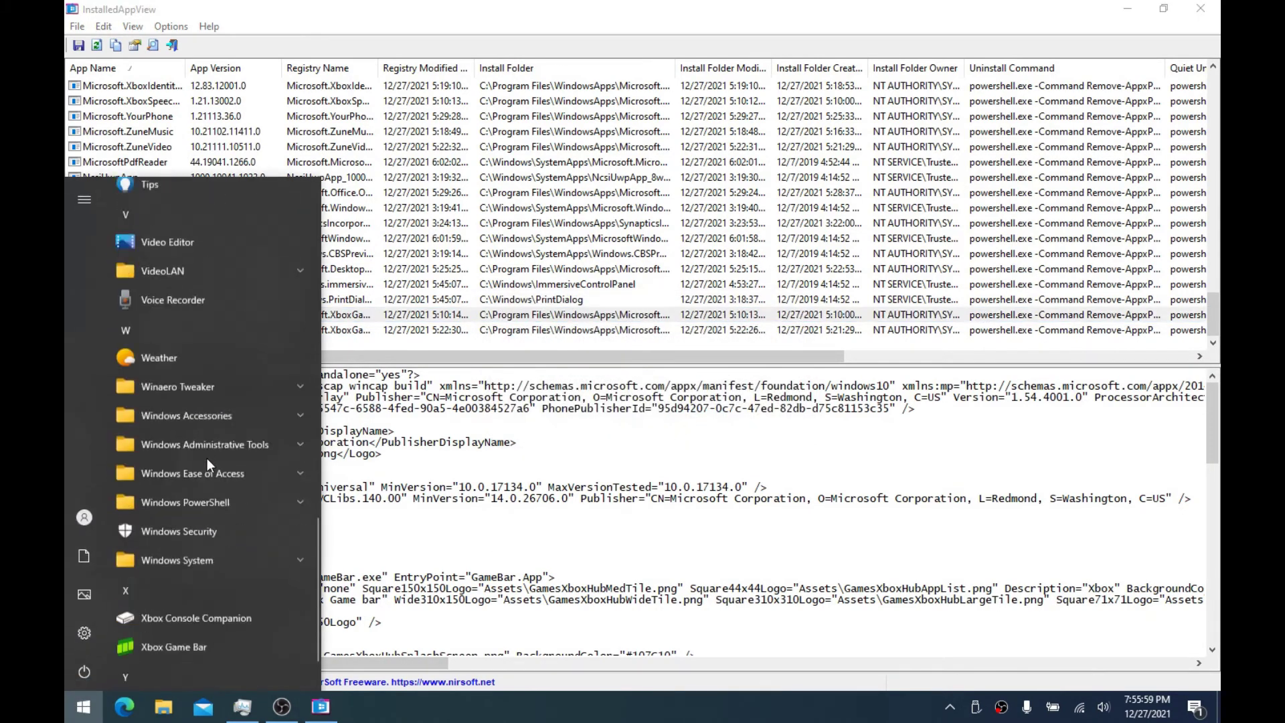
pyautogui.press('Escape')
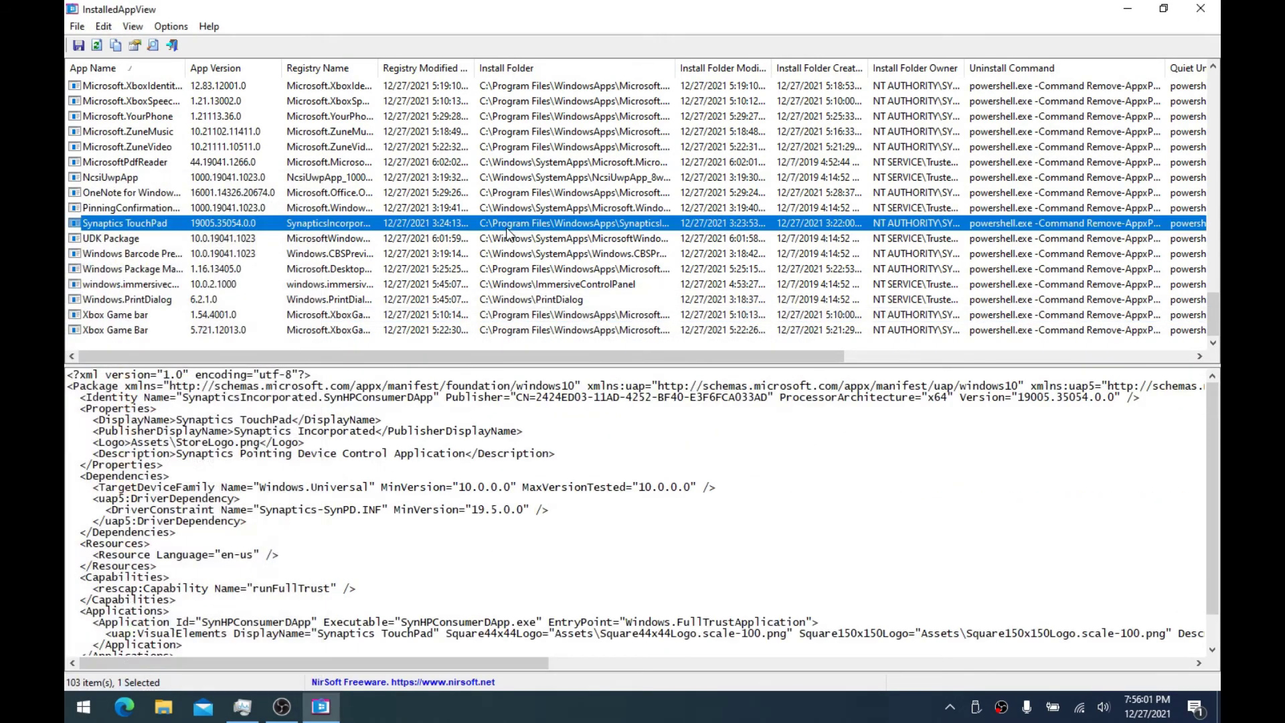
pyautogui.click(230, 717)
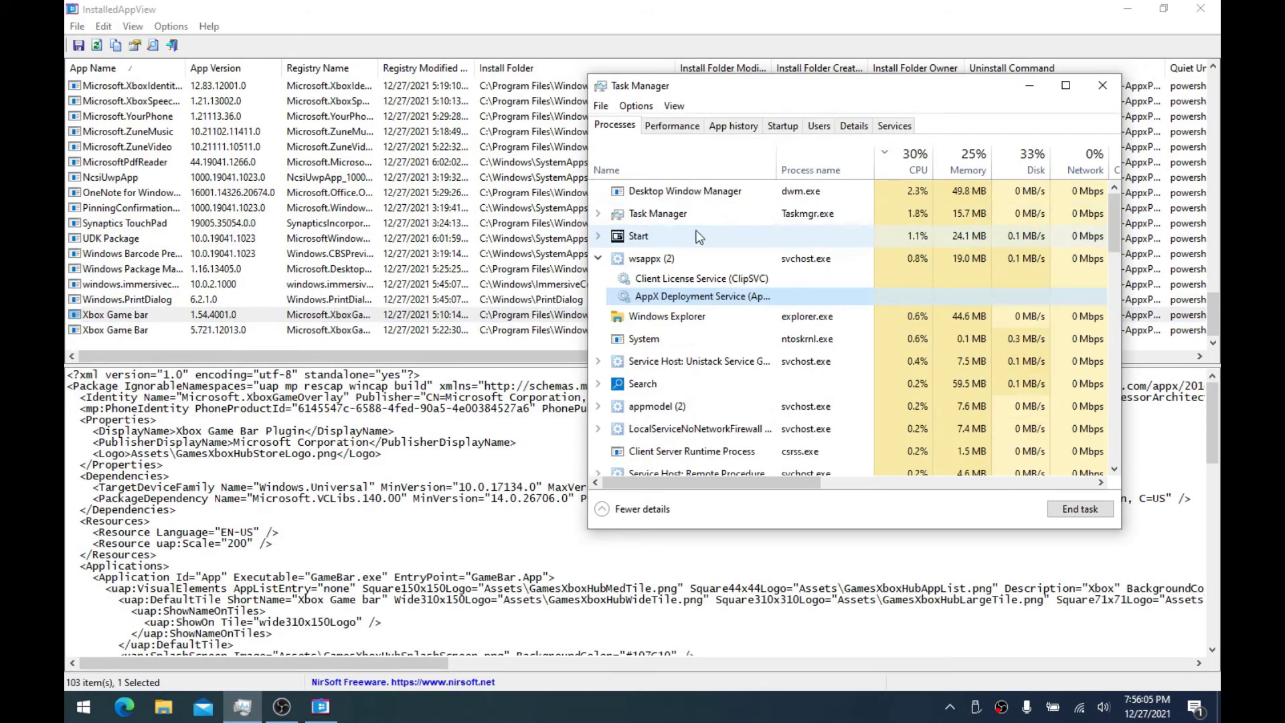
# Switch back to InstalledAppView and quietly uninstall the Xbox Game Bar entry with version 5.721.12013.0
pyautogui.click(136, 335)
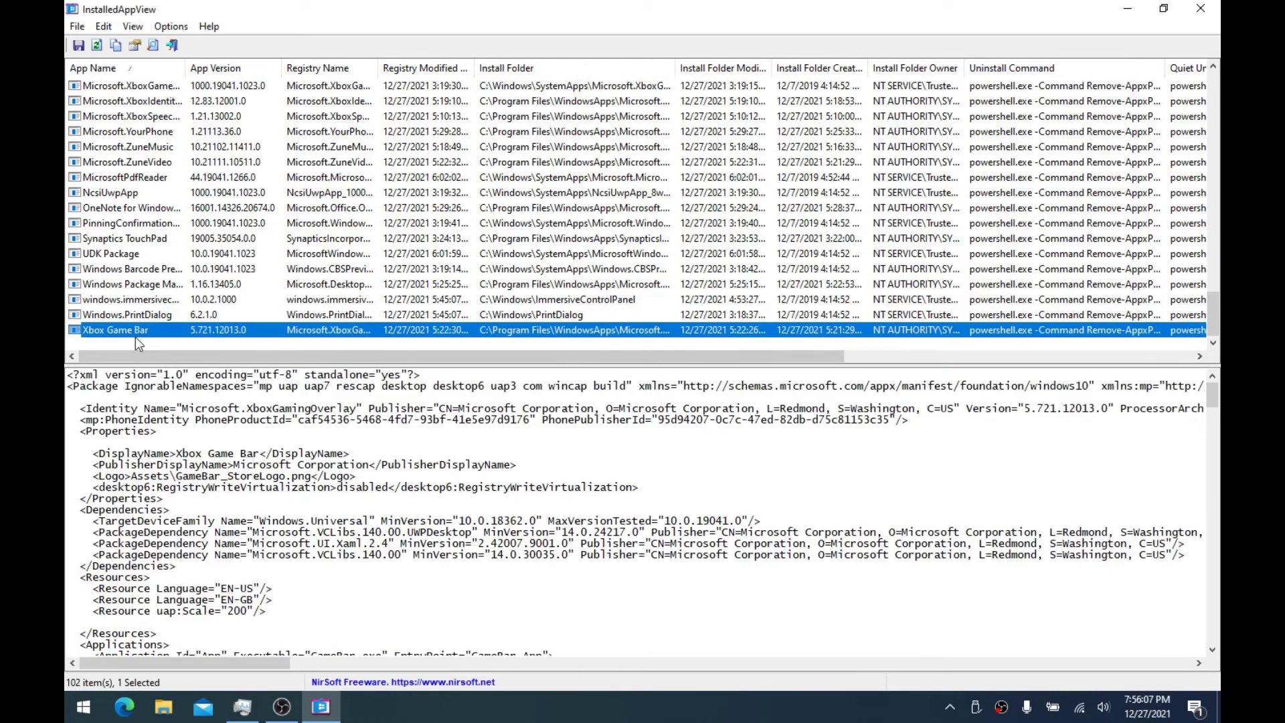
pyautogui.rightClick(135, 334)
pyautogui.click(176, 364)
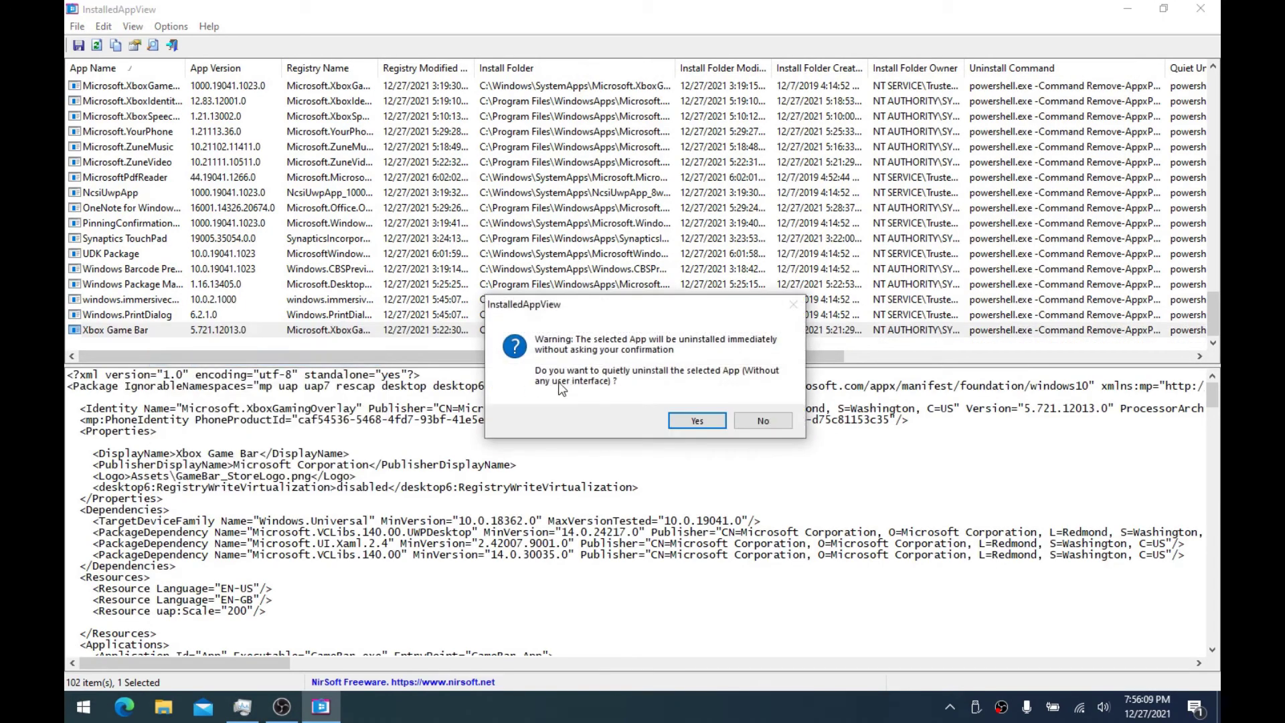
pyautogui.click(696, 421)
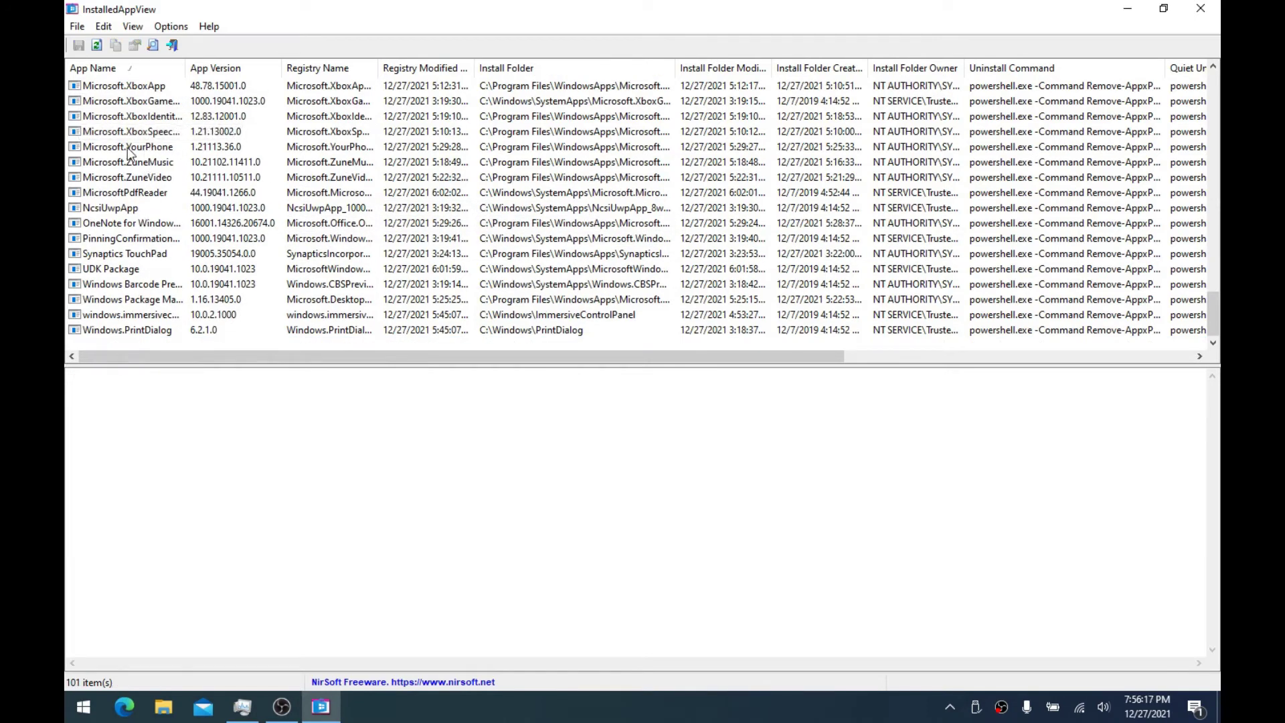
# Quietly uninstall Microsoft.YourPhone from the installed app list, accepting the confirmation
pyautogui.click(123, 147)
pyautogui.rightClick(124, 147)
pyautogui.click(140, 178)
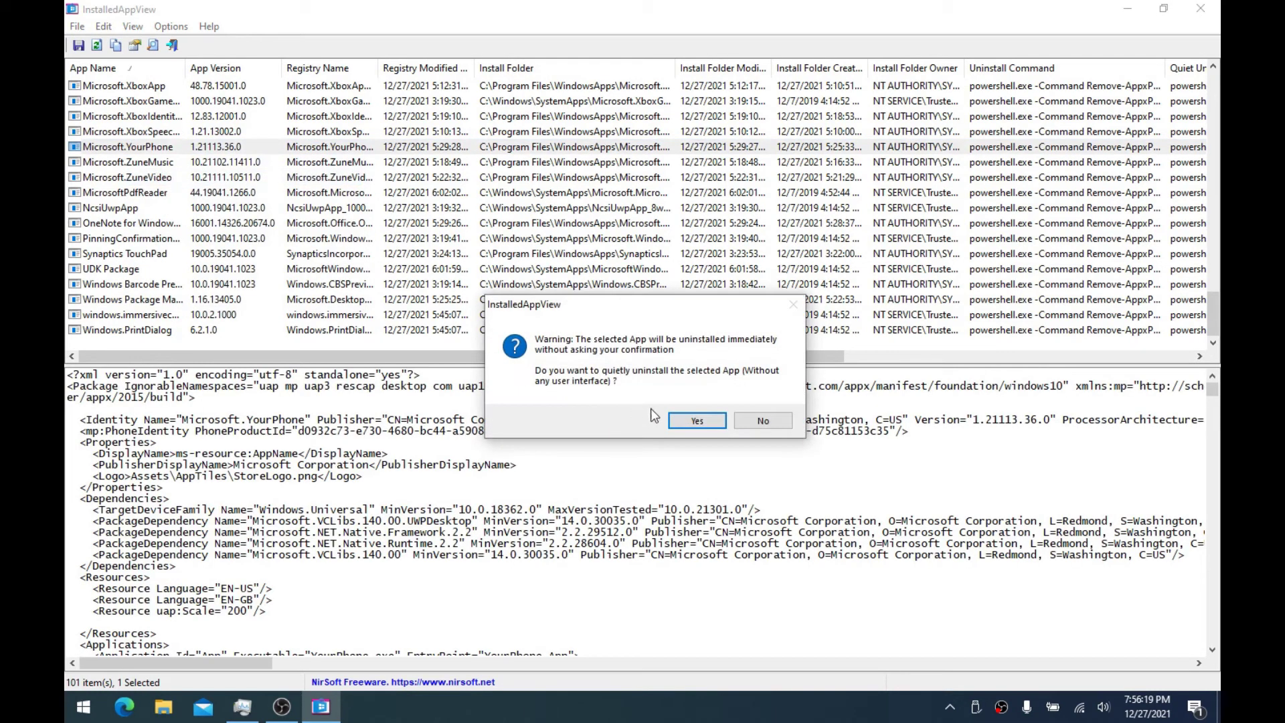
pyautogui.click(697, 419)
# Check the Start app list for Your Phone and the running processes in Task Manager, returning to InstalledAppView
pyautogui.press('super')
pyautogui.scroll(-15, 237, 489)
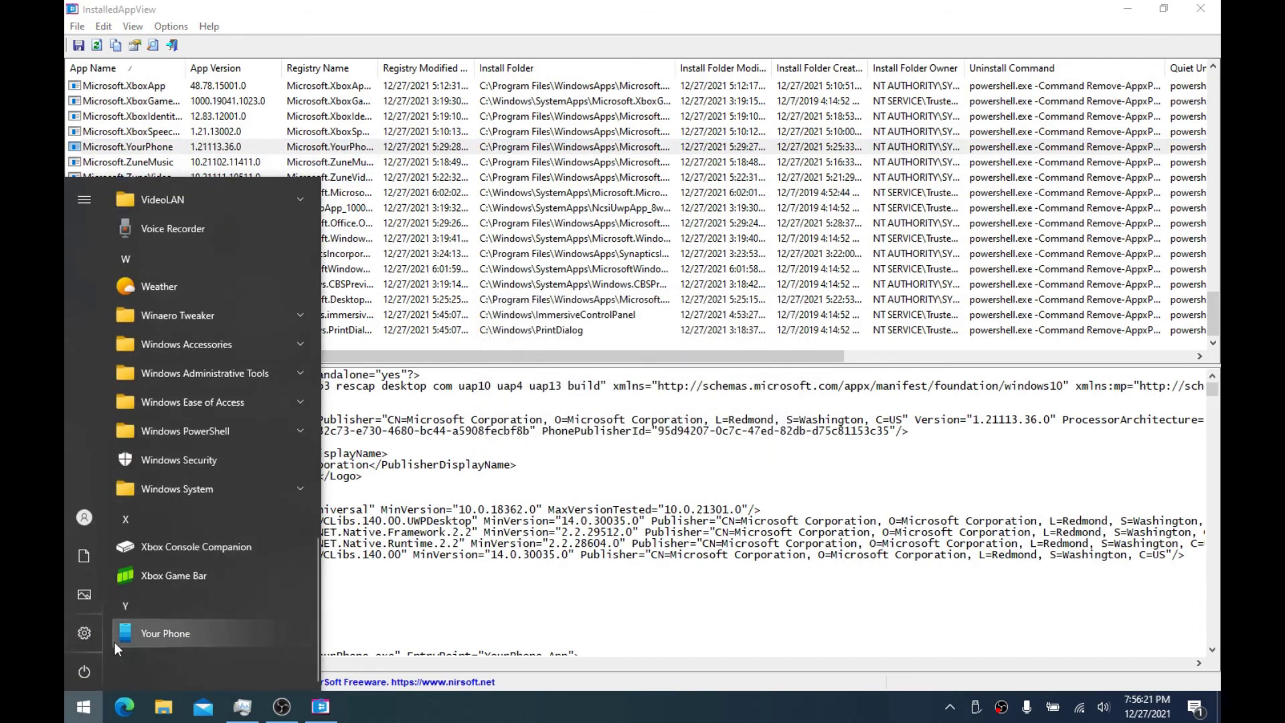
pyautogui.click(373, 149)
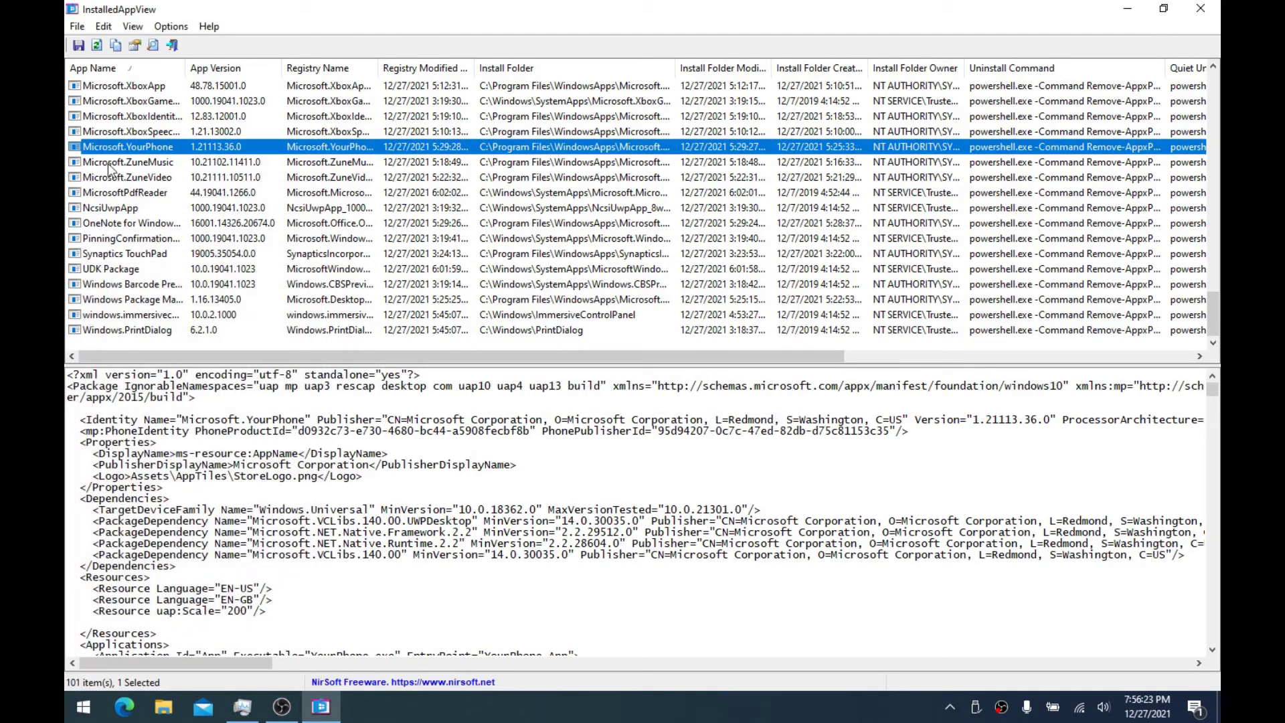
pyautogui.click(242, 707)
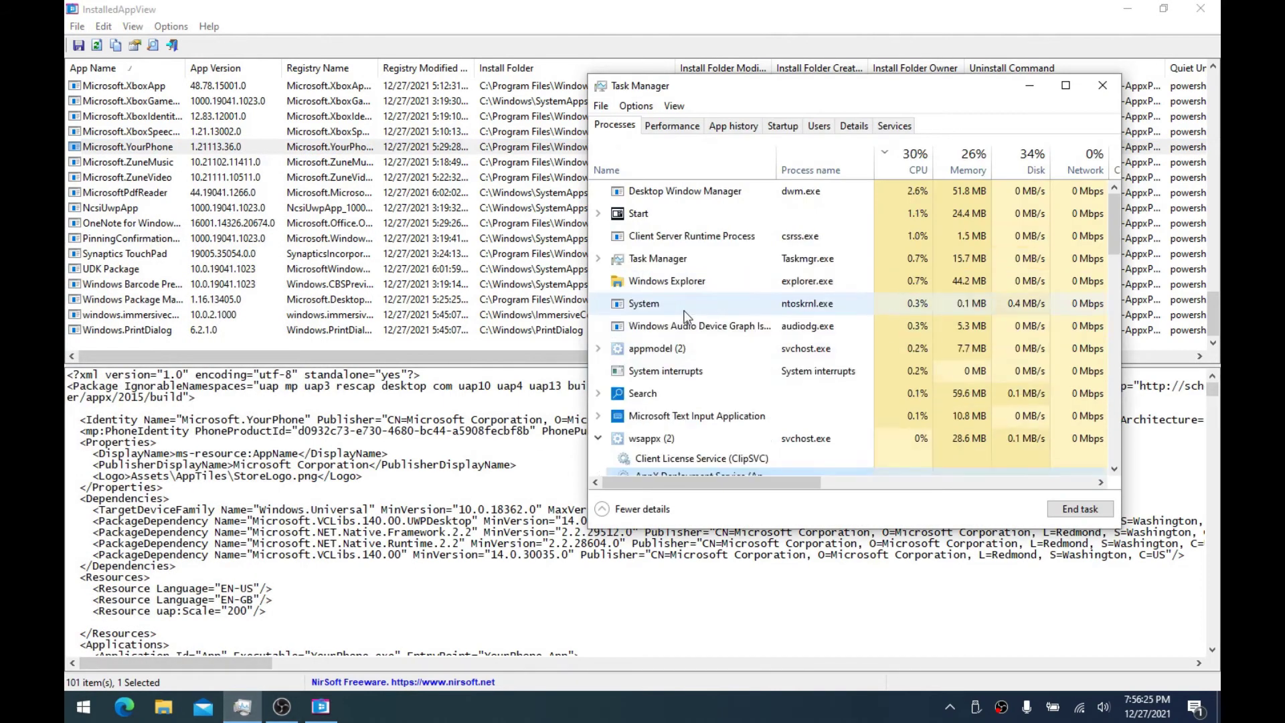
pyautogui.click(123, 151)
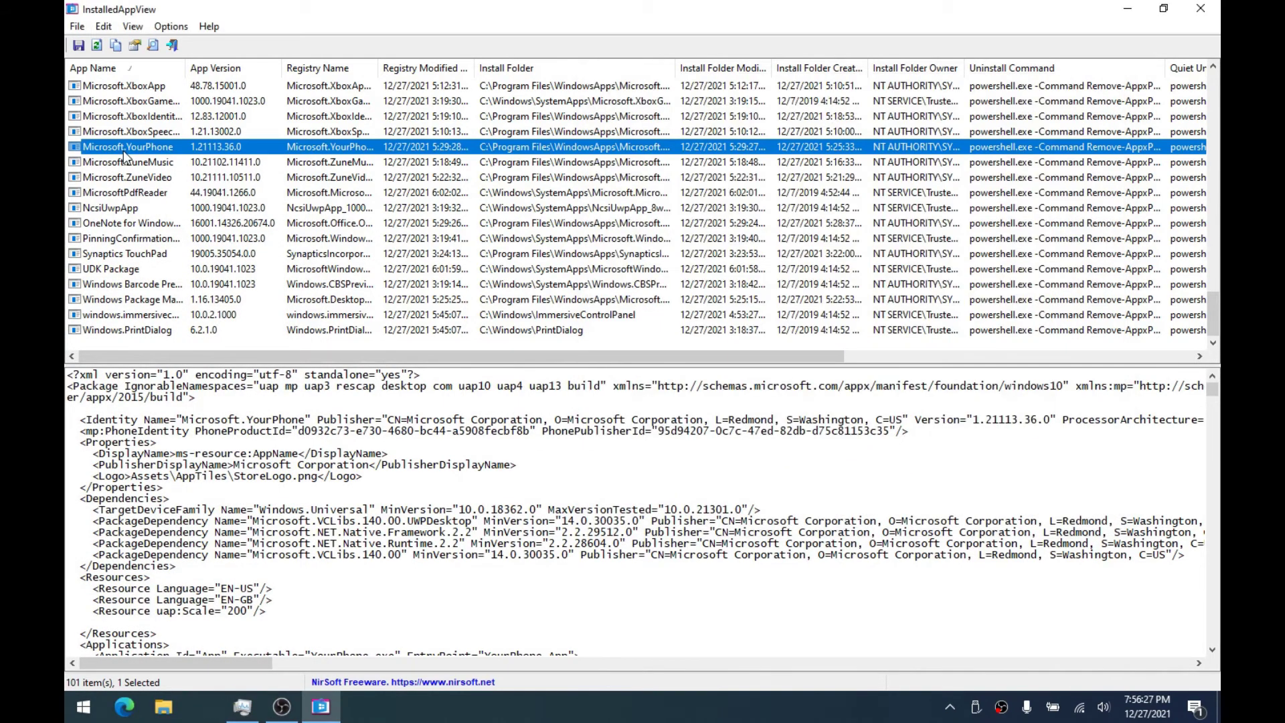
# Look through the installed app list, and view This PC in File Explorer before closing that window
pyautogui.scroll(20, 200, 253)
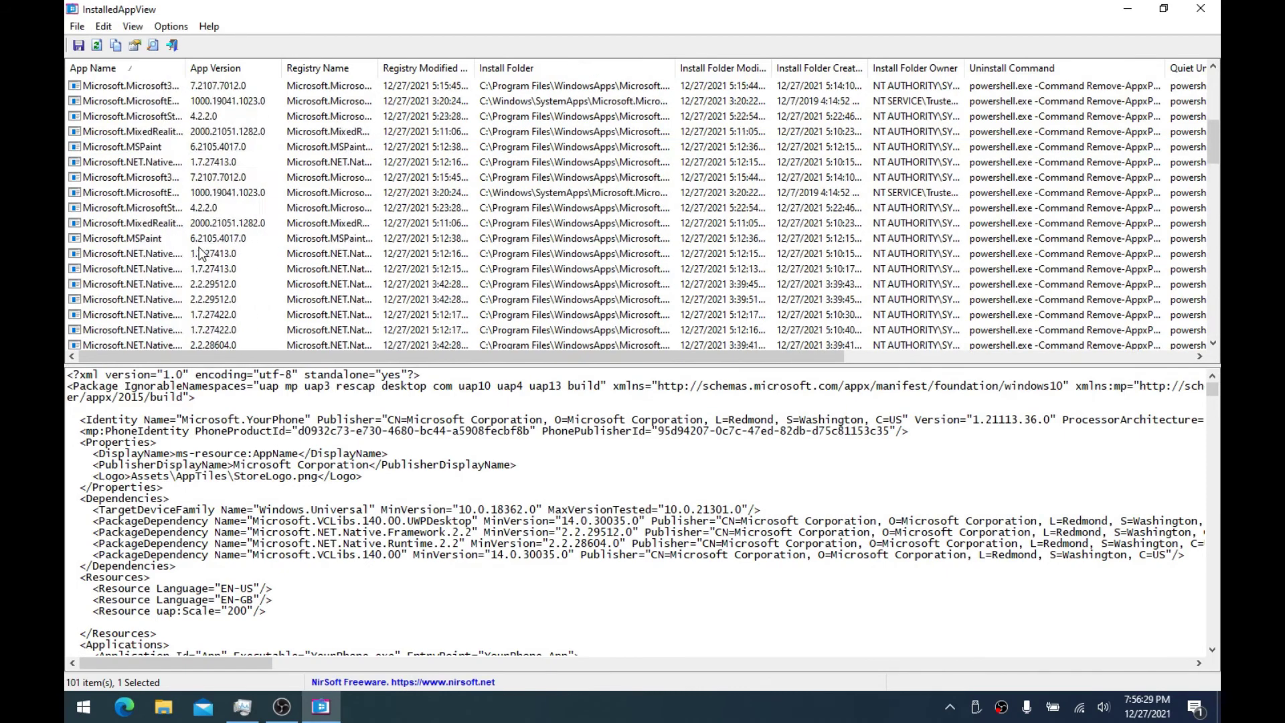
pyautogui.scroll(-20, 180, 207)
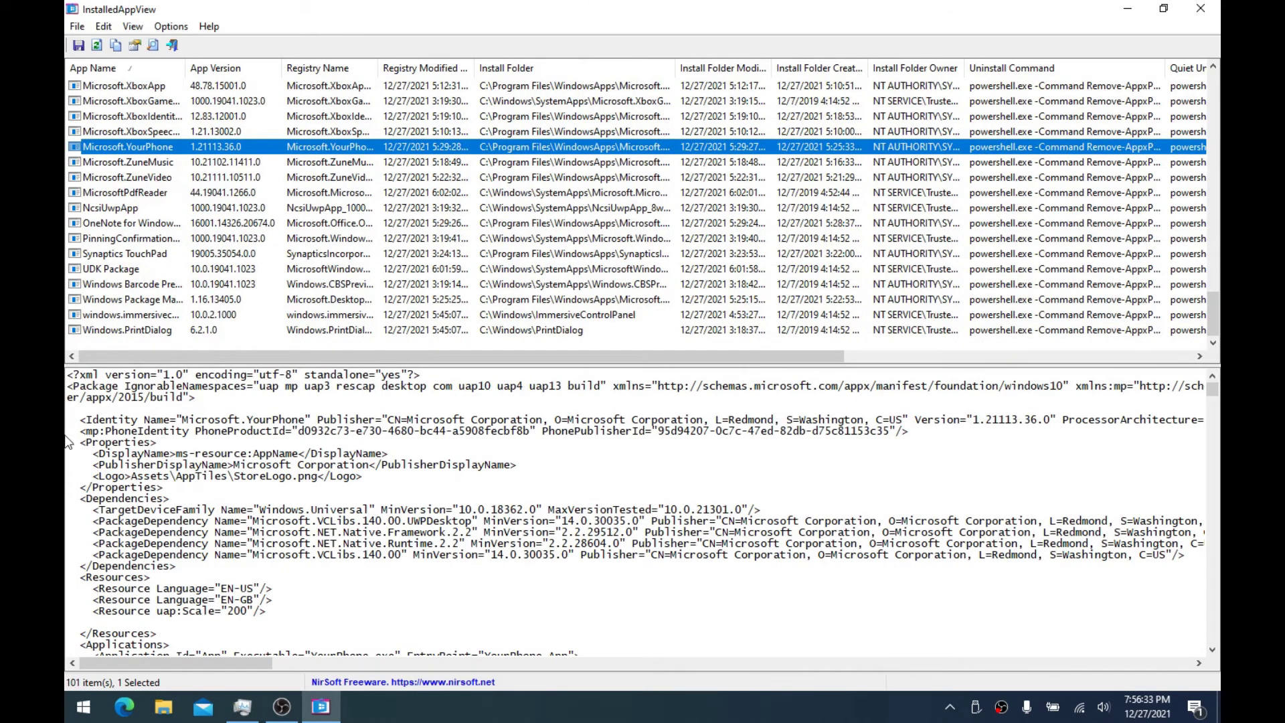
pyautogui.click(168, 707)
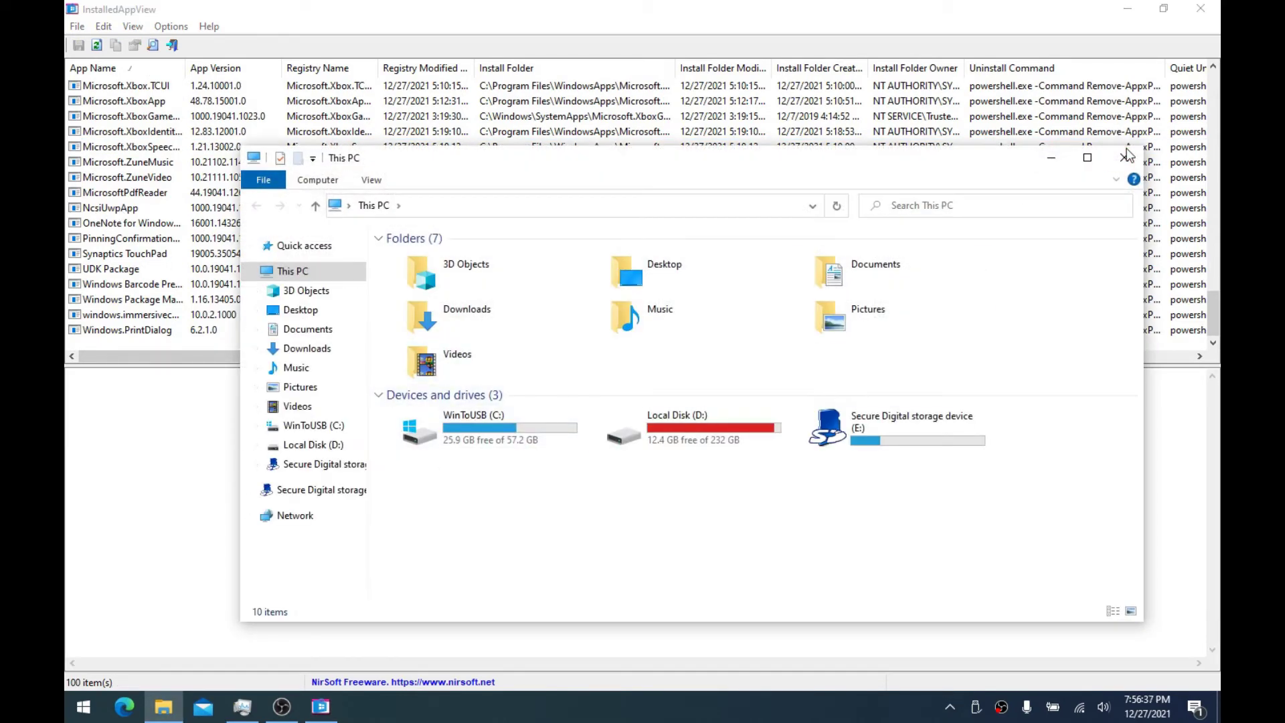
pyautogui.click(1127, 156)
# Select Microsoft.ZuneVideo in the app list and examine its package manifest
pyautogui.click(122, 183)
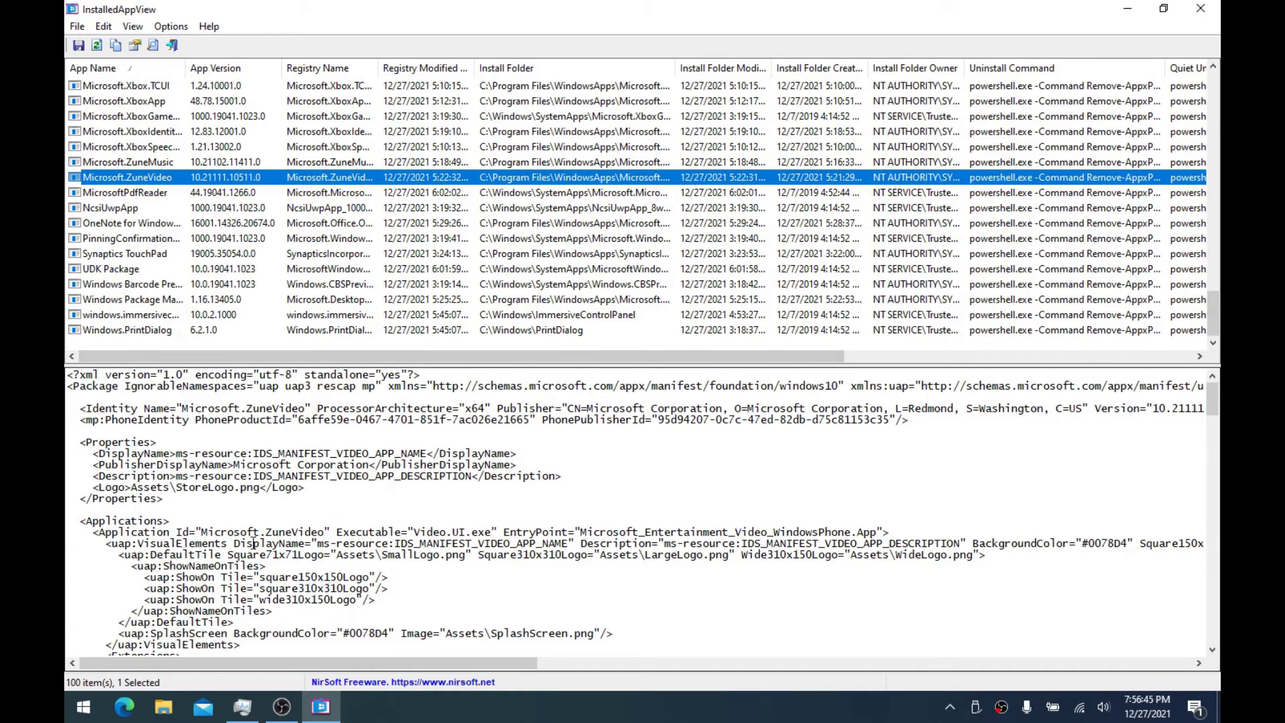
pyautogui.scroll(-15, 299, 479)
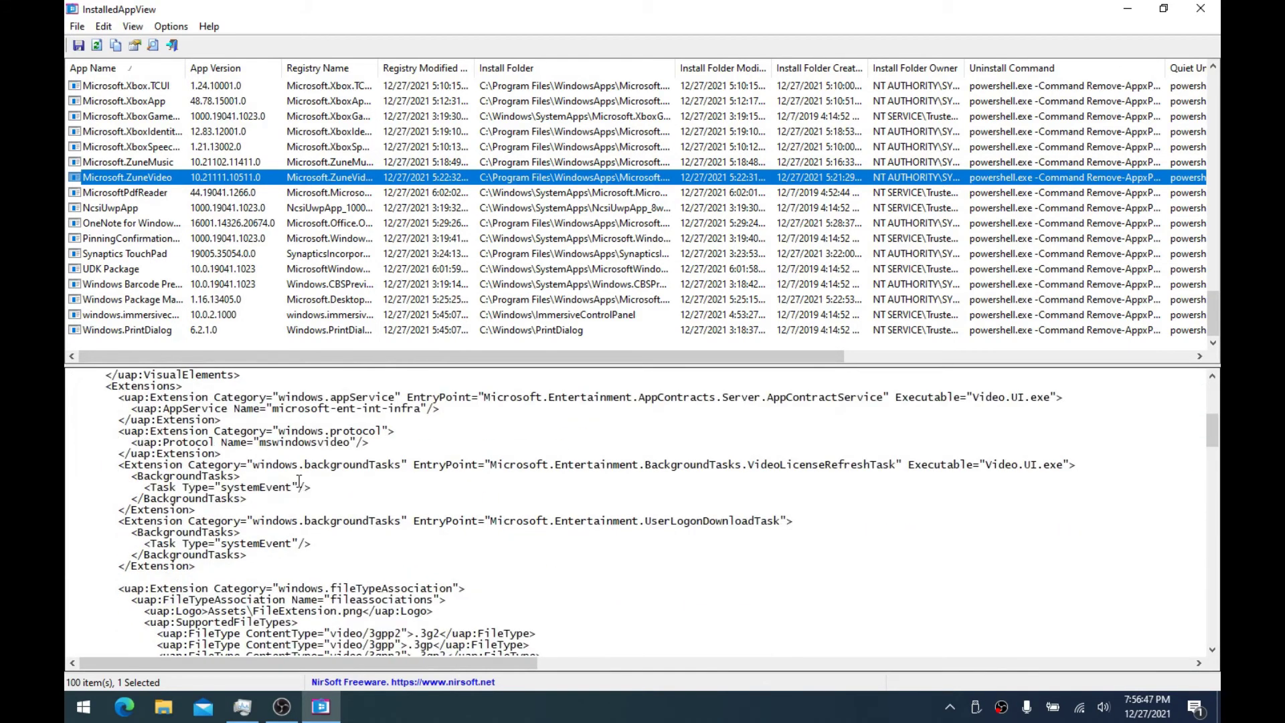
pyautogui.scroll(10, 302, 482)
pyautogui.scroll(10, 302, 482)
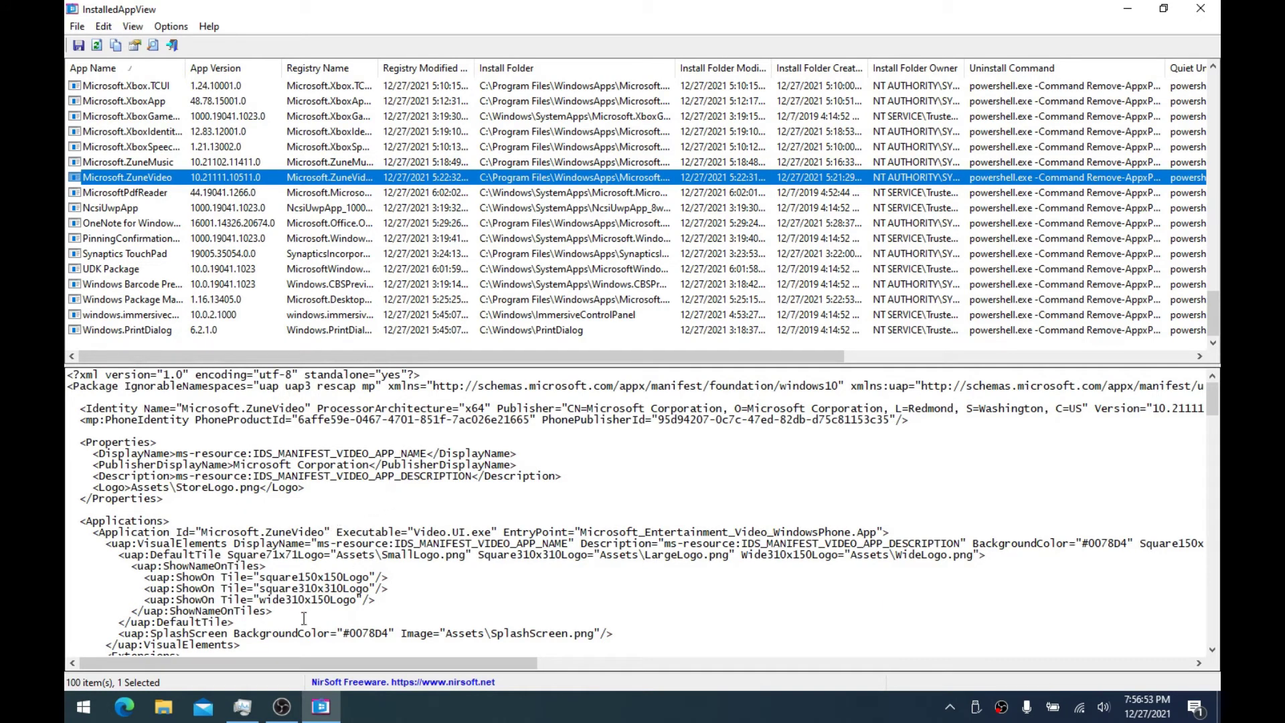
# Unpin Mail from the taskbar and go back to browsing the installed app list
pyautogui.click(199, 711)
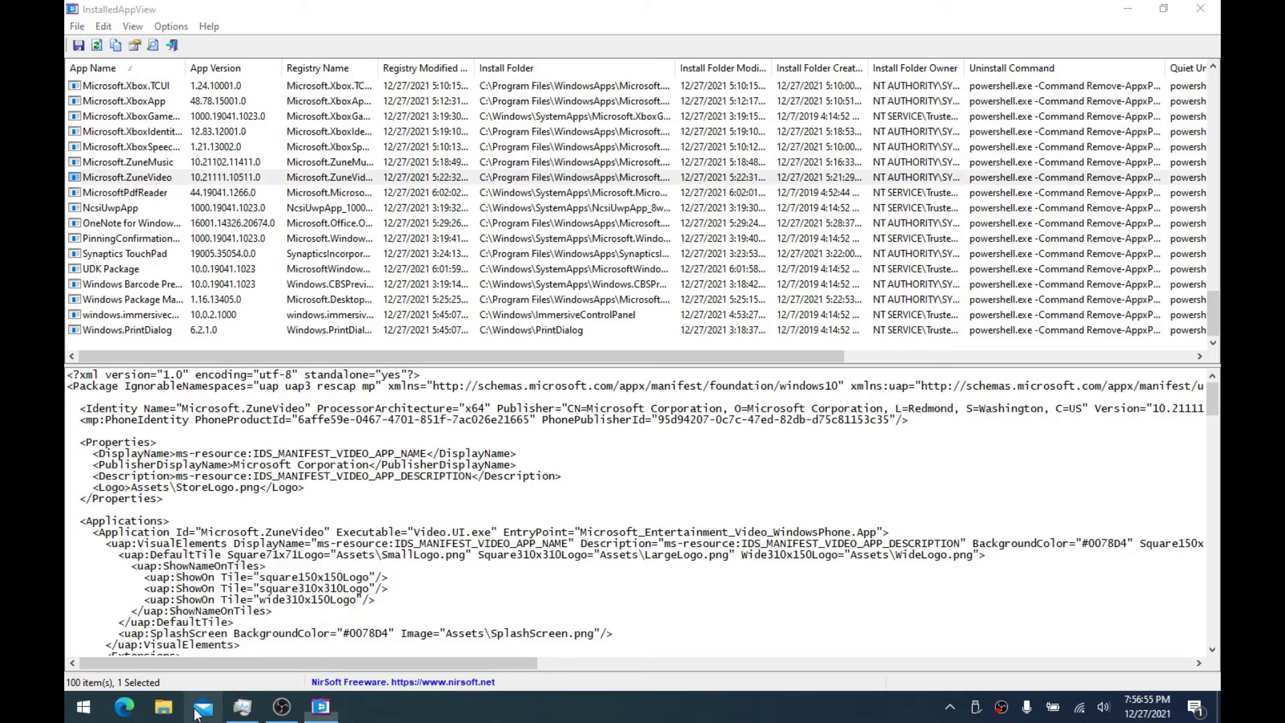
pyautogui.rightClick(198, 710)
pyautogui.click(168, 674)
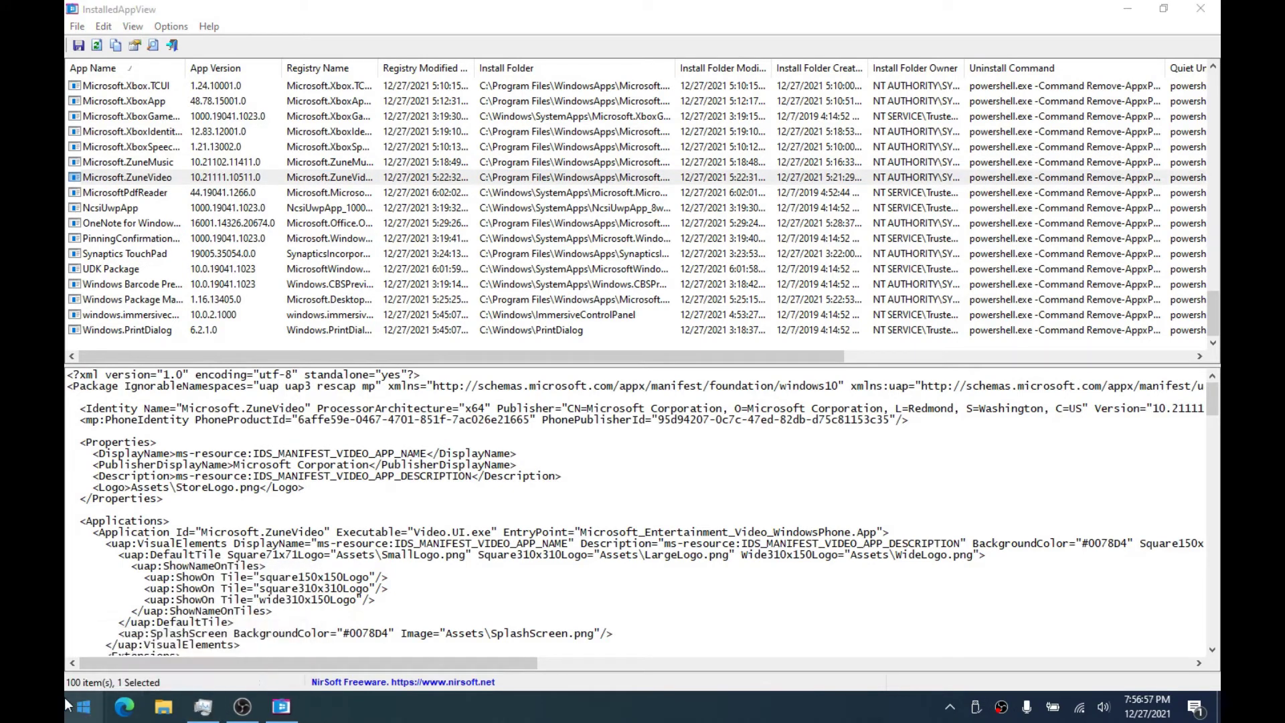
pyautogui.click(393, 179)
pyautogui.scroll(12, 154, 188)
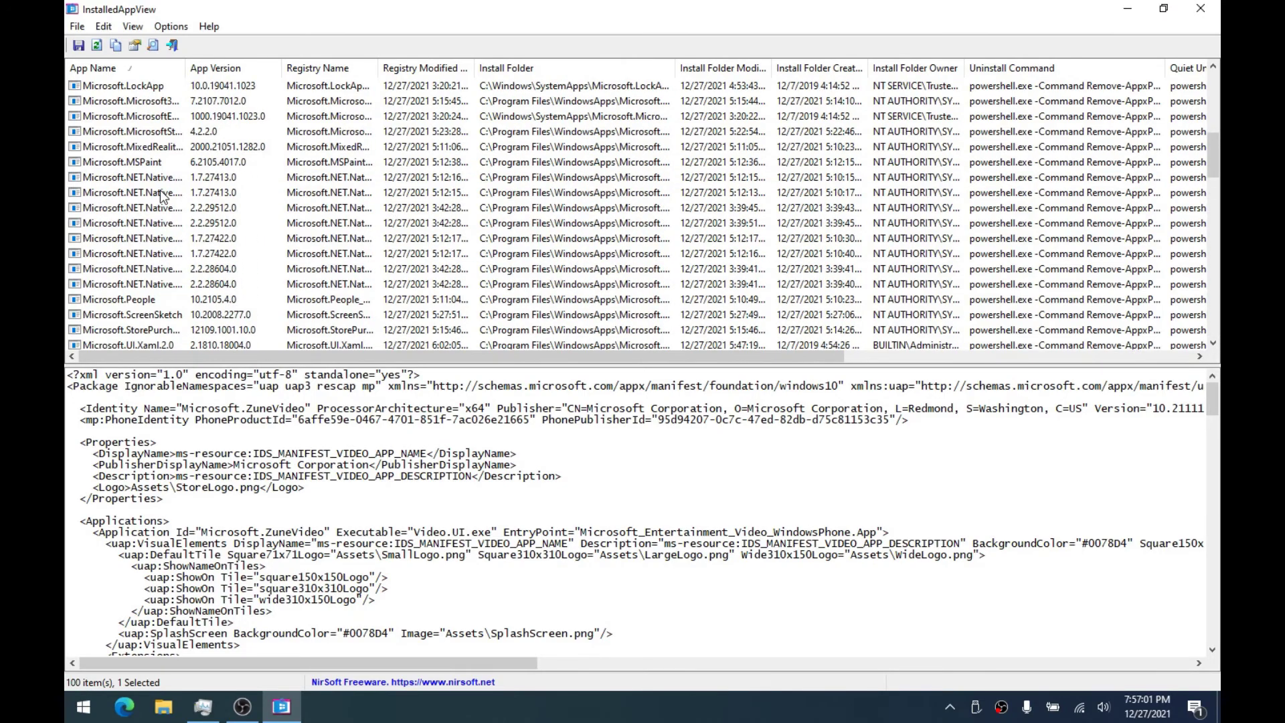
pyautogui.scroll(-6, 159, 190)
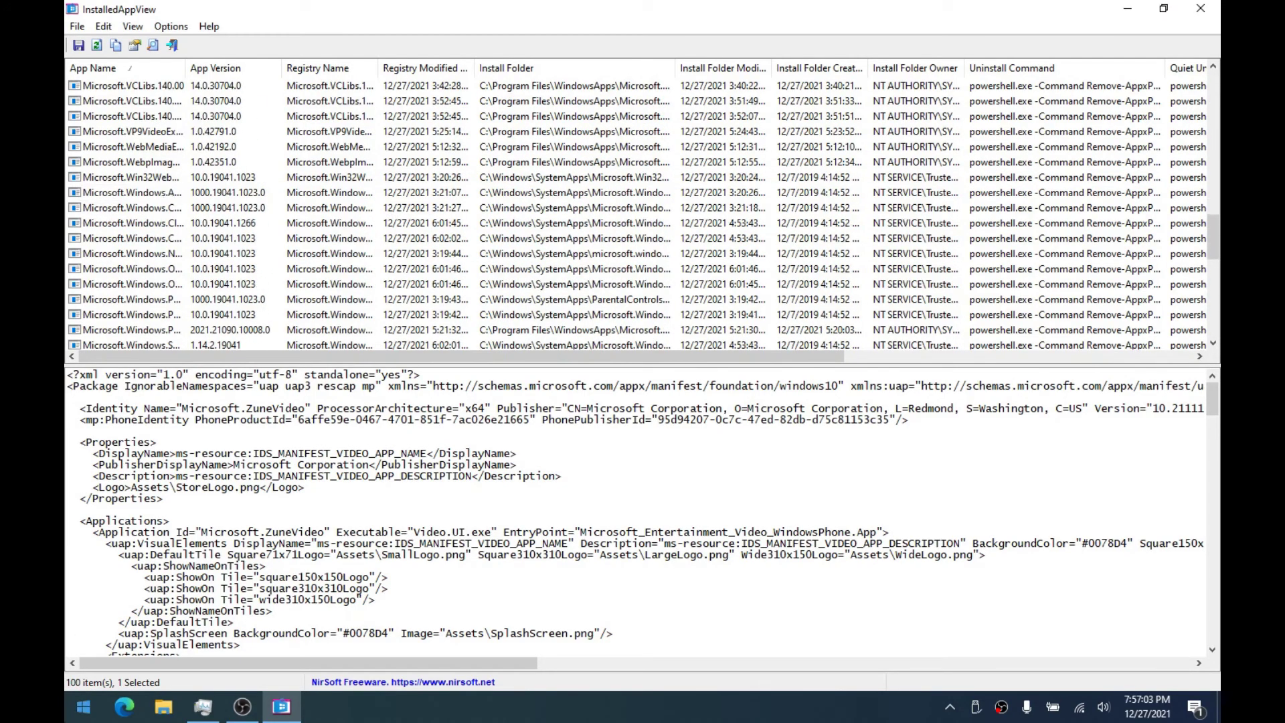
# Switch to Windows Settings and view the General and Speech pages of the Privacy section
pyautogui.click(83, 706)
pyautogui.click(83, 633)
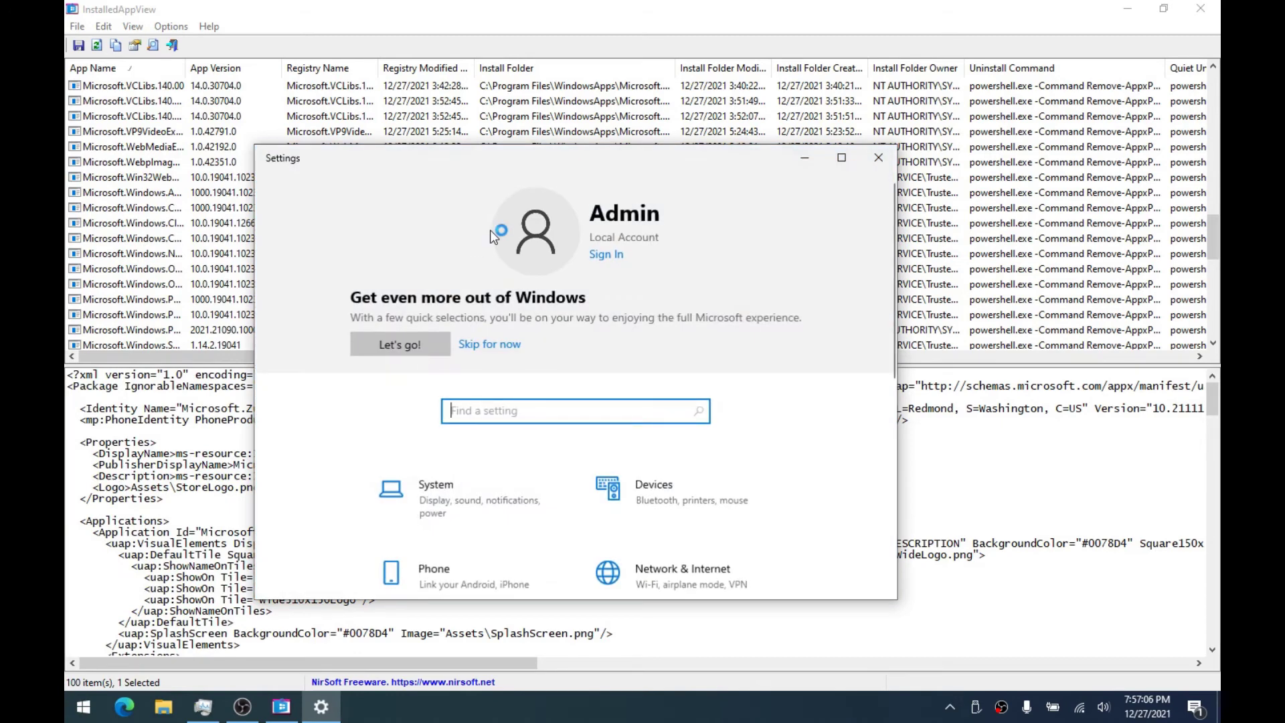
pyautogui.moveTo(598, 151); pyautogui.dragTo(625, 139)
pyautogui.scroll(-6, 629, 333)
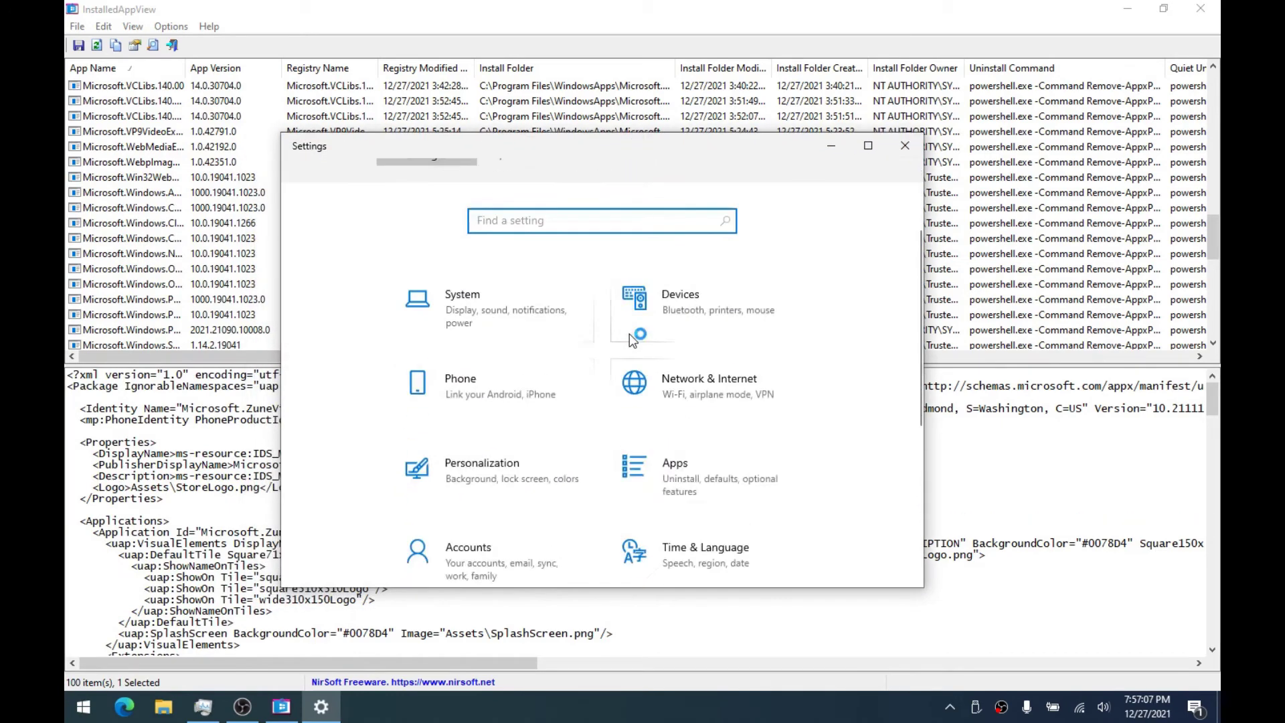
pyautogui.click(685, 459)
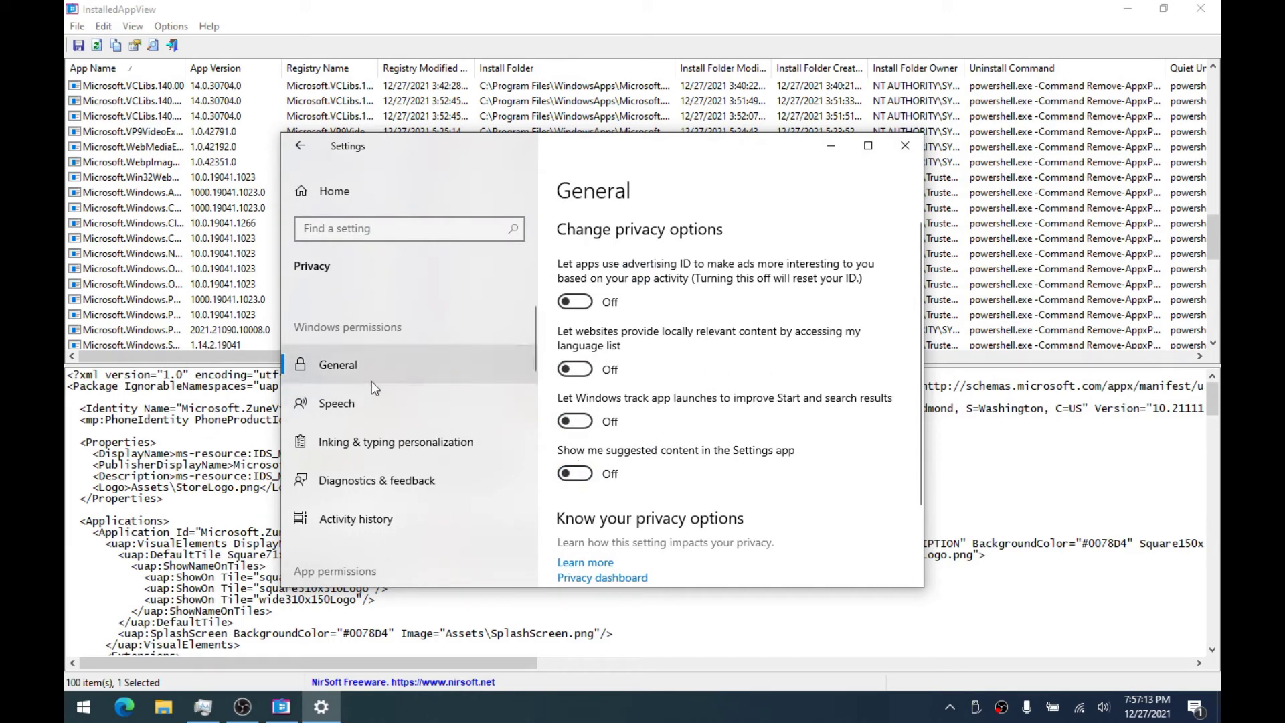
pyautogui.click(448, 412)
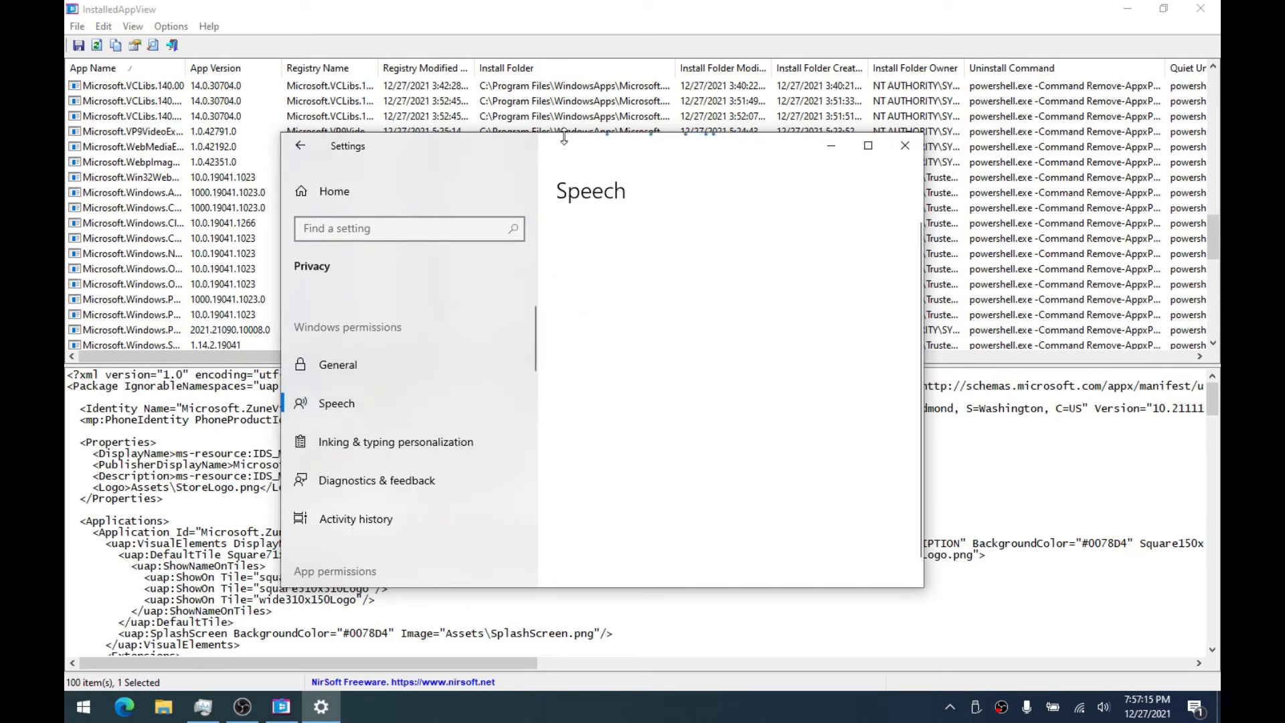
pyautogui.moveTo(561, 146)
pyautogui.mouseDown()
pyautogui.moveTo(576, 146)
pyautogui.moveTo(558, 144)
pyautogui.mouseUp()
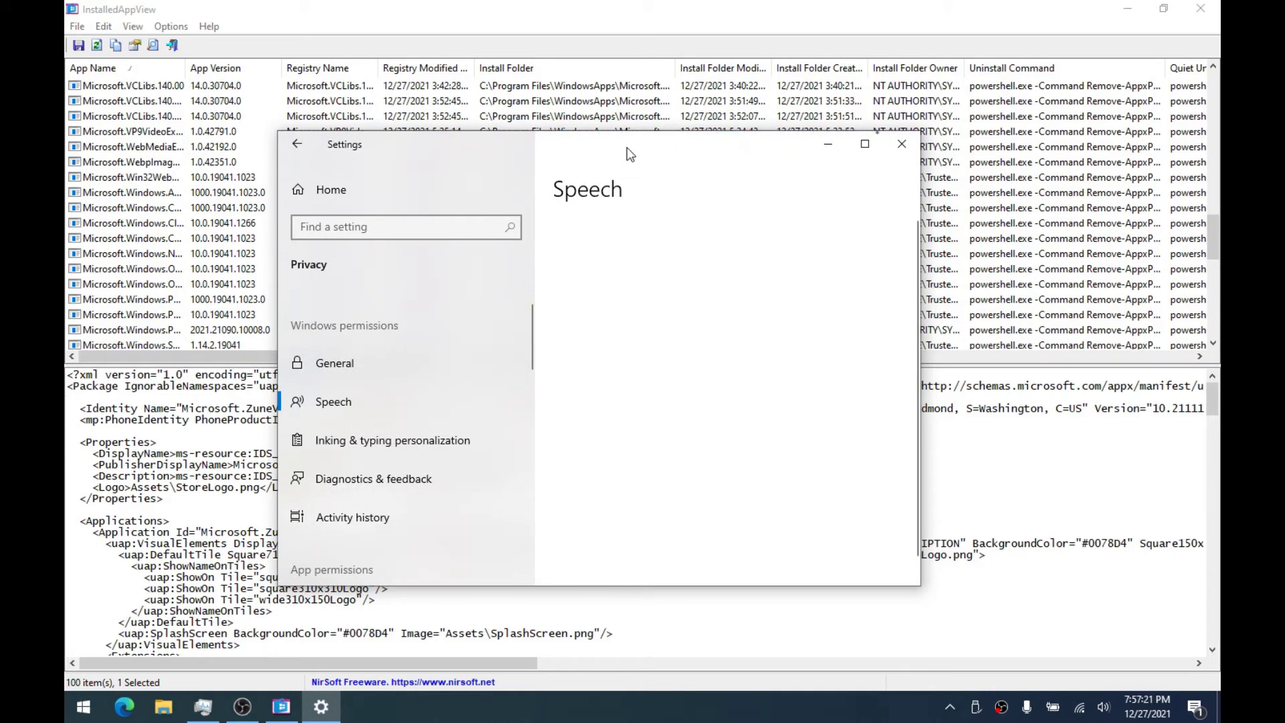
# Turn off the Getting to know you option for inking and typing personalization in the privacy settings
pyautogui.click(204, 708)
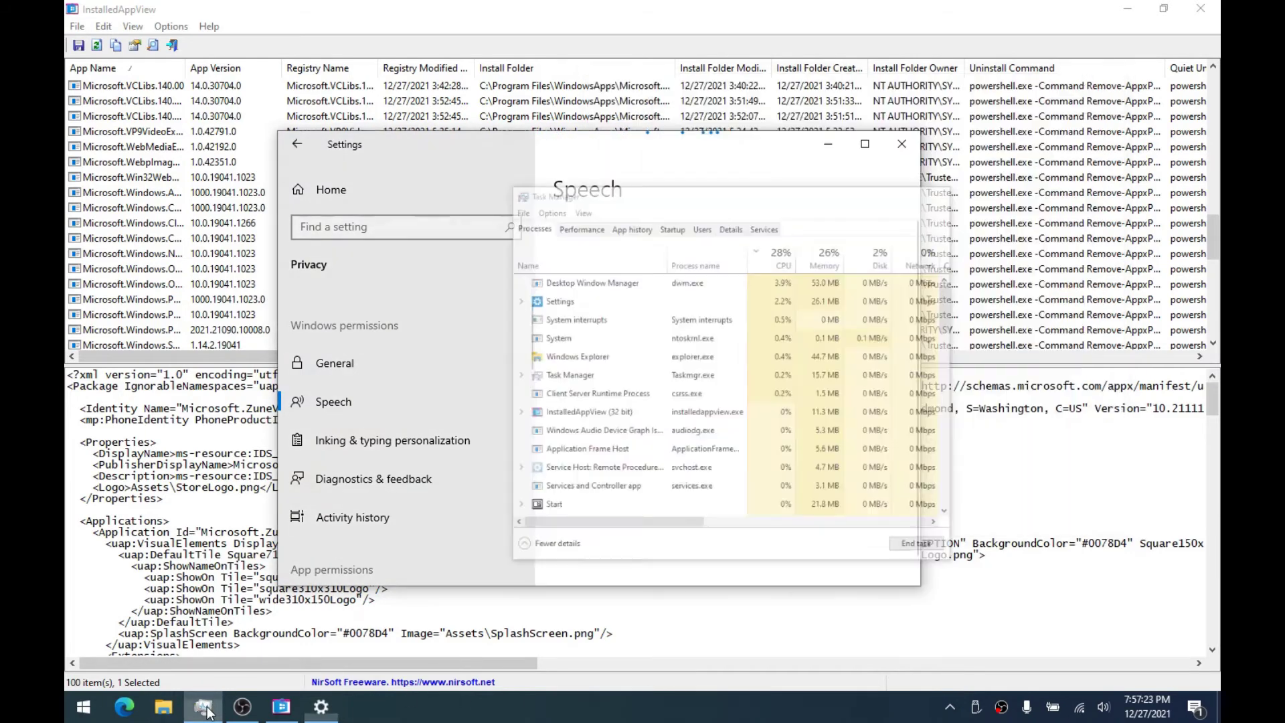
pyautogui.click(353, 461)
pyautogui.click(356, 445)
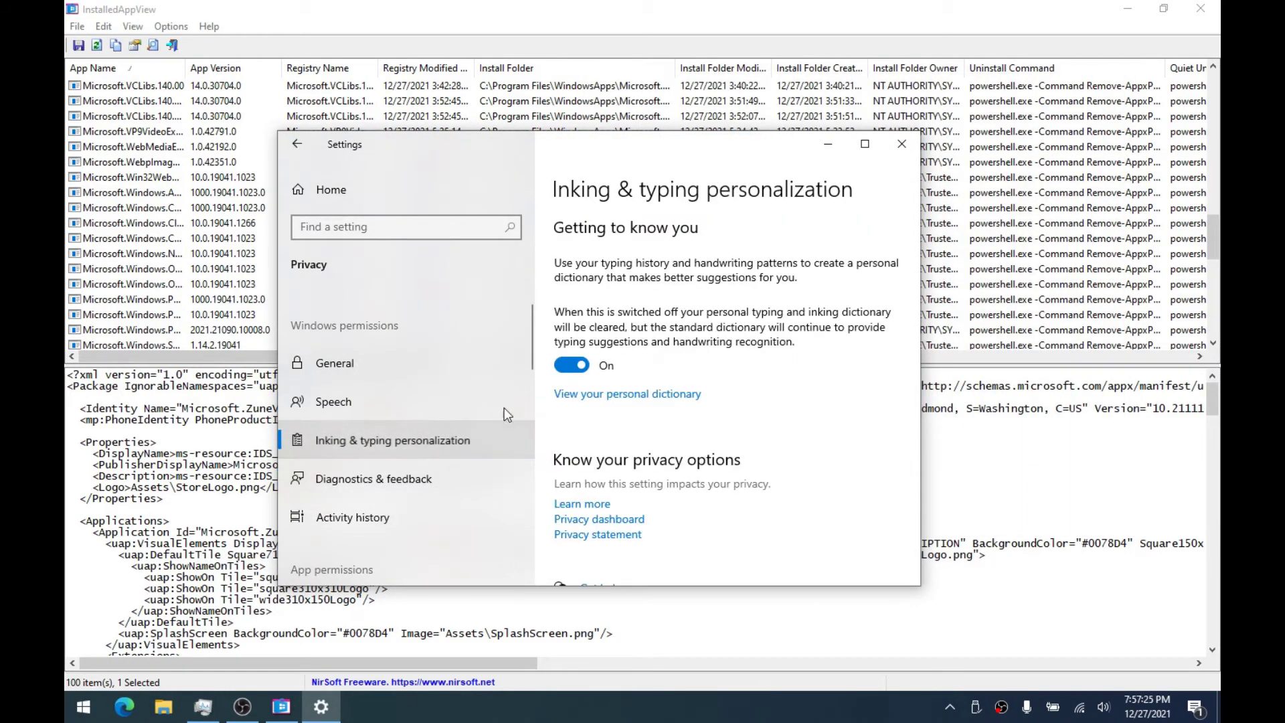
pyautogui.click(571, 365)
pyautogui.click(202, 707)
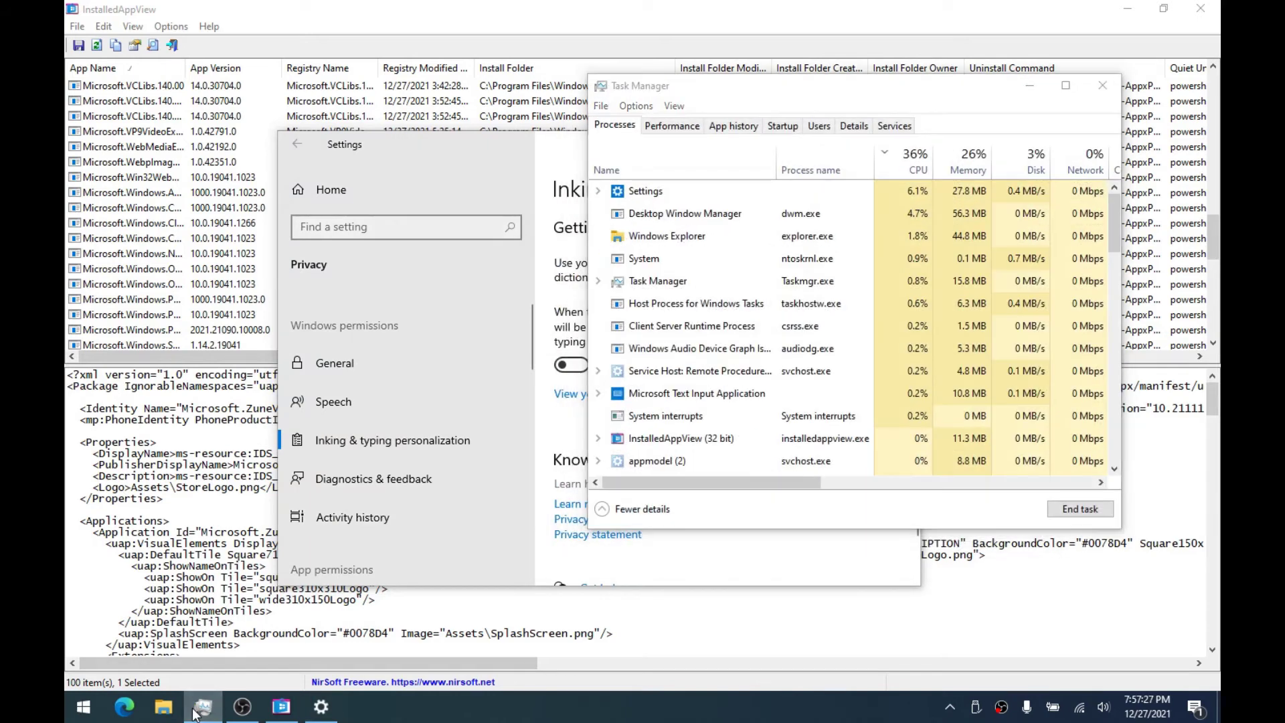
pyautogui.click(195, 714)
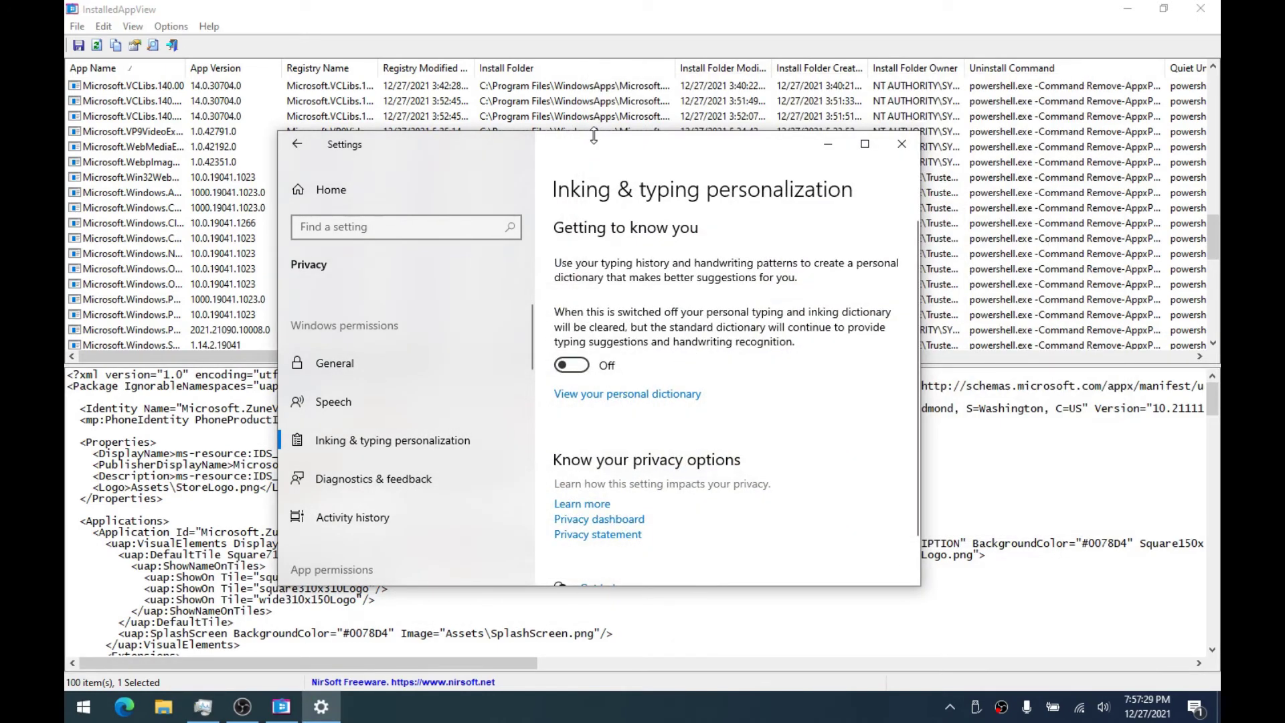
pyautogui.moveTo(594, 136); pyautogui.dragTo(605, 137)
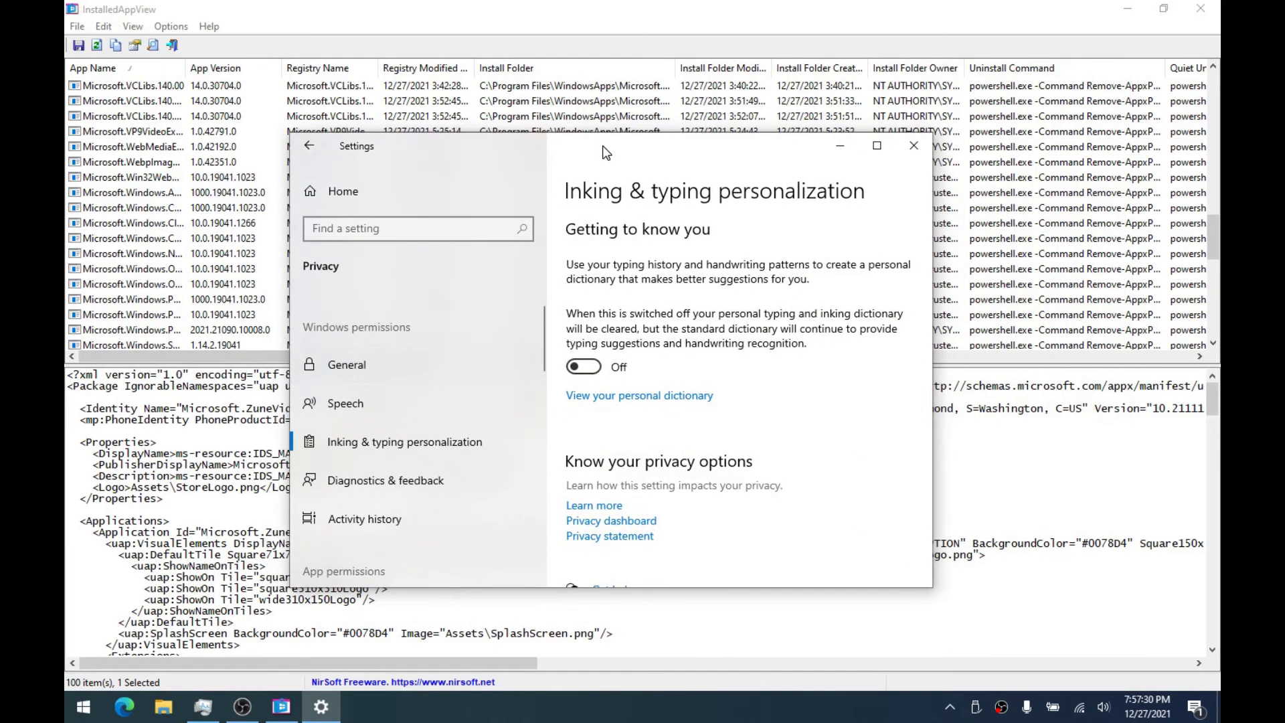
# View the Diagnostics & feedback privacy page, close Settings and reopen it at its home page
pyautogui.click(387, 480)
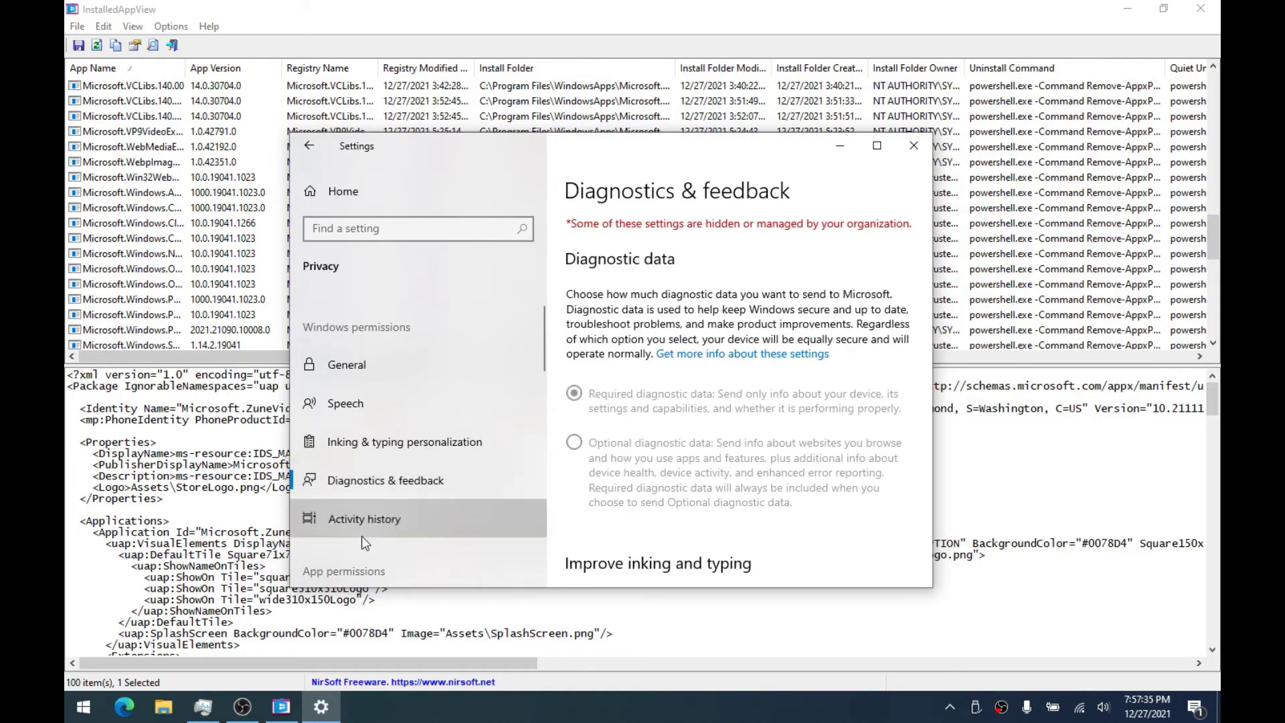
pyautogui.hotkey('alt', 'F4')
pyautogui.click(83, 706)
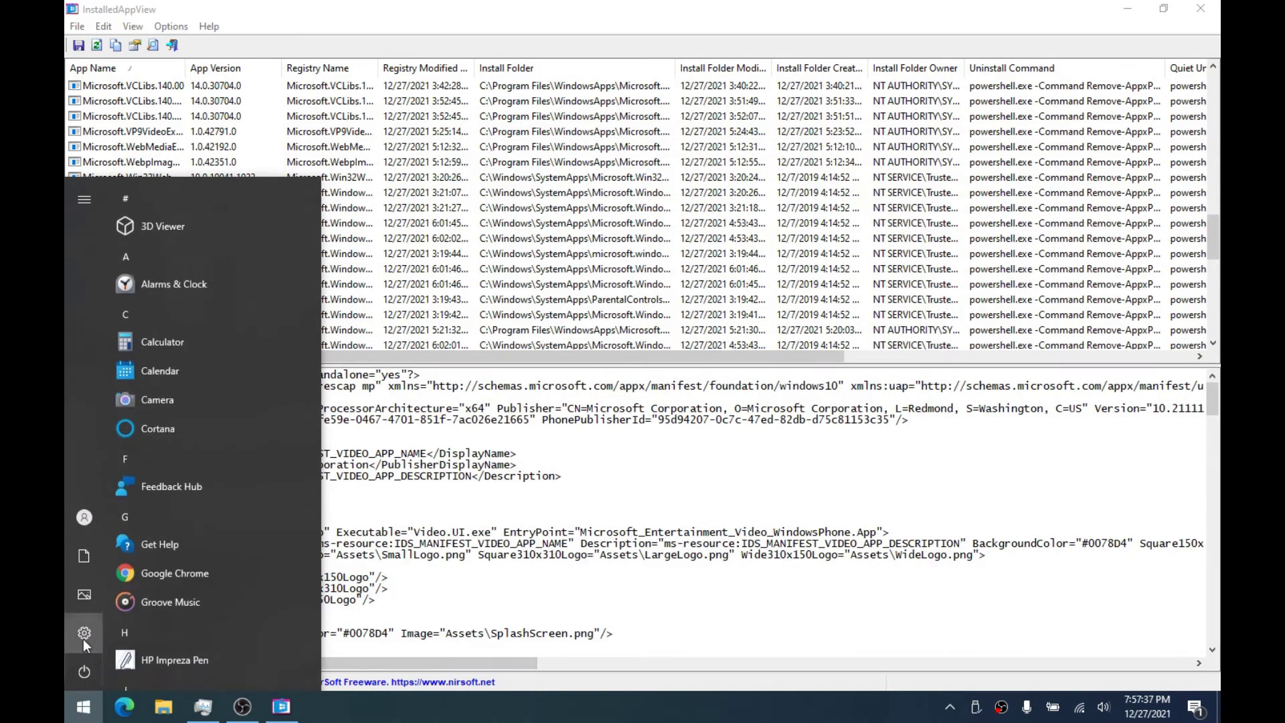
pyautogui.click(84, 633)
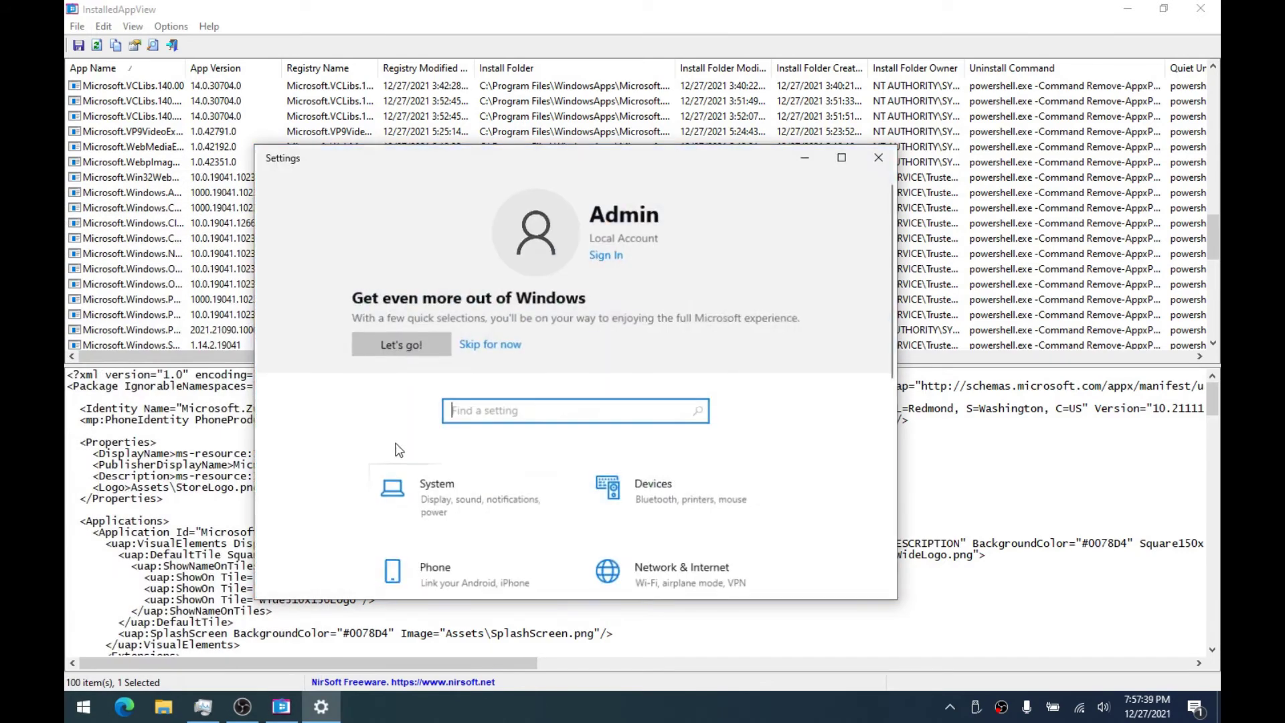
# View the Windows Update page under Update & Security and return to the Privacy section
pyautogui.scroll(-5, 492, 544)
pyautogui.click(492, 547)
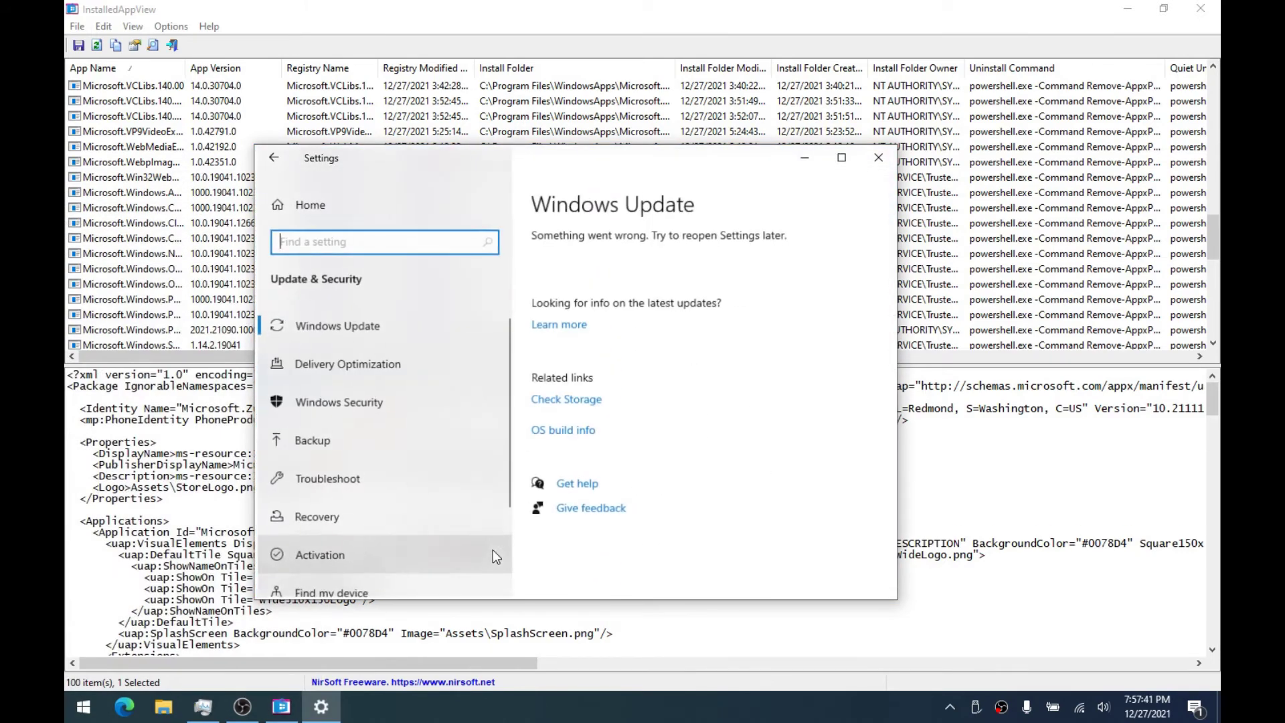
pyautogui.scroll(-2, 439, 530)
pyautogui.scroll(2, 381, 380)
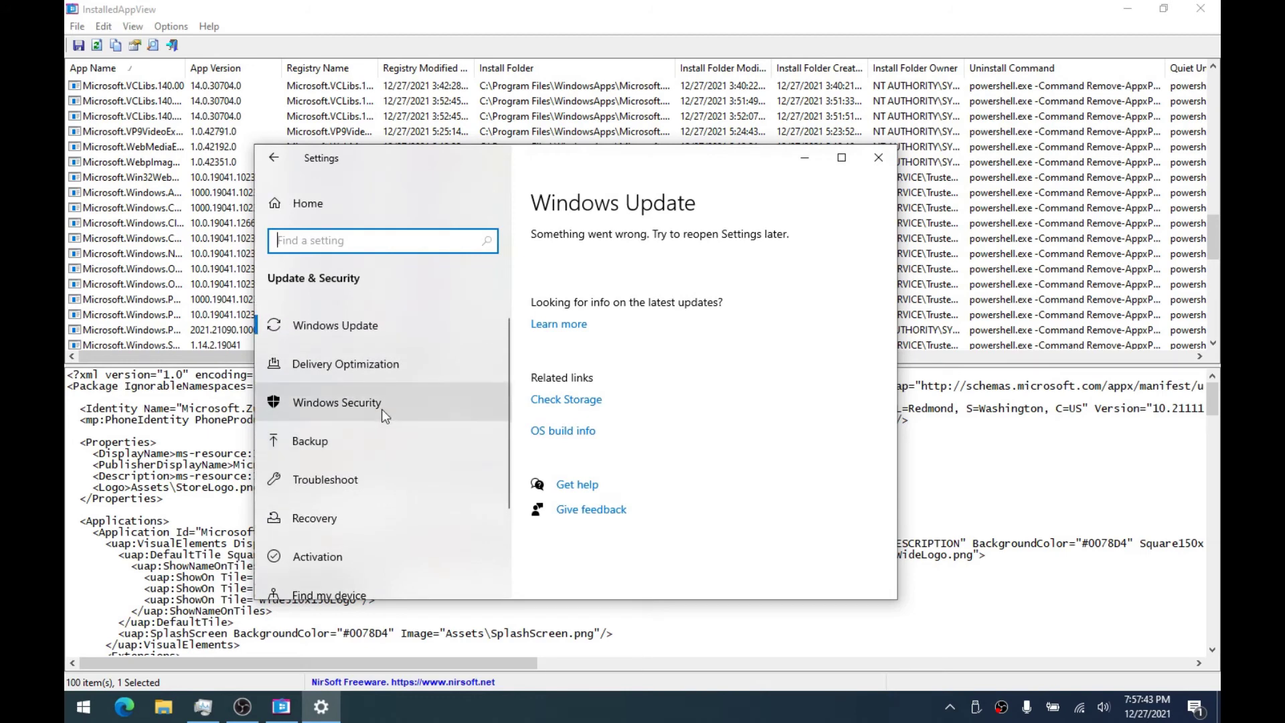
pyautogui.click(296, 209)
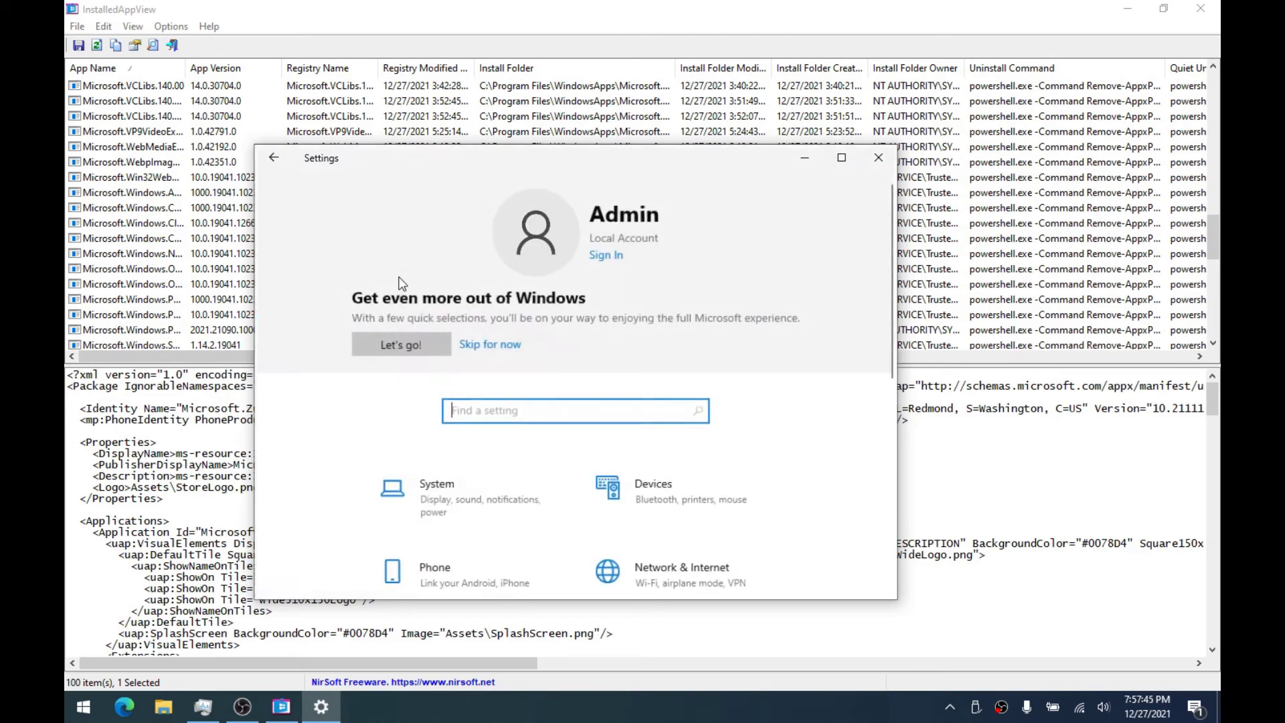
pyautogui.scroll(-5, 439, 422)
pyautogui.click(583, 468)
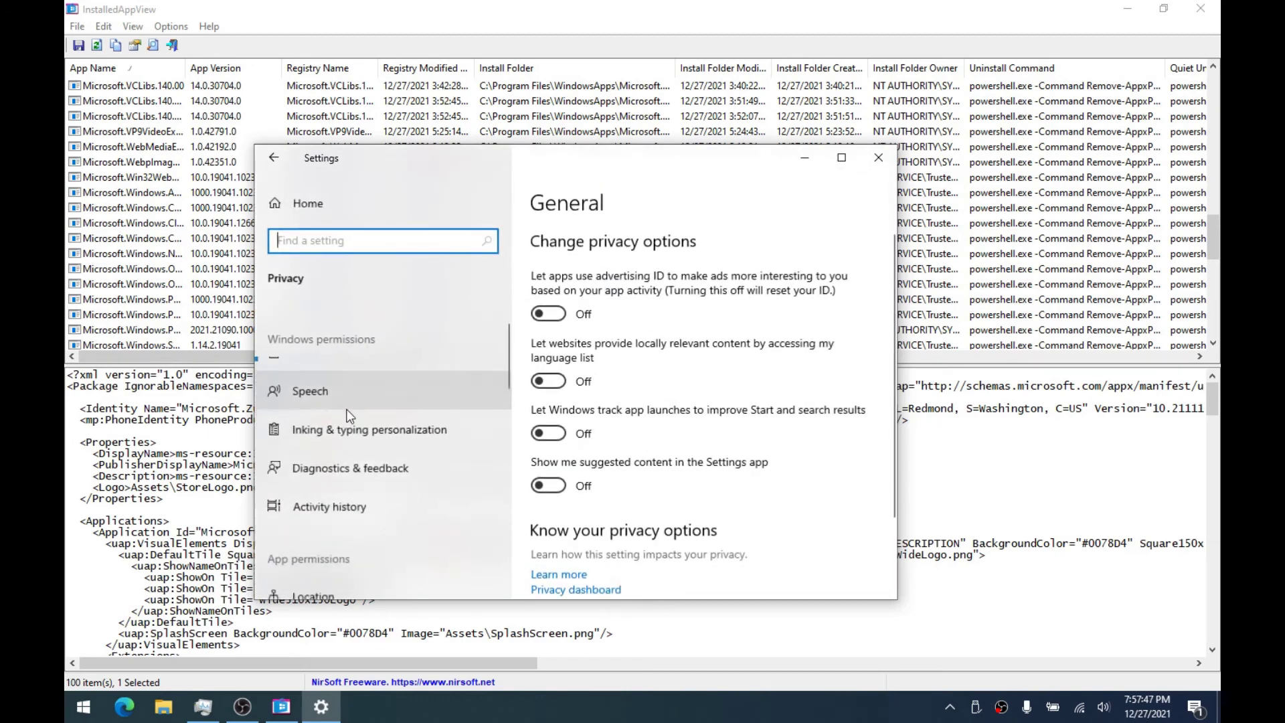
# Turn camera access for this device off and back on
pyautogui.scroll(-4, 345, 413)
pyautogui.click(336, 404)
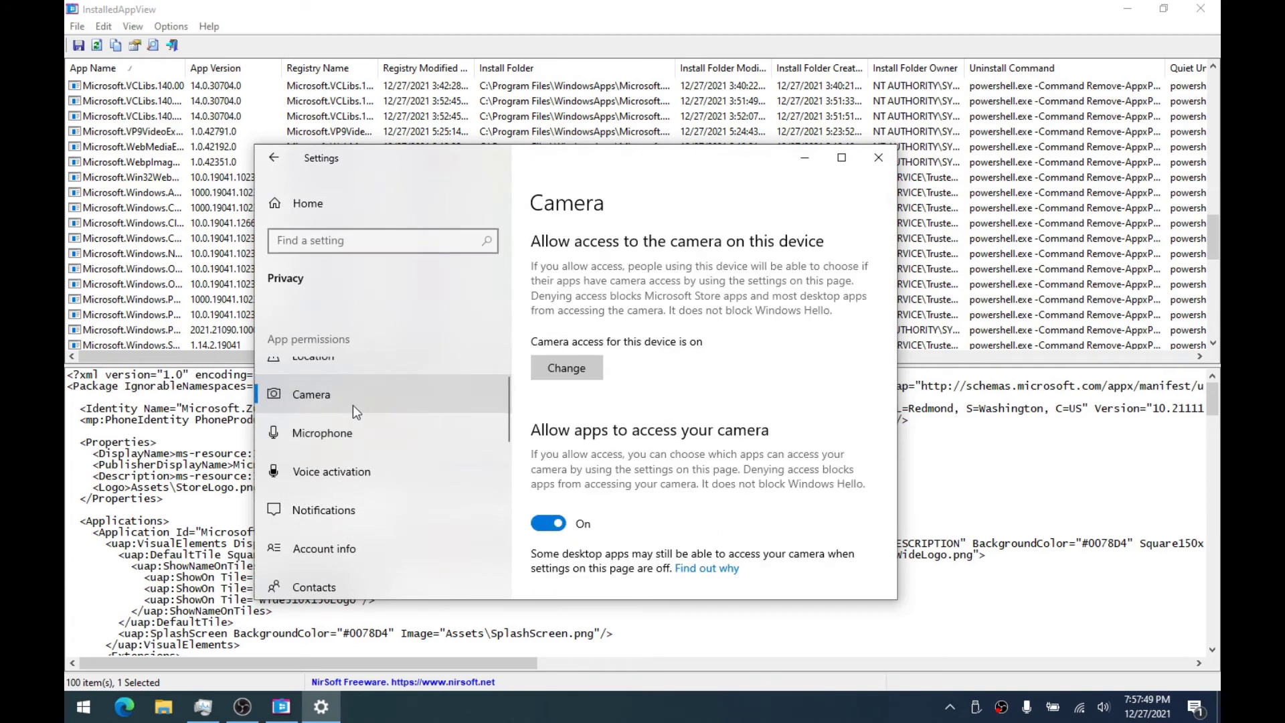
pyautogui.click(564, 370)
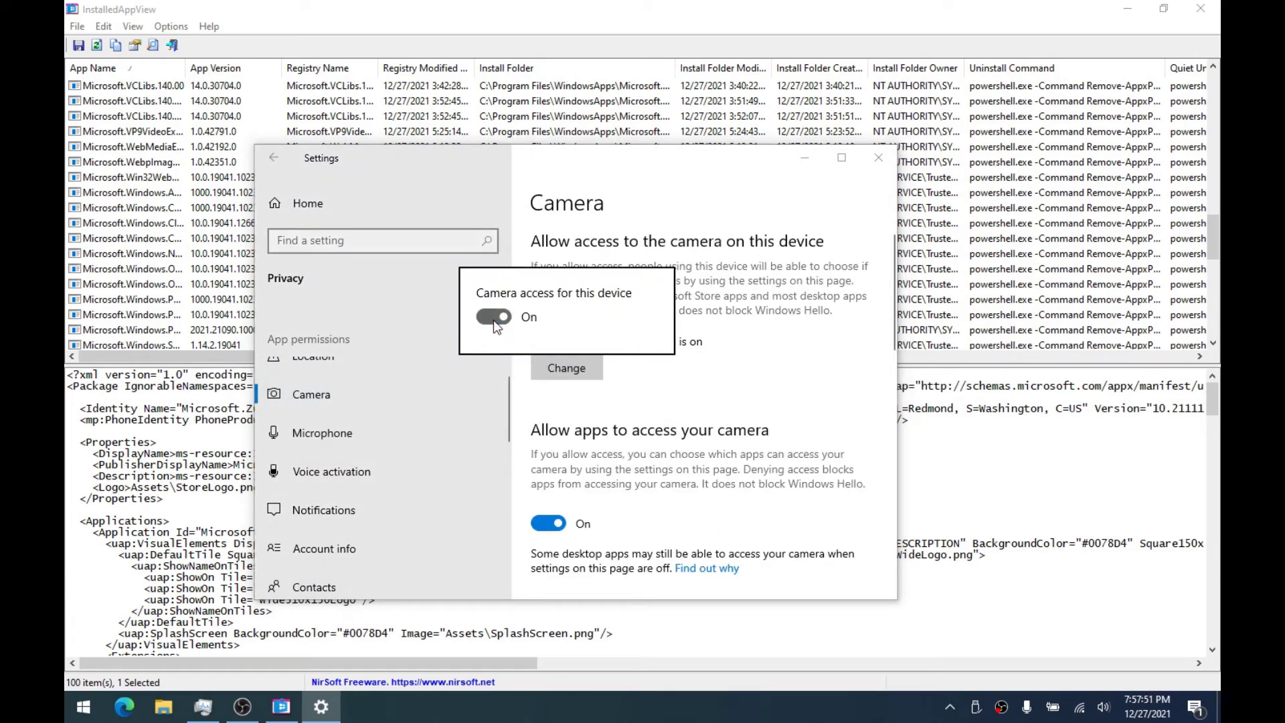
pyautogui.click(522, 360)
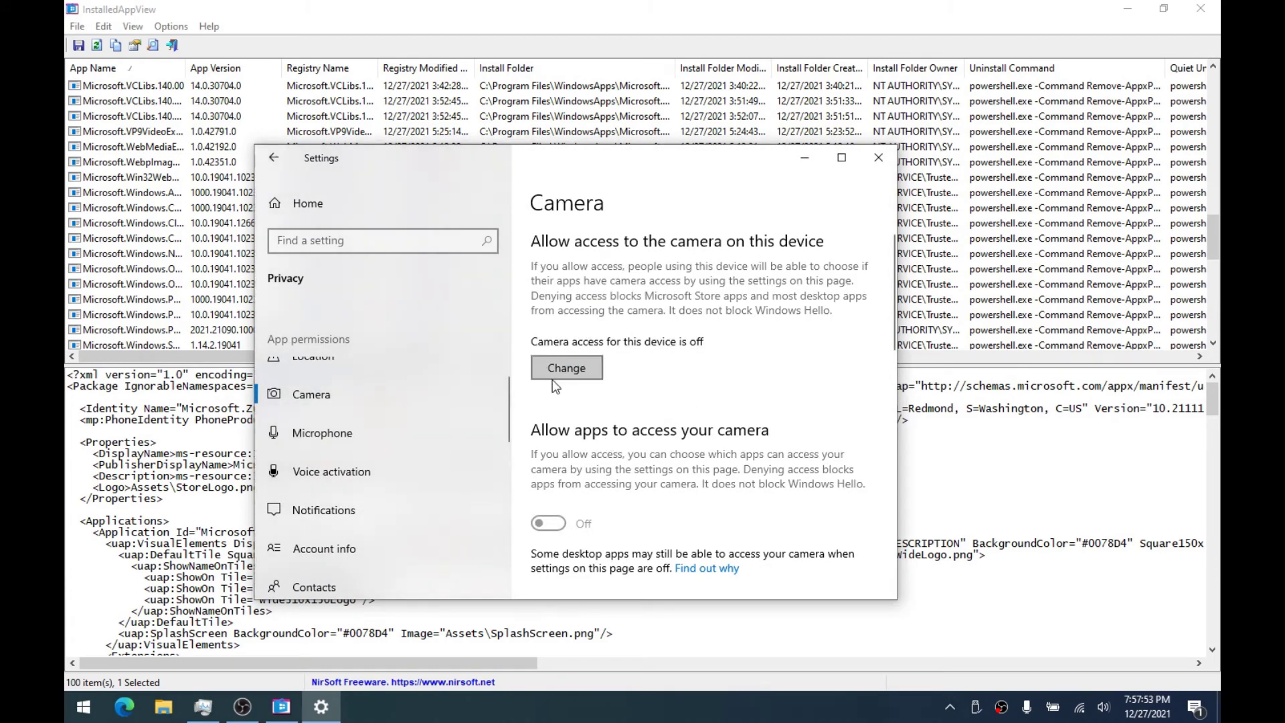
pyautogui.click(566, 368)
pyautogui.click(495, 320)
# Examine the Microphone privacy page, including its Store app permissions and desktop app access
pyautogui.click(346, 442)
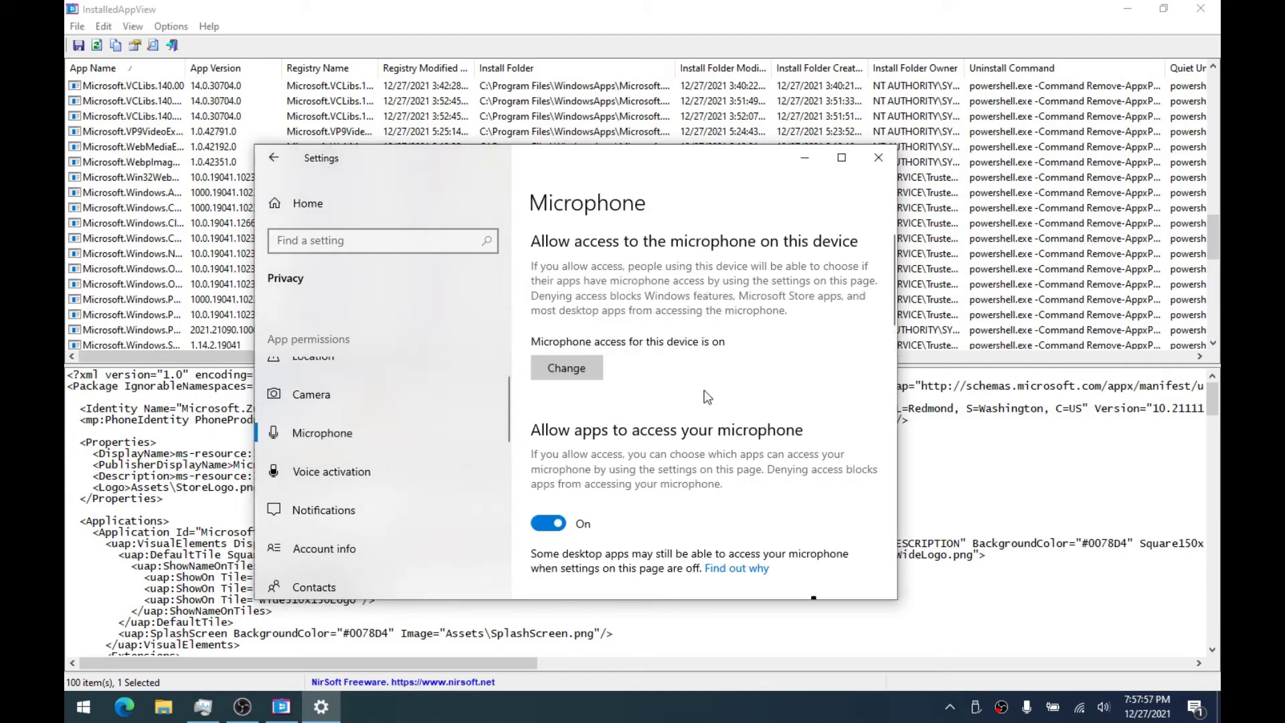
pyautogui.scroll(-5, 707, 397)
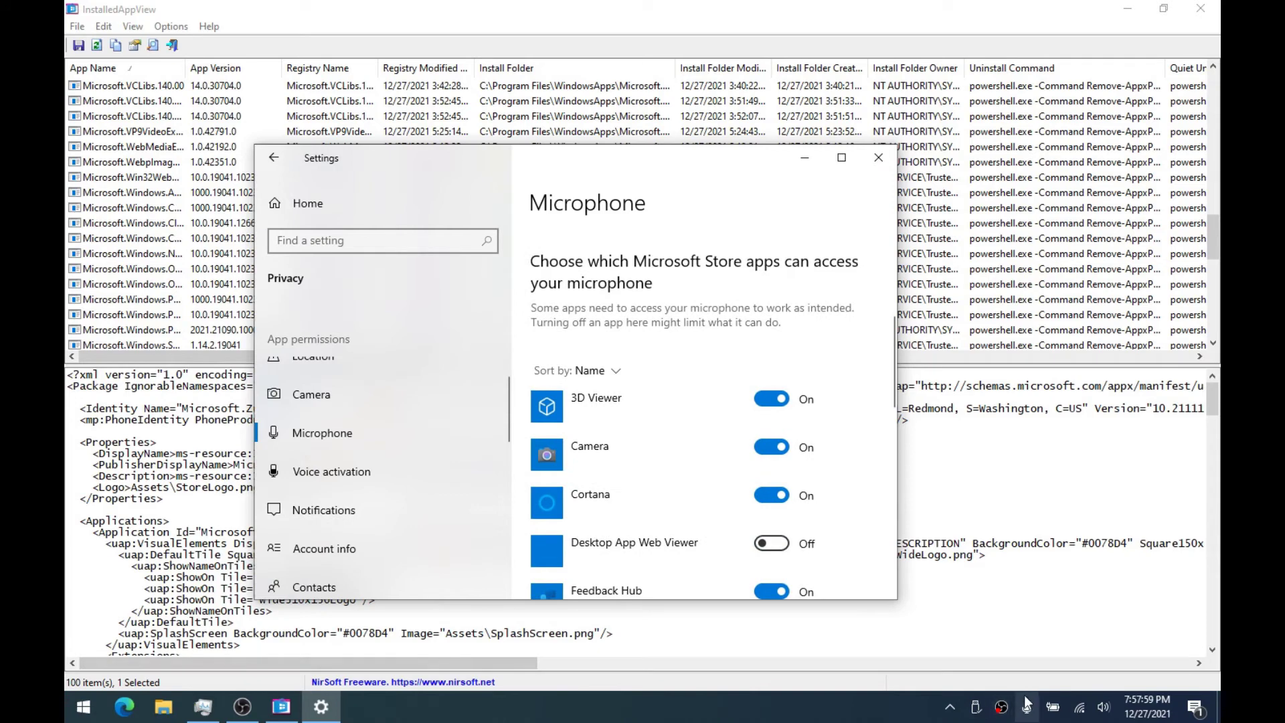
pyautogui.scroll(-10, 697, 452)
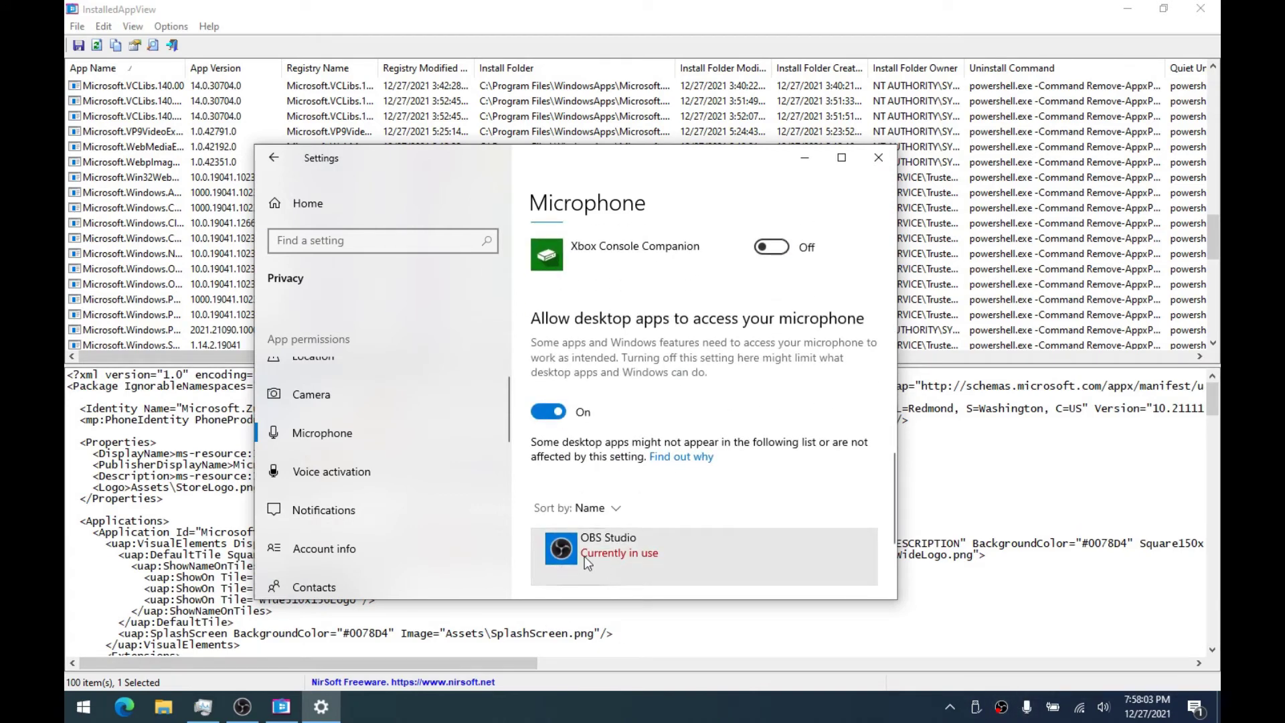
# Turn off the option to use the last-used voice activation app for headset button press
pyautogui.click(328, 469)
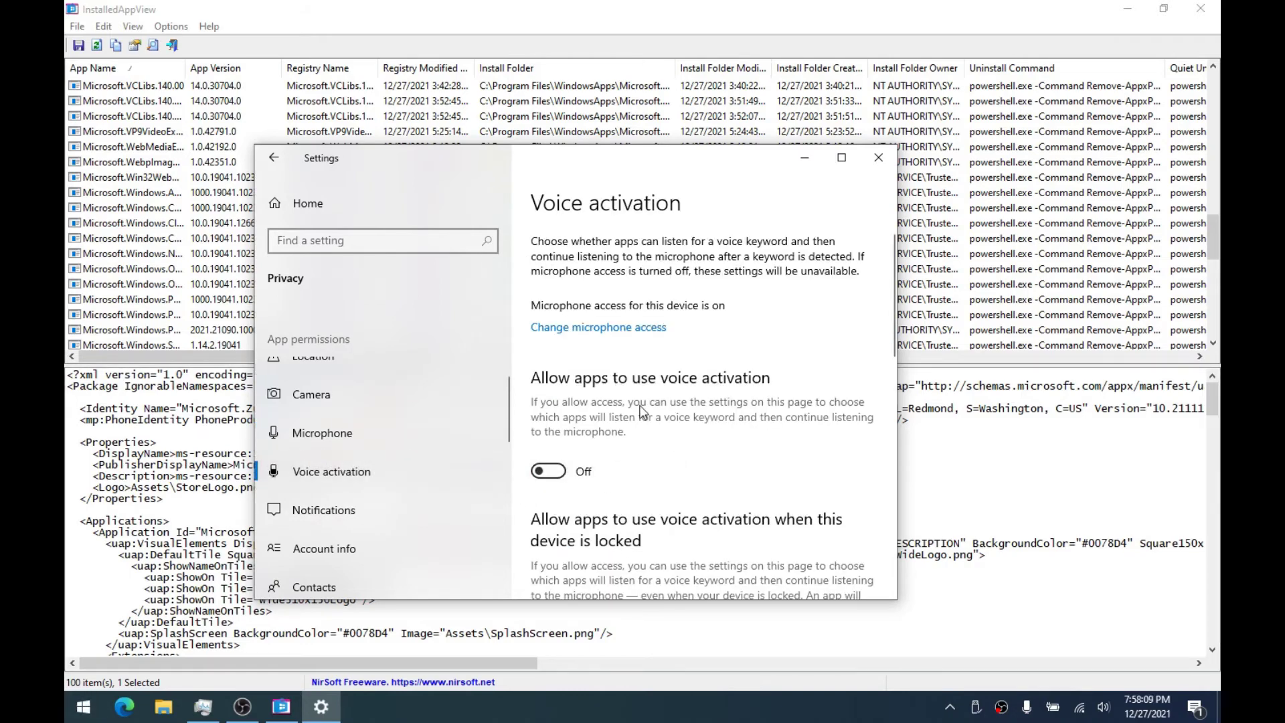
pyautogui.scroll(-10, 639, 410)
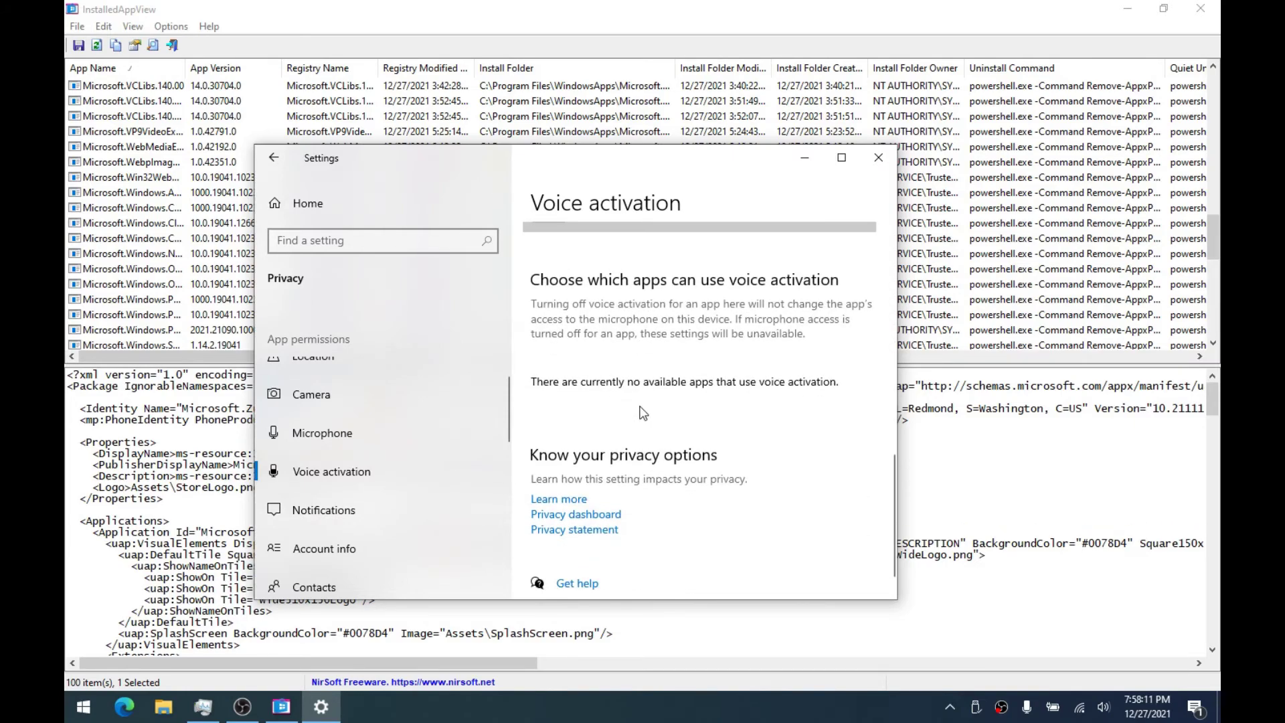
pyautogui.scroll(10, 640, 412)
pyautogui.scroll(-4, 548, 321)
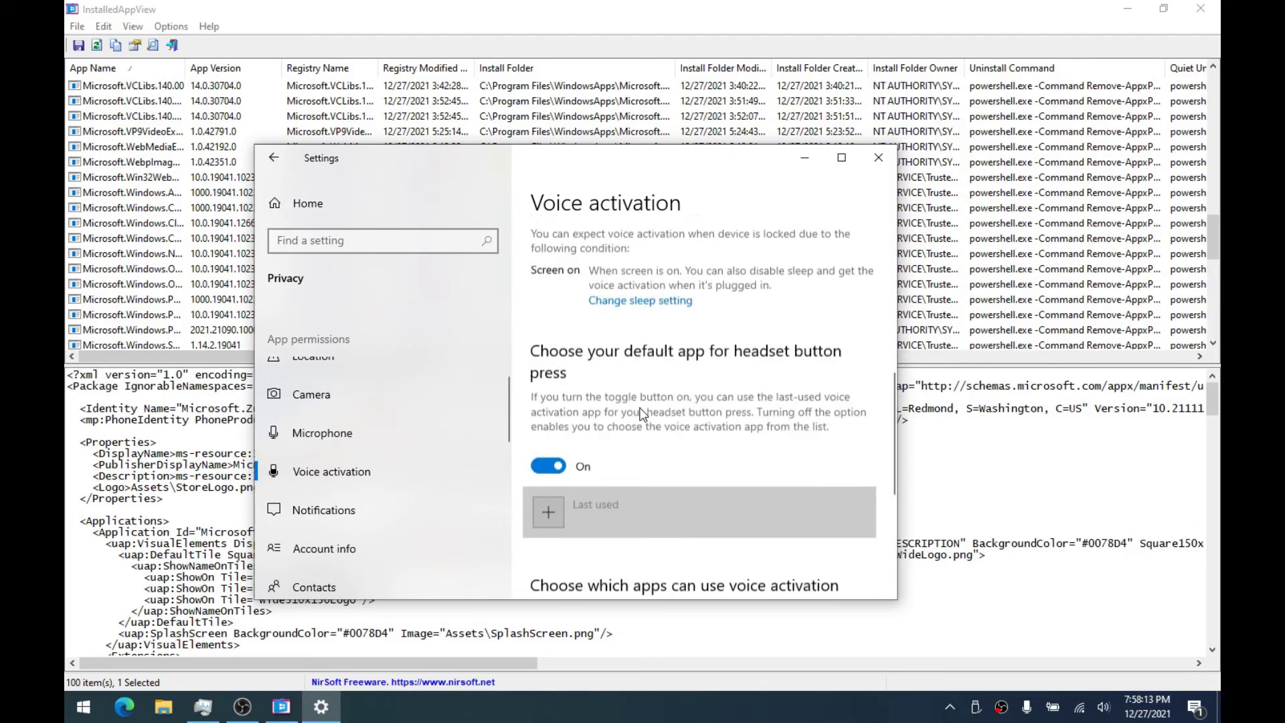
pyautogui.scroll(2, 532, 312)
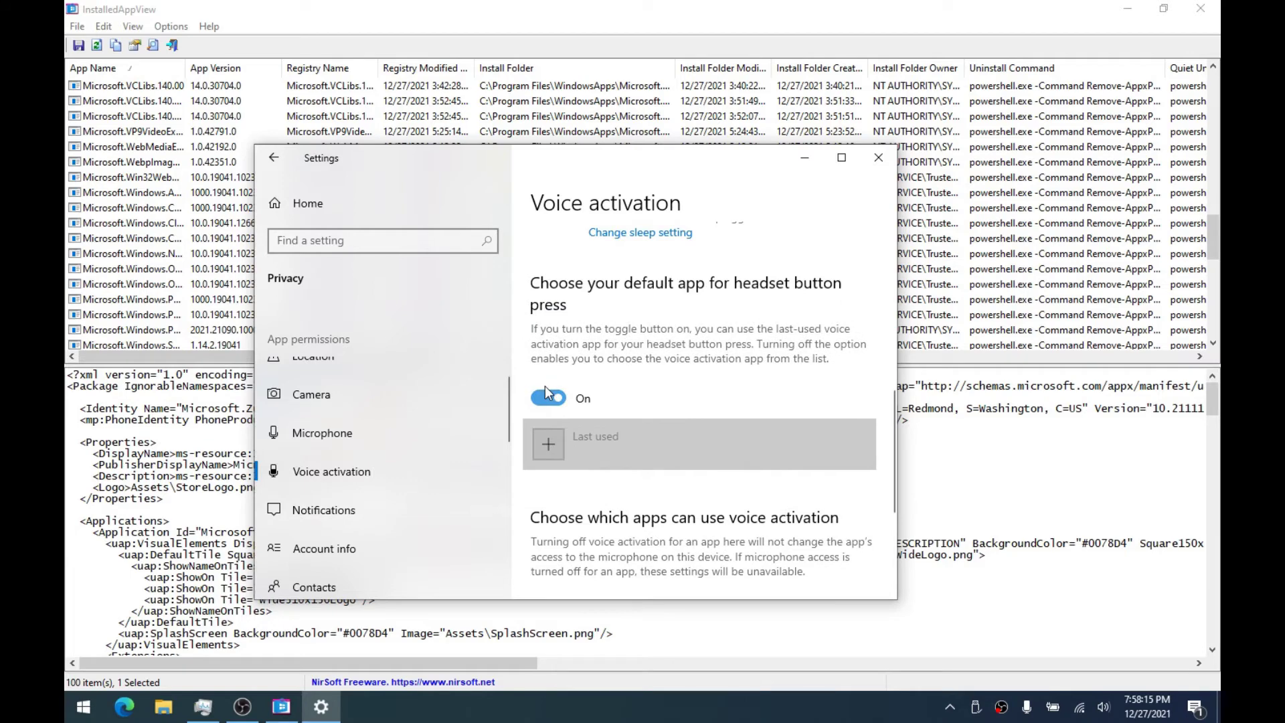
pyautogui.click(550, 398)
pyautogui.scroll(3, 581, 429)
pyautogui.scroll(-3, 581, 429)
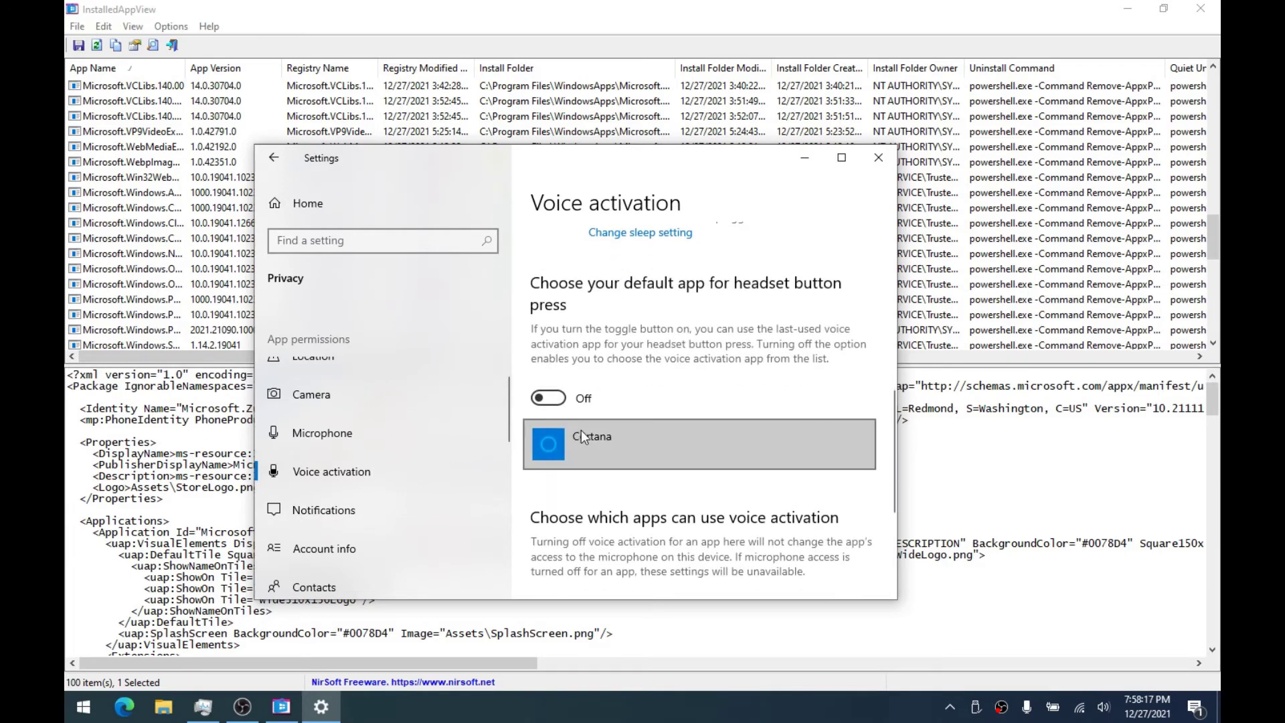
pyautogui.scroll(1, 634, 489)
pyautogui.scroll(5, 636, 489)
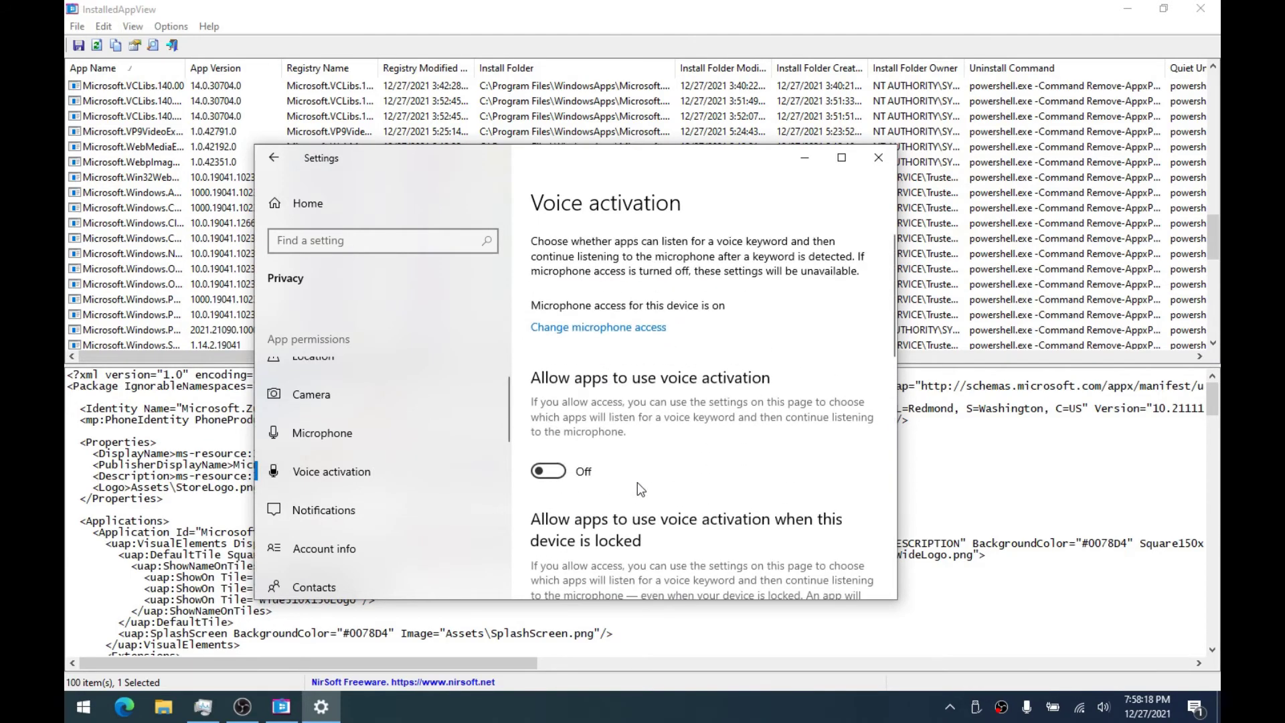
# Examine the app access settings on the Notifications and Account info privacy pages
pyautogui.click(413, 500)
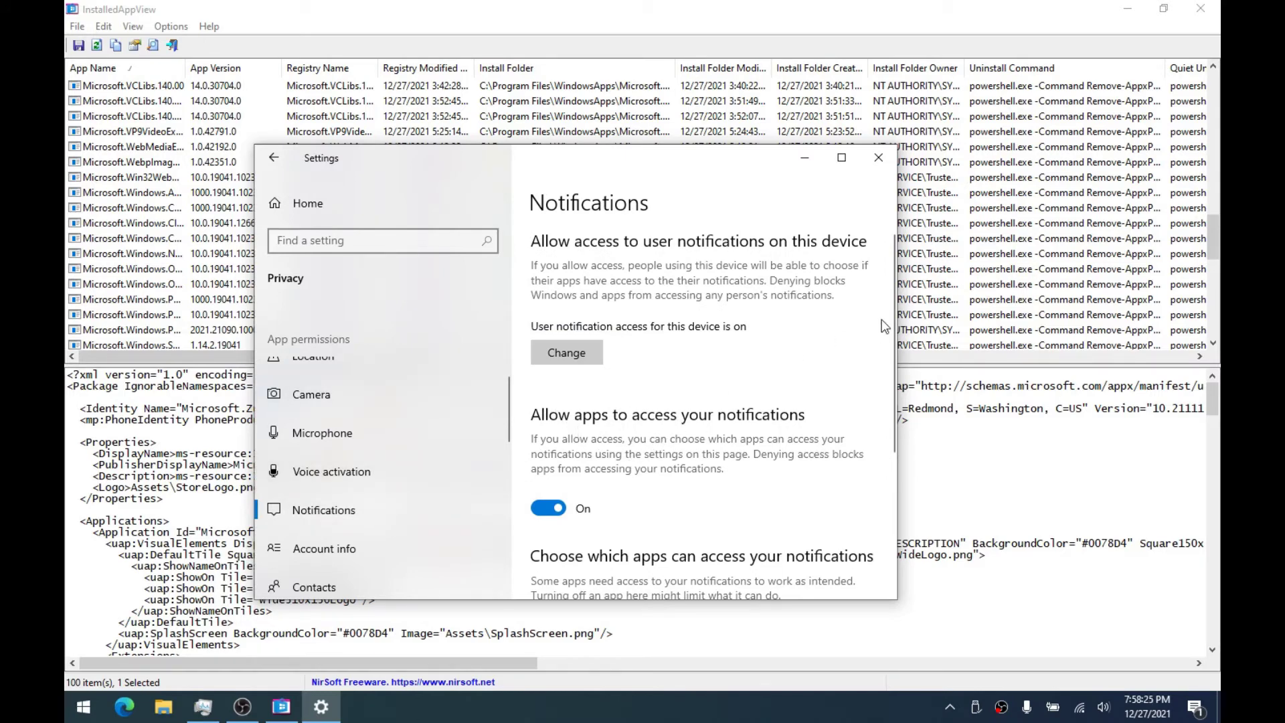
pyautogui.scroll(-1, 889, 321)
pyautogui.scroll(1, 889, 327)
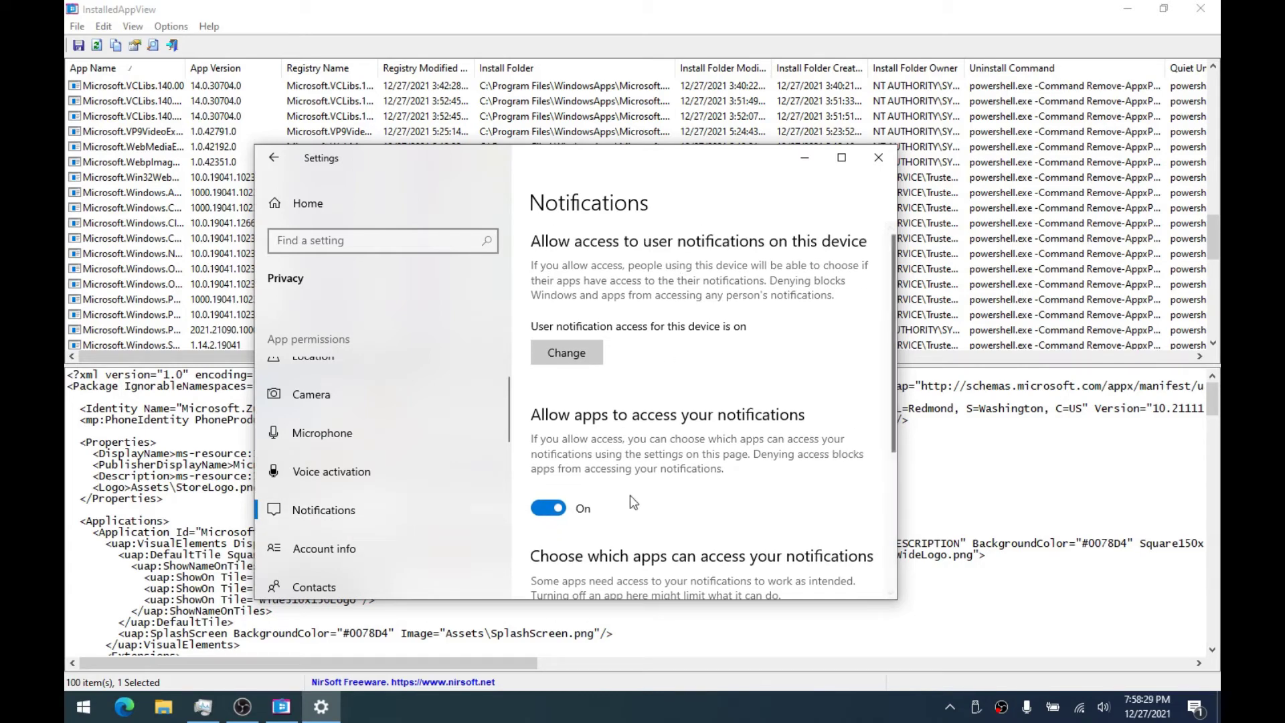
pyautogui.scroll(-2, 396, 506)
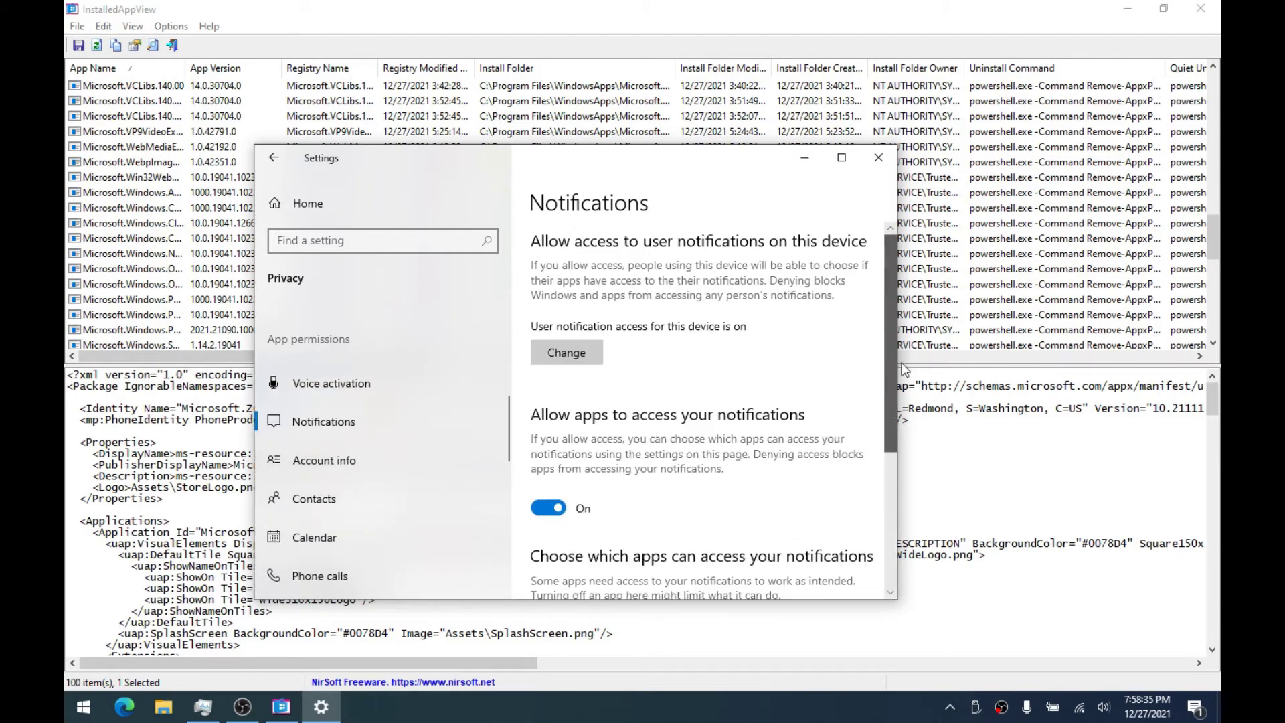
pyautogui.click(369, 468)
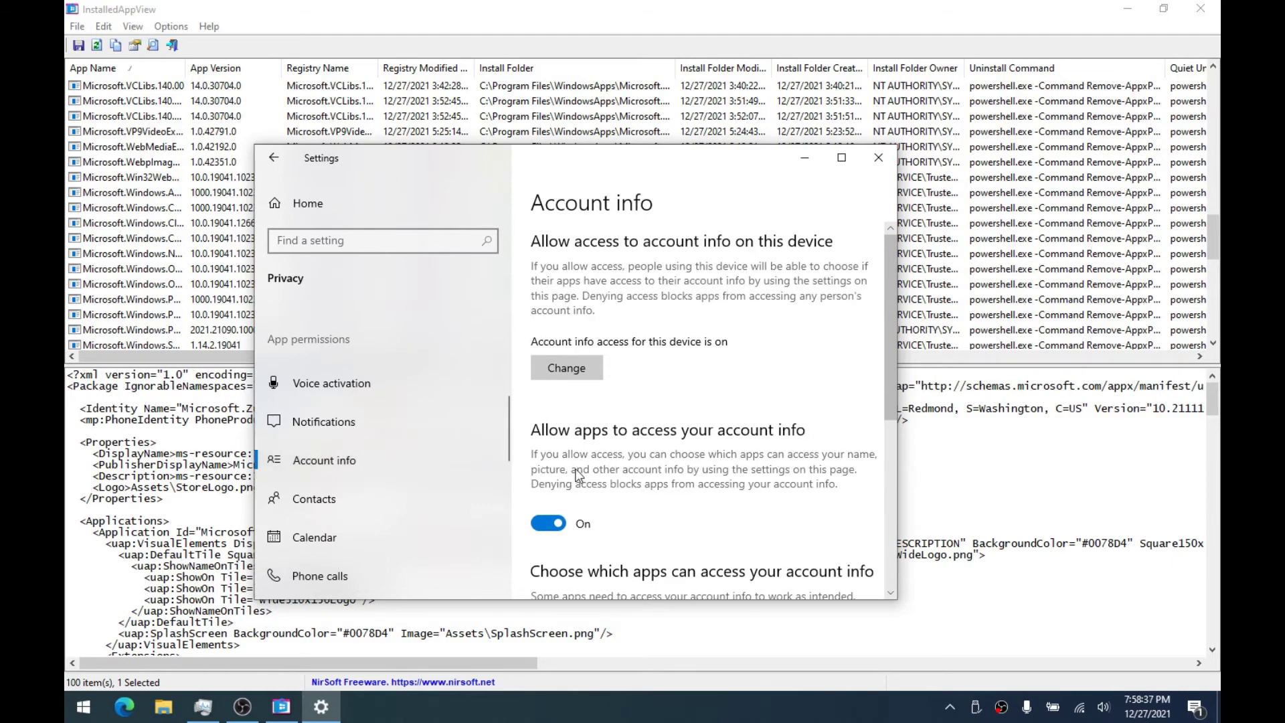
pyautogui.moveTo(890, 391); pyautogui.dragTo(877, 476)
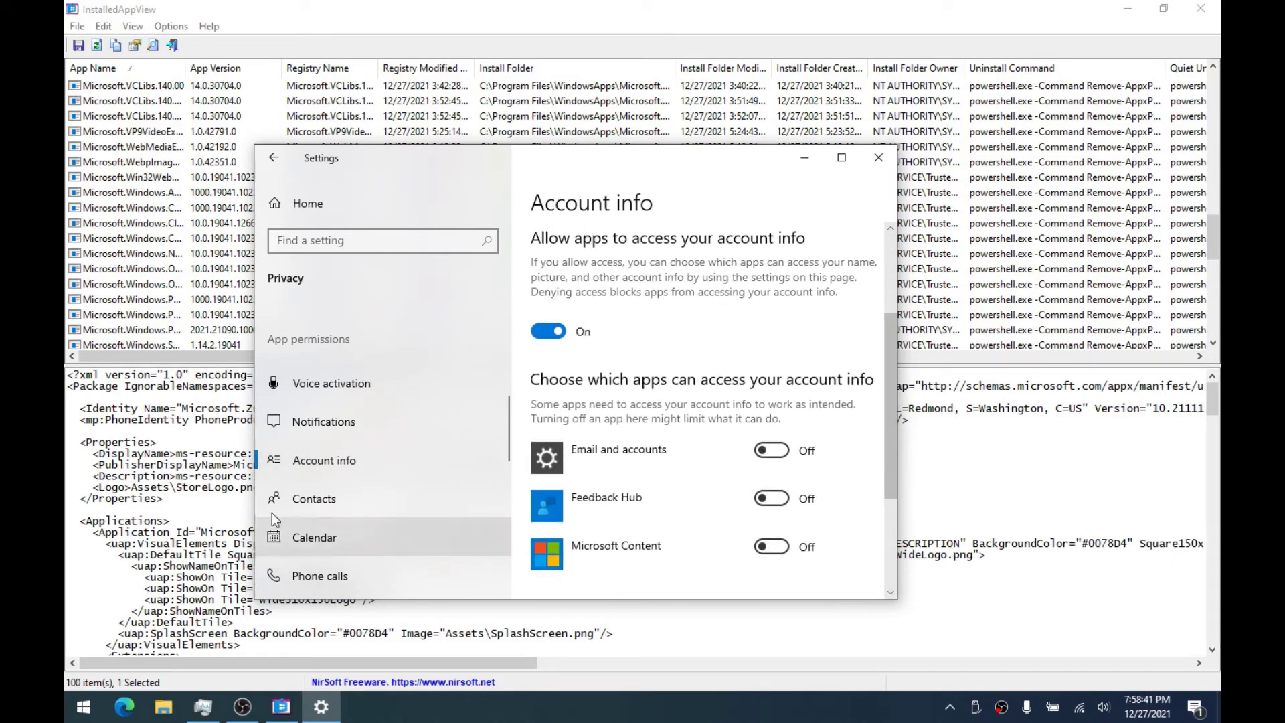
# Turn off app access to contacts and app access to the calendar in the app permissions
pyautogui.click(388, 510)
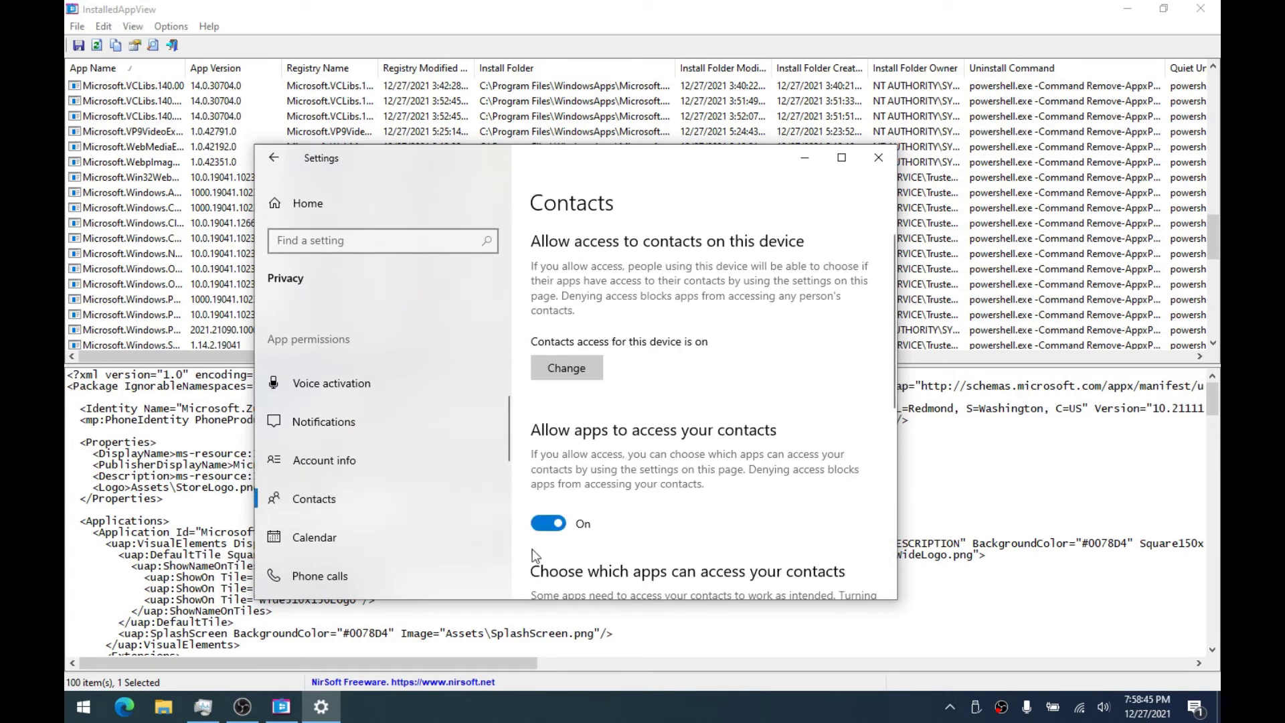
pyautogui.scroll(-4, 556, 530)
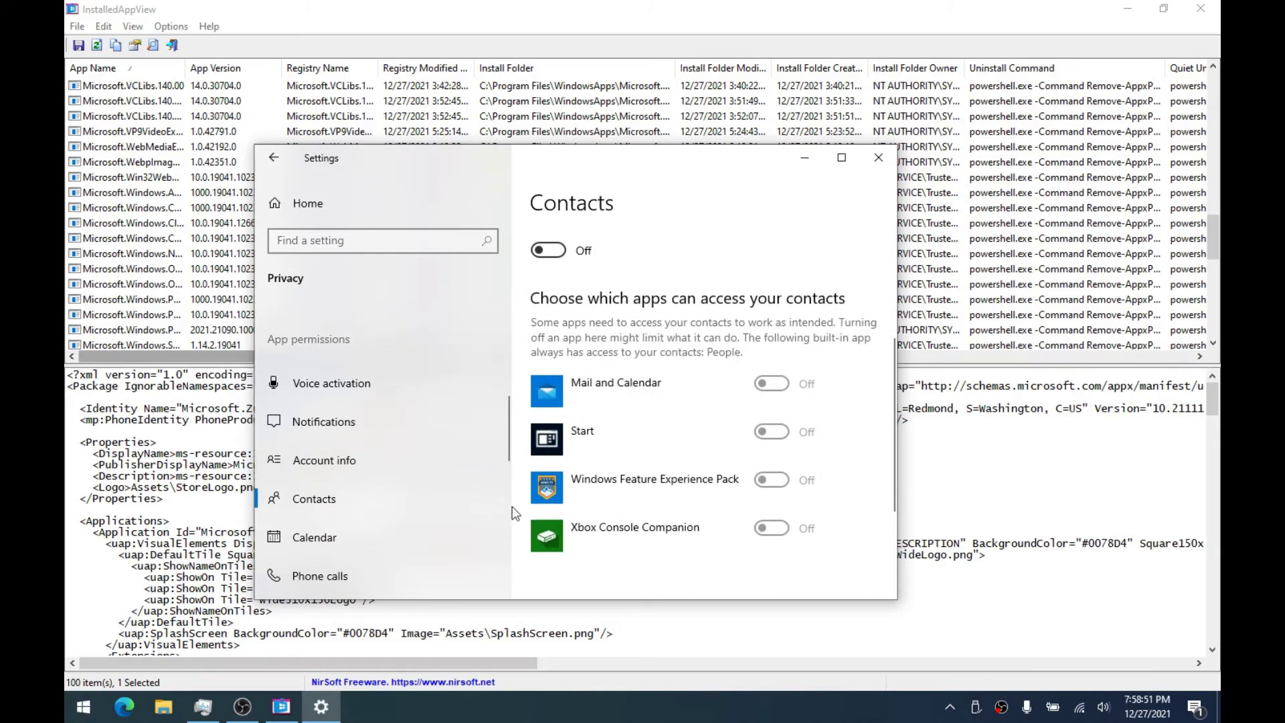
pyautogui.click(348, 537)
pyautogui.scroll(-2, 695, 379)
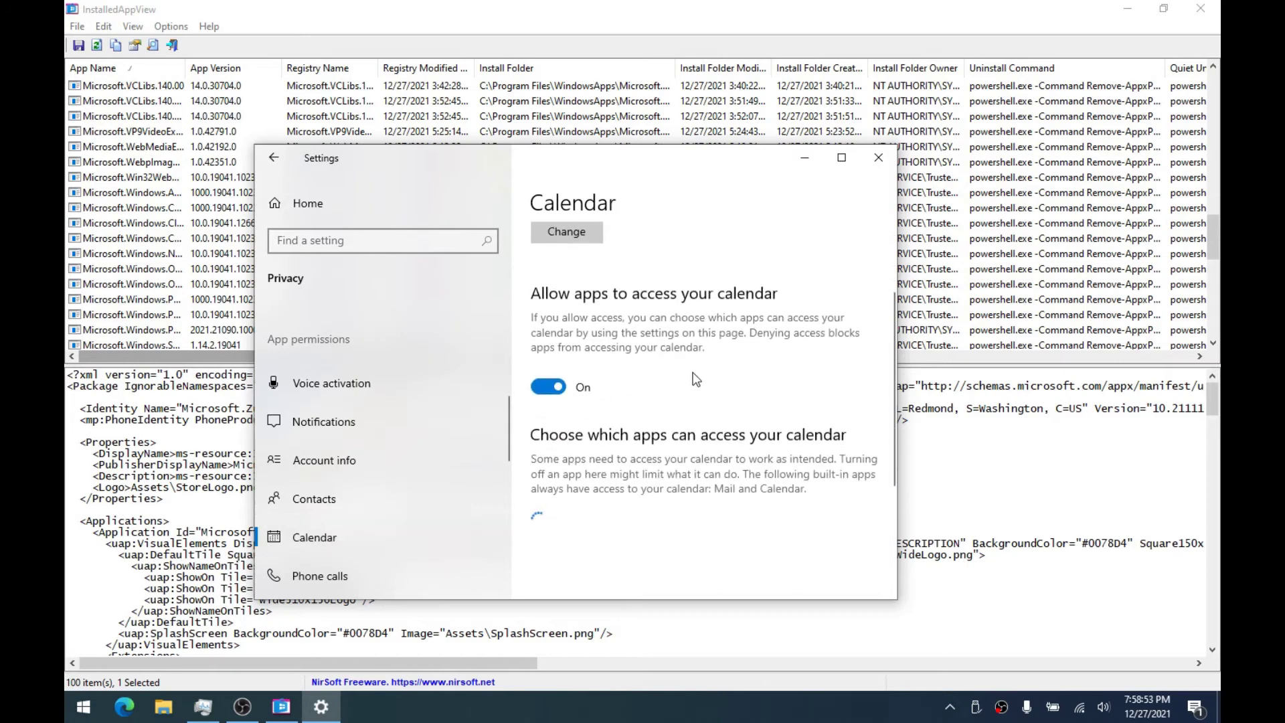
pyautogui.click(555, 387)
pyautogui.scroll(2, 596, 379)
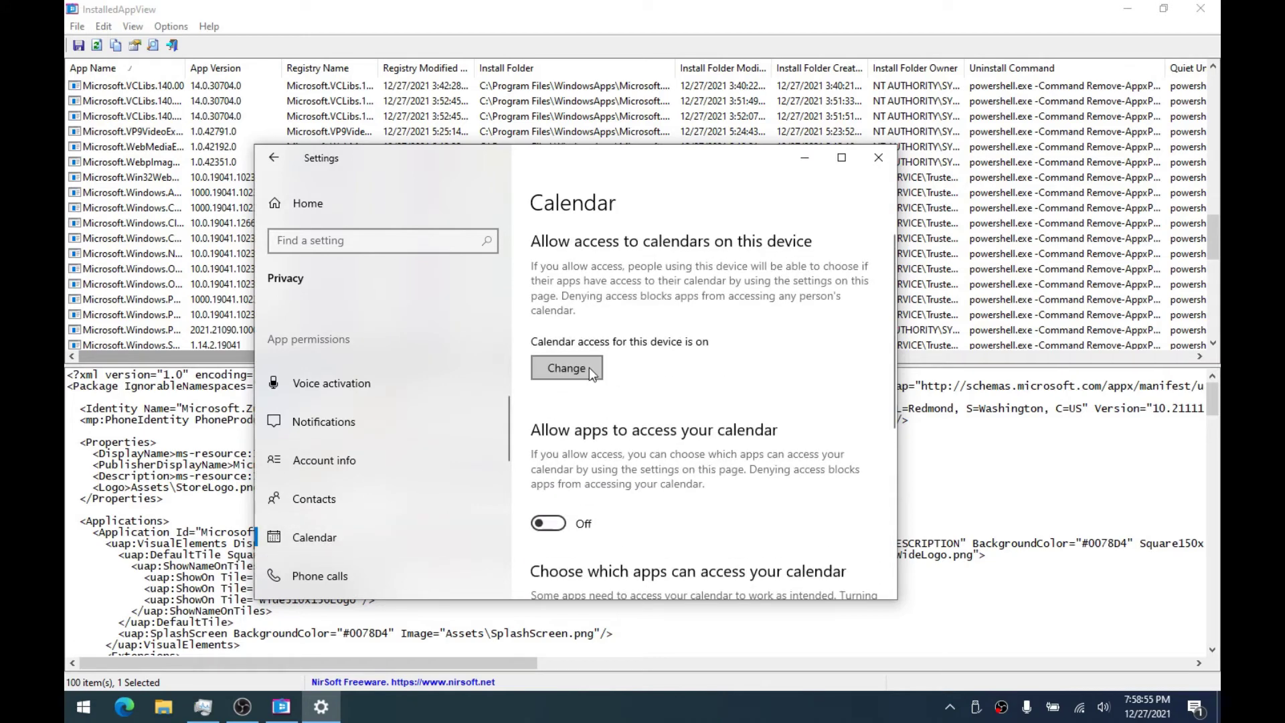
# Turn off phone call access for this device in the app permissions
pyautogui.scroll(-1, 386, 547)
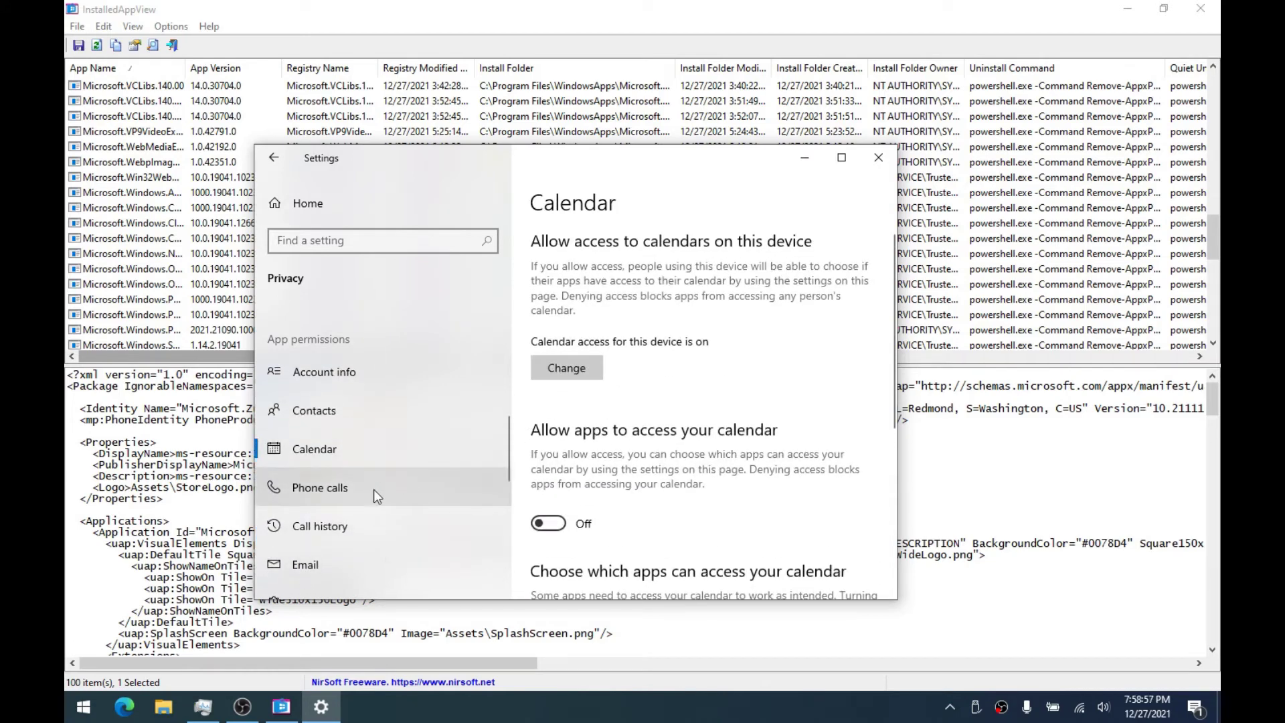
pyautogui.click(374, 491)
pyautogui.click(560, 402)
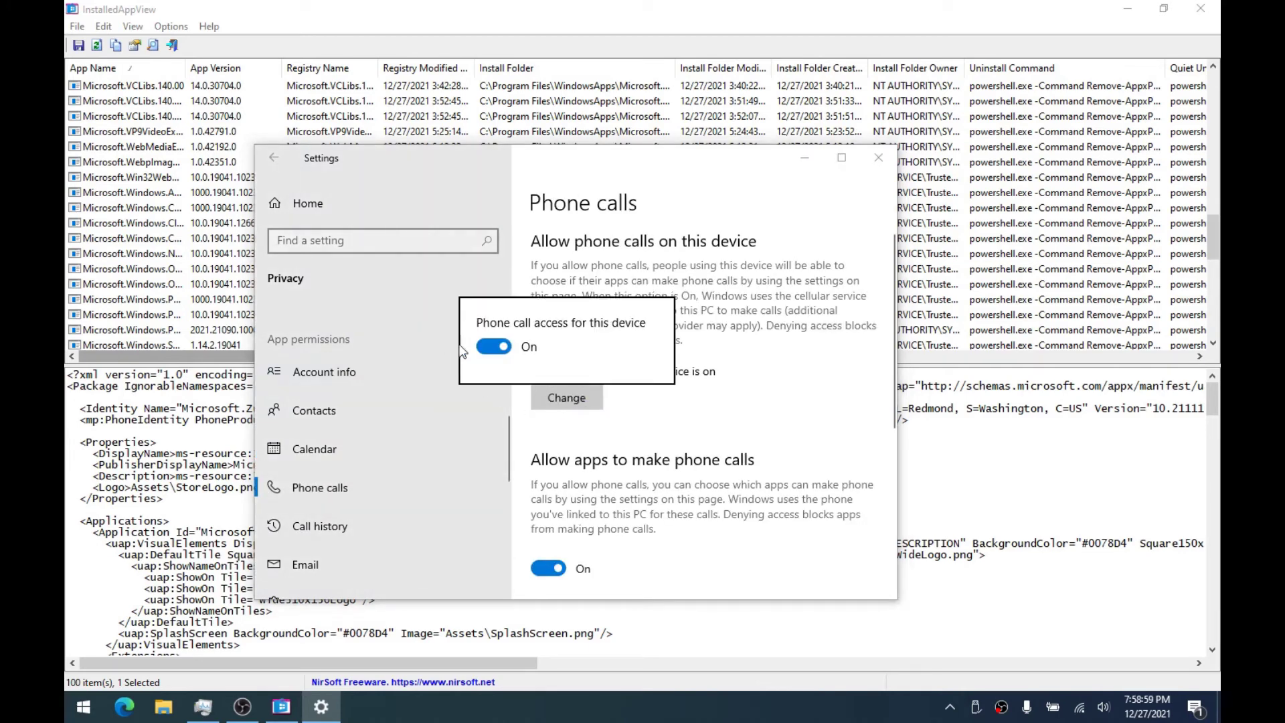
pyautogui.click(573, 442)
pyautogui.scroll(-1, 348, 447)
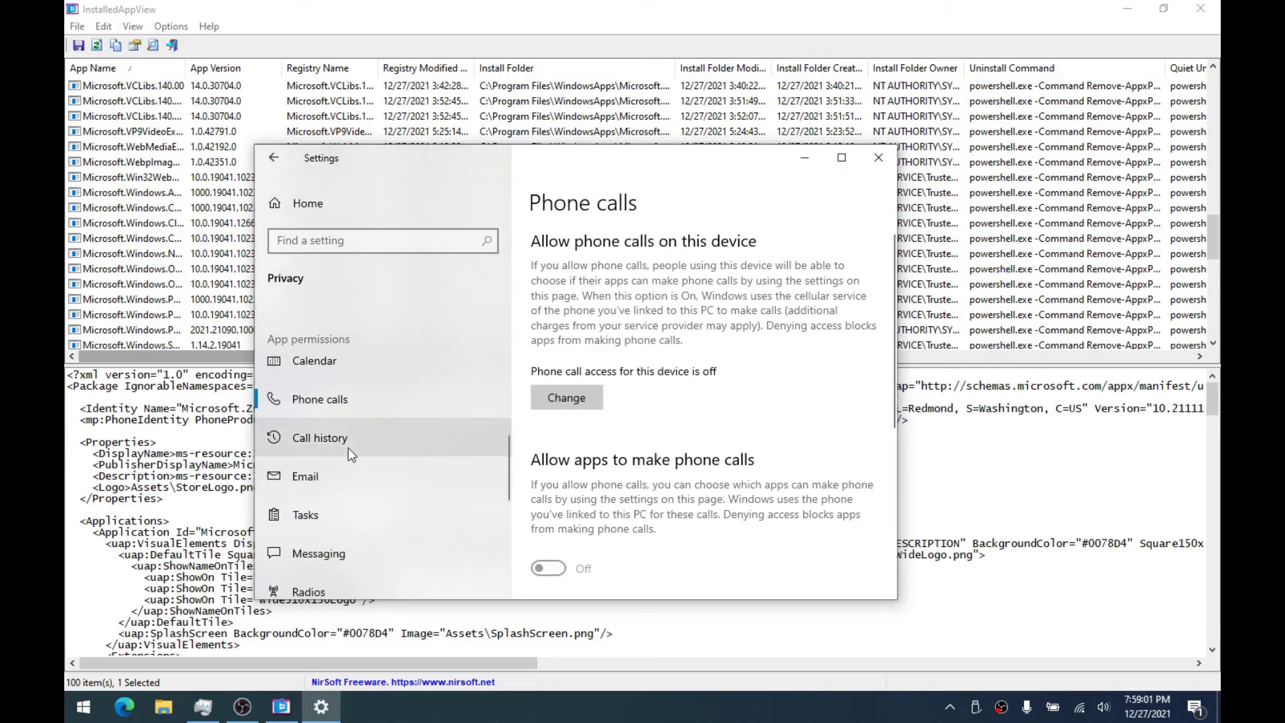
pyautogui.moveTo(611, 168); pyautogui.dragTo(649, 176)
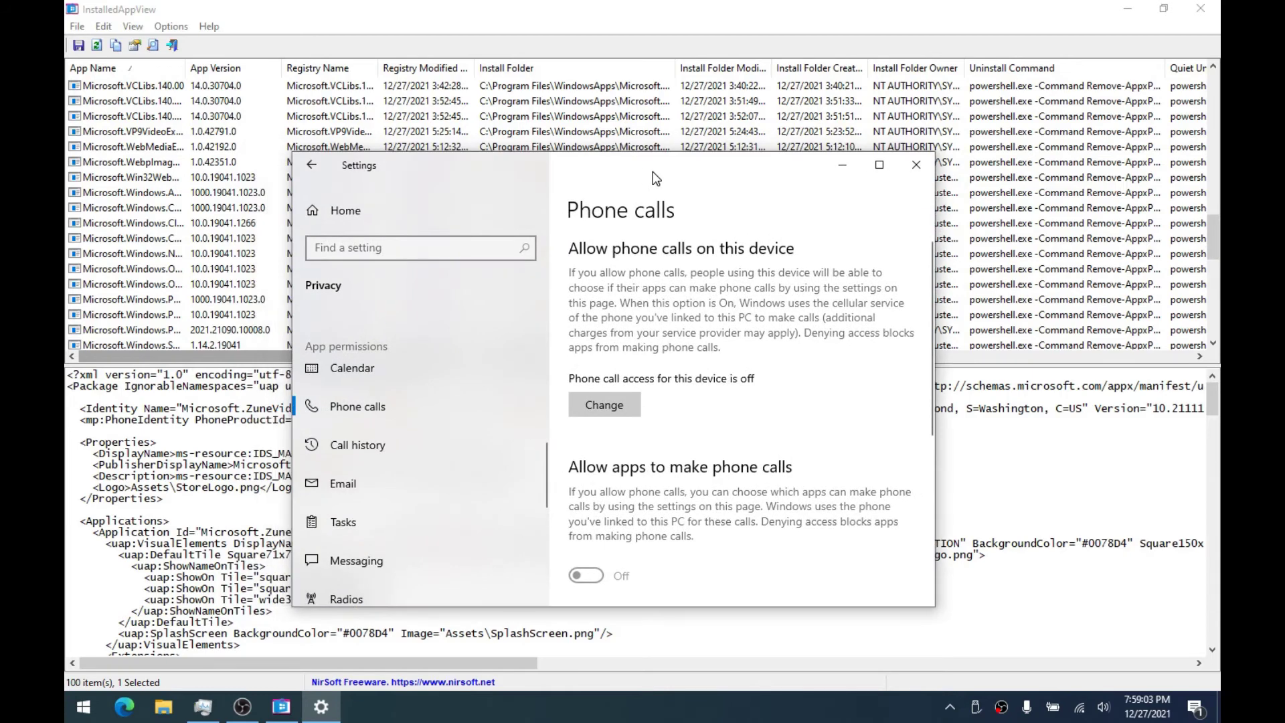
pyautogui.scroll(-4, 763, 321)
pyautogui.scroll(2, 710, 387)
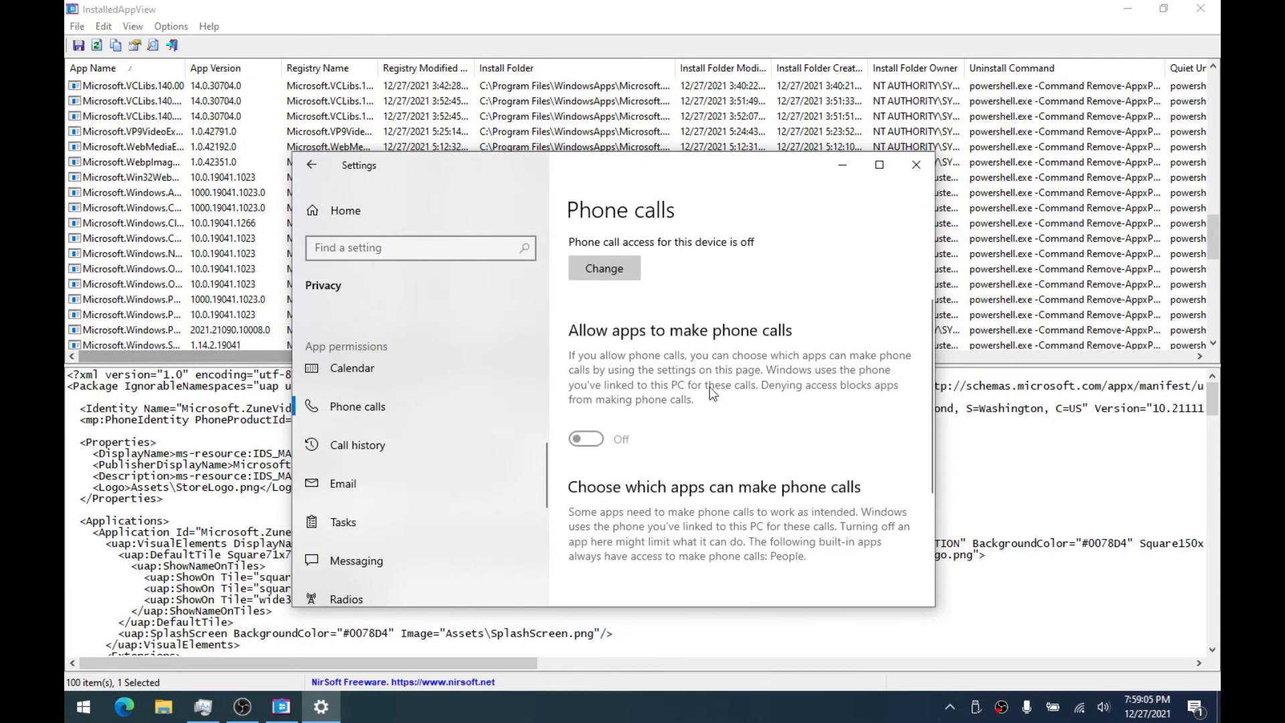
# Turn off call history access for this device and open the Email permissions page
pyautogui.click(413, 451)
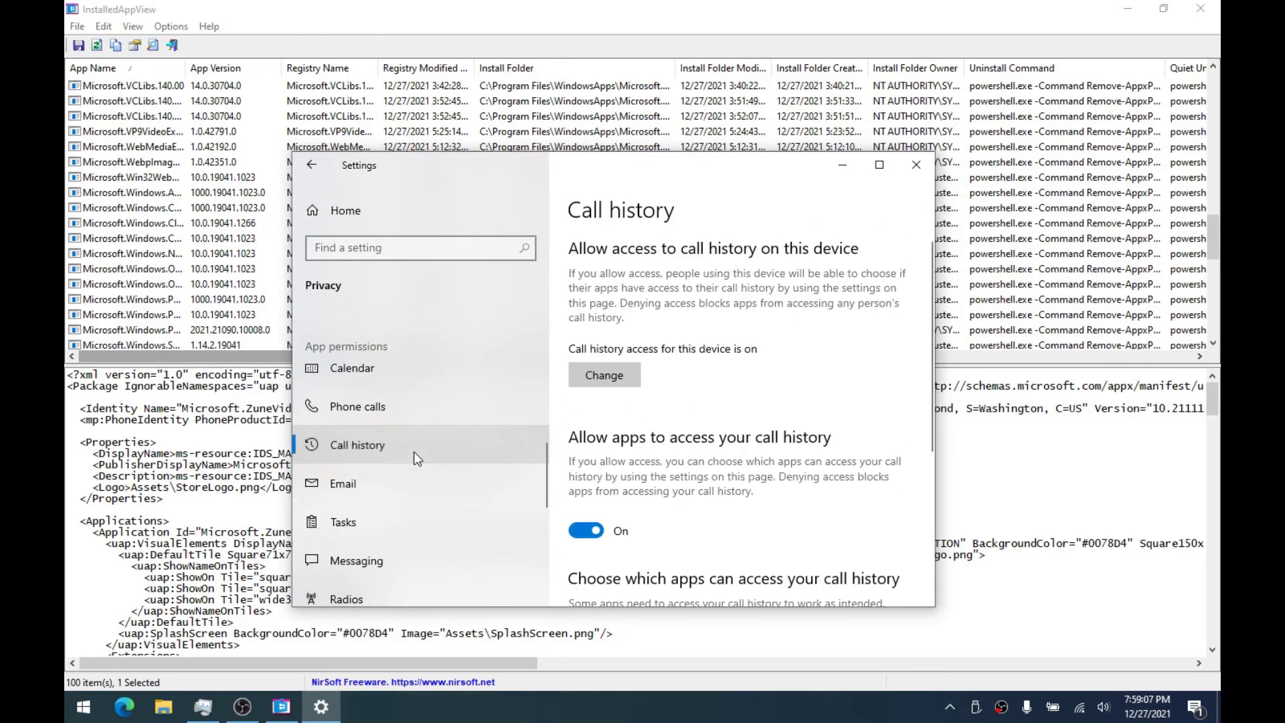
pyautogui.click(628, 374)
pyautogui.click(530, 323)
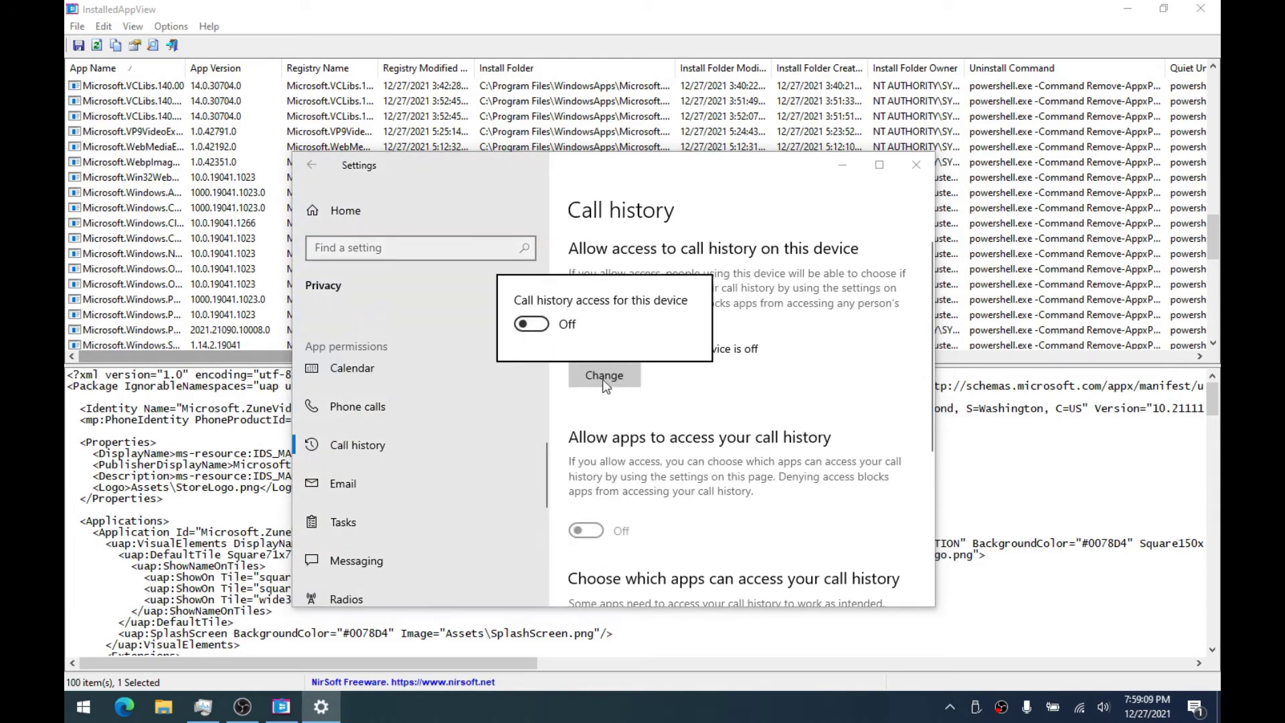
pyautogui.click(360, 479)
pyautogui.click(360, 479)
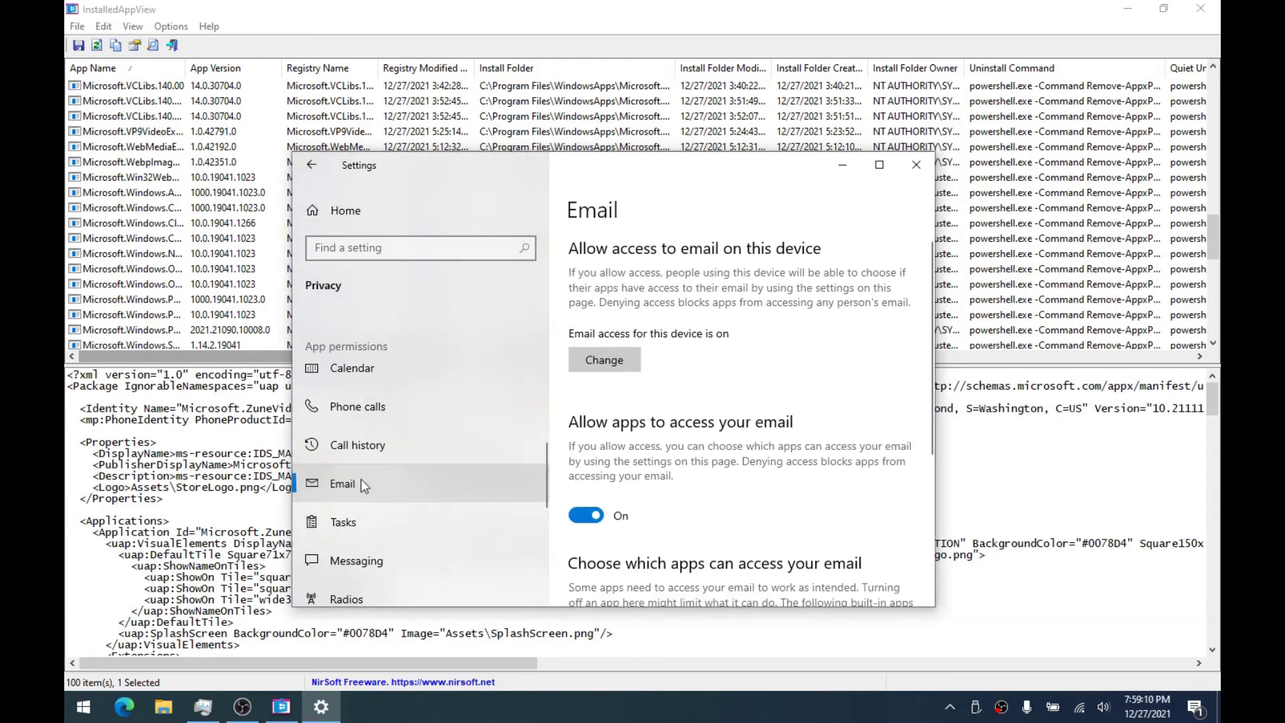
# Turn off tasks access and messaging access for this device in the app permissions
pyautogui.click(369, 520)
pyautogui.click(603, 360)
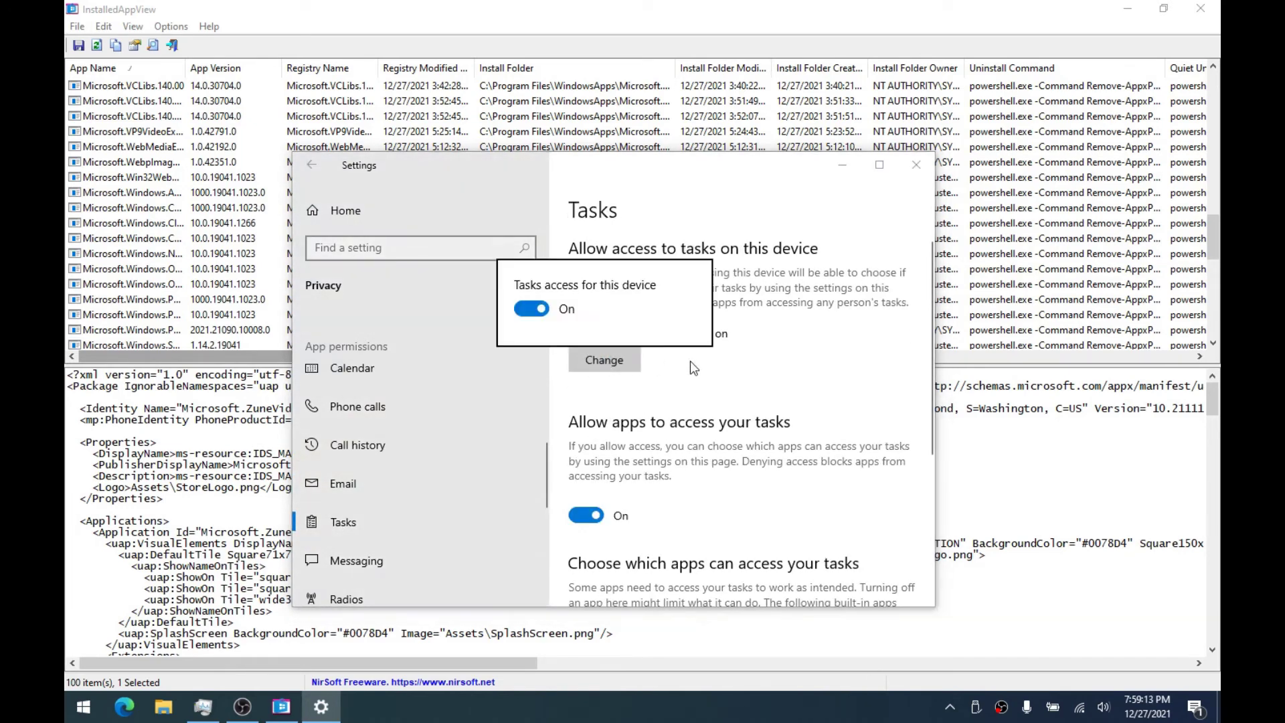
pyautogui.click(539, 310)
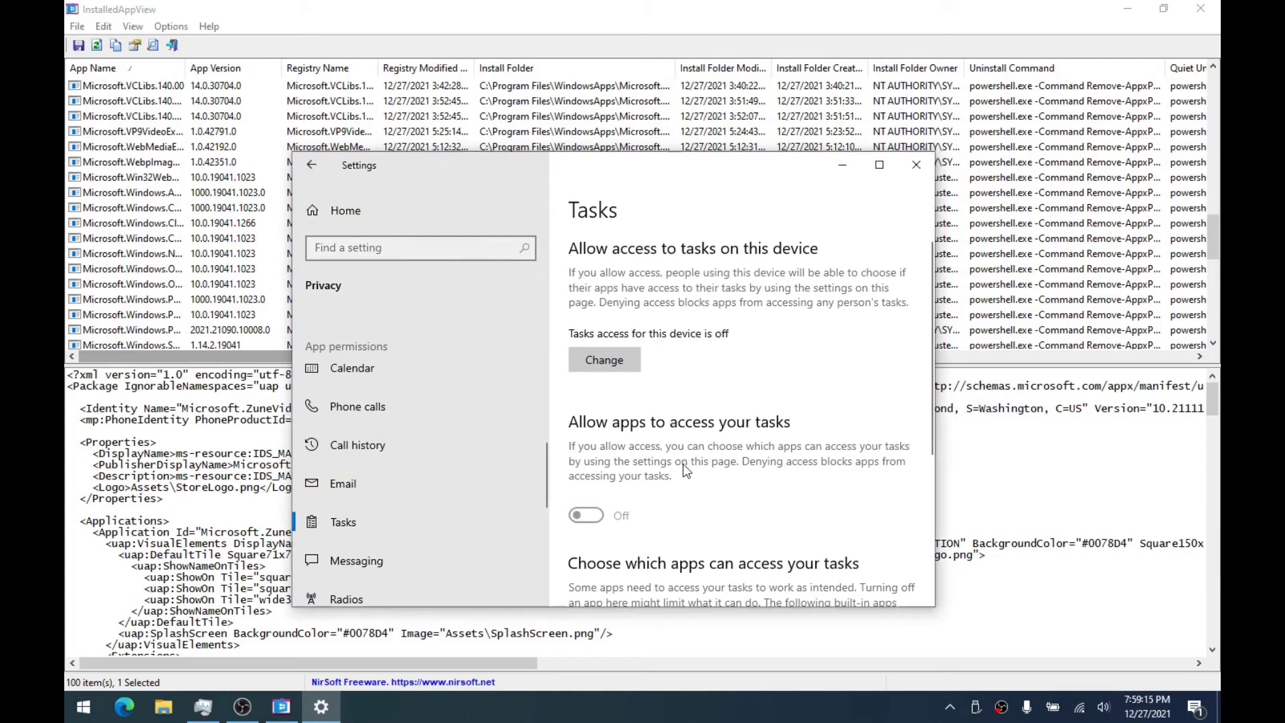
pyautogui.click(412, 554)
pyautogui.click(598, 378)
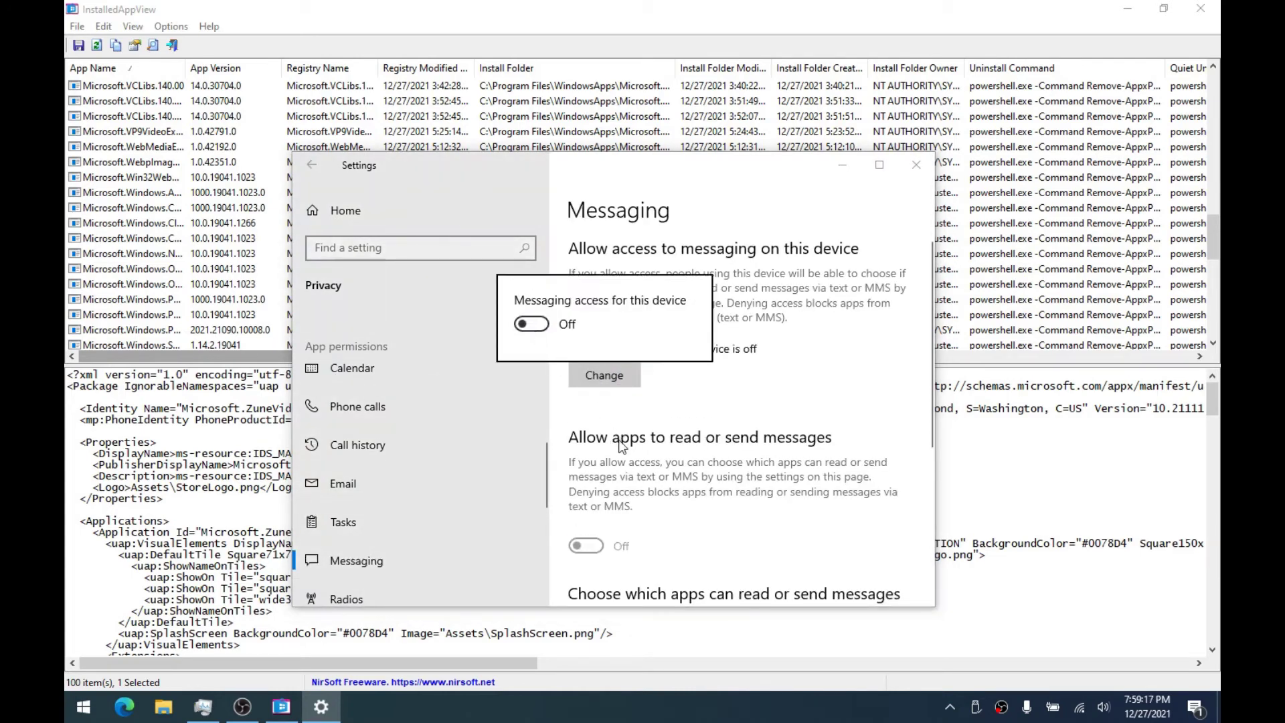
pyautogui.click(621, 445)
# Turn off access to control radios on this device in the app permissions
pyautogui.scroll(-2, 442, 497)
pyautogui.click(372, 512)
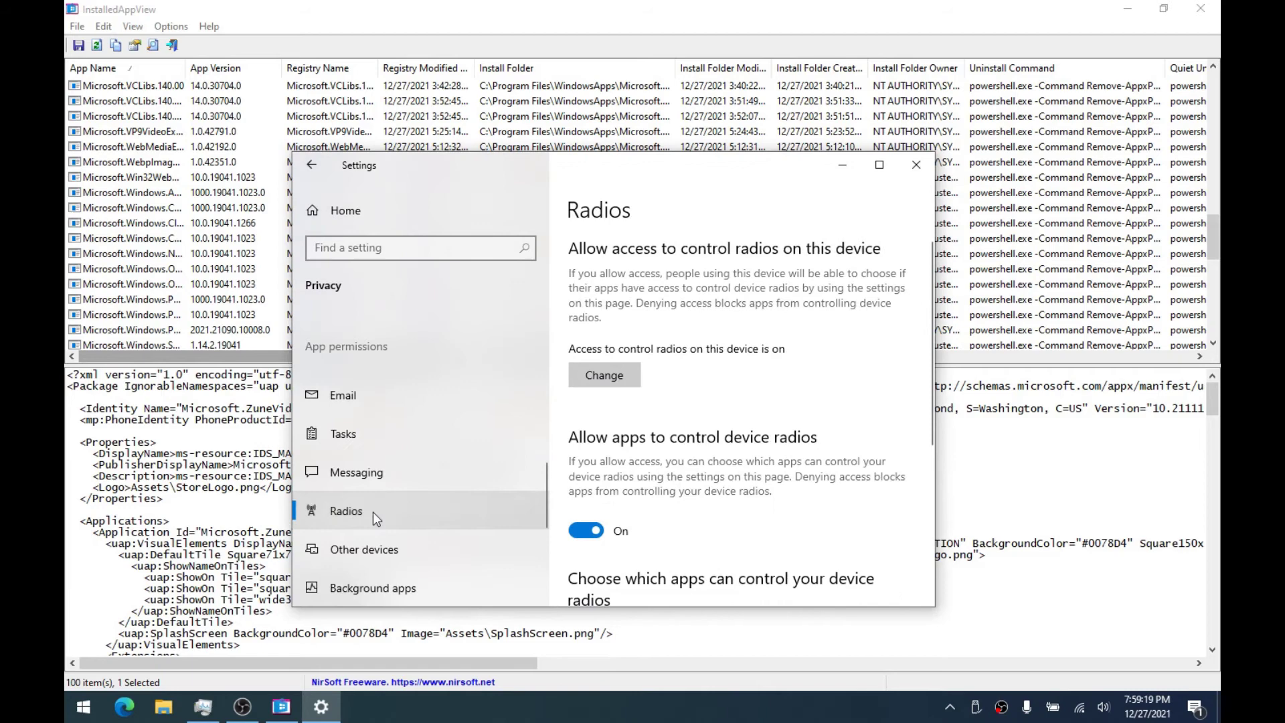
pyautogui.click(626, 374)
pyautogui.click(534, 326)
pyautogui.click(806, 422)
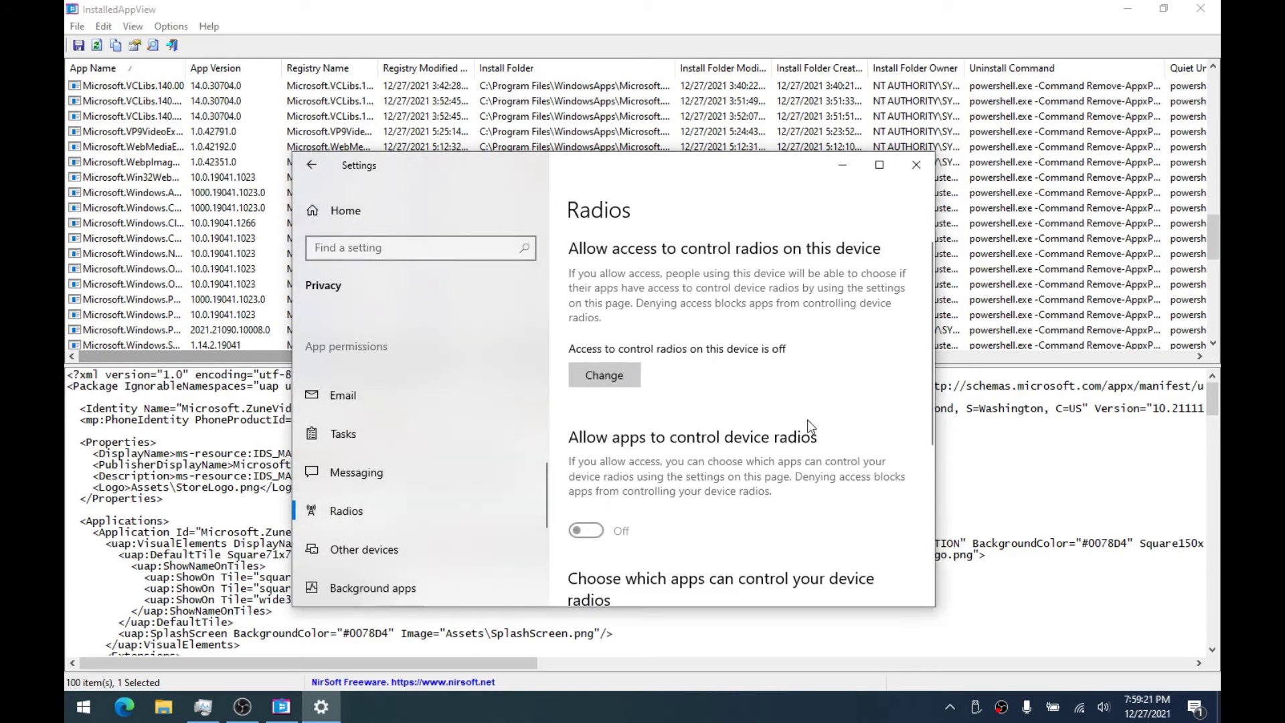
# Examine the Other devices page and the list of apps allowed to run in the background
pyautogui.scroll(-3, 389, 523)
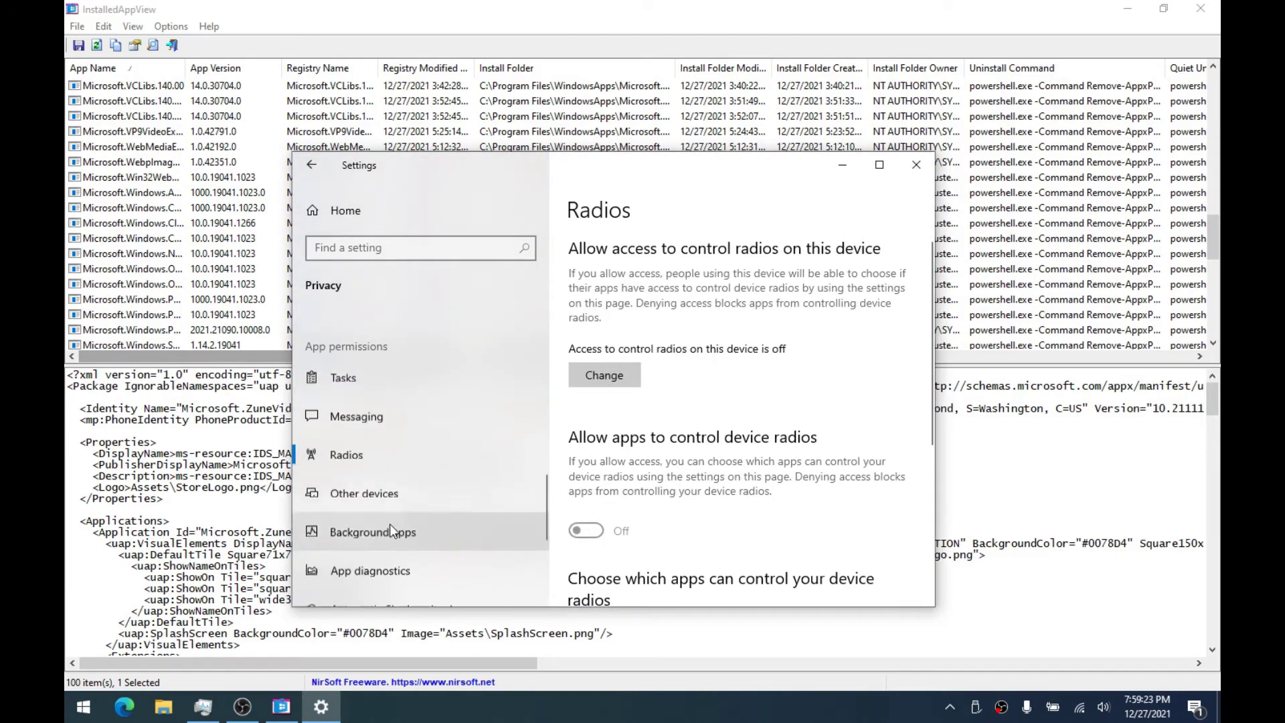
pyautogui.click(373, 475)
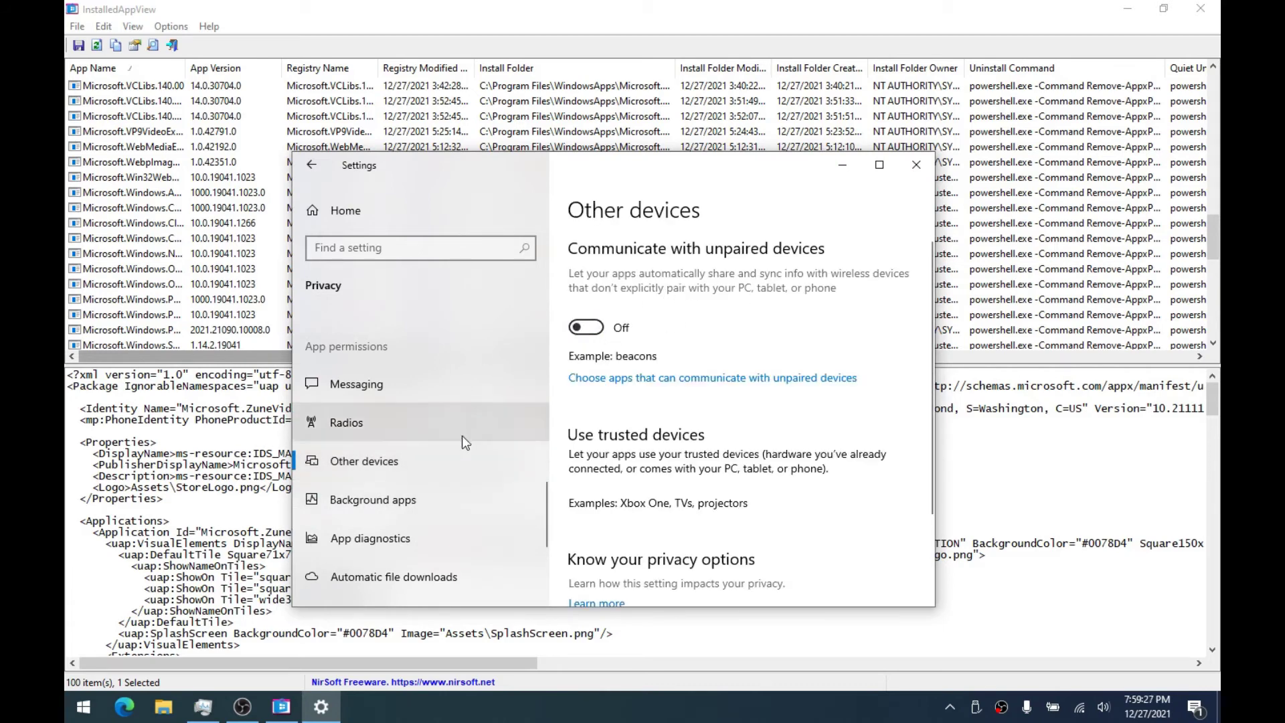
pyautogui.click(408, 490)
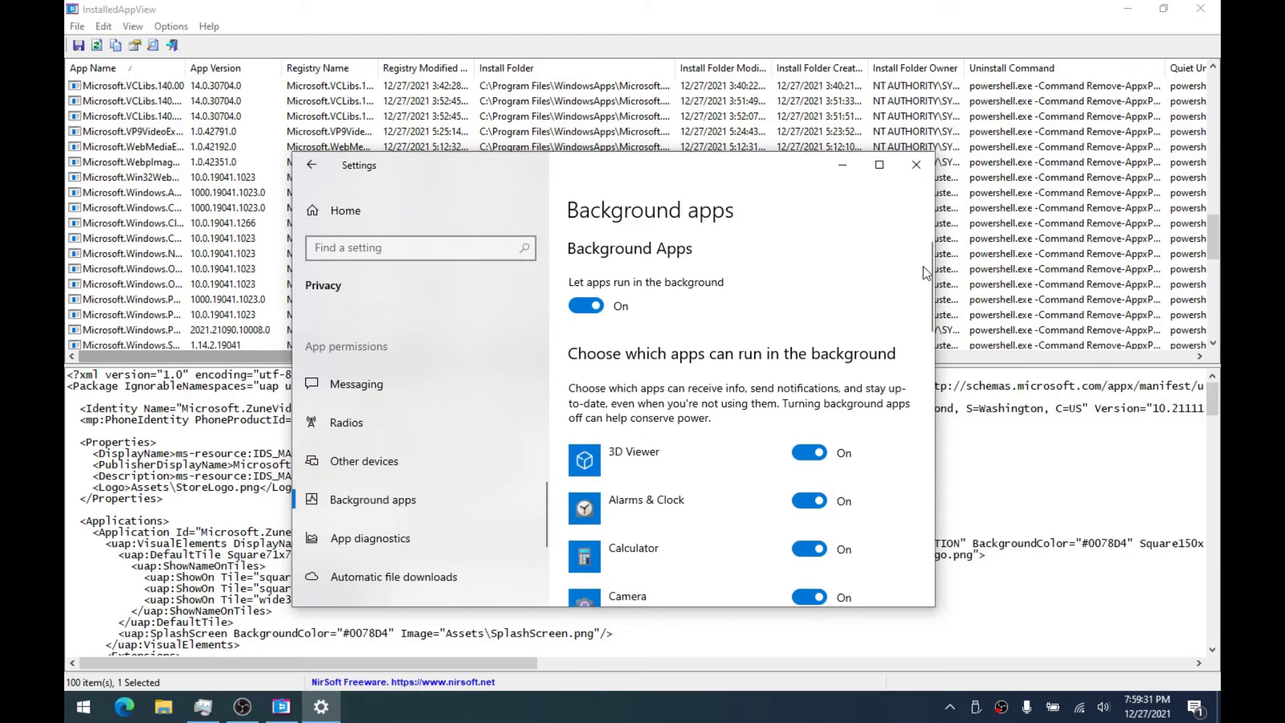
pyautogui.moveTo(928, 267)
pyautogui.mouseDown()
pyautogui.moveTo(929, 328)
pyautogui.moveTo(900, 227)
pyautogui.moveTo(930, 287)
pyautogui.moveTo(918, 508)
pyautogui.moveTo(923, 259)
pyautogui.mouseUp()
pyautogui.scroll(-10, 681, 442)
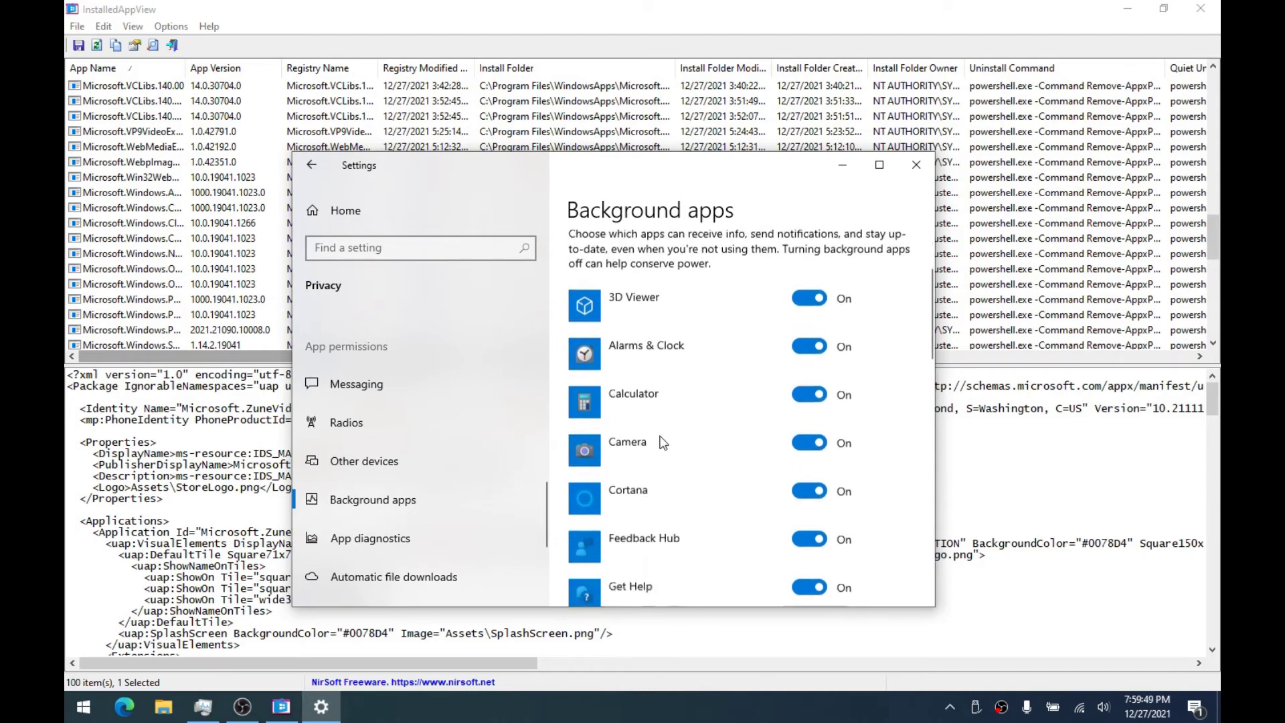
pyautogui.scroll(-10, 686, 358)
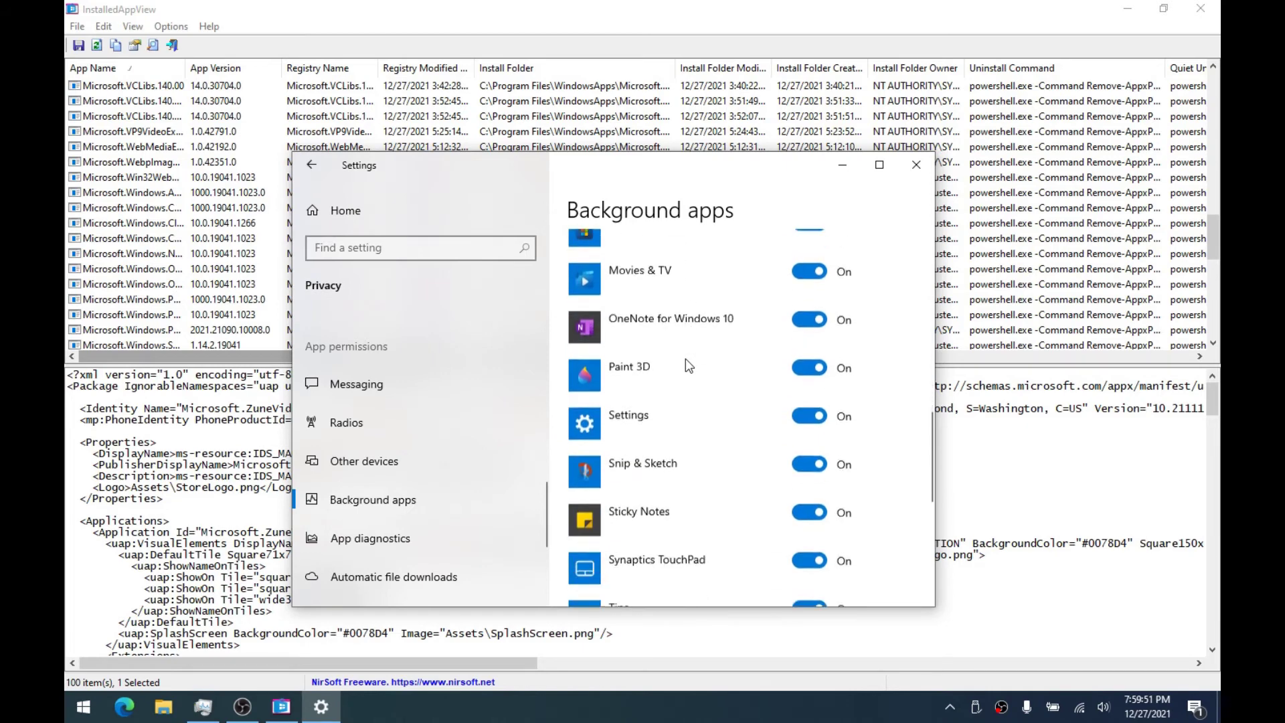
pyautogui.scroll(8, 687, 369)
pyautogui.scroll(15, 687, 370)
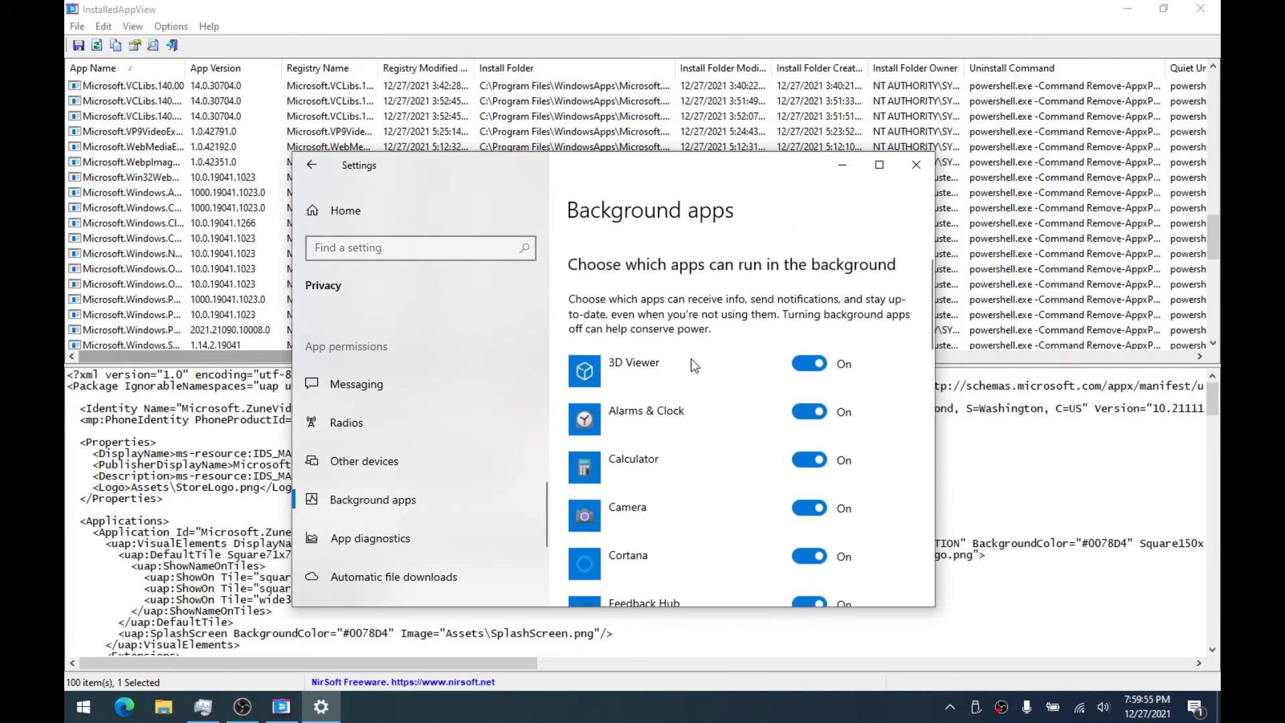
pyautogui.scroll(-10, 694, 365)
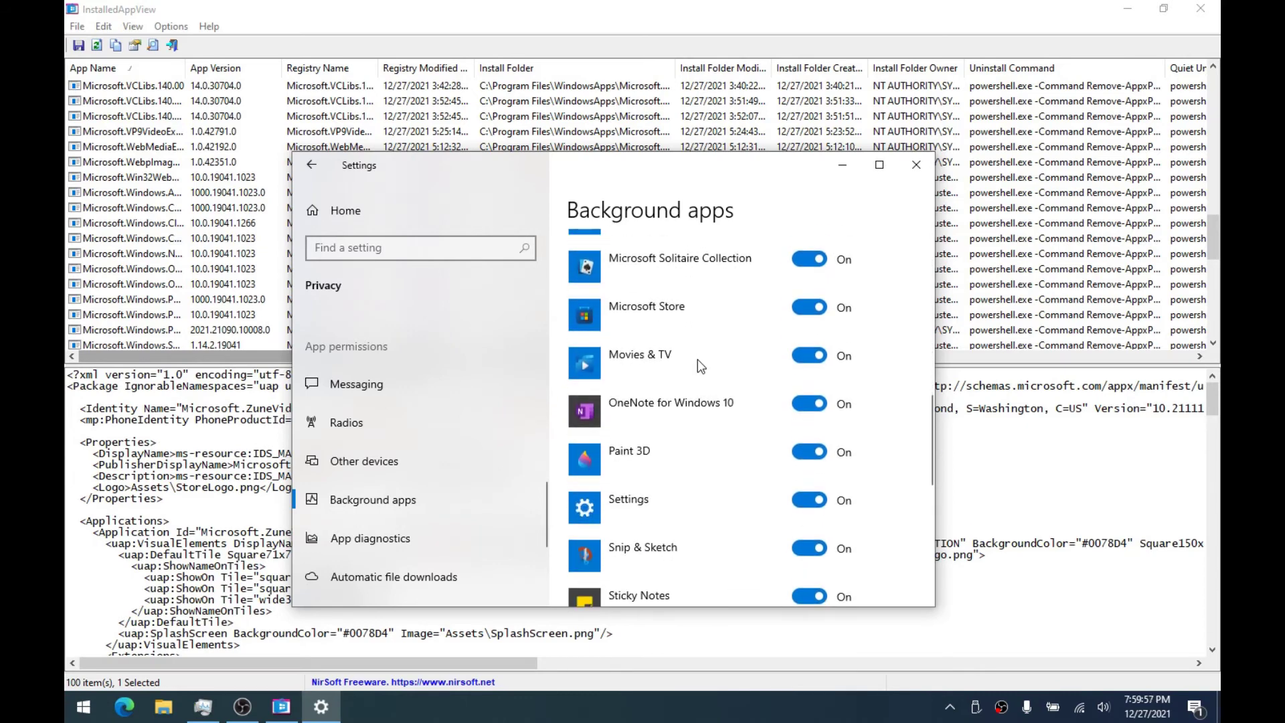
# Show the desktop and run Process Hacker 2 as administrator
pyautogui.press('super+d')
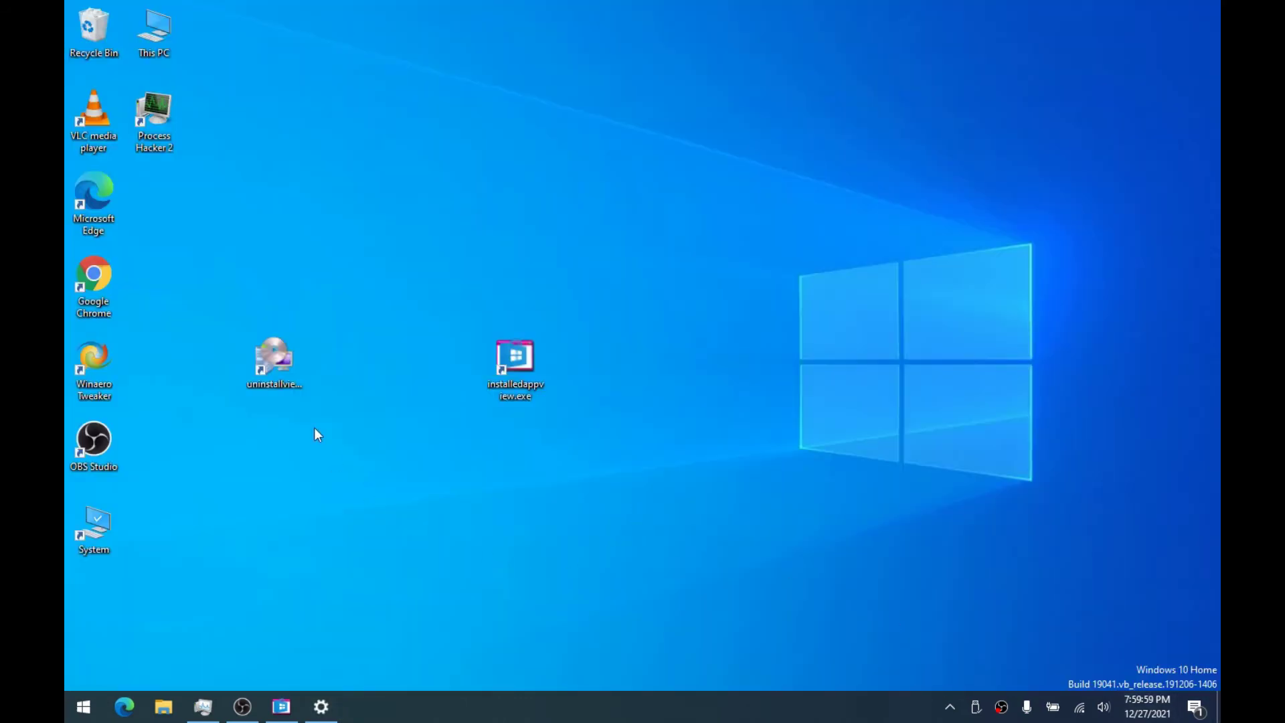
pyautogui.rightClick(162, 115)
pyautogui.click(150, 164)
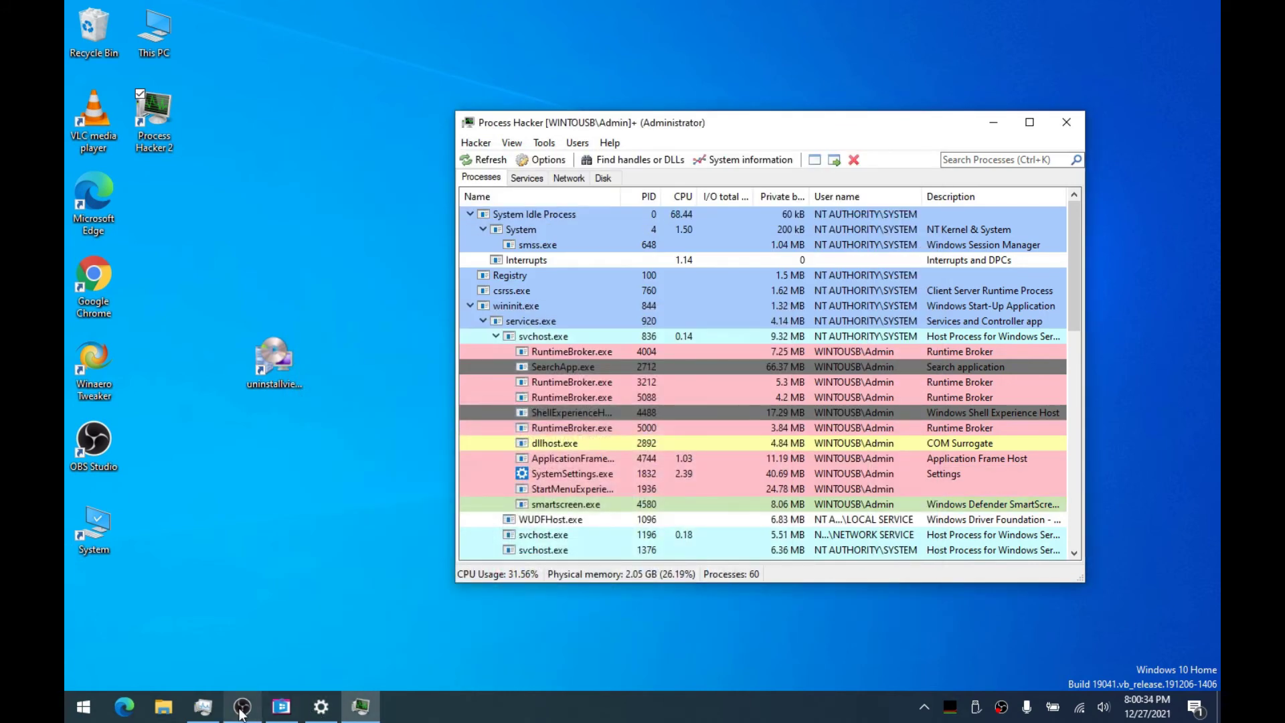
# Check the running processes in Task Manager, minimize it, and return to Process Hacker
pyautogui.click(202, 705)
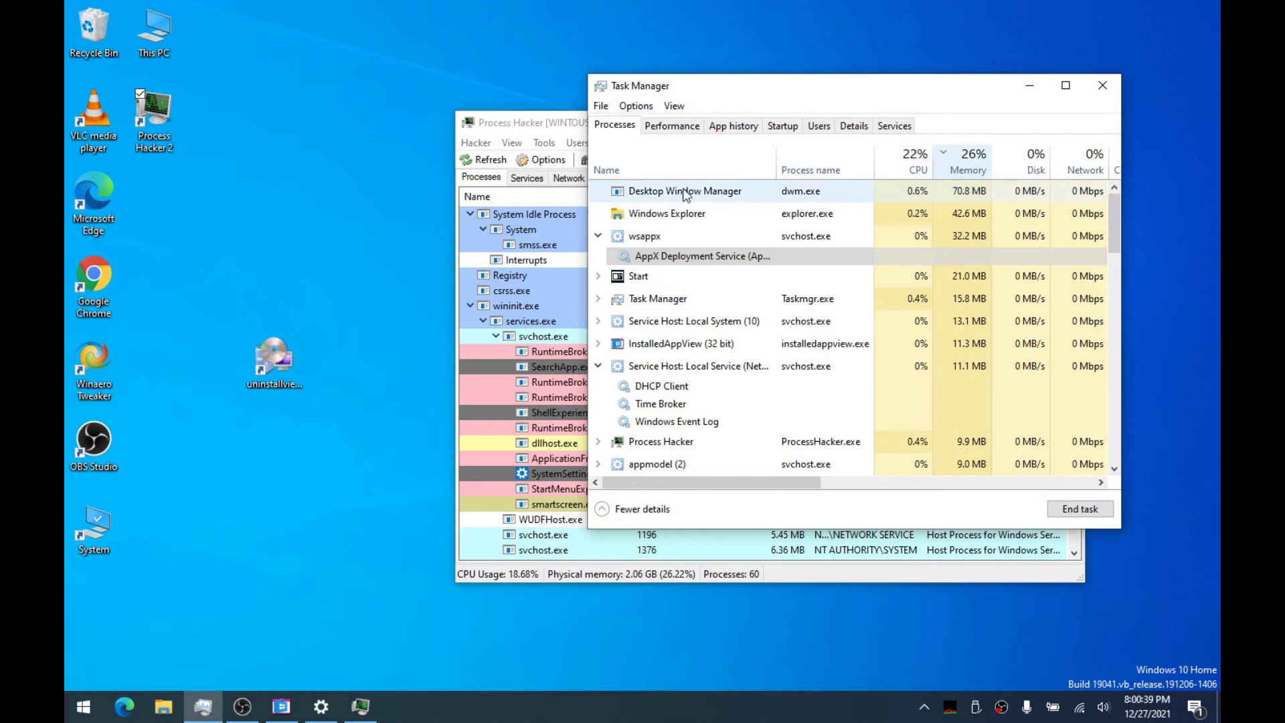
pyautogui.click(1029, 85)
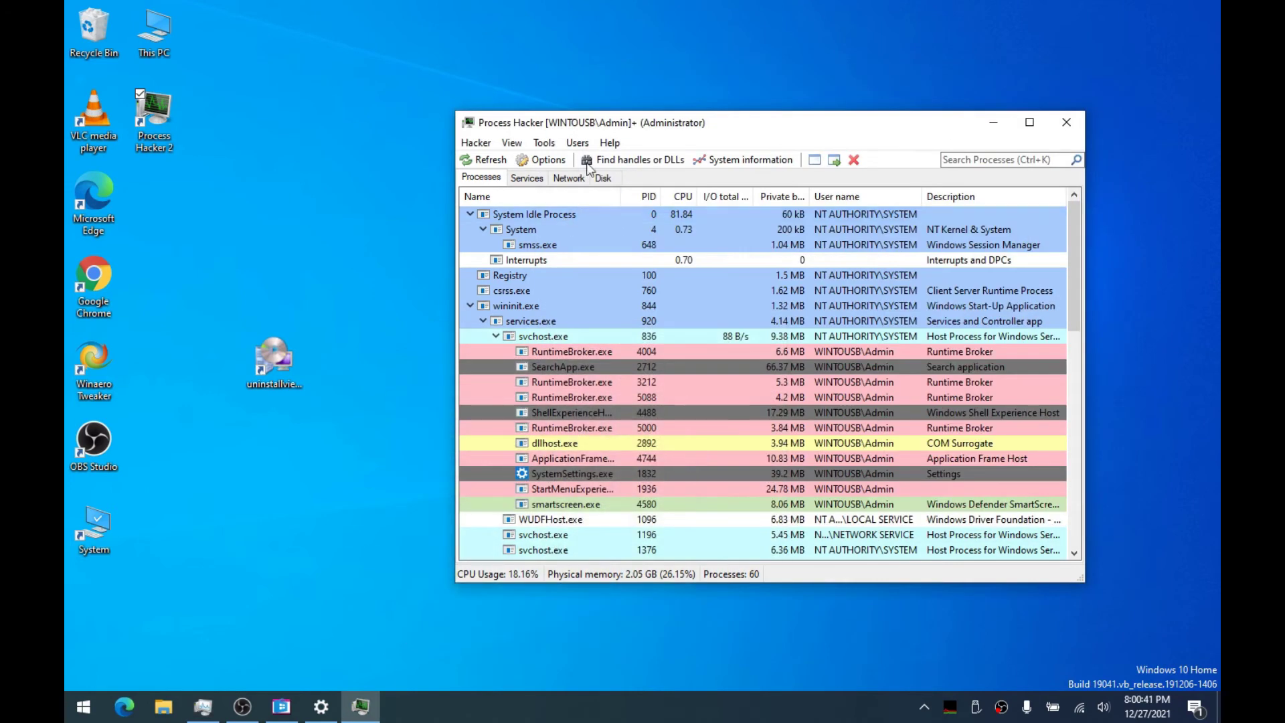
pyautogui.moveTo(609, 135); pyautogui.dragTo(613, 129)
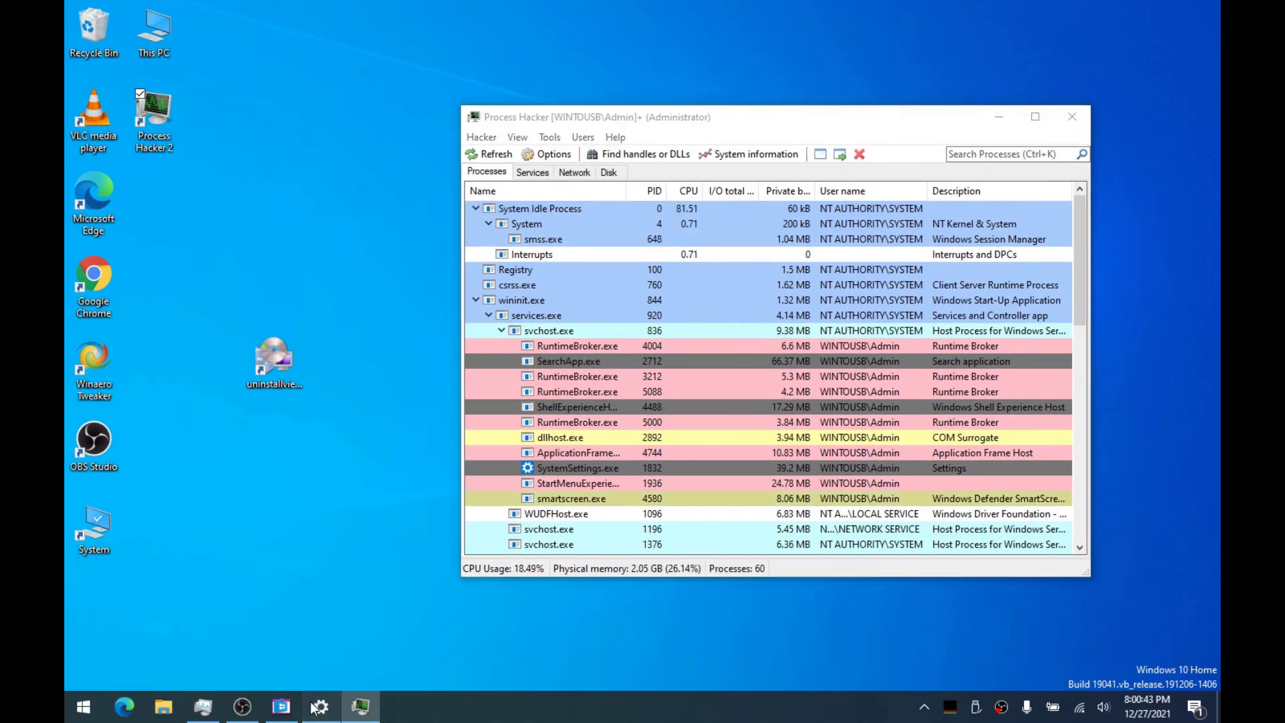
# Switch to Settings and turn off letting apps run in the background
pyautogui.click(322, 706)
pyautogui.scroll(5, 687, 351)
pyautogui.scroll(5, 687, 352)
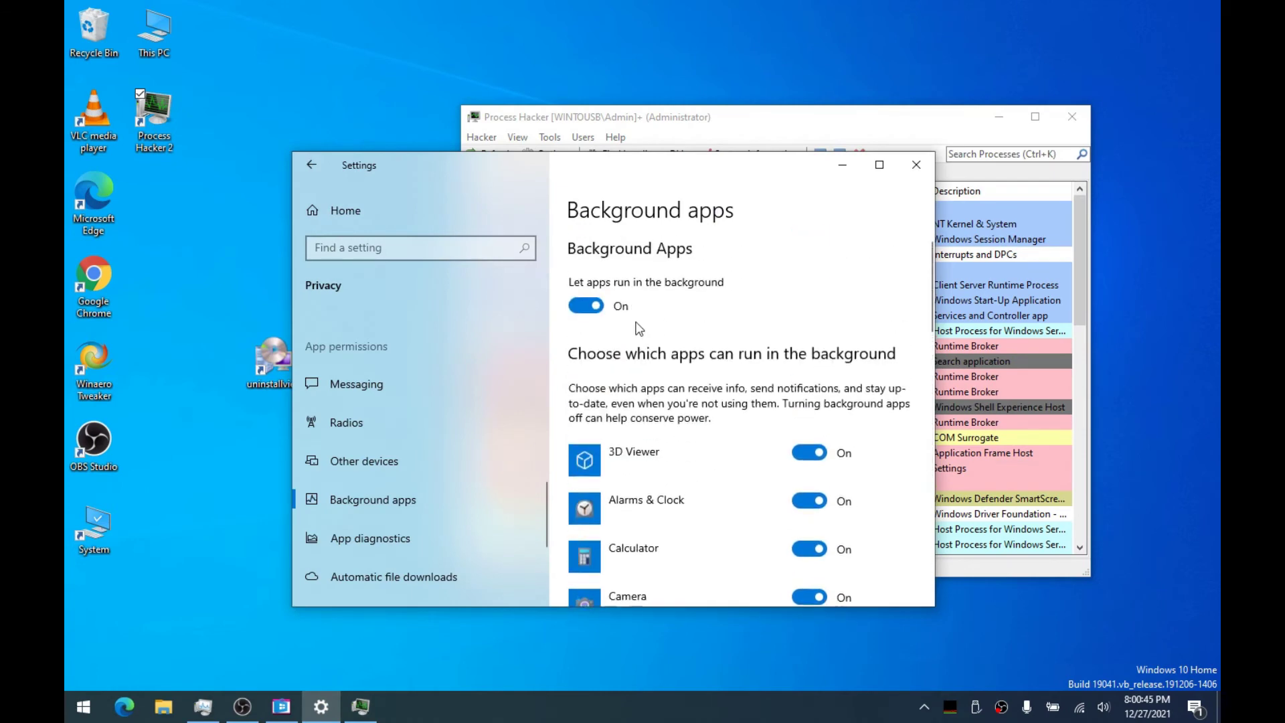
pyautogui.click(573, 306)
pyautogui.scroll(-2, 641, 368)
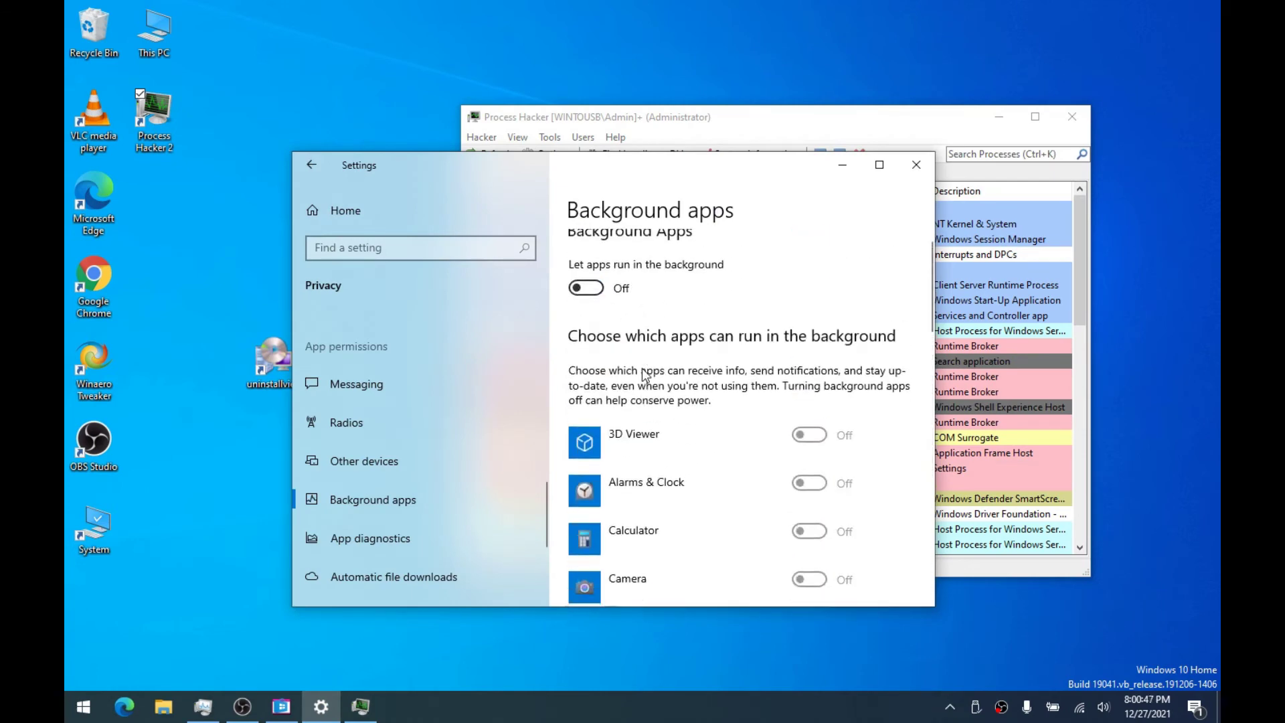
pyautogui.click(890, 114)
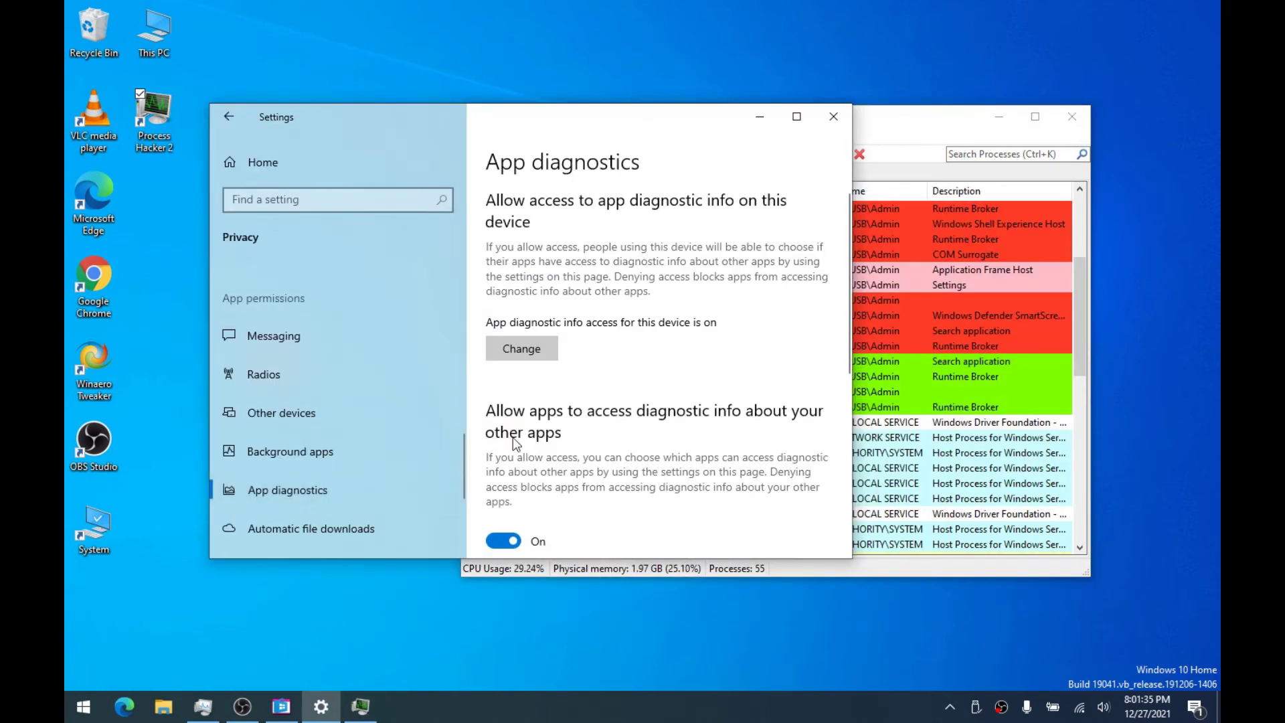
# Turn off app diagnostic info access for apps and for this device, and check the Automatic file downloads page
pyautogui.scroll(-2, 490, 394)
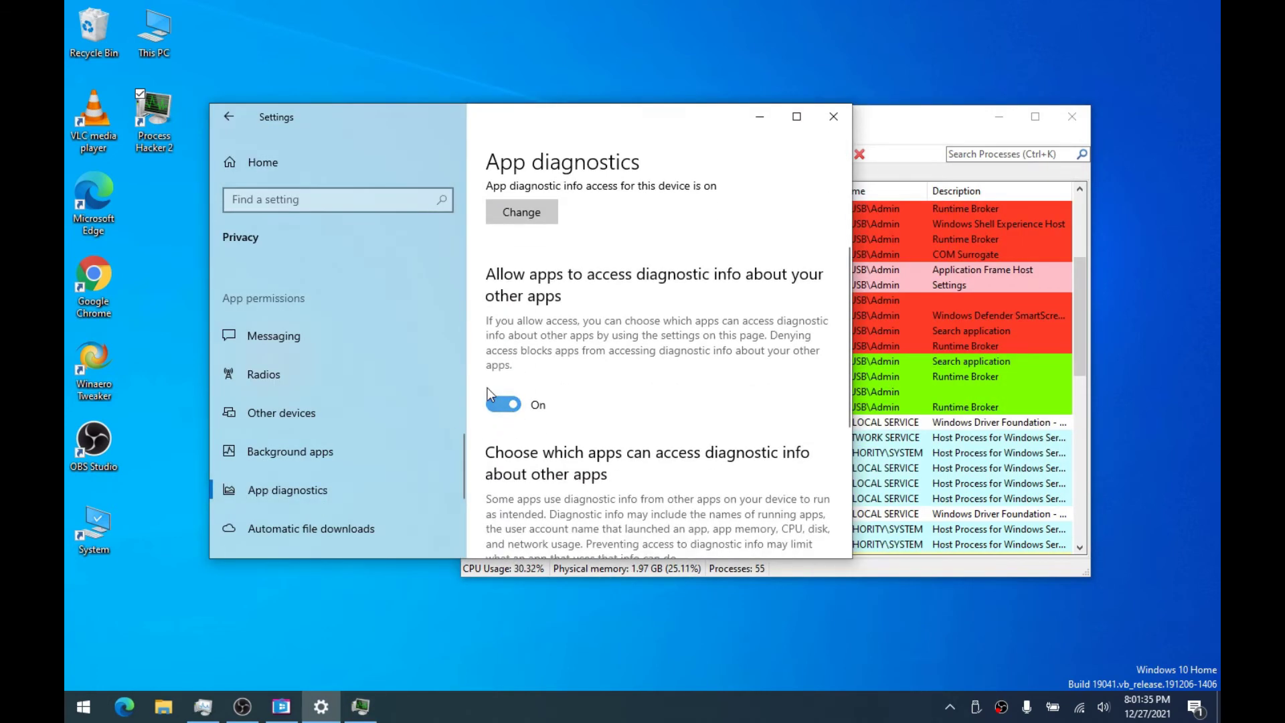
pyautogui.click(502, 405)
pyautogui.click(489, 350)
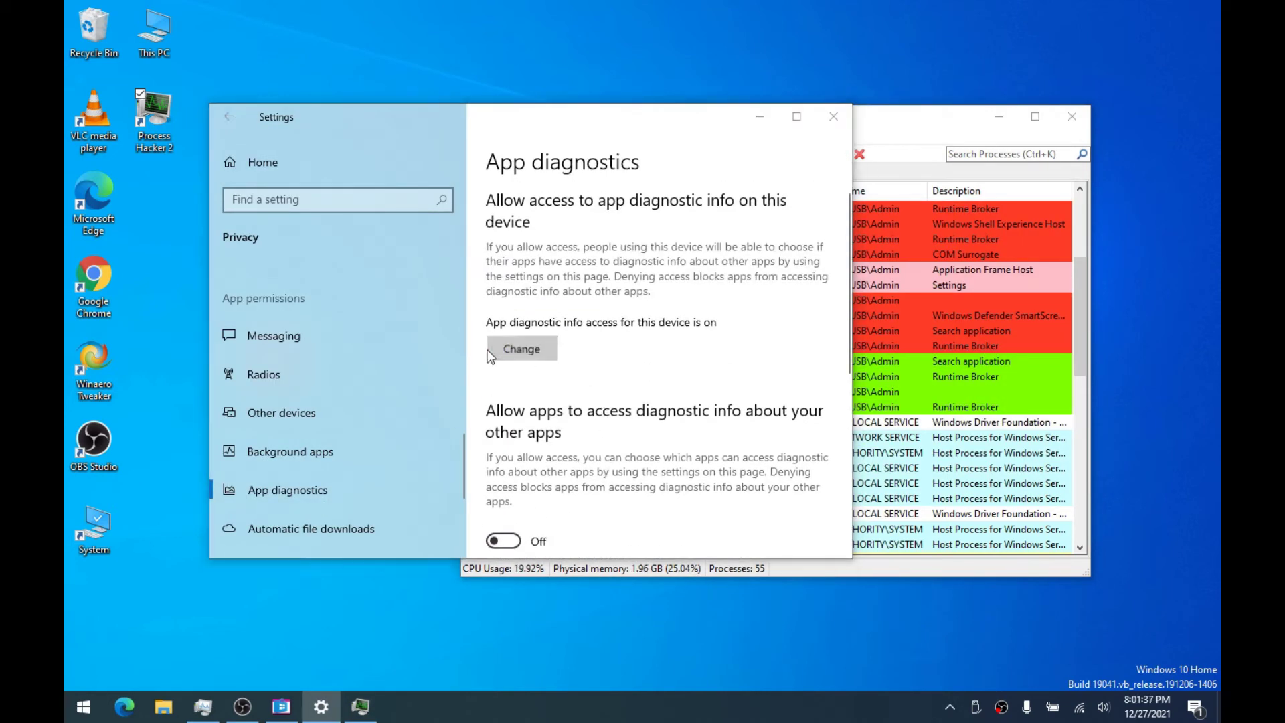
pyautogui.click(449, 298)
pyautogui.scroll(-5, 656, 402)
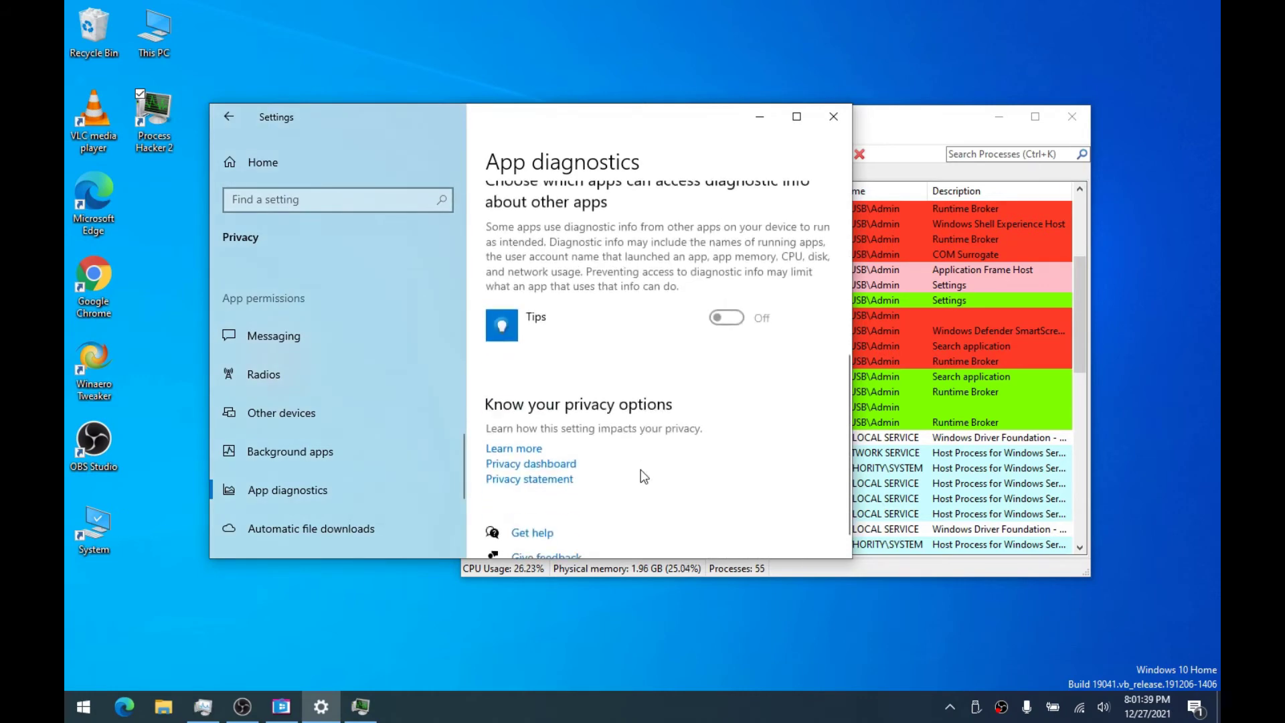
pyautogui.click(276, 533)
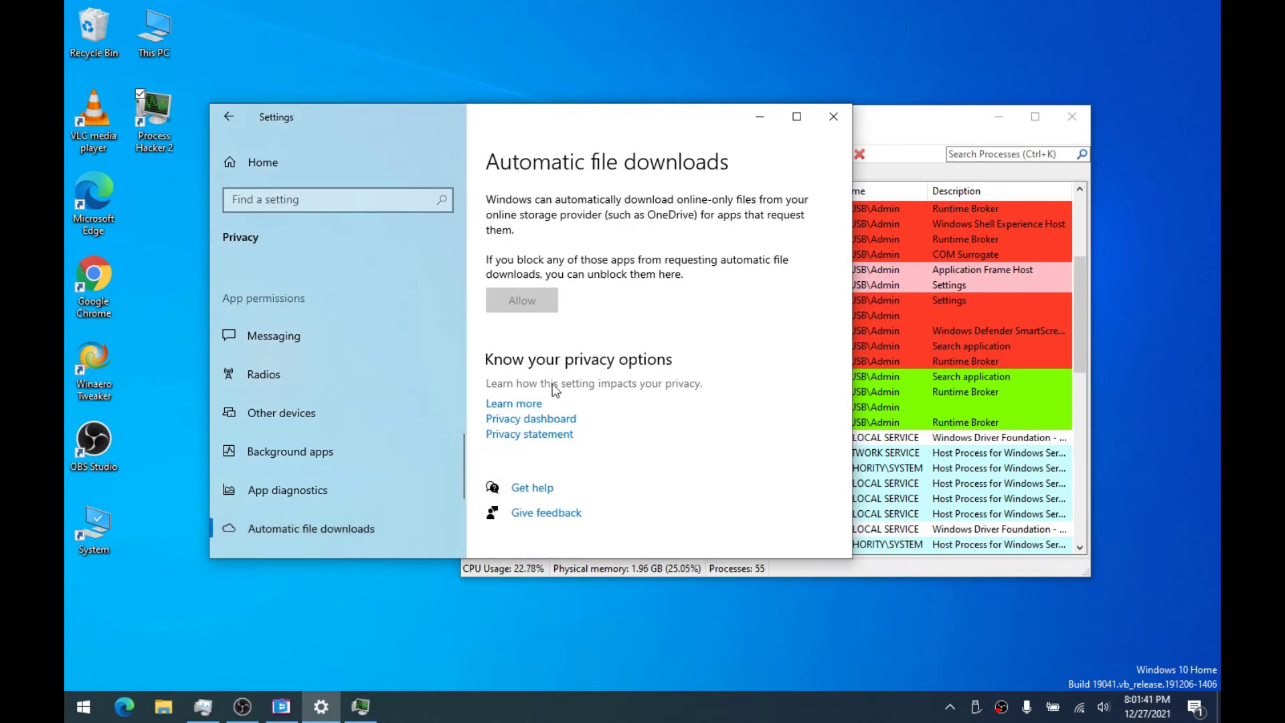
pyautogui.scroll(10, 319, 535)
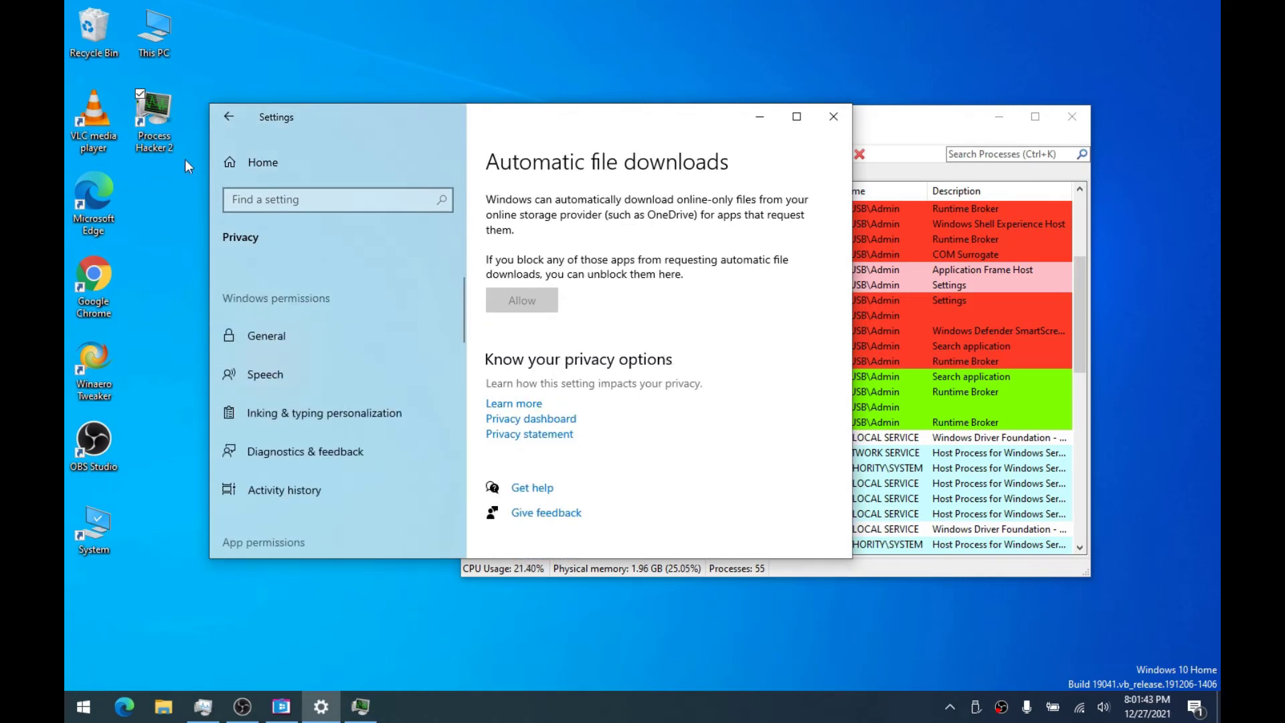
# Leave the Privacy section, close Settings, and switch to InstalledAppView
pyautogui.click(230, 94)
pyautogui.click(228, 118)
pyautogui.click(833, 117)
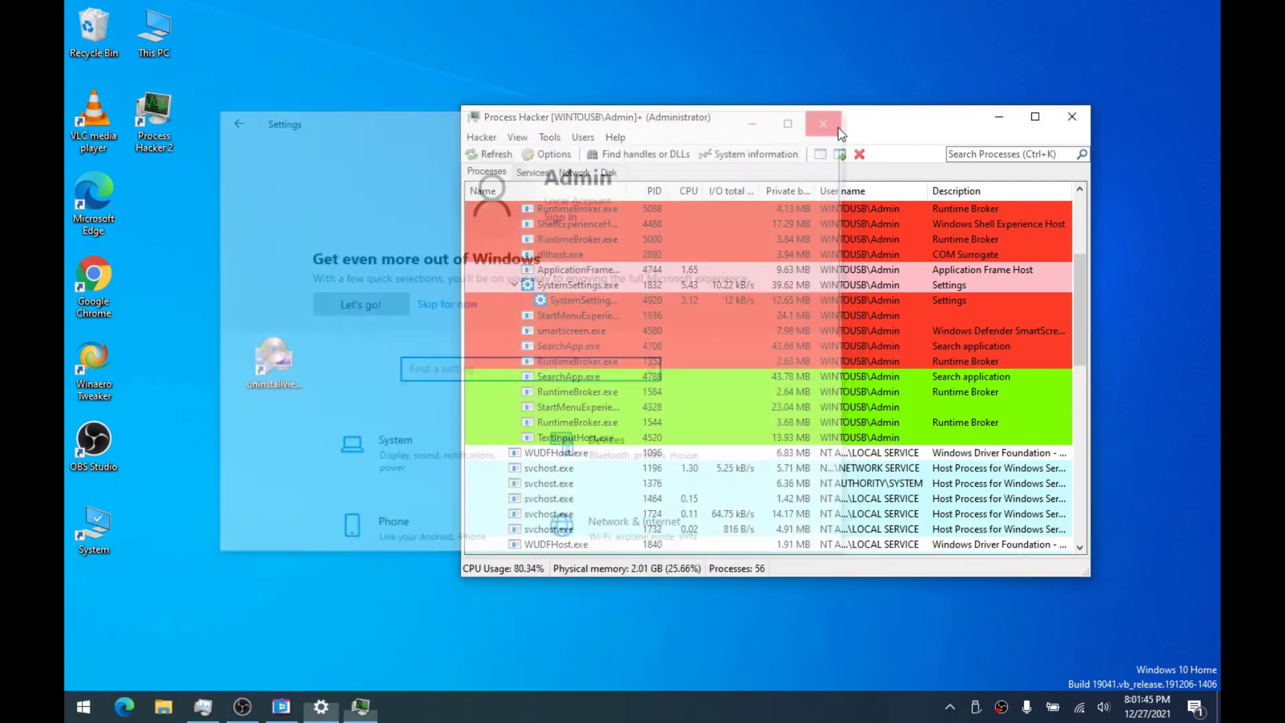
pyautogui.click(281, 706)
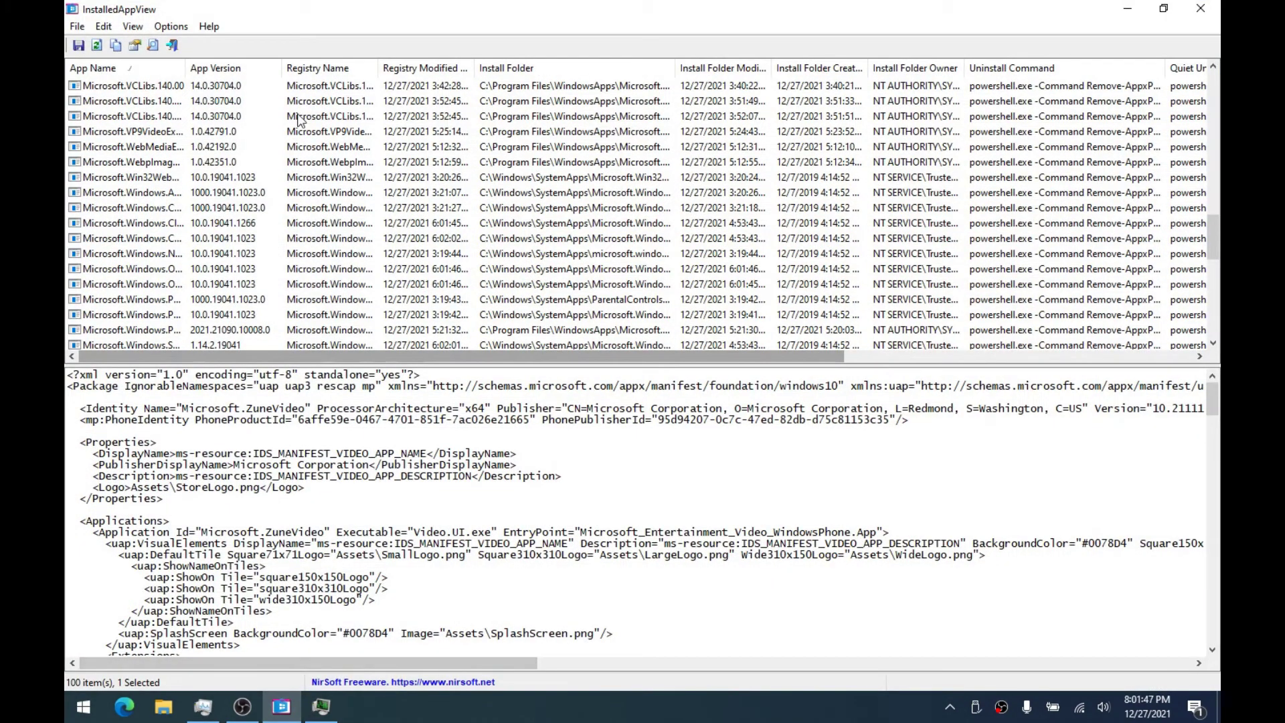
# Widen the App Name column, check the Start menu's app list, and quietly uninstall Microsoft.Windows.Photos
pyautogui.moveTo(185, 68); pyautogui.dragTo(324, 67)
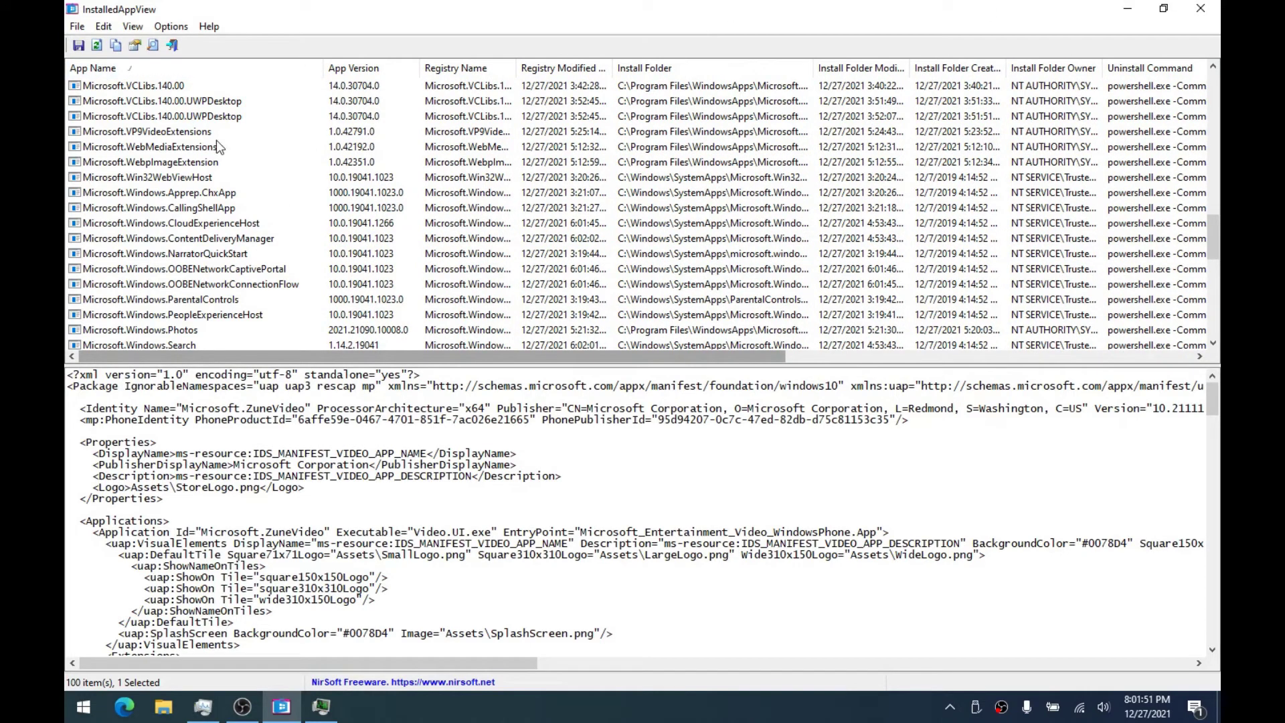
pyautogui.scroll(-2, 193, 345)
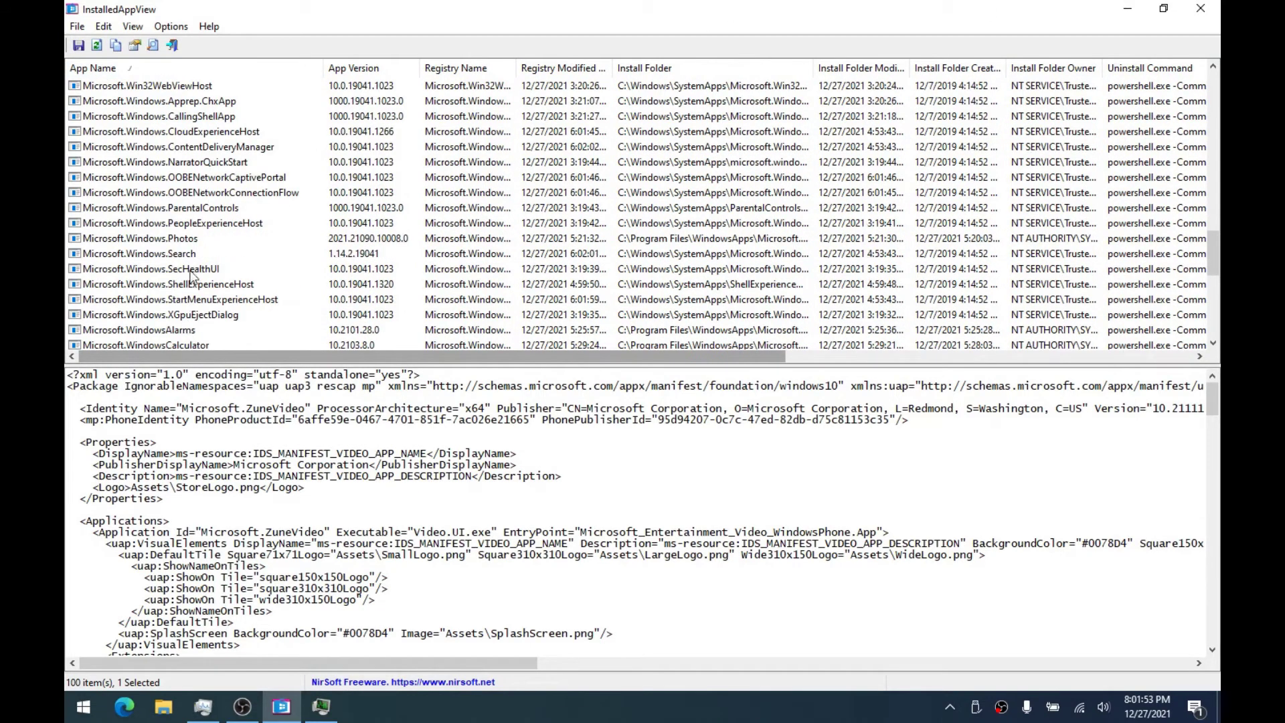
pyautogui.click(190, 240)
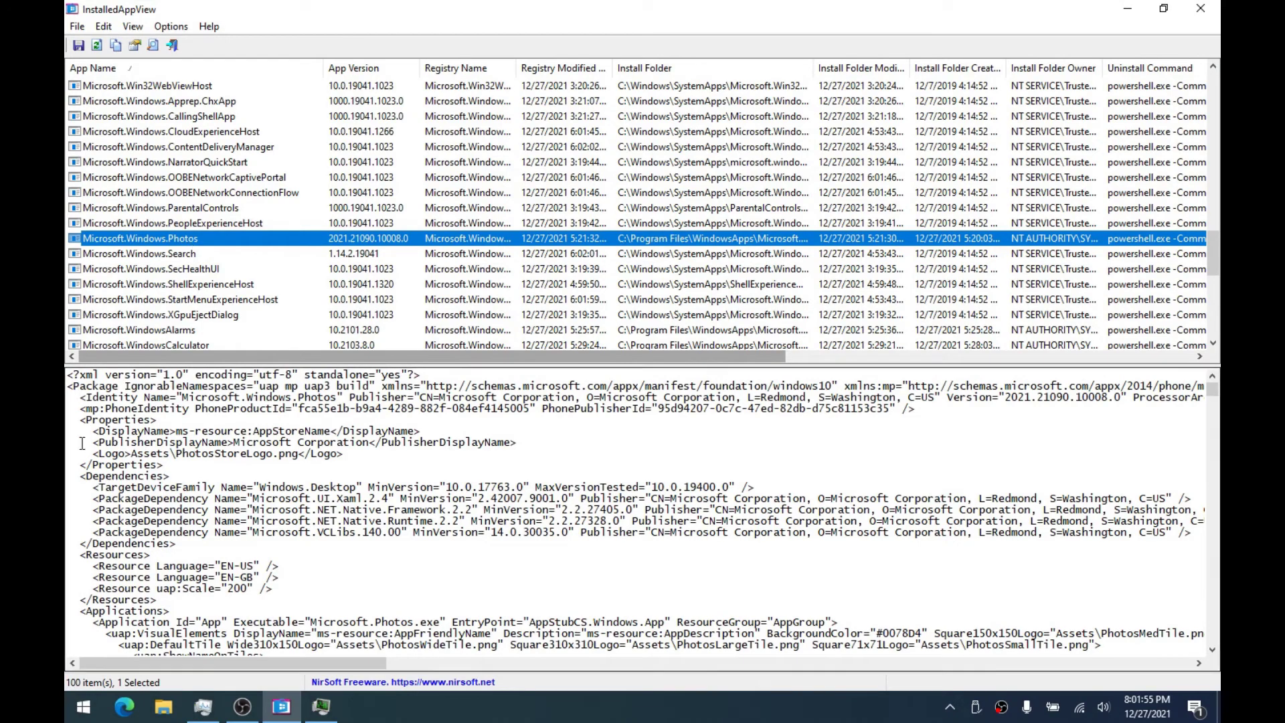
pyautogui.click(83, 706)
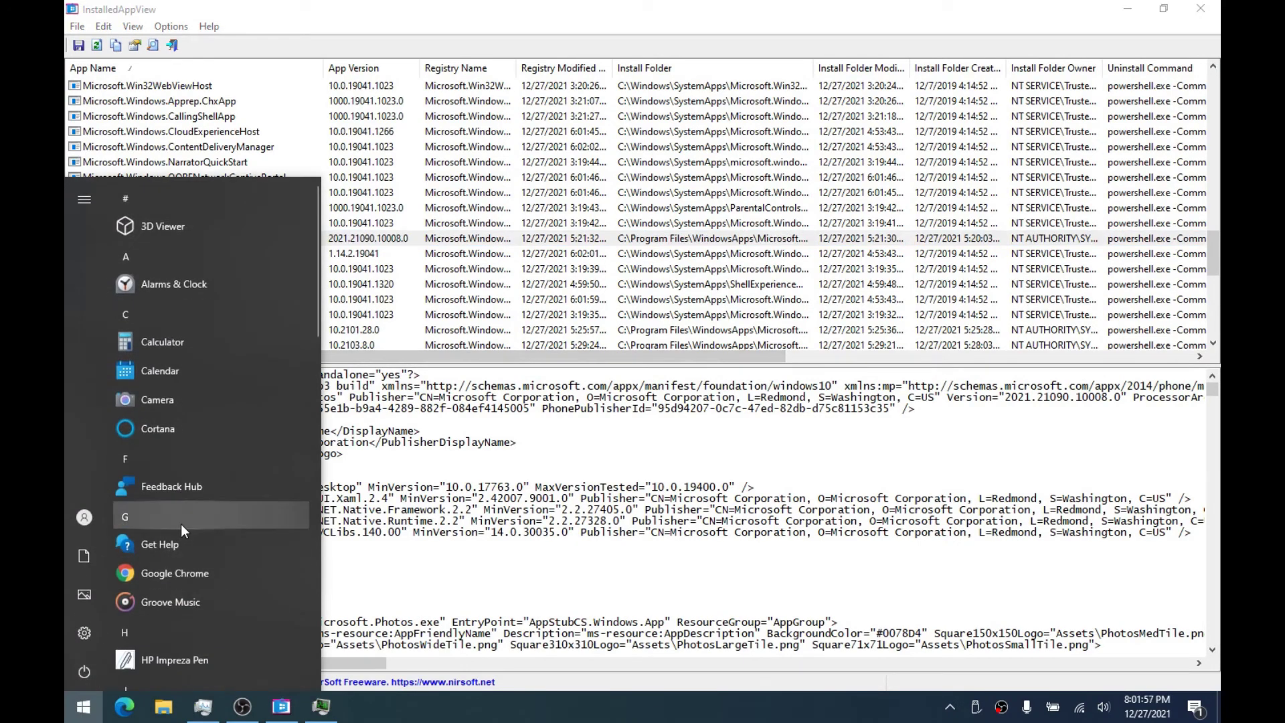
pyautogui.scroll(-5, 181, 524)
pyautogui.click(398, 239)
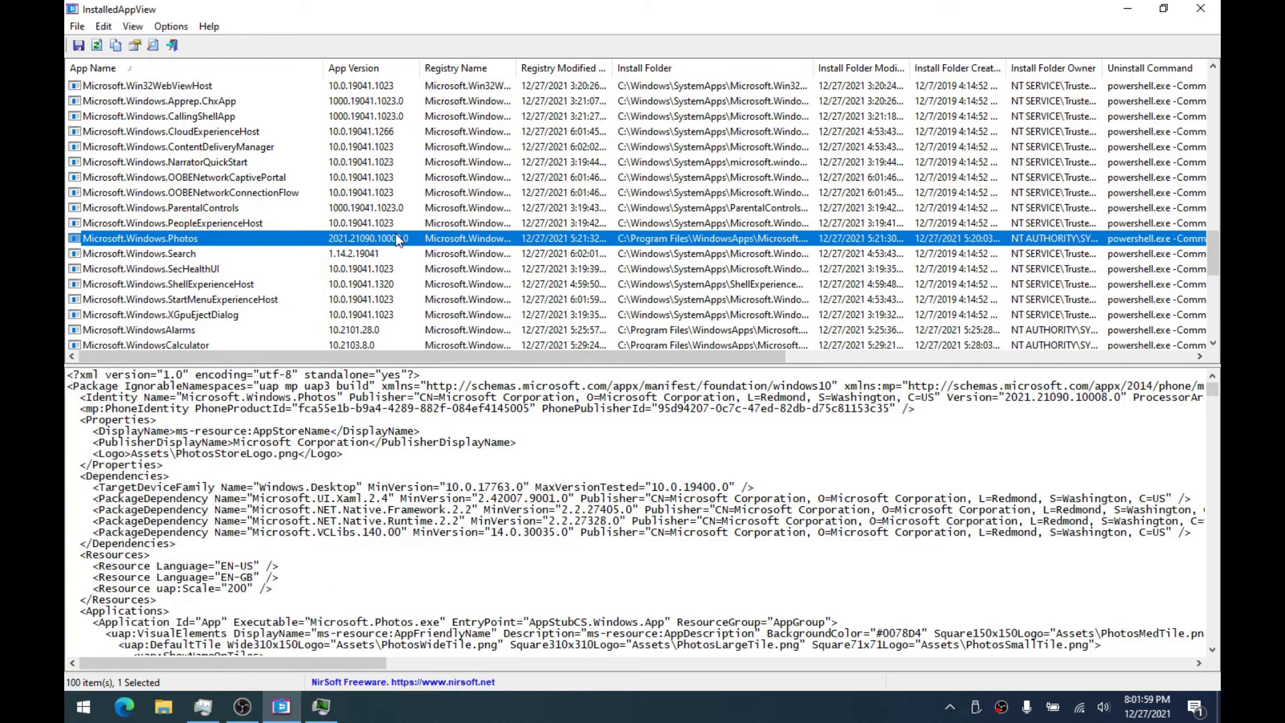
pyautogui.rightClick(166, 245)
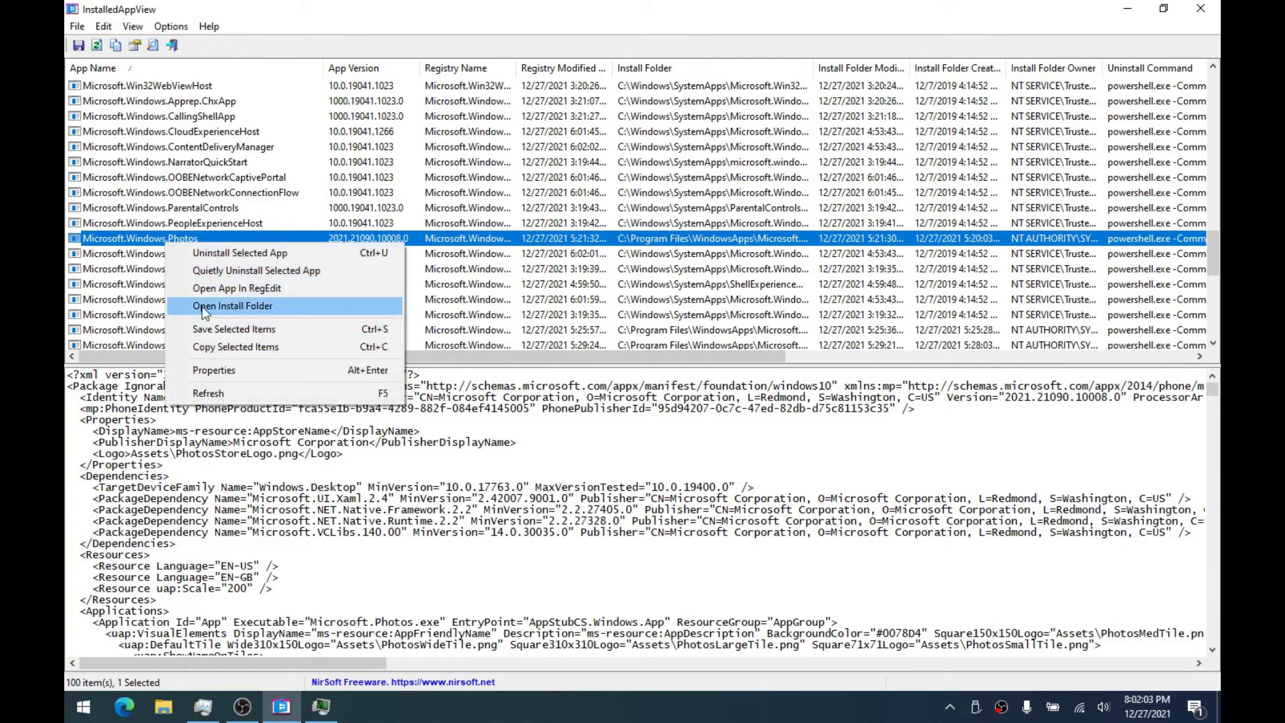
pyautogui.click(230, 273)
pyautogui.click(675, 423)
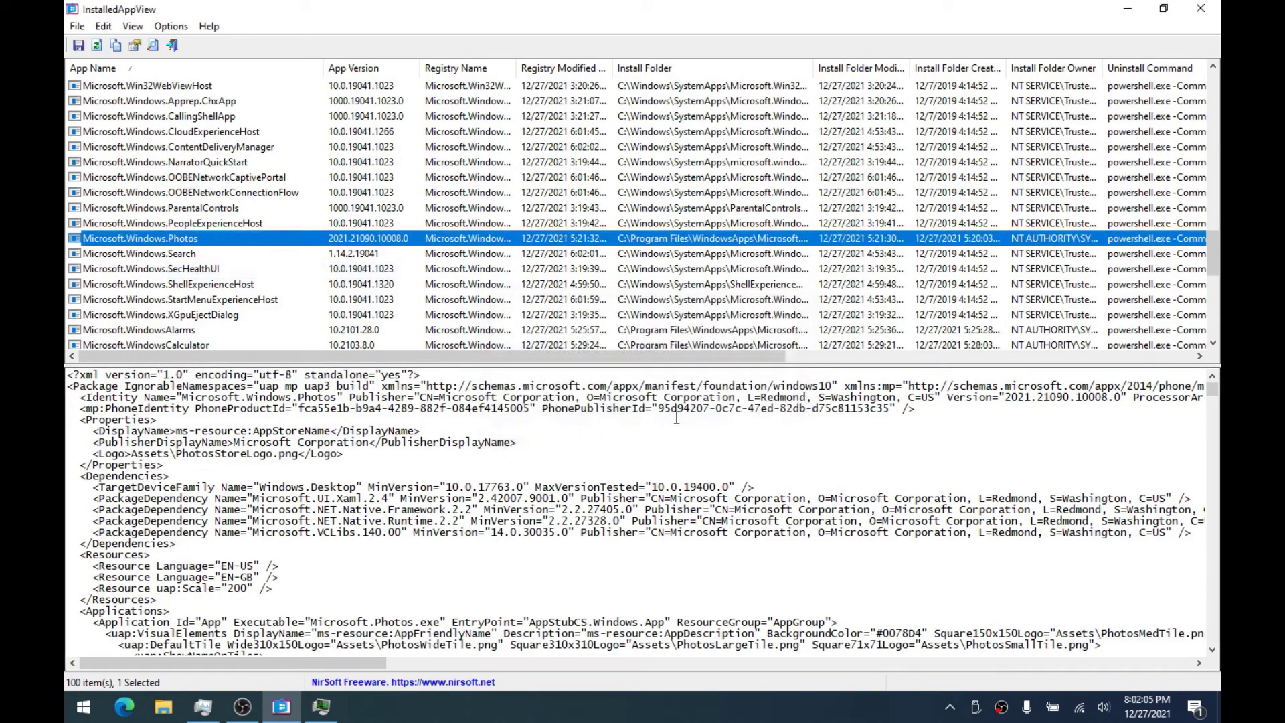
# Check the running processes in Task Manager, return to InstalledAppView, and quietly uninstall Microsoft.WindowsAlarms
pyautogui.click(204, 706)
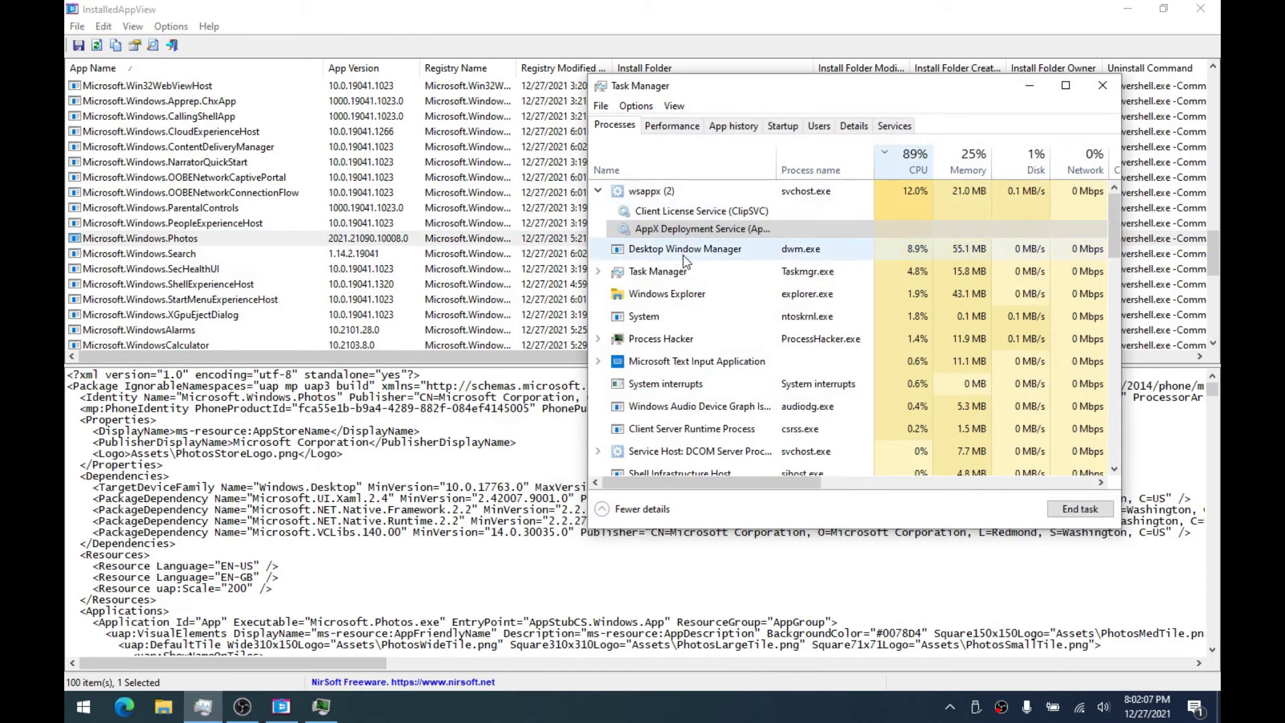
pyautogui.click(178, 253)
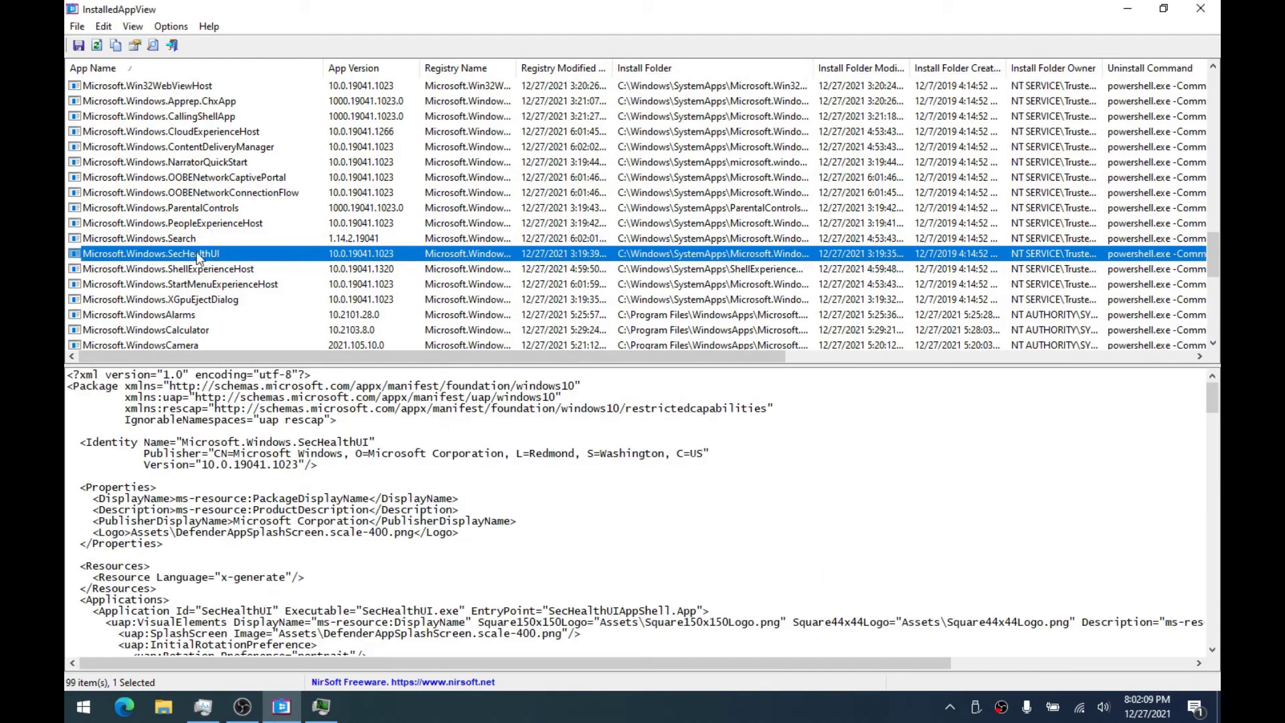
pyautogui.rightClick(203, 315)
pyautogui.click(209, 342)
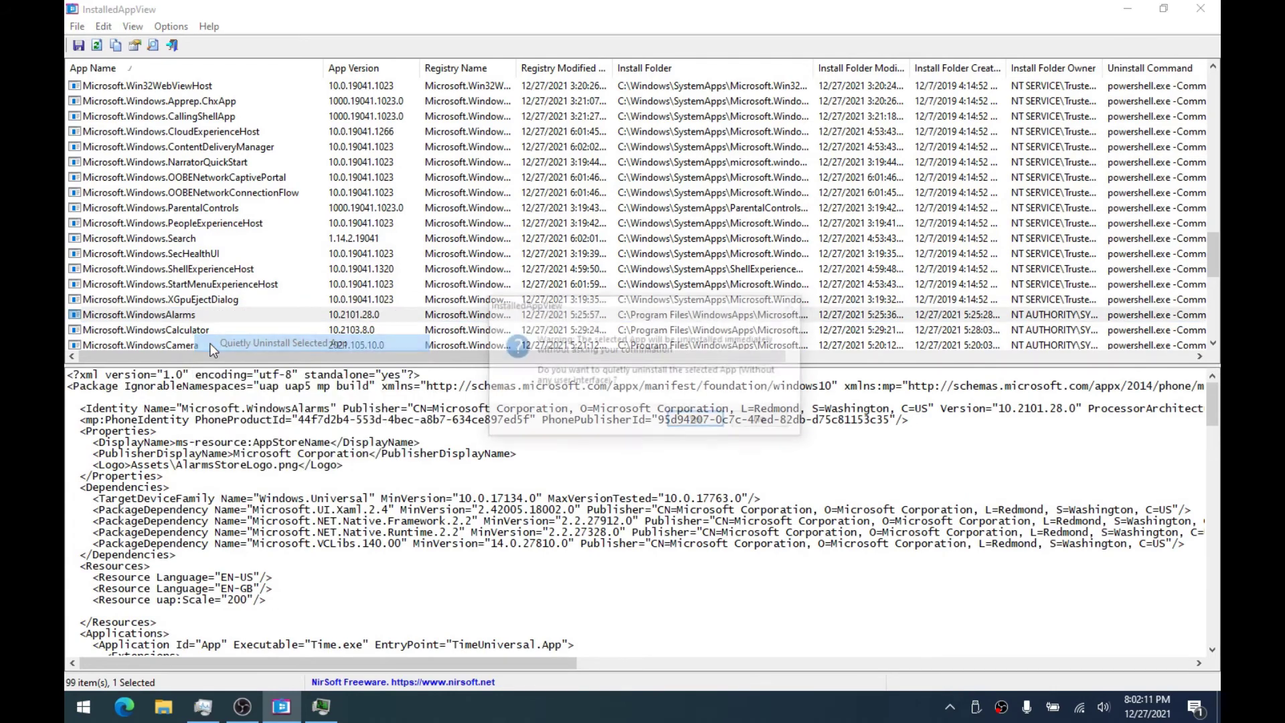
pyautogui.click(684, 421)
# Quietly uninstall Microsoft.WindowsCamera and check the Start menu's app list
pyautogui.click(204, 332)
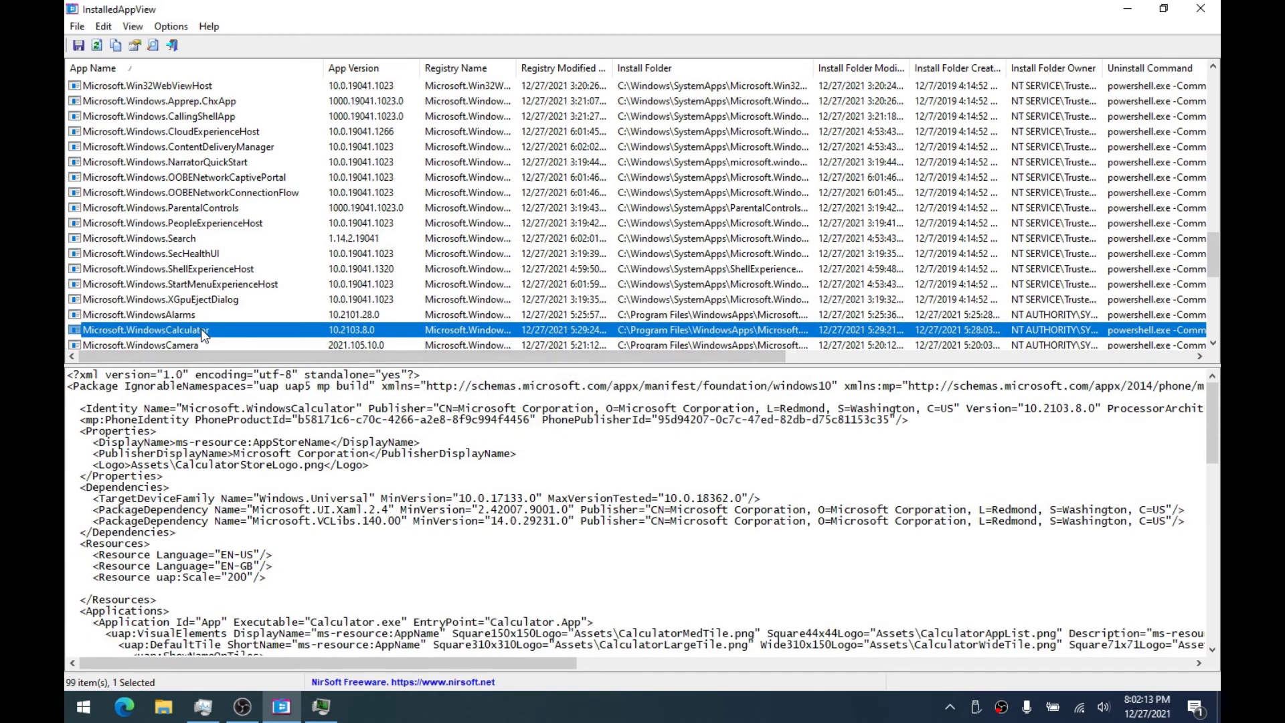
pyautogui.scroll(-2, 199, 343)
pyautogui.click(175, 251)
pyautogui.click(187, 243)
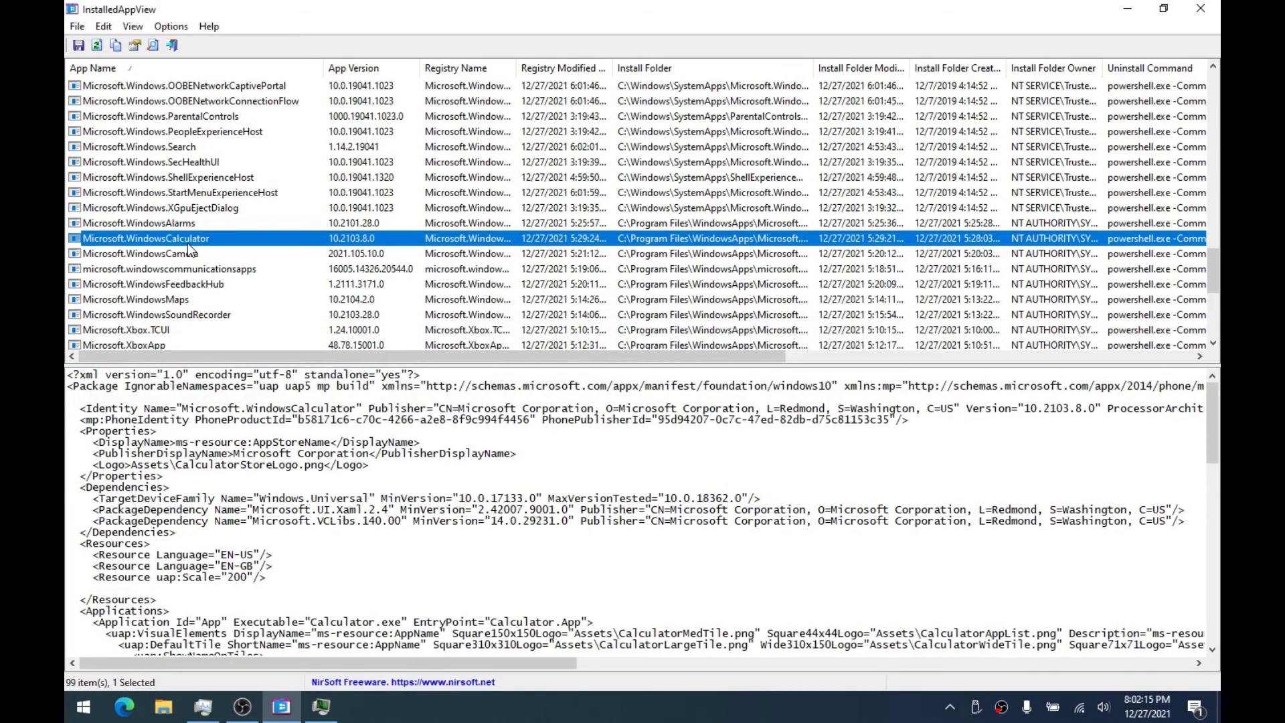
pyautogui.click(190, 253)
pyautogui.rightClick(191, 257)
pyautogui.rightClick(180, 240)
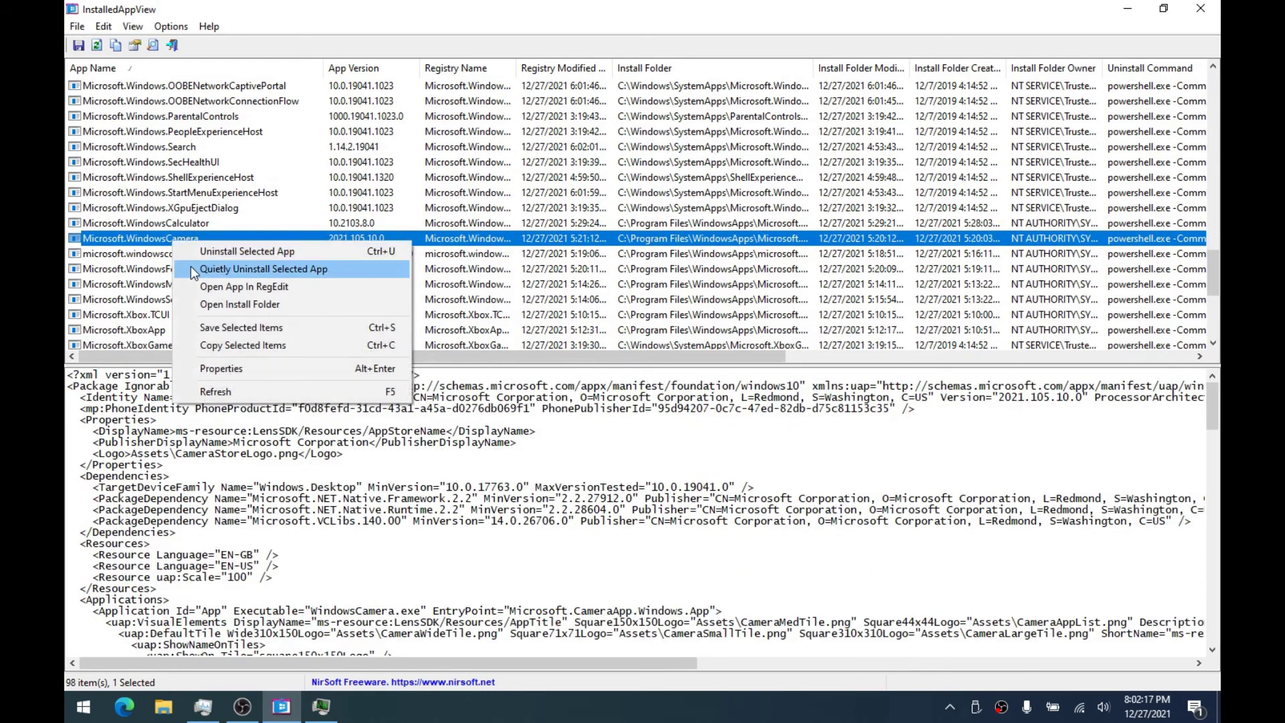
pyautogui.click(267, 269)
pyautogui.click(697, 419)
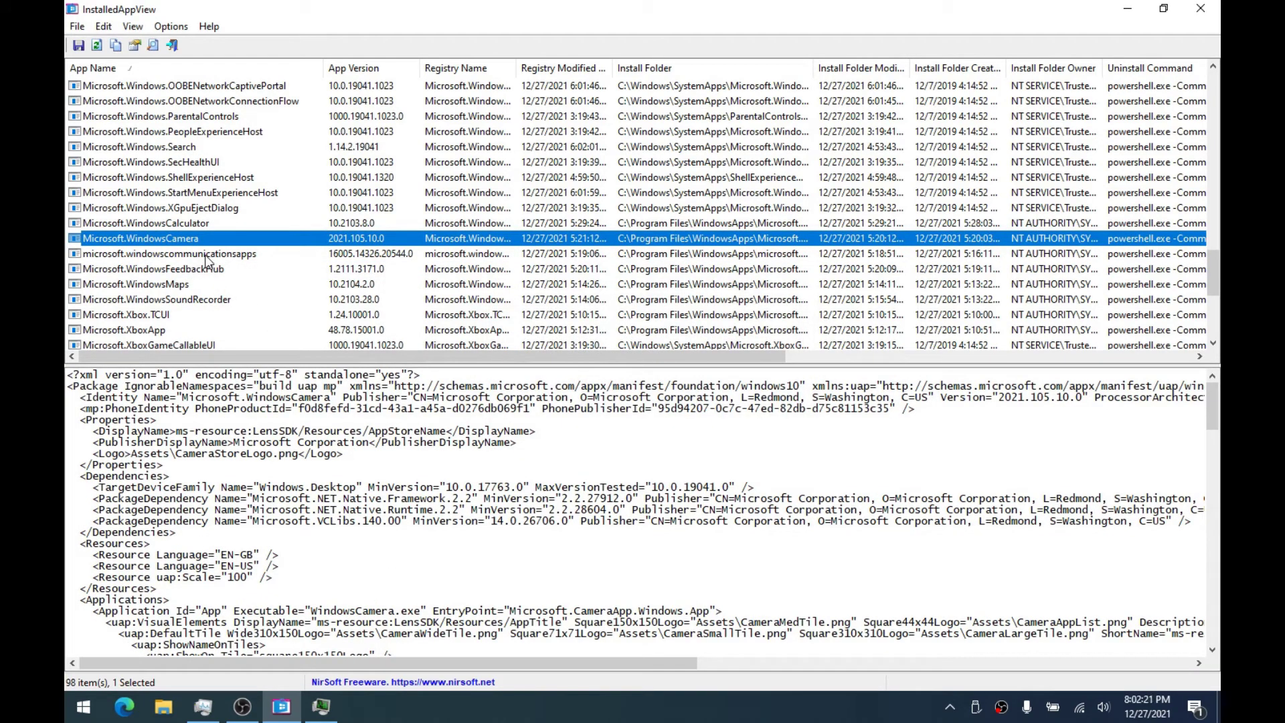
pyautogui.press('super')
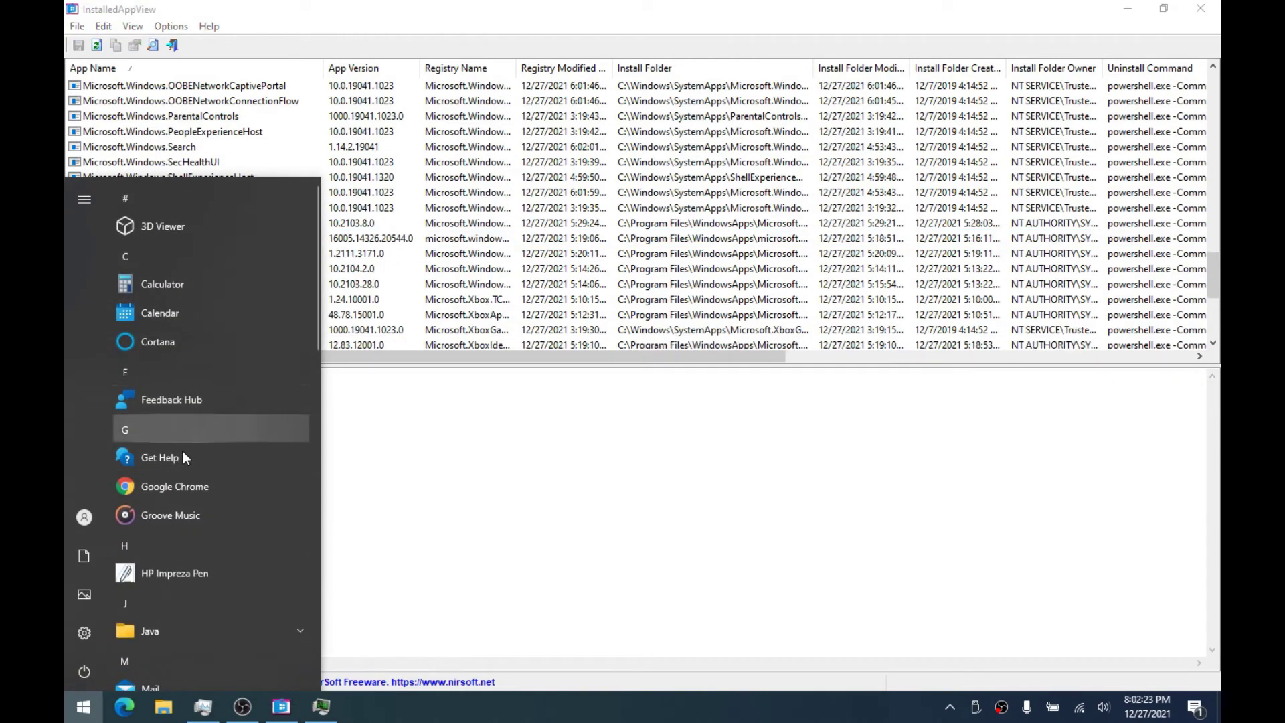
# Quietly uninstall Synaptics TouchPad, near the end of the installed apps list
pyautogui.click(162, 271)
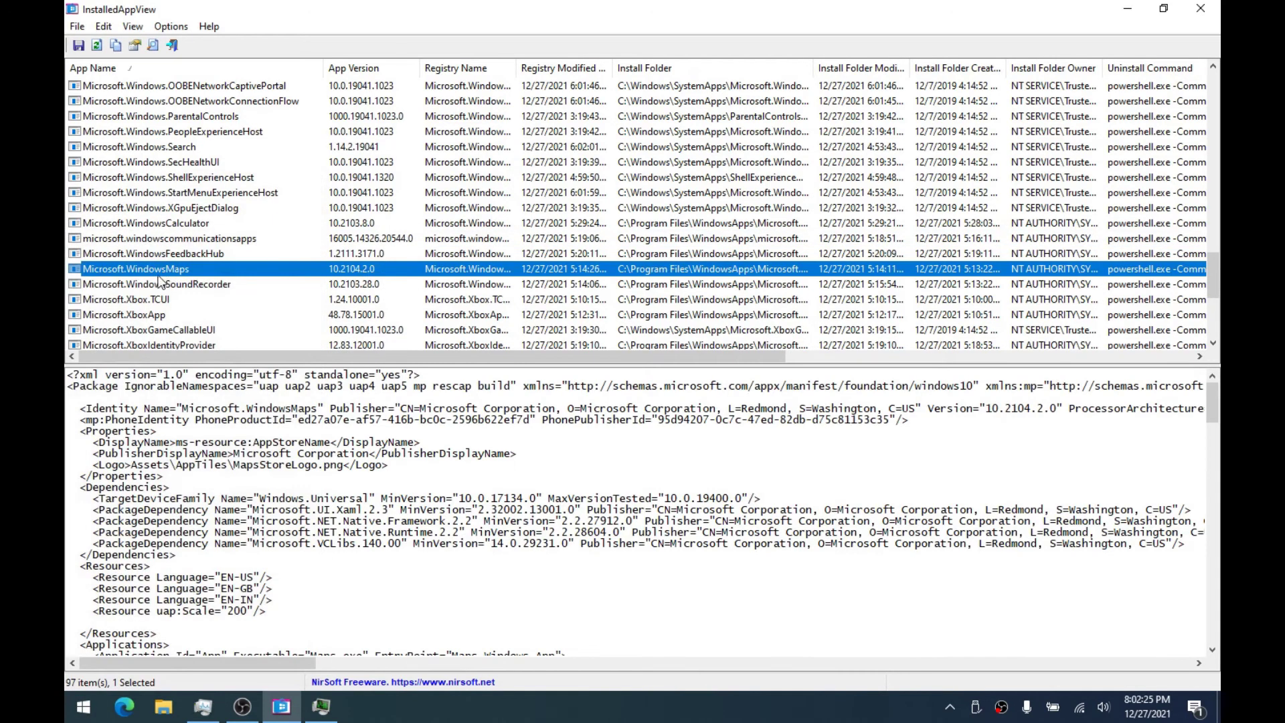
pyautogui.scroll(-5, 162, 277)
pyautogui.click(144, 260)
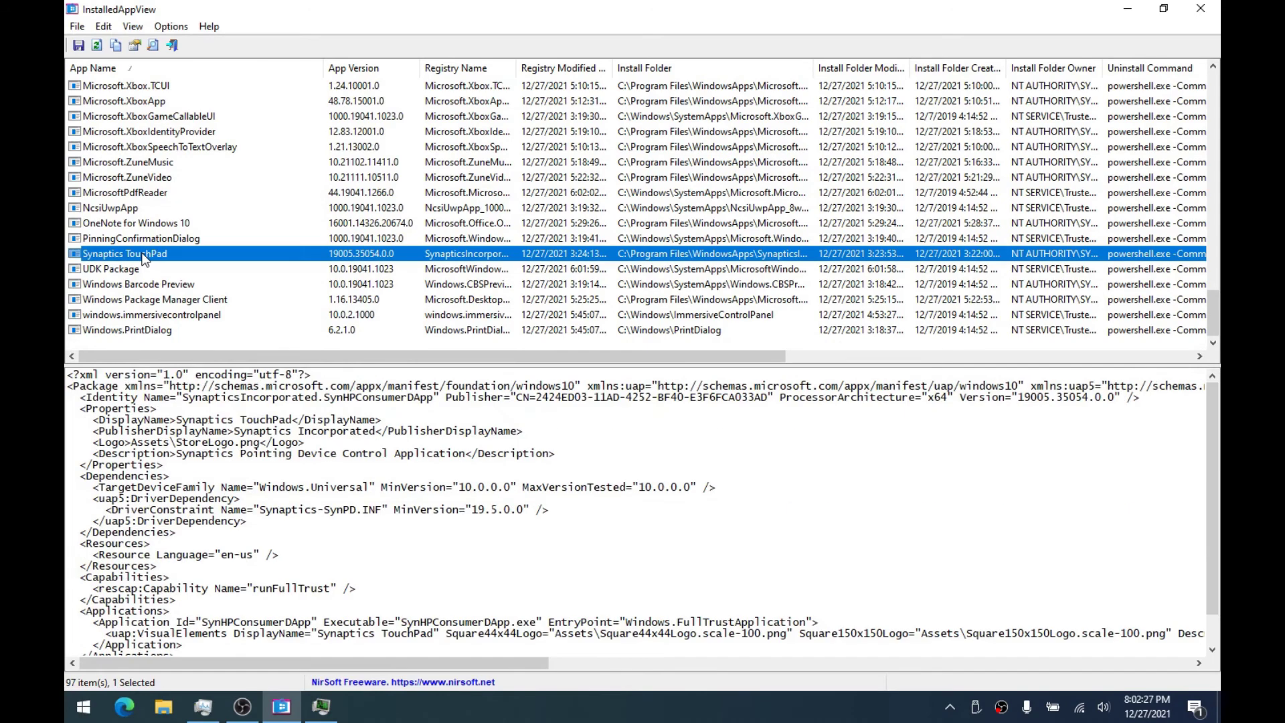
pyautogui.rightClick(143, 256)
pyautogui.click(201, 277)
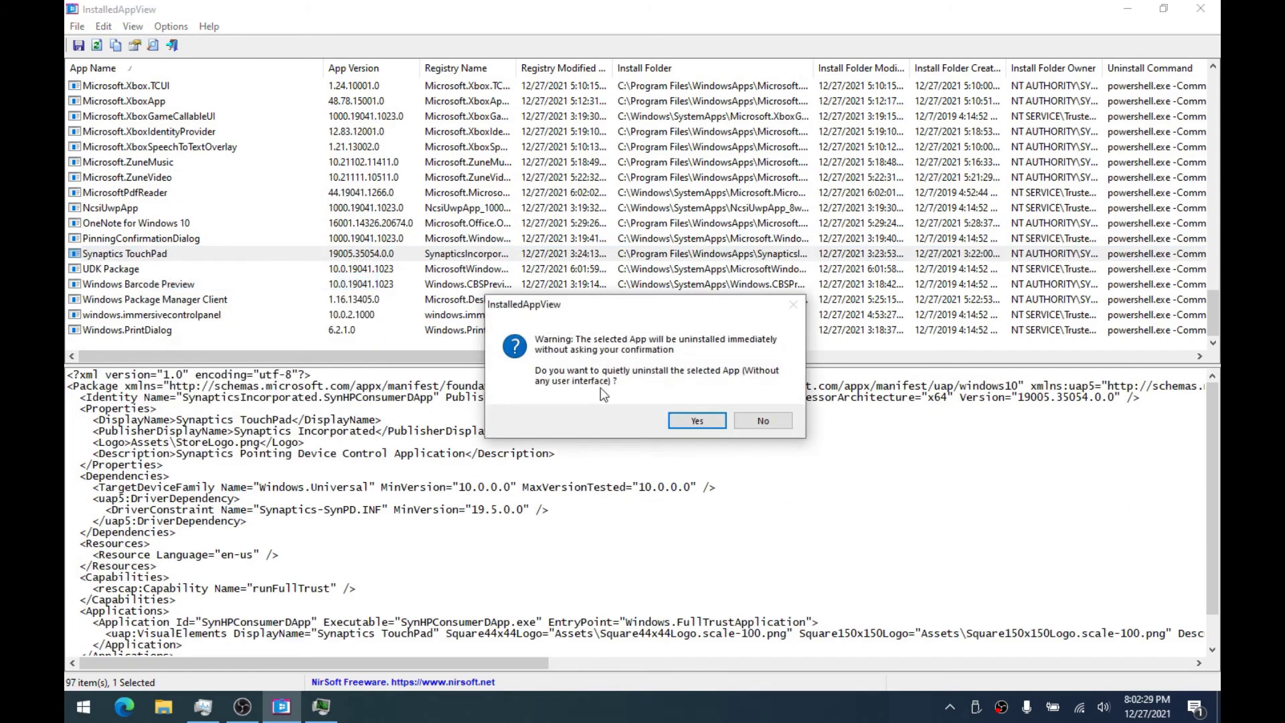
pyautogui.click(694, 422)
# Quietly uninstall OneNote for Windows 10 and Microsoft.ZuneVideo
pyautogui.click(141, 239)
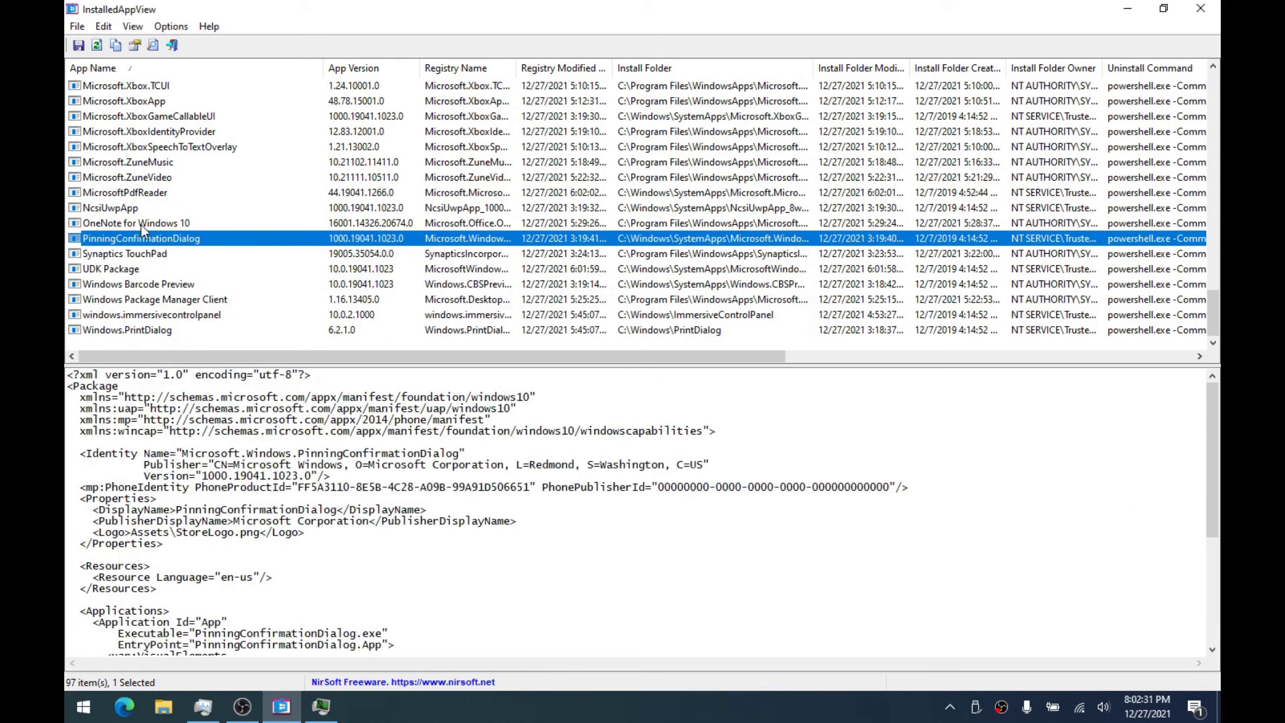
pyautogui.click(123, 238)
pyautogui.rightClick(121, 236)
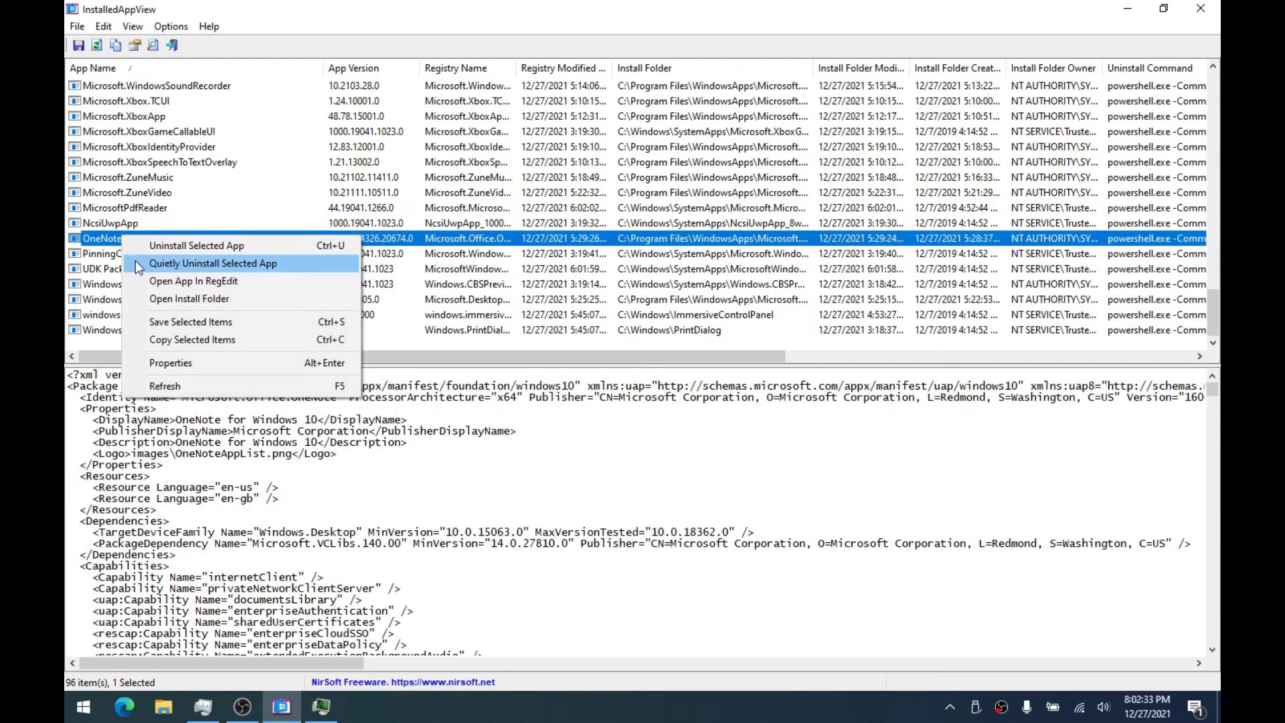
pyautogui.click(200, 263)
pyautogui.click(695, 420)
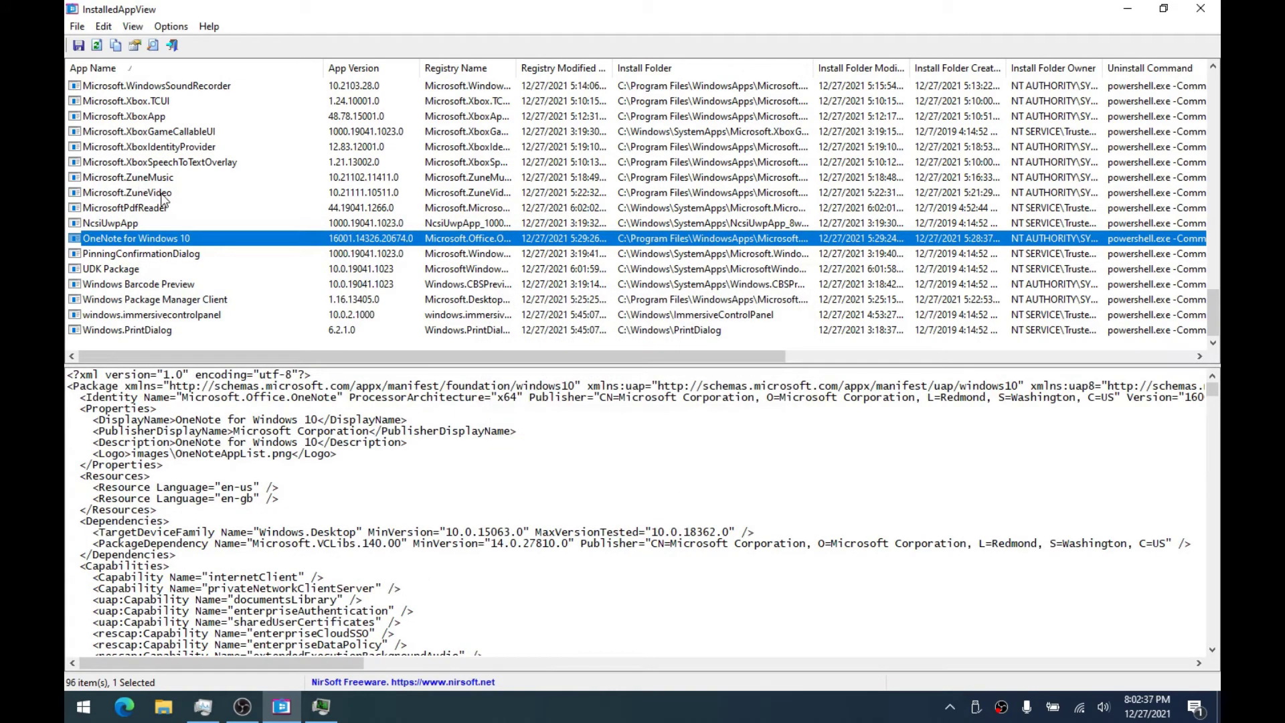
pyautogui.rightClick(145, 207)
pyautogui.click(222, 233)
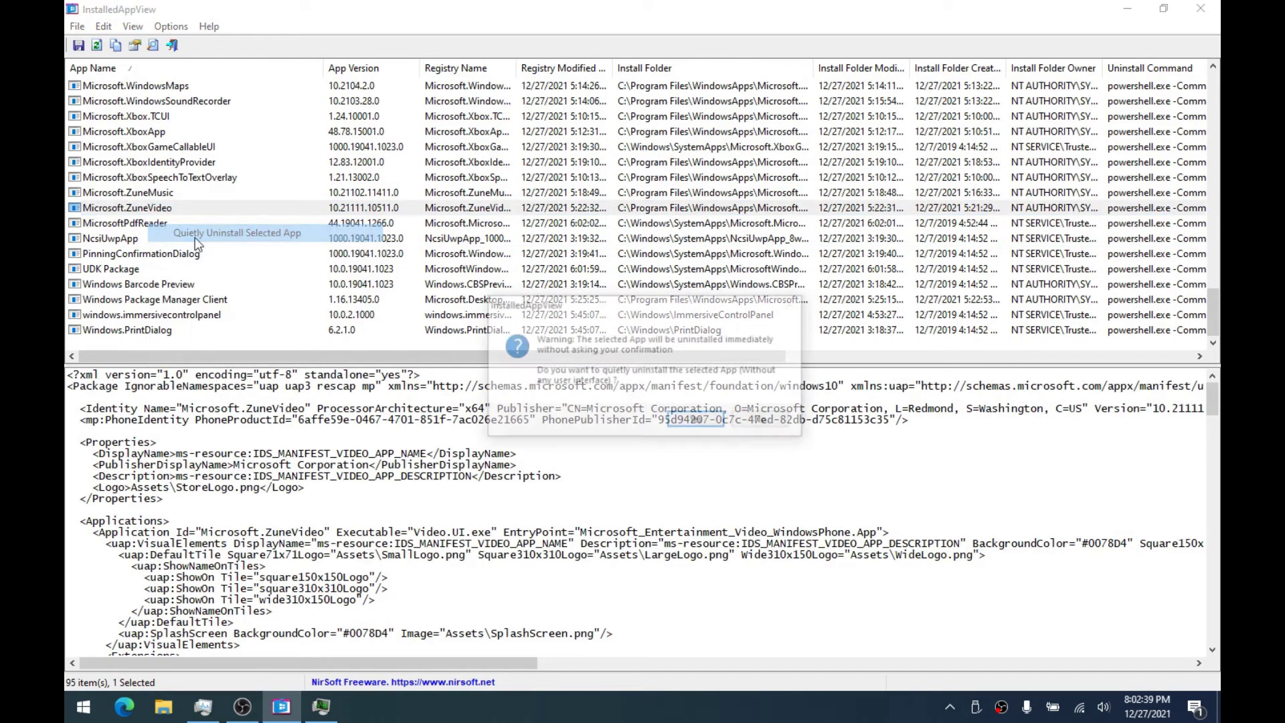
pyautogui.click(696, 421)
# Restore and re-maximize the InstalledAppView window, and quietly uninstall Microsoft.ZuneMusic
pyautogui.doubleClick(401, 10)
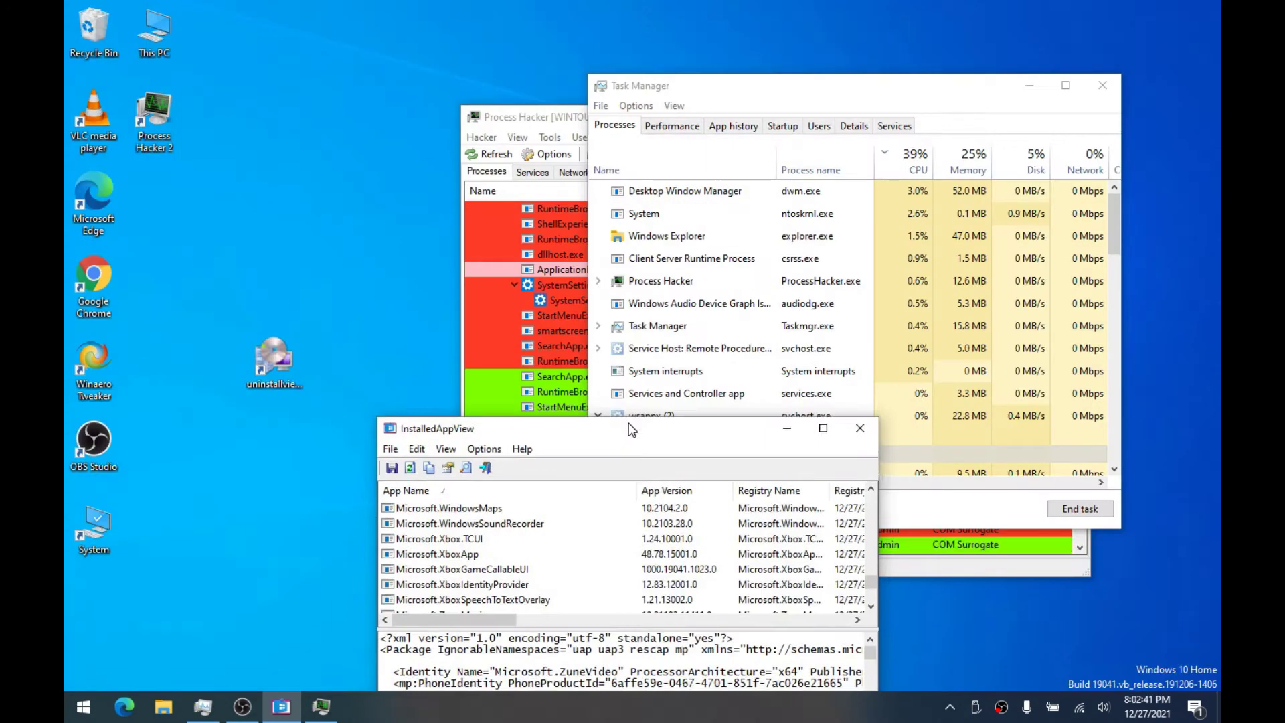
pyautogui.doubleClick(428, 421)
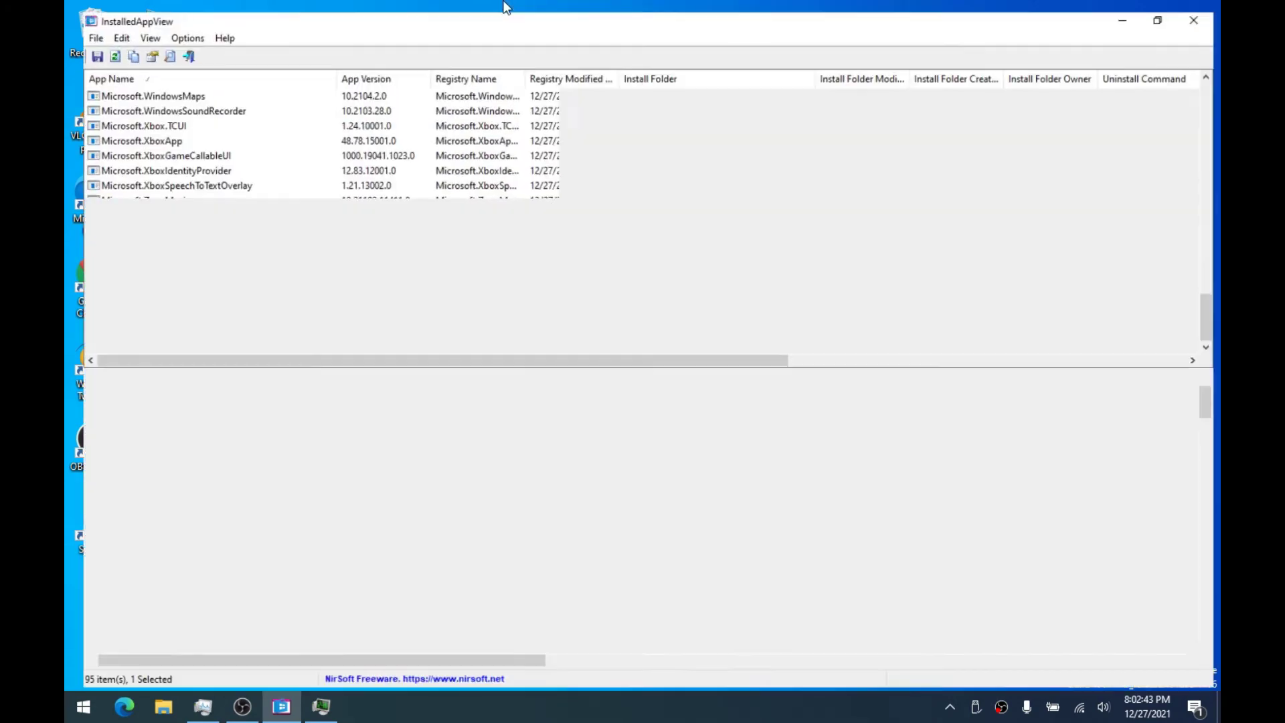
pyautogui.rightClick(151, 208)
pyautogui.click(187, 234)
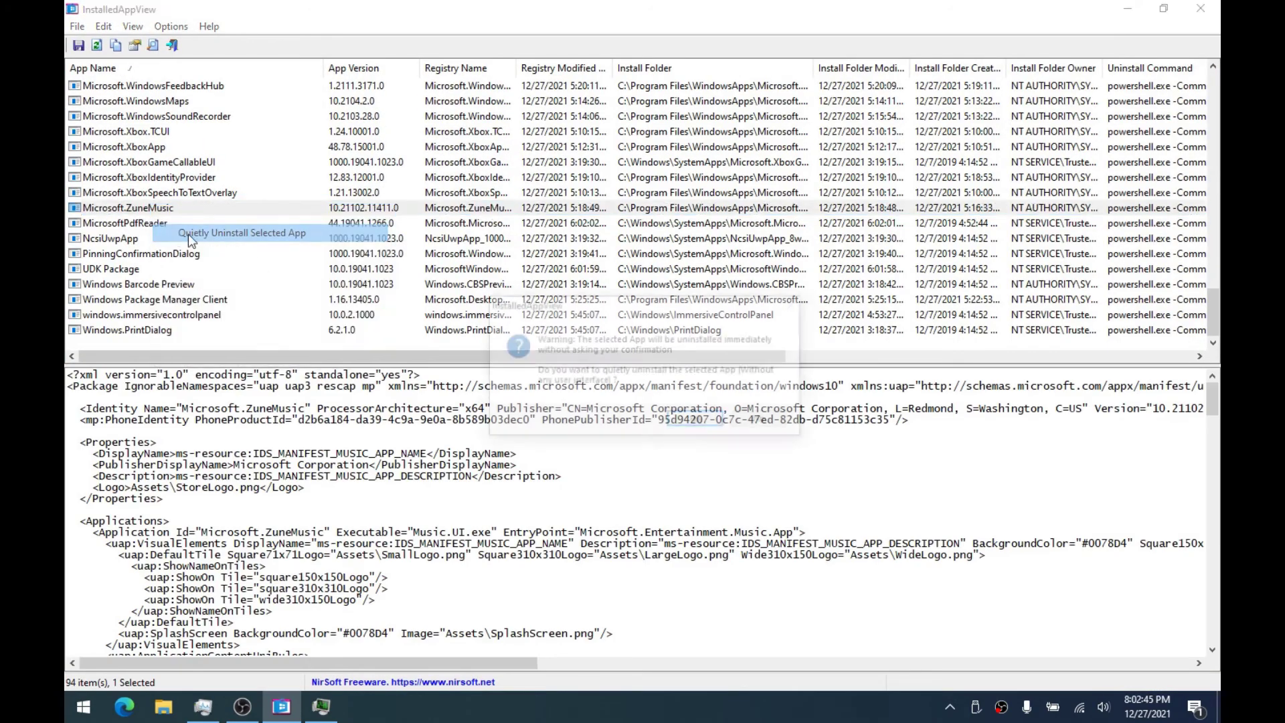
pyautogui.press('Return')
# Shrink the InstalledAppView window, review the apps left in the Start menu, and maximize the window again
pyautogui.doubleClick(353, 20)
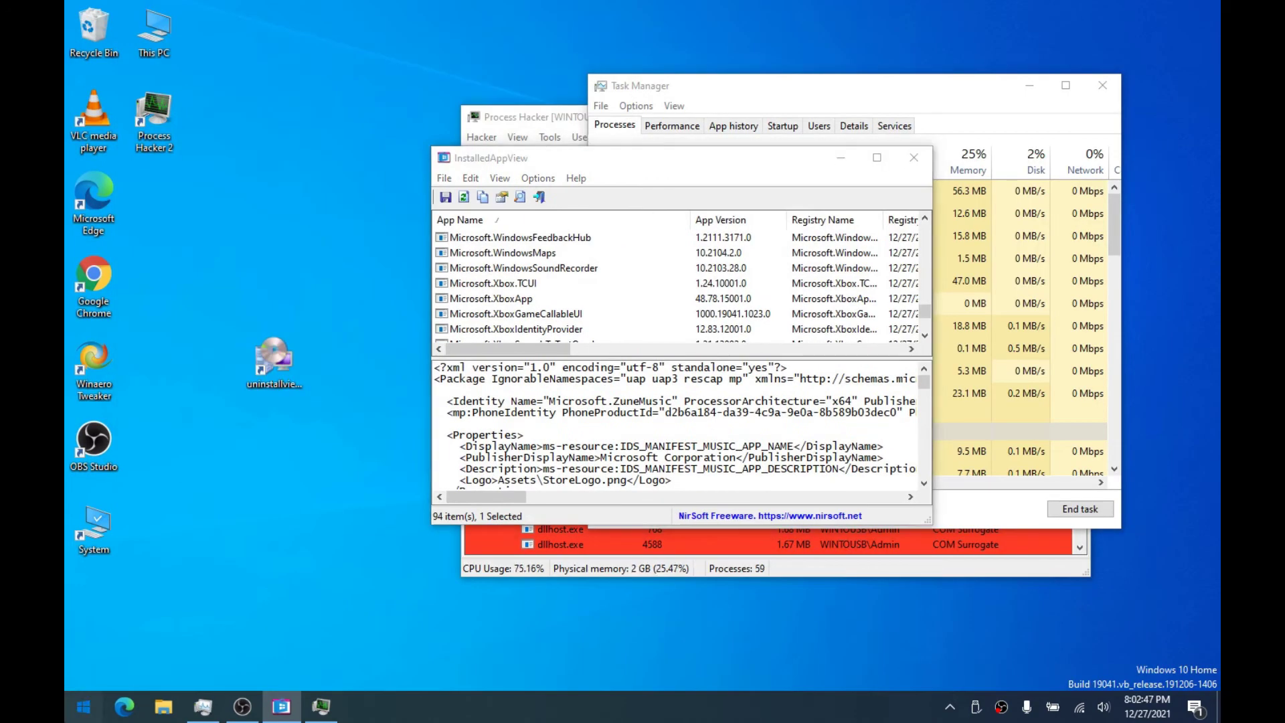
pyautogui.click(83, 706)
pyautogui.scroll(-3, 249, 412)
pyautogui.scroll(5, 250, 401)
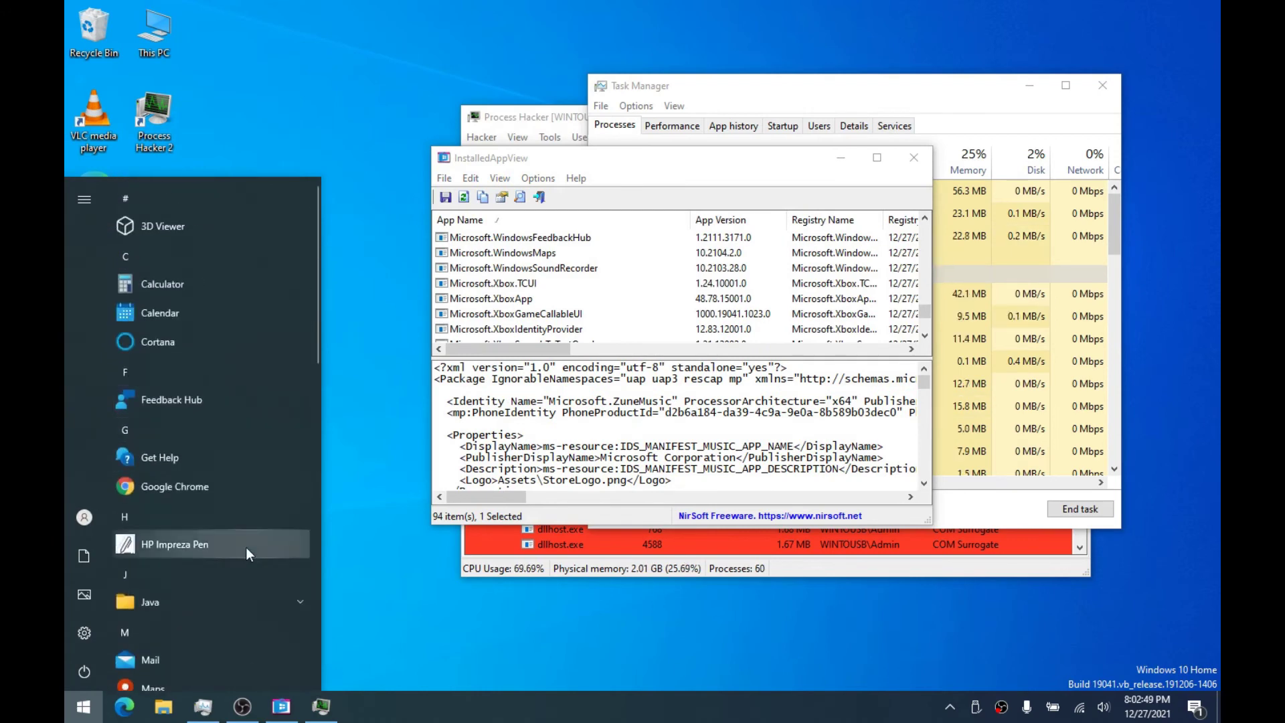
pyautogui.moveTo(580, 163); pyautogui.dragTo(582, 1)
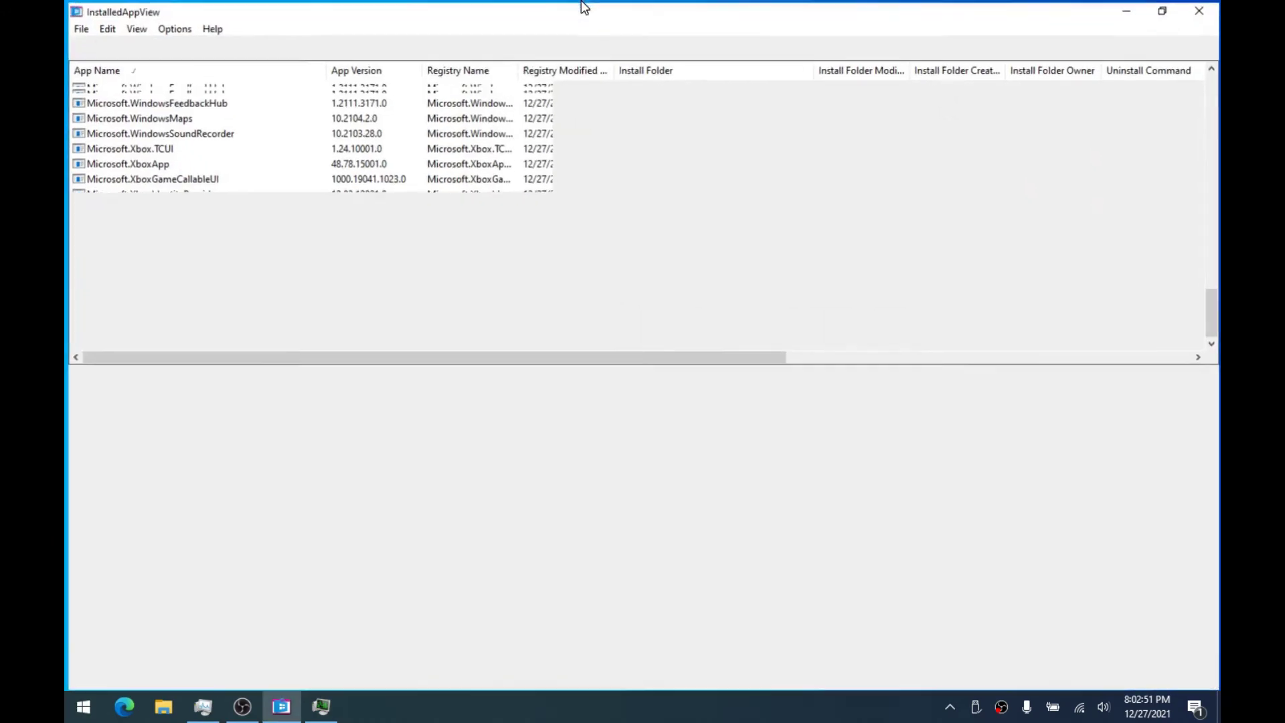
# Quietly uninstall Microsoft.XboxApp
pyautogui.click(135, 253)
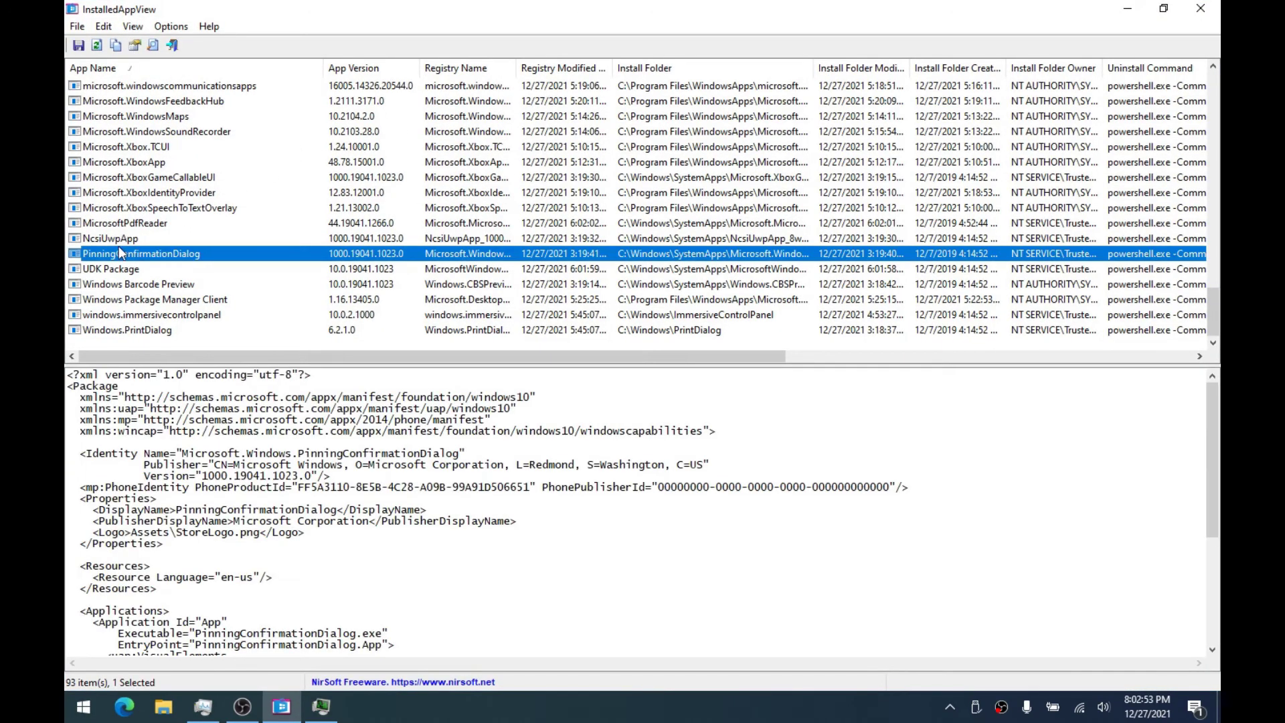
pyautogui.scroll(2, 164, 234)
pyautogui.click(142, 241)
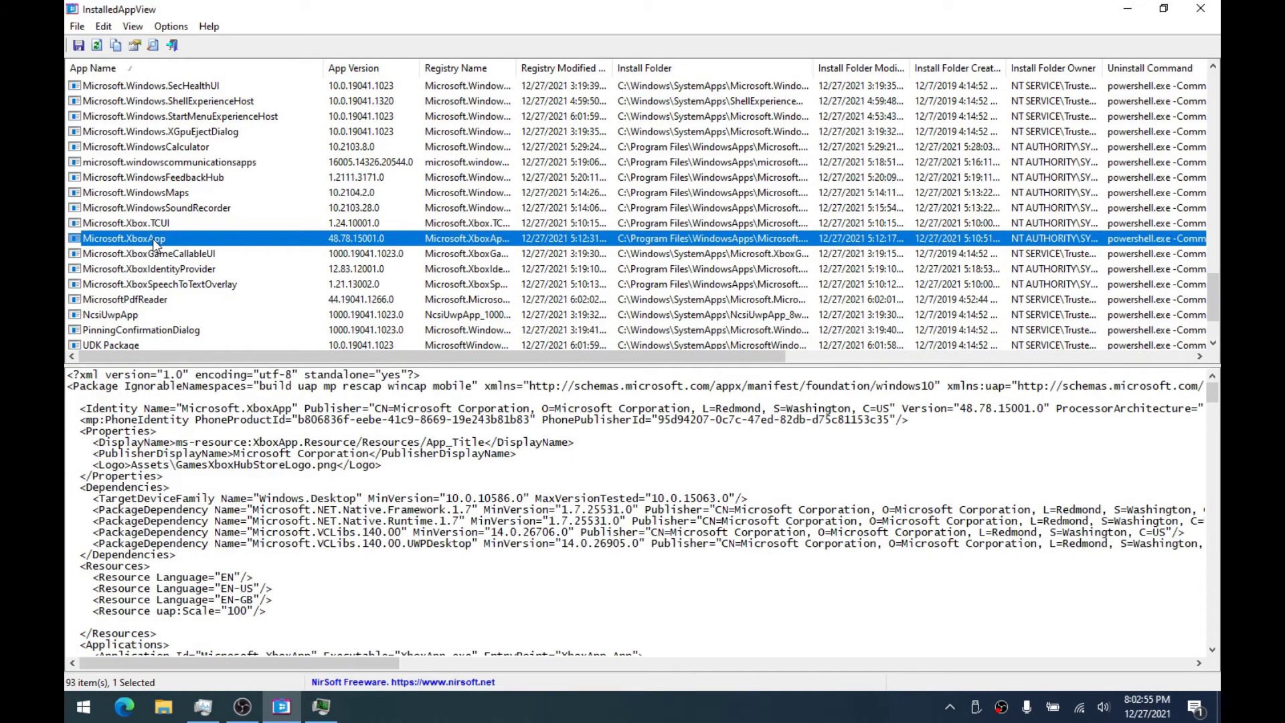
pyautogui.rightClick(153, 242)
pyautogui.click(181, 266)
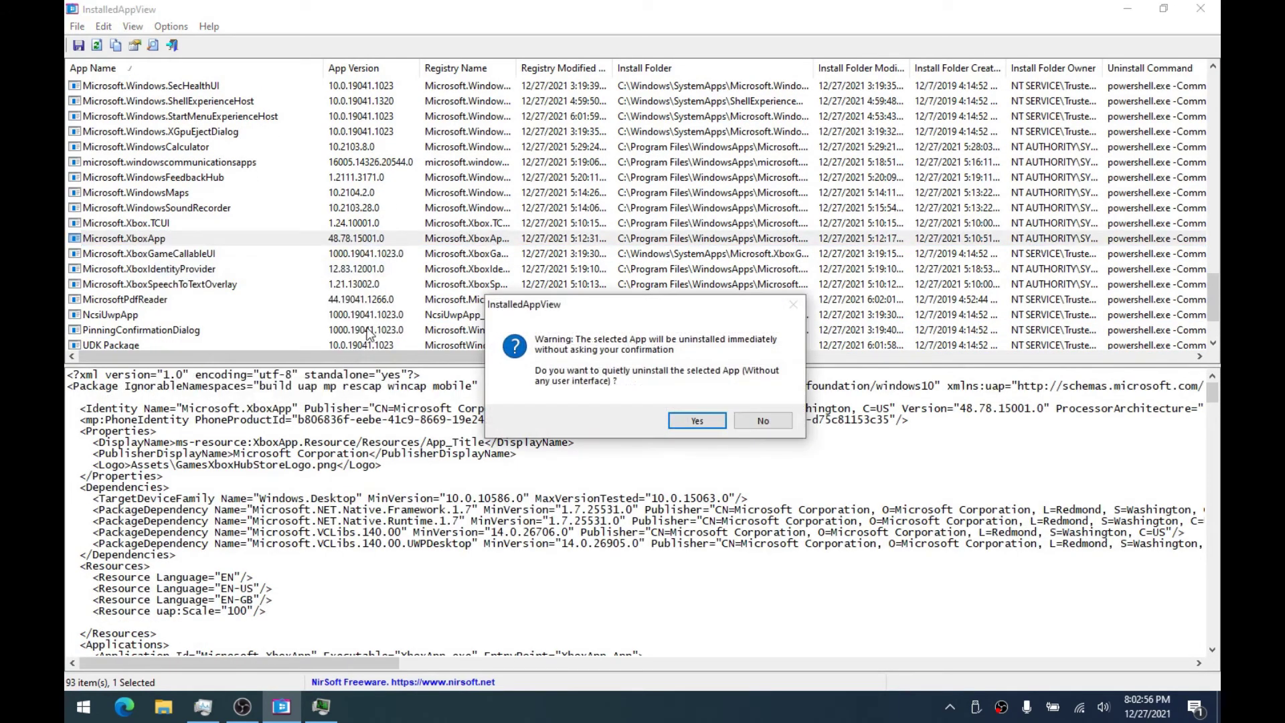
pyautogui.click(689, 420)
# Quietly uninstall Microsoft.XboxGameCallableUI and Microsoft.XboxIdentityProvider
pyautogui.click(186, 259)
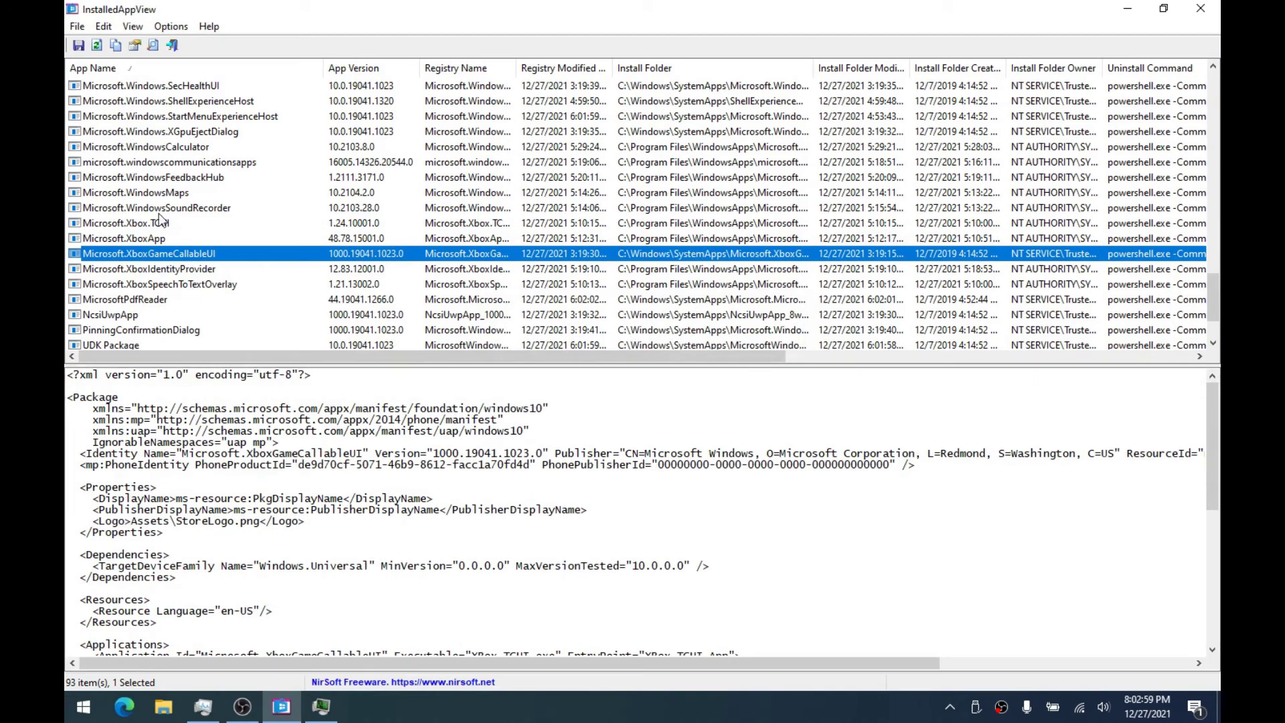
pyautogui.rightClick(142, 240)
pyautogui.click(181, 266)
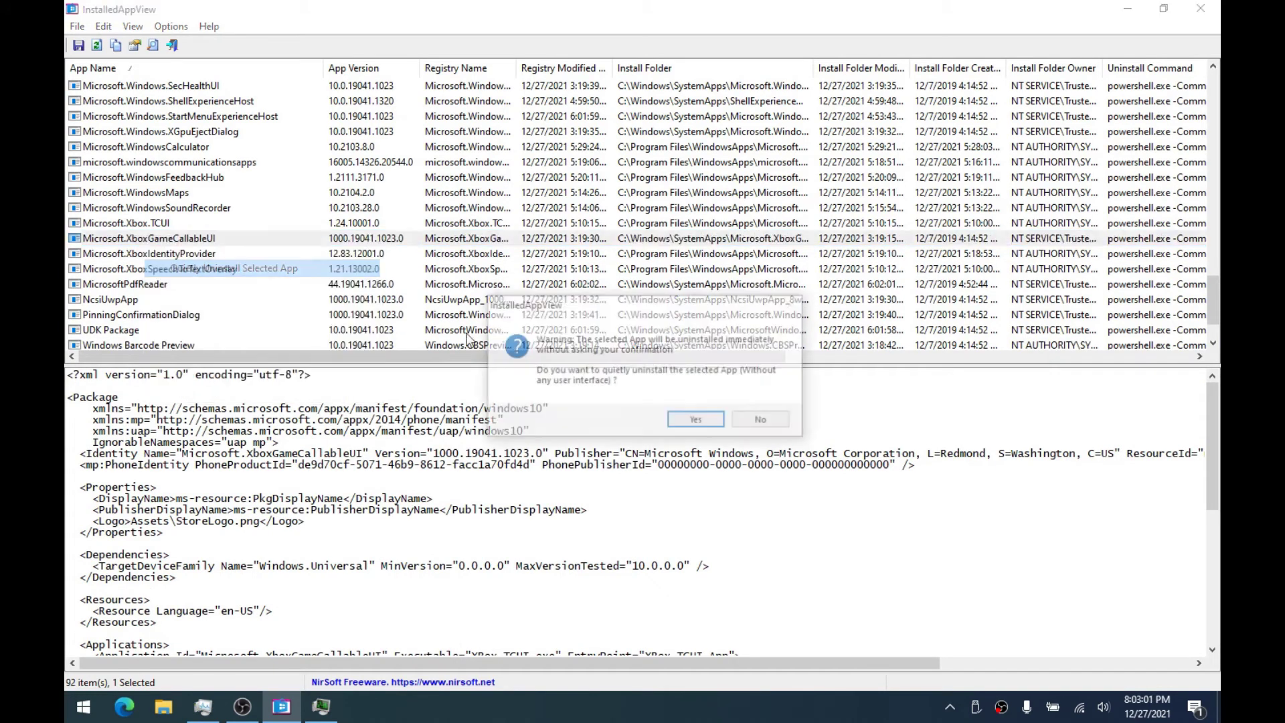
pyautogui.click(696, 421)
pyautogui.click(201, 254)
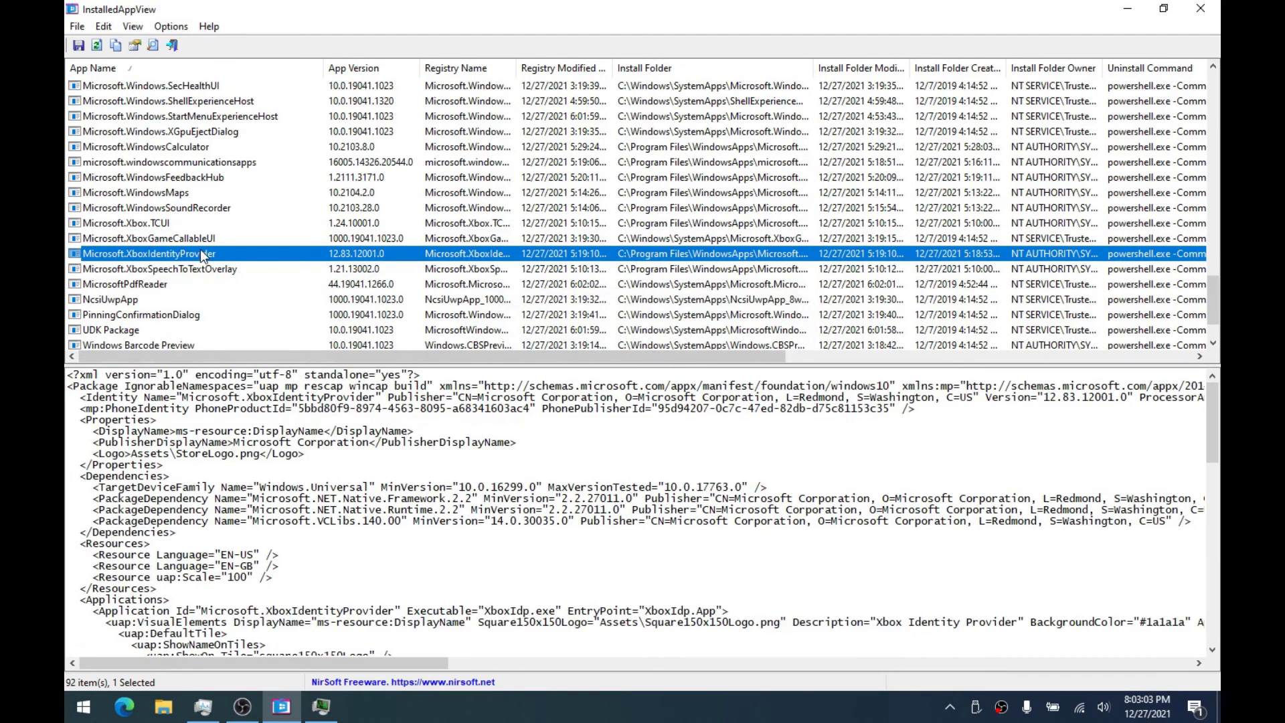
pyautogui.rightClick(201, 253)
pyautogui.click(234, 277)
pyautogui.click(696, 421)
# Quietly uninstall Microsoft.XboxSpeechToTextOverlay and look through the end of the Start menu's app list
pyautogui.click(181, 268)
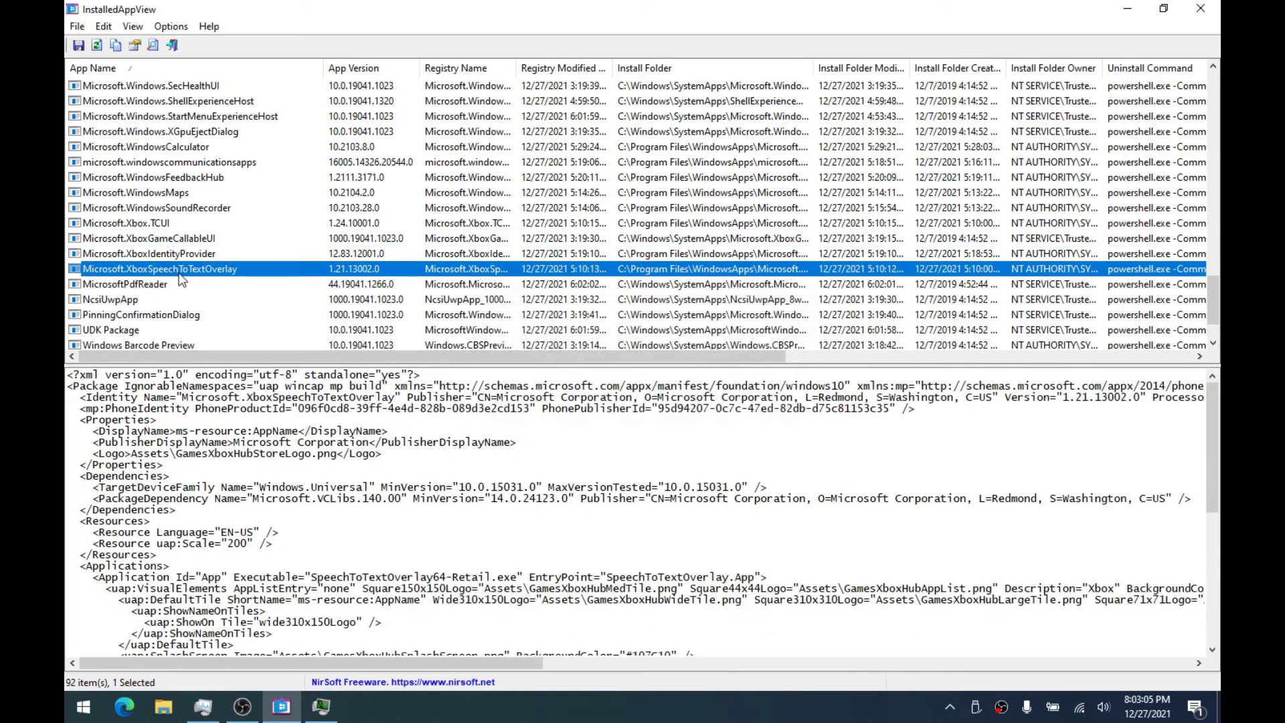
pyautogui.rightClick(180, 271)
pyautogui.click(201, 301)
pyautogui.click(694, 420)
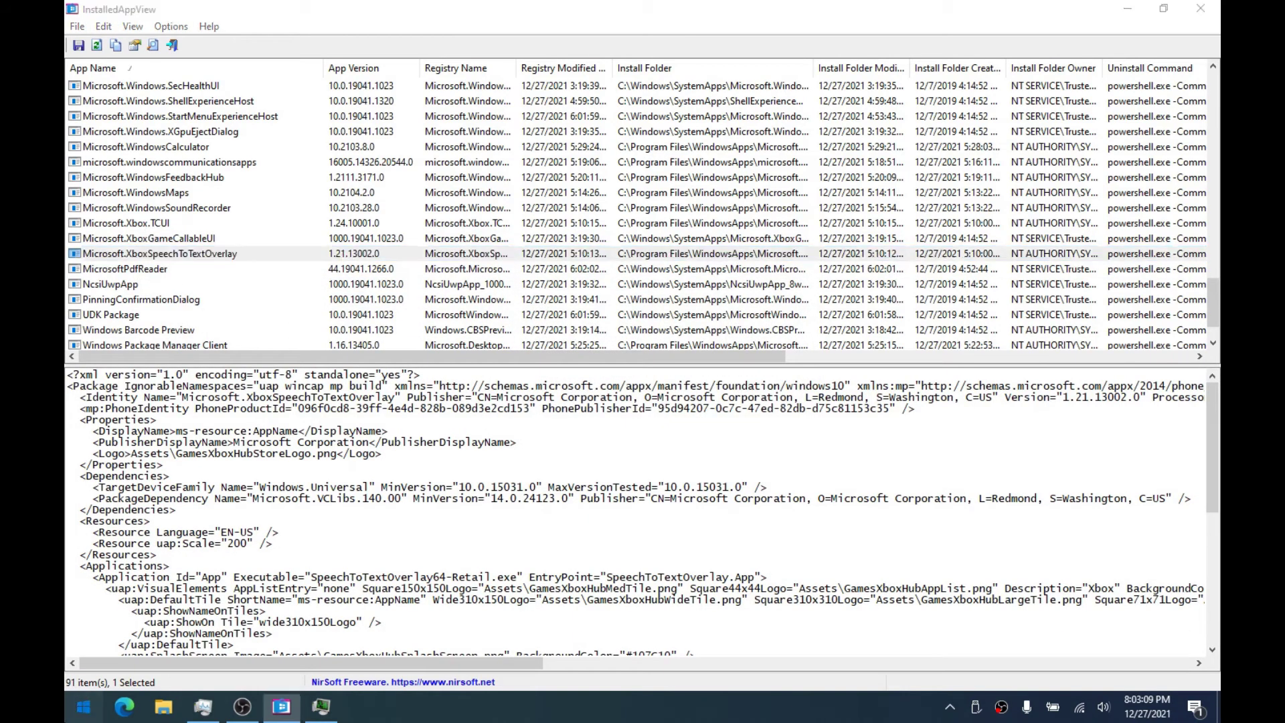
pyautogui.click(83, 707)
pyautogui.scroll(-10, 164, 468)
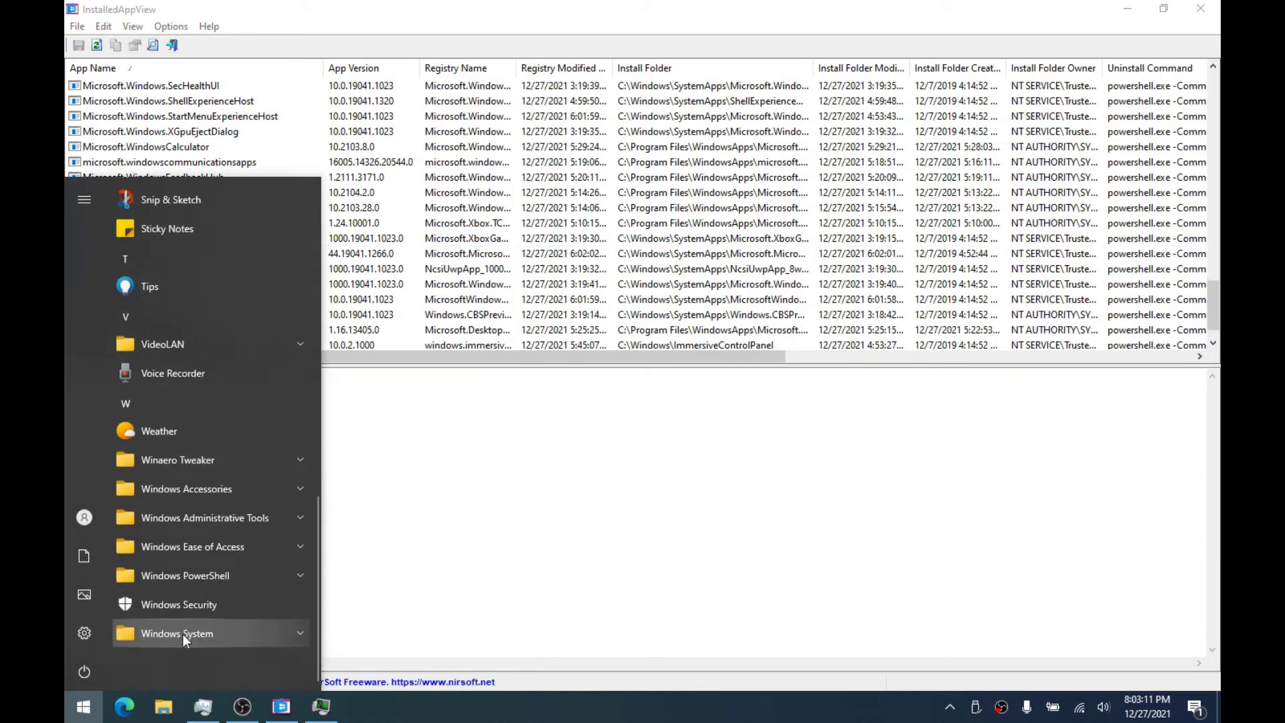
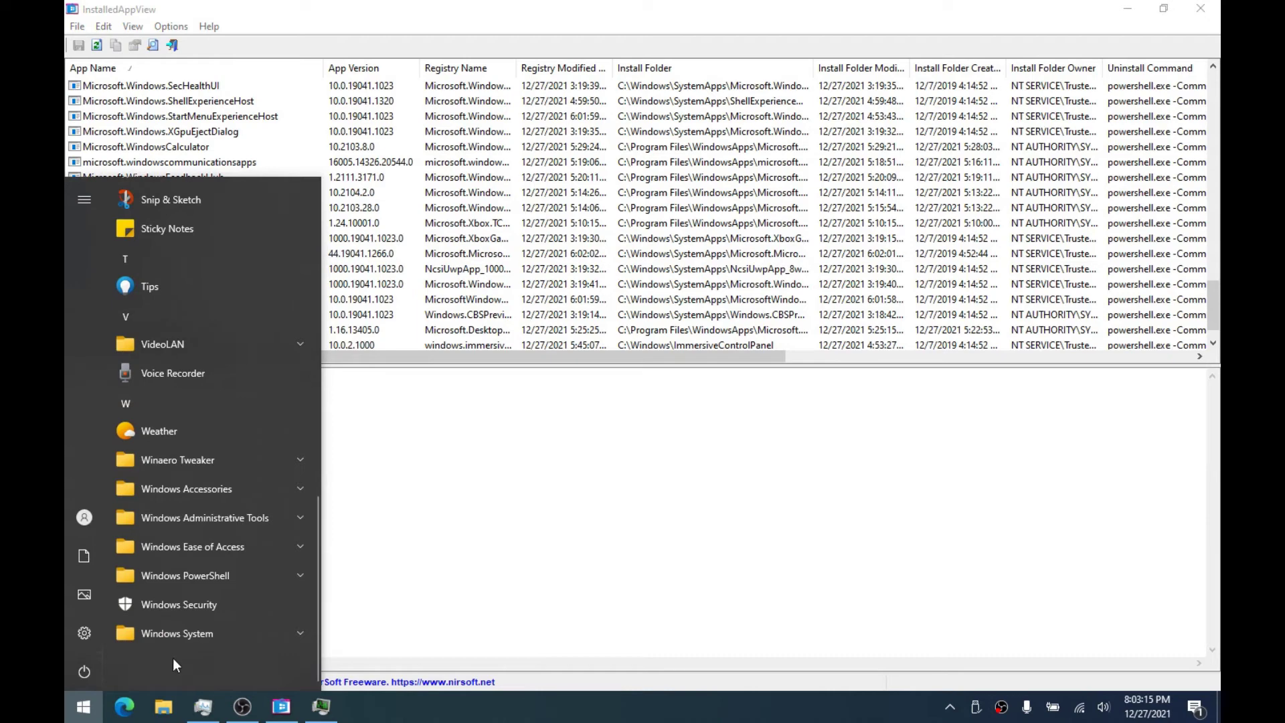
# Quietly uninstall Microsoft.Xbox.TCUI
pyautogui.click(367, 239)
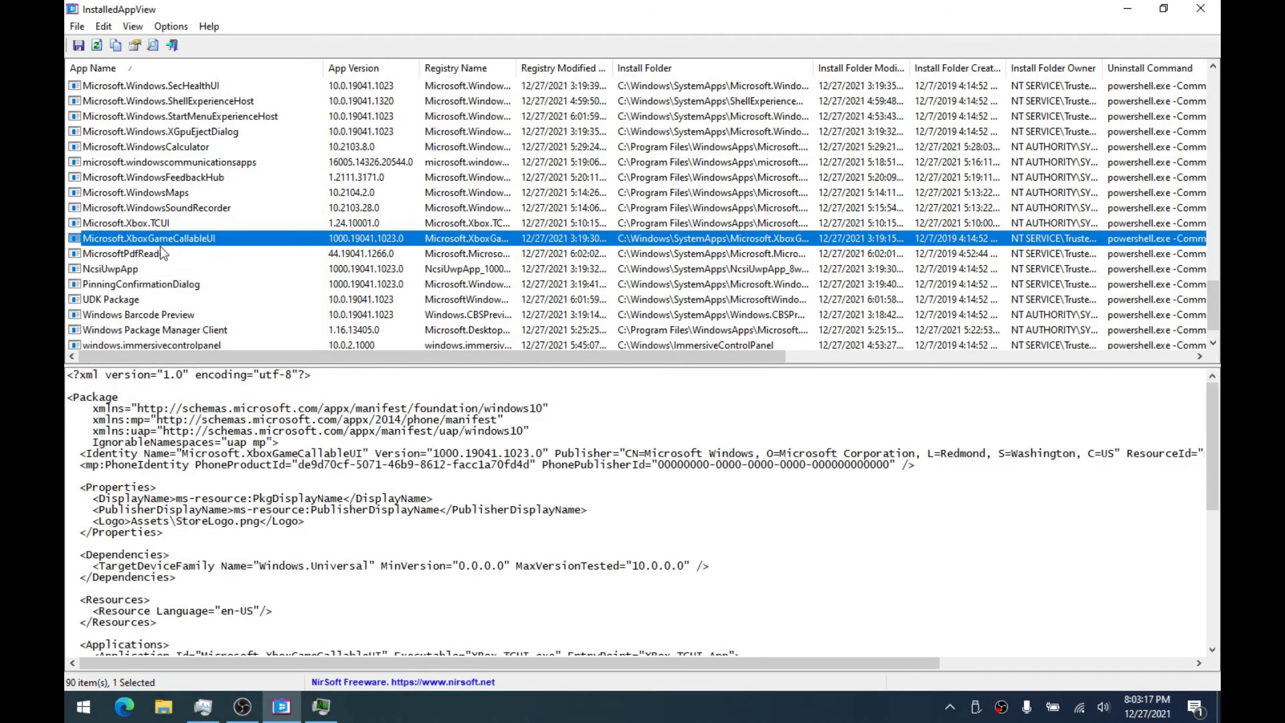
pyautogui.rightClick(156, 224)
pyautogui.click(175, 255)
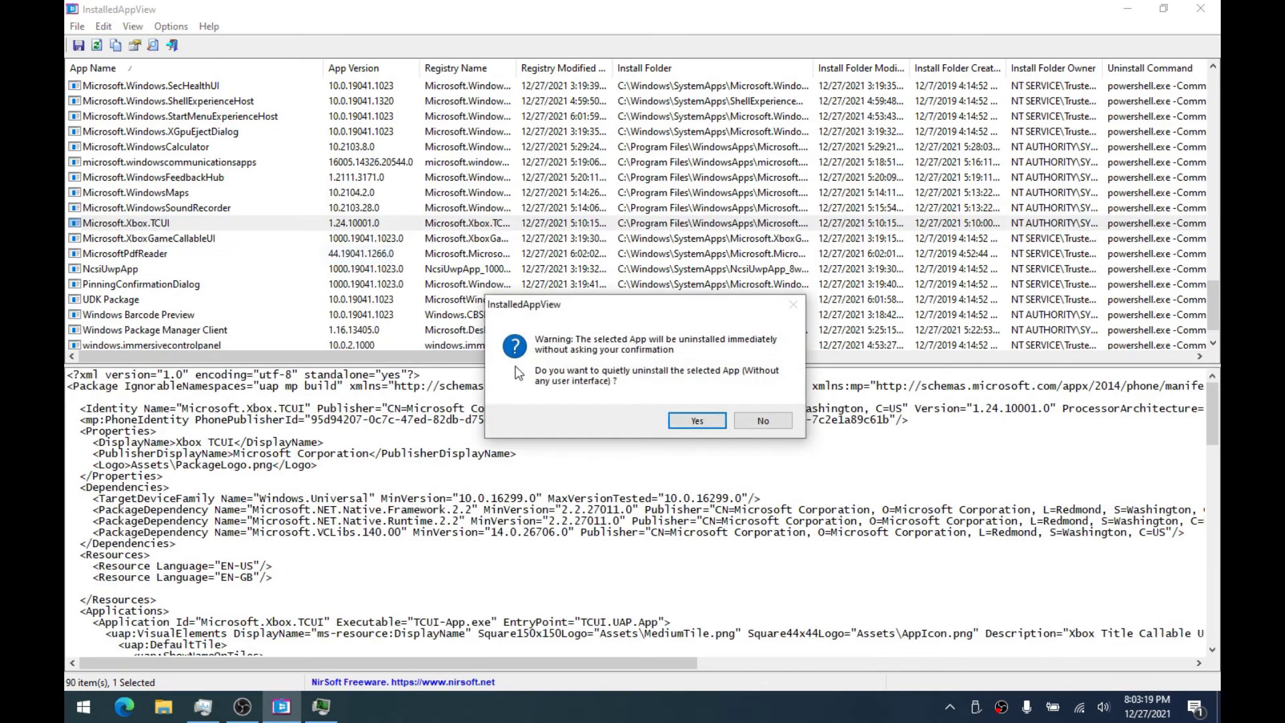
pyautogui.click(696, 420)
# Try to quietly uninstall Microsoft.XboxGameCallableUI
pyautogui.click(195, 239)
pyautogui.rightClick(181, 237)
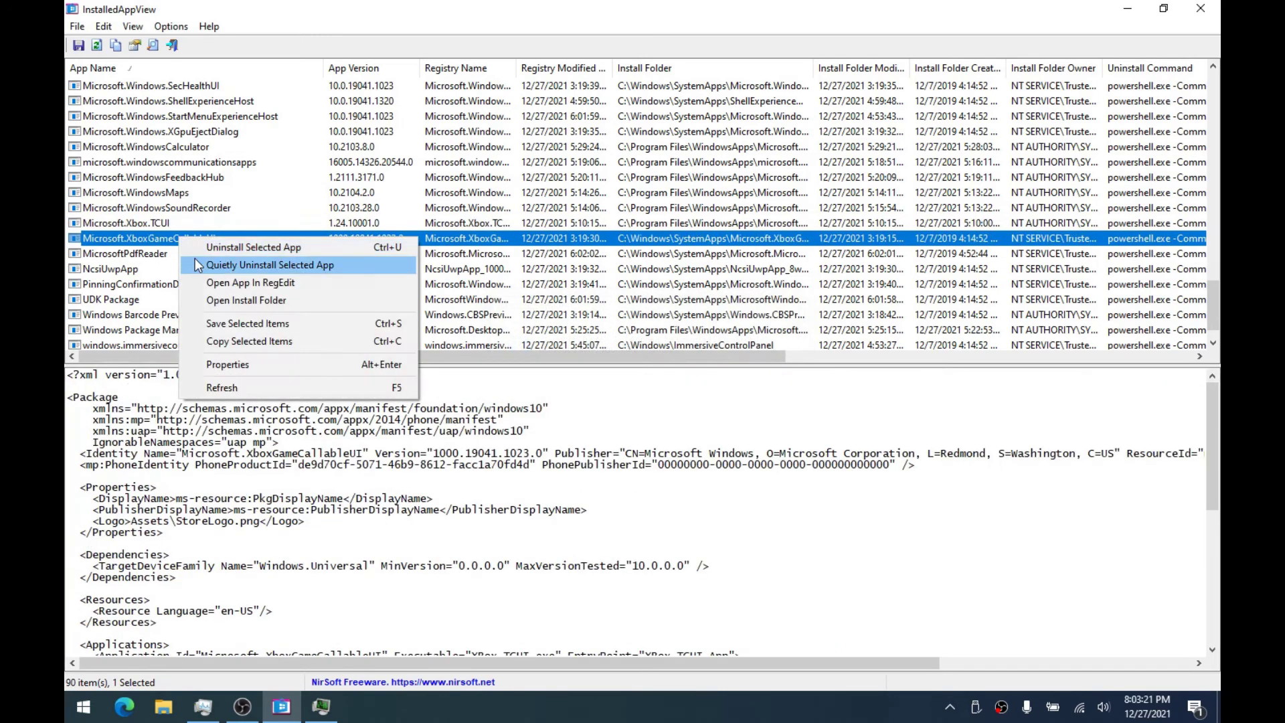
pyautogui.click(204, 264)
pyautogui.click(696, 420)
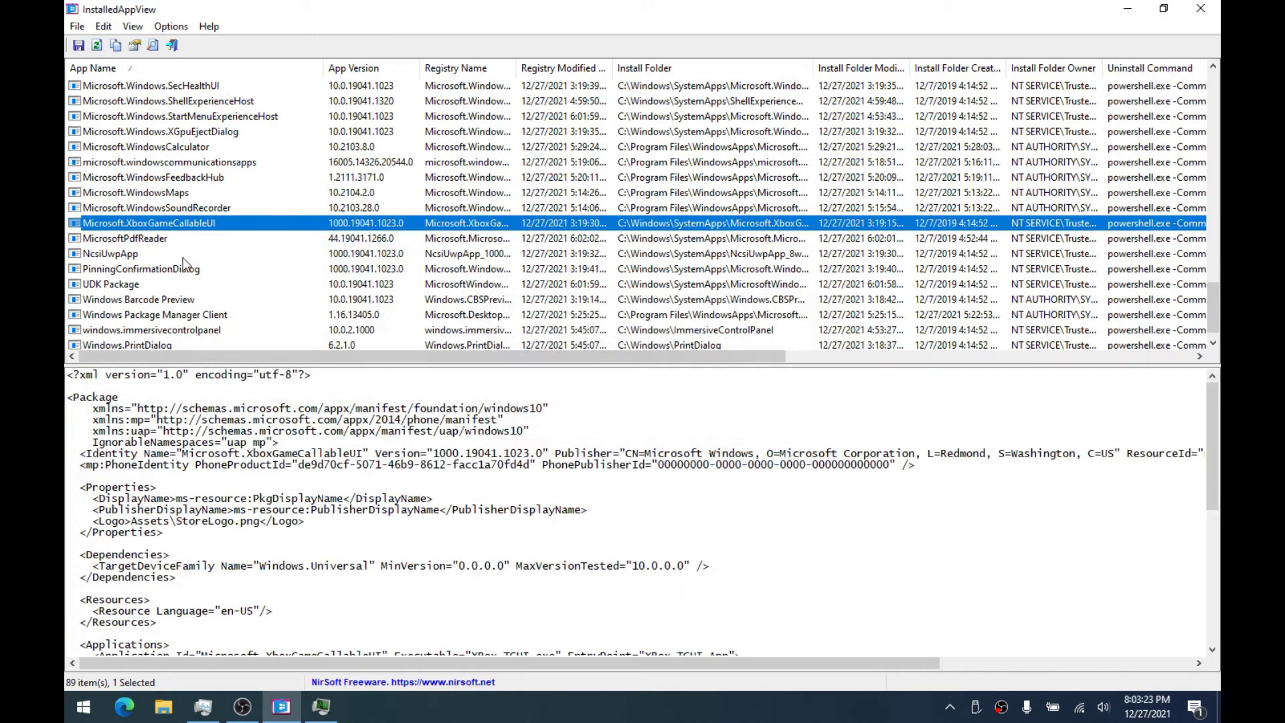
# Check the running processes in Task Manager, and retry the quiet uninstall of Microsoft.XboxGameCallableUI
pyautogui.click(202, 706)
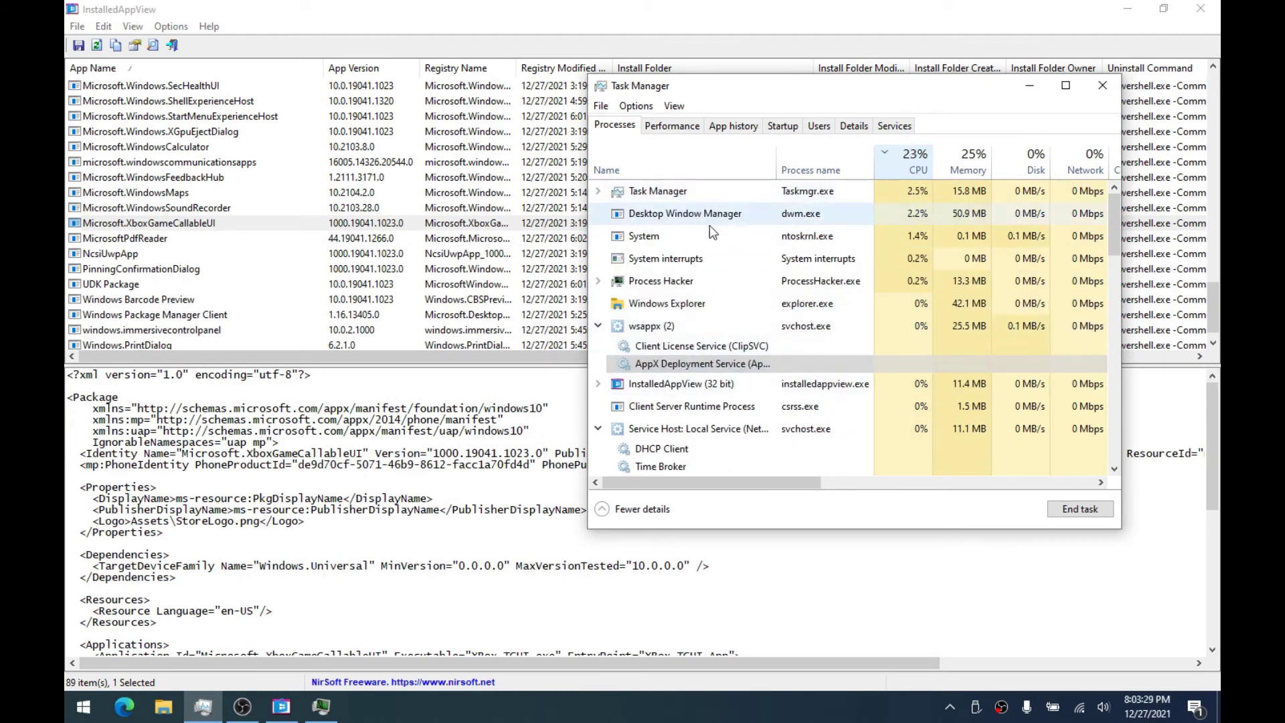
pyautogui.click(168, 225)
pyautogui.rightClick(168, 226)
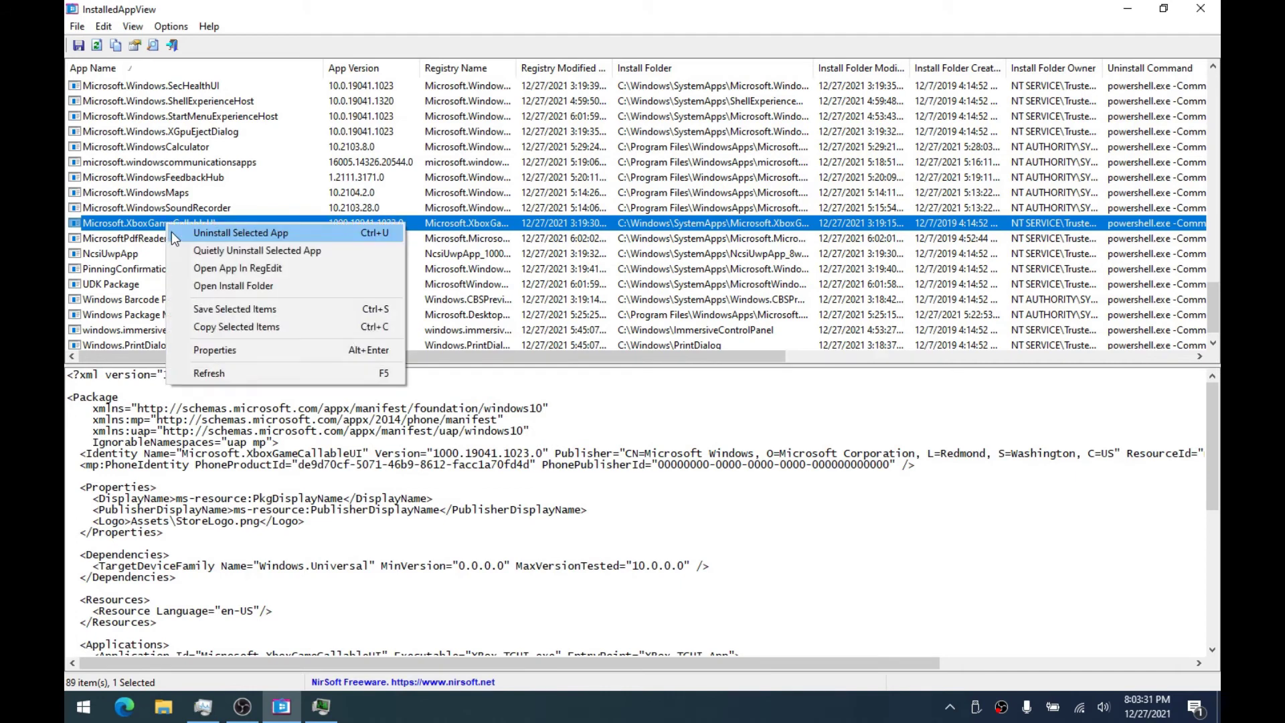
pyautogui.click(288, 249)
pyautogui.click(699, 418)
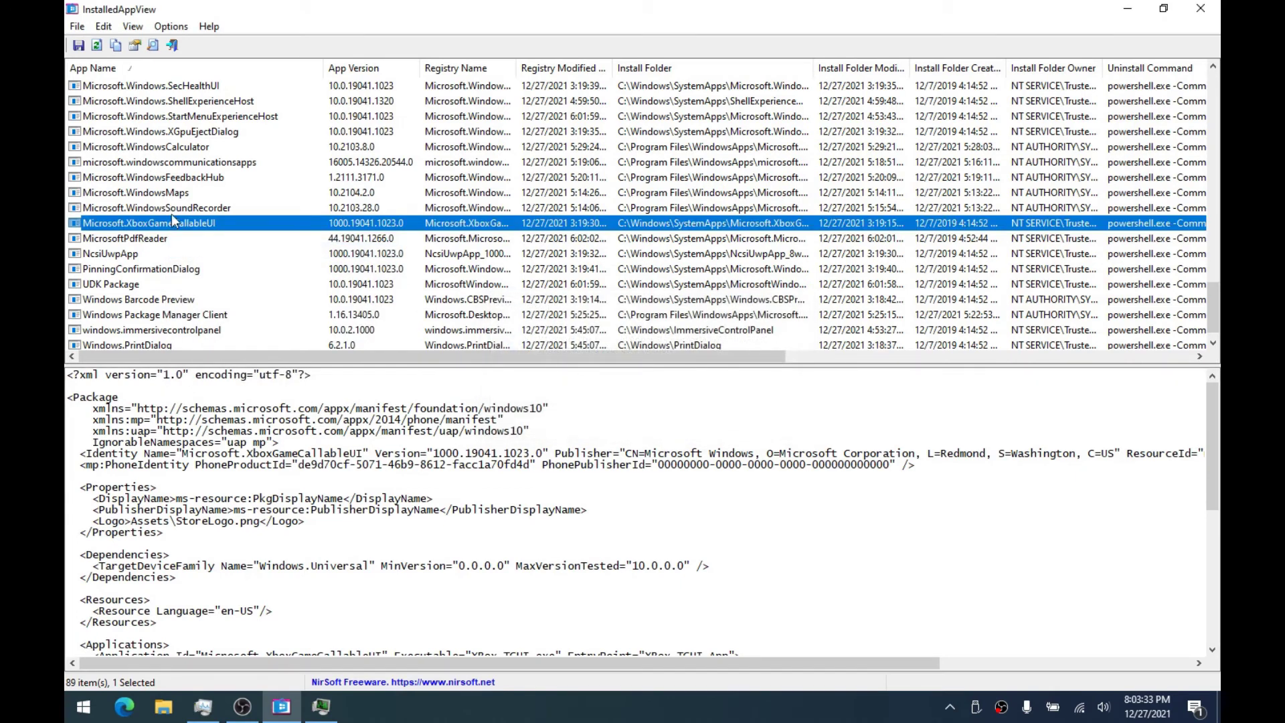
# Quietly uninstall Microsoft.WindowsFeedbackHub
pyautogui.click(171, 194)
pyautogui.rightClick(178, 179)
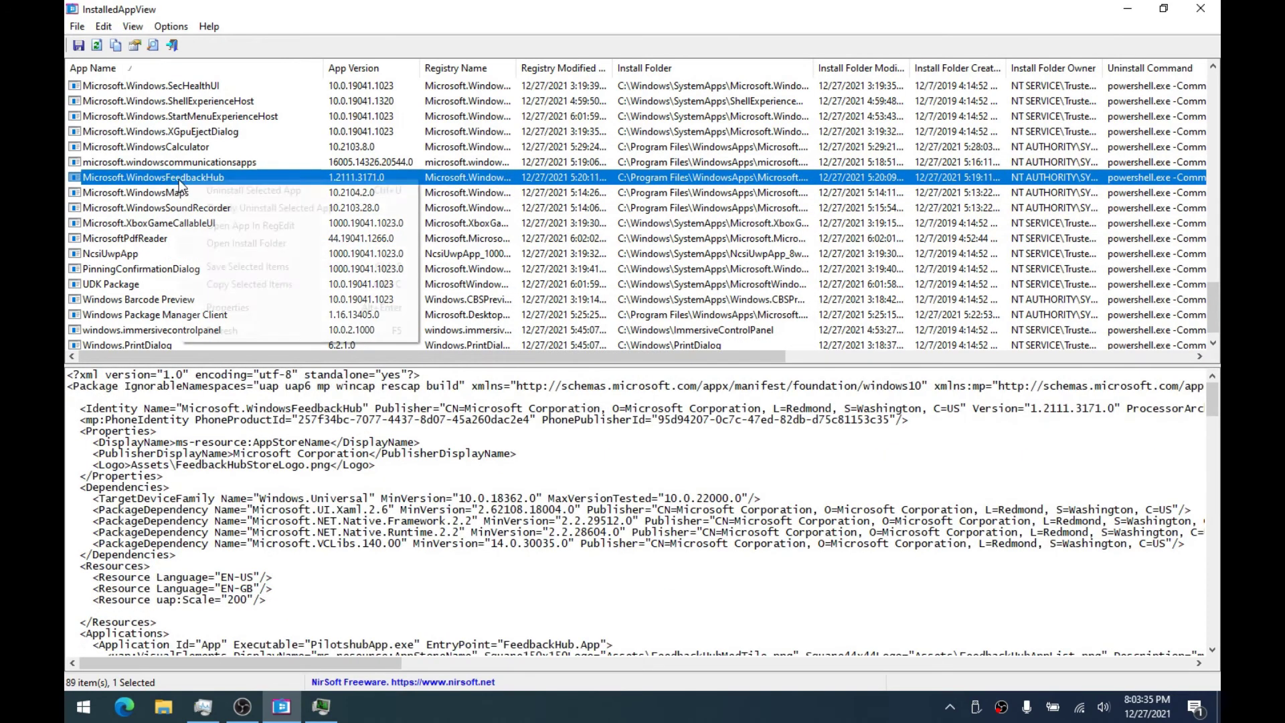
pyautogui.click(212, 208)
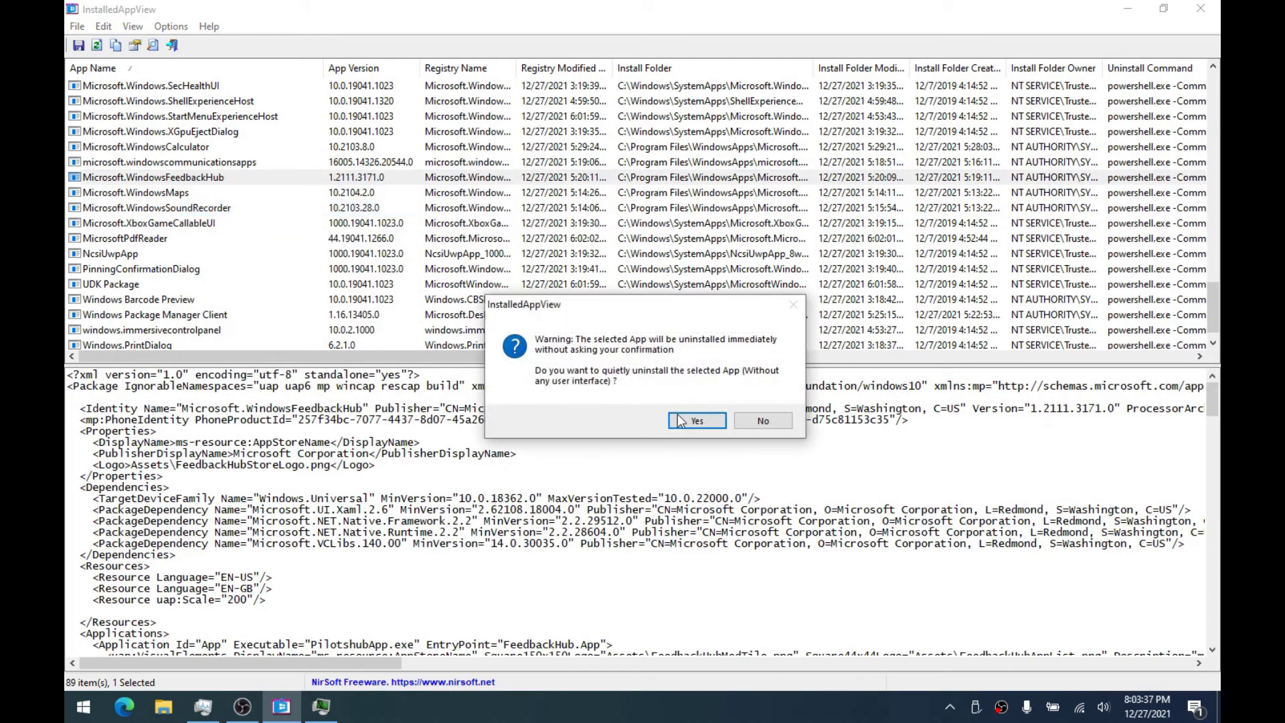
pyautogui.click(697, 419)
# Review the apps left in the Start menu and return to the InstalledAppView list
pyautogui.click(83, 706)
pyautogui.scroll(-5, 210, 479)
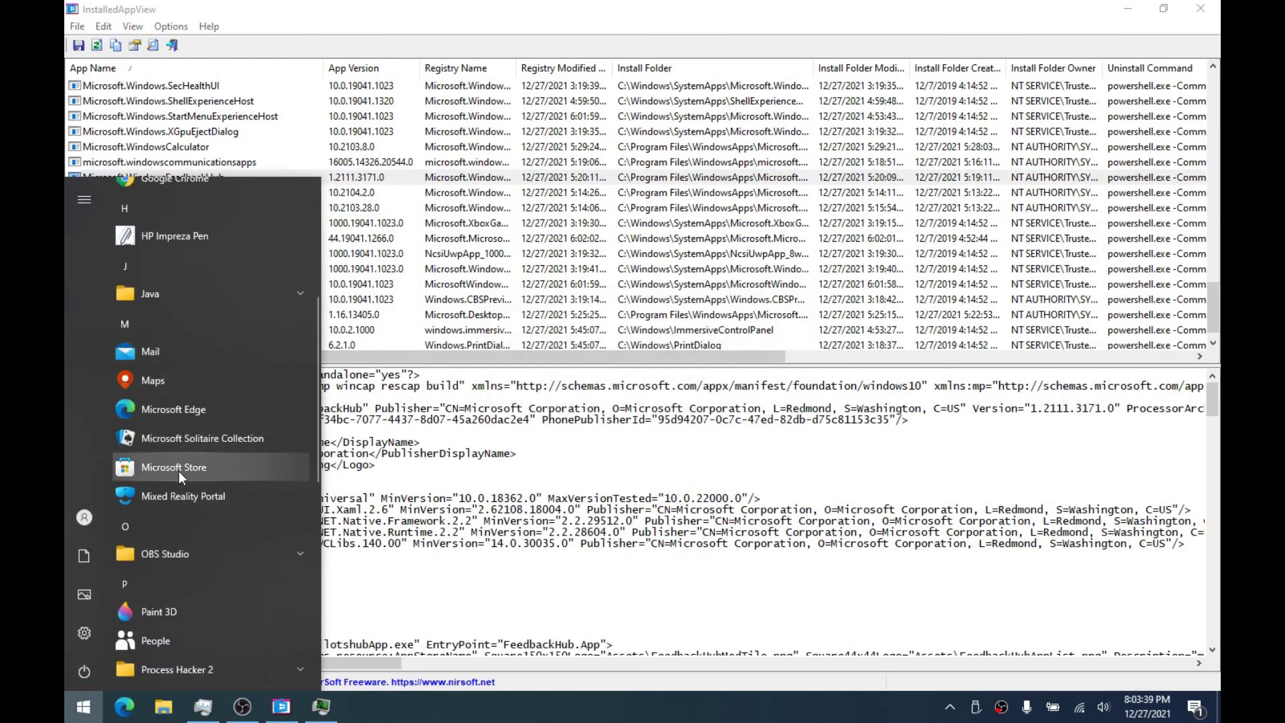
pyautogui.scroll(-3, 181, 495)
pyautogui.scroll(5, 187, 522)
pyautogui.scroll(3, 201, 468)
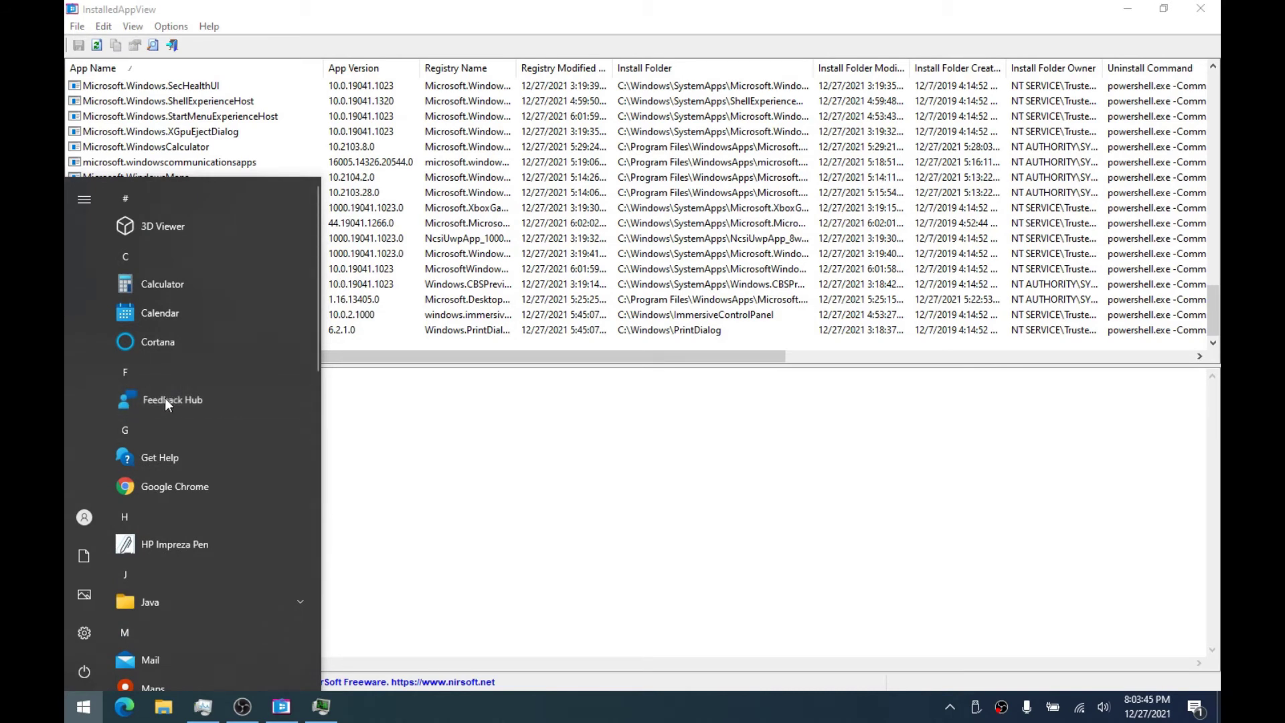
pyautogui.click(154, 223)
pyautogui.press('super')
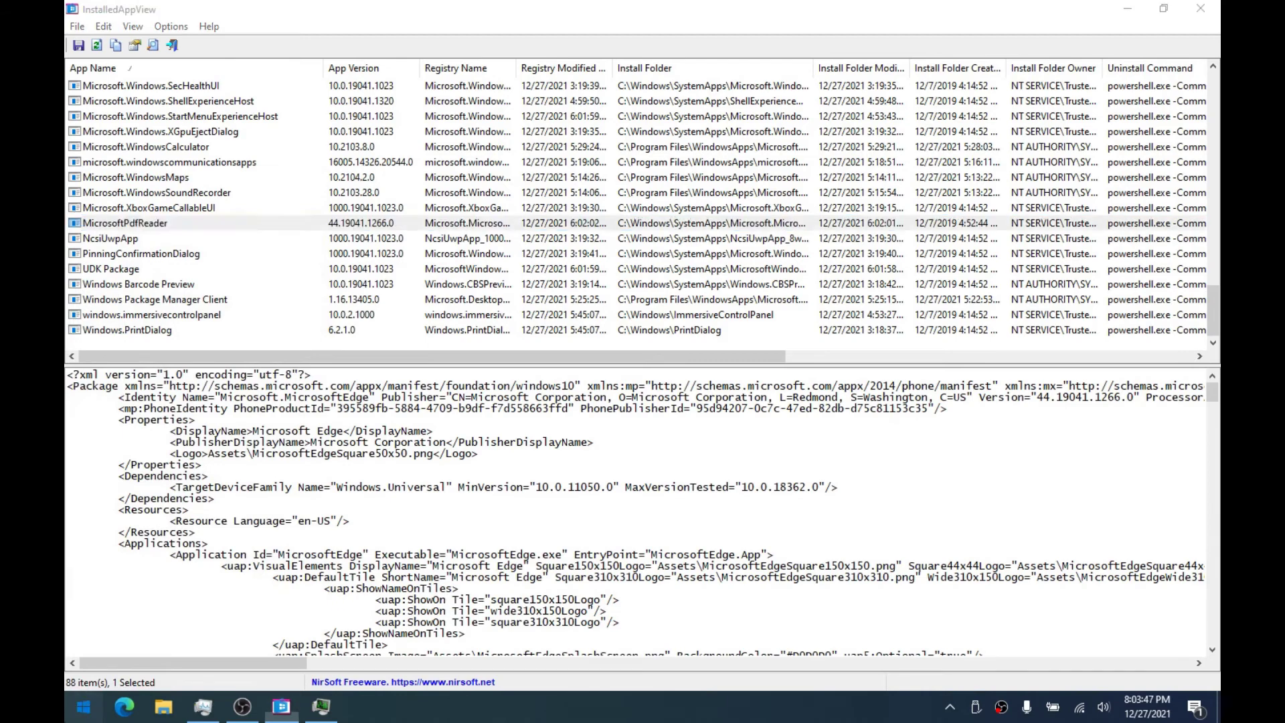
pyautogui.click(358, 211)
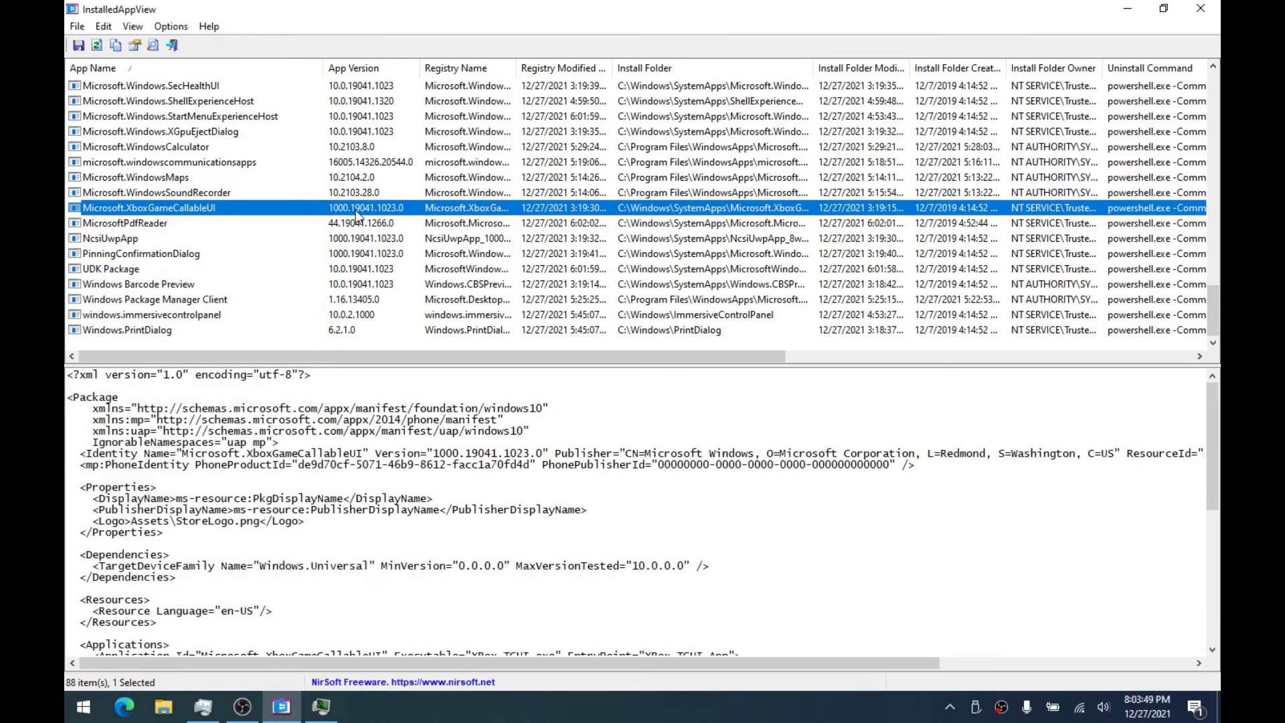
# Quietly uninstall Microsoft.WindowsMaps and check the Start menu for the Maps entry
pyautogui.click(164, 191)
pyautogui.click(177, 180)
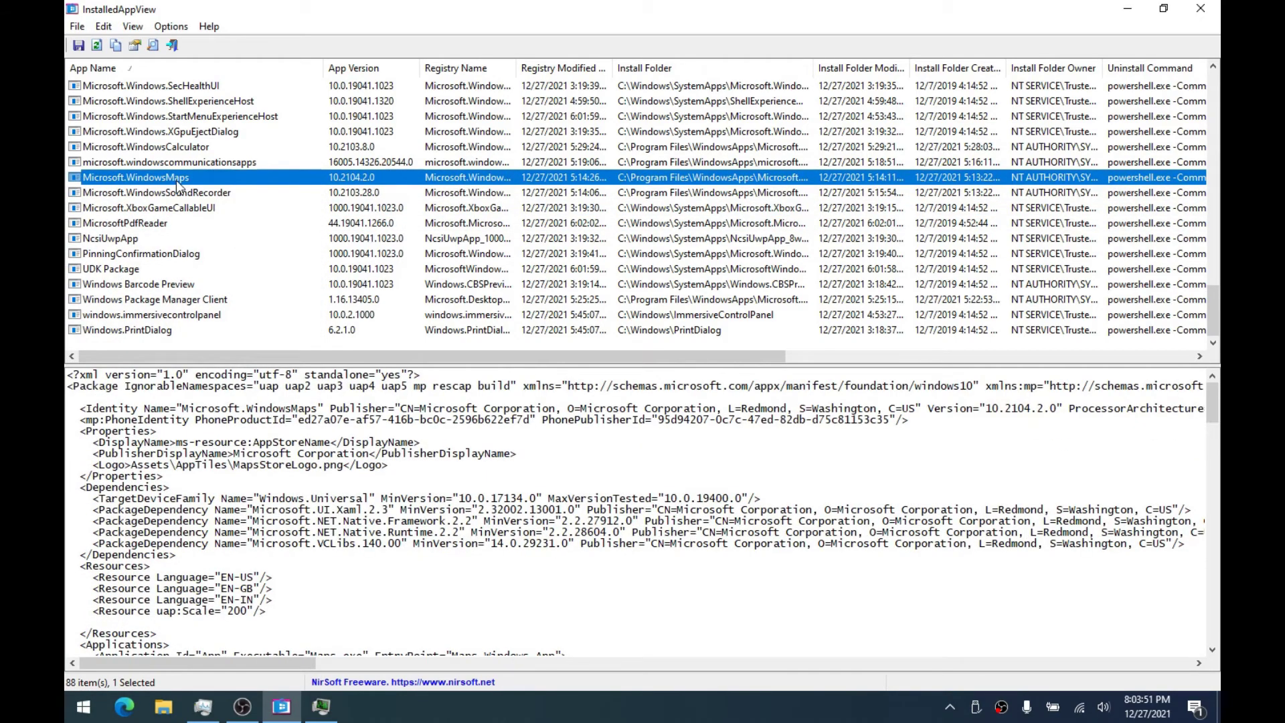
pyautogui.rightClick(178, 186)
pyautogui.click(227, 209)
pyautogui.click(688, 420)
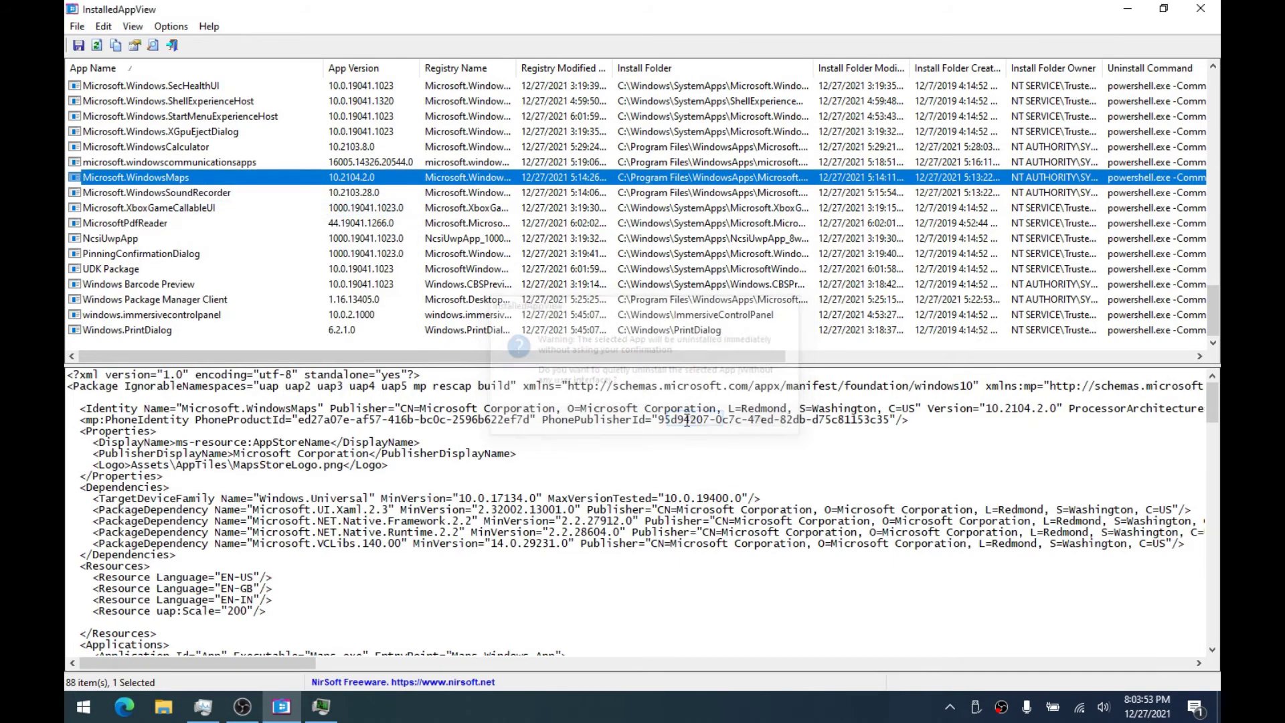
pyautogui.press('super')
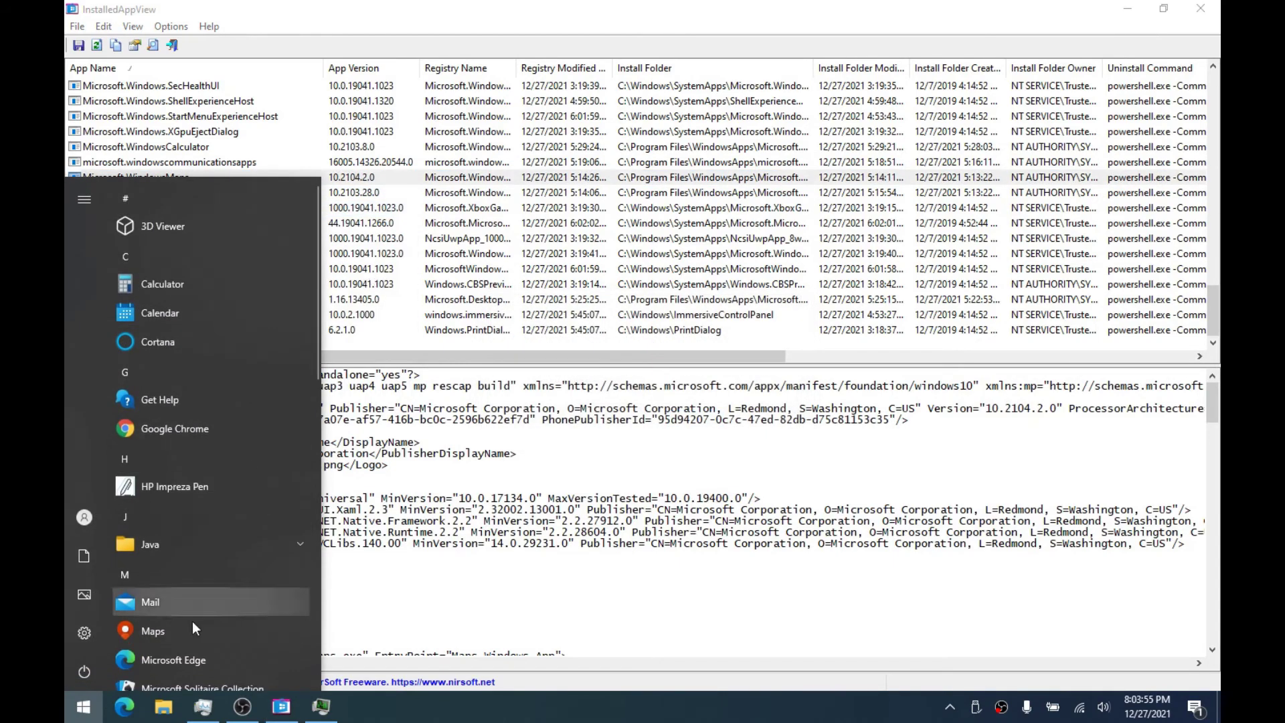
pyautogui.click(430, 194)
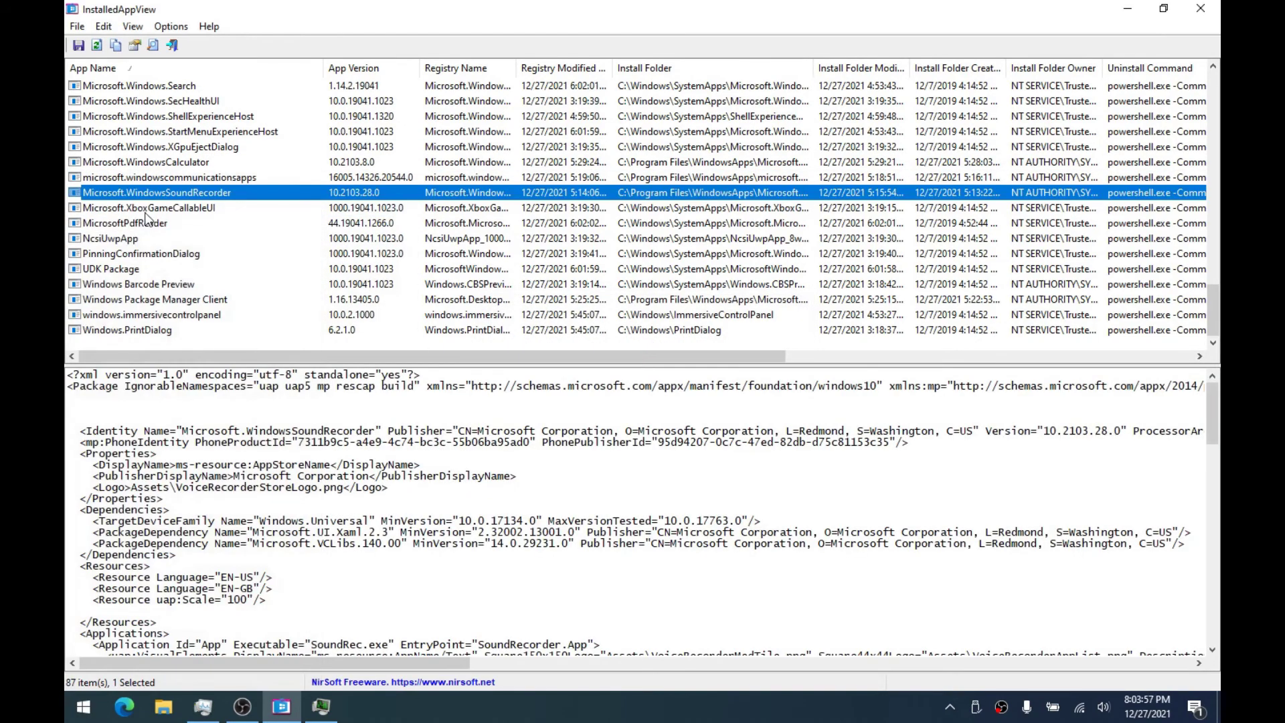
# Locate Microsoft.Windows.PeopleExperienceHost in the list, and show the People button on the taskbar before hiding it again
pyautogui.scroll(2, 137, 184)
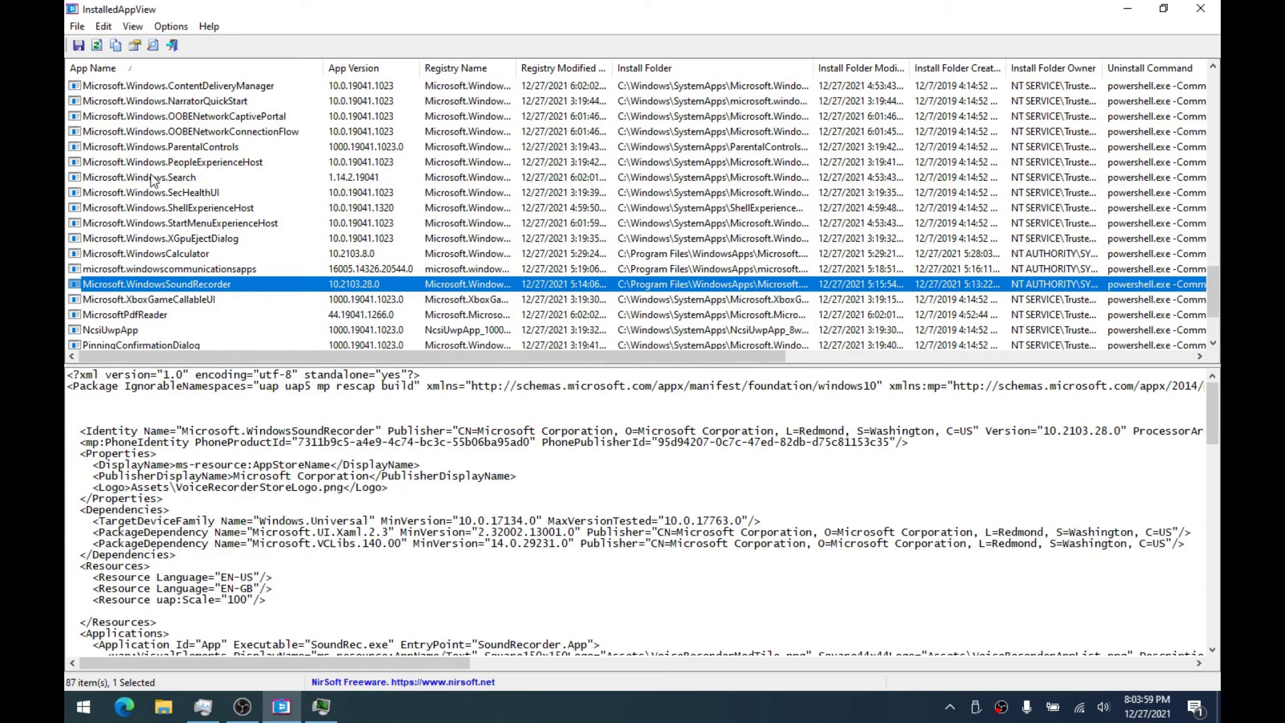
pyautogui.click(185, 164)
pyautogui.rightClick(185, 164)
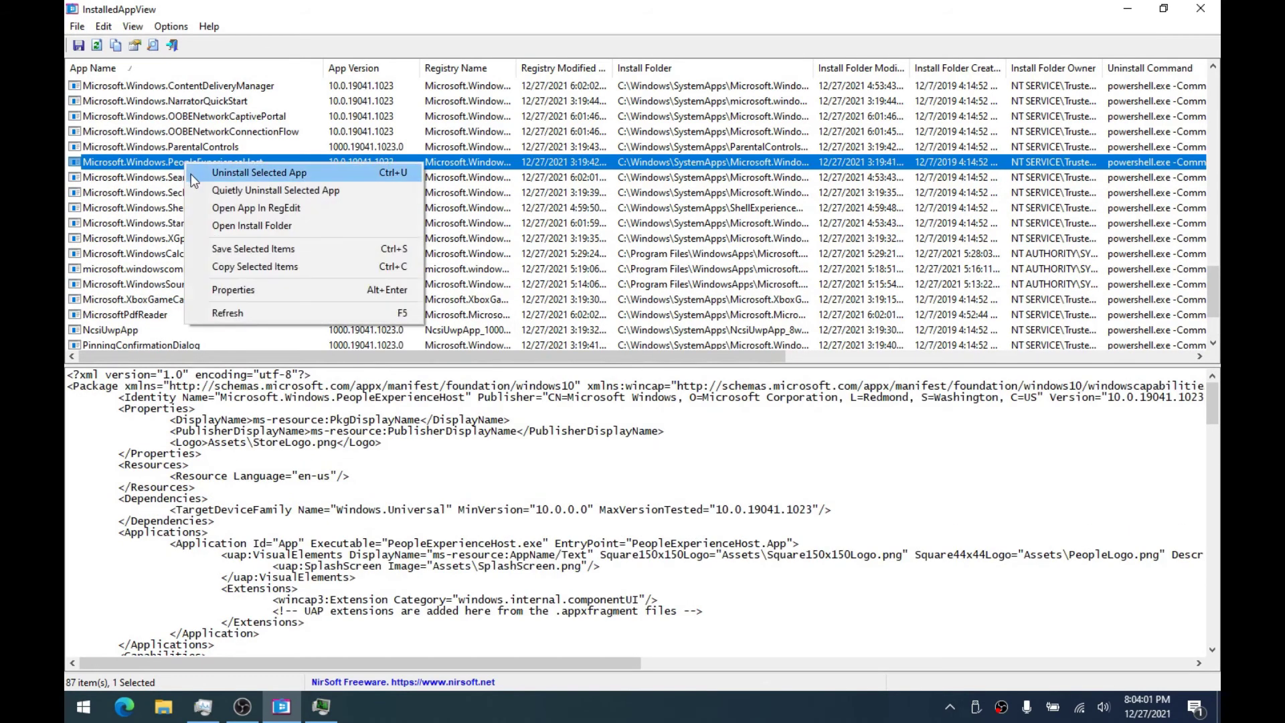
pyautogui.rightClick(641, 716)
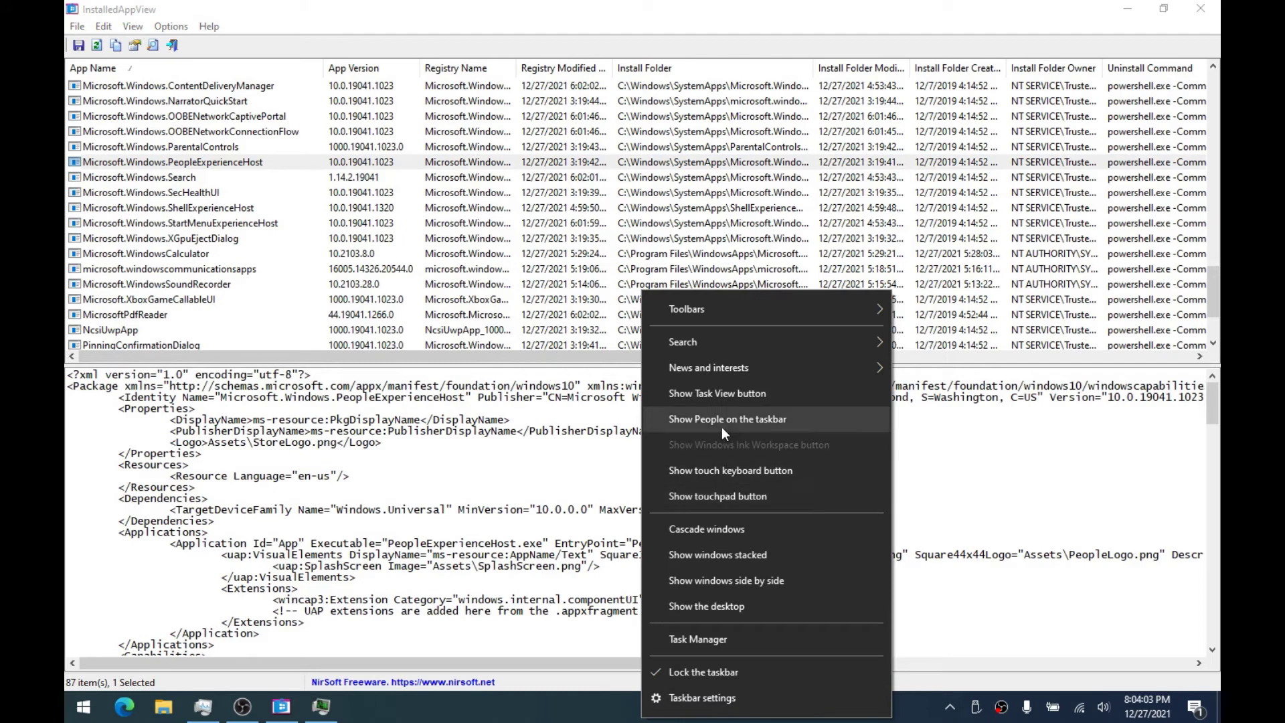
pyautogui.click(760, 423)
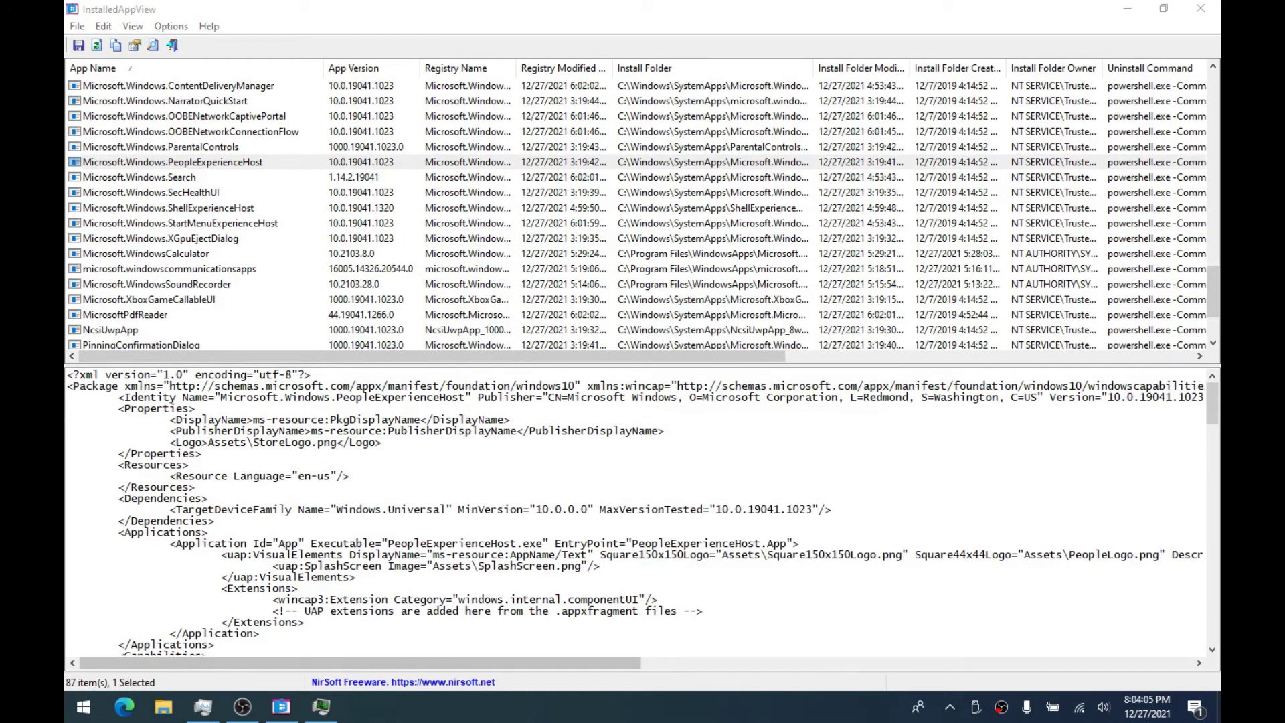
pyautogui.rightClick(796, 709)
pyautogui.click(870, 412)
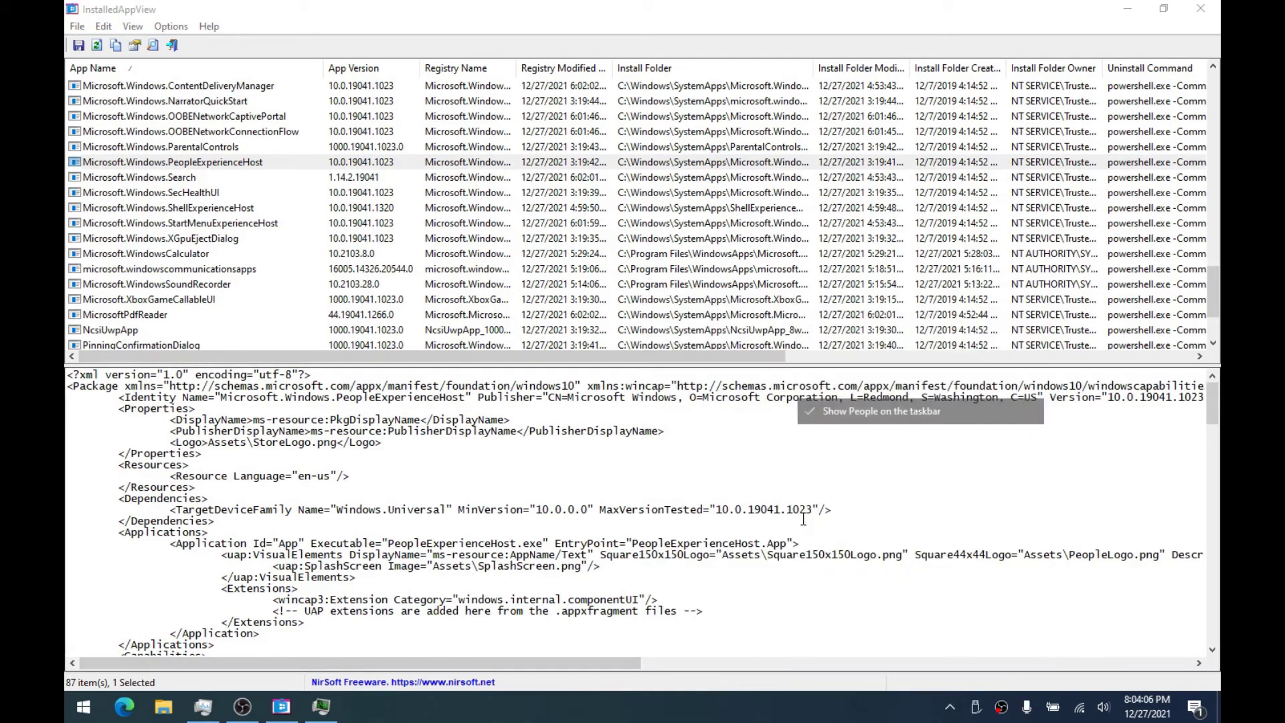
# Try to quietly uninstall Microsoft.Windows.PeopleExperienceHost
pyautogui.click(158, 166)
pyautogui.rightClick(159, 167)
pyautogui.click(214, 198)
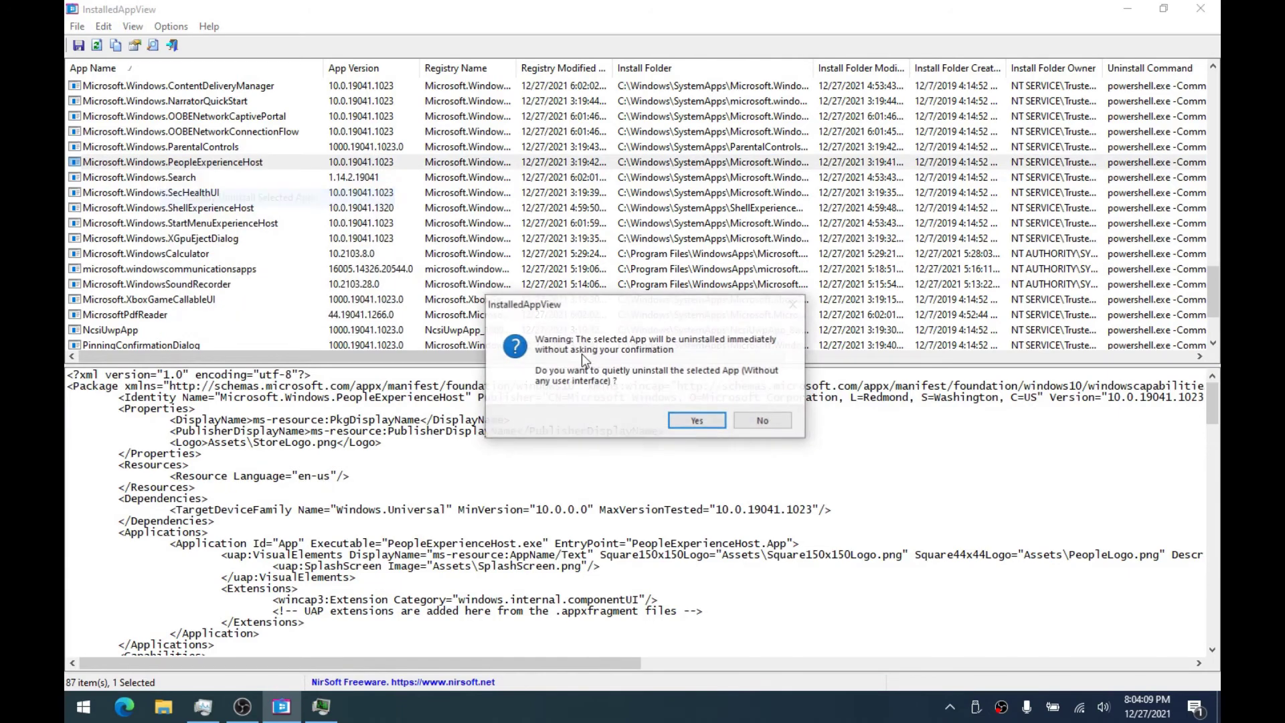
pyautogui.click(683, 423)
# Try to quietly uninstall Microsoft.Windows.SecHealthUI, and check the Start menu for Windows Security
pyautogui.click(183, 182)
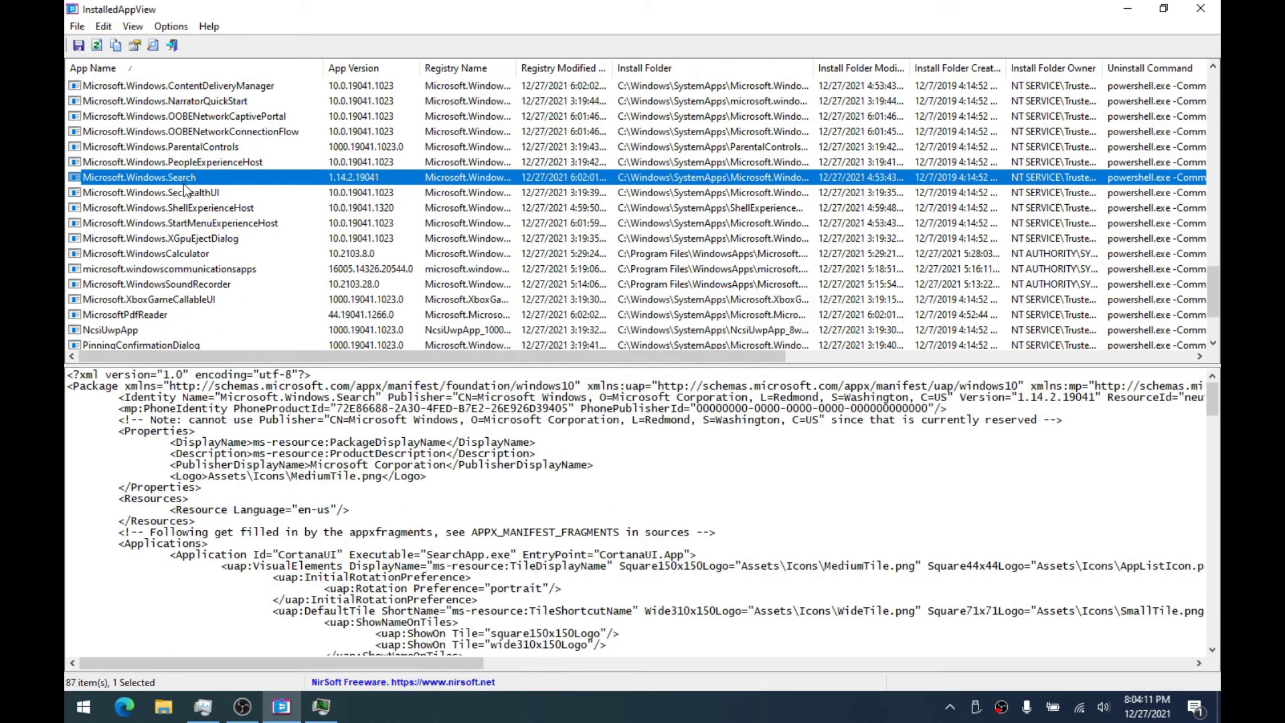
pyautogui.click(199, 192)
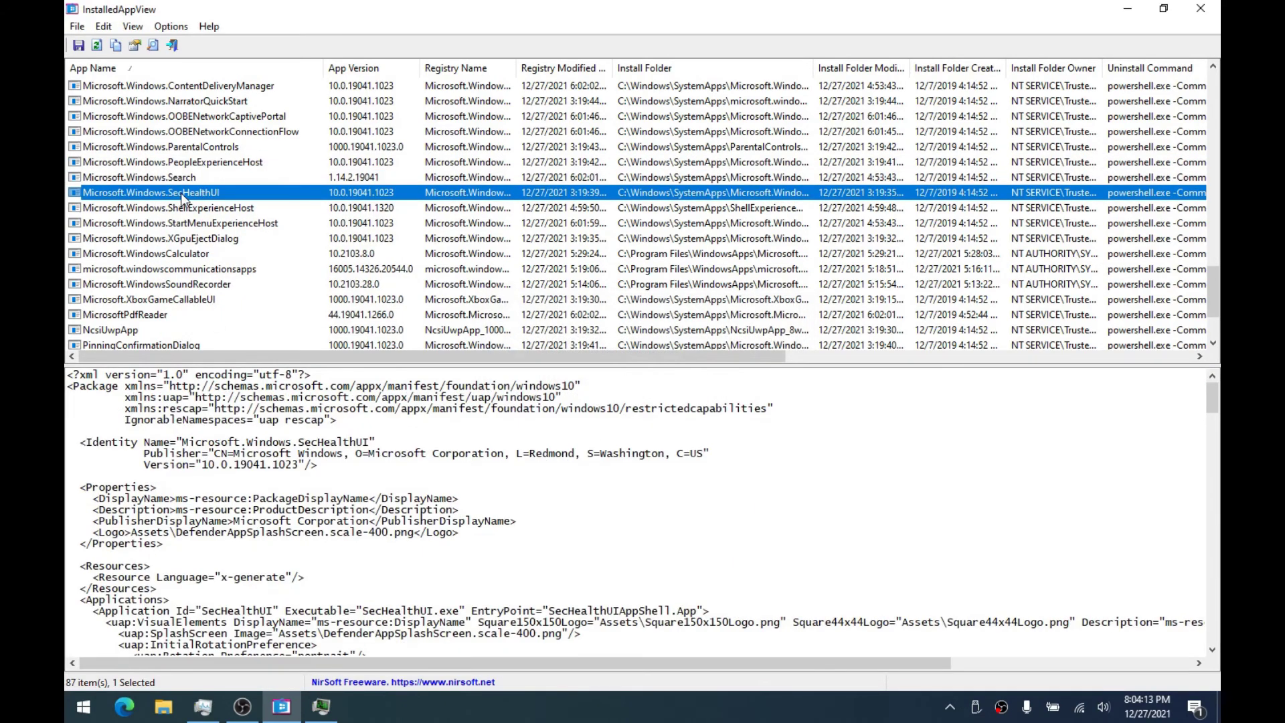
pyautogui.rightClick(211, 196)
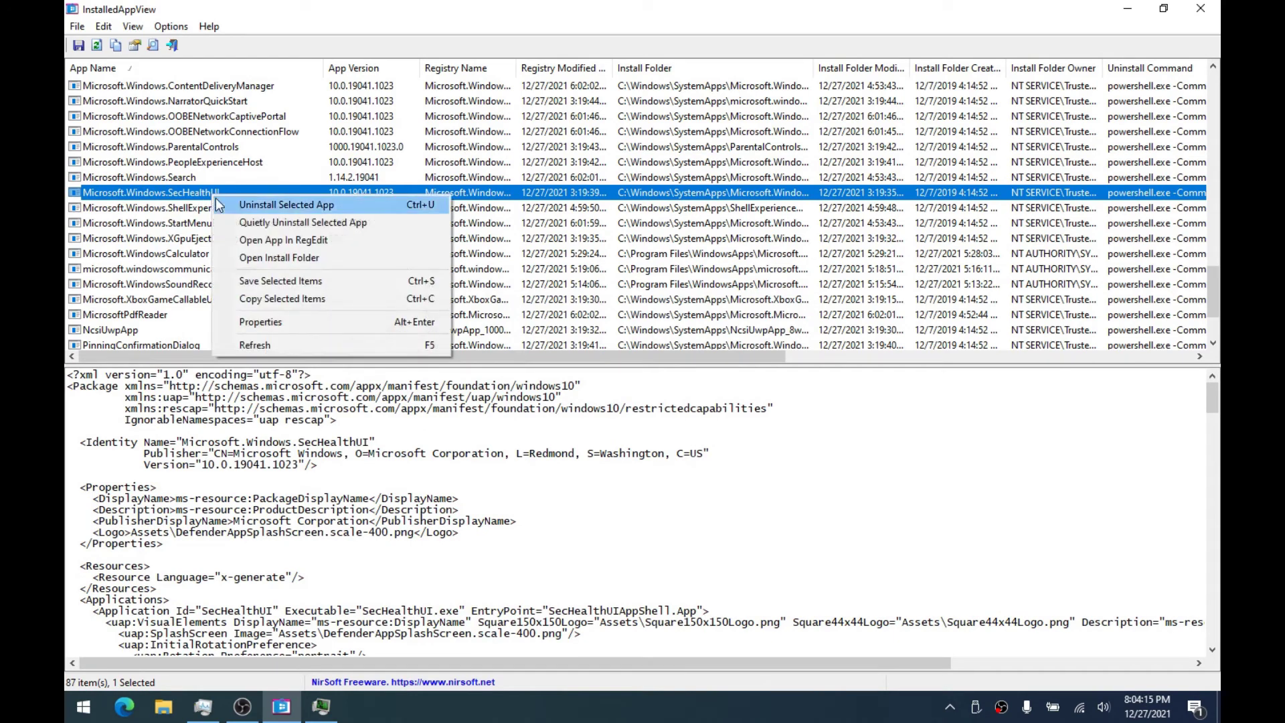
pyautogui.click(253, 225)
pyautogui.click(713, 422)
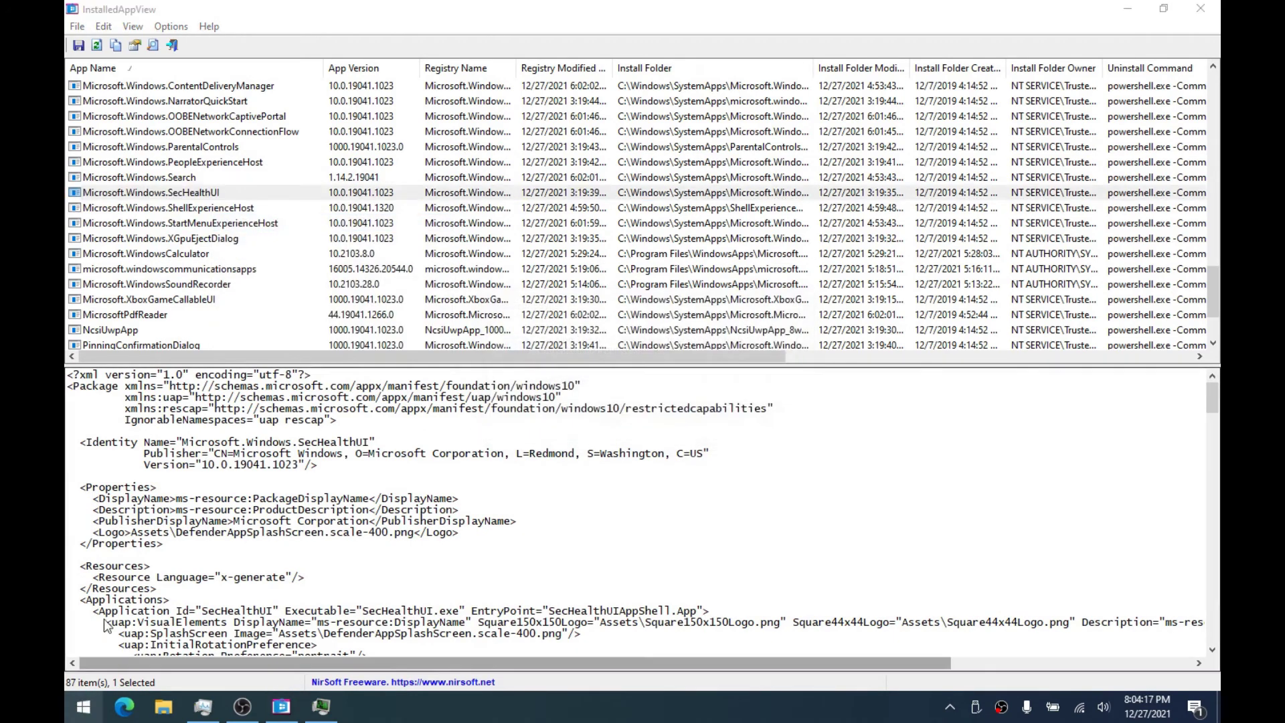
pyautogui.click(83, 707)
pyautogui.scroll(-10, 187, 552)
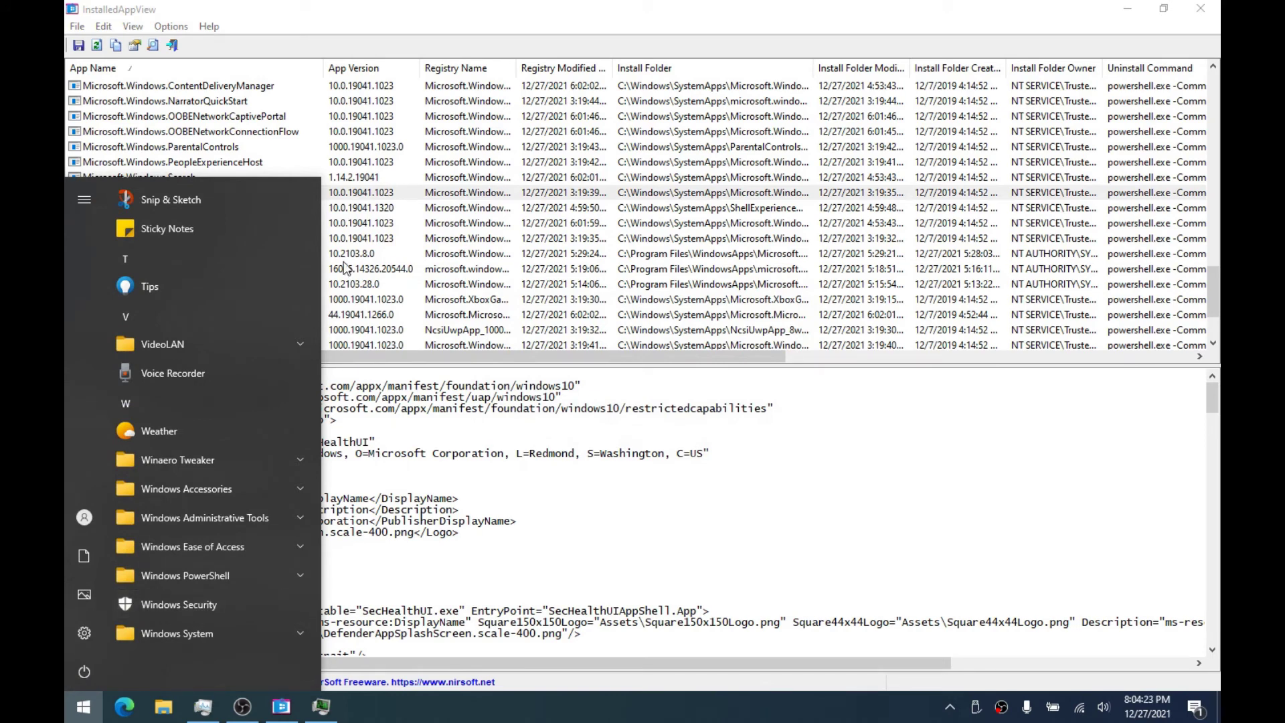
# Retry the quiet uninstall of Microsoft.Windows.SecHealthUI, and check the running processes in Task Manager
pyautogui.click(368, 194)
pyautogui.rightClick(368, 194)
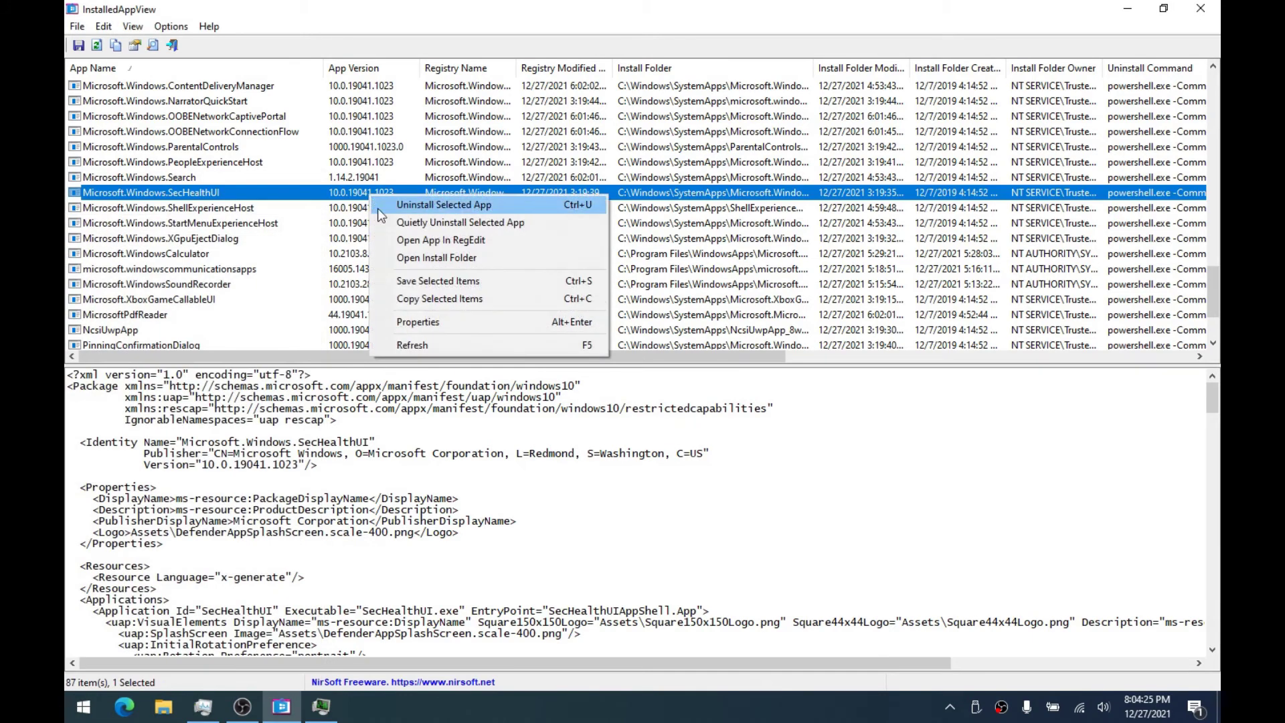
pyautogui.click(401, 222)
pyautogui.click(696, 421)
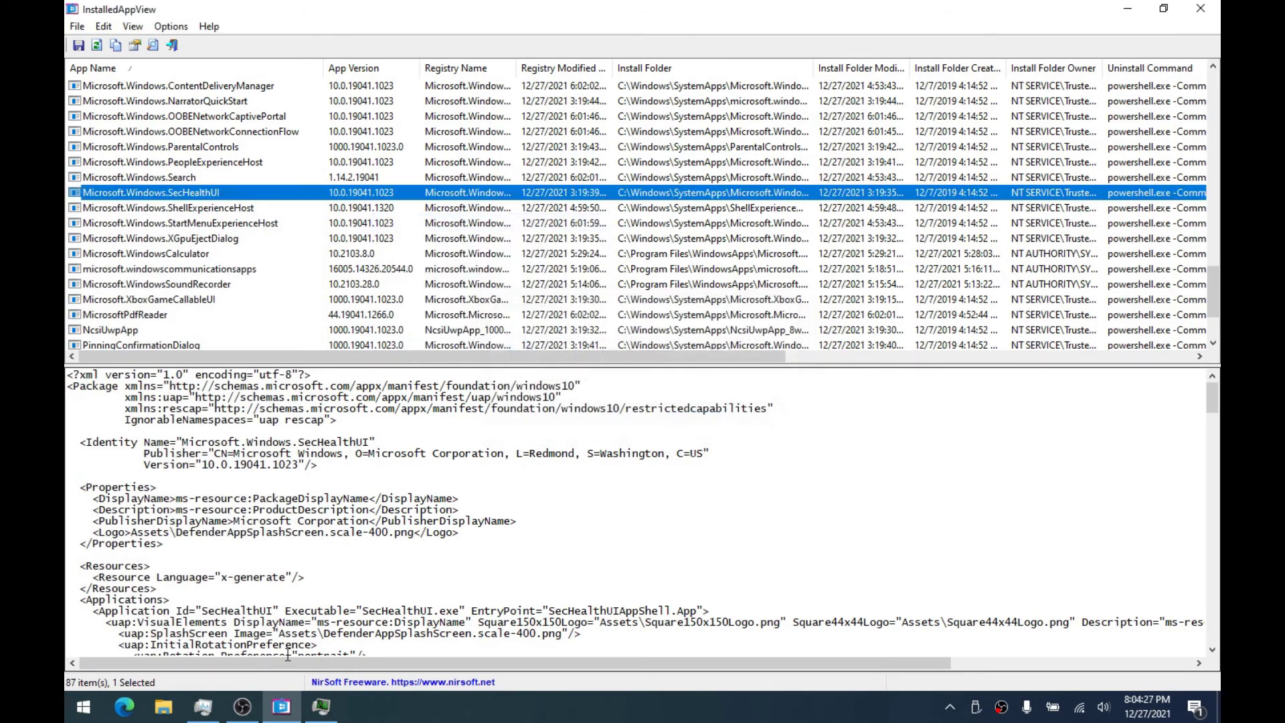
pyautogui.click(203, 706)
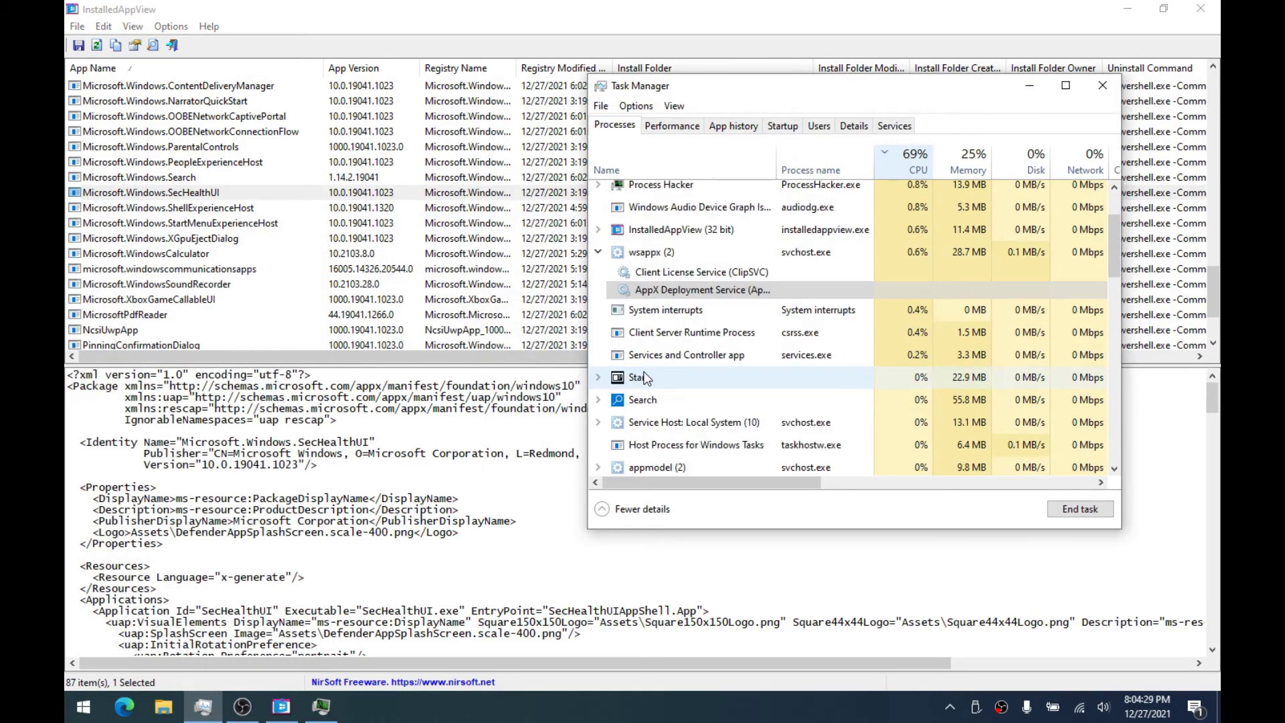
# Quietly uninstall Microsoft.Windows.XGpuEjectDialog
pyautogui.click(239, 234)
pyautogui.rightClick(240, 234)
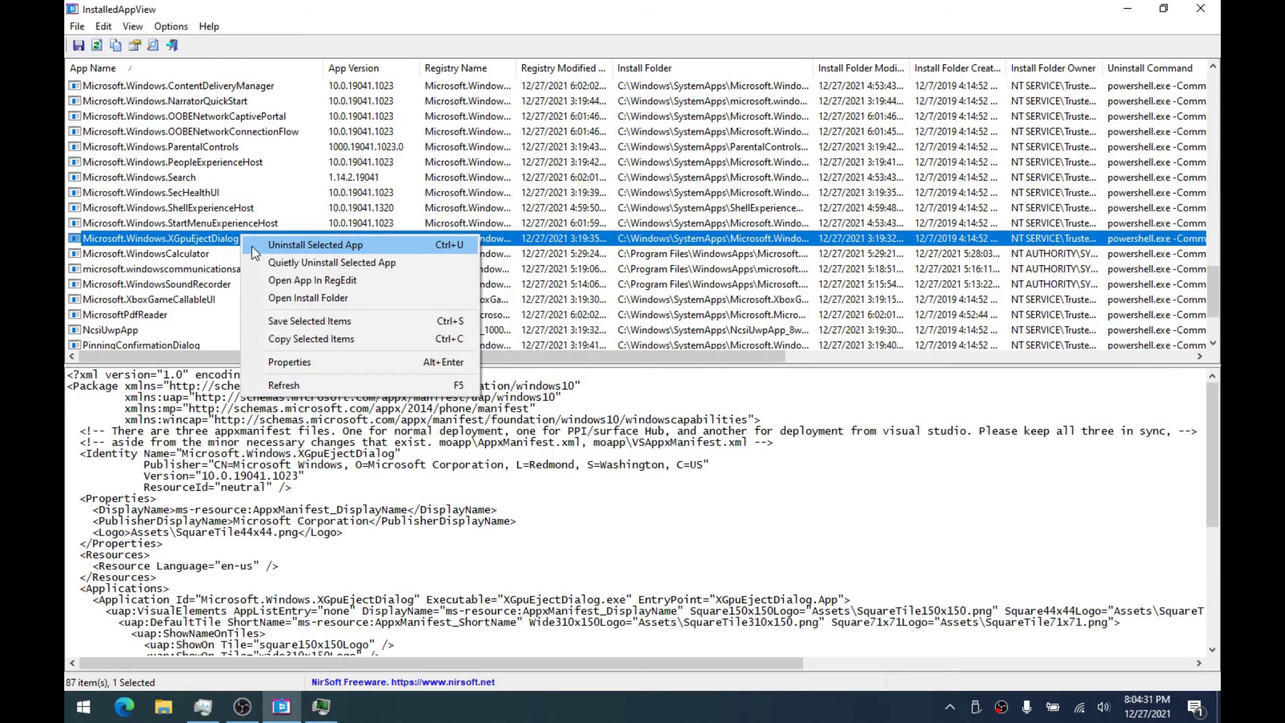
pyautogui.click(268, 257)
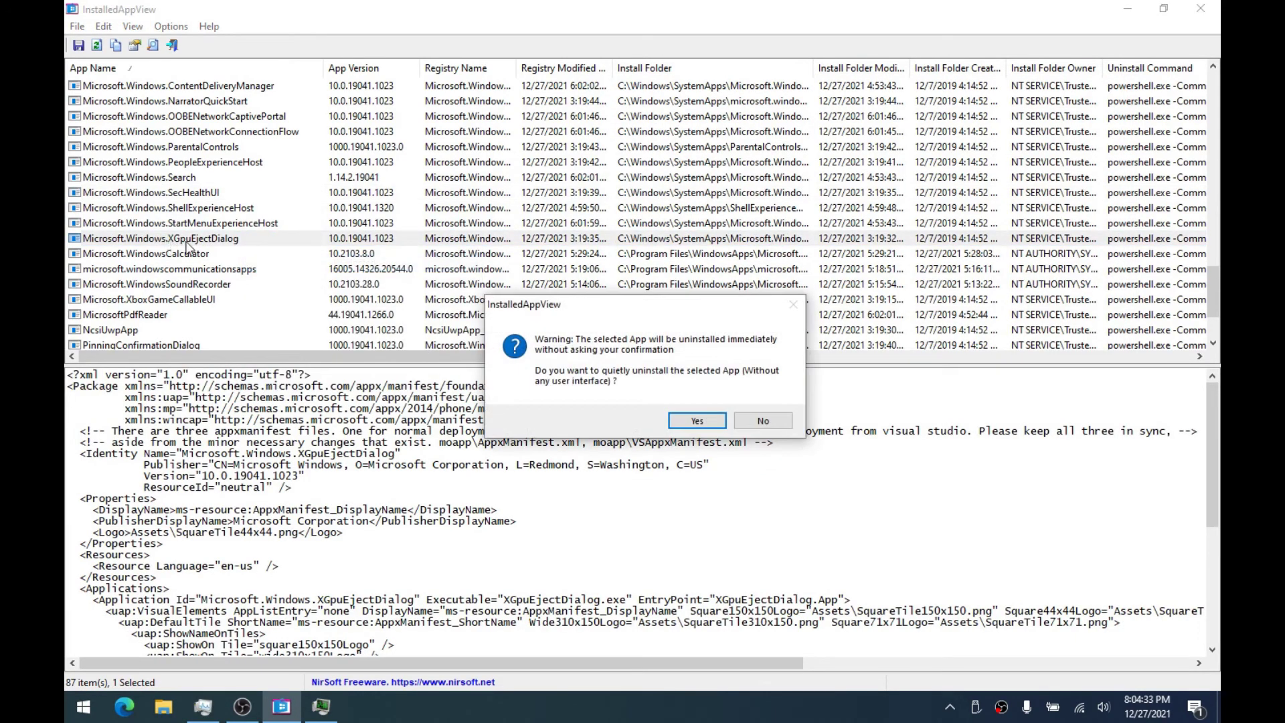
# Confirm the quiet uninstall of Microsoft.Windows.XGpuEjectDialog and try the same for Microsoft.Windows.NarratorQuickStart
pyautogui.click(673, 420)
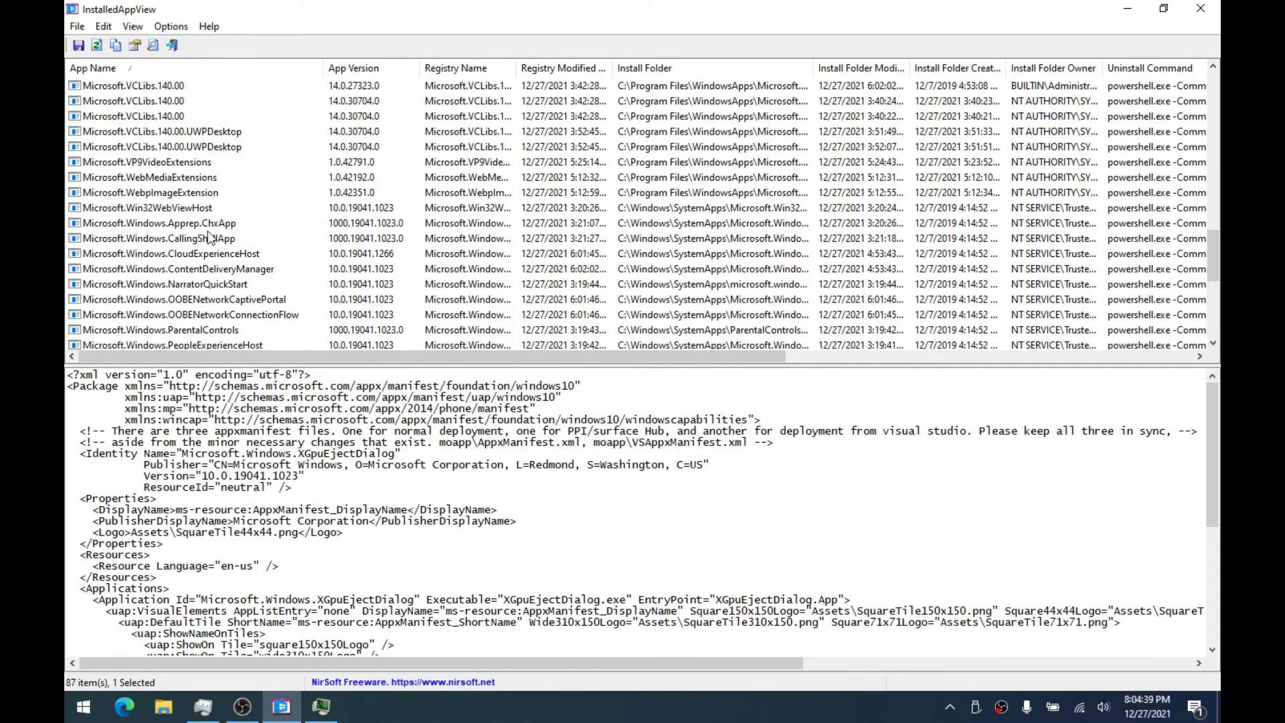
pyautogui.click(202, 283)
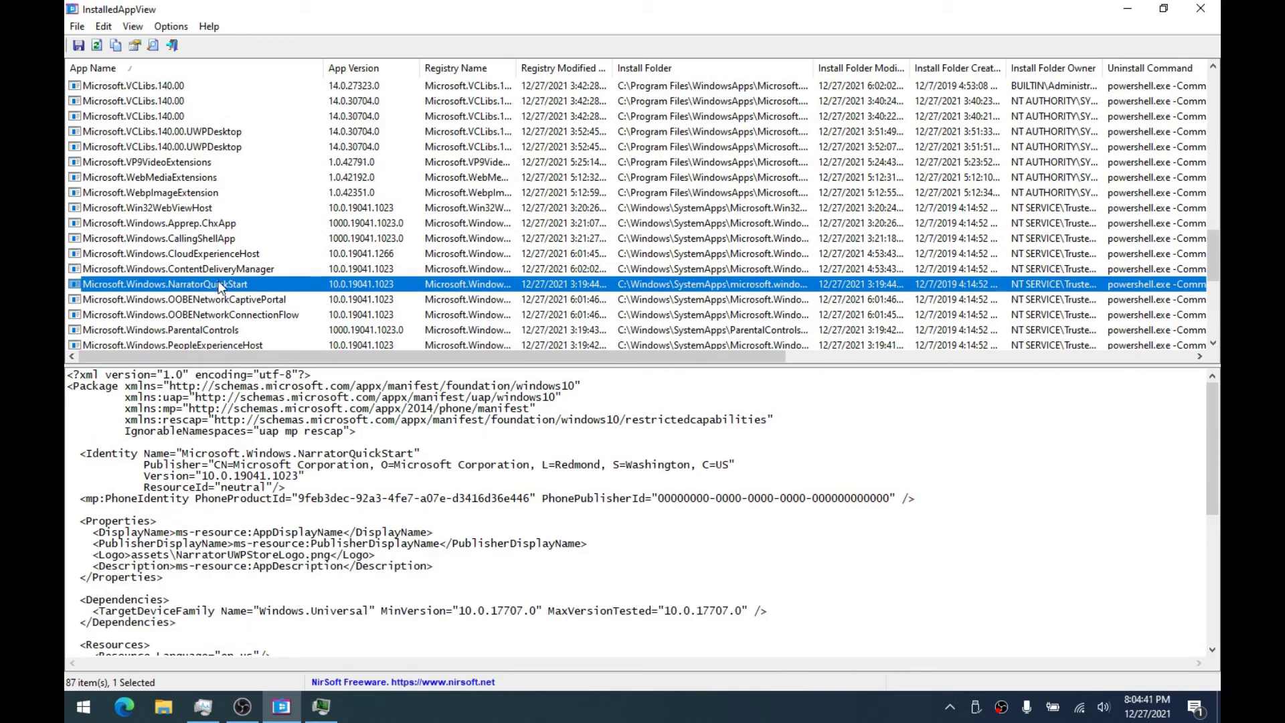
pyautogui.rightClick(221, 286)
pyautogui.click(268, 287)
pyautogui.click(669, 416)
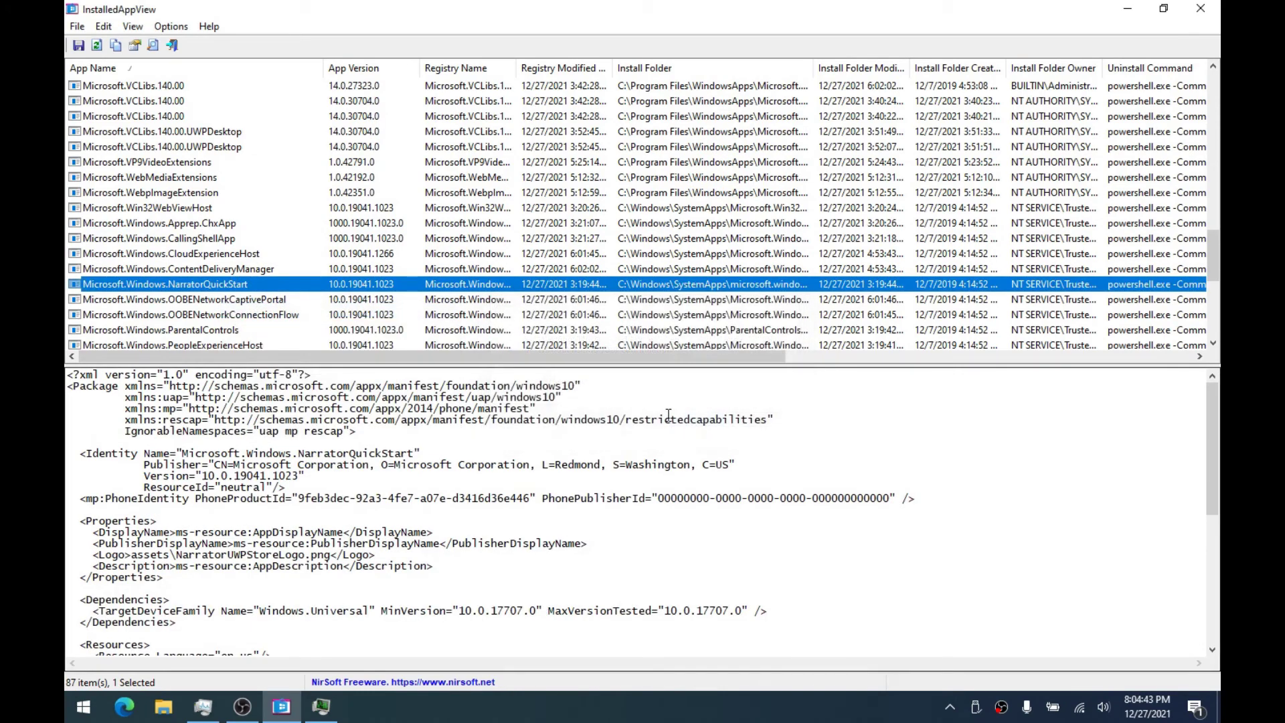
# Try to quietly uninstall Microsoft.Windows.ContentDeliveryManager and confirm the removal
pyautogui.click(171, 268)
pyautogui.rightClick(181, 268)
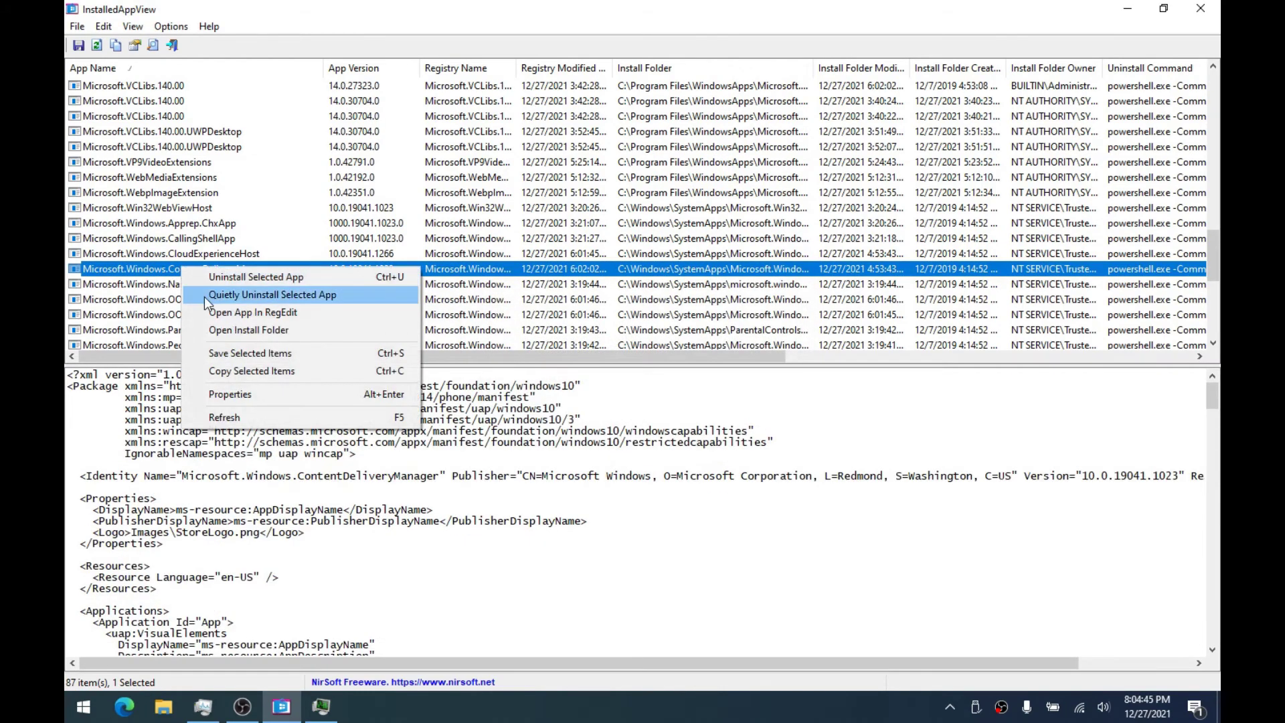
pyautogui.click(203, 296)
pyautogui.click(685, 426)
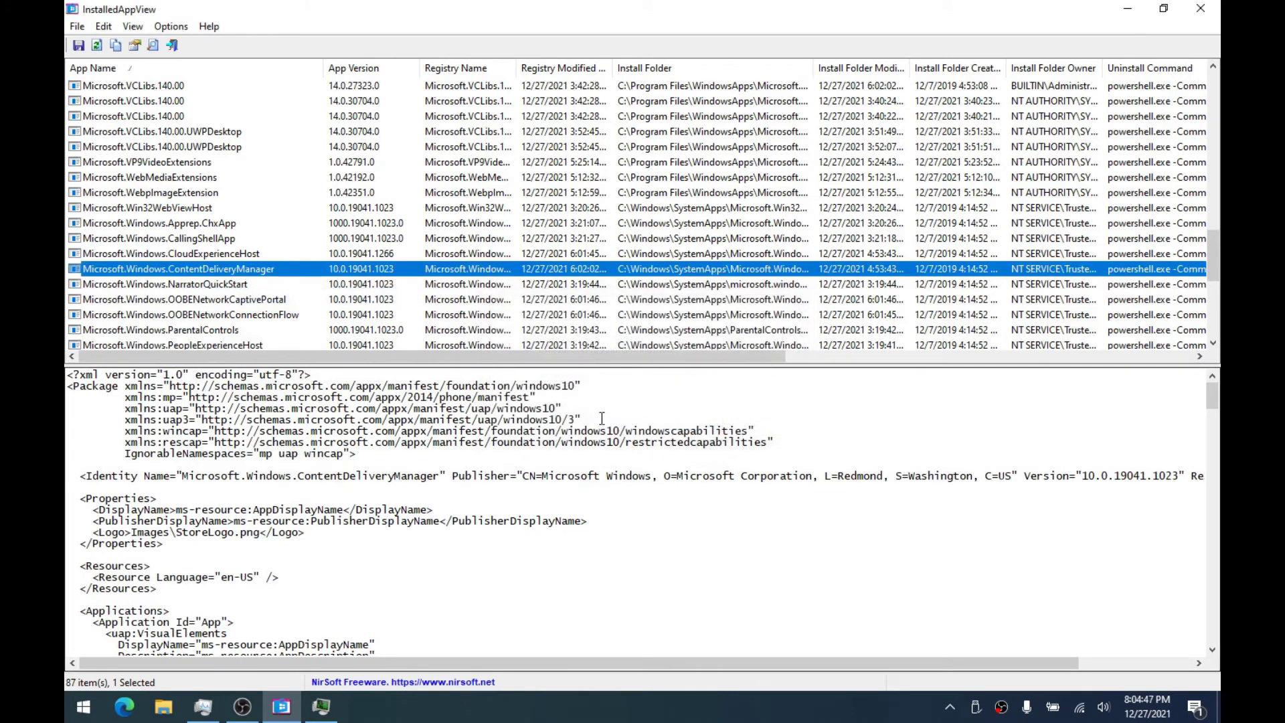
# Try to quietly uninstall Microsoft.Windows.CloudExperienceHost and confirm the removal
pyautogui.click(238, 255)
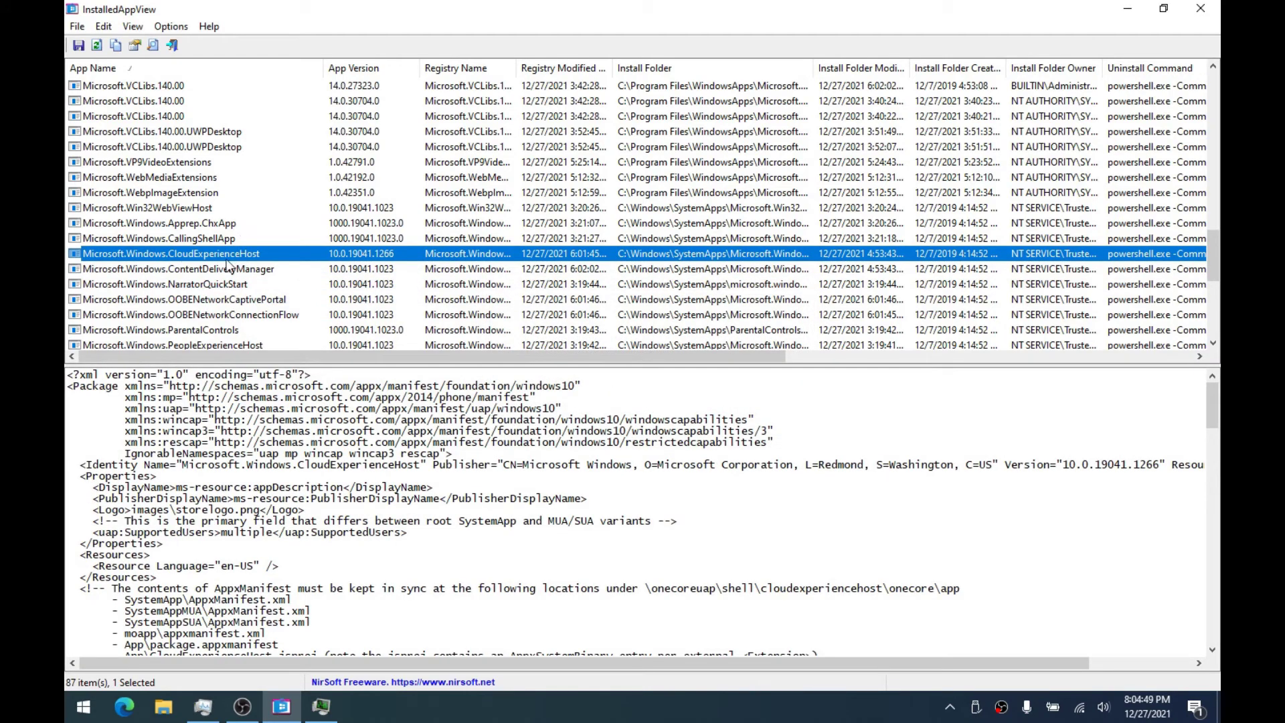
pyautogui.rightClick(227, 261)
pyautogui.click(241, 289)
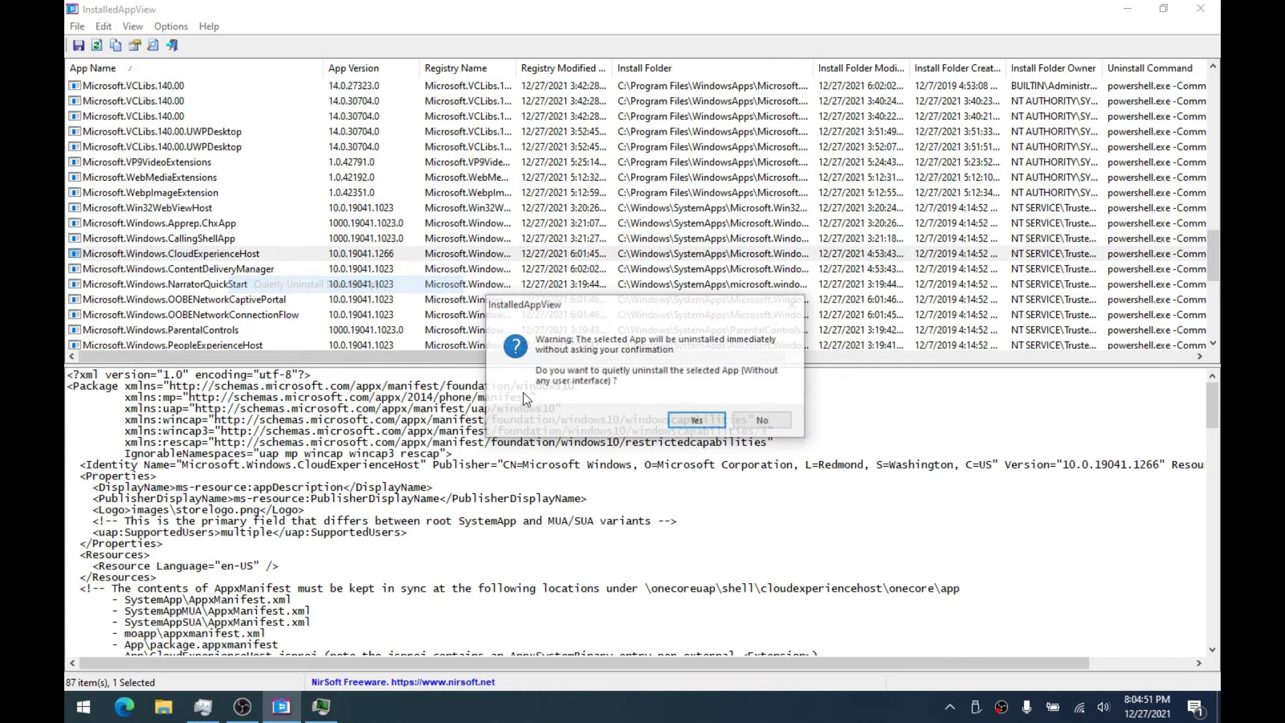
pyautogui.click(690, 424)
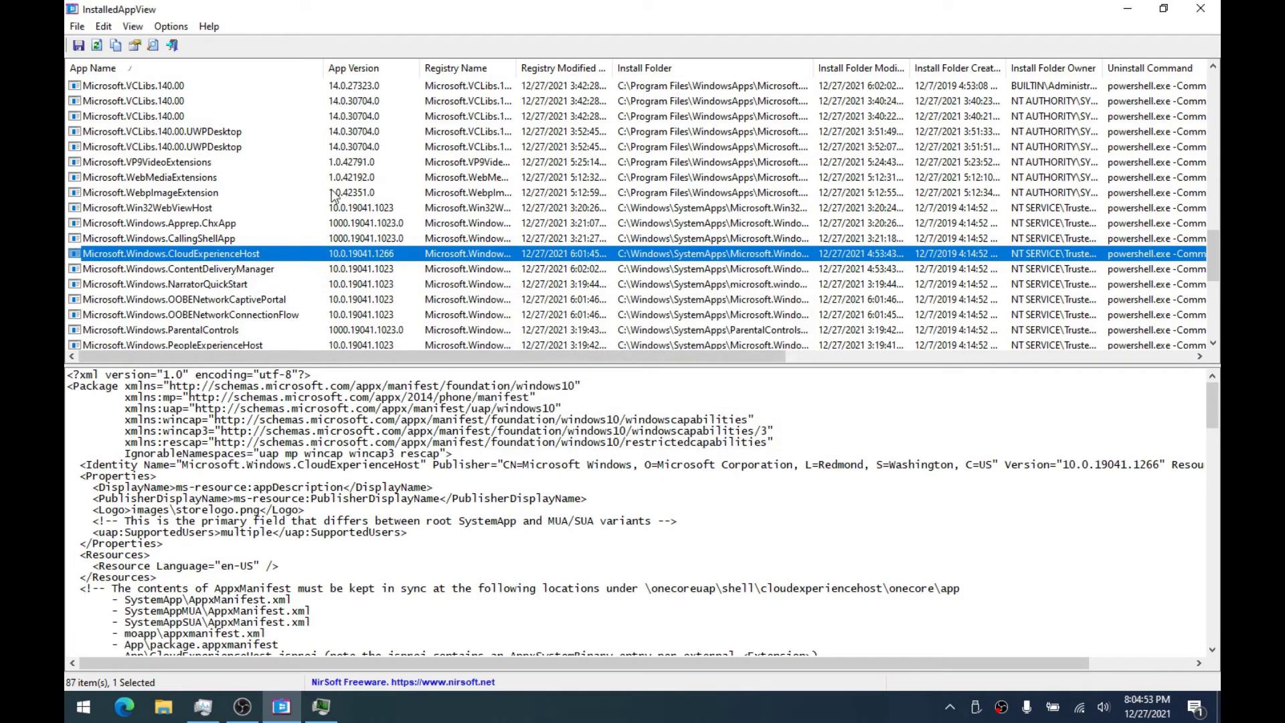
pyautogui.scroll(5, 314, 195)
pyautogui.scroll(10, 315, 195)
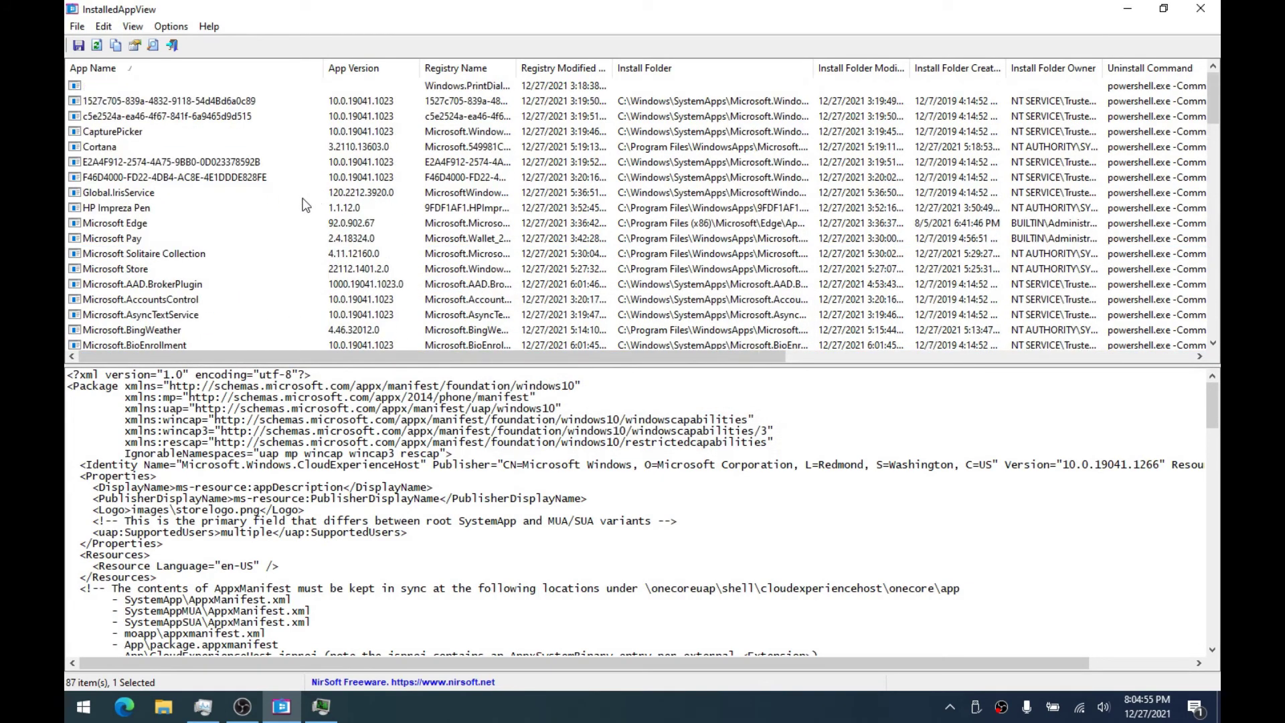
pyautogui.rightClick(98, 145)
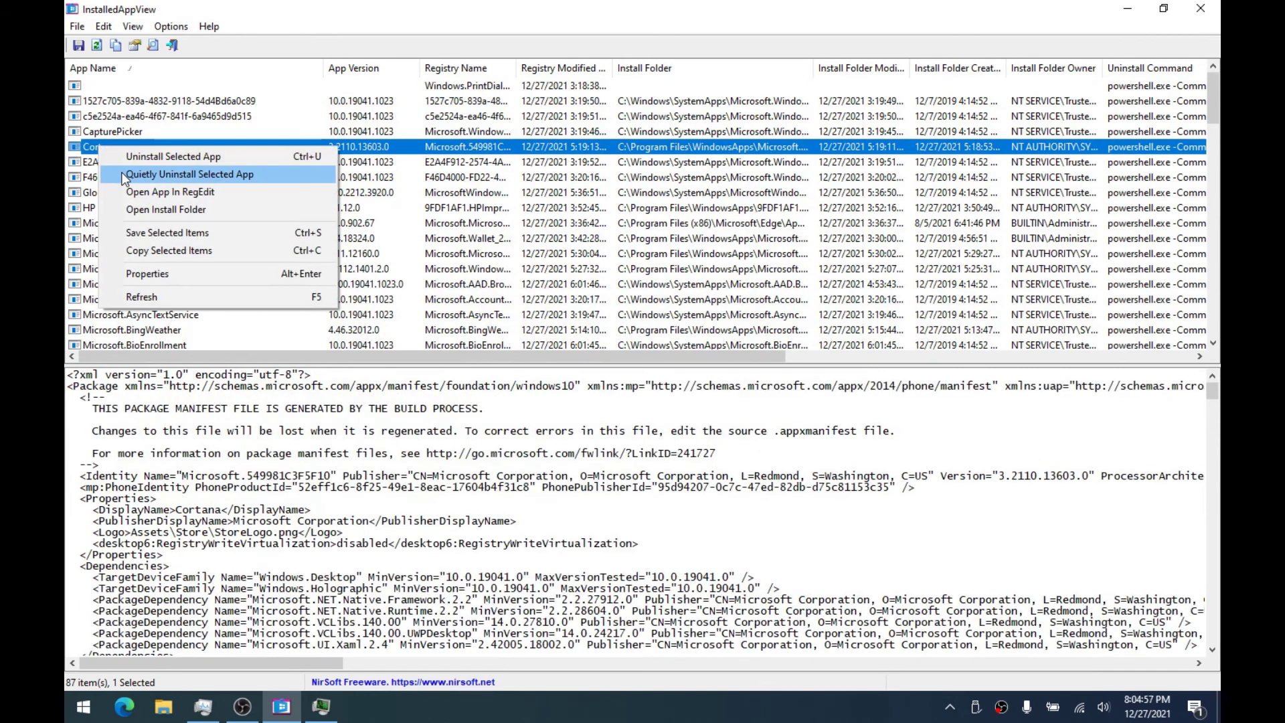
pyautogui.click(85, 138)
pyautogui.click(99, 149)
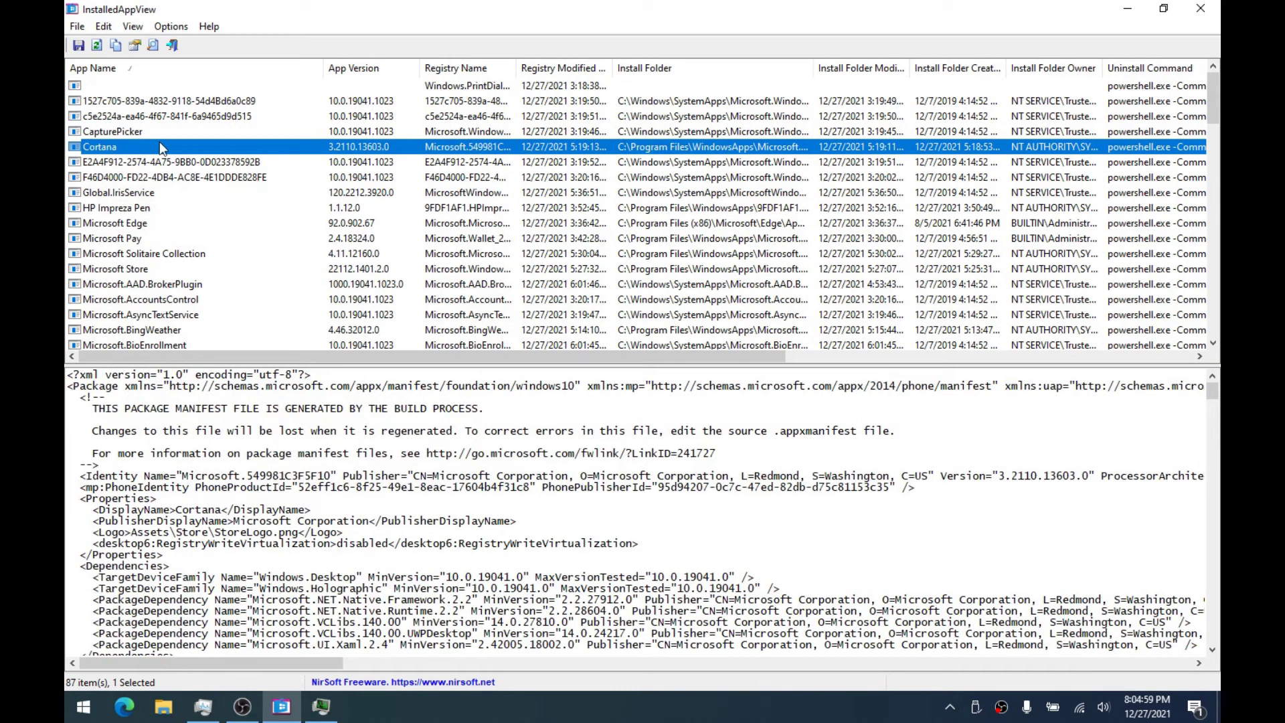
pyautogui.rightClick(107, 145)
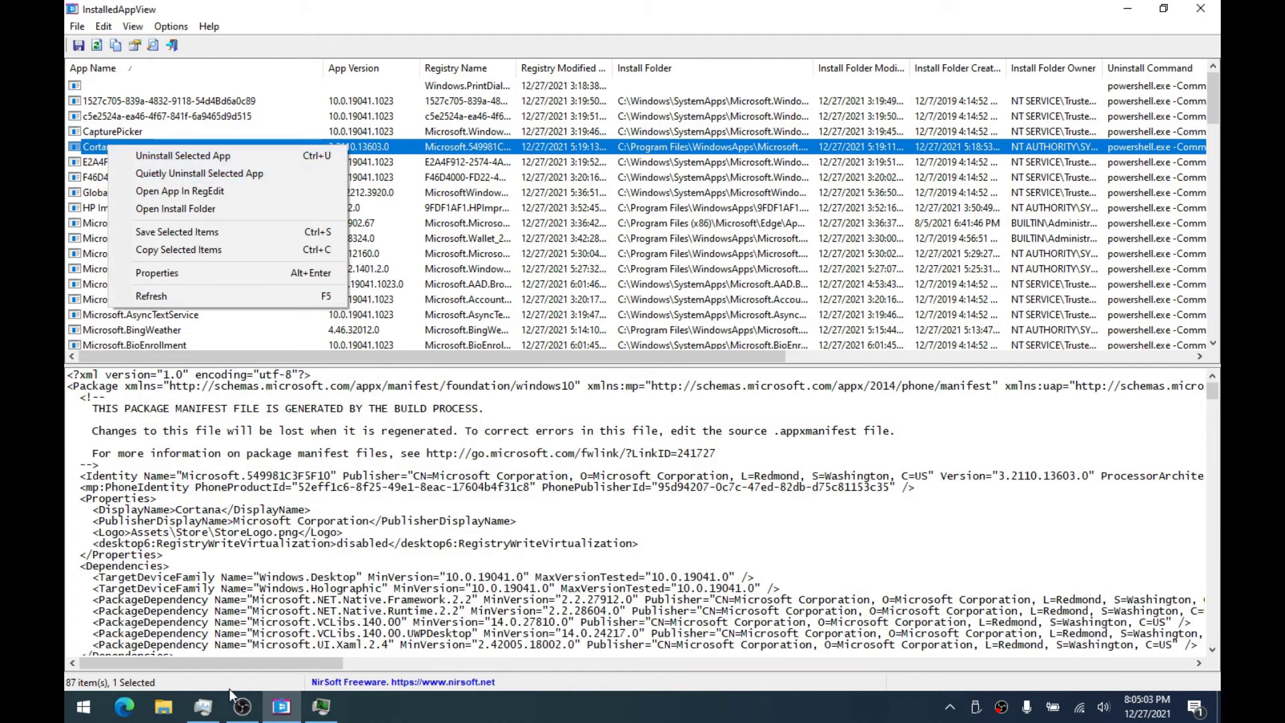
pyautogui.click(191, 174)
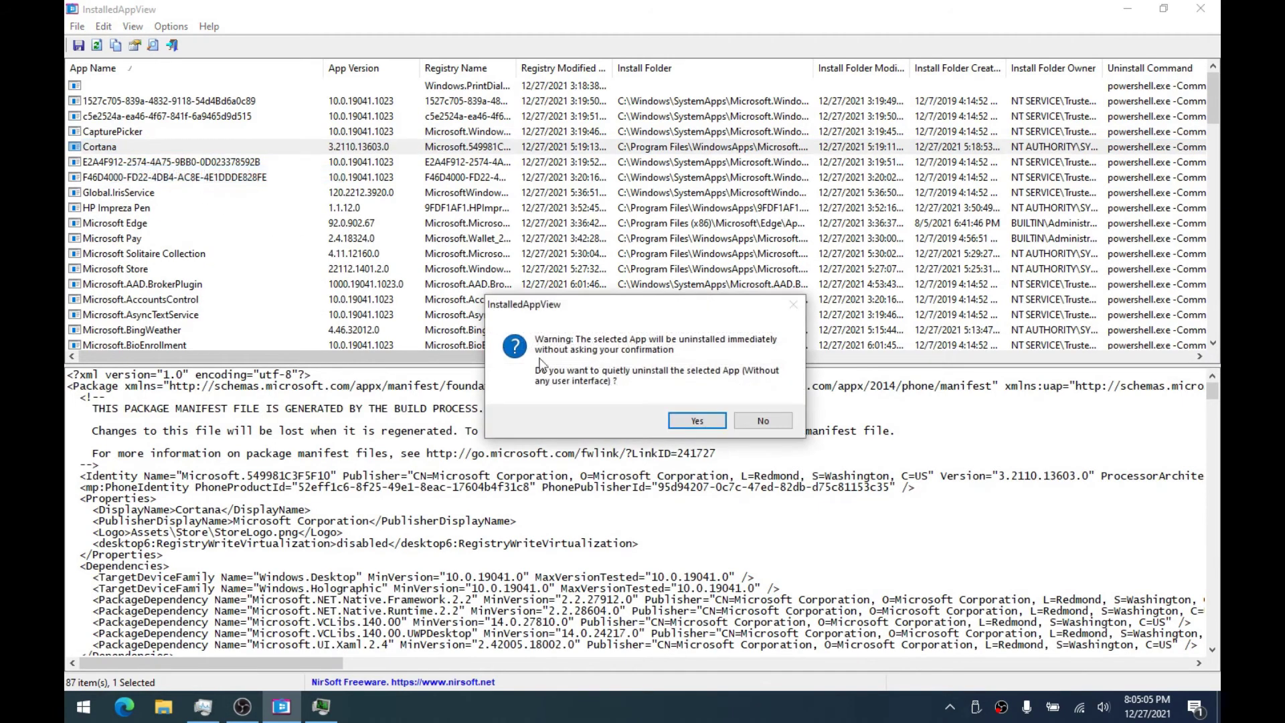
pyautogui.click(763, 421)
# Uninstall Cortana with the regular, non-quiet uninstall, answering y to the package removal, and check the Start menu's app list
pyautogui.rightClick(95, 150)
pyautogui.click(174, 160)
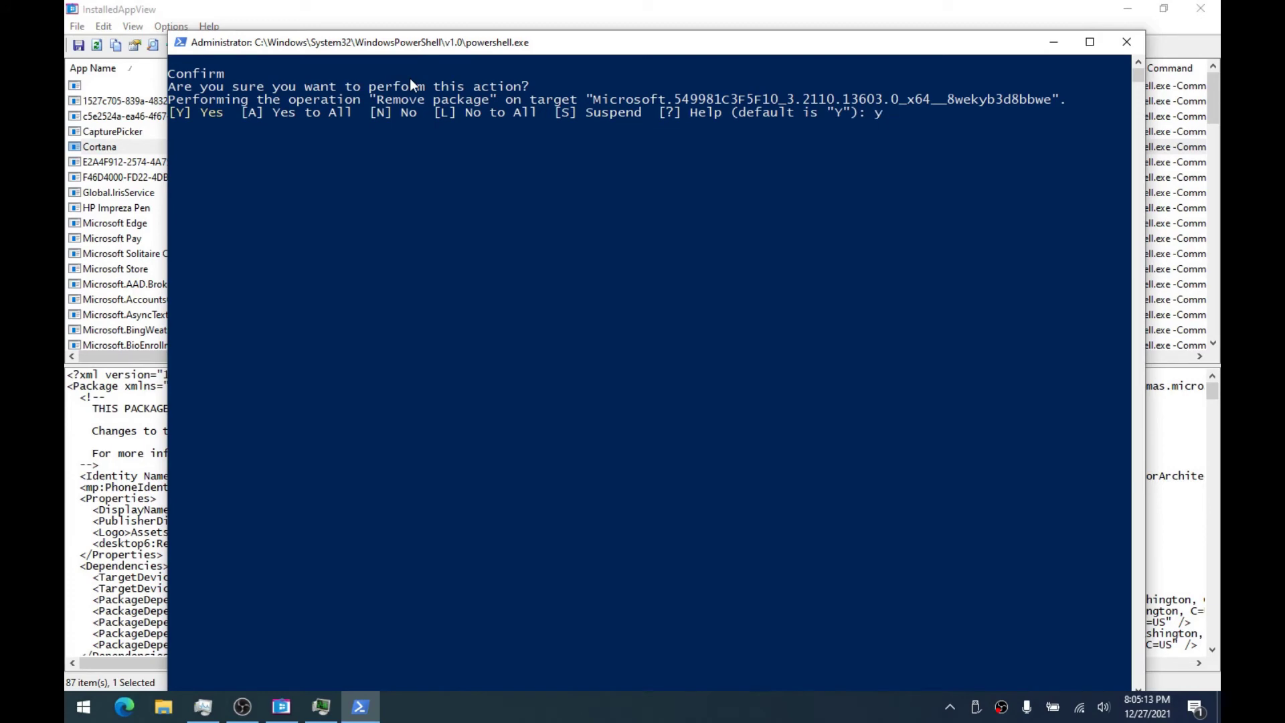
pyautogui.press('Return')
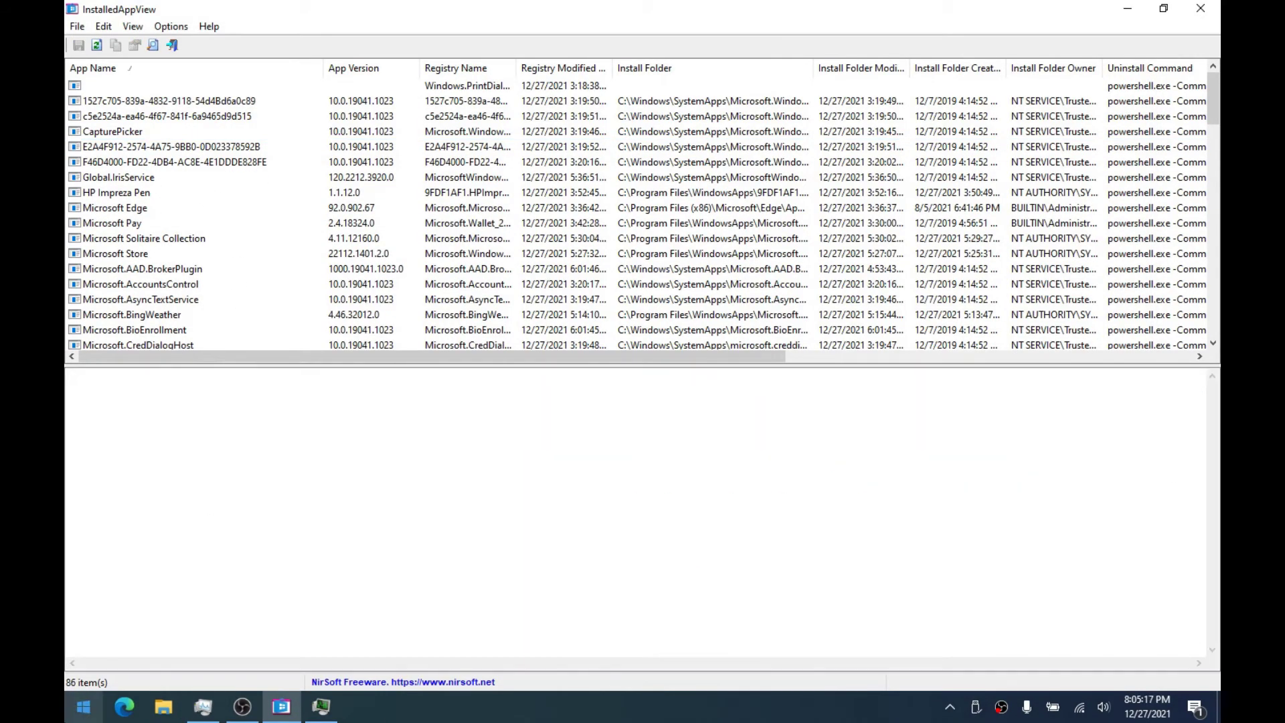
pyautogui.click(83, 706)
pyautogui.scroll(-7, 223, 428)
pyautogui.scroll(6, 217, 408)
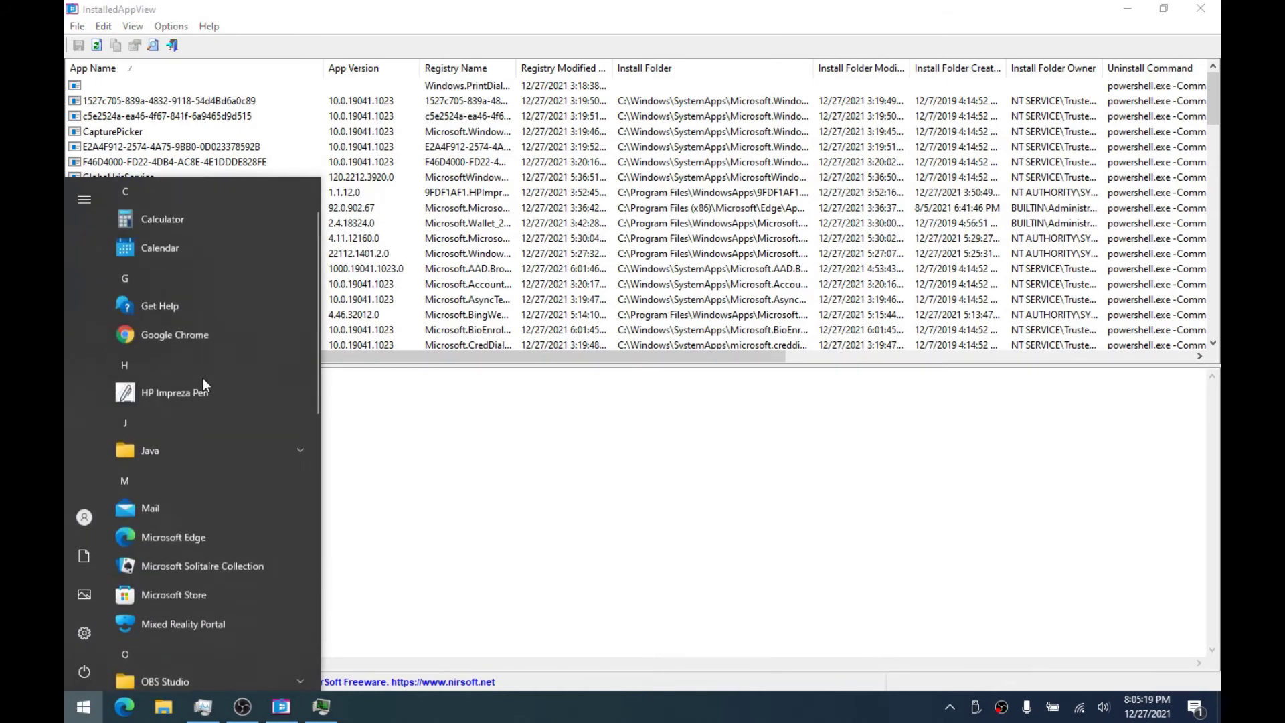
pyautogui.scroll(1, 203, 377)
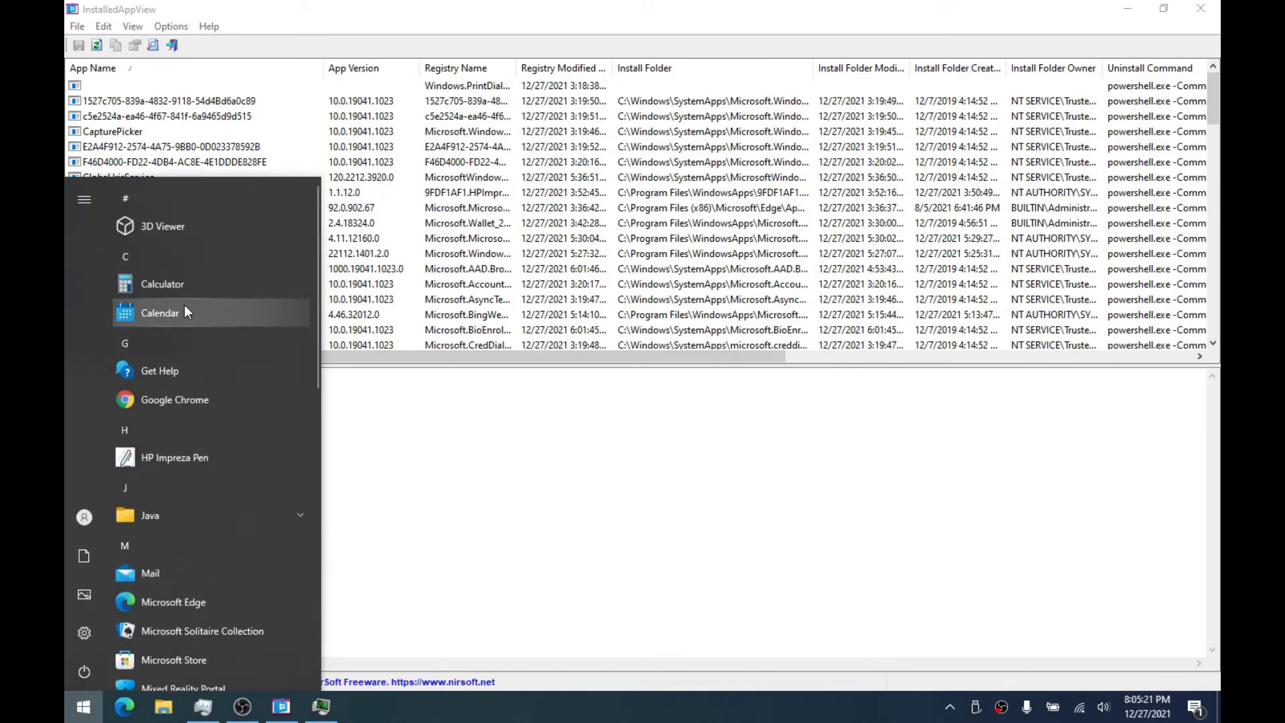
pyautogui.click(237, 130)
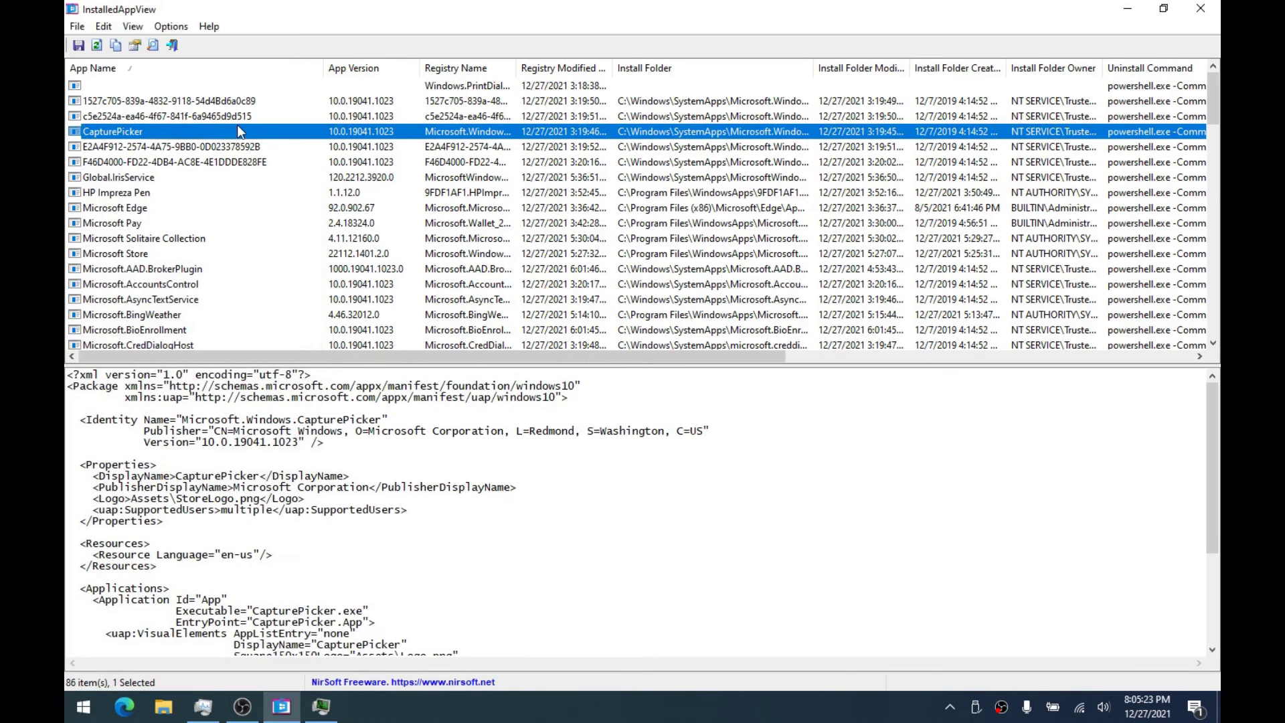
# Quietly uninstall the HP Impreza Pen app and confirm the removal
pyautogui.rightClick(146, 196)
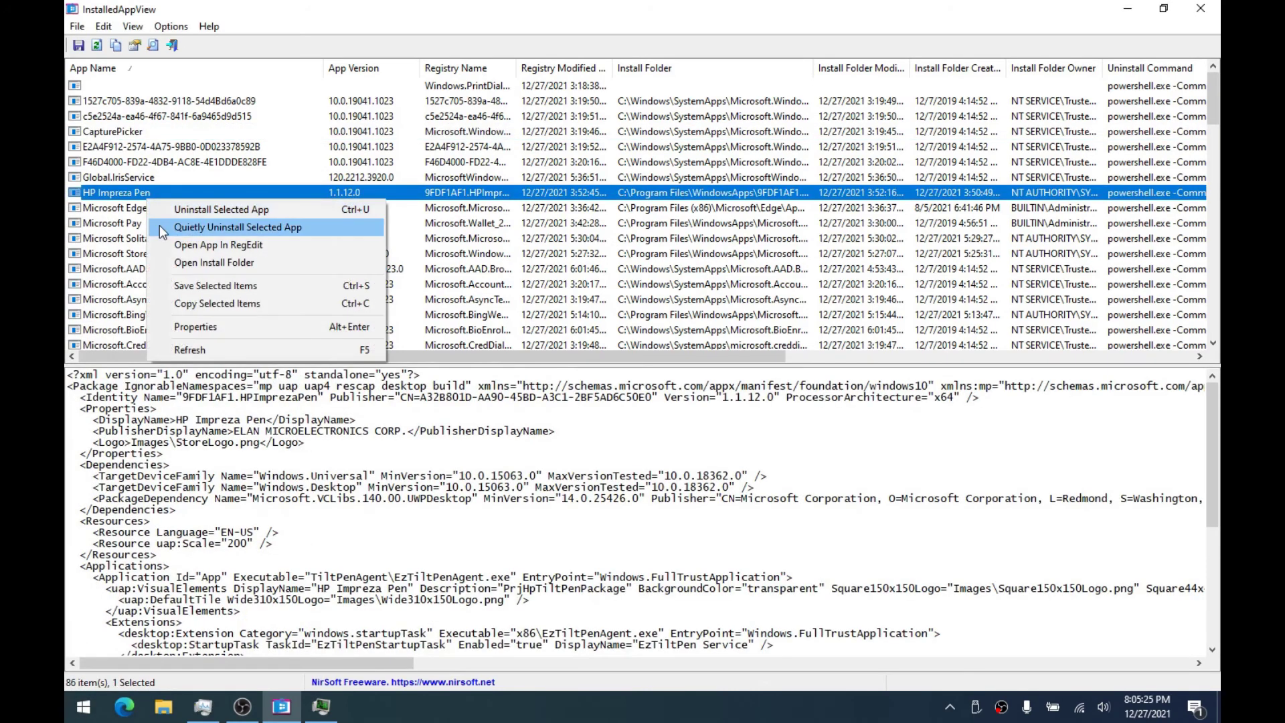
pyautogui.click(159, 225)
pyautogui.click(679, 416)
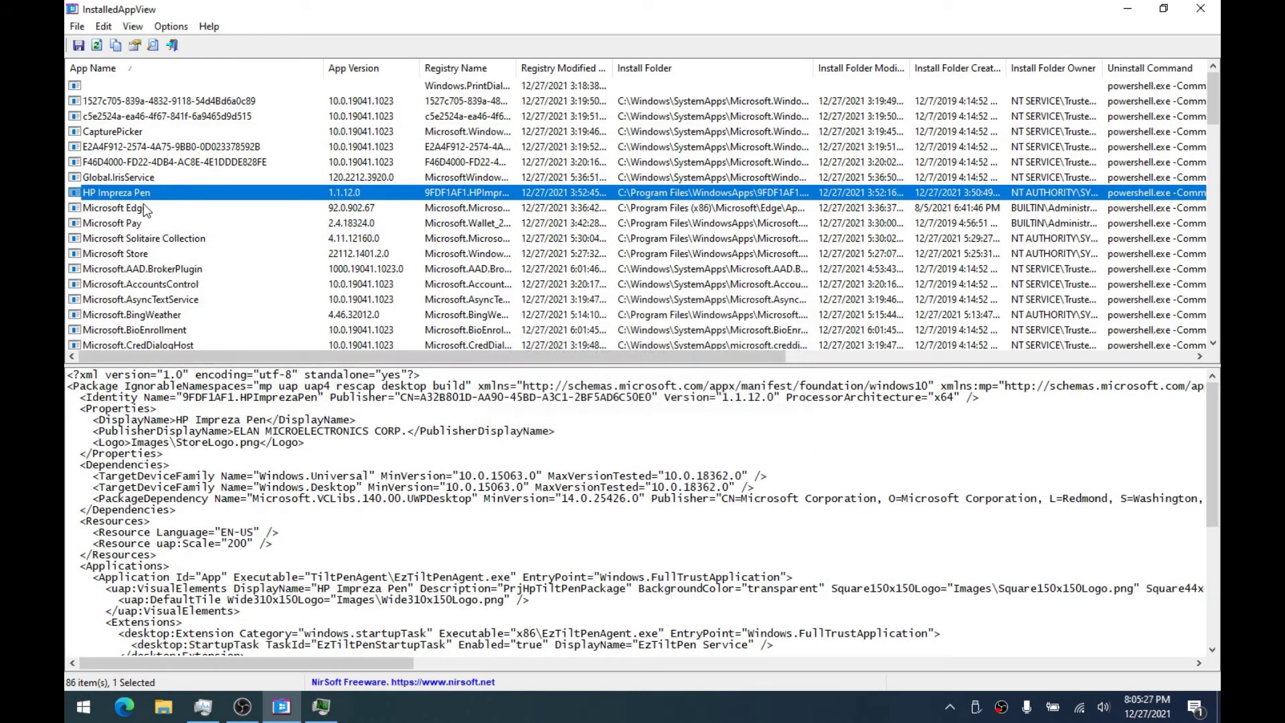
pyautogui.scroll(-7, 245, 481)
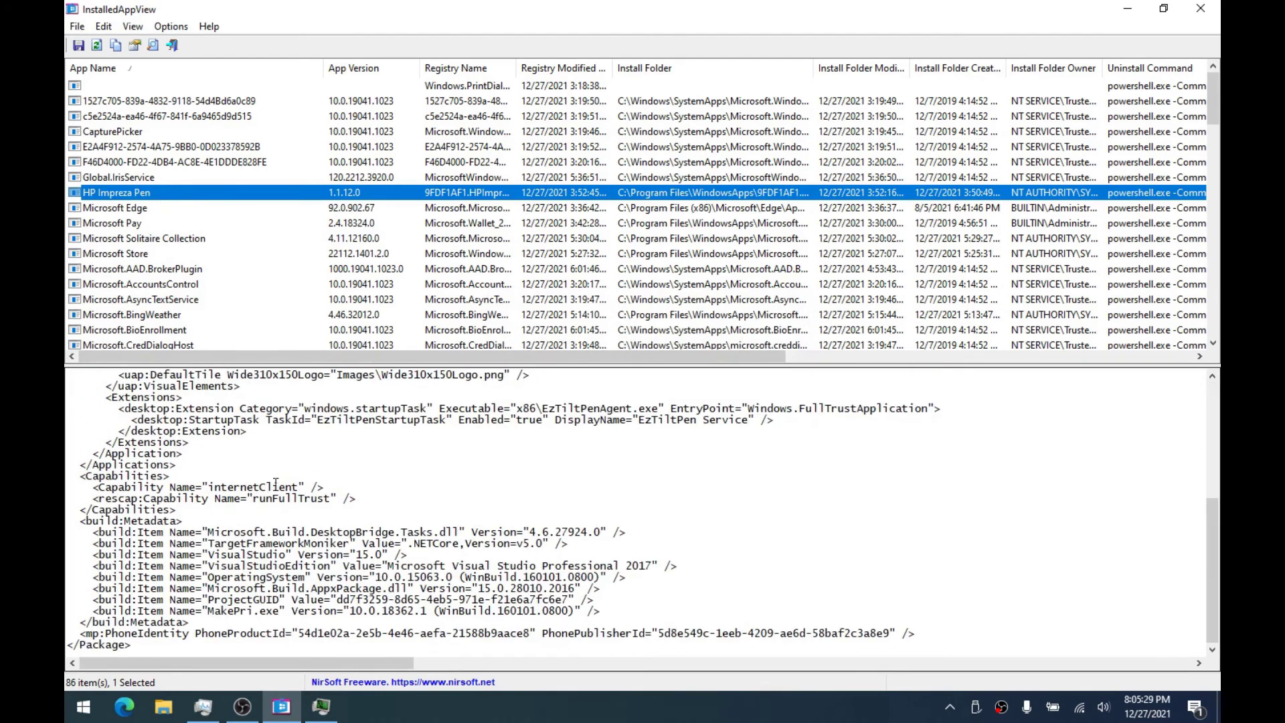
# Quietly uninstall the Microsoft Pay app and confirm the removal
pyautogui.click(87, 209)
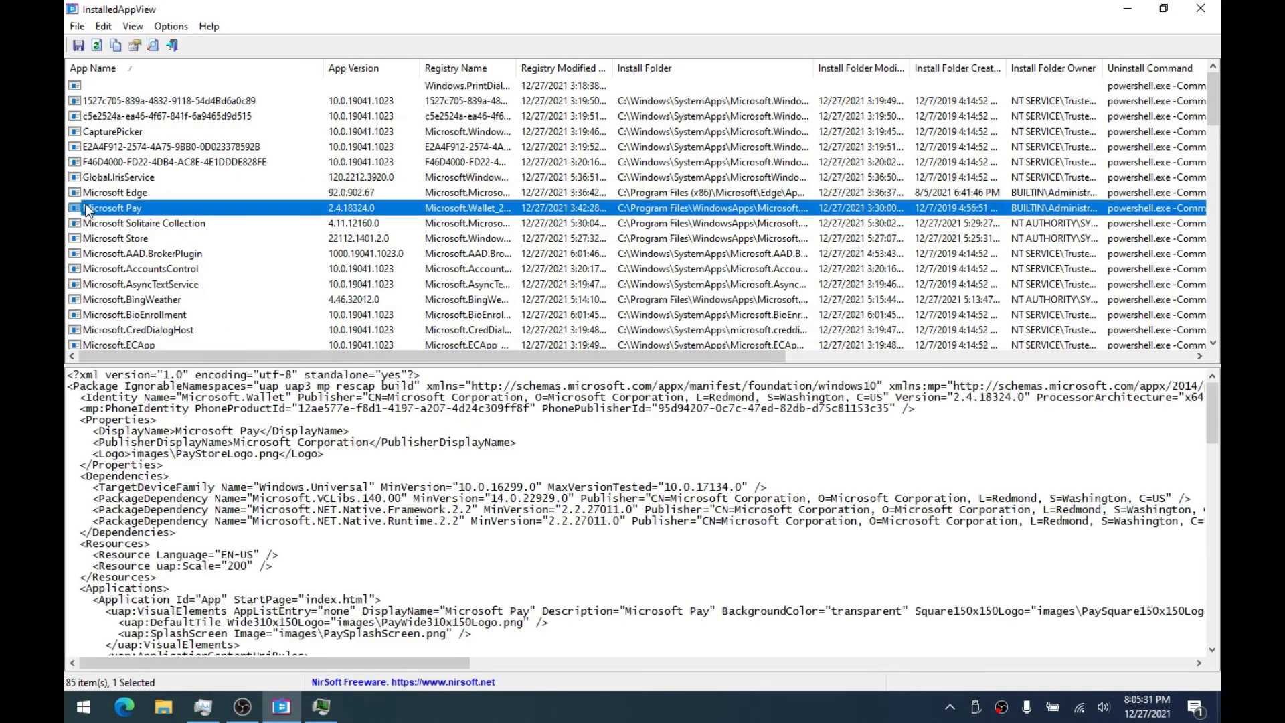
pyautogui.rightClick(127, 213)
pyautogui.click(151, 234)
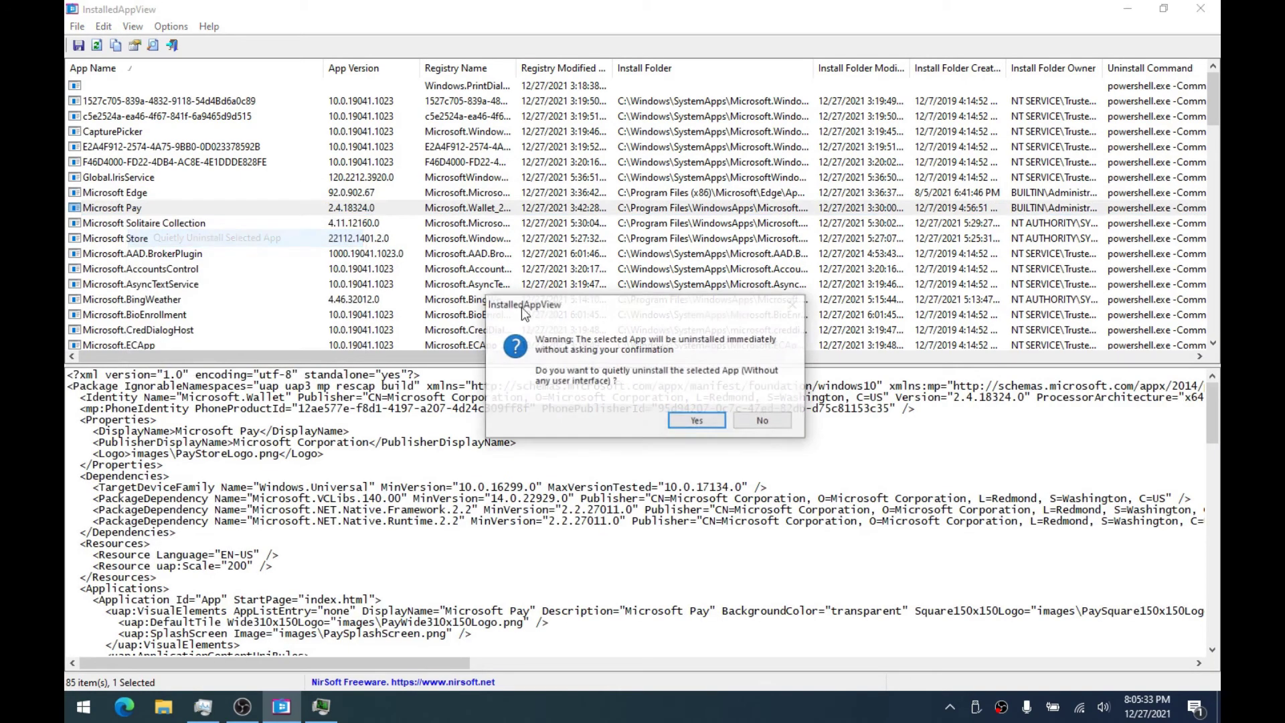
pyautogui.click(691, 419)
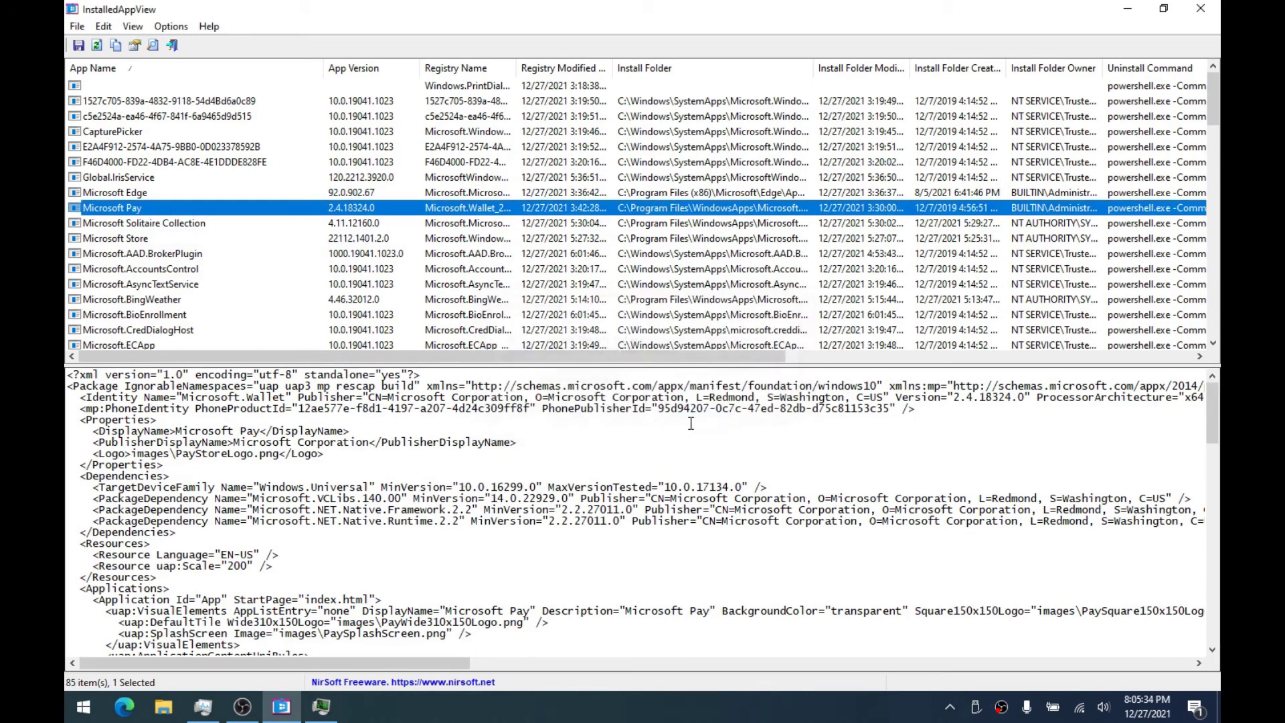
# Quietly uninstall Microsoft Store, check the Start menu's app list, and refresh the list of installed apps
pyautogui.click(164, 213)
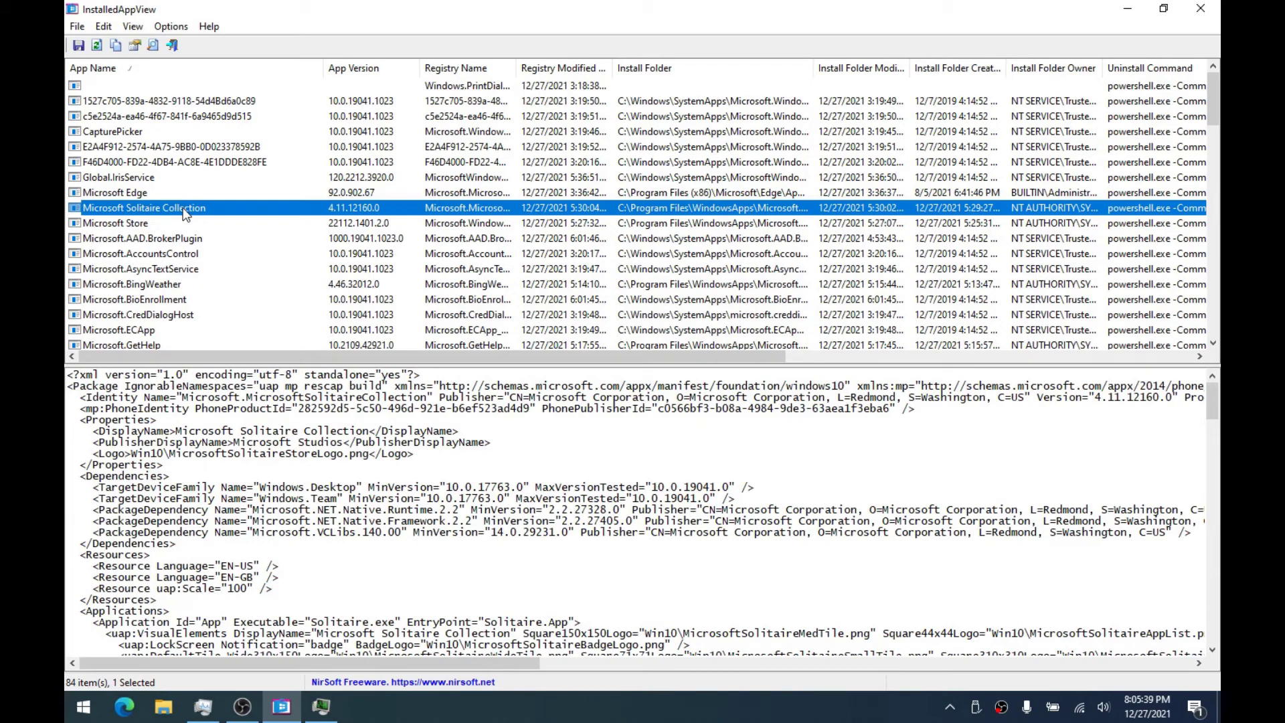
pyautogui.click(136, 224)
pyautogui.rightClick(134, 222)
pyautogui.click(174, 253)
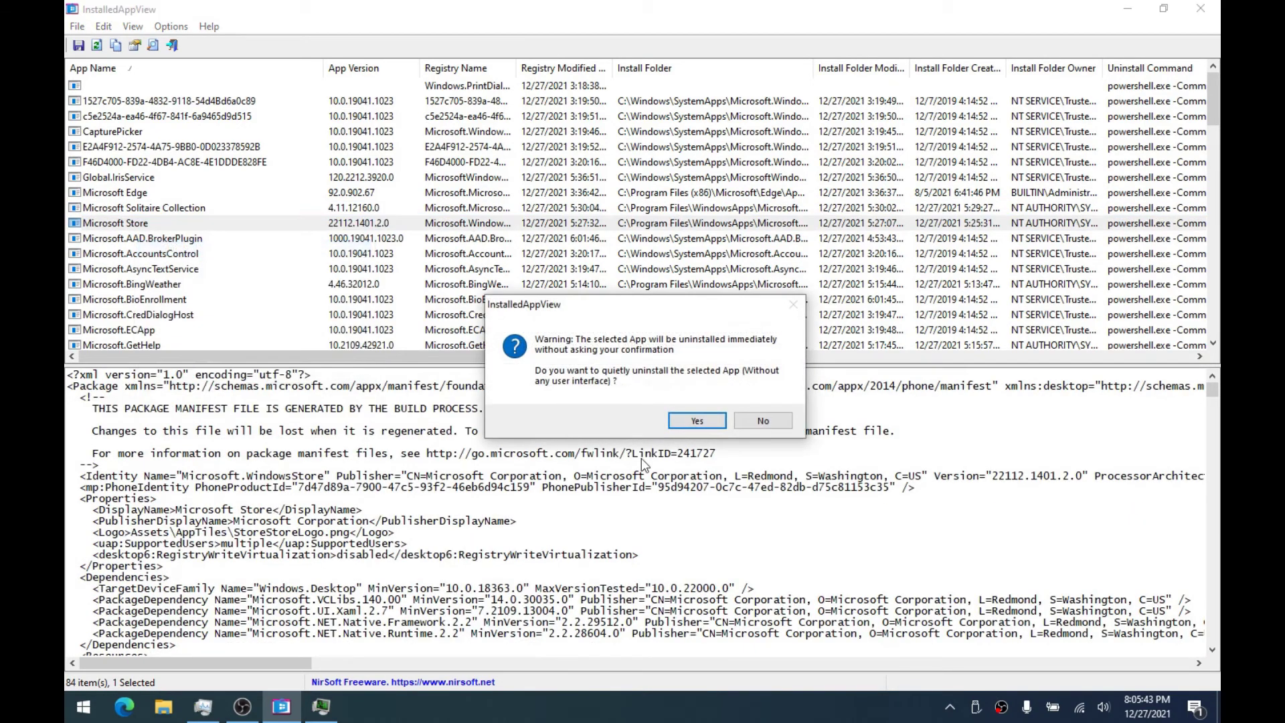
pyautogui.click(696, 421)
pyautogui.click(83, 706)
pyautogui.scroll(-6, 190, 524)
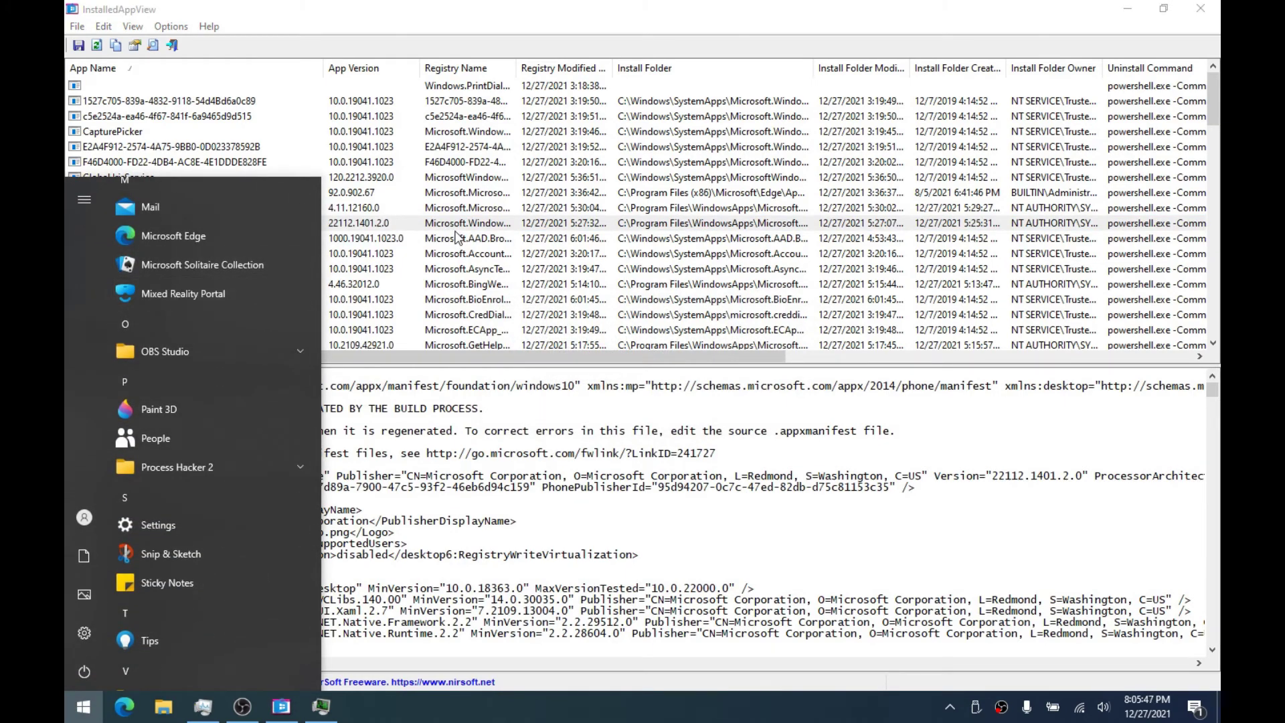
pyautogui.click(387, 226)
pyautogui.press('F5')
pyautogui.click(140, 222)
# Quietly uninstall Microsoft Solitaire Collection and check the Start menu's app list for it
pyautogui.click(144, 207)
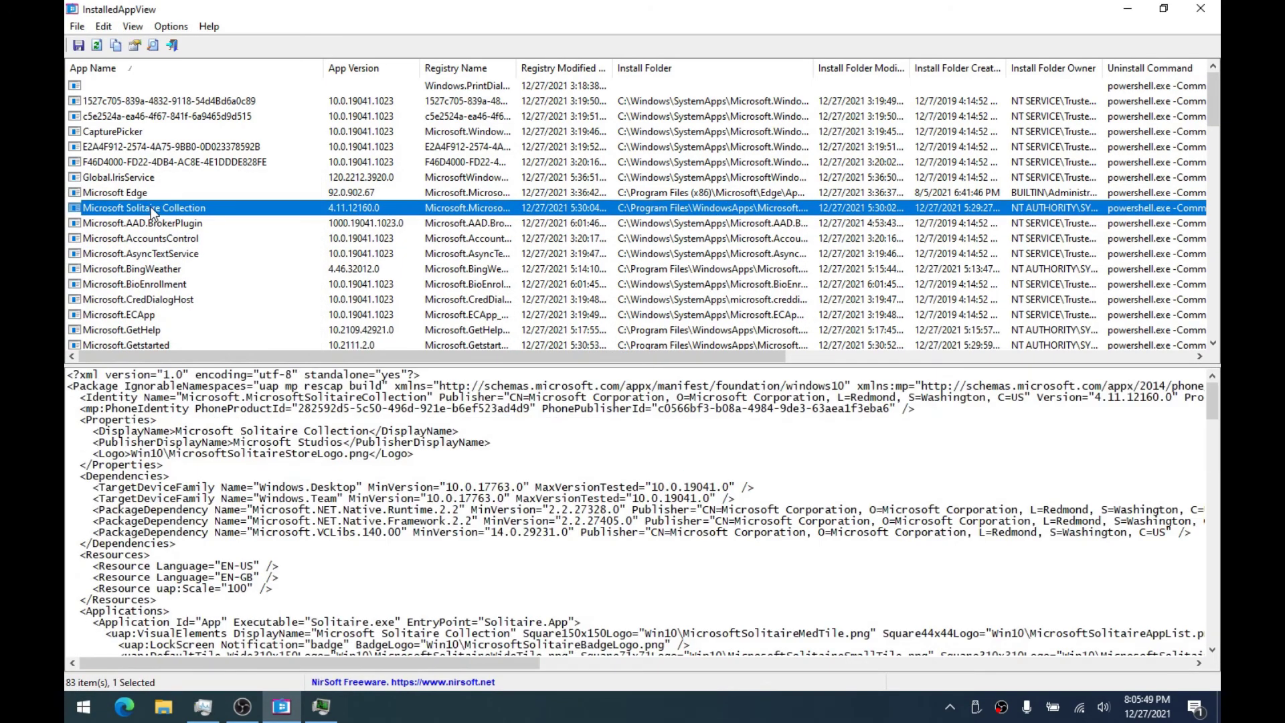
pyautogui.rightClick(152, 209)
pyautogui.click(168, 235)
pyautogui.click(692, 419)
pyautogui.click(83, 706)
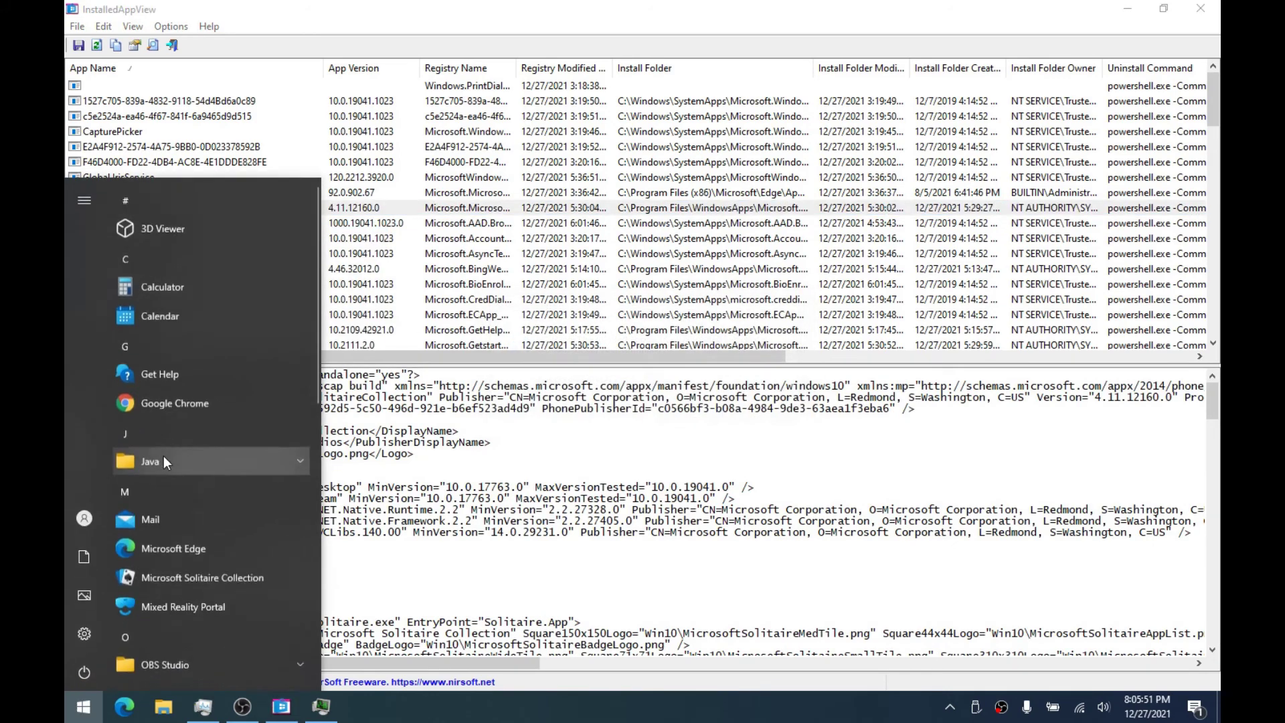
pyautogui.scroll(-6, 163, 456)
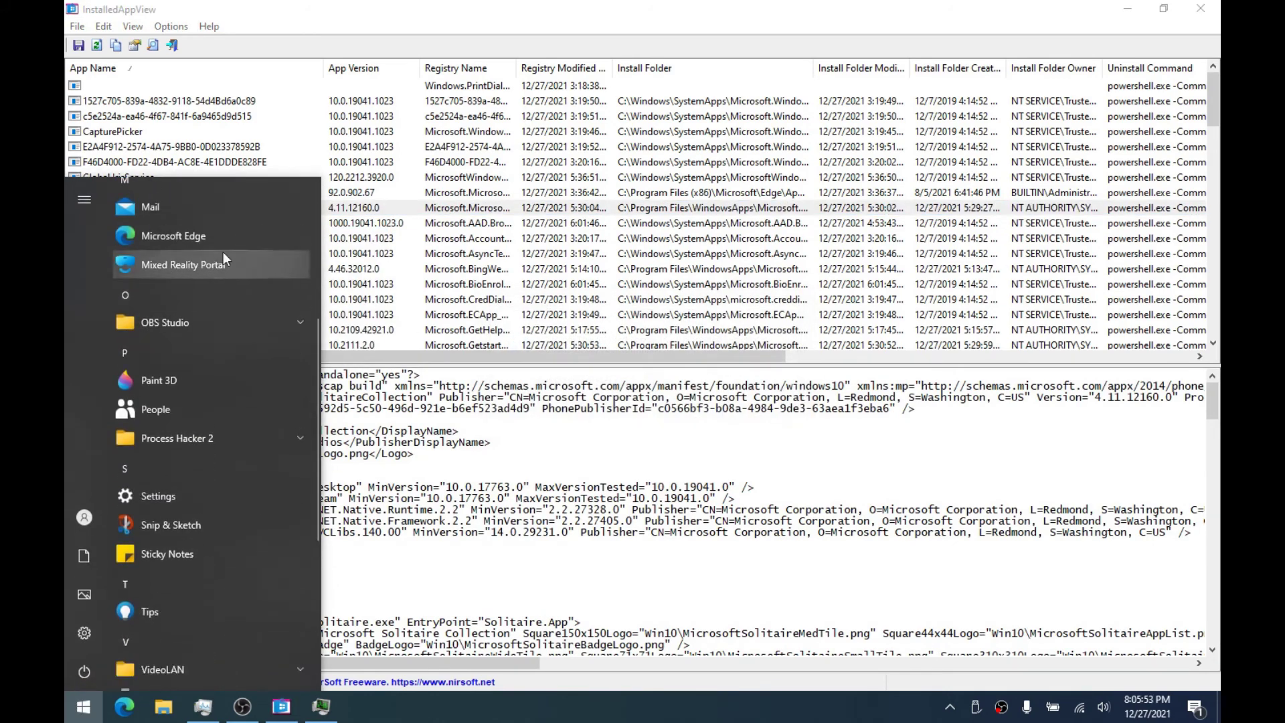
pyautogui.click(476, 211)
# Quietly uninstall the Microsoft.BingWeather app and confirm the removal
pyautogui.click(160, 211)
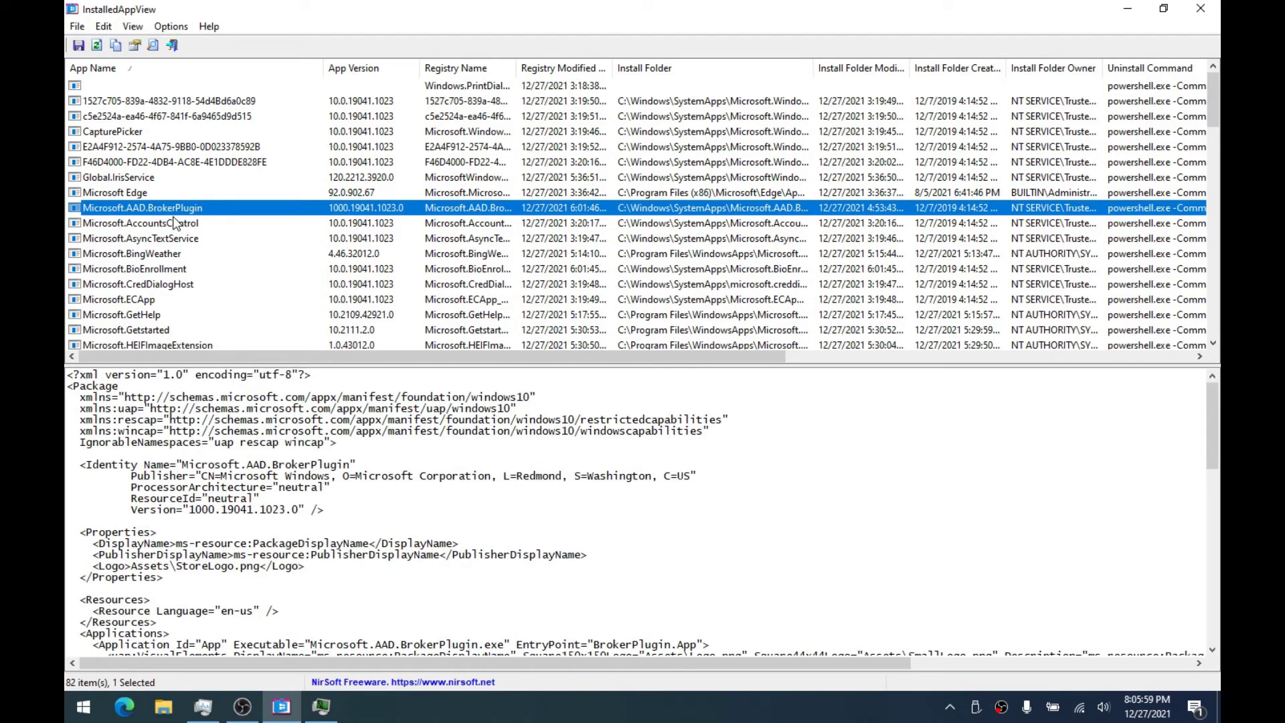
pyautogui.click(174, 224)
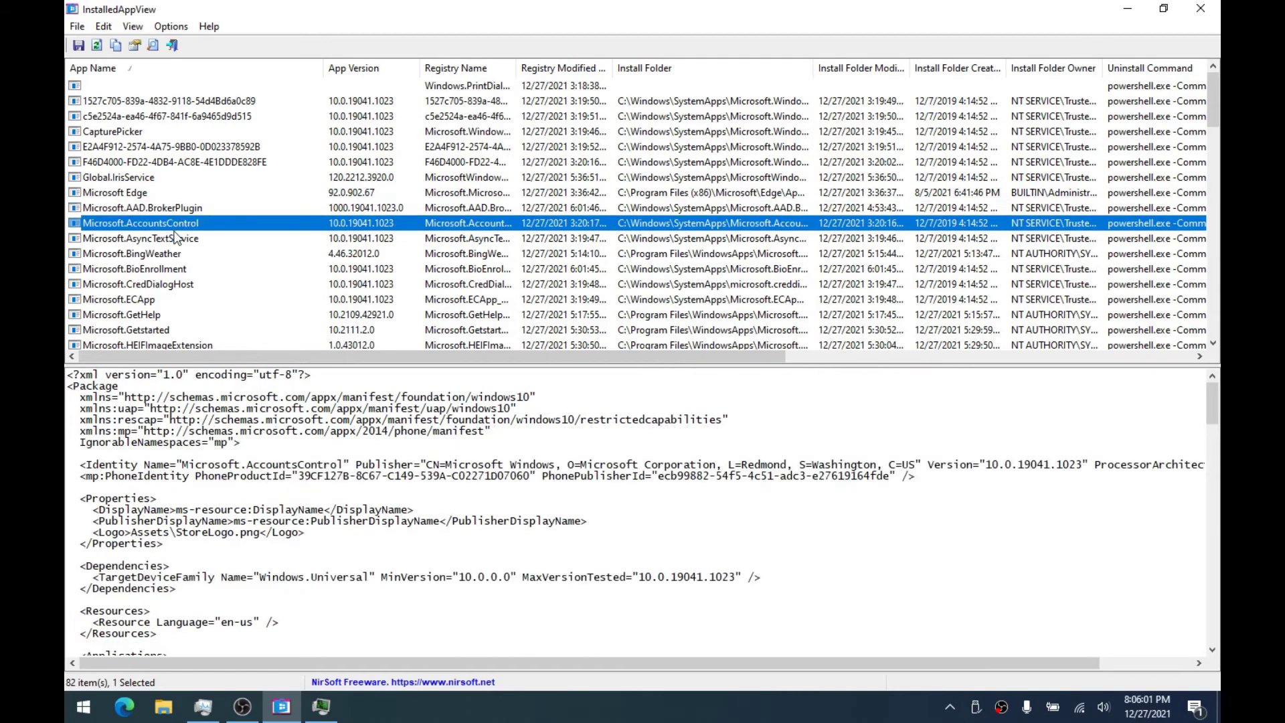
pyautogui.click(176, 238)
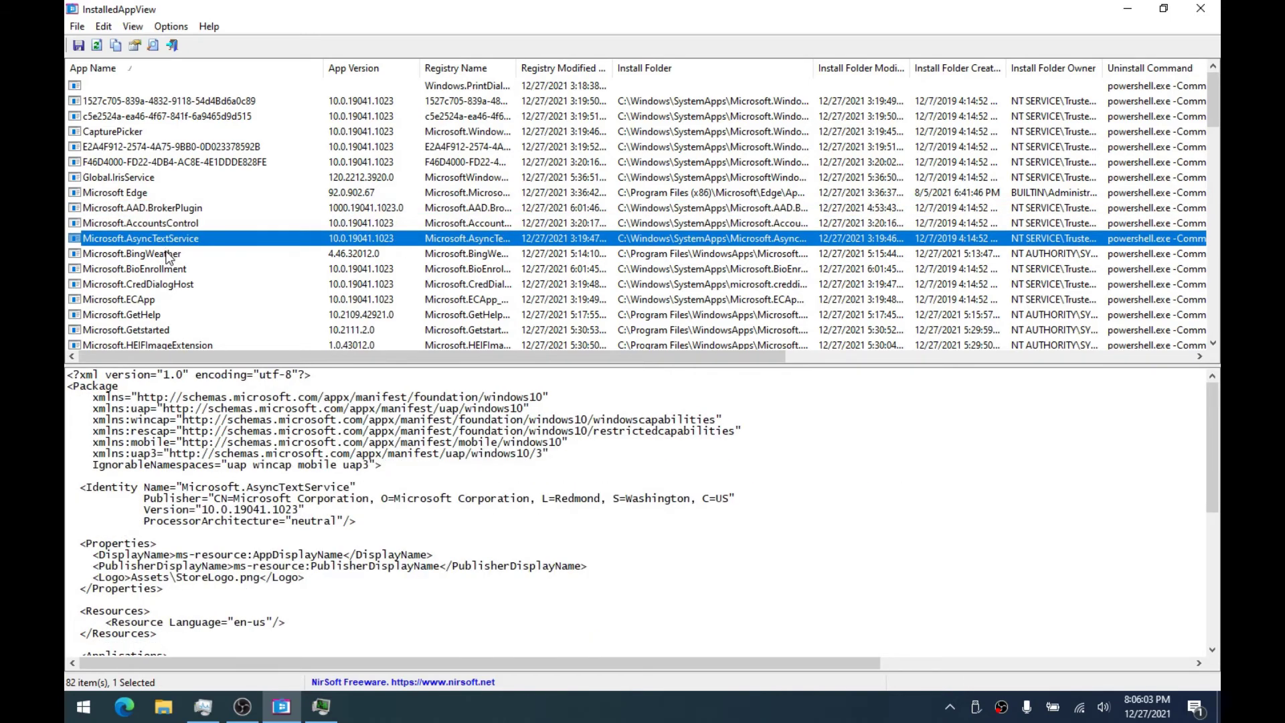
pyautogui.rightClick(169, 258)
pyautogui.click(184, 279)
pyautogui.click(692, 422)
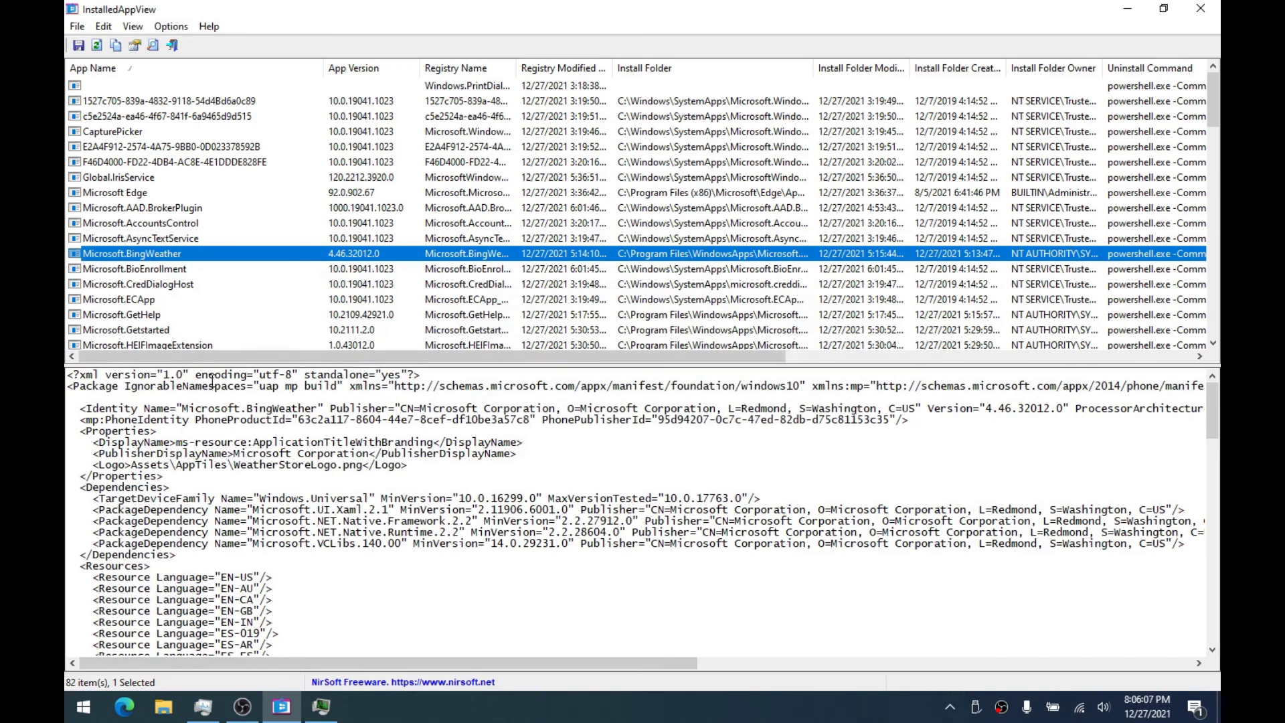
pyautogui.scroll(-2, 159, 289)
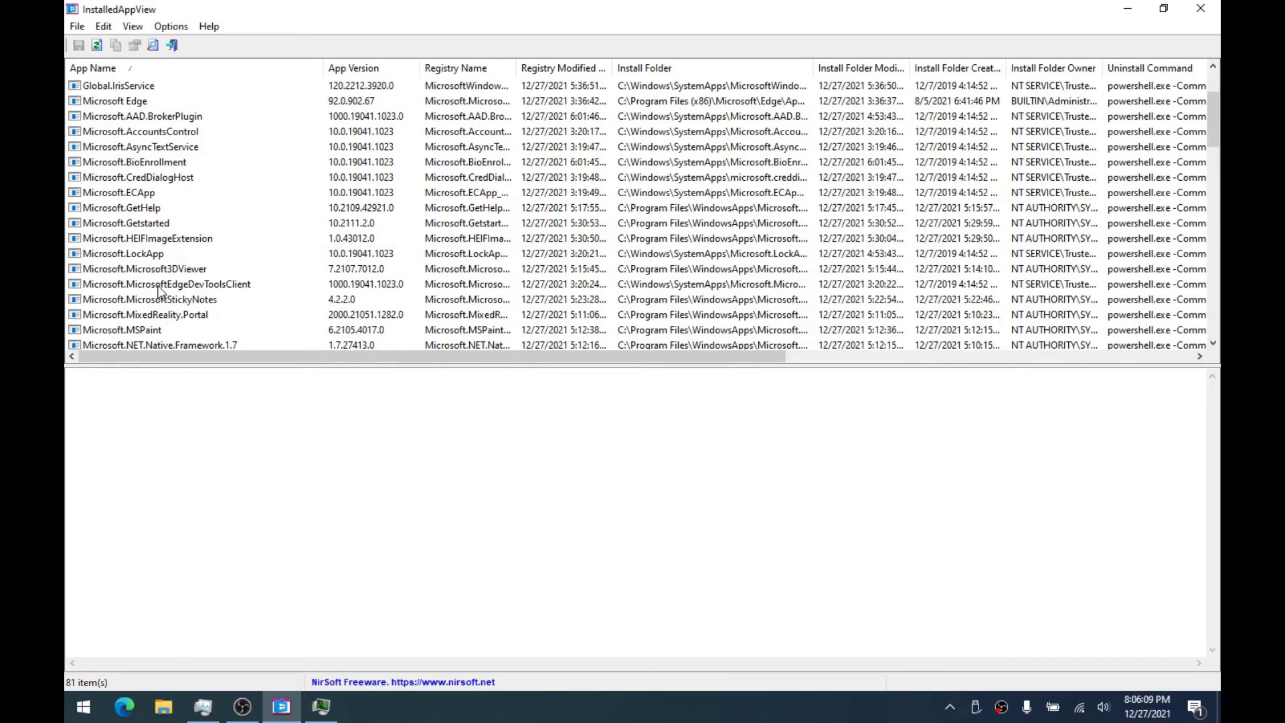
# Quietly uninstall the Microsoft.Microsoft3DViewer app and confirm the removal
pyautogui.click(155, 256)
pyautogui.click(166, 271)
pyautogui.rightClick(169, 276)
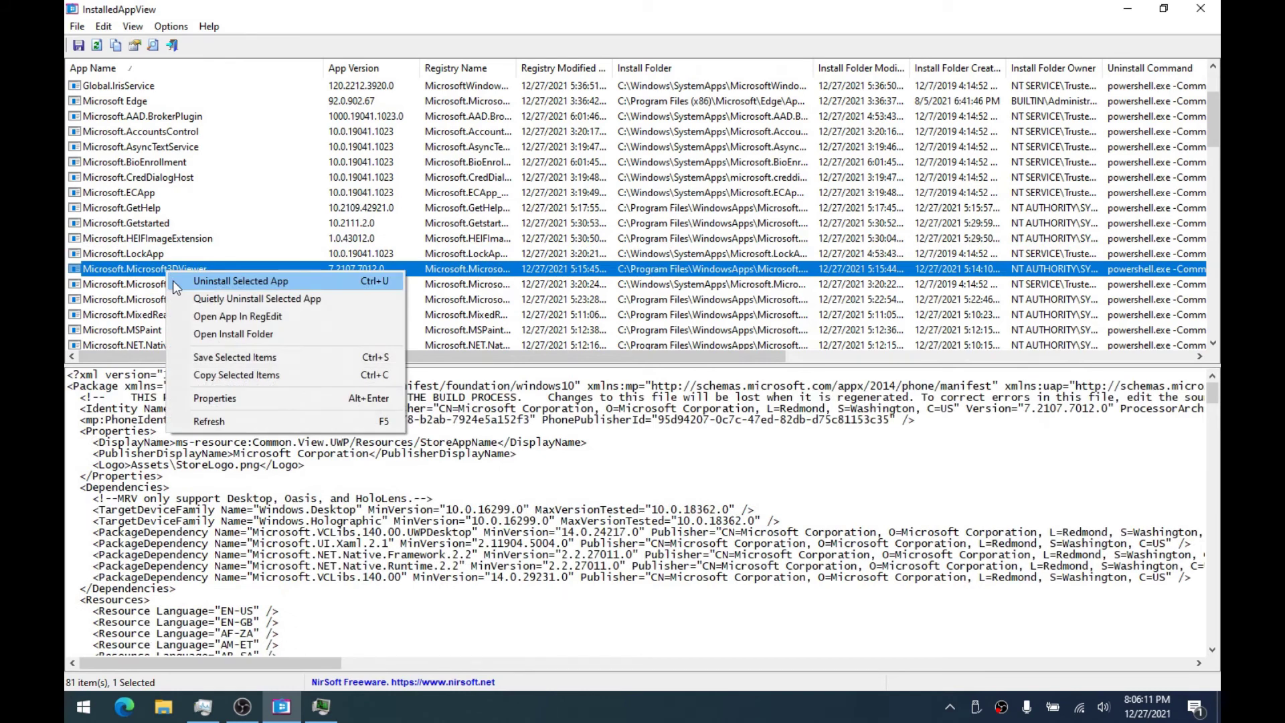
pyautogui.click(227, 298)
pyautogui.click(699, 420)
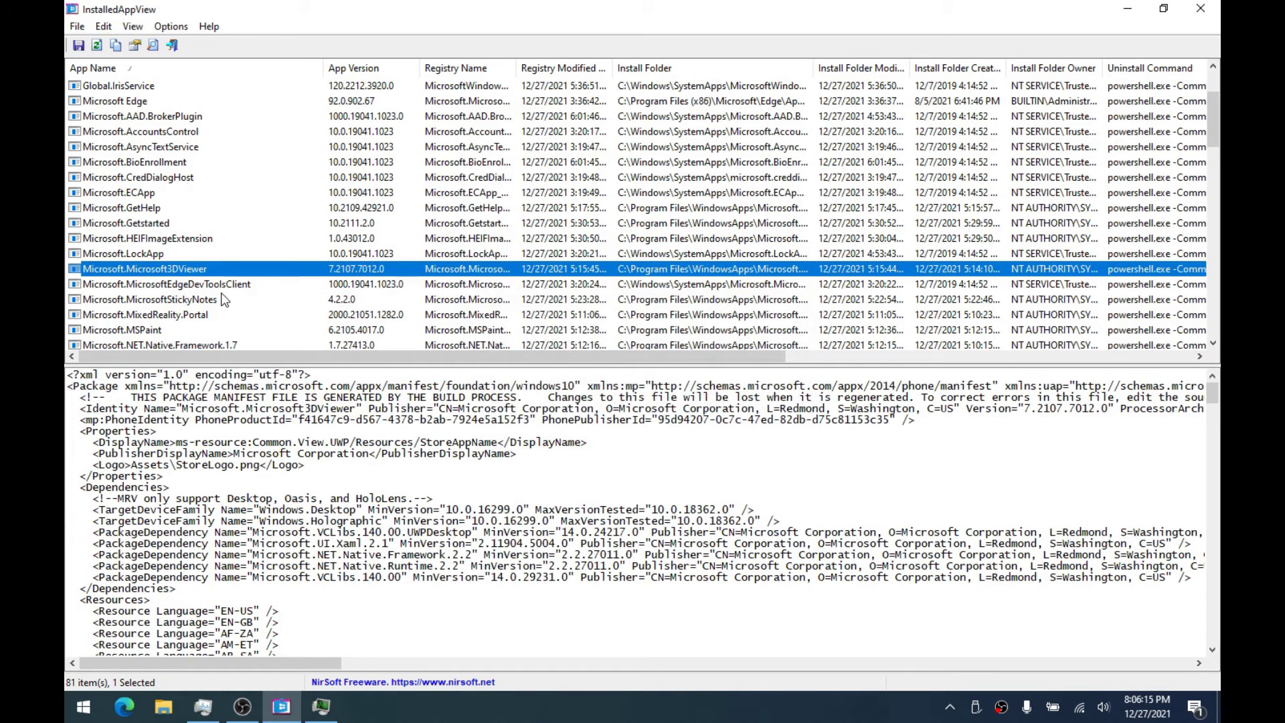
# Try to quietly uninstall Microsoft.MicrosoftEdgeDevToolsClient and accept the uninstall confirmation
pyautogui.click(153, 272)
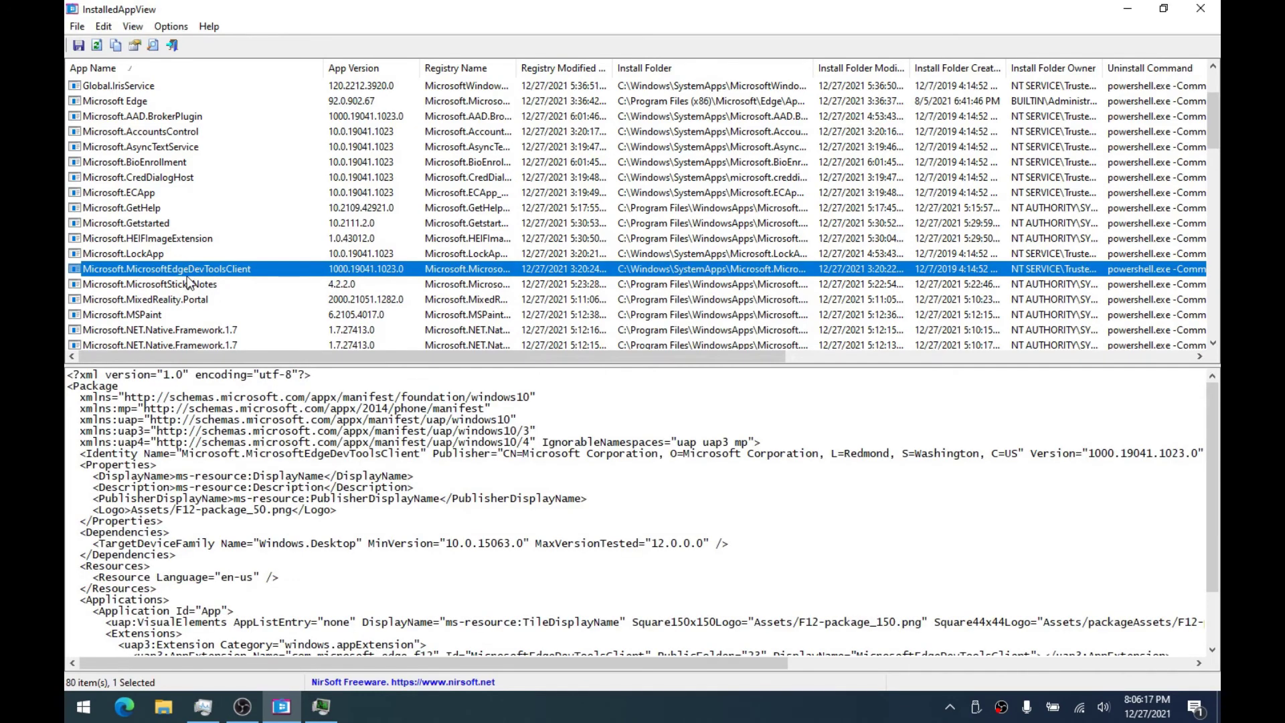
pyautogui.rightClick(226, 270)
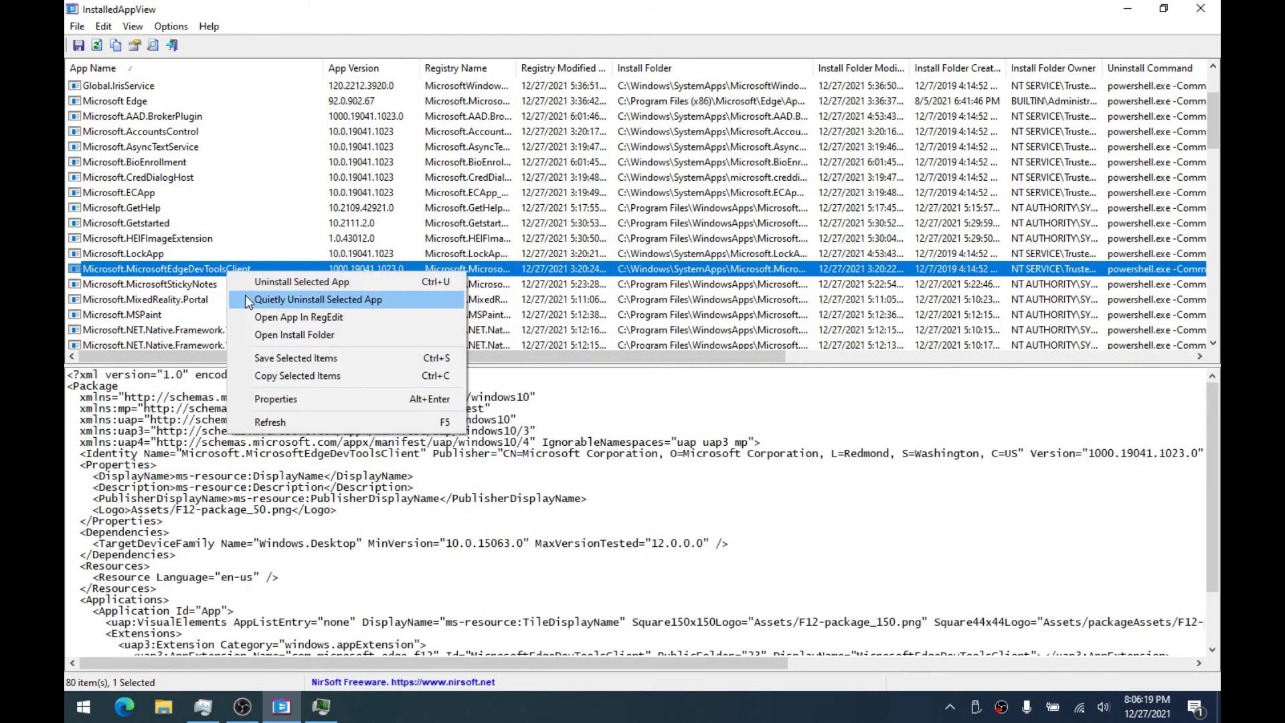
pyautogui.click(245, 295)
pyautogui.click(695, 420)
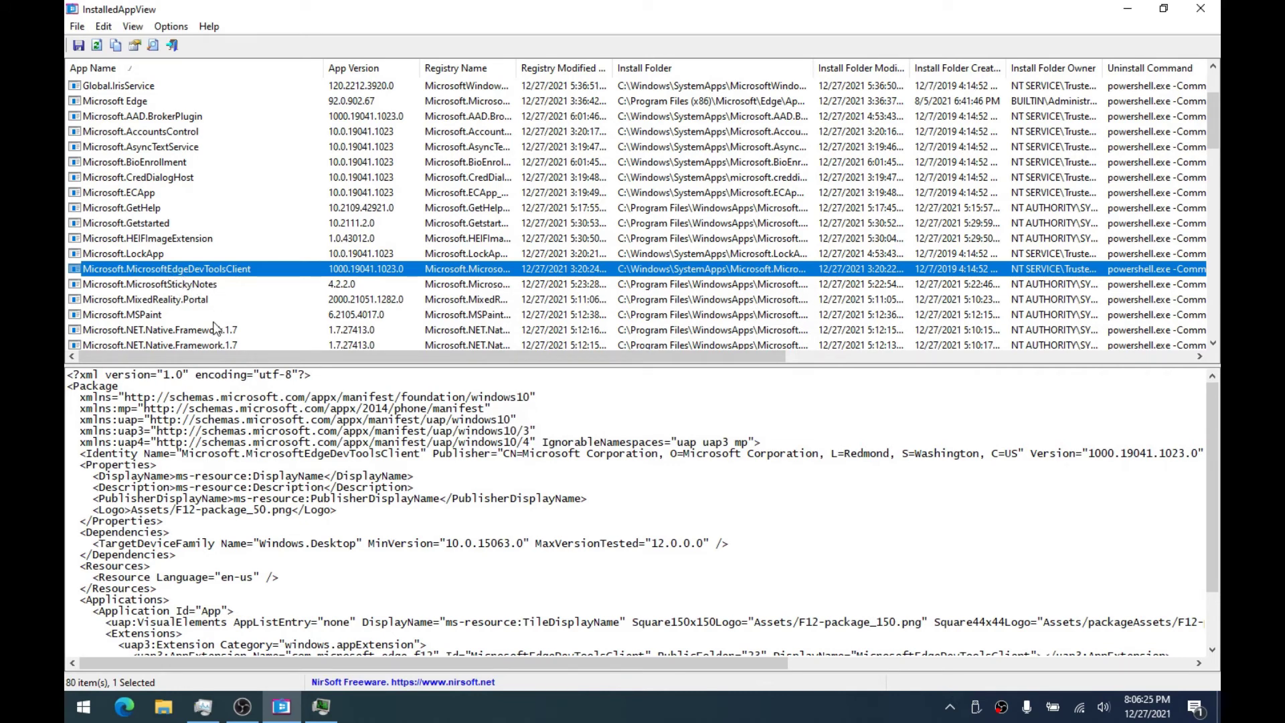
# Quietly uninstall the Microsoft.MicrosoftStickyNotes app and confirm the removal
pyautogui.click(197, 293)
pyautogui.press('Up')
pyautogui.press('Up')
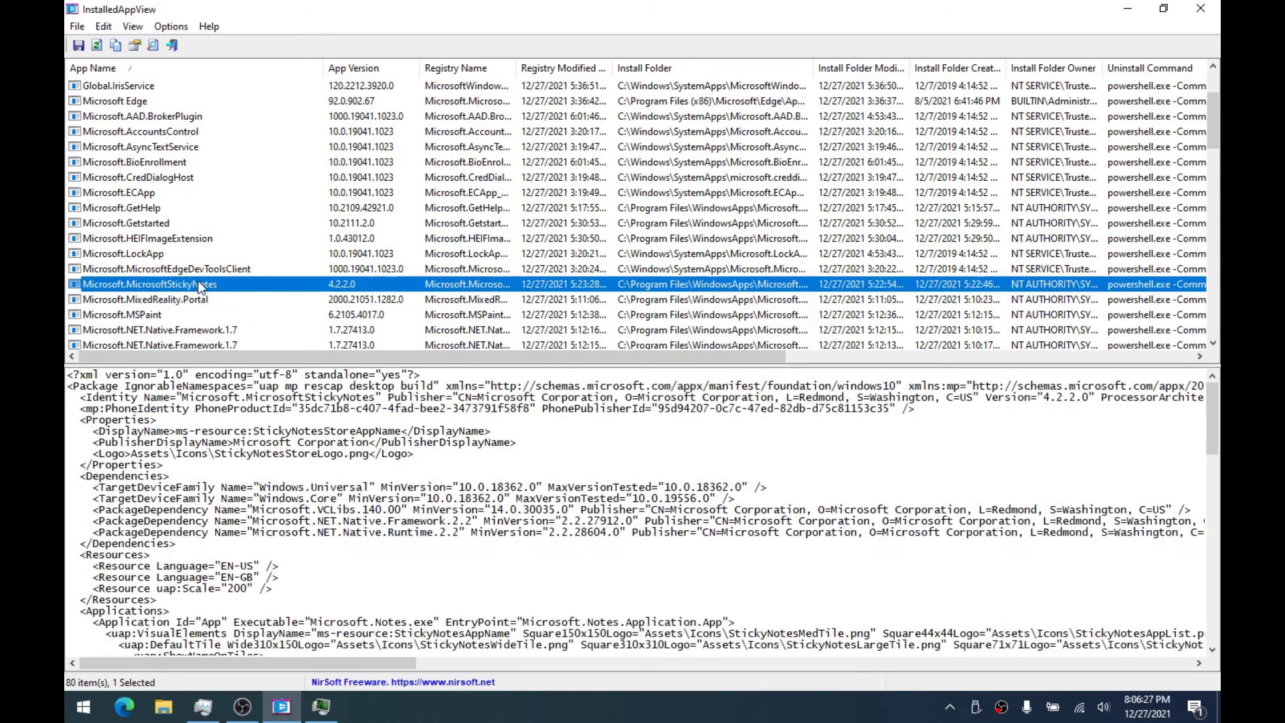
pyautogui.click(201, 299)
pyautogui.click(201, 282)
pyautogui.rightClick(212, 285)
pyautogui.click(235, 312)
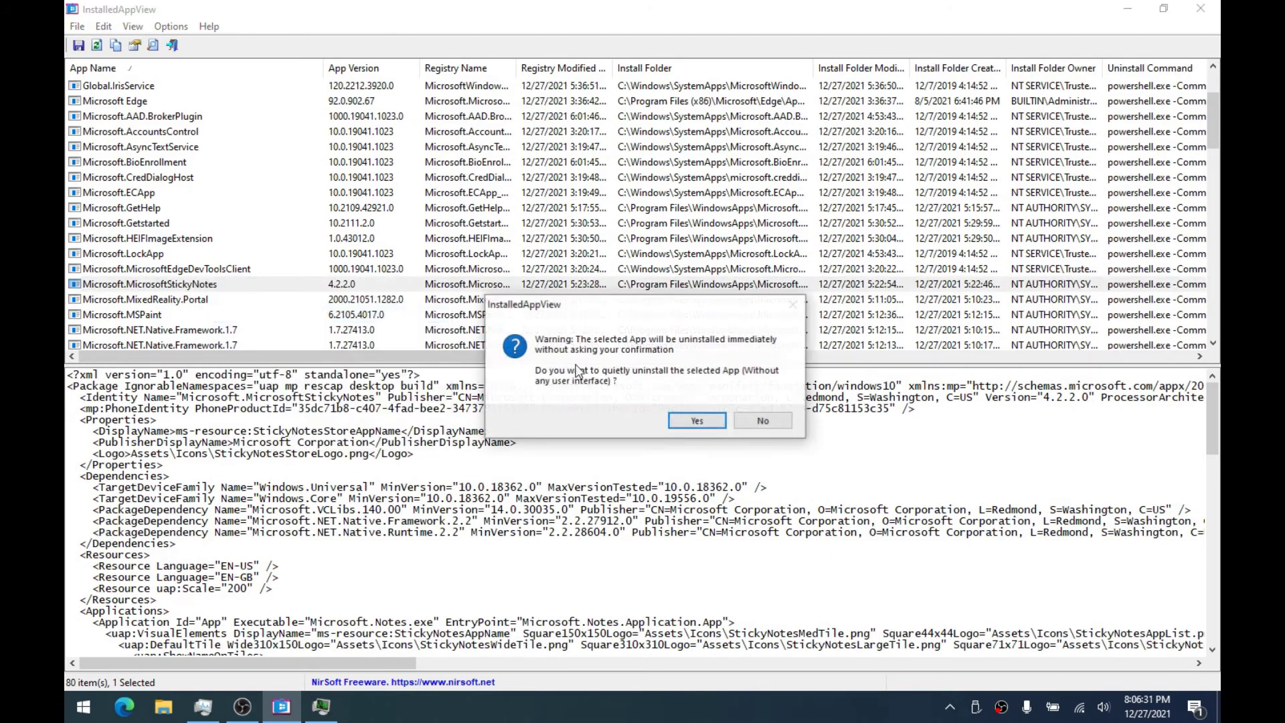
pyautogui.click(714, 421)
# Quietly uninstall the Microsoft.MixedReality.Portal app and confirm the removal
pyautogui.click(171, 303)
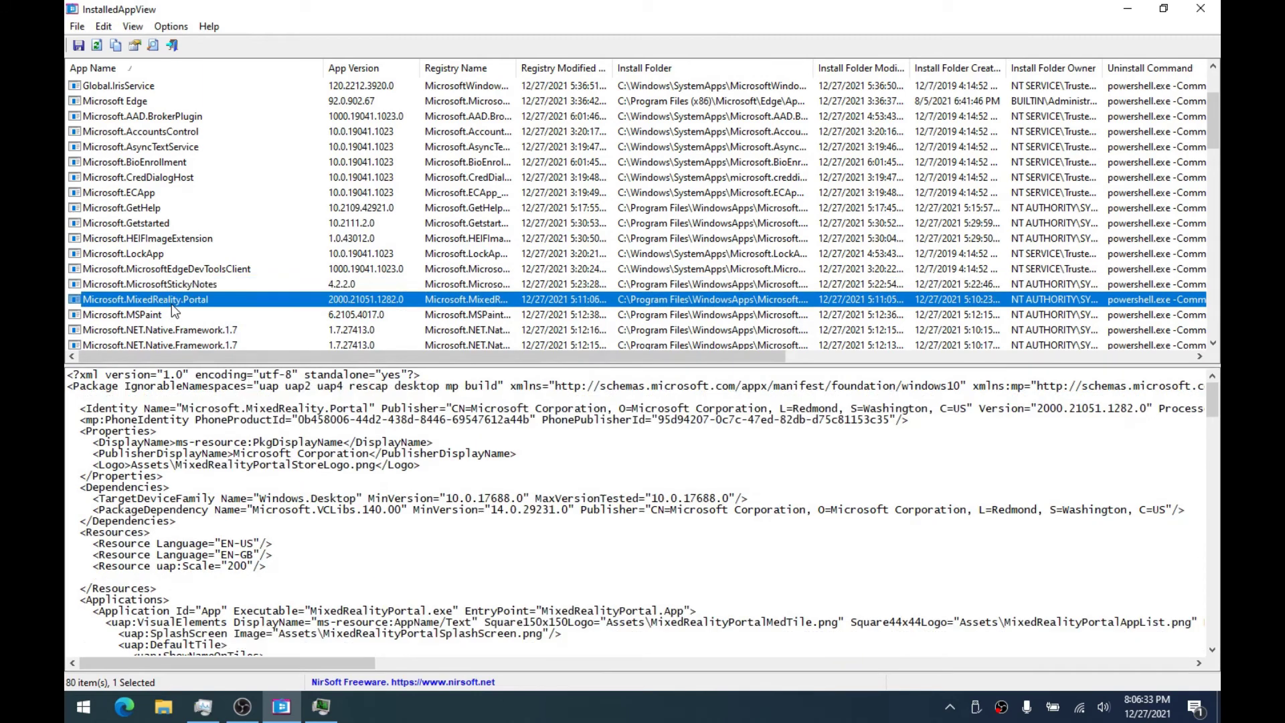
pyautogui.rightClick(171, 304)
pyautogui.click(201, 332)
pyautogui.click(695, 420)
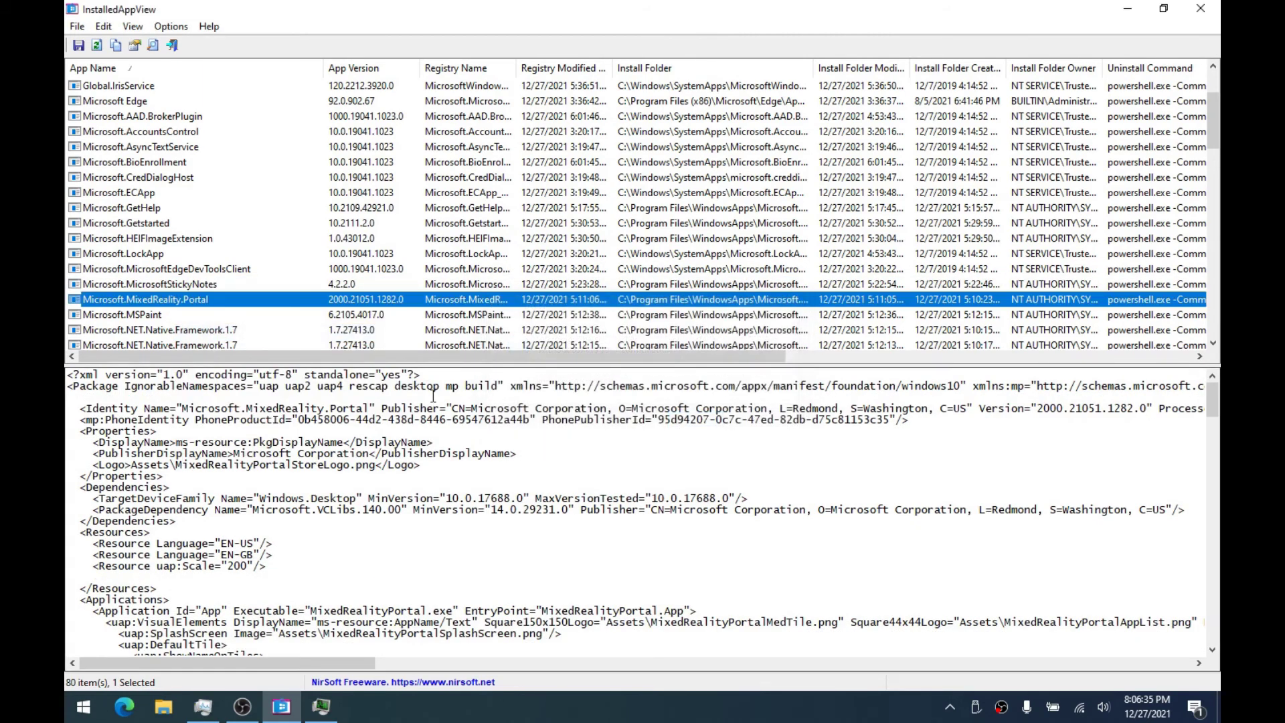
# Select Microsoft.MSPaint in the app list, search the Start menu for "mspai" and launch Paint
pyautogui.click(148, 314)
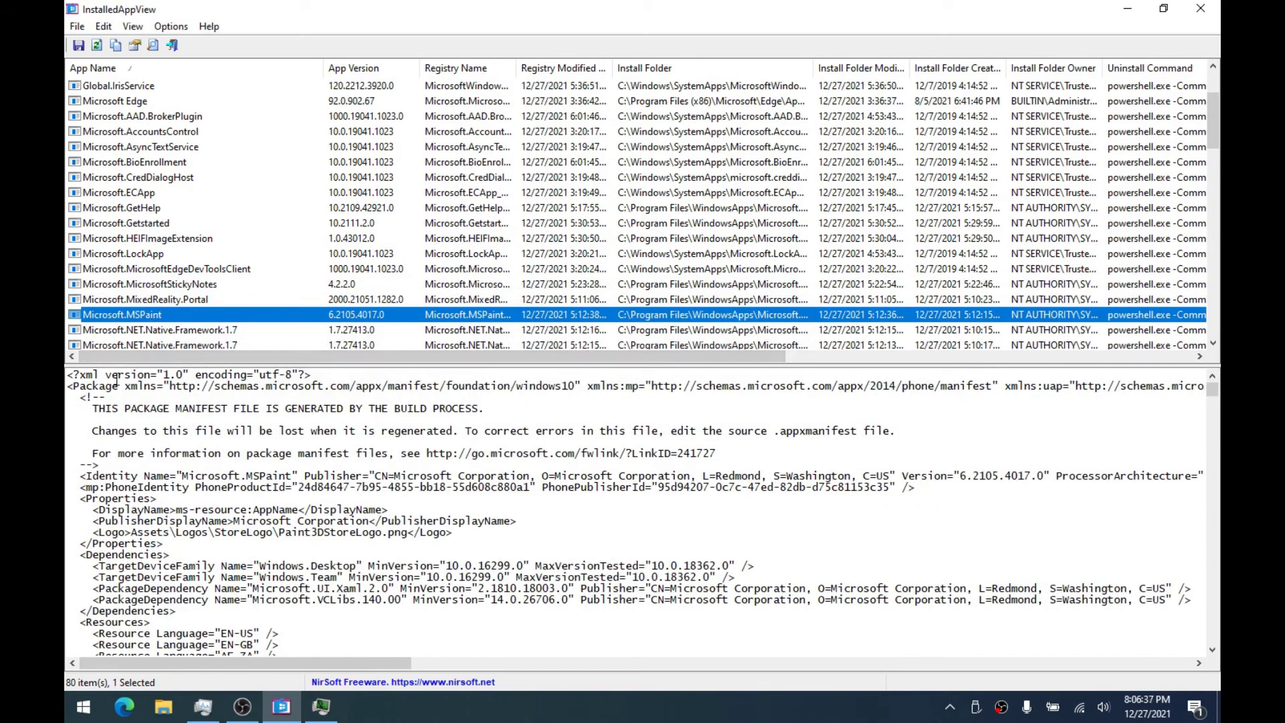
pyautogui.click(75, 699)
pyautogui.write('ms')
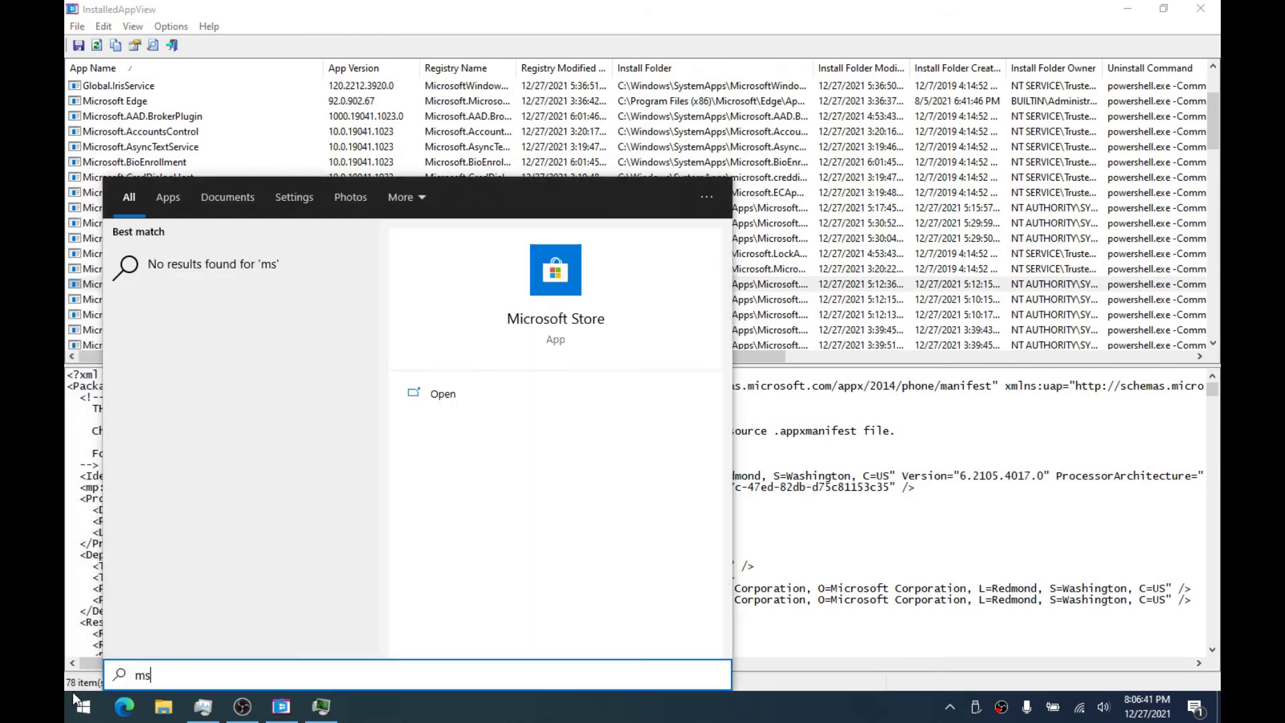
pyautogui.write('pai')
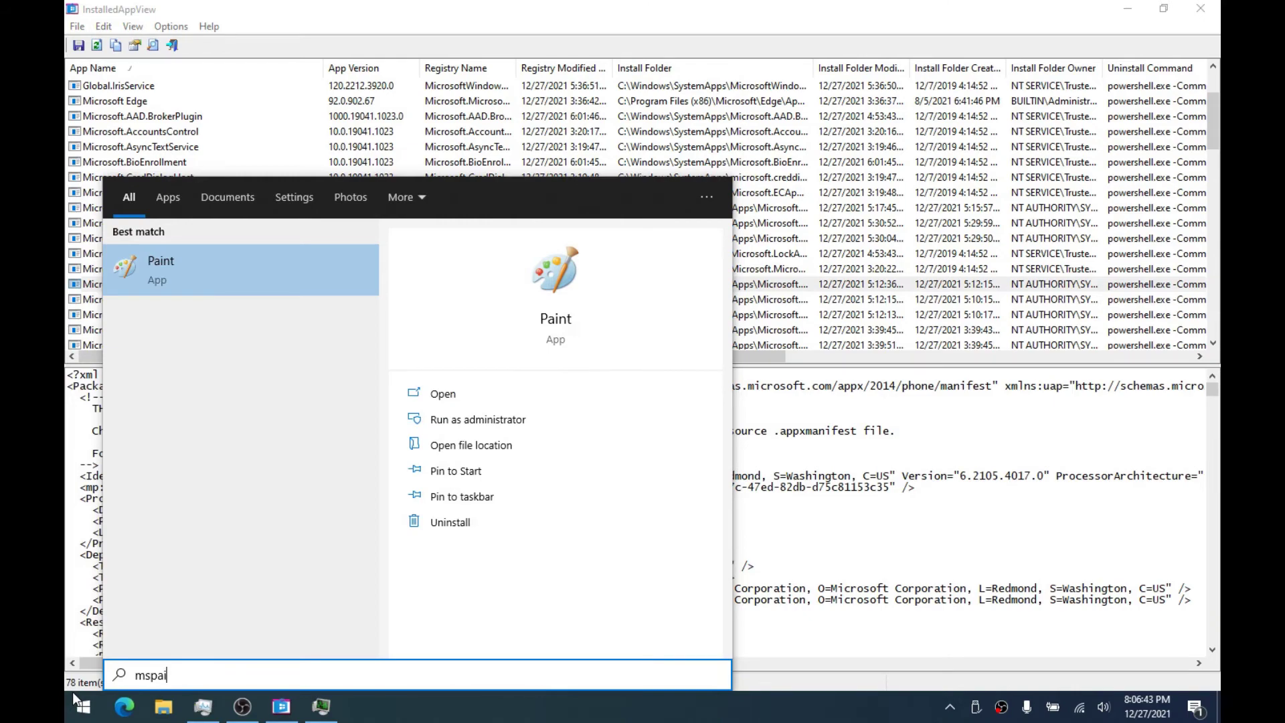
pyautogui.press('Return')
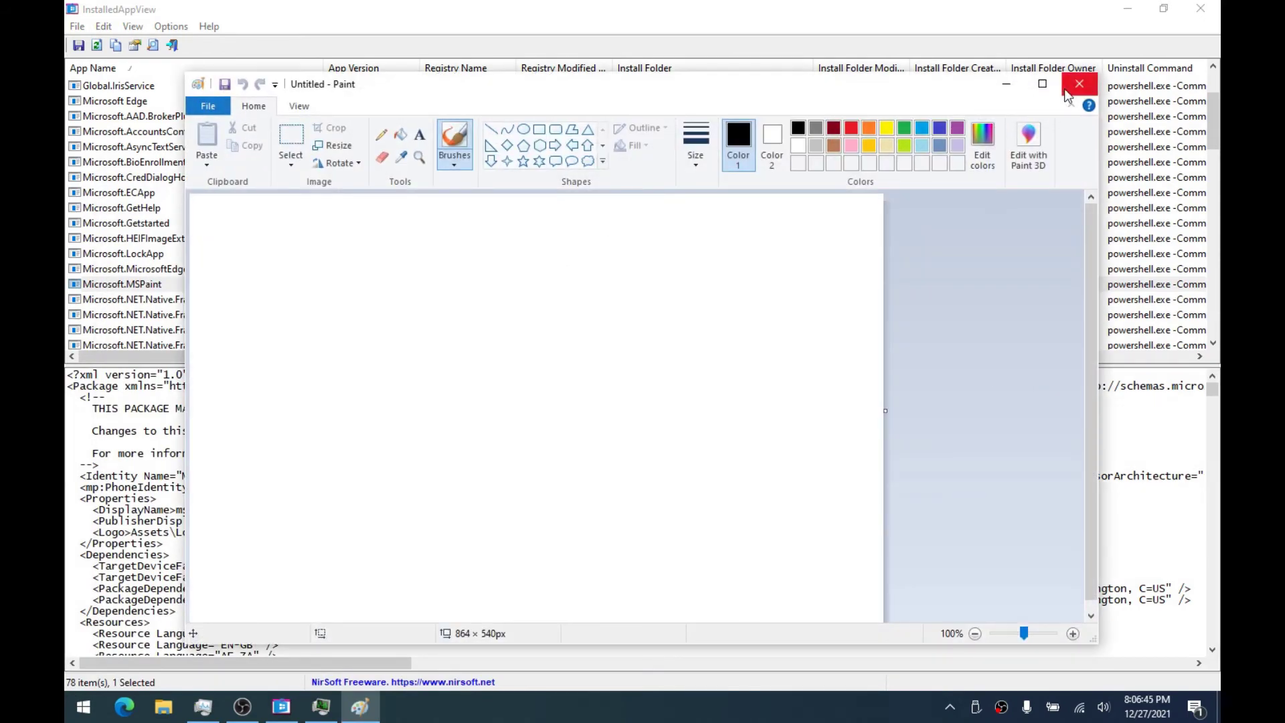
# Open Paint 3D from within Paint to see which program it is, and close both windows
pyautogui.moveTo(922, 86); pyautogui.dragTo(800, 106)
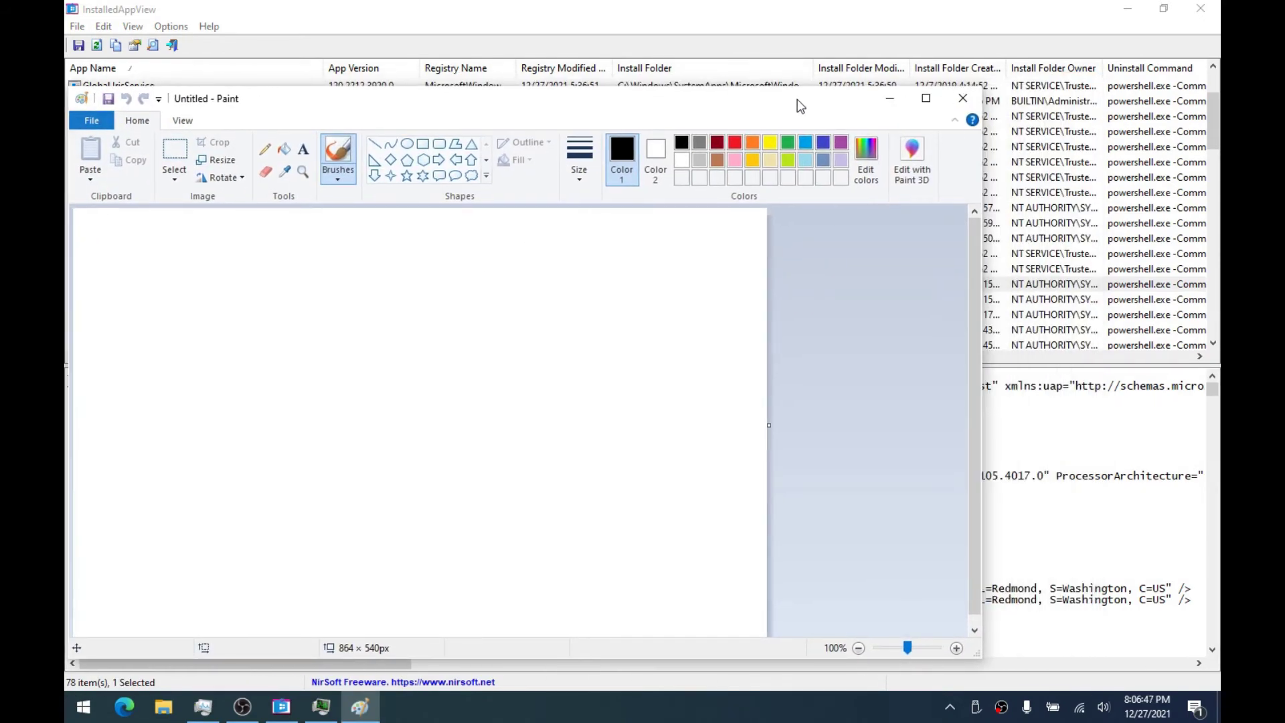
pyautogui.click(921, 163)
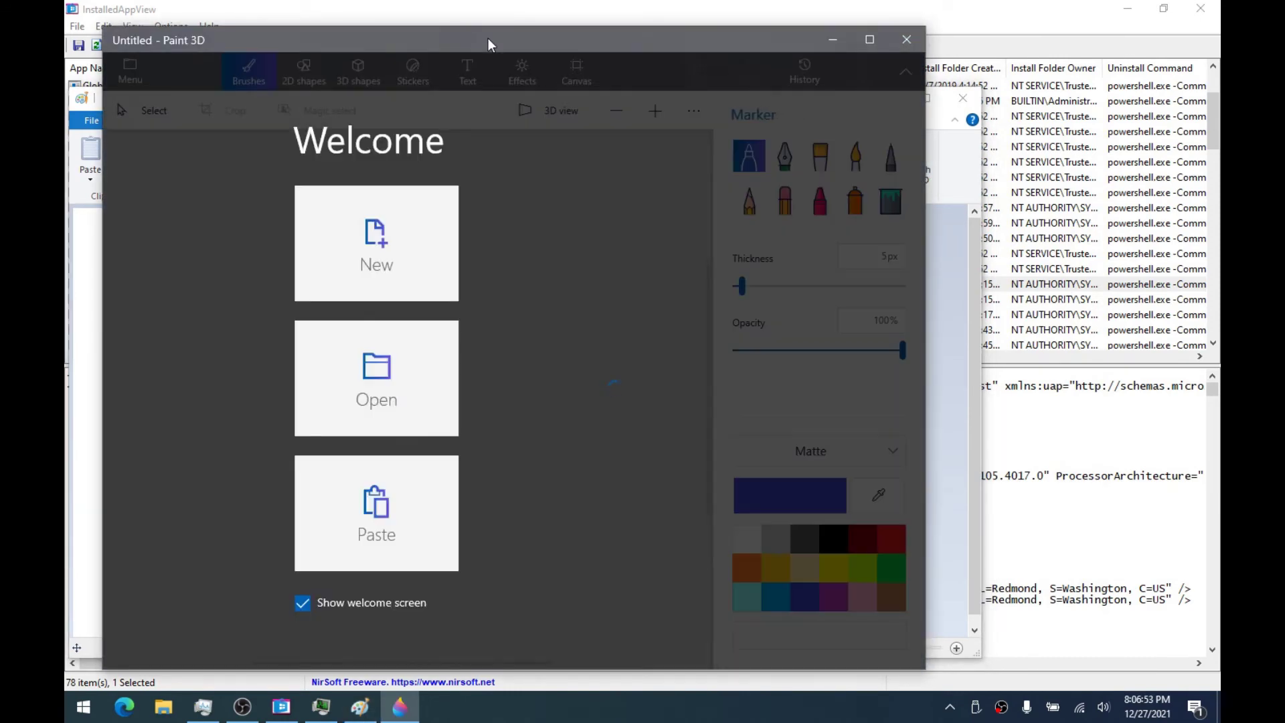
pyautogui.moveTo(501, 38); pyautogui.dragTo(504, 42)
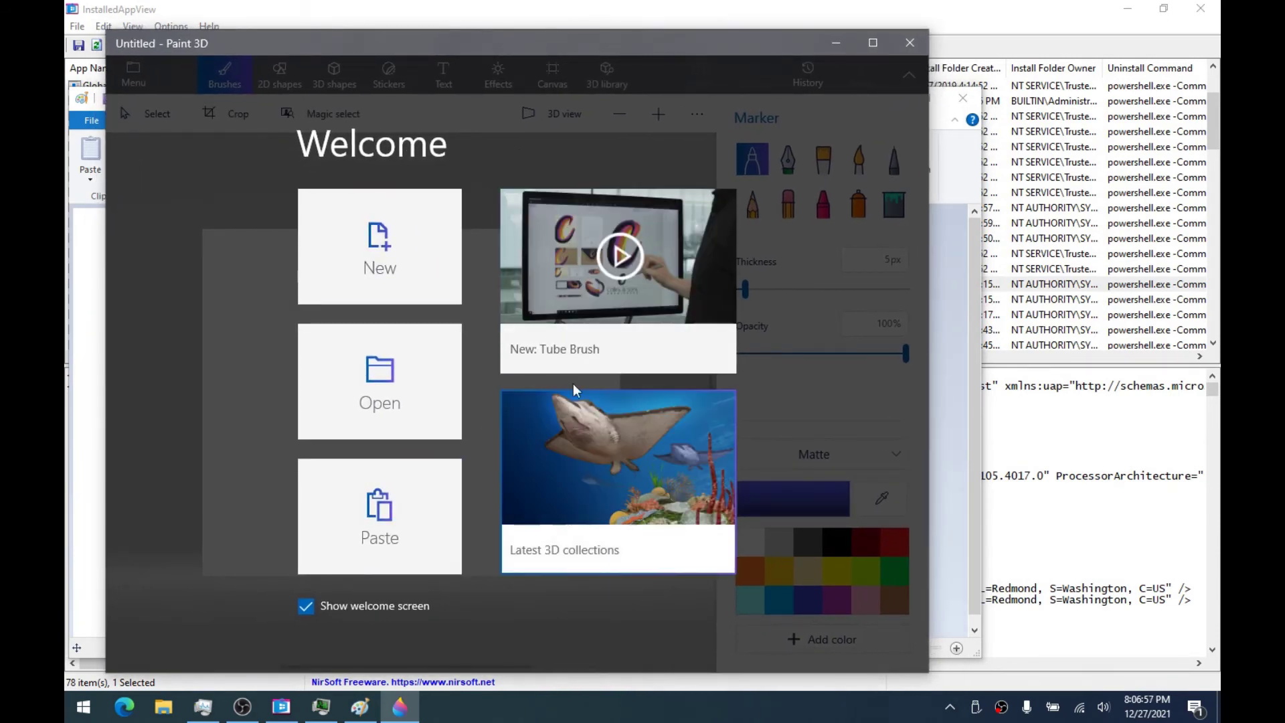
pyautogui.click(909, 42)
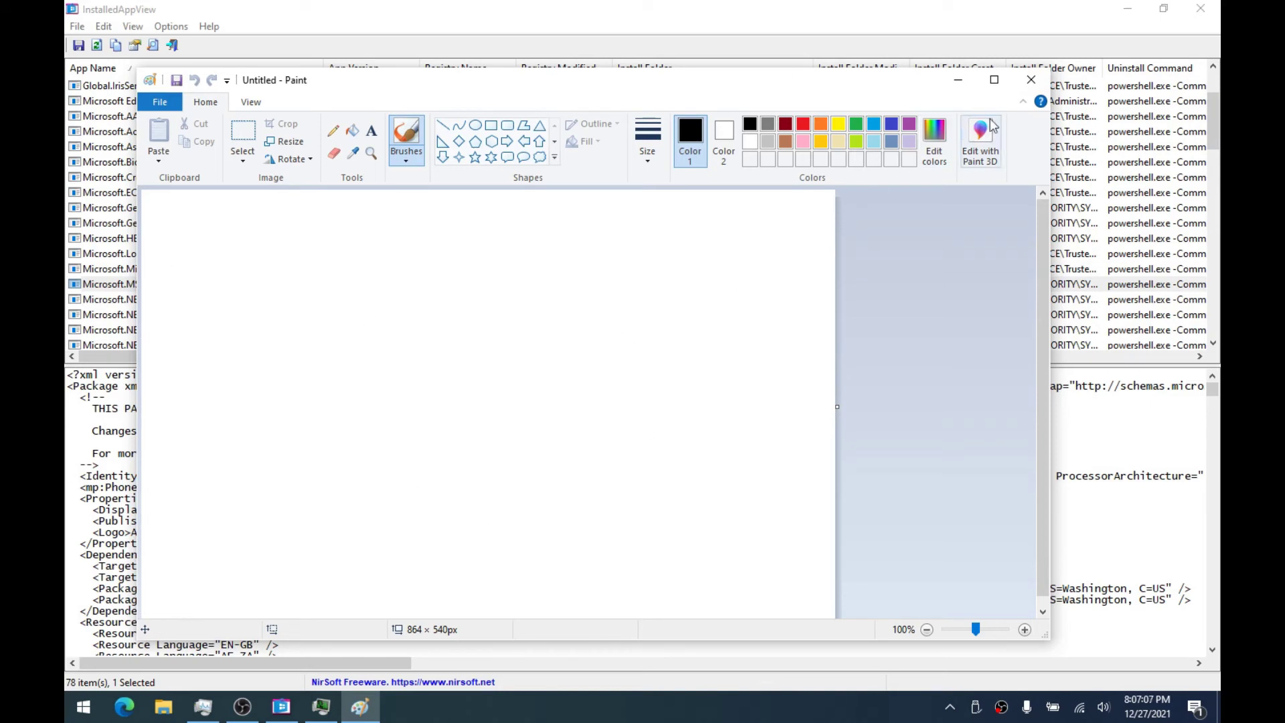
pyautogui.click(1035, 76)
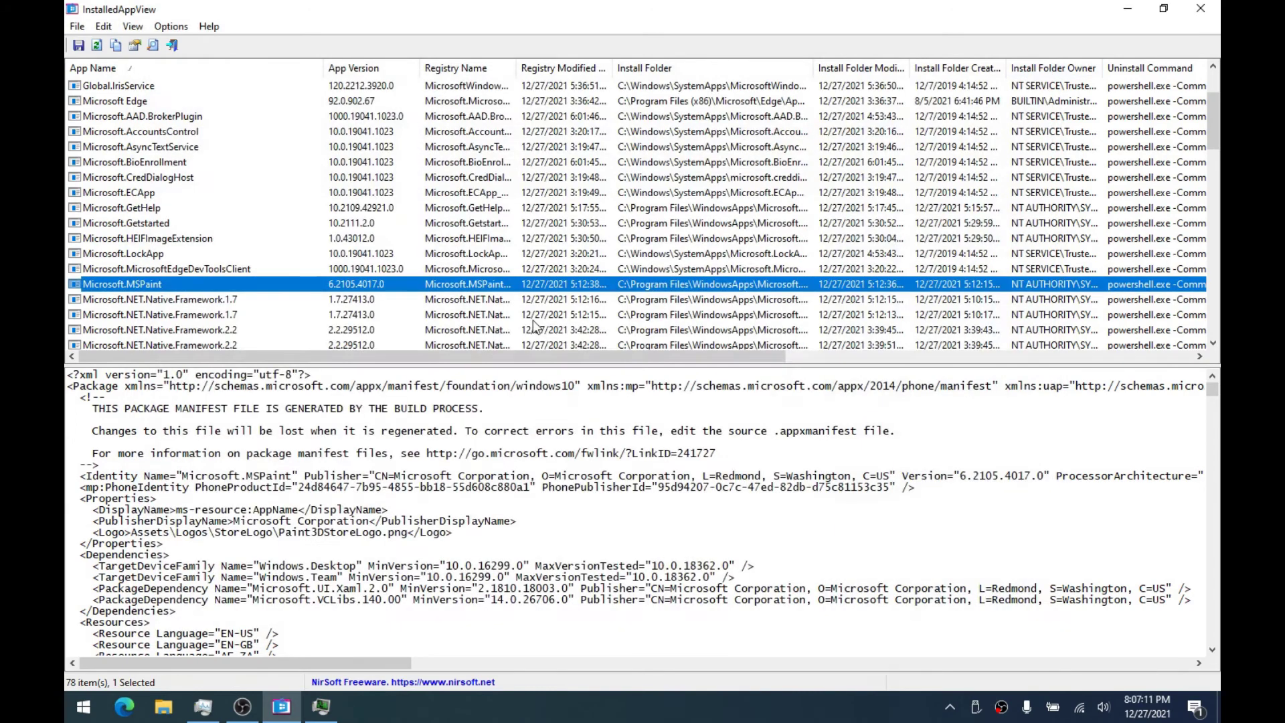
# Quietly uninstall the Microsoft.MSPaint package and confirm the removal
pyautogui.rightClick(130, 283)
pyautogui.click(161, 308)
pyautogui.click(689, 421)
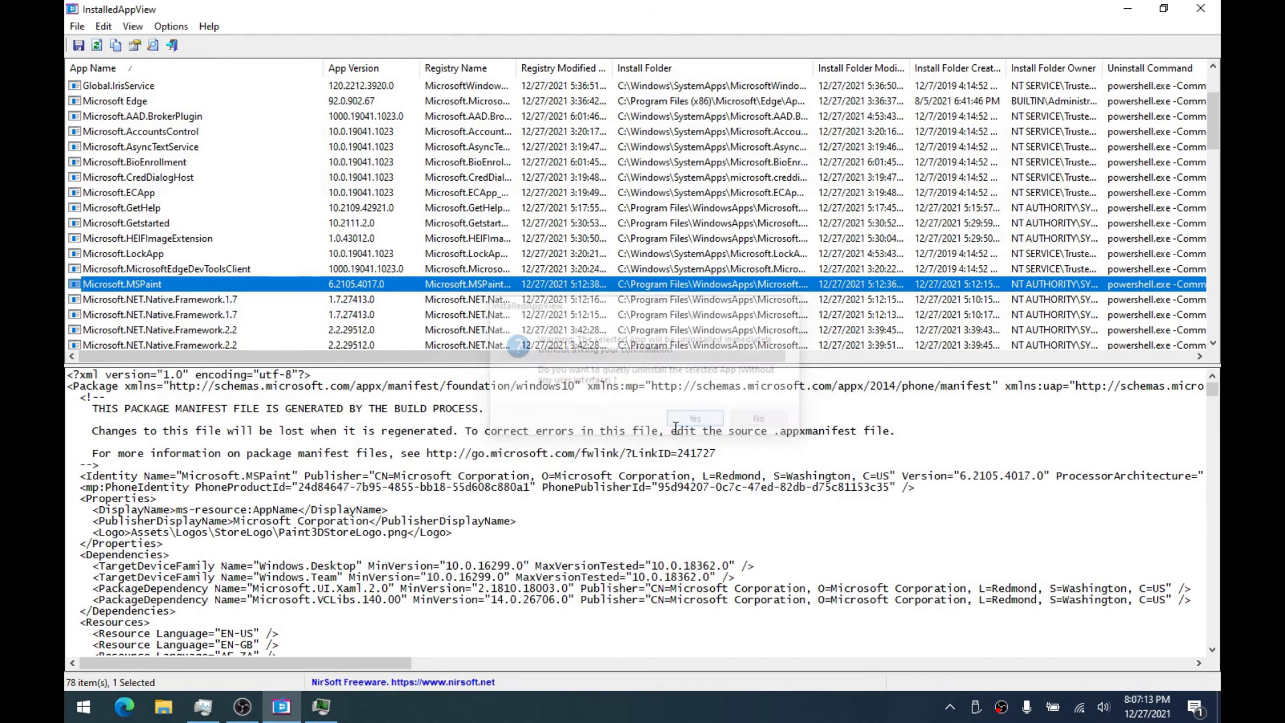
# Reopen Paint through a Start menu search to check it after the Microsoft.MSPaint removal, and close it
pyautogui.press('super')
pyautogui.scroll(-1, 137, 647)
pyautogui.write('m')
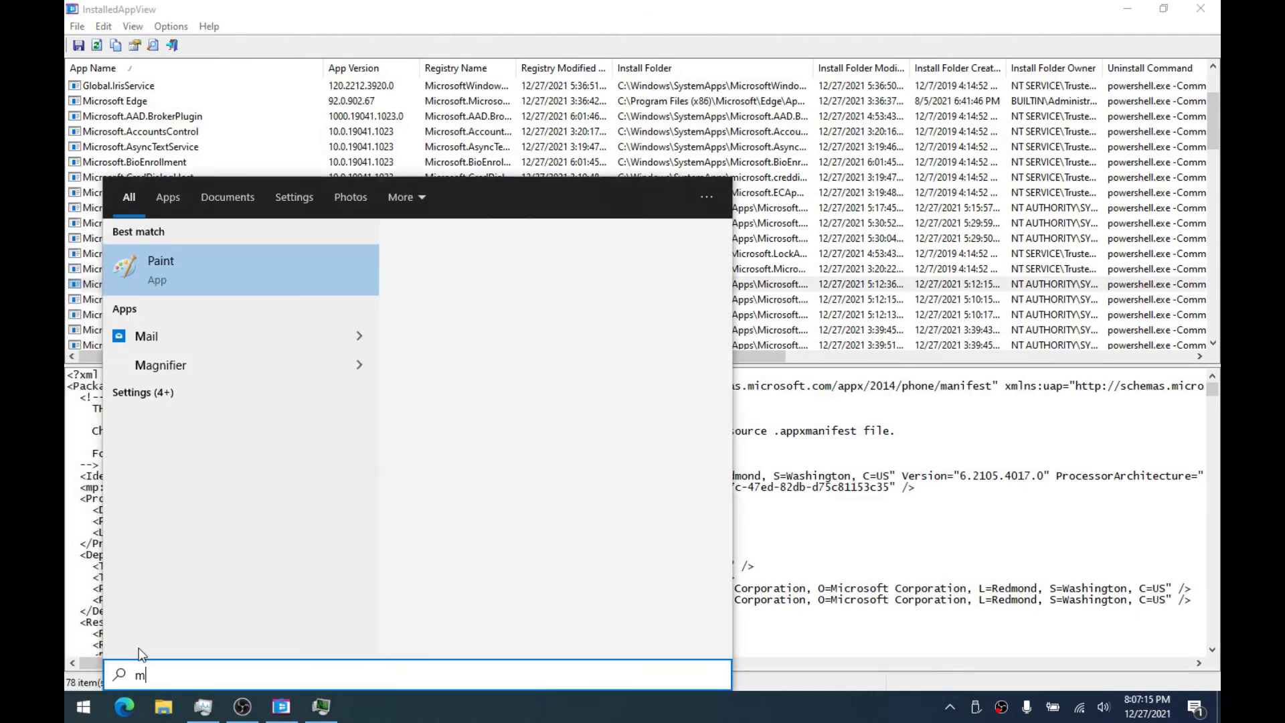
pyautogui.write('s')
pyautogui.click(273, 263)
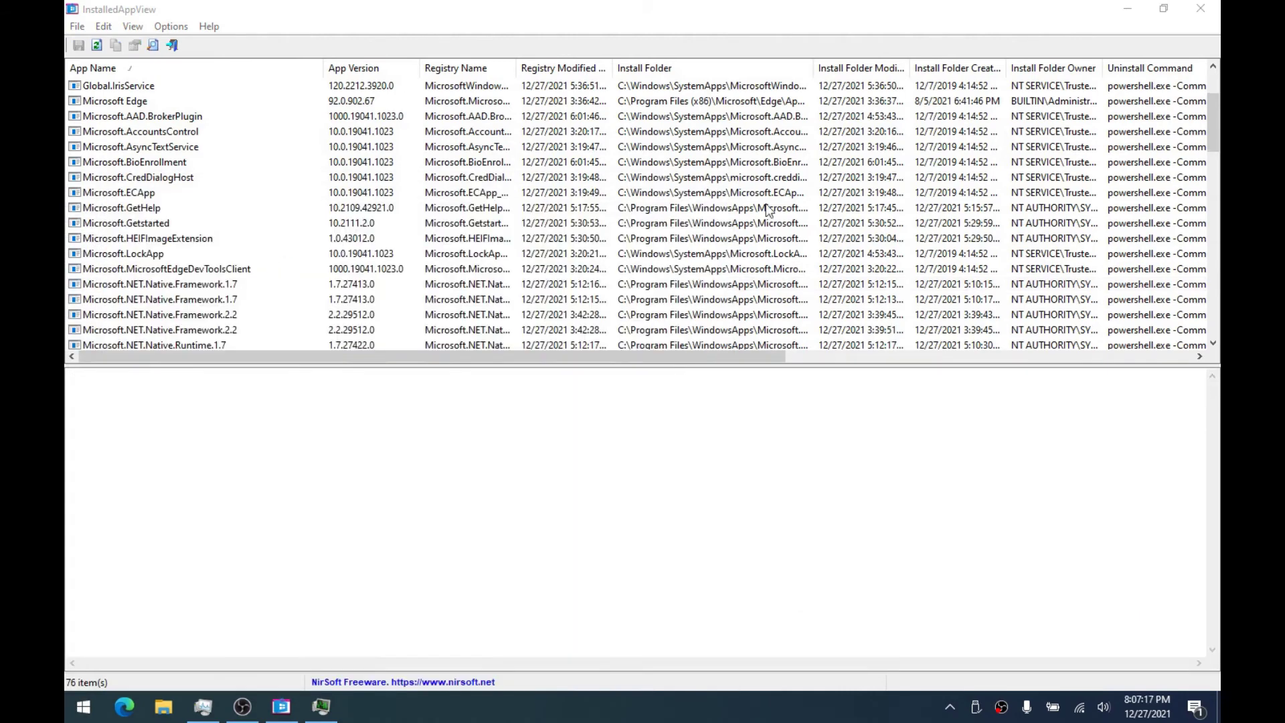
pyautogui.click(1031, 80)
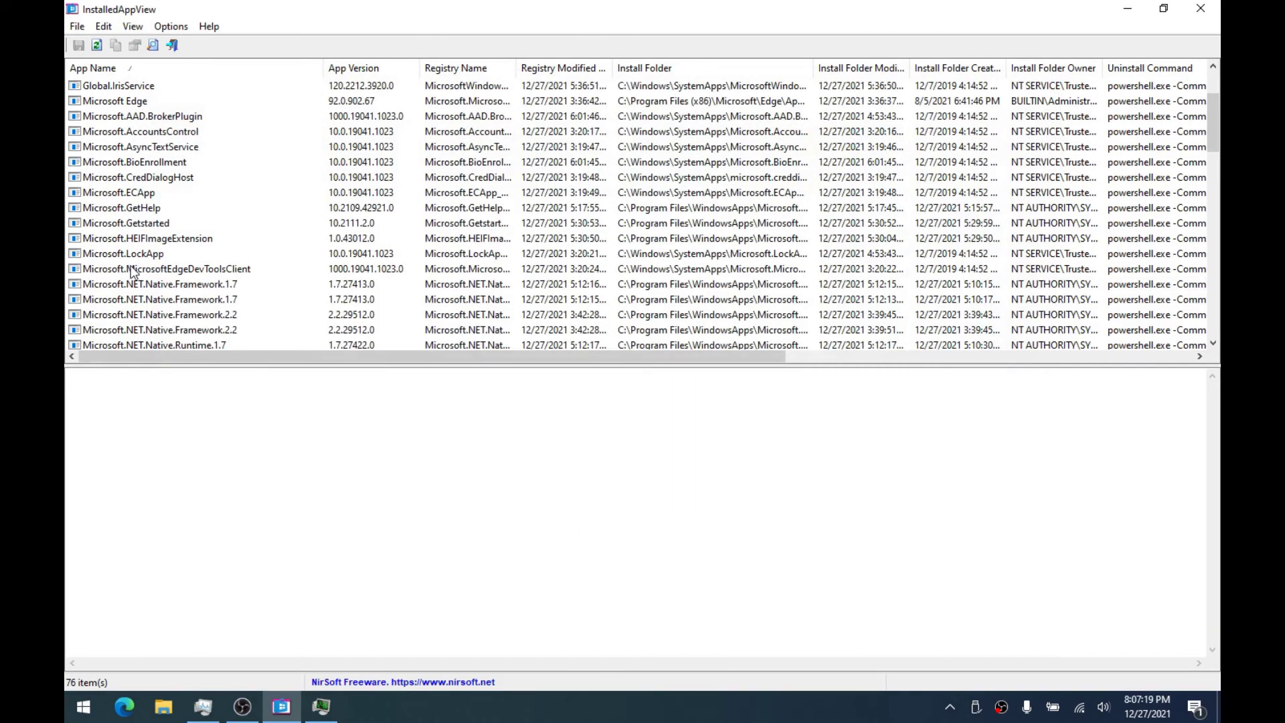
pyautogui.scroll(-2, 132, 271)
pyautogui.click(195, 178)
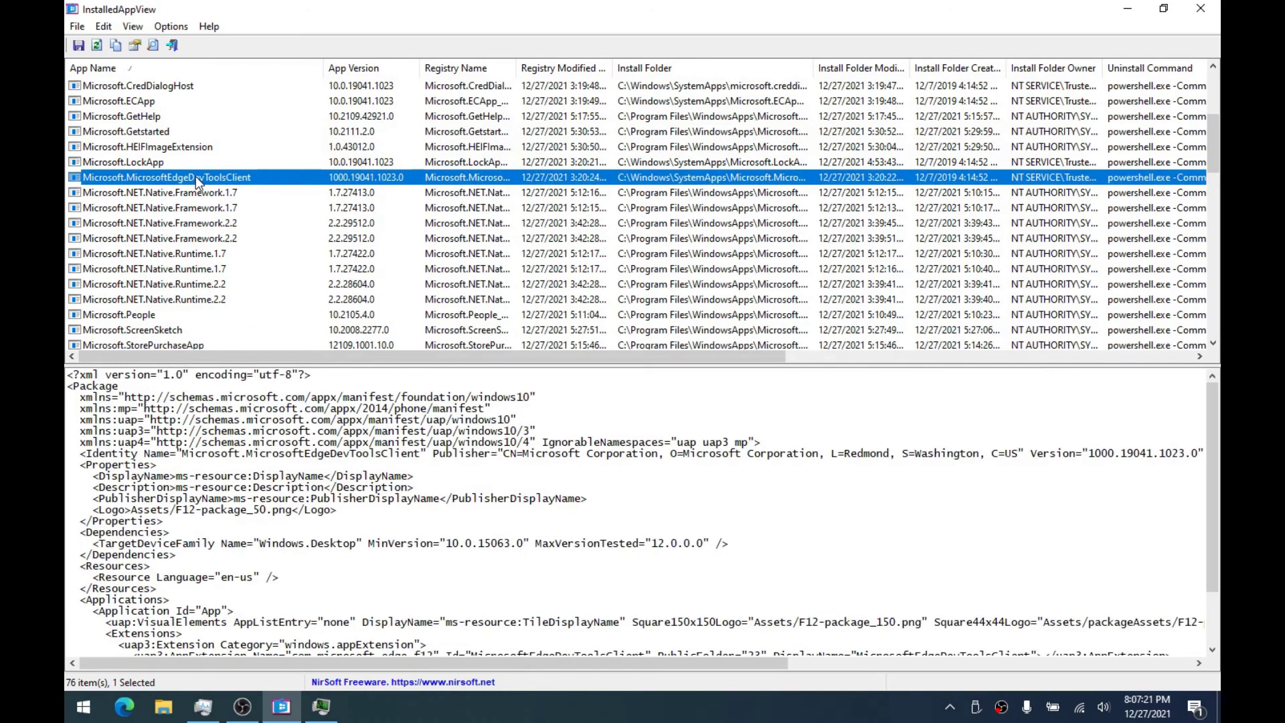
pyautogui.rightClick(195, 176)
pyautogui.click(131, 225)
# Quietly uninstall the Microsoft.People app and confirm the removal
pyautogui.click(180, 316)
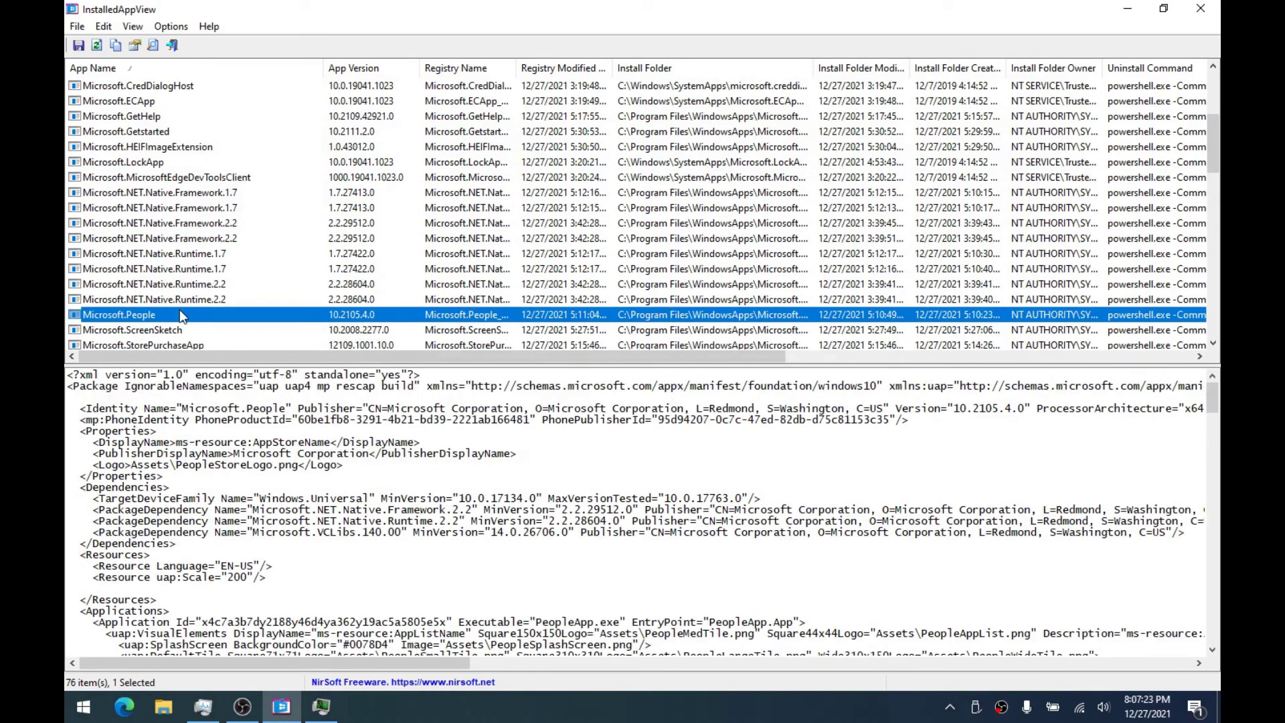
pyautogui.scroll(-2, 179, 316)
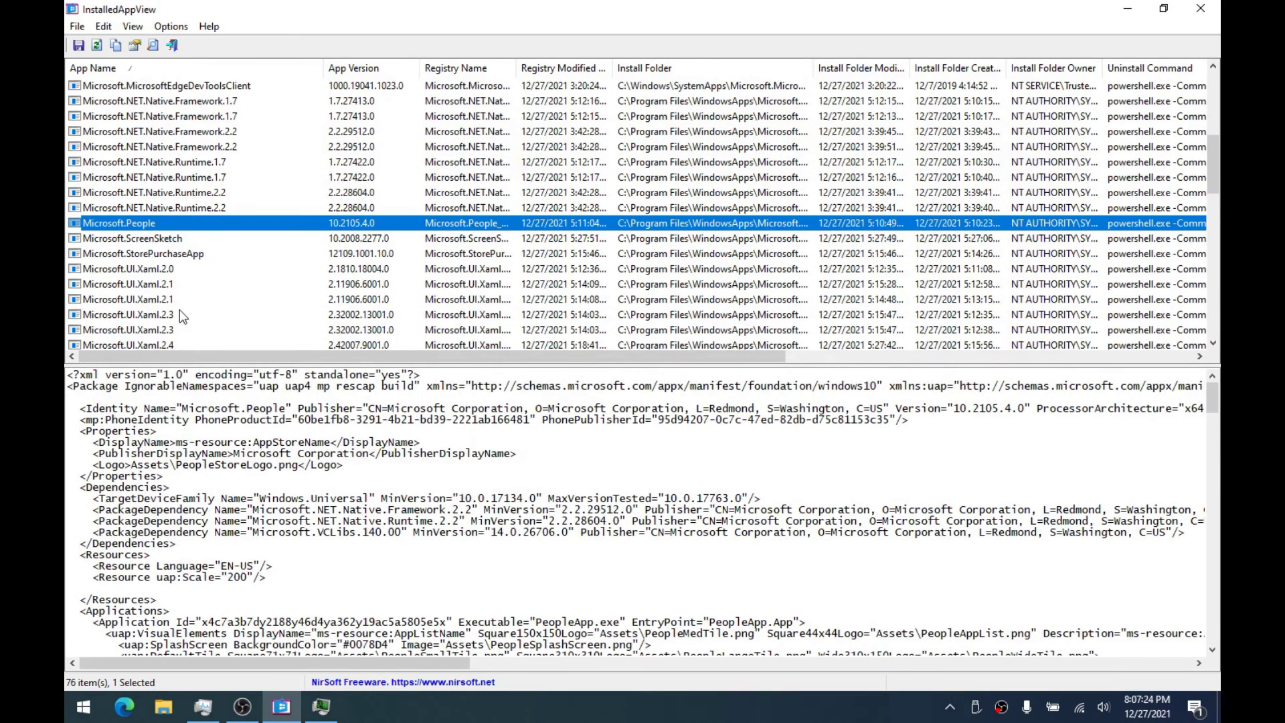
pyautogui.rightClick(171, 226)
pyautogui.click(188, 257)
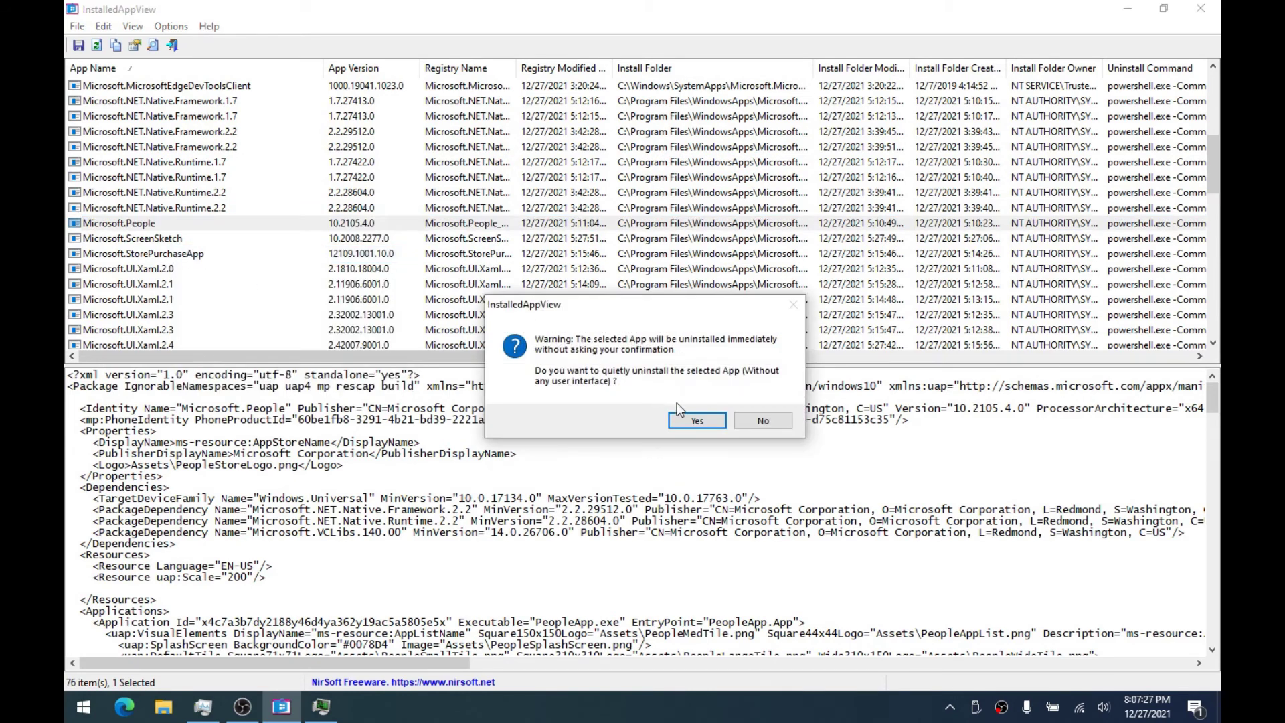
pyautogui.click(680, 420)
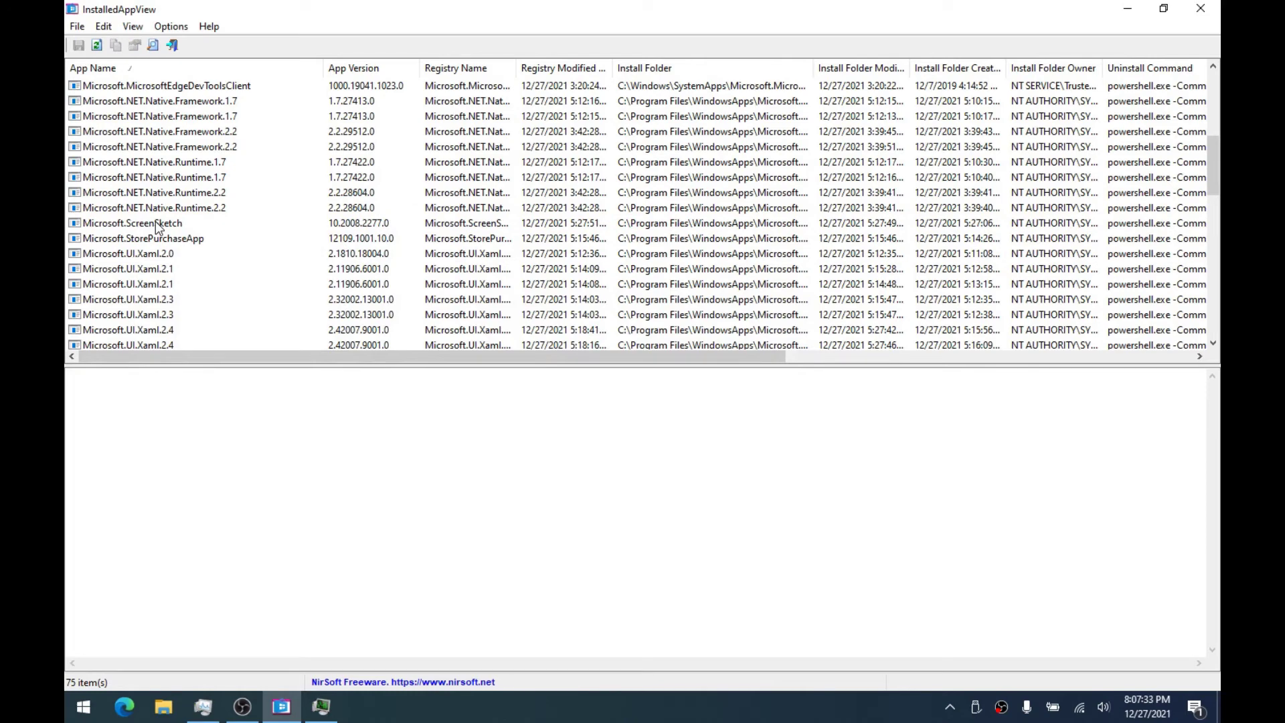
# Quietly uninstall the Microsoft.ScreenSketch app and confirm the removal
pyautogui.click(156, 223)
pyautogui.rightClick(155, 222)
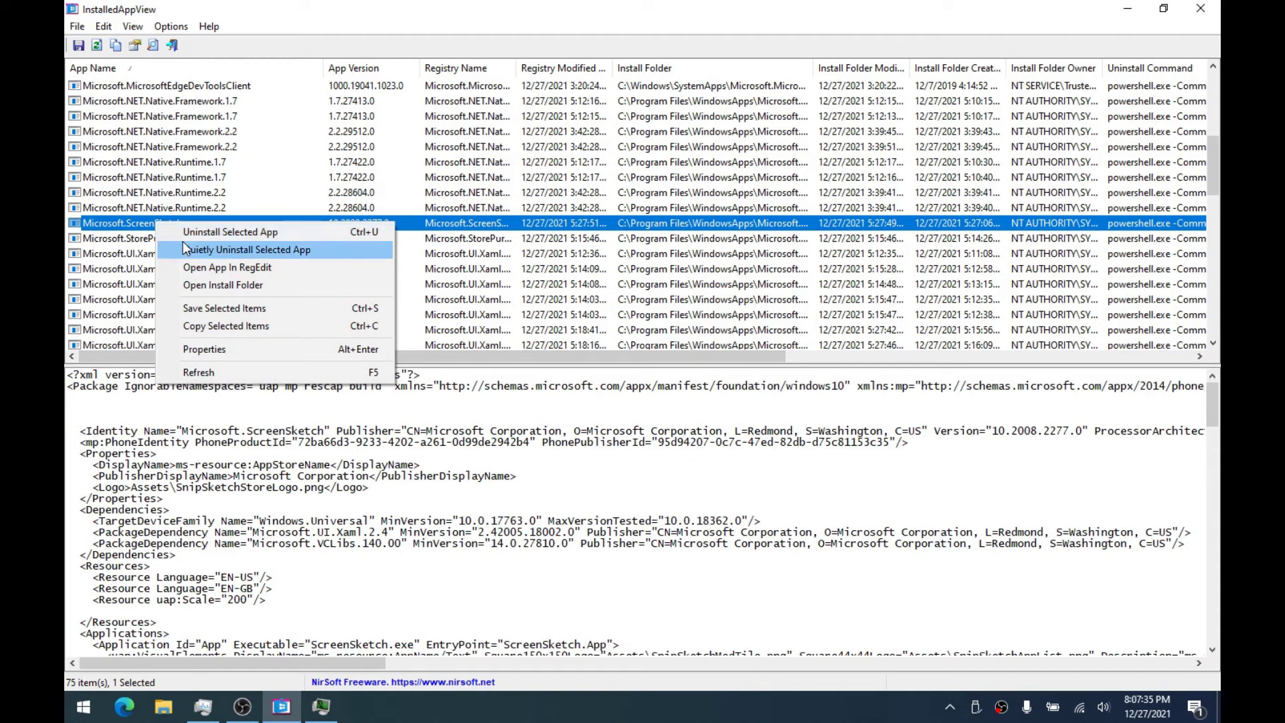
pyautogui.click(186, 249)
pyautogui.click(685, 414)
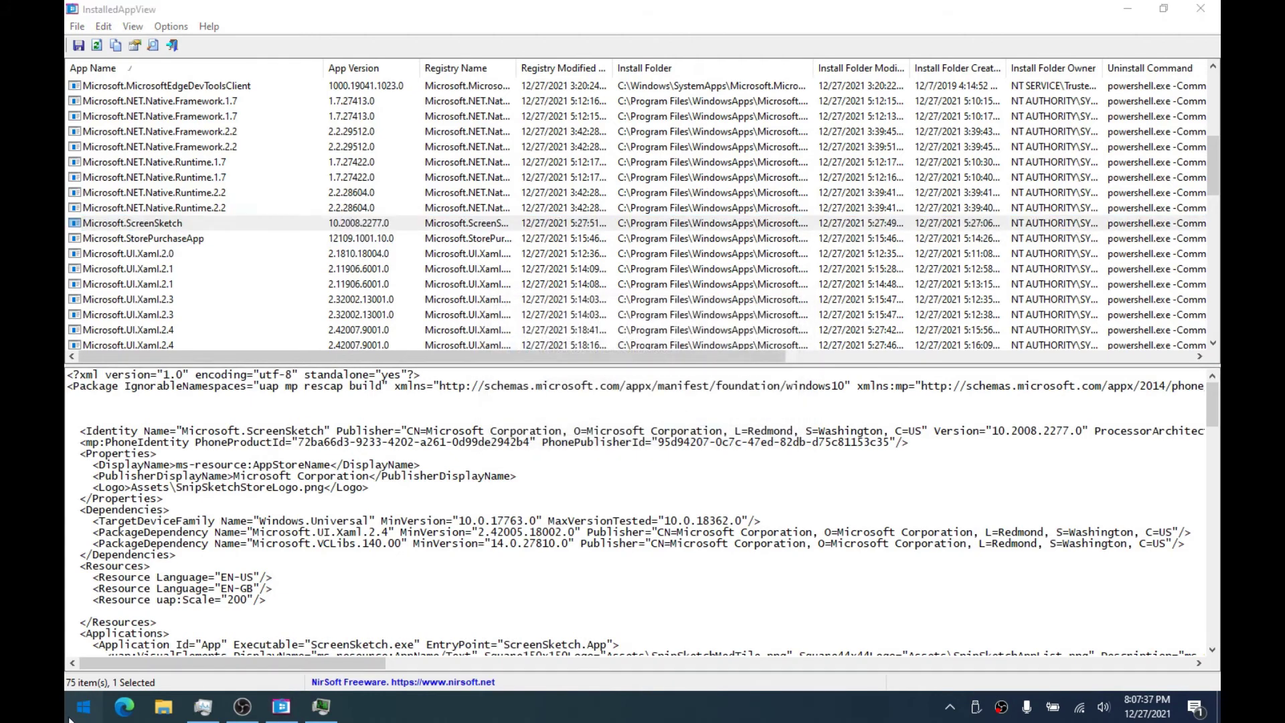
# Search the Start menu for "sn" and look through its app list for Snip & Sketch and other remaining apps
pyautogui.click(70, 718)
pyautogui.write('sn')
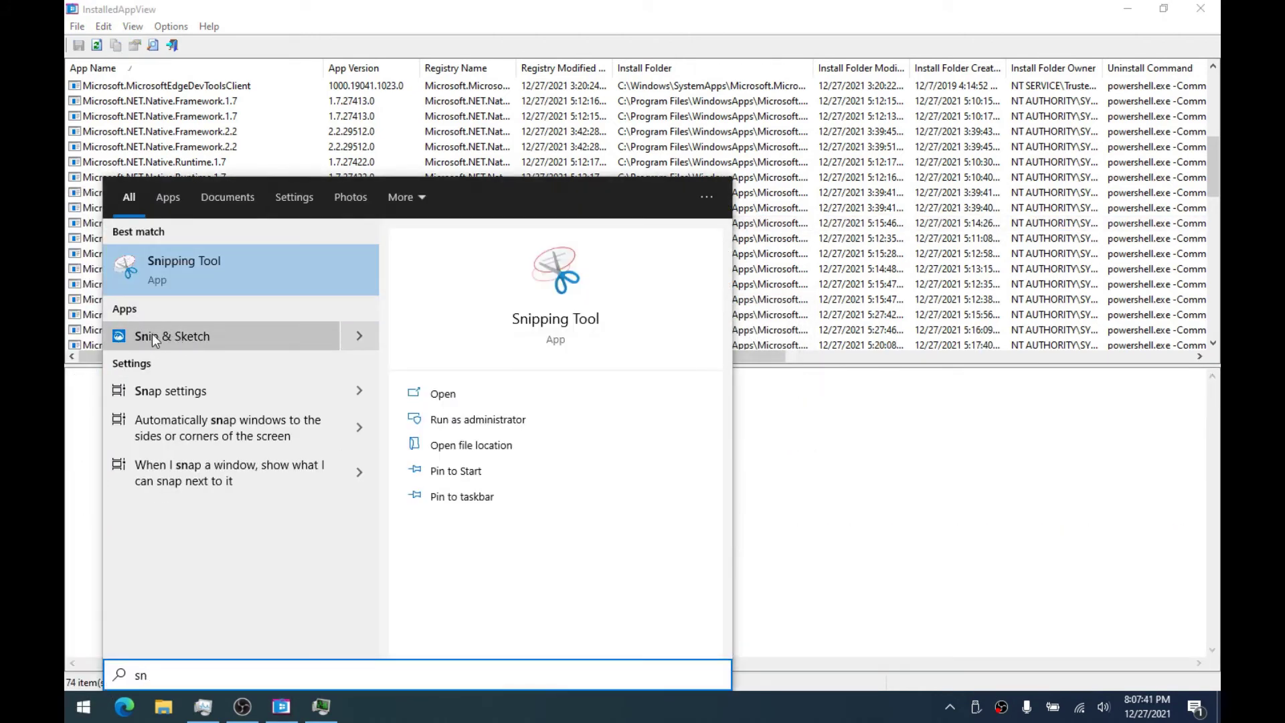
pyautogui.click(80, 633)
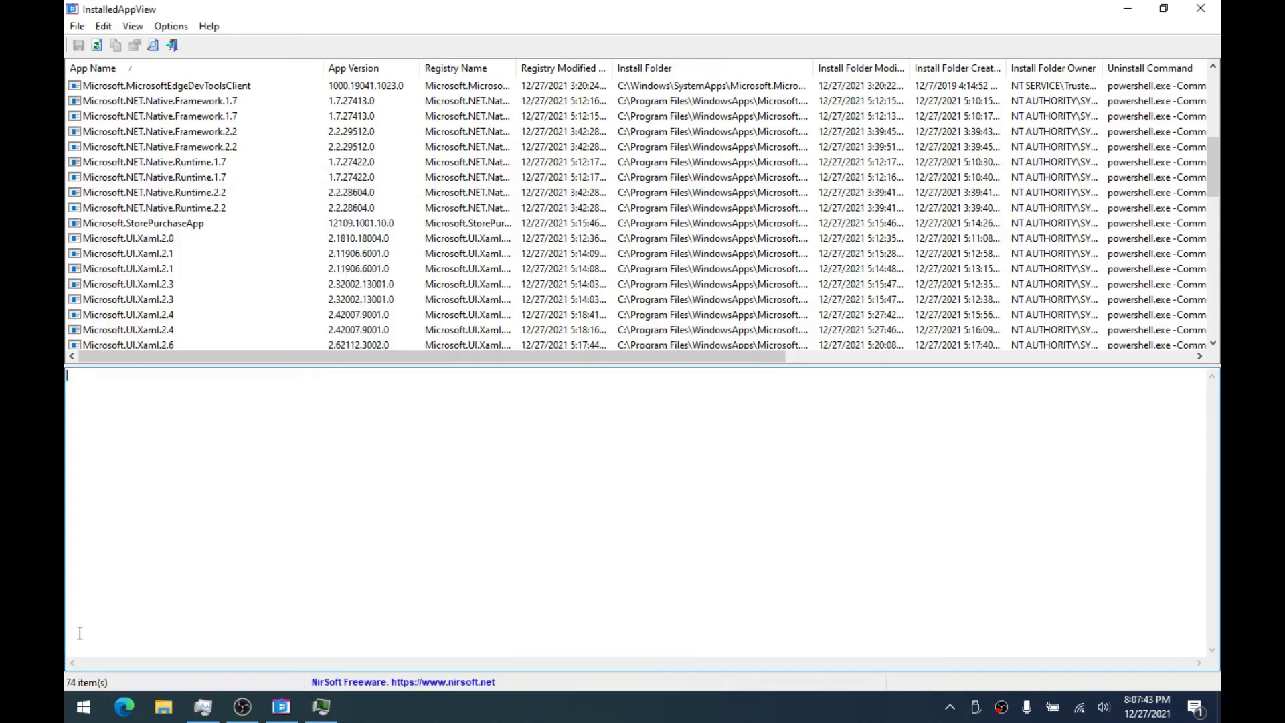
pyautogui.click(70, 716)
pyautogui.scroll(-6, 307, 475)
pyautogui.scroll(4, 208, 482)
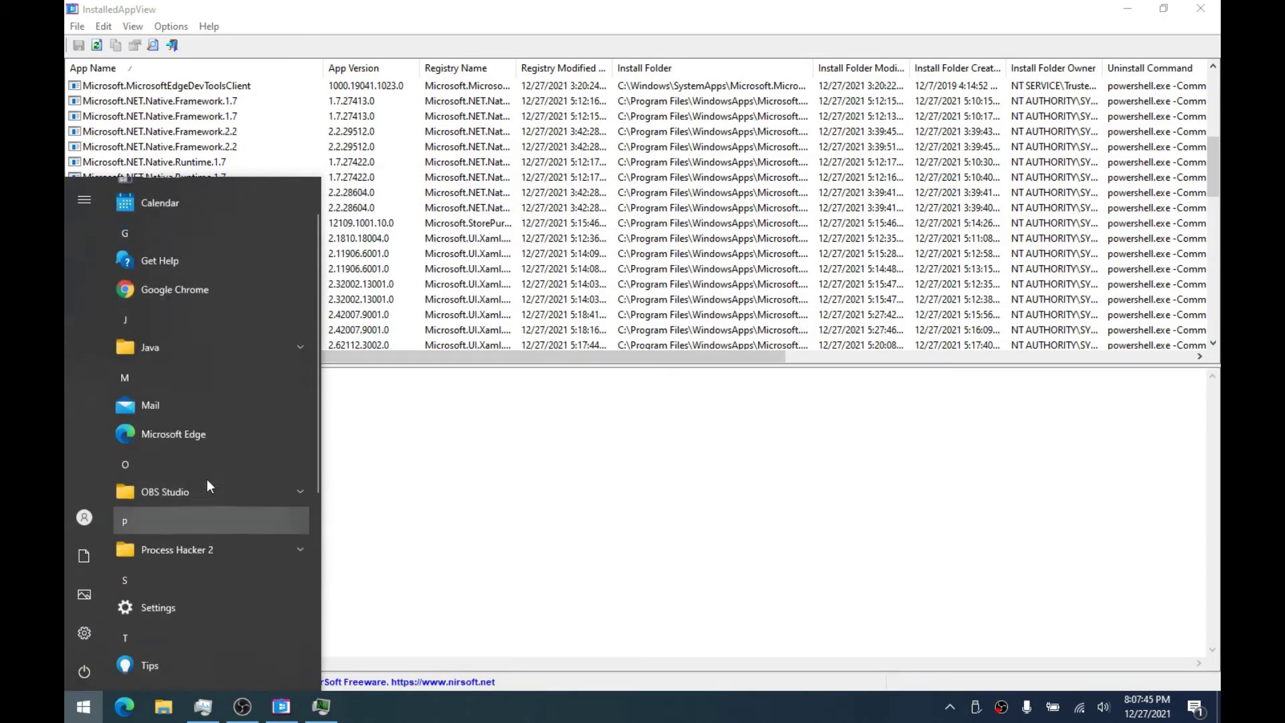
pyautogui.scroll(-2, 206, 479)
pyautogui.scroll(3, 208, 485)
pyautogui.scroll(-5, 208, 486)
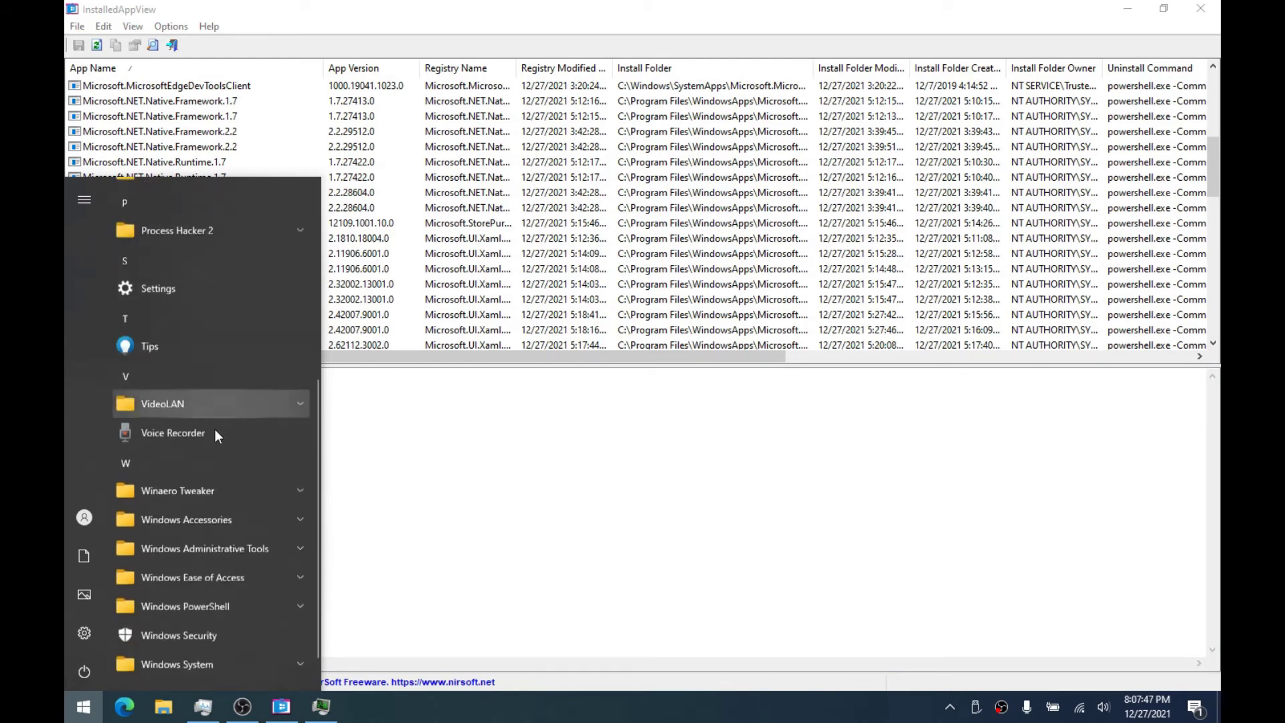
pyautogui.scroll(6, 215, 435)
pyautogui.click(159, 146)
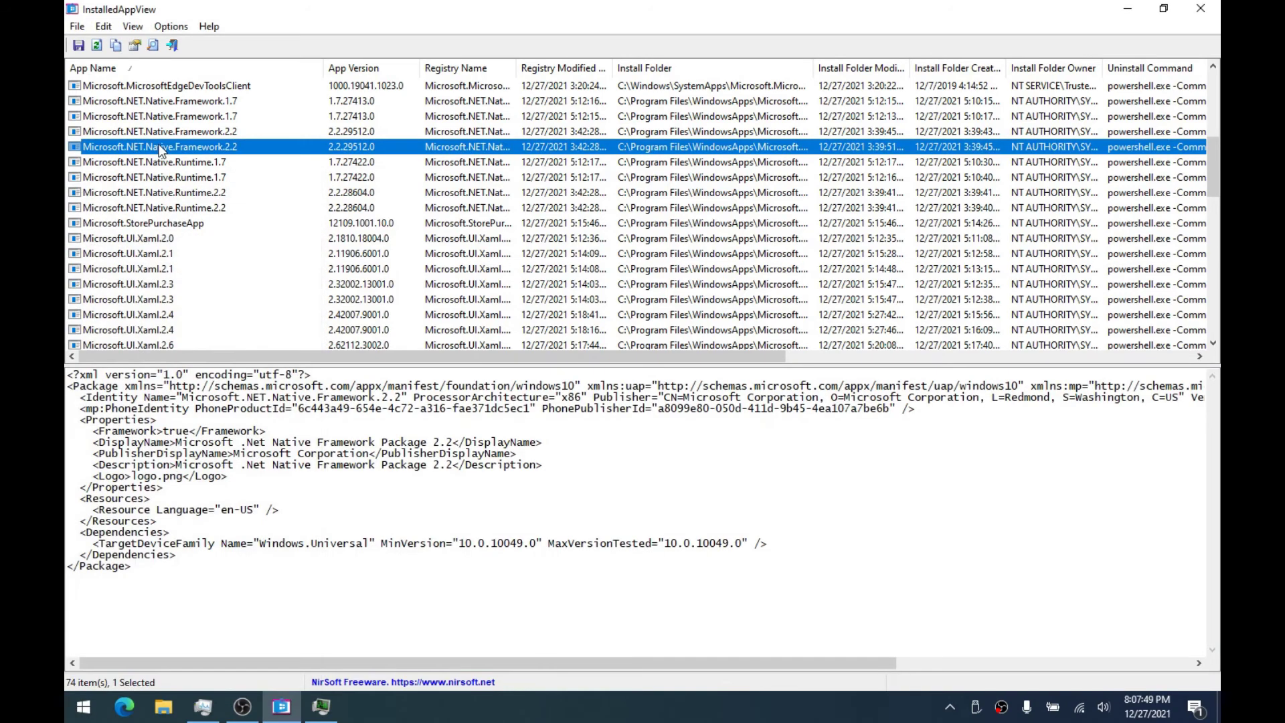
# Quietly uninstall the Microsoft.StorePurchaseApp app and confirm the removal
pyautogui.click(179, 224)
pyautogui.rightClick(178, 224)
pyautogui.click(193, 250)
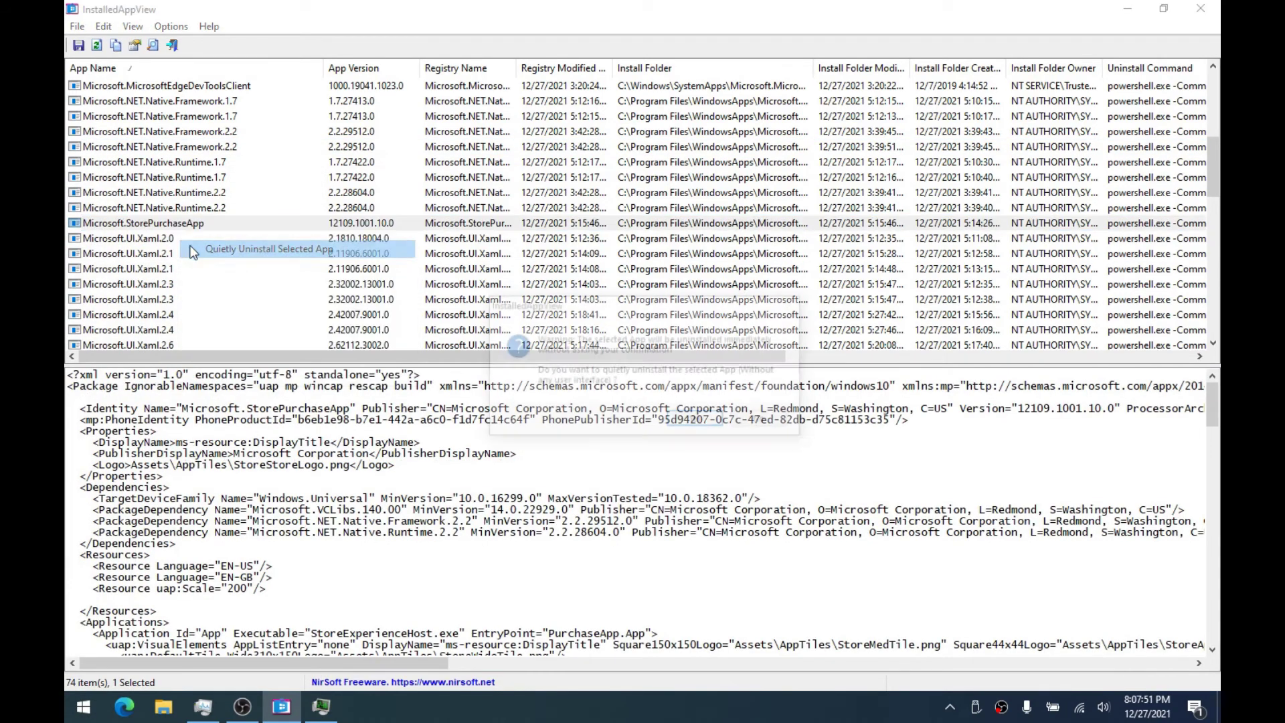
pyautogui.click(696, 415)
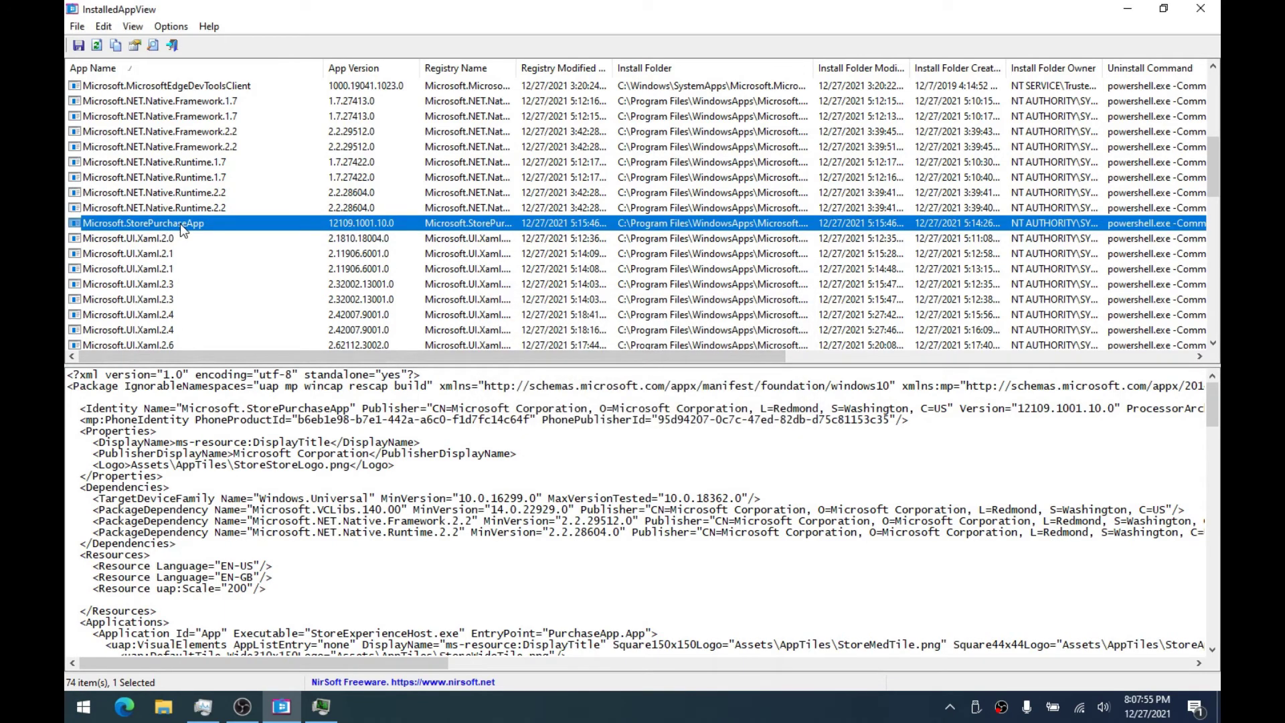
# Try to quietly uninstall the Microsoft.Windows.CallingShellApp app, confirming the removal
pyautogui.scroll(-6, 168, 228)
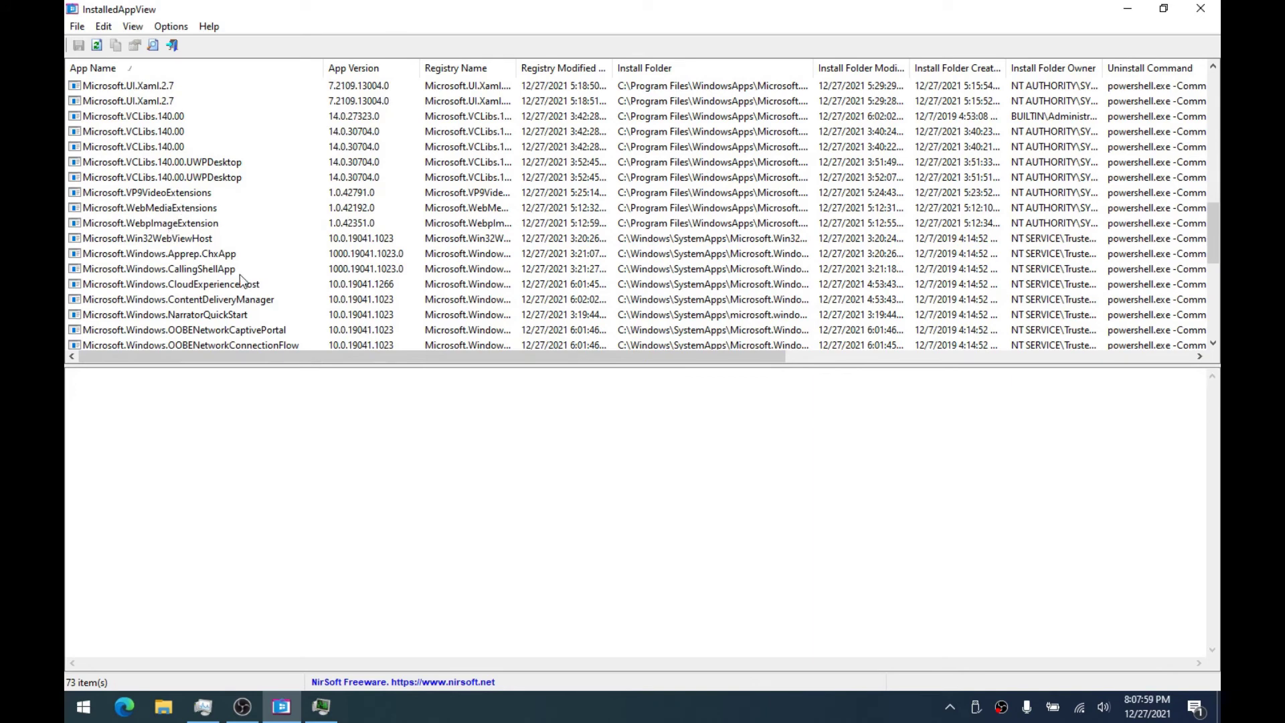
pyautogui.click(200, 271)
pyautogui.rightClick(202, 267)
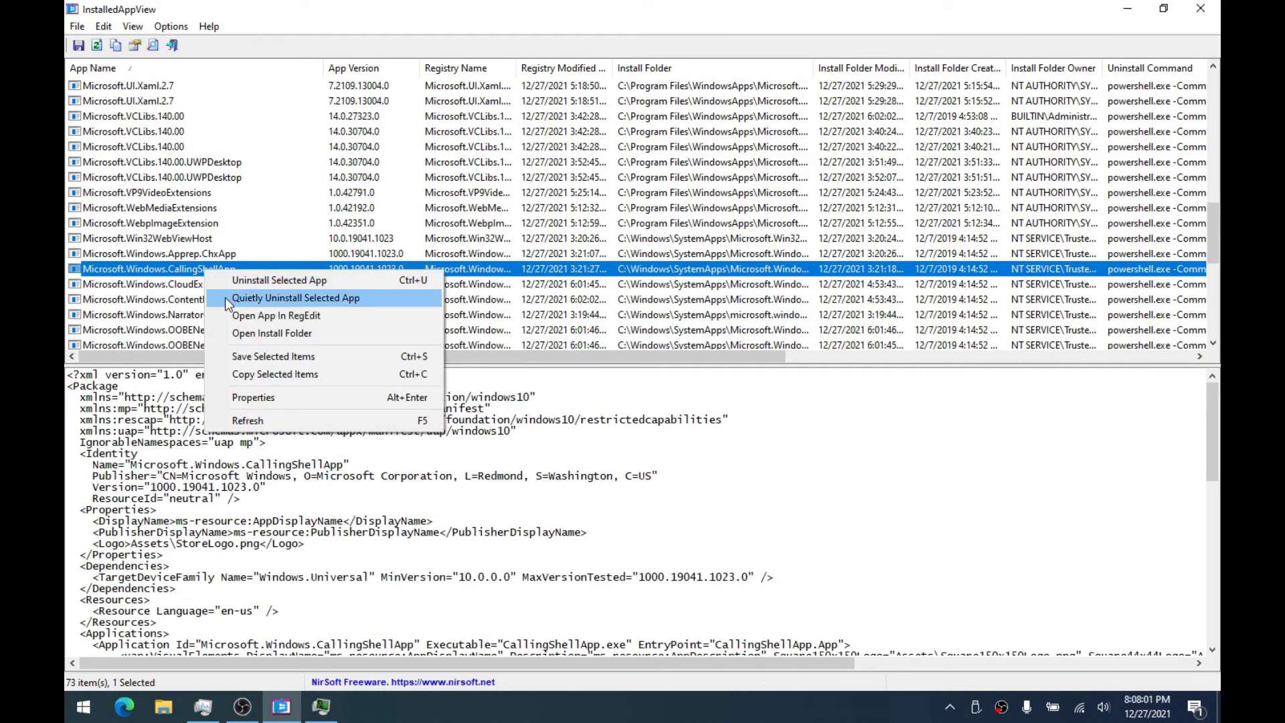
pyautogui.click(225, 297)
pyautogui.click(712, 418)
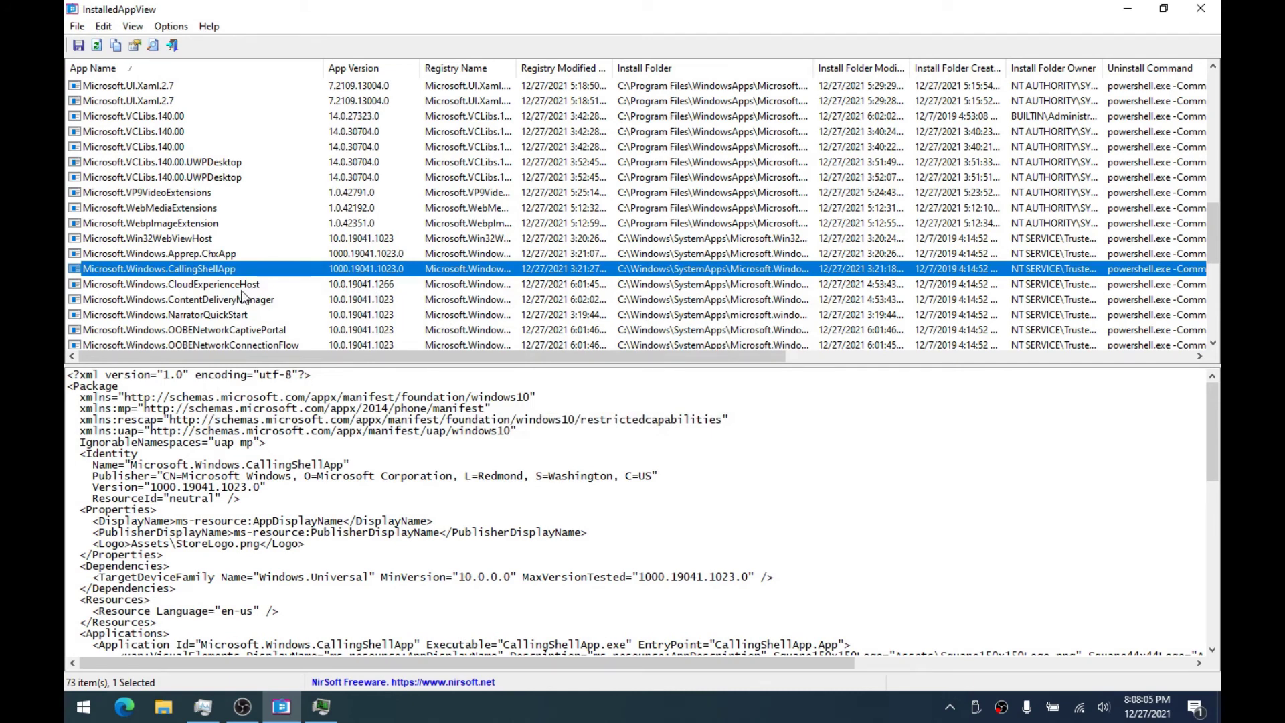
# Quietly uninstall the Microsoft.WindowsSoundRecorder app and confirm the removal
pyautogui.scroll(-4, 245, 296)
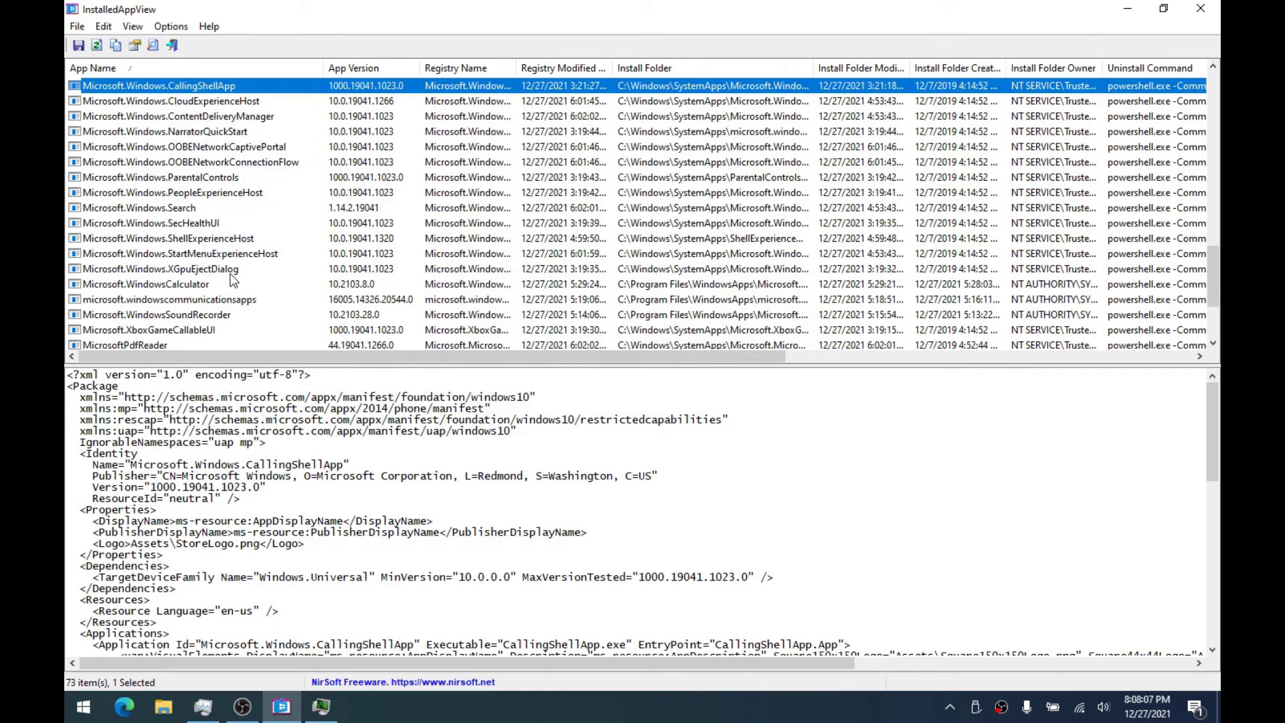
pyautogui.scroll(-2, 230, 281)
pyautogui.rightClick(203, 222)
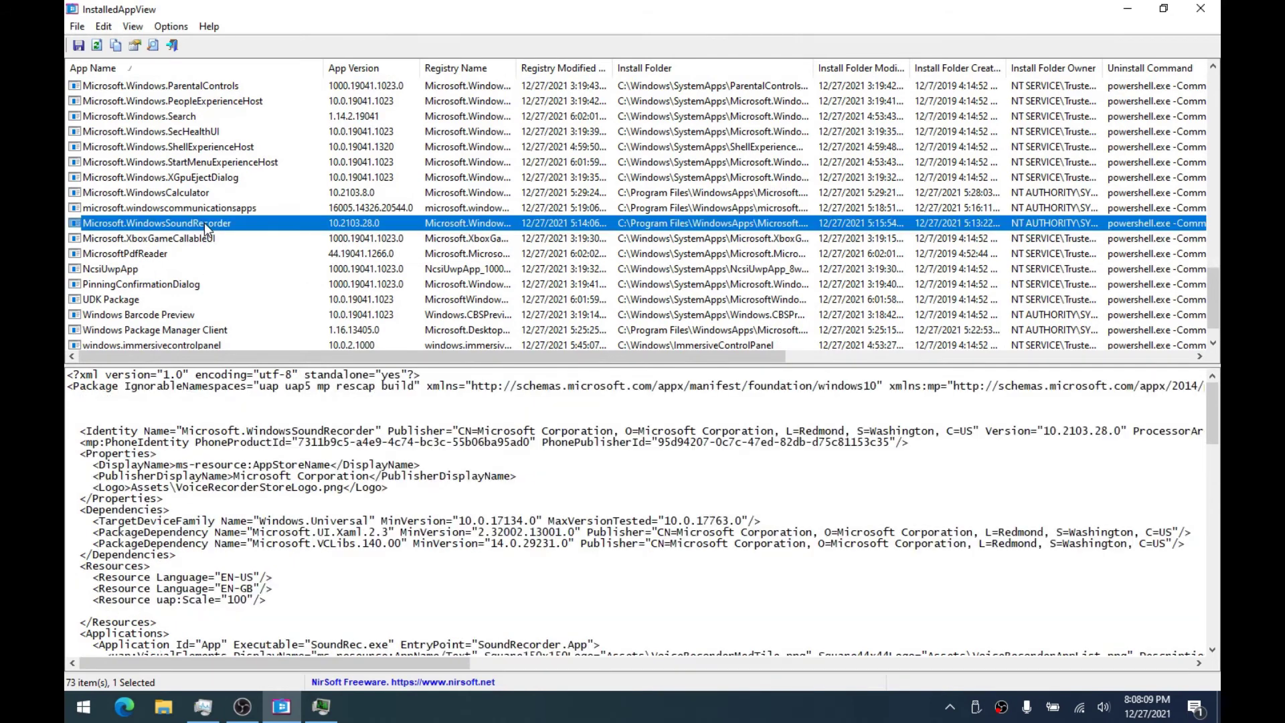
pyautogui.click(221, 251)
pyautogui.click(701, 421)
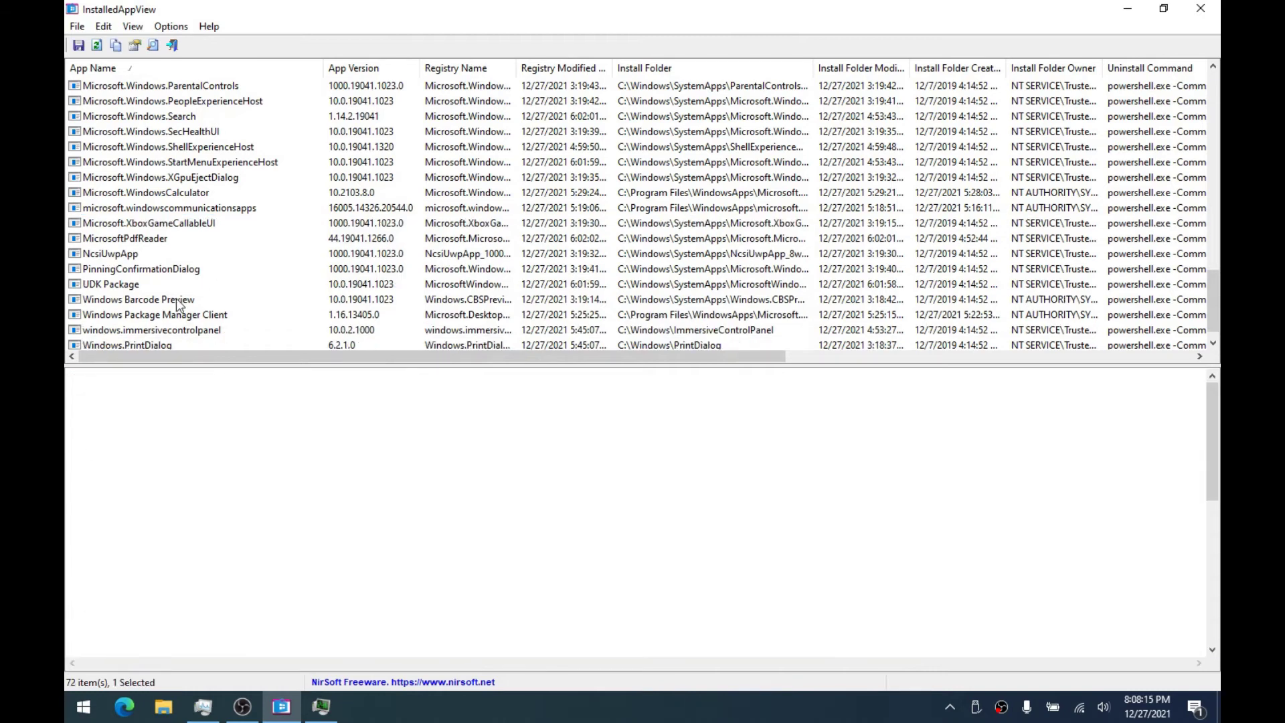
# Try to quietly uninstall the Windows Barcode Preview app, confirming the removal
pyautogui.rightClick(183, 299)
pyautogui.click(194, 326)
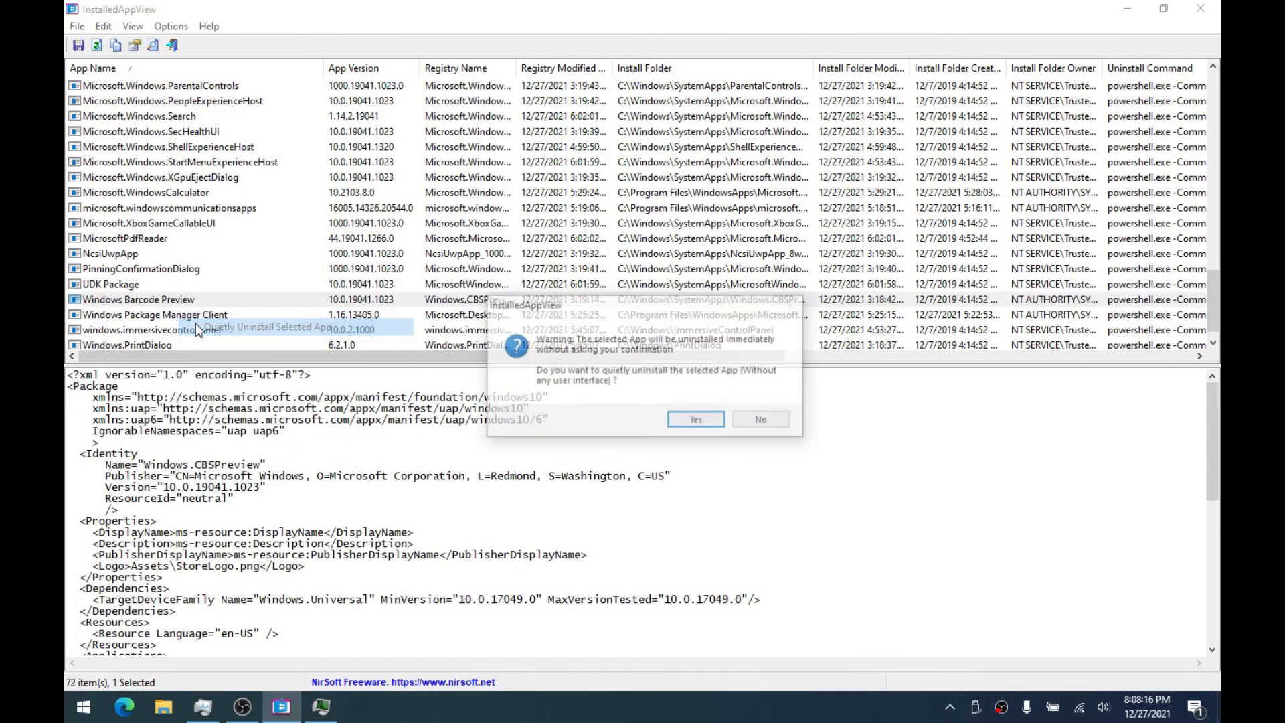
pyautogui.click(677, 421)
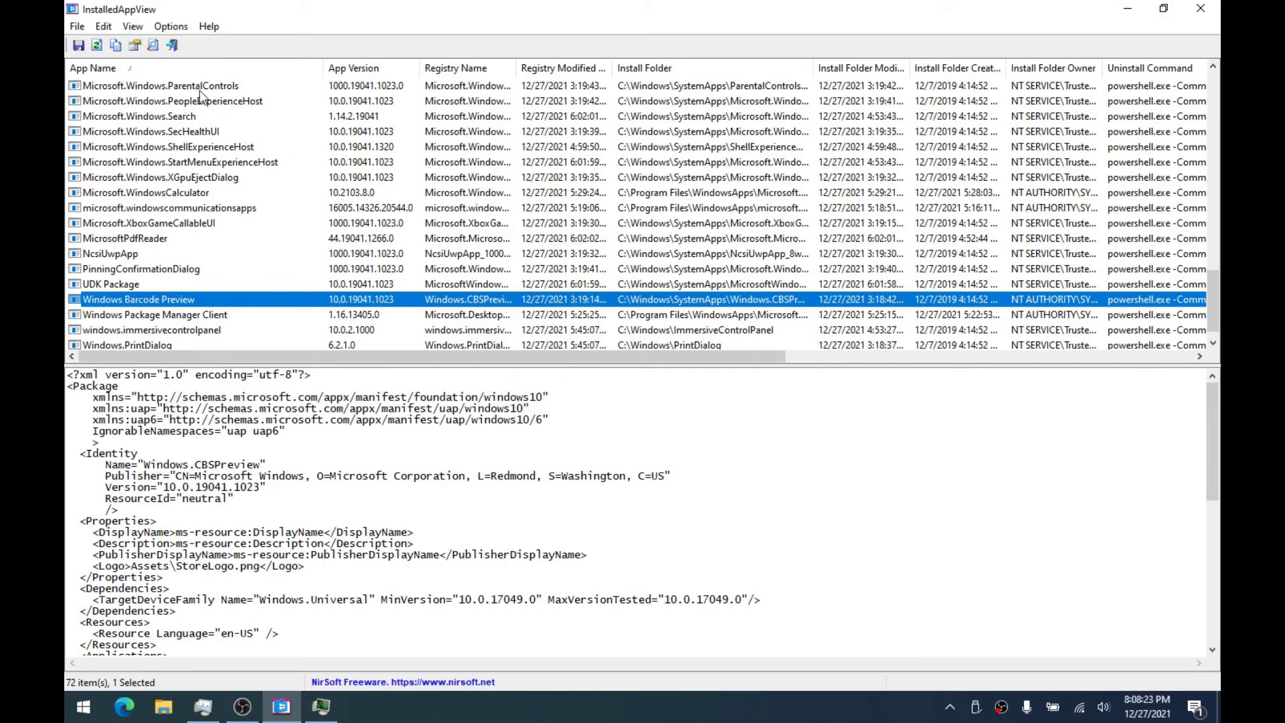
# Look through the Start menu's app list for remaining unwanted apps, and close it
pyautogui.click(83, 707)
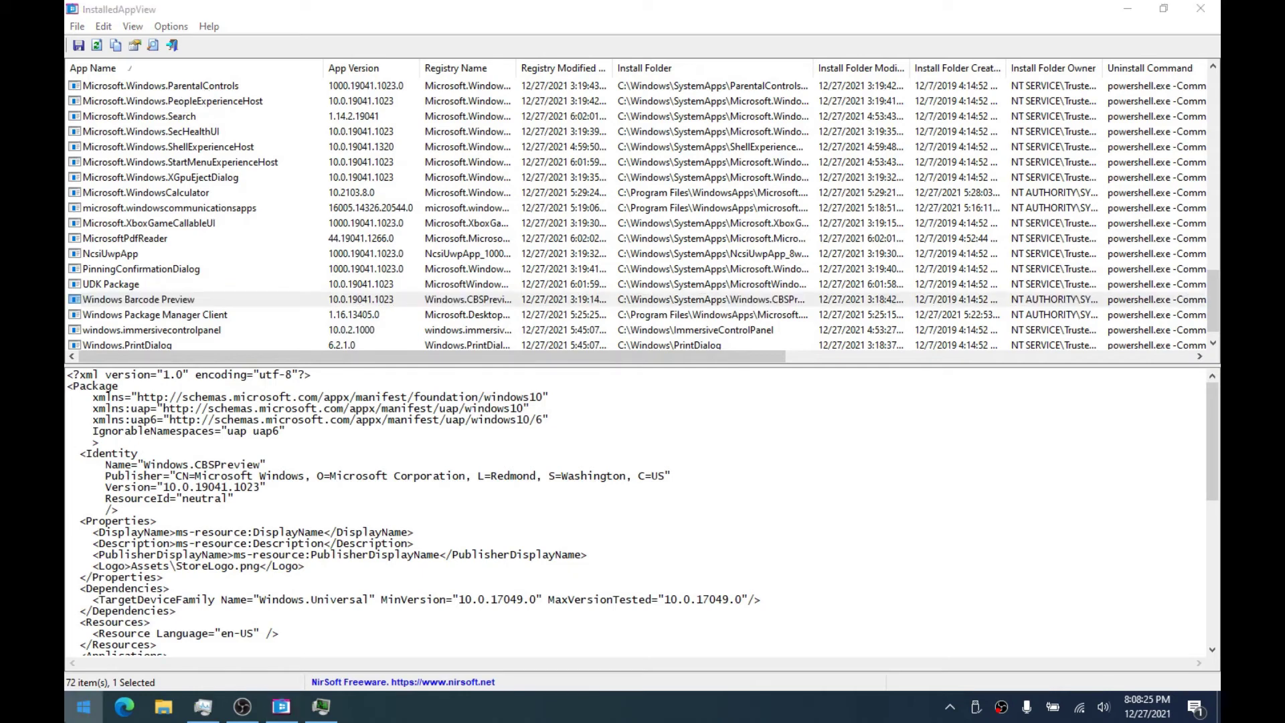
pyautogui.scroll(-5, 159, 518)
pyautogui.scroll(5, 159, 518)
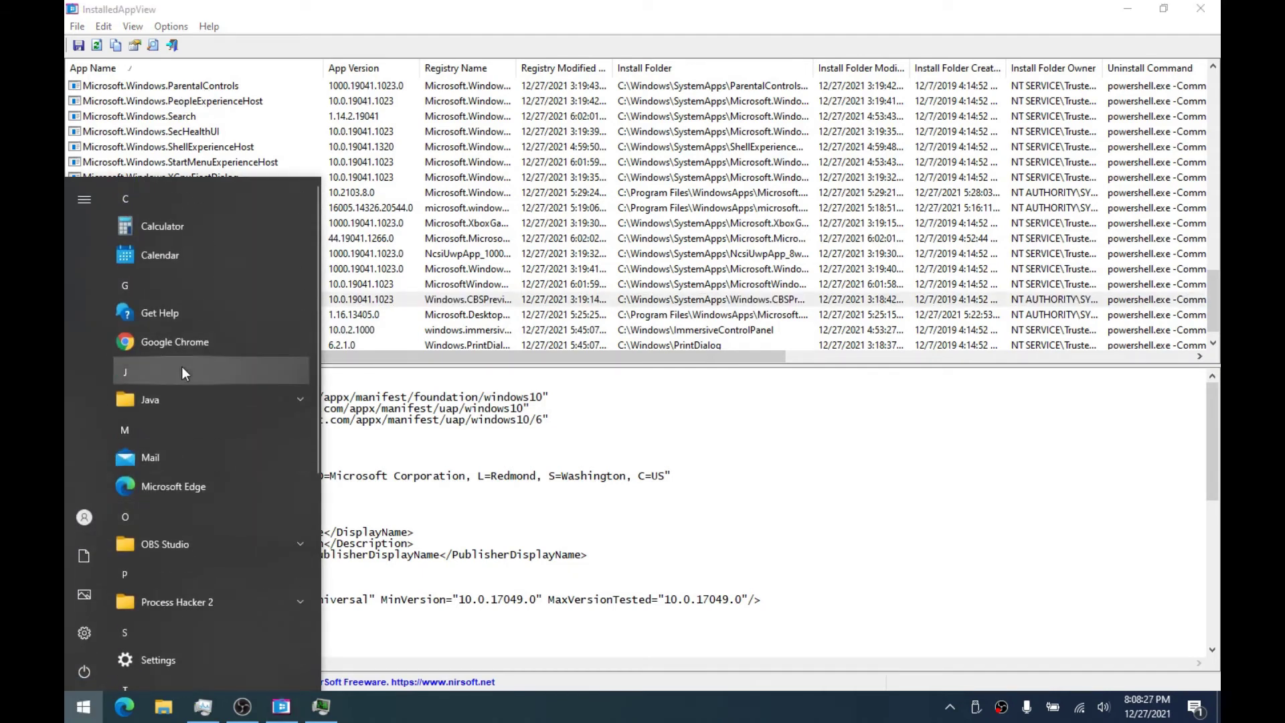
pyautogui.scroll(-5, 179, 365)
pyautogui.click(337, 285)
# Quietly uninstall the Microsoft.GetHelp app and confirm the removal
pyautogui.scroll(12, 220, 321)
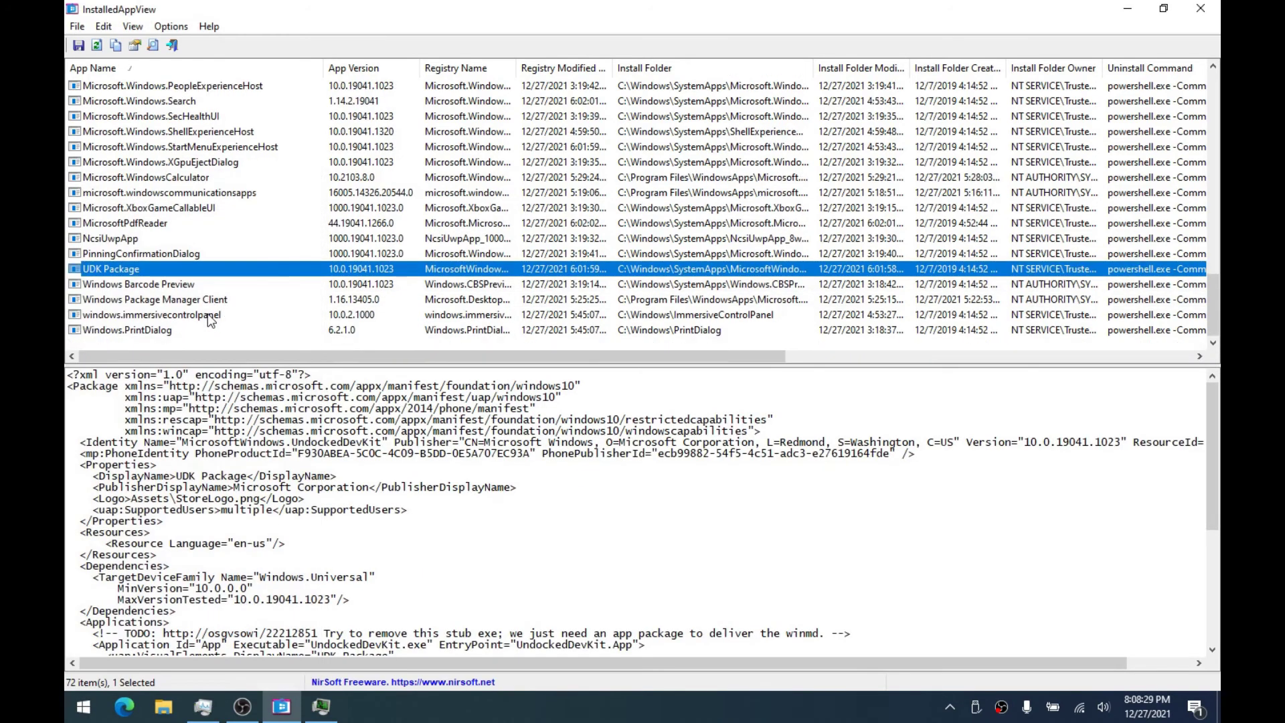
pyautogui.scroll(10, 208, 315)
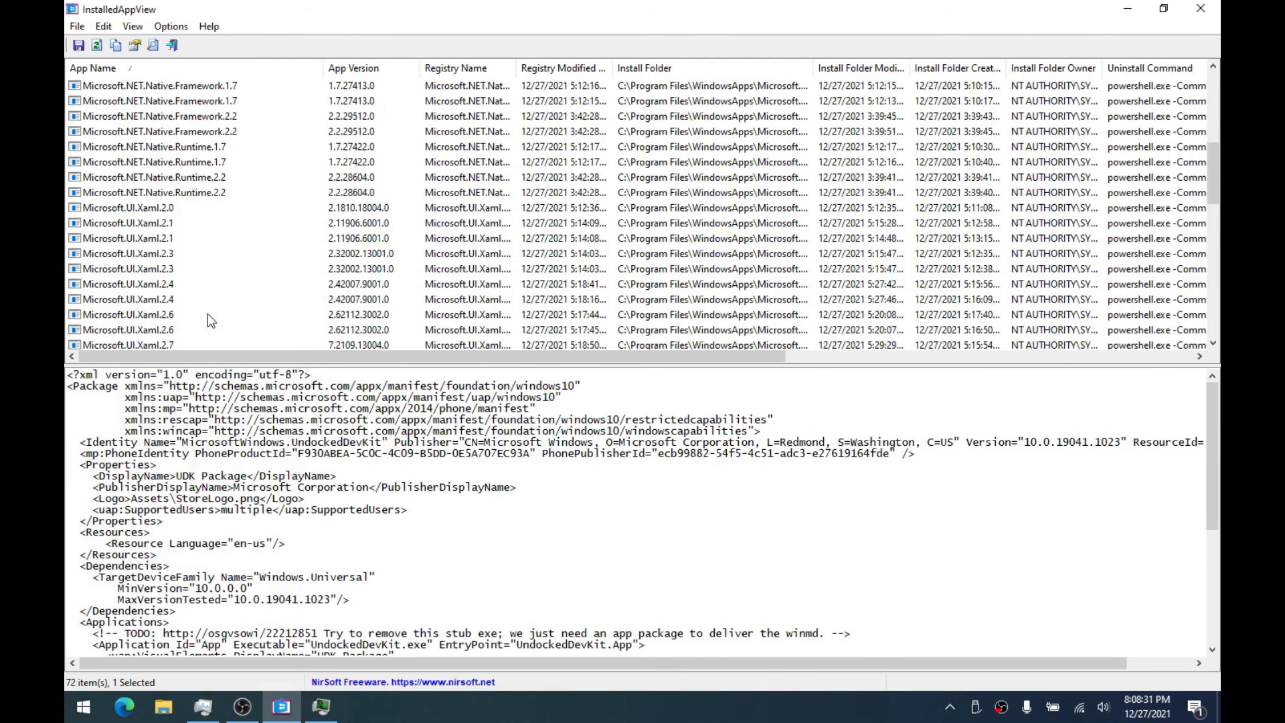
pyautogui.click(156, 283)
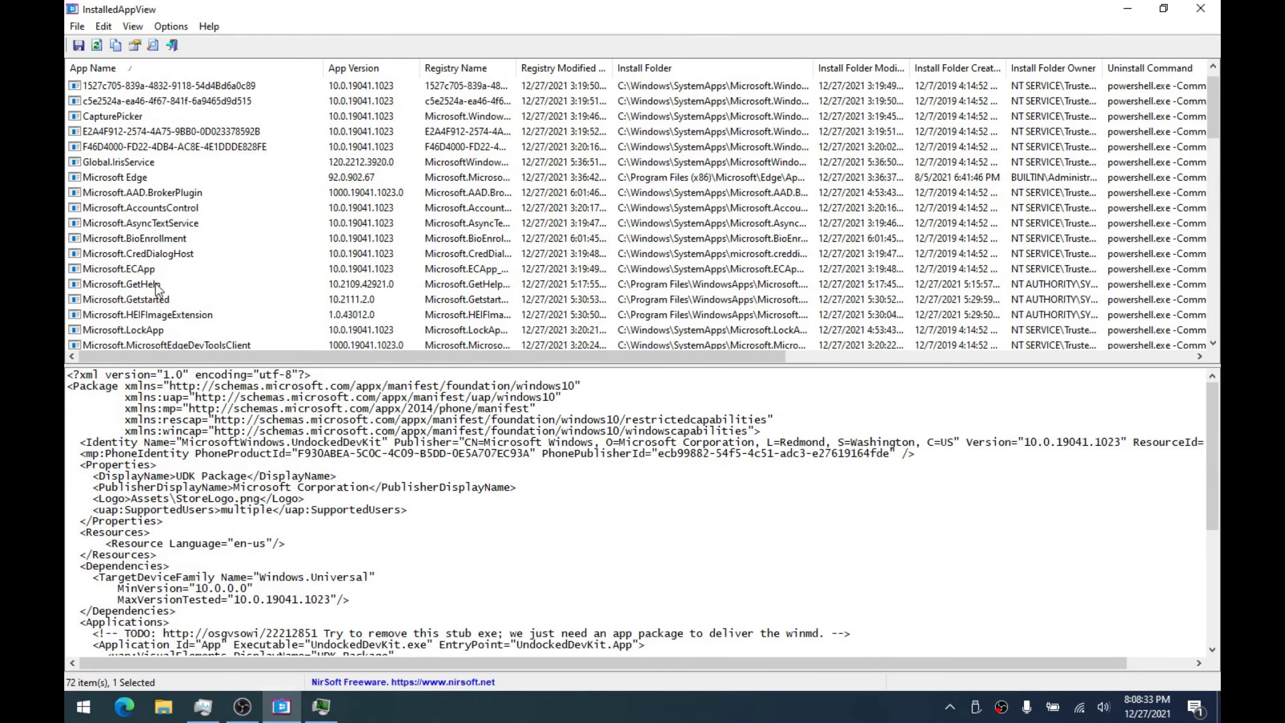
pyautogui.rightClick(156, 283)
pyautogui.click(215, 311)
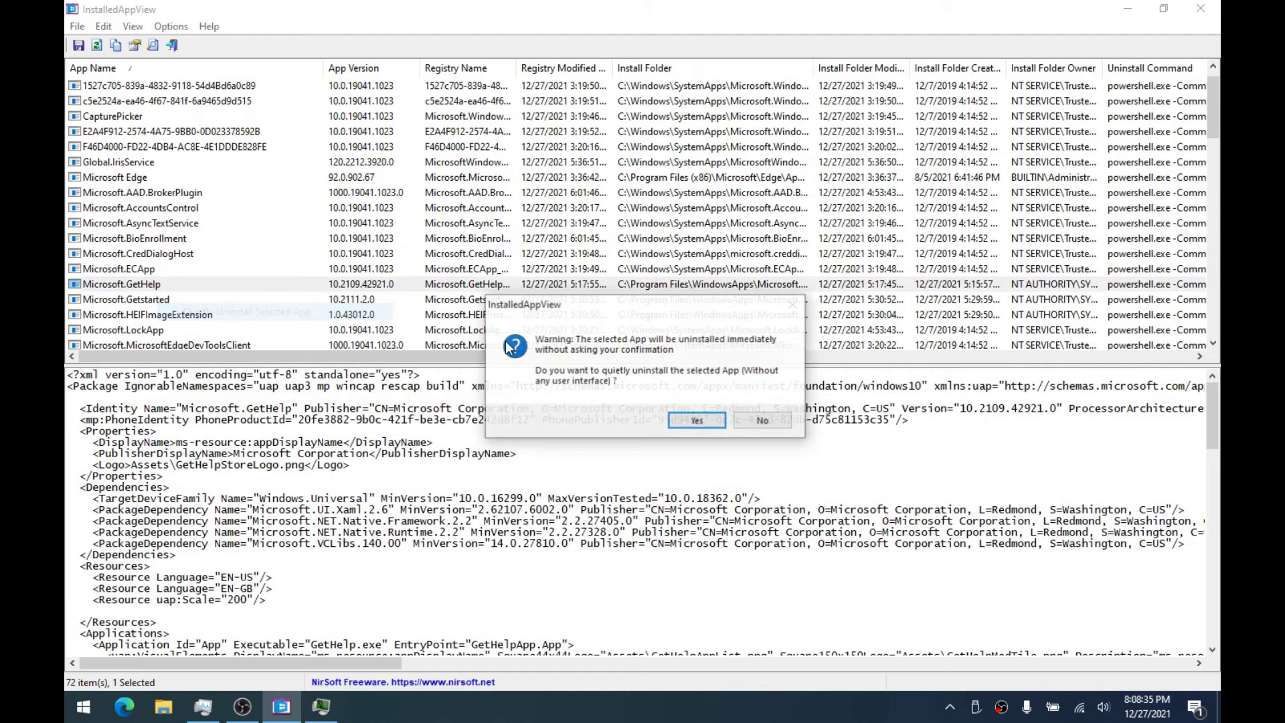
pyautogui.click(683, 421)
# Quietly uninstall Microsoft Edge from the app list, confirm the removal, and leave the window maximized
pyautogui.click(111, 178)
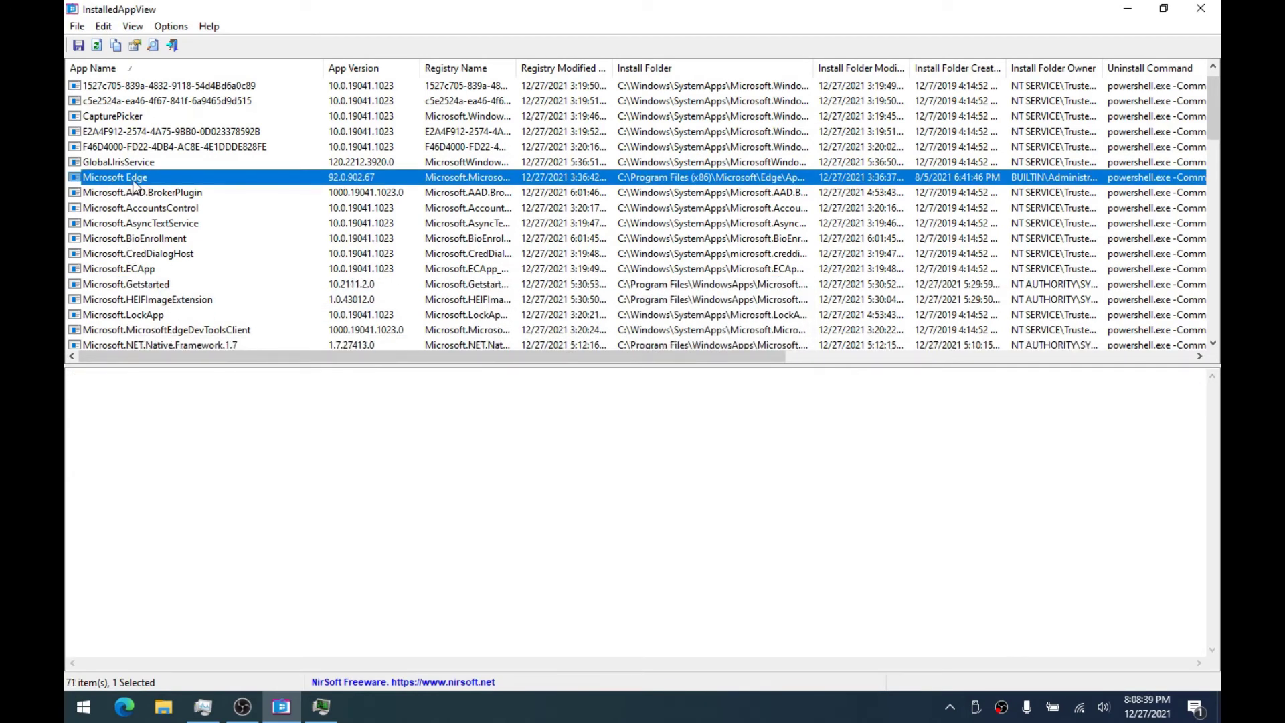
pyautogui.rightClick(133, 179)
pyautogui.click(153, 209)
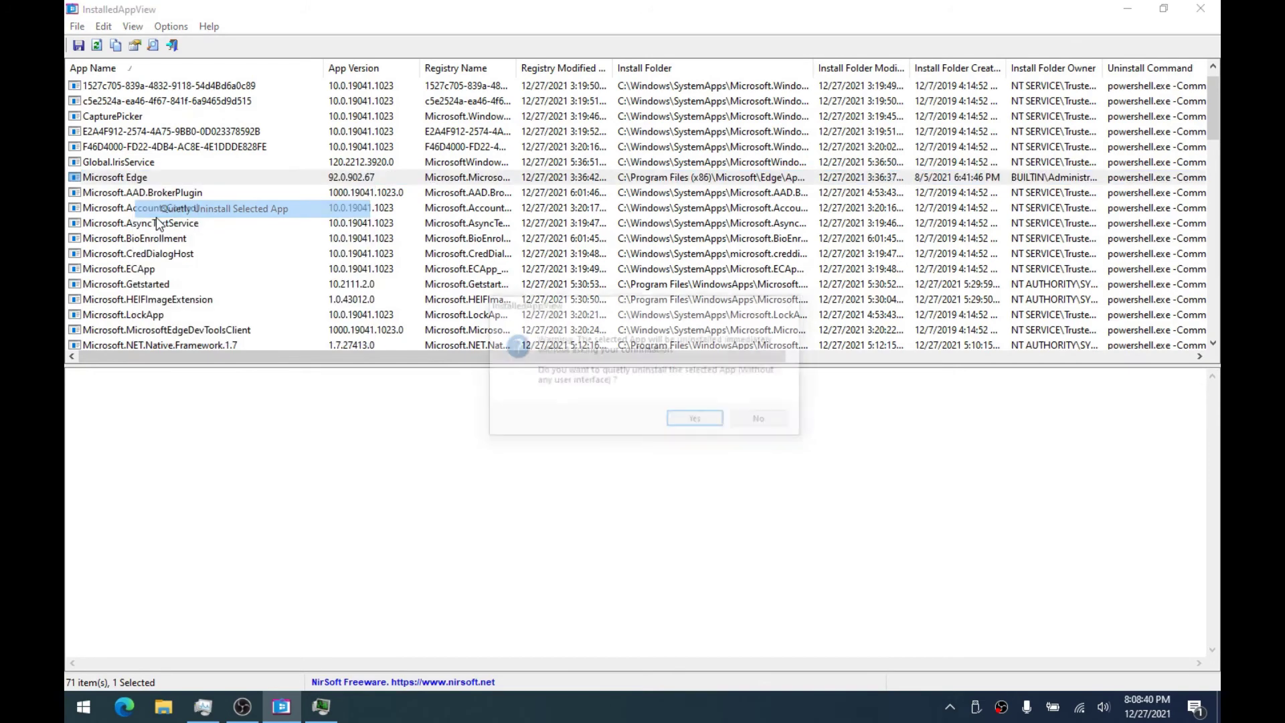
pyautogui.click(691, 423)
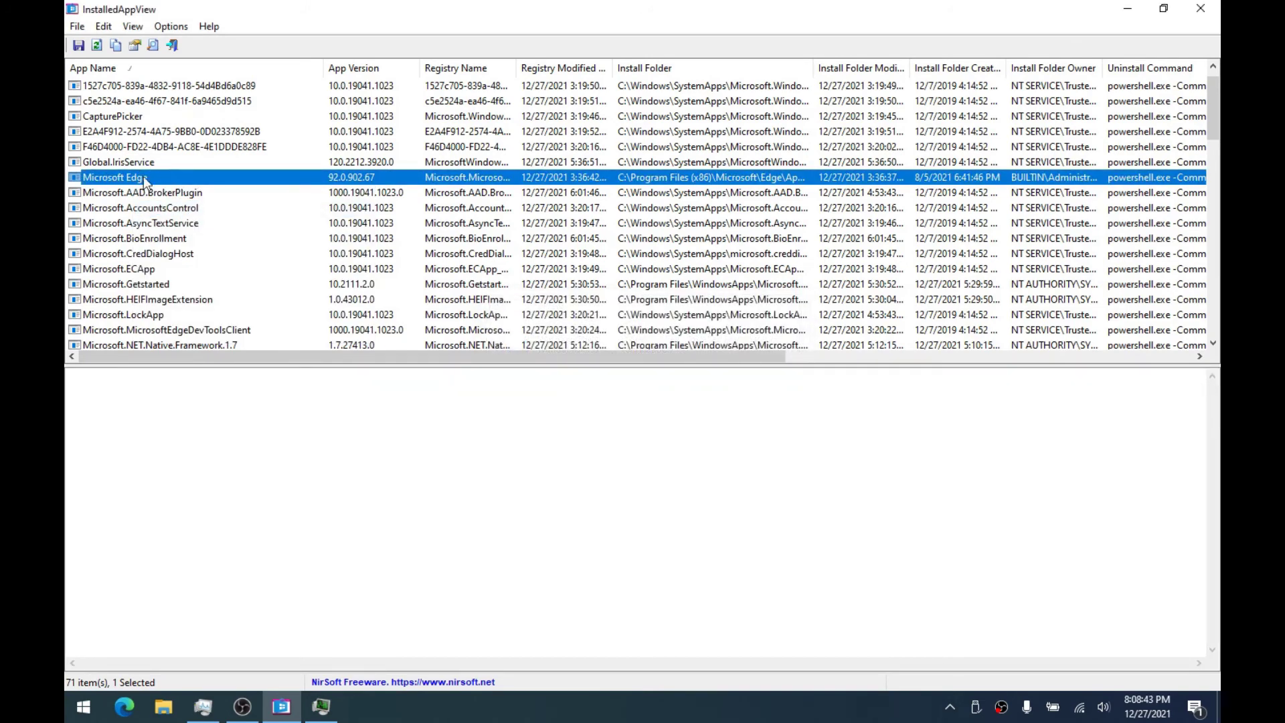
pyautogui.moveTo(386, 5); pyautogui.dragTo(687, 148)
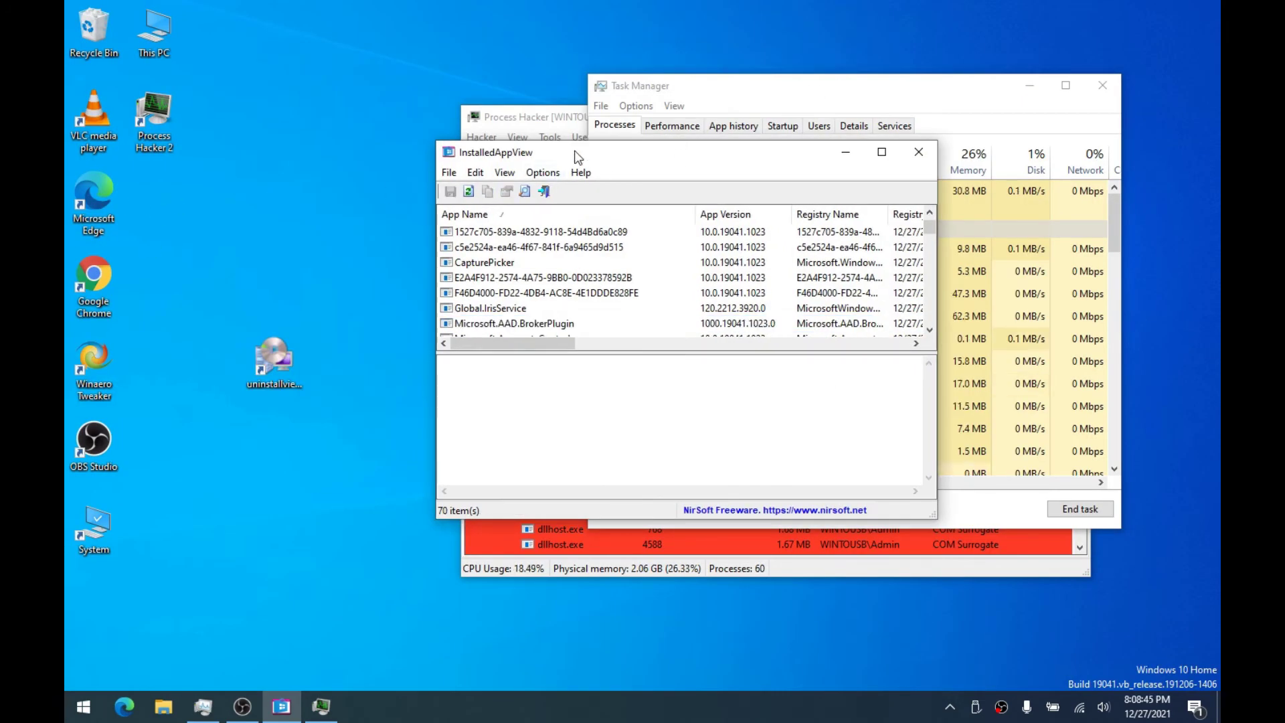
pyautogui.moveTo(576, 152); pyautogui.dragTo(536, 1)
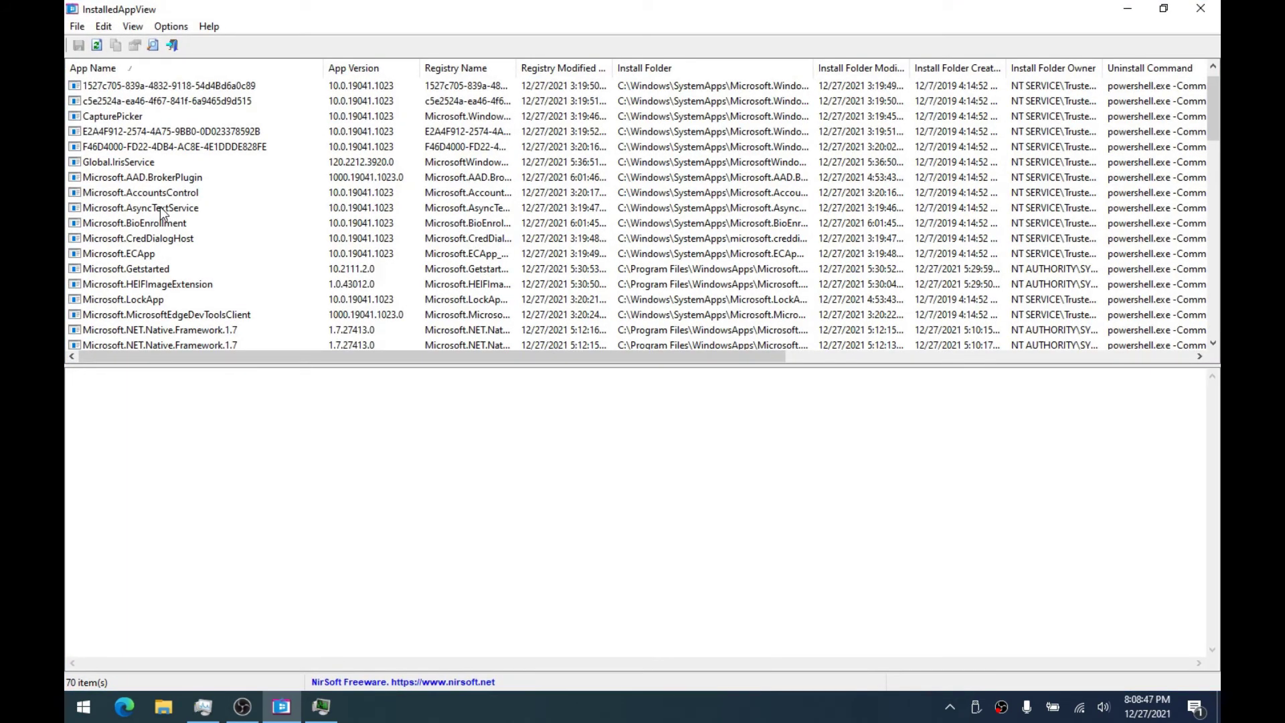
# Try to quietly uninstall the Microsoft.AsyncTextService app, confirming the removal
pyautogui.click(175, 207)
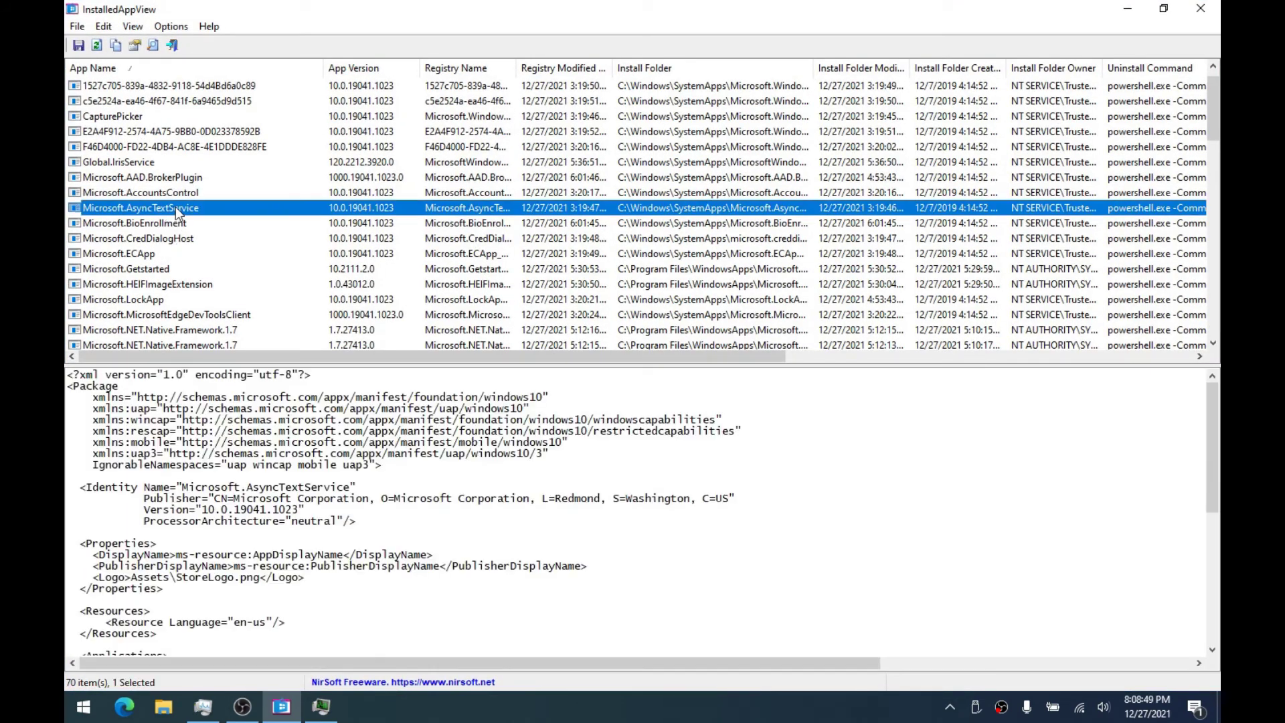
pyautogui.rightClick(175, 206)
pyautogui.click(179, 233)
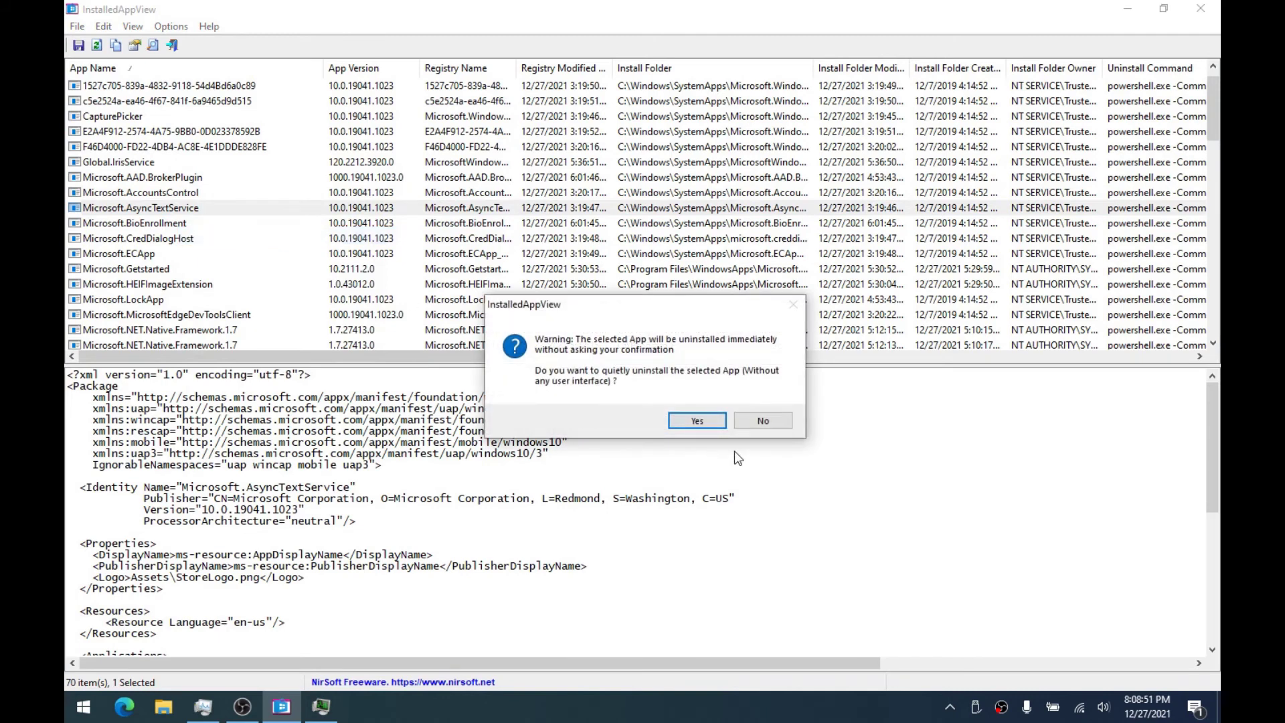
pyautogui.press('Return')
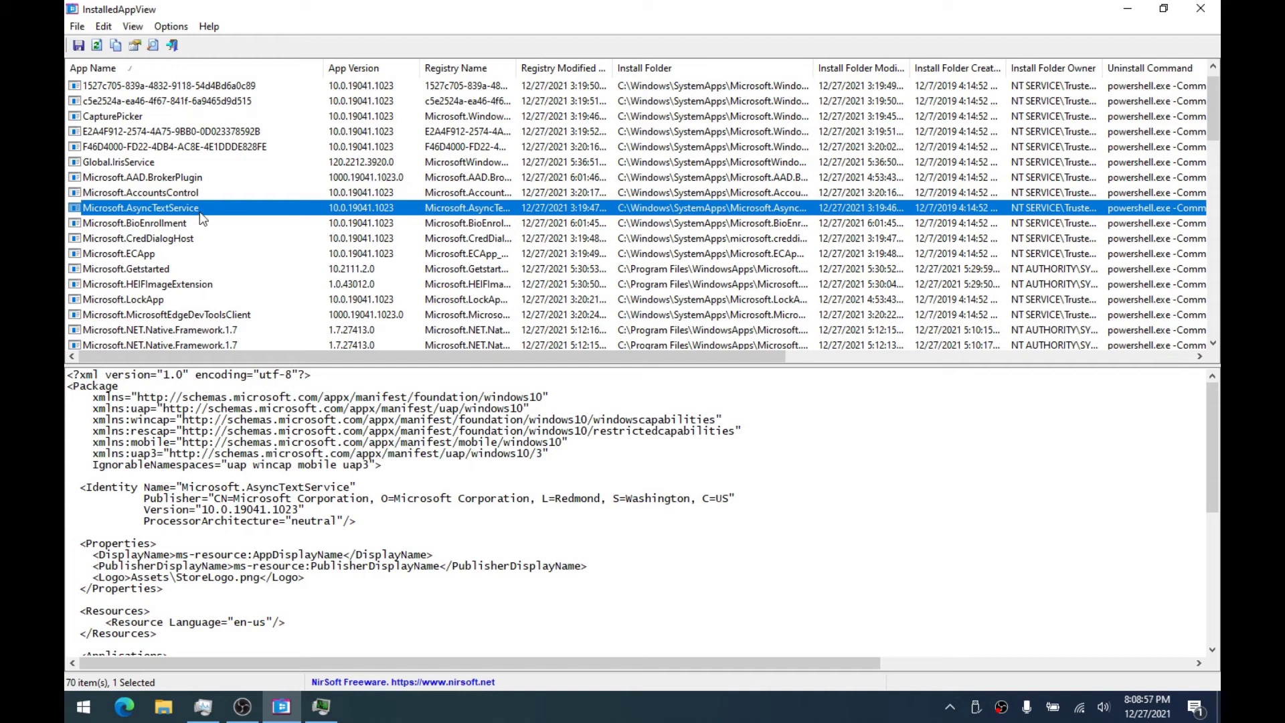
# Try to quietly uninstall the Microsoft.BioEnrollment app, confirming the removal
pyautogui.click(188, 225)
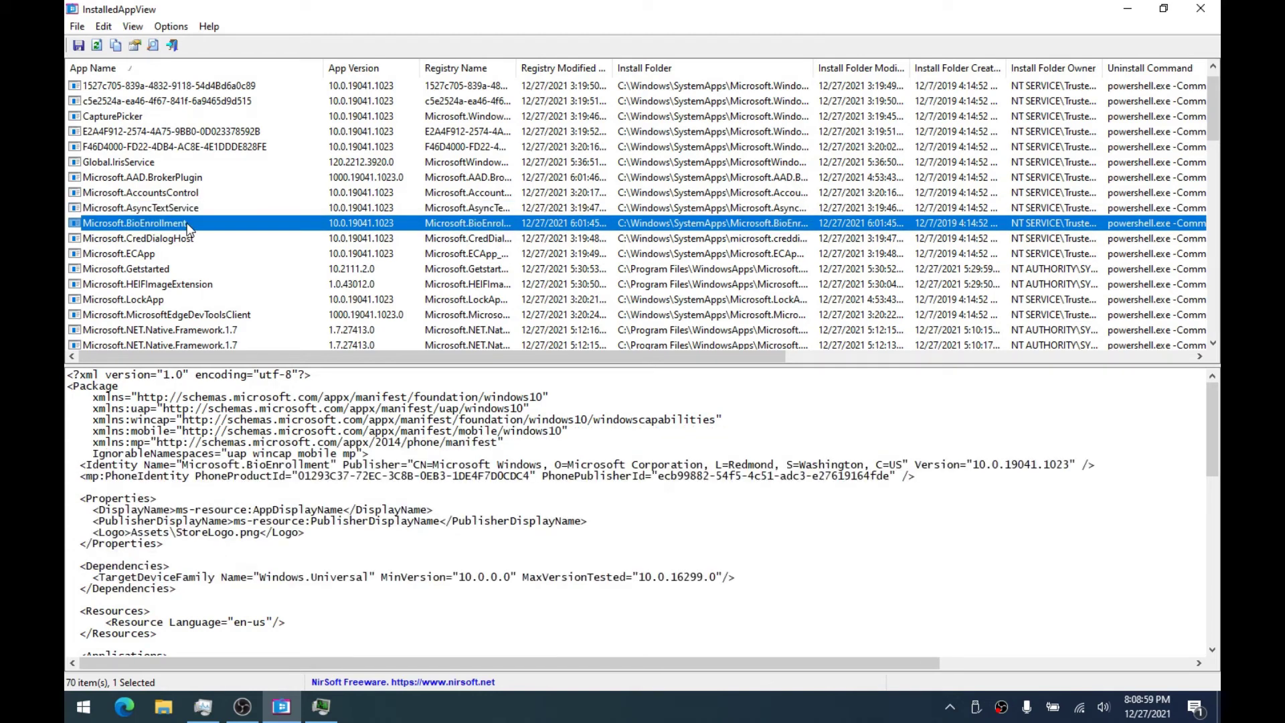
pyautogui.rightClick(188, 229)
pyautogui.click(231, 251)
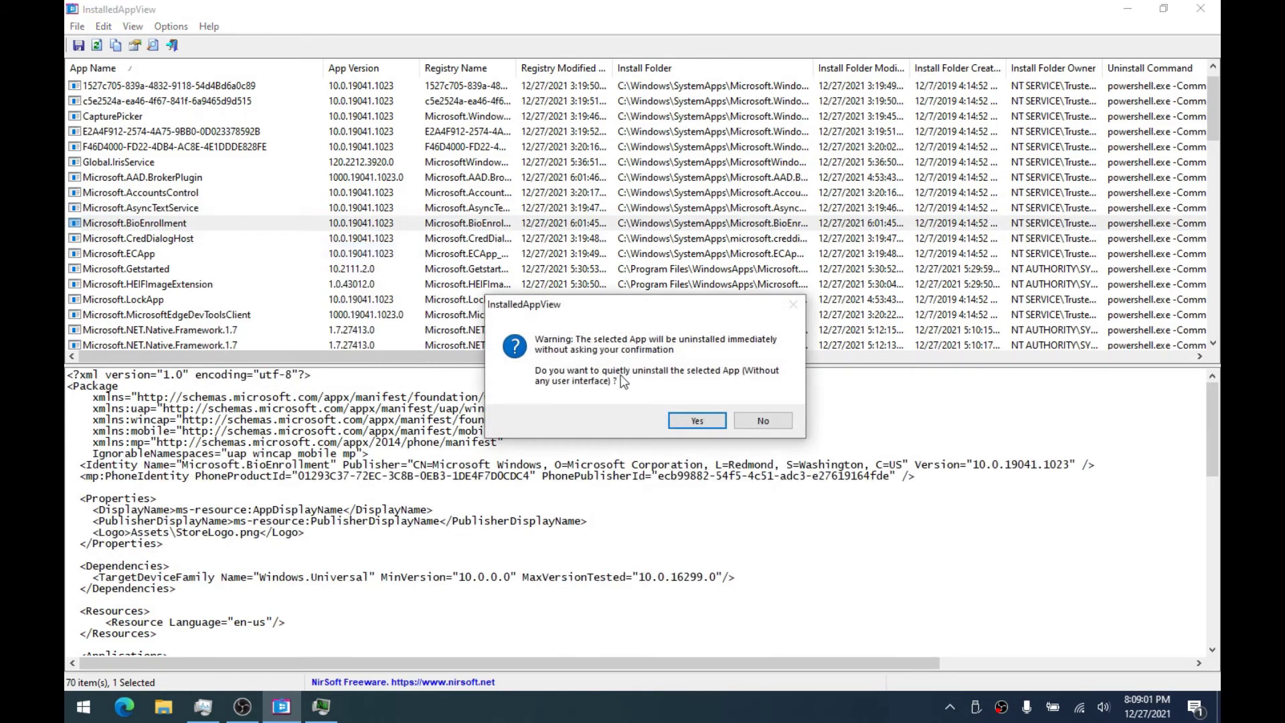
pyautogui.click(697, 420)
# Switch to Task Manager, sort the processes by memory use, and expand Microsoft Text Input Application to examine its process
pyautogui.click(203, 706)
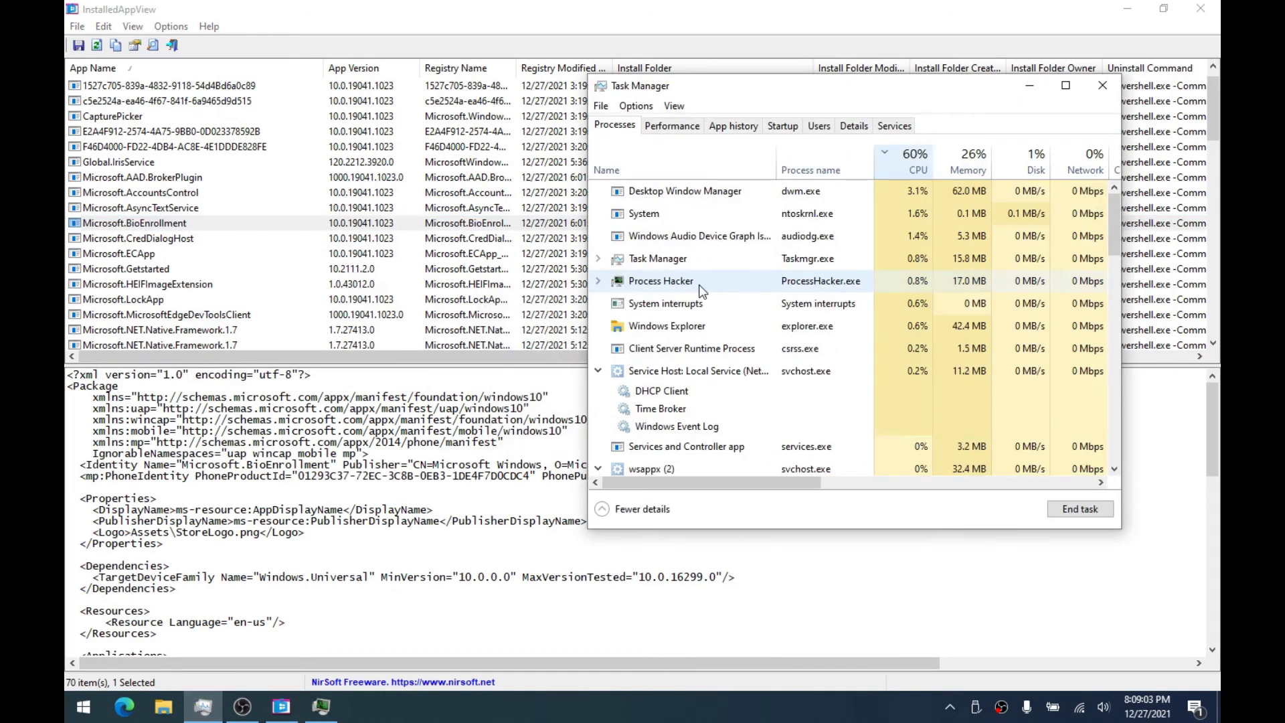
pyautogui.click(310, 229)
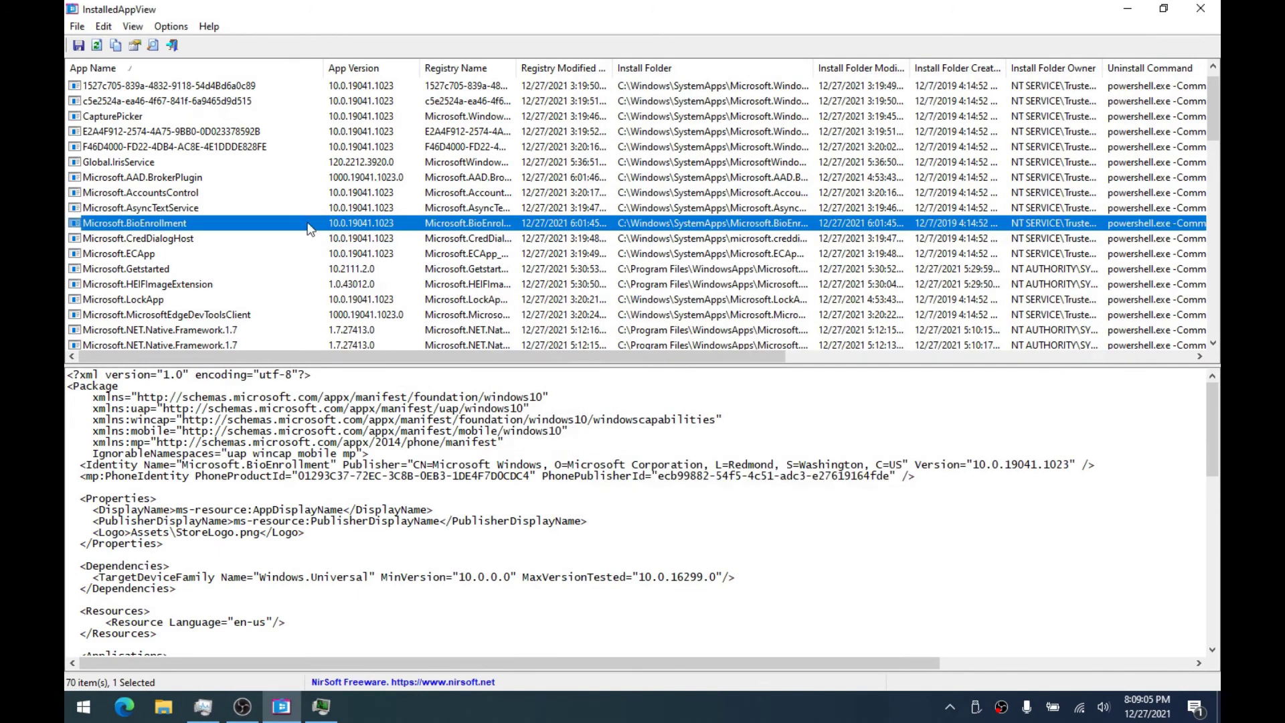
pyautogui.click(202, 706)
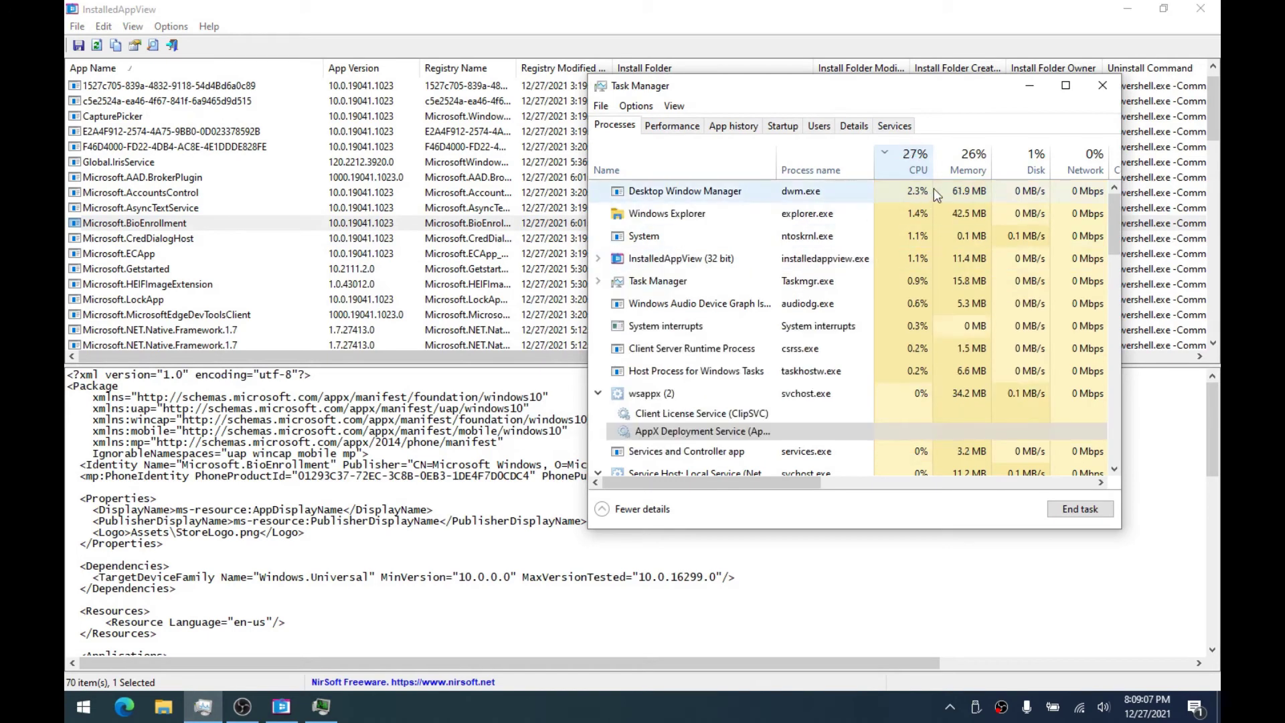
pyautogui.click(967, 163)
pyautogui.scroll(-5, 797, 235)
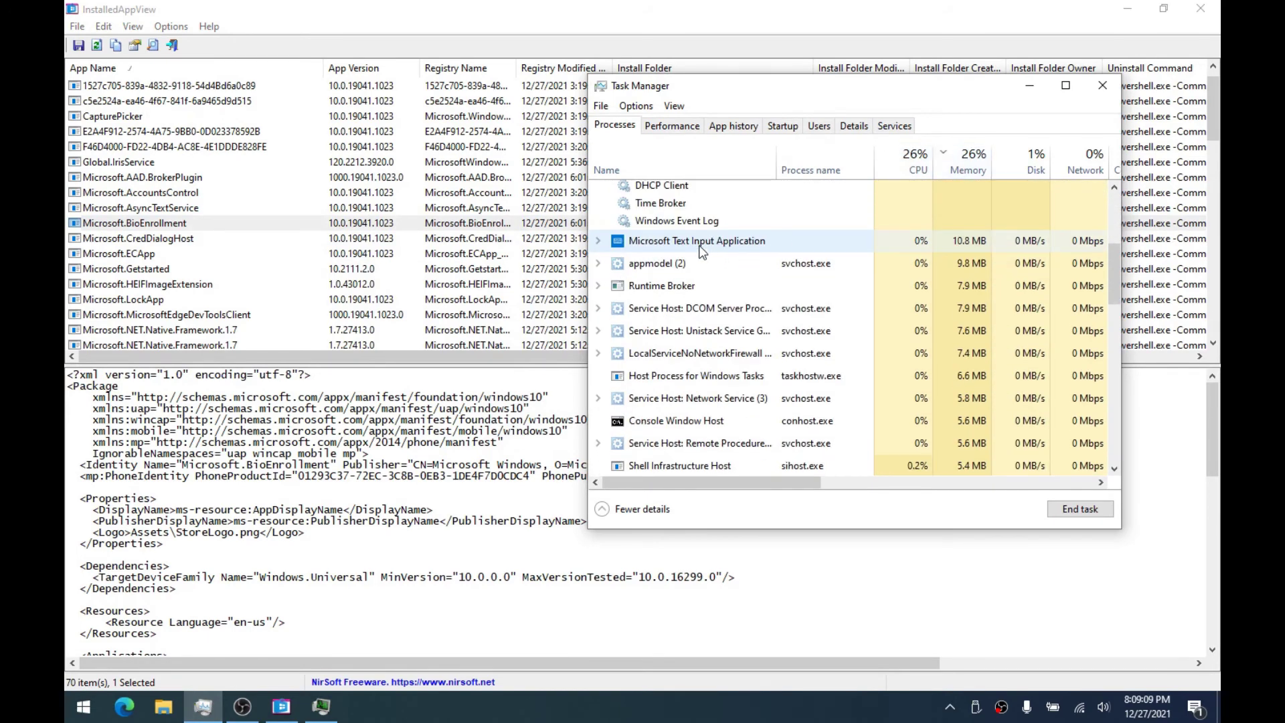
pyautogui.click(701, 248)
pyautogui.click(596, 242)
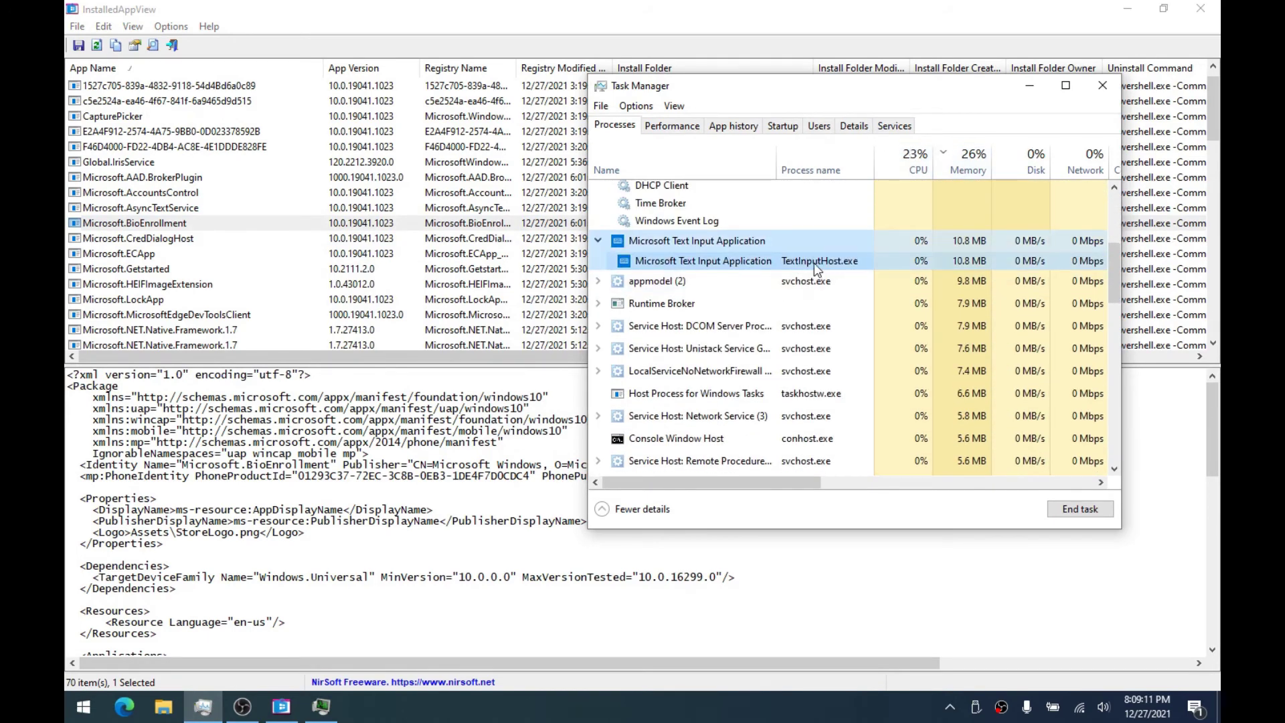
pyautogui.click(757, 263)
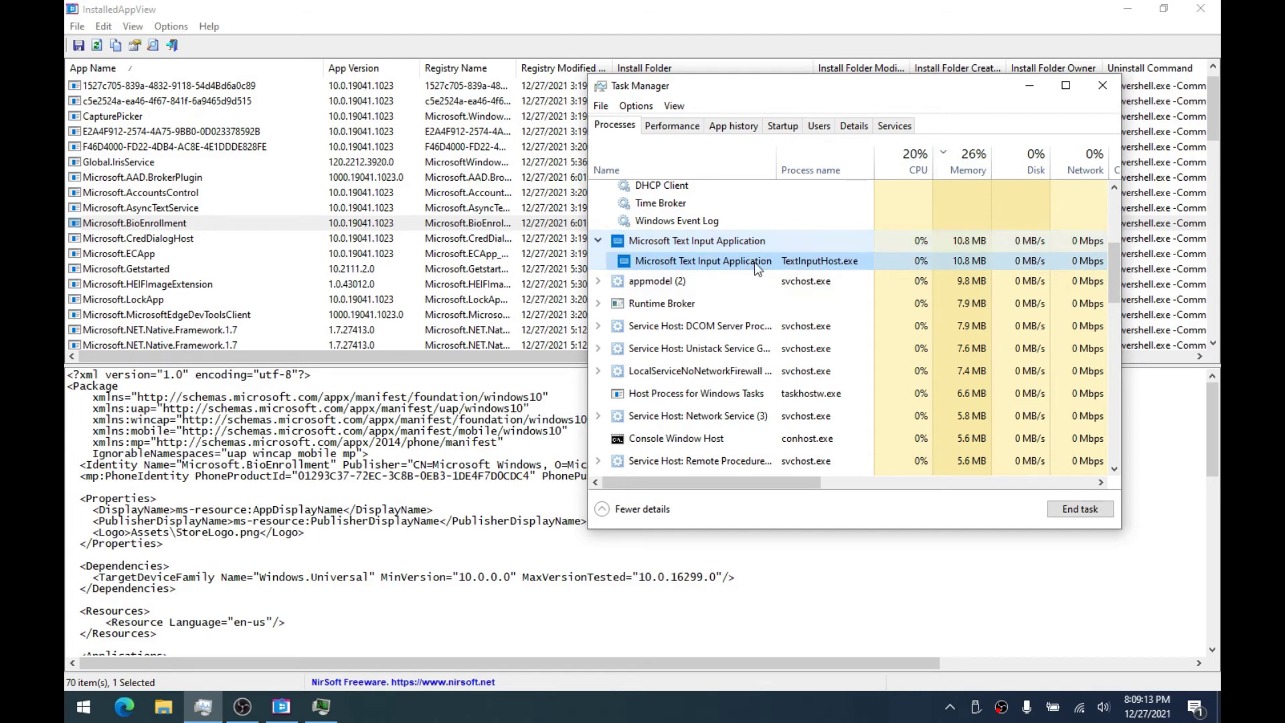
# Collapse the Service Host: Local Service group and expand Service Host: Local System to examine its services
pyautogui.scroll(4, 974, 254)
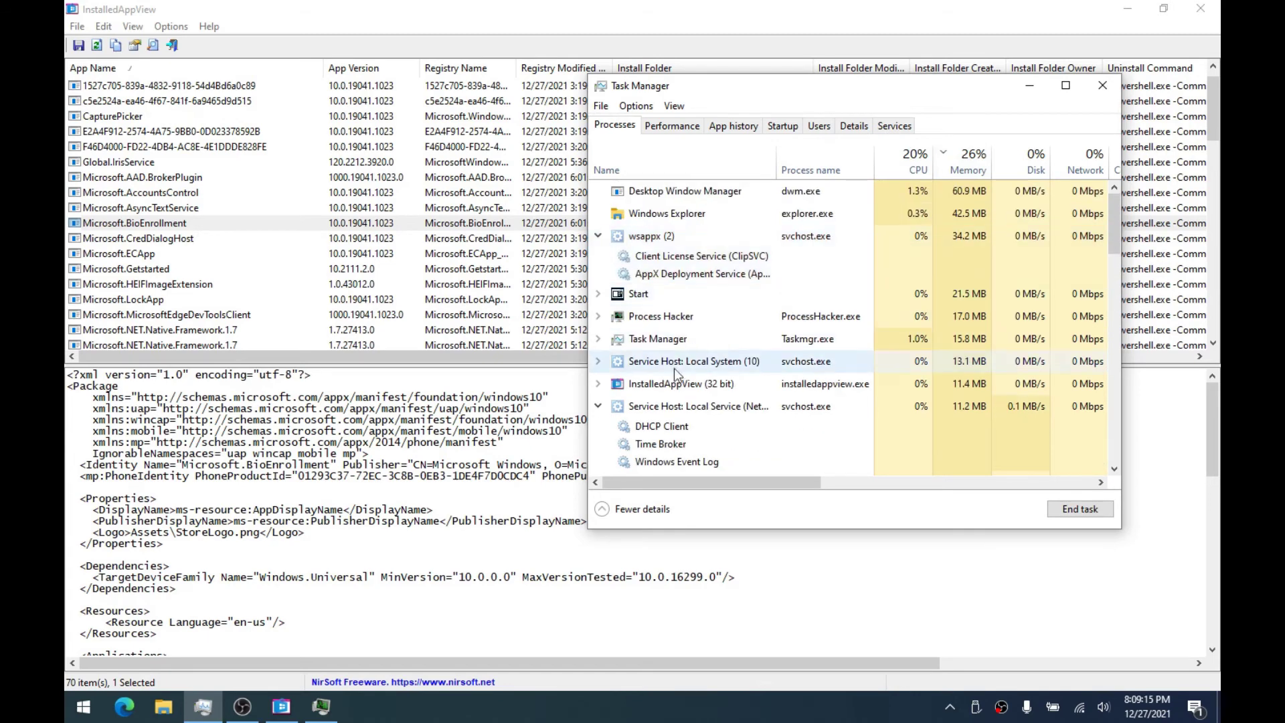
pyautogui.click(600, 405)
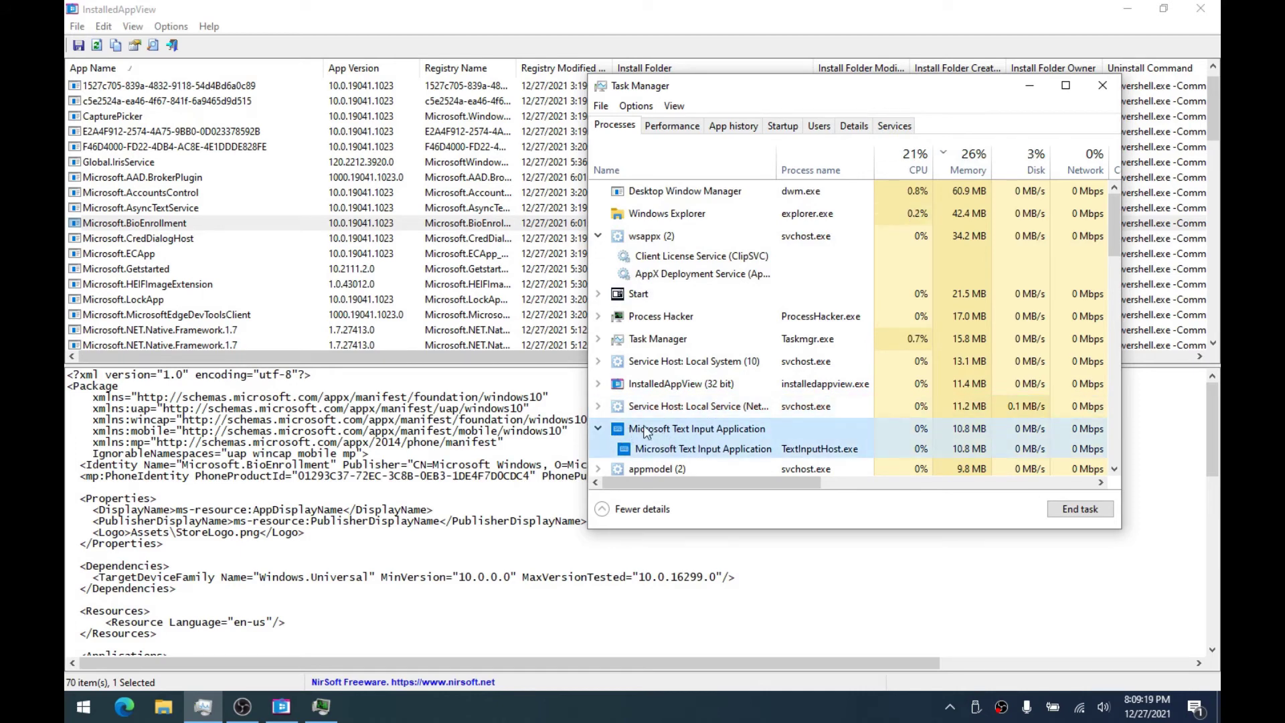
pyautogui.click(597, 361)
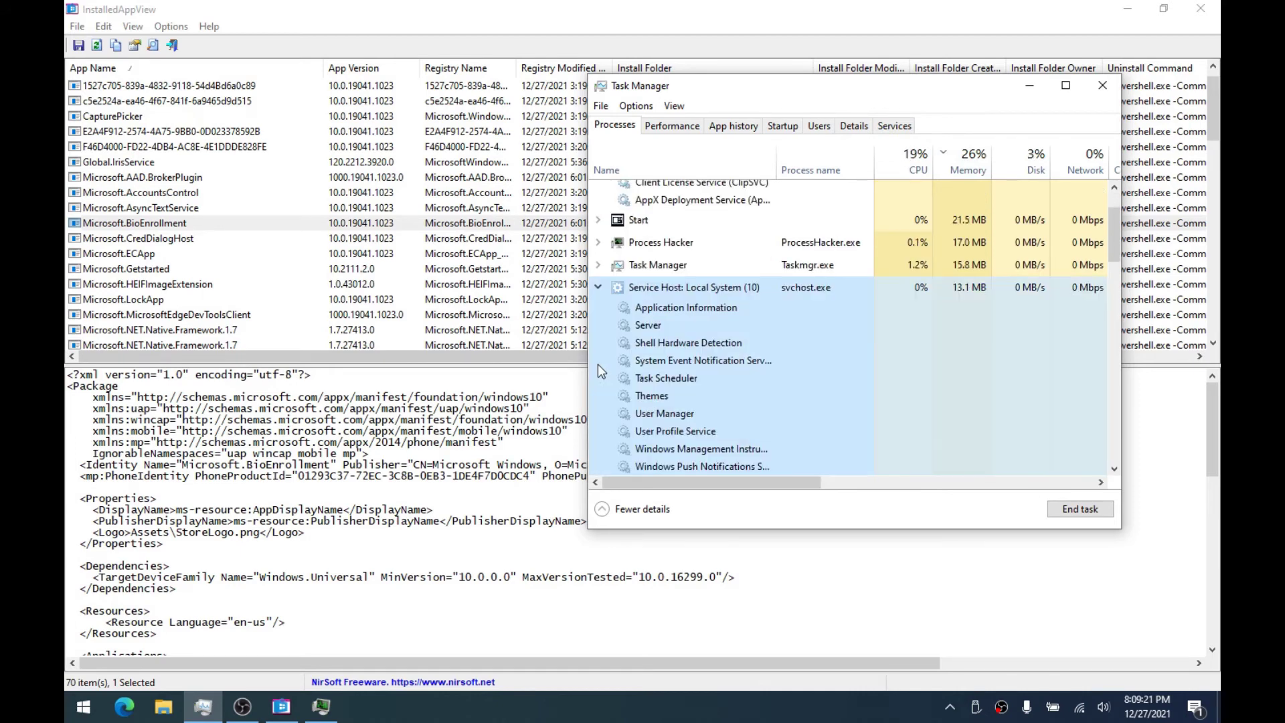
# Review the services under Service Host: Local System, and collapse both that group and the wsappx group
pyautogui.scroll(-3, 685, 347)
pyautogui.scroll(2, 958, 338)
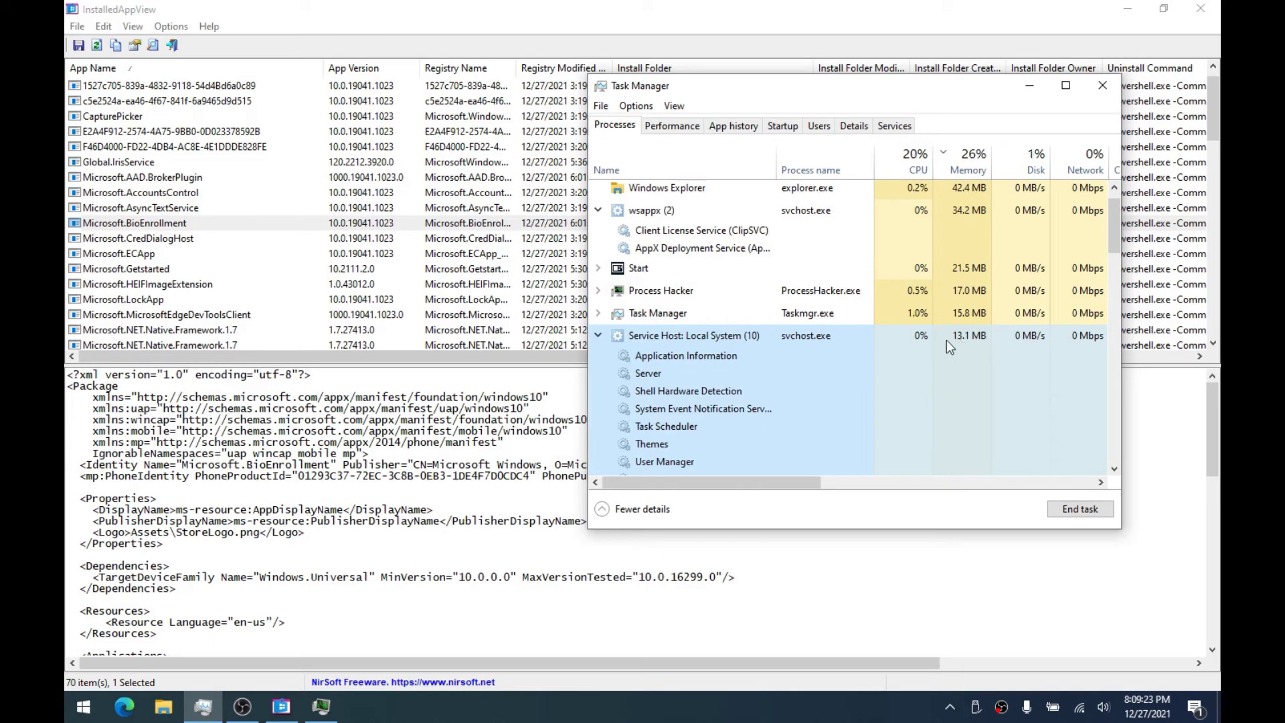
pyautogui.scroll(-3, 765, 354)
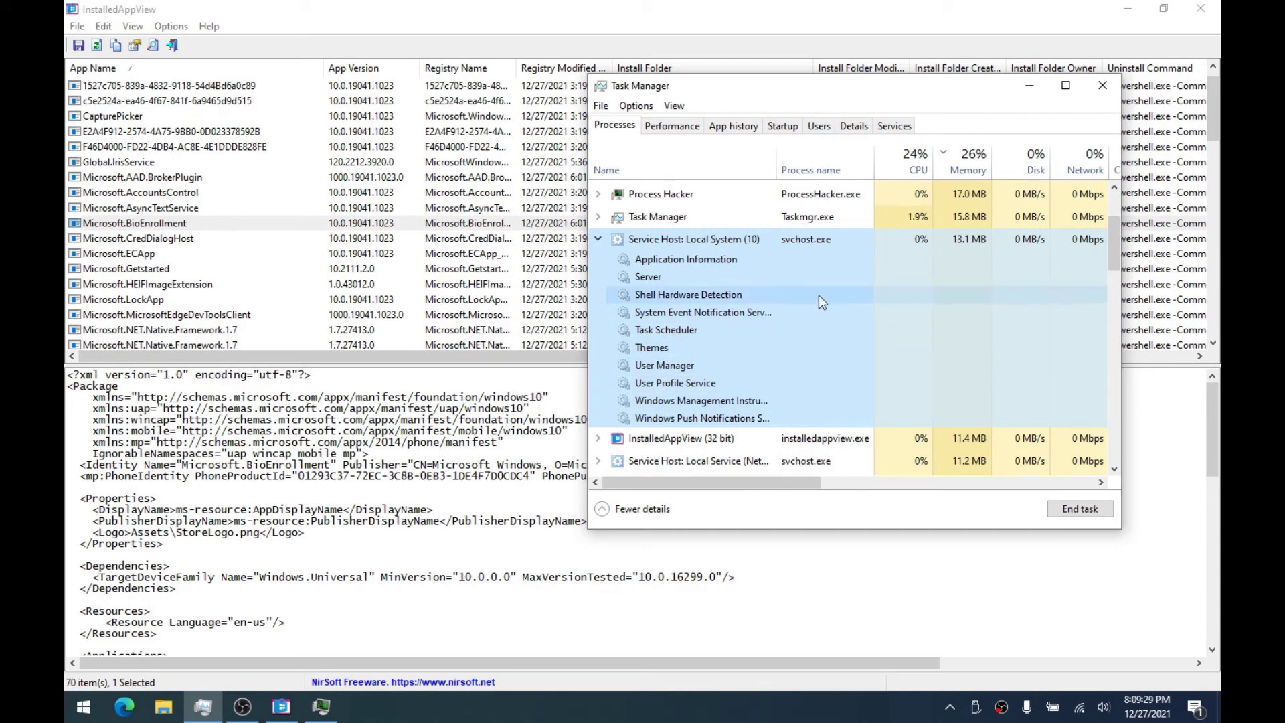
pyautogui.click(598, 240)
pyautogui.scroll(2, 608, 242)
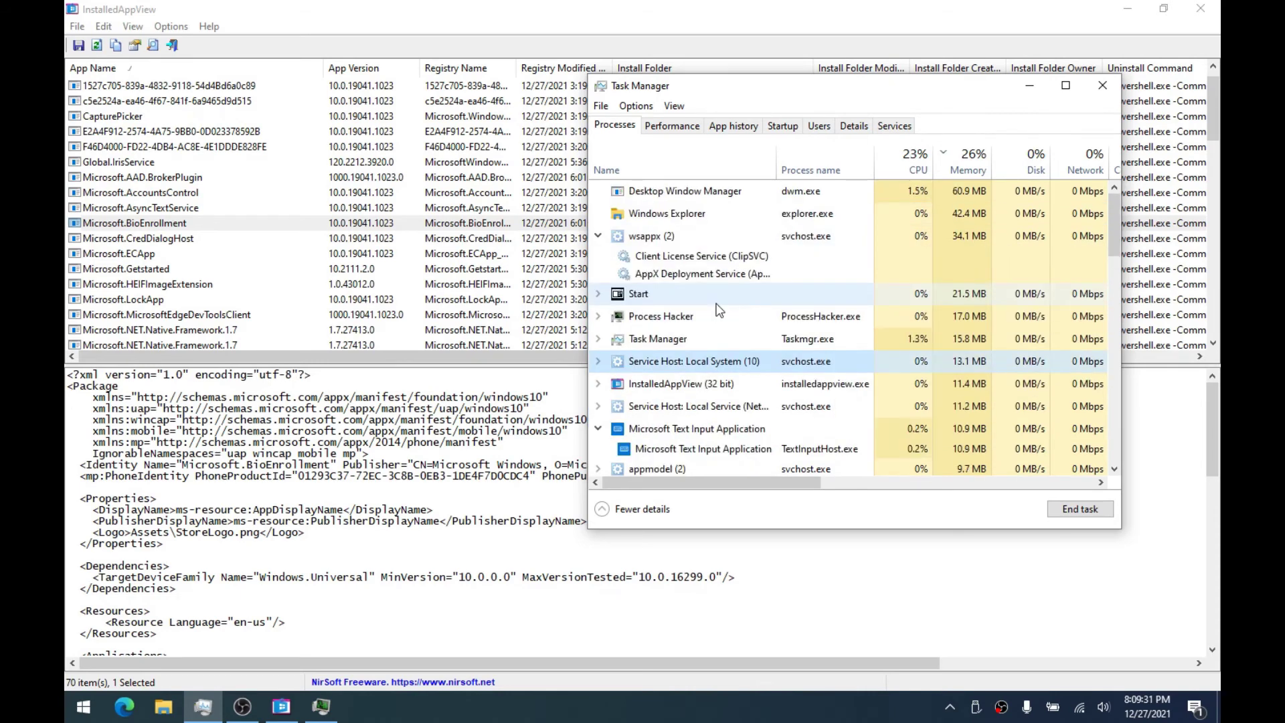
pyautogui.click(597, 235)
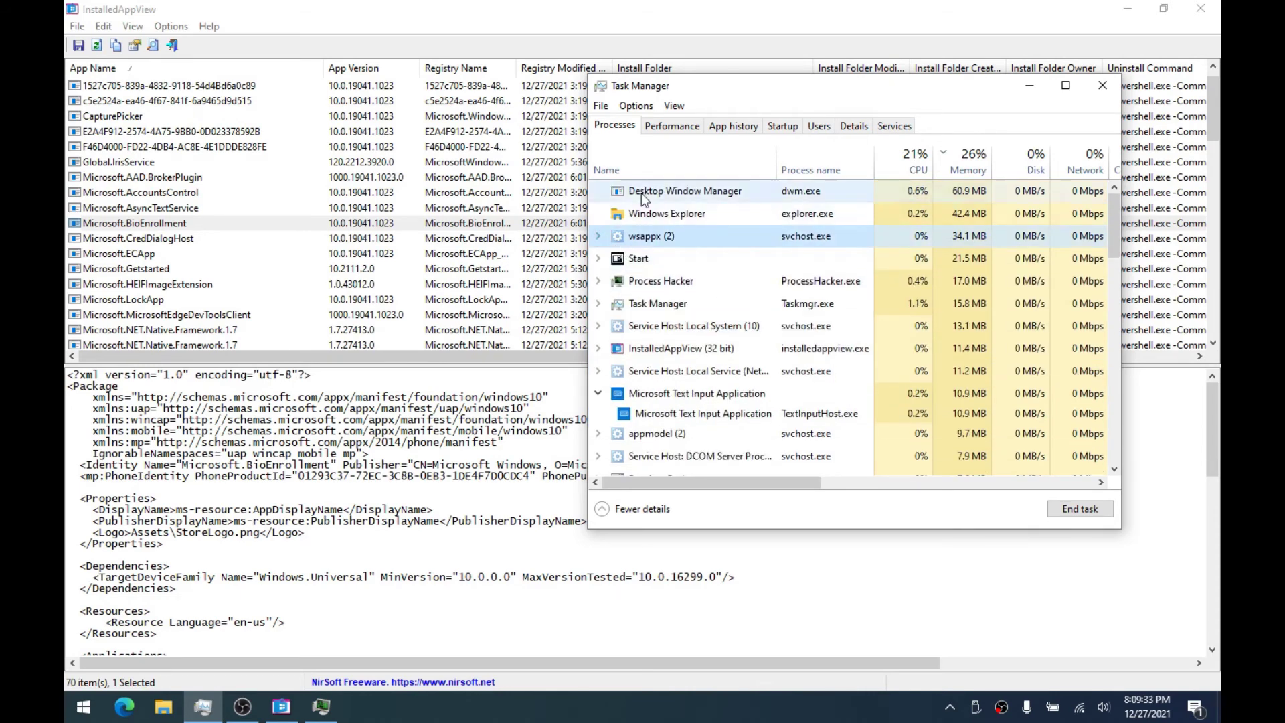
# Switch back to InstalledAppView and quietly uninstall the Microsoft.Getstarted app, confirming the removal
pyautogui.click(195, 228)
pyautogui.scroll(-2, 183, 242)
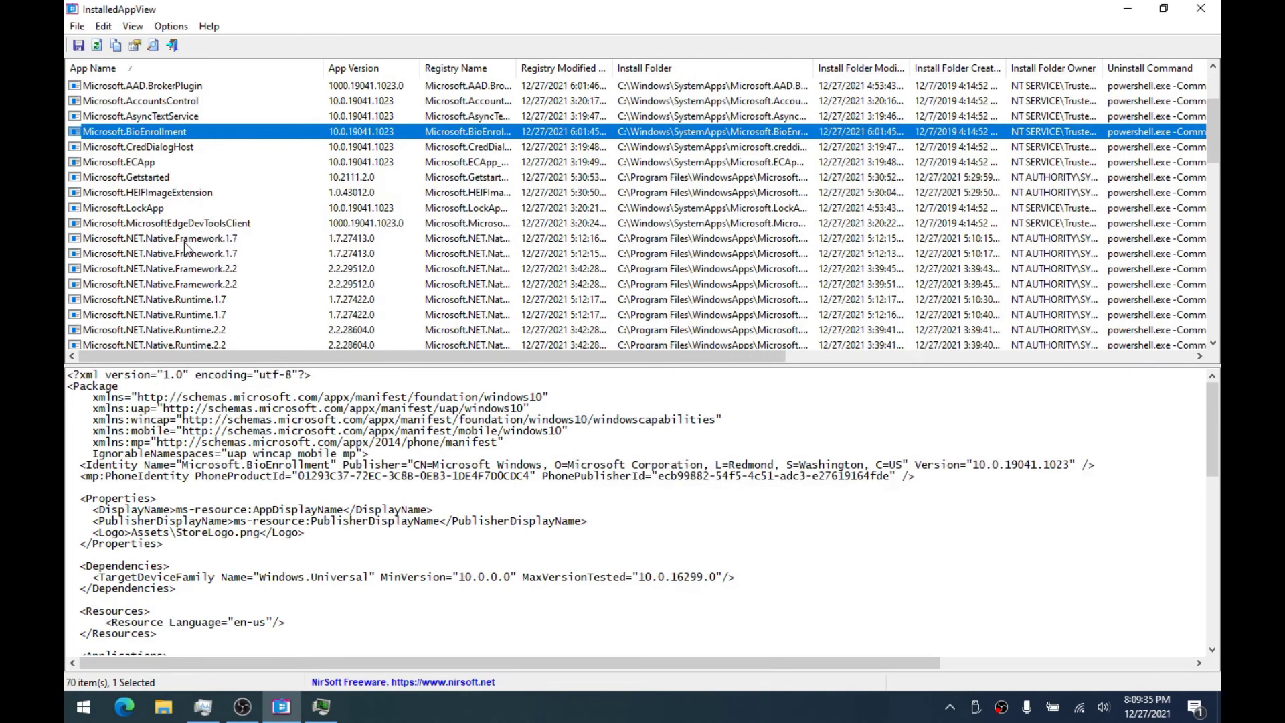
pyautogui.rightClick(172, 178)
pyautogui.click(190, 203)
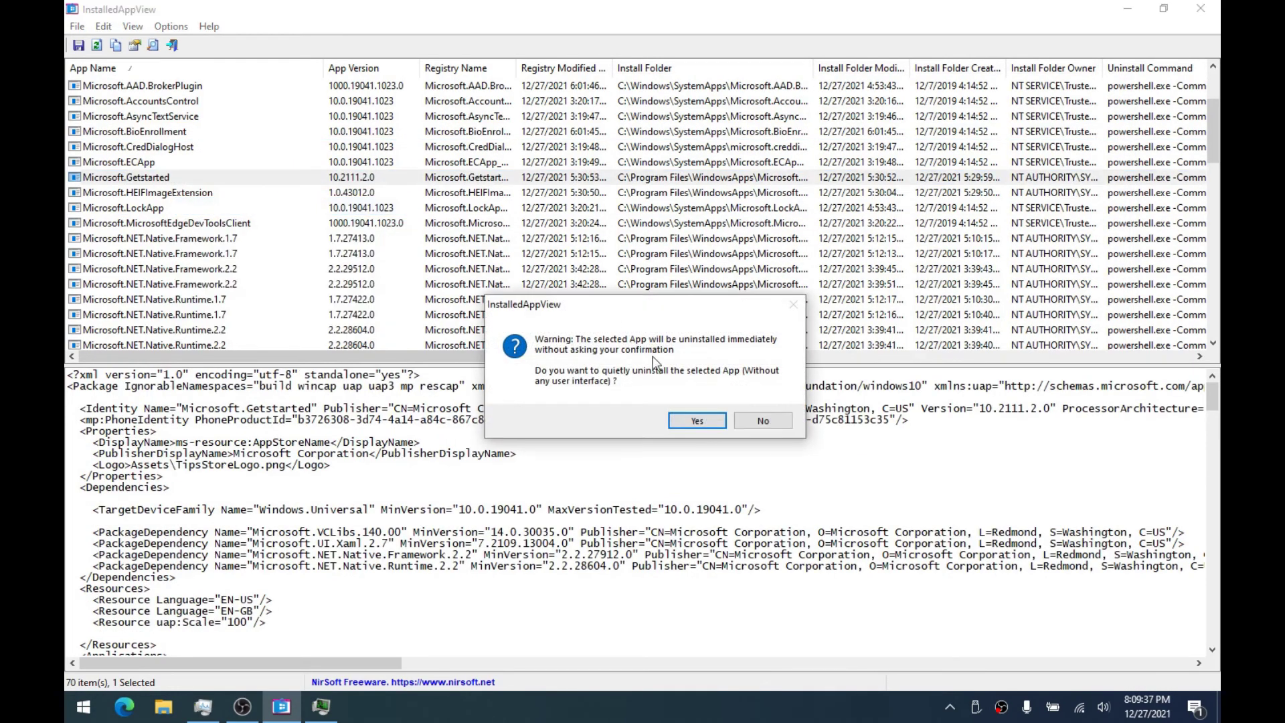
pyautogui.click(695, 420)
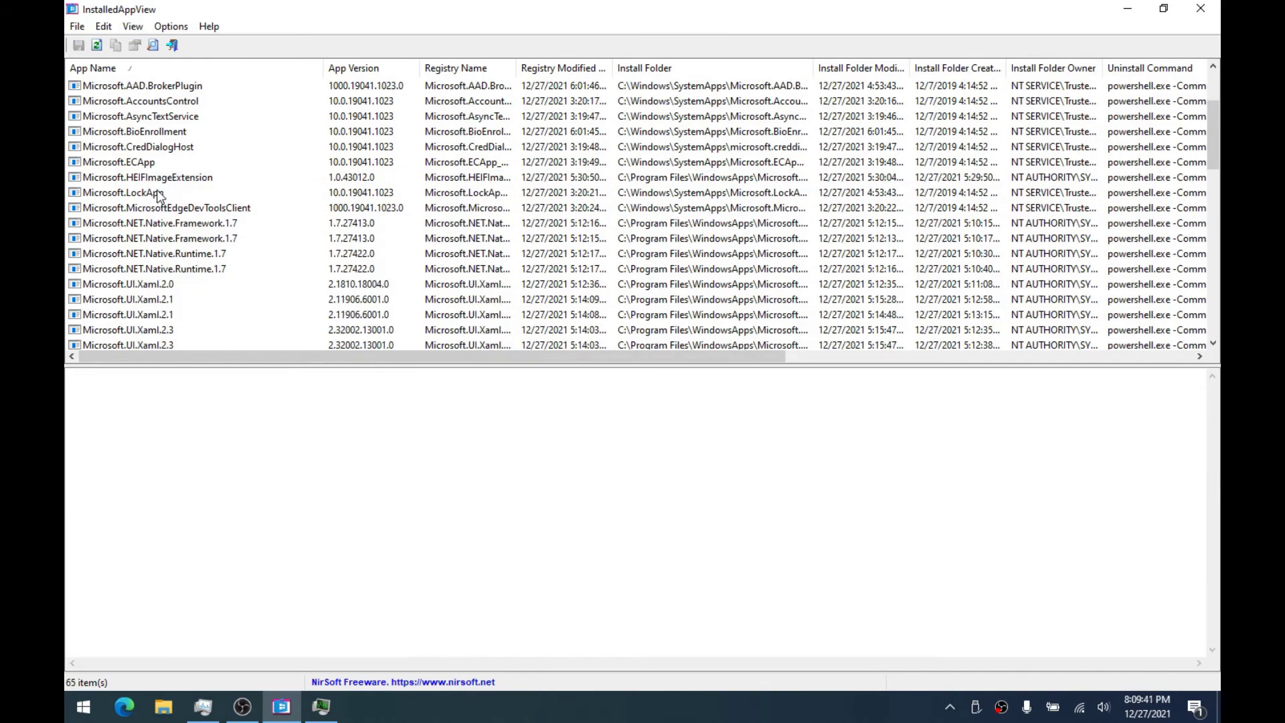
# Try to quietly uninstall the Microsoft.Windows.ParentalControls app, confirming the removal
pyautogui.click(158, 194)
pyautogui.scroll(-6, 159, 194)
pyautogui.scroll(-2, 180, 179)
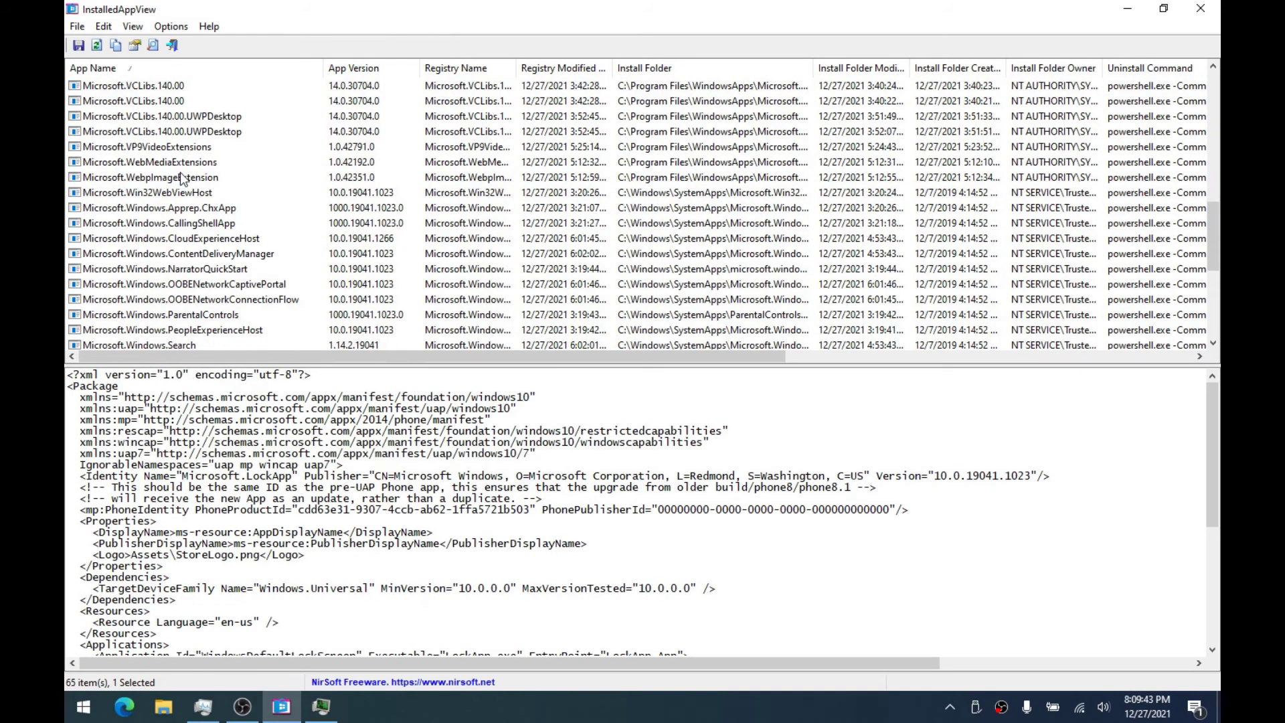
pyautogui.click(190, 225)
pyautogui.click(185, 270)
pyautogui.scroll(-2, 184, 269)
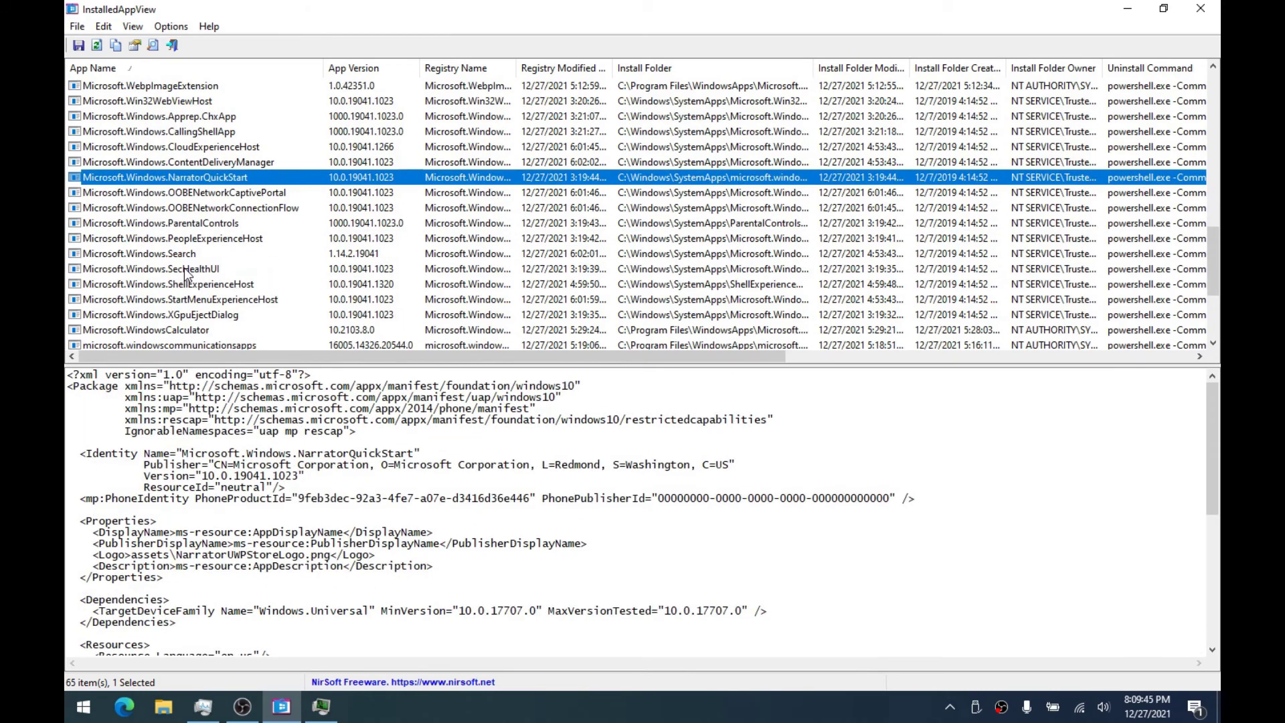
pyautogui.click(207, 222)
pyautogui.rightClick(207, 222)
pyautogui.click(219, 250)
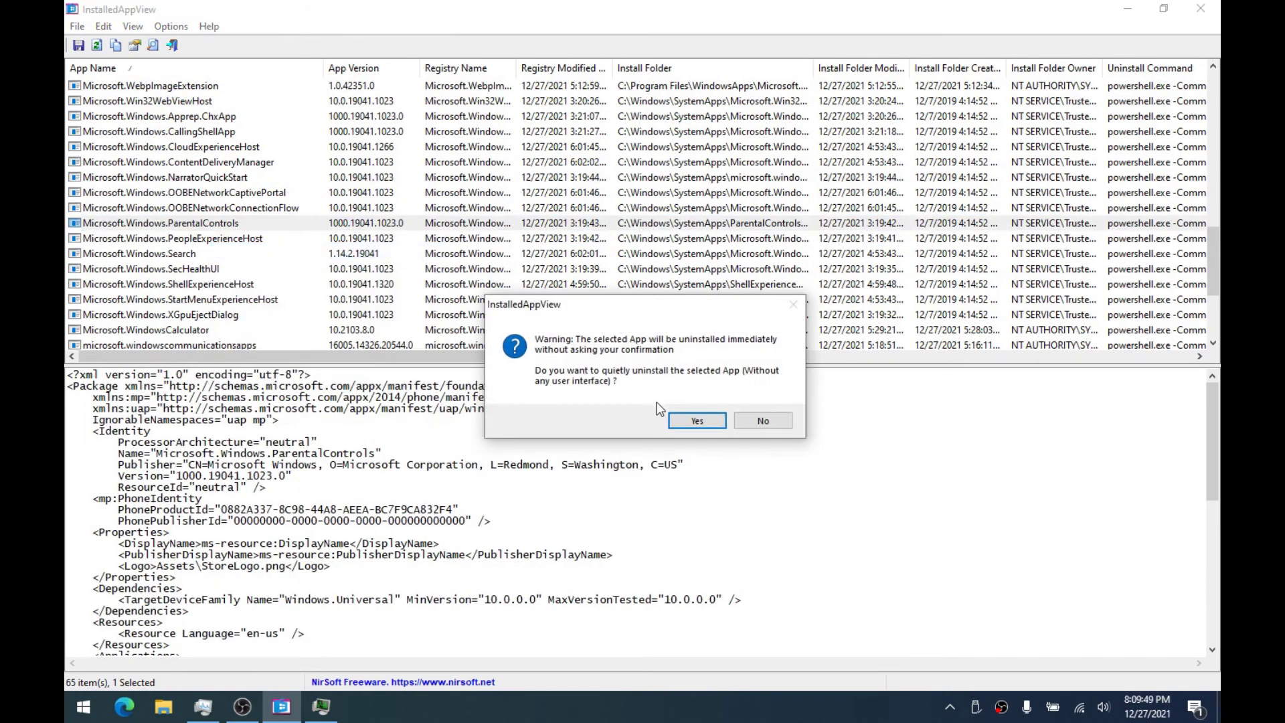
pyautogui.click(697, 420)
# Examine the package details of the Microsoft.UI.Xaml entries, including versions 2.0, 2.1, 2.4 and 2.7
pyautogui.scroll(6, 180, 207)
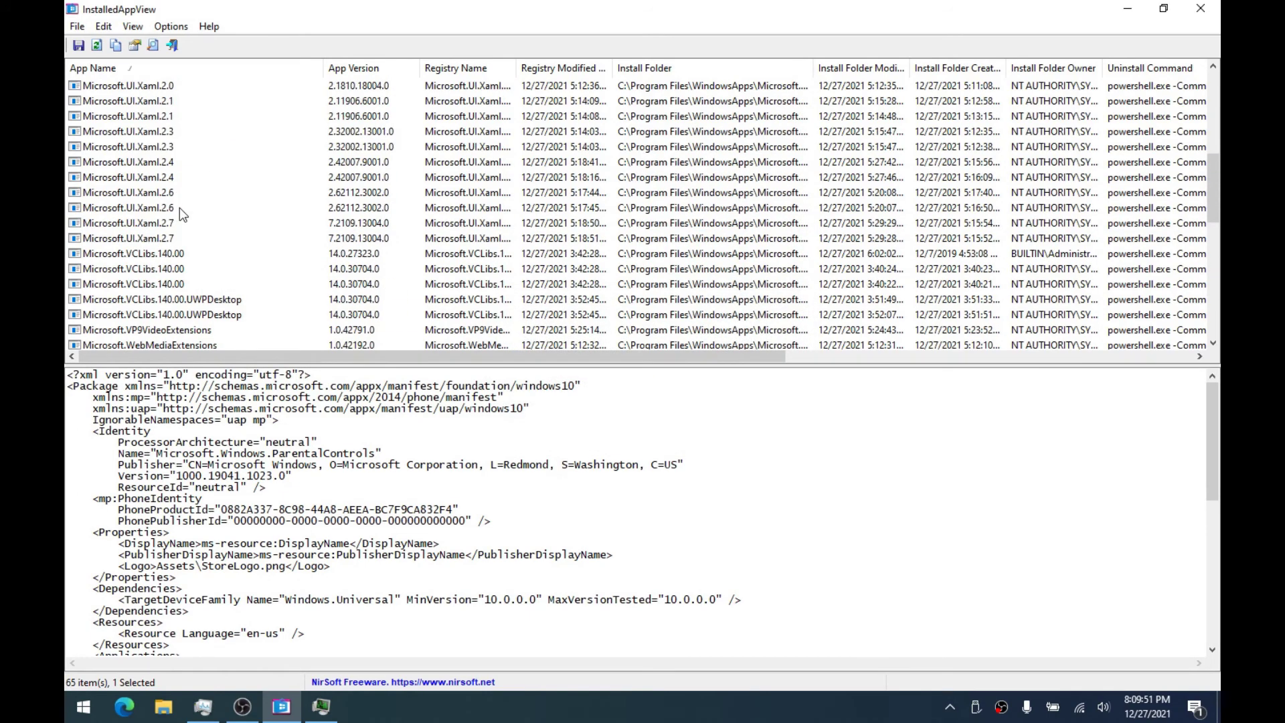
pyautogui.scroll(2, 179, 207)
pyautogui.click(130, 193)
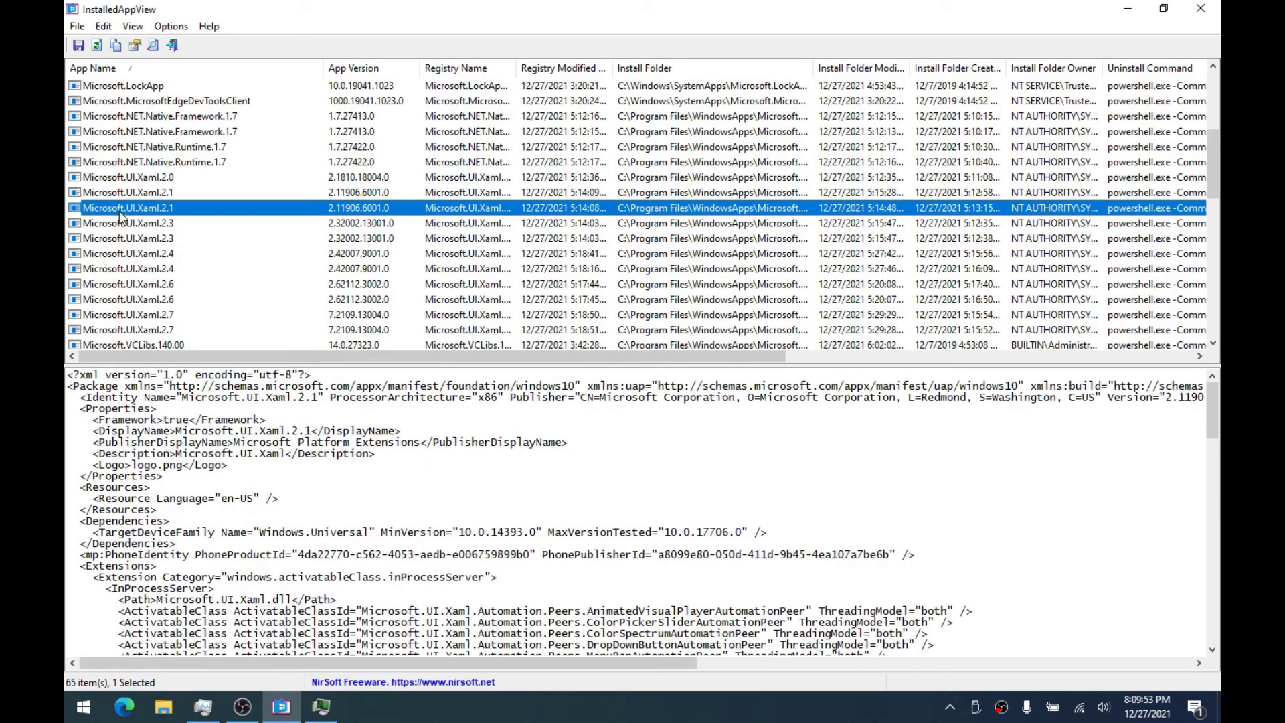
pyautogui.click(132, 176)
pyautogui.click(132, 253)
pyautogui.click(133, 268)
pyautogui.click(132, 314)
pyautogui.click(134, 329)
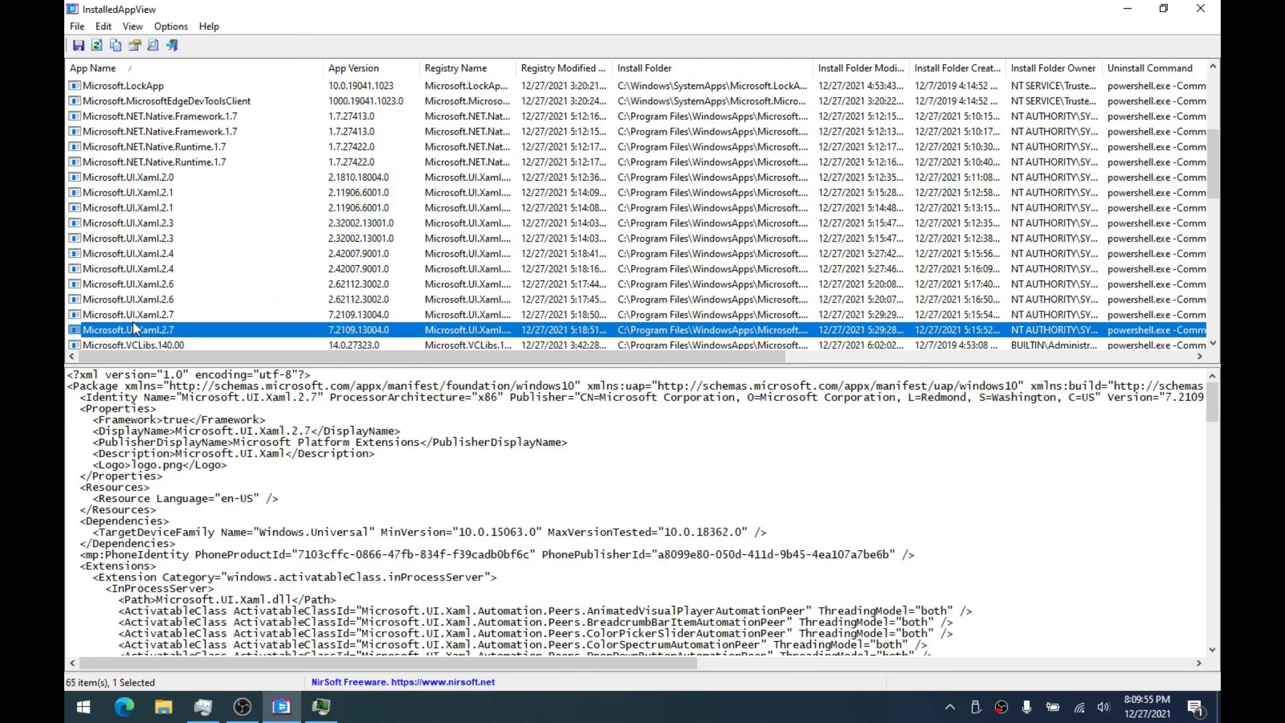
# Quietly uninstall the microsoft.windowscommunicationsapps app, confirming the removal
pyautogui.scroll(-4, 133, 328)
pyautogui.scroll(-1, 179, 288)
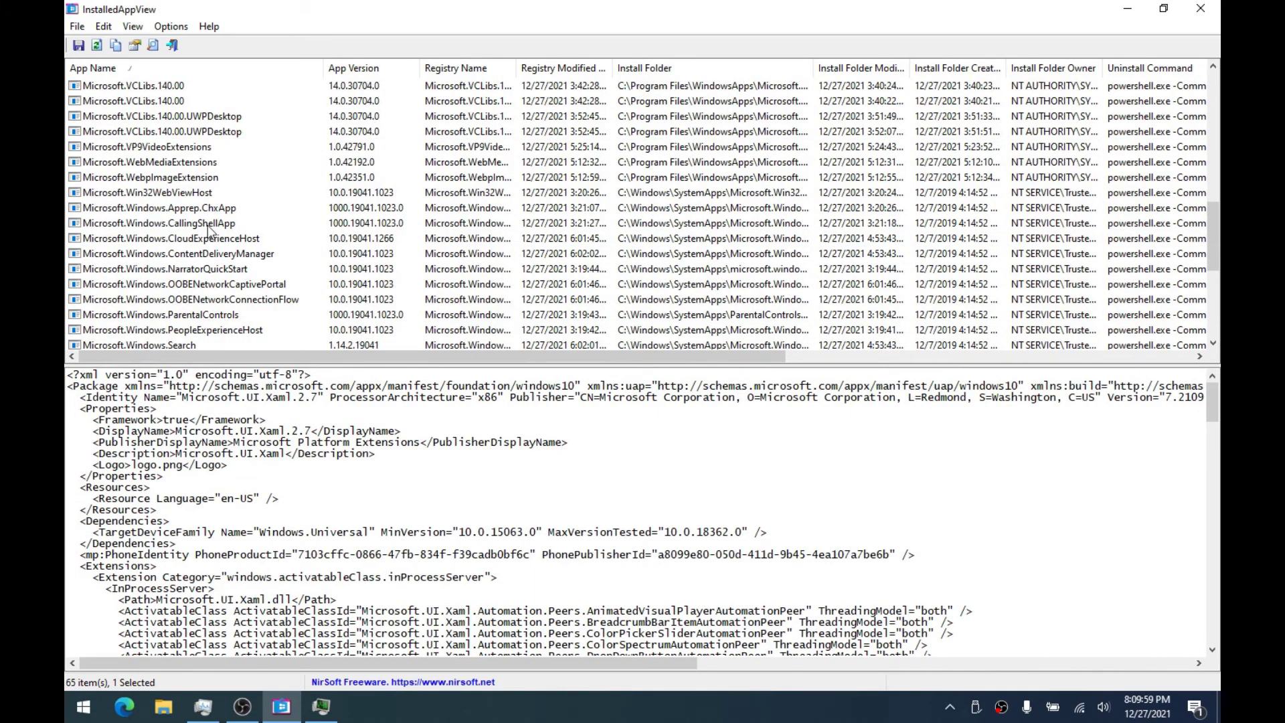
pyautogui.scroll(-5, 214, 228)
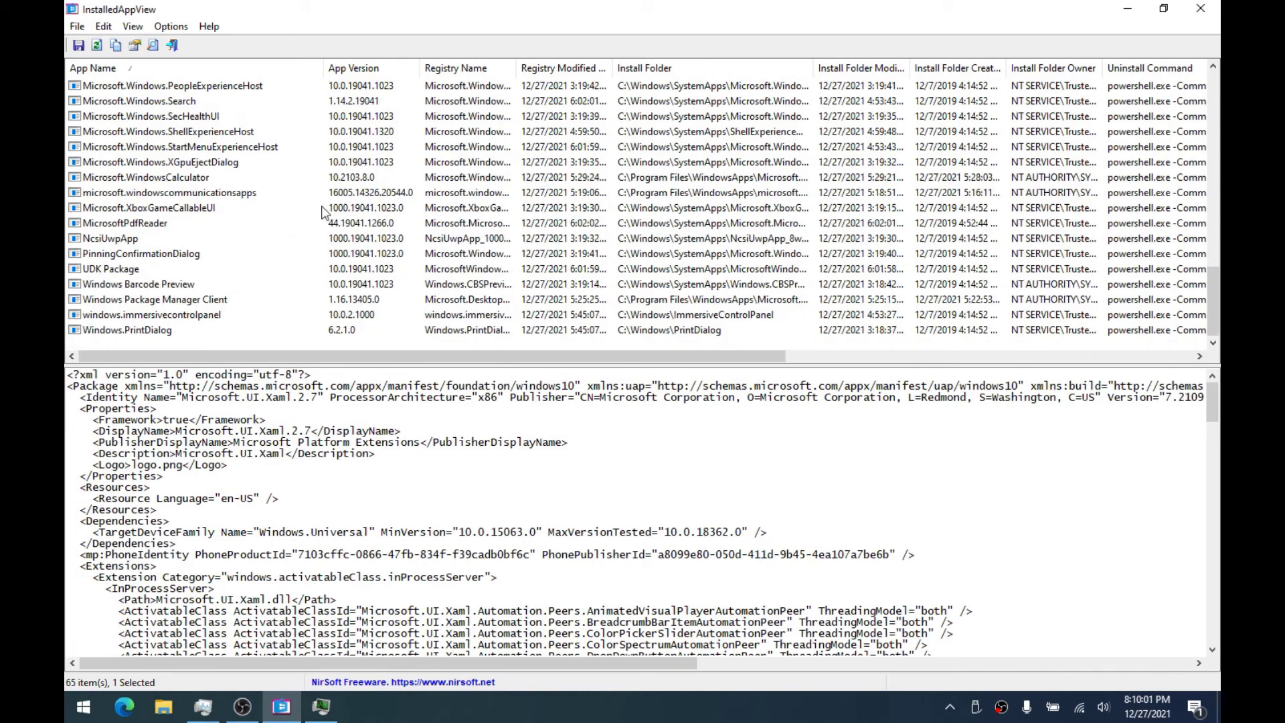
pyautogui.click(251, 195)
pyautogui.rightClick(255, 195)
pyautogui.click(260, 222)
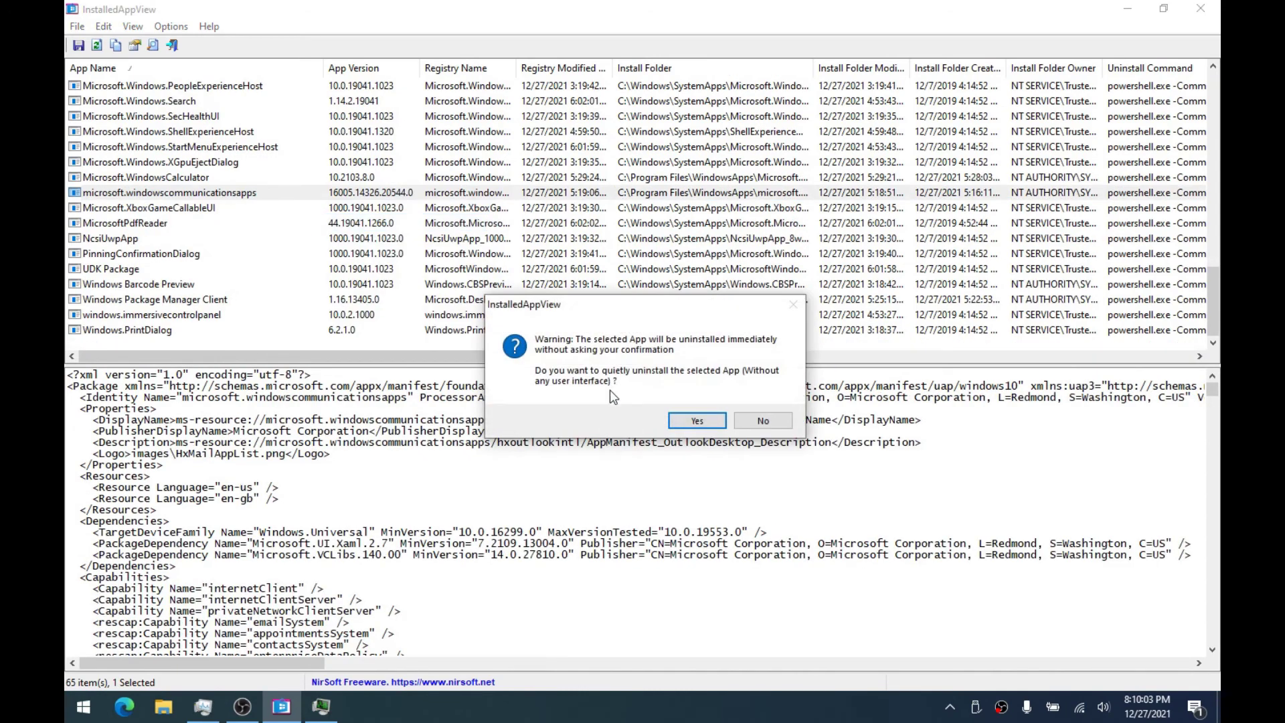
pyautogui.click(681, 423)
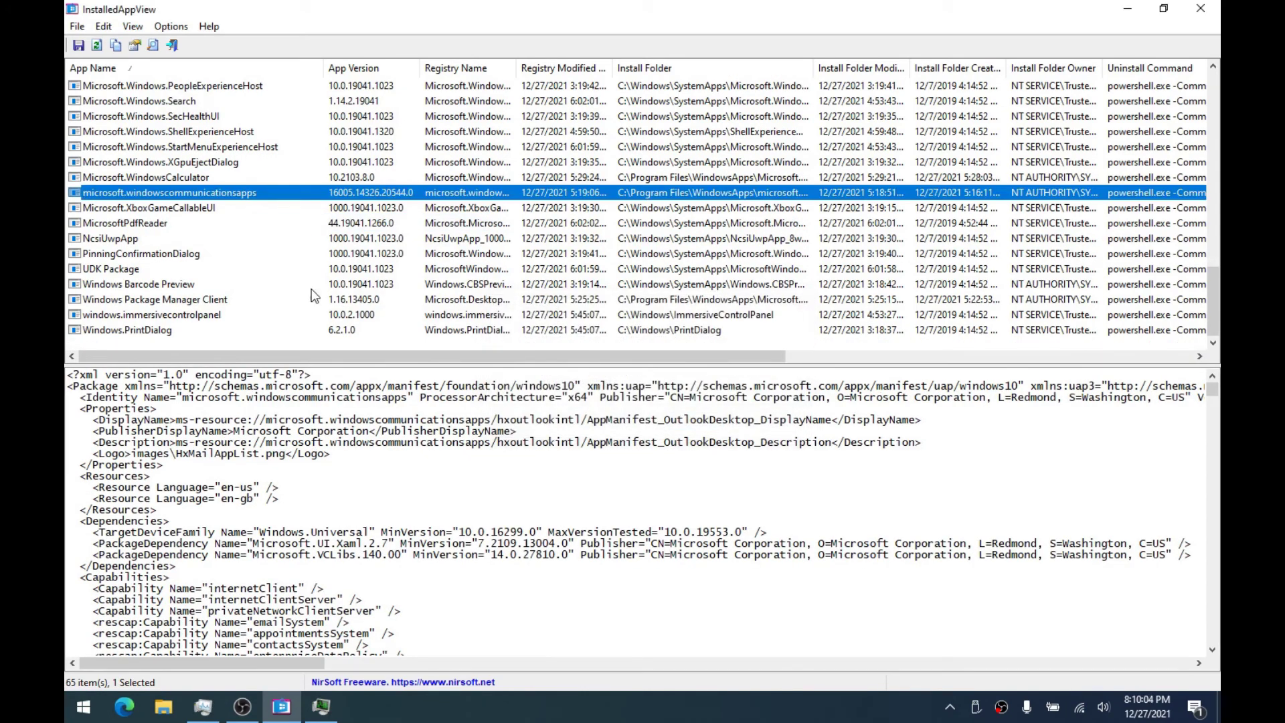
# Try to quietly uninstall the Microsoft.XboxGameCallableUI app, confirming the removal
pyautogui.rightClick(143, 208)
pyautogui.click(203, 238)
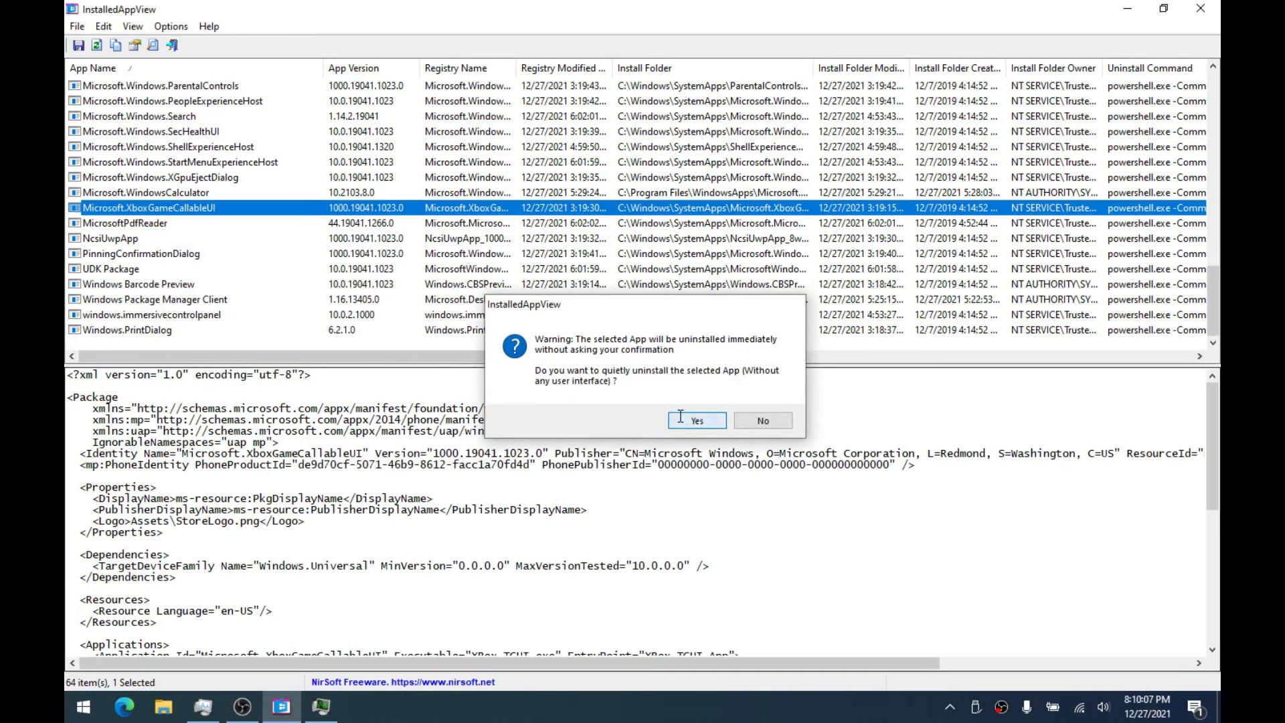
pyautogui.click(682, 419)
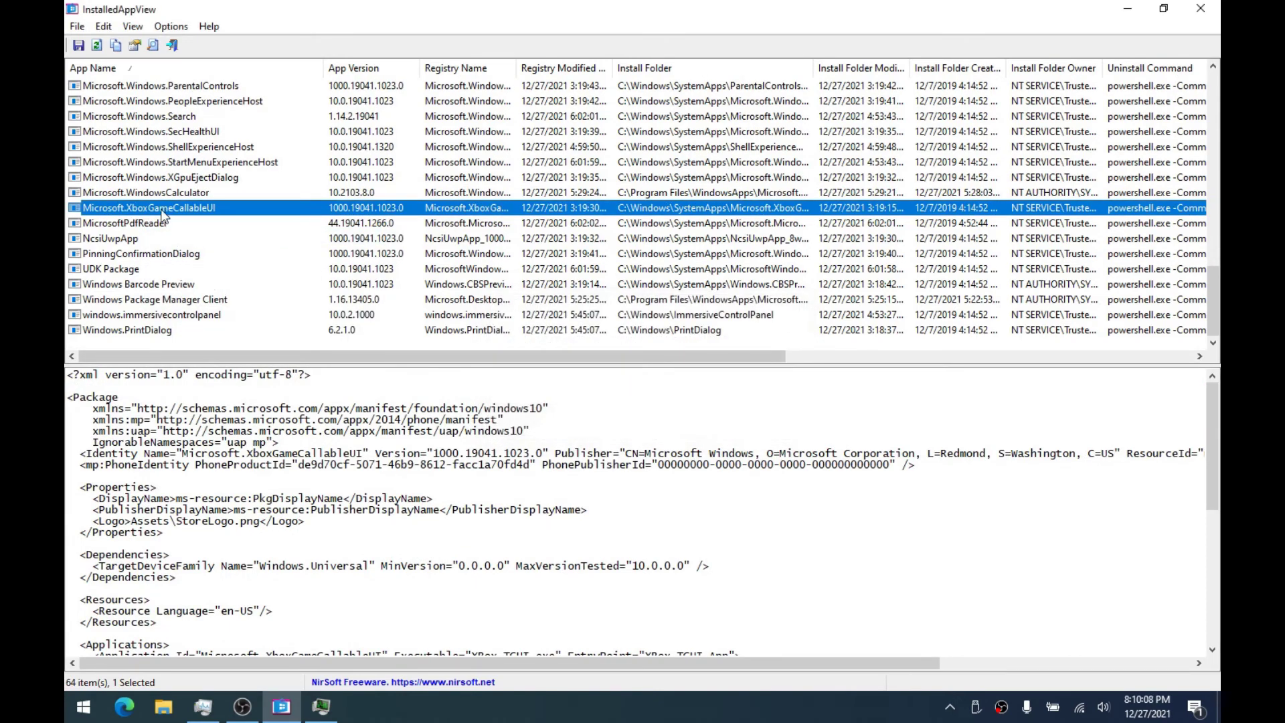
# Try to quietly uninstall the MicrosoftPdfReader app, confirming the removal
pyautogui.click(124, 226)
pyautogui.rightClick(127, 225)
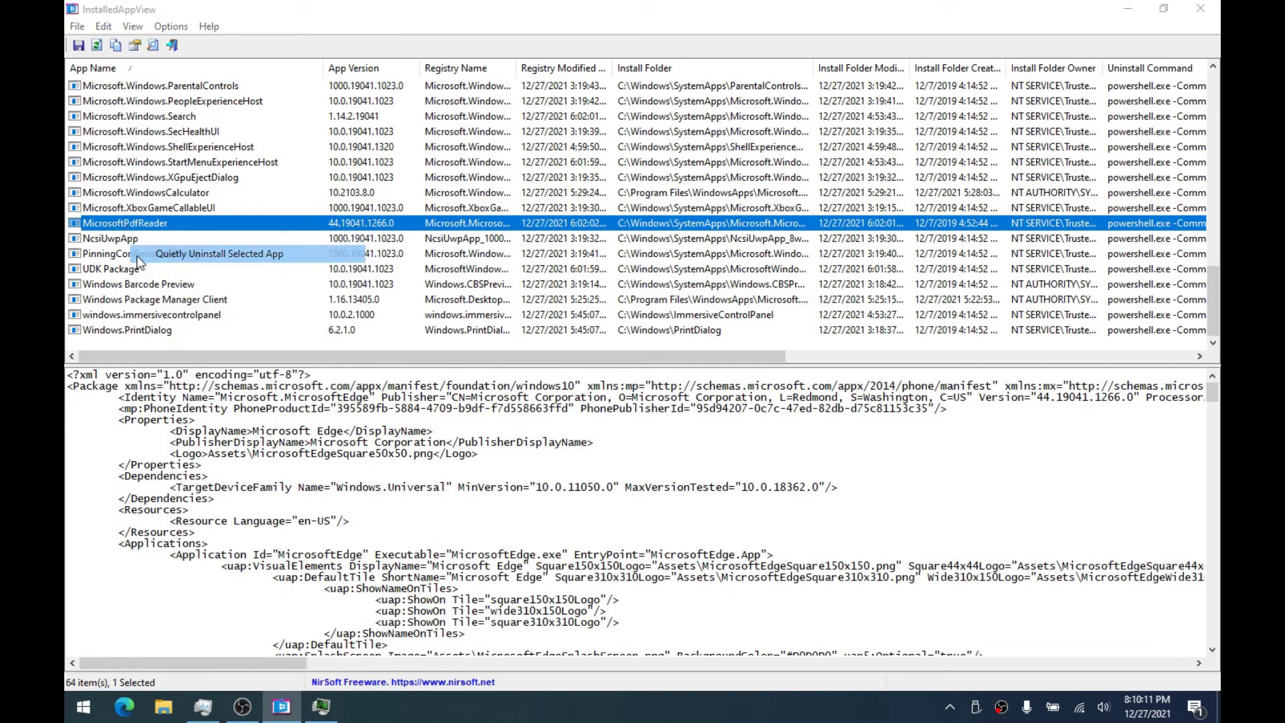
pyautogui.click(137, 255)
pyautogui.click(683, 422)
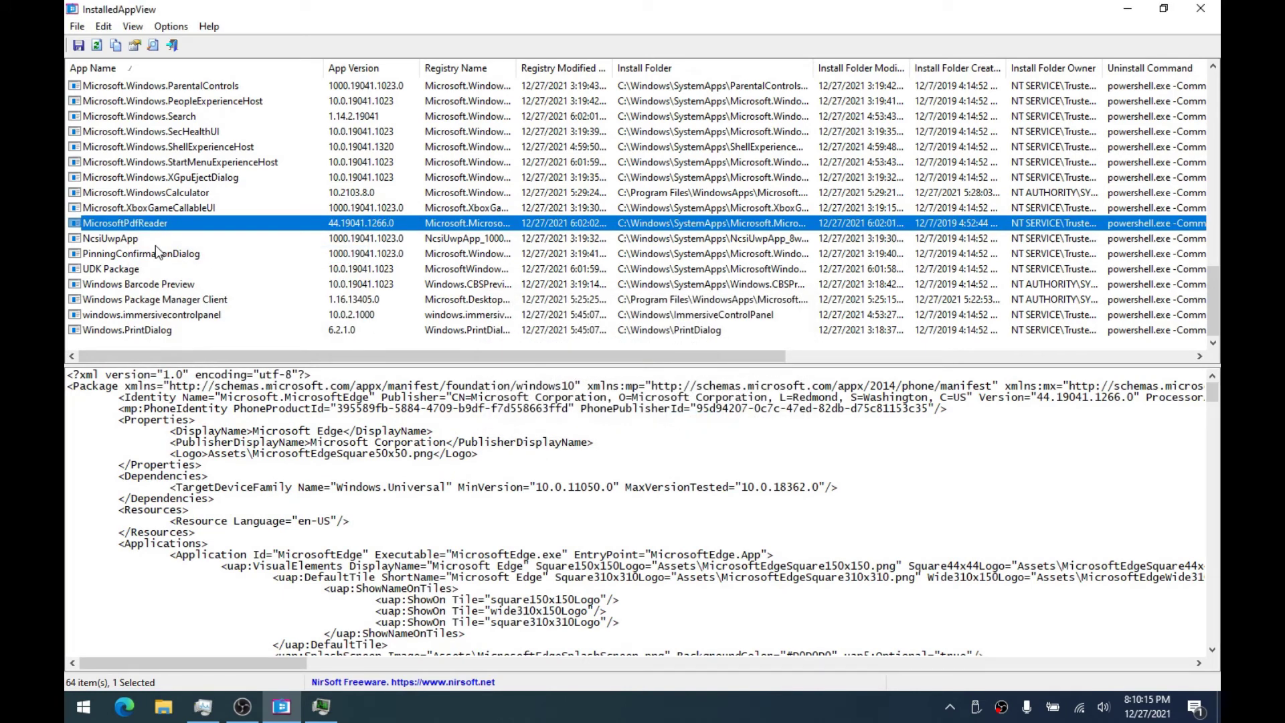
# Examine the PinningConfirmationDialog, Windows Barcode Preview, Windows Package Manager Client and Windows.PrintDialog entries, and close InstalledAppView
pyautogui.click(175, 255)
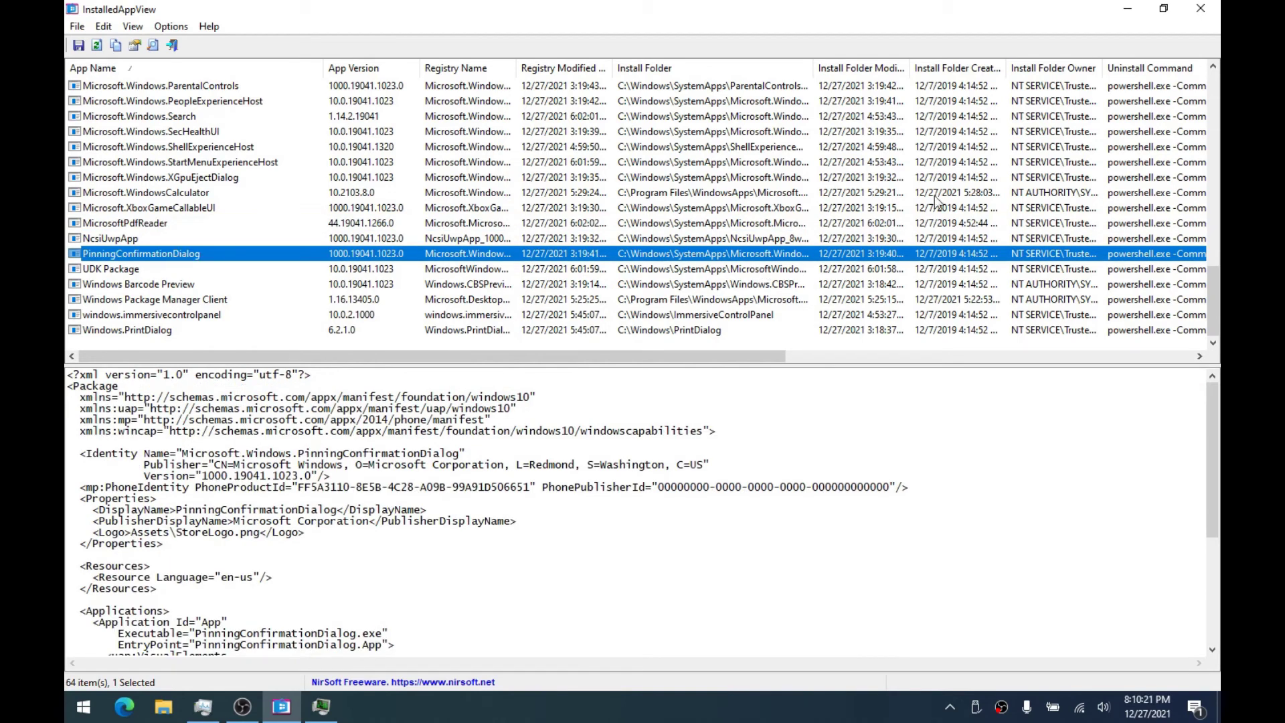
pyautogui.rightClick(174, 288)
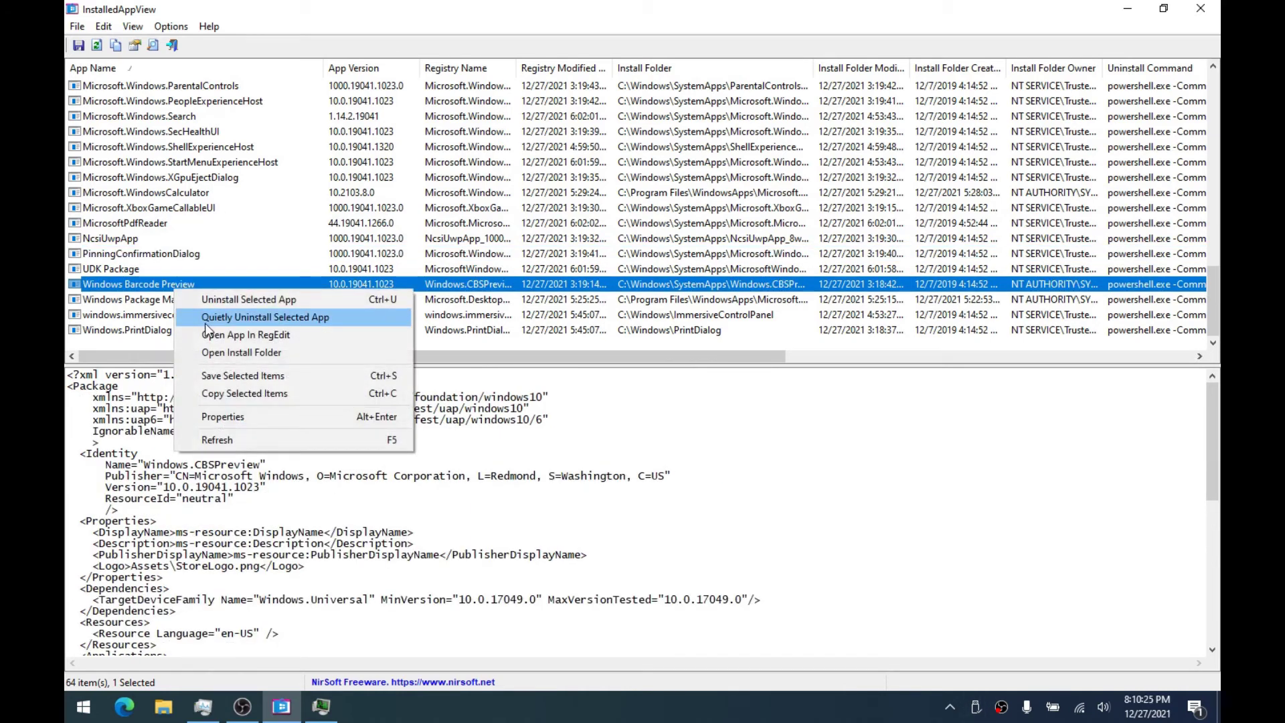
pyautogui.press('Escape')
pyautogui.click(148, 305)
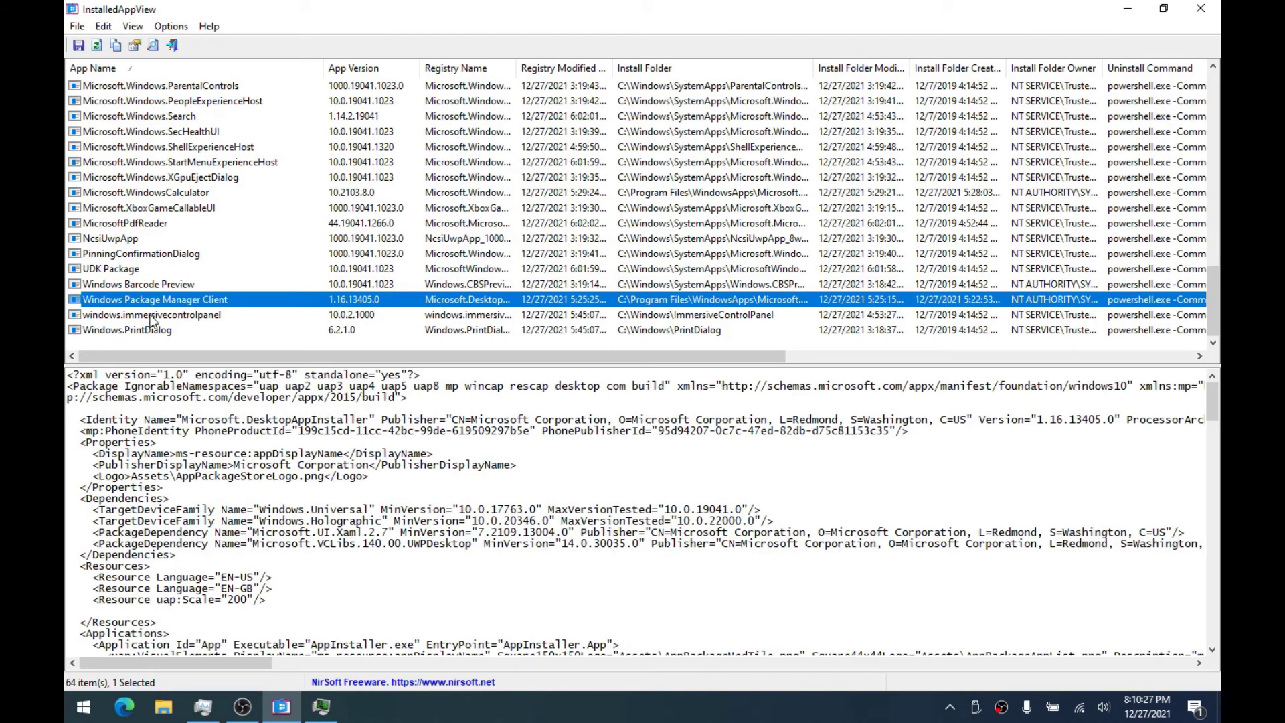
pyautogui.click(158, 332)
pyautogui.scroll(15, 183, 298)
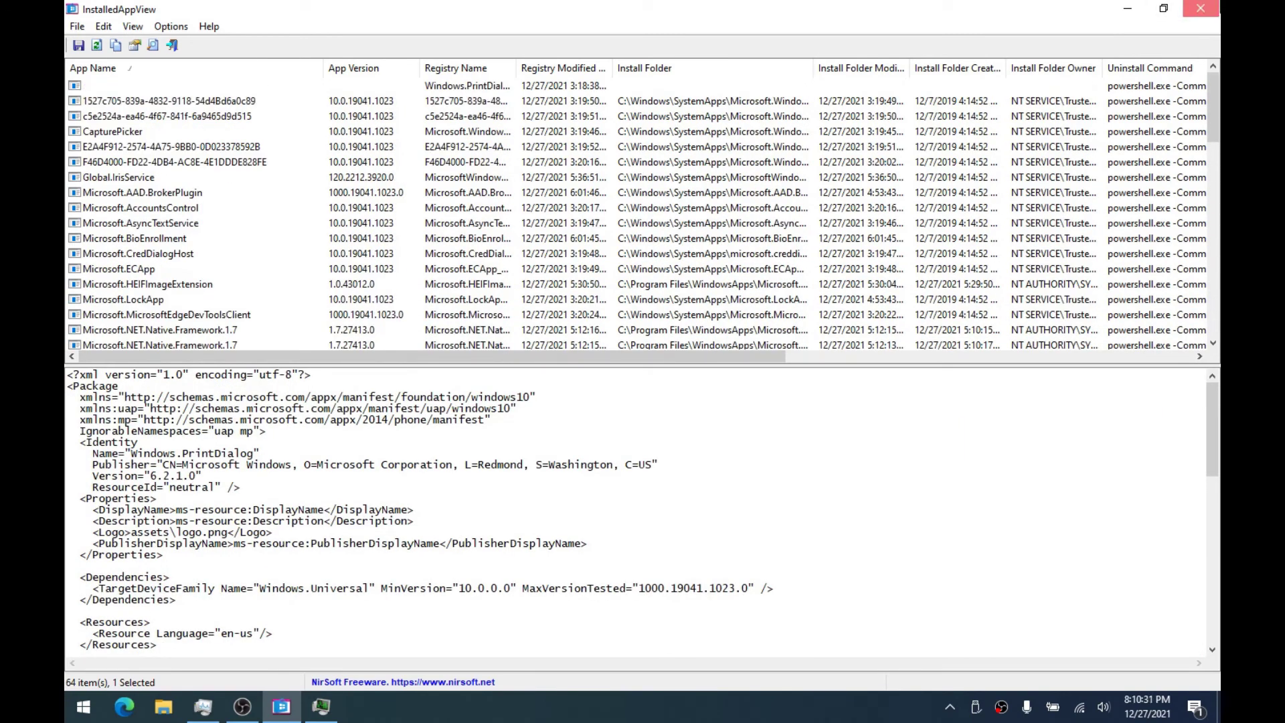
pyautogui.click(1199, 8)
# Look through the running processes in Process Hacker, minimize it and return to Task Manager
pyautogui.moveTo(758, 87); pyautogui.dragTo(837, 90)
pyautogui.click(529, 122)
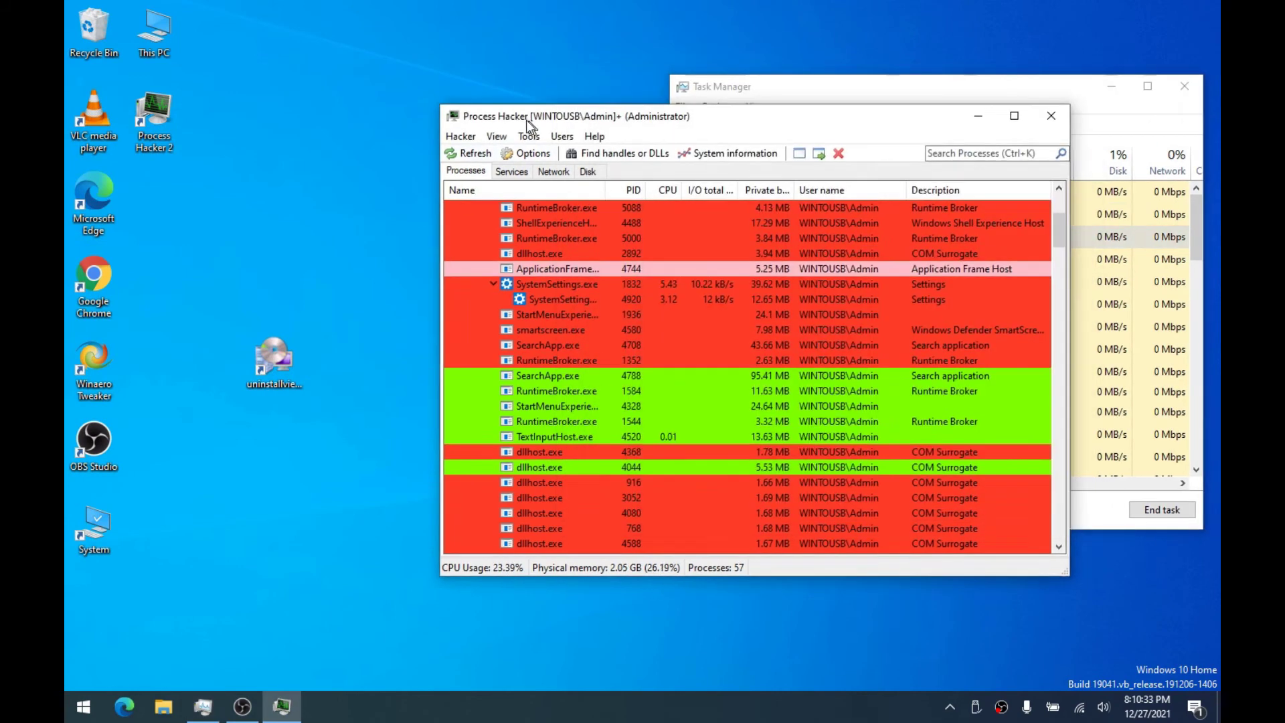
pyautogui.moveTo(528, 122); pyautogui.dragTo(482, 118)
pyautogui.scroll(-8, 576, 255)
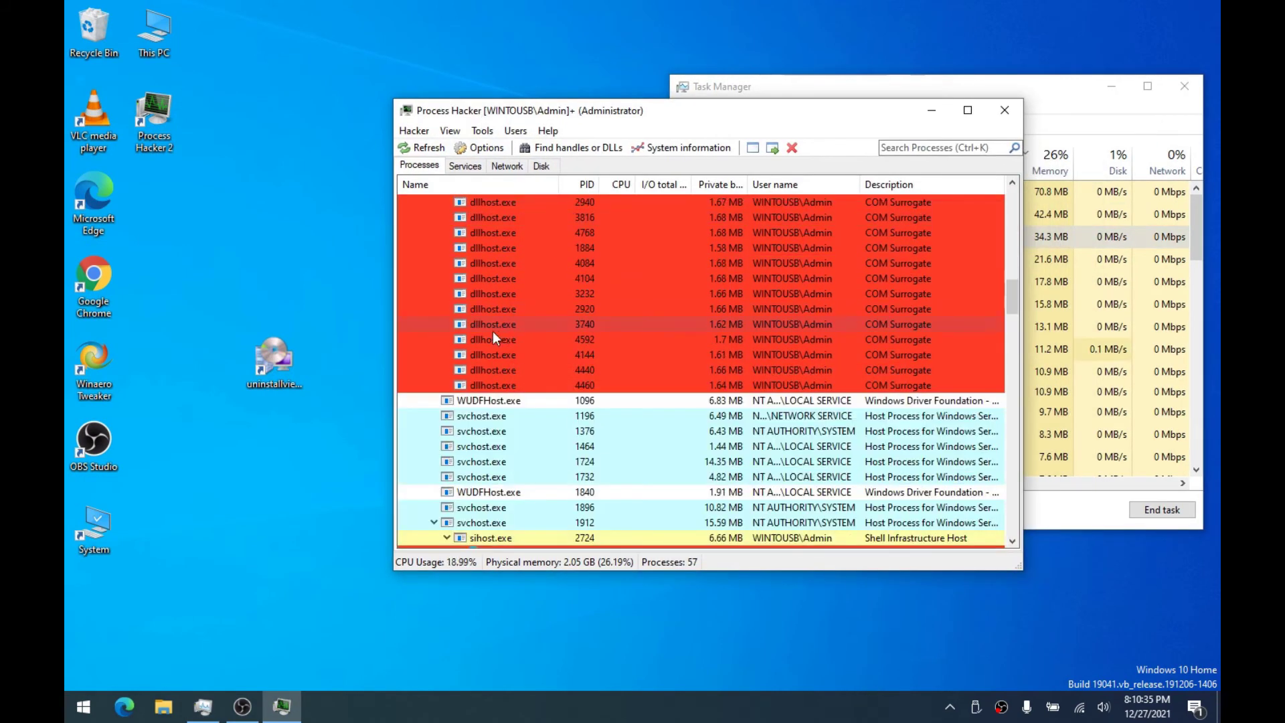
pyautogui.scroll(10, 491, 342)
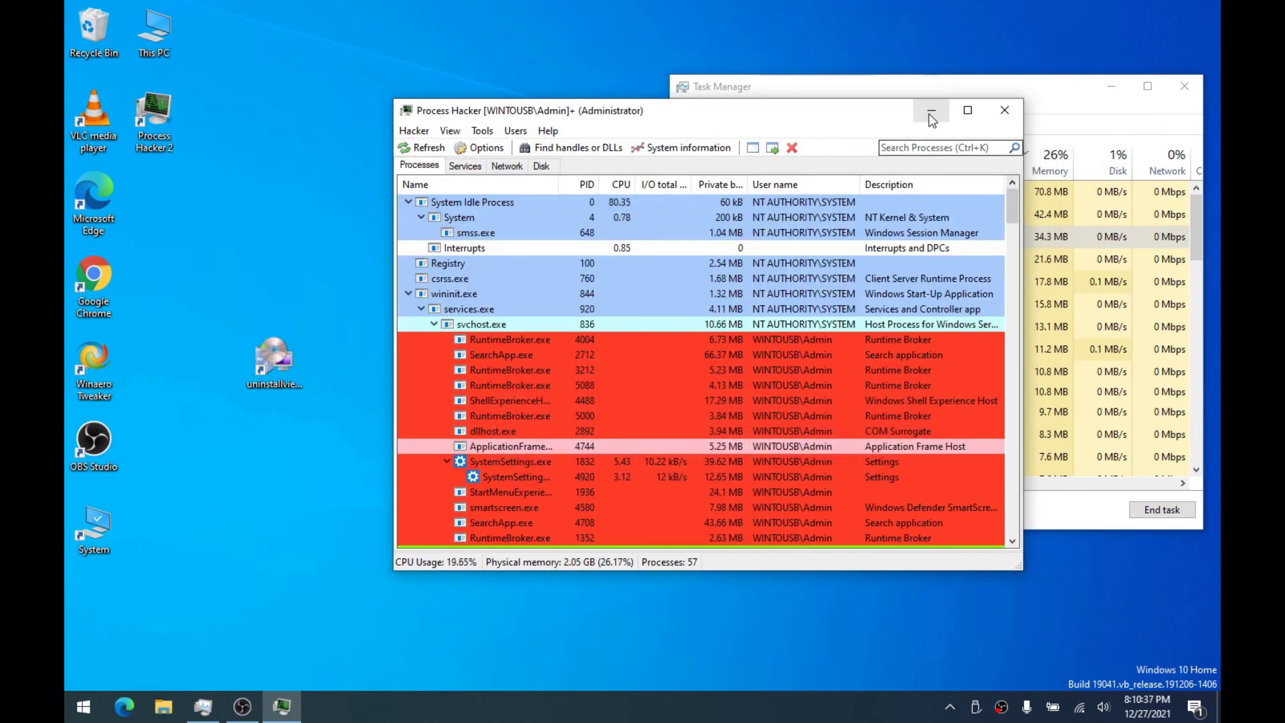
pyautogui.click(930, 111)
pyautogui.moveTo(760, 87); pyautogui.dragTo(695, 94)
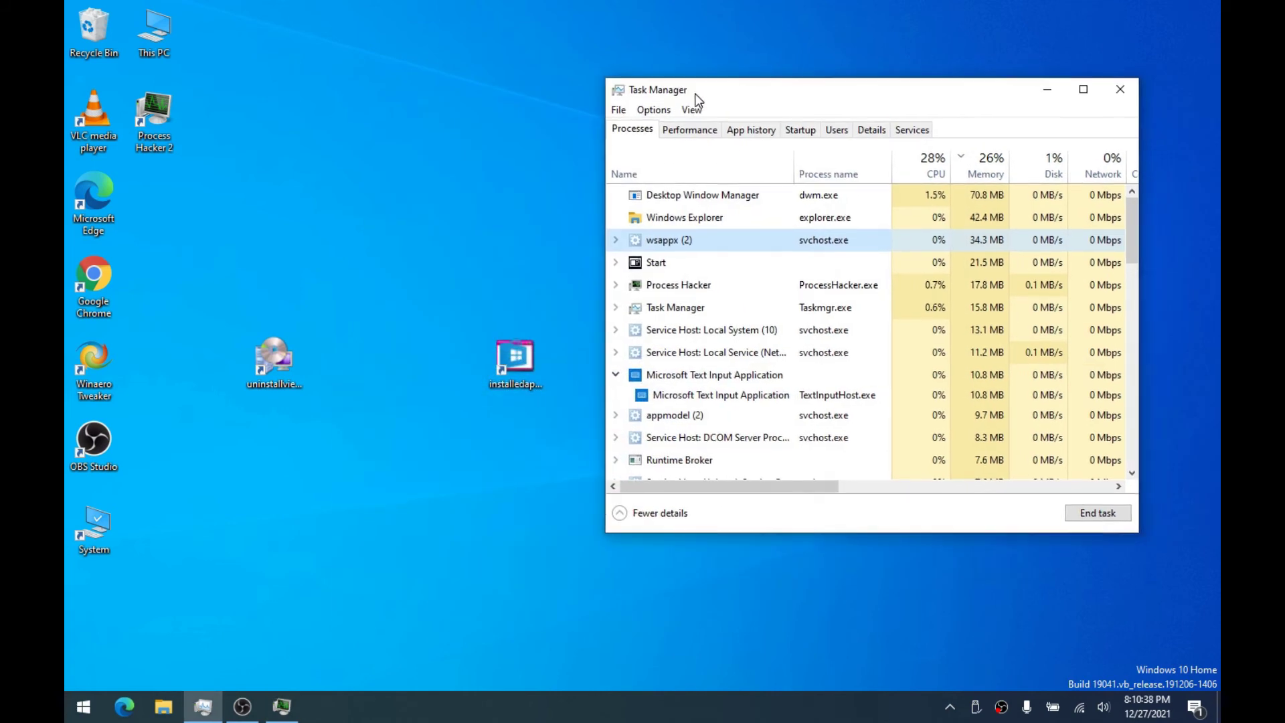
# Open the Windows folder on drive C: in File Explorer and select the SystemApps folder
pyautogui.click(154, 708)
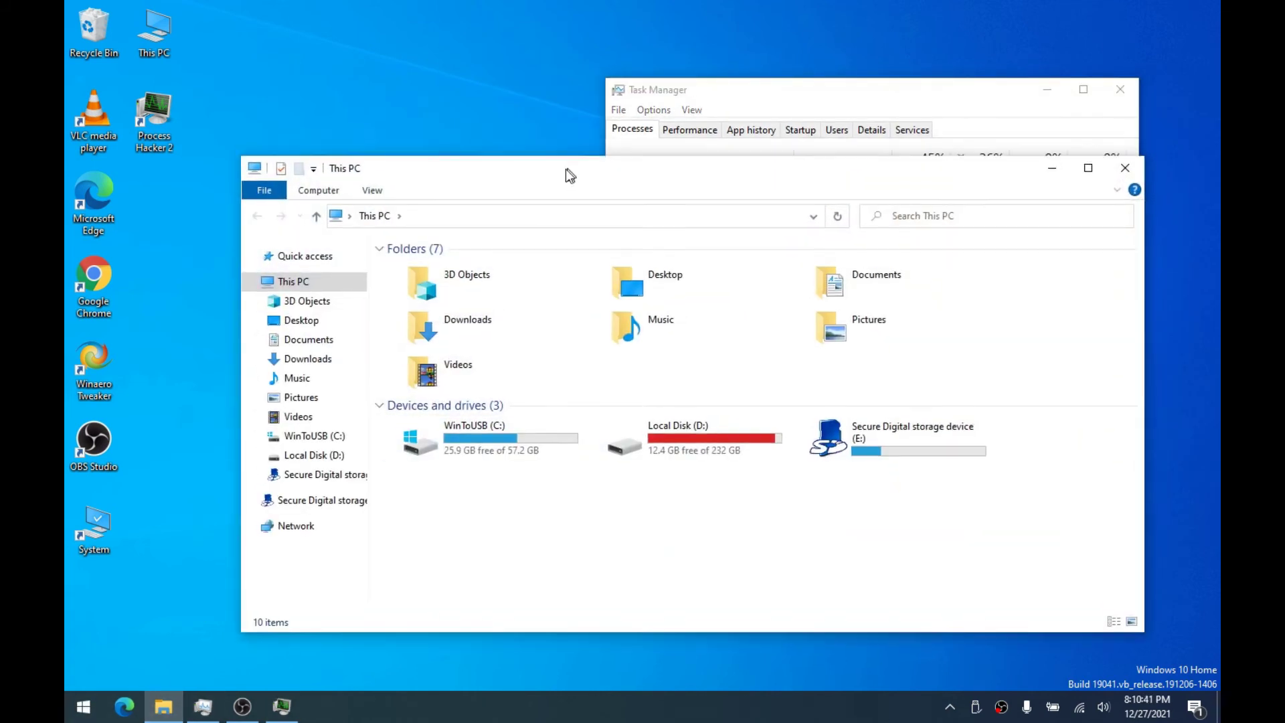
pyautogui.moveTo(566, 168); pyautogui.dragTo(537, 171)
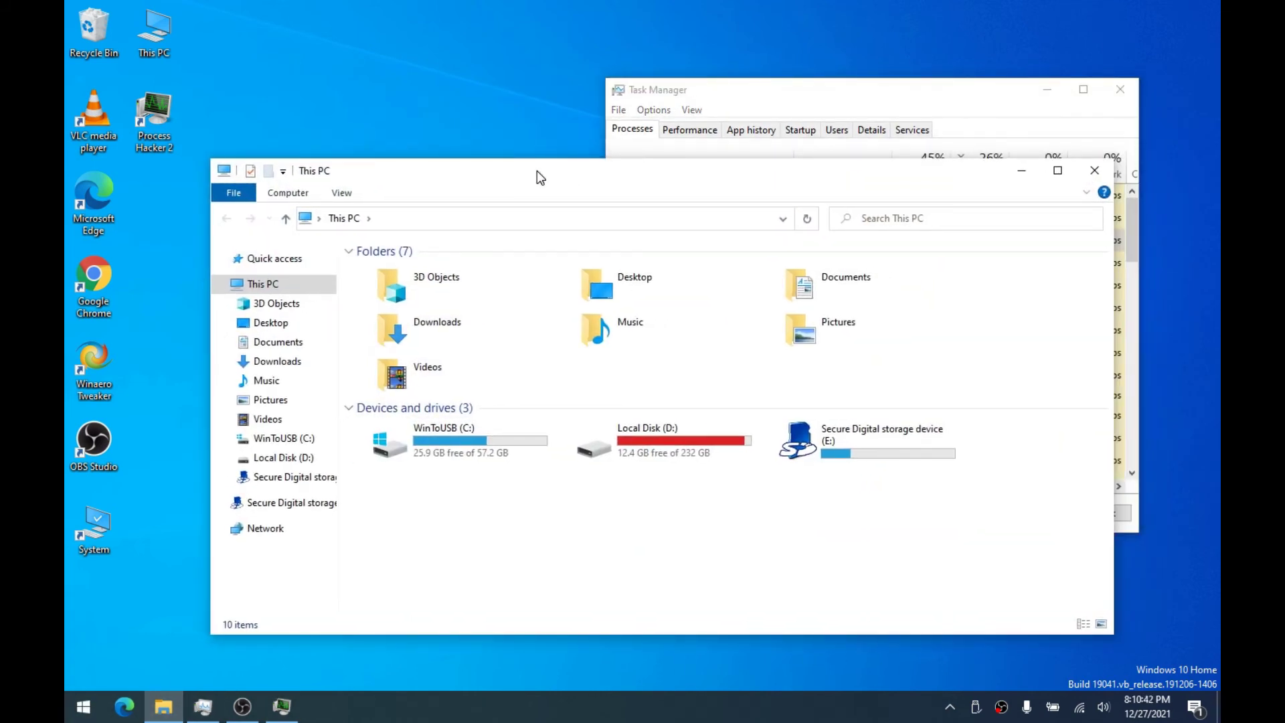
pyautogui.doubleClick(508, 447)
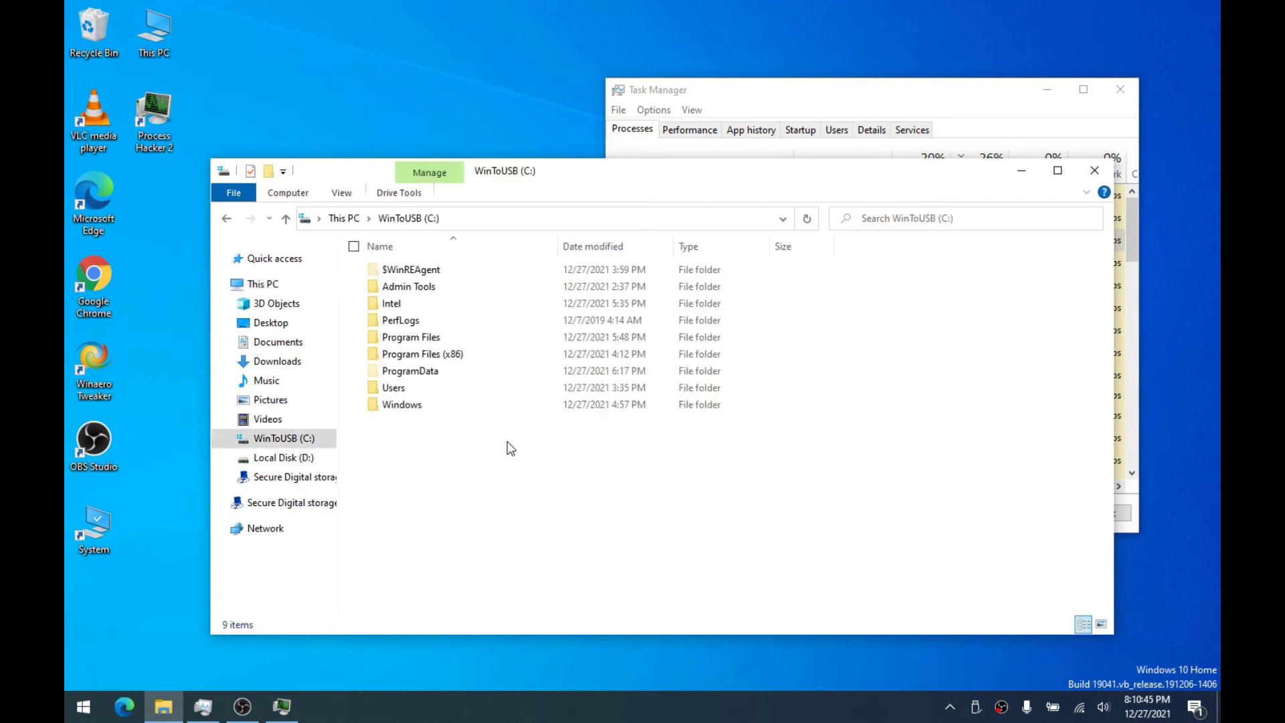
pyautogui.doubleClick(428, 408)
pyautogui.scroll(-6, 437, 406)
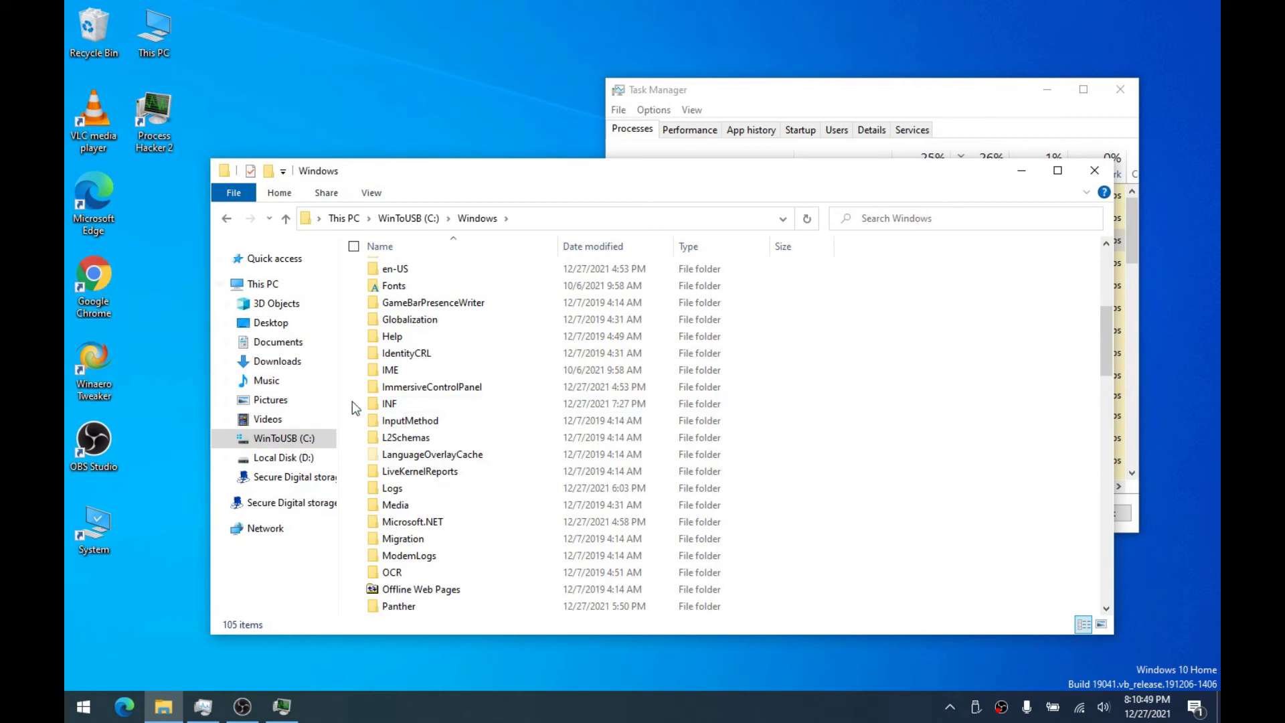
pyautogui.scroll(-6, 401, 412)
pyautogui.scroll(-6, 455, 420)
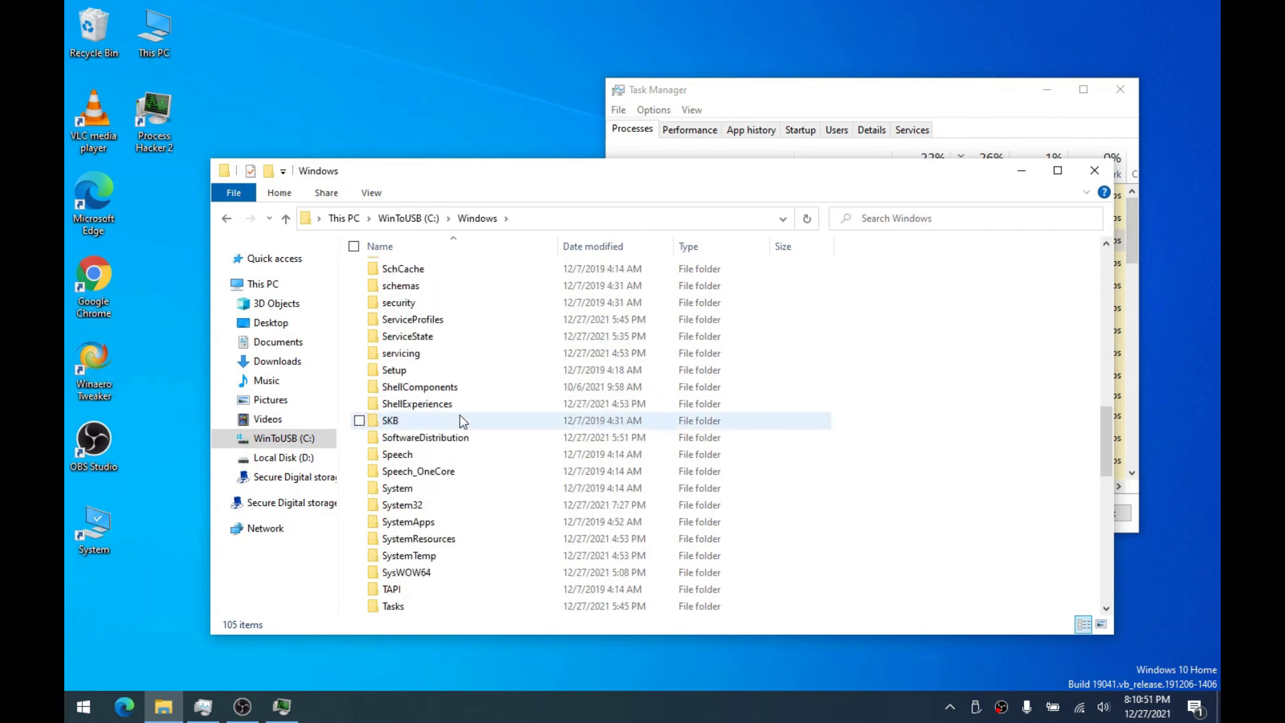
pyautogui.click(423, 422)
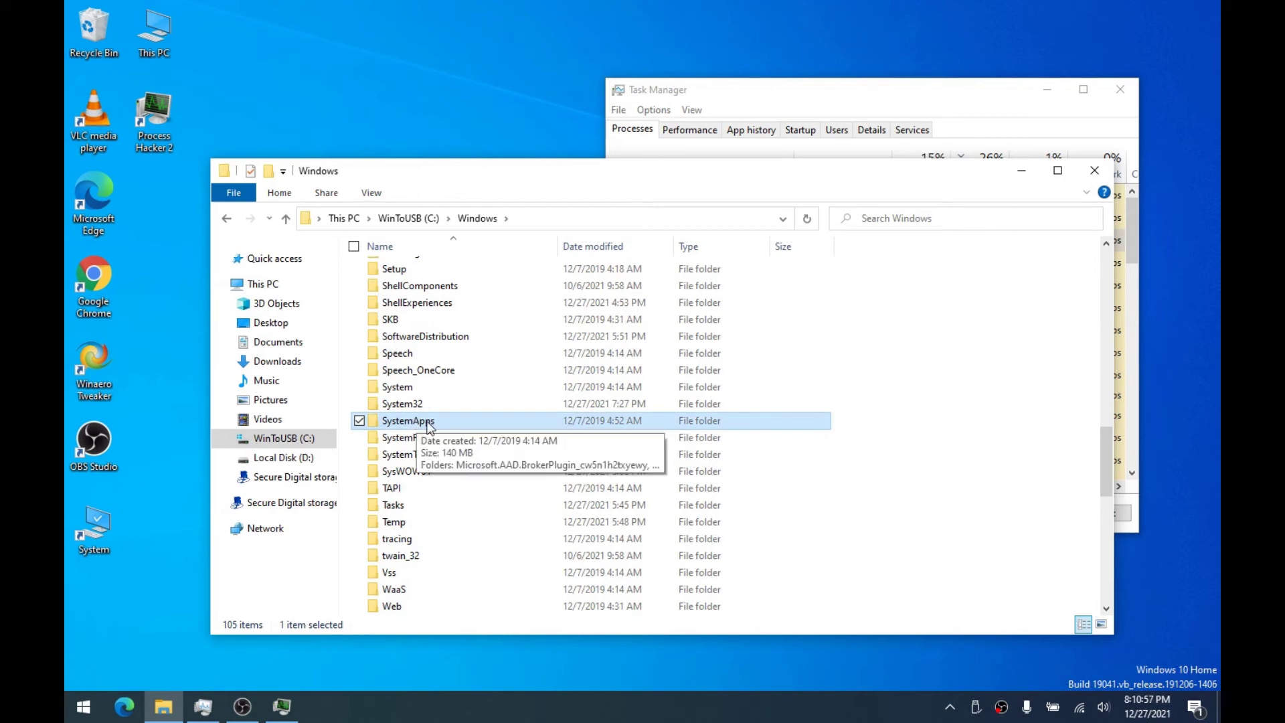
# Take ownership of the SystemApps folder in C:\Windows and dismiss the finished command window
pyautogui.doubleClick(428, 421)
pyautogui.scroll(-5, 428, 424)
pyautogui.scroll(5, 450, 265)
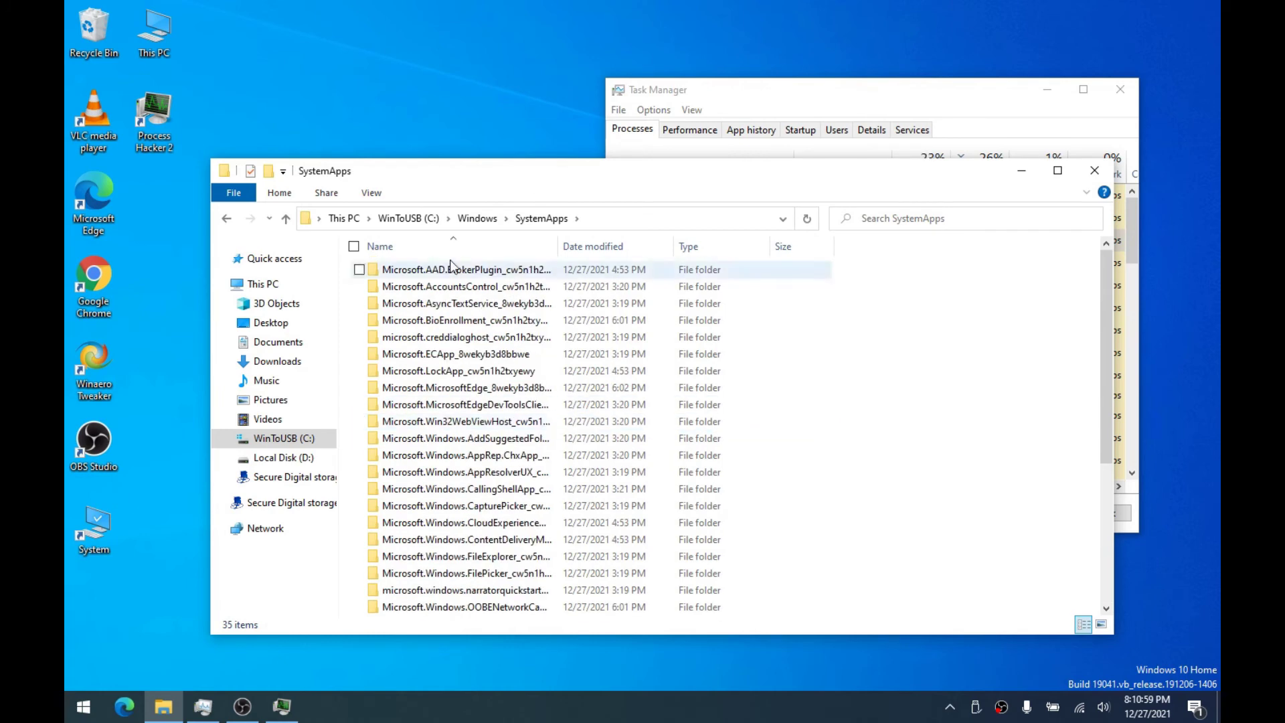
pyautogui.click(472, 218)
pyautogui.scroll(-2, 375, 560)
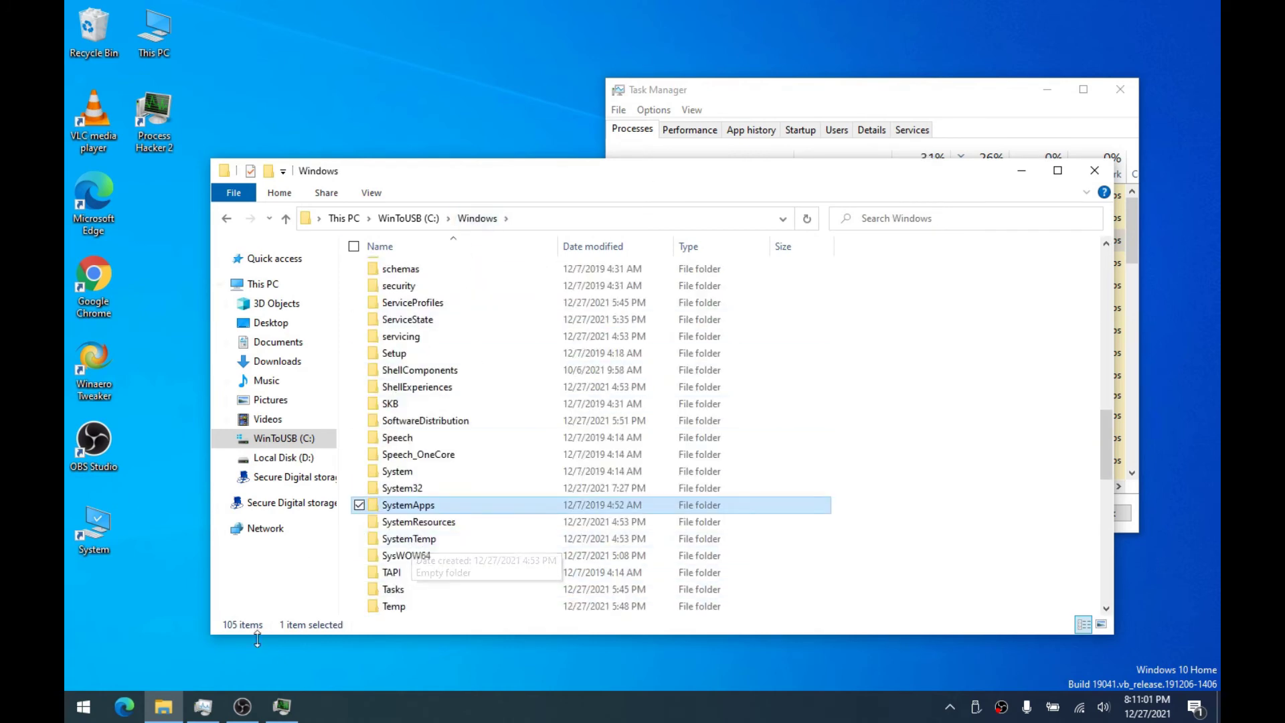
pyautogui.rightClick(418, 507)
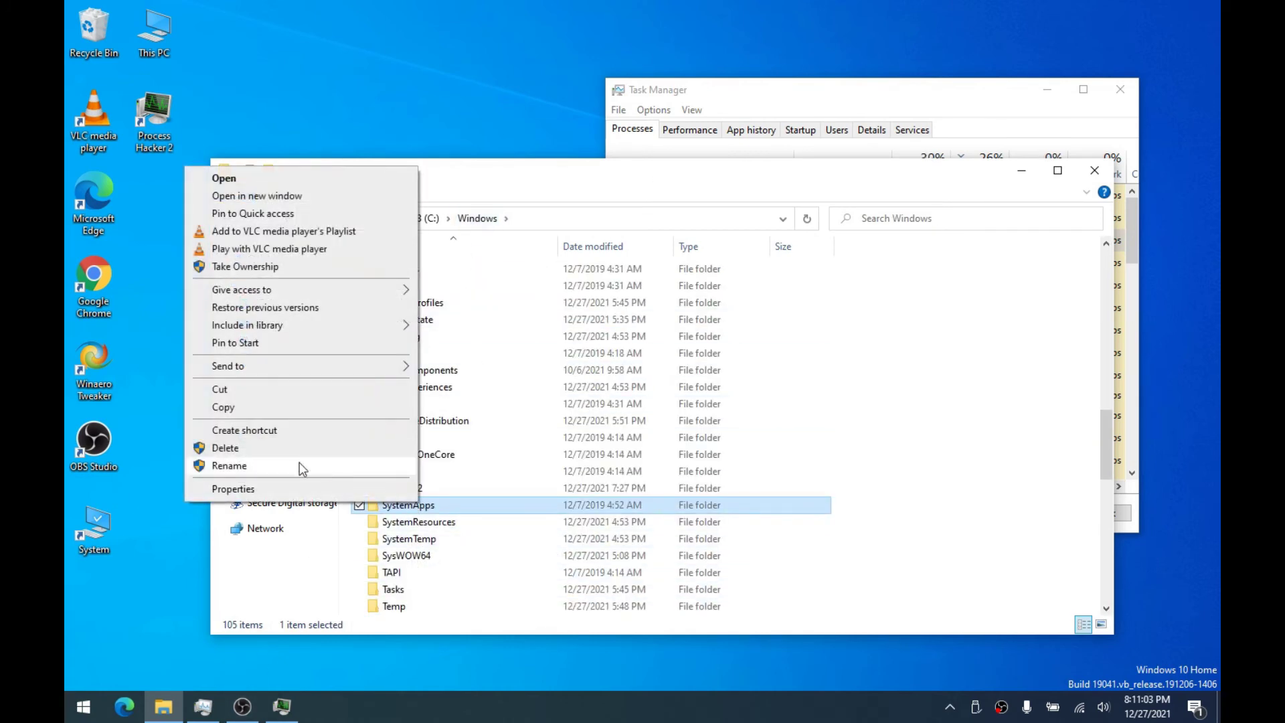
pyautogui.click(257, 267)
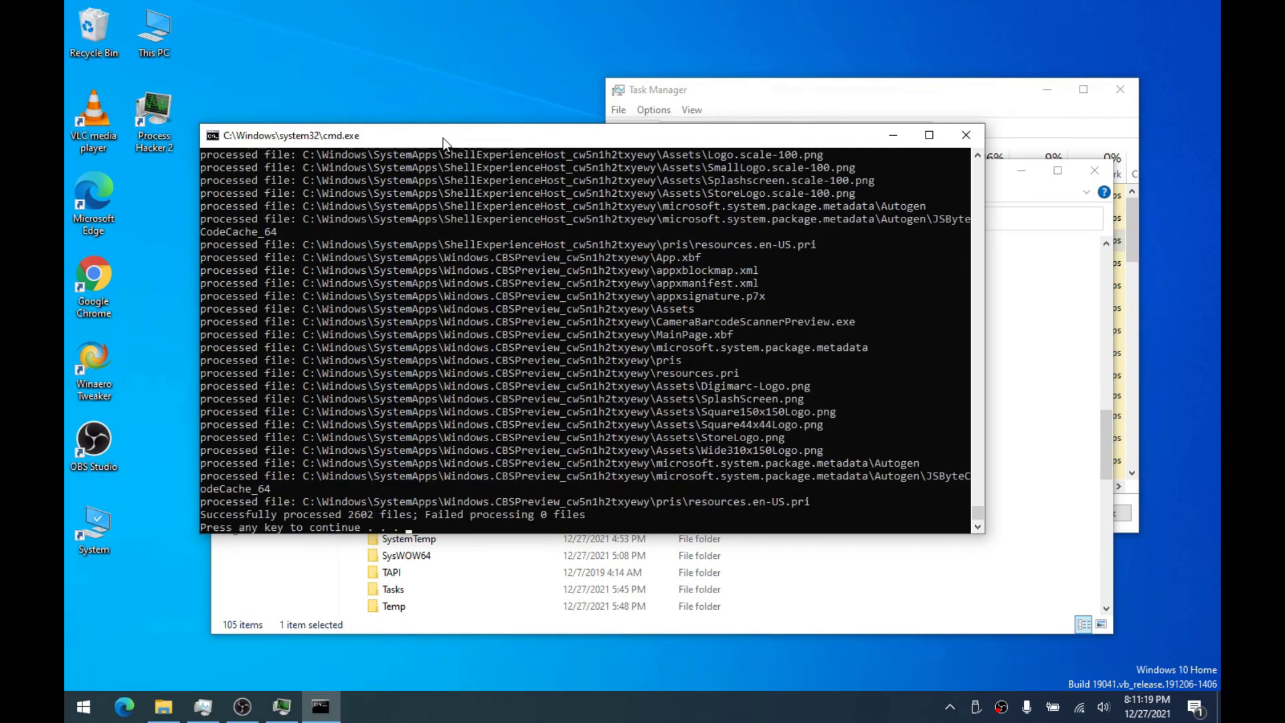
pyautogui.press('Return')
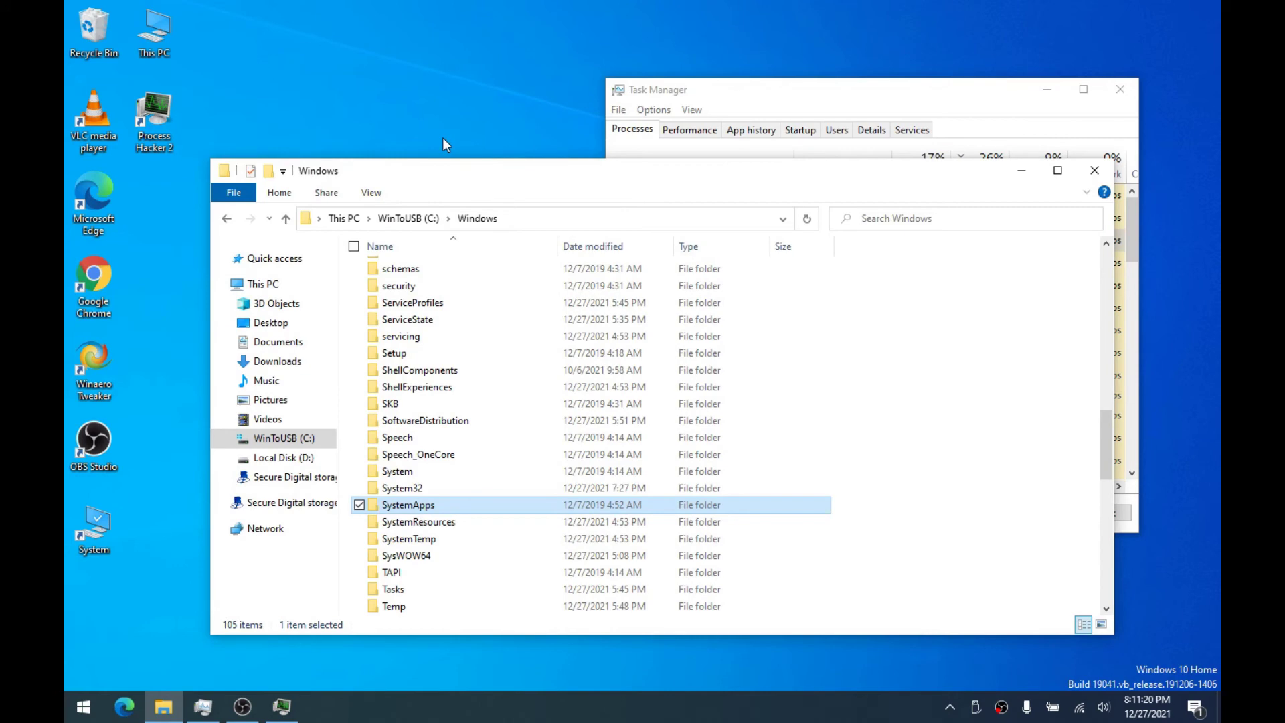
# Open the SystemApps folder and place its window beside Task Manager so both can be seen
pyautogui.doubleClick(447, 503)
pyautogui.scroll(-5, 502, 369)
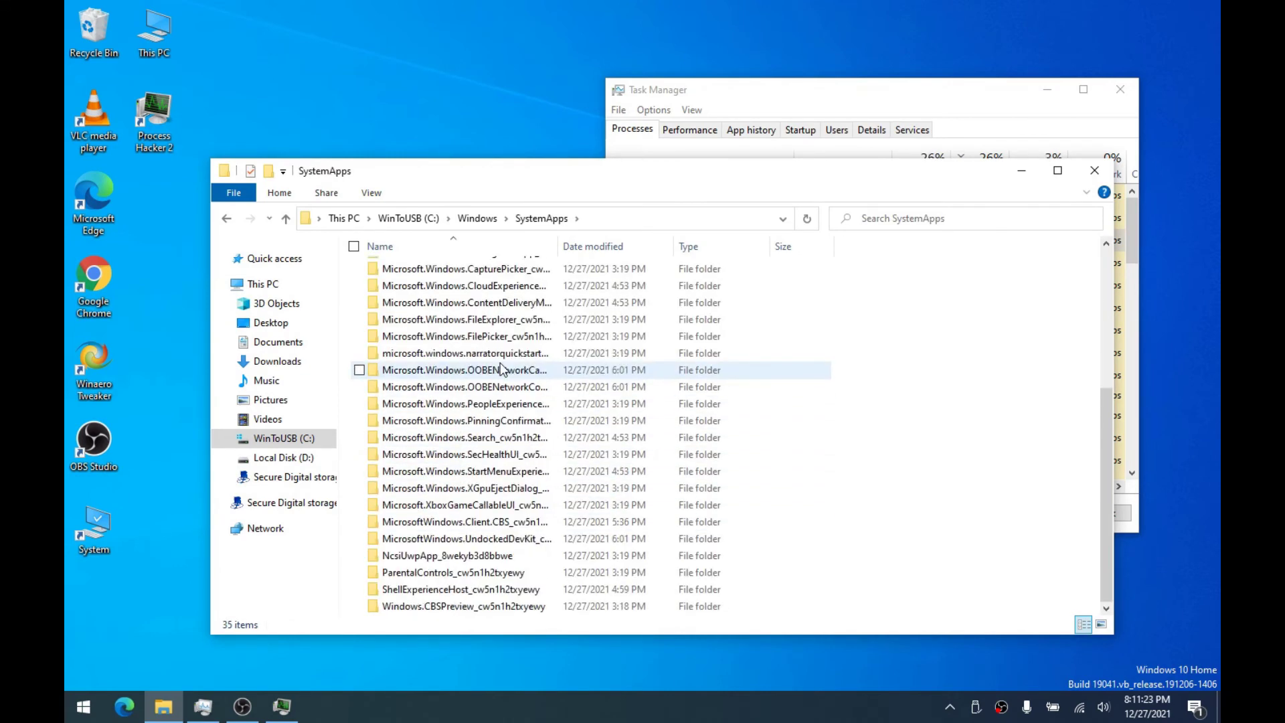
pyautogui.moveTo(721, 100); pyautogui.dragTo(250, 98)
pyautogui.moveTo(693, 175); pyautogui.dragTo(963, 164)
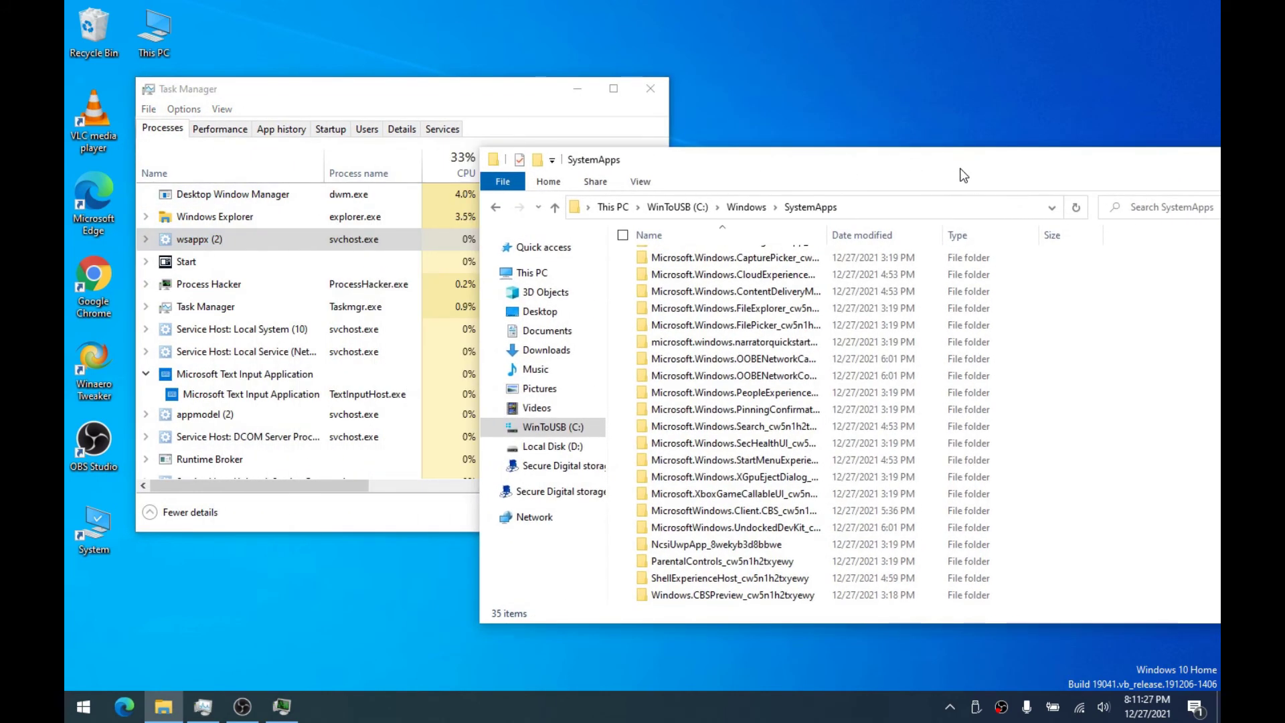
# Look through the SystemApps folders and open the file location of the Microsoft Text Input Application process
pyautogui.click(228, 393)
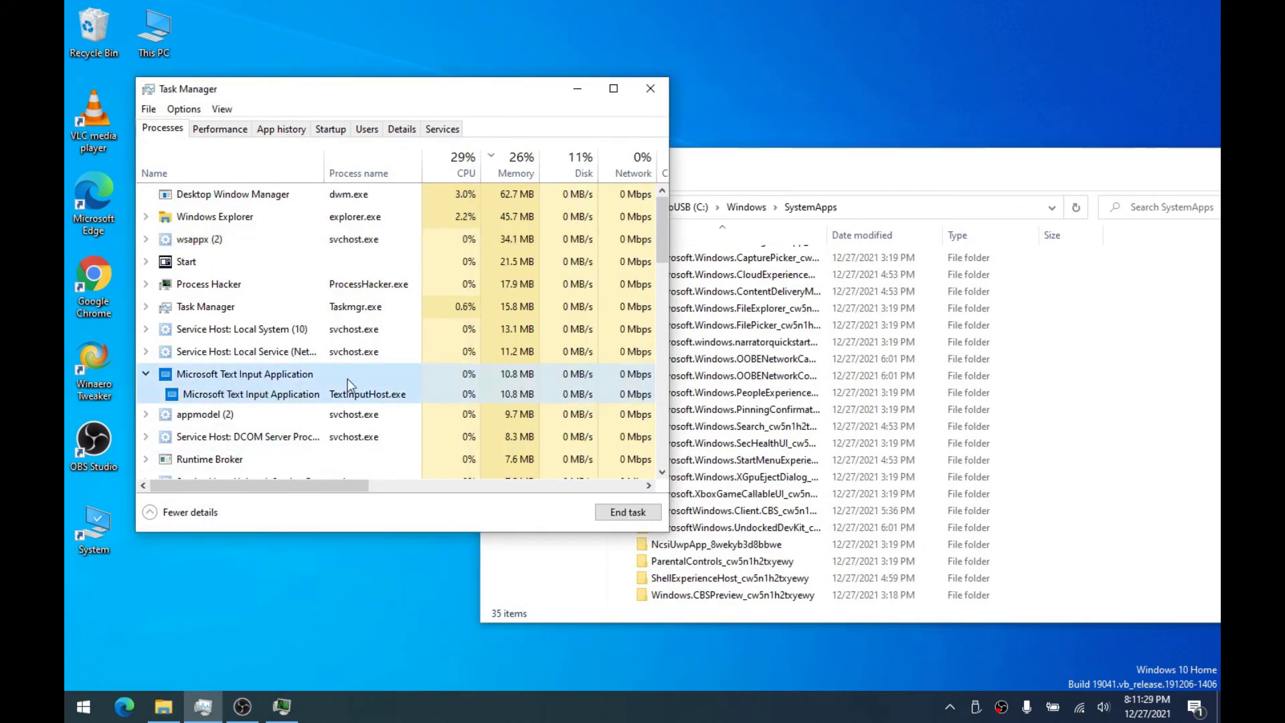
pyautogui.click(739, 408)
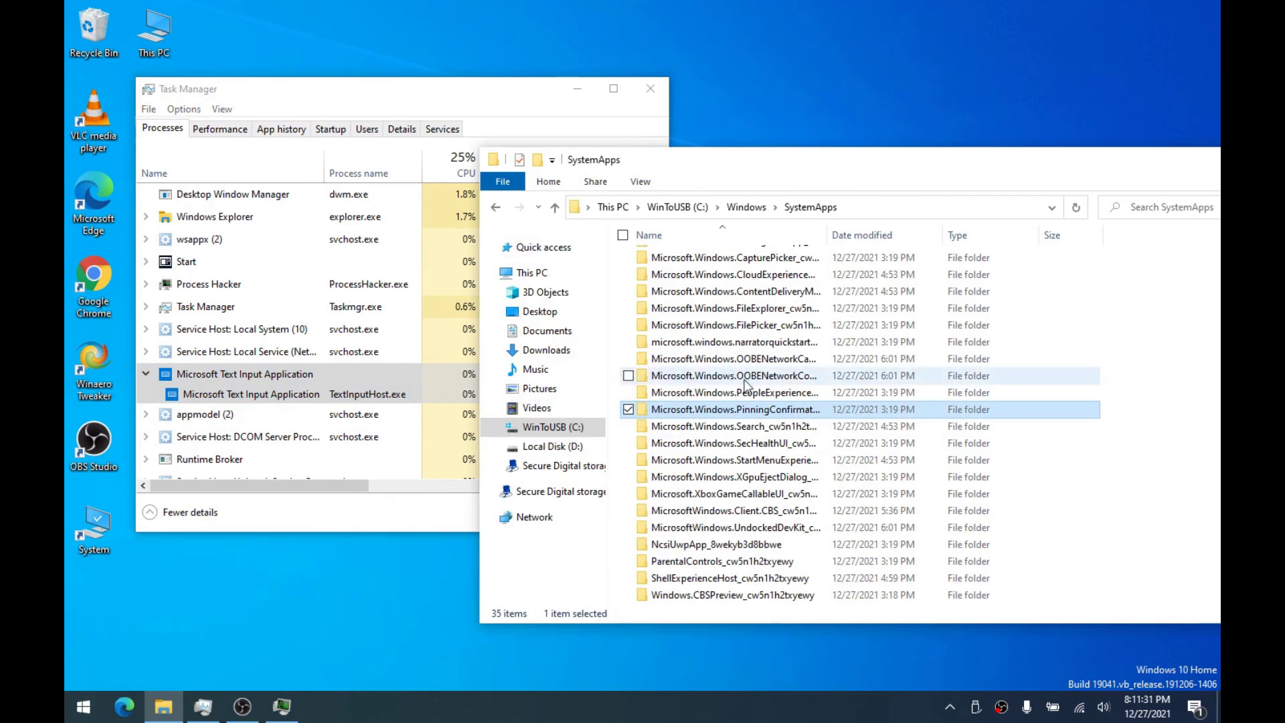
pyautogui.scroll(4, 939, 364)
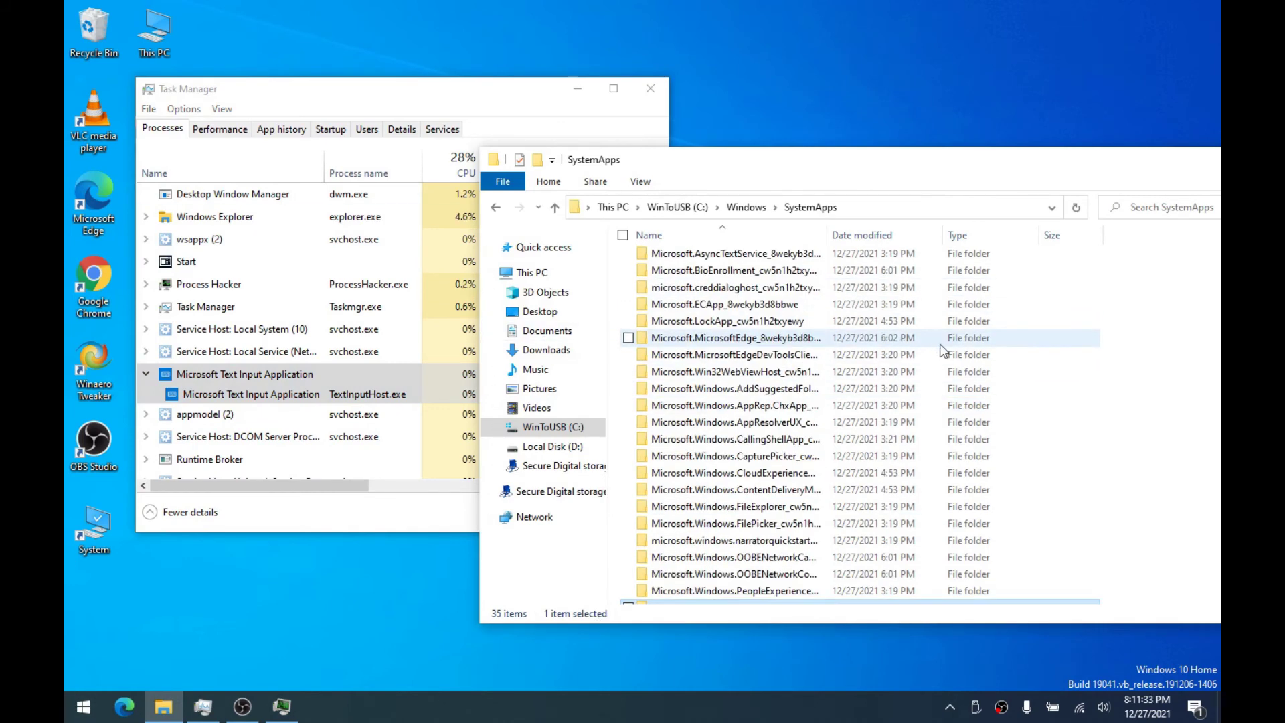
pyautogui.scroll(-4, 776, 368)
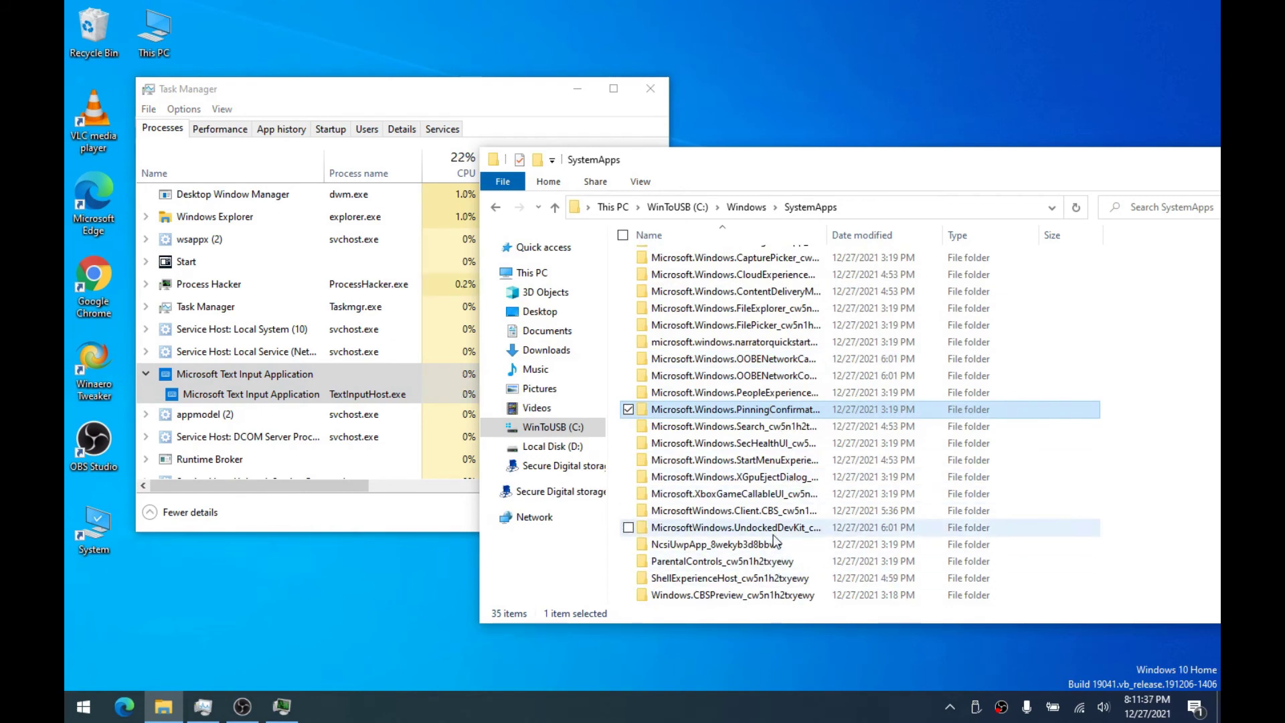
pyautogui.rightClick(232, 394)
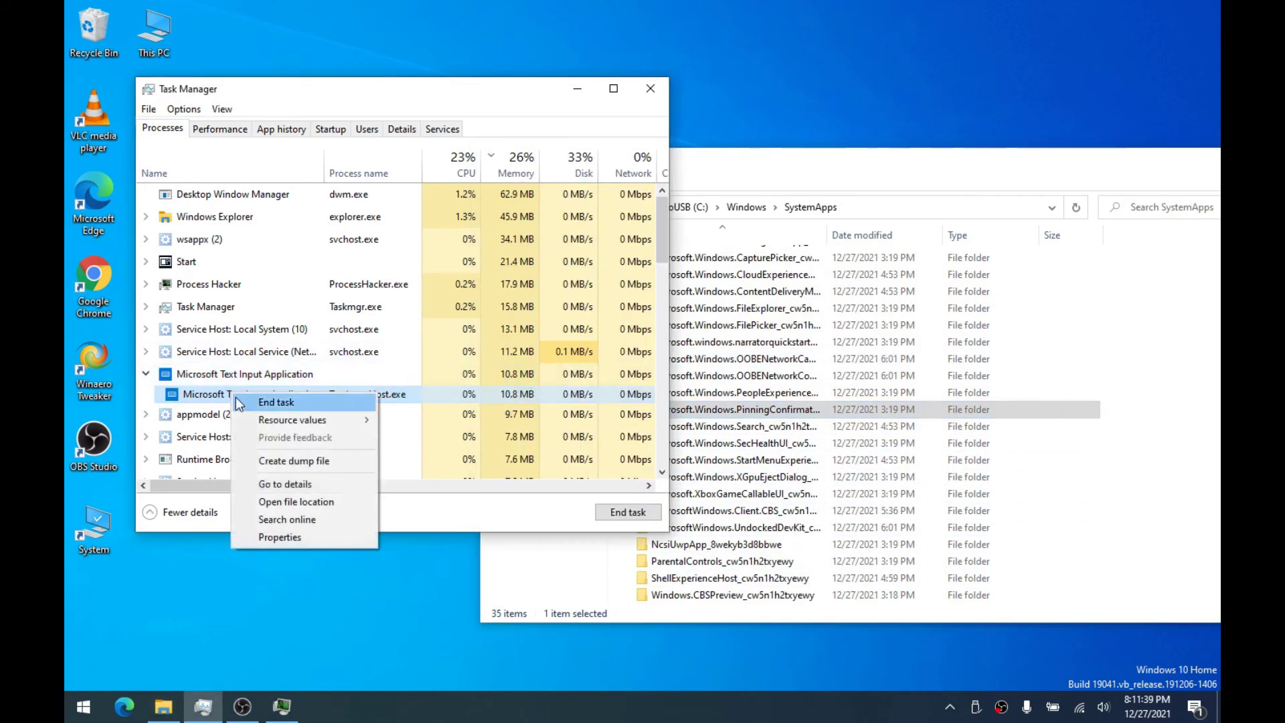
pyautogui.click(268, 501)
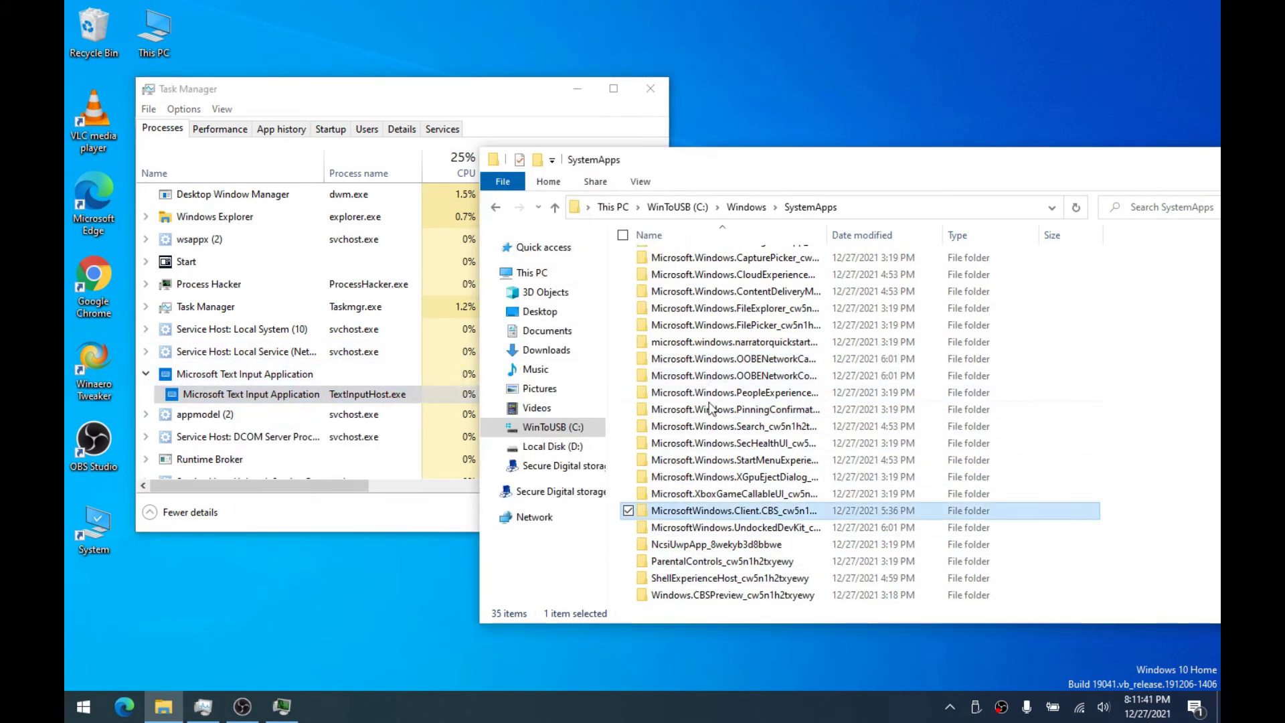
# Examine the contents of the MicrosoftWindows.Client.CBS folder and its InputApp subfolder, and return to SystemApps
pyautogui.doubleClick(727, 515)
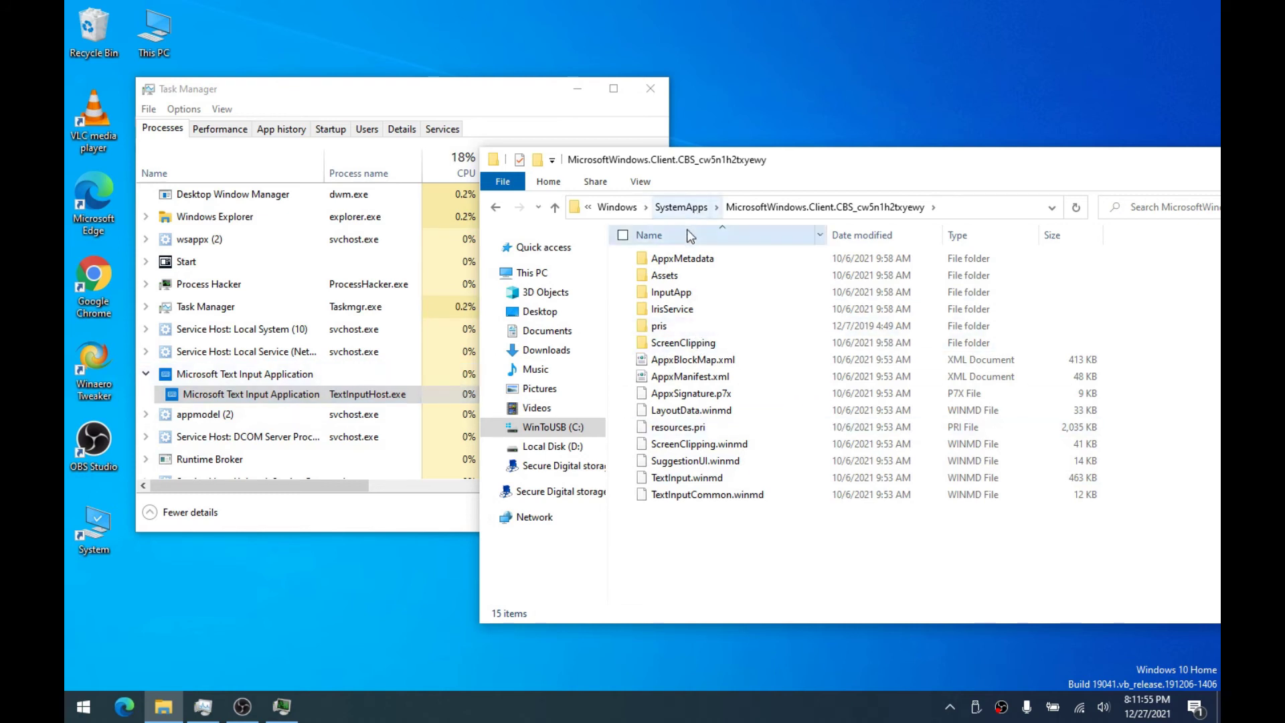
pyautogui.doubleClick(680, 285)
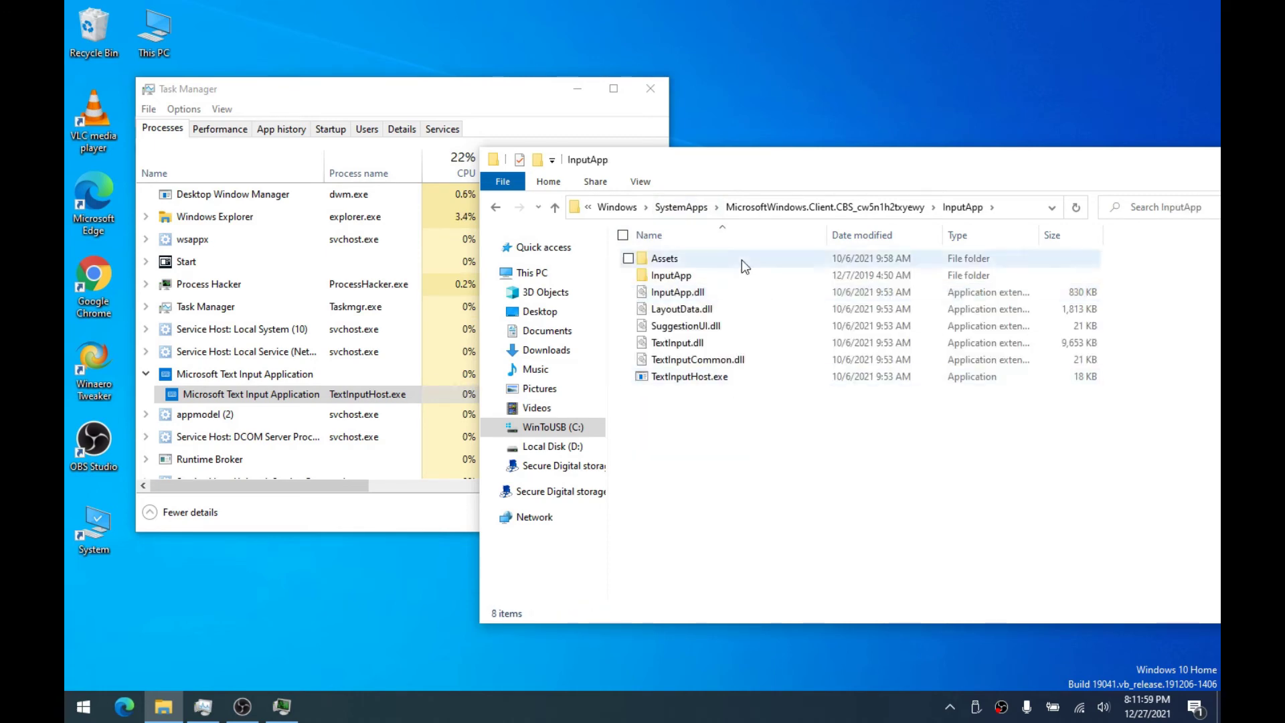
pyautogui.click(750, 205)
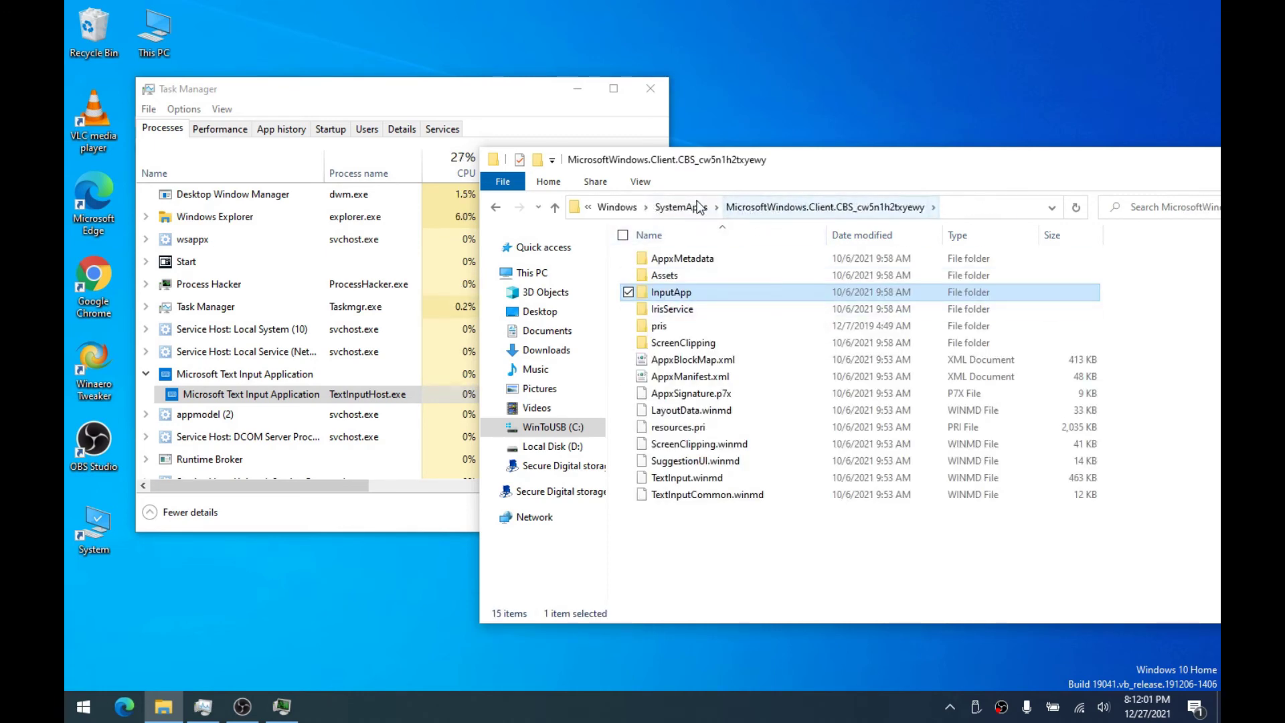
pyautogui.click(676, 206)
# Delete the MicrosoftWindows.Client.CBS folder, ending the Microsoft Text Input Application task and retrying the deletion
pyautogui.rightClick(713, 599)
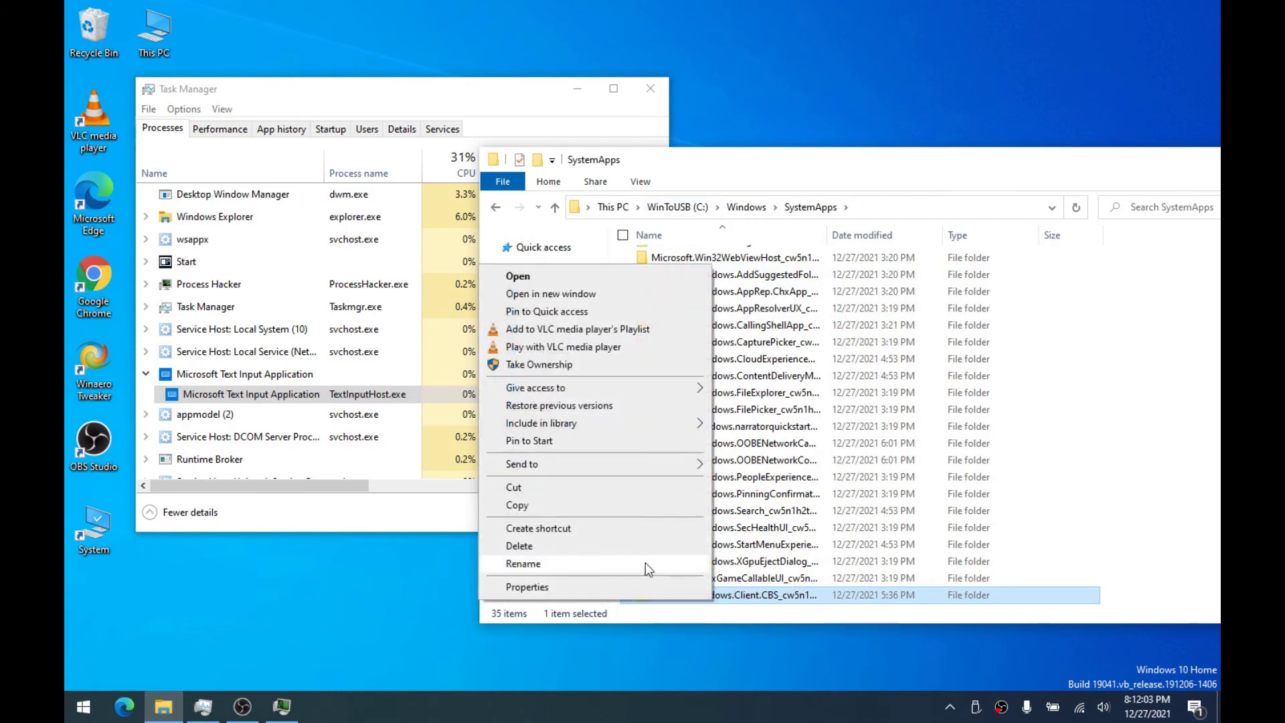
pyautogui.click(612, 539)
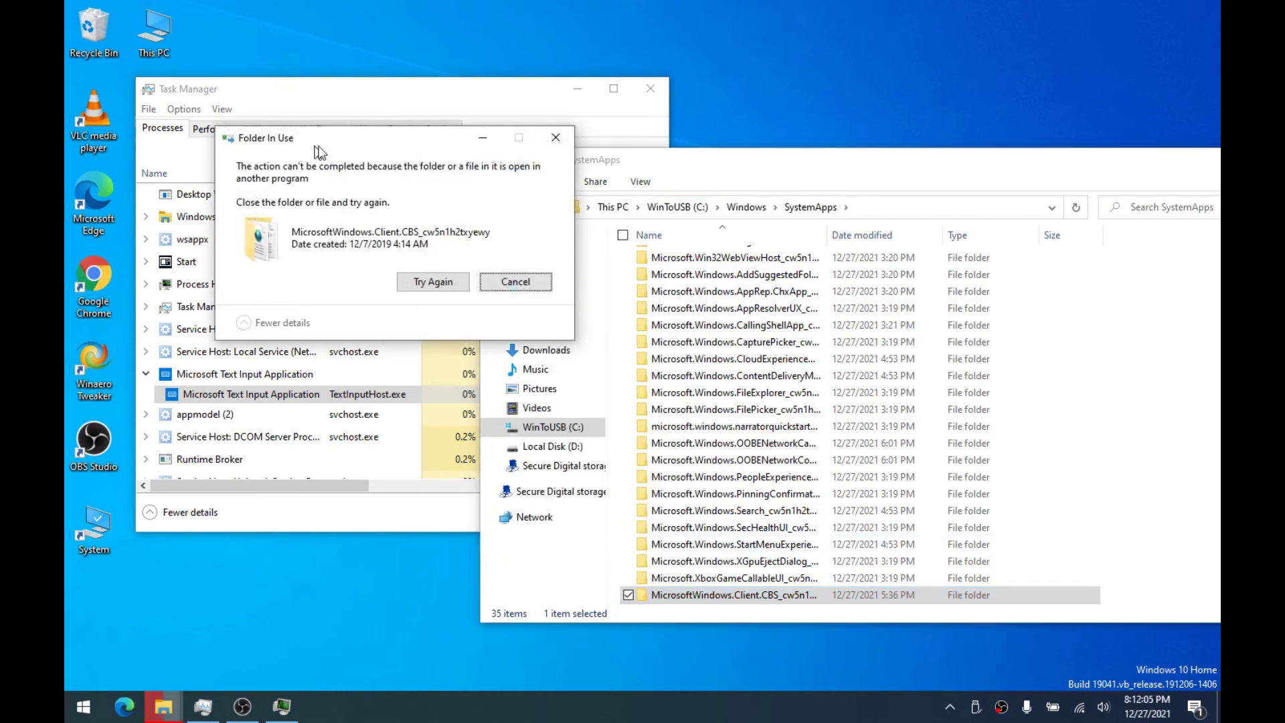
pyautogui.moveTo(315, 145); pyautogui.dragTo(661, 146)
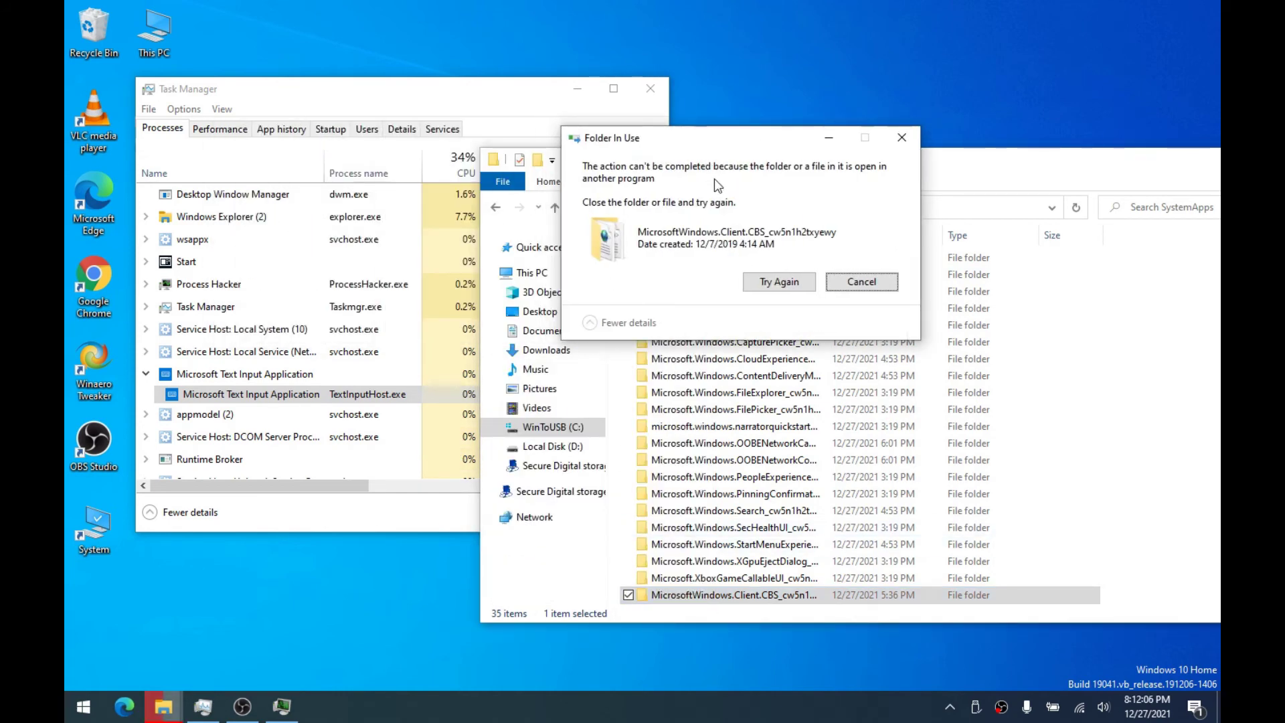
pyautogui.click(214, 379)
pyautogui.rightClick(217, 375)
pyautogui.click(261, 382)
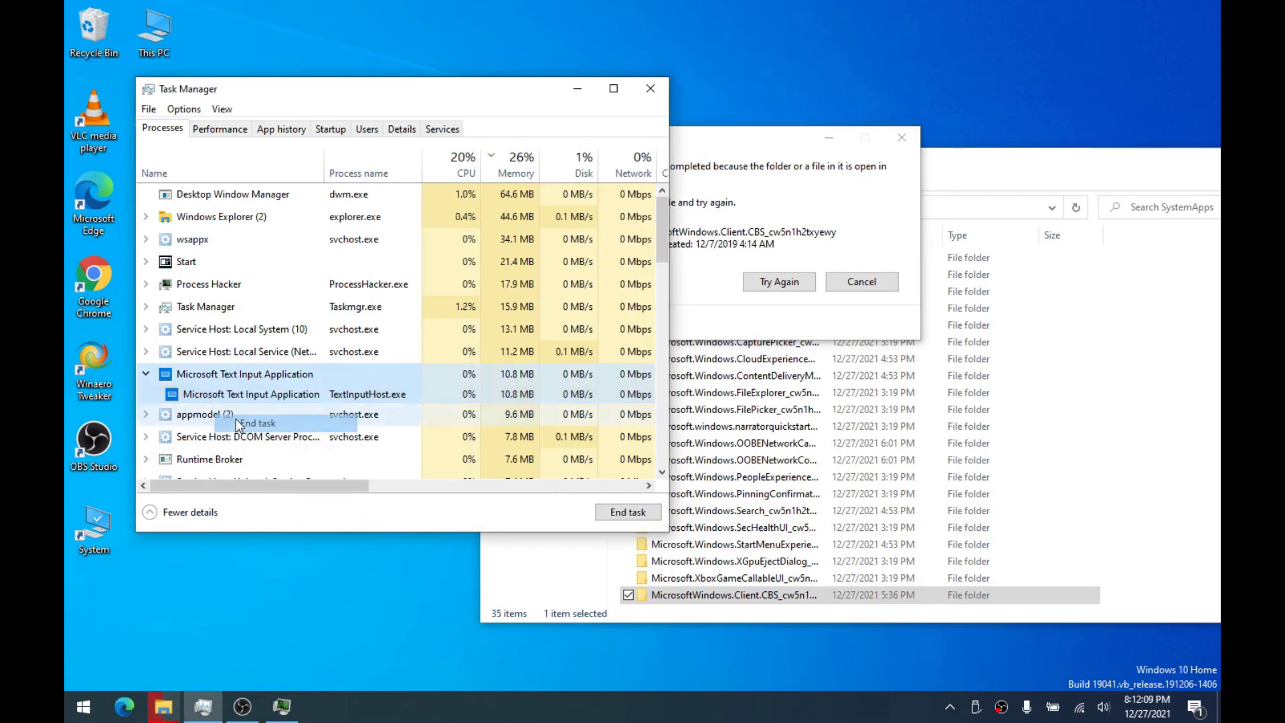
pyautogui.click(779, 281)
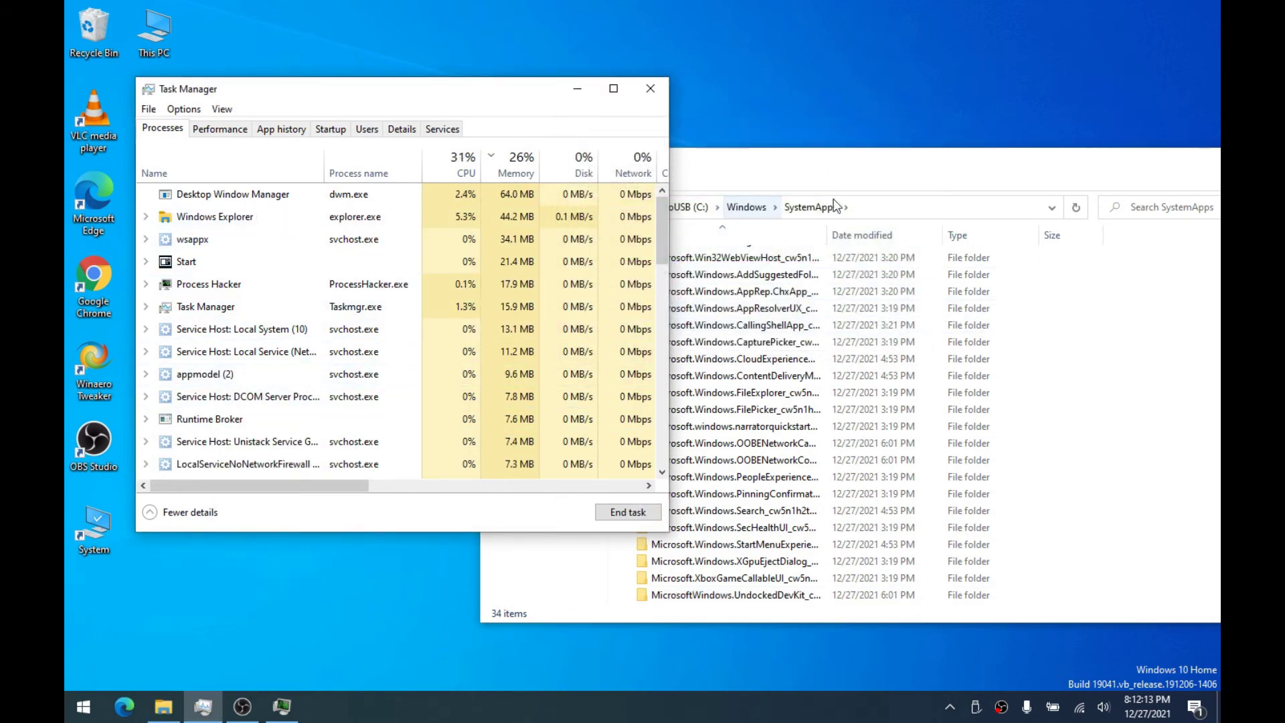
# Check the properties of the deleted MicrosoftWindows.Client folder in the Recycle Bin and close the Recycle Bin
pyautogui.moveTo(792, 168); pyautogui.dragTo(820, 168)
pyautogui.doubleClick(100, 41)
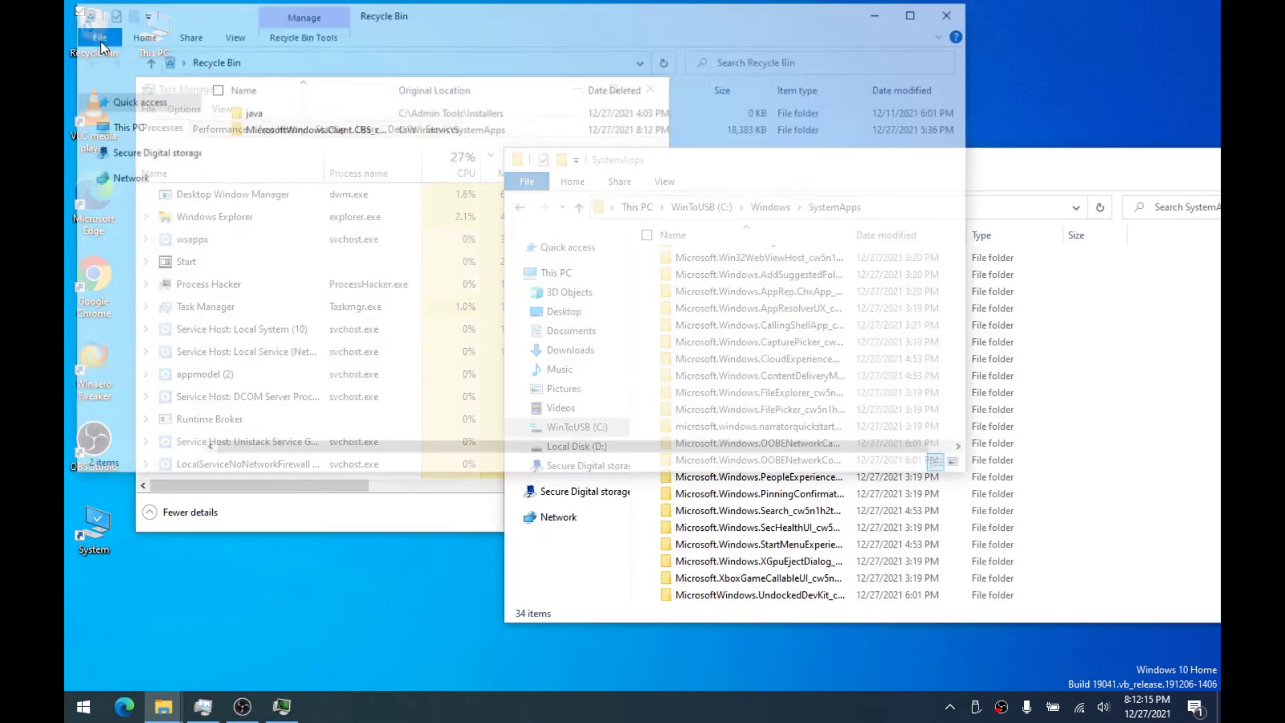
pyautogui.click(315, 128)
pyautogui.doubleClick(339, 132)
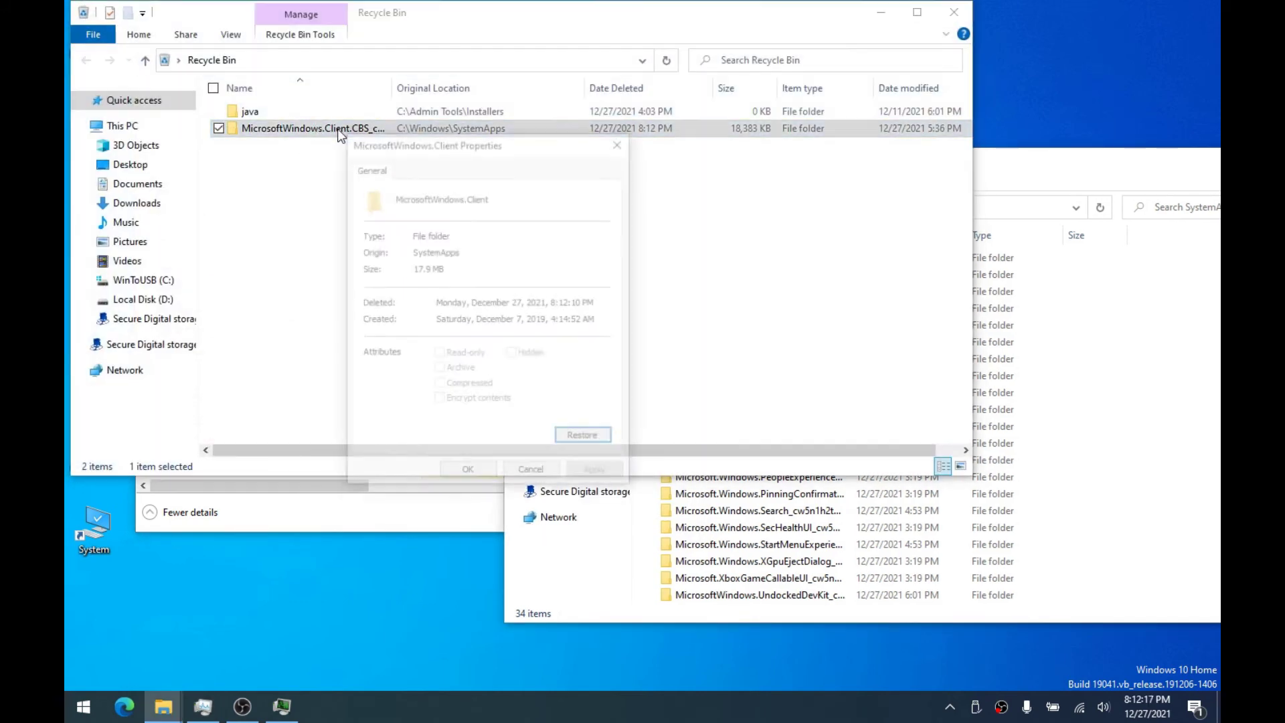
pyautogui.click(619, 135)
pyautogui.click(953, 13)
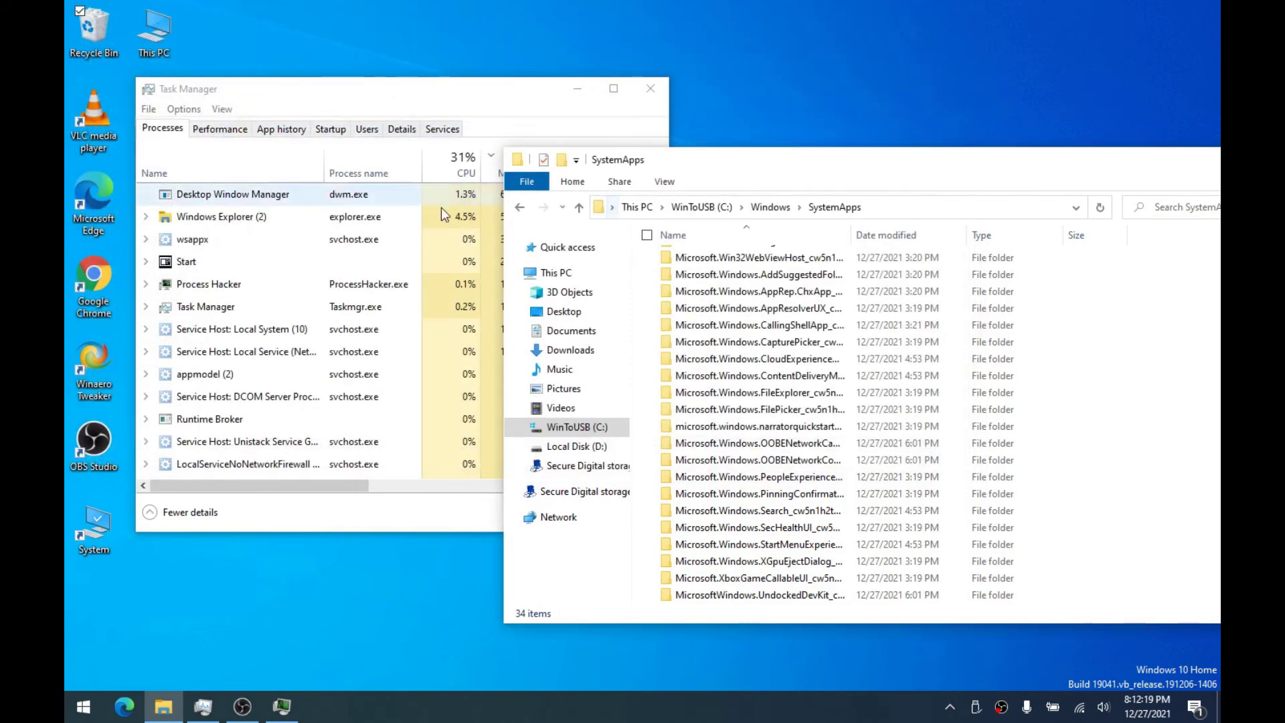
# Select the Start process in Task Manager, look through the Start menu's app list and watch how the process's resource use responds
pyautogui.click(347, 239)
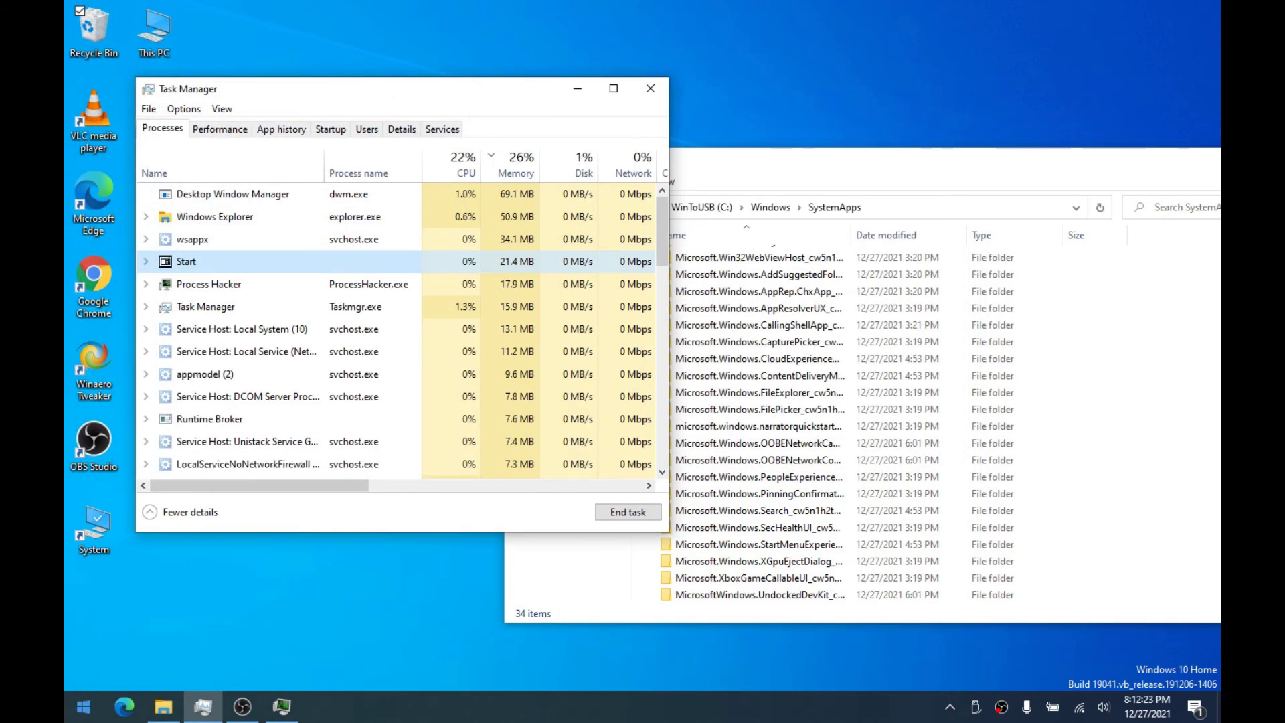
pyautogui.press('super')
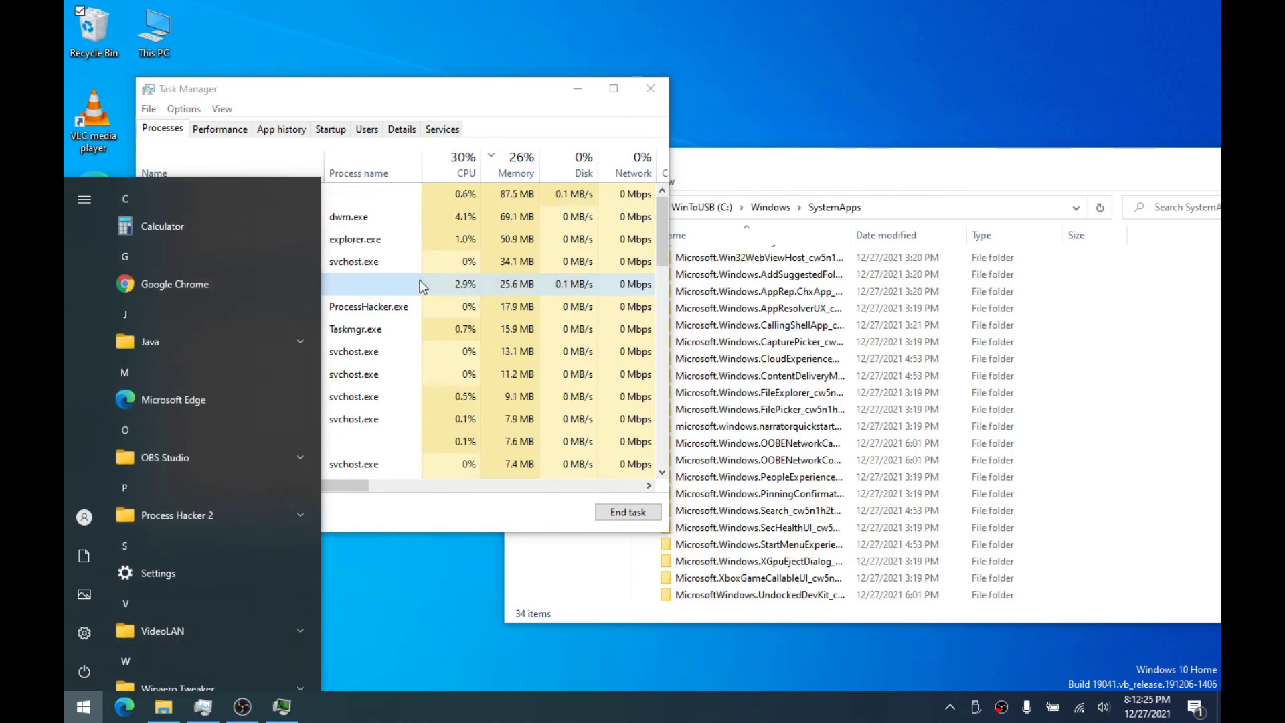
pyautogui.scroll(-3, 194, 335)
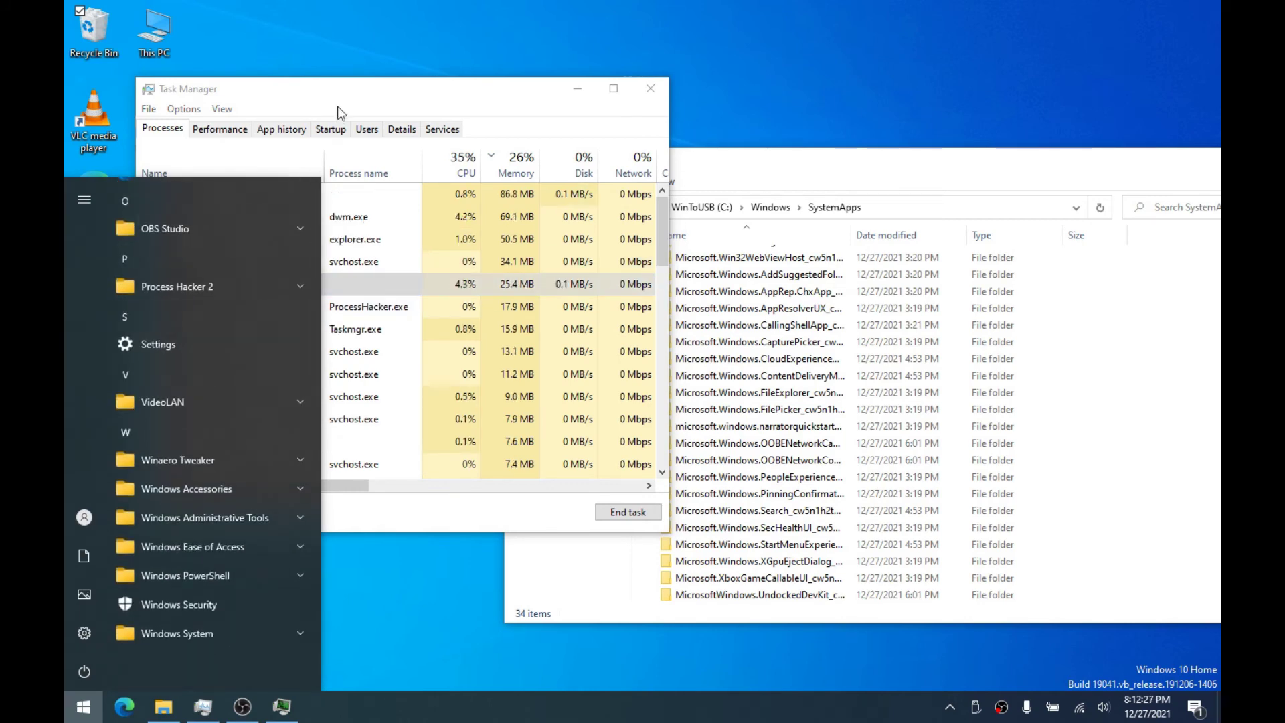
pyautogui.scroll(3, 205, 333)
pyautogui.moveTo(354, 90); pyautogui.dragTo(340, 93)
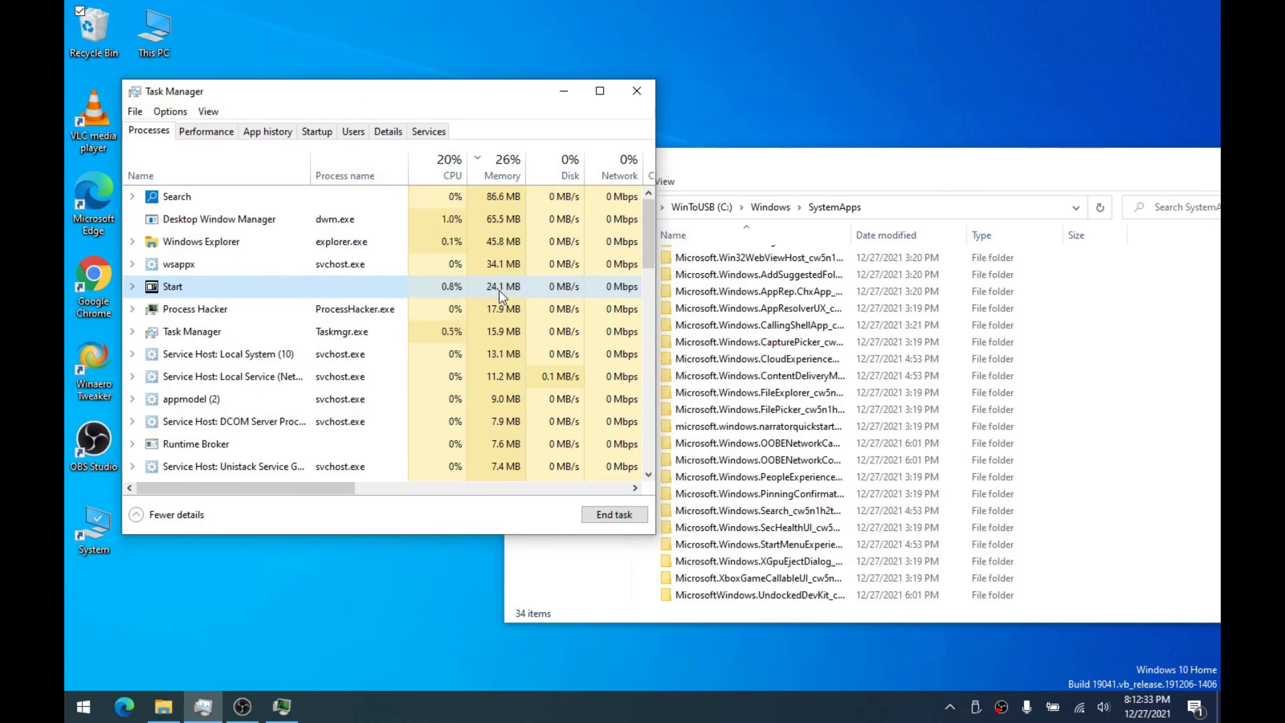
pyautogui.moveTo(646, 260); pyautogui.dragTo(658, 226)
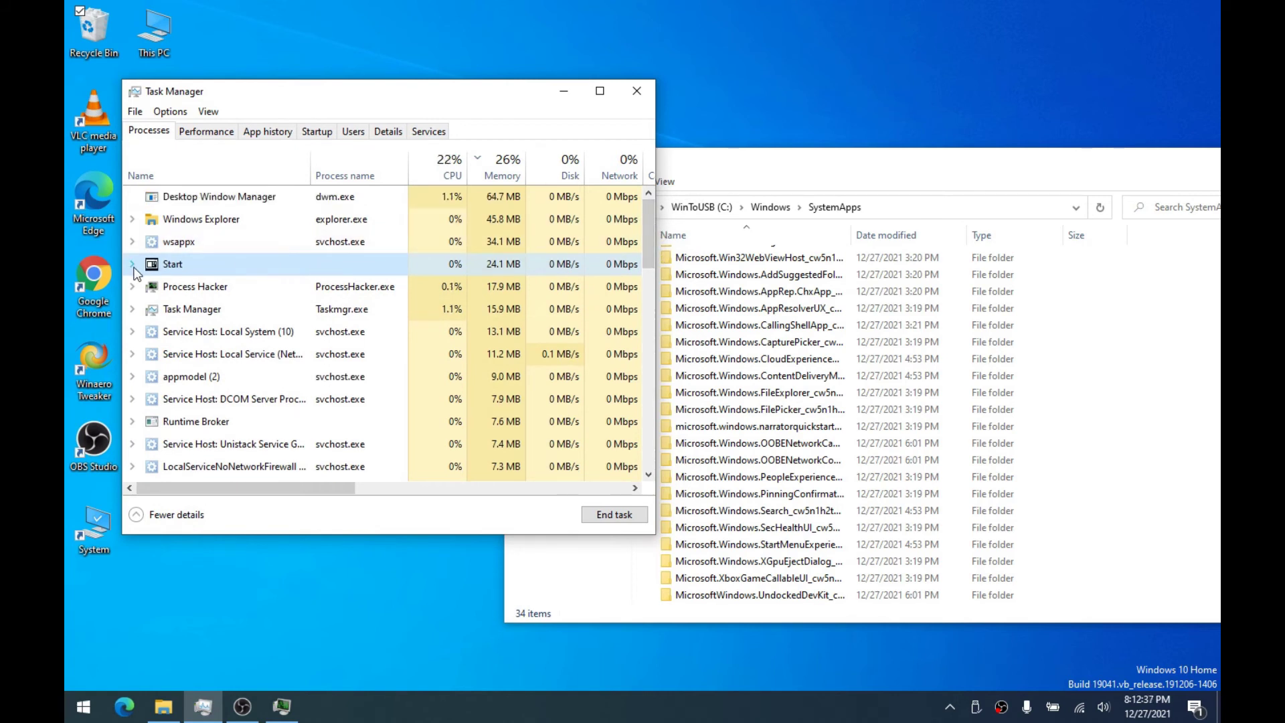
# Sort the Task Manager processes by name and end all Runtime Broker tasks
pyautogui.click(131, 424)
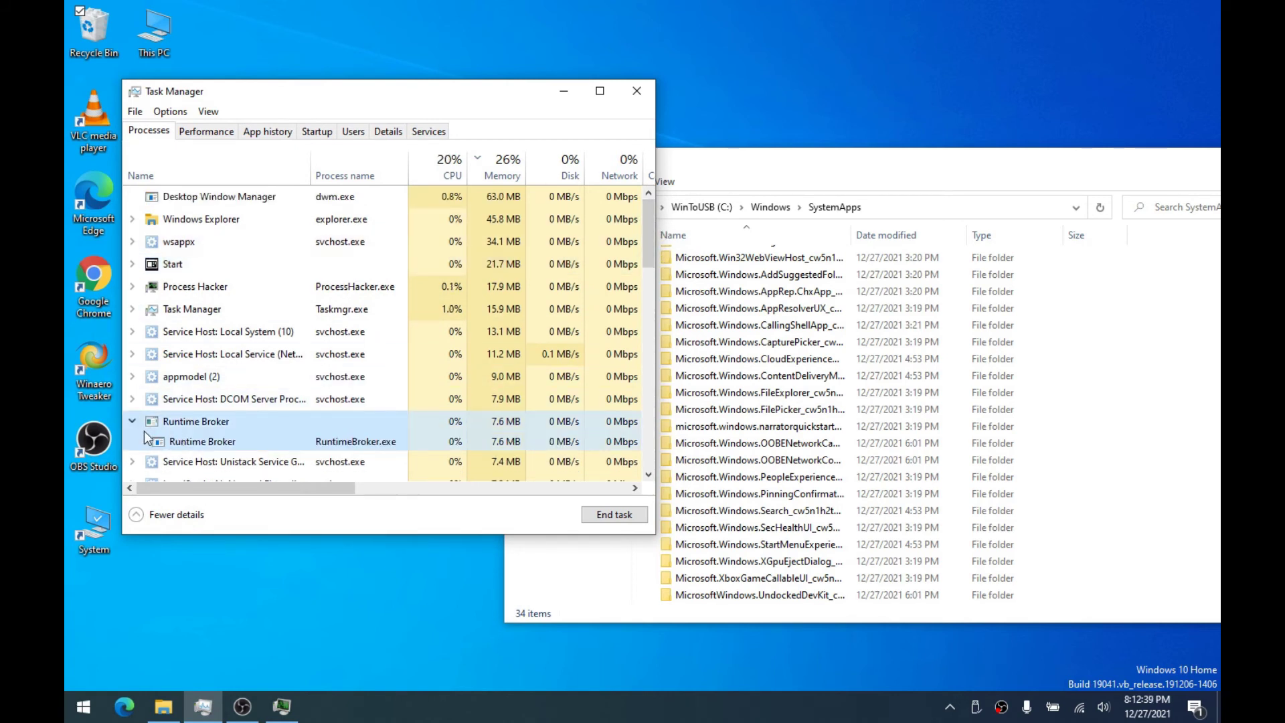
pyautogui.click(134, 422)
pyautogui.click(210, 171)
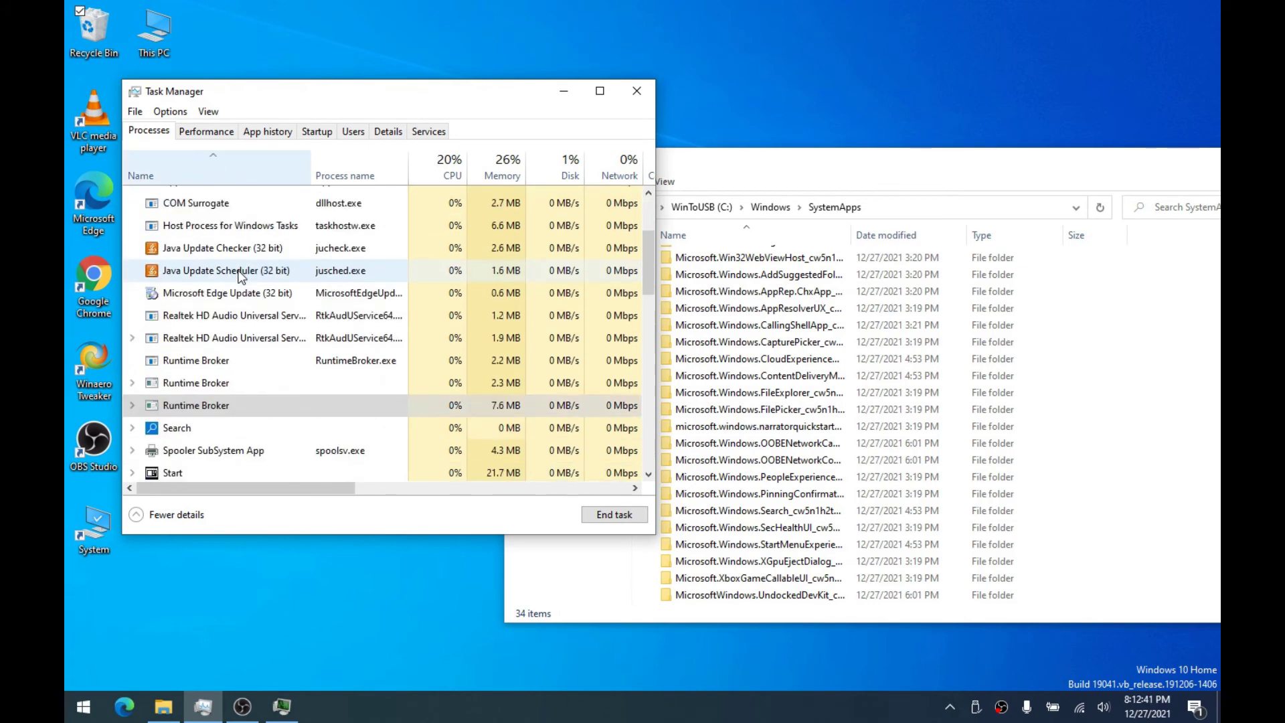
pyautogui.rightClick(173, 320)
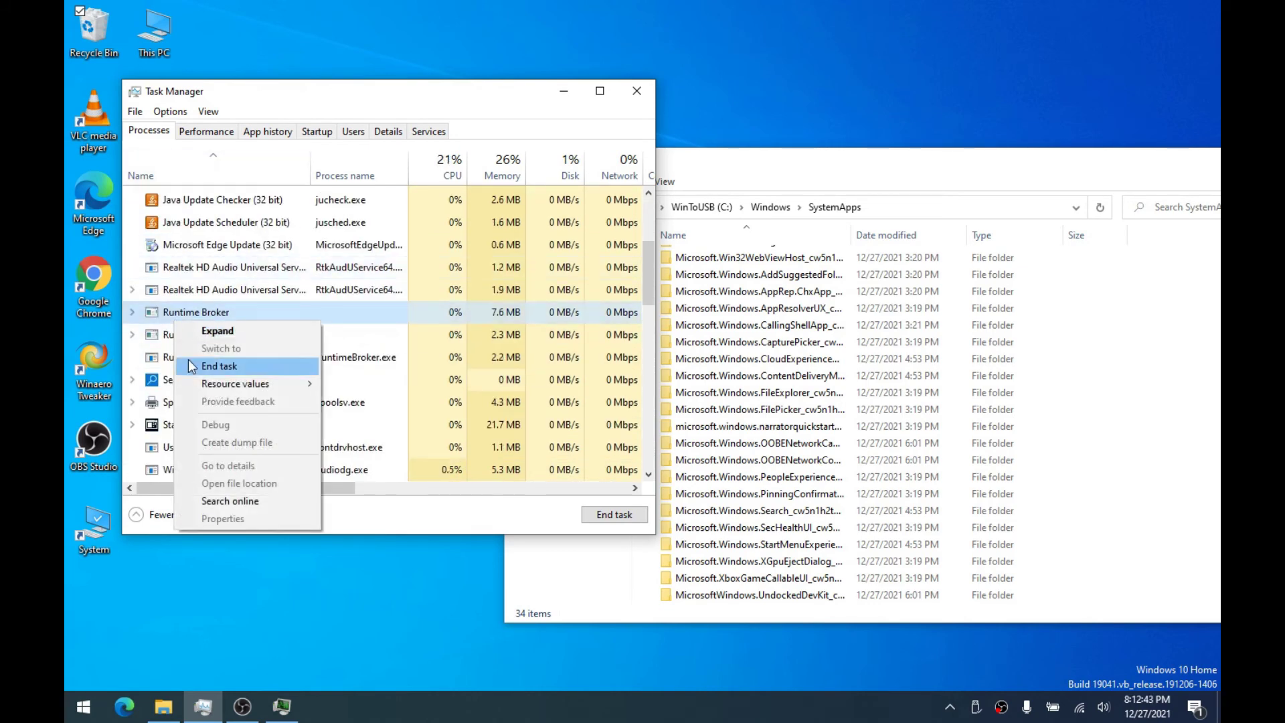
pyautogui.press('Escape')
pyautogui.rightClick(179, 341)
pyautogui.click(221, 373)
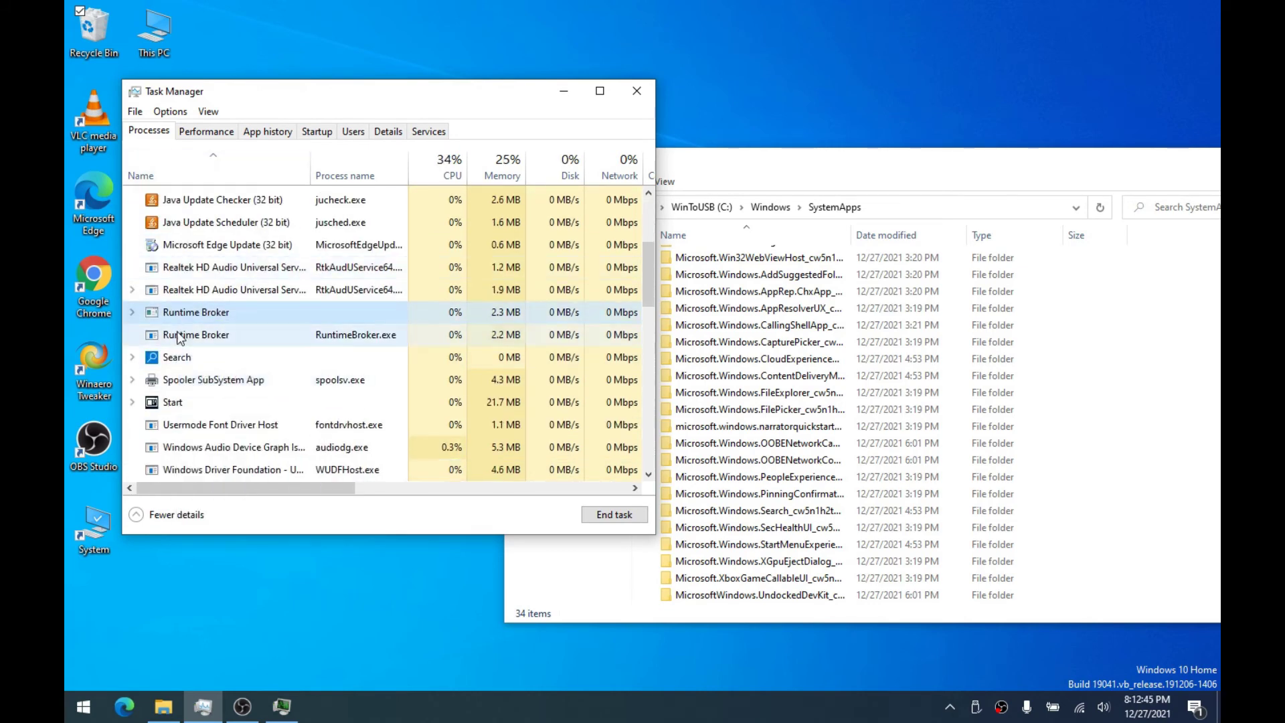
pyautogui.rightClick(180, 335)
pyautogui.click(223, 341)
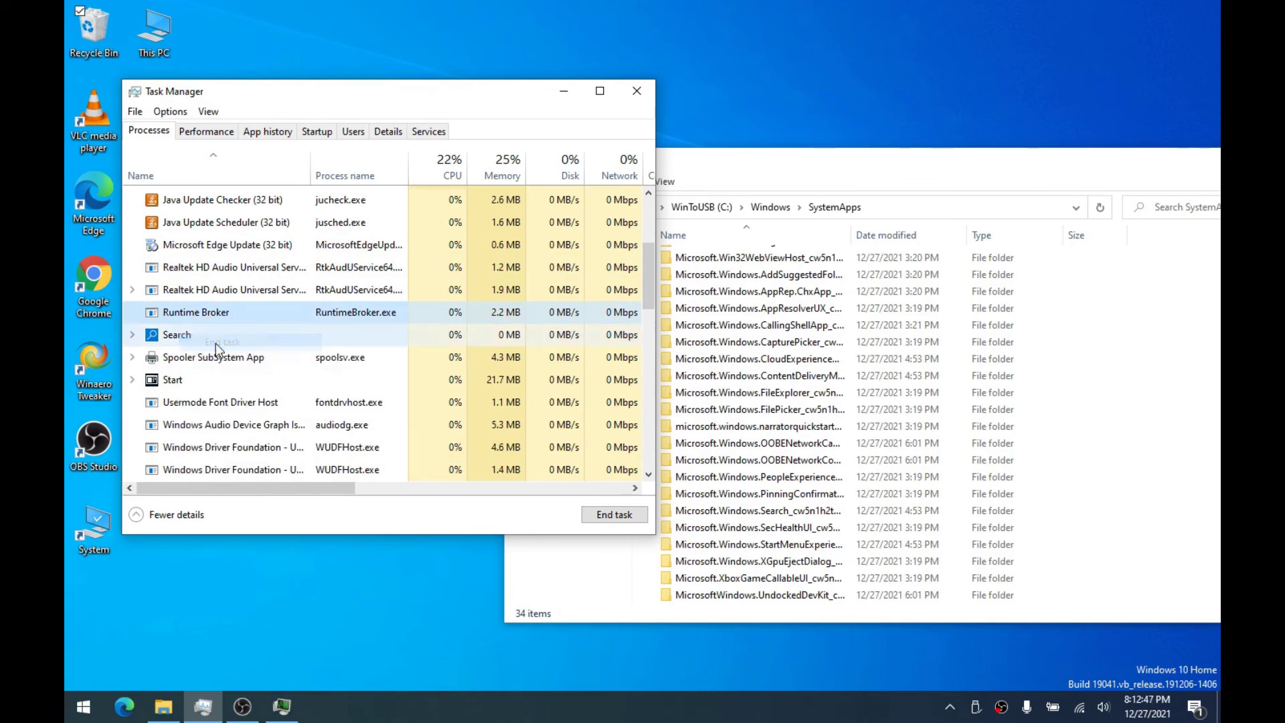
pyautogui.scroll(-3, 292, 332)
pyautogui.scroll(3, 292, 332)
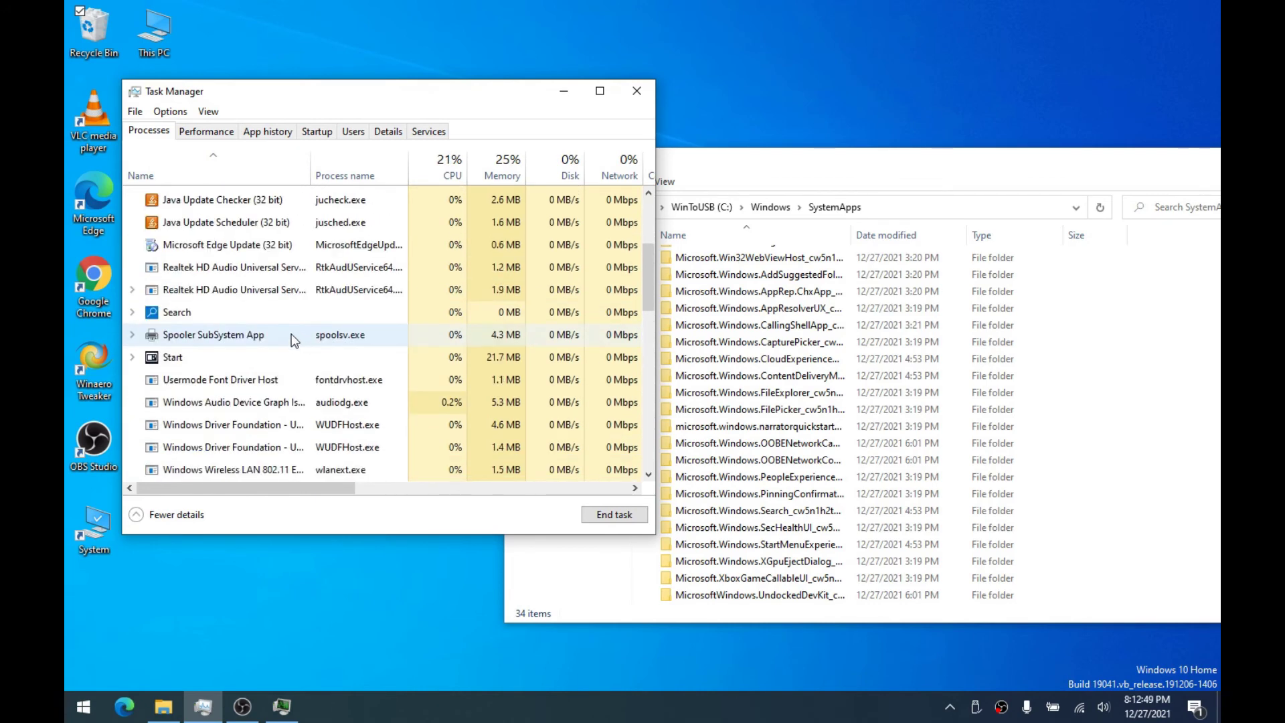
# Expand the Search process in Task Manager, switch to Process Hacker and compare its SearchApp.exe entry side by side
pyautogui.click(289, 312)
pyautogui.click(132, 313)
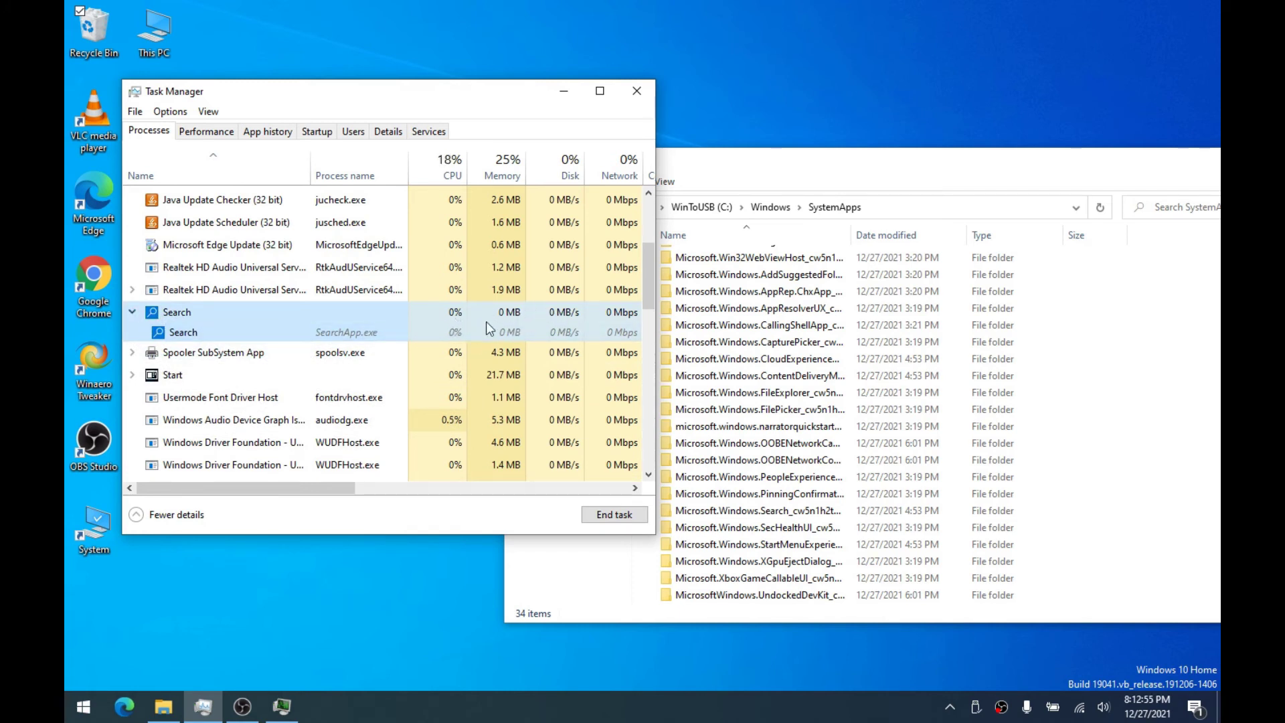
pyautogui.click(282, 706)
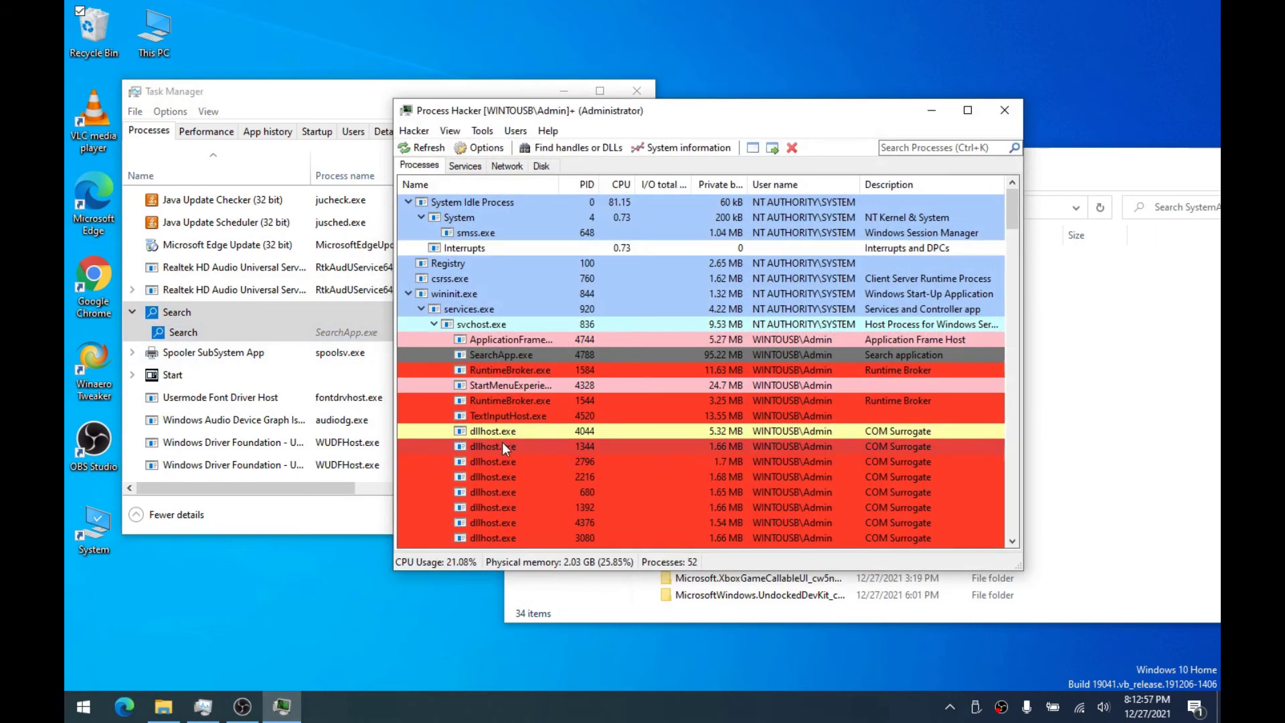
pyautogui.moveTo(508, 346)
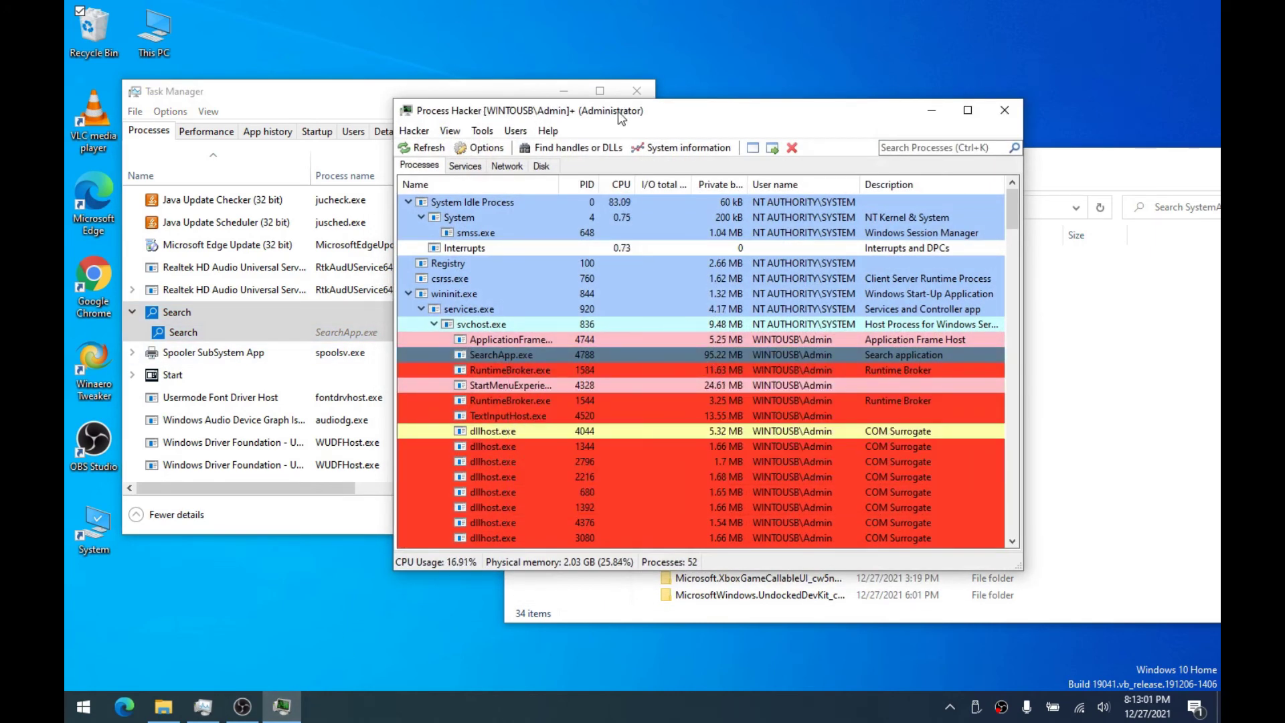
pyautogui.moveTo(615, 115); pyautogui.dragTo(842, 91)
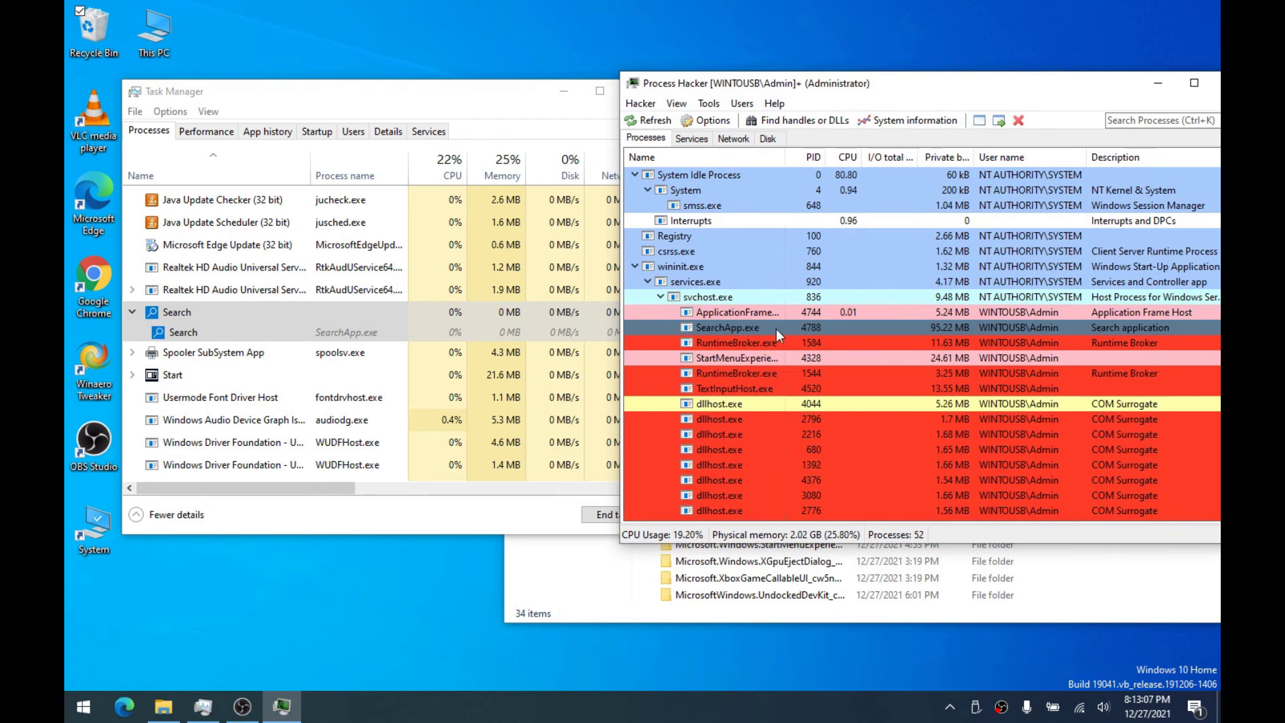
pyautogui.moveTo(728, 329)
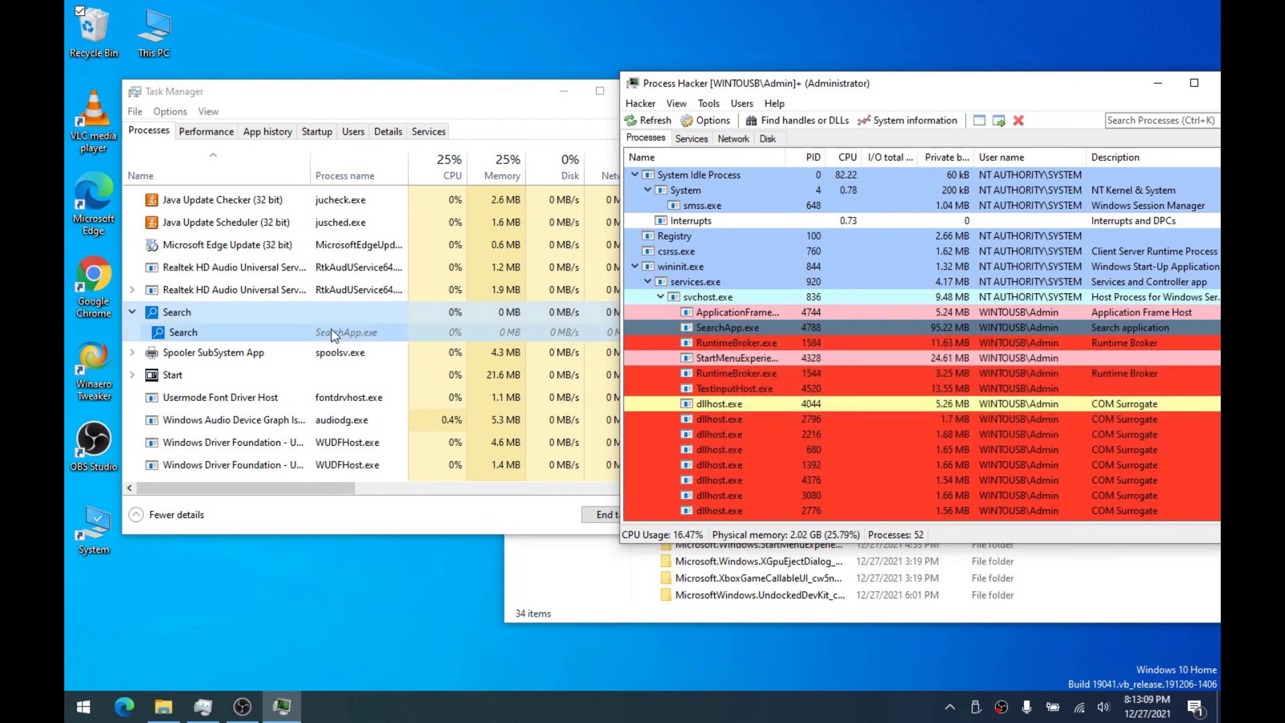
pyautogui.moveTo(685, 329)
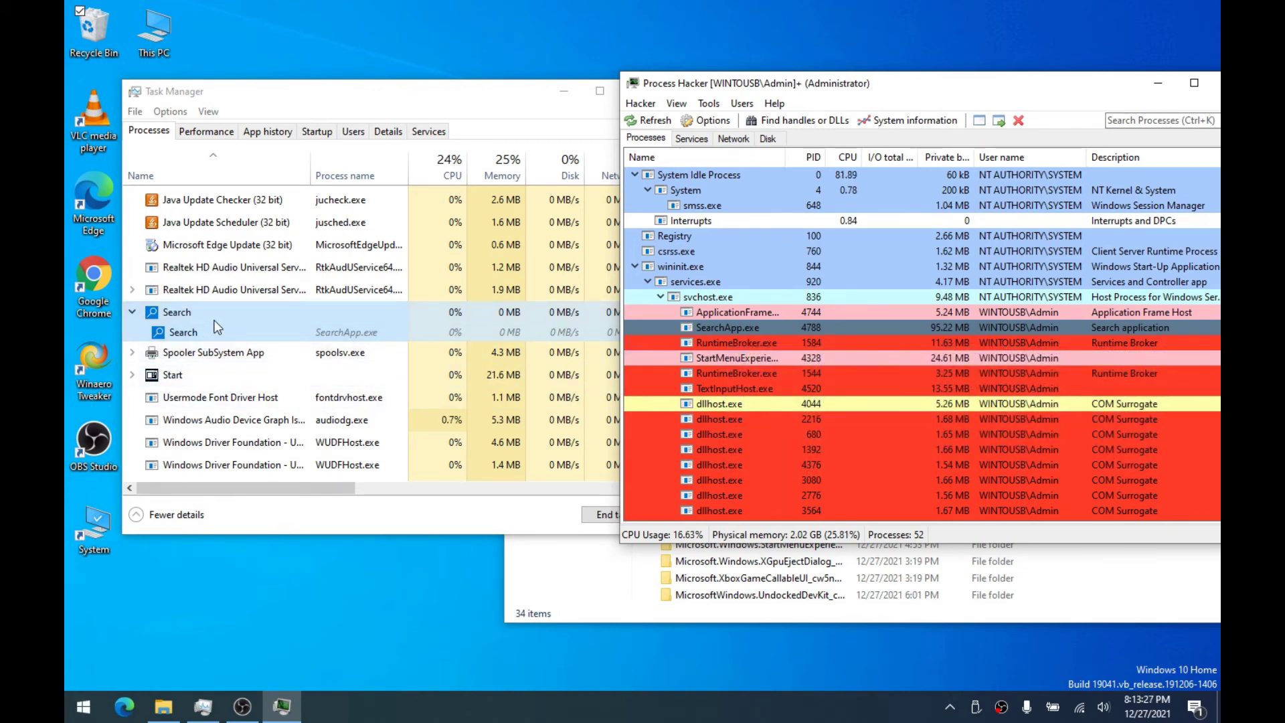
# Run Windows searches for "sss" and "se", checking how the Search process responds in Task Manager and Process Hacker
pyautogui.click(67, 714)
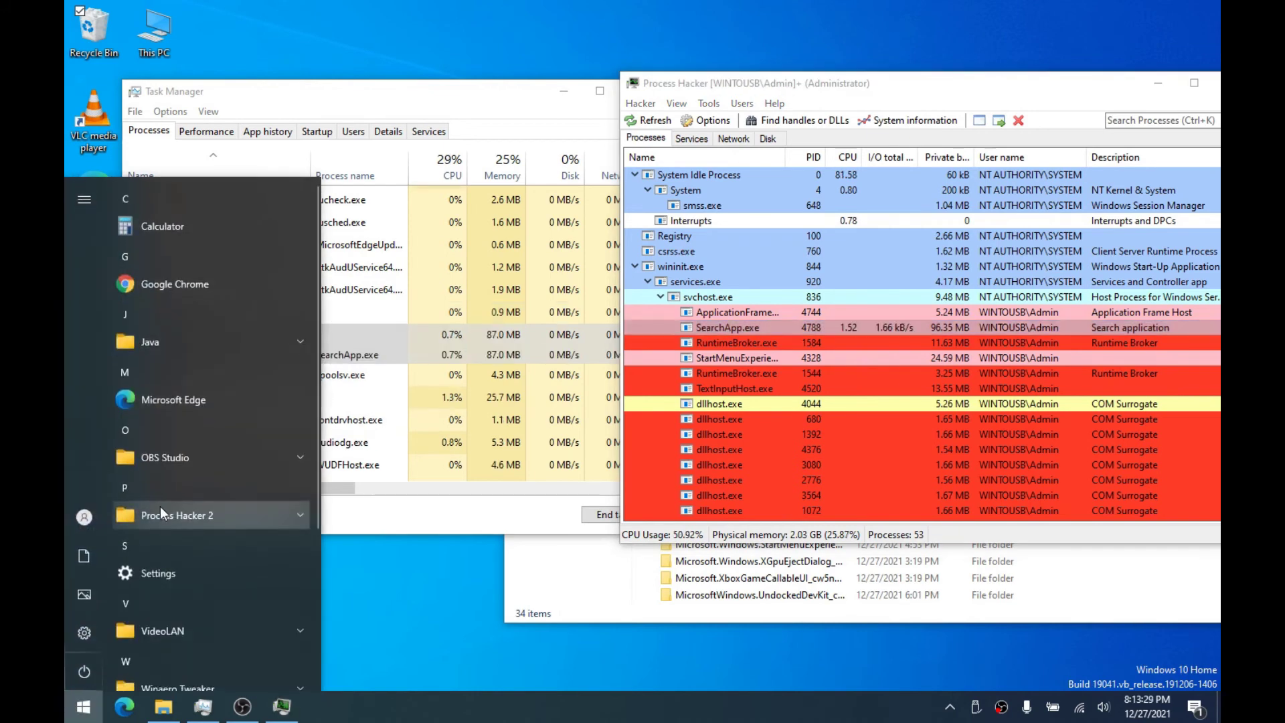
pyautogui.write('sss')
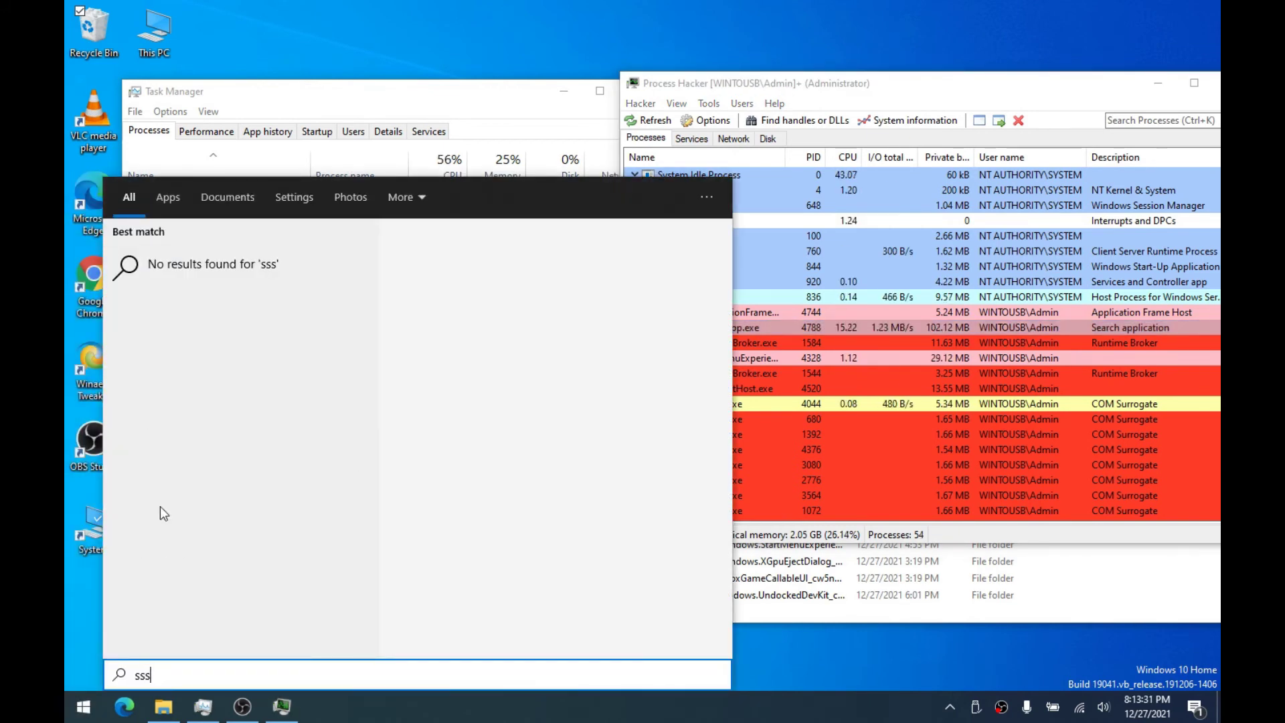
pyautogui.press('BackSpace')
pyautogui.press('BackSpace')
pyautogui.press('BackSpace')
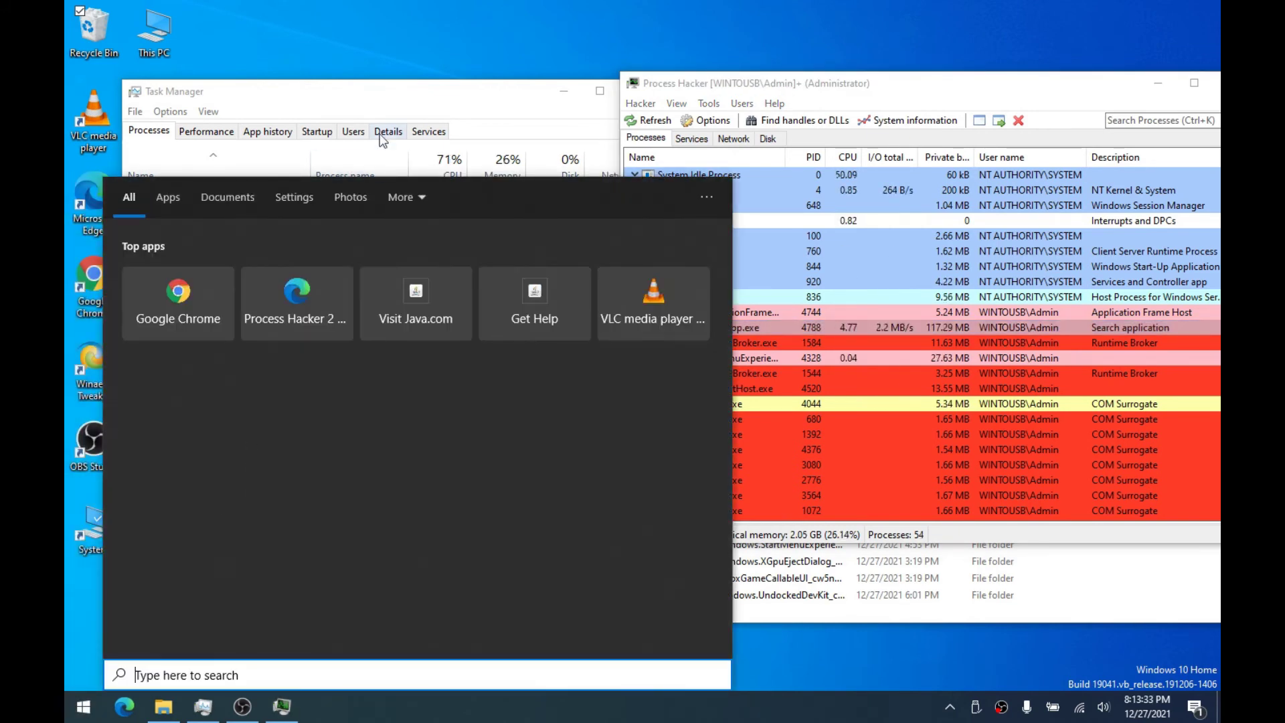
pyautogui.write('ser')
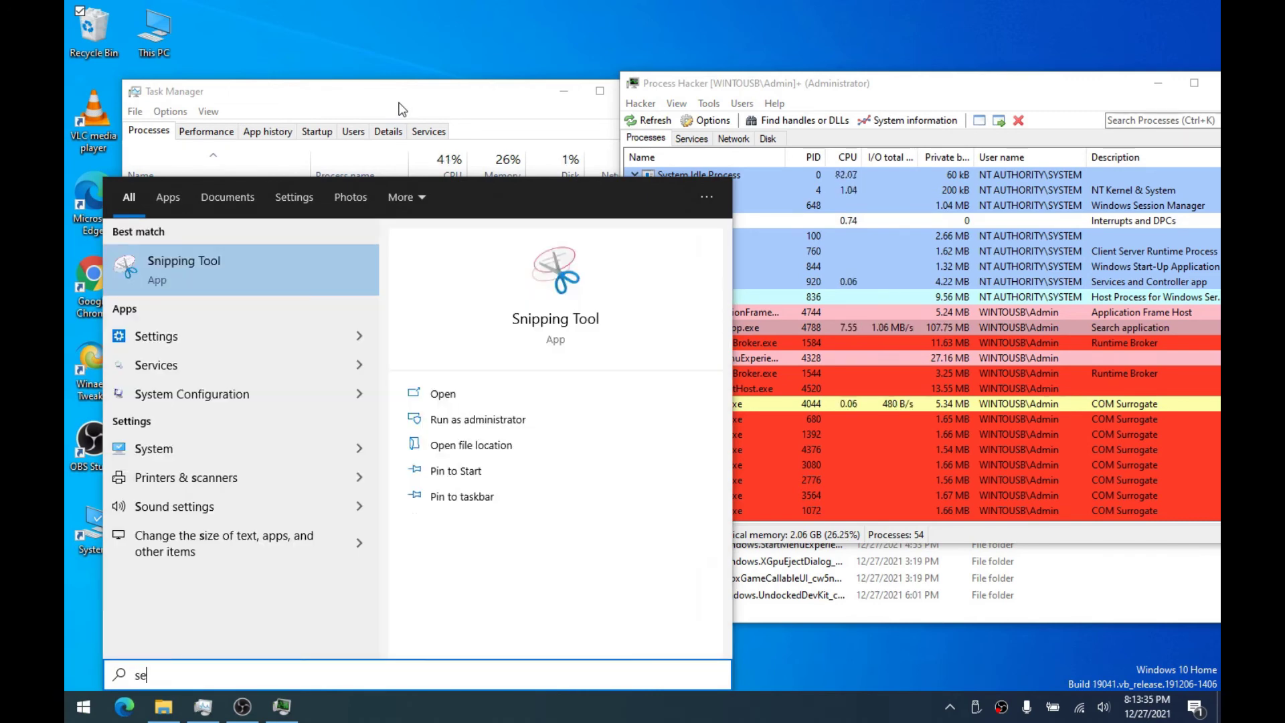
pyautogui.click(432, 99)
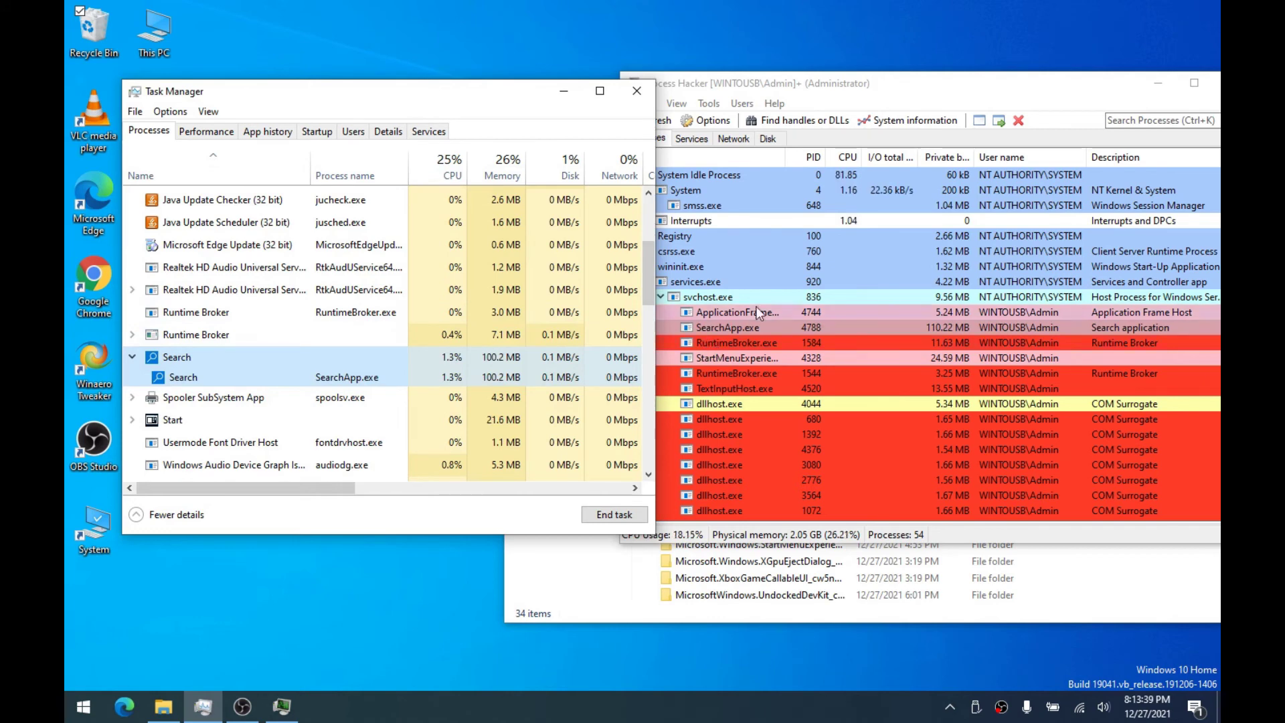
pyautogui.click(753, 329)
pyautogui.scroll(-2, 211, 404)
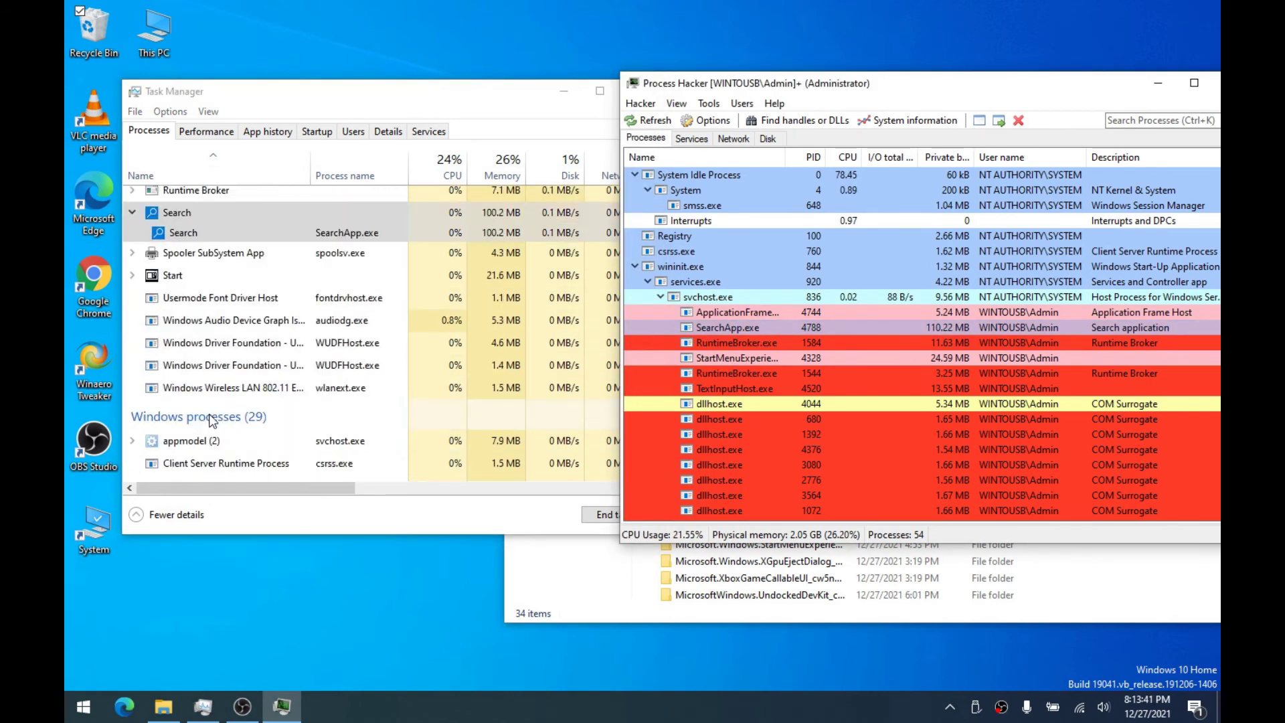
pyautogui.click(240, 380)
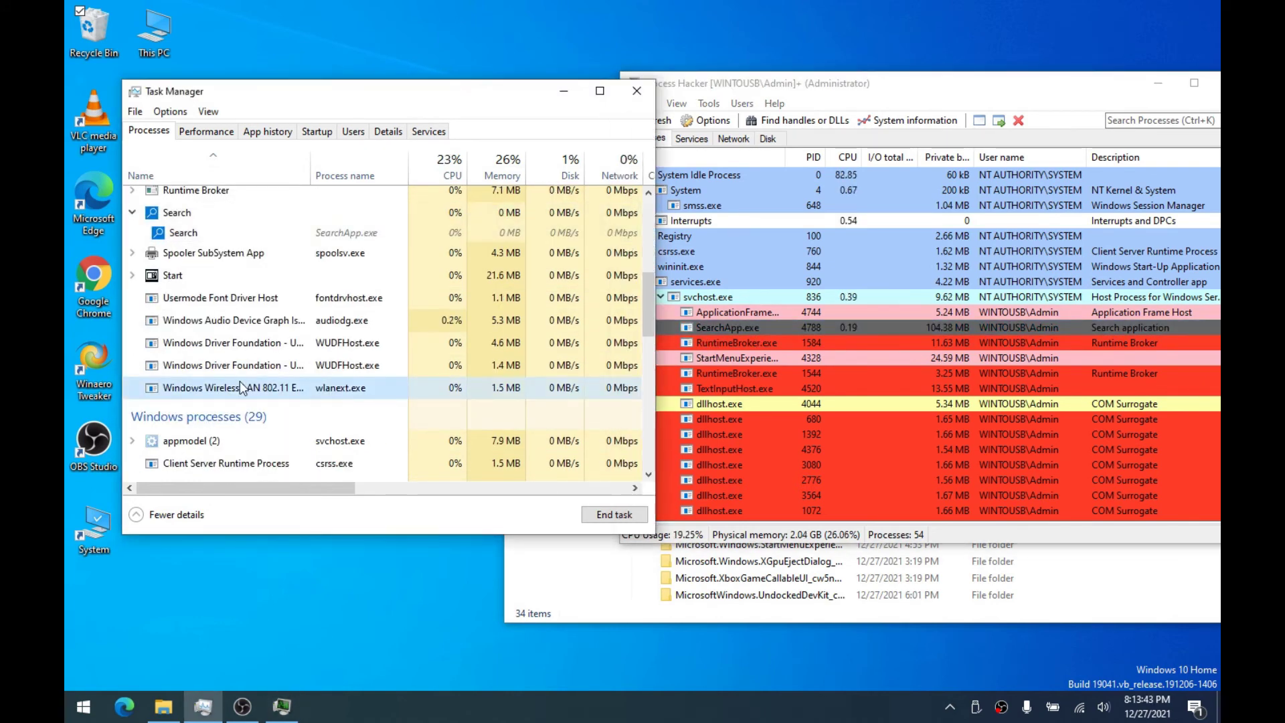
# End the Microsoft Edge Update (32 bit) background process in Task Manager
pyautogui.scroll(1, 238, 381)
pyautogui.scroll(2, 235, 380)
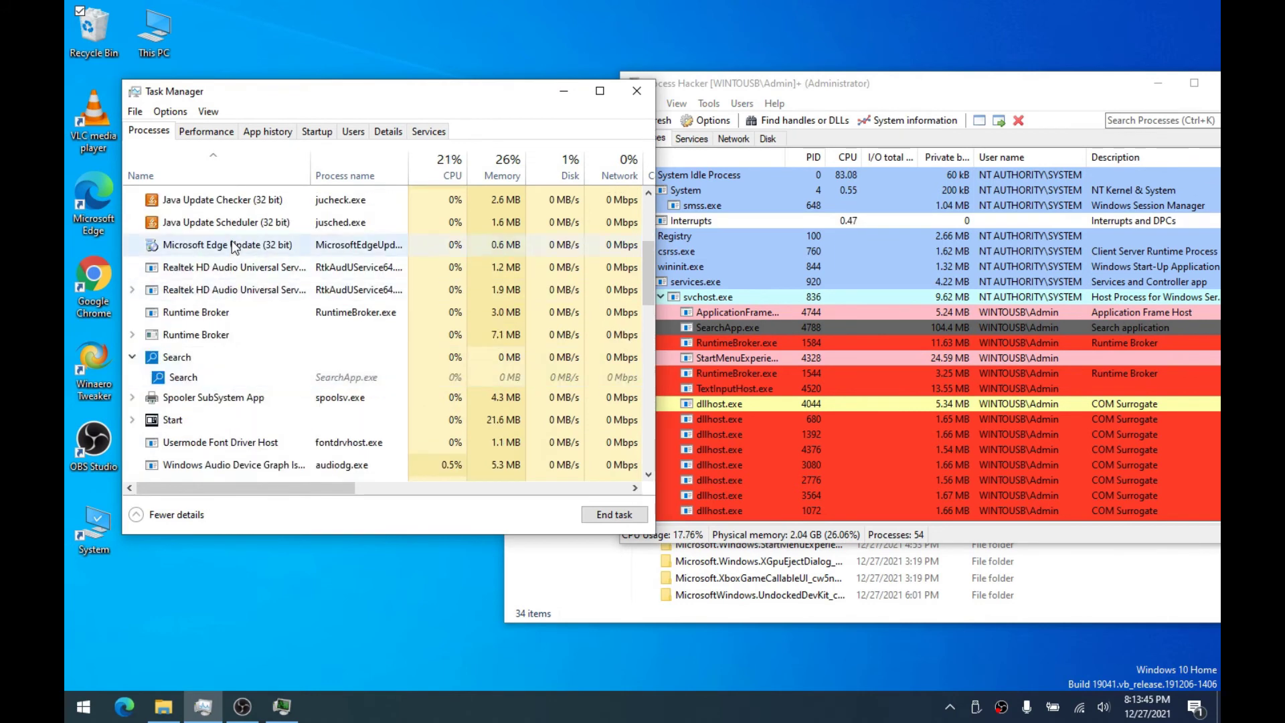
pyautogui.rightClick(242, 249)
pyautogui.click(171, 249)
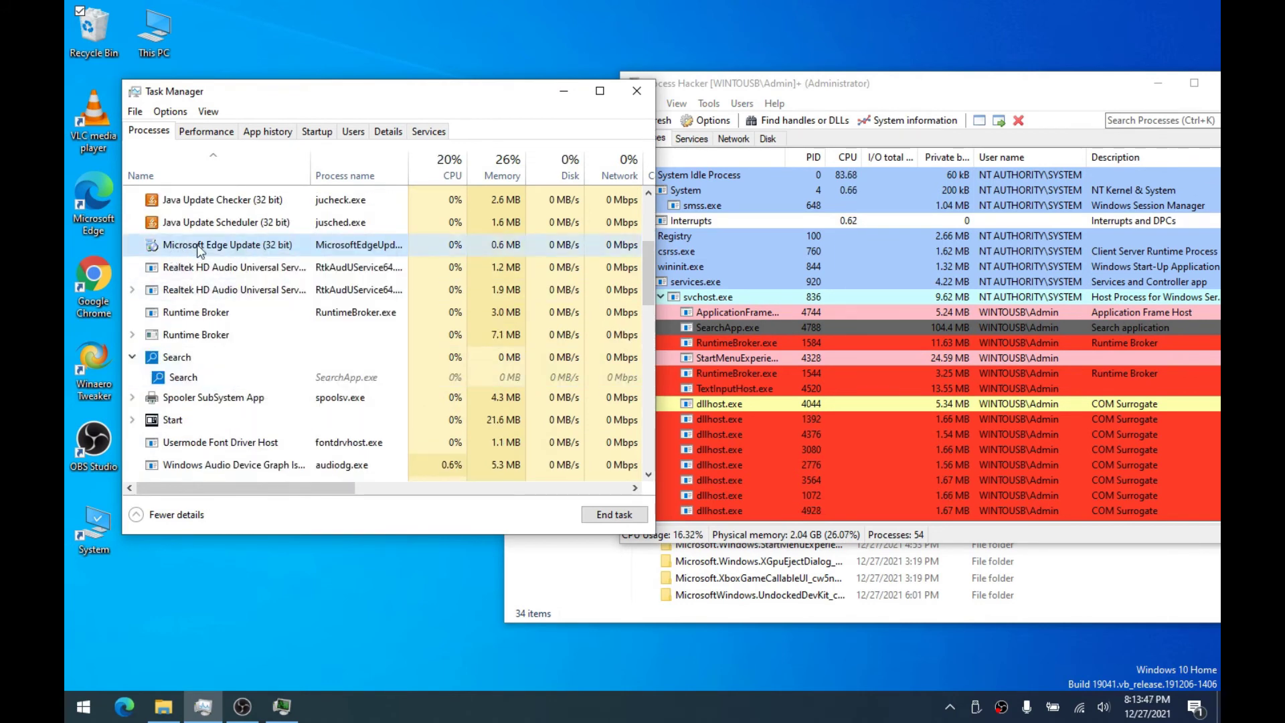
pyautogui.rightClick(247, 245)
pyautogui.click(281, 256)
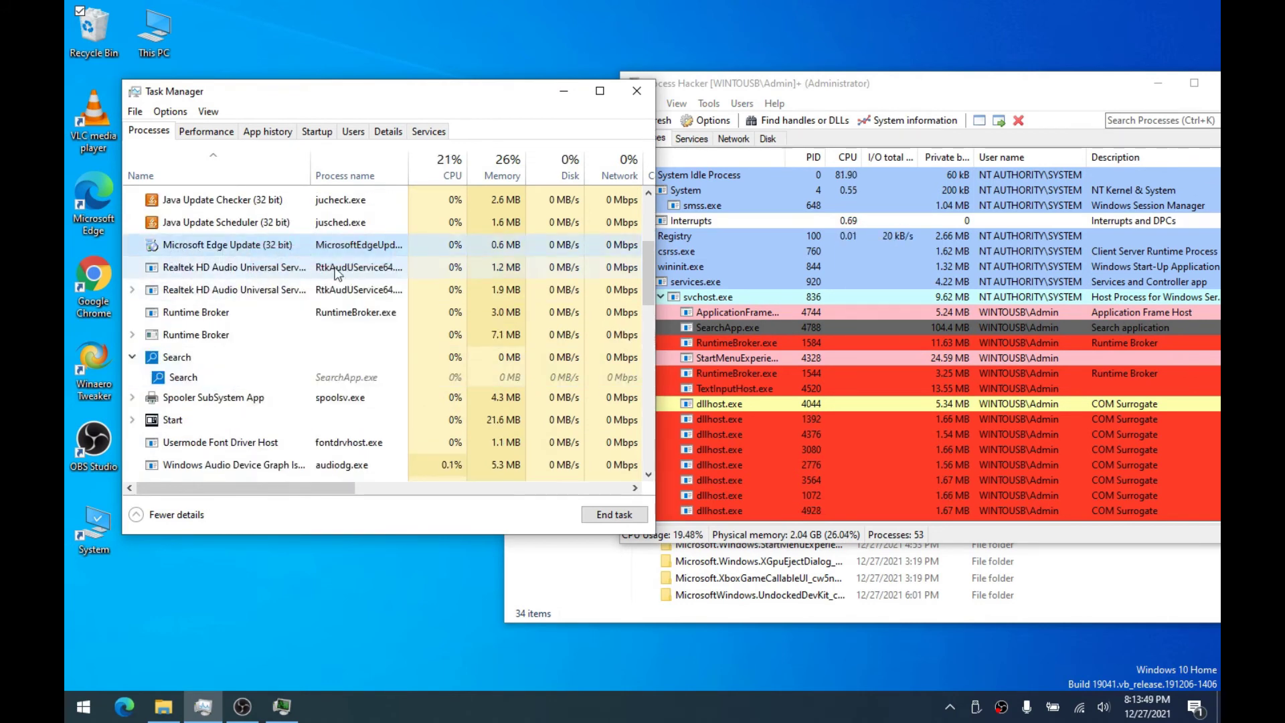
# Examine the Java Update Checker and Java Update Scheduler background processes in Task Manager
pyautogui.scroll(3, 306, 289)
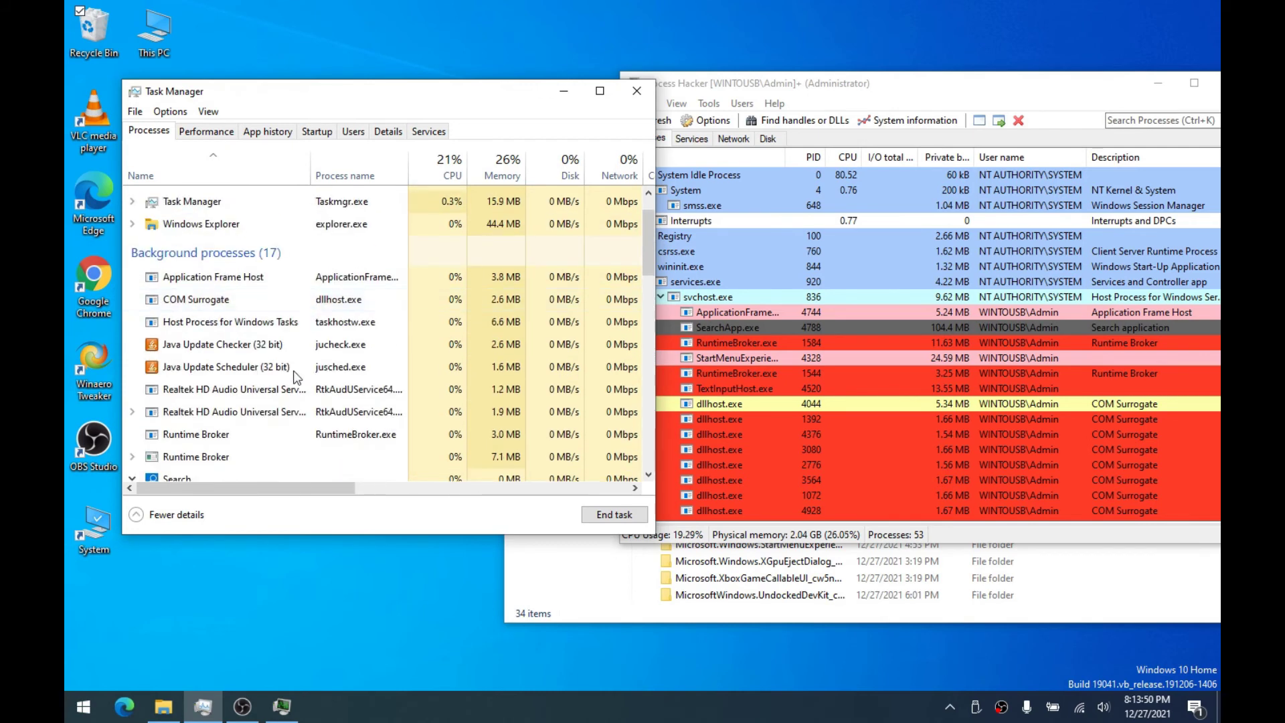
pyautogui.click(228, 348)
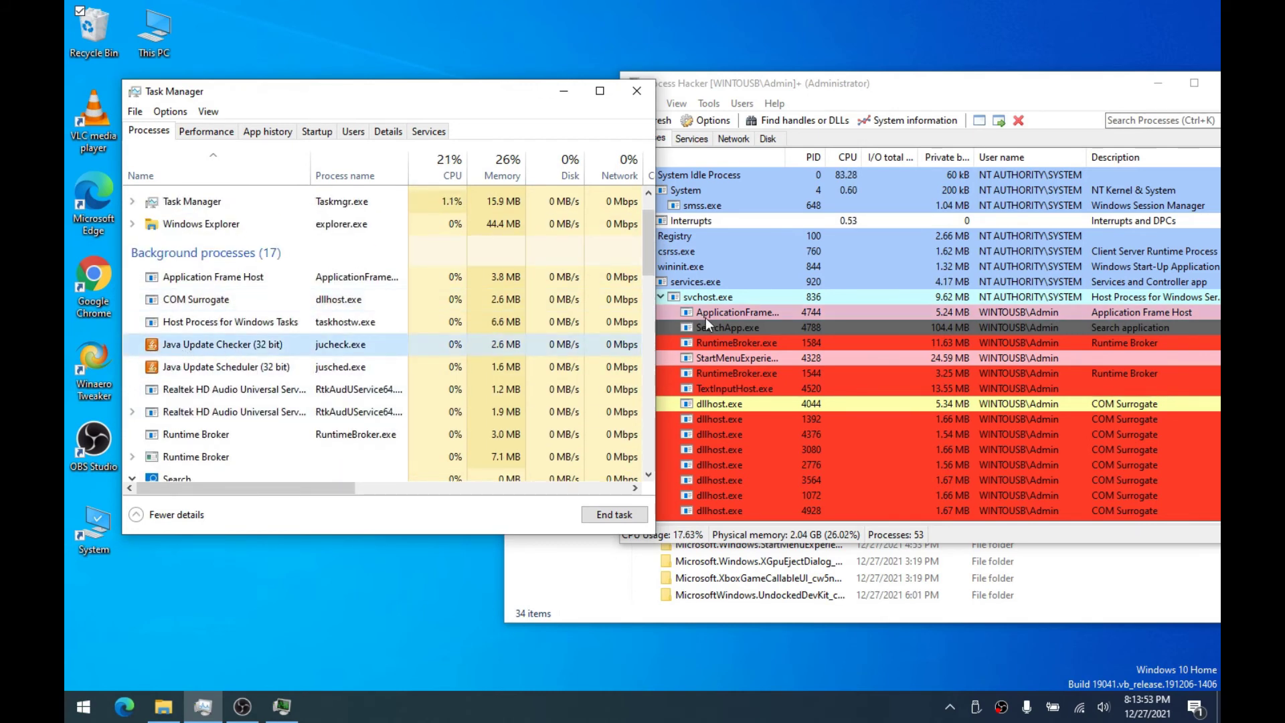
pyautogui.hotkey('alt', 'Tab')
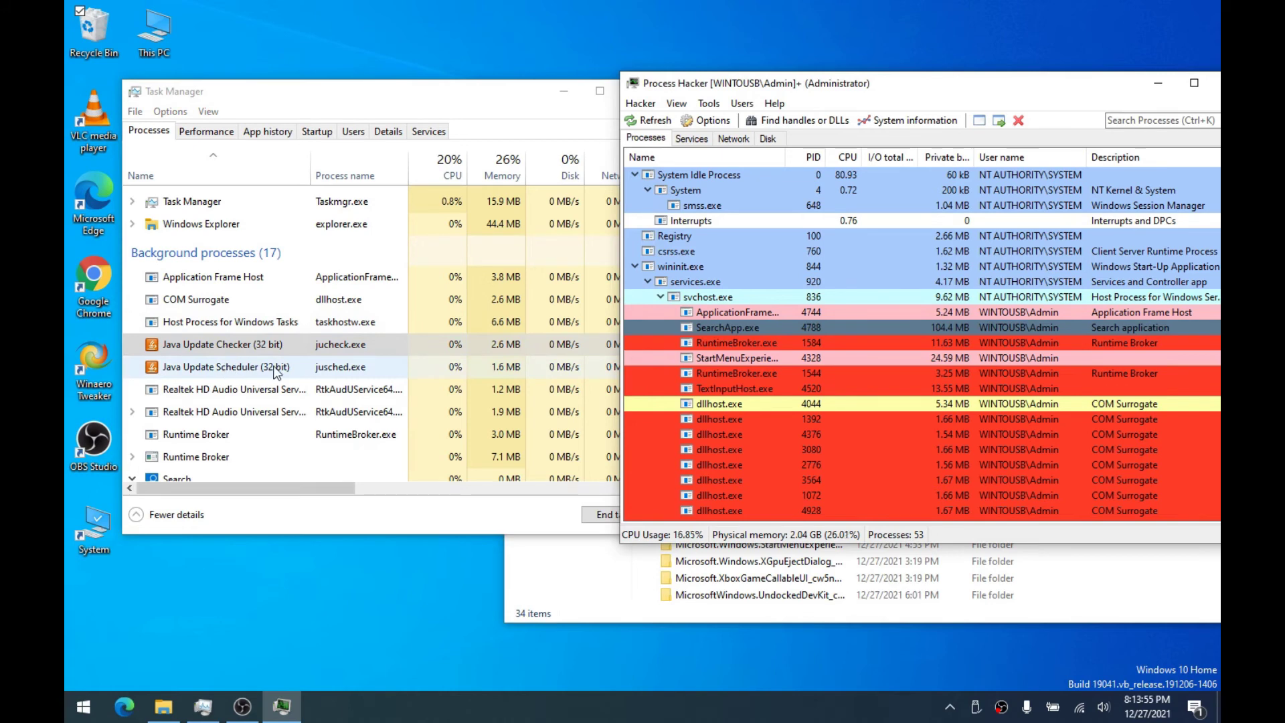
pyautogui.click(239, 347)
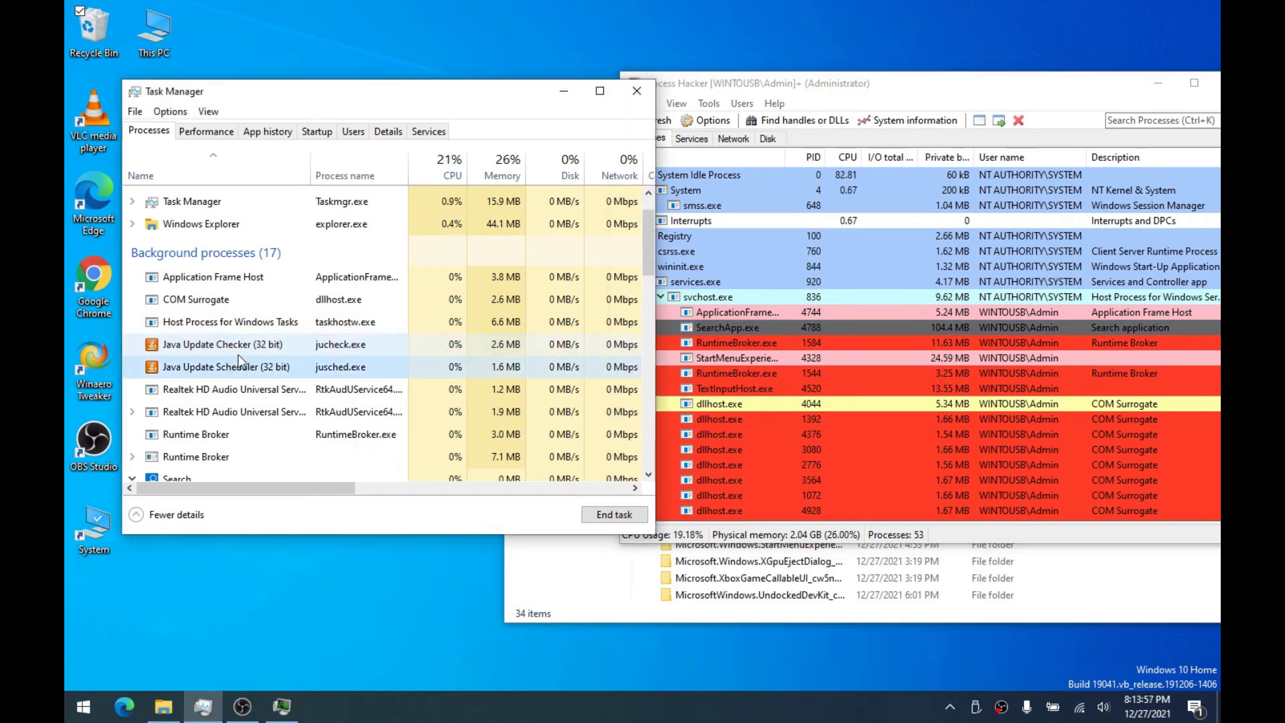
pyautogui.click(239, 365)
pyautogui.moveTo(292, 94)
pyautogui.mouseDown()
pyautogui.moveTo(240, 102)
pyautogui.moveTo(294, 101)
pyautogui.mouseUp()
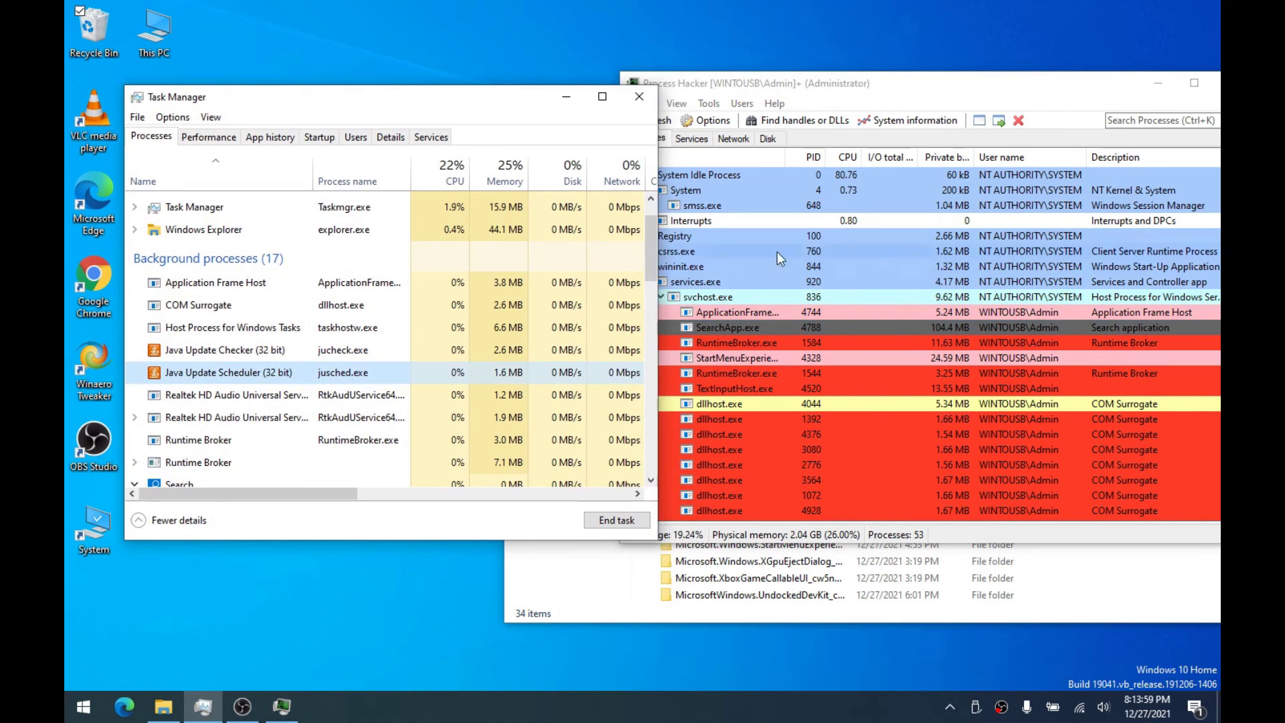
# Bring Process Hacker to the front and look through its whole process list
pyautogui.click(788, 100)
pyautogui.click(776, 103)
pyautogui.moveTo(681, 75); pyautogui.dragTo(614, 75)
pyautogui.scroll(-9, 696, 302)
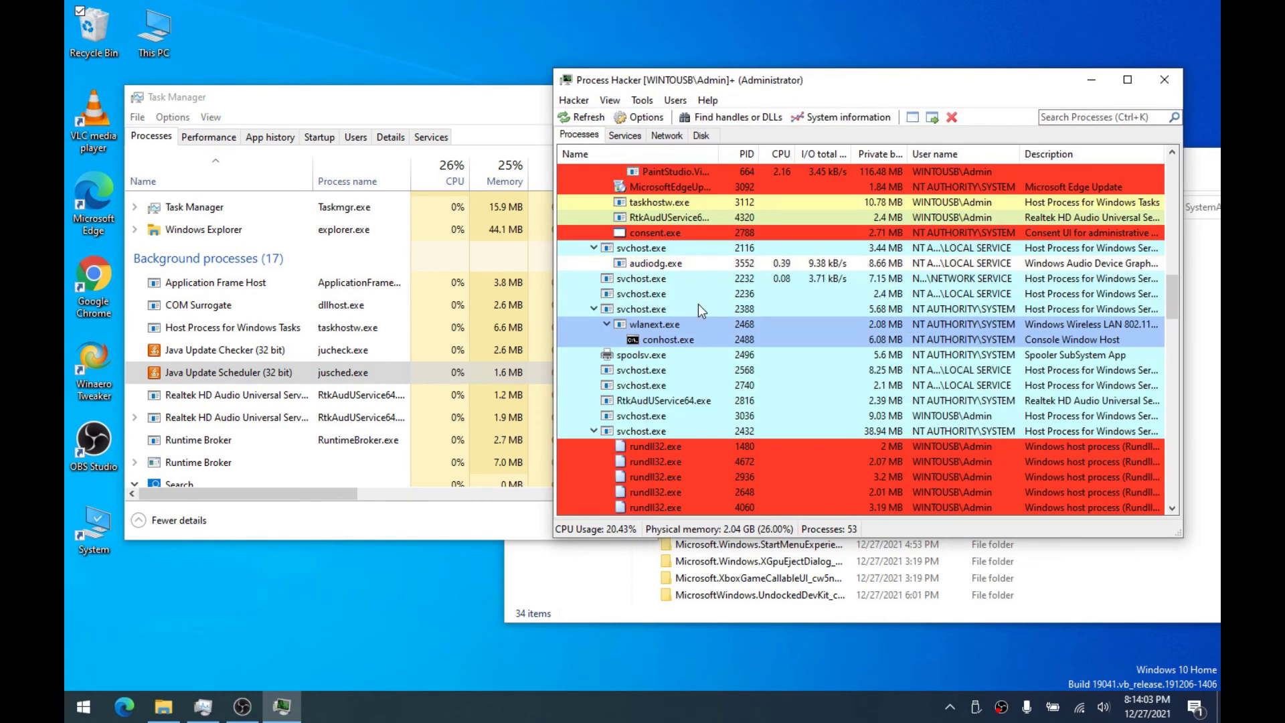
pyautogui.scroll(-2, 701, 304)
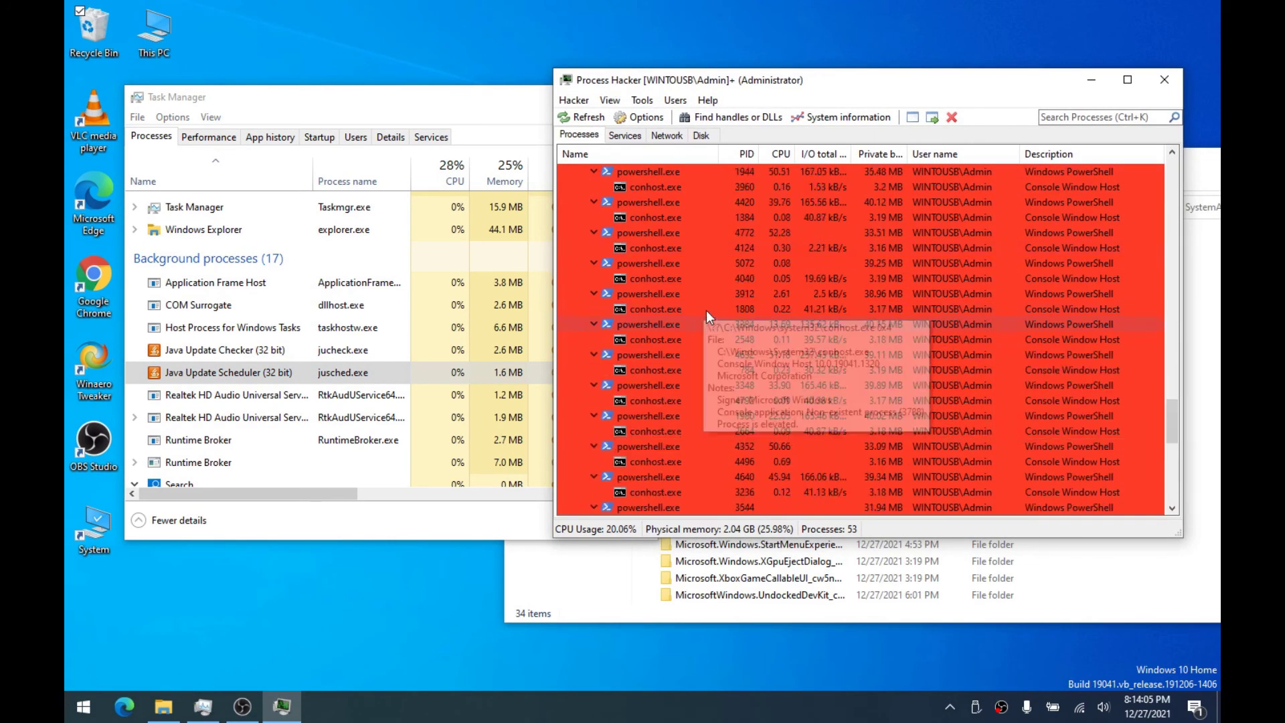
pyautogui.scroll(5, 705, 310)
pyautogui.scroll(8, 707, 307)
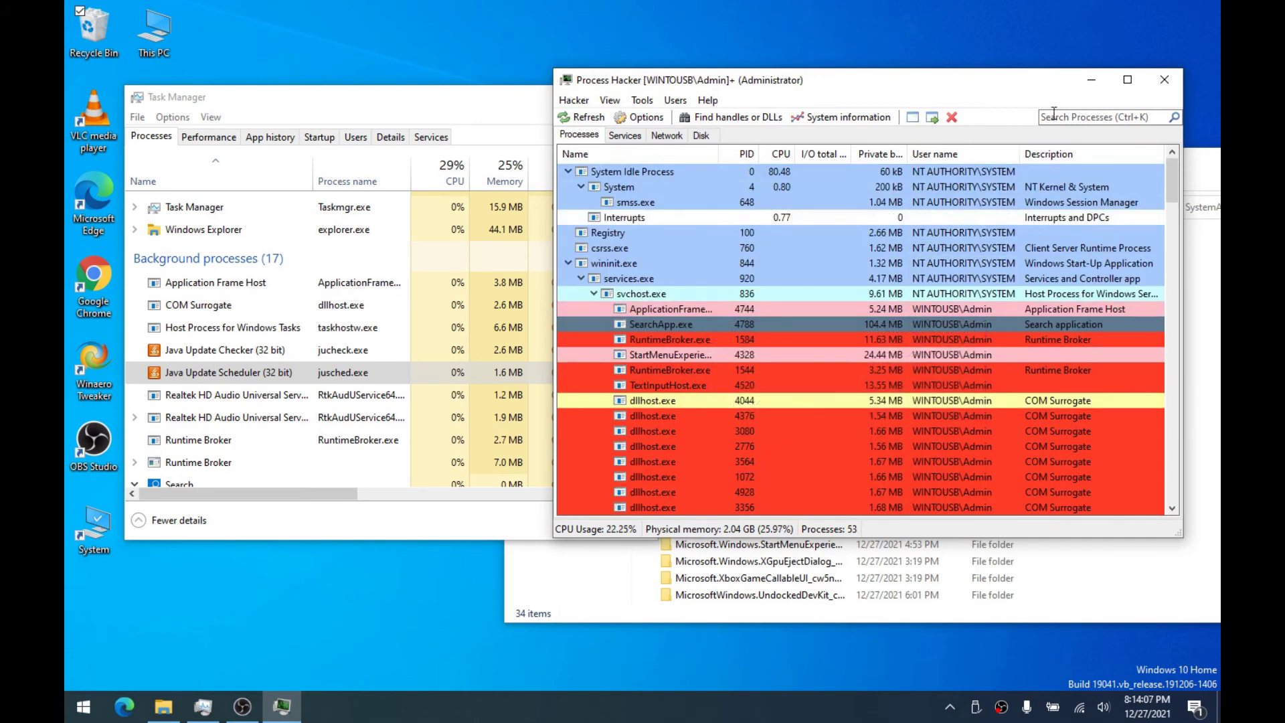
# Minimize Process Hacker, clear space on the desktop, run uninstallview.exe as administrator and select the Microsoft Edge entry
pyautogui.click(1084, 87)
pyautogui.moveTo(418, 98); pyautogui.dragTo(729, 85)
pyautogui.moveTo(279, 384); pyautogui.dragTo(213, 343)
pyautogui.click(303, 333)
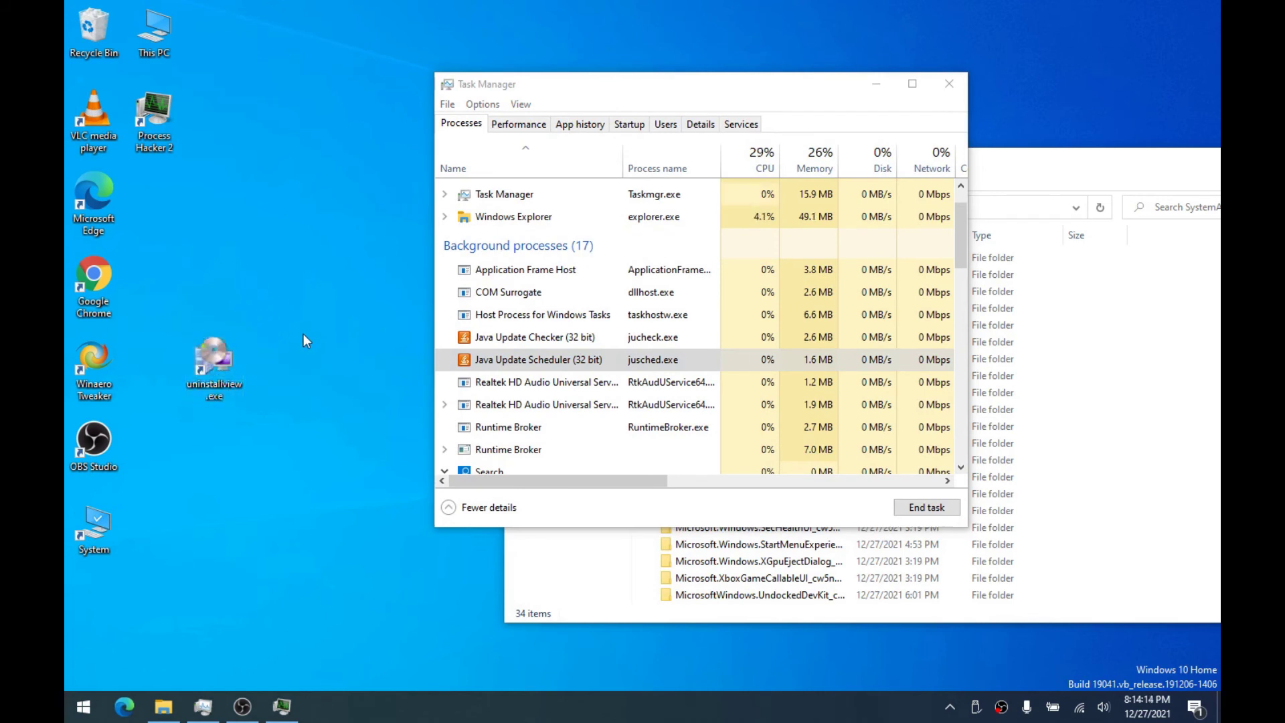
pyautogui.rightClick(231, 350)
pyautogui.click(180, 395)
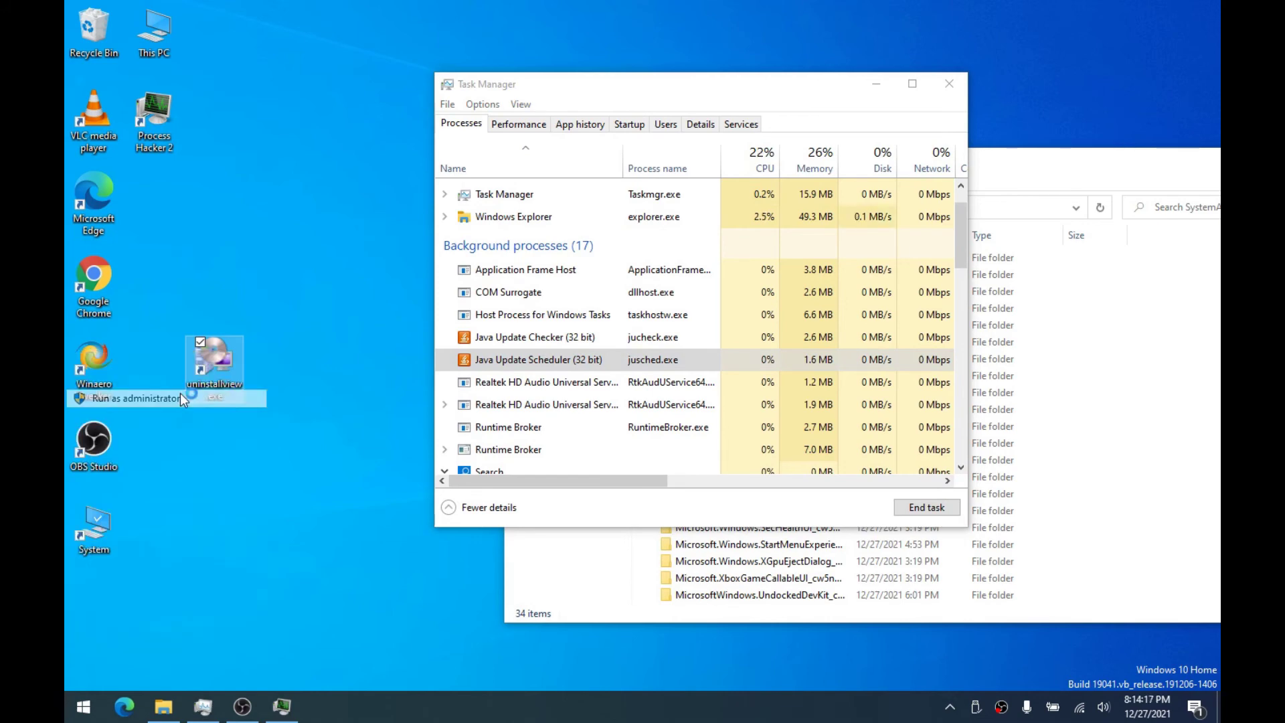
pyautogui.moveTo(703, 114); pyautogui.dragTo(225, 167)
pyautogui.click(214, 279)
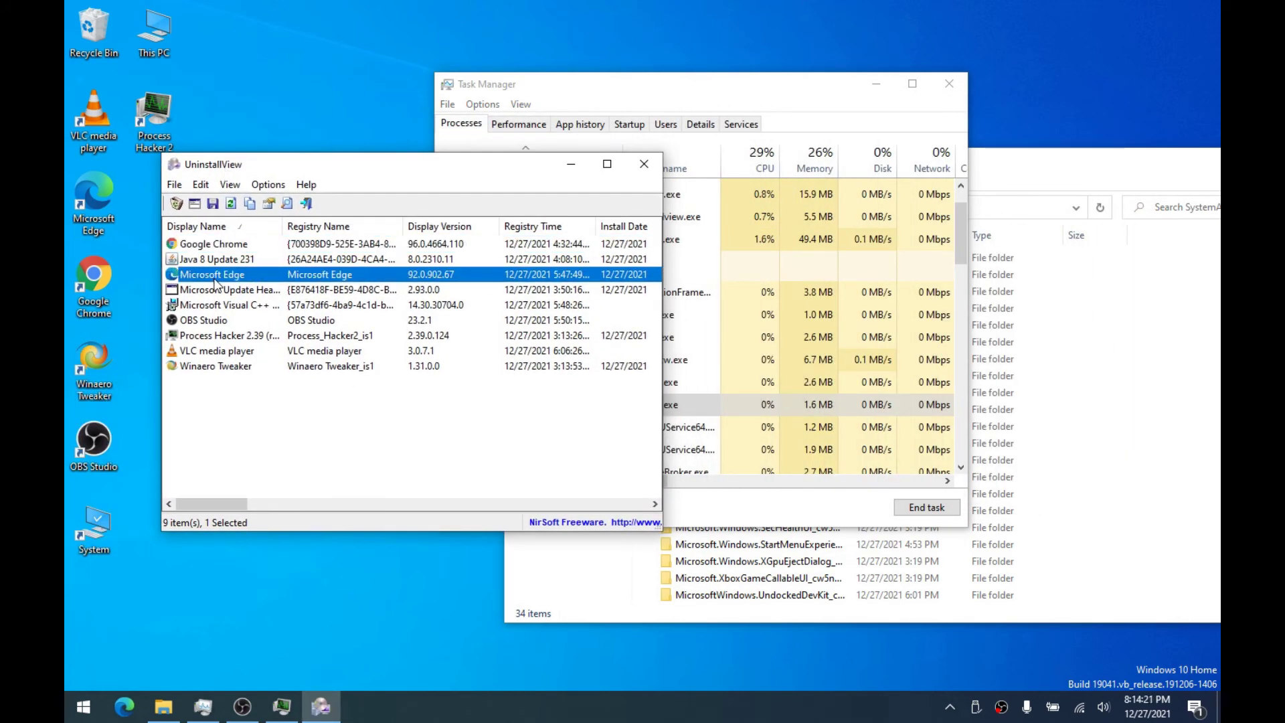
# Check the Modify option for Microsoft Edge in the Apps & features settings and cancel the repair dialog
pyautogui.rightClick(72, 719)
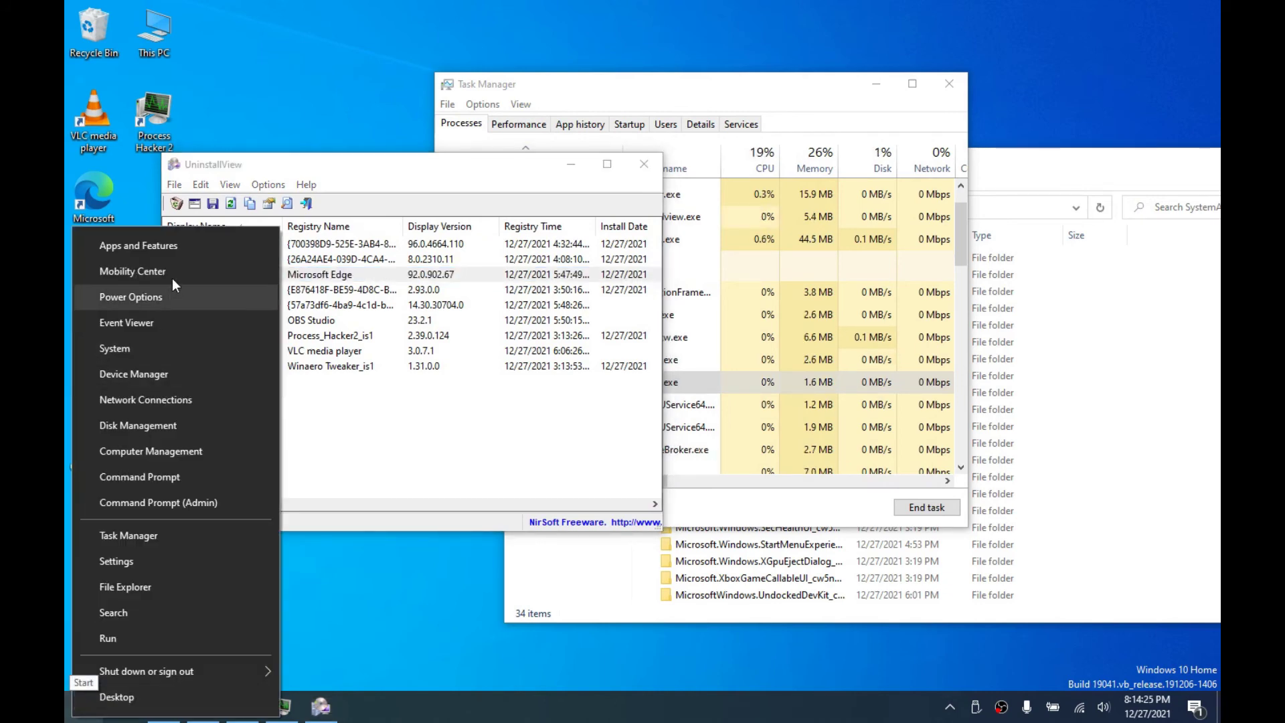
pyautogui.click(179, 250)
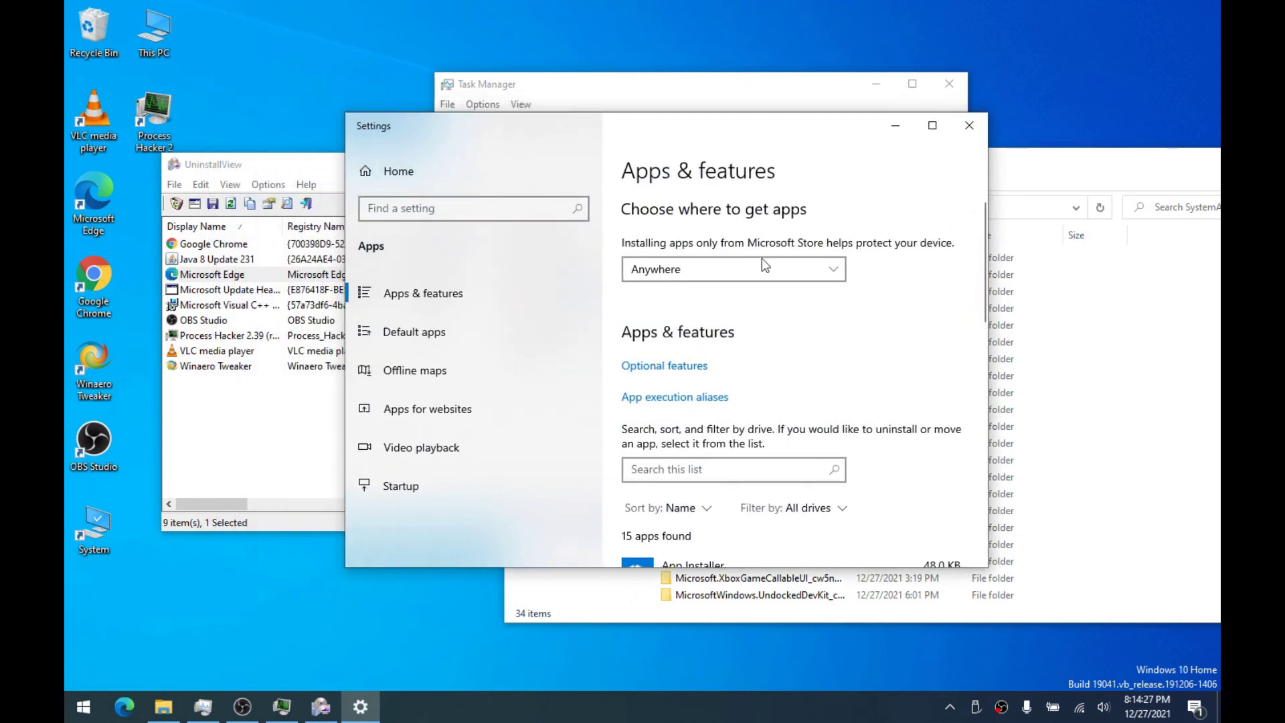
pyautogui.scroll(-5, 774, 330)
pyautogui.scroll(-2, 657, 375)
pyautogui.click(659, 409)
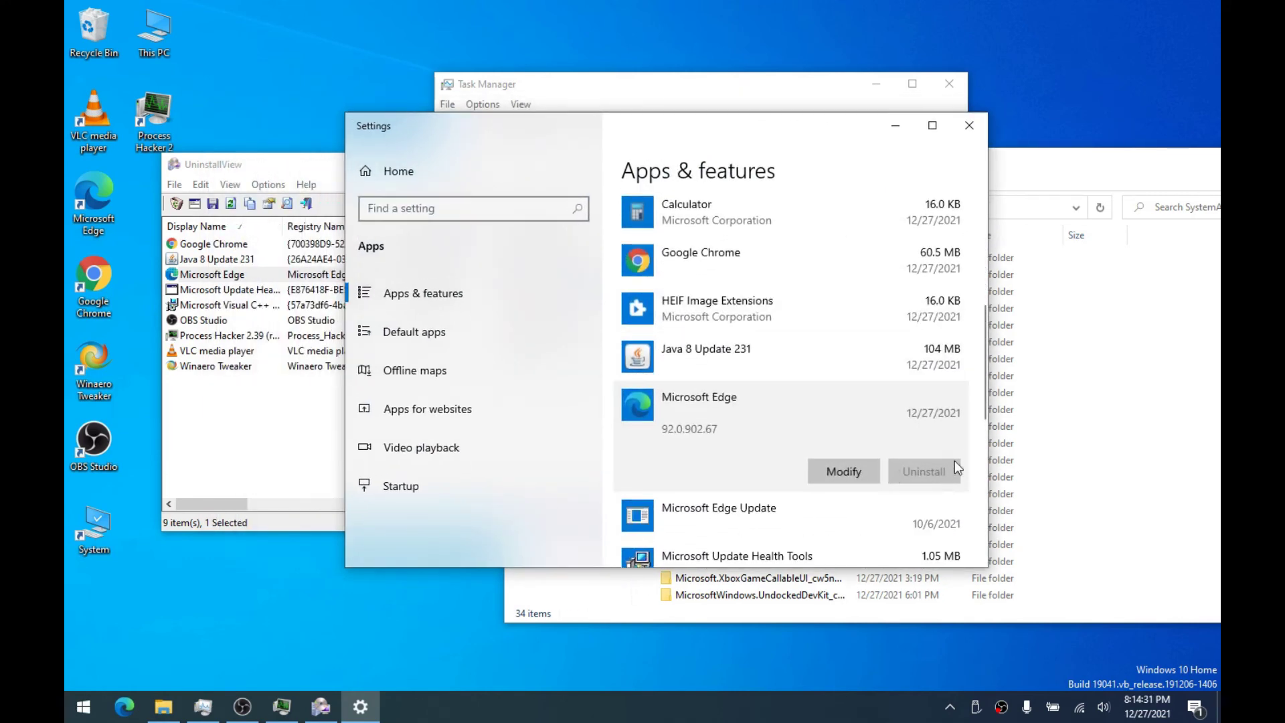
pyautogui.click(873, 478)
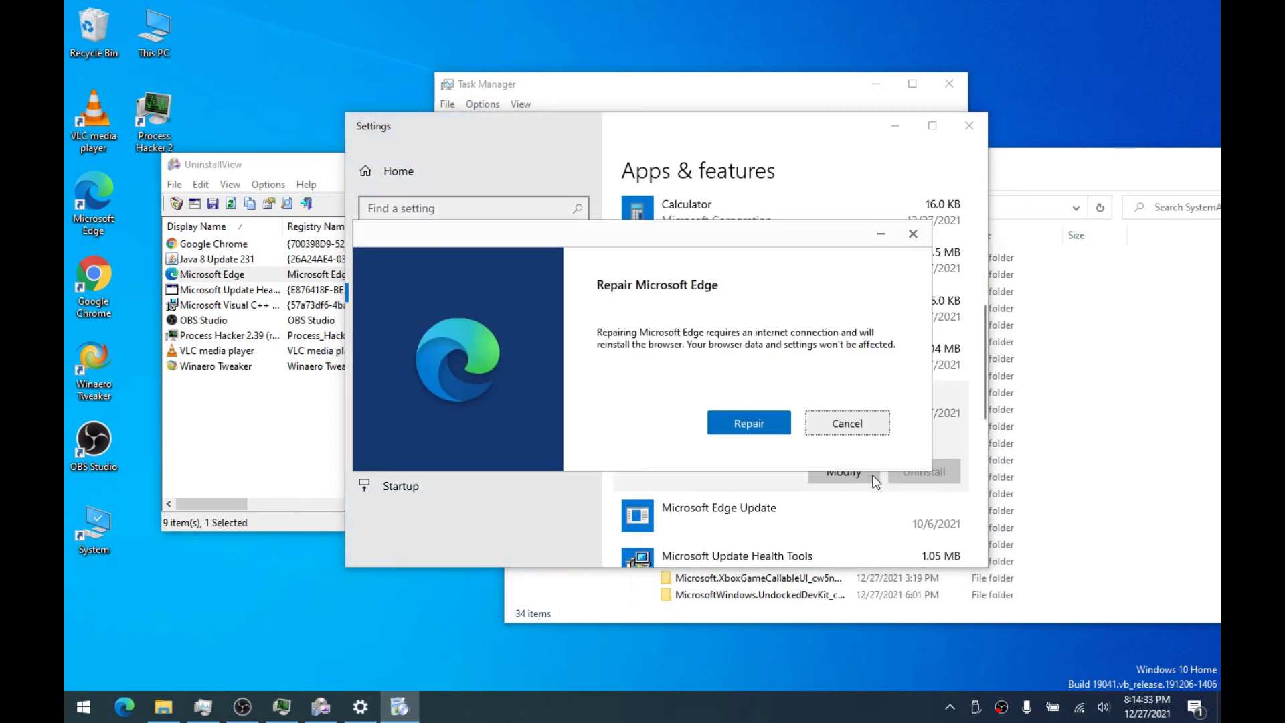
pyautogui.moveTo(617, 238); pyautogui.dragTo(614, 262)
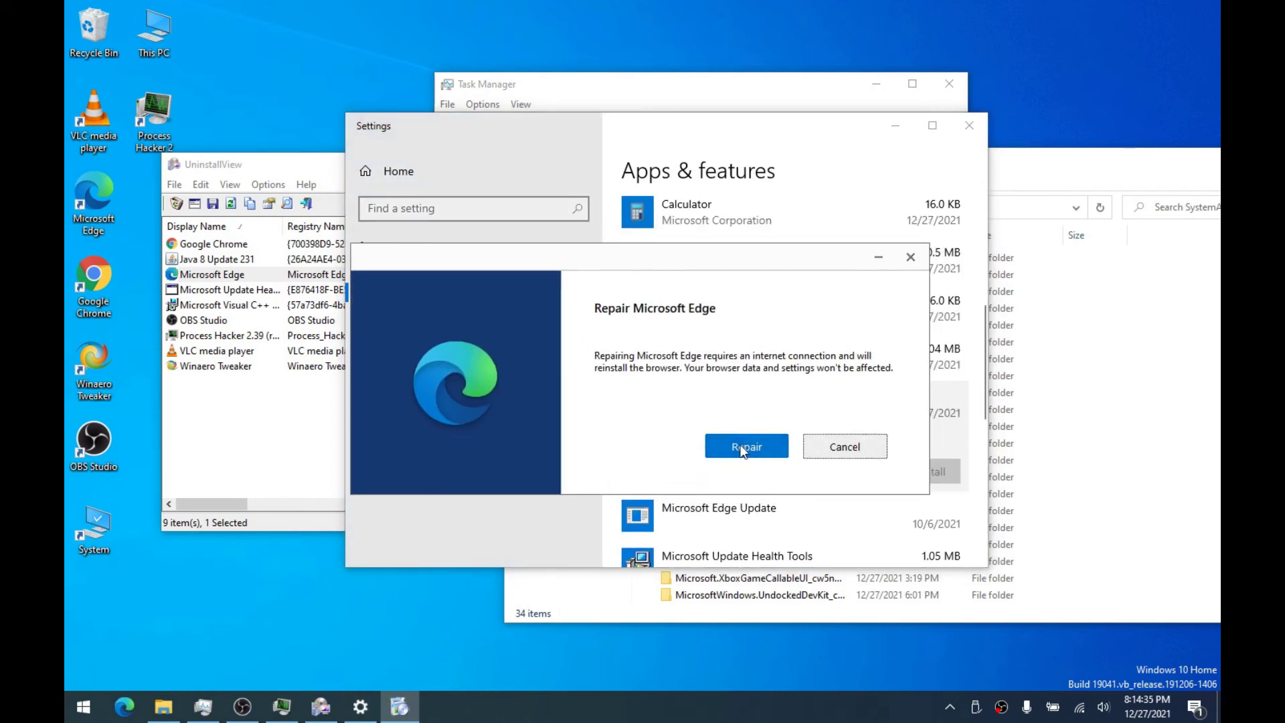
pyautogui.click(842, 446)
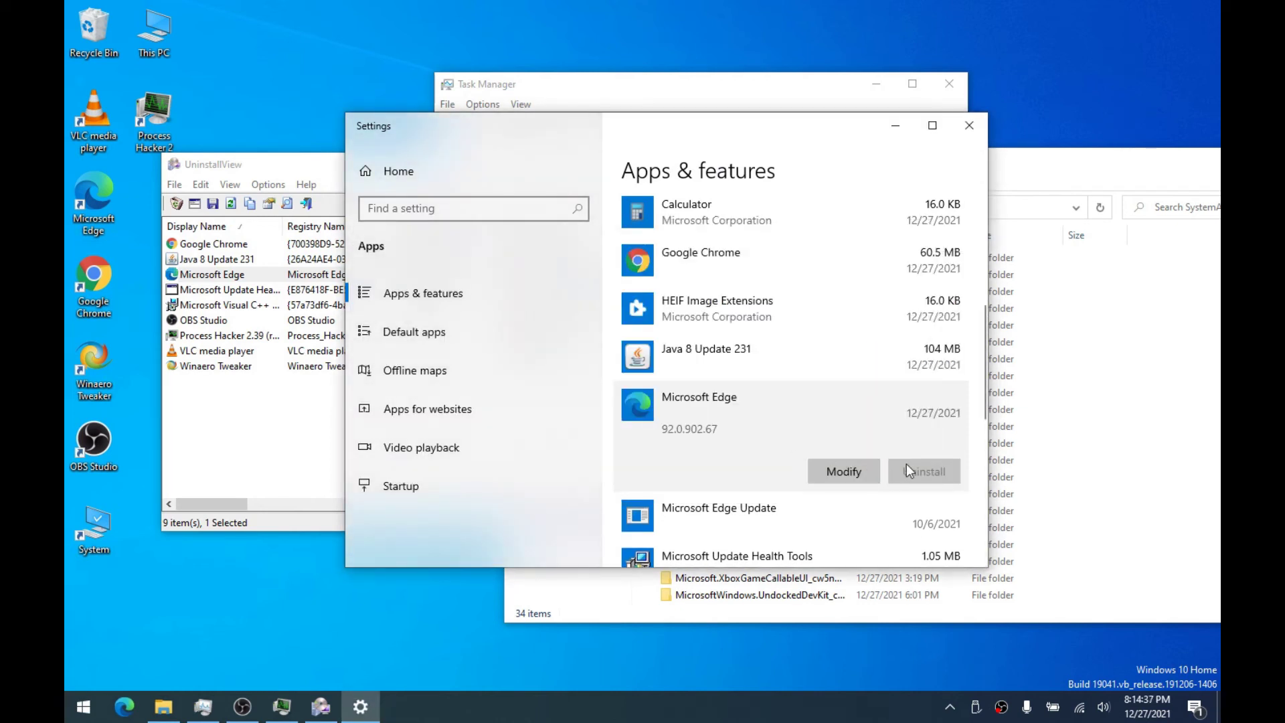
# Uninstall Microsoft Edge from UninstallView, also clearing the browsing data, and dismiss the file association error
pyautogui.moveTo(270, 168); pyautogui.dragTo(301, 167)
pyautogui.click(256, 273)
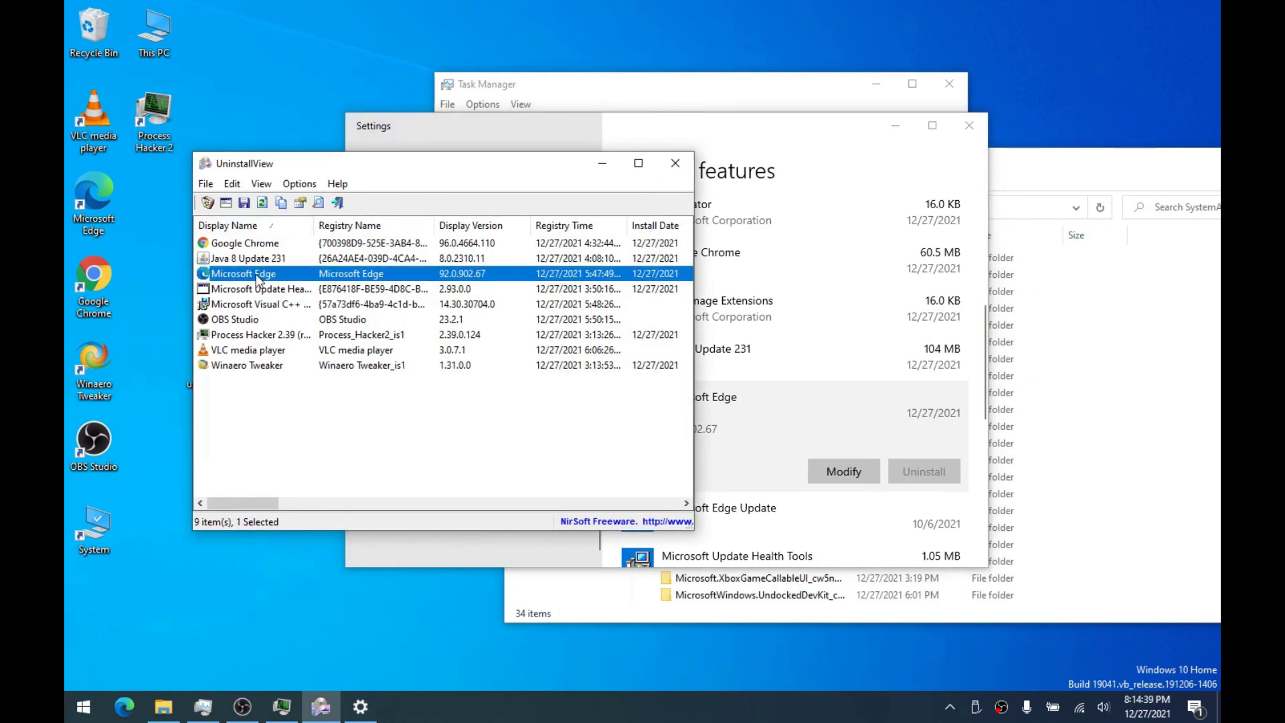
pyautogui.rightClick(257, 274)
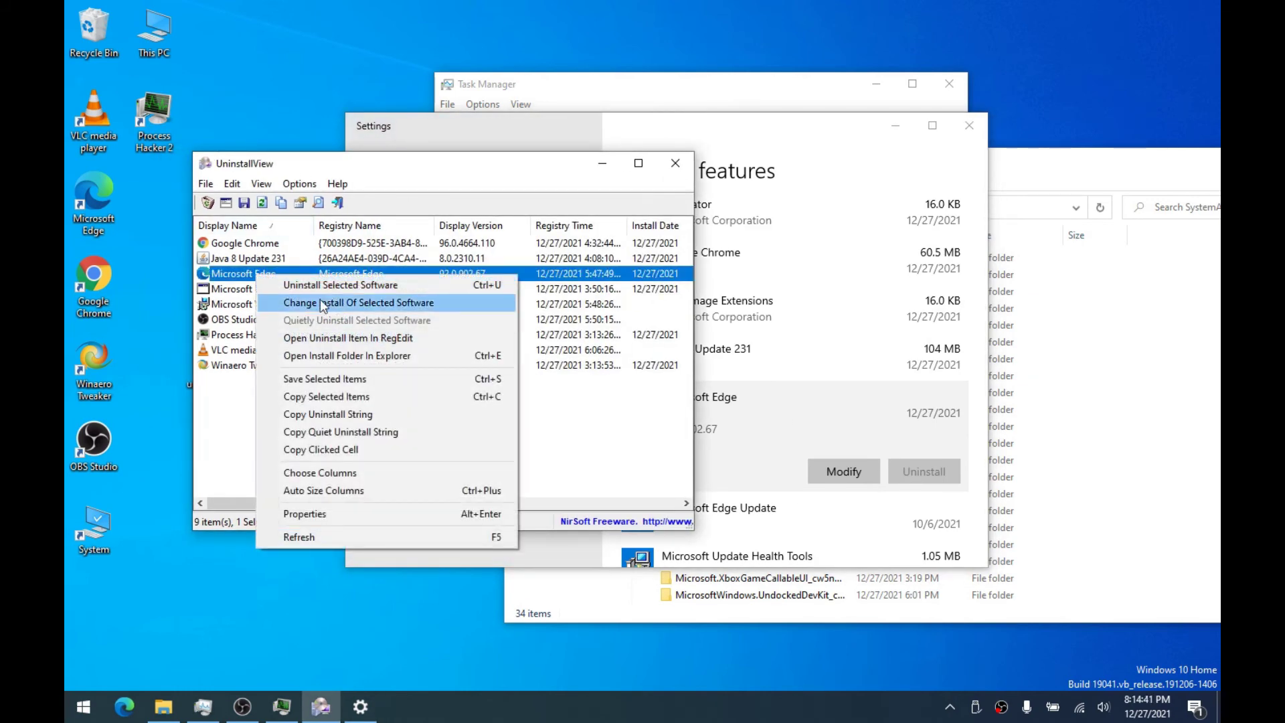
pyautogui.click(327, 286)
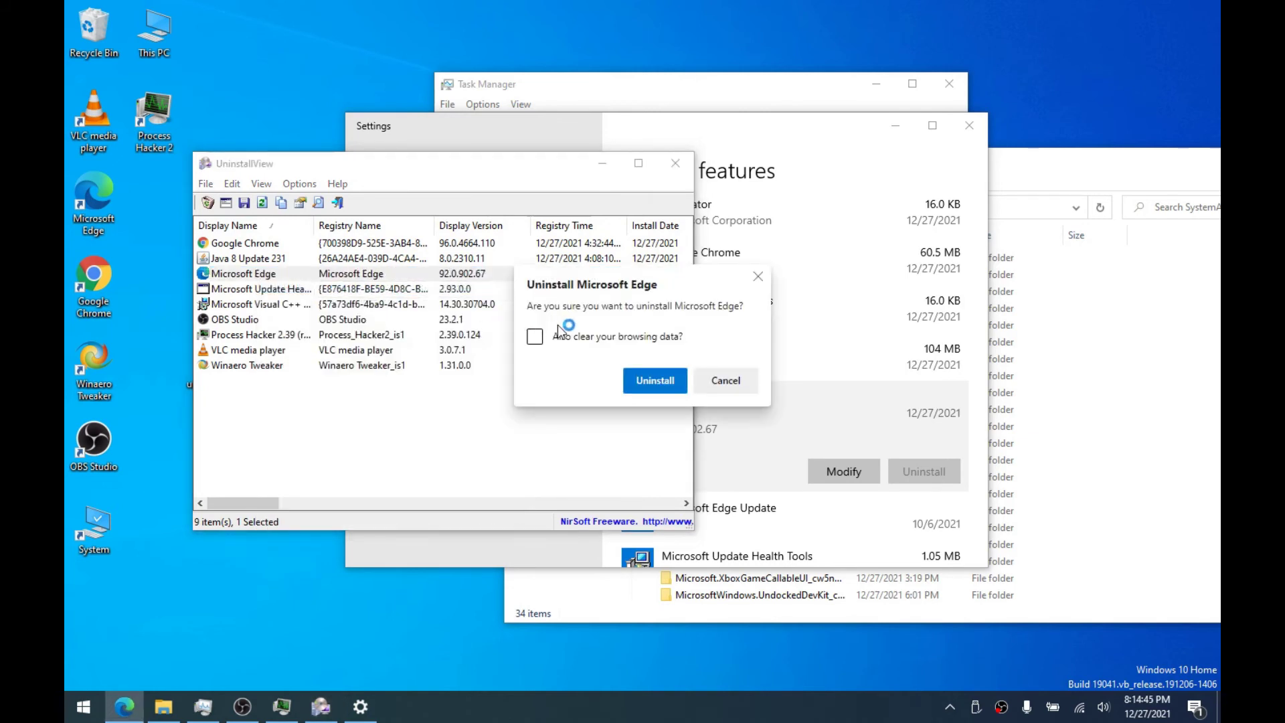
pyautogui.click(534, 337)
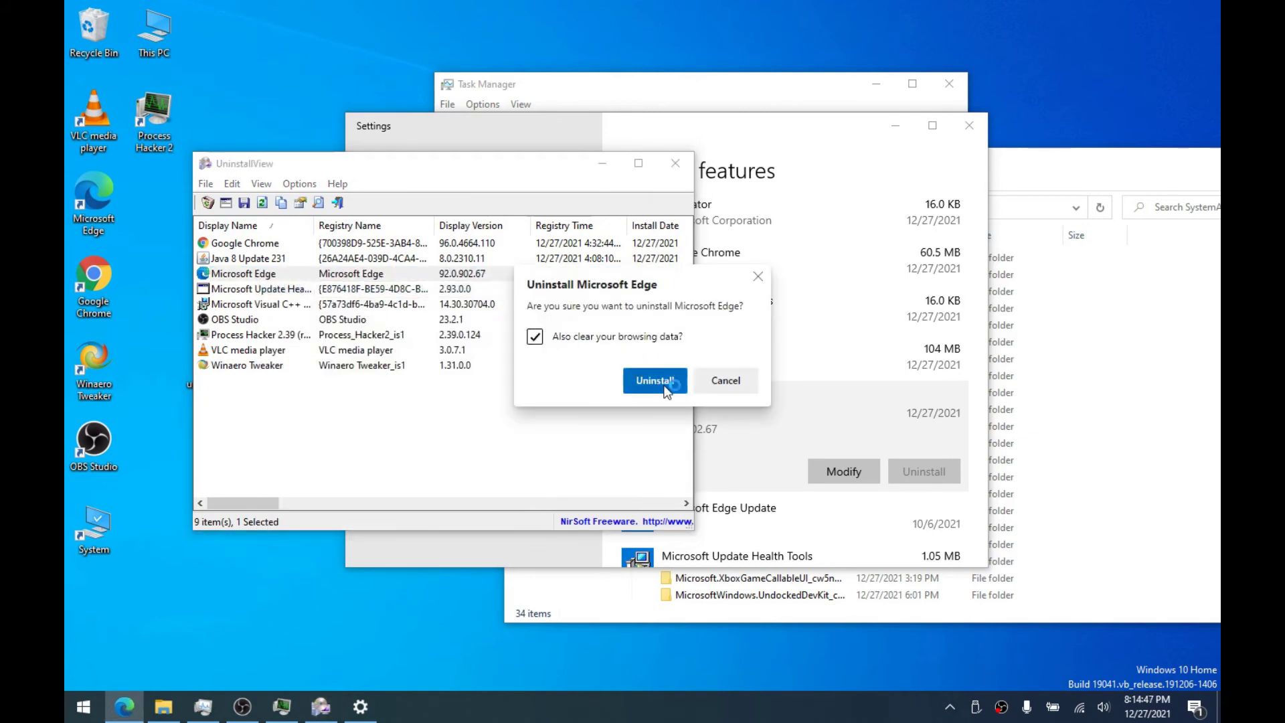
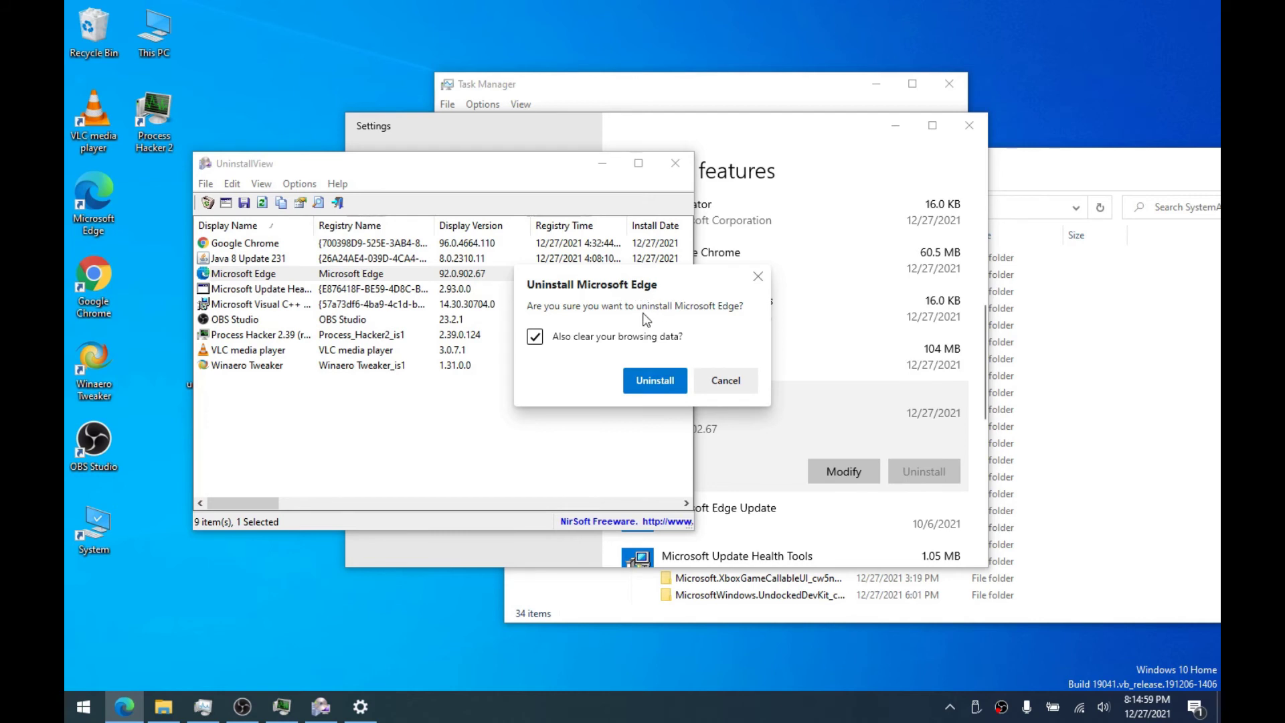
pyautogui.click(655, 380)
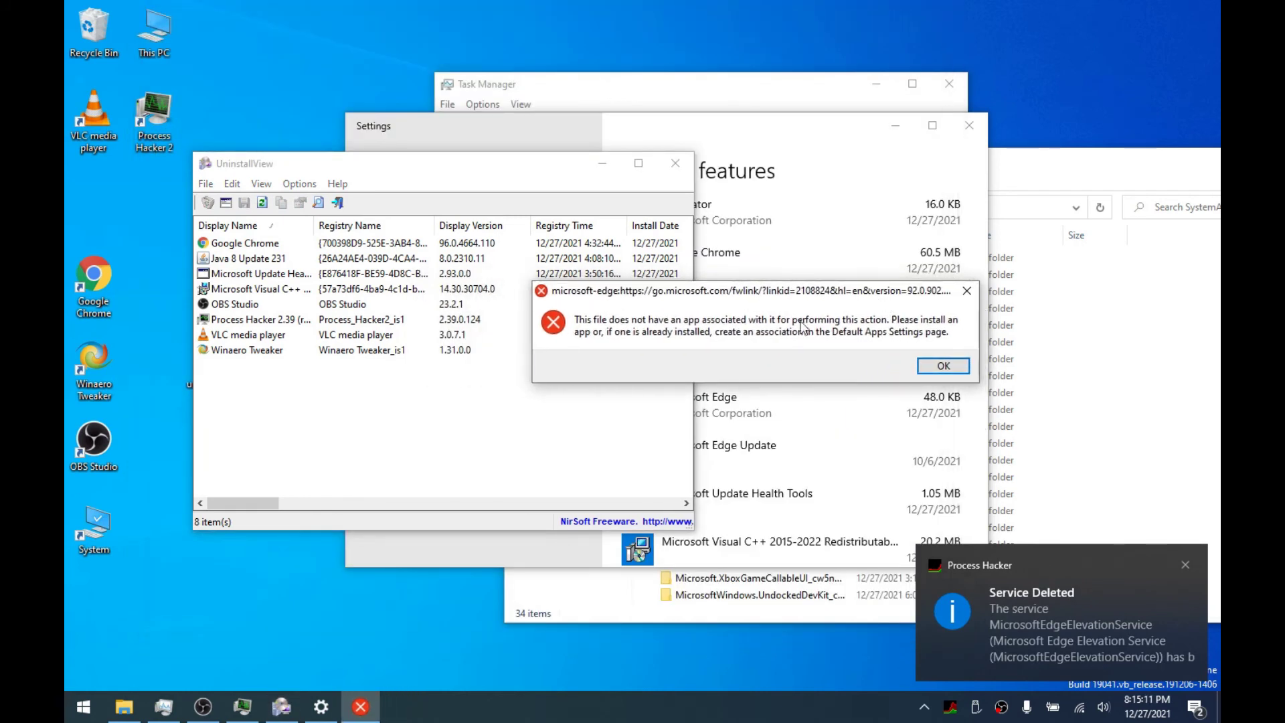
pyautogui.click(938, 365)
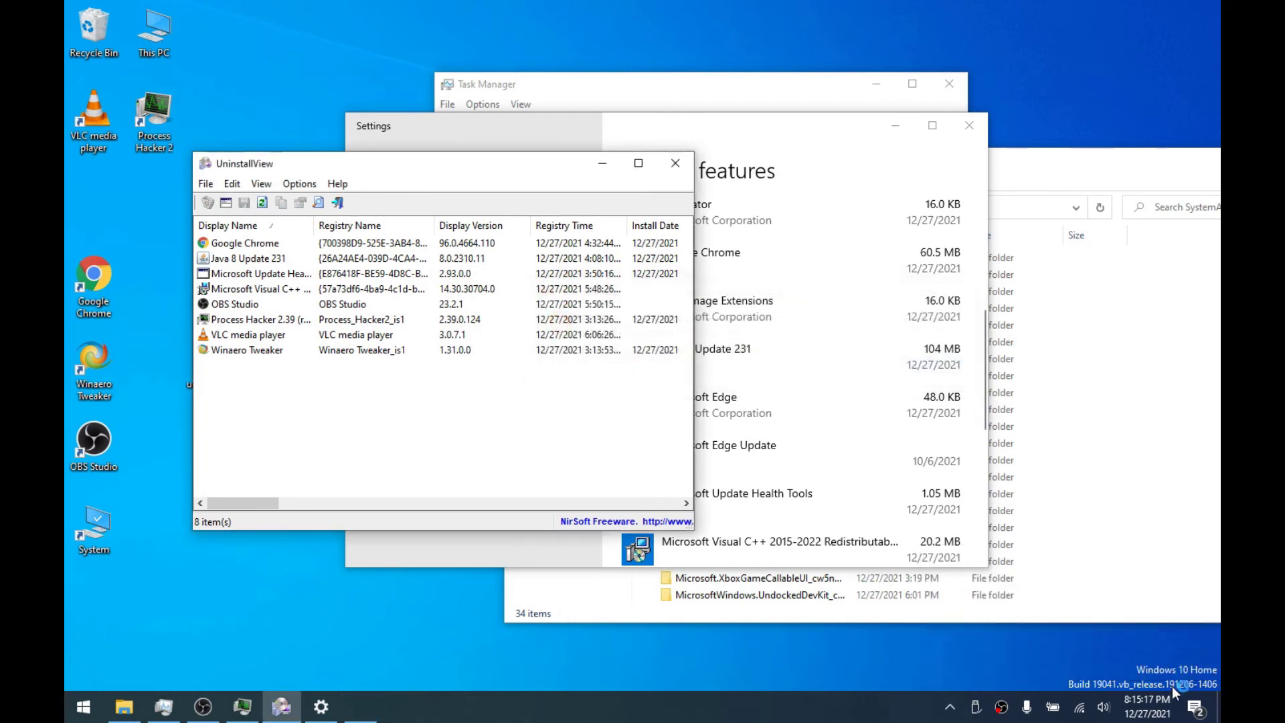
# Dismiss the service notification and Java add-on prompt, and close both Microsoft Edge pages in Internet Explorer
pyautogui.moveTo(404, 47); pyautogui.dragTo(585, 51)
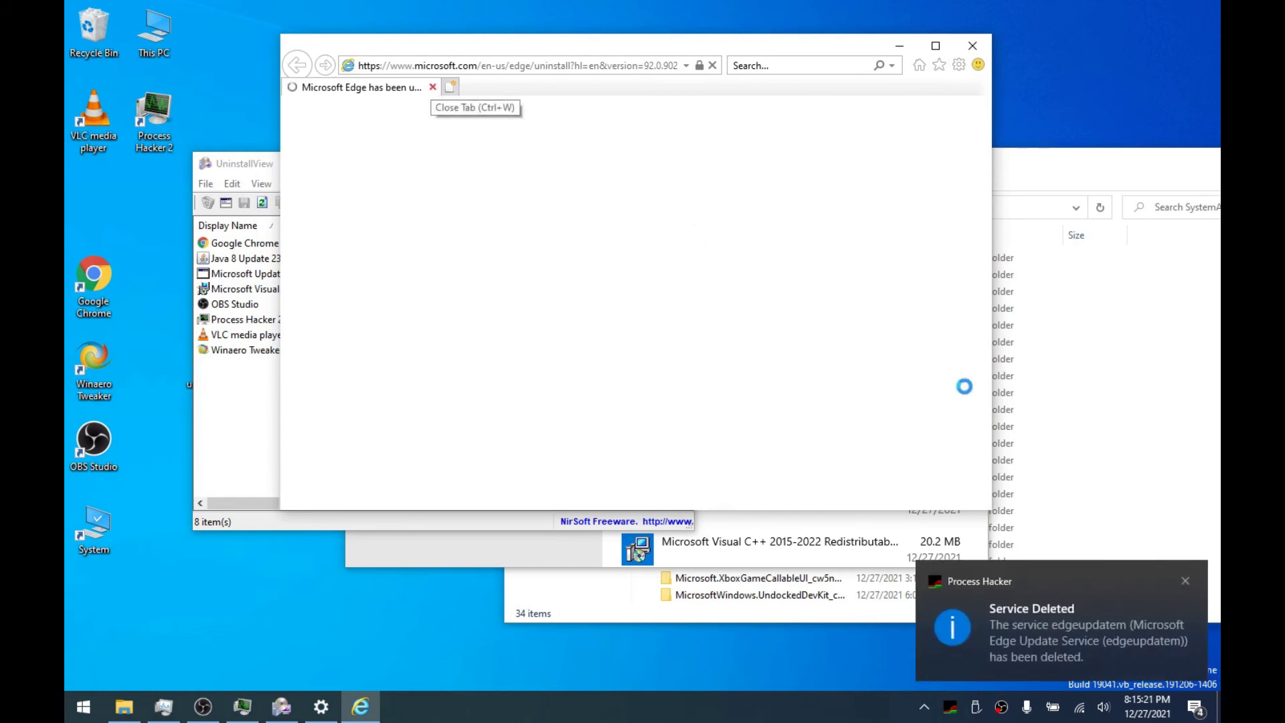
pyautogui.click(1185, 580)
pyautogui.click(824, 388)
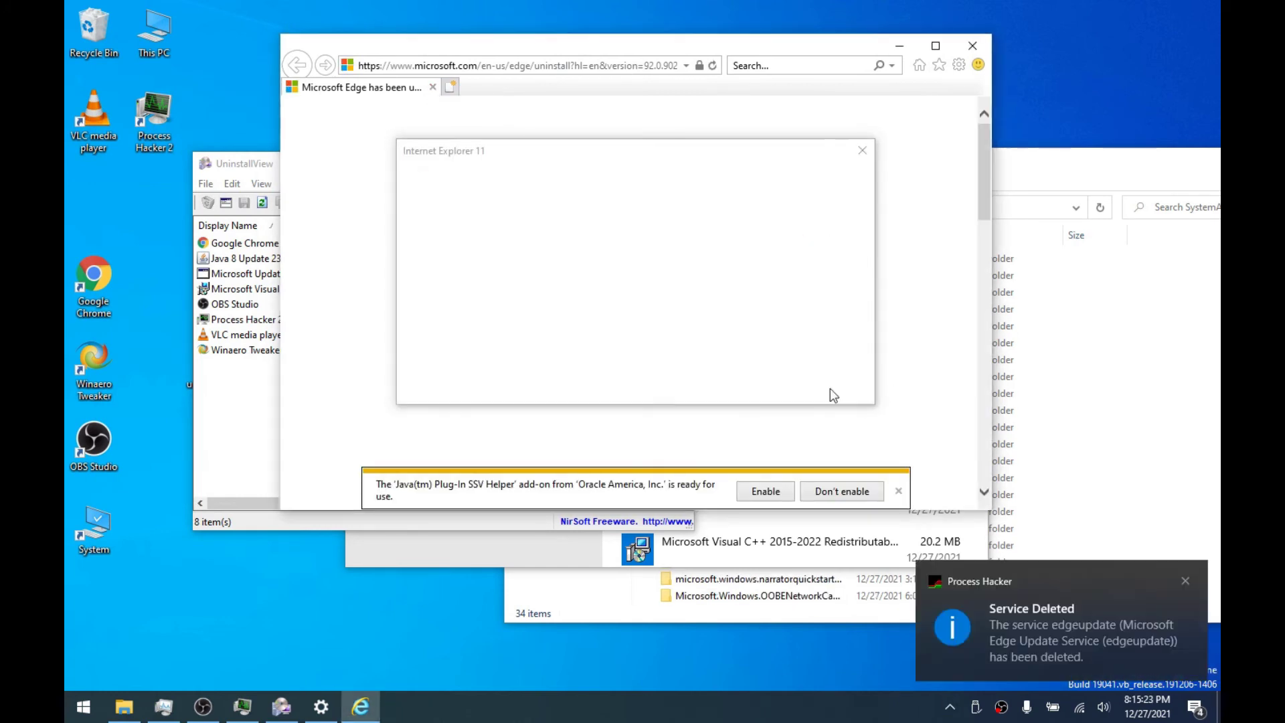
pyautogui.click(898, 490)
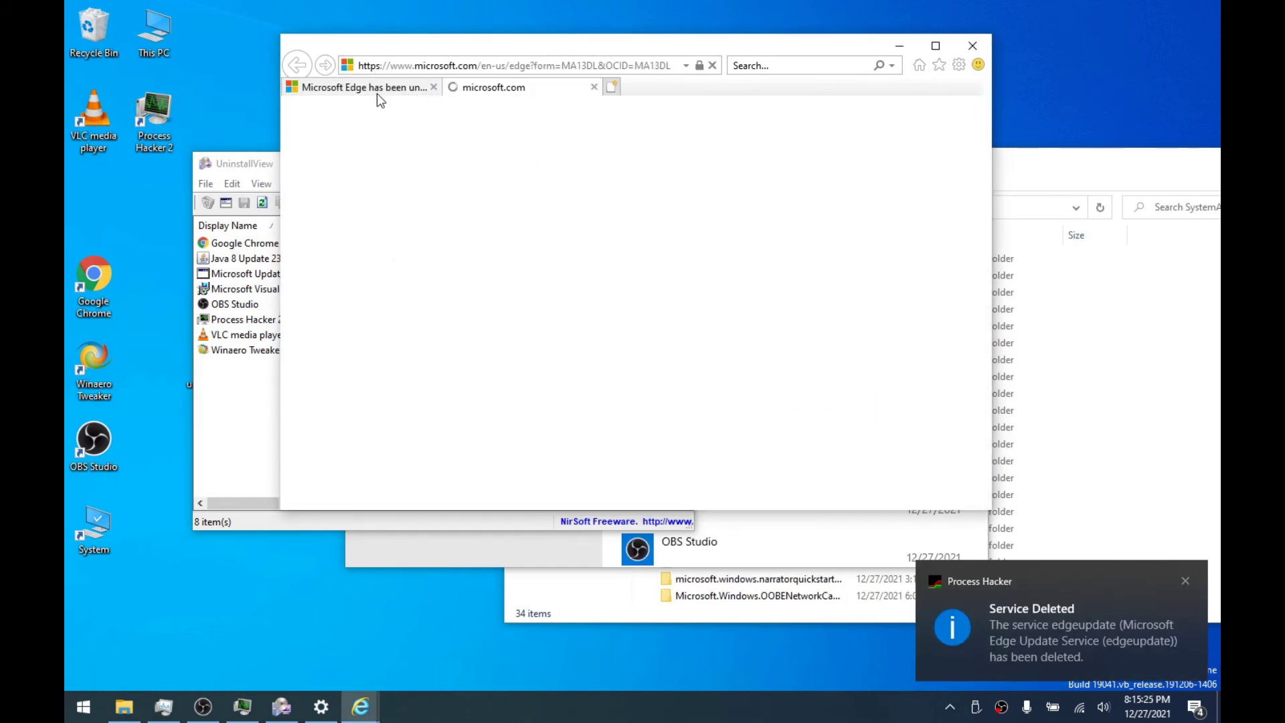
pyautogui.click(972, 46)
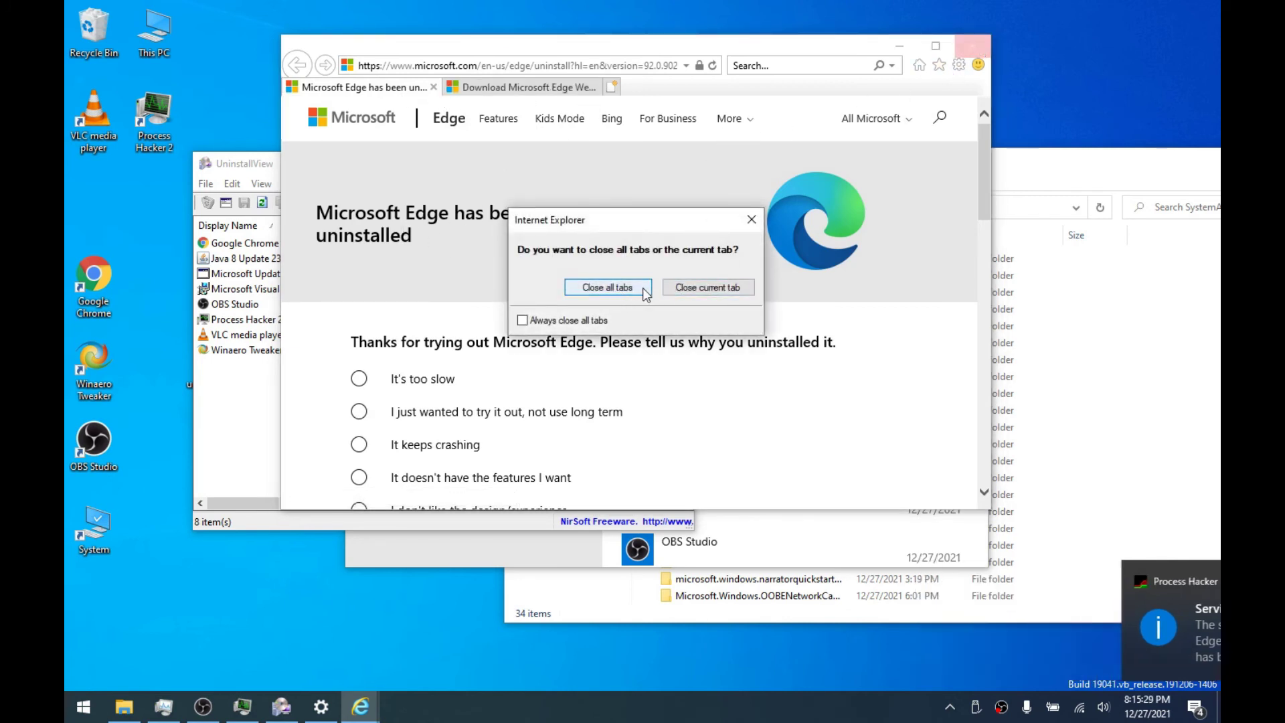
pyautogui.click(457, 50)
pyautogui.click(690, 290)
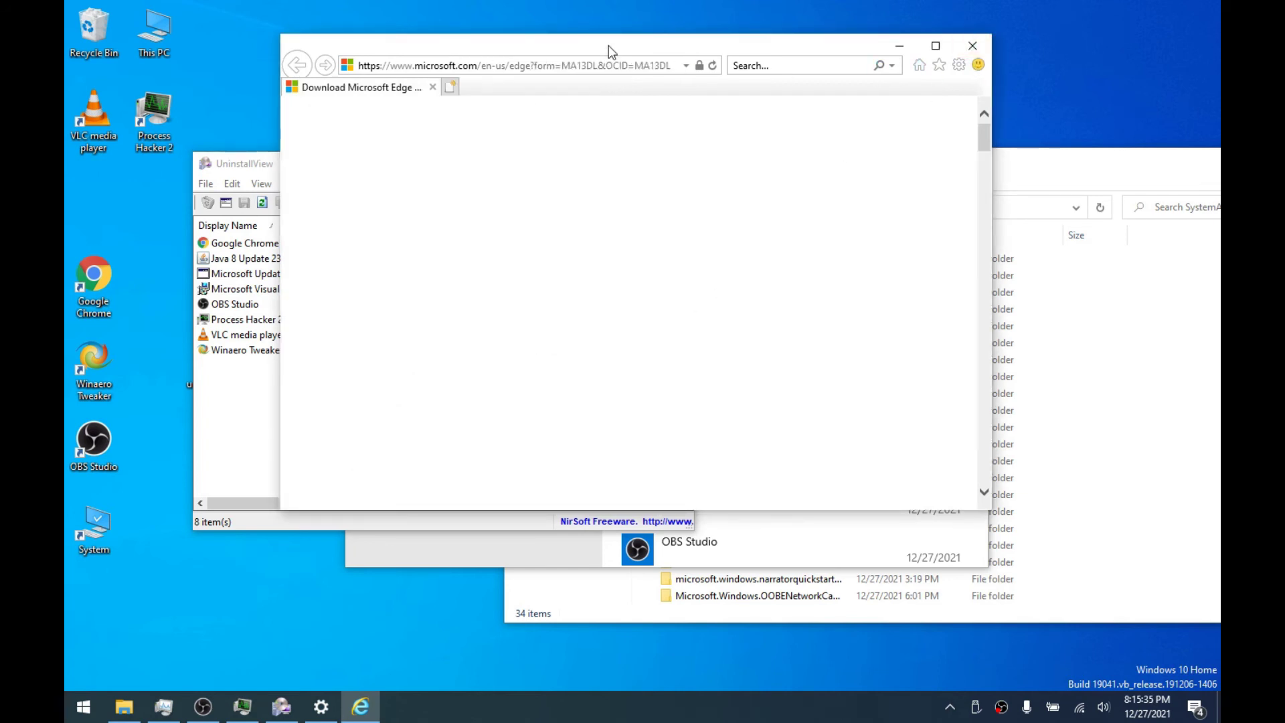
pyautogui.moveTo(608, 46); pyautogui.dragTo(657, 57)
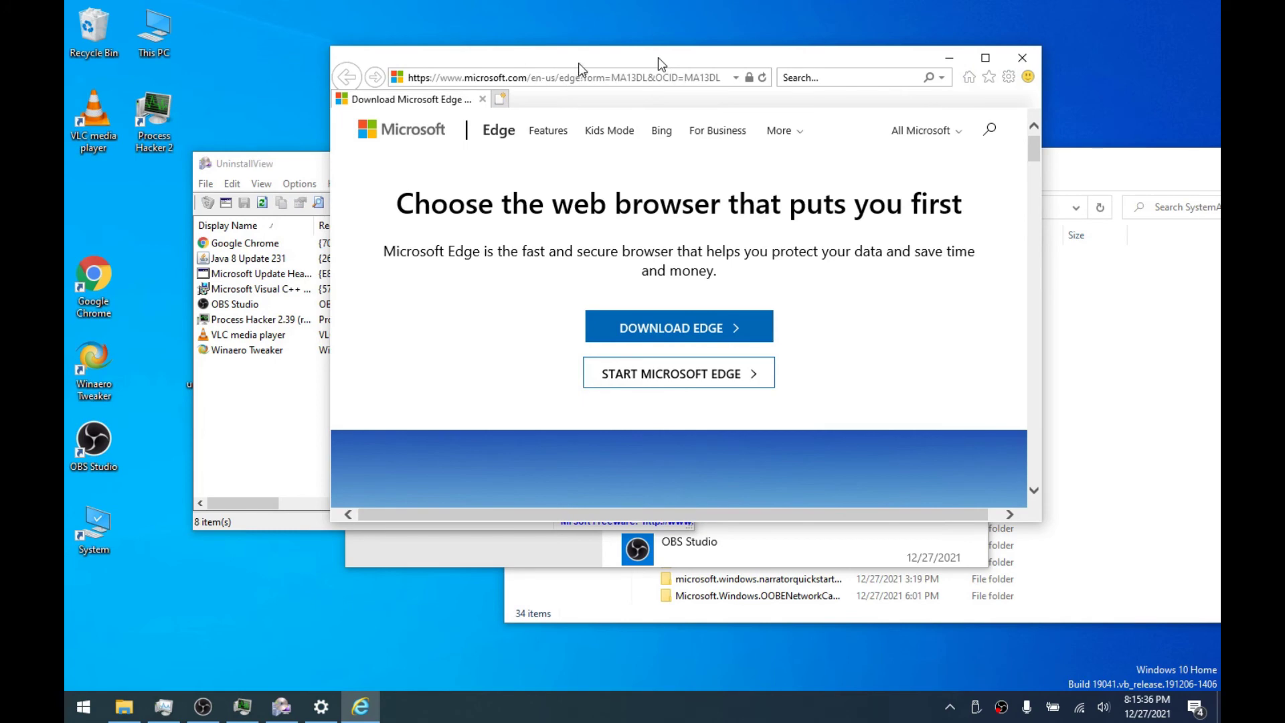
pyautogui.hotkey('alt', 'F4')
# Widen the Display Name column in UninstallView and examine the Microsoft Update Health Tools entry across all columns
pyautogui.moveTo(513, 163); pyautogui.dragTo(563, 161)
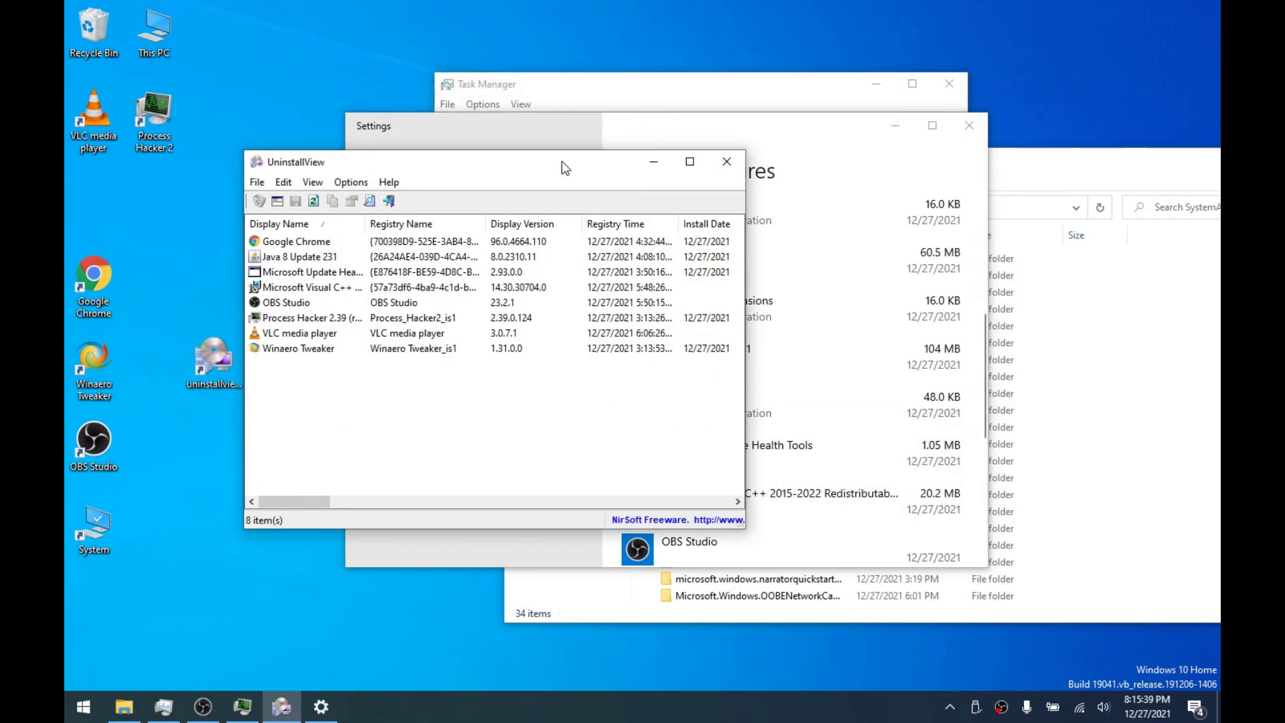
pyautogui.click(320, 271)
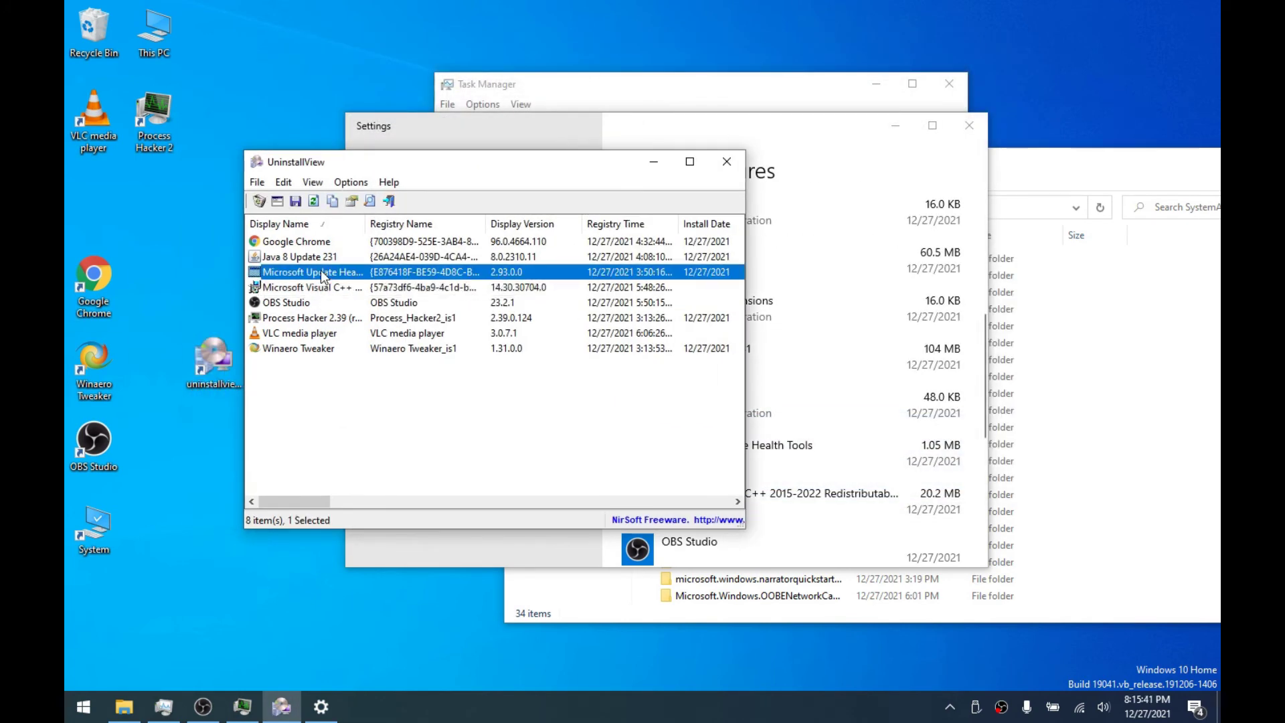
pyautogui.doubleClick(366, 221)
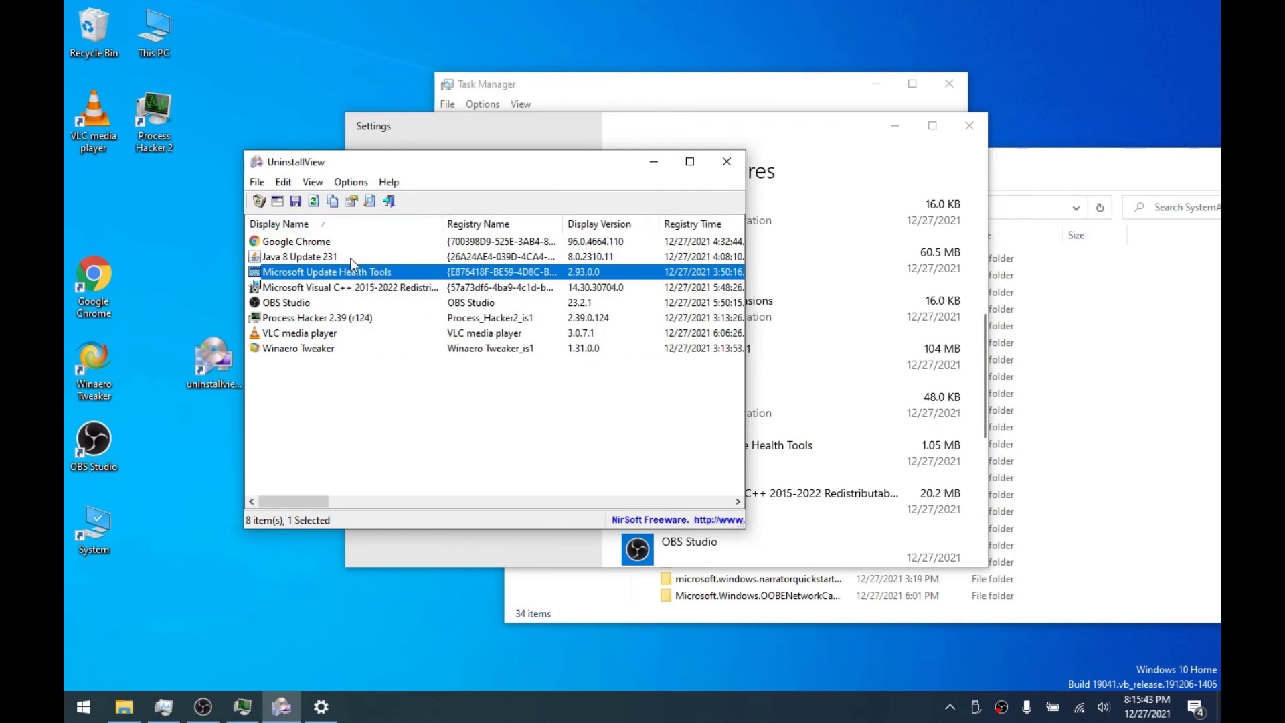
pyautogui.rightClick(284, 279)
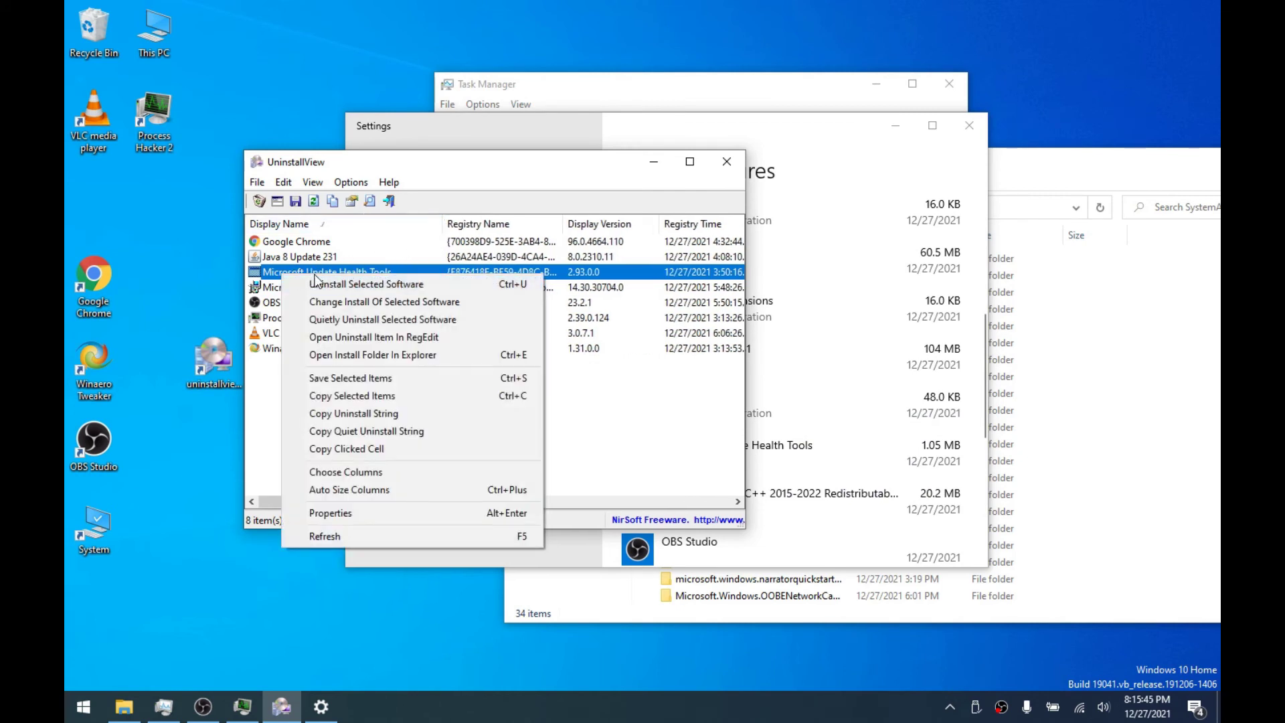
pyautogui.click(581, 275)
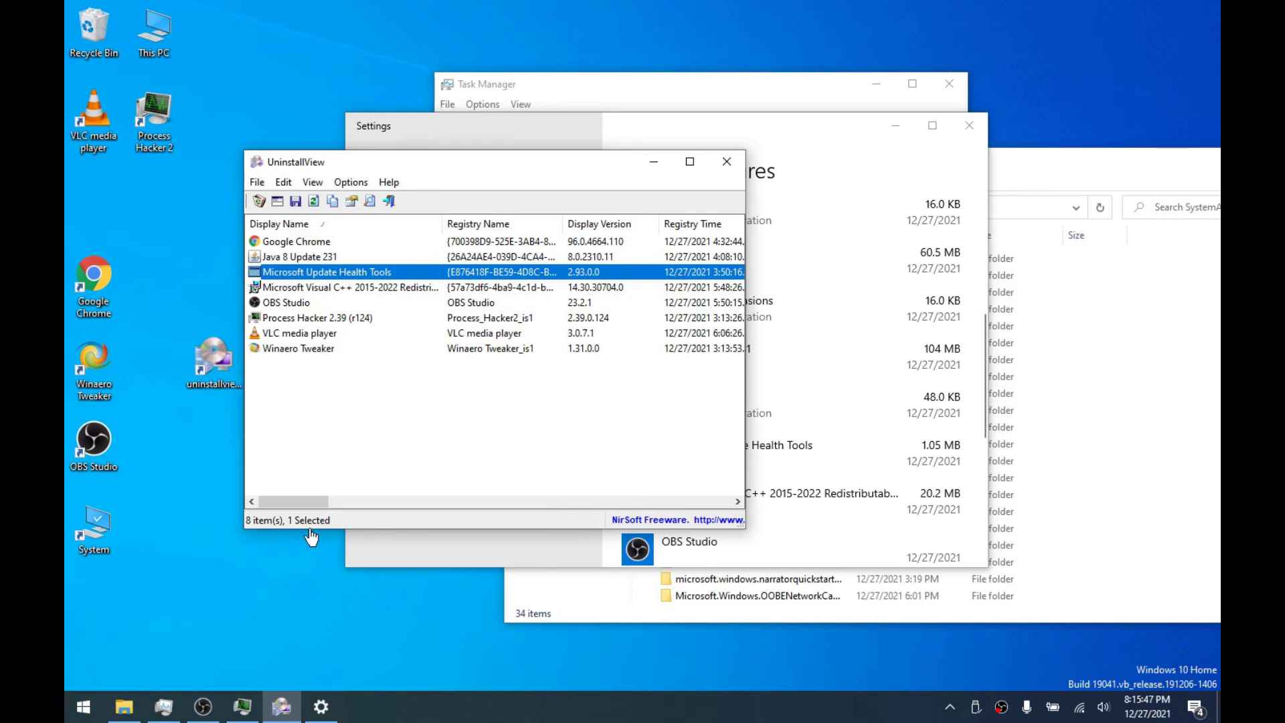
pyautogui.moveTo(311, 502); pyautogui.dragTo(732, 530)
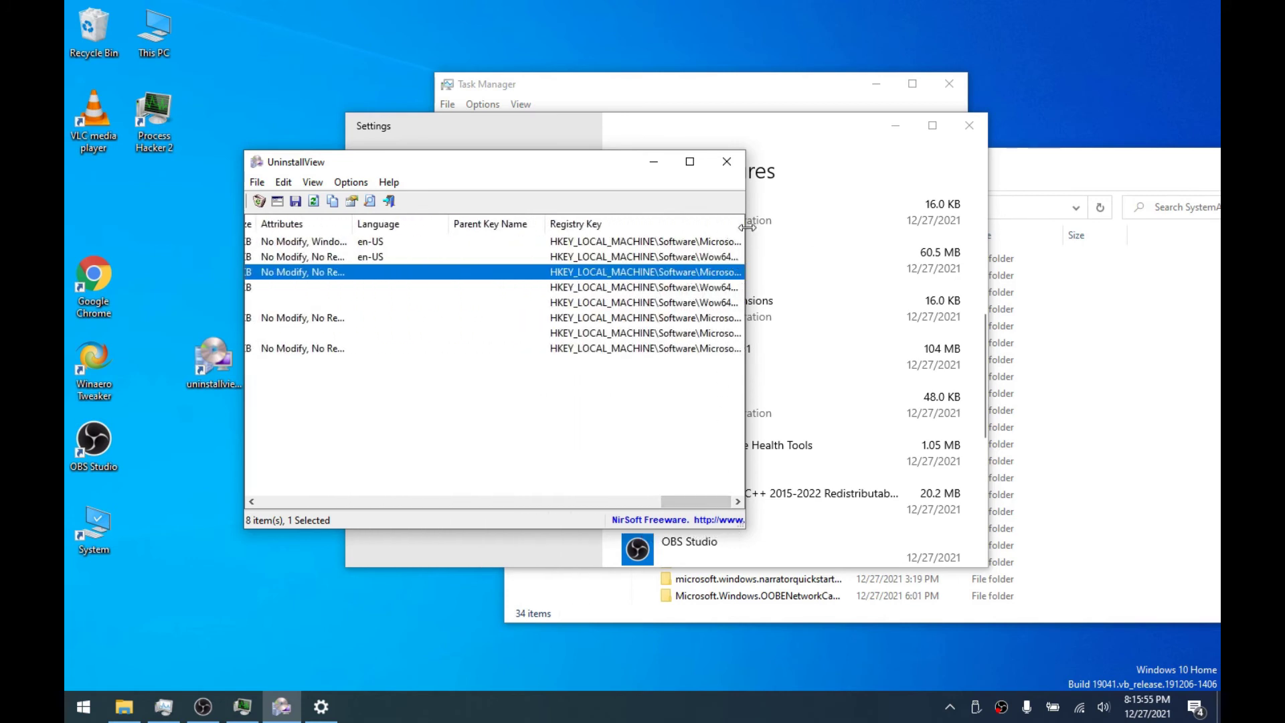
pyautogui.moveTo(745, 224); pyautogui.dragTo(754, 223)
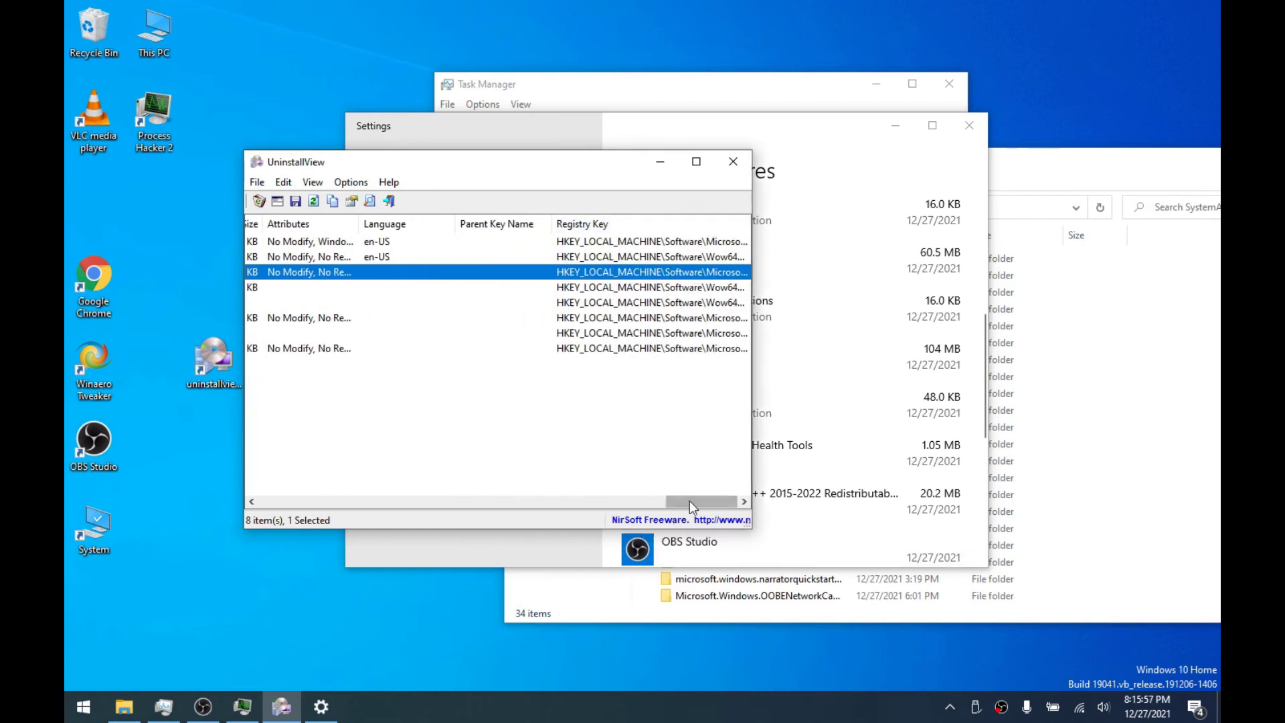
pyautogui.moveTo(689, 501); pyautogui.dragTo(268, 516)
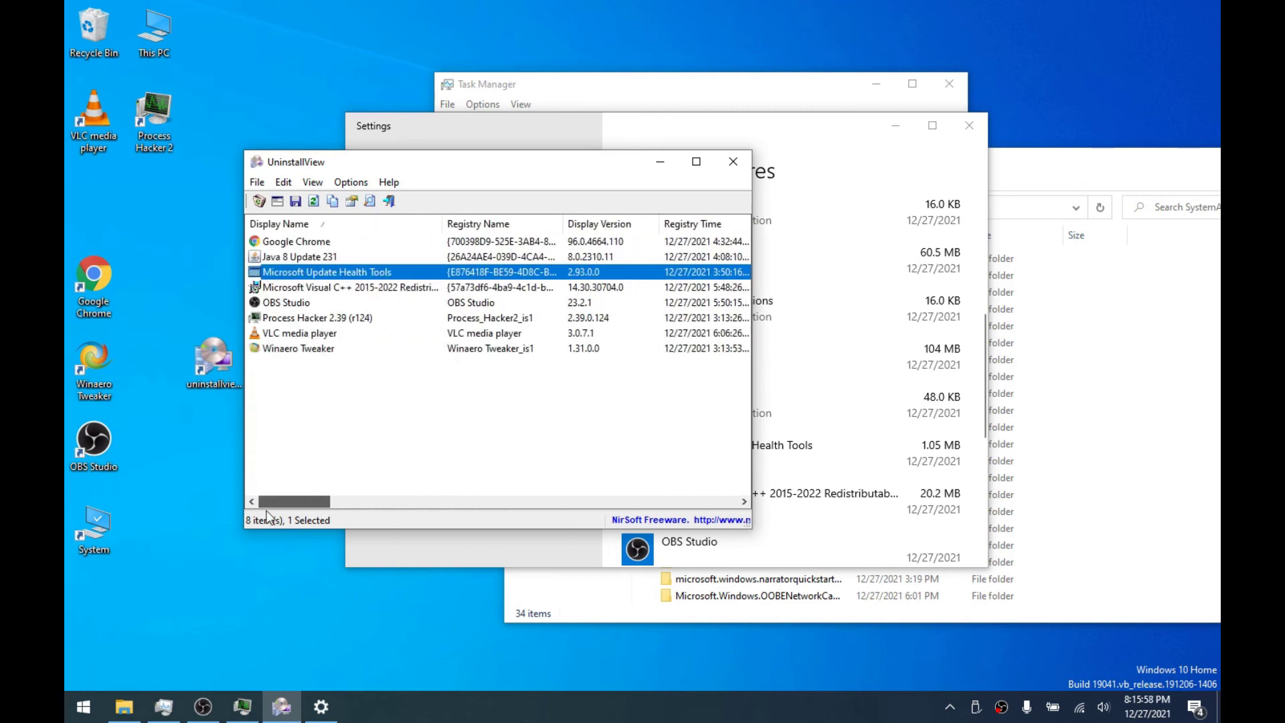
# Uninstall Microsoft Update Health Tools and confirm the removal
pyautogui.rightClick(276, 271)
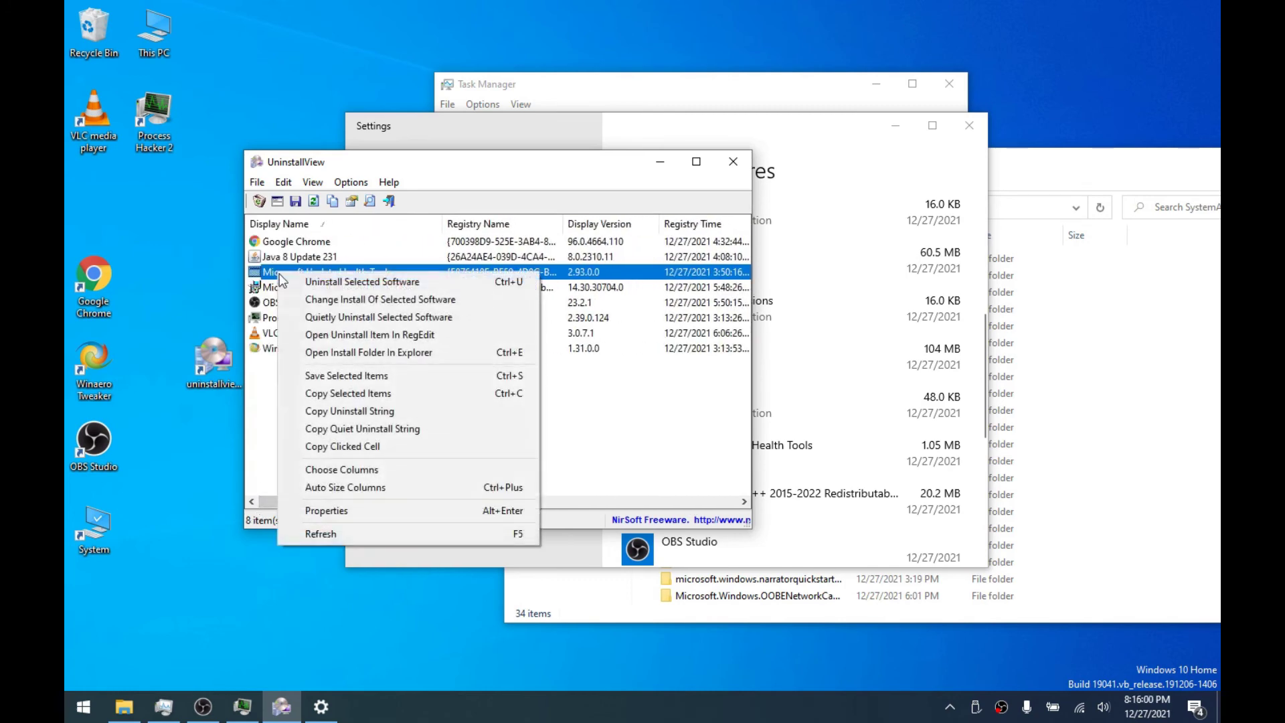
pyautogui.click(388, 284)
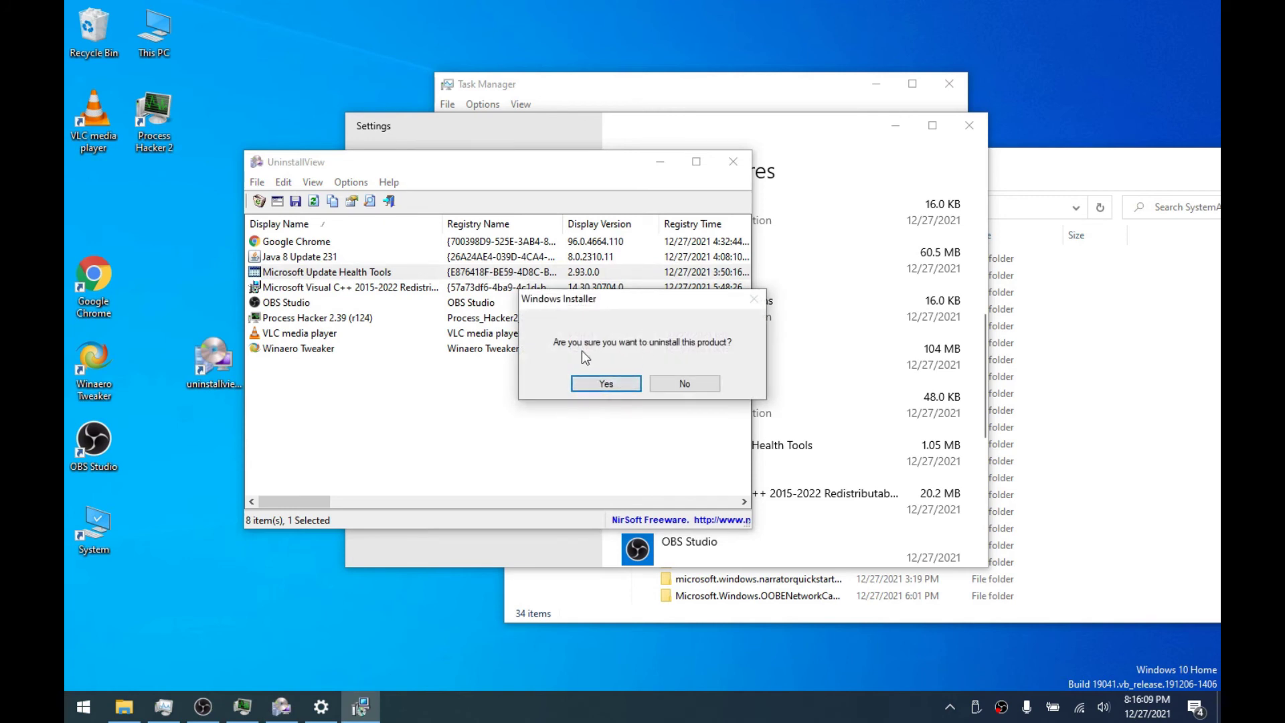
pyautogui.click(601, 383)
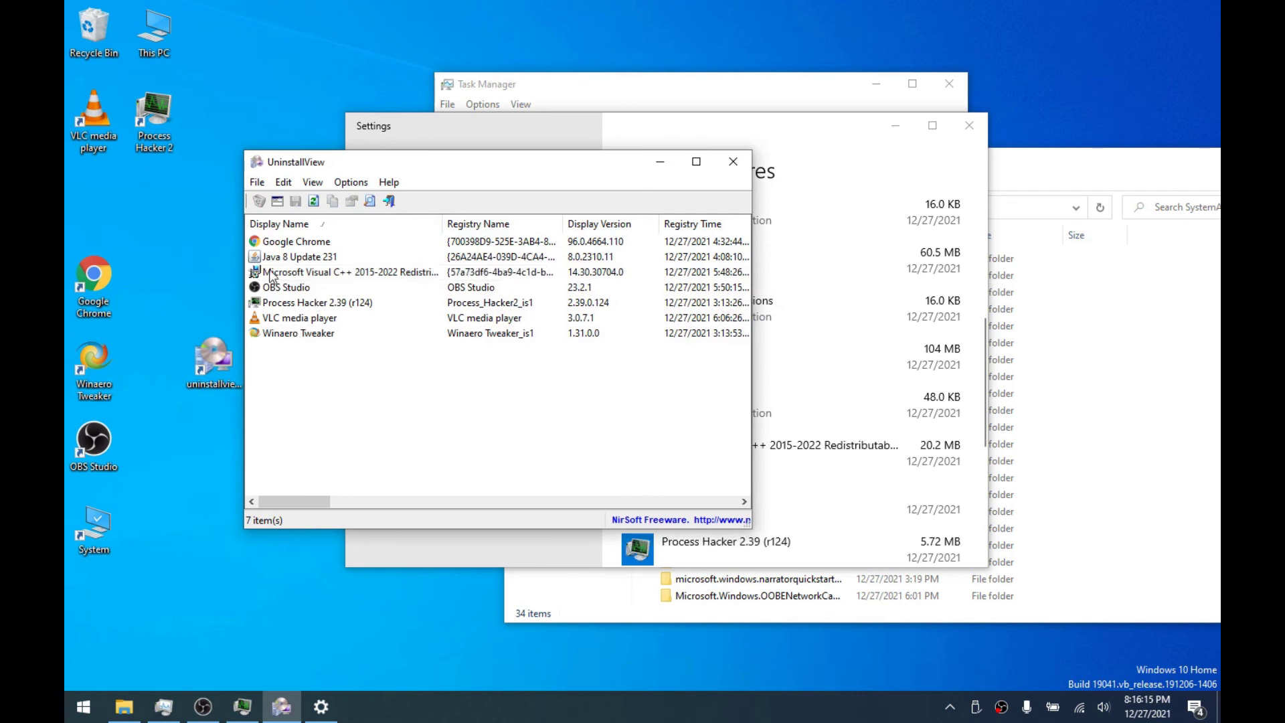
# Check the full name of the Microsoft Visual C++ 2015-2022 Redistributable entry and close UninstallView
pyautogui.click(274, 339)
pyautogui.click(345, 272)
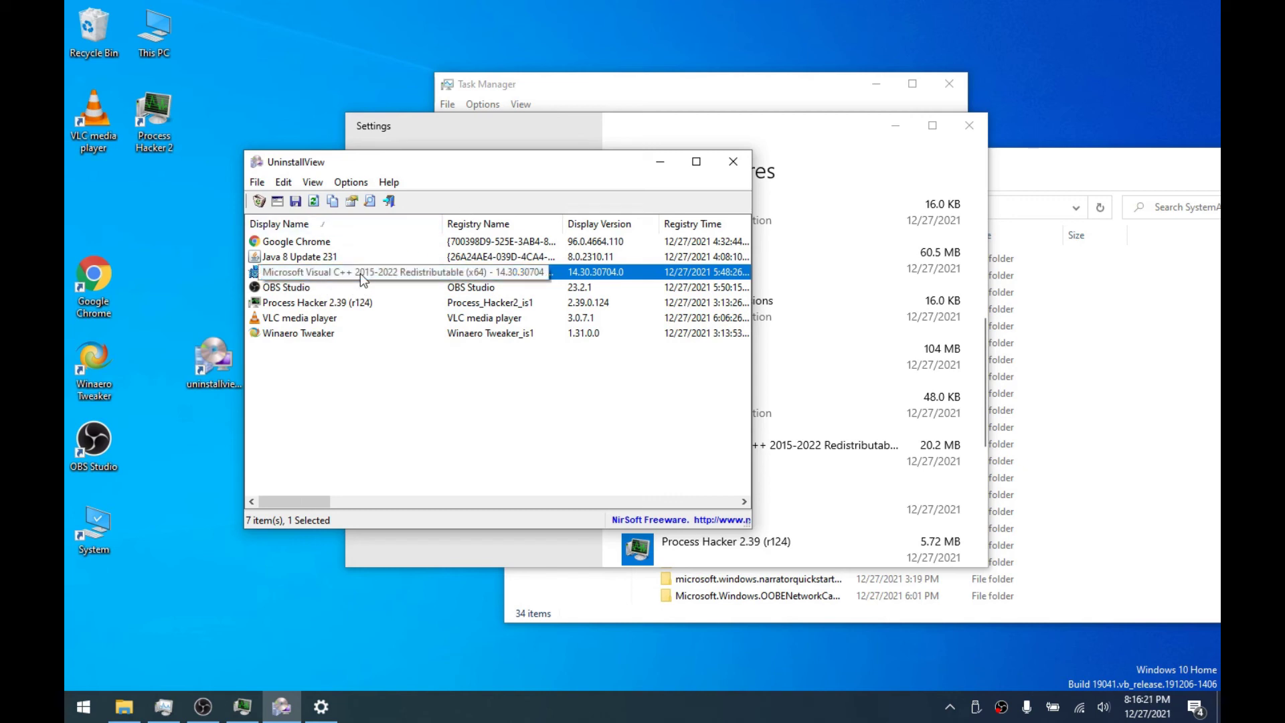
pyautogui.moveTo(442, 224); pyautogui.dragTo(499, 224)
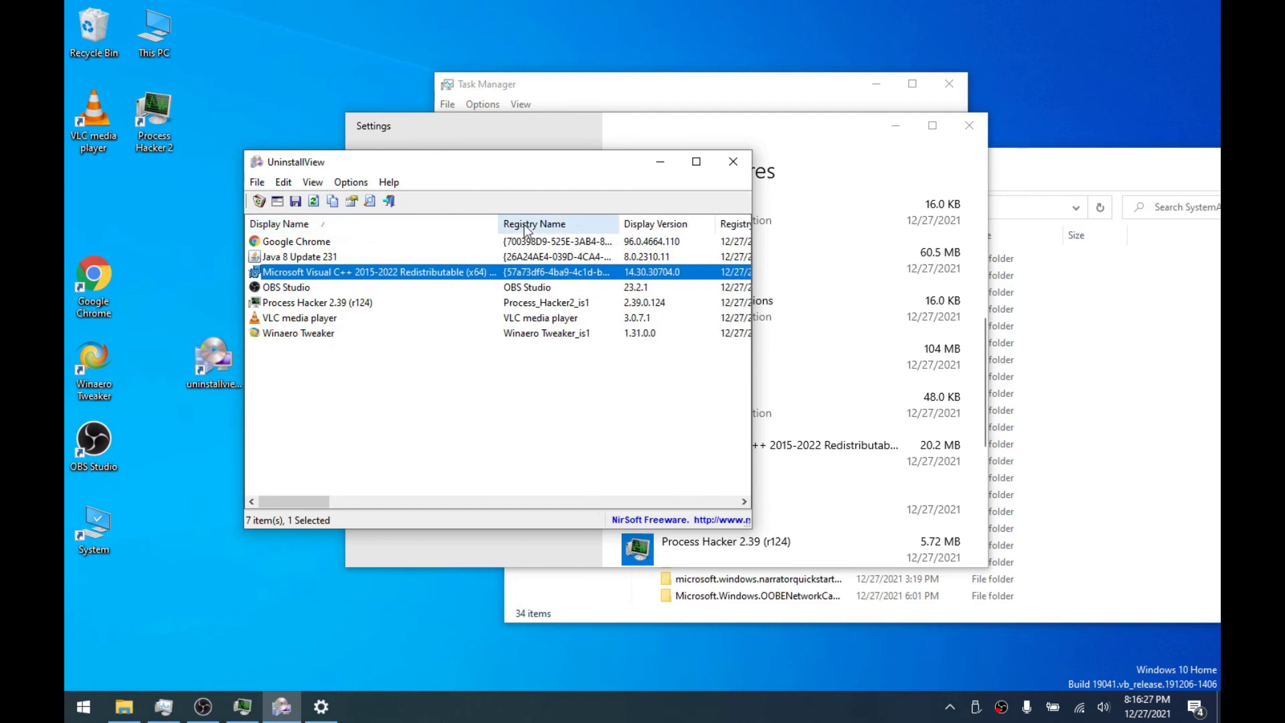
pyautogui.click(731, 171)
# Review the remaining apps listed in the Apps & features settings and close Settings
pyautogui.moveTo(666, 135); pyautogui.dragTo(606, 133)
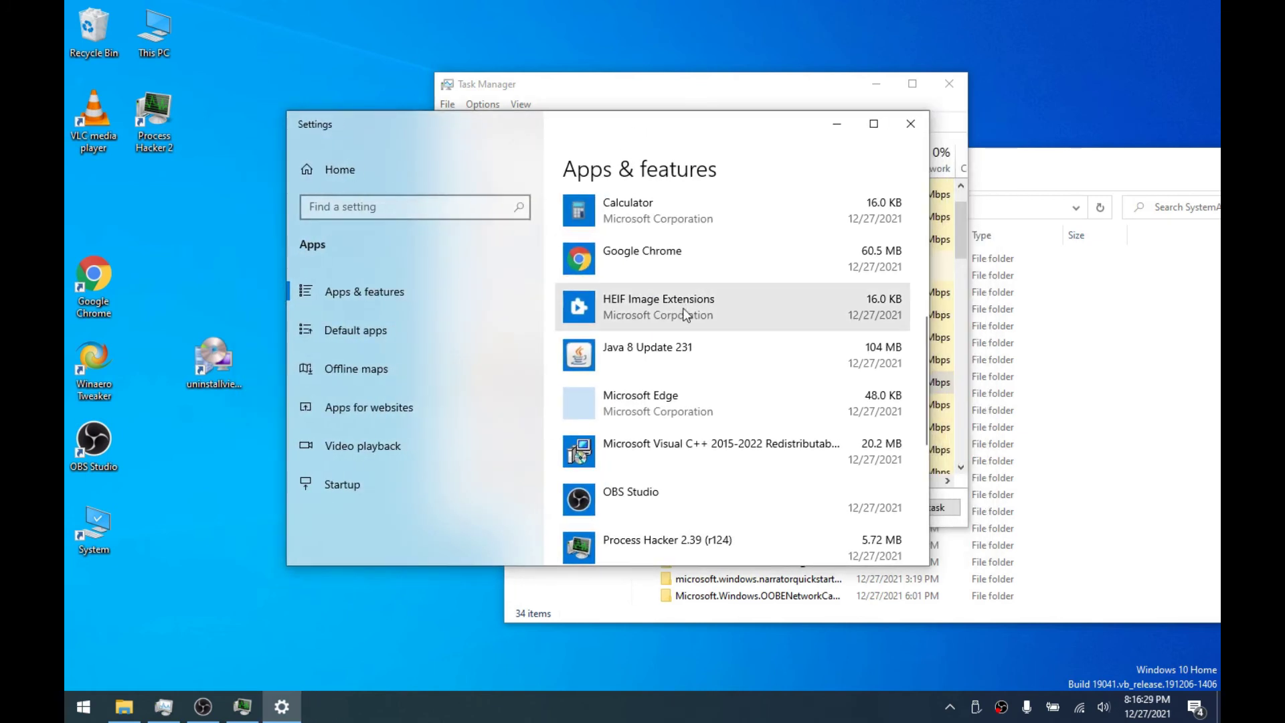
pyautogui.scroll(-5, 683, 308)
pyautogui.scroll(-2, 670, 325)
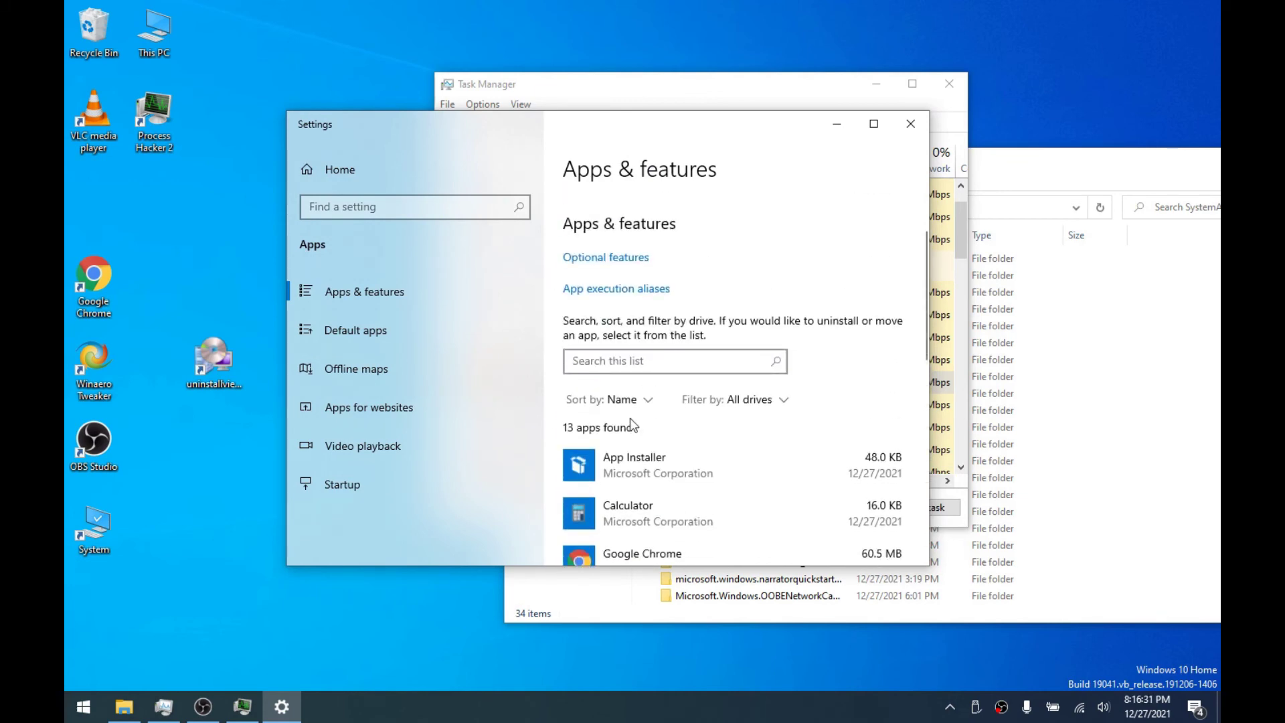
pyautogui.scroll(-6, 631, 425)
pyautogui.scroll(-3, 633, 432)
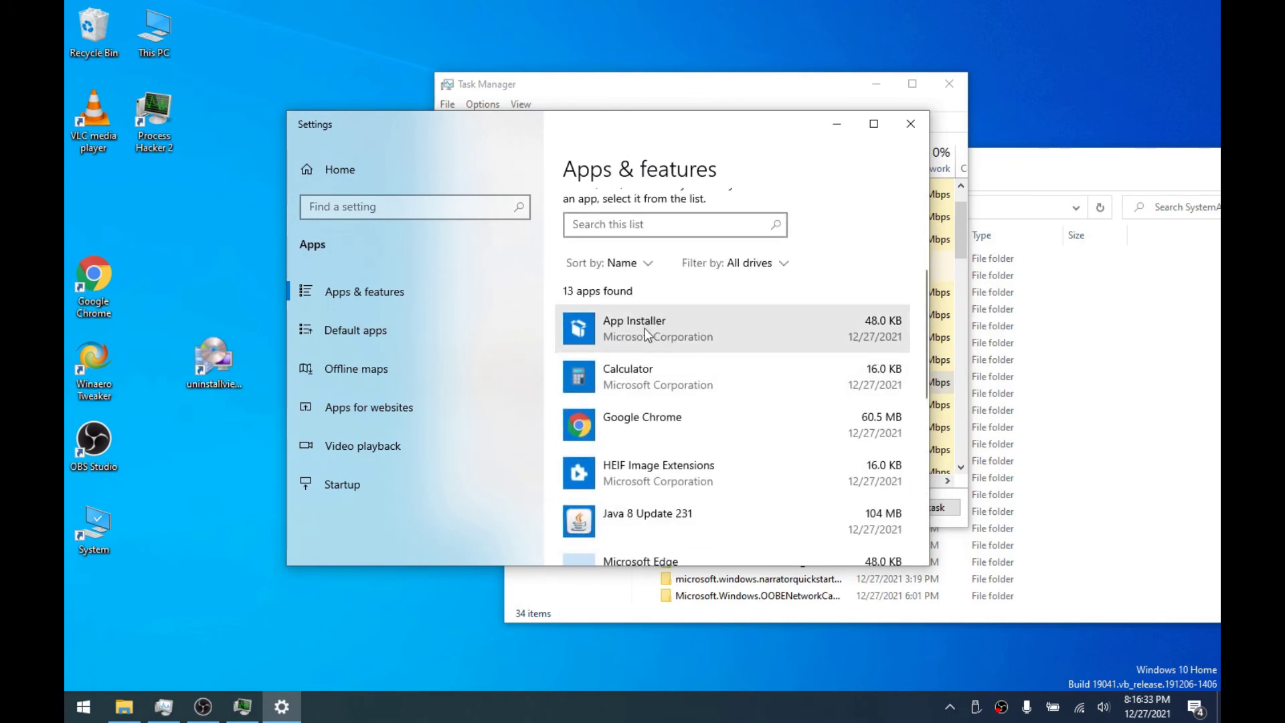
pyautogui.scroll(-10, 644, 328)
pyautogui.scroll(10, 656, 361)
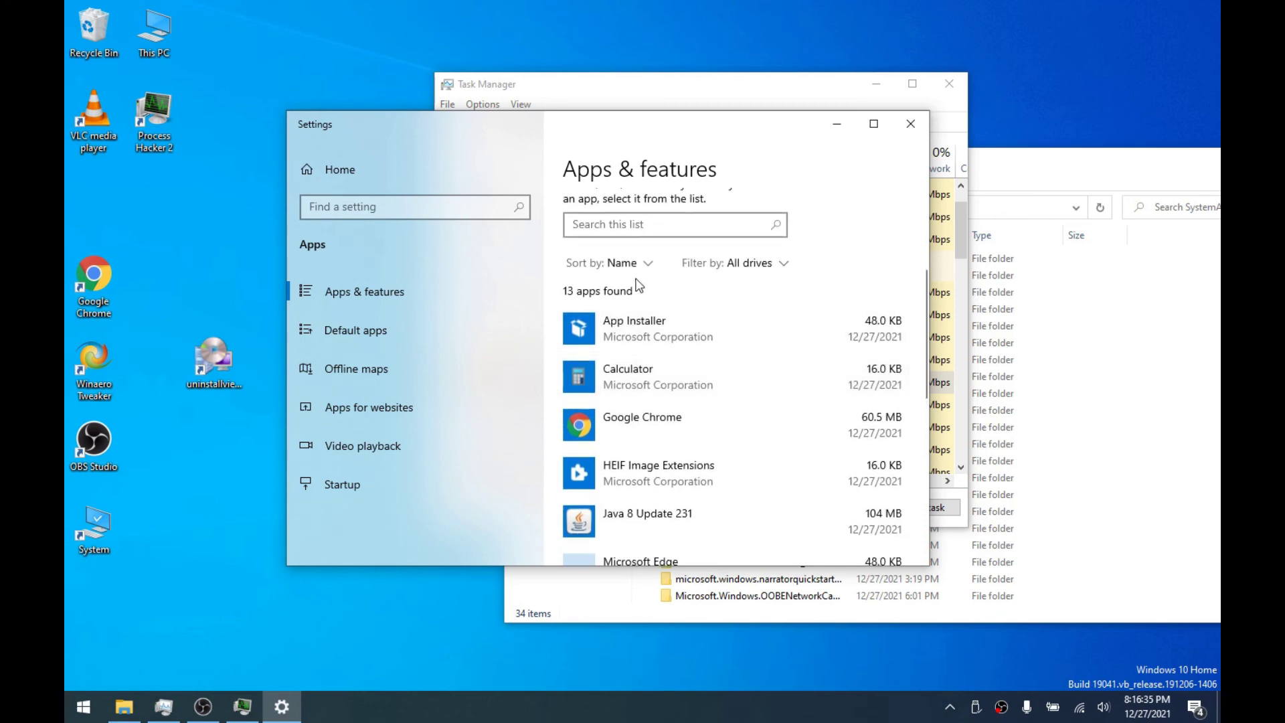
pyautogui.click(906, 123)
# Minimize Task Manager, close the SystemApps folder window and place the installedappview.exe shortcut below uninstallview.exe on the desktop
pyautogui.moveTo(624, 84); pyautogui.dragTo(660, 87)
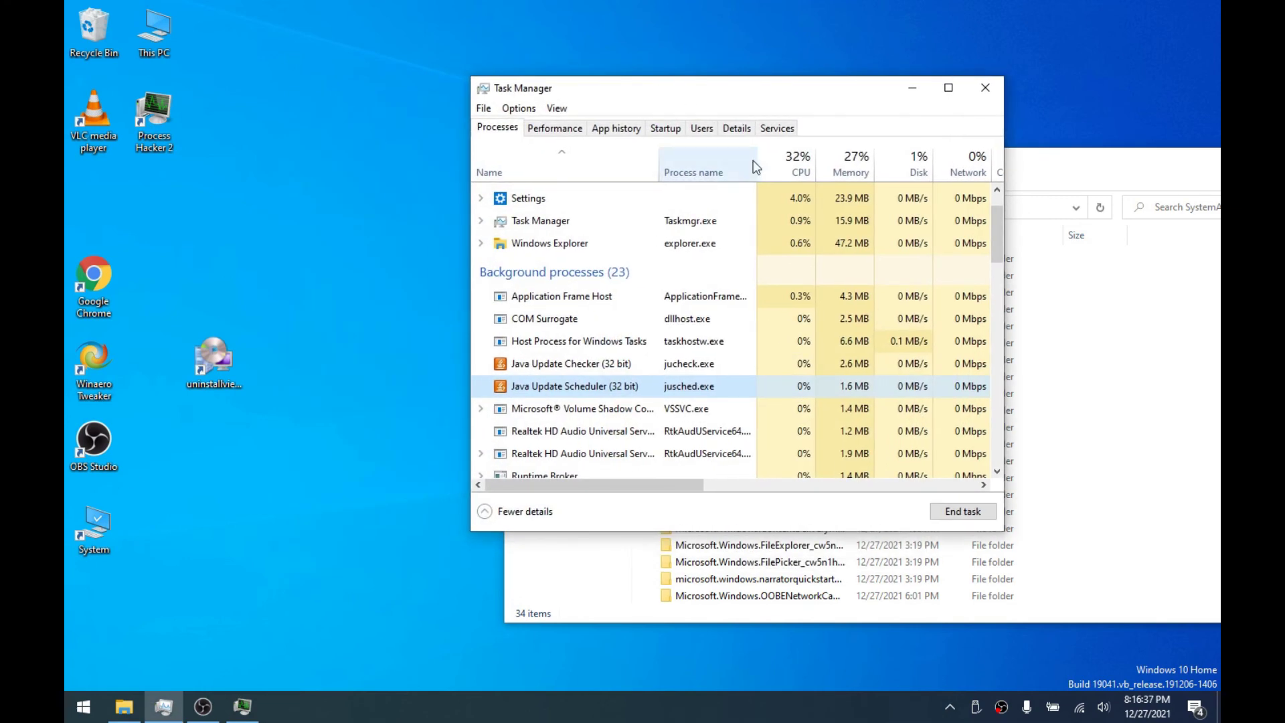
pyautogui.click(910, 88)
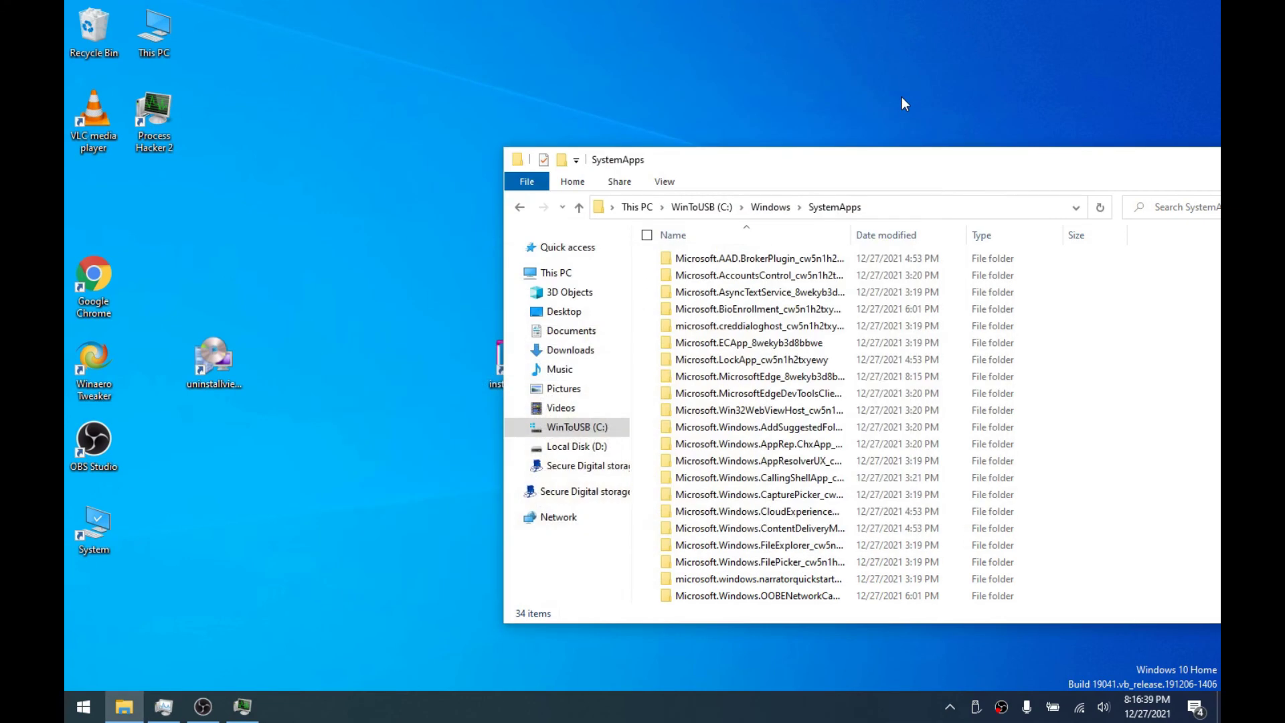
pyautogui.moveTo(763, 165); pyautogui.dragTo(476, 118)
pyautogui.click(1103, 112)
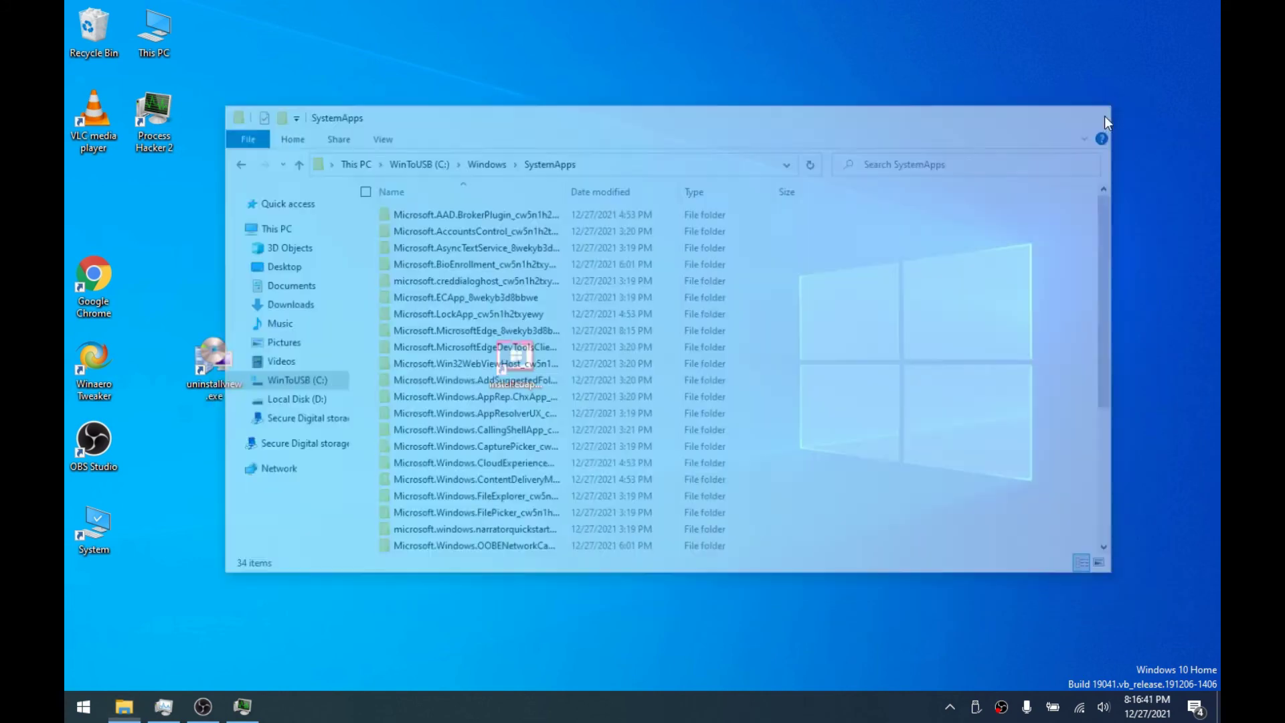
pyautogui.moveTo(514, 358); pyautogui.dragTo(215, 441)
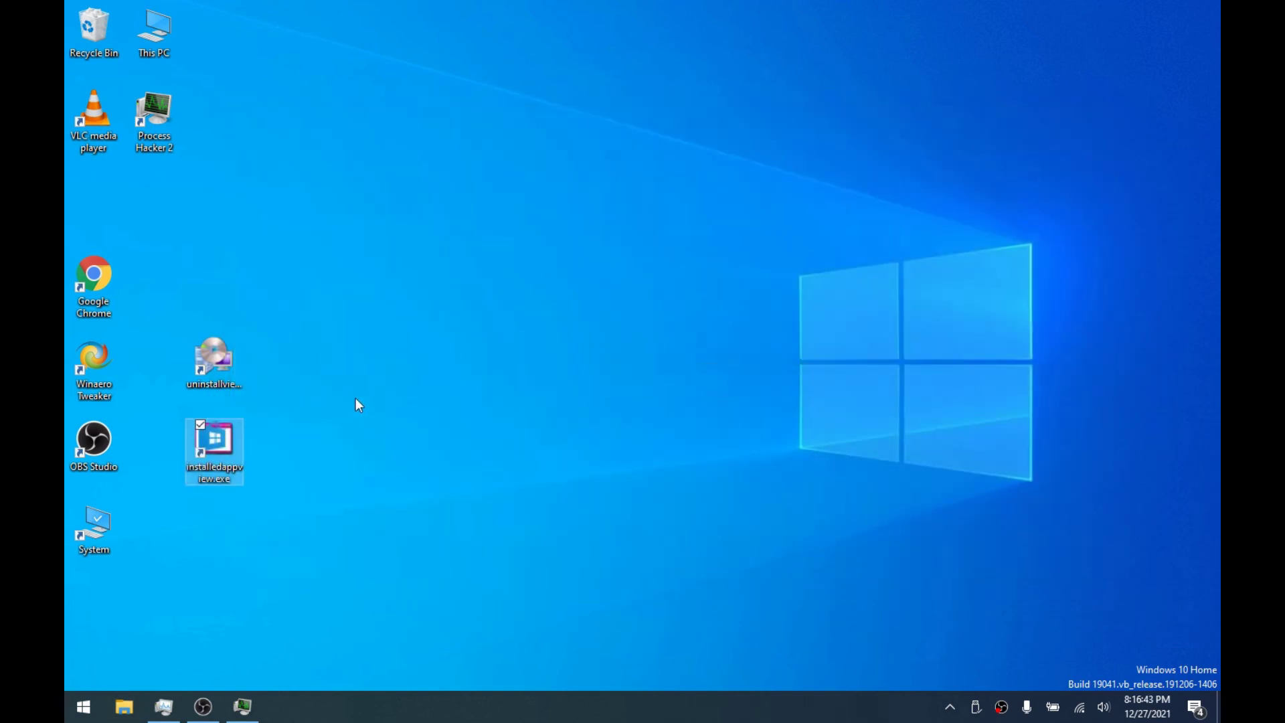
# Find and open Control Panel, moving its window clear of the desktop shortcuts
pyautogui.press('super')
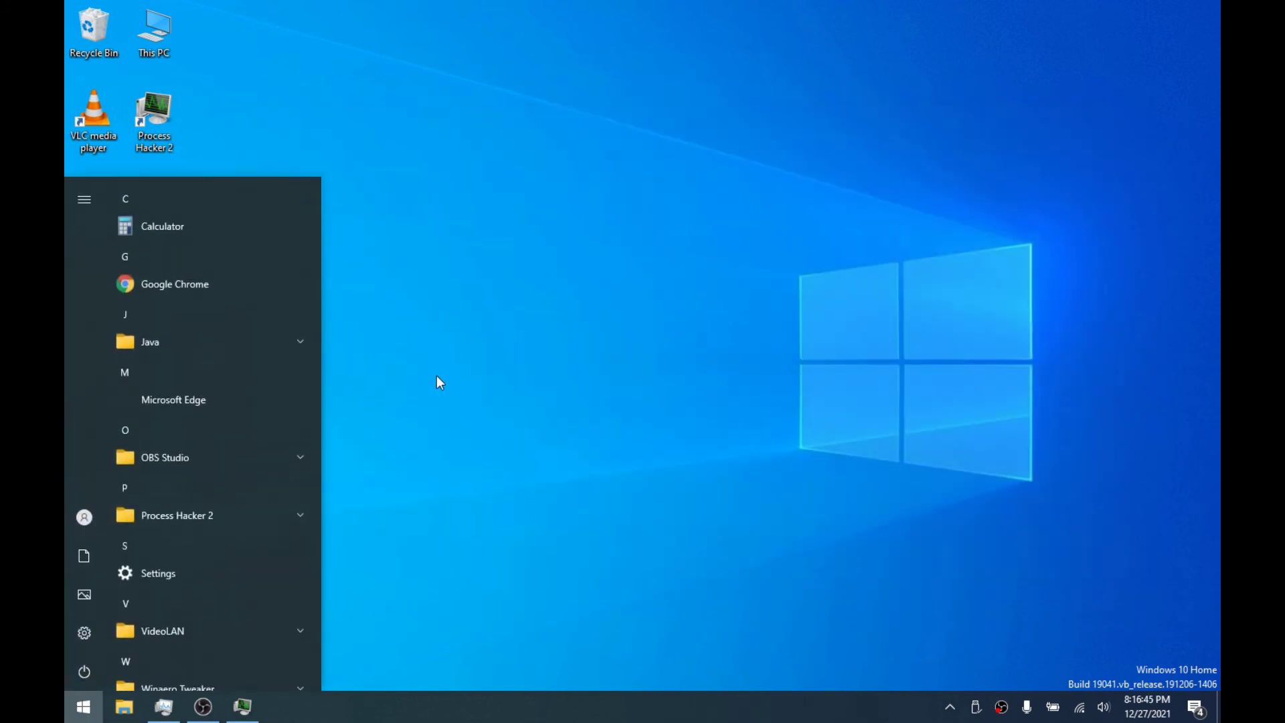
pyautogui.write('con')
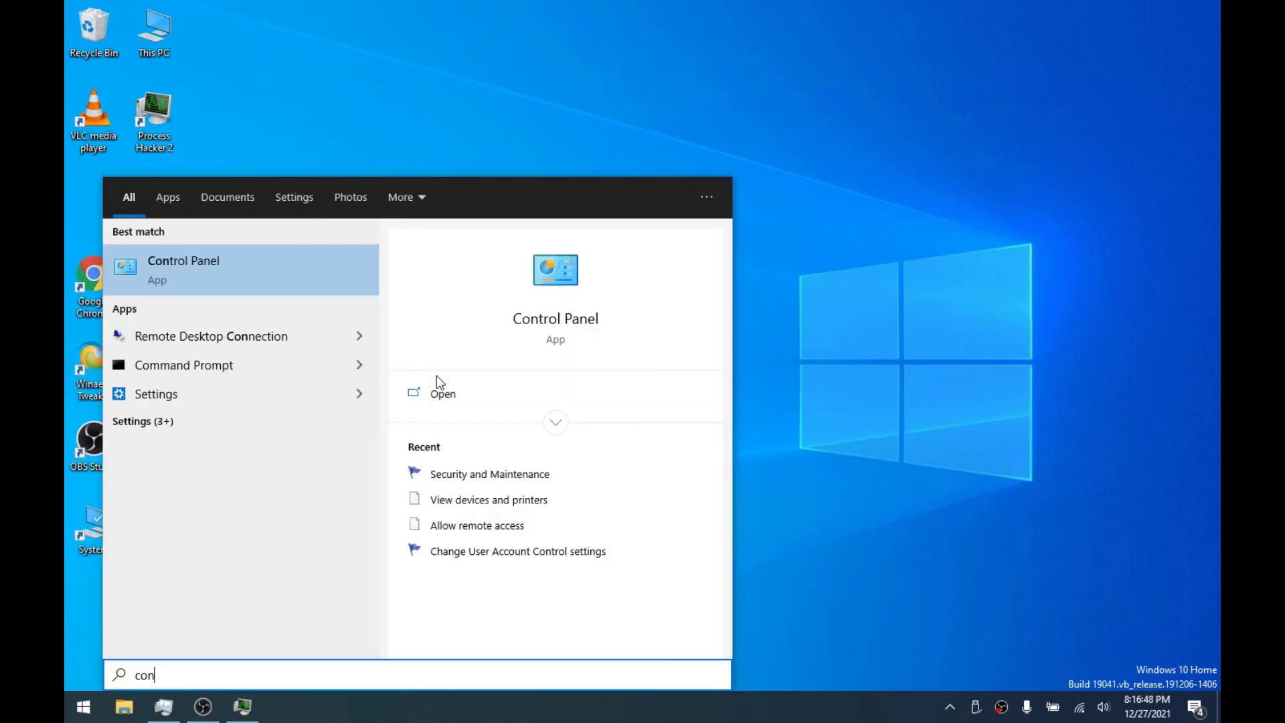
pyautogui.press('Return')
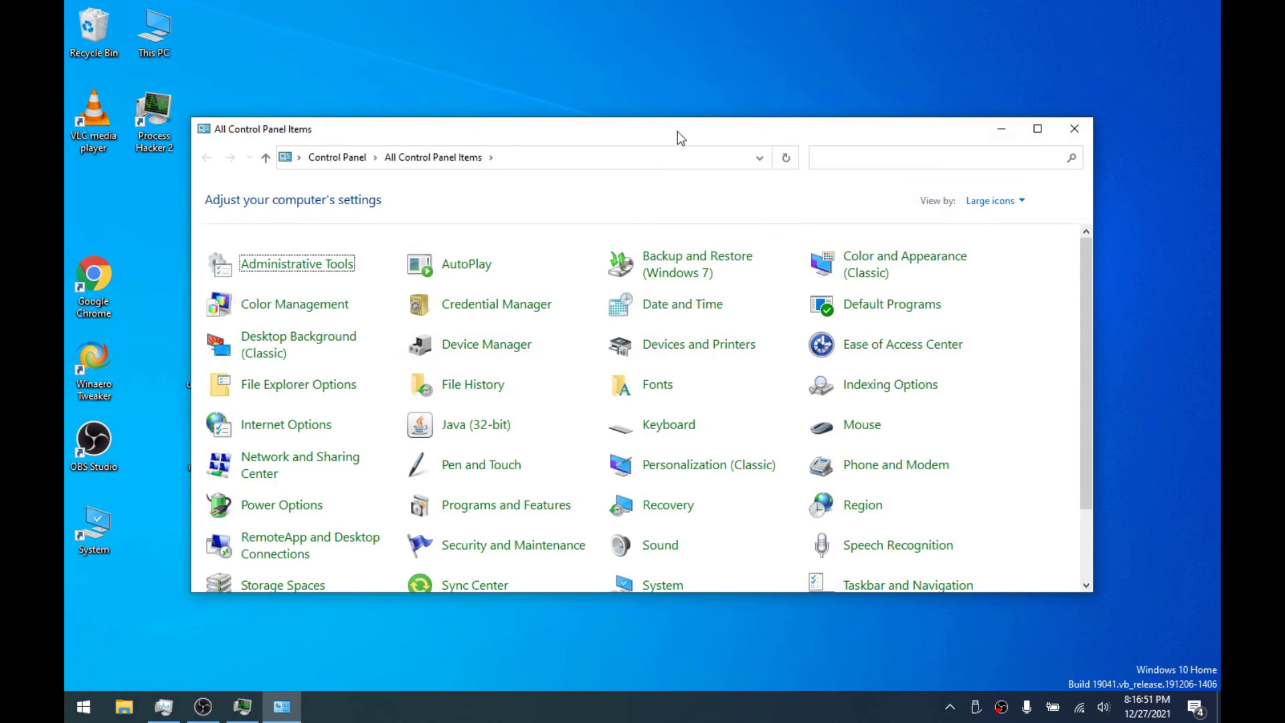
pyautogui.moveTo(677, 131); pyautogui.dragTo(750, 93)
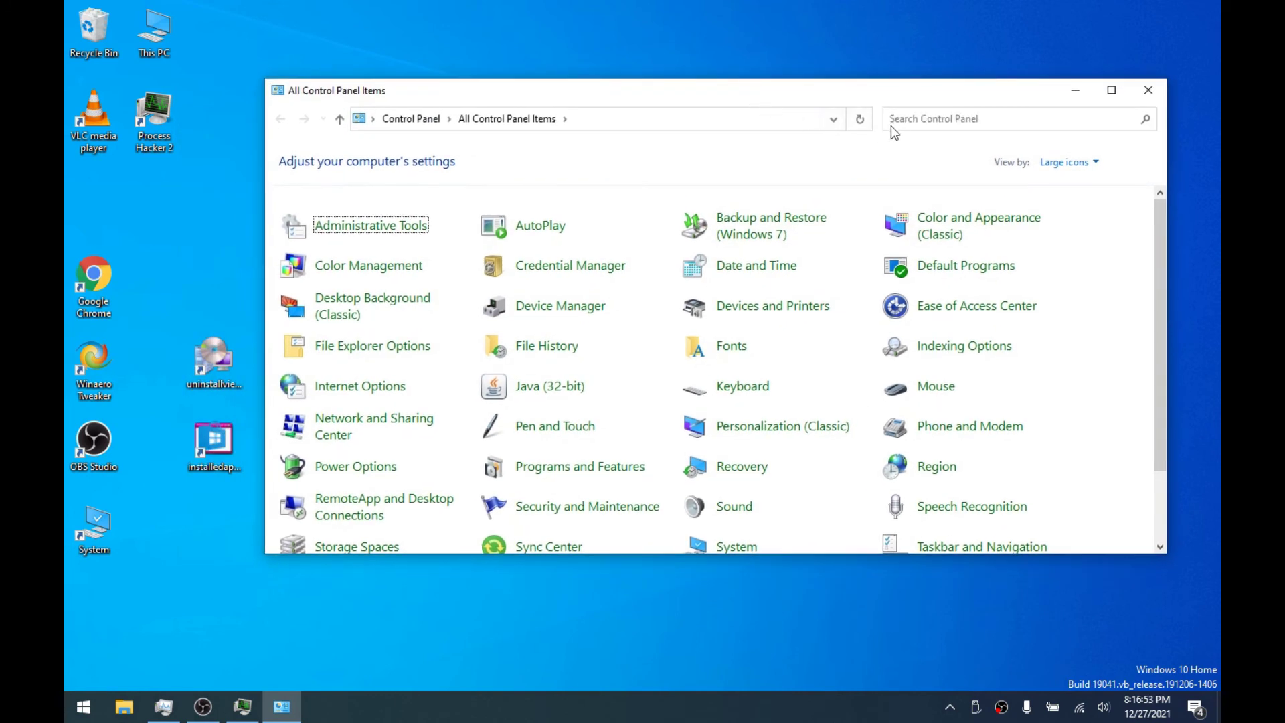
# Switch the Control Panel view to Category and back to Large icons
pyautogui.click(1067, 162)
pyautogui.click(1047, 182)
pyautogui.click(970, 162)
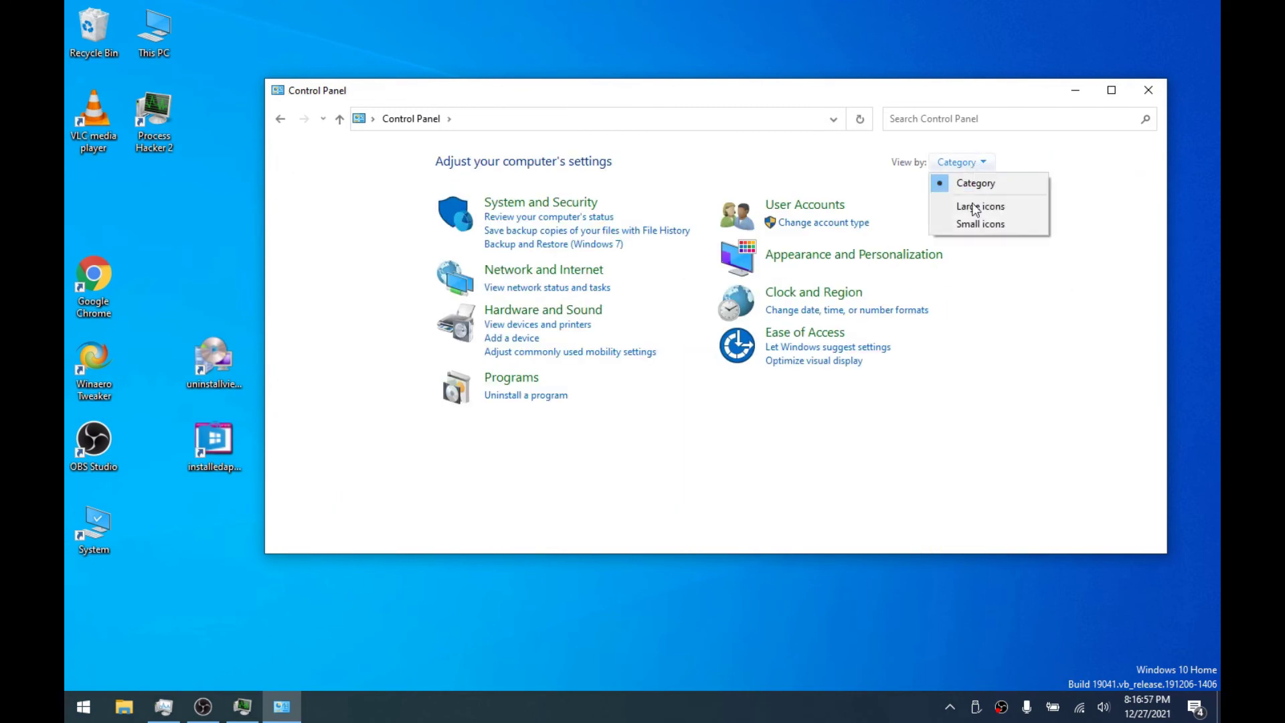
pyautogui.click(973, 207)
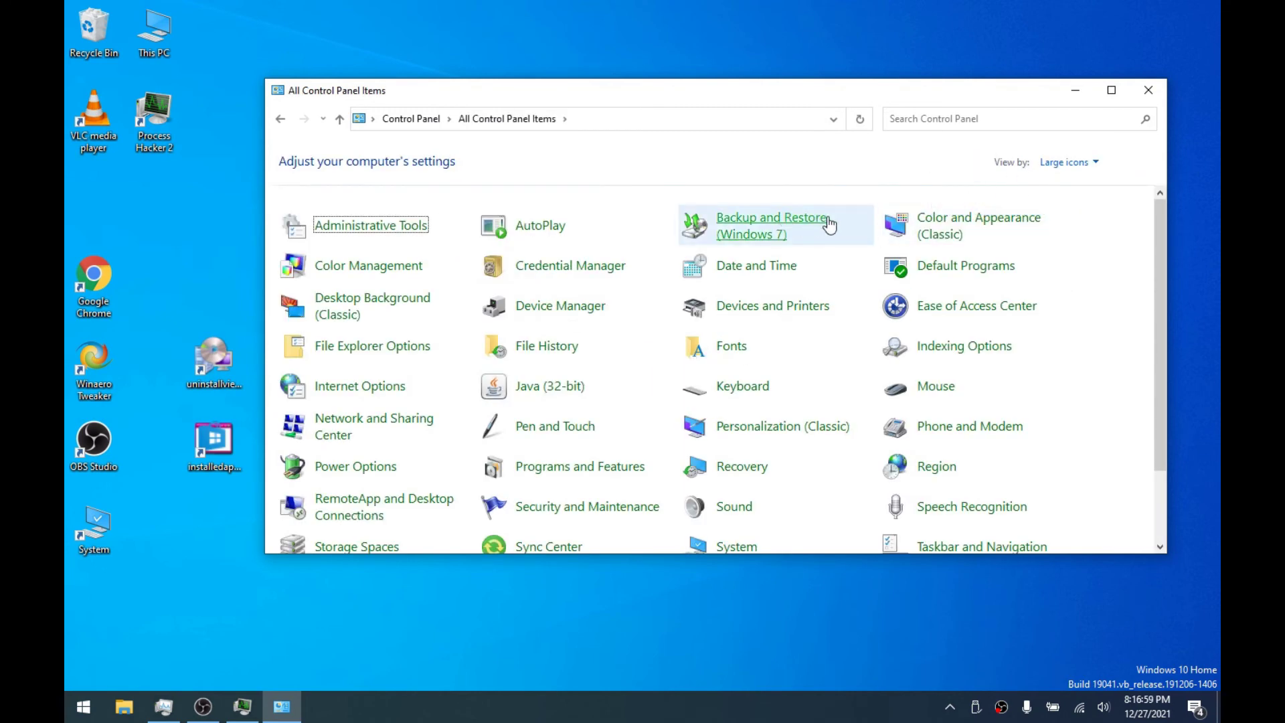
# Look through the Control Panel items and open Programs and Features
pyautogui.scroll(-2, 669, 290)
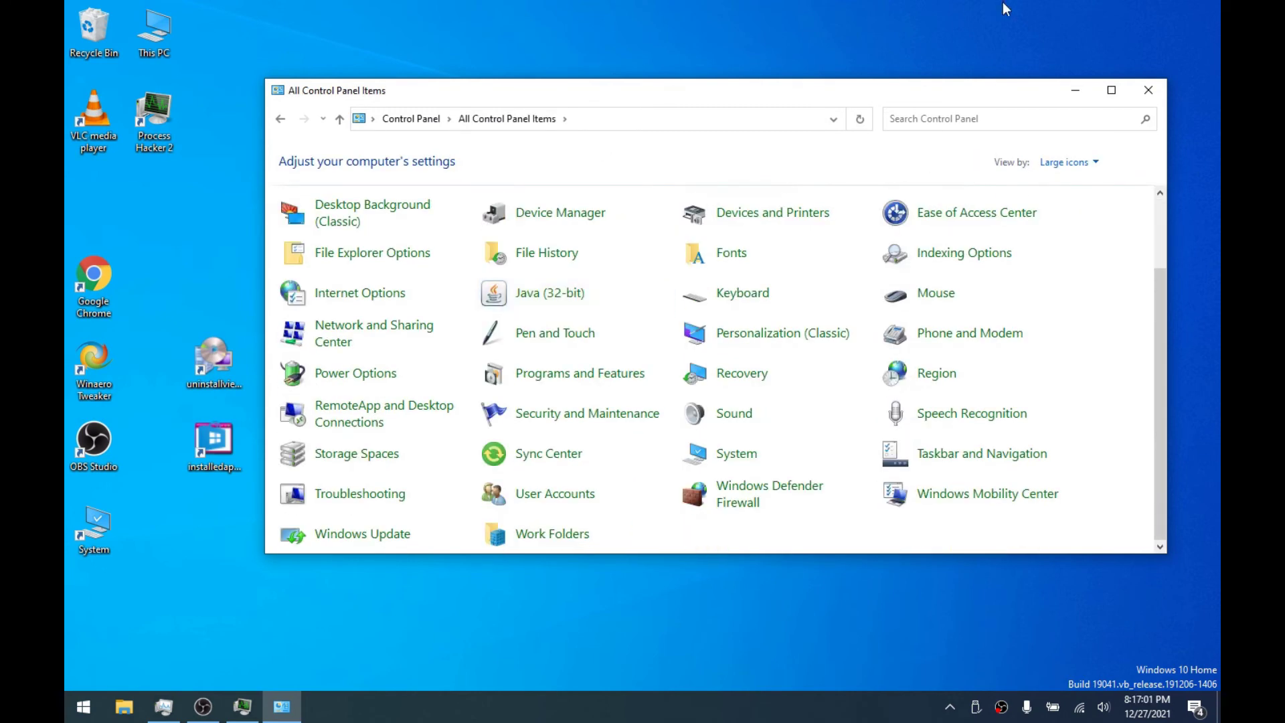
pyautogui.moveTo(511, 87); pyautogui.dragTo(541, 80)
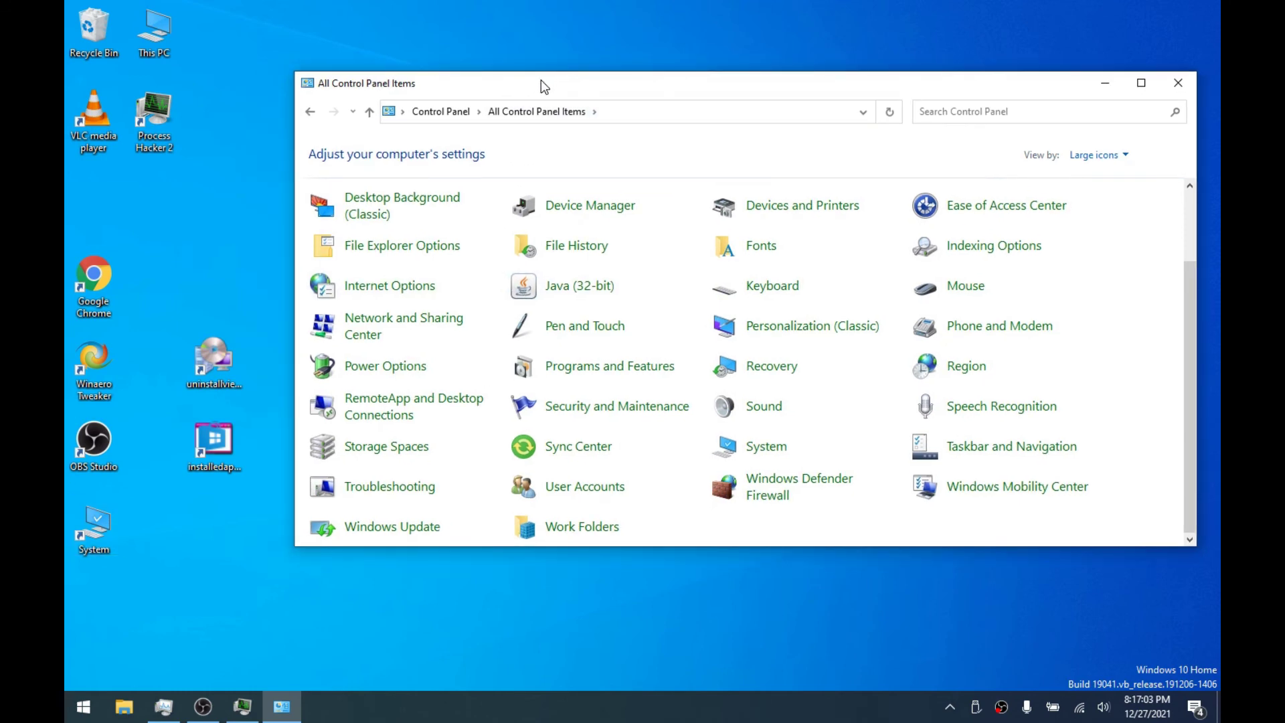
pyautogui.scroll(2, 519, 359)
pyautogui.scroll(-2, 546, 373)
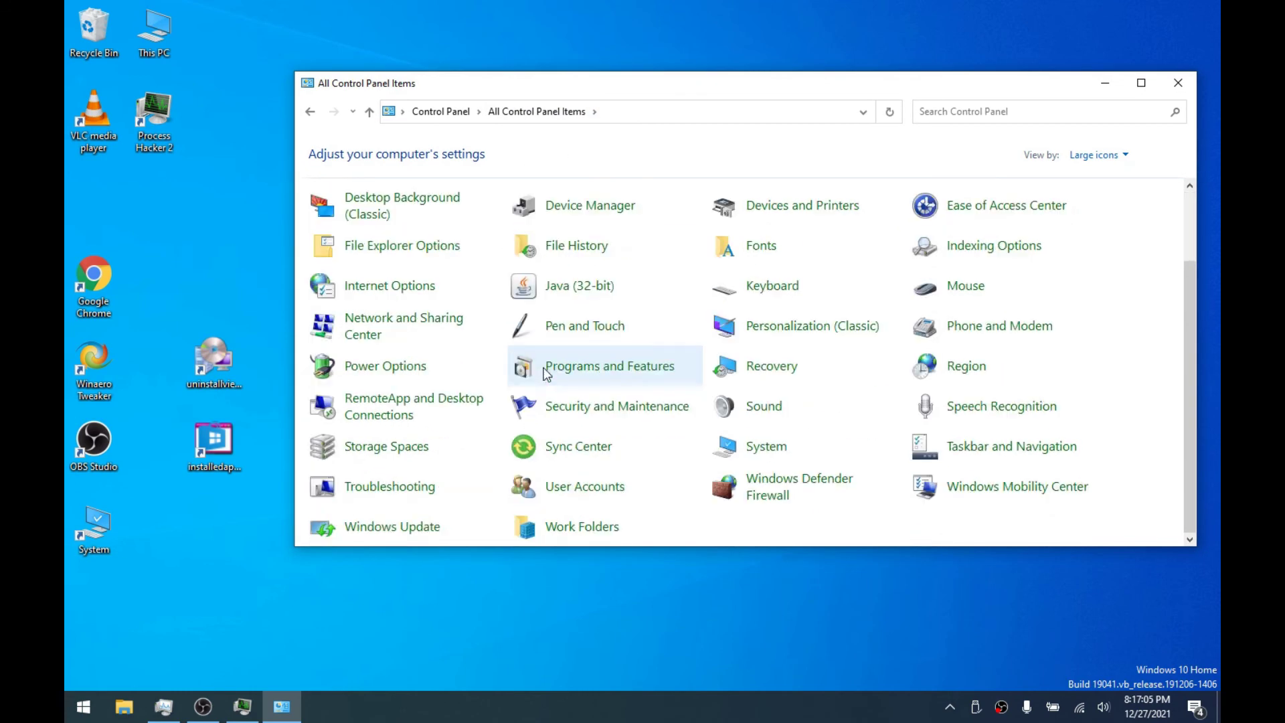
pyautogui.click(620, 376)
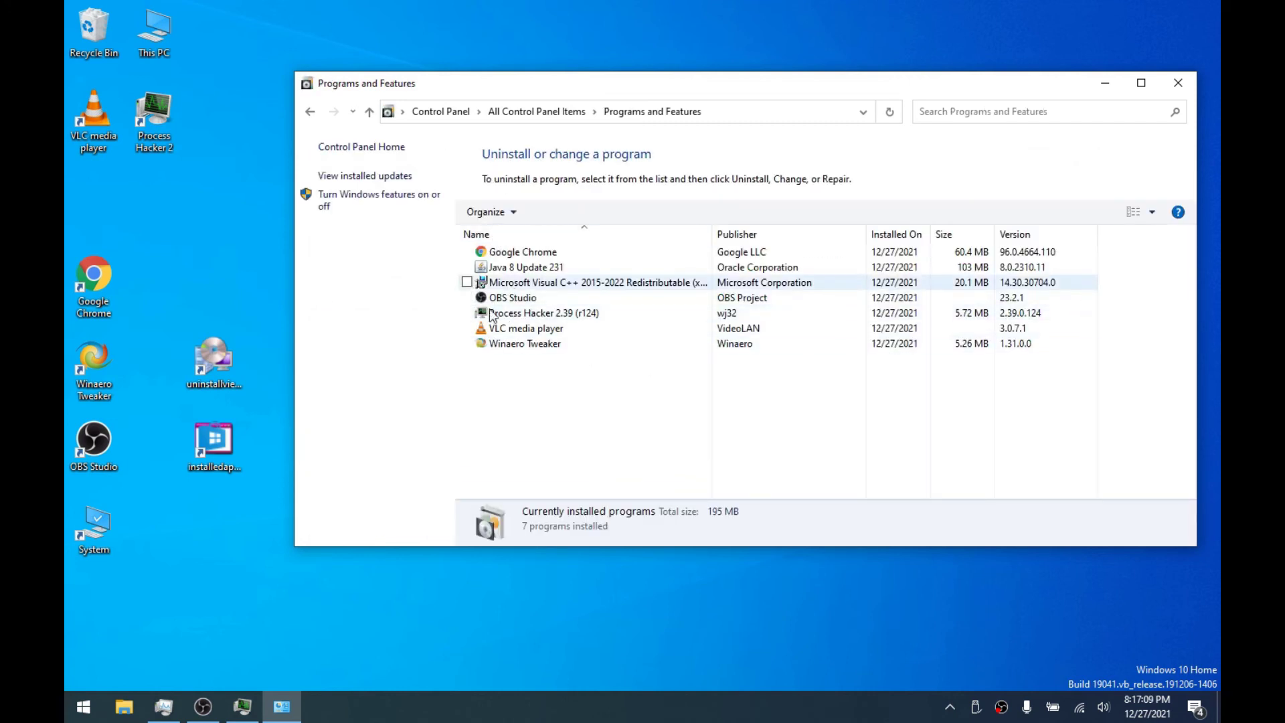
# Open the list for turning Windows features on or off and look through its first entries
pyautogui.press('super+x')
pyautogui.press('Escape')
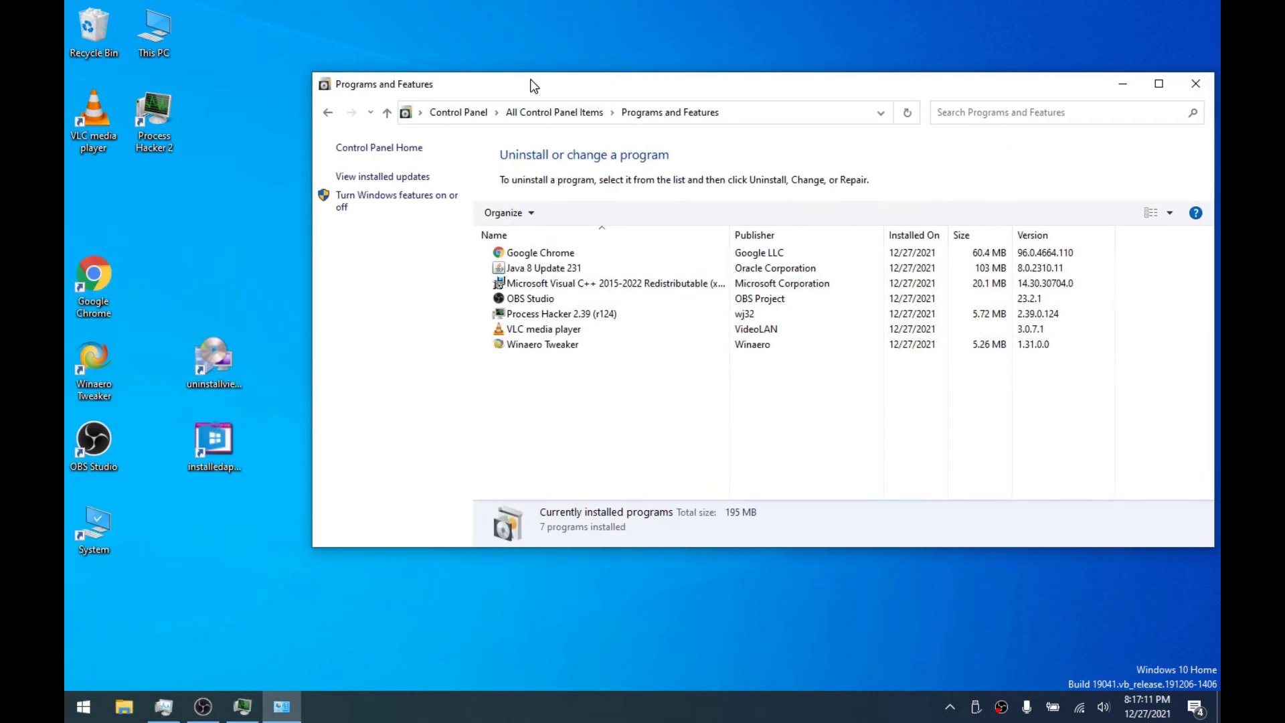
pyautogui.click(383, 207)
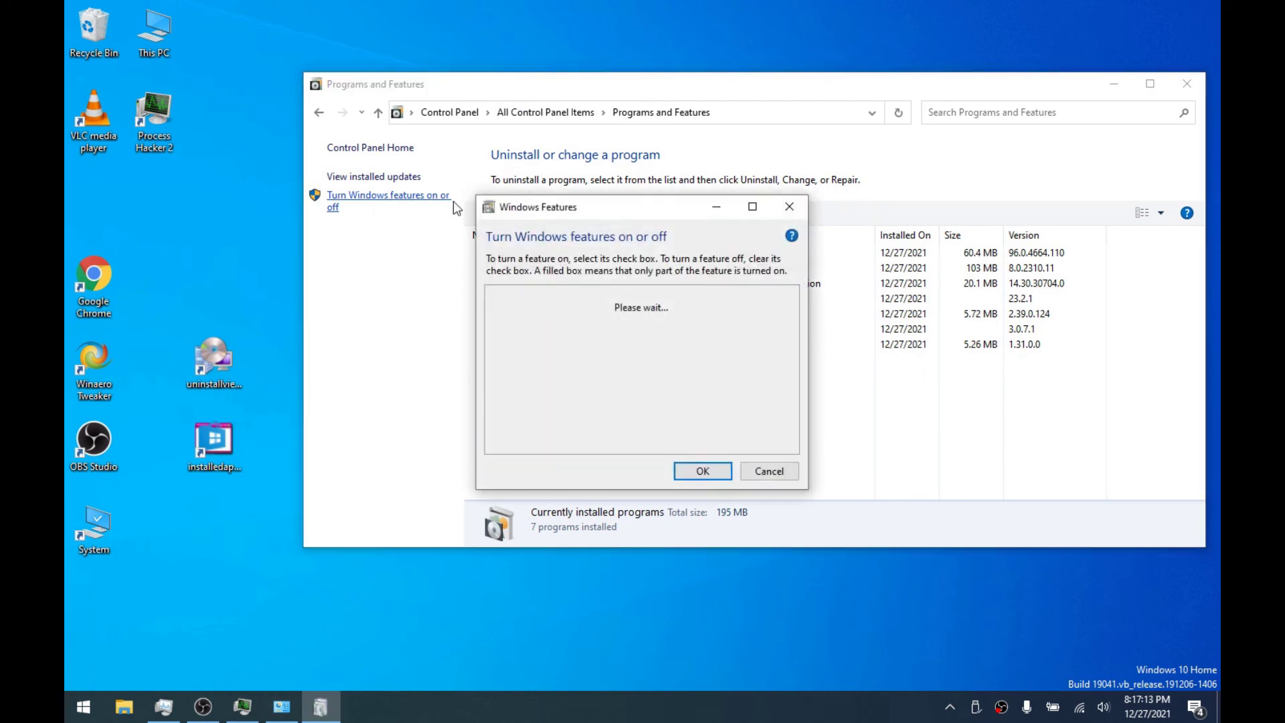
pyautogui.moveTo(629, 239)
pyautogui.mouseDown()
pyautogui.moveTo(571, 236)
pyautogui.moveTo(634, 220)
pyautogui.mouseUp()
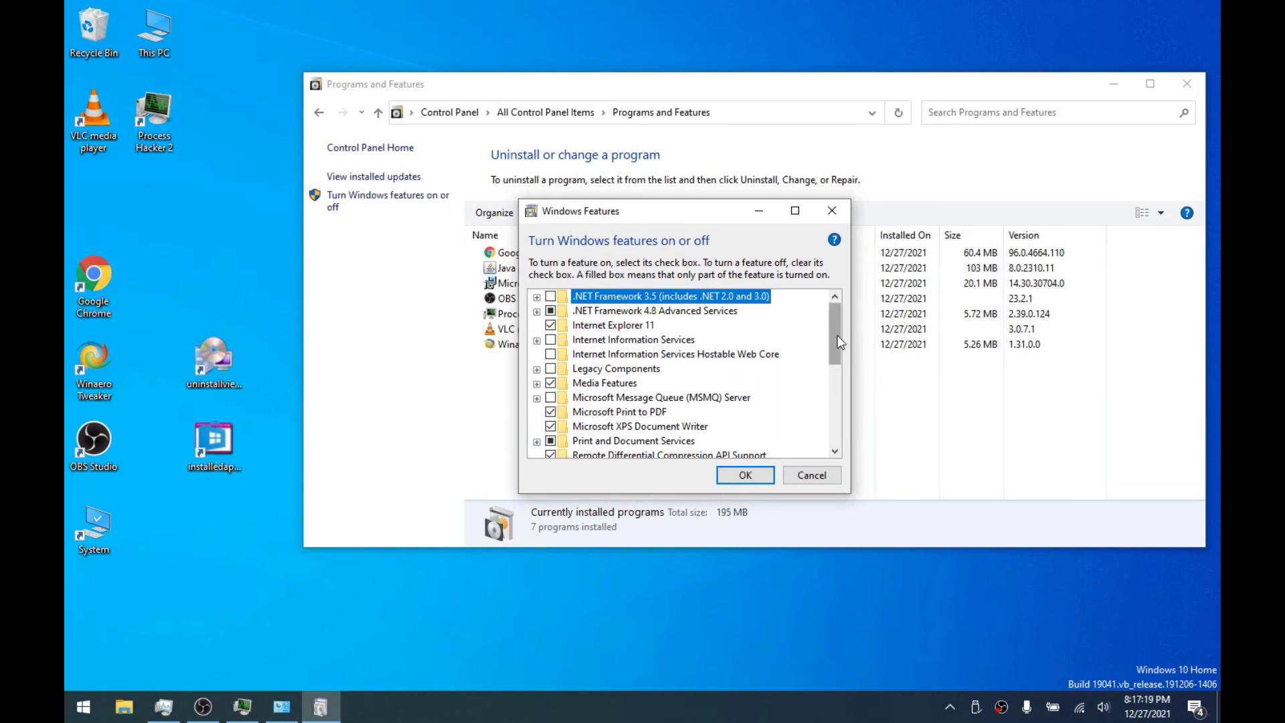
pyautogui.moveTo(837, 336); pyautogui.dragTo(828, 364)
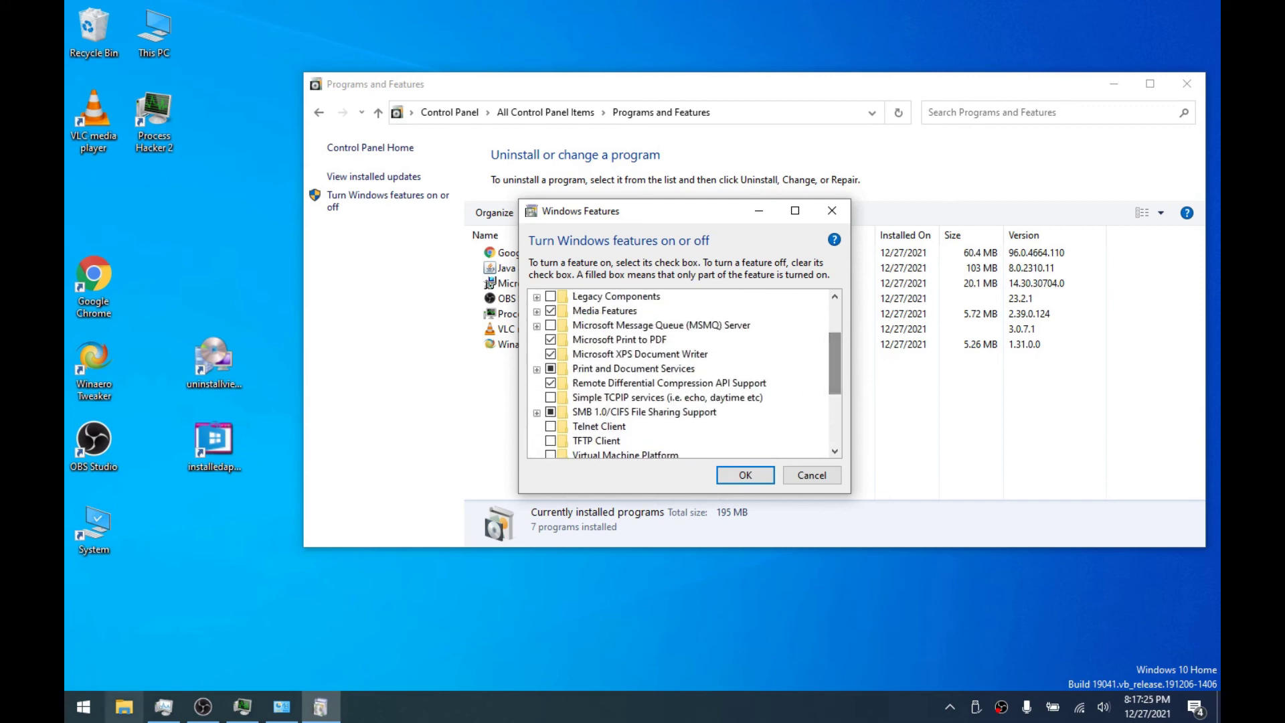
# Check the free space of the C: drive in This PC and close File Explorer
pyautogui.press('super+e')
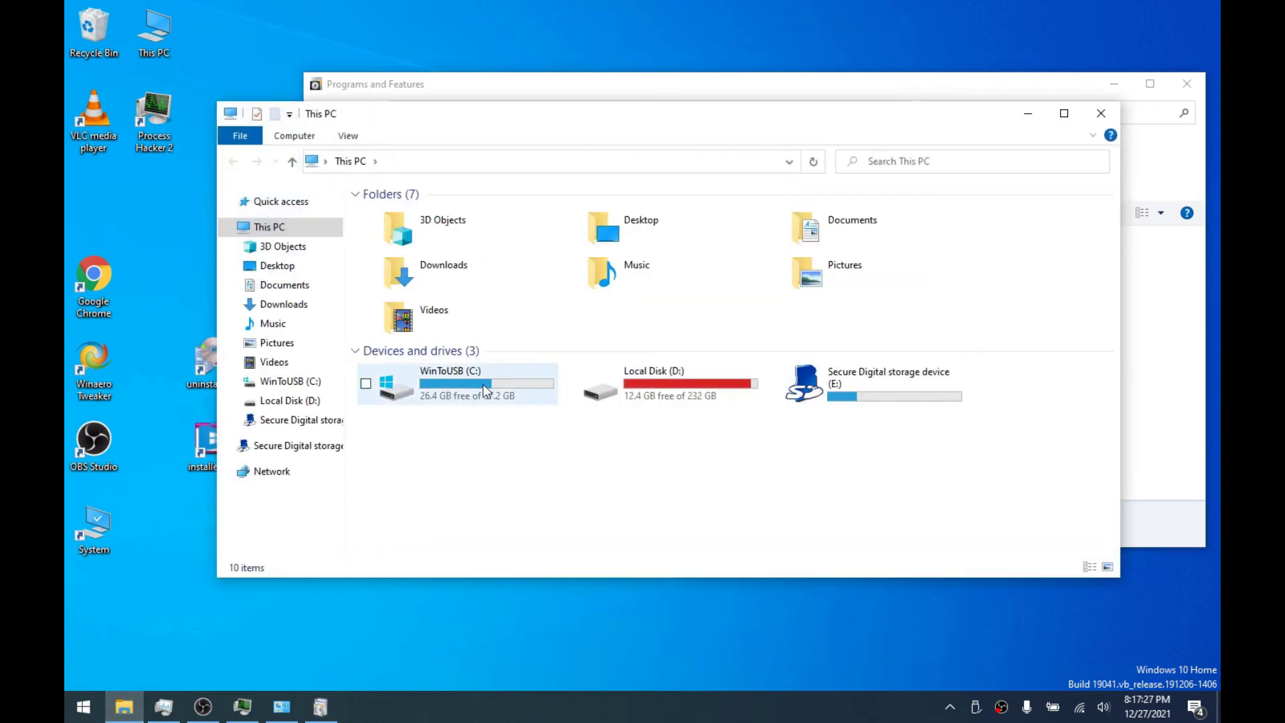
pyautogui.click(445, 390)
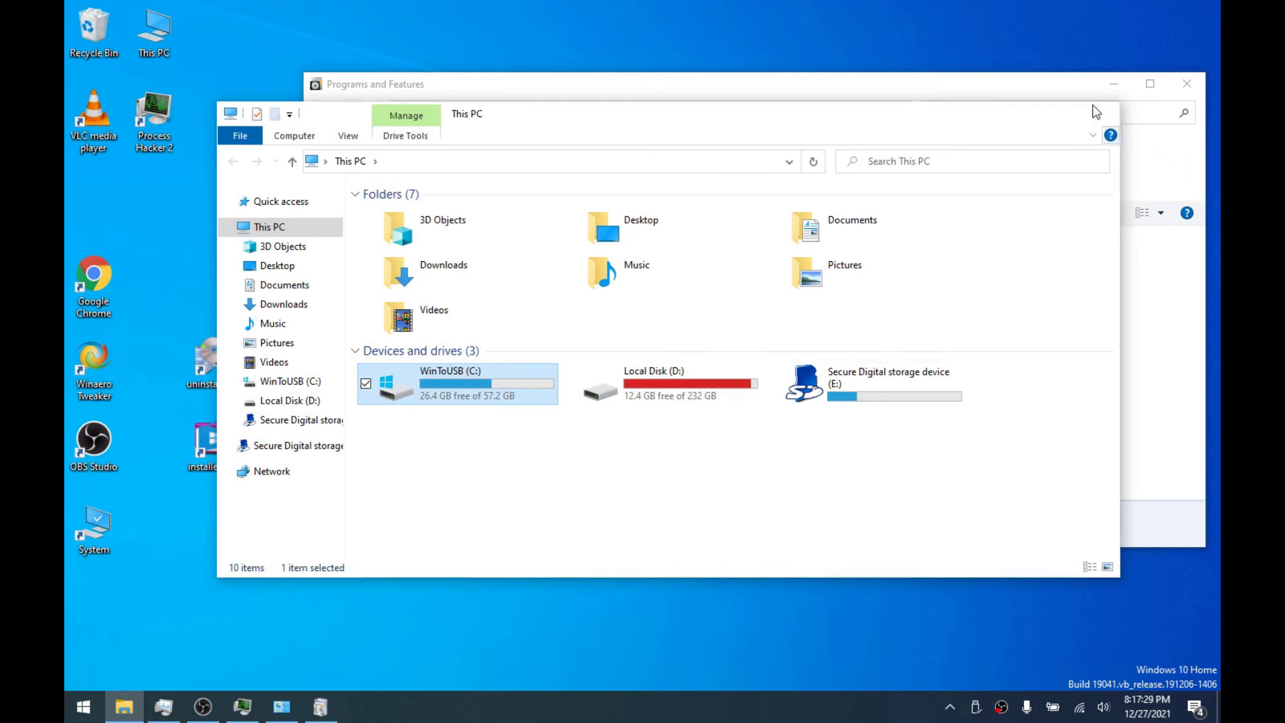
pyautogui.click(1100, 113)
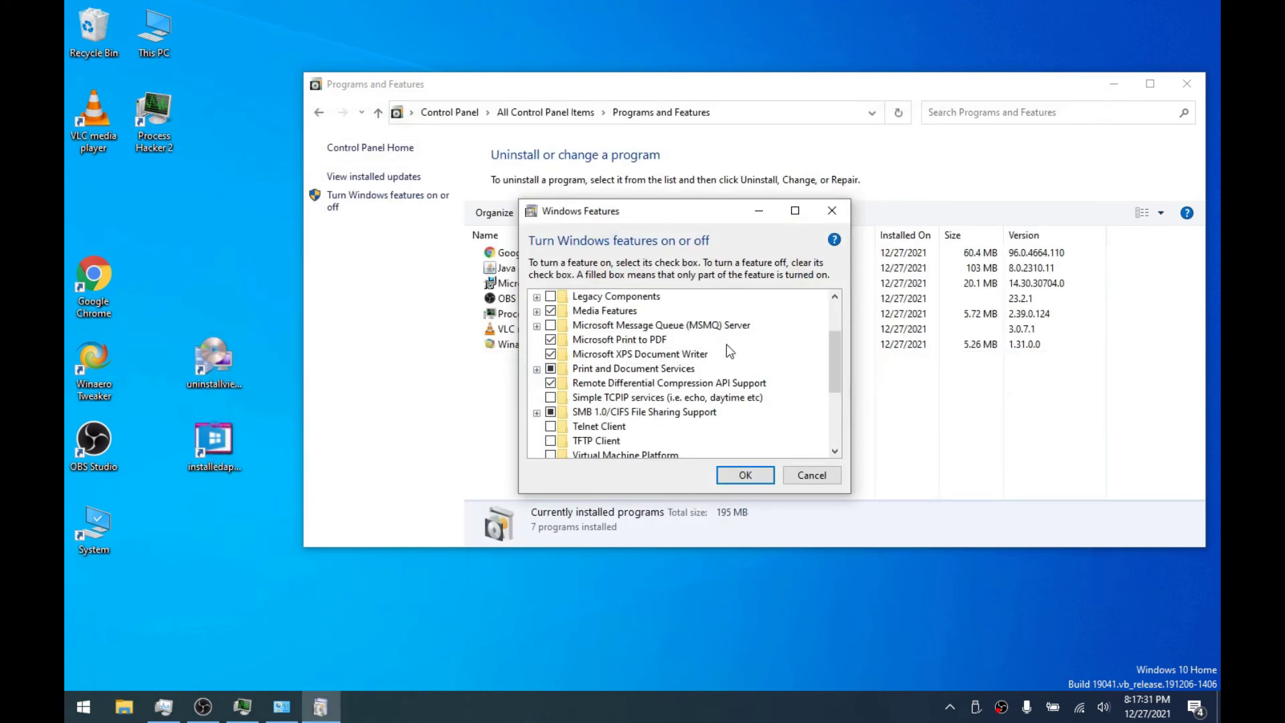
# Clear Windows Media Player under Media Features, accepting the warning, and clear Microsoft XPS Document Writer in Windows Features
pyautogui.click(536, 312)
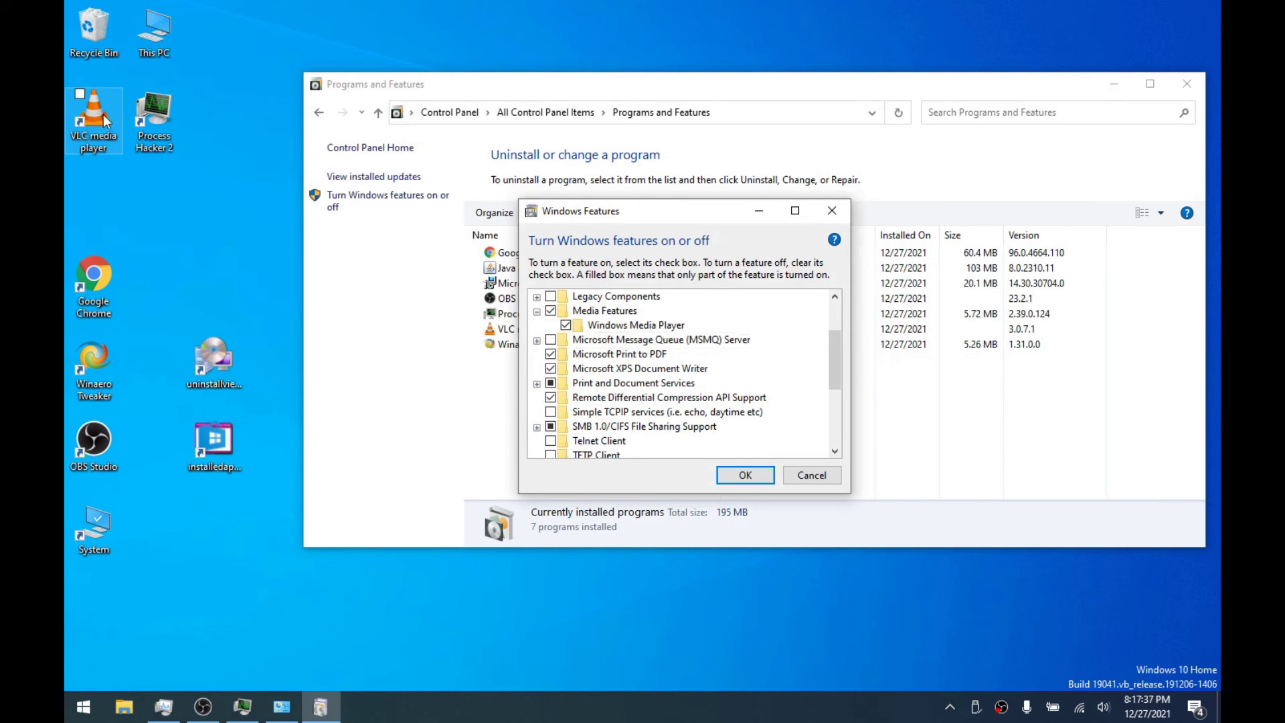
pyautogui.click(565, 325)
pyautogui.moveTo(602, 245)
pyautogui.mouseDown()
pyautogui.moveTo(627, 248)
pyautogui.moveTo(615, 250)
pyautogui.mouseUp()
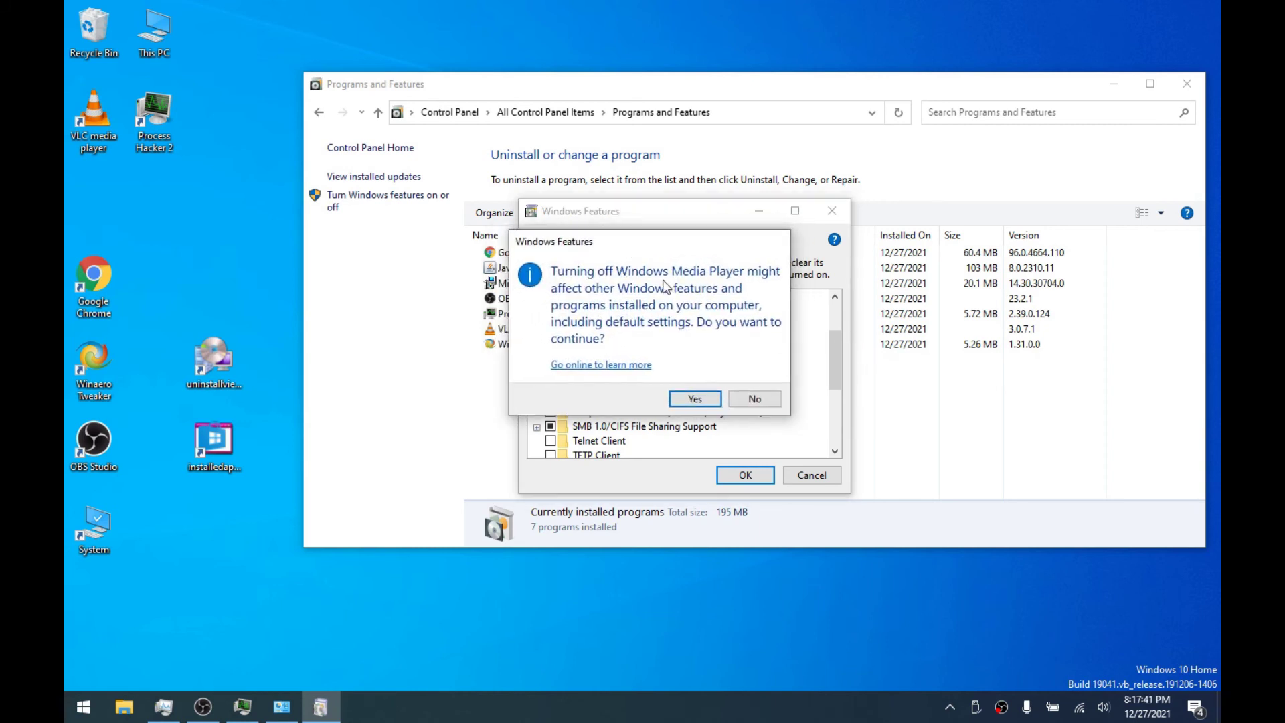
pyautogui.click(696, 398)
pyautogui.click(550, 313)
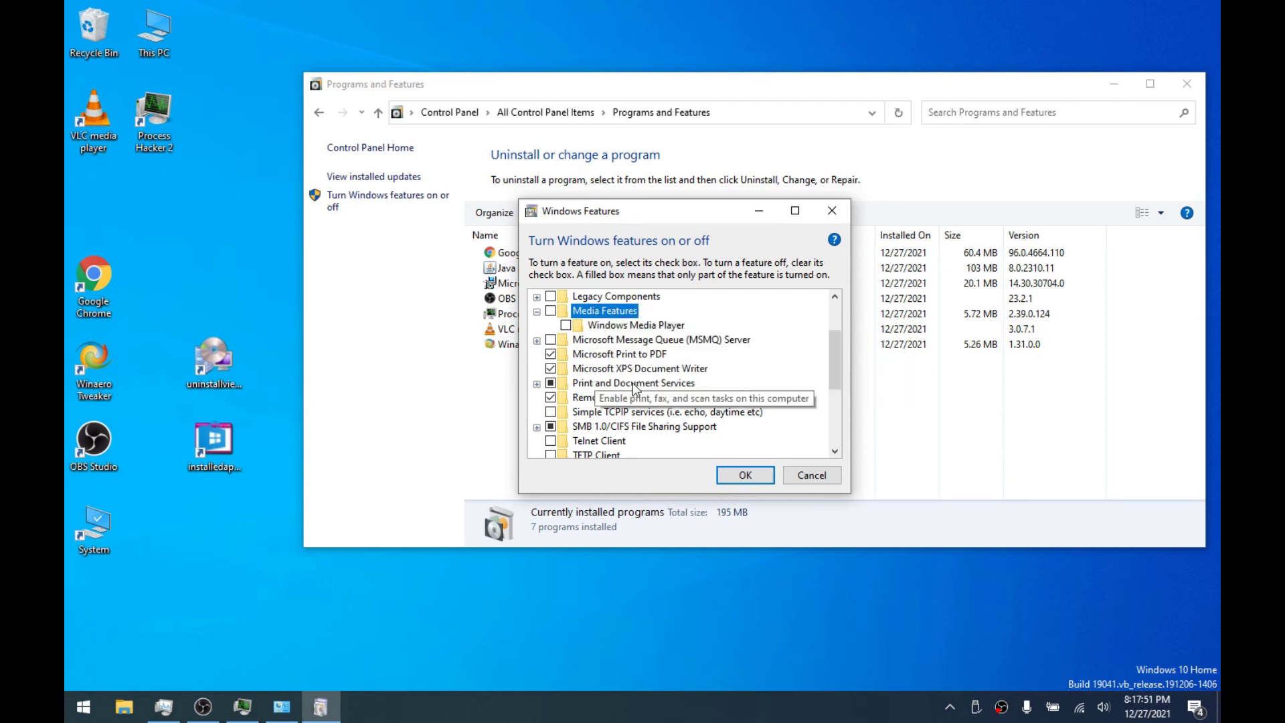
pyautogui.click(590, 372)
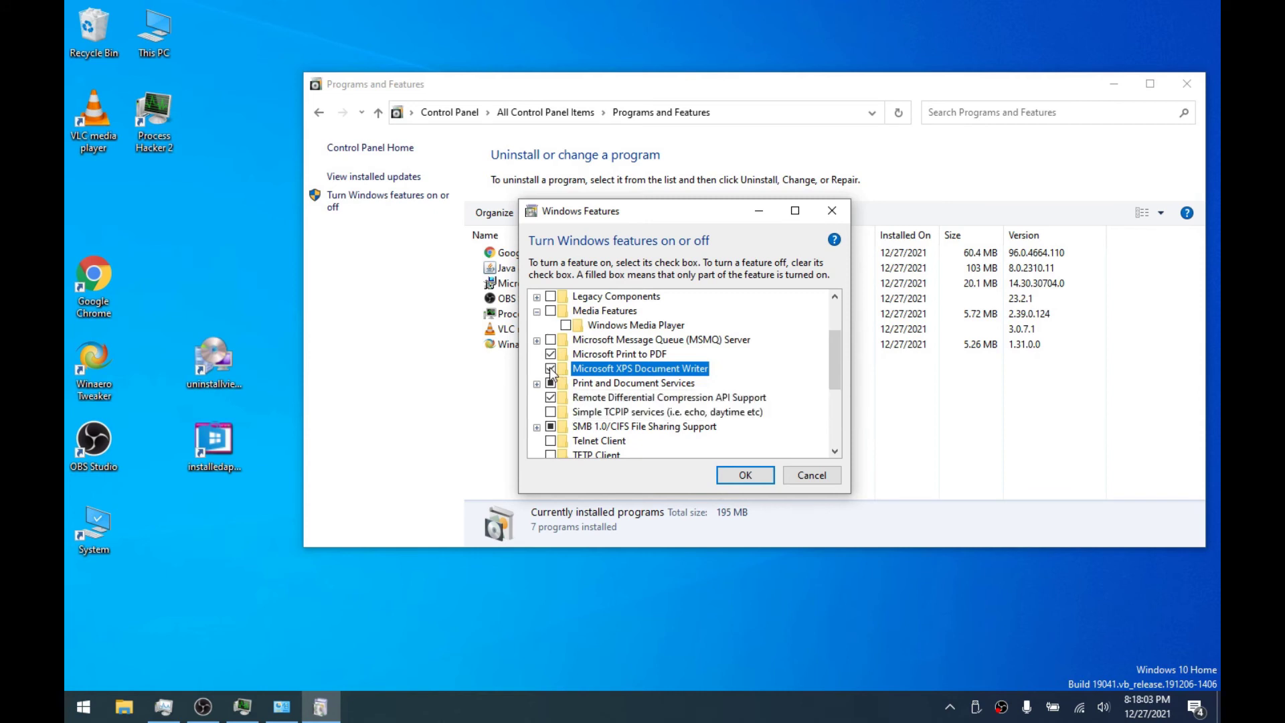
pyautogui.moveTo(621, 219); pyautogui.dragTo(643, 218)
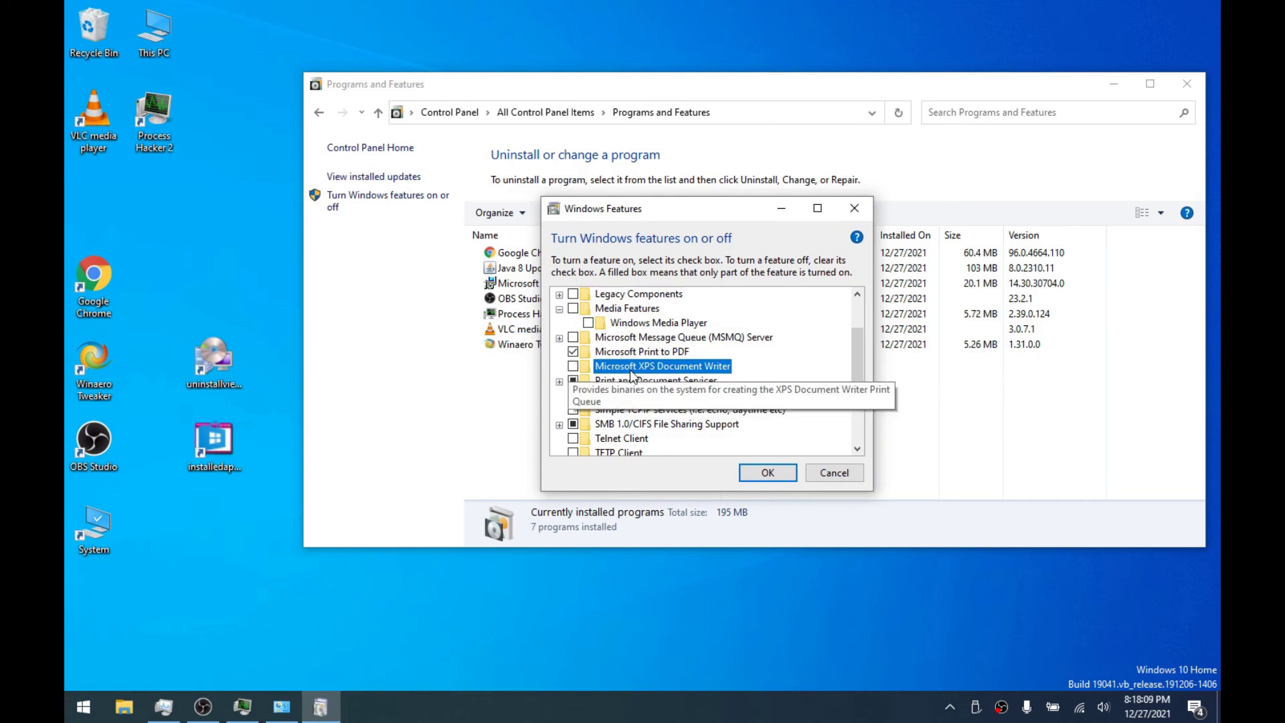
# Inspect the sub-features of Print and Document Services and SMB 1.0/CIFS File Sharing Support, collapsing both groups again
pyautogui.scroll(-3, 629, 369)
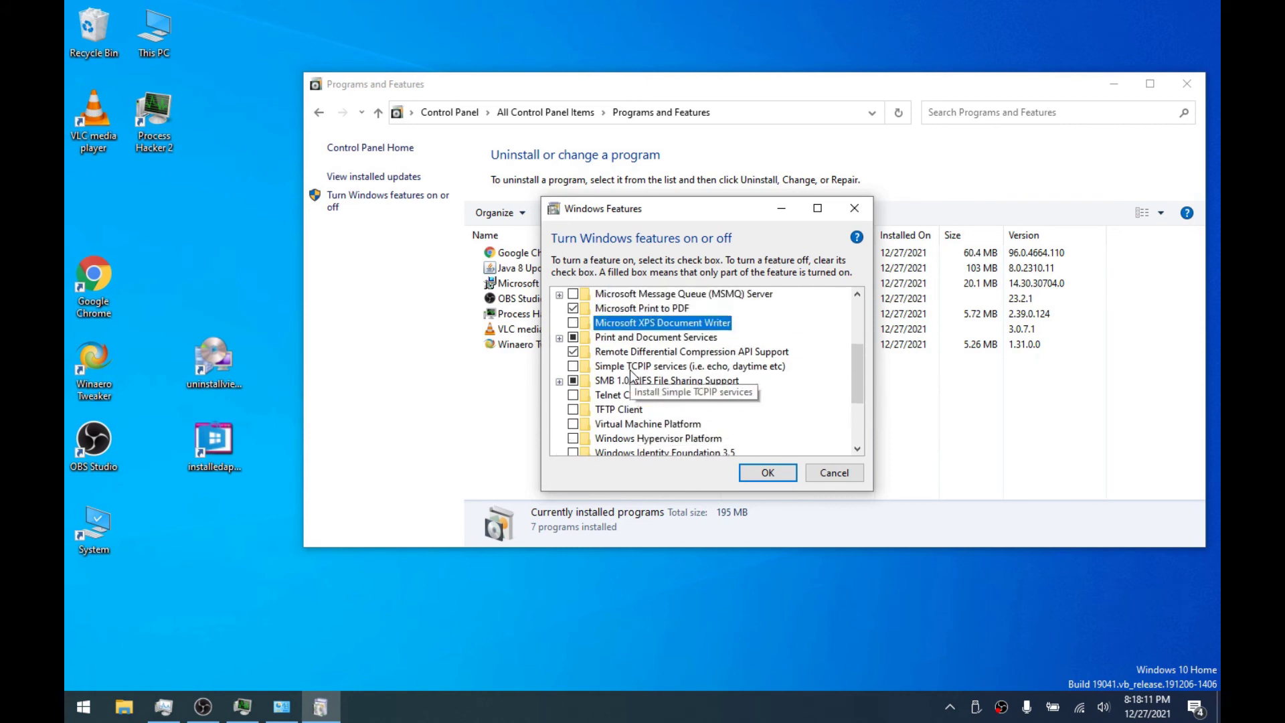
pyautogui.scroll(-3, 631, 375)
pyautogui.scroll(2, 624, 335)
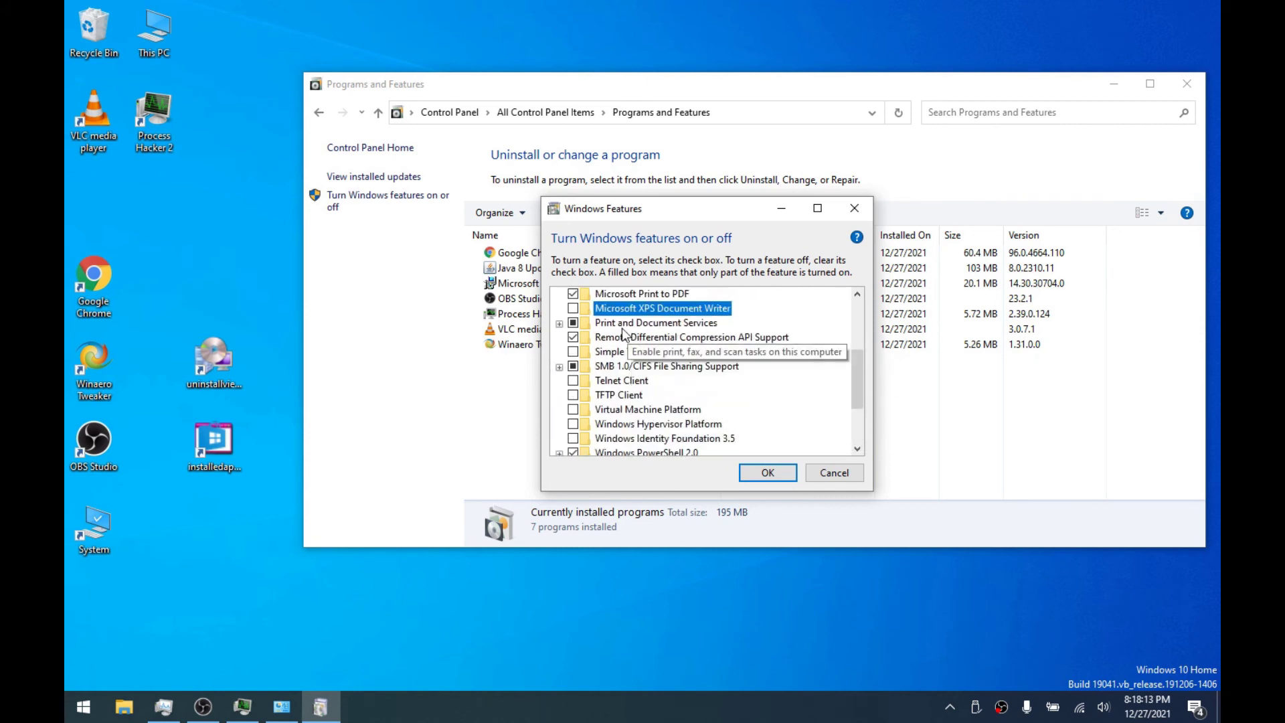
pyautogui.click(559, 323)
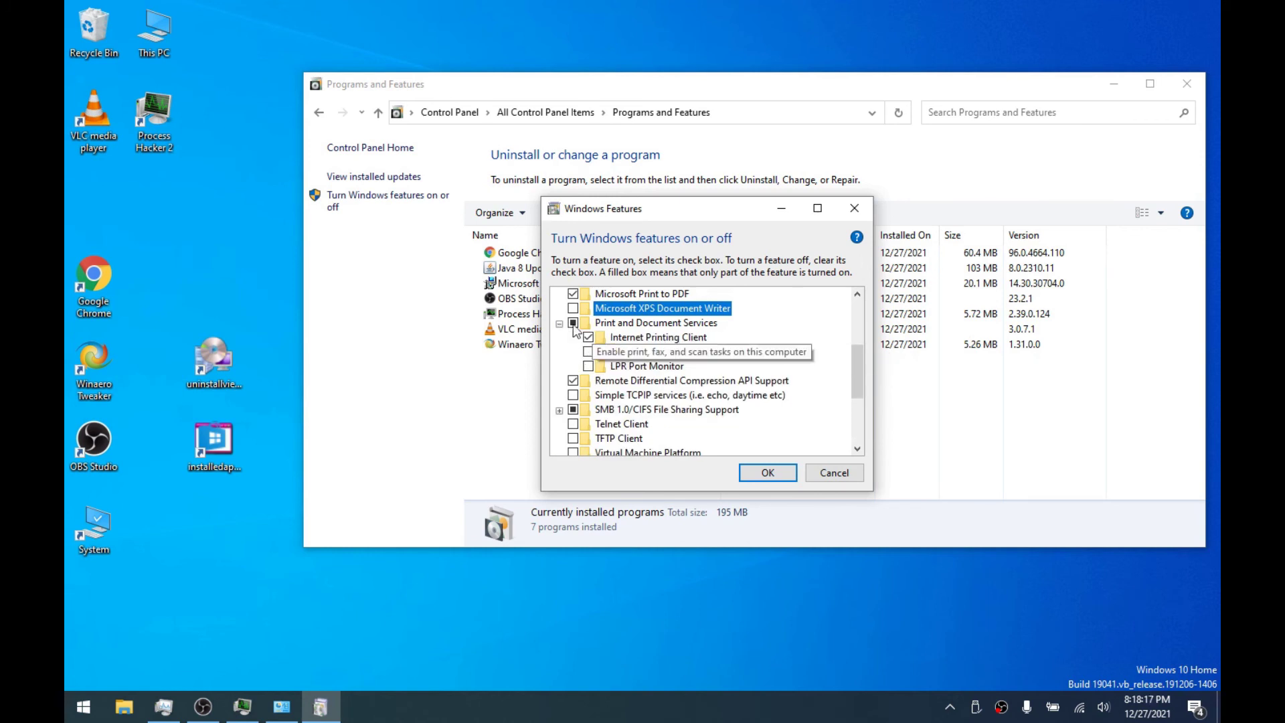
pyautogui.click(559, 324)
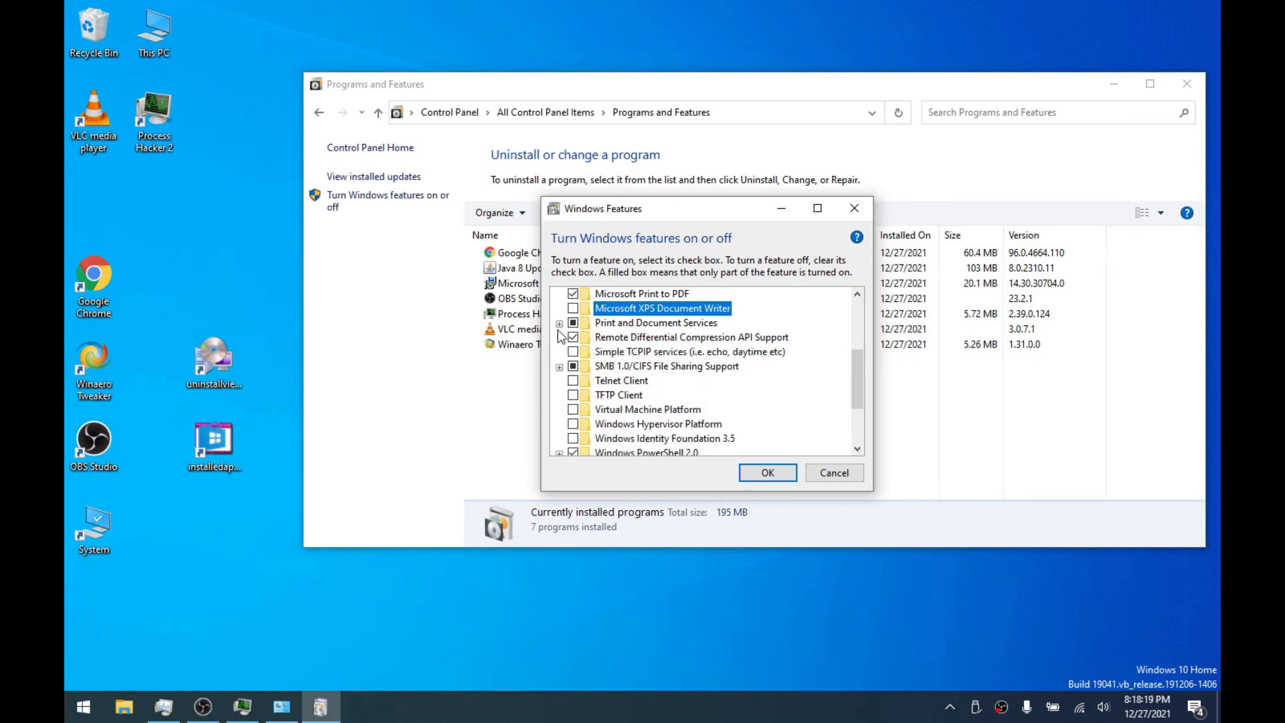
pyautogui.click(560, 368)
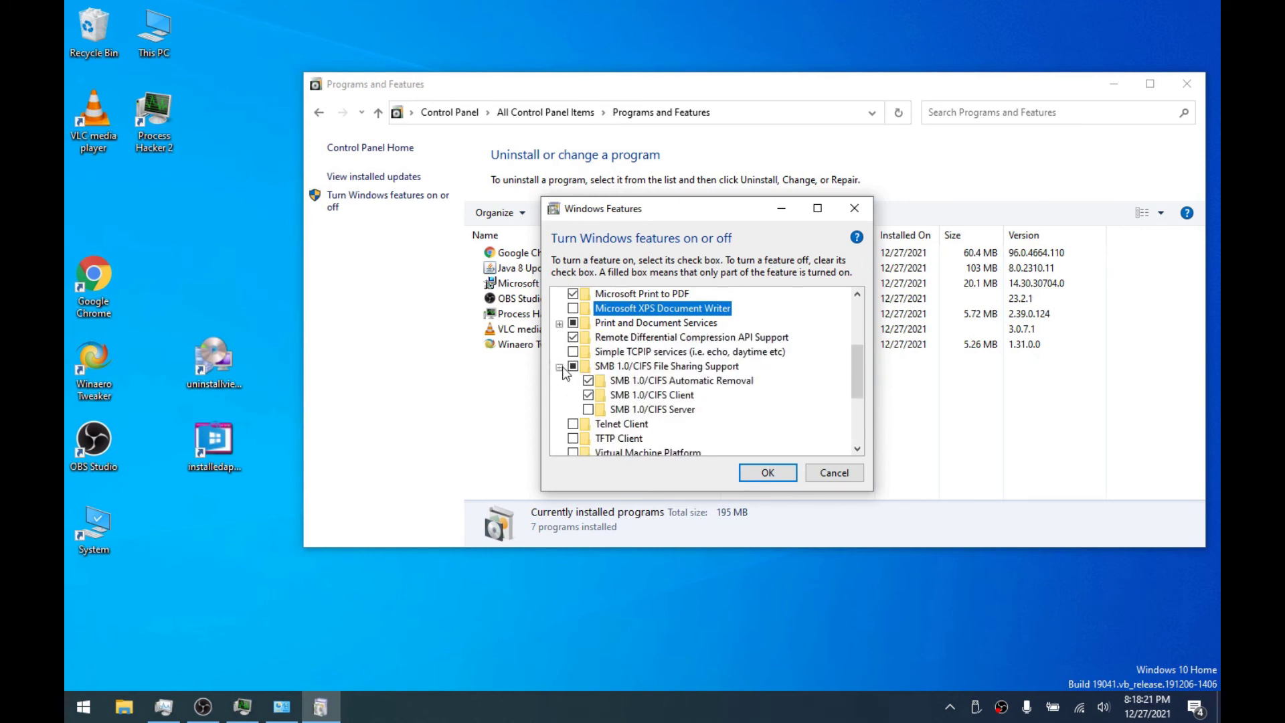
pyautogui.click(560, 367)
# Review the remaining Windows features, including Windows Subsystem for Linux, Windows Identity Foundation 3.5 and .NET Framework 3.5
pyautogui.scroll(-2, 573, 399)
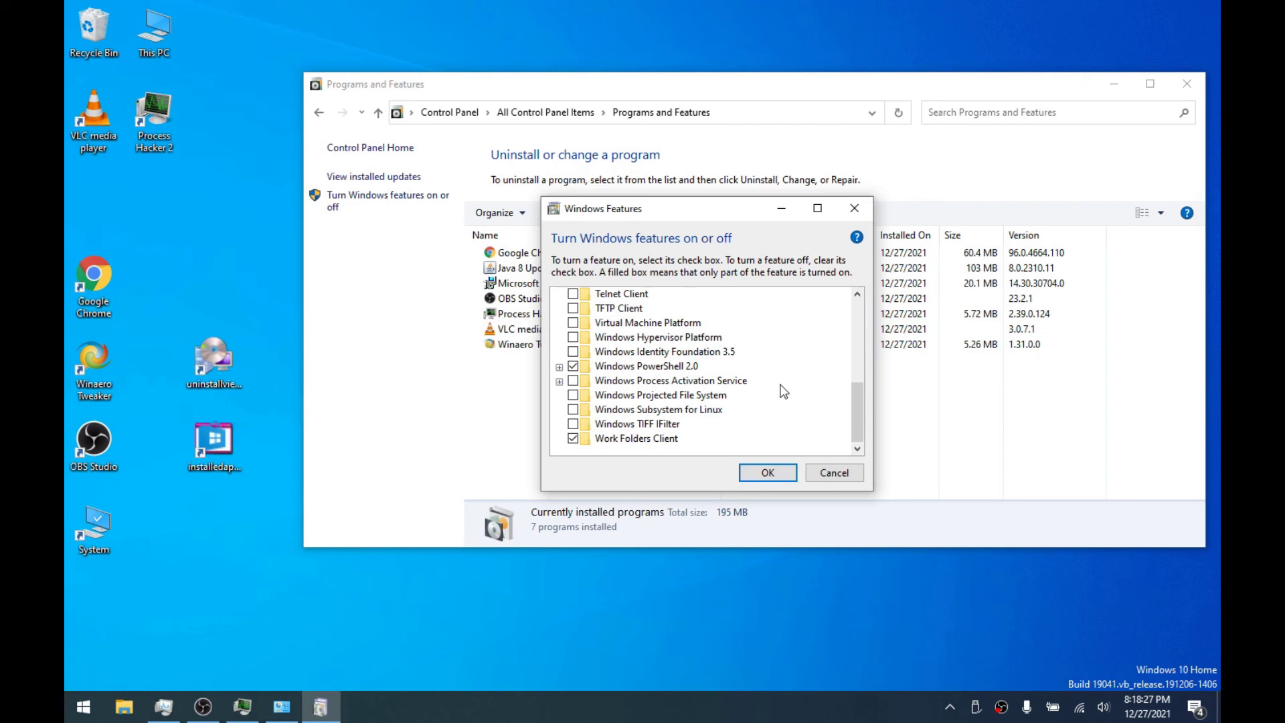
pyautogui.click(654, 411)
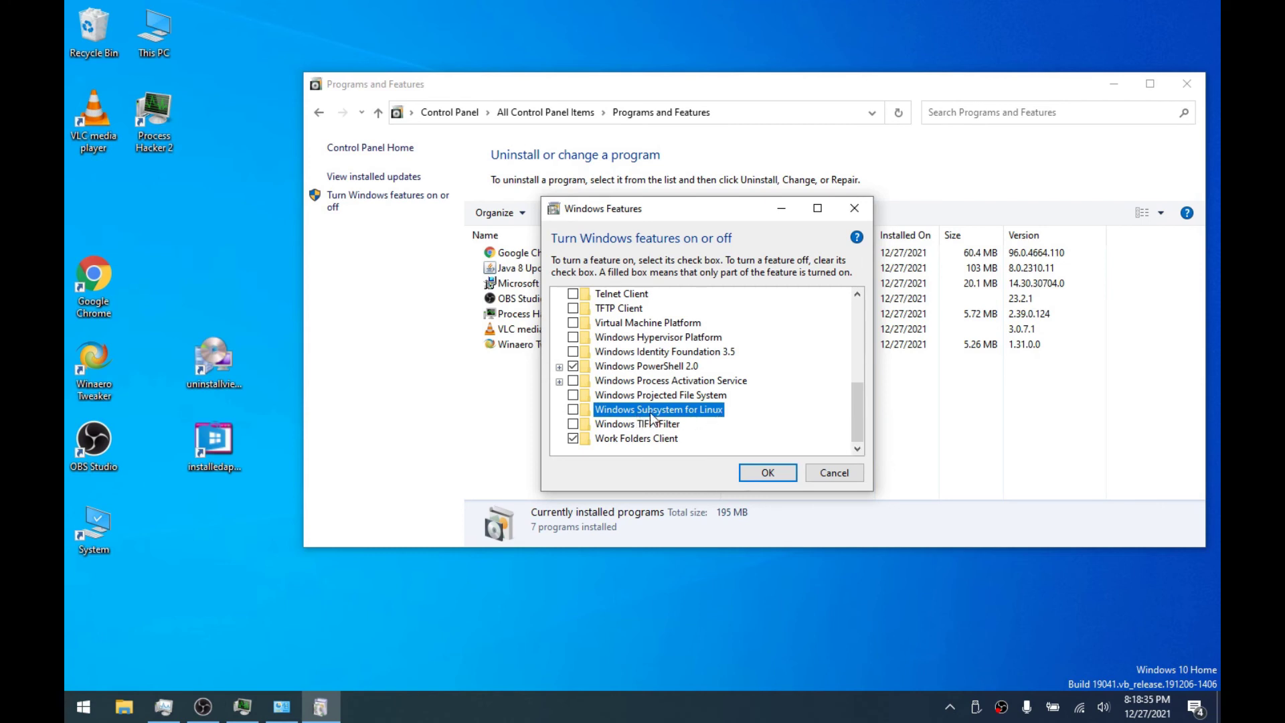
pyautogui.moveTo(665, 211); pyautogui.dragTo(685, 211)
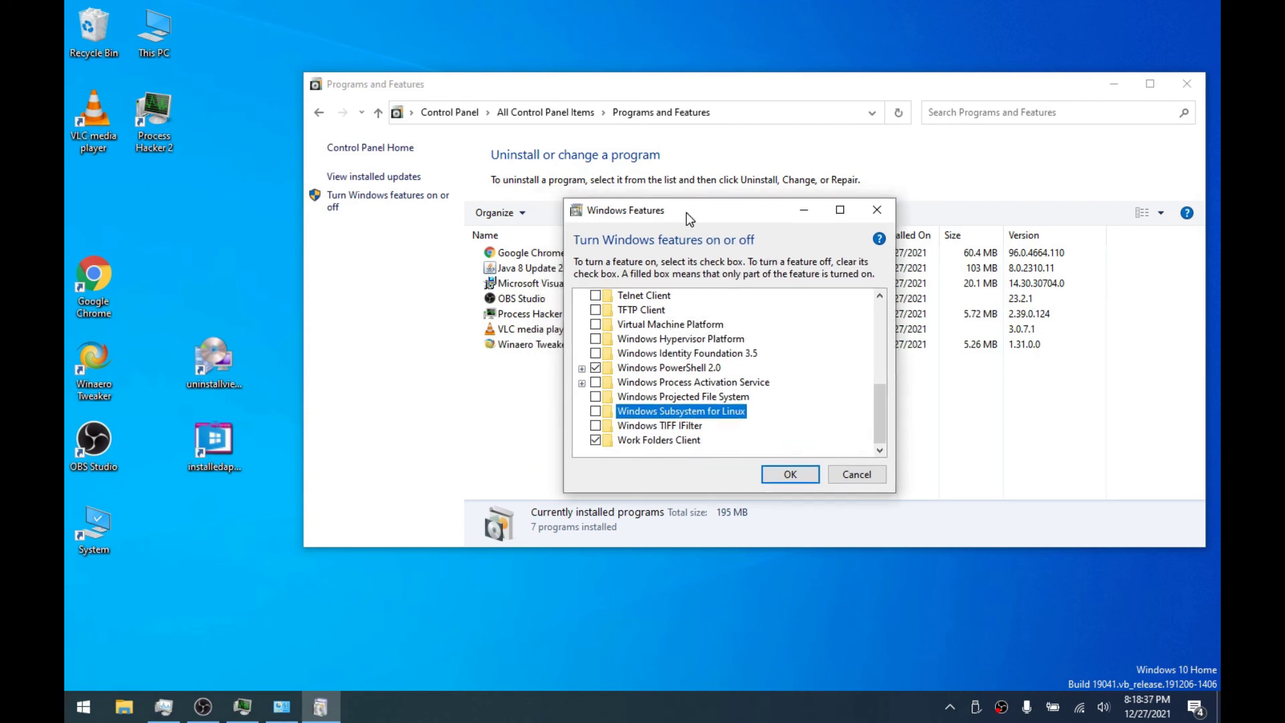
pyautogui.moveTo(653, 417)
pyautogui.moveTo(650, 359)
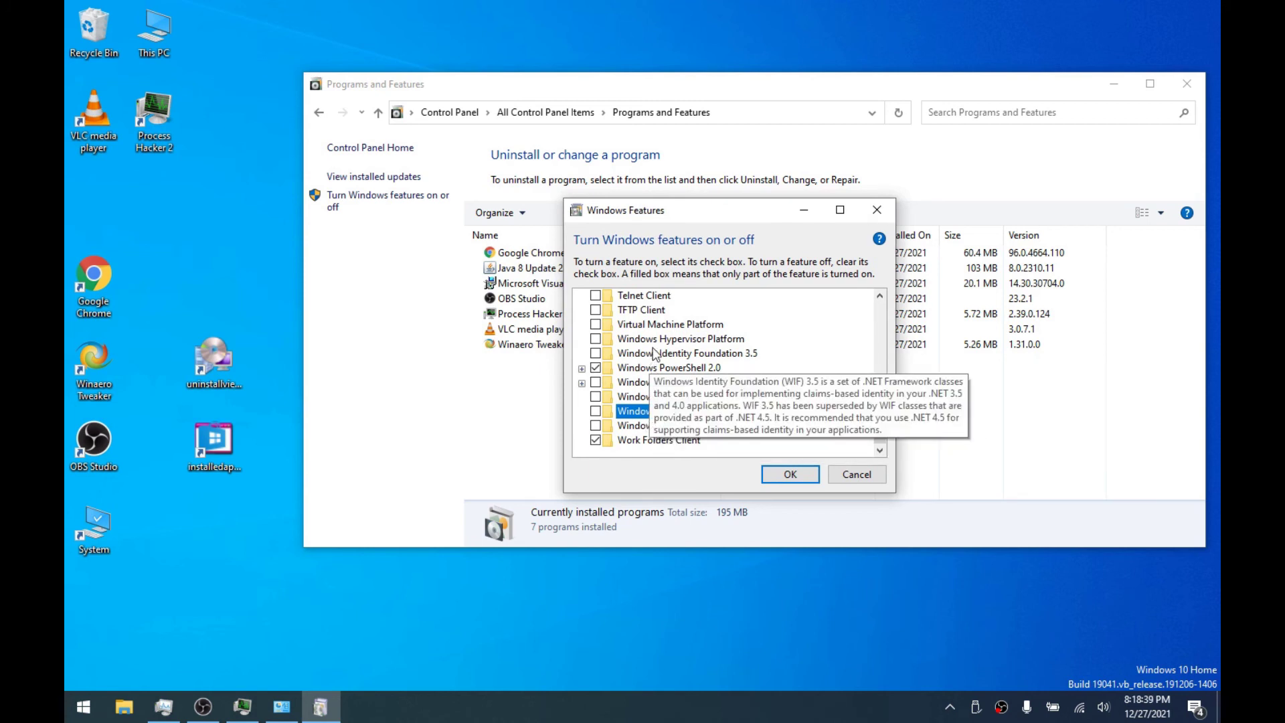
pyautogui.moveTo(660, 328)
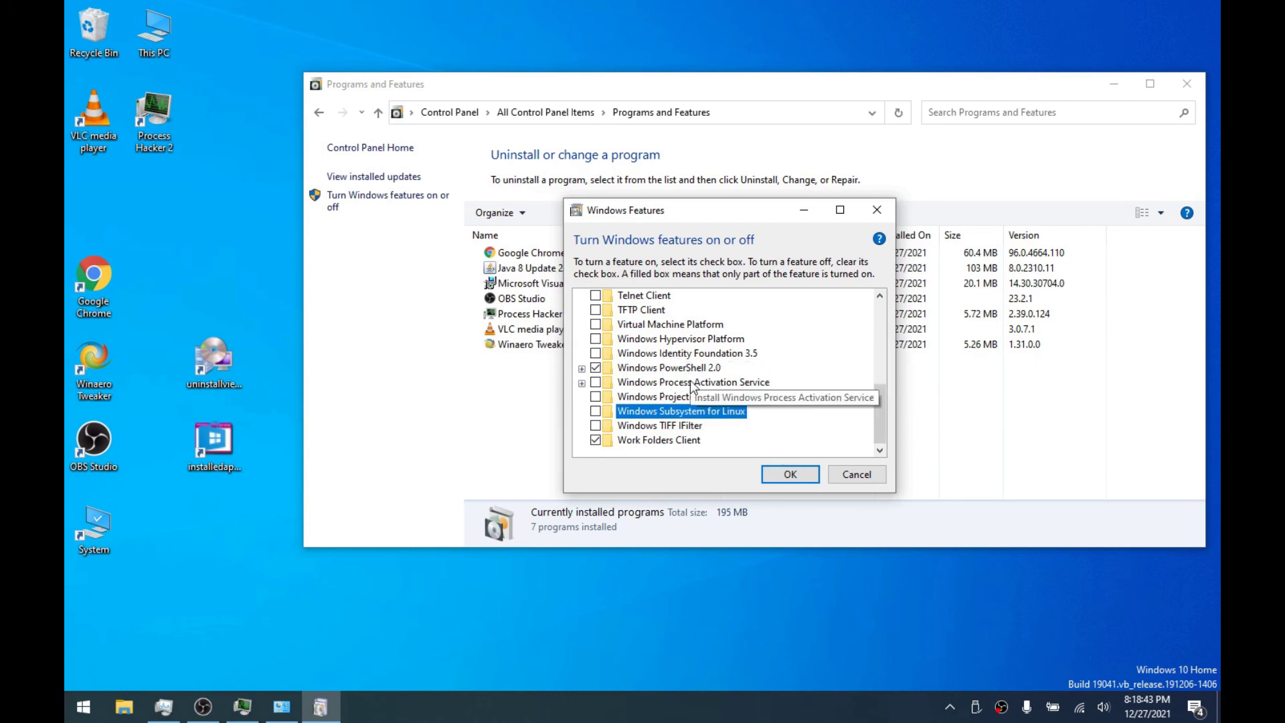
pyautogui.scroll(2, 734, 412)
pyautogui.scroll(3, 734, 411)
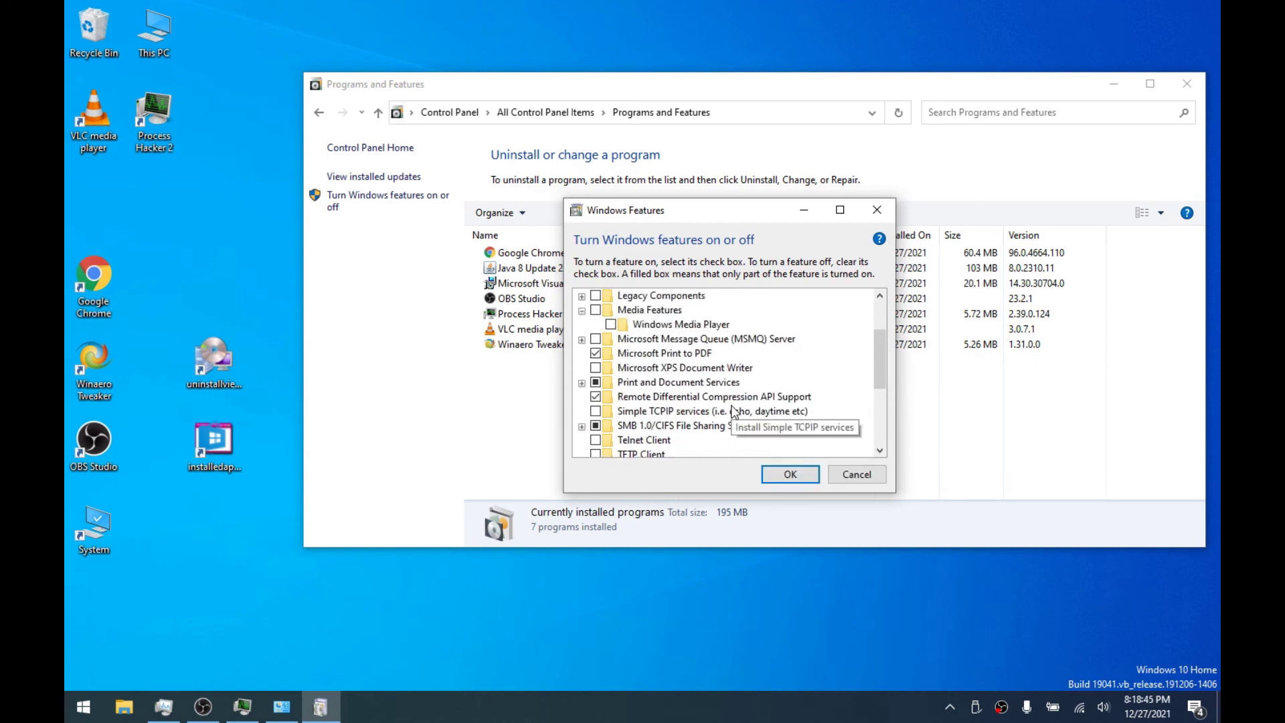
pyautogui.moveTo(722, 400)
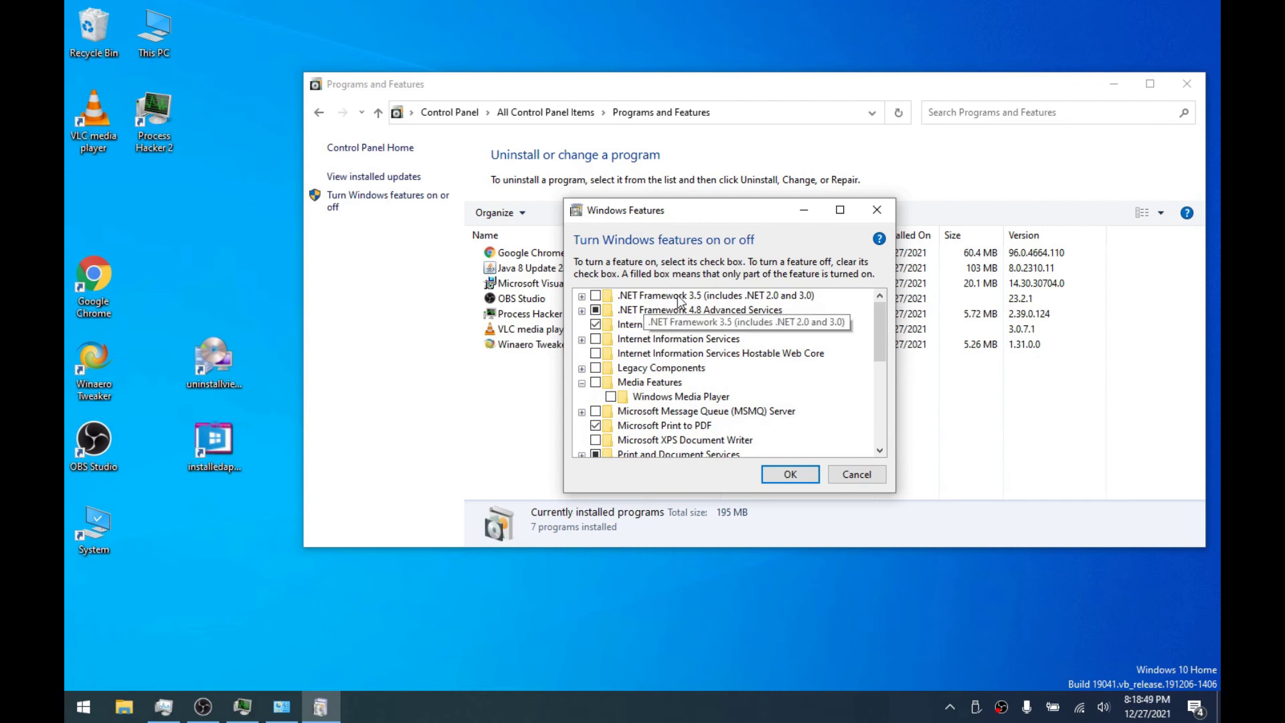
pyautogui.click(706, 297)
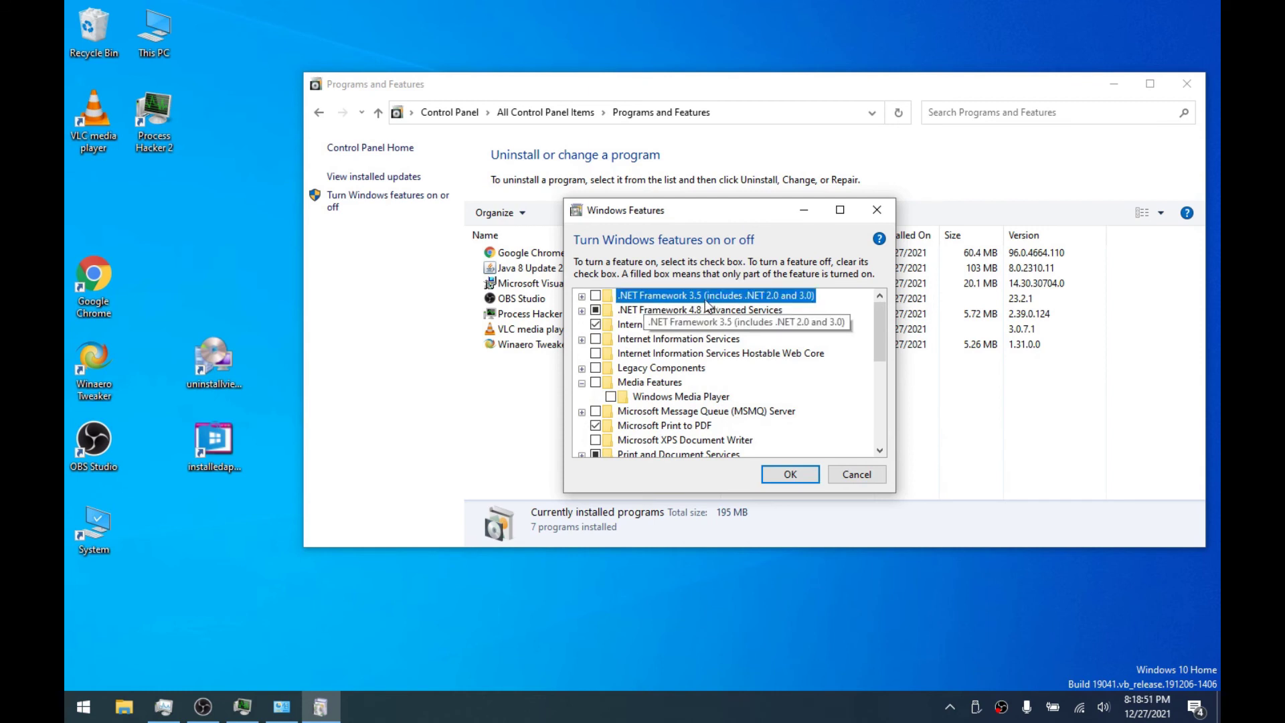
# Inspect the sub-features of .NET Framework 3.5, collapse the group again, and look over the neighbouring Windows features
pyautogui.click(582, 296)
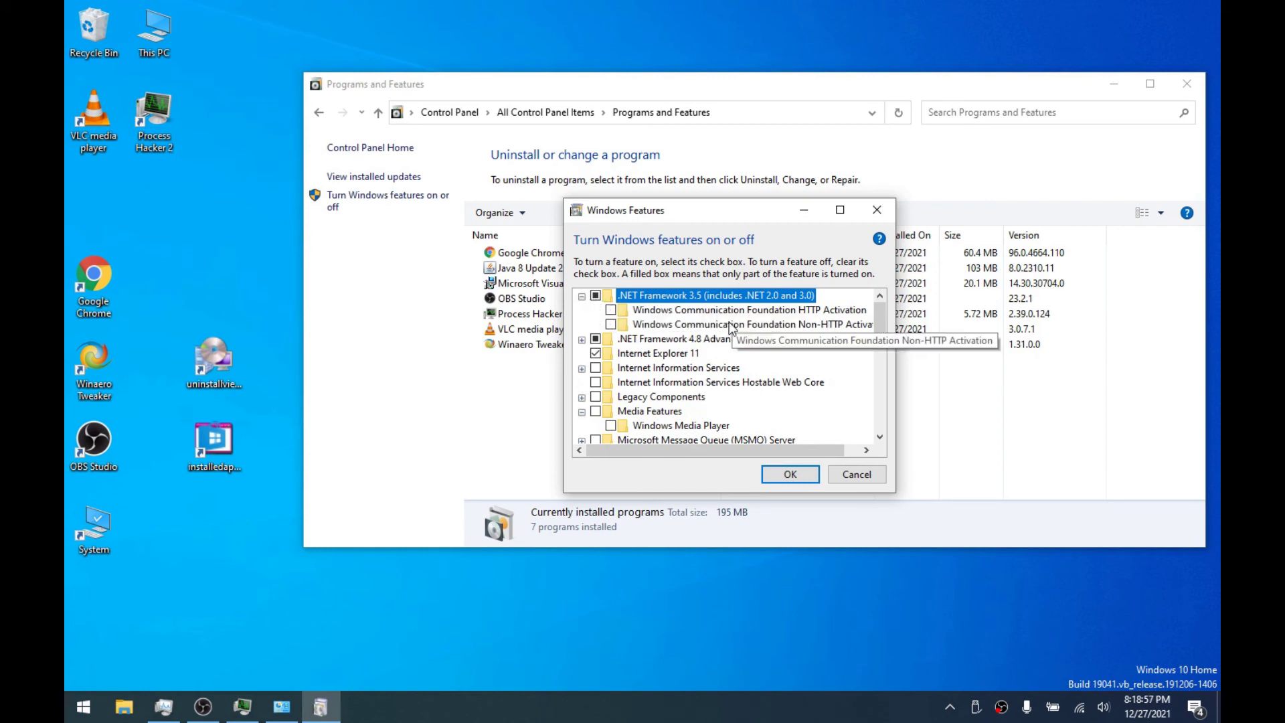
pyautogui.click(583, 296)
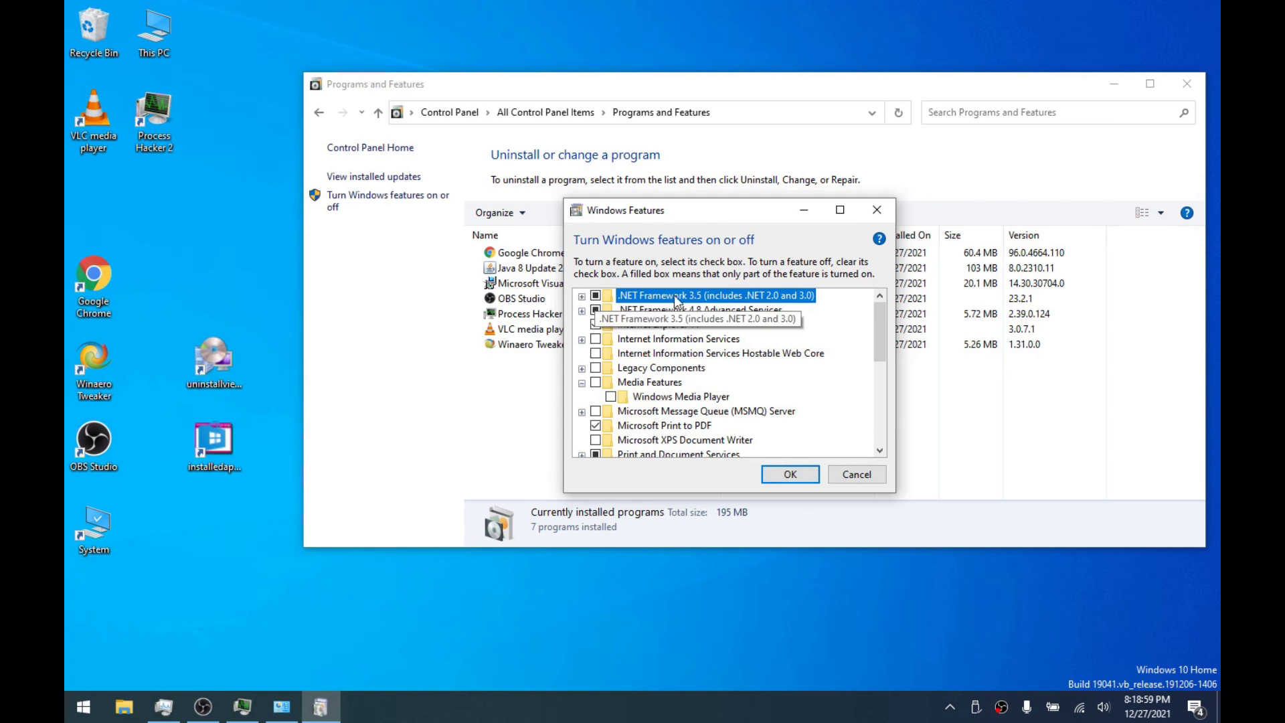
pyautogui.click(644, 311)
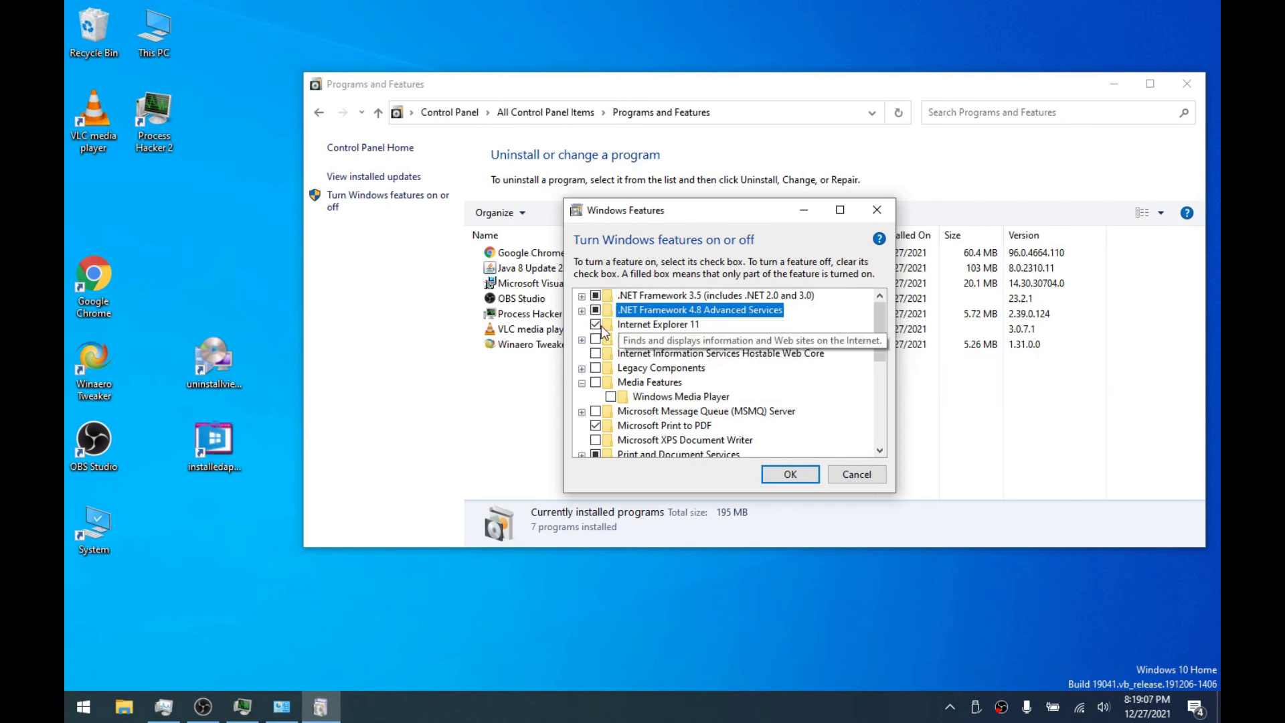
pyautogui.scroll(-4, 700, 411)
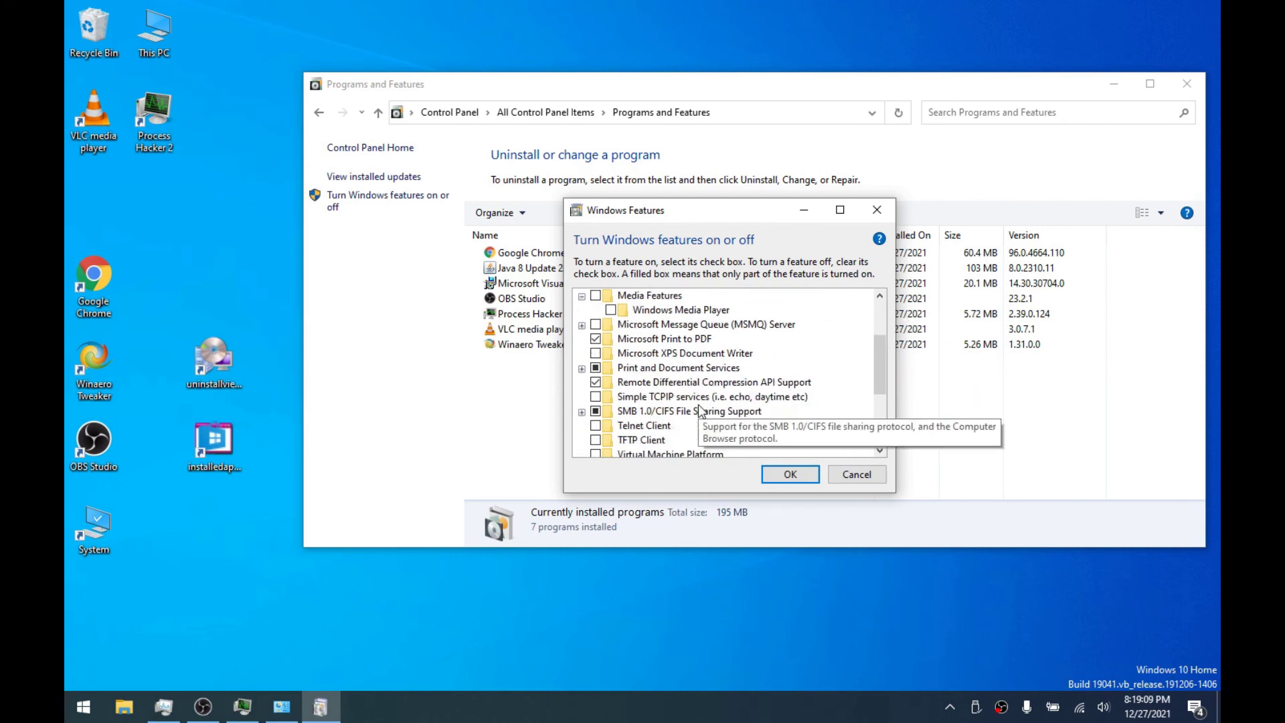
pyautogui.scroll(4, 696, 402)
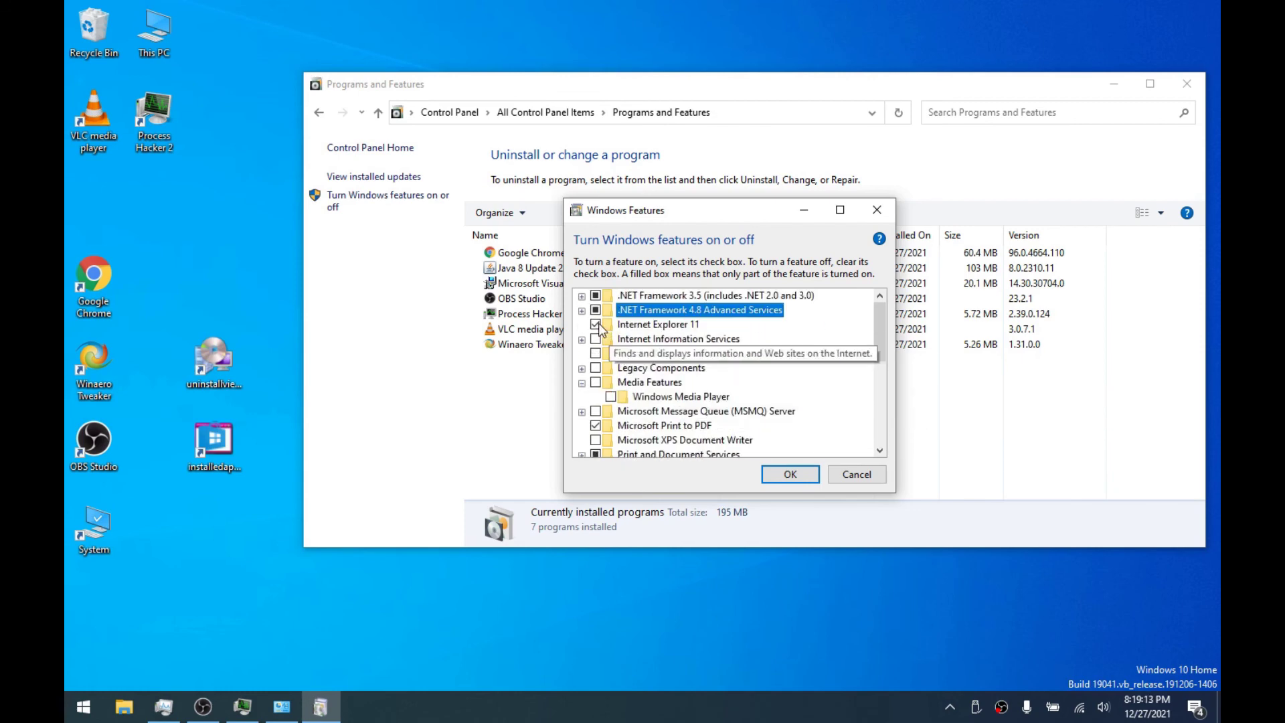
# Try to turn off Internet Explorer 11, accepting its warning, and Work Folders Client, and apply the feature changes
pyautogui.click(597, 324)
pyautogui.click(681, 394)
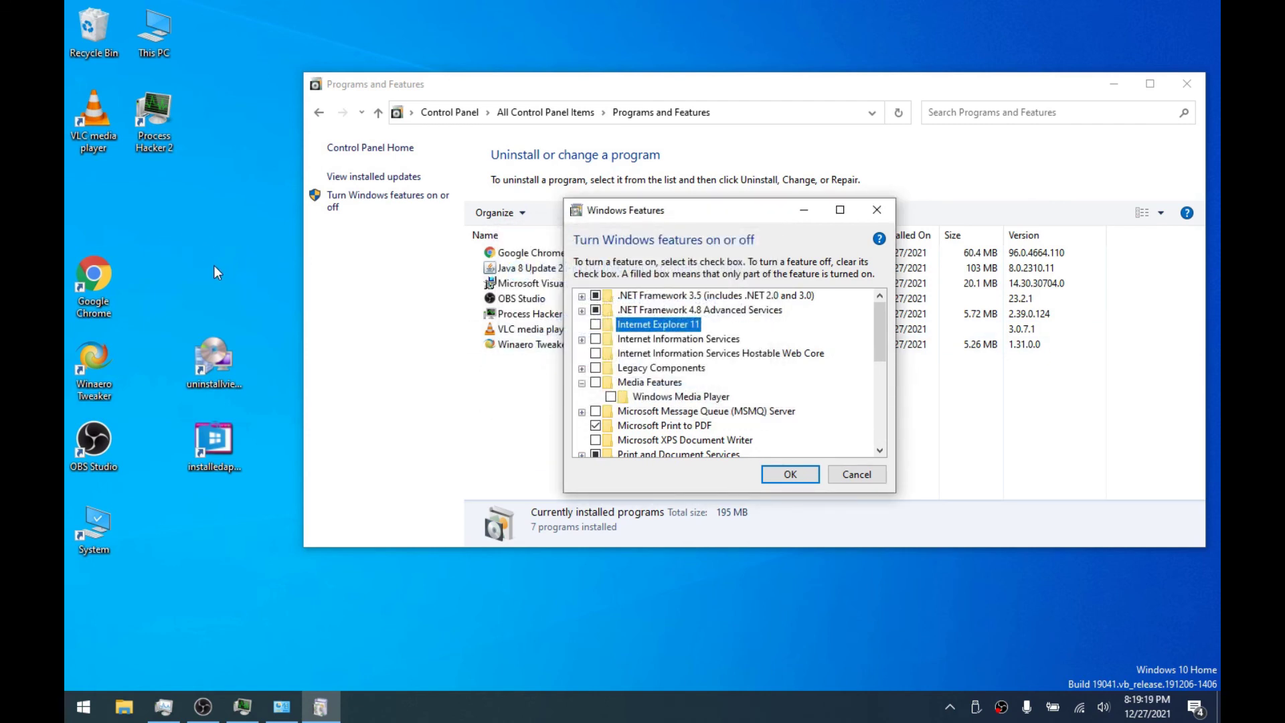
pyautogui.moveTo(111, 269); pyautogui.dragTo(179, 258)
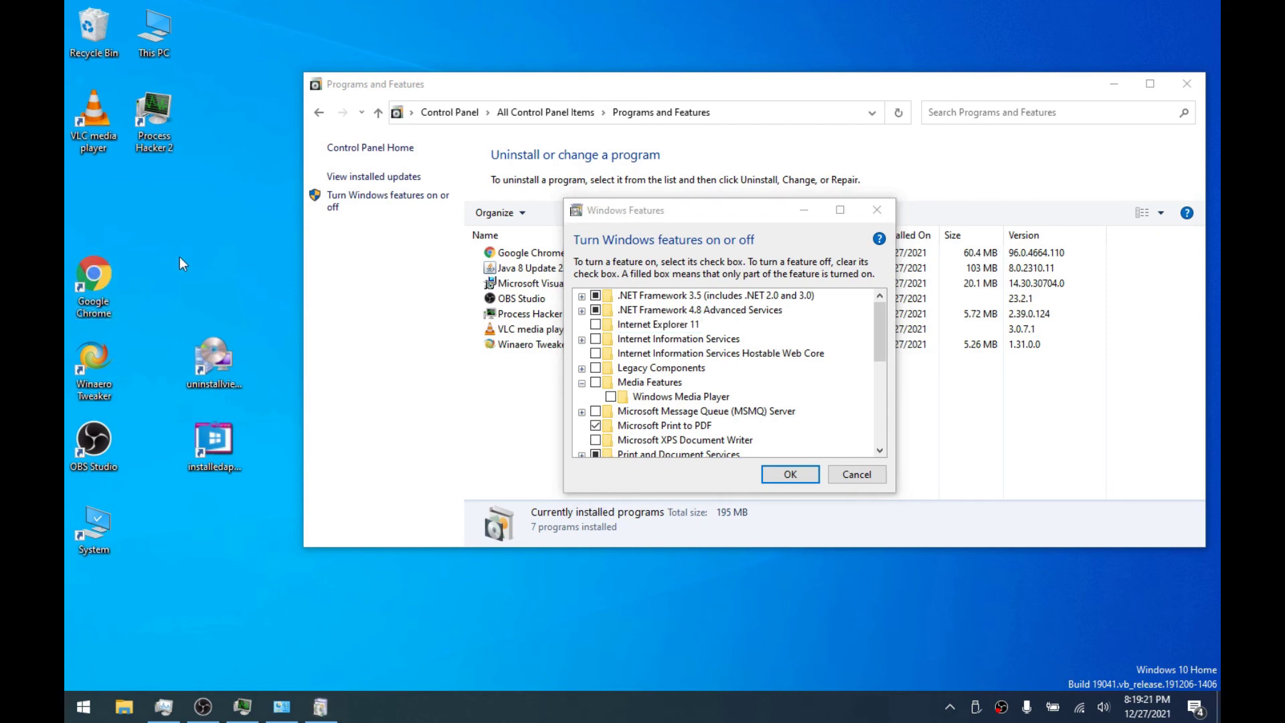
pyautogui.moveTo(738, 211); pyautogui.dragTo(705, 199)
pyautogui.moveTo(846, 294); pyautogui.dragTo(836, 420)
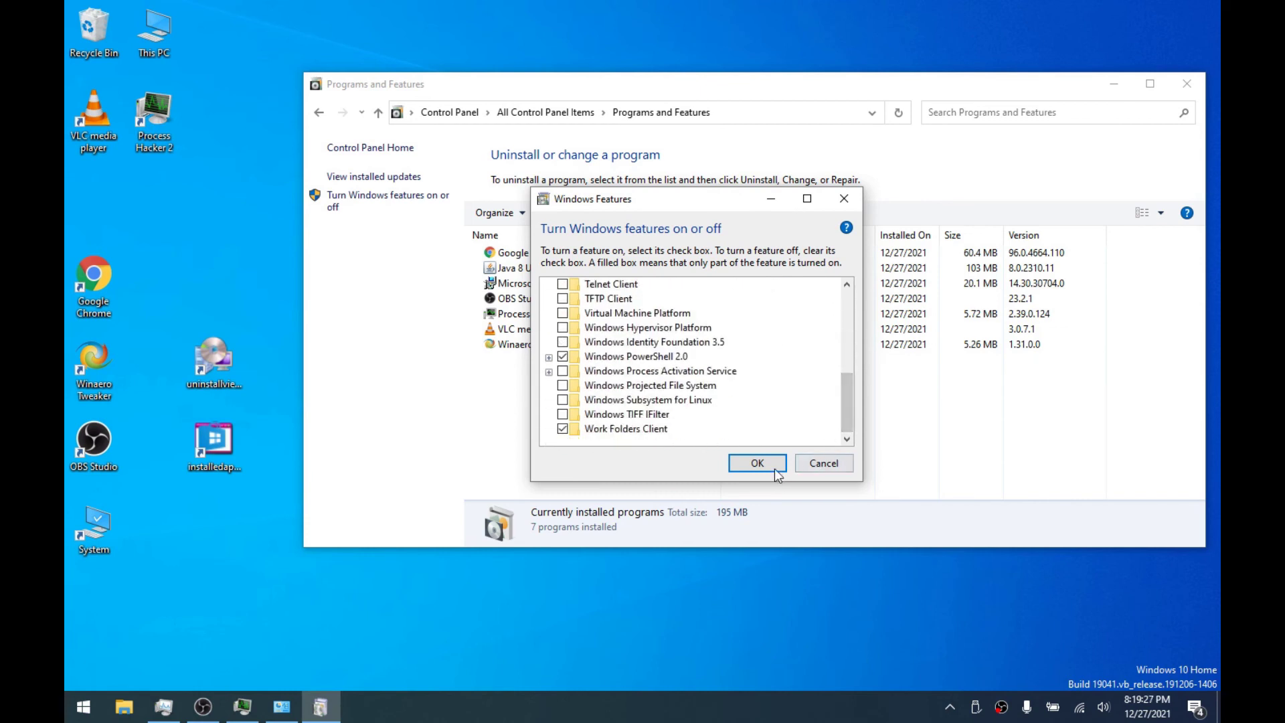
pyautogui.click(598, 434)
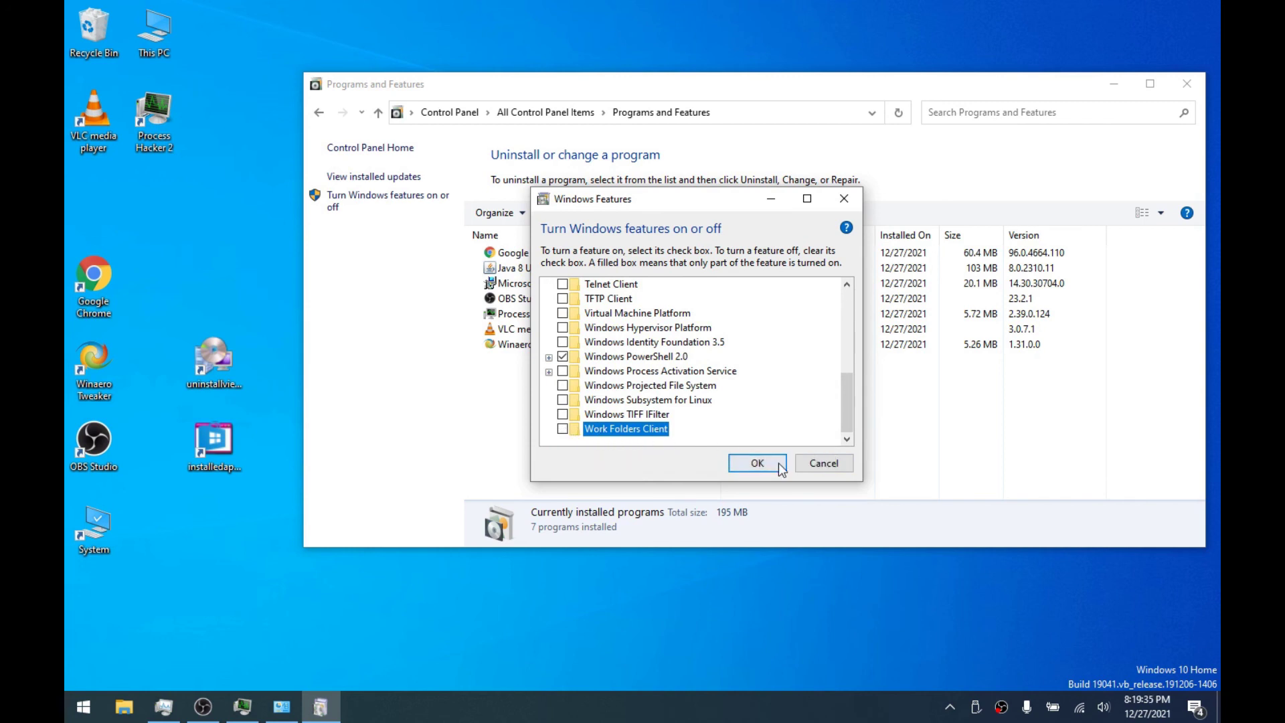
pyautogui.click(778, 463)
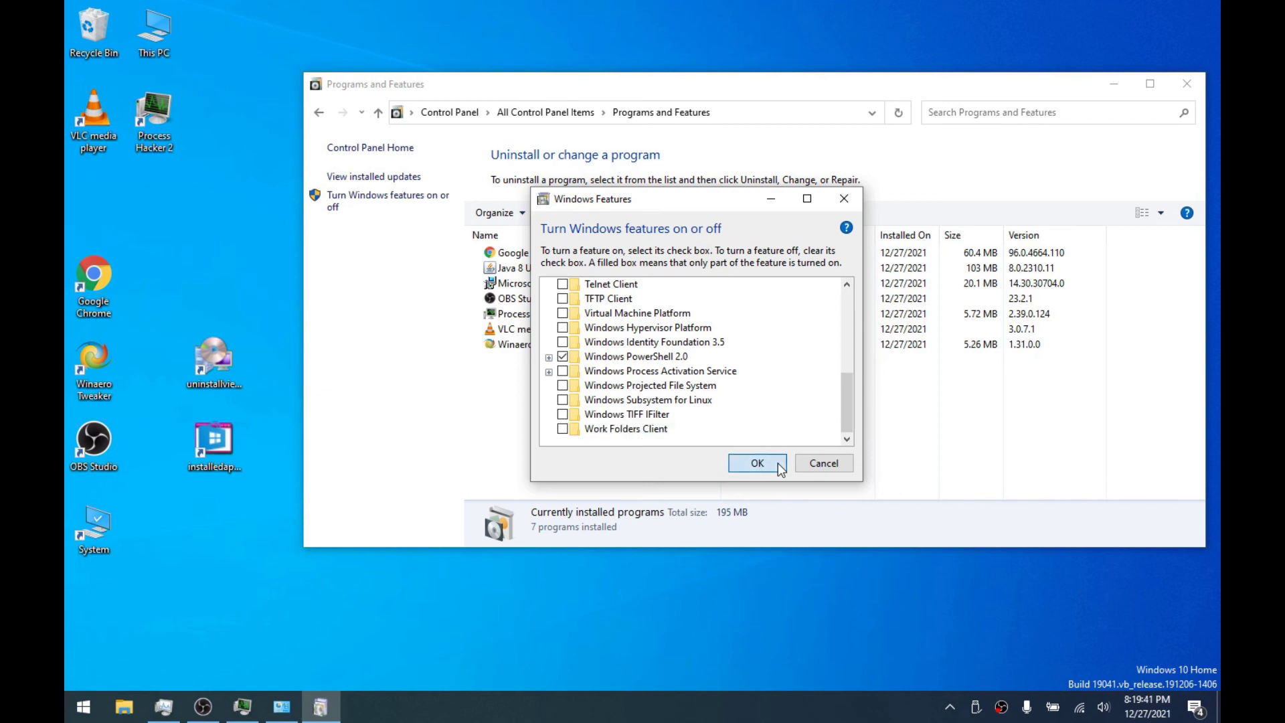
pyautogui.click(757, 463)
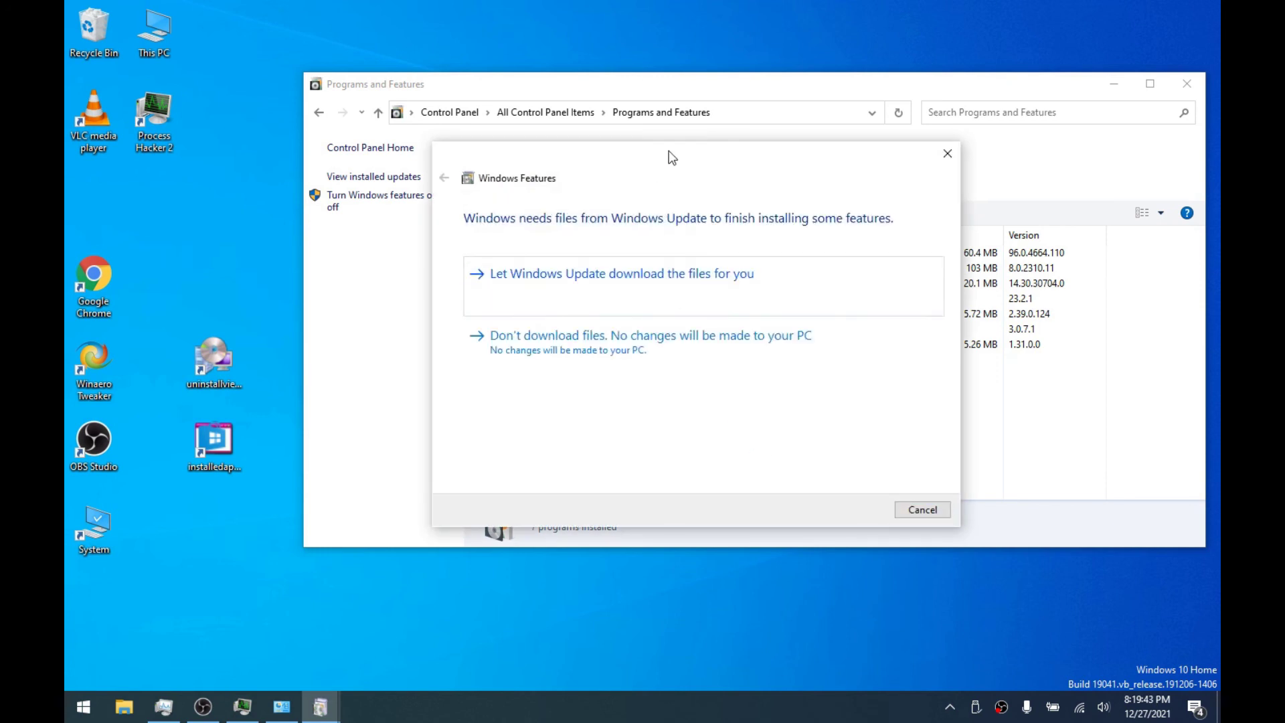
# Decline the Windows Update file download without changing the PC and dismiss the resulting dialogs
pyautogui.moveTo(671, 158); pyautogui.dragTo(684, 182)
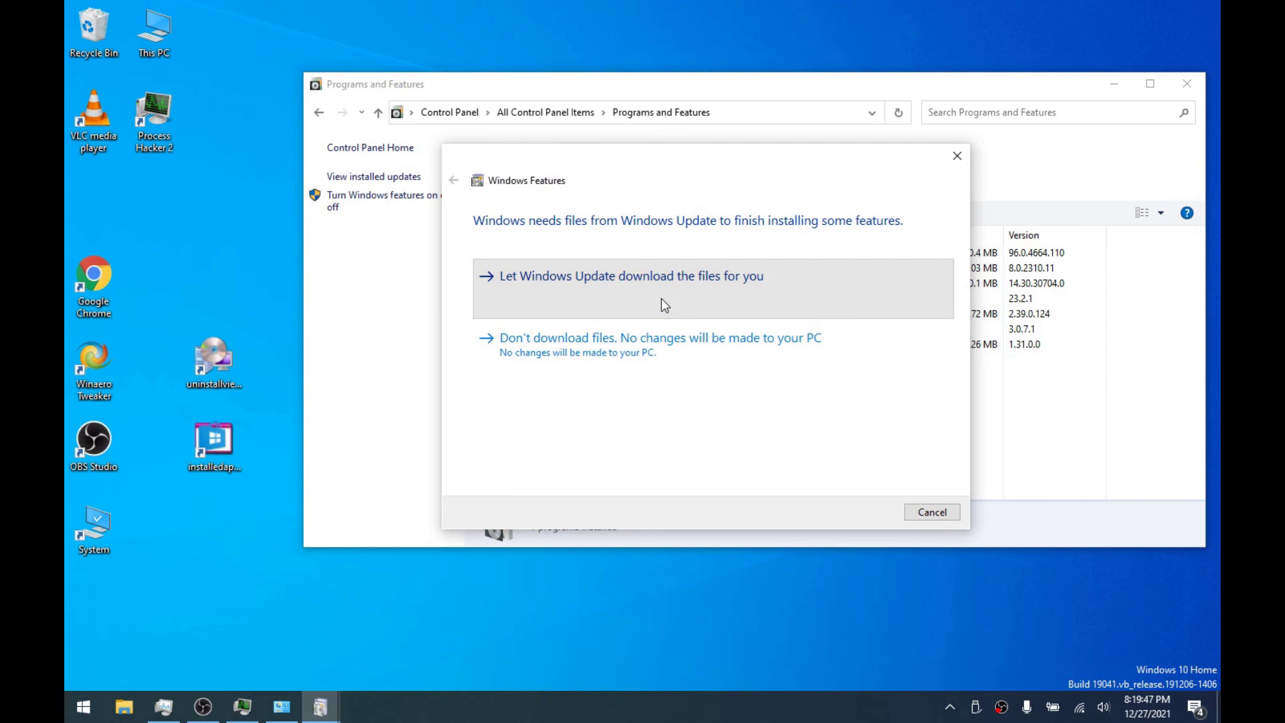
pyautogui.click(673, 348)
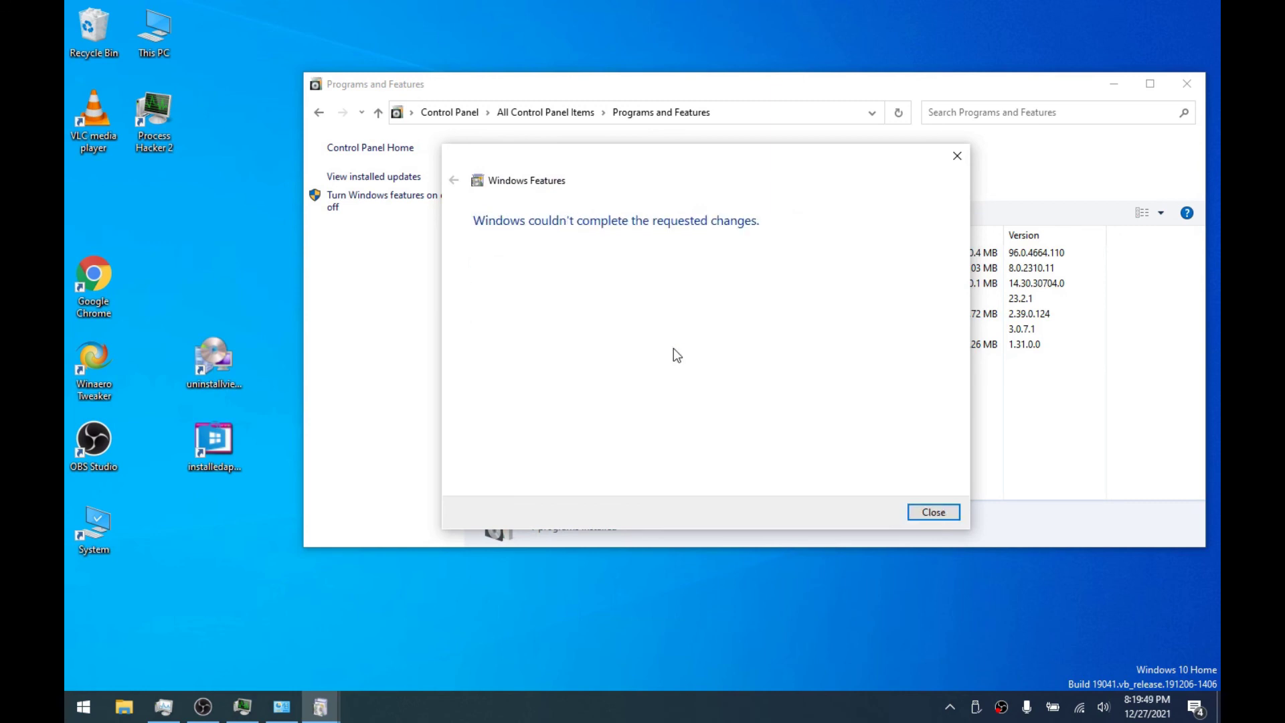
pyautogui.click(933, 512)
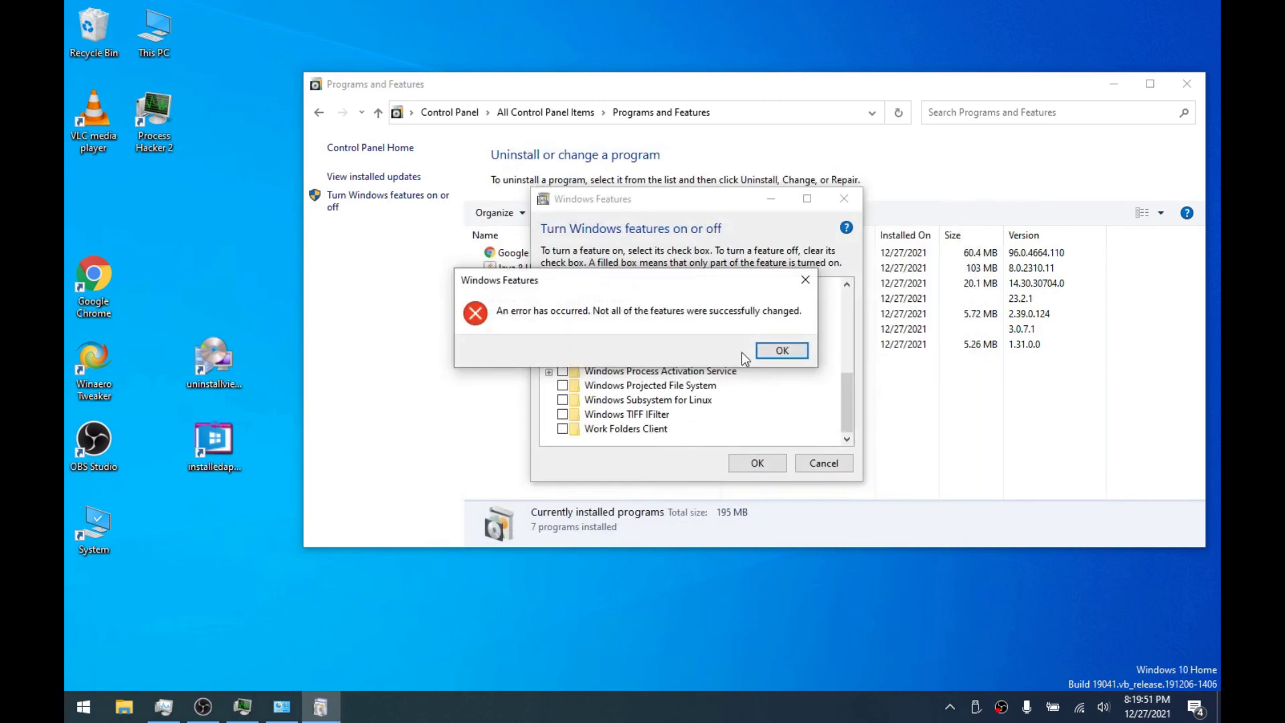
pyautogui.click(773, 353)
# Reopen Windows Features, clear Internet Explorer 11, accepting the warning, and look through the other features
pyautogui.click(350, 201)
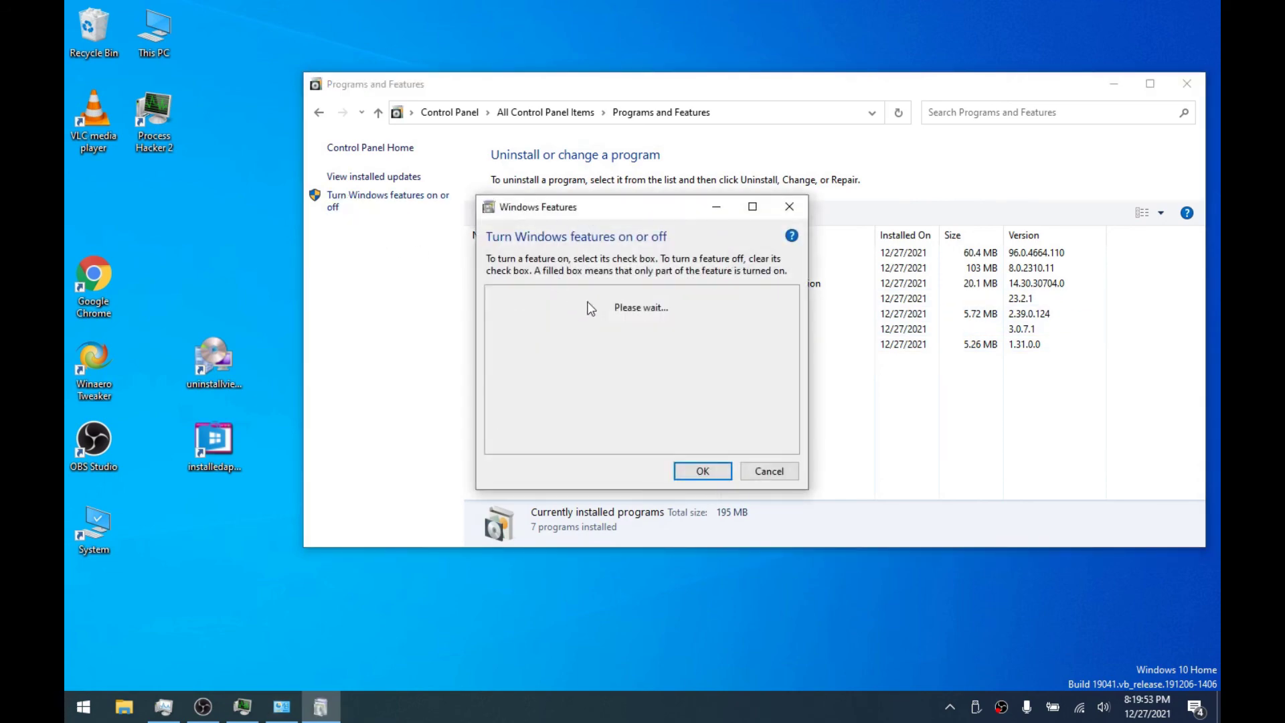
pyautogui.click(508, 323)
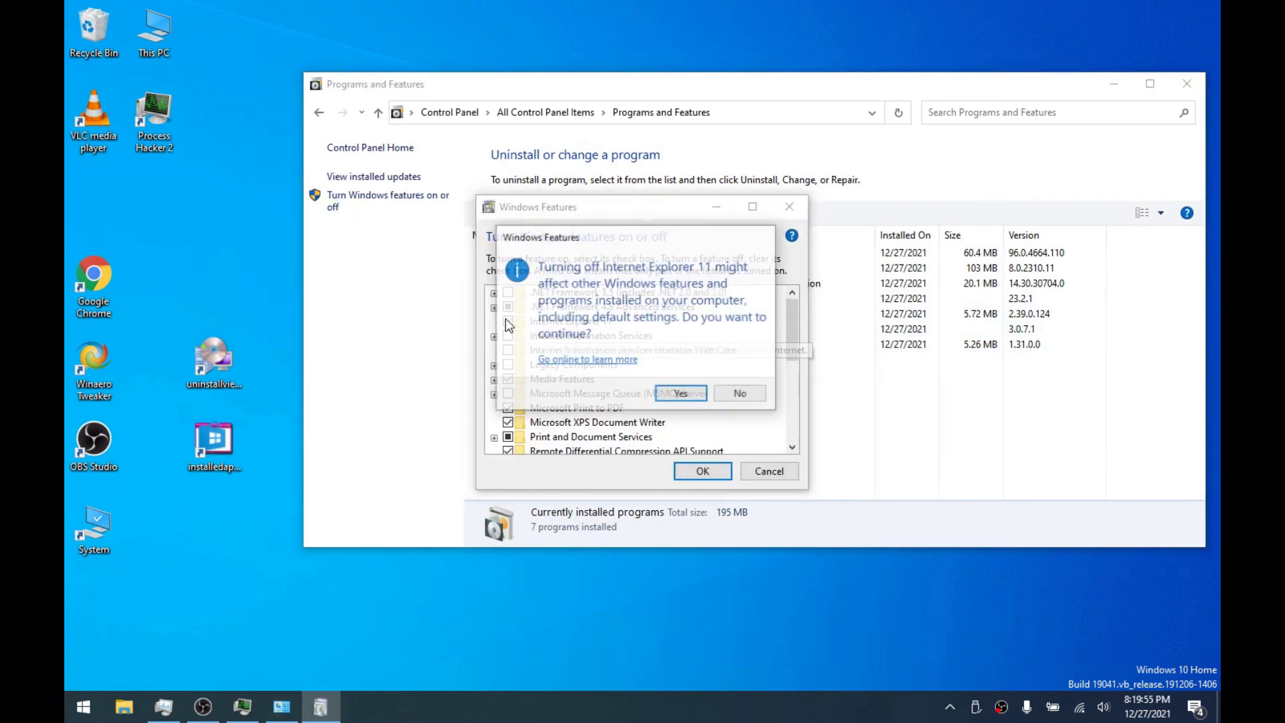
pyautogui.click(679, 395)
pyautogui.scroll(-1, 530, 382)
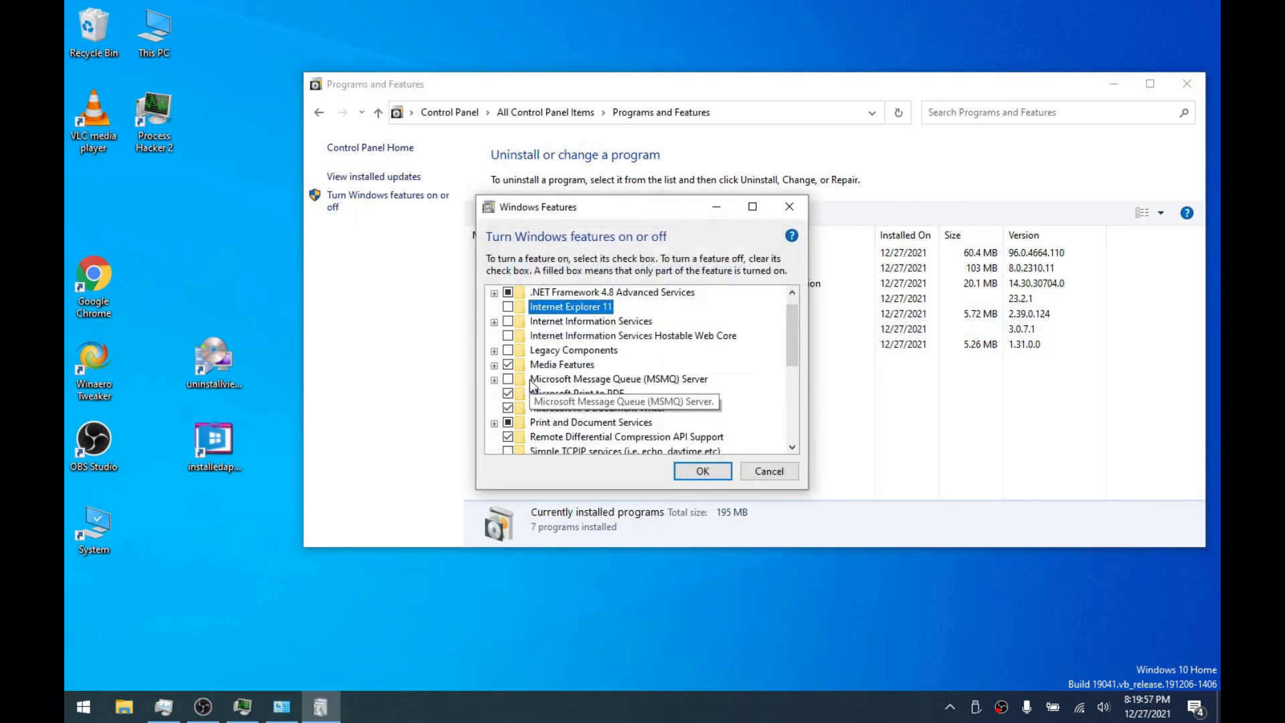
pyautogui.scroll(-5, 530, 381)
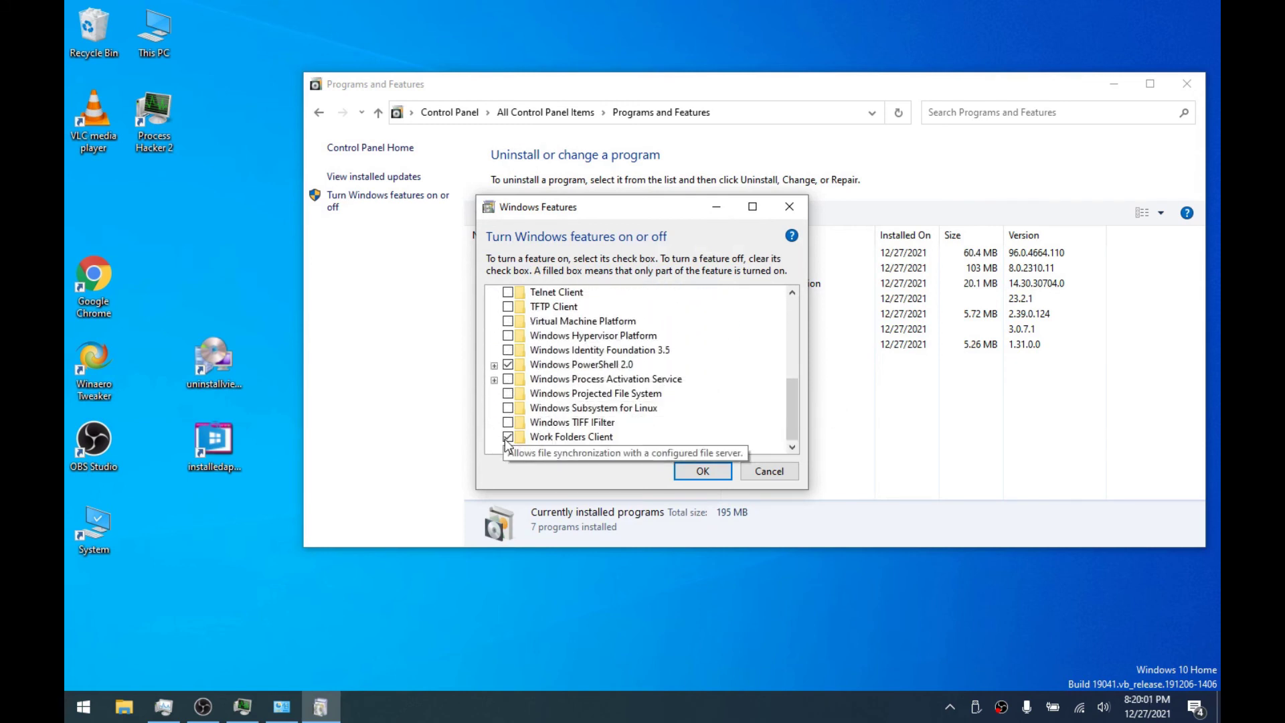
pyautogui.scroll(5, 519, 428)
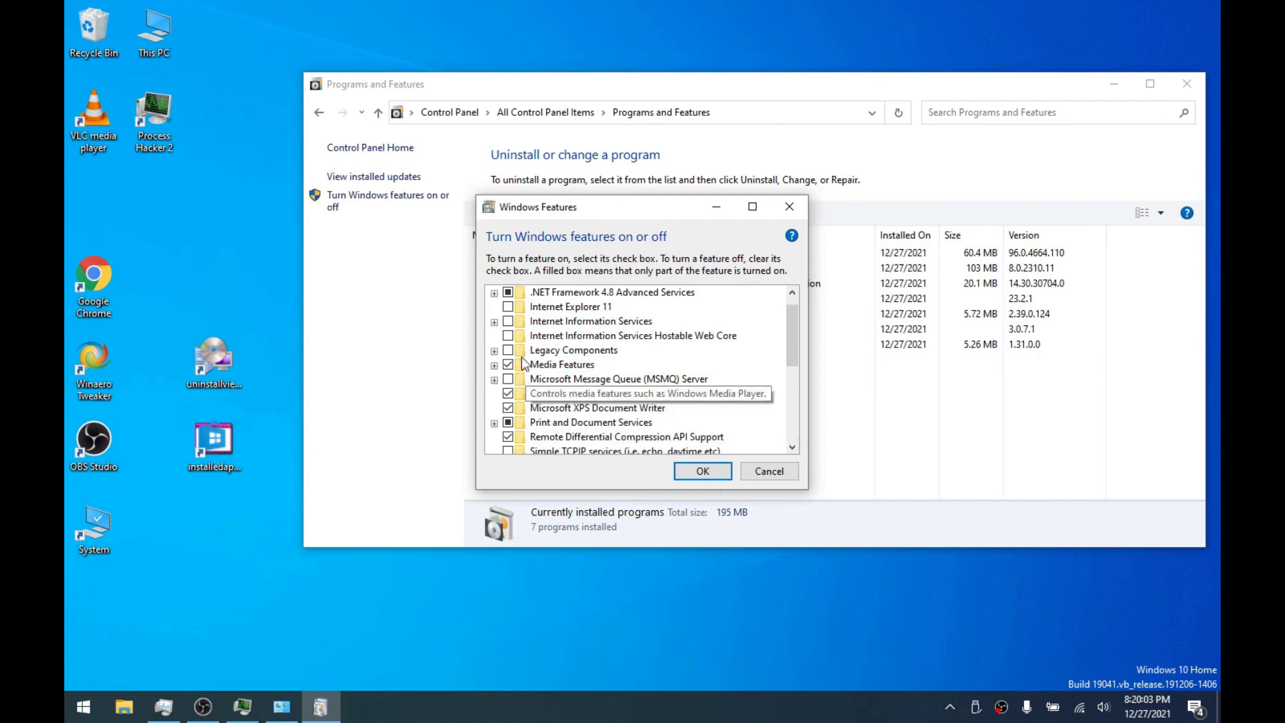
pyautogui.scroll(1, 575, 321)
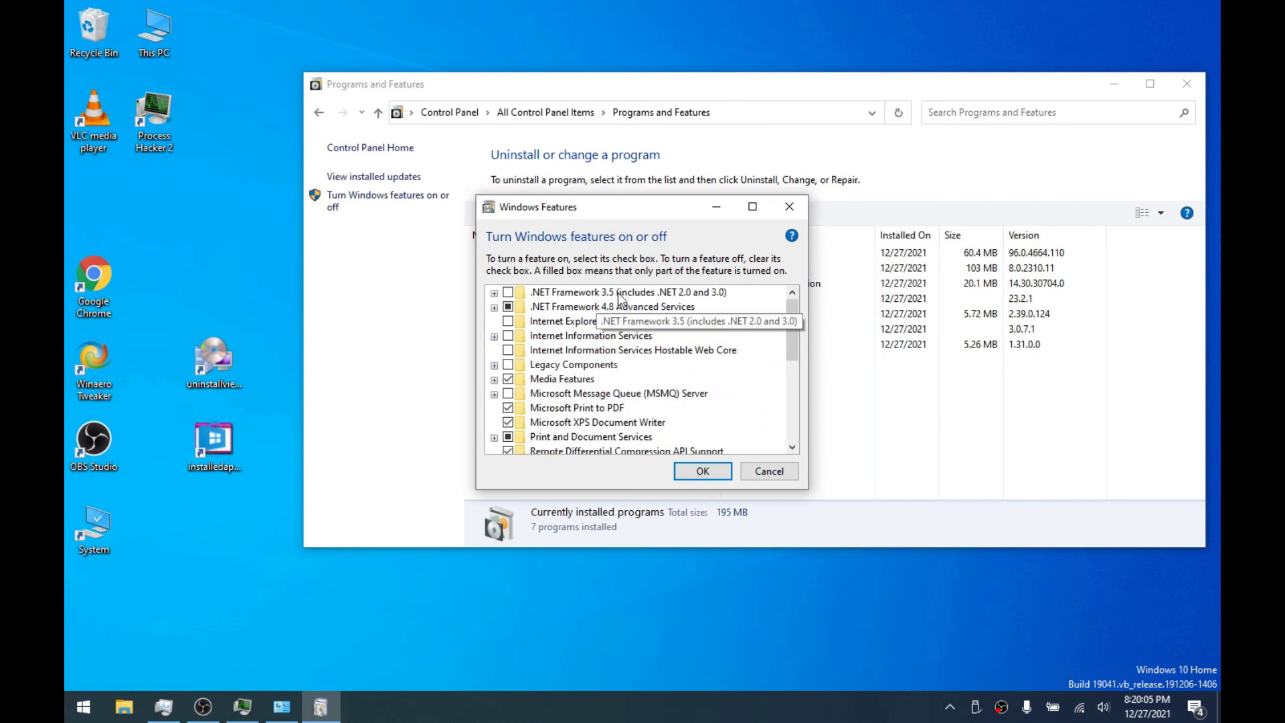
pyautogui.scroll(-2, 563, 409)
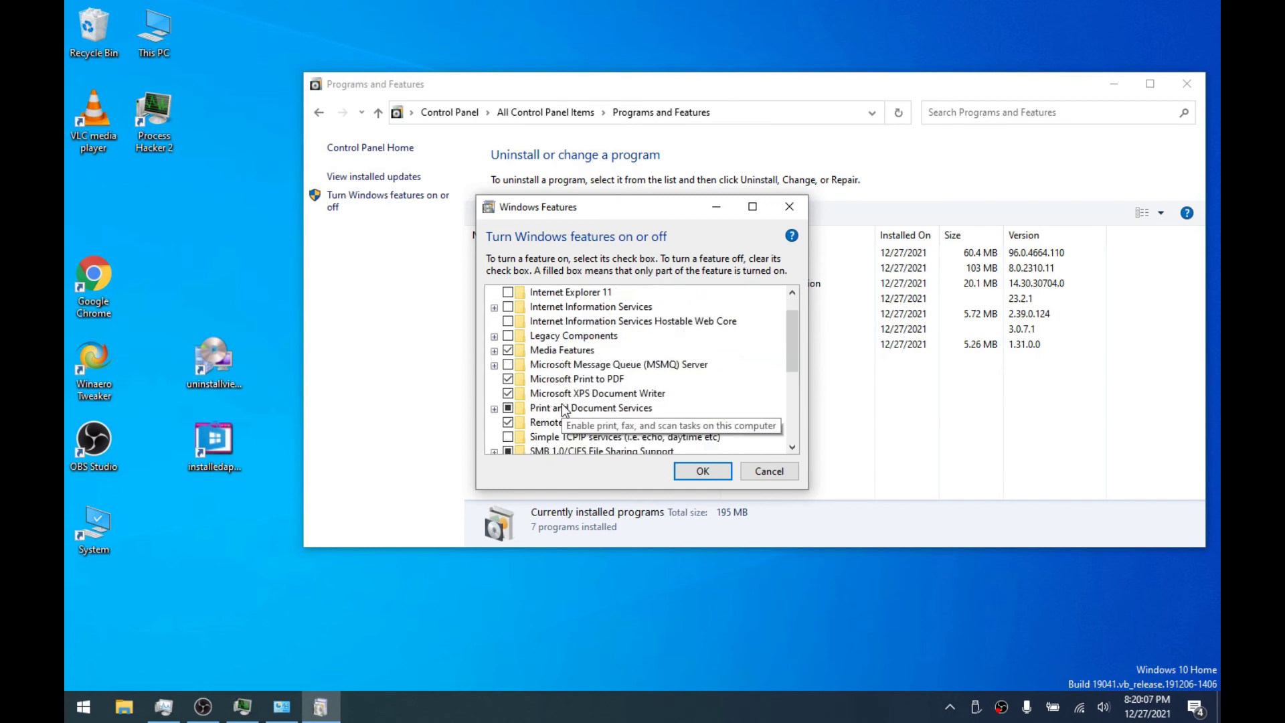
# Clear Media Features and apply the feature changes, but cancel the search for required files and dismiss the error
pyautogui.scroll(-1, 549, 388)
pyautogui.click(508, 335)
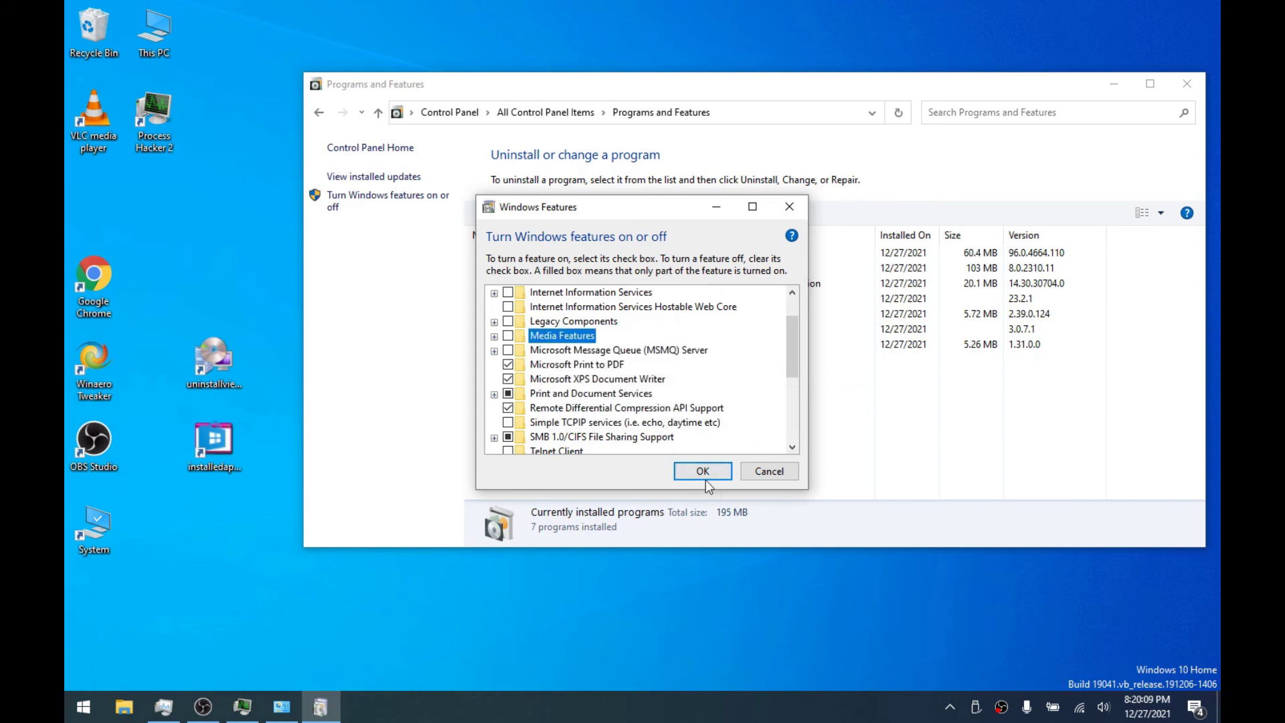
pyautogui.click(702, 471)
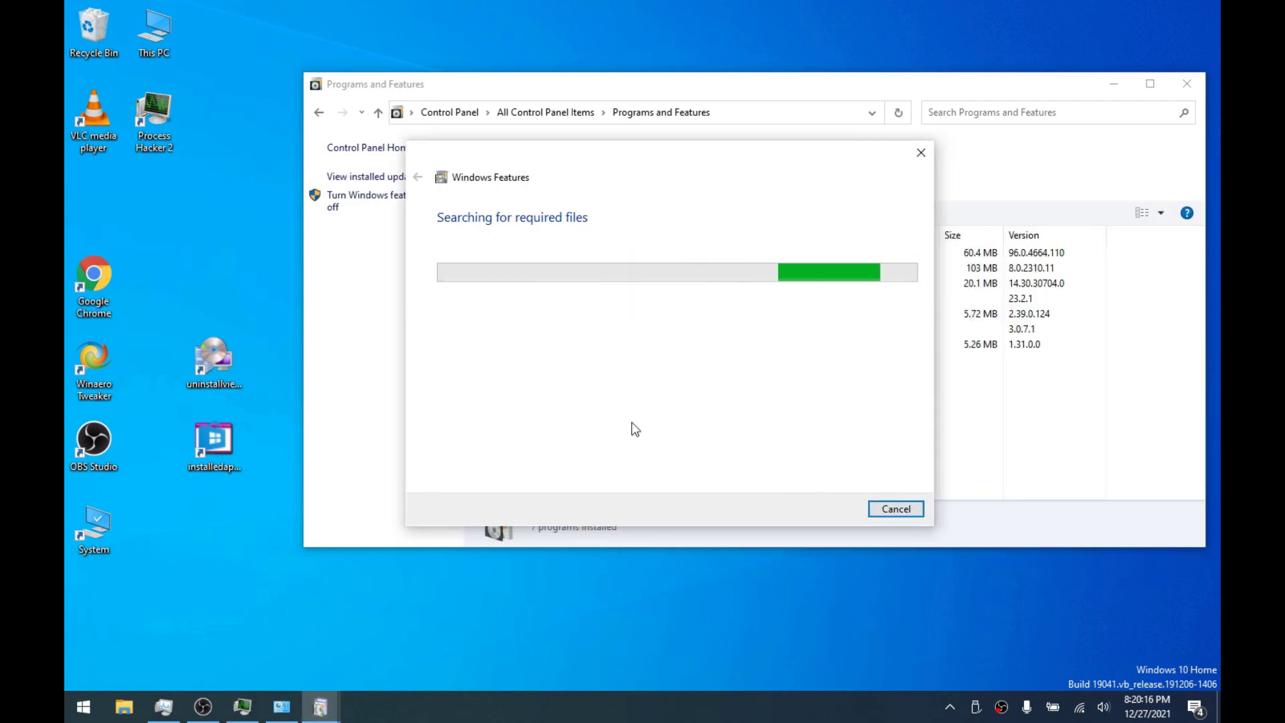
pyautogui.click(883, 510)
pyautogui.click(889, 512)
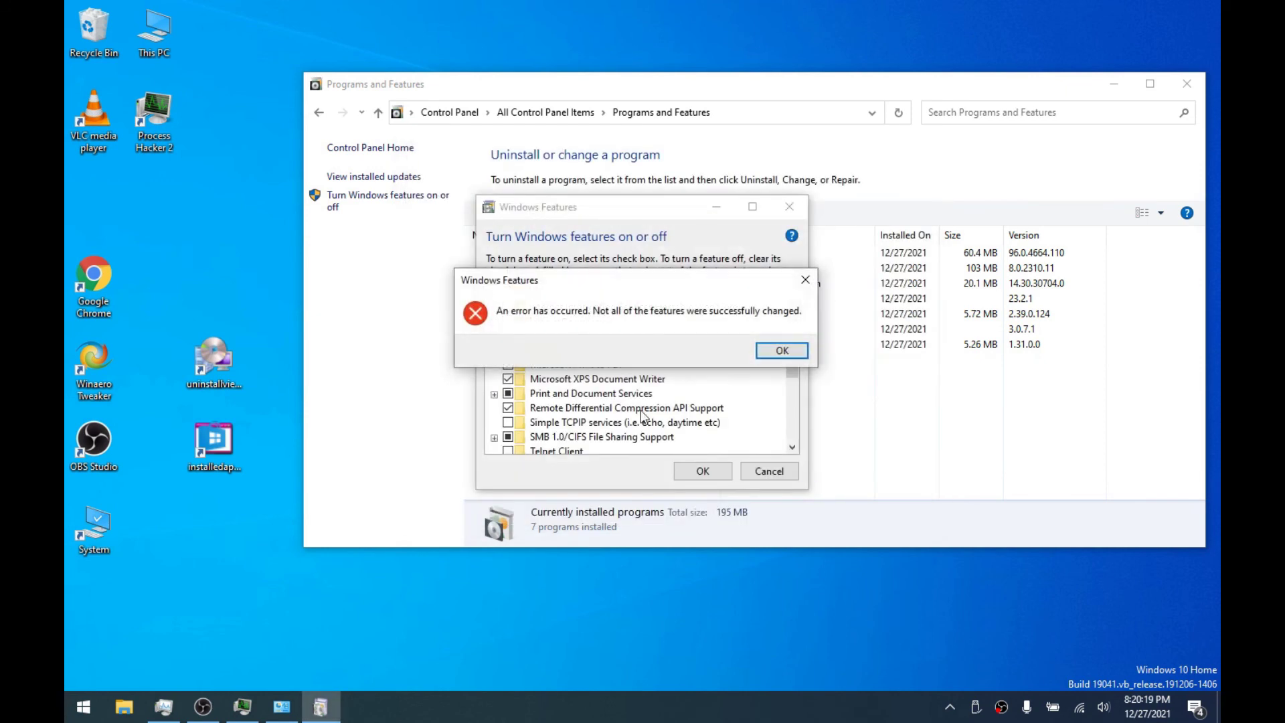
pyautogui.click(782, 351)
# Reopen Windows Features and clear Internet Explorer 11, accepting the warning, and Media Features including Windows Media Player
pyautogui.click(439, 196)
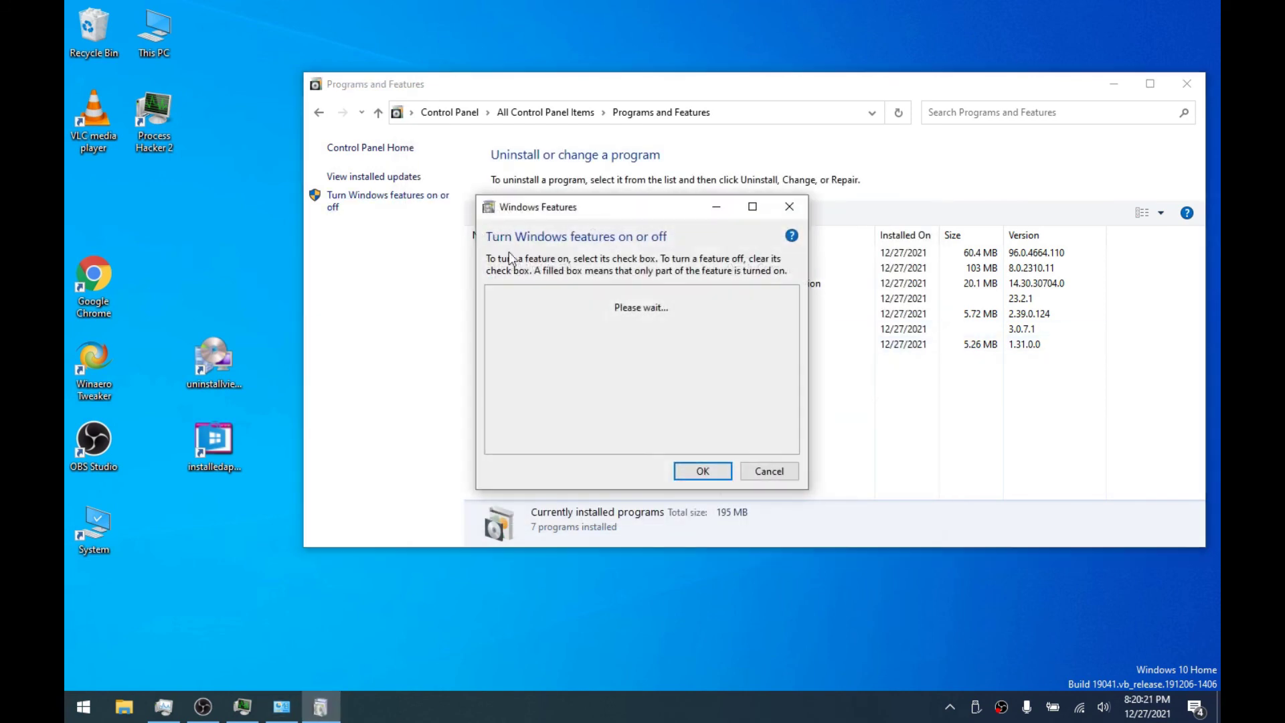
pyautogui.click(508, 322)
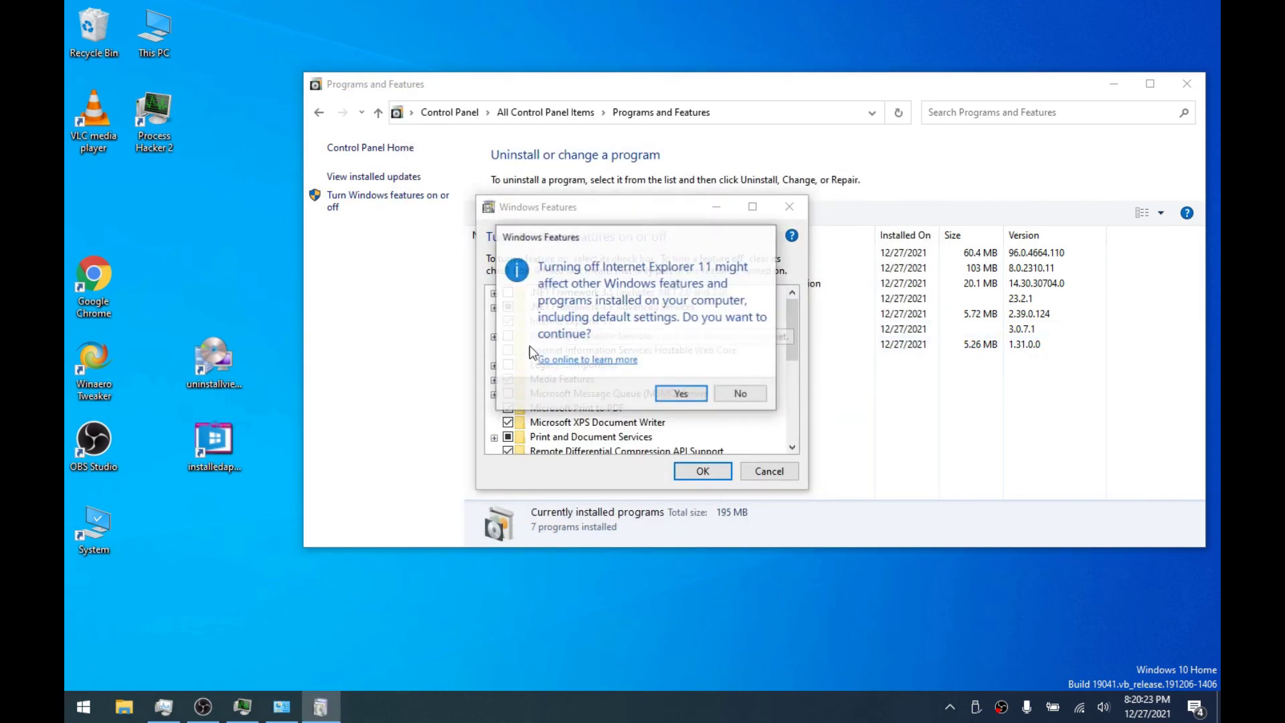
pyautogui.click(672, 392)
pyautogui.scroll(-1, 575, 394)
pyautogui.click(494, 365)
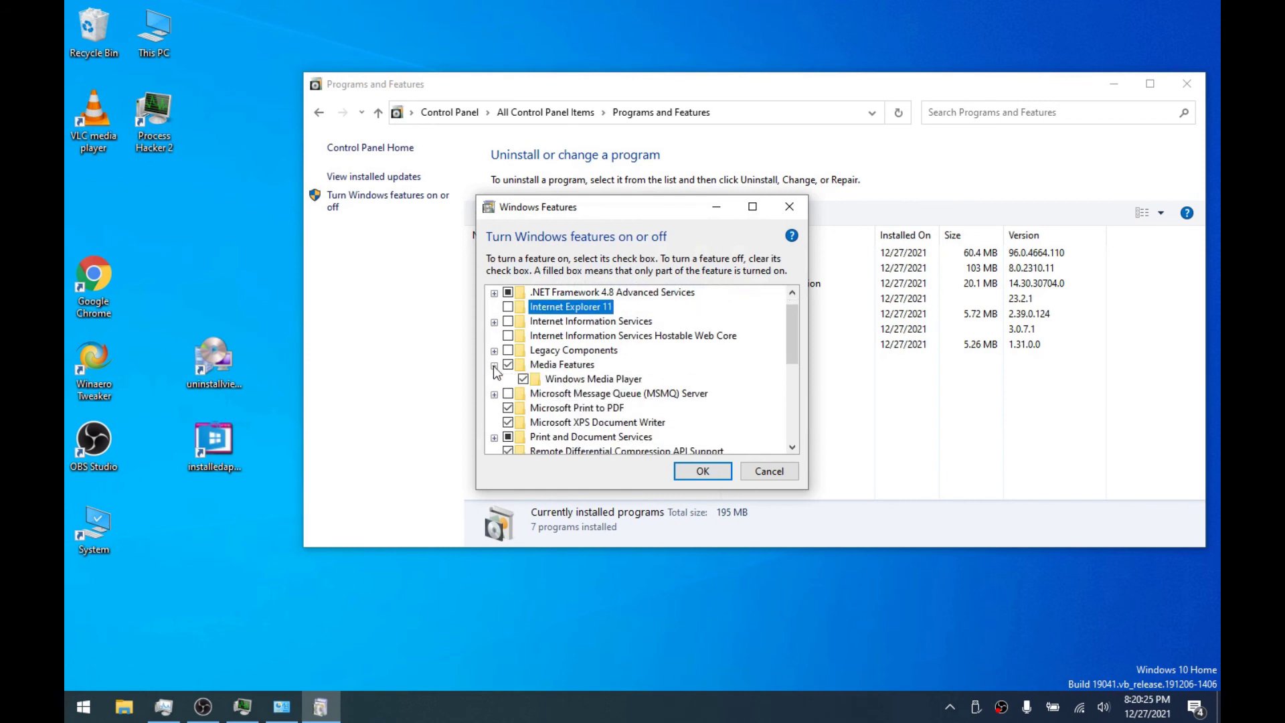
pyautogui.click(517, 365)
pyautogui.click(508, 364)
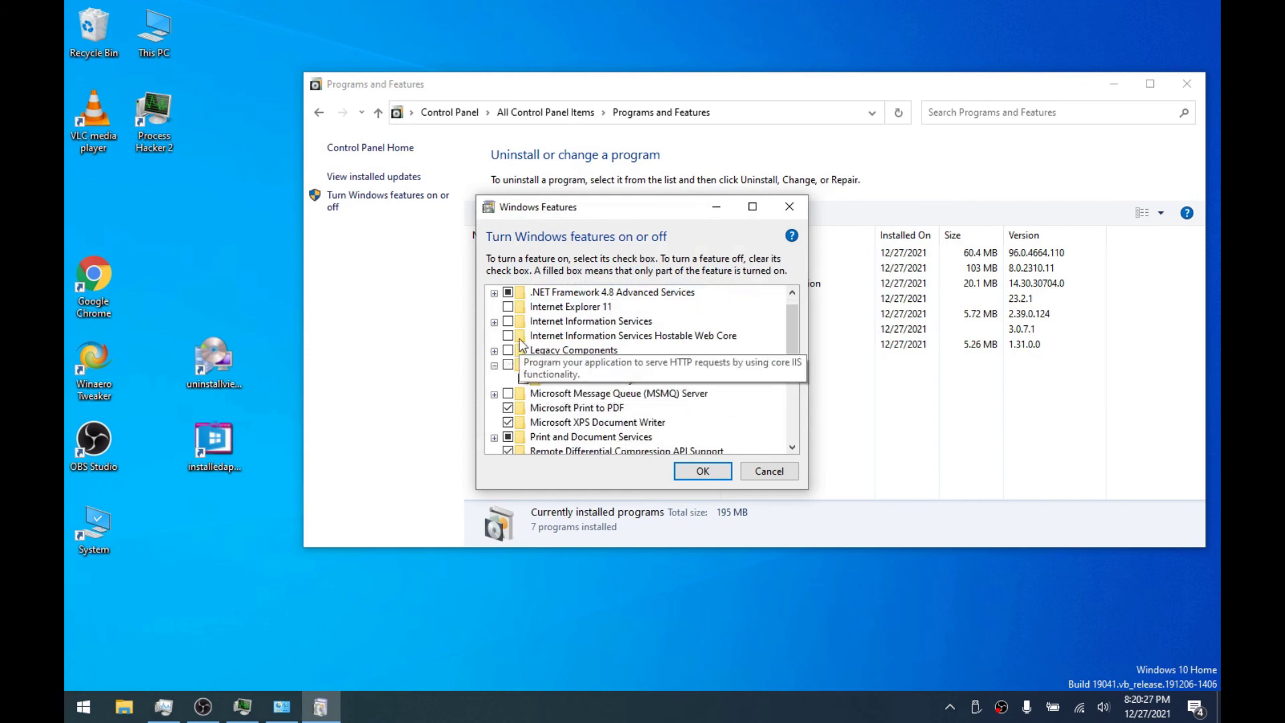
# Clear Microsoft XPS Document Writer and Work Folders Client in the Windows Features list
pyautogui.click(507, 423)
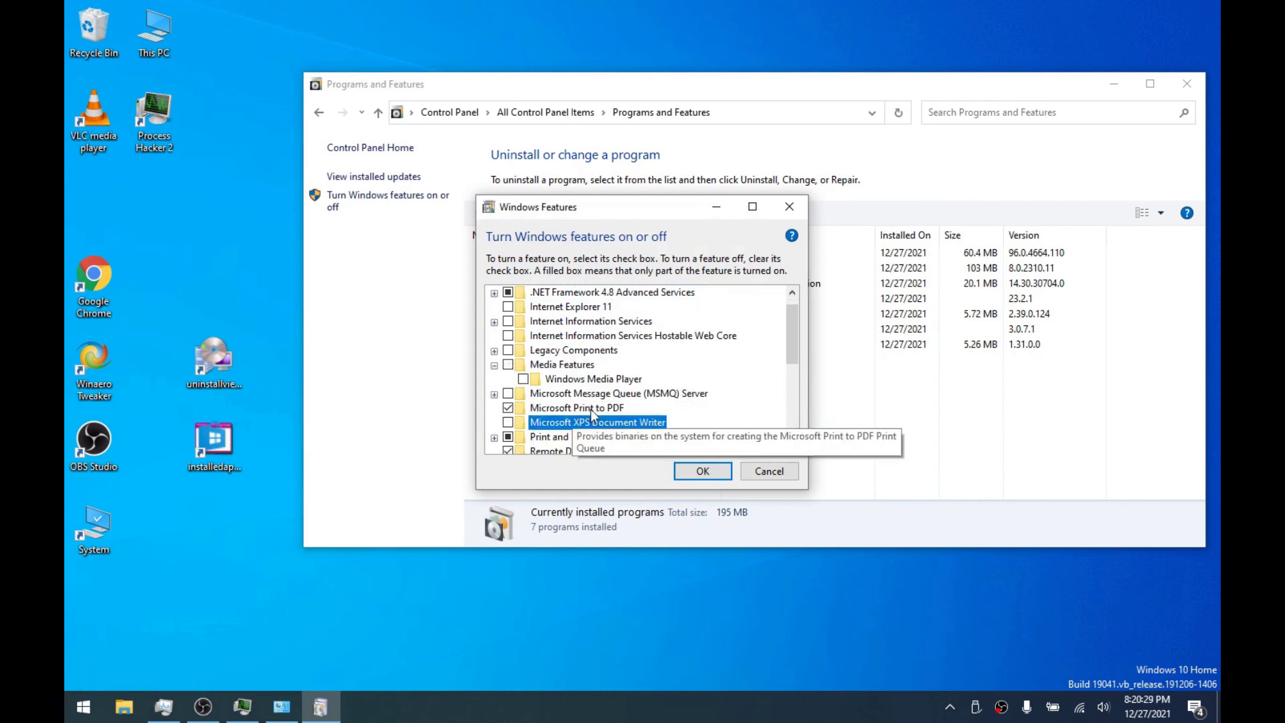
pyautogui.scroll(-3, 588, 402)
pyautogui.scroll(-2, 595, 411)
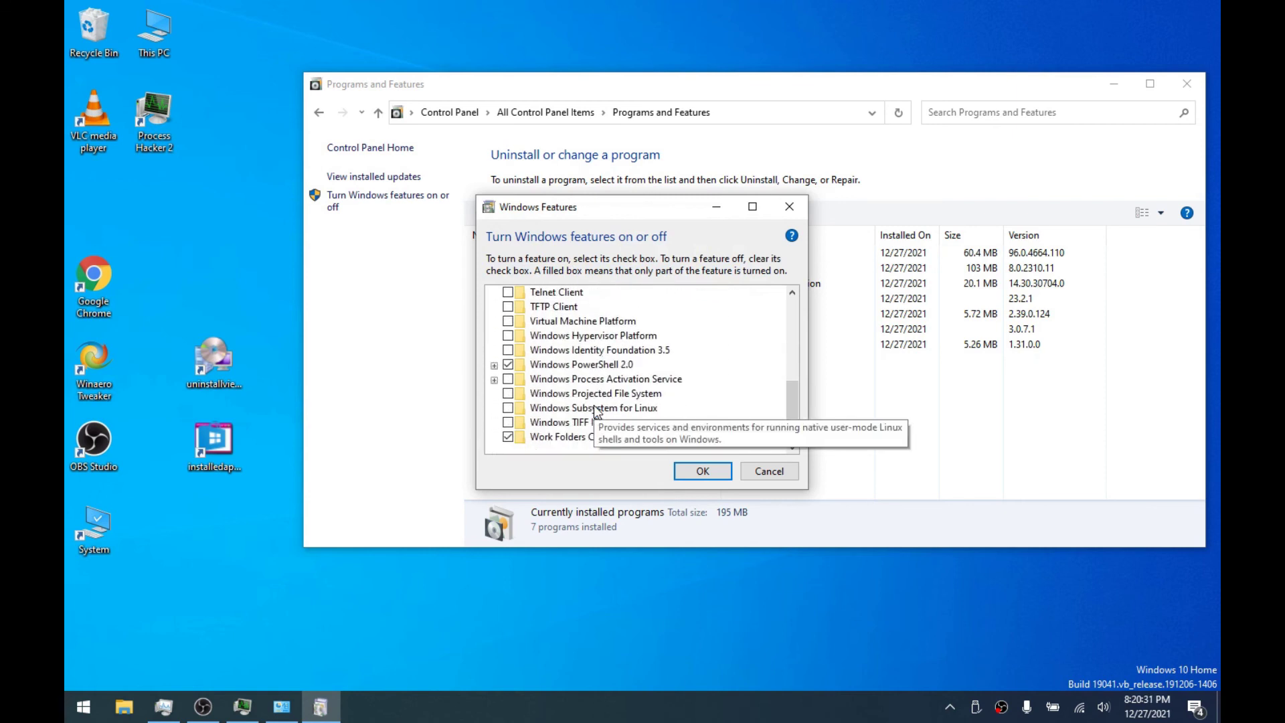
pyautogui.click(507, 437)
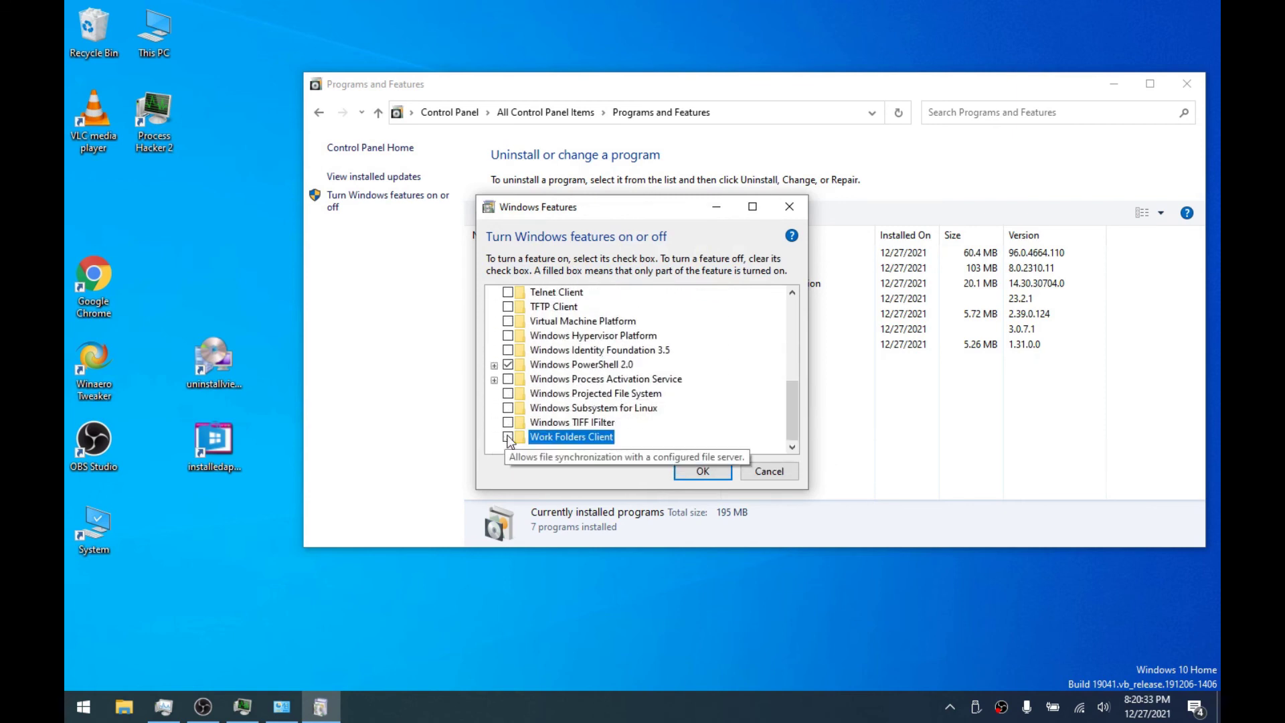
pyautogui.scroll(5, 598, 421)
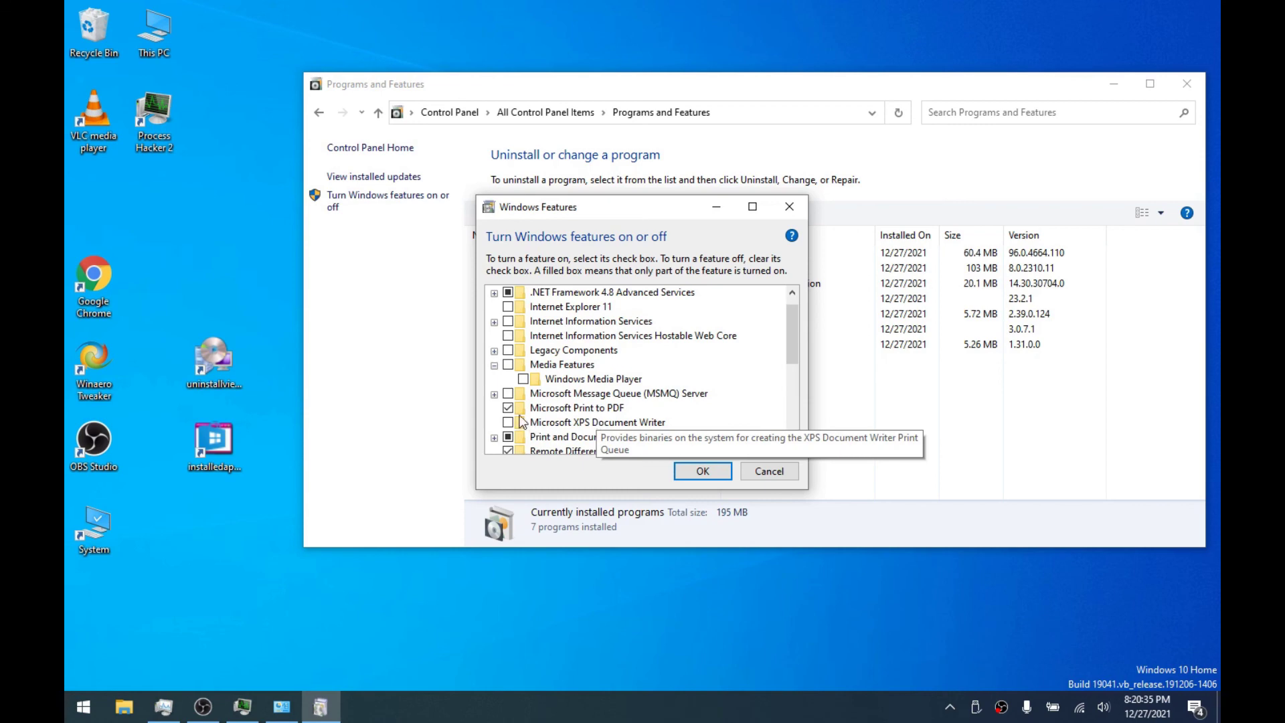
# Apply the Windows feature changes and choose not to restart the PC
pyautogui.click(711, 477)
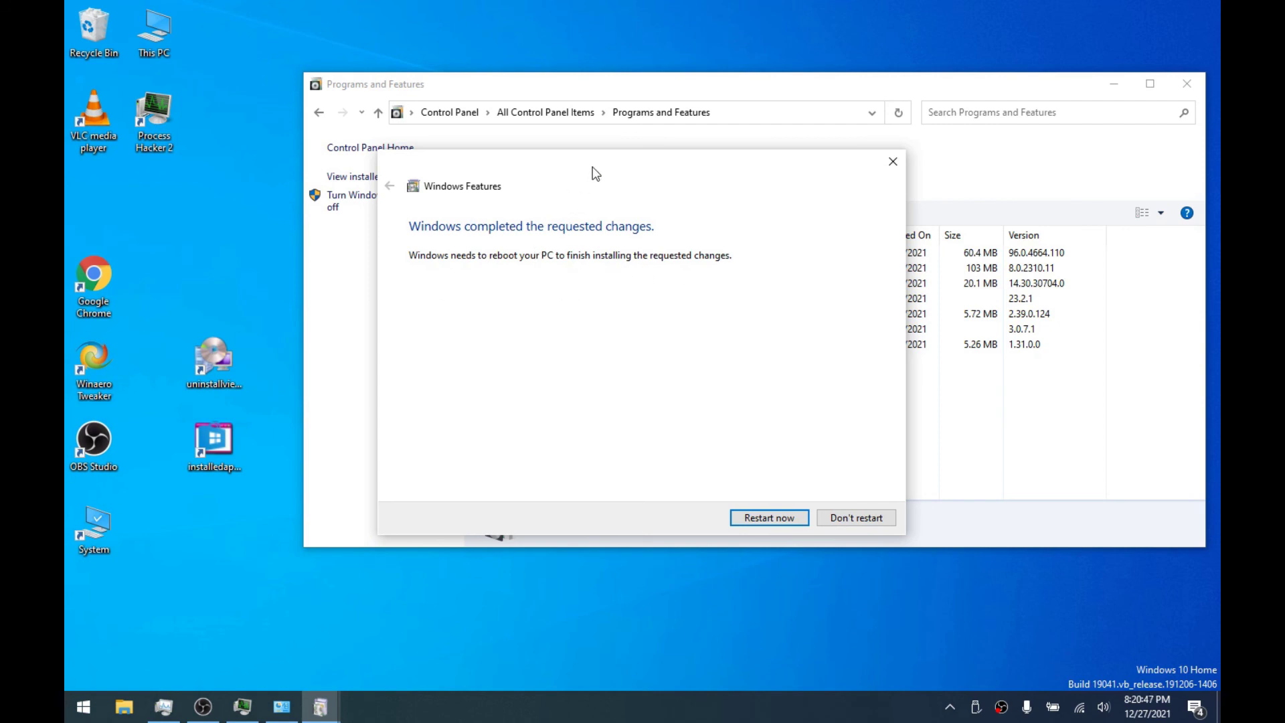
pyautogui.moveTo(609, 167); pyautogui.dragTo(617, 173)
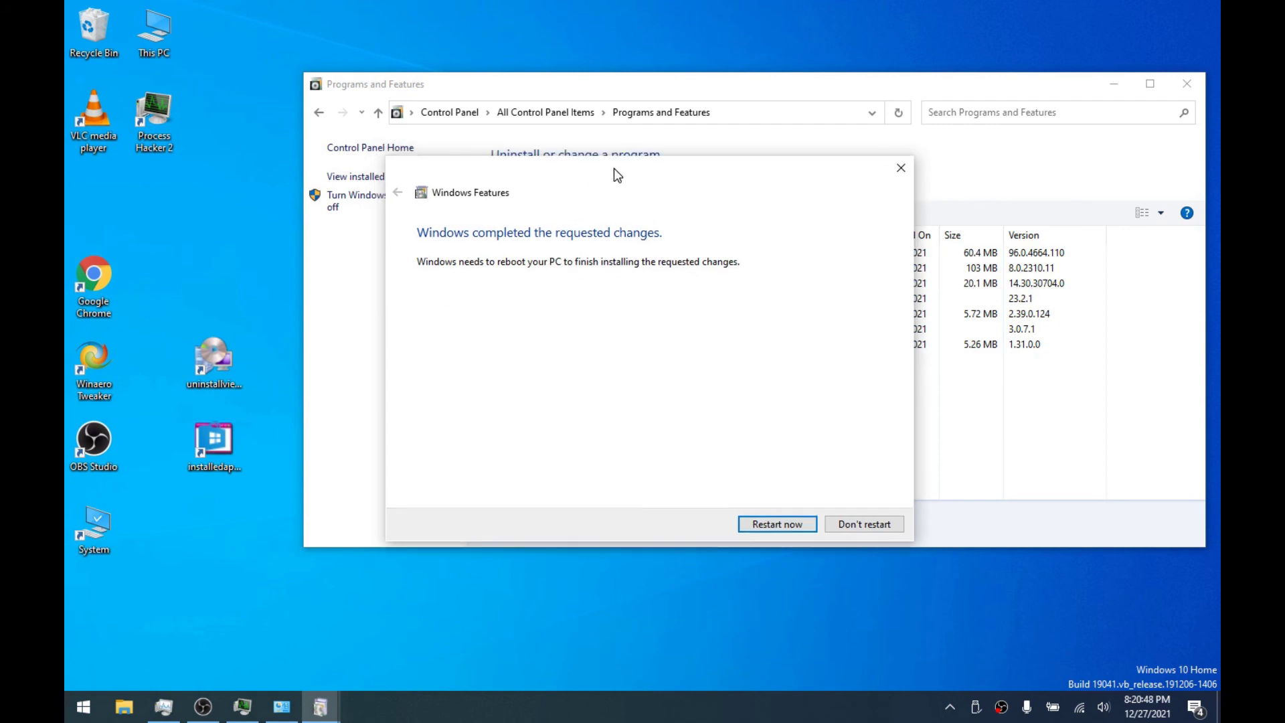
pyautogui.click(839, 527)
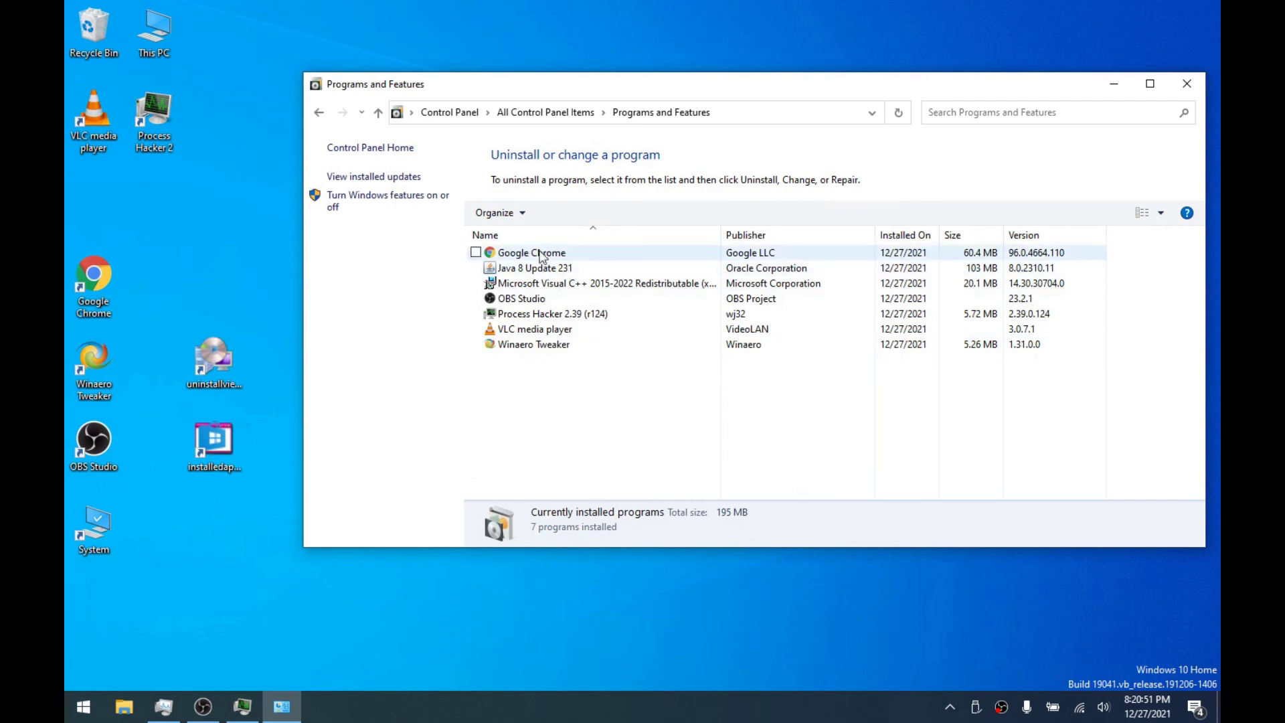
# Review the installed Windows updates in Programs and Features, return to the Control Panel home and close it
pyautogui.click(402, 177)
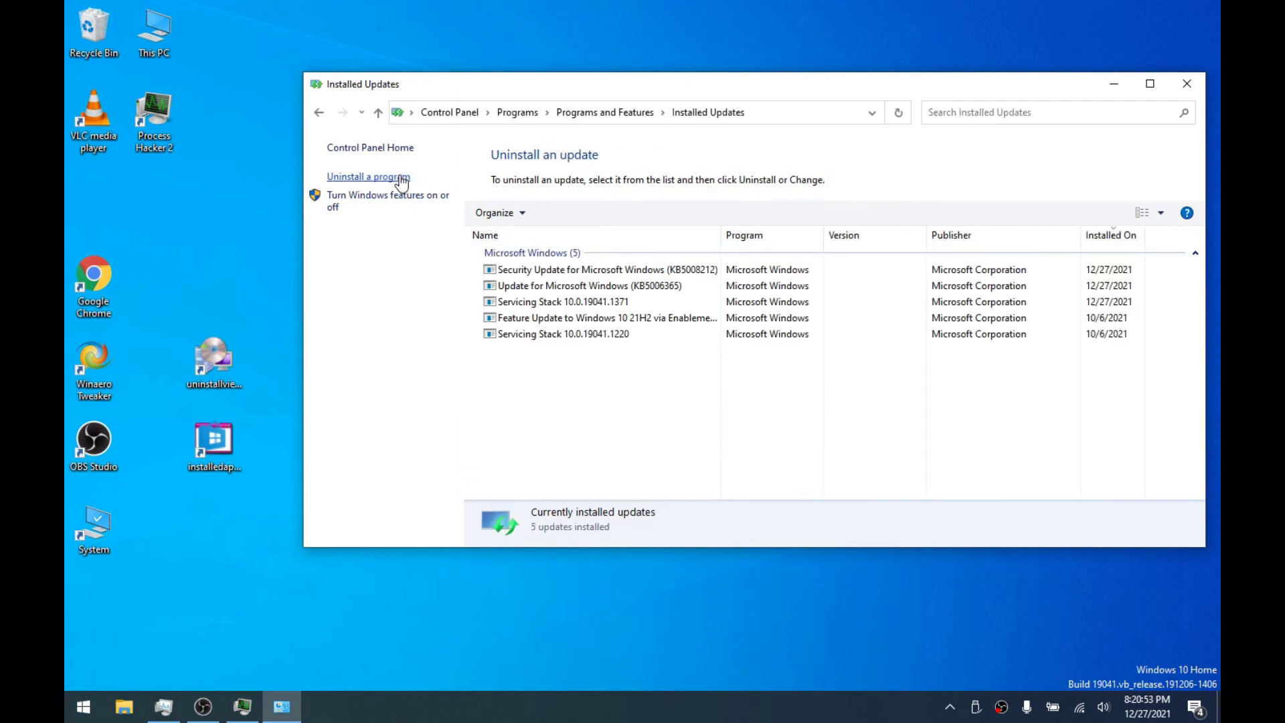
pyautogui.click(508, 270)
pyautogui.rightClick(478, 275)
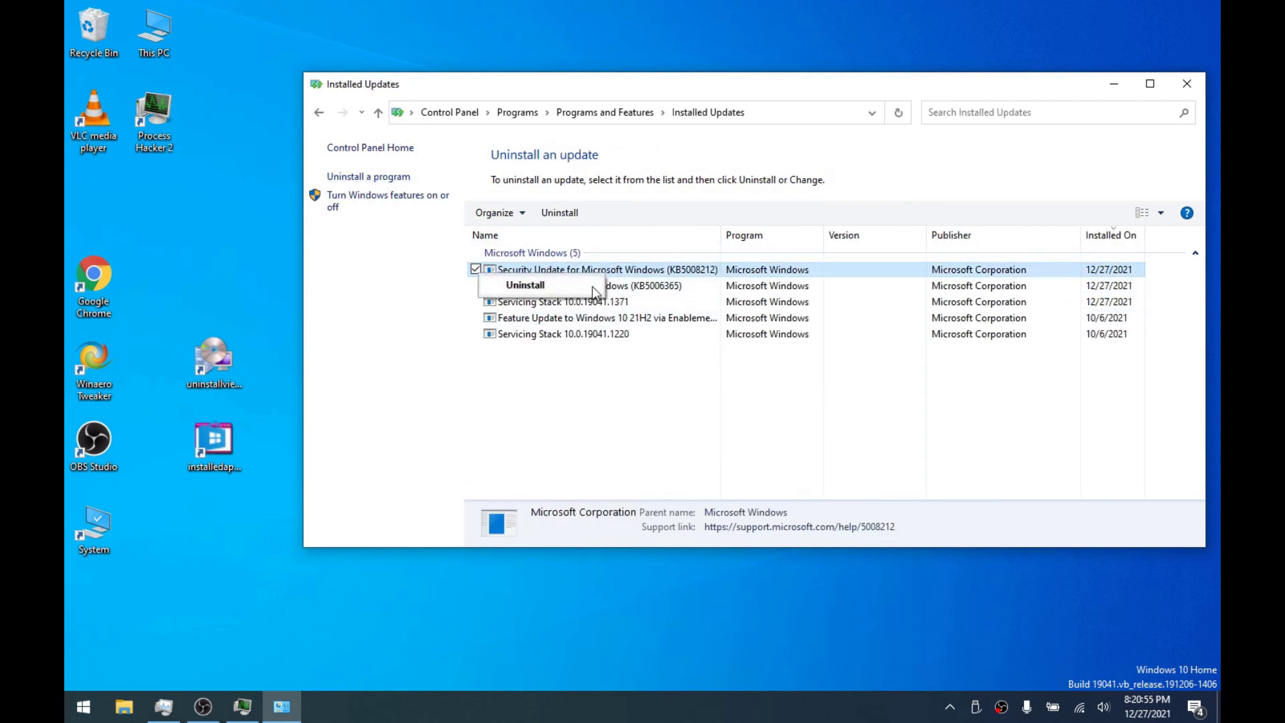
pyautogui.click(676, 352)
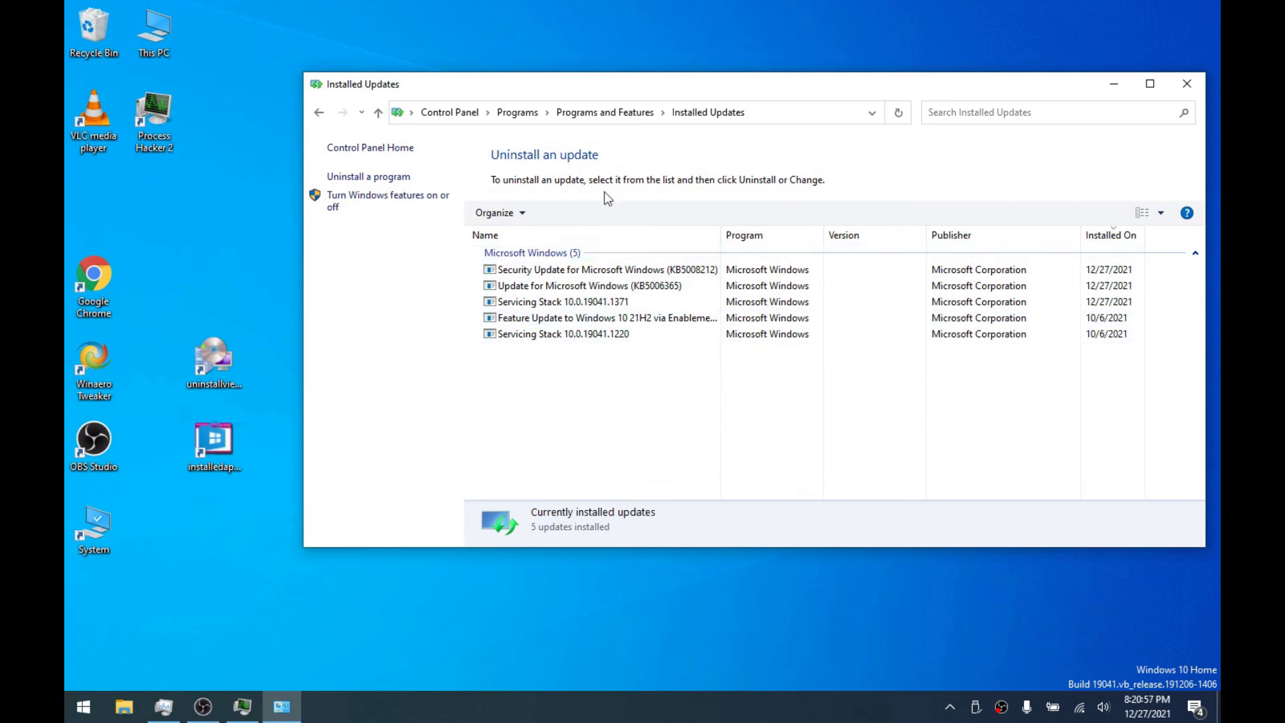
pyautogui.click(478, 114)
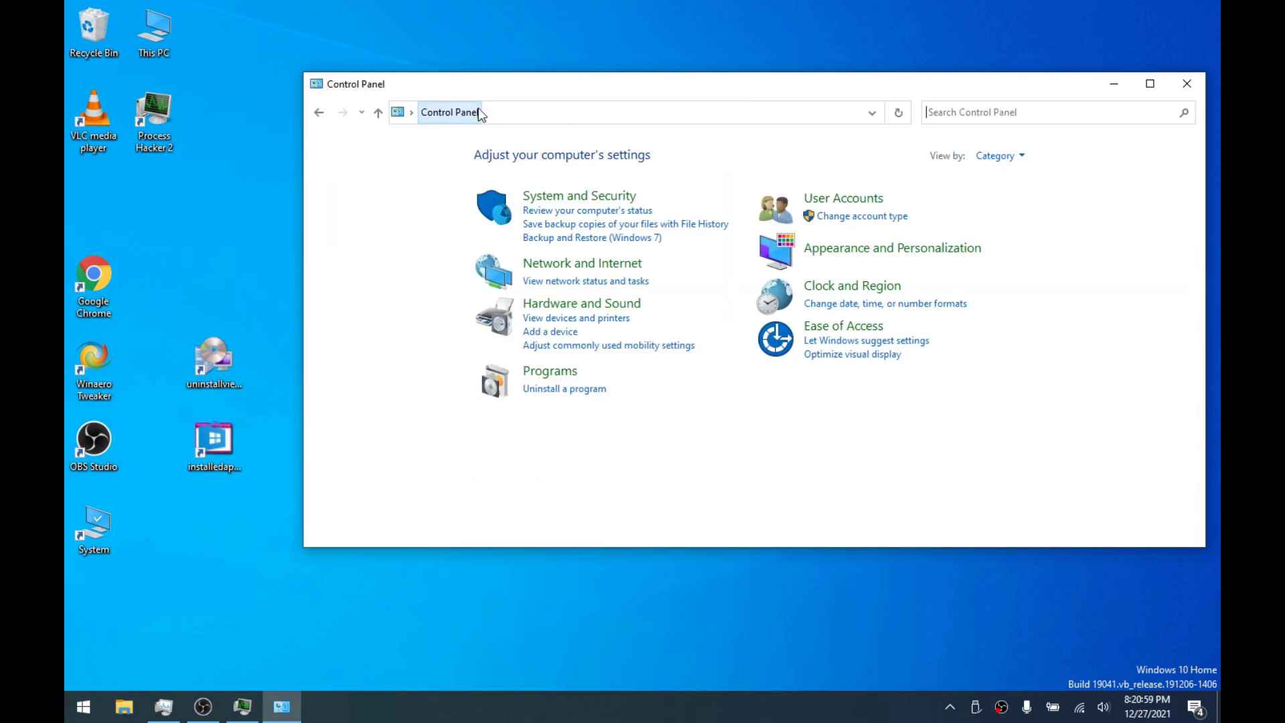
pyautogui.moveTo(504, 91); pyautogui.dragTo(422, 135)
pyautogui.click(1092, 132)
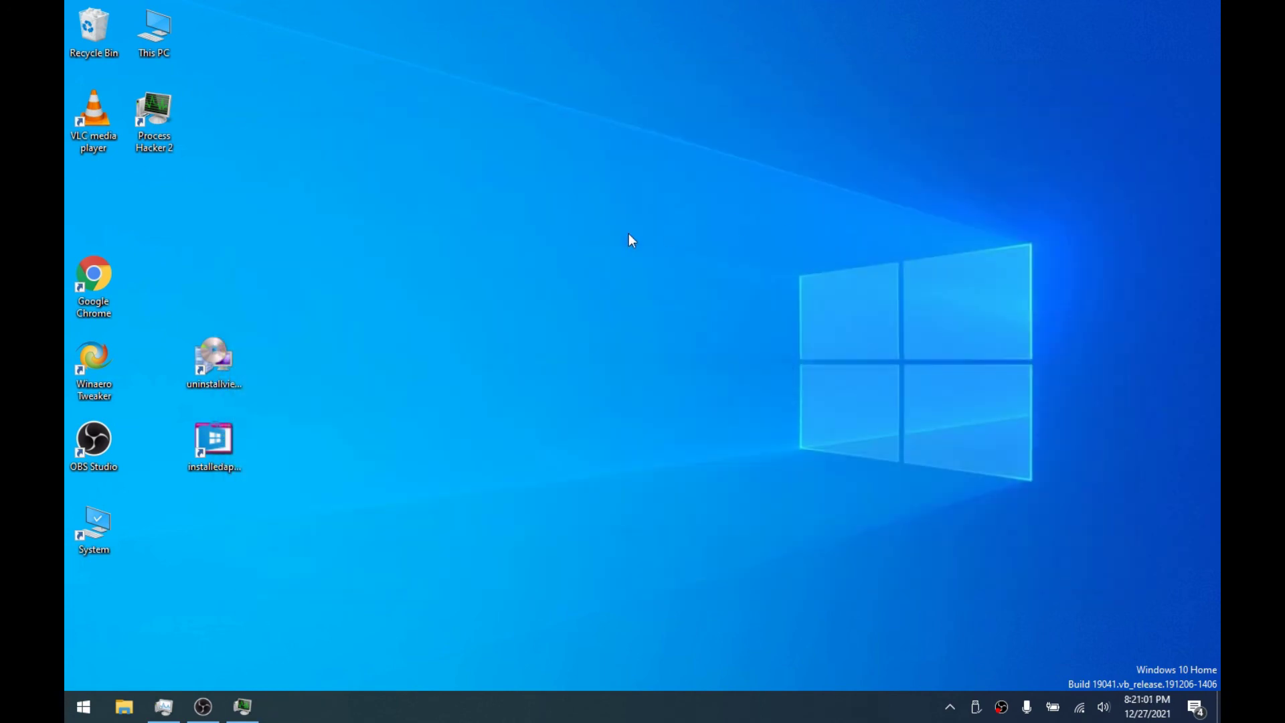
# Inspect the hidden notification area icons, including the Java update icon, and close the overflow
pyautogui.moveTo(592, 192); pyautogui.dragTo(1129, 636)
pyautogui.click(952, 706)
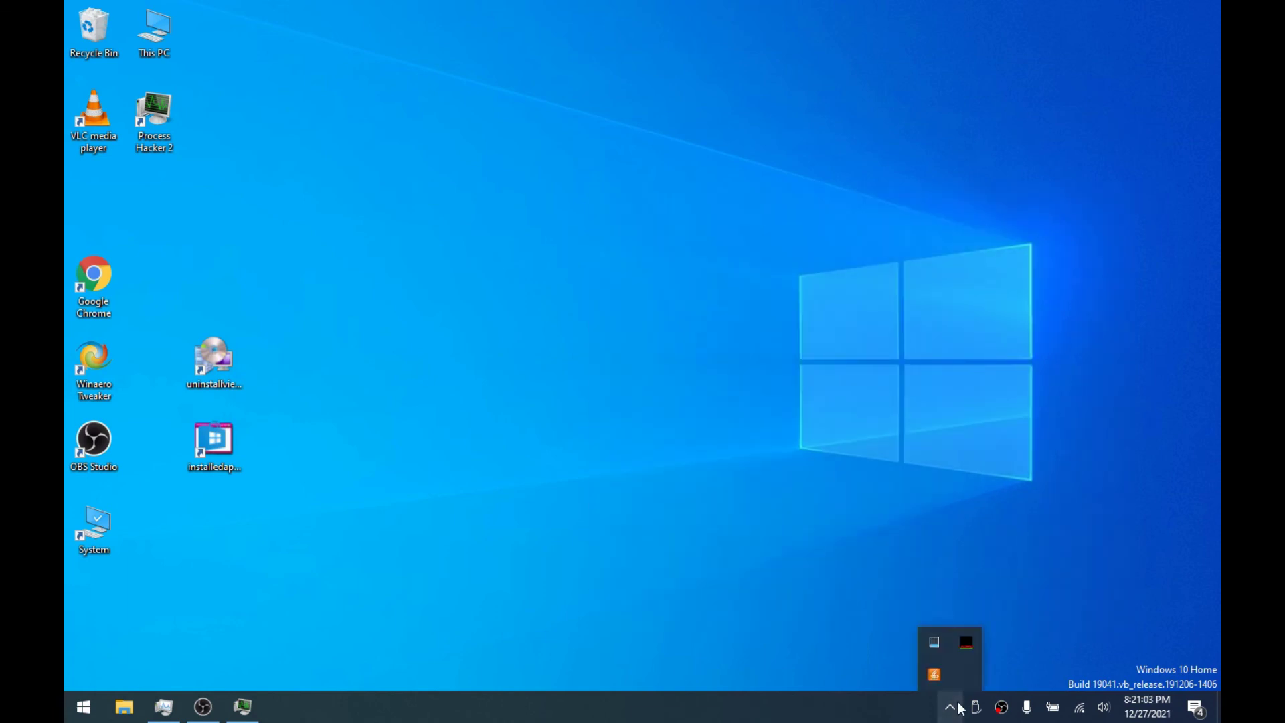
pyautogui.click(959, 707)
pyautogui.click(959, 707)
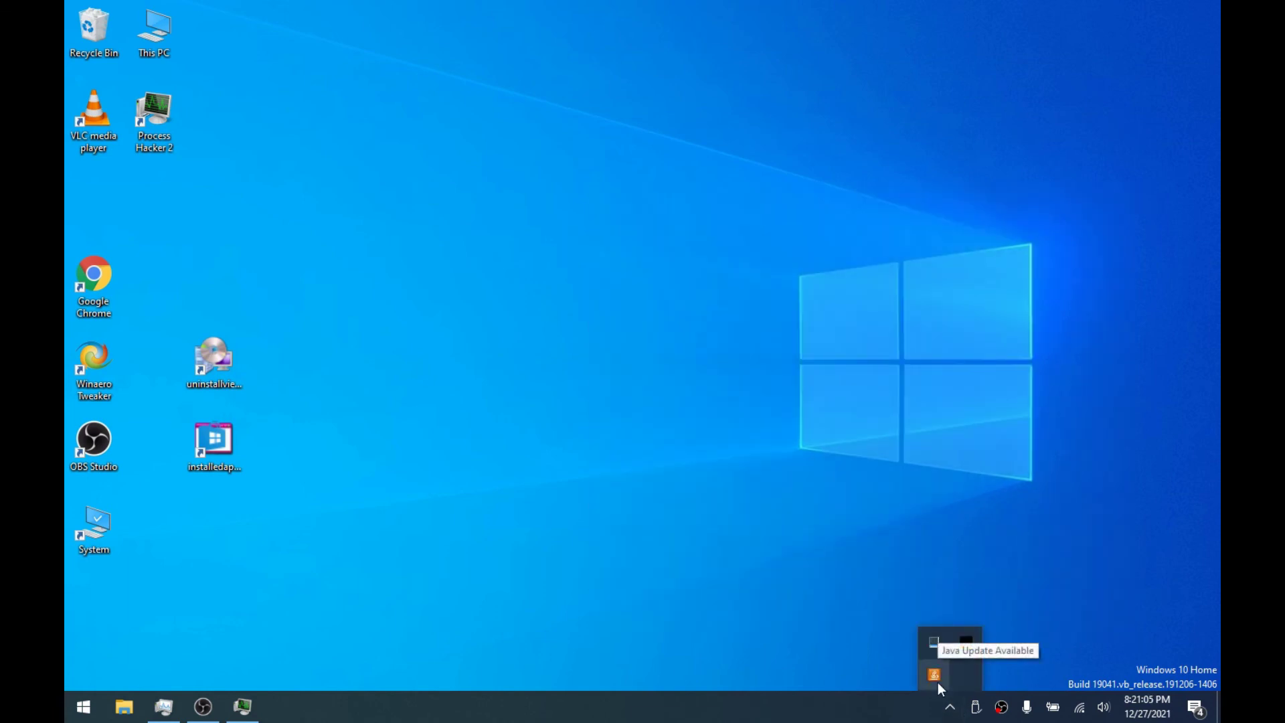
pyautogui.click(553, 642)
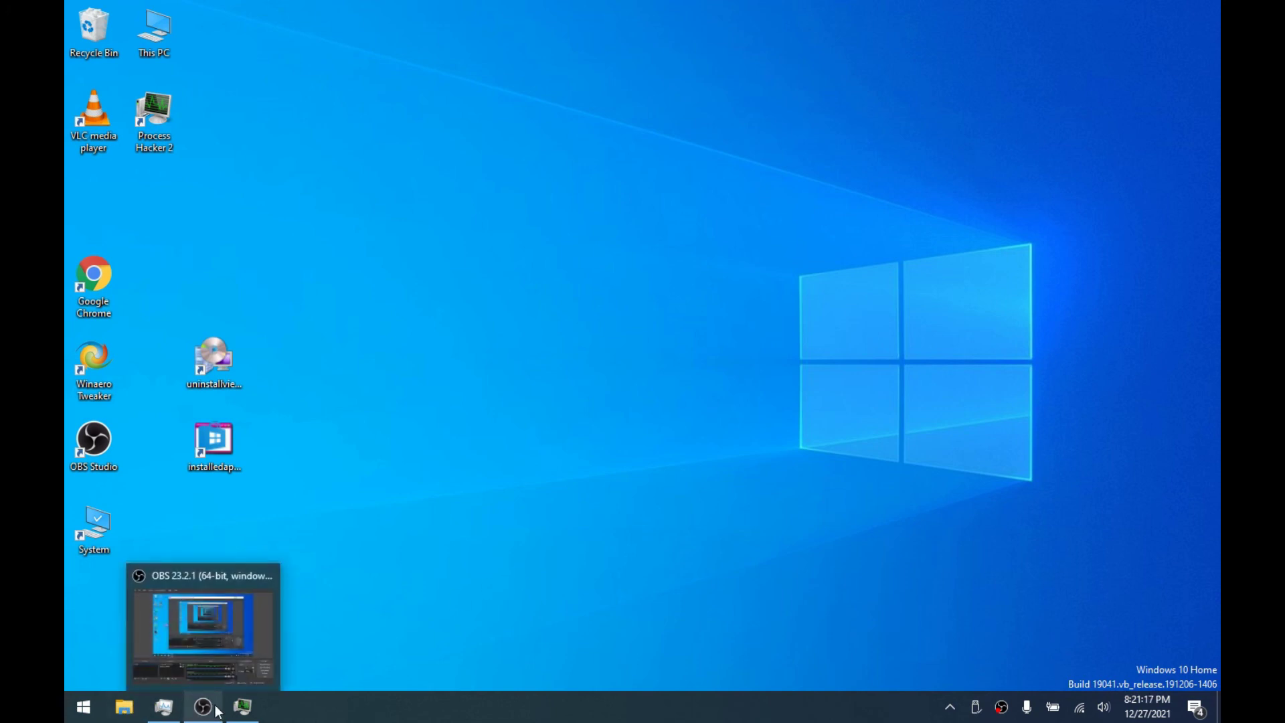
# Open the Admin Tools\Tools folder on the WinToUSB (C:) drive and look through its shortcuts
pyautogui.click(134, 708)
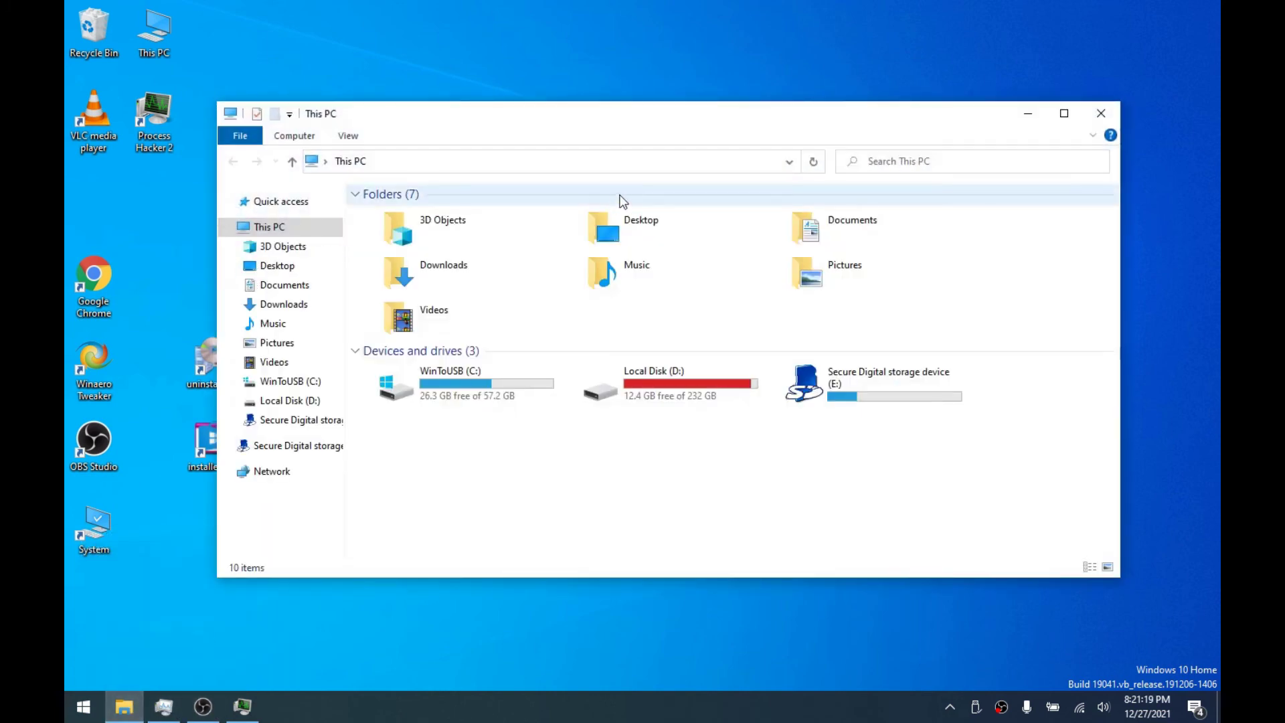
pyautogui.moveTo(637, 119); pyautogui.dragTo(683, 117)
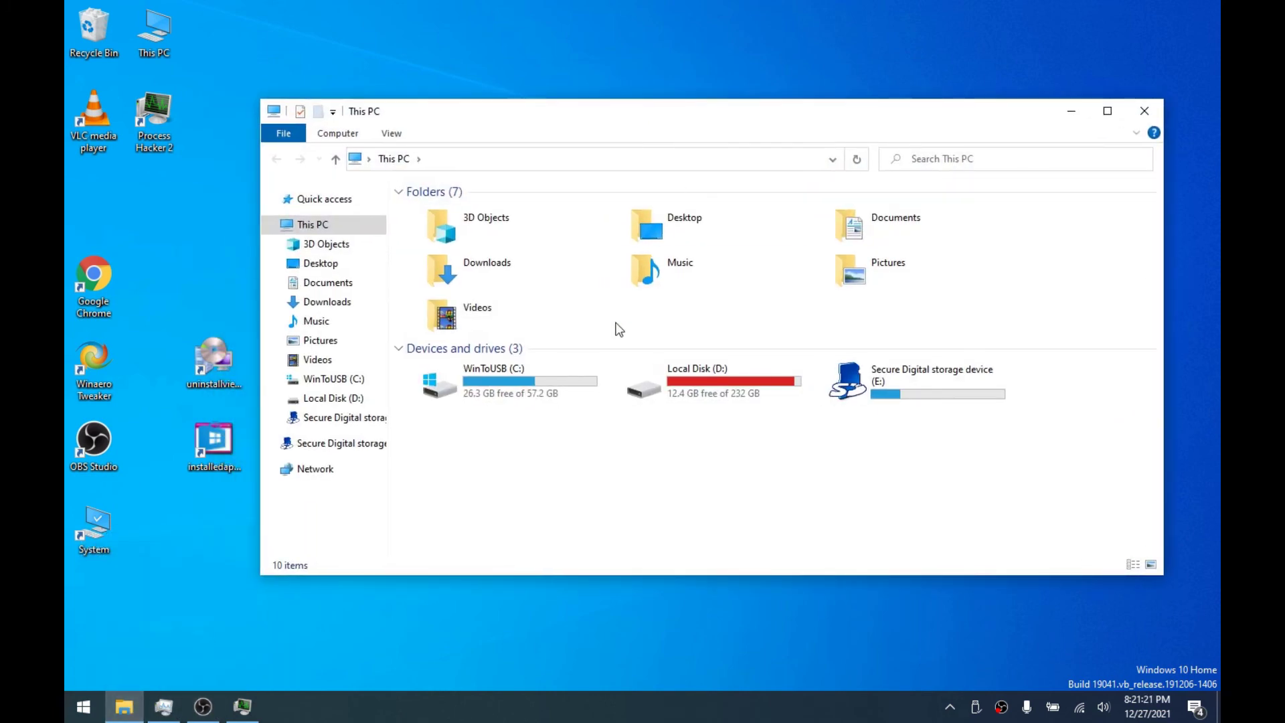
pyautogui.click(556, 372)
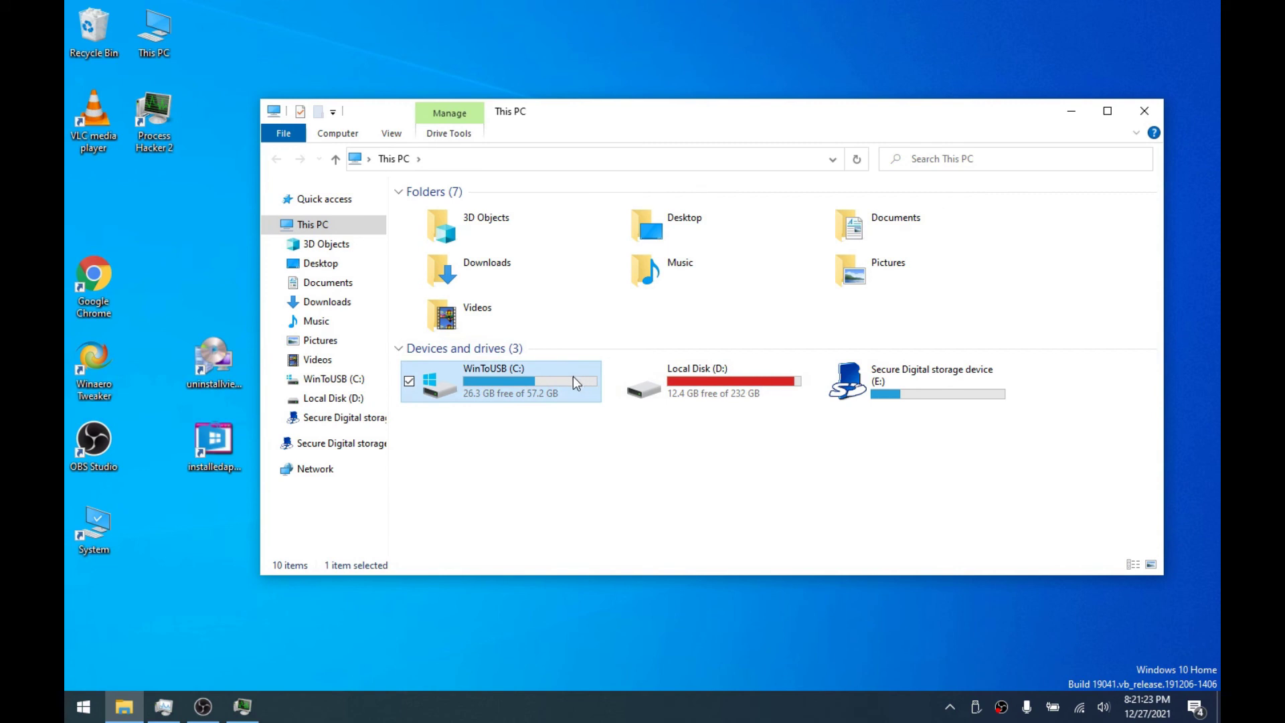
pyautogui.doubleClick(573, 376)
pyautogui.doubleClick(462, 228)
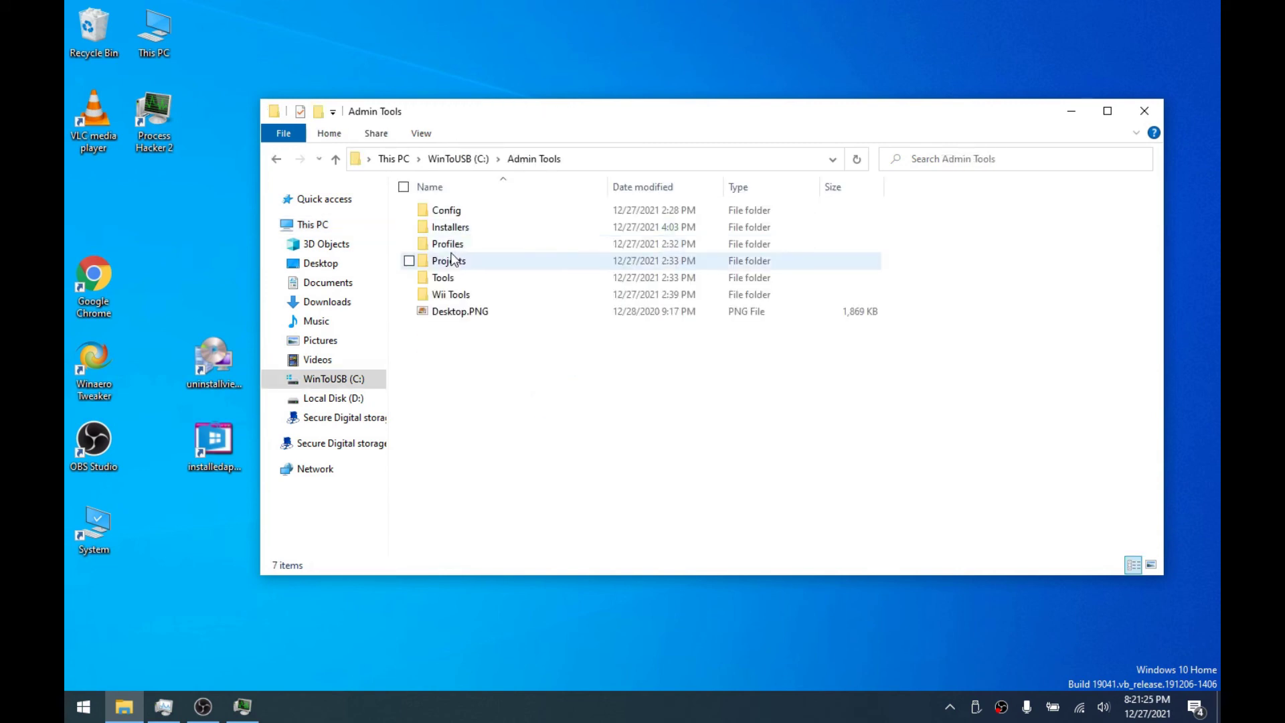
pyautogui.doubleClick(443, 277)
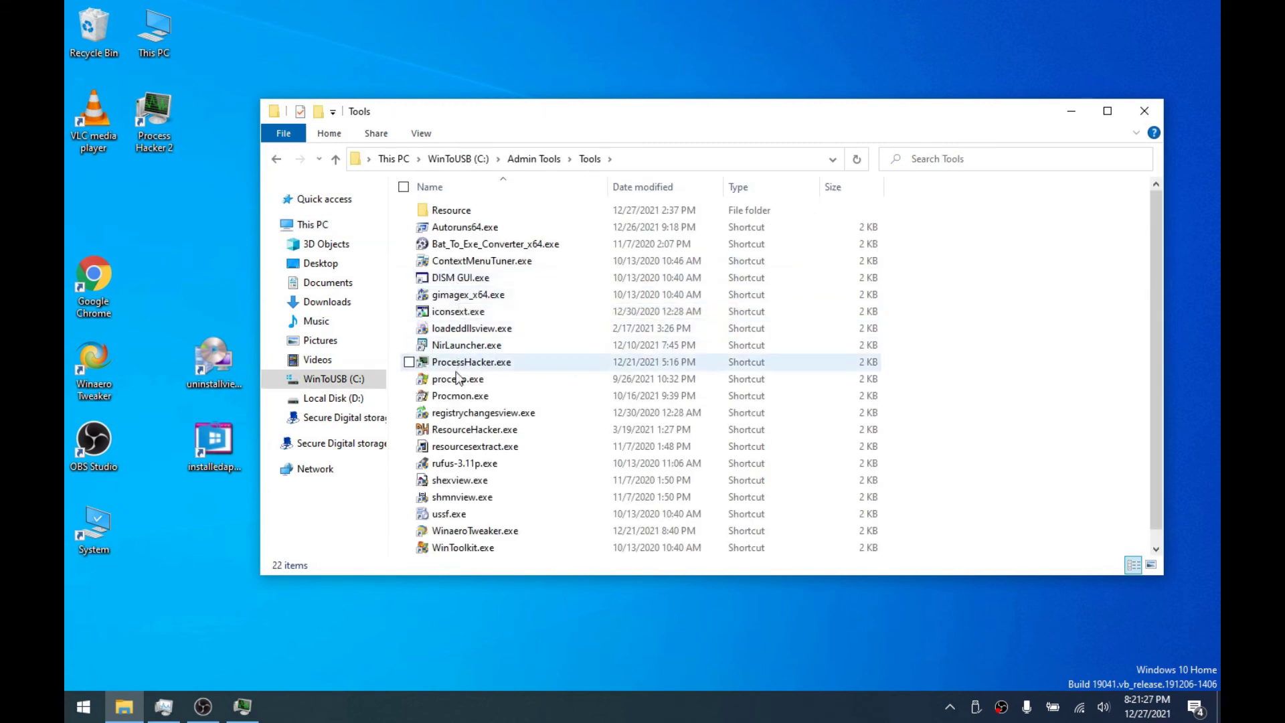
pyautogui.scroll(-1, 455, 435)
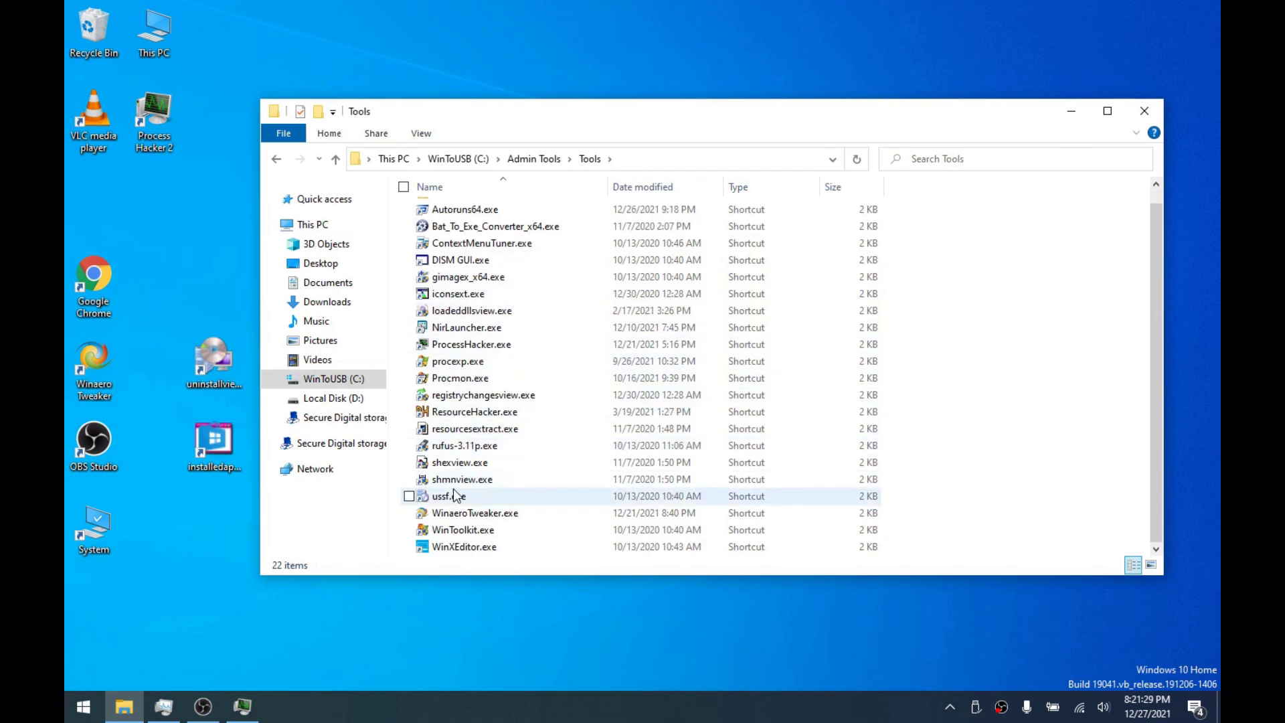
pyautogui.scroll(1, 455, 496)
# Run Autoruns64.exe as administrator, close the Tools folder window and accept the AutoRuns license agreement
pyautogui.click(453, 228)
pyautogui.rightClick(454, 228)
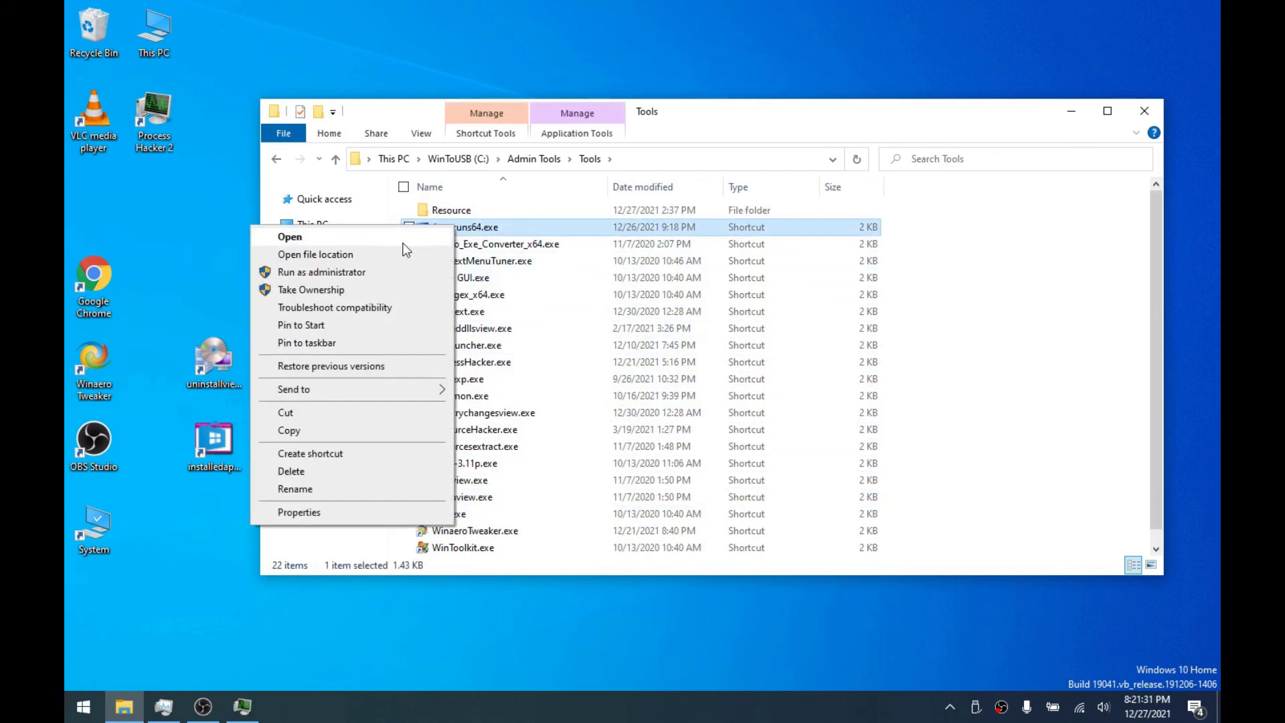
pyautogui.click(375, 271)
pyautogui.click(725, 451)
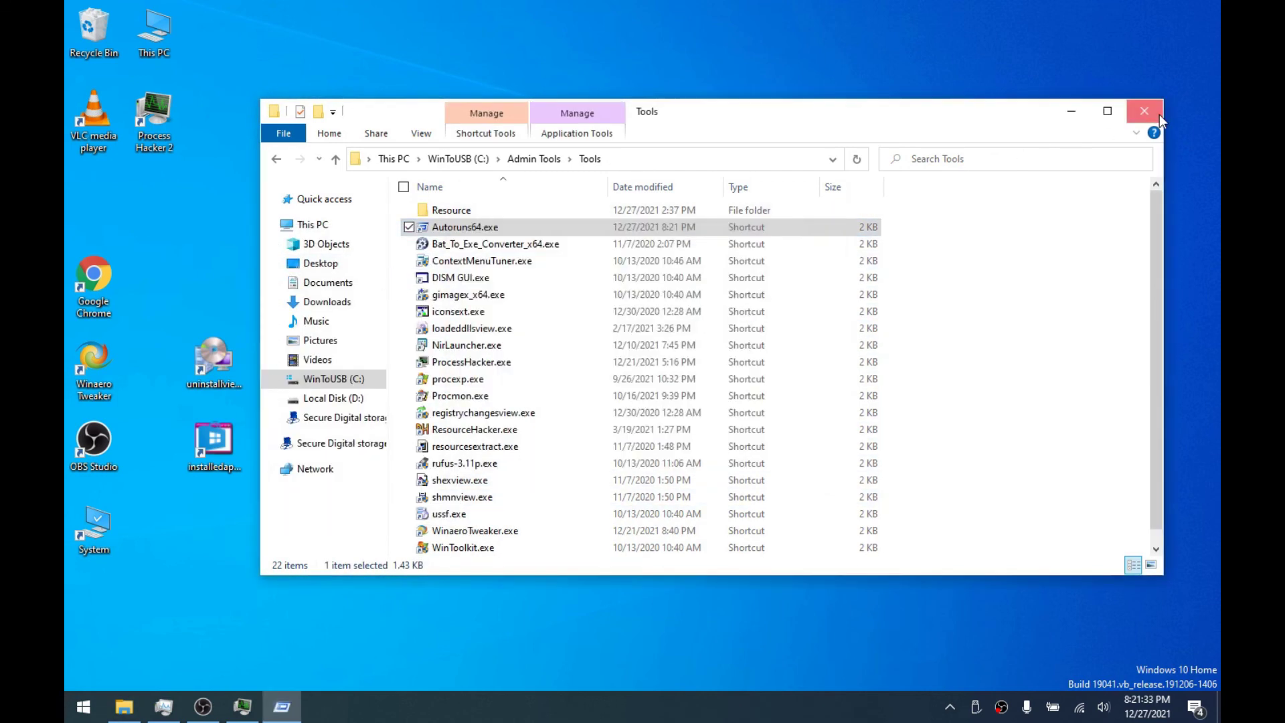
pyautogui.click(1159, 114)
pyautogui.moveTo(599, 234); pyautogui.dragTo(629, 227)
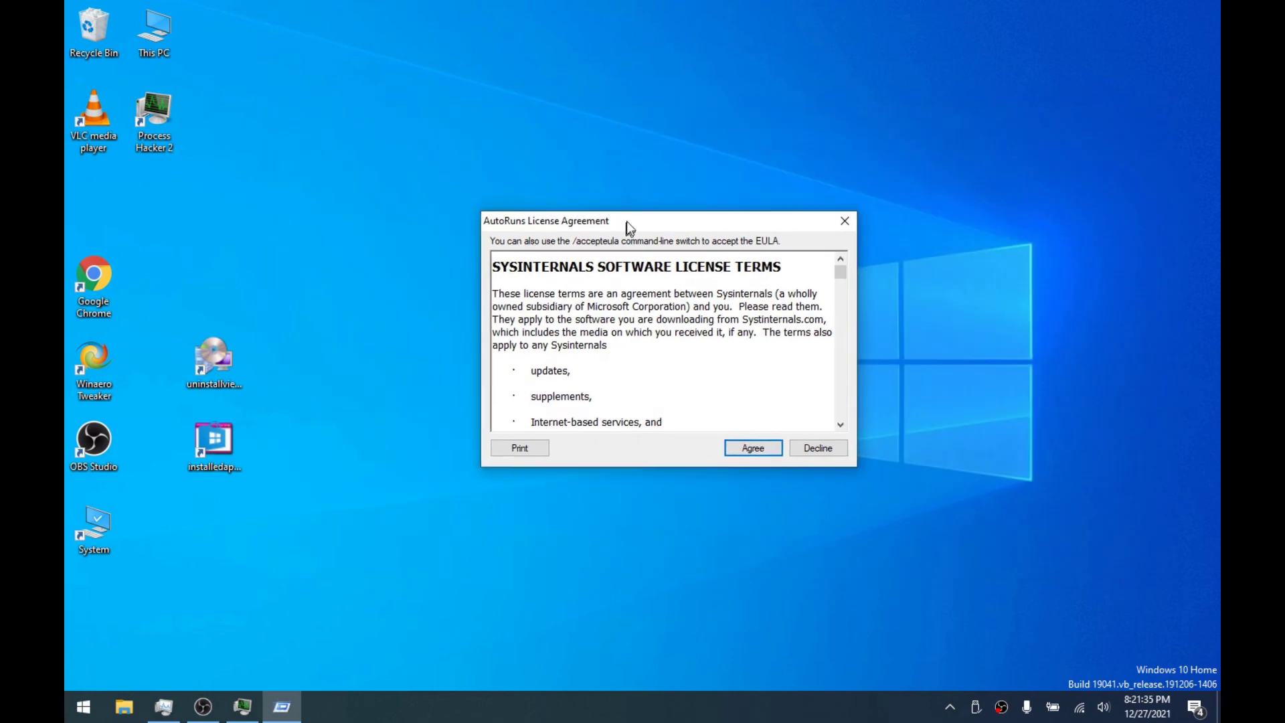
pyautogui.click(770, 443)
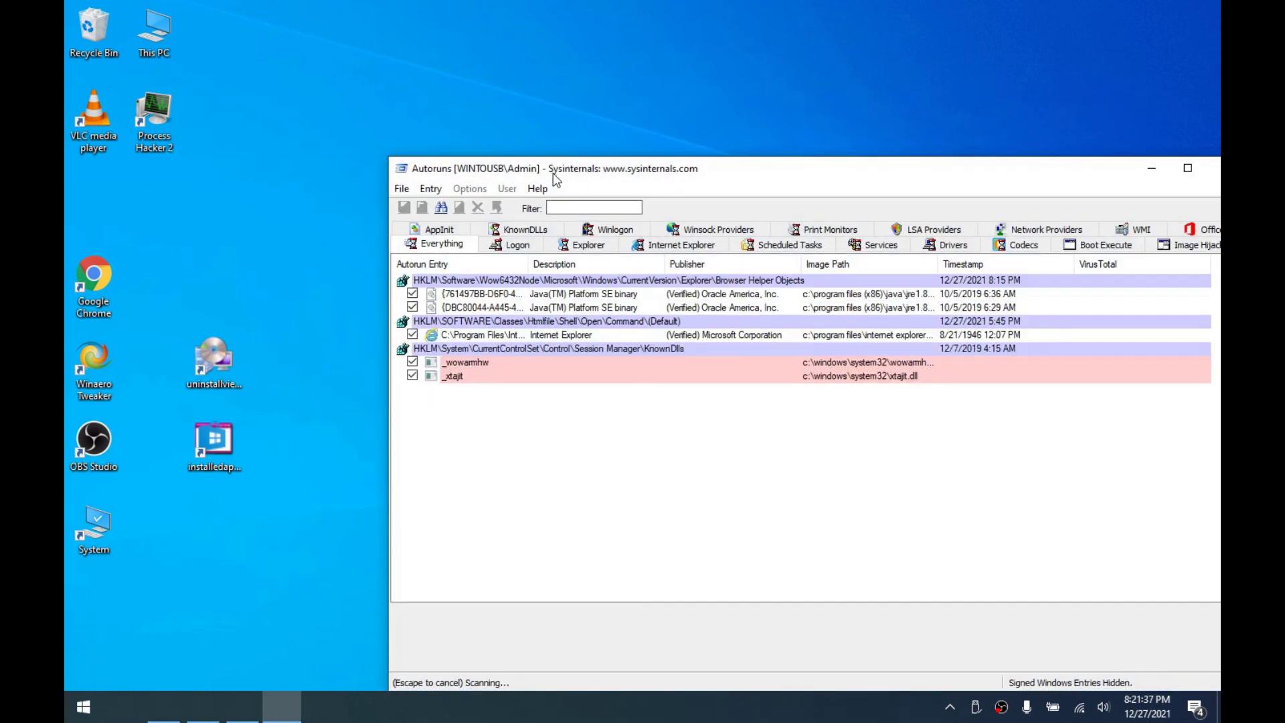
# Widen the Autorun Entry column in Autoruns and look through the listed autostart entries
pyautogui.moveTo(552, 172); pyautogui.dragTo(359, 112)
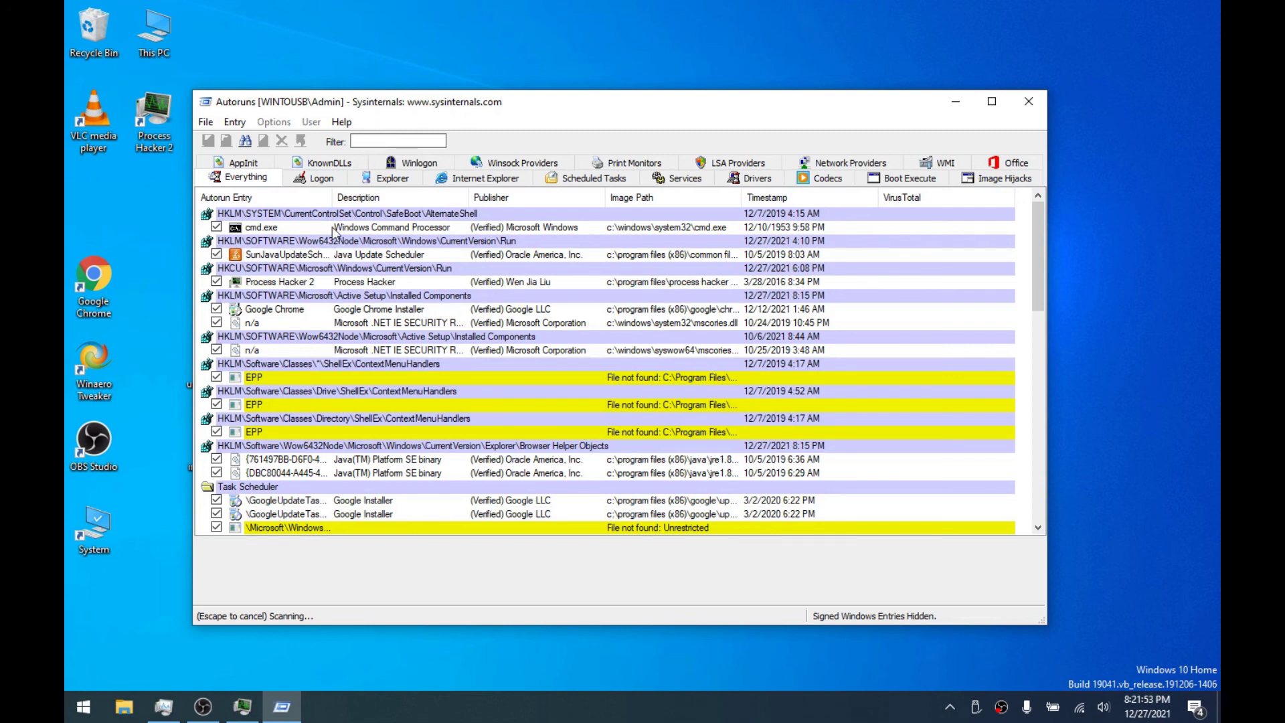
pyautogui.moveTo(464, 104); pyautogui.dragTo(564, 87)
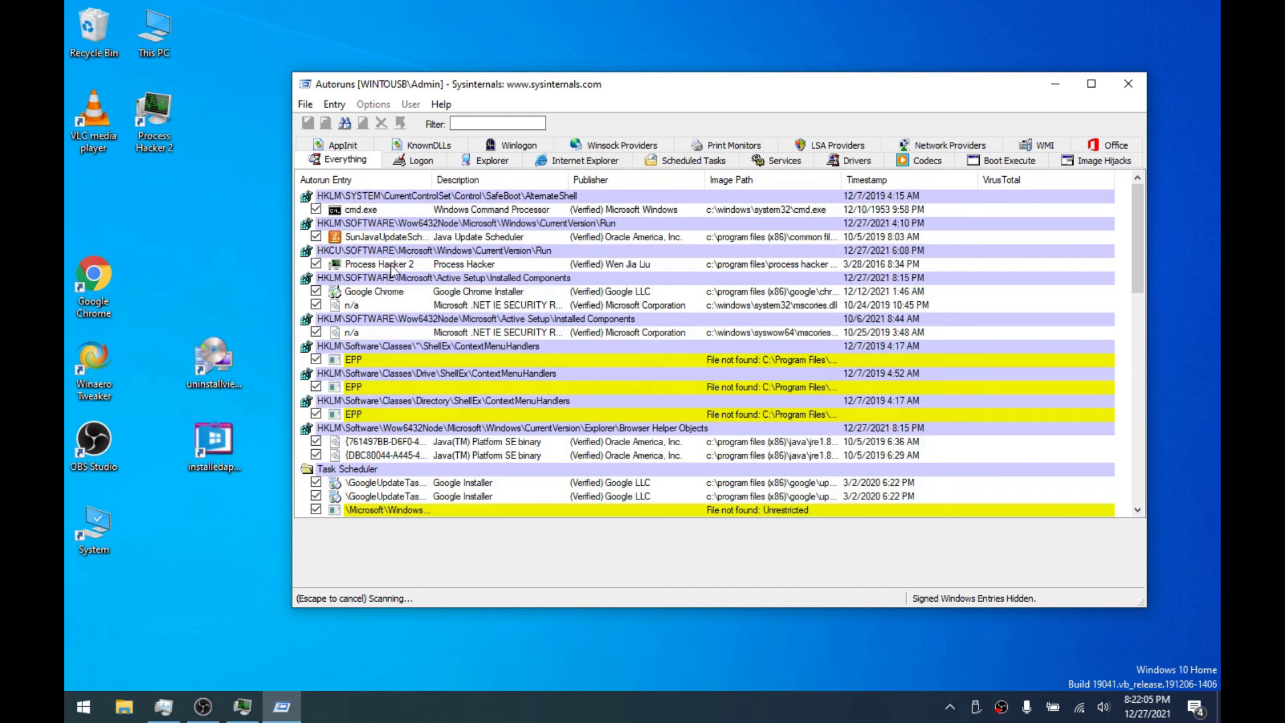
pyautogui.moveTo(432, 179); pyautogui.dragTo(506, 186)
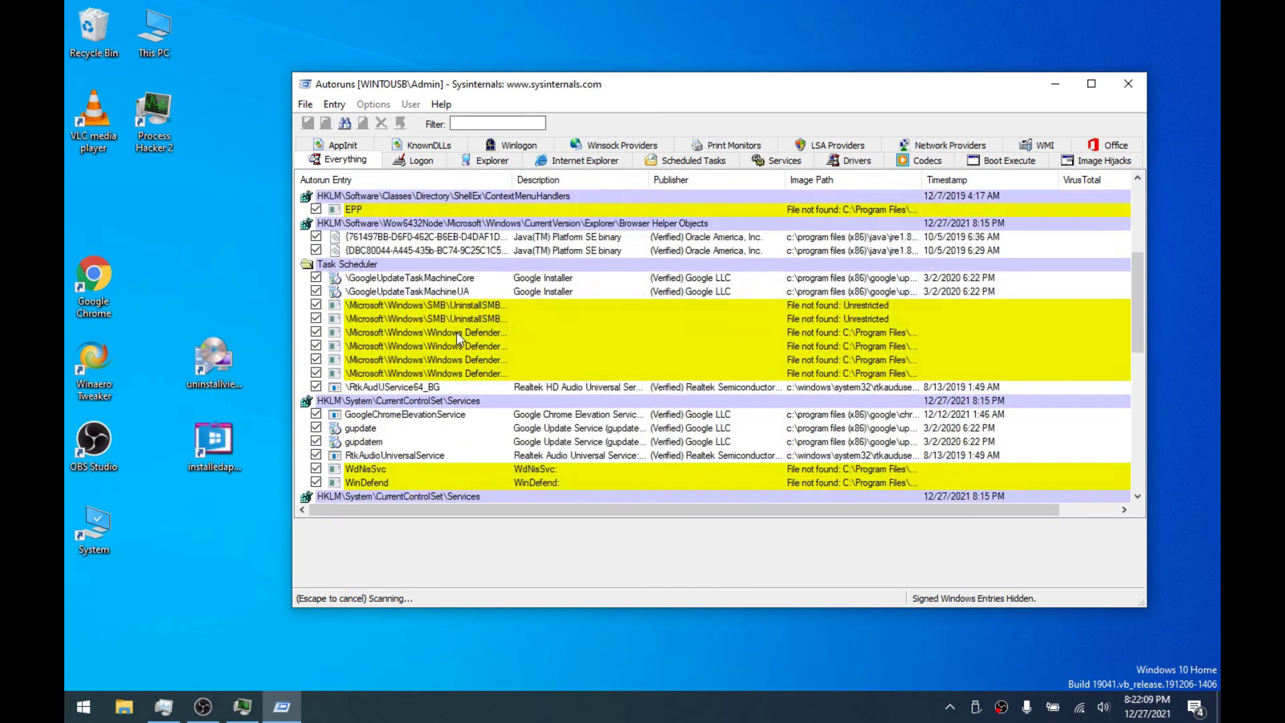
pyautogui.scroll(1, 456, 332)
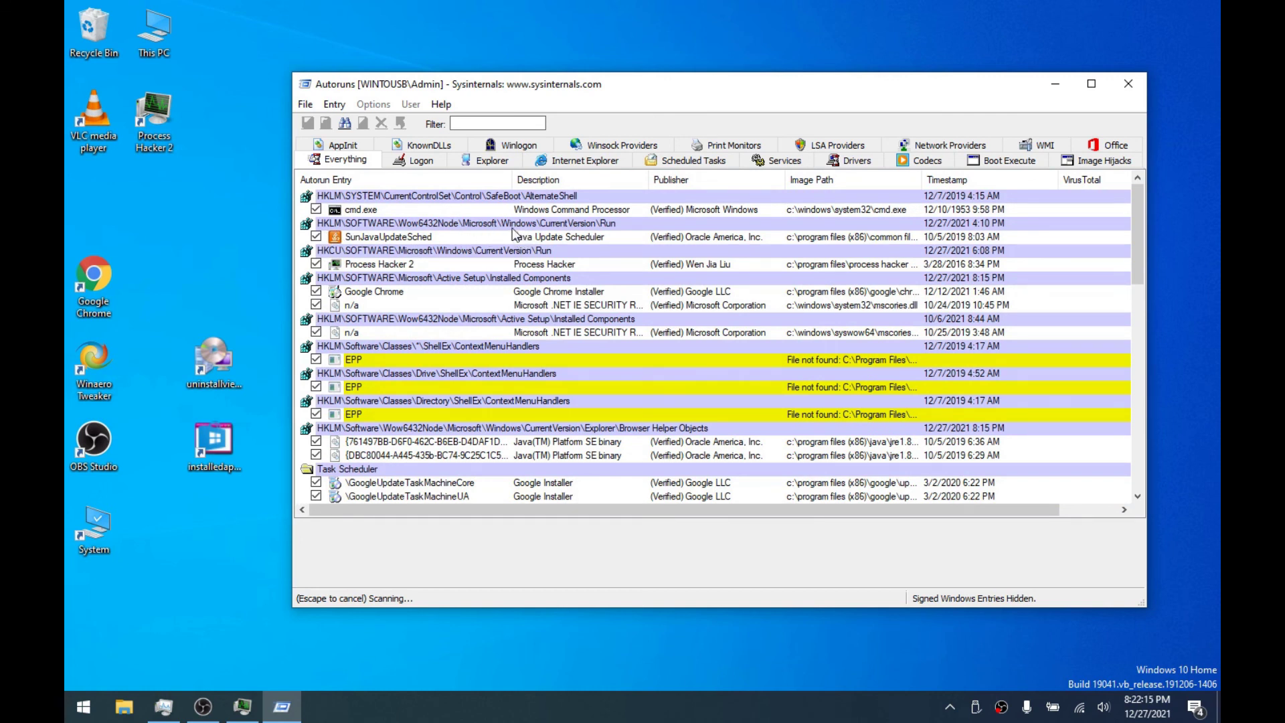
# Check the startup programs in Task Manager for comparison, return to its process list and minimize it
pyautogui.click(165, 716)
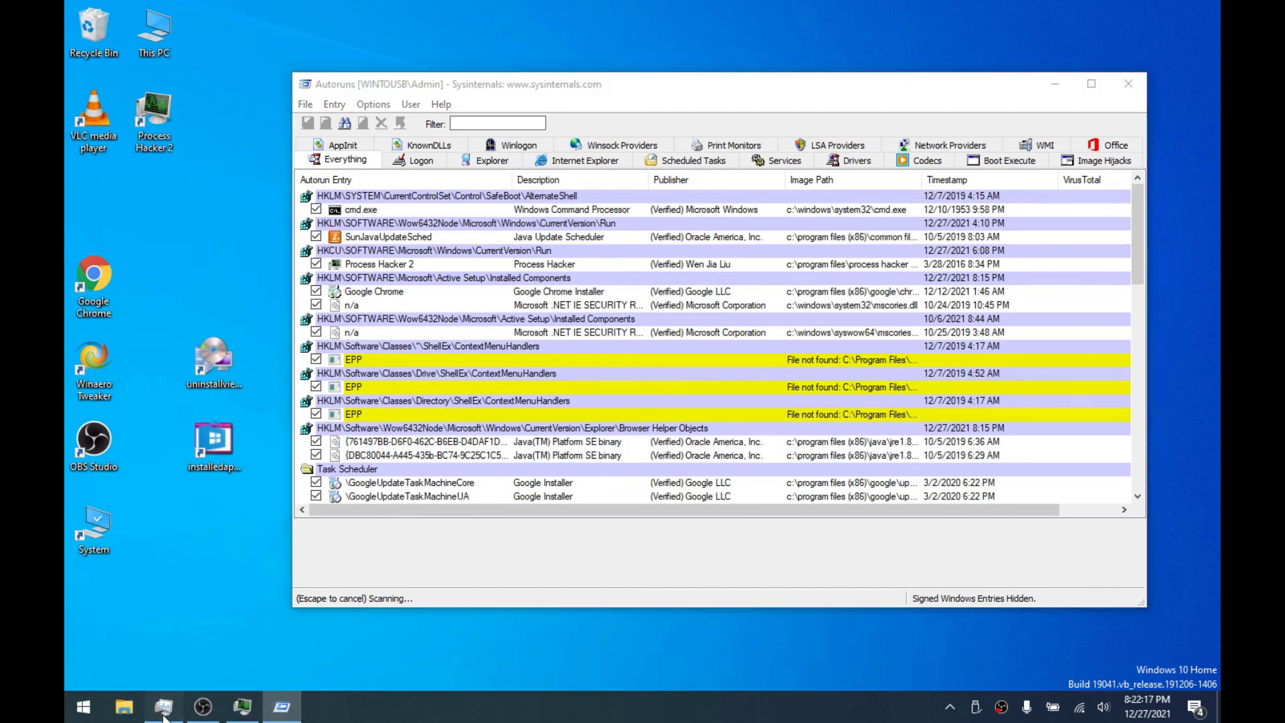
pyautogui.click(665, 128)
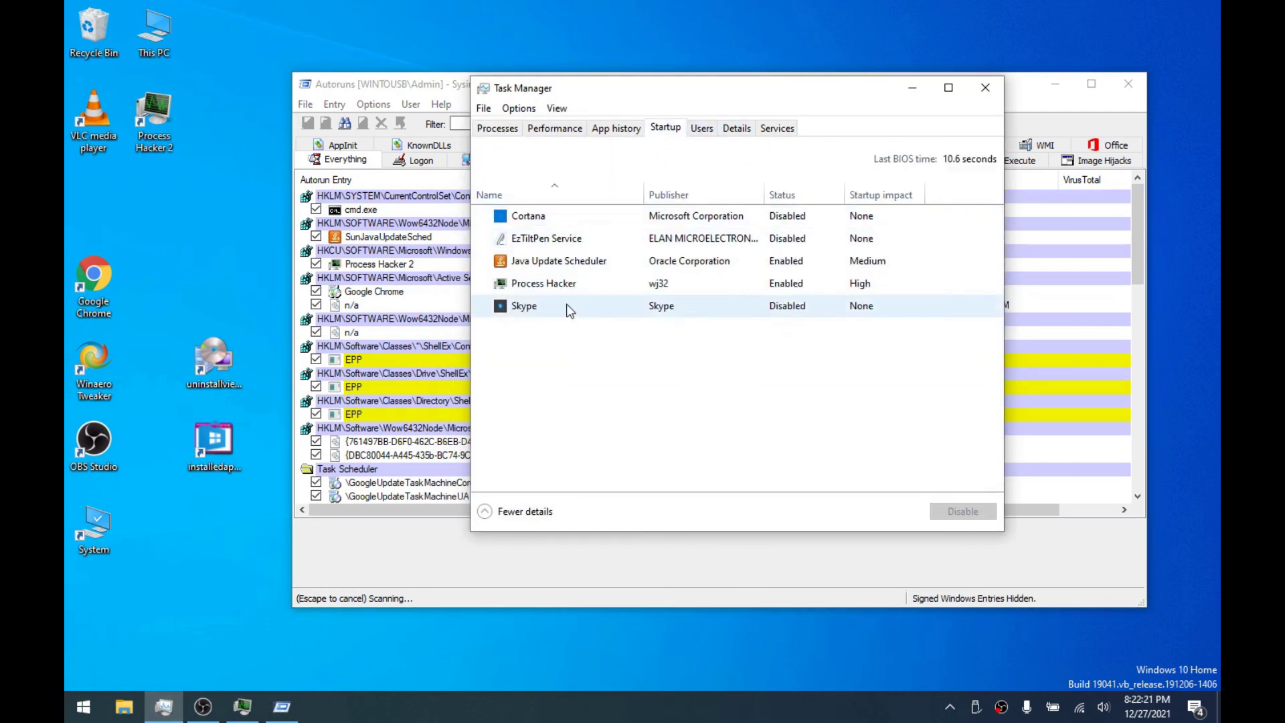
pyautogui.click(507, 127)
pyautogui.click(912, 87)
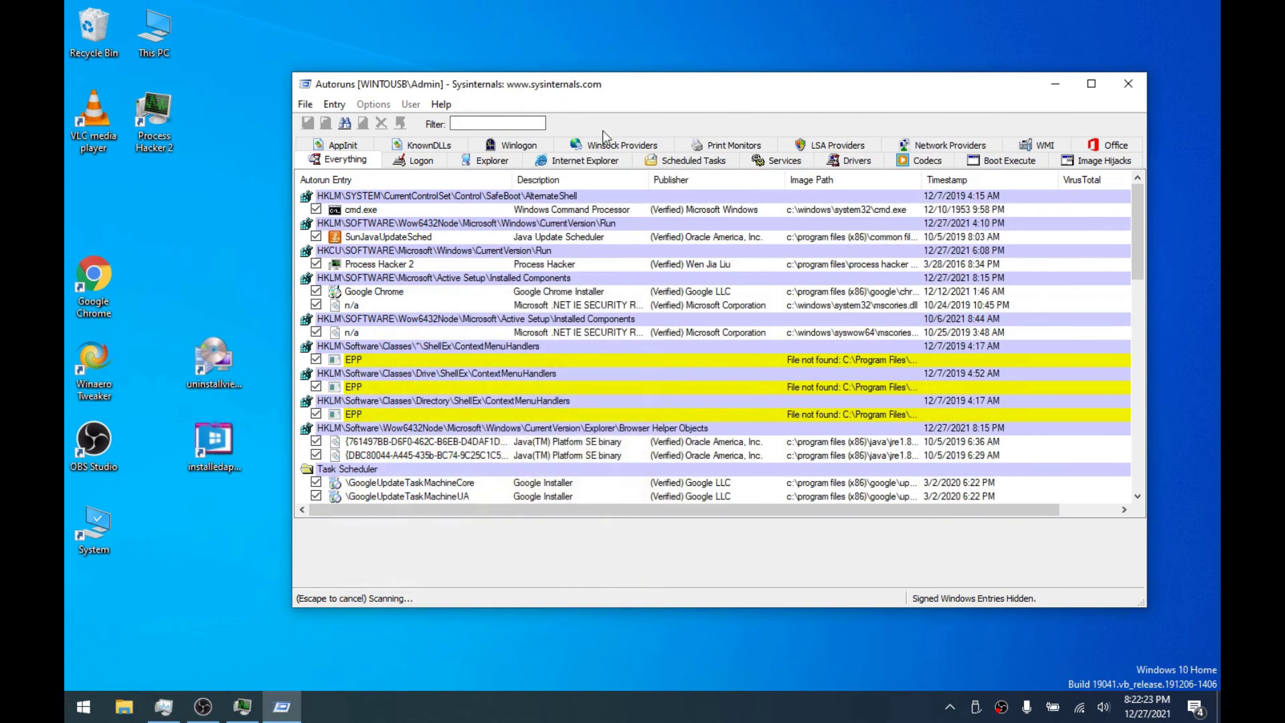
# Disable the SunJavaUpdateSched autostart entry in Autoruns
pyautogui.moveTo(547, 93); pyautogui.dragTo(585, 93)
pyautogui.scroll(-10, 550, 224)
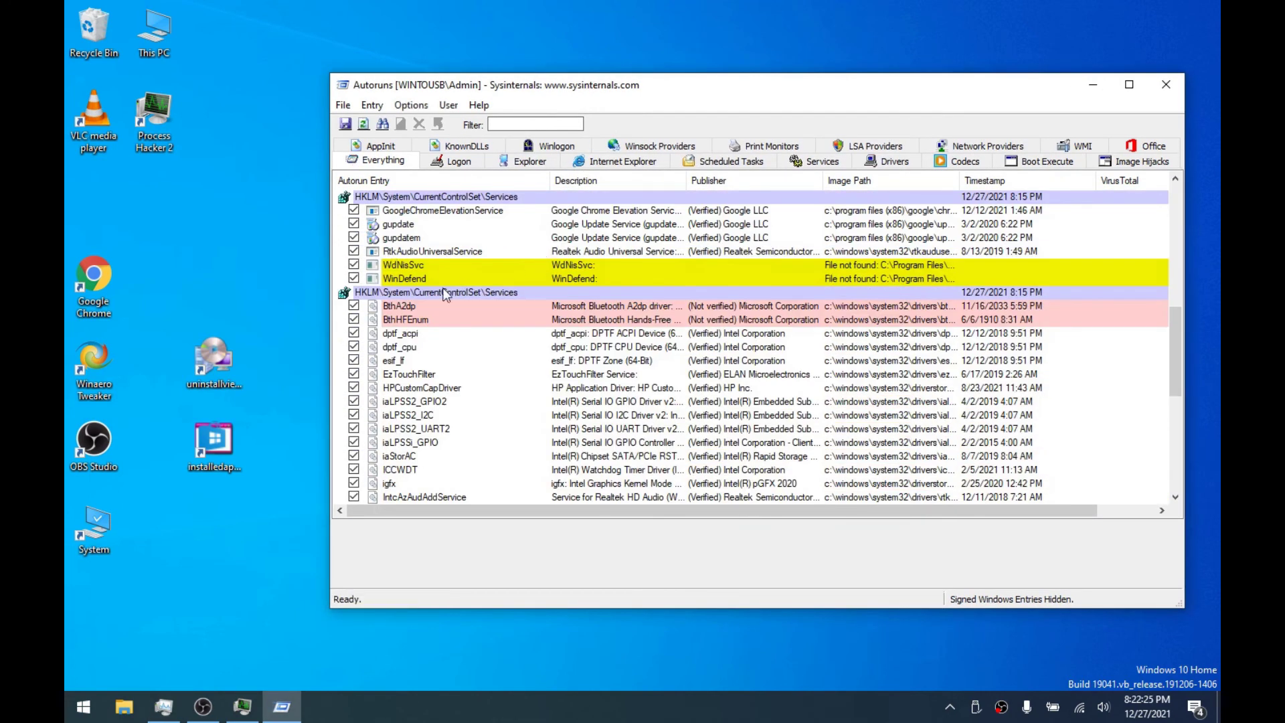
pyautogui.scroll(10, 508, 295)
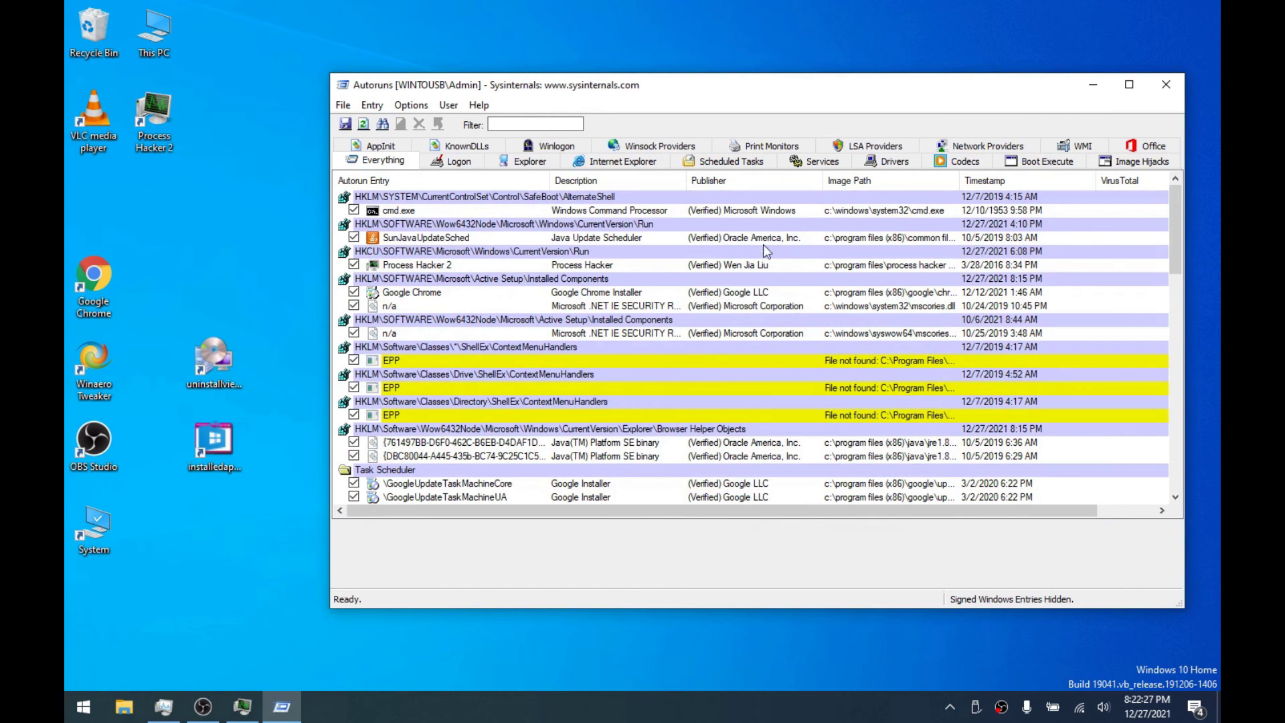
pyautogui.click(354, 237)
# Inspect the Process Hacker 2 entry and disable the Google Chrome entry under Active Setup Installed Components
pyautogui.click(422, 268)
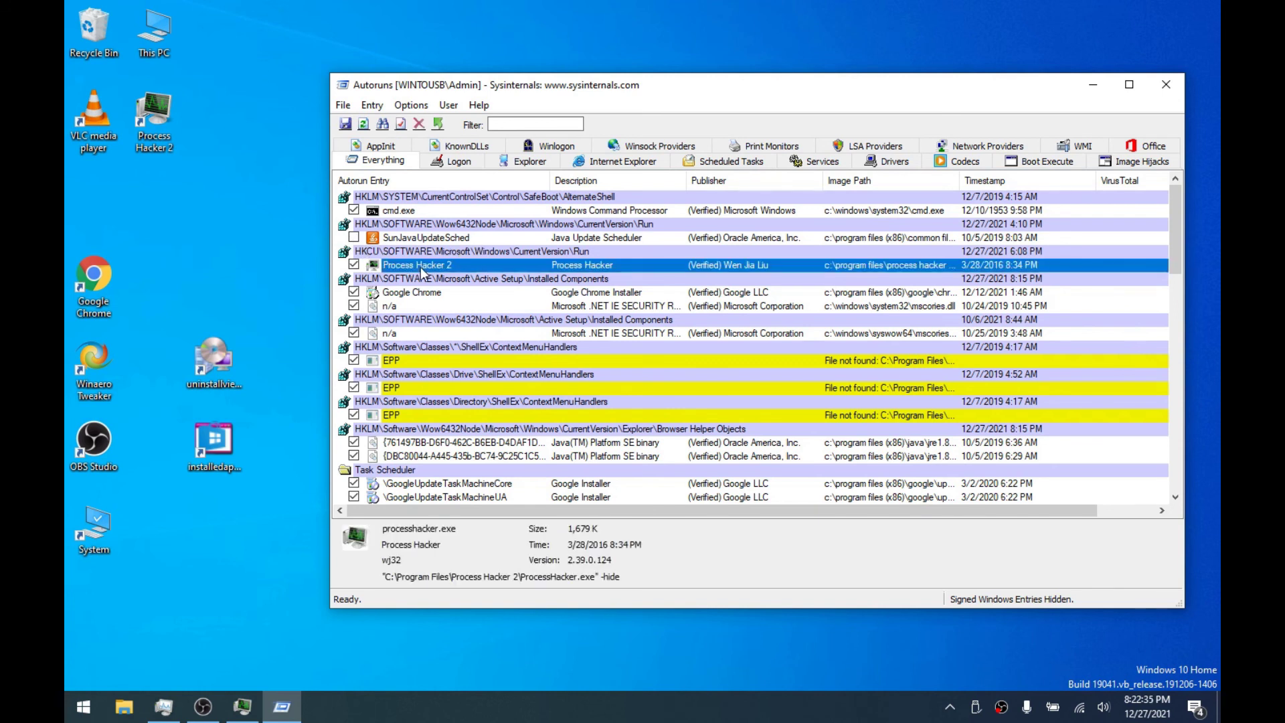
pyautogui.click(241, 707)
pyautogui.click(240, 711)
pyautogui.click(419, 298)
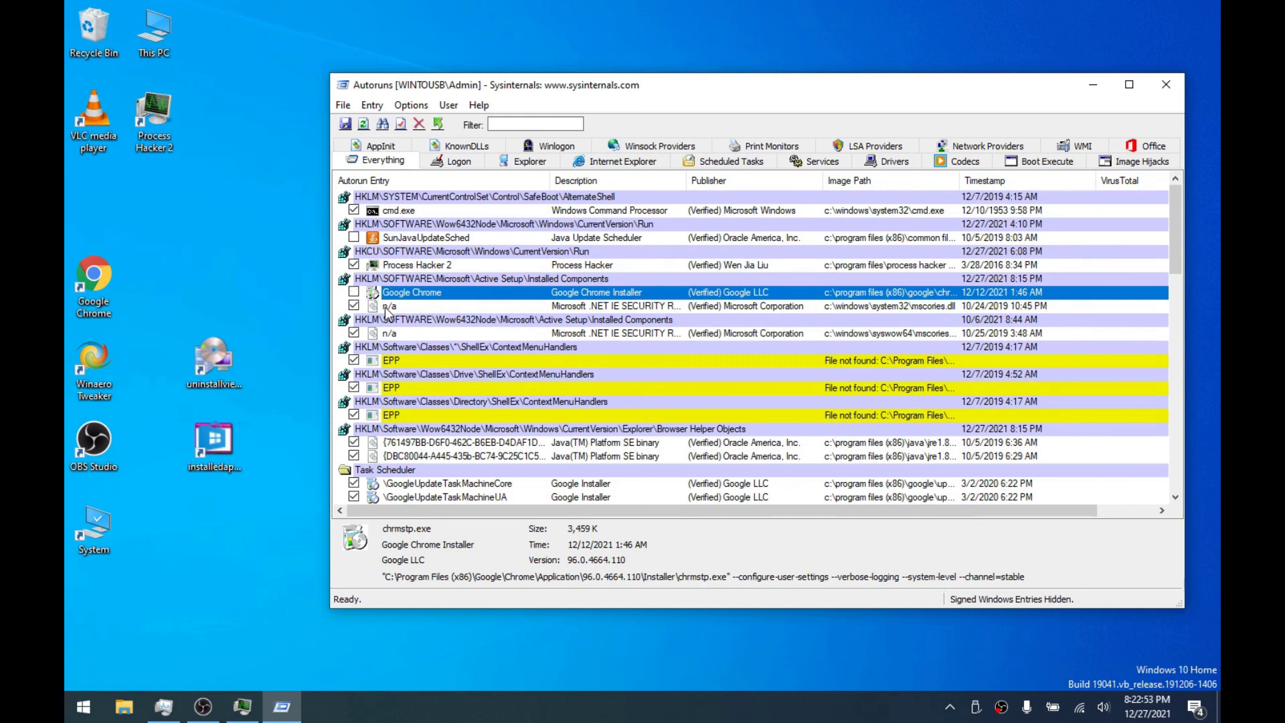
# Disable the three EPP context menu handler entries for all files, drives and directories
pyautogui.scroll(-2, 448, 352)
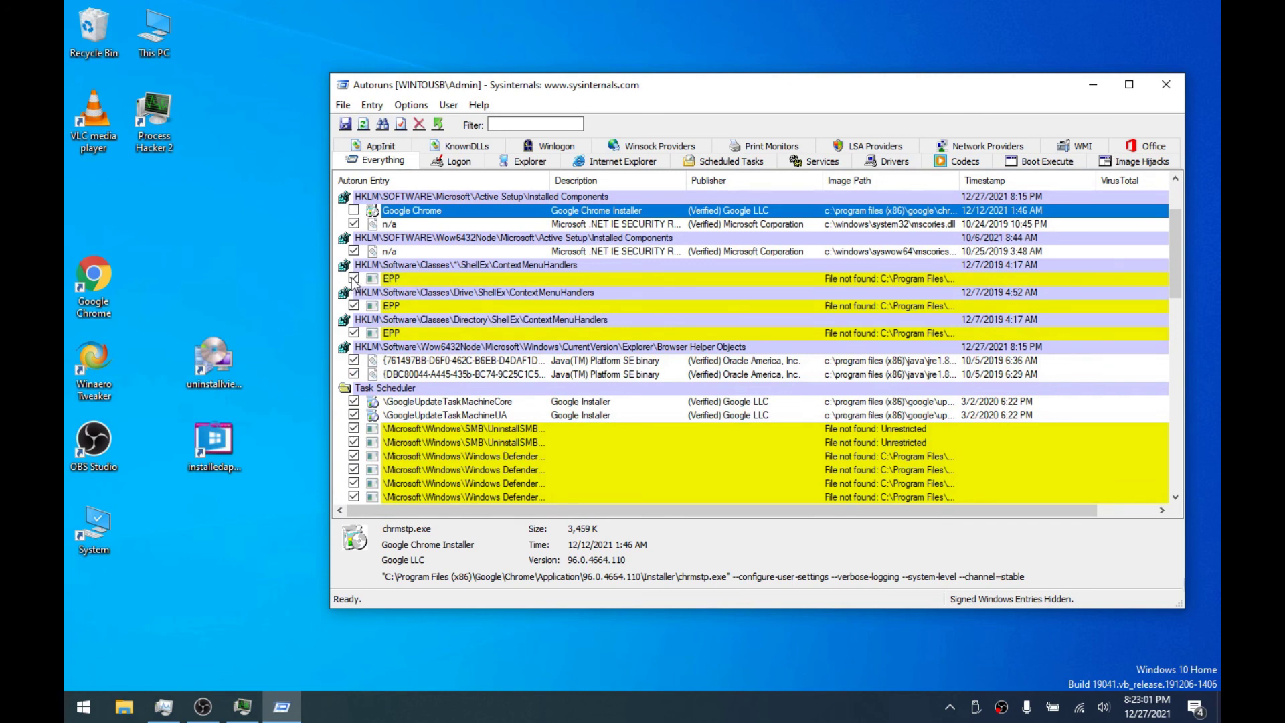
pyautogui.click(354, 305)
pyautogui.click(593, 329)
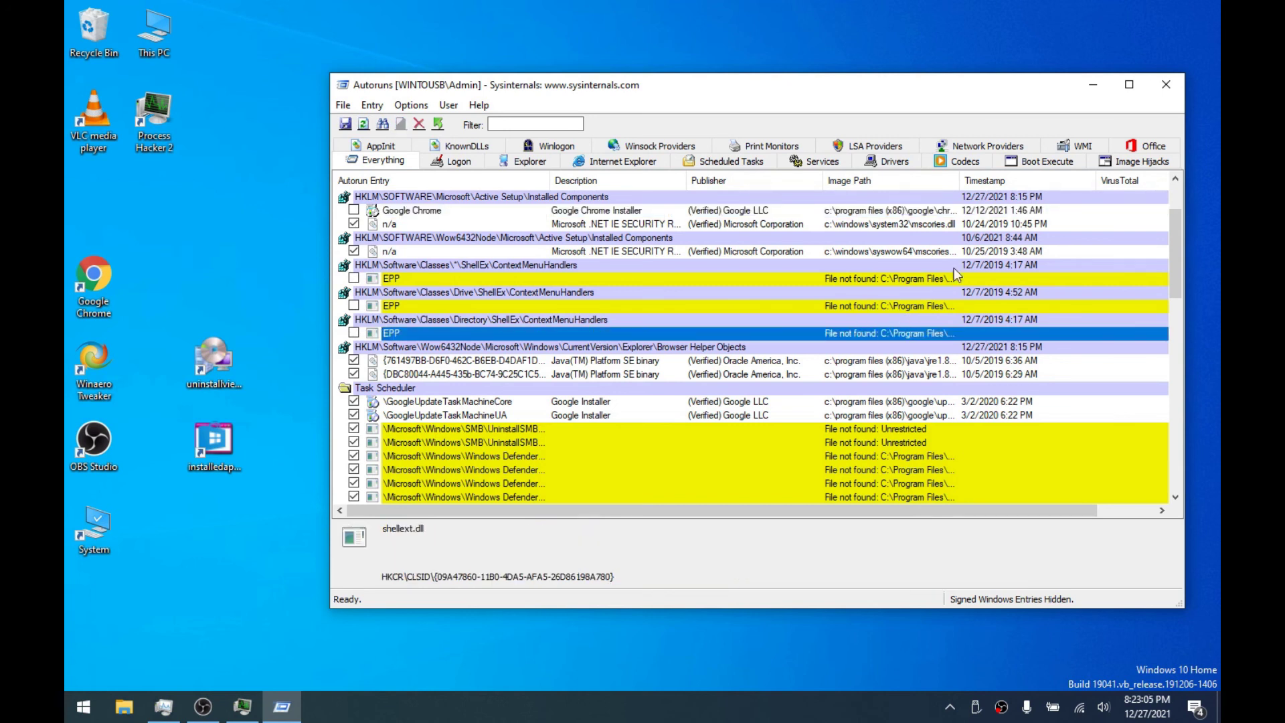
# Widen the Image Path column and examine the file paths of the EPP context menu entries
pyautogui.moveTo(955, 176); pyautogui.dragTo(1078, 177)
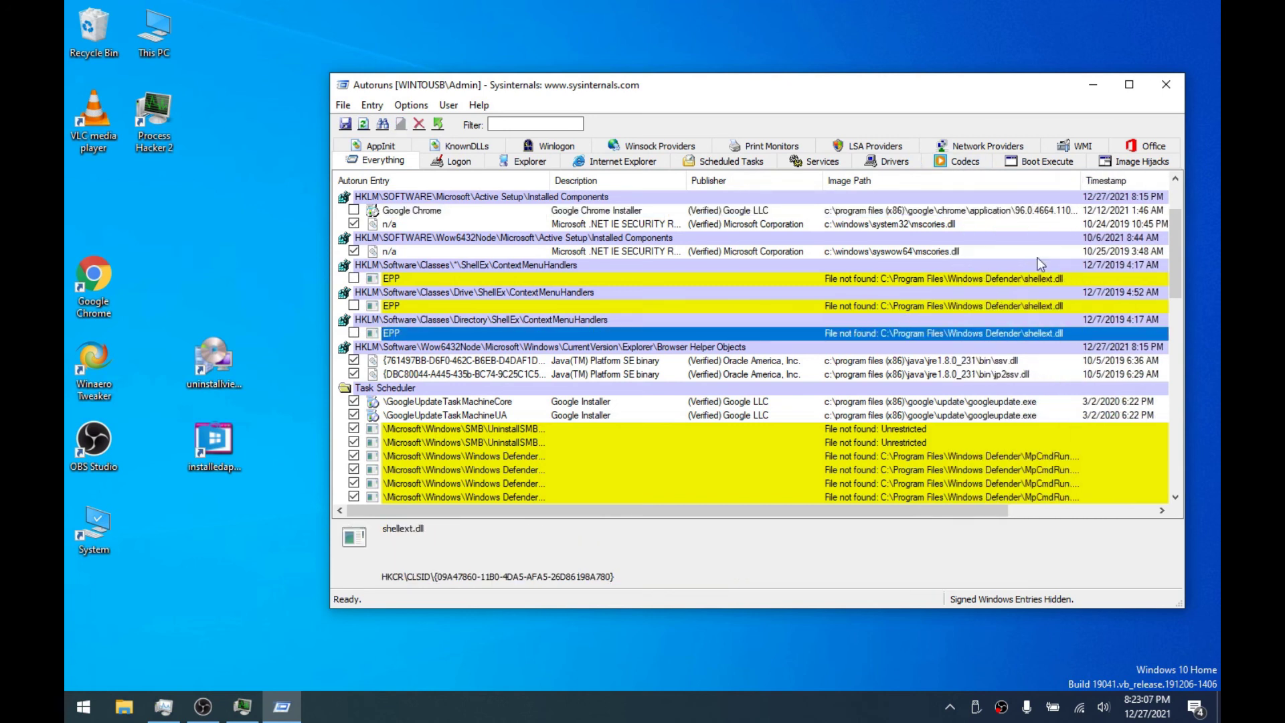
pyautogui.click(988, 278)
pyautogui.click(999, 308)
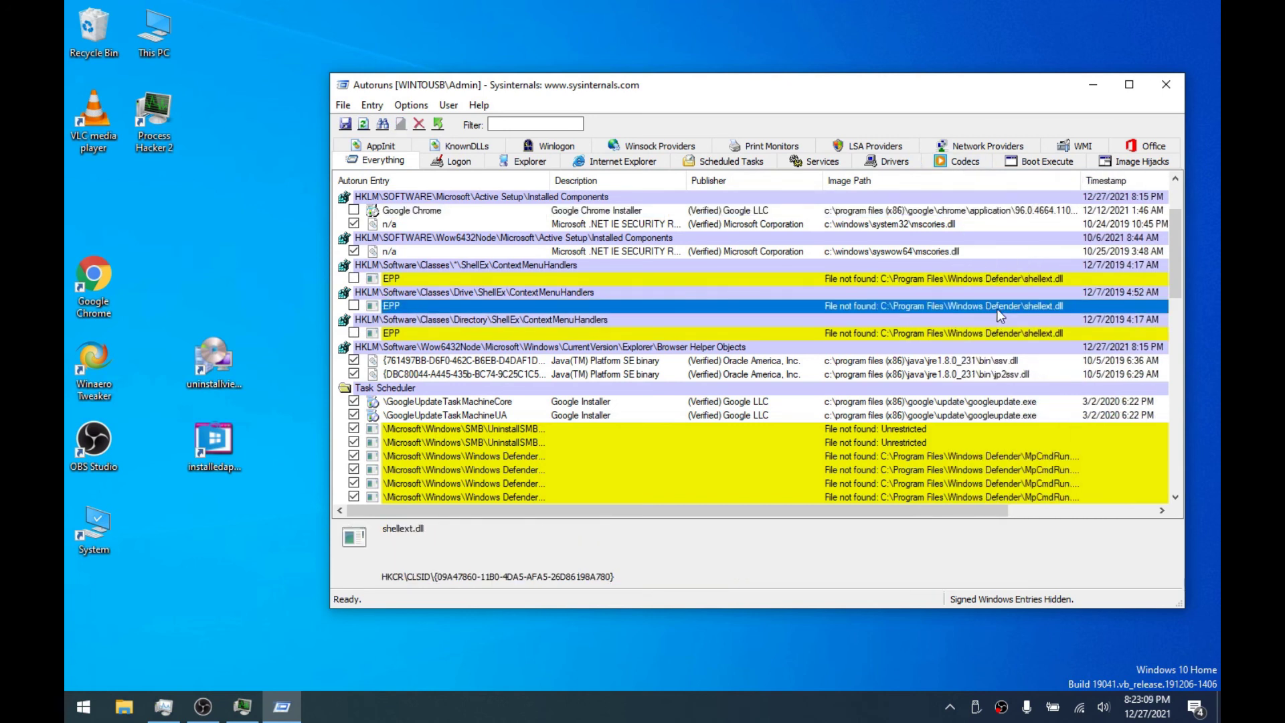
pyautogui.moveTo(1079, 178); pyautogui.dragTo(1042, 180)
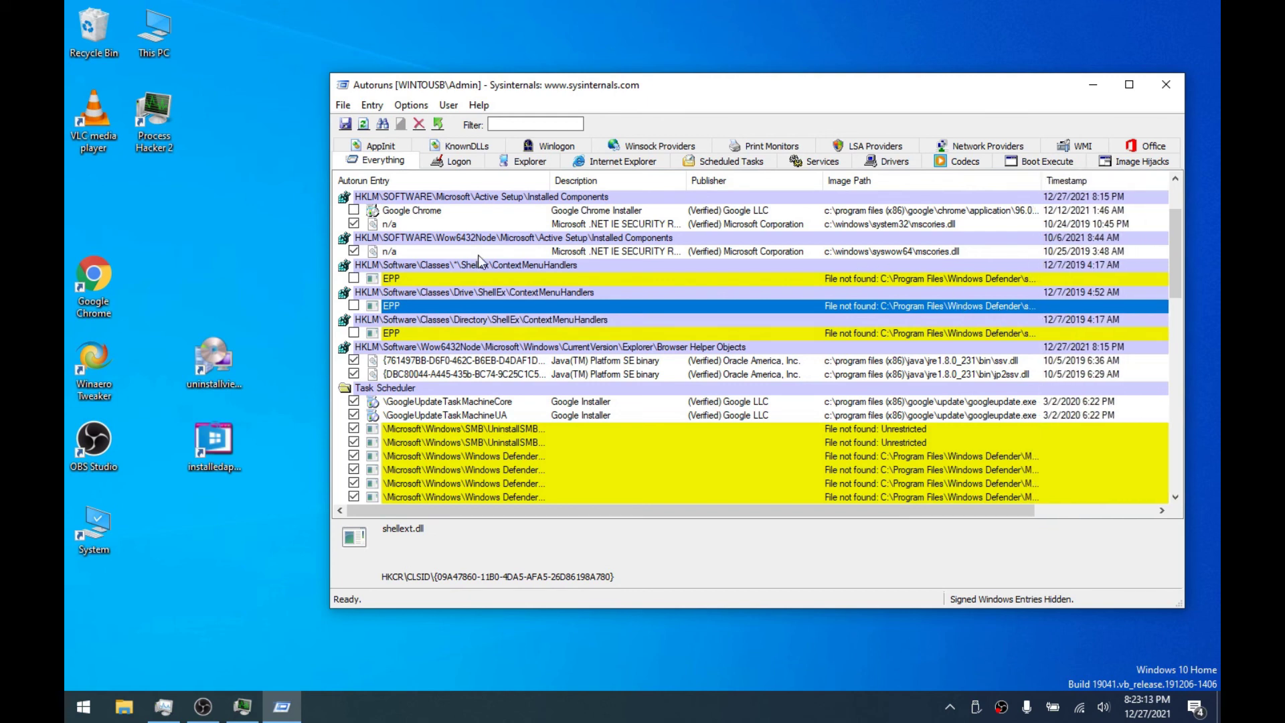
pyautogui.click(518, 264)
pyautogui.click(433, 278)
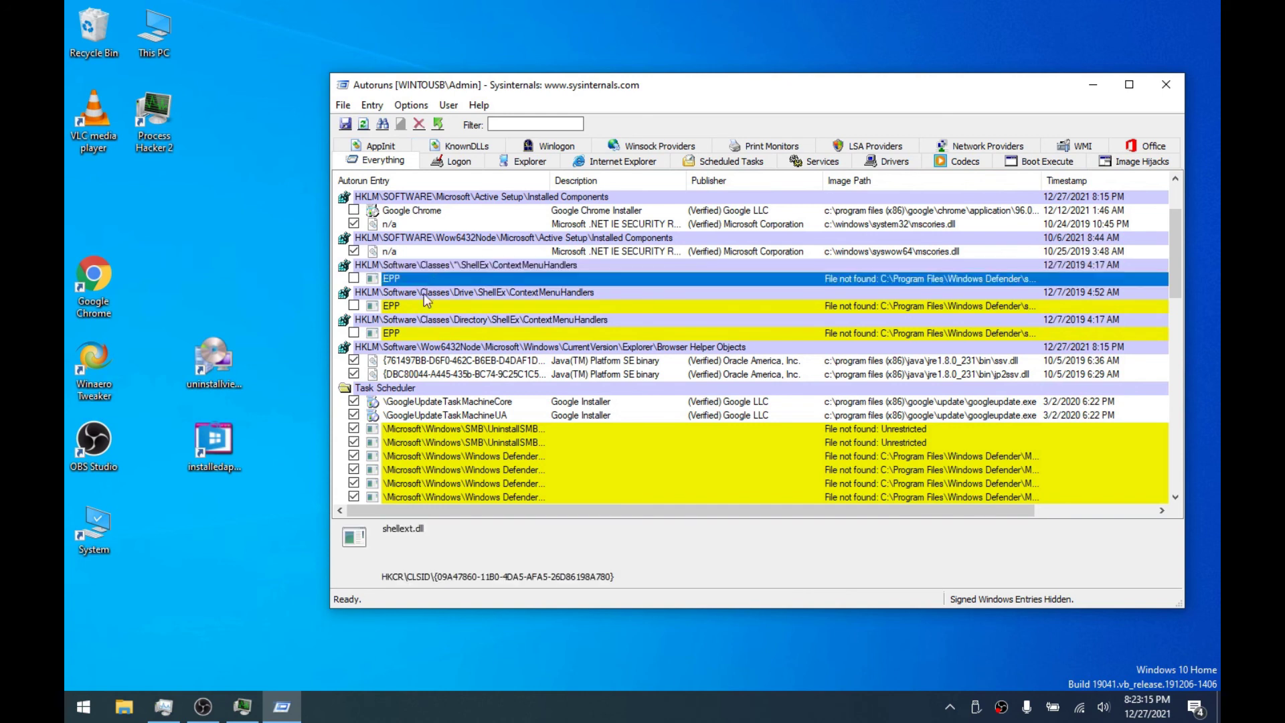
# Inspect and disable the two Java(TM) Platform SE binary entries under Browser Helper Objects
pyautogui.click(412, 319)
pyautogui.click(413, 332)
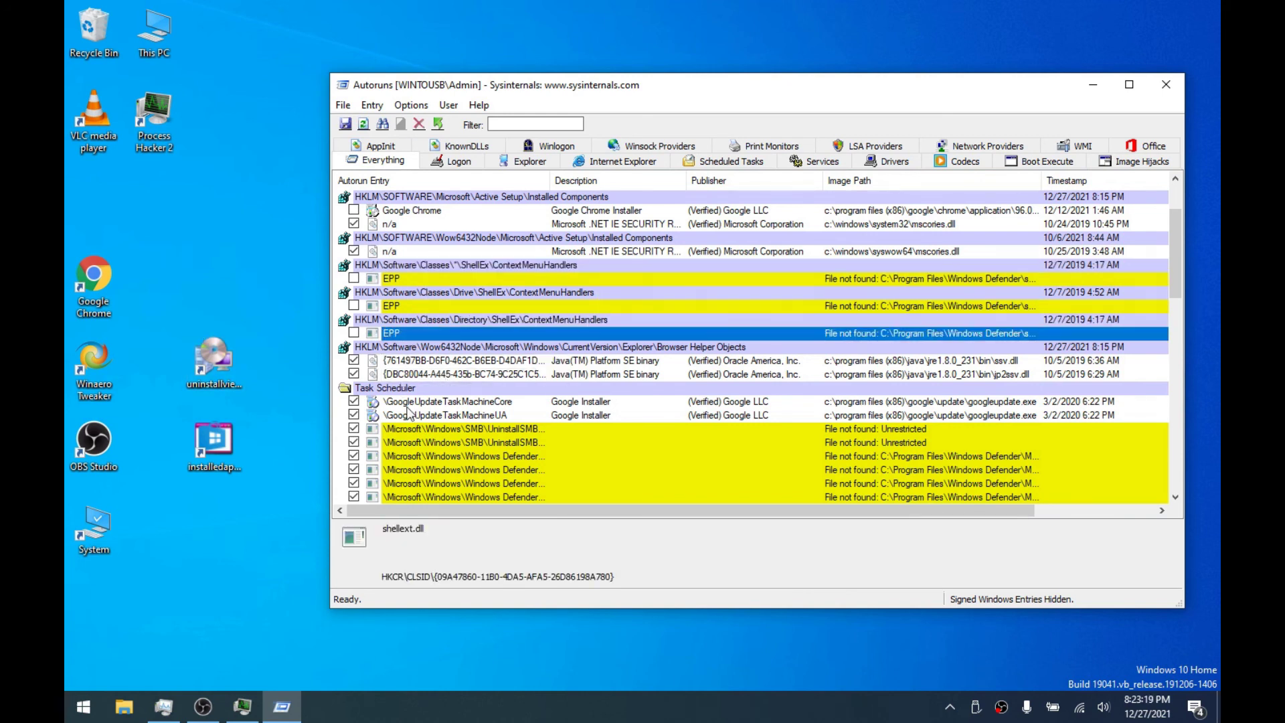
pyautogui.click(648, 362)
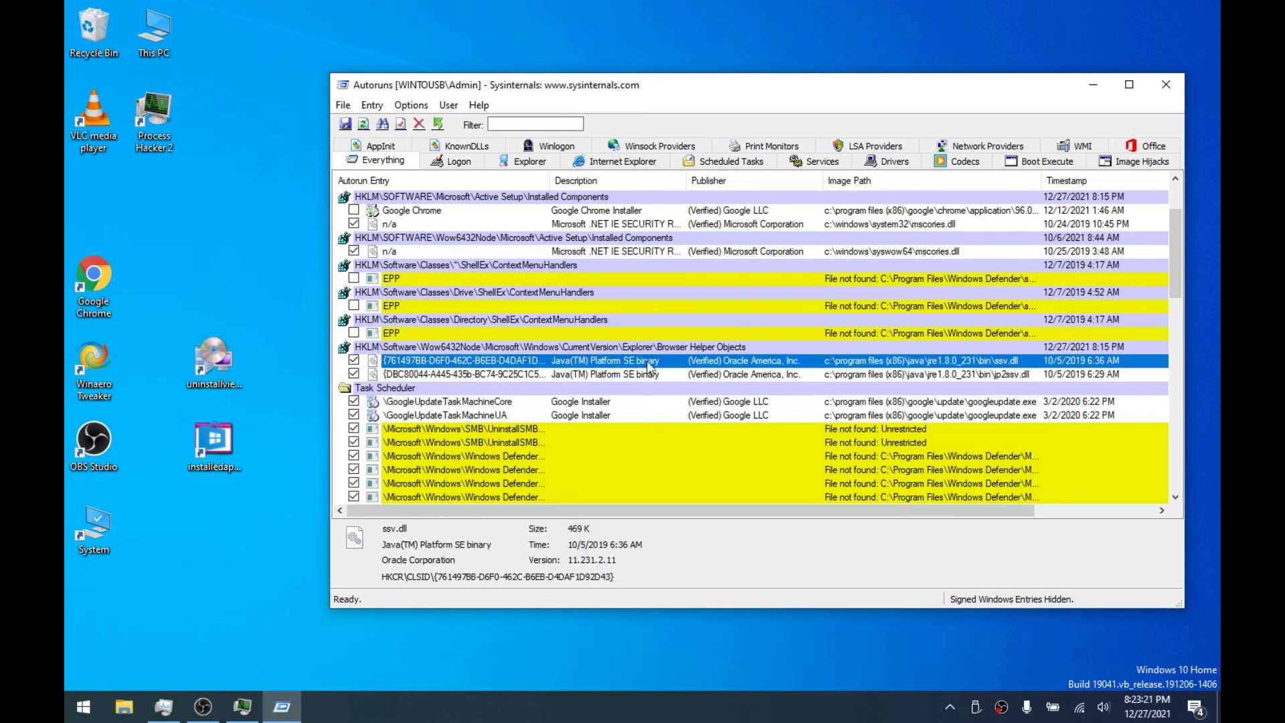
pyautogui.click(890, 375)
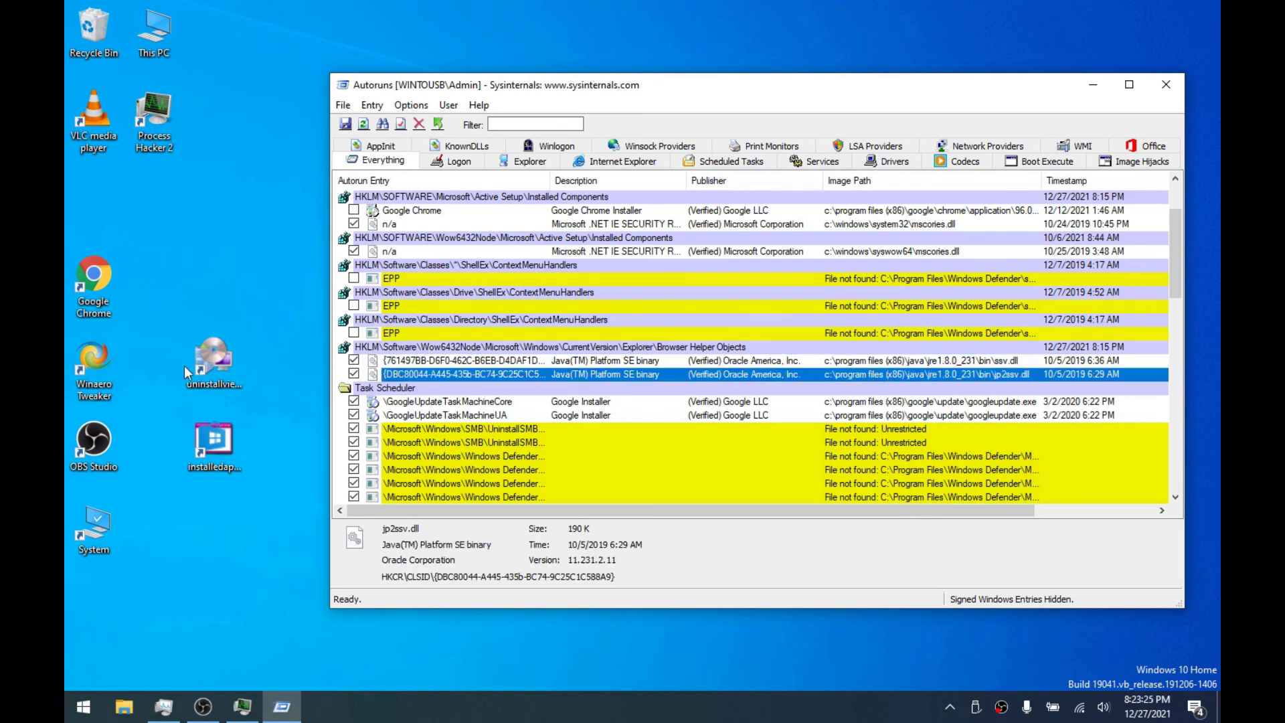
pyautogui.click(353, 360)
pyautogui.click(353, 374)
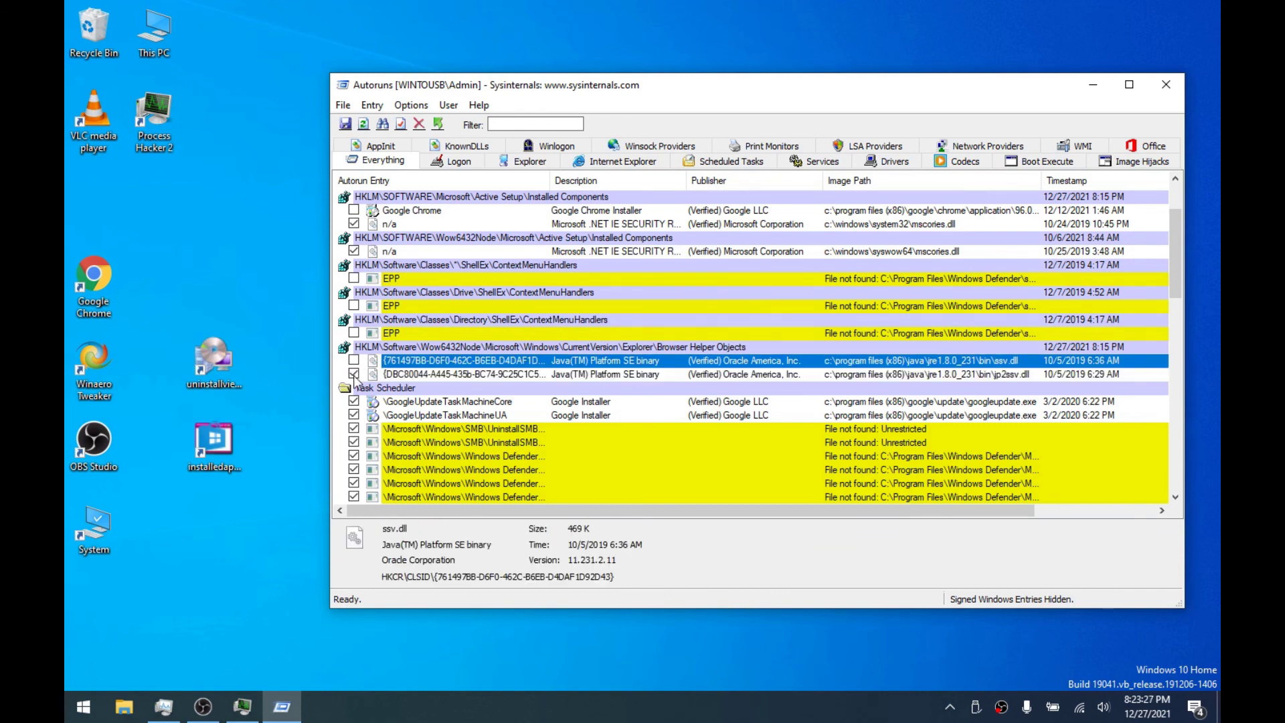
pyautogui.click(455, 375)
pyautogui.click(455, 362)
pyautogui.click(410, 379)
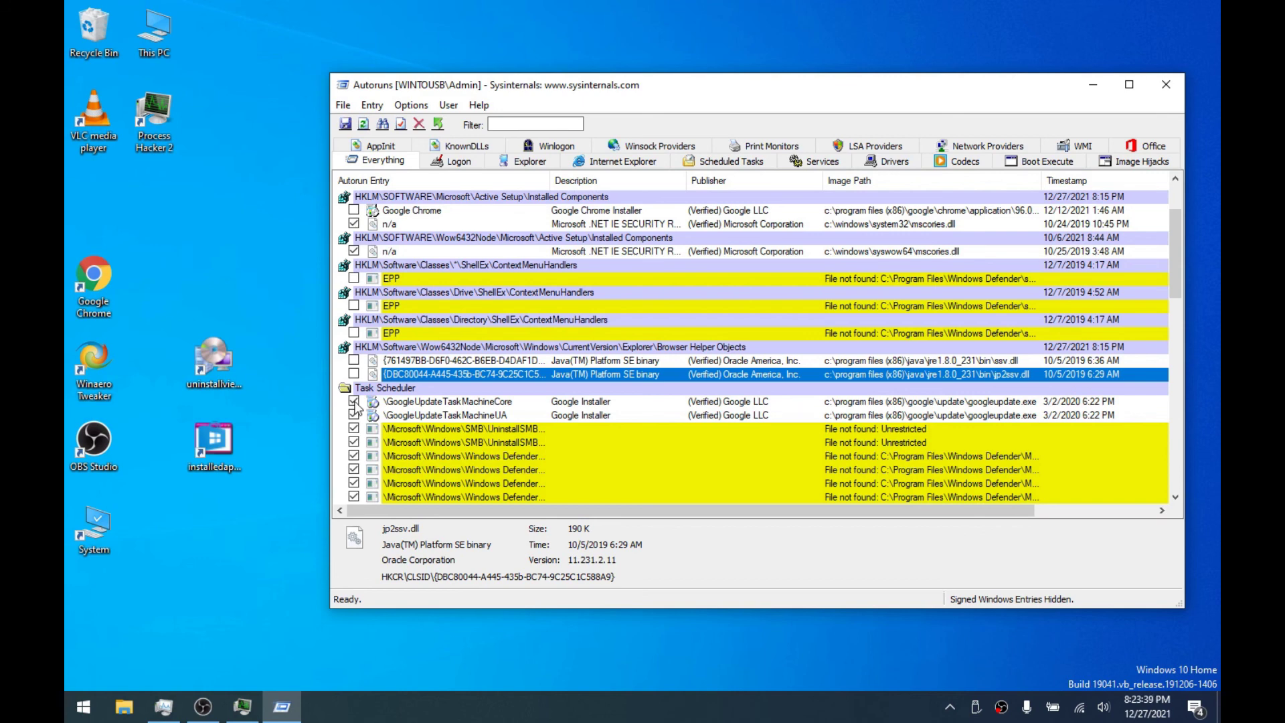
# Disable the GoogleUpdateTaskMachineCore and GoogleUpdateTaskMachineUA scheduled tasks
pyautogui.click(456, 404)
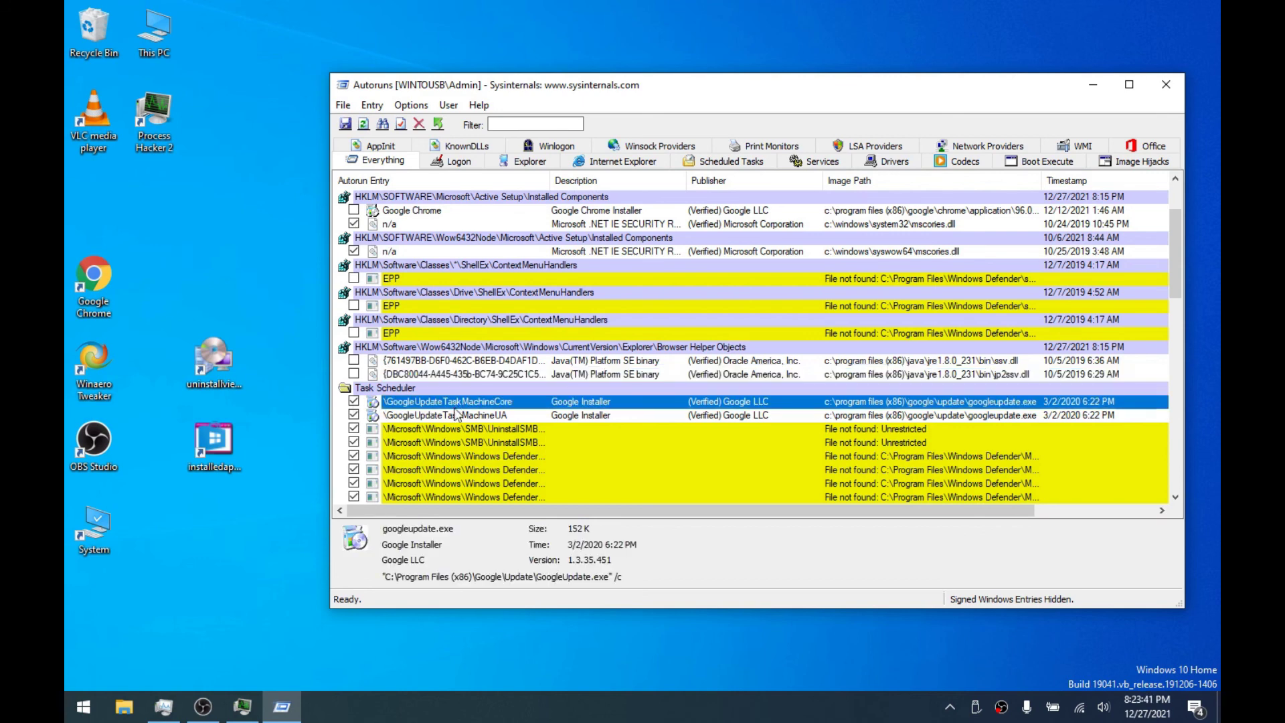
pyautogui.click(456, 416)
pyautogui.click(354, 401)
pyautogui.click(353, 415)
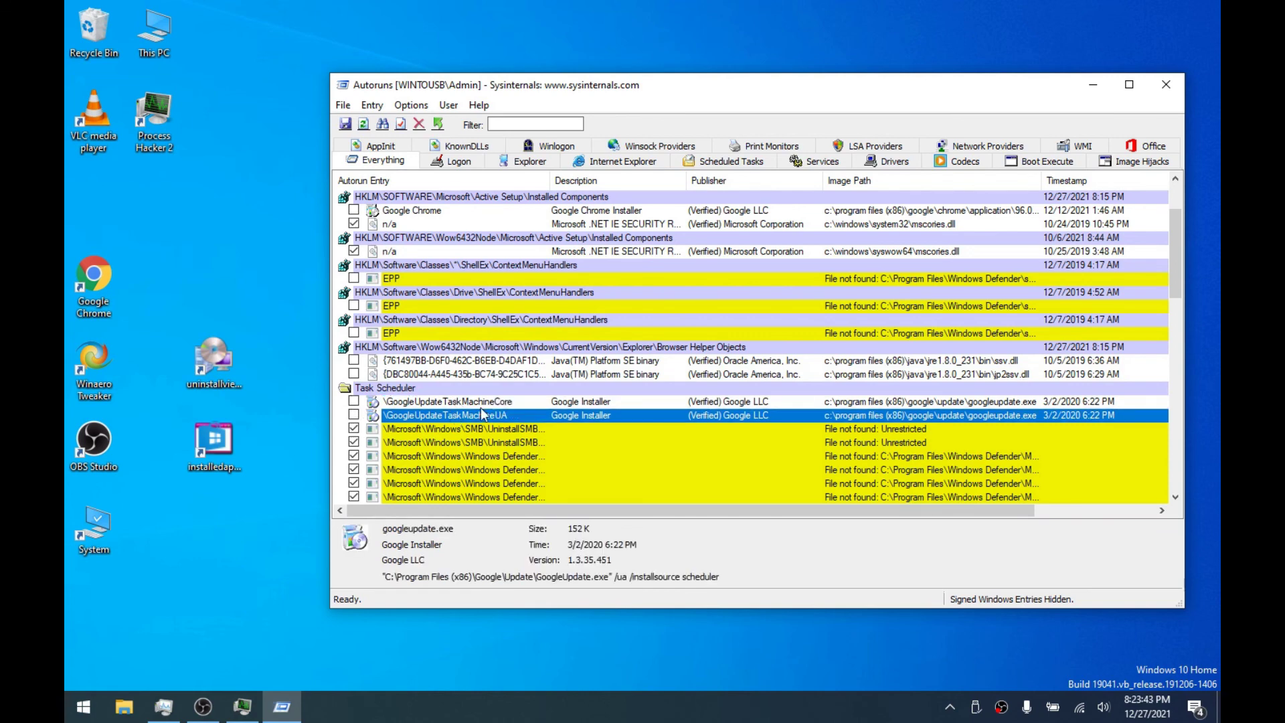
# Disable the two SMB and four Windows Defender scheduled tasks whose files are missing
pyautogui.scroll(-2, 486, 411)
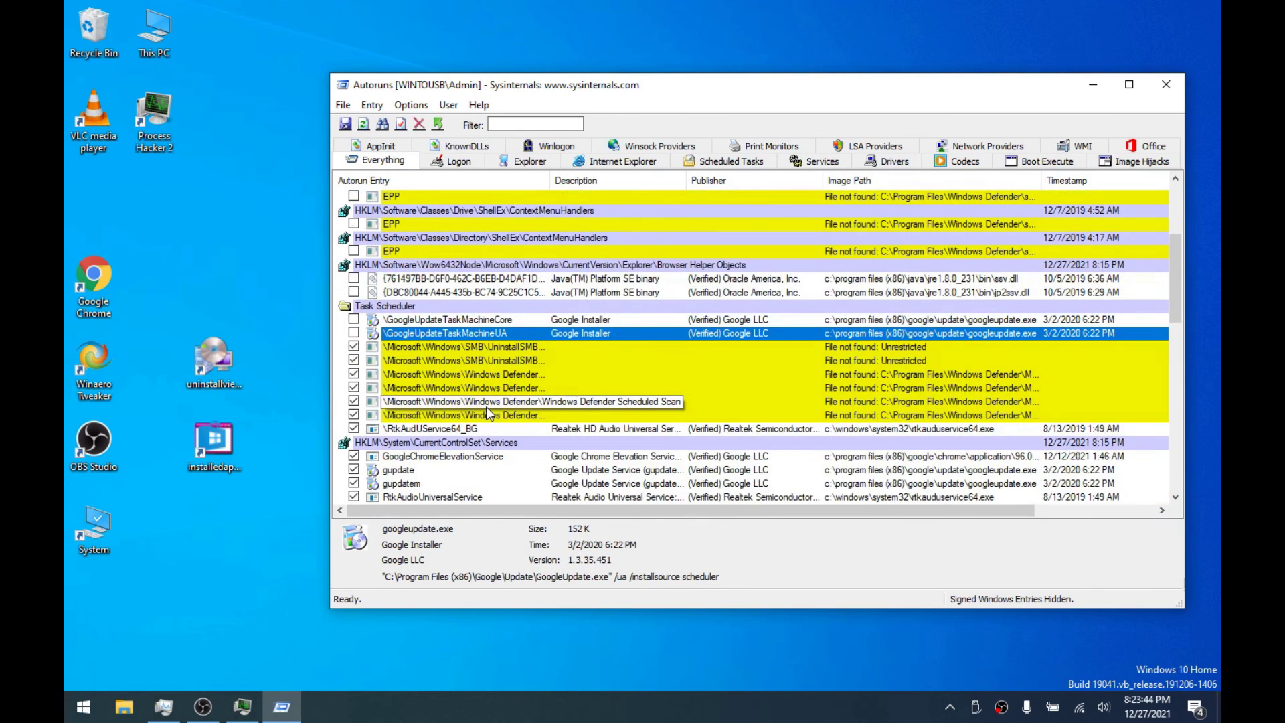
pyautogui.click(353, 347)
pyautogui.click(353, 360)
pyautogui.click(353, 374)
pyautogui.click(353, 401)
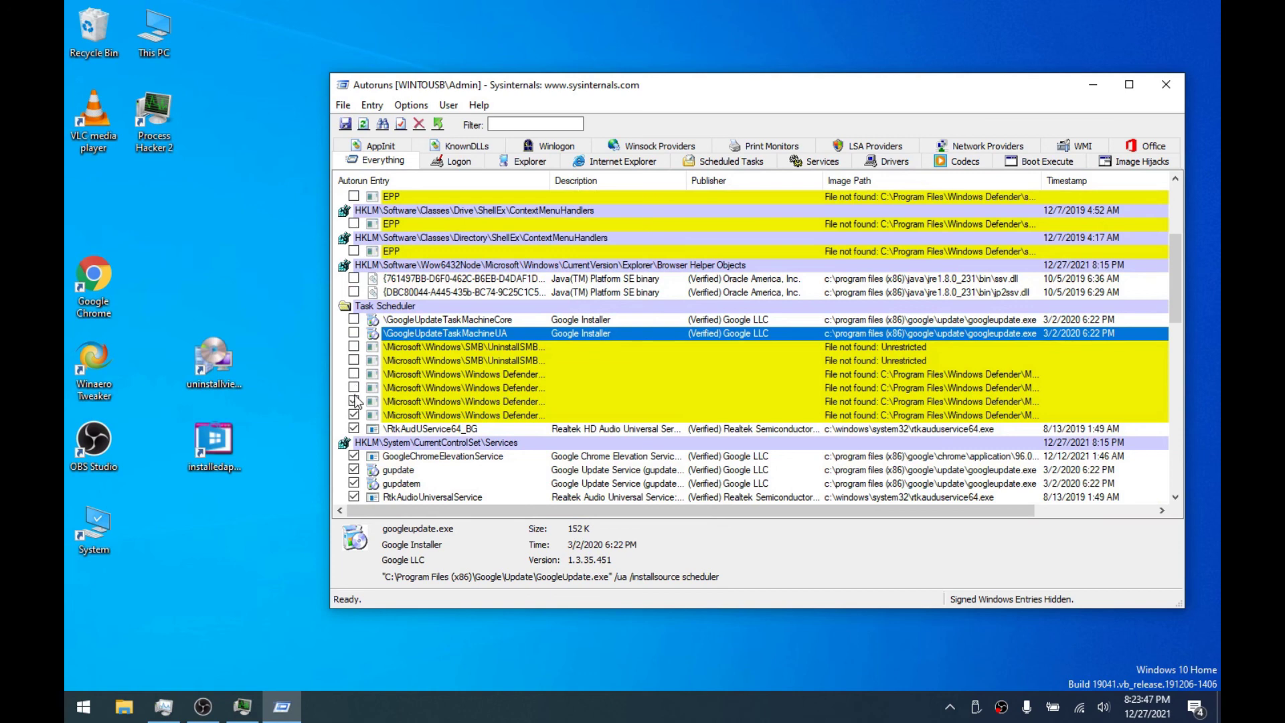
pyautogui.click(353, 388)
# Inspect the RtkAudUService64_BG task and disable the GoogleChromeElevationService, gupdate and gupdatem services
pyautogui.click(673, 427)
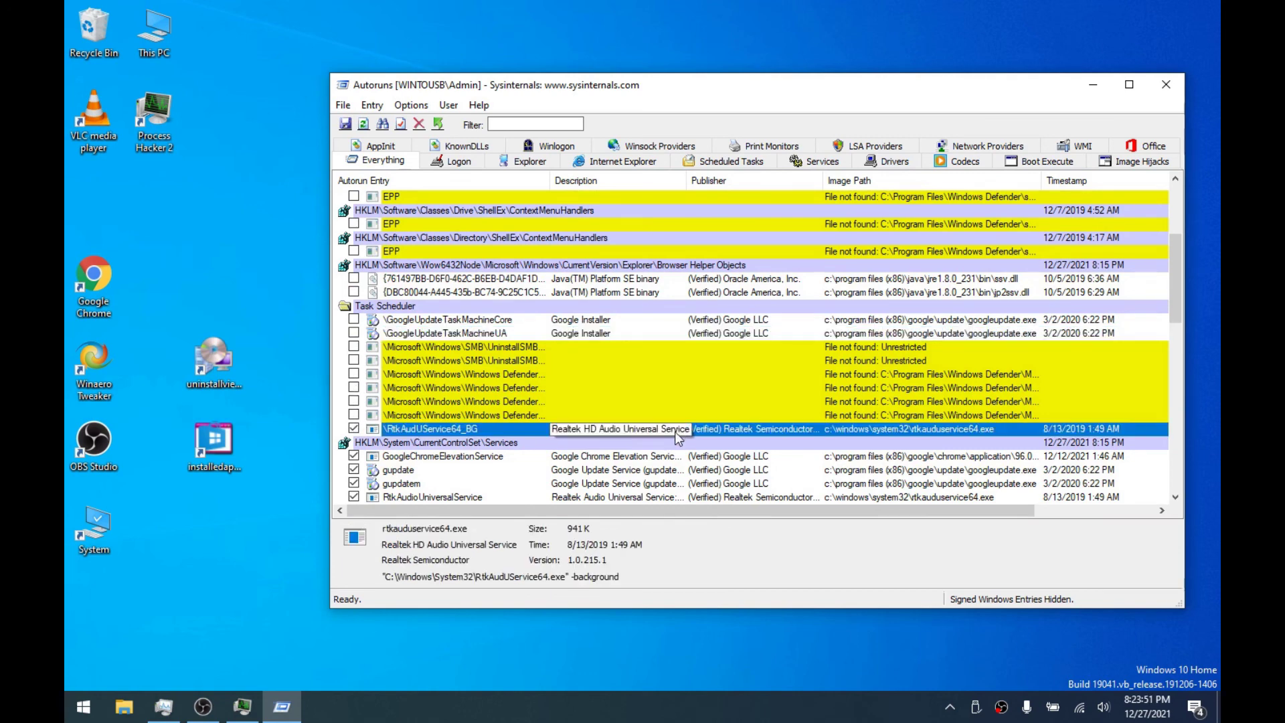
pyautogui.scroll(-2, 439, 430)
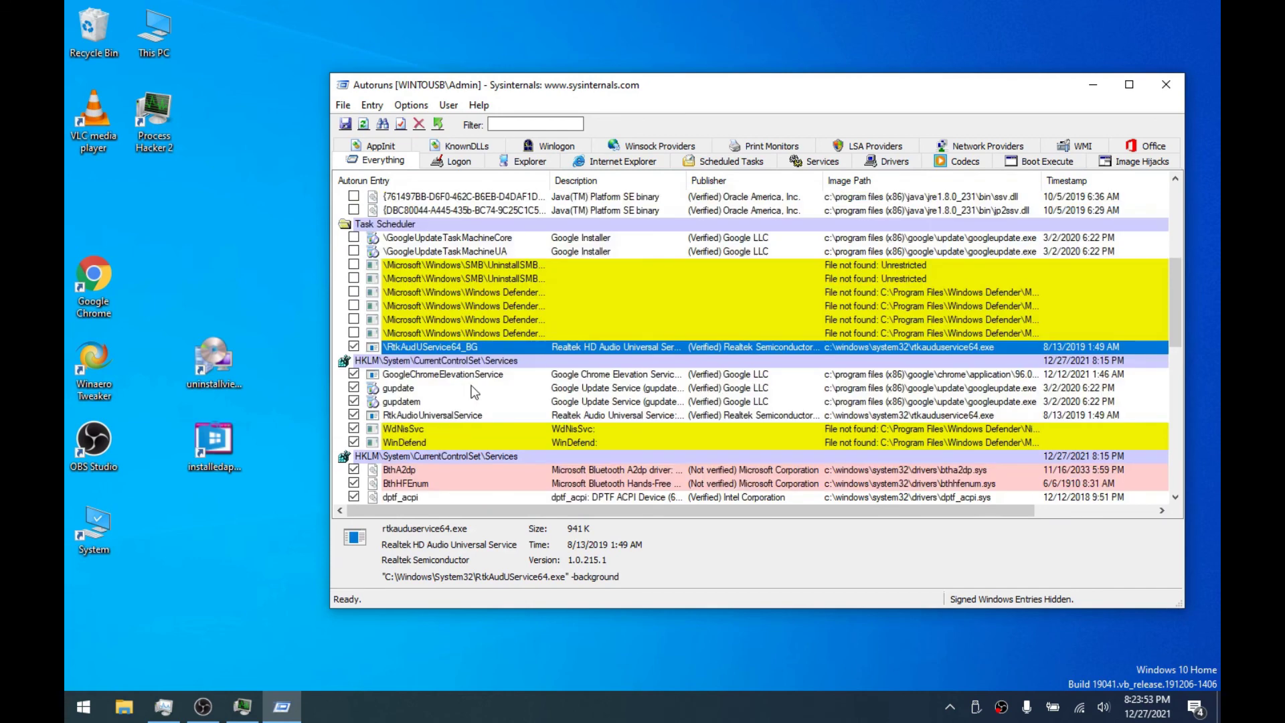
pyautogui.scroll(-2, 479, 391)
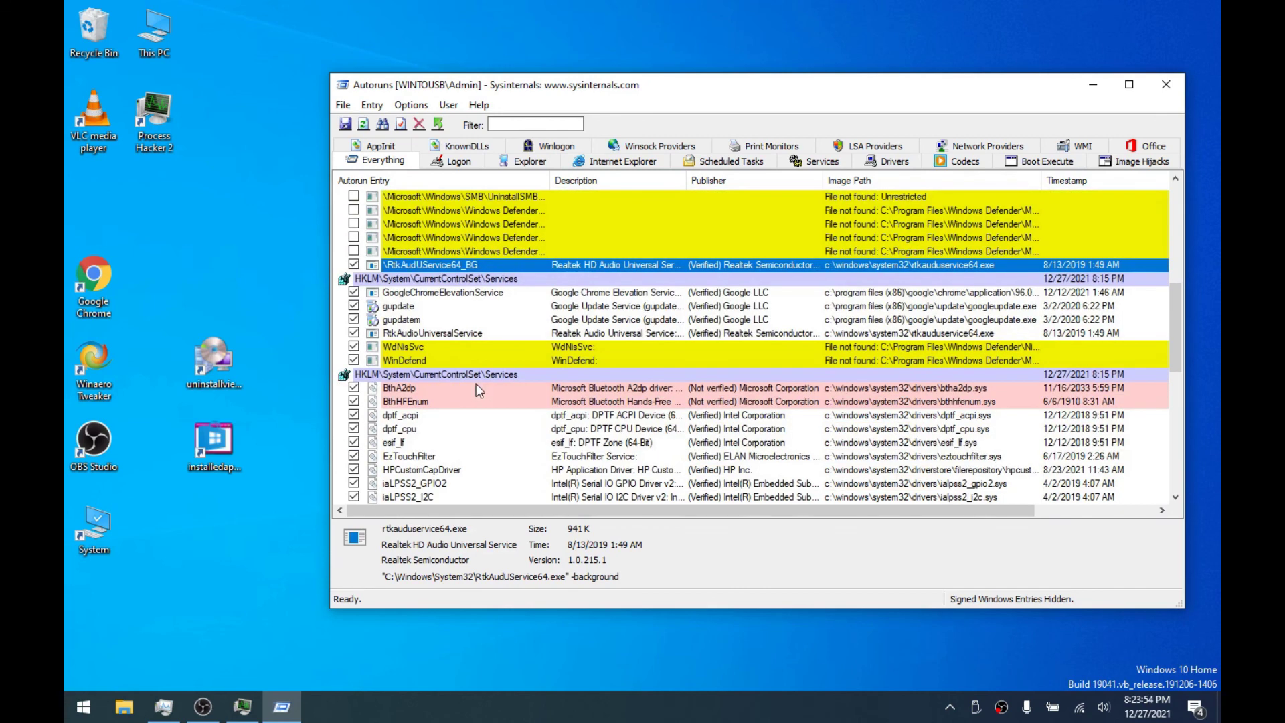
pyautogui.click(469, 294)
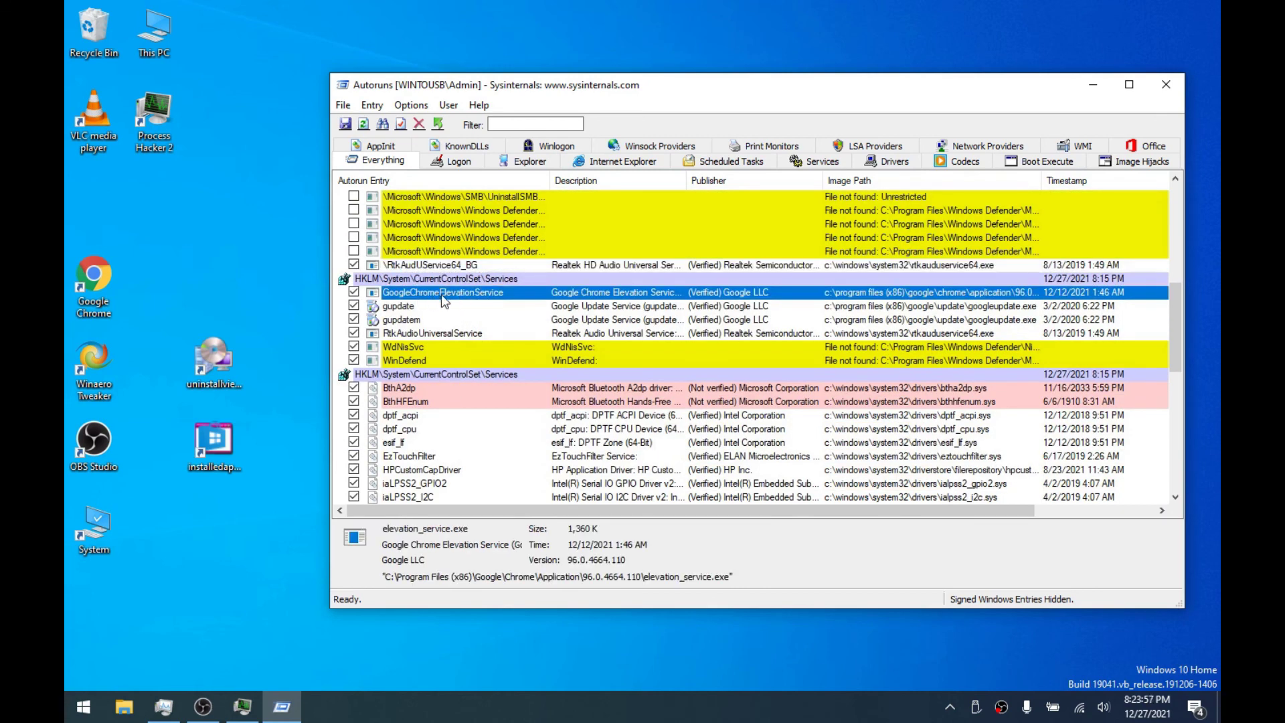
pyautogui.click(353, 306)
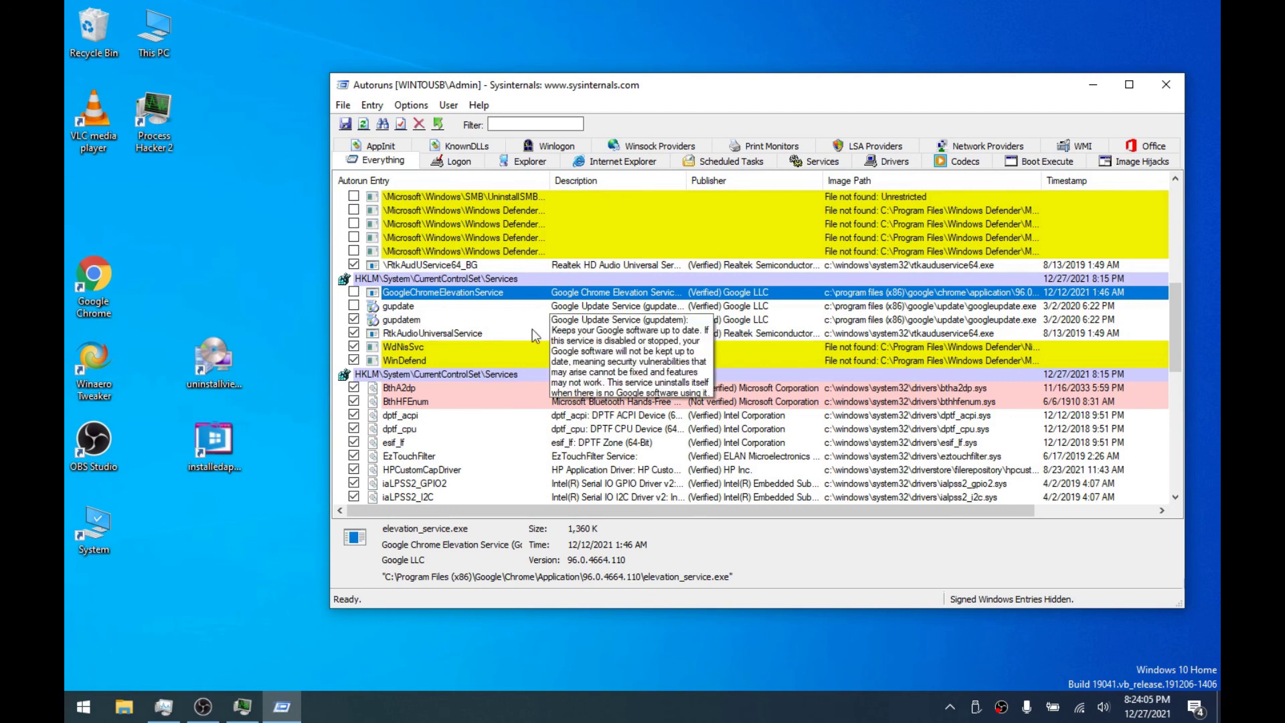
pyautogui.click(353, 319)
# Inspect the RtkAudioUniversalService entry and try to disable the orphaned WdNisSvc service
pyautogui.click(419, 334)
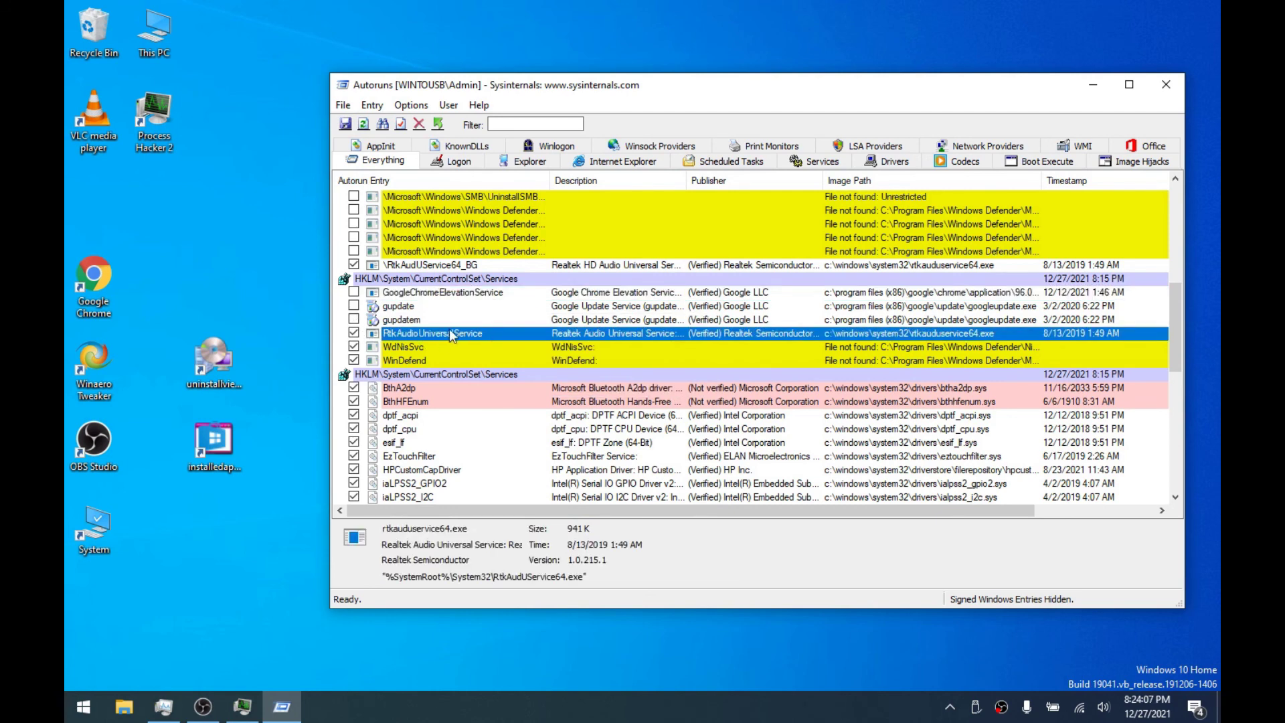
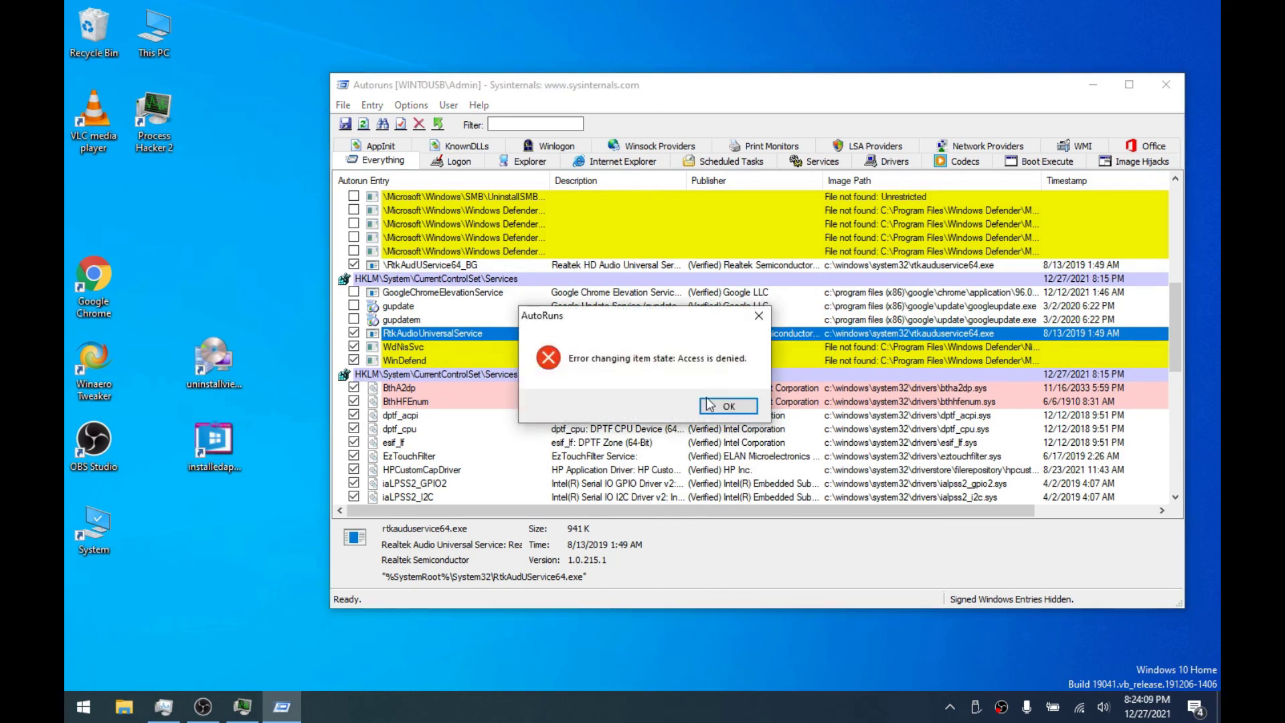
pyautogui.click(709, 405)
pyautogui.click(409, 348)
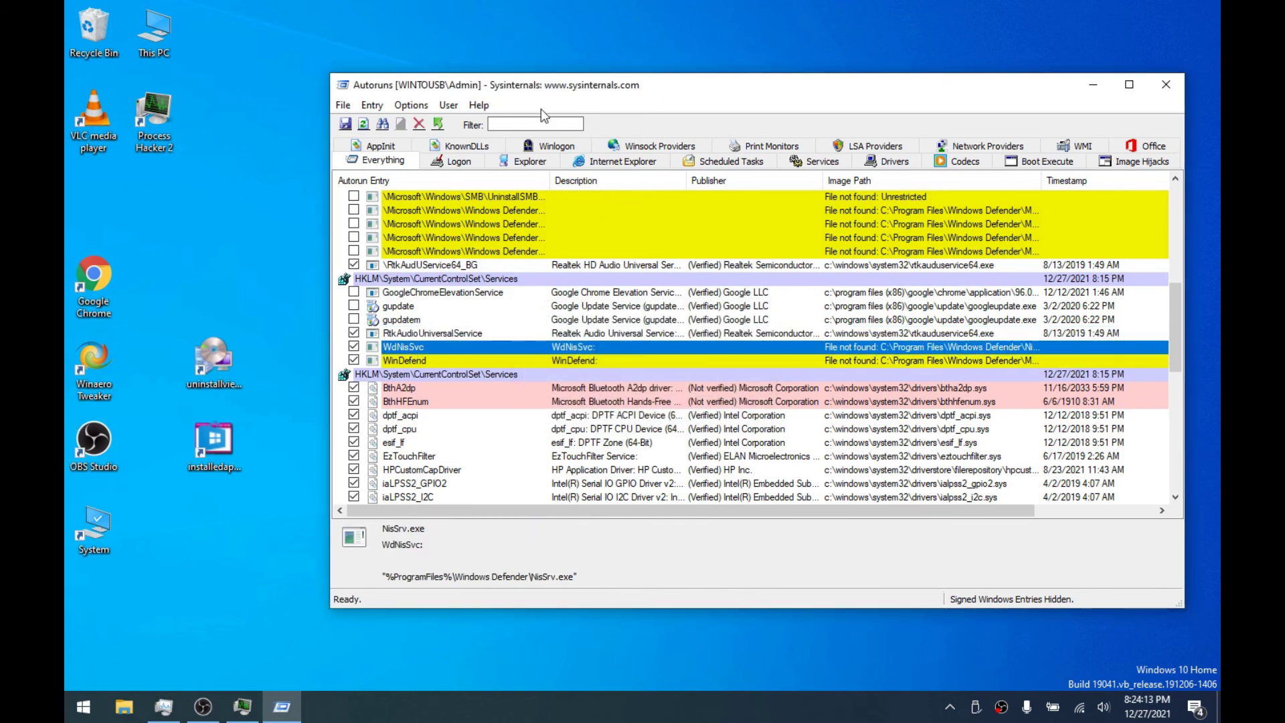
pyautogui.moveTo(548, 89); pyautogui.dragTo(542, 85)
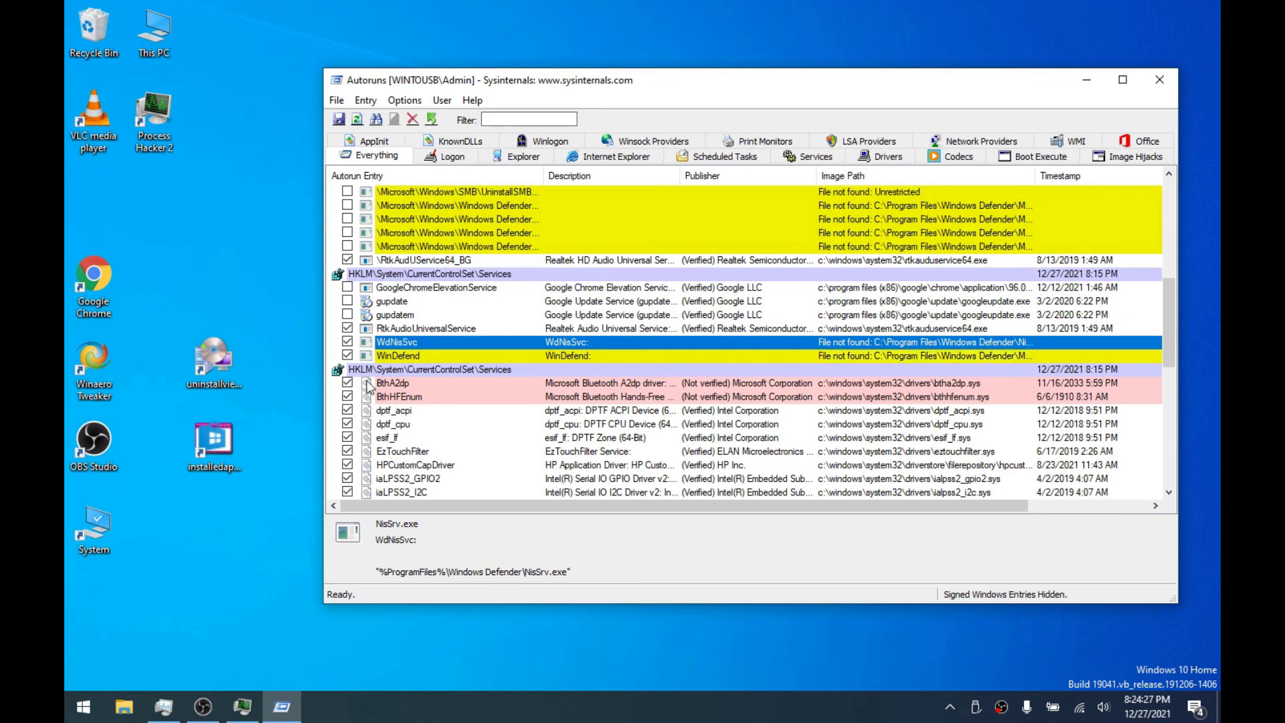
# Disable the Internet Explorer Htmlfile open command entry and the Adobe Type Manager font driver entry
pyautogui.scroll(-6, 347, 392)
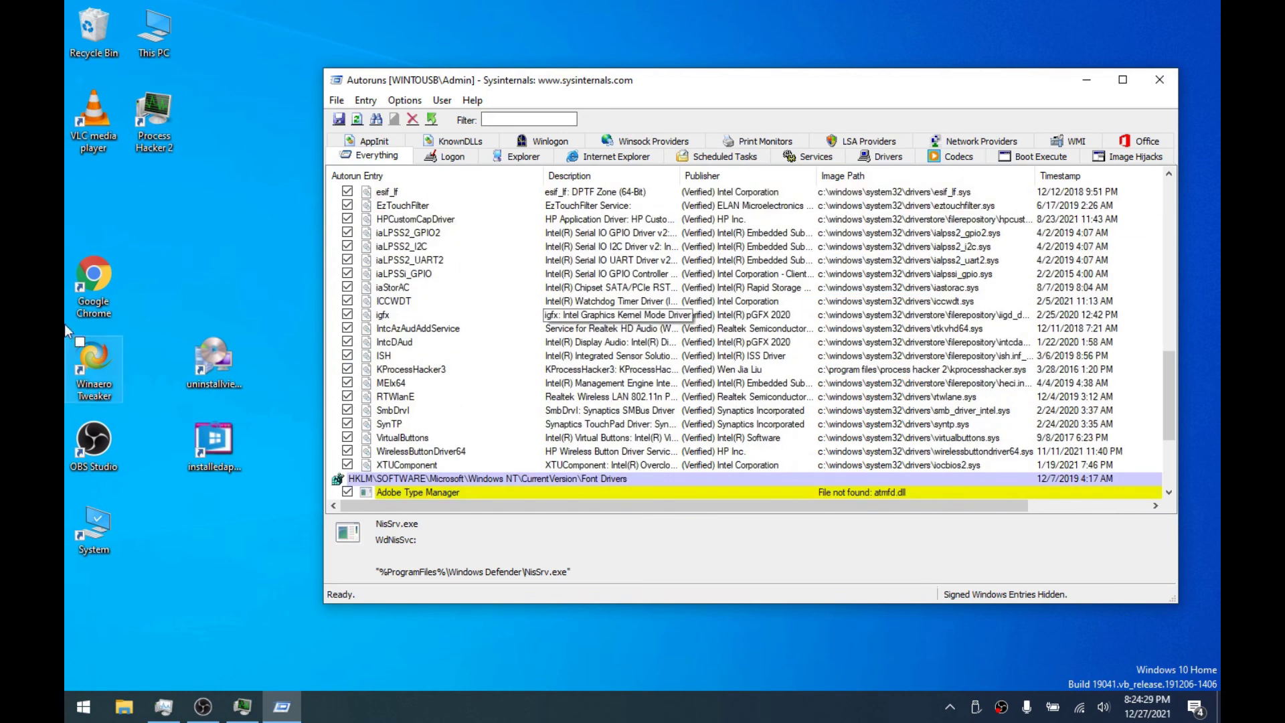
pyautogui.scroll(-4, 483, 255)
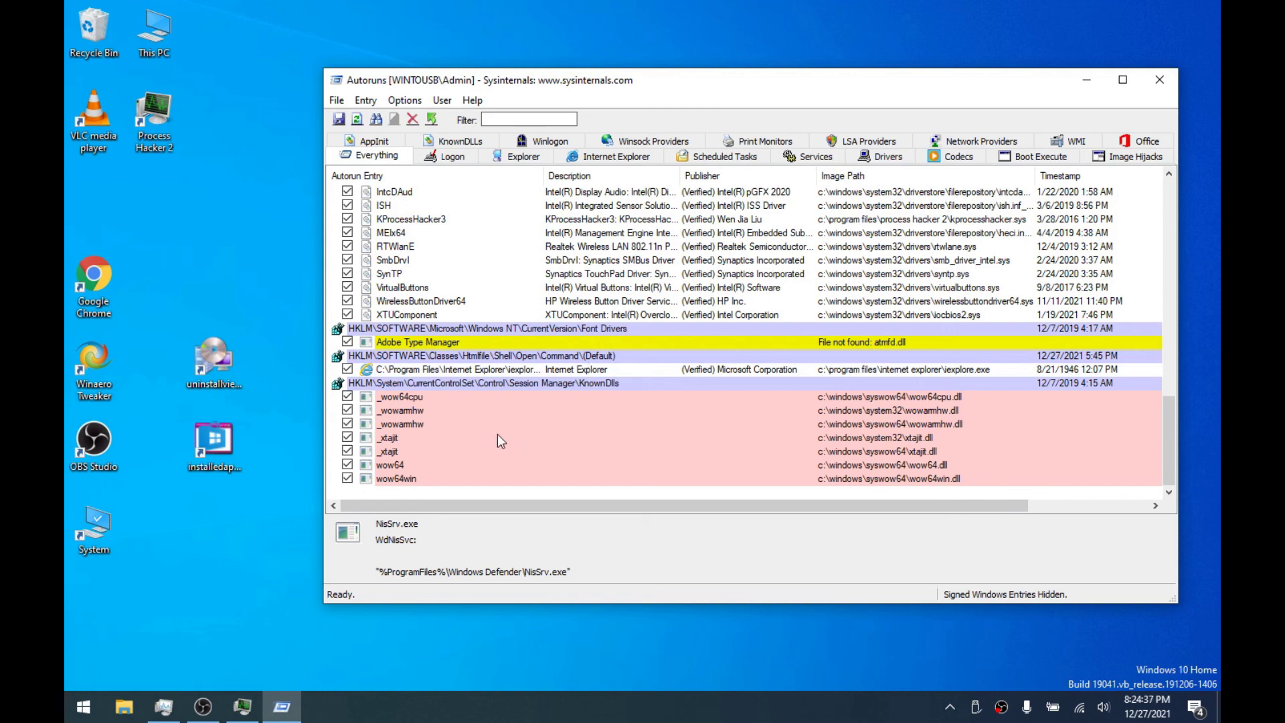
pyautogui.click(348, 370)
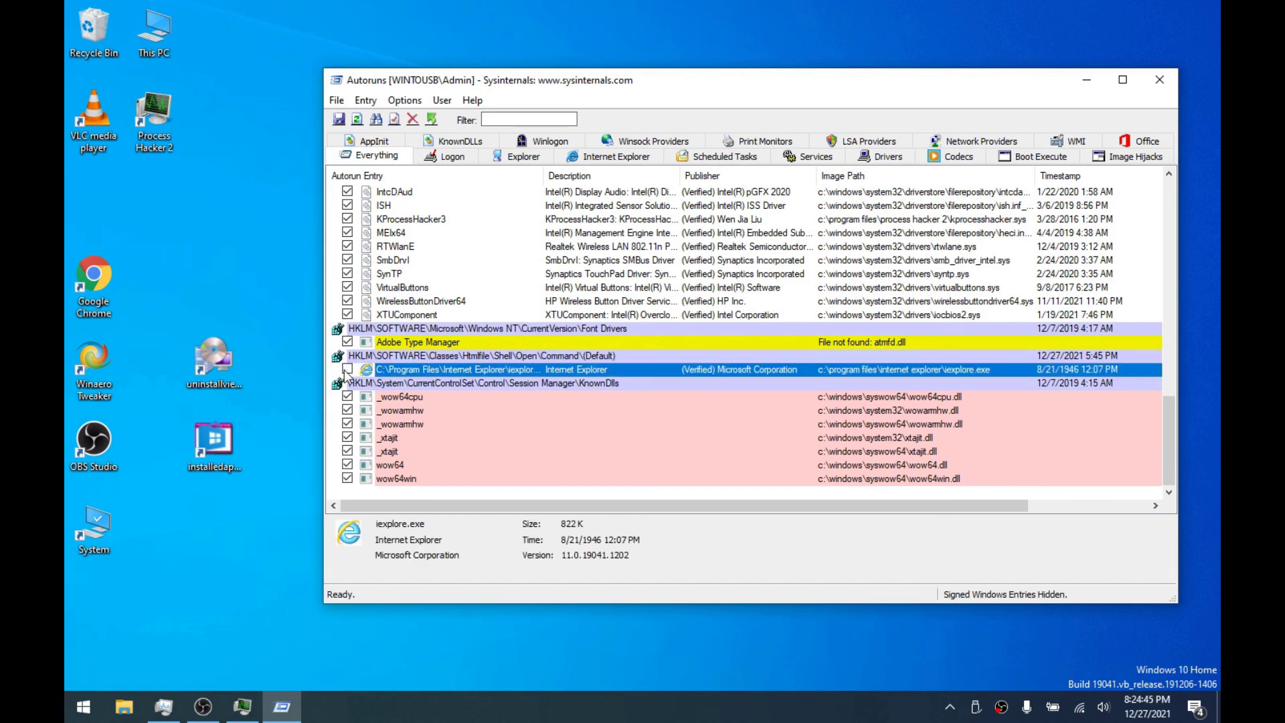
pyautogui.scroll(10, 438, 384)
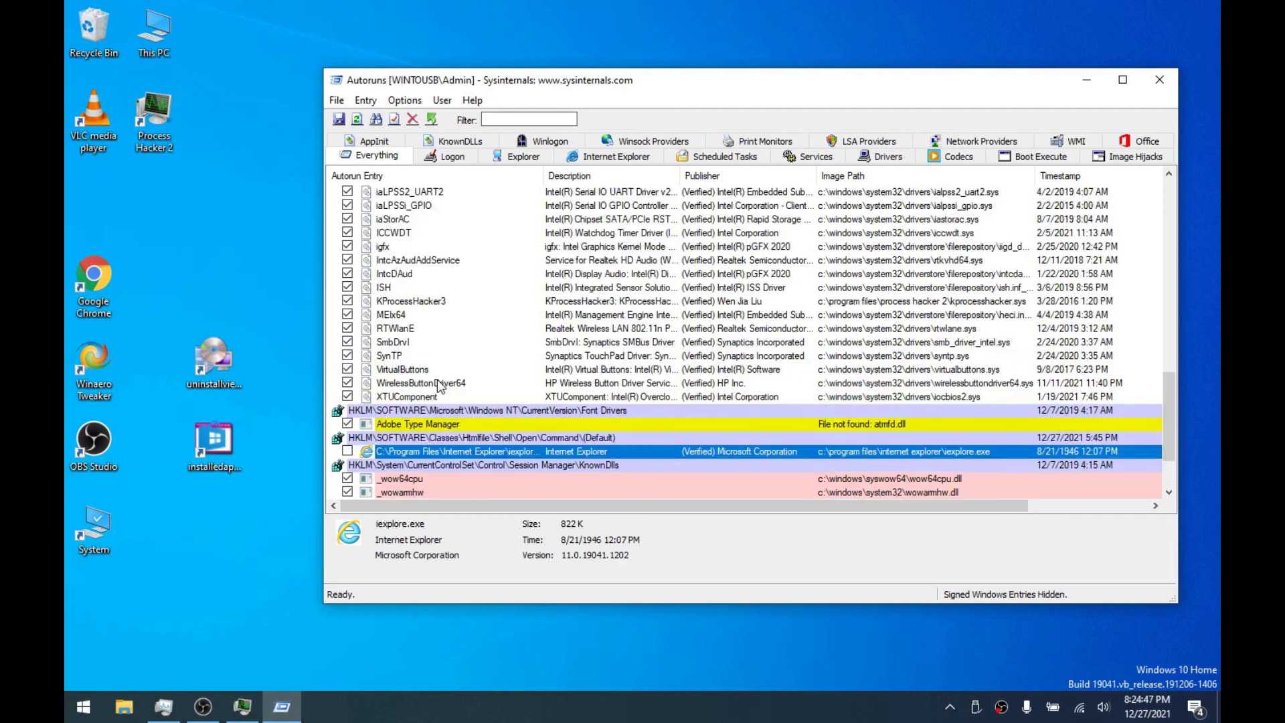
pyautogui.scroll(-8, 439, 385)
pyautogui.scroll(-2, 438, 386)
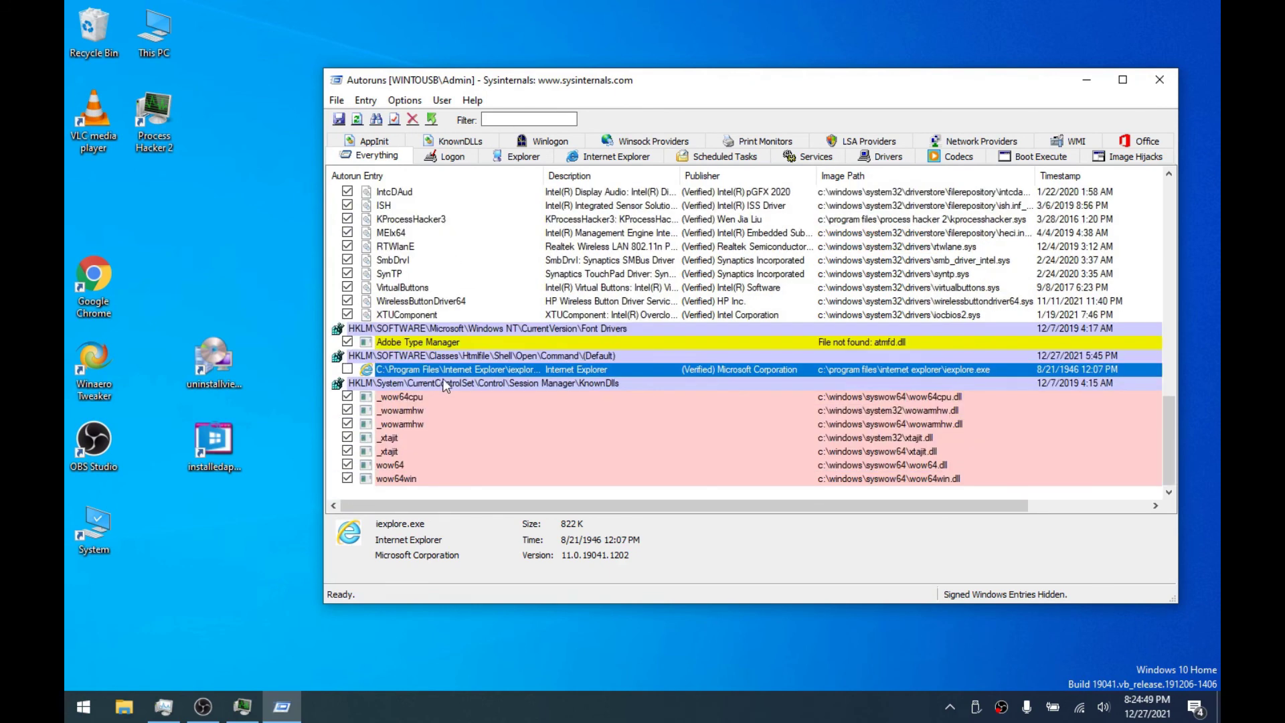
pyautogui.click(441, 343)
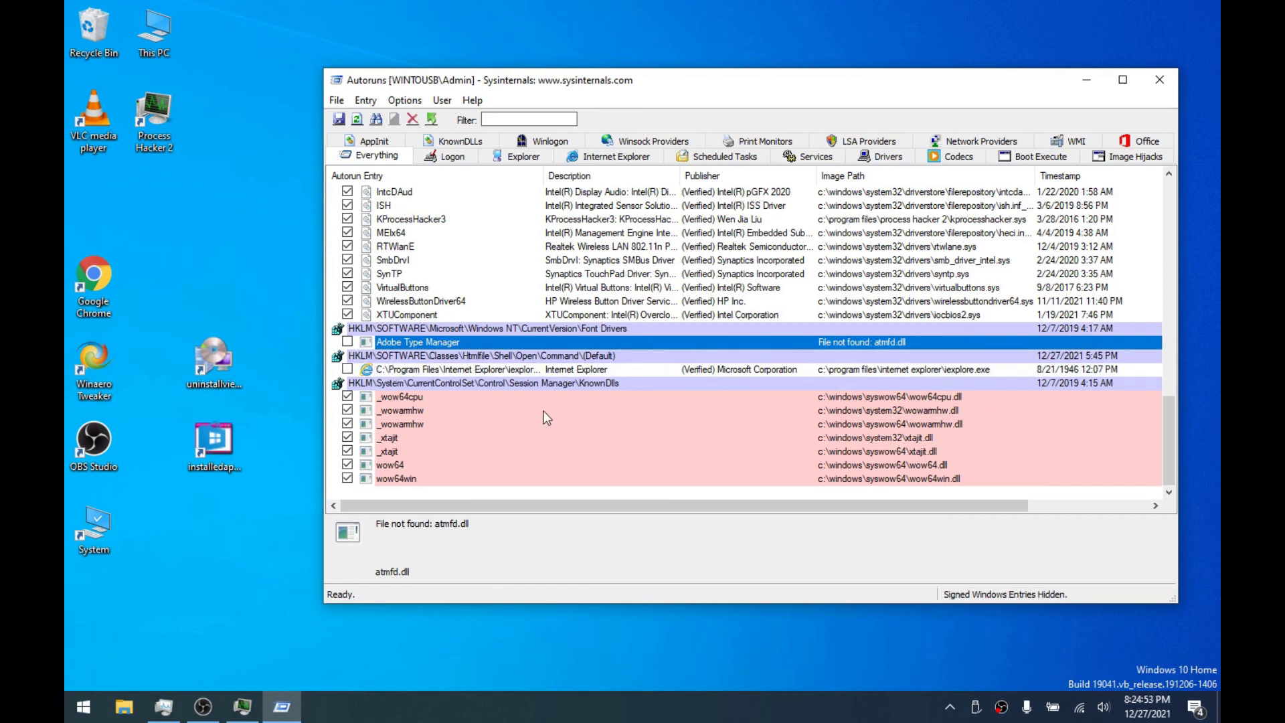
# Review the autostart entries back up to the start of the list and close Autoruns
pyautogui.scroll(8, 545, 416)
pyautogui.scroll(4, 517, 352)
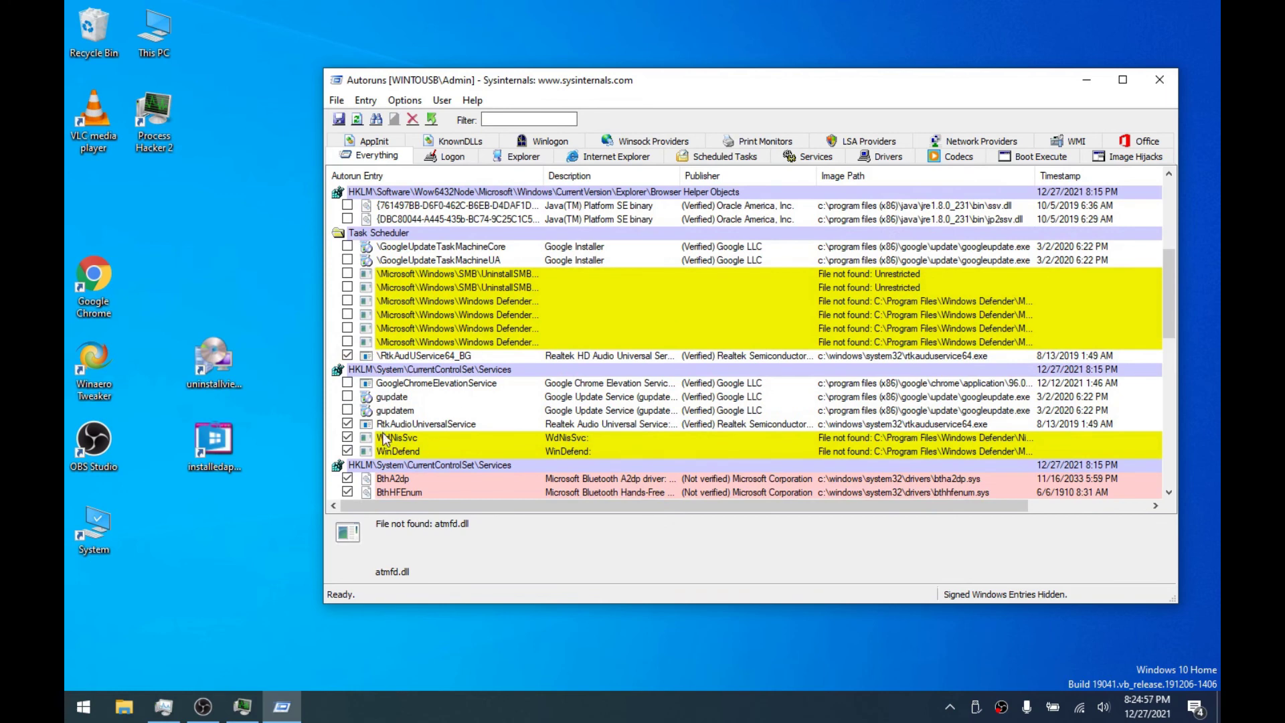
pyautogui.scroll(4, 426, 445)
pyautogui.scroll(2, 432, 365)
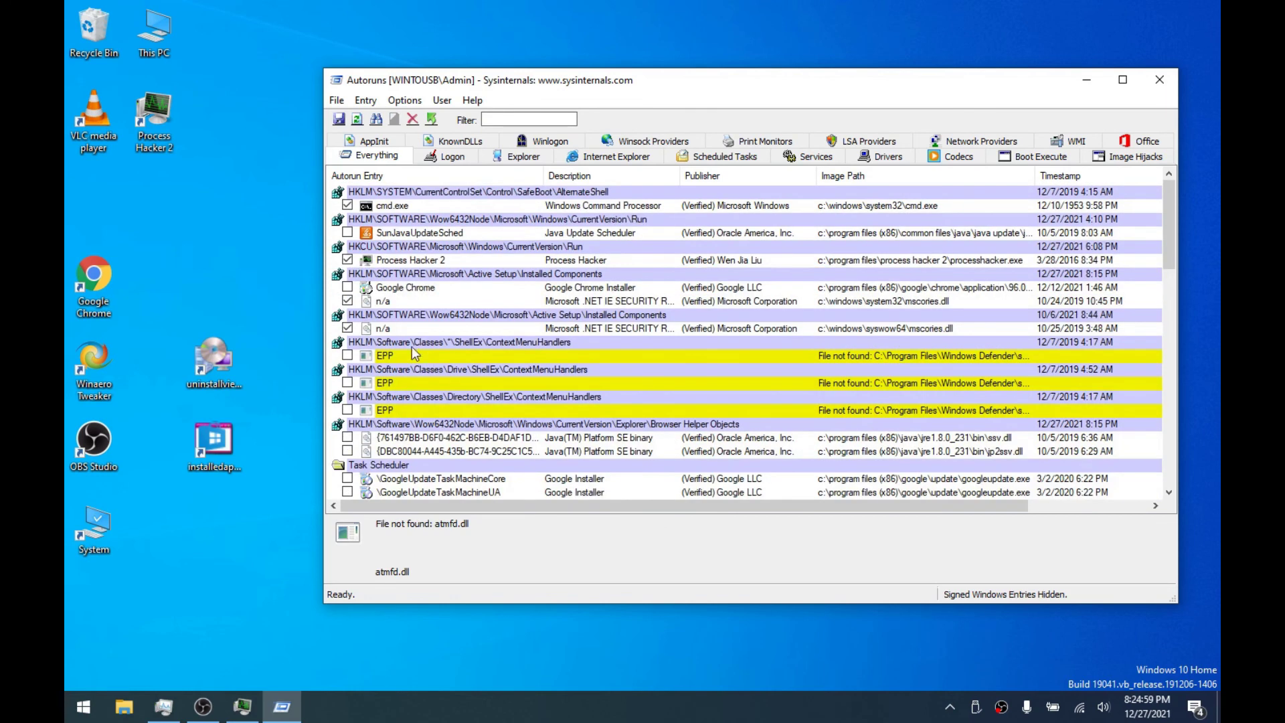
pyautogui.click(1167, 82)
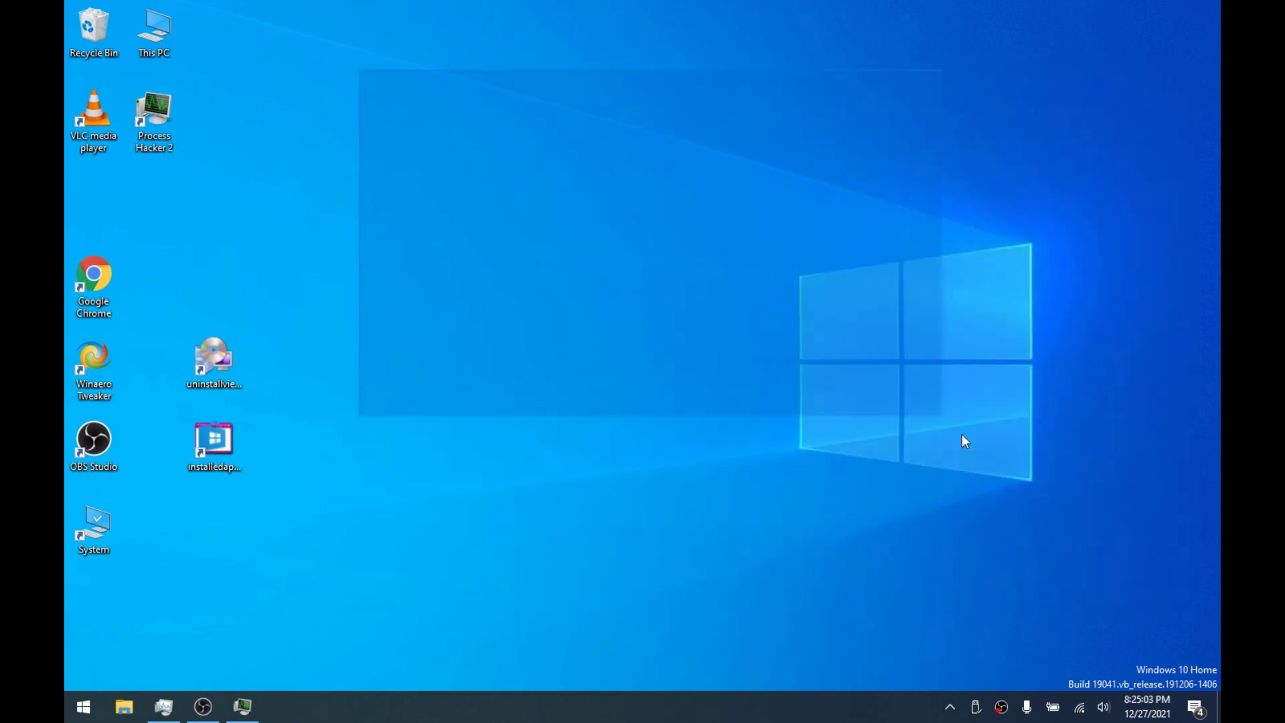
# Cancel the pending Java update among the hidden notification icons
pyautogui.click(951, 715)
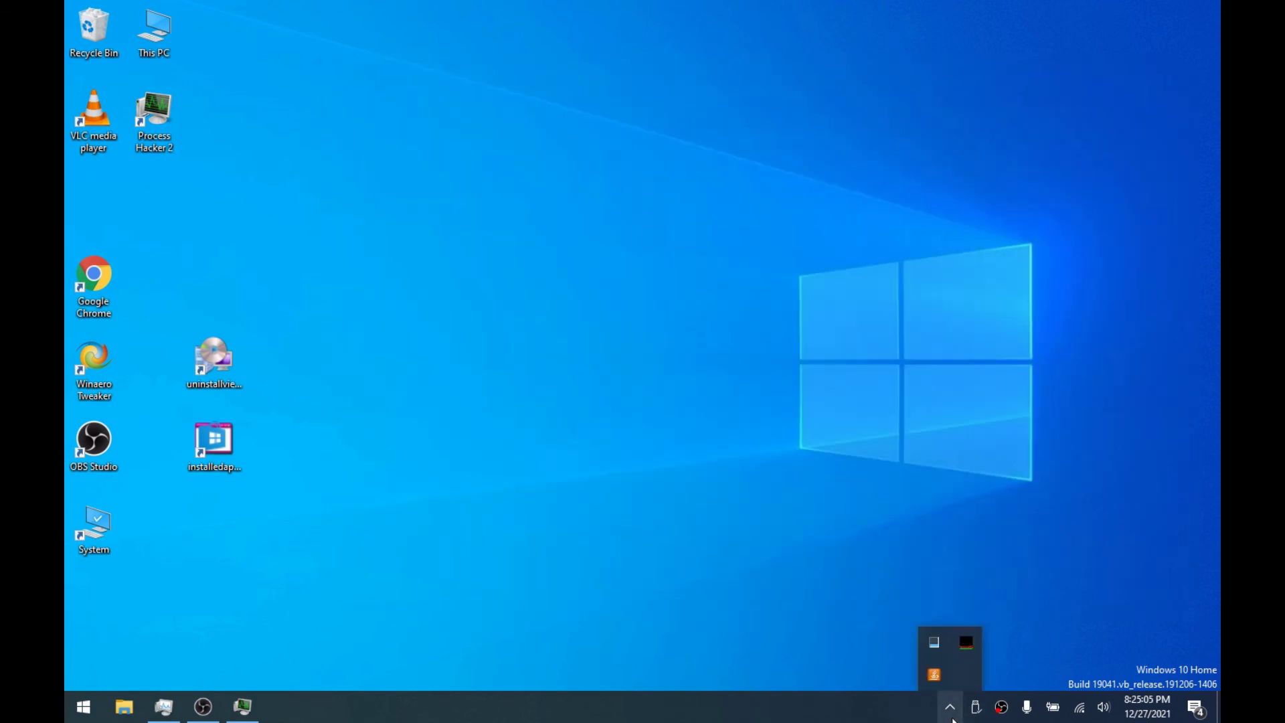
pyautogui.rightClick(934, 677)
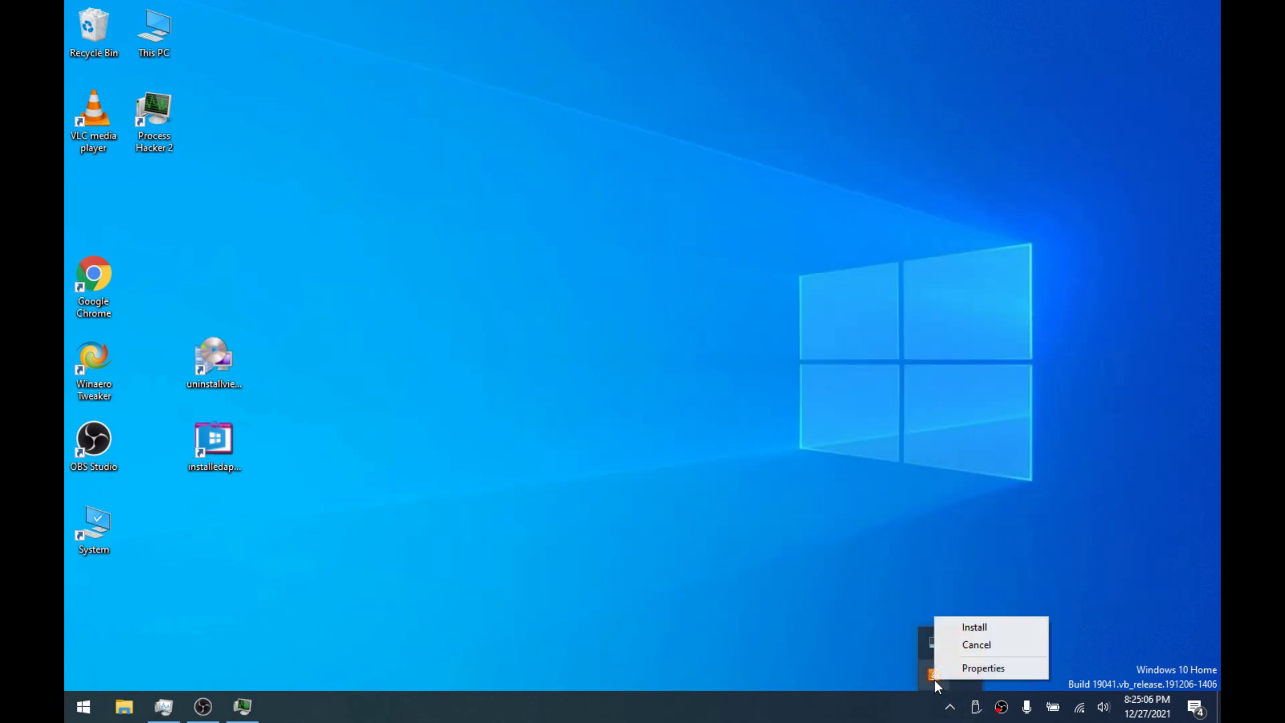
pyautogui.click(972, 645)
pyautogui.click(955, 708)
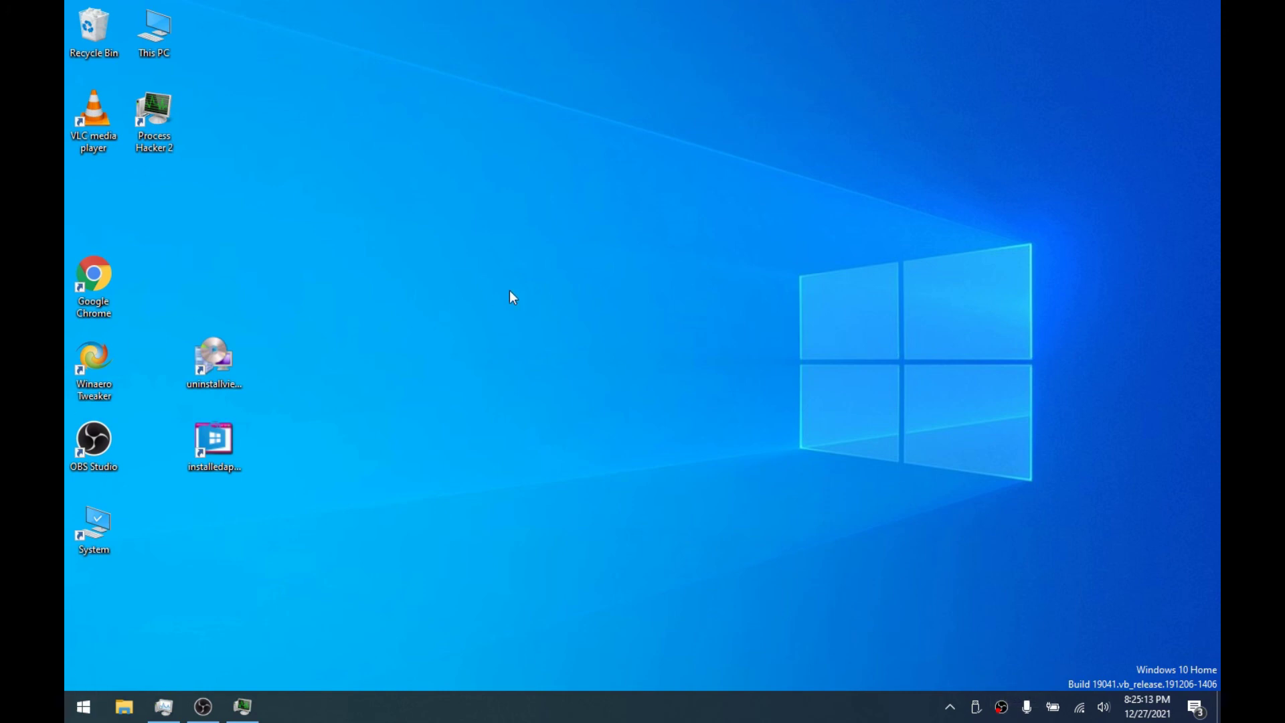
# Move the System desktop shortcut below VLC media player and the uninstallview and installedappview shortcuts into the second icon column
pyautogui.click(104, 528)
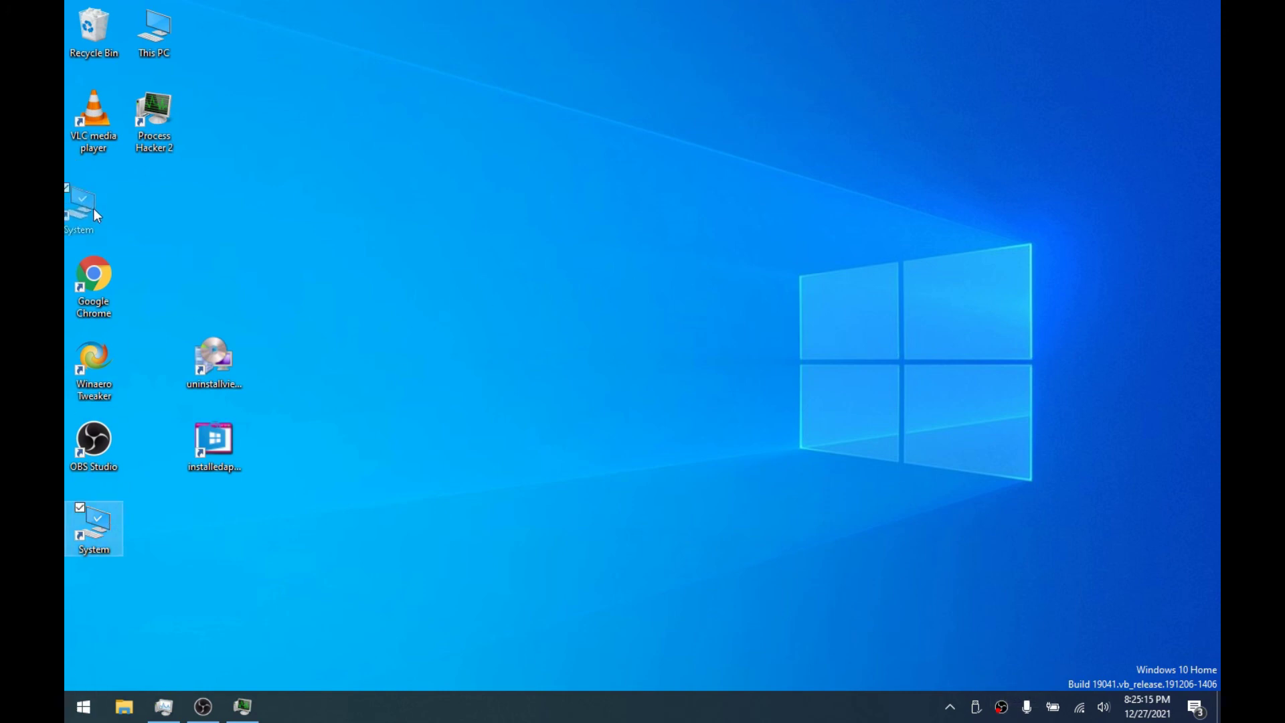
pyautogui.moveTo(97, 214); pyautogui.dragTo(95, 213)
pyautogui.moveTo(220, 350); pyautogui.dragTo(161, 350)
pyautogui.moveTo(239, 448); pyautogui.dragTo(179, 448)
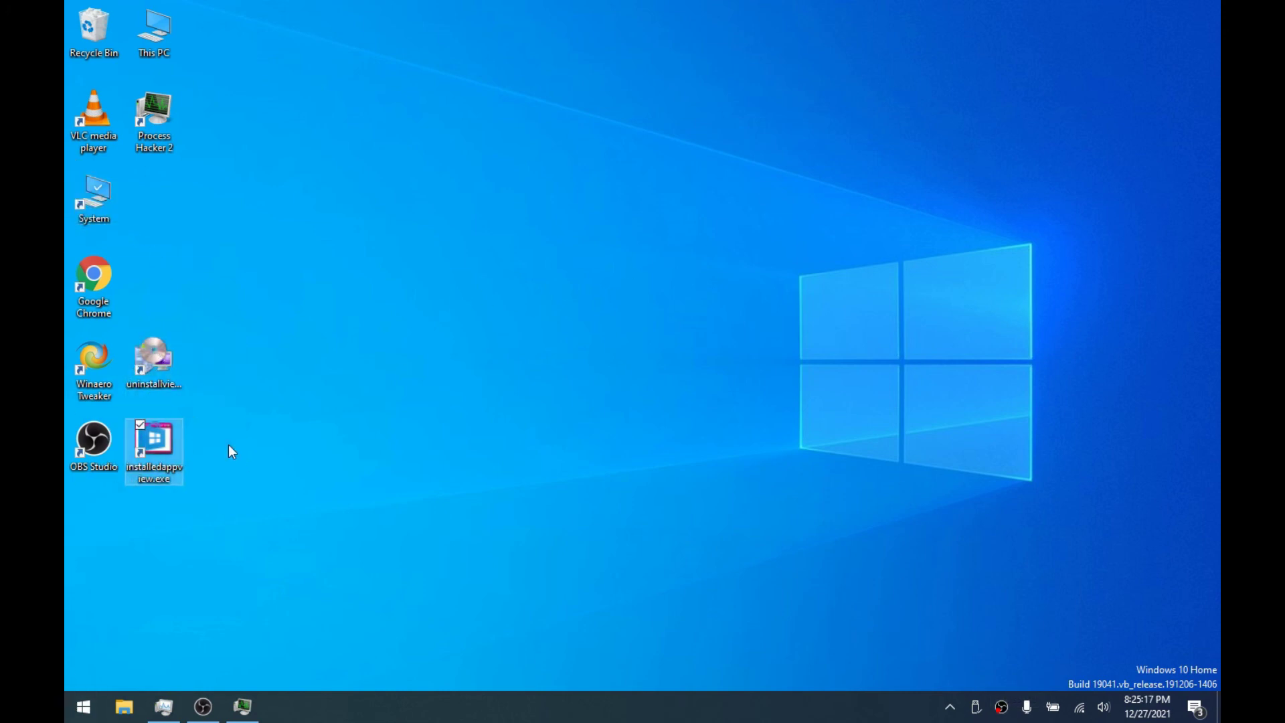
pyautogui.click(319, 499)
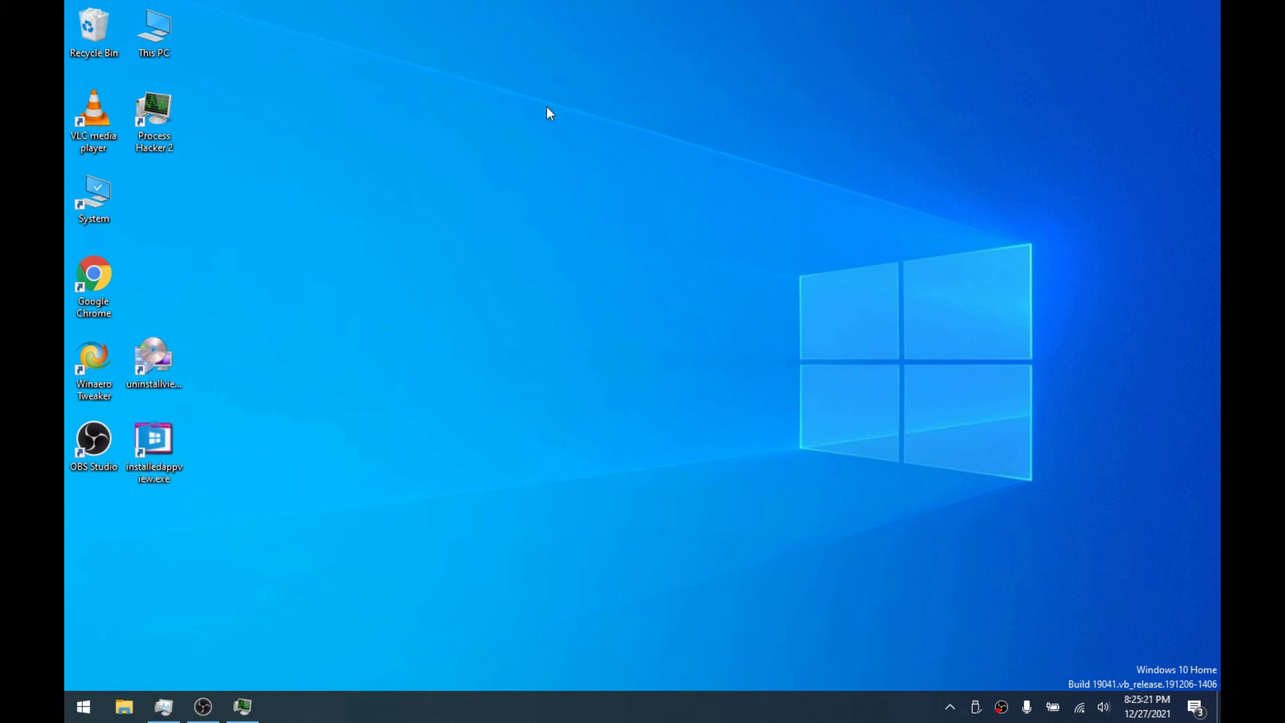
pyautogui.moveTo(541, 100); pyautogui.dragTo(1062, 536)
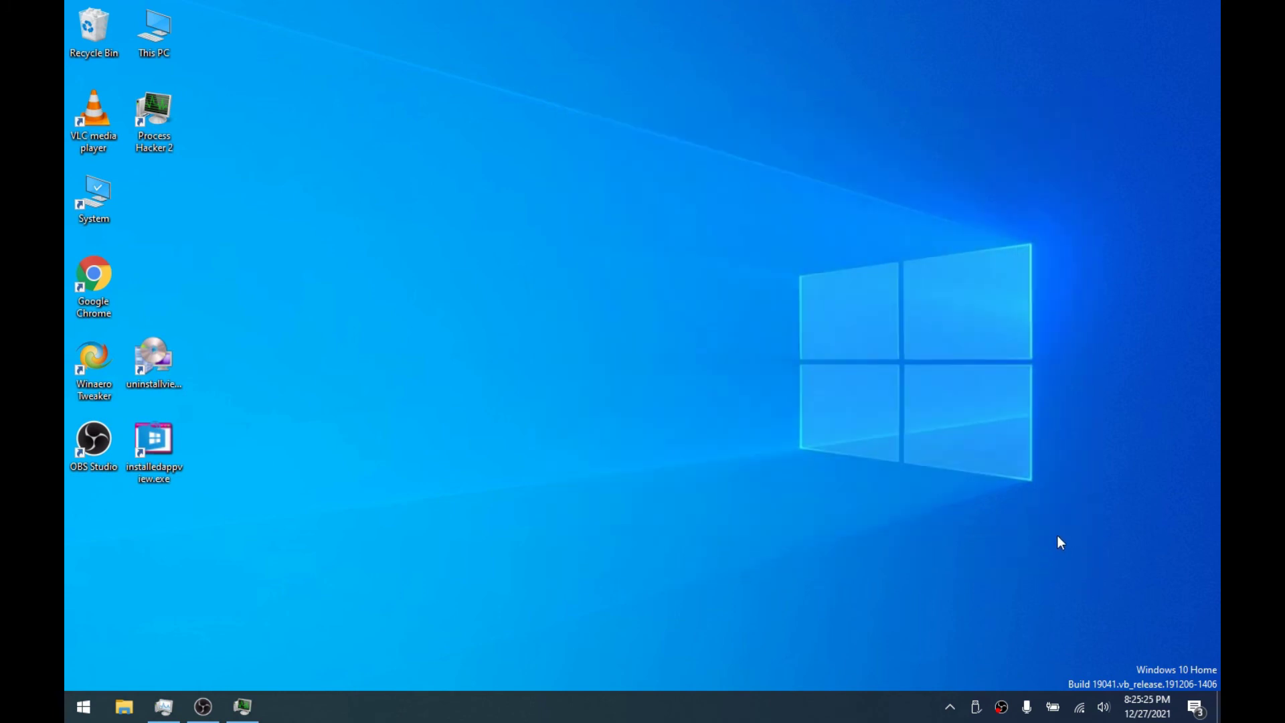